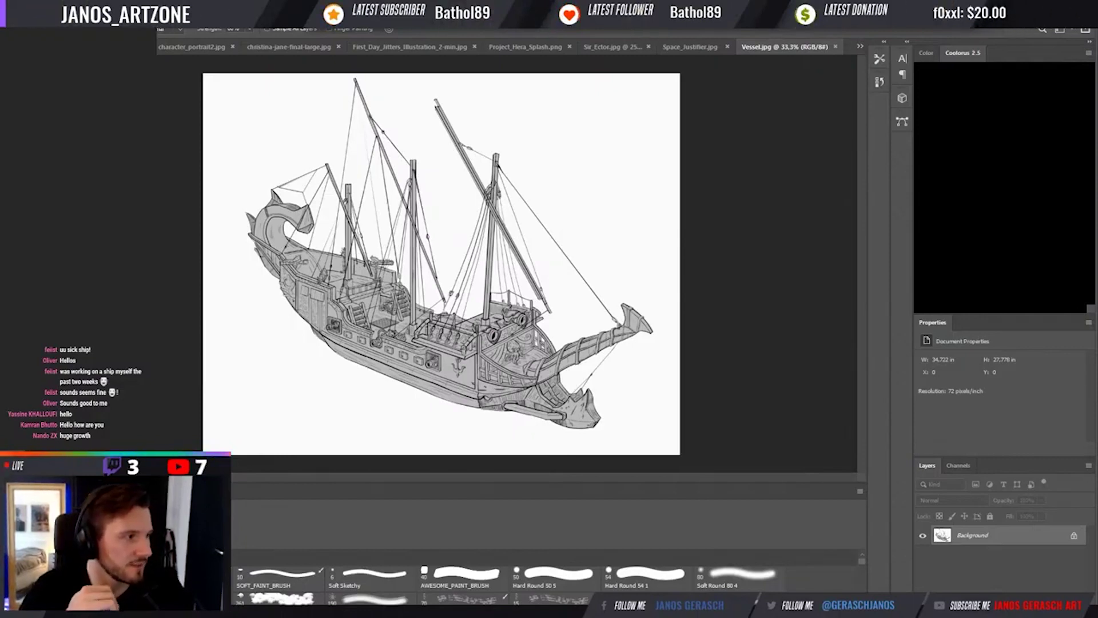
Close Vessel.jpg and add a new empty layer above the bird painting.
key(ctrl+w)
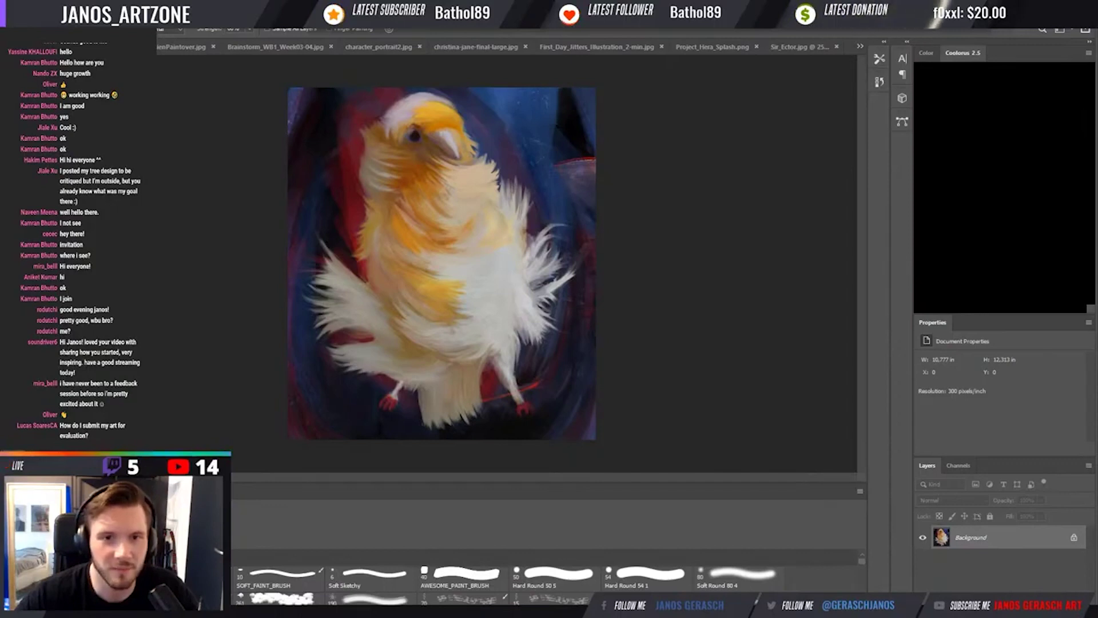
click(482, 261)
drag(482, 261, 511, 215)
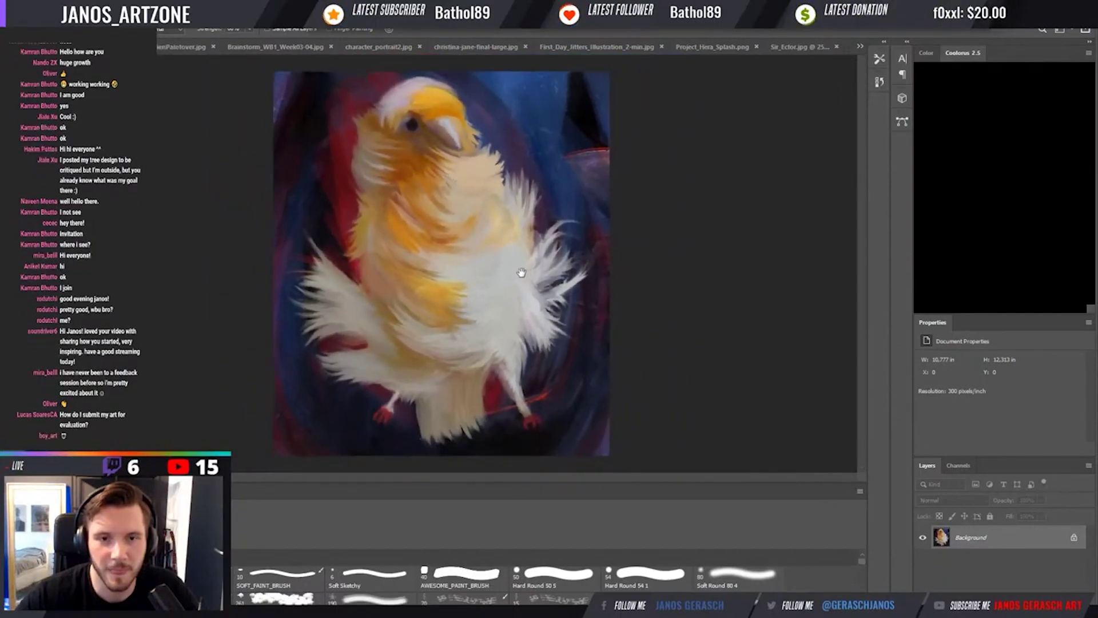
key(ctrl+shift+alt+n)
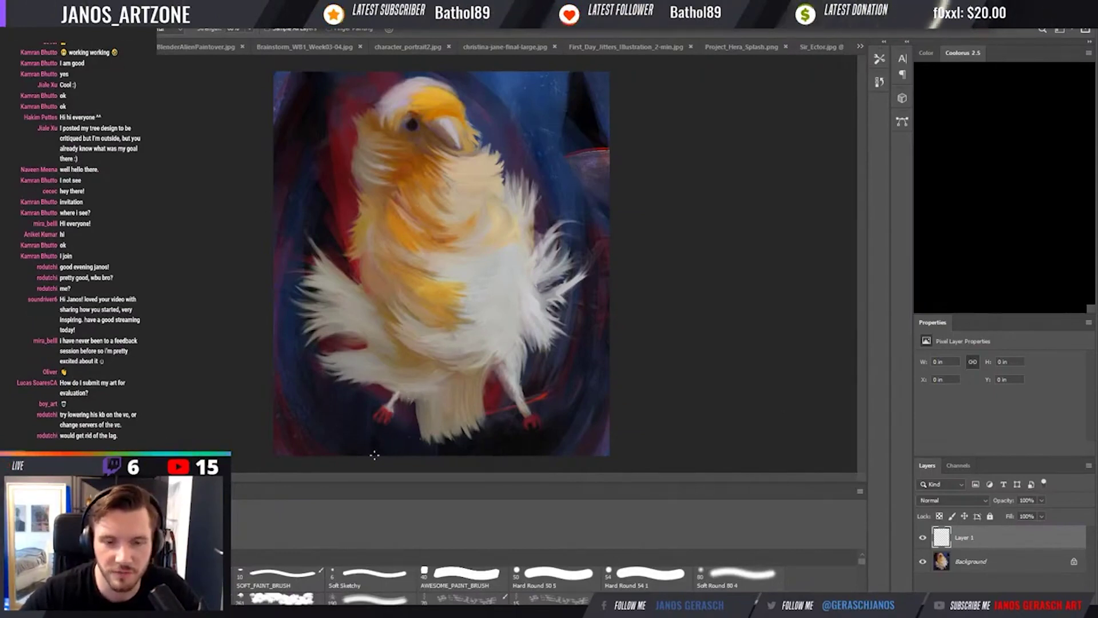
Choose the Hard Round 54 1 brush preset.
click(487, 588)
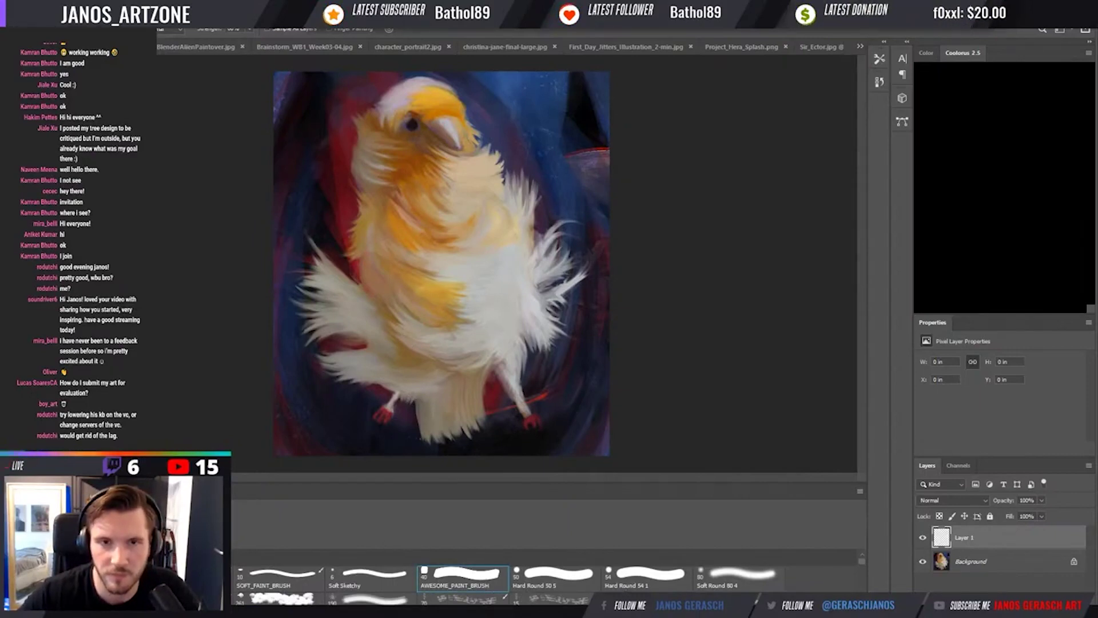
click(589, 578)
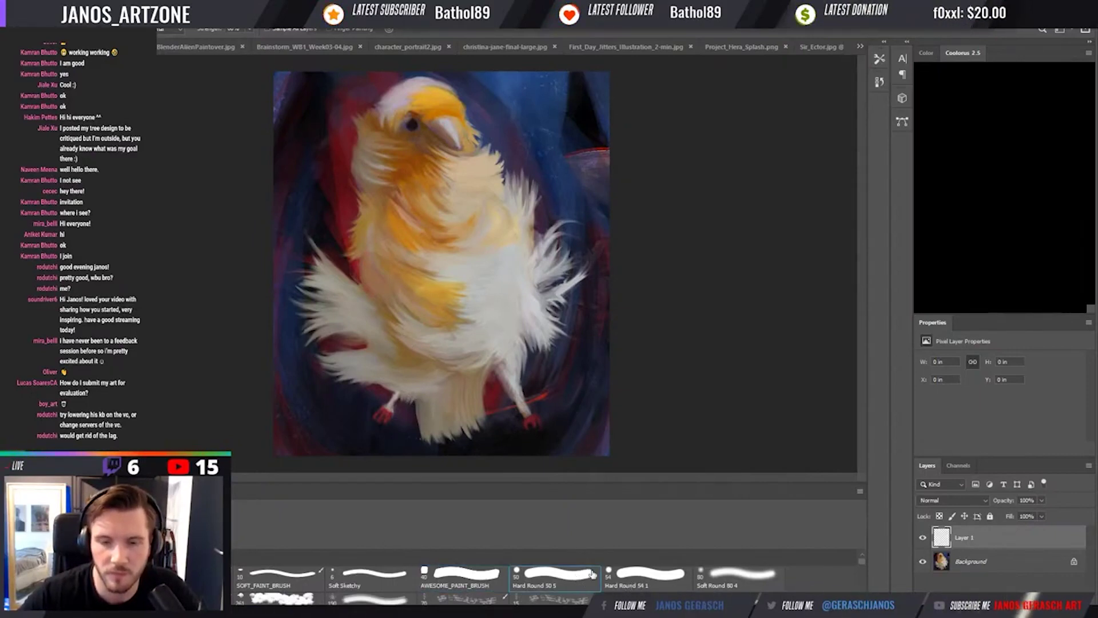
click(637, 573)
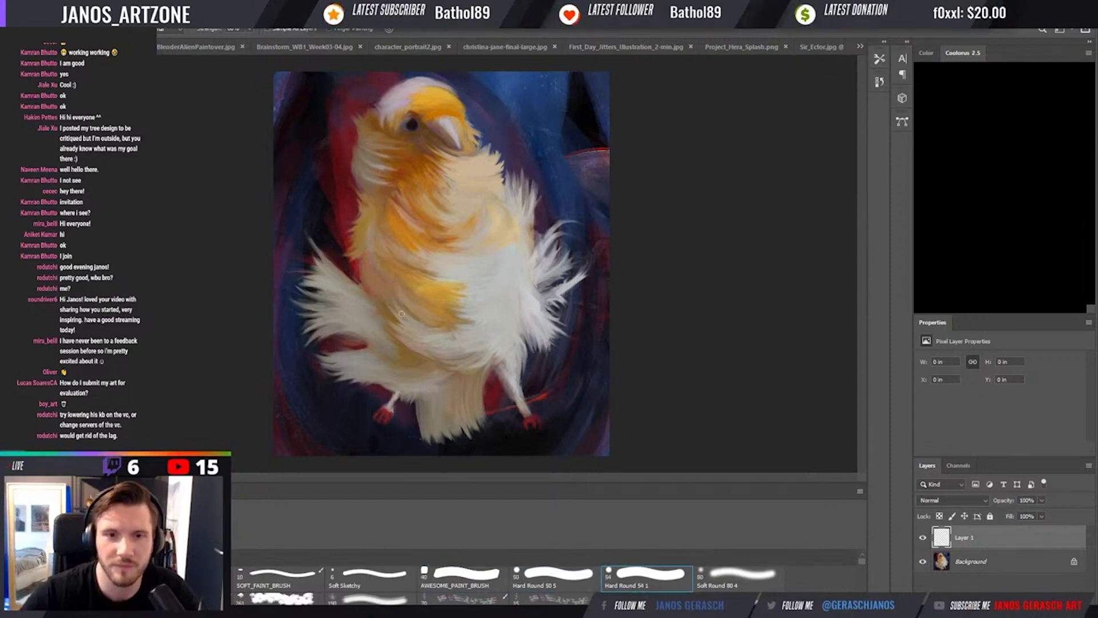
Add a Brightness/Contrast adjustment layer directly above the Background layer with brightness 31 and contrast 21.
key(alt+bracketleft)
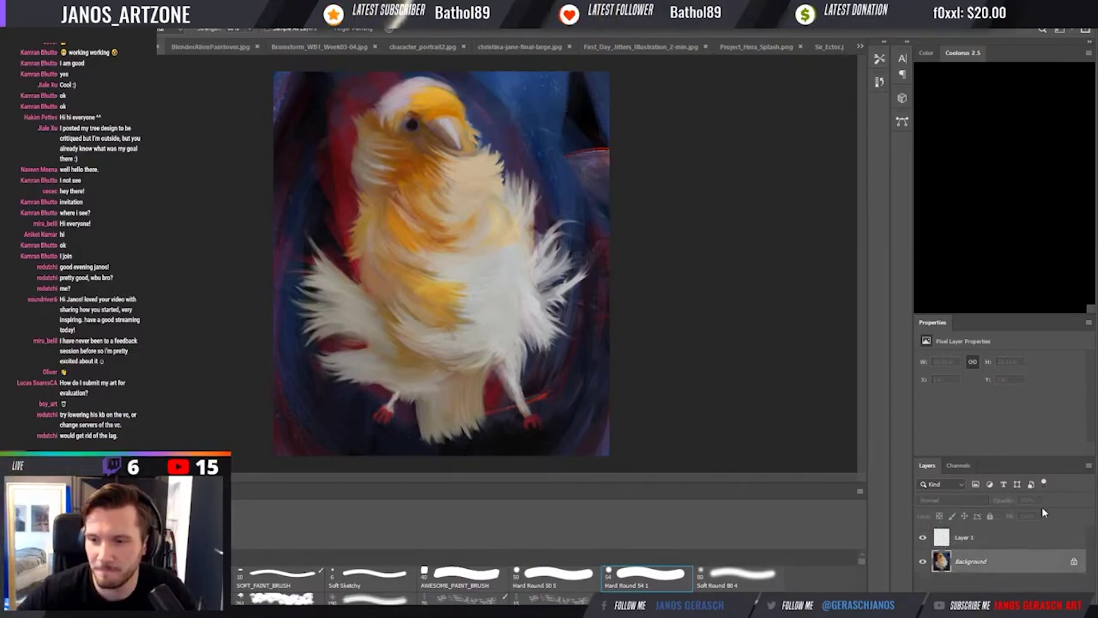
key(F2)
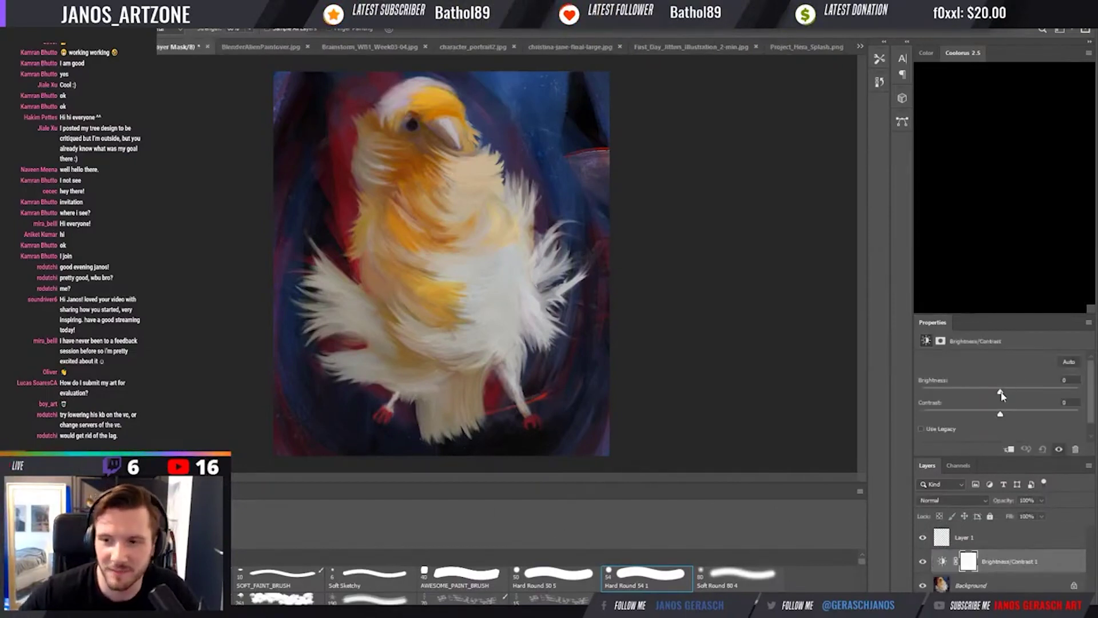
mouse_move(1001, 394)
mouse_down()
mouse_move(1017, 393)
mouse_move(1017, 412)
mouse_up()
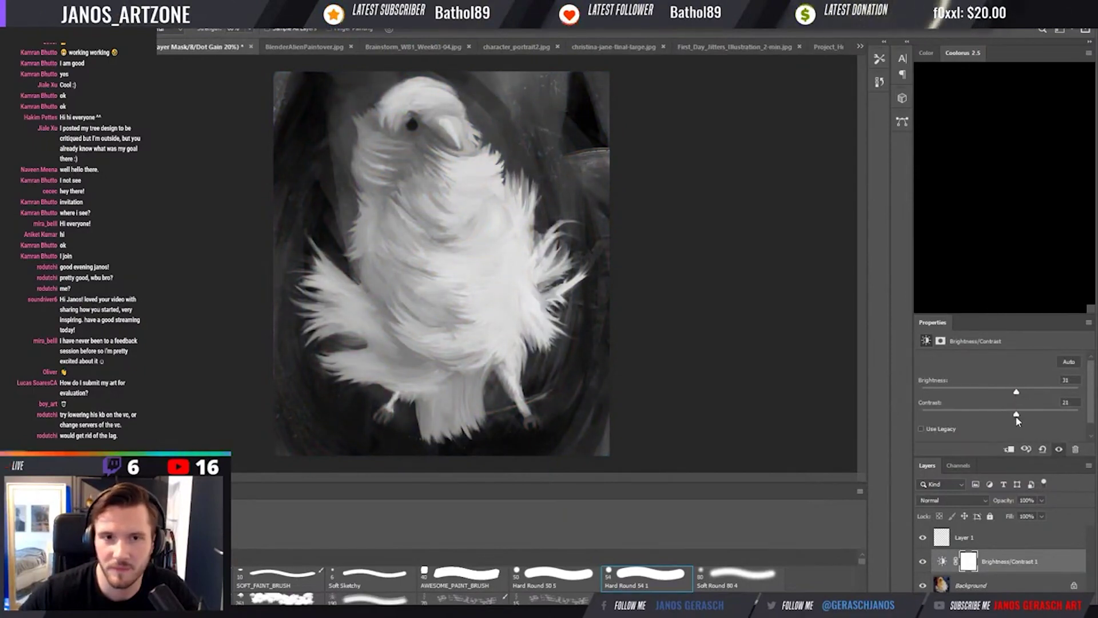
Return the greyscale proof view to color and compare the bird with the brightness adjustment off and on.
key(ctrl+y)
click(923, 563)
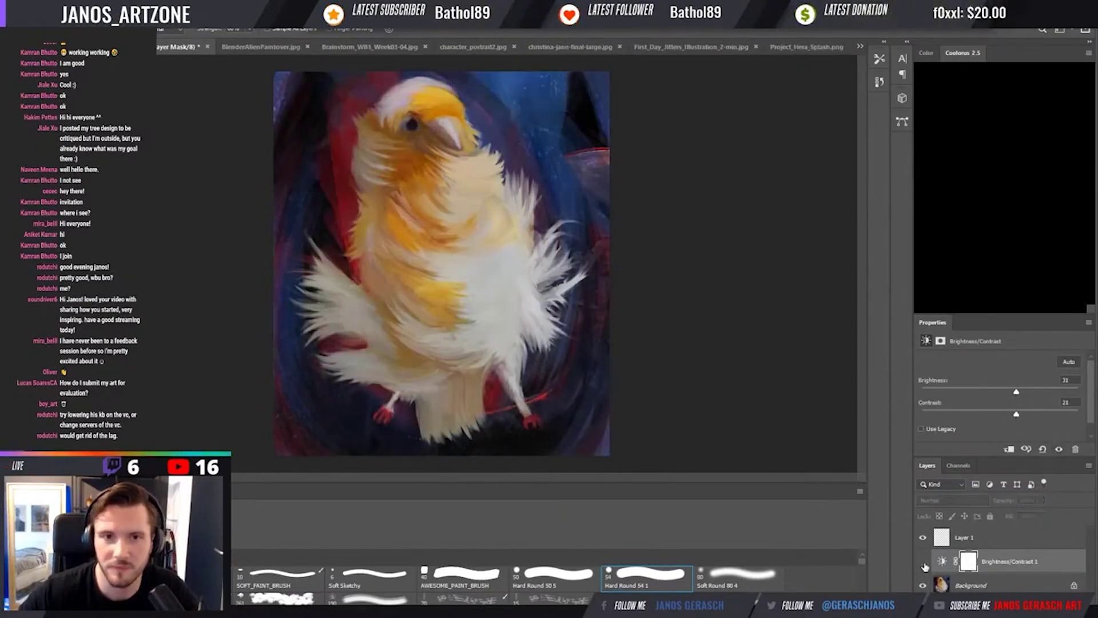
click(924, 564)
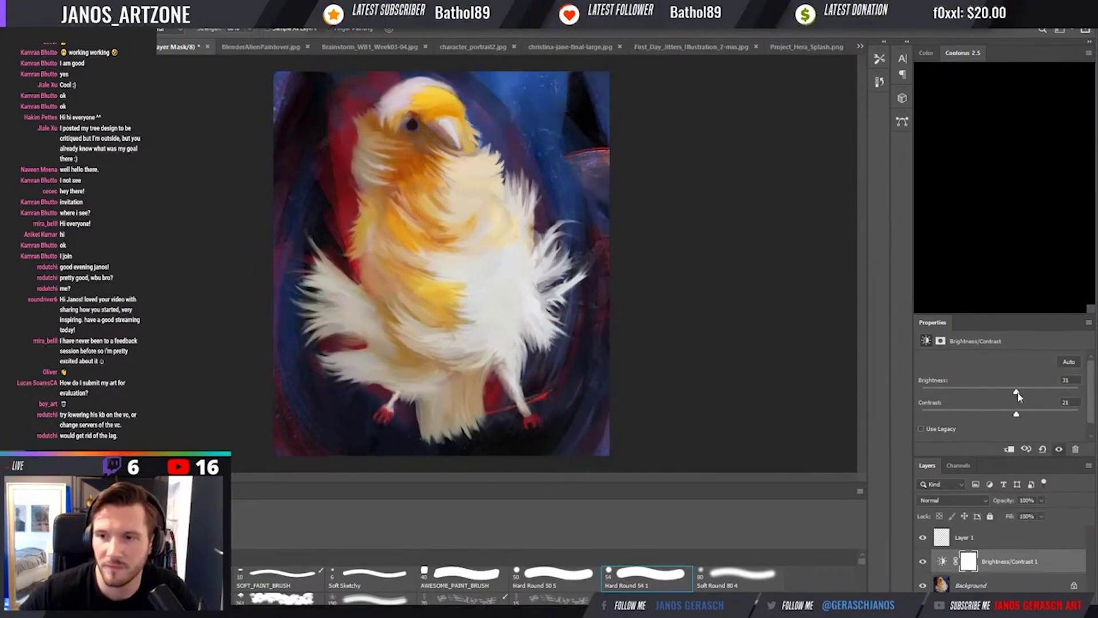
Reduce the Brightness/Contrast adjustment to brightness 27 and contrast 16, comparing it against the original painting.
drag(1013, 393, 1017, 393)
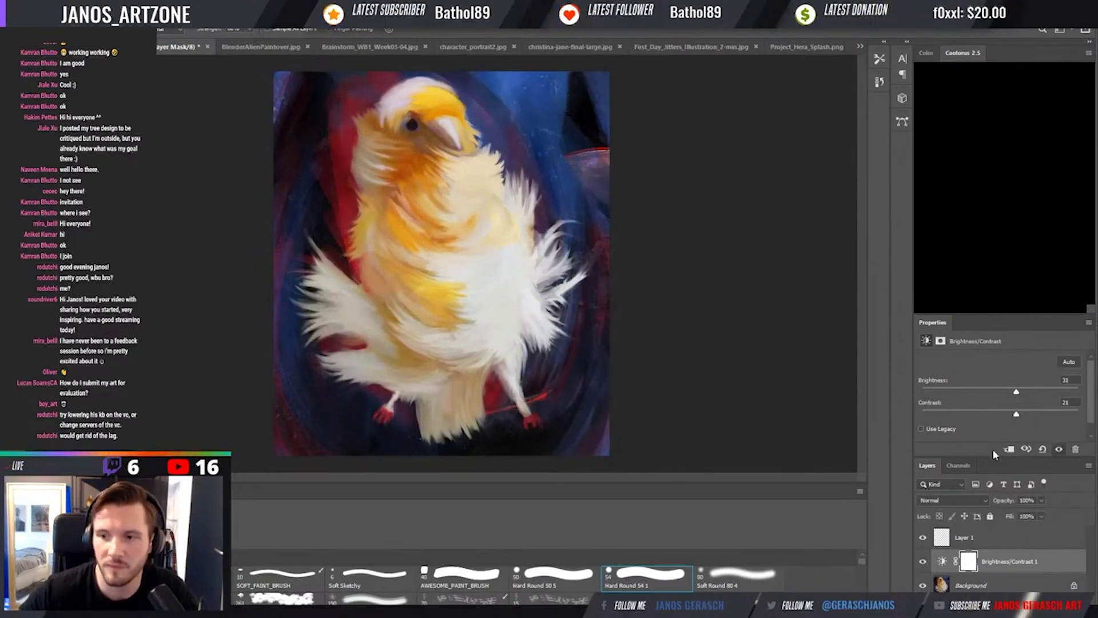
click(923, 563)
click(923, 563)
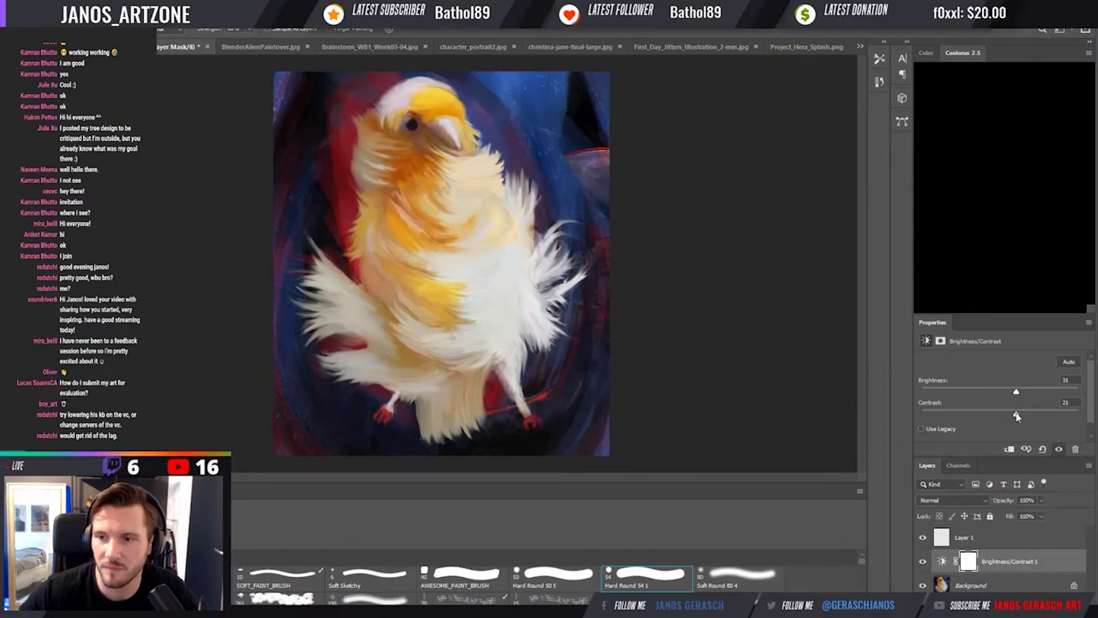
drag(1012, 415, 1014, 393)
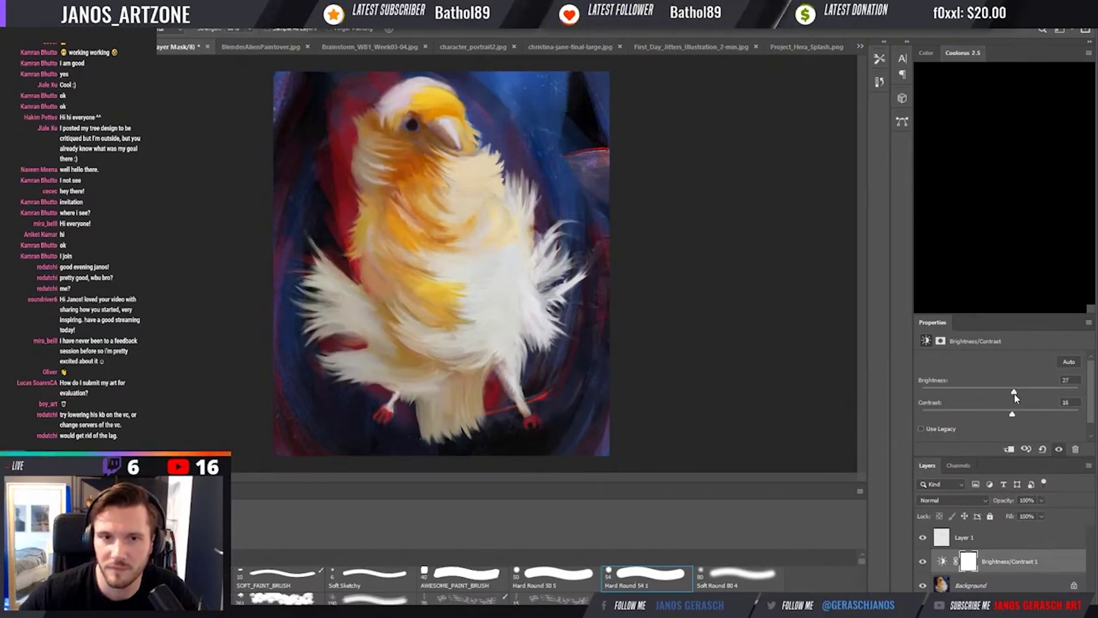
Unlock the Background layer and select it together with the Brightness/Contrast adjustment layer.
click(1073, 586)
click(1052, 565)
shift+click(1055, 587)
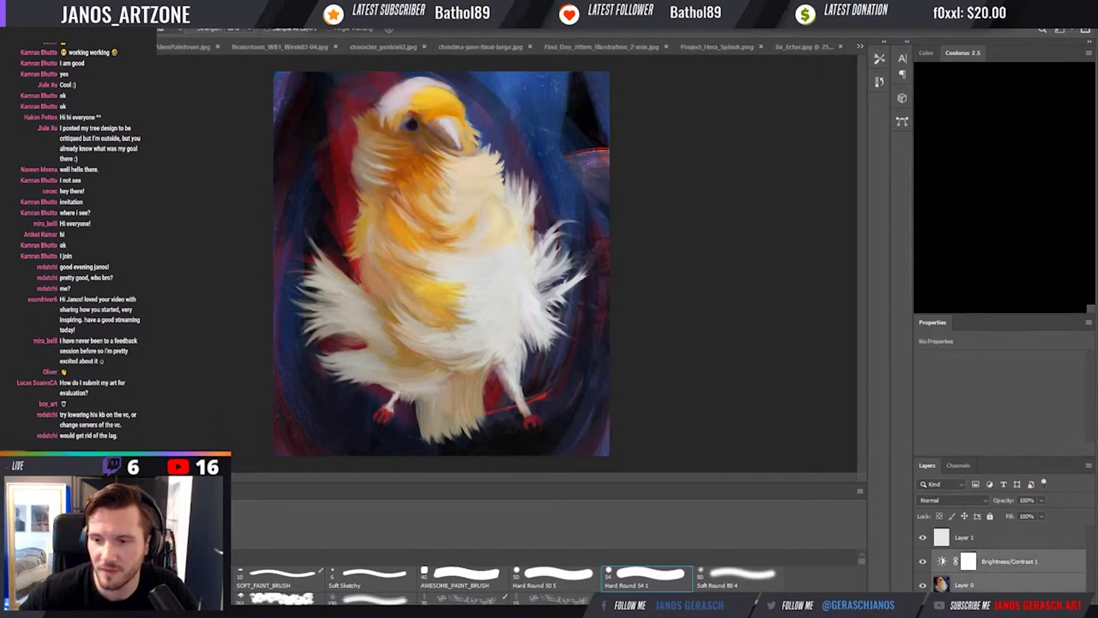
Merge the Brightness/Contrast adjustment with a copy of the painting into one layer above the original.
click(1050, 563)
click(1050, 583)
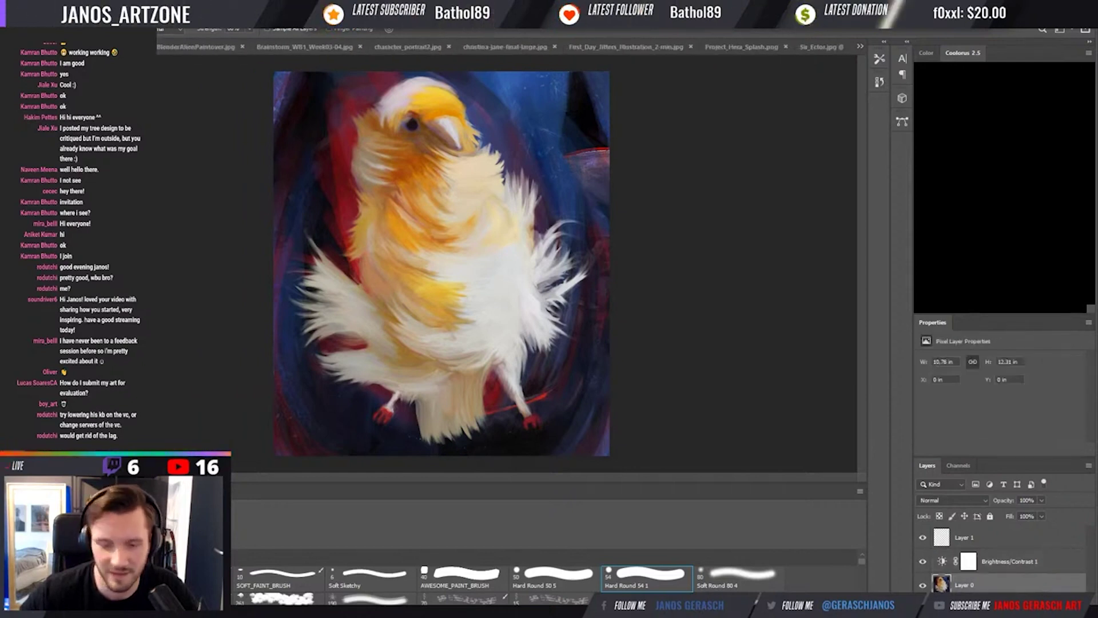
key(ctrl+alt+e)
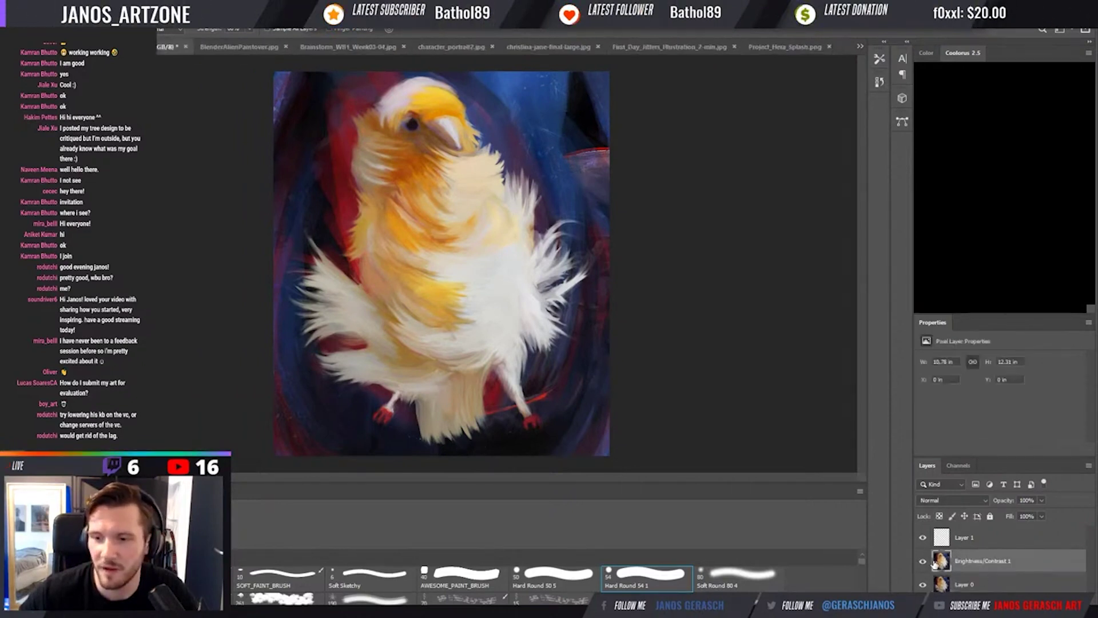
Compare the painting with the merged brightness layer hidden and shown.
click(923, 561)
click(922, 562)
click(923, 562)
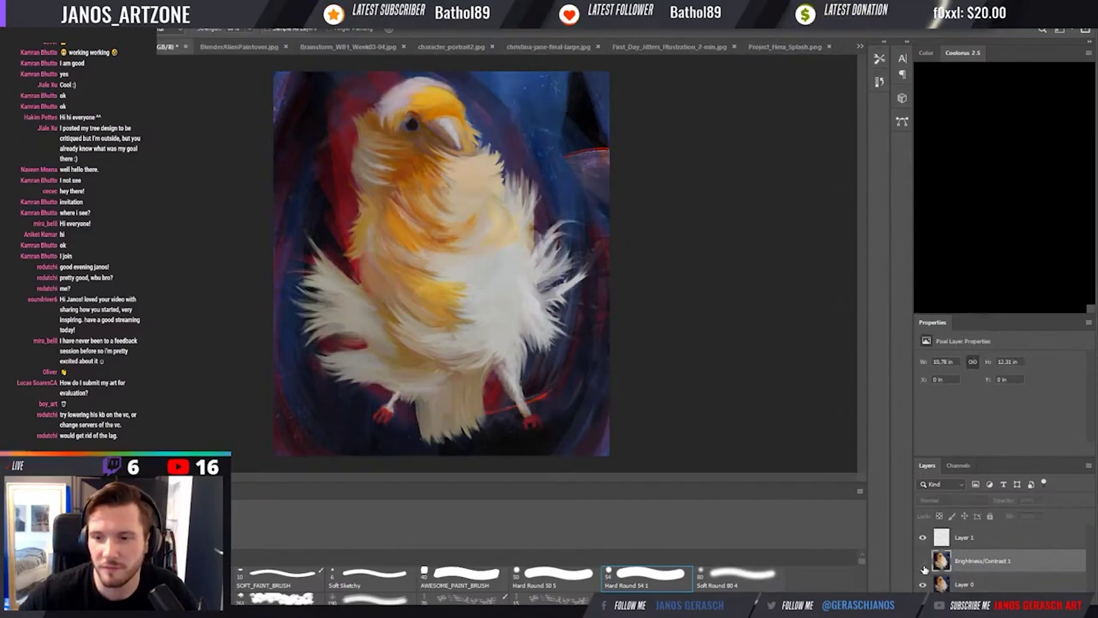
click(923, 563)
click(923, 562)
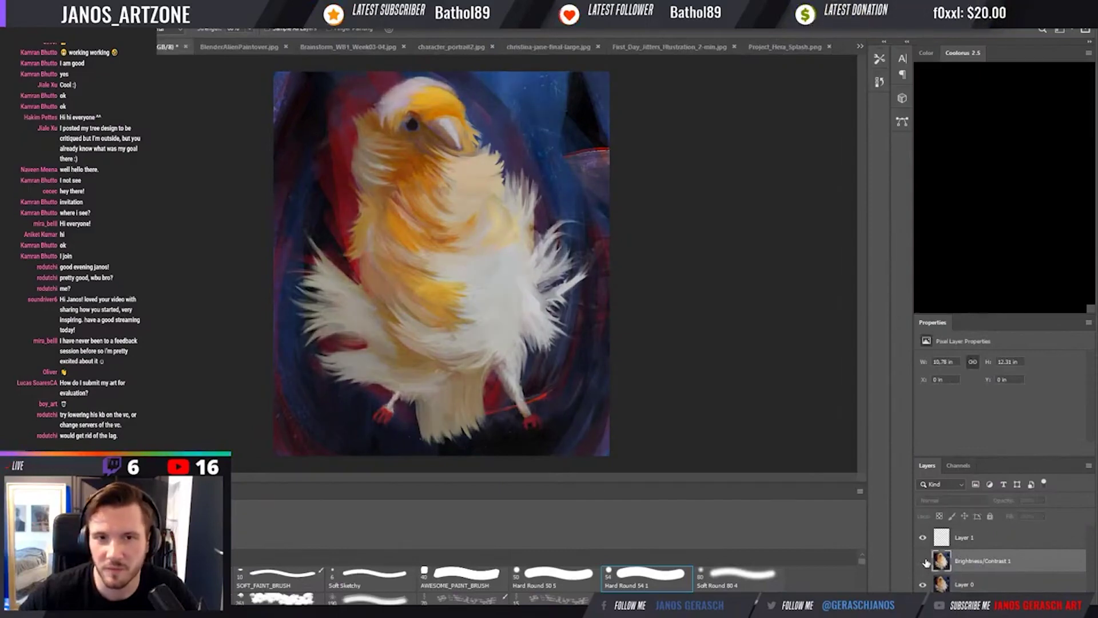
click(921, 562)
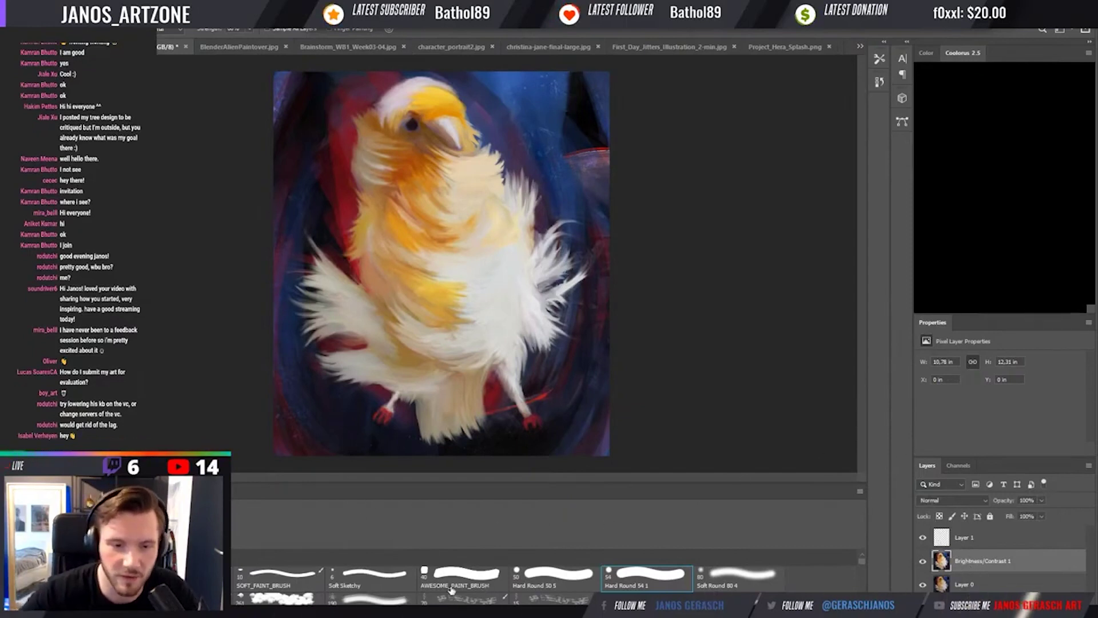
Switch to the Brush tool and compare the whole painting before and after brightening.
key(b)
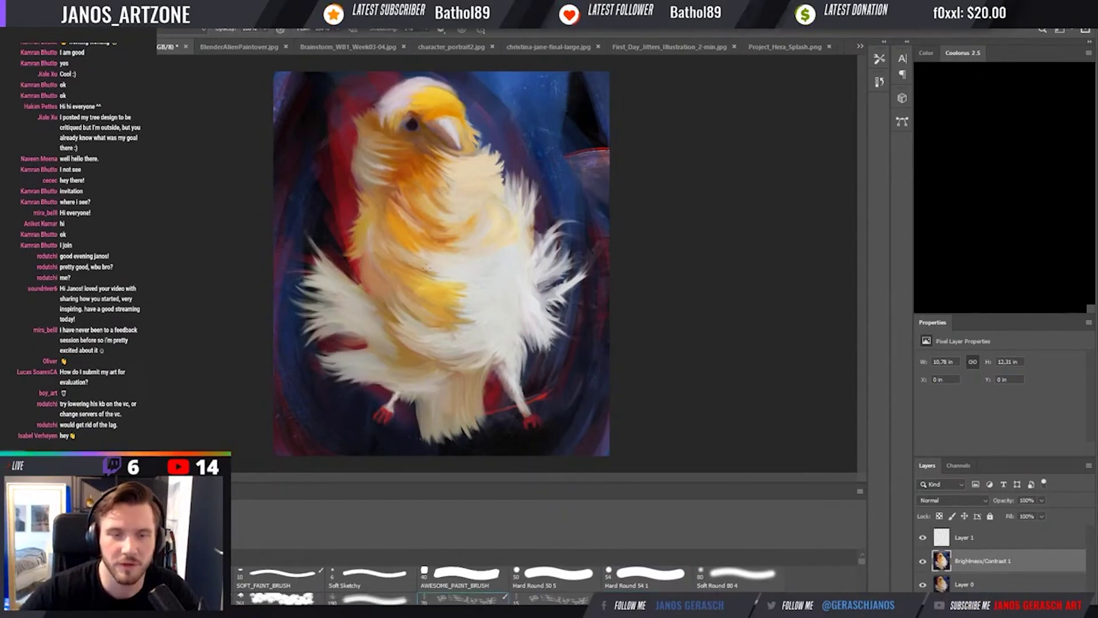
key(ctrl+minus)
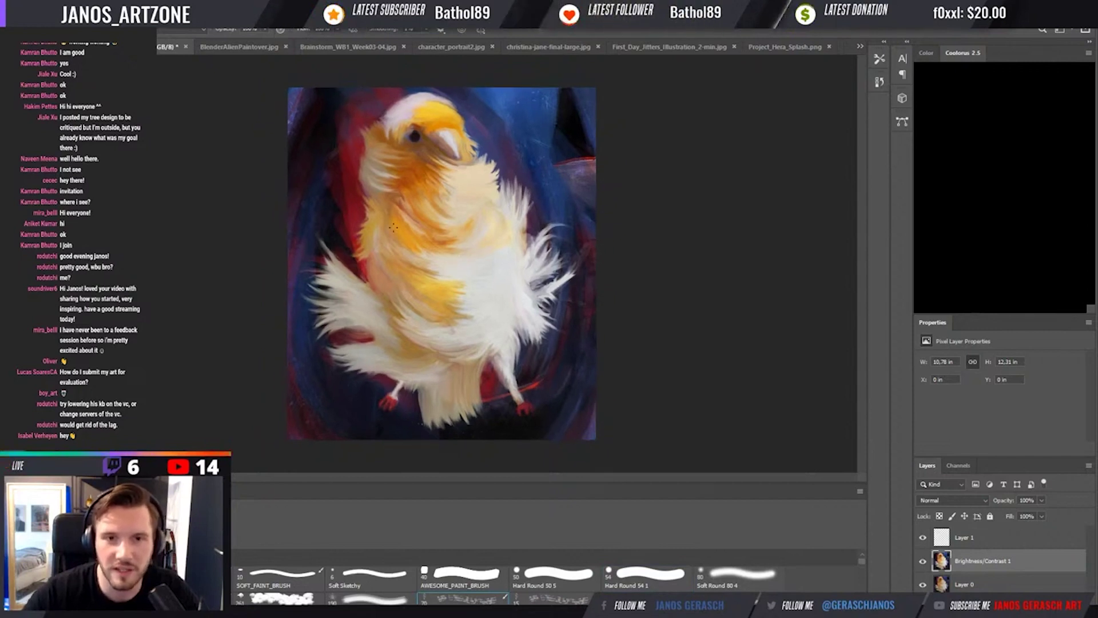
click(922, 562)
click(923, 562)
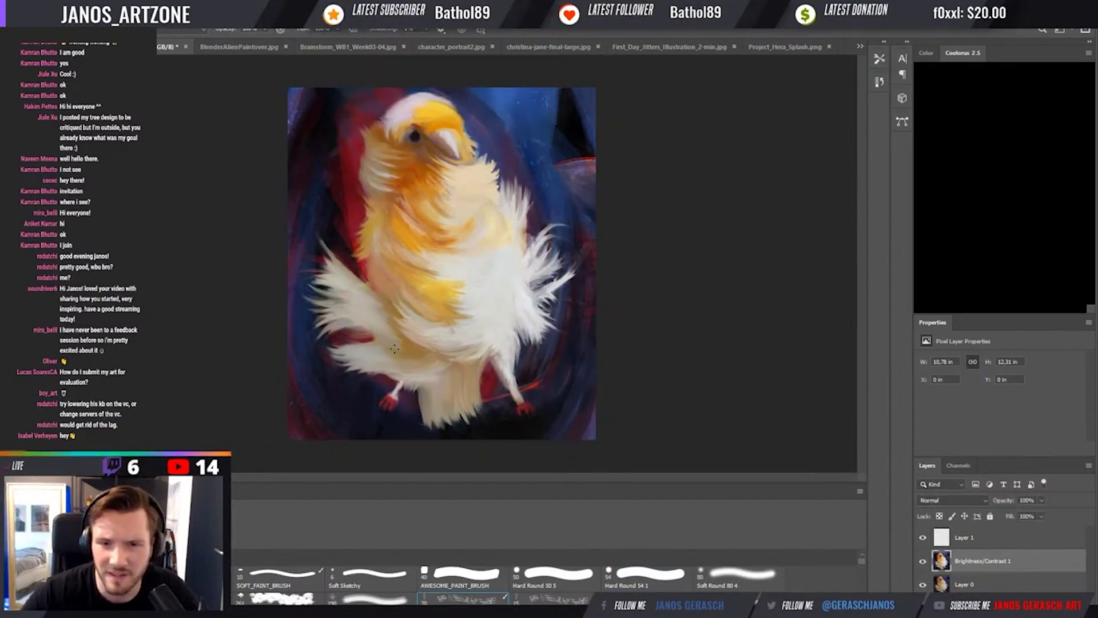
click(923, 562)
click(923, 563)
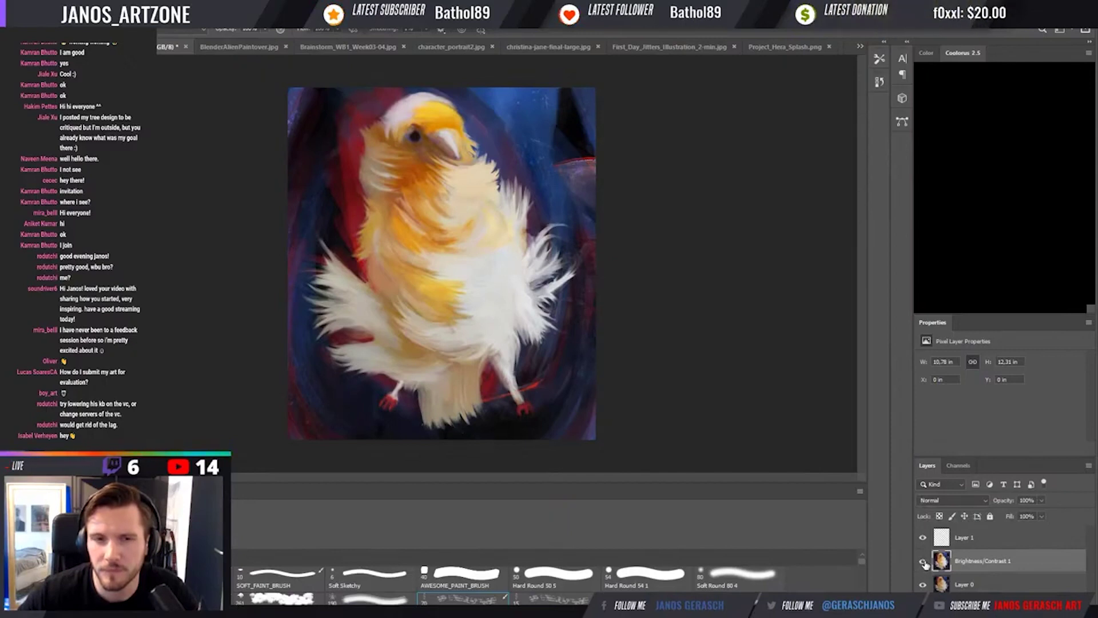
click(923, 562)
click(923, 562)
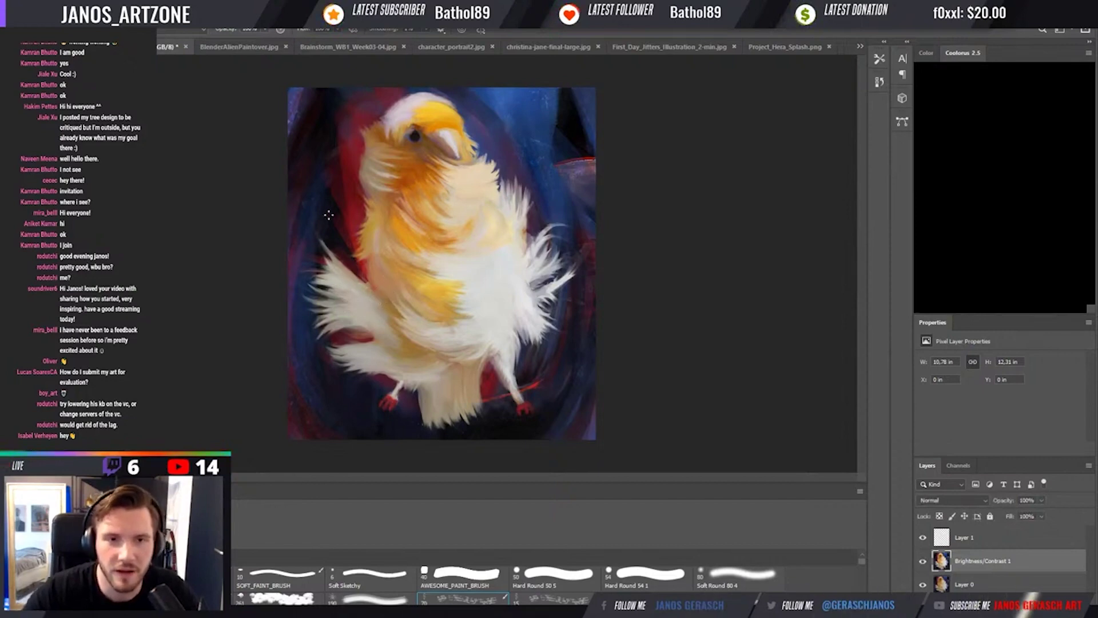
Examine how the brightened layer changes the bird's lights and darks by repeatedly switching its visibility.
key(ctrl+comma)
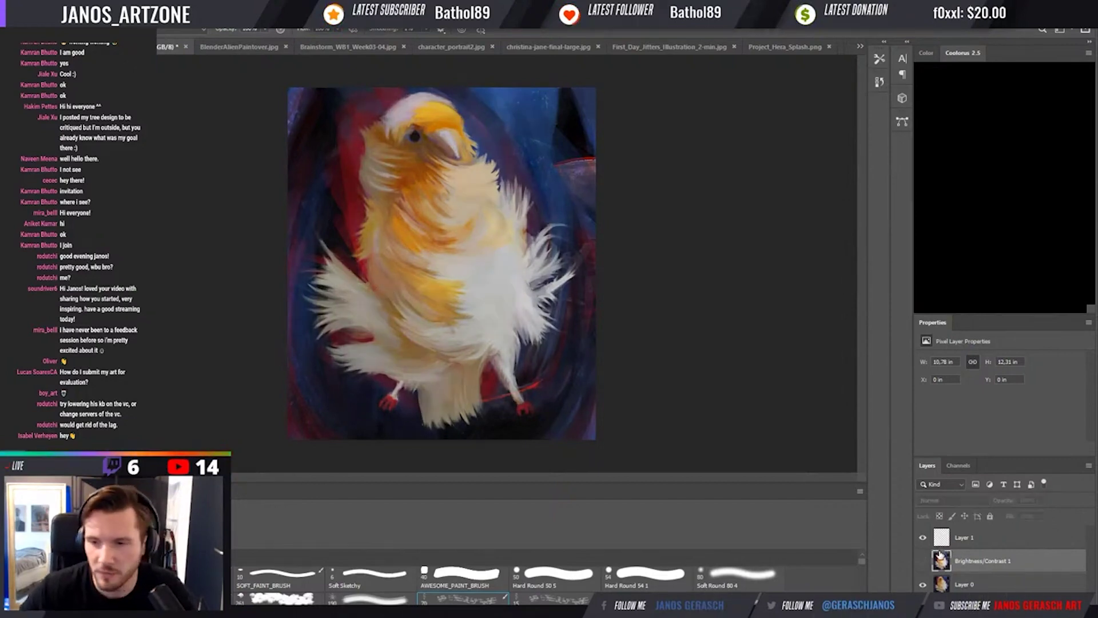
key(ctrl+comma)
key(ctrl+comma)
key(ctrl+comma)
key(ctrl+comma)
key(ctrl+comma)
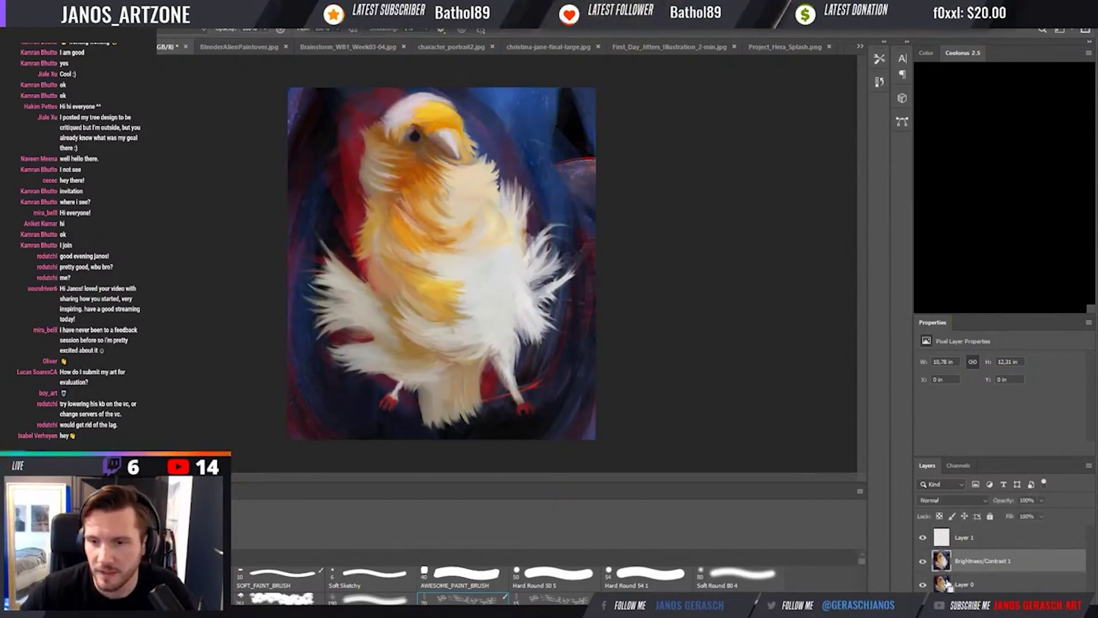
key(ctrl+comma)
key(ctrl+comma)
key(ctrl+comma)
key(ctrl+comma)
key(ctrl+comma)
key(ctrl+comma)
key(ctrl+comma)
key(ctrl+comma)
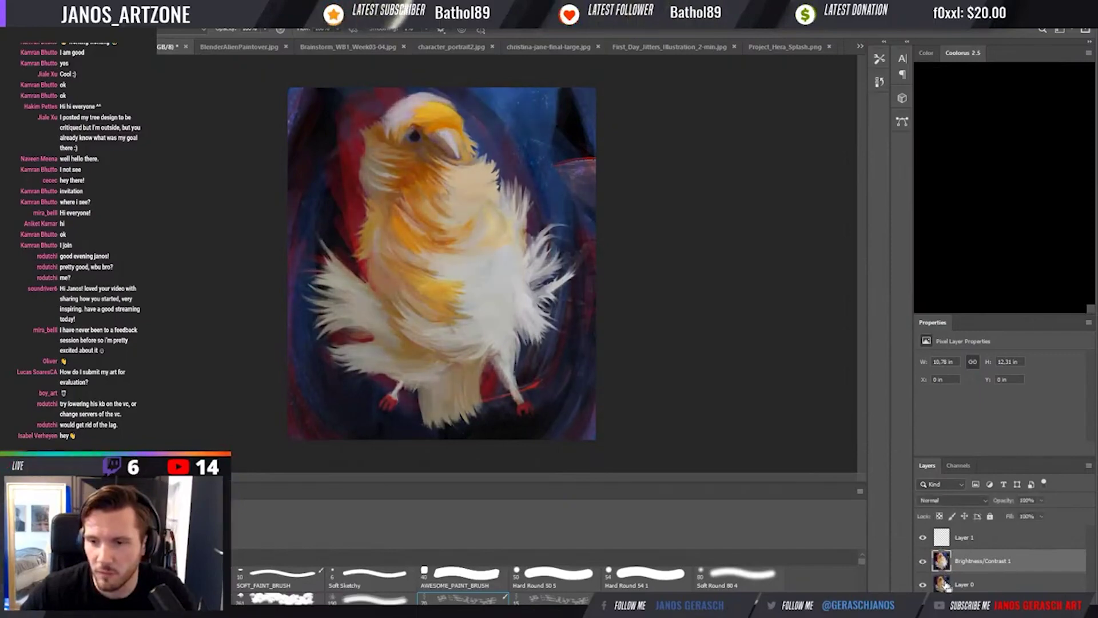
Undo the layer merge to restore the separate Brightness/Contrast adjustment, and check its effect off and on.
click(949, 587)
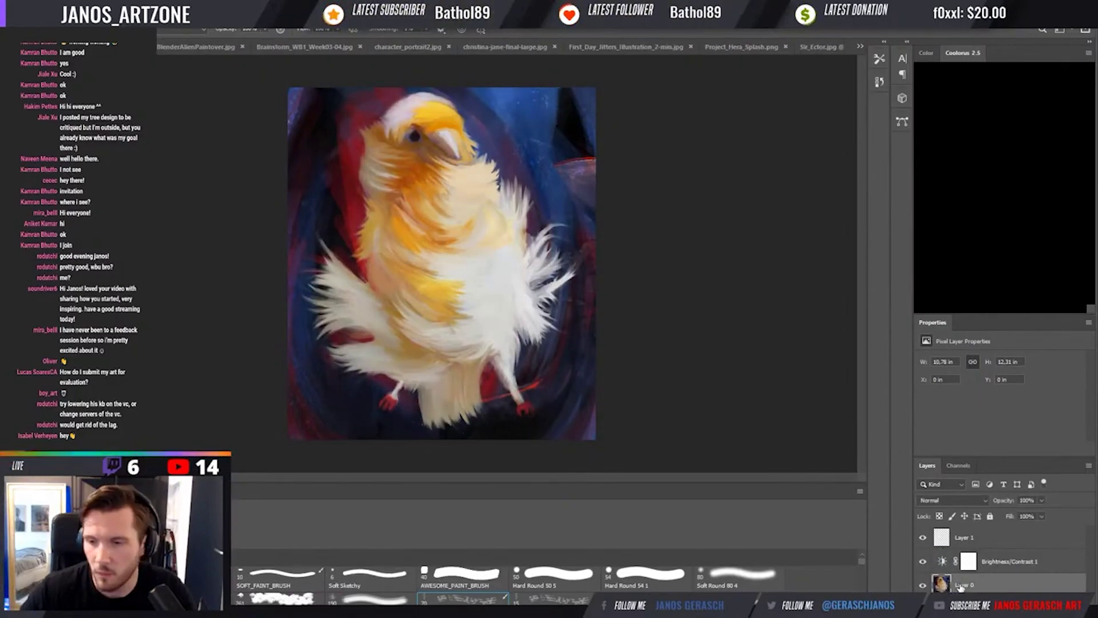
key(ctrl+comma)
key(ctrl+comma)
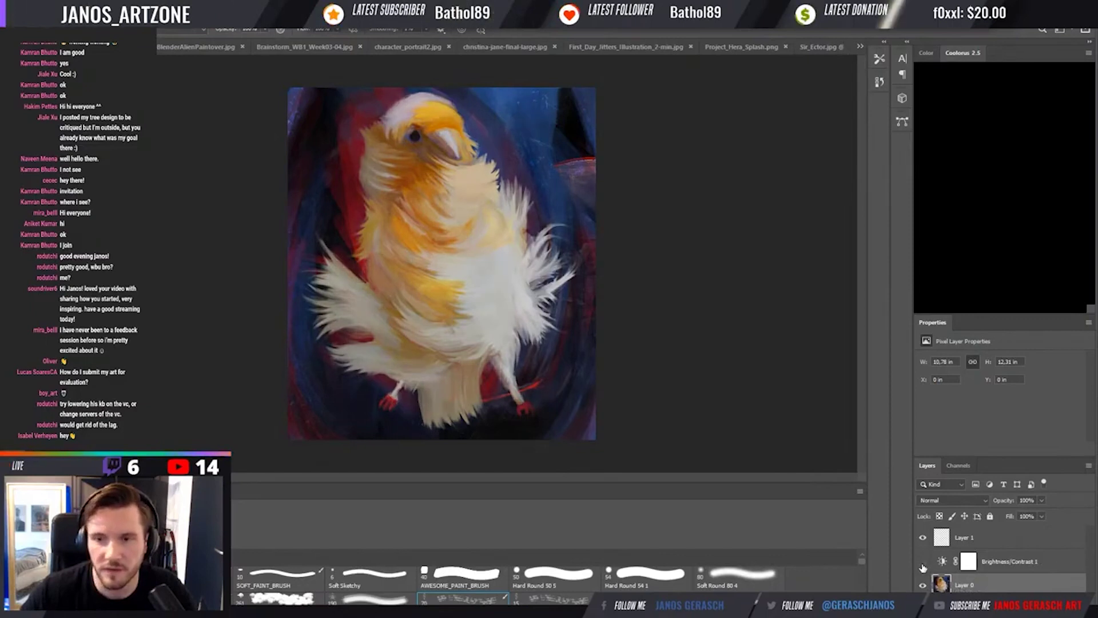
Select the Brightness/Contrast adjustment layer and compare the painting's values in greyscale proof view with it off and on.
click(989, 565)
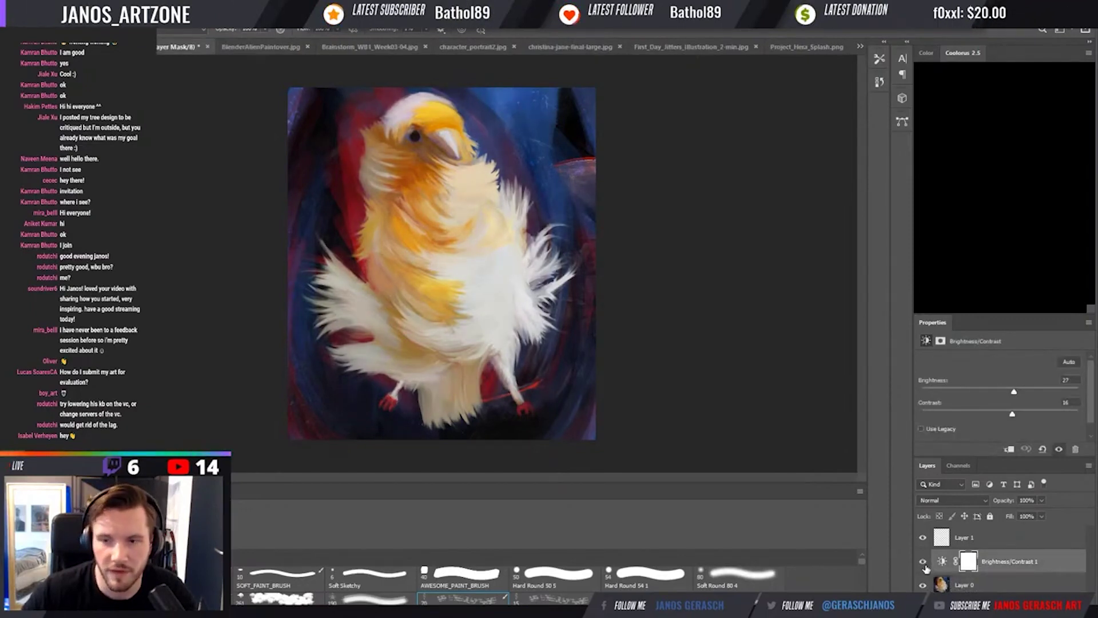
key(ctrl+y)
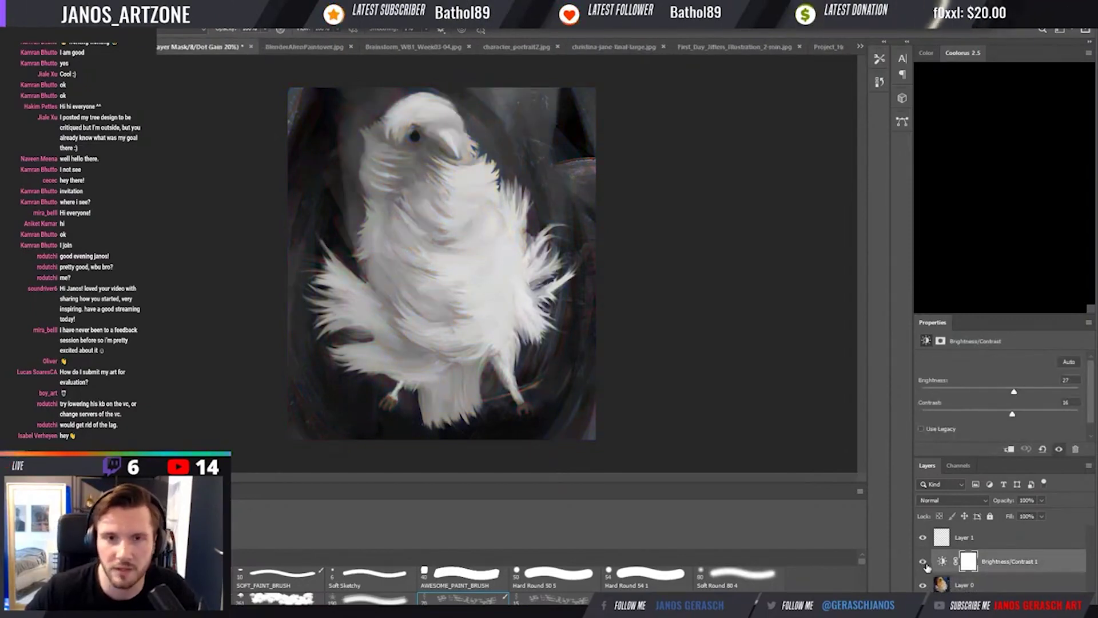
click(922, 562)
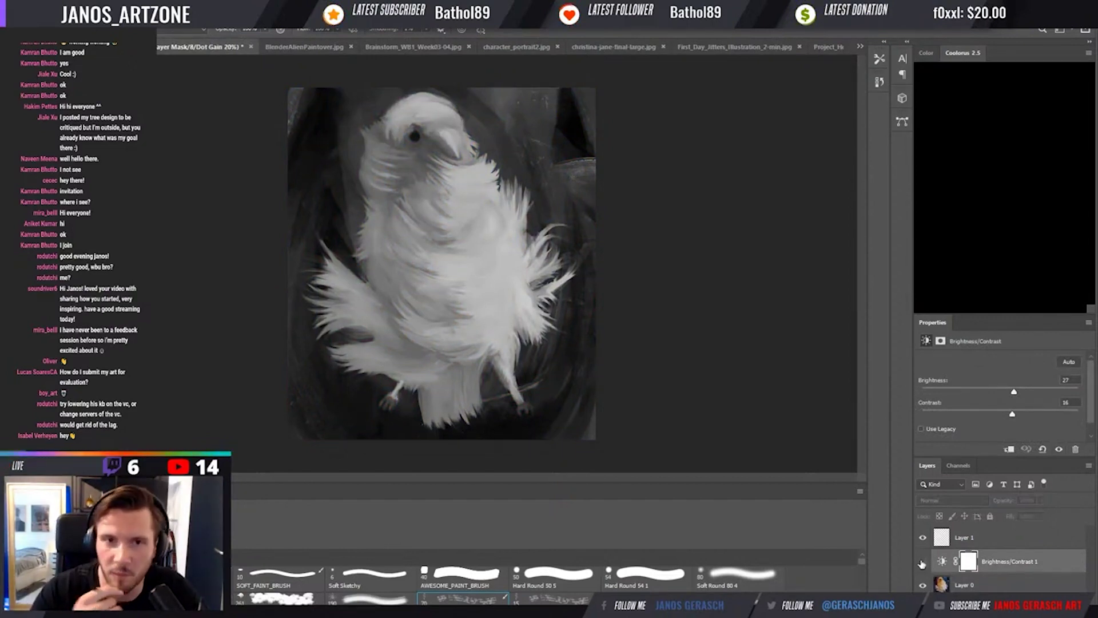
click(922, 562)
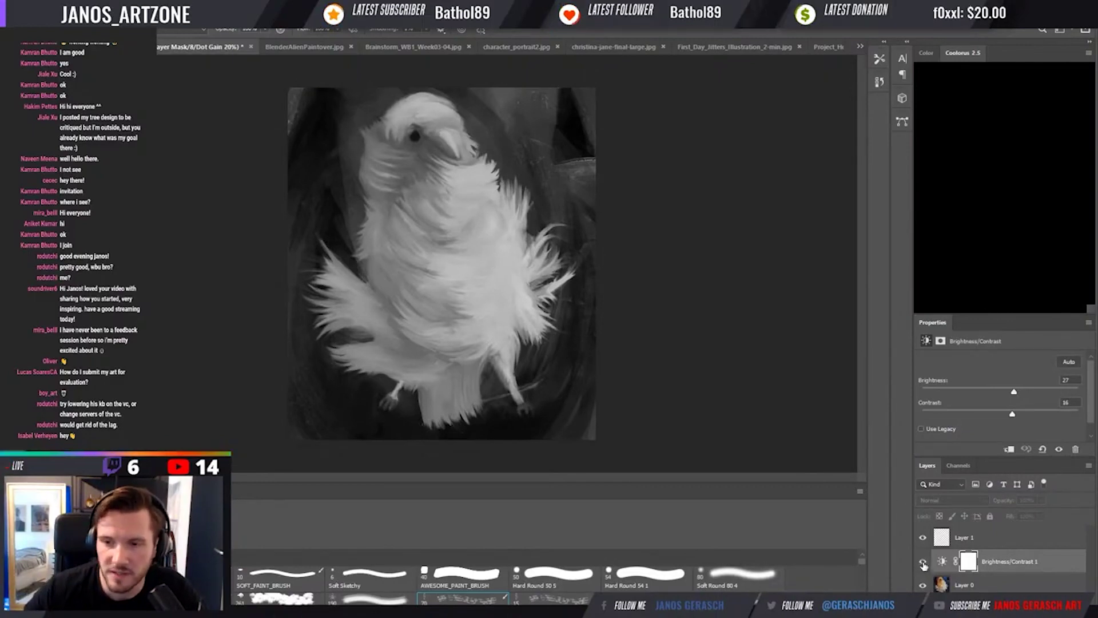
click(922, 562)
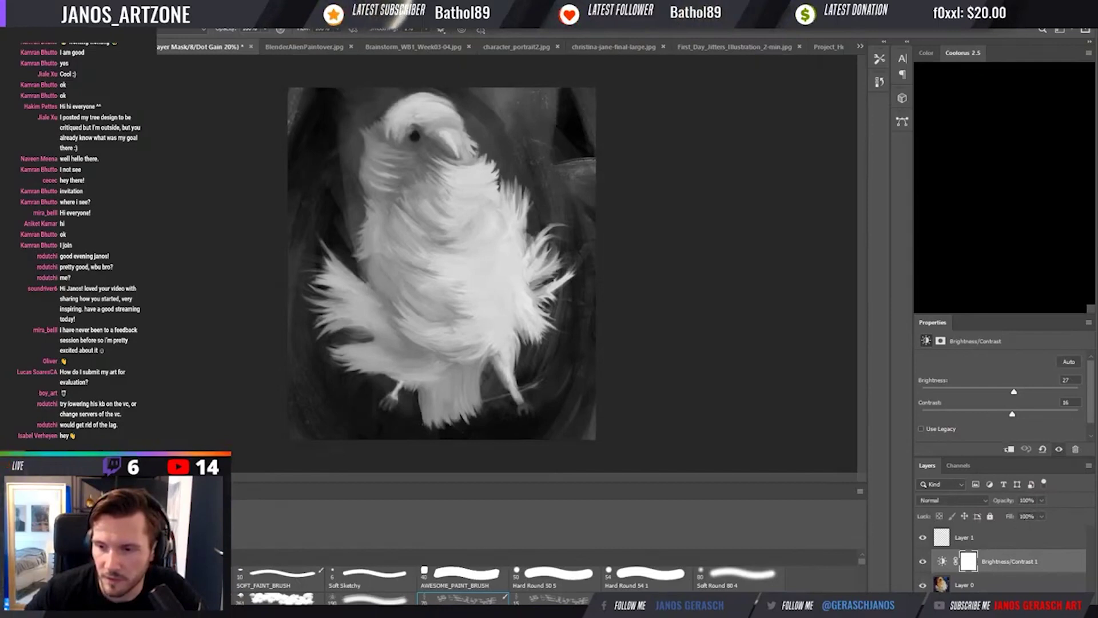
Replace the existing Brightness/Contrast adjustment with a fresh Brightness/Contrast layer below Layer 1, enlarging the visible layer list.
key(Delete)
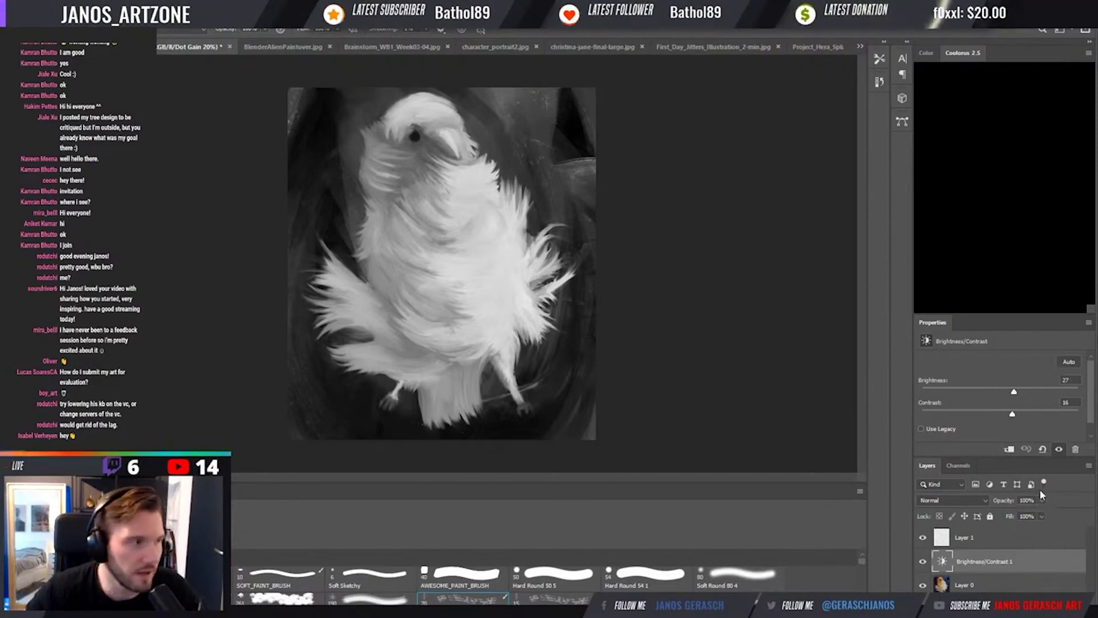
key(ctrl+alt+b)
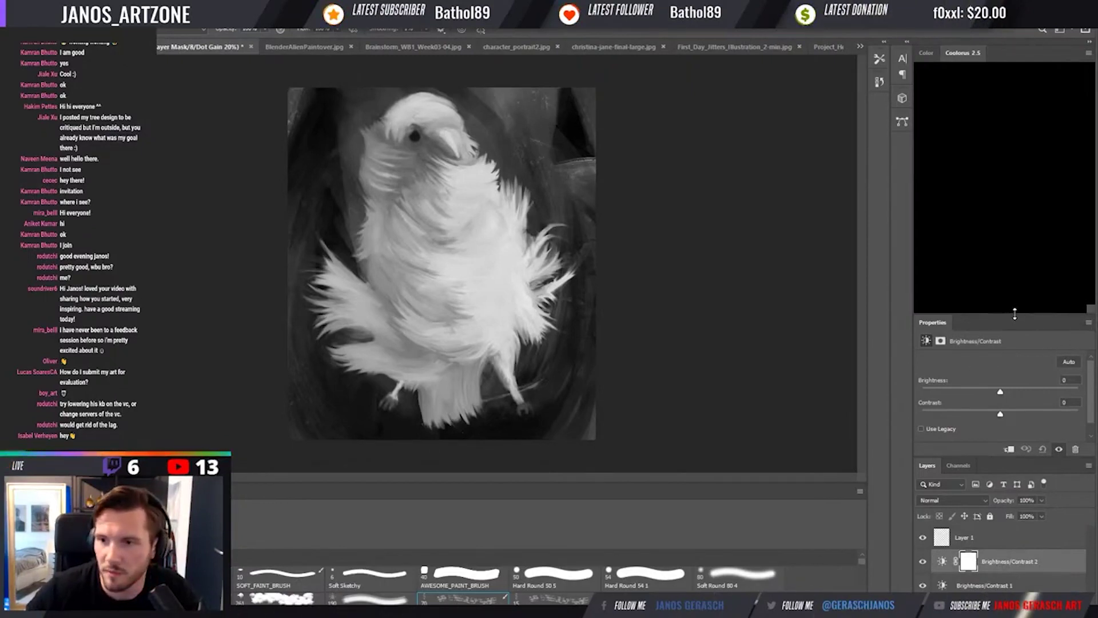
drag(1016, 313, 1031, 237)
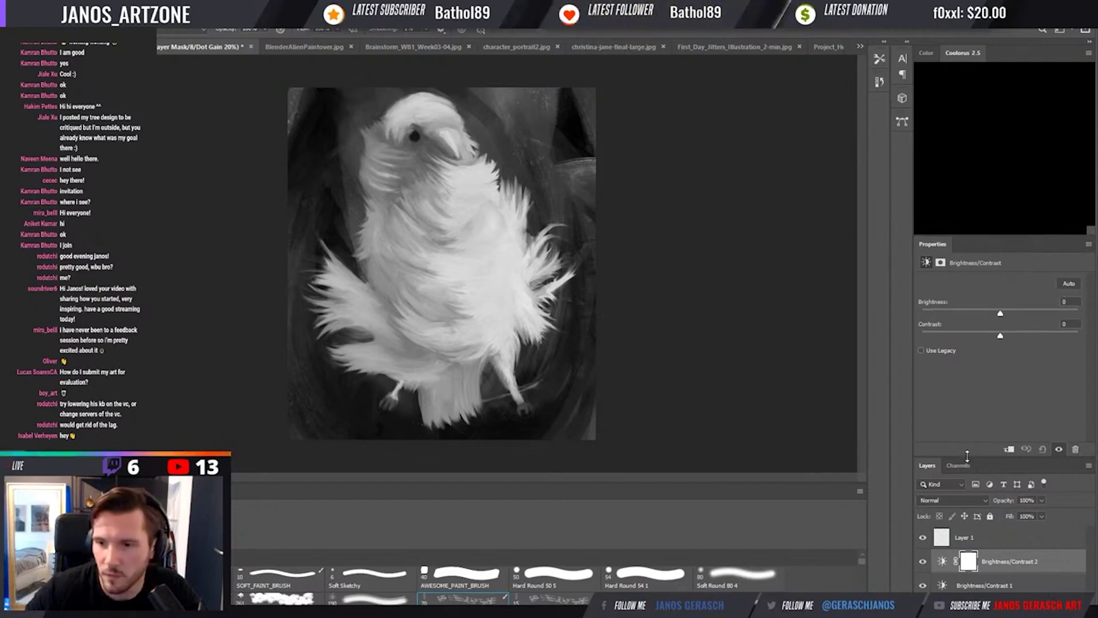
drag(967, 456, 972, 374)
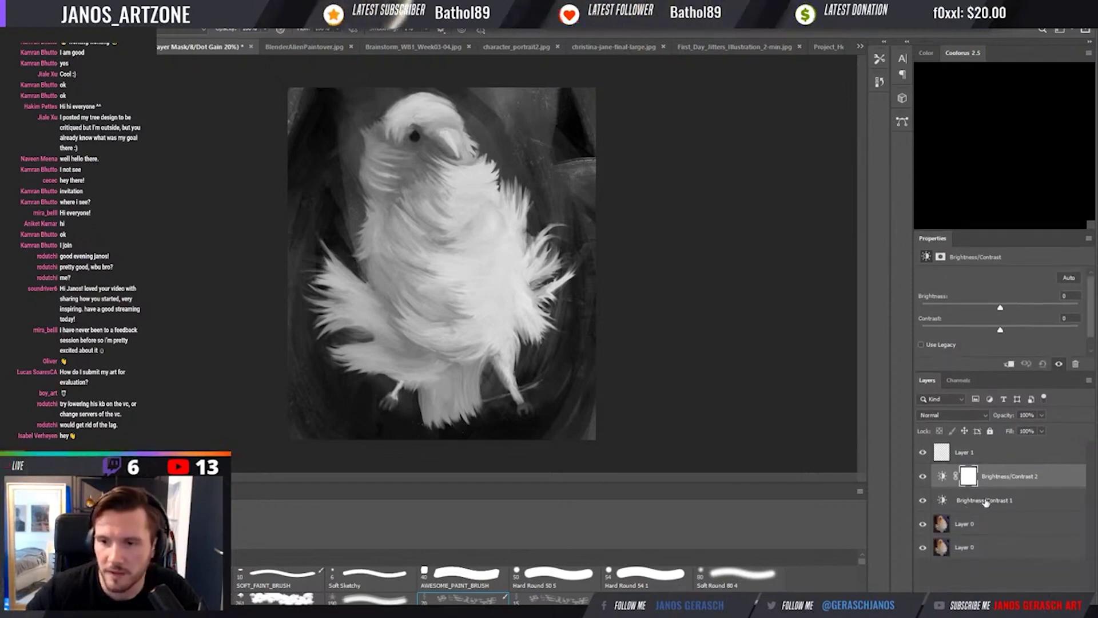
click(948, 497)
key(Delete)
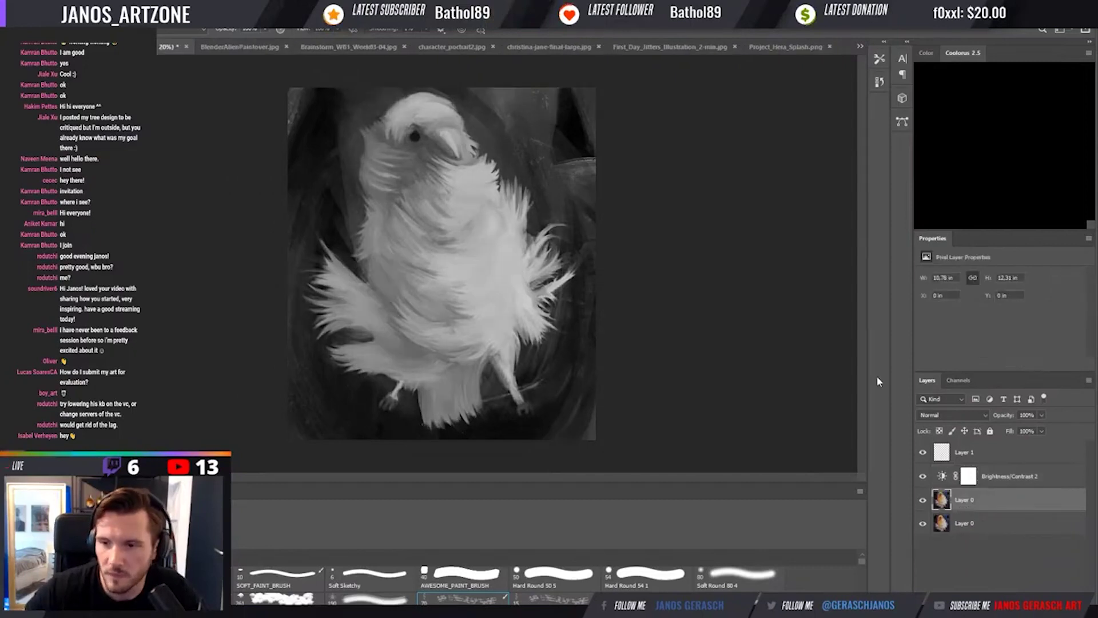
Set the new adjustment's brightness to 29 and contrast to 18, and compare the painting in color with it off and on.
click(955, 478)
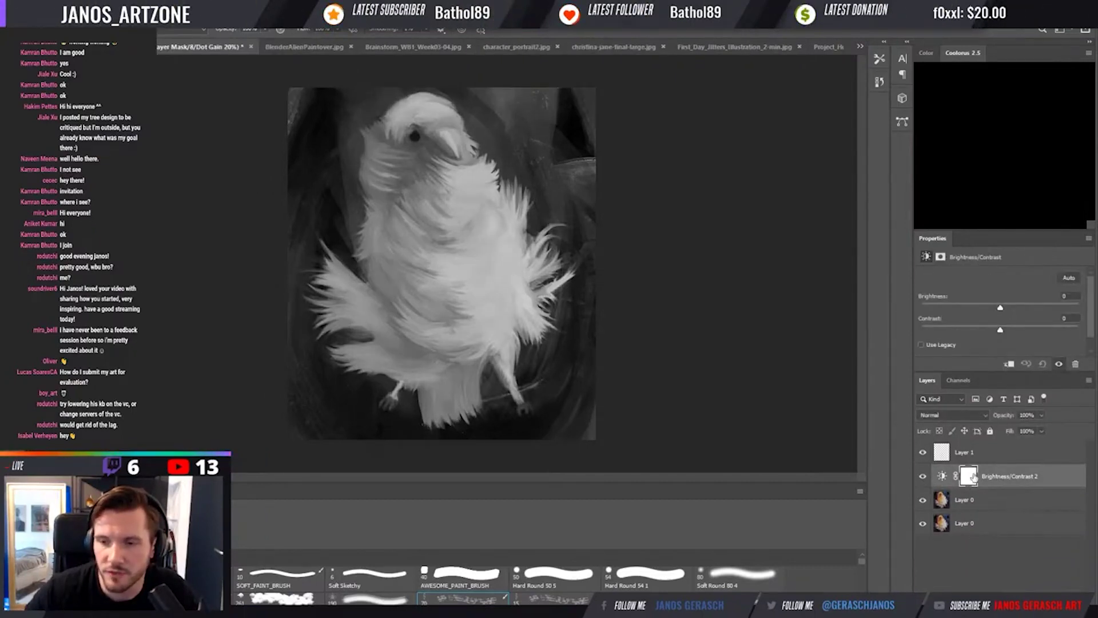
drag(1000, 307, 1014, 307)
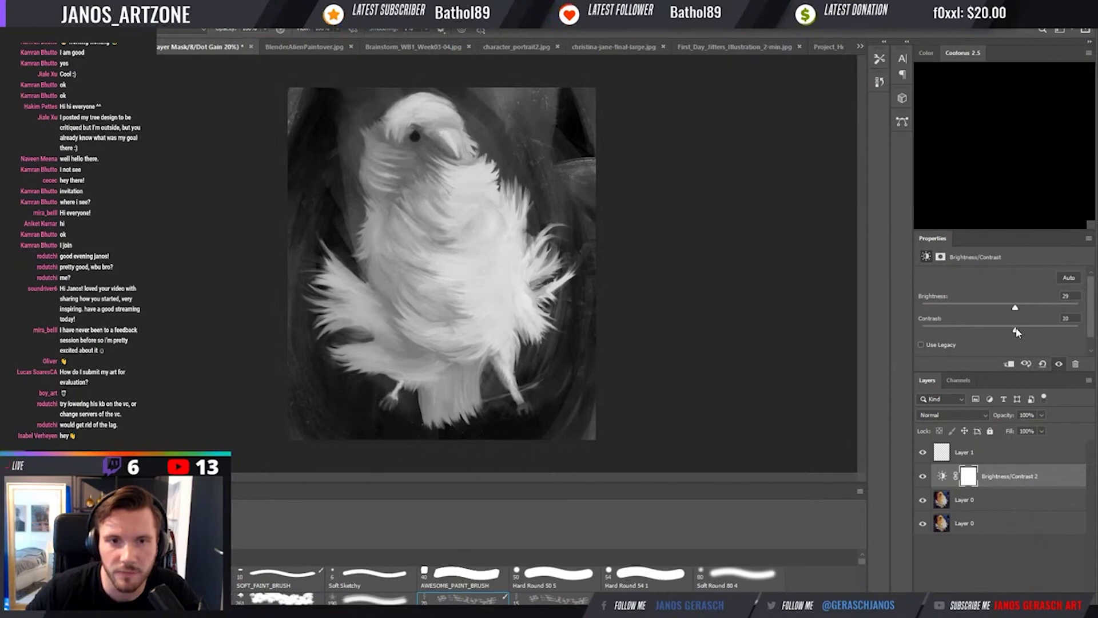
key(ctrl+y)
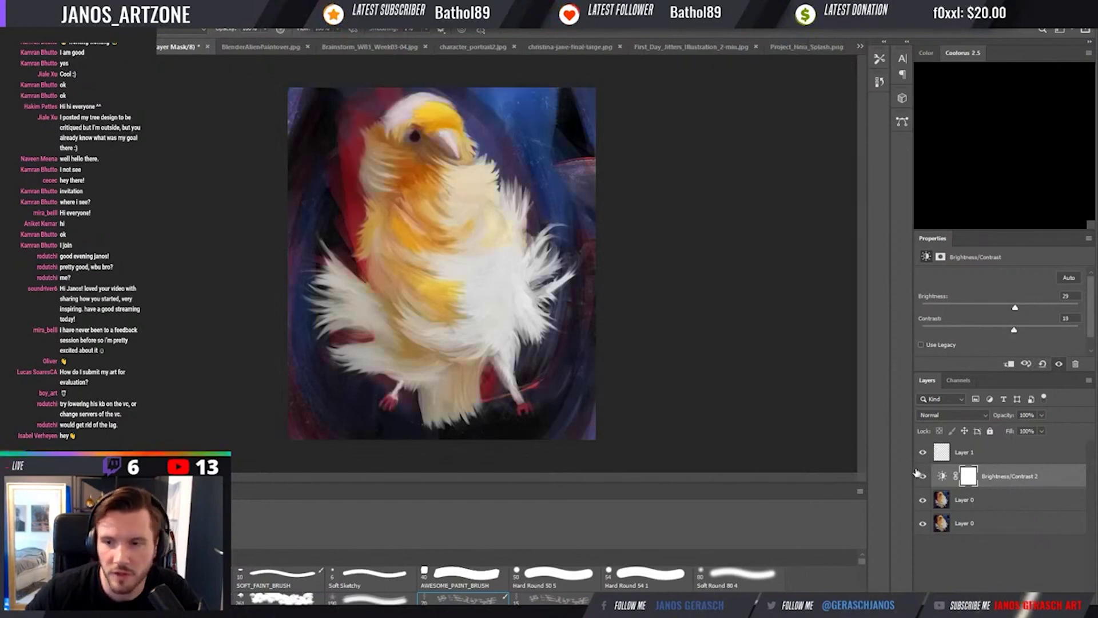
click(922, 478)
click(923, 478)
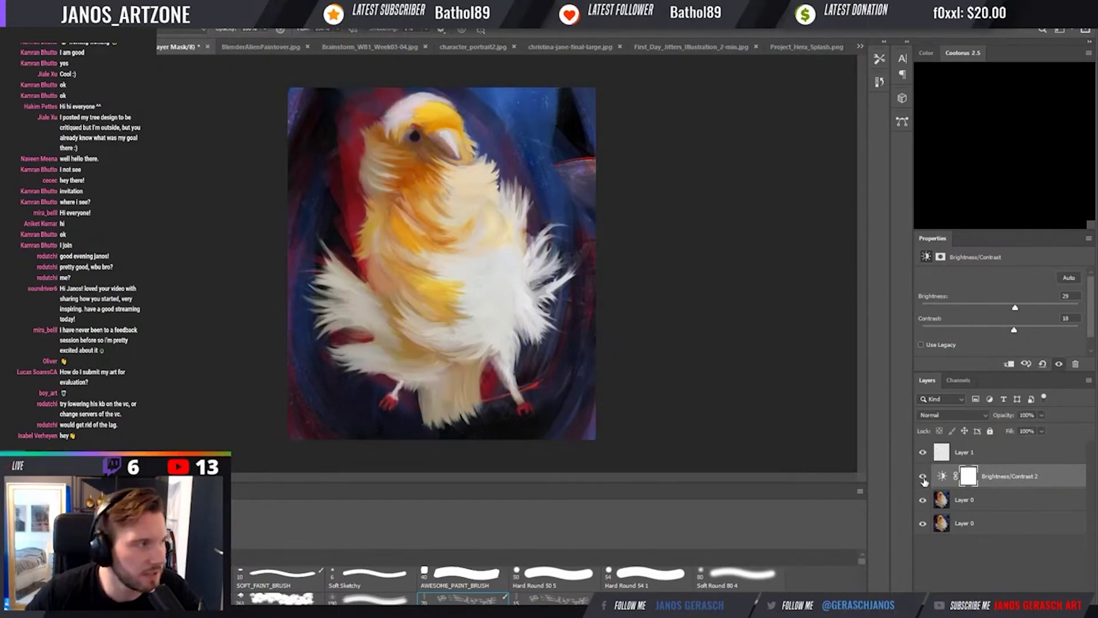
click(923, 478)
click(922, 478)
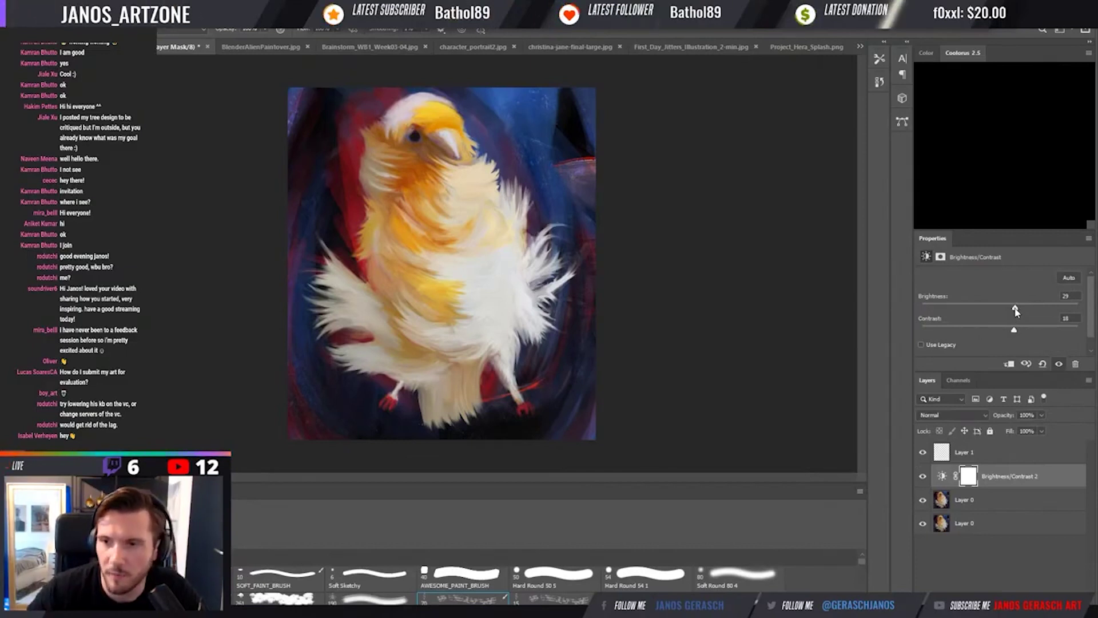
Adjust the layer's brightness to 20 and contrast to 18, checking the values in greyscale proof view before returning to color.
drag(1014, 309, 1010, 312)
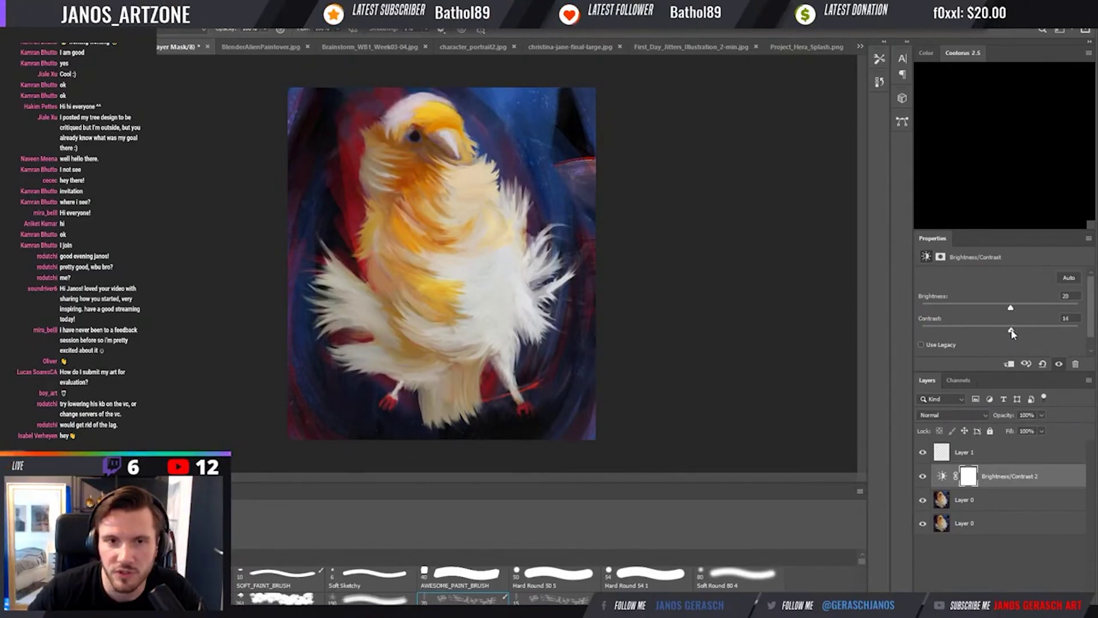
key(ctrl+y)
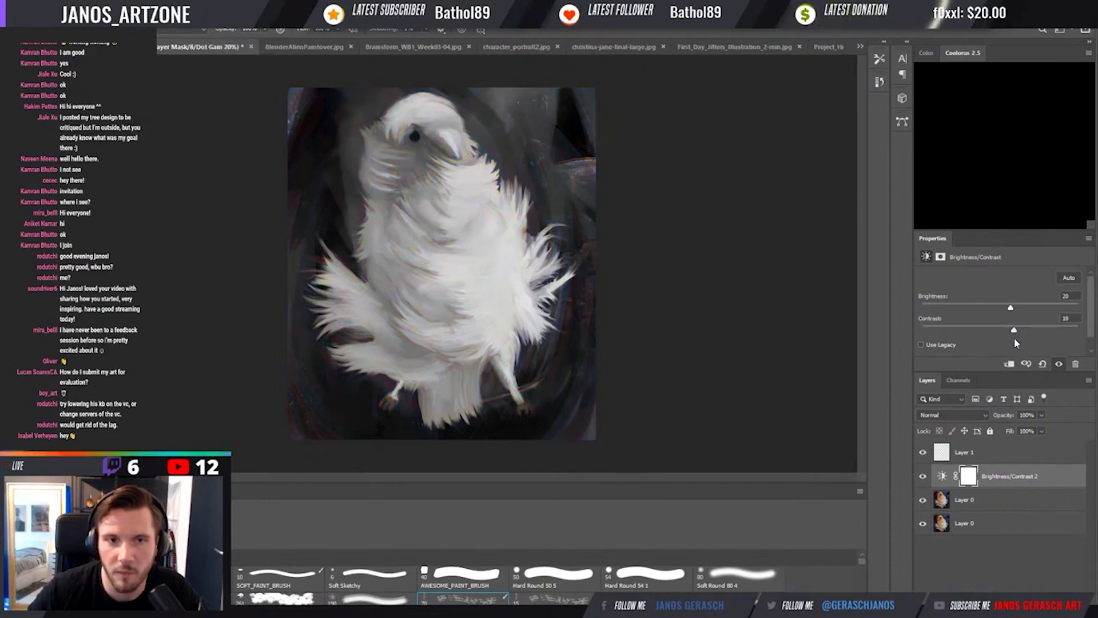
key(ctrl+y)
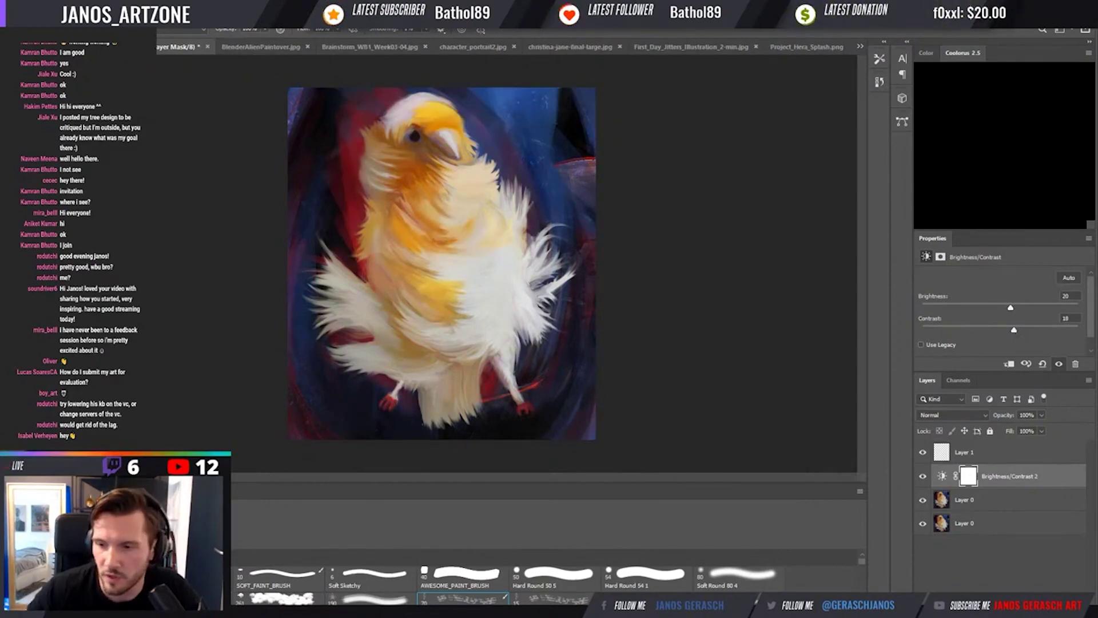
Add a Vibrance adjustment layer above the Brightness/Contrast layer and set its vibrance to +7.
key(ctrl+alt+v)
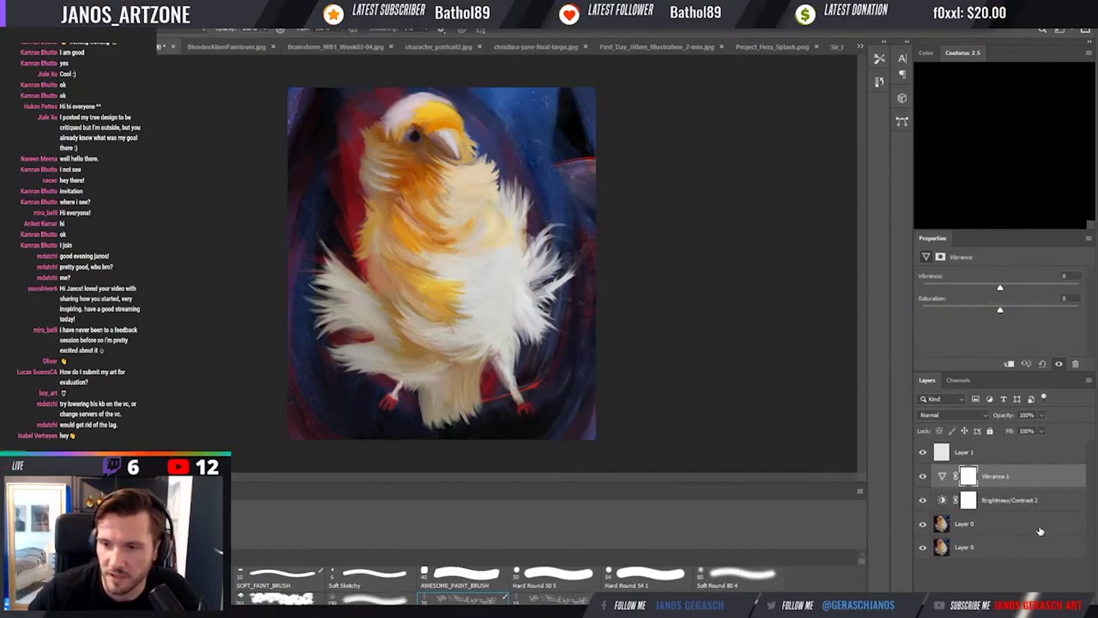
click(1000, 288)
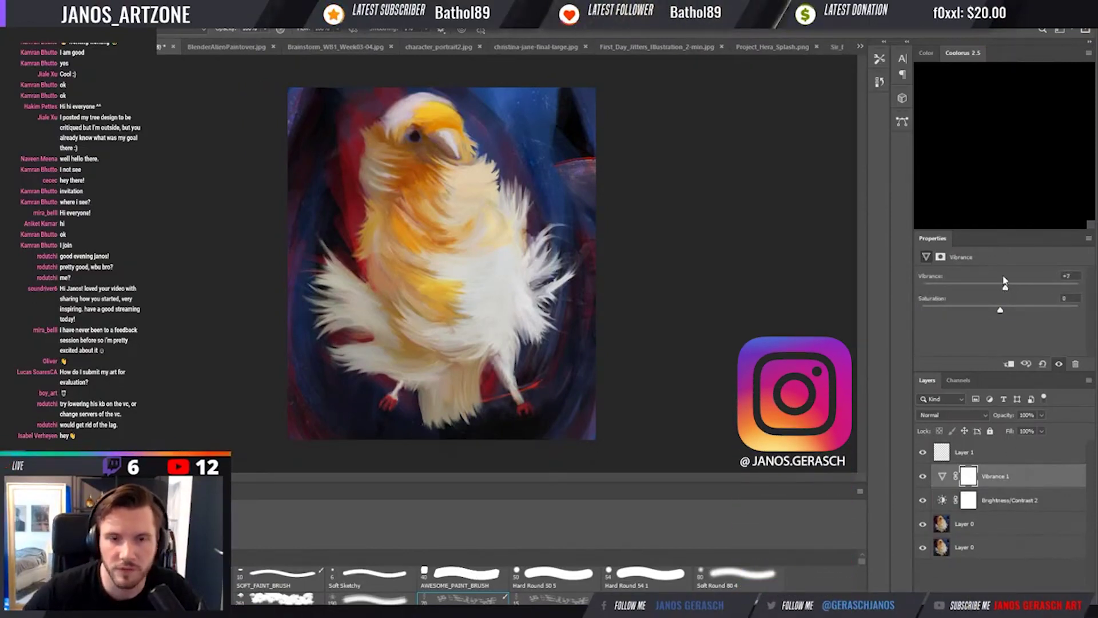
mouse_move(1004, 281)
mouse_down()
mouse_move(1029, 291)
mouse_move(1007, 294)
mouse_up()
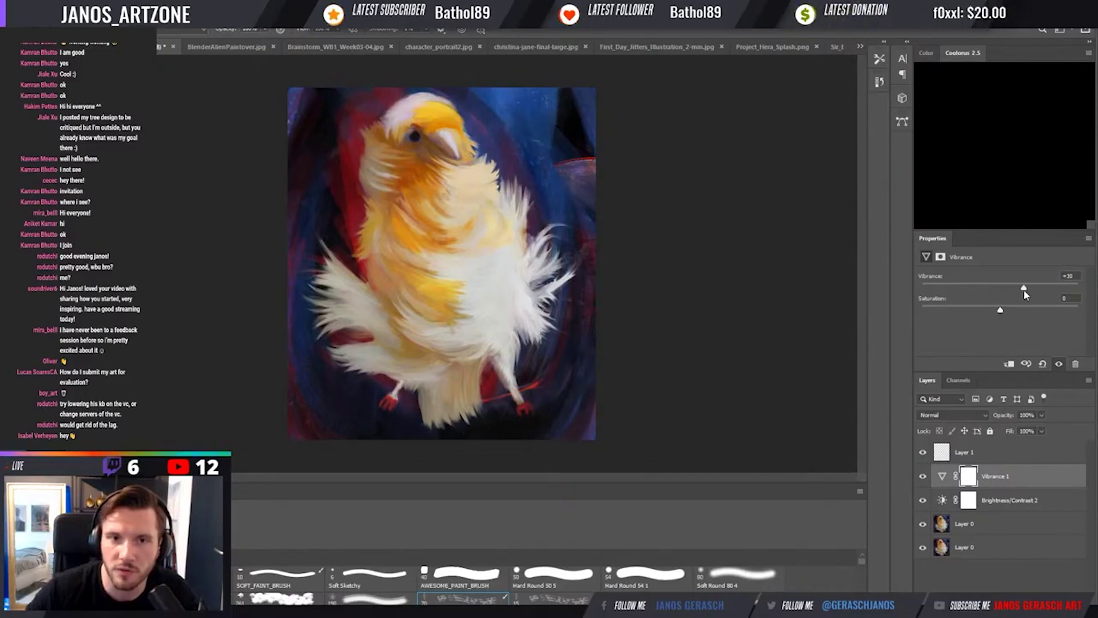
key(ctrl+minus)
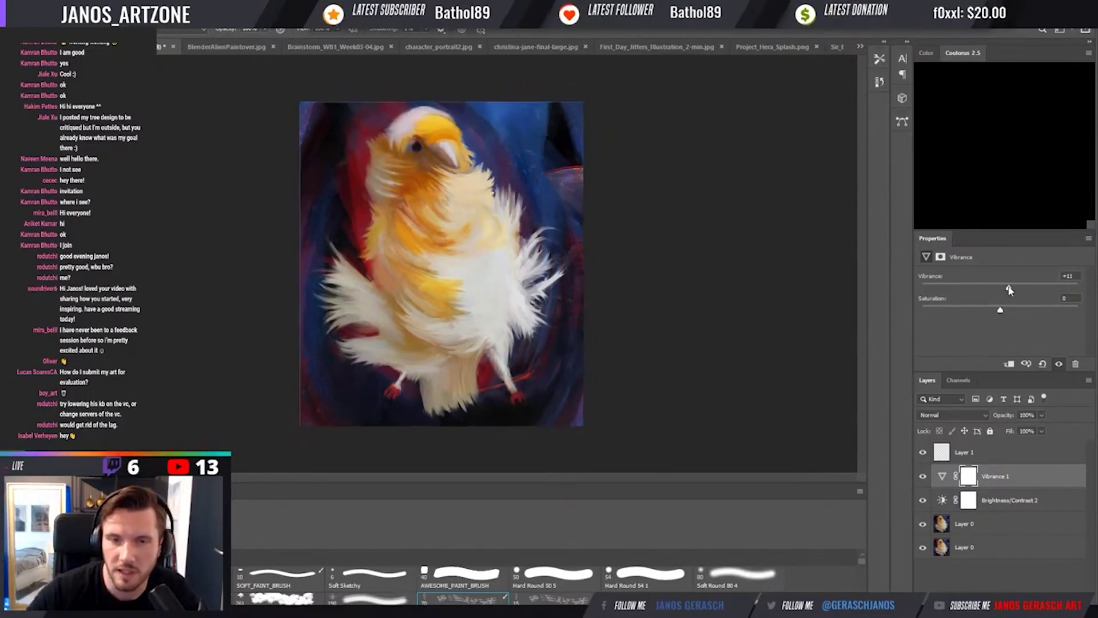
drag(1009, 290, 1006, 293)
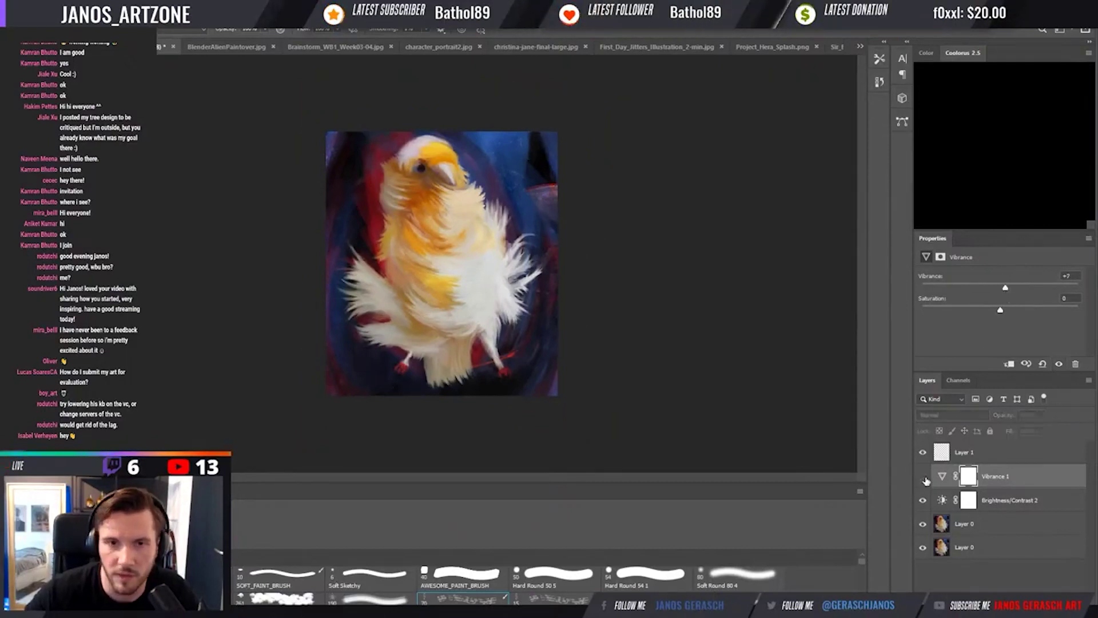
Duplicate the Vibrance, Brightness/Contrast and upper Layer 0 layers, and merge the copies into one layer.
shift+click(990, 524)
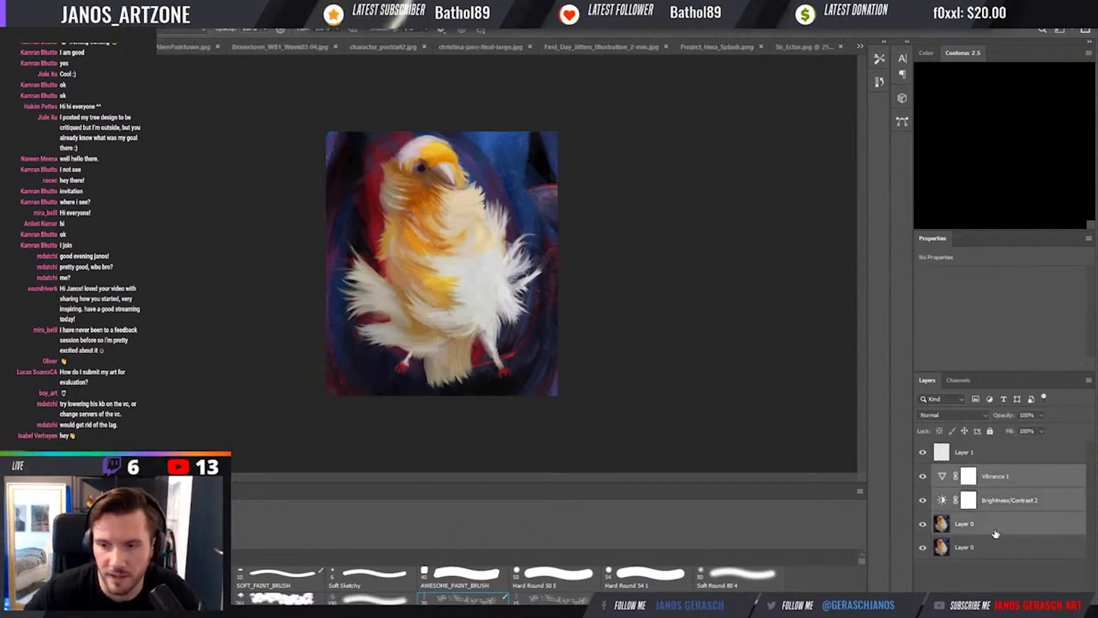
key(ctrl+j)
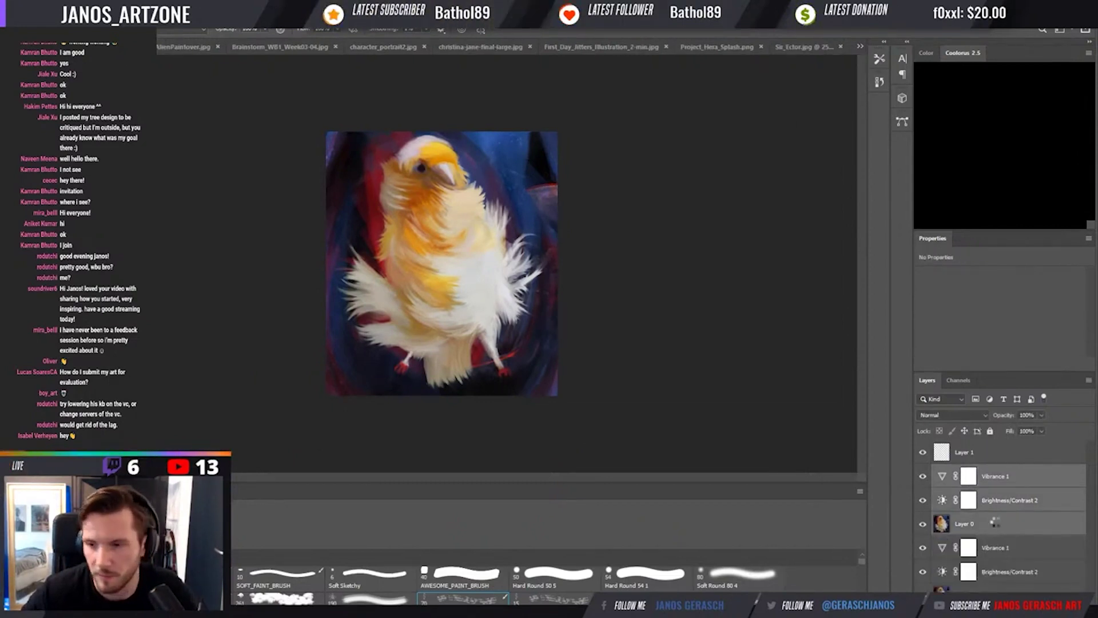
key(ctrl+e)
Group and hide the original Vibrance, Brightness/Contrast and upper Layer 0 layers, and compare the merged layer off and on.
click(994, 500)
shift+click(998, 549)
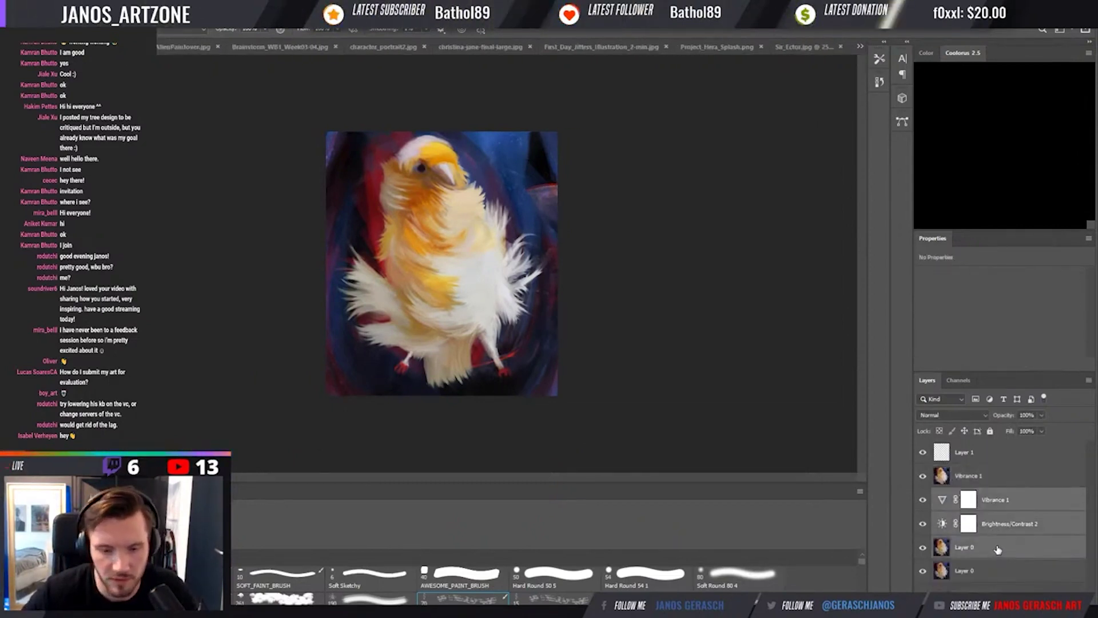
key(ctrl+g)
click(923, 475)
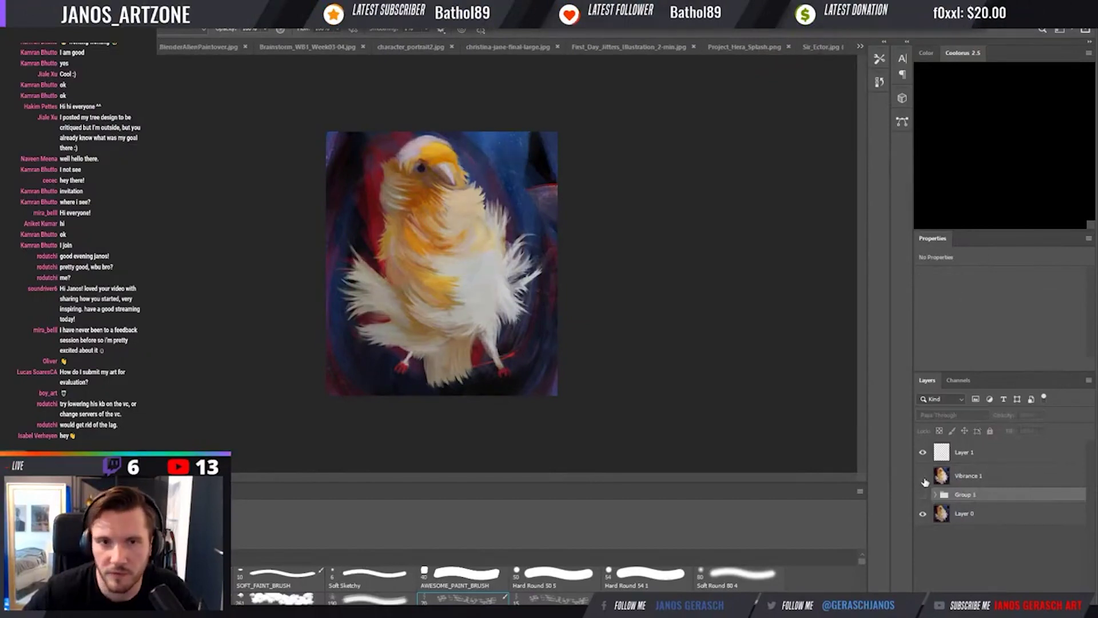
click(923, 476)
Flip the canvas horizontally back and forth to check the bird painting's composition in mirror image.
key(ctrl+=)
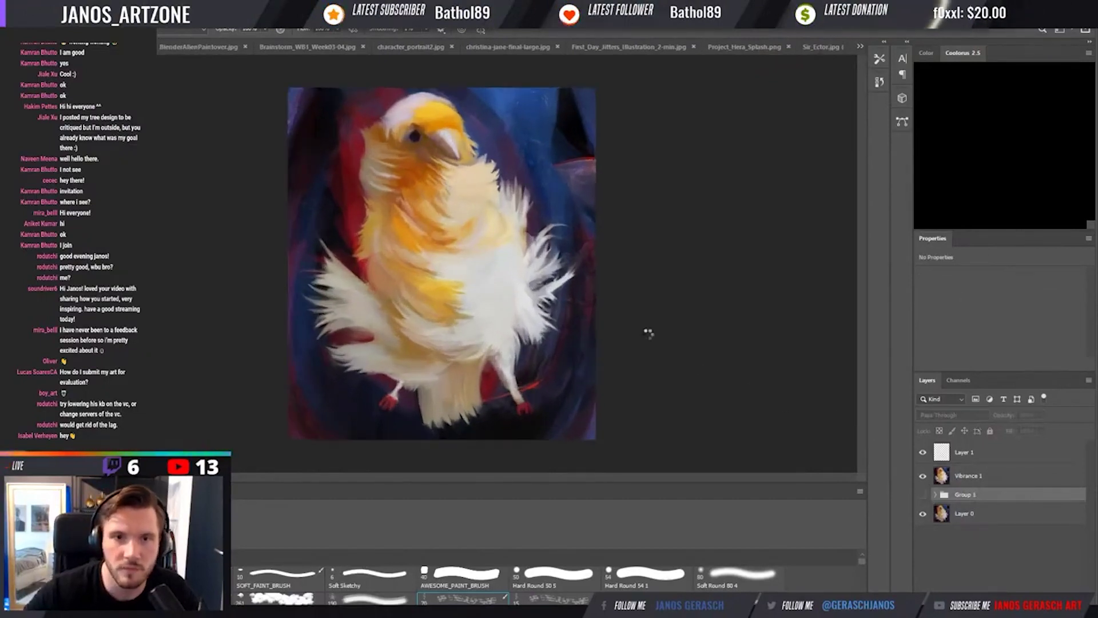
key(h)
key(h)
key(h)
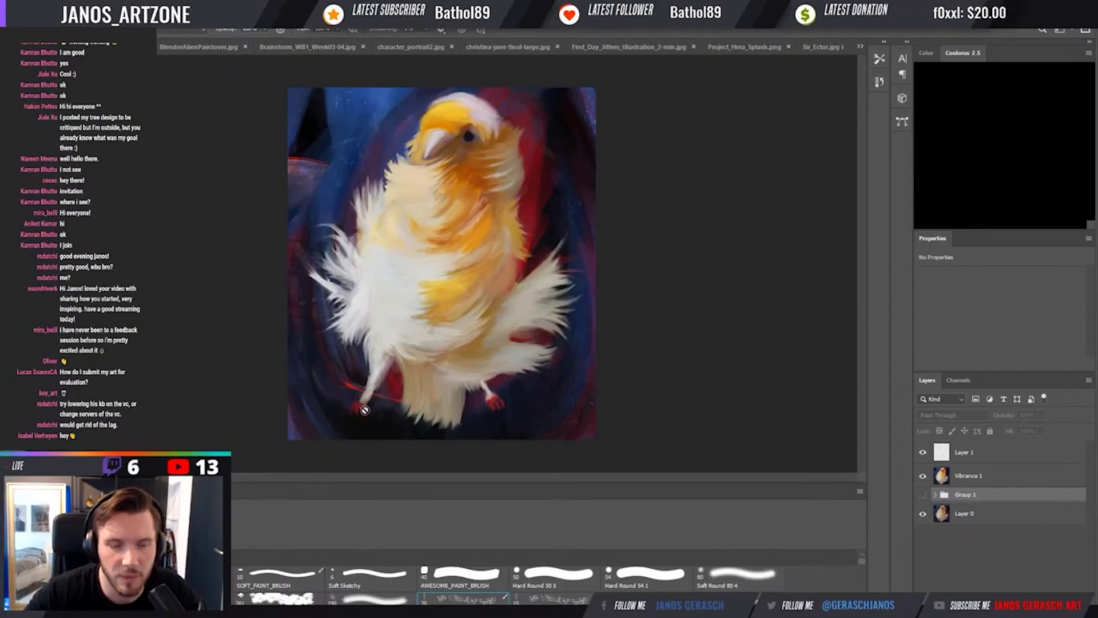
key(h)
Select the merged painting layer and examine how the bird and its dark background read at reduced size.
key(alt+])
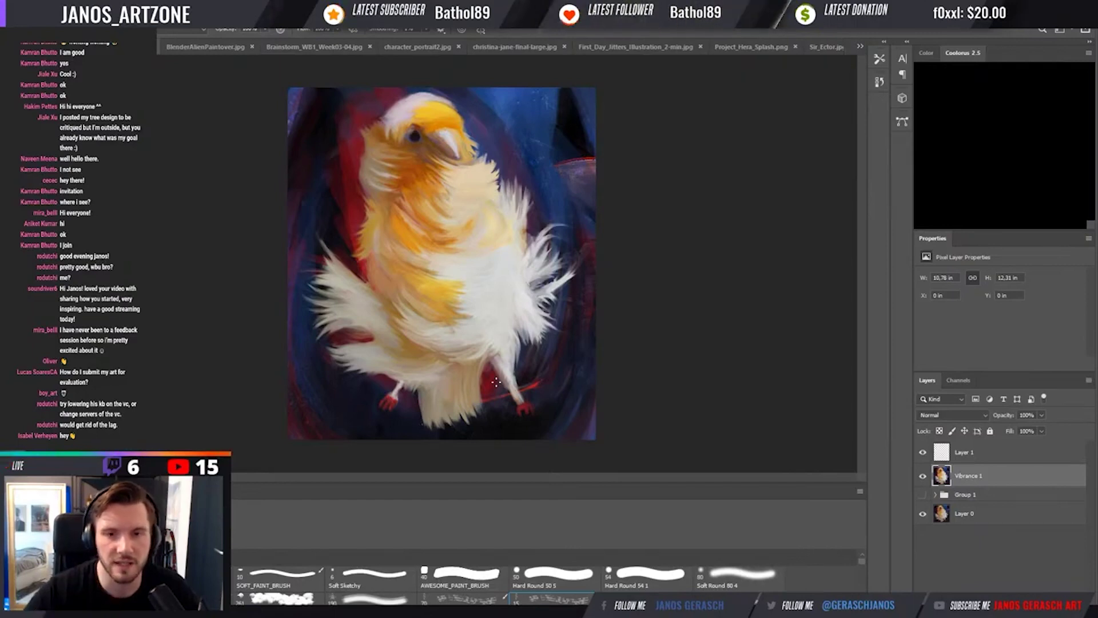
key(i)
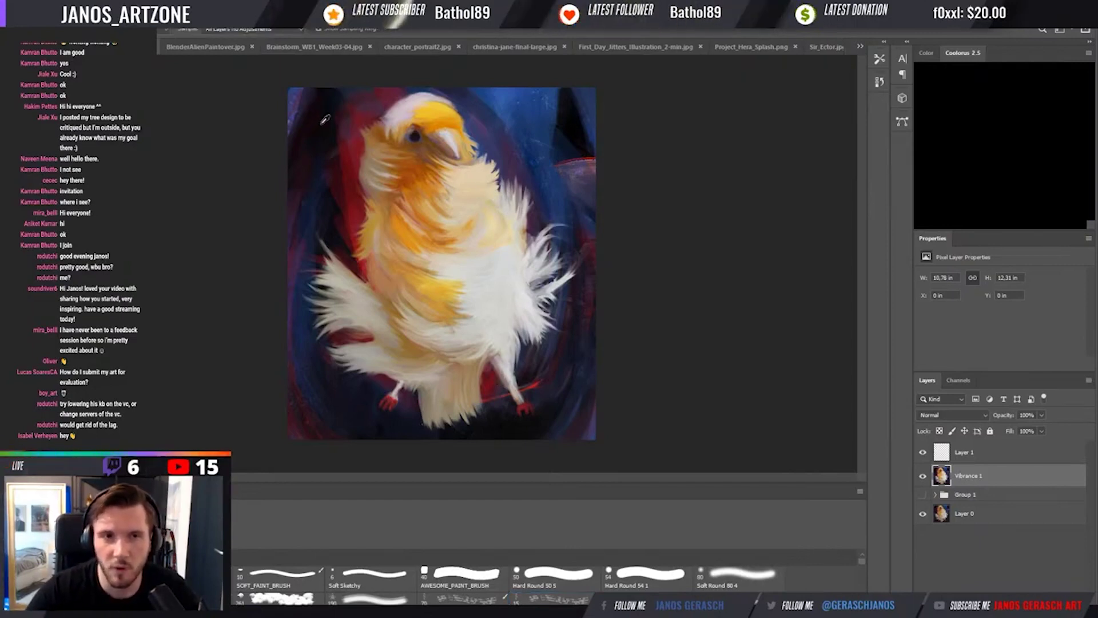
key(ctrl+minus)
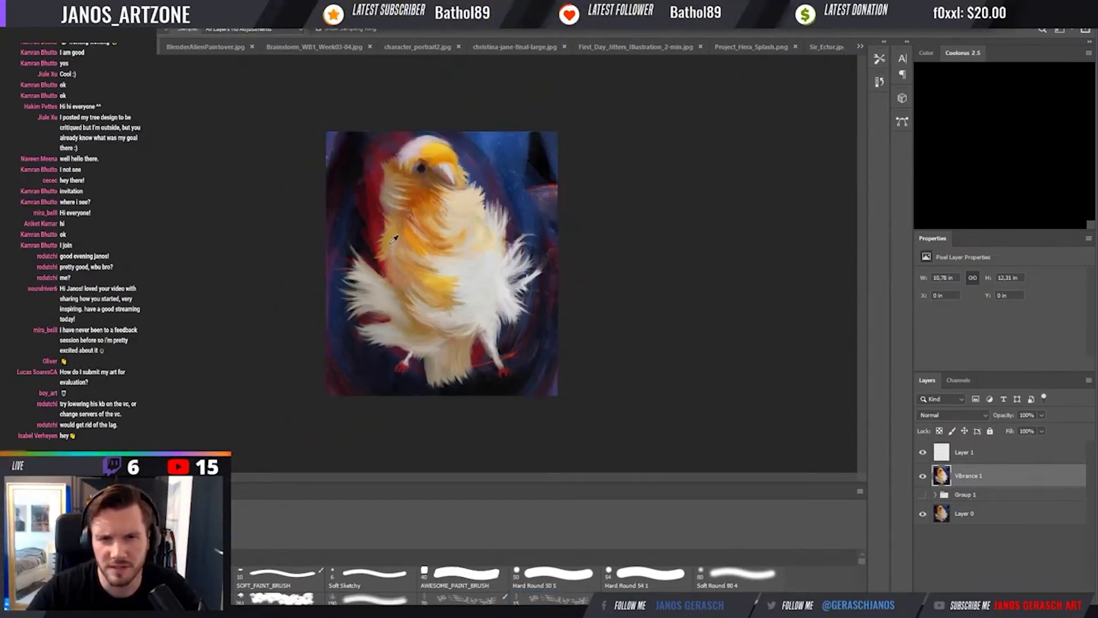
key(b)
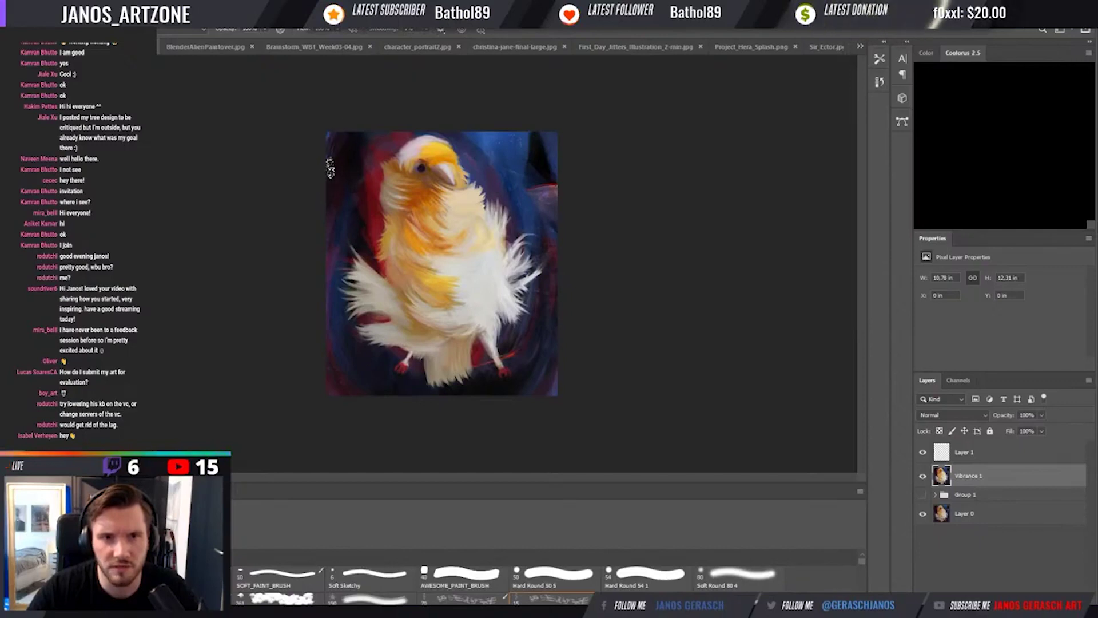
key(i)
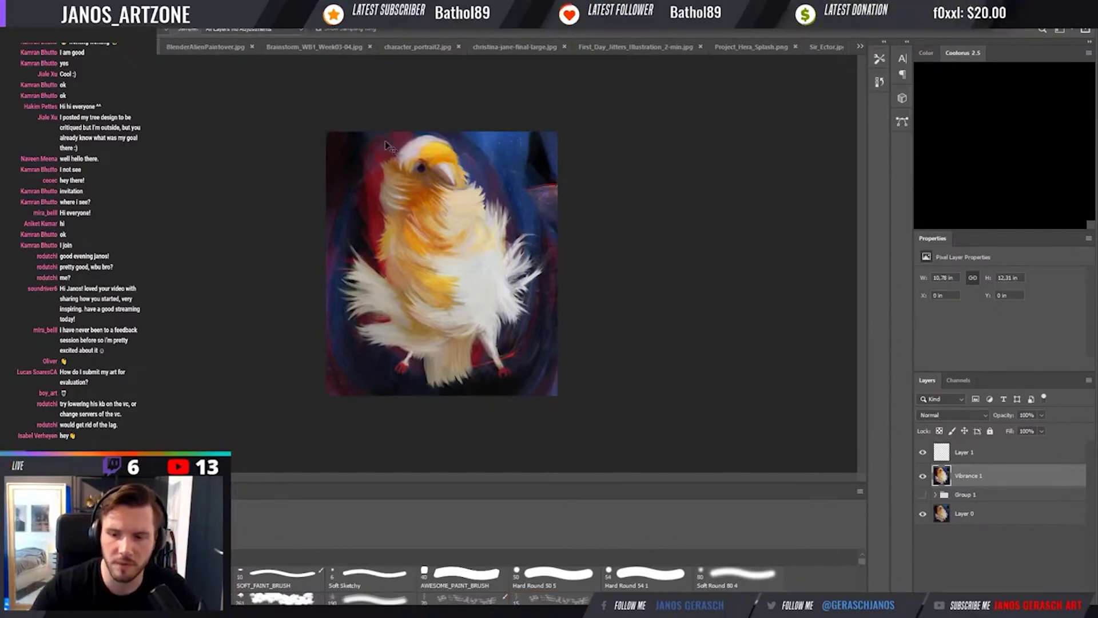
key(ctrl+minus)
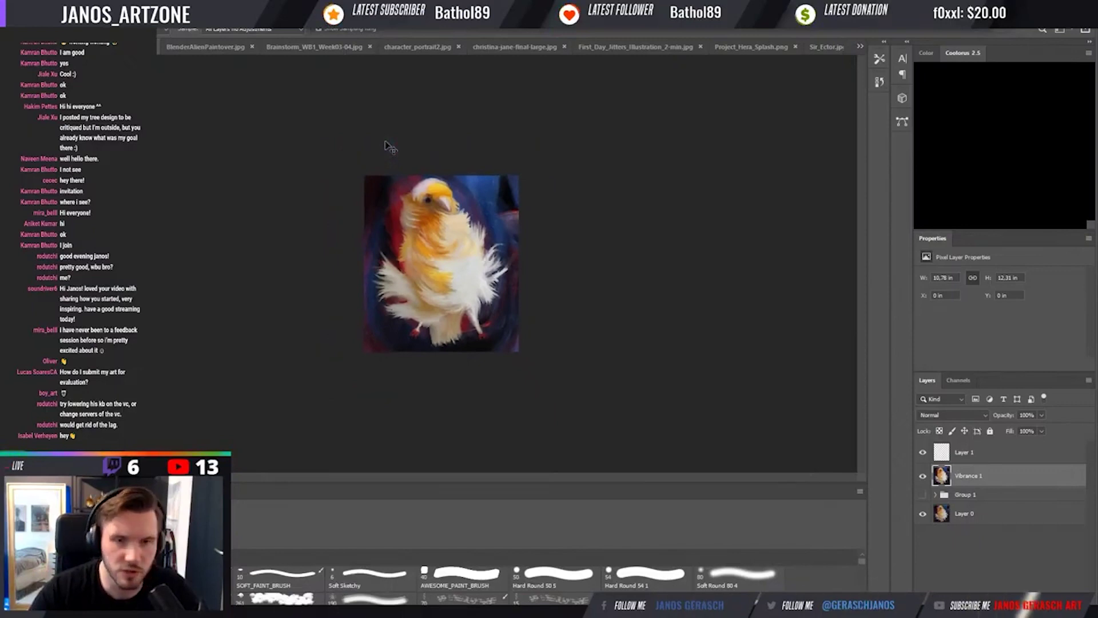
key(ctrl+minus)
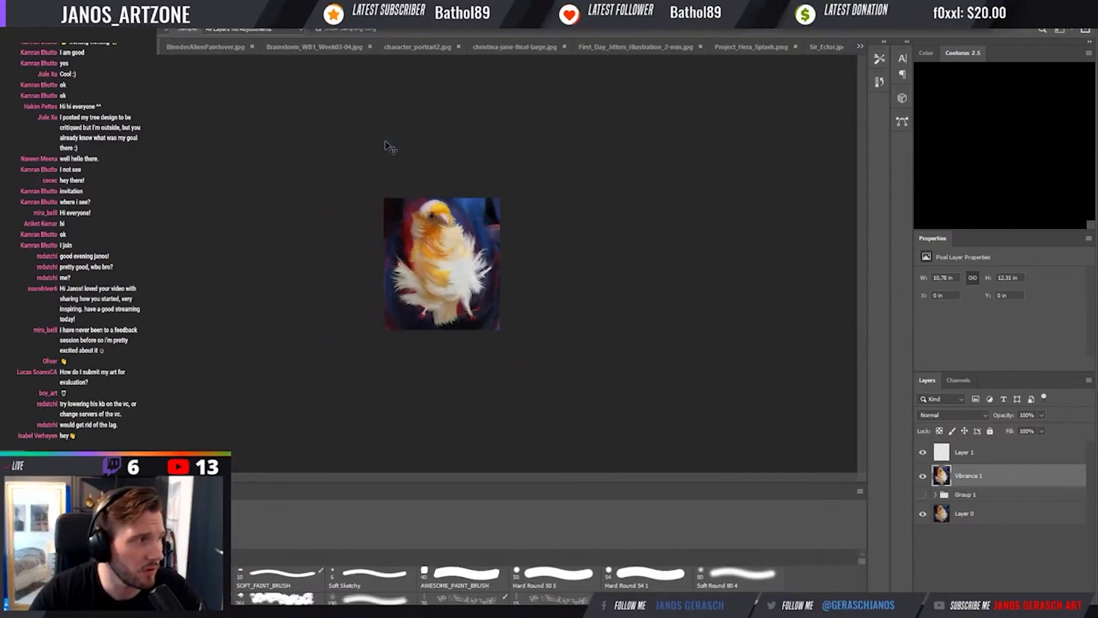
key(ctrl+plus)
key(ctrl+plus)
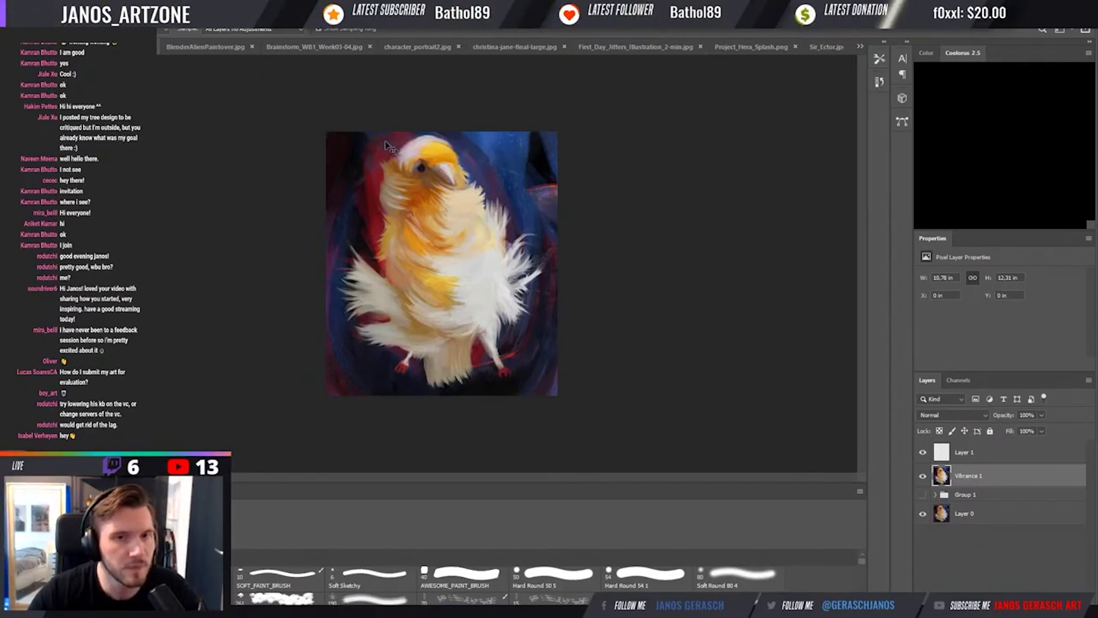
Try a textured dark Brush stroke circling the bird's head and chest, and remove it.
key(b)
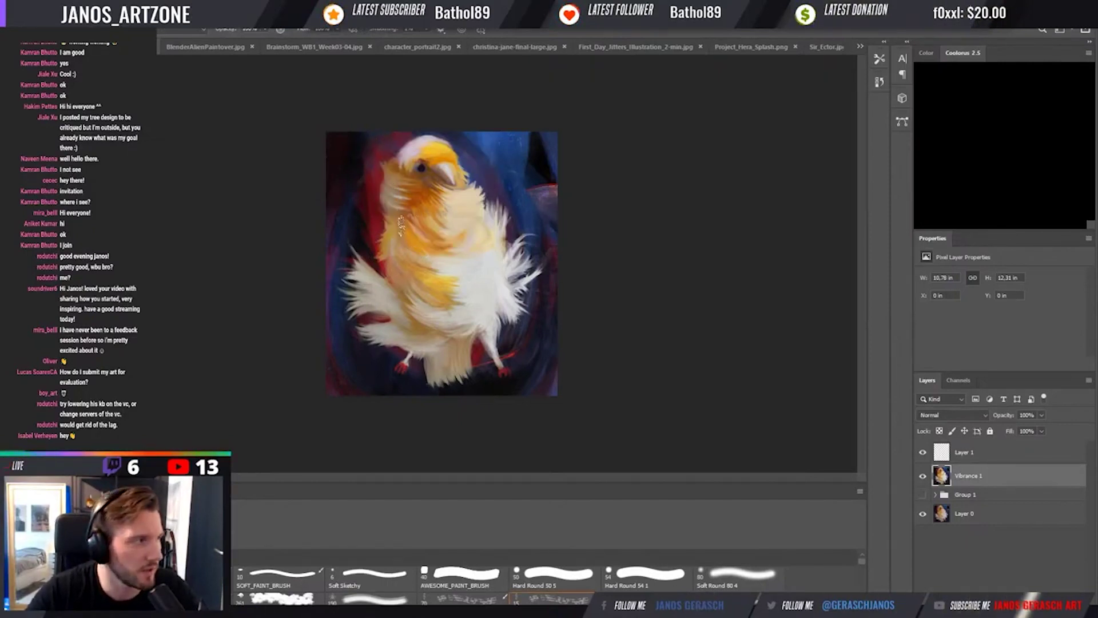
alt+click(433, 208)
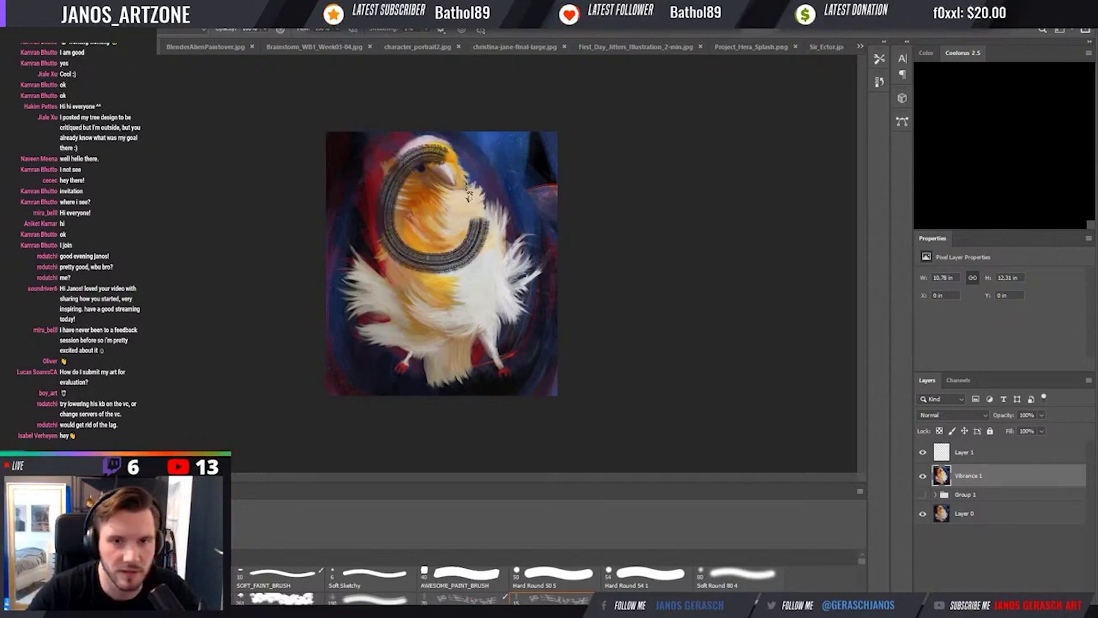
alt+click(502, 156)
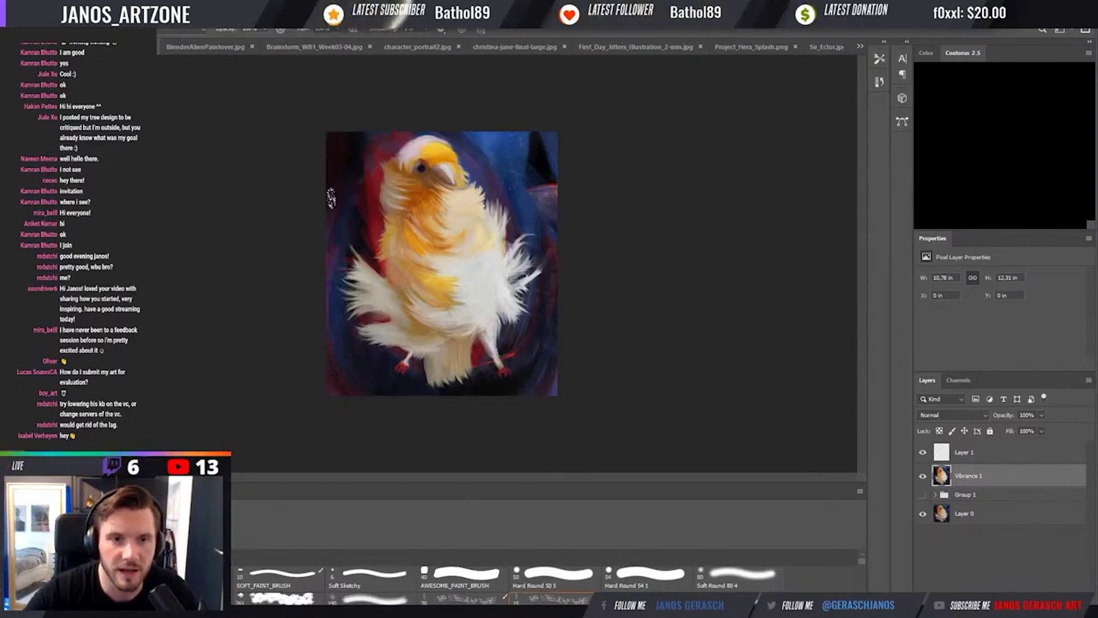
Add an empty layer above the merged bird painting and lay a soft gradient sampled from the dark background over its lower-left corner.
key(alt)
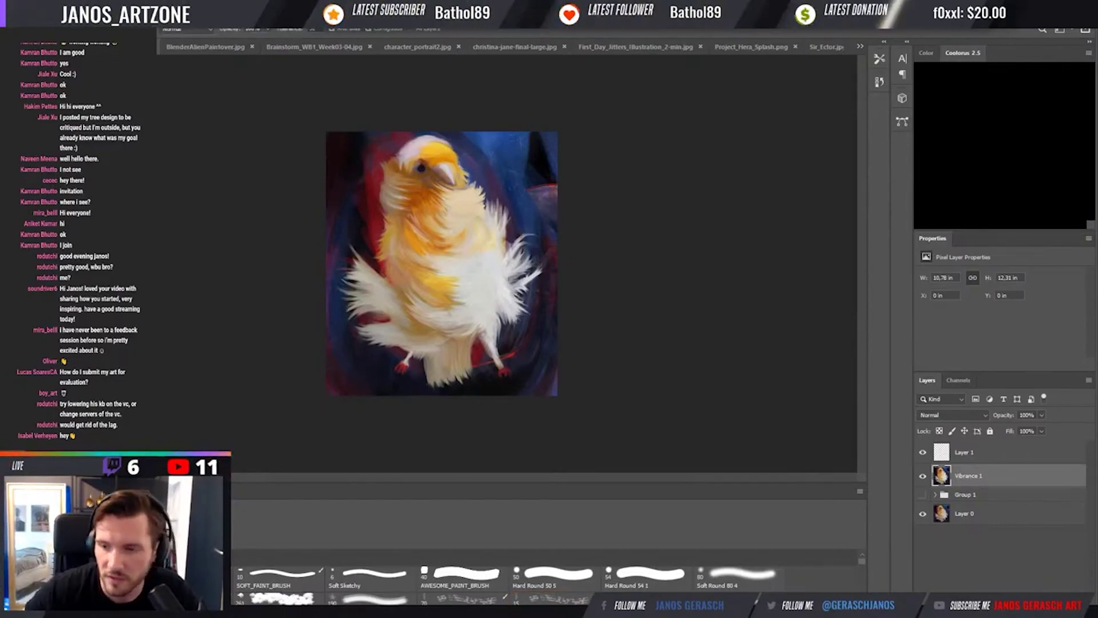
key(ctrl+shift+alt+n)
key(shift+g)
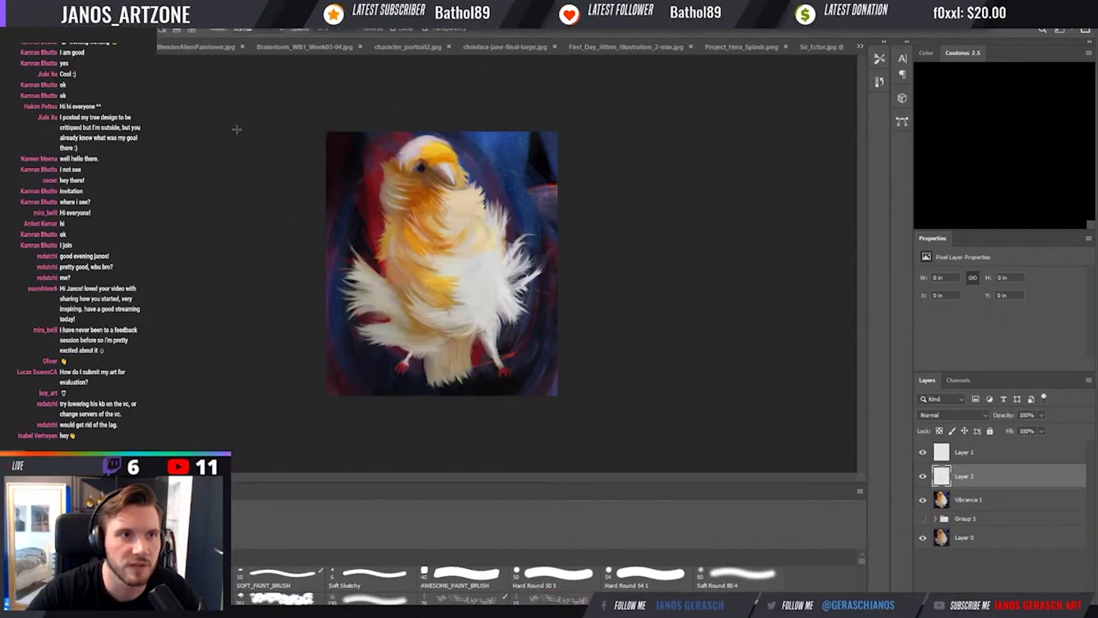
alt+click(380, 380)
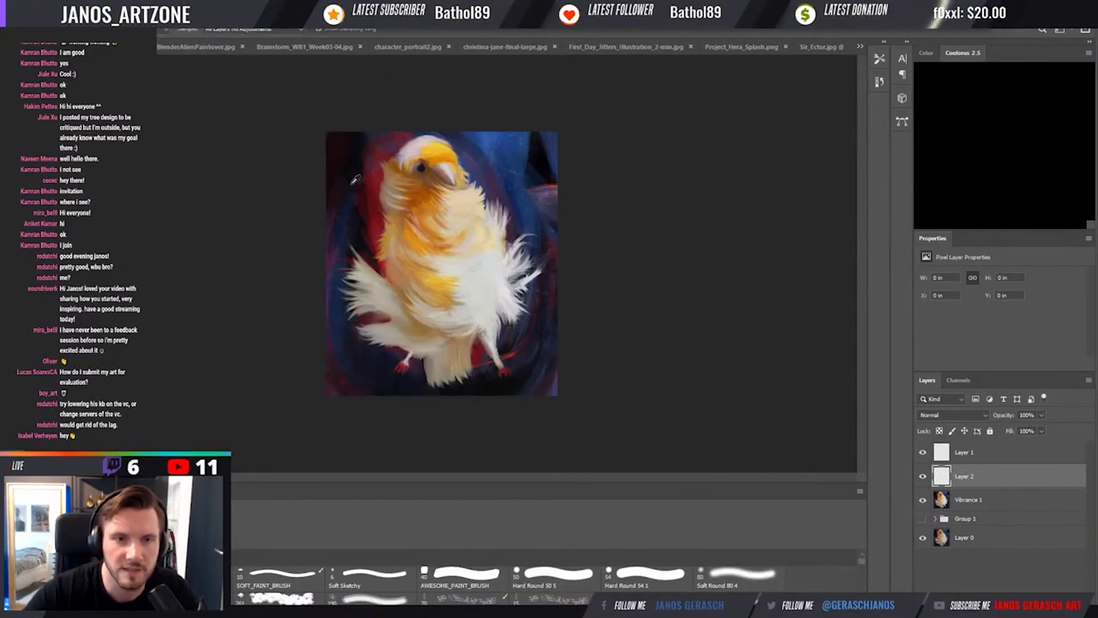
alt+click(355, 212)
alt+click(355, 212)
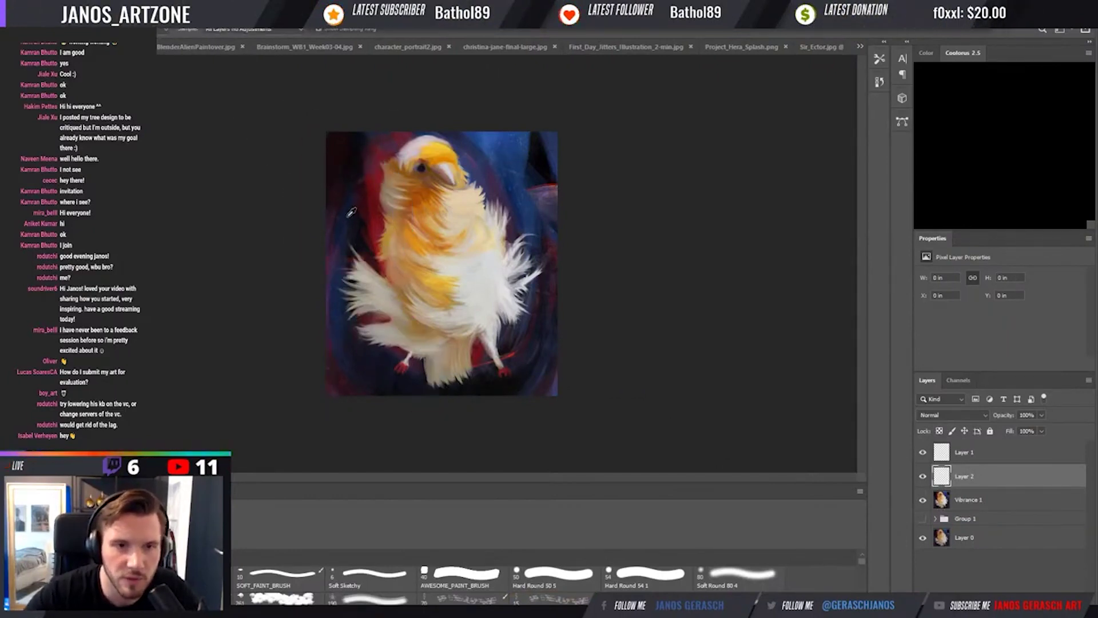
drag(364, 352, 364, 352)
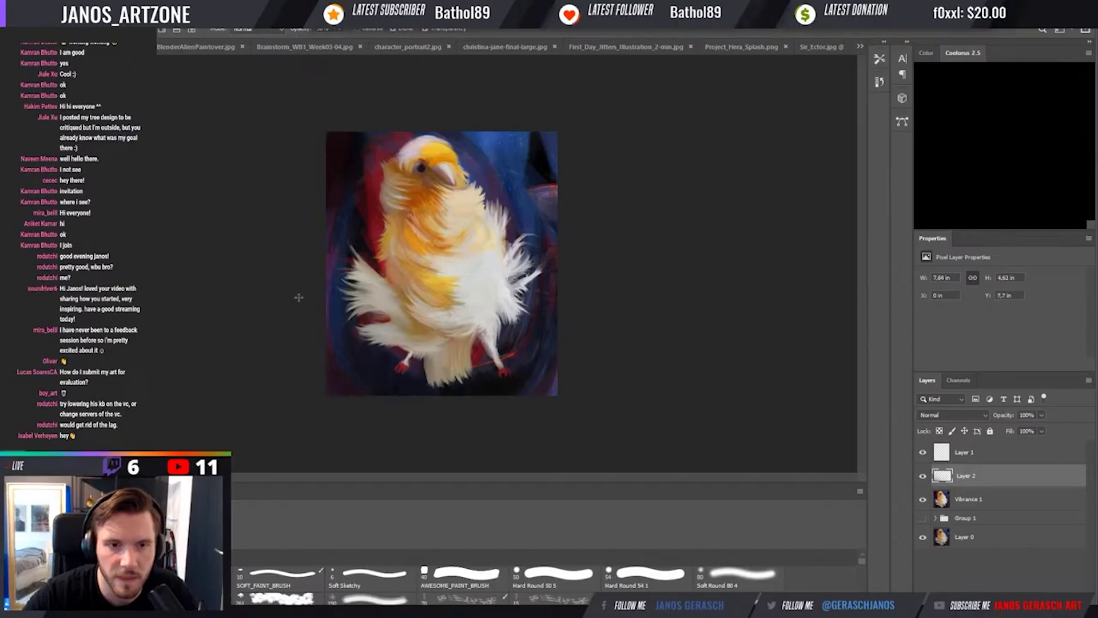
Darken the painting's left edge, lower-right corner, right edge and upper-right corner with soft gradients reaching in from outside the canvas.
drag(298, 297, 311, 246)
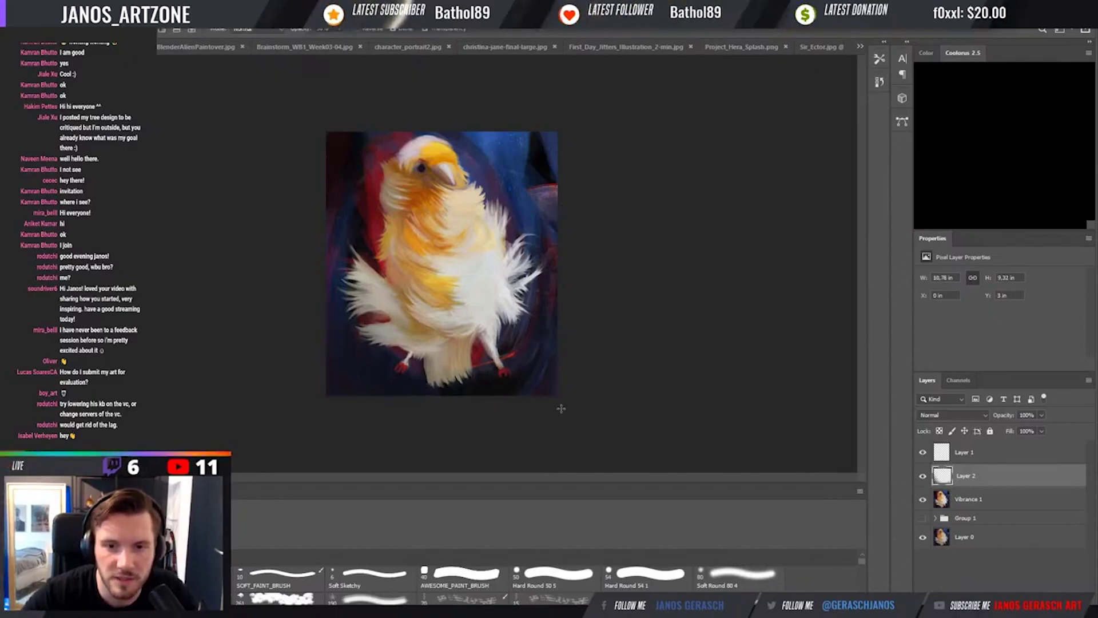
drag(561, 390, 546, 326)
drag(586, 313, 556, 304)
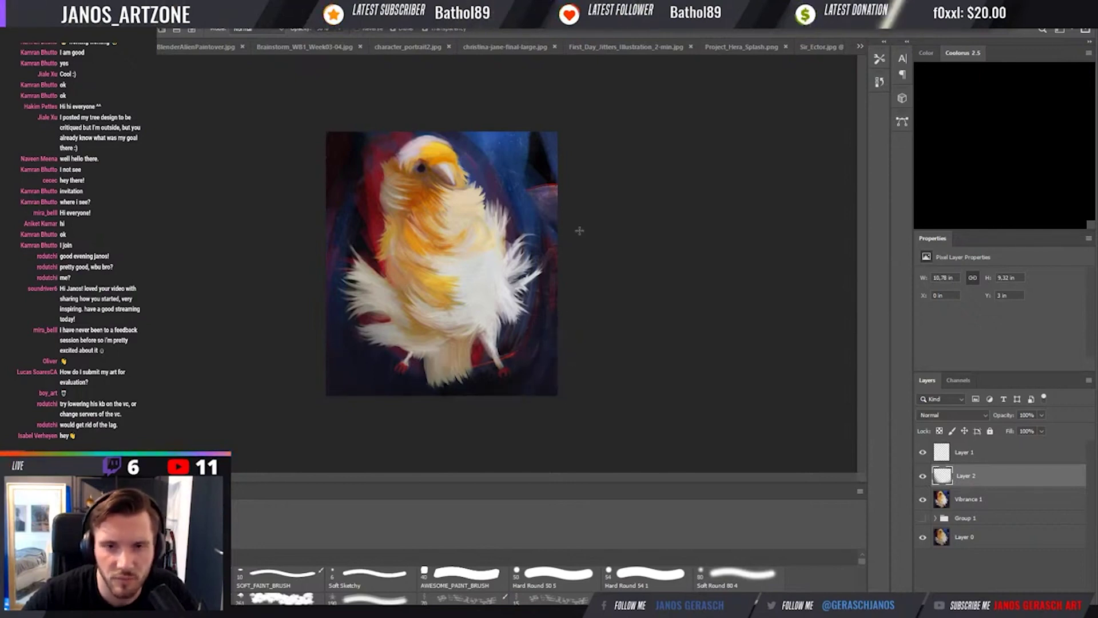
drag(579, 163, 532, 149)
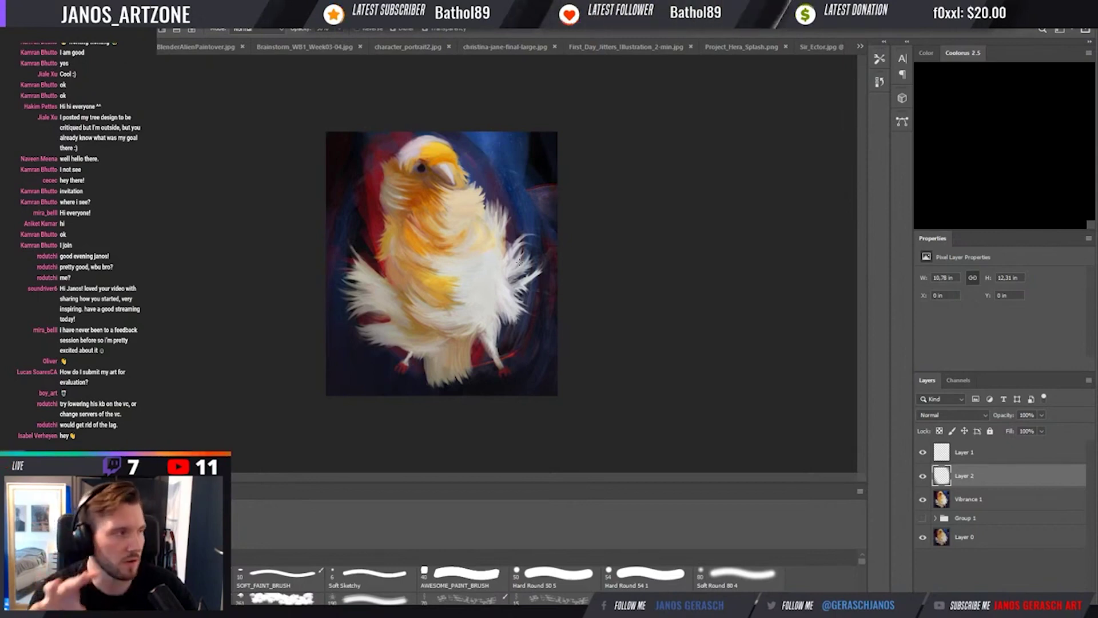
Compare the bird painting with the edge-darkening Layer 2 off and on.
click(922, 475)
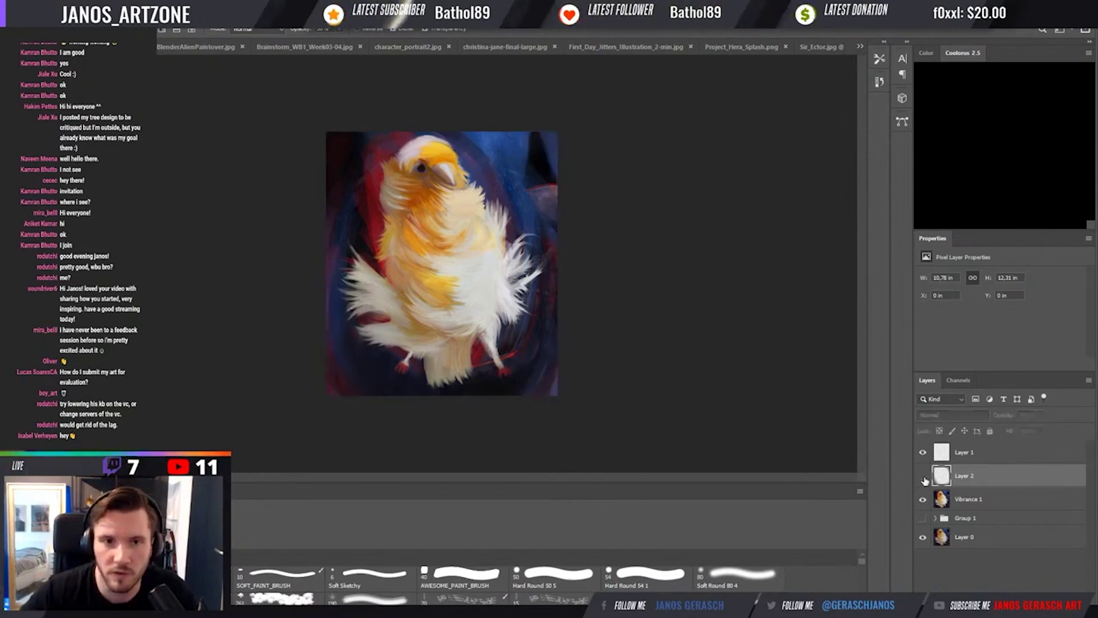
click(923, 475)
click(923, 479)
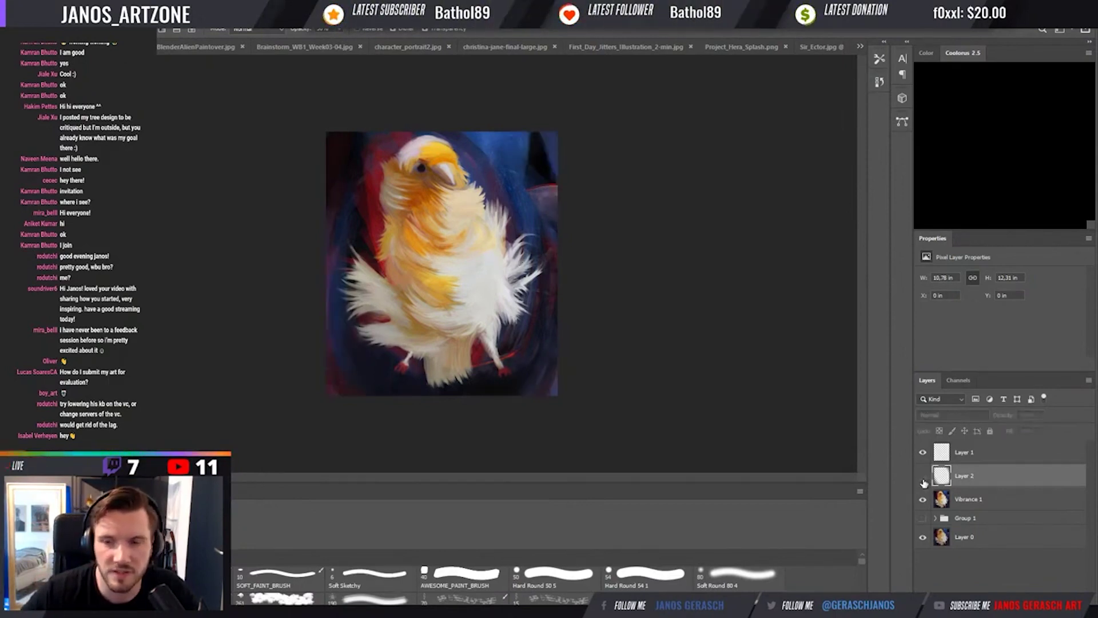
click(922, 477)
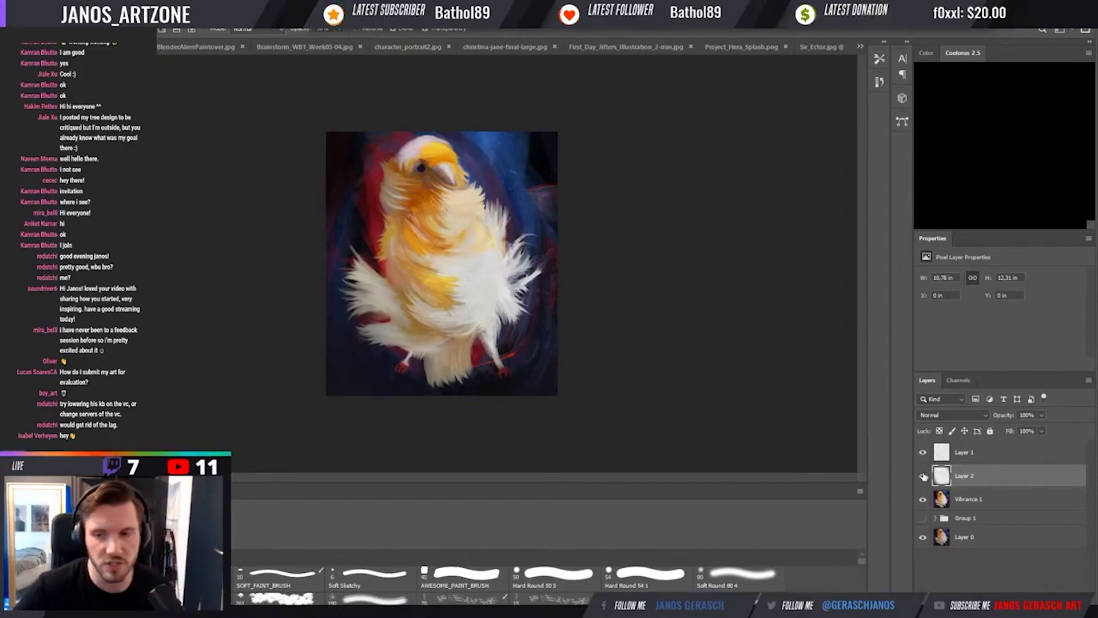
click(923, 476)
click(923, 479)
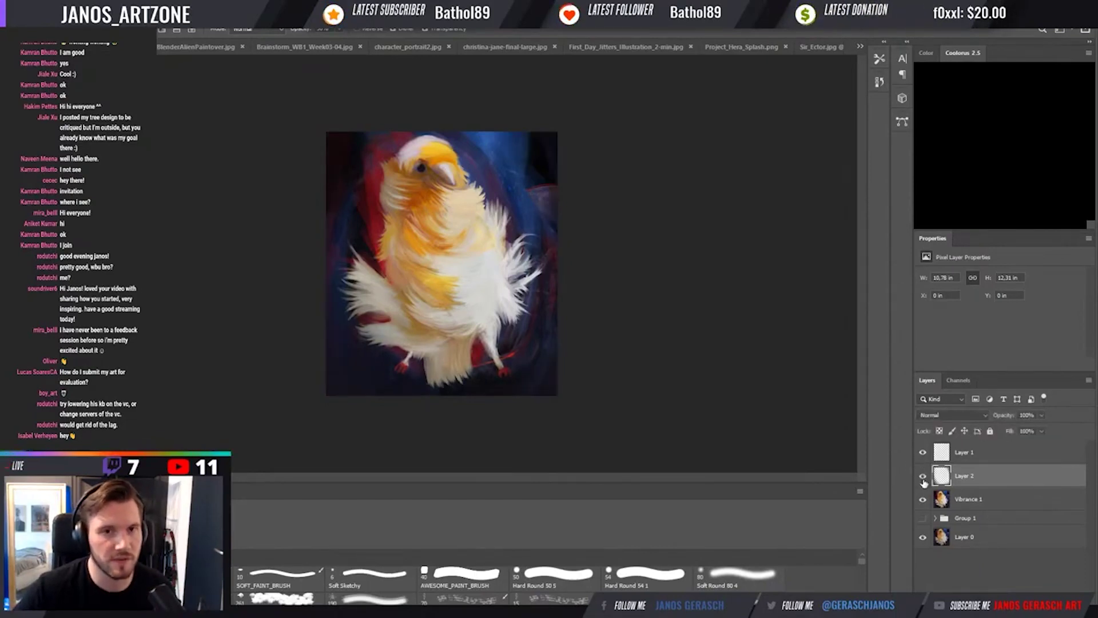
click(923, 479)
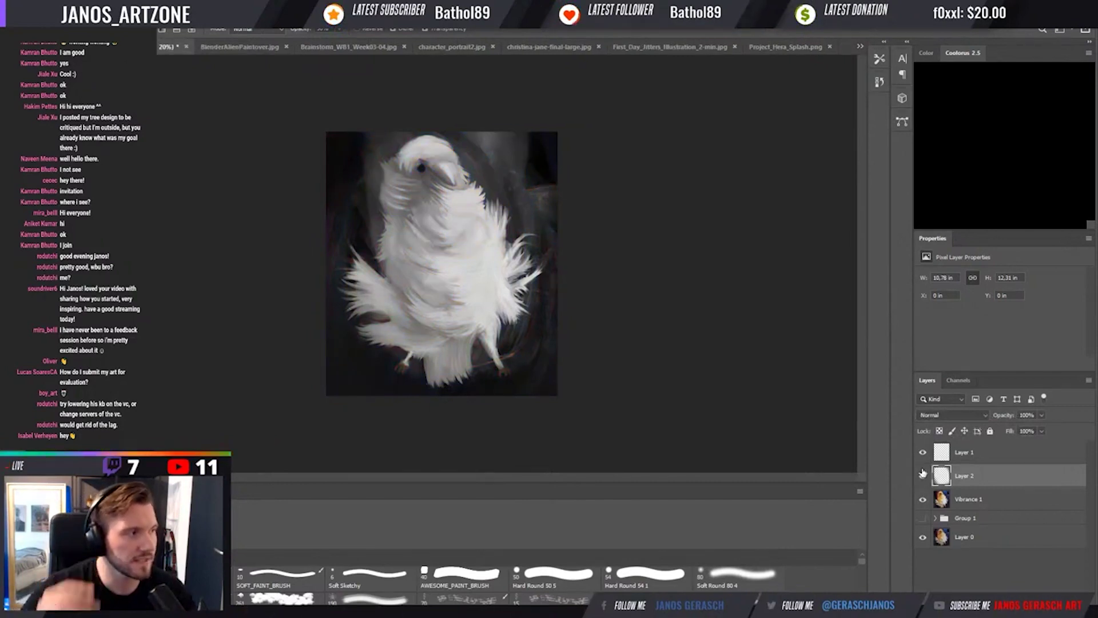
Compare the edge darkening off and on in the grayscale proof view, and return to the color view.
click(923, 480)
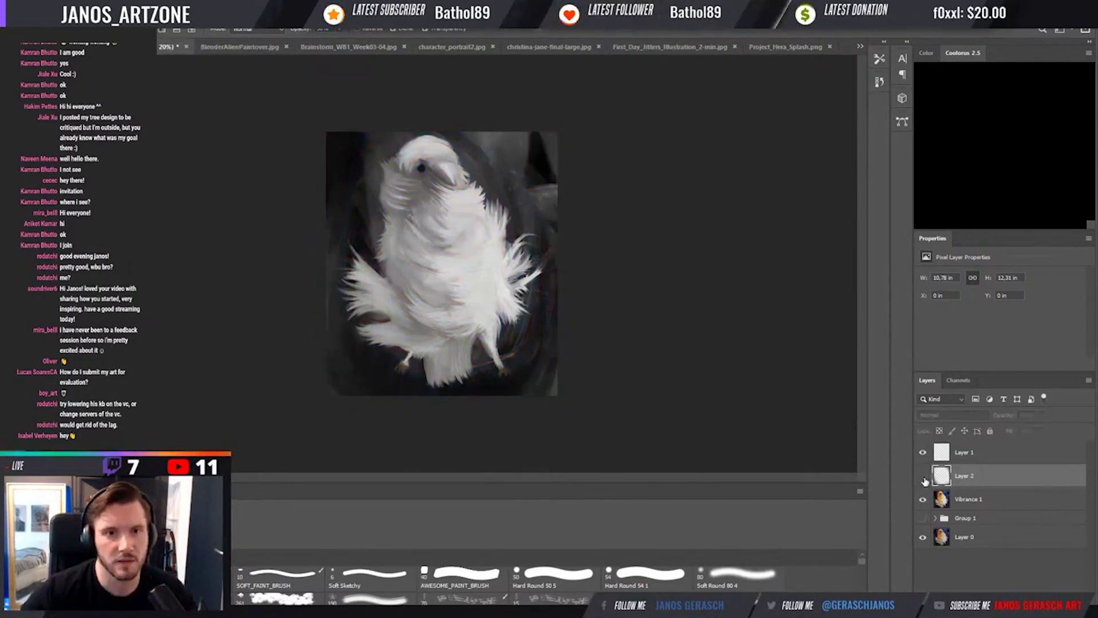
click(923, 479)
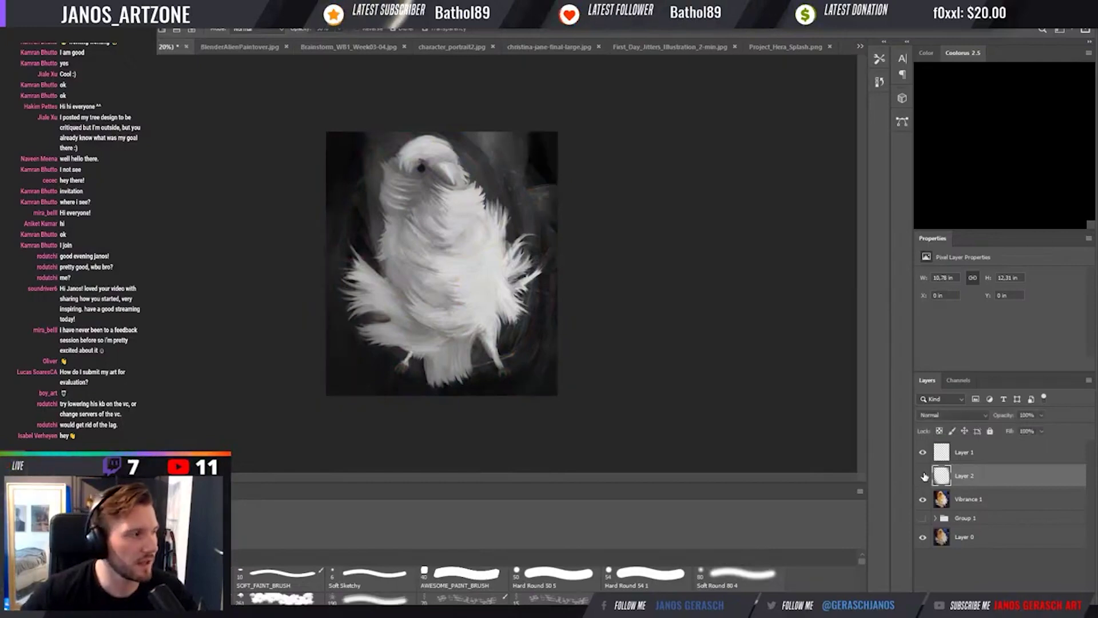
click(923, 479)
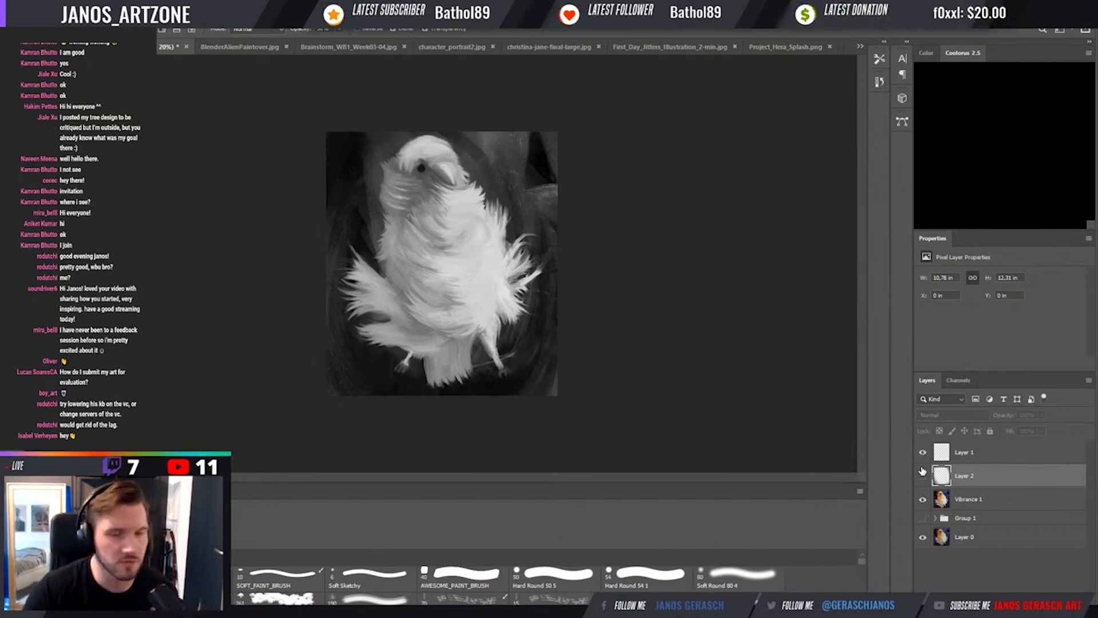
click(923, 477)
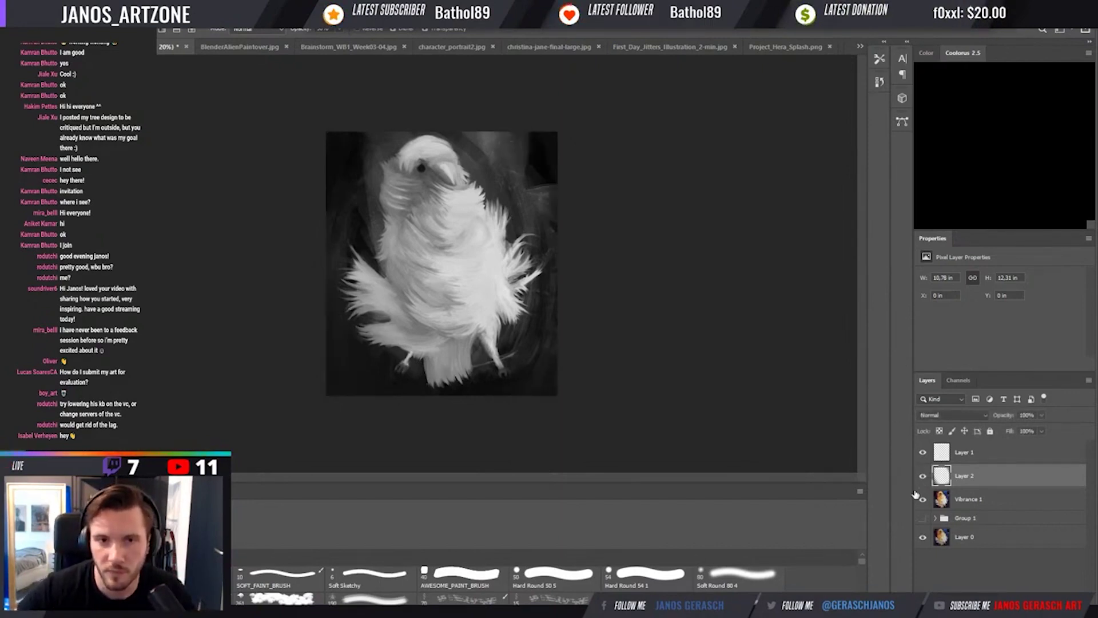
key(ctrl+y)
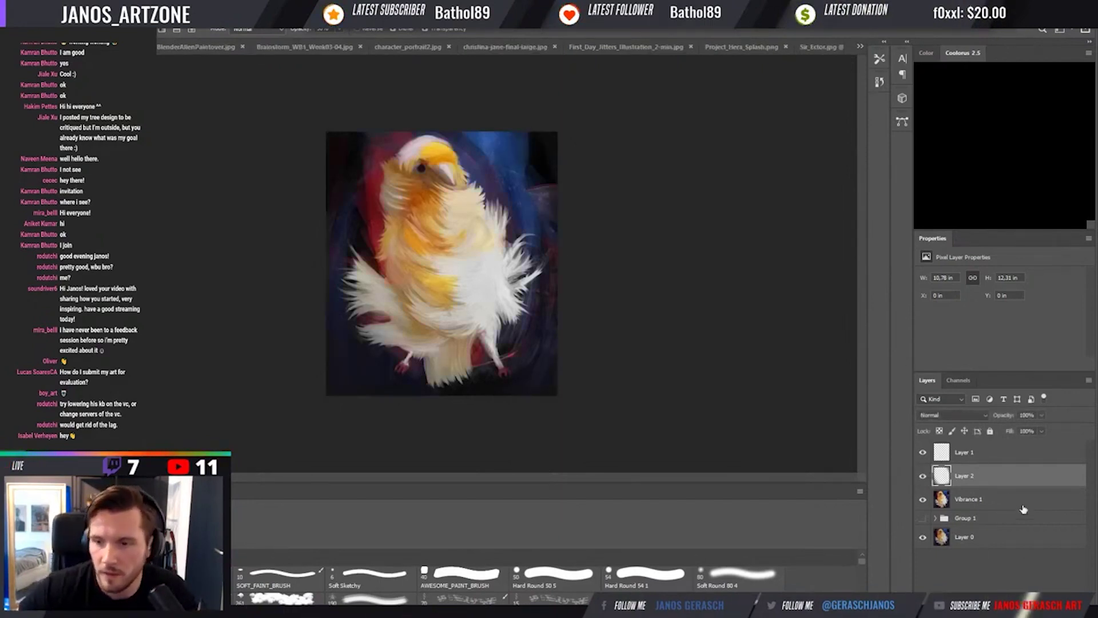
Add an empty layer above Layer 2 and a Multiply layer named shadow on top of it.
key(ctrl+shift+alt+n)
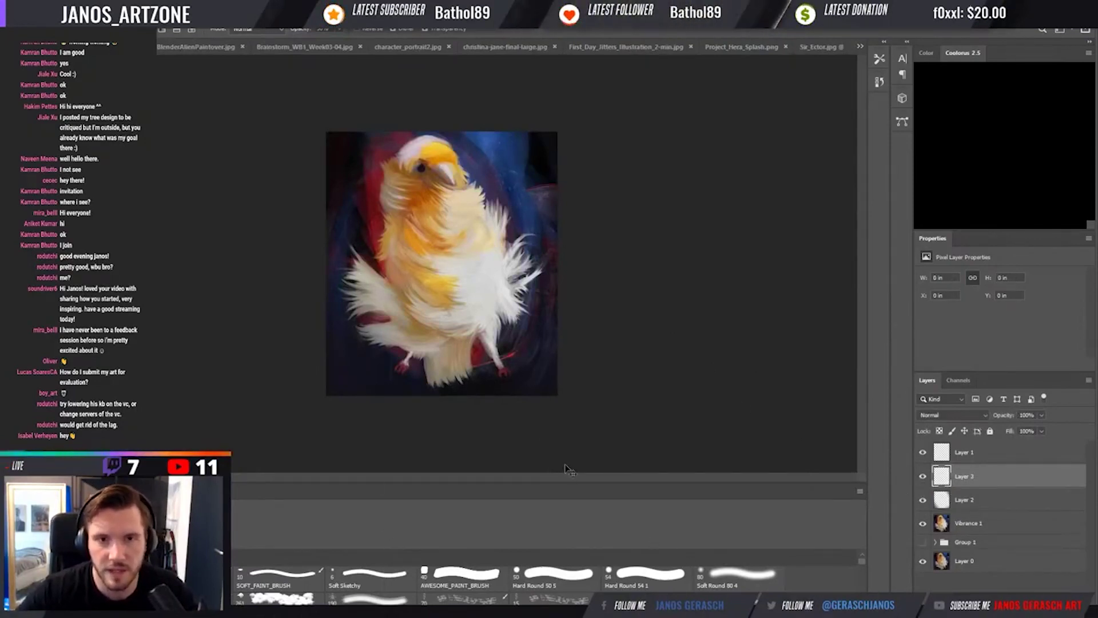
key(ctrl+y)
key(ctrl+y)
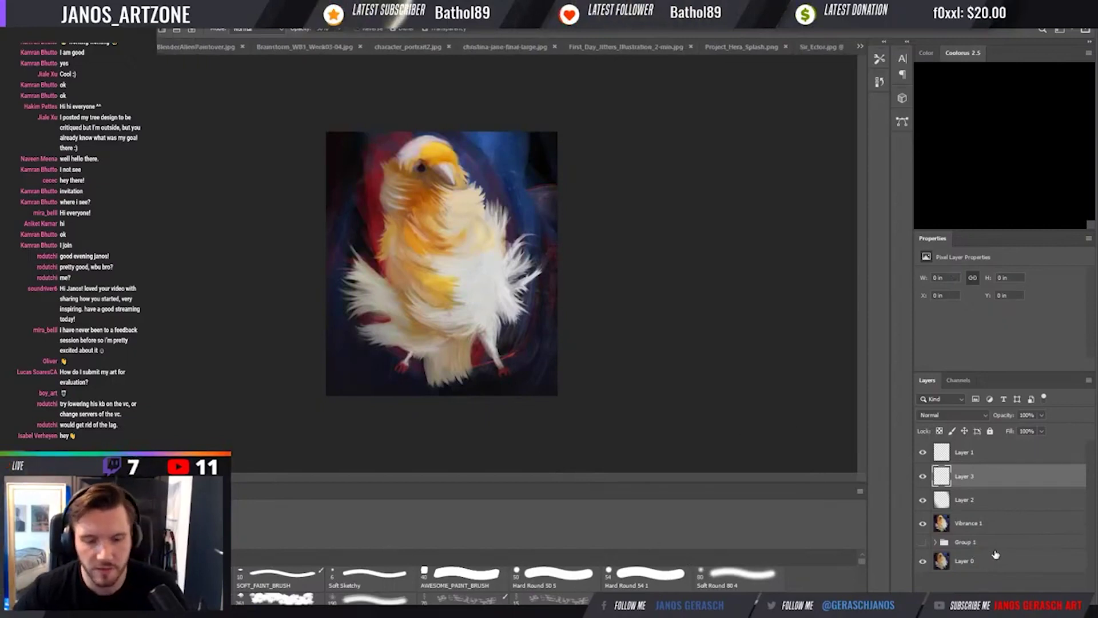
click(536, 574)
click(603, 579)
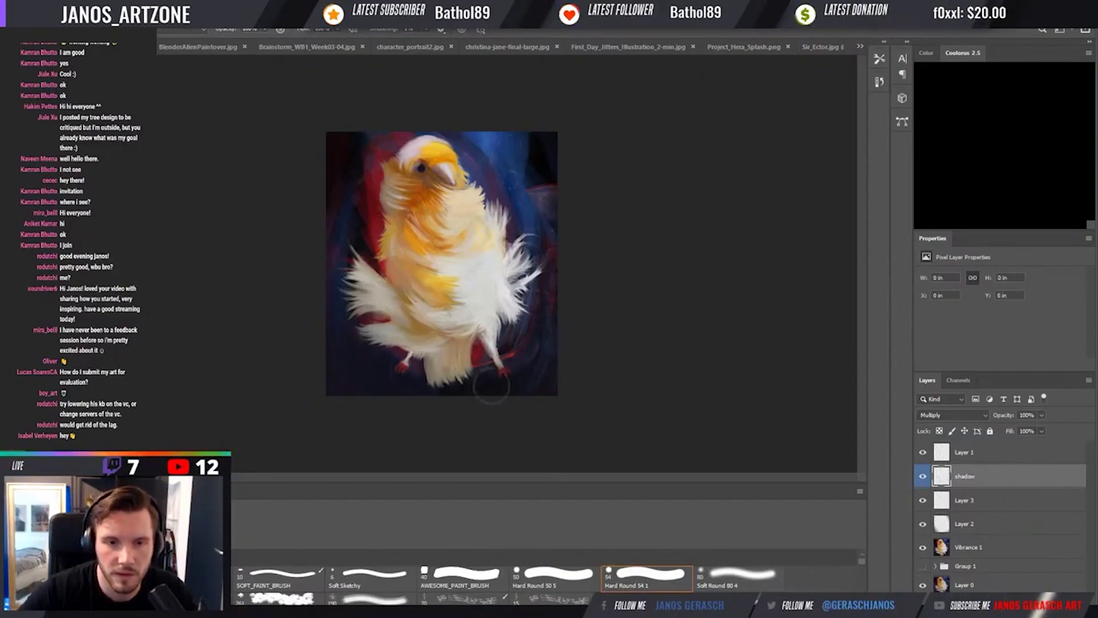
Paint a soft shadow over the shaded side of the bird's body and belly with an enlarged Soft Round 80 4 brush.
click(738, 587)
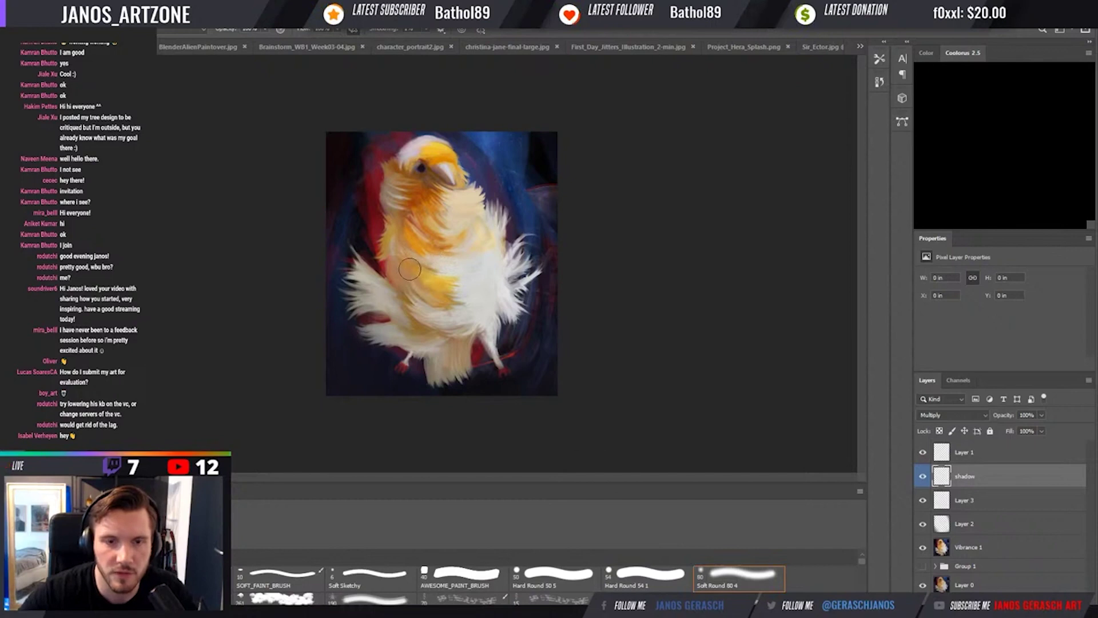
key(bracketright)
key(bracketright)
key(bracketright)
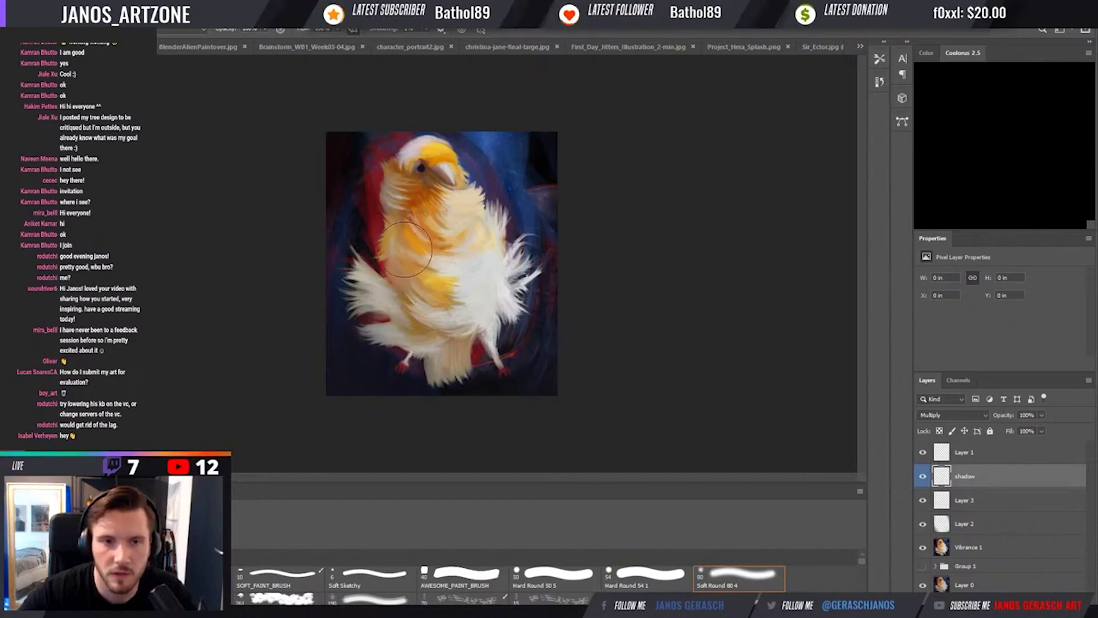
mouse_move(404, 249)
mouse_down()
mouse_move(428, 299)
mouse_move(398, 249)
mouse_move(444, 346)
mouse_move(461, 345)
mouse_move(425, 354)
mouse_move(478, 341)
mouse_up()
key(ctrl+plus)
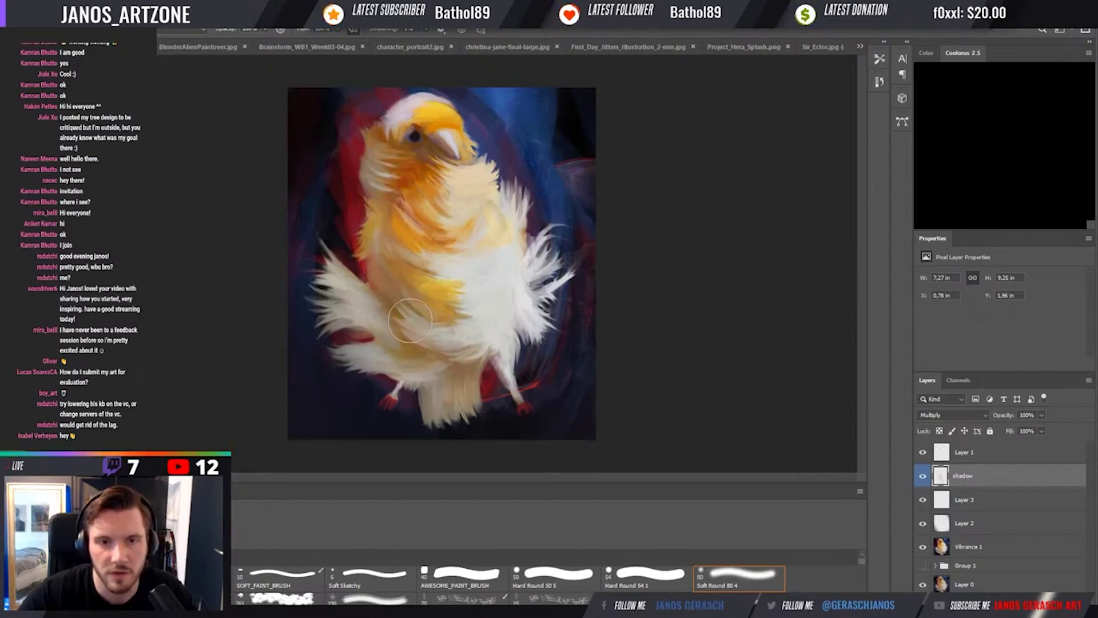
Shade the bird's lower-left wing feathers and the upper tail on the shadow layer, varying the soft brush size.
key(bracketleft)
key(bracketleft)
key(bracketleft)
key(bracketleft)
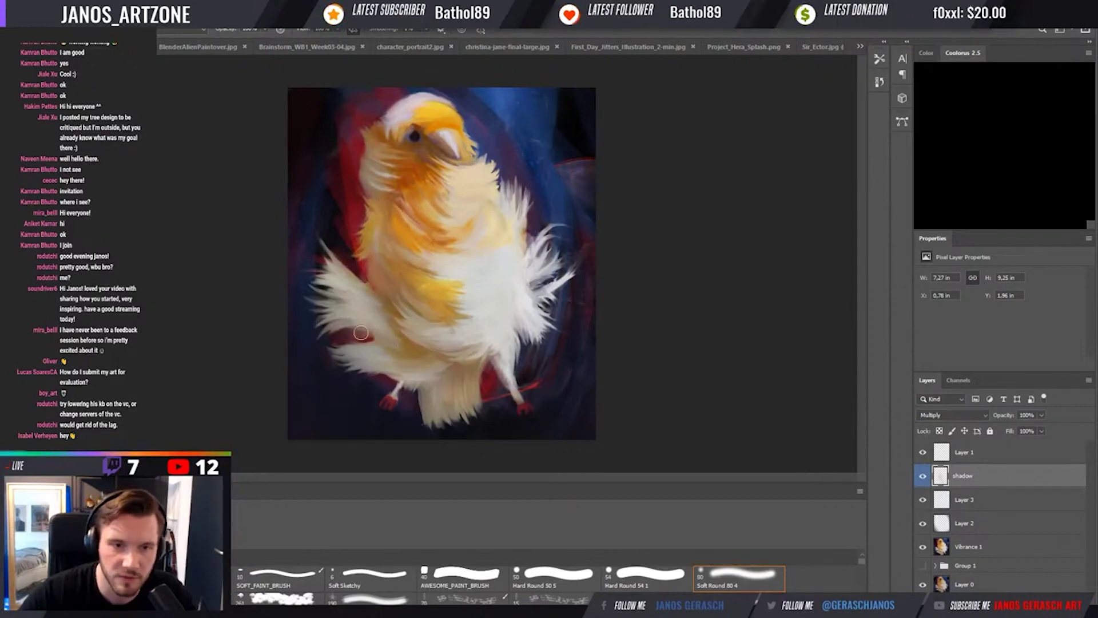
key(bracketright)
key(bracketright)
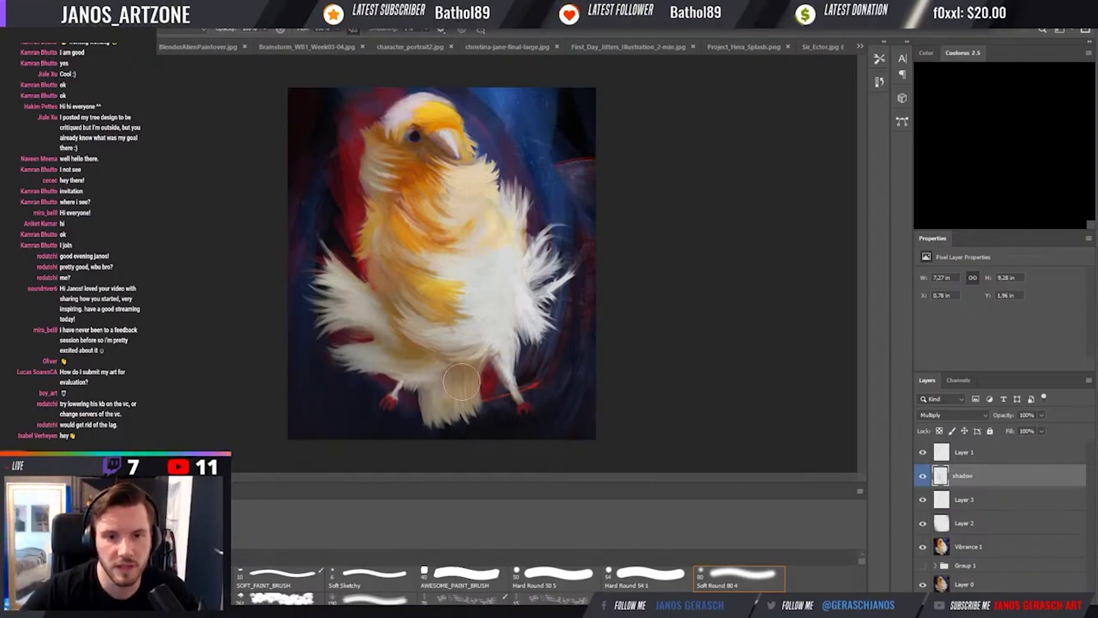
Shade the bird's right leg and foot on the shadow layer with a smaller soft brush.
key(bracketleft)
key(bracketleft)
key(bracketleft)
key(bracketleft)
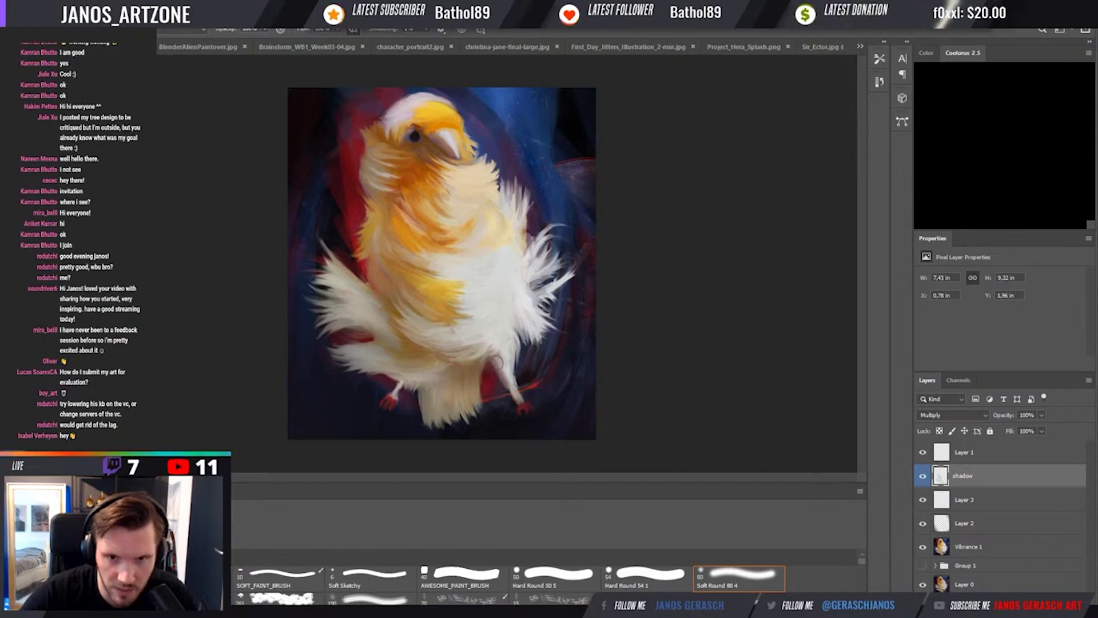
drag(506, 392, 493, 361)
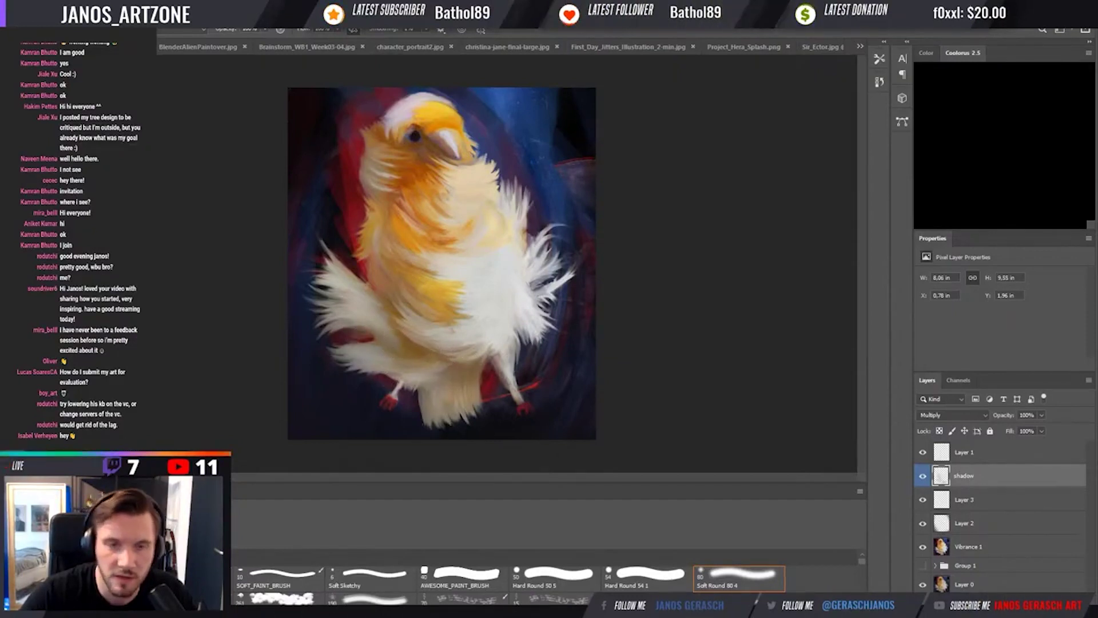
drag(517, 414, 529, 422)
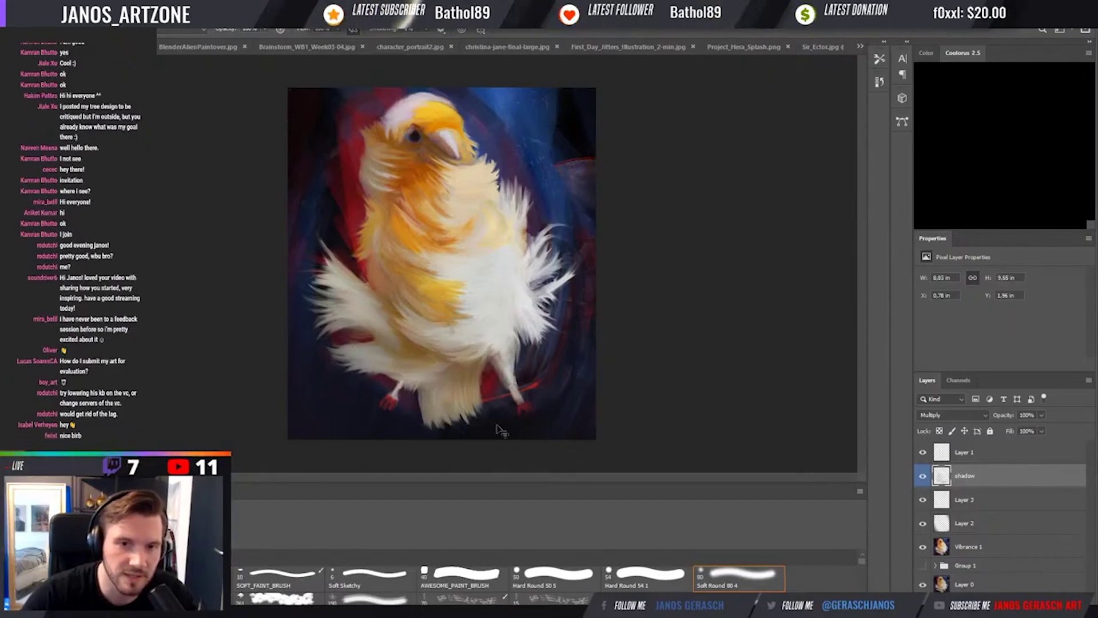
key(bracketright)
key(bracketright)
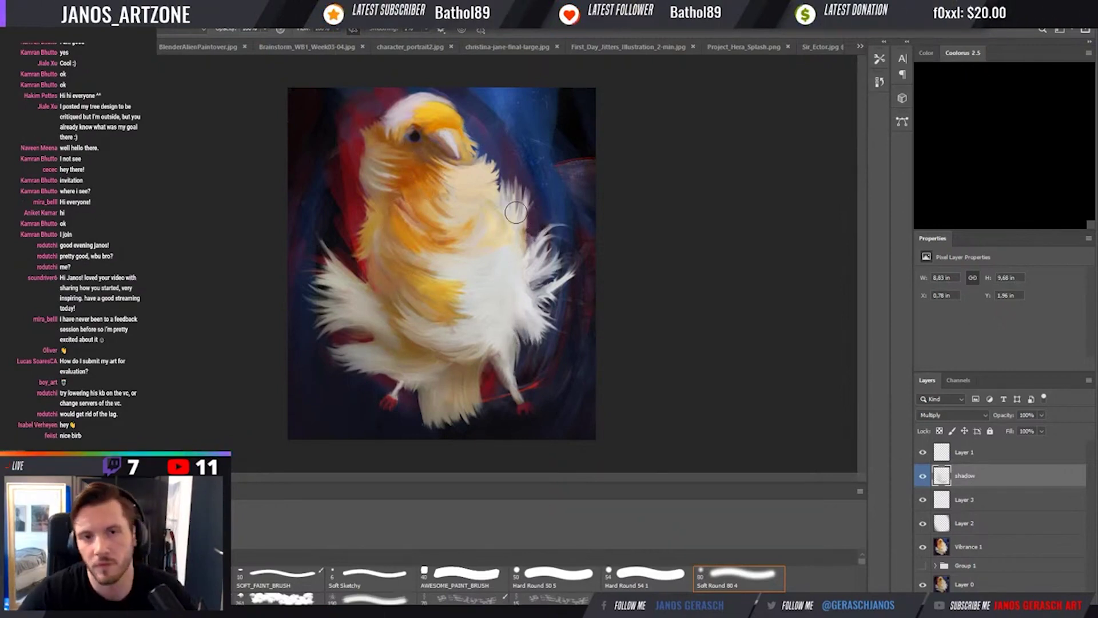
Compare the bird painting with the shadow layer off and on.
click(923, 482)
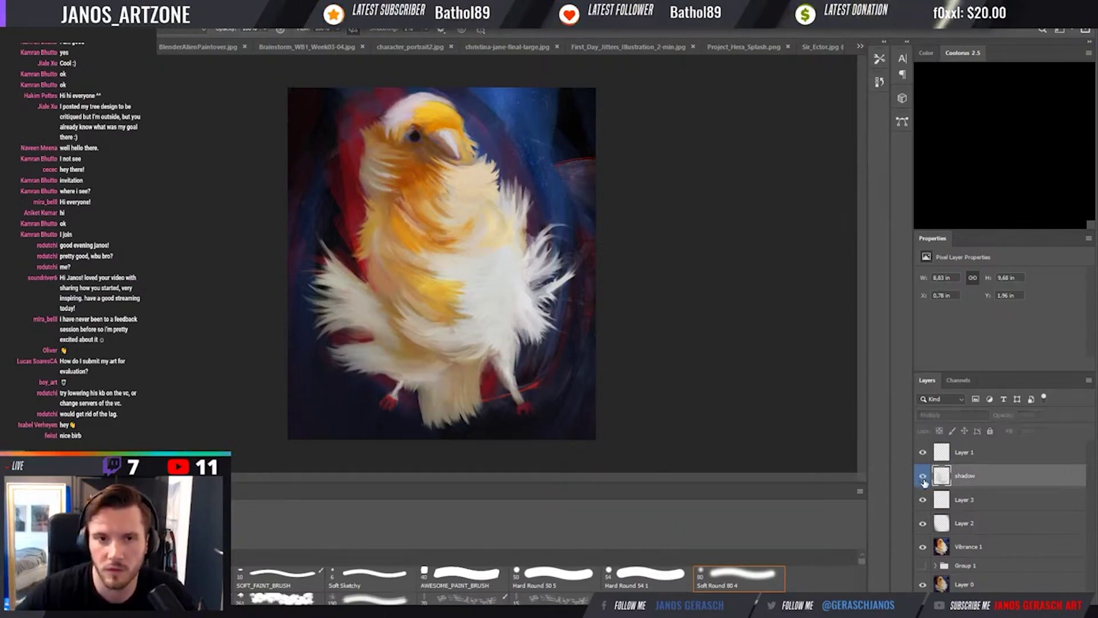
click(923, 481)
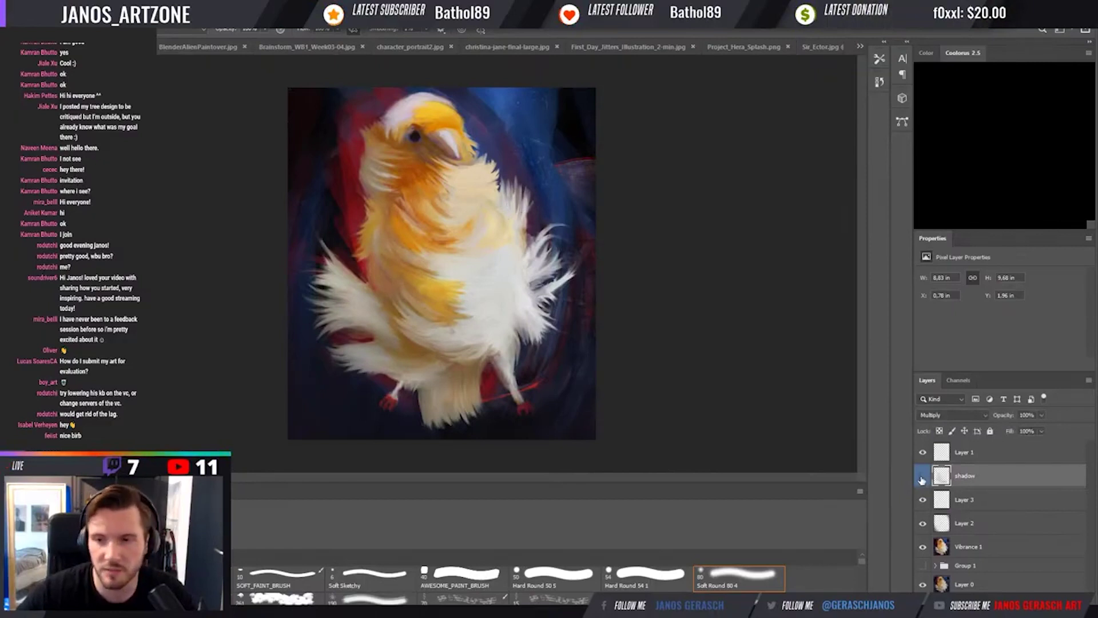
click(922, 480)
click(923, 483)
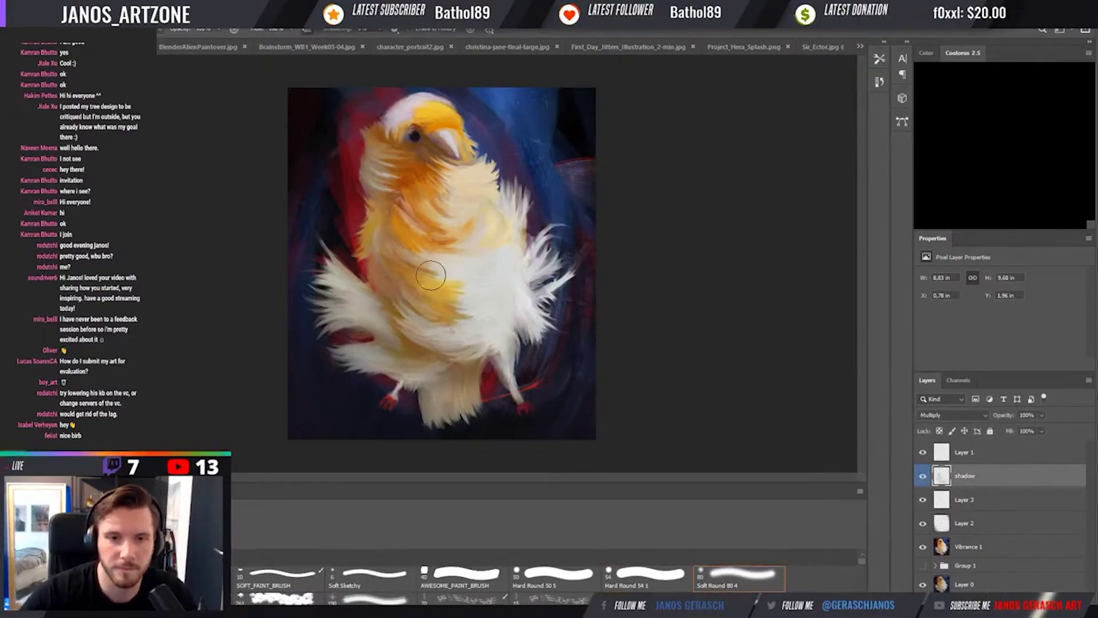
Flip the canvas horizontally and compare the mirrored bird painting with the shadow layer off and on.
key(bracketright)
key(bracketright)
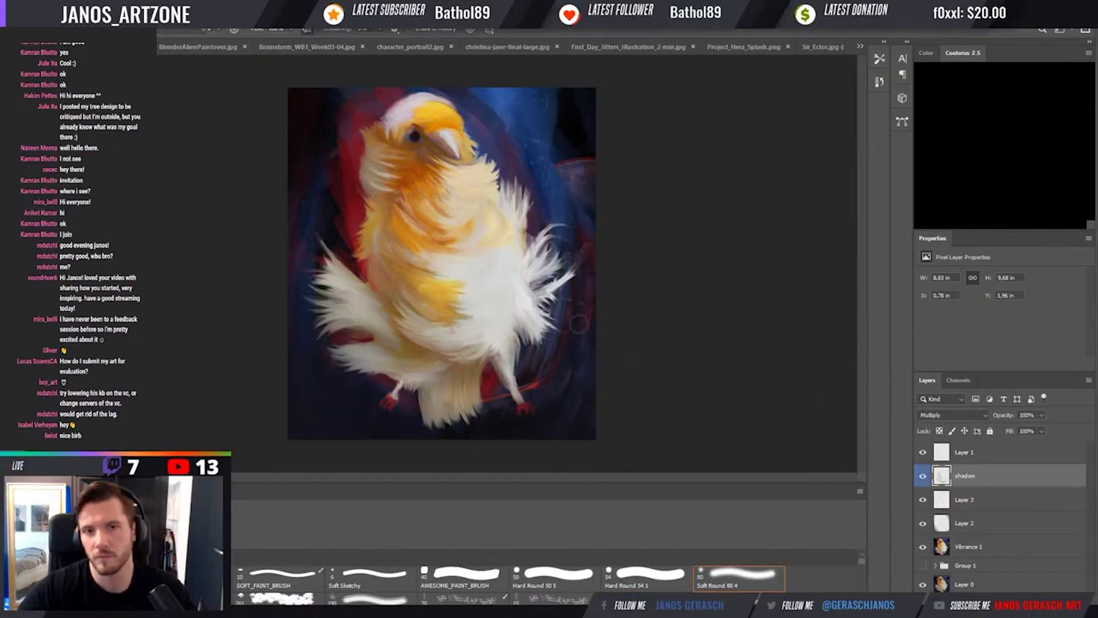
key(bracketleft)
key(bracketleft)
key(bracketleft)
key(h)
key(ctrl+t)
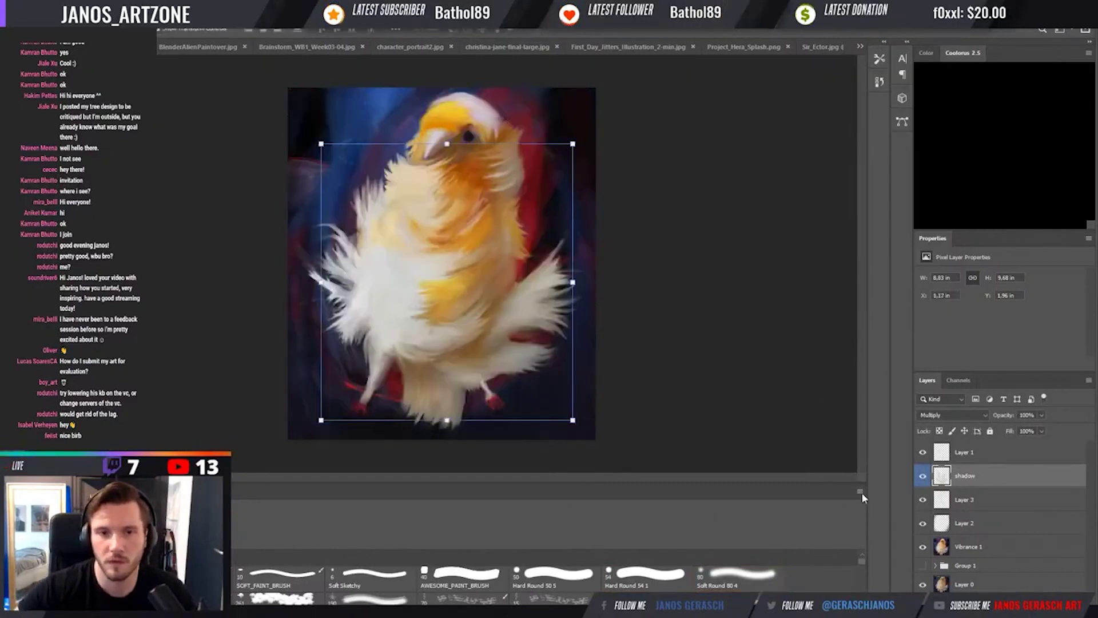
key(Escape)
key(ctrl+comma)
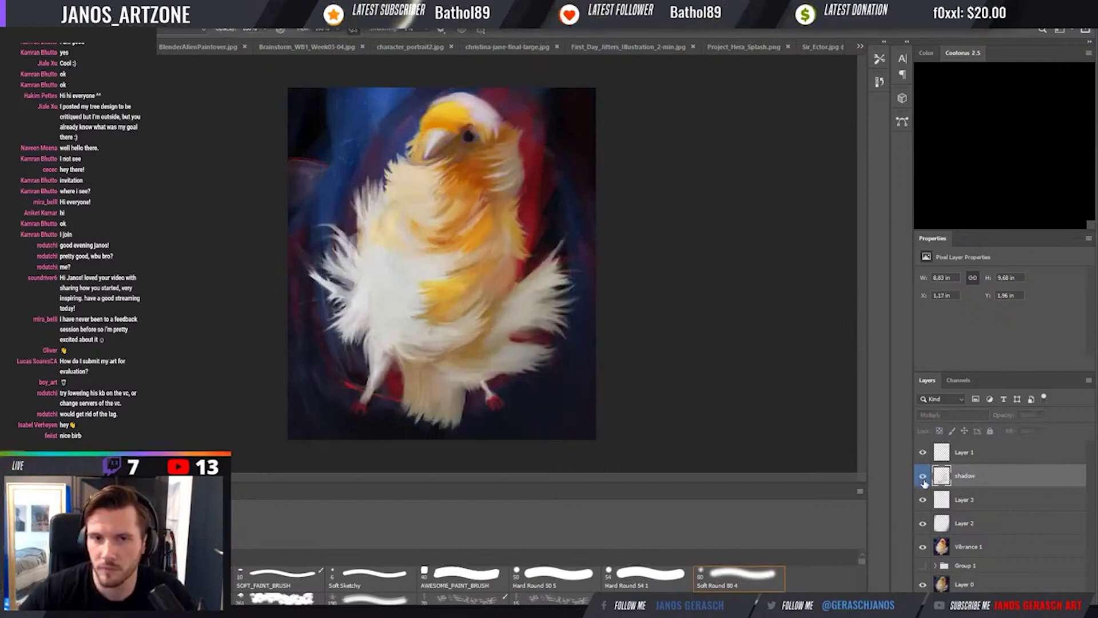
key(ctrl+comma)
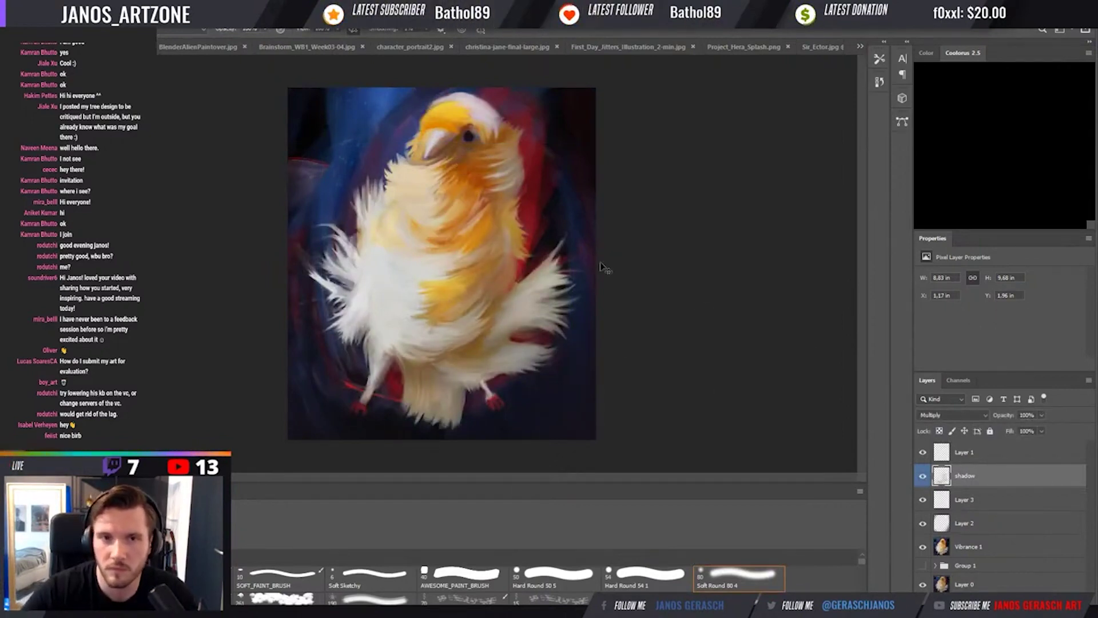
Add a new layer in Linear Dodge (Add) mode above the shadow layer and enlarge the color picker area.
key(ctrl+shift+alt+n)
key(alt+shift+w)
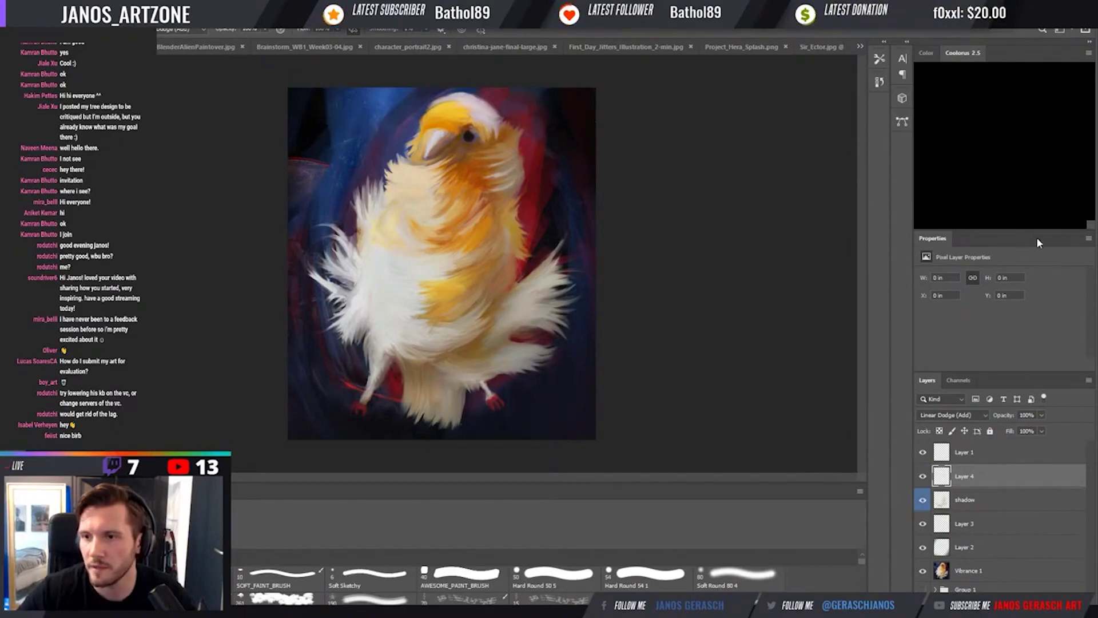
drag(1038, 231, 1033, 299)
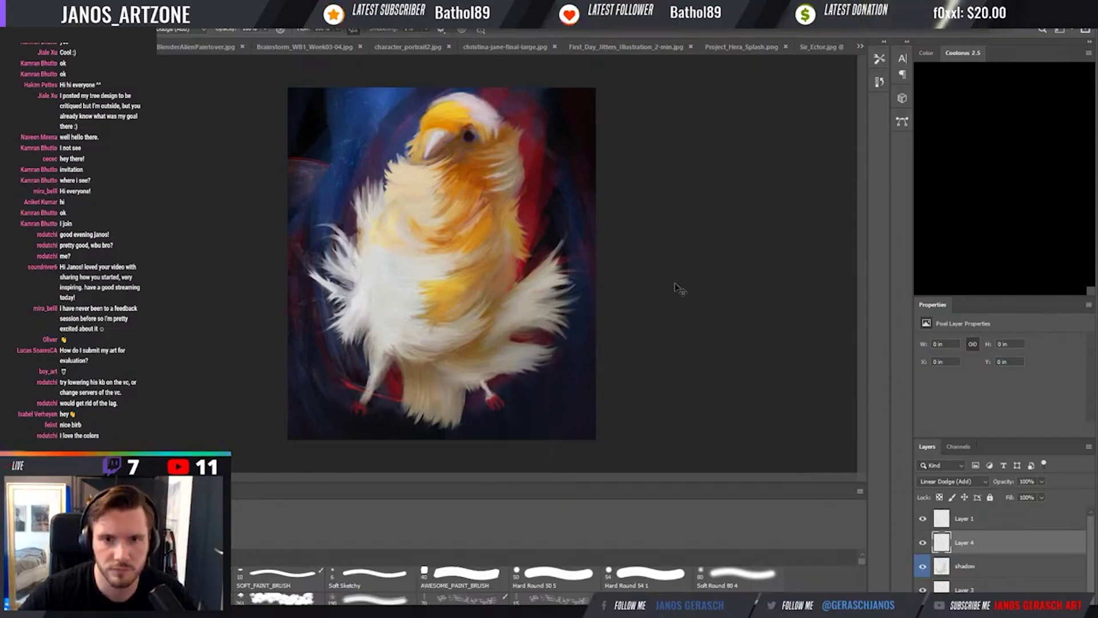
Flip the canvas back and paste the copied reference photo of the bird, extending the canvas beyond the painting's right edge.
key(h)
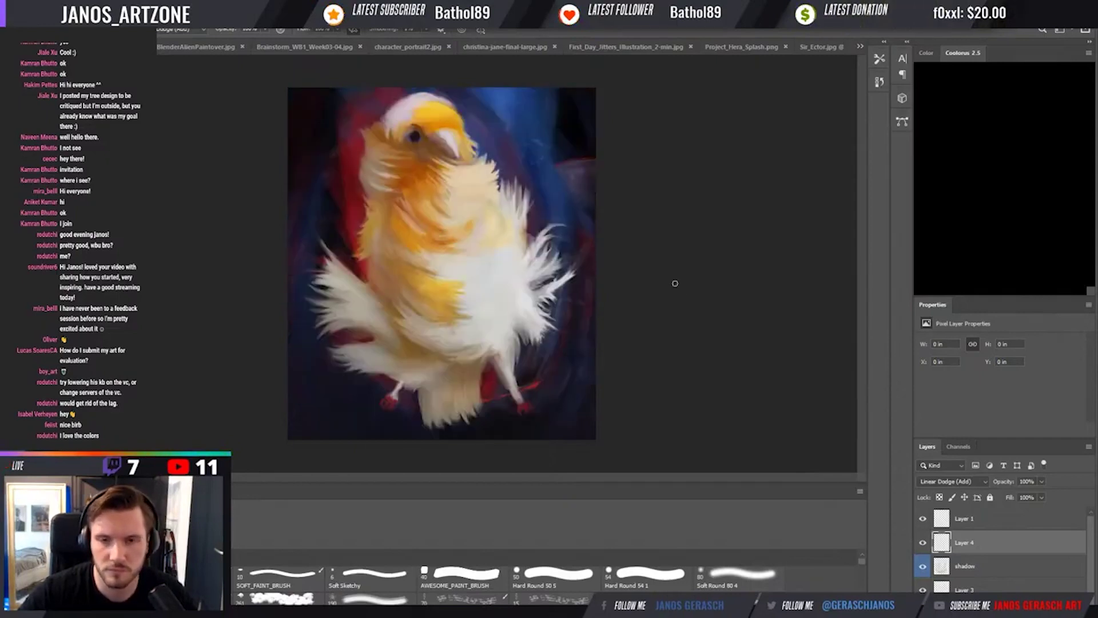
key(ctrl+v)
key(v)
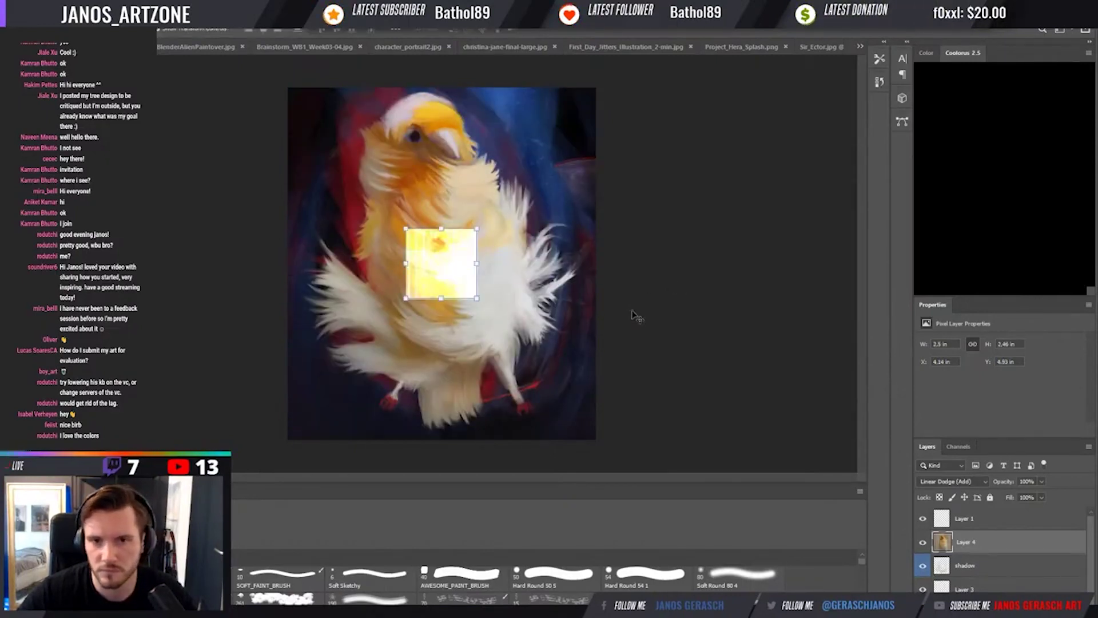
key(c)
drag(596, 263, 746, 257)
key(Return)
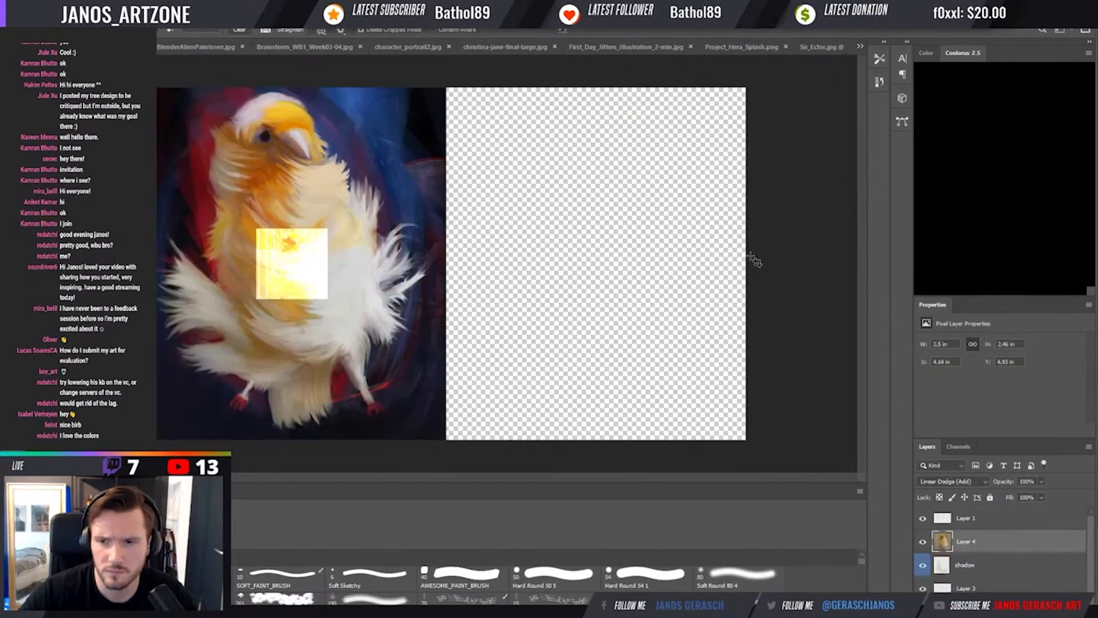
Place the reference photo beside the painting, scaled to about 9.77 by 9.62 in and flush with the painting's edge.
key(v)
drag(293, 268, 709, 380)
drag(625, 299, 677, 362)
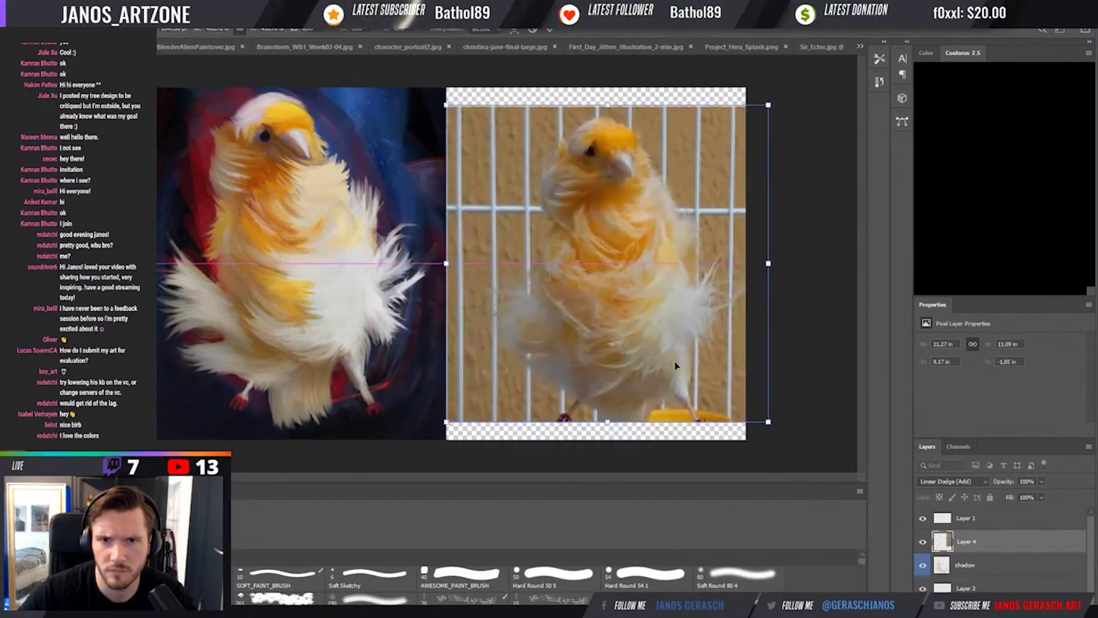
drag(768, 409, 745, 391)
key(Return)
drag(666, 324, 644, 324)
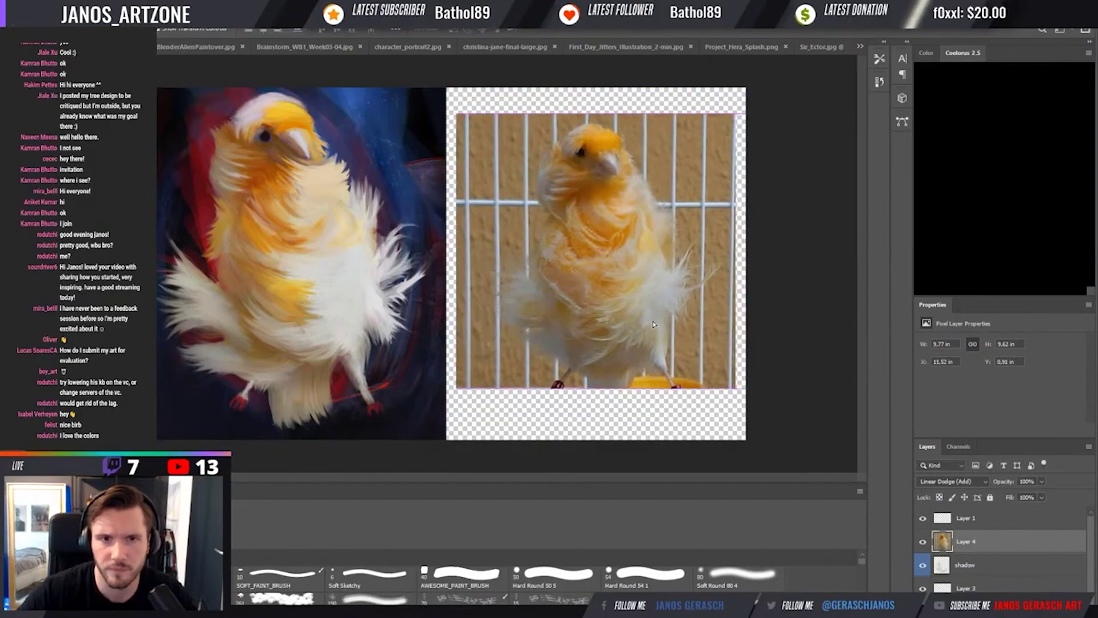
Crop the empty strip off the canvas beyond the reference photo's outer edge.
key(c)
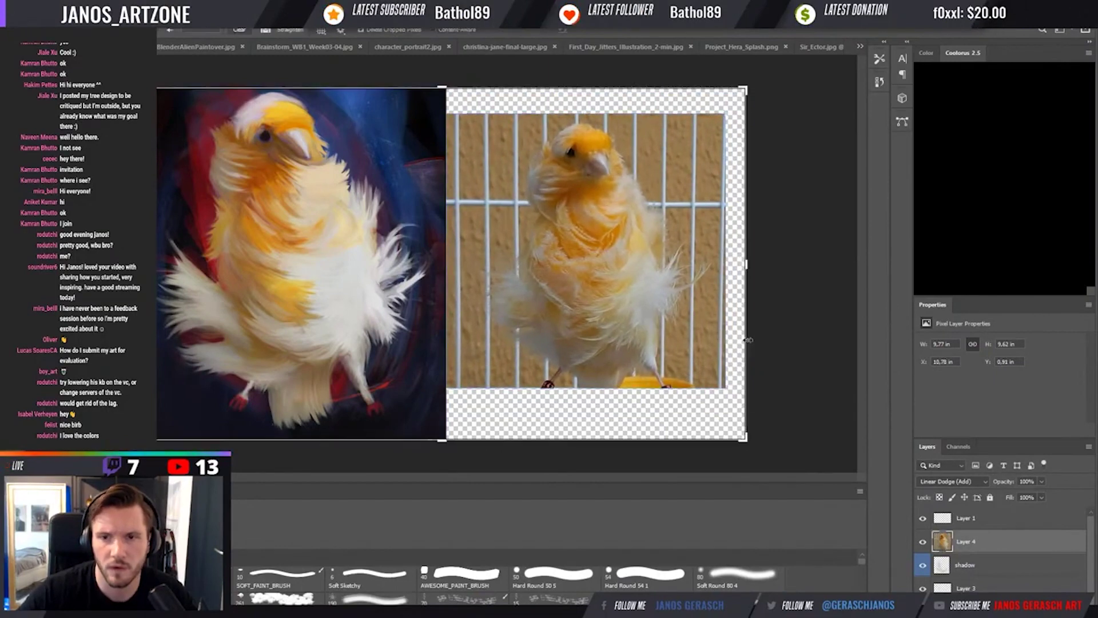
drag(745, 343, 740, 340)
key(Return)
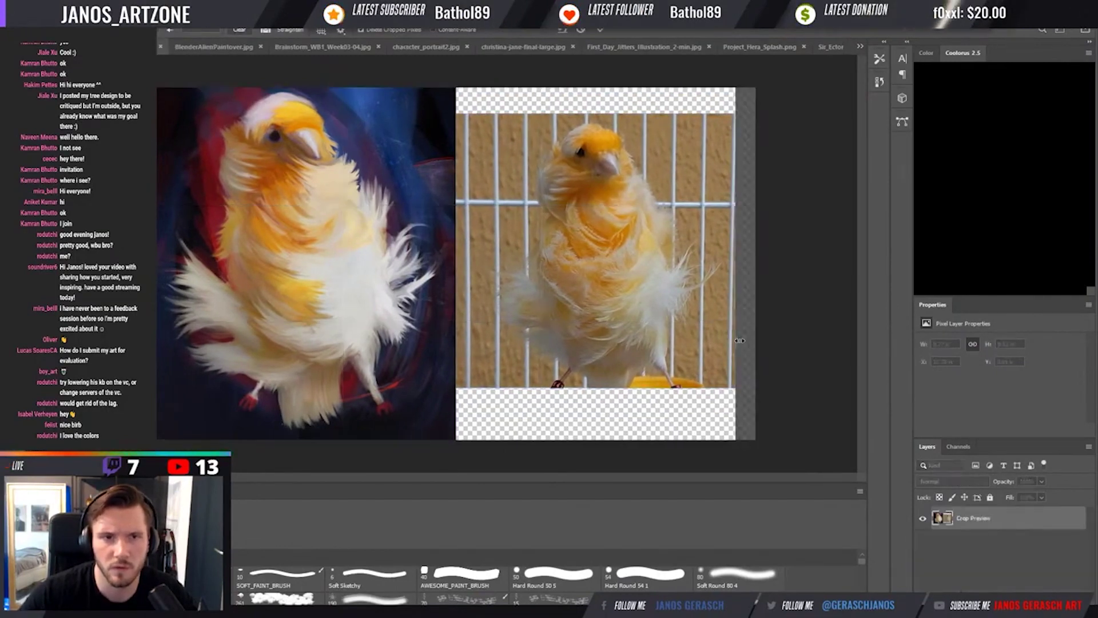
key(b)
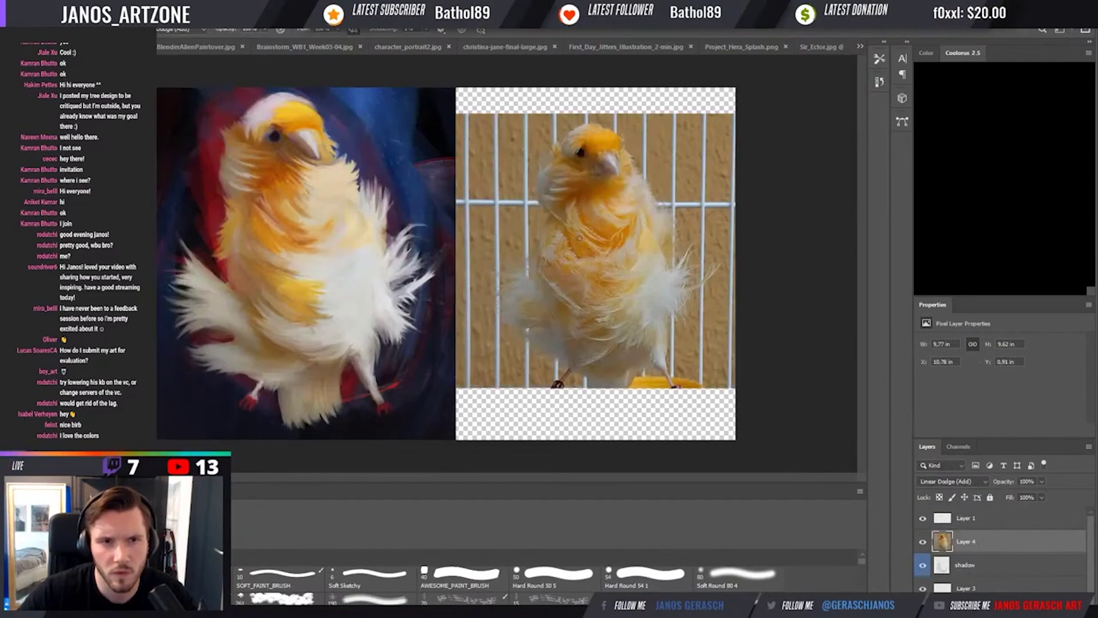
Deepen the soft shadows on the bird's belly, shaded flank and neck on the shadow layer in grayscale preview, using the Soft Round 80 4 brush.
click(975, 560)
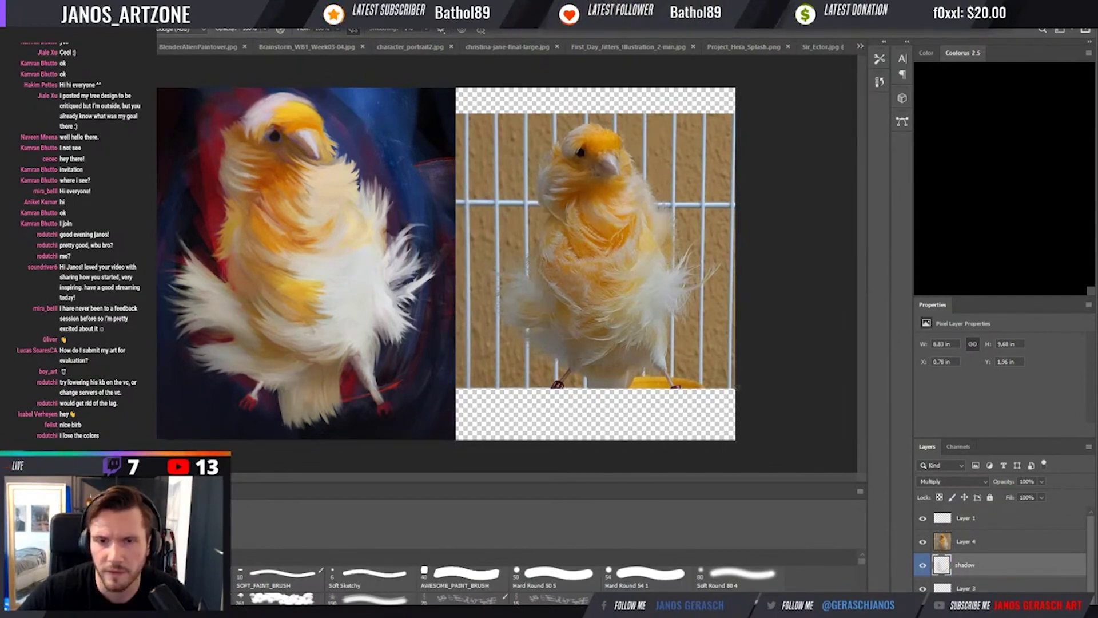
click(974, 587)
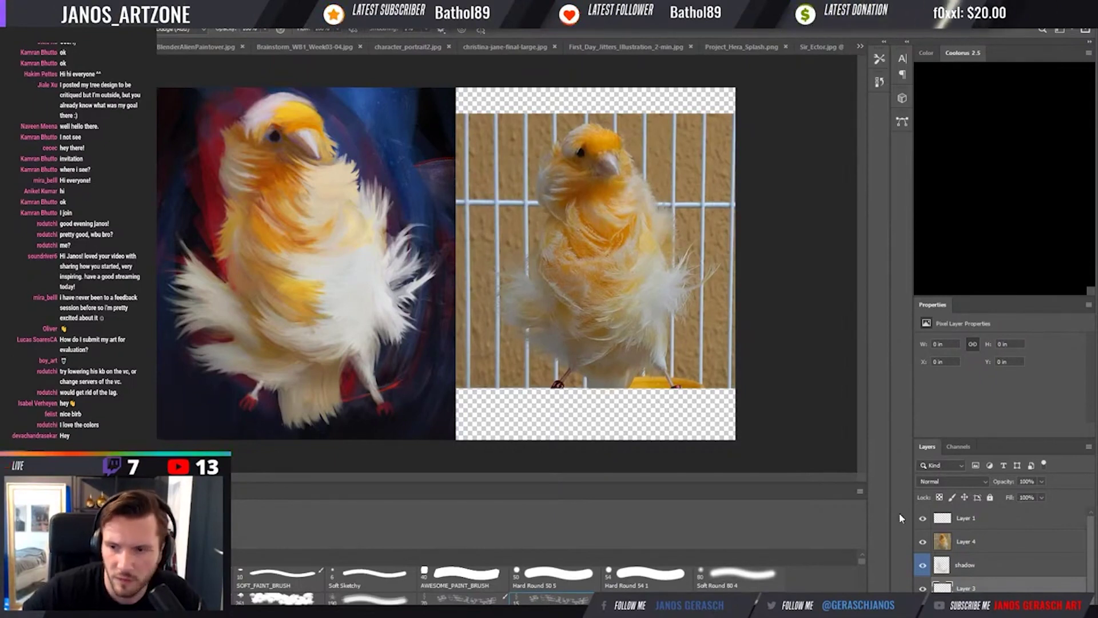
key(alt+bracketright)
click(696, 584)
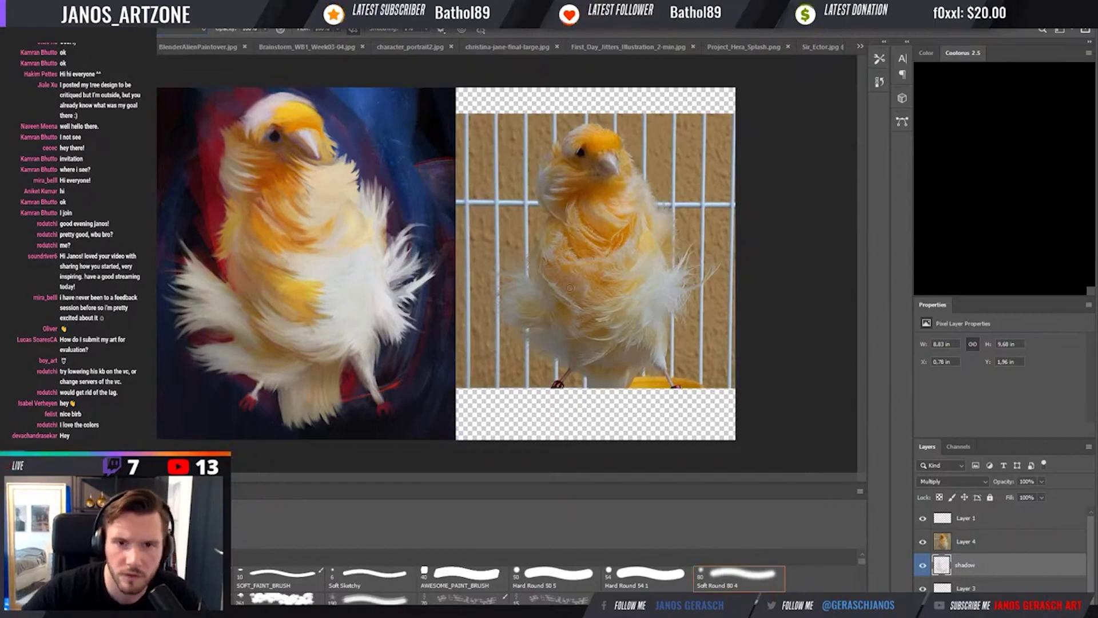
key(ctrl+y)
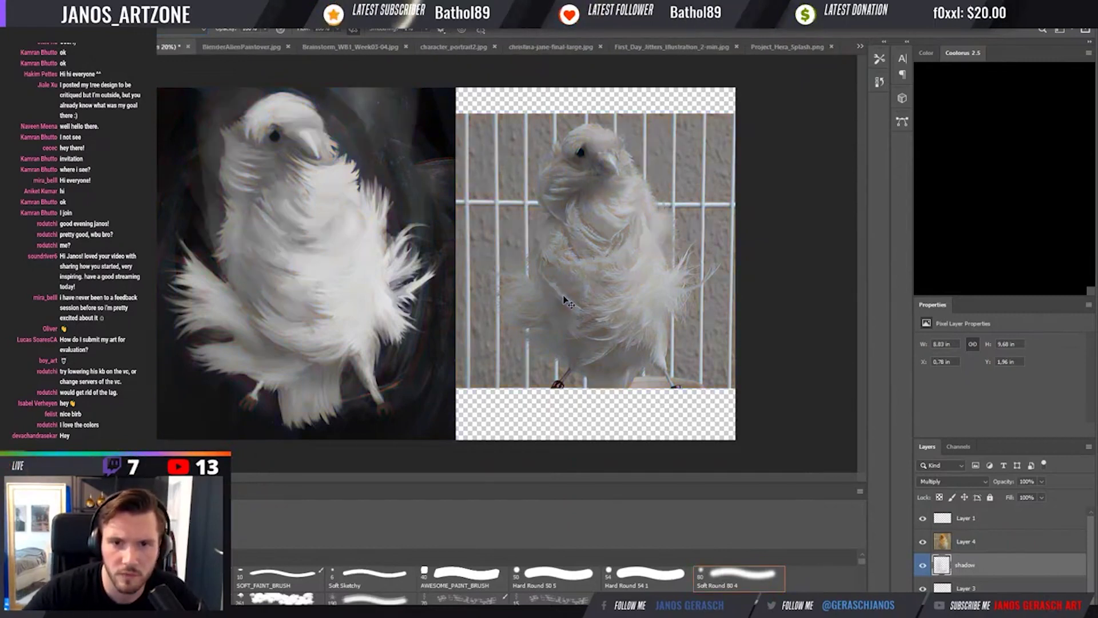
mouse_move(576, 347)
mouse_down()
mouse_move(279, 287)
mouse_move(286, 343)
mouse_move(338, 343)
mouse_move(369, 311)
mouse_move(269, 338)
mouse_move(288, 234)
mouse_move(278, 304)
mouse_up()
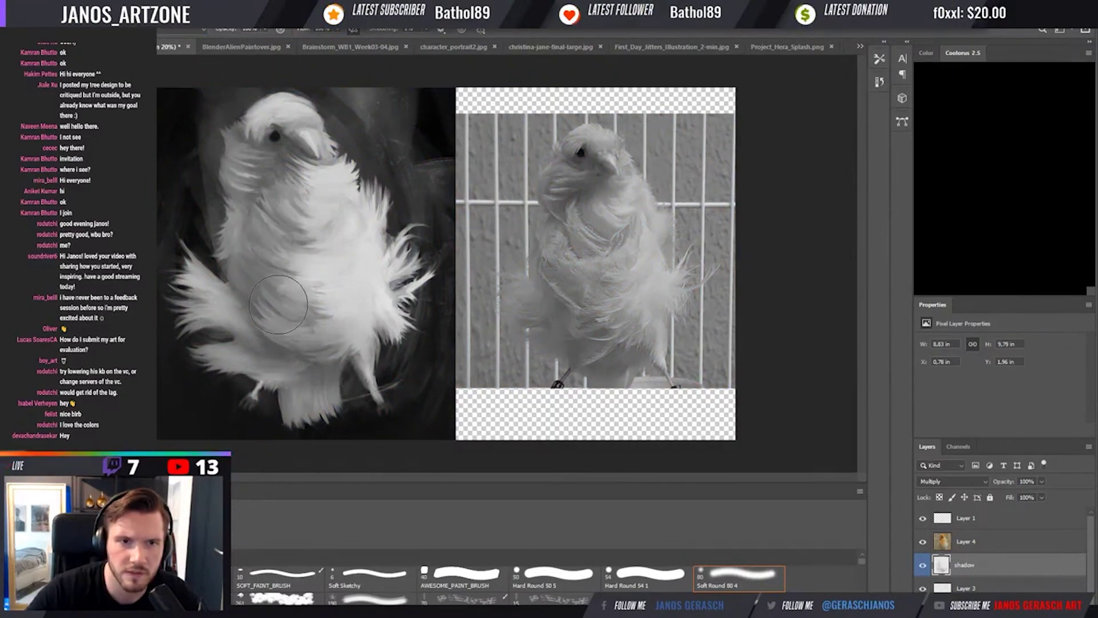
mouse_move(272, 248)
mouse_down()
mouse_move(280, 262)
mouse_move(226, 321)
mouse_move(230, 313)
mouse_up()
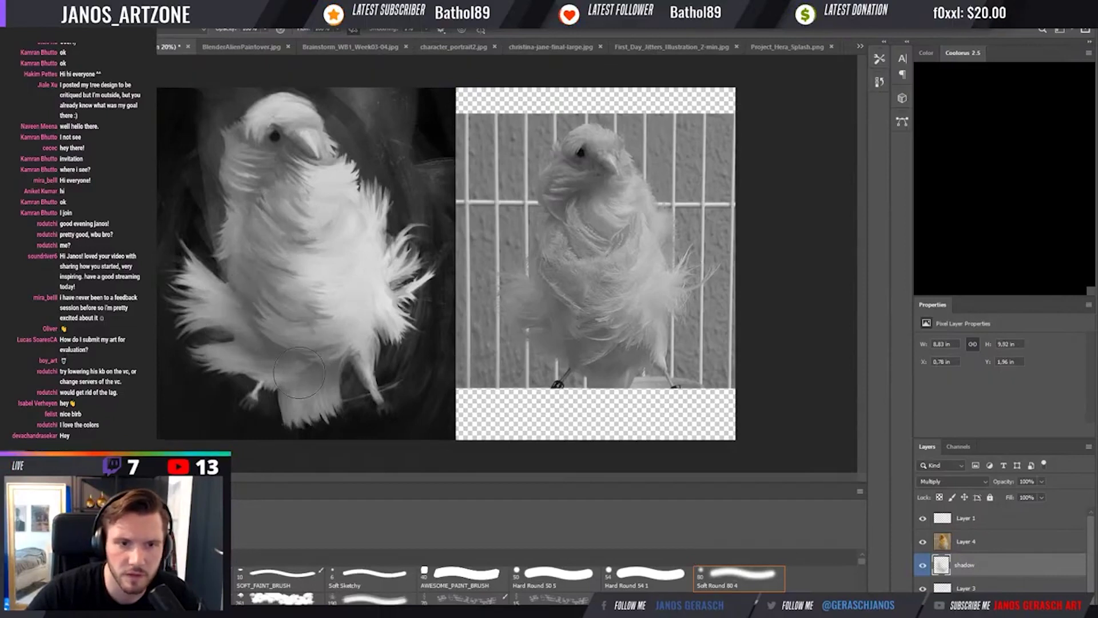
mouse_move(299, 373)
mouse_down()
mouse_move(327, 259)
mouse_move(292, 203)
mouse_move(274, 255)
mouse_move(308, 202)
mouse_move(270, 255)
mouse_move(295, 187)
mouse_move(285, 177)
mouse_move(265, 210)
mouse_move(268, 167)
mouse_move(260, 179)
mouse_move(281, 157)
mouse_move(247, 195)
mouse_move(247, 151)
mouse_move(244, 189)
mouse_up()
Shade the back of the bird's head and cheek behind the eye on the shadow layer, adjusting the soft brush size.
key(bracketleft)
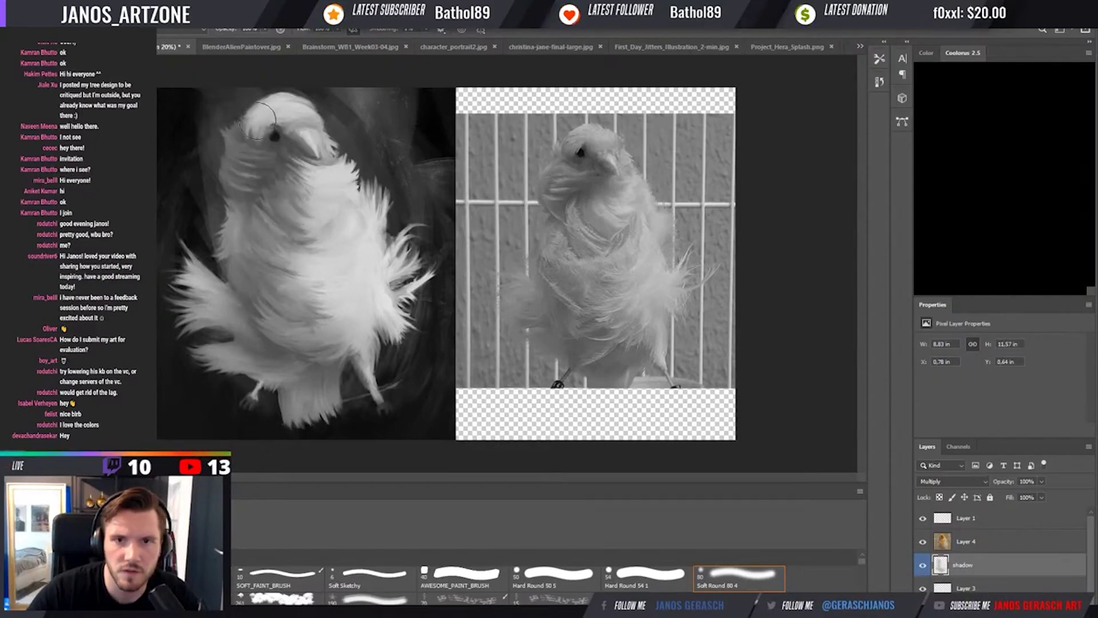
drag(259, 120, 258, 155)
key(bracketright)
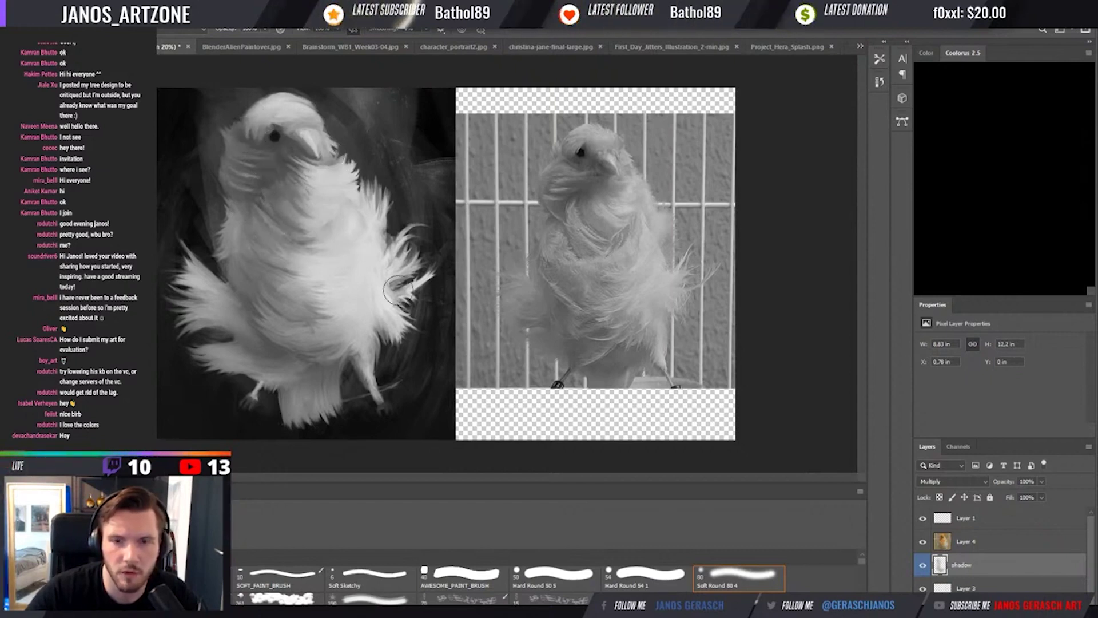
key(bracketright)
key(bracketright)
key(bracketright)
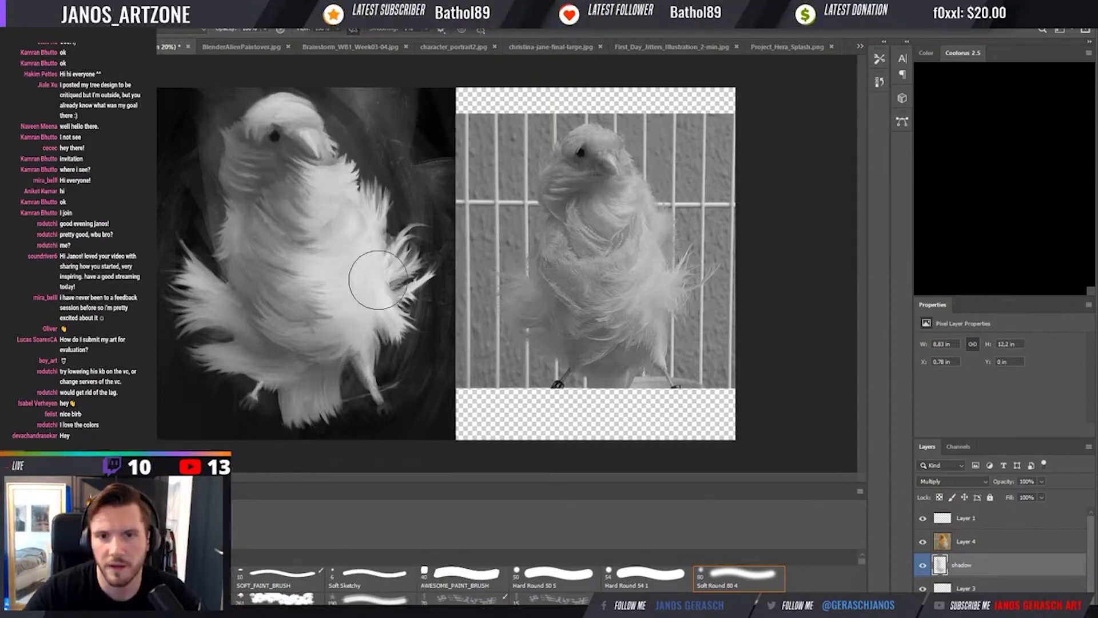
Compare the values of the painting and the reference photo in color and in grayscale, including at thumbnail size.
key(ctrl+y)
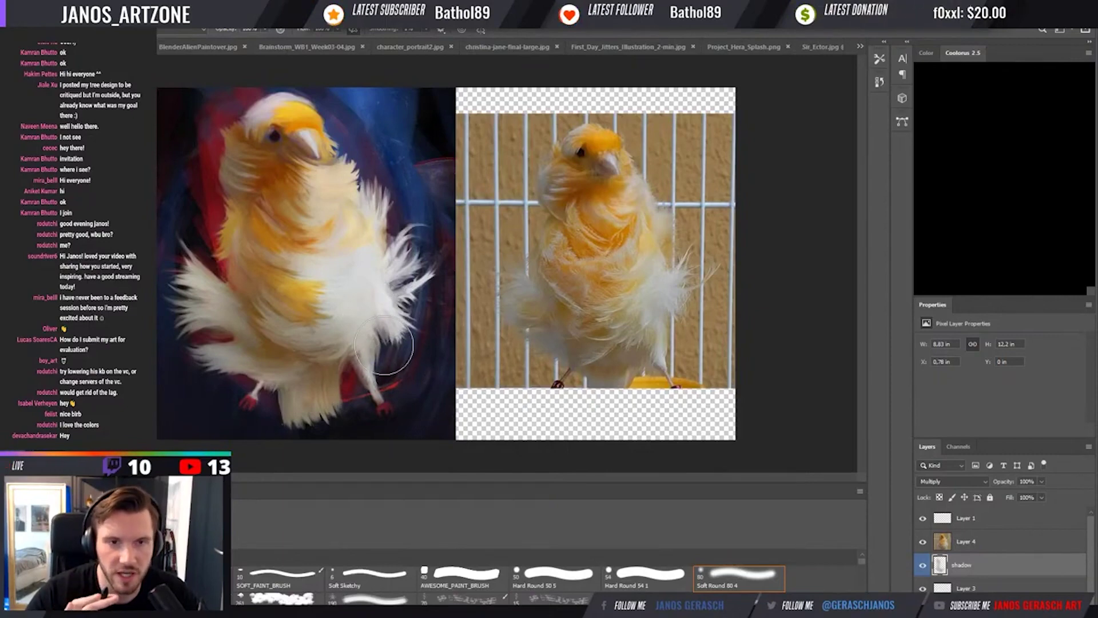
key(ctrl+y)
key(ctrl+y)
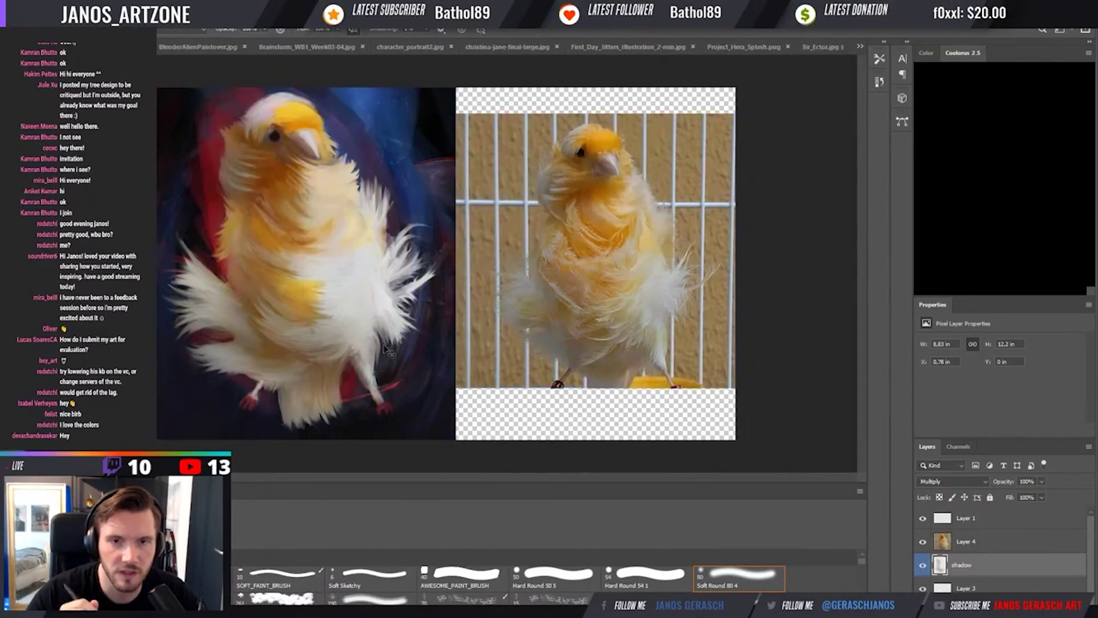
key(ctrl+y)
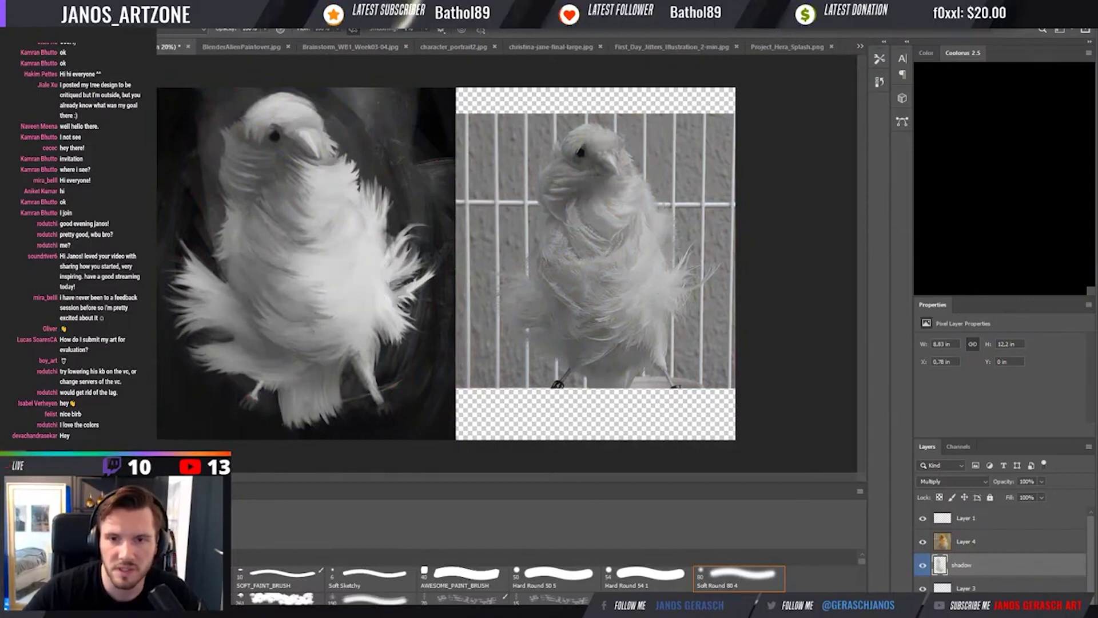
key(ctrl+minus)
key(ctrl+minus)
key(ctrl+minus)
key(ctrl+minus)
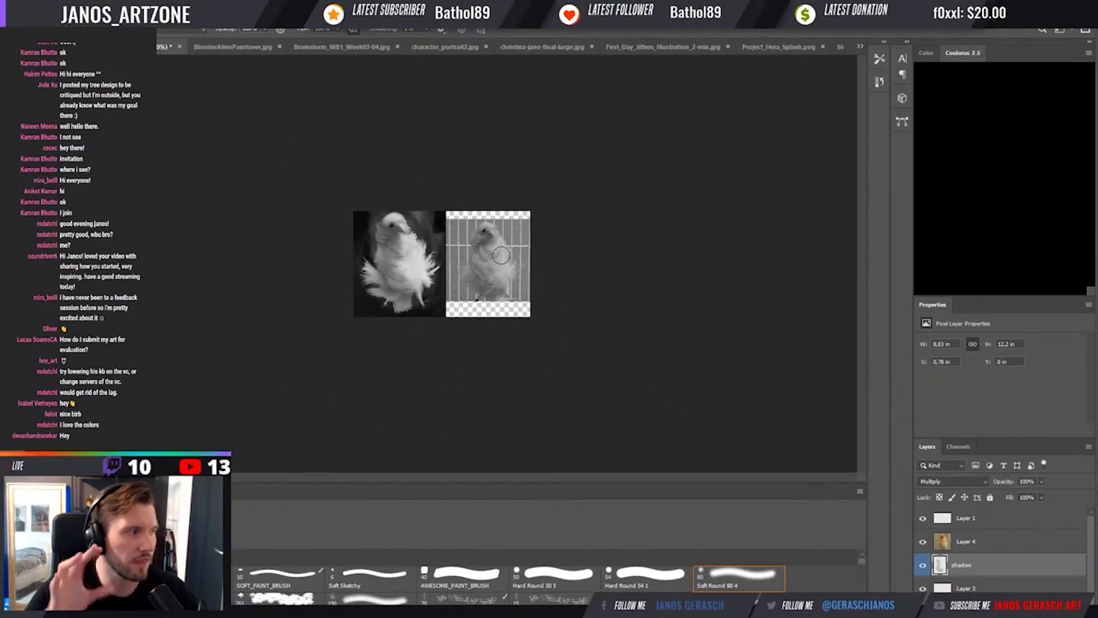
key(ctrl+plus)
key(ctrl+plus)
key(ctrl+plus)
key(ctrl+plus)
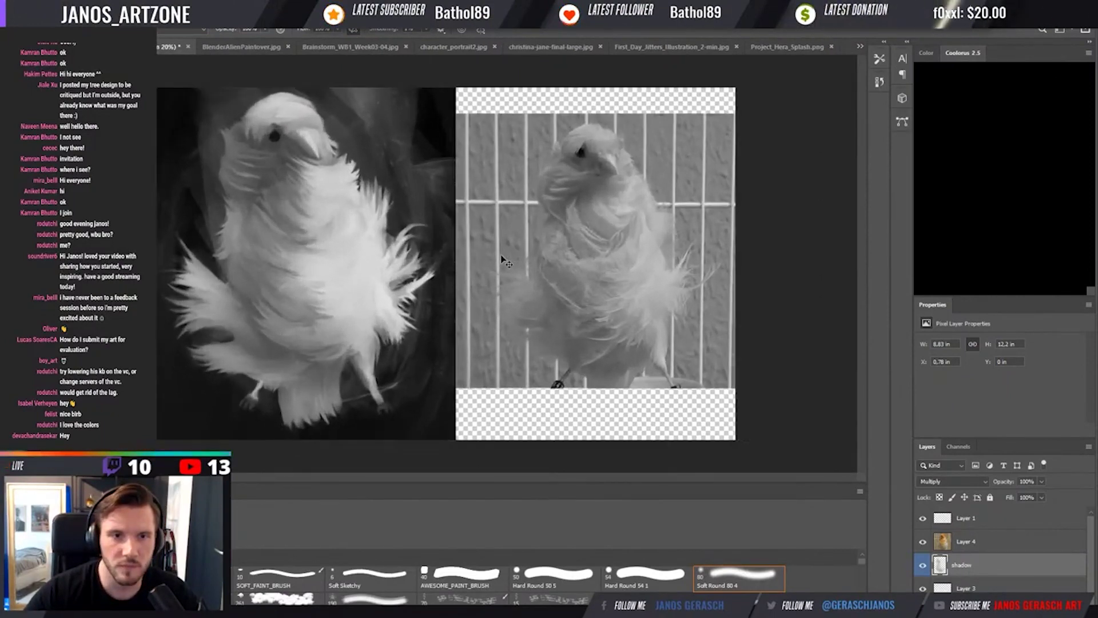
Shade the bird's lower belly above the tail, then compare the painting in color with the shadow layer off and on.
mouse_move(327, 339)
mouse_down()
mouse_move(366, 307)
mouse_move(325, 359)
mouse_up()
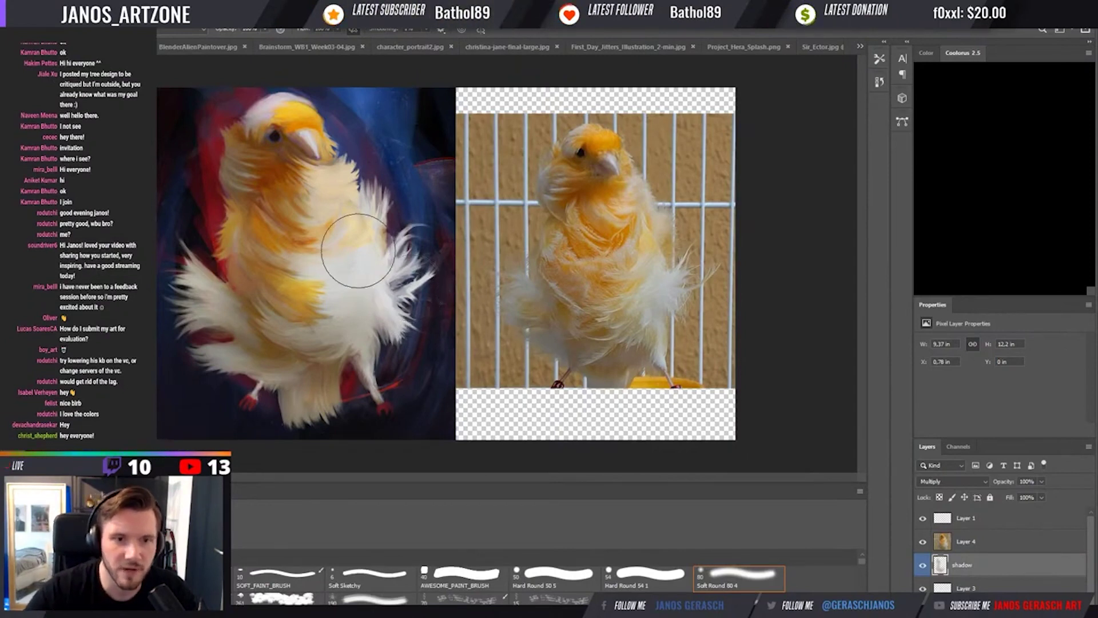
click(922, 566)
click(924, 567)
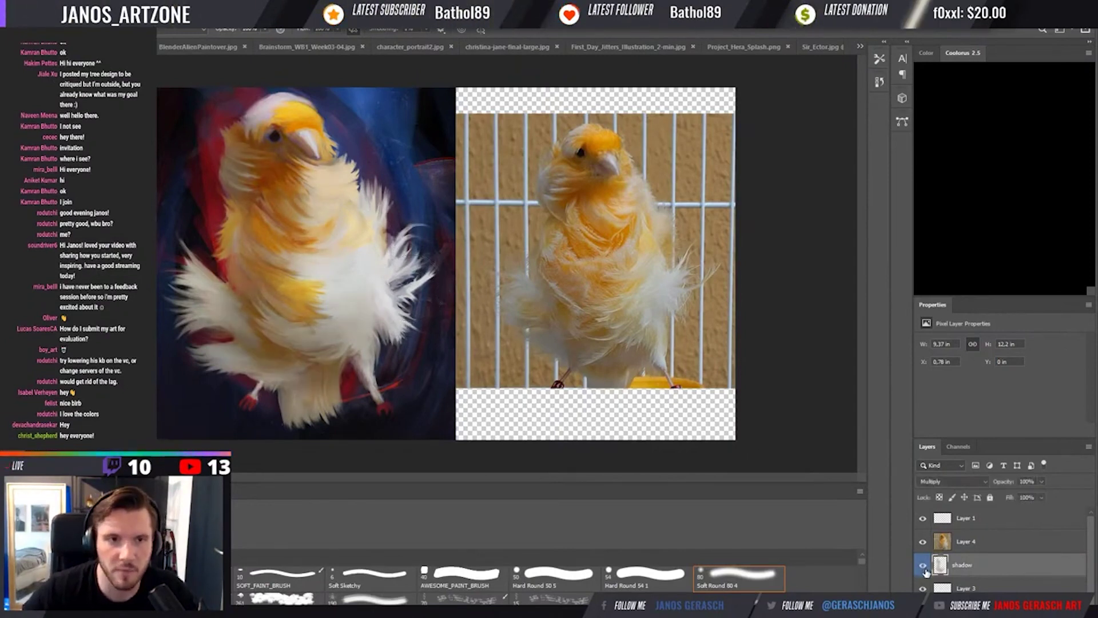
click(924, 568)
click(924, 568)
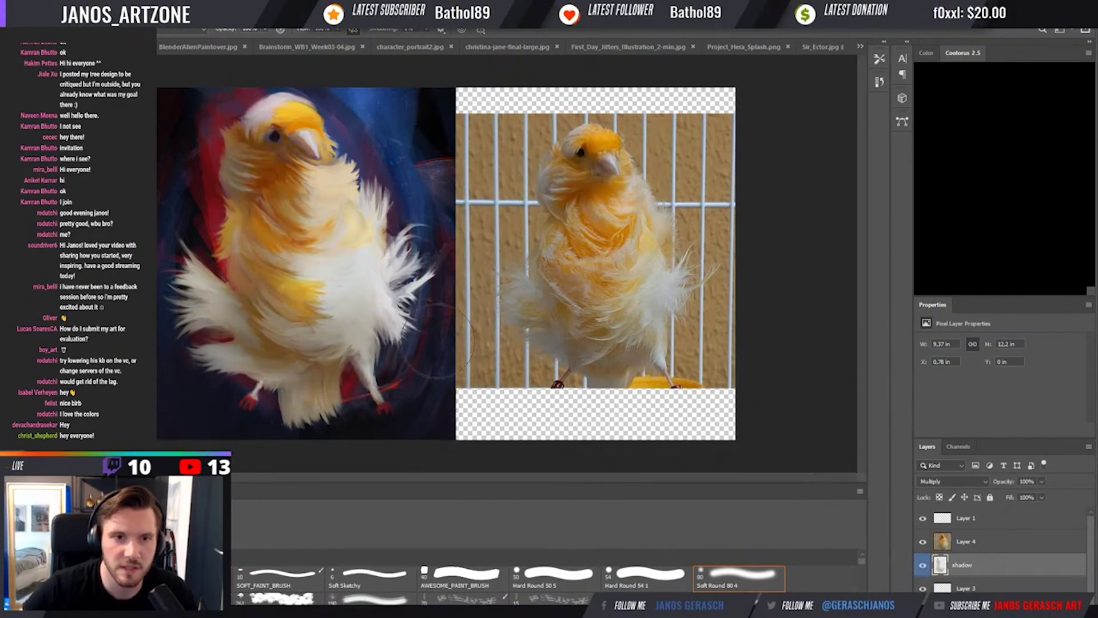
Darken the area beside the bird's right-hand leg and shade the cheek and neck below the eye, varying the soft brush size.
drag(440, 337, 400, 366)
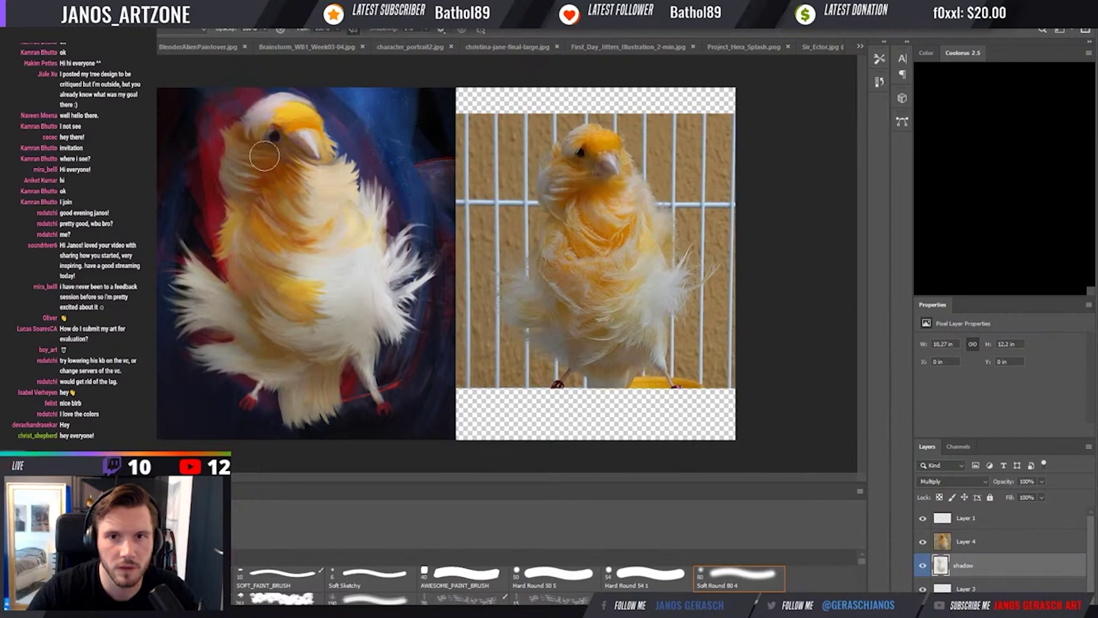
key(bracketright)
key(bracketright)
key(bracketright)
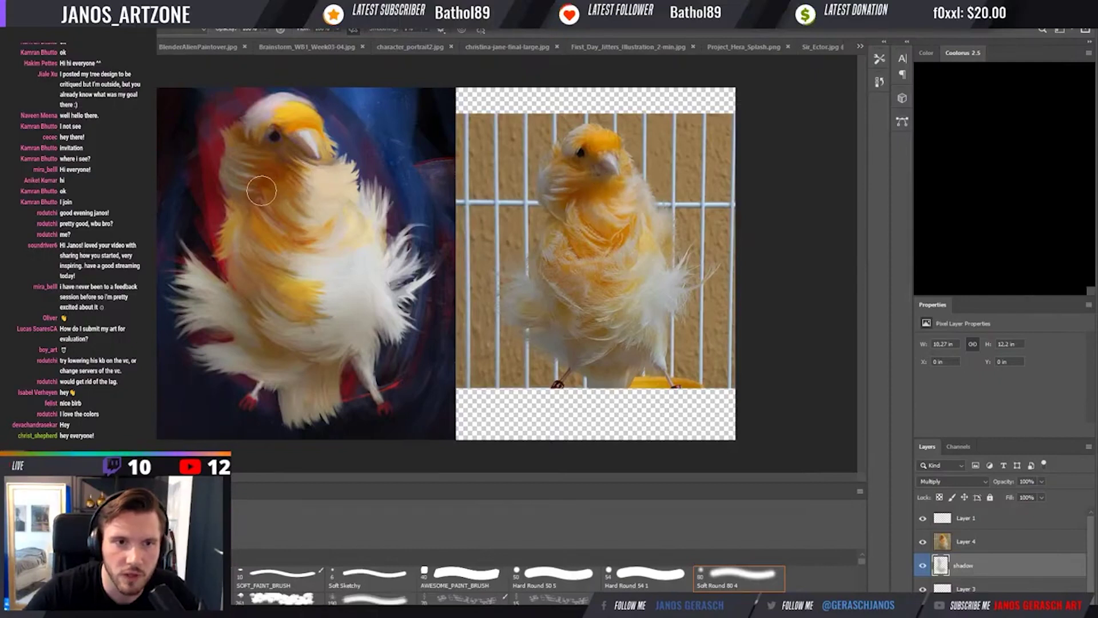
key(bracketleft)
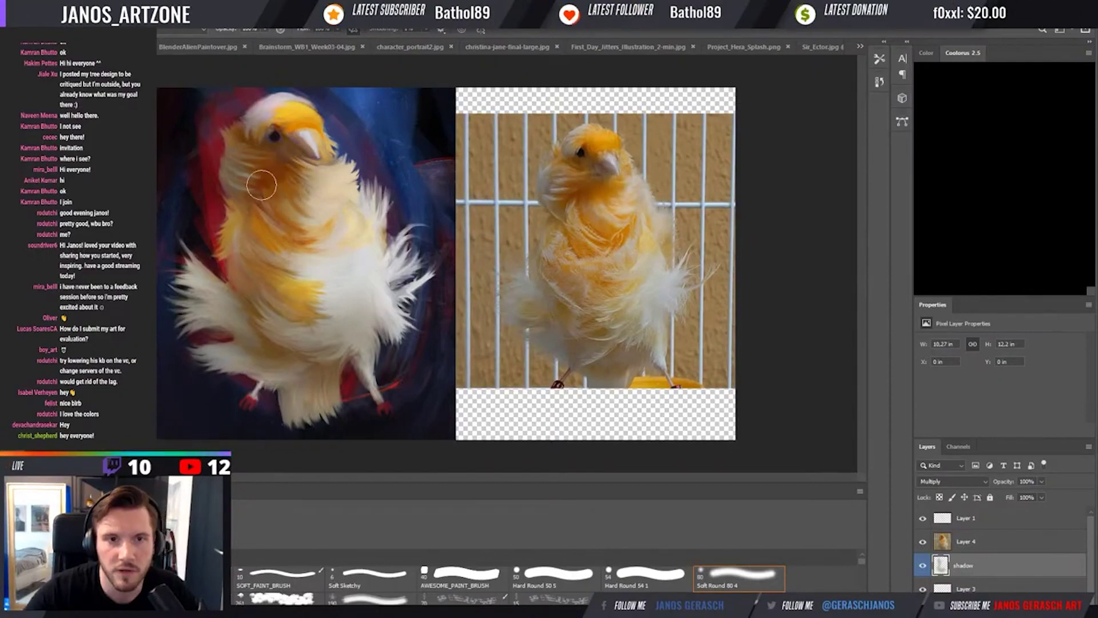
Compare the painting with the shadow layer hidden and shown.
click(923, 567)
click(922, 568)
click(922, 566)
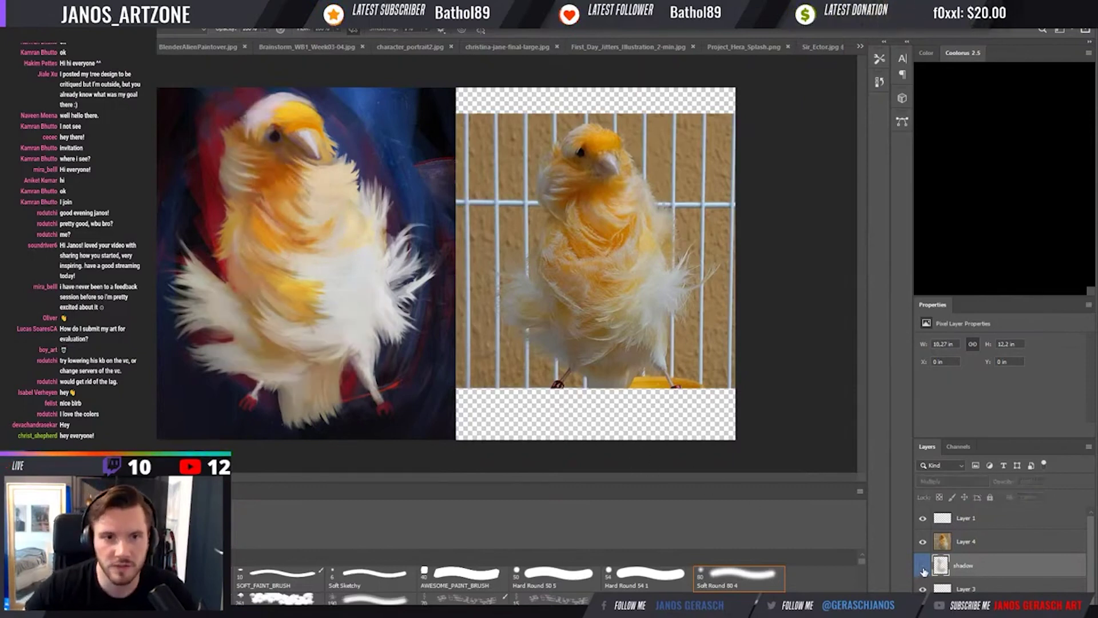
click(923, 566)
click(923, 567)
click(922, 566)
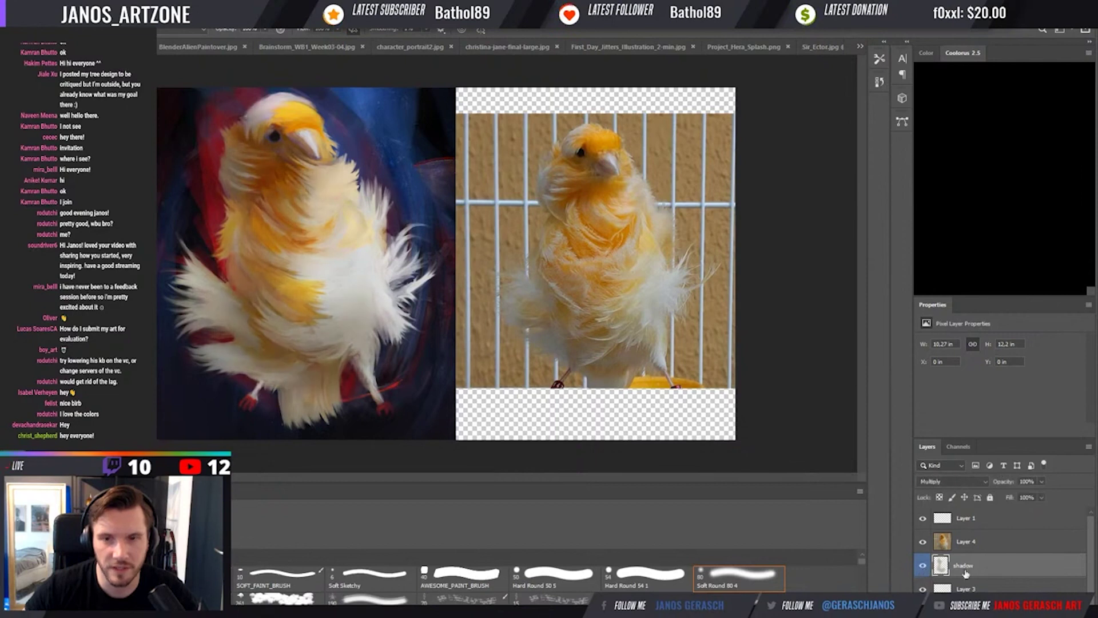
Add new layers above the shadow layer, set the upper one to Linear Dodge (Add), and brush soft highlights over the bird's head and chest.
key(ctrl+shift+alt+n)
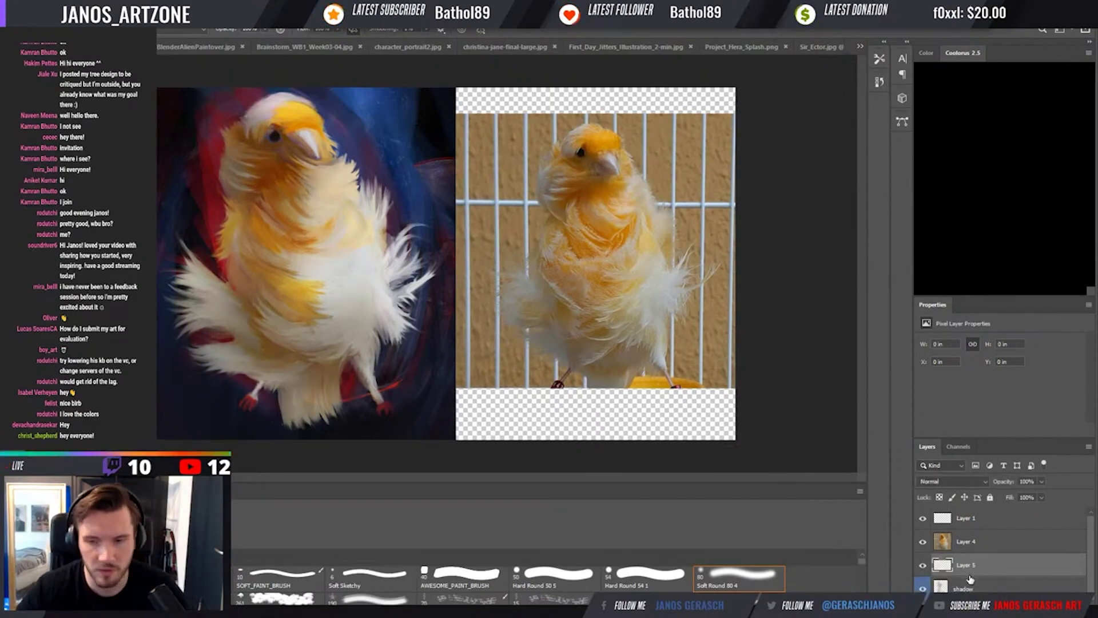
key(ctrl+shift+alt+n)
key(shift+alt+w)
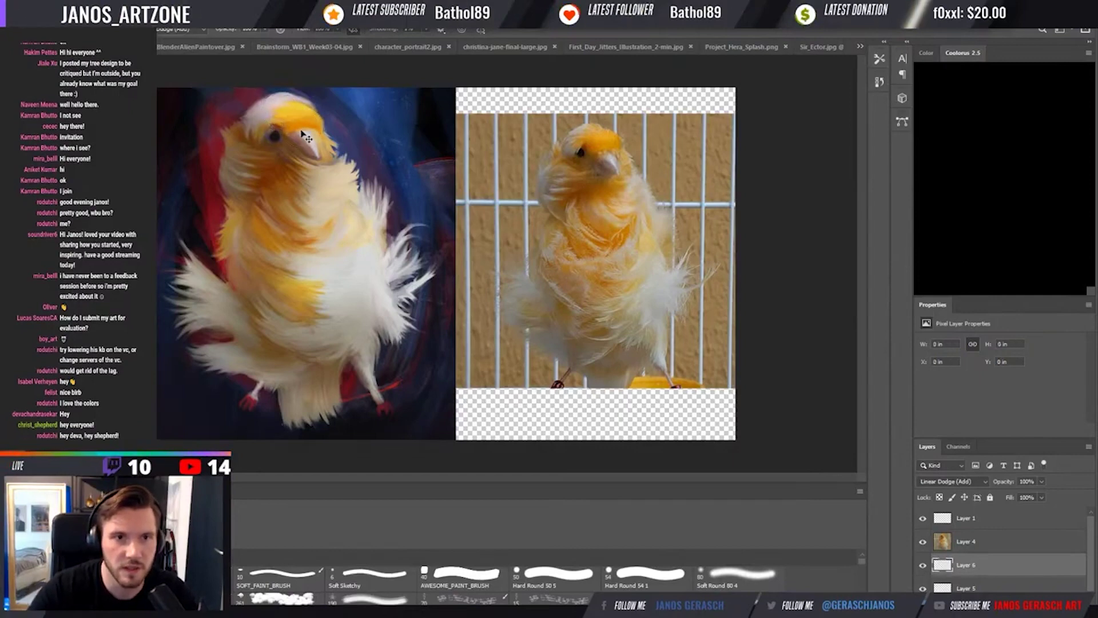
key(alt+BackSpace)
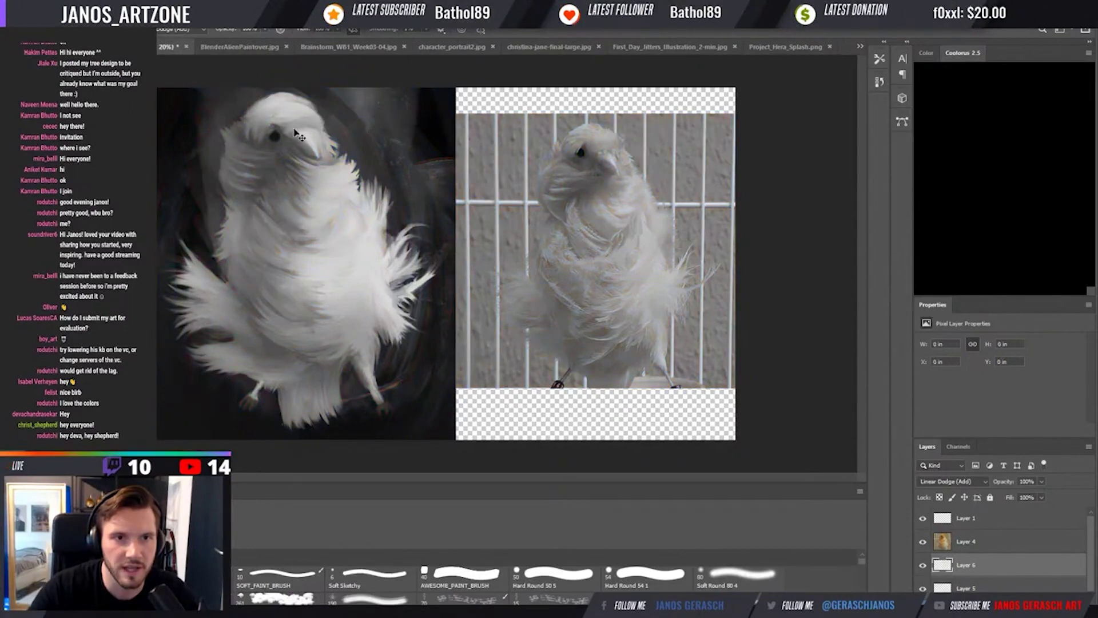
key(ctrl+z)
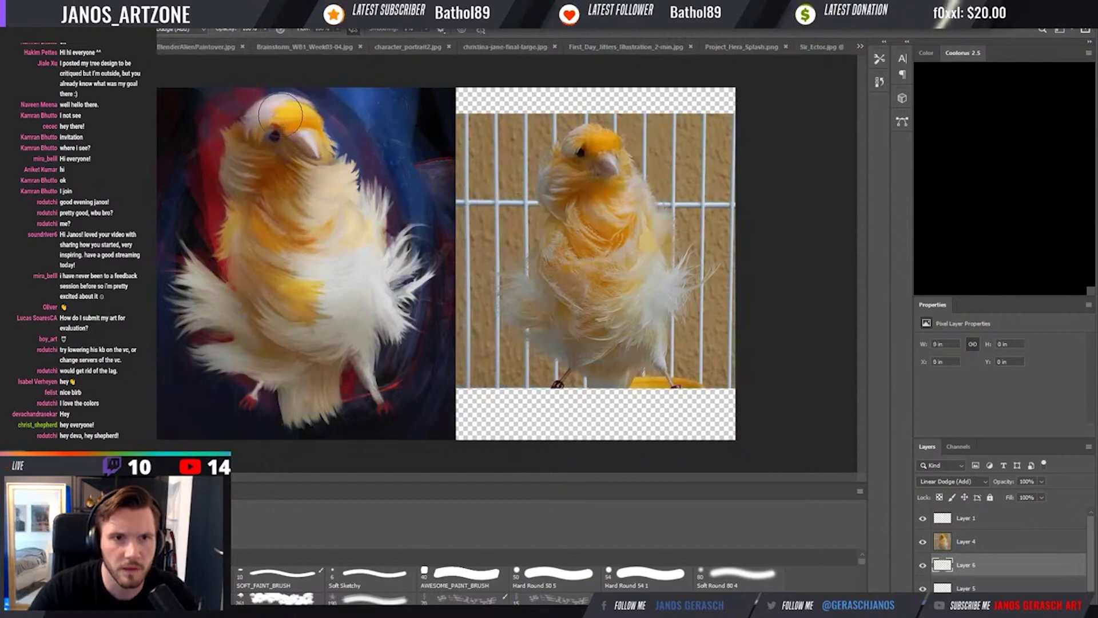
key(ctrl+minus)
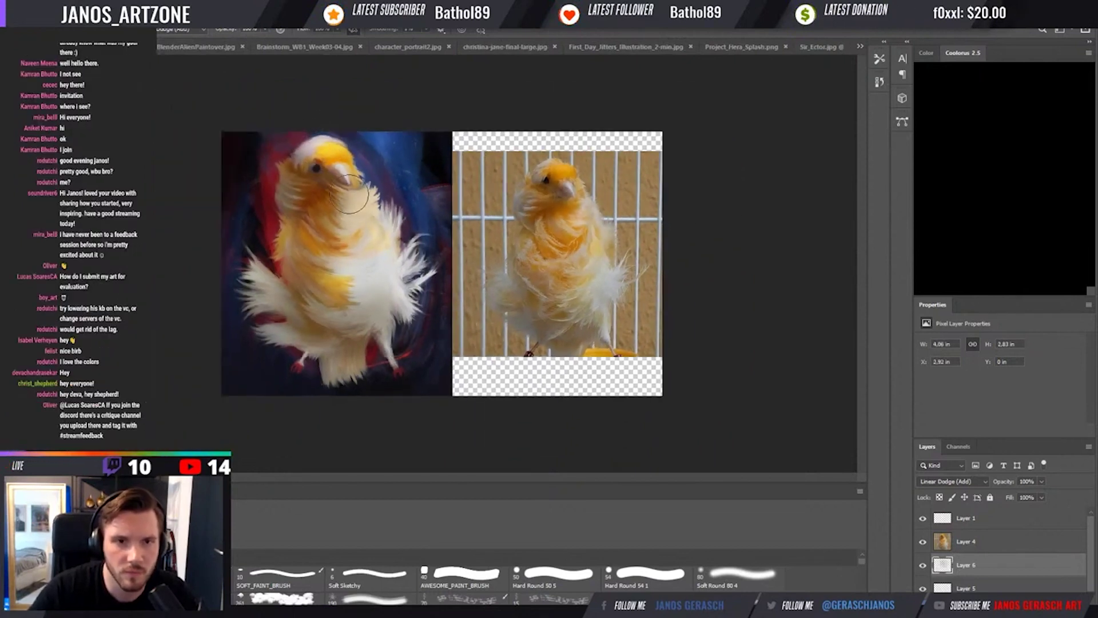
mouse_move(339, 206)
mouse_down()
mouse_move(367, 229)
mouse_move(357, 235)
mouse_move(375, 220)
mouse_move(349, 269)
mouse_move(400, 262)
mouse_move(386, 256)
mouse_move(366, 275)
mouse_up()
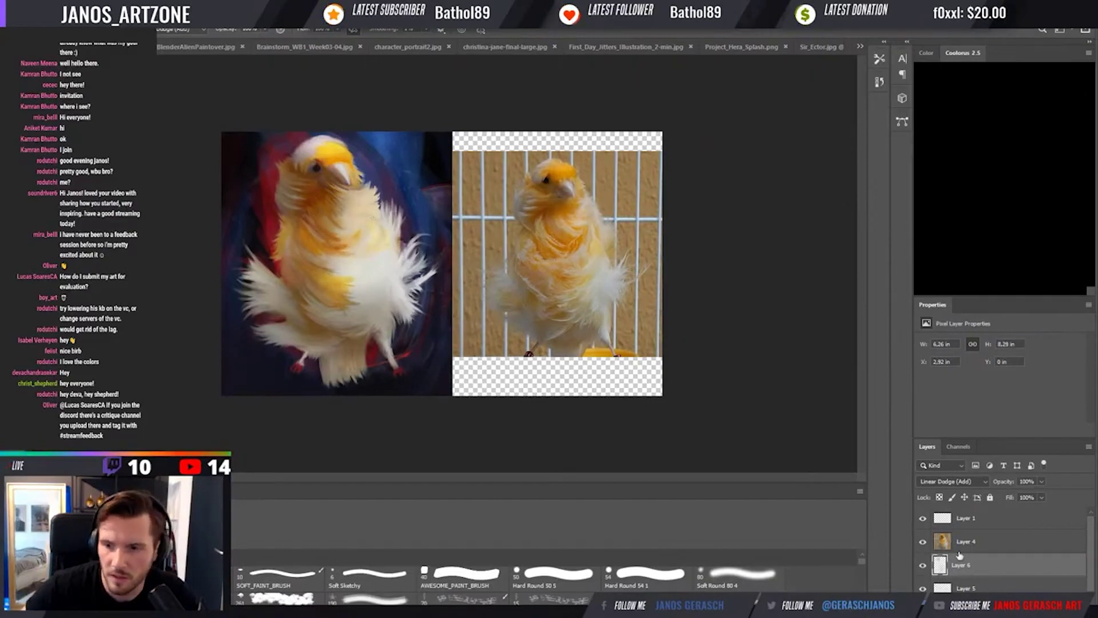
Shade the bird's white belly on the Multiply shadow layer with an enlarged Soft Round 80 4 brush.
click(279, 577)
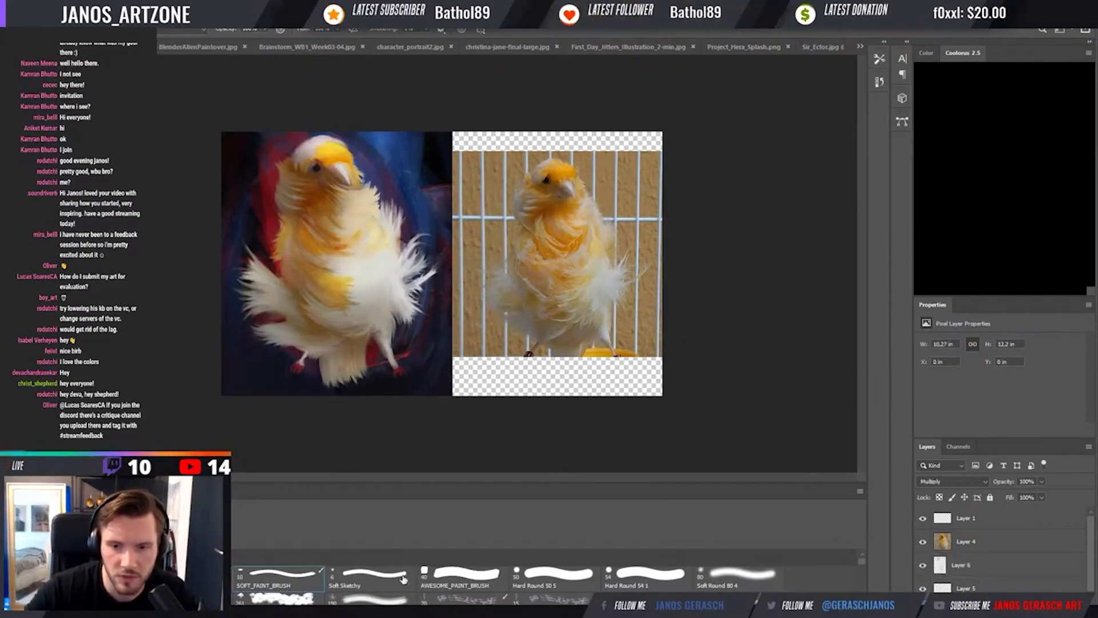
key(i)
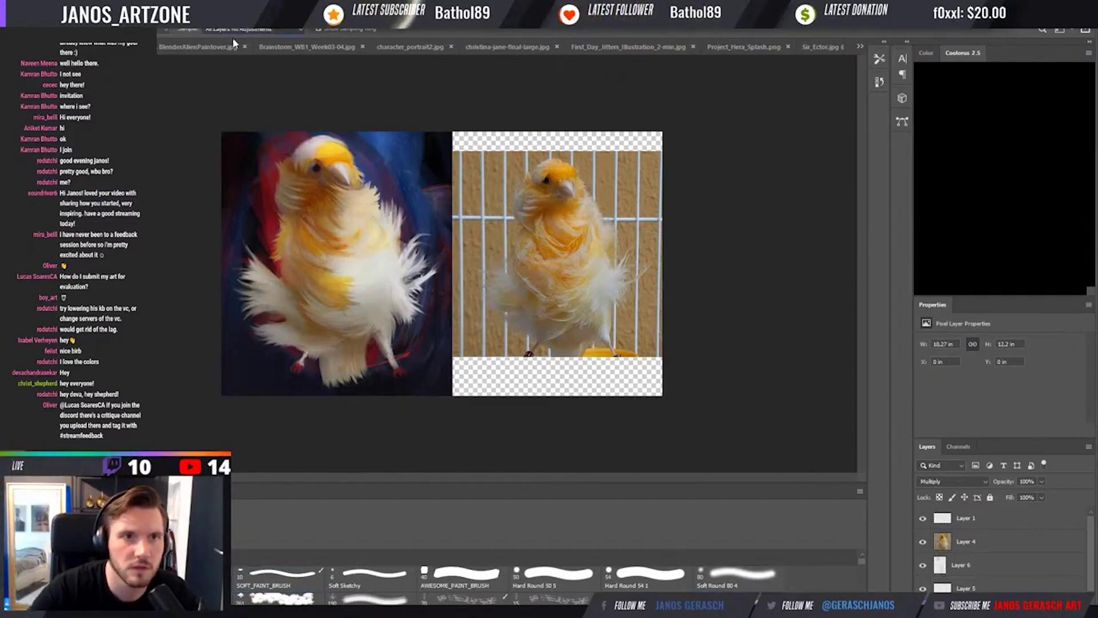
click(737, 577)
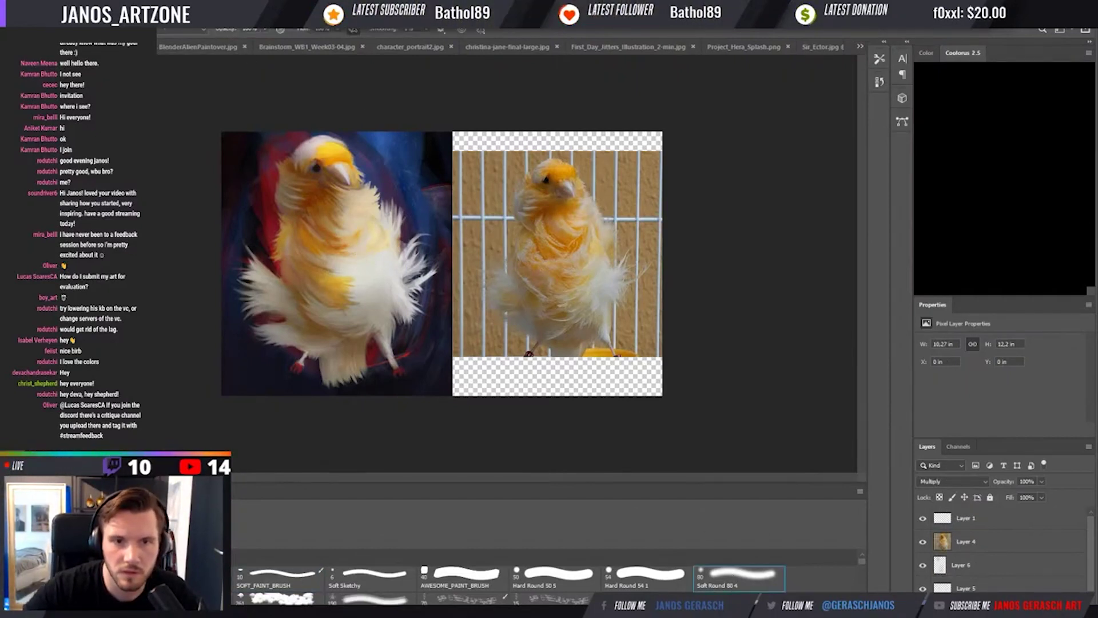
key(bracketright)
key(bracketright)
click(379, 281)
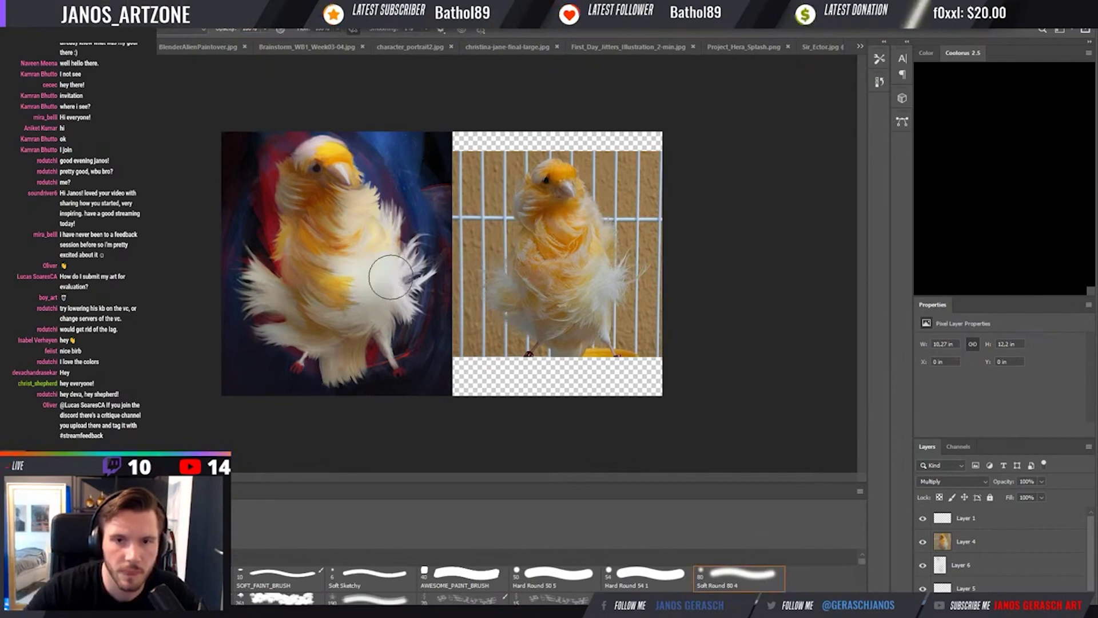
mouse_move(379, 287)
mouse_down()
mouse_move(353, 297)
mouse_move(382, 275)
mouse_move(331, 295)
mouse_move(310, 288)
mouse_up()
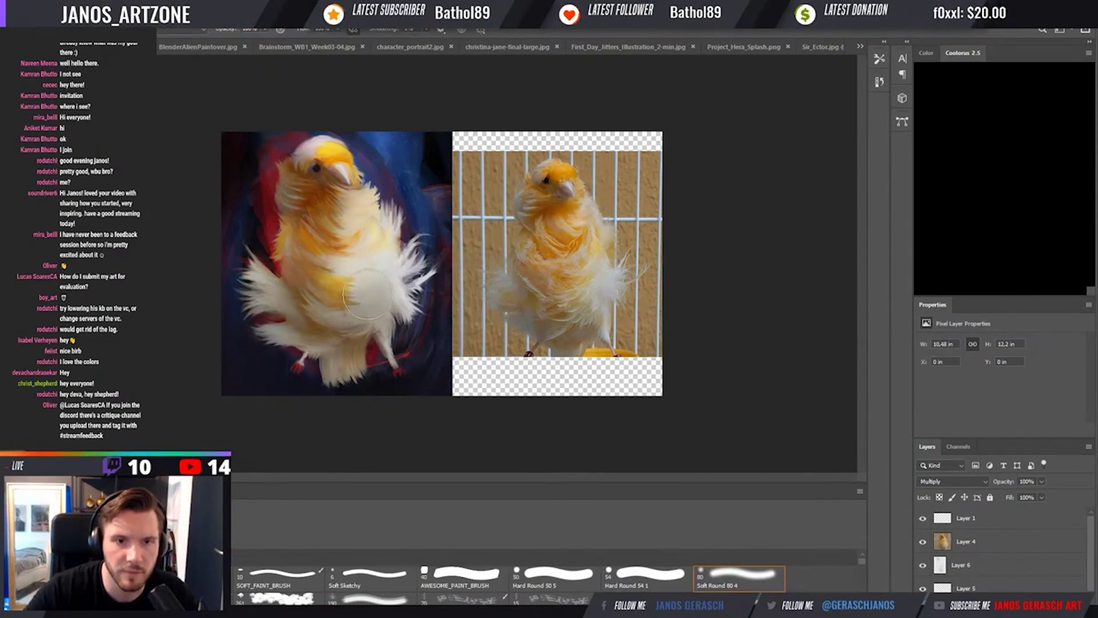
Erase part of the new belly shadow with a smaller soft eraser, then compare the painting before and after.
key(e)
key(bracketleft)
key(bracketleft)
key(bracketleft)
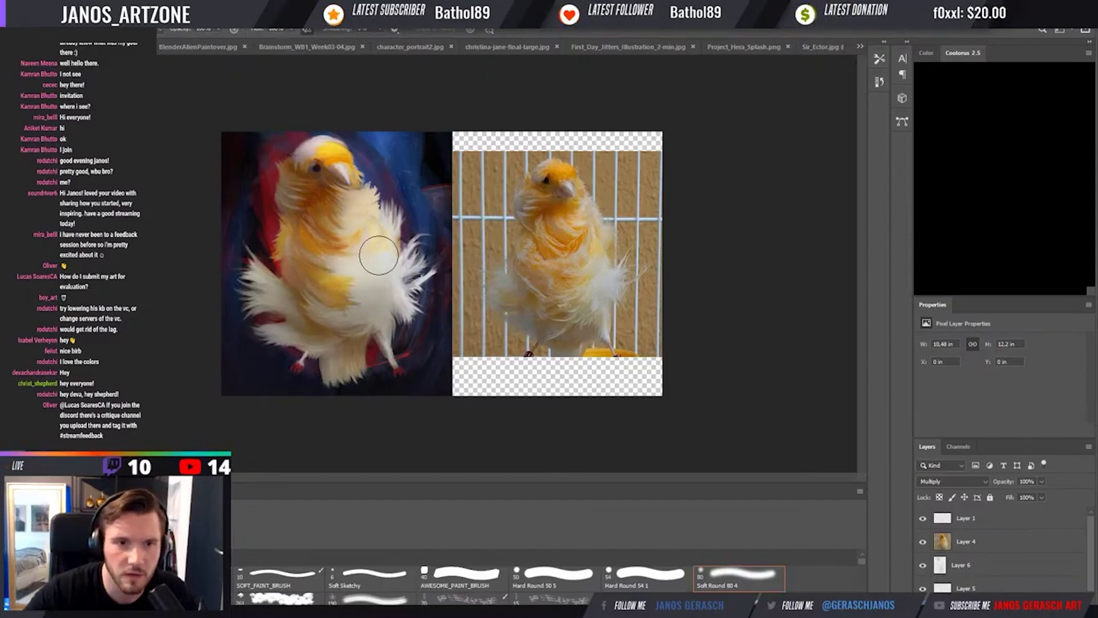
key(b)
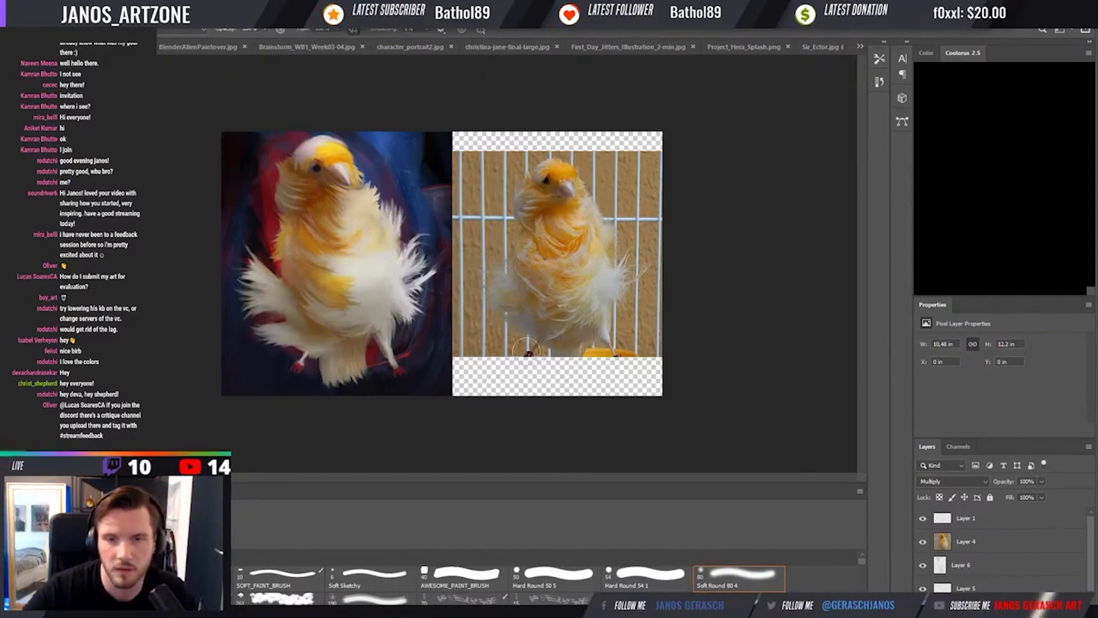
key(ctrl+z)
key(ctrl+shift+z)
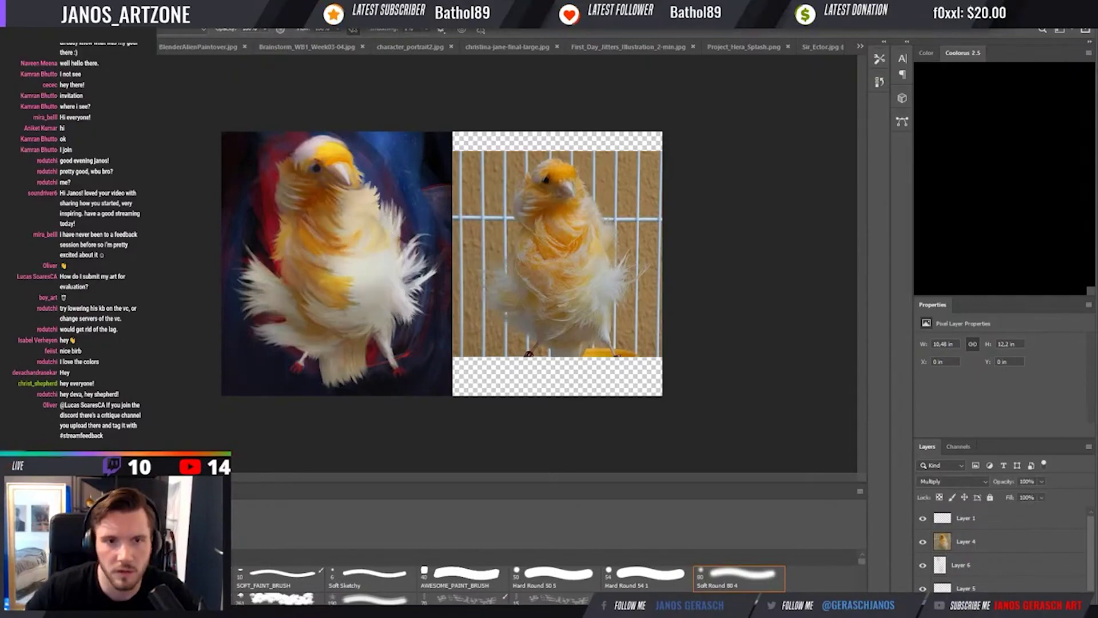
key(ctrl+z)
key(ctrl+shift+z)
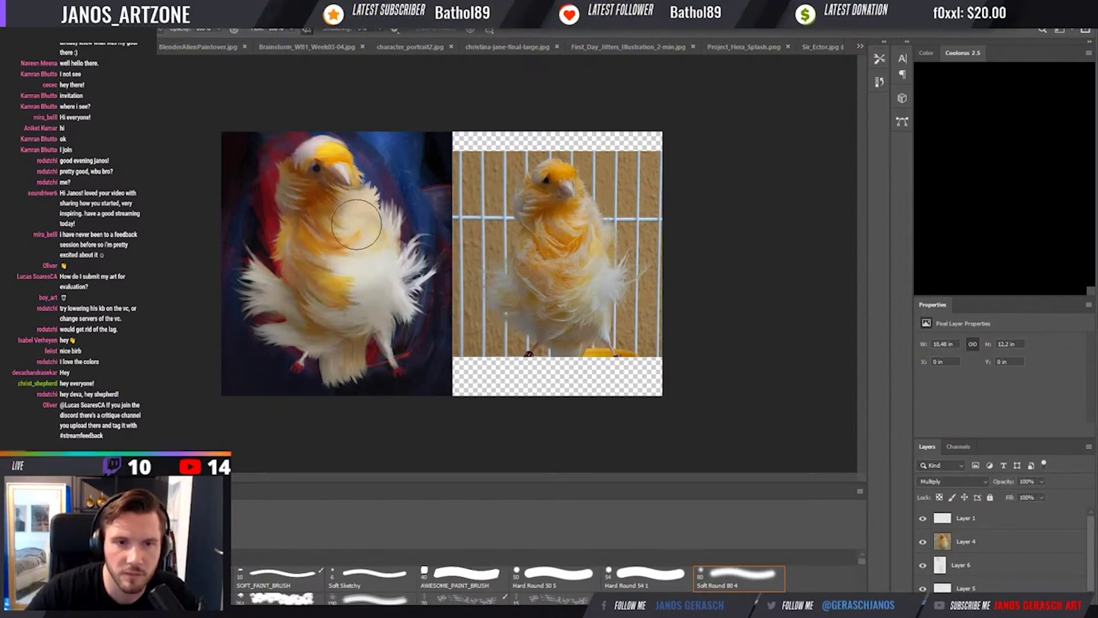
Soften the shading around the bird's upper chest with a further reduced soft eraser.
key(bracketleft)
key(bracketleft)
key(bracketleft)
key(bracketleft)
key(bracketleft)
key(bracketleft)
key(bracketleft)
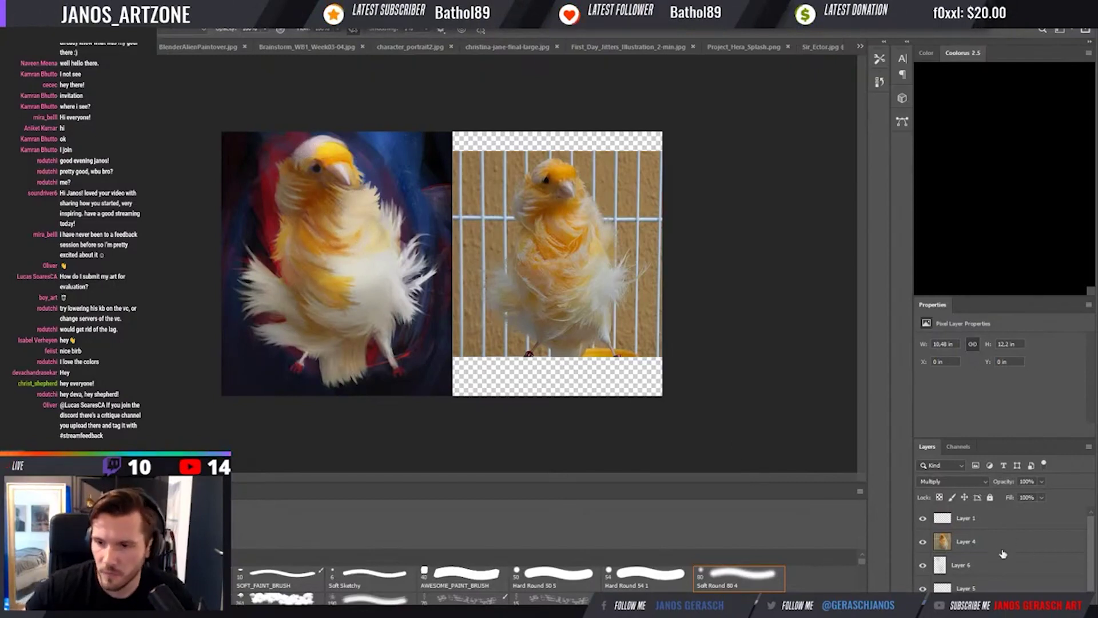
Group the adjusted painting layers and merge a copy of the group into a single Normal layer, keeping the original group hidden.
click(997, 570)
key(alt+bracketleft)
key(alt+bracketleft)
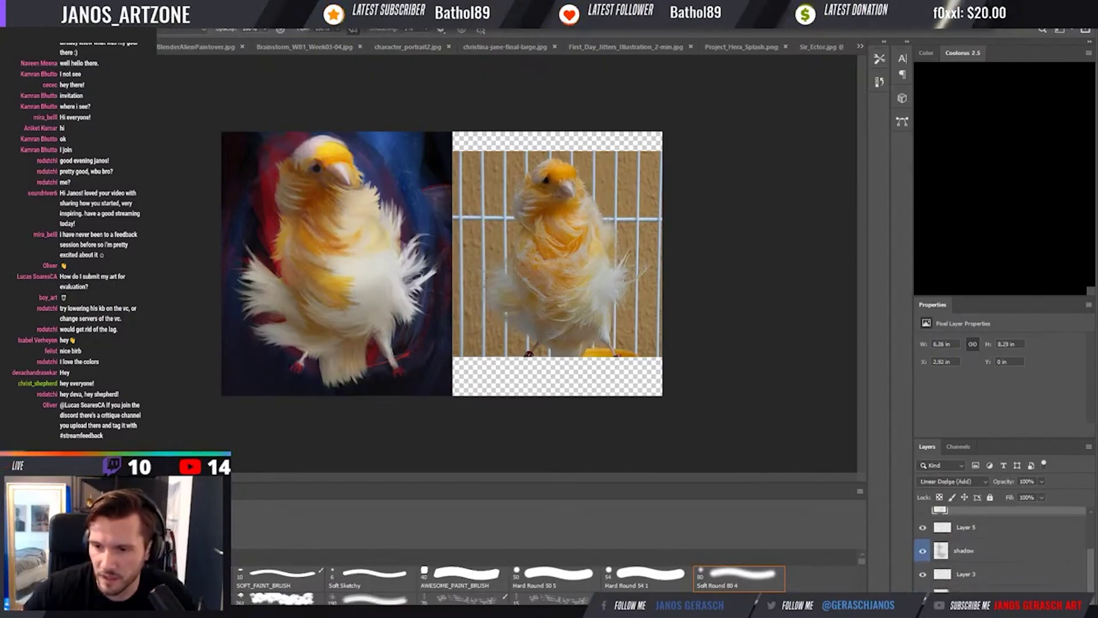
key(alt+bracketleft)
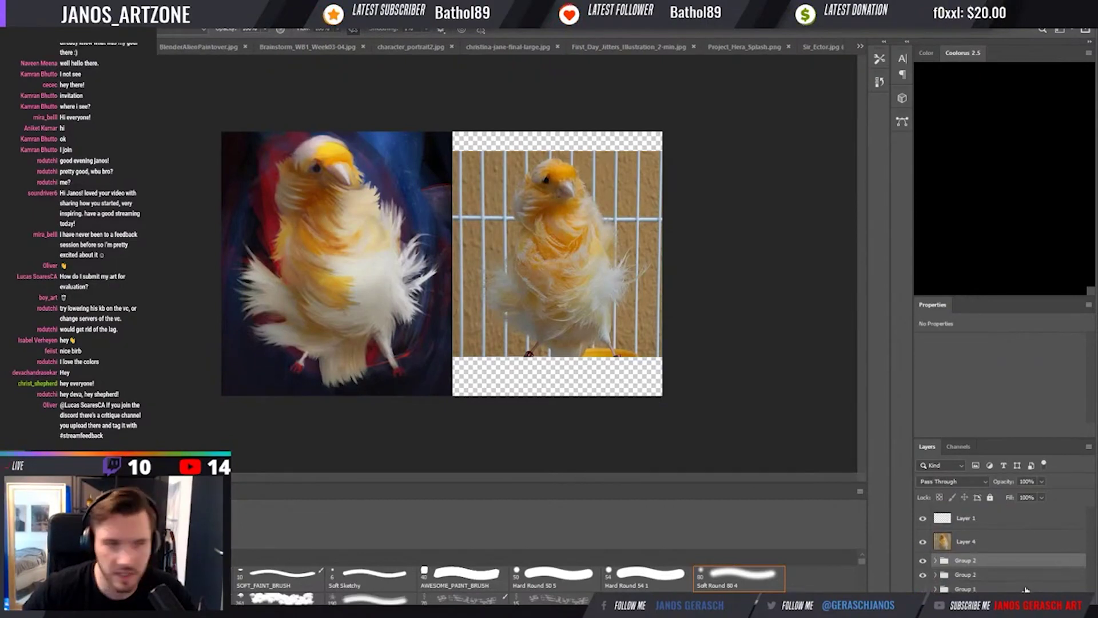
key(ctrl+e)
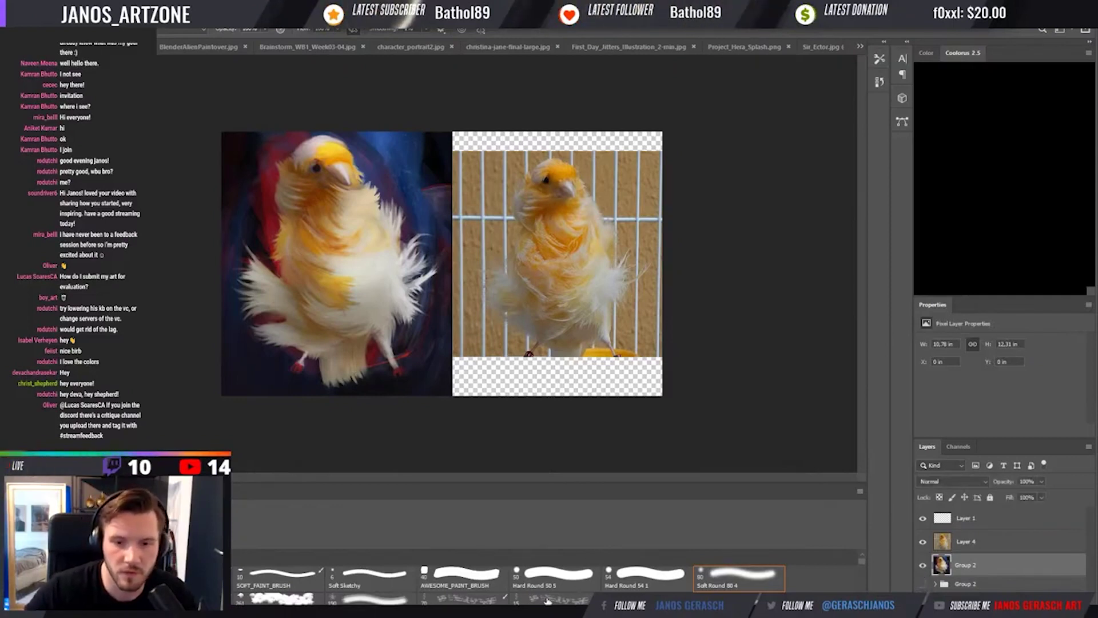
Add a new layer above the merged painting and paint small feather strokes on the bird's white crown with a textured brush and sampled colors.
click(433, 369)
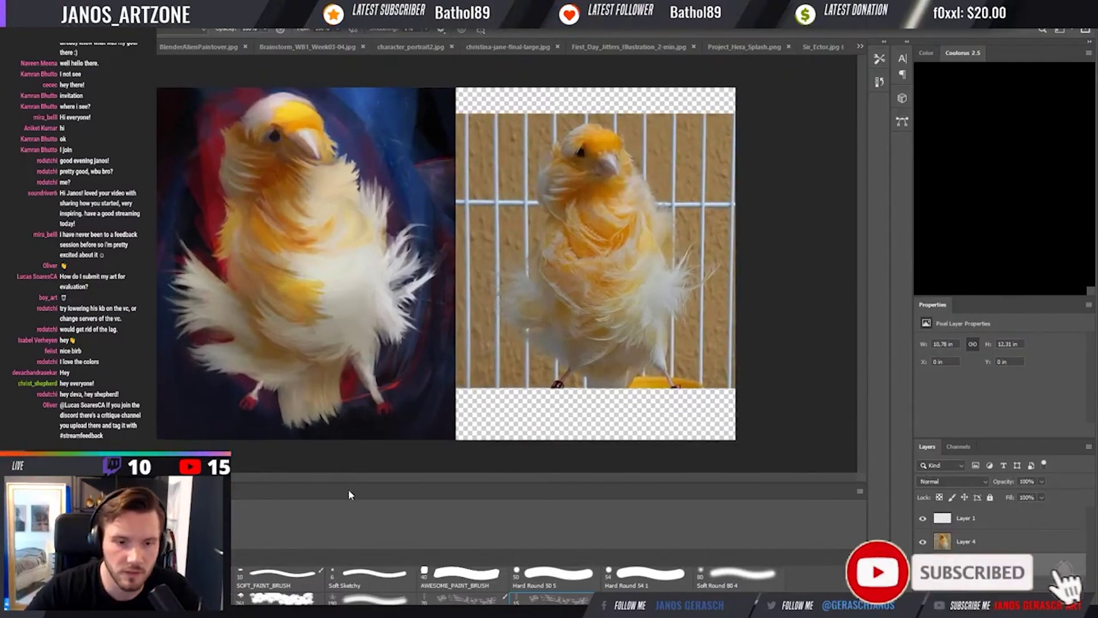
key(i)
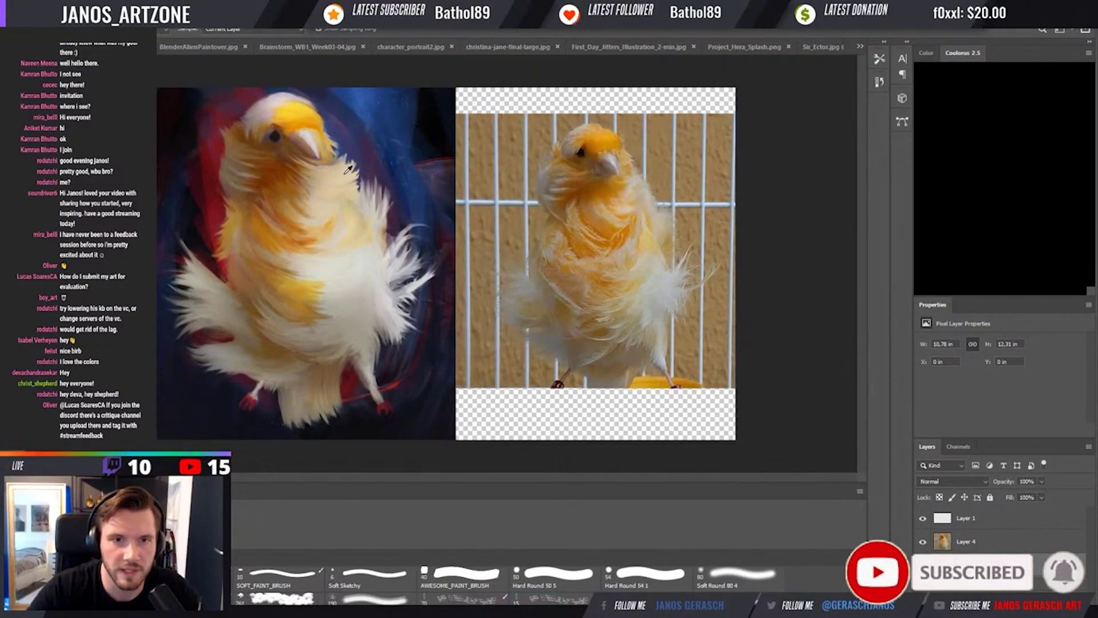
key(b)
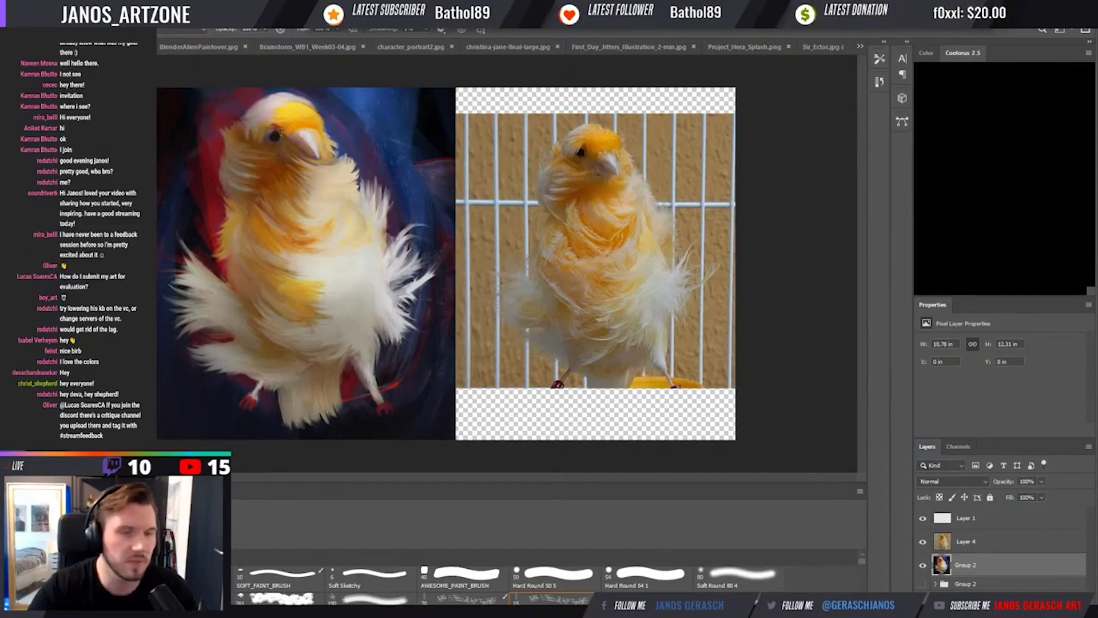
key(i)
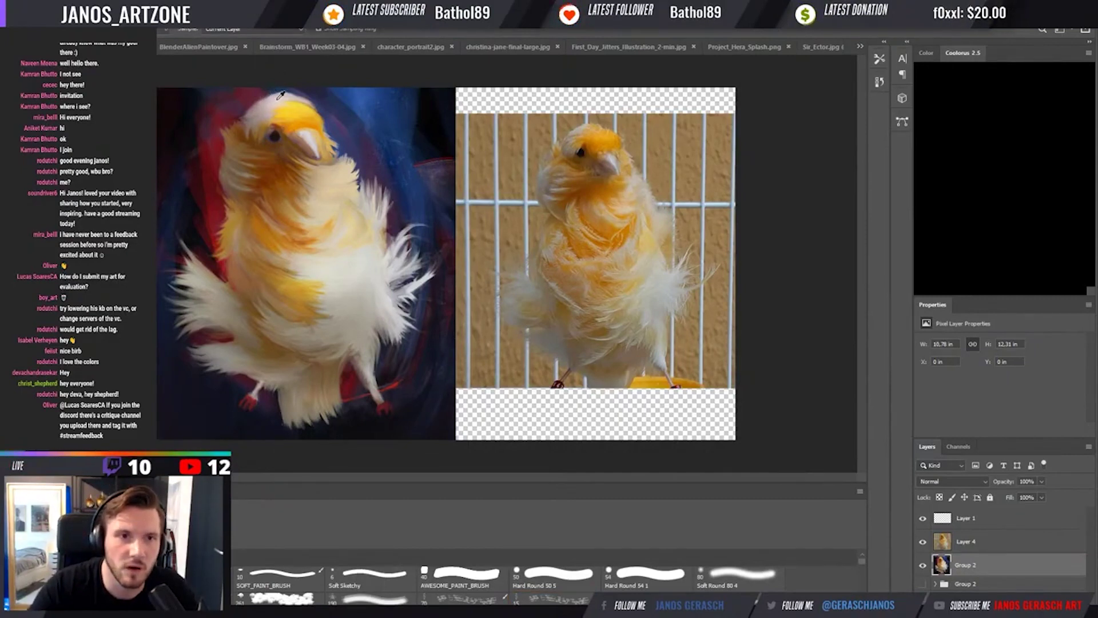
click(278, 97)
key(b)
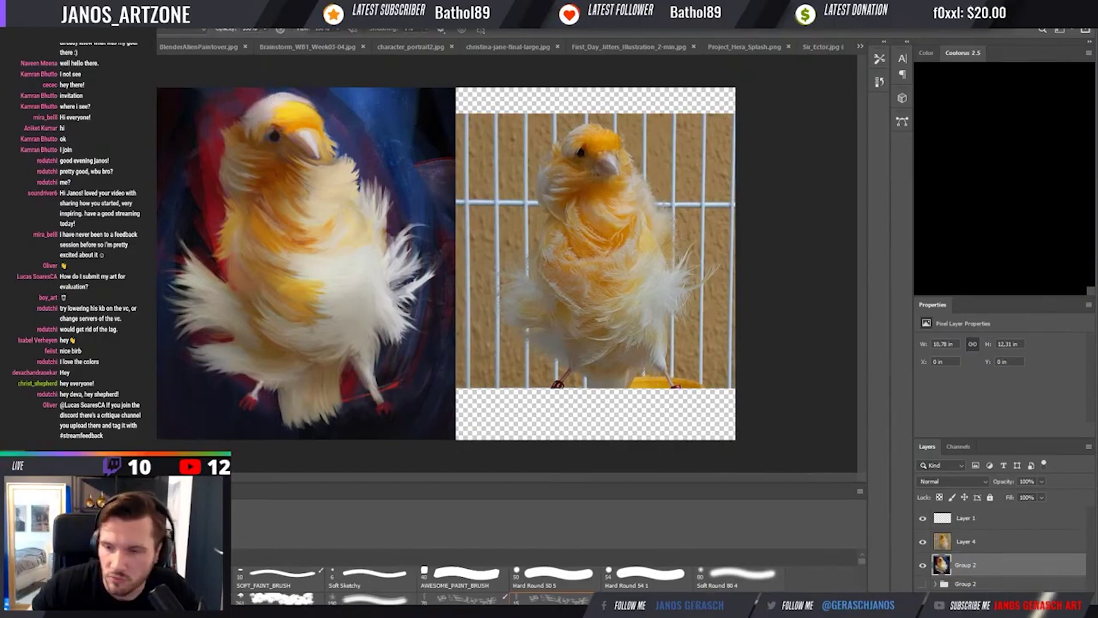
key(ctrl+shift+alt+n)
key(i)
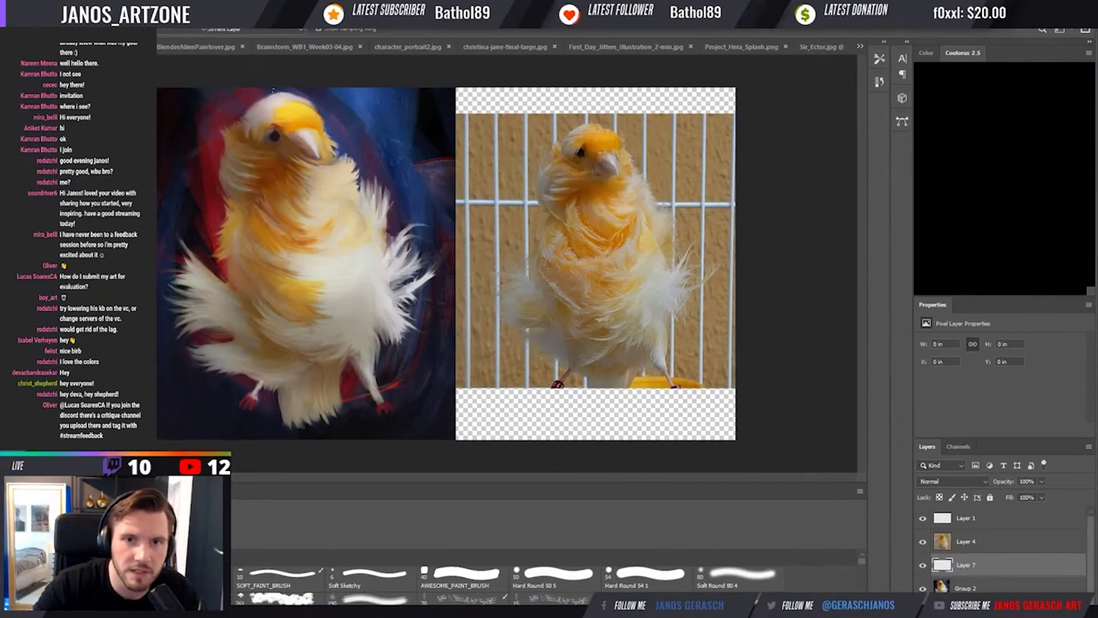
click(268, 100)
key(b)
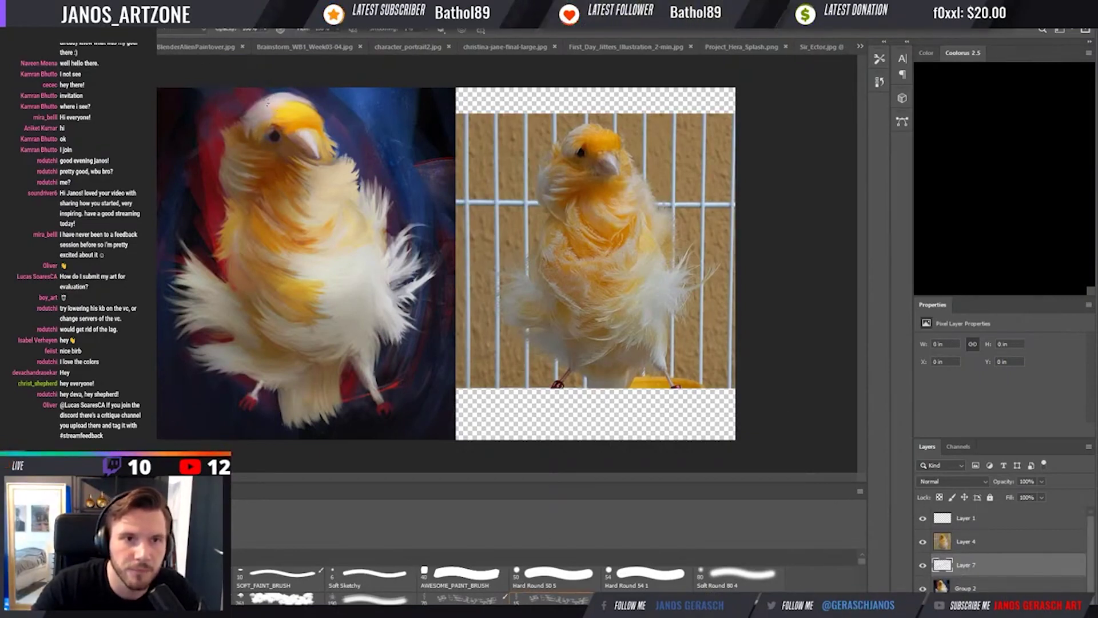
key(ctrl+z)
key(i)
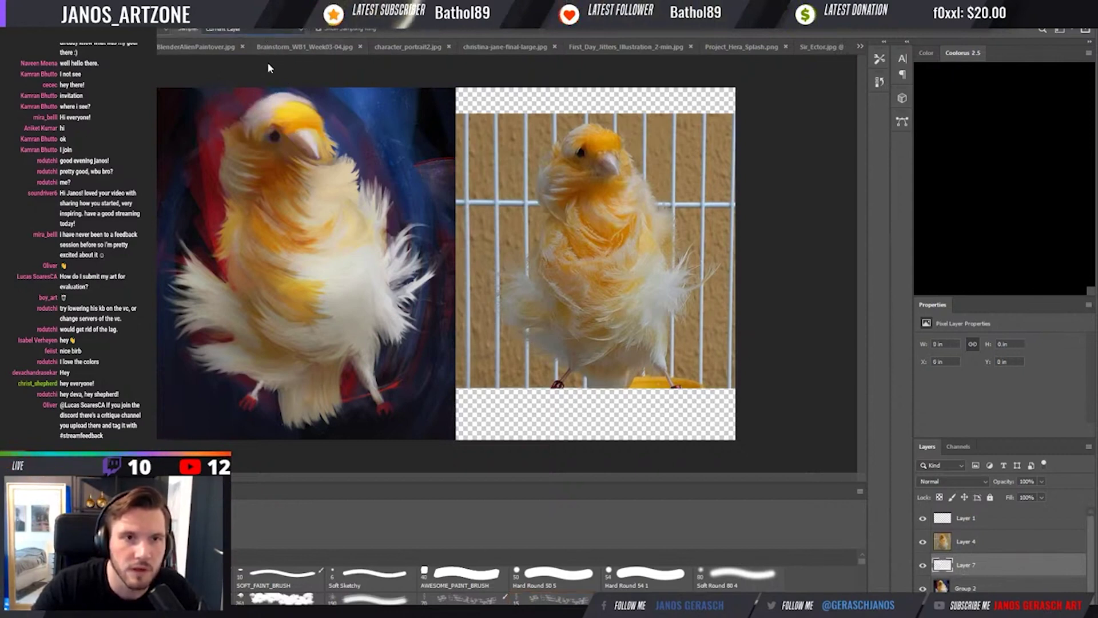
key(b)
click(273, 99)
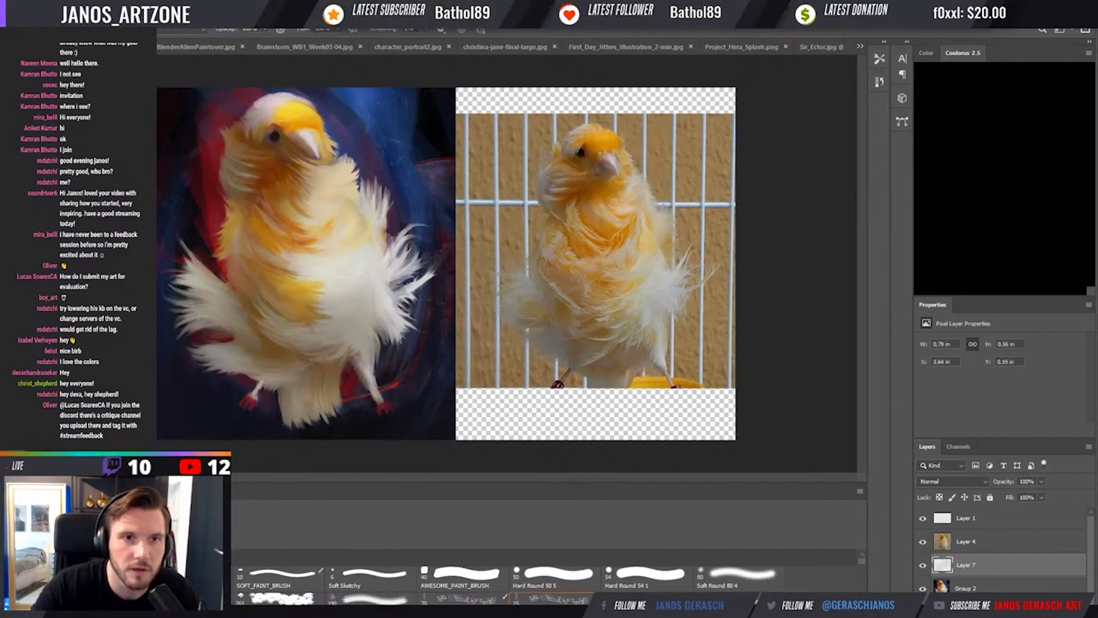
Smudge the new strokes on the bird's crown to blend them into soft feathers.
key(r)
drag(273, 105, 266, 102)
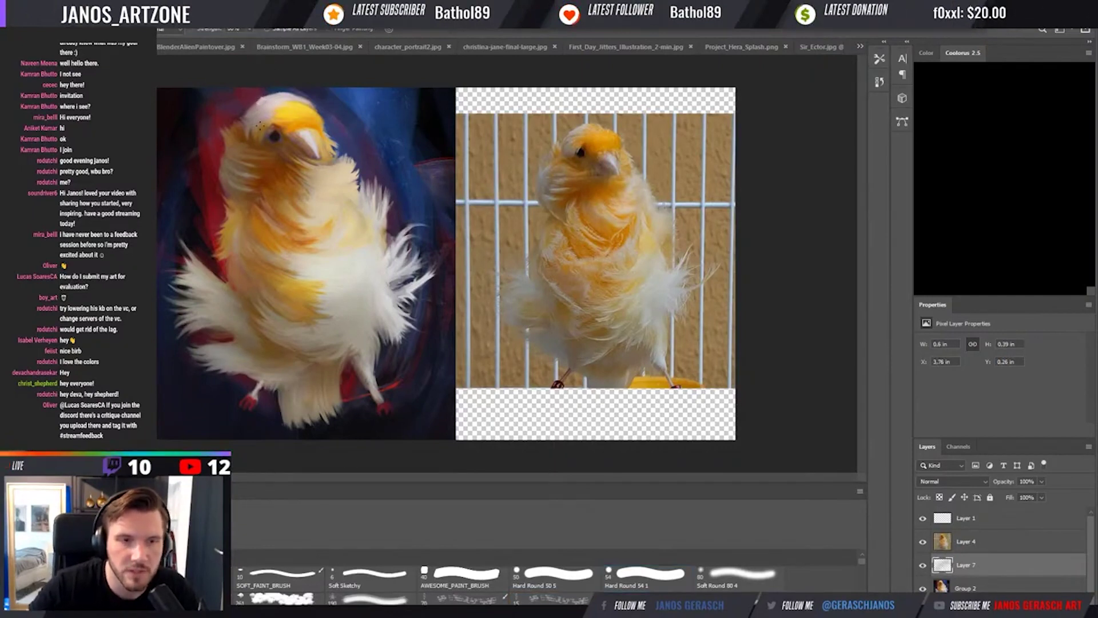
drag(265, 100, 275, 100)
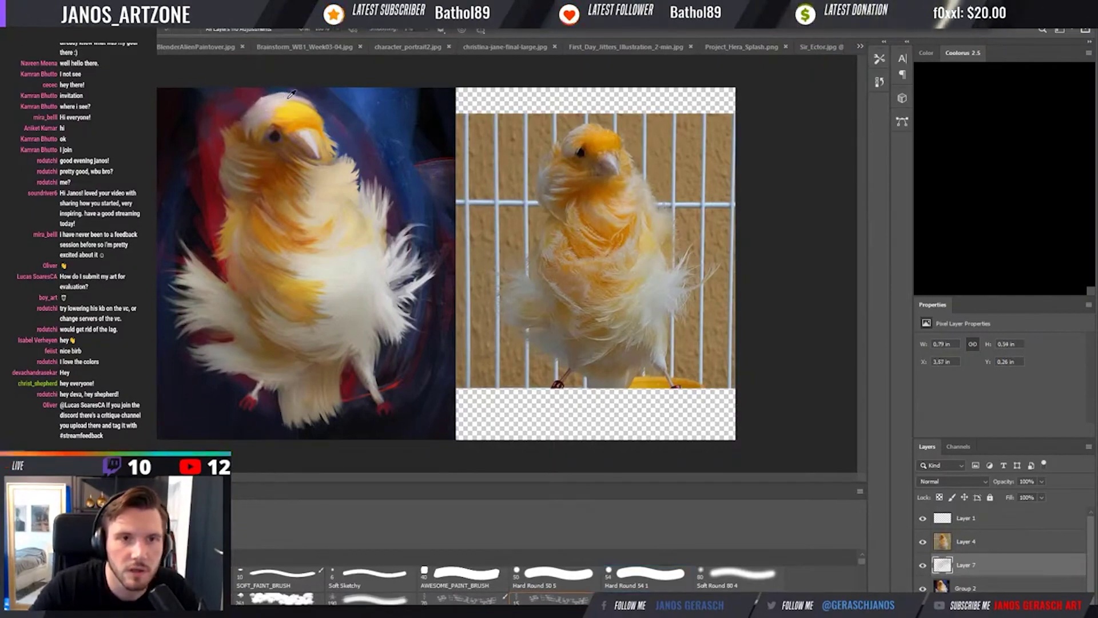
Extend the feather strokes along the top edge of the bird's head toward the forehead using sampled colors.
key(b)
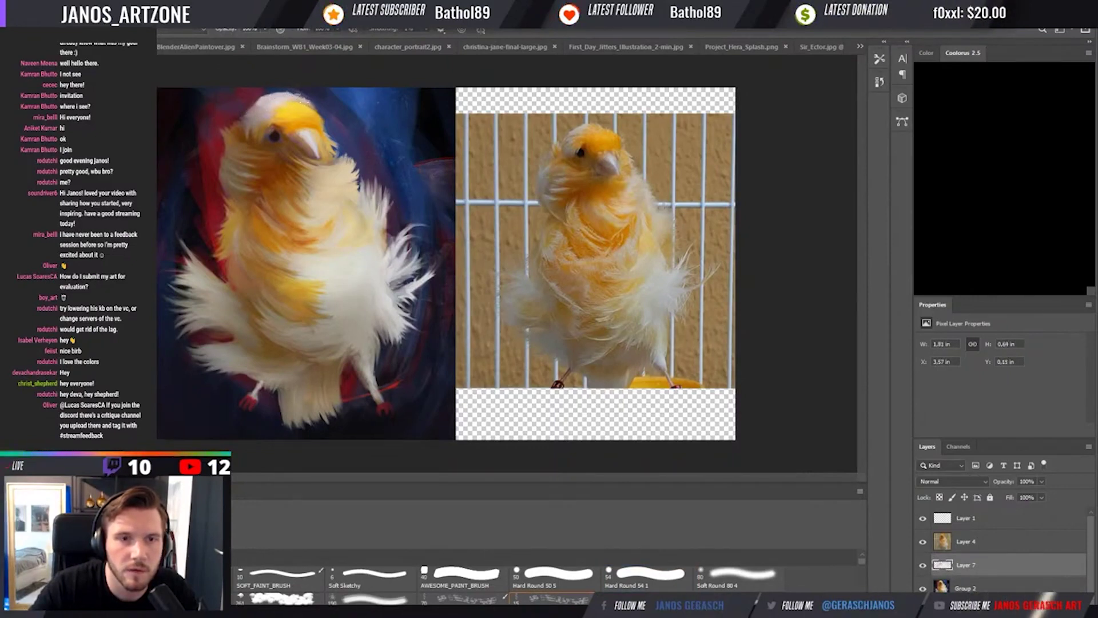
drag(292, 95, 294, 97)
key(i)
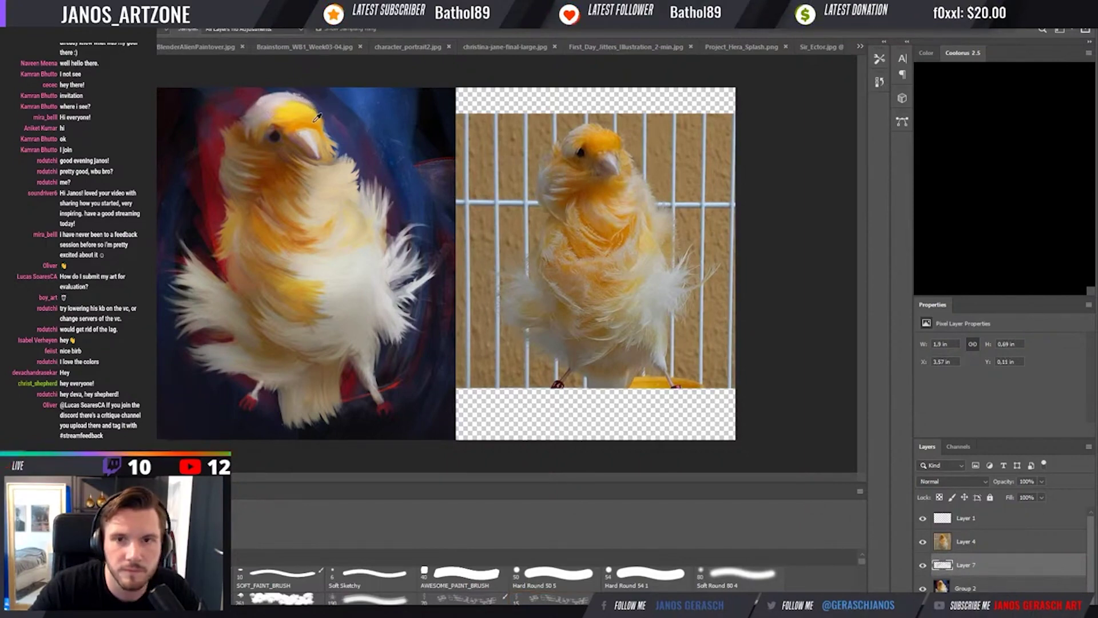
key(b)
scroll(471, 157, up, 2)
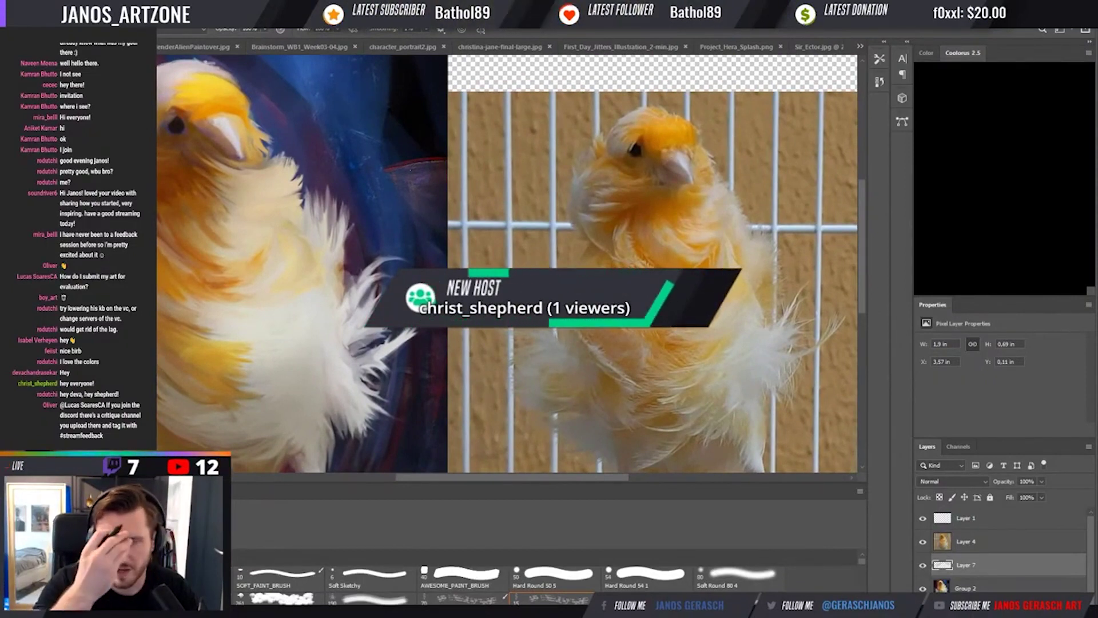
Paint fine feather strokes over the bird's orange forehead band and around the eye using colors sampled from the painting.
key(i)
click(239, 108)
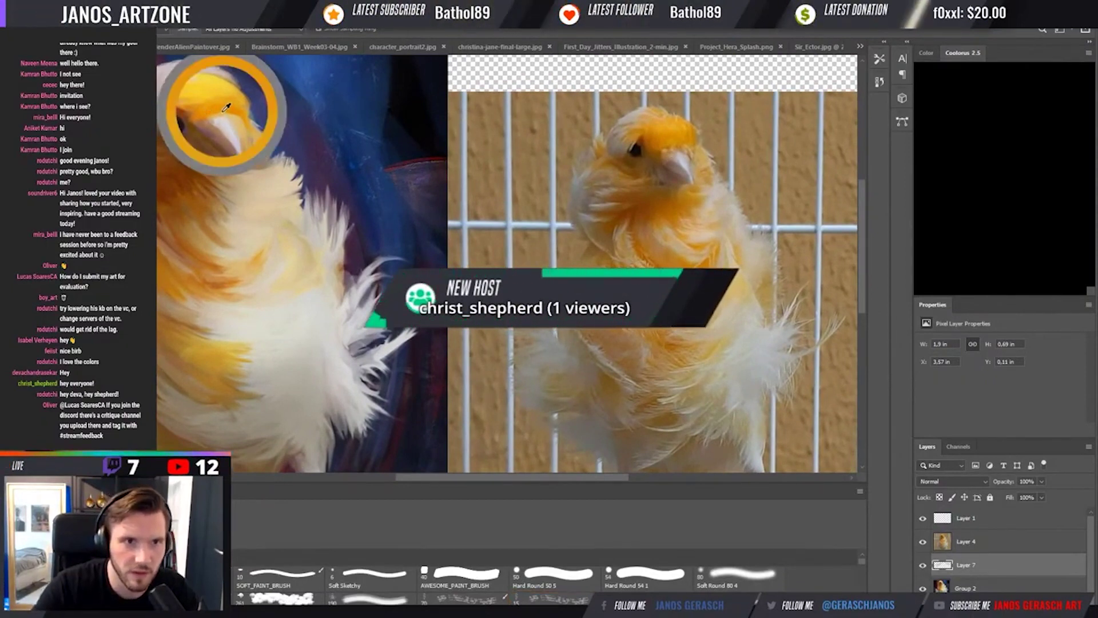
key(b)
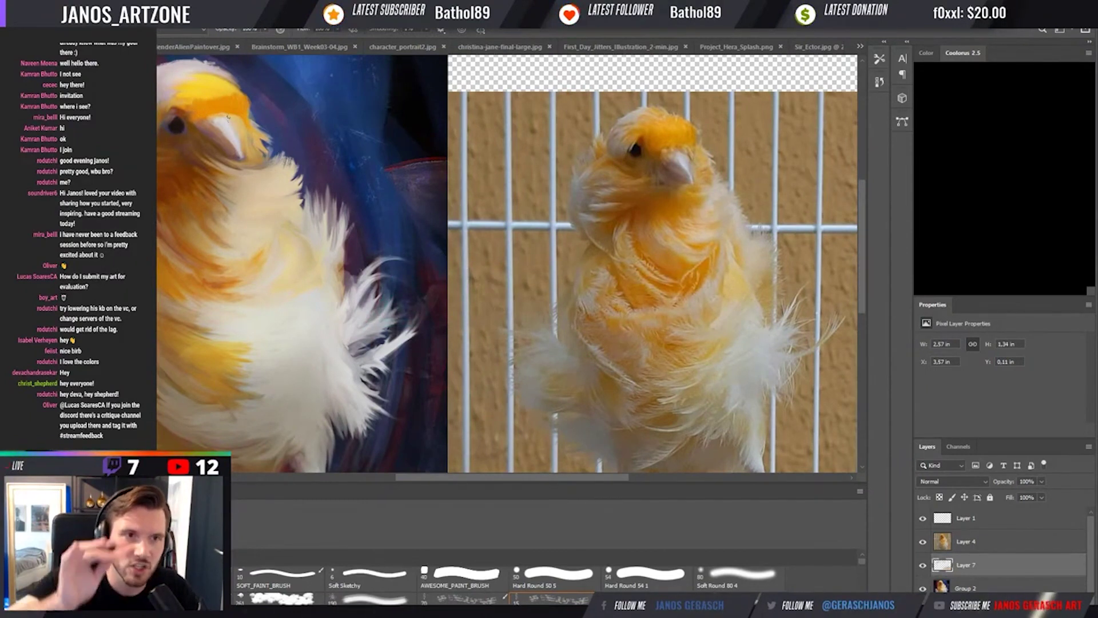
key(i)
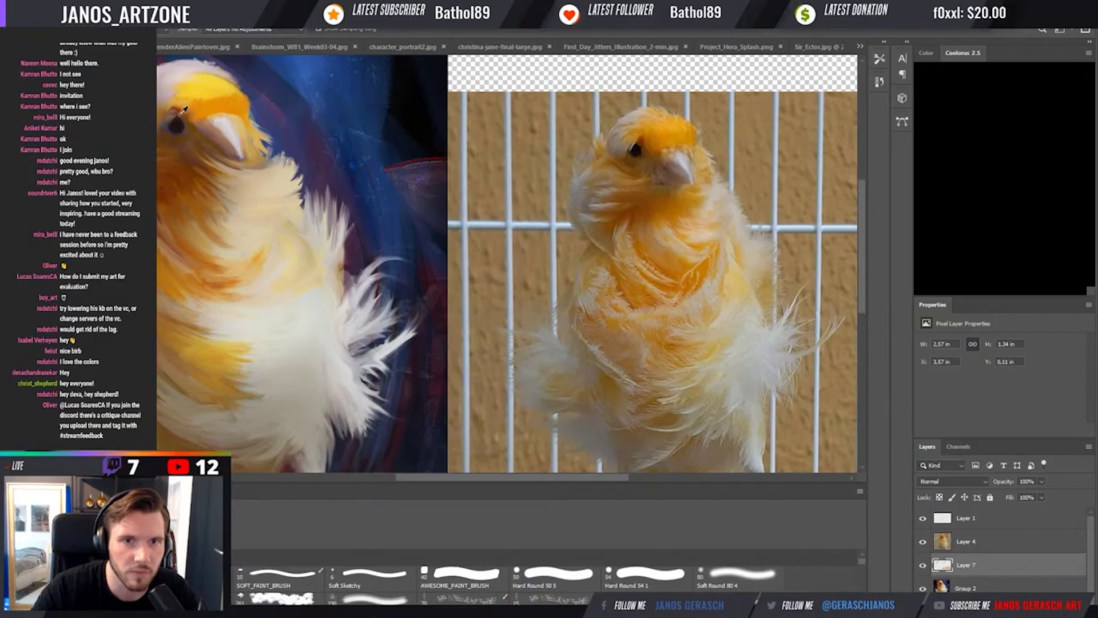
key(b)
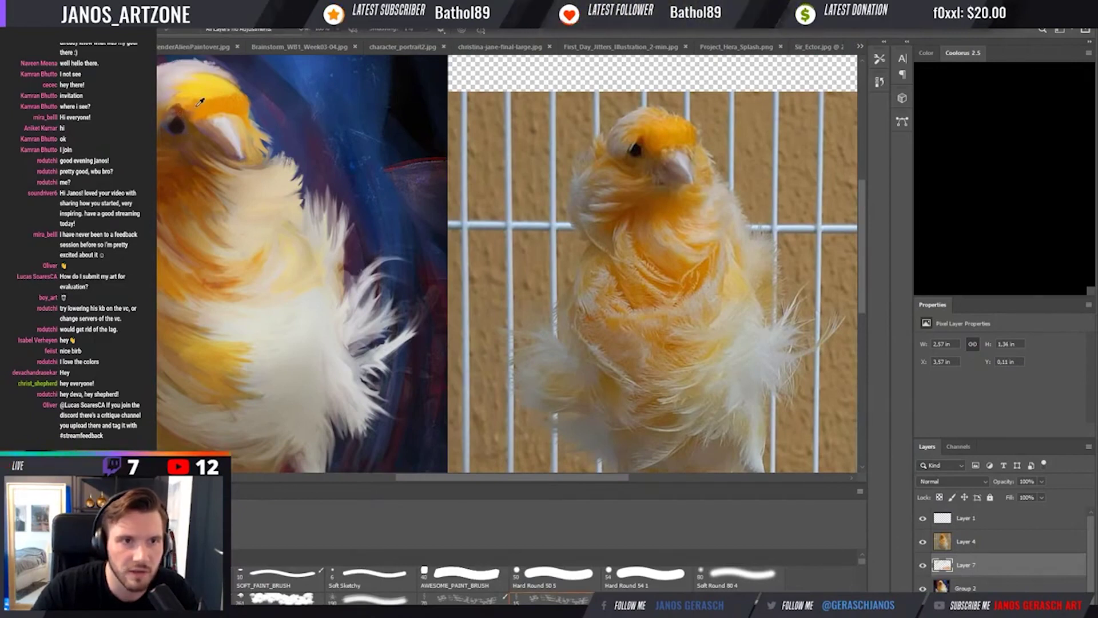
alt+click(204, 103)
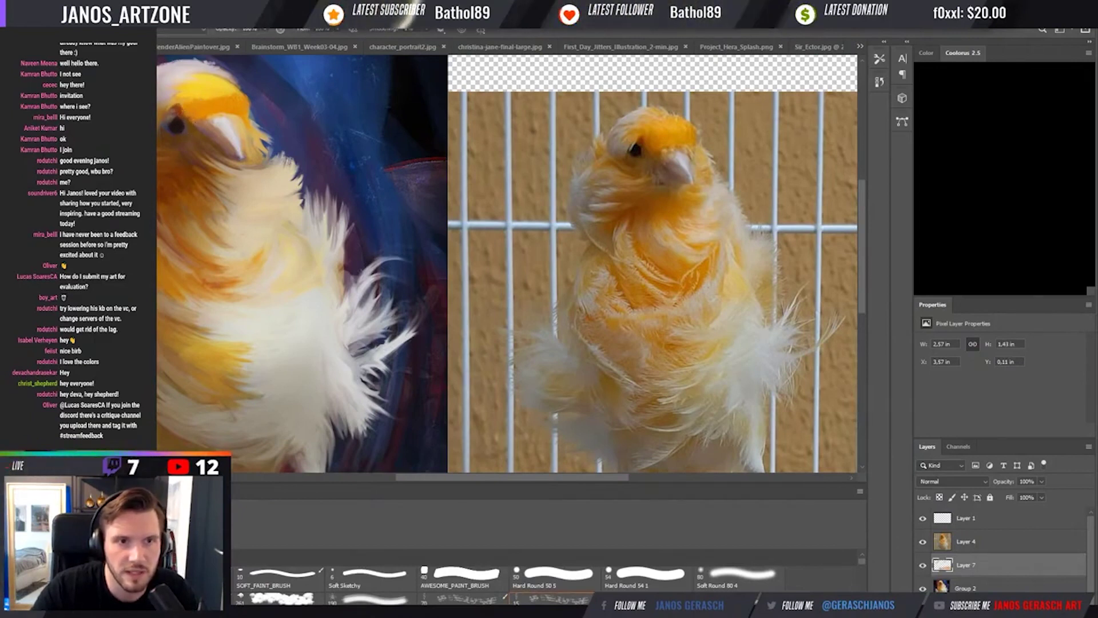
Add sampled-color feather strokes where the white crown meets the orange forehead band and blend them with the Smudge tool.
key(i)
key(b)
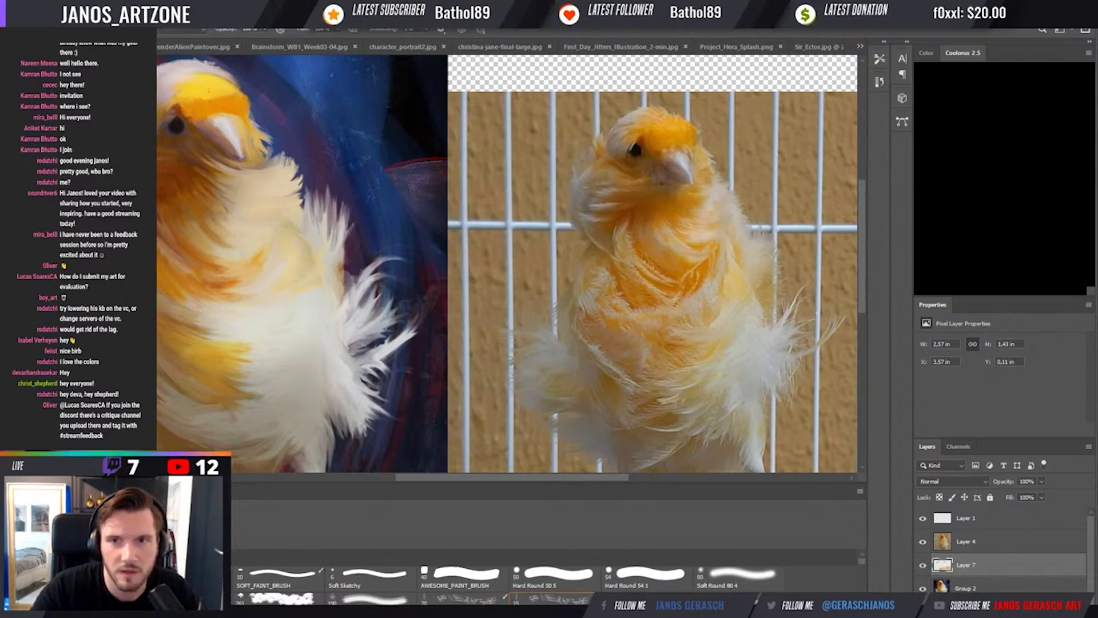
click(187, 84)
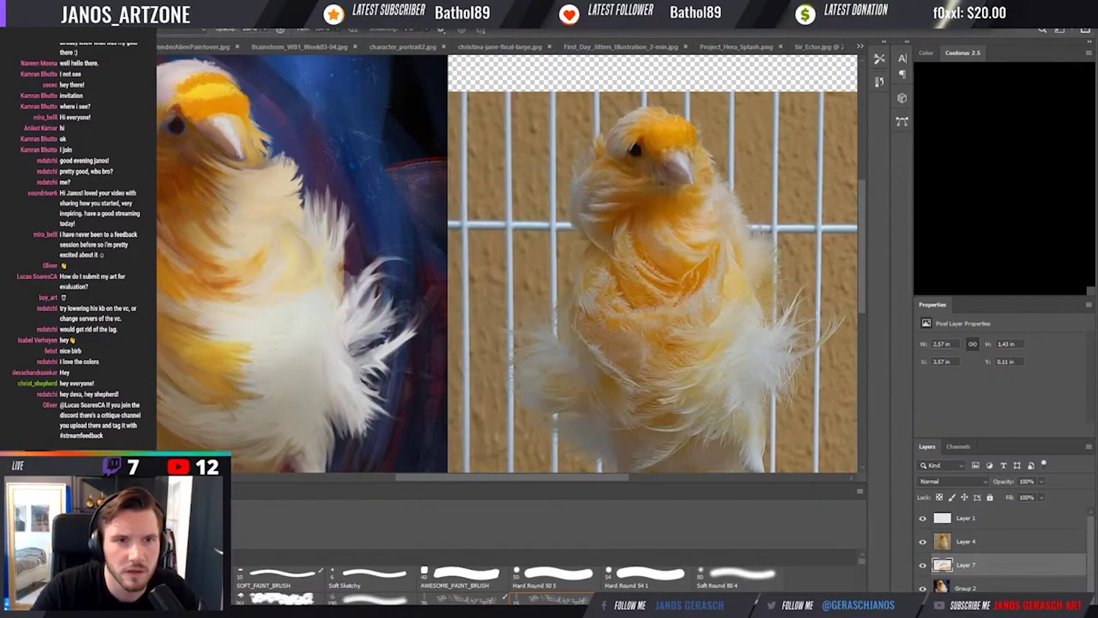
key(r)
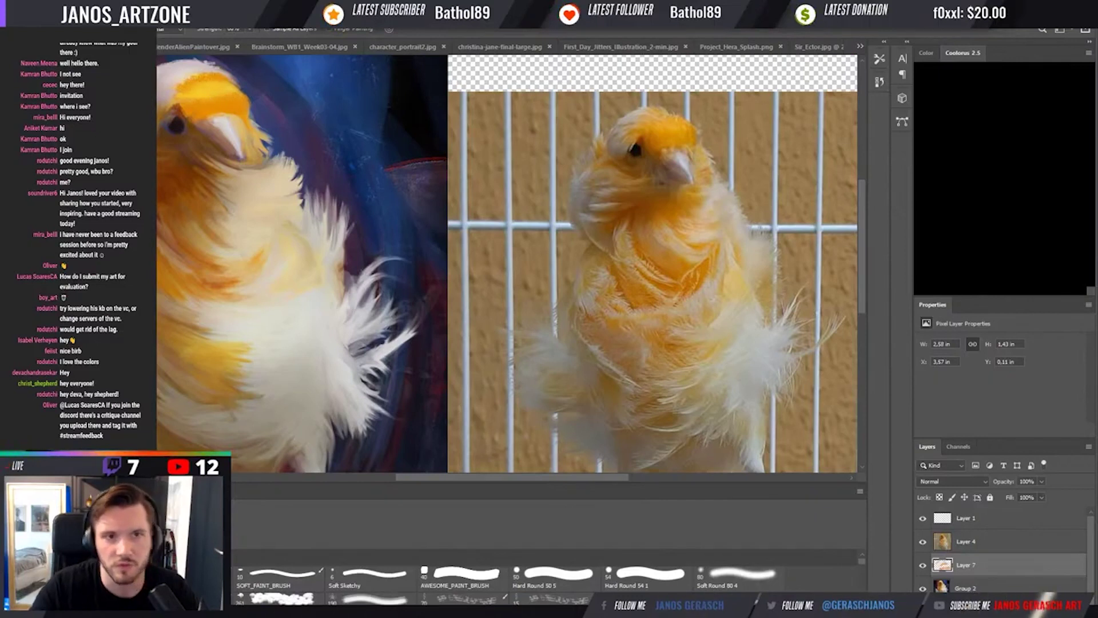
Paint yellow feather strokes along the forehead's outer edge above the beak and smudge them into the head.
key(b)
alt+click(222, 81)
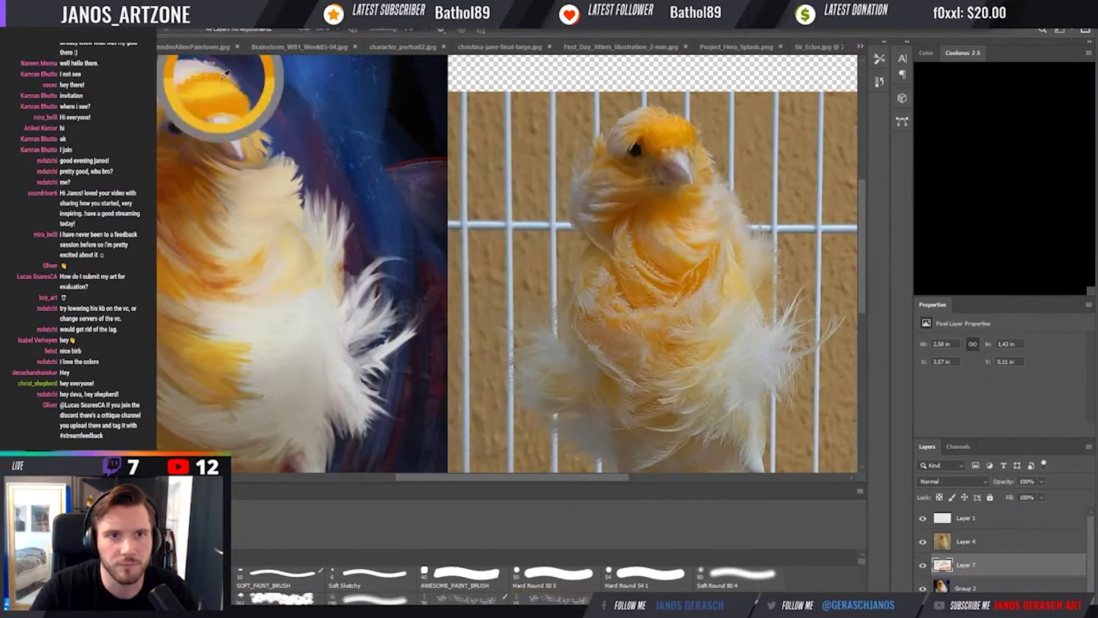
drag(244, 83, 263, 98)
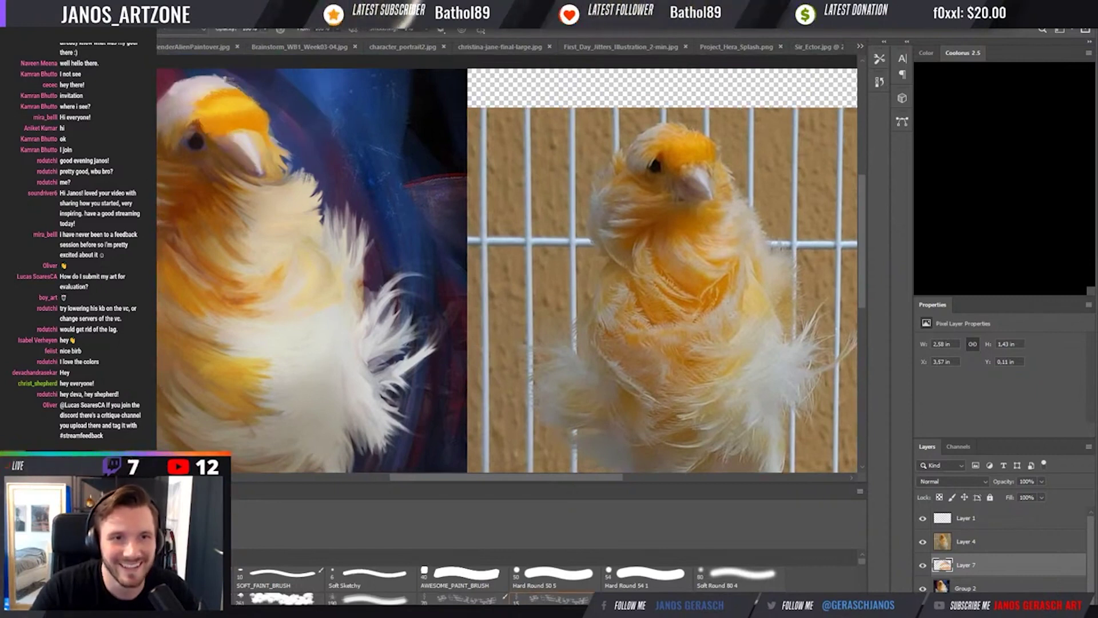
key(r)
scroll(284, 121, down, 1)
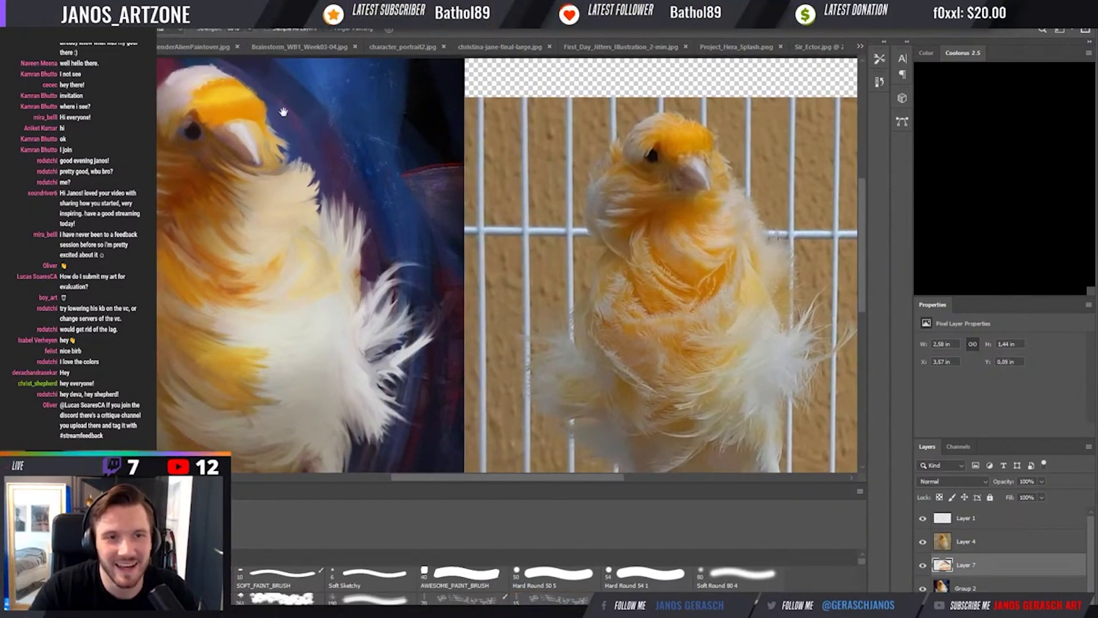
Paint feather strokes below the beak and across the throat to the ruffled neck edge using sampled colors.
key(i)
click(238, 144)
key(b)
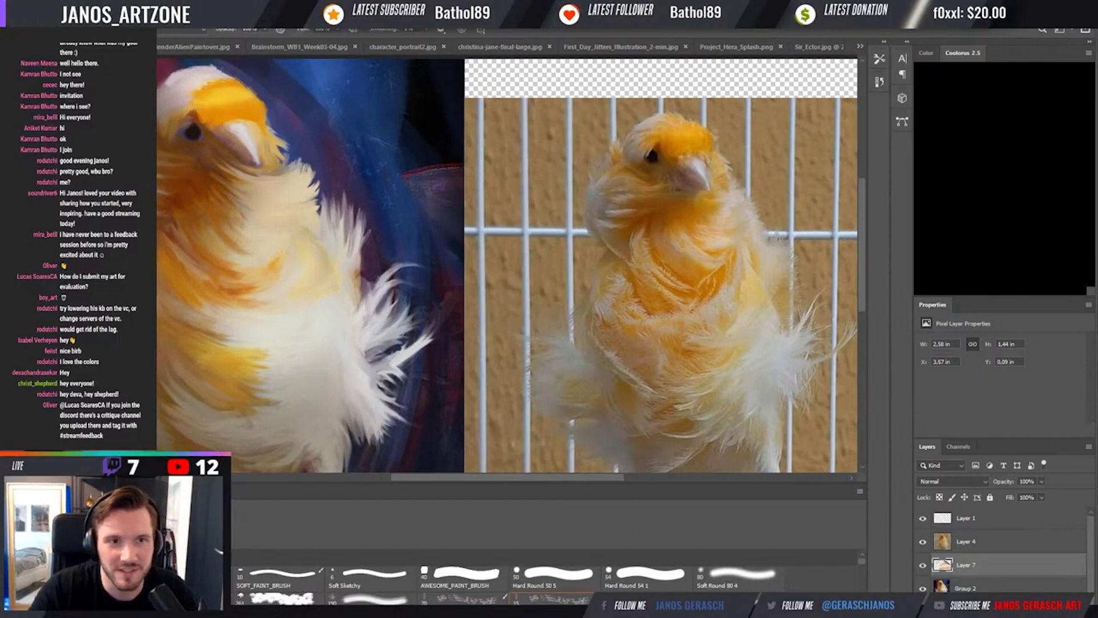
scroll(244, 184, down, 2)
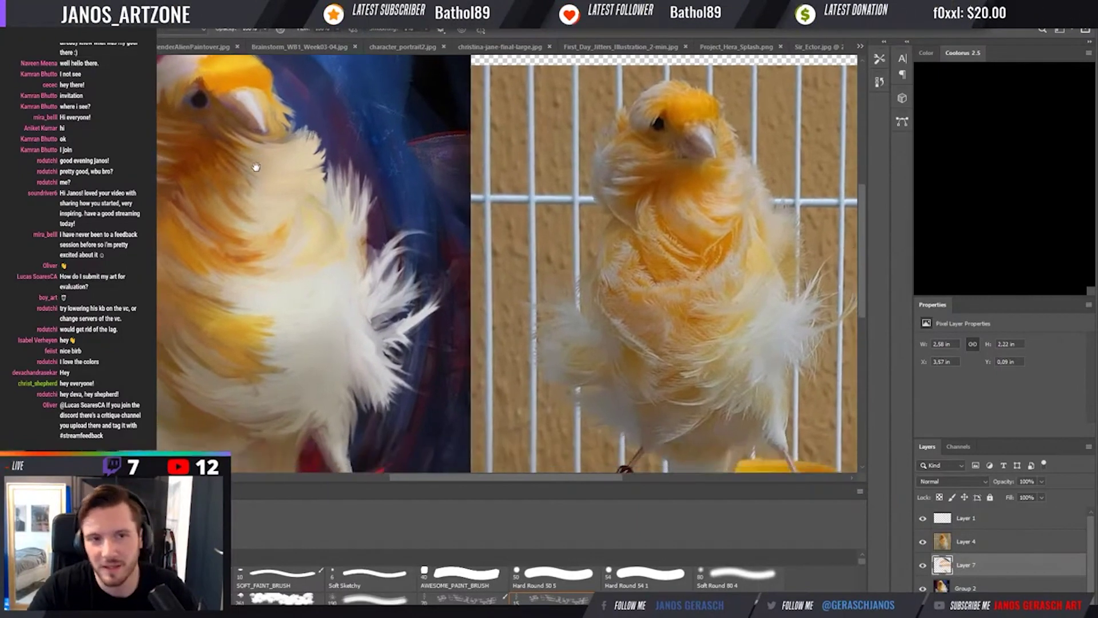
key(i)
key(b)
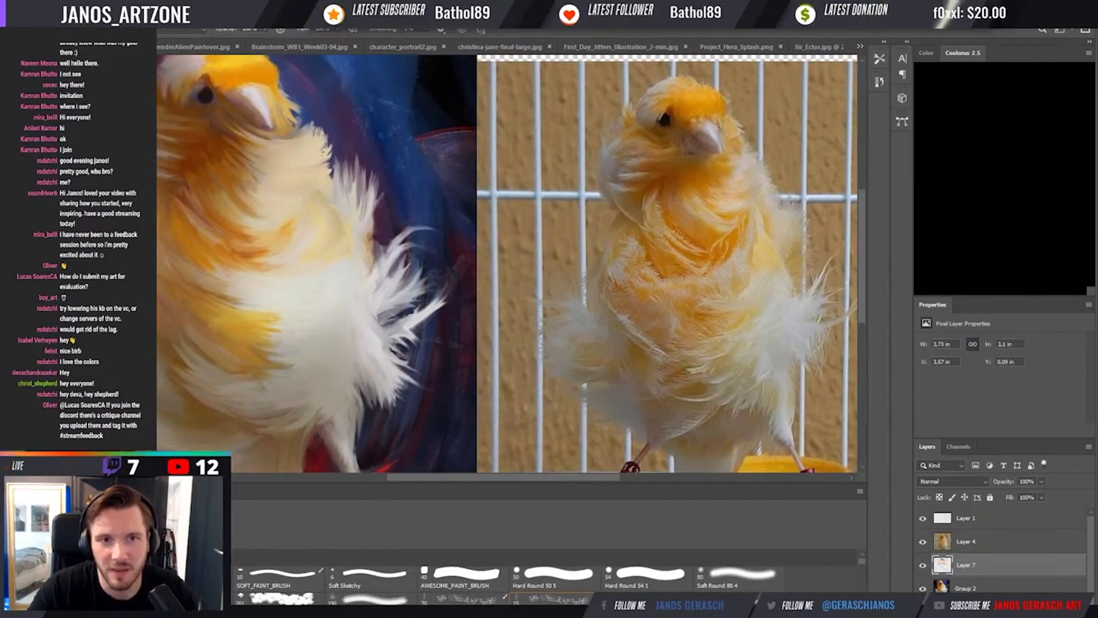
click(328, 149)
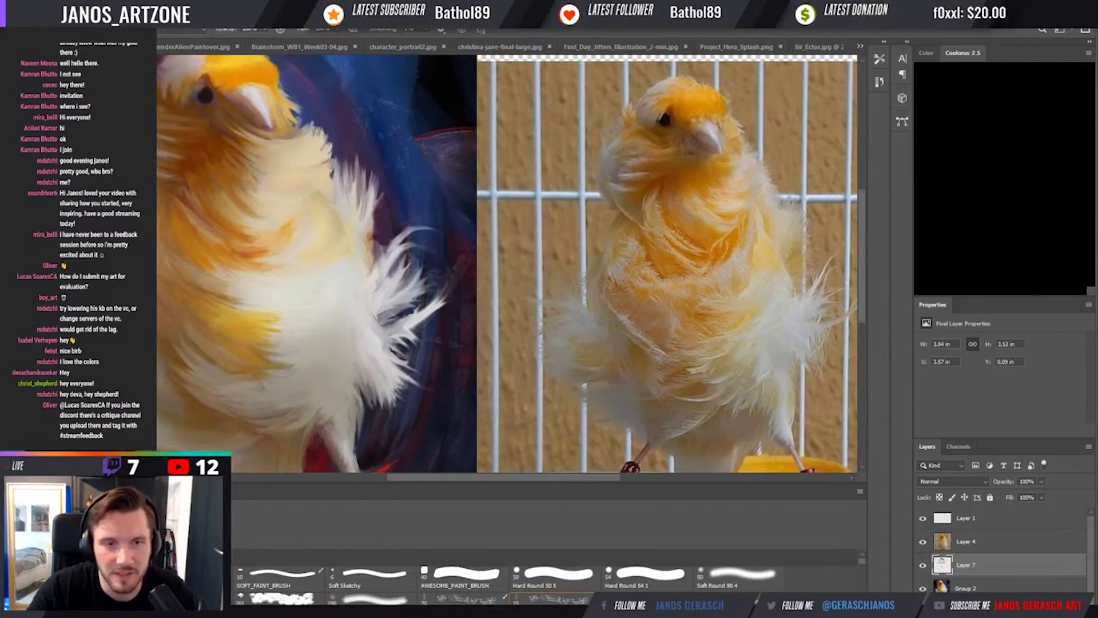
Paint textured feather strokes along the outer edge of the bird's cheek on the side opposite the beak.
scroll(192, 179, up, 2)
key(i)
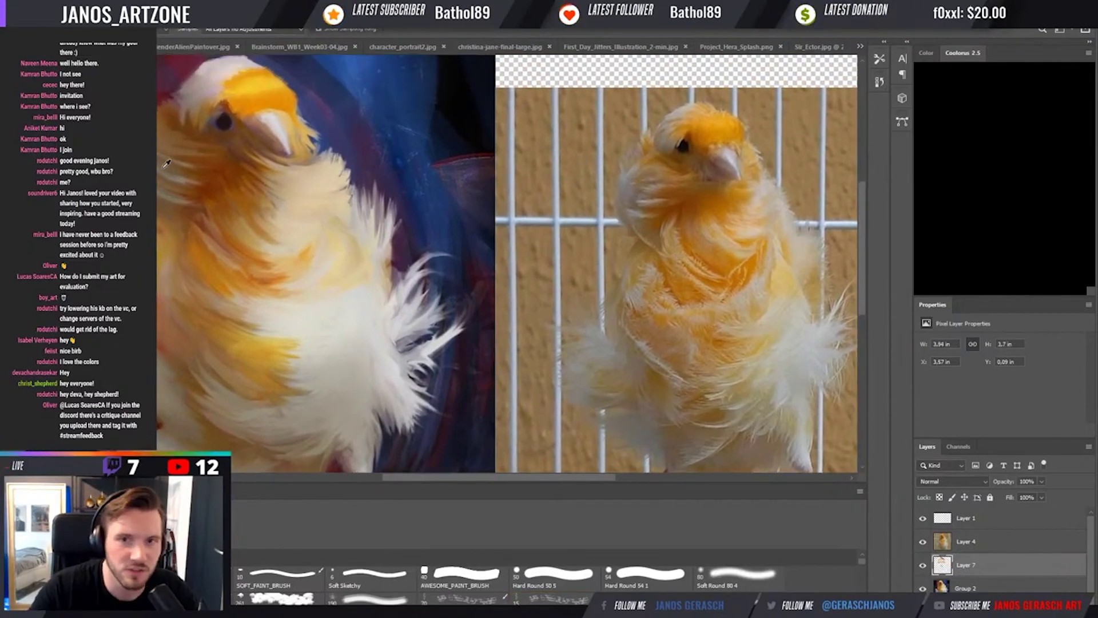
key(b)
click(166, 164)
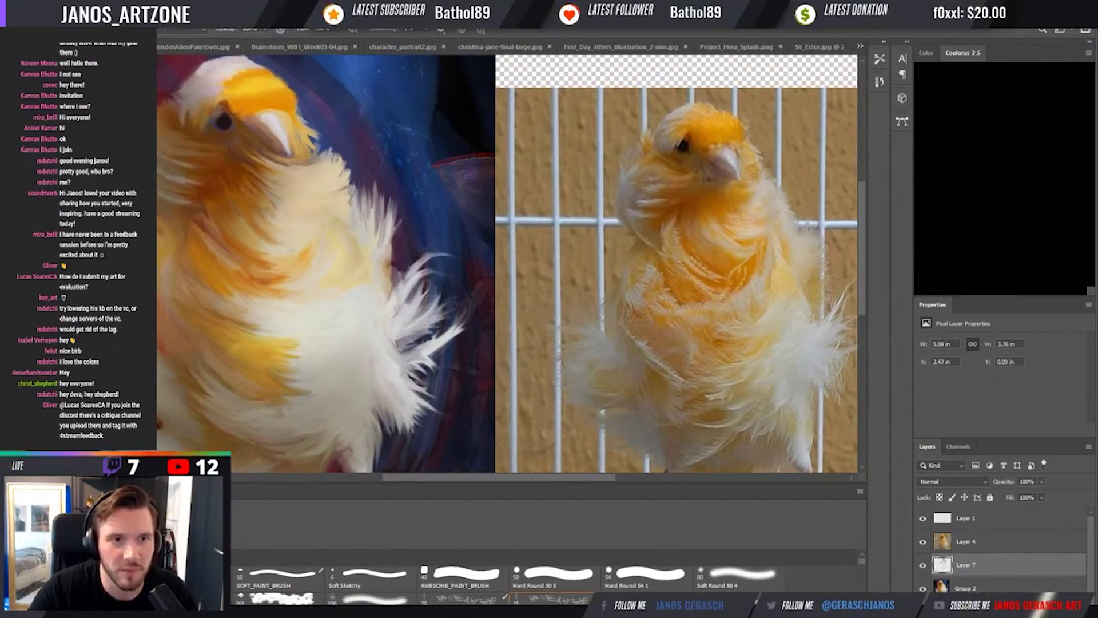
Continue the feather strokes down the bird's breast and shoulder edge beside the red background using sampled colors.
scroll(203, 215, up, 4)
key(i)
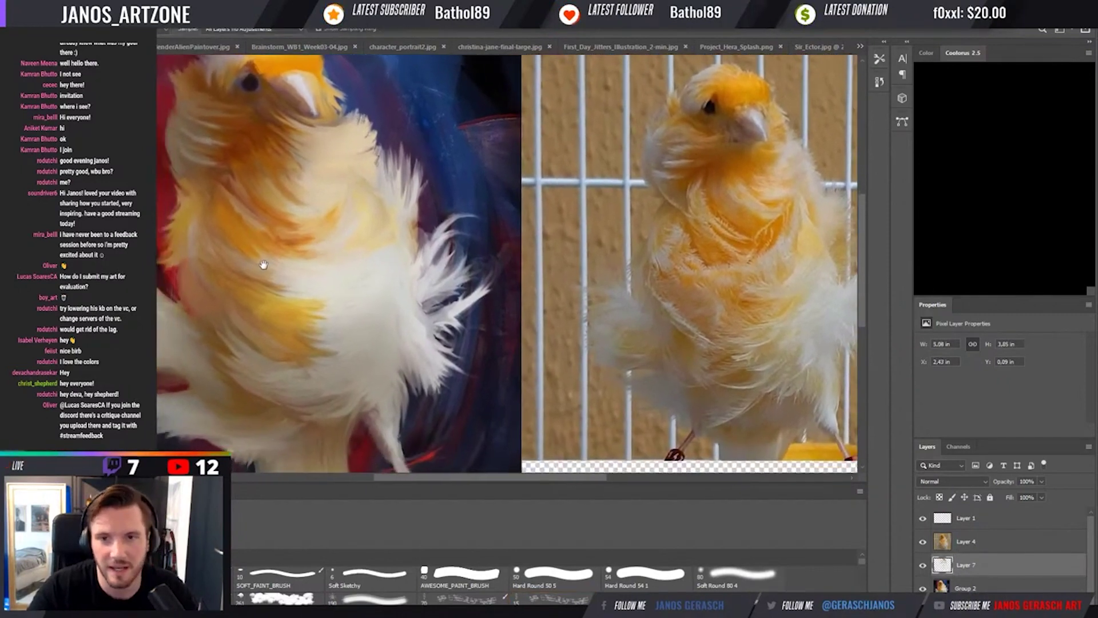
key(b)
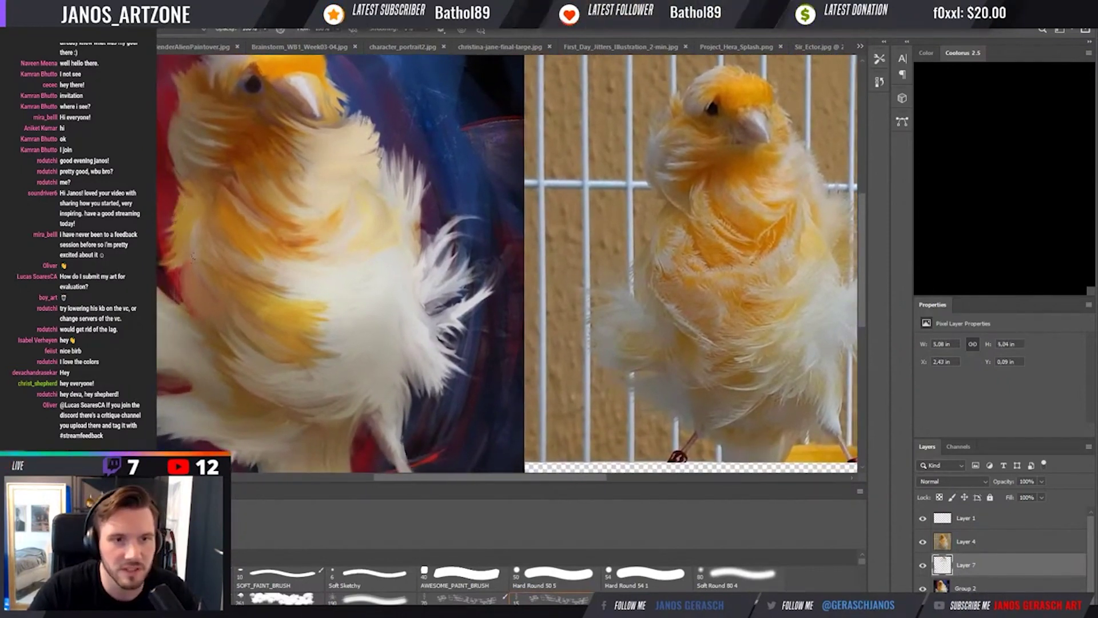
alt+click(298, 277)
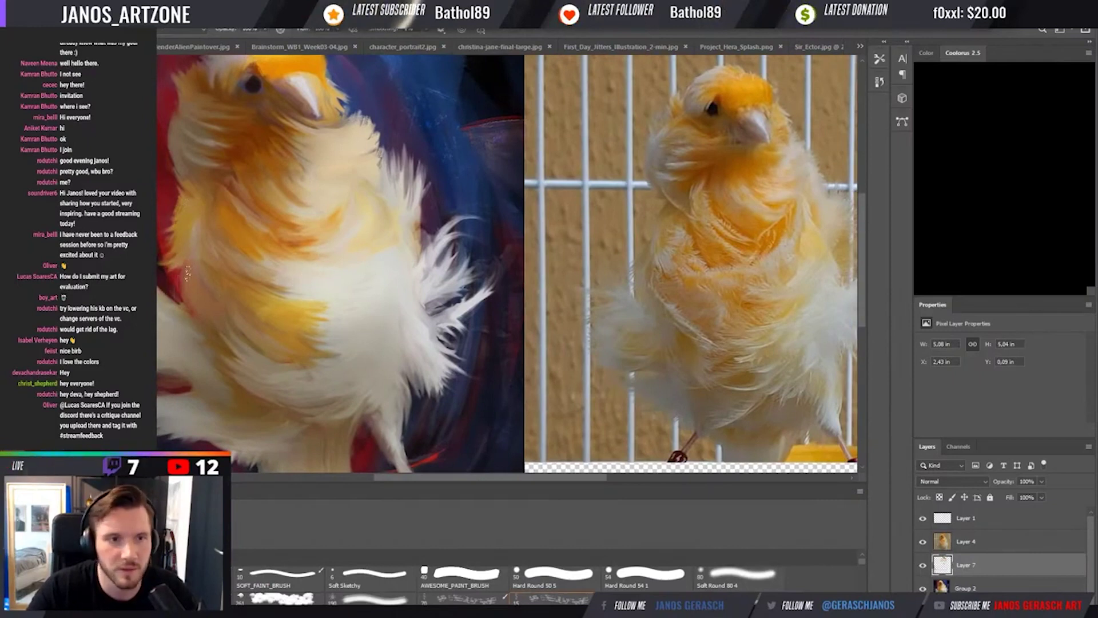
drag(194, 239, 186, 264)
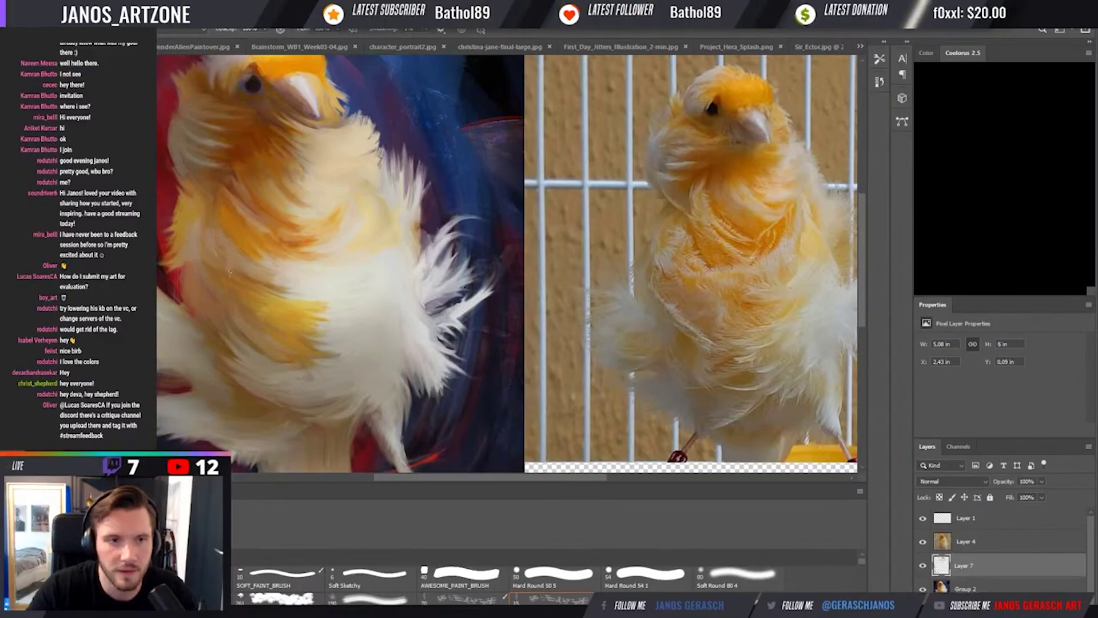
mouse_move(186, 264)
mouse_down()
mouse_move(195, 280)
mouse_move(178, 288)
mouse_up()
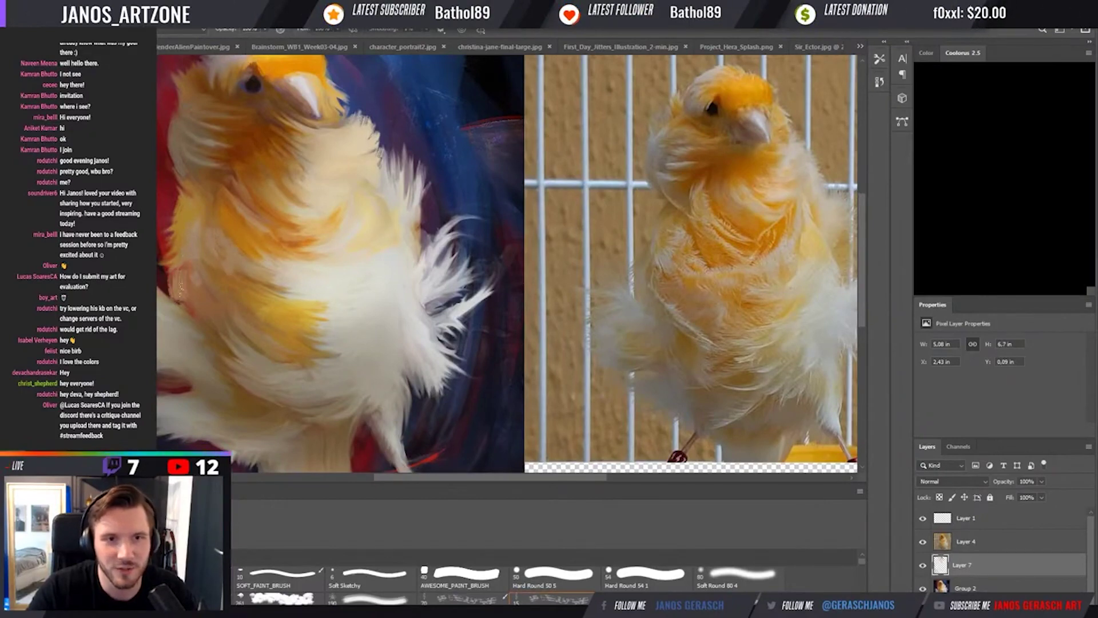
Crop the canvas to the bird painting, cutting off the reference photo beside it.
key(ctrl+minus)
key(ctrl+minus)
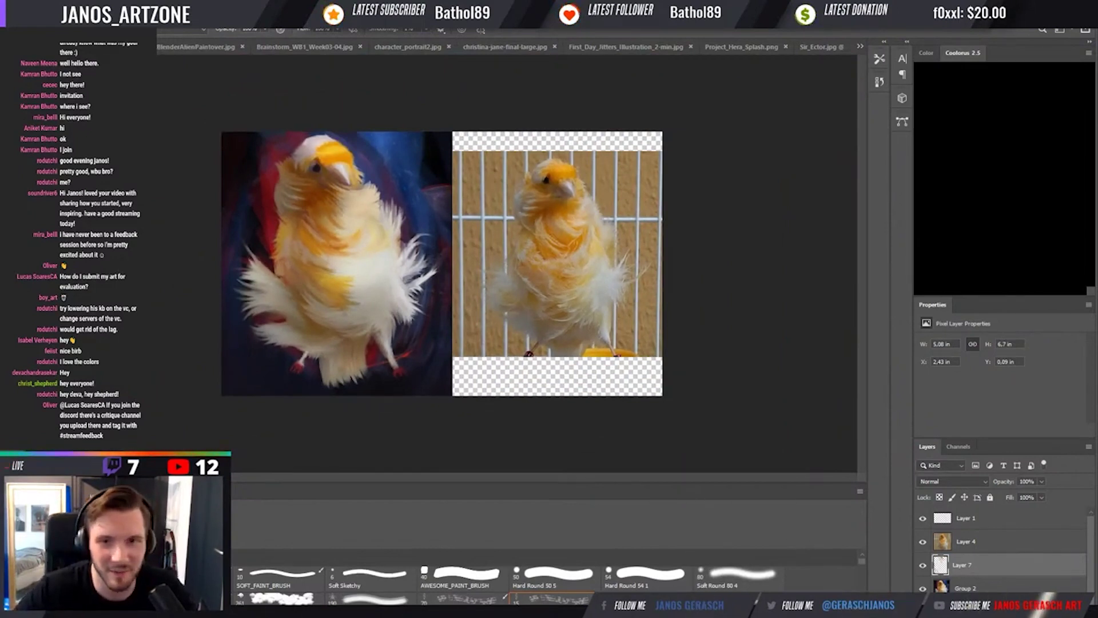
key(c)
drag(664, 261, 562, 264)
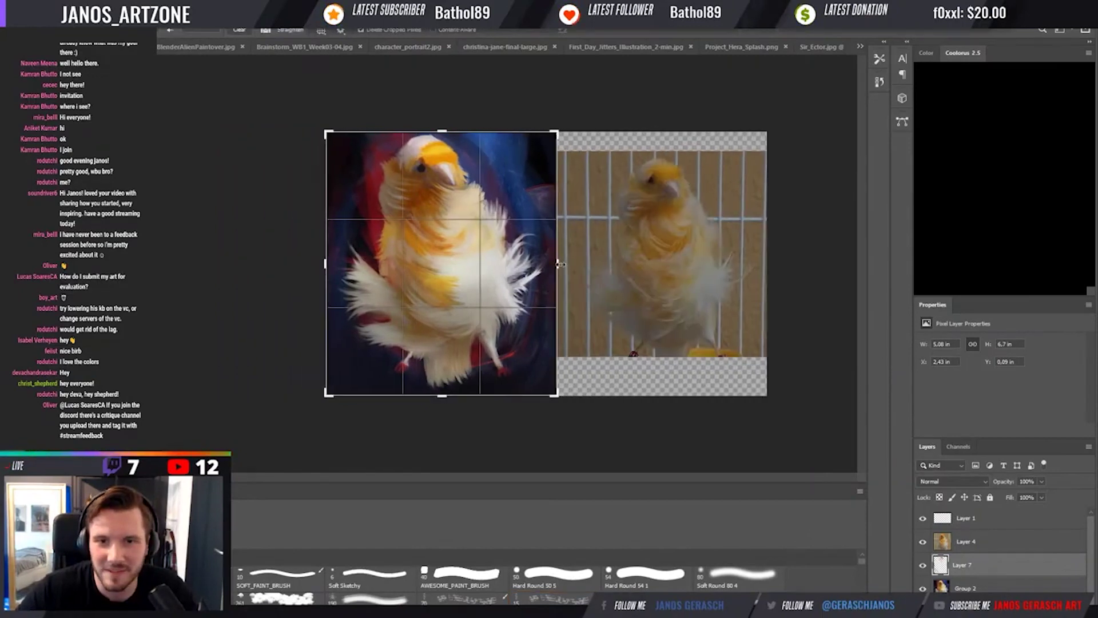
key(Return)
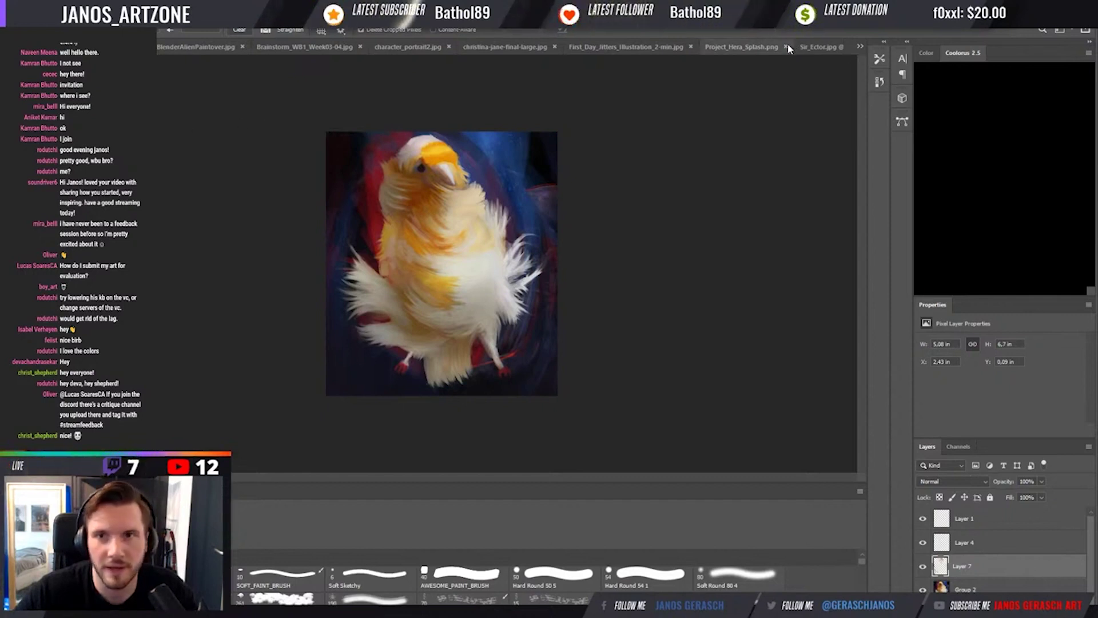
Look through the other open submissions and bring up the green alien portrait.
click(750, 42)
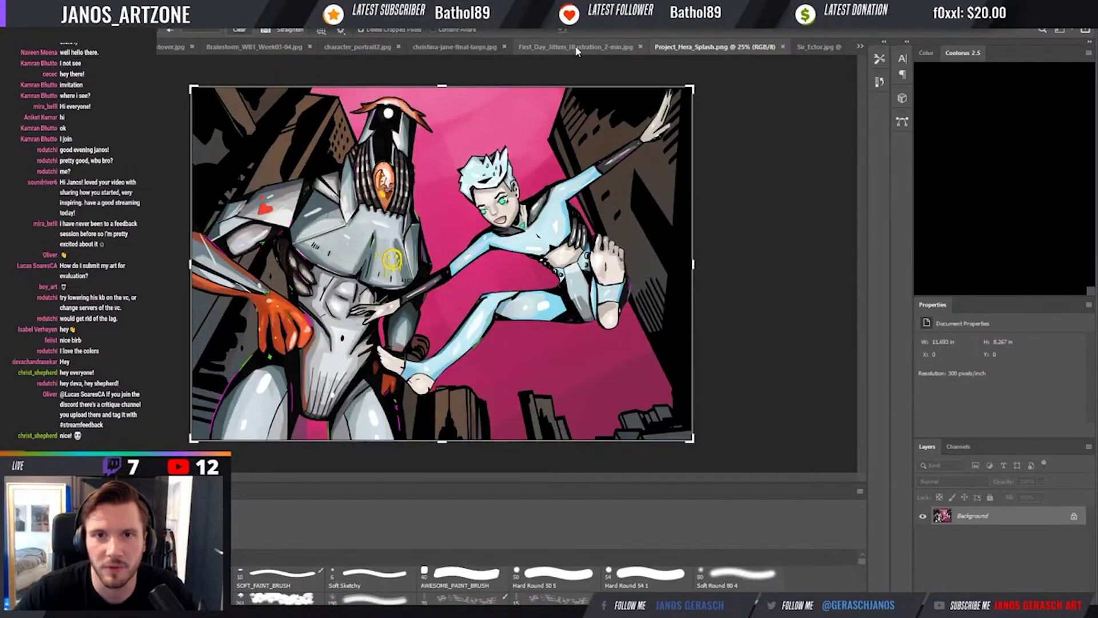
click(575, 45)
click(439, 46)
click(345, 46)
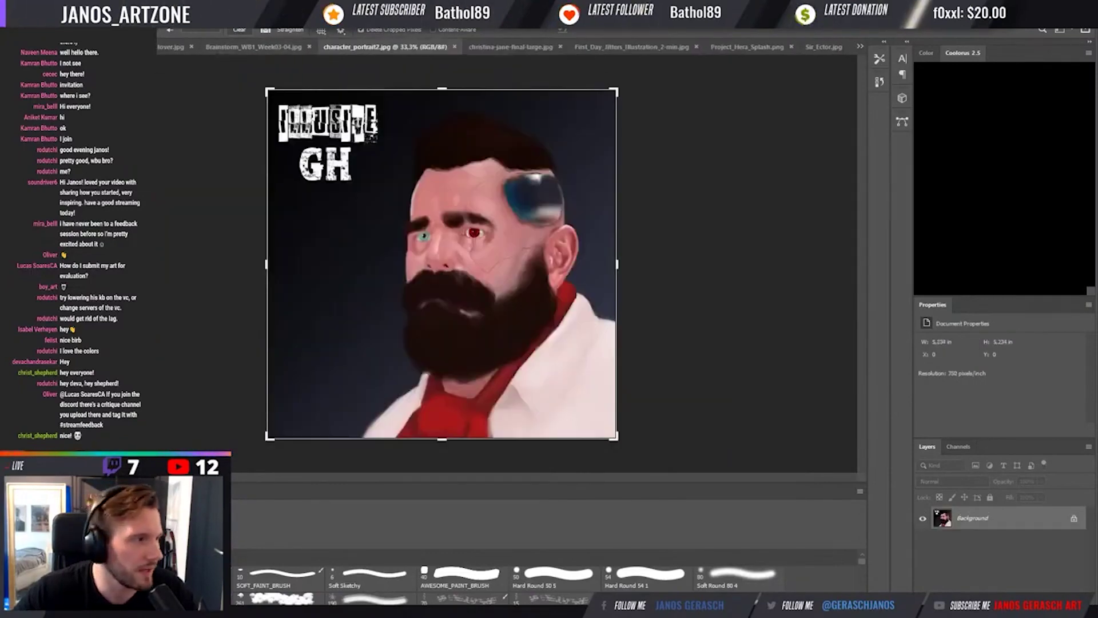
click(273, 46)
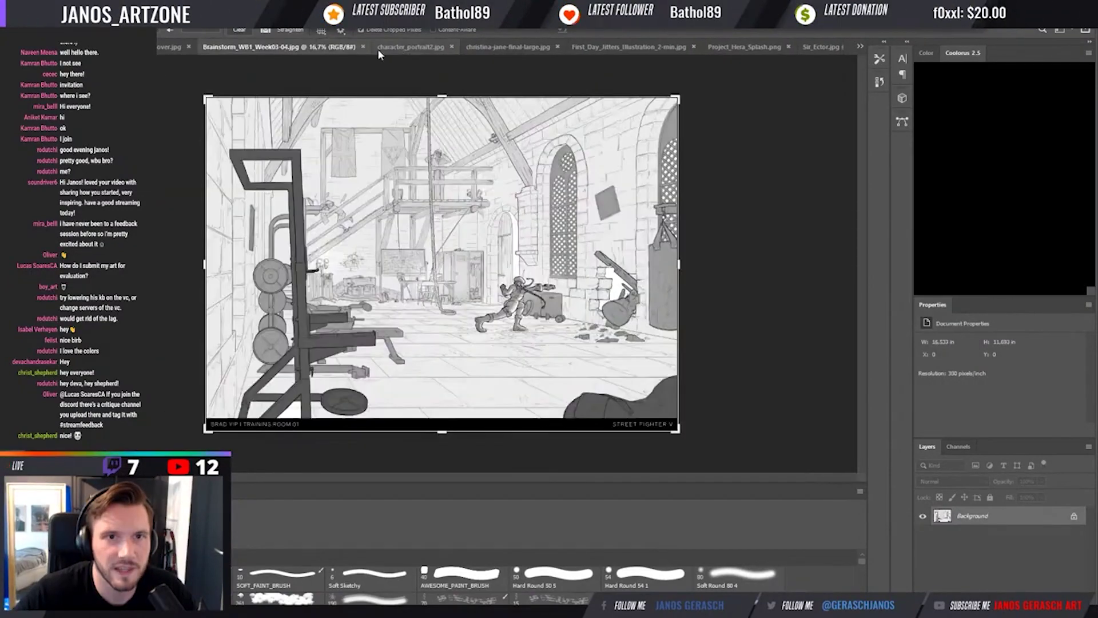
click(163, 46)
click(161, 46)
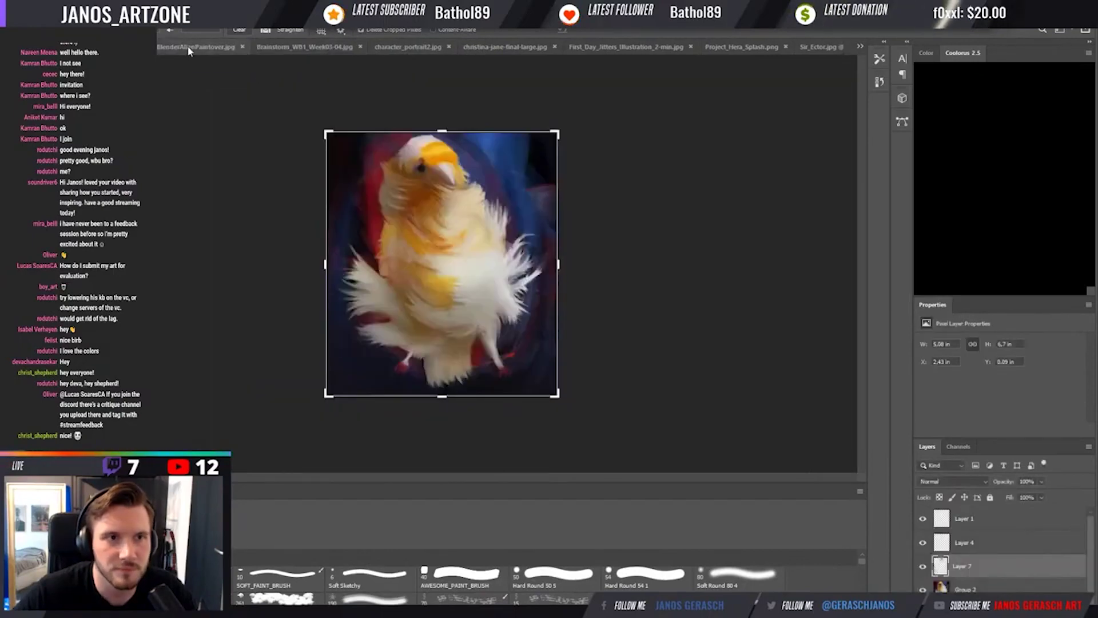
click(187, 46)
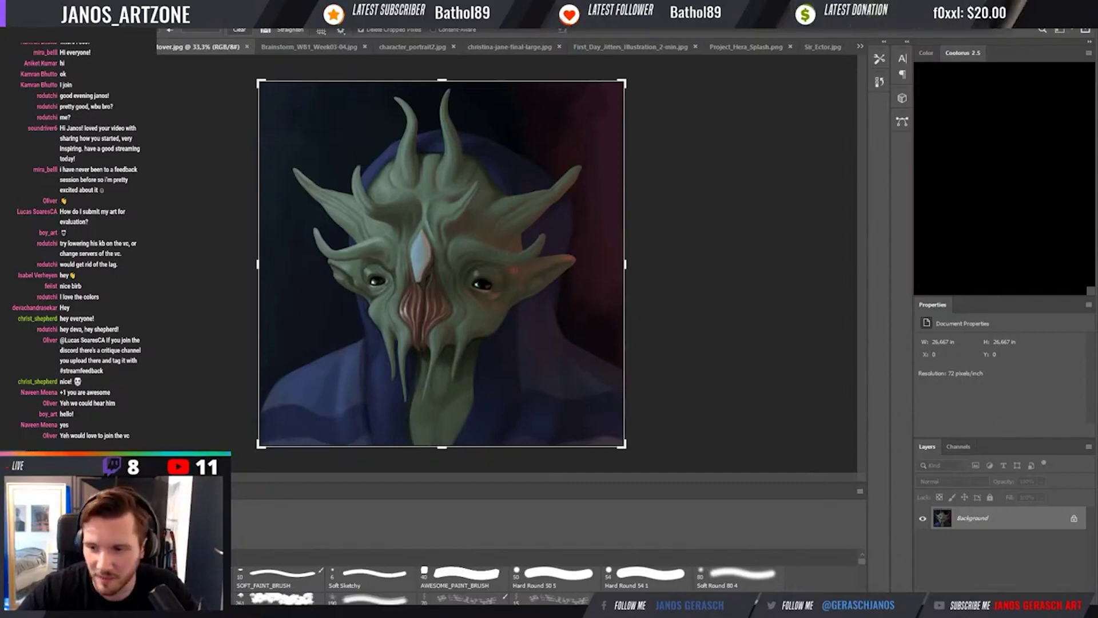
Duplicate the alien portrait's Background layer and choose the AWESOME_PAINT_BRUSH preset for painting.
key(ctrl+j)
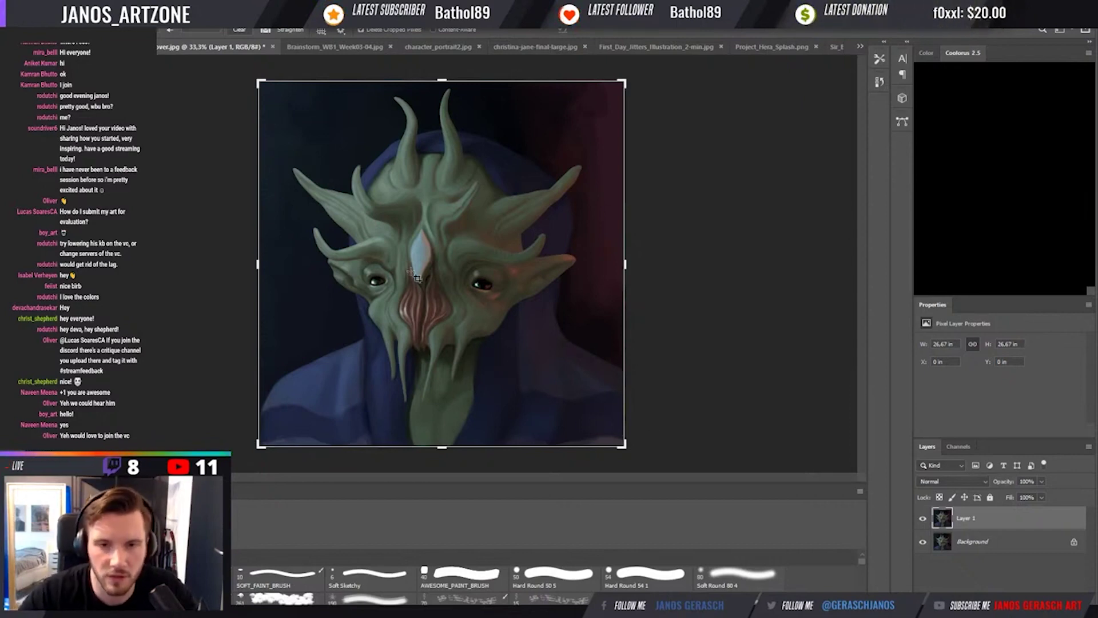
key(v)
key(b)
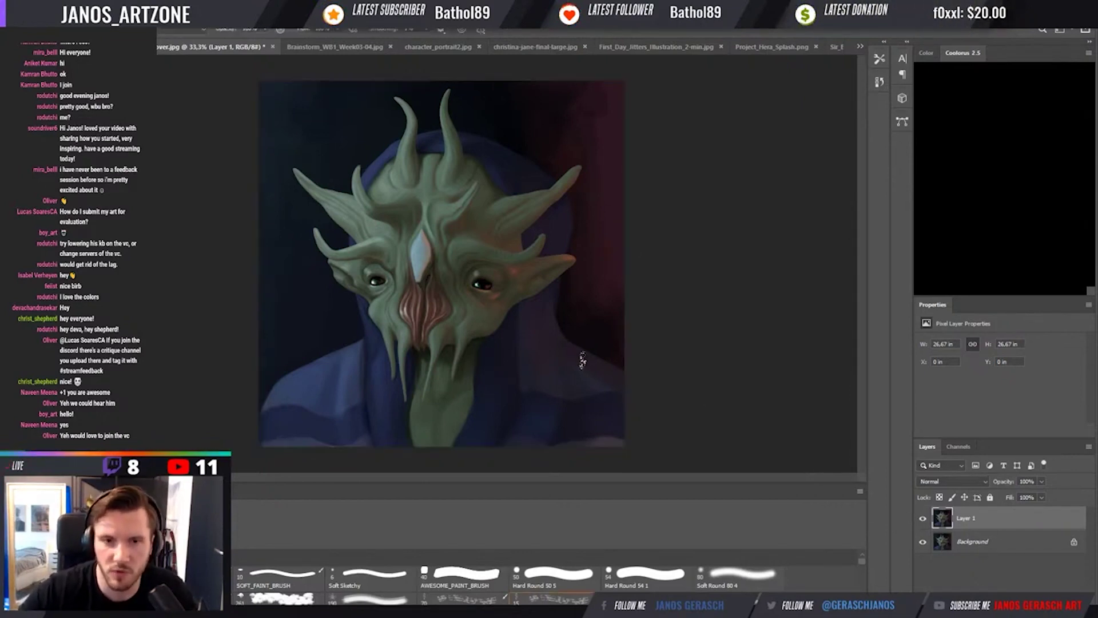
key(i)
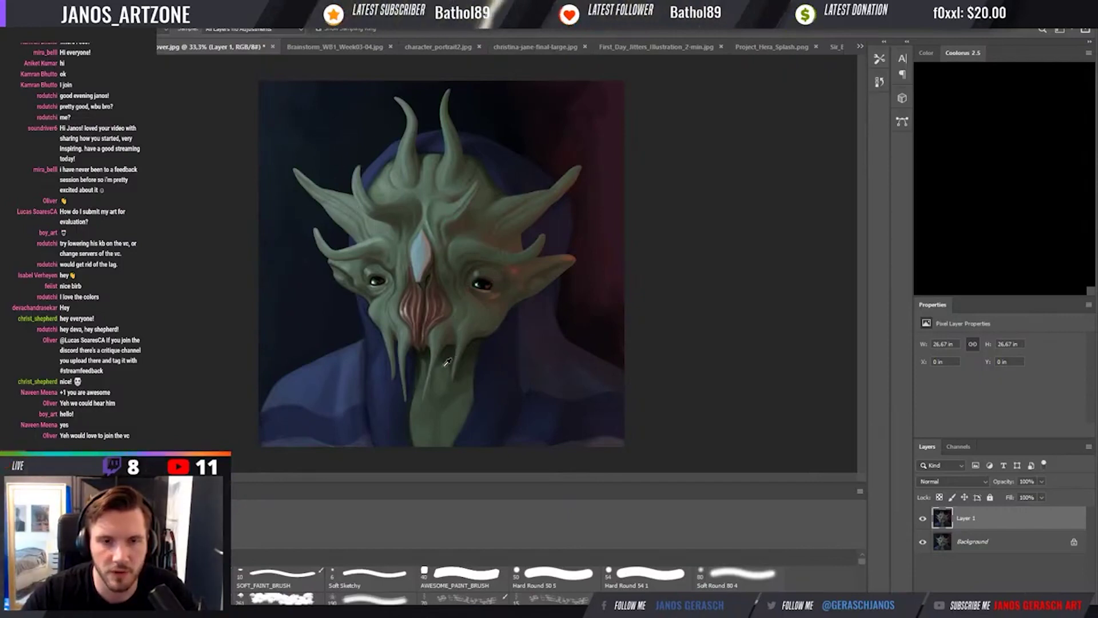
click(504, 589)
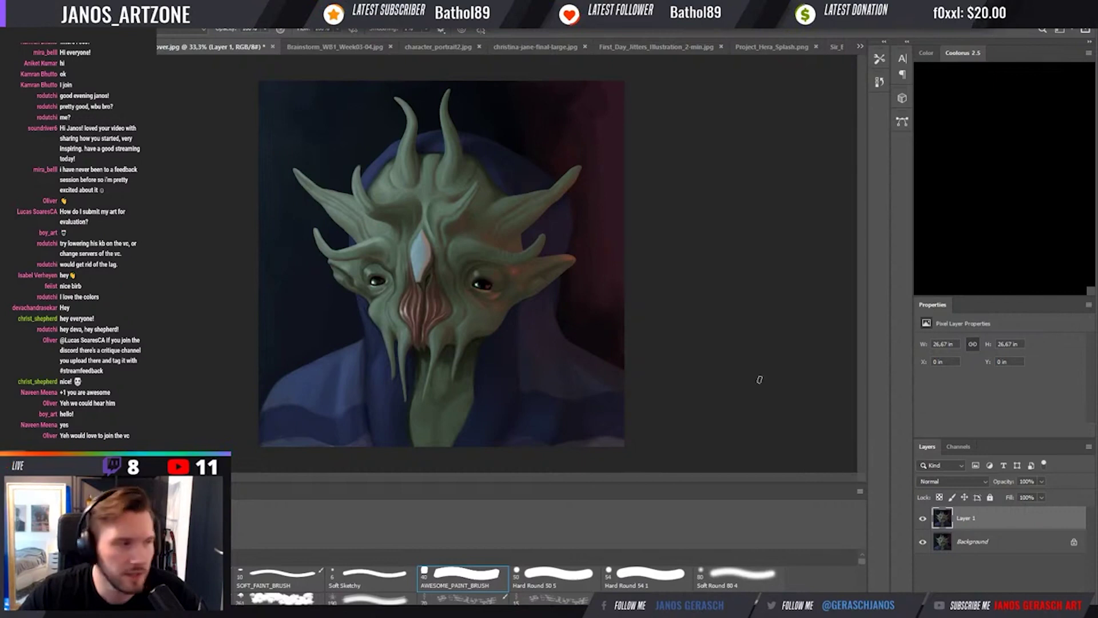
Try extending the canvas upward to give the alien's horns more space, comparing the portrait with its mirrored view.
key(c)
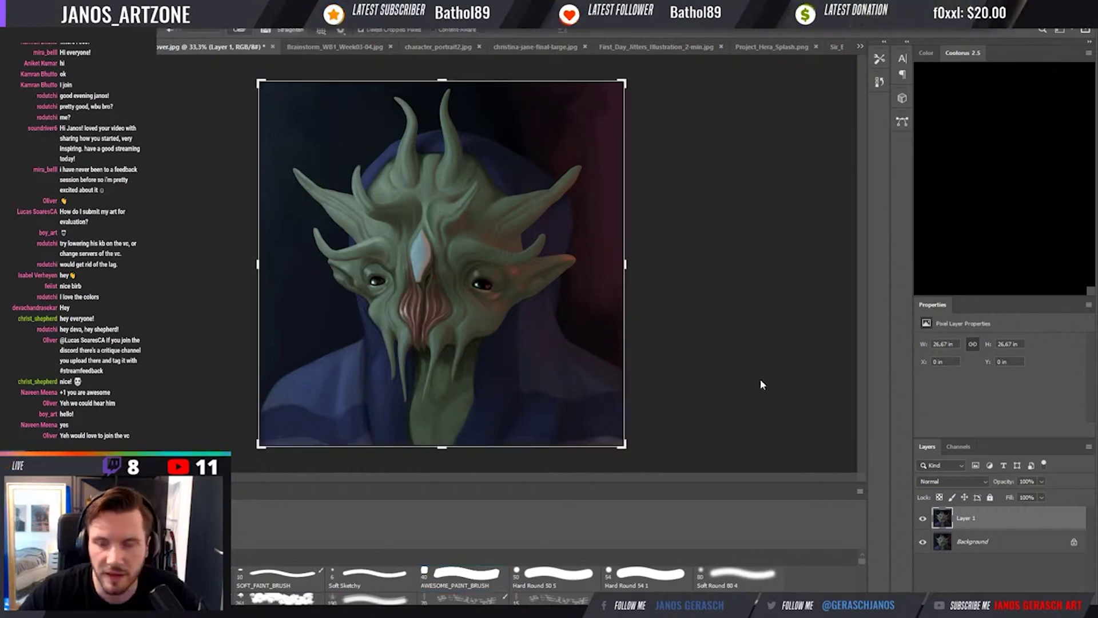
key(ctrl+minus)
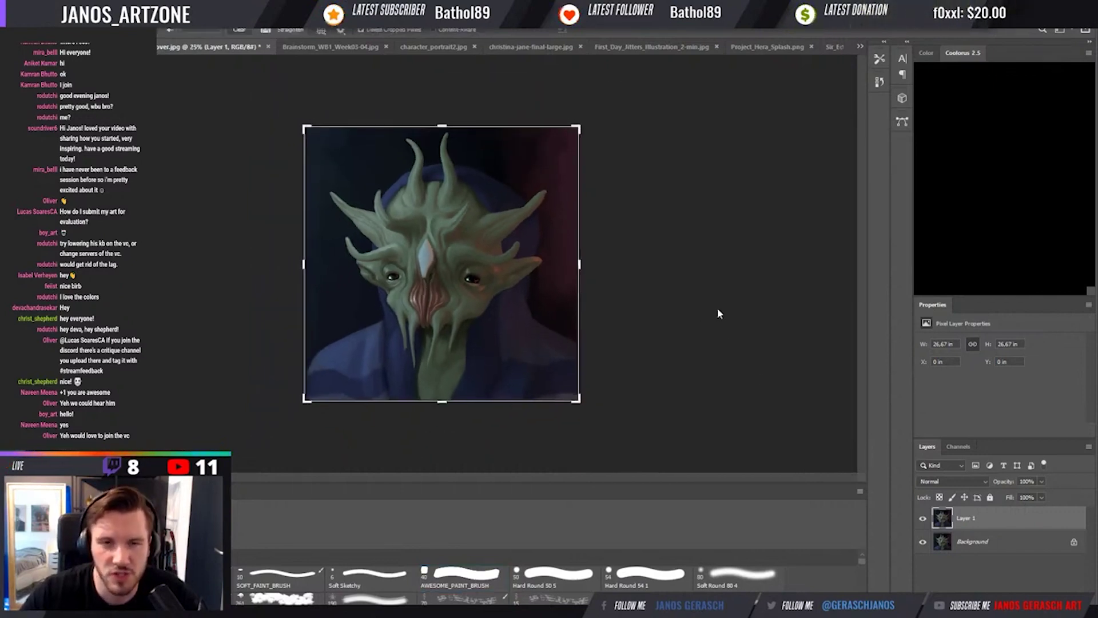
key(h)
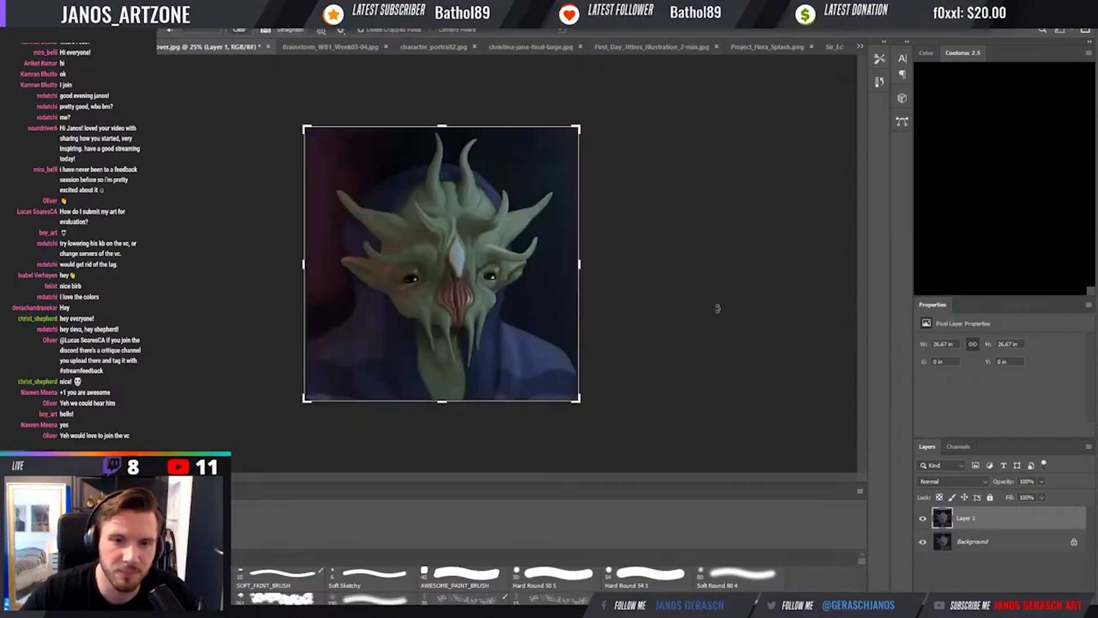
key(h)
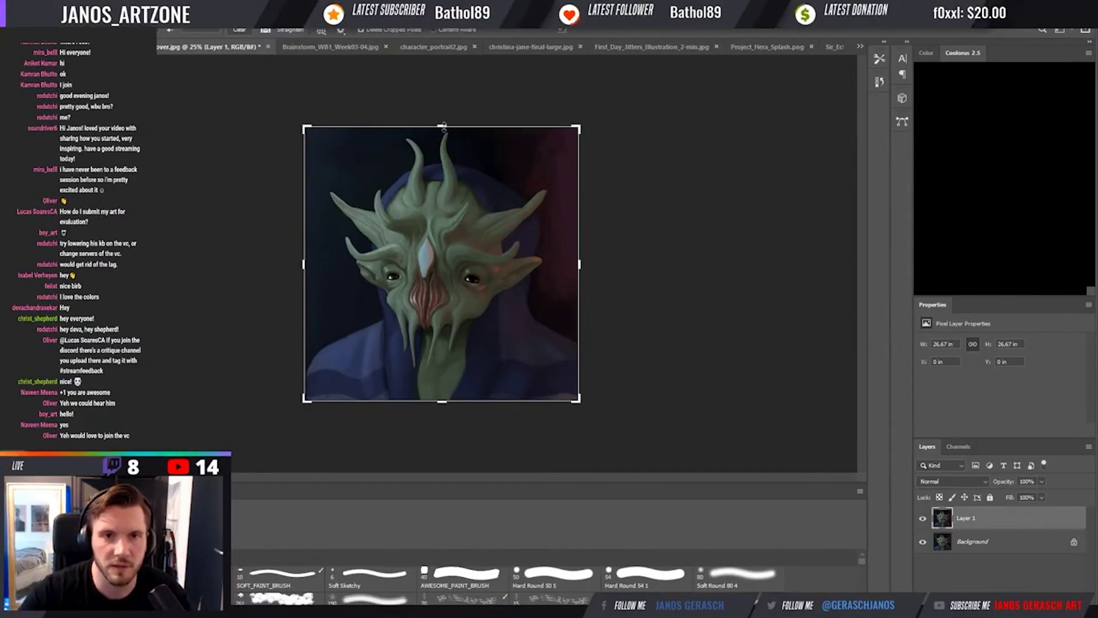
mouse_move(444, 127)
mouse_down()
mouse_move(444, 100)
mouse_move(446, 110)
mouse_up()
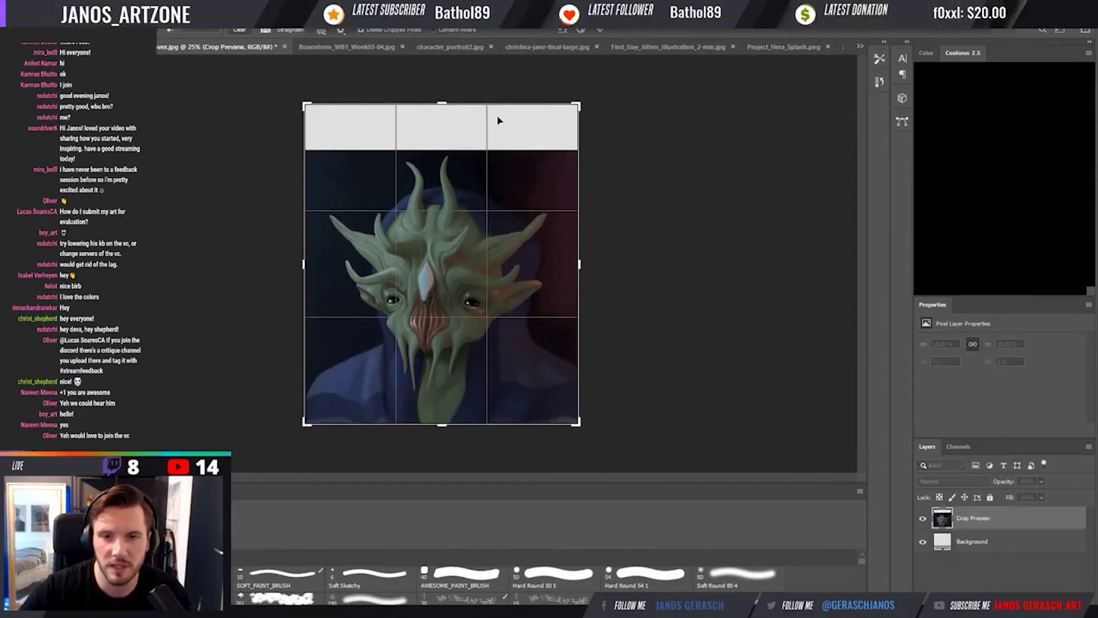
key(Return)
key(v)
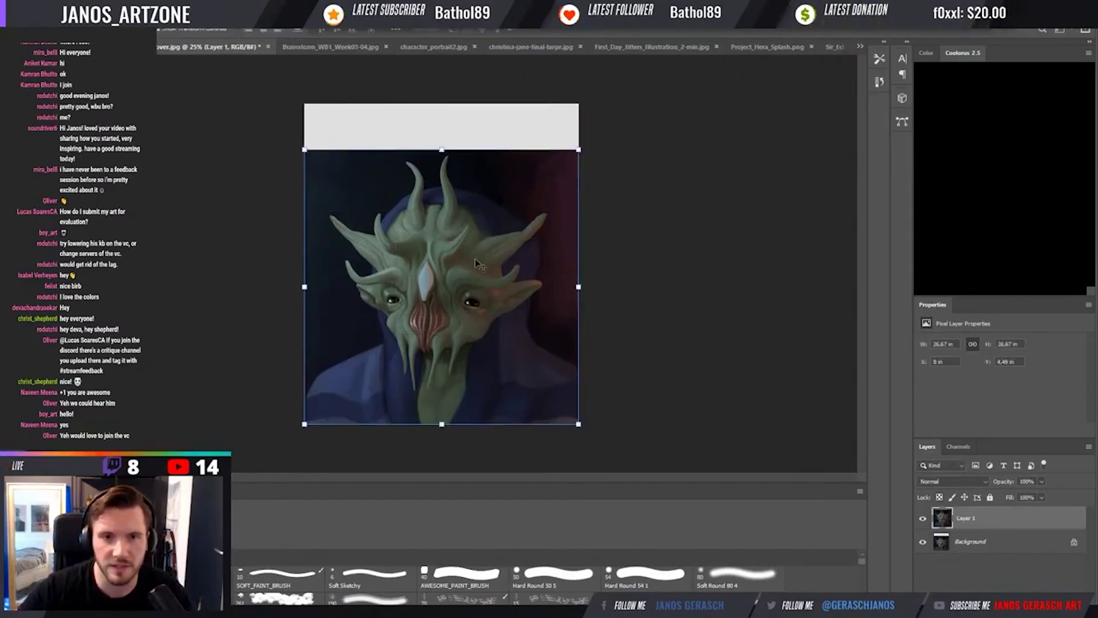
Try enlarging and repositioning the portrait on Layer 1 to fill the taller canvas.
drag(578, 150, 608, 115)
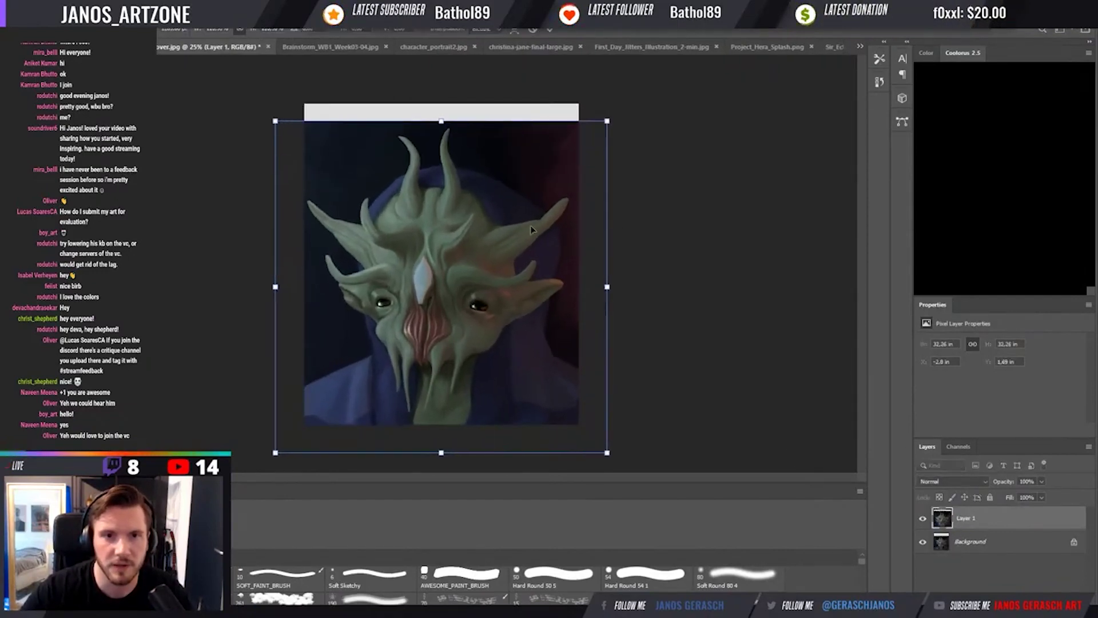
drag(530, 222, 537, 213)
drag(613, 434, 602, 430)
drag(443, 108, 443, 104)
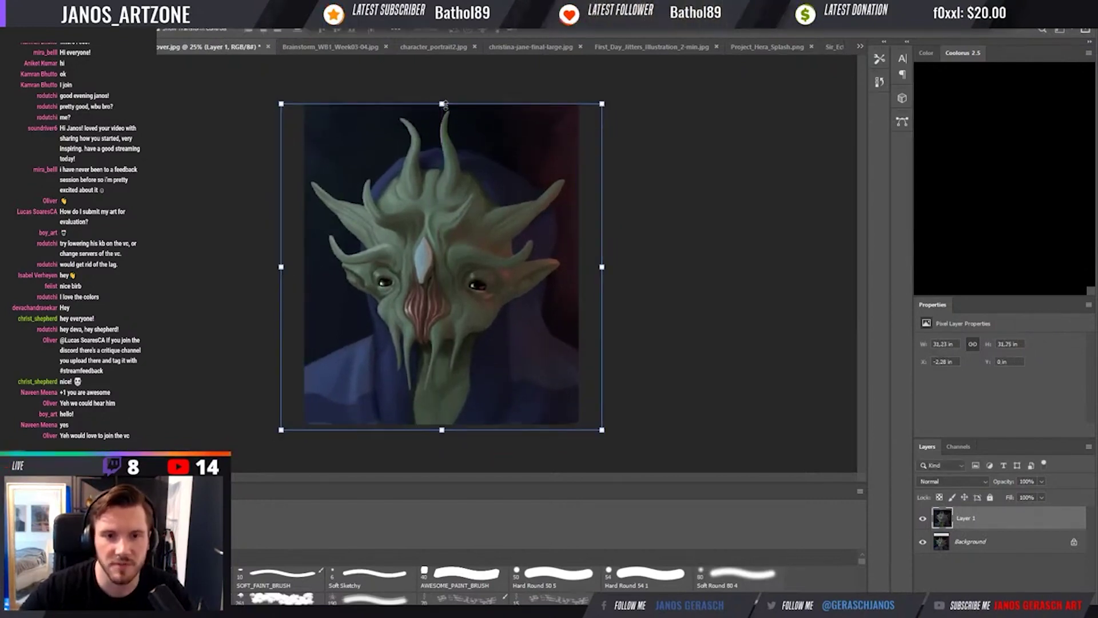
key(Return)
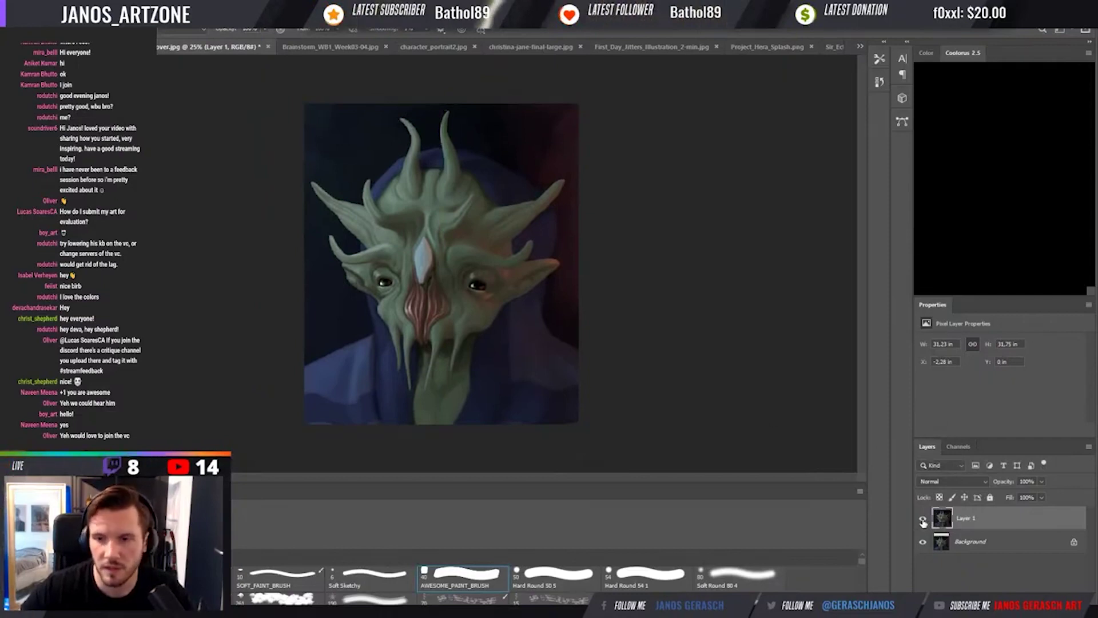
Check the taller composition in mirrored view, and undo the canvas extension and portrait enlargement.
key(h)
key(h)
key(h)
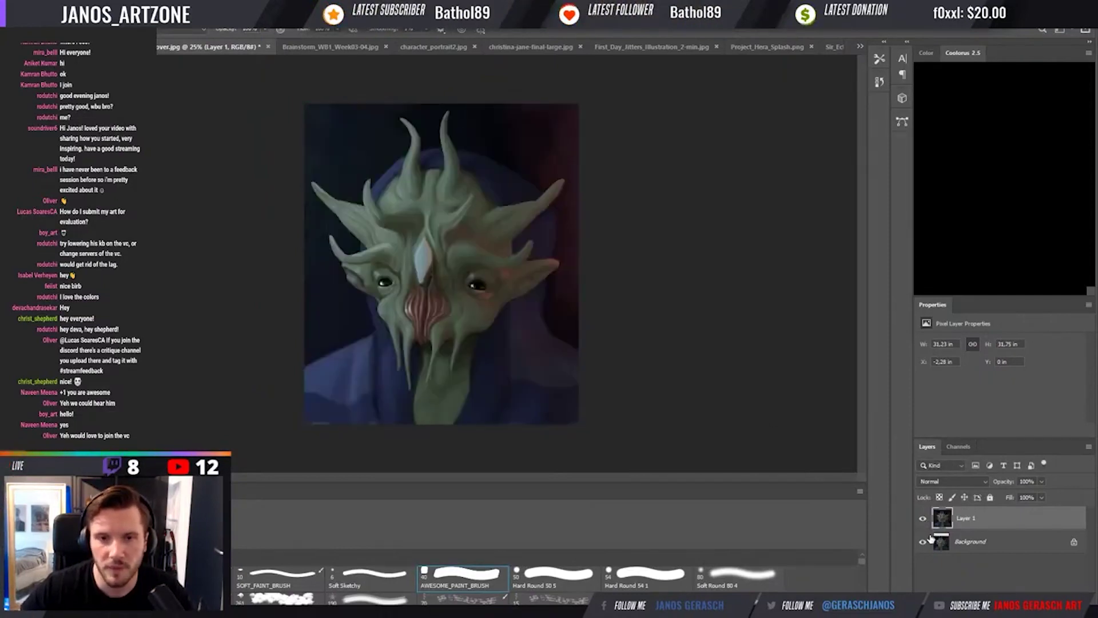
key(ctrl+z)
key(ctrl+z)
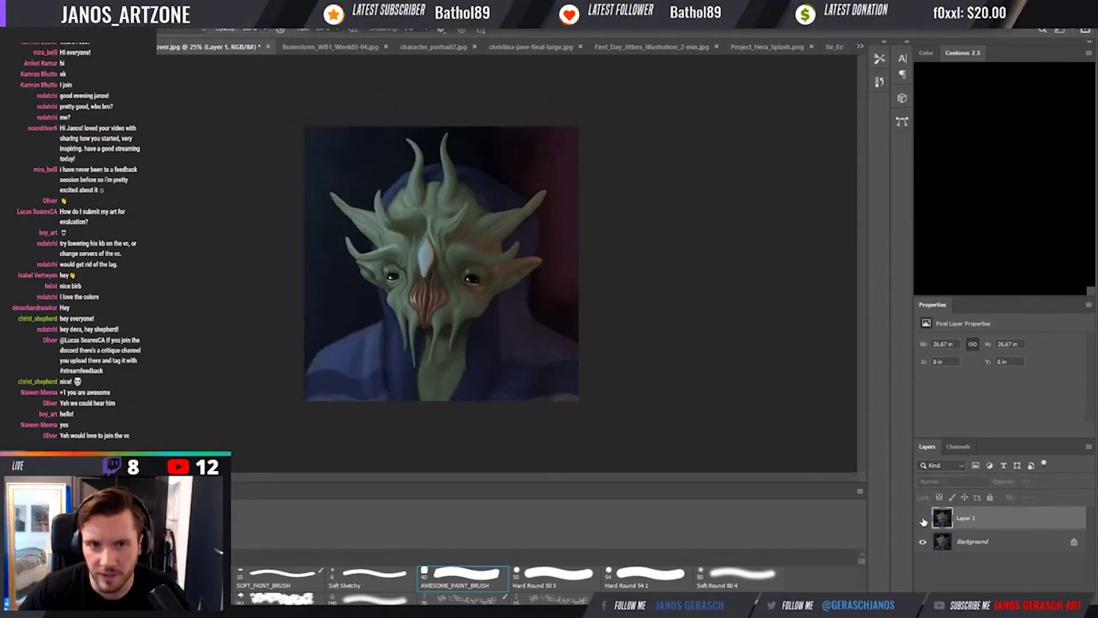
Compare Layer 1 with the Background layer and check the portrait's values in the grayscale proof view.
click(922, 518)
click(922, 519)
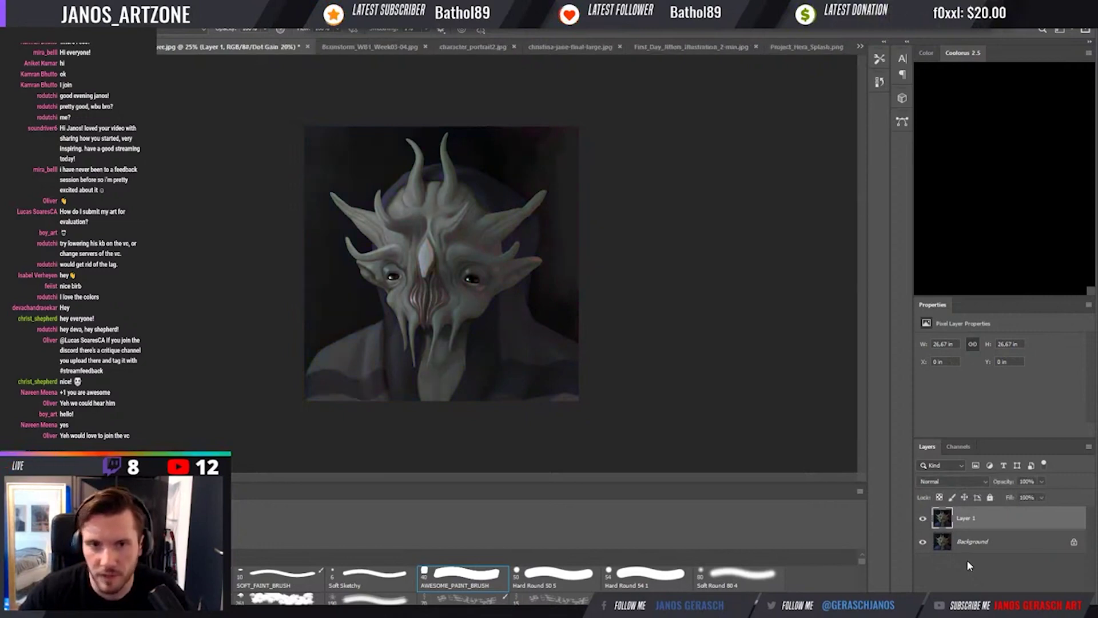
key(ctrl+y)
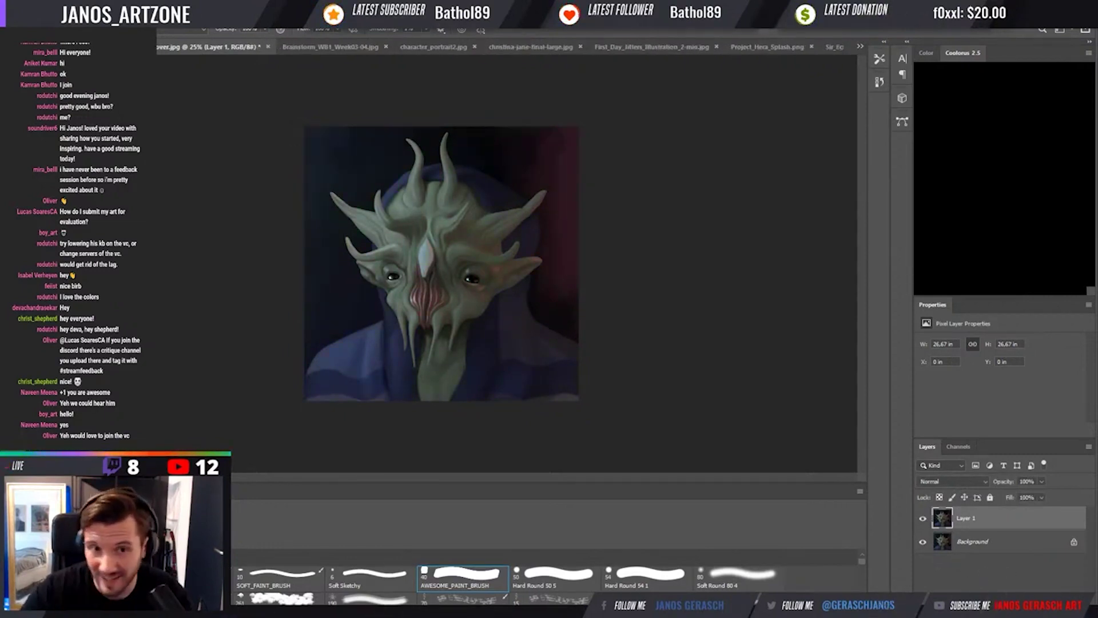
key(ctrl+y)
key(ctrl+y)
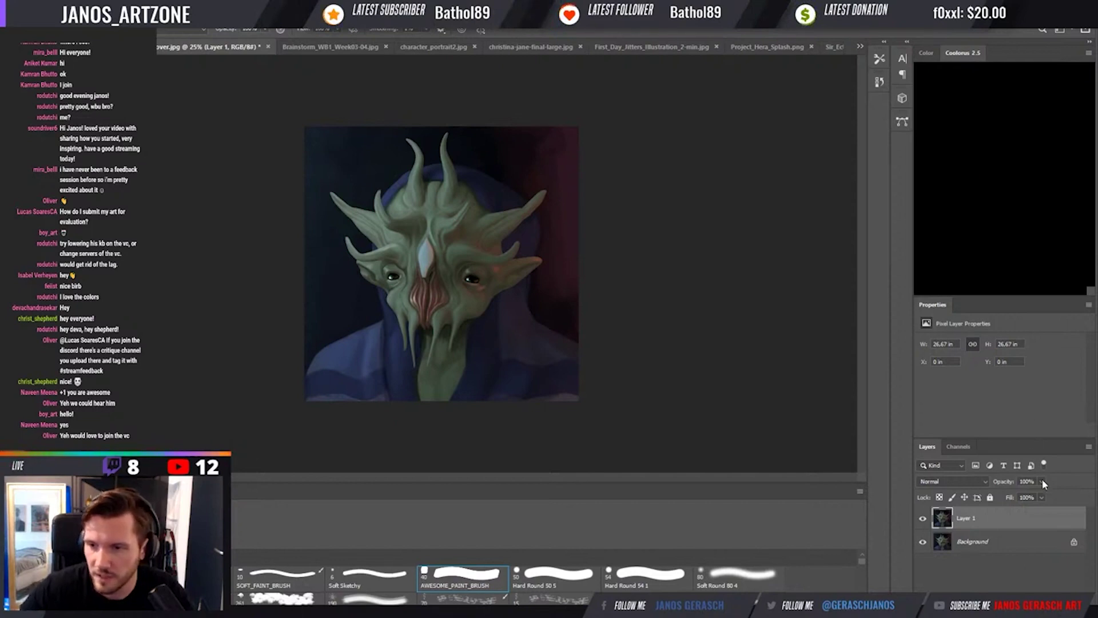
Add a Brightness/Contrast adjustment above Layer 1 with brightness 28 and contrast 16, judging the values in grayscale.
key(ctrl+shift+b)
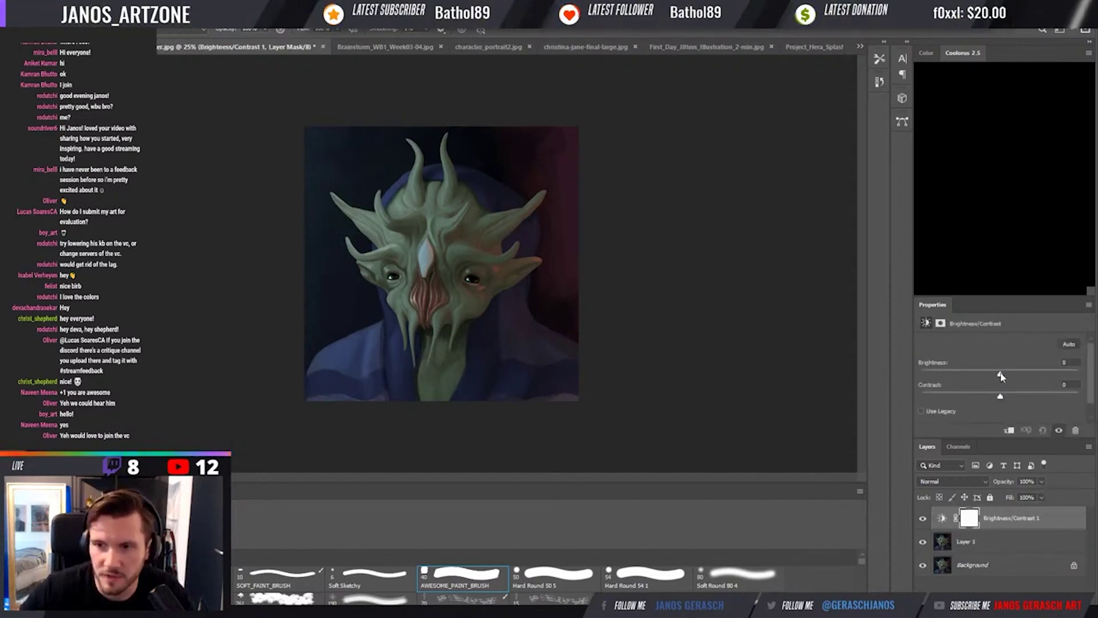
drag(1000, 376, 1004, 377)
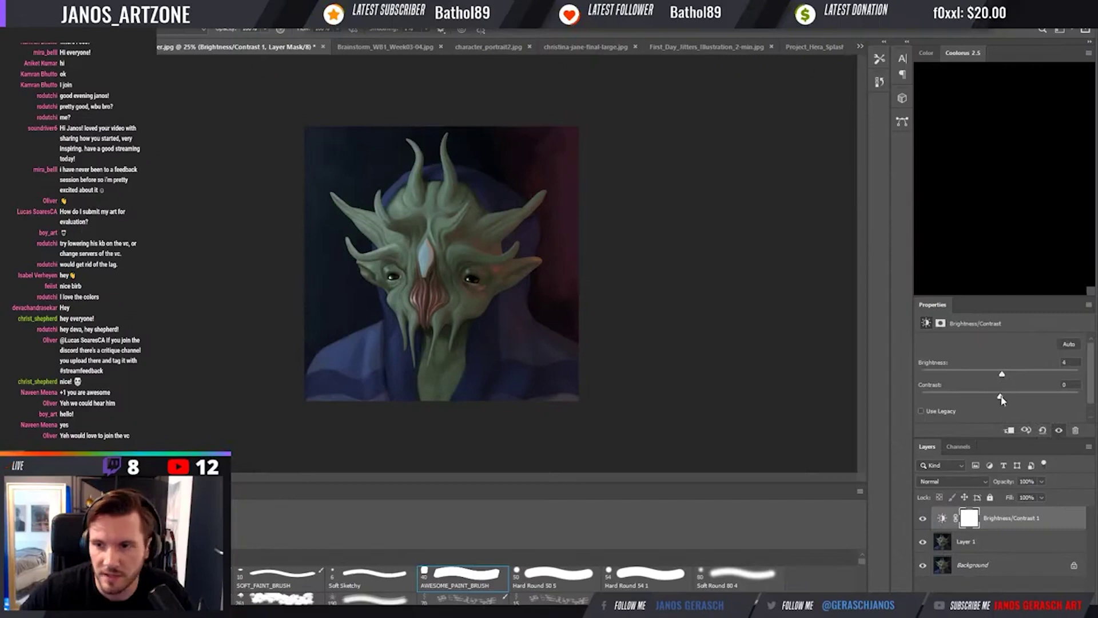
drag(1006, 399, 1011, 375)
key(ctrl+y)
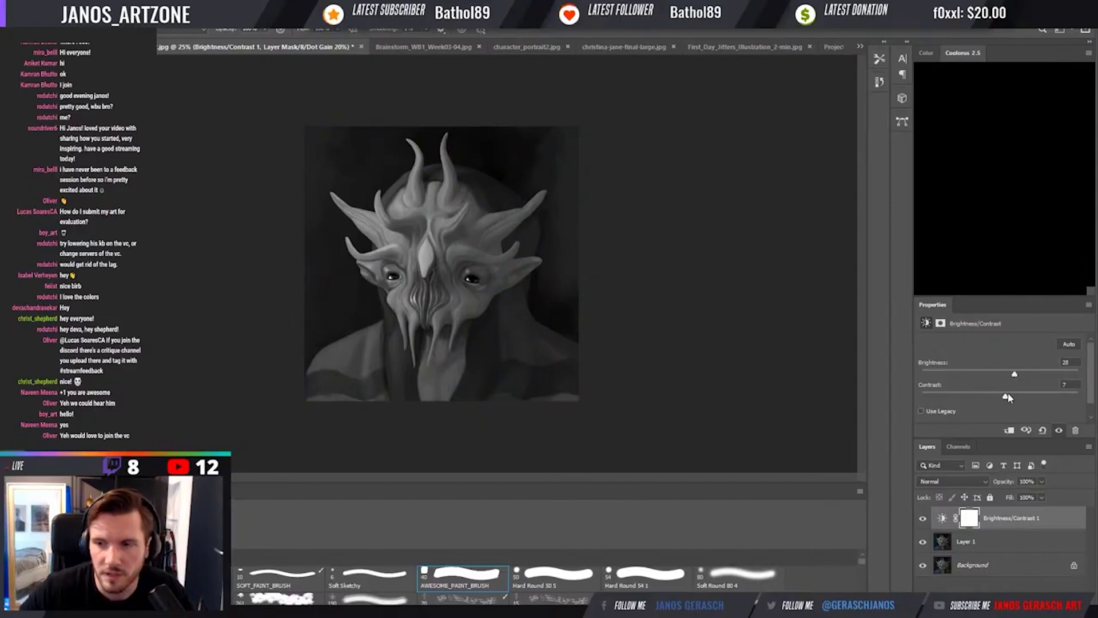
drag(1010, 400, 1015, 400)
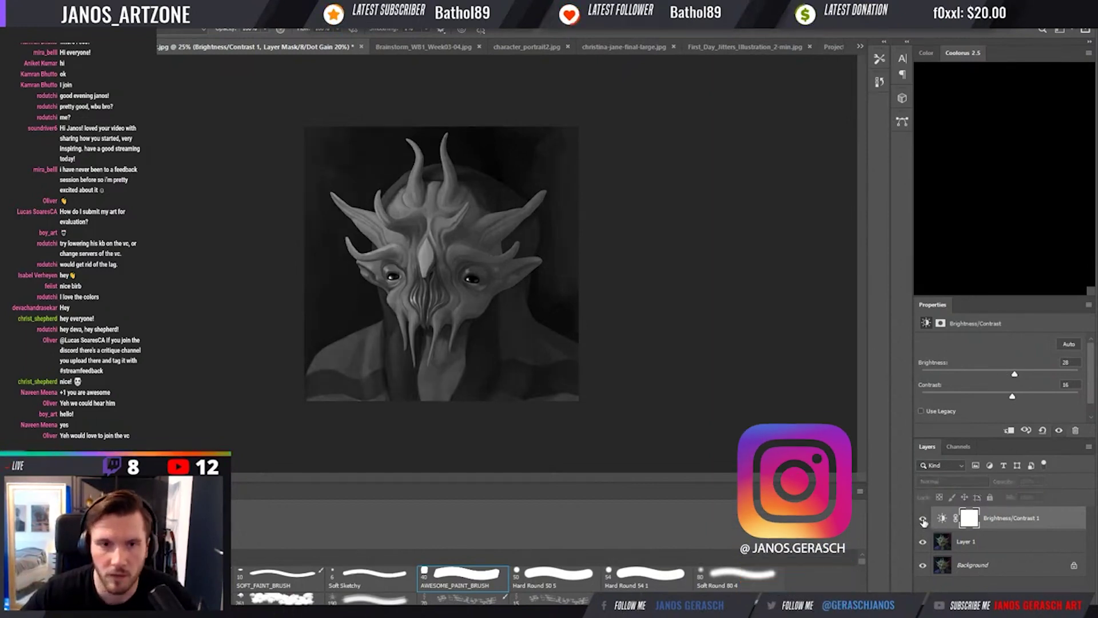
Return to the color view, set the adjustment's brightness to 31, and compare the portrait with and without it.
key(ctrl+y)
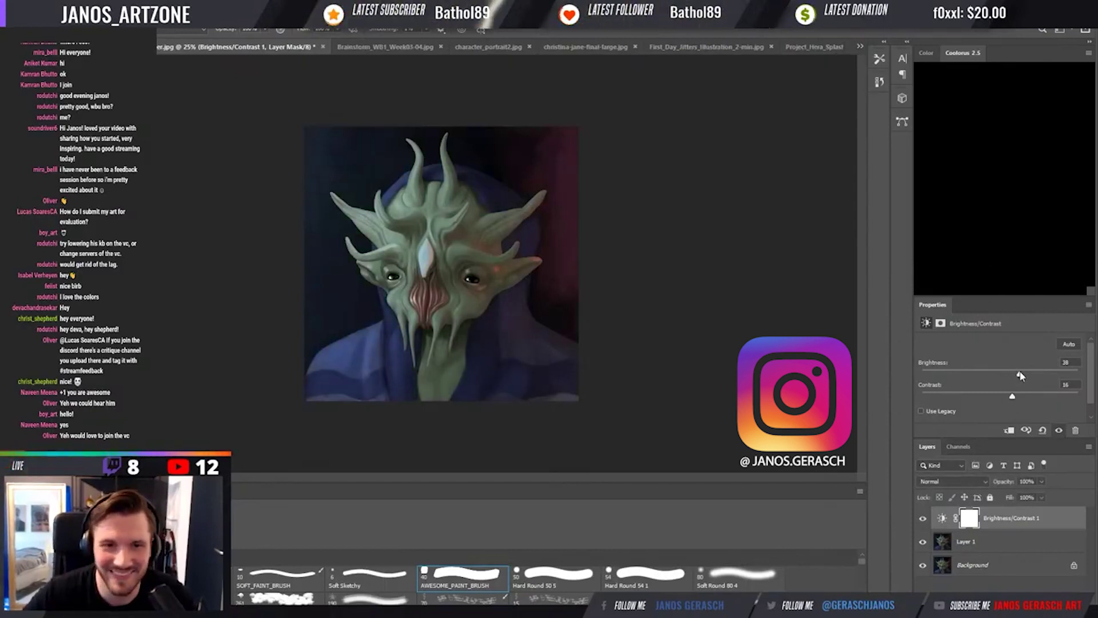
drag(1014, 373, 1015, 375)
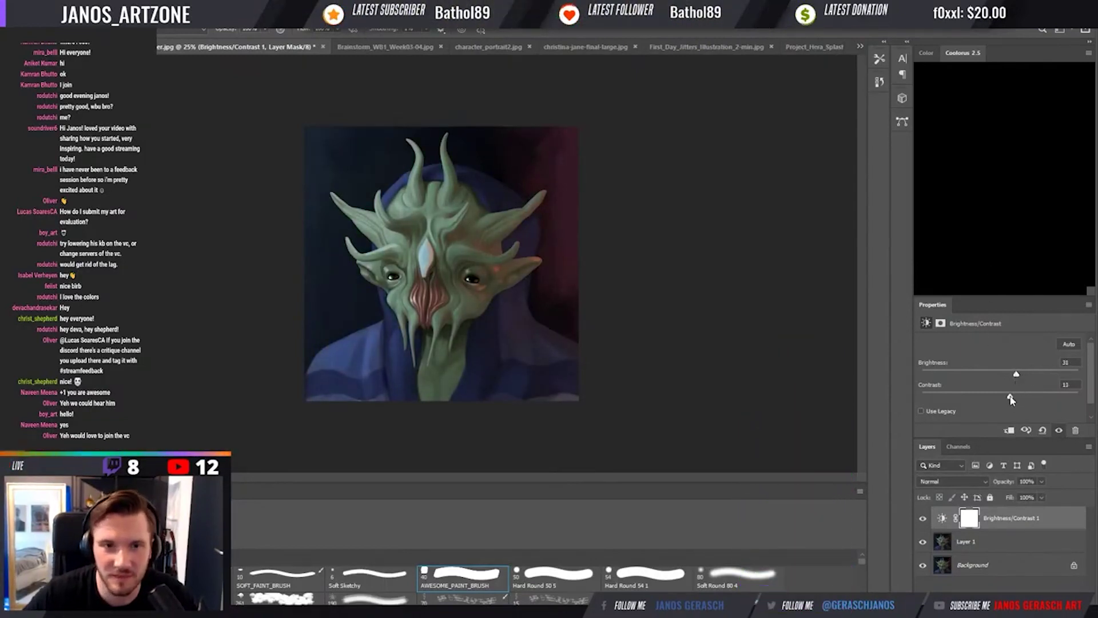
key(ctrl+plus)
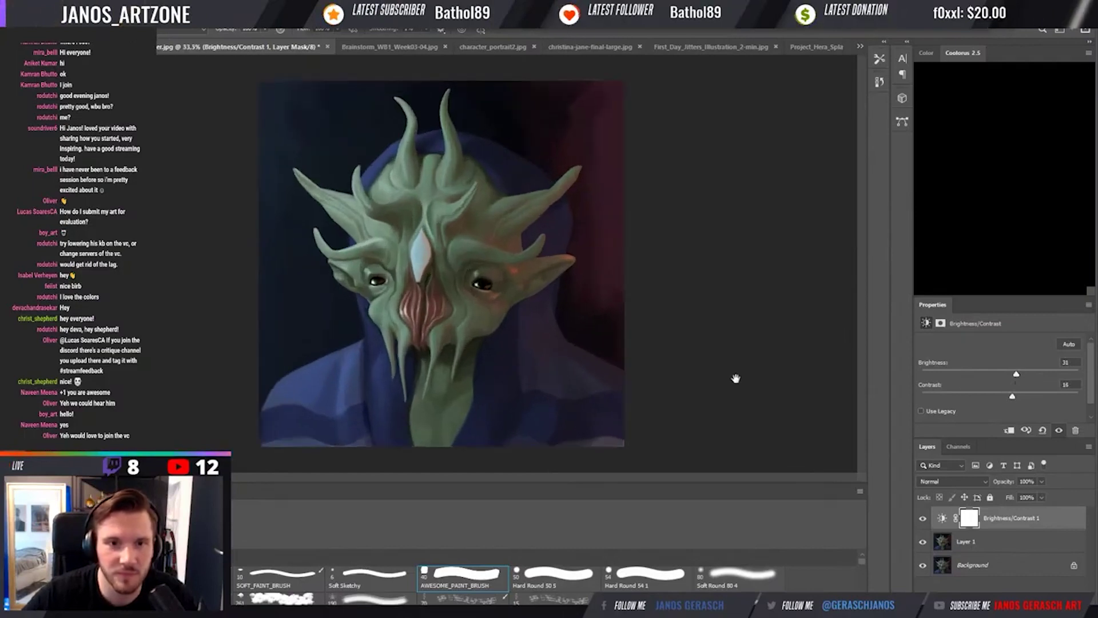
click(923, 518)
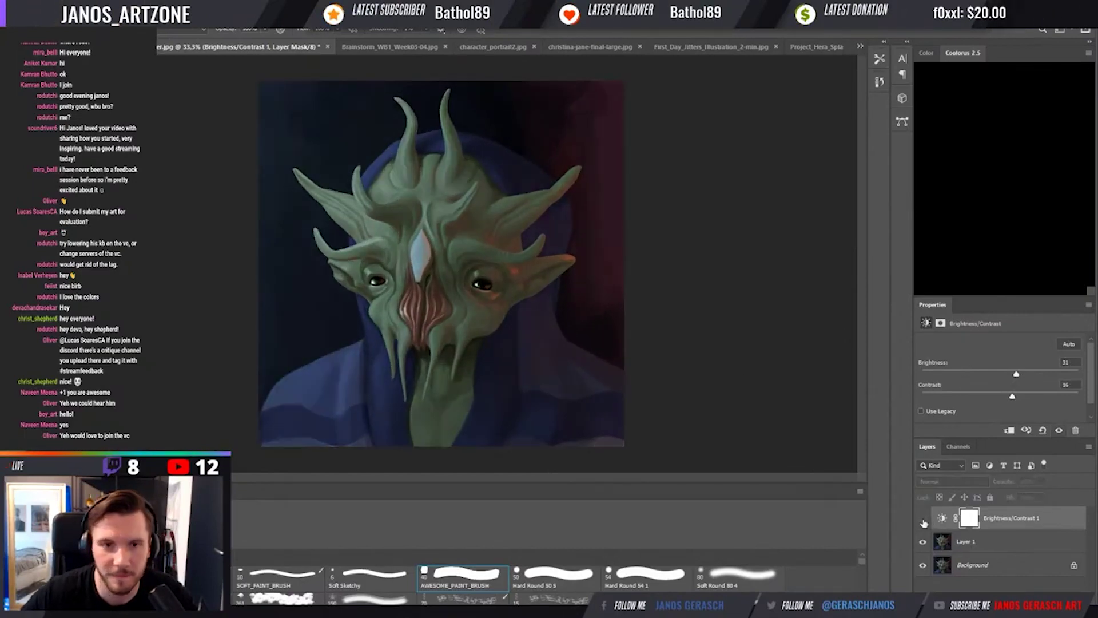
click(922, 518)
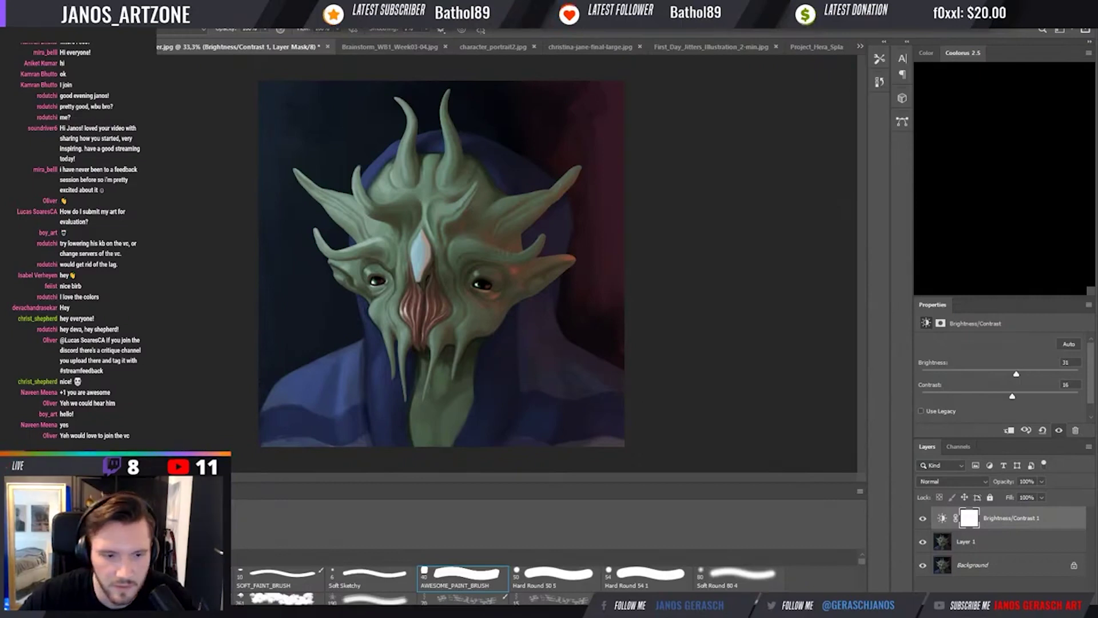
Widen the canvas beside the alien portrait and place the Mass Effect 2 character reference directly against the painting.
key(ctrl+minus)
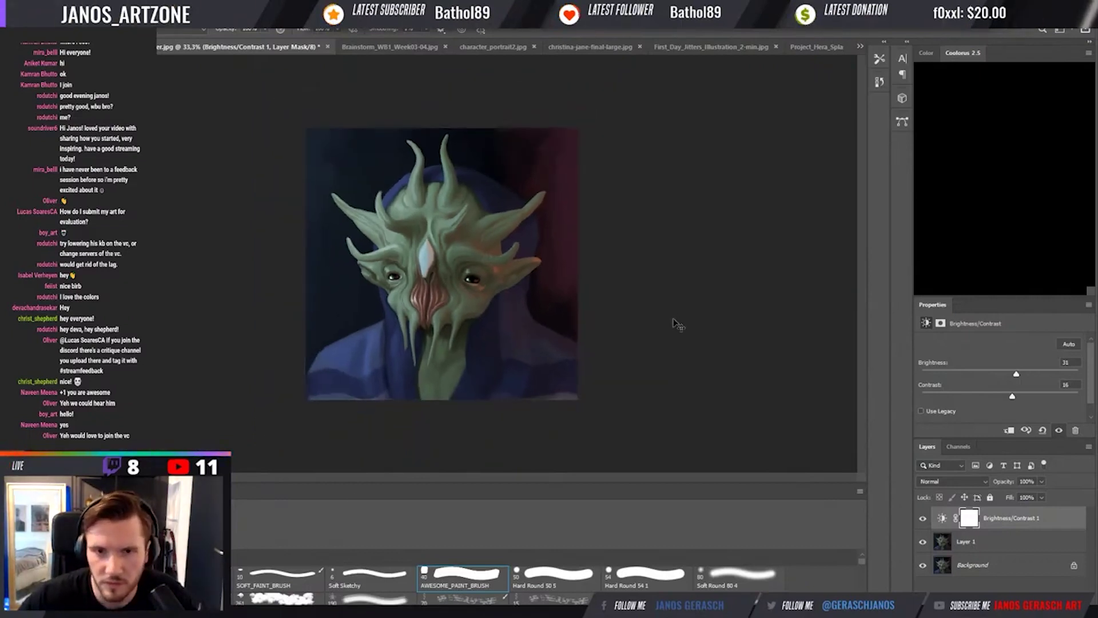
key(ctrl+minus)
key(c)
drag(532, 255, 623, 332)
key(Return)
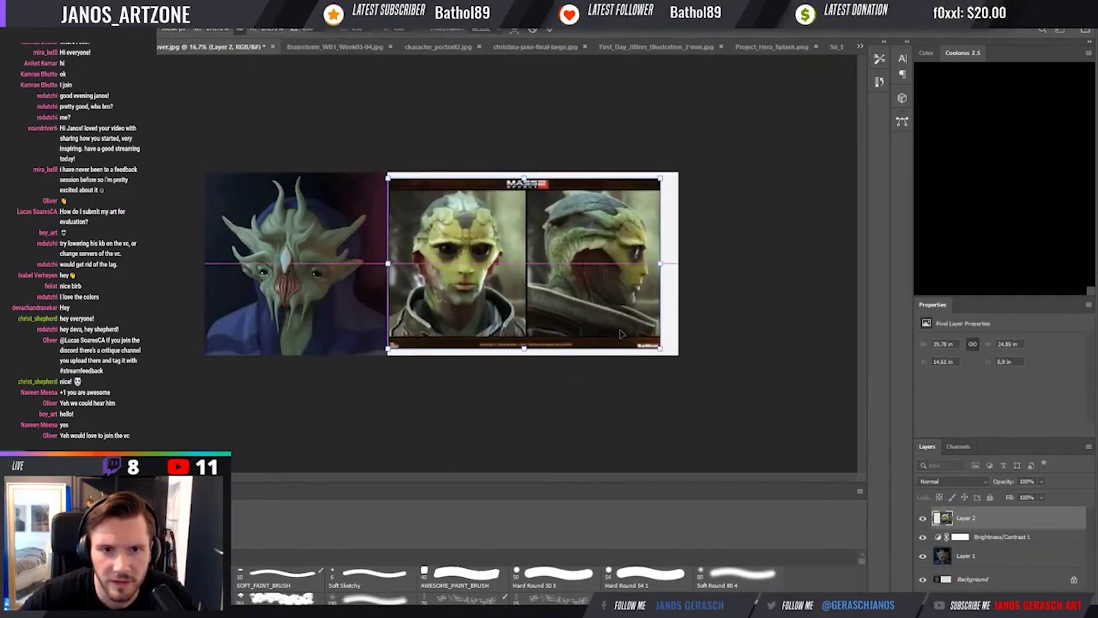
key(Return)
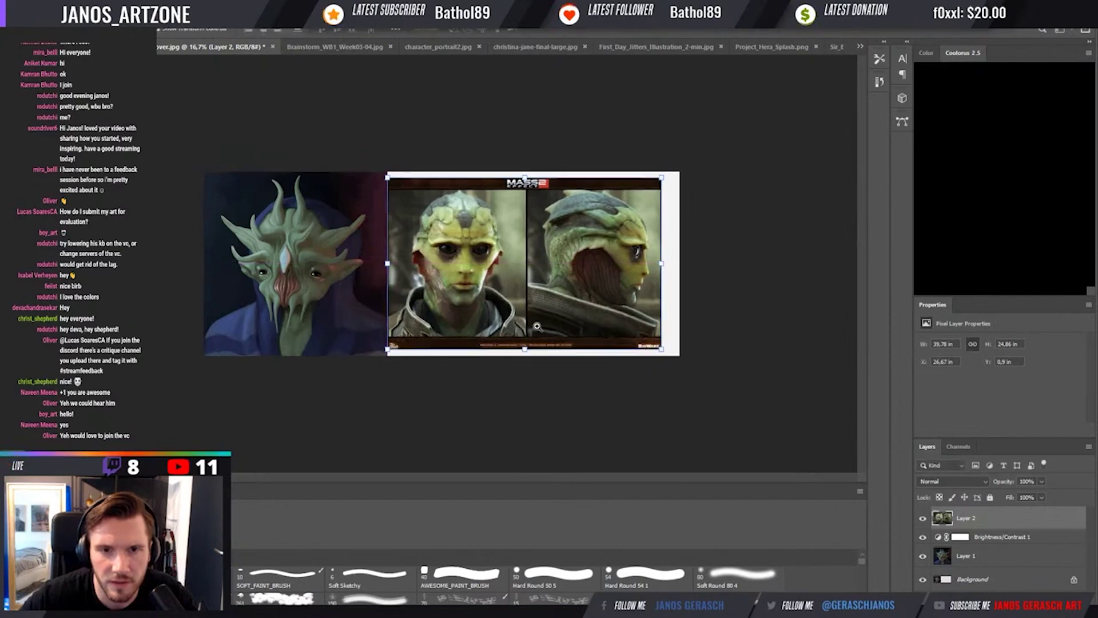
Crop the empty white strip beyond the outer edge of the Mass Effect 2 reference.
key(ctrl+plus)
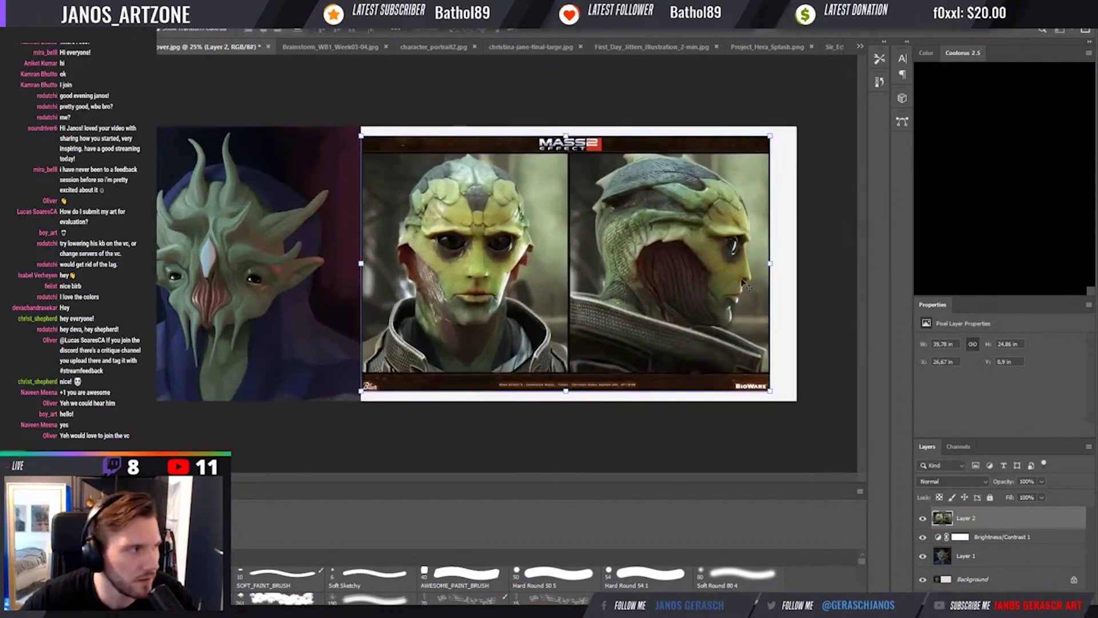
key(c)
drag(799, 262, 784, 262)
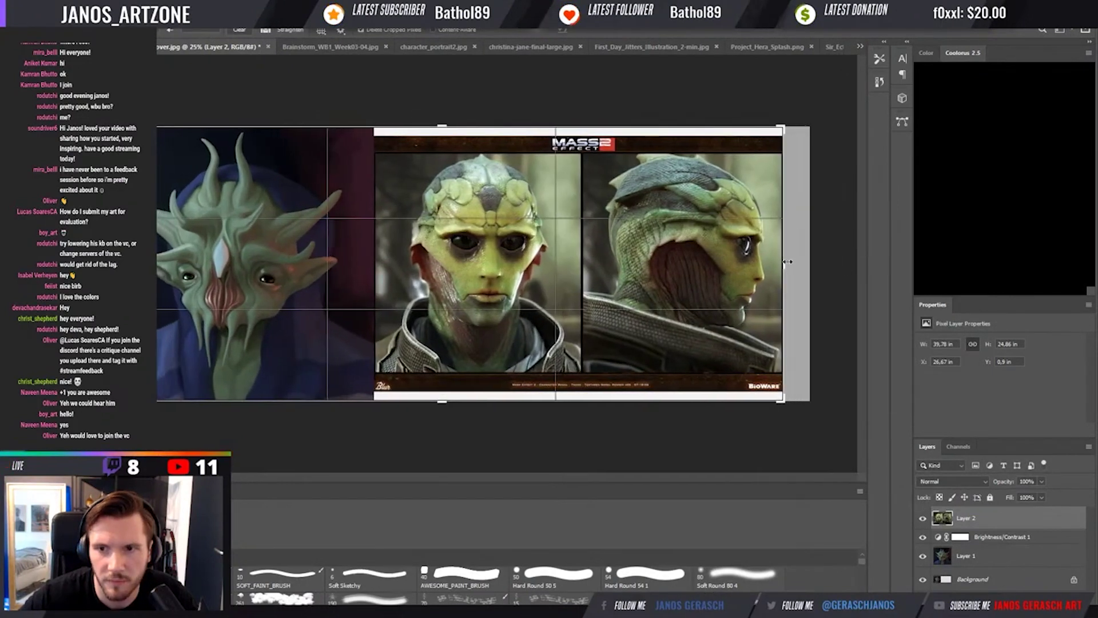
key(Return)
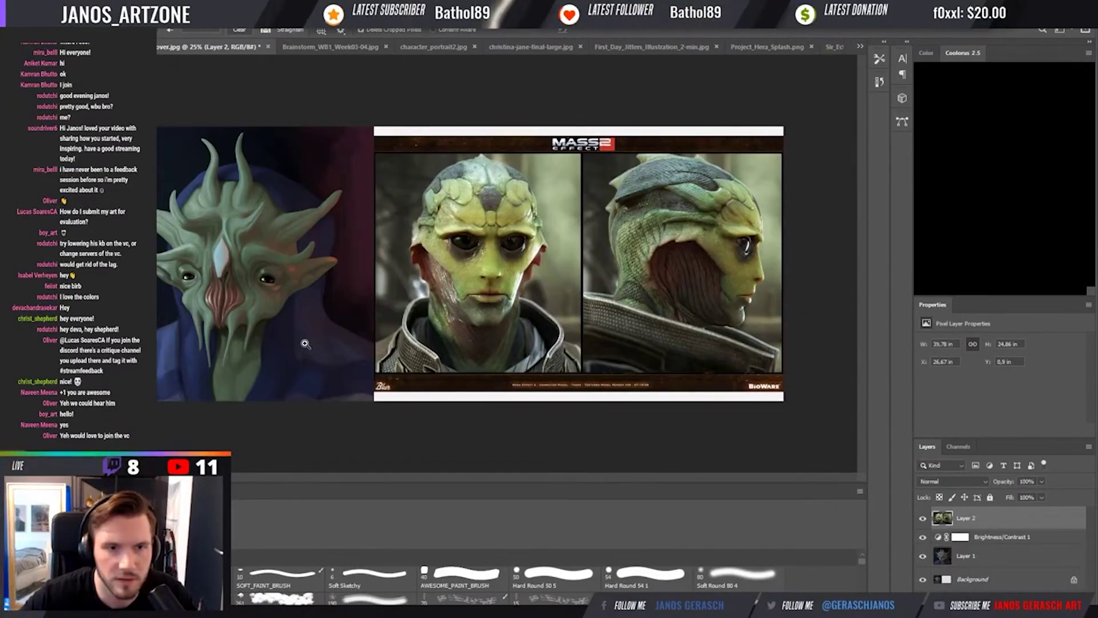
Flip the Mass Effect 2 reference layer horizontally so the side profile sits next to the alien portrait.
scroll(324, 338, up, 1)
drag(320, 341, 426, 347)
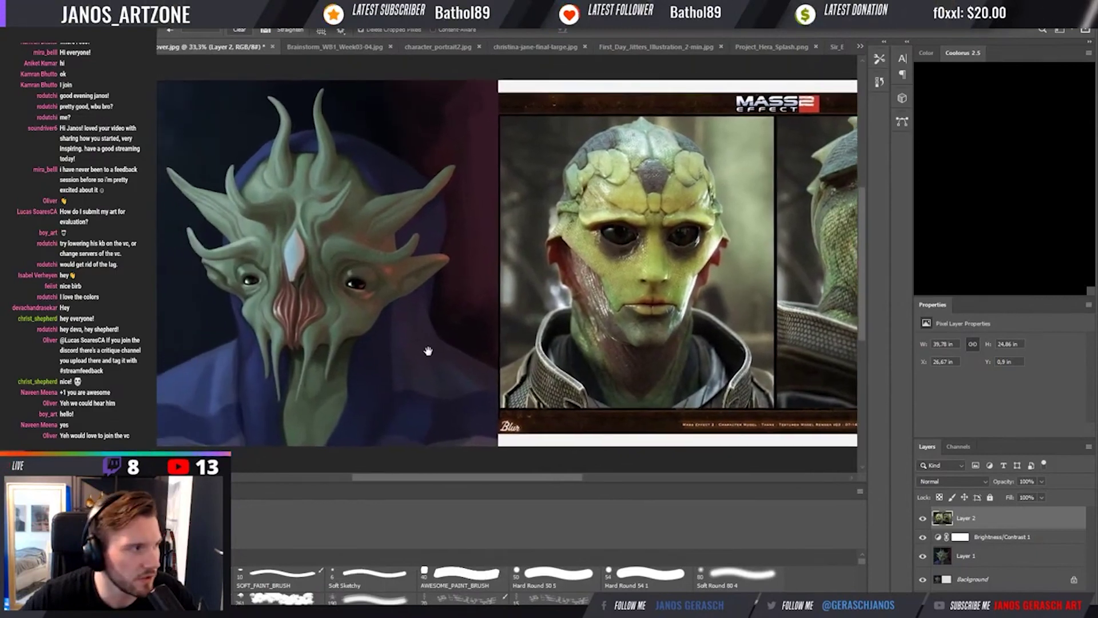
key(v)
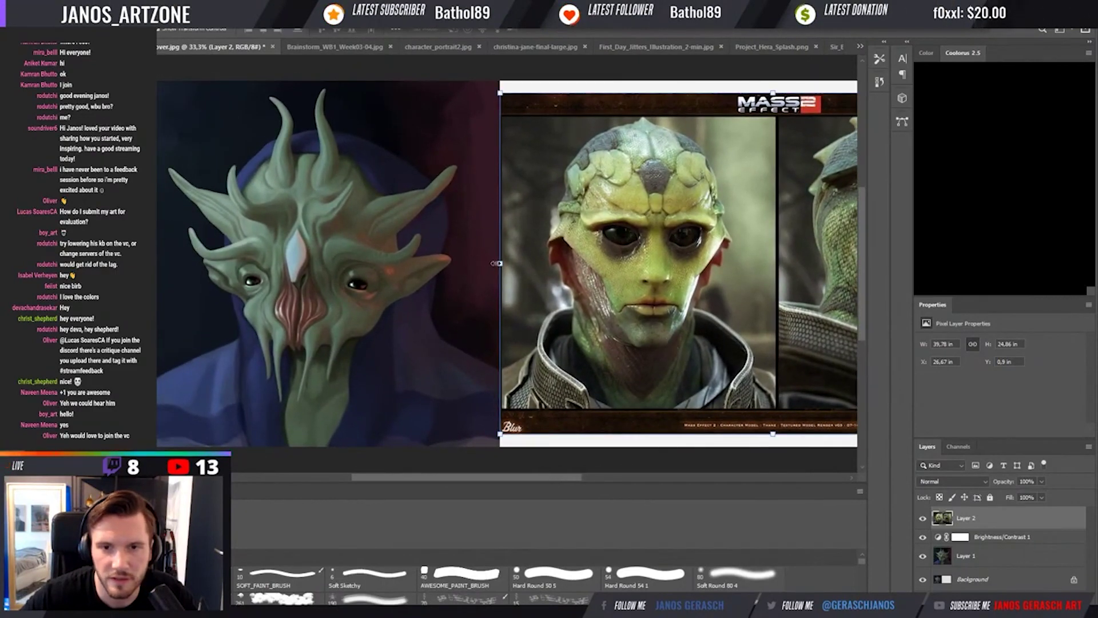
key(ctrl+t)
key(ctrl+shift+h)
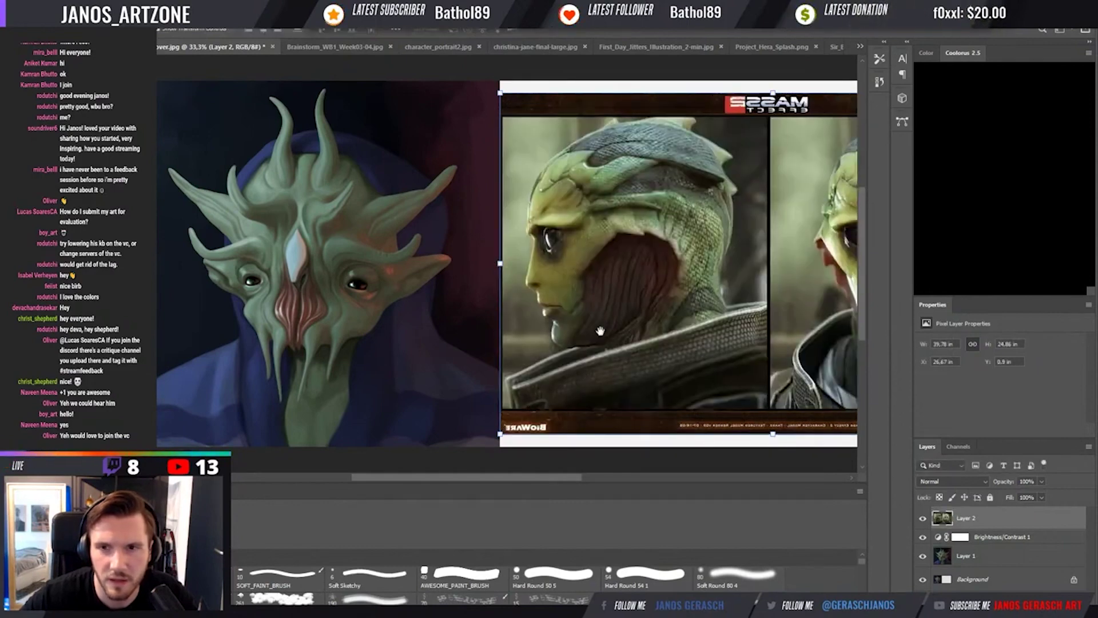
Hide the Layer 2 reference image beside the alien portrait.
mouse_move(600, 330)
mouse_down()
mouse_move(623, 315)
mouse_move(468, 348)
mouse_move(617, 331)
mouse_up()
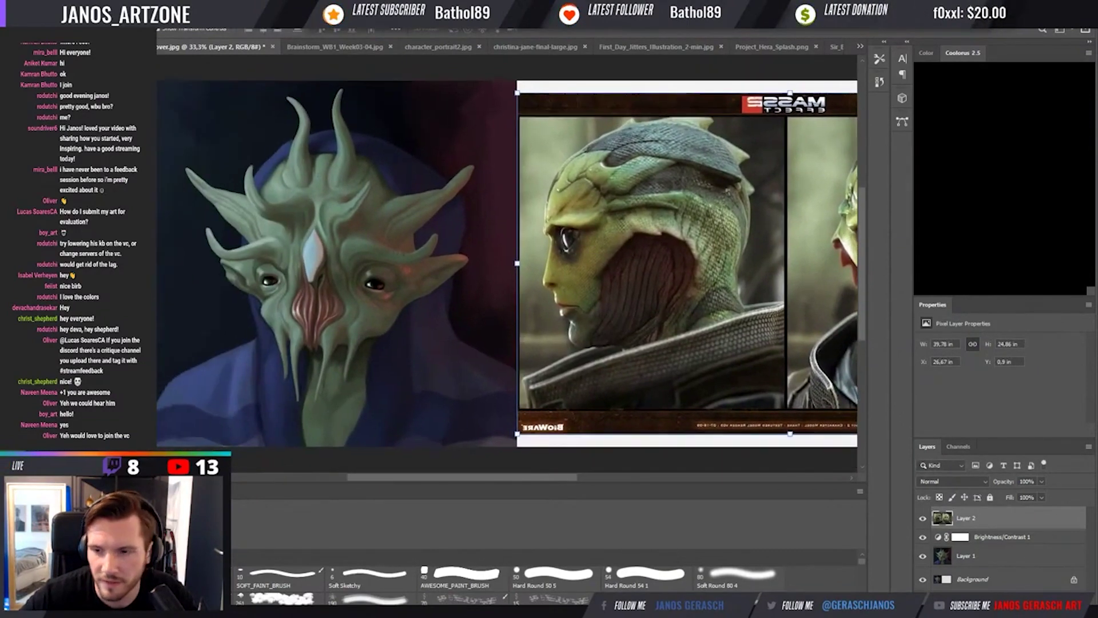
drag(397, 313, 428, 324)
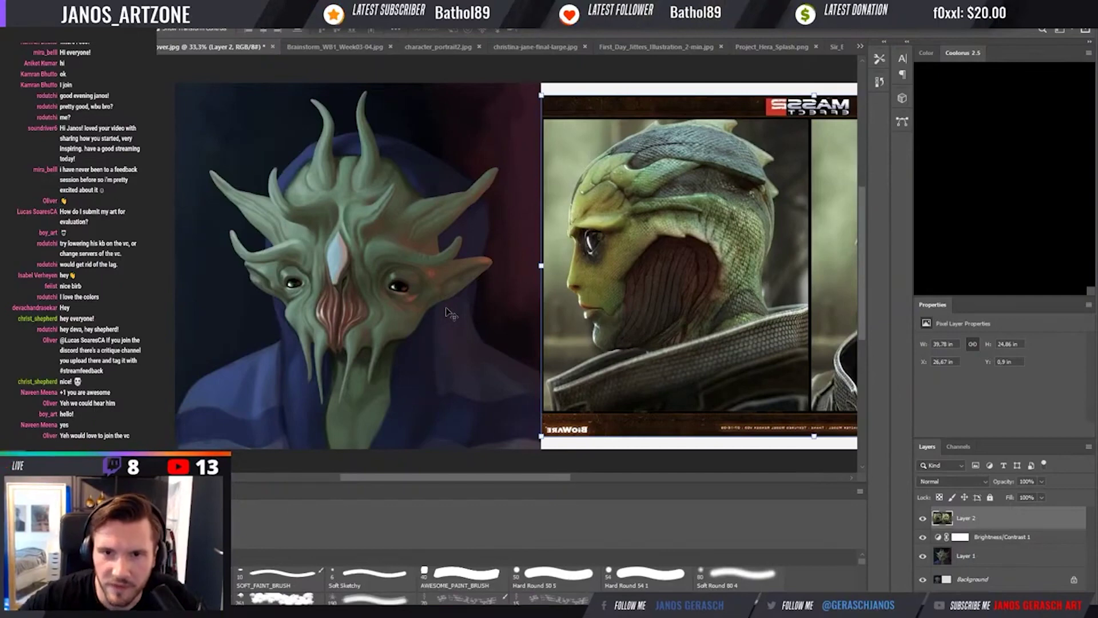
click(949, 527)
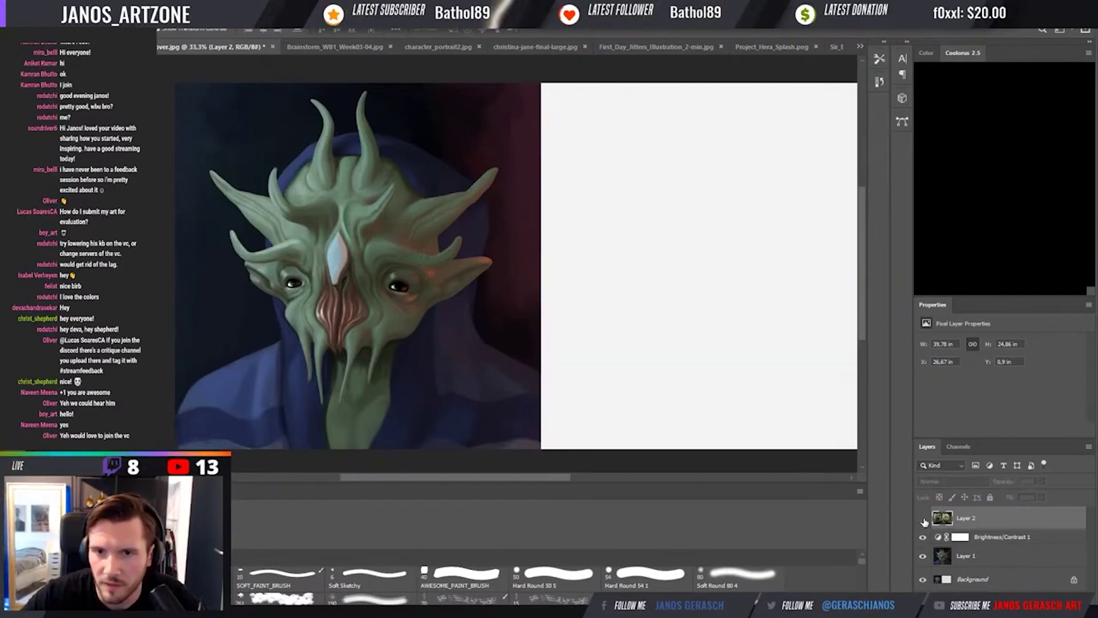
Show the Layer 2 reference again and set the Brightness/Contrast 1 adjustment's contrast to 23.
click(988, 536)
click(921, 537)
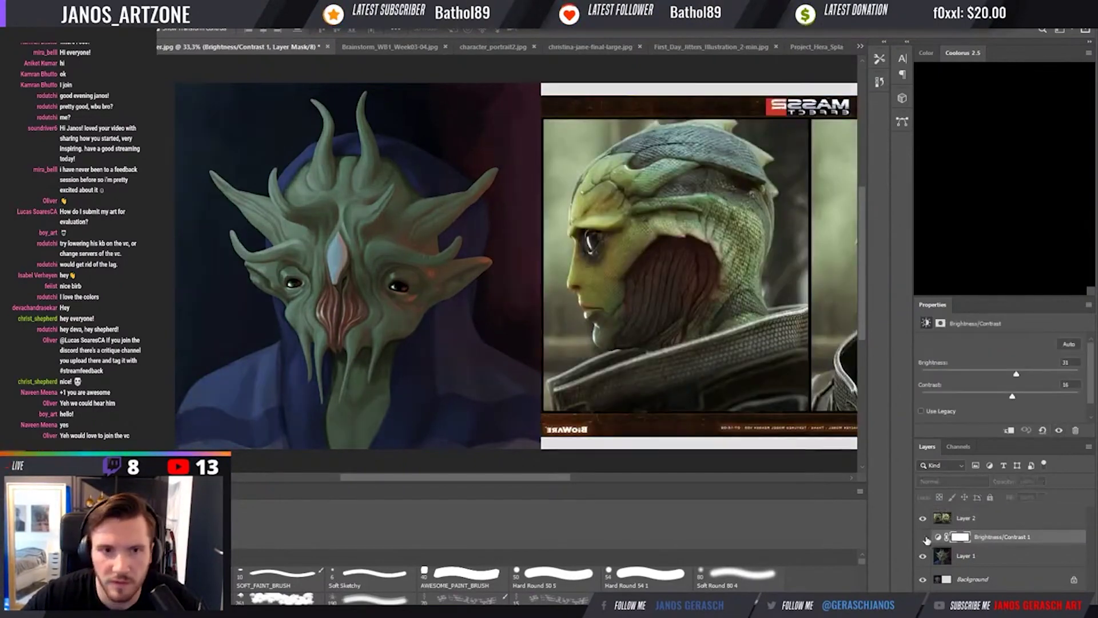
click(921, 537)
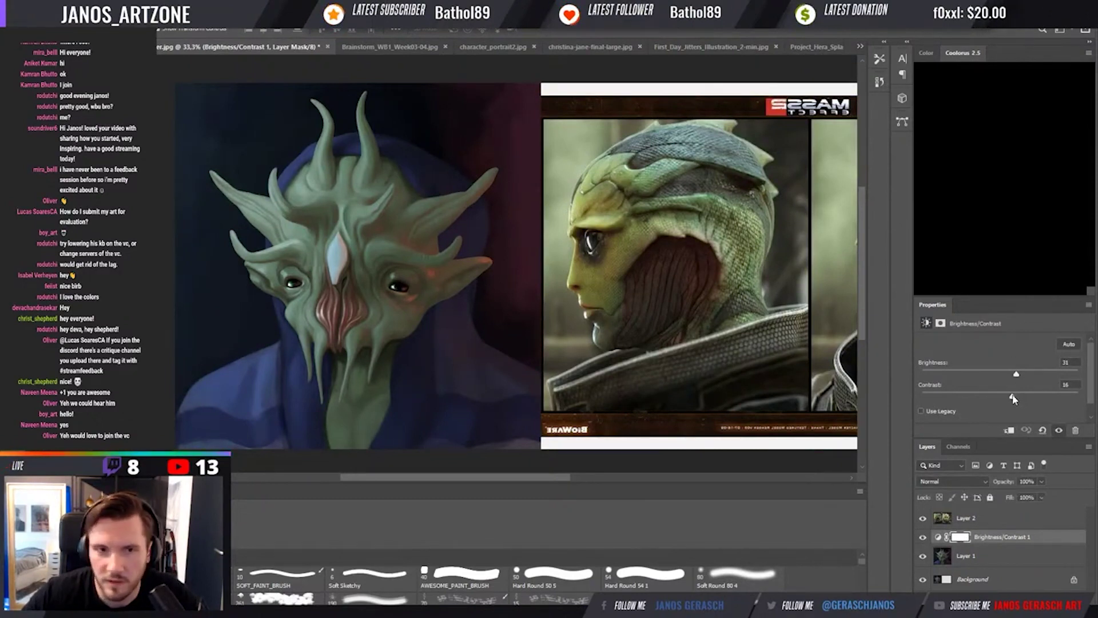
drag(1018, 399, 1019, 398)
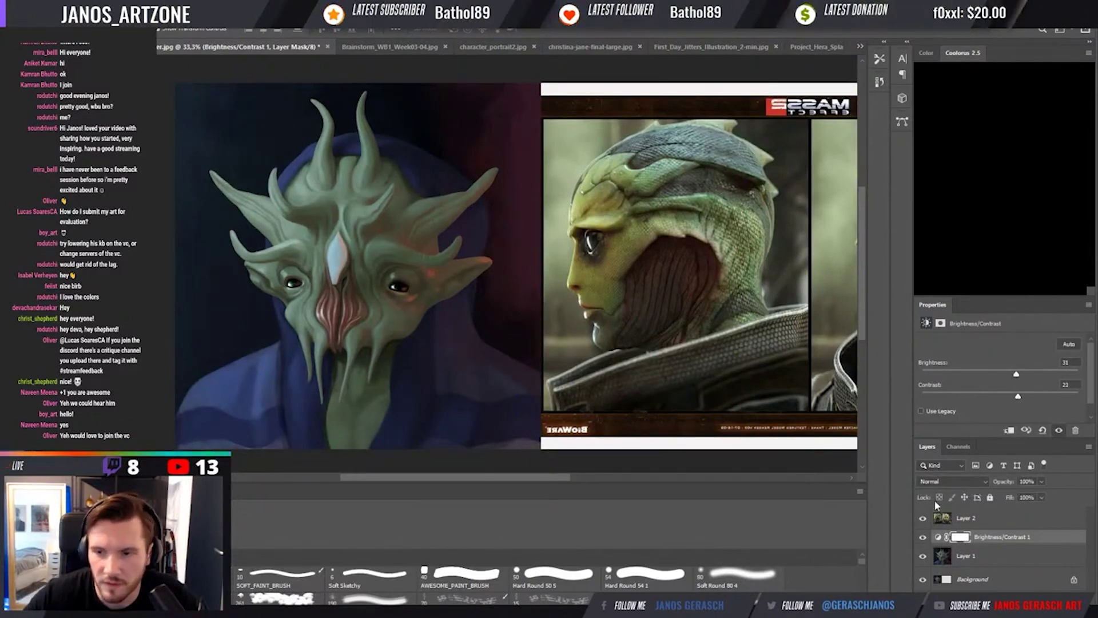
Compare the alien portrait with and without Brightness/Contrast 1, both in colour and in the grayscale proof view.
click(922, 537)
click(924, 538)
click(925, 540)
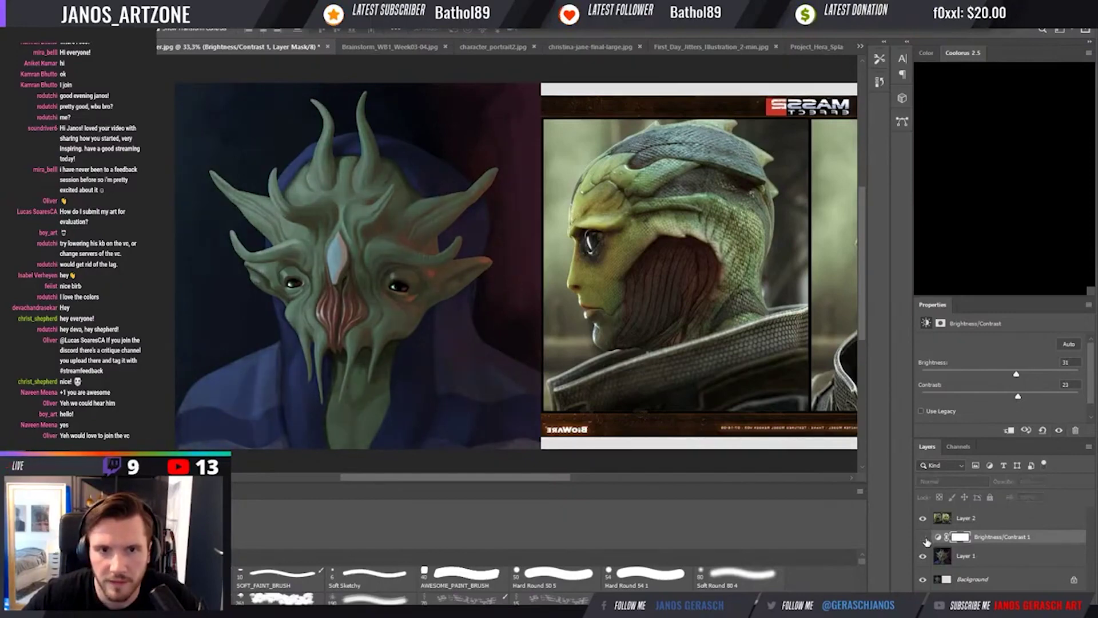
click(924, 539)
key(ctrl+y)
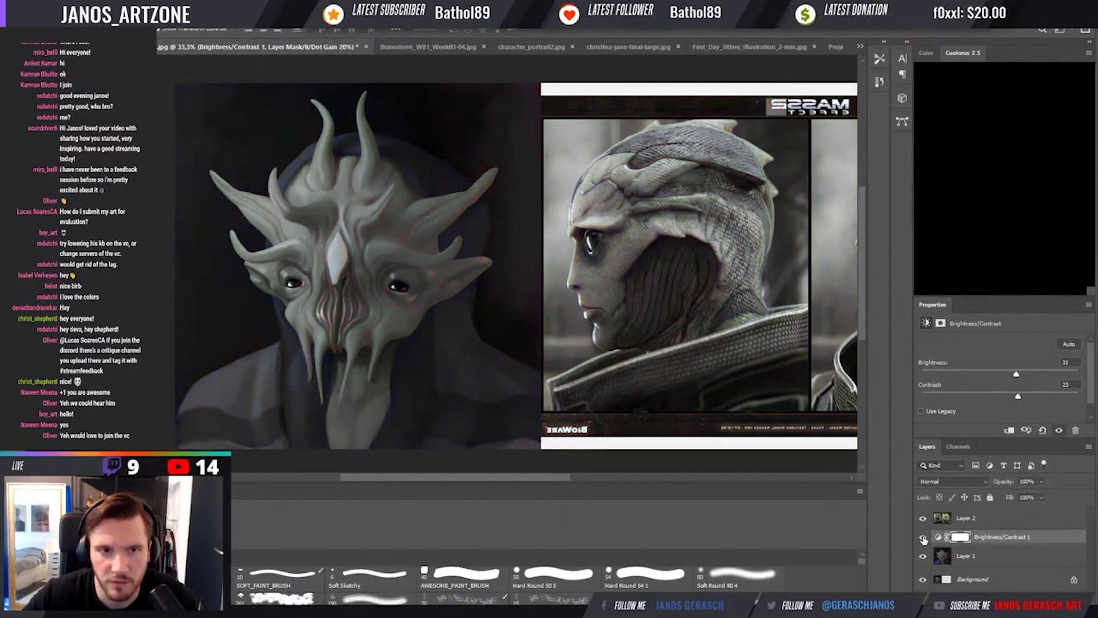
click(924, 539)
click(925, 538)
key(ctrl+y)
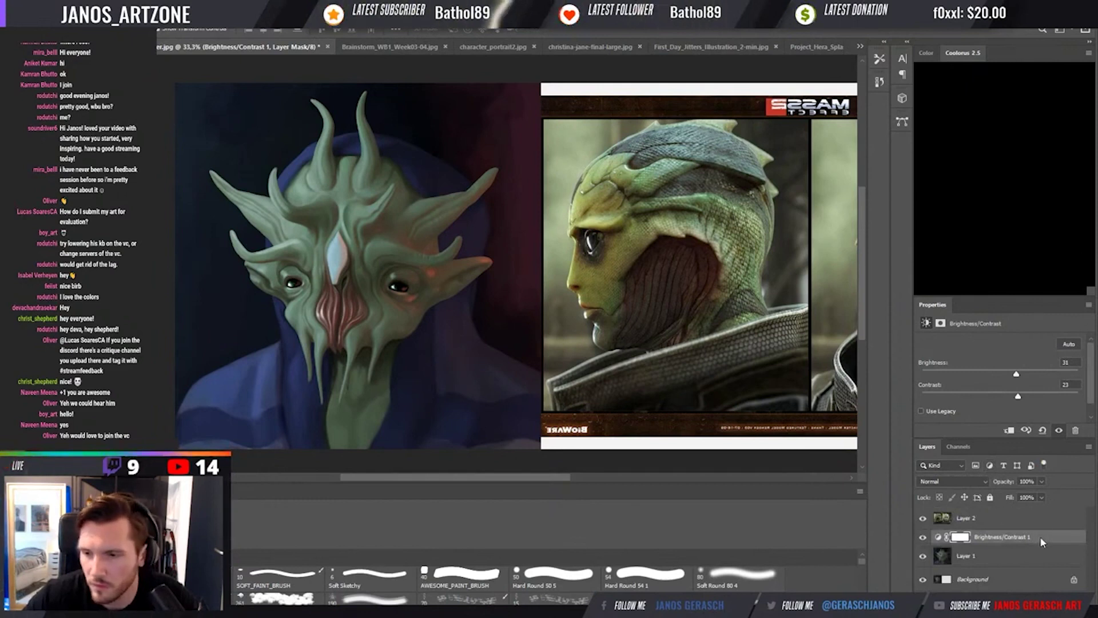
Add a Vibrance adjustment layer above Brightness/Contrast 1 with vibrance +22 and saturation +5, checking the portrait with and without it.
key(ctrl+alt+v)
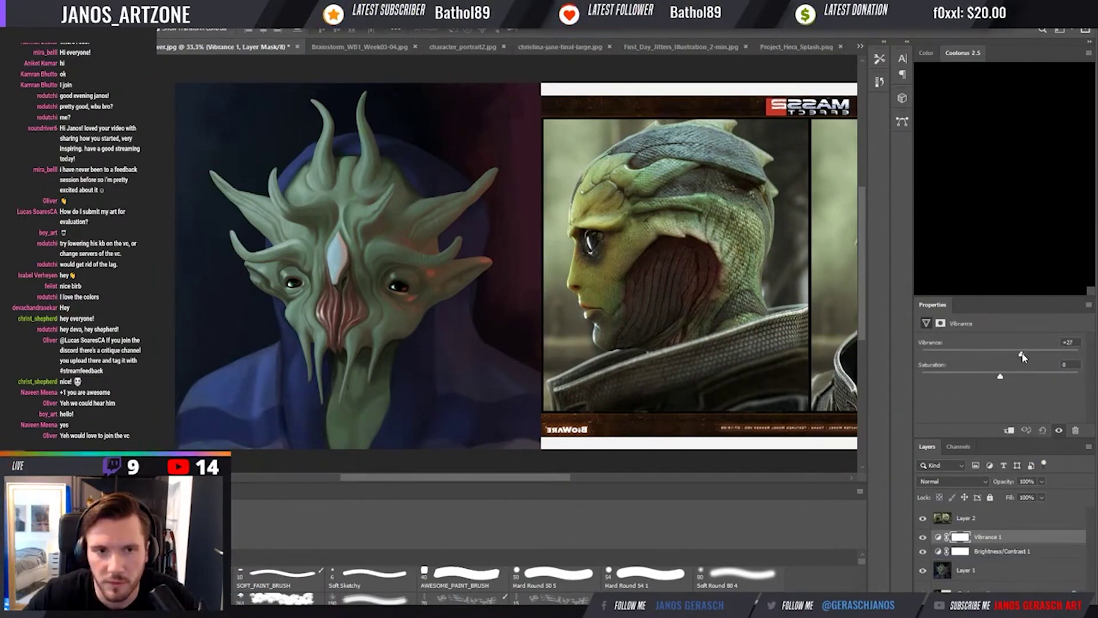
drag(1022, 357, 1005, 382)
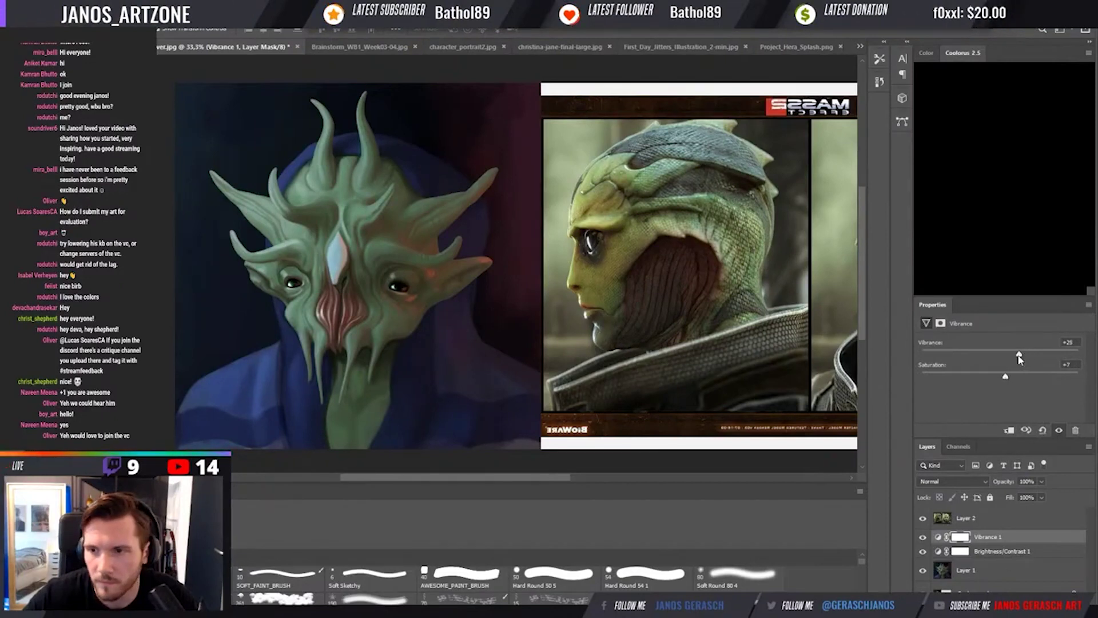
drag(1017, 356, 1004, 379)
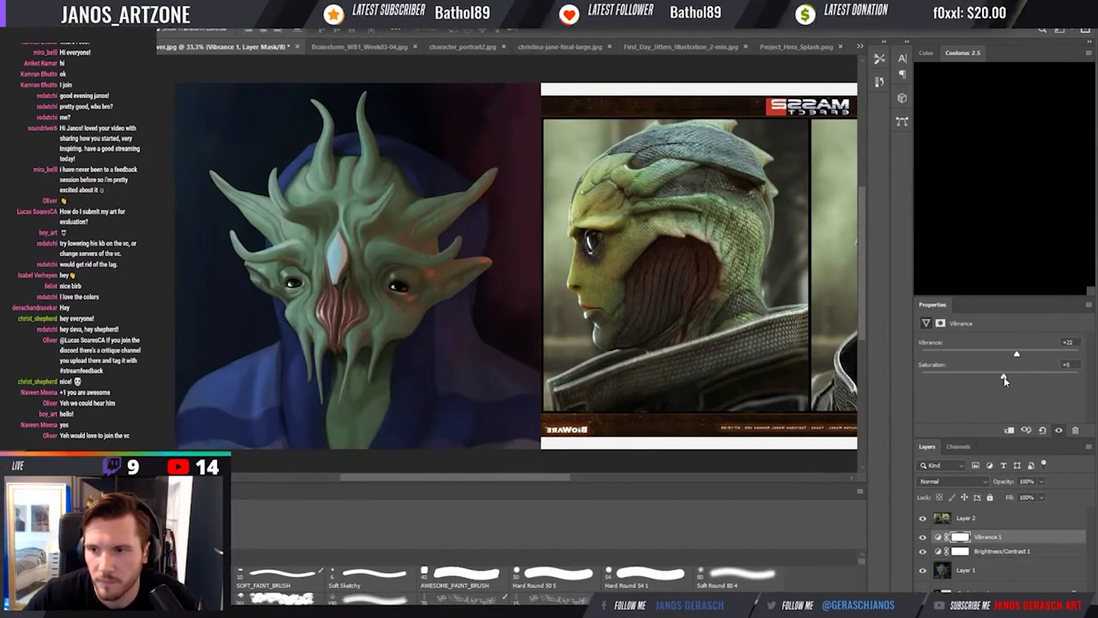
click(924, 538)
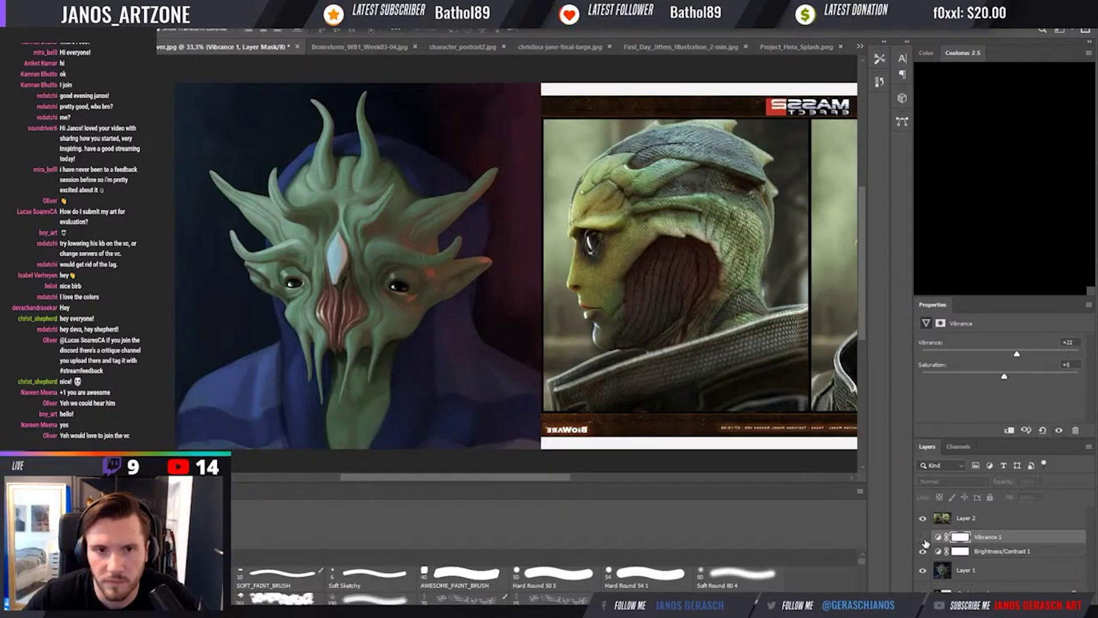
click(923, 538)
Create an empty layer between Vibrance 1 and the Layer 2 reference and choose the AWESOME_PAINT_BRUSH preset.
key(ctrl+shift+alt+n)
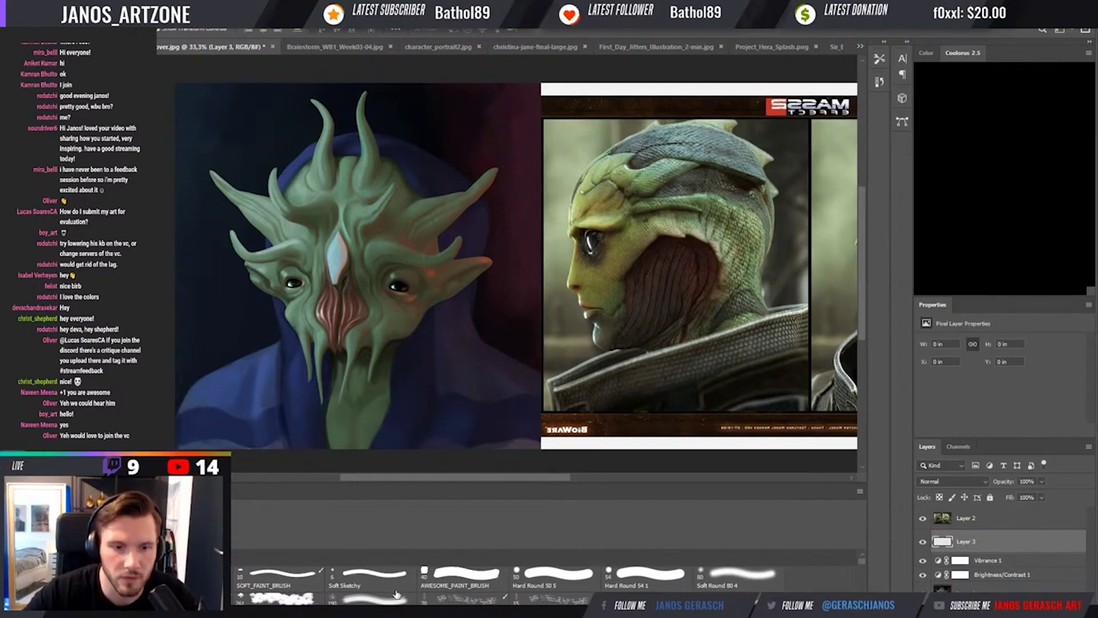
key(b)
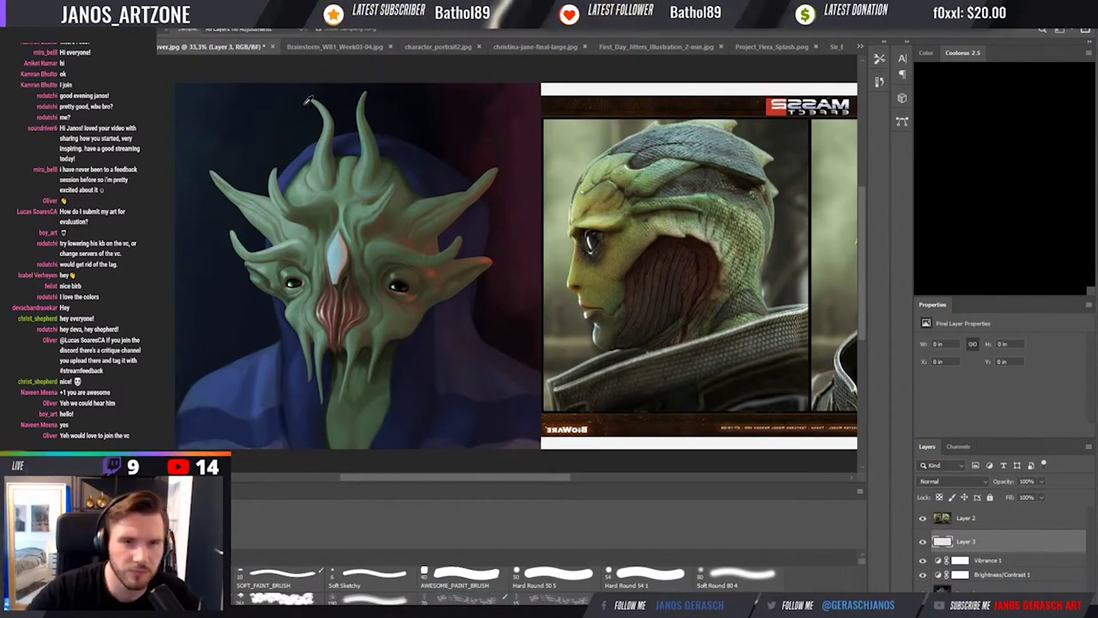
key(i)
scroll(335, 109, right, 5)
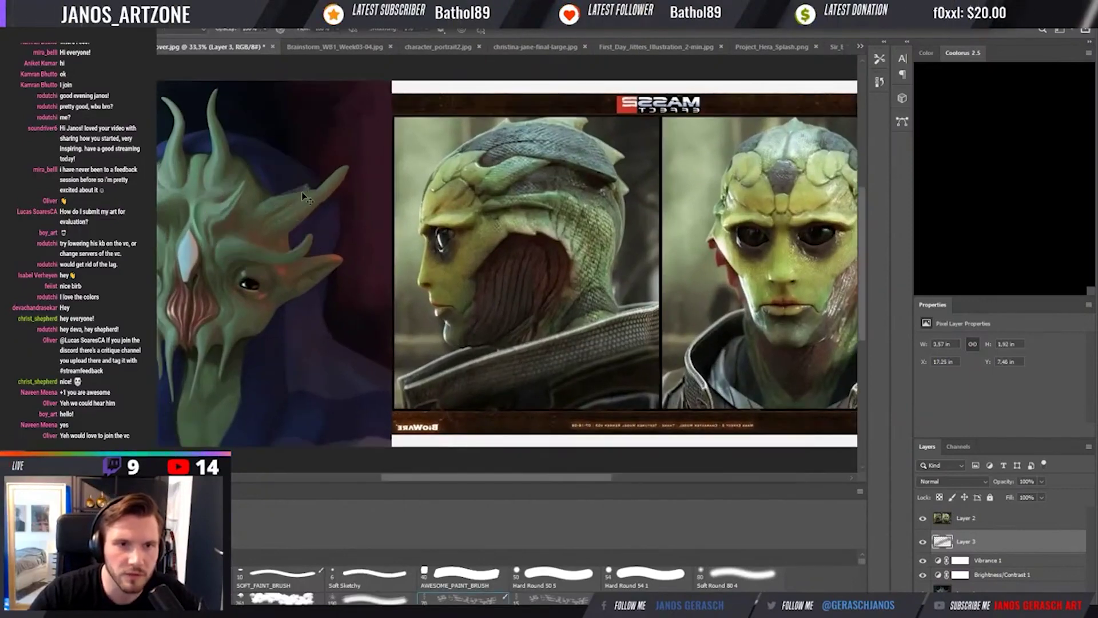
click(465, 573)
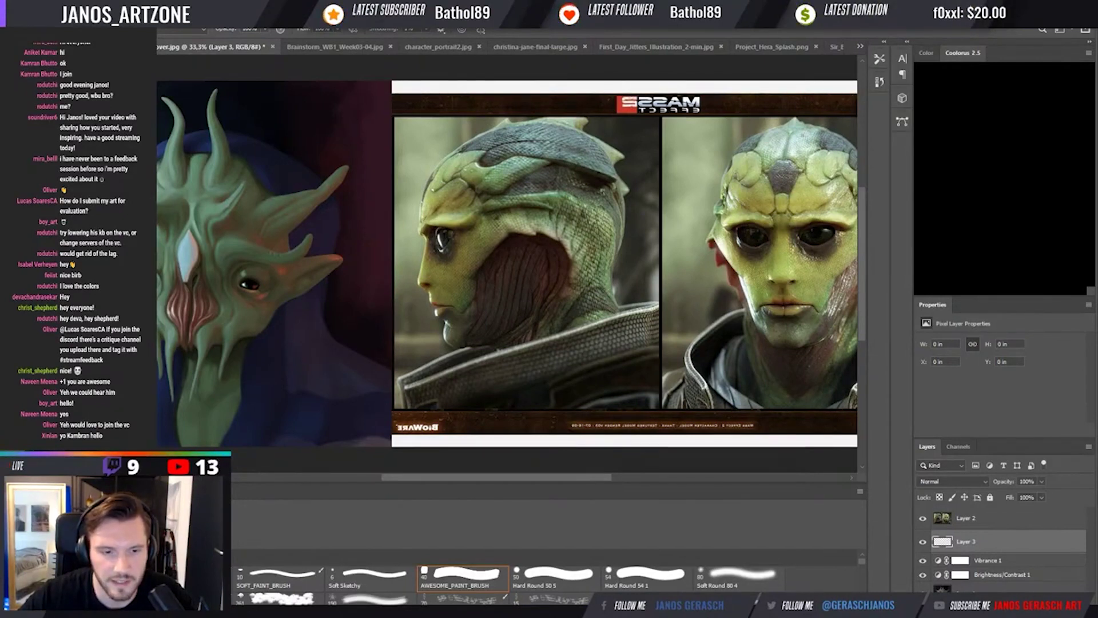
scroll(438, 434, left, 5)
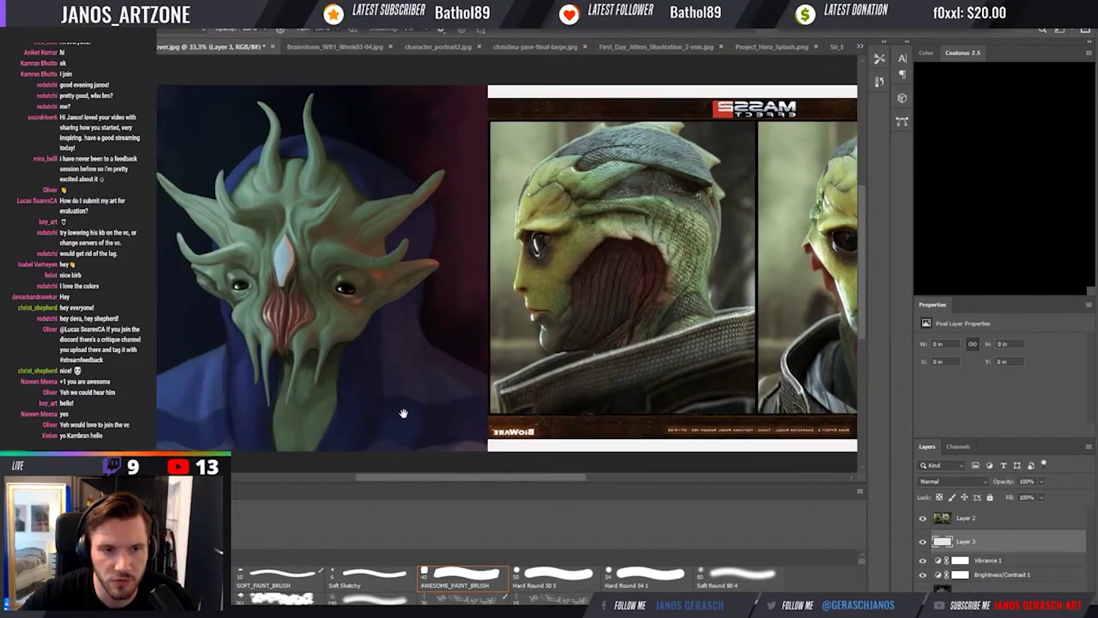
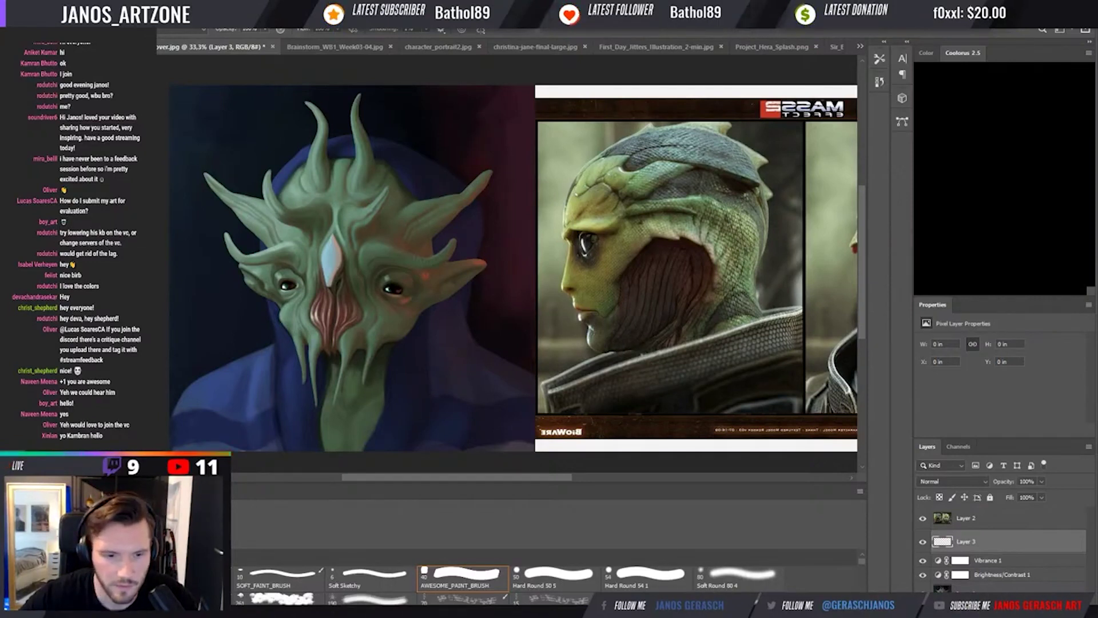
Paste the copied fish-scale photo above the portrait's base layer and place it over the alien's face.
key(v)
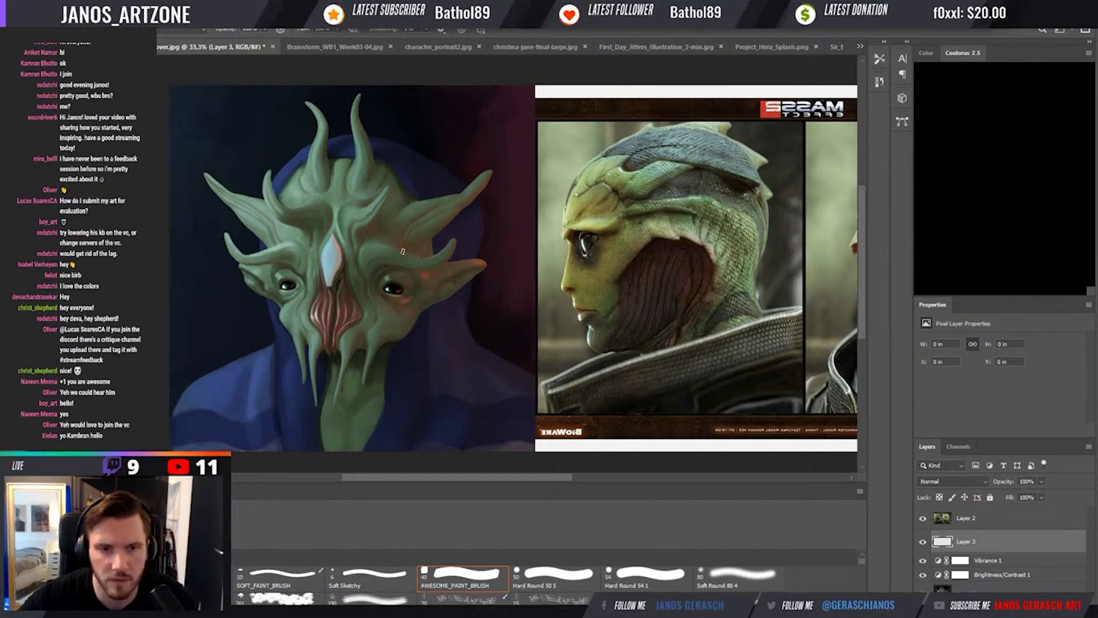
click(365, 240)
key(ctrl+v)
drag(489, 372, 331, 381)
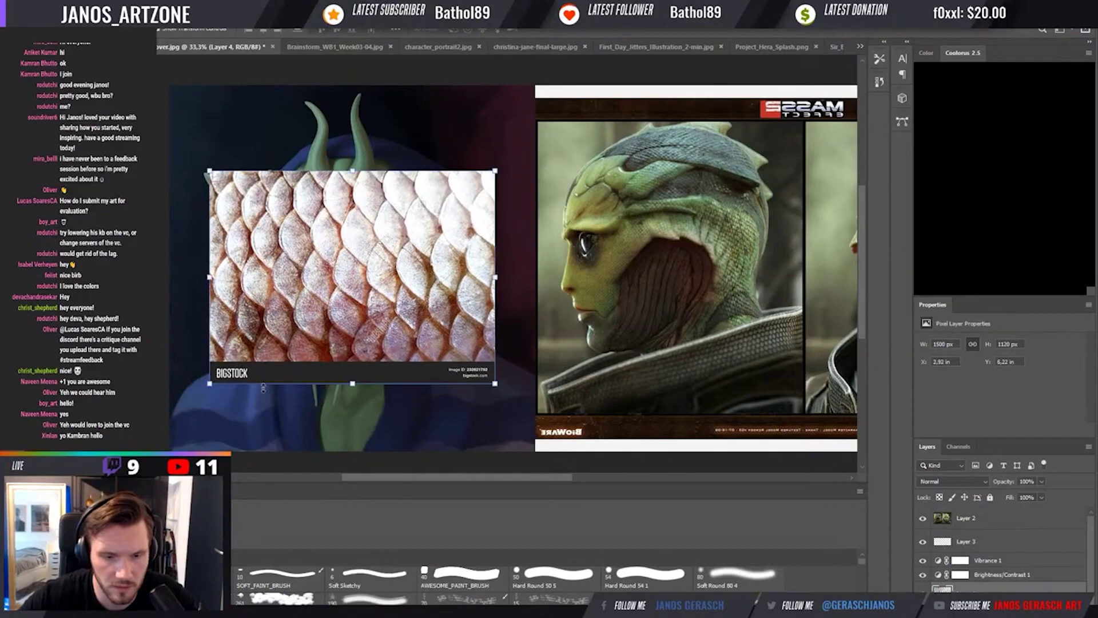
Delete the dark Bigstock caption strip along the lower edge of the scale photo and clear the selection.
key(m)
drag(200, 364, 469, 361)
key(Delete)
key(Delete)
key(ctrl+d)
Blend the scale texture in Overlay mode, then shrink and rotate it onto the base of the large horn on the right.
key(ctrl+t)
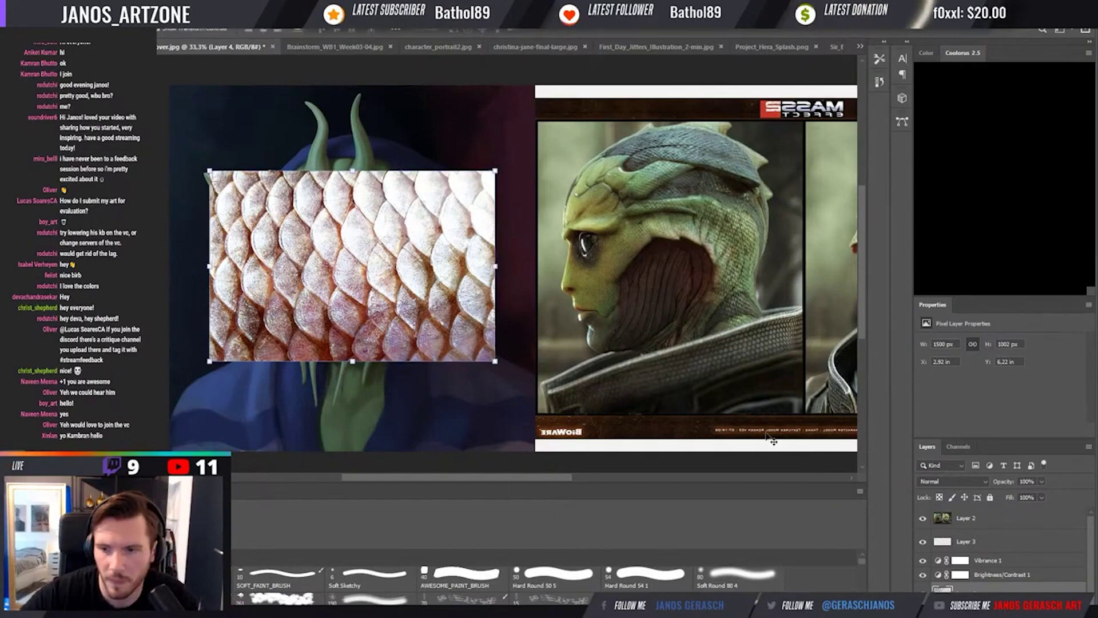
click(960, 479)
scroll(957, 477, down, 12)
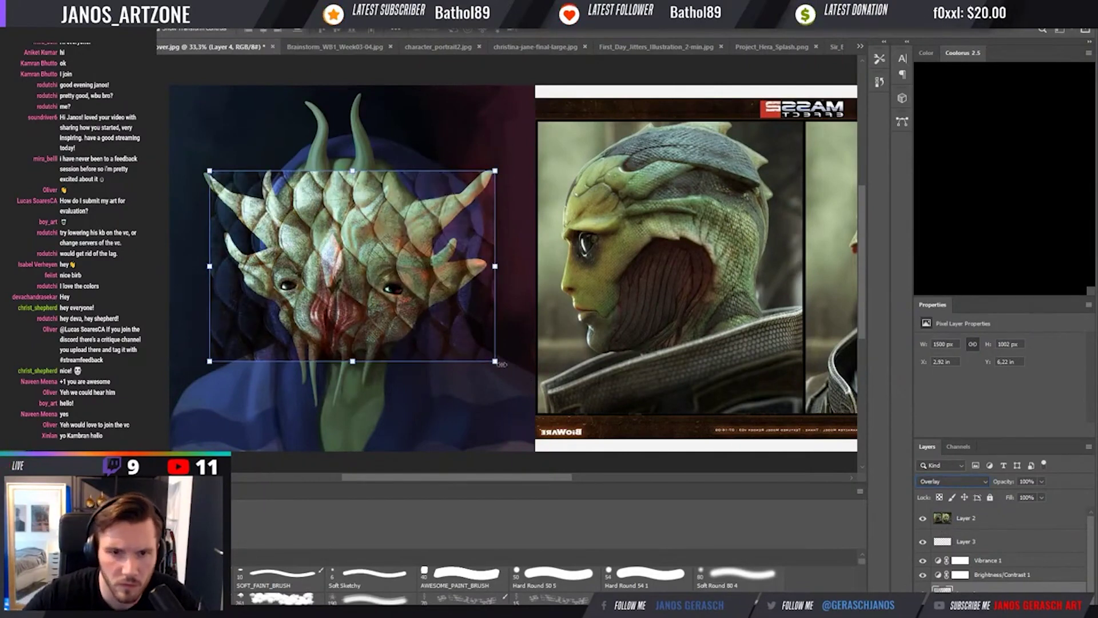
drag(501, 364, 389, 328)
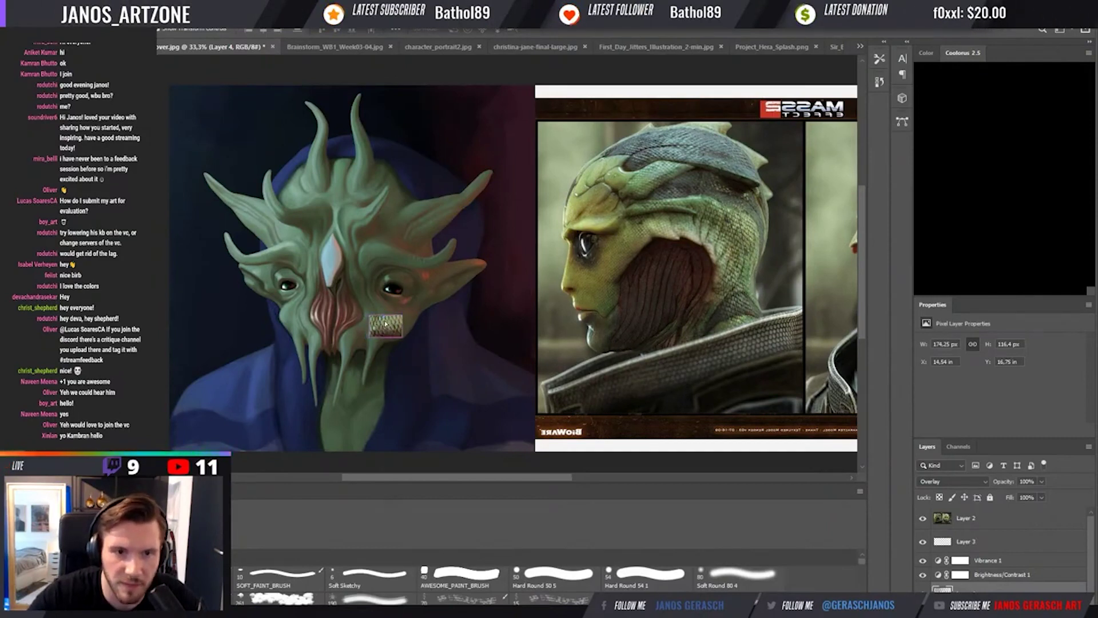
drag(386, 328, 455, 231)
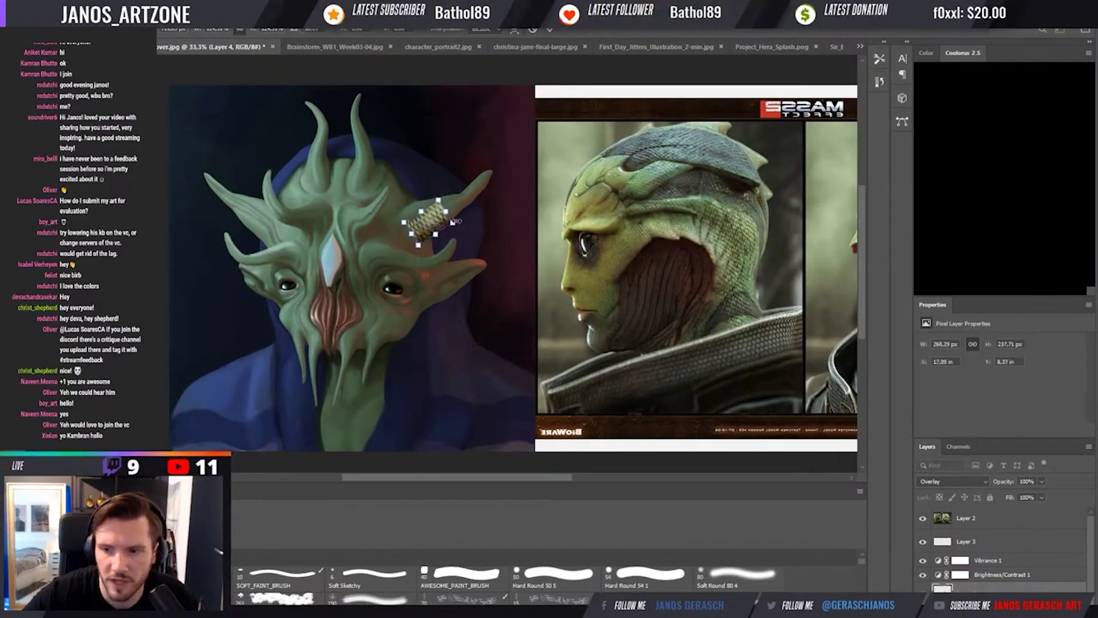
key(Return)
Move Layer 4 directly above Vibrance 1 and scale the texture patch on the horn down to about 182 × 166 px.
drag(998, 587, 998, 554)
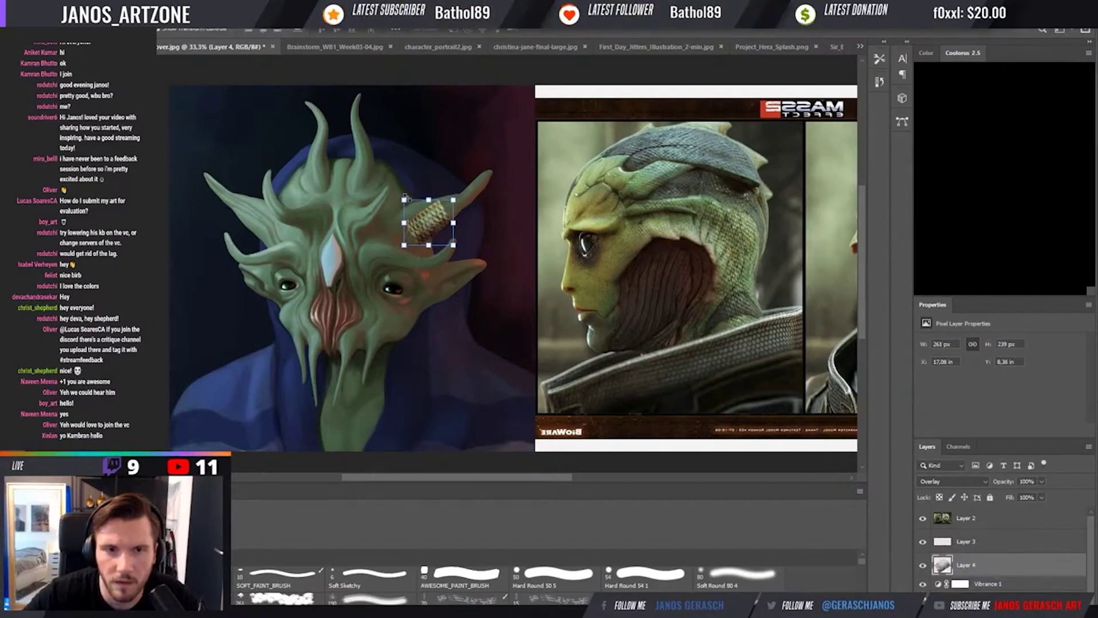
drag(405, 197, 437, 231)
key(Return)
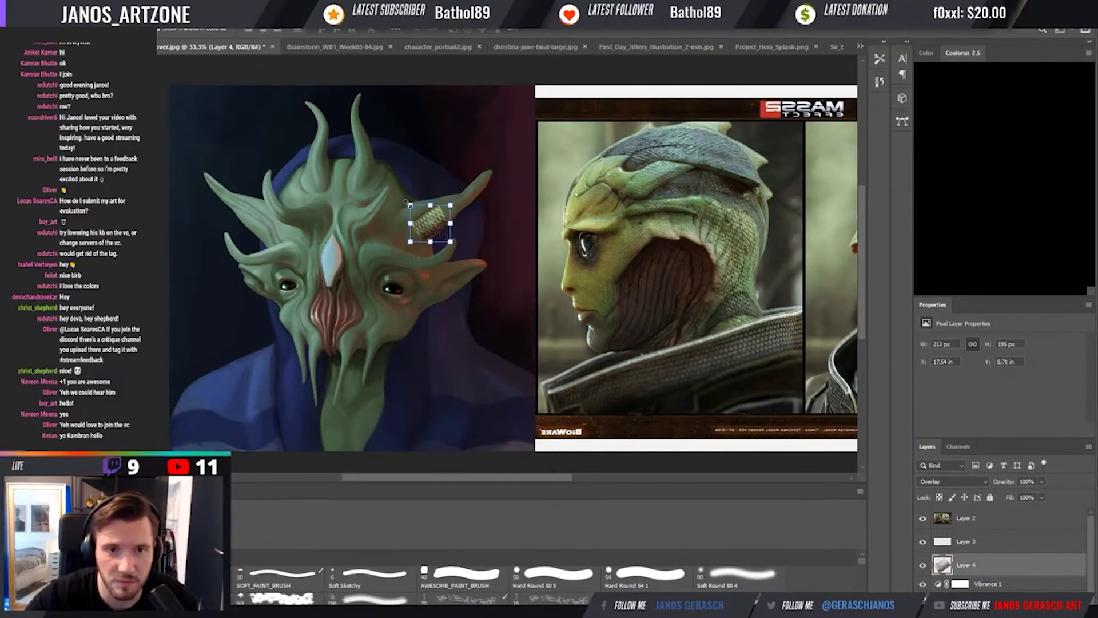
drag(407, 201, 410, 203)
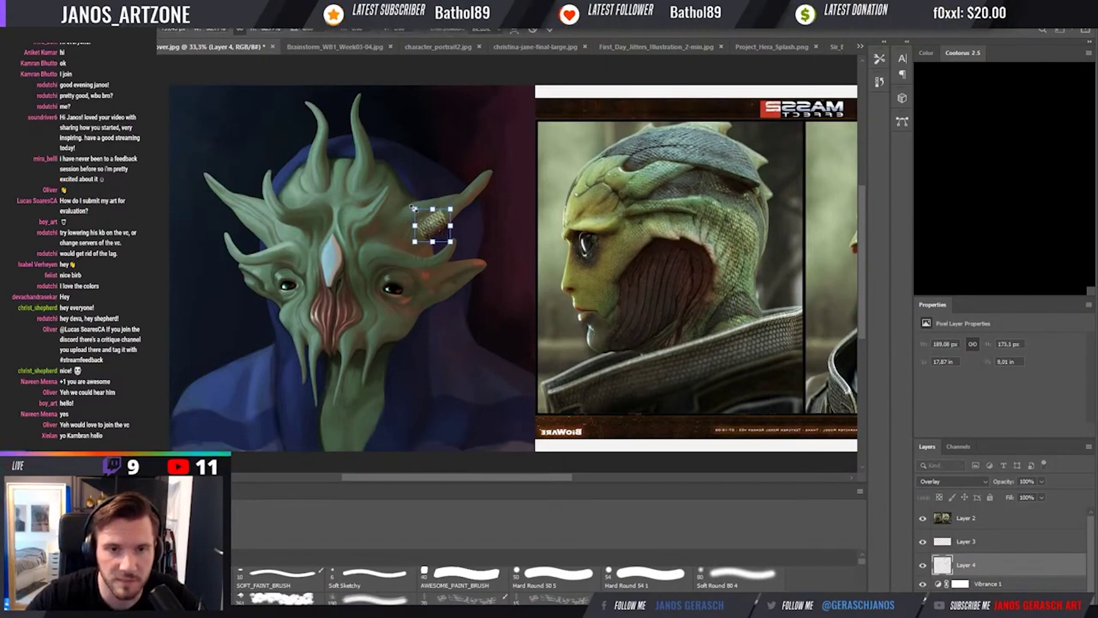
drag(413, 208, 435, 226)
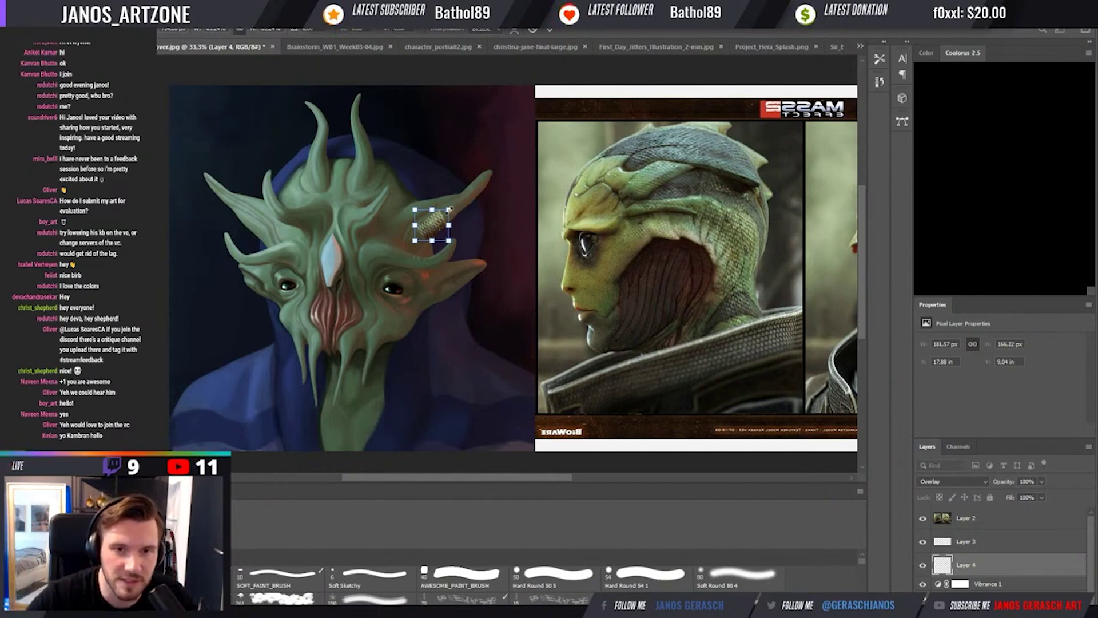
Duplicate the scale patch further toward the horn's tip and merge the copies into one layer.
mouse_move(449, 210)
mouse_down()
mouse_move(457, 220)
mouse_move(470, 211)
mouse_up()
key(Return)
key(ctrl+j)
key(ctrl+e)
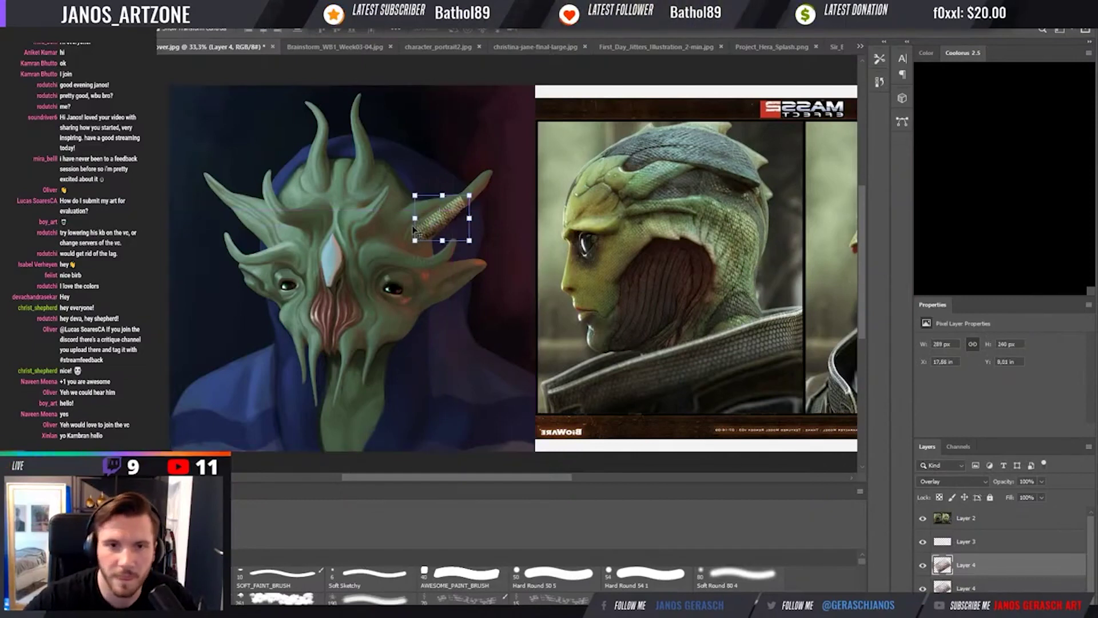
Rotate the merged scale strip slightly to follow the horn and enlarge it to about 297 × 252 px.
key(ctrl+t)
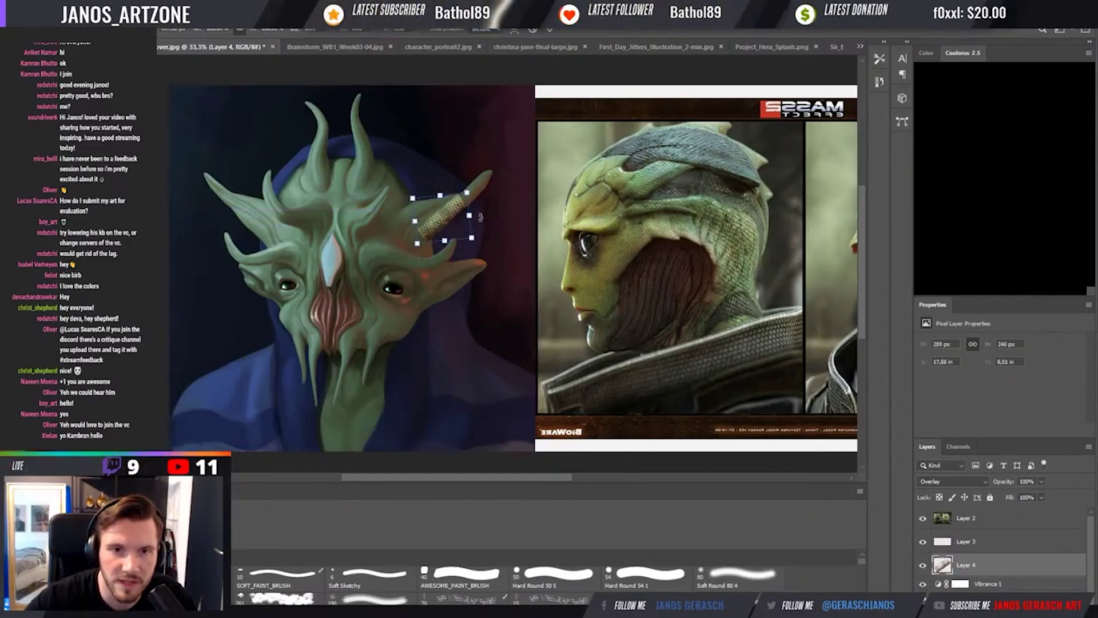
drag(482, 220, 486, 217)
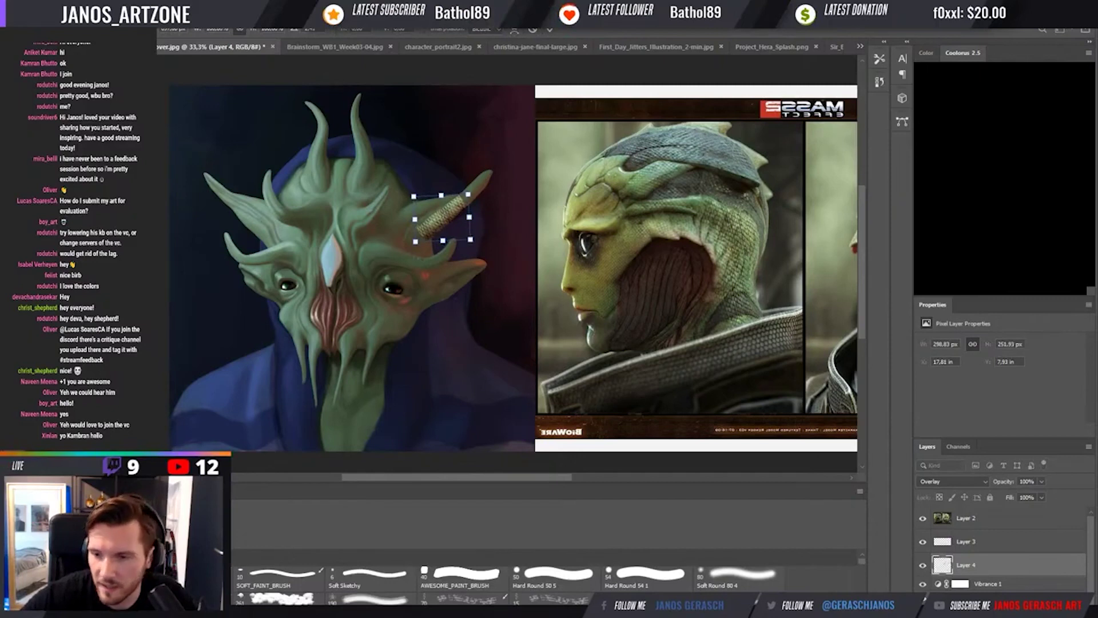
key(Return)
Hide the Layer 4 scale texture and combine the portrait with its Vibrance and Brightness/Contrast adjustments into a single layer.
click(922, 564)
click(984, 583)
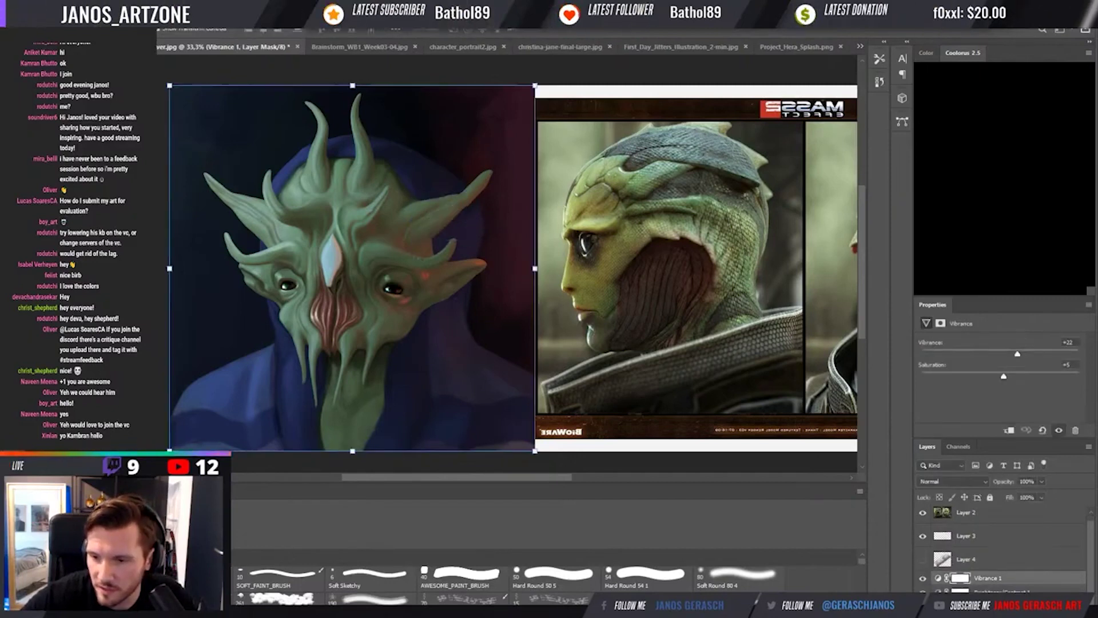
click(1006, 588)
key(ctrl+g)
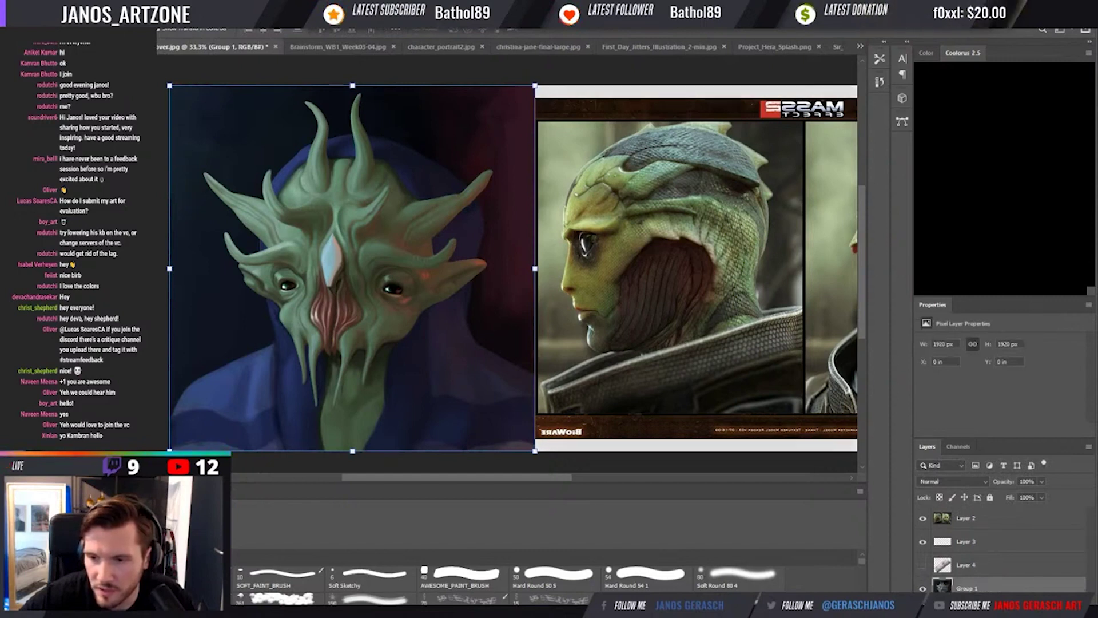
Outline the alien's head, horns and neck with the Magnetic Lasso and copy the selection to a new layer.
key(w)
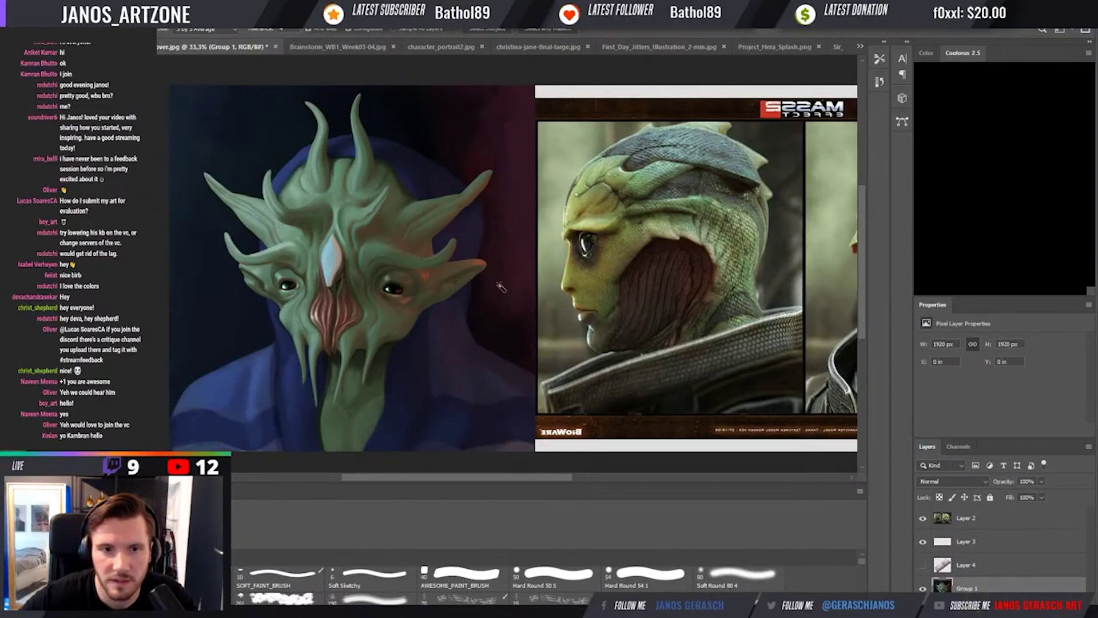
key(l)
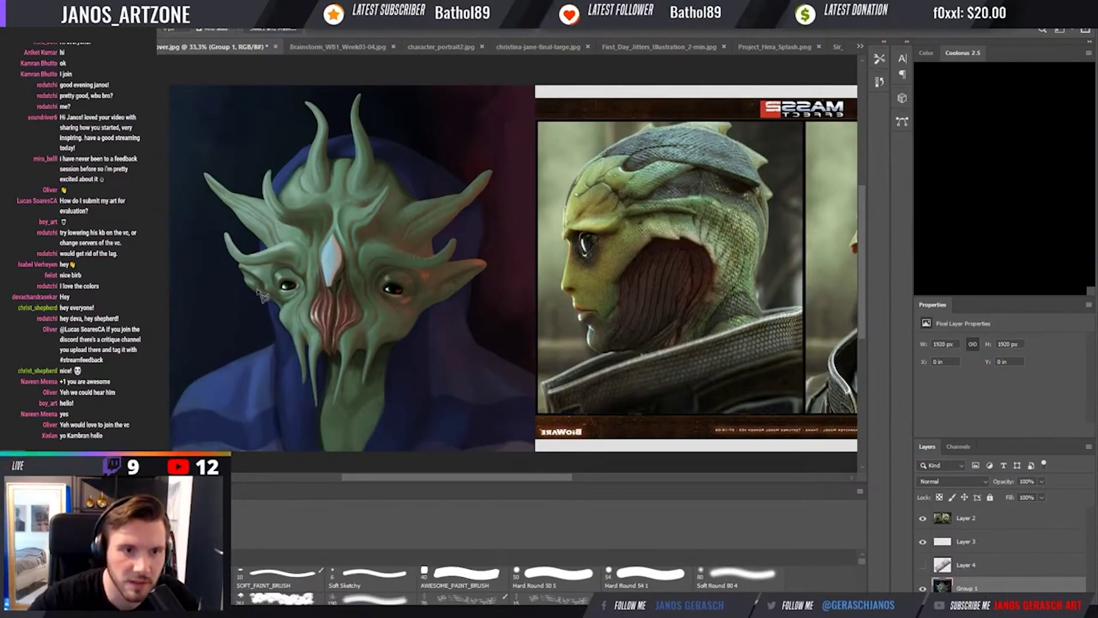
key(shift+l)
key(shift+l)
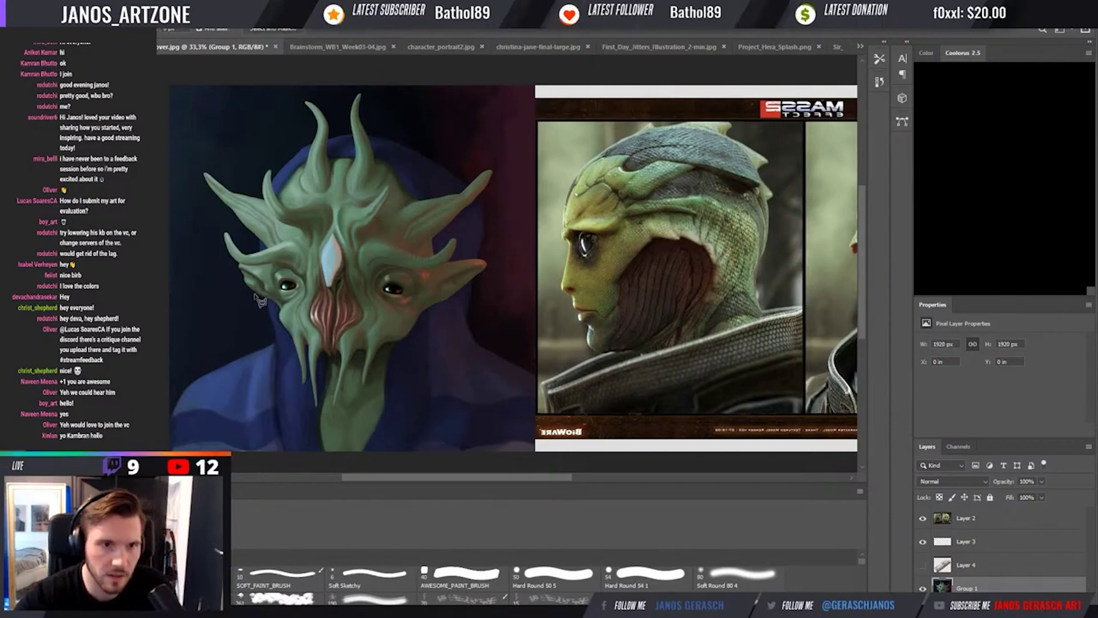
click(253, 290)
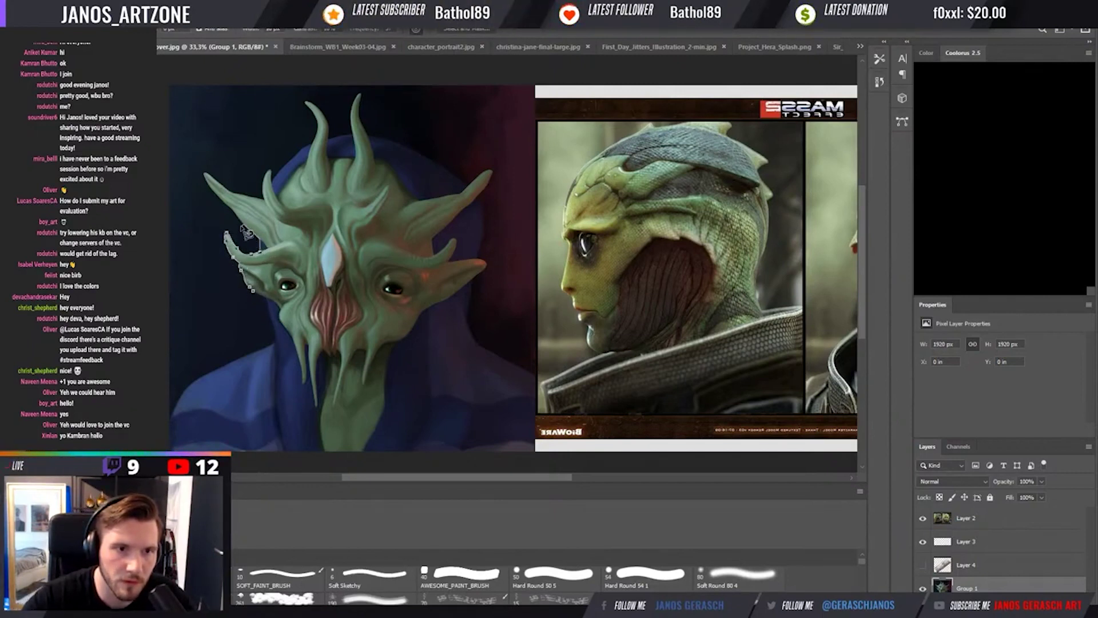
click(205, 174)
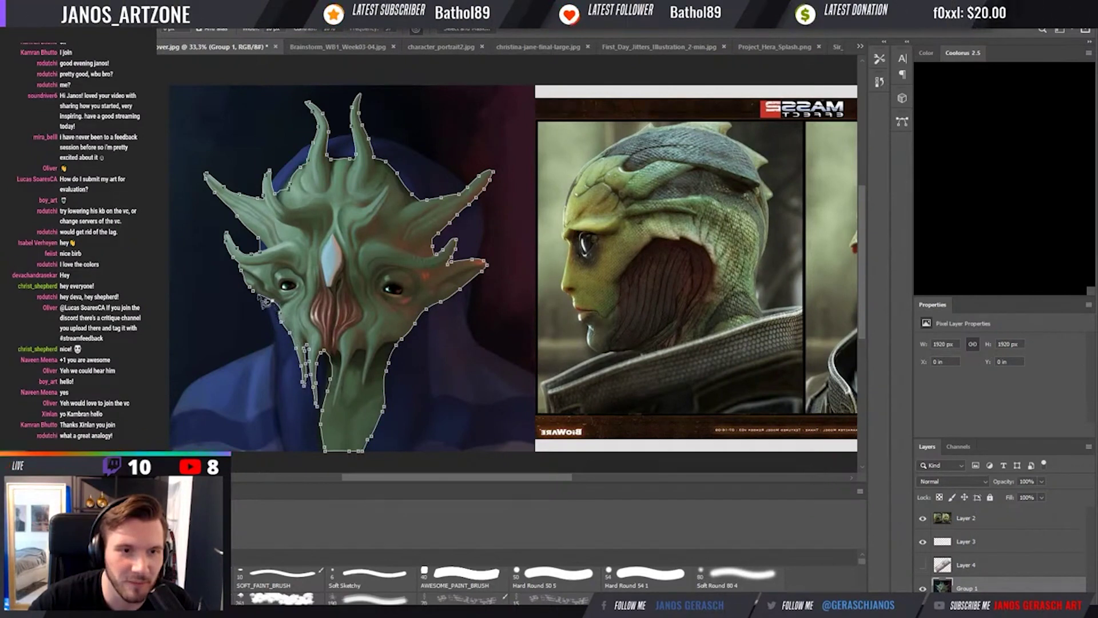
key(Escape)
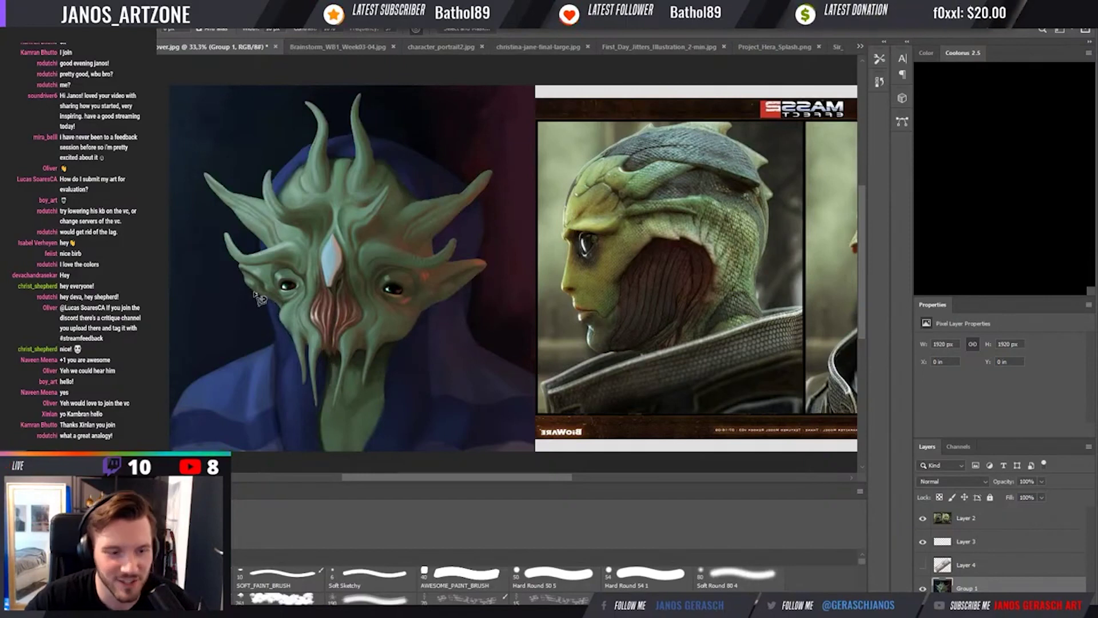
key(ctrl+j)
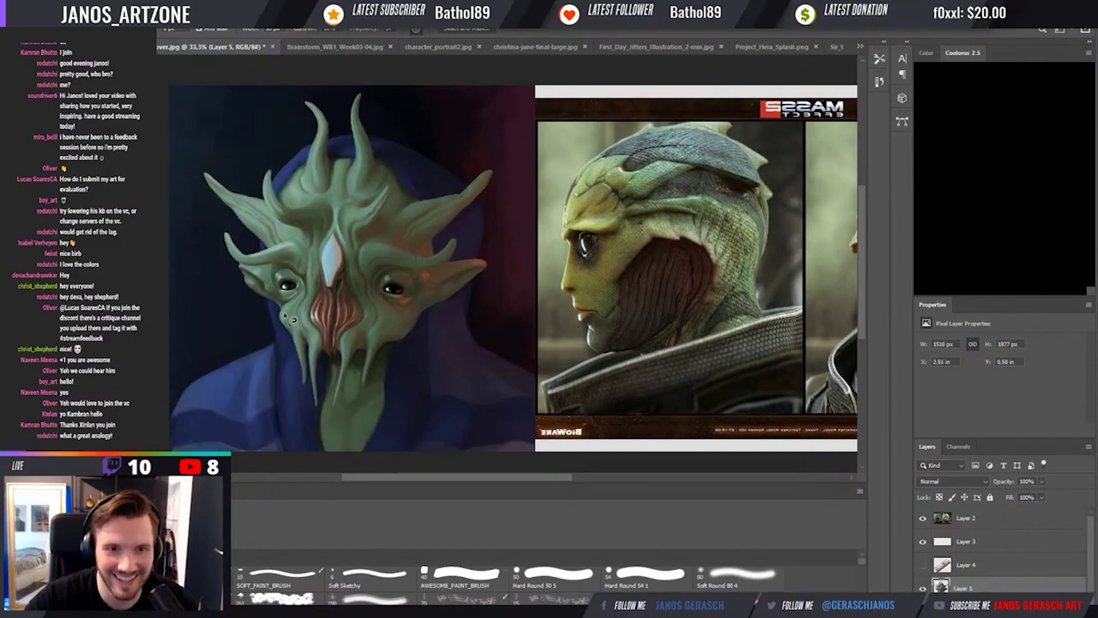
Show the Layer 4 scale texture, clip it to the head cutout in Layer 5 and shift it slightly toward the horn's base.
click(922, 589)
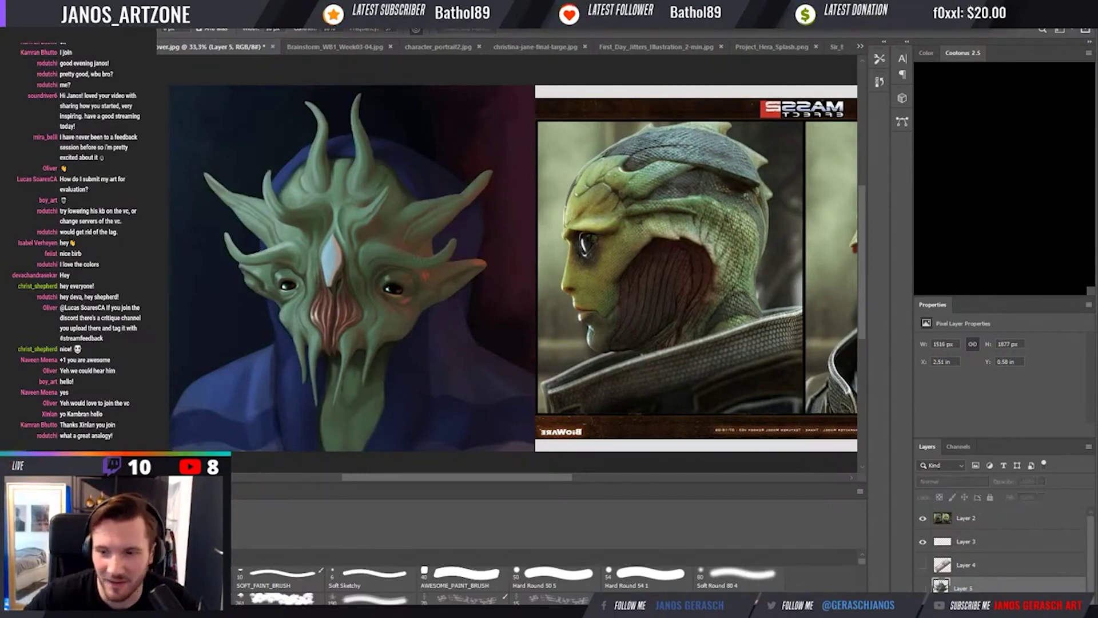
click(923, 588)
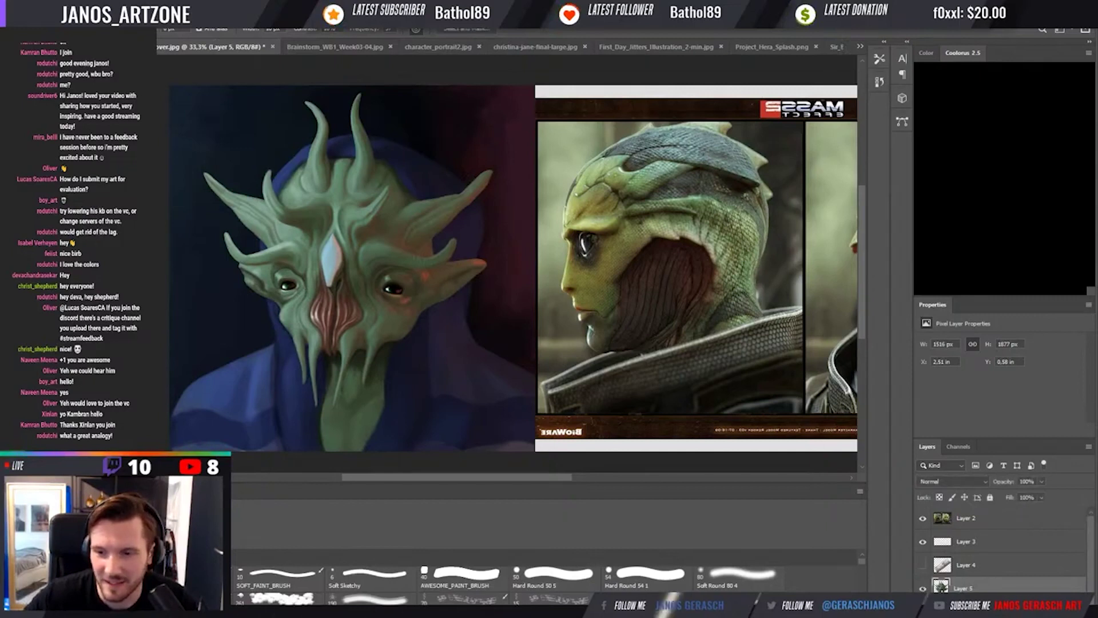
click(947, 572)
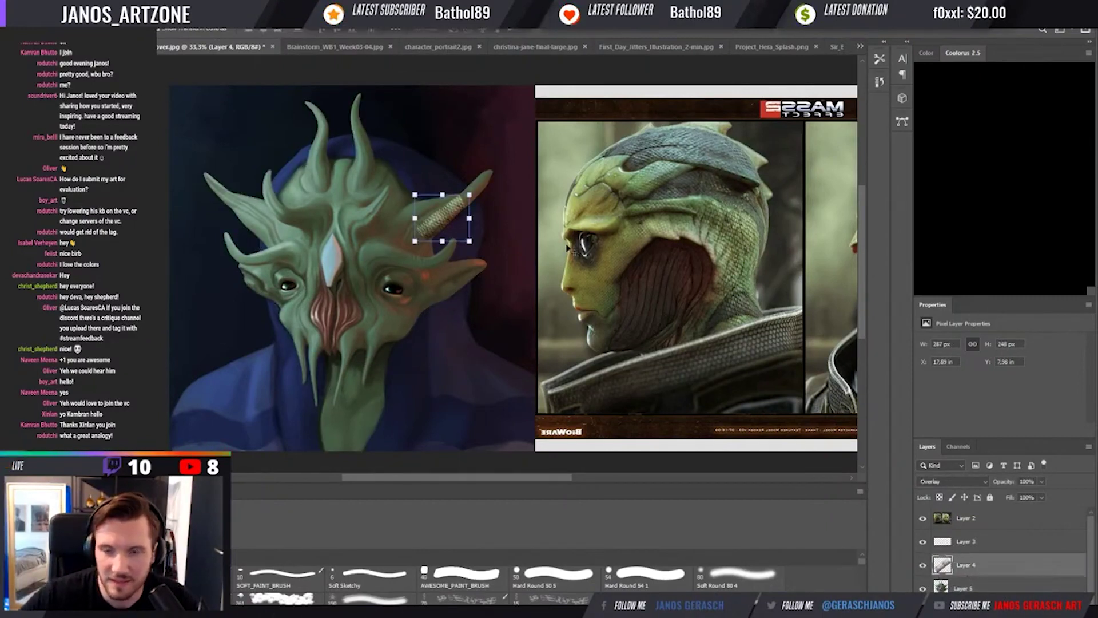
alt+click(970, 575)
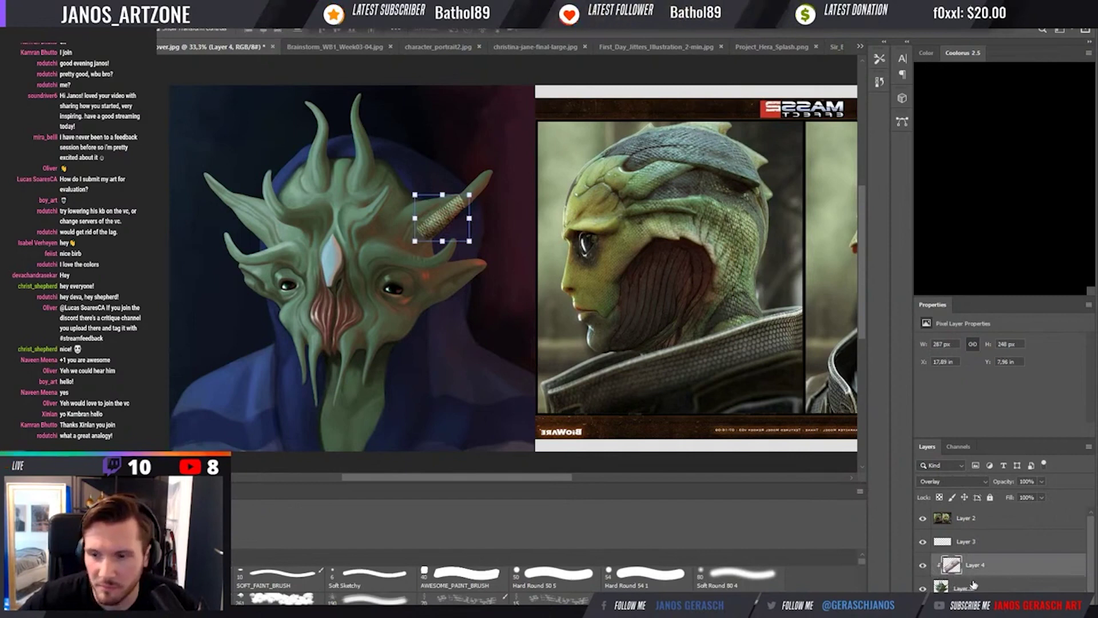
mouse_move(449, 229)
mouse_down()
mouse_move(436, 243)
mouse_move(440, 216)
mouse_up()
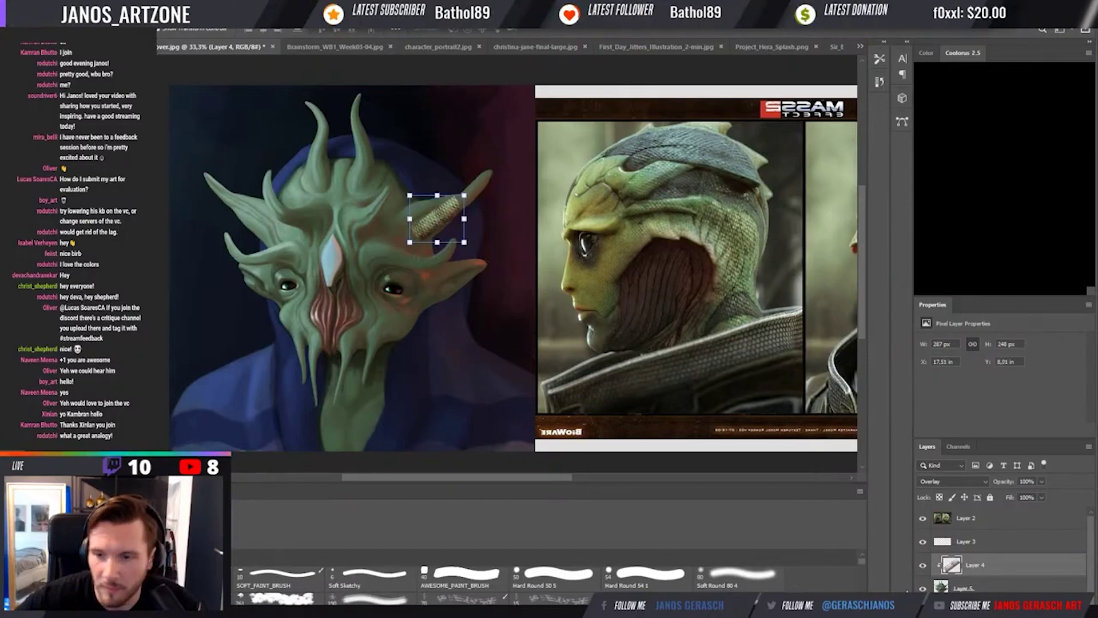
Hide the scale texture and paint long upward-curling tips onto the two outer horns on Layer 5 with AWESOME_PAINT_BRUSH, using sampled skin colours.
click(923, 565)
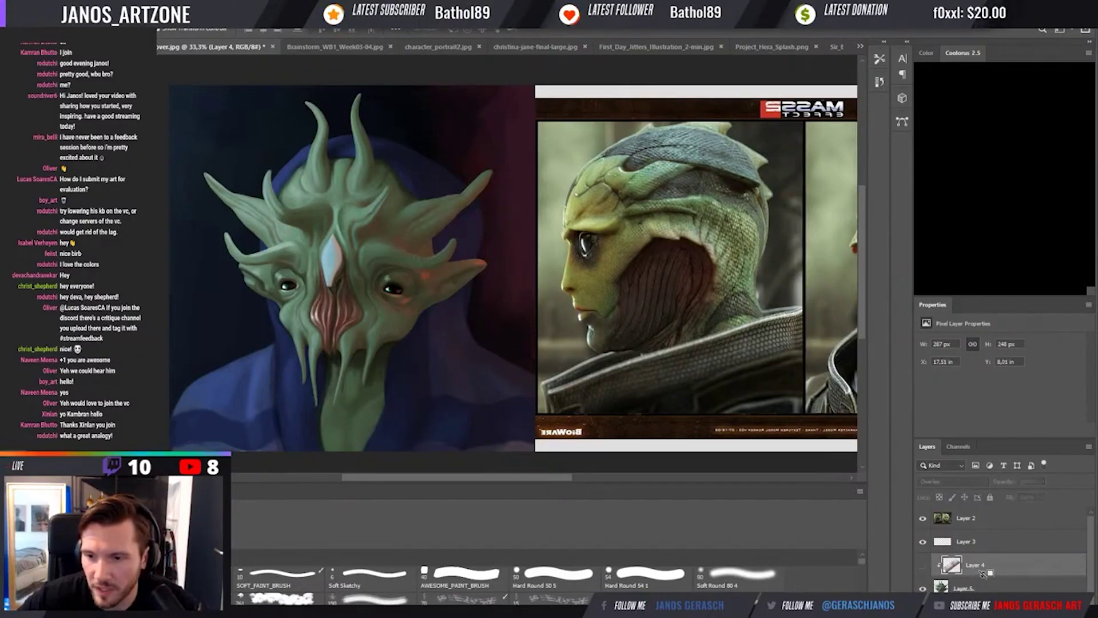
click(972, 587)
key(i)
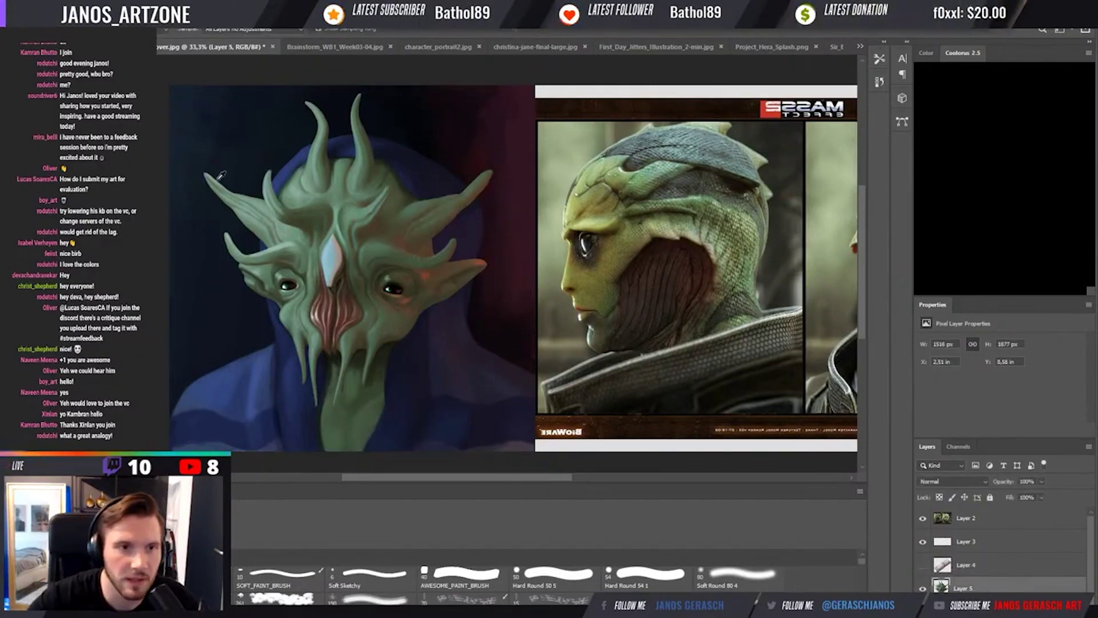
click(497, 576)
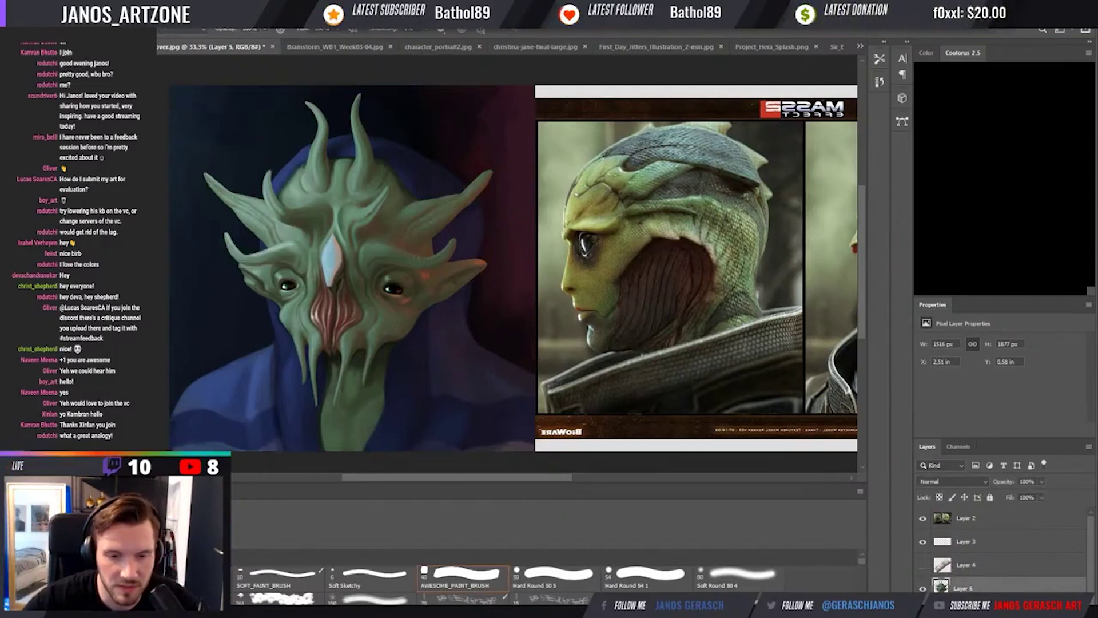
key(i)
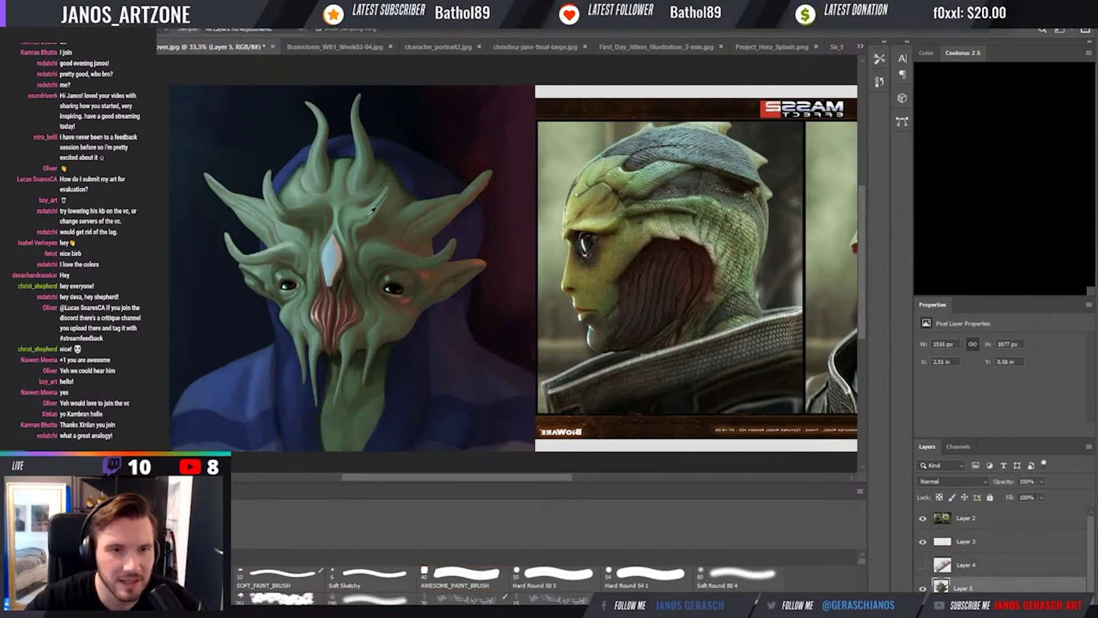
key(b)
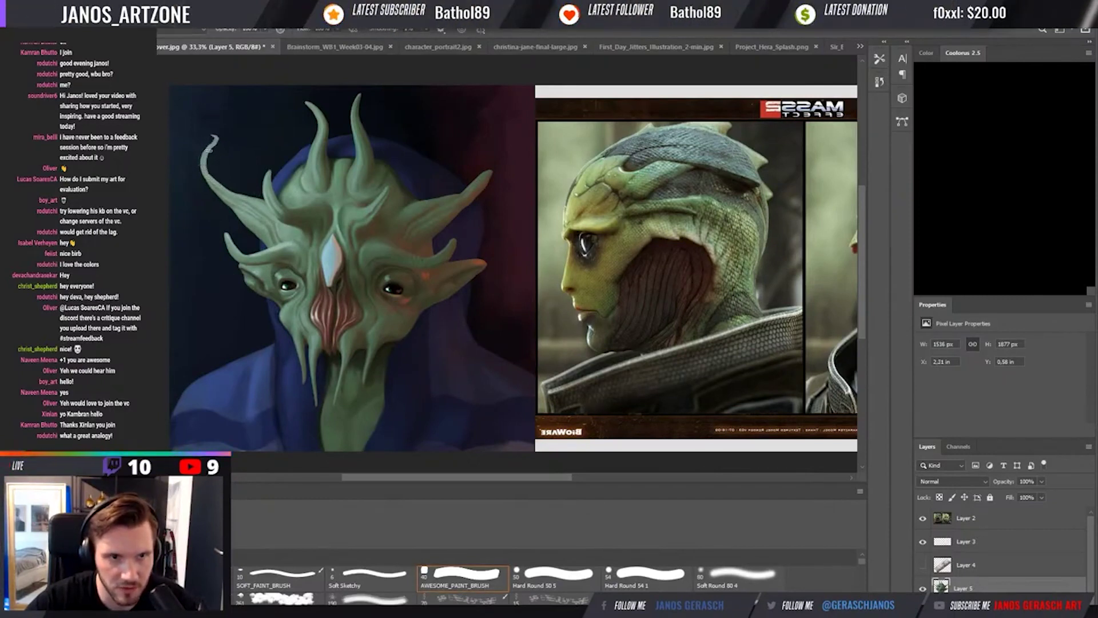
key(i)
key(b)
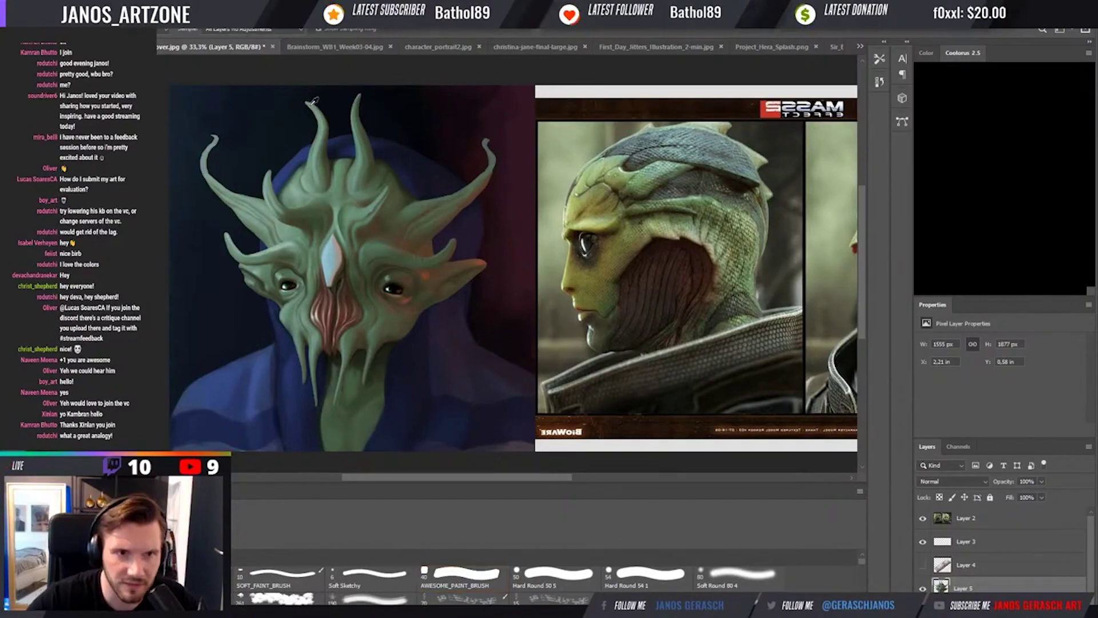
Extend the two upper horns with thin outward-curving tips, sampling the skin colour from the horns.
drag(292, 100, 307, 104)
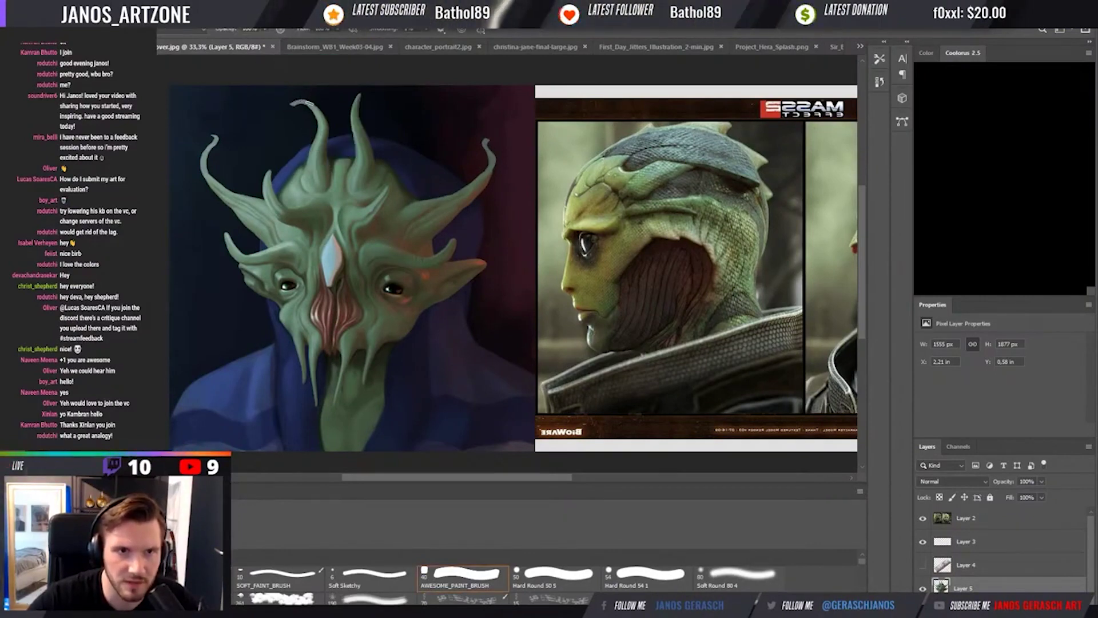
key(alt)
alt+click(360, 96)
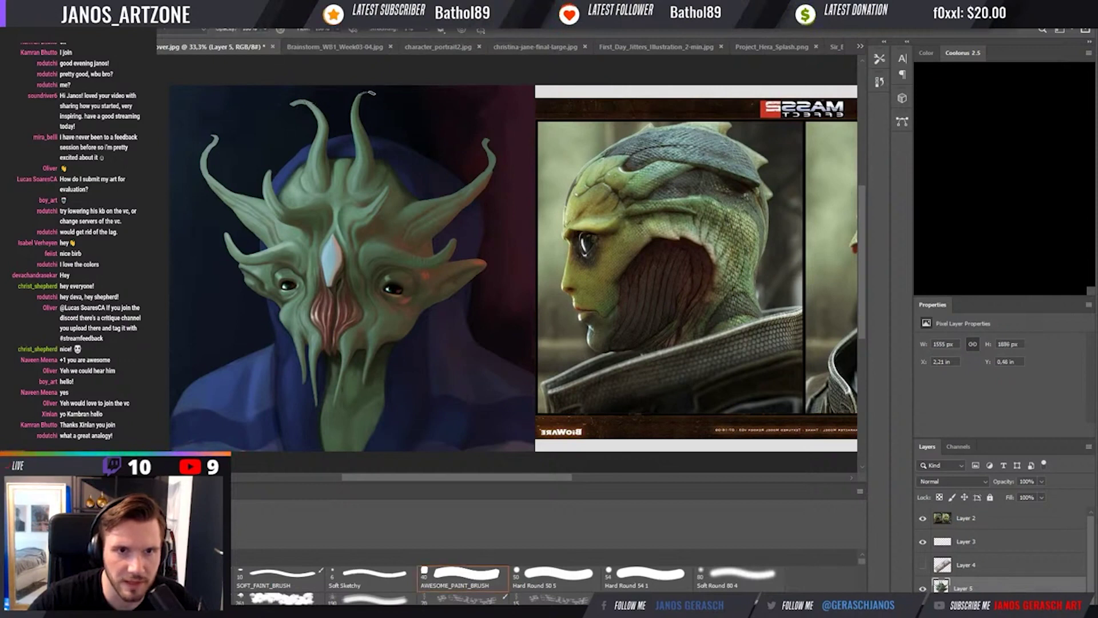
key(ctrl+z)
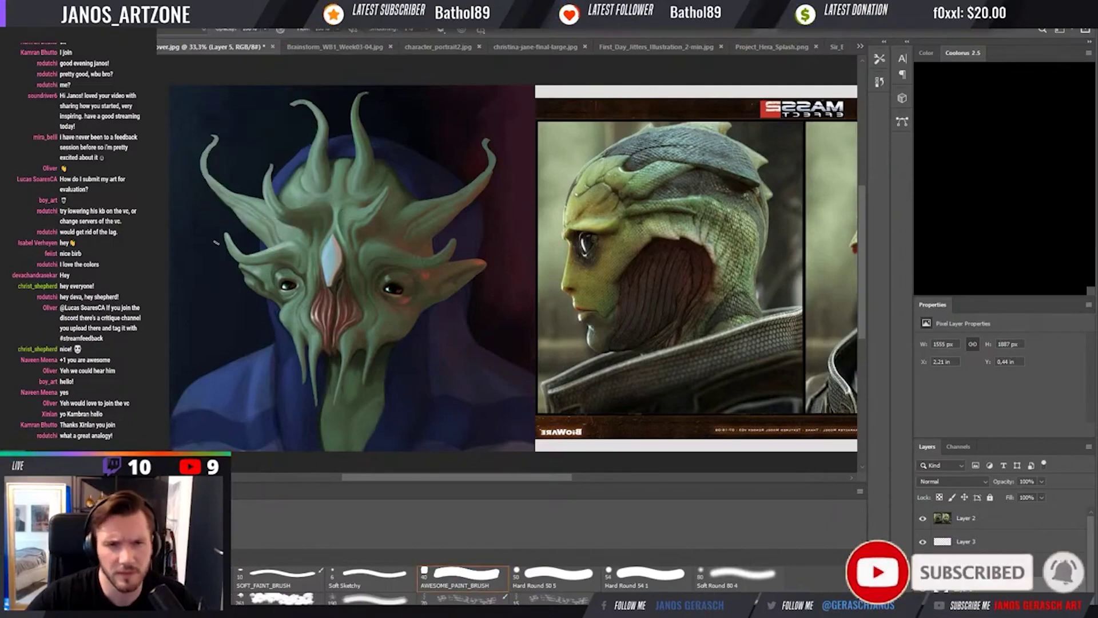
Compare the reshaped horns with the original by toggling the visibility of the head cutout in Layer 5.
key(ctrl+minus)
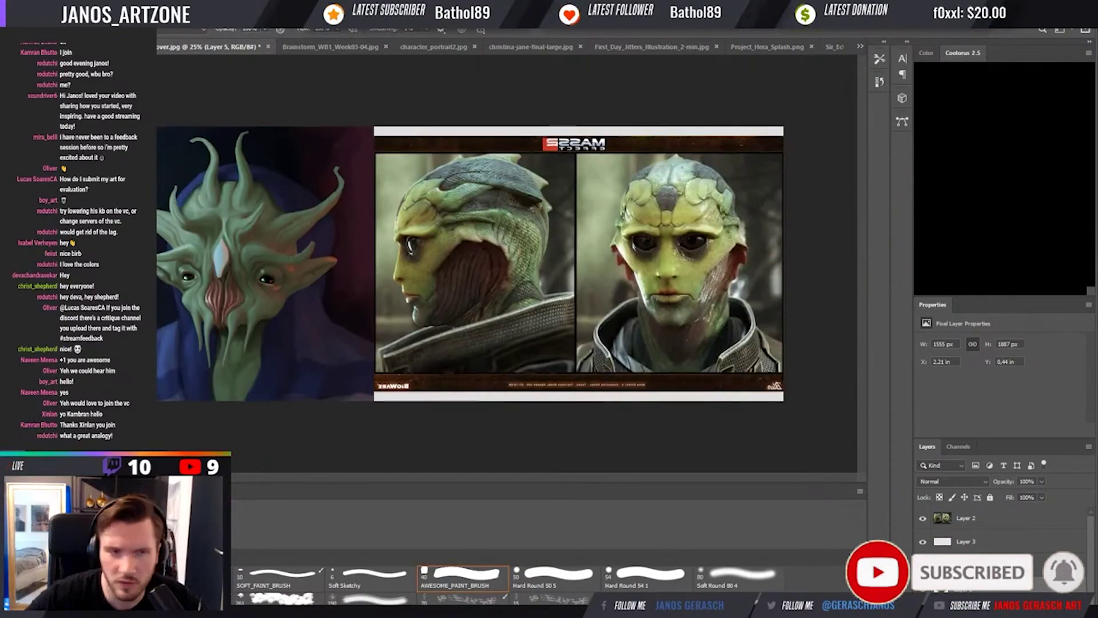
key(ctrl+plus)
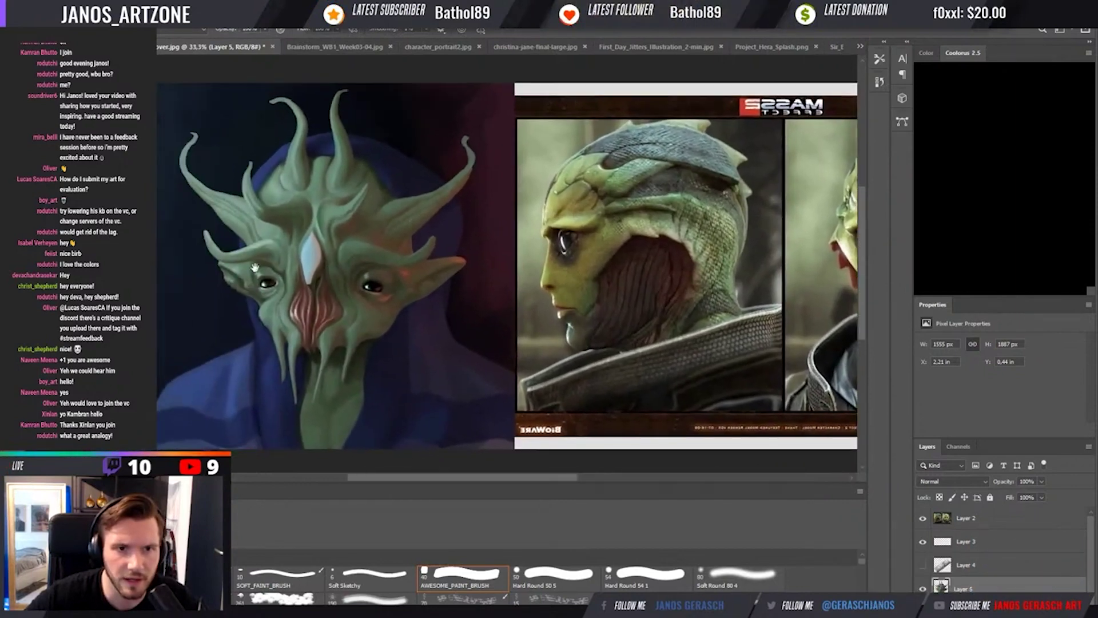
key(i)
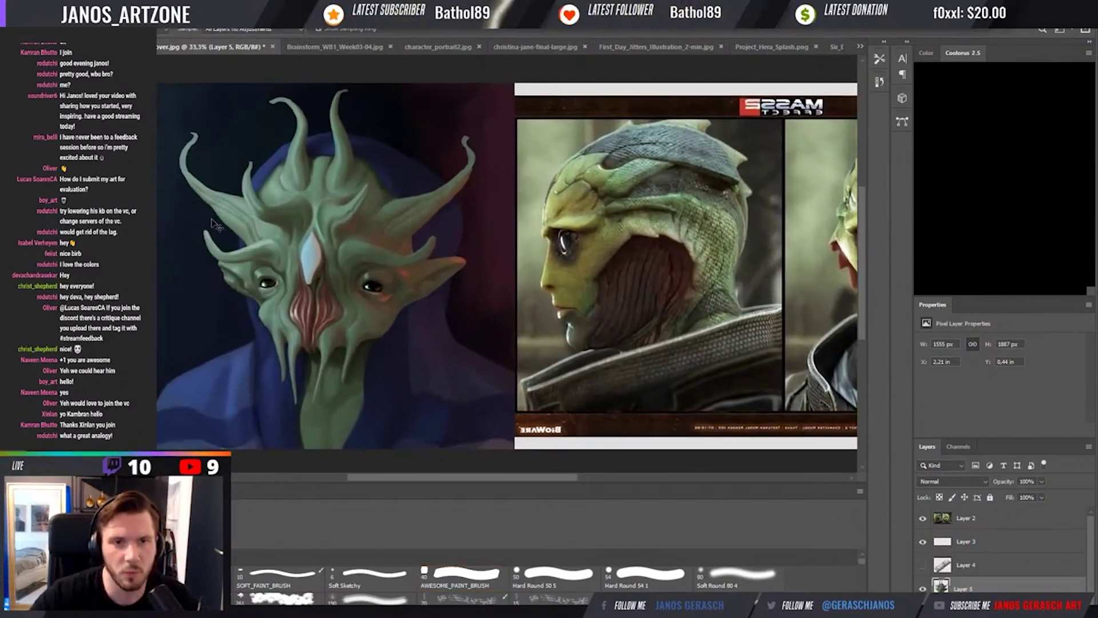
key(ctrl+minus)
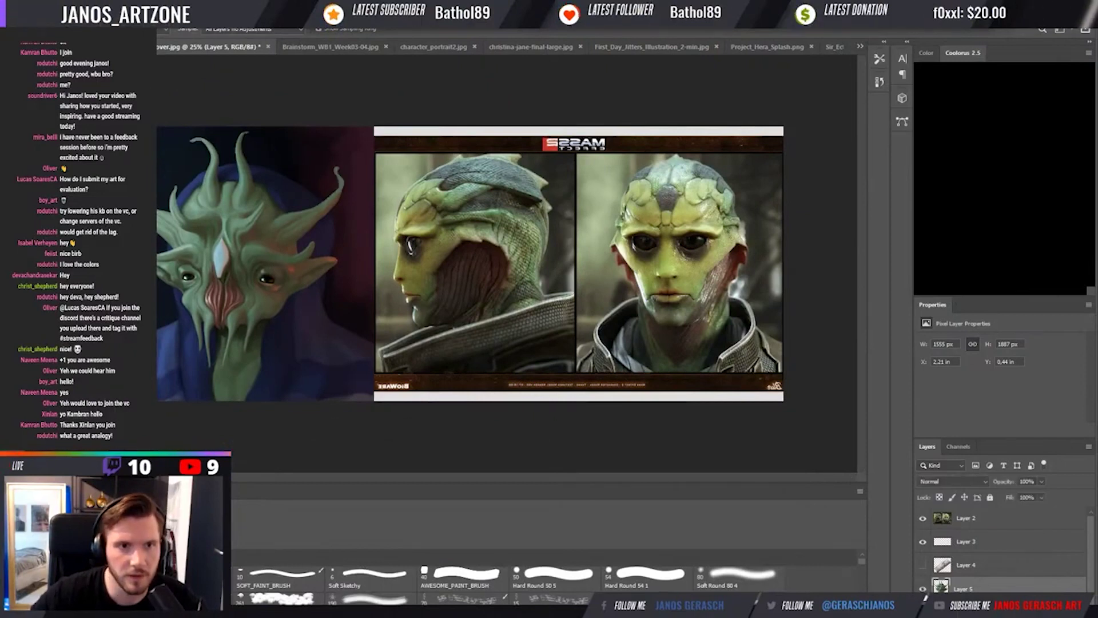
key(ctrl+comma)
key(ctrl+comma)
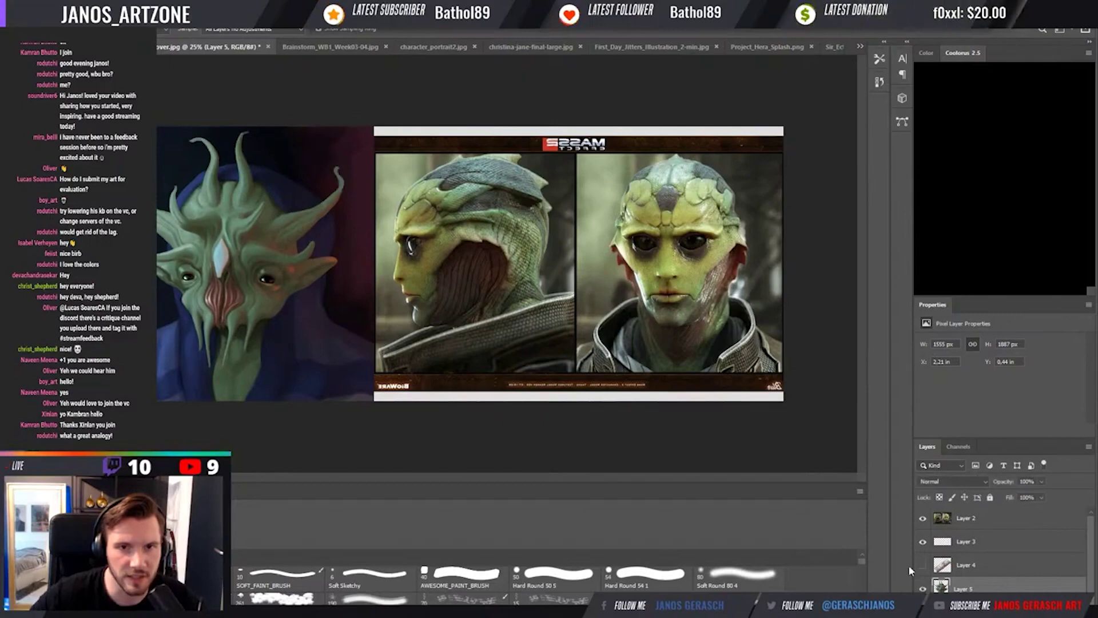
Sample nearby tones and touch up the small brow horn above the pointed ear on the image's right side.
key(ctrl+plus)
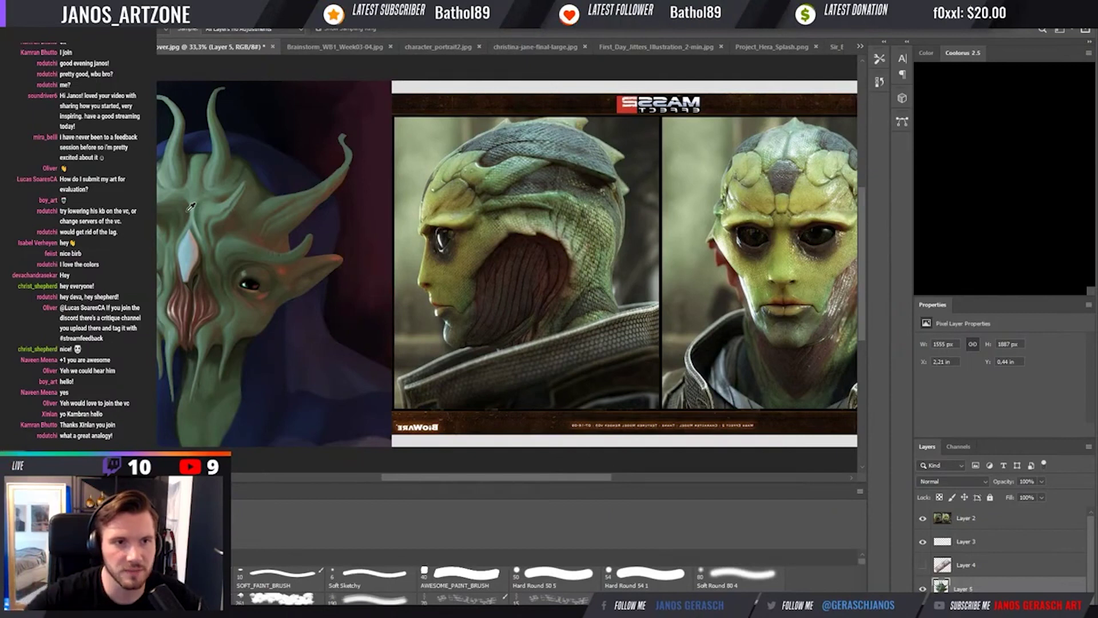
key(b)
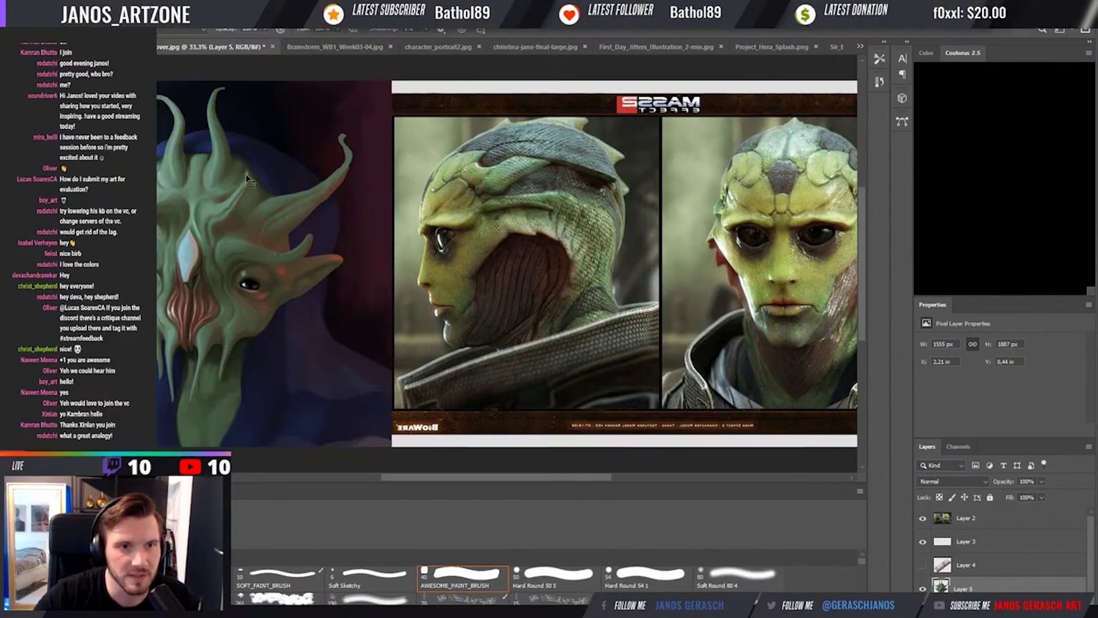
drag(240, 218, 264, 210)
key(alt)
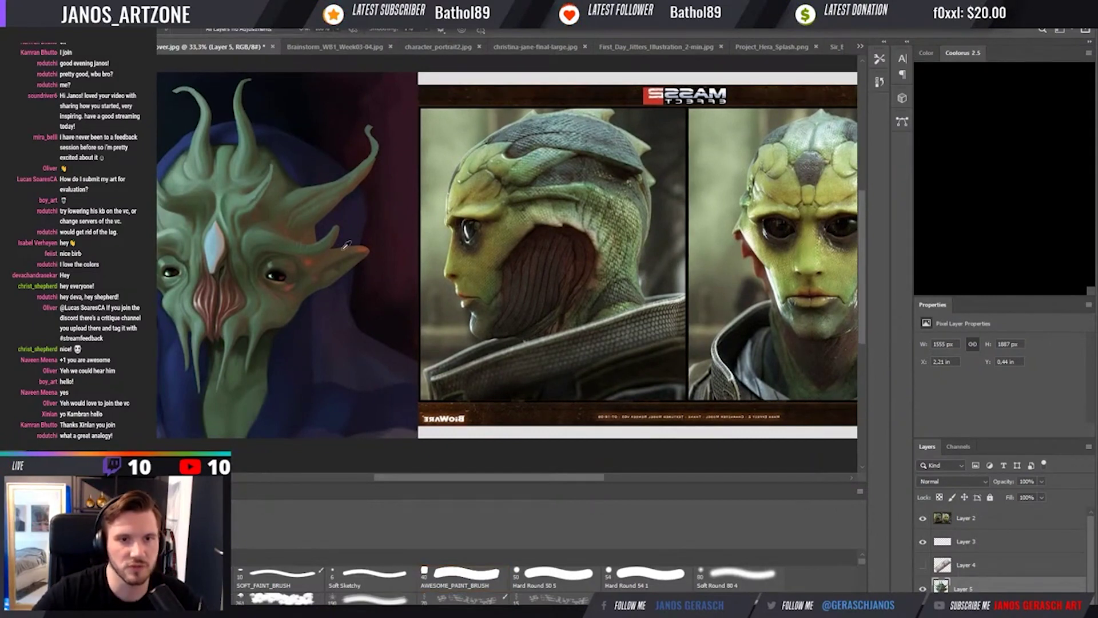
key(alt)
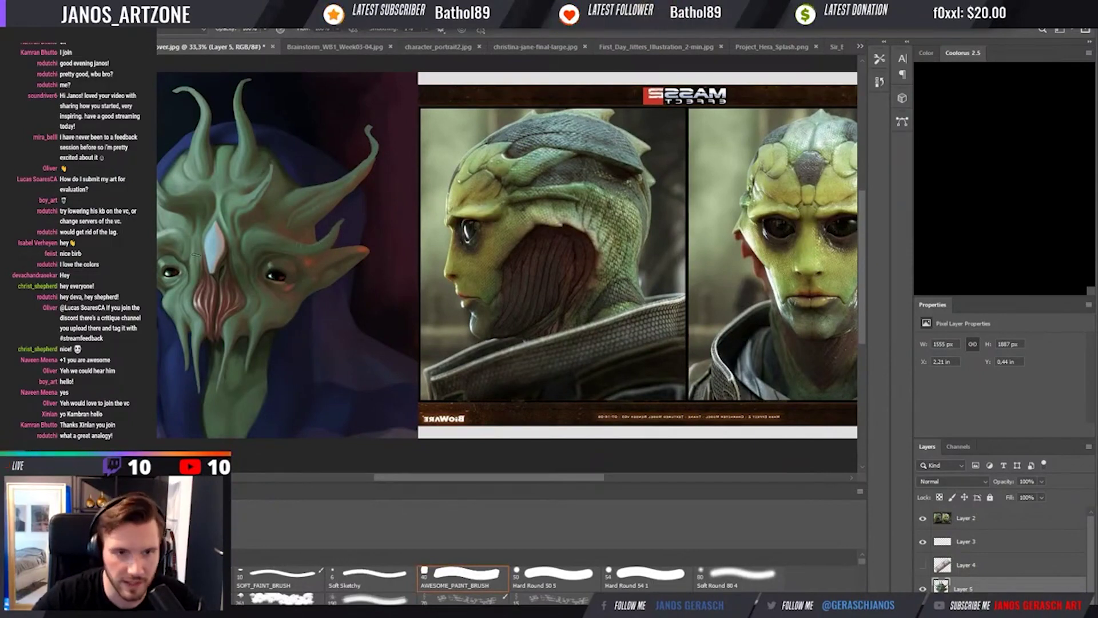
scroll(201, 230, down, 1)
key(alt)
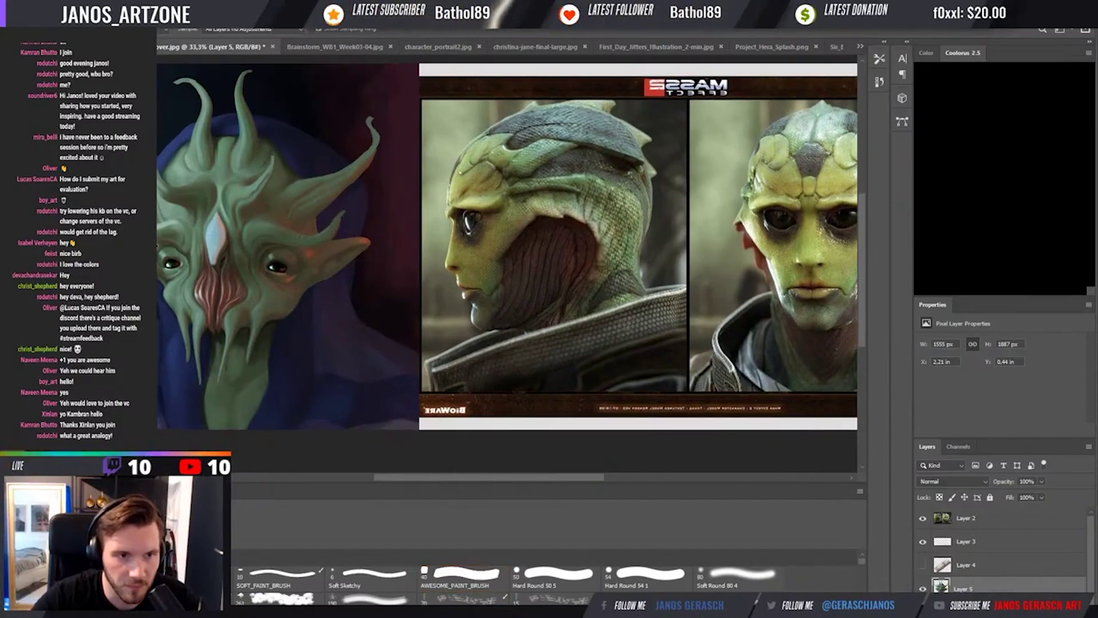
Sample the skin colour and touch up the top of the skull between the two upper horns with AWESOME_PAINT_BRUSH.
click(463, 578)
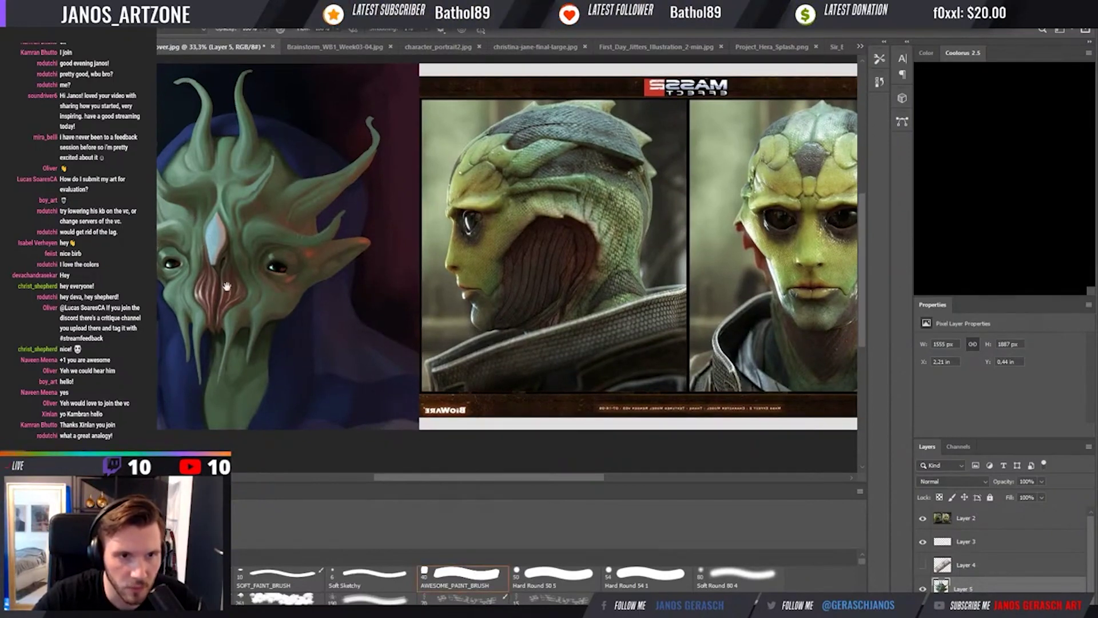
scroll(227, 286, up, 3)
key(alt)
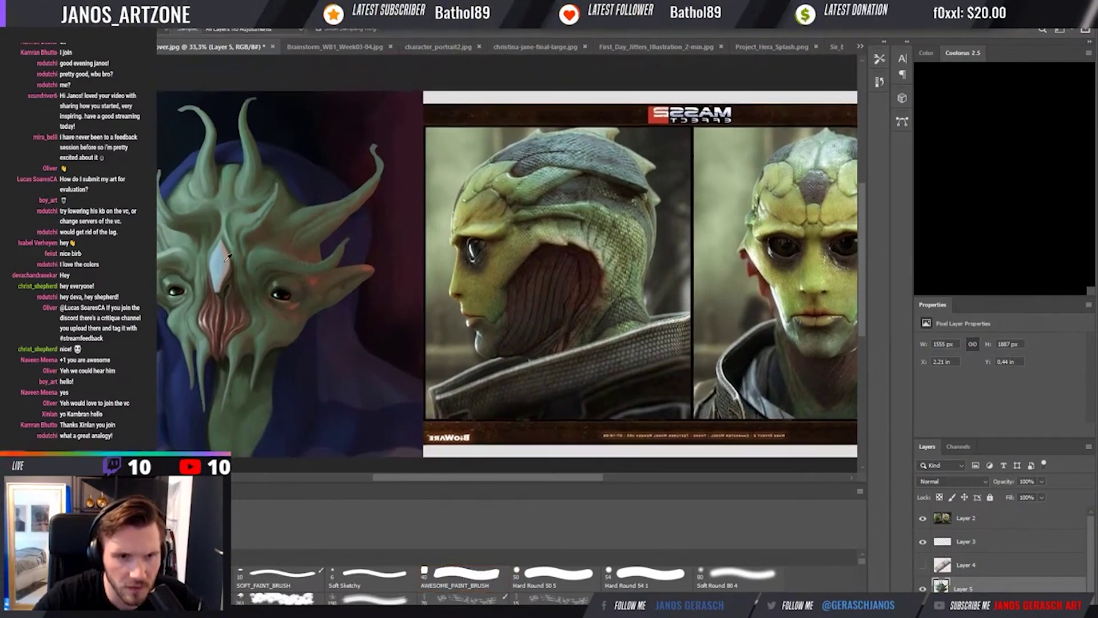
alt+click(230, 166)
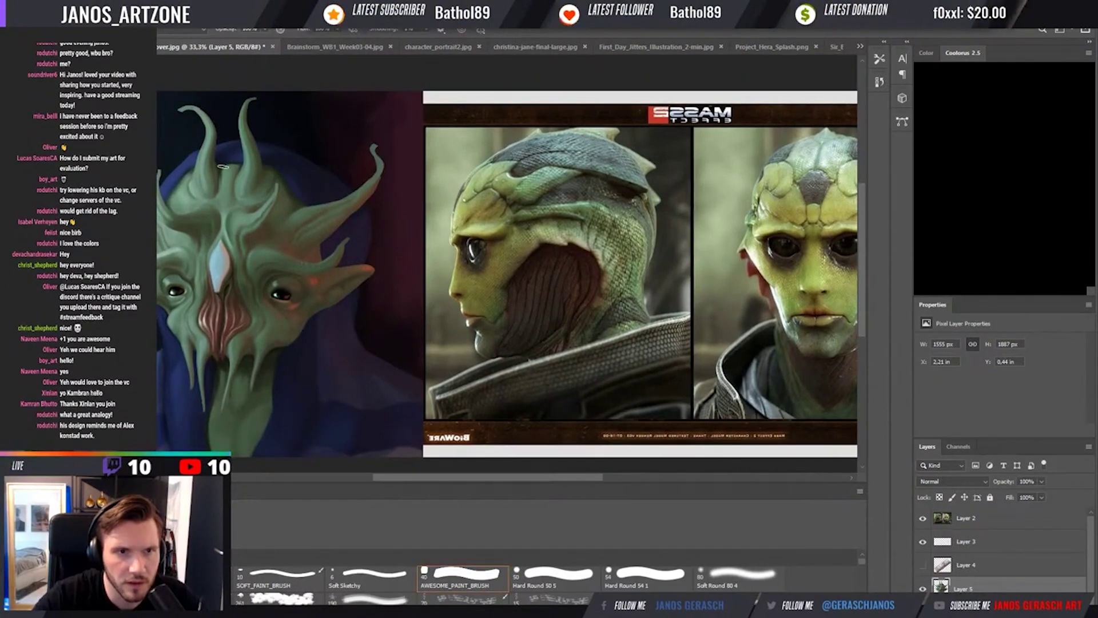
drag(303, 199, 314, 172)
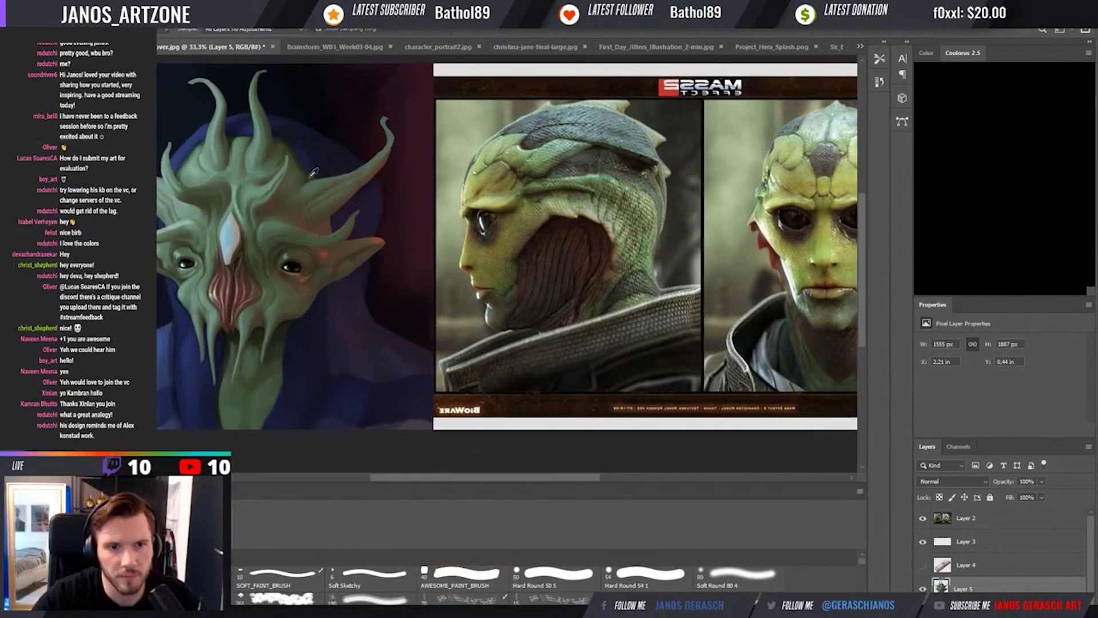
Lengthen the tendrils hanging from the chin into thin tapering tips, sampling the green skin tones around them.
key(ctrl+plus)
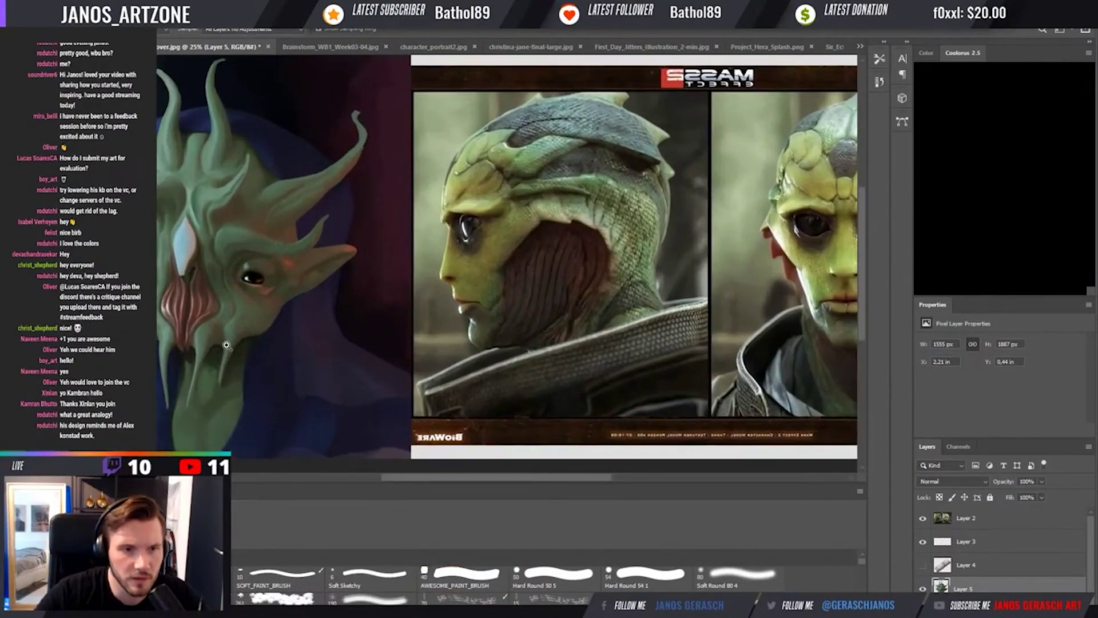
drag(172, 303, 299, 304)
key(ctrl+minus)
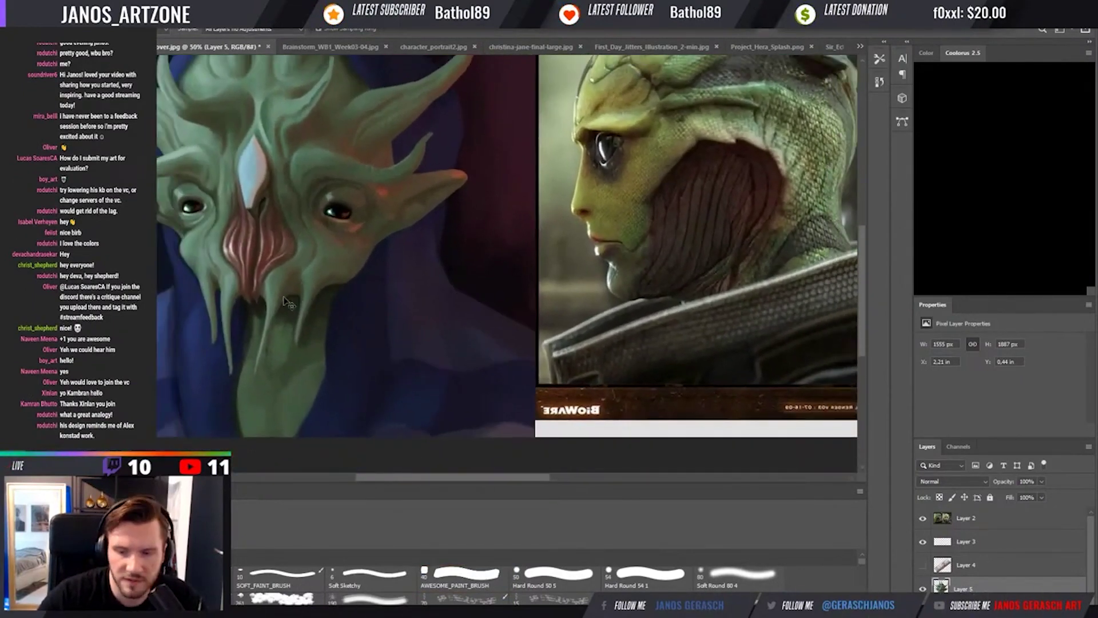
key(b)
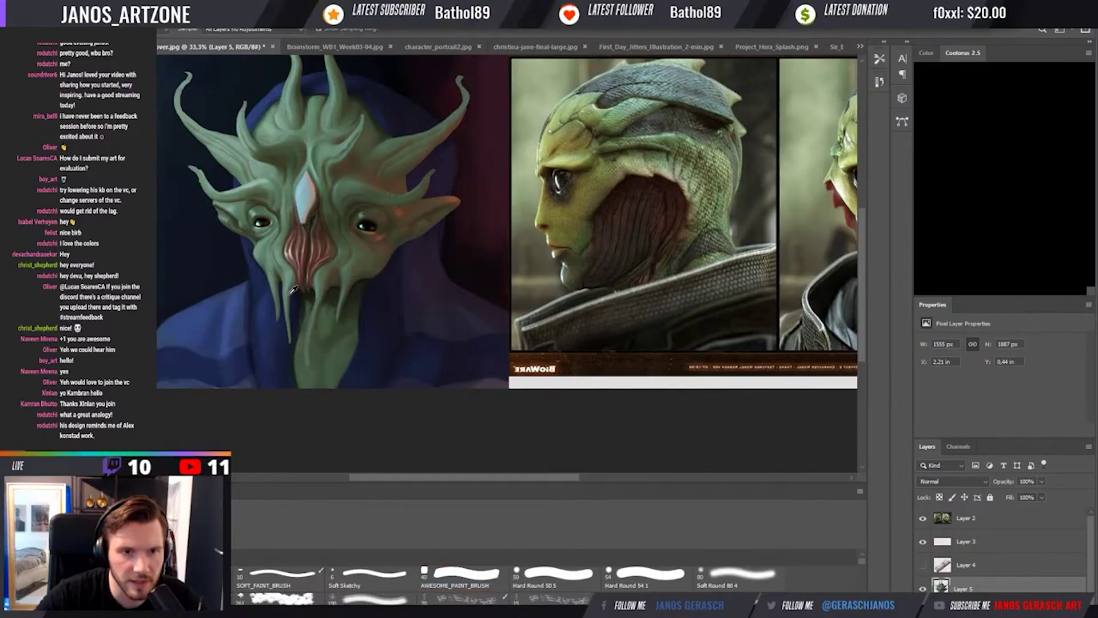
key(i)
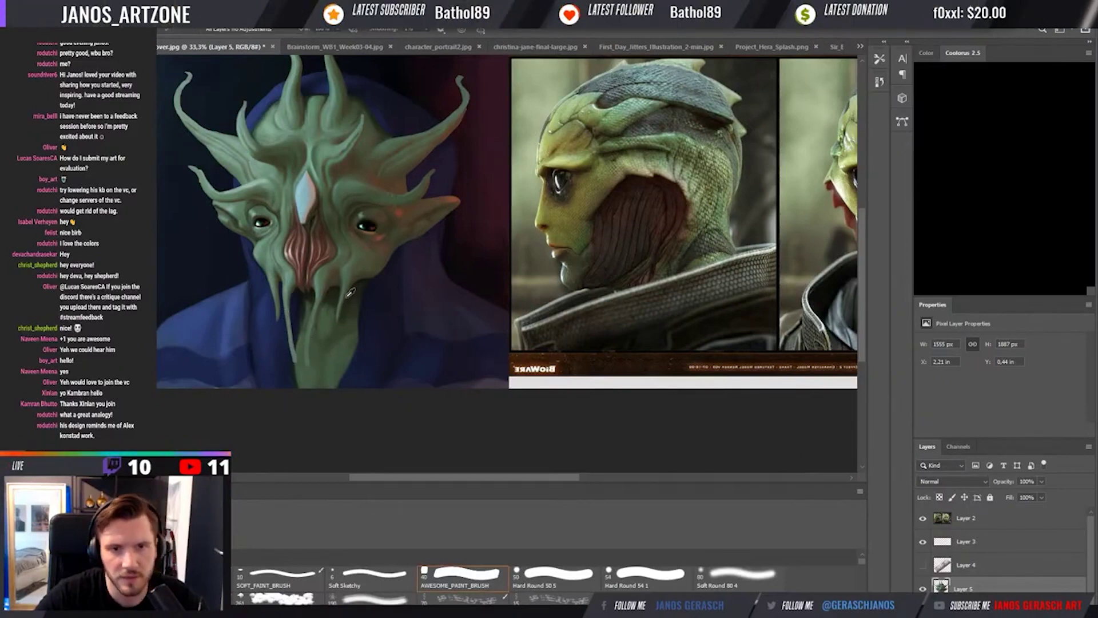
click(345, 289)
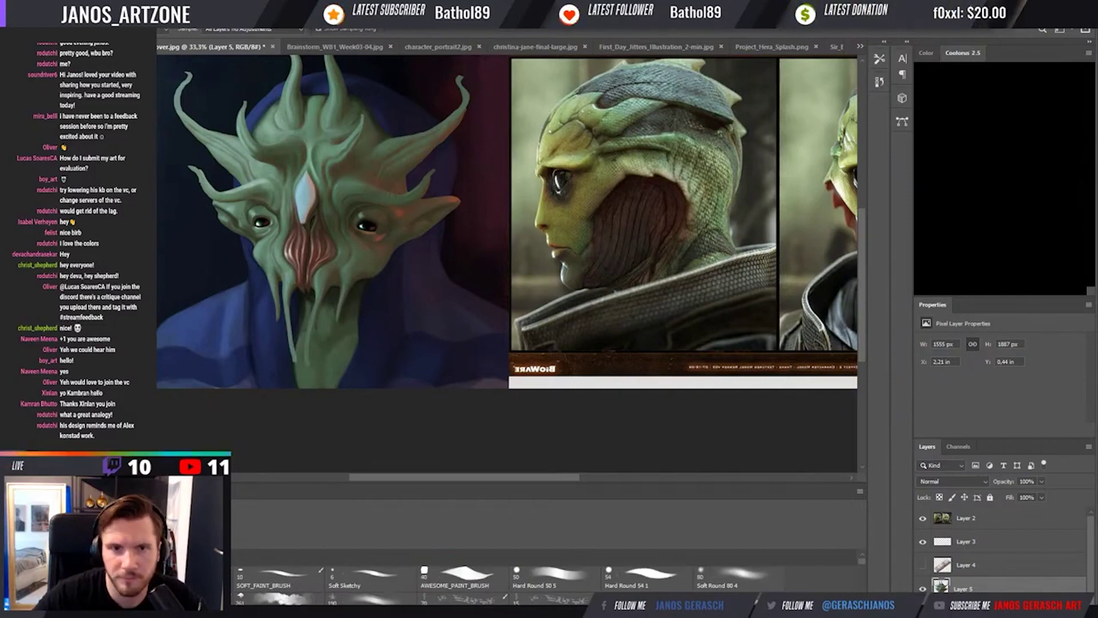
key(b)
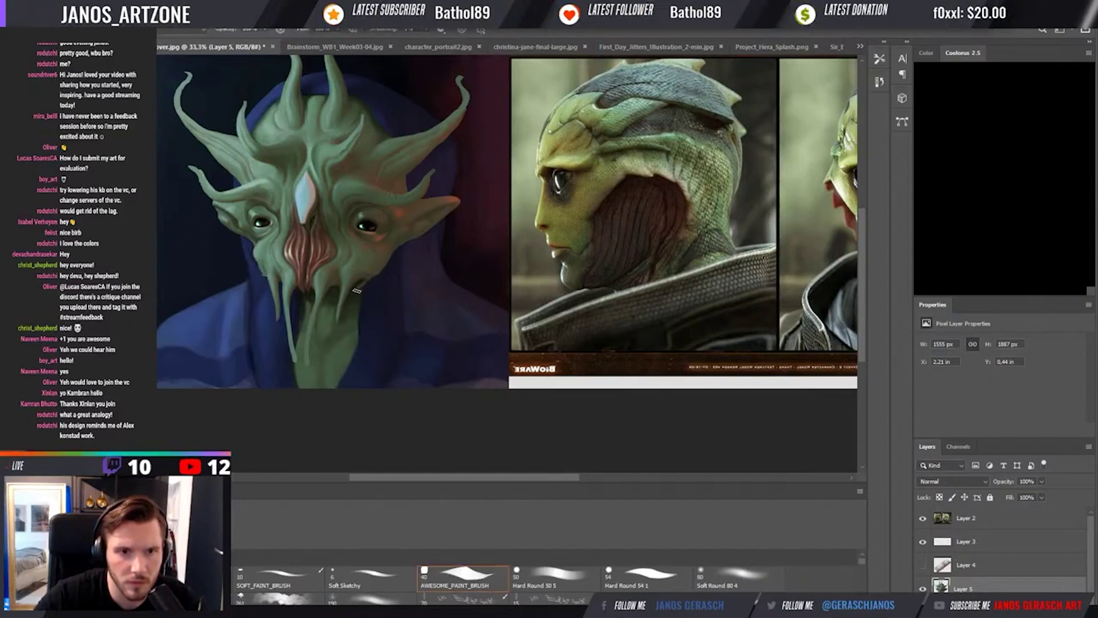
Sample the dark tones below the mouth and paint small details between the chin tendrils.
drag(372, 275, 390, 355)
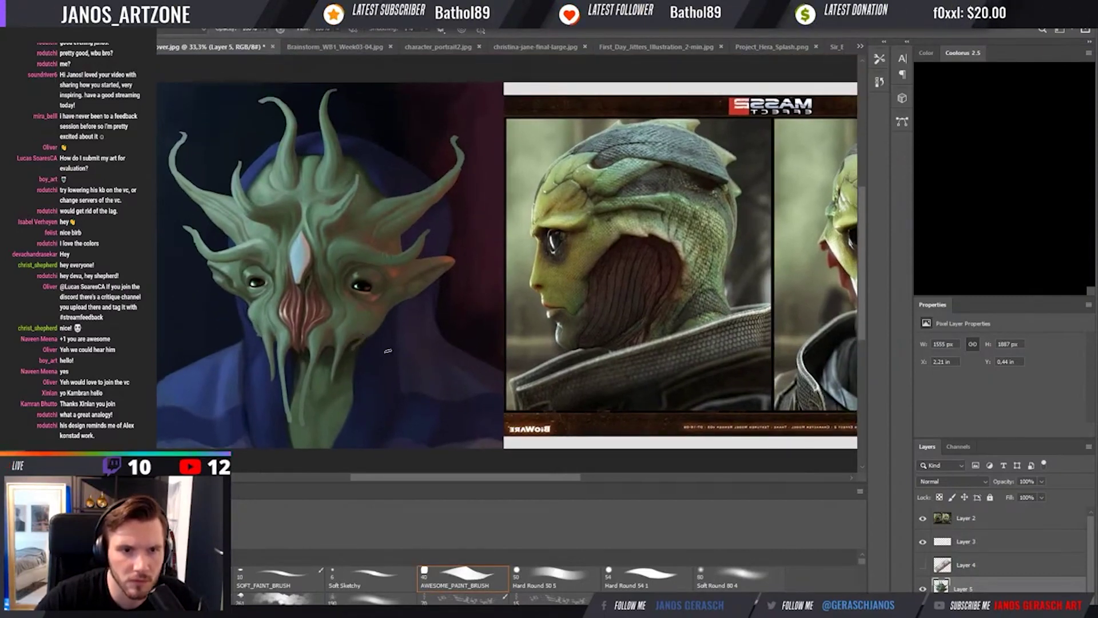
key(i)
click(295, 346)
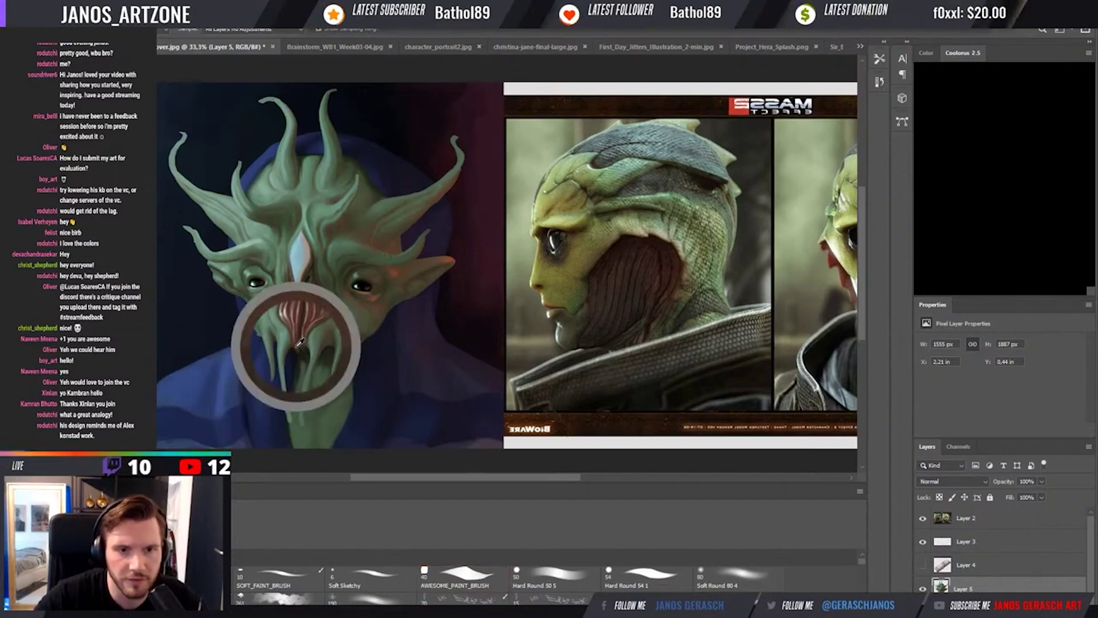
key(b)
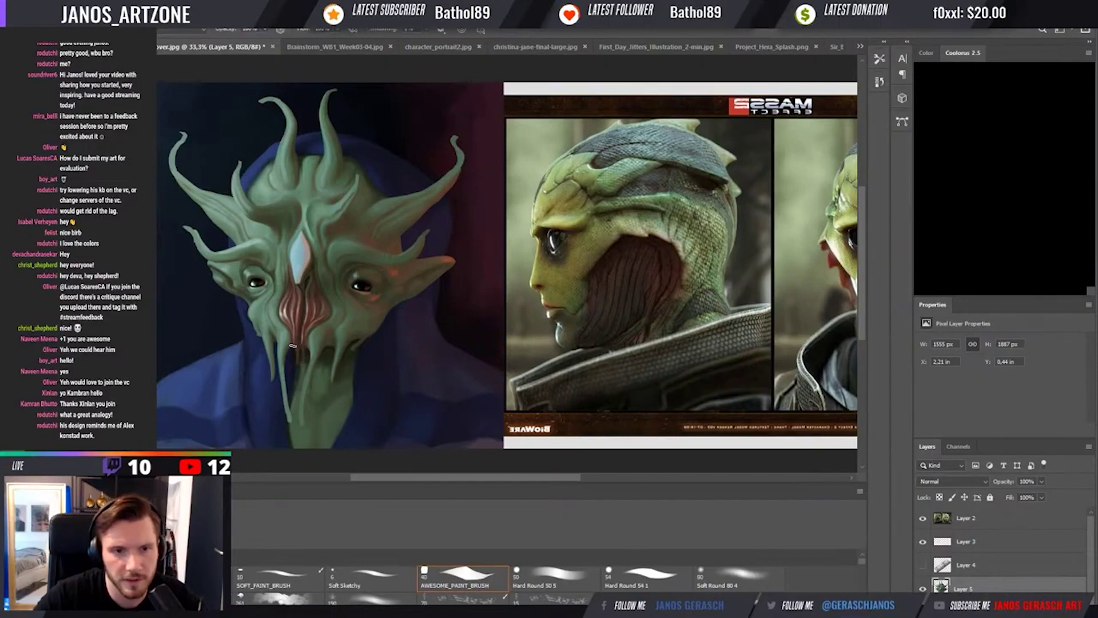
alt+click(292, 353)
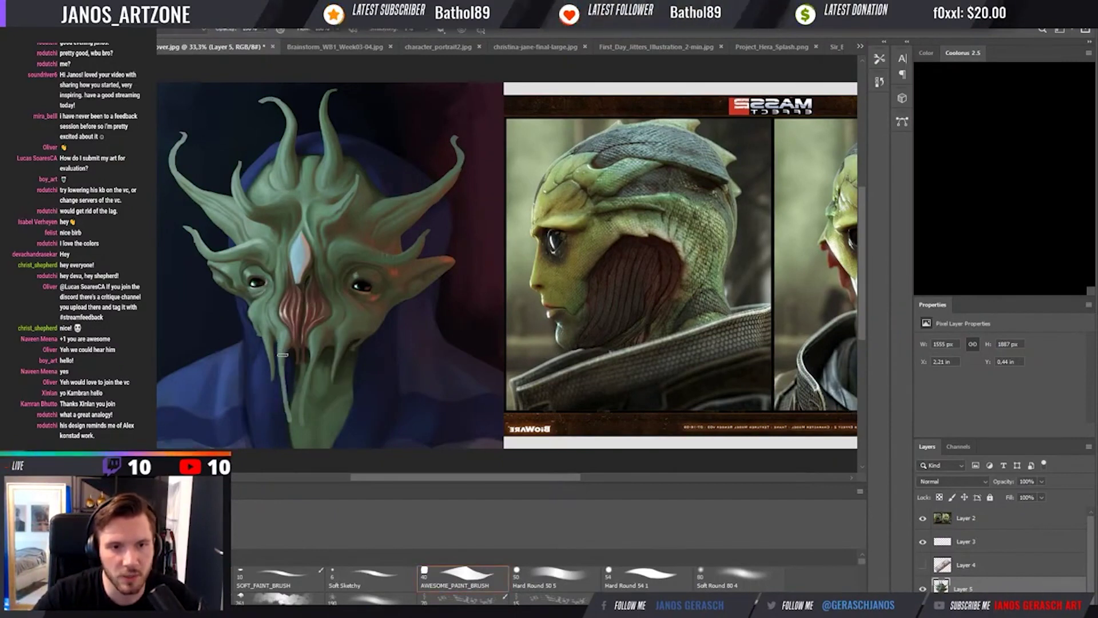
Sample skin tones on the forehead and touch up the area beneath the small brow horn.
key(i)
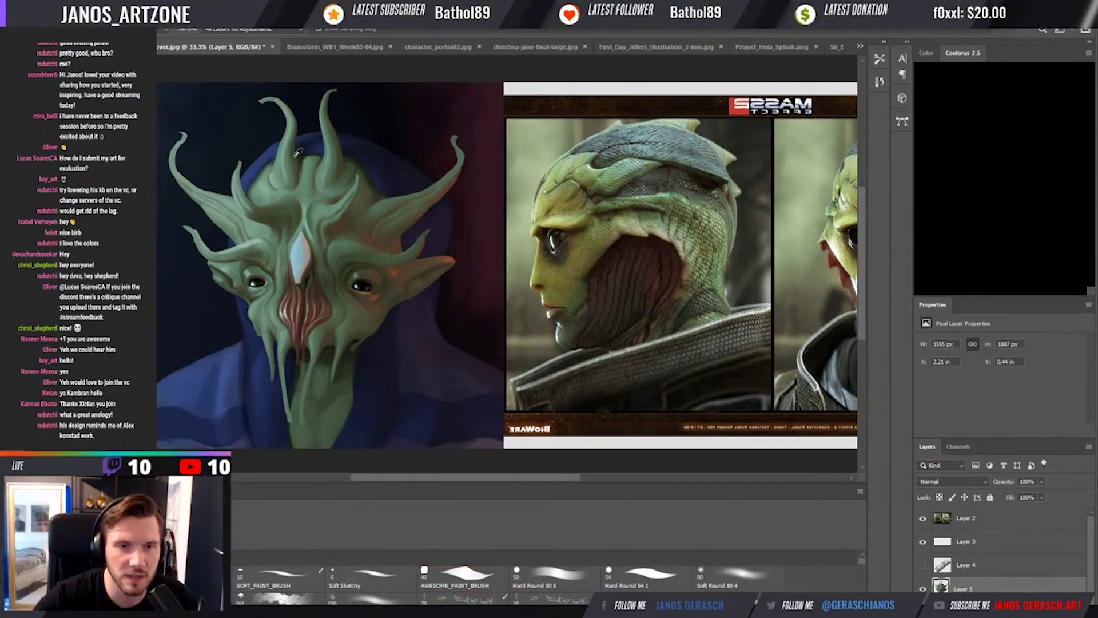
click(305, 229)
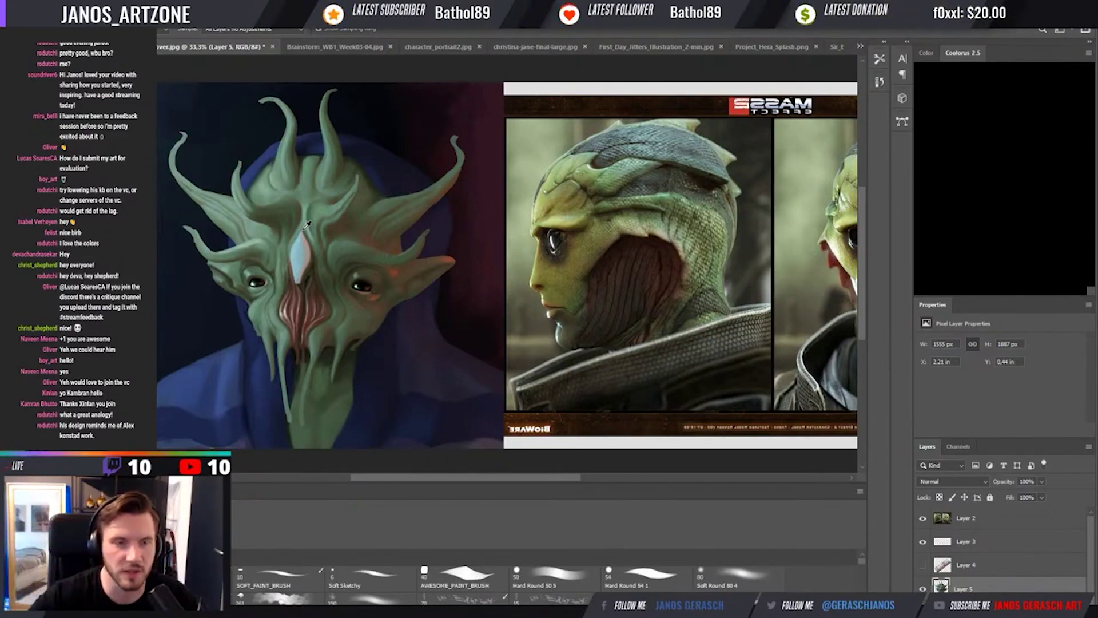
alt+click(247, 211)
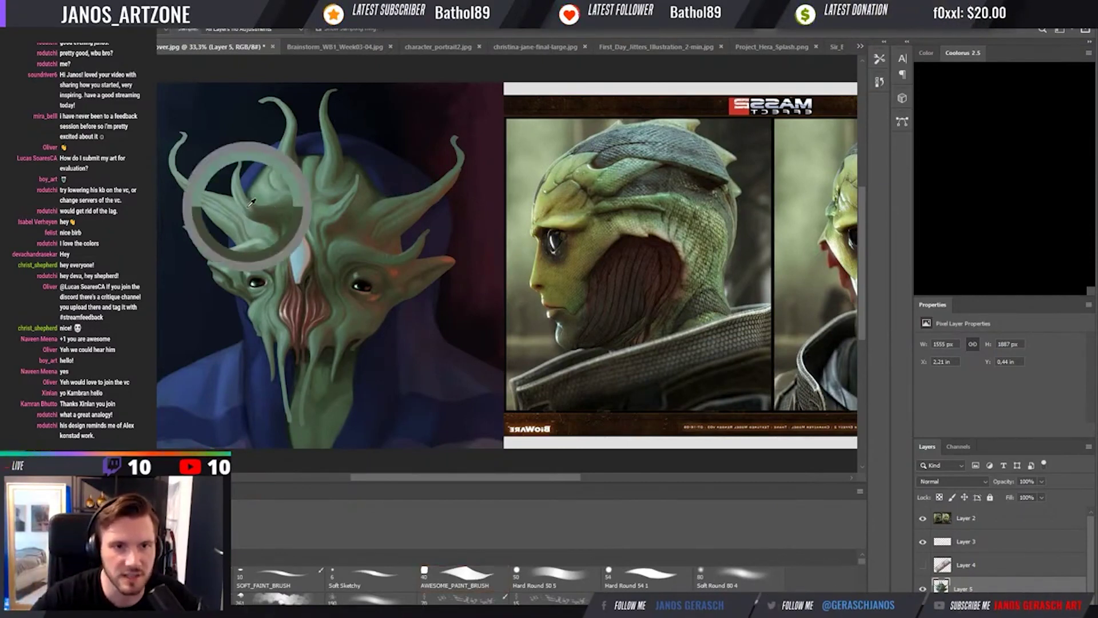
key(b)
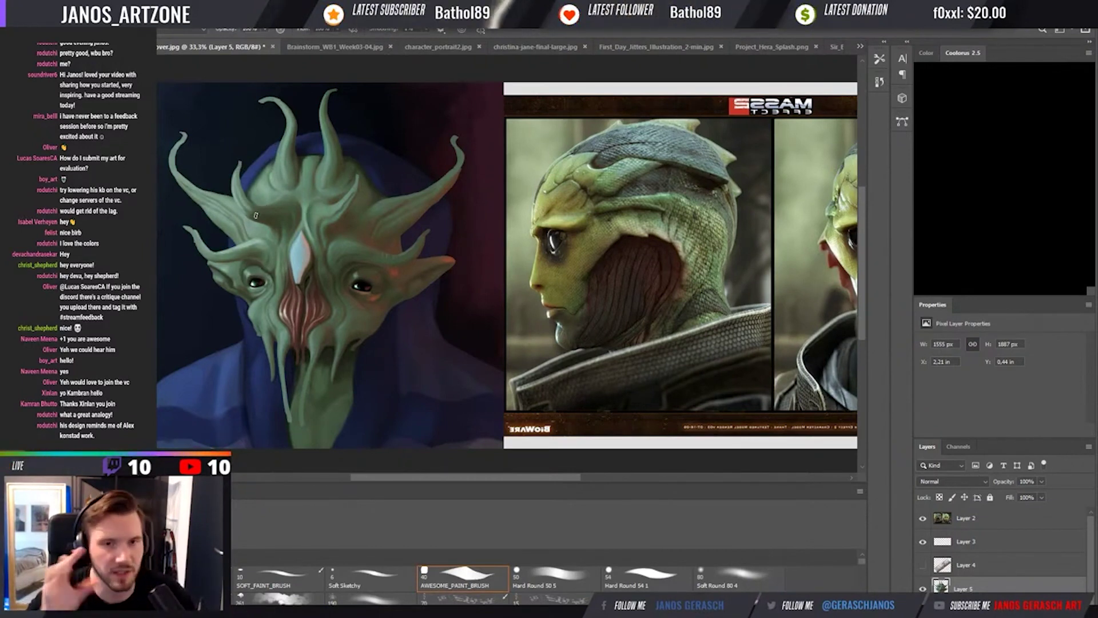
key(i)
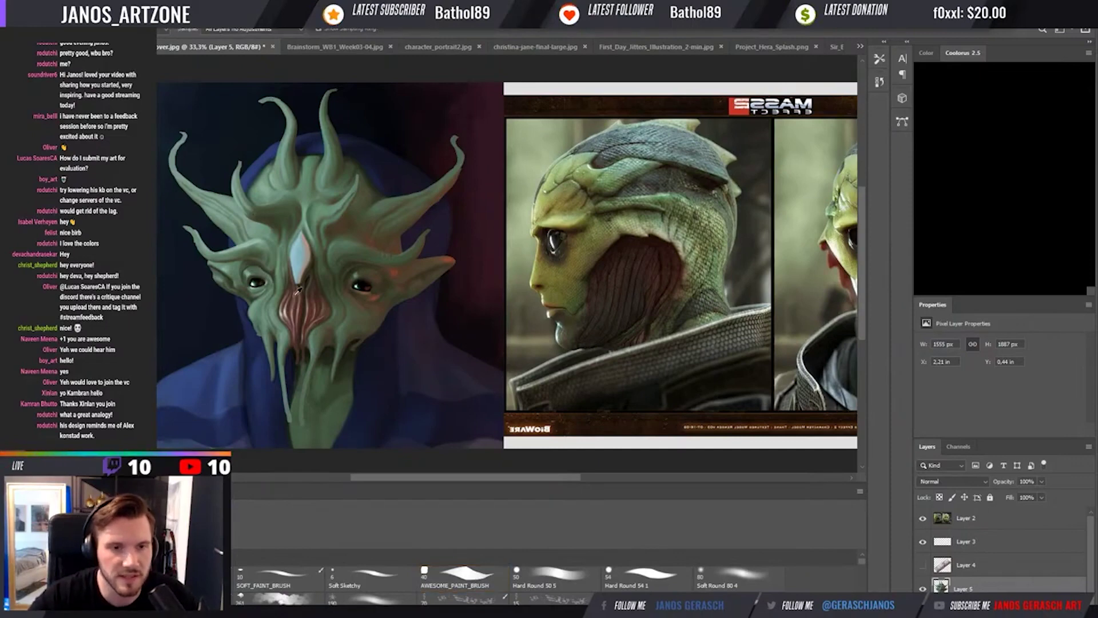
Flip the canvas horizontally and paint out the pointed ear on the portrait's left side with sampled hood and background colours.
key(ctrl+minus)
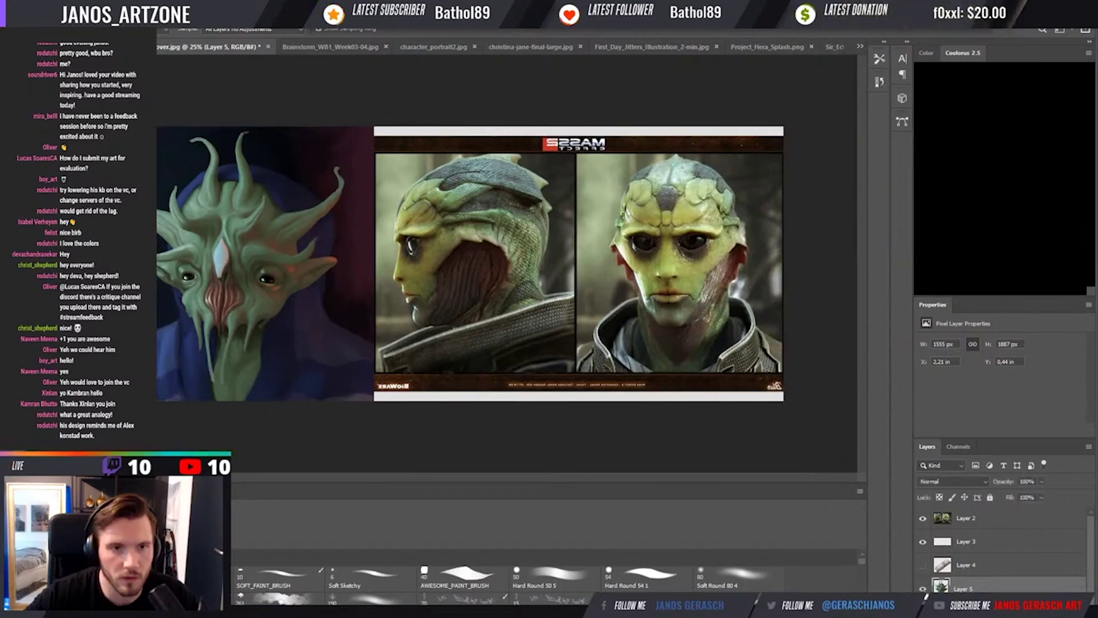
key(ctrl+shift+h)
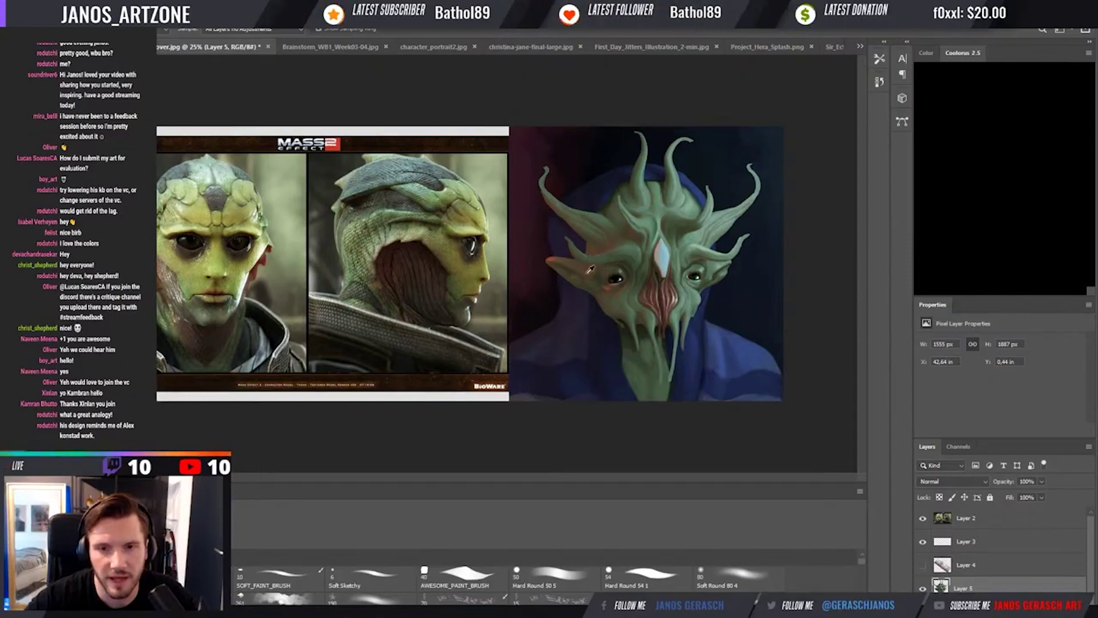
key(b)
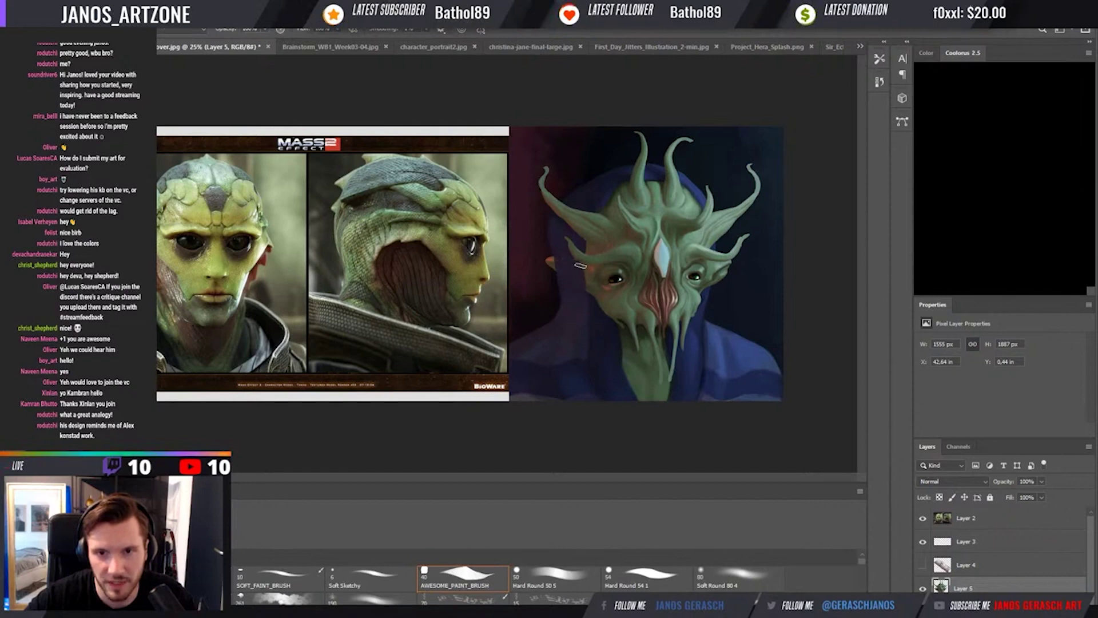
key(i)
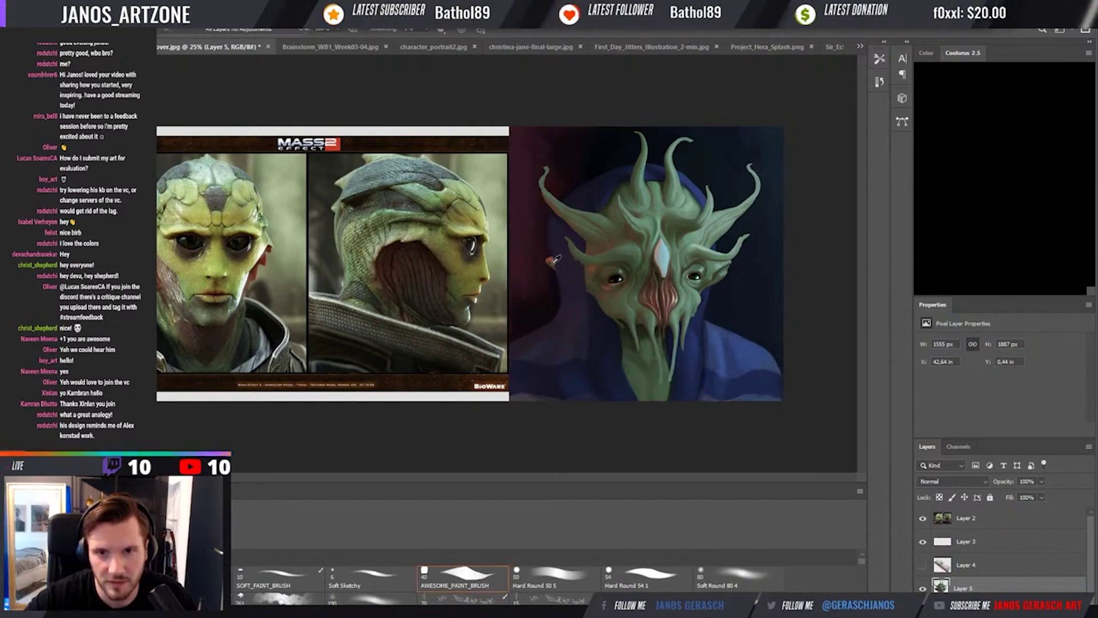
key(b)
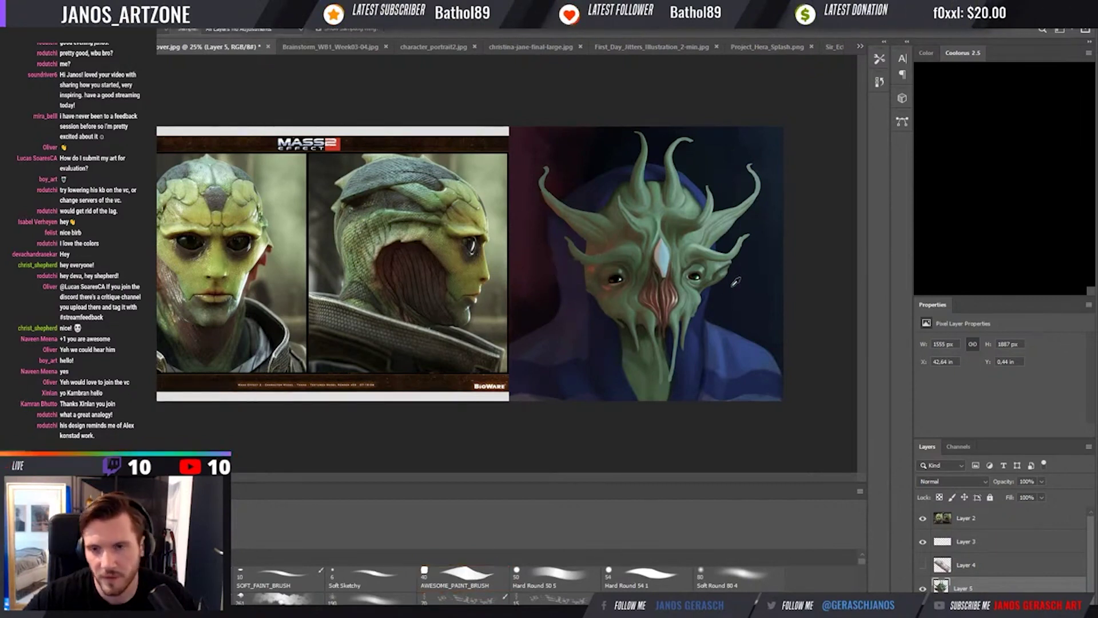
Paint out the pointed ear on the portrait's right side, adjusting the brush size and sampling the surrounding colours.
key(bracketright)
key(bracketleft)
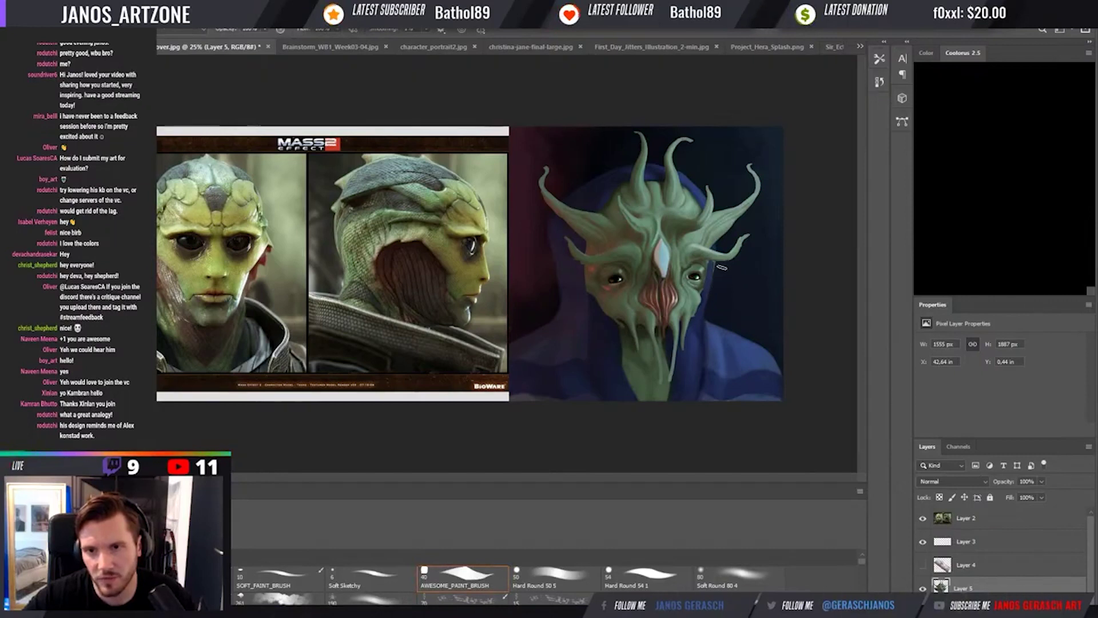
key(i)
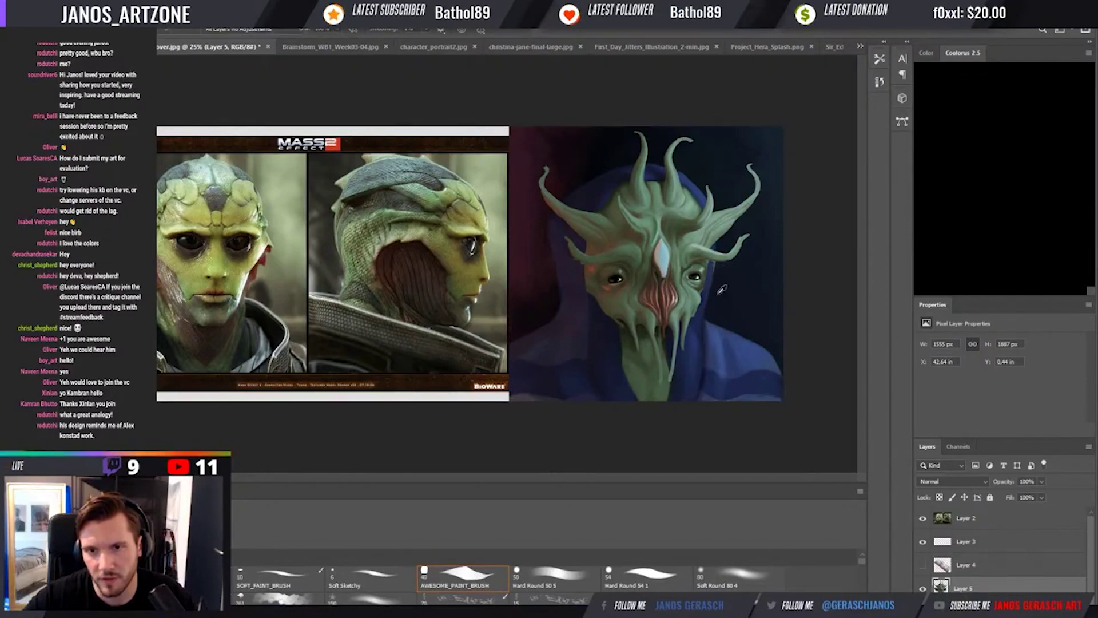
key(b)
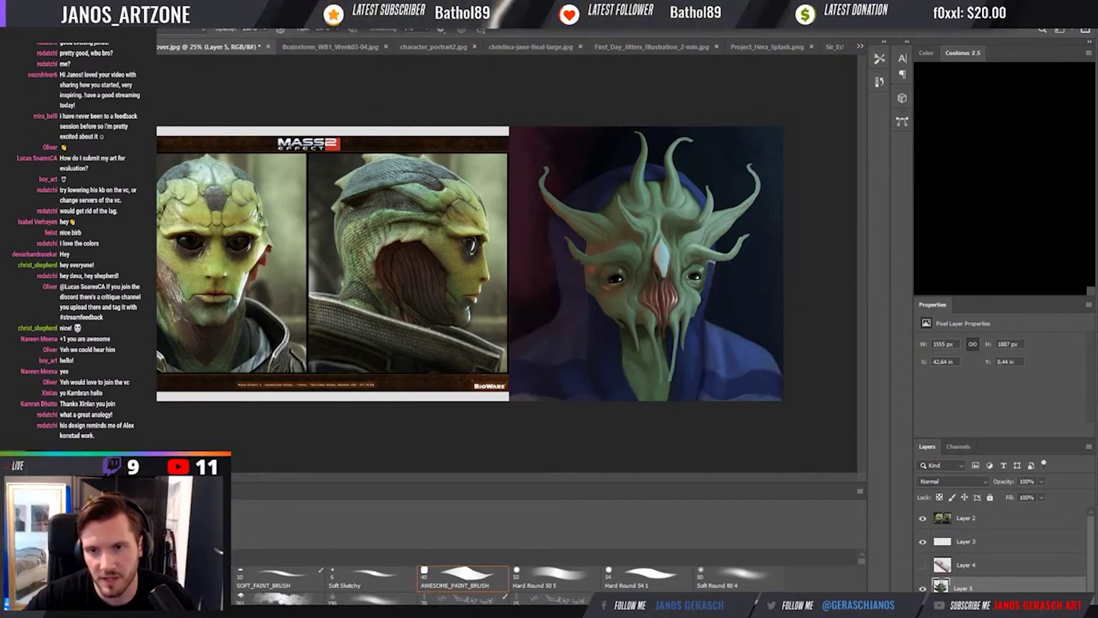
Sample the green of the left brow horn and clean up its lower edge where the ear was attached.
key(i)
click(578, 253)
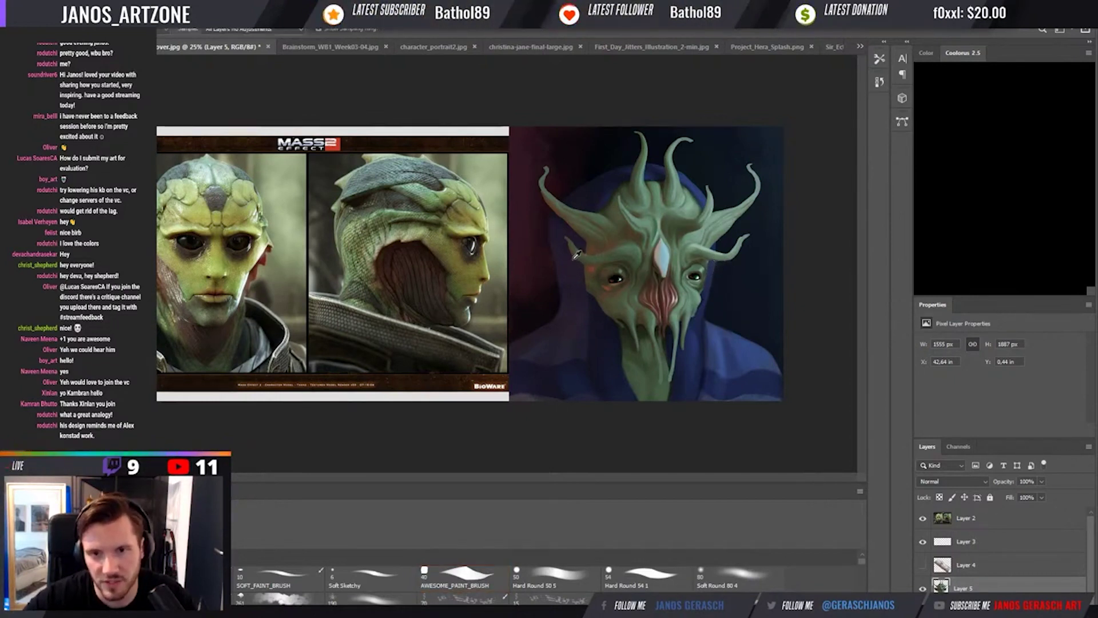
key(b)
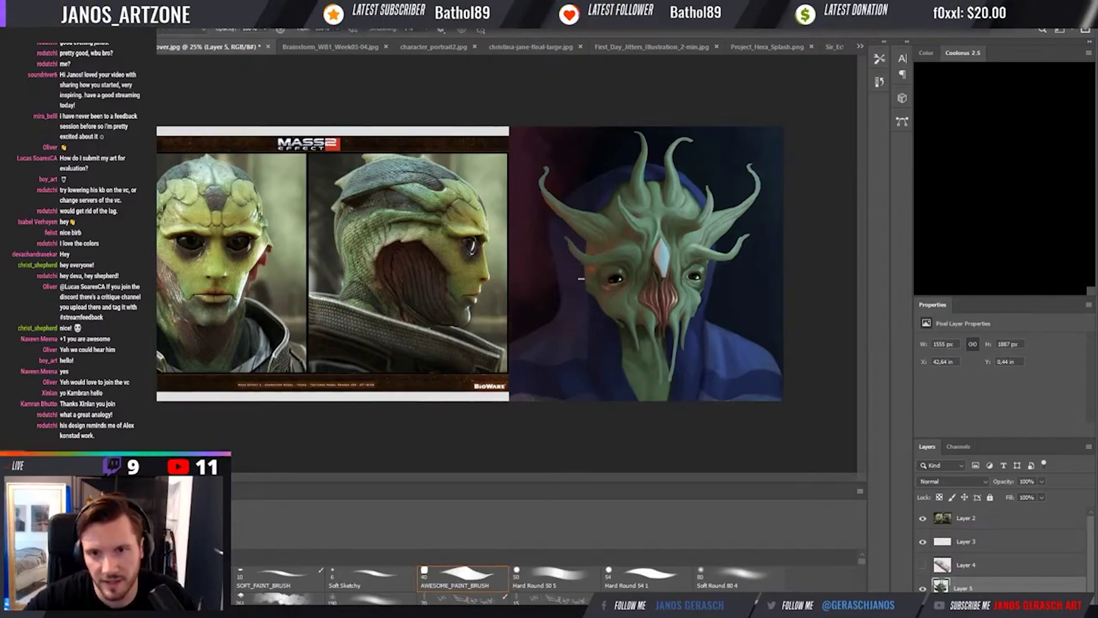
Sample the hood's blues beside the left cheek and clean up the face edge where the ear was removed.
key(i)
click(584, 303)
key(b)
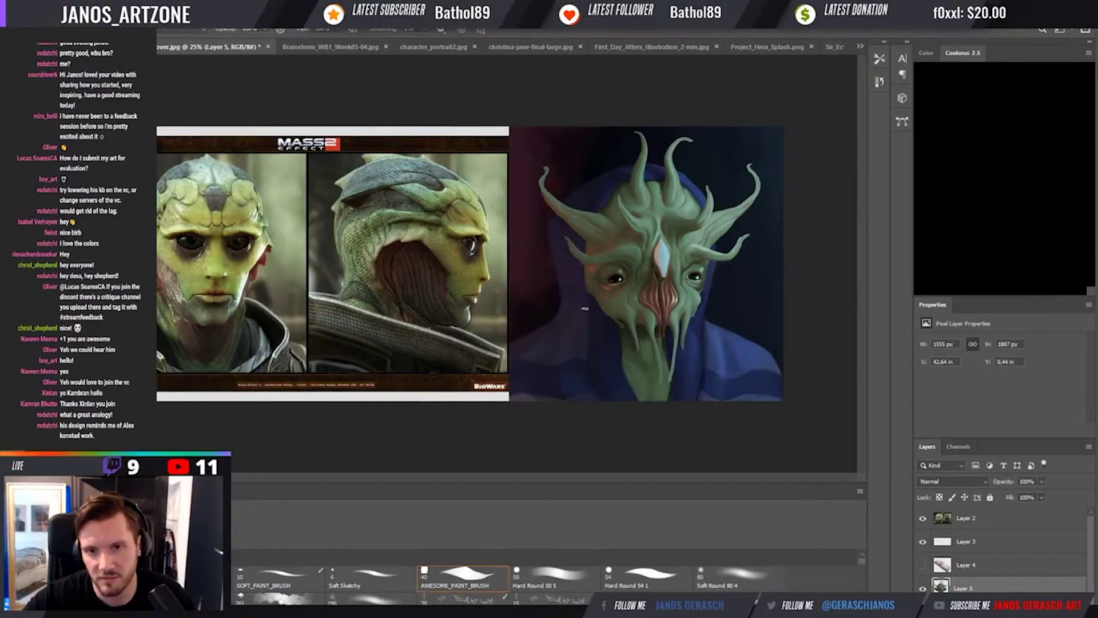
key(i)
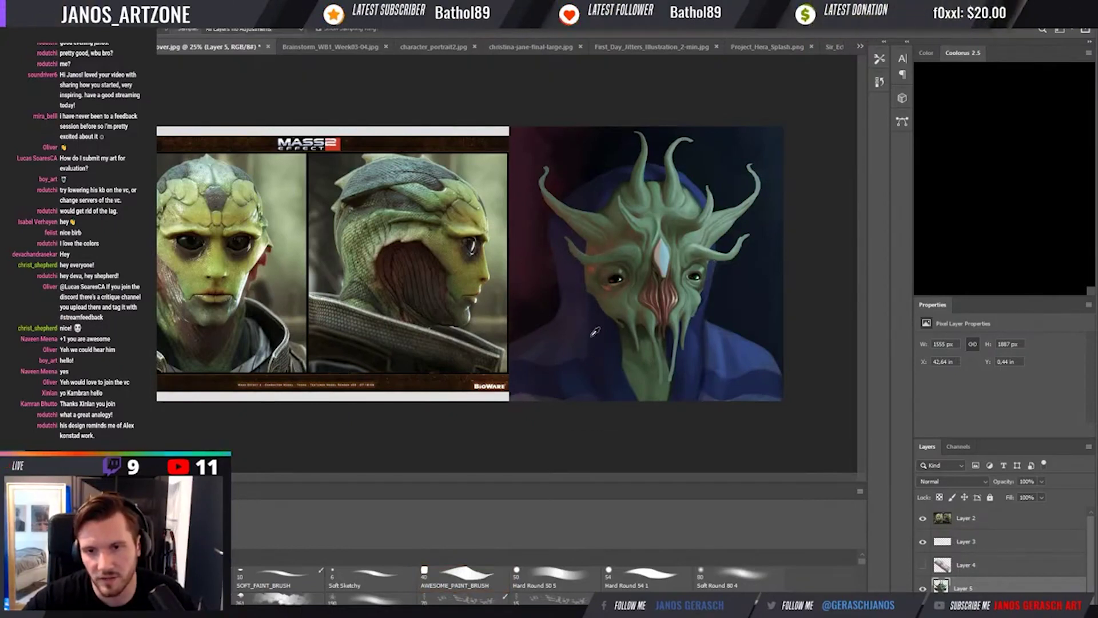
key(b)
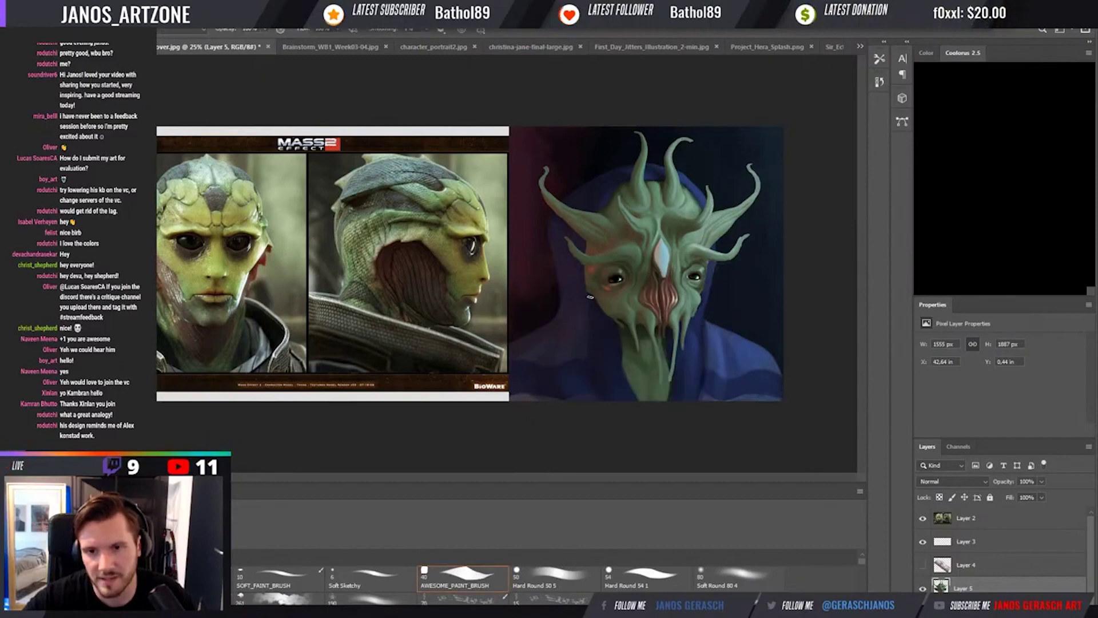
Sample the robe's blues and repaint the hood's outer contour and the folds over both shoulders.
key(i)
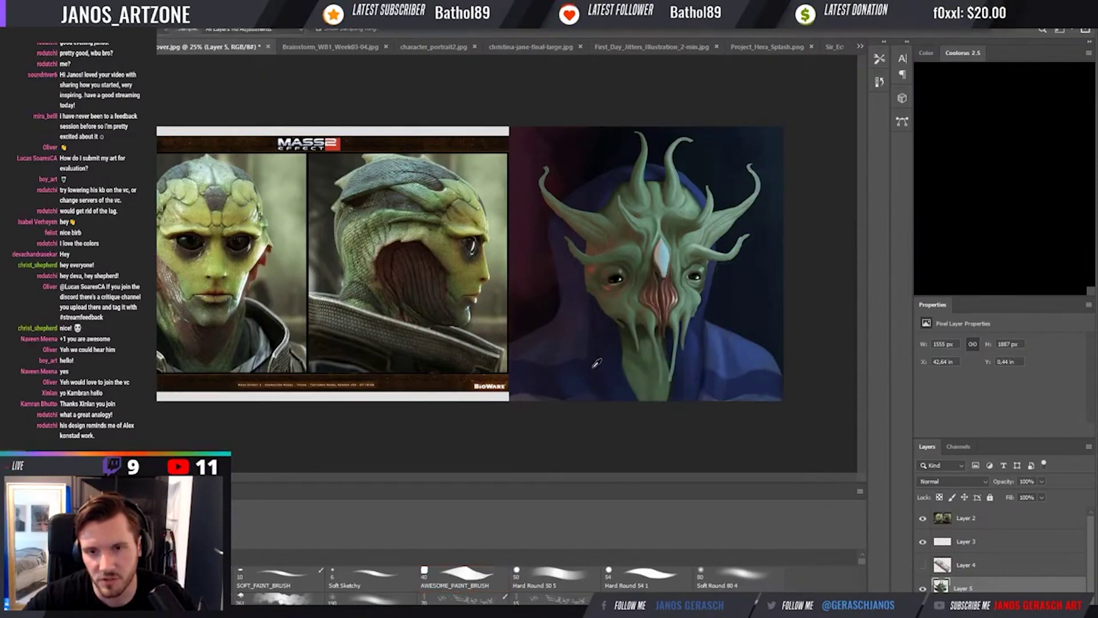
key(b)
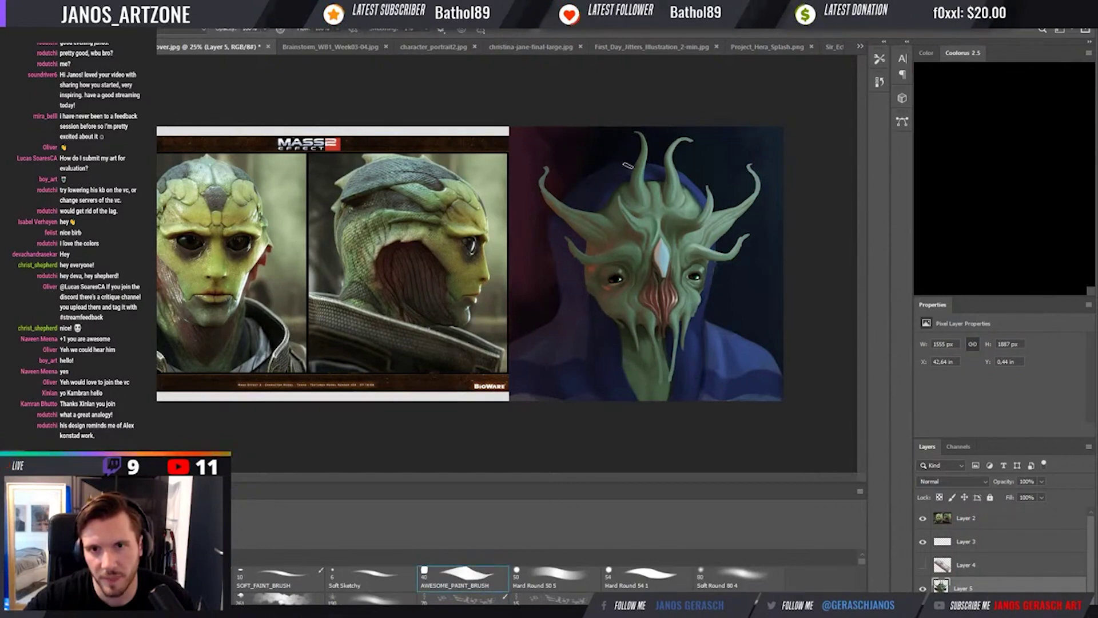
key(i)
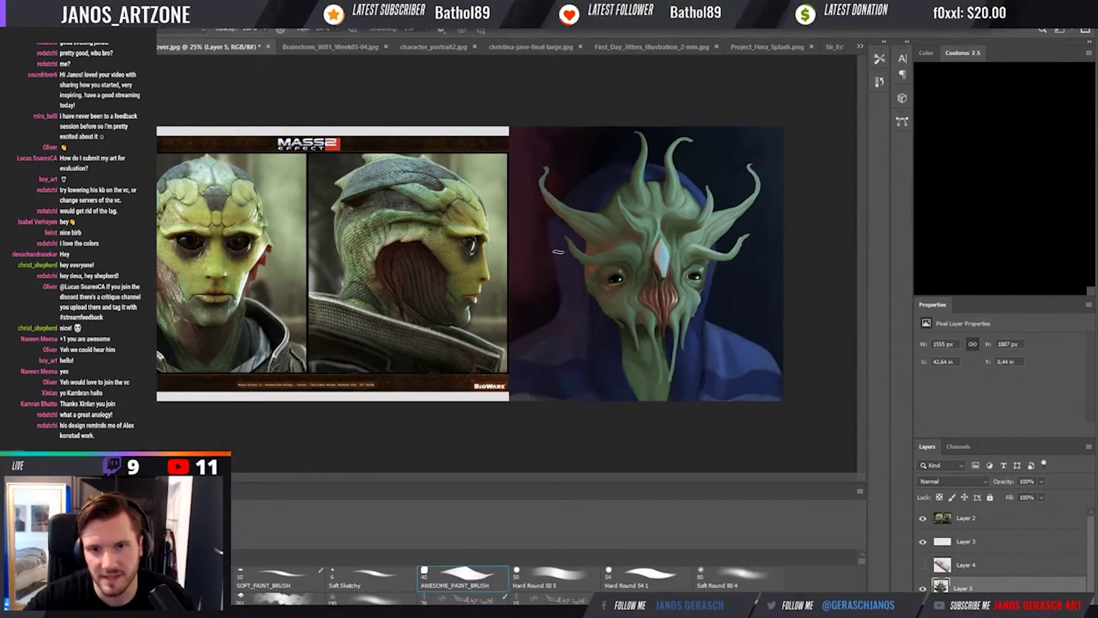
key(b)
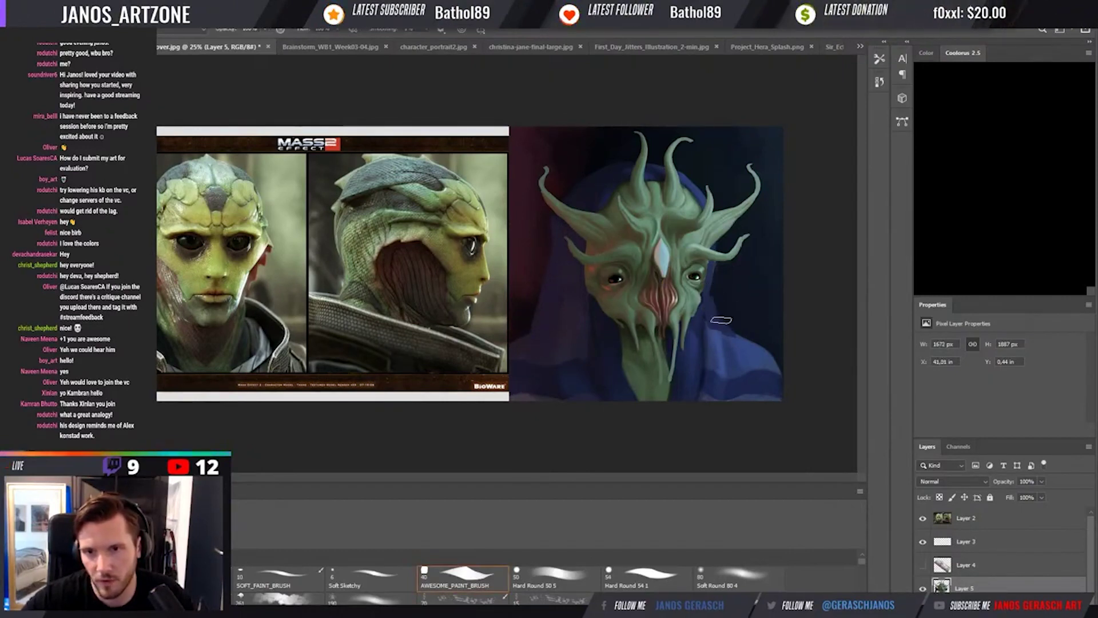
drag(752, 351, 718, 350)
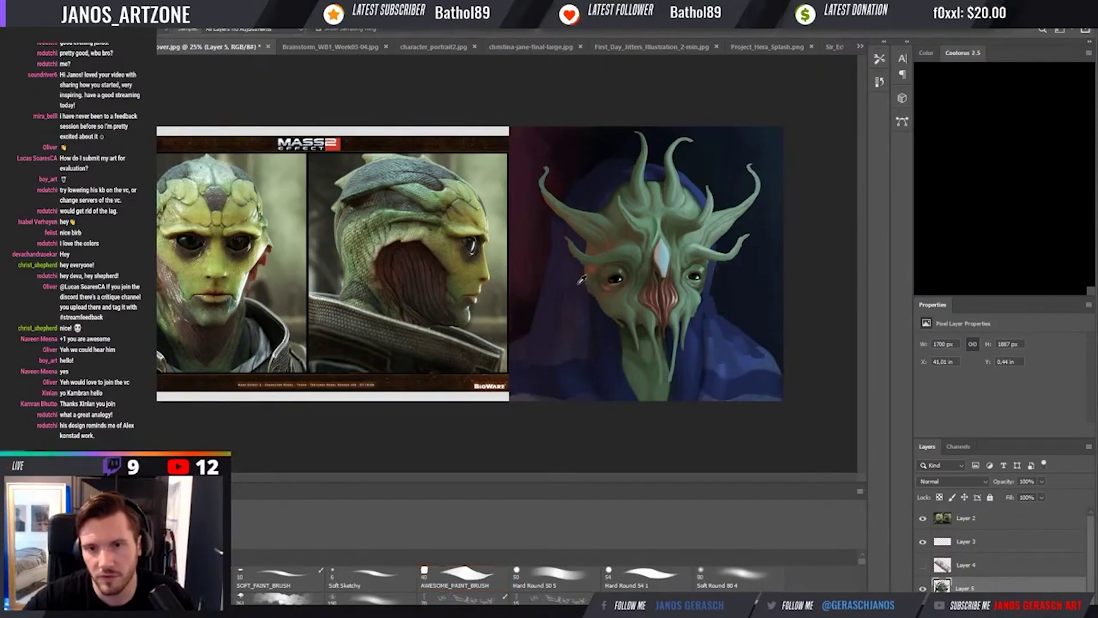
Refine the hood's left side and the face edge around the small brow horn with colours sampled from robe and skin.
key(i)
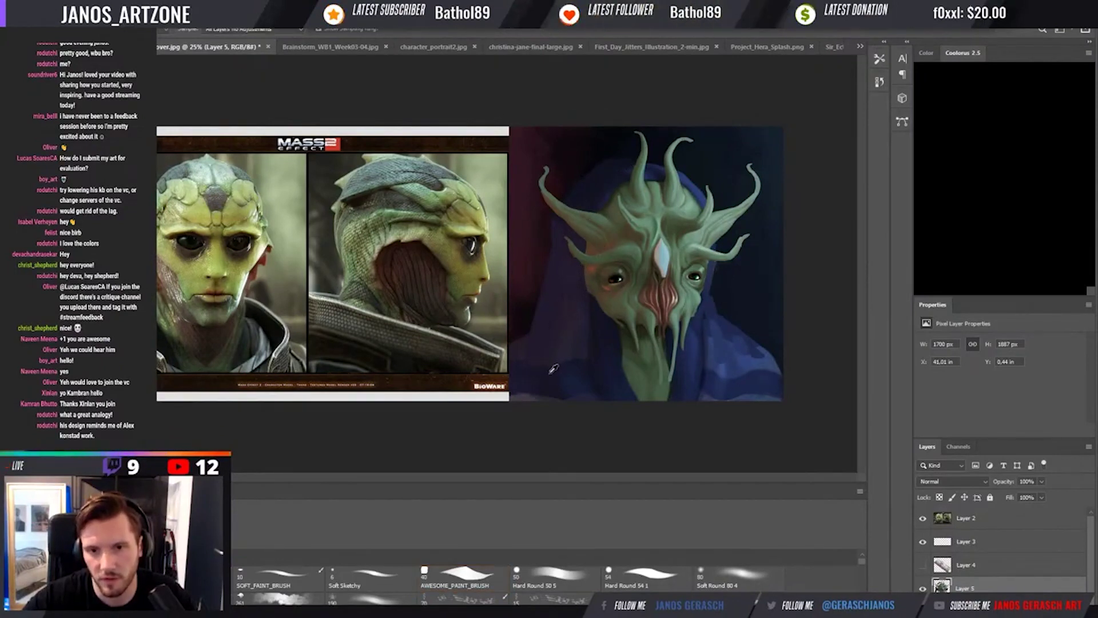
click(584, 256)
key(b)
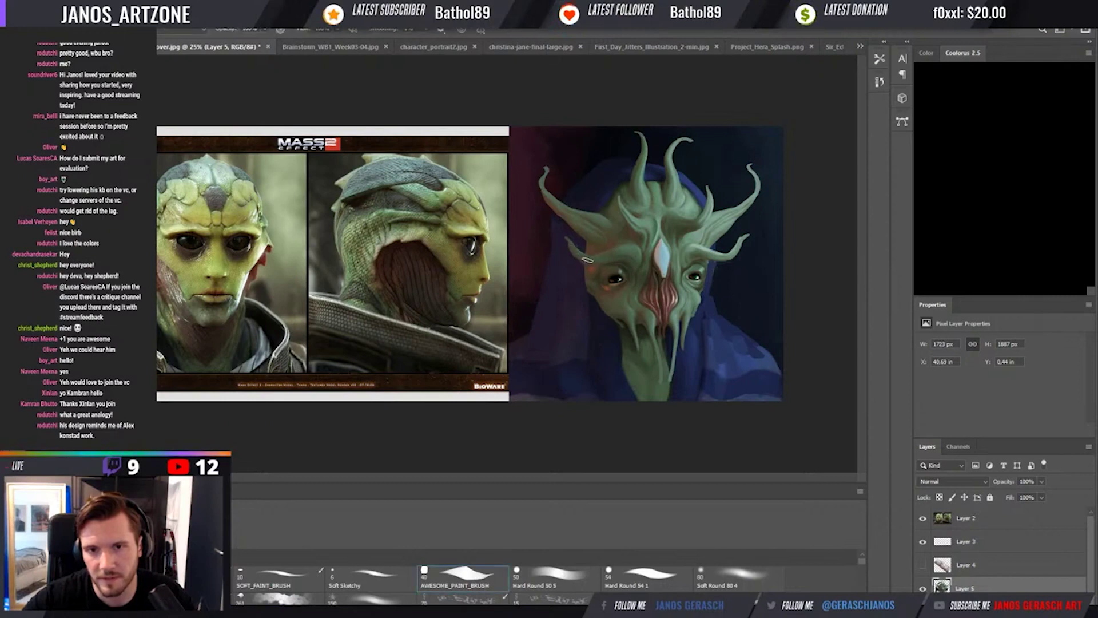
key(i)
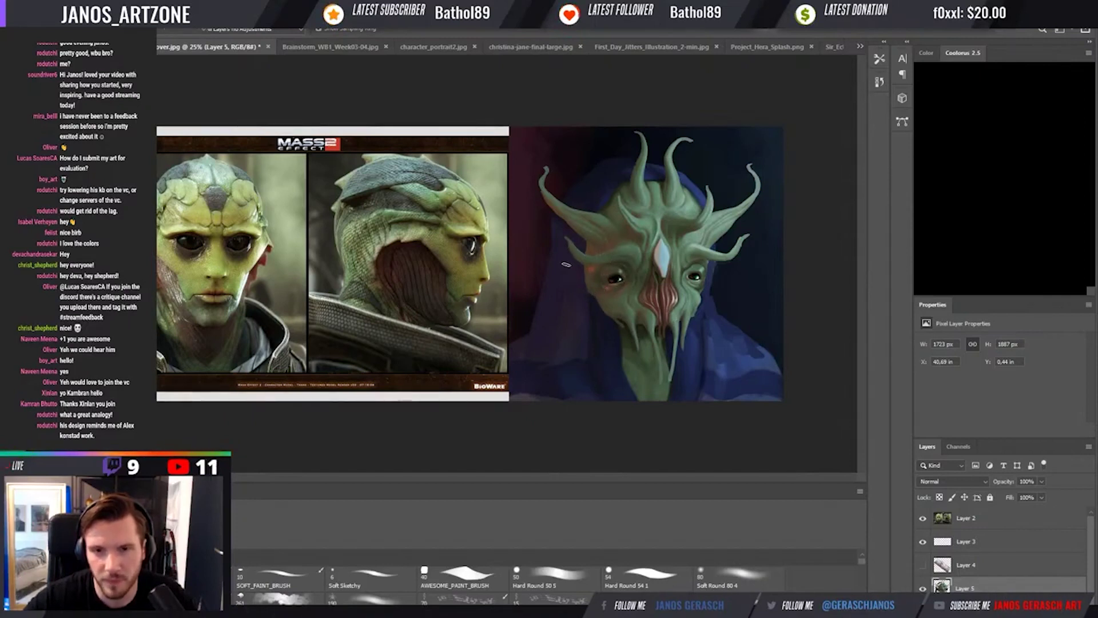
key(b)
key(i)
key(b)
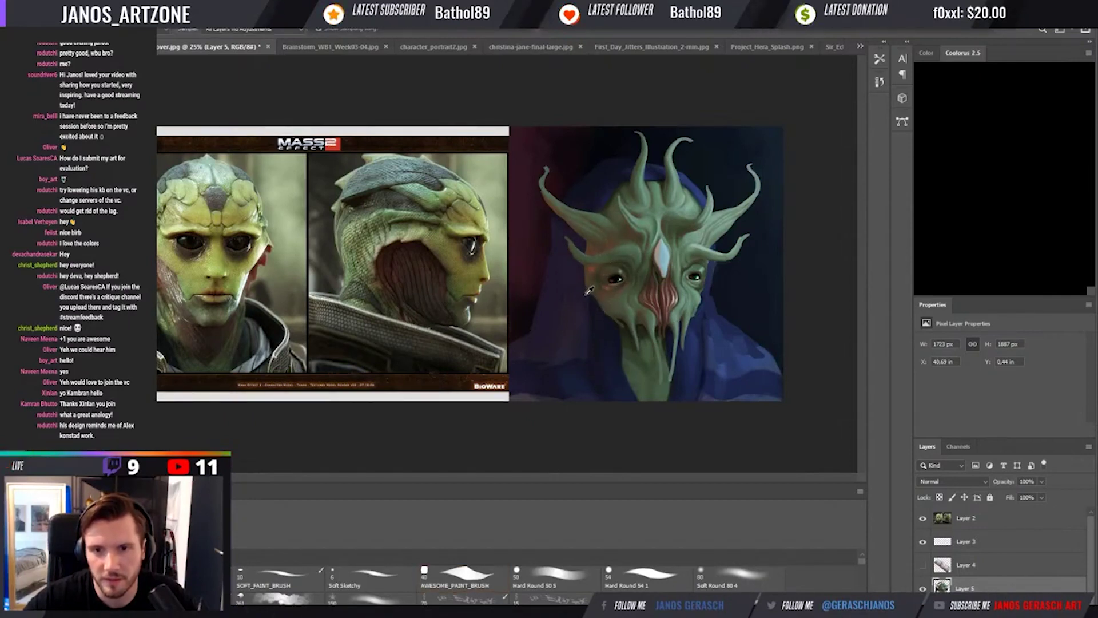
key(i)
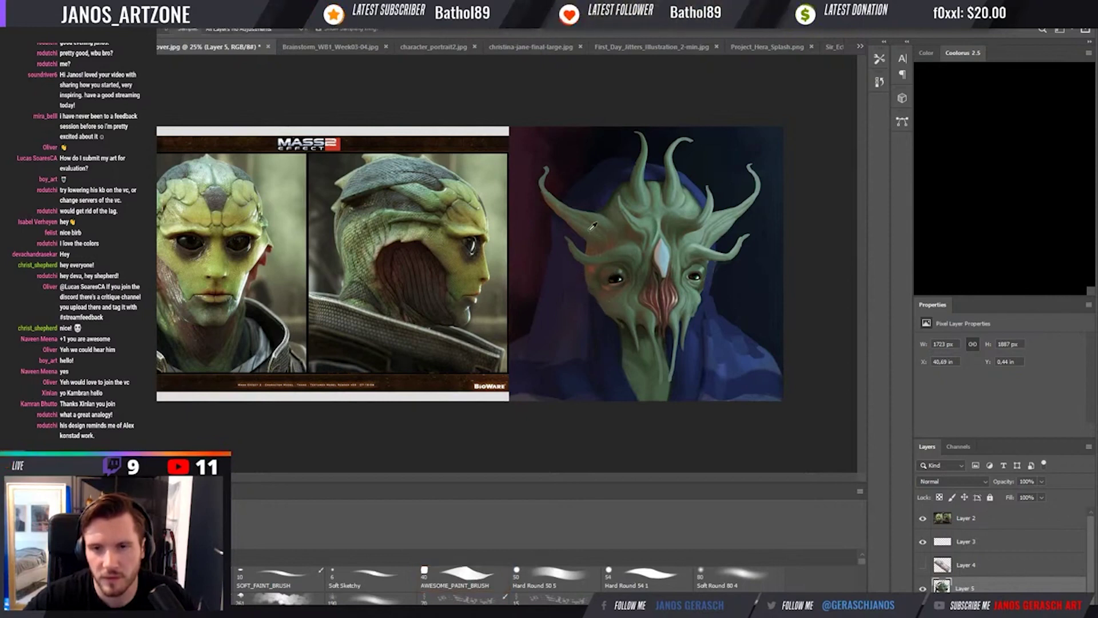
key(b)
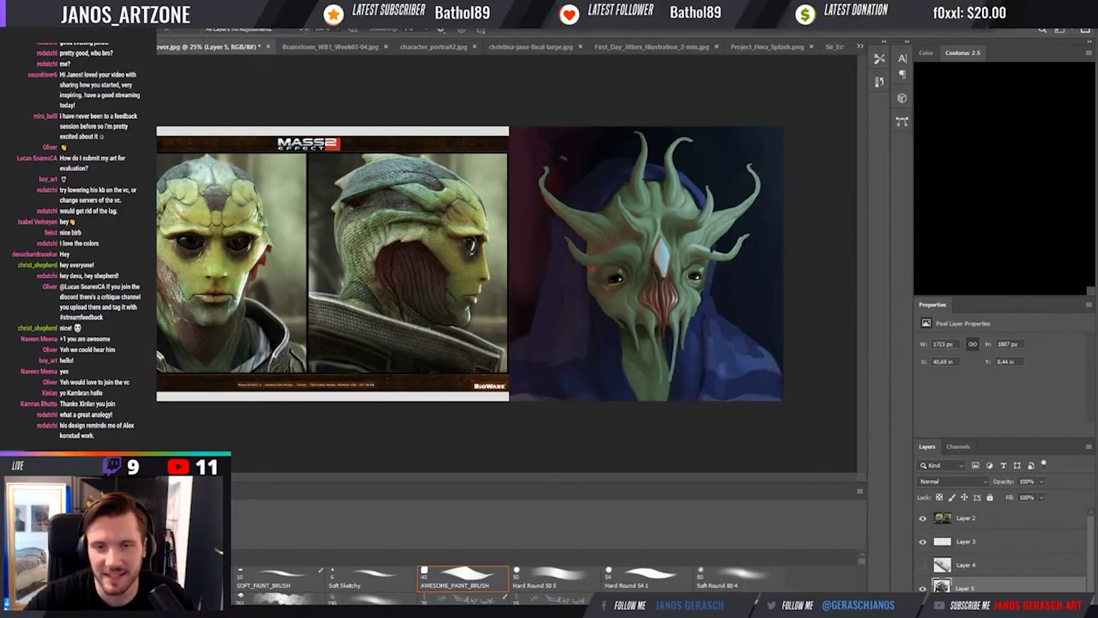
Sample colours at the base of the neck and touch up the edge where the neck meets the robe.
key(e)
key(b)
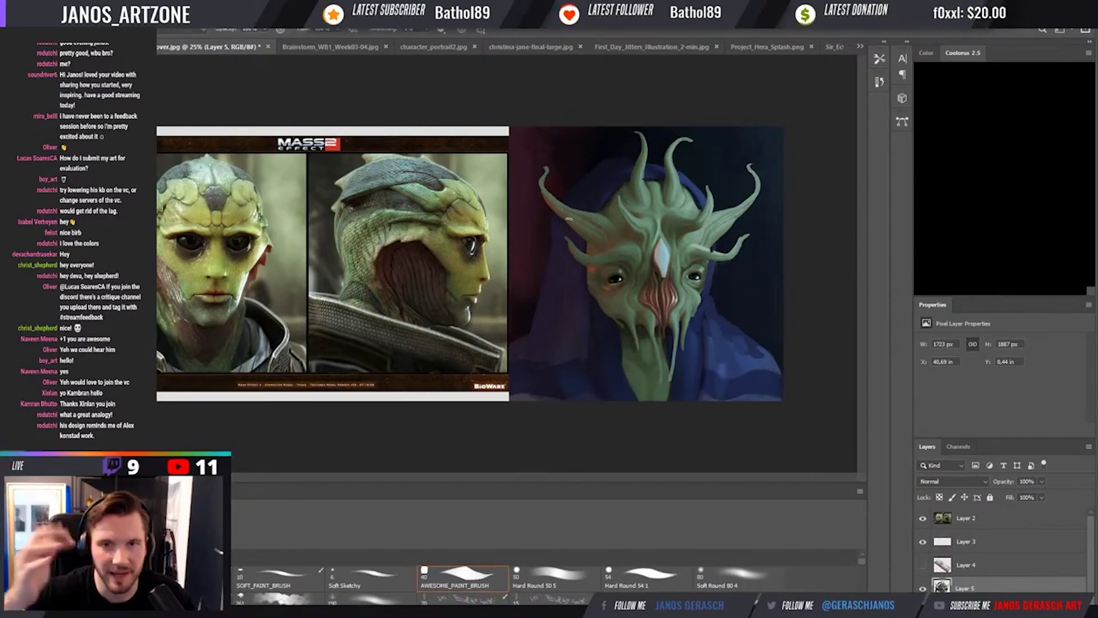
key(i)
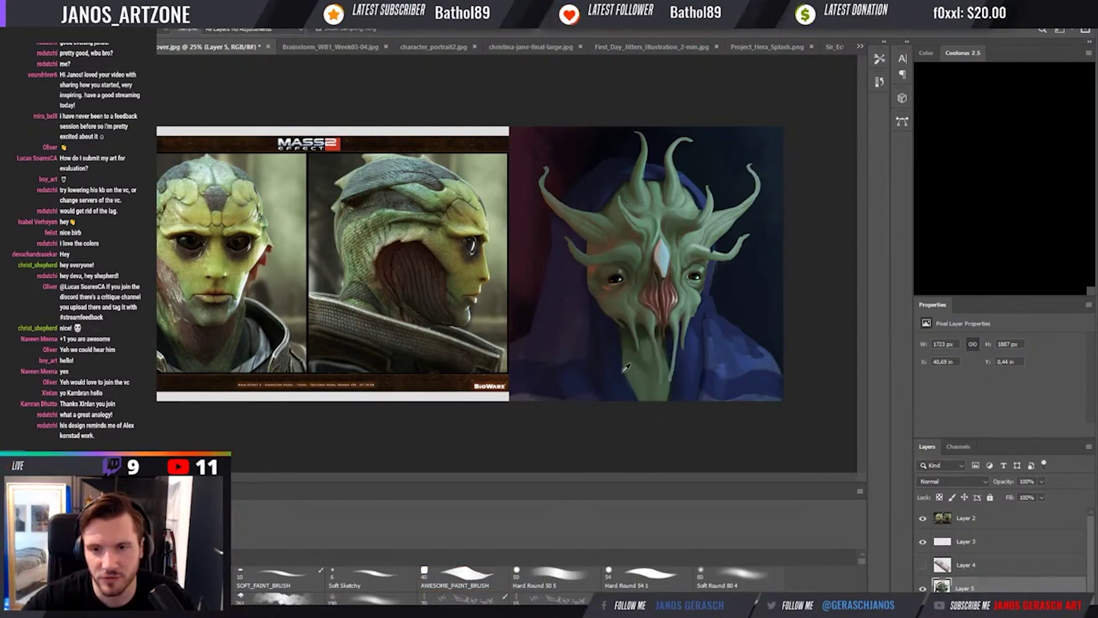
key(b)
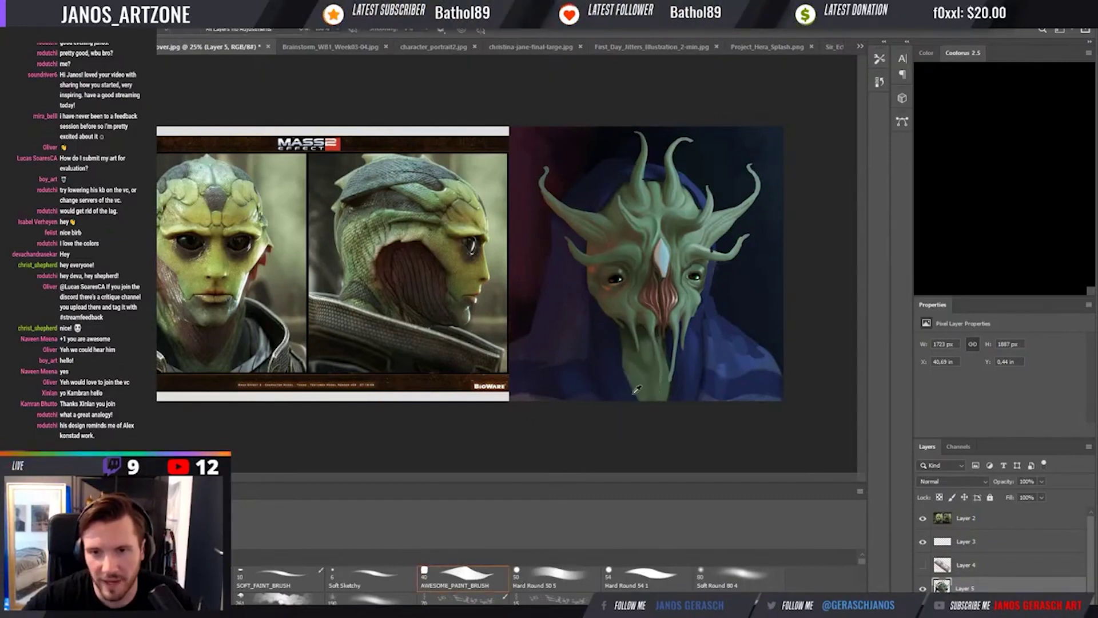
alt+click(637, 389)
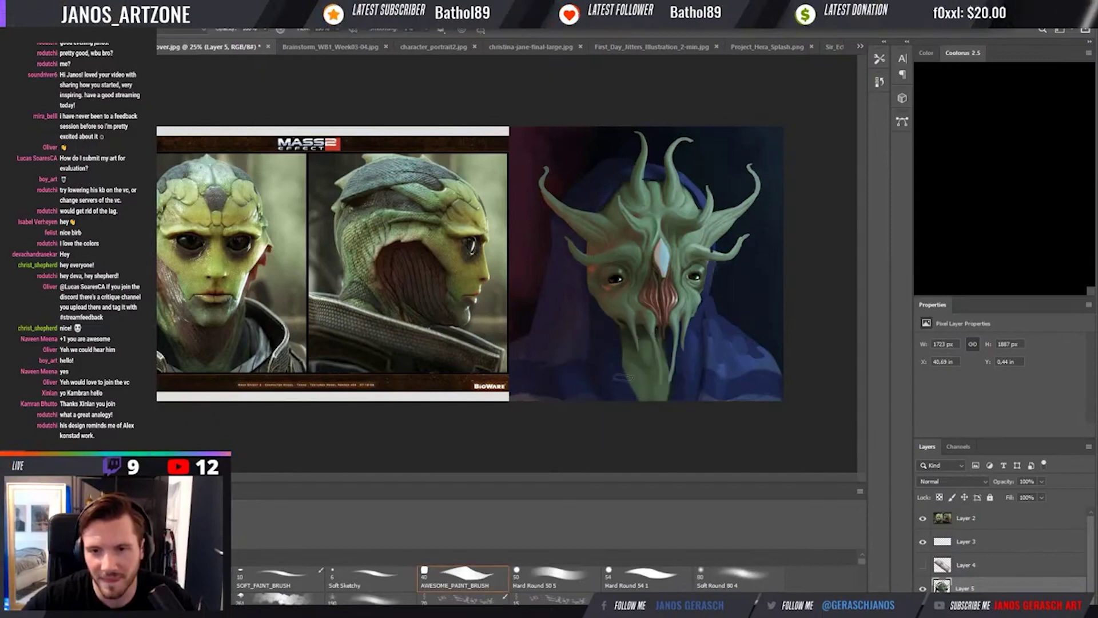
Paint sampled dark blues over the robe beside the alien's neck and along the robe's two lower corners on Layer 5.
drag(622, 374, 618, 362)
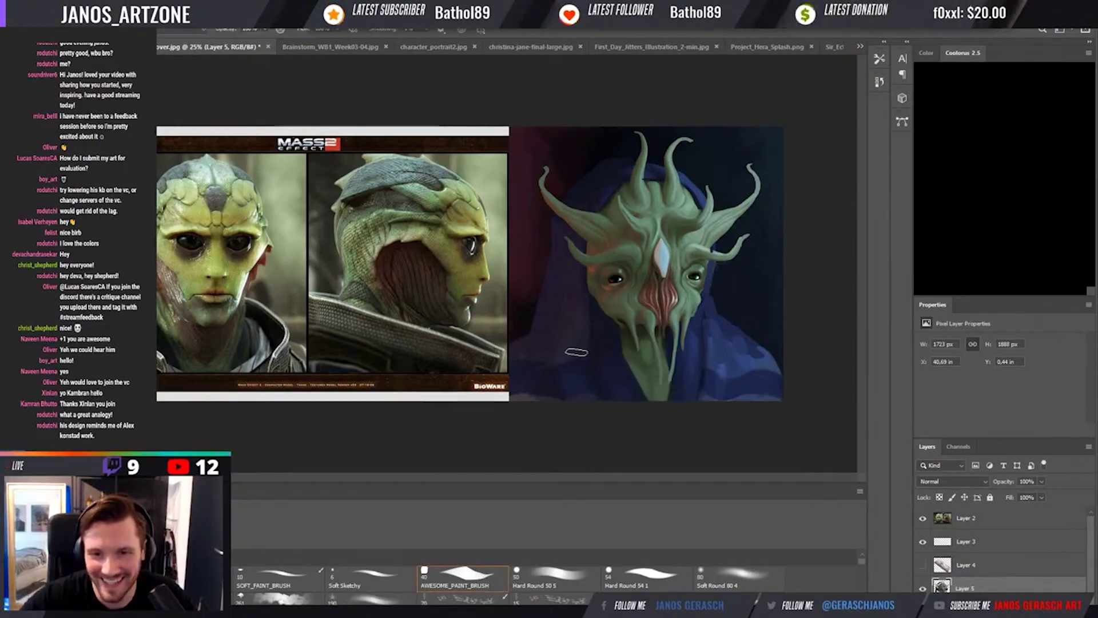
key(alt)
alt+click(521, 397)
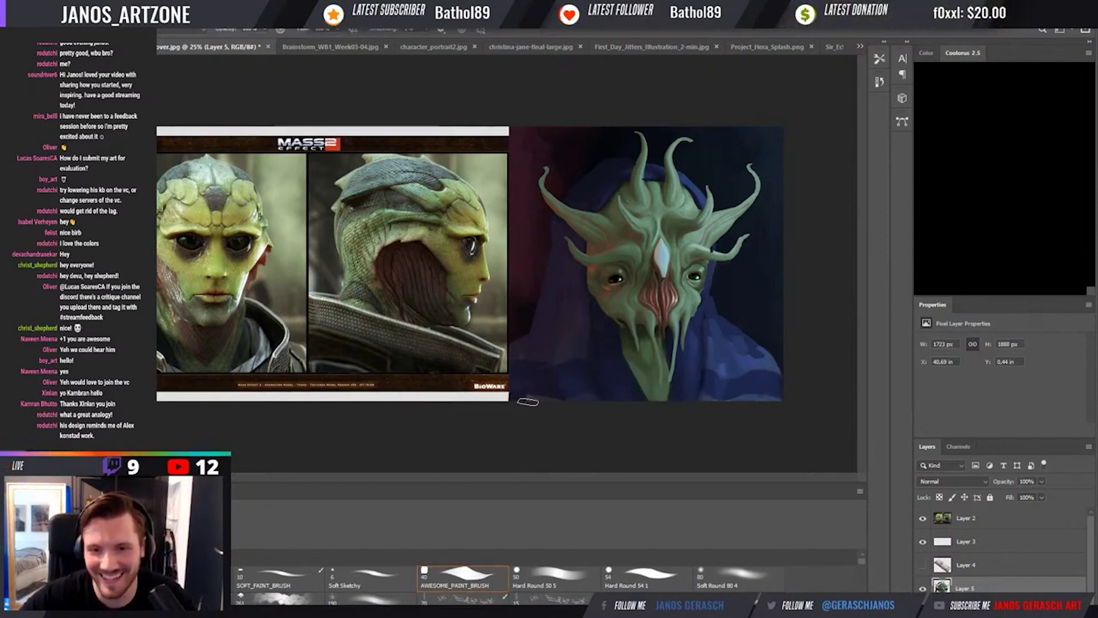
drag(527, 401, 544, 412)
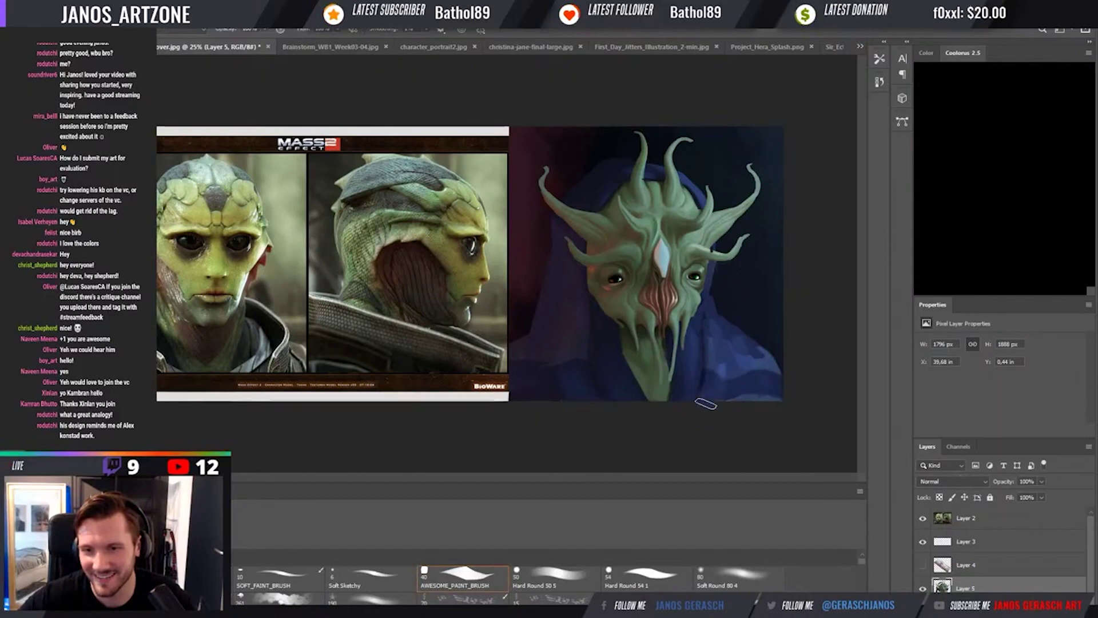
alt+click(767, 355)
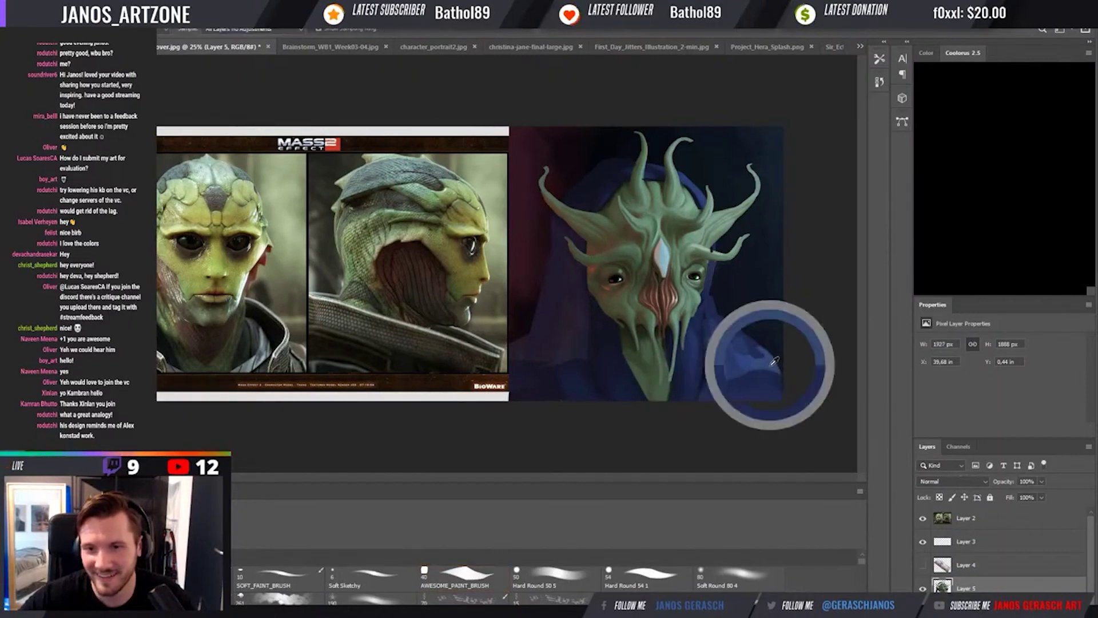
drag(769, 361, 777, 377)
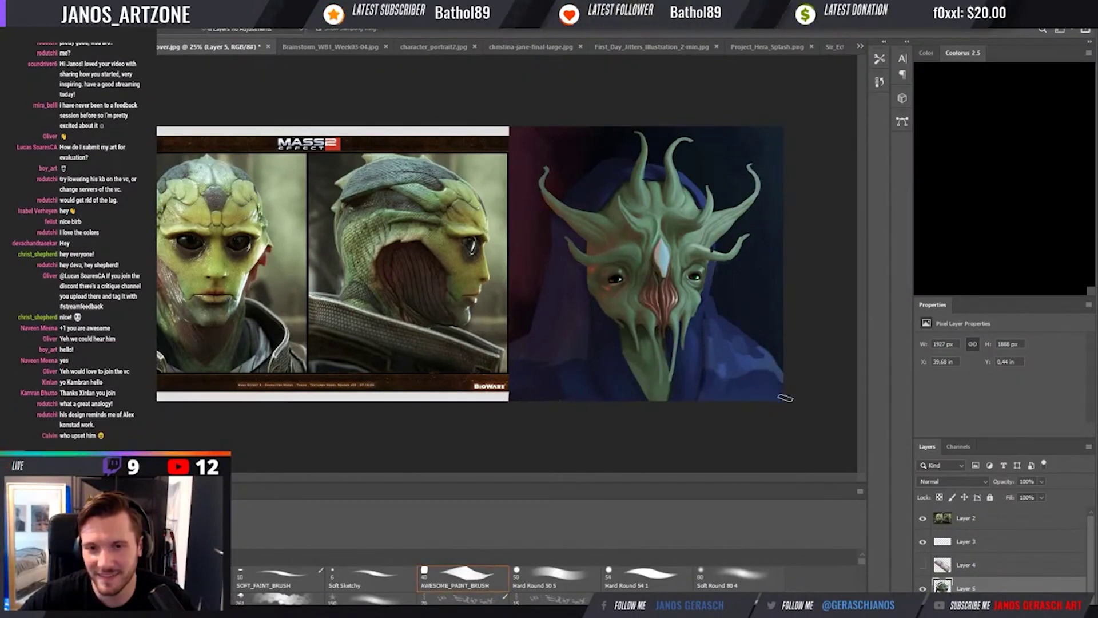
Touch up the robe and neck edge with a colour sampled beside the jaw, and flip the canvas horizontally.
key(b)
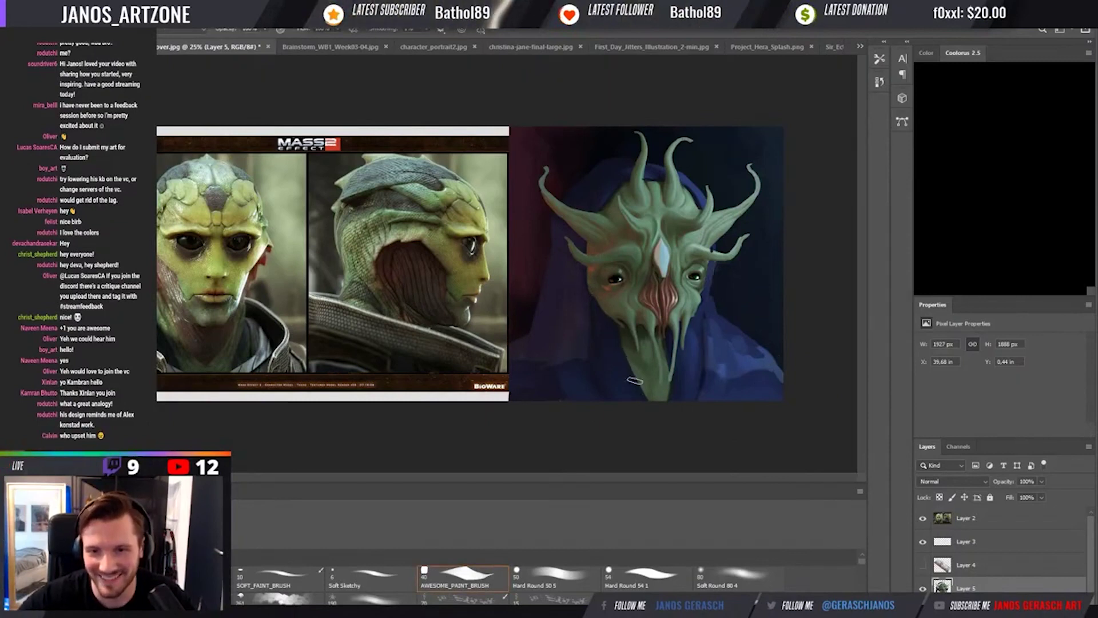
key(i)
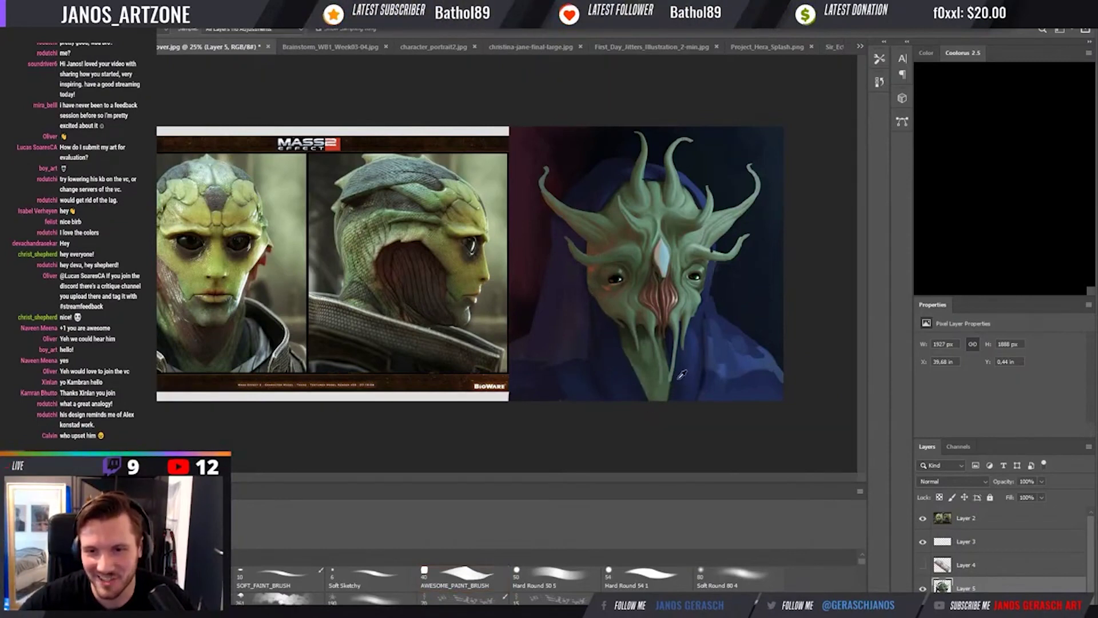
click(619, 338)
key(b)
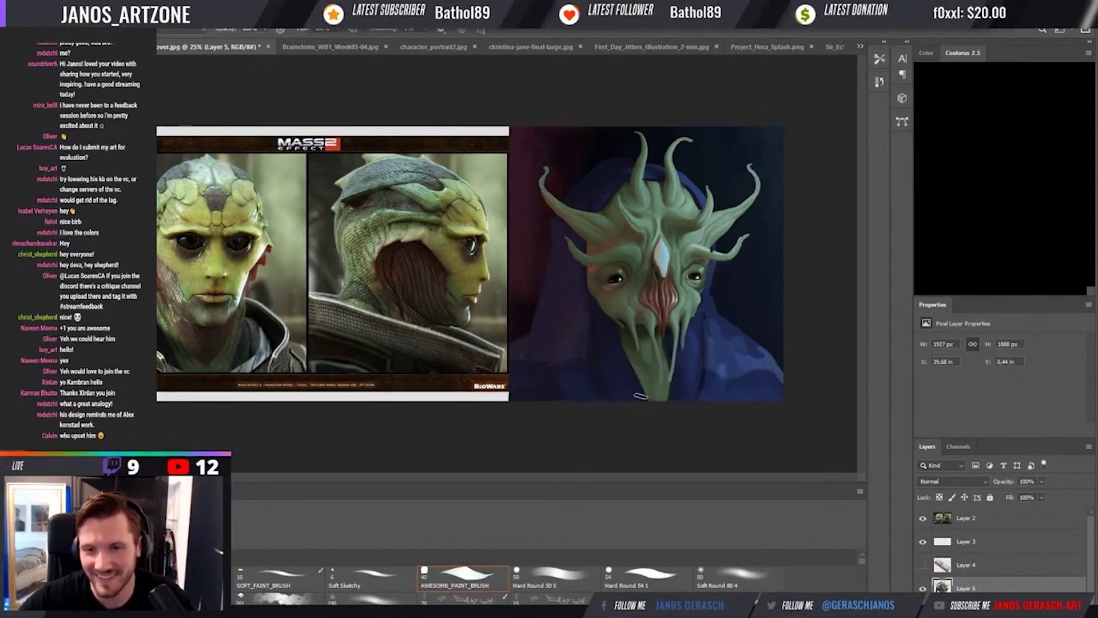
key(h)
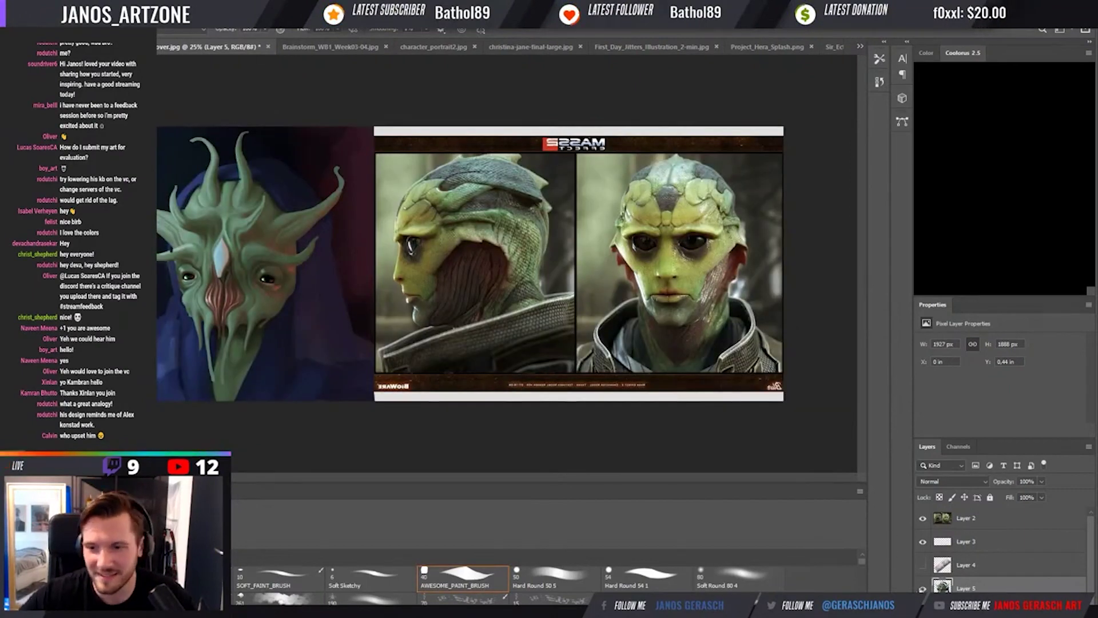
Sample the skin colour beneath the alien's right-hand eye in the mirrored portrait and touch up the surrounding cheek.
key(i)
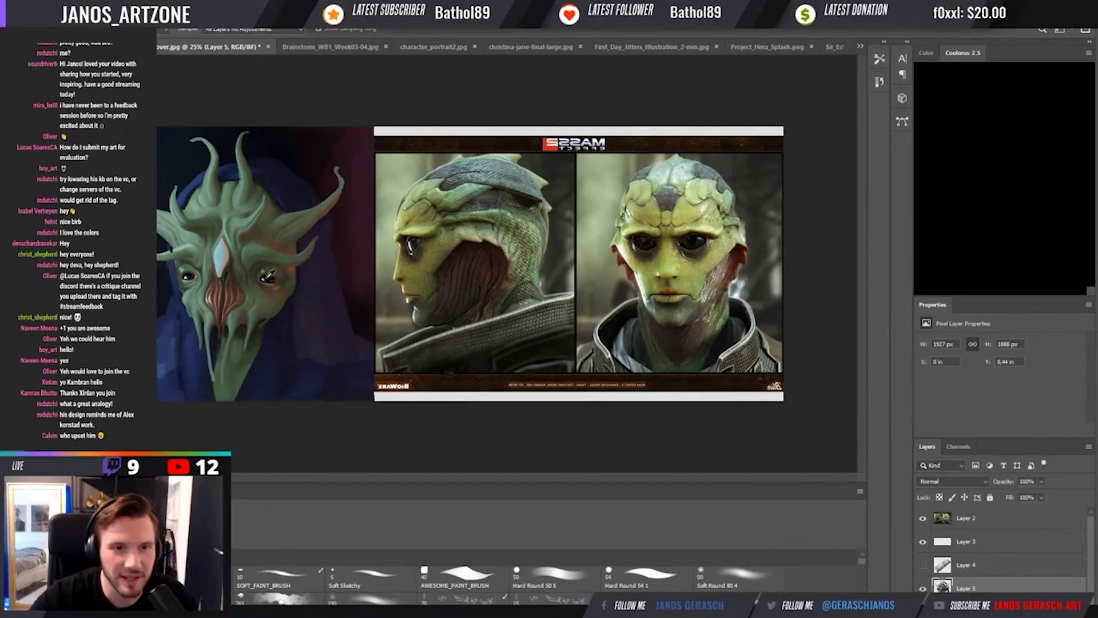
click(285, 290)
key(b)
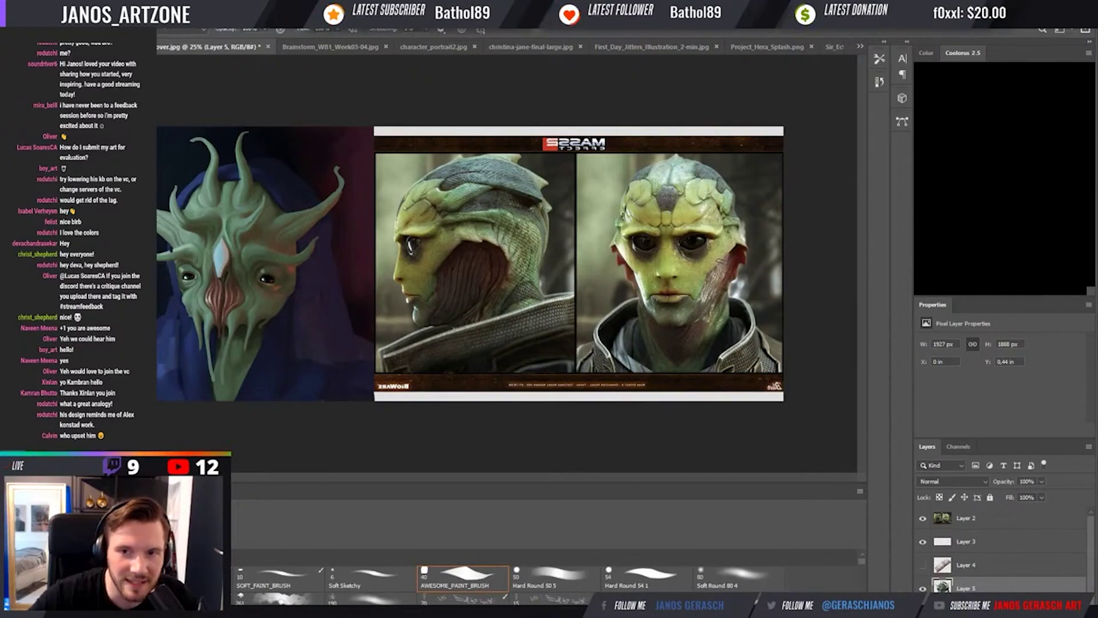
key(i)
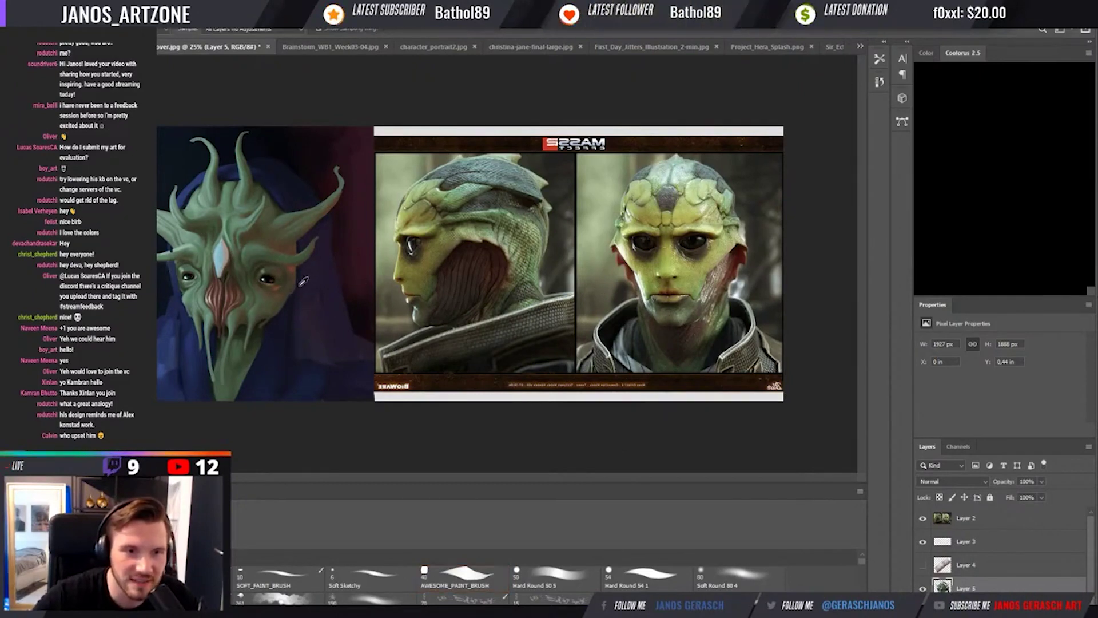
key(b)
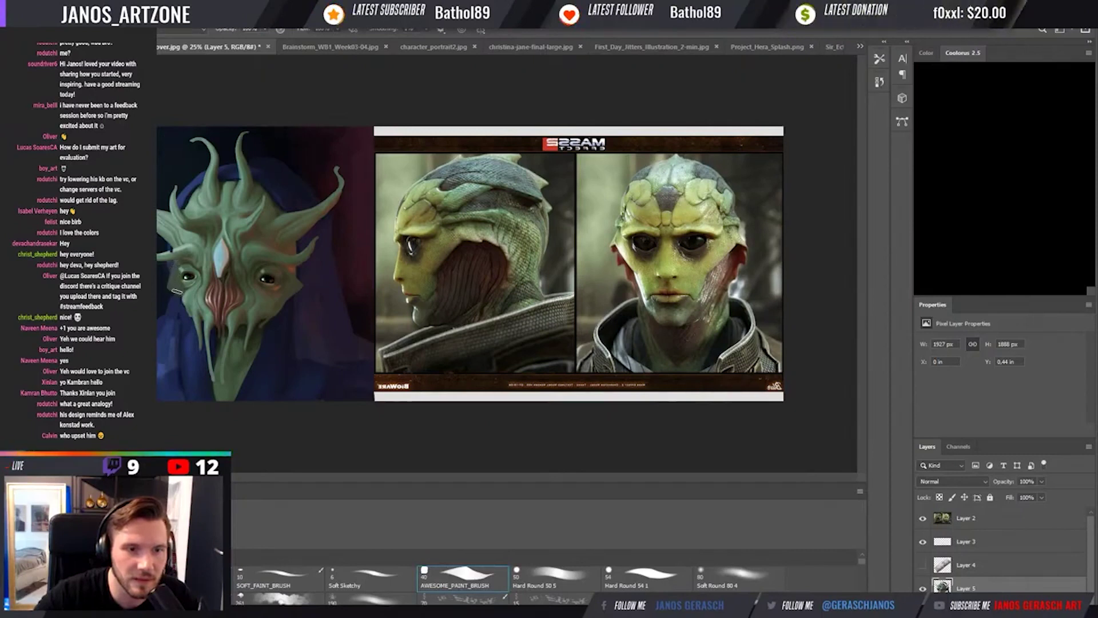
Paint sampled green skin tones around the outer corner of the alien's left-hand eye with AWESOME_PAINT_BRUSH.
alt+click(194, 288)
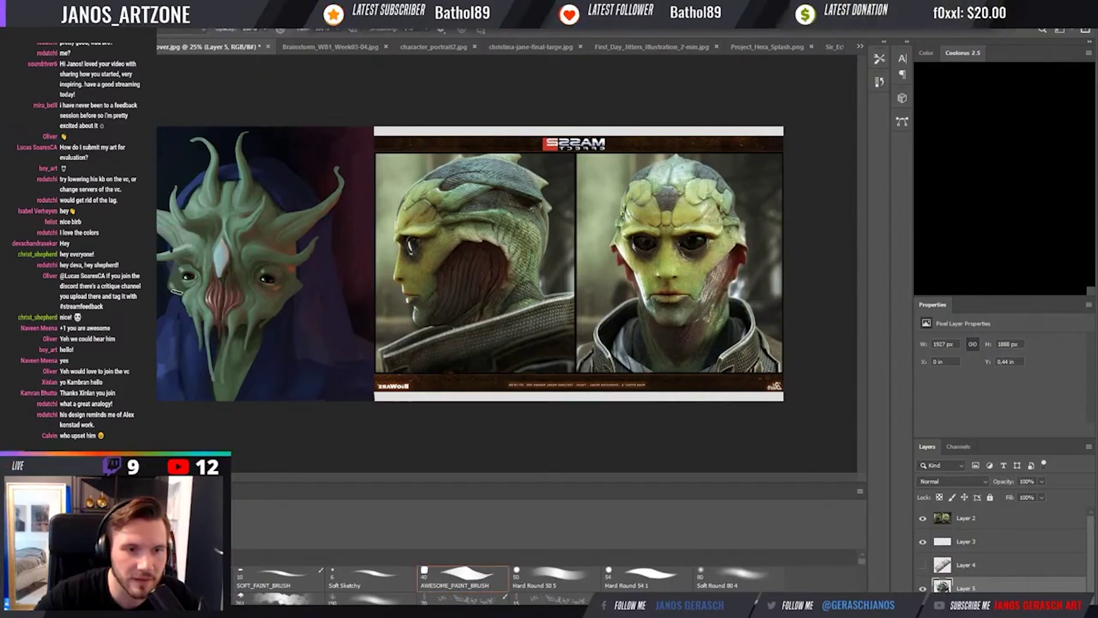
key(r)
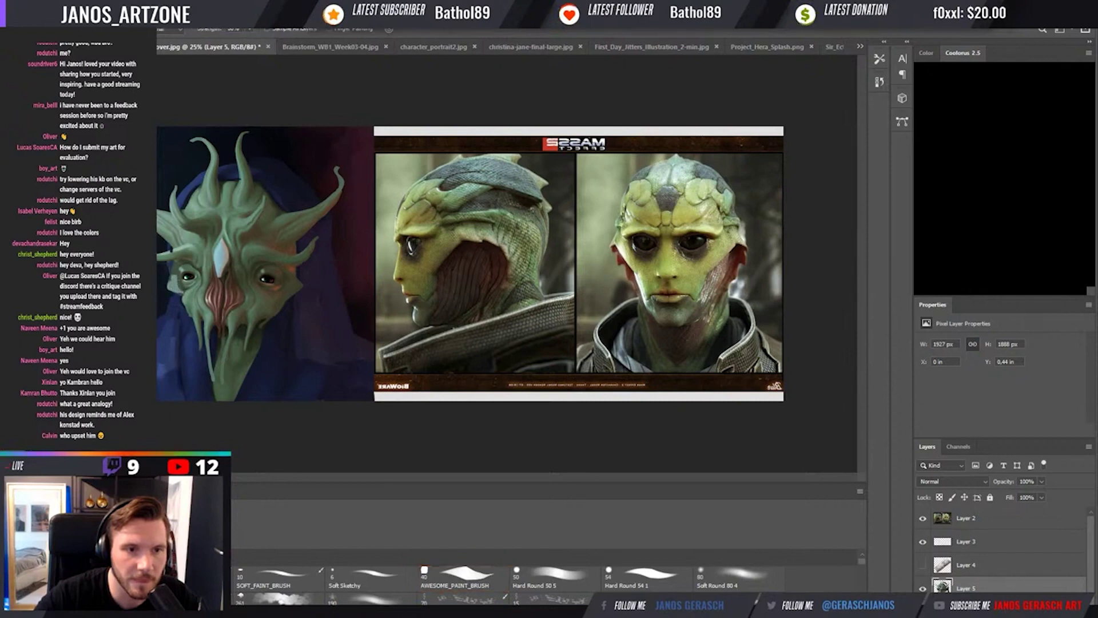
key(b)
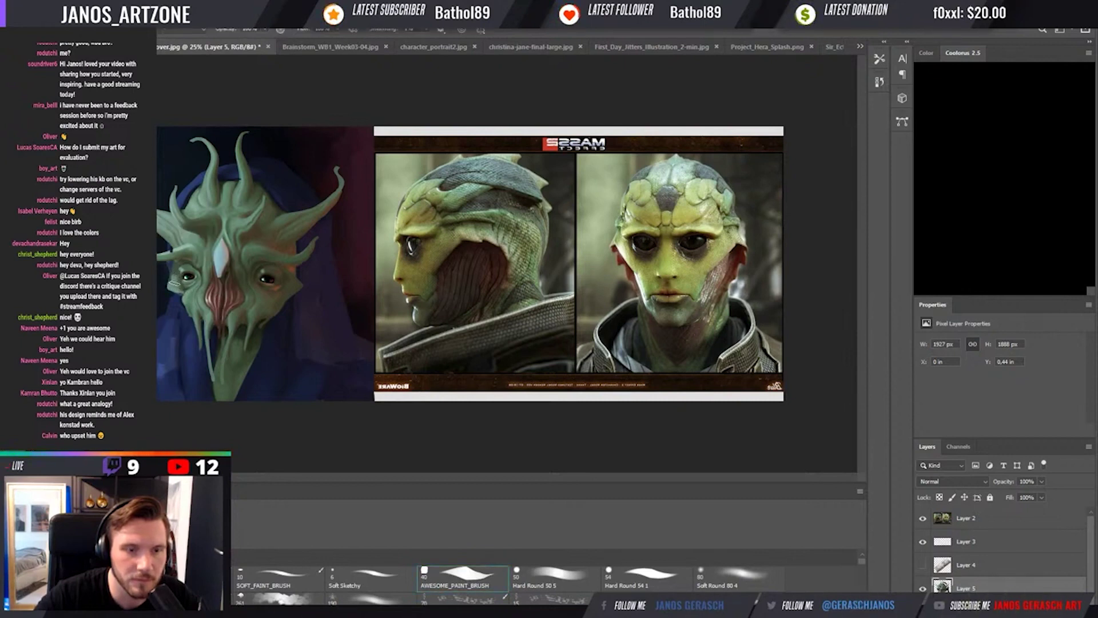
key(alt)
alt+click(173, 265)
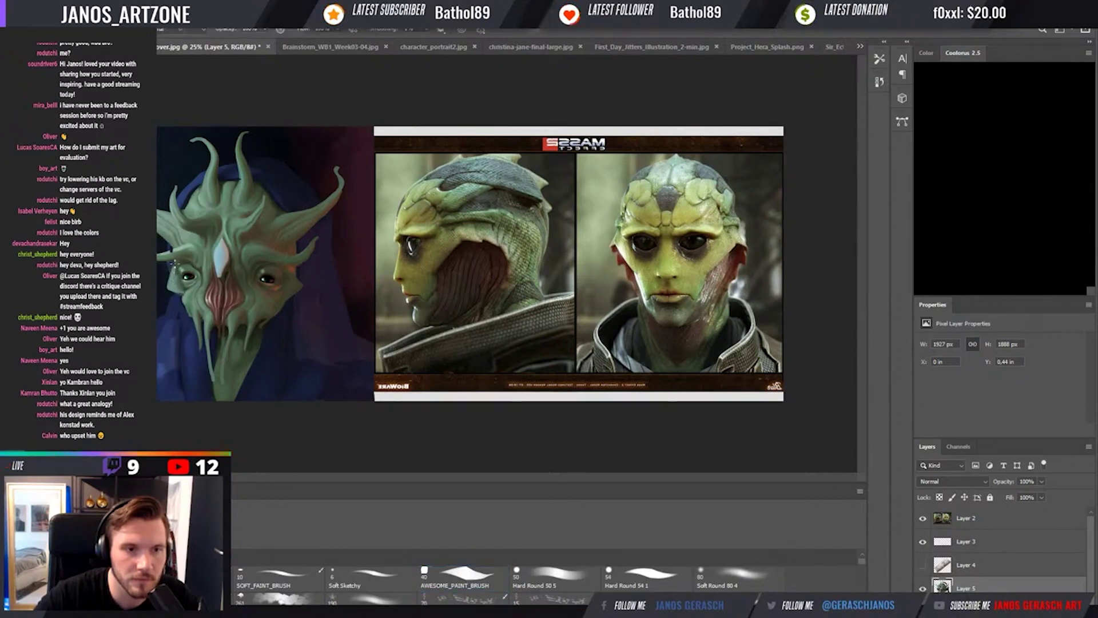
drag(173, 272, 183, 275)
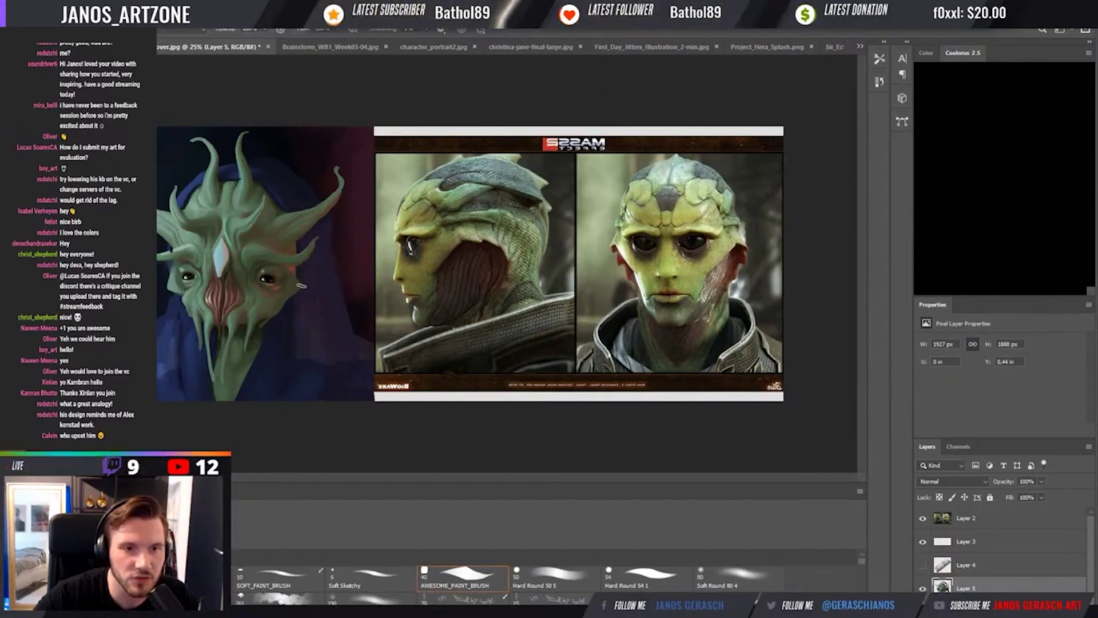
Refine the eyelids and under-eye area of the left-hand eye with small strokes in colours sampled around it.
alt+click(186, 275)
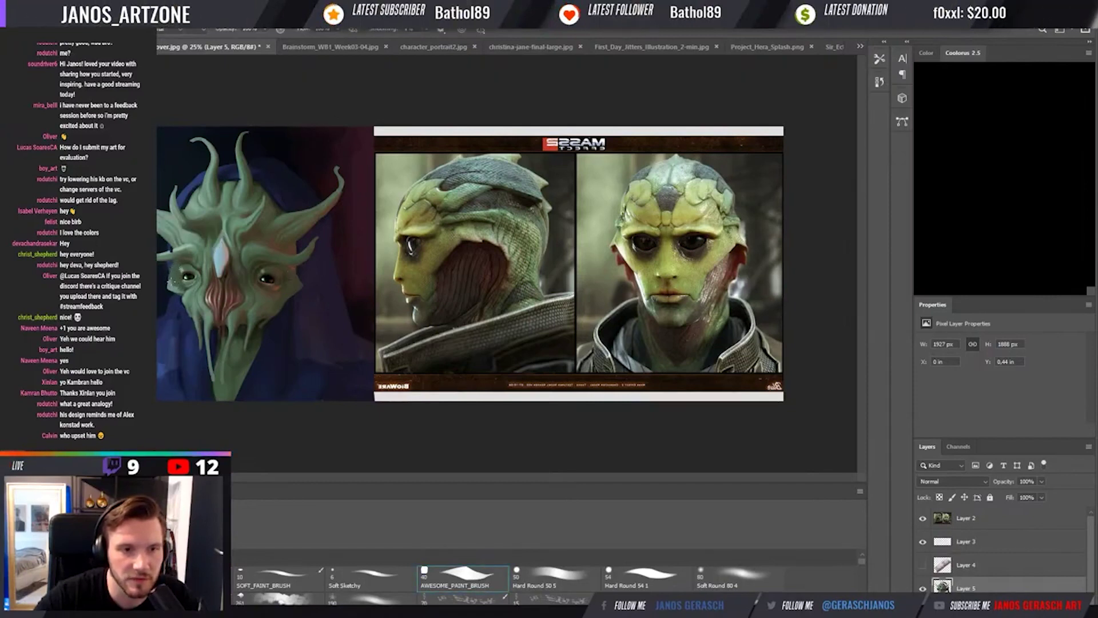
alt+click(181, 285)
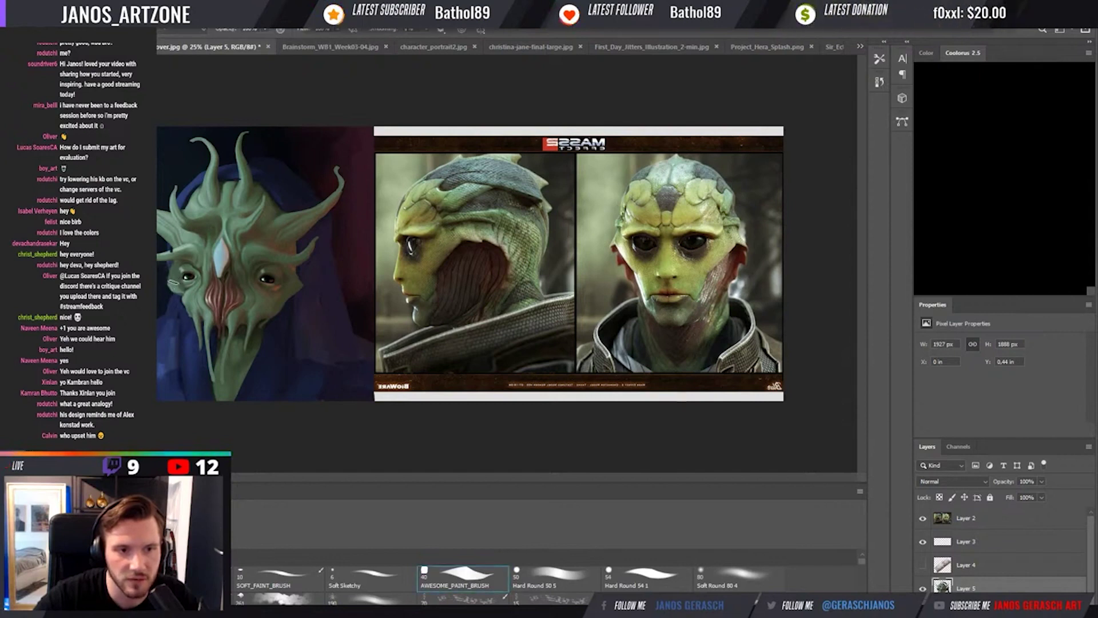
alt+click(185, 268)
alt+click(185, 268)
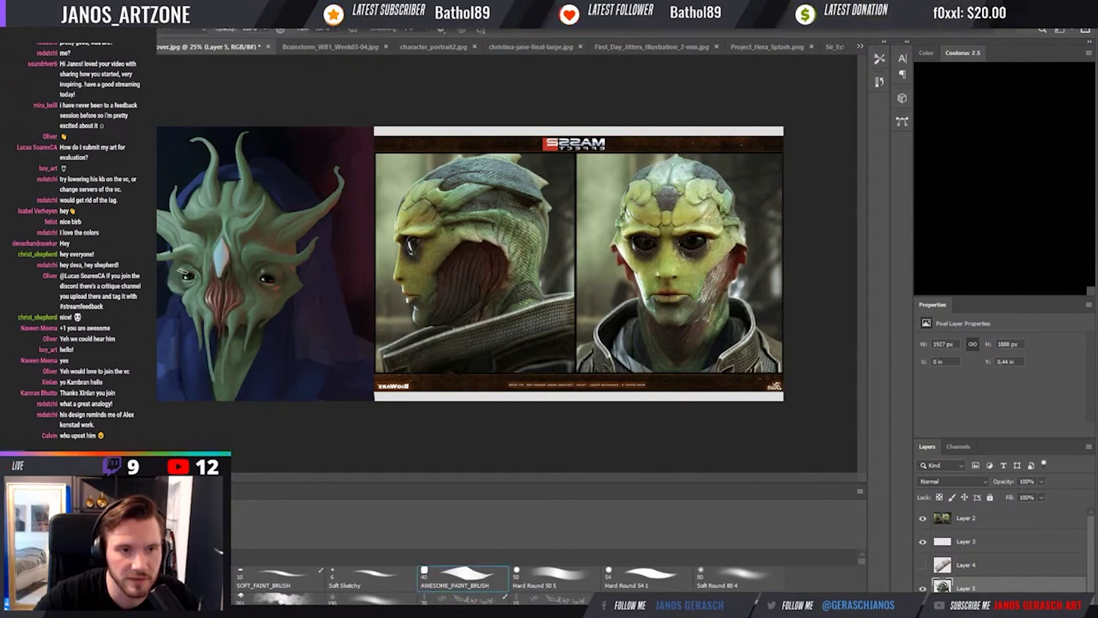
alt+click(184, 268)
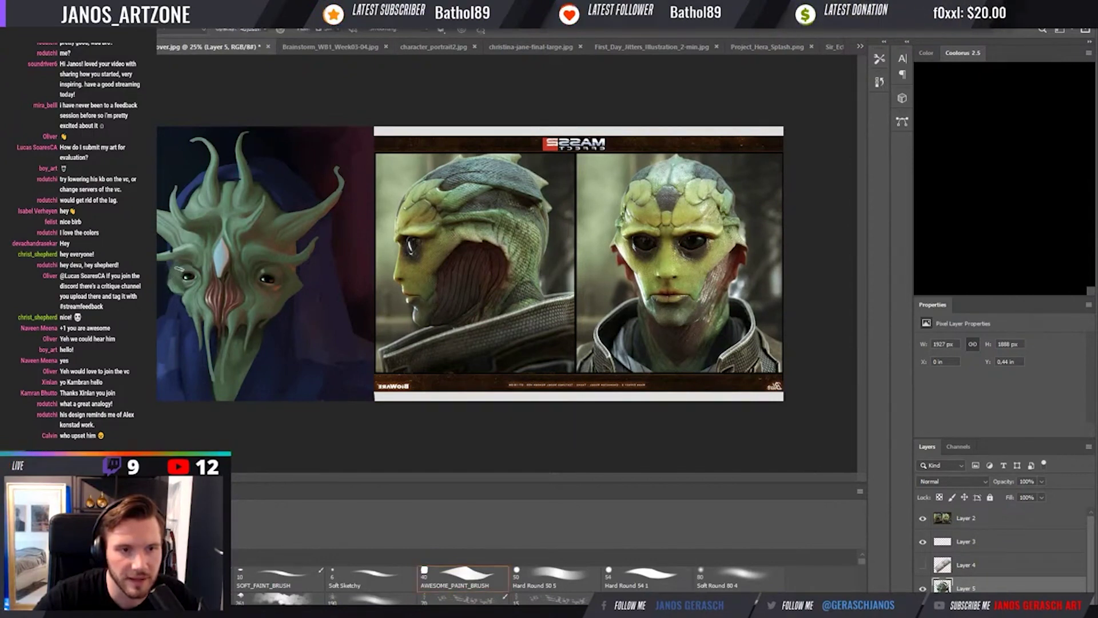
click(180, 270)
alt+click(192, 276)
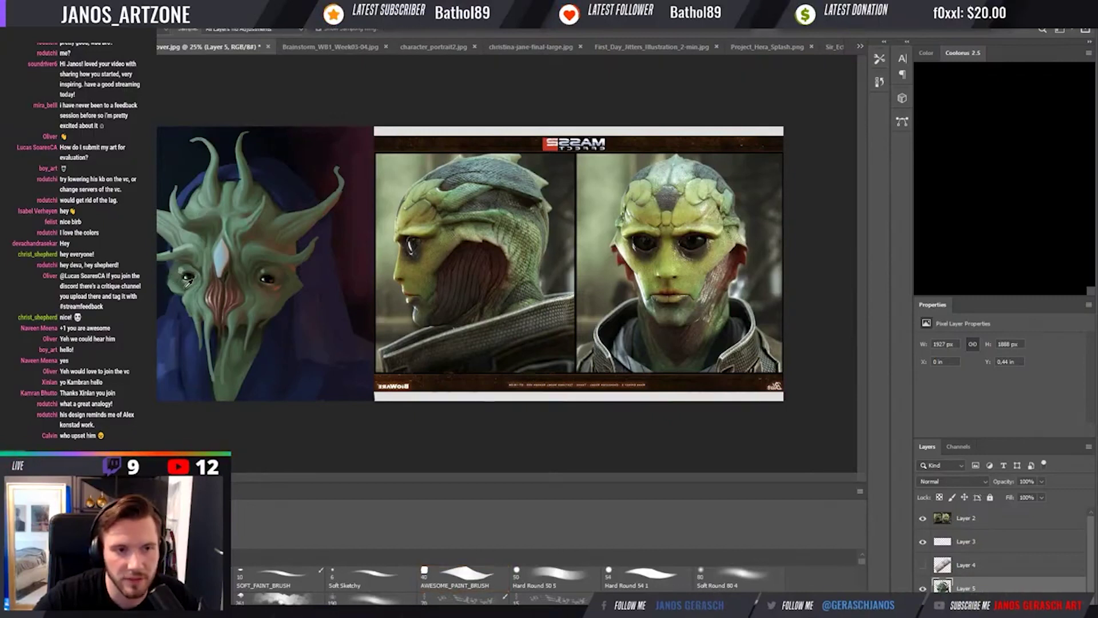
click(181, 285)
alt+click(182, 274)
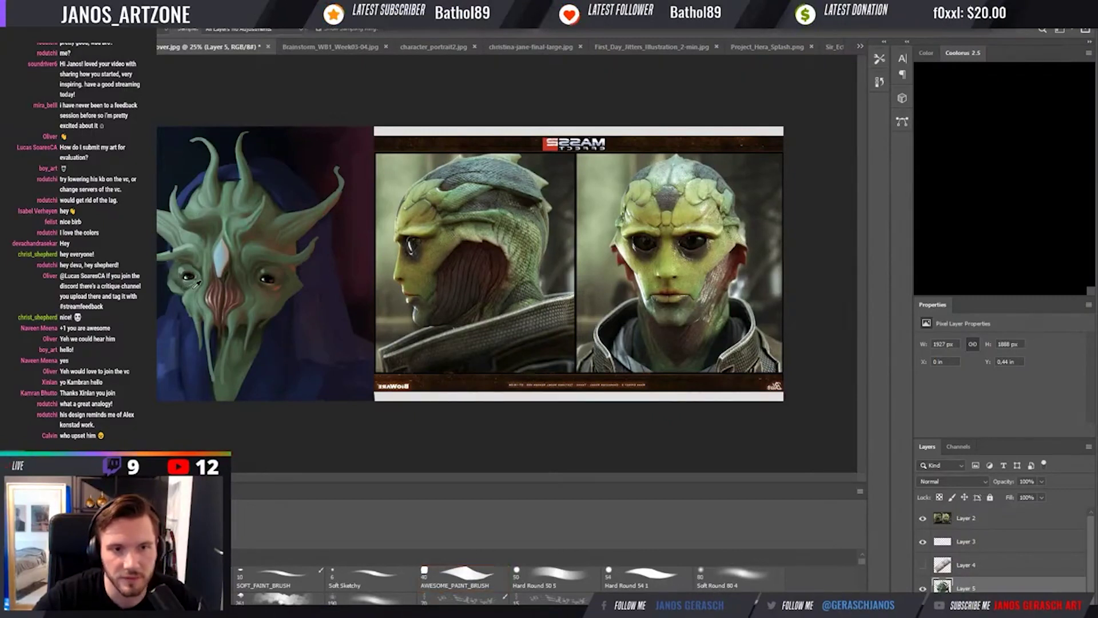
click(194, 278)
alt+click(196, 271)
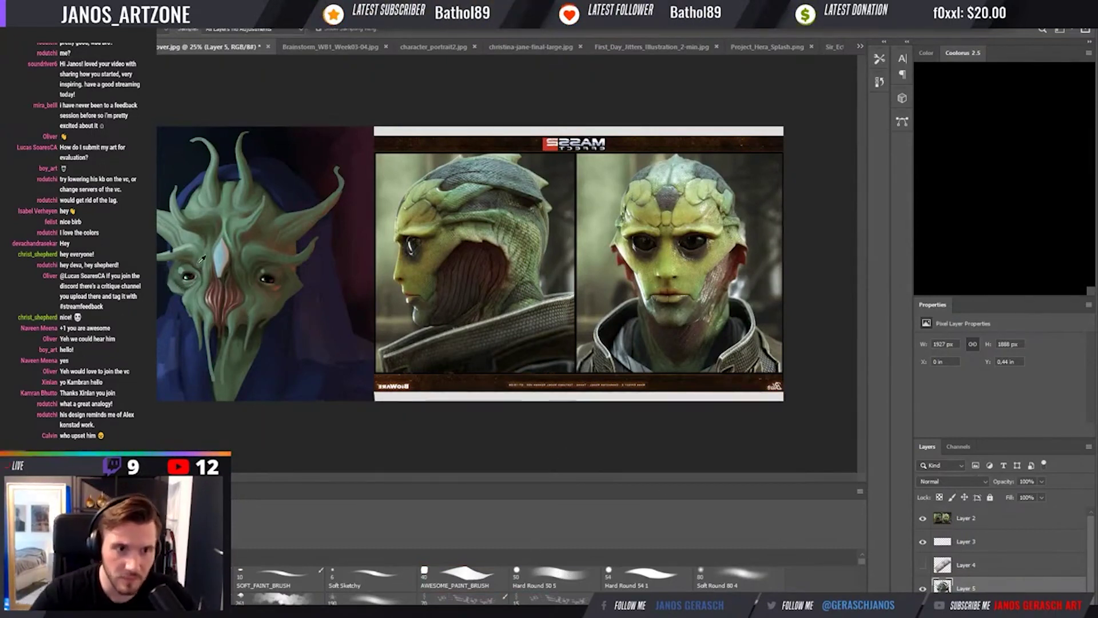
Clean up the face's outer edge beside the left-hand eye using the Hard Round 50 5 brush and sampled colours.
key(b)
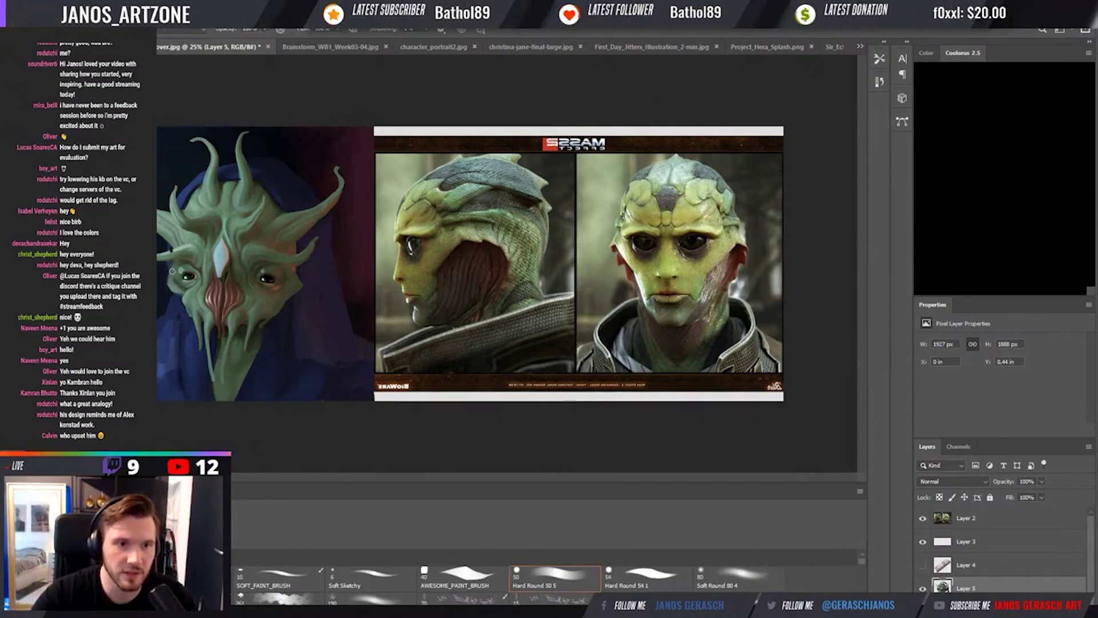
key(i)
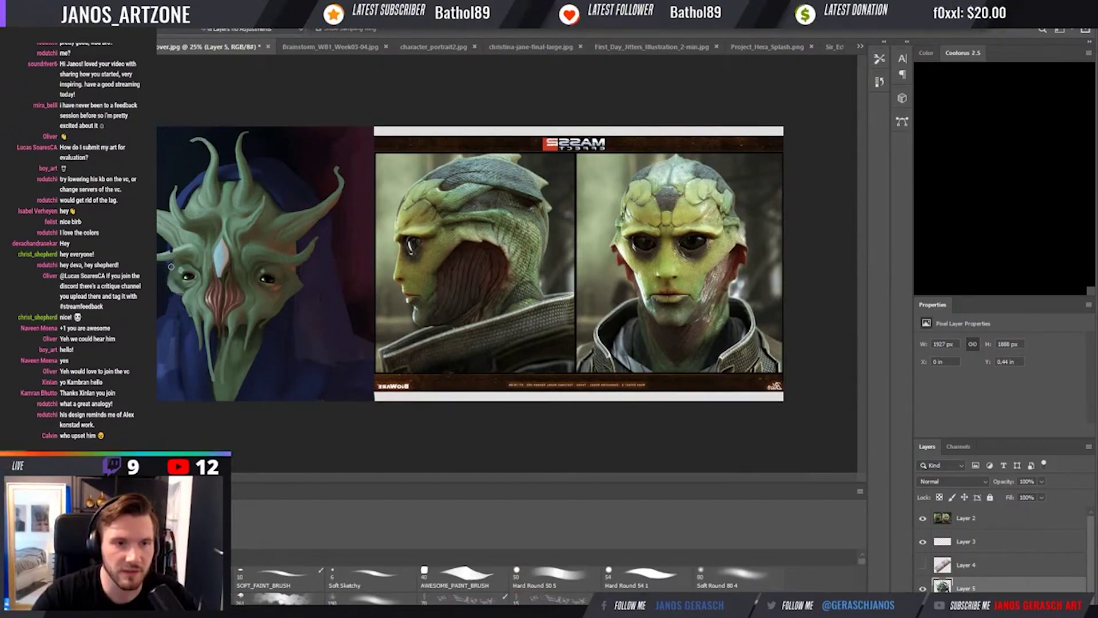
key(b)
key(i)
key(b)
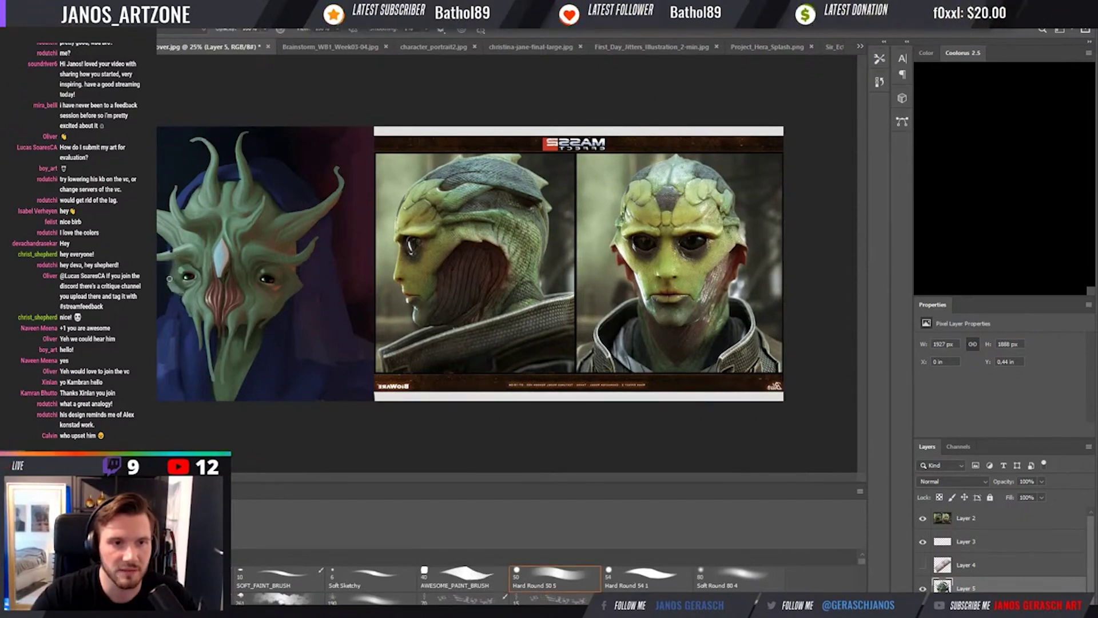
key(i)
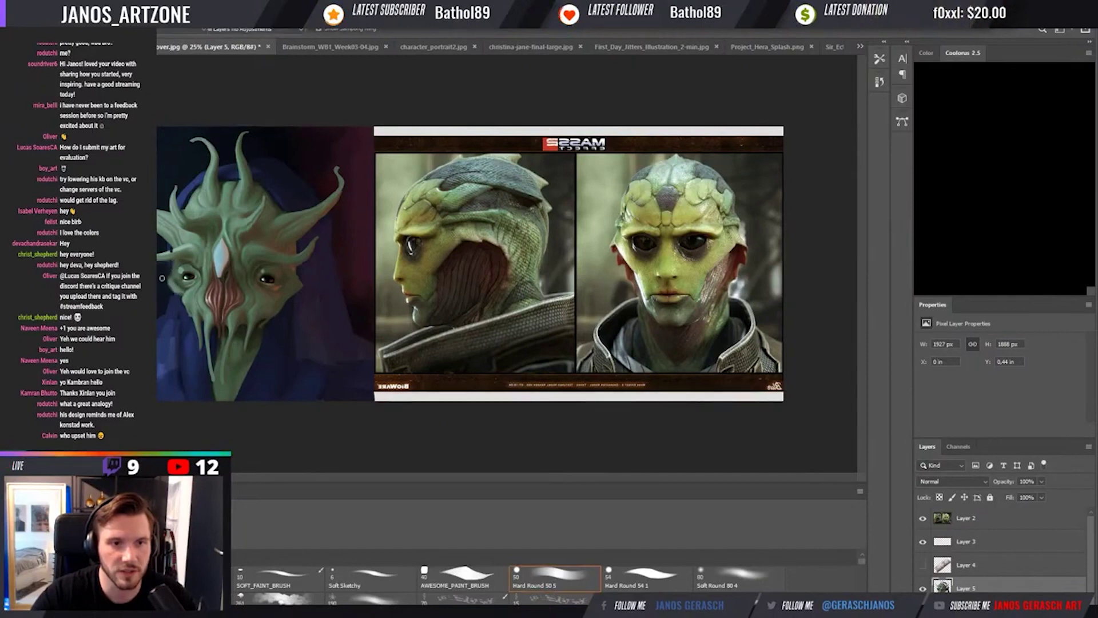
click(171, 288)
key(b)
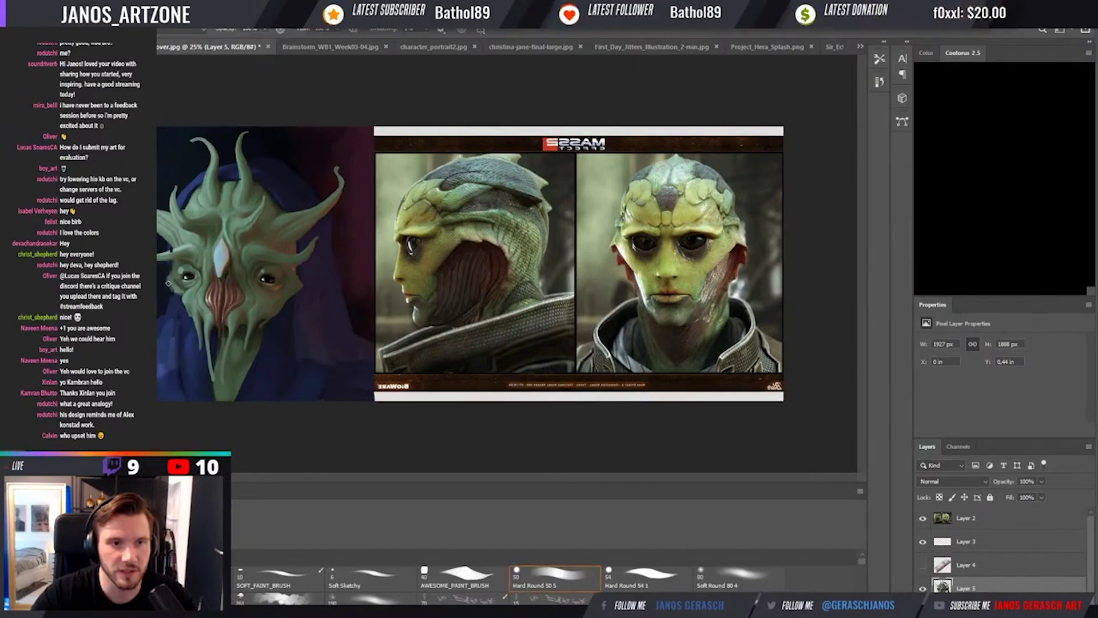
key(i)
key(b)
key(i)
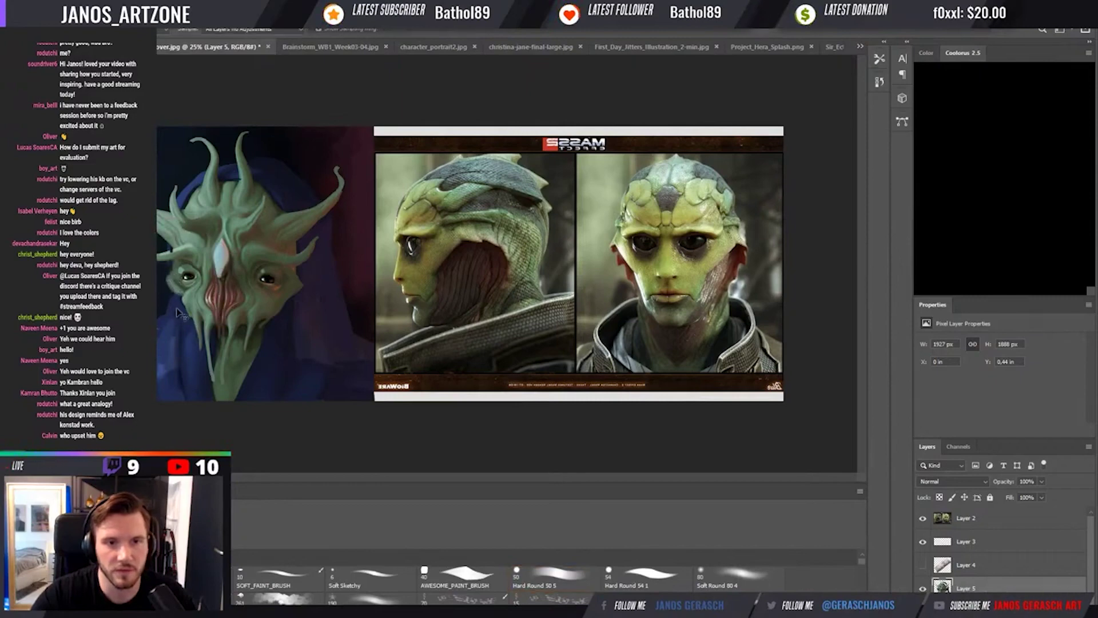
Check the portrait by flipping the canvas back and forth and toggling Layer 5's visibility to compare before and after.
key(h)
key(h)
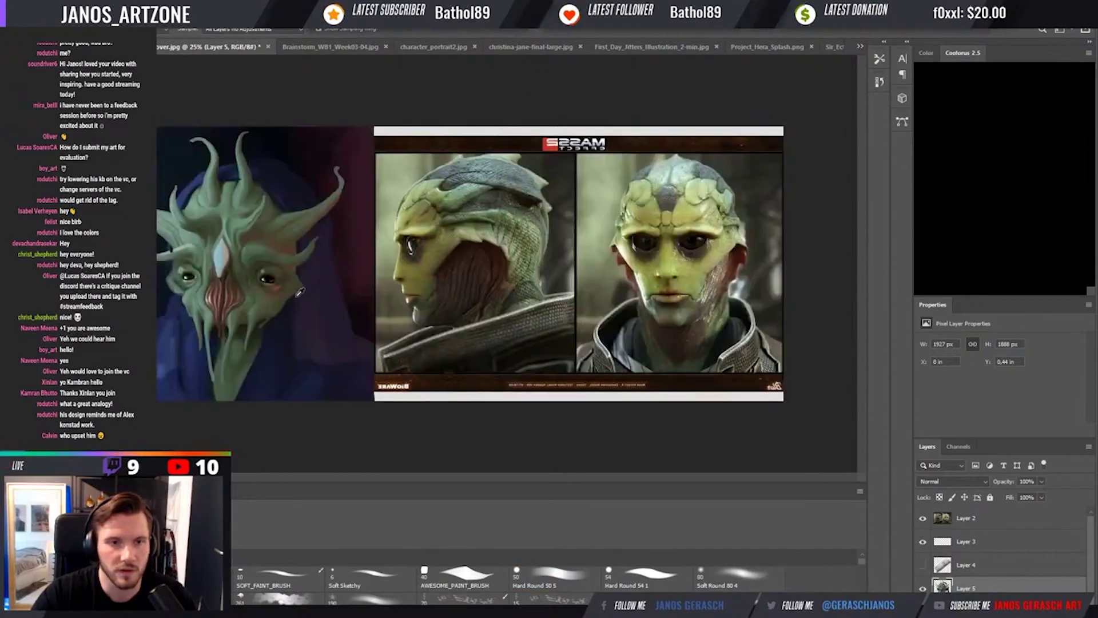
key(b)
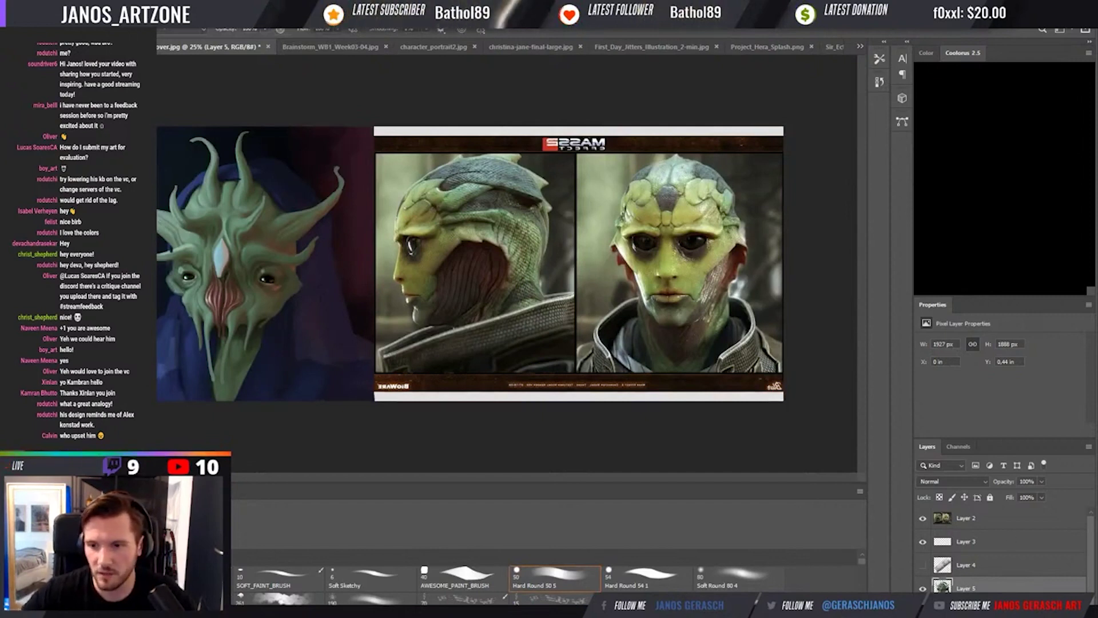
click(922, 588)
click(922, 588)
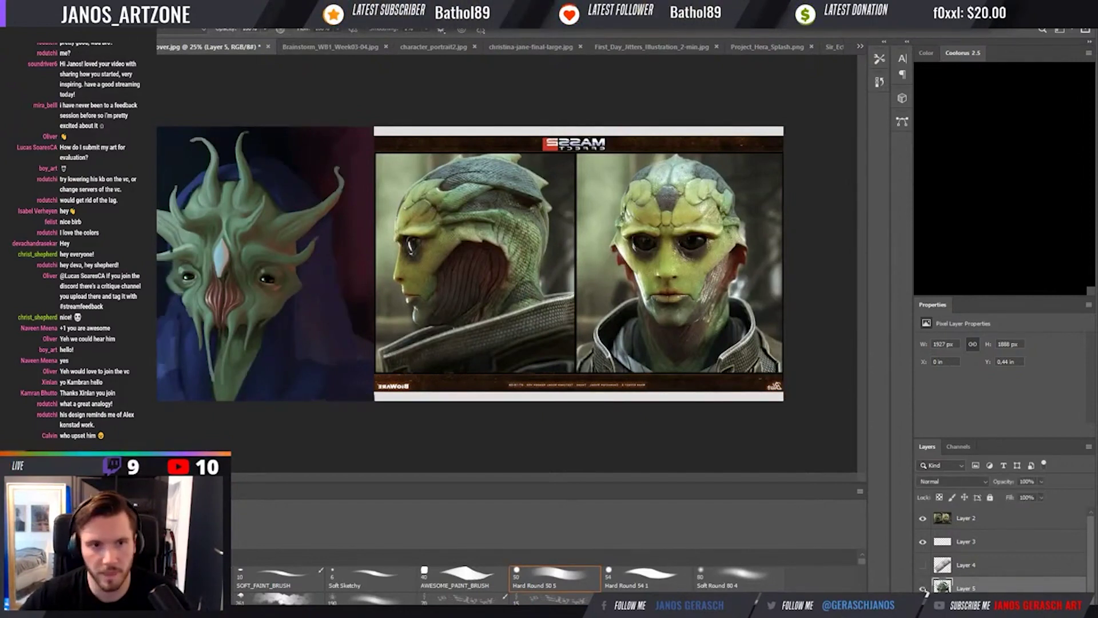
click(923, 589)
click(923, 589)
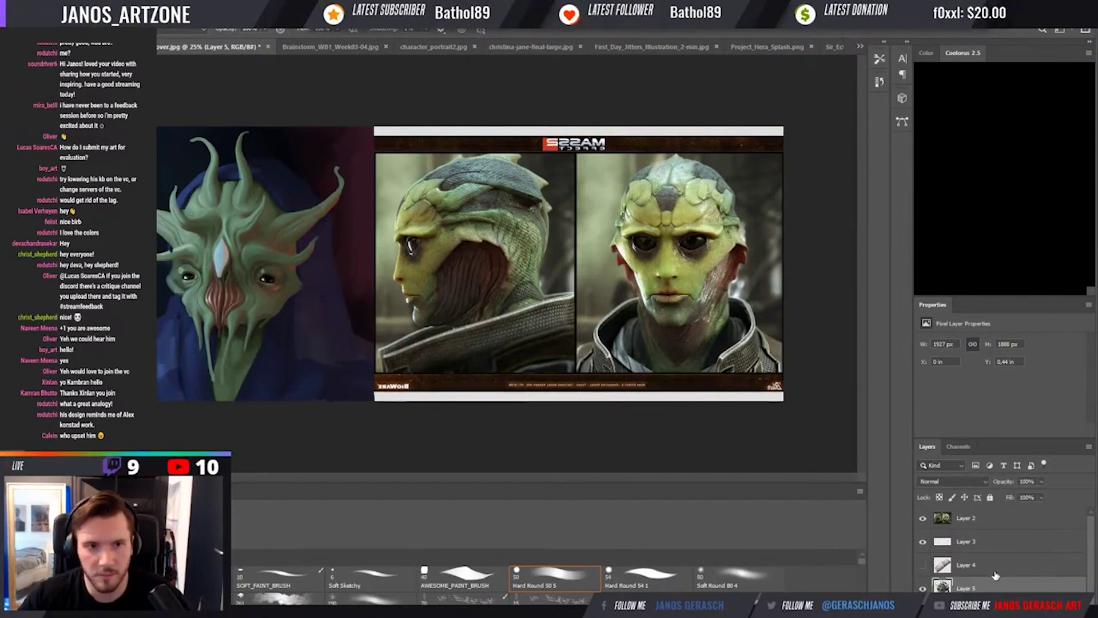
Add a new layer named shadow in Multiply mode and choose the Soft Round 80 4 brush.
key(F2)
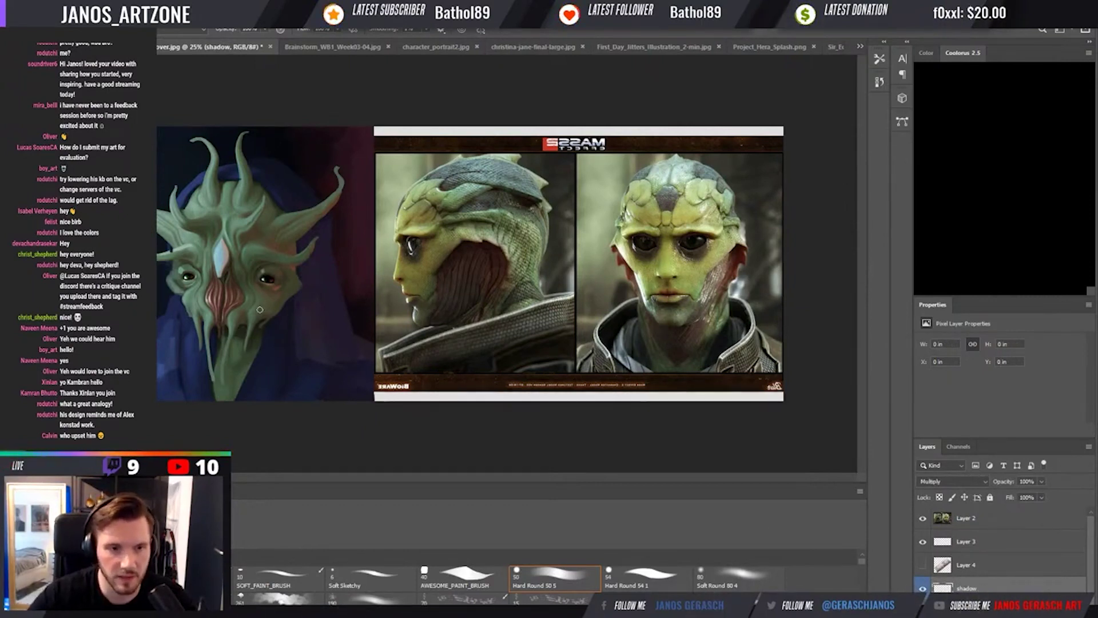
click(692, 582)
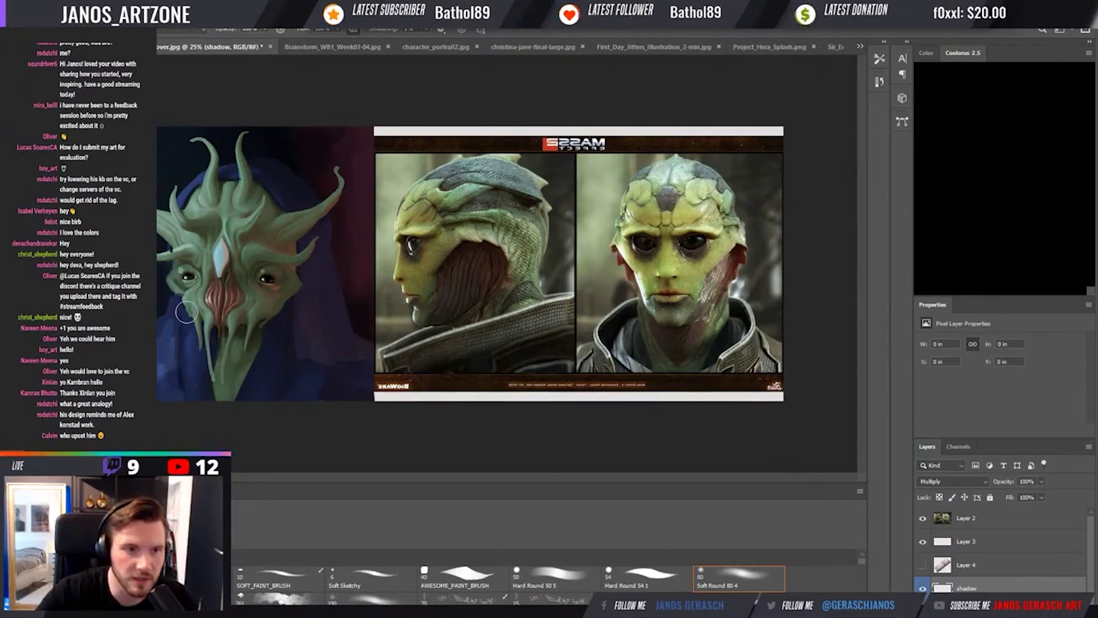
key(v)
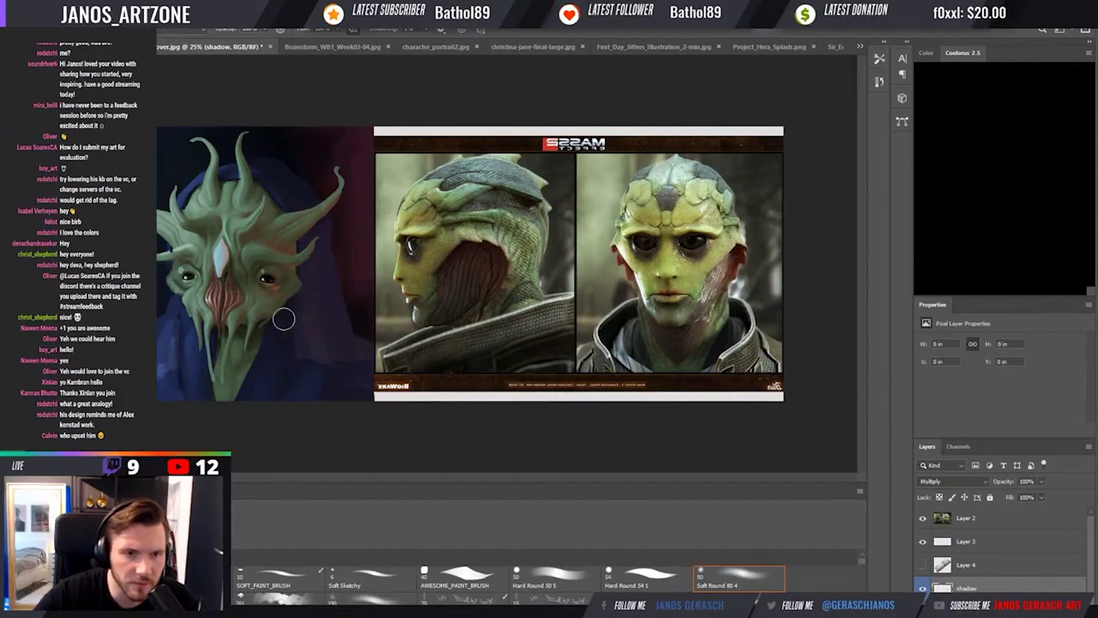
Paint a soft shadow onto the robe beside the right-hand jaw, checking it in greyscale and by toggling the shadow layer.
key(ctrl+y)
mouse_move(283, 322)
mouse_down()
mouse_move(266, 339)
mouse_move(306, 302)
mouse_move(256, 348)
mouse_move(302, 307)
mouse_move(253, 374)
mouse_move(284, 360)
mouse_move(290, 335)
mouse_move(250, 411)
mouse_move(292, 336)
mouse_move(308, 353)
mouse_up()
key(bracketright)
key(bracketright)
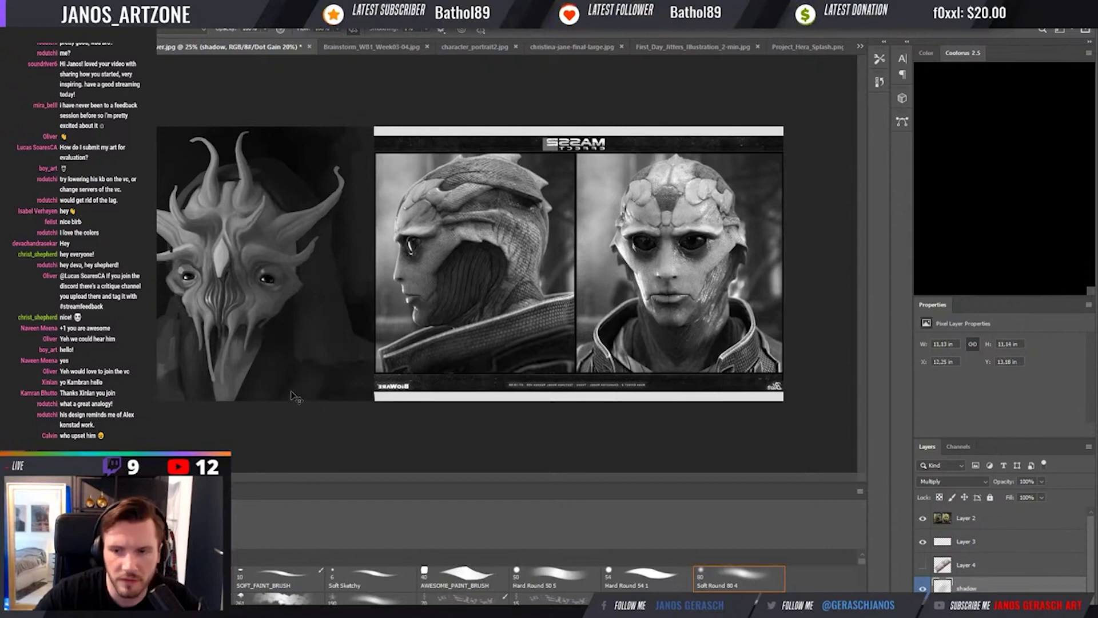
key(ctrl+y)
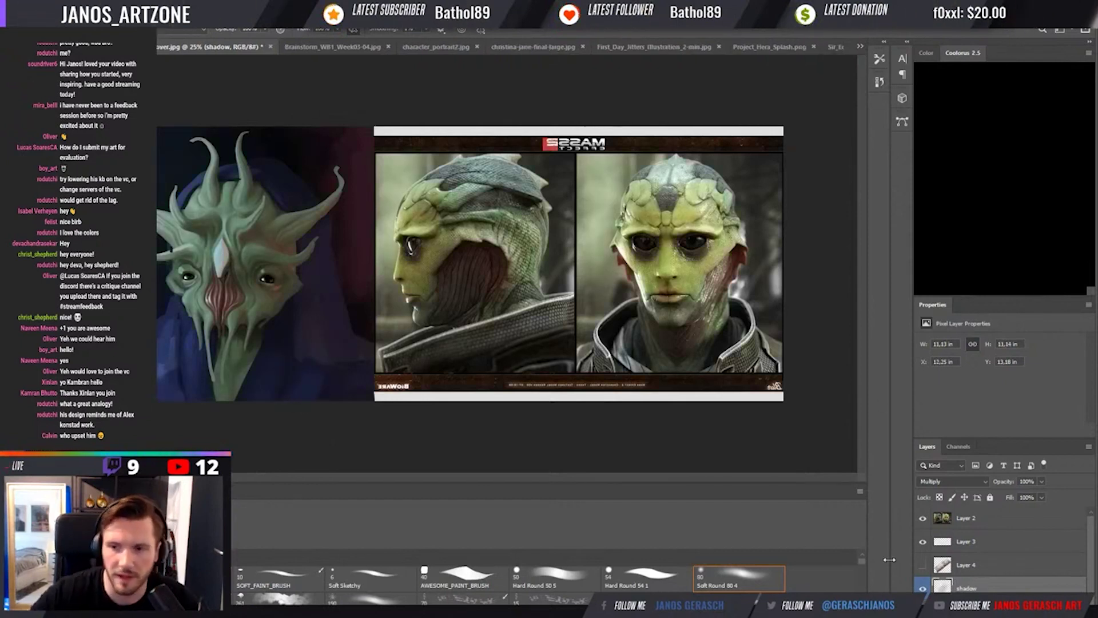
click(922, 588)
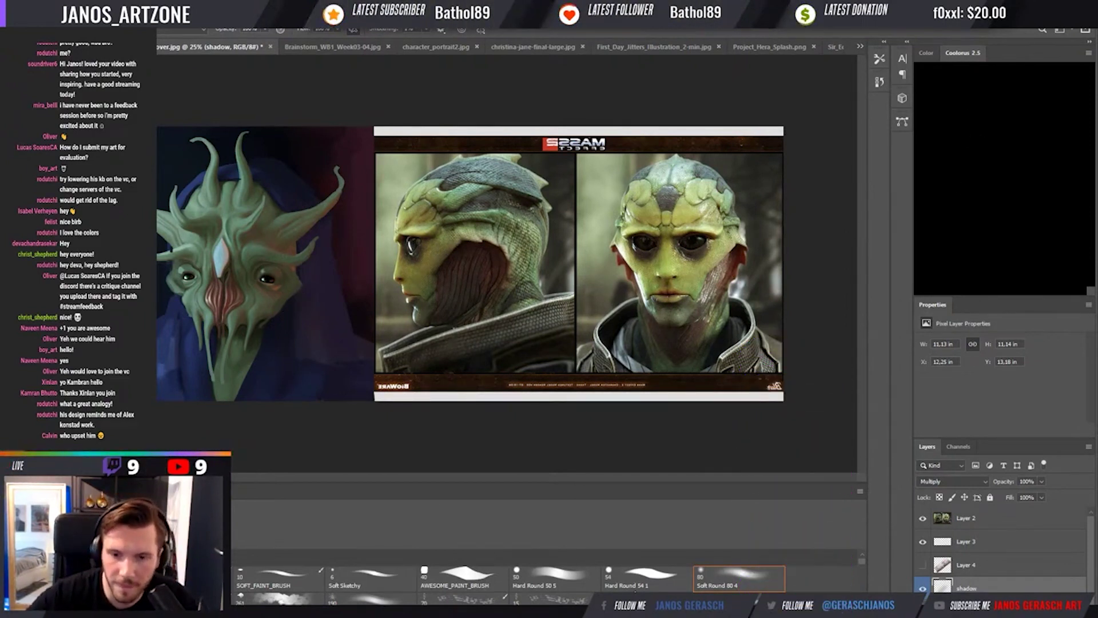
Extend the shadow across the robe beneath the left-hand cheek using the Hard Round 50 5 and Soft Round 80 4 brushes.
key(comma)
key(comma)
drag(189, 311, 195, 328)
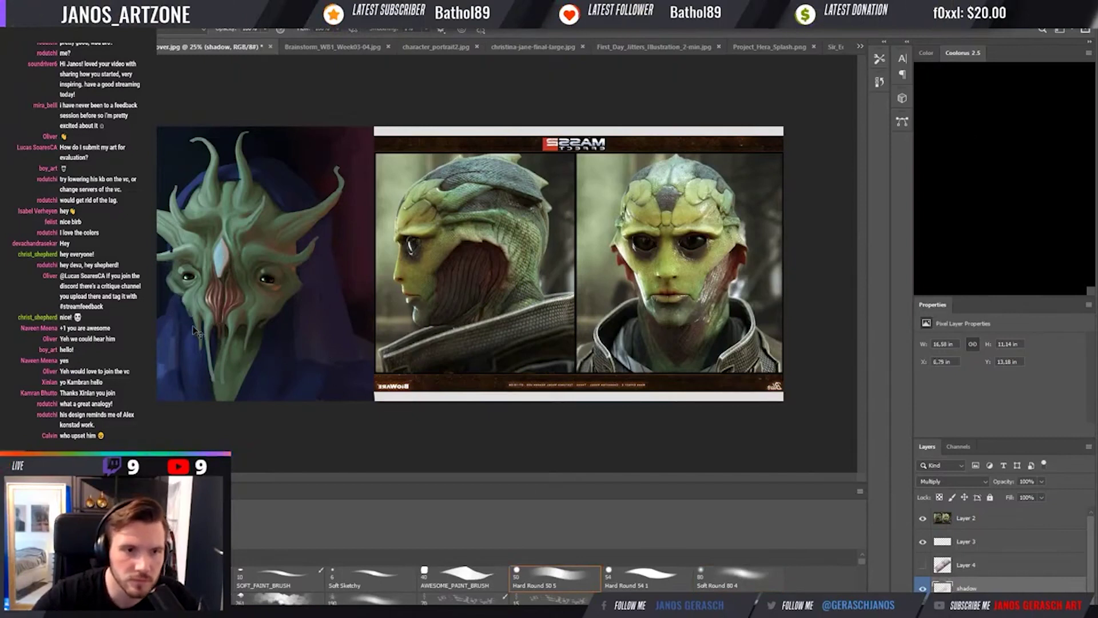
key(ctrl+z)
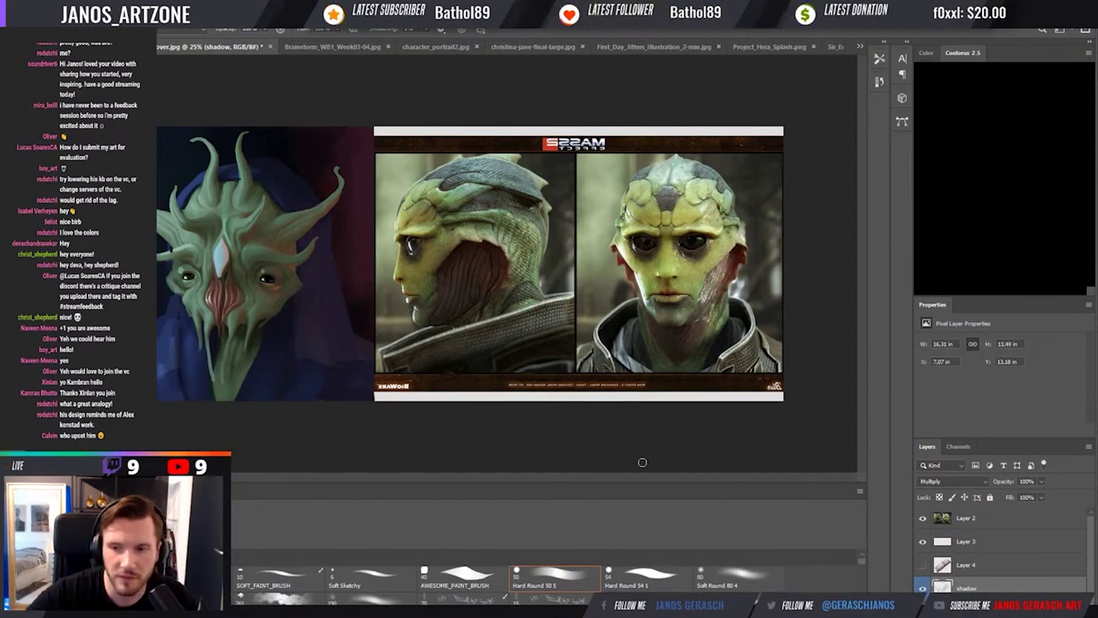
click(709, 577)
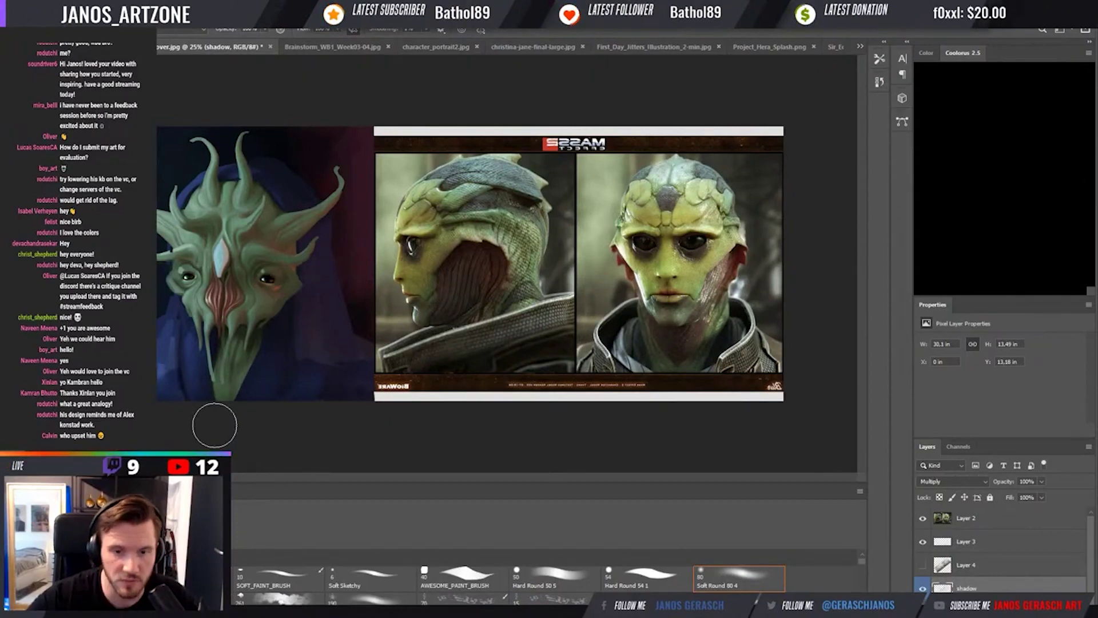
click(564, 587)
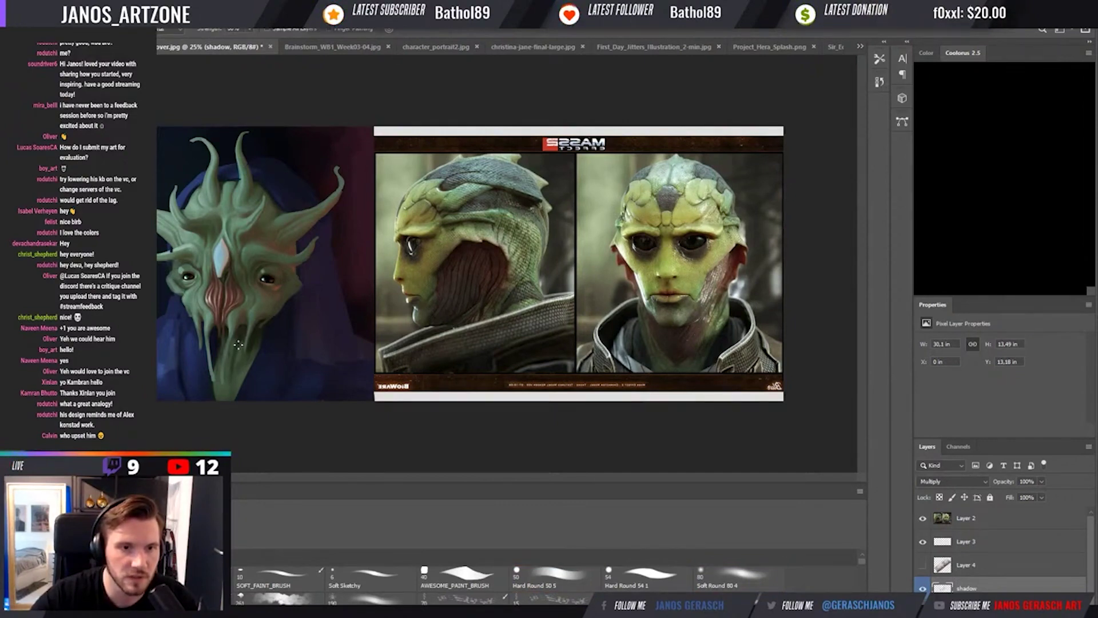
Crop the canvas to remove the front-view reference, keeping the alien portrait and the side-profile reference.
key(ctrl+plus)
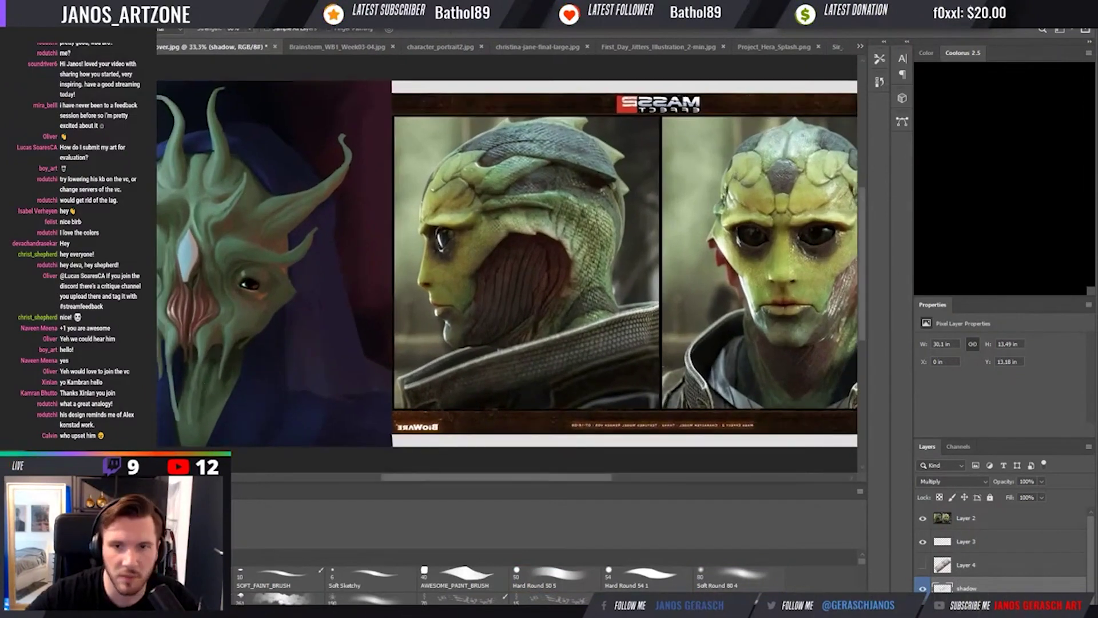
key(c)
key(ctrl+minus)
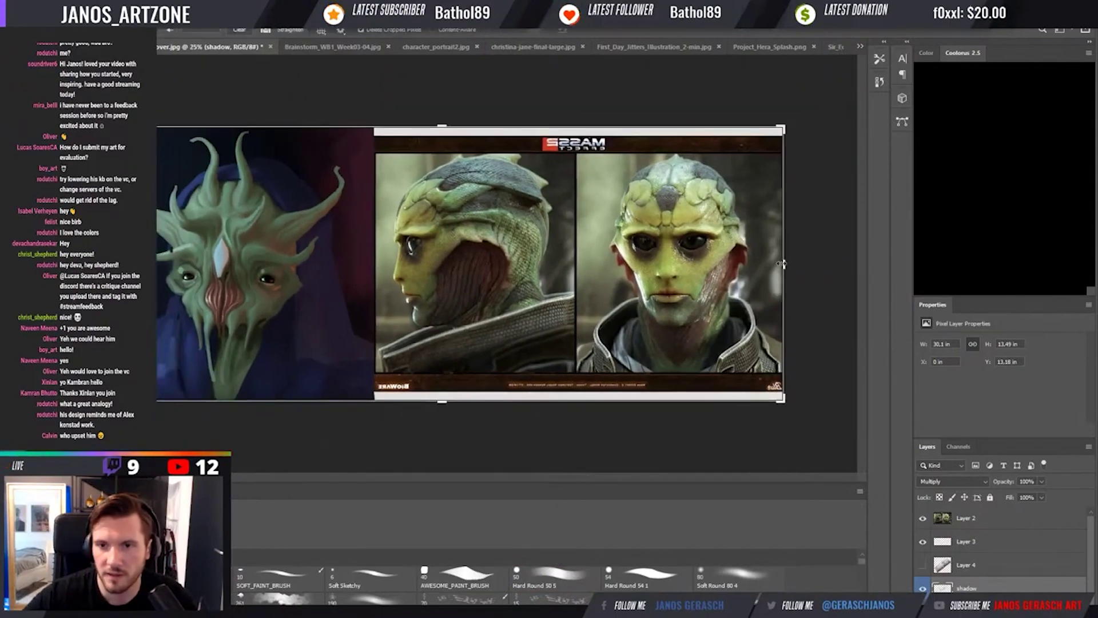
drag(786, 264, 678, 264)
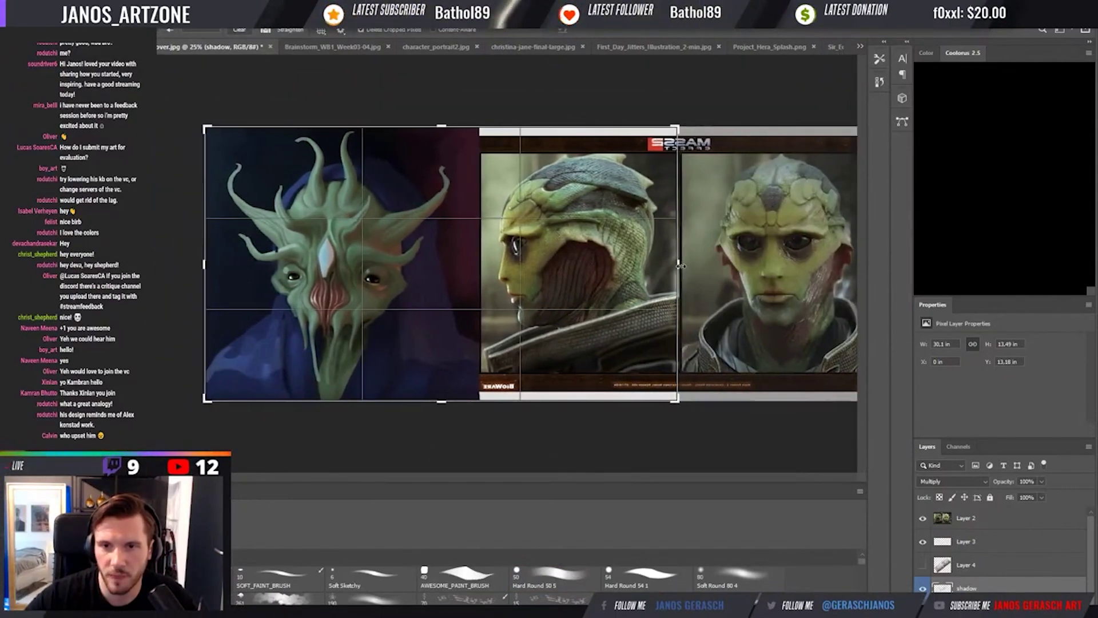
key(Return)
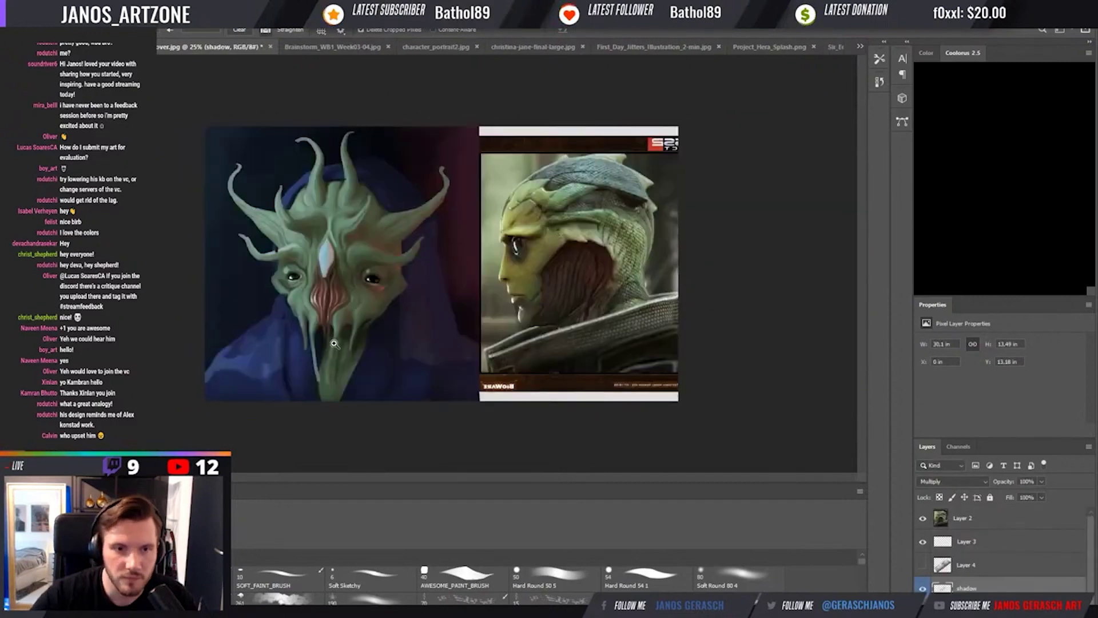
Paint and smudge shadows around the jaw and along the top of the head with the Hard Round 50 5 brush.
key(ctrl+plus)
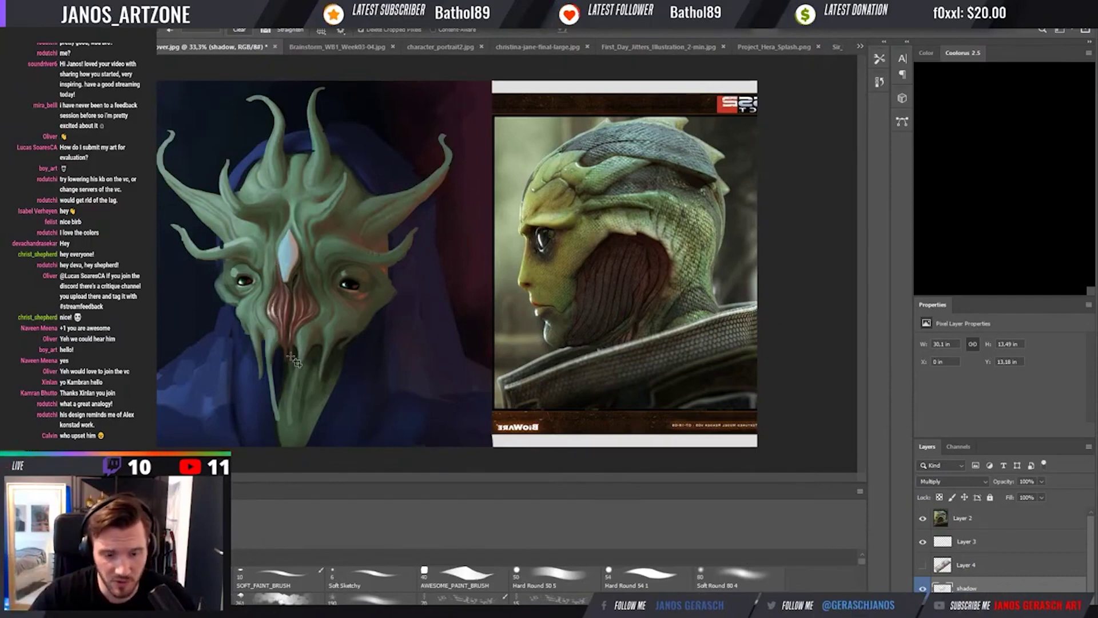
key(b)
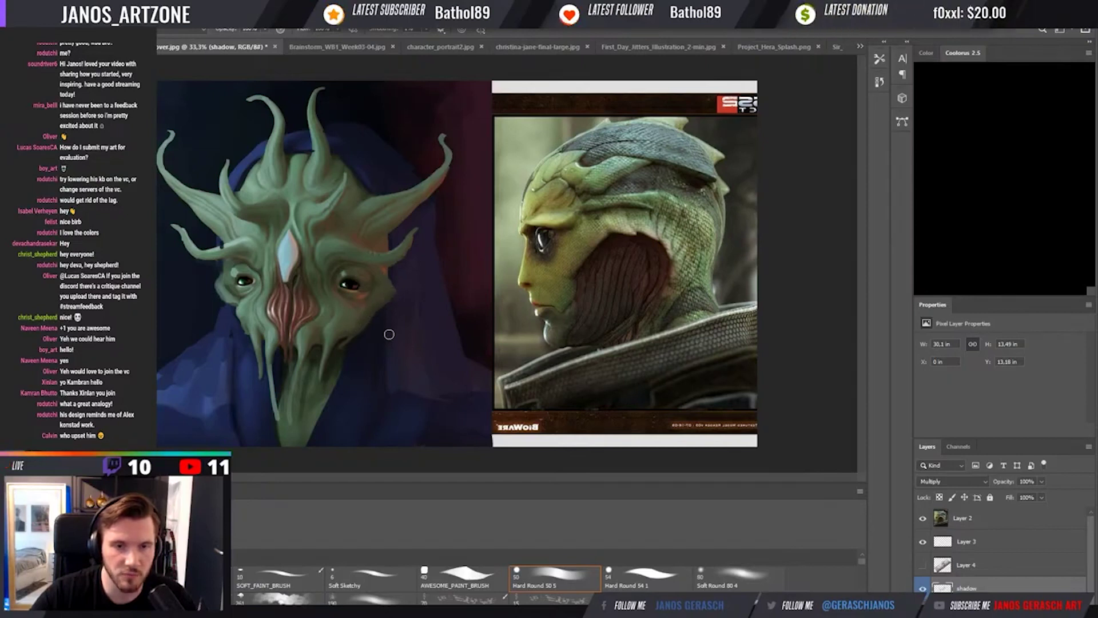
key(r)
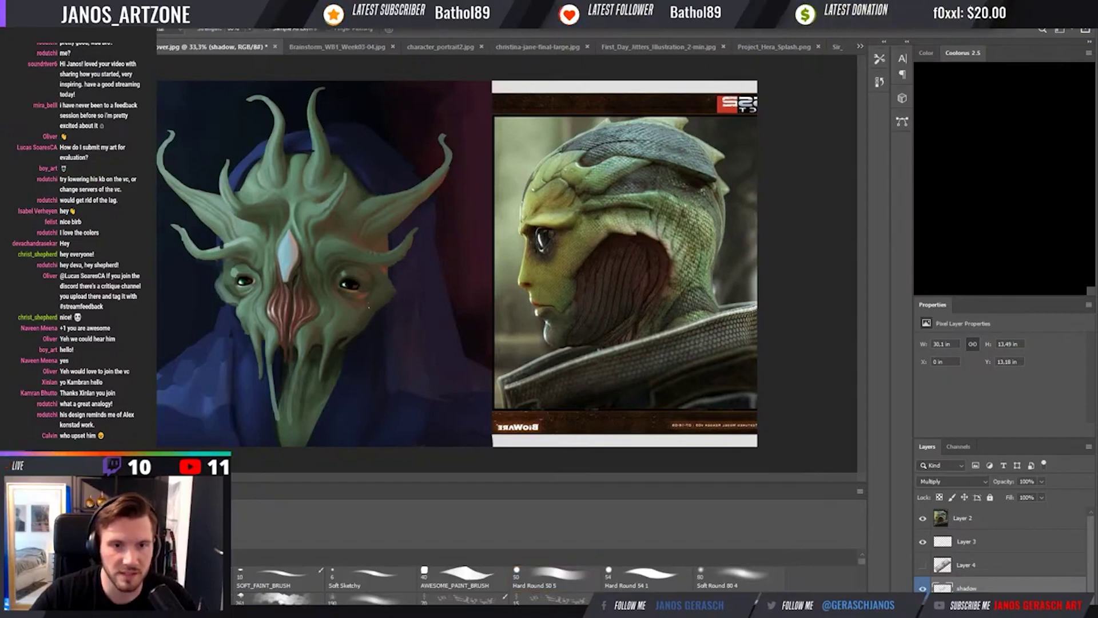
key(b)
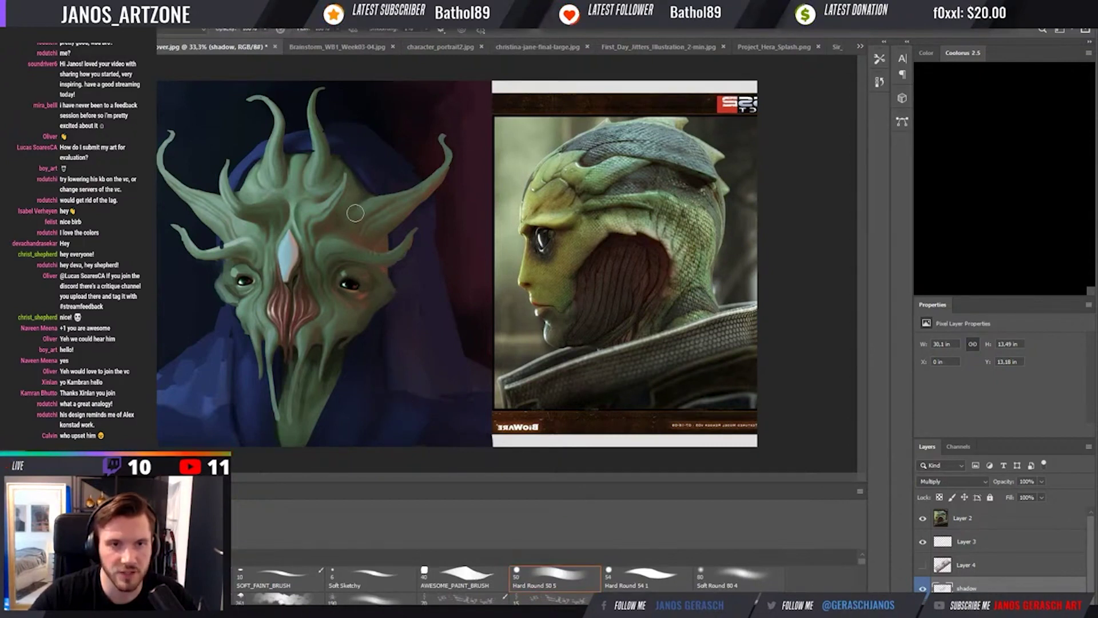
drag(335, 143, 351, 166)
Refine the shadows around the jaw and chin tendrils in greyscale proof view, alternating between painting and smudging.
key(ctrl+y)
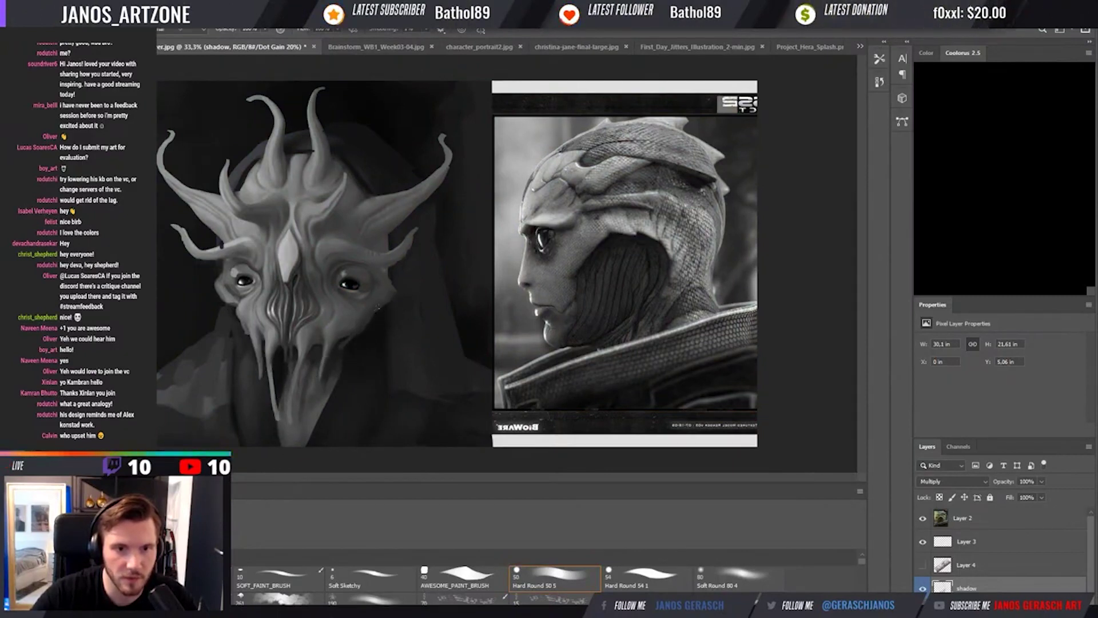
key(r)
key(b)
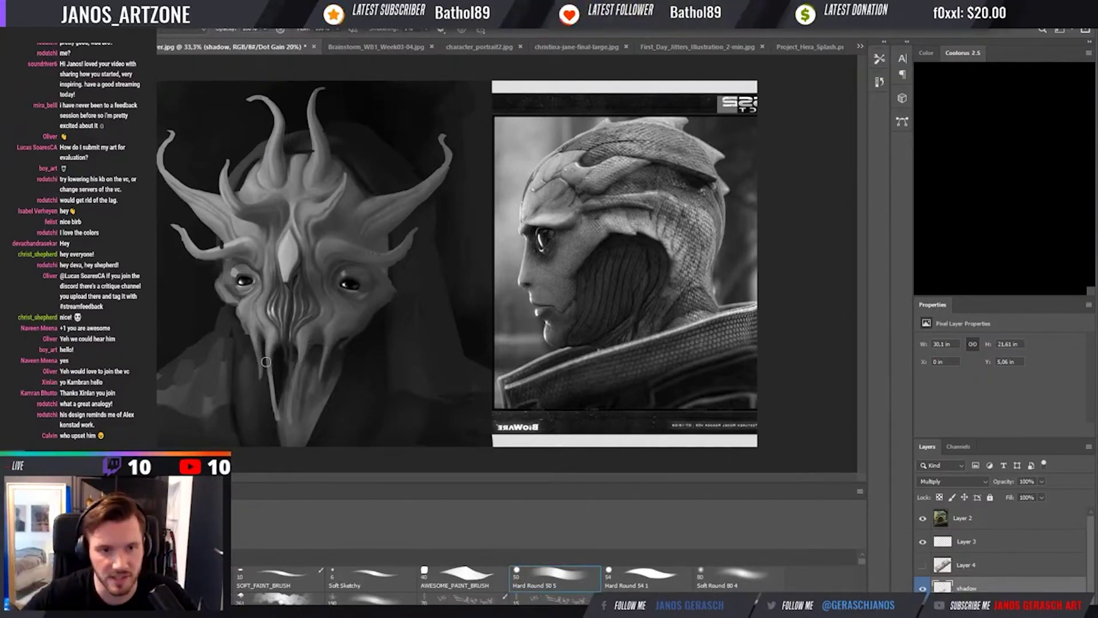
key(r)
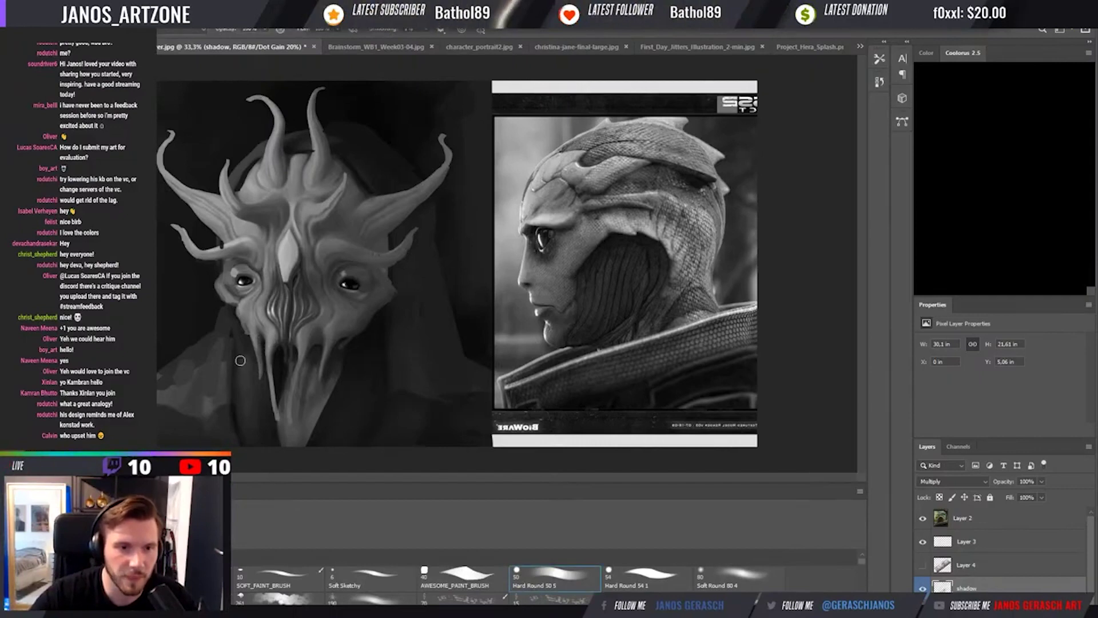
key(b)
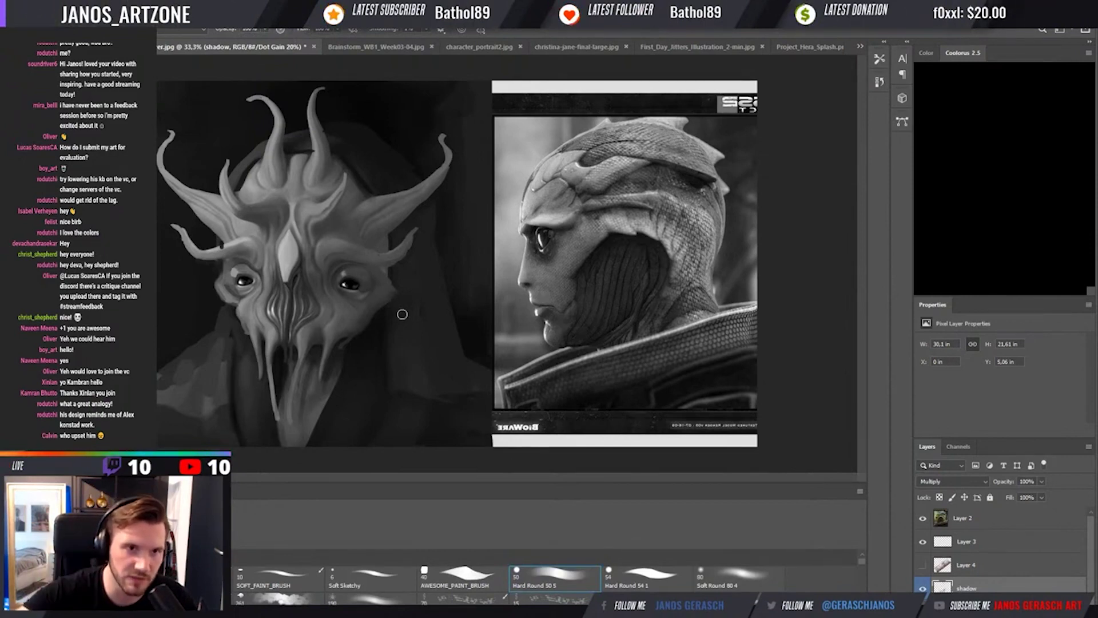
key(ctrl+y)
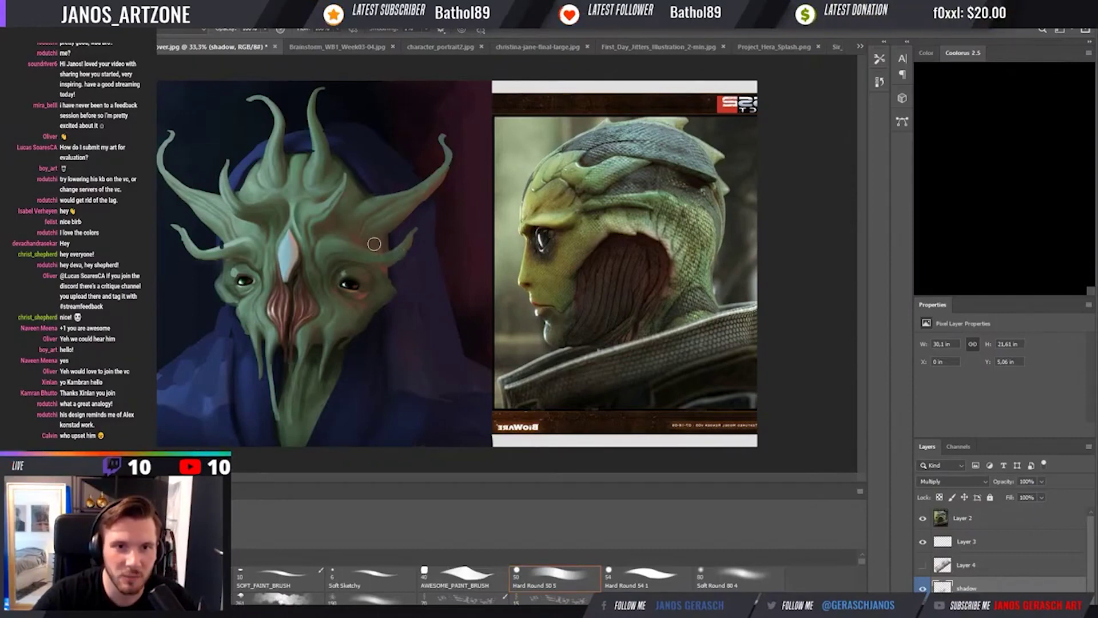
Paint shadow behind the upper horns along the hood's inner edge, comparing by flipping the canvas and toggling the shadow layer.
key(r)
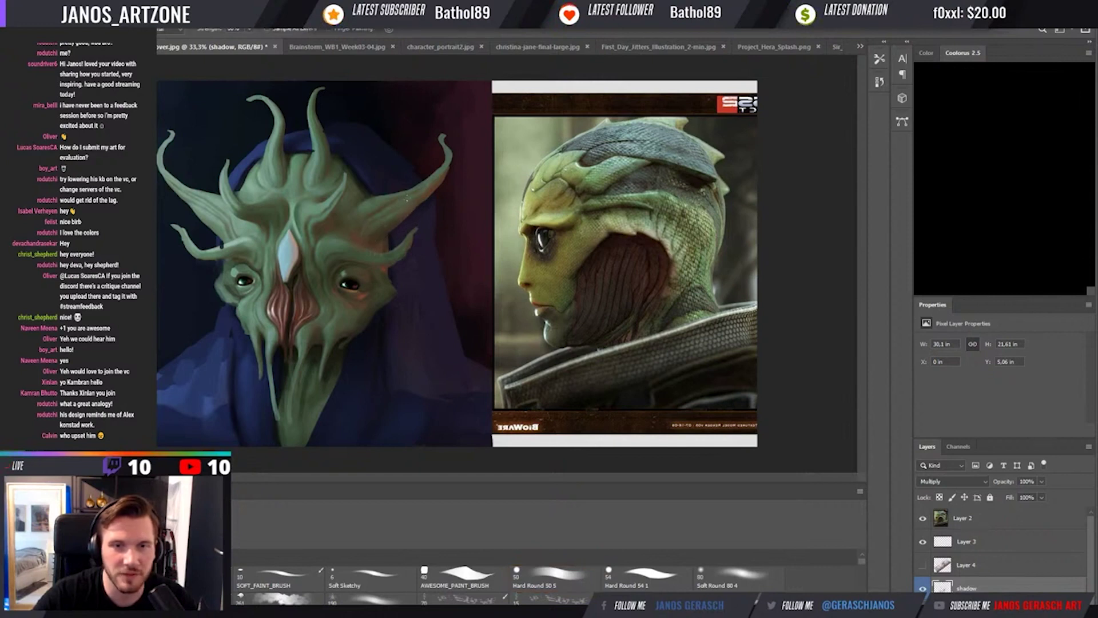
key(b)
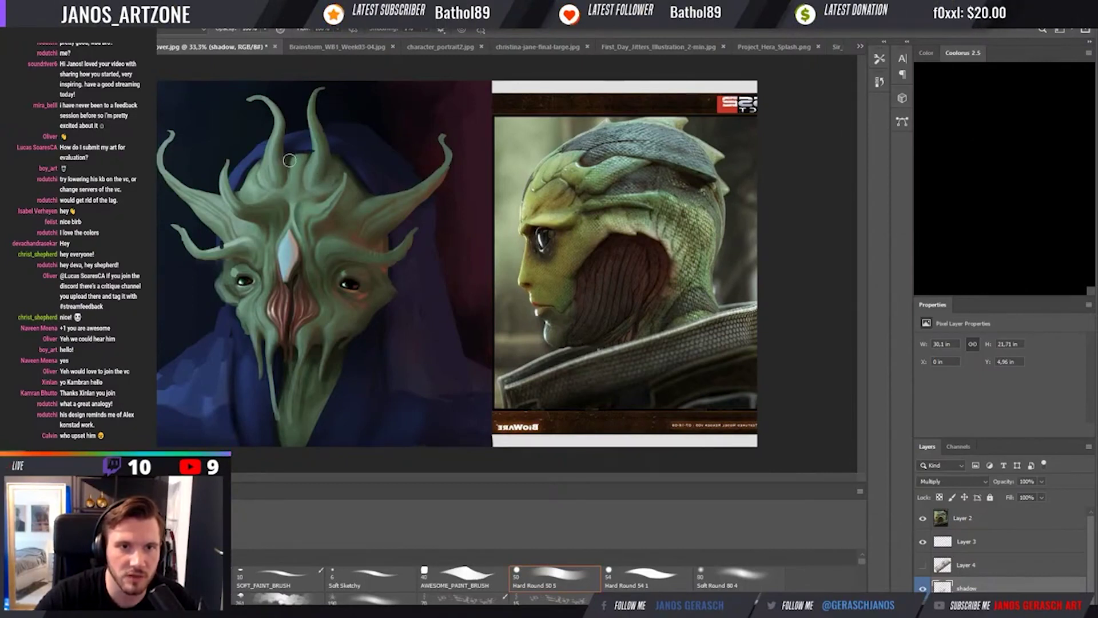
drag(286, 152, 353, 172)
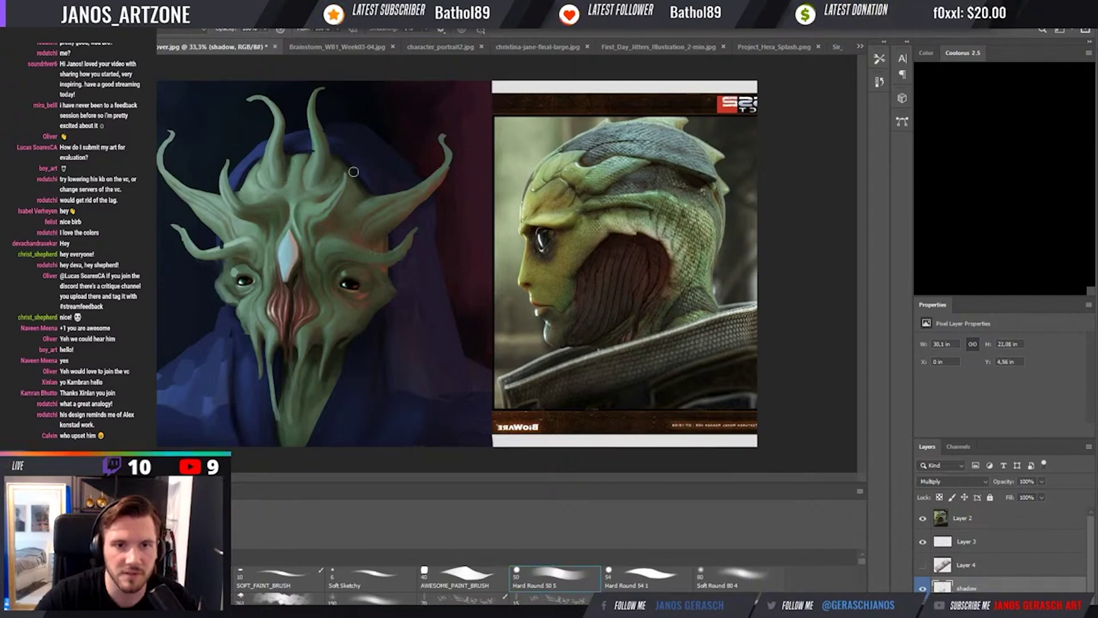
key(h)
key(h)
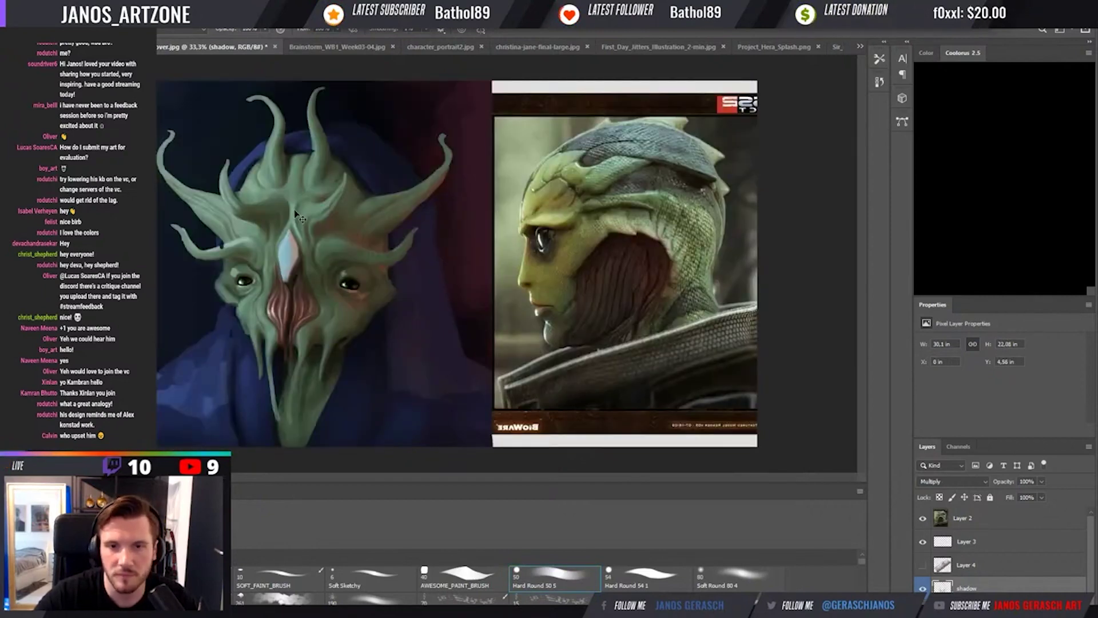
click(922, 588)
click(923, 589)
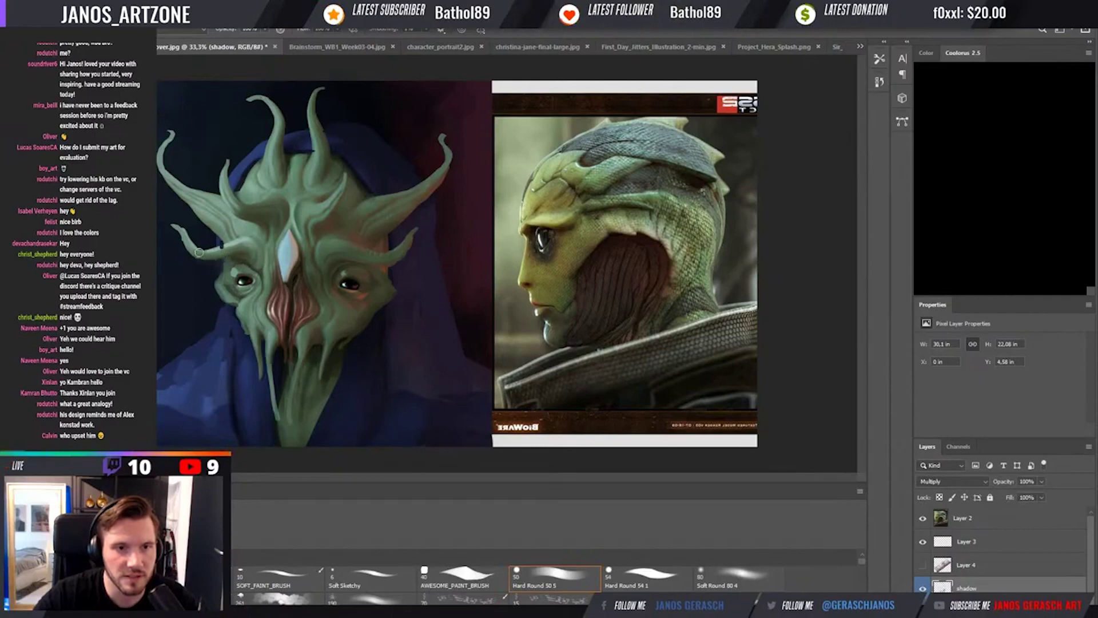
Shade and blend the left-hand horns on the shadow layer, using the Soft Round 80 4 tip for smudging.
key(r)
key(b)
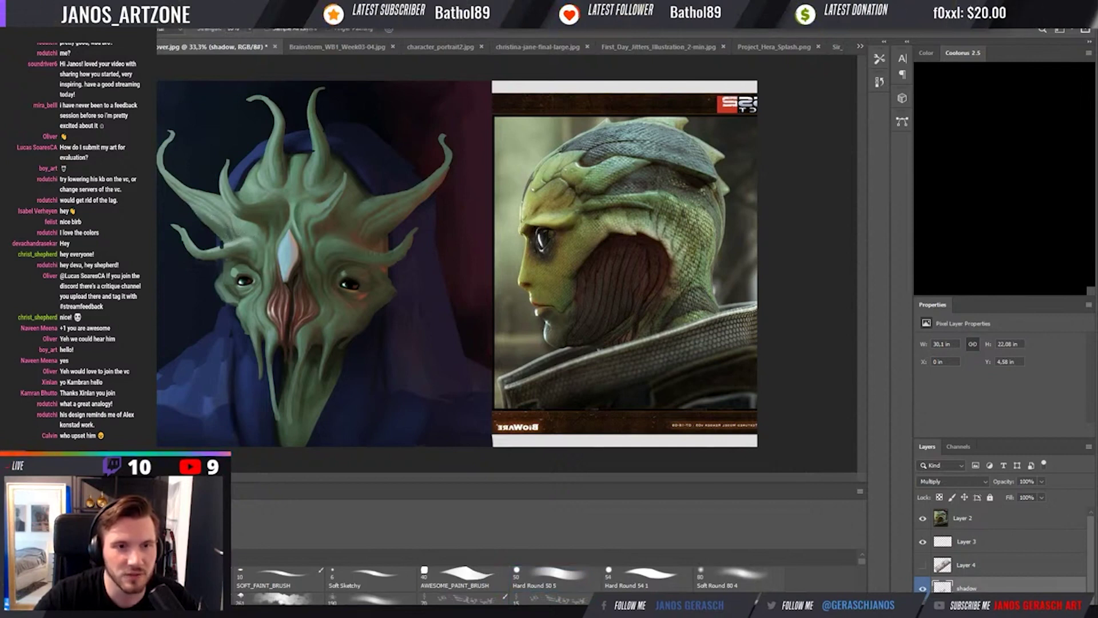
key(r)
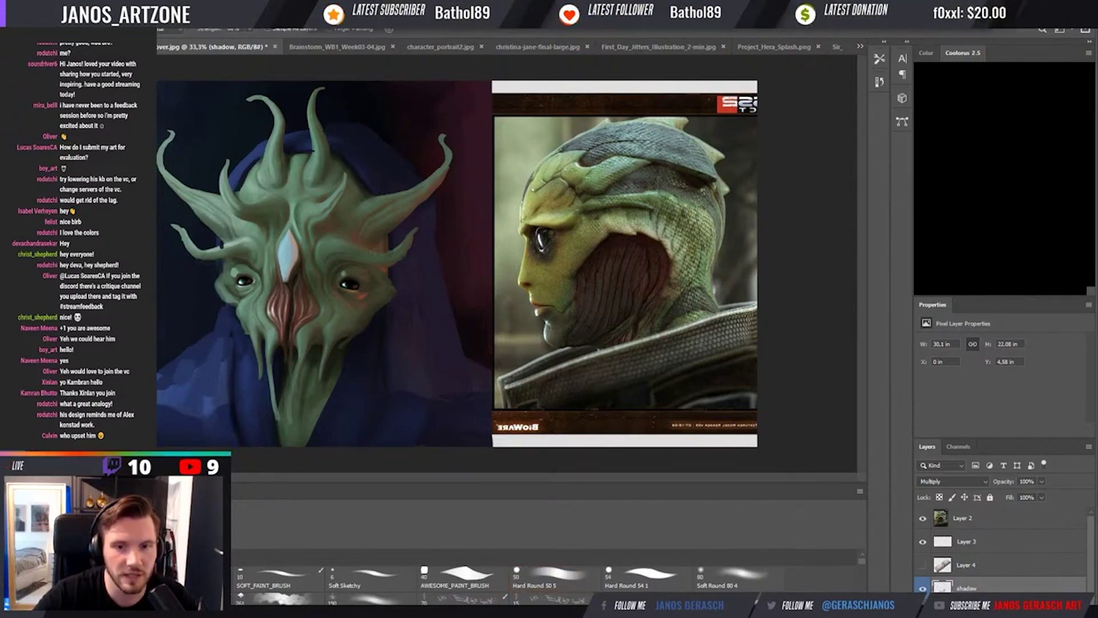
click(732, 577)
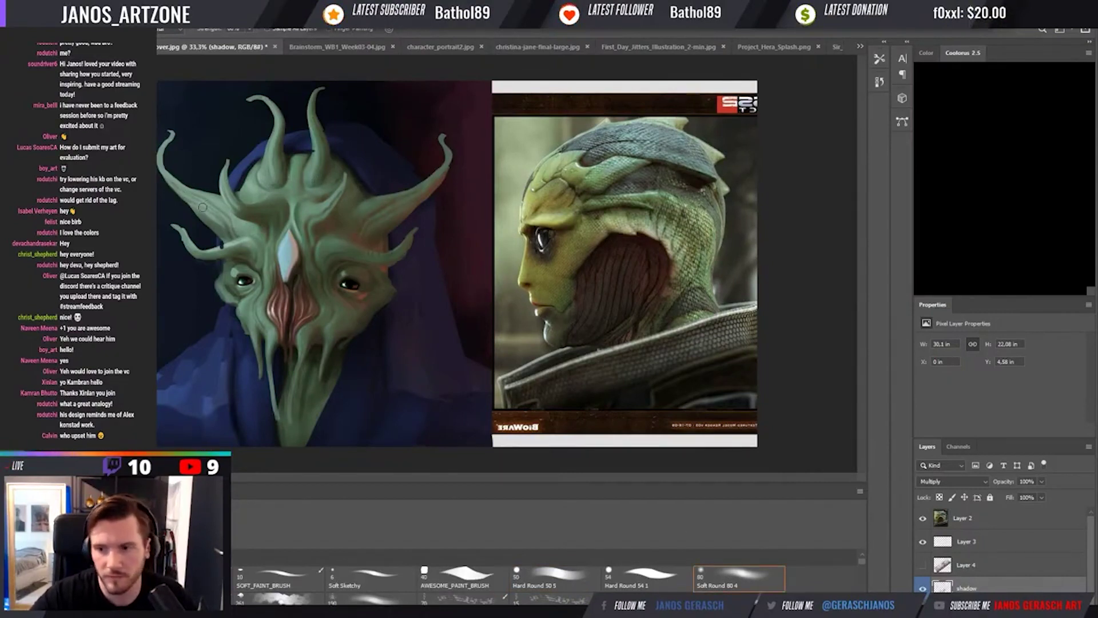
key(b)
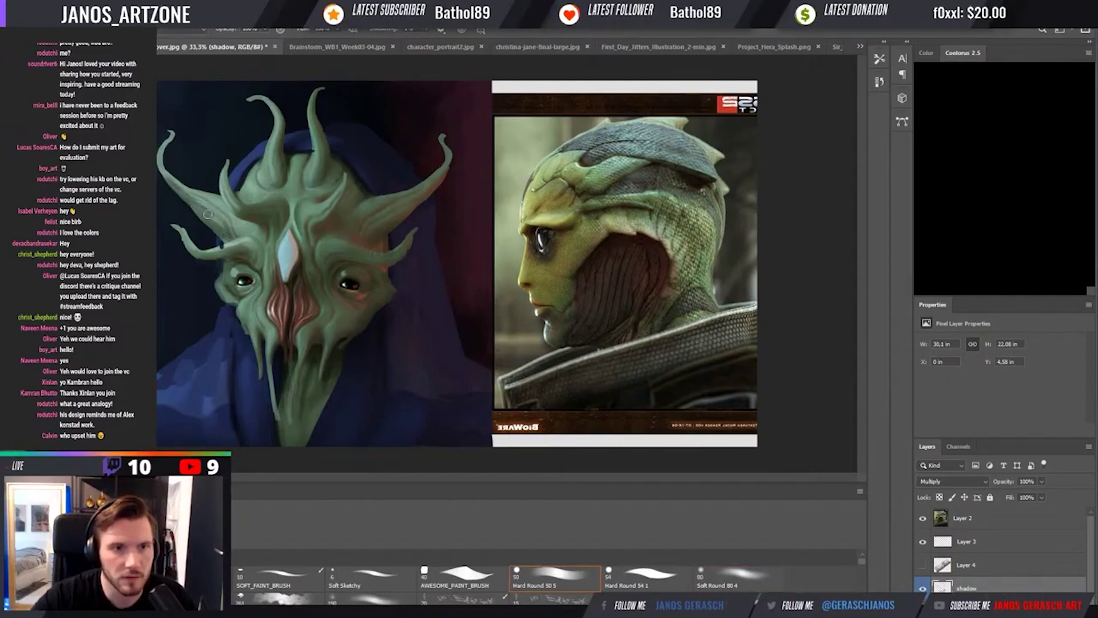
key(period)
key(period)
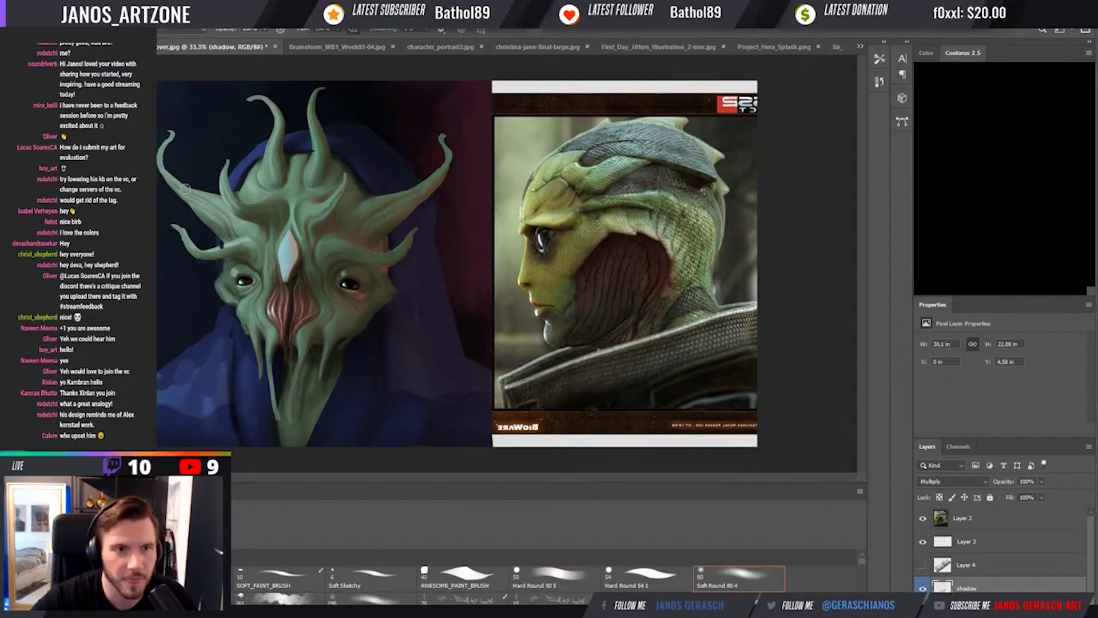
Lasso the left-hand part of the face, shade it with Soft Round 80 4, and compare by toggling the shadow layer.
key(l)
mouse_move(269, 423)
mouse_down()
mouse_move(338, 132)
mouse_move(189, 257)
mouse_move(250, 240)
mouse_up()
key(b)
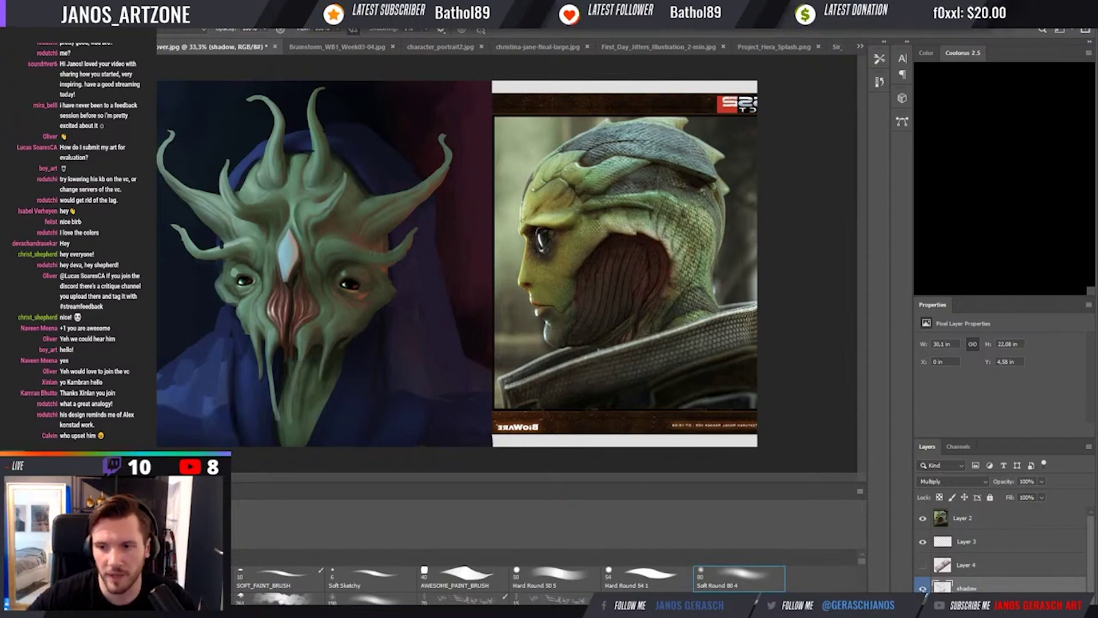
click(922, 588)
click(923, 588)
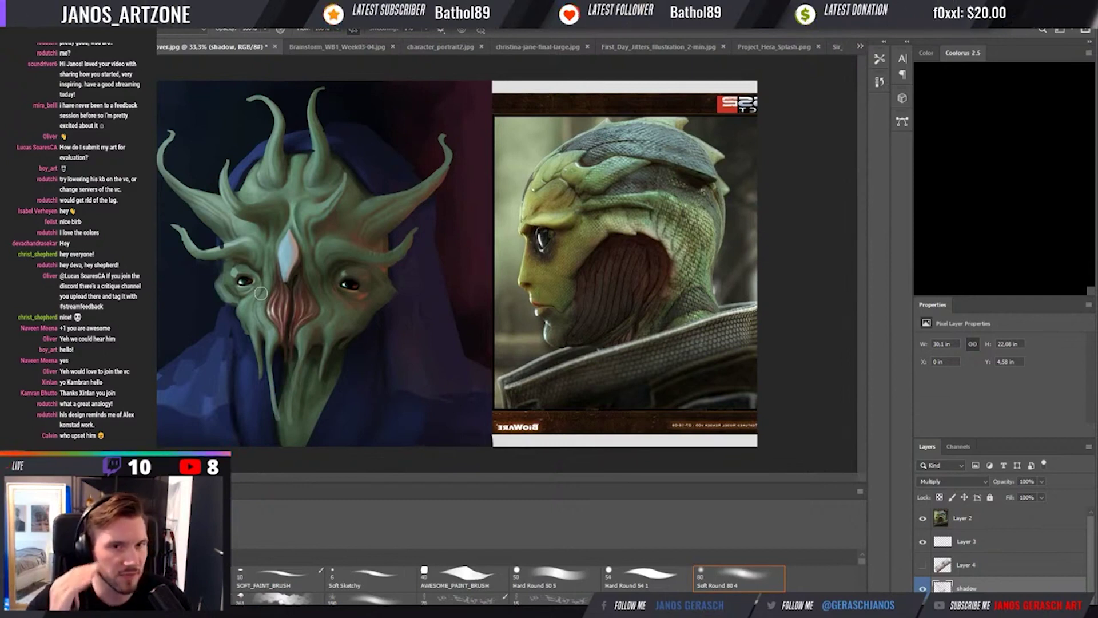
Compare the portrait with the shadow layer hidden and shown, first in greyscale proof view and again in full colour.
key(ctrl+y)
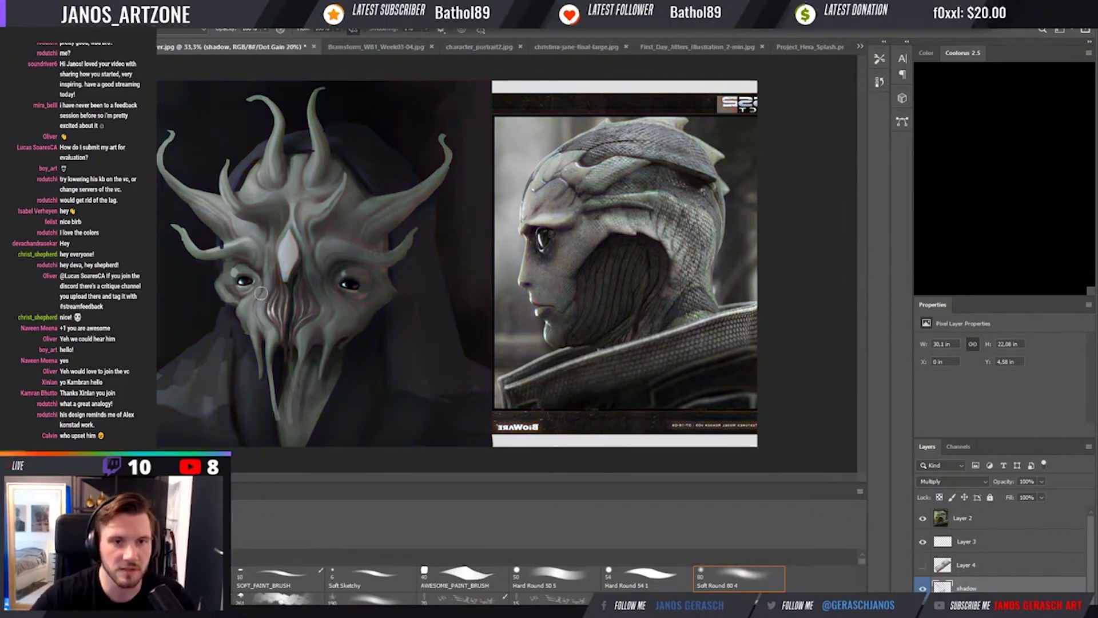
click(922, 587)
click(922, 588)
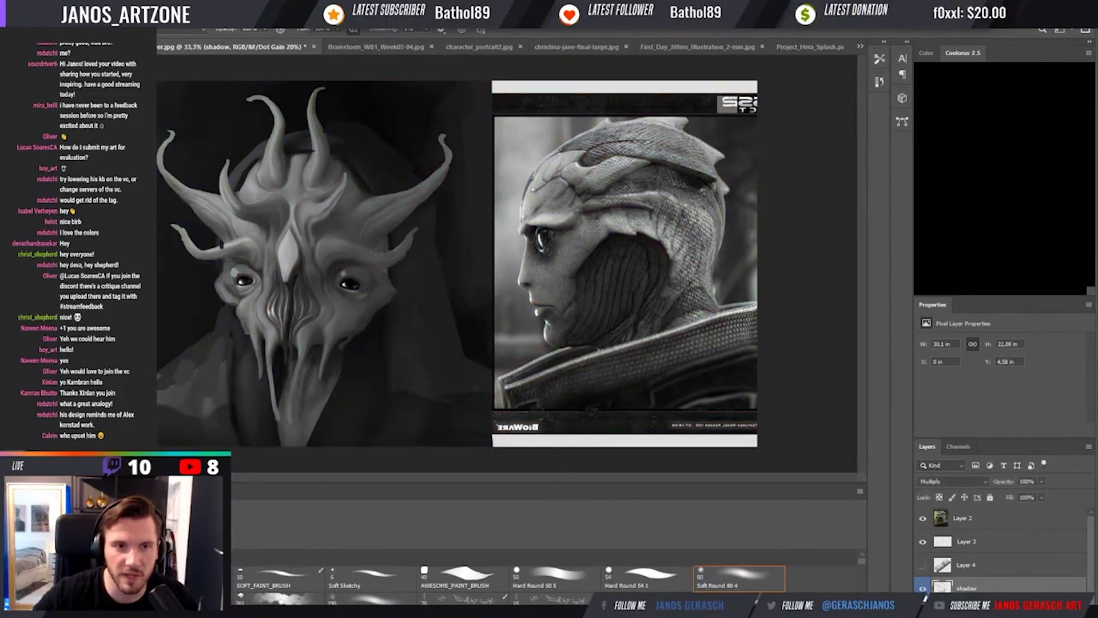
key(ctrl+y)
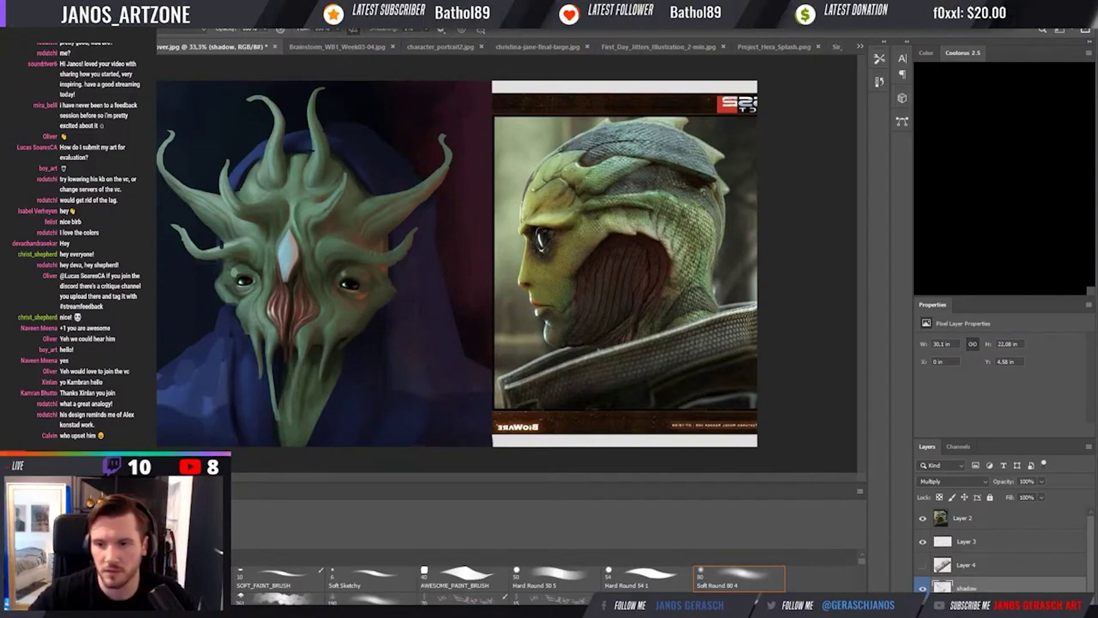
click(922, 588)
click(922, 589)
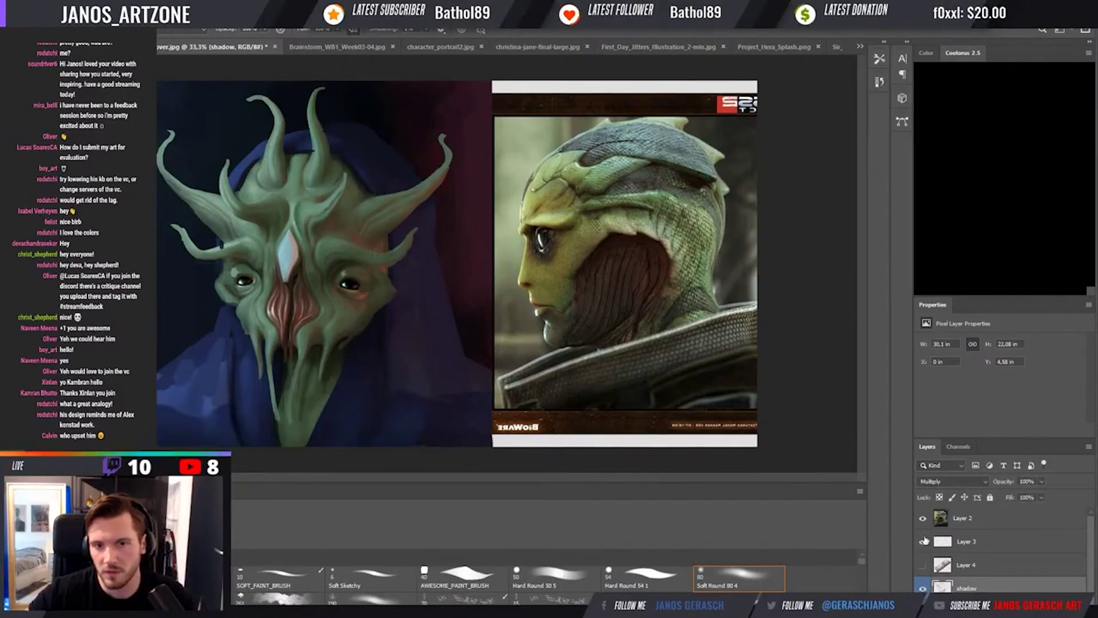
Add a new layer above the shadow layer in Linear Dodge (Add) mode and enlarge the layer list to show every layer.
key(ctrl+shift+alt+n)
key(alt+shift+w)
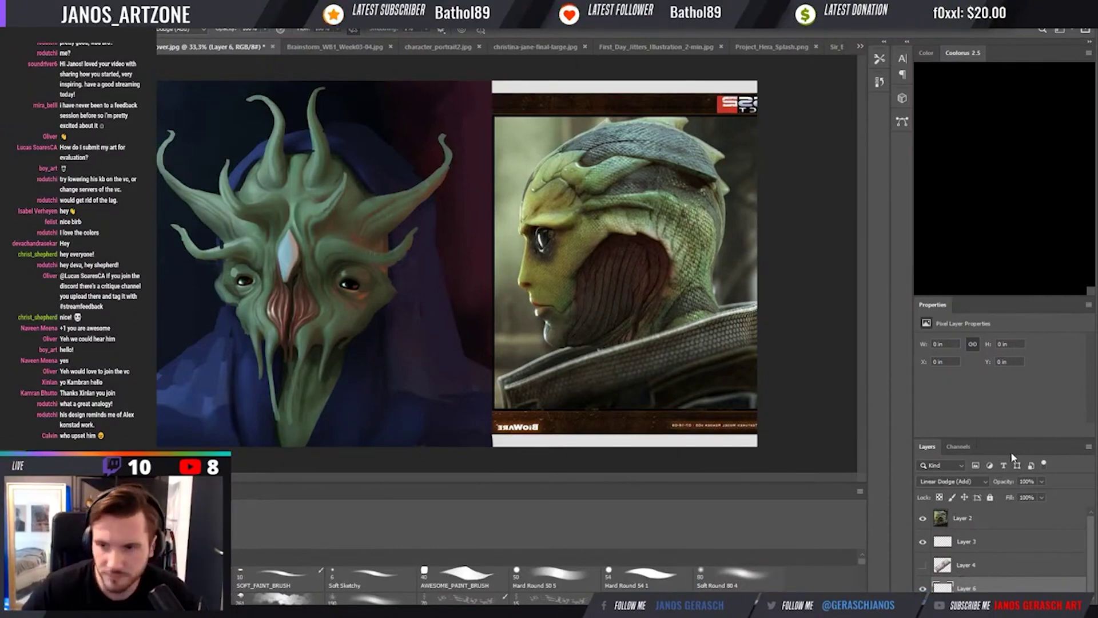
drag(1023, 450, 983, 357)
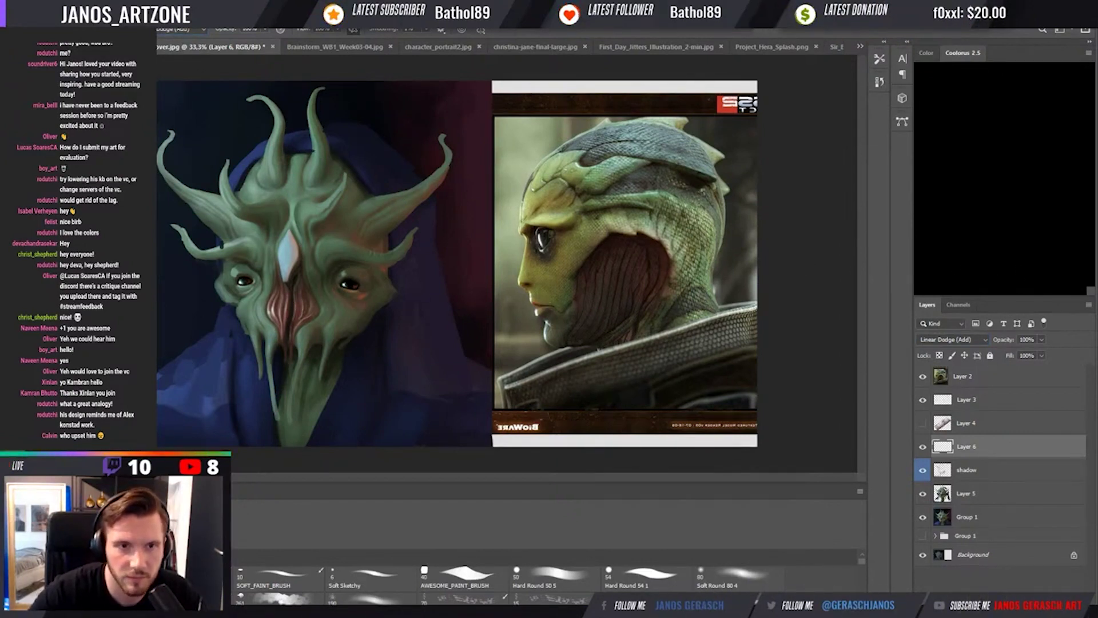
Sample a dark reddish brown from the face beside the right-hand eye and bring up the standard colour picker.
key(i)
click(388, 270)
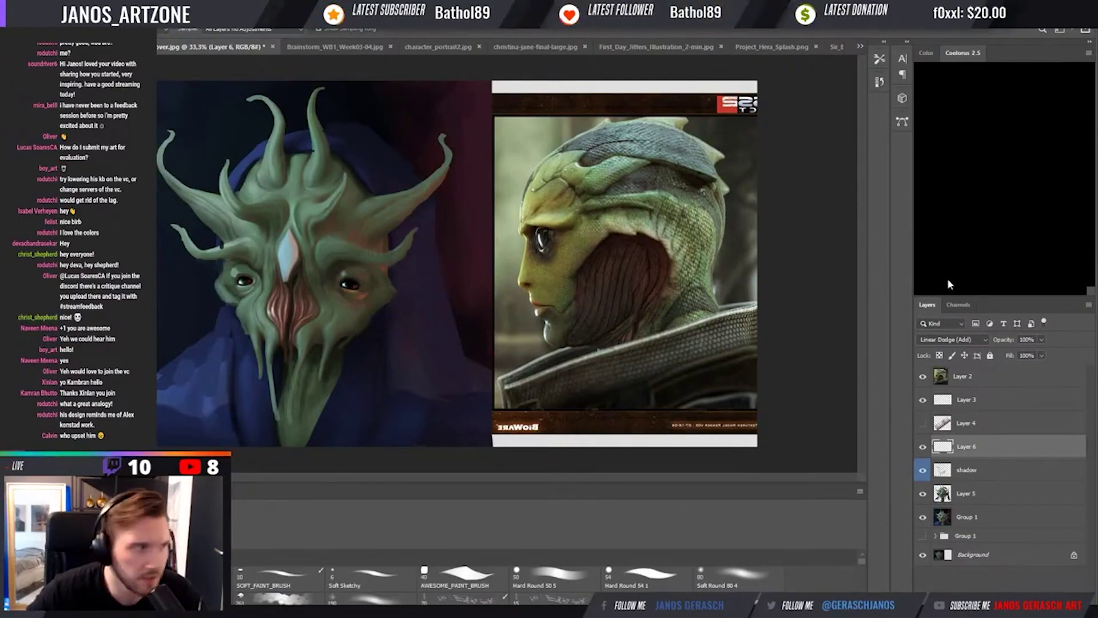
click(952, 54)
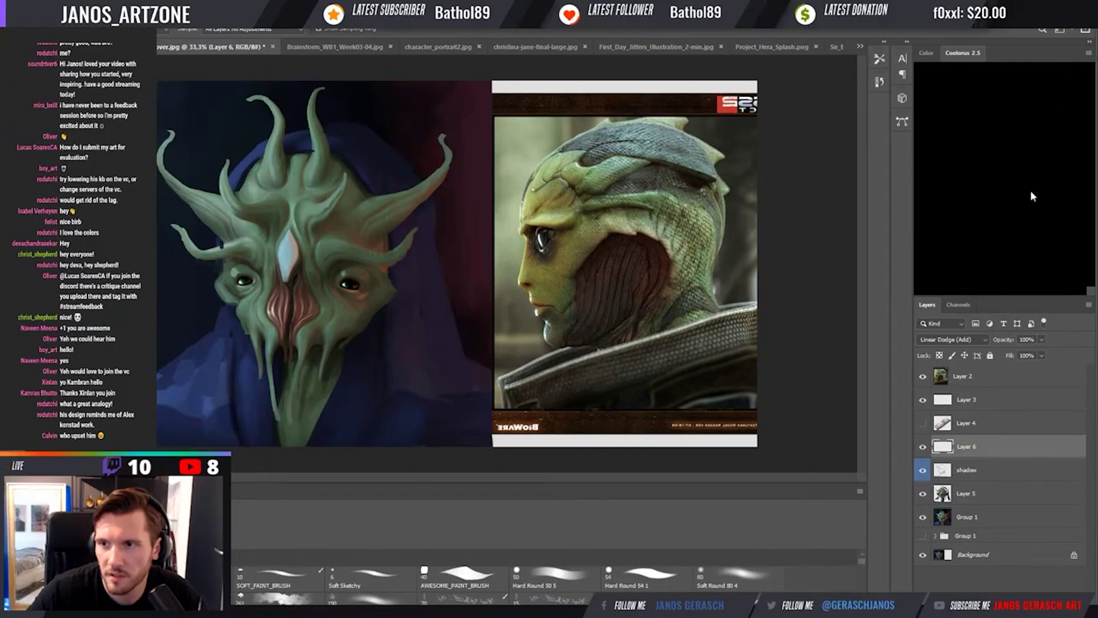
click(926, 53)
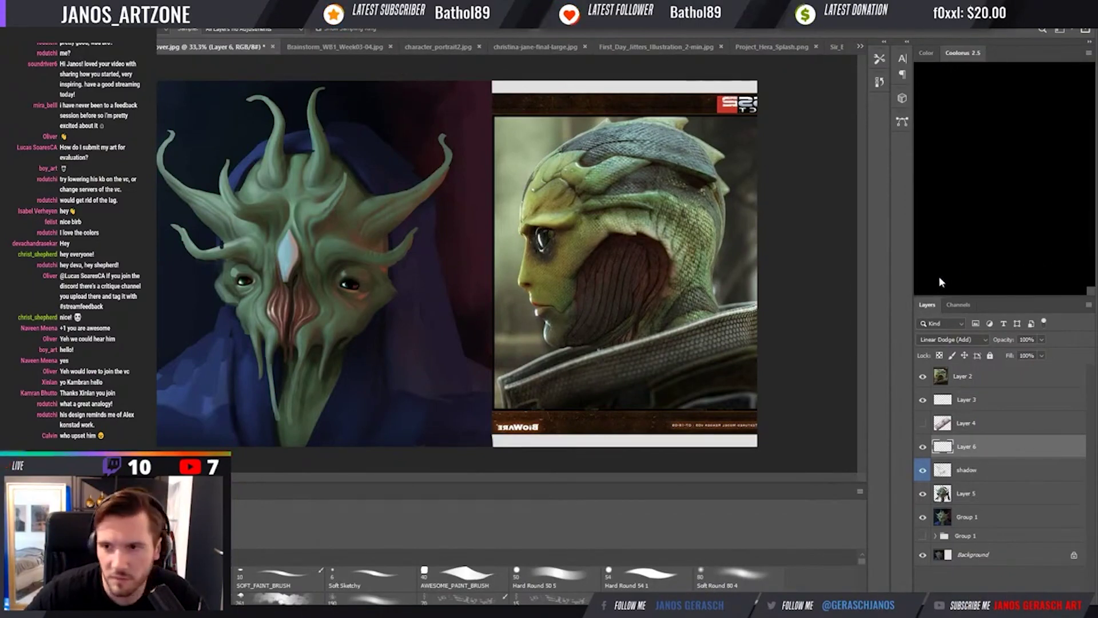
click(926, 53)
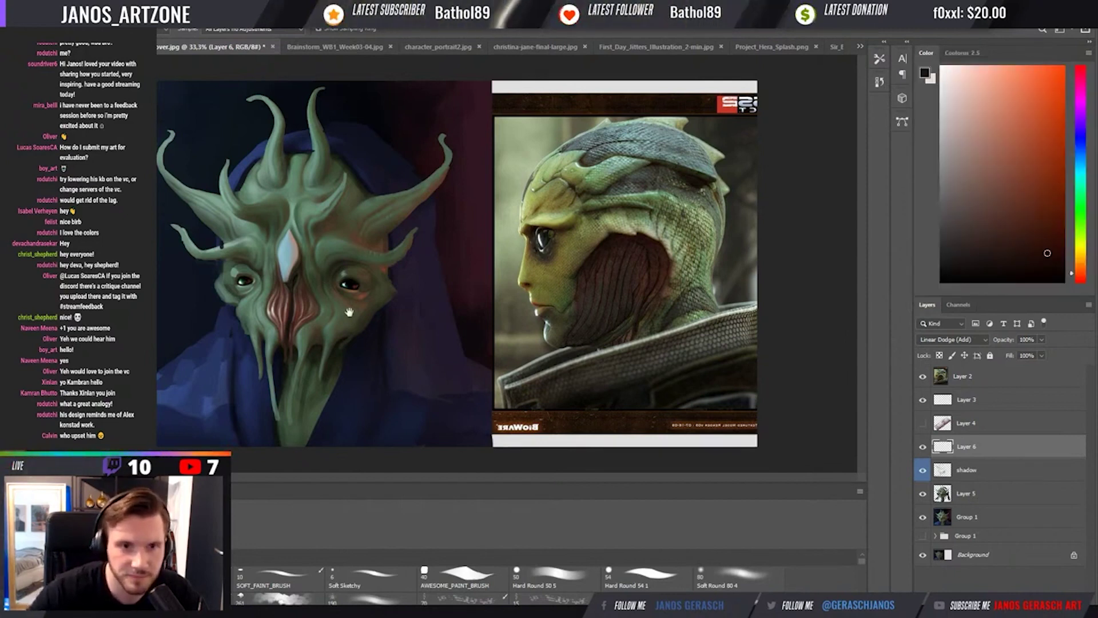
Try a warm glow stroke on the cheek beneath the right-hand eye on the Linear Dodge layer.
key(b)
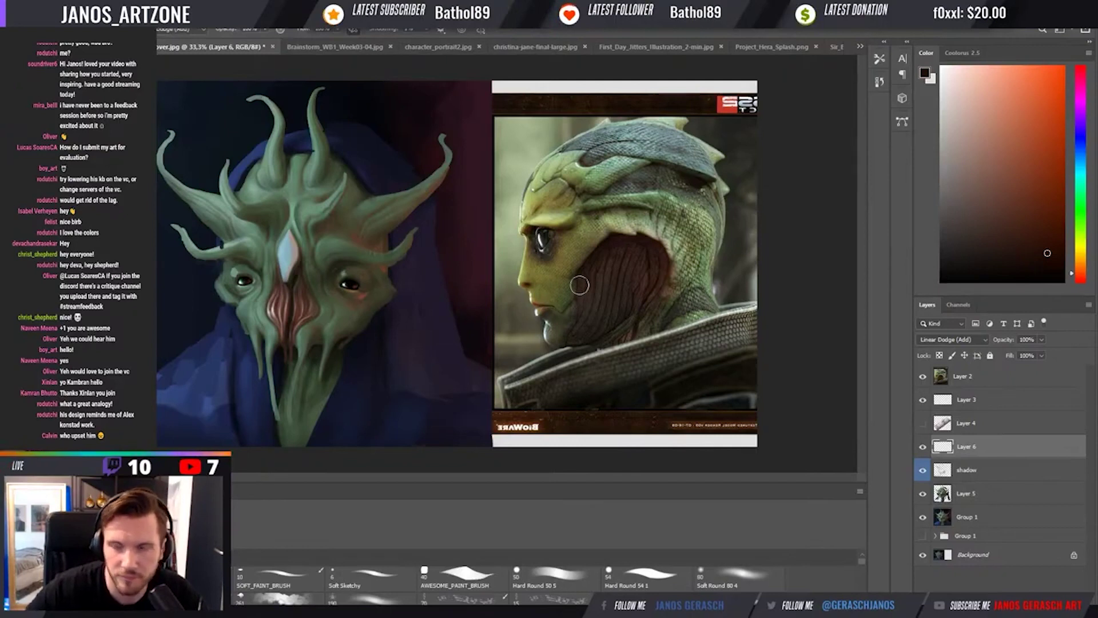
drag(372, 303, 351, 304)
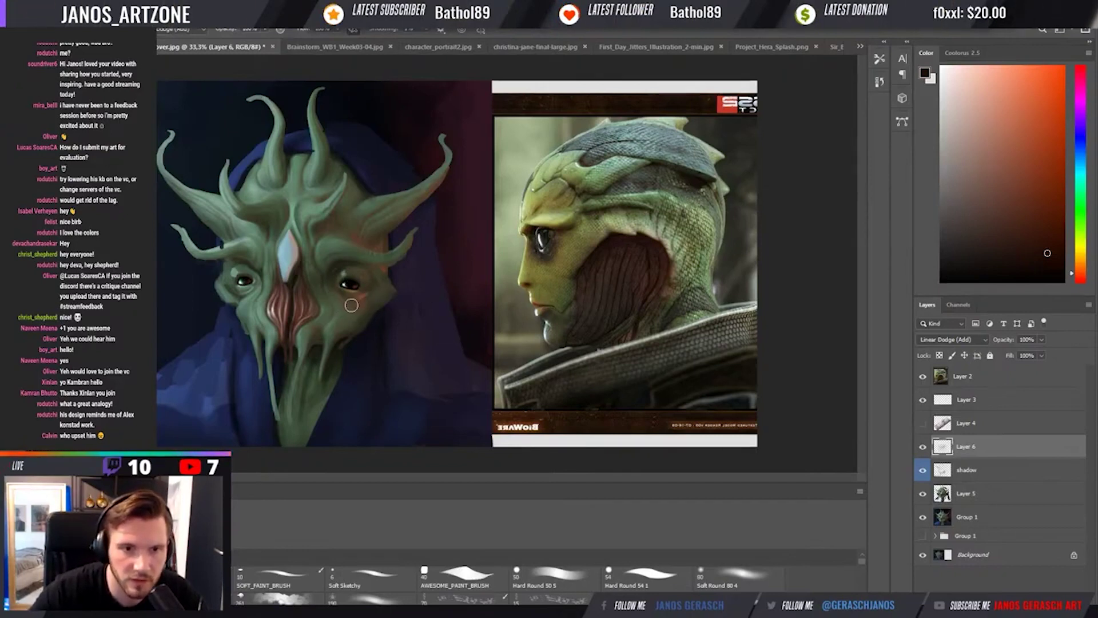
key(l)
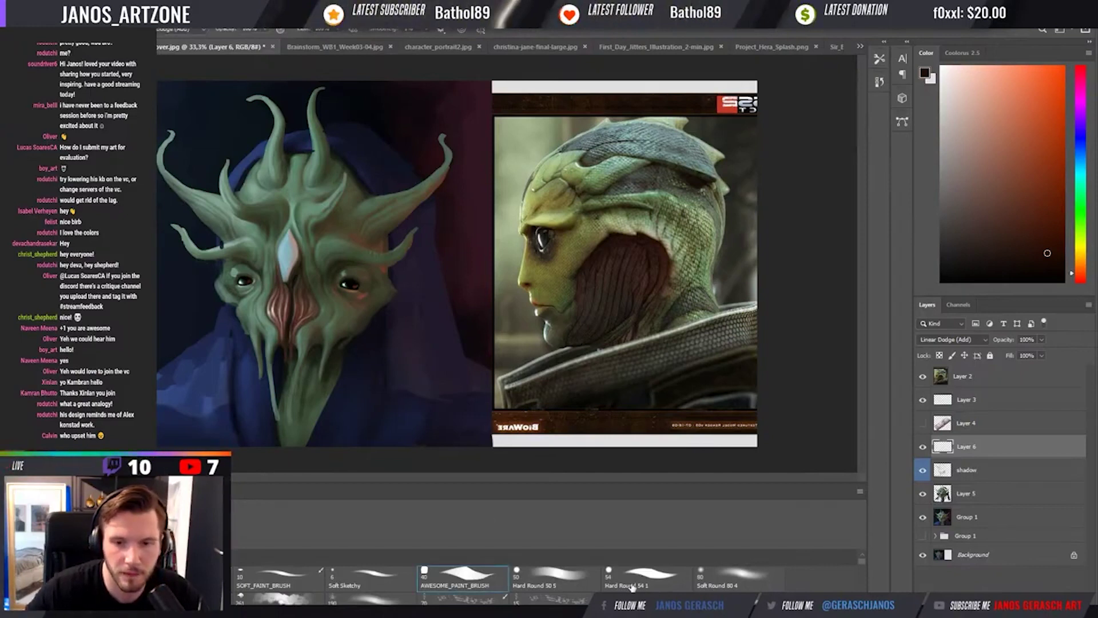
Paint a thin orange rim light along the outer edge of the long right-hand horn with Hard Round 54 1, smudging it softer.
click(607, 584)
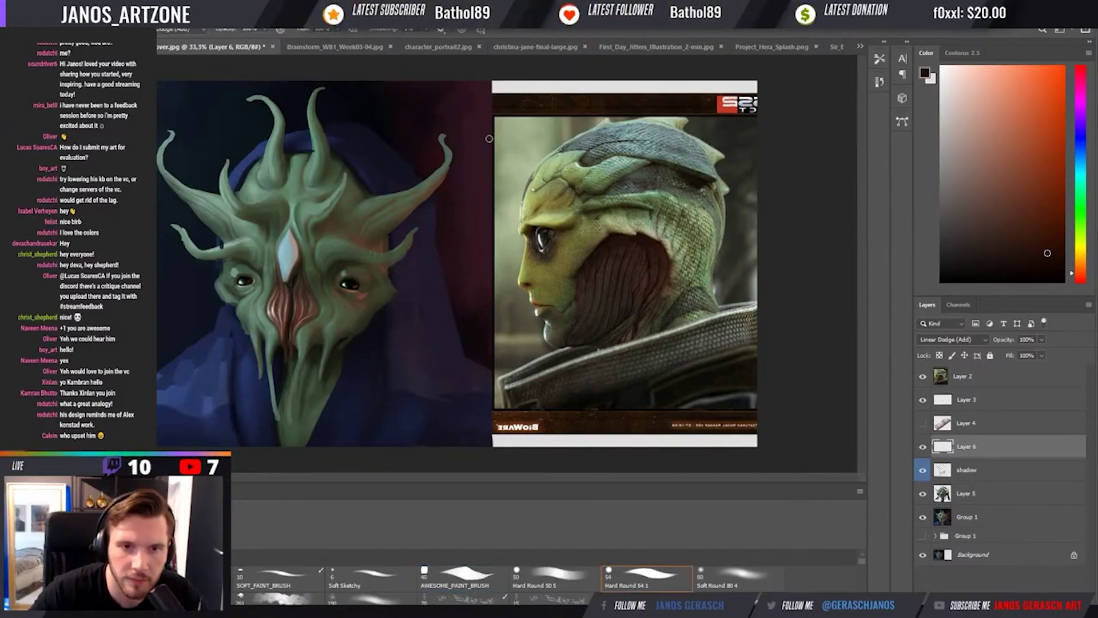
shift+click(440, 182)
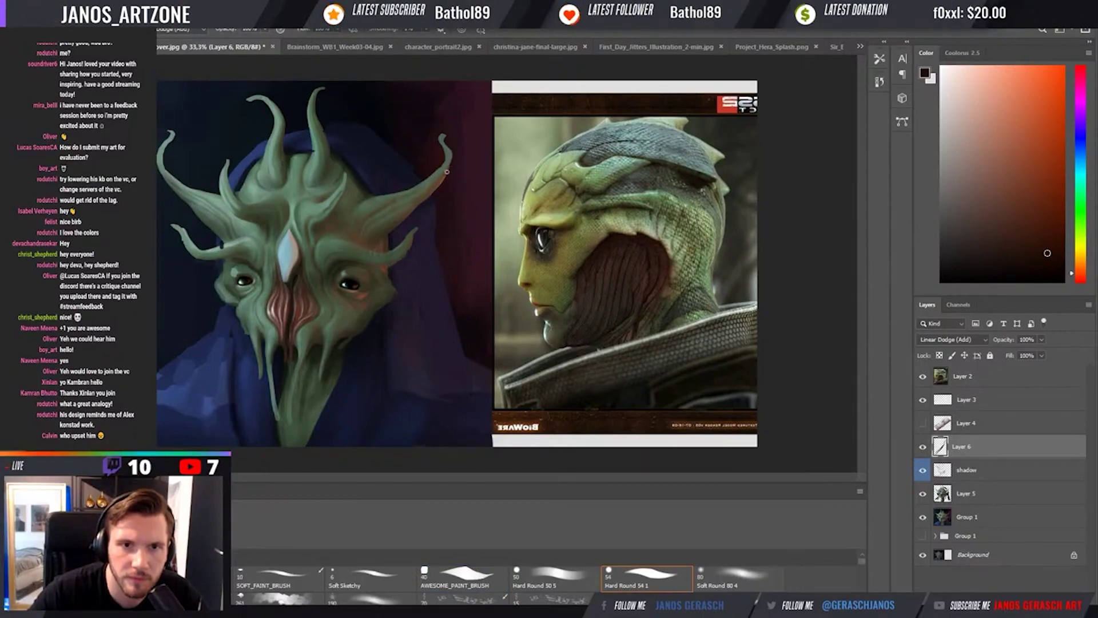
key(period)
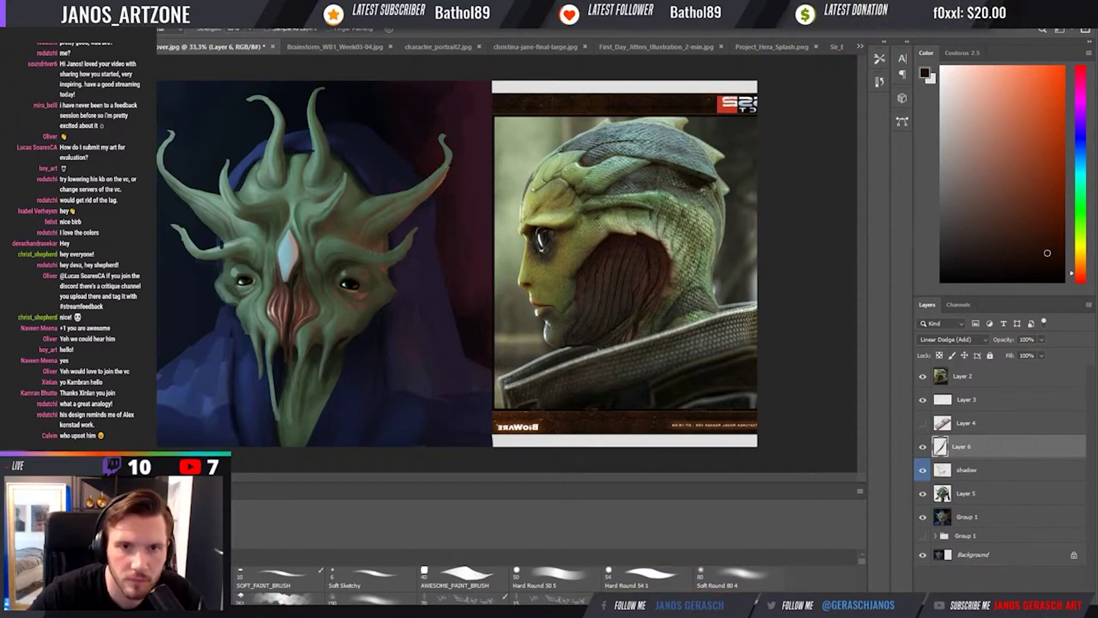
key(comma)
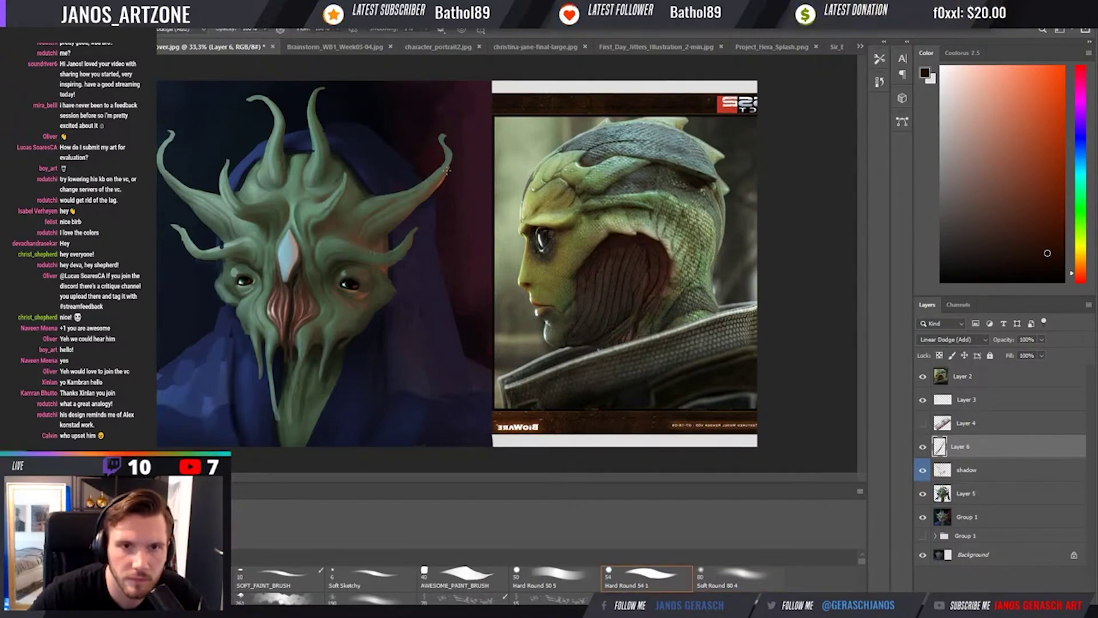
key(r)
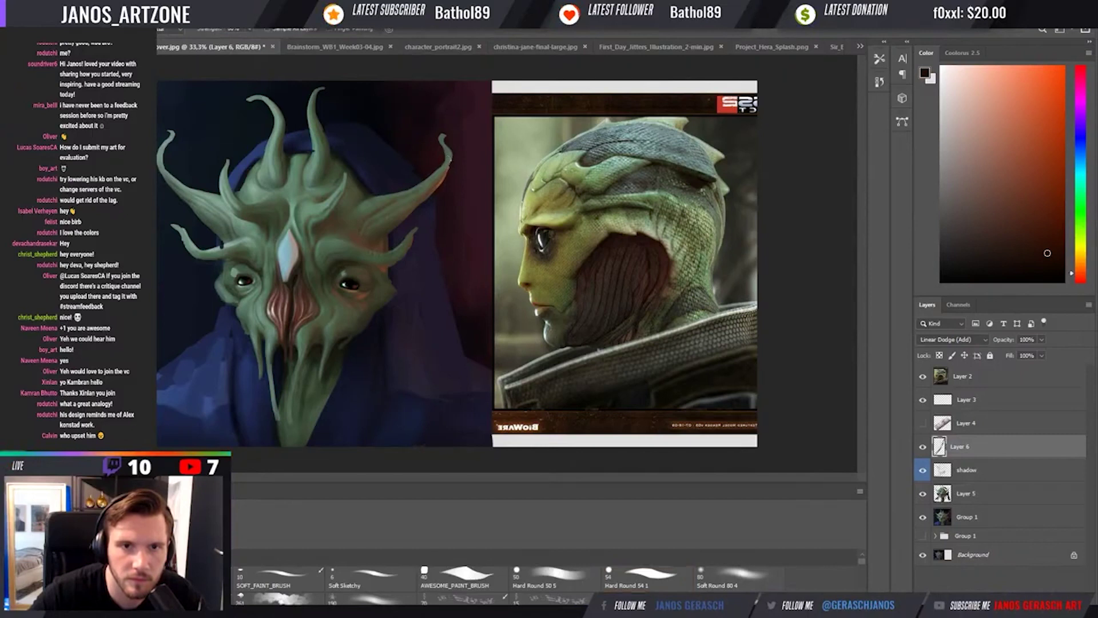
Paint an orange-red rim light down the right-hand edge of the hood to the shoulder, blending it with smudging.
key(b)
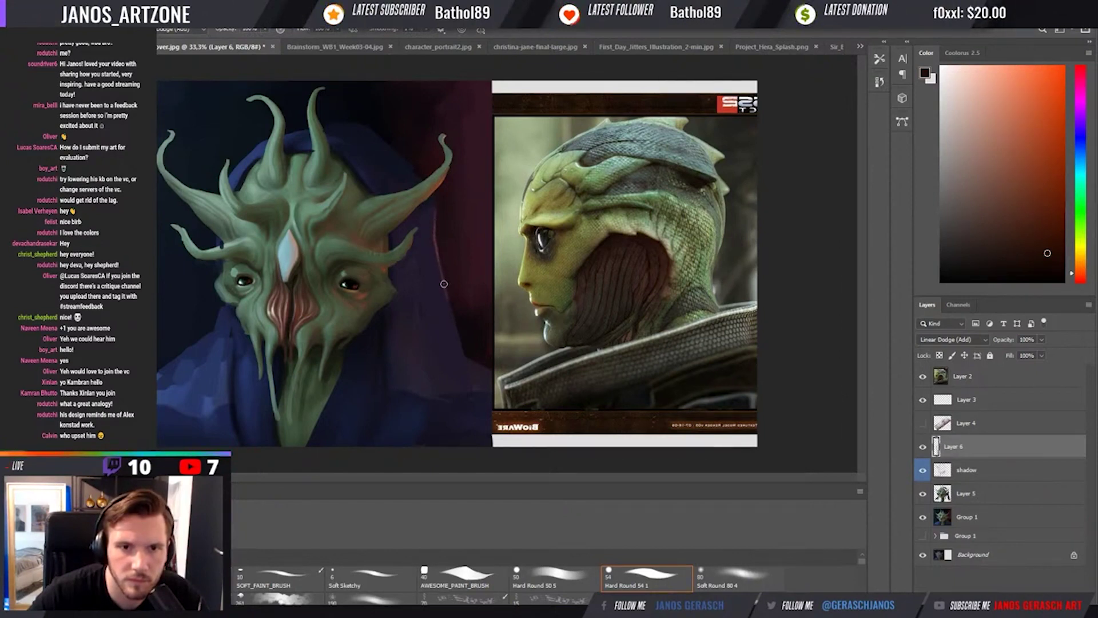
drag(441, 268, 458, 338)
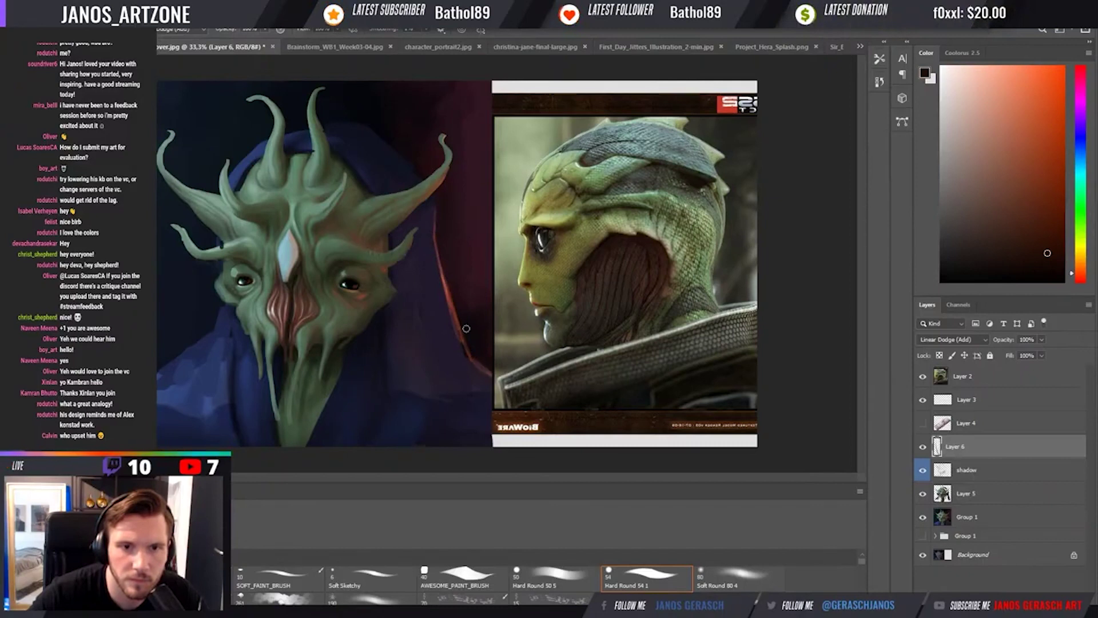
key(r)
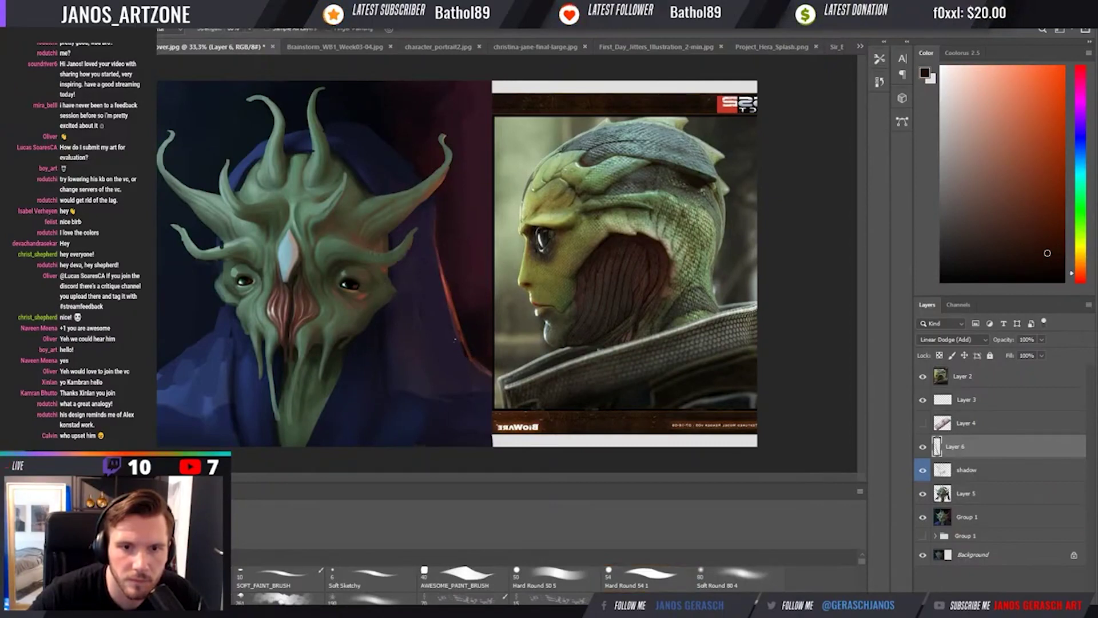
key(b)
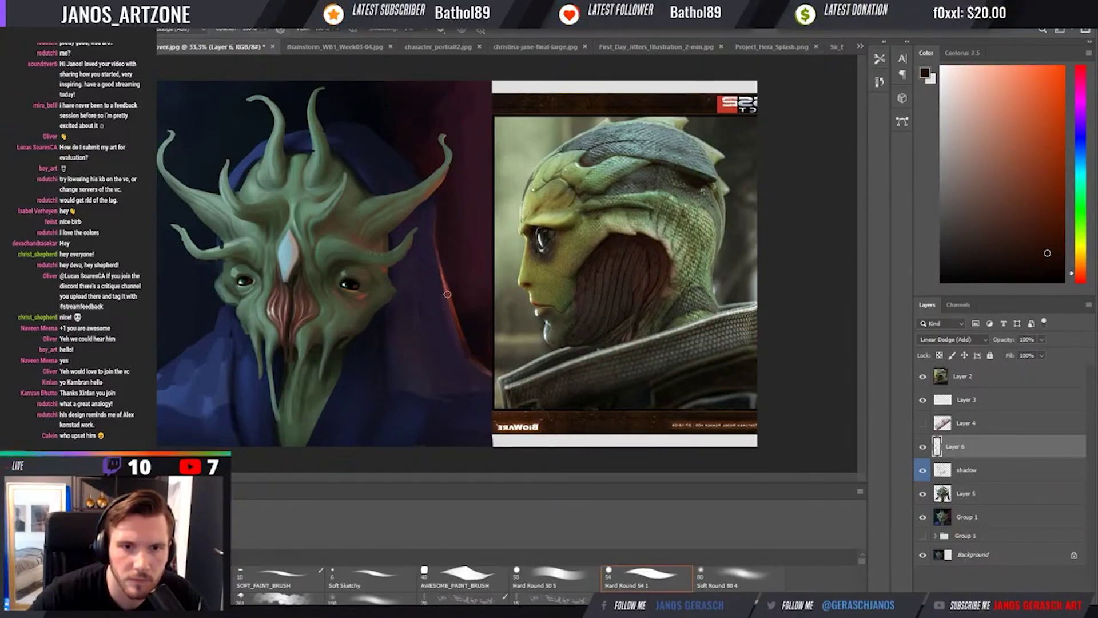
drag(466, 337, 446, 290)
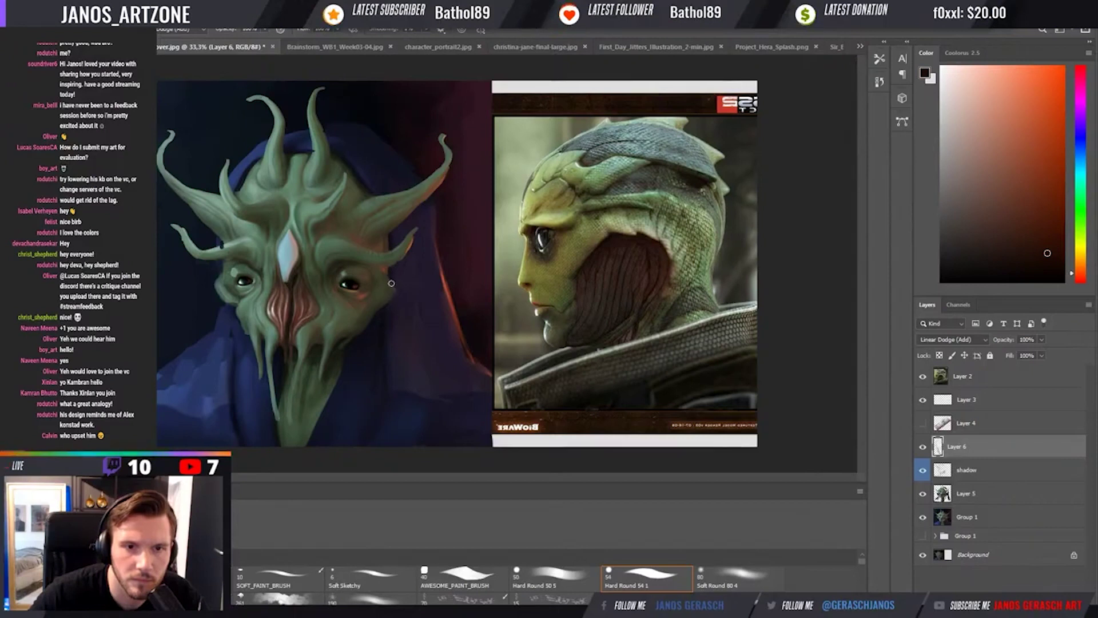
Add and blend warm rim light on the small right-hand horn and cheek edge, and touch up the long horn's edge.
key(r)
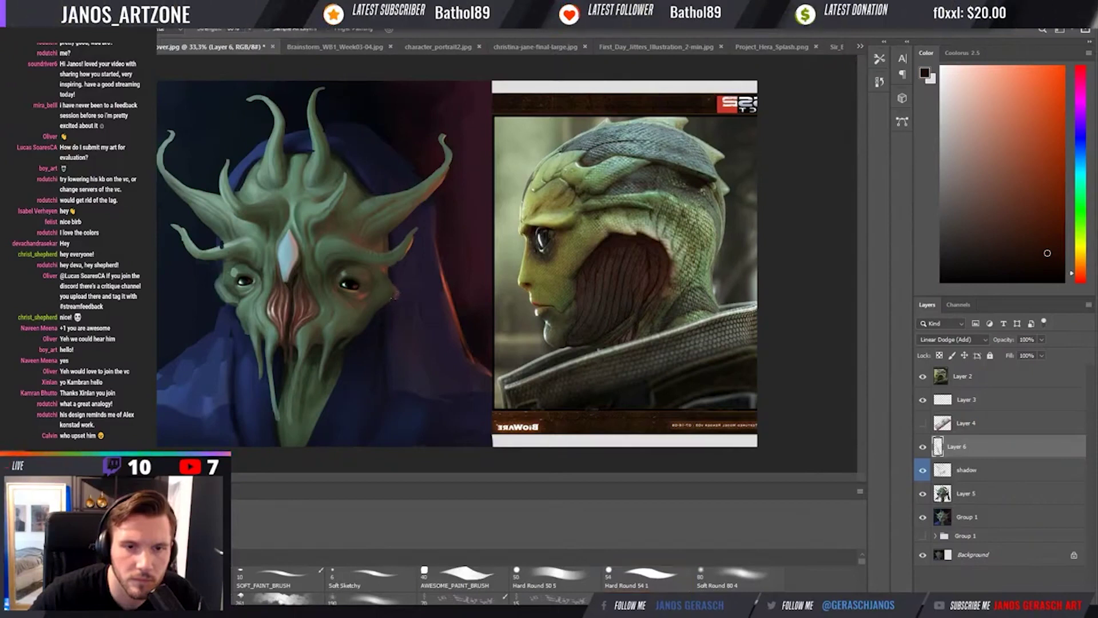
key(b)
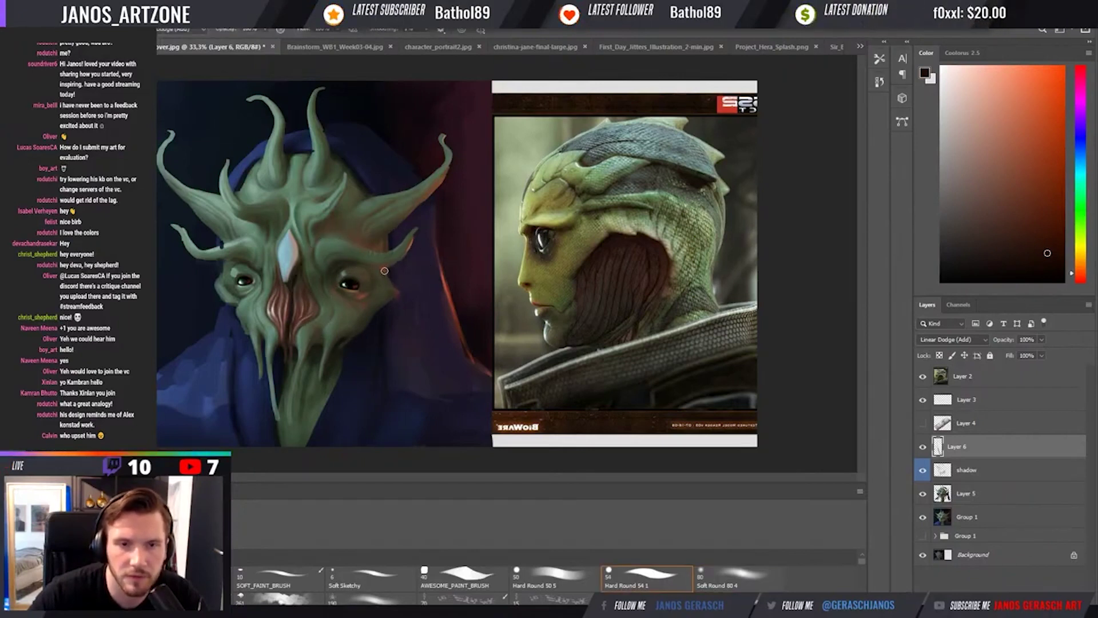
key(r)
key(b)
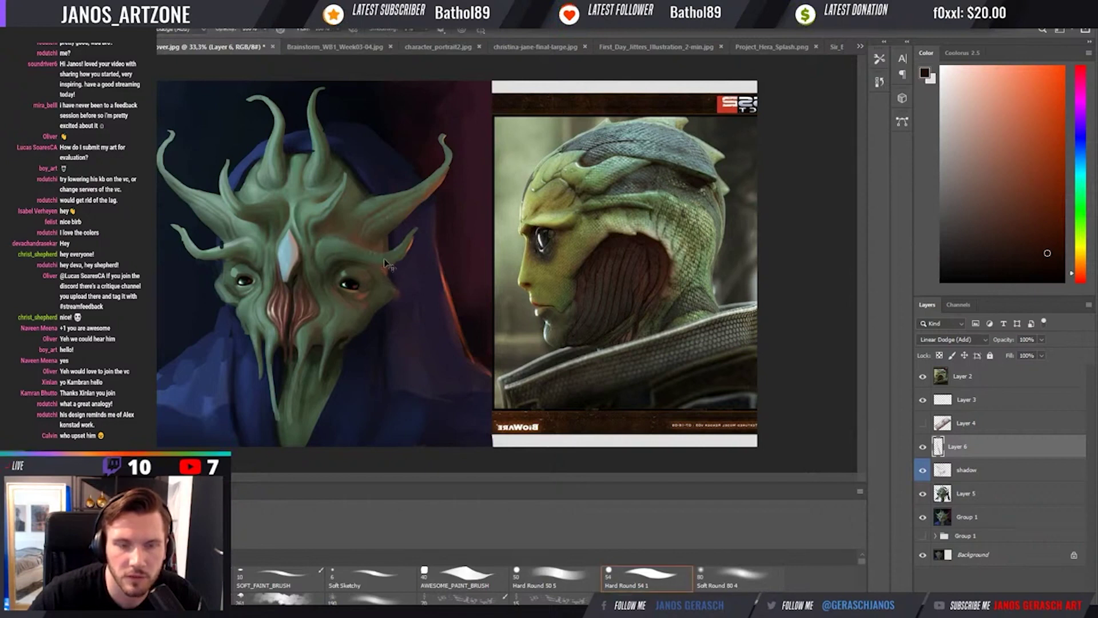
key(.)
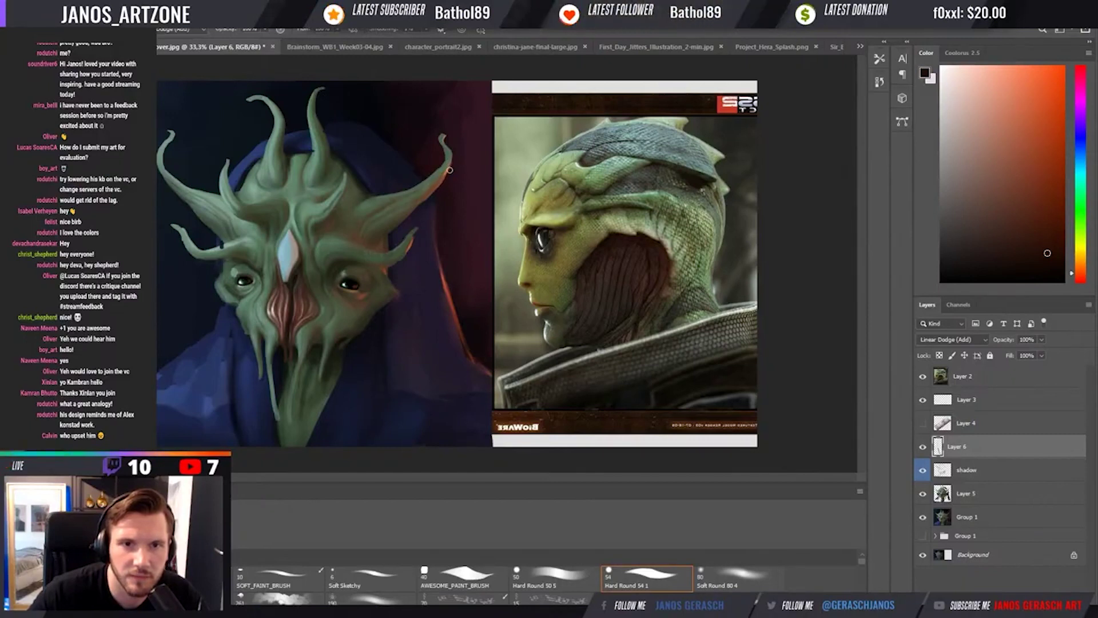
key(r)
key(b)
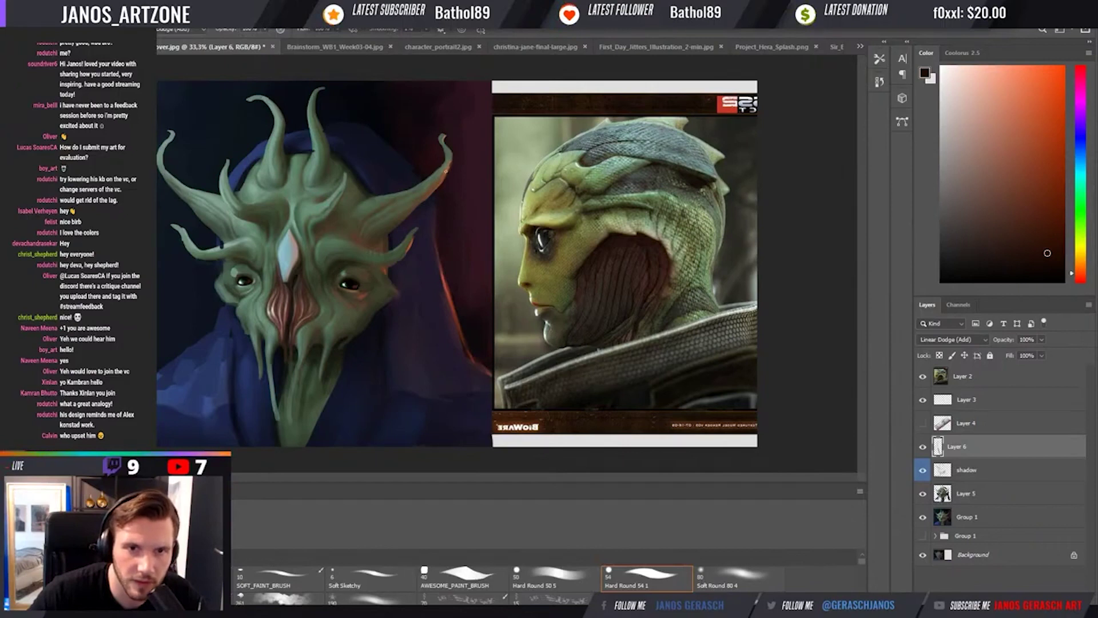
Refine the rim light on the small right-hand horn and outer cheek, painting with Hard Round 54 1 and softening with Soft Round 80 4.
key(r)
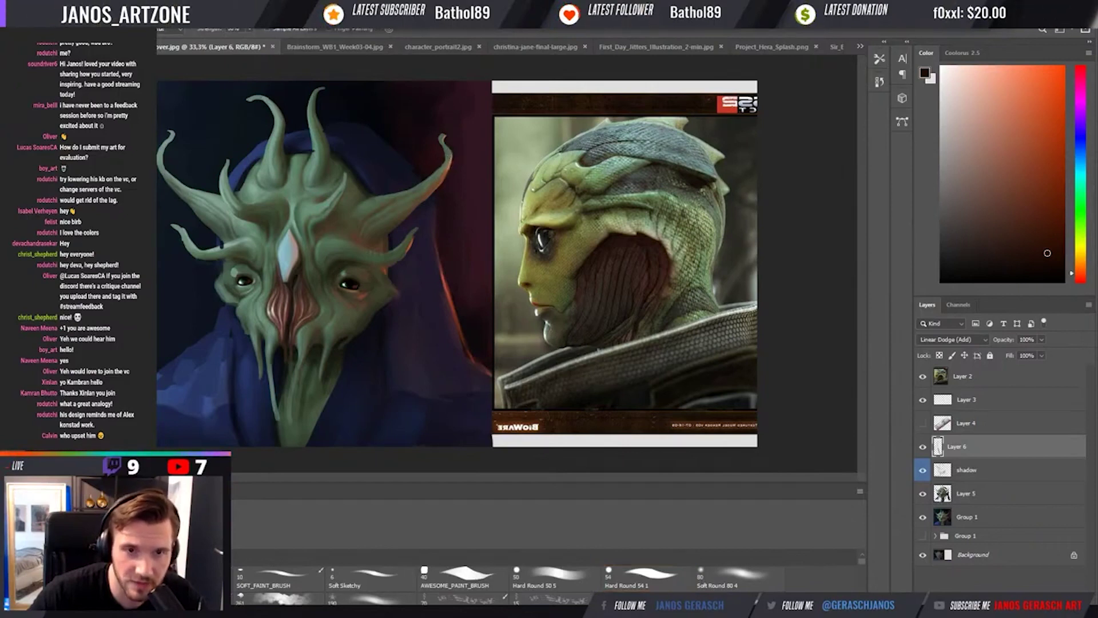
key(b)
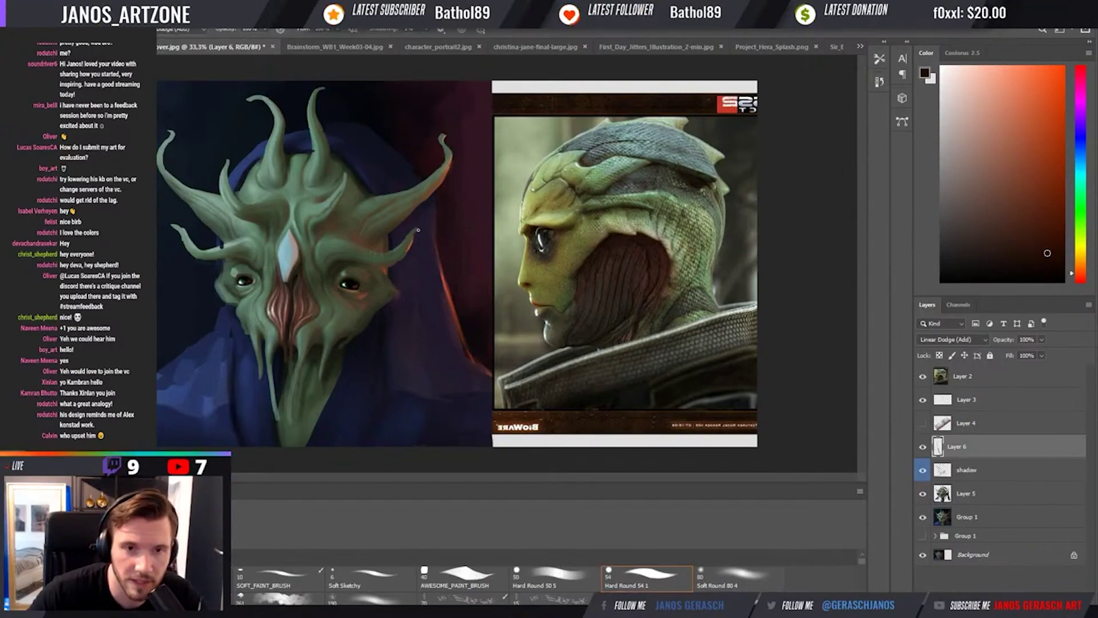
key(period)
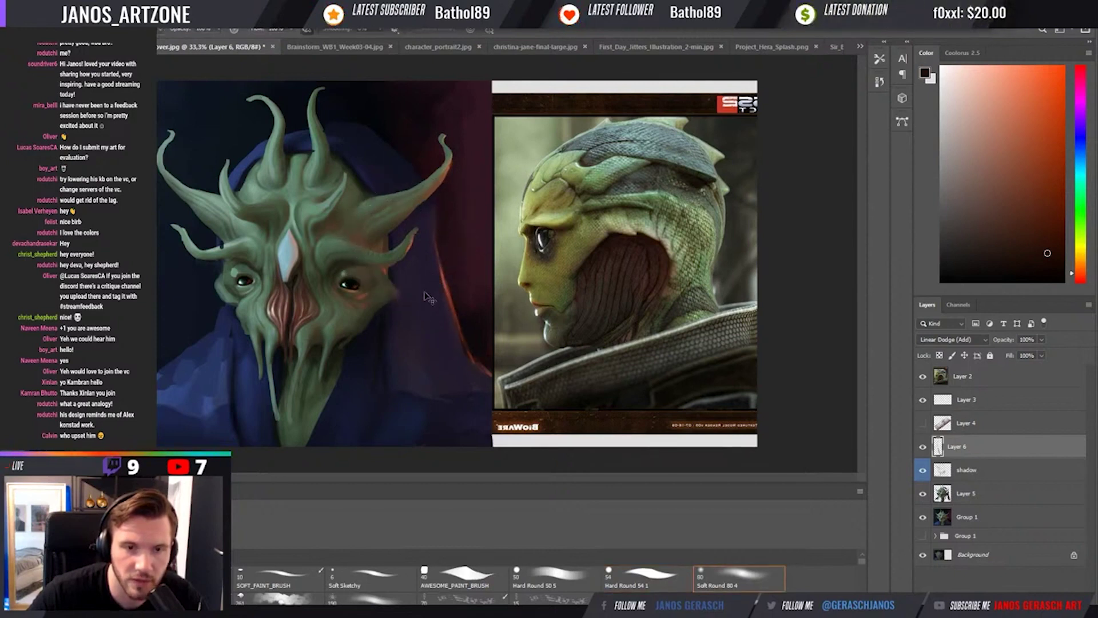
key(comma)
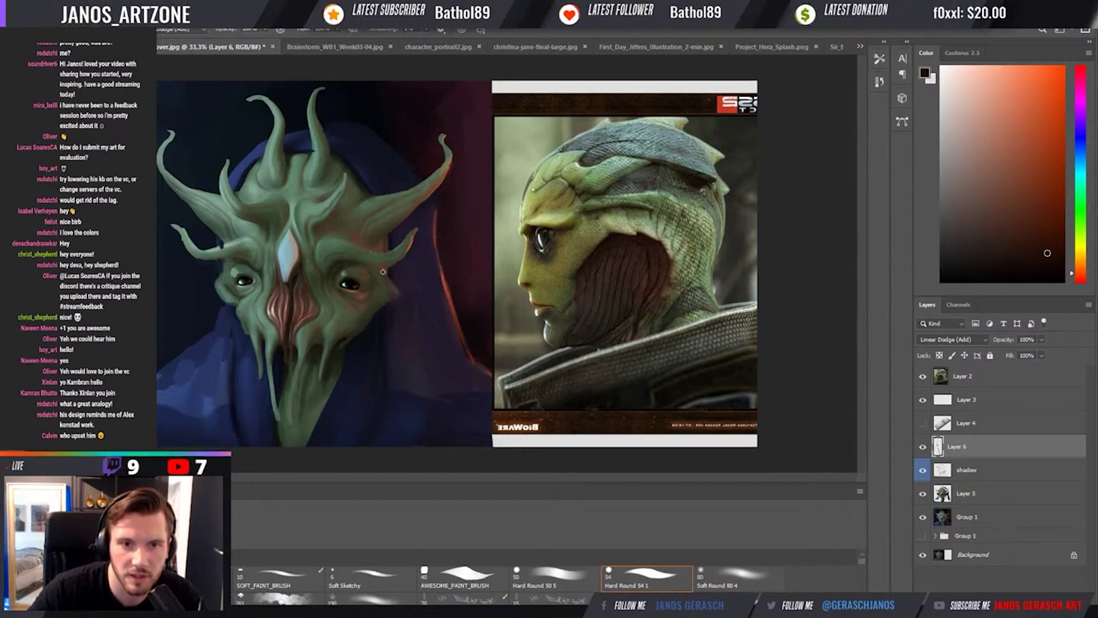
key(period)
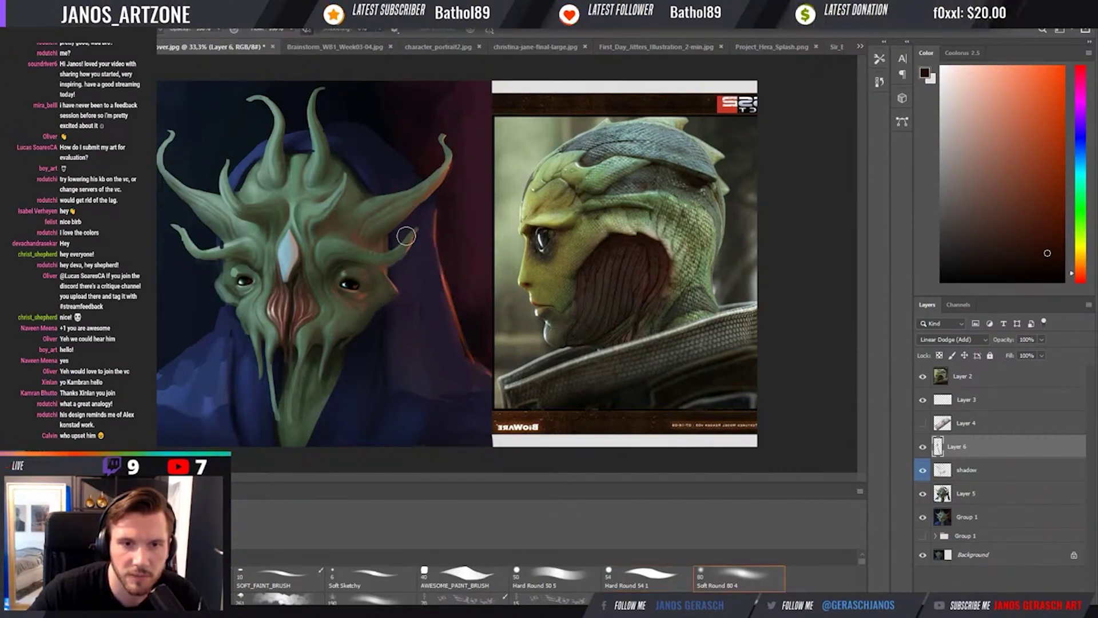
key(comma)
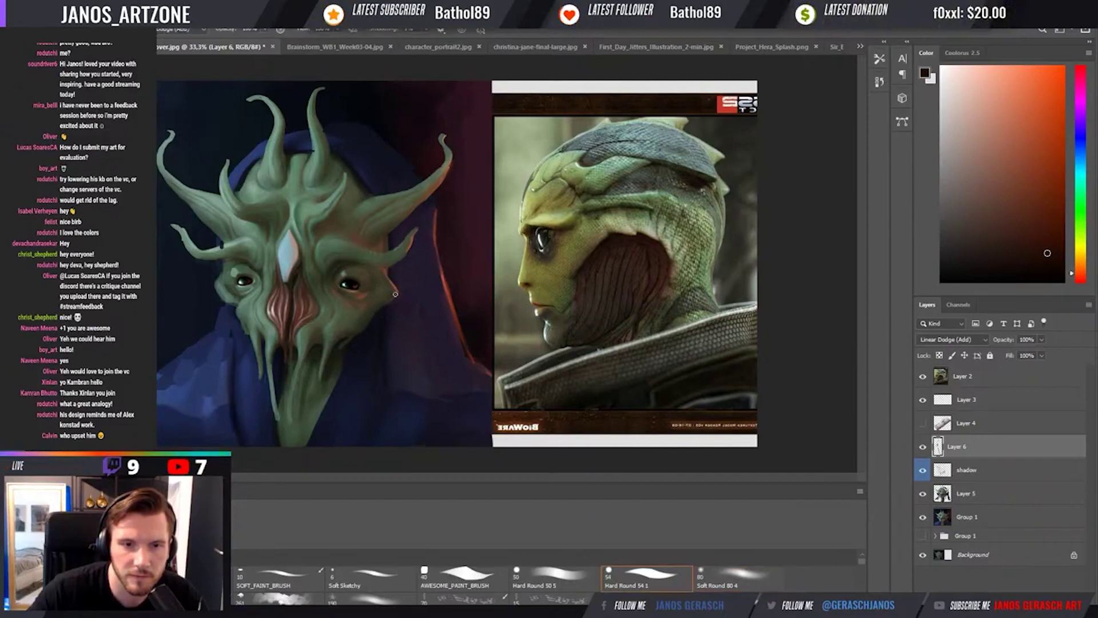
key(r)
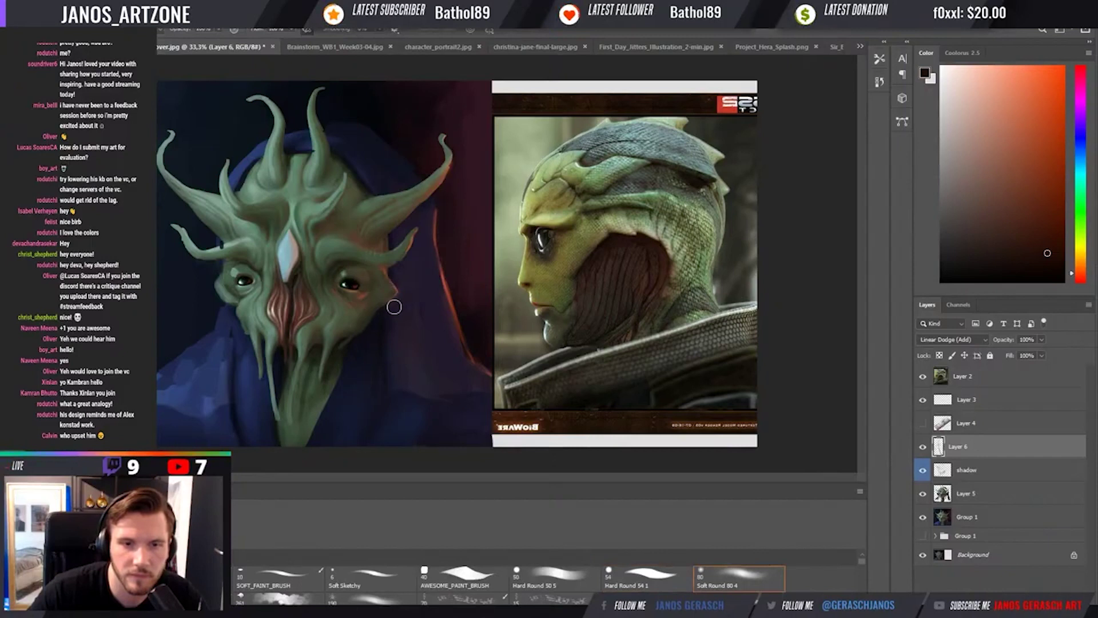
Create a new layer and paint sampled brownish and olive skin tones around the right-hand eye and cheek with the Hard Round 50 brush.
key(b)
key(ctrl+shift+alt+n)
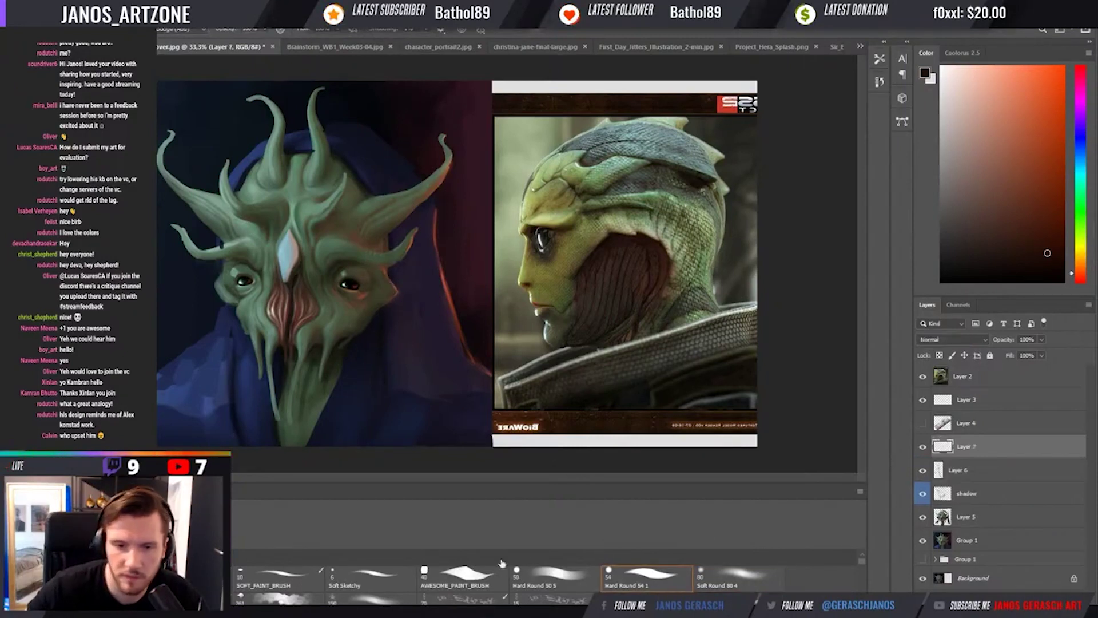
key(i)
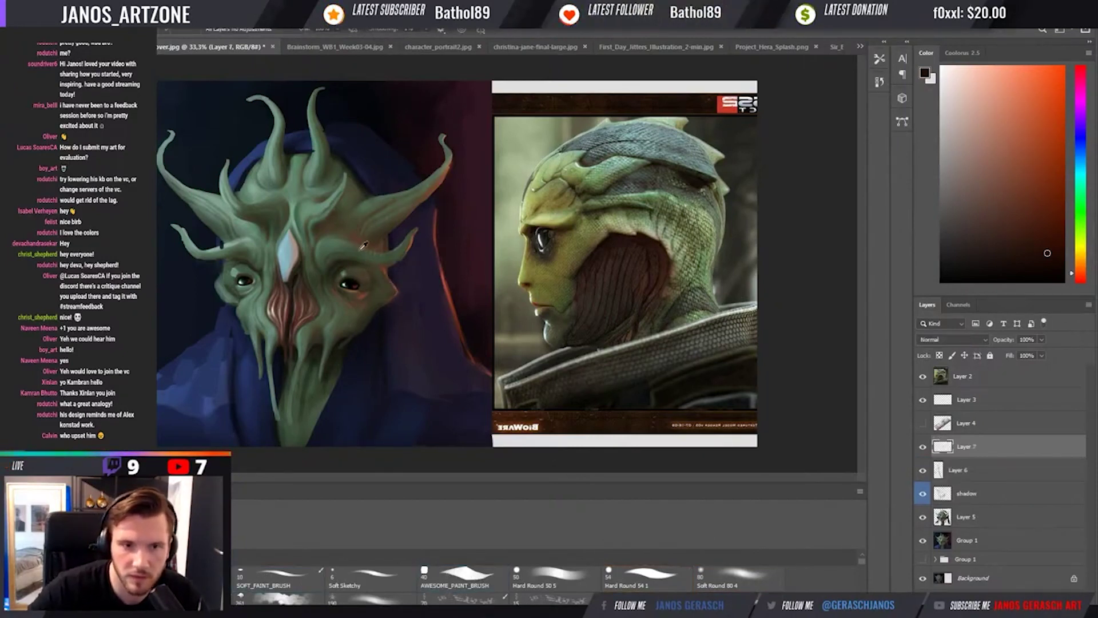
click(551, 575)
alt+click(344, 308)
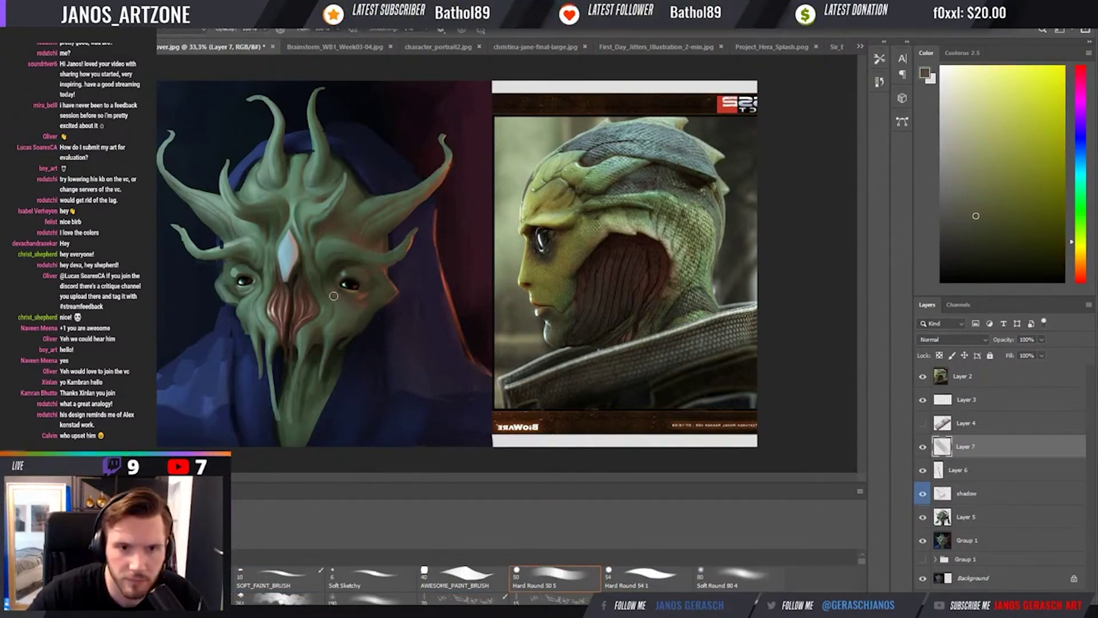
alt+click(359, 307)
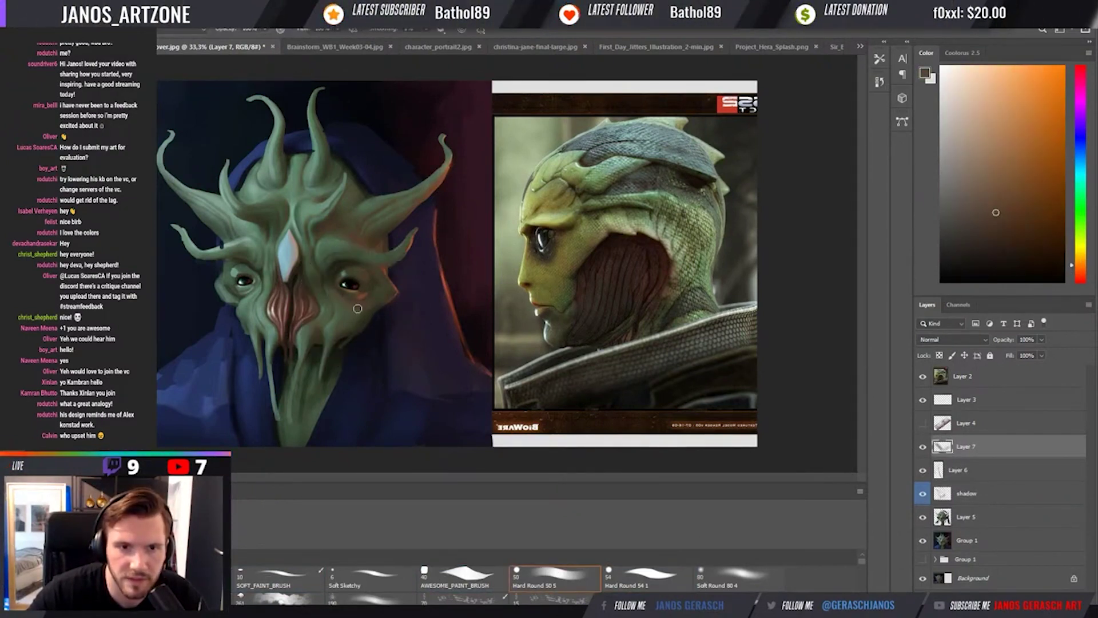
alt+click(379, 290)
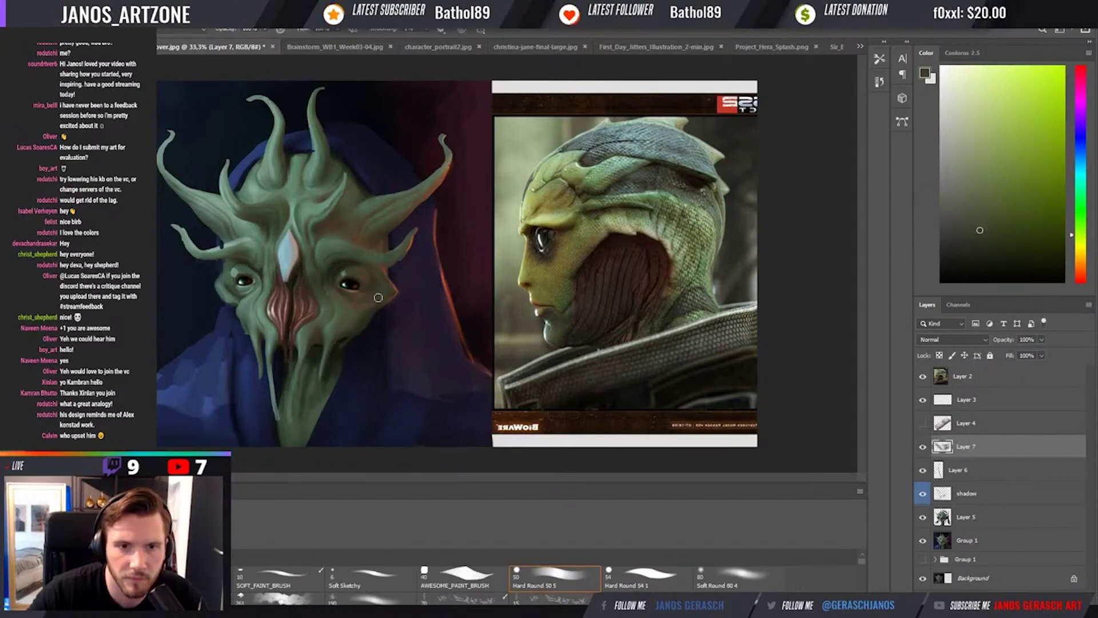
alt+click(361, 292)
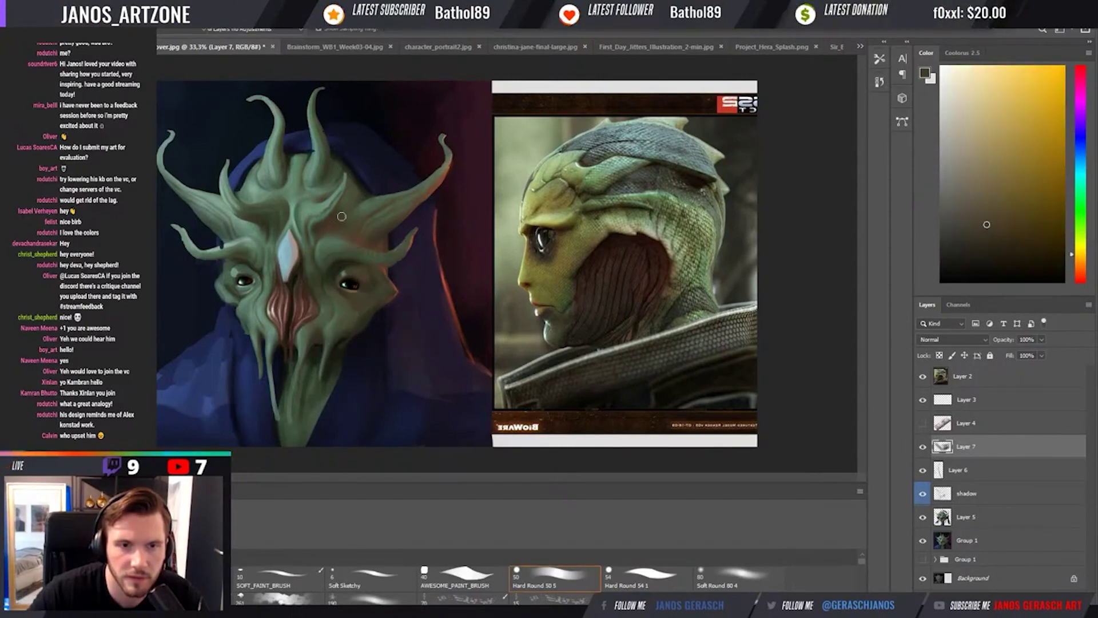
Paint and smudge sampled green and brown tones over the right side of the forehead and brow, below the long horn.
alt+click(327, 226)
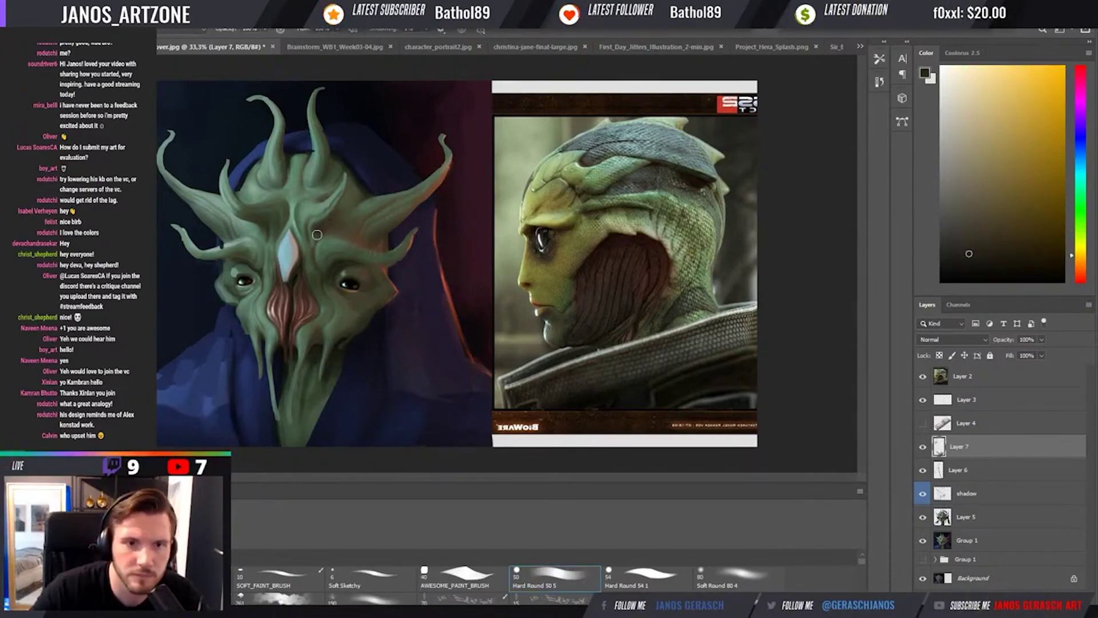
alt+click(334, 222)
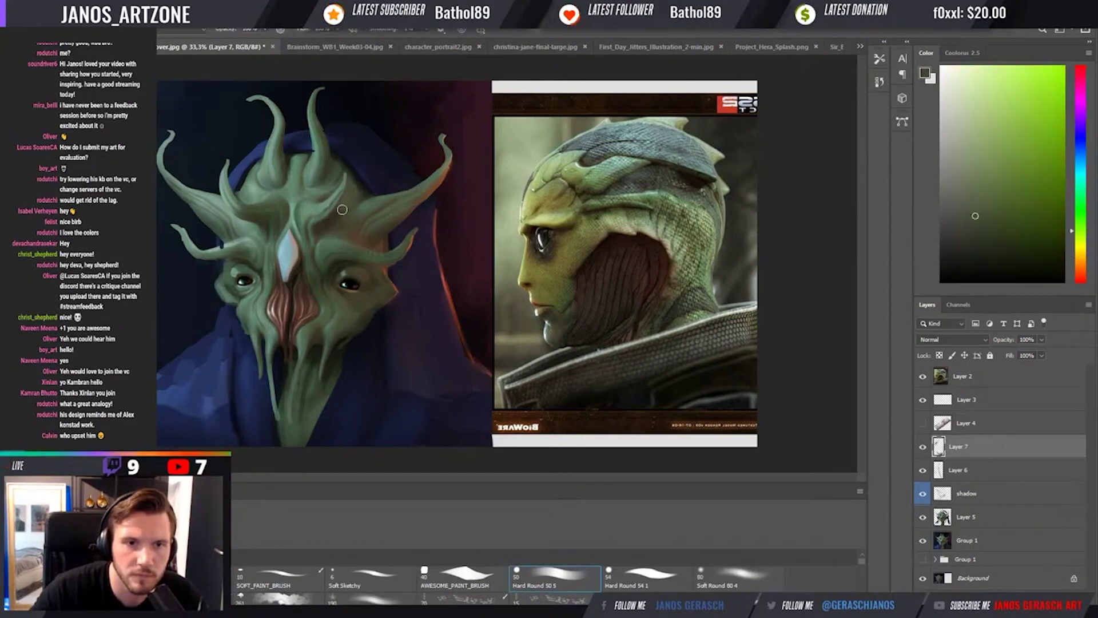
alt+click(349, 201)
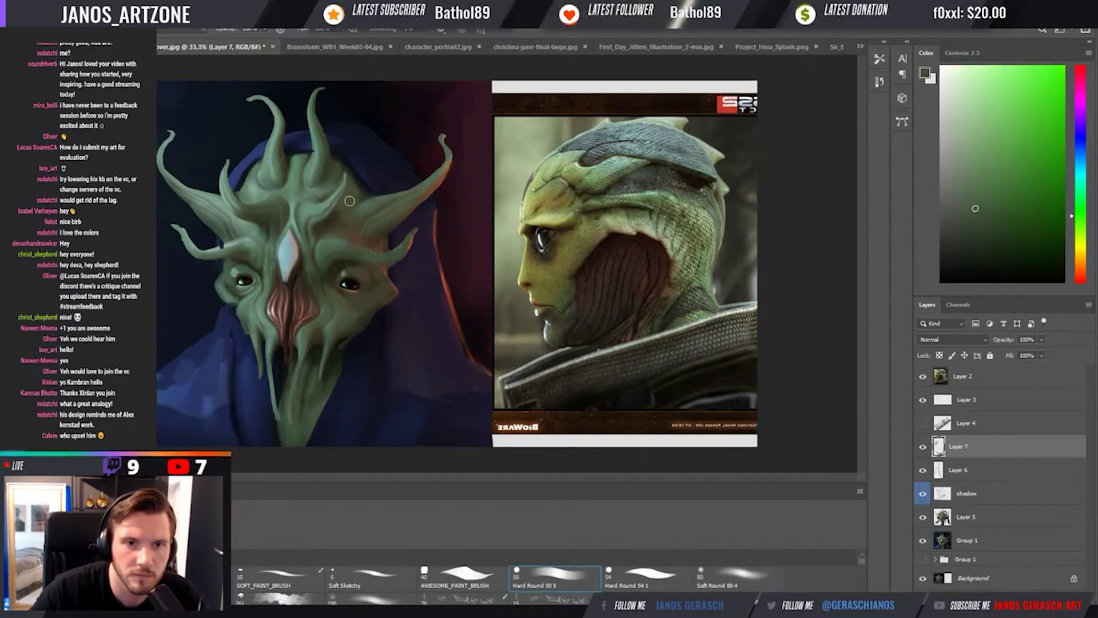
alt+click(353, 237)
alt+click(353, 239)
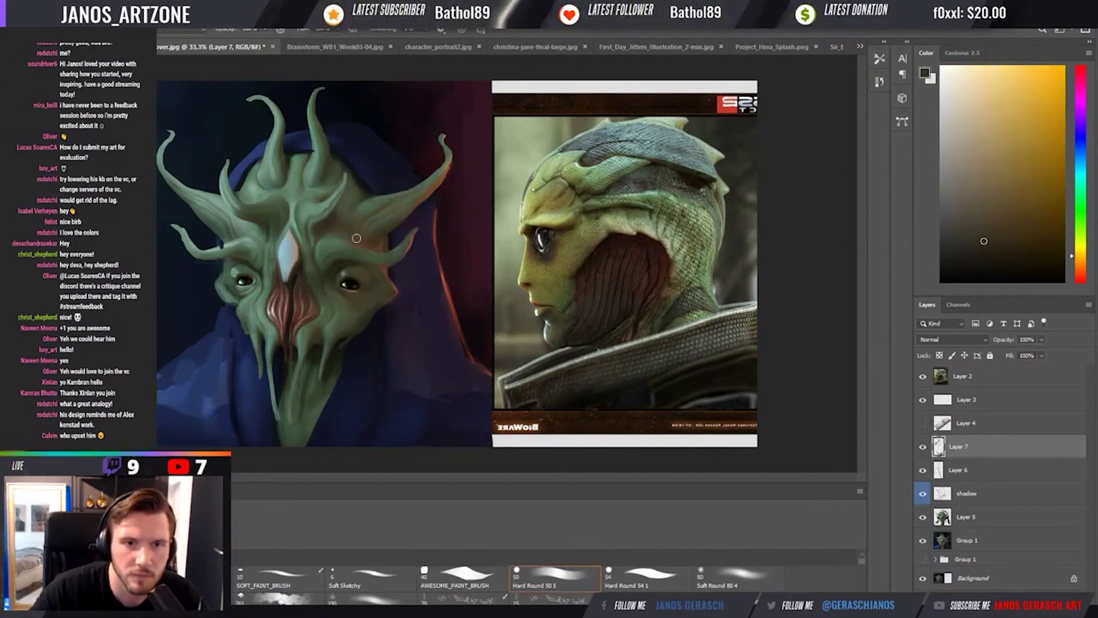
key(r)
key(b)
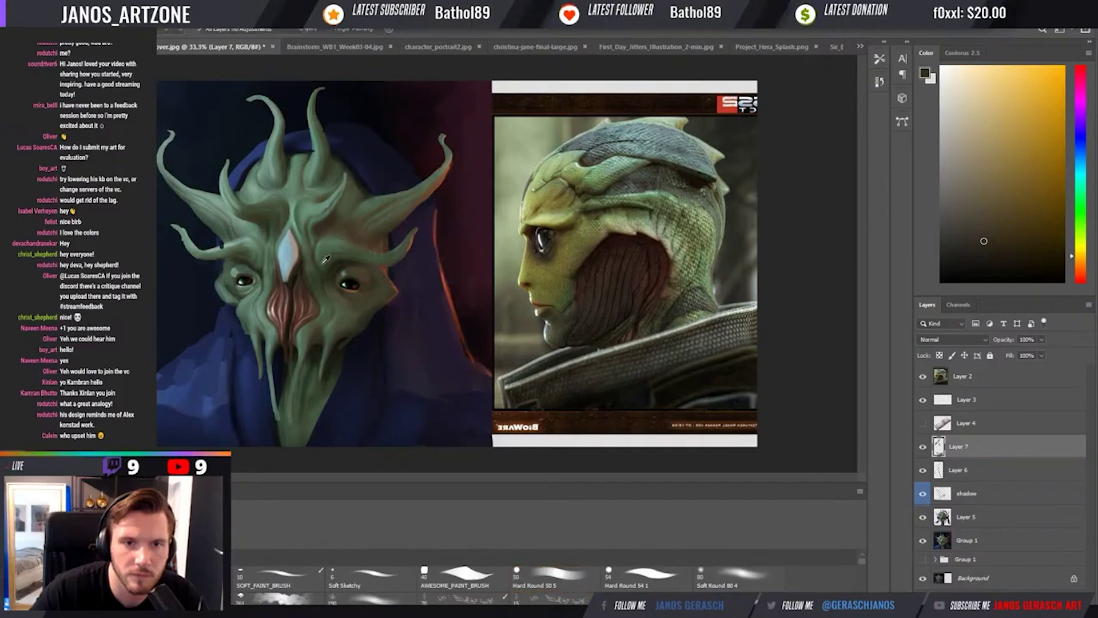
Touch up the skin around the right-hand eye with tones sampled beside it, ready for smudging.
alt+click(358, 284)
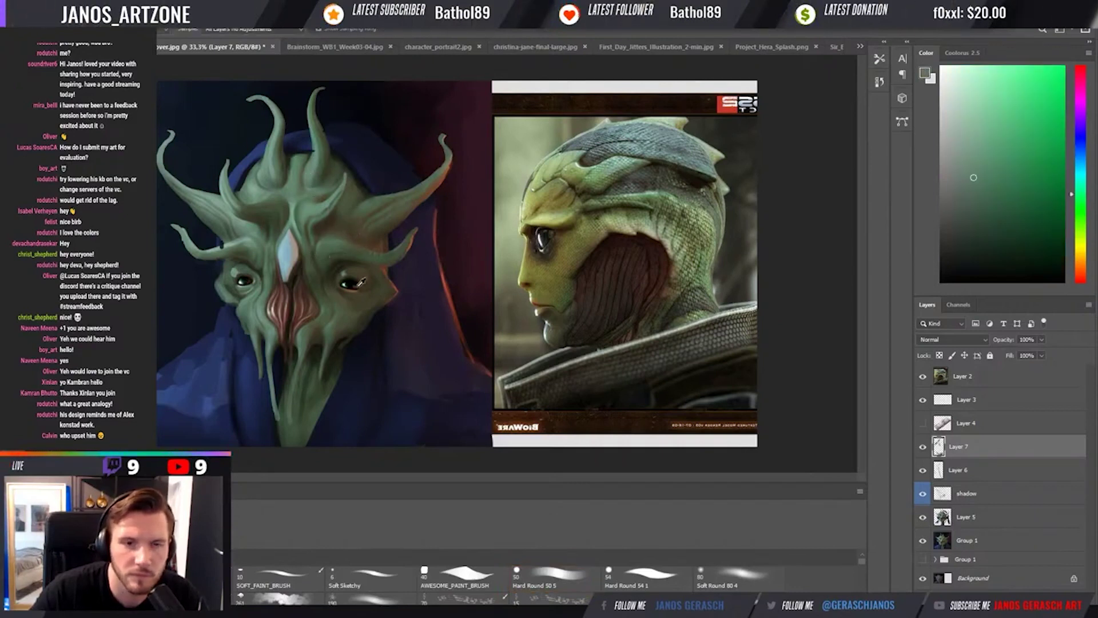
alt+click(335, 289)
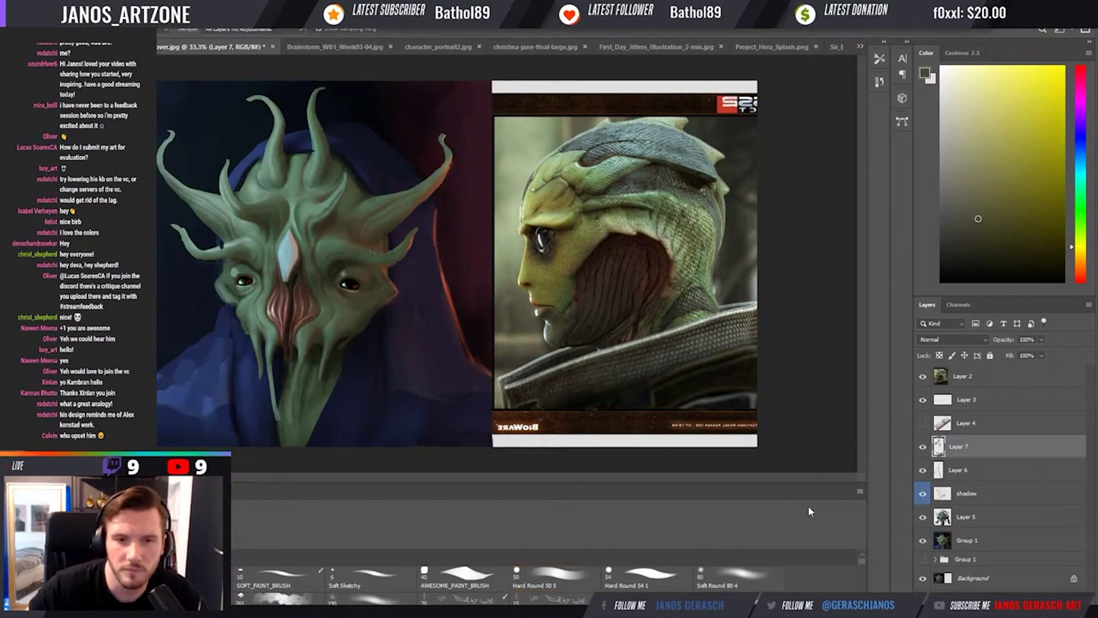
key(r)
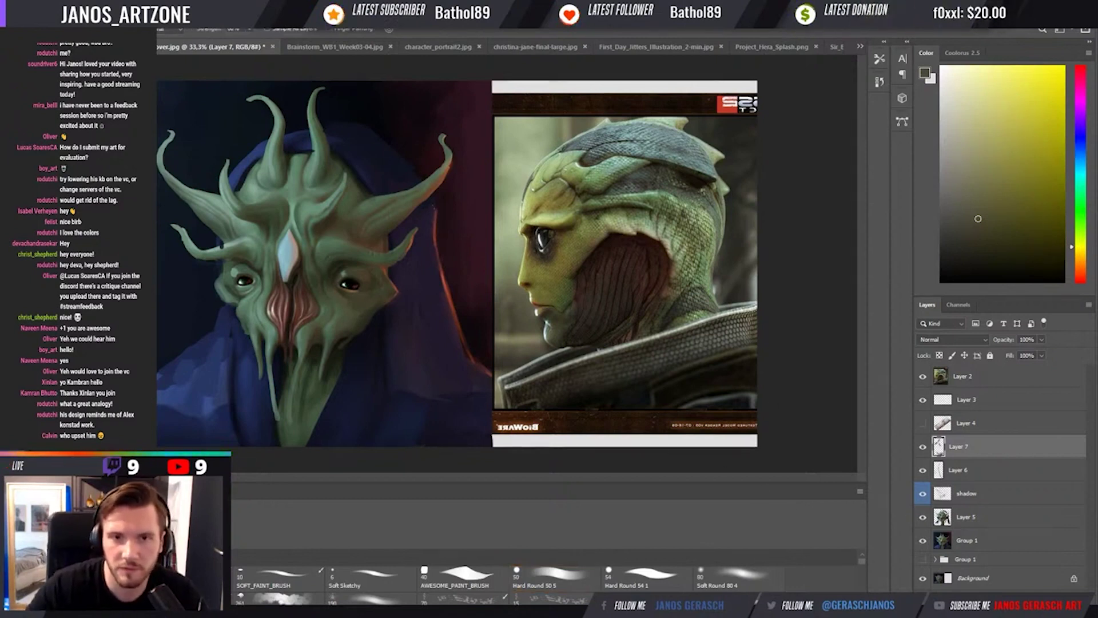
On the Linear Dodge (Add) Layer 6, add a faint glow with dark blue sampled from the background, comparing values in grayscale.
click(984, 466)
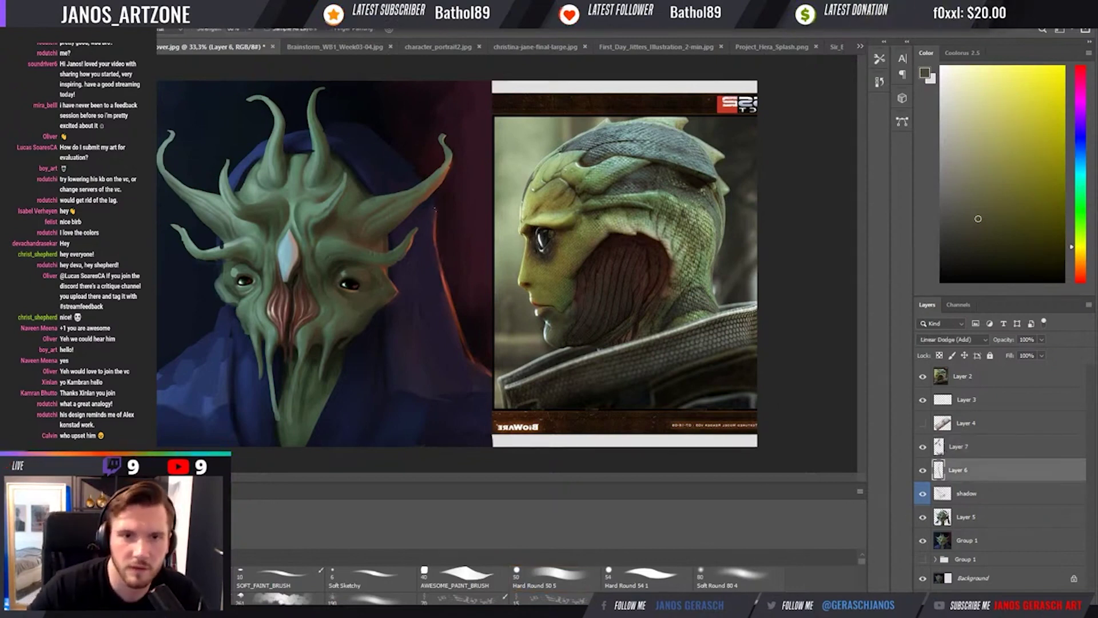
key(b)
alt+click(183, 109)
click(555, 577)
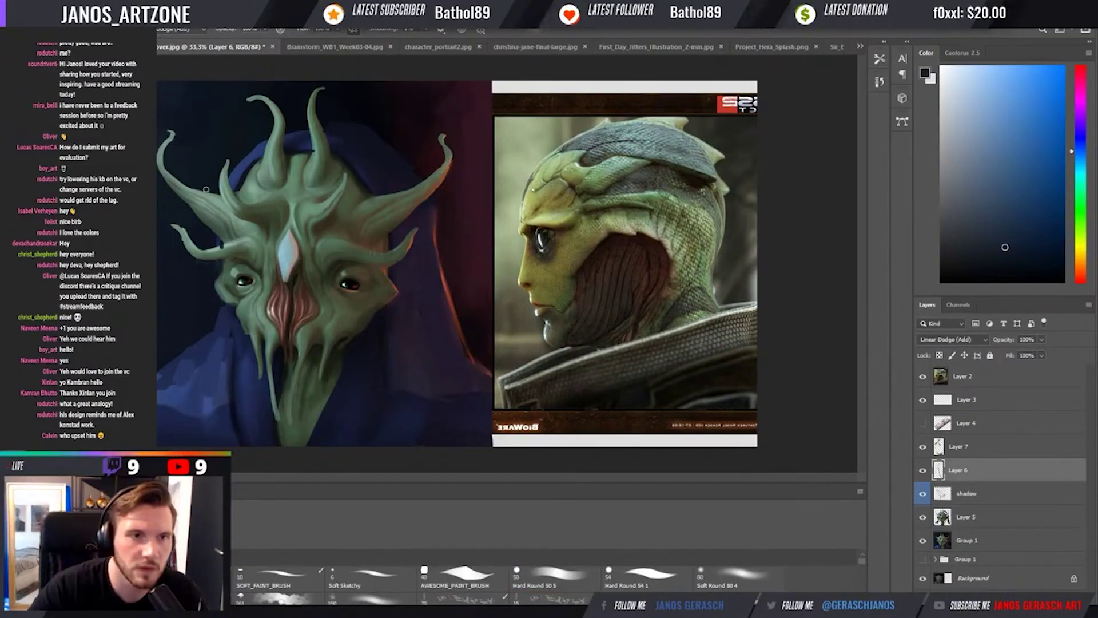
key(ctrl+y)
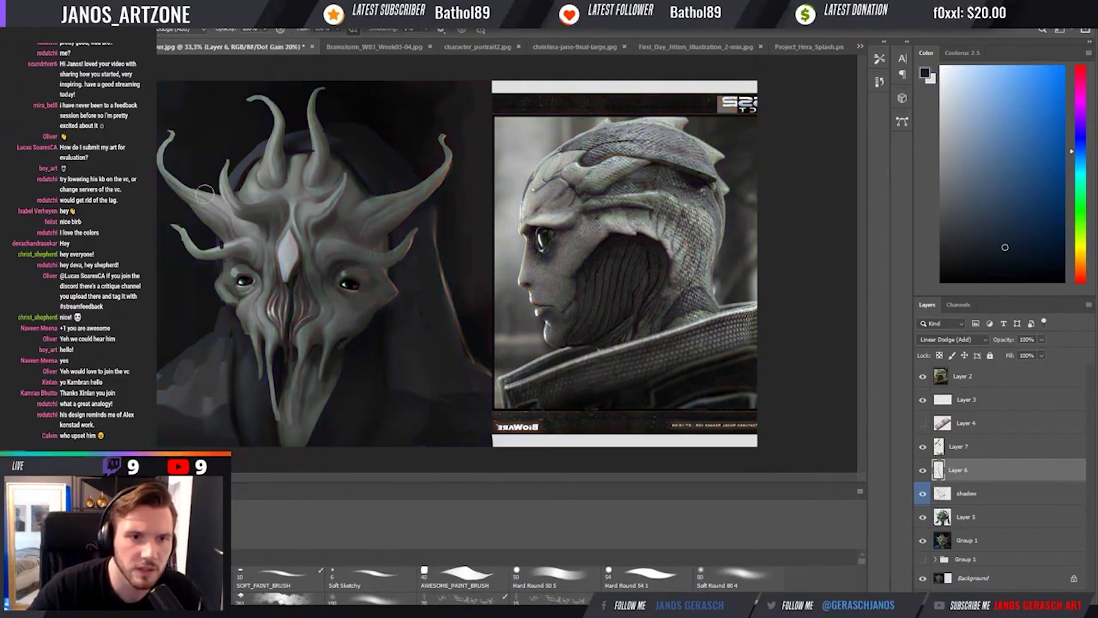
key(ctrl+y)
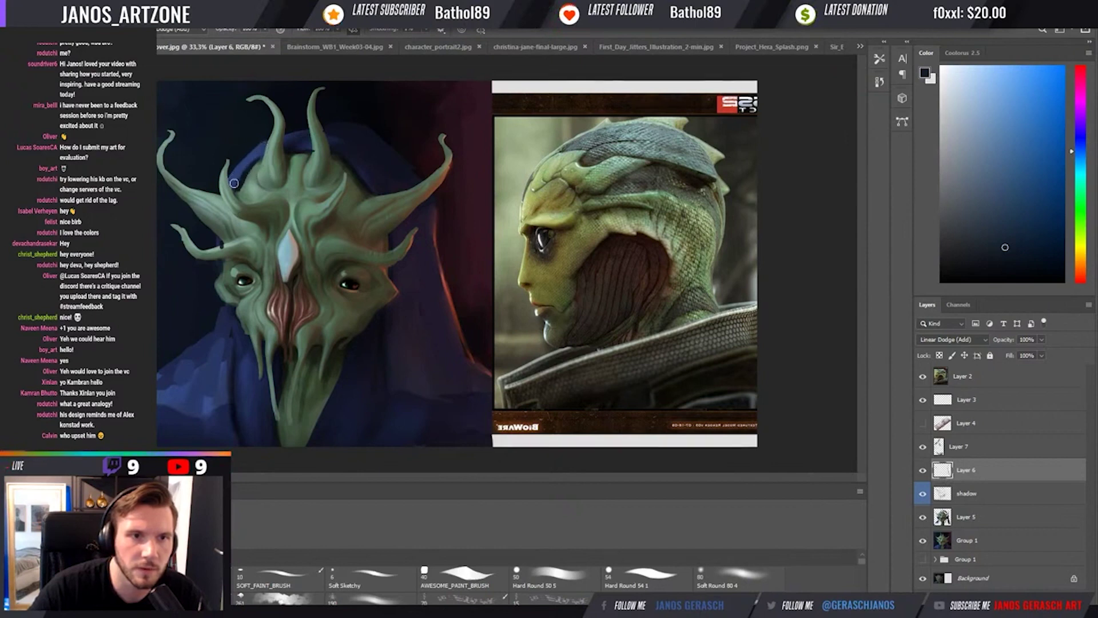
Enlarge the brush greatly and paint a broad, faint blue glow across the face and forehead on Layer 6.
key(bracketright)
key(bracketright)
key(bracketright)
key(bracketright)
key(bracketright)
key(bracketright)
key(bracketright)
key(bracketright)
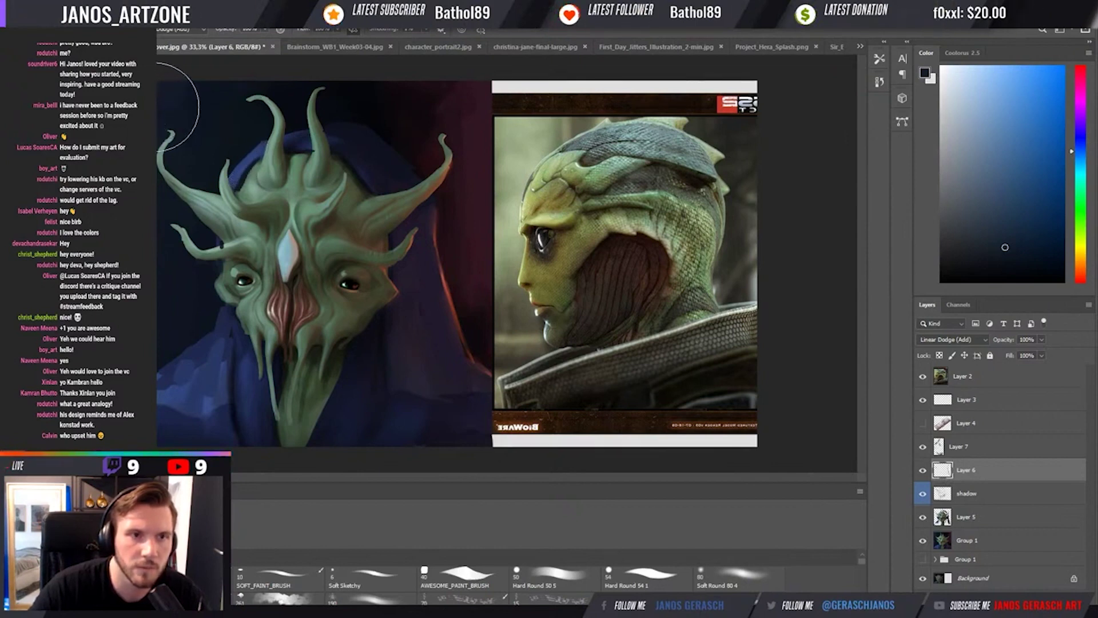
key(bracketright)
key(bracketright)
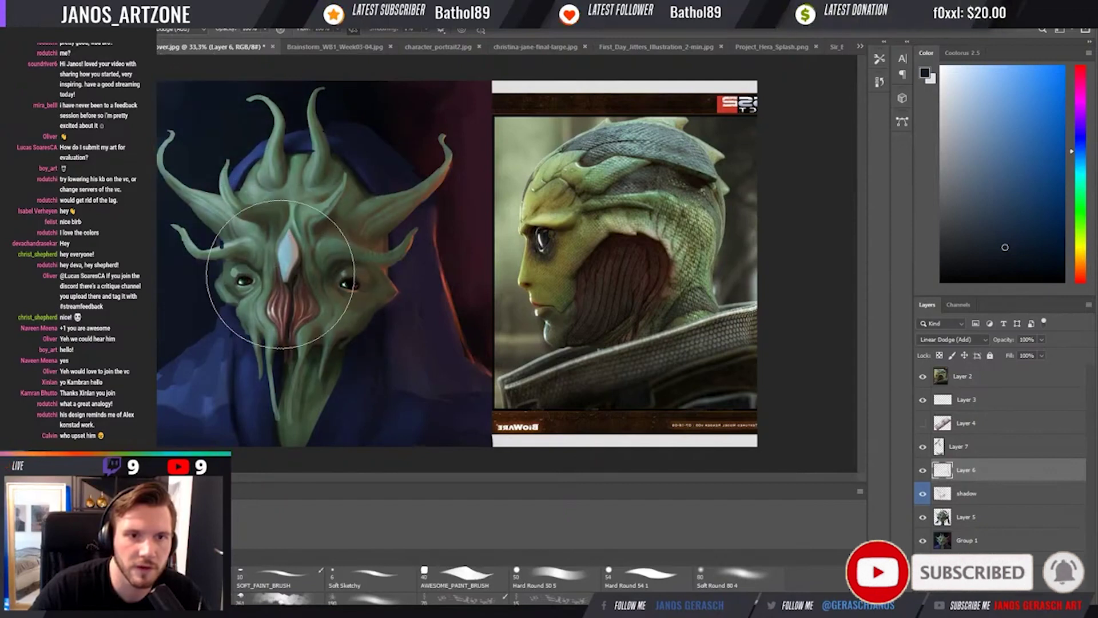
drag(280, 274, 367, 343)
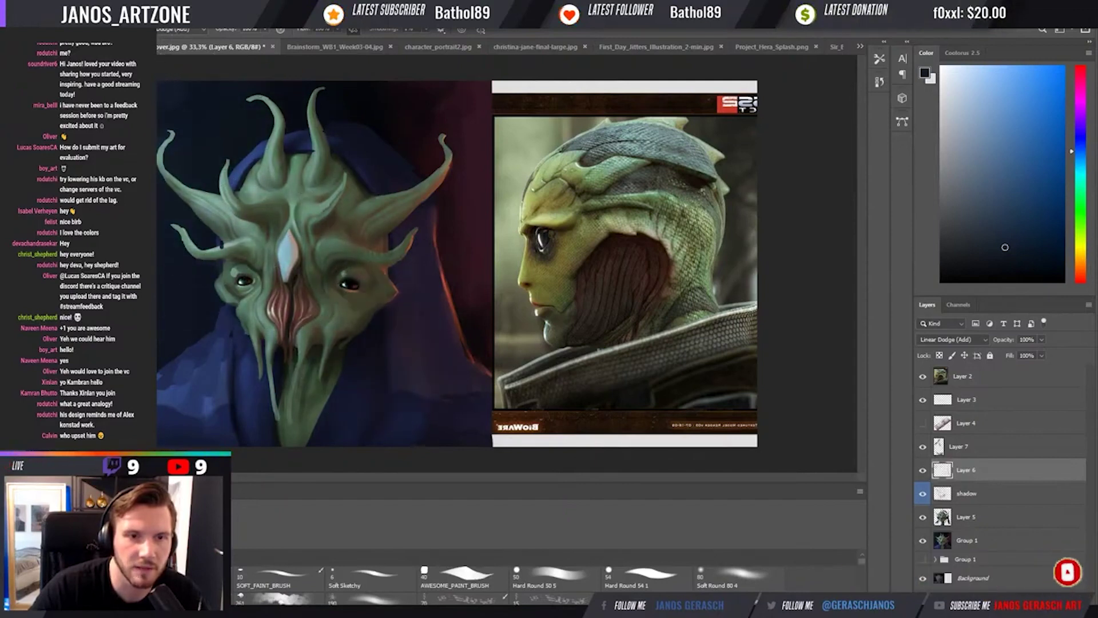
drag(328, 309, 272, 229)
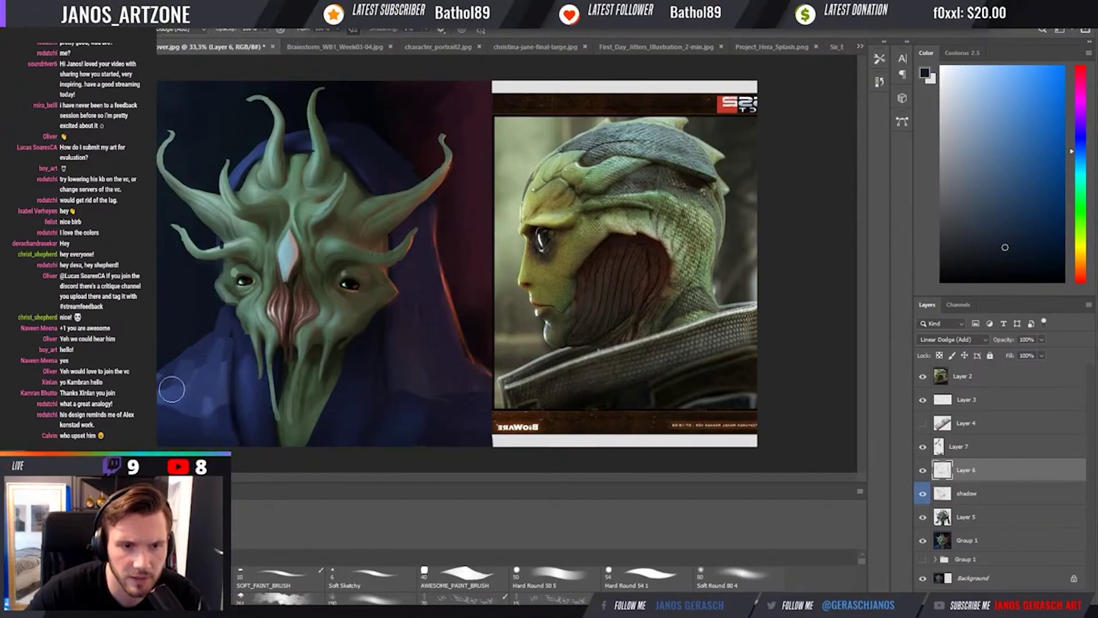
Compare the portrait's values in a grayscale proof with Layer 6 hidden and shown.
key(ctrl+y)
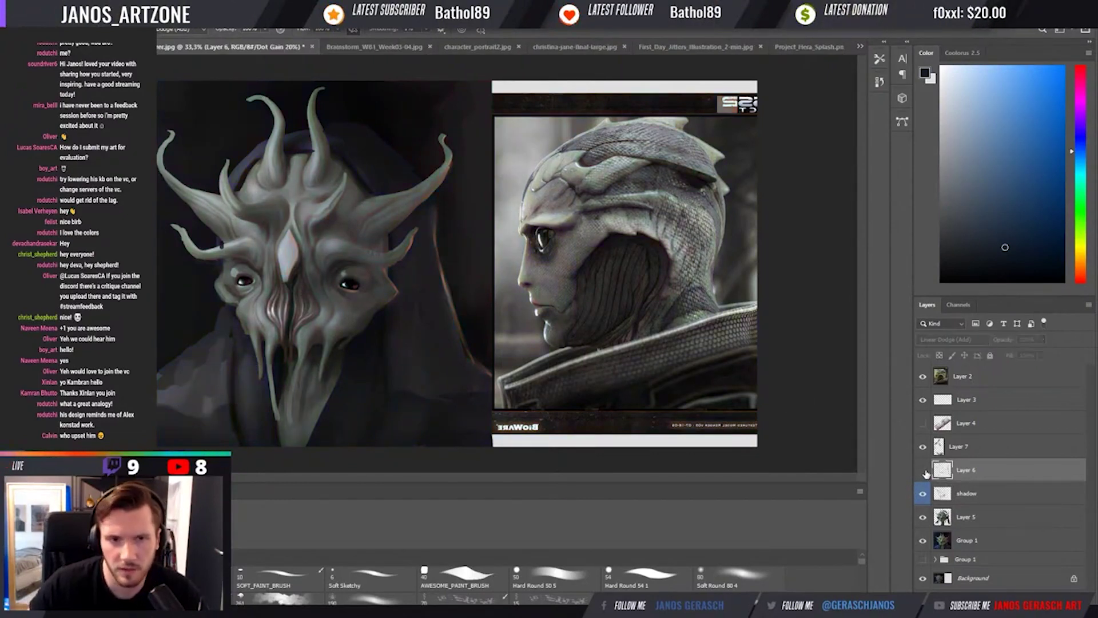
click(923, 470)
key(ctrl+y)
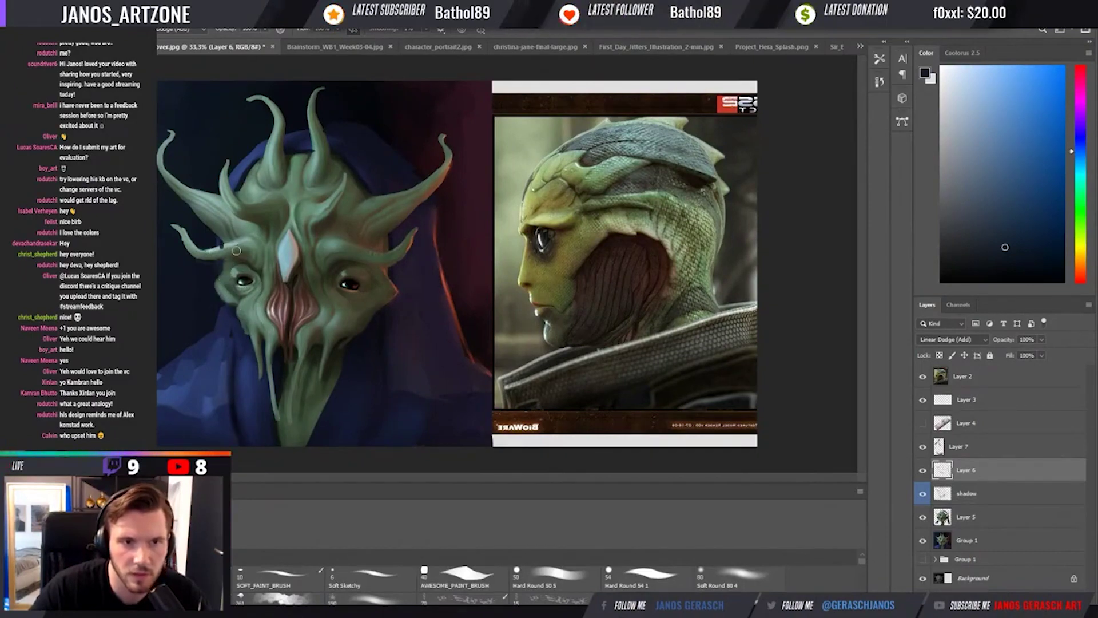
Create a new layer above Layer 7 and paint small highlights on the left brow and mouth ridges in sampled light tones with AWESOME_PAINT_BRUSH.
key(alt+bracketright)
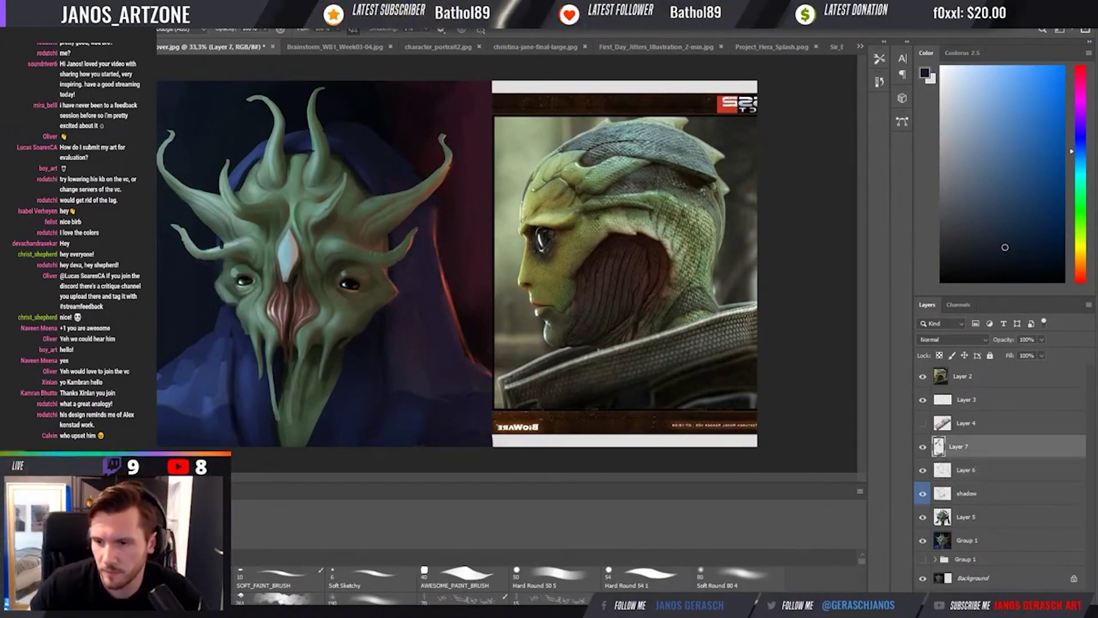
key(ctrl+shift+alt+n)
alt+click(229, 246)
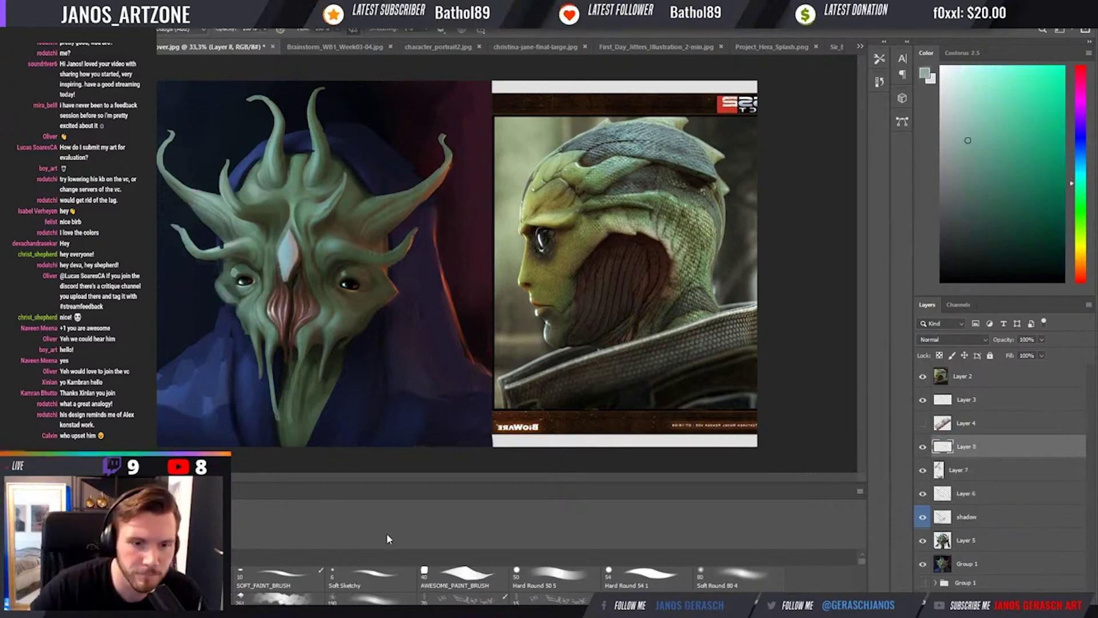
key(i)
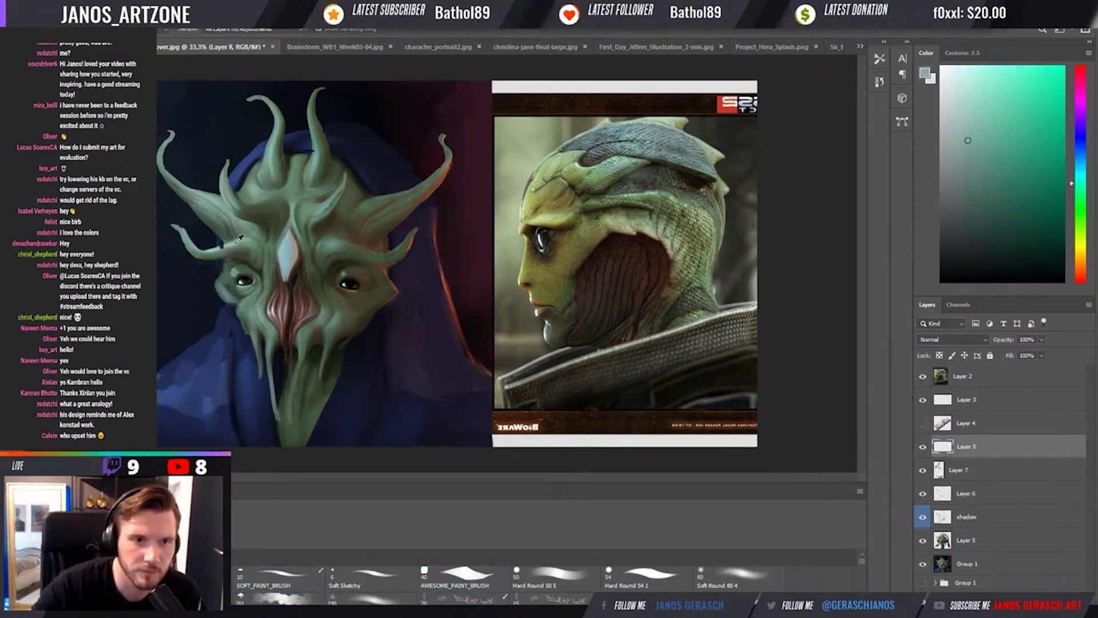
click(232, 242)
key(b)
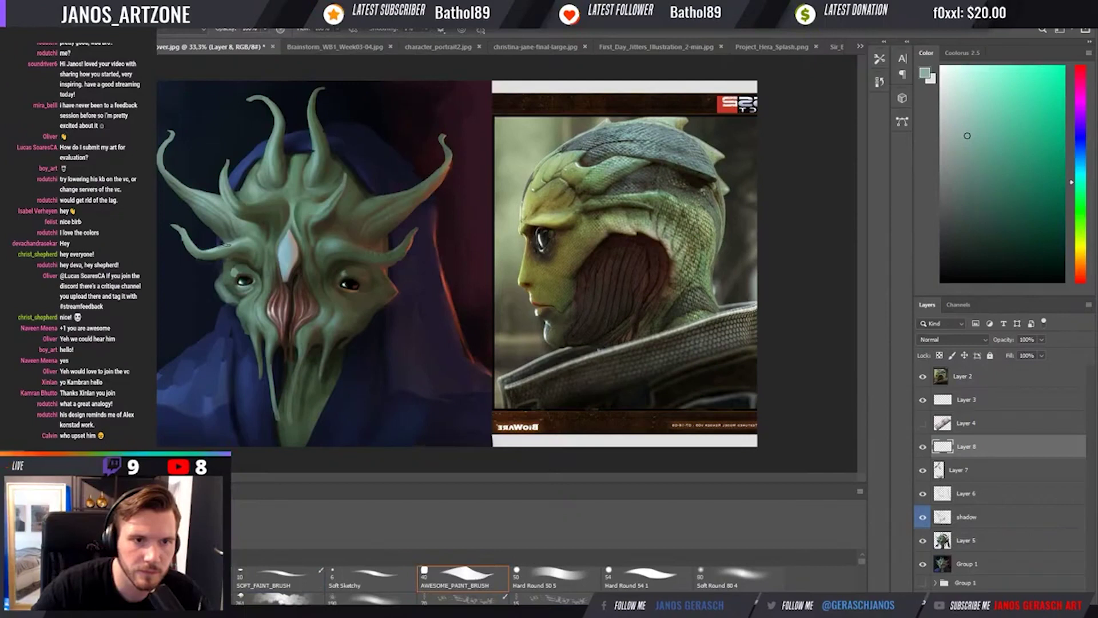
alt+click(275, 312)
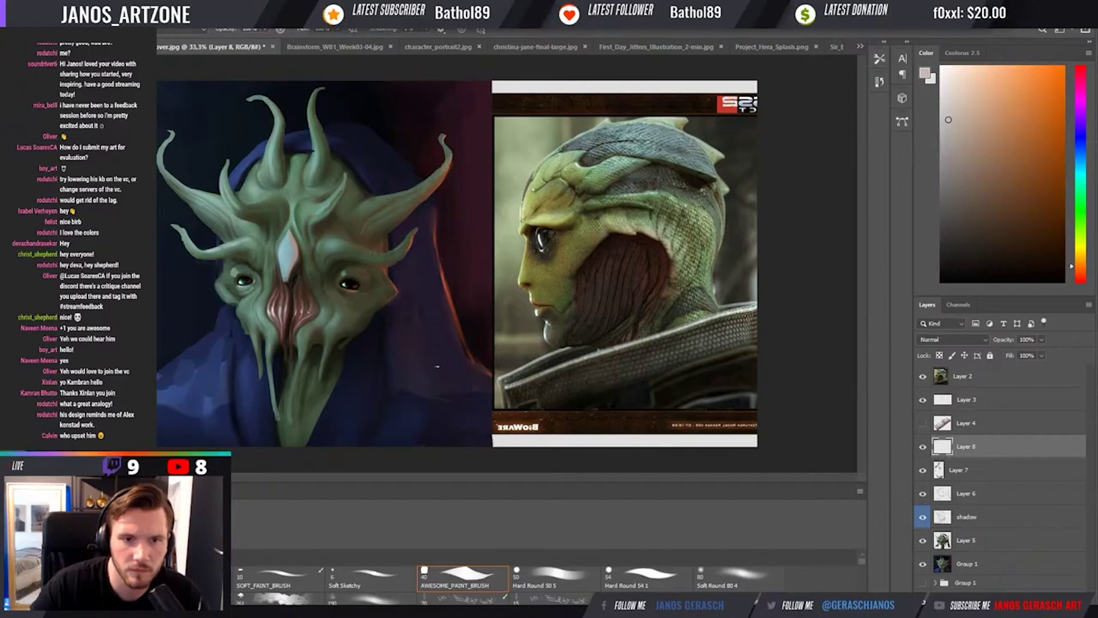
Create a Soft Light layer above Layer 8 and paint sampled muted green over the forehead and horn bases with the Hard Round 50 brush.
key(ctrl+shift+alt+n)
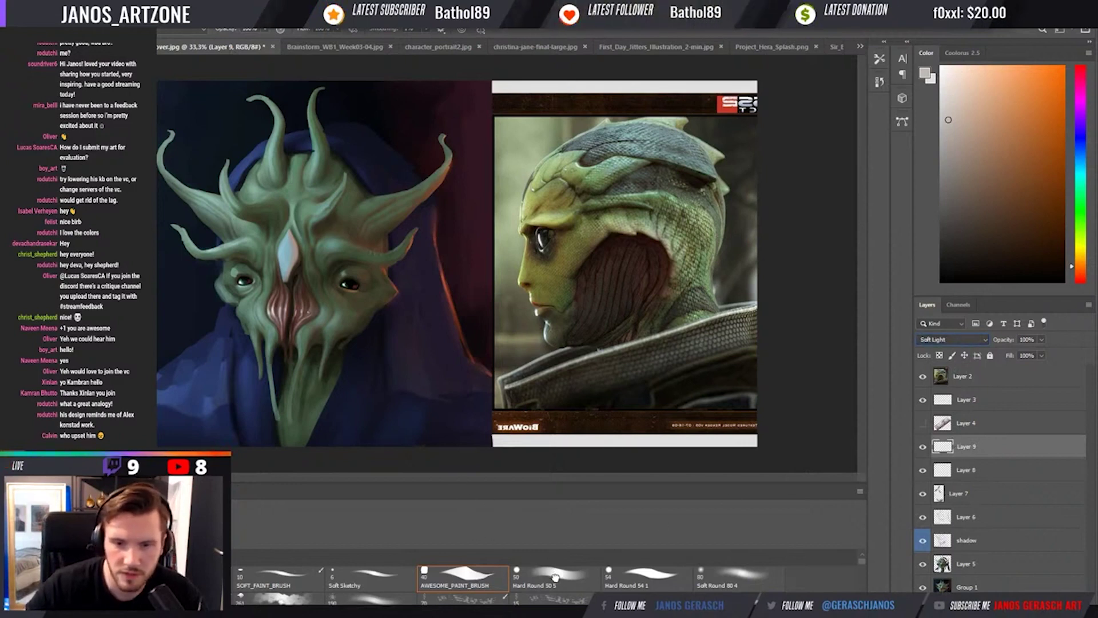
key(i)
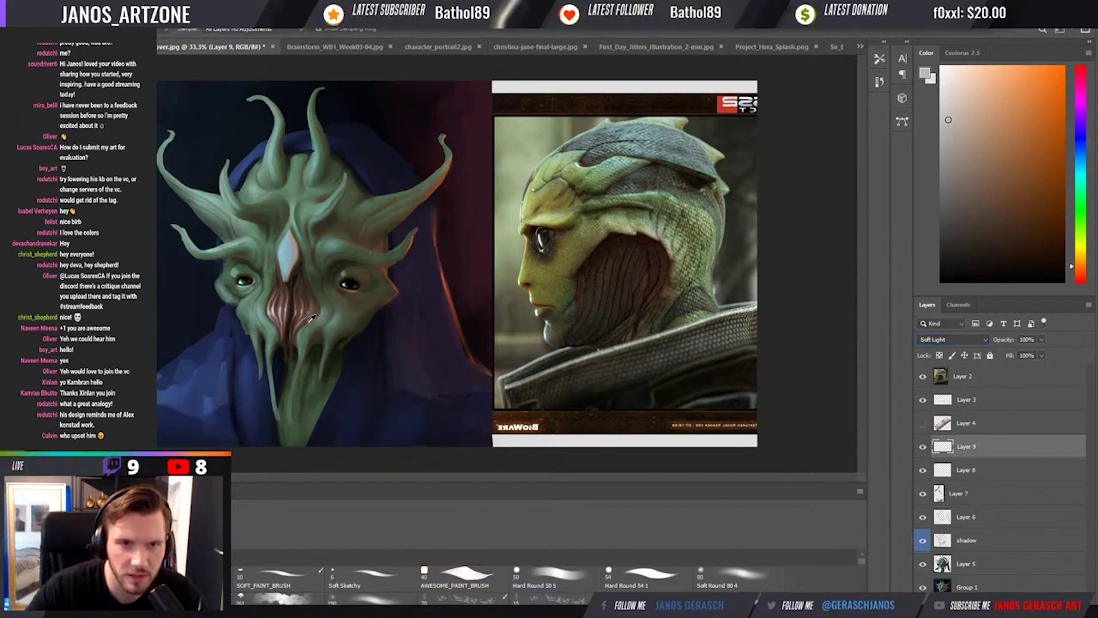
click(334, 321)
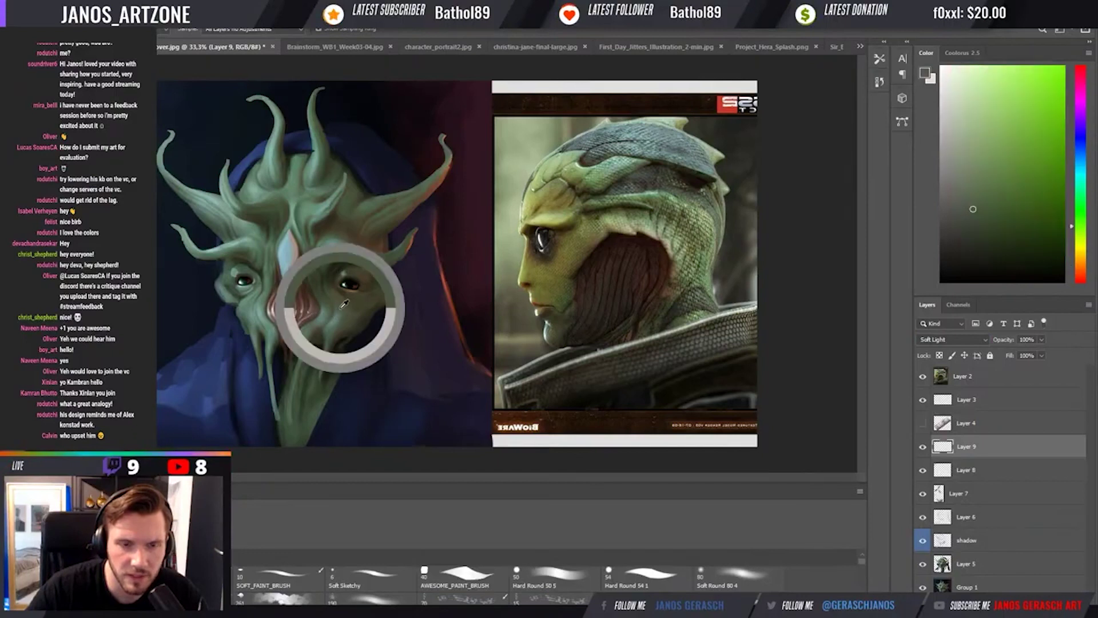
key(b)
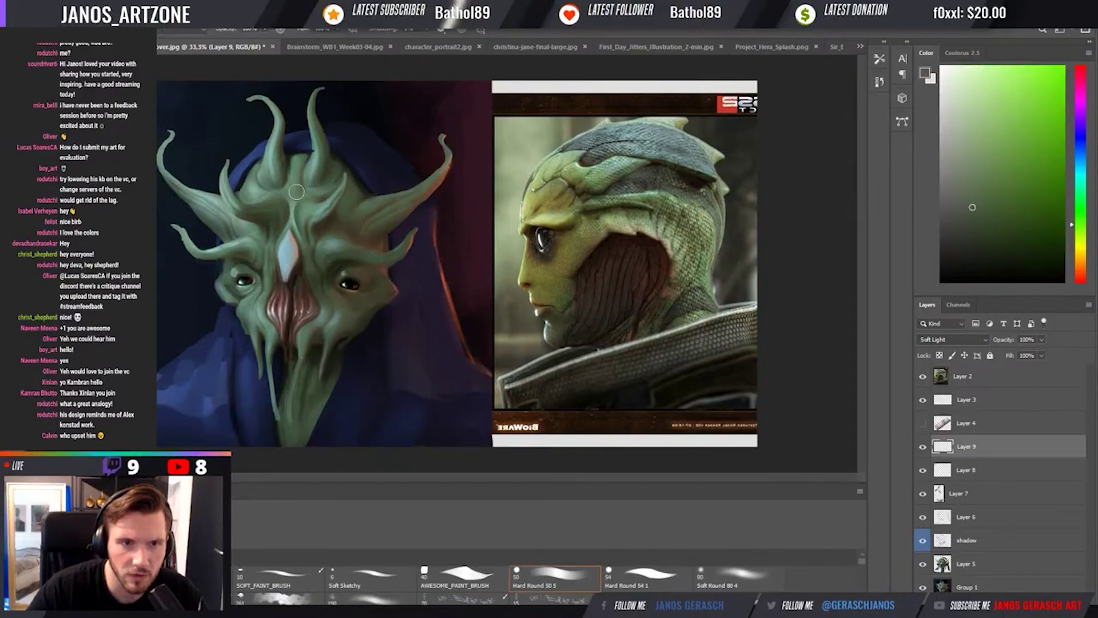
click(252, 215)
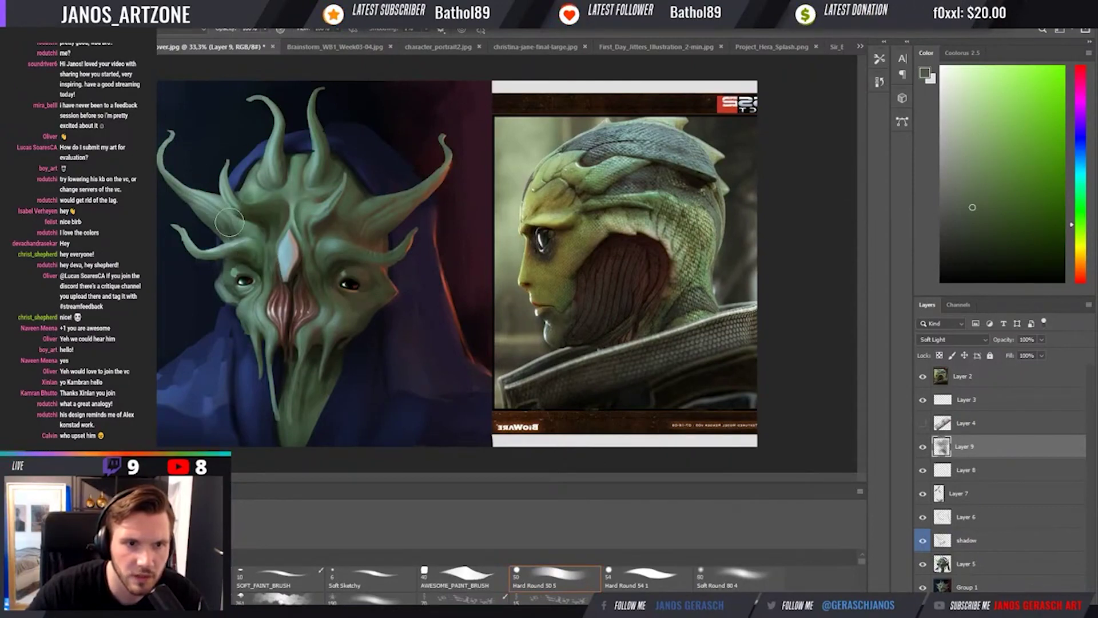
mouse_move(254, 195)
mouse_down()
mouse_move(275, 166)
mouse_move(293, 166)
mouse_move(318, 257)
mouse_up()
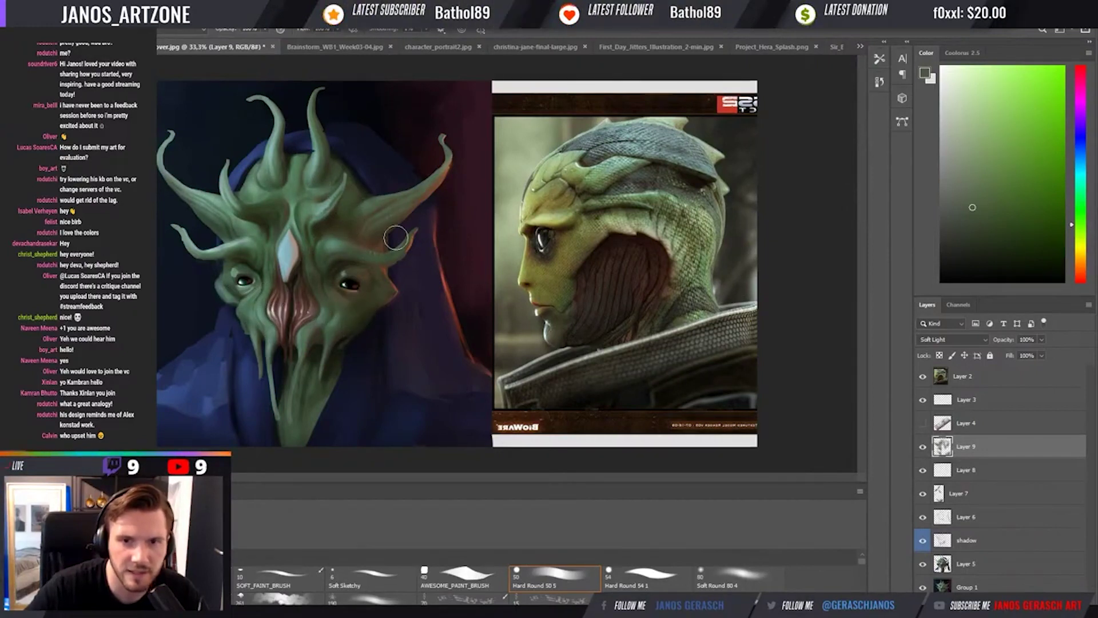
Shift the colour to a saturated olive yellow and tint the lower face, cheeks and neck on Layer 9.
drag(1082, 228, 1081, 248)
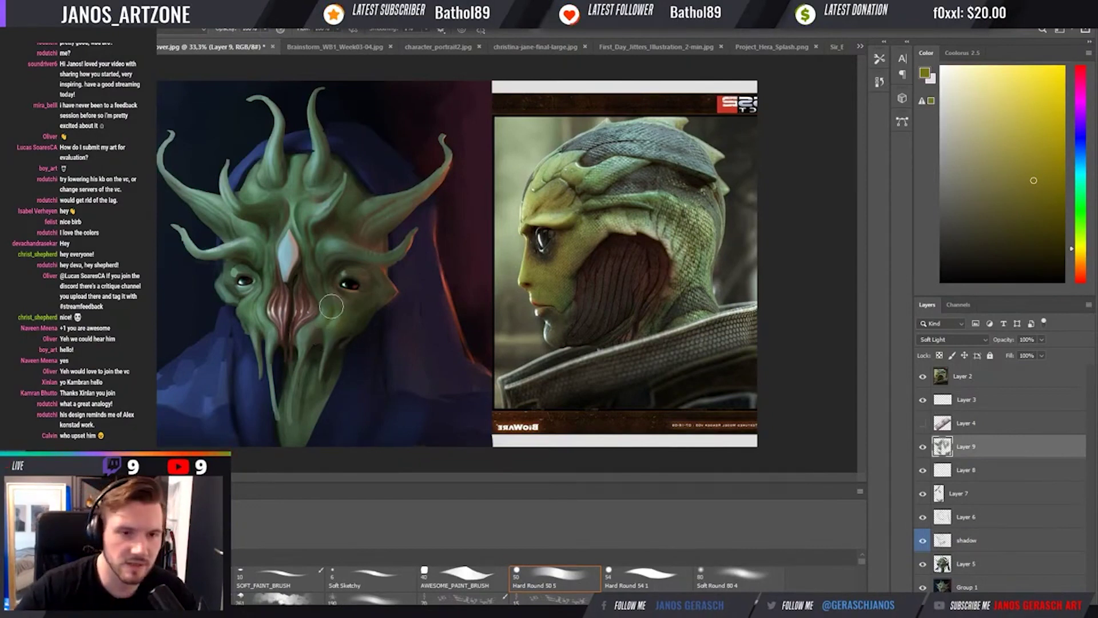
key(r)
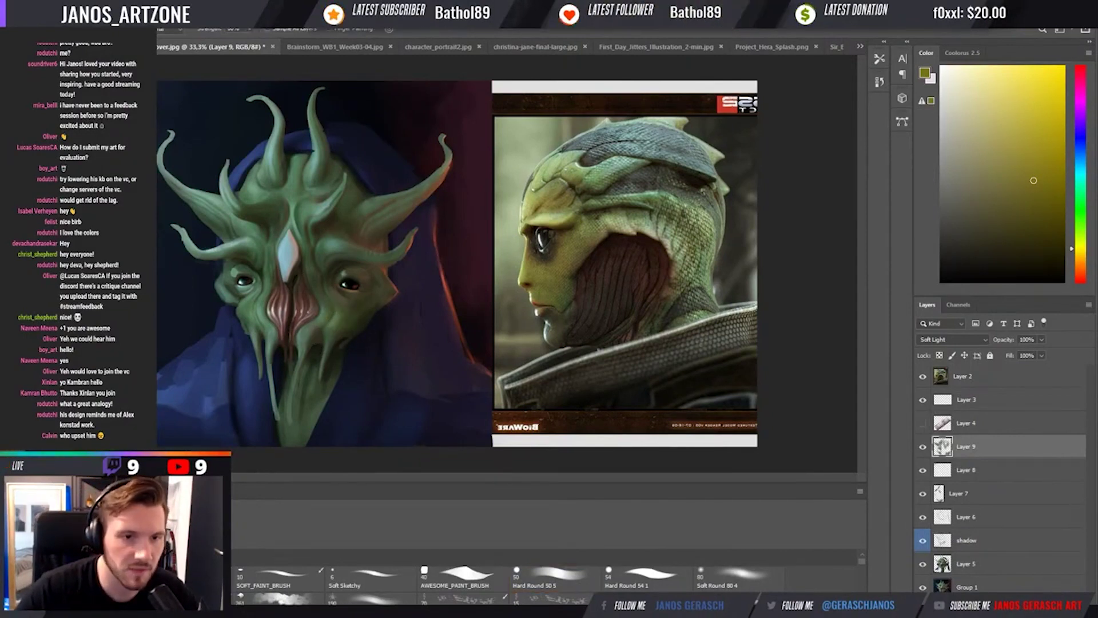
key(b)
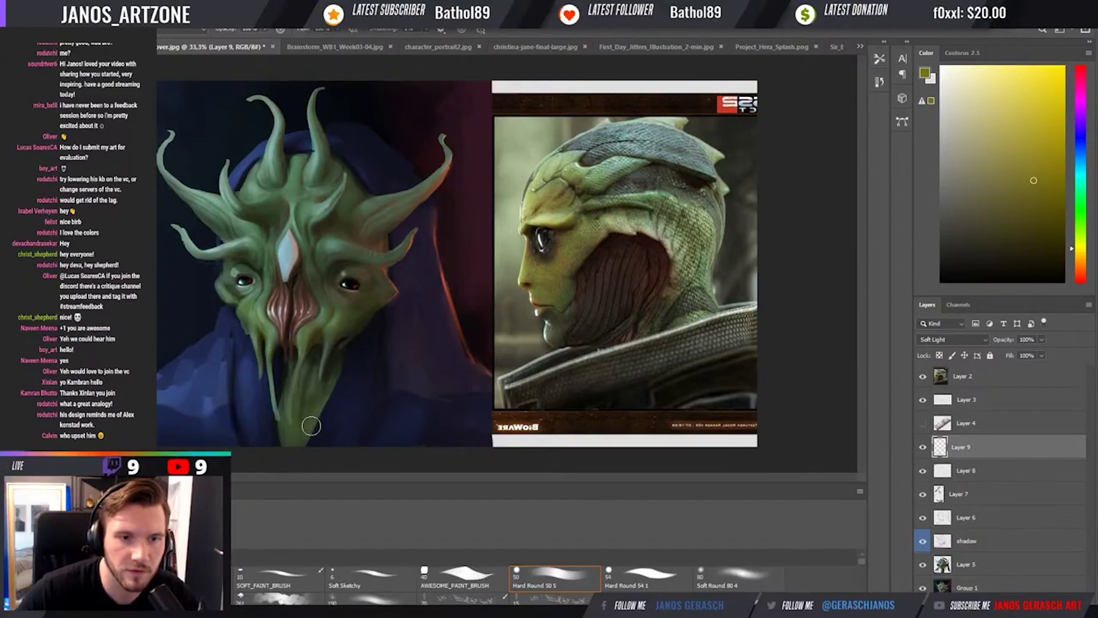
drag(286, 255, 290, 241)
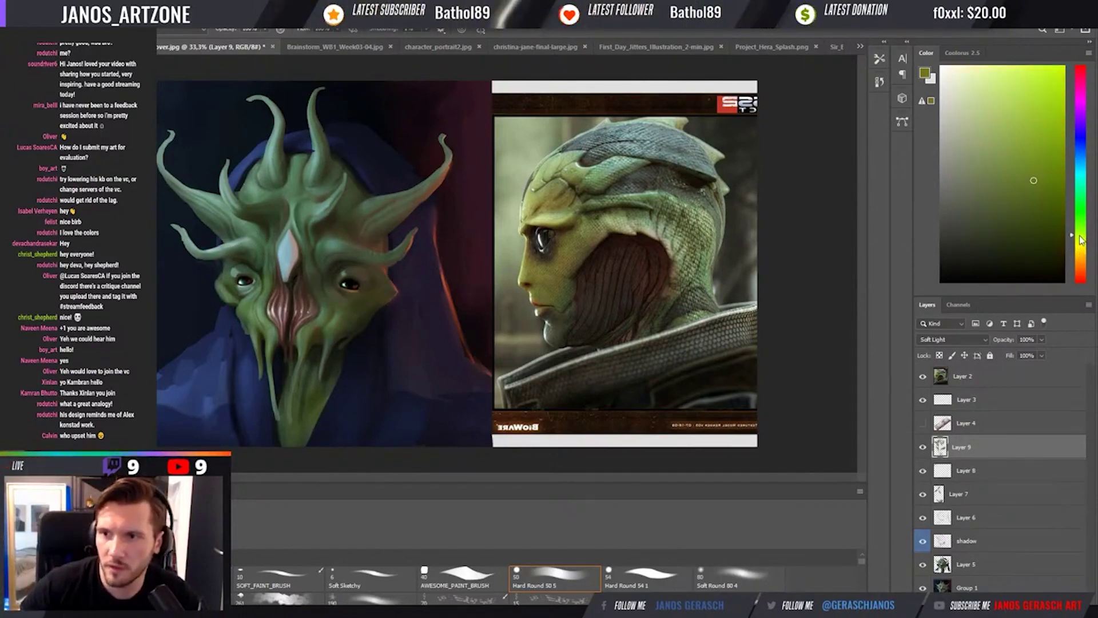
Shift the hue from yellow-green to pure green and tint the brow, forehead and horns up to their tips on Layer 9.
drag(1081, 231, 1081, 228)
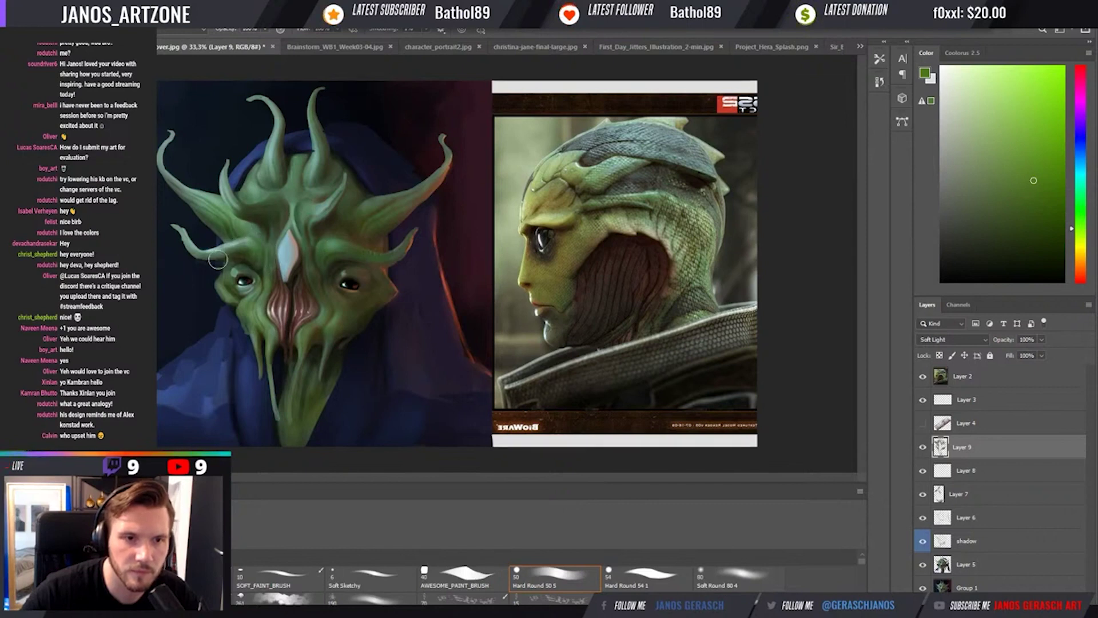
click(1081, 209)
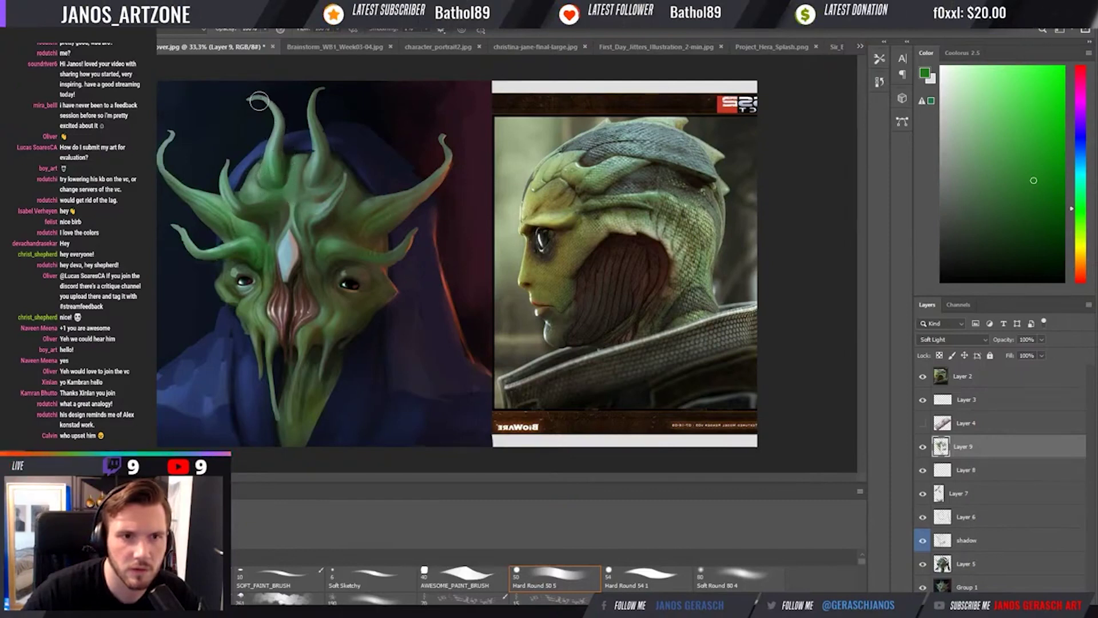
drag(259, 102, 251, 100)
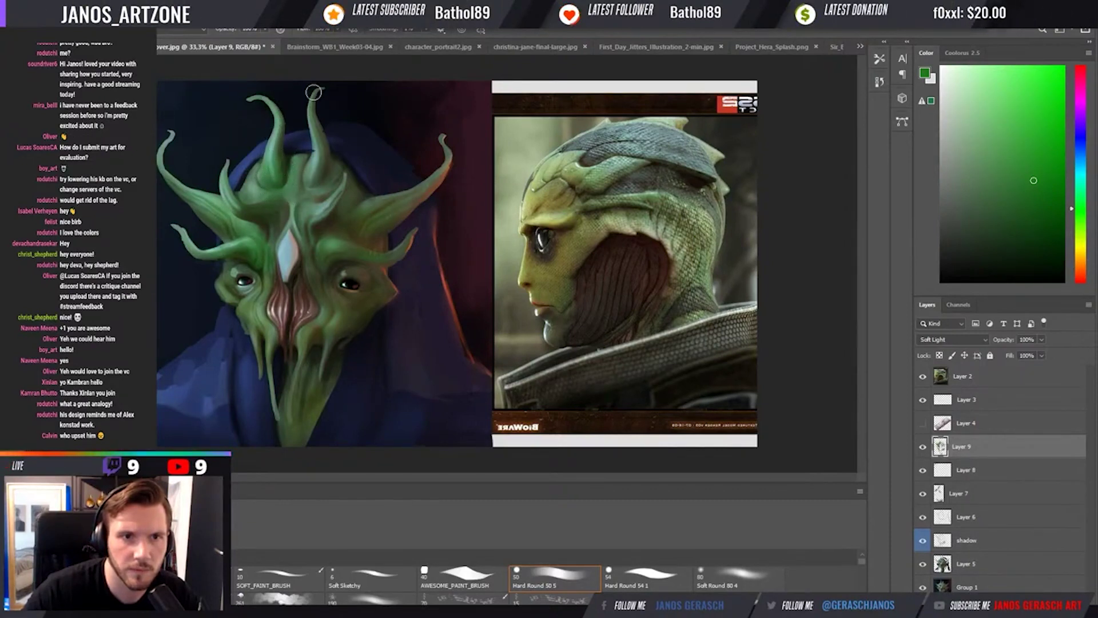
key(bracketright)
key(bracketright)
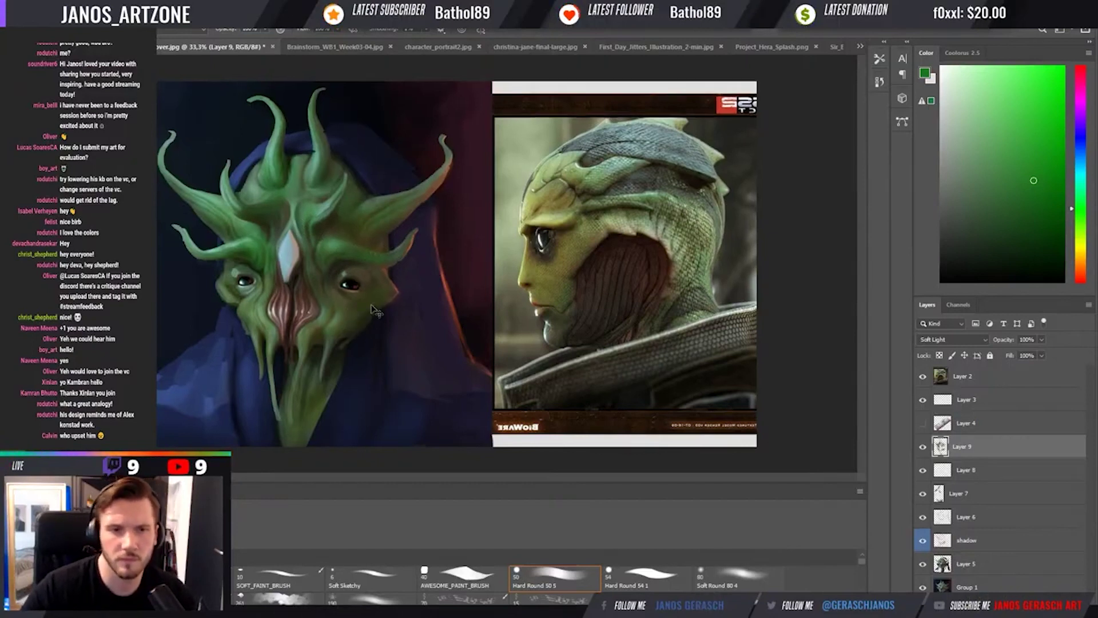
Sample the mouth colour, make it a more saturated red and paint it over the mouth ridges on Layer 9.
key(ctrl+minus)
key(i)
click(309, 282)
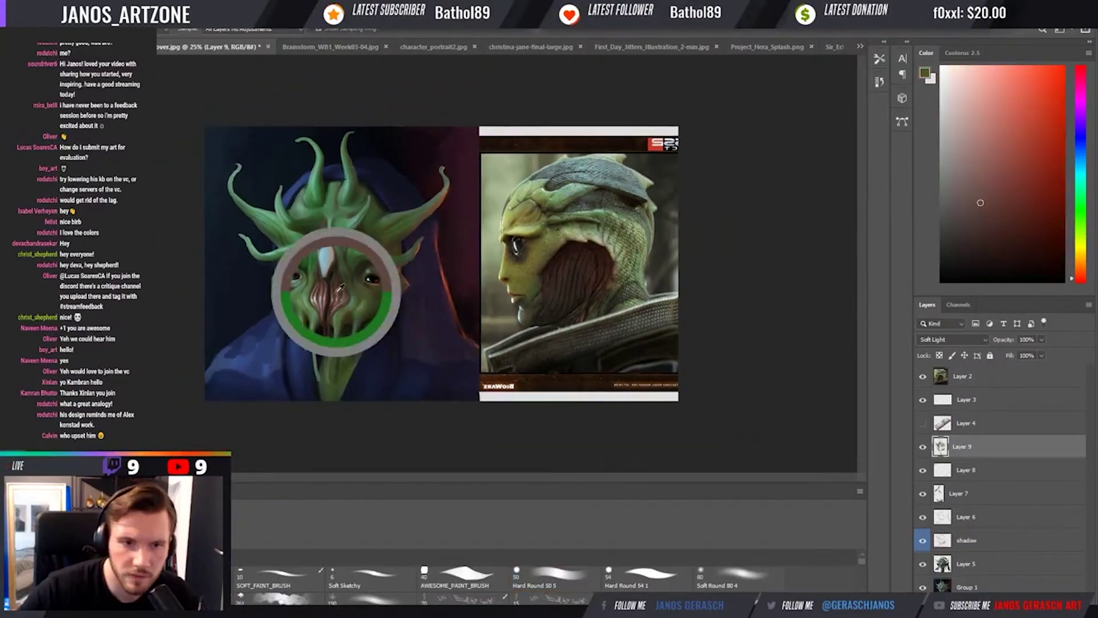
click(1001, 204)
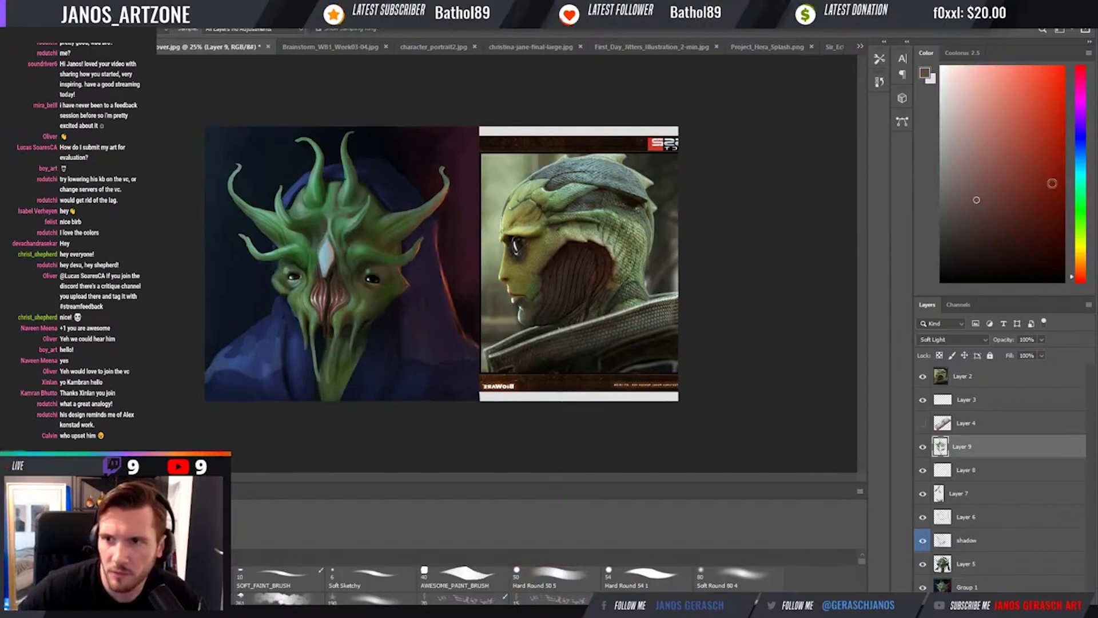
click(1025, 171)
key(b)
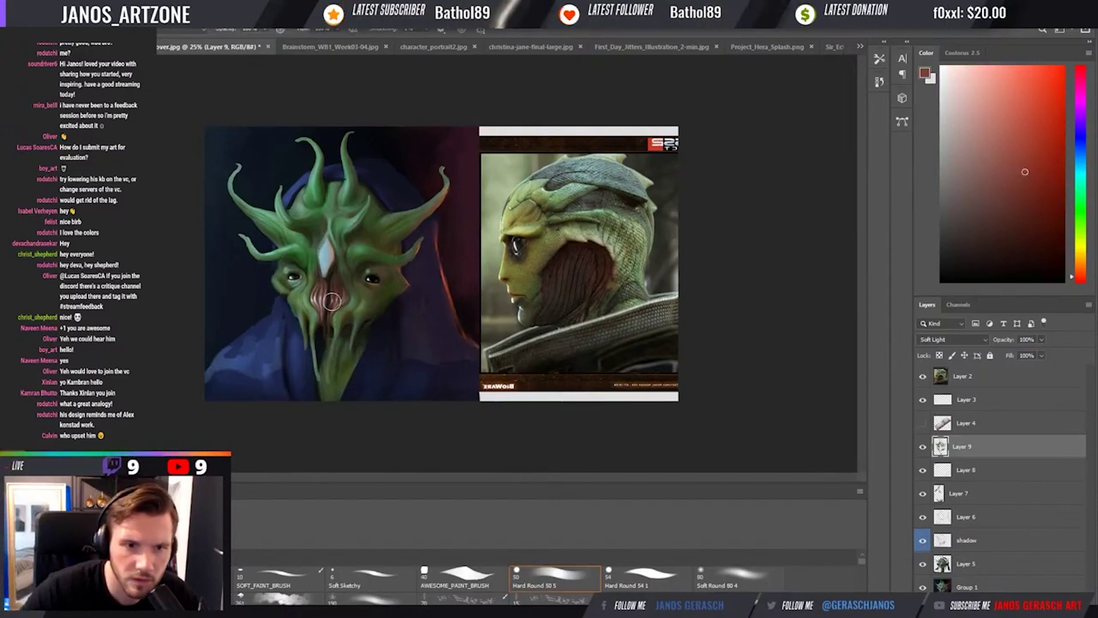
key(ctrl+plus)
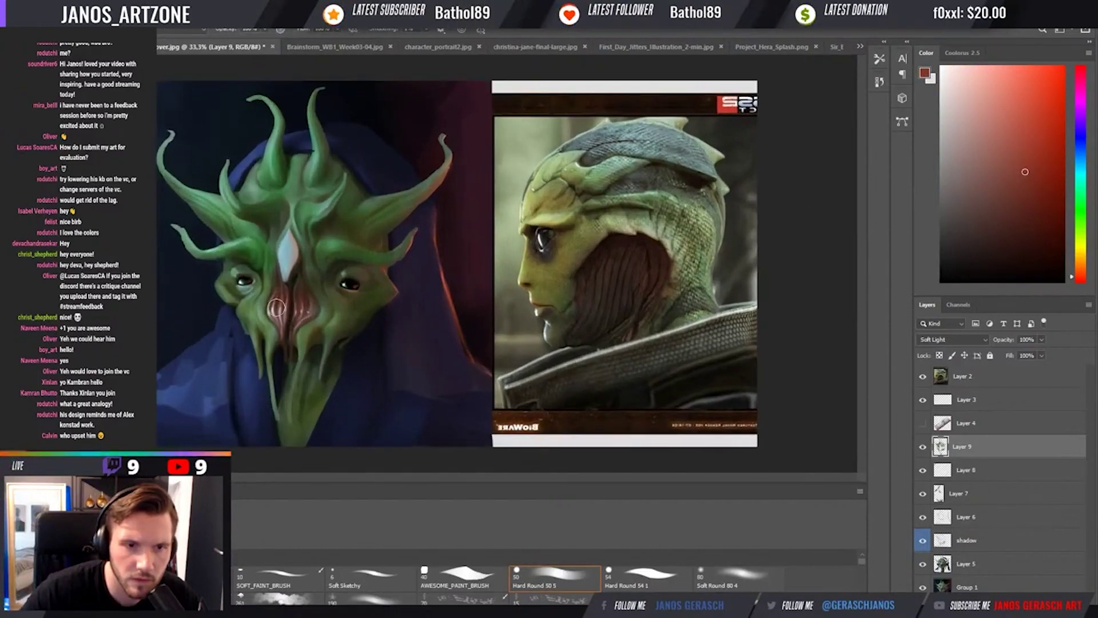
drag(276, 308, 281, 286)
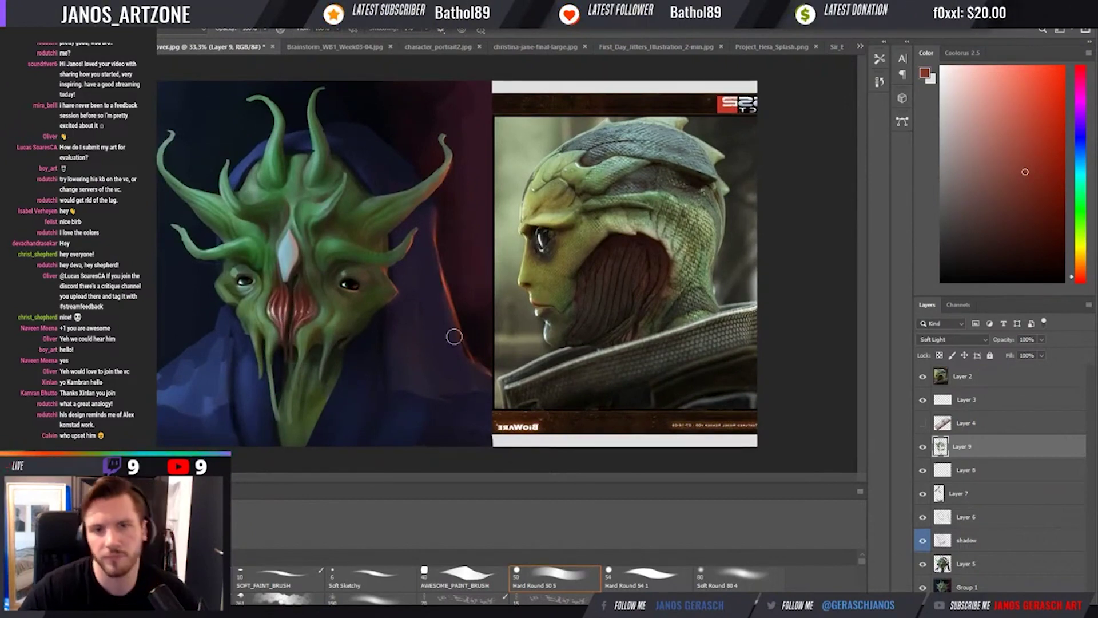
Compare the whole portrait with Layer 9 hidden and shown.
key(ctrl+minus)
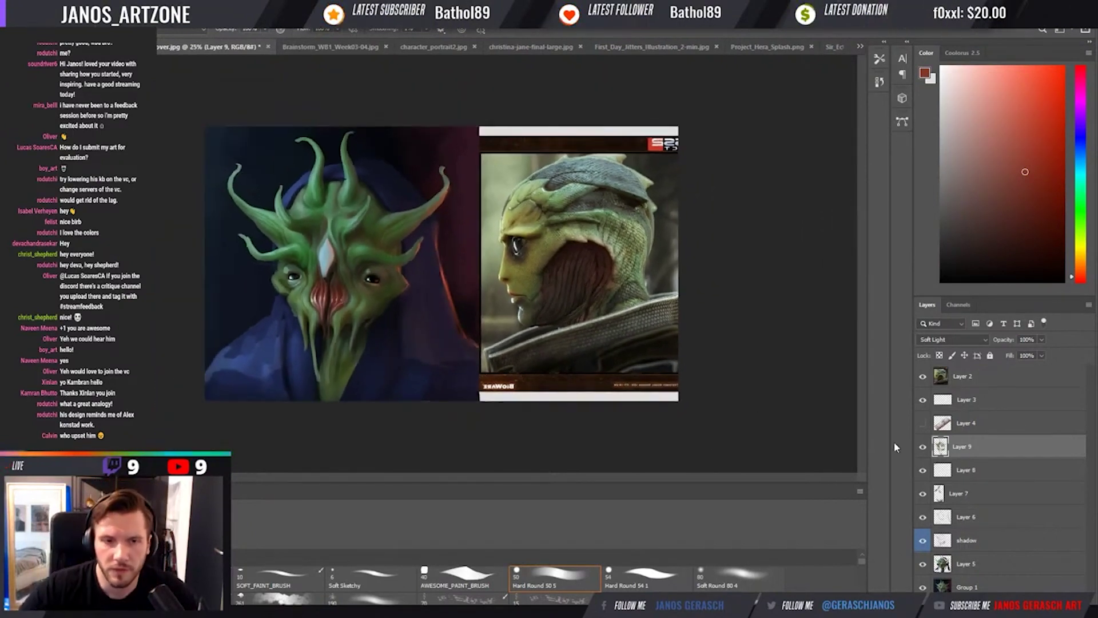
click(924, 453)
click(923, 453)
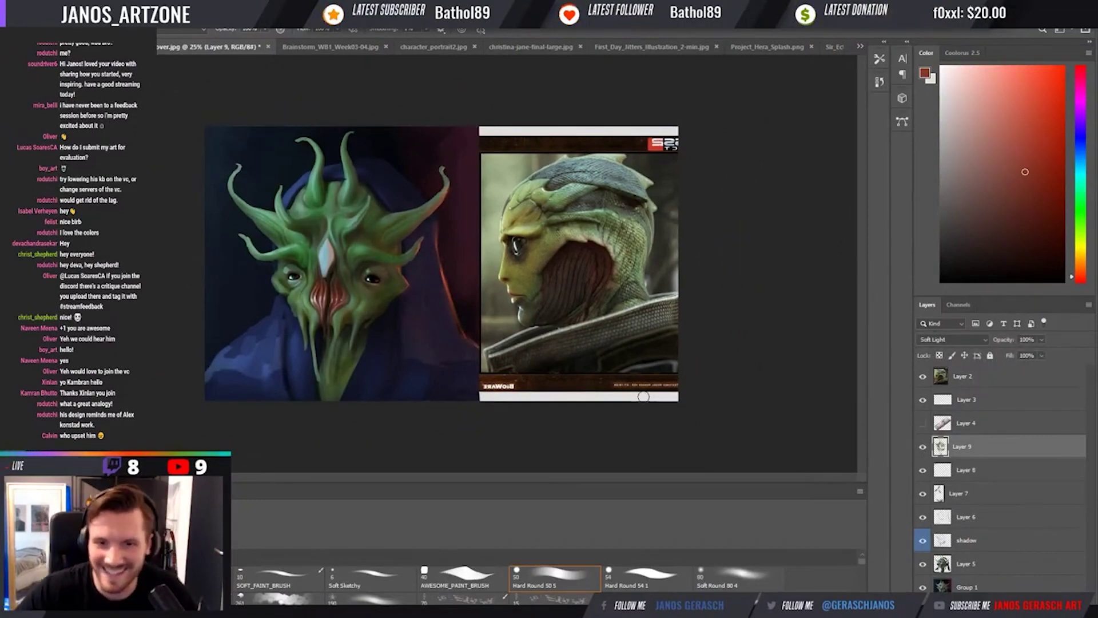
Crop the canvas to the alien portrait, cutting off the Mass Effect 2 reference.
key(c)
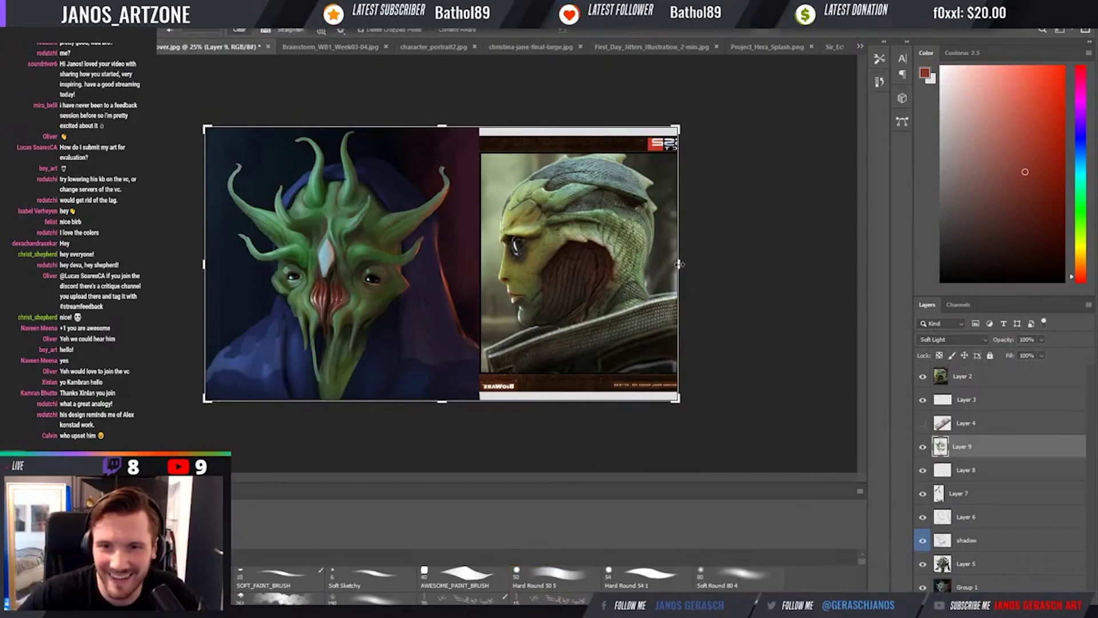
drag(678, 264, 585, 274)
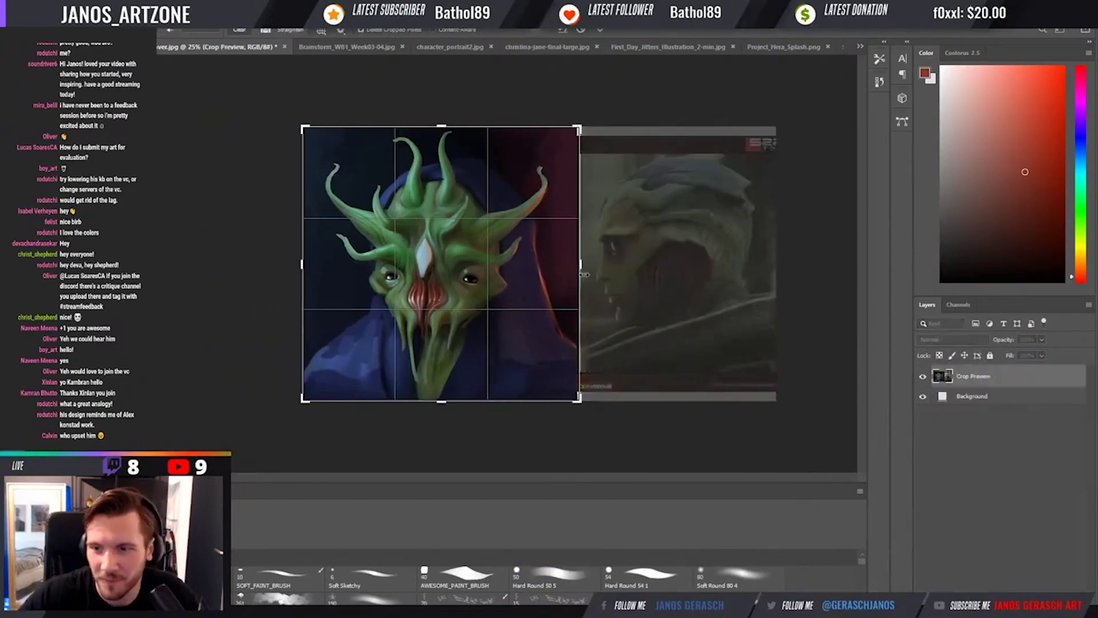
key(Return)
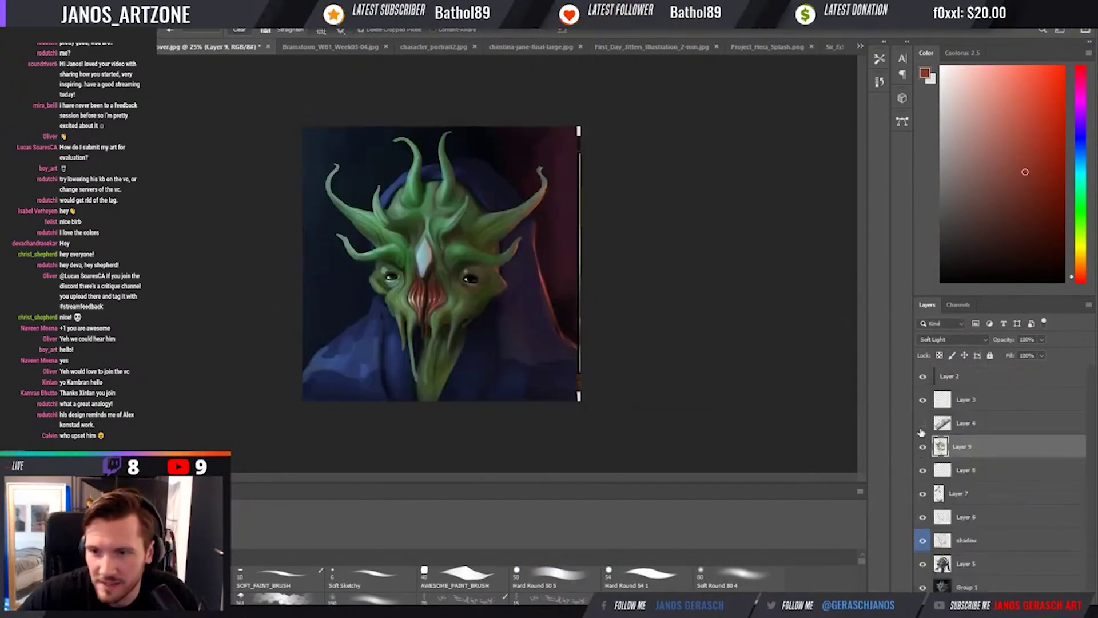
Show Layer 4 and move its scale texture slightly down along the large horn beside the hood's orange rim.
key(ctrl+plus)
key(v)
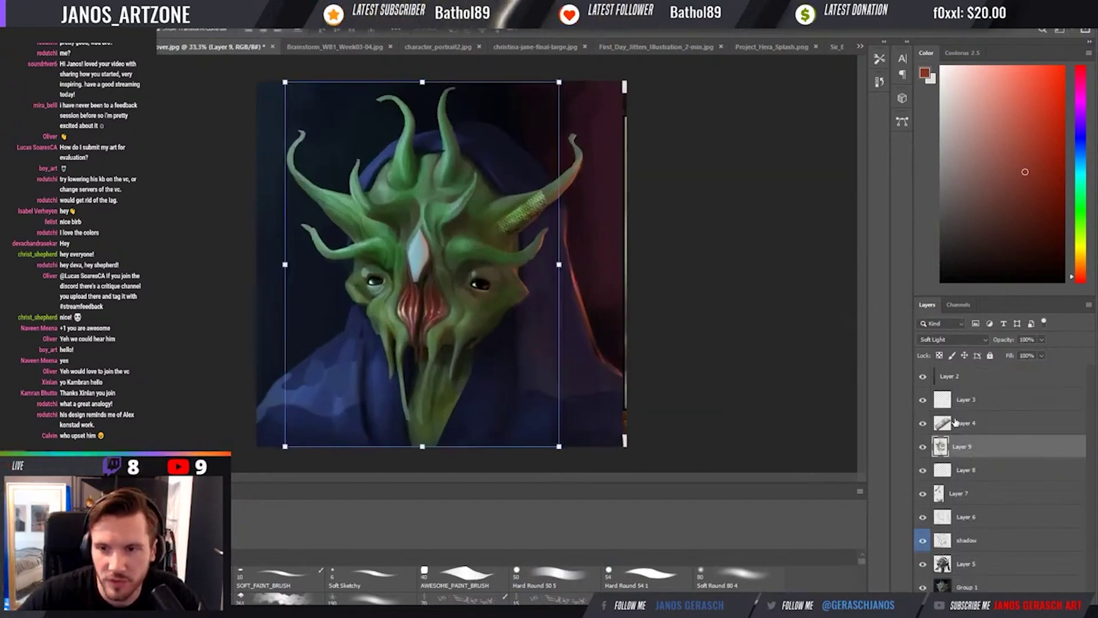
click(956, 424)
drag(531, 208, 521, 227)
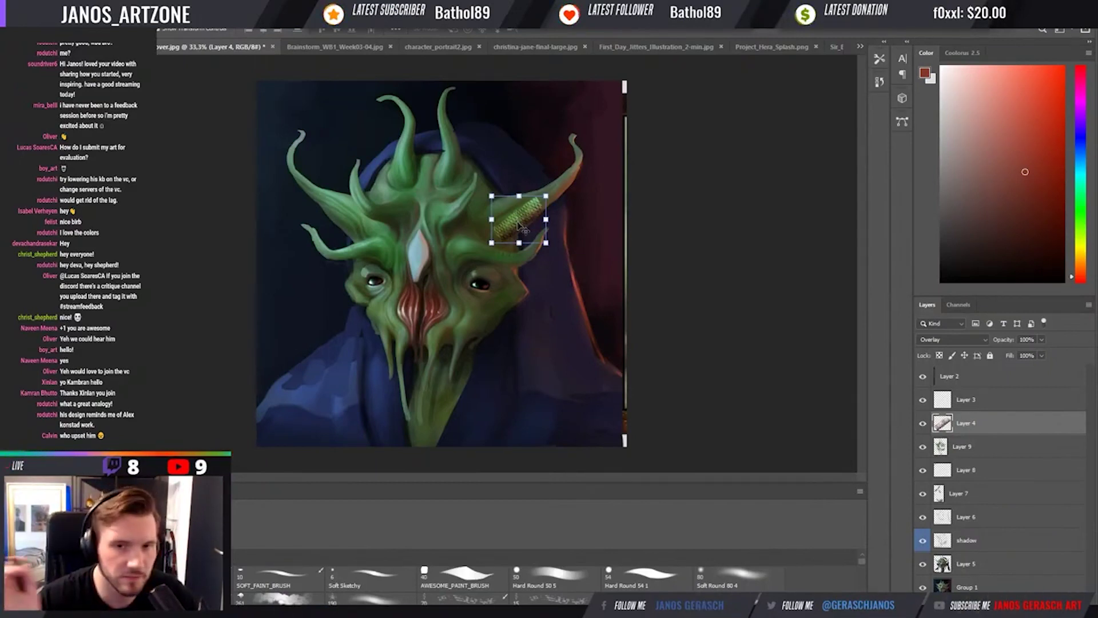
Crop away the remaining sliver of the reference image along the portrait's edge.
key(c)
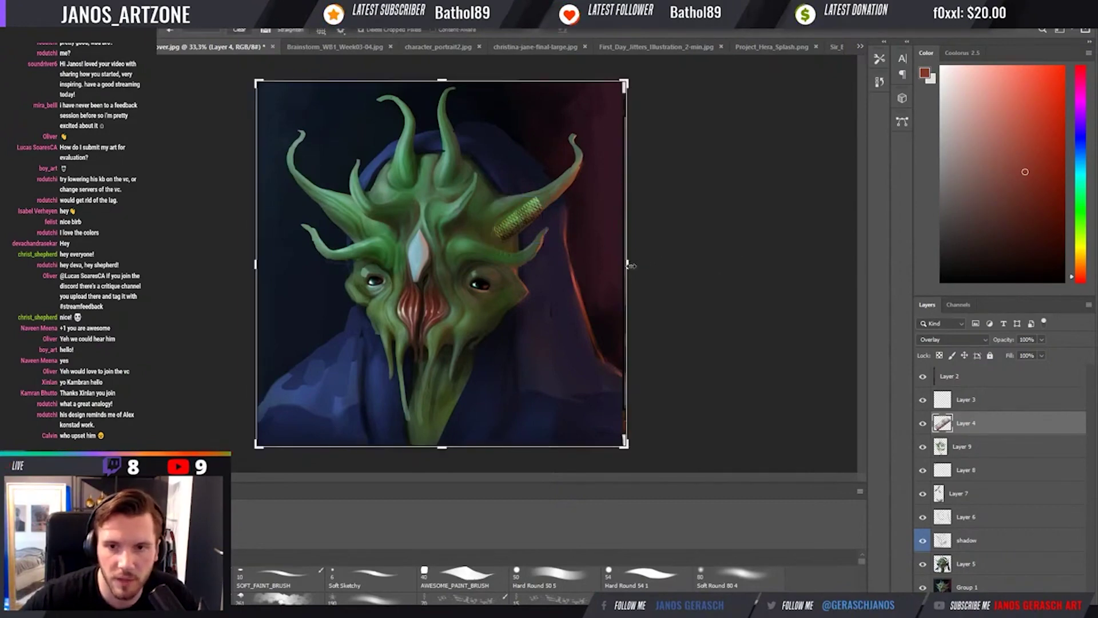
drag(631, 266, 630, 269)
key(Return)
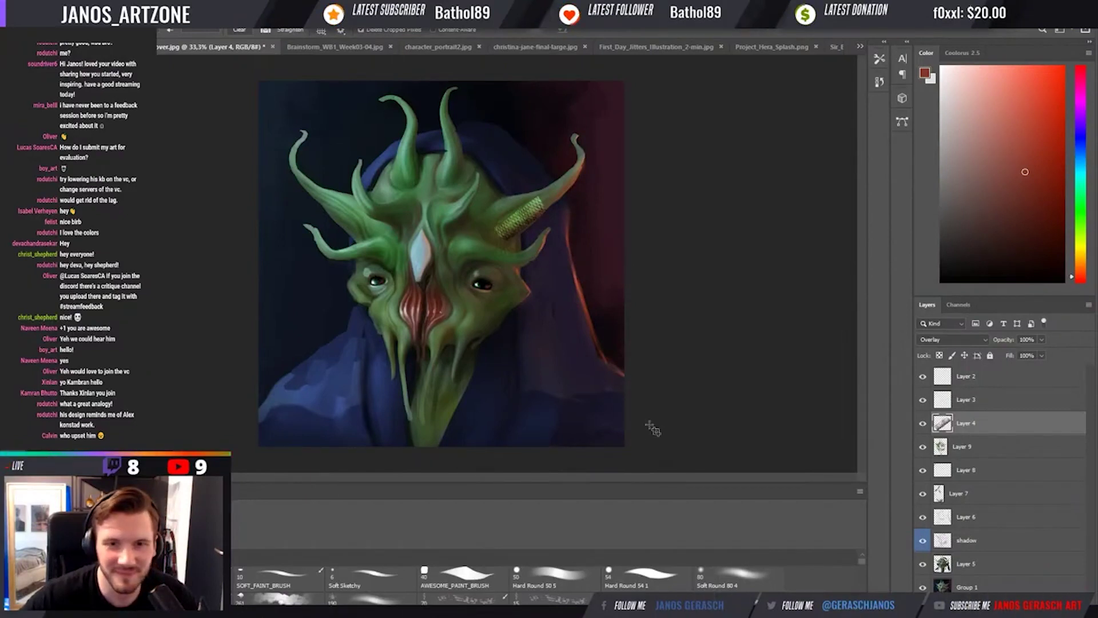
Hide the scale texture on Layer 4 and make Layer 5 the active layer.
click(922, 423)
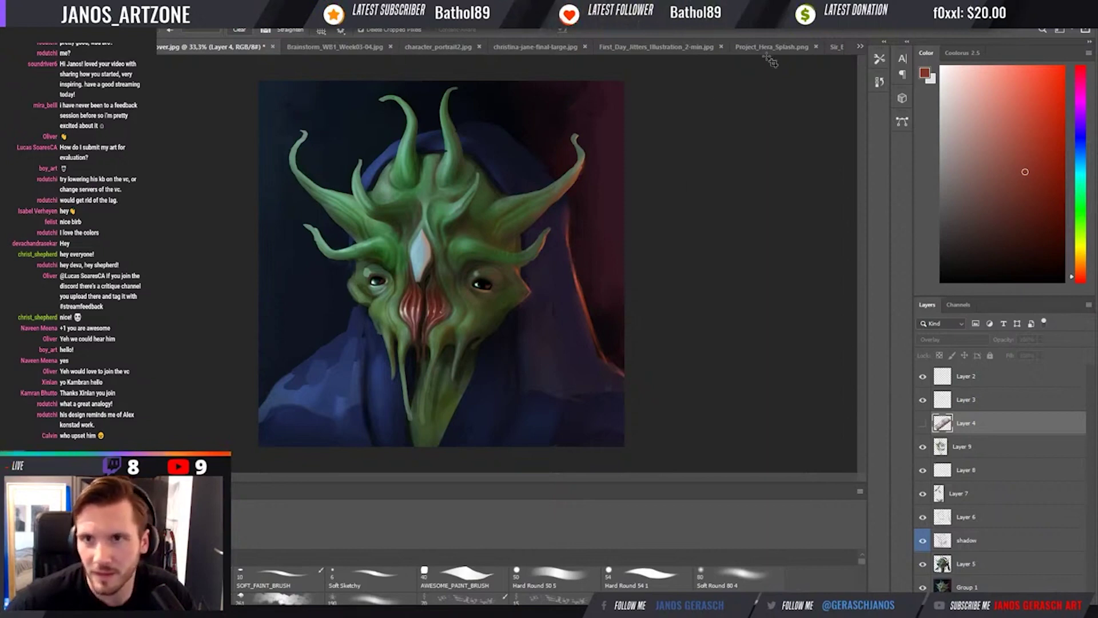
click(999, 544)
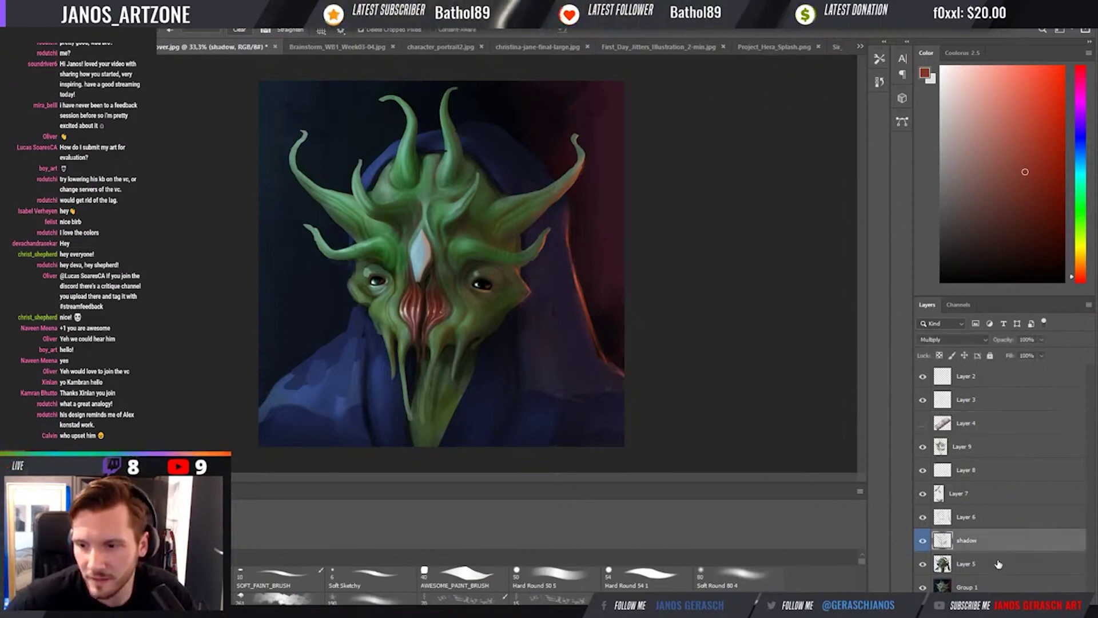
click(997, 564)
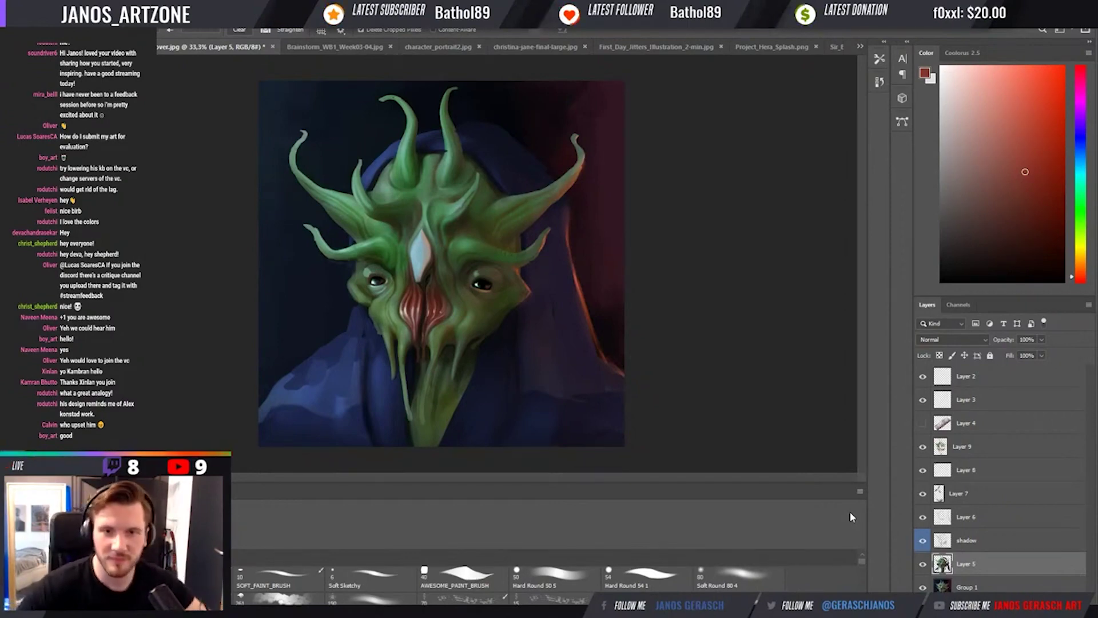
Look through the other open artworks, including the office illustration, the bird painting and the training room line drawing.
click(770, 46)
click(583, 47)
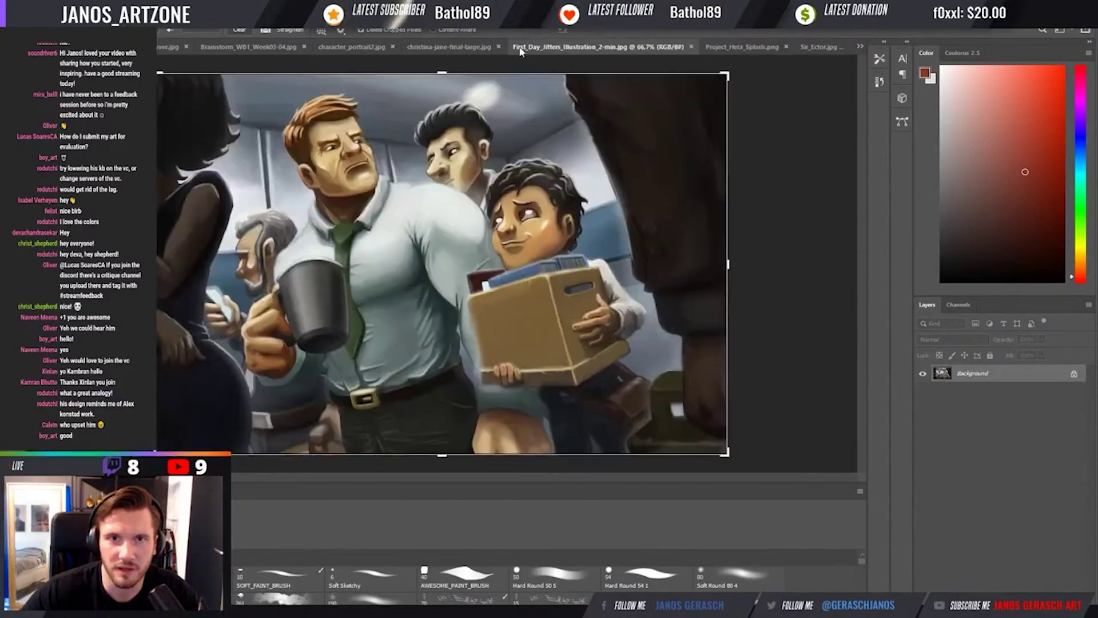
click(446, 46)
click(351, 46)
click(249, 43)
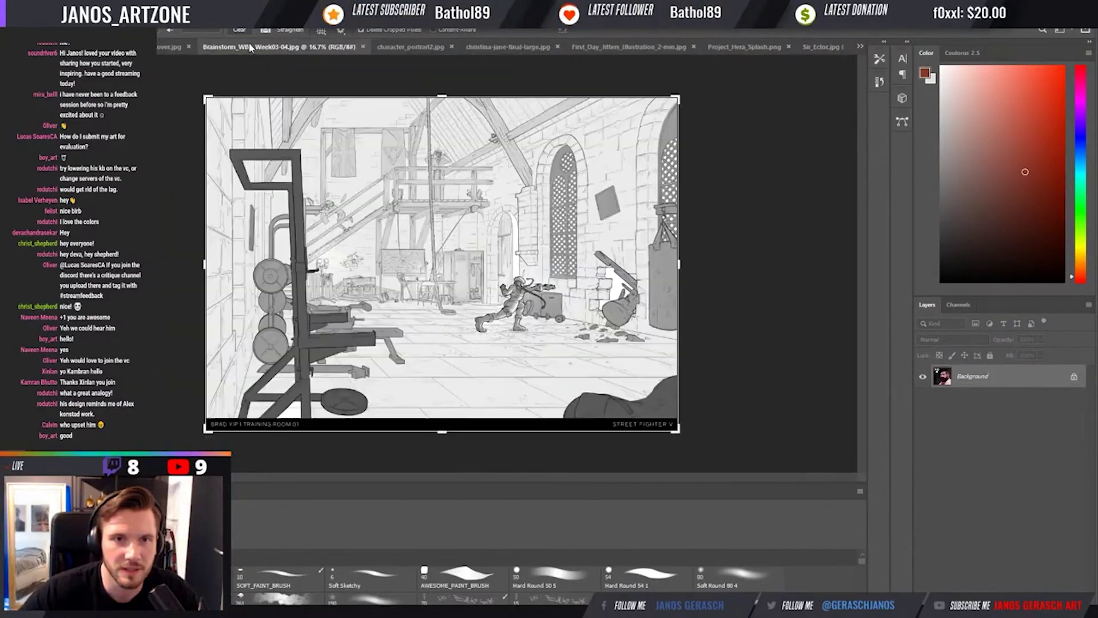
click(172, 47)
click(192, 48)
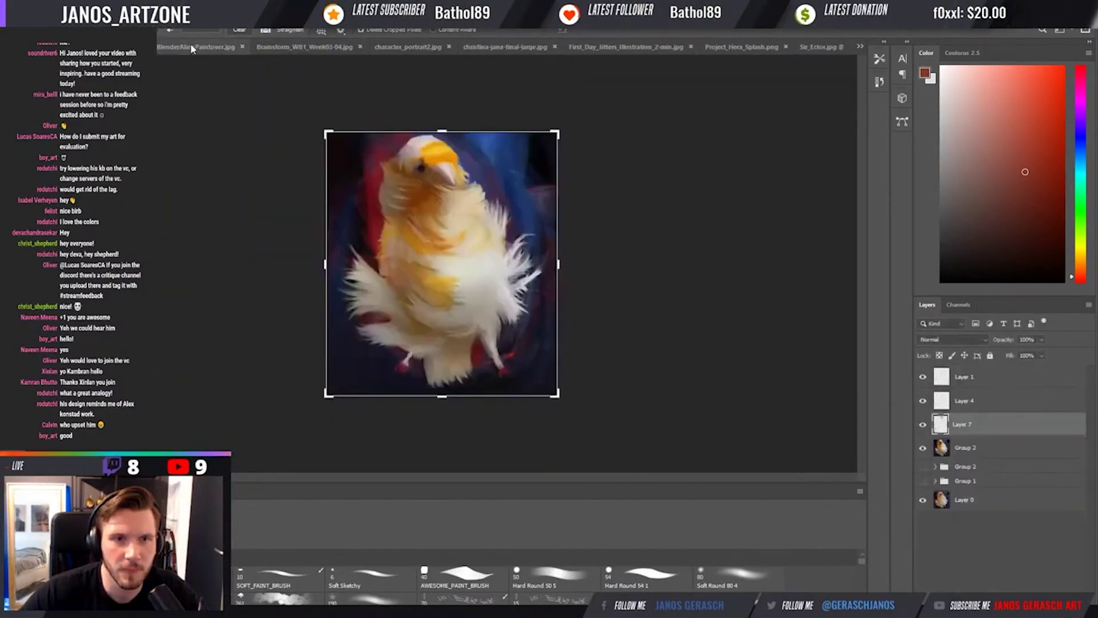
click(192, 47)
click(322, 46)
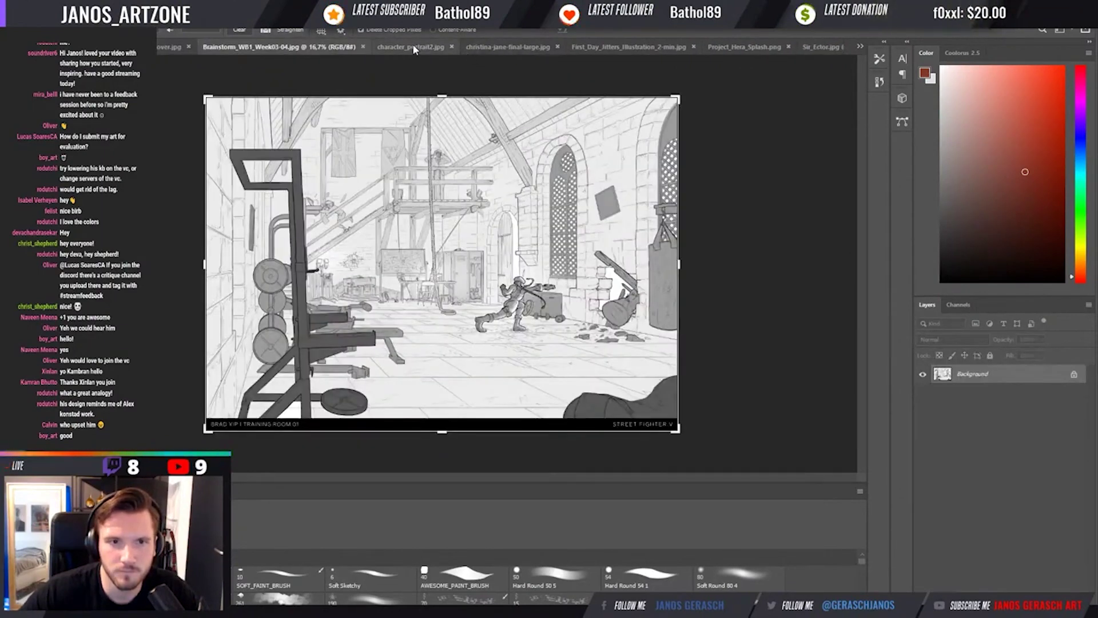
Examine the training room line drawing up close and as a whole, from the running fighter to the staircase and broken wall.
scroll(405, 262, up, 1)
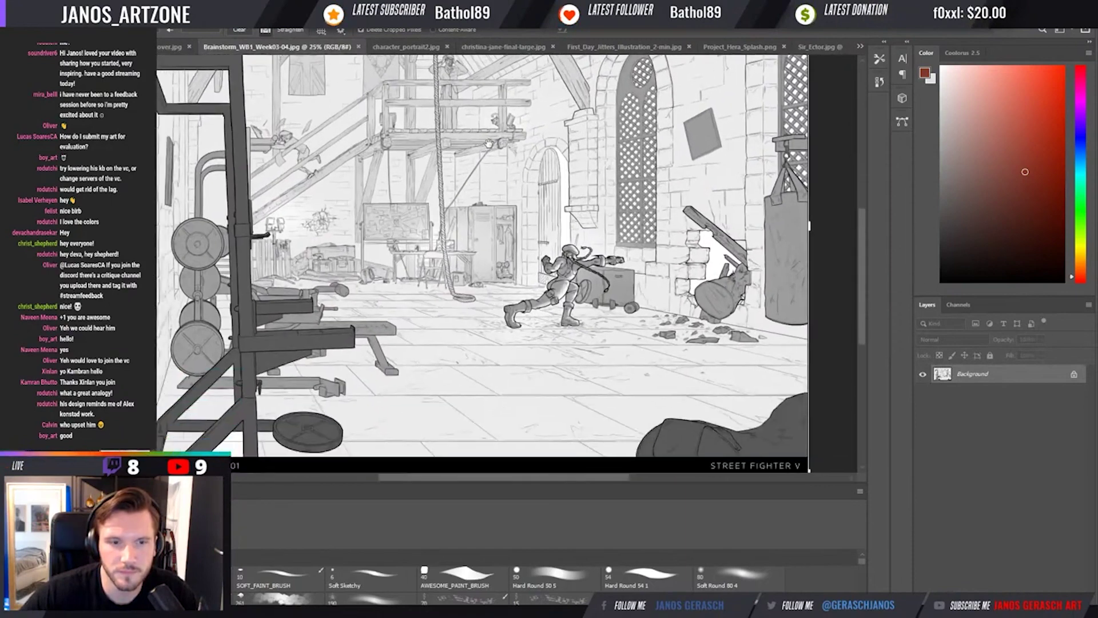
scroll(473, 214, up, 1)
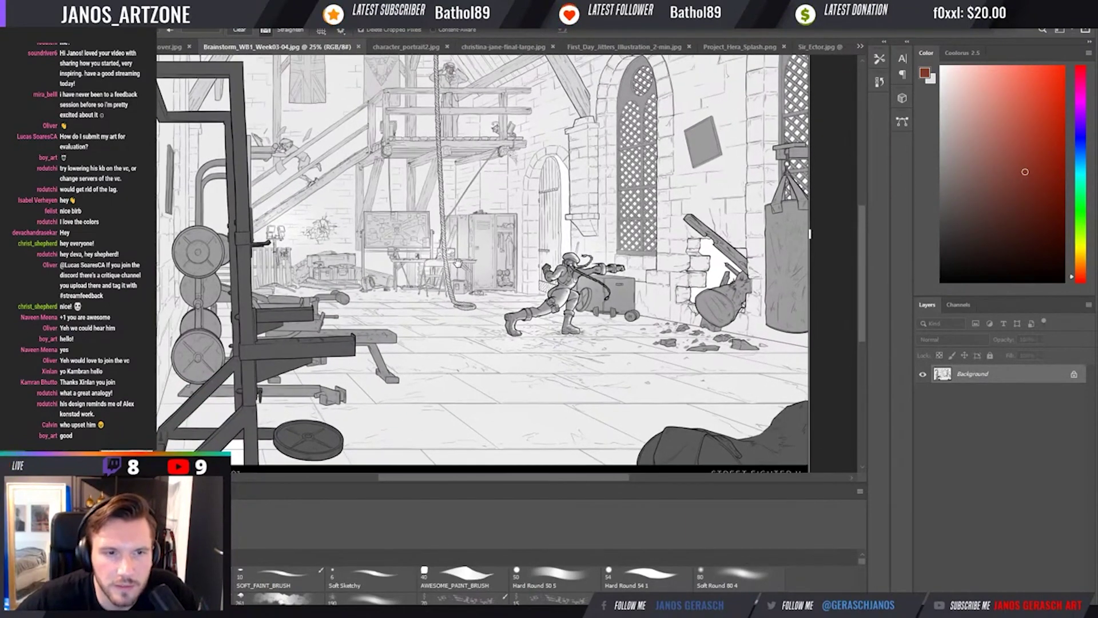
mouse_move(479, 216)
mouse_down()
mouse_move(479, 272)
mouse_move(514, 223)
mouse_up()
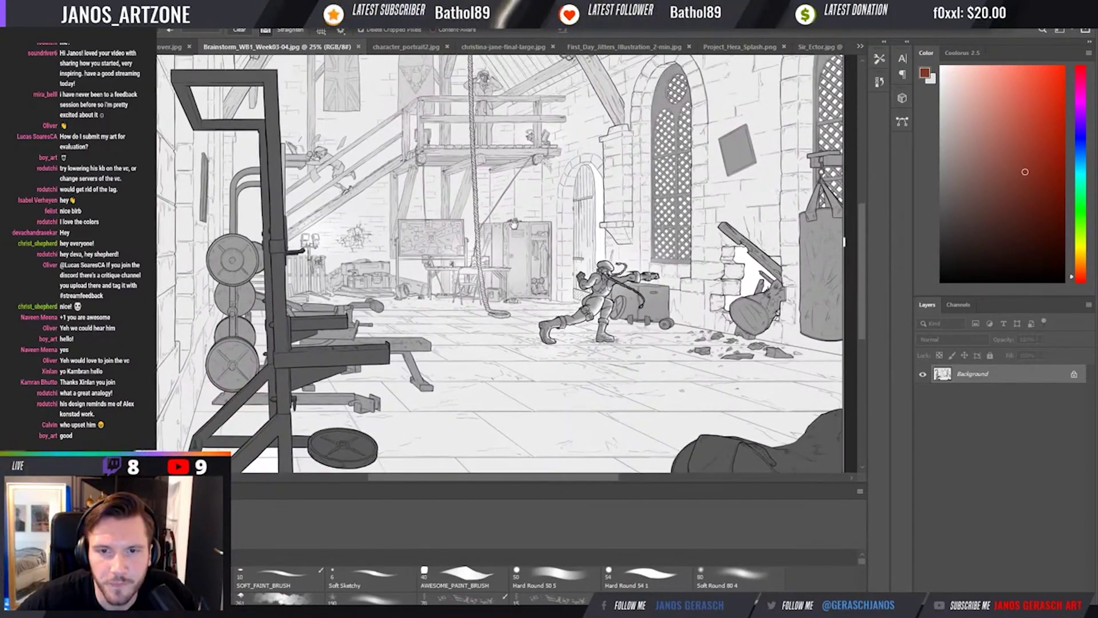
drag(514, 223, 503, 179)
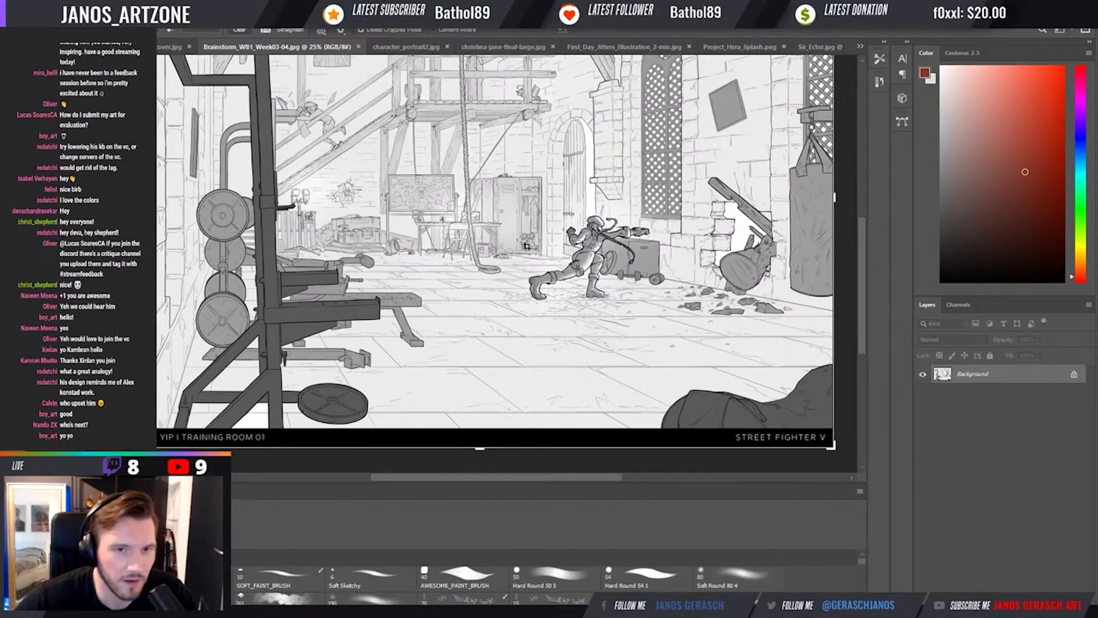
scroll(528, 245, up, 1)
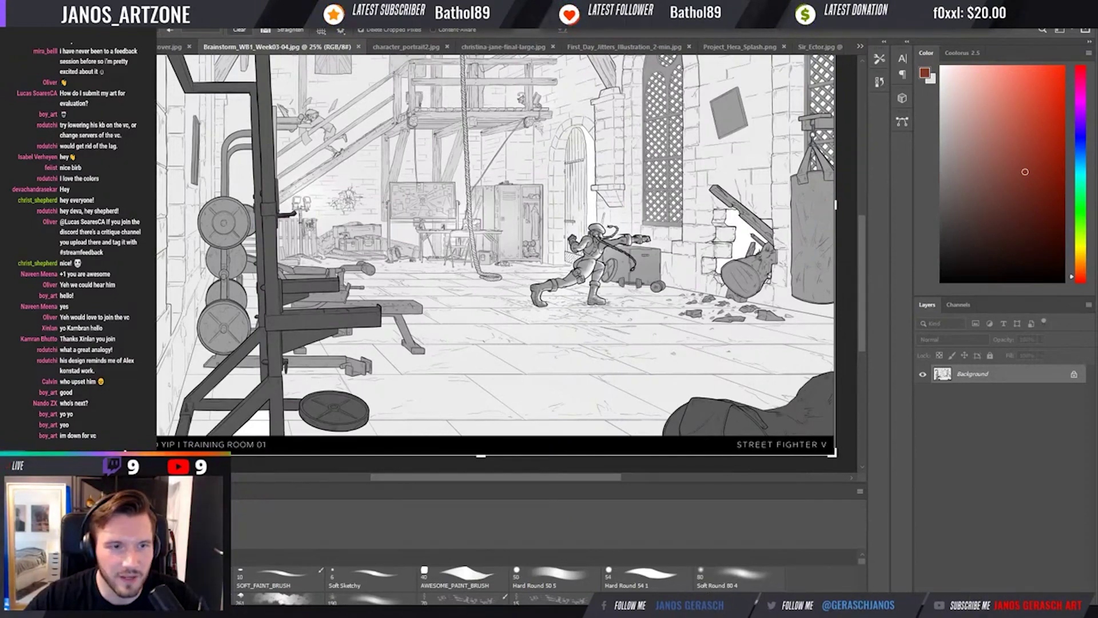
key(v)
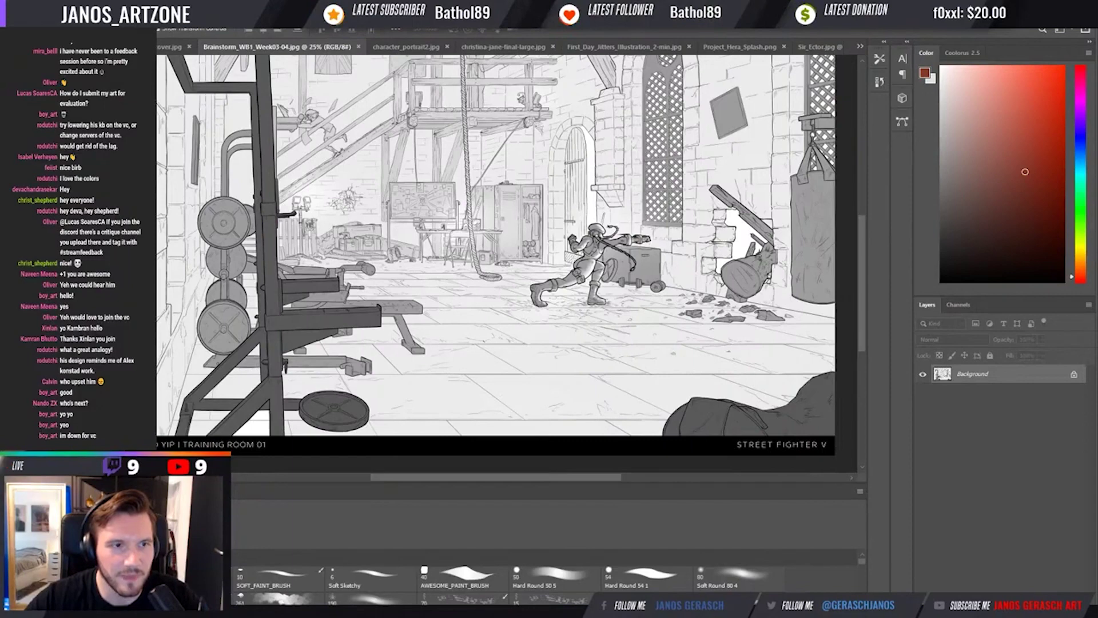
drag(435, 187, 398, 223)
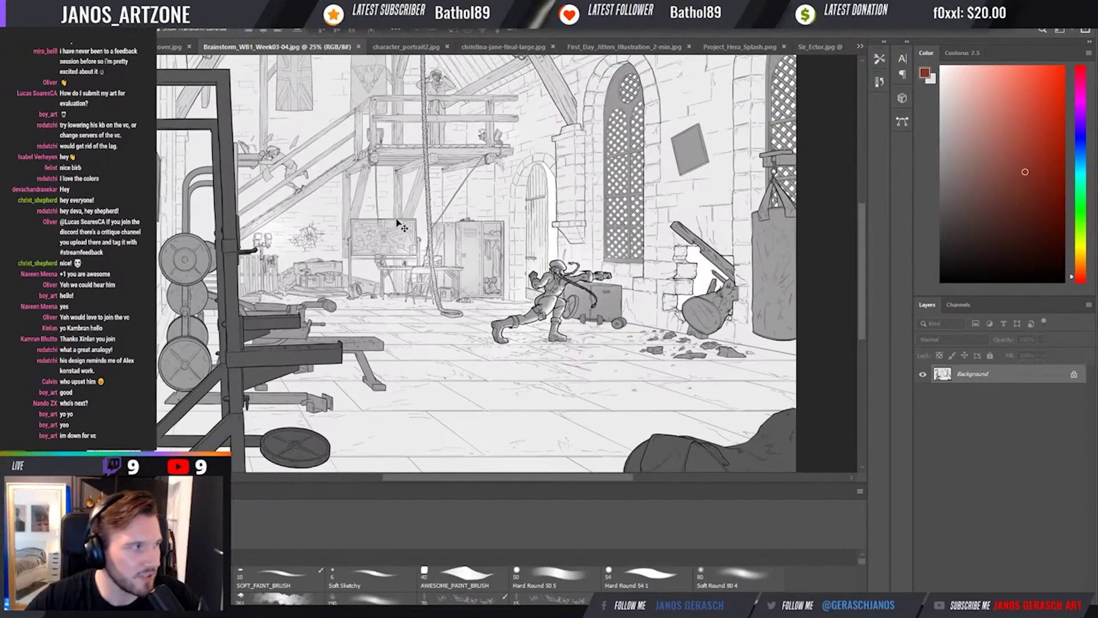
key(ctrl+minus)
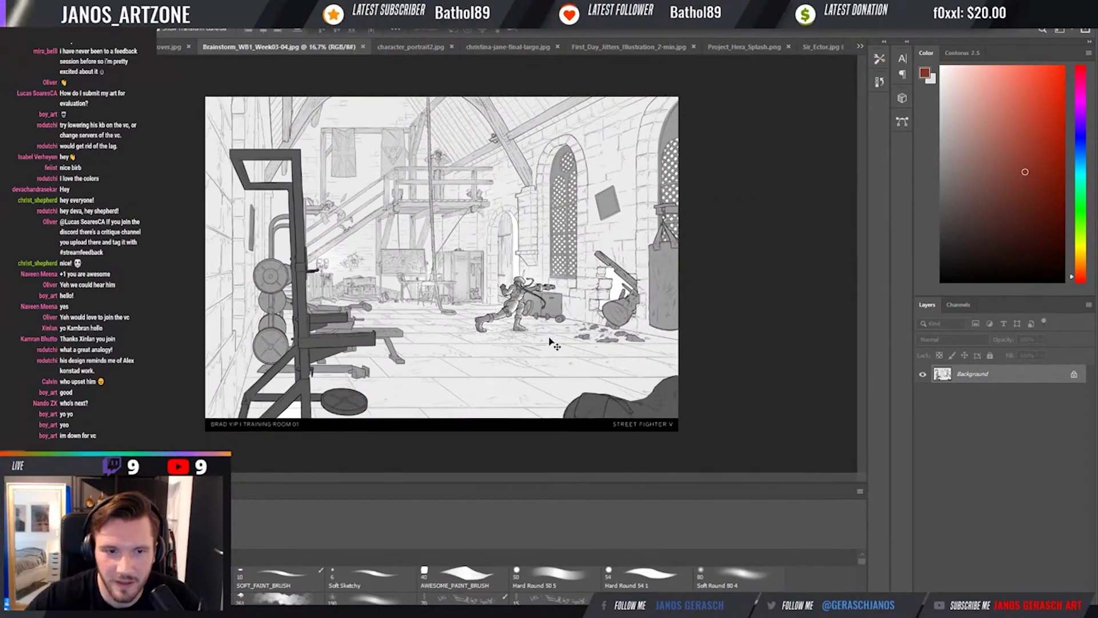
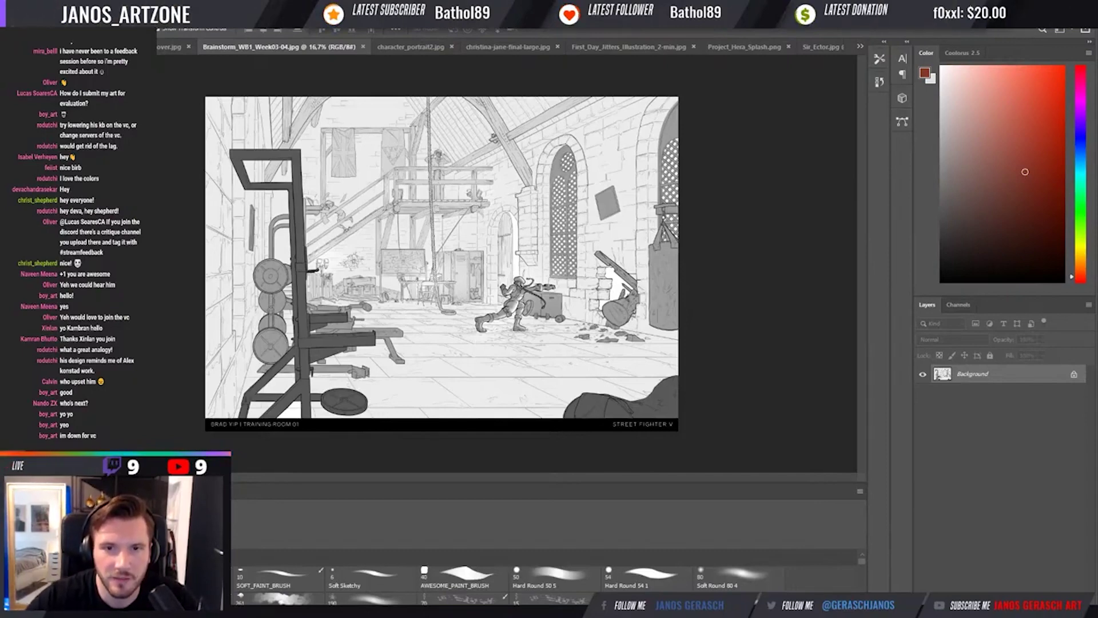
click(568, 299)
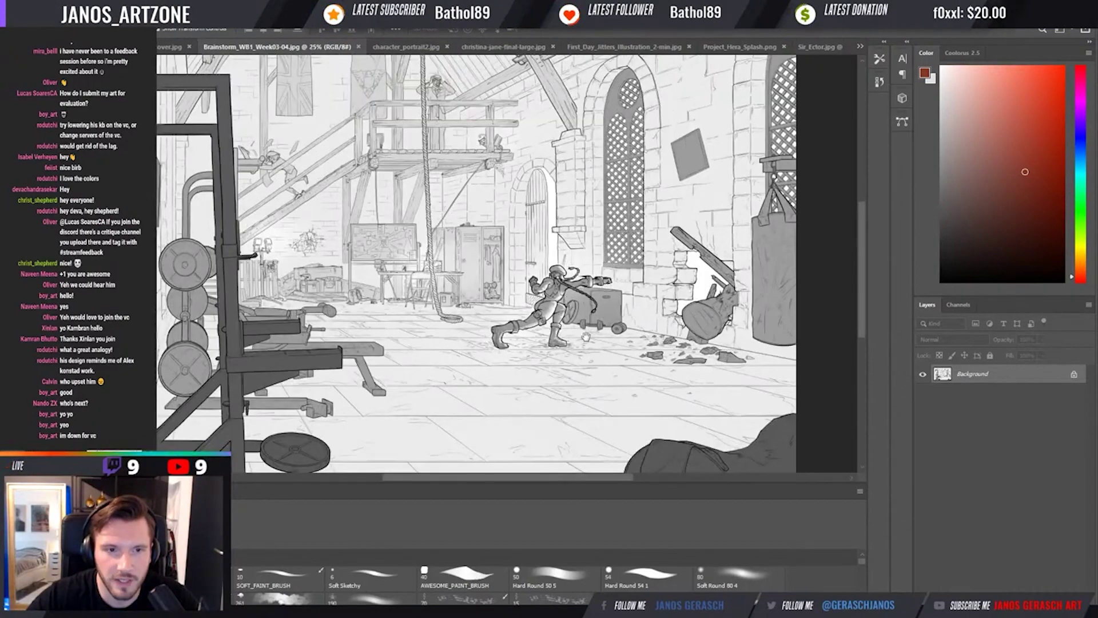
mouse_move(585, 336)
mouse_down()
mouse_move(584, 314)
mouse_move(579, 348)
mouse_up()
drag(598, 312, 602, 329)
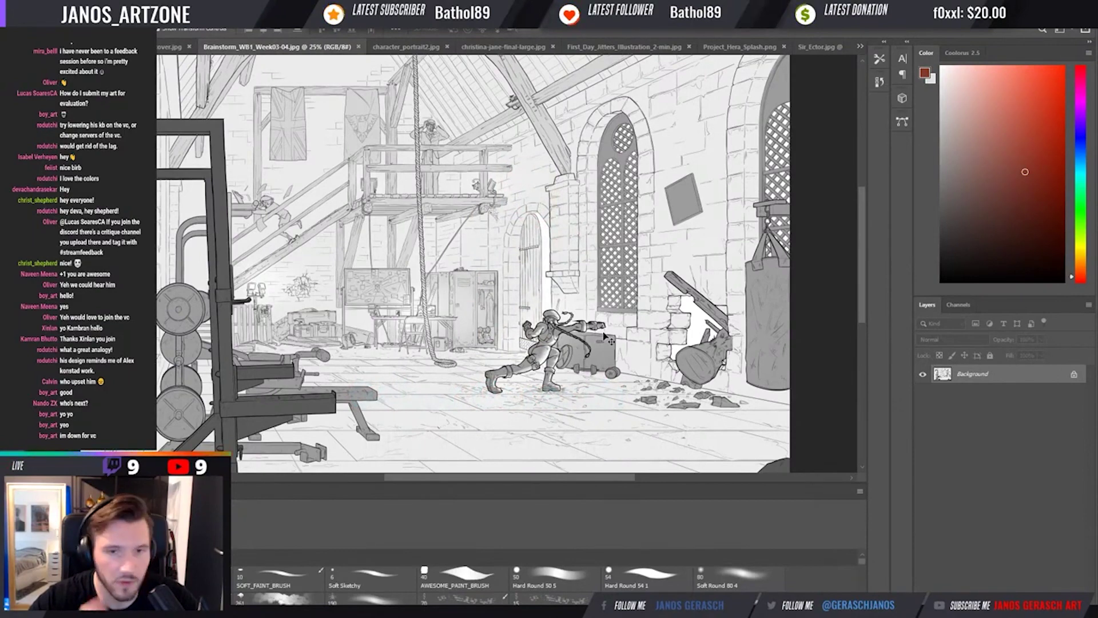
key(ctrl+minus)
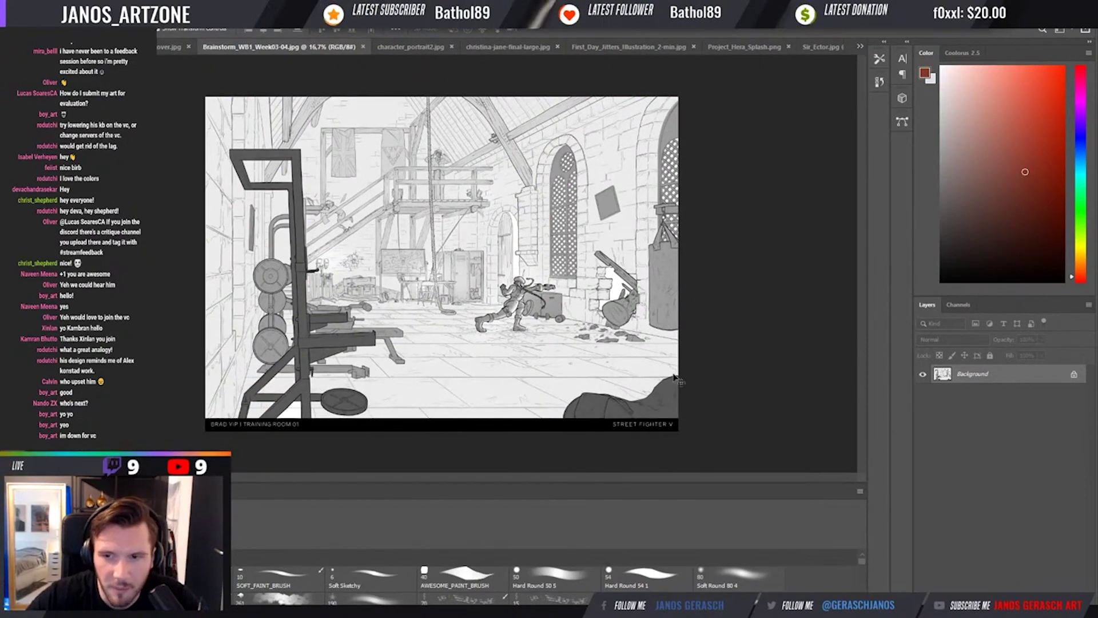
Duplicate the training room drawing onto a new layer above the background.
key(ctrl+j)
key(ctrl+t)
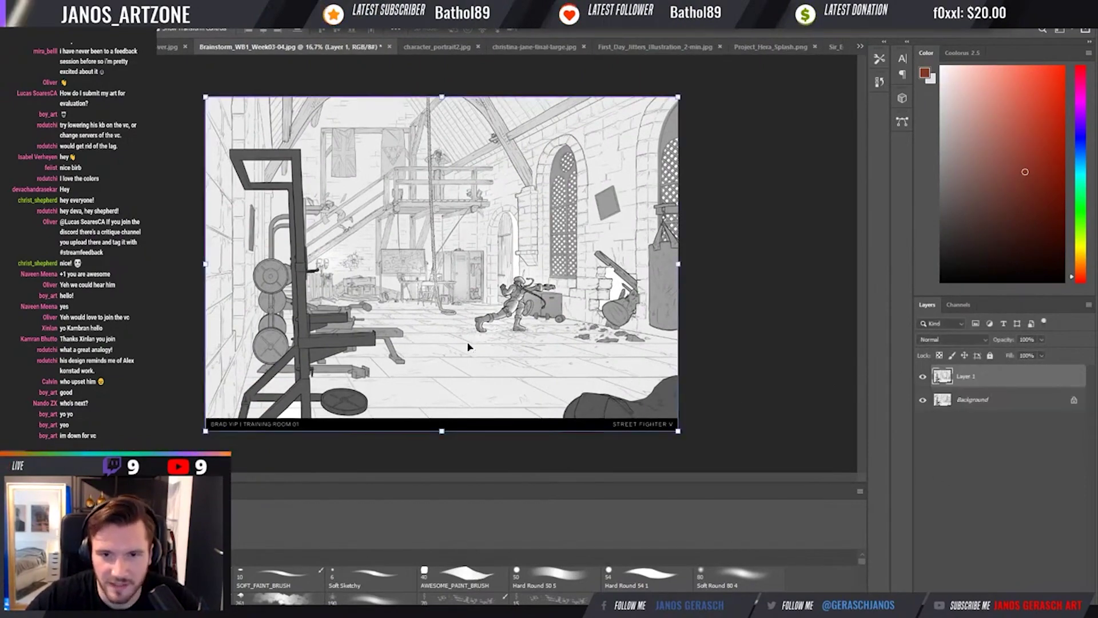
scroll(457, 351, up, 1)
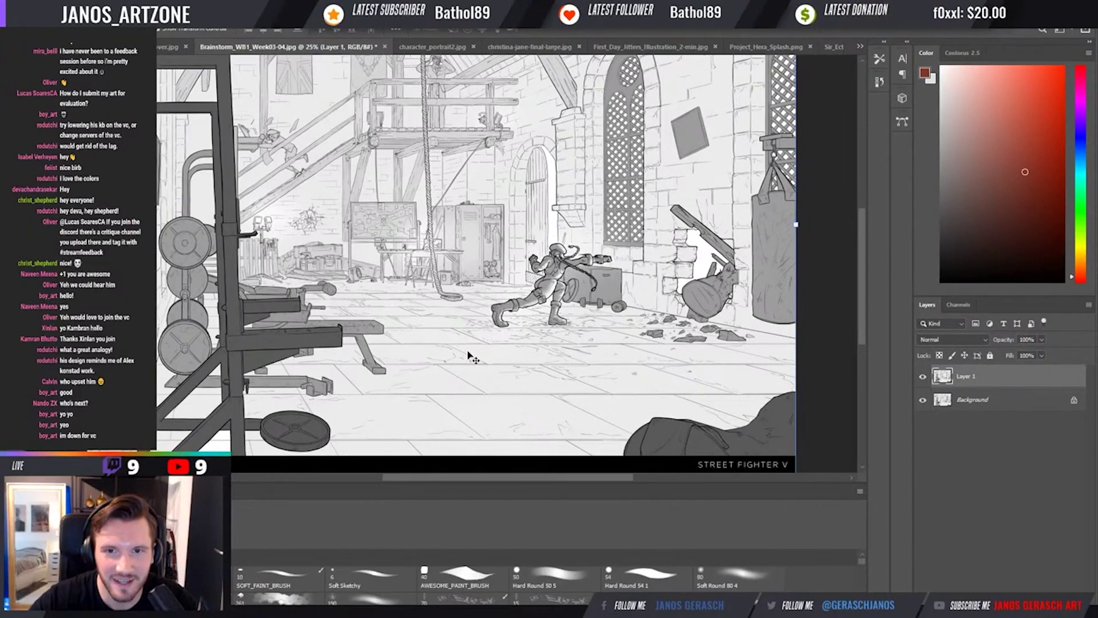
key(ctrl+minus)
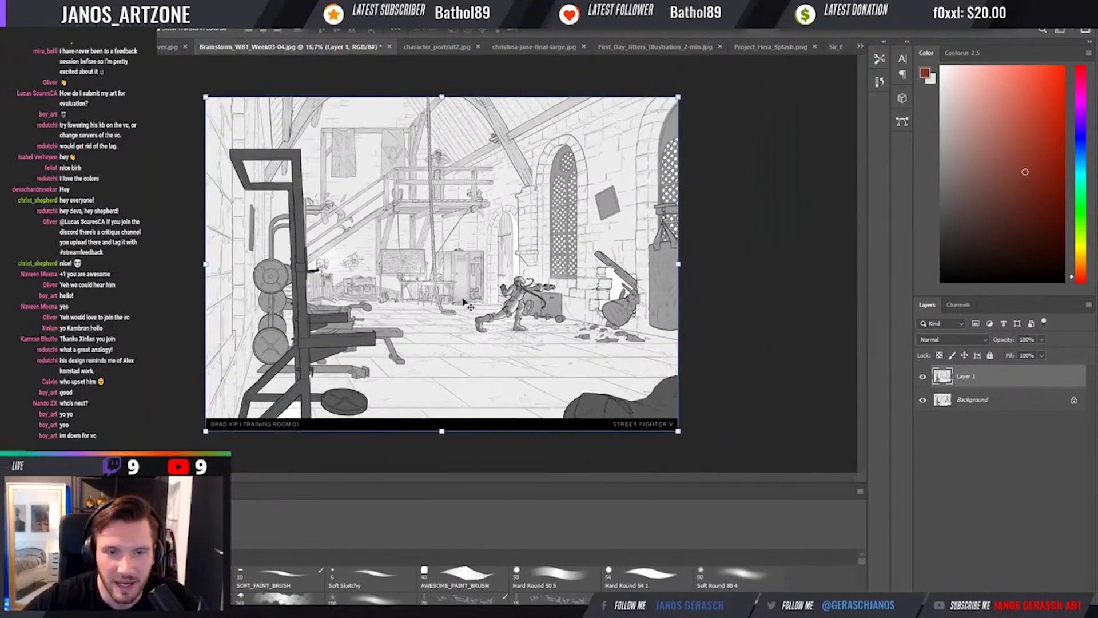
key(z)
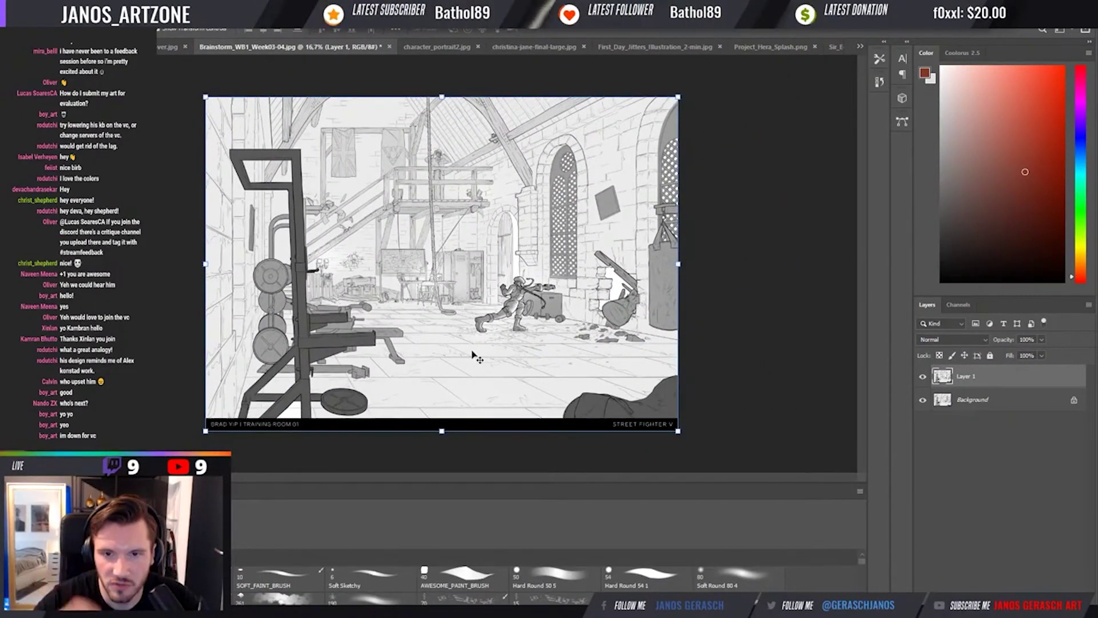
Circle the broken wall, the staircase figure and the balcony figure in red with the Hard Round 54 1 brush, and undo the circles.
click(656, 574)
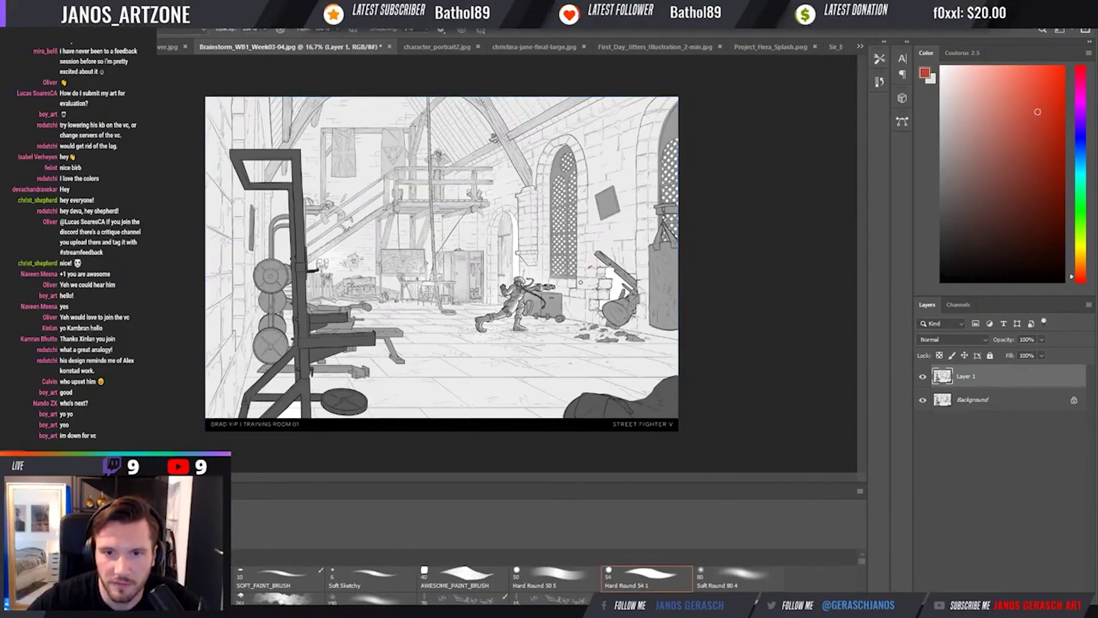
drag(589, 268, 589, 279)
drag(322, 196, 308, 188)
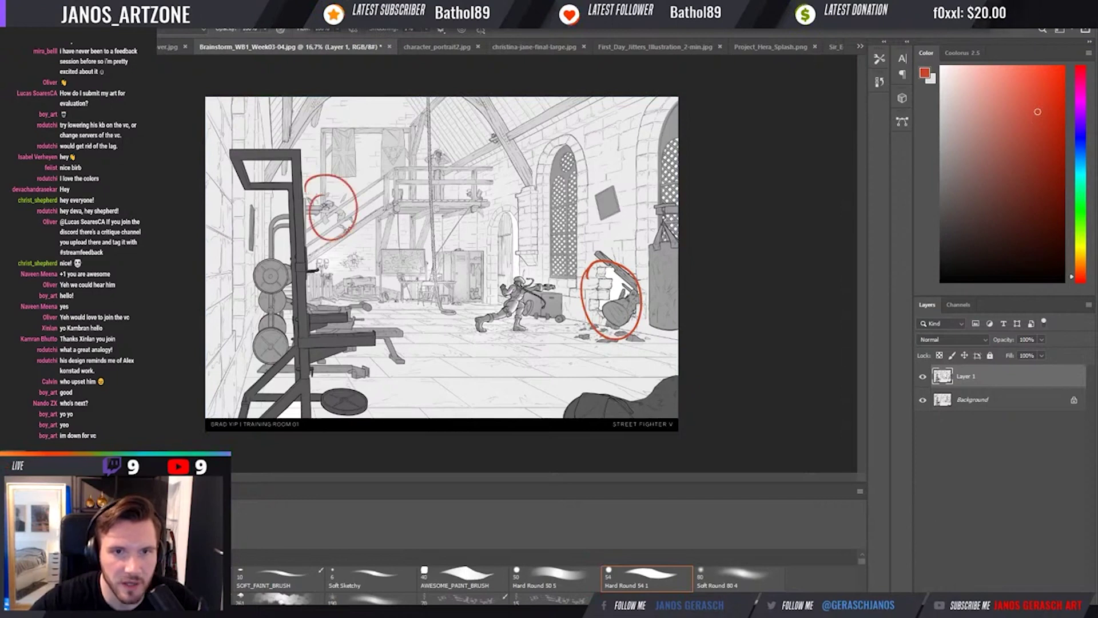
drag(432, 144, 435, 143)
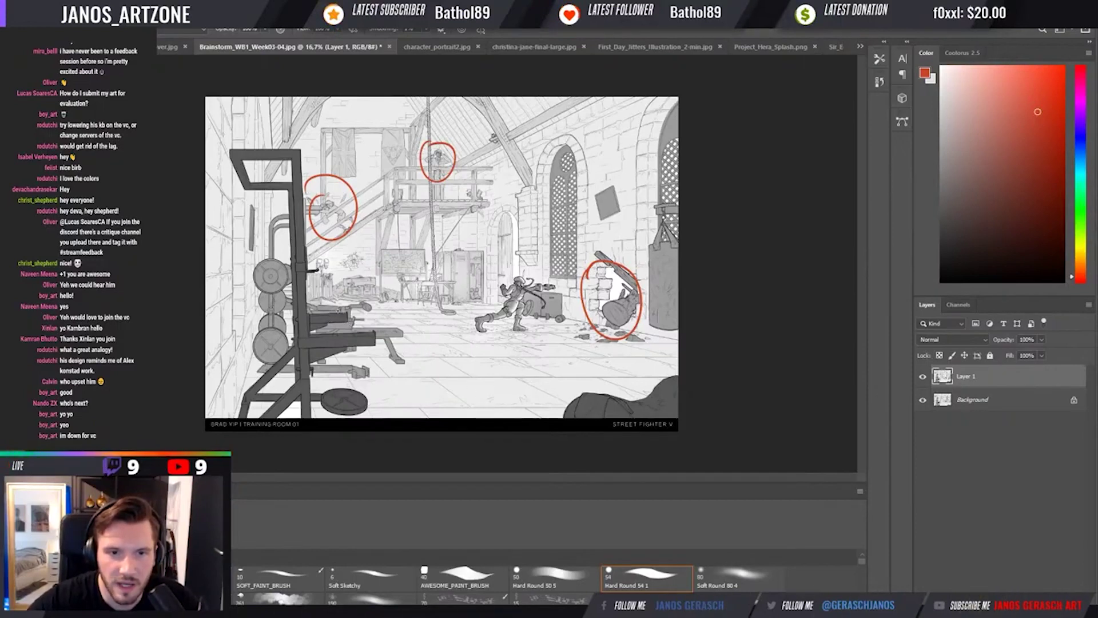
key(ctrl+z)
key(ctrl+z)
key(ctrl+z)
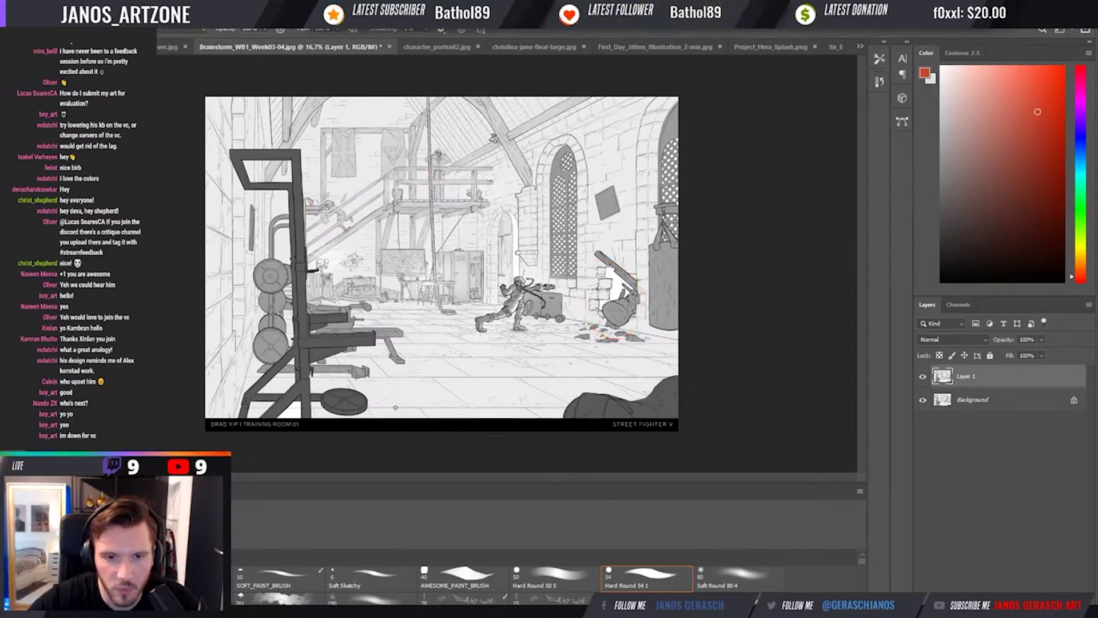
Sketch red guide lines across the floor around the fighter and between the bench and the foreground bag, and undo them.
mouse_move(388, 409)
mouse_down()
mouse_move(389, 339)
mouse_move(450, 321)
mouse_up()
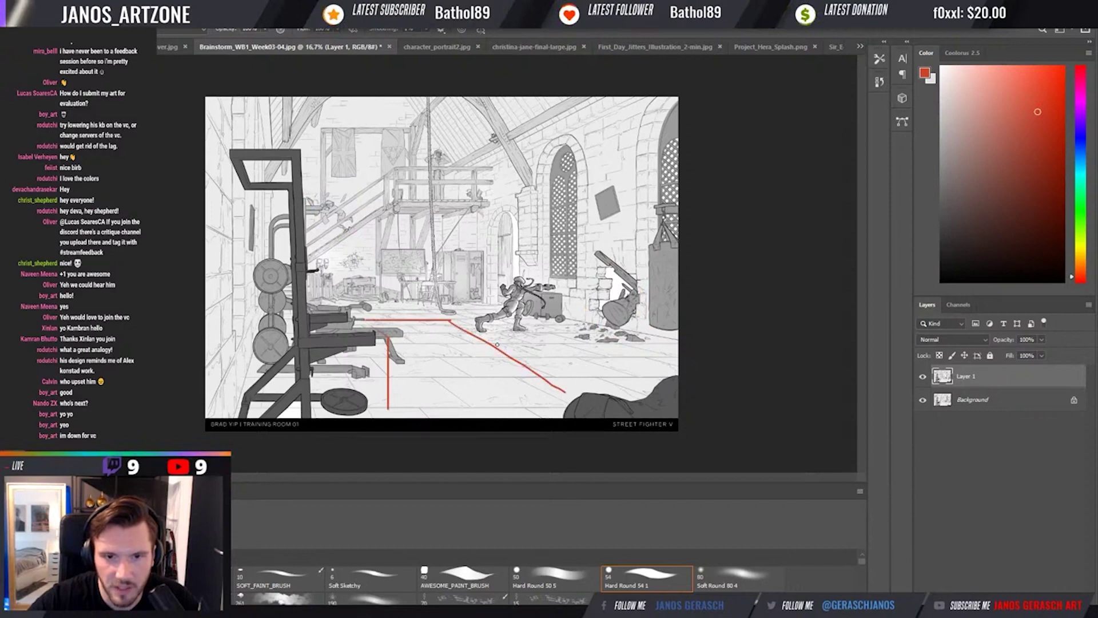
drag(492, 337, 661, 375)
drag(420, 393, 657, 393)
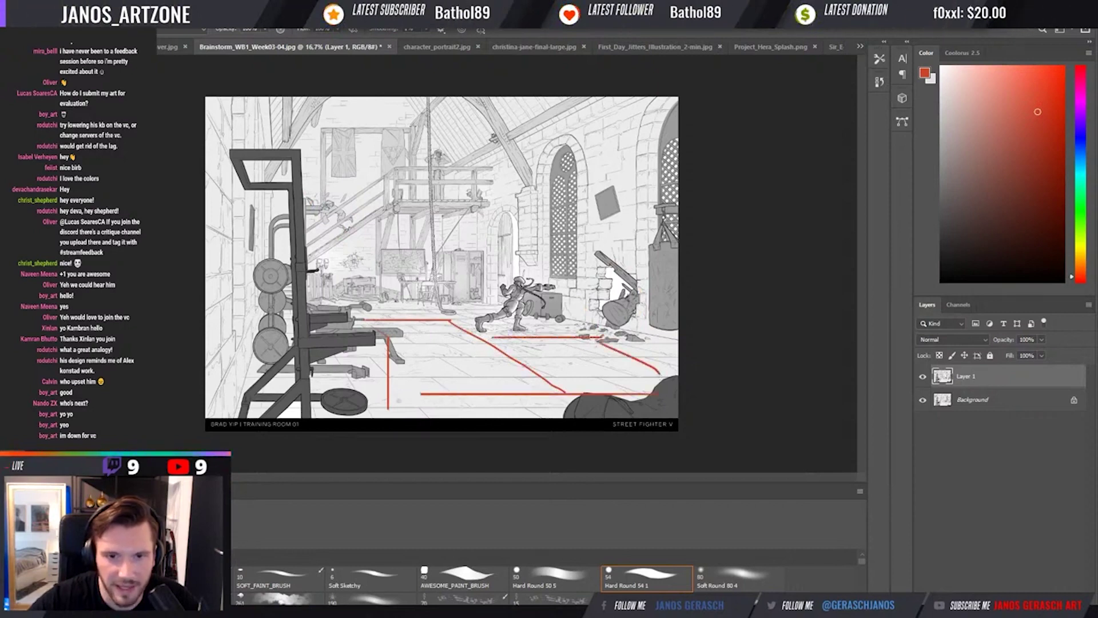
key(ctrl+z)
key(ctrl+z)
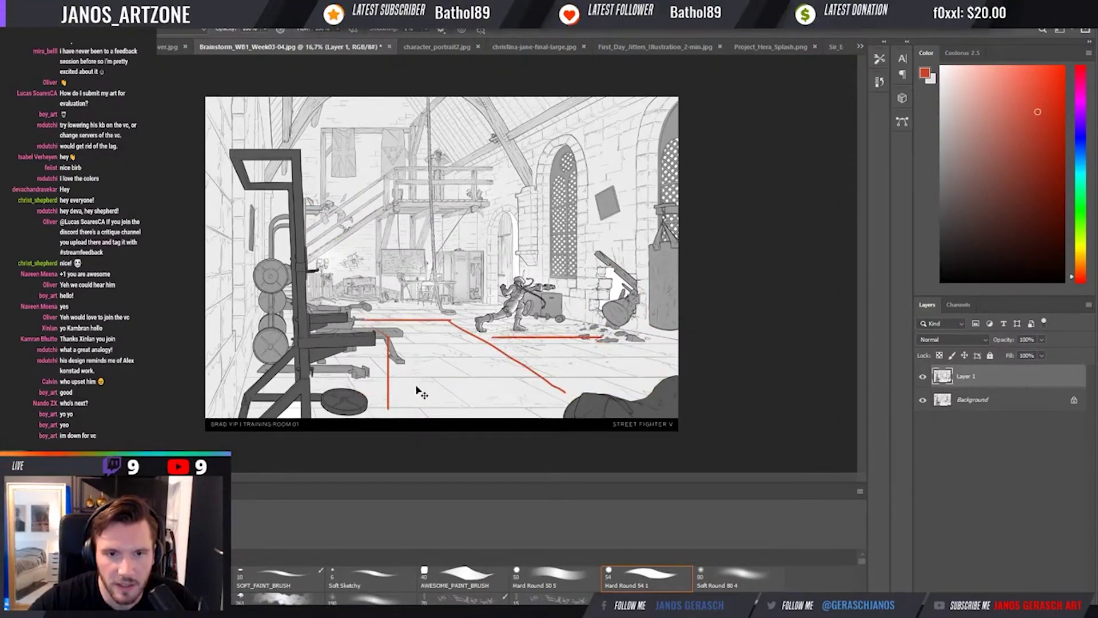
key(ctrl+z)
key(ctrl+z)
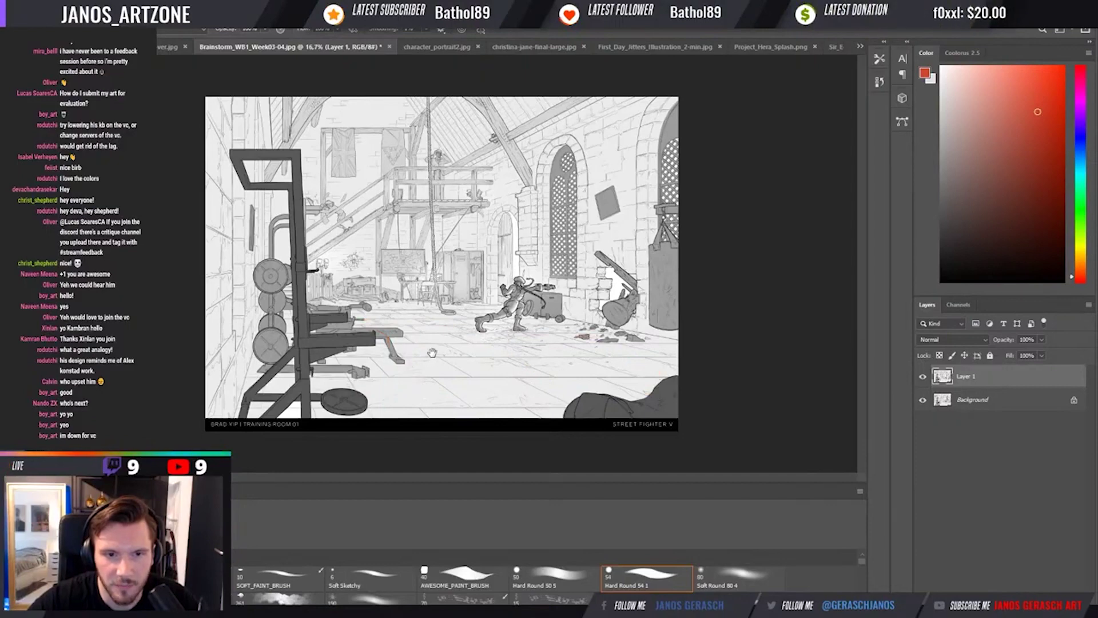
Lasso the running fighter on Layer 1 and copy the selection onto a new layer.
click(475, 366)
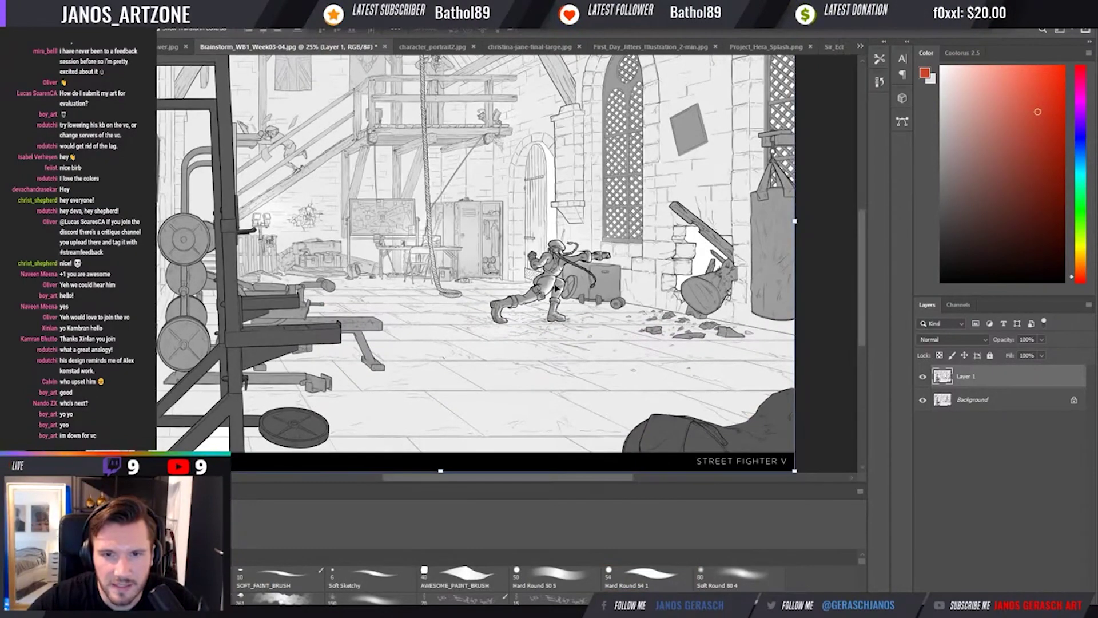
drag(541, 299, 526, 348)
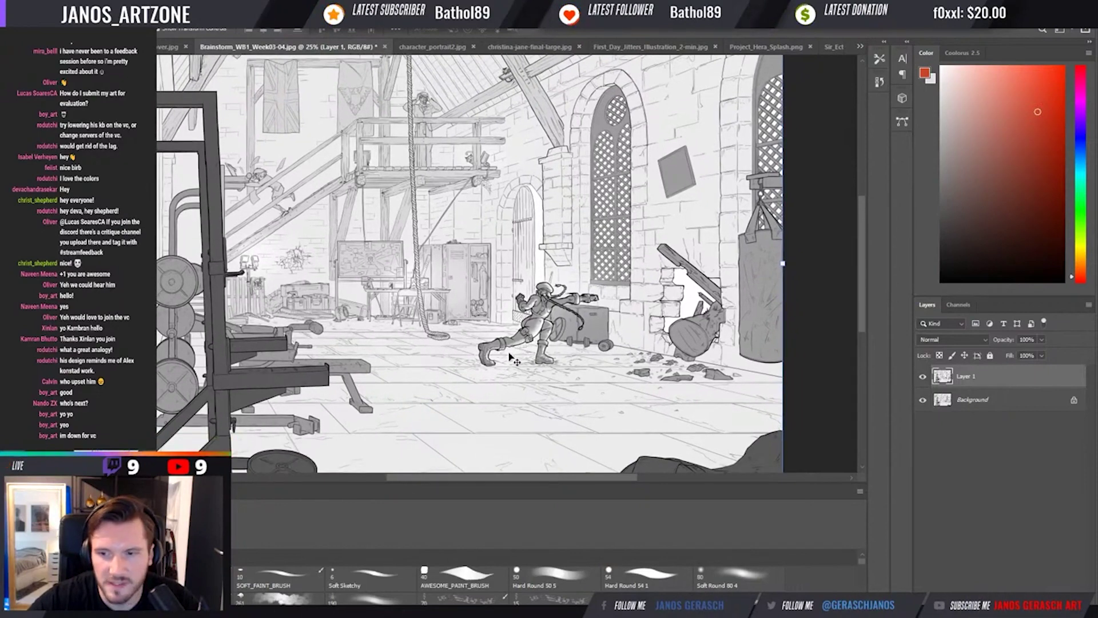
key(b)
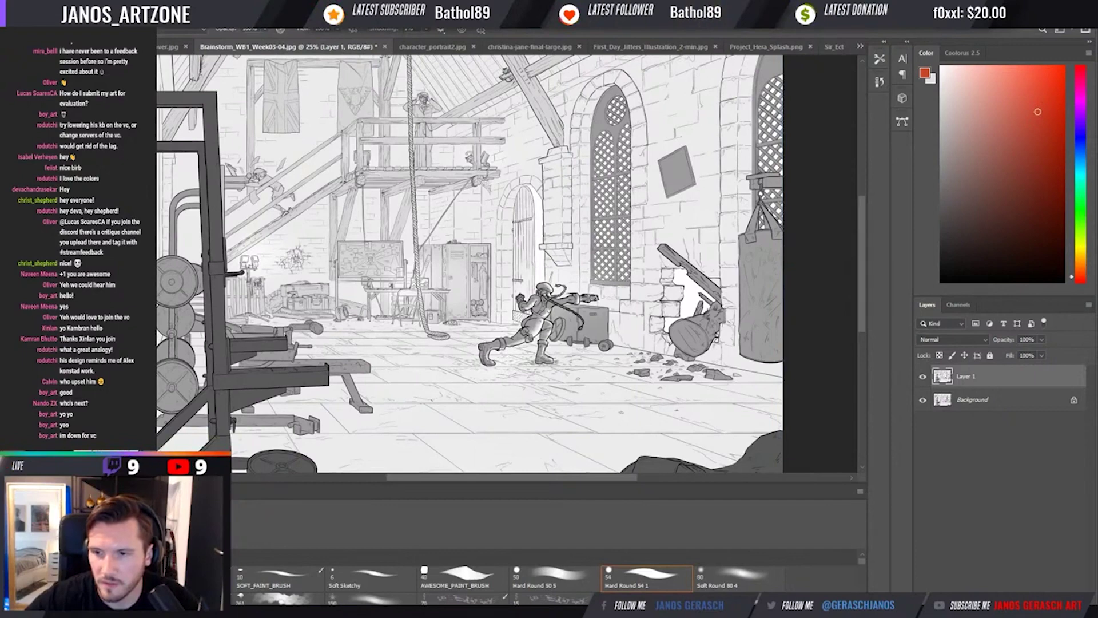
key(l)
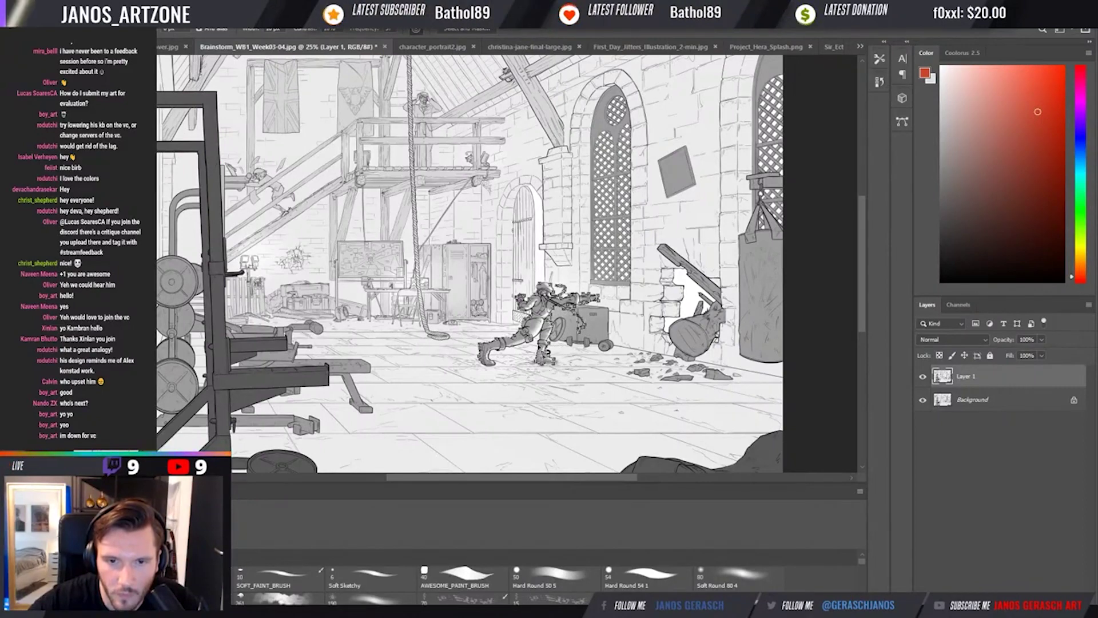
mouse_move(540, 369)
mouse_down()
mouse_move(532, 297)
mouse_move(515, 355)
mouse_up()
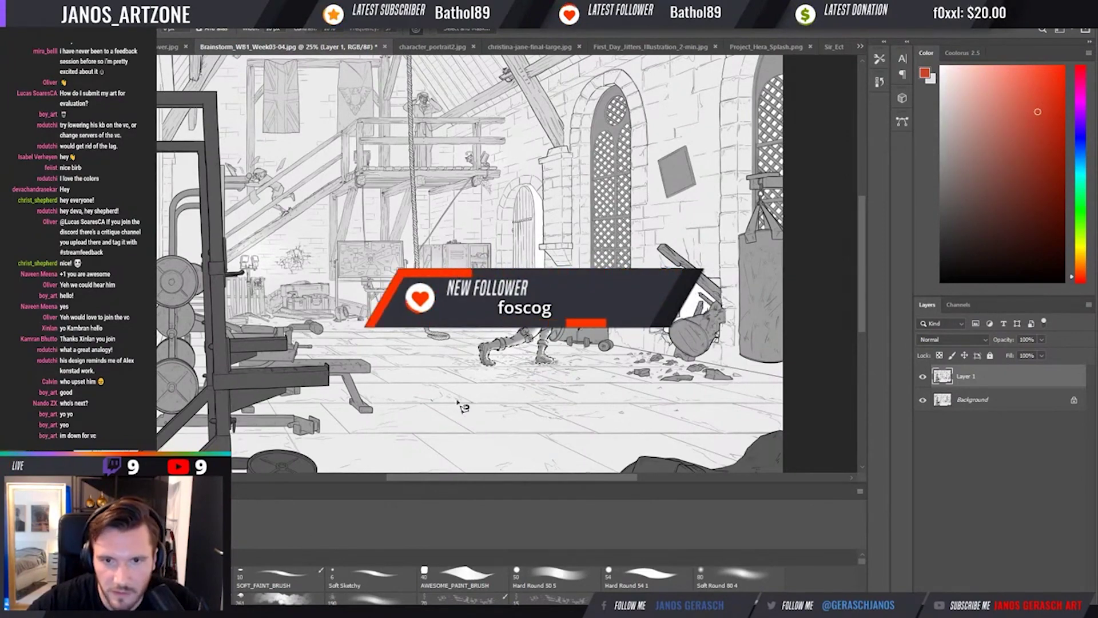
key(ctrl+j)
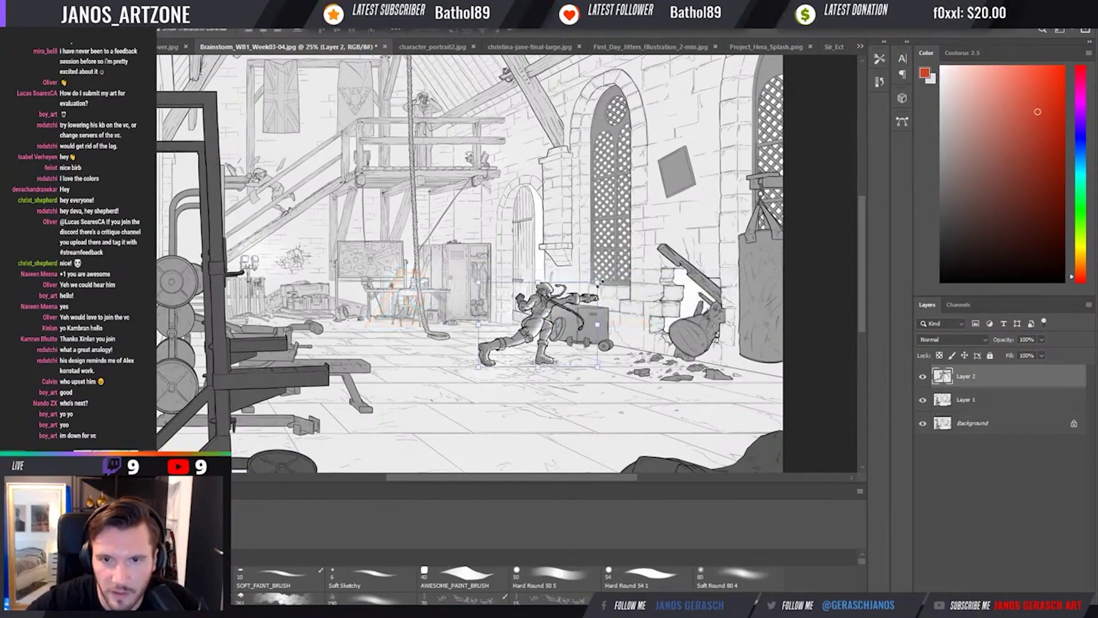
Enlarge the copied fighter and place it in front of the lockers, behind the original figure and closer to the viewer.
drag(597, 282, 618, 256)
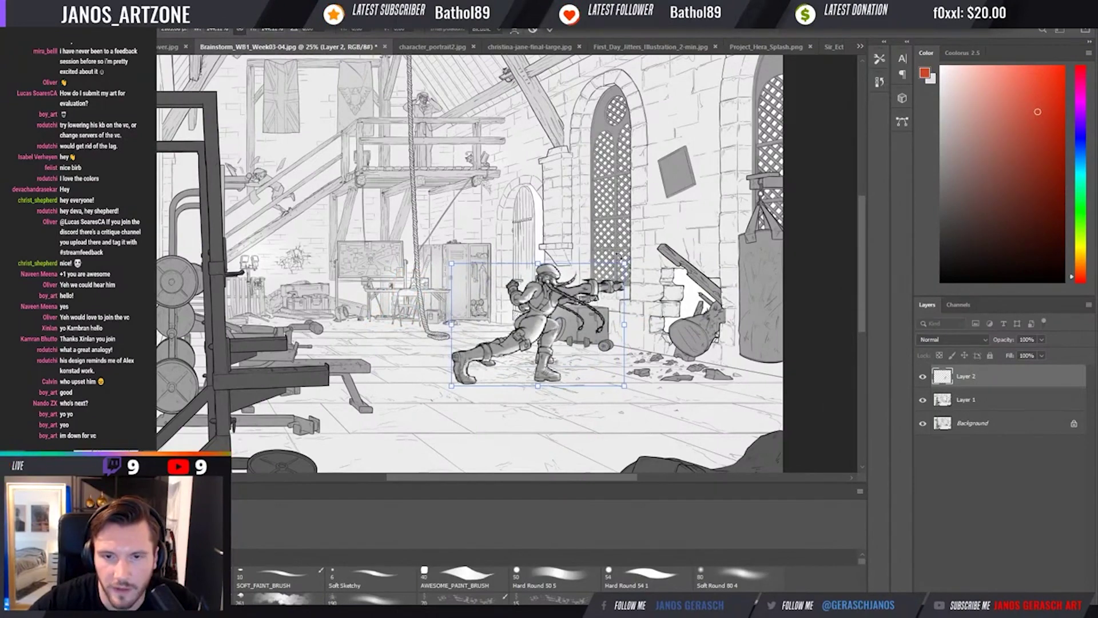
key(ctrl+minus)
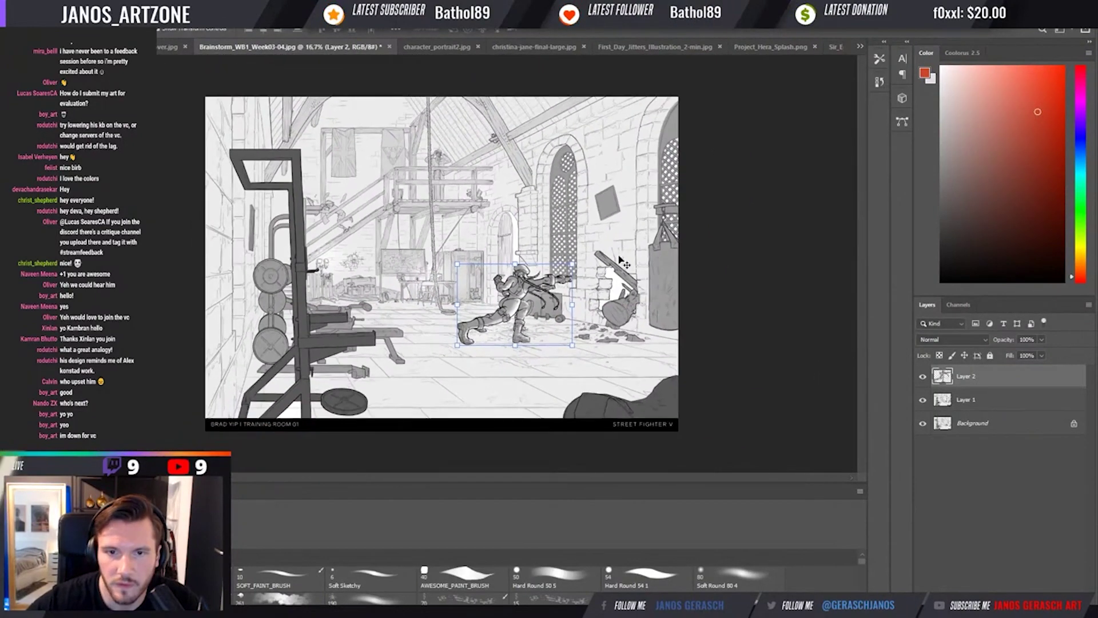
drag(514, 297, 452, 320)
scroll(523, 314, up, 2)
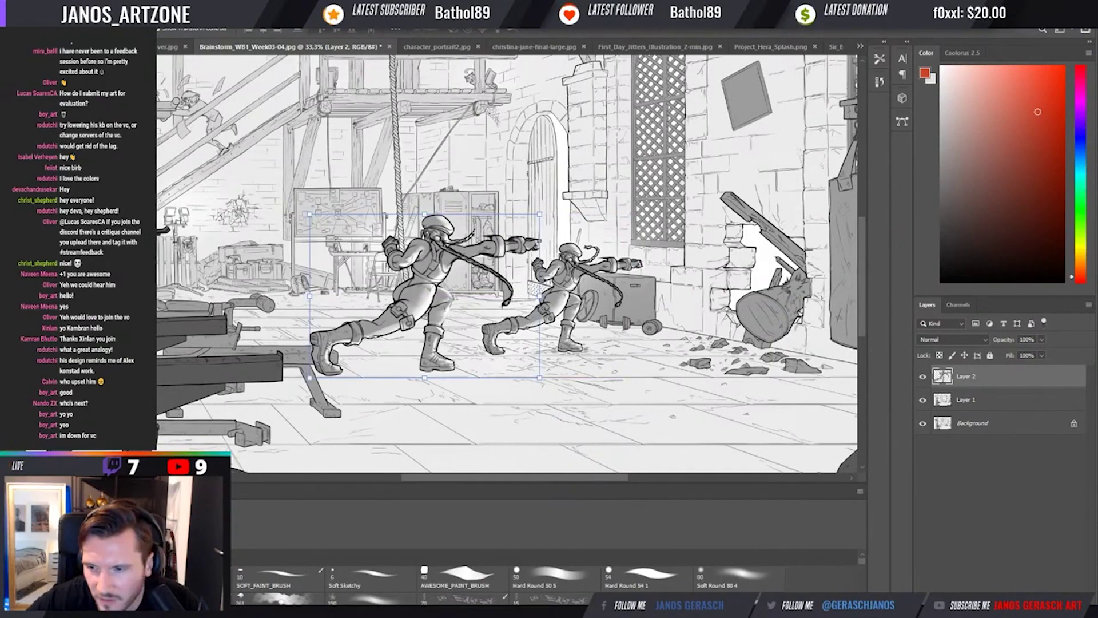
key(Return)
Add an empty layer above the enlarged fighter, and make Layer 2 active again with the Lasso tool.
key(ctrl+shift+alt+n)
key(b)
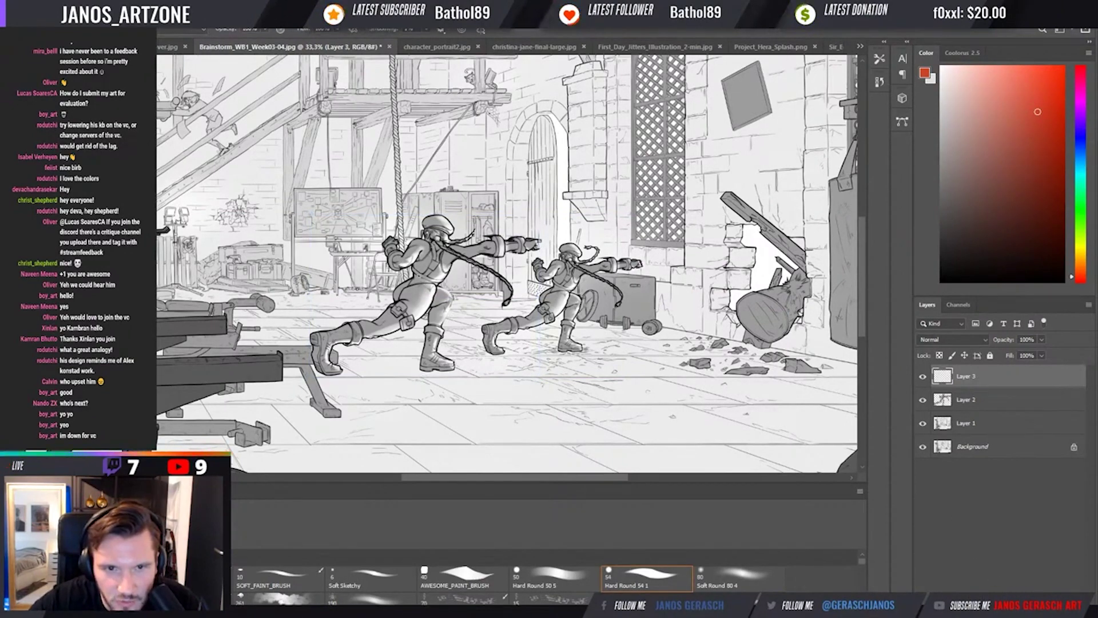
key(l)
key(alt+bracketleft)
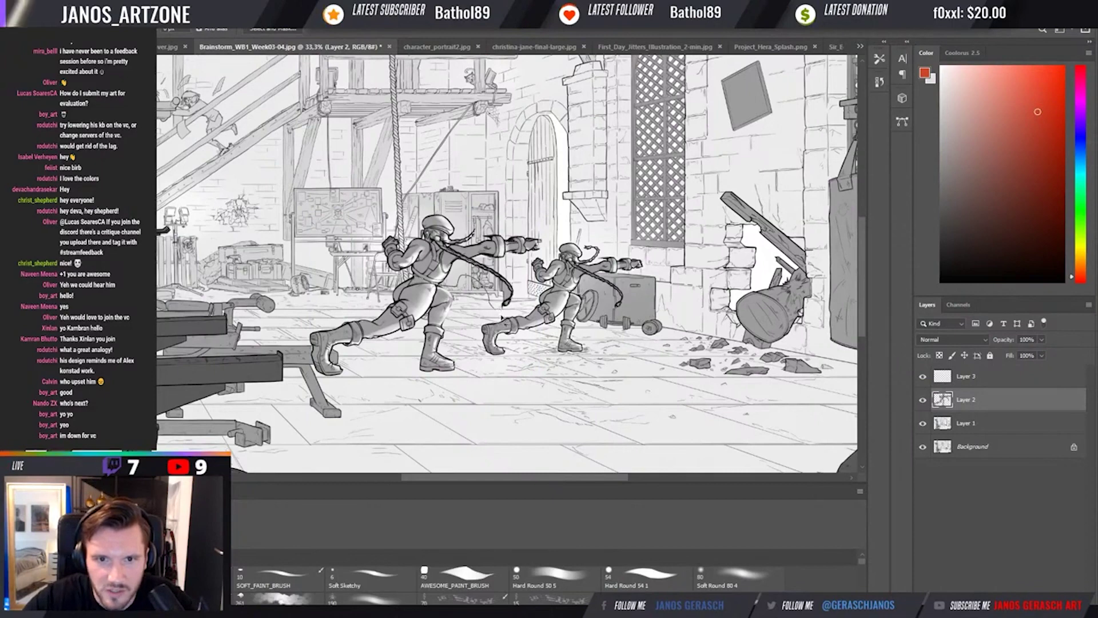
Lasso the enlarged fighter's upper body on Layer 2 and nudge it upward to lengthen the torso.
drag(518, 303, 395, 282)
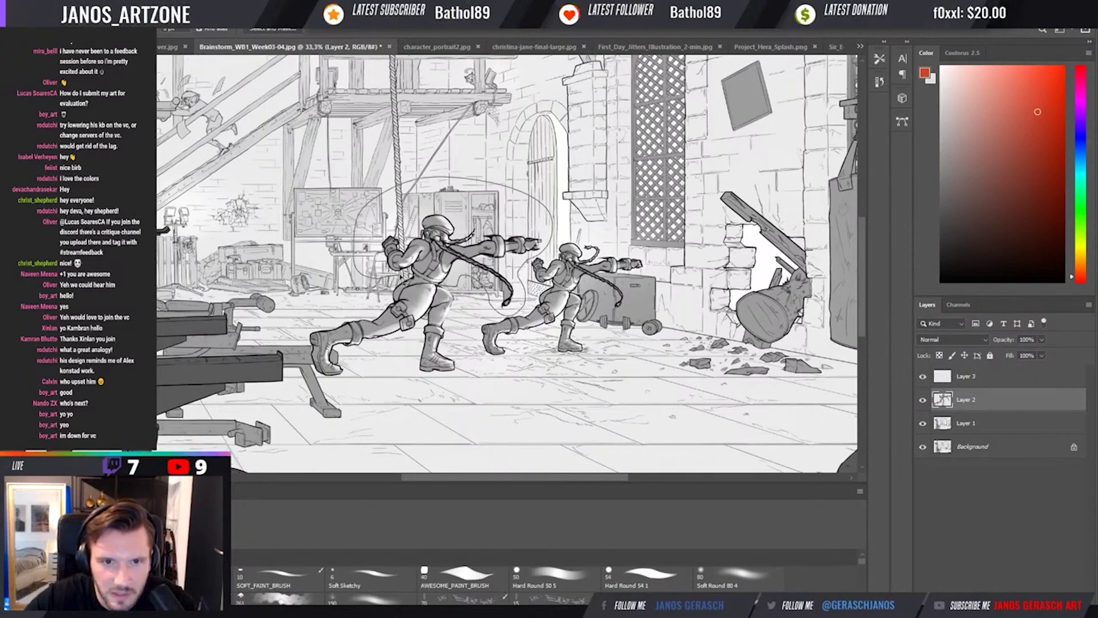
key(v)
key(shift+Up)
key(shift+Up)
key(shift+Up)
key(shift+Up)
key(shift+Up)
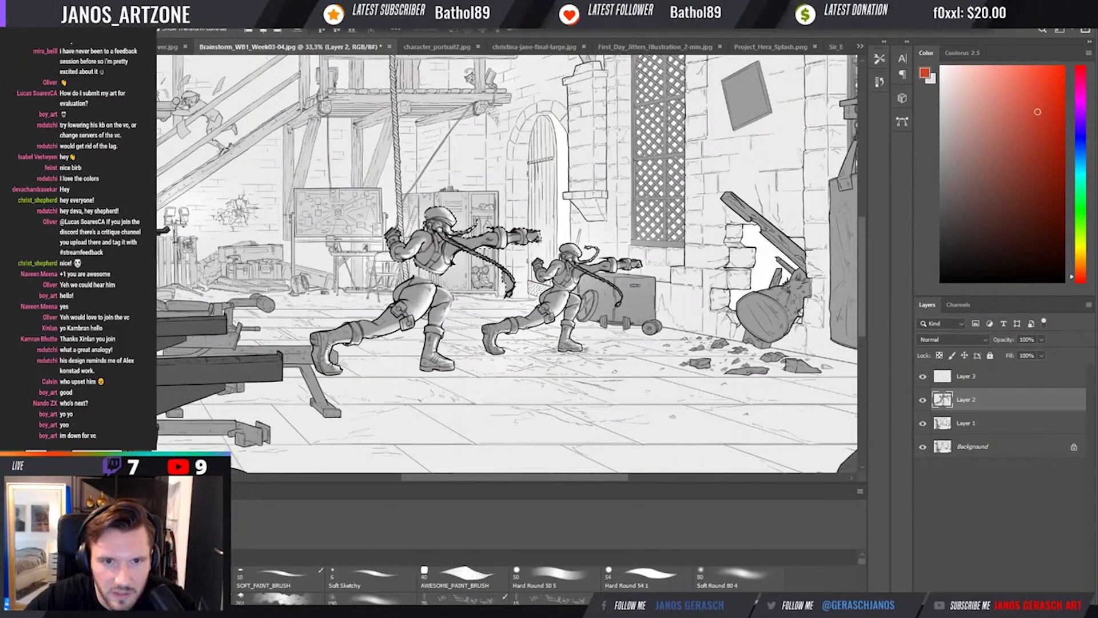
Sample a grey from the enlarged fighter and brush over the join at the waist.
key(i)
click(431, 350)
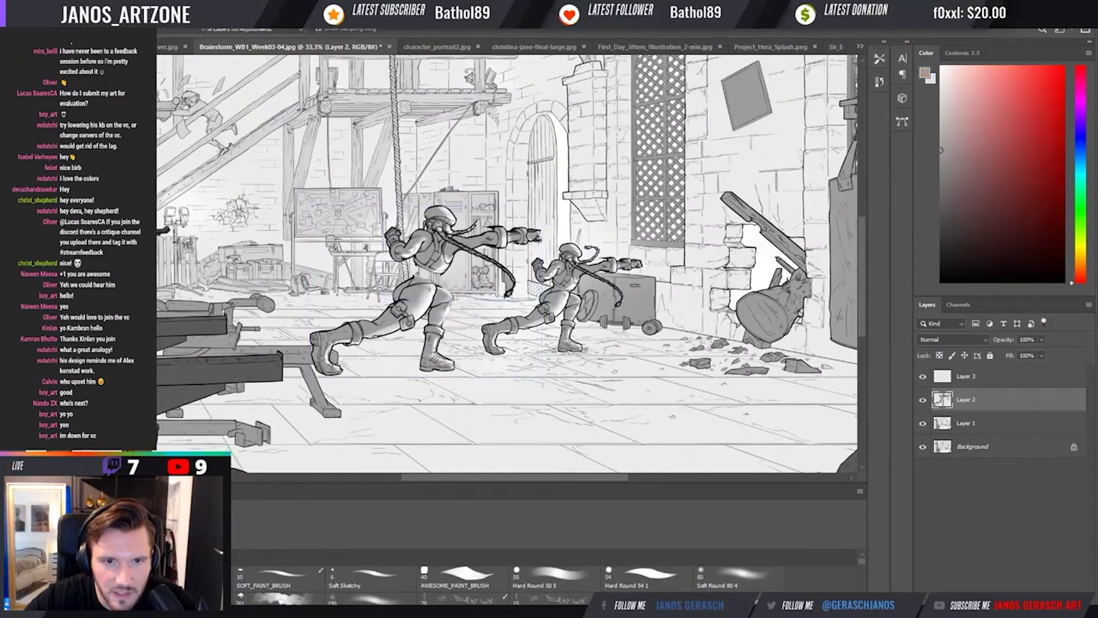
key(b)
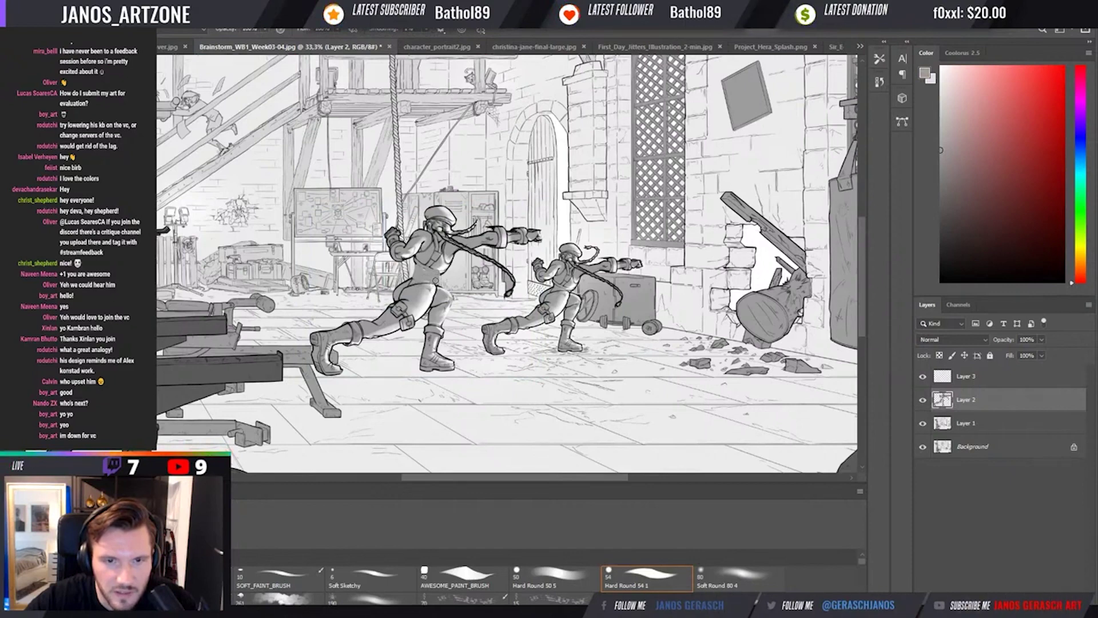
Lasso the enlarged fighter's front leg, shift it slightly forward, and blend its join with the thigh.
key(l)
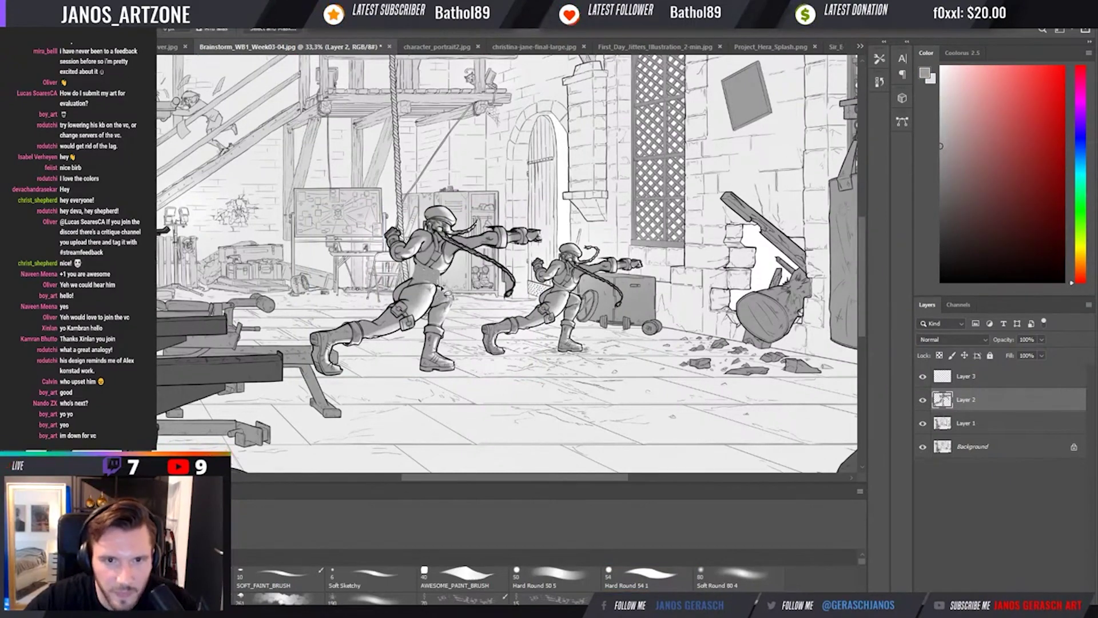
mouse_move(457, 289)
mouse_down()
mouse_move(467, 374)
mouse_move(456, 315)
mouse_move(466, 320)
mouse_up()
key(v)
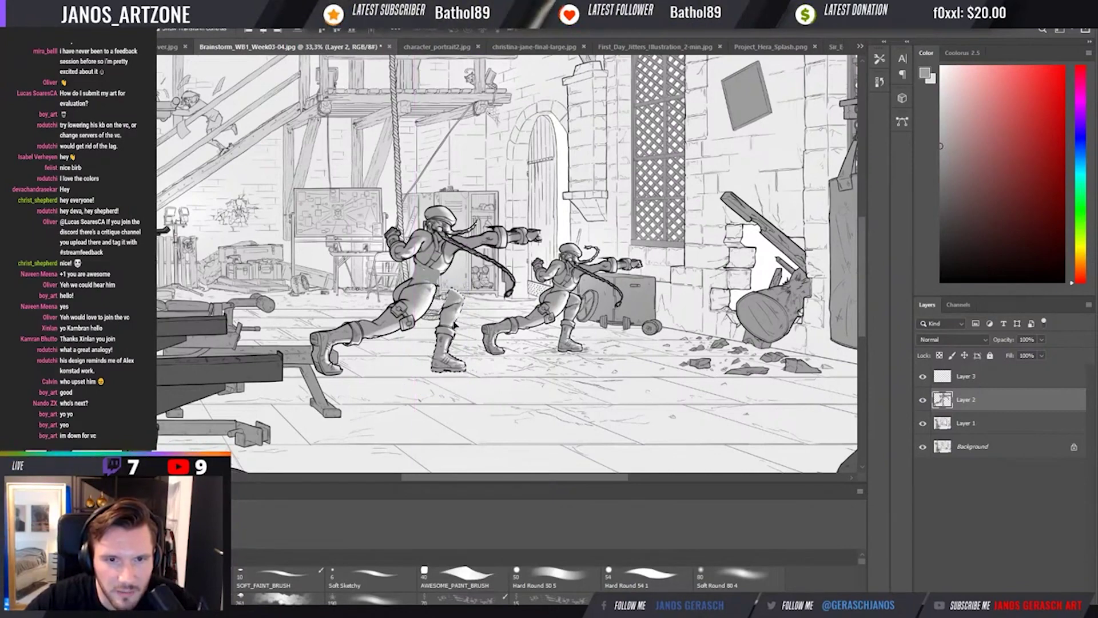
key(ctrl+d)
key(b)
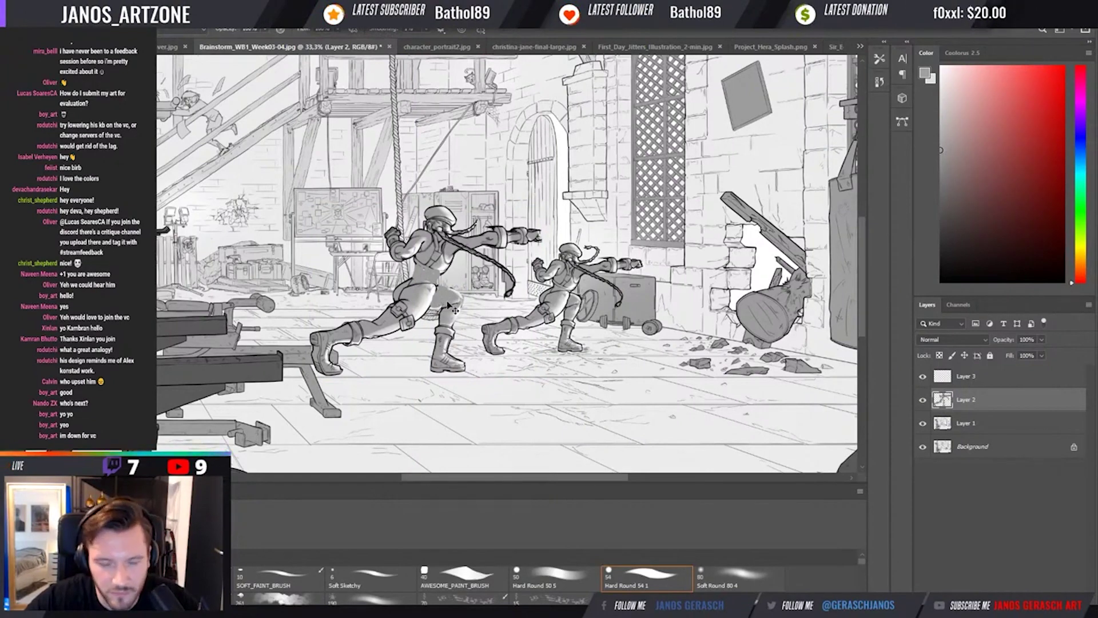
key(e)
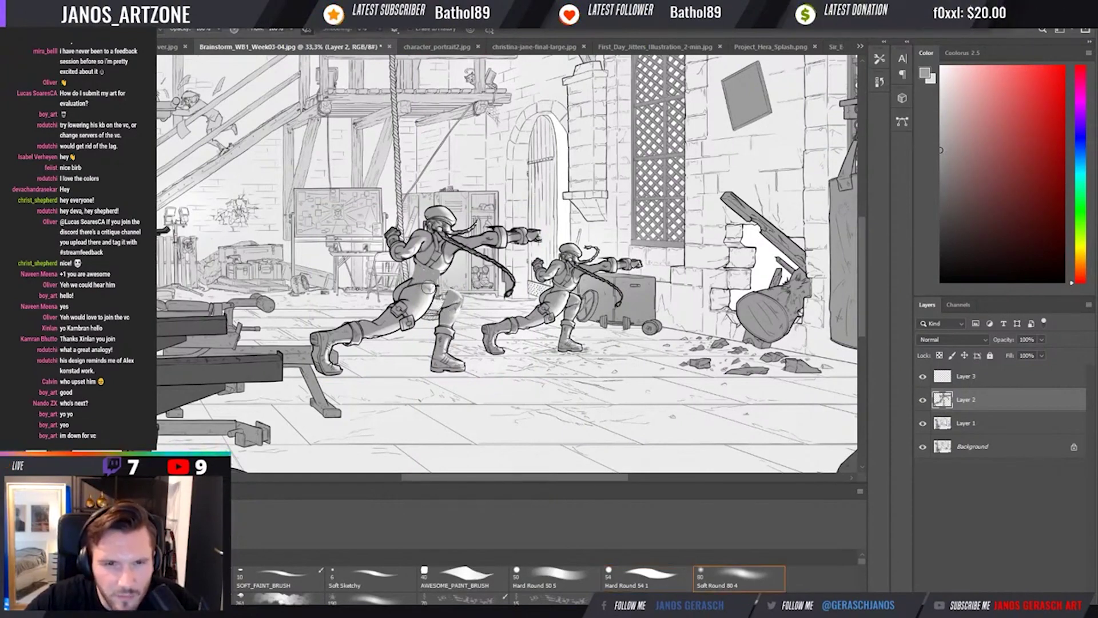
Reselect the enlarged fighter's front lower leg, adjust it with Free Transform, and touch up the knee with the brush.
key(i)
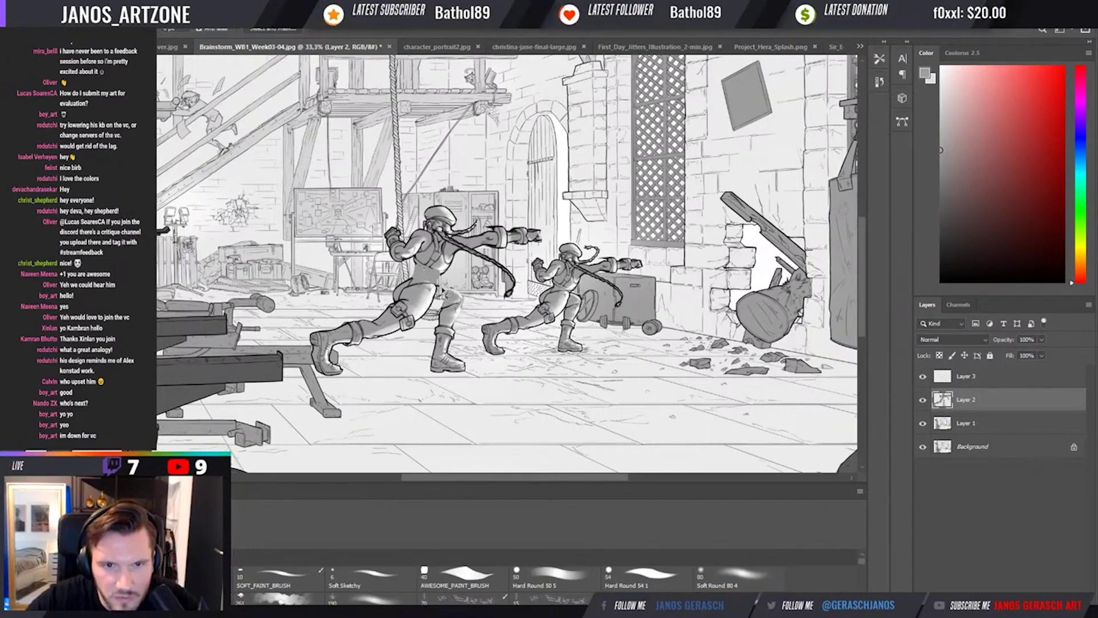
key(v)
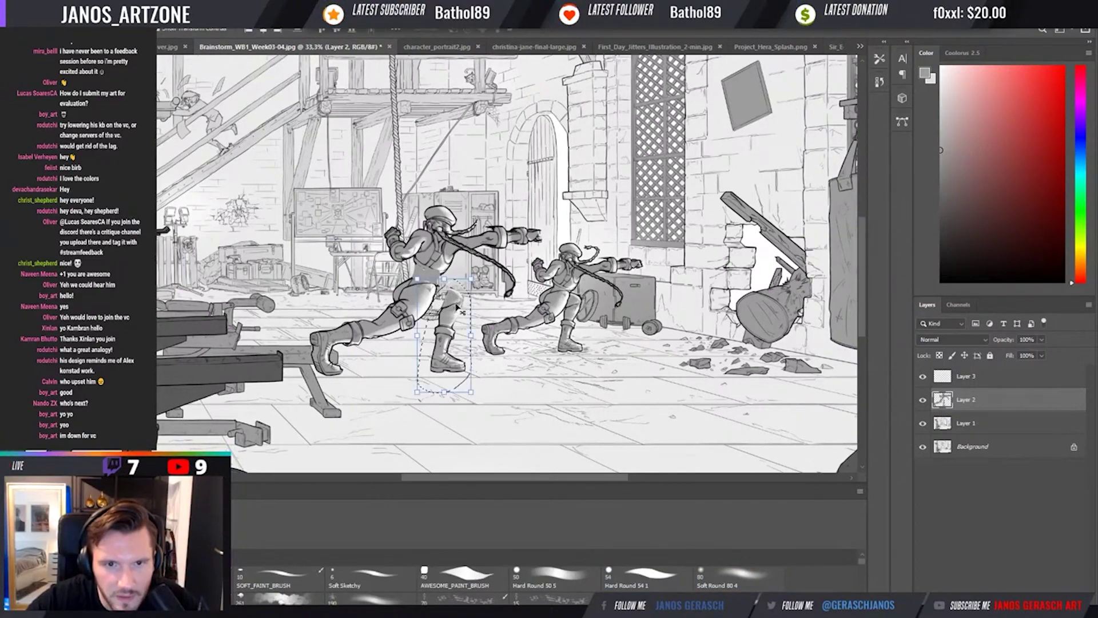
drag(467, 370, 467, 370)
key(ctrl+t)
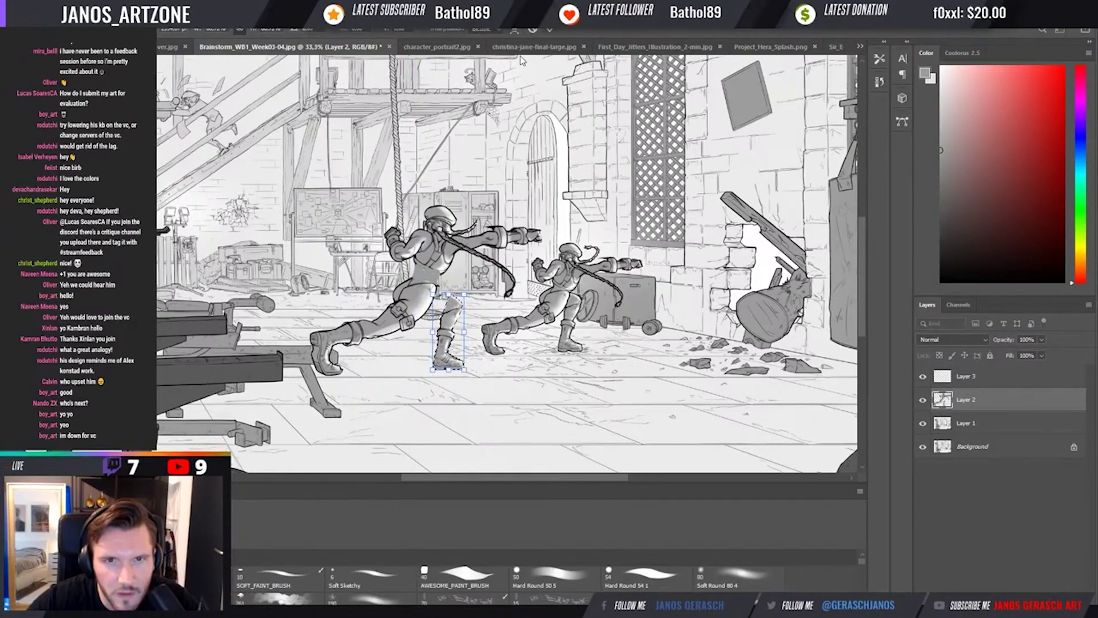
key(Return)
key(b)
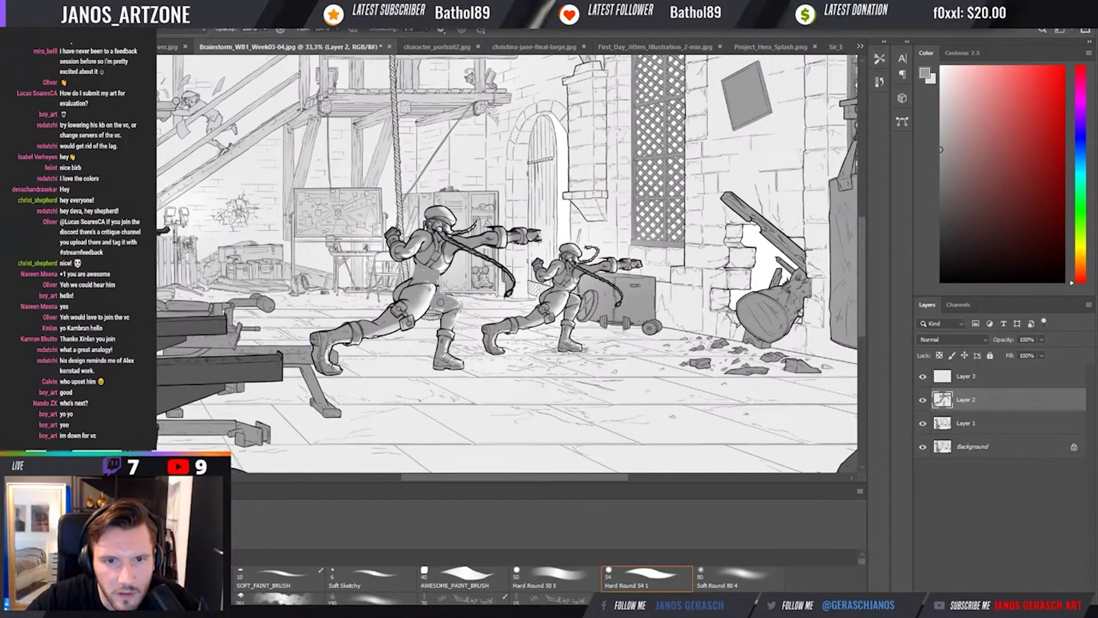
Move the enlarged fighter over the original figure and scale it up slightly.
key(v)
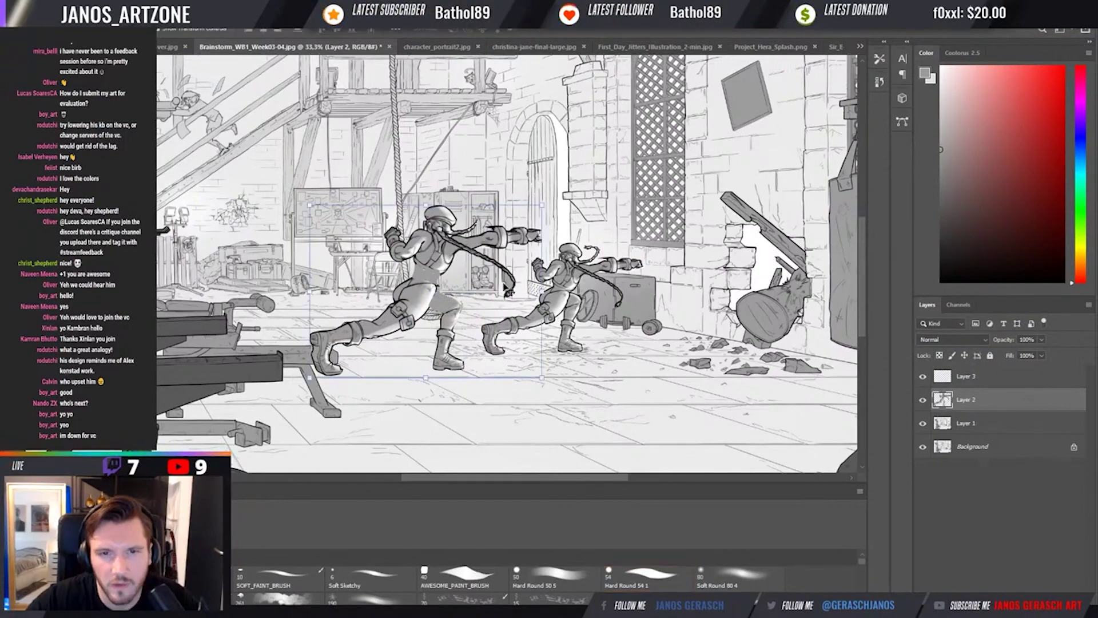
drag(477, 312, 537, 329)
key(ctrl+minus)
key(ctrl+minus)
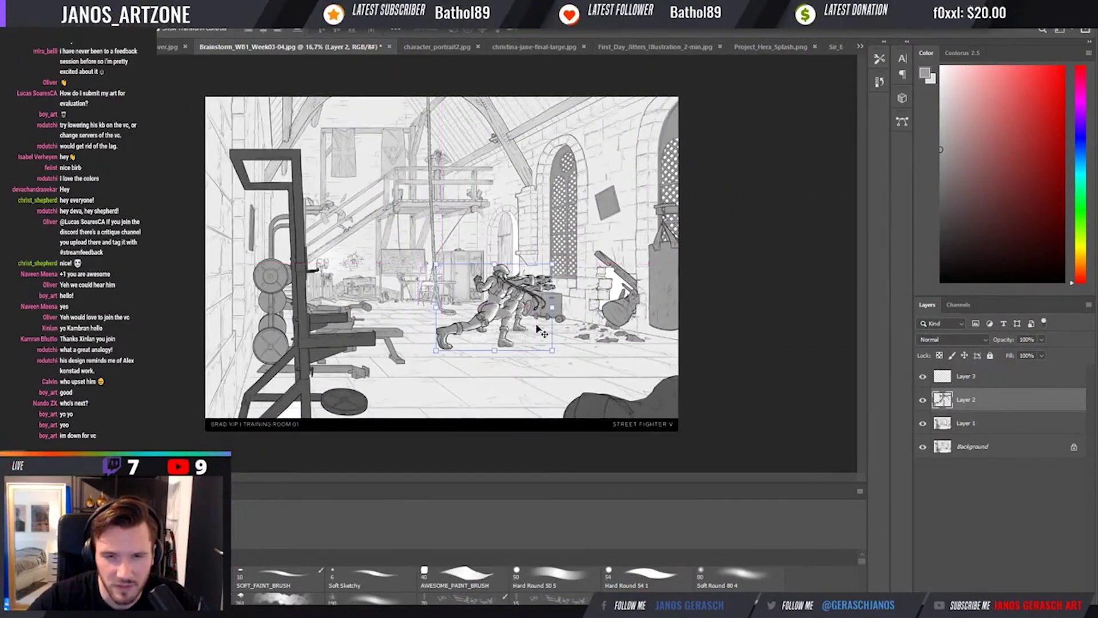
key(ctrl+t)
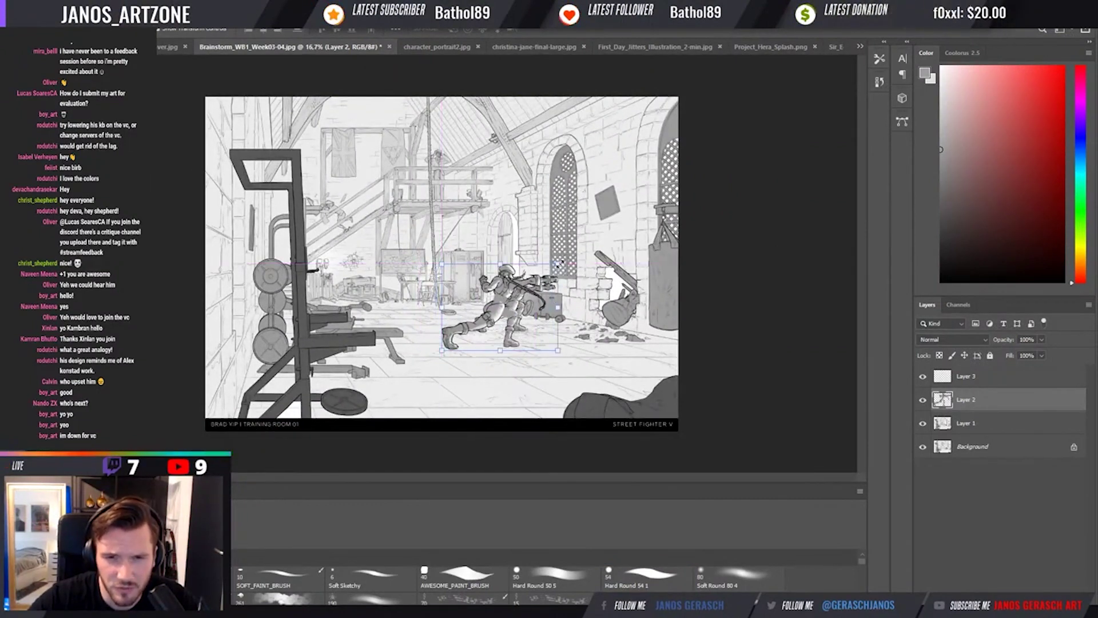
mouse_move(553, 264)
mouse_down()
mouse_move(564, 261)
mouse_move(554, 281)
mouse_up()
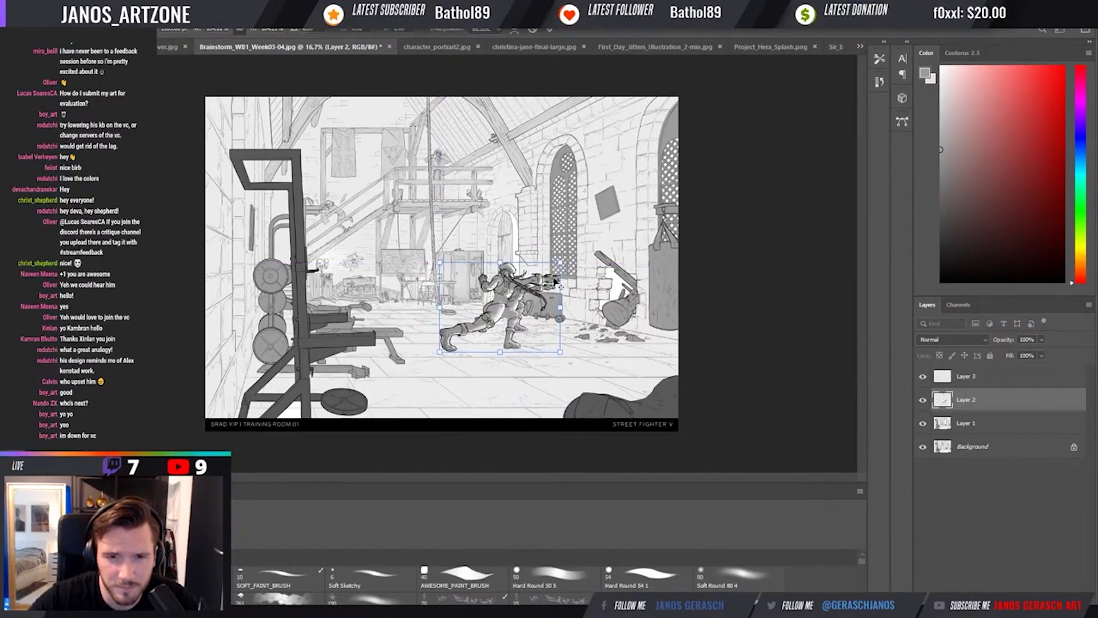
key(Return)
scroll(442, 303, up, 1)
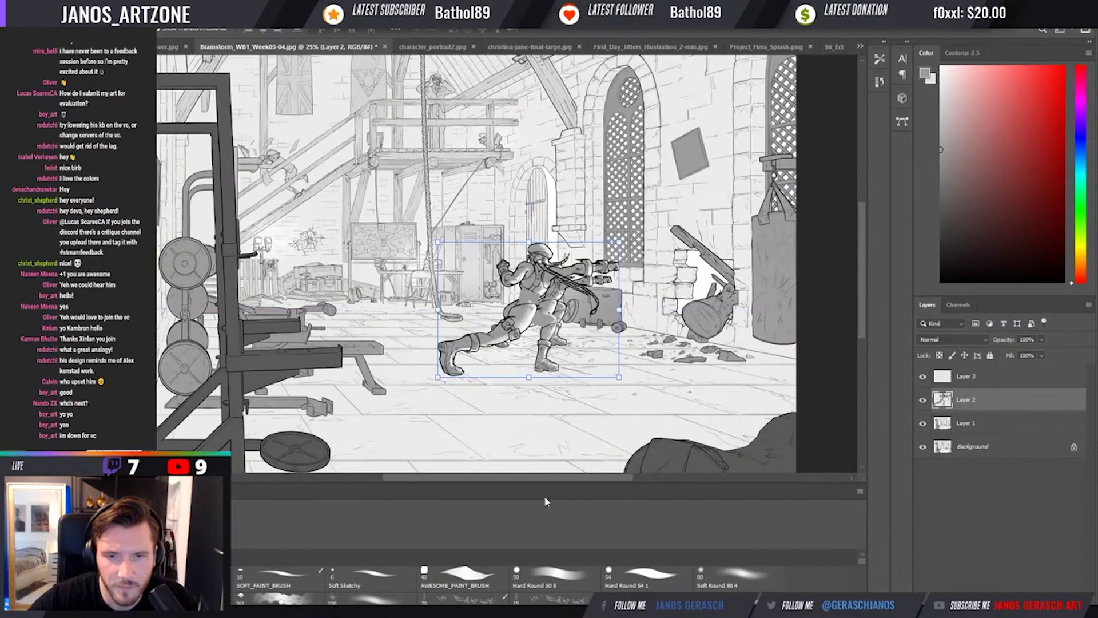
Choose white with the Hard Round 50 5 brush, and shift the enlarged fighter slightly back toward the lockers.
click(556, 579)
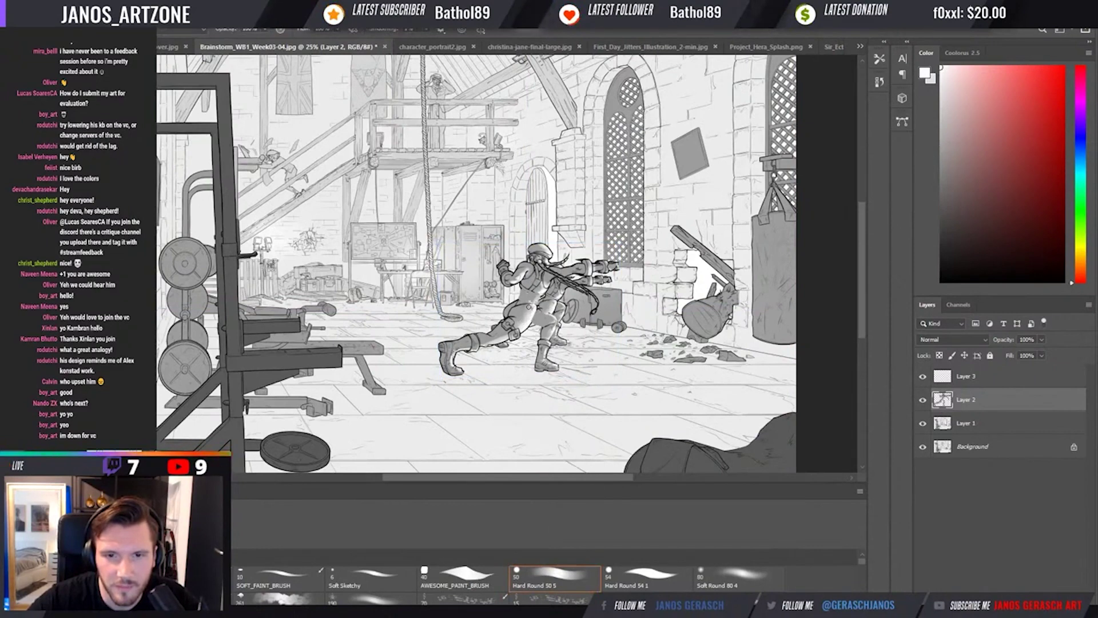
key(v)
mouse_move(532, 298)
mouse_down()
mouse_move(512, 291)
mouse_move(556, 324)
mouse_move(546, 313)
mouse_up()
key(ctrl+minus)
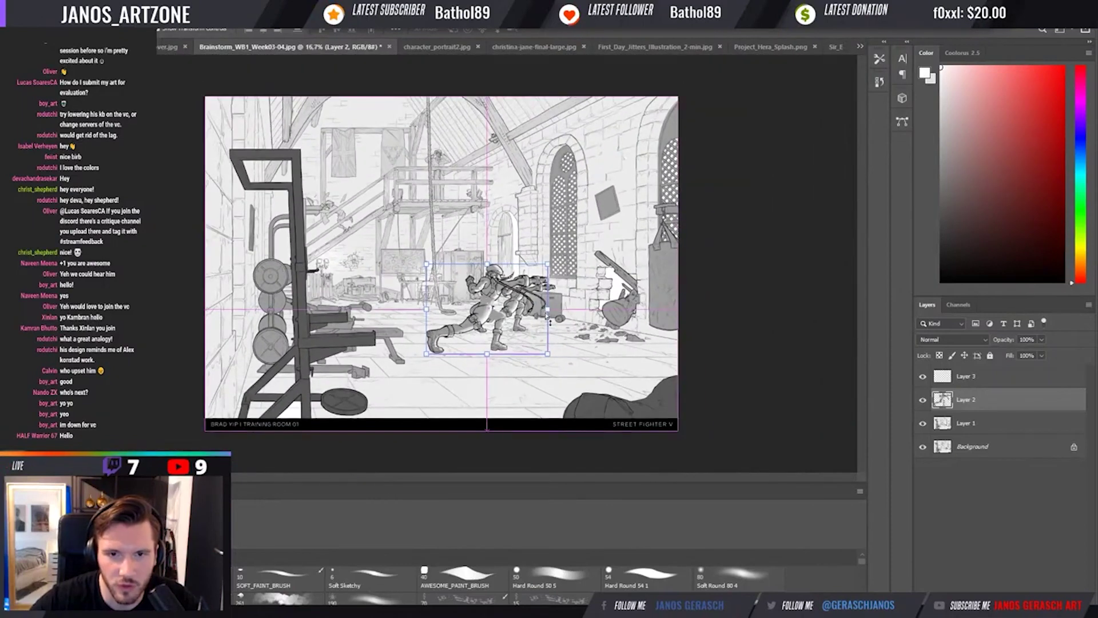
Mirror the canvas horizontally and readjust the enlarged fighter's size and position over the original figure.
key(h)
key(ctrl+t)
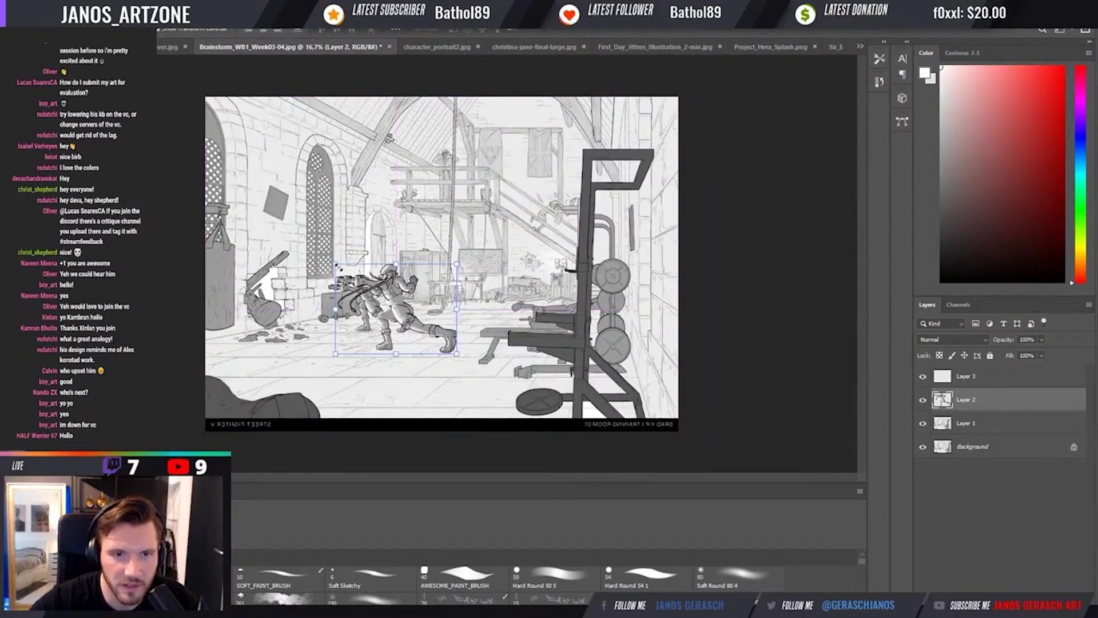
drag(335, 265, 335, 263)
key(Return)
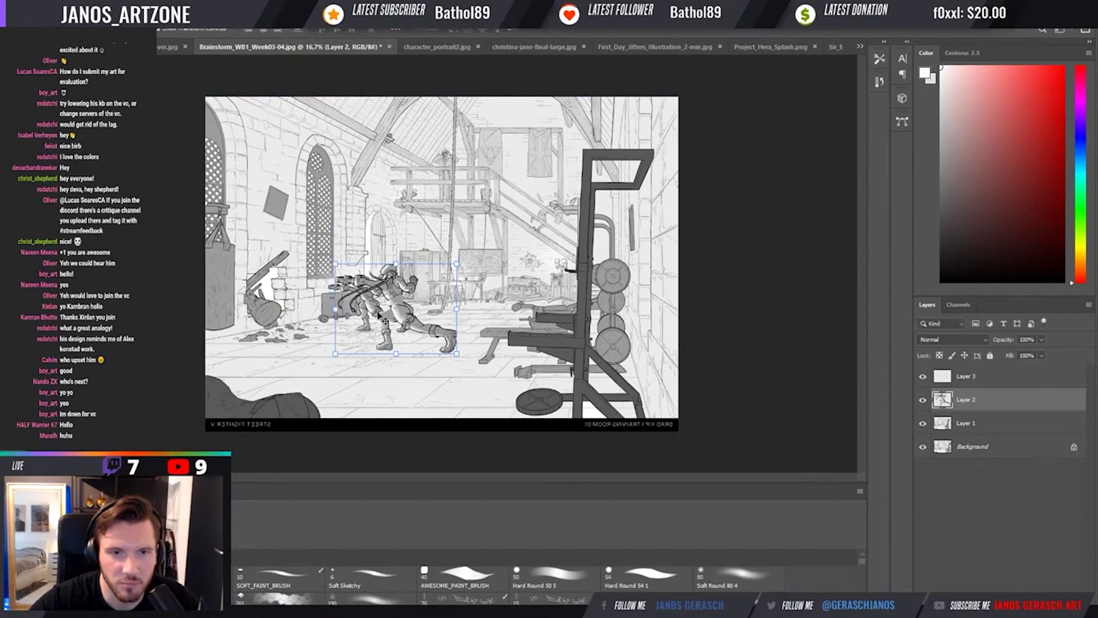
drag(332, 344, 423, 276)
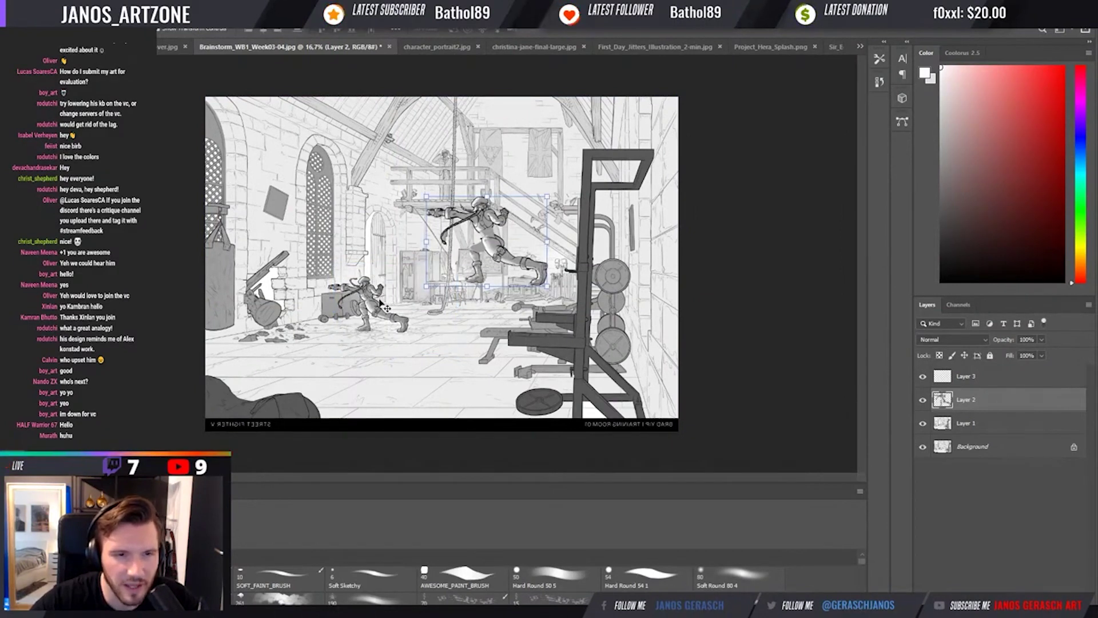
drag(499, 266, 399, 334)
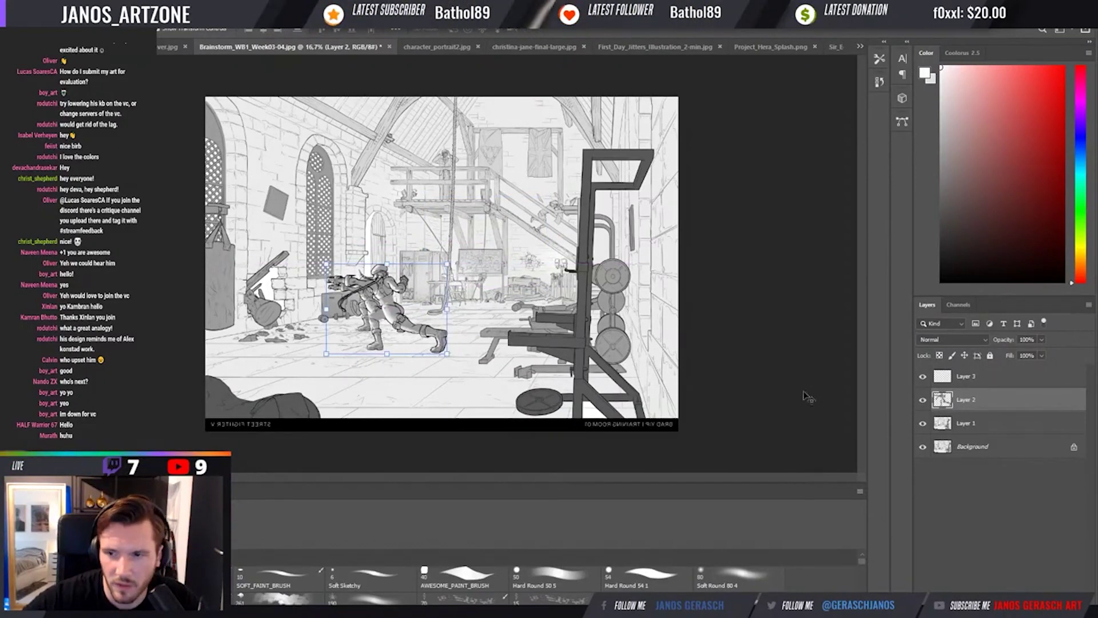
On Layer 3, draw a red vertical height marker over the figure standing on the wooden platform.
click(970, 379)
key(b)
click(1044, 100)
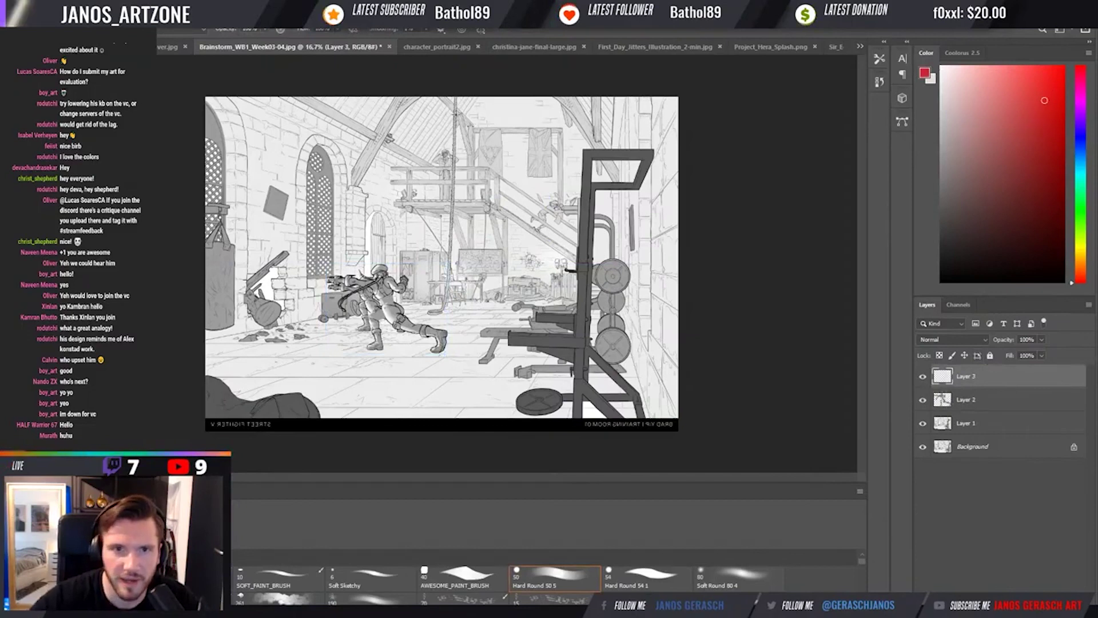
drag(438, 148, 450, 147)
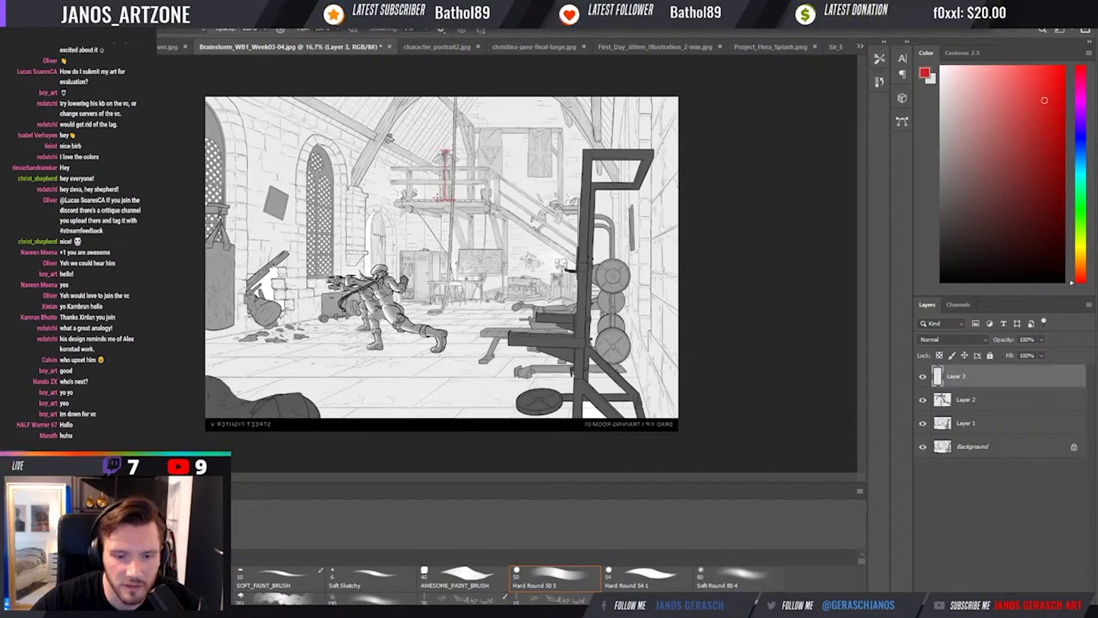
Draw red perspective lines from the marker's ends toward the near wall, and a vertical line through them down to the fighter's front foot.
key(l)
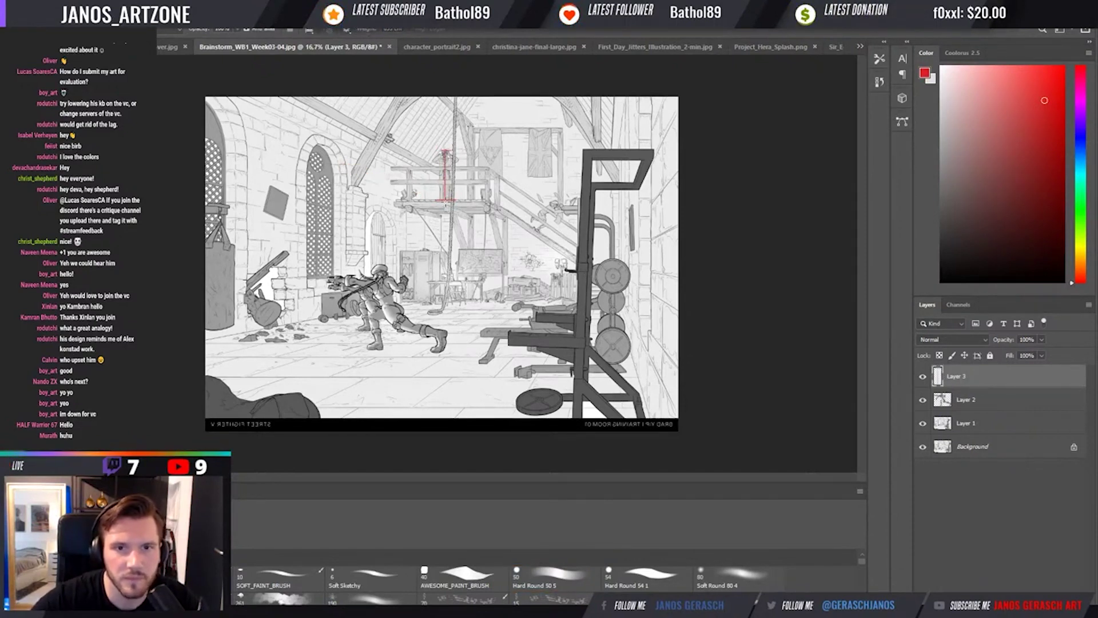
click(443, 200)
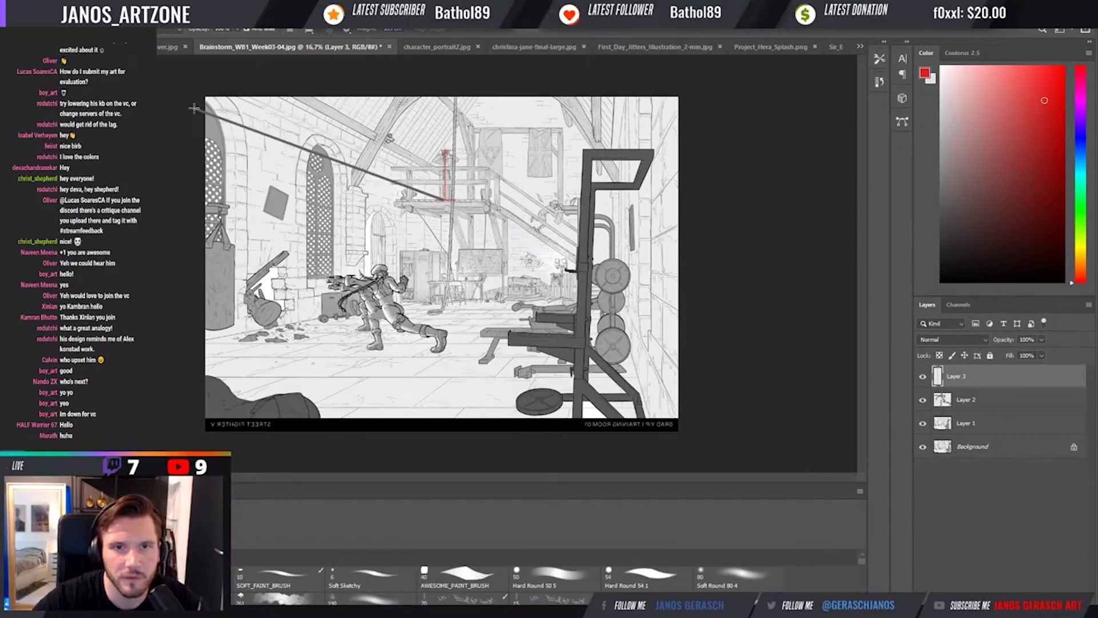
click(194, 107)
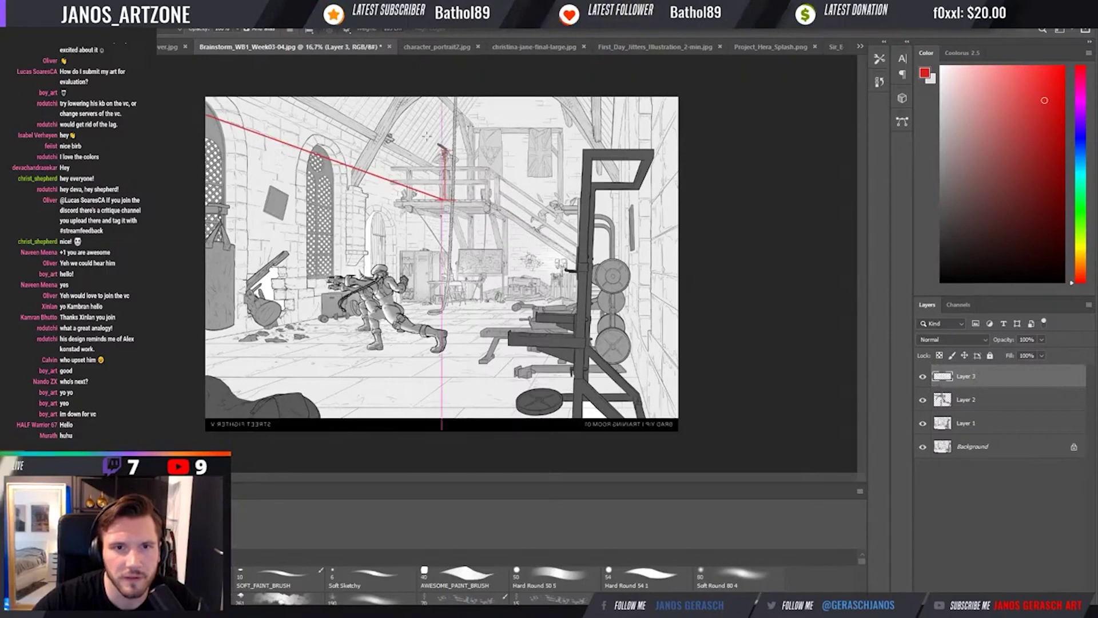
click(288, 65)
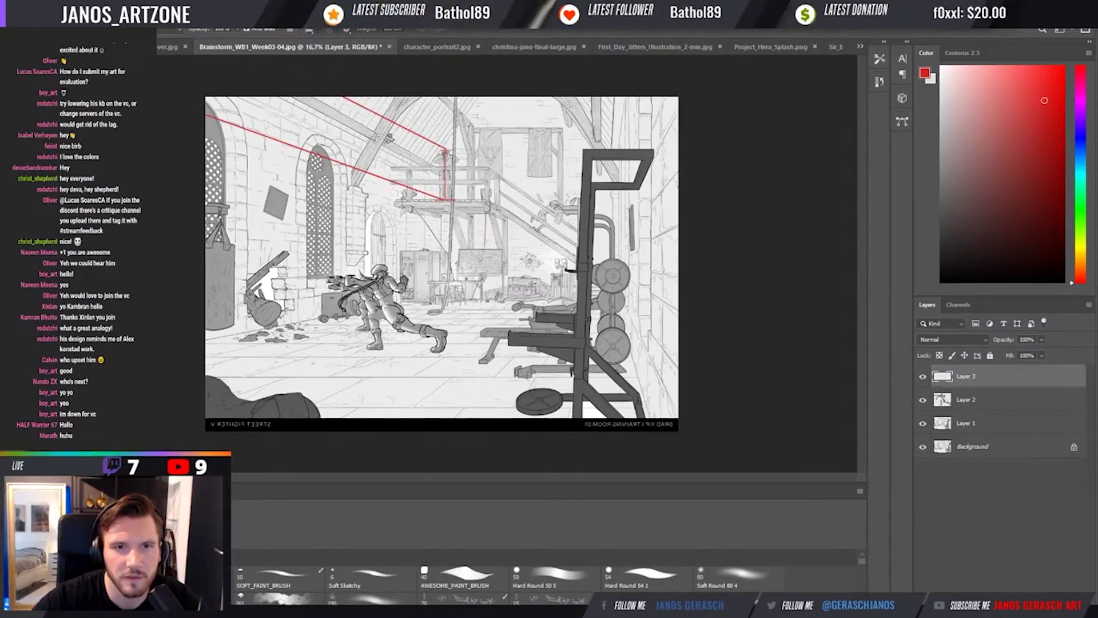
key(b)
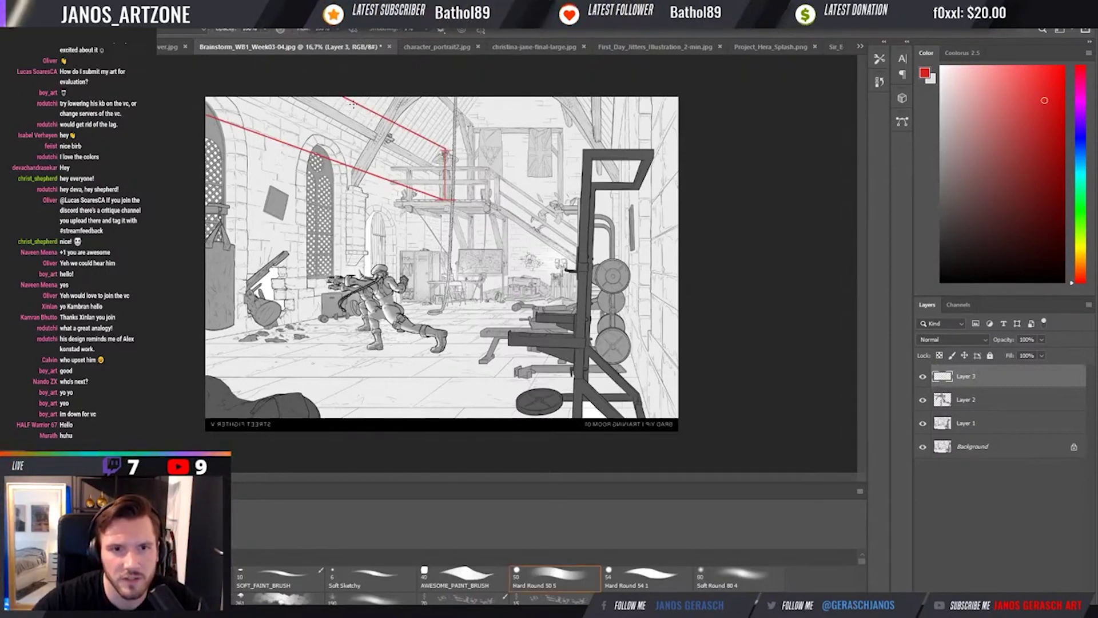
drag(362, 106, 363, 346)
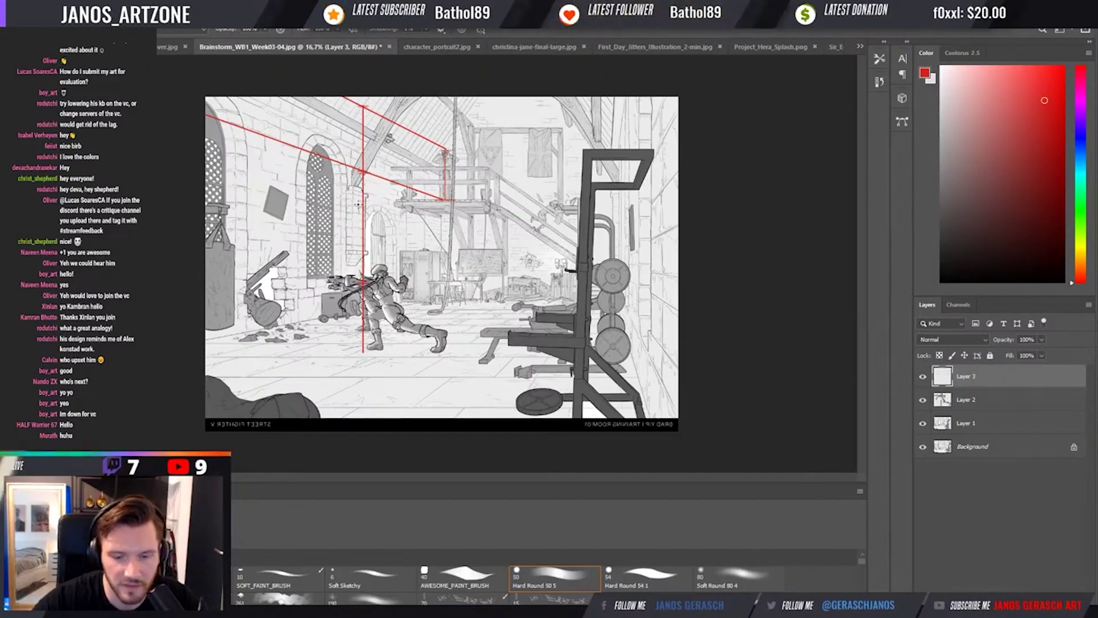
Marquee the lower part of the red vertical line, tidy it into a separate height marker, and line it up with the enlarged fighter.
key(m)
drag(366, 206, 383, 283)
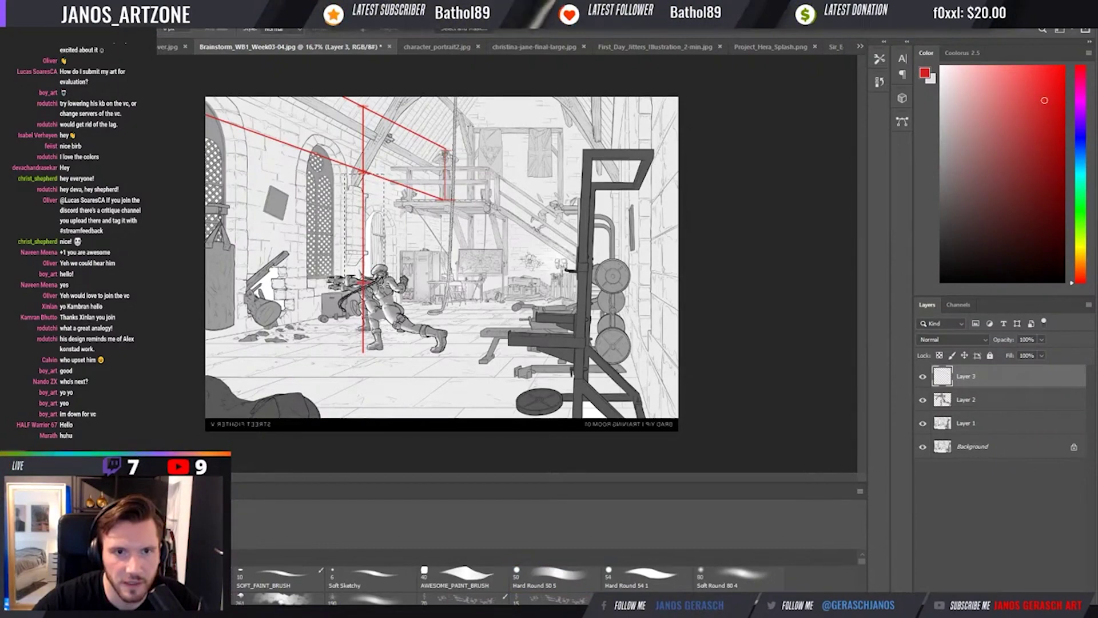
drag(371, 256, 380, 297)
key(b)
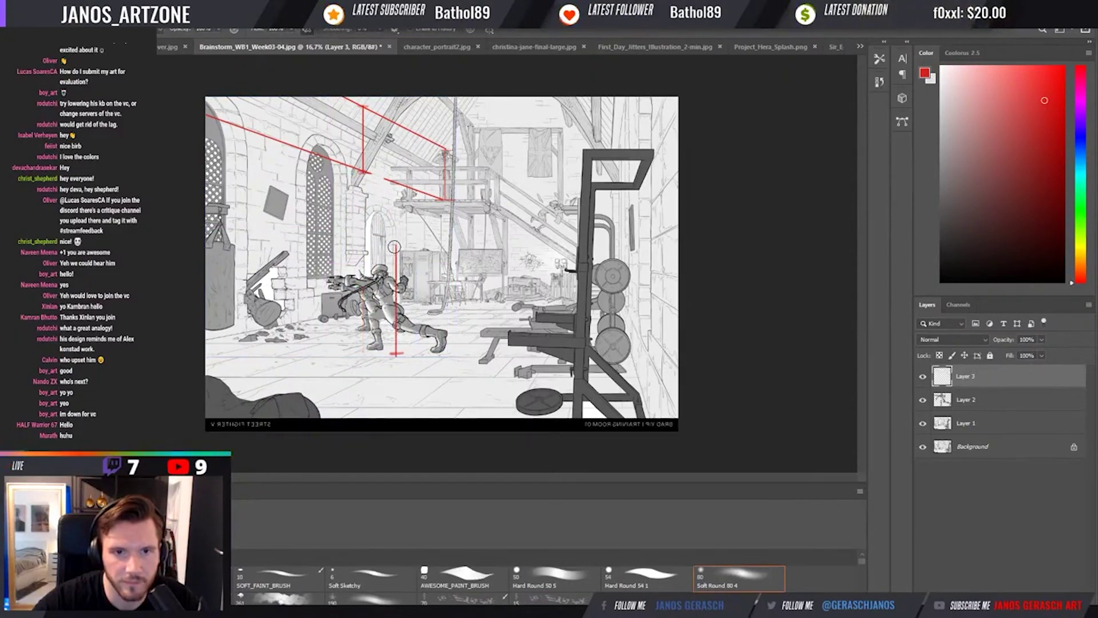
key(comma)
key(comma)
key(period)
key(period)
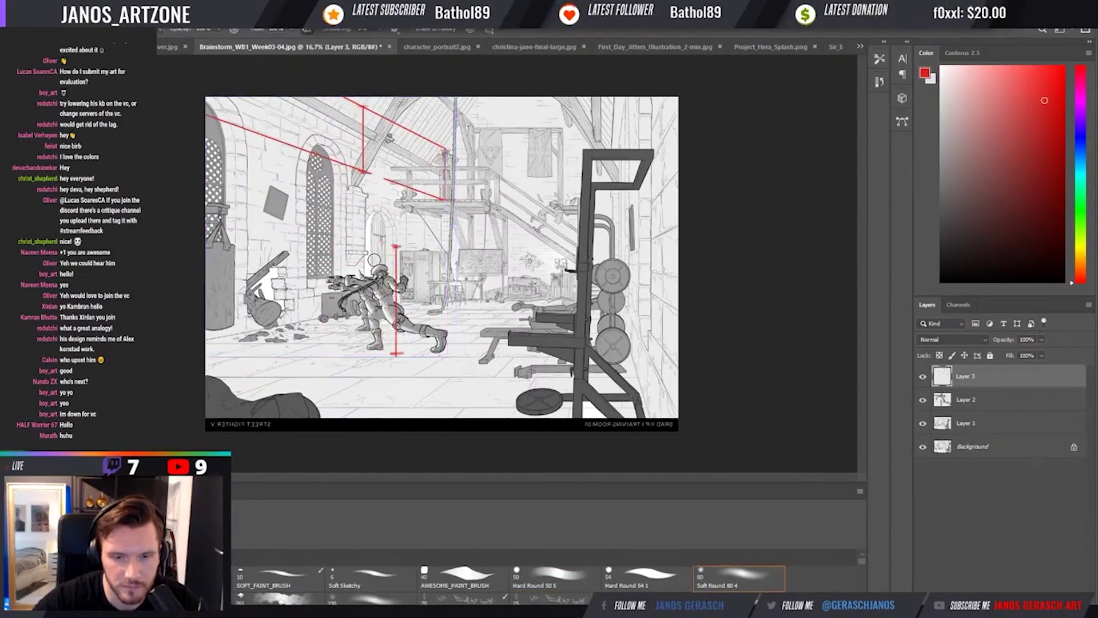
key(v)
drag(415, 335, 397, 335)
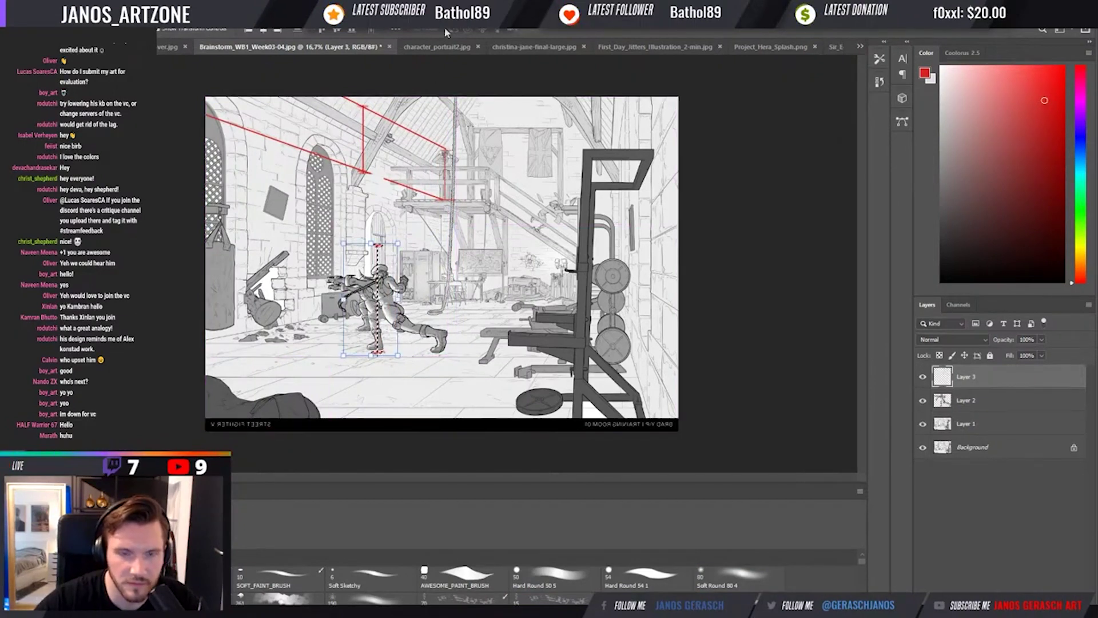
Deselect the height marker, hide the enlarged fighter on Layer 2, and flip the canvas back to its unmirrored orientation.
key(b)
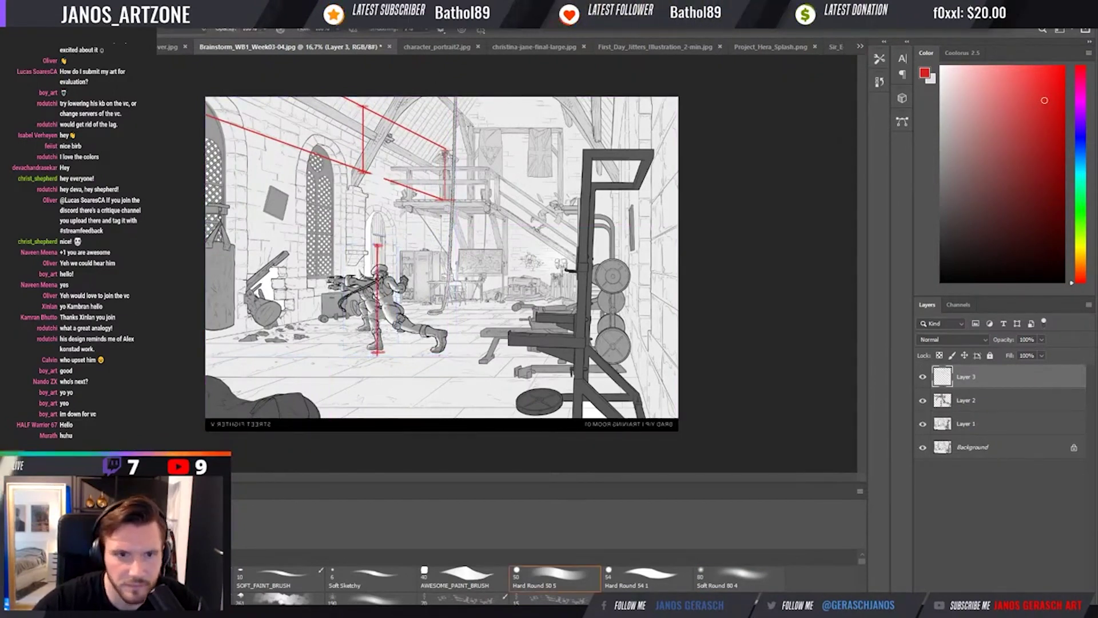
key(v)
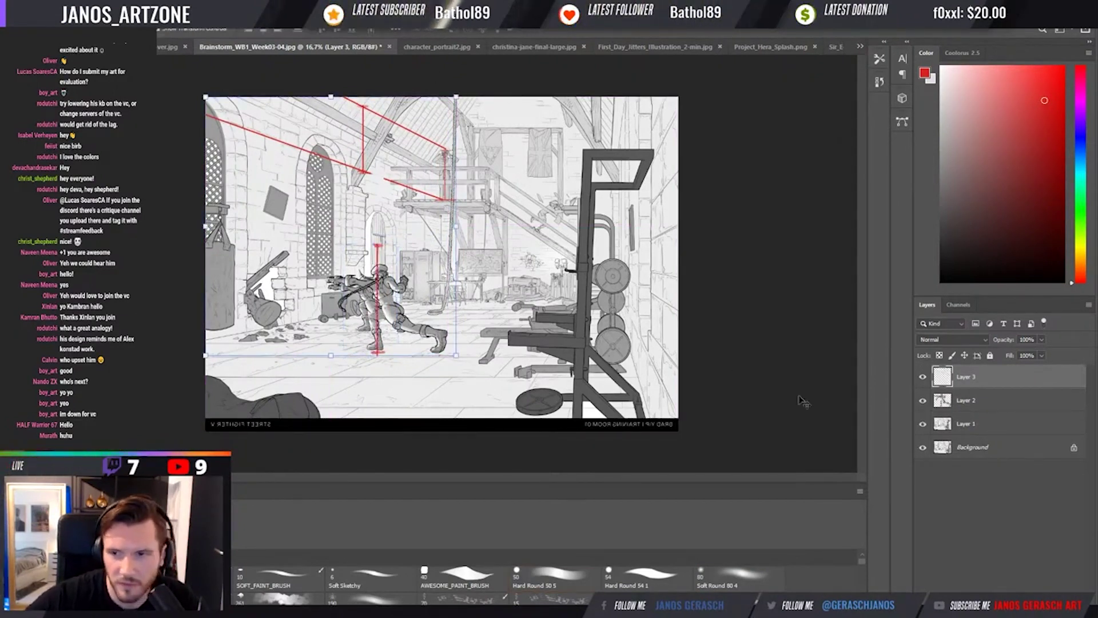
click(922, 400)
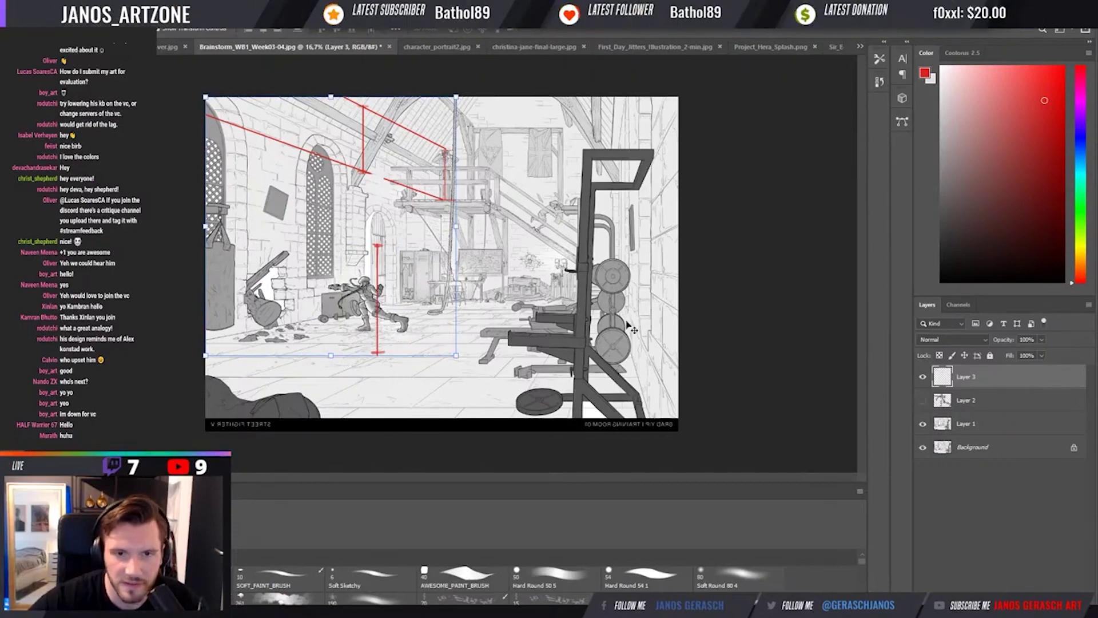
key(ctrl+shift+h)
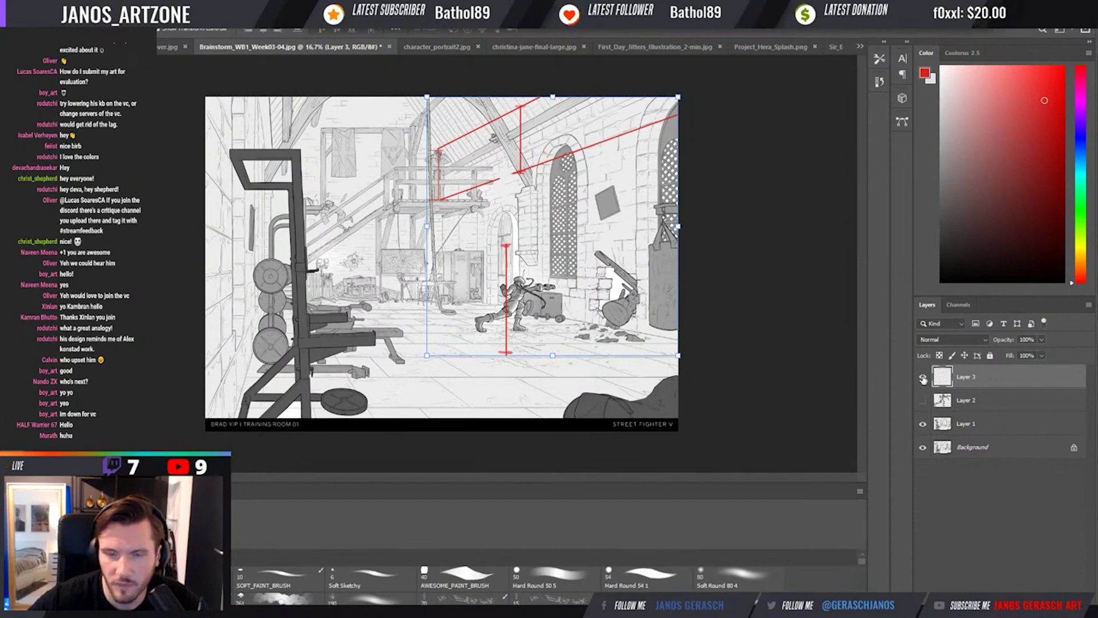
Show the enlarged fighter on Layer 2 again and hide the red perspective guides on Layer 3.
key(m)
drag(483, 233, 546, 369)
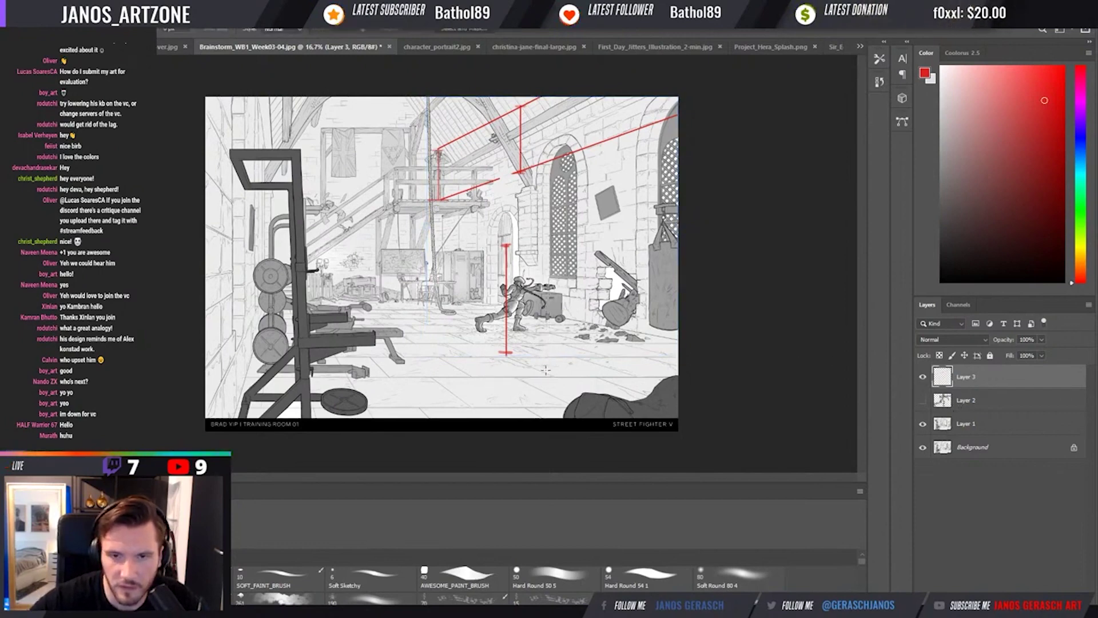
click(924, 401)
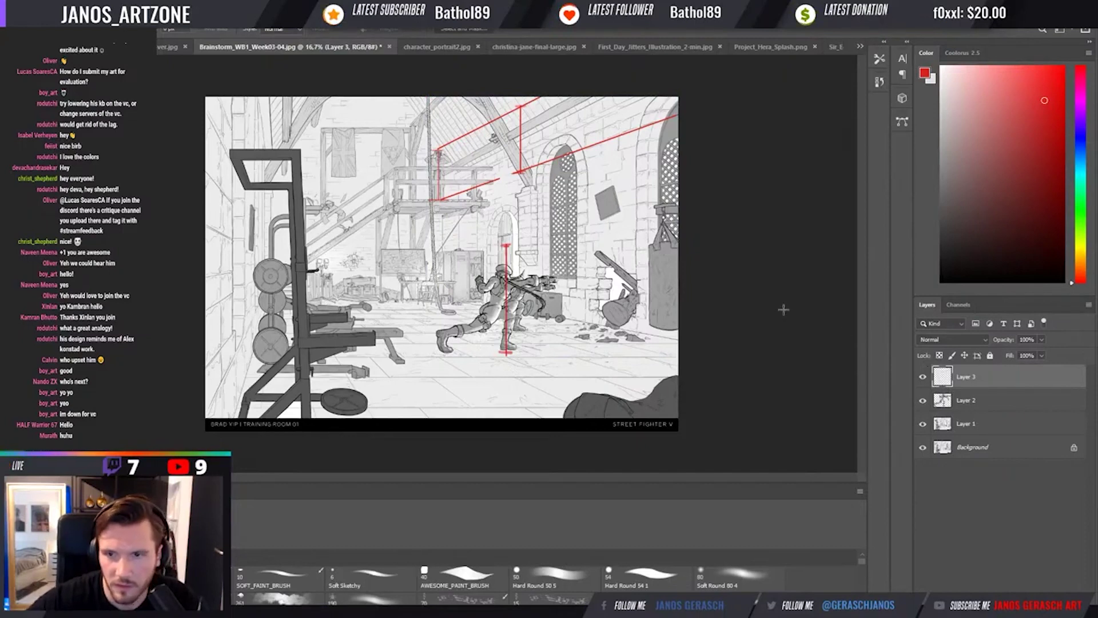
click(922, 376)
key(b)
key(v)
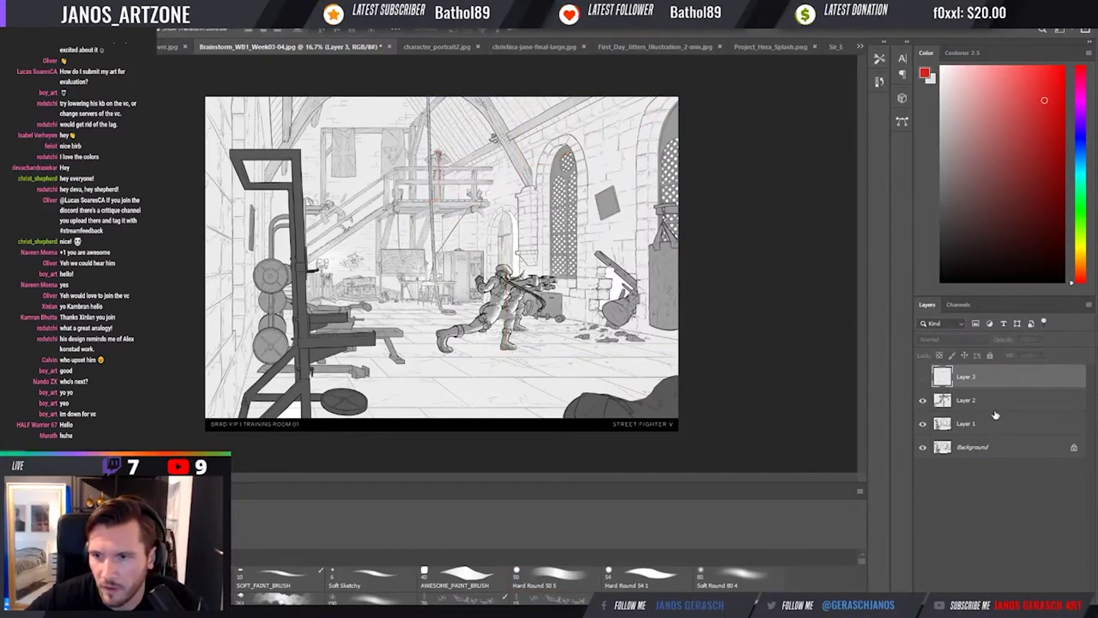
Lasso the hanging punching bag by the near wall on Layer 1 and copy it to a new layer.
click(994, 403)
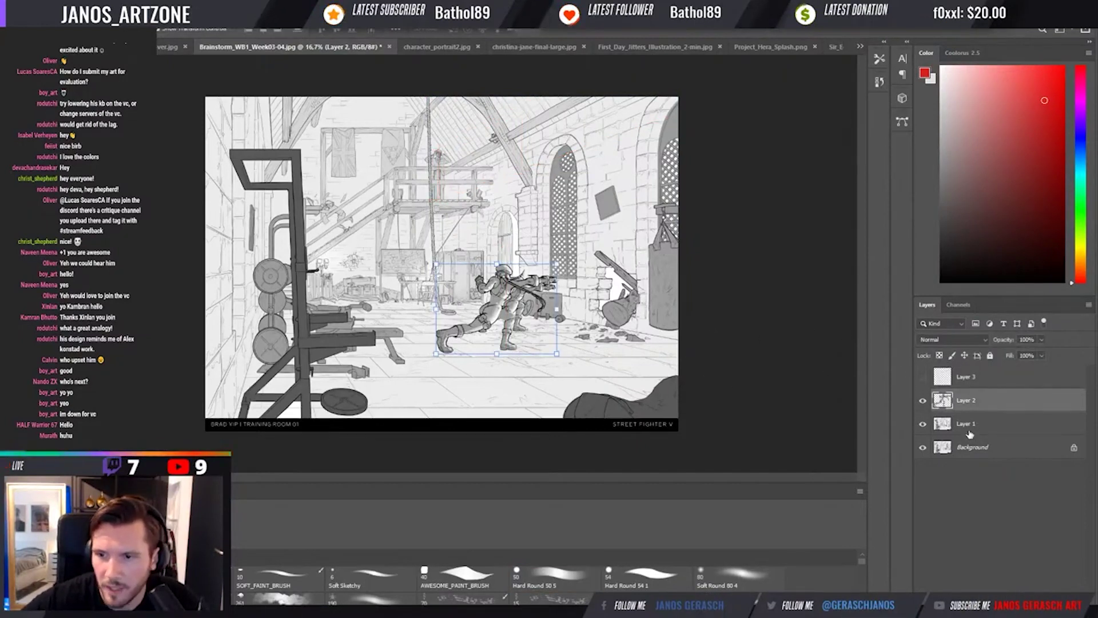
click(969, 433)
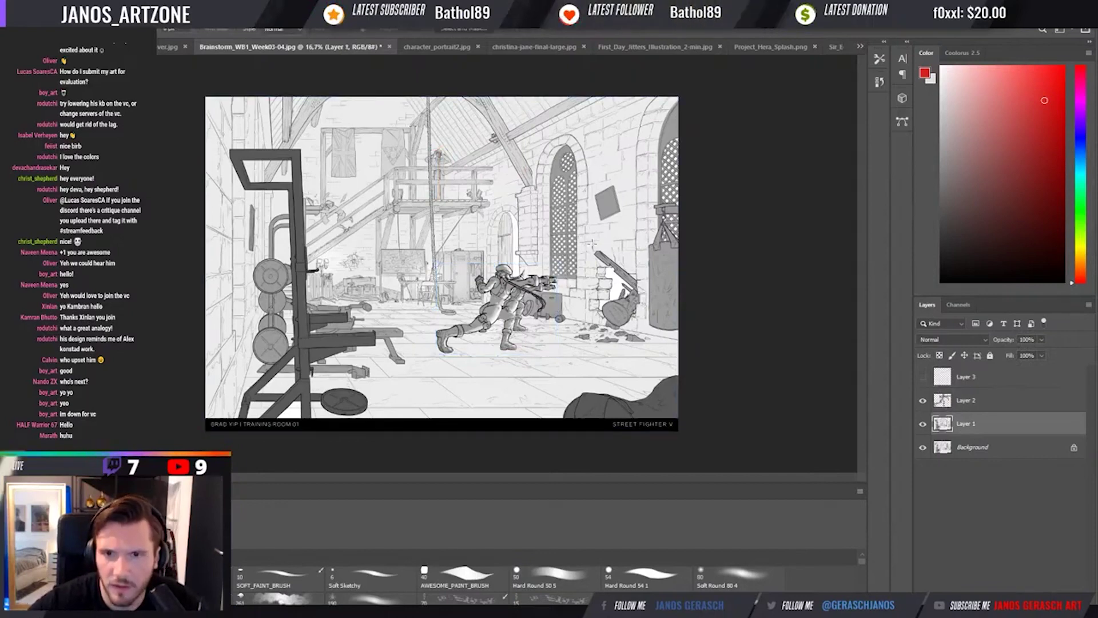
drag(585, 234, 643, 335)
key(l)
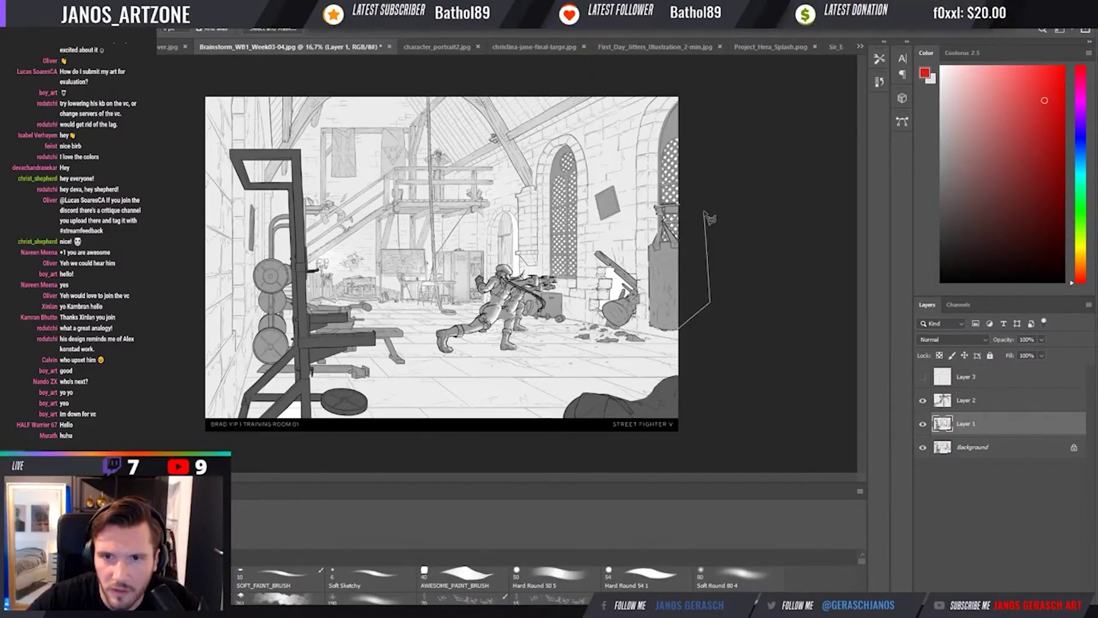
click(680, 207)
key(ctrl+j)
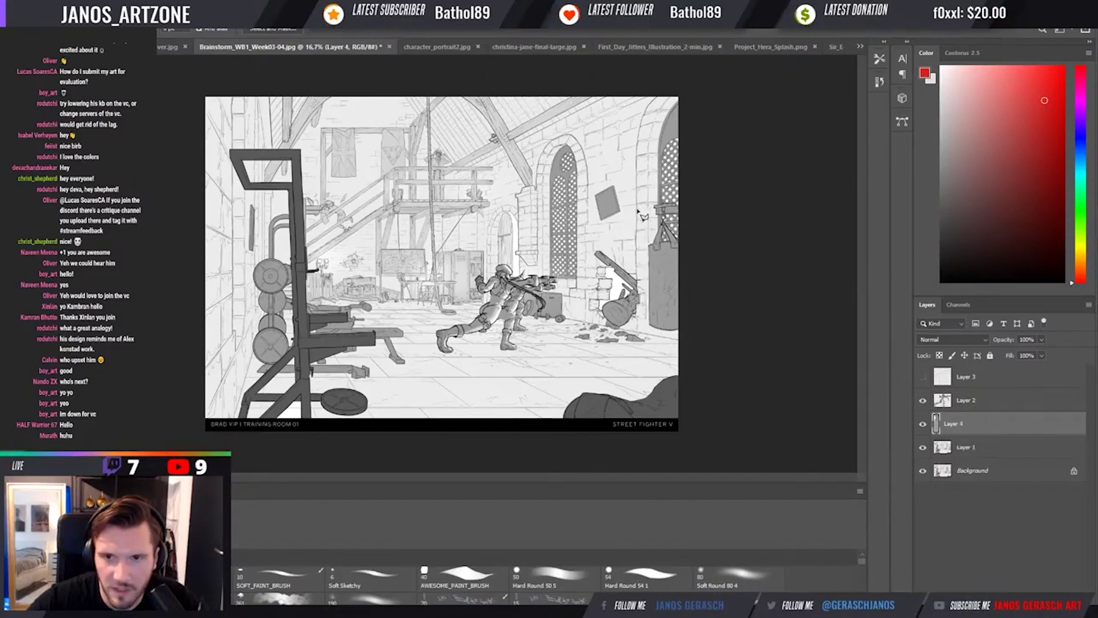
Enlarge the punching bag copy and raise it so its base hangs above the dark shape in the foreground.
key(ctrl+t)
drag(638, 171, 624, 165)
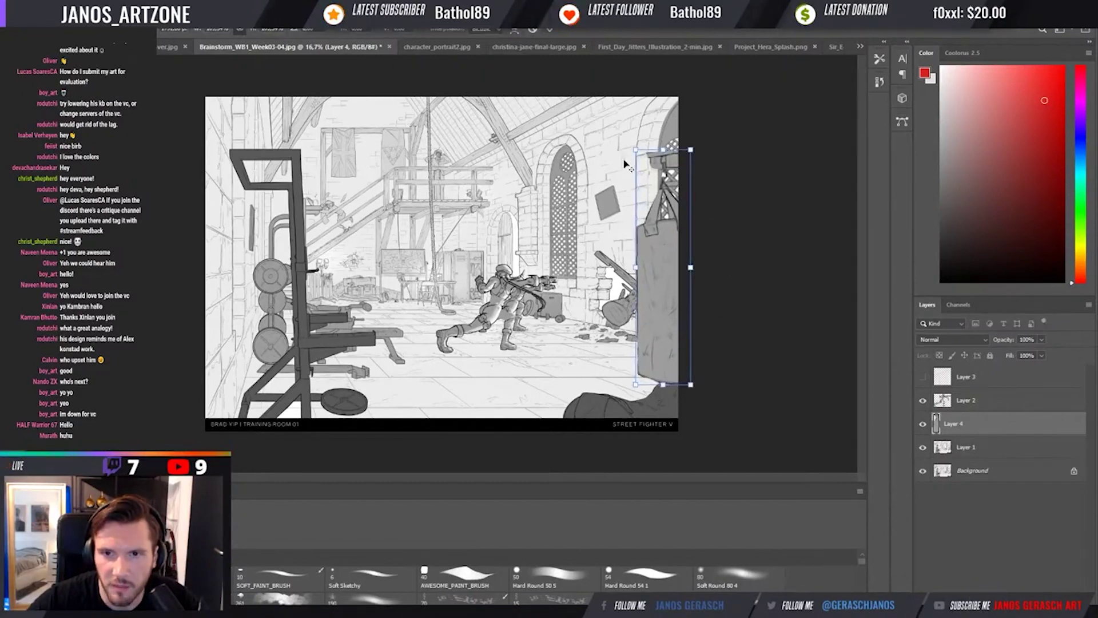
drag(663, 295, 663, 292)
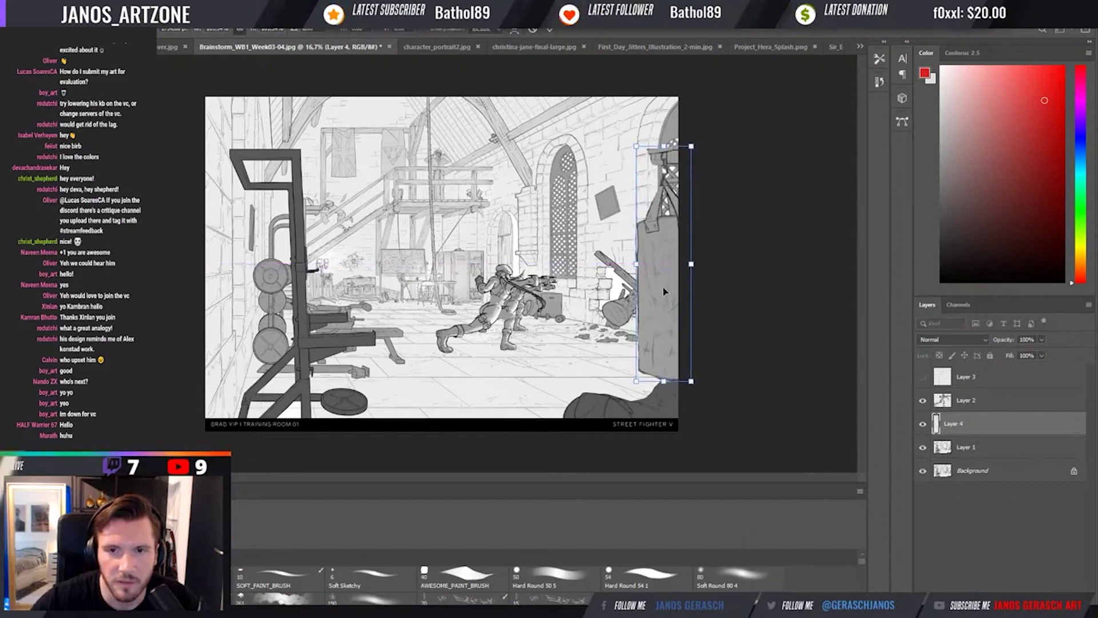
key(Return)
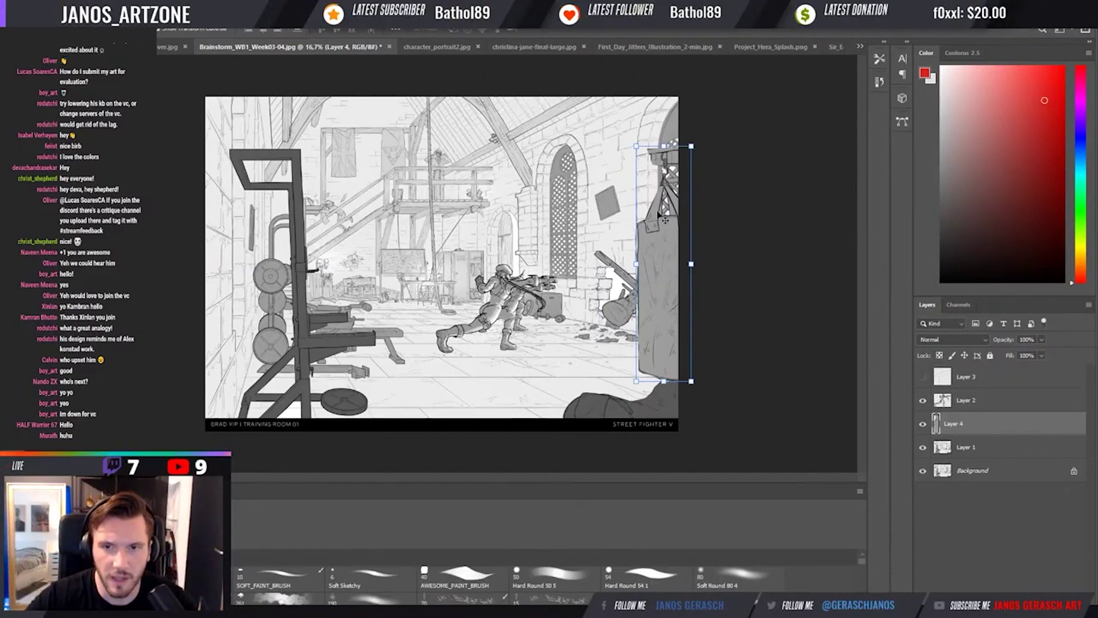
drag(675, 283, 664, 320)
Clean up and darken the enlarged punching bag, touching up its top in sampled grey, and shift it slightly inward from the canvas edge.
key(b)
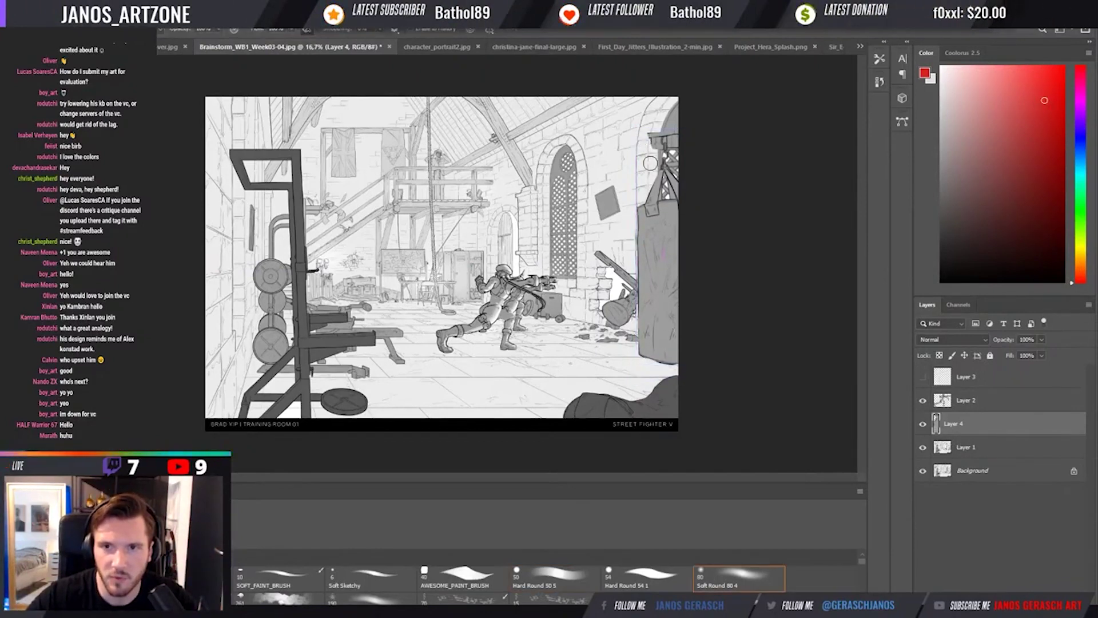
key(i)
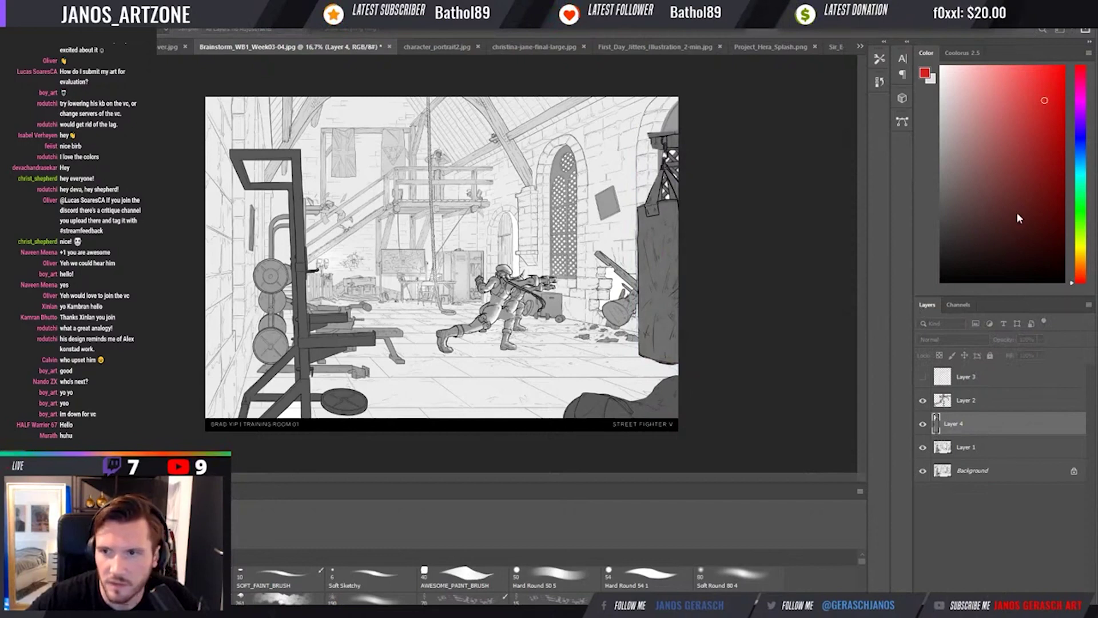
key(b)
alt+click(662, 135)
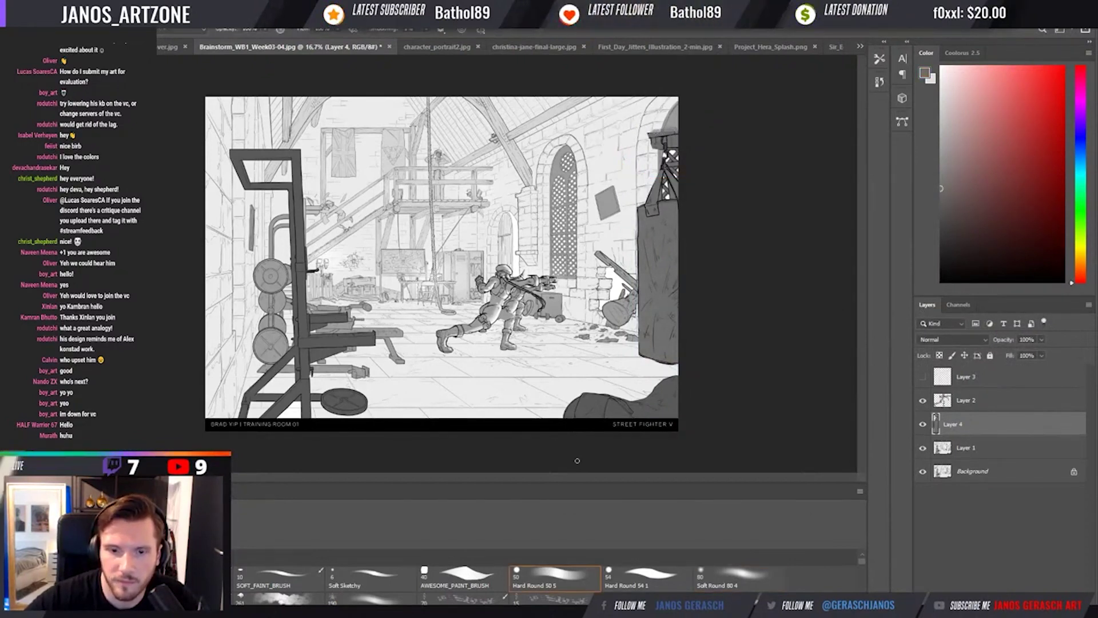
click(634, 575)
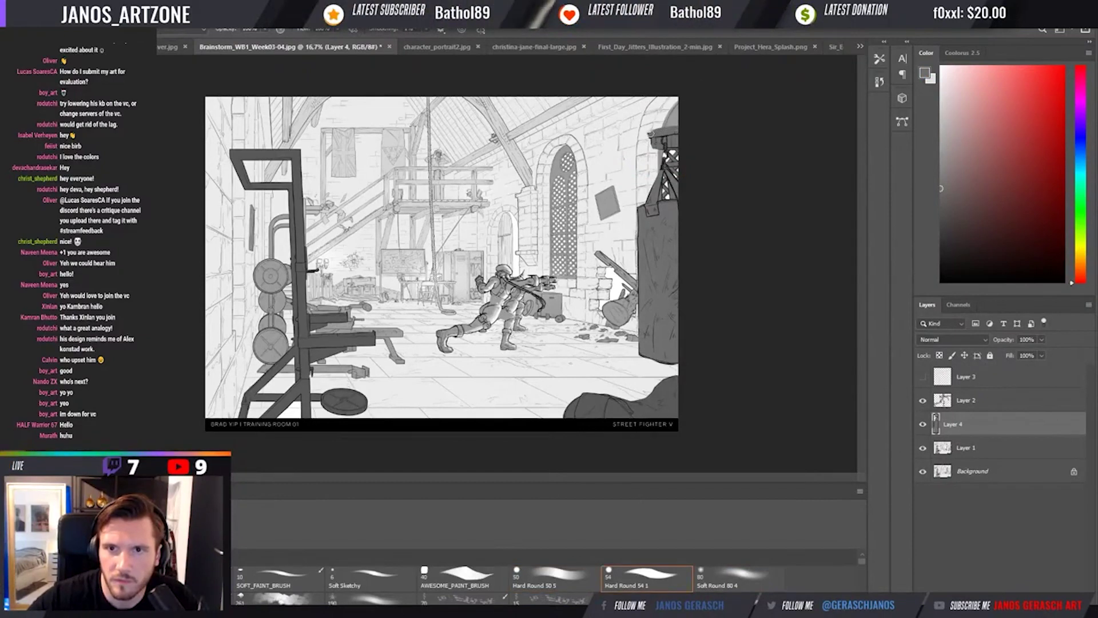
key(v)
drag(669, 253, 661, 254)
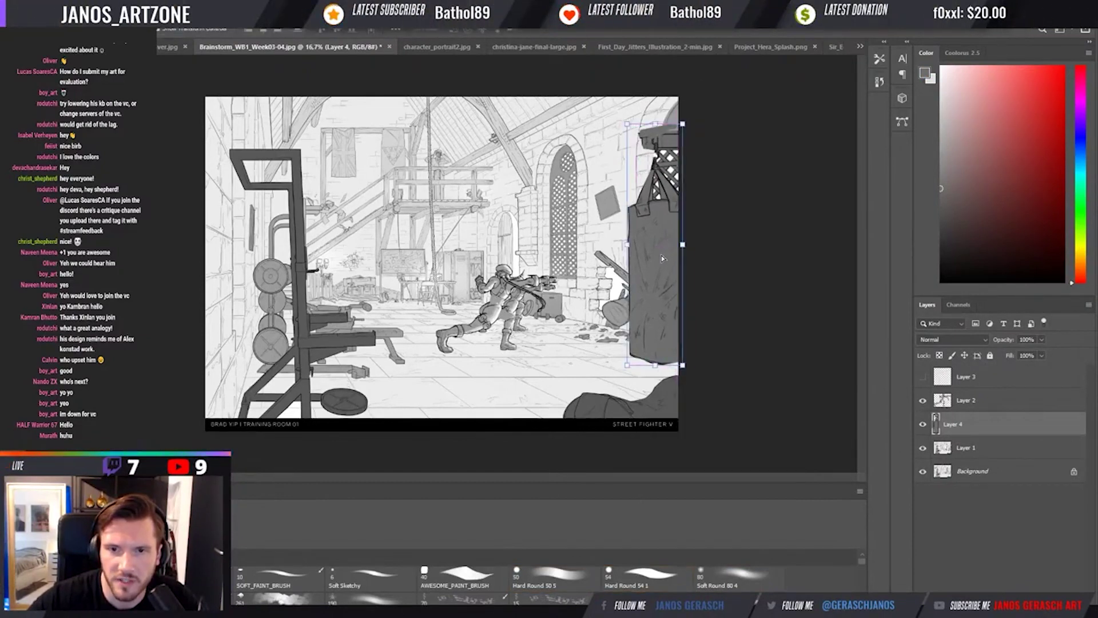
With Layer 4 hidden, lasso the broken wall, leaning beam and floor rubble on Layer 1 and copy them to a new layer.
click(603, 294)
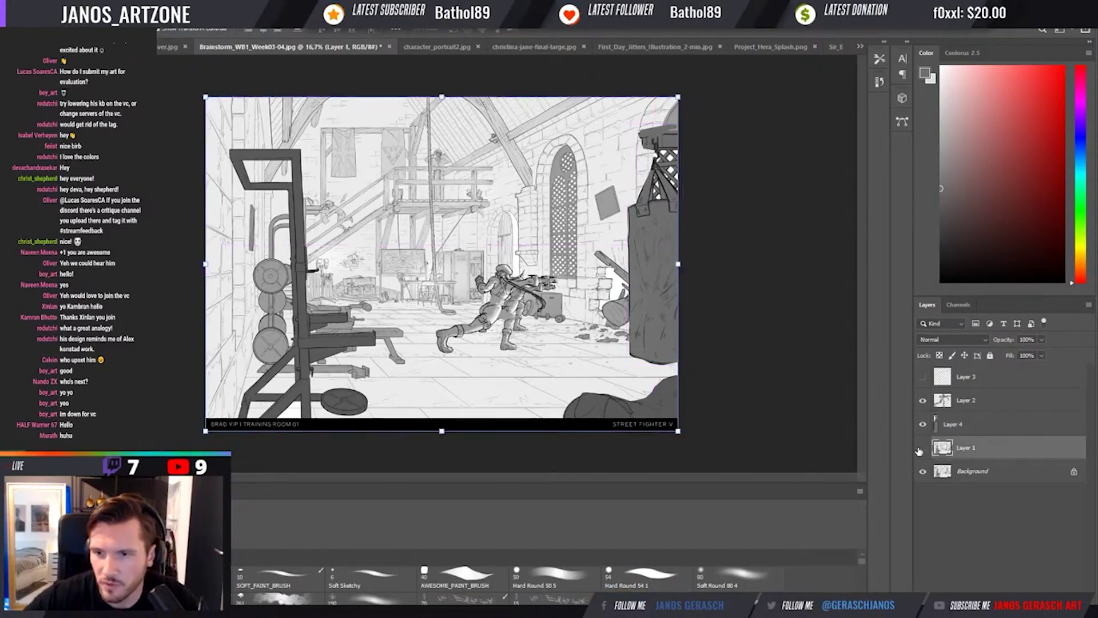
click(921, 449)
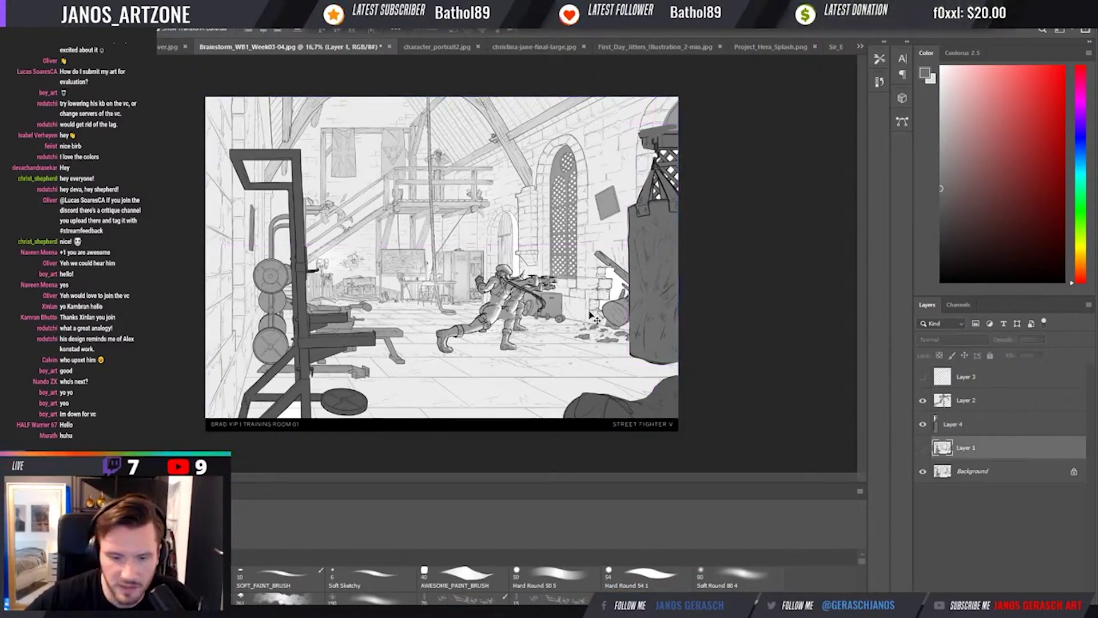
click(921, 426)
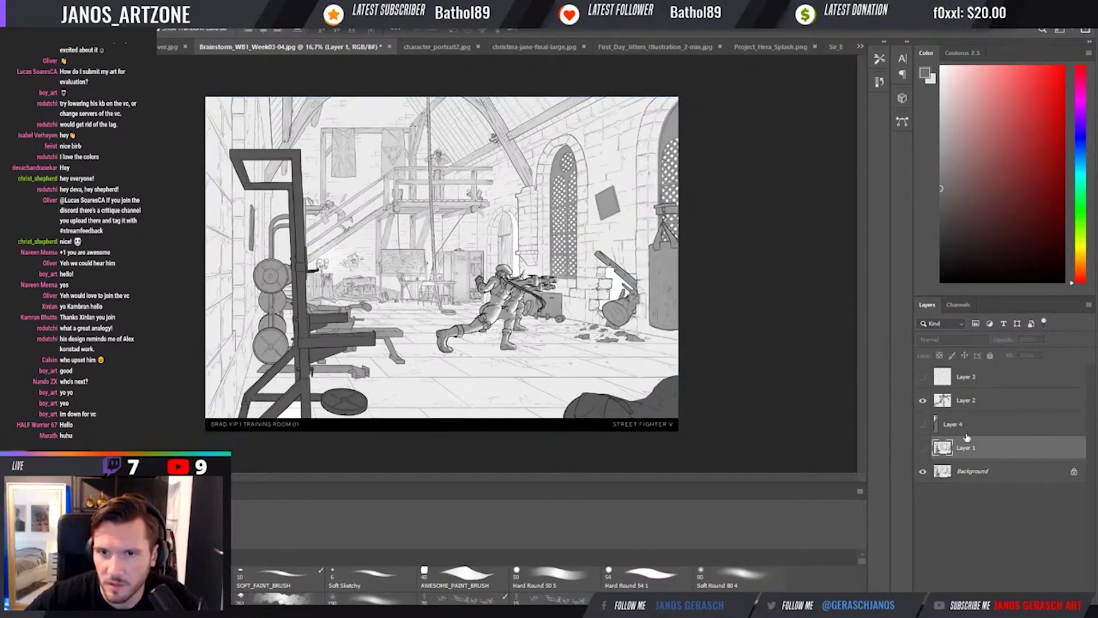
key(l)
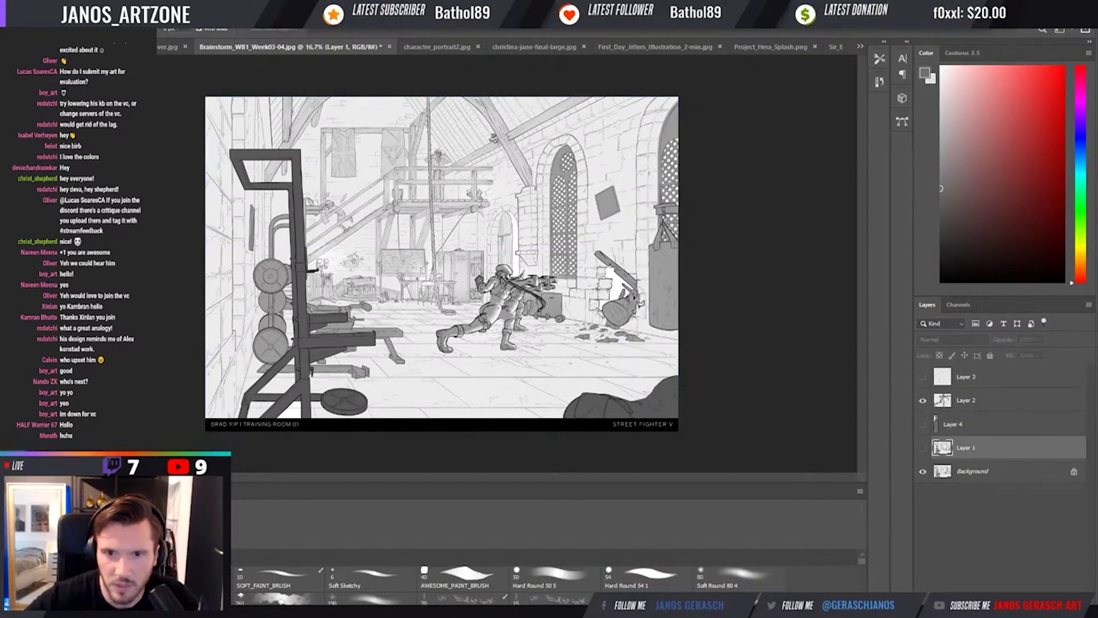
click(636, 336)
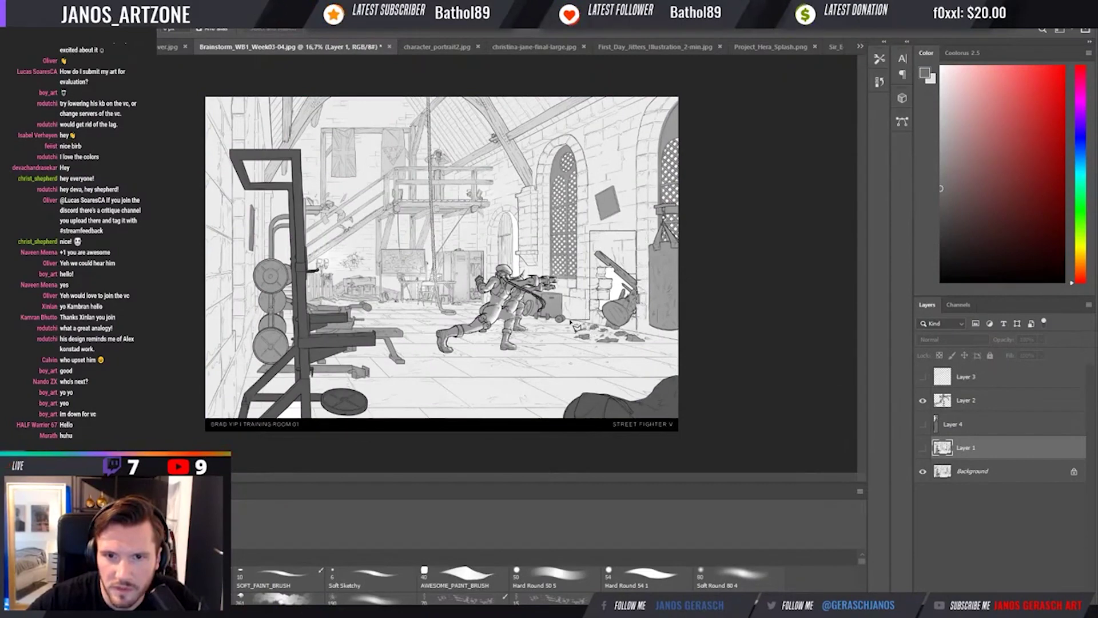
click(539, 323)
click(579, 346)
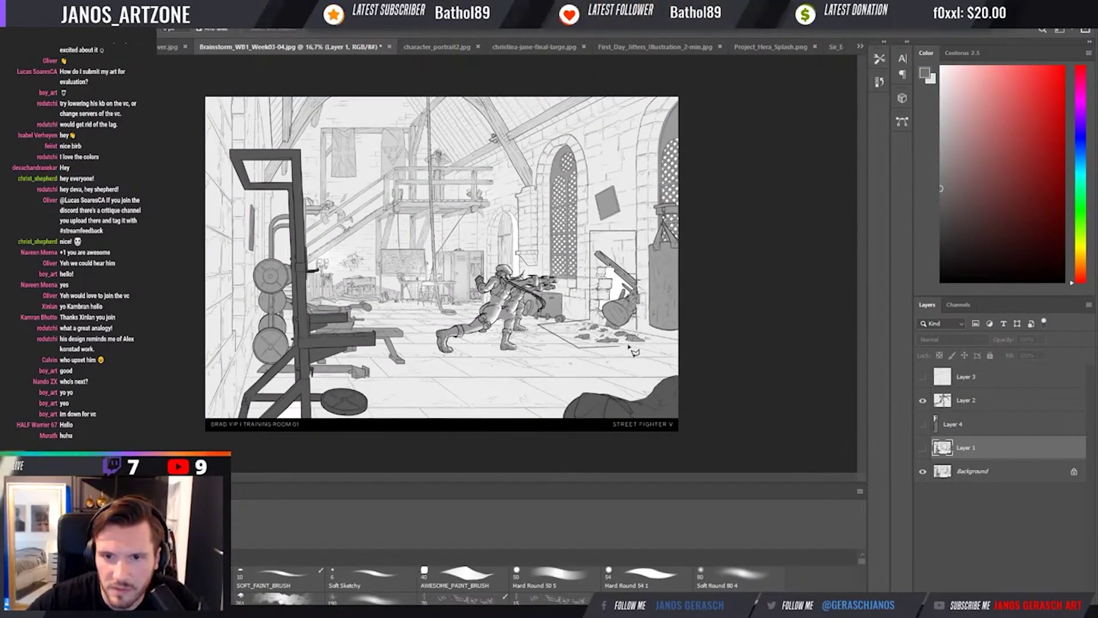
double_click(651, 336)
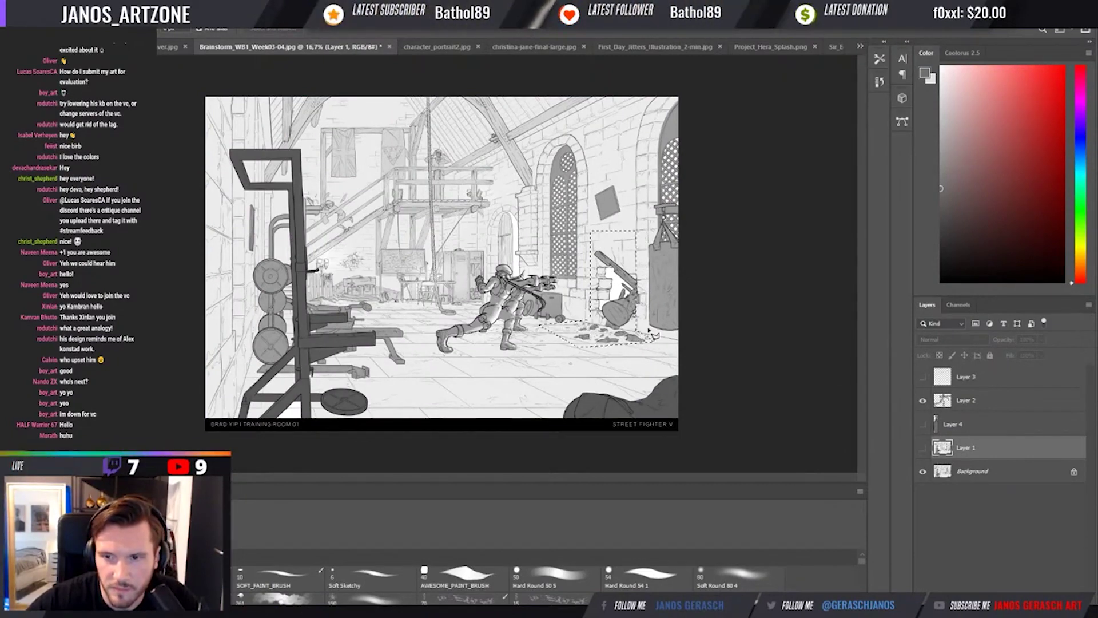
key(ctrl+j)
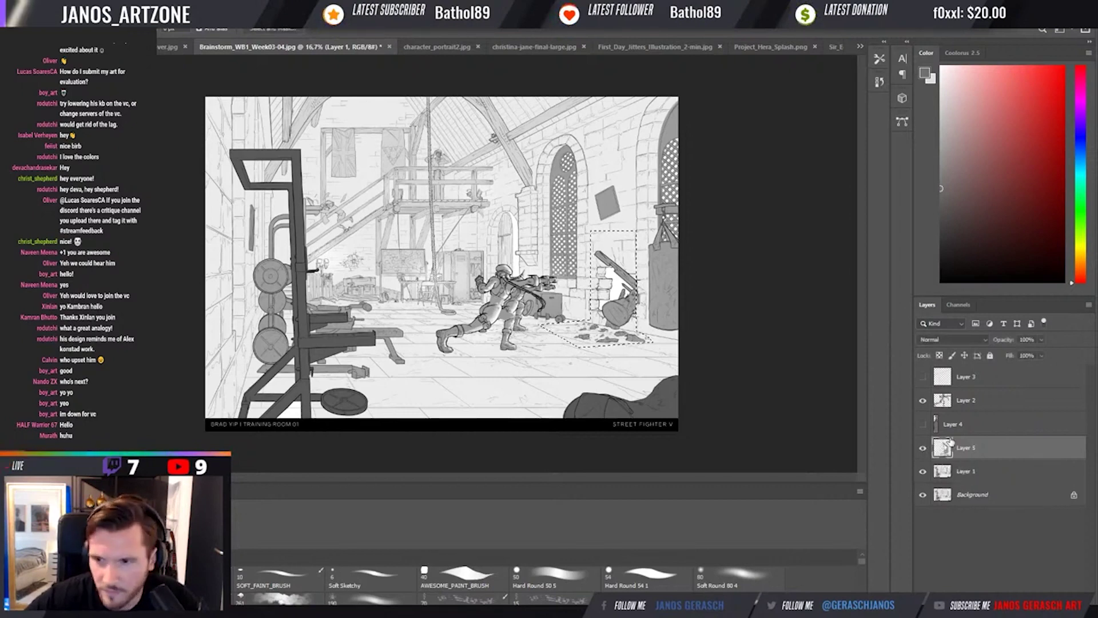
Show Layer 4, place the rubble copy above it, then move the rubble toward the fighter and enlarge it slightly.
click(922, 423)
drag(967, 447, 967, 413)
key(ctrl+t)
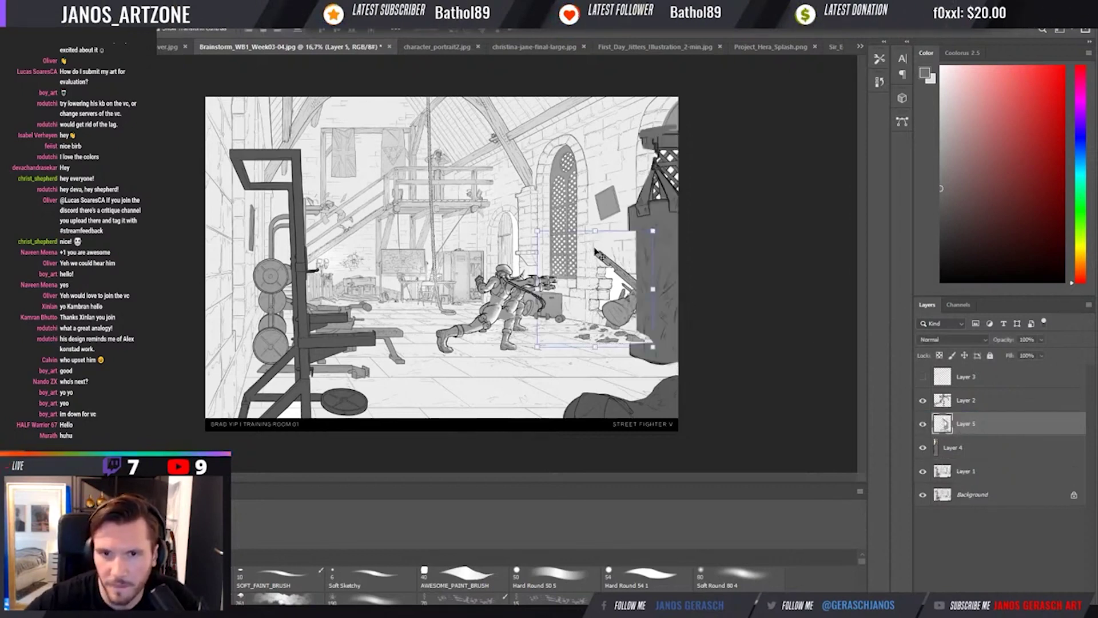
drag(629, 314, 610, 310)
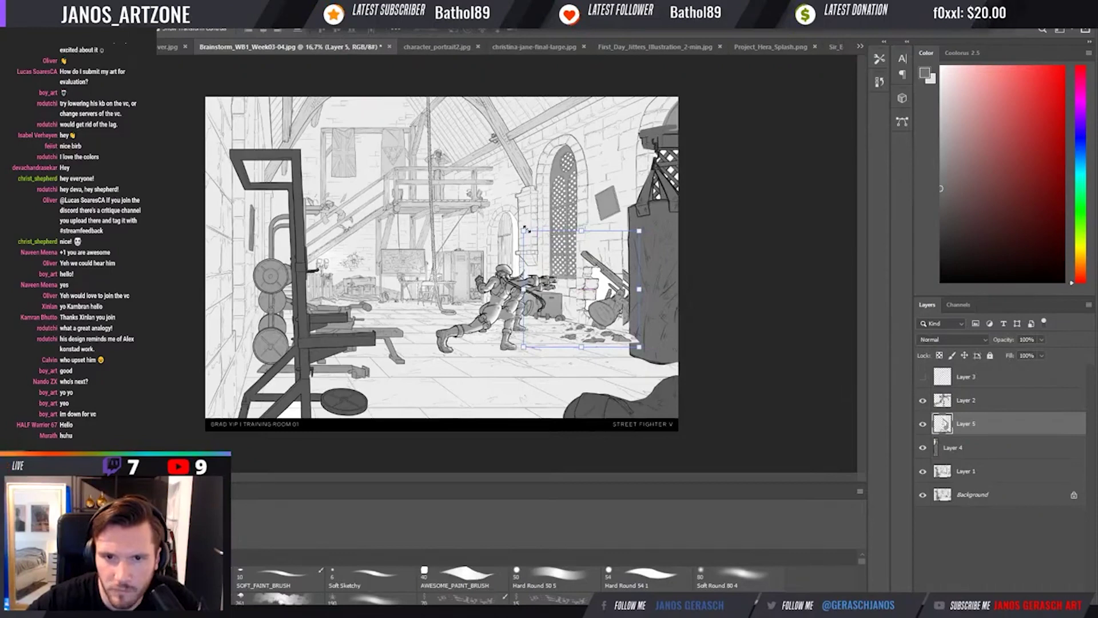
drag(639, 231, 649, 226)
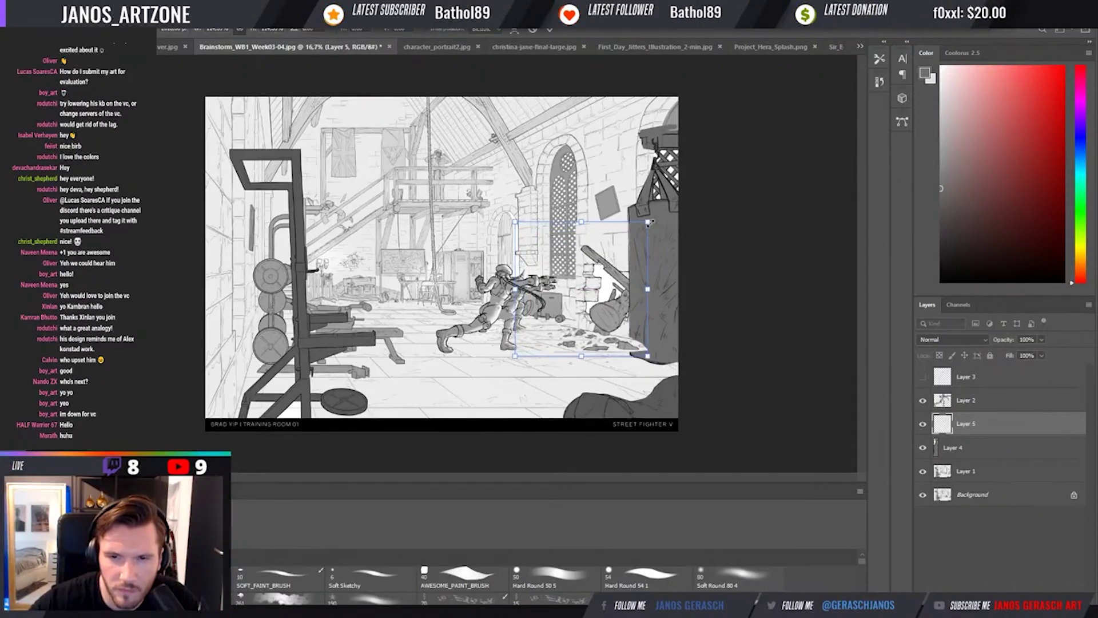
key(Return)
Erase the rubble copy's surplus edges over the punching bag and compare the result by toggling Layer 5 and Layer 2.
key(b)
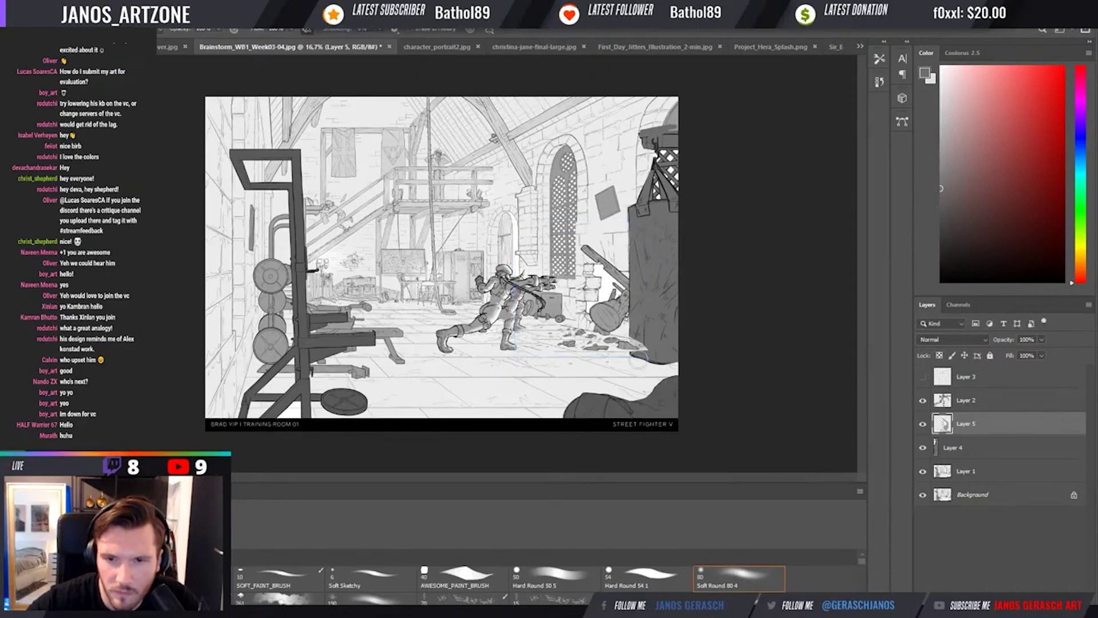
key(comma)
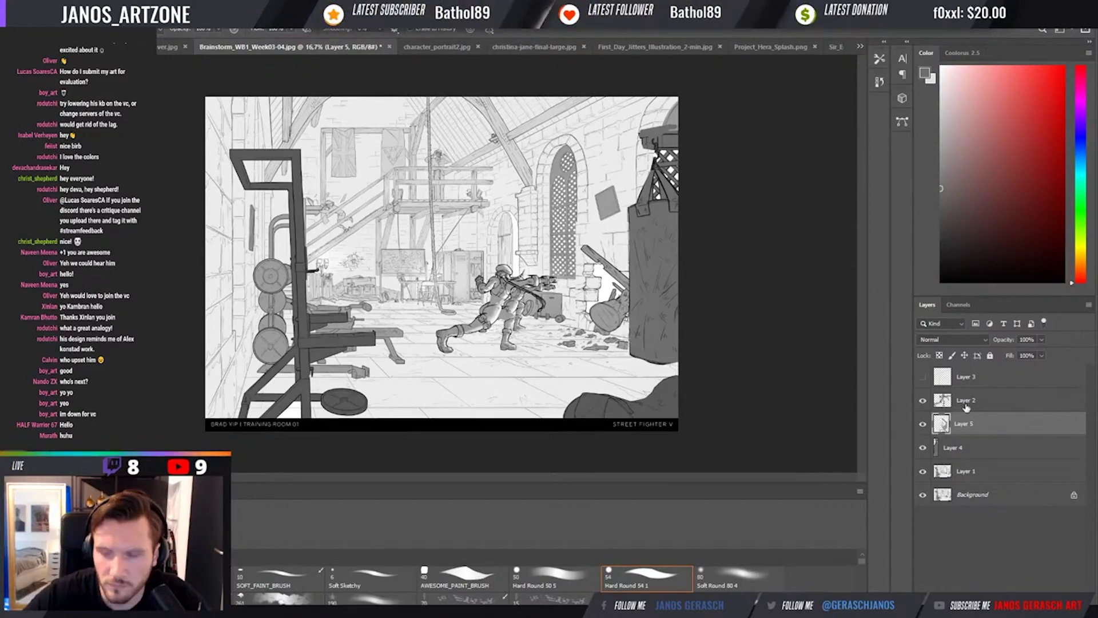
click(923, 424)
click(922, 424)
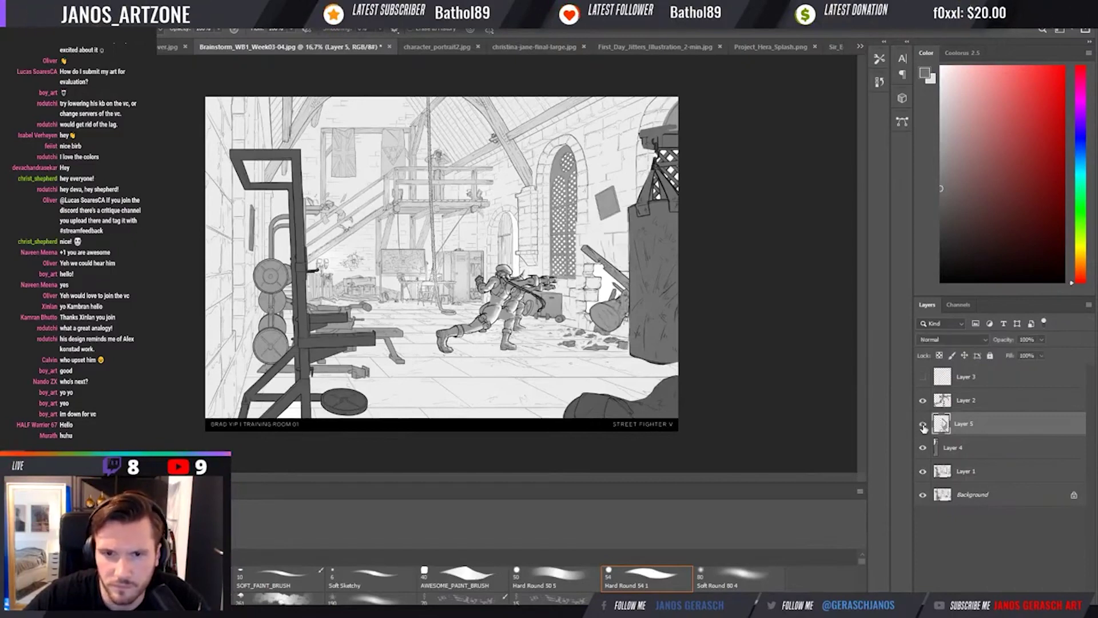
key(v)
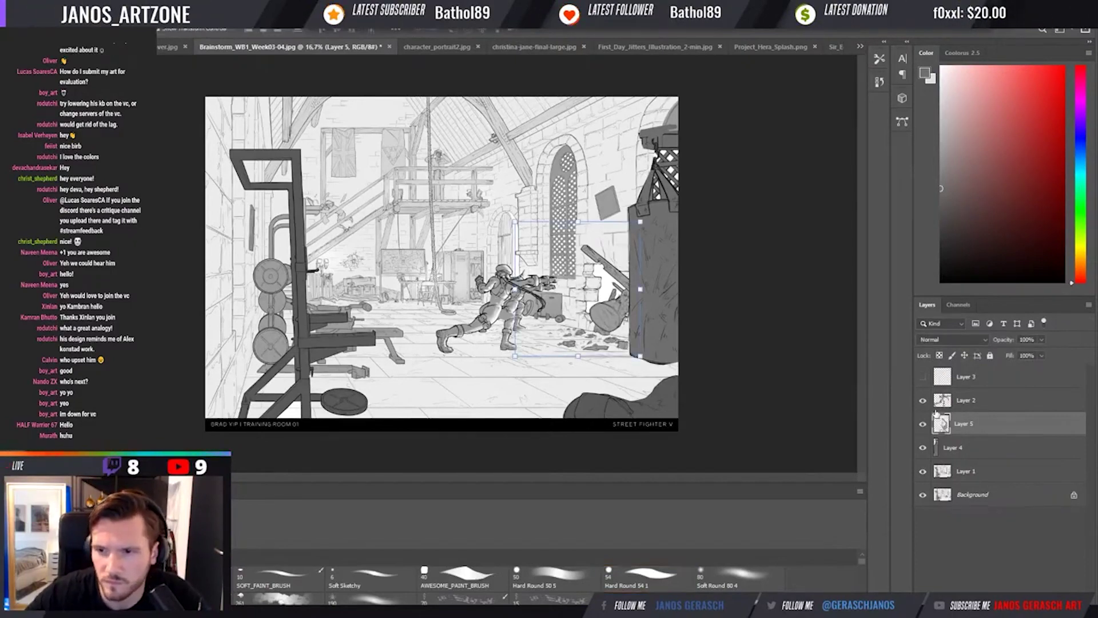
click(922, 400)
click(922, 400)
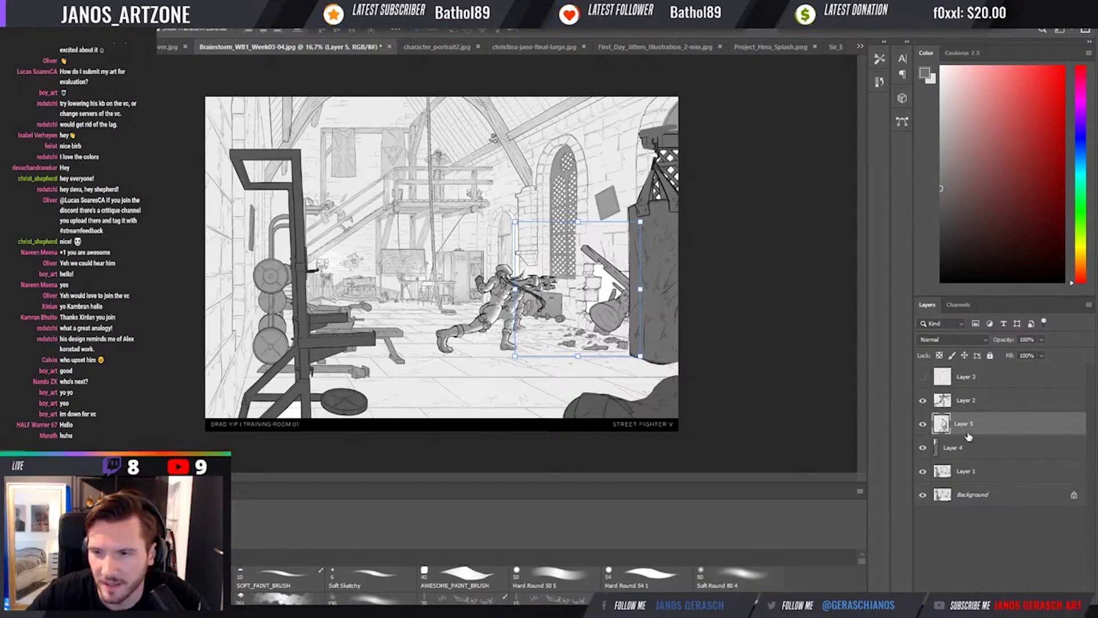
Create a new layer above Layer 2 and sample the light floor grey for the Hard Round 54 1 brush.
click(967, 400)
key(ctrl+shift+alt+n)
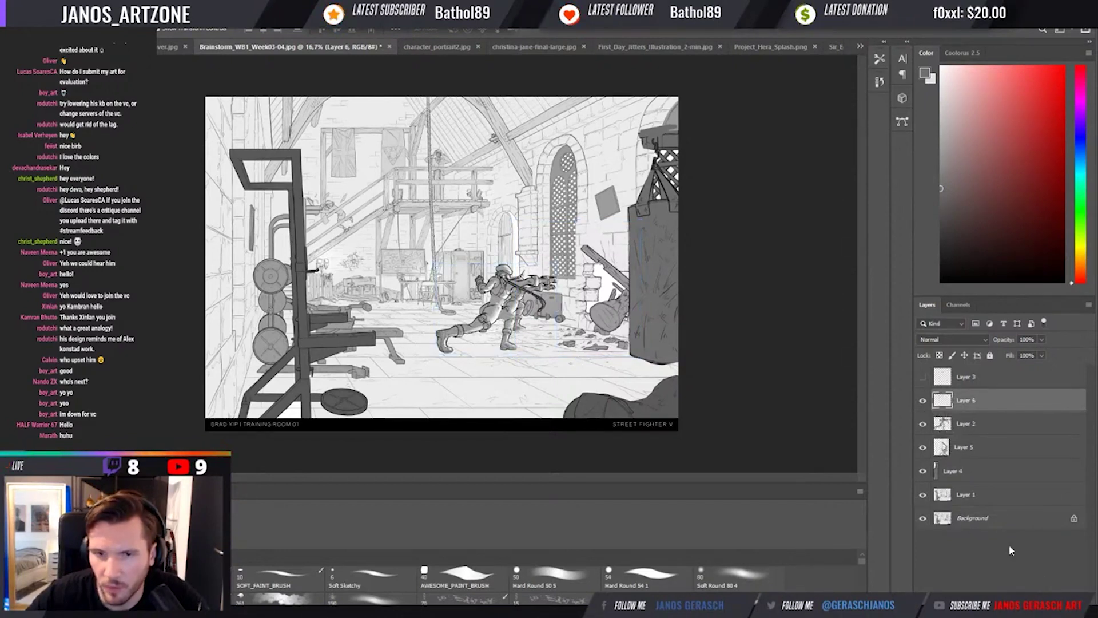
key(i)
key(b)
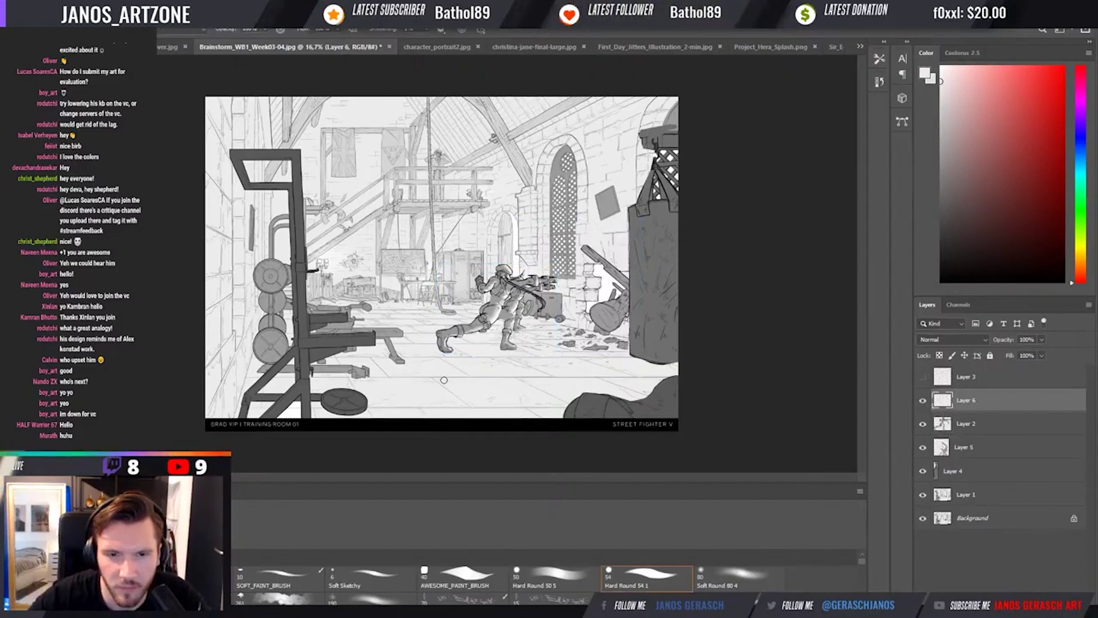
key(ctrl)
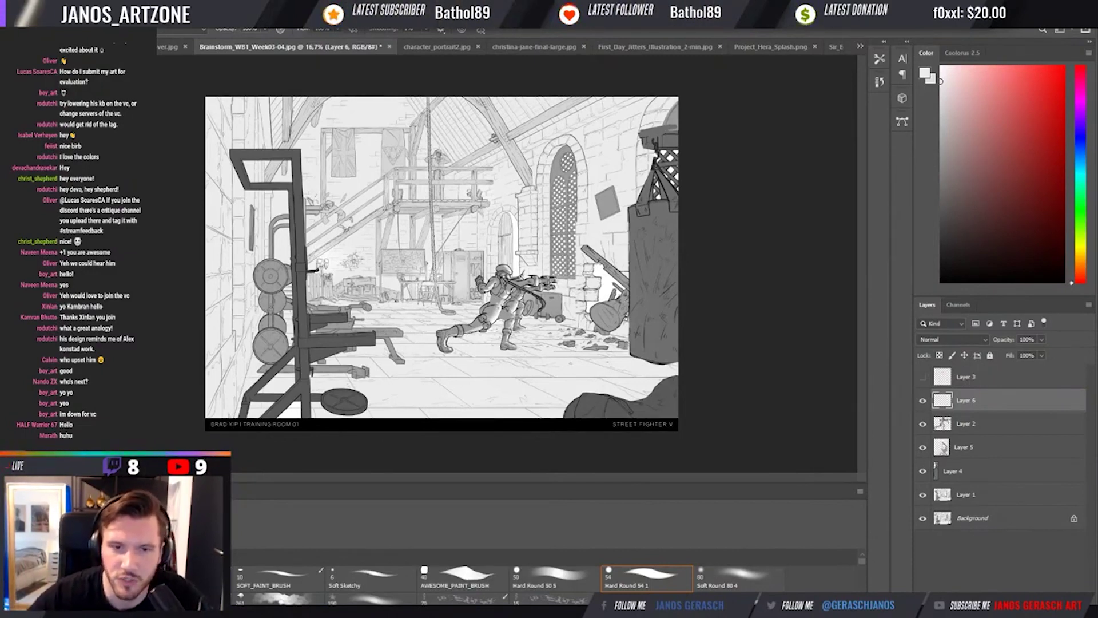
Hide and show Layer 2 to compare the scene with and without the enlarged fighter.
click(927, 423)
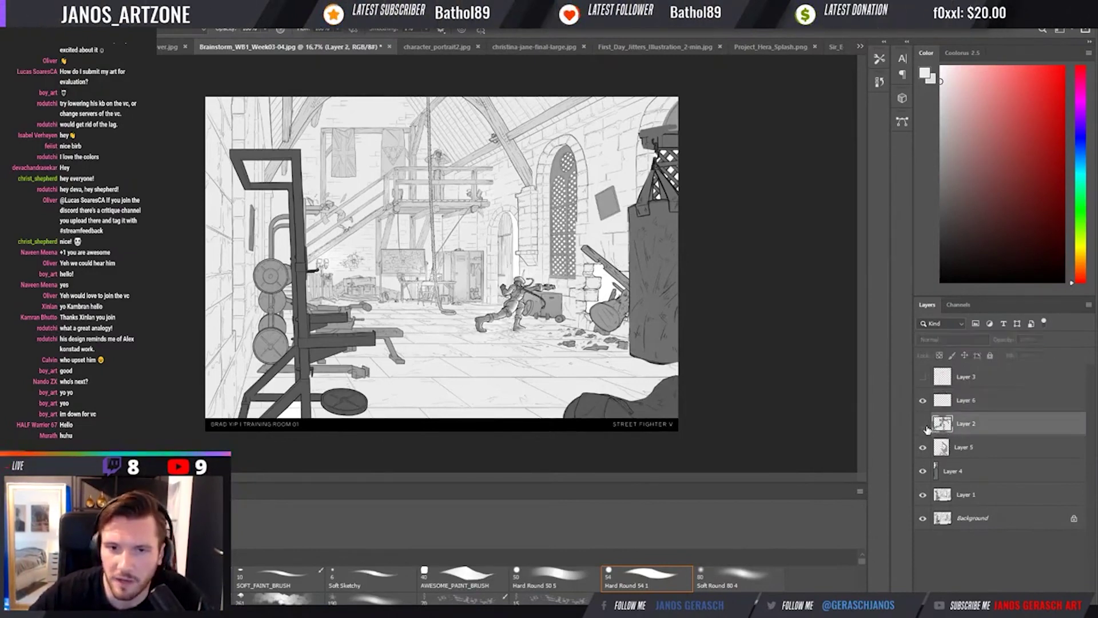
key(v)
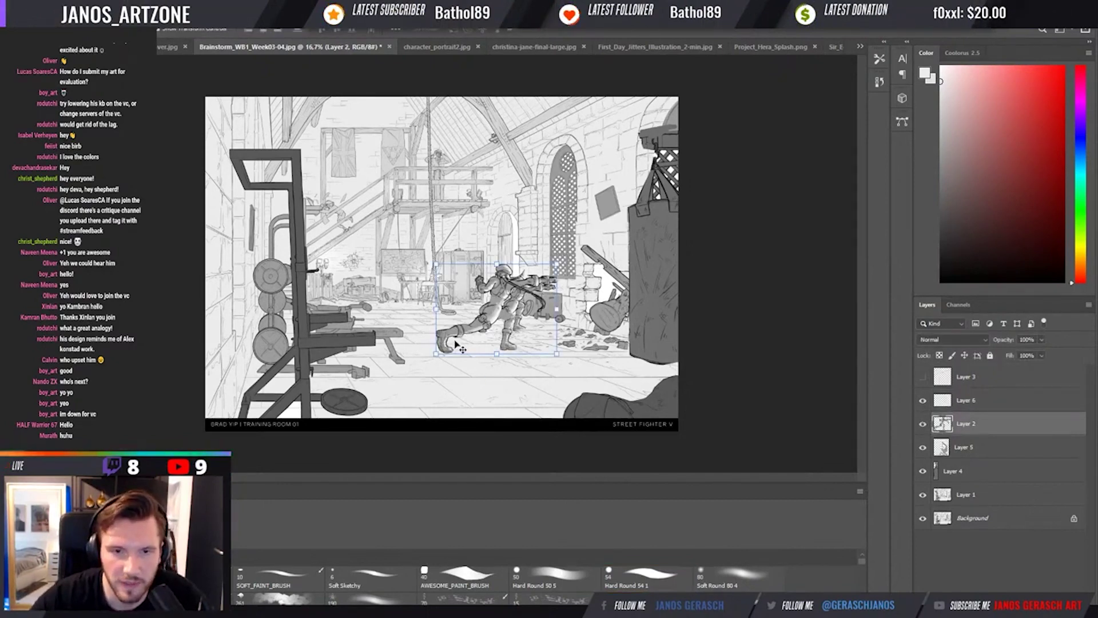
key(b)
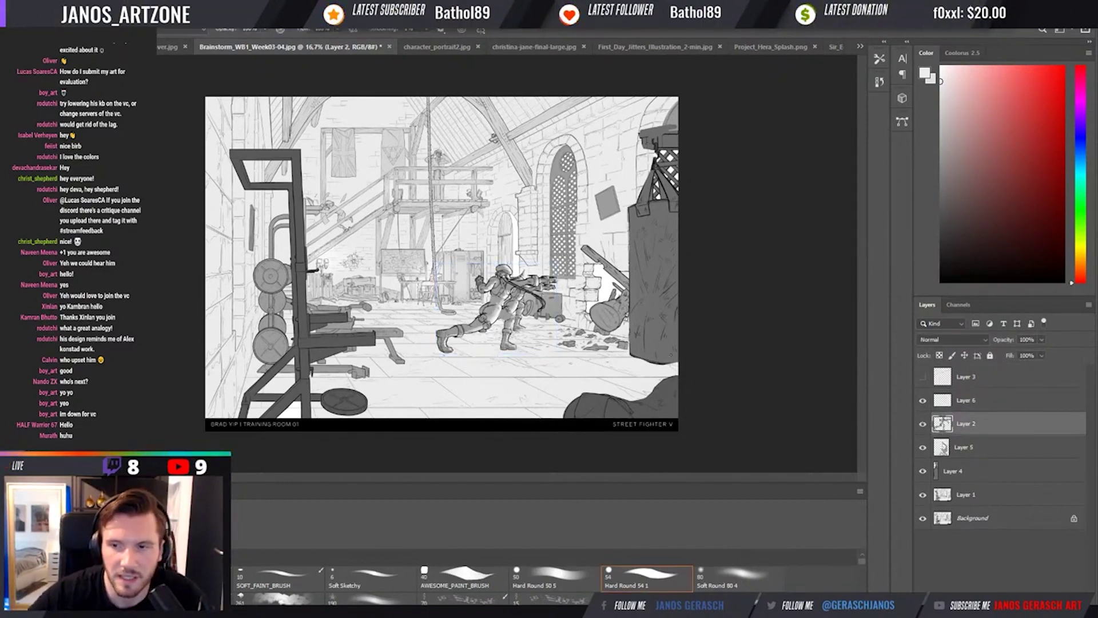
On Layer 6, sketch in black a flat rounded outline on the floor before the fighter and small arcs atop the equipment rack.
click(975, 400)
click(923, 400)
click(924, 401)
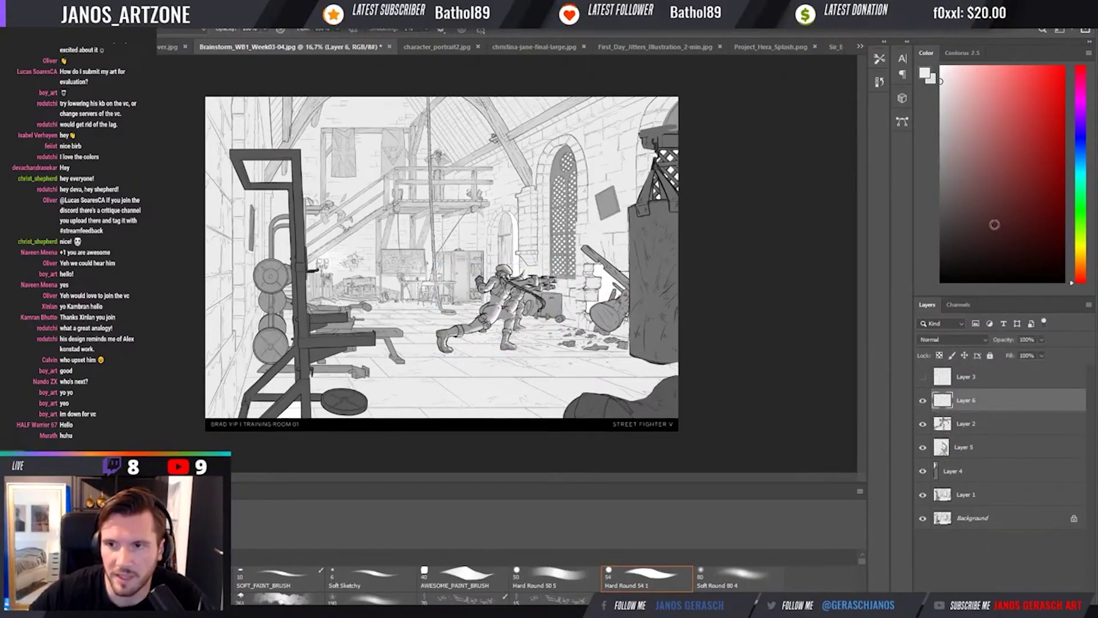
key(bracketright)
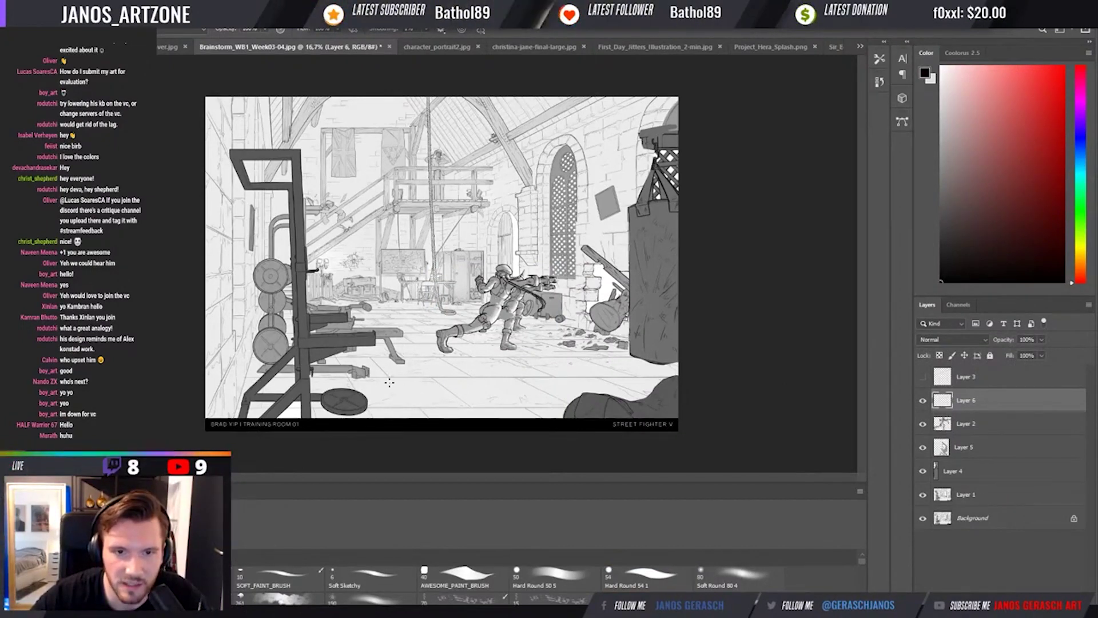
mouse_move(392, 393)
mouse_down()
mouse_move(428, 368)
mouse_move(456, 373)
mouse_up()
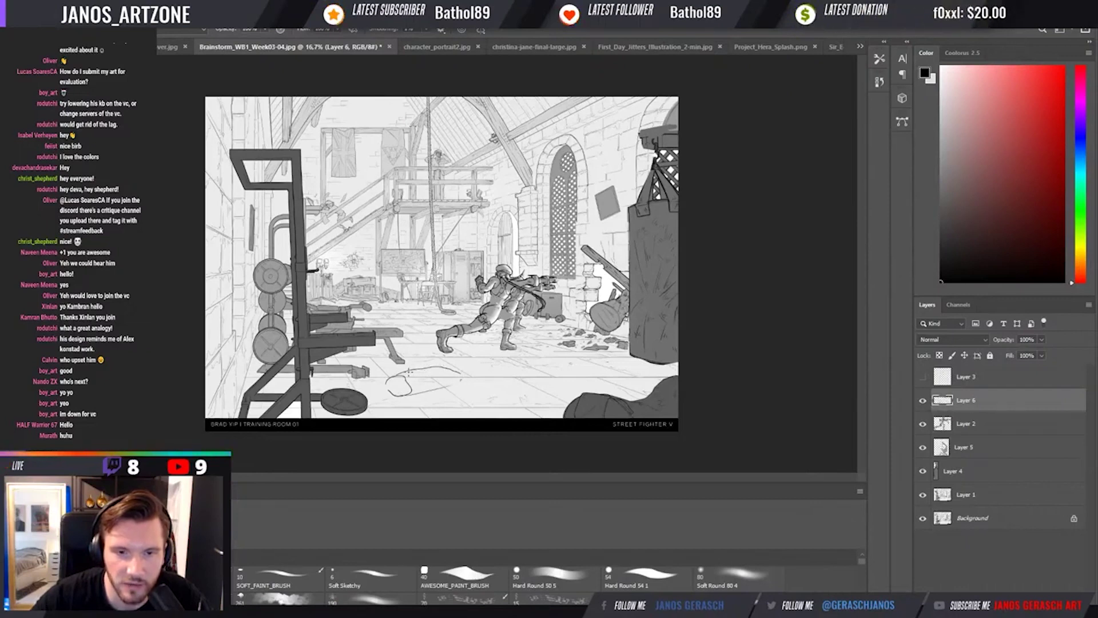
mouse_move(436, 372)
mouse_down()
mouse_move(475, 391)
mouse_move(426, 400)
mouse_up()
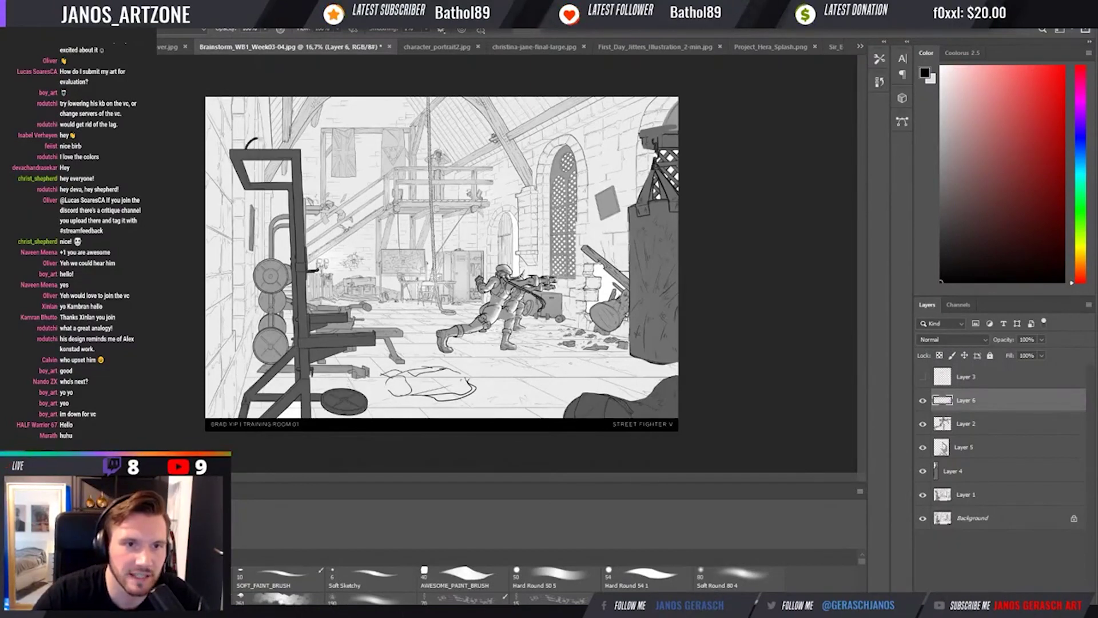
drag(256, 138, 276, 147)
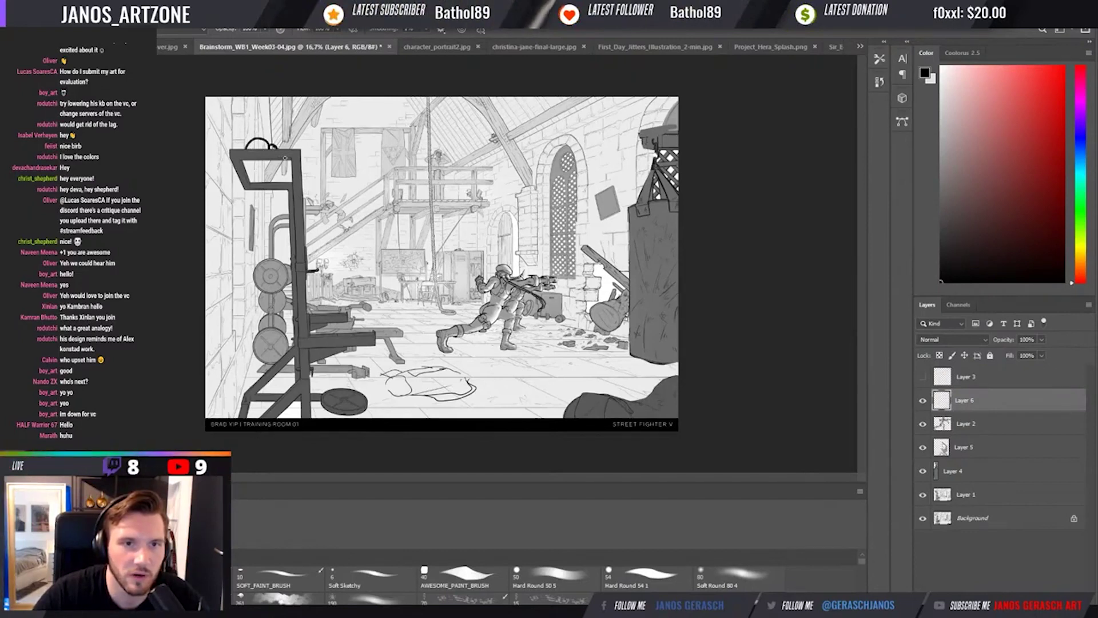
Try sketching a small bird on the dark foreground rock, and undo its strokes.
drag(607, 393, 613, 361)
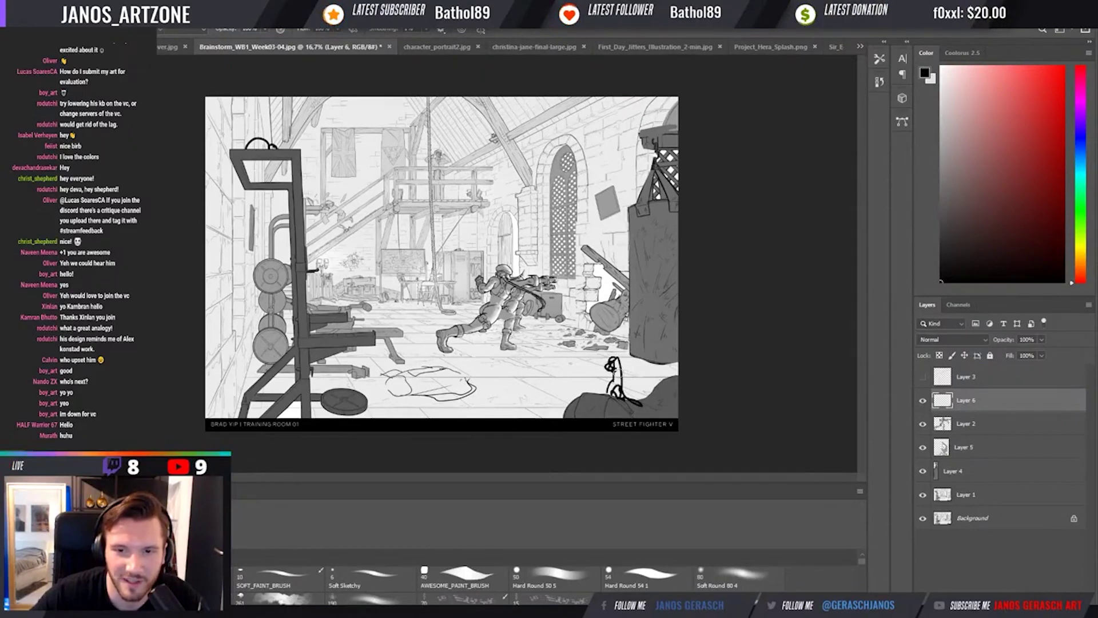
key(ctrl+z)
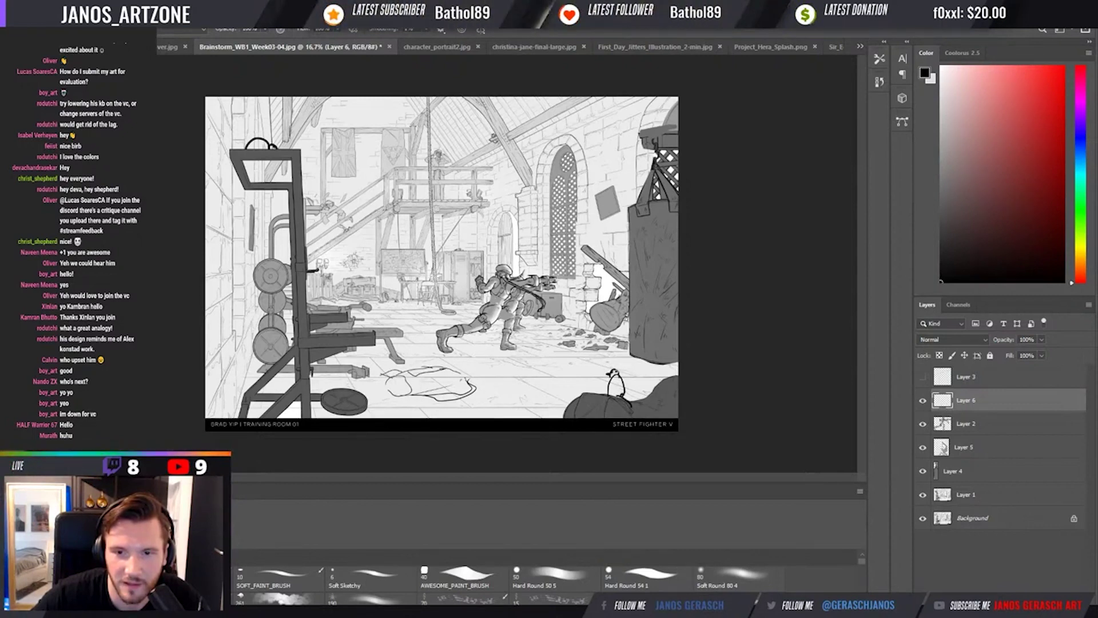
key(ctrl+z)
key(ctrl+z)
key(ctrl+z)
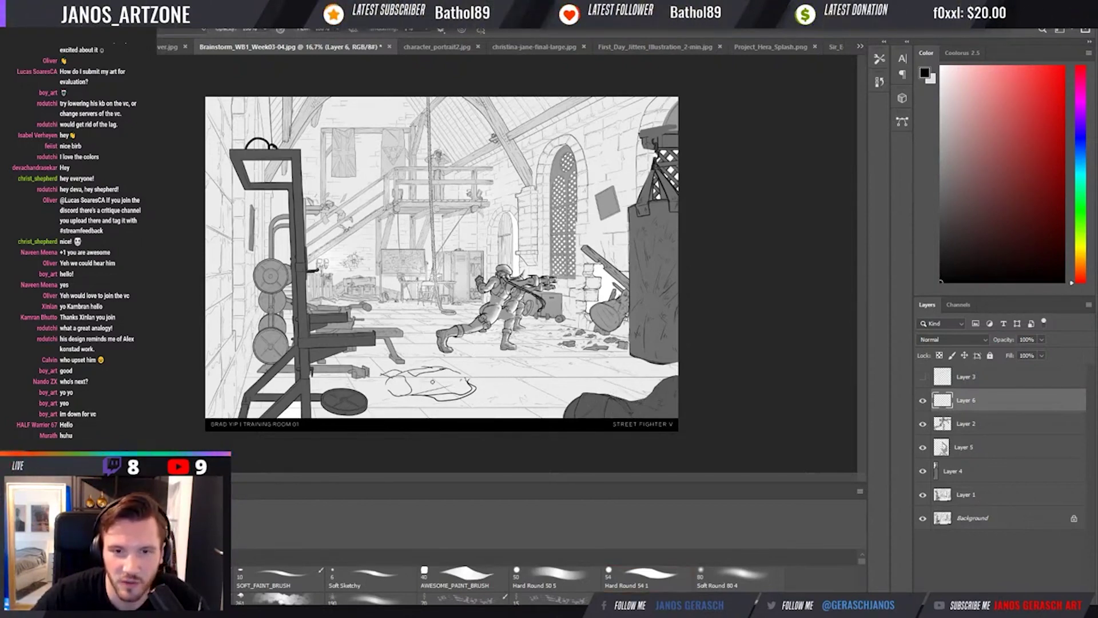
Erase the rounded floor outline in front of the fighter on Layer 6.
key(e)
drag(372, 377, 458, 385)
key(b)
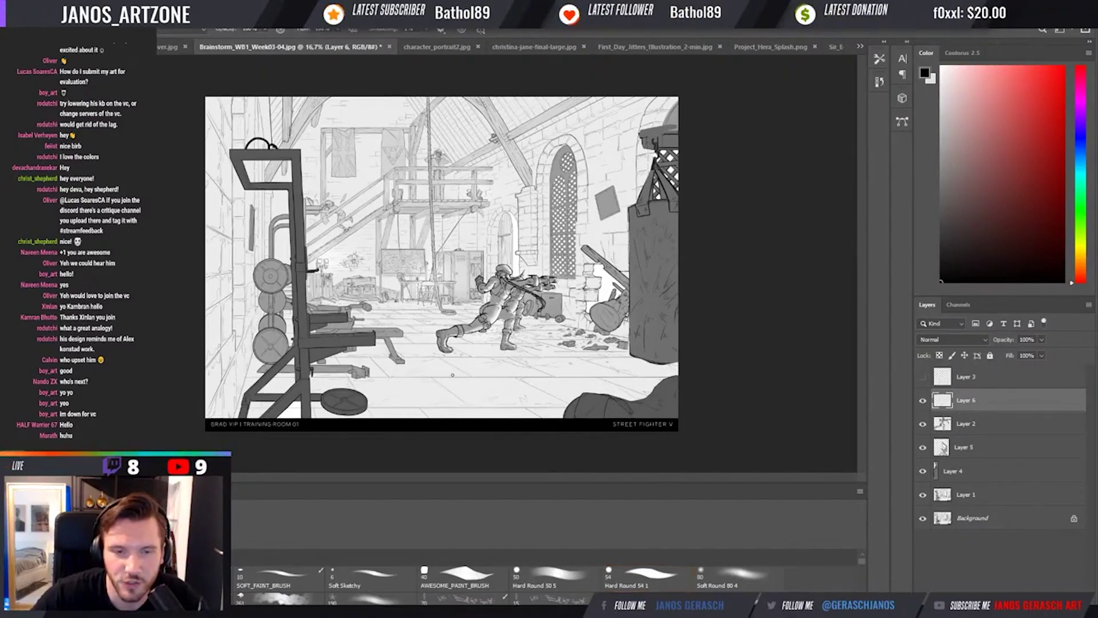
Add a new layer between Layer 4 and Layer 5 and sample the light floor grey for the Hard Round 50 5 brush.
key(v)
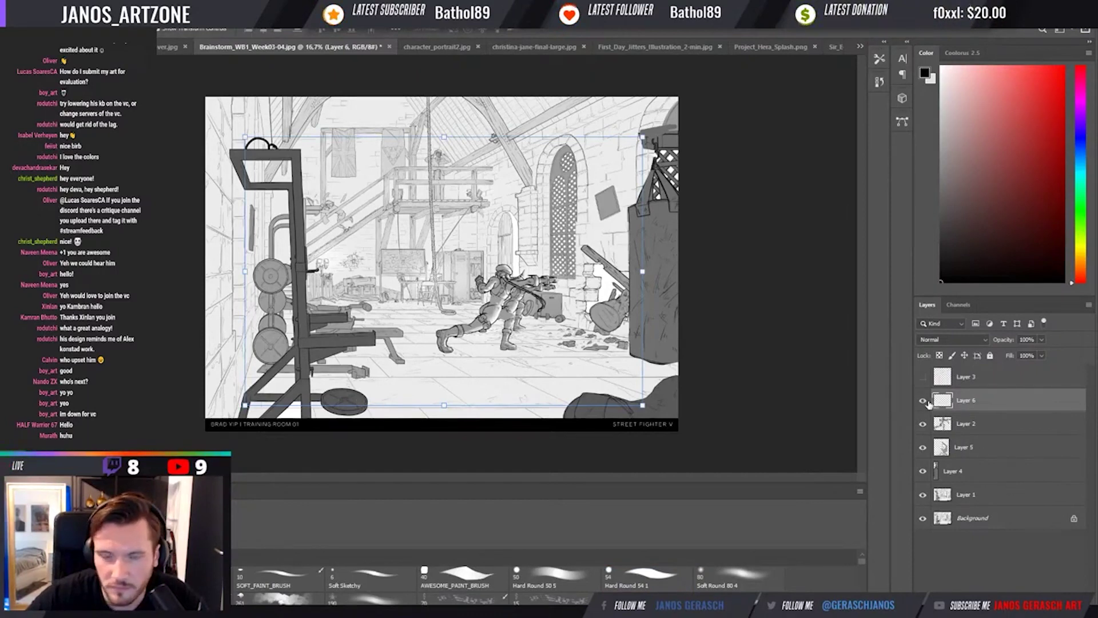
click(966, 424)
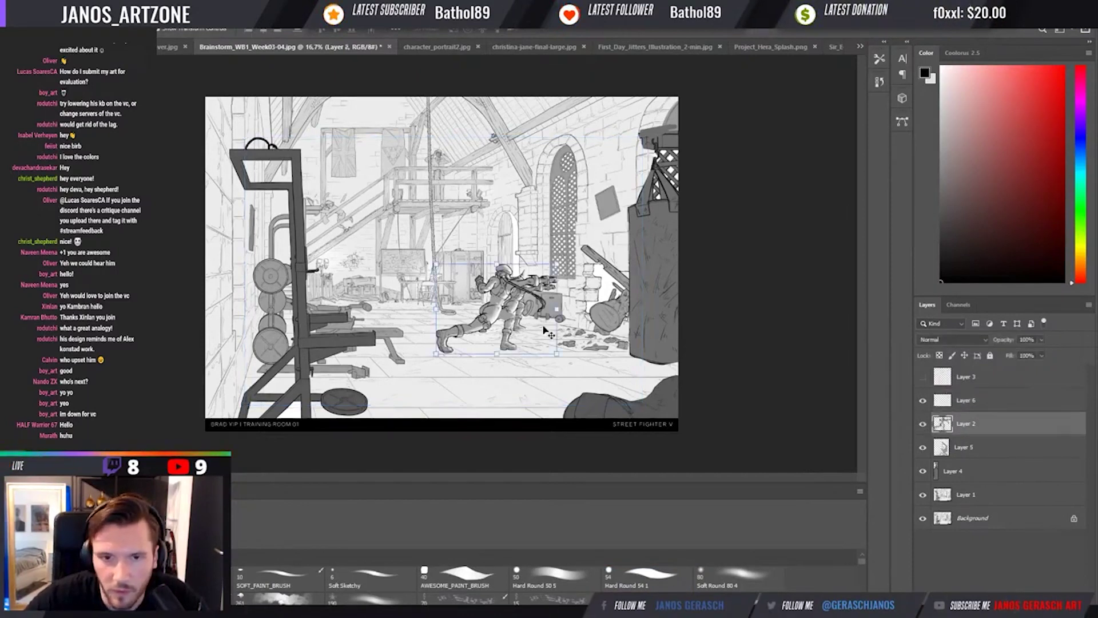
drag(560, 345, 575, 356)
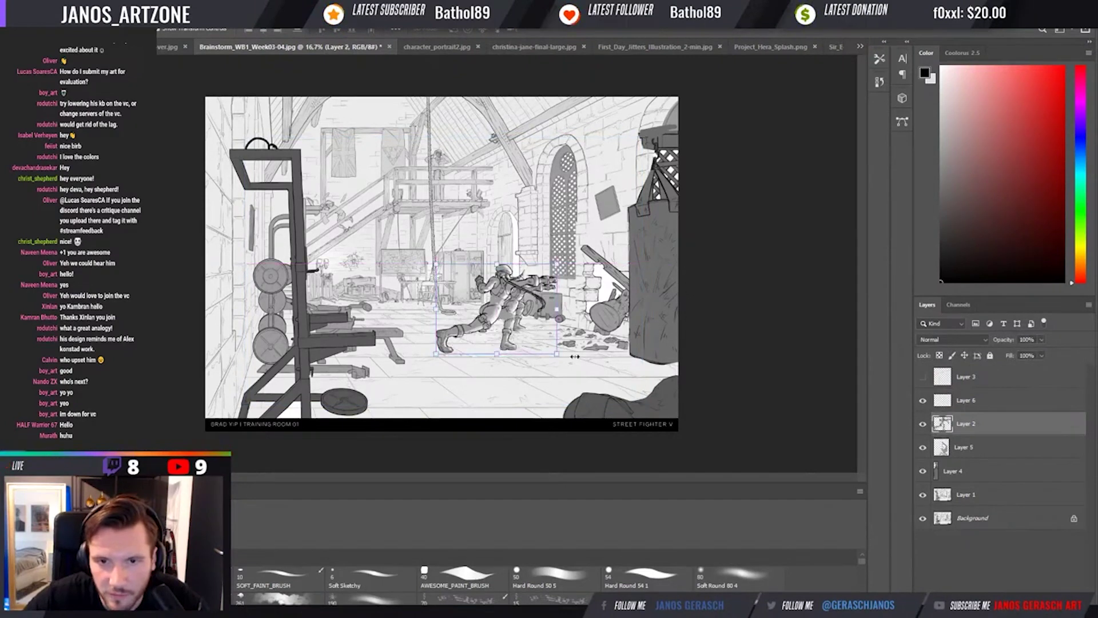
click(980, 446)
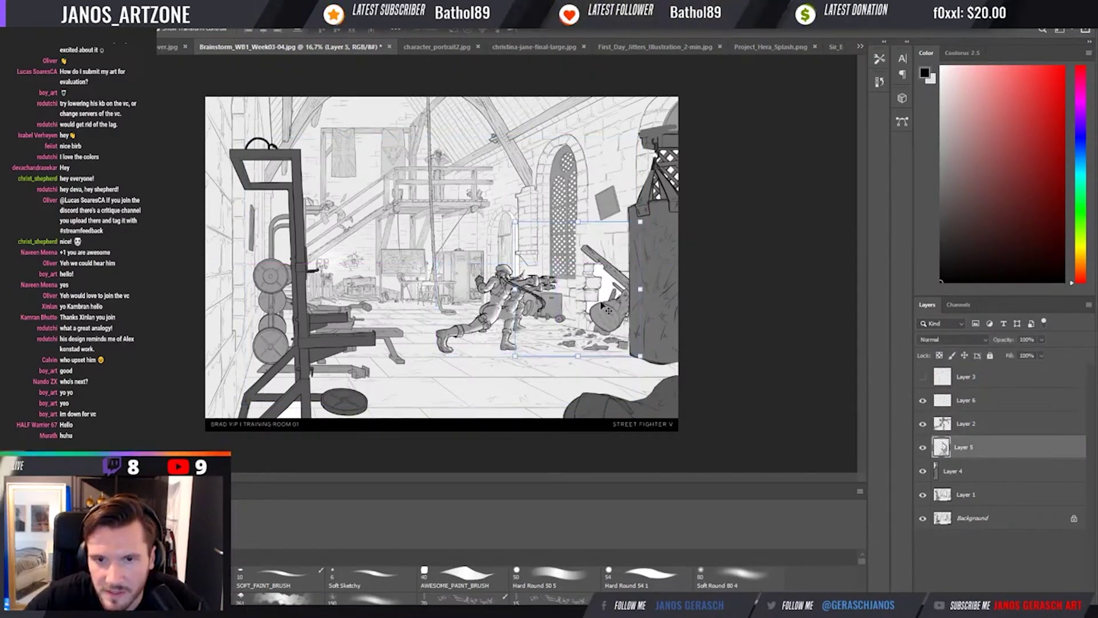
click(972, 424)
click(1018, 446)
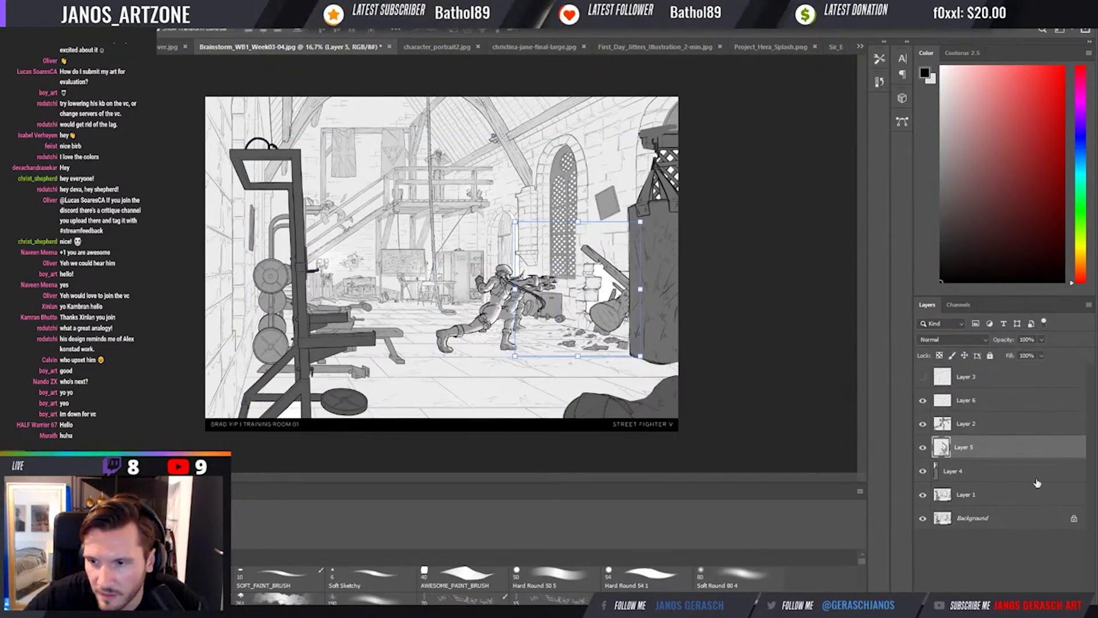
click(1037, 474)
key(ctrl+shift+alt+n)
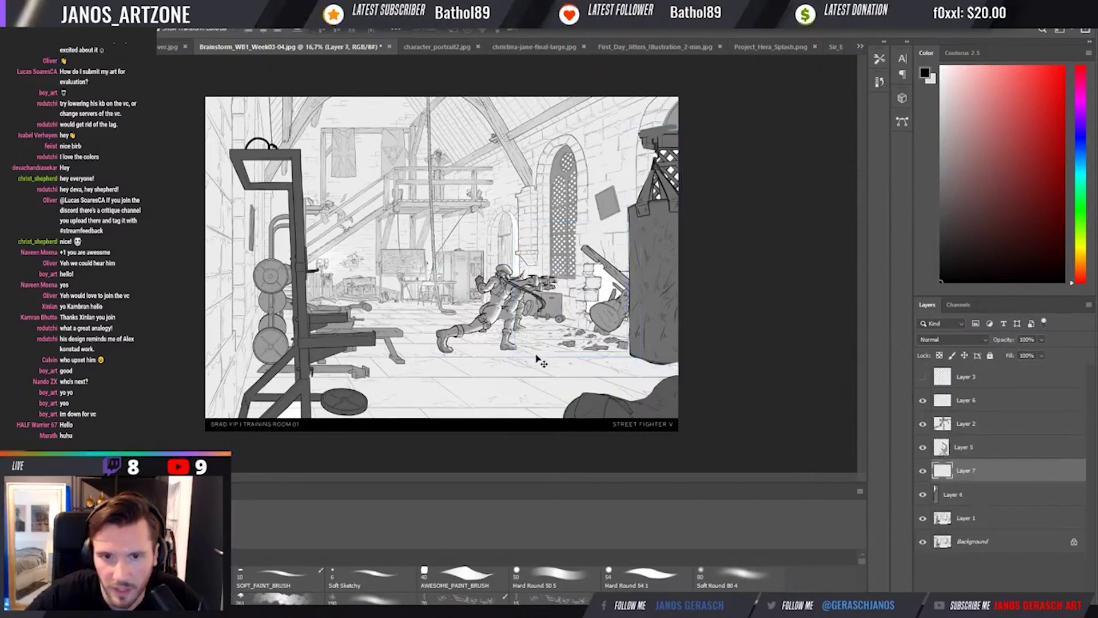
alt+click(536, 334)
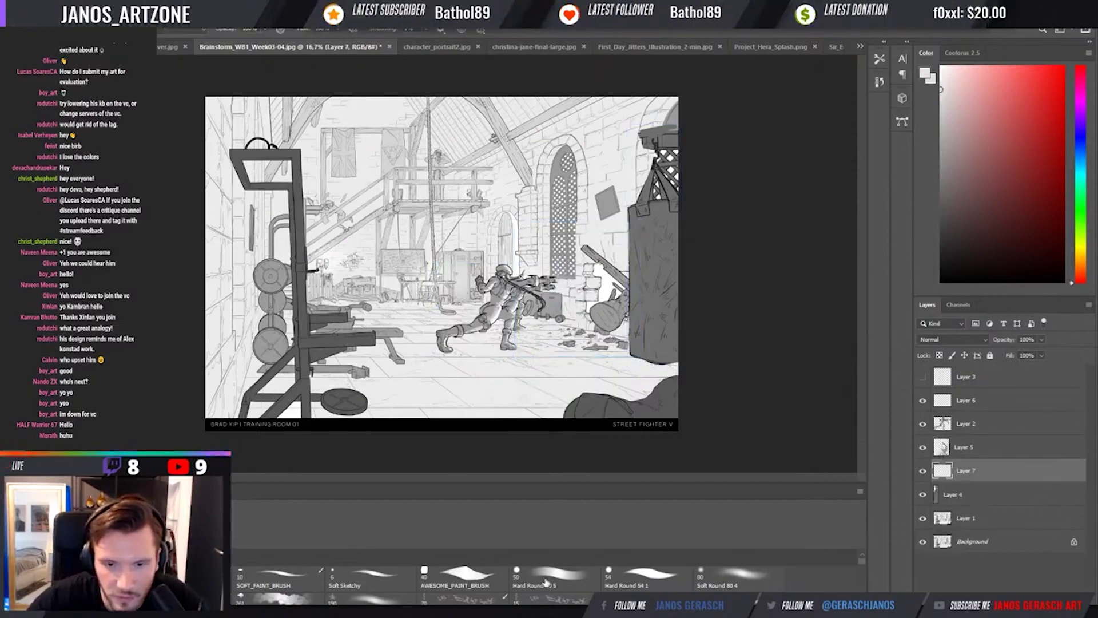
key(b)
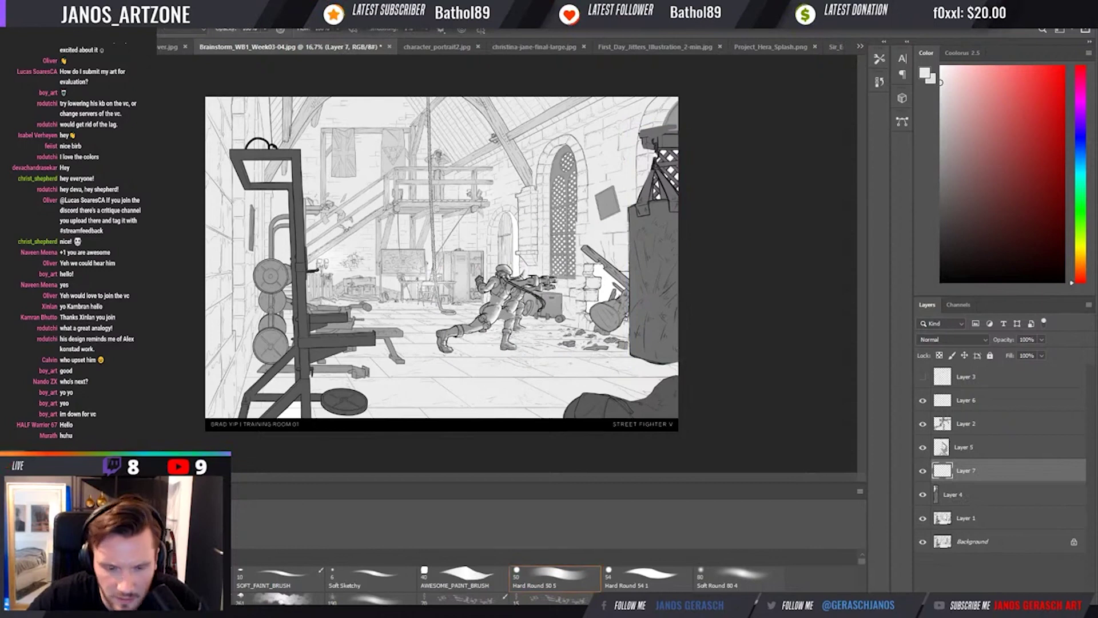
Paint out the original small fighter's remnants around the enlarged fighter's outstretched arms on Layer 7, using light greys from the background.
key(s)
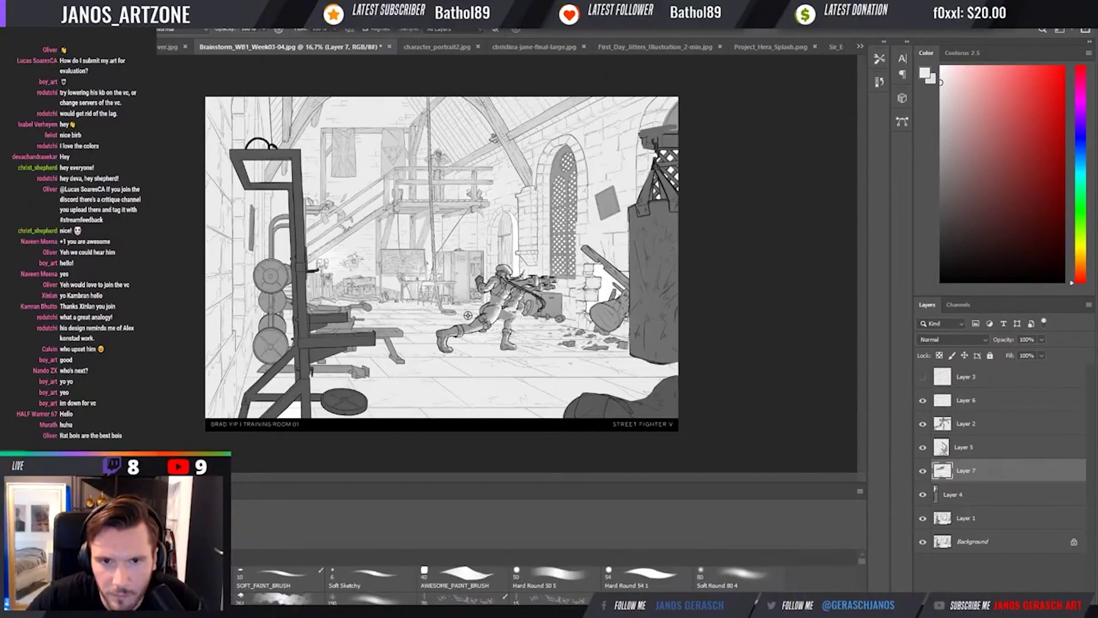
key(b)
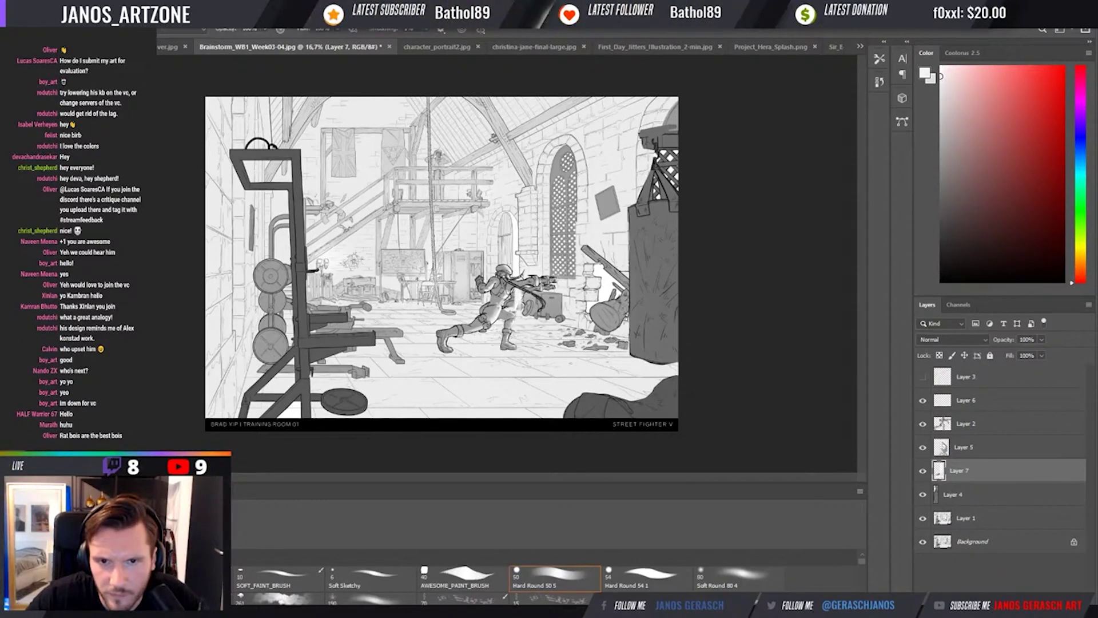
key(i)
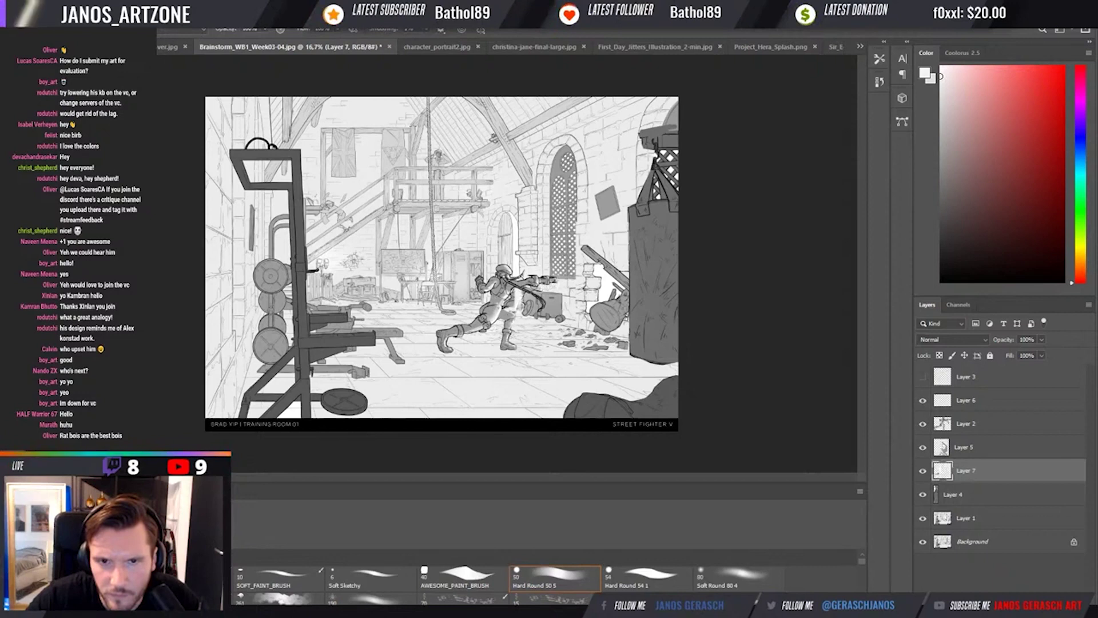
click(517, 249)
key(b)
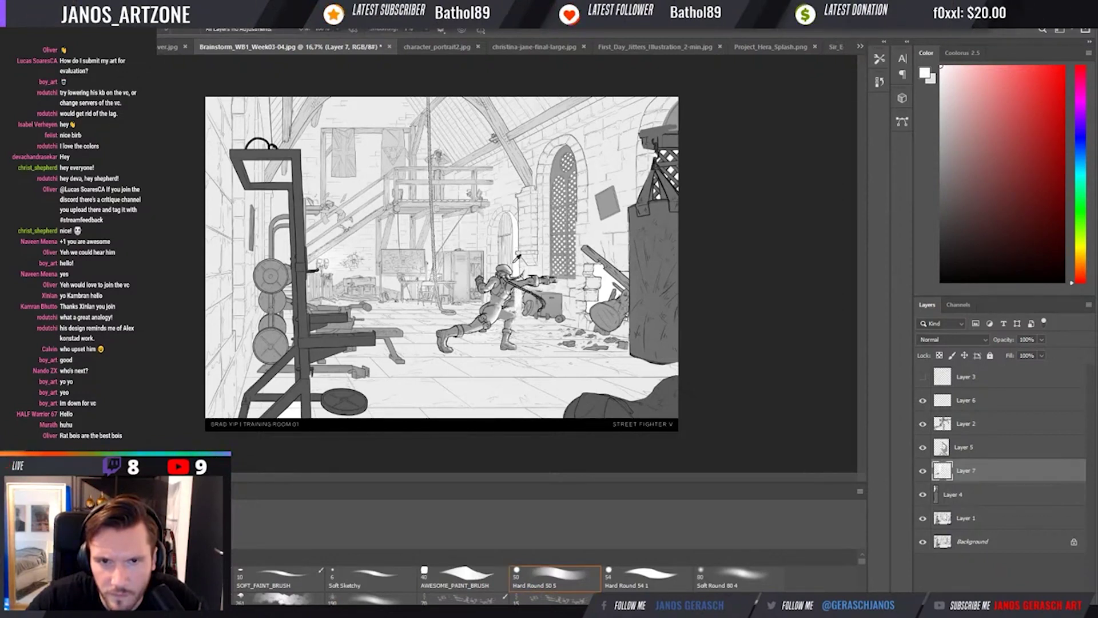
Blend the background patches around the fighter's head and torso on Layer 7 with sampled wall and floor greys.
alt+click(517, 309)
drag(508, 306, 508, 283)
alt+click(508, 257)
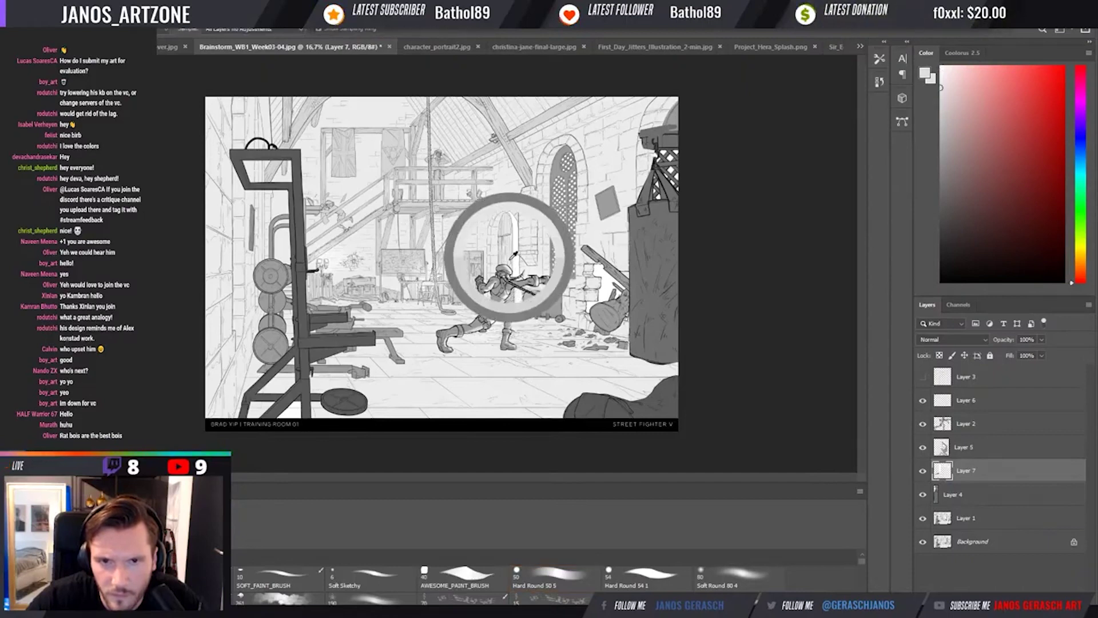
alt+click(507, 280)
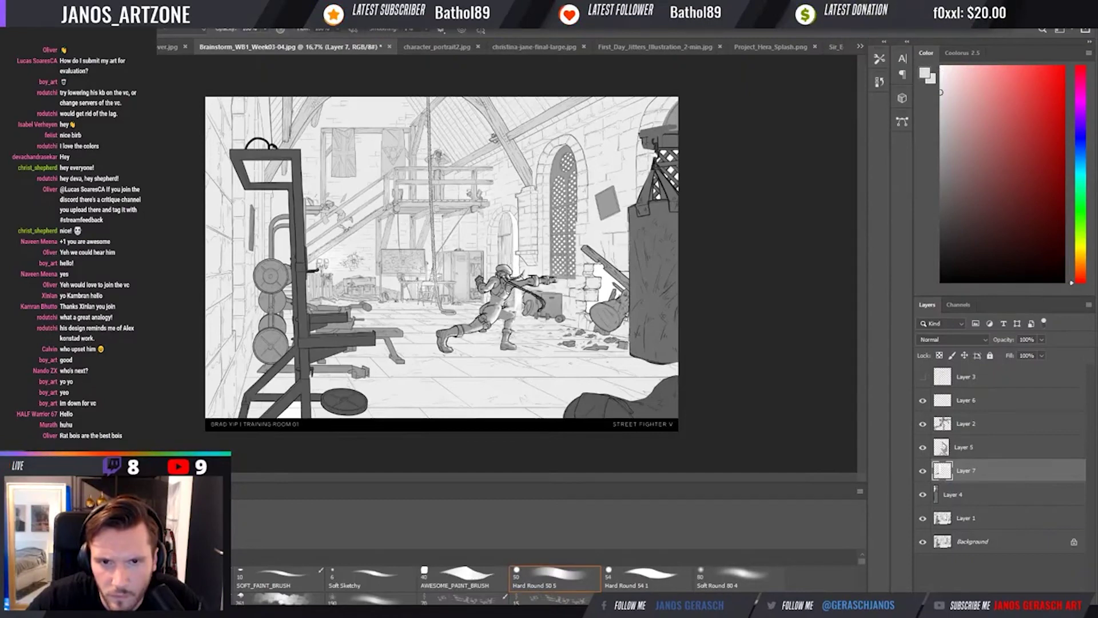
alt+click(524, 318)
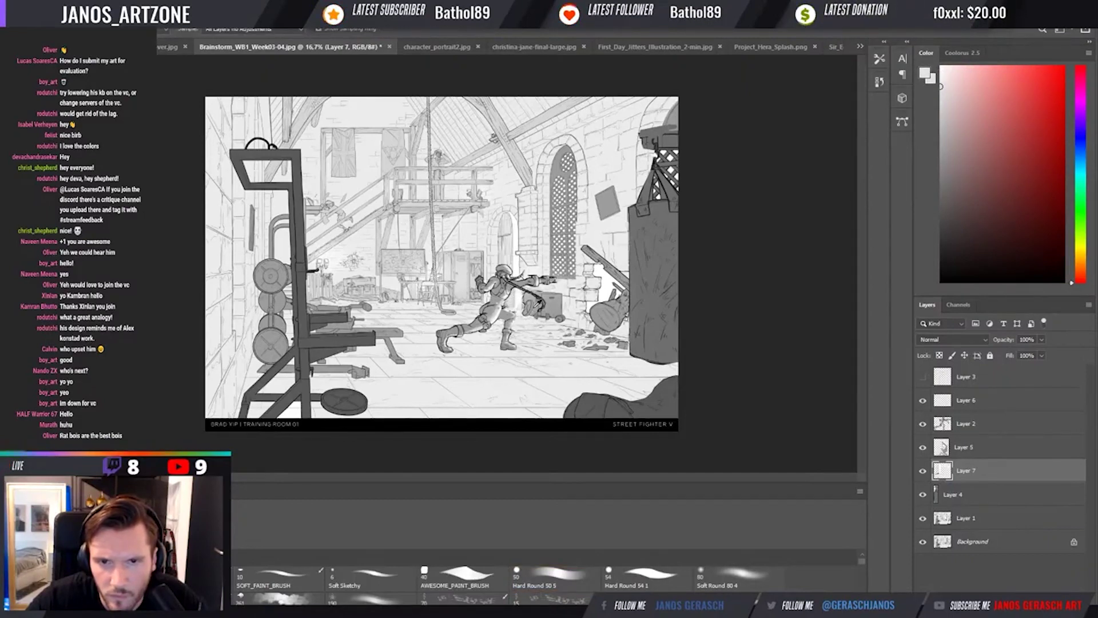
Clean up the crate beneath the fighter's outstretched arms on Layer 7 with AWESOME_PAINT_BRUSH and sampled greys, and check the mirrored view.
alt+click(532, 300)
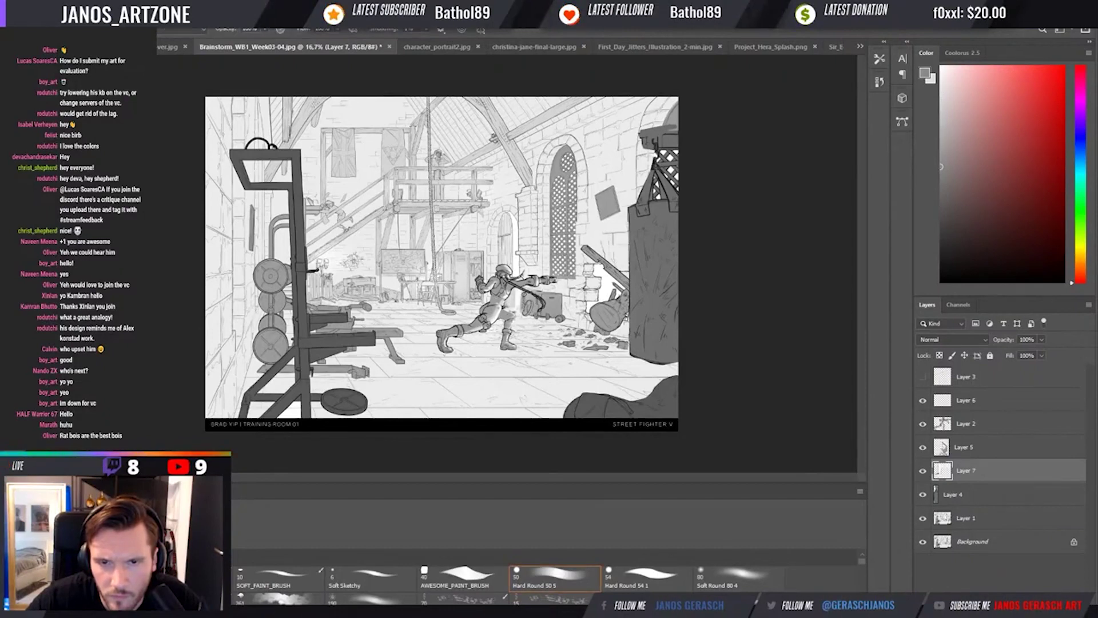
key(period)
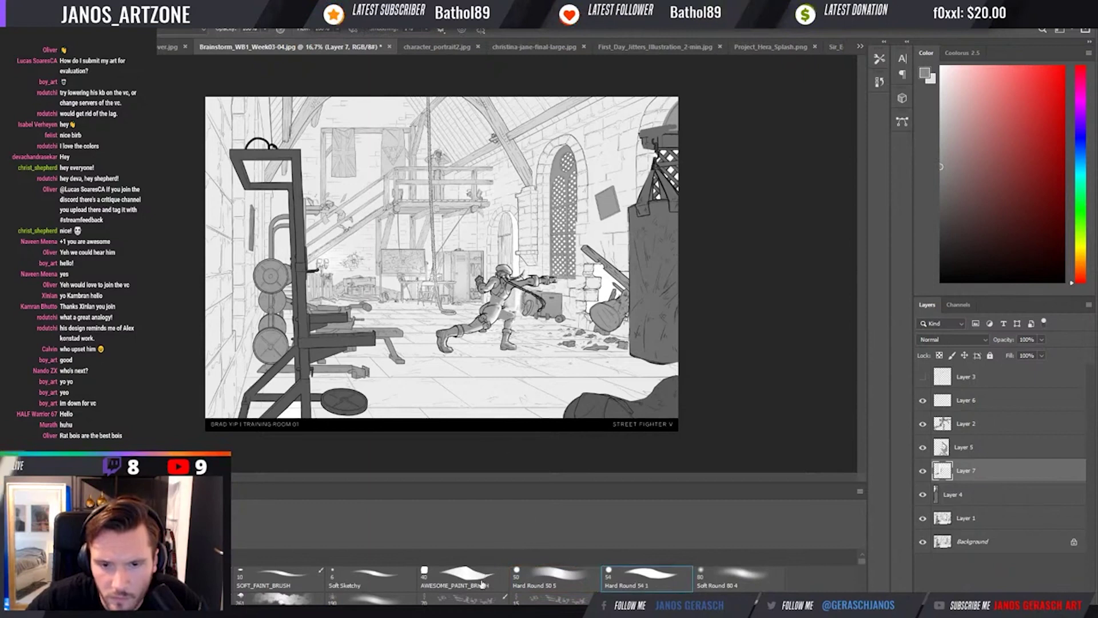
key(comma)
key(comma)
alt+click(546, 306)
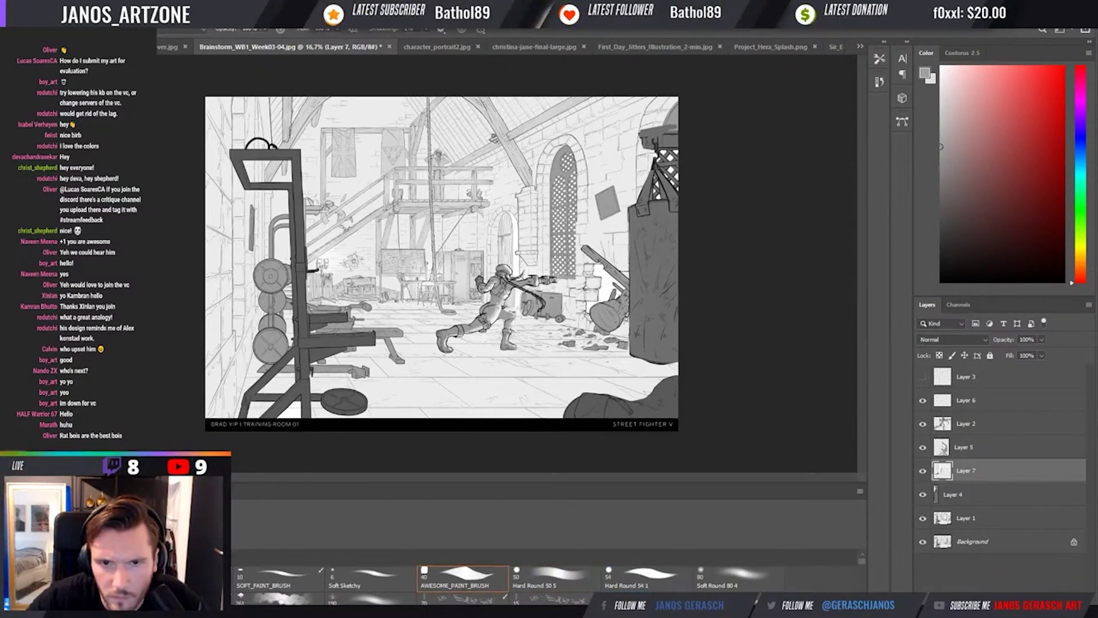
alt+click(525, 303)
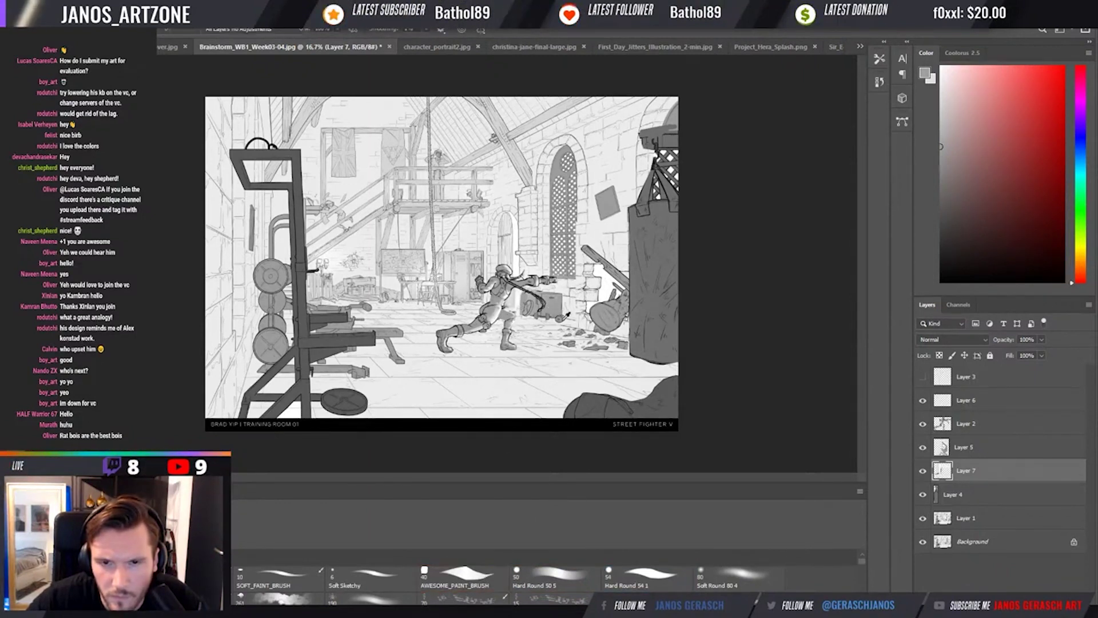
alt+click(525, 303)
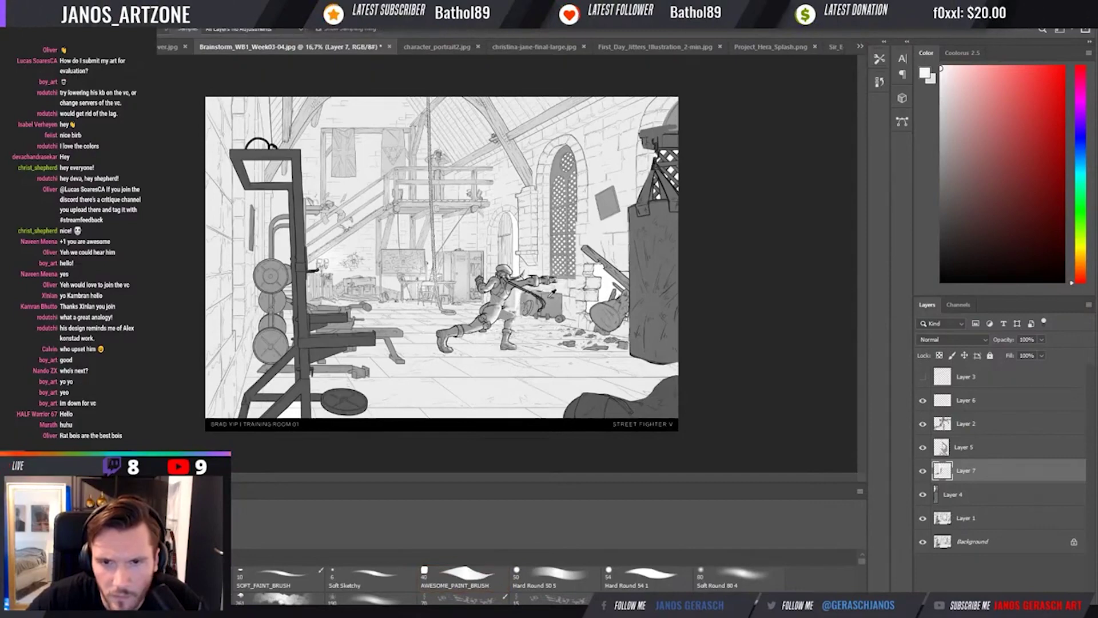
key(h)
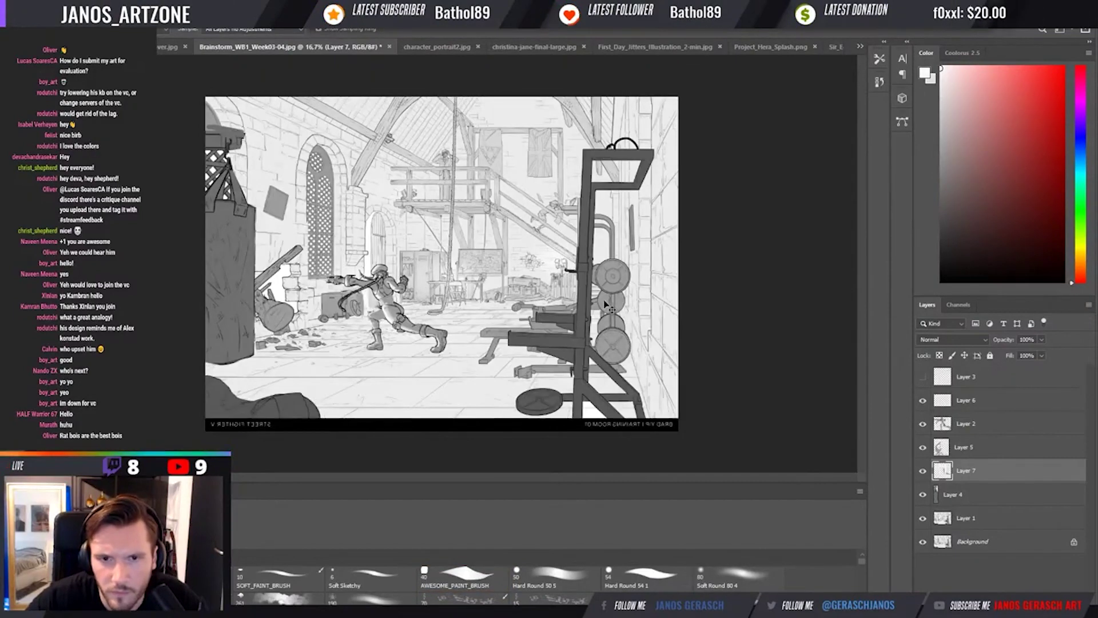
key(h)
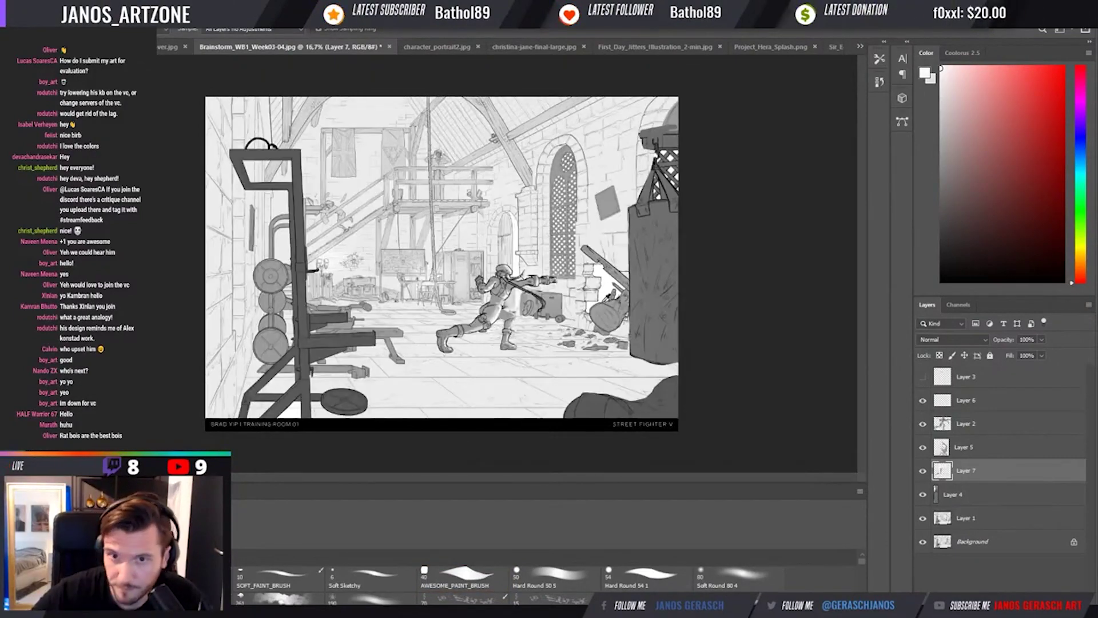
Enlarge the fighter on Layer 2 slightly and stretch the figure a little taller.
key(v)
ctrl+click(674, 308)
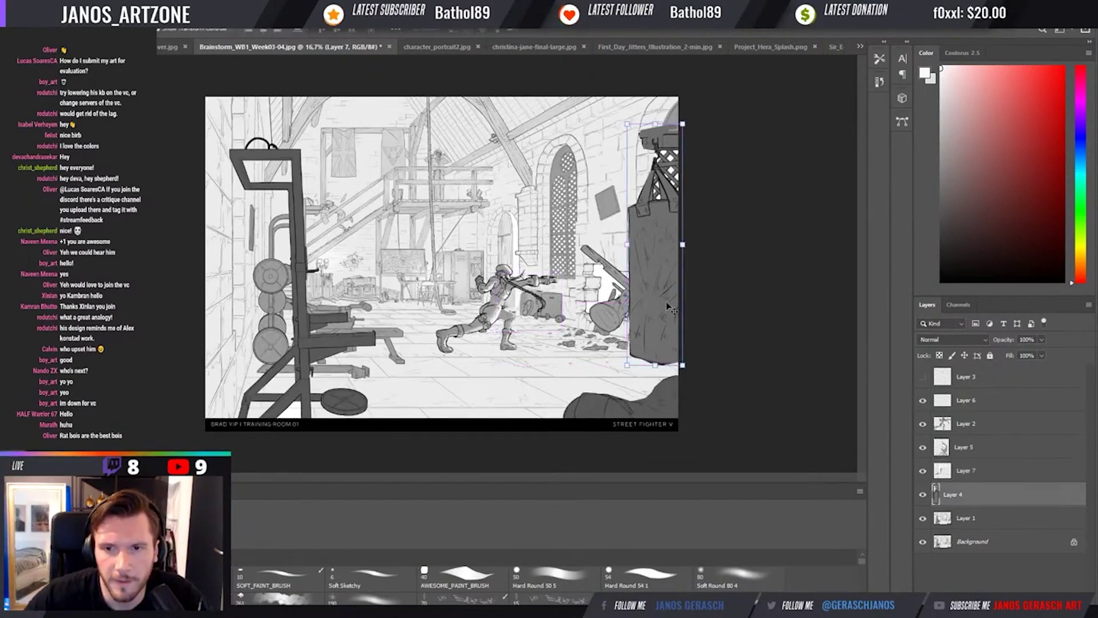
key(b)
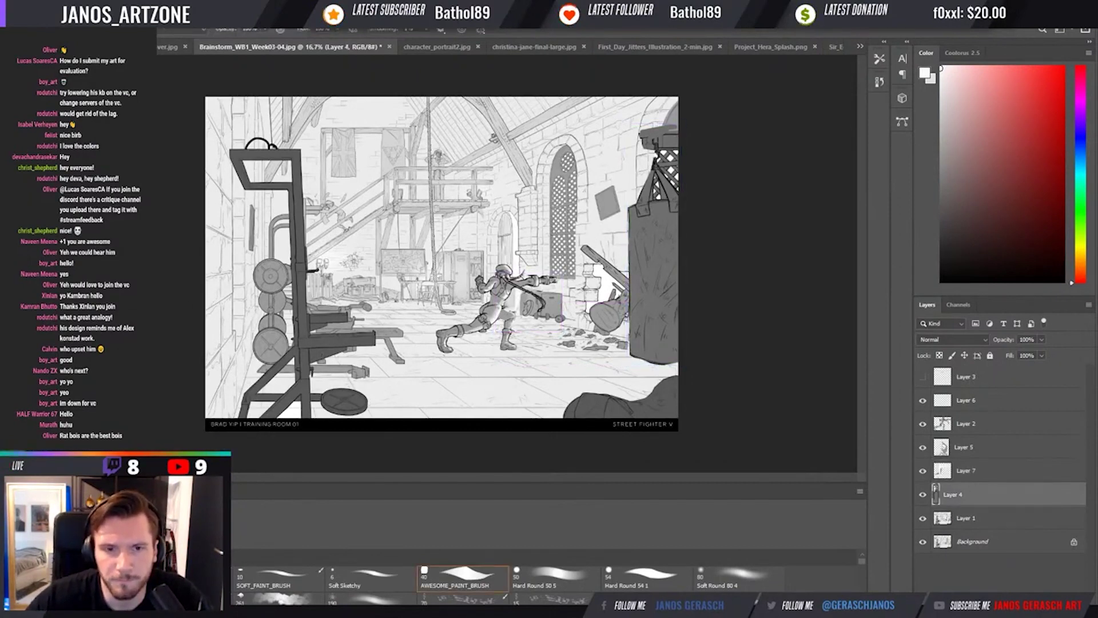
key(v)
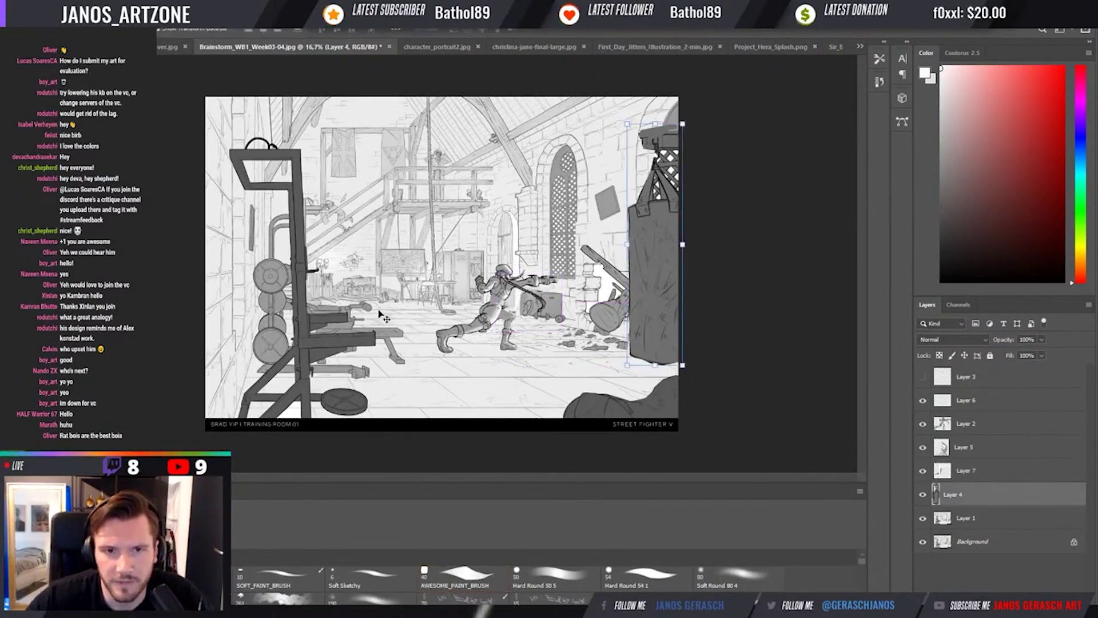
ctrl+click(507, 315)
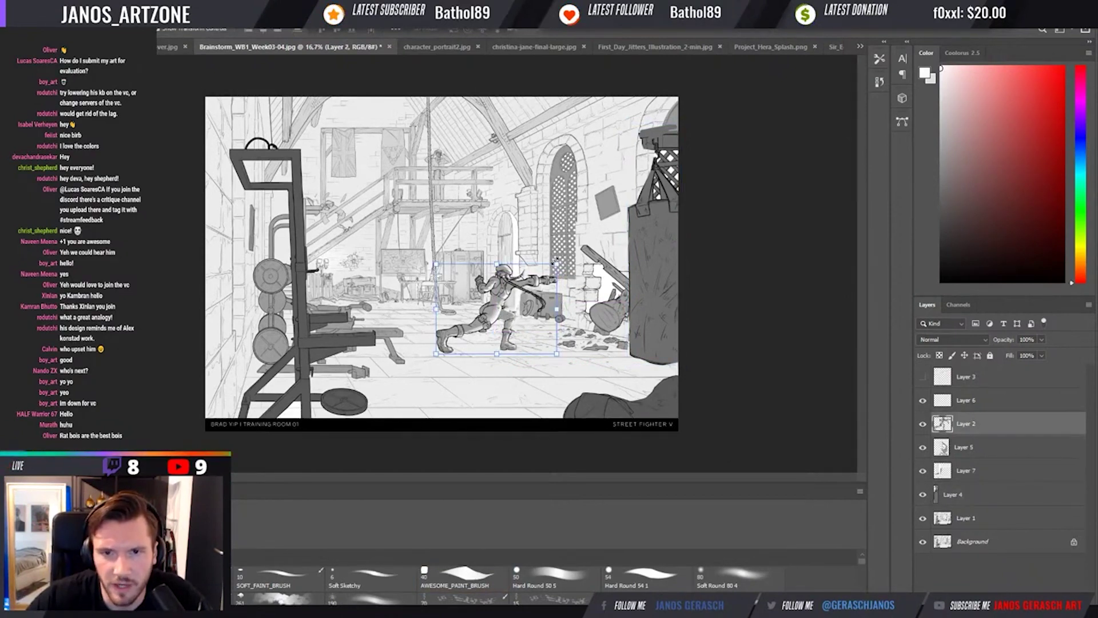
key(ctrl+t)
drag(555, 260, 564, 259)
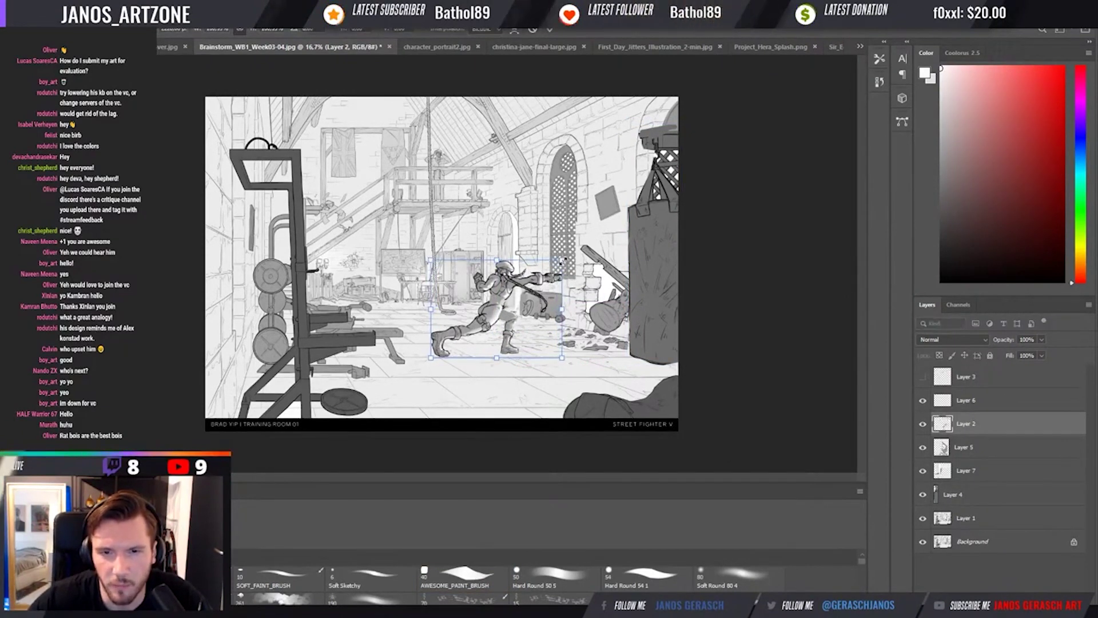
key(Return)
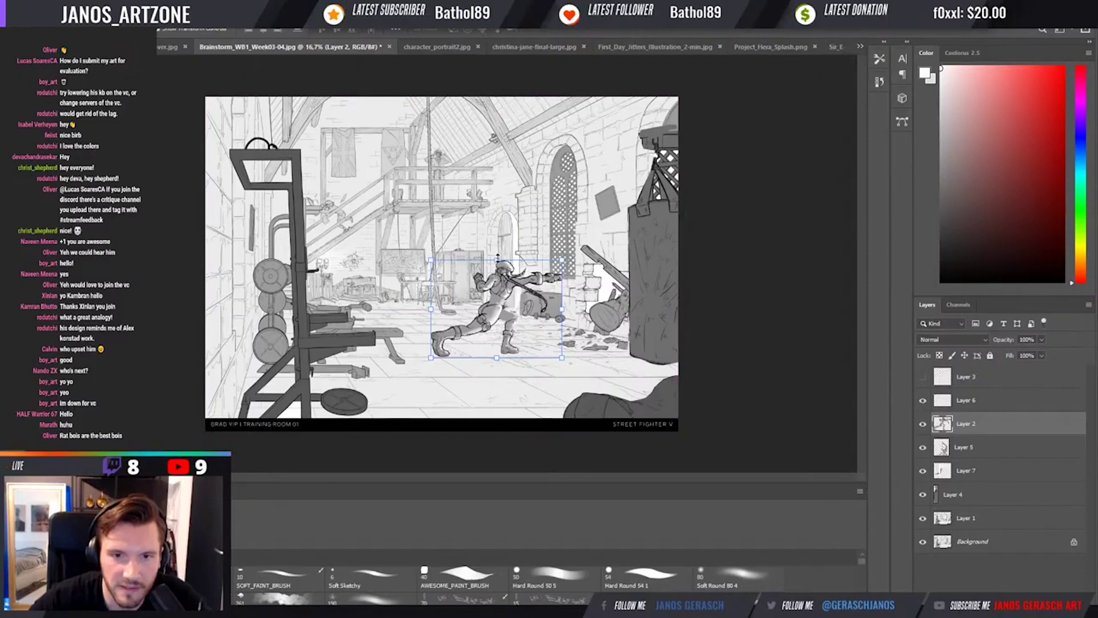
key(ctrl+t)
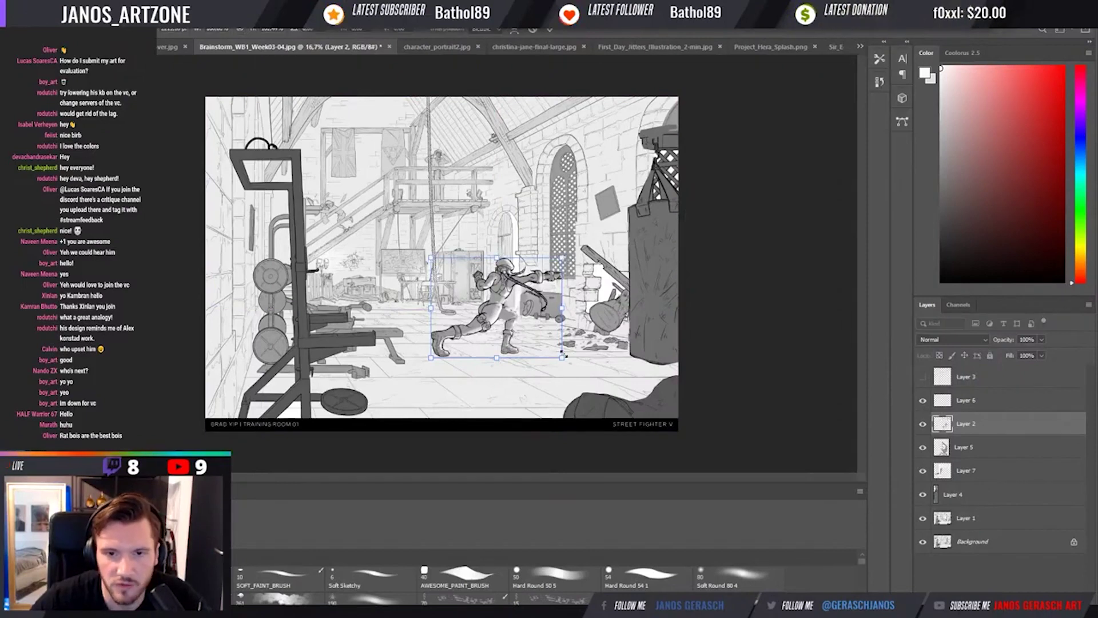
key(Return)
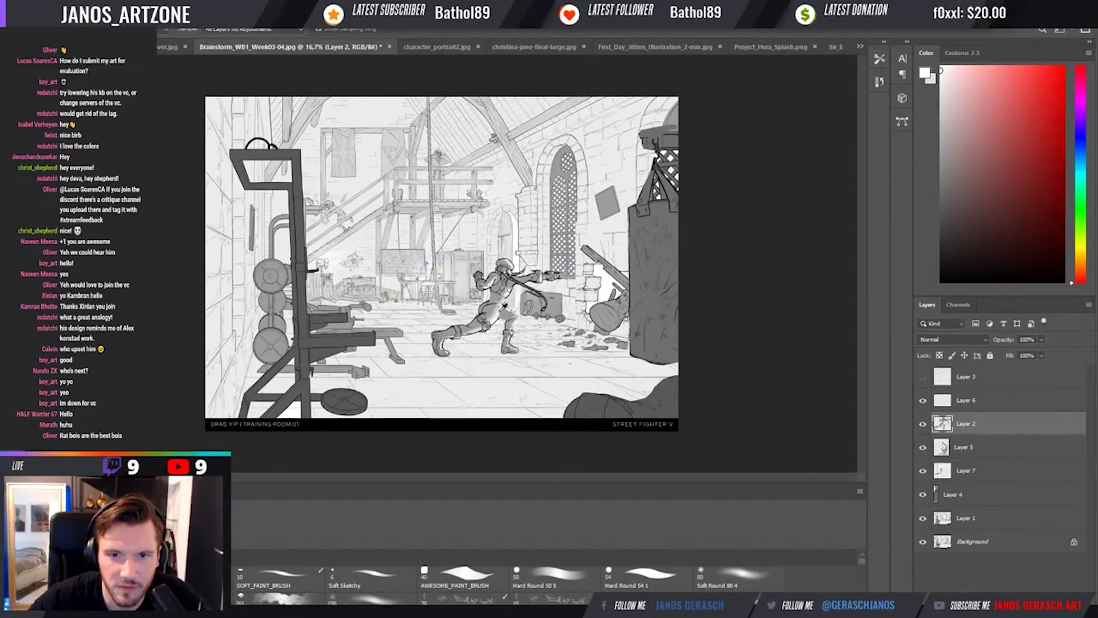
Add a Multiply layer named shadow above Layer 6, choose a mid grey with the Hard Round 50 5 brush, and hide Layer 6.
key(b)
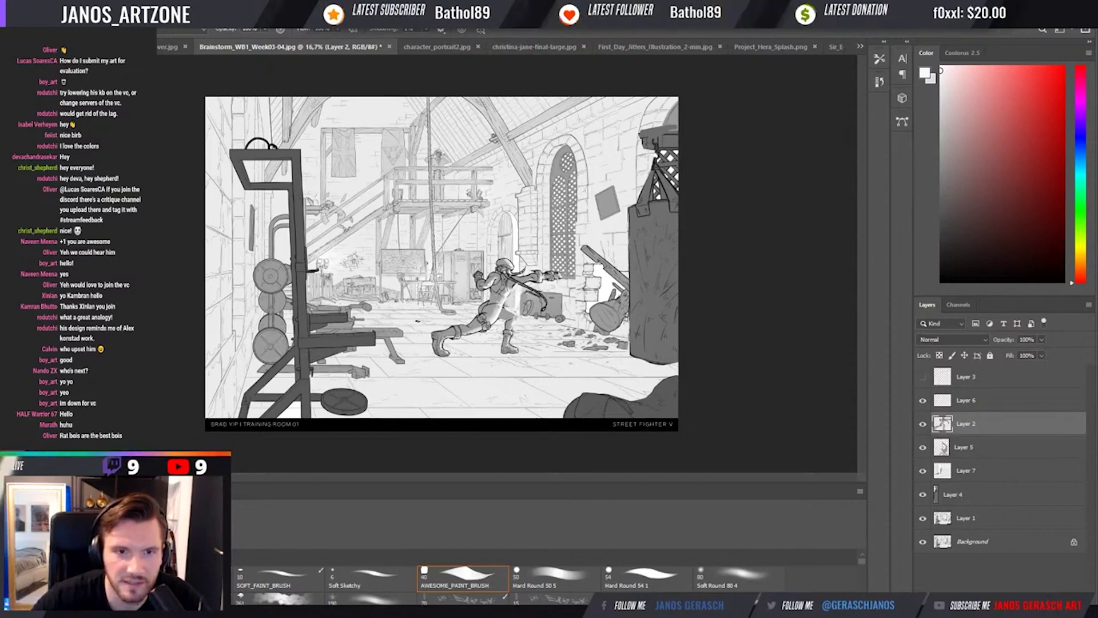
key(v)
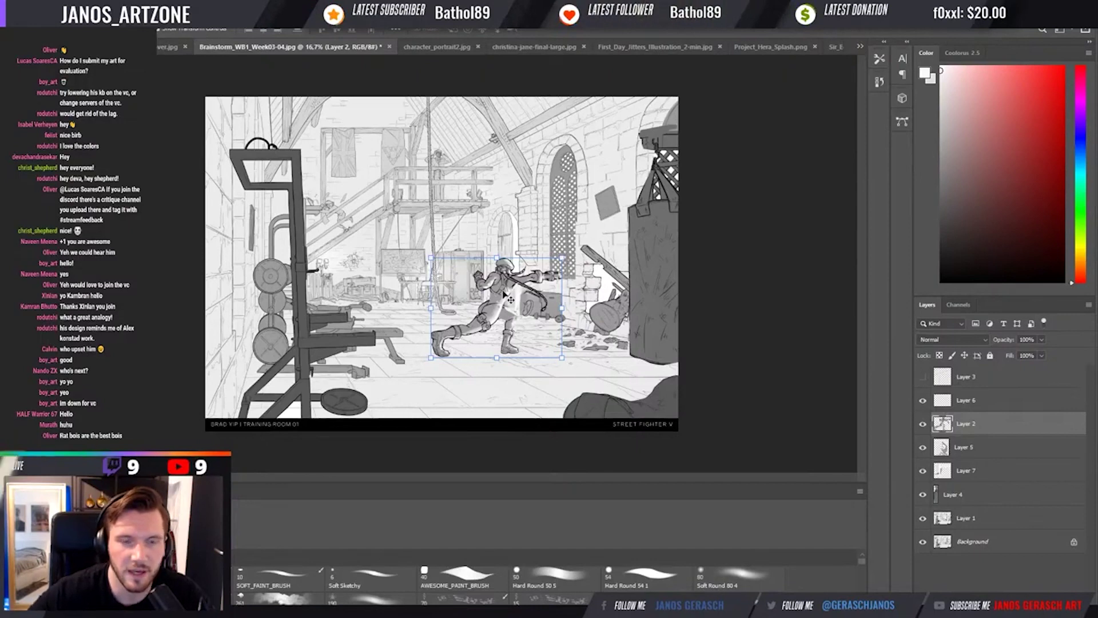
click(672, 280)
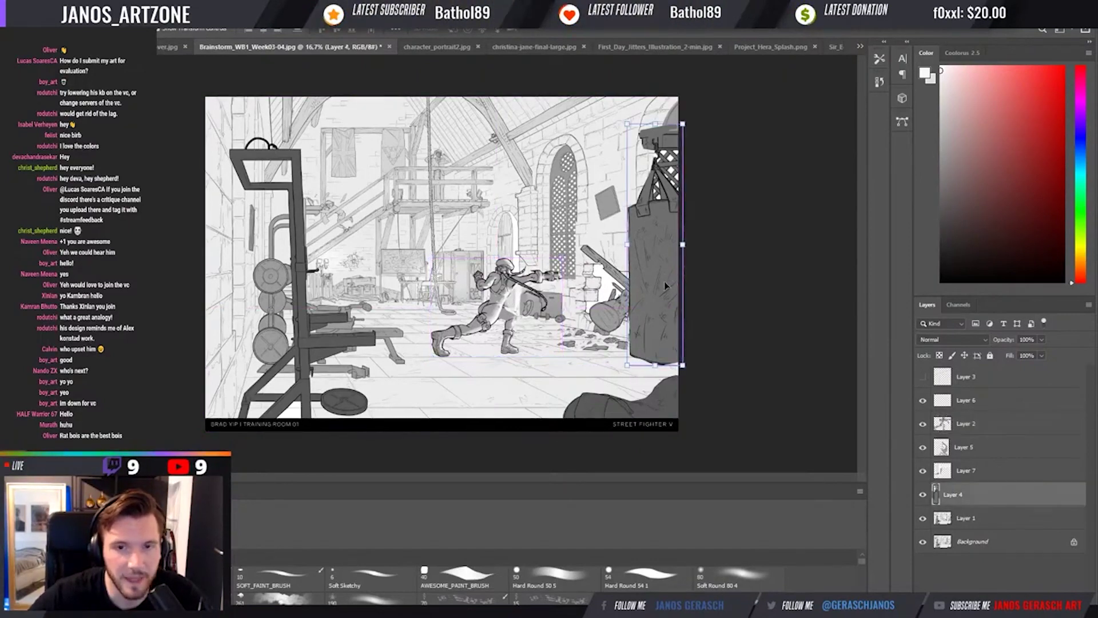
click(981, 405)
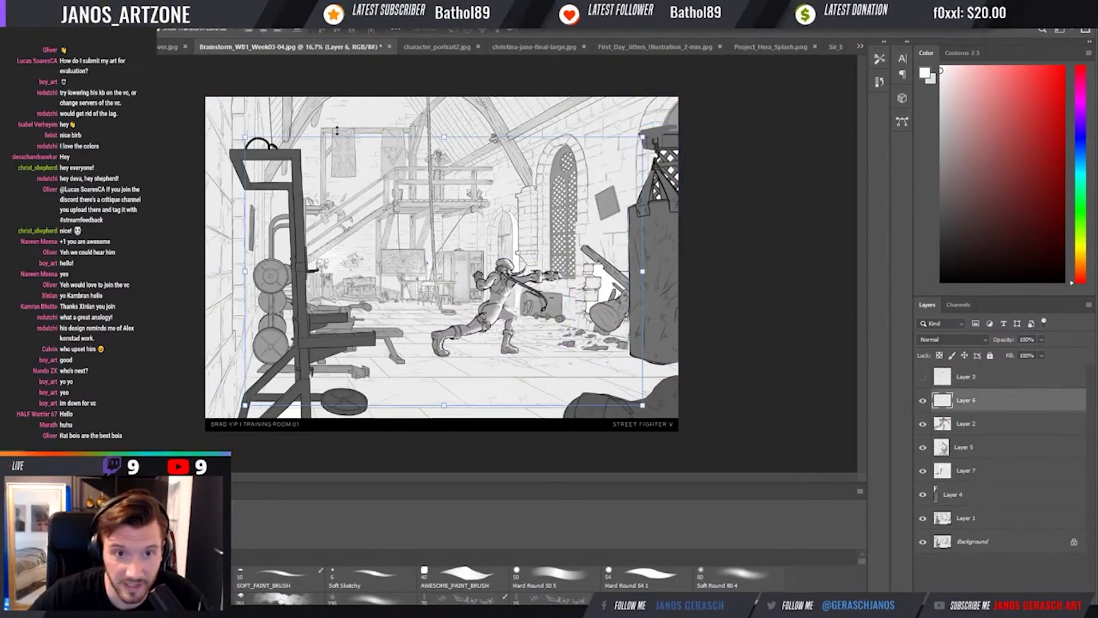
key(b)
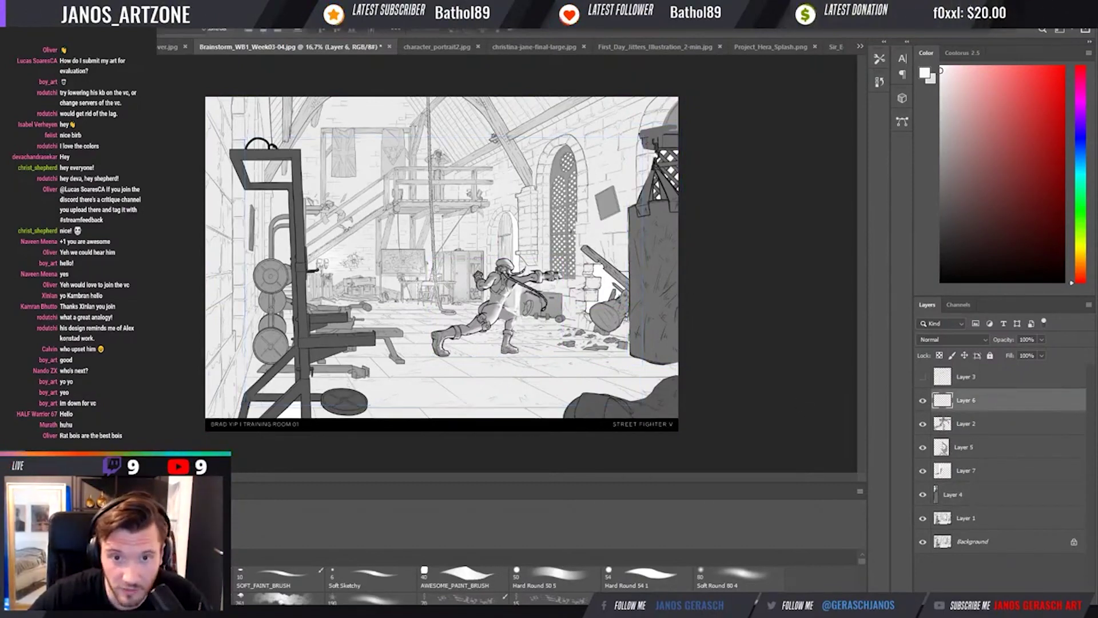
key(v)
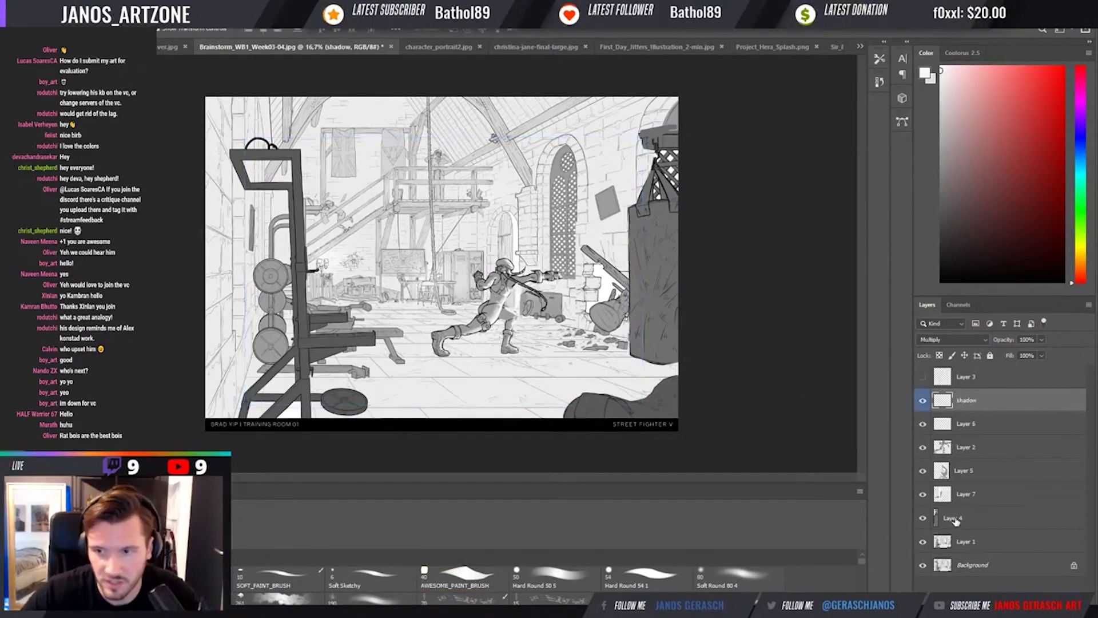
click(941, 133)
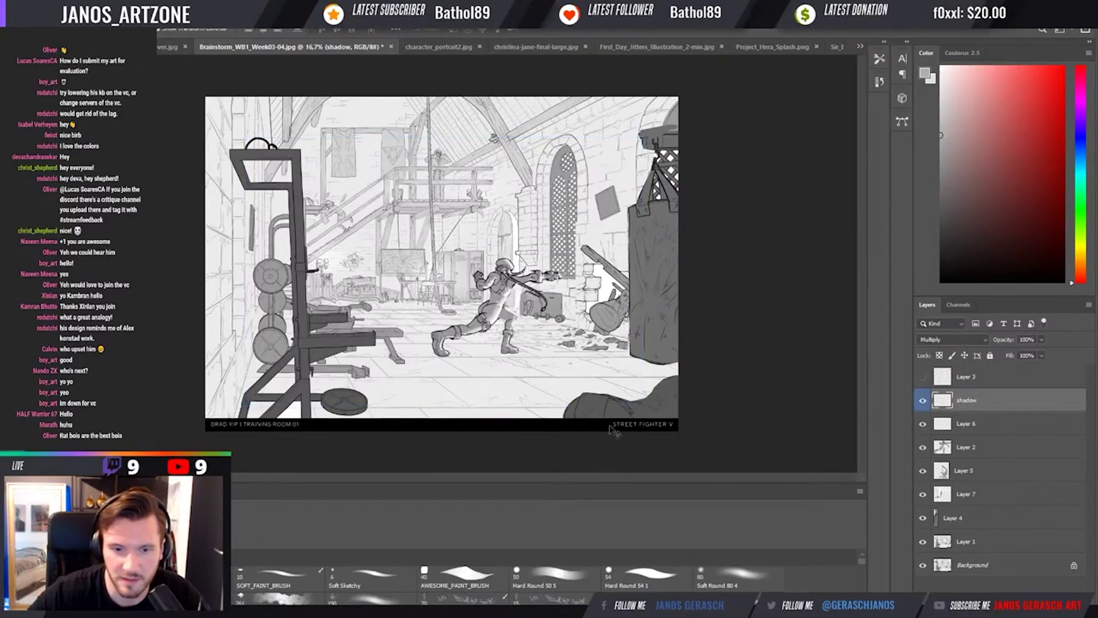
click(585, 585)
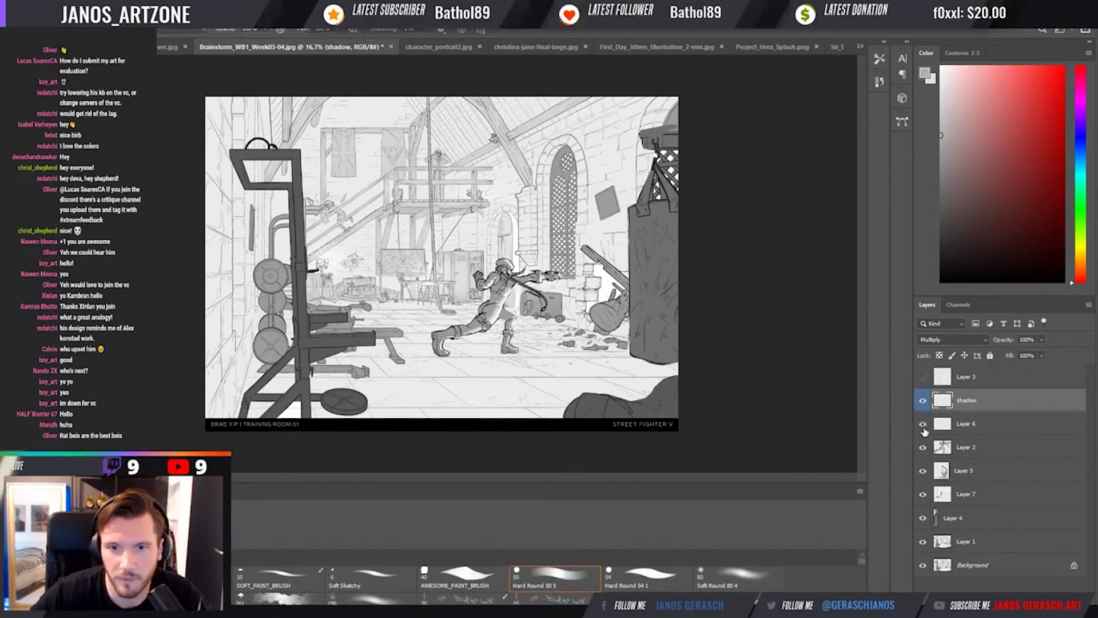
click(923, 425)
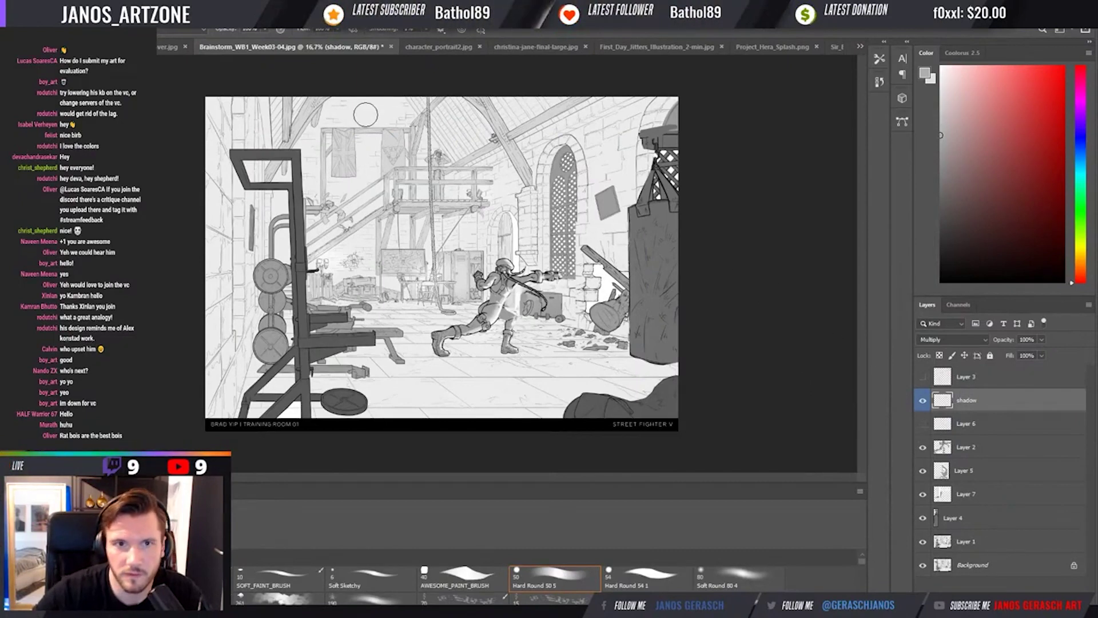
Try shading the ceiling on the shadow layer with an enlarged Hard Round 50 5 brush, and undo the strokes.
key(bracketright)
key(bracketright)
key(bracketright)
key(bracketright)
drag(364, 111, 329, 116)
mouse_move(327, 110)
mouse_down()
mouse_move(212, 112)
mouse_move(343, 97)
mouse_move(295, 113)
mouse_move(356, 104)
mouse_move(398, 116)
mouse_up()
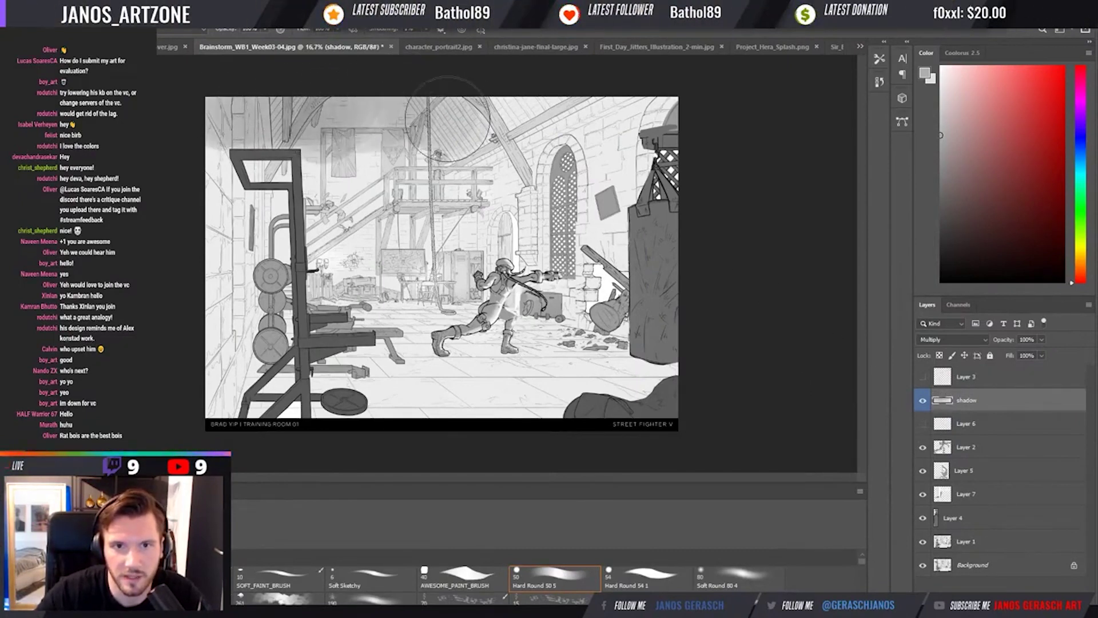
key(ctrl+z)
key(ctrl+z)
key(ctrl+z)
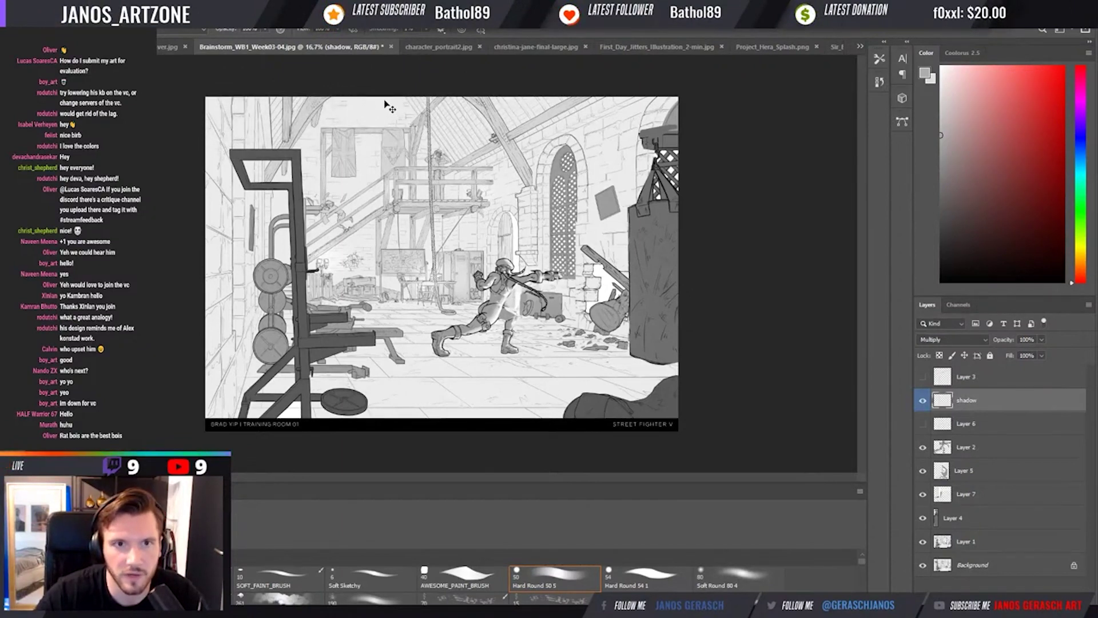
Darken the room's ceiling and foreground floor with grey gradients on the shadow layer, and compare the drawing with and without the layer.
key(g)
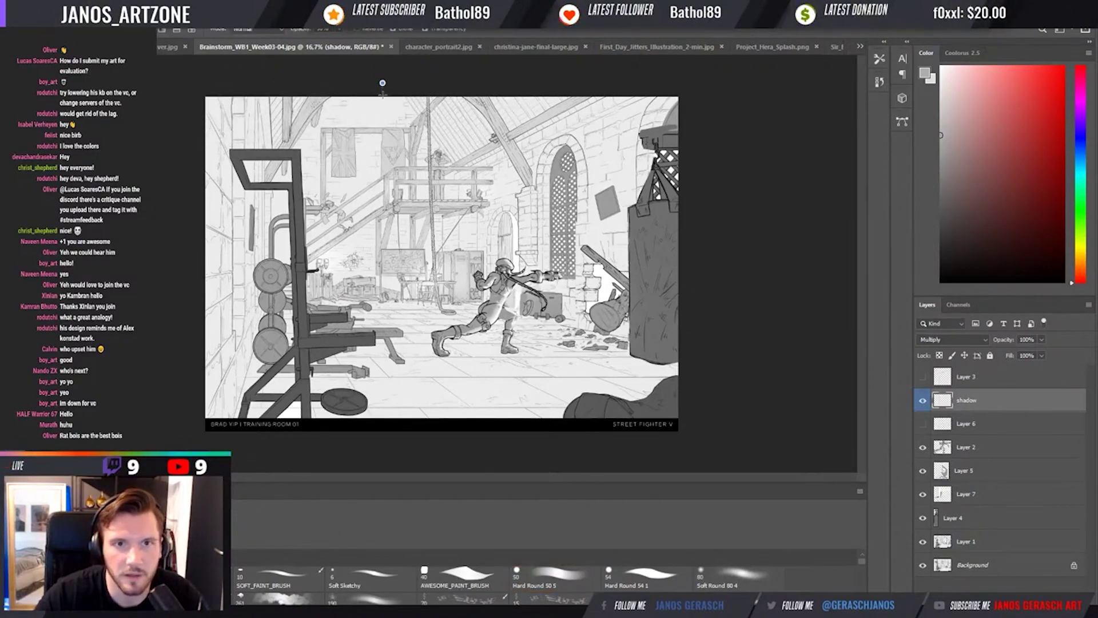
drag(382, 83, 381, 101)
drag(373, 176, 375, 177)
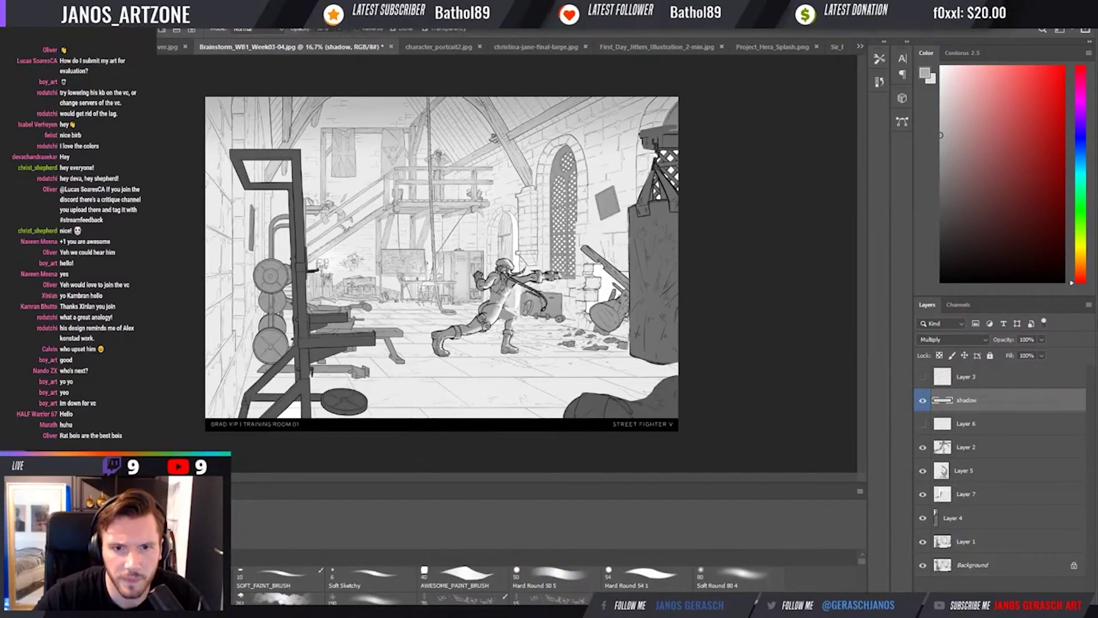
drag(401, 441, 402, 364)
drag(352, 438, 352, 438)
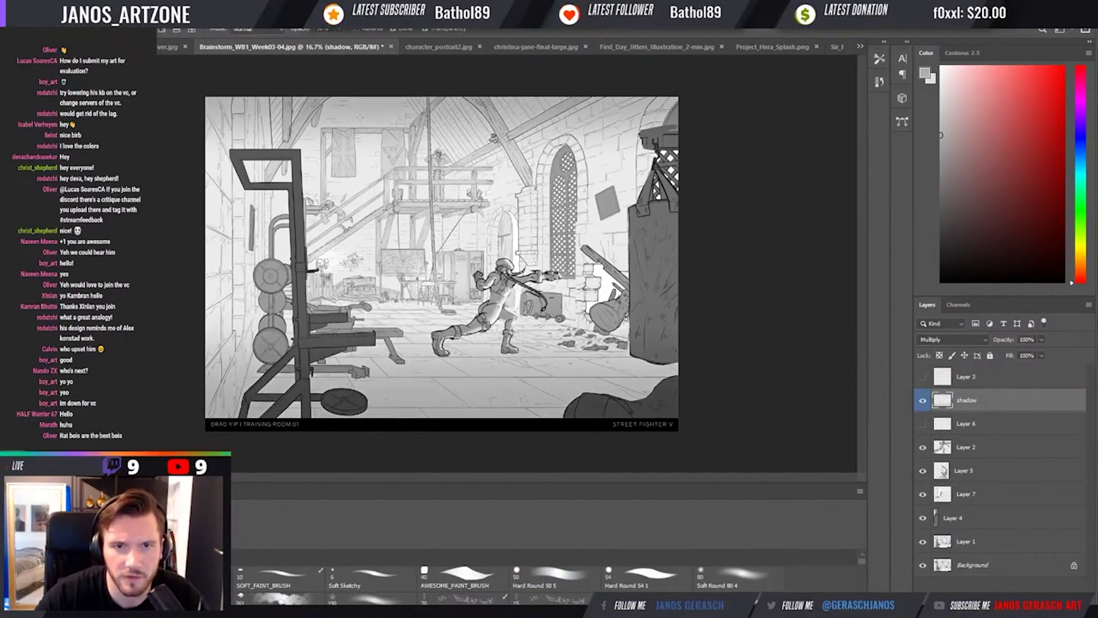
key(b)
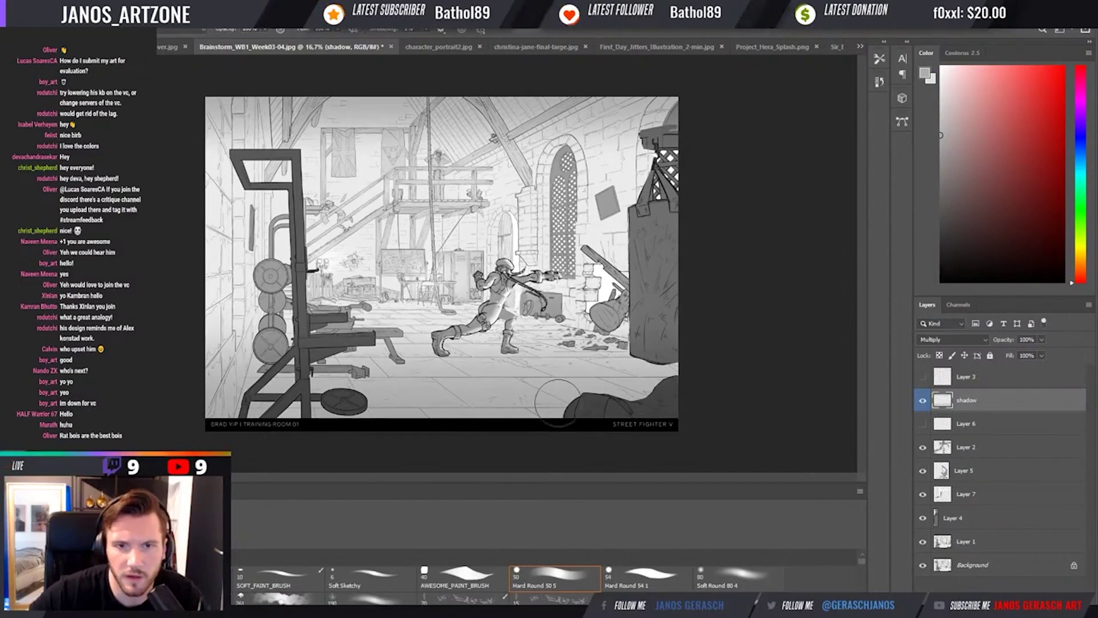
click(923, 400)
click(922, 401)
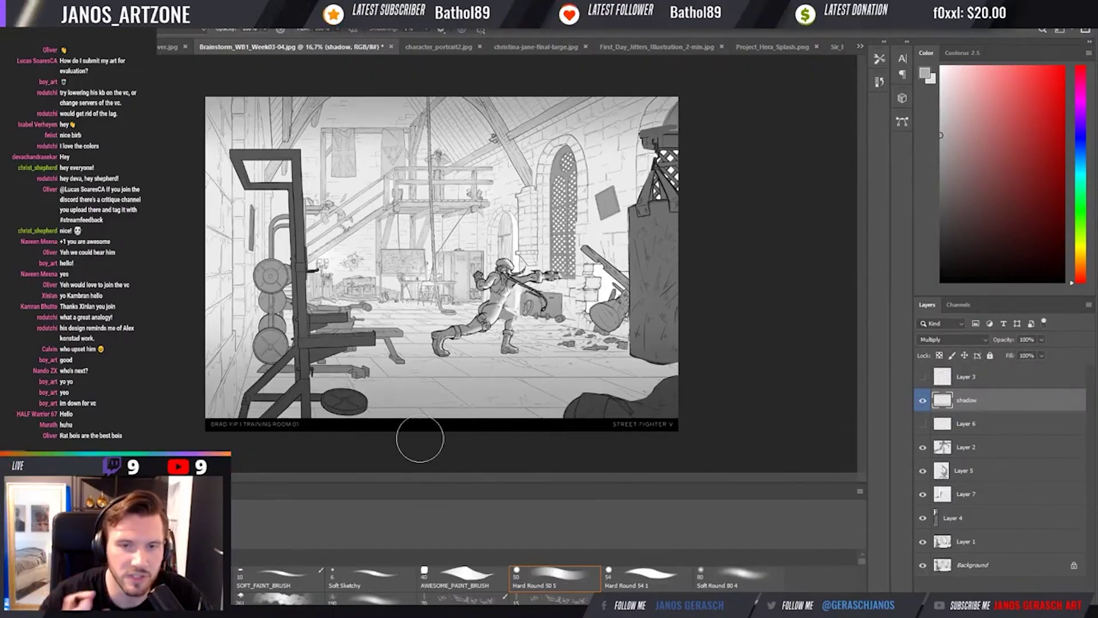
Darken the outer edge of the left wall with a gradient on the shadow layer, and toggle the layer off and on for comparison.
key(g)
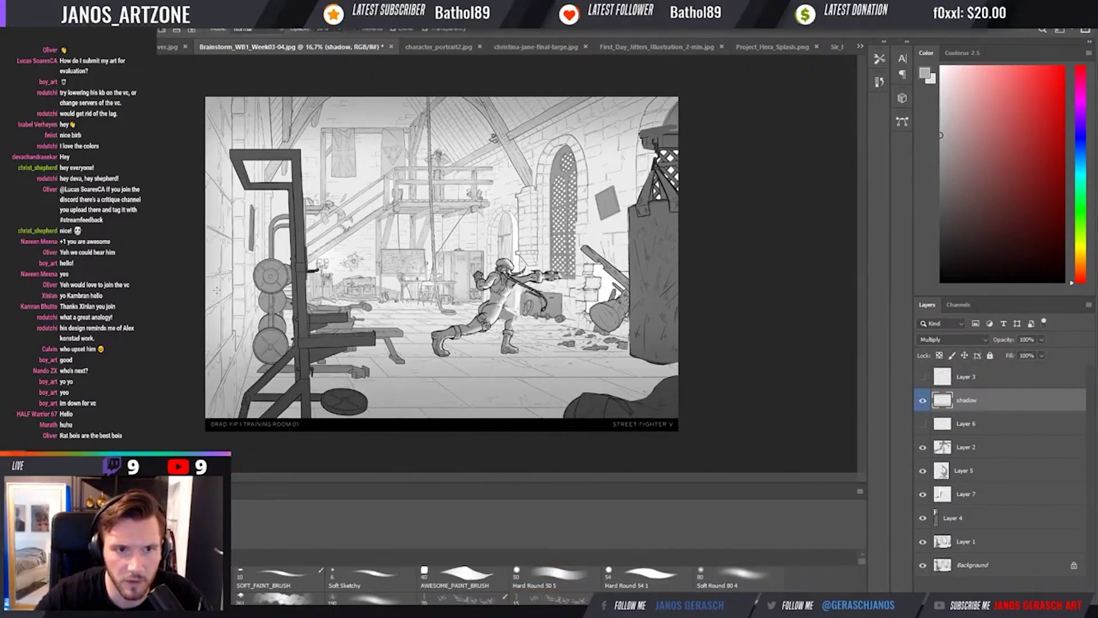
drag(243, 285, 204, 289)
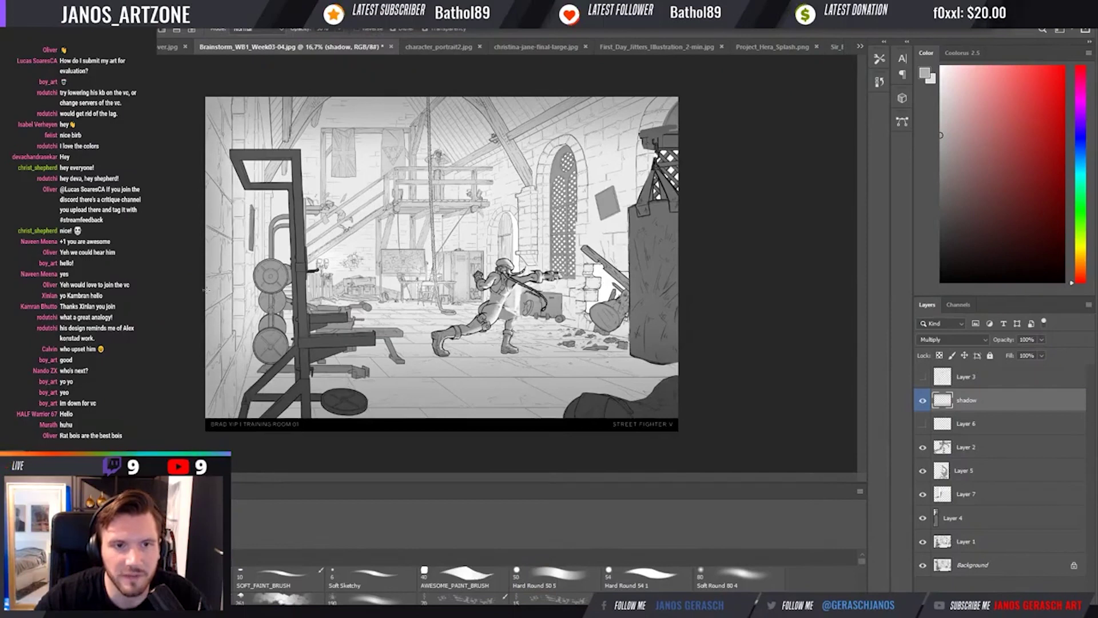
click(924, 400)
click(923, 401)
click(923, 403)
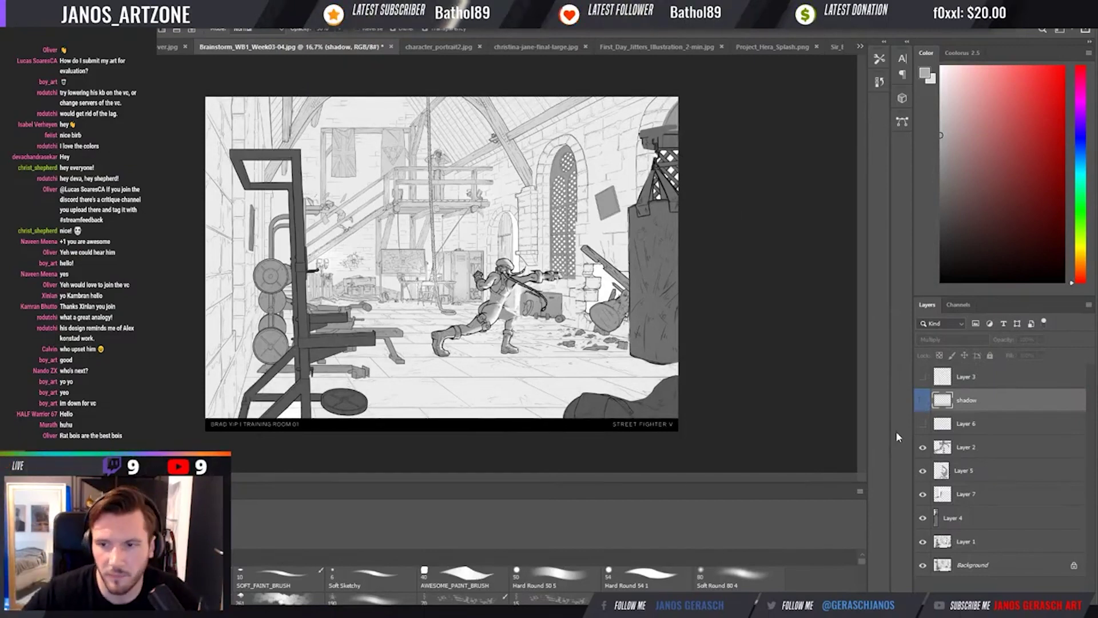
click(922, 401)
click(923, 402)
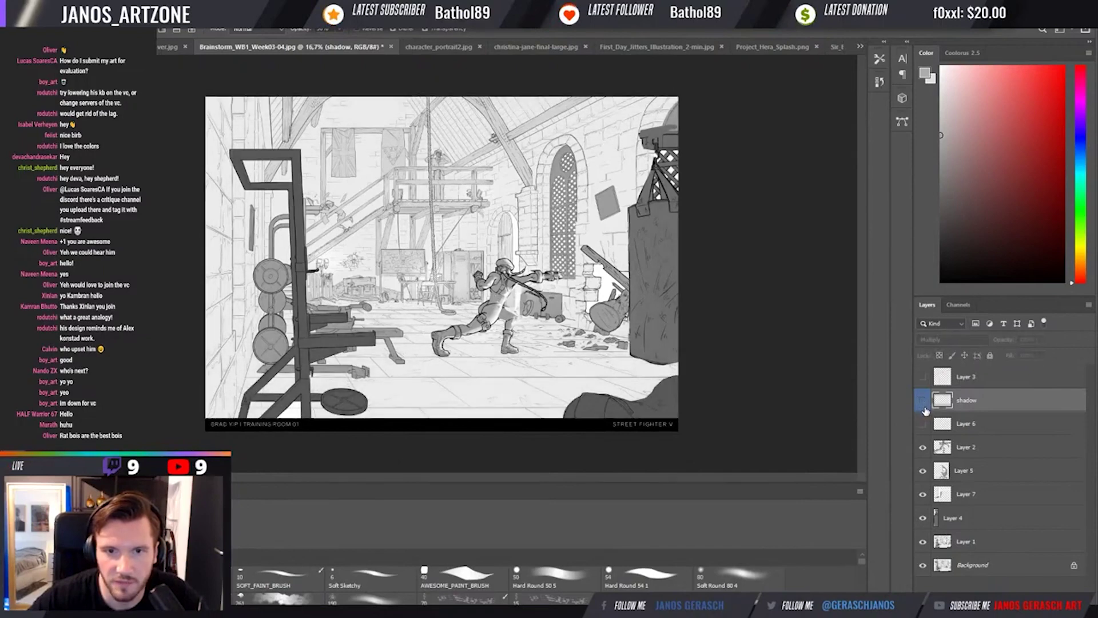
Show the shadow layer again and add a new layer above Layer 2 for painting with the brush.
click(923, 402)
key(b)
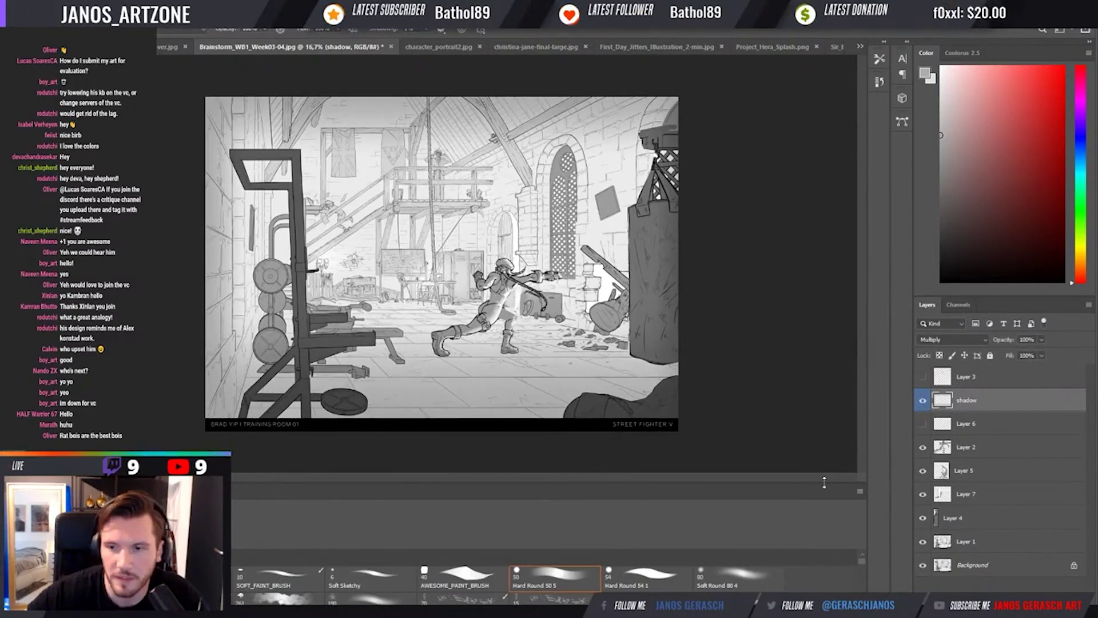
click(983, 447)
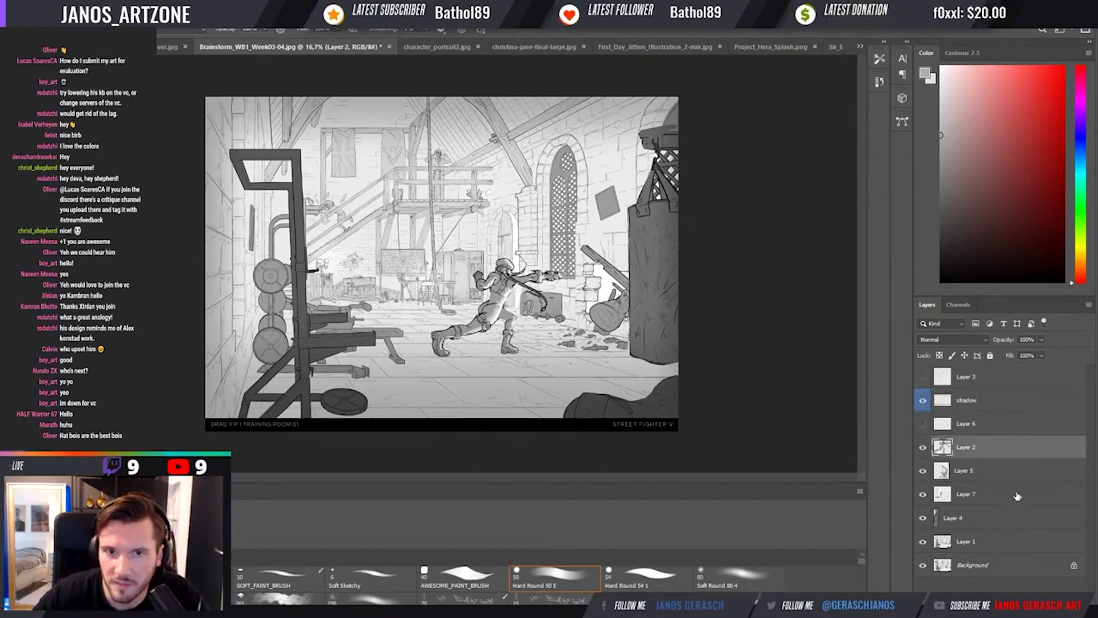
key(ctrl+shift+alt+n)
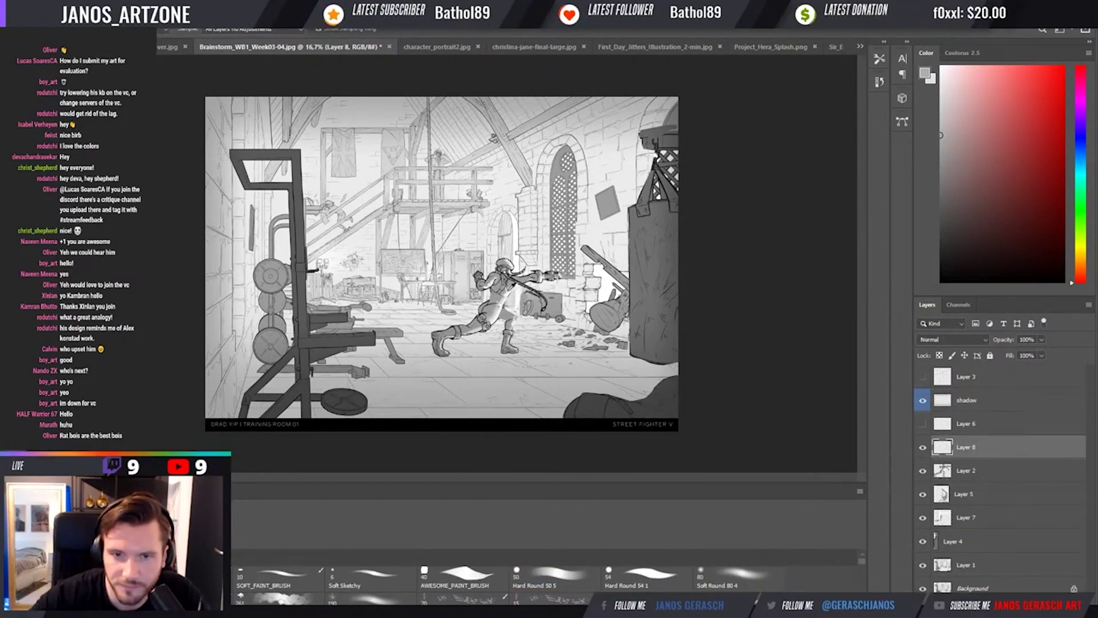
key(b)
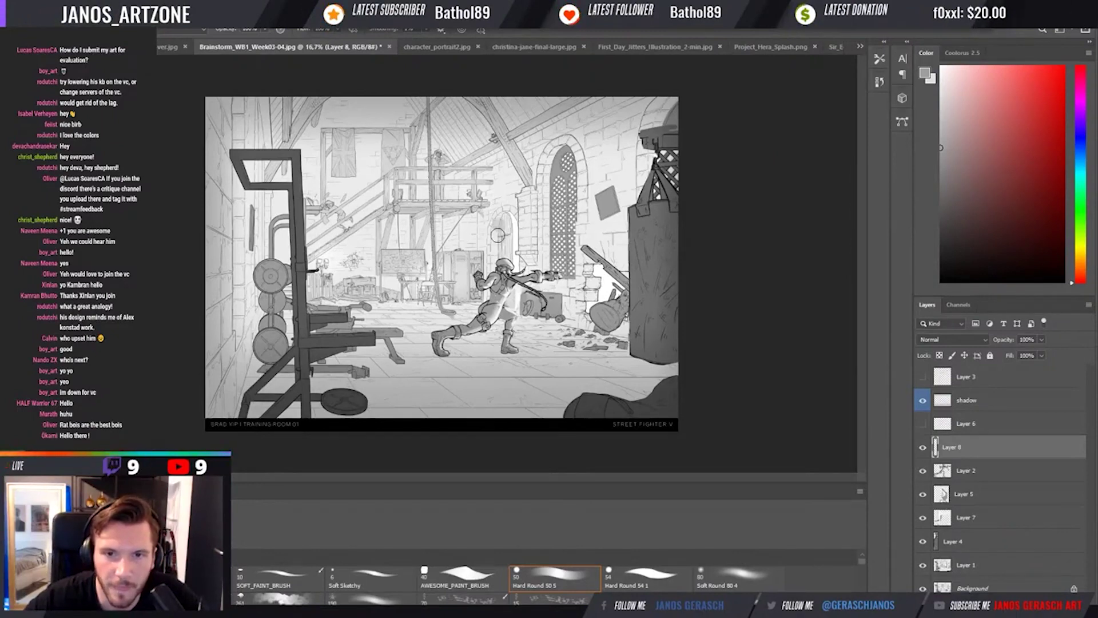
Duplicate the shadow layer and darken the drawing's outer edges on the copy with an enlarged Hard Round 50 5 brush.
click(966, 400)
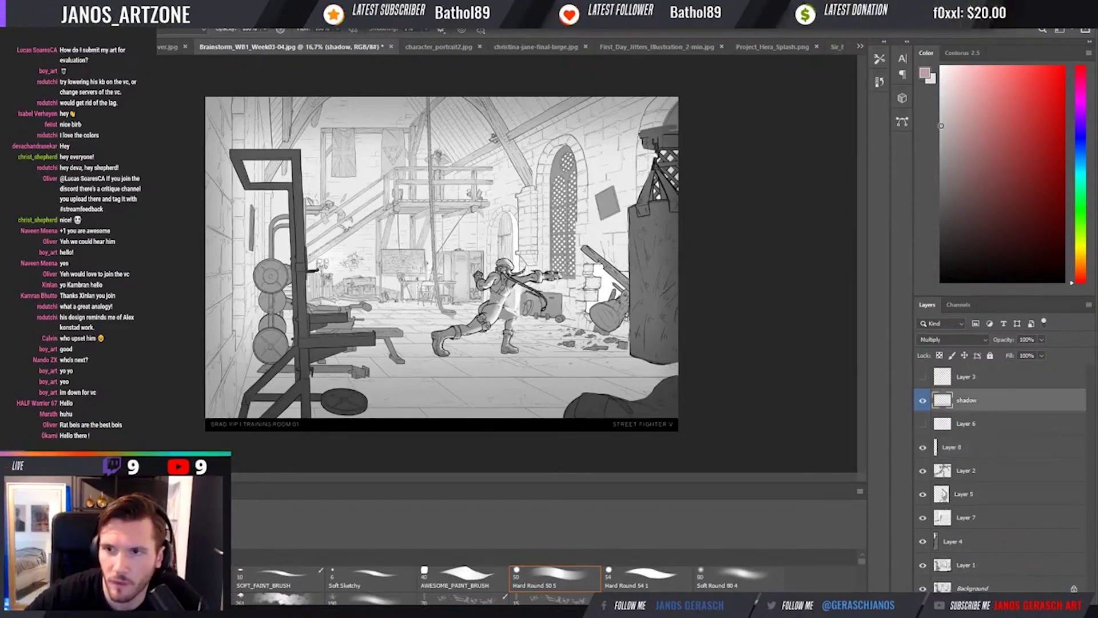
key(ctrl+j)
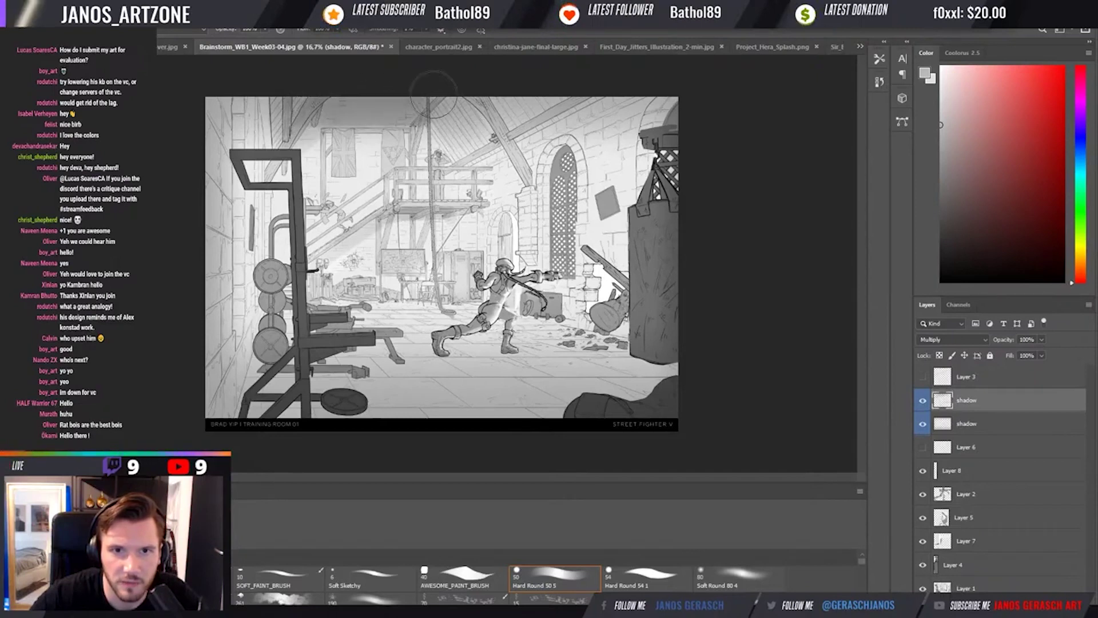
key([)
key([)
key([)
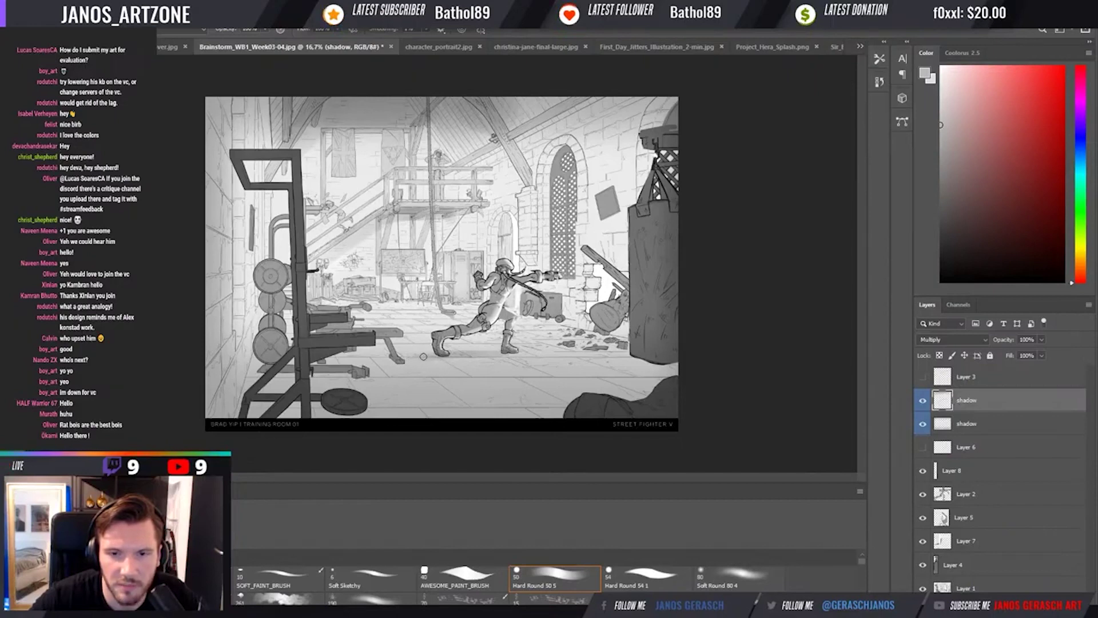
key(bracketright)
key(bracketright)
key(bracketright)
key(bracketright)
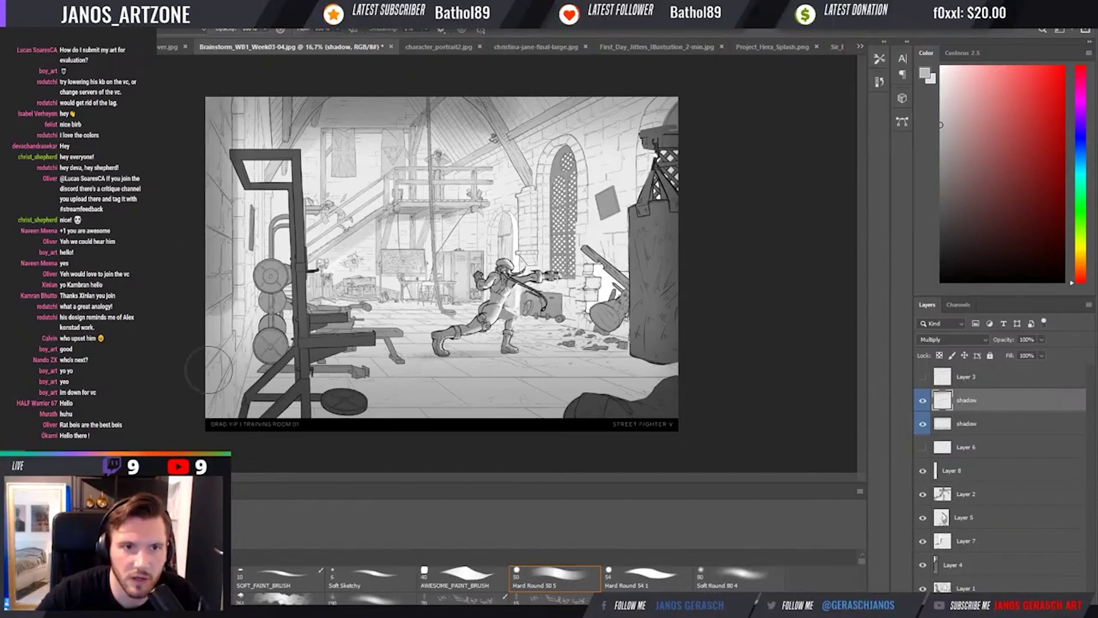
mouse_move(194, 115)
mouse_down()
mouse_move(195, 443)
mouse_move(192, 126)
mouse_move(182, 225)
mouse_move(251, 435)
mouse_move(234, 427)
mouse_move(715, 441)
mouse_up()
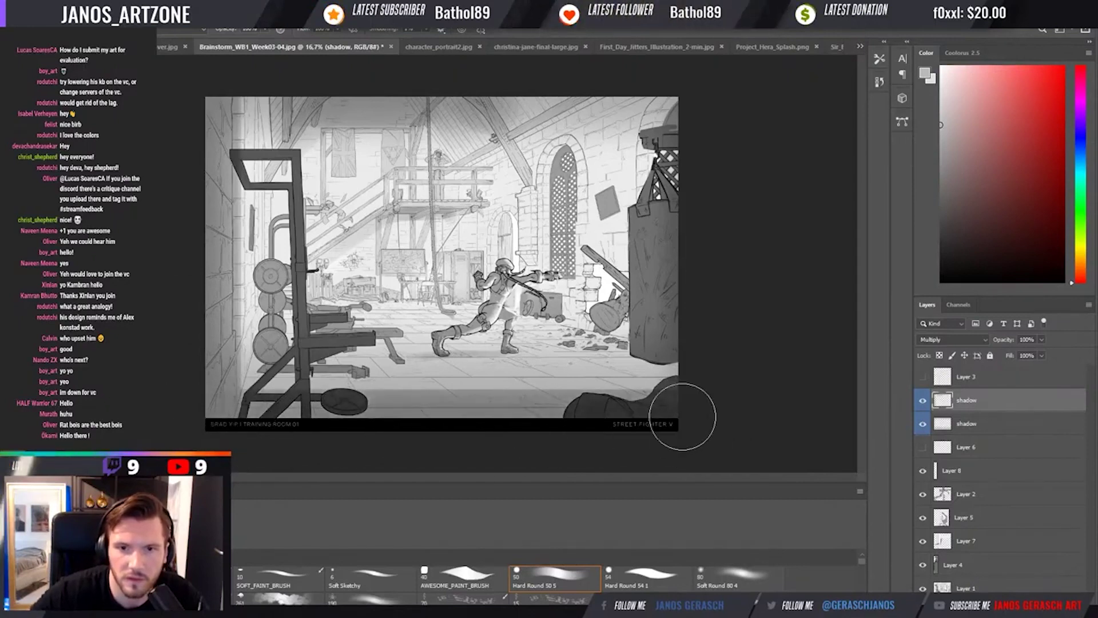
drag(674, 217, 687, 392)
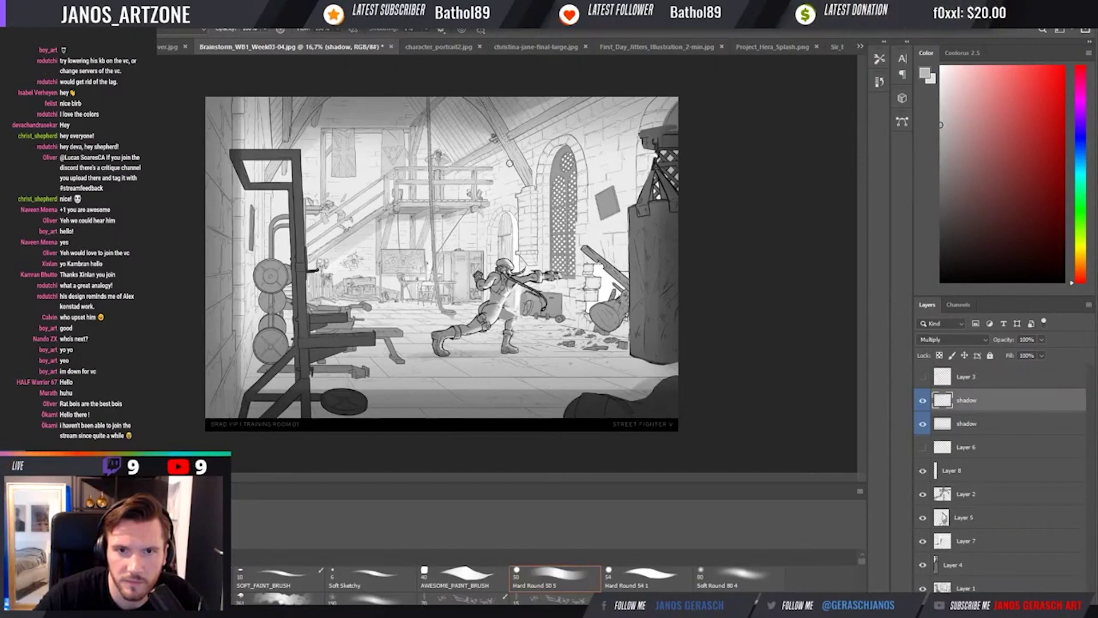
Mirror the canvas horizontally and examine the training-room composition from the flipped side.
key(r)
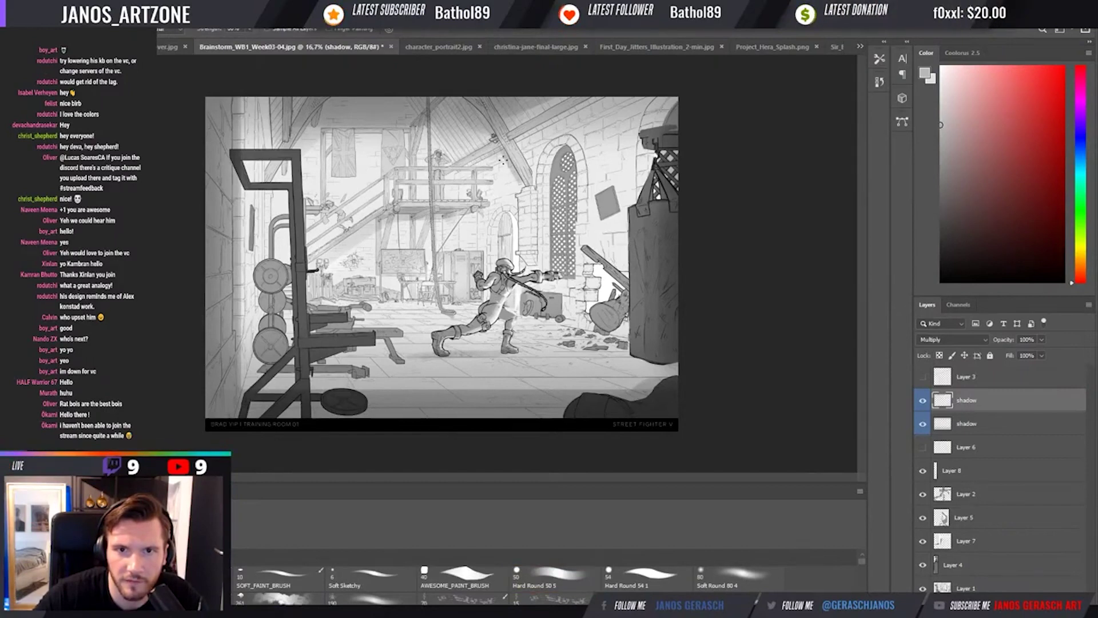
key(b)
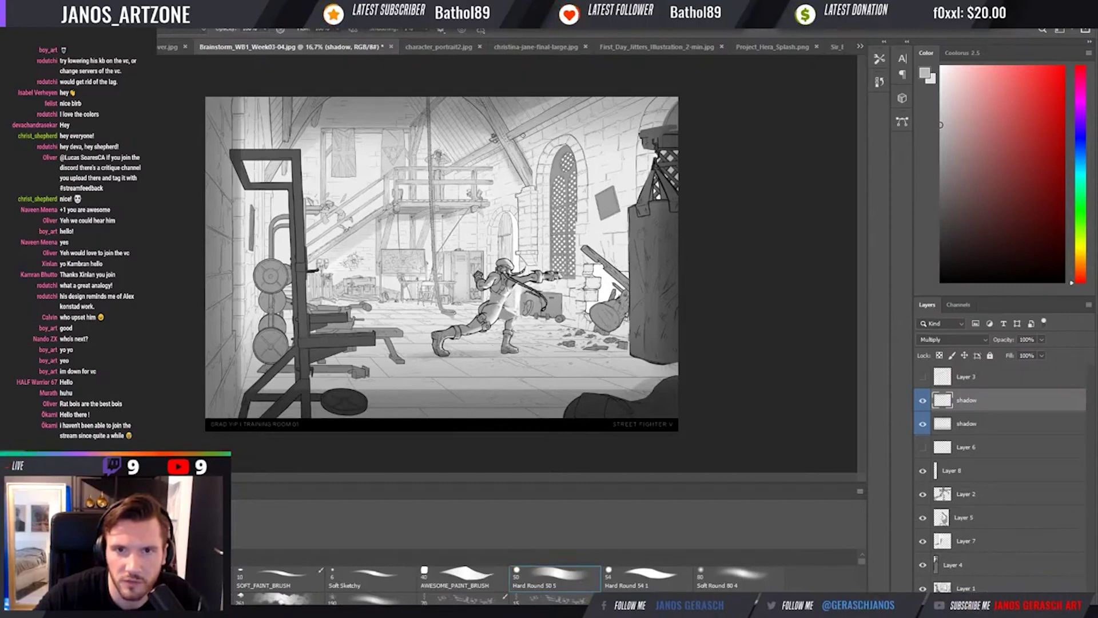
key(r)
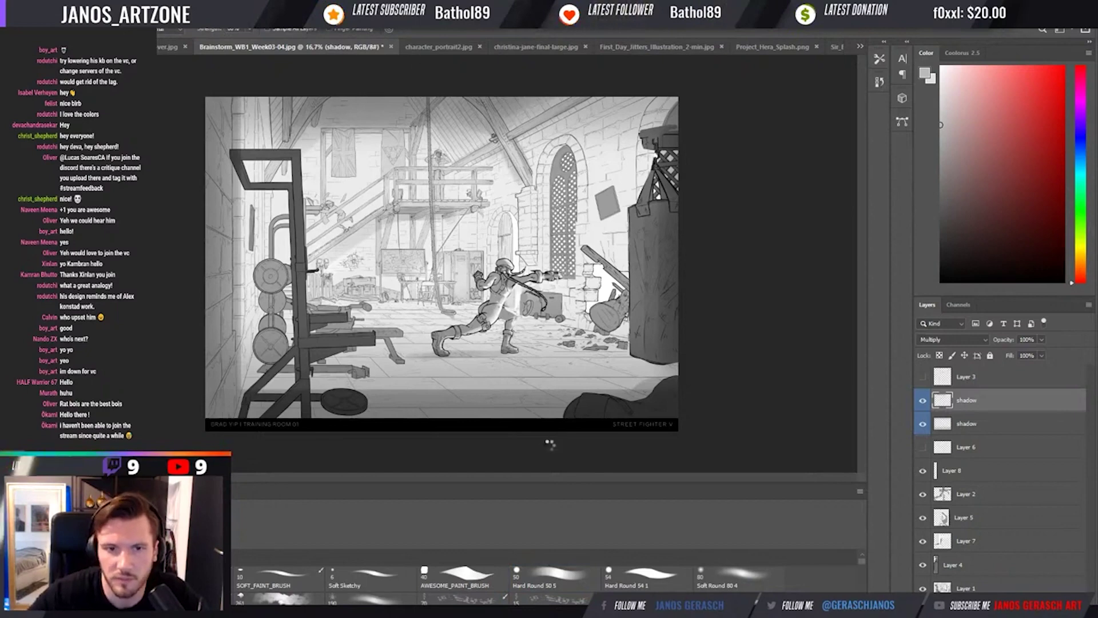
key(h)
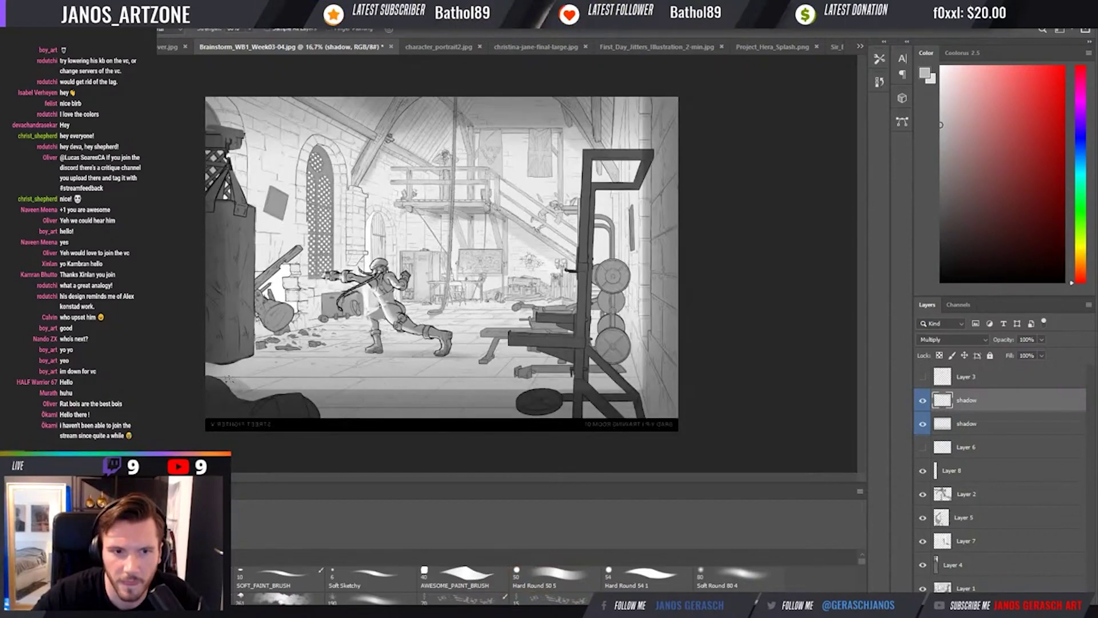
key(b)
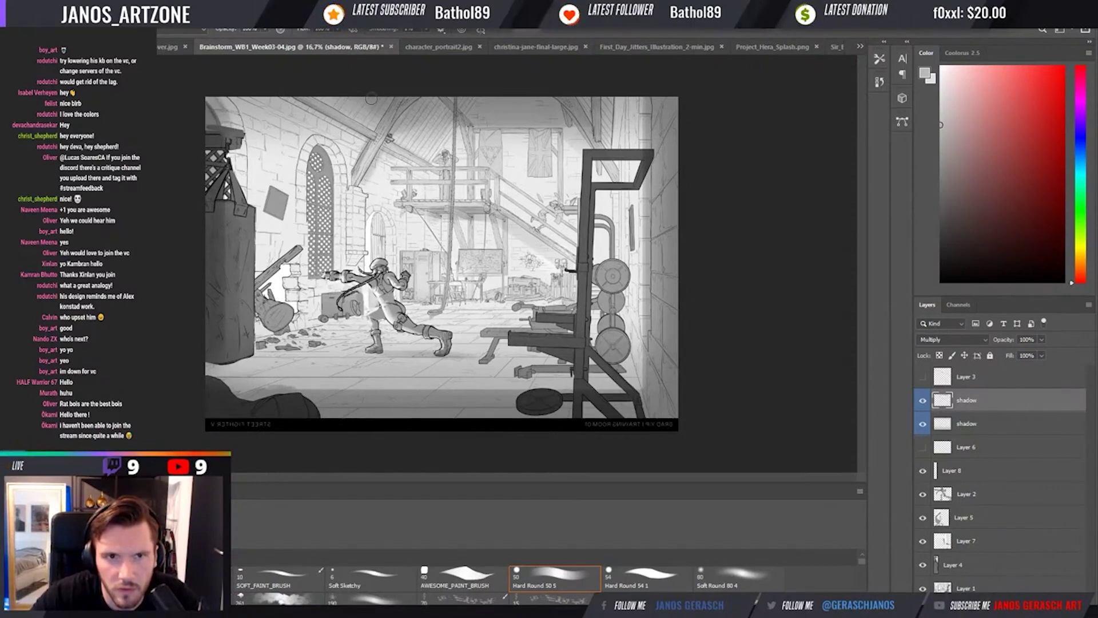
key(g)
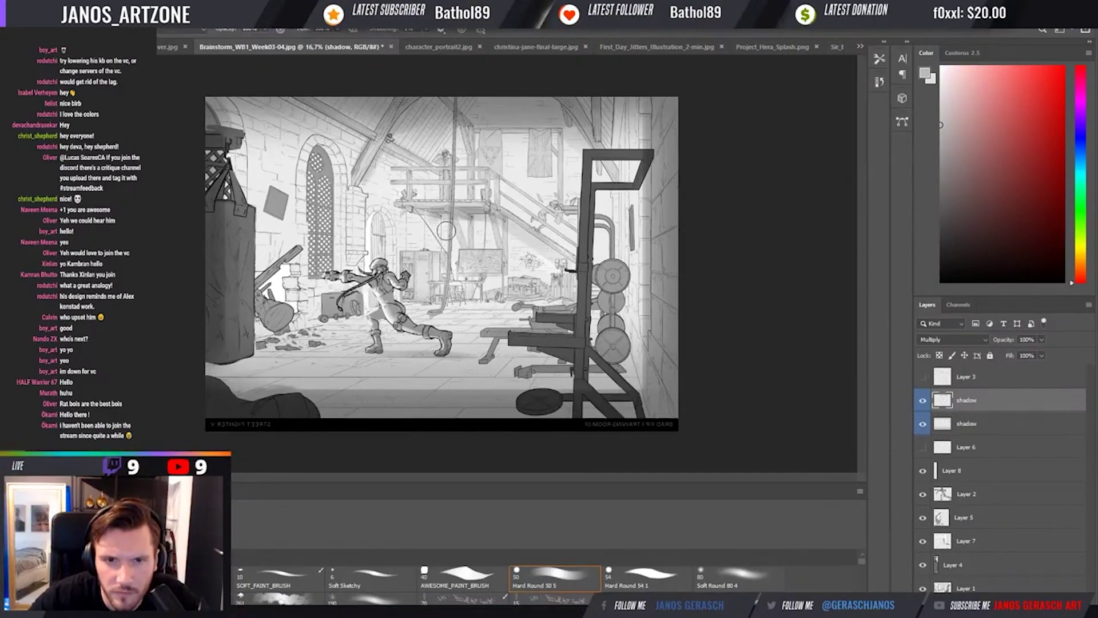
key(b)
scroll(458, 352, up, 1)
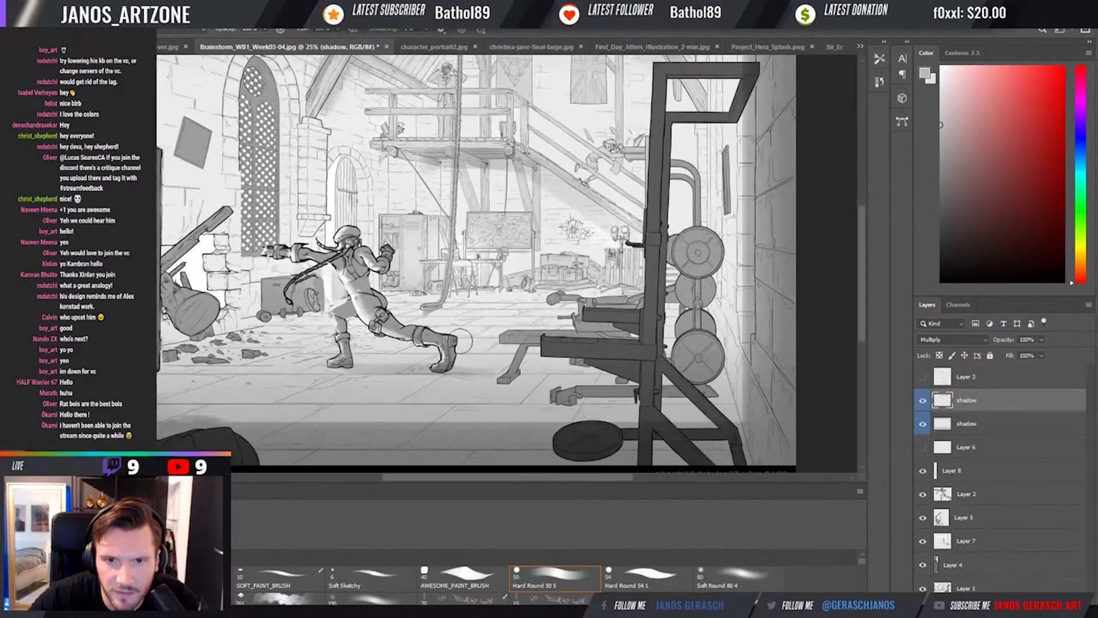
drag(481, 224, 500, 267)
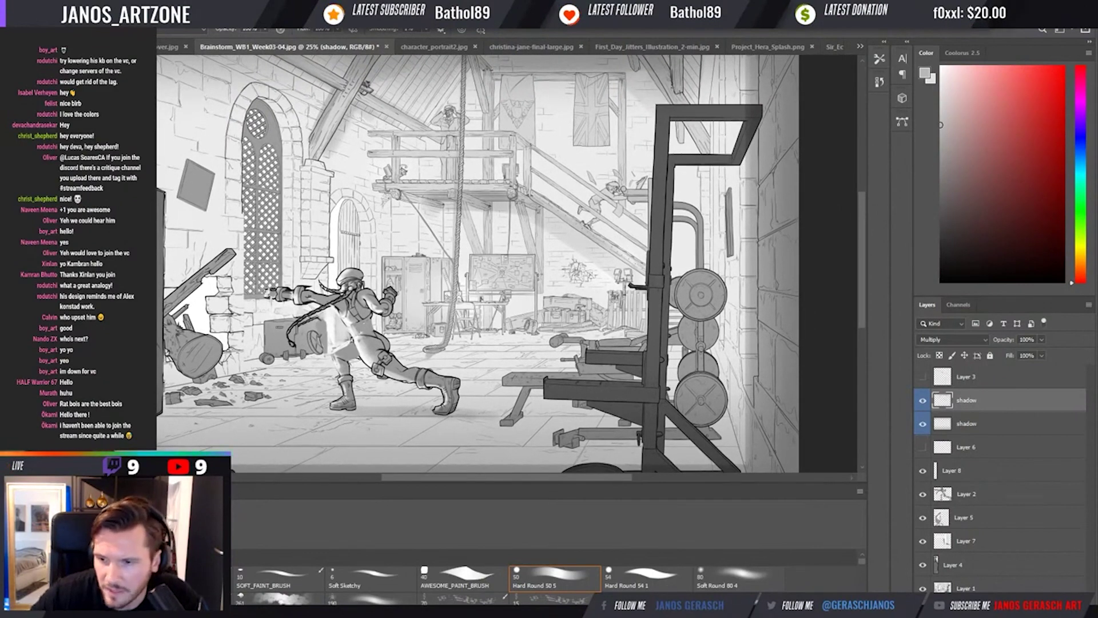
Add a new layer above the two shadow layers and pick bright red for the Hard Round 54 1 brush.
key(ctrl+shift+alt+n)
key(period)
click(1047, 86)
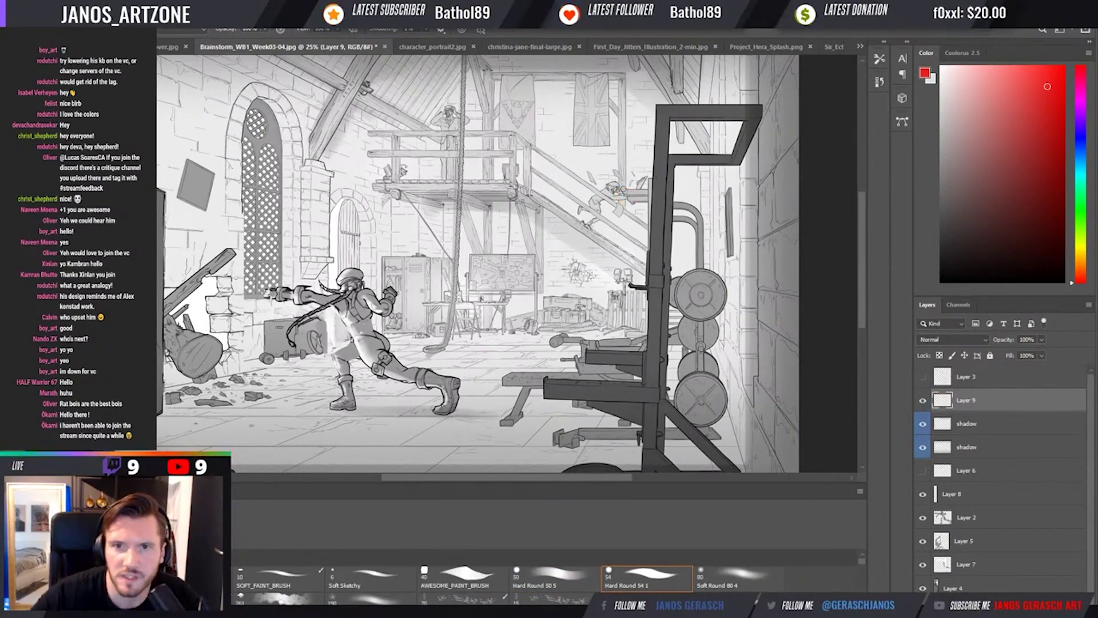
key(ctrl+z)
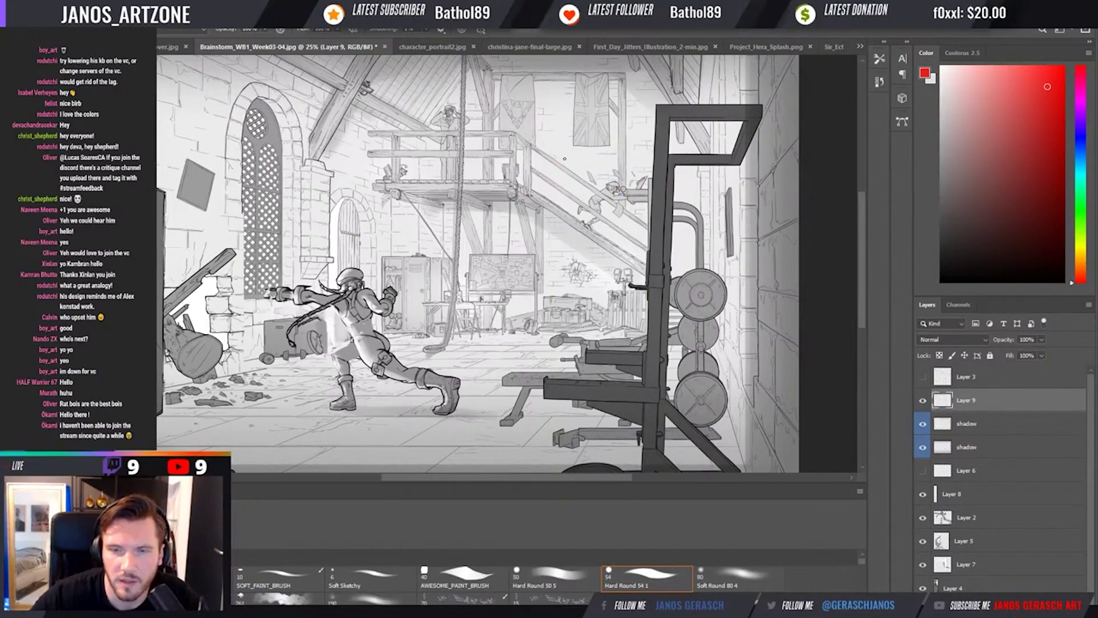
Examine the figure and the cat on the staircase up close, and the whole scene.
scroll(620, 203, up, 1)
scroll(621, 203, up, 4)
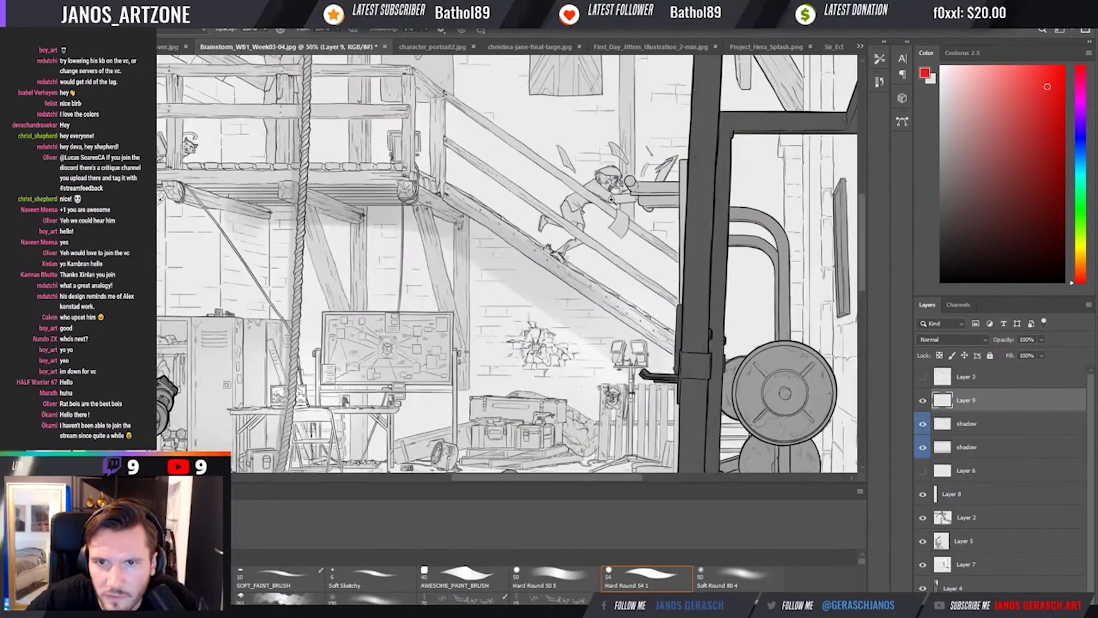
scroll(611, 181, up, 2)
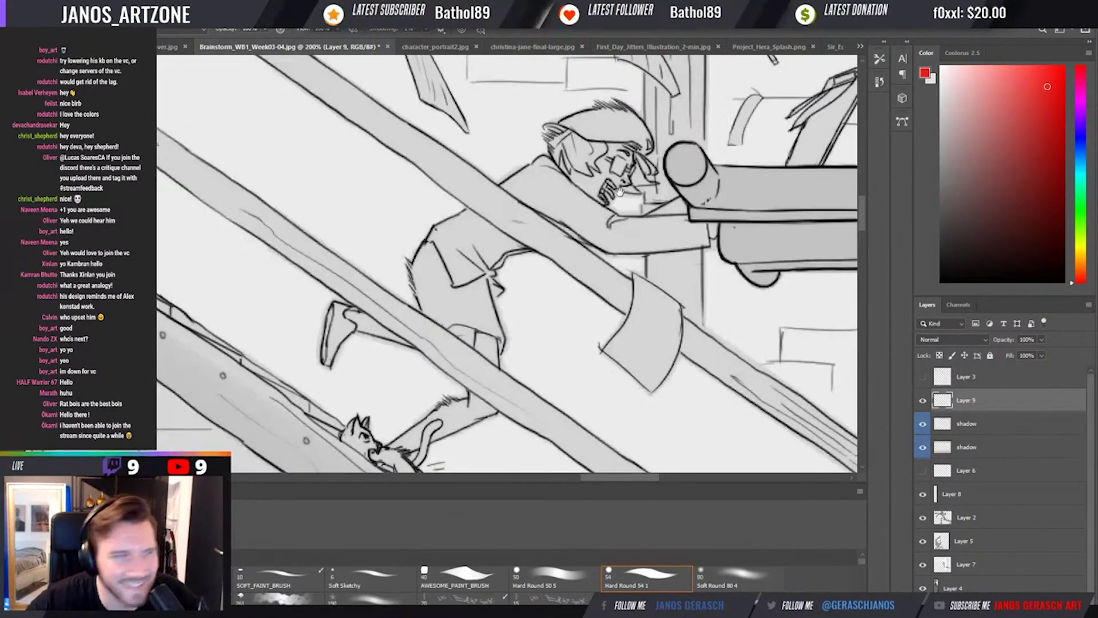
drag(628, 199, 626, 207)
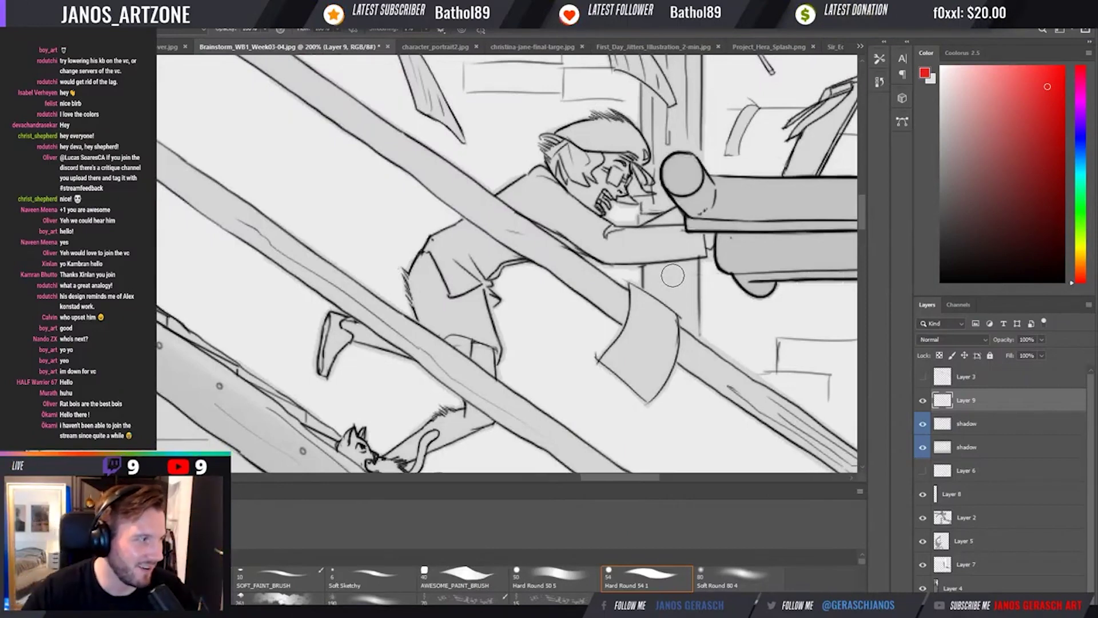
key(ctrl+minus)
key(ctrl+minus)
key(ctrl+minus)
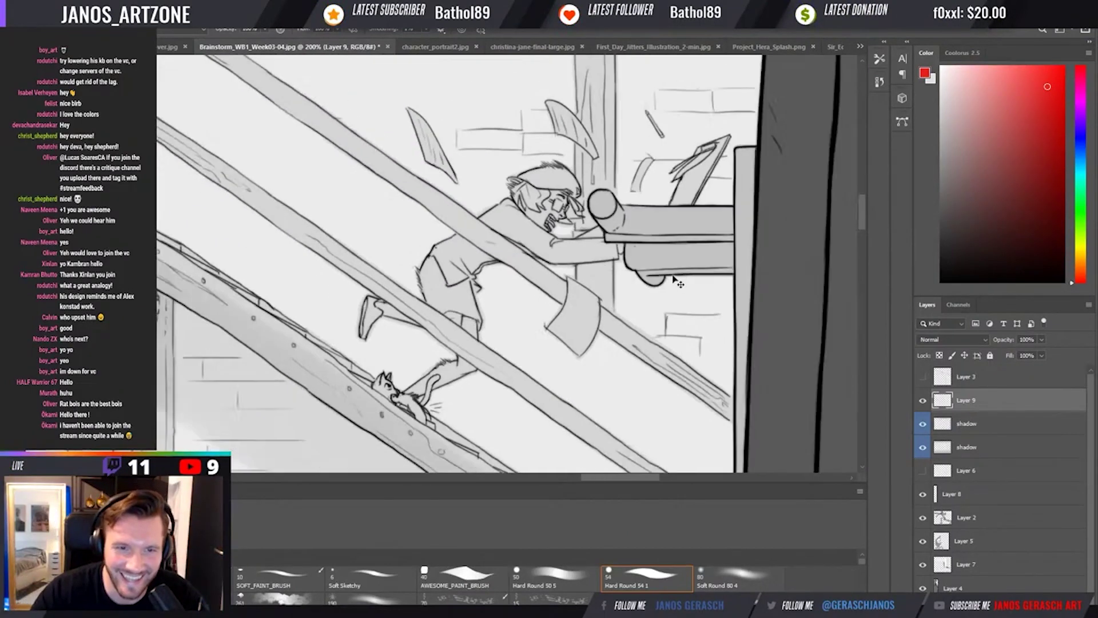
click(428, 309)
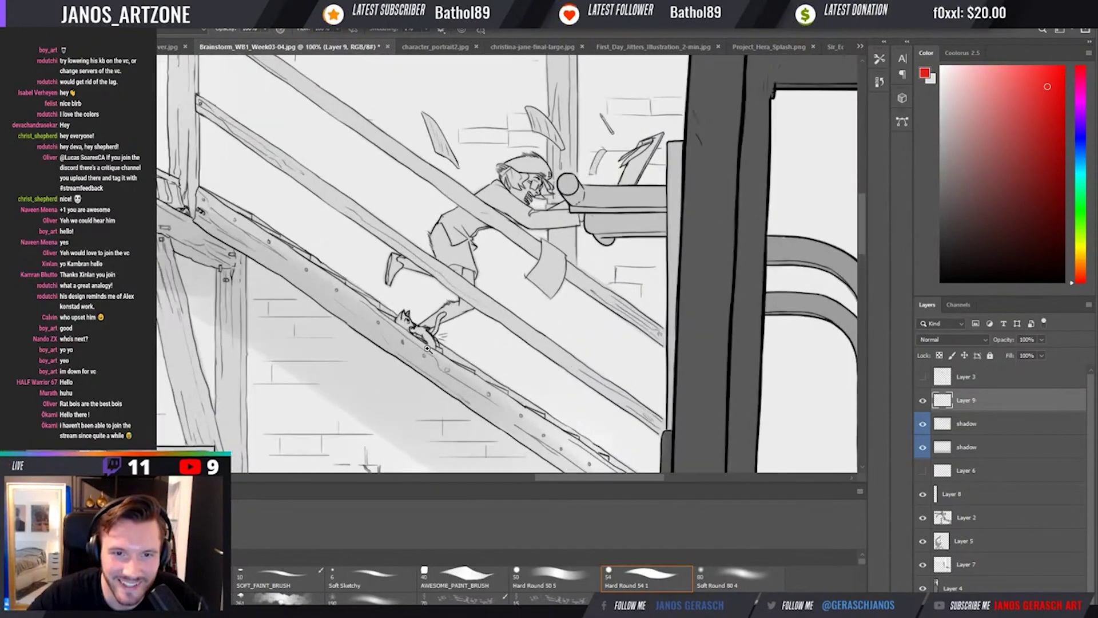
click(423, 320)
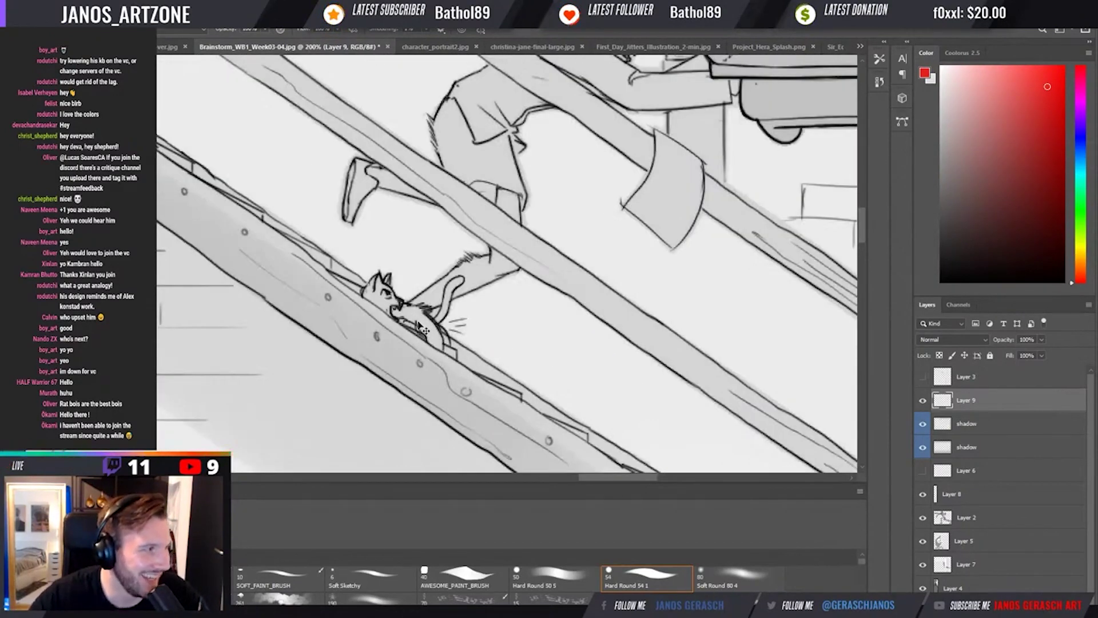
scroll(420, 326, down, 5)
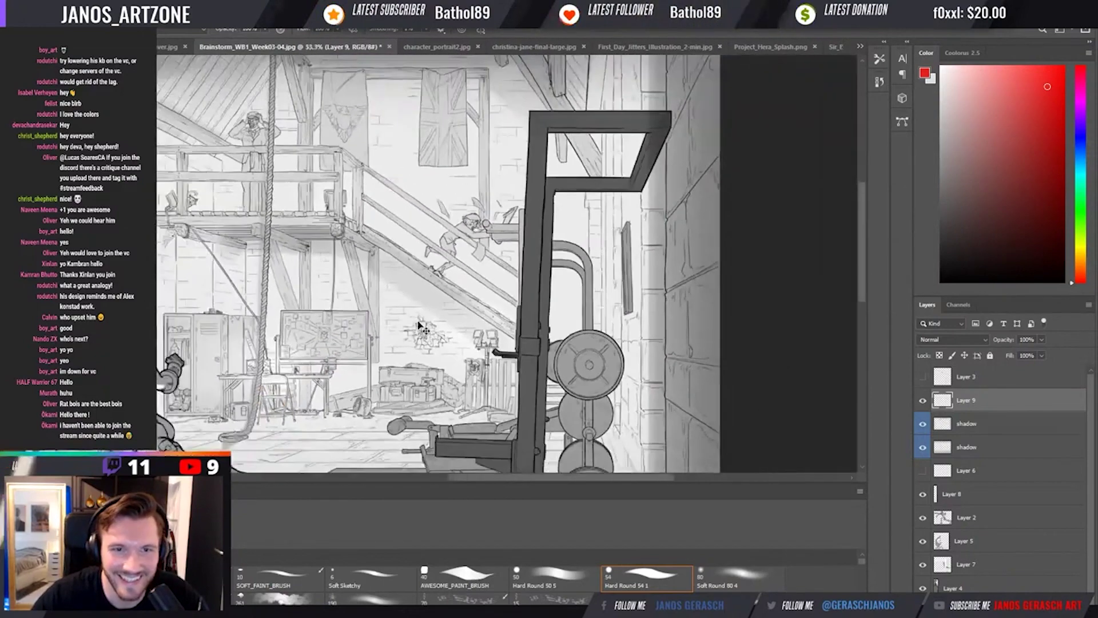
scroll(419, 326, down, 2)
scroll(694, 410, down, 2)
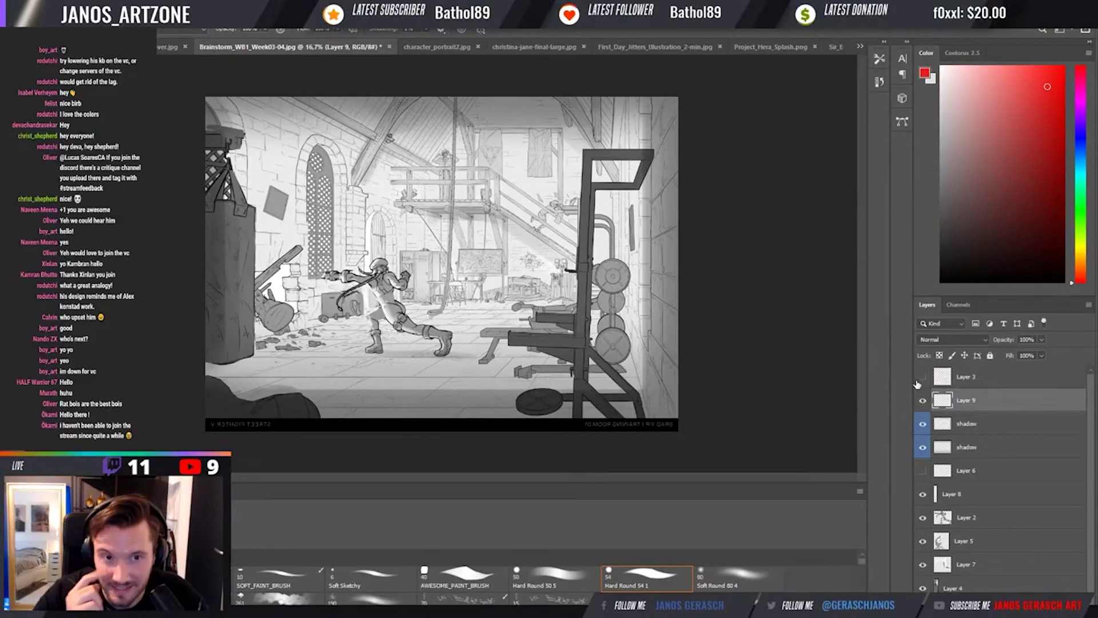
Mirror the canvas back and examine the background props: the cat bowl, fan, weapon crates, cracked wall and pinboard.
key(h)
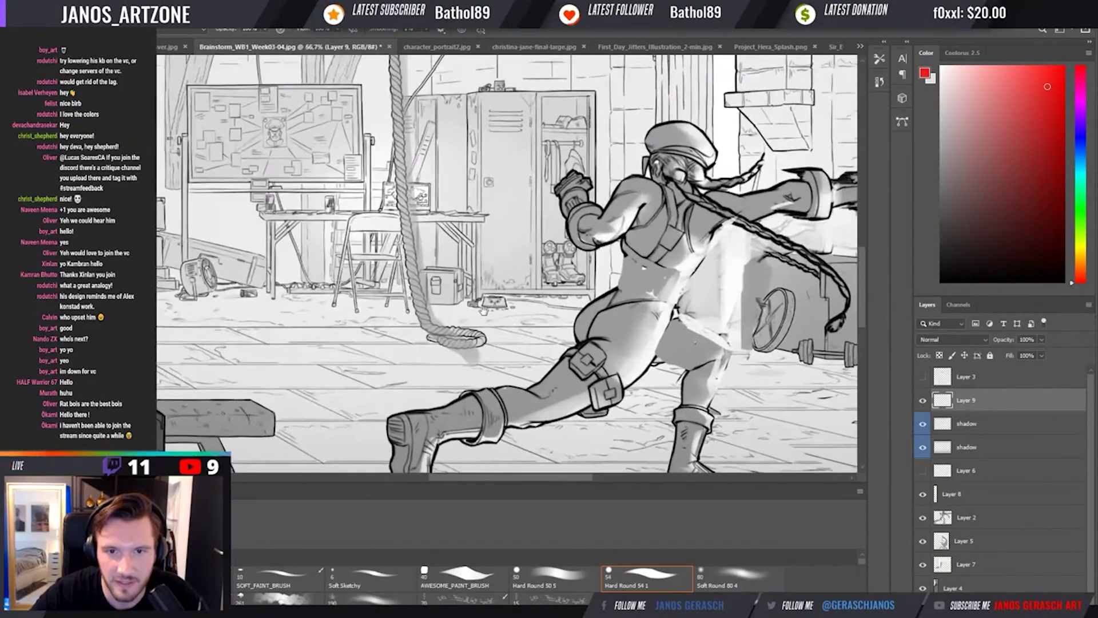
scroll(492, 310, up, 3)
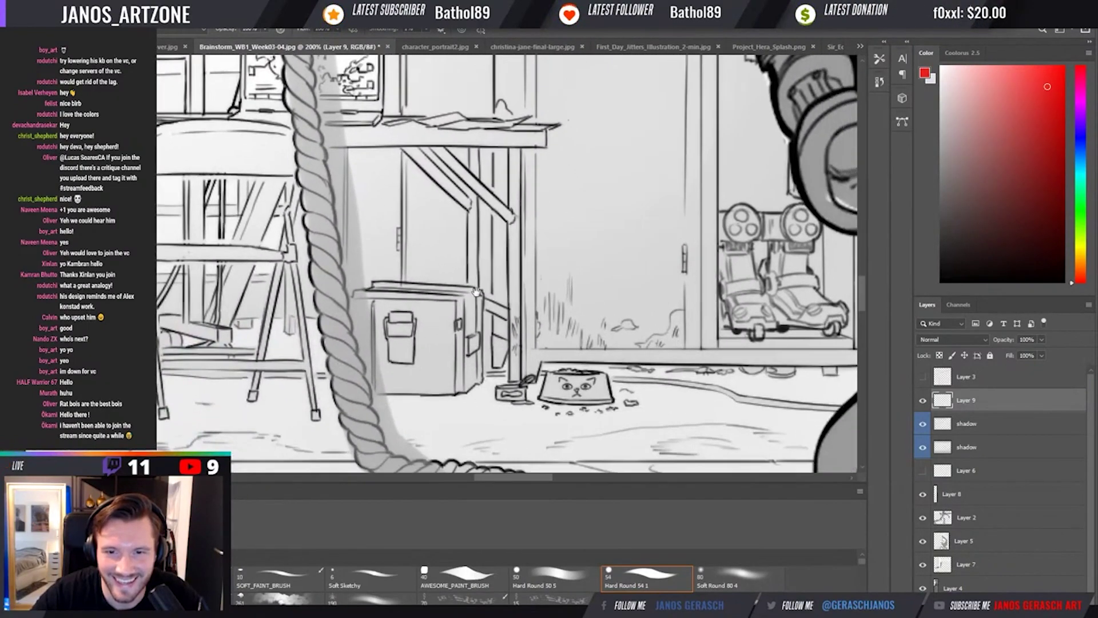
scroll(476, 292, left, 5)
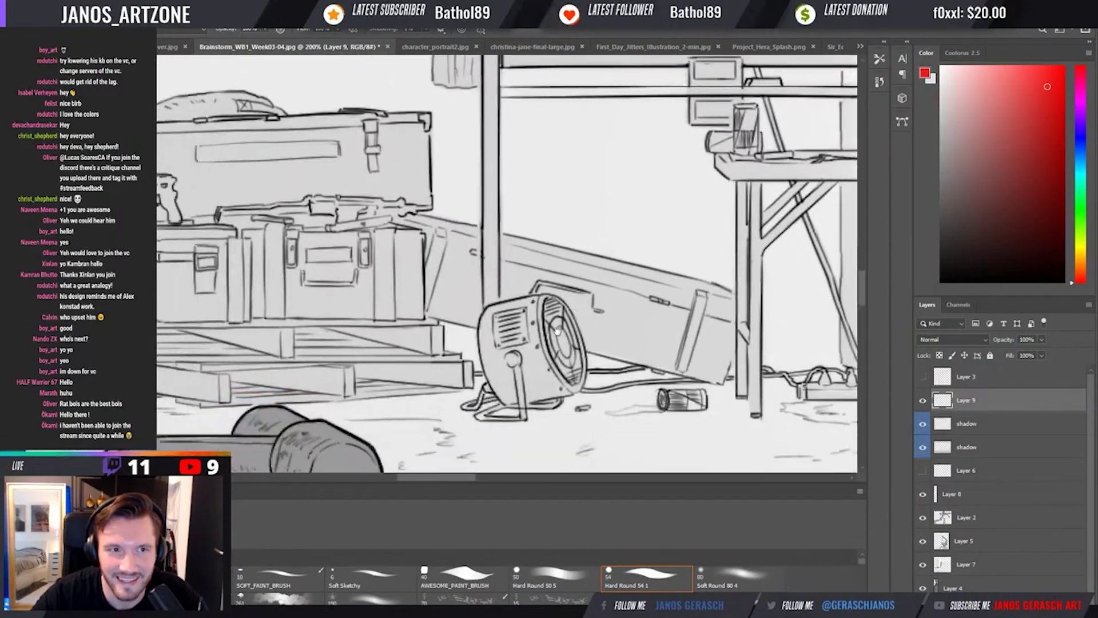
scroll(558, 330, down, 3)
scroll(543, 326, up, 5)
scroll(537, 323, left, 4)
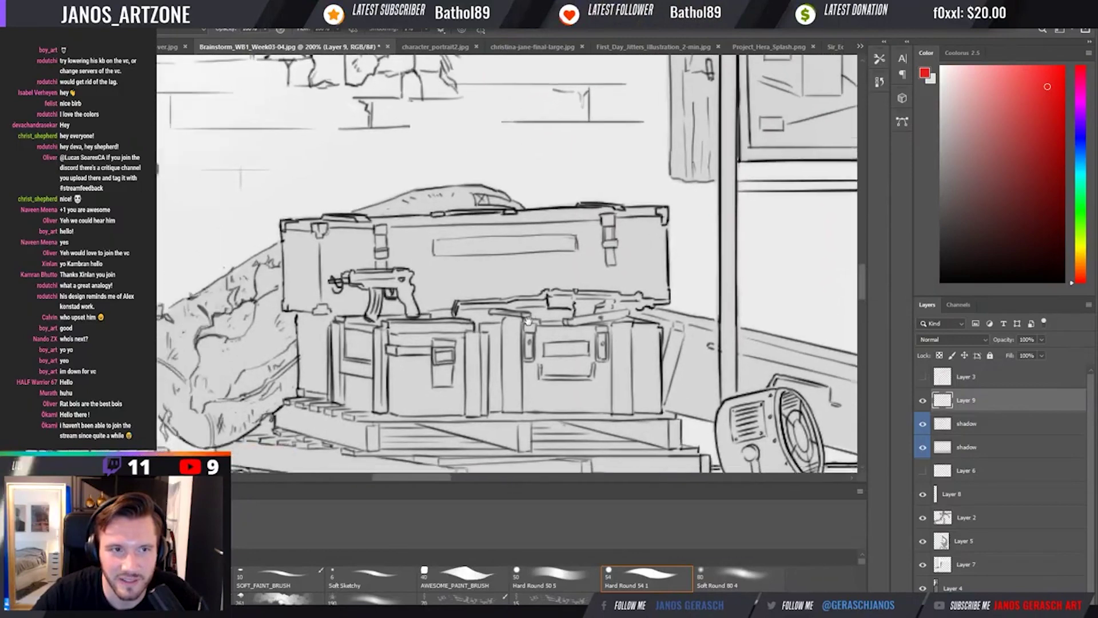
scroll(527, 320, left, 4)
scroll(515, 332, up, 8)
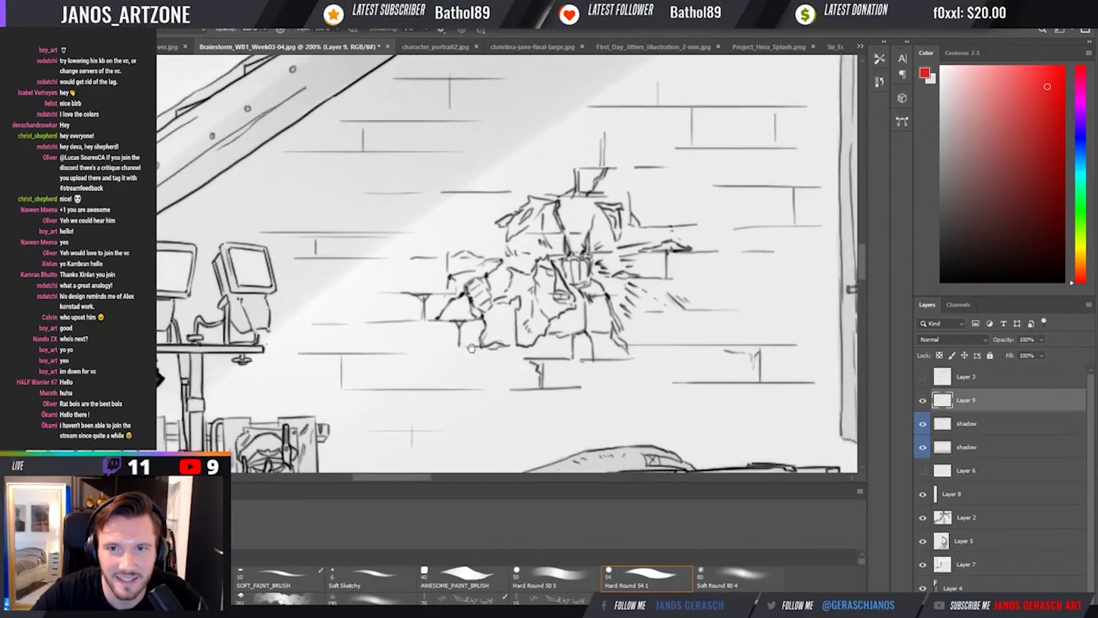
scroll(486, 318, right, 5)
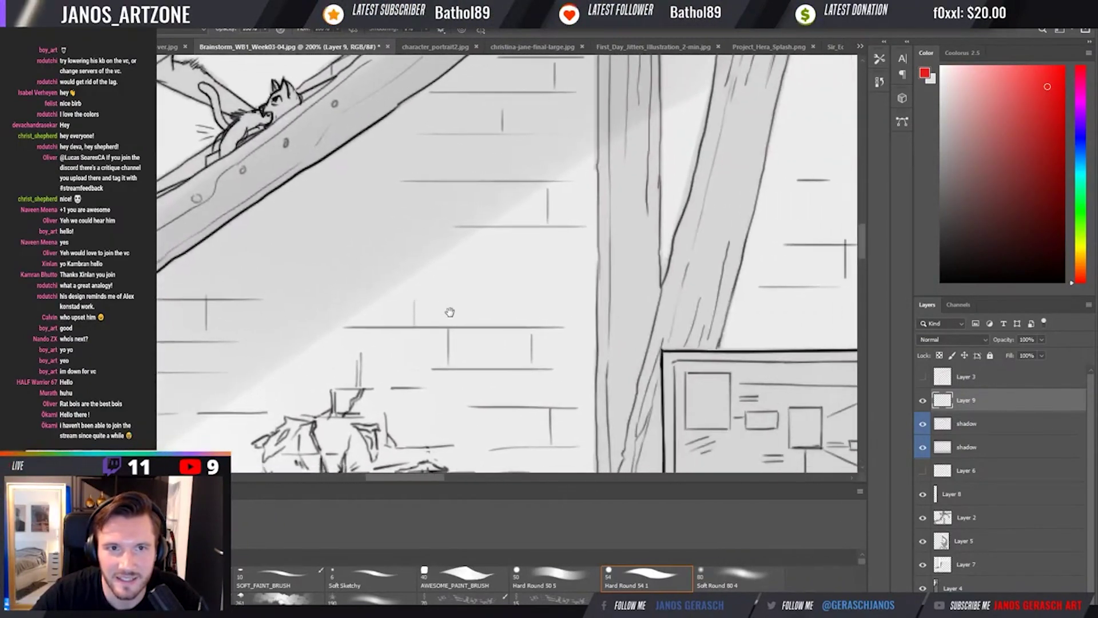
scroll(451, 297, down, 4)
scroll(451, 291, right, 7)
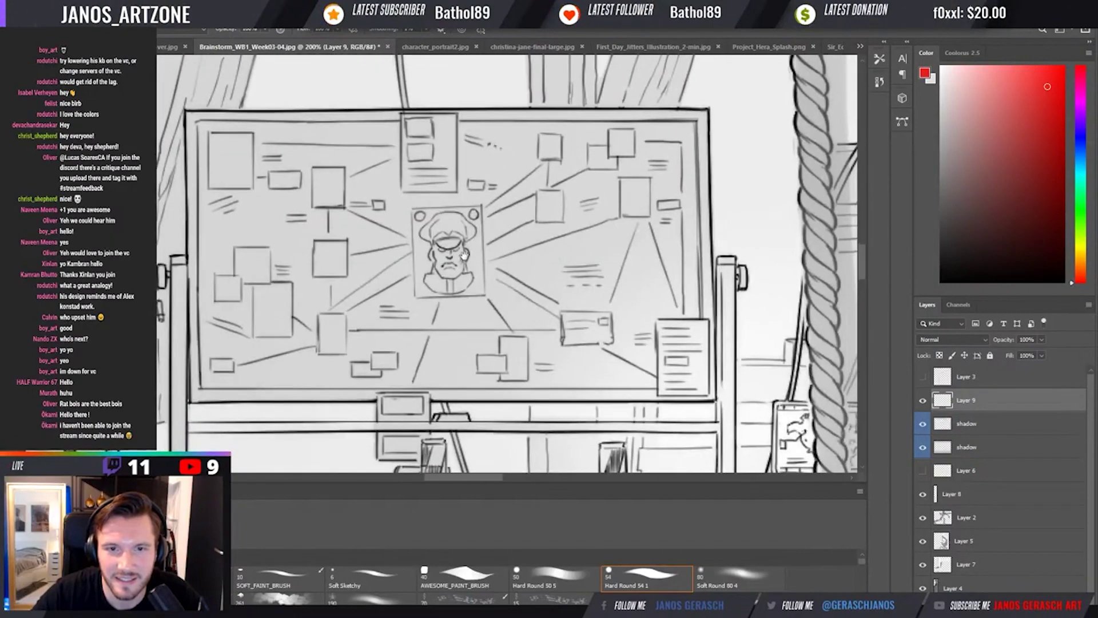
scroll(457, 274, down, 3)
scroll(466, 262, down, 4)
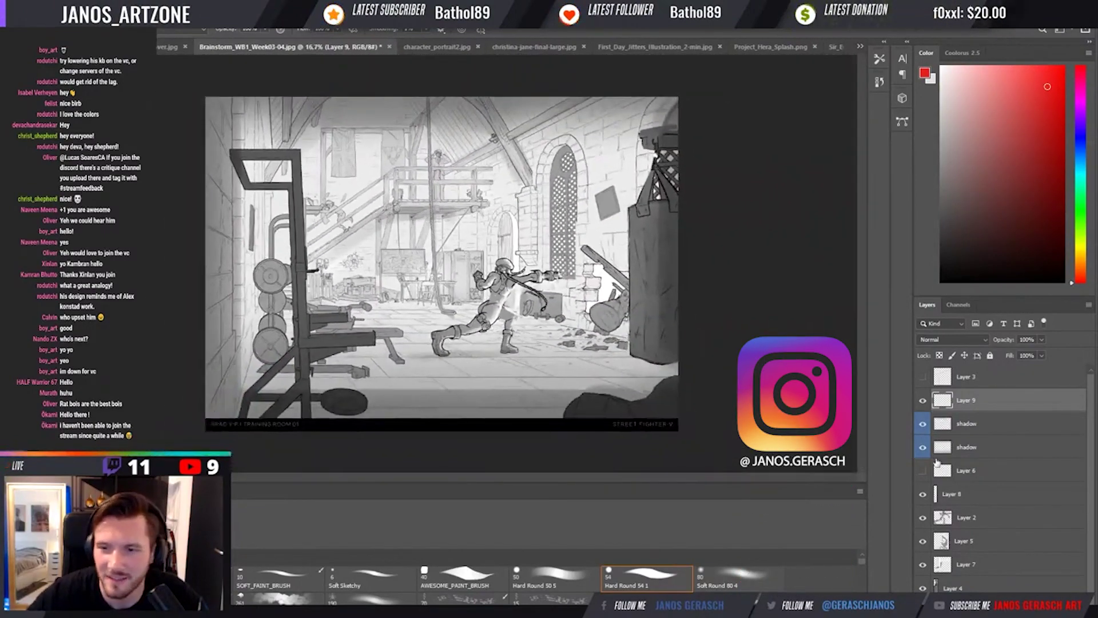
Compare the scene with and without the shadow layers, leaving the upper shadow layer hidden and Layer 9 visible.
click(923, 423)
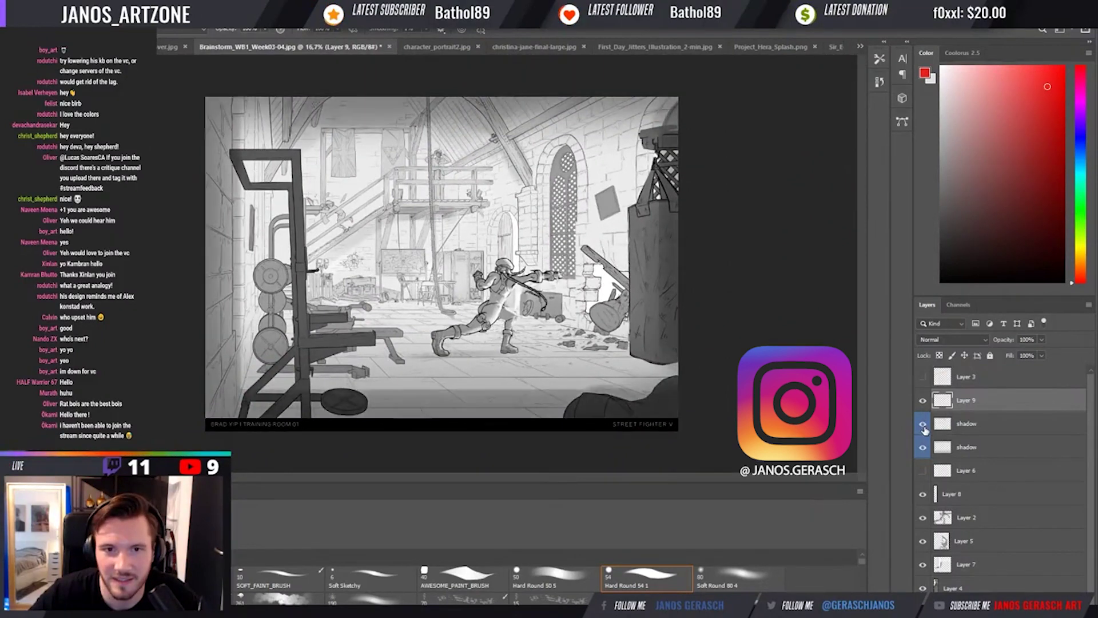
click(924, 447)
click(924, 447)
click(923, 424)
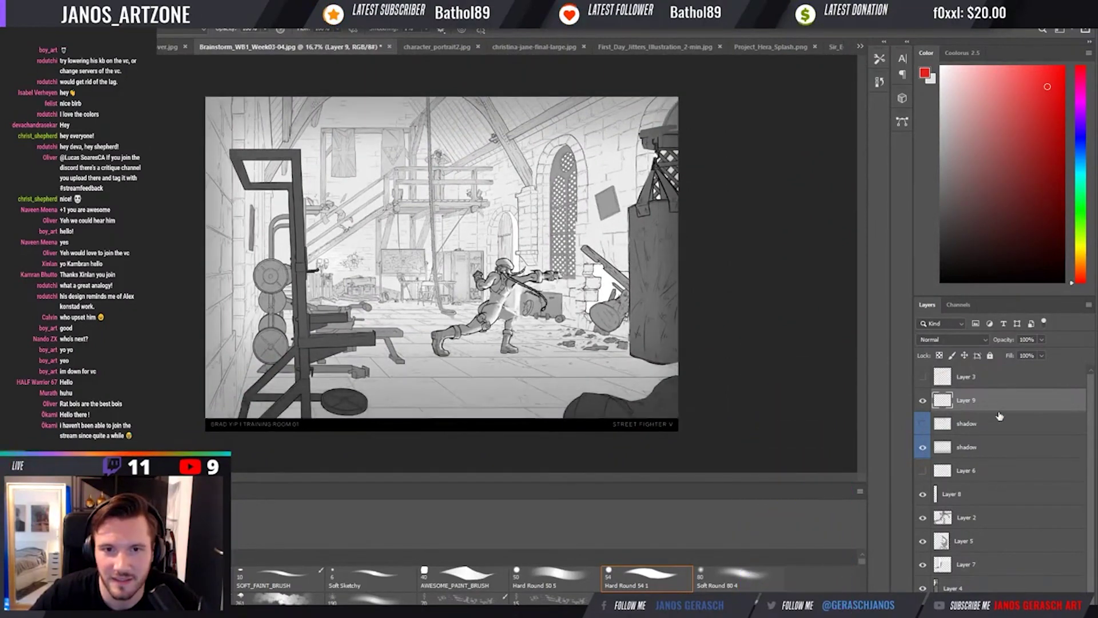
click(923, 424)
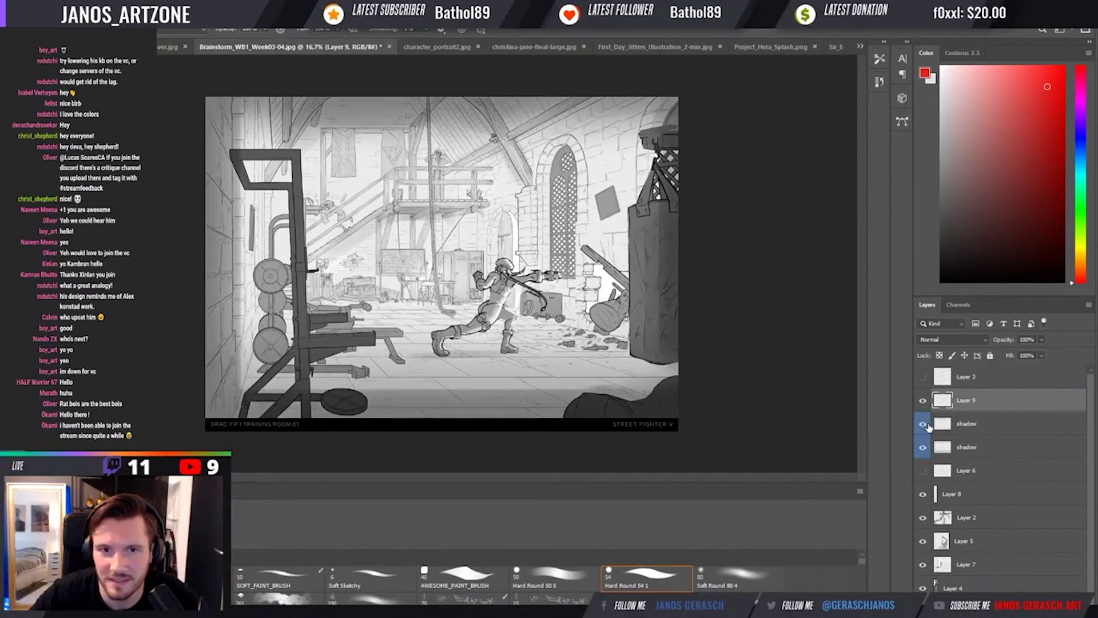
click(923, 423)
click(950, 423)
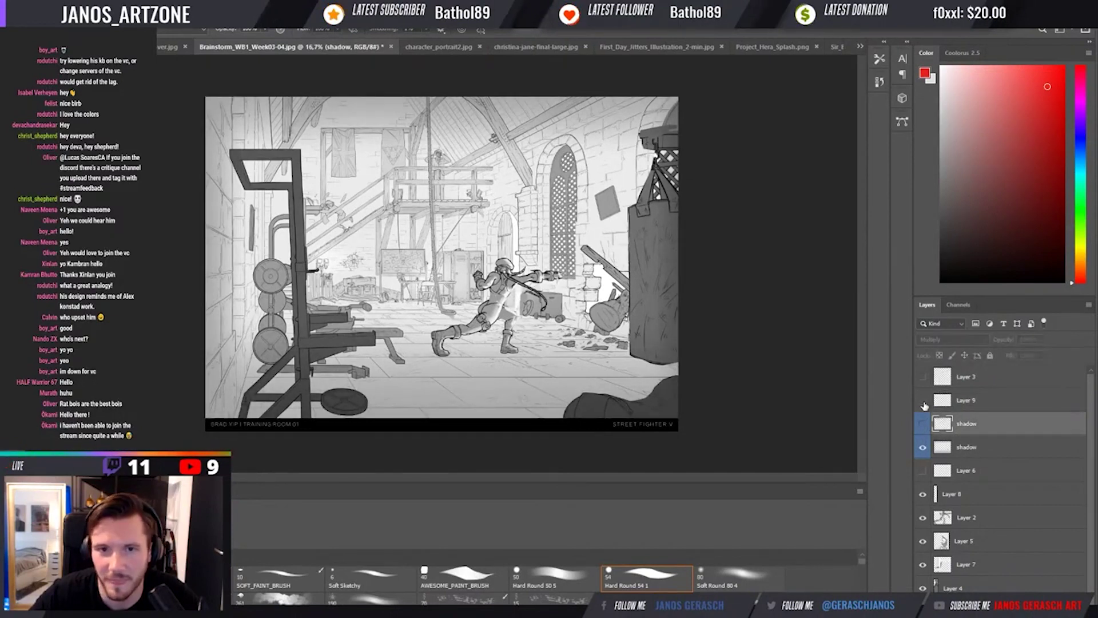
click(923, 400)
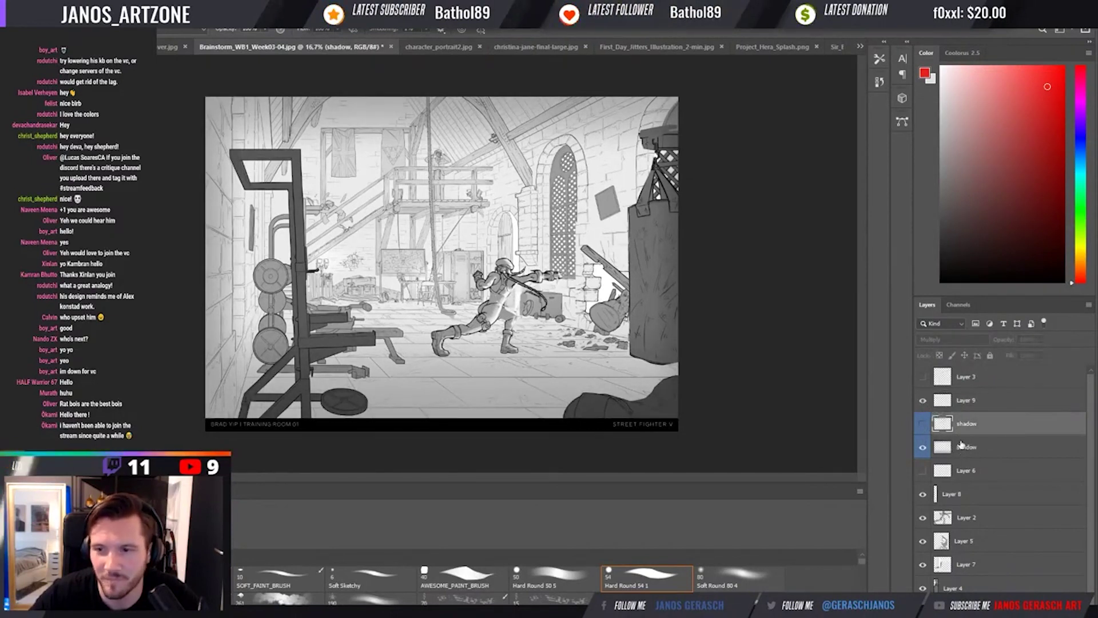
Add a Linear Dodge (Add) layer above the lower shadow layer and a Multiply layer directly above Layer 6.
key(ctrl+shift+alt+n)
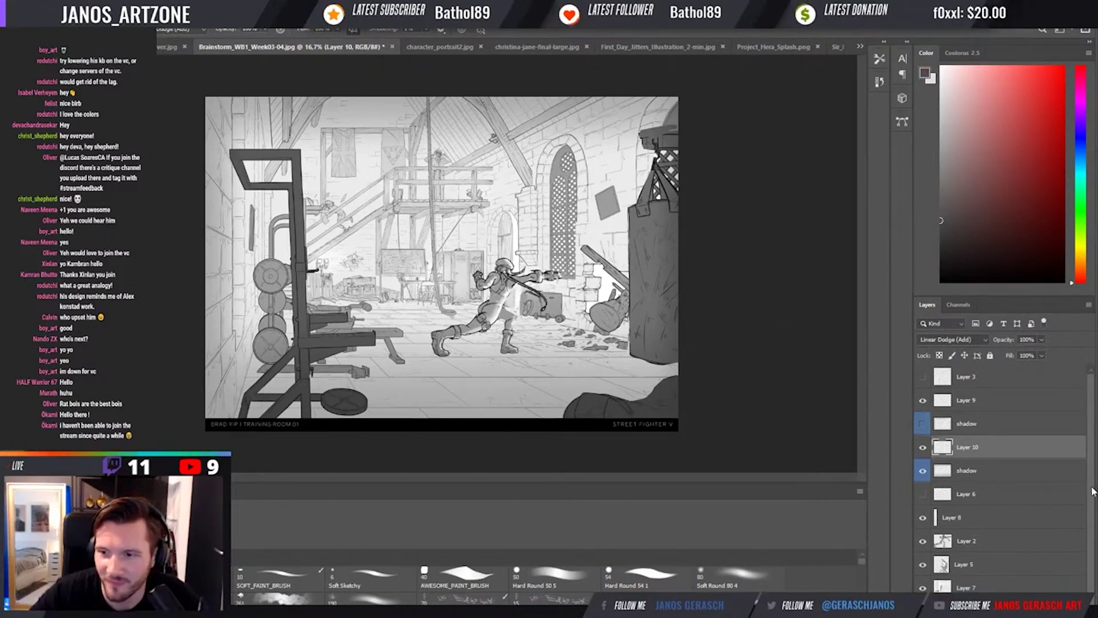
key(alt+comma)
scroll(1000, 486, down, 1)
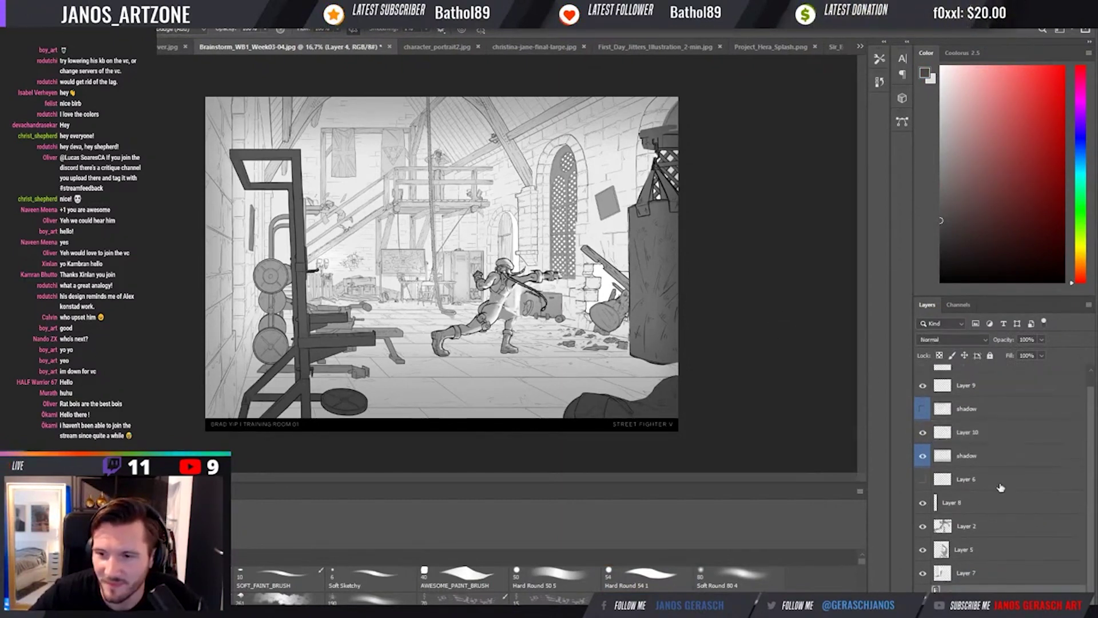
click(980, 481)
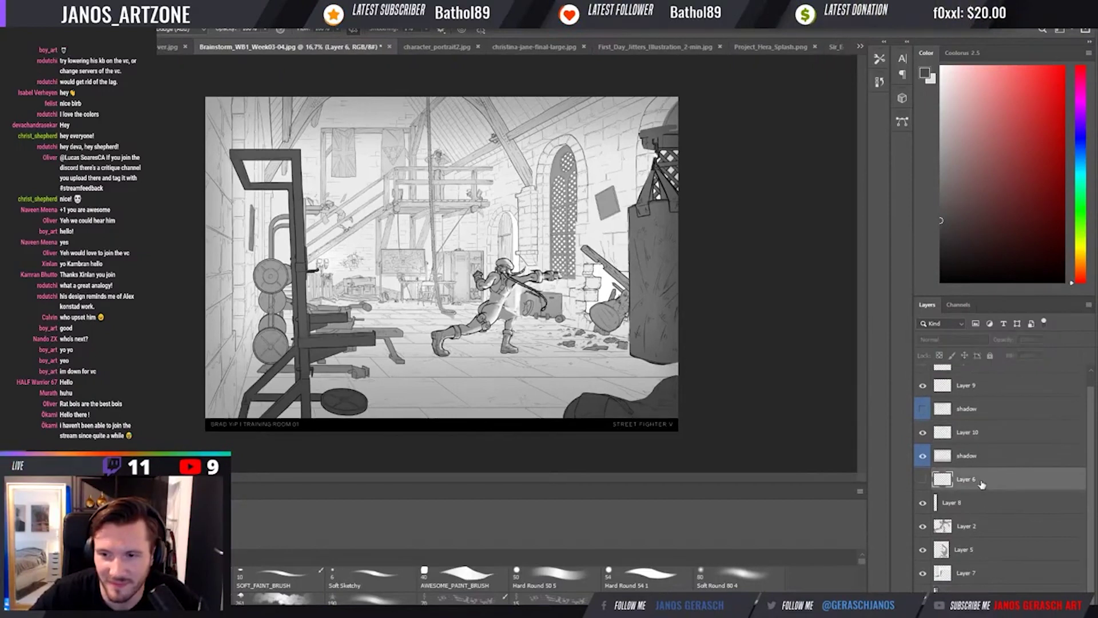
drag(968, 499, 968, 503)
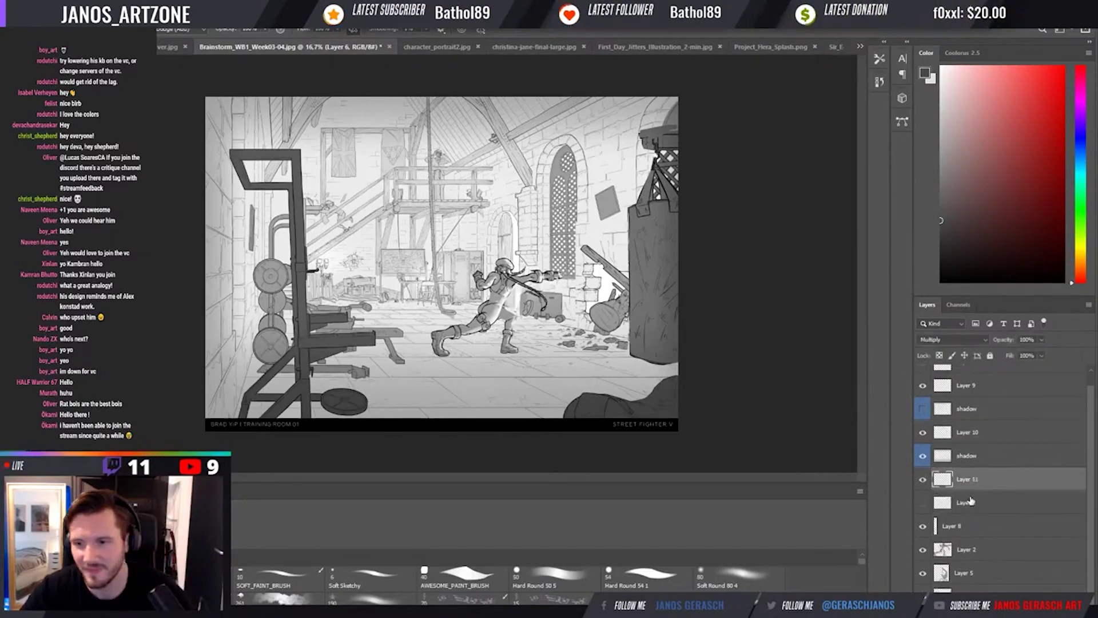
Paint grey over the whole scene on the new Multiply shadow layer with Hard Round 50 5 and set the layer's opacity to 50%.
click(542, 569)
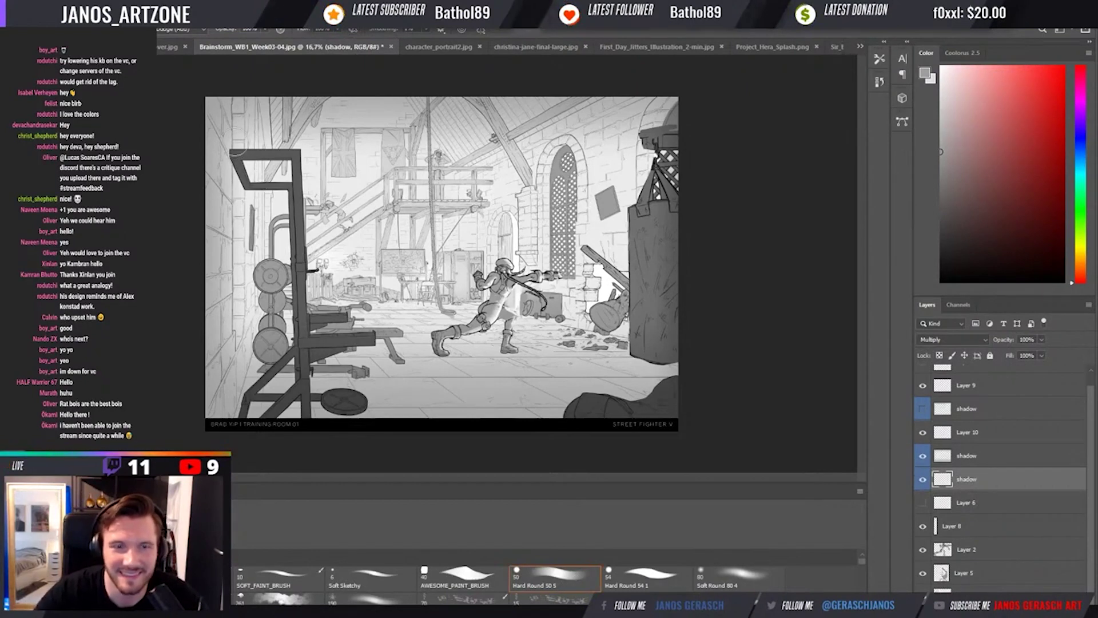
drag(209, 98, 275, 320)
mouse_move(320, 98)
mouse_down()
mouse_move(352, 375)
mouse_move(423, 183)
mouse_move(498, 366)
mouse_move(560, 183)
mouse_move(590, 158)
mouse_move(635, 303)
mouse_up()
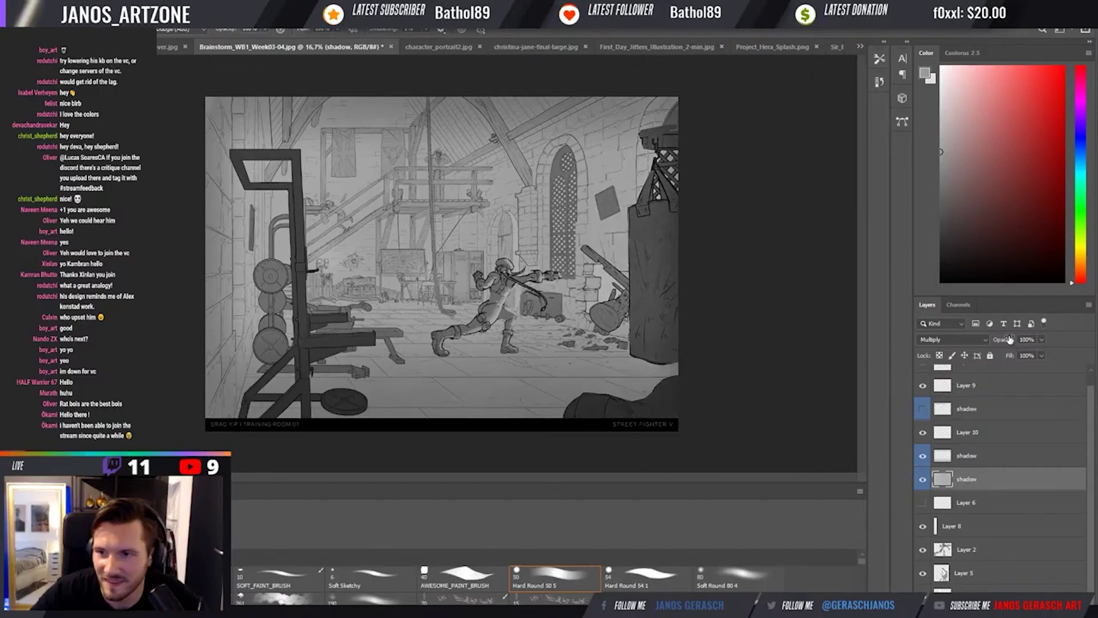
drag(1009, 339, 1002, 340)
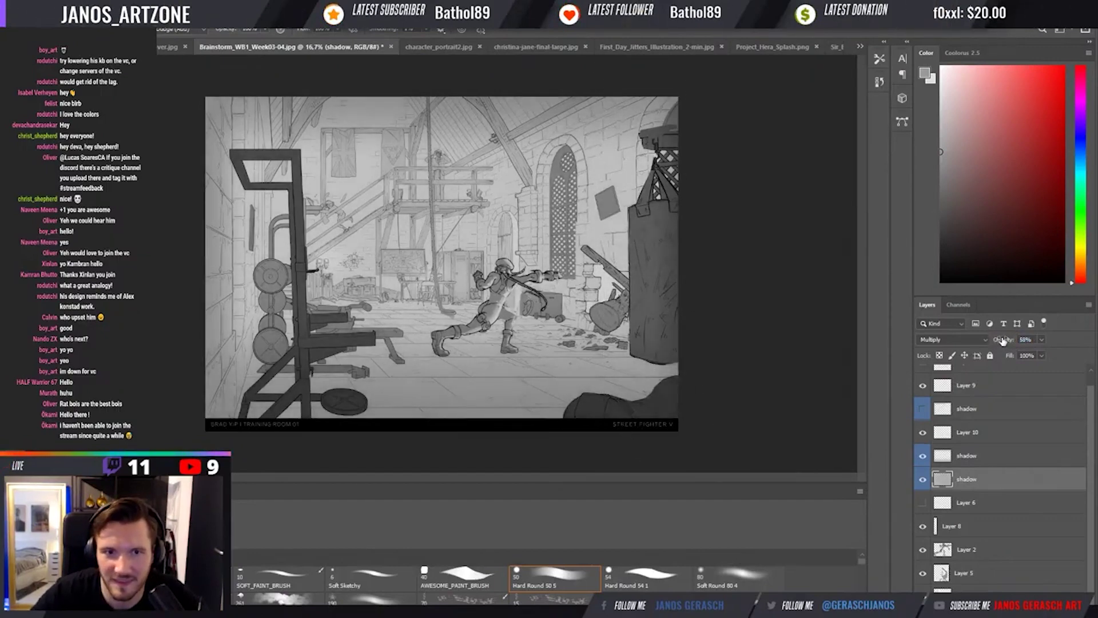
Erase the new shadow beside the arched doorway and behind the punching figure to let light in.
key(e)
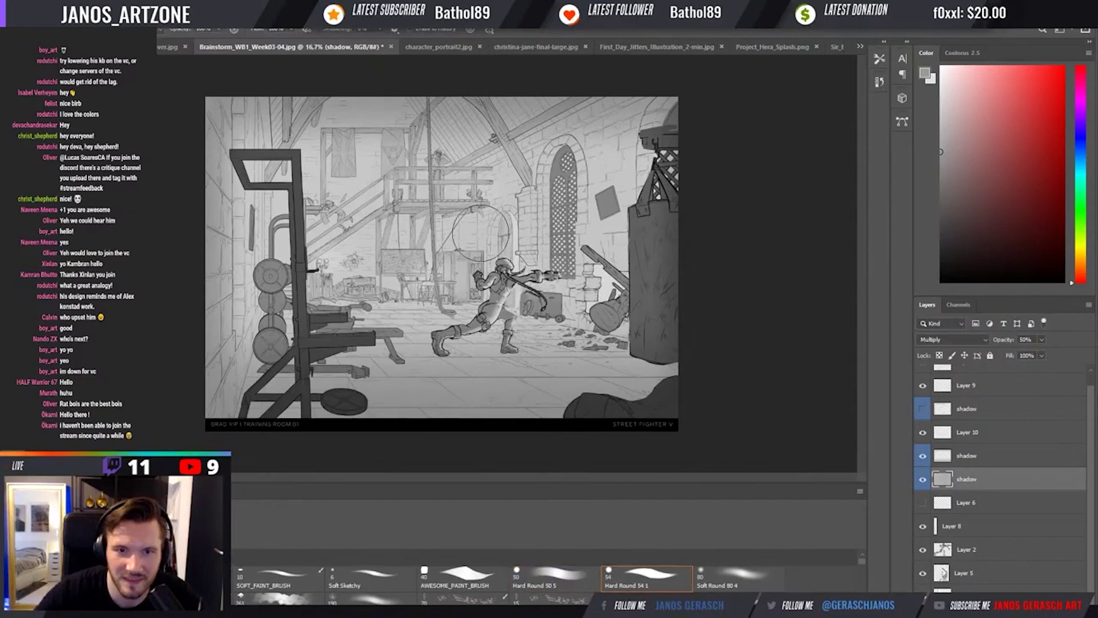
click(574, 577)
drag(512, 224, 515, 273)
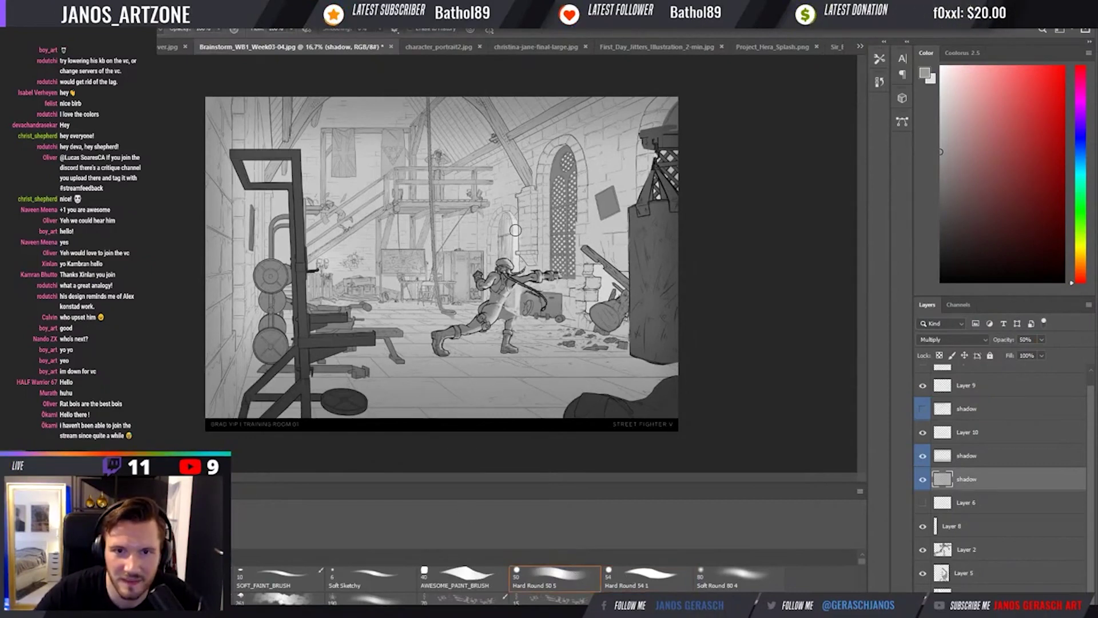
drag(513, 228, 452, 297)
key(ctrl+z)
drag(515, 280, 515, 235)
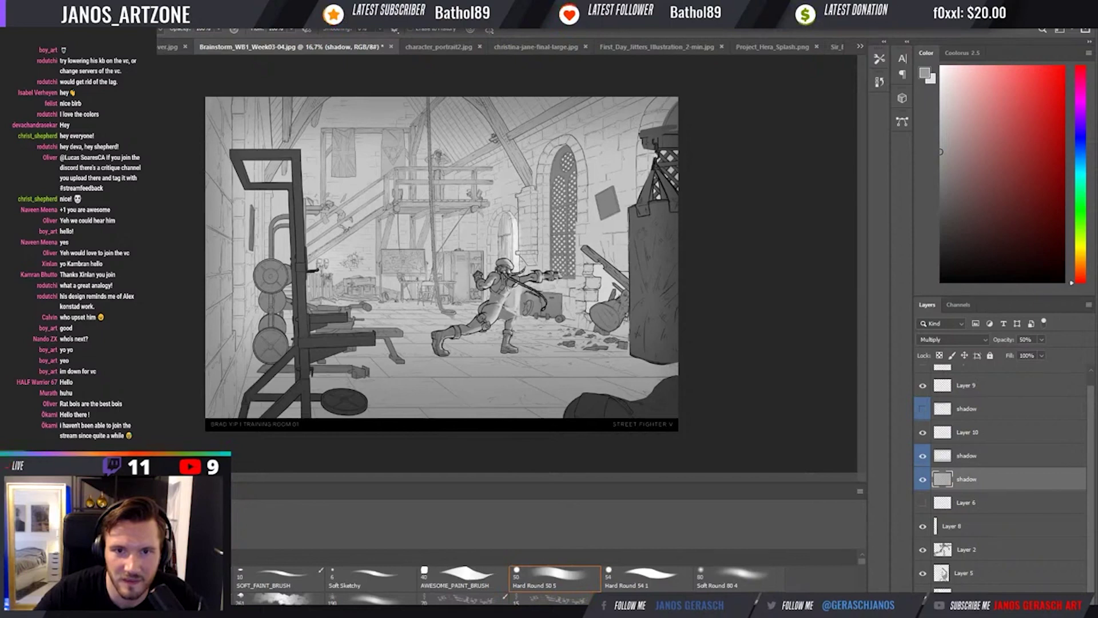
key(ctrl+z)
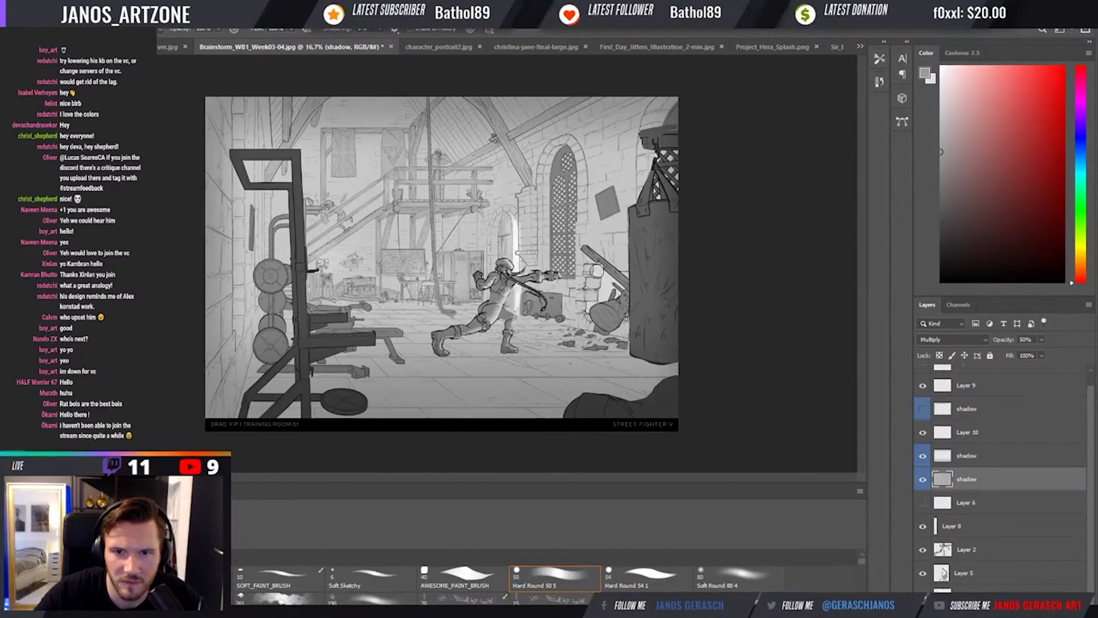
Erase the shadow around the hole in the broken wall and across the rubble, comparing the scene before and after.
mouse_move(597, 270)
mouse_down()
mouse_move(597, 302)
mouse_move(601, 278)
mouse_move(537, 332)
mouse_up()
key(ctrl+z)
key(ctrl+shift+z)
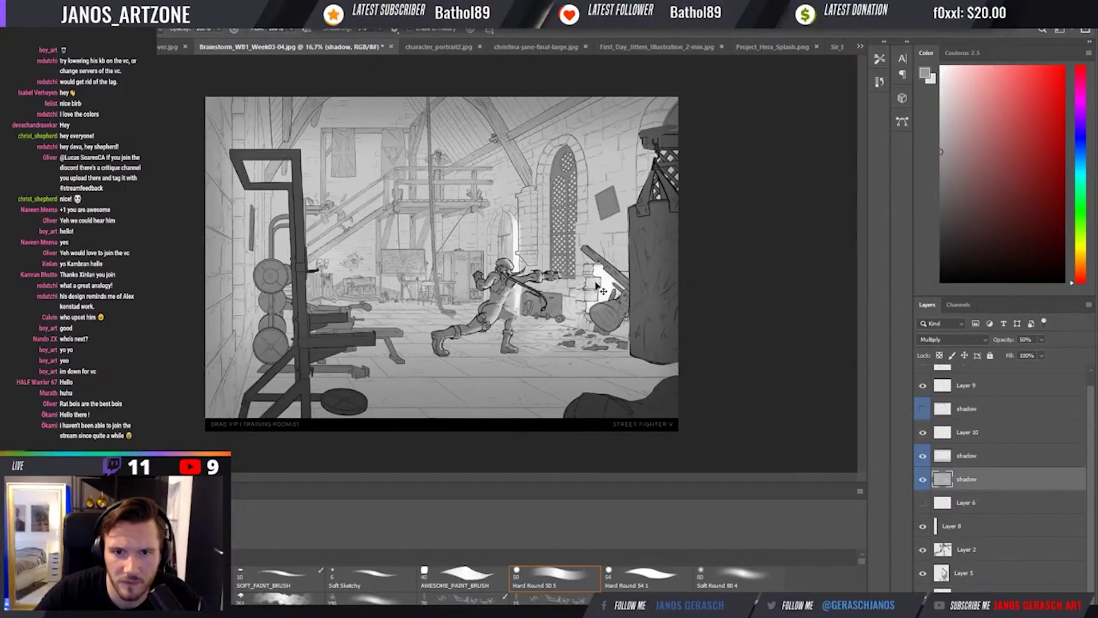
key(ctrl+z)
key(ctrl+shift+z)
key(ctrl+z)
key(ctrl+shift+z)
key(ctrl+z)
key(ctrl+shift+z)
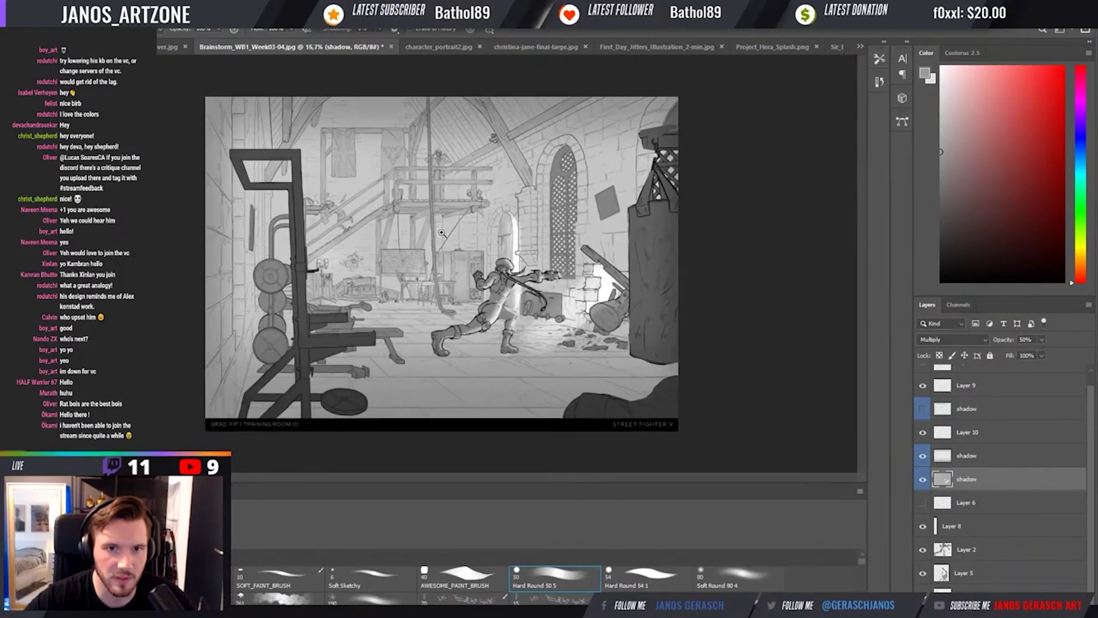
Examine the weight rack, the punching figure and the light at the broken wall up close, and the whole scene.
scroll(442, 233, up, 1)
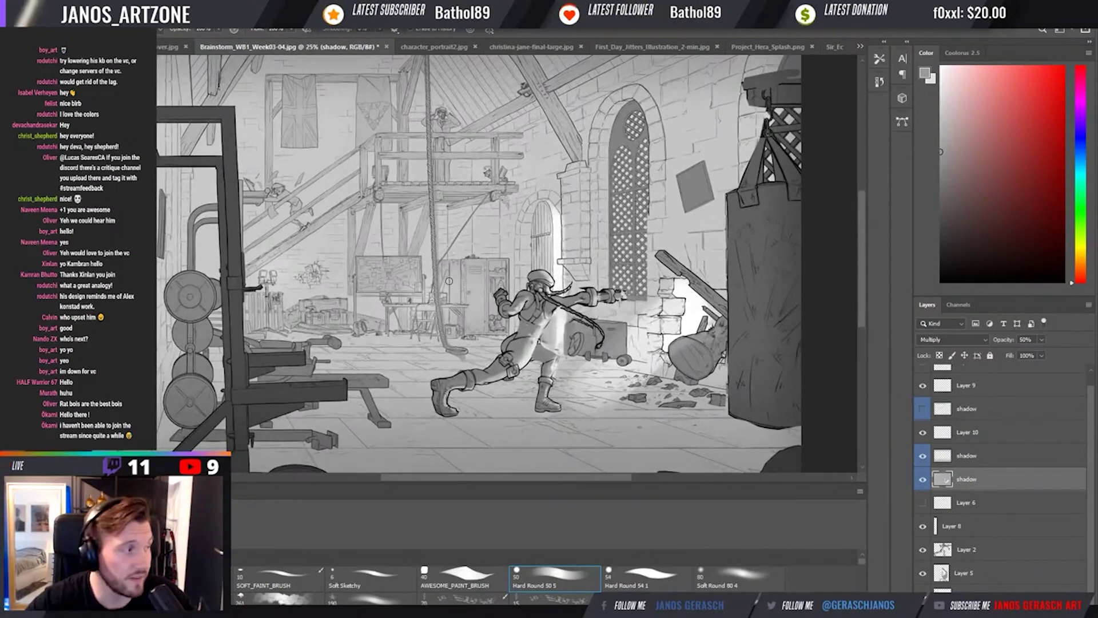
mouse_move(308, 362)
mouse_down()
mouse_move(312, 346)
mouse_move(286, 316)
mouse_up()
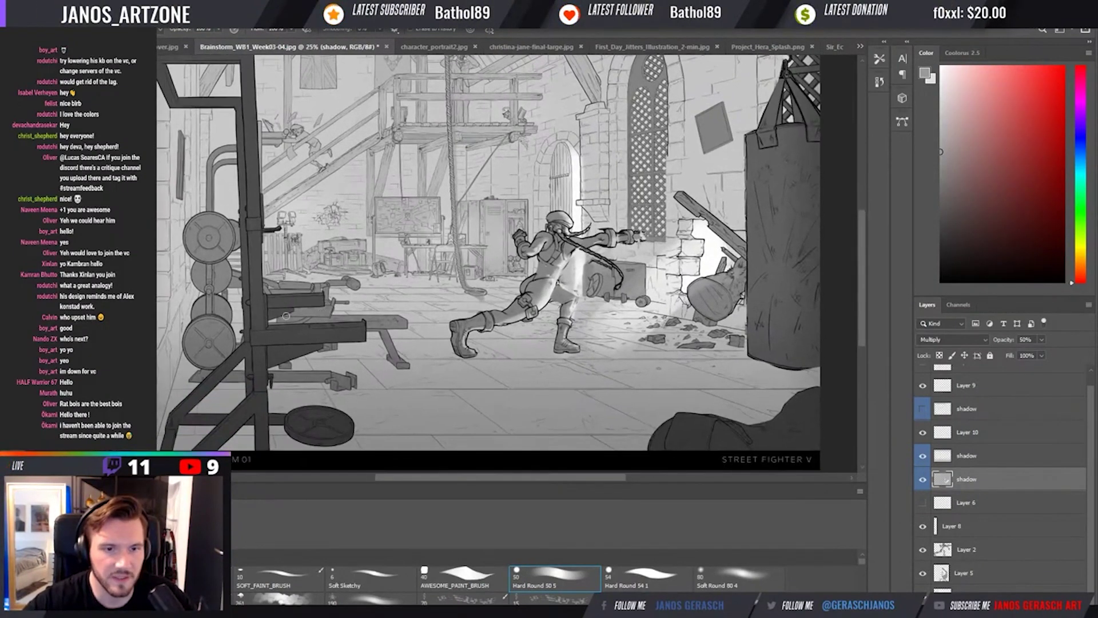
scroll(356, 383, up, 2)
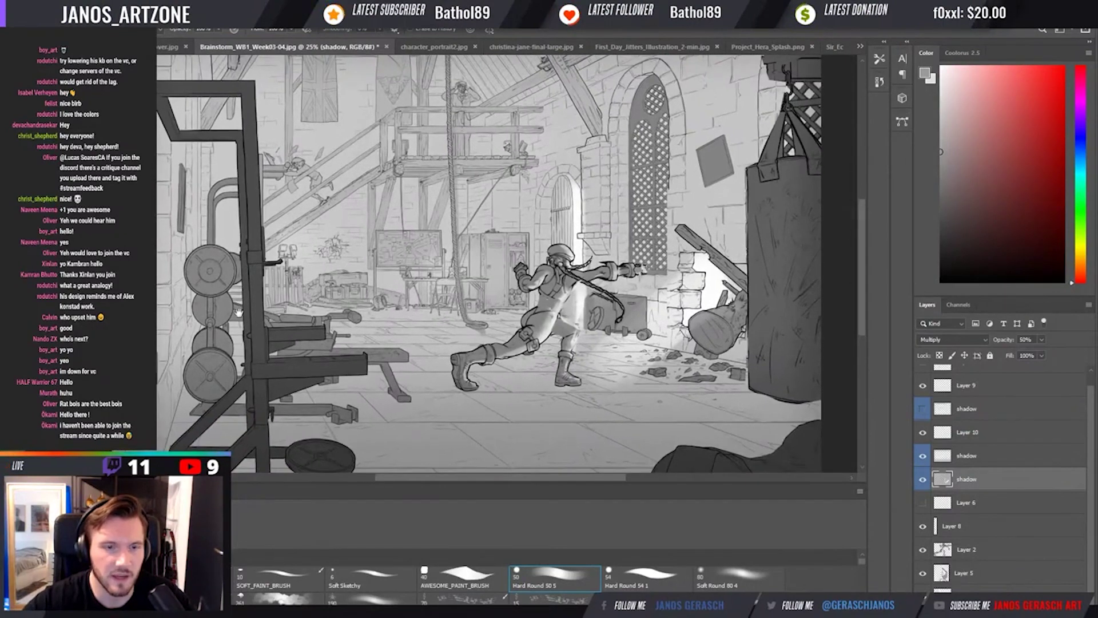
scroll(223, 331, up, 1)
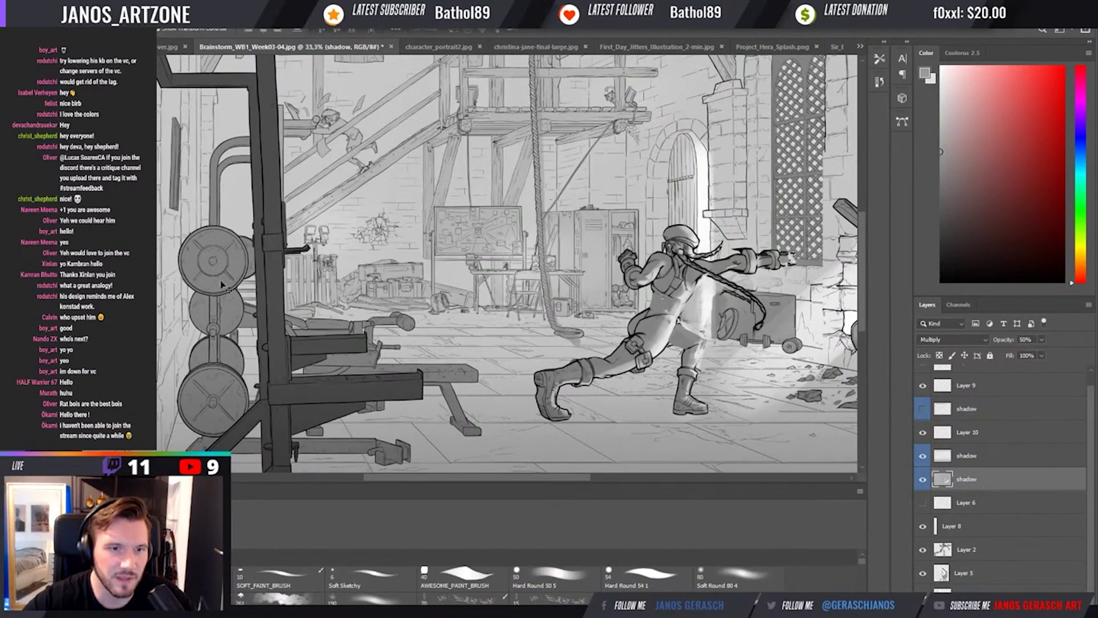
scroll(334, 363, right, 3)
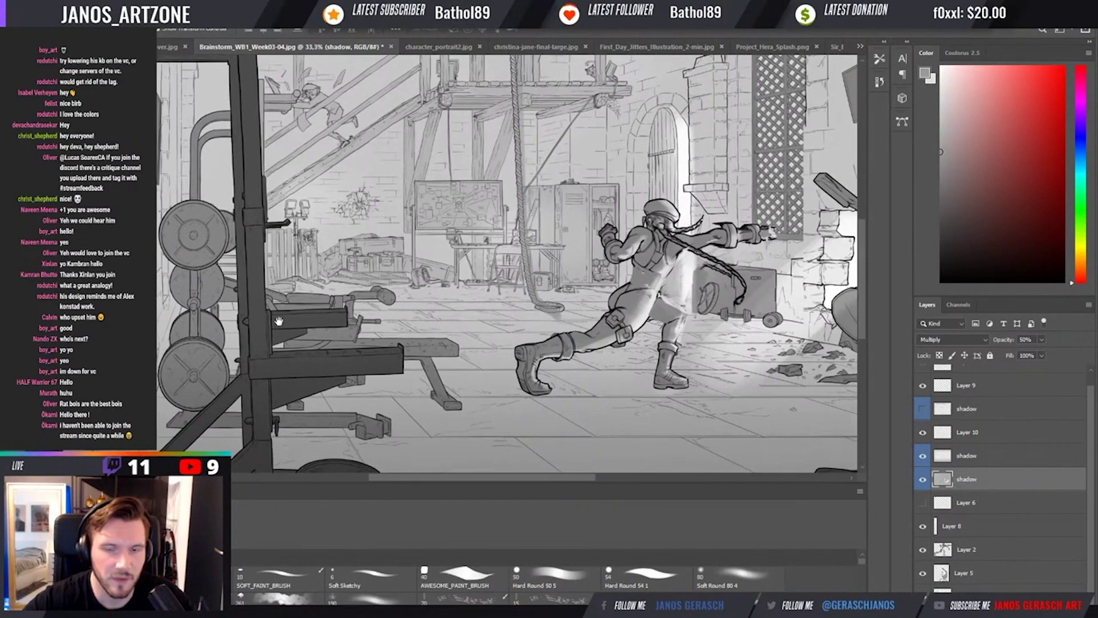
scroll(334, 363, up, 2)
scroll(333, 363, right, 3)
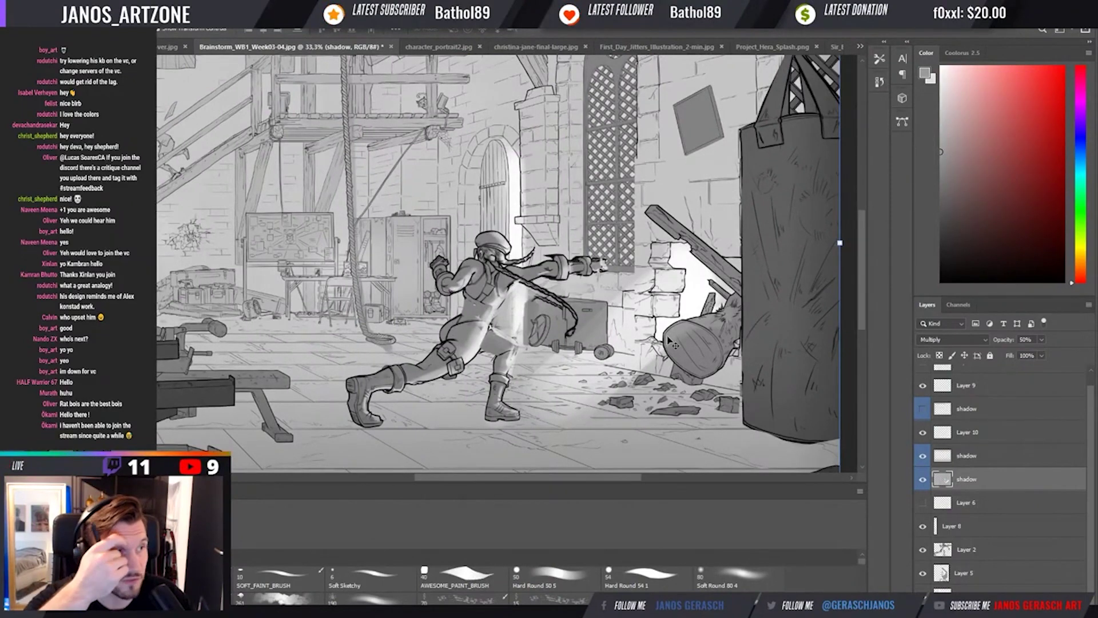
drag(669, 341, 669, 341)
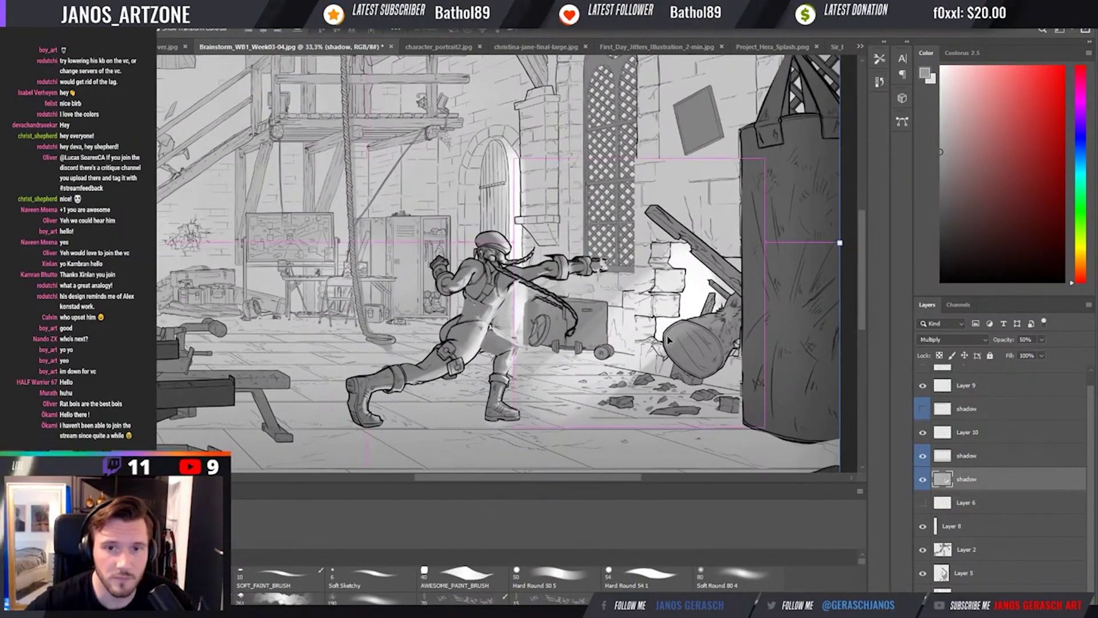
key(ctrl+minus)
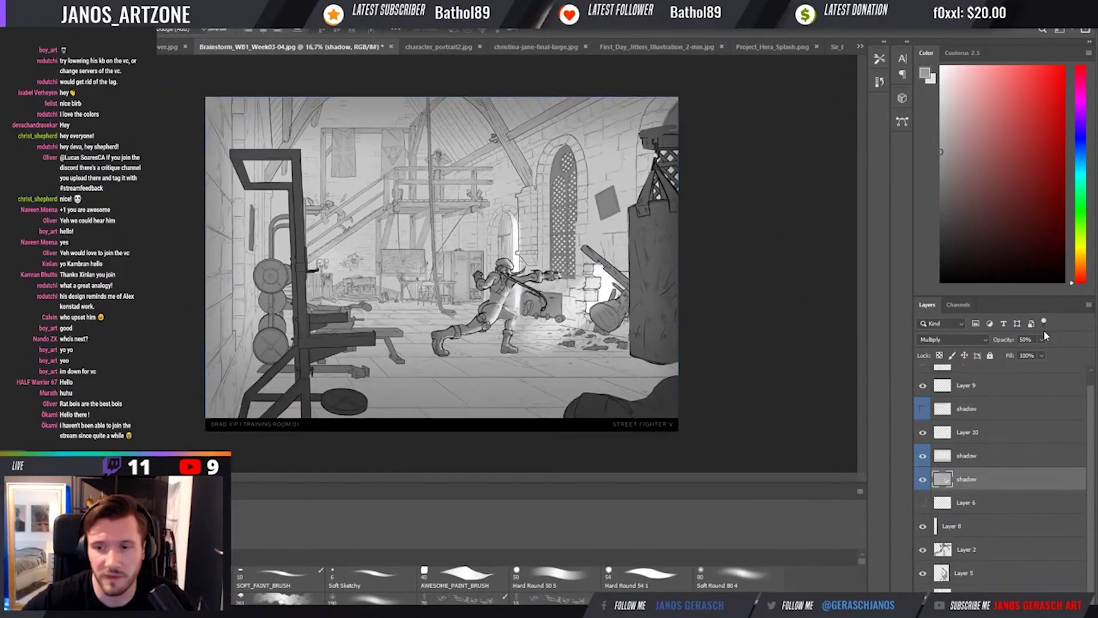
Try erasing a patch of shadow on the side wall beside the weight rack, and undo the stroke.
key(b)
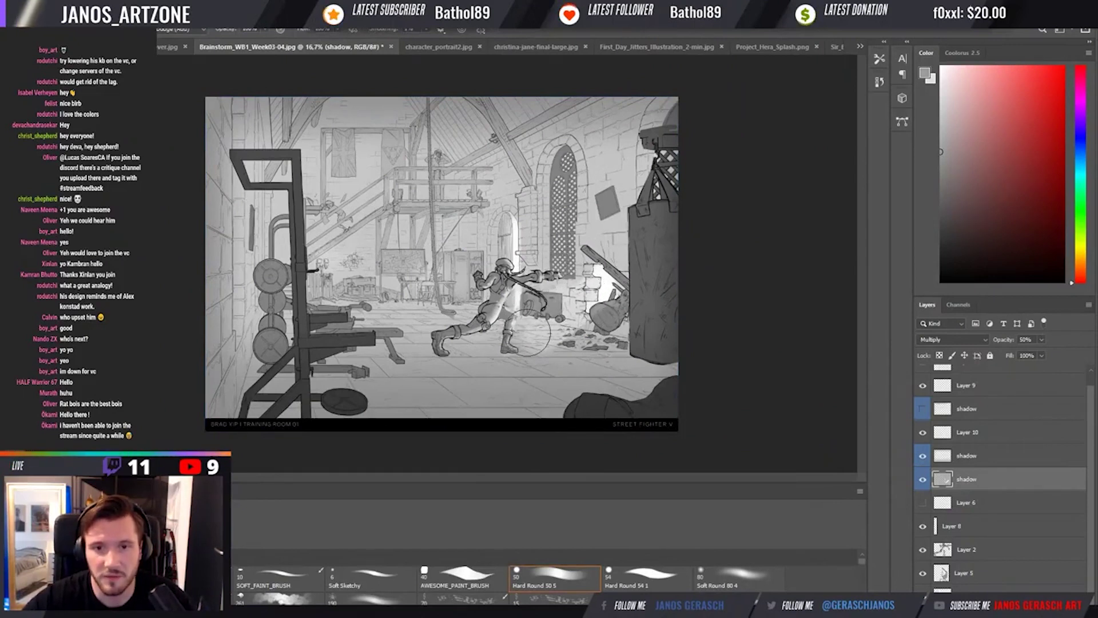
key(e)
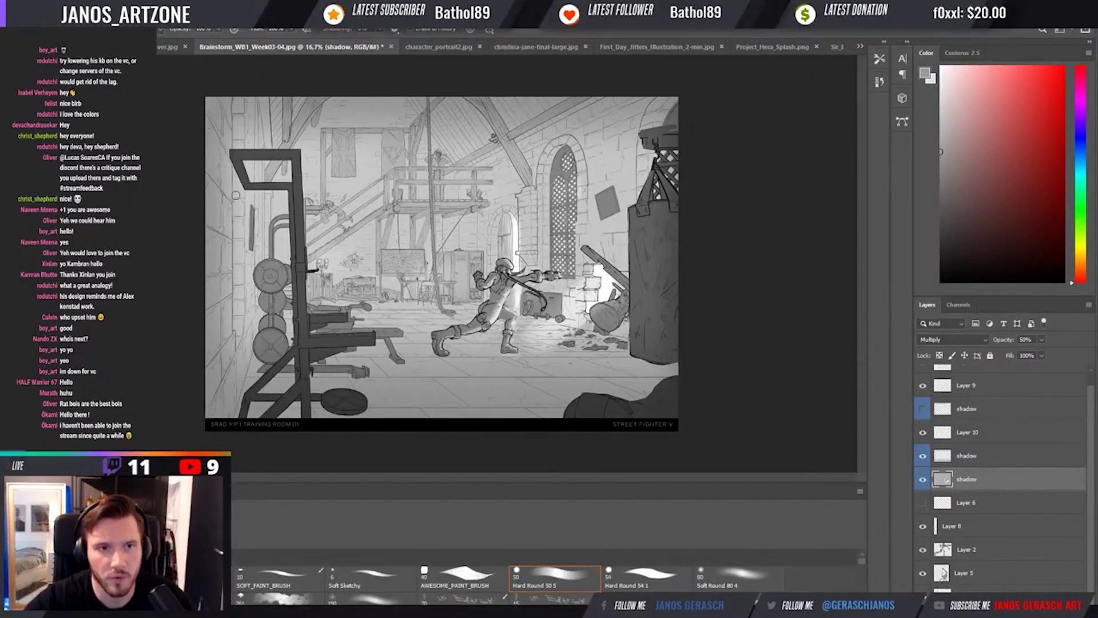
mouse_move(236, 195)
mouse_down()
mouse_move(239, 347)
mouse_move(243, 236)
mouse_move(236, 331)
mouse_move(230, 182)
mouse_up()
key(ctrl+z)
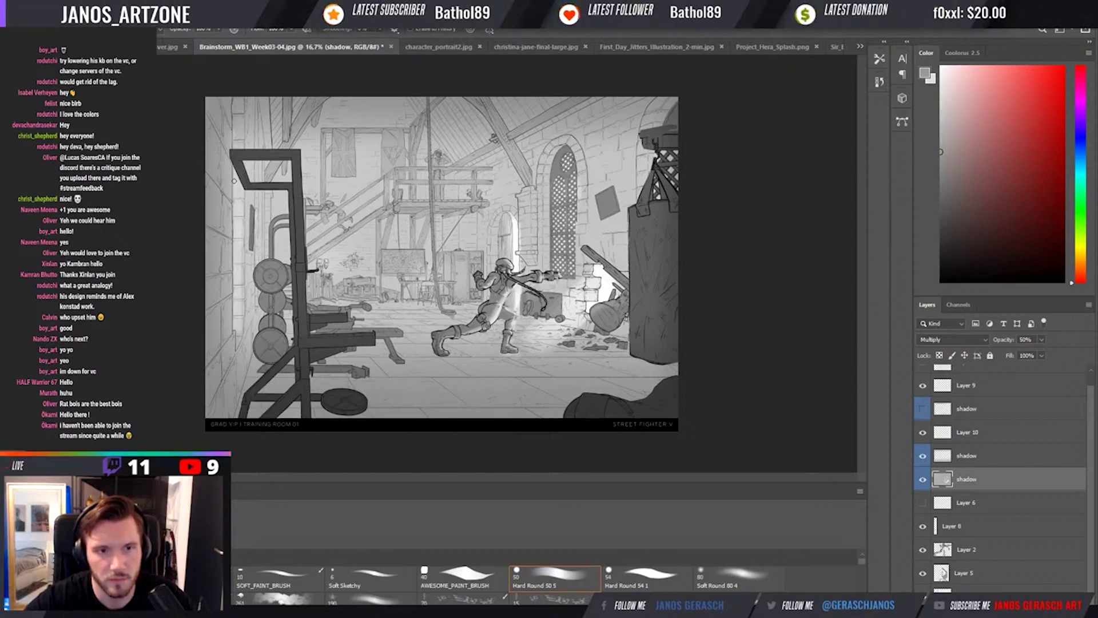
Erase more of the shadow between the arched doorway and the figure, and switch back to the Hard Round 50 5 brush.
key(shift+alt+w)
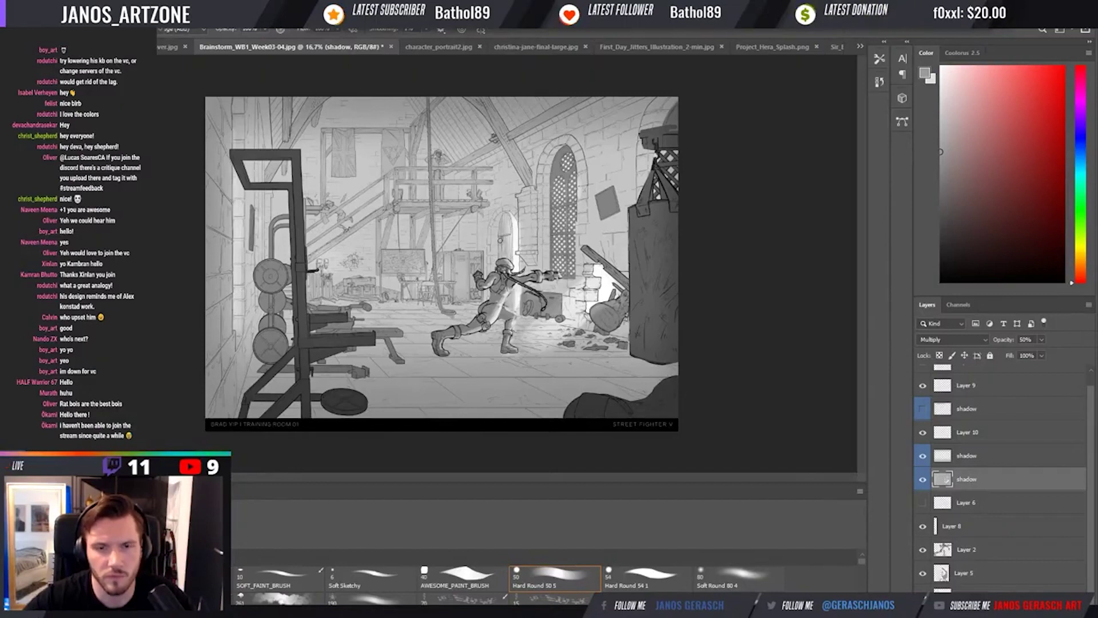
key(e)
drag(510, 234, 487, 266)
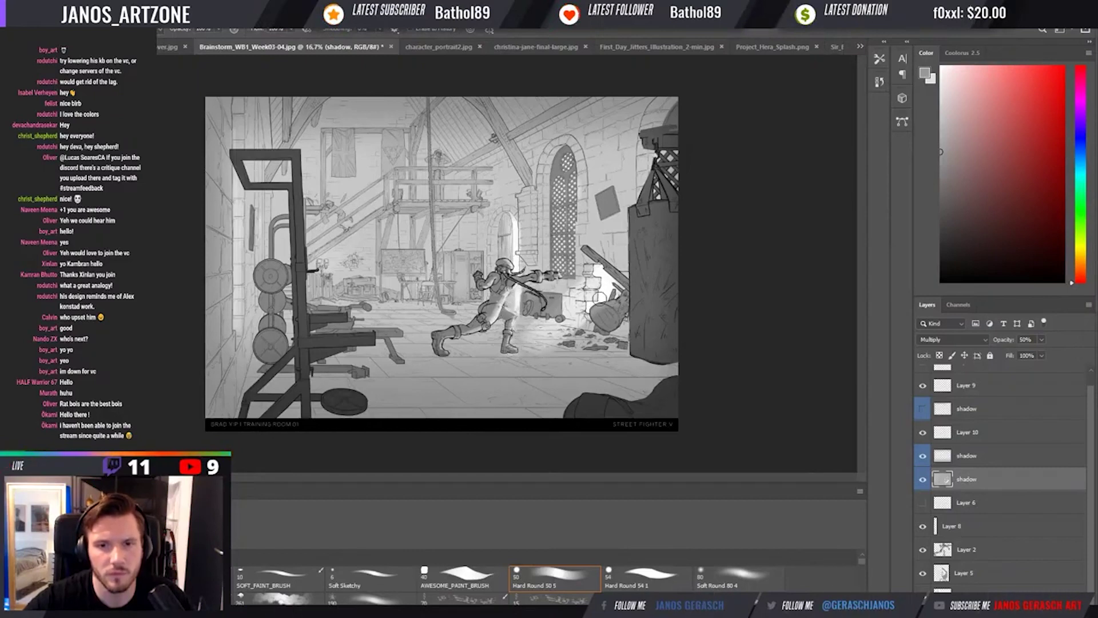
key(o)
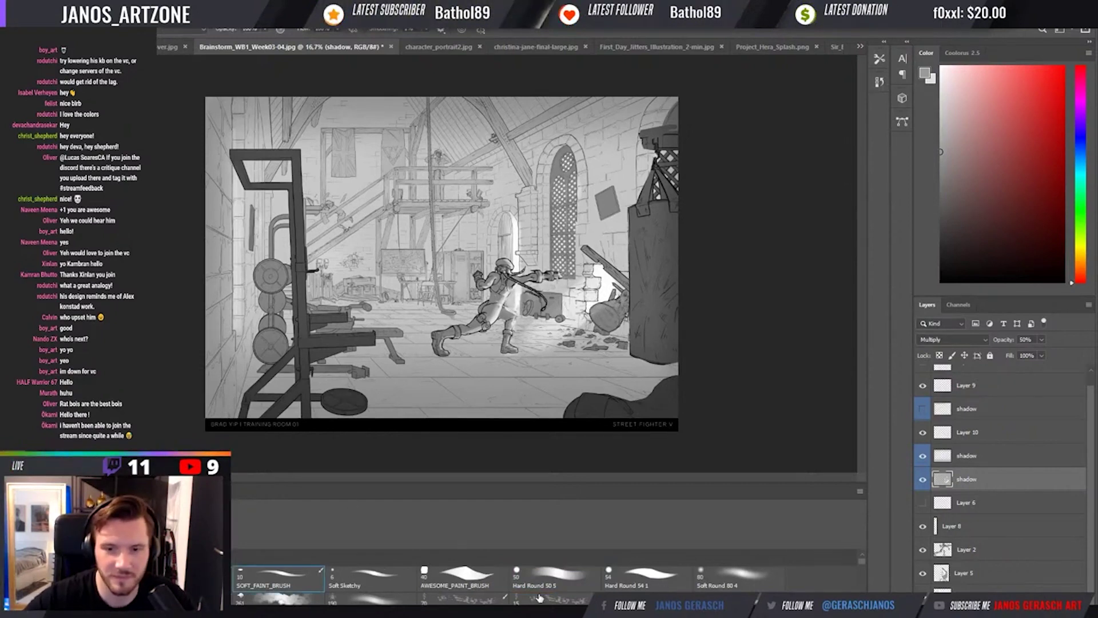
click(551, 578)
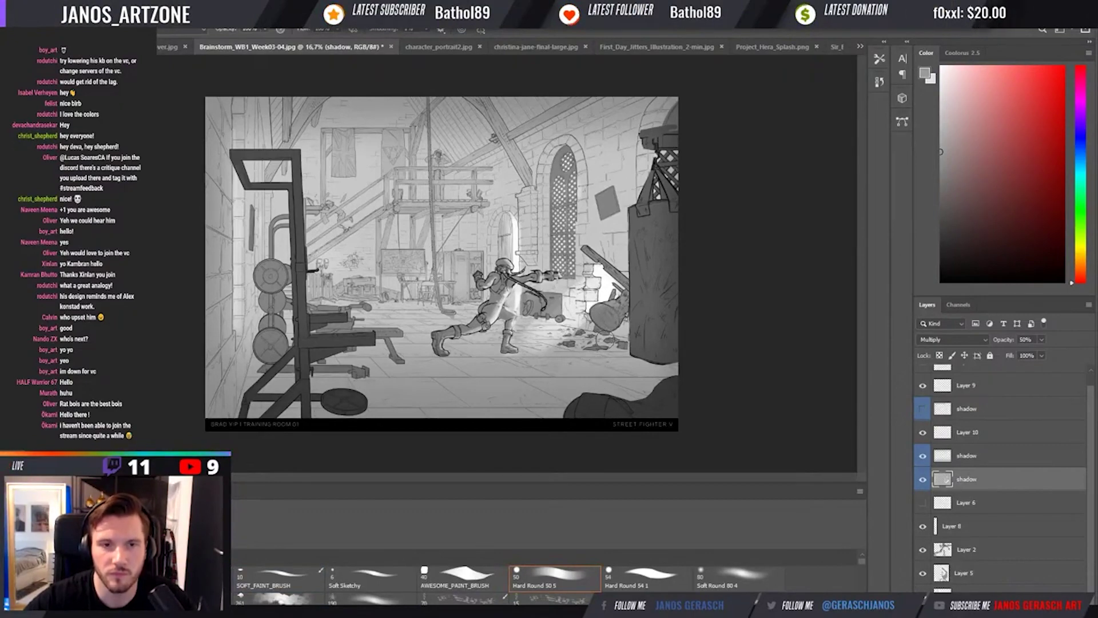
Compare the scene with and without each of the two lower shadow layers, leaving both visible.
click(922, 479)
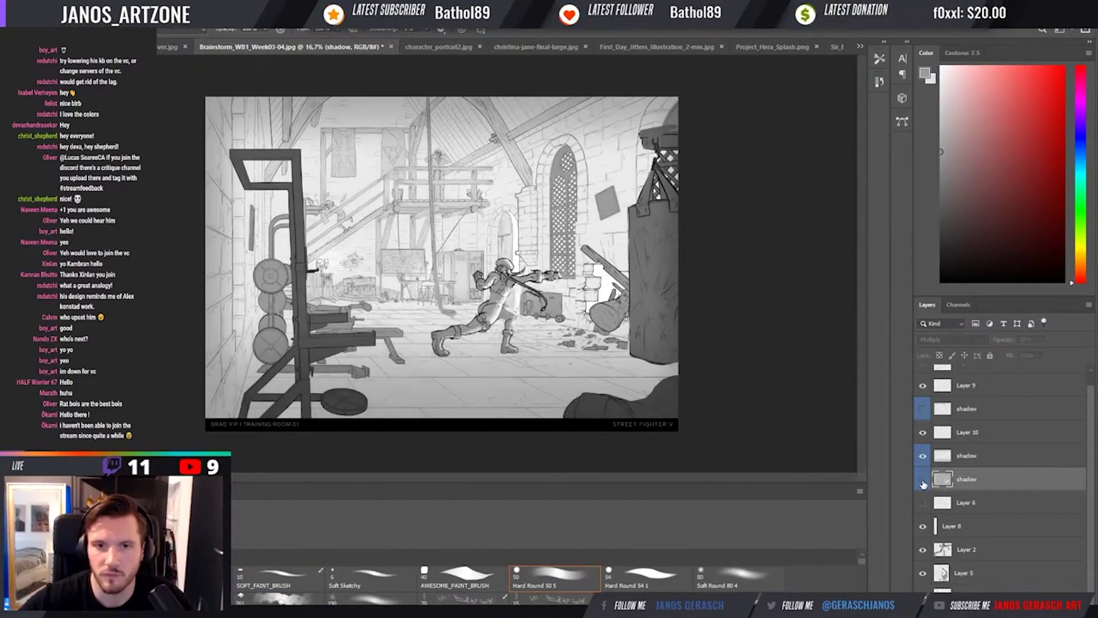
click(922, 480)
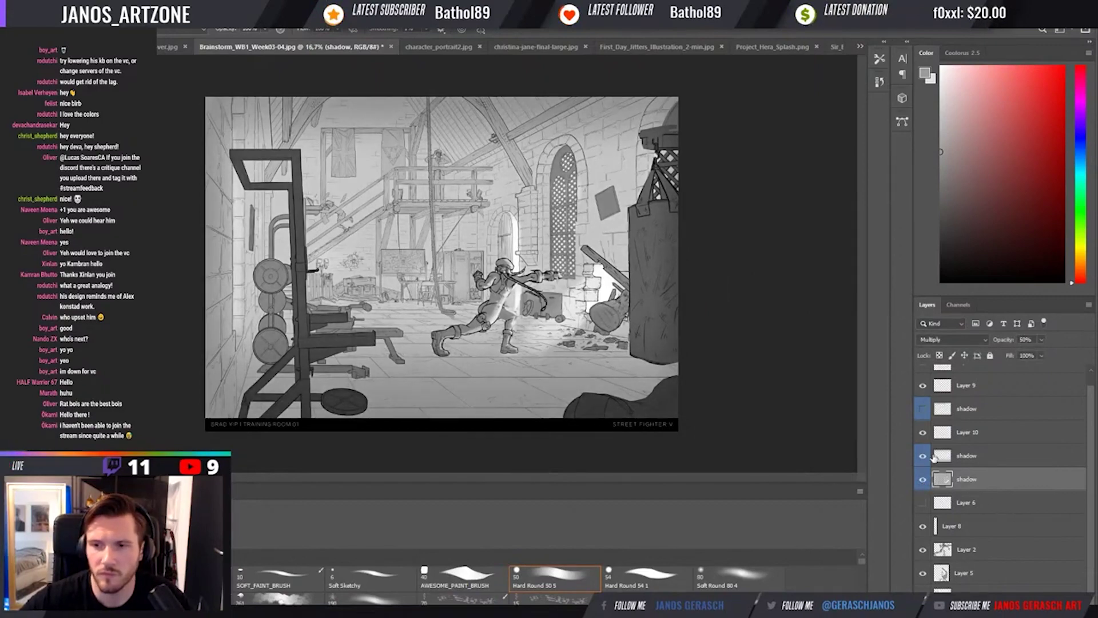
click(923, 456)
click(923, 455)
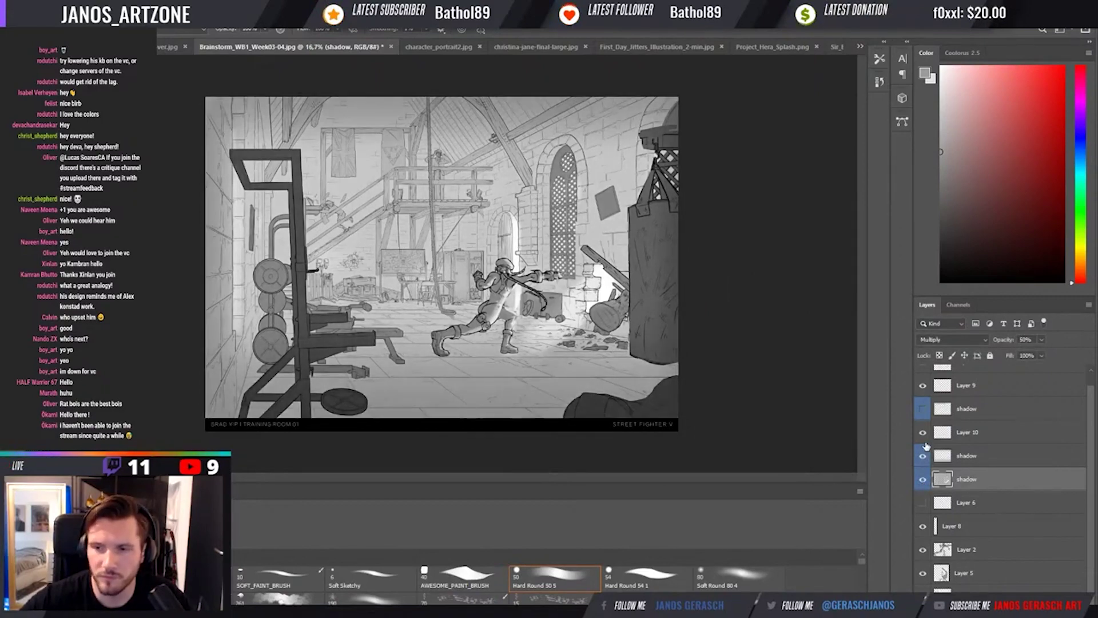
click(928, 455)
click(923, 456)
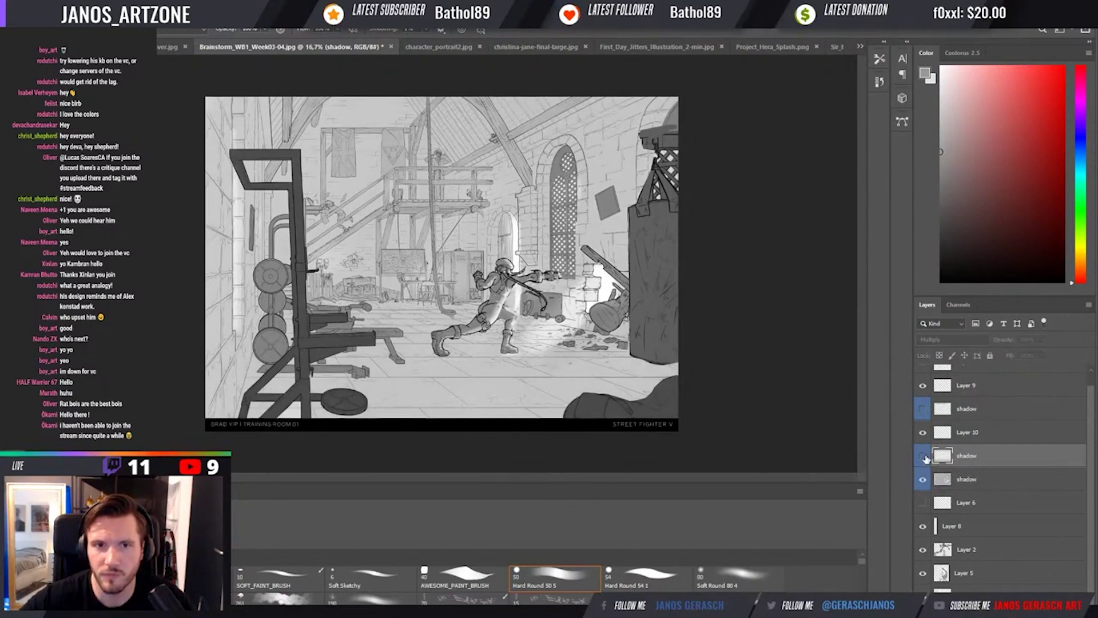
click(923, 457)
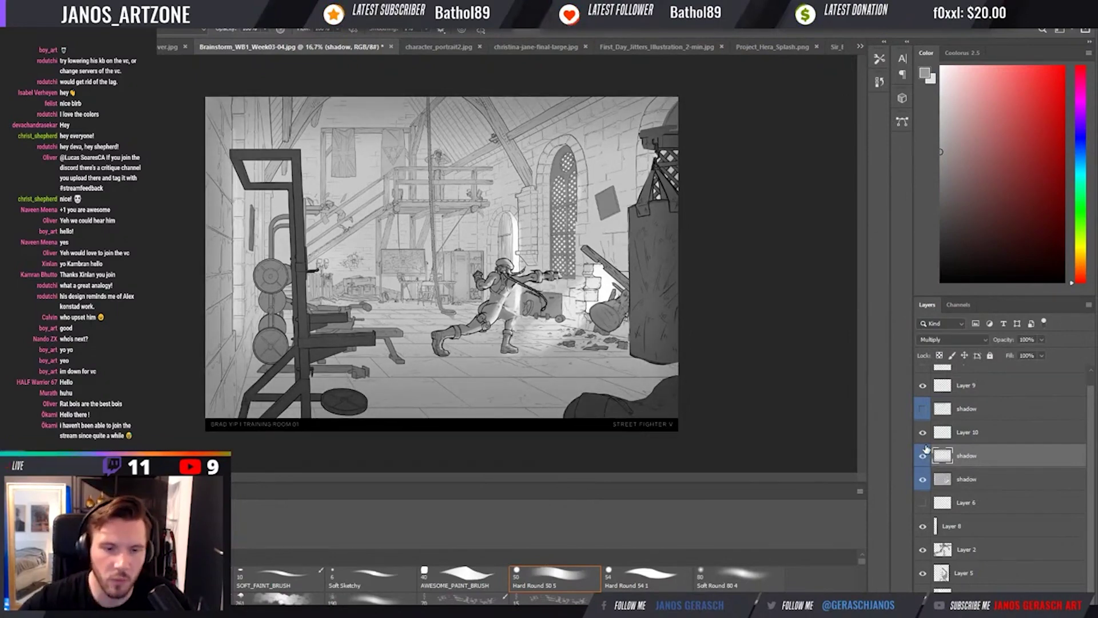
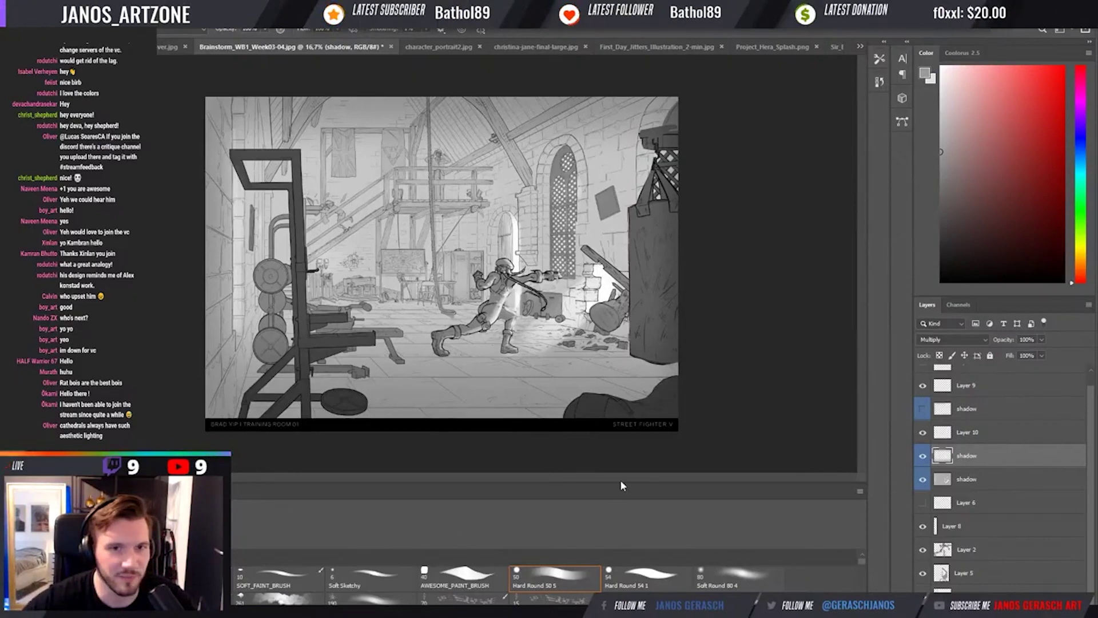
Copy the area around the staircase figure from Layer 1 to a new layer and move the copy higher up the stairs.
scroll(994, 568, down, 1)
click(994, 568)
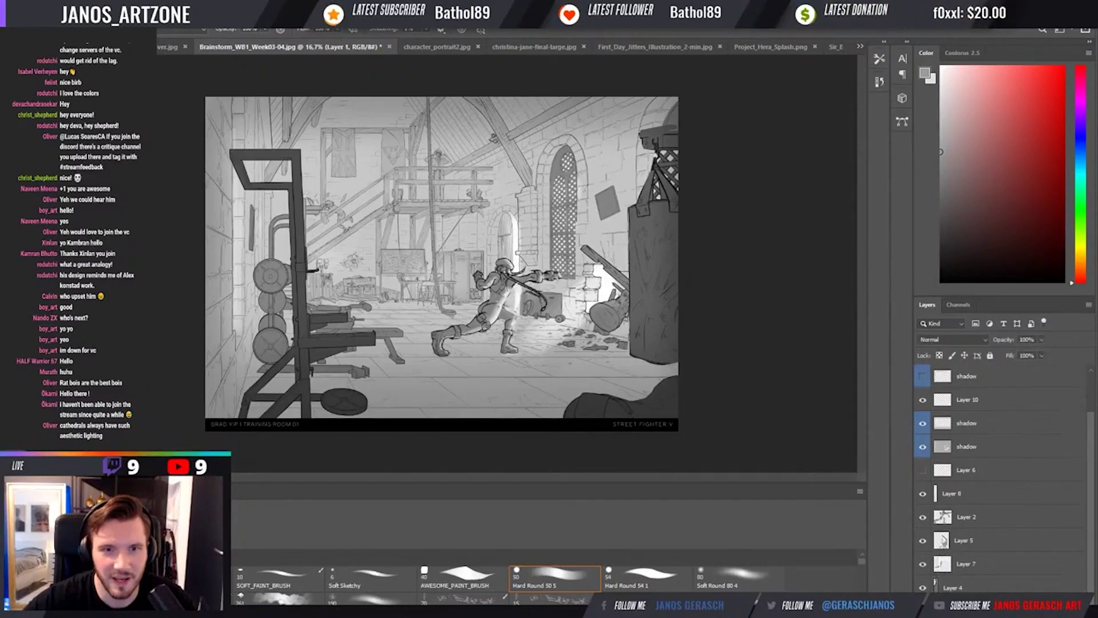
key(m)
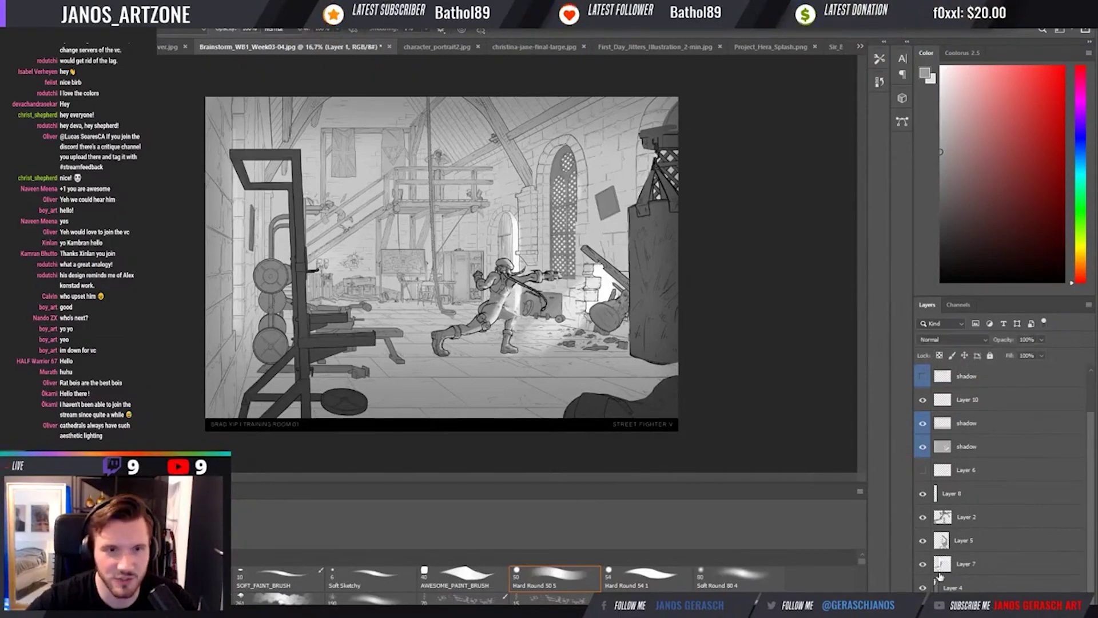
drag(357, 244, 303, 187)
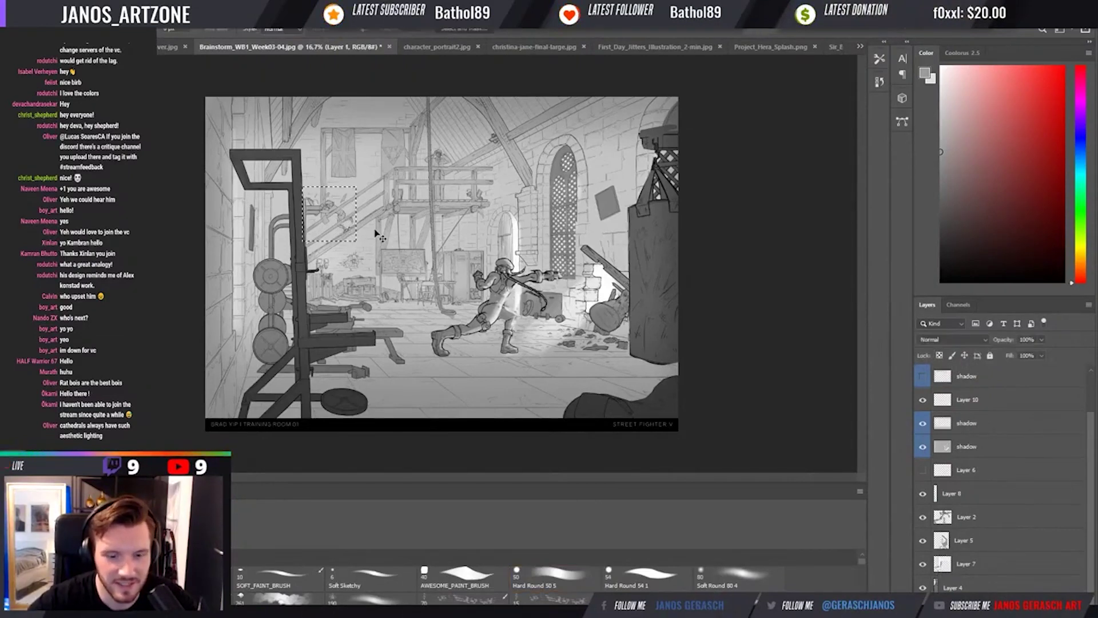
key(ctrl+j)
key(v)
drag(351, 228, 363, 205)
key(b)
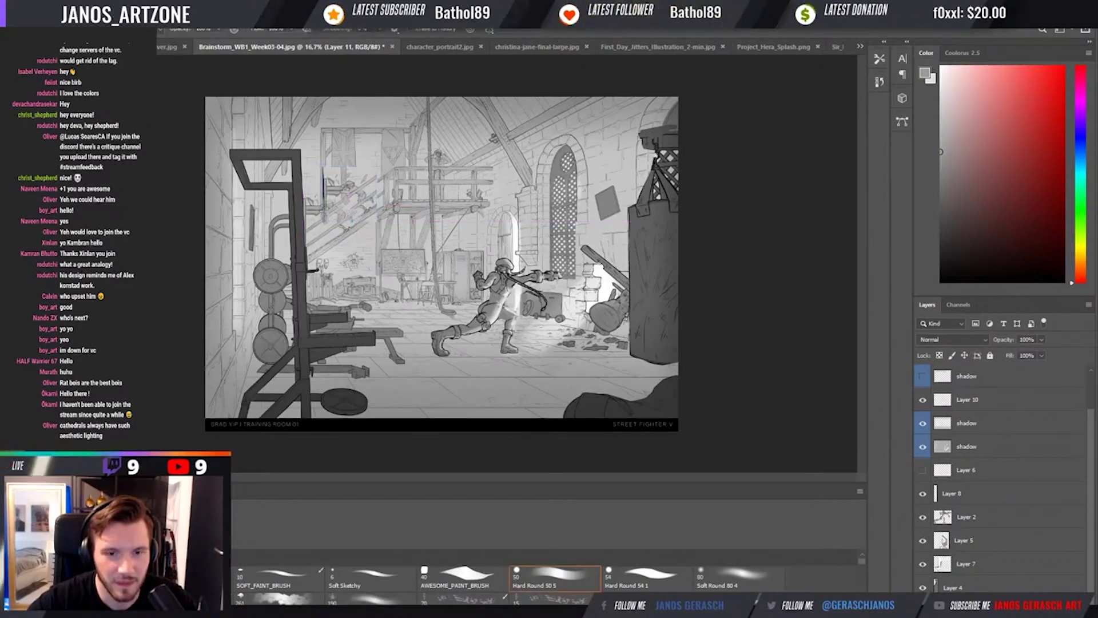
key(period)
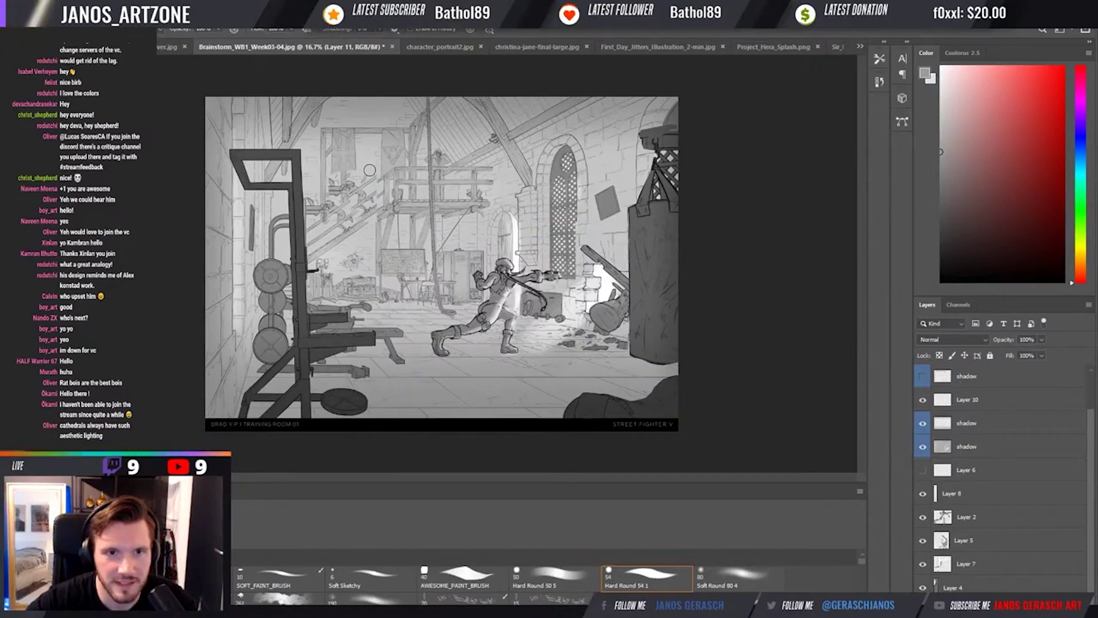
Fine-tune the position of the copied figure on the staircase.
key(v)
drag(346, 206, 356, 200)
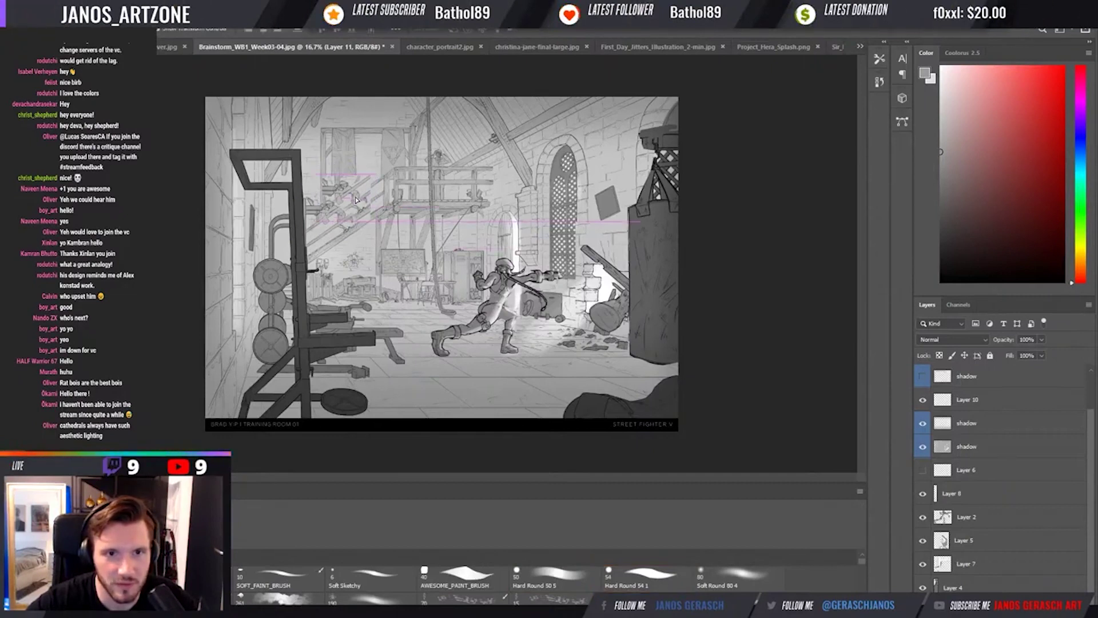
key(b)
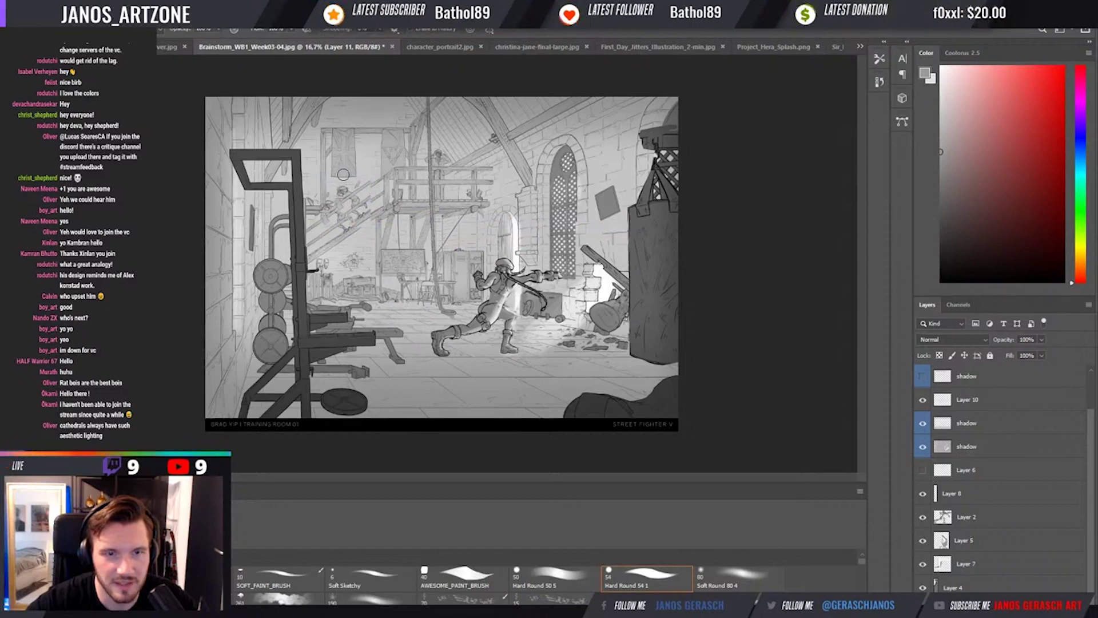
key(v)
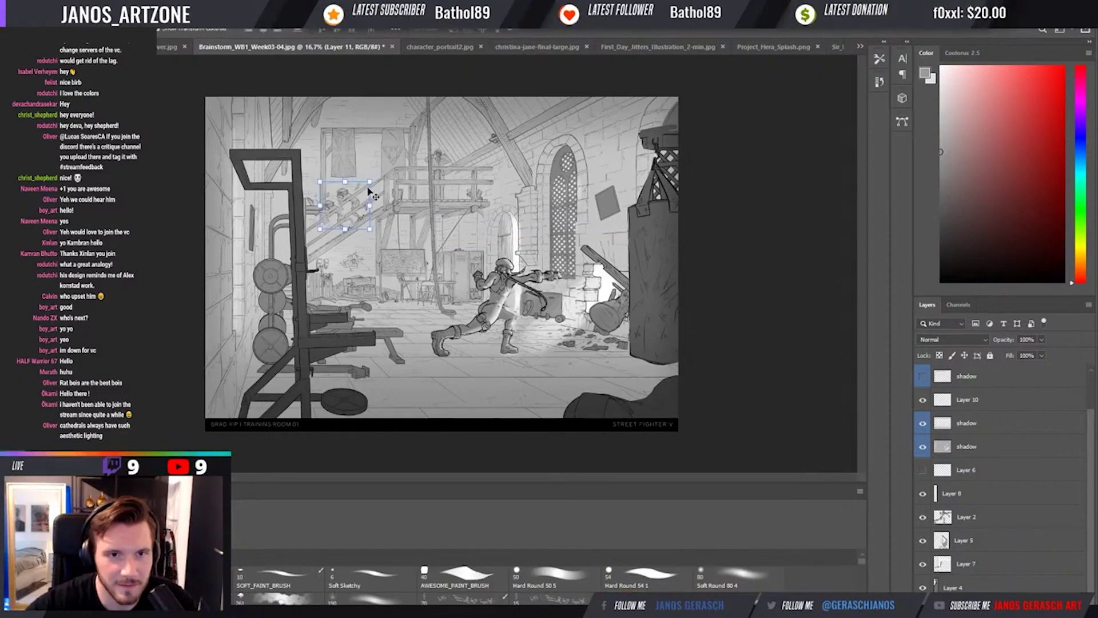
key(b)
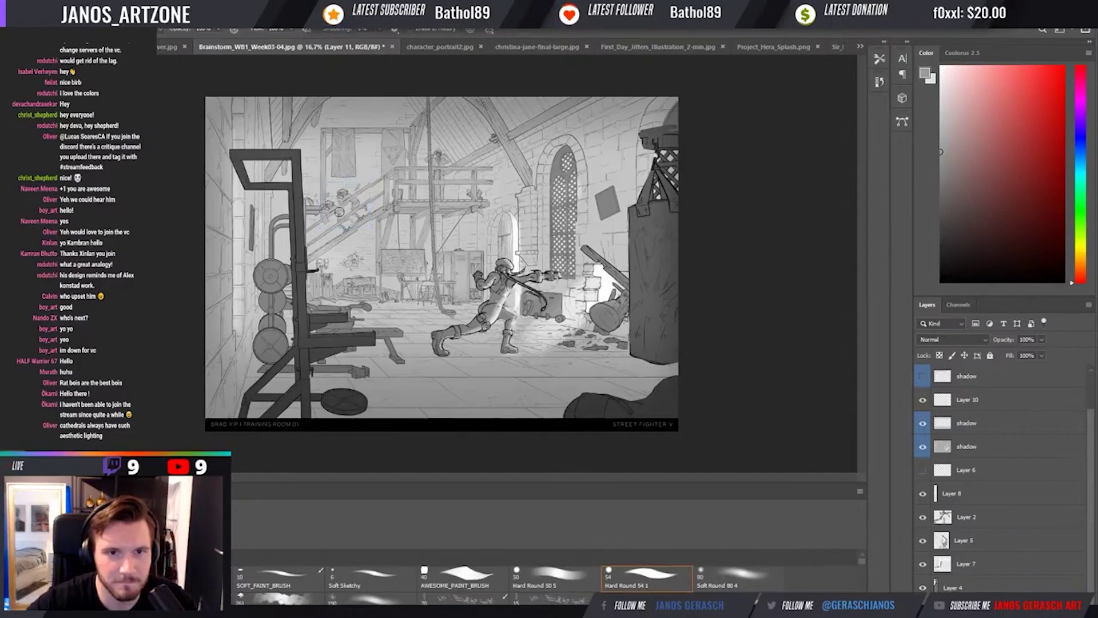
Move Layer 11 to directly above Layer 8, below Layer 6, and sample the light wall grey beside the staircase figure.
key(comma)
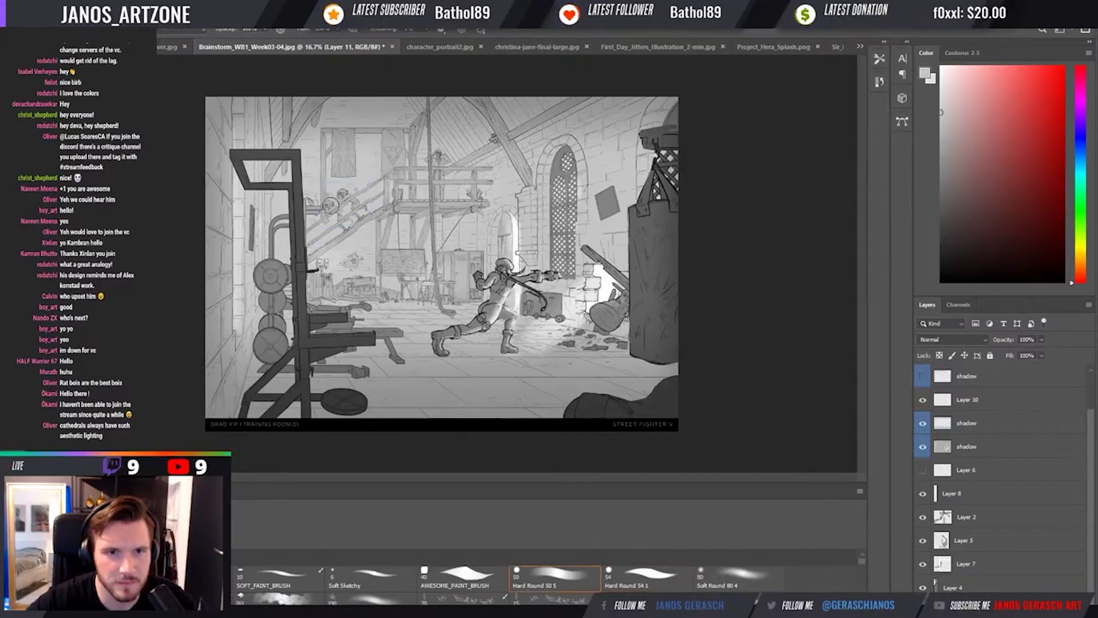
key(period)
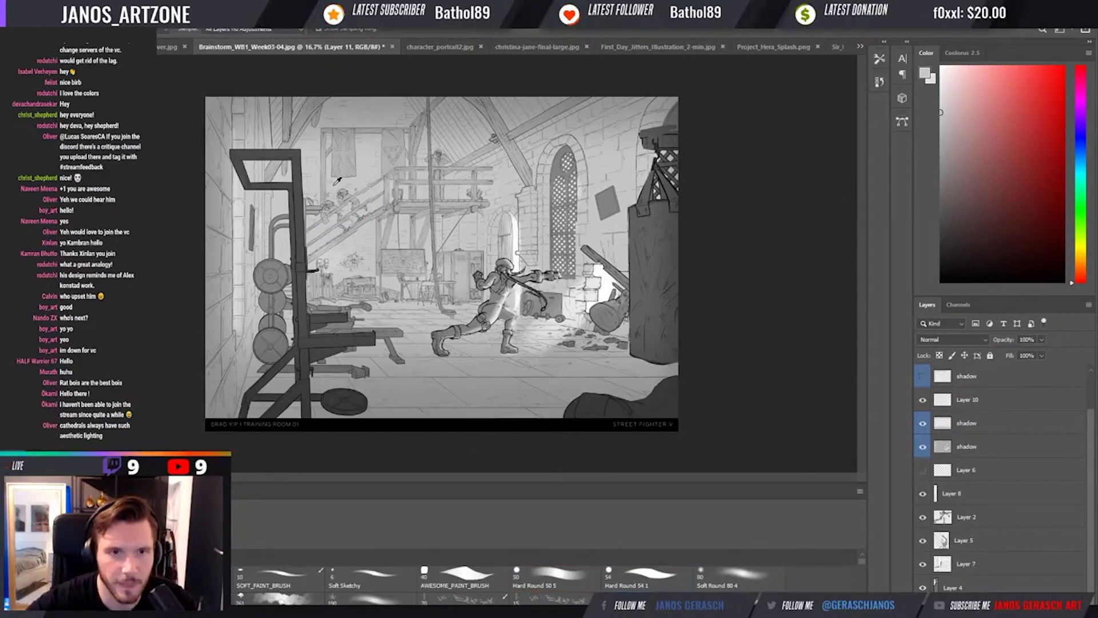
key(alt)
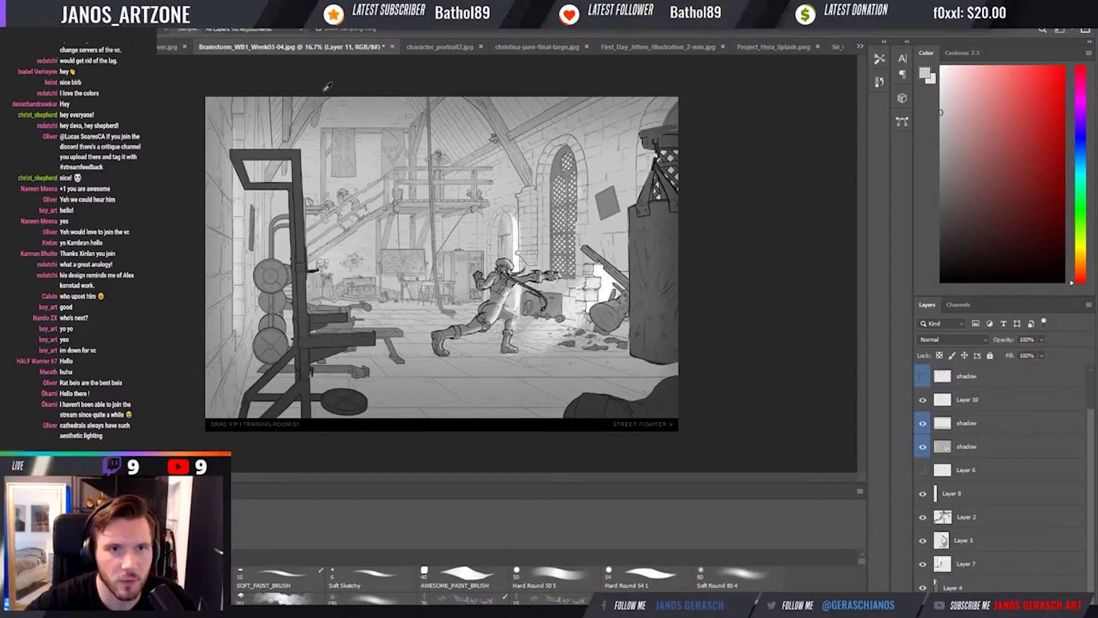
key(b)
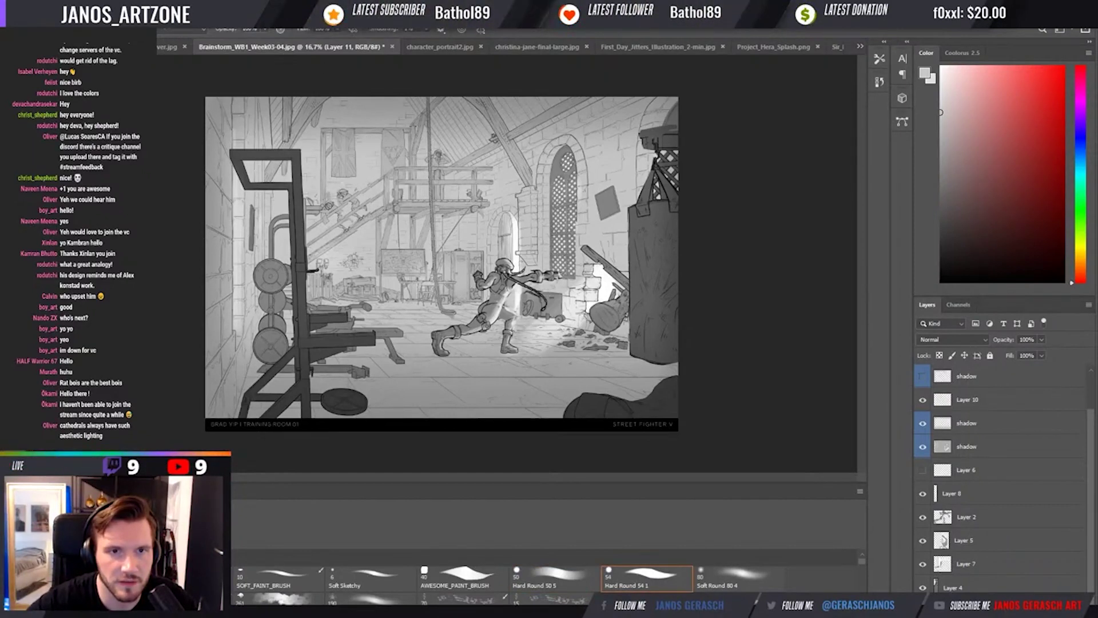
drag(939, 544, 971, 483)
key(b)
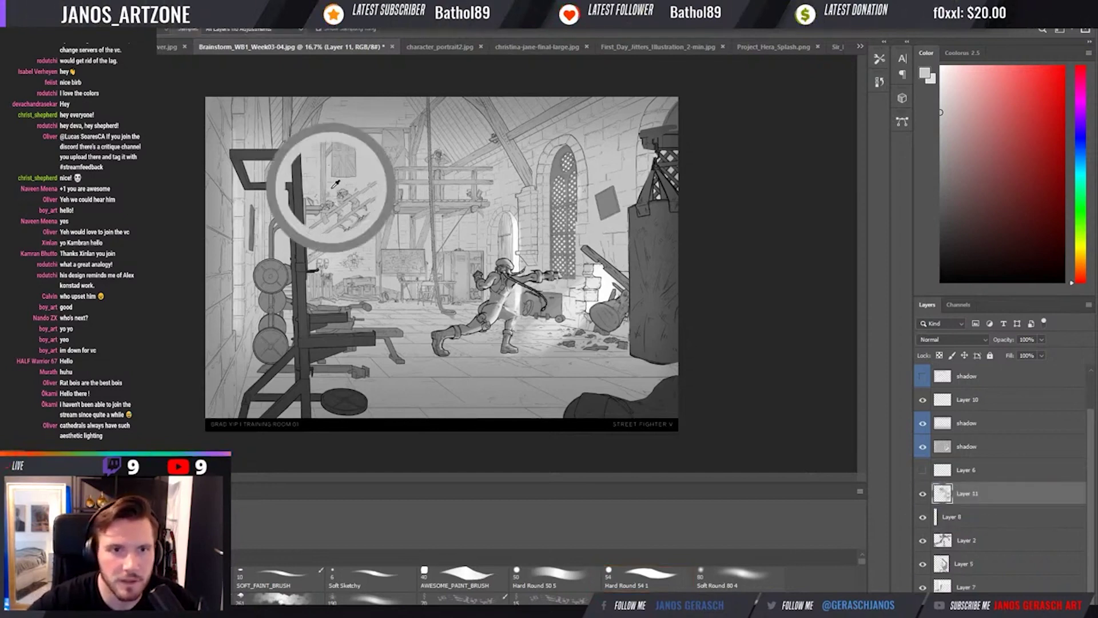
key(i)
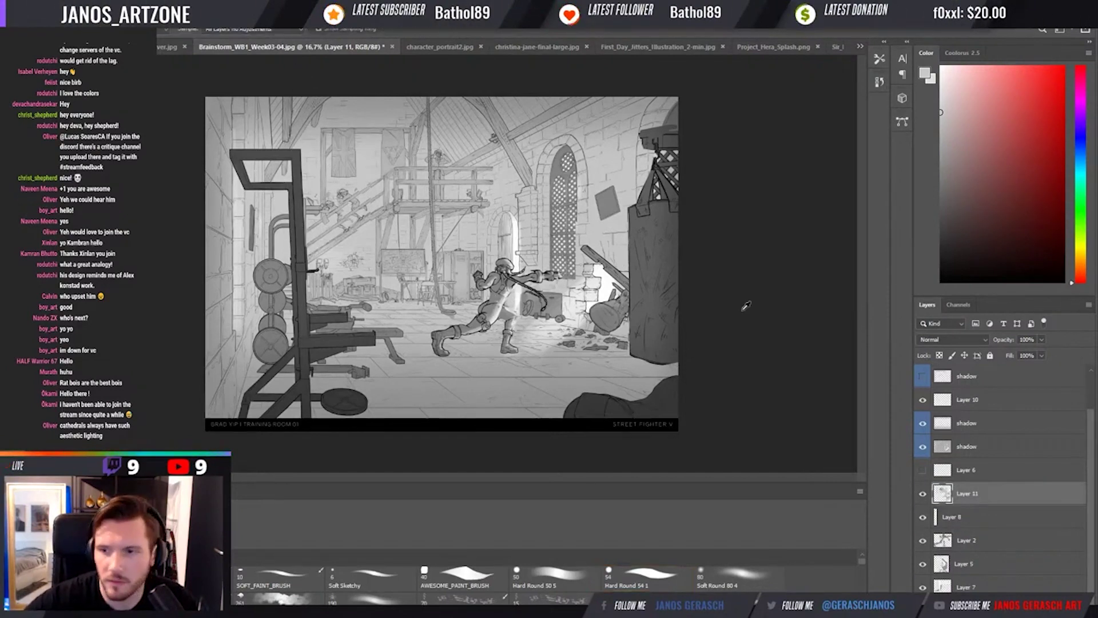
Try raising Layer 11 above the two lower shadow layers, and return it to just below Layer 6.
key(ctrl+bracketright)
key(ctrl+bracketright)
key(ctrl+bracketright)
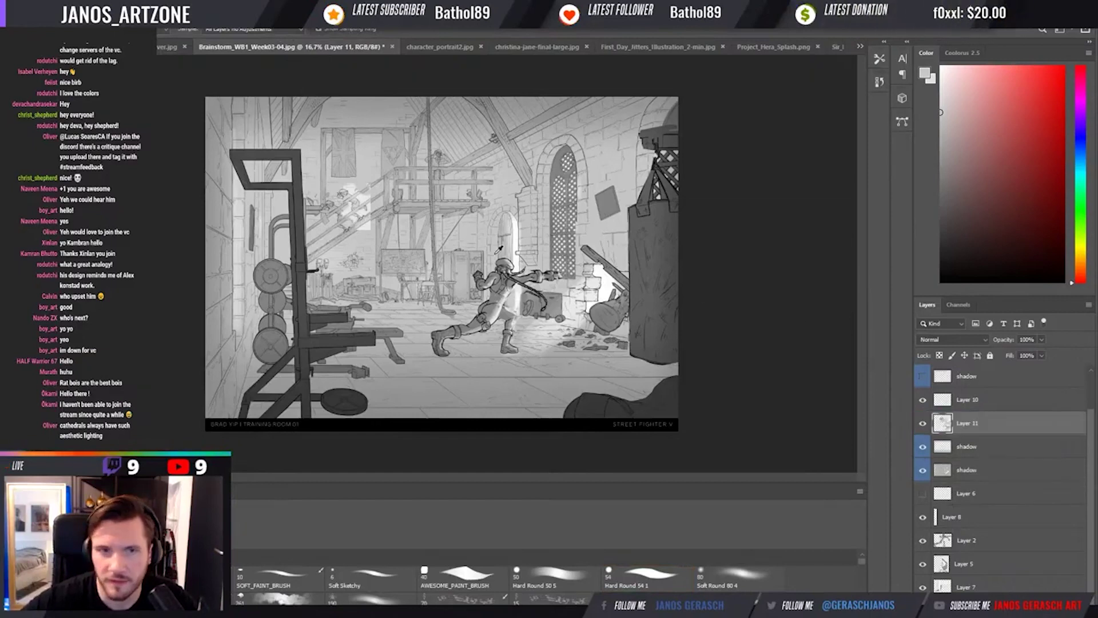
key(ctrl+bracketleft)
key(ctrl+bracketleft)
key(ctrl+bracketleft)
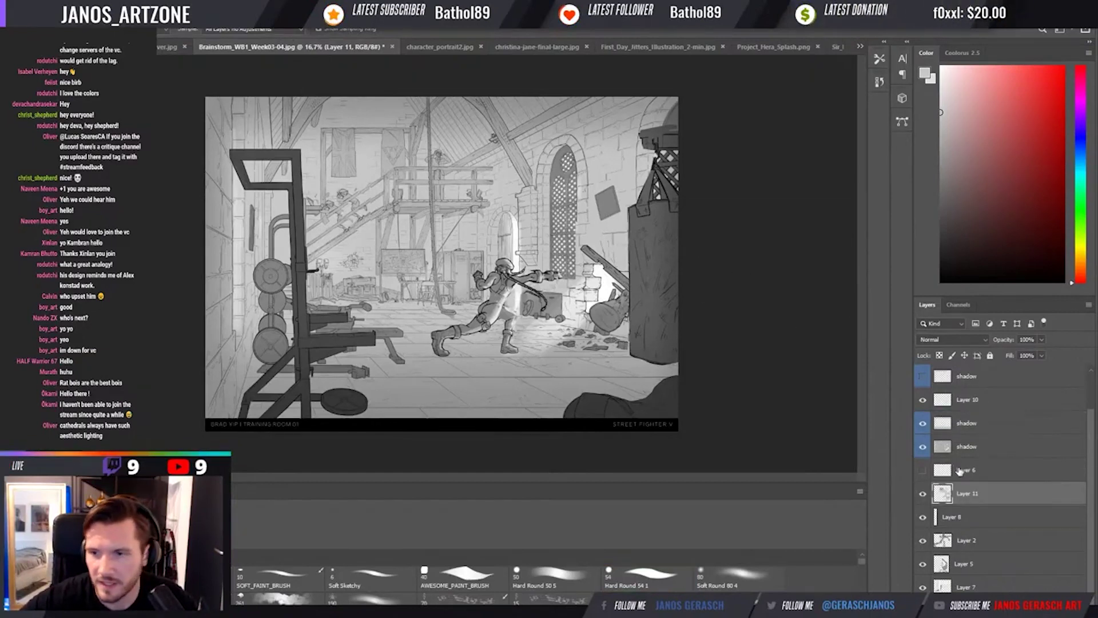
Add a new layer above the two lower shadow layers and paint out the original staircase figure with greys sampled around it.
key(ctrl+shift+alt+n)
drag(980, 484, 936, 415)
click(339, 184)
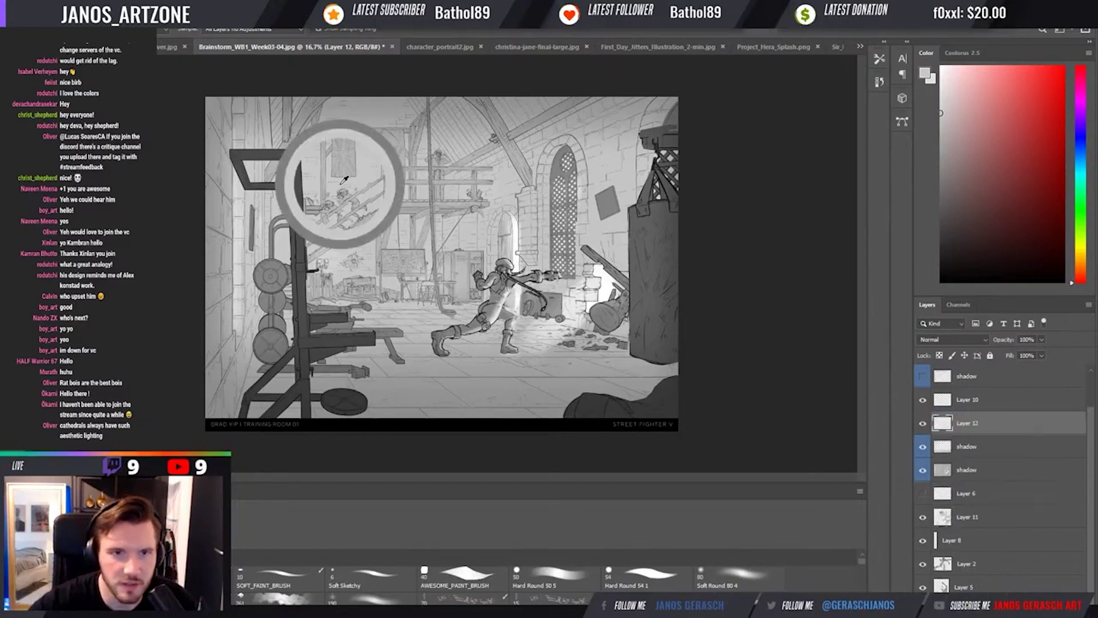
key(b)
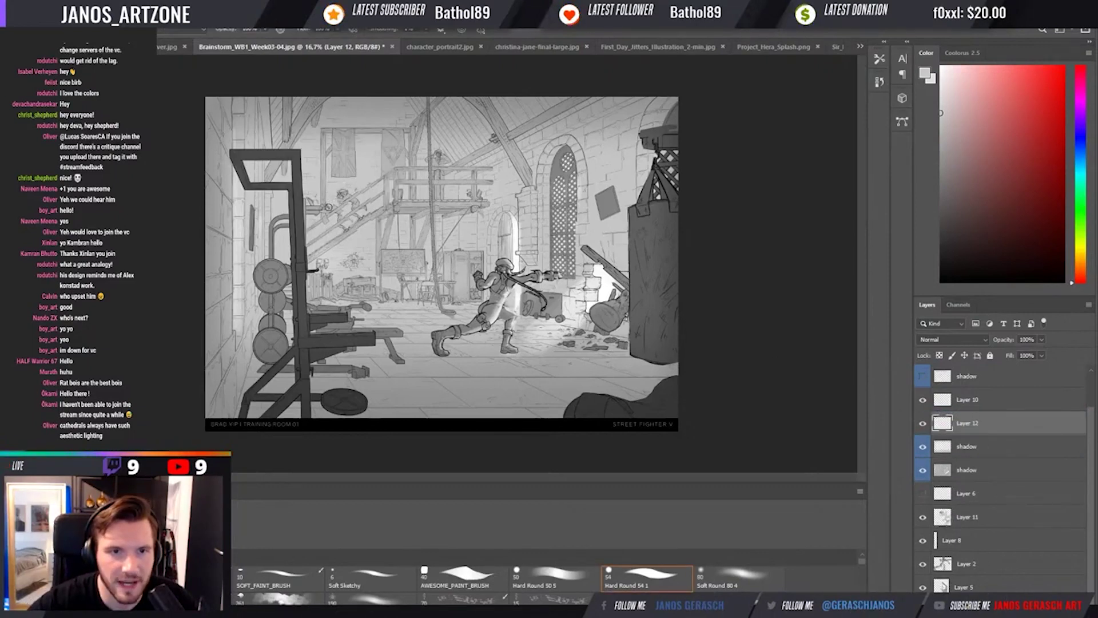
drag(329, 207, 343, 213)
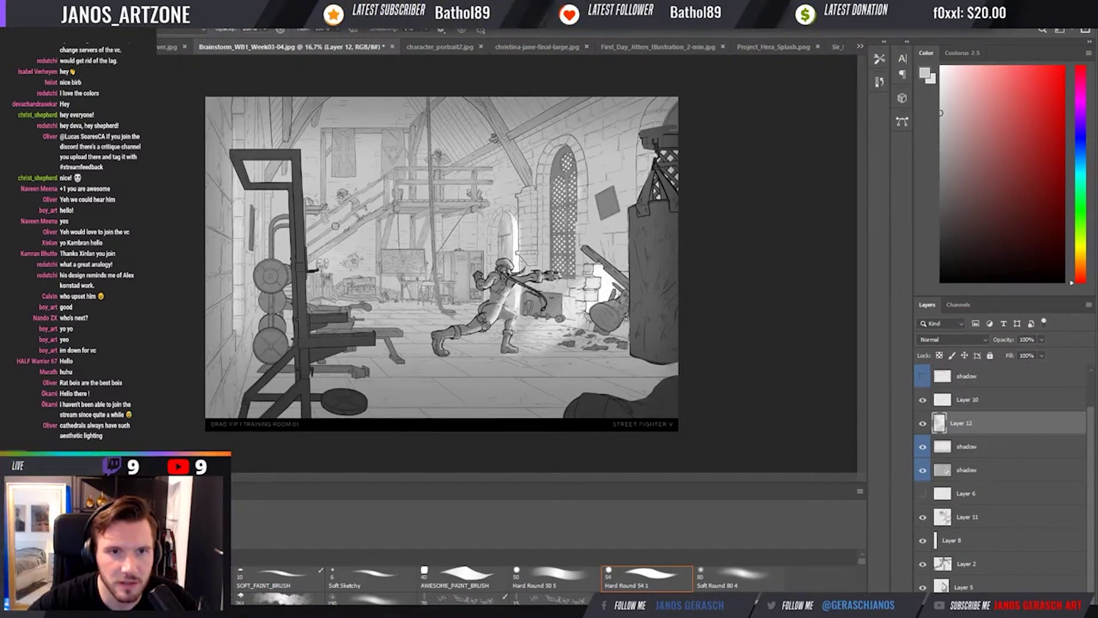
alt+click(327, 196)
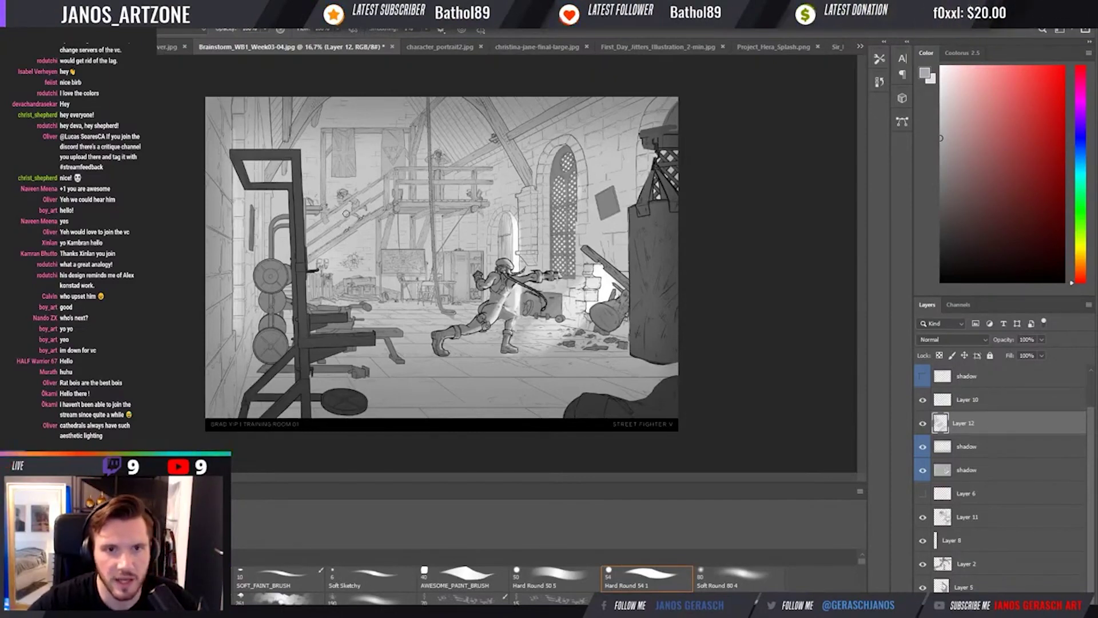
alt+click(334, 201)
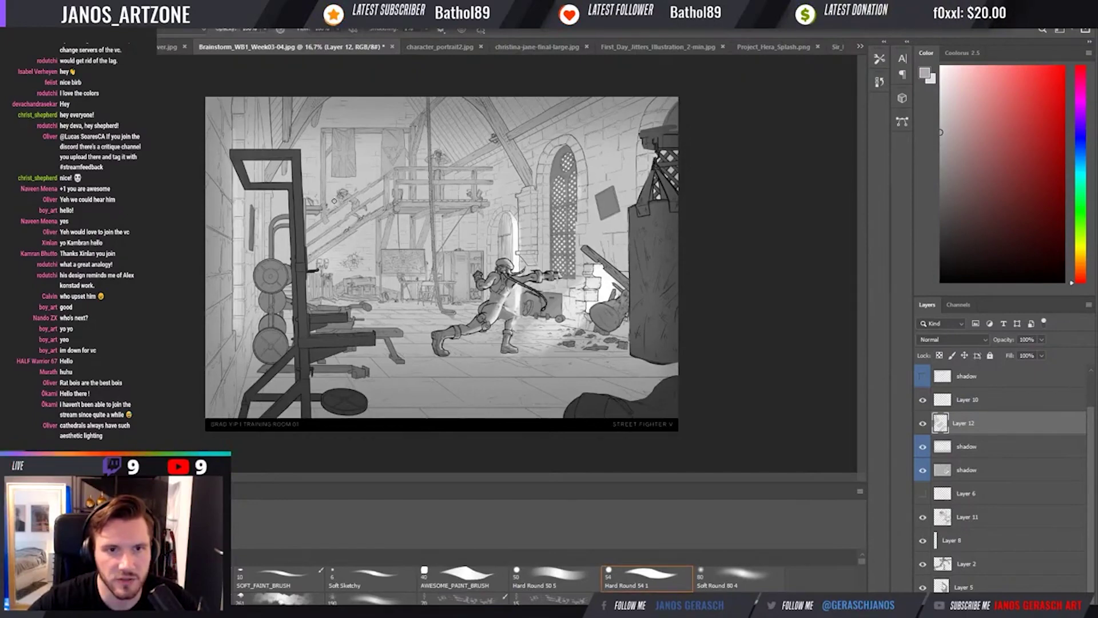
key(v)
scroll(405, 148, up, 1)
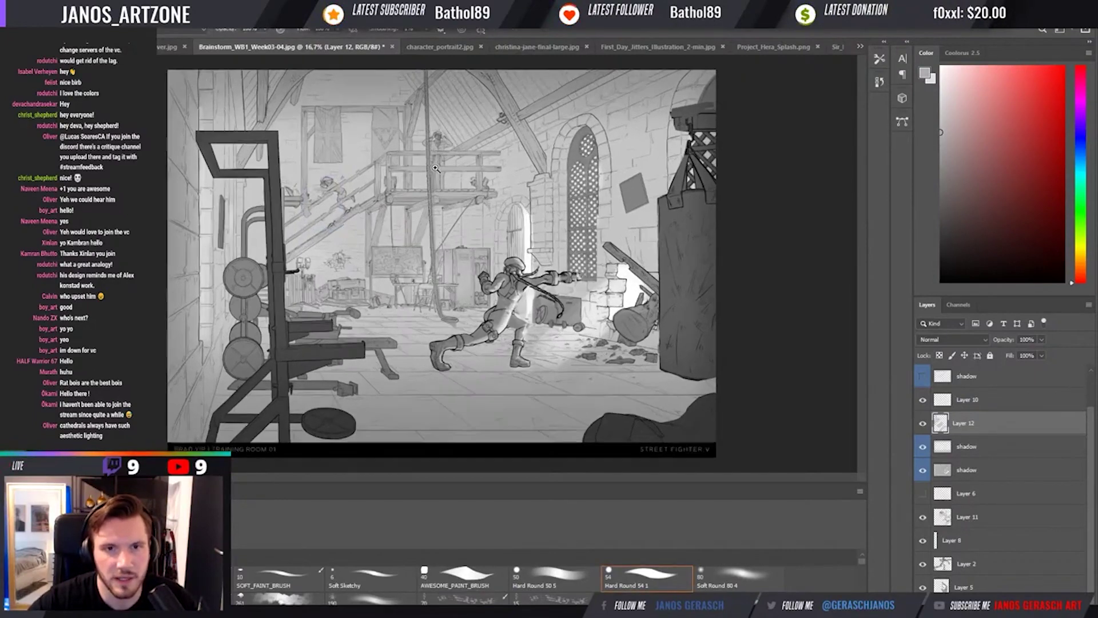
key(i)
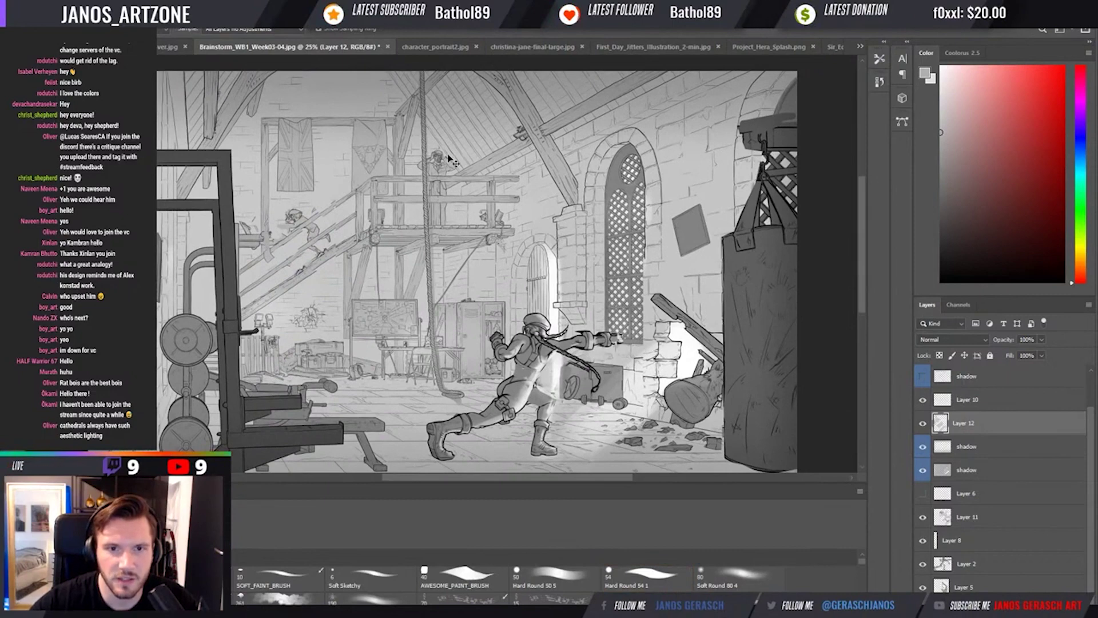
scroll(448, 155, down, 1)
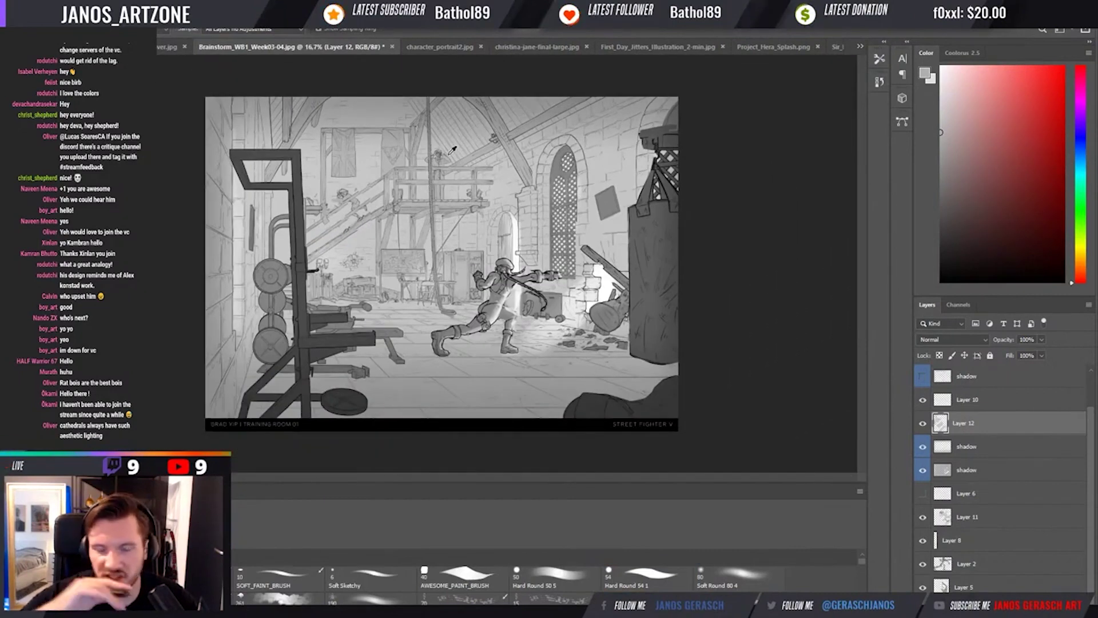
Locate the punching figure's layer, Layer 2, and check its bounds with a free transform, leaving the figure unchanged.
key(v)
ctrl+click(518, 288)
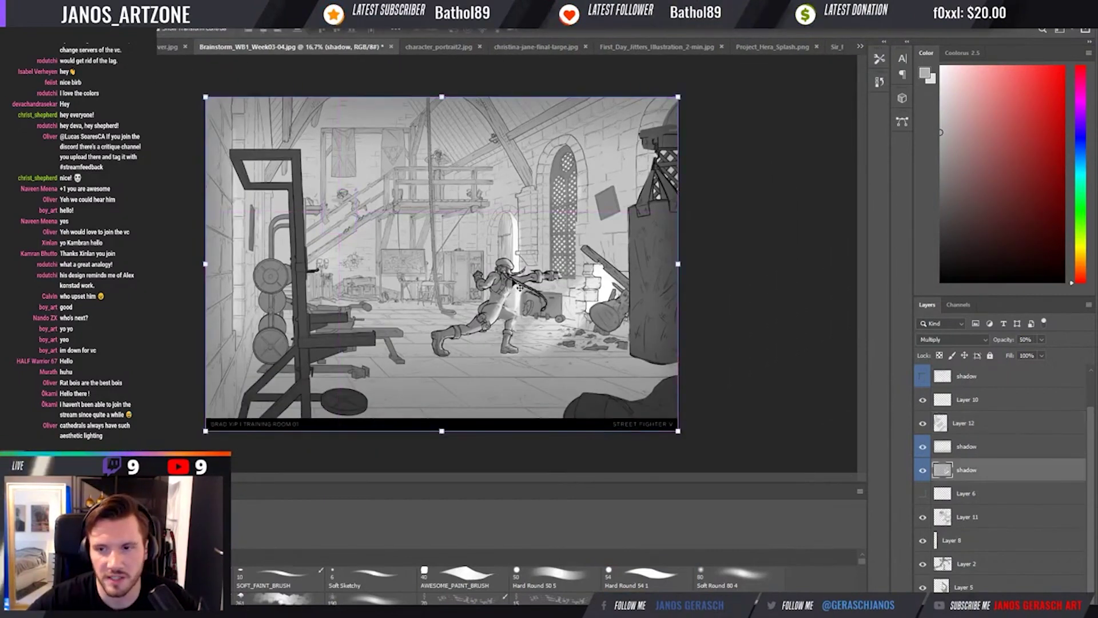
click(938, 516)
click(927, 564)
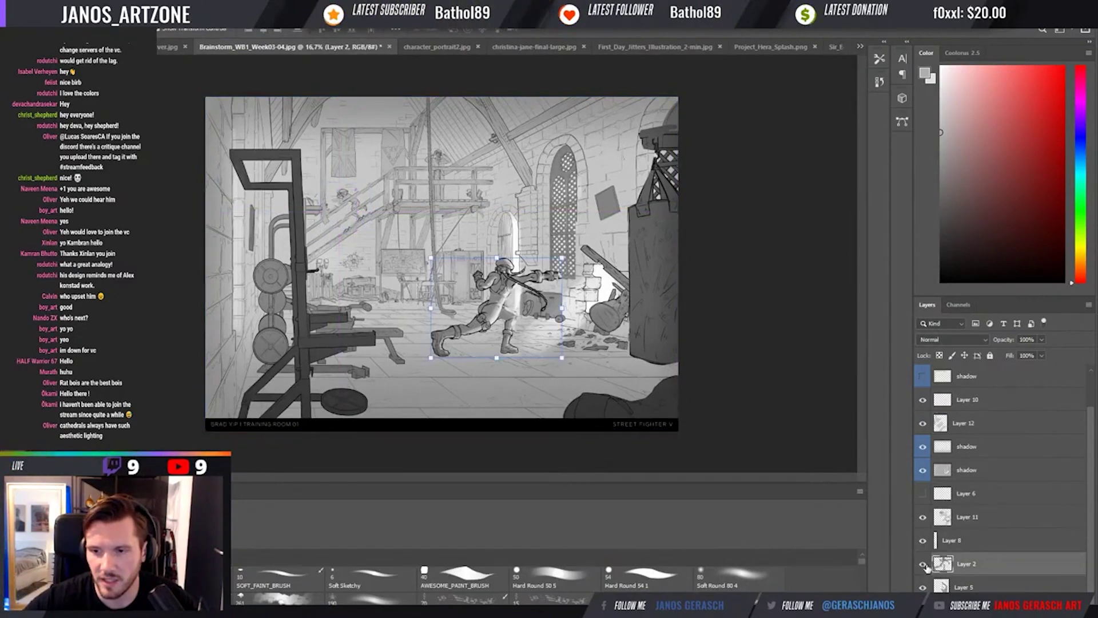
click(923, 564)
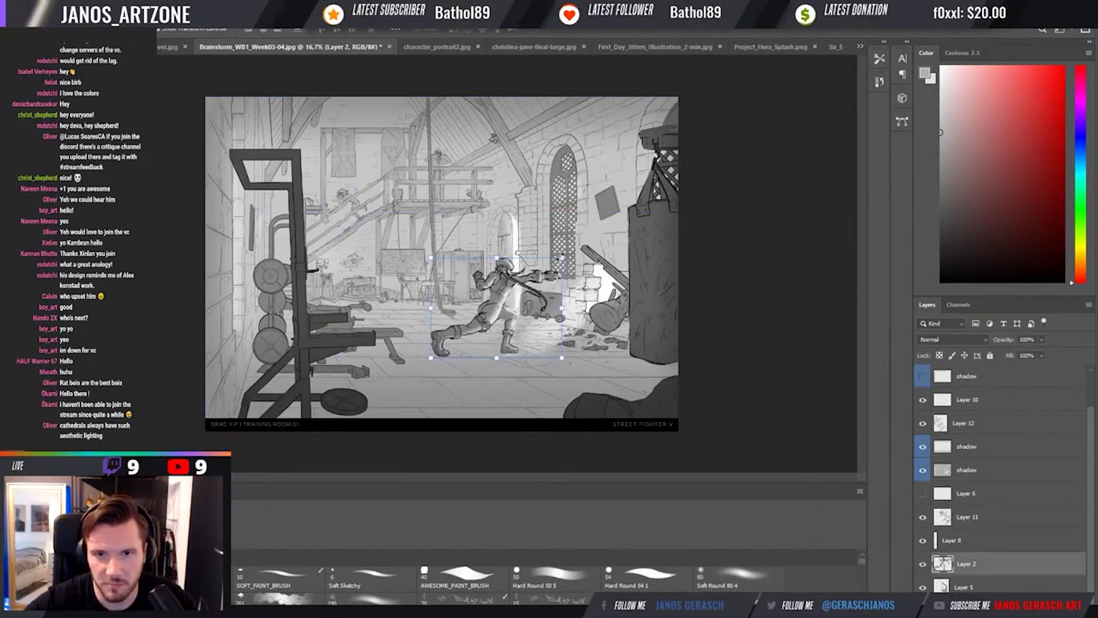
click(562, 259)
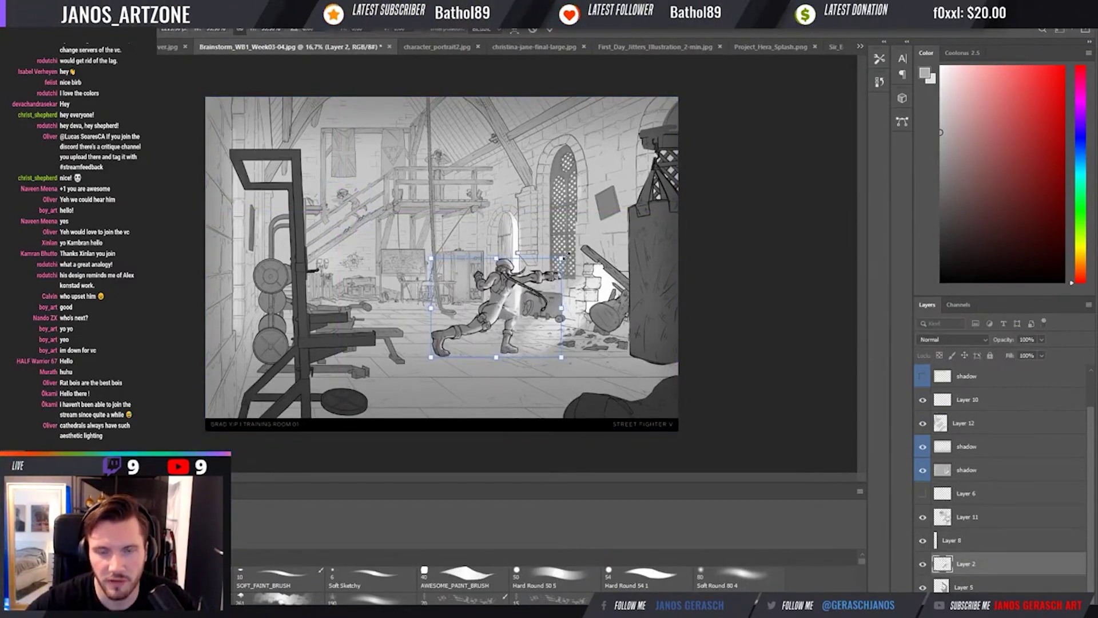
key(Return)
key(b)
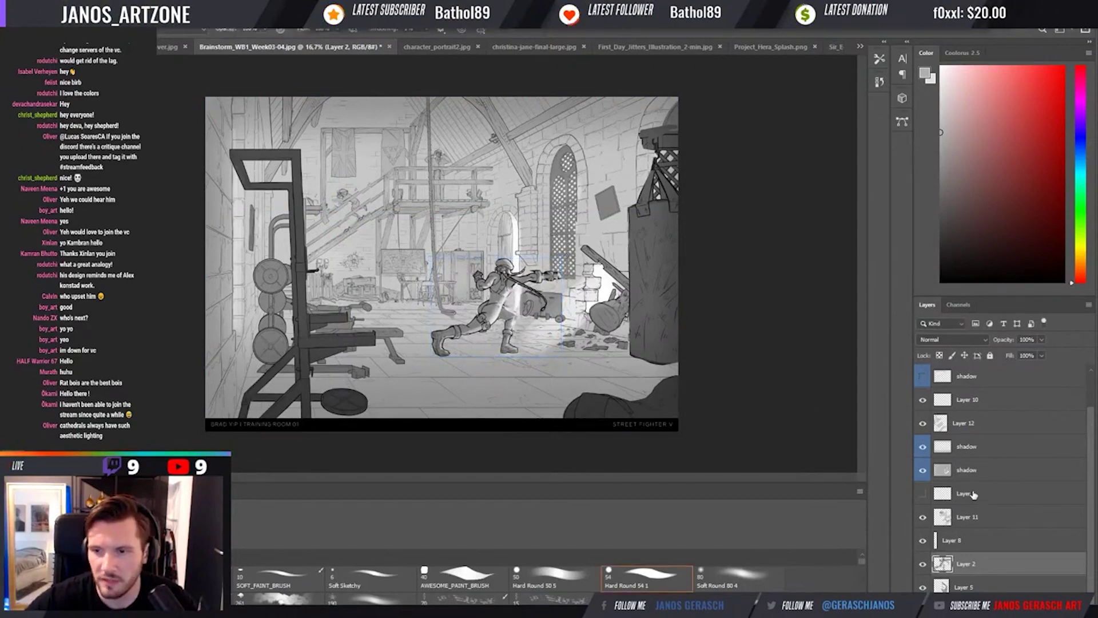
Select Layer 9 near the top of the layer stack and hide it.
click(975, 544)
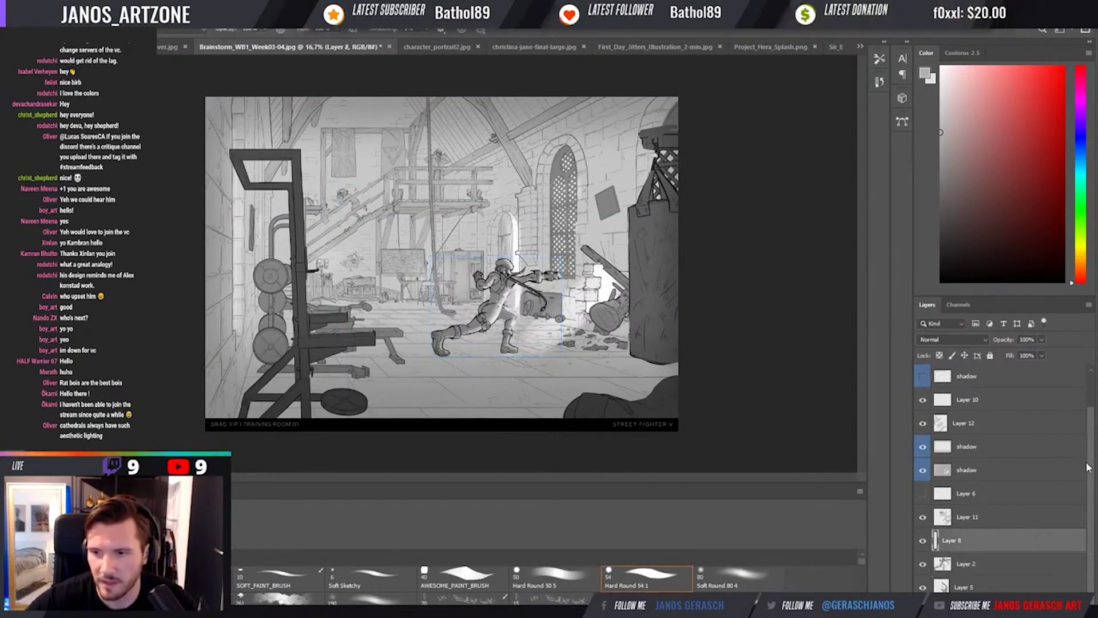
scroll(1018, 449, up, 2)
click(1018, 446)
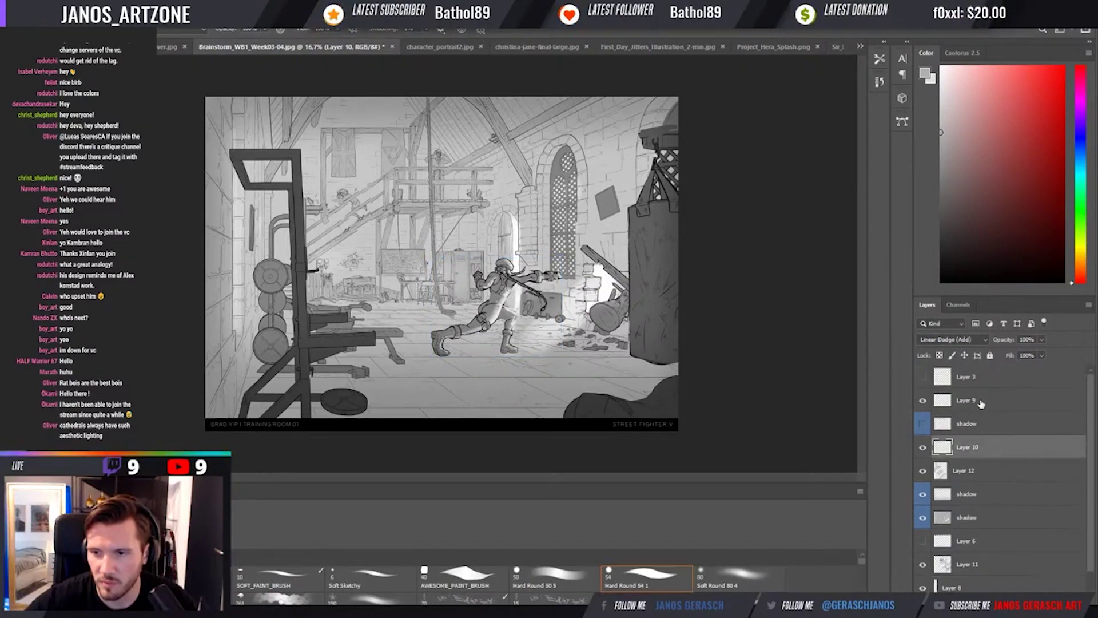
click(980, 402)
click(923, 400)
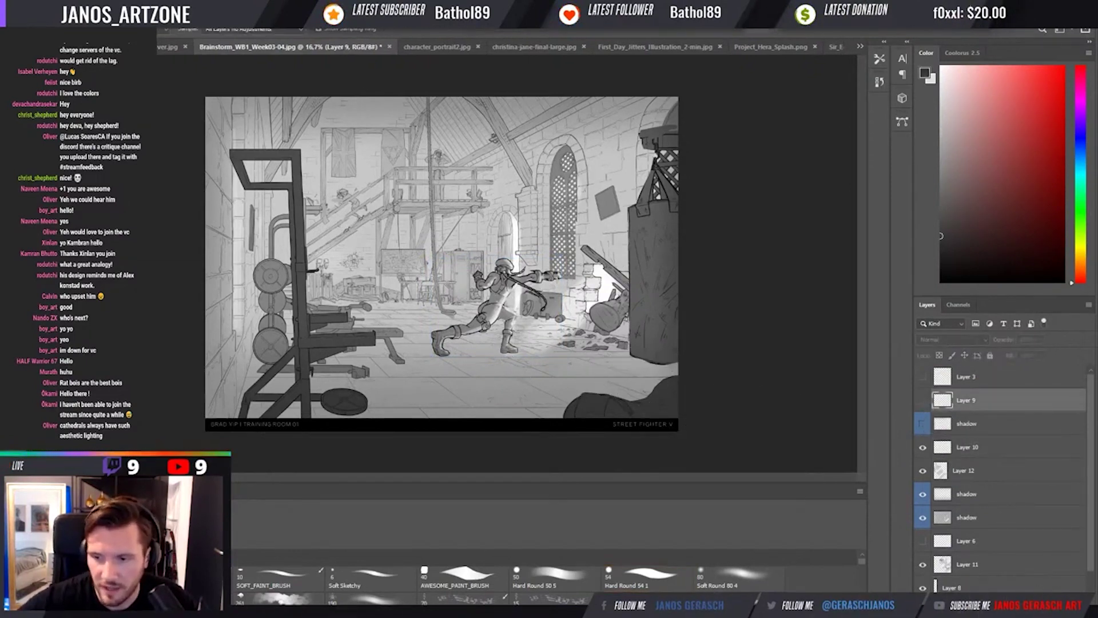
Add a new layer above Layer 9 and paint a winding dark grey rope on the foreground floor with the Hard Round 54 1 brush.
key(ctrl+shift+alt+n)
key(b)
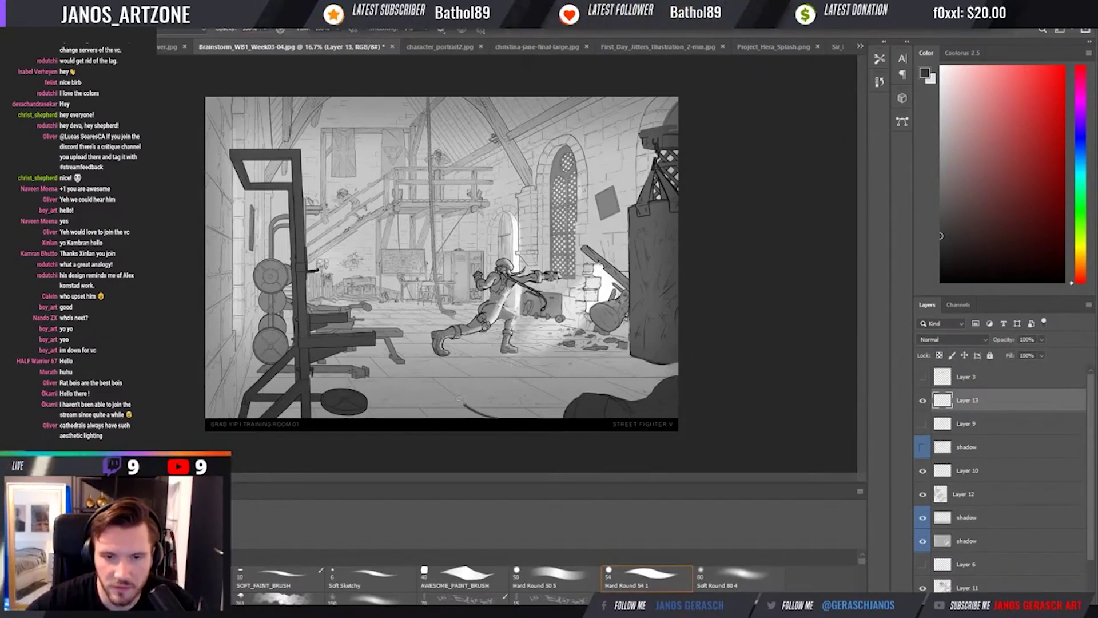
mouse_move(482, 410)
mouse_down()
mouse_move(555, 370)
mouse_move(527, 363)
mouse_move(462, 399)
mouse_move(500, 416)
mouse_up()
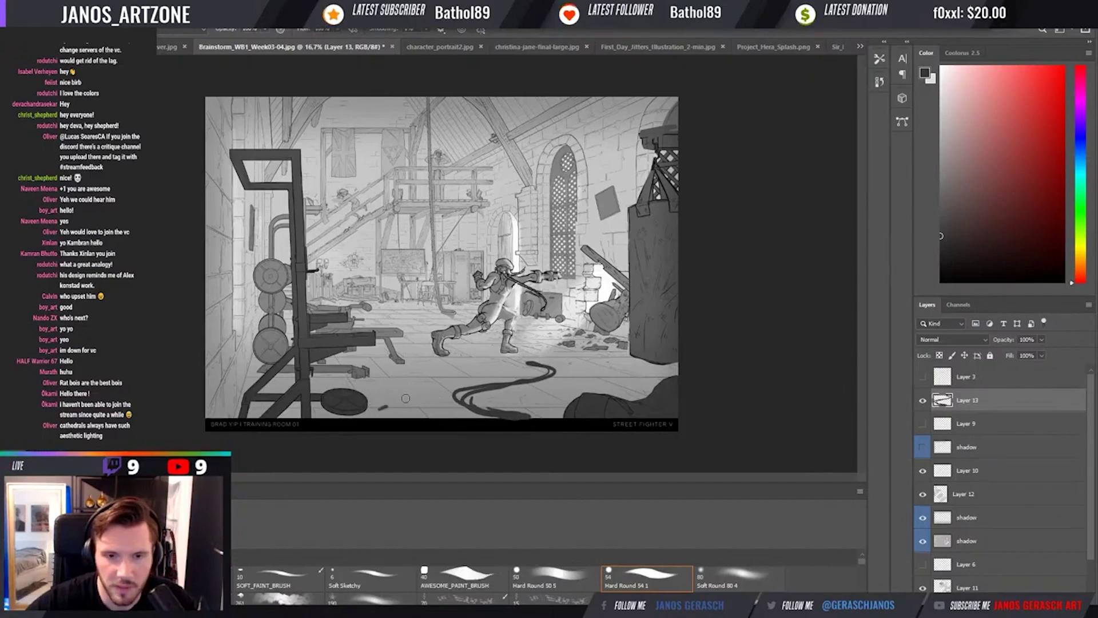
Paint a thin diagonal dark grey rod with a thicker upper end on the floor between the weight plate and the rope.
drag(454, 374, 379, 411)
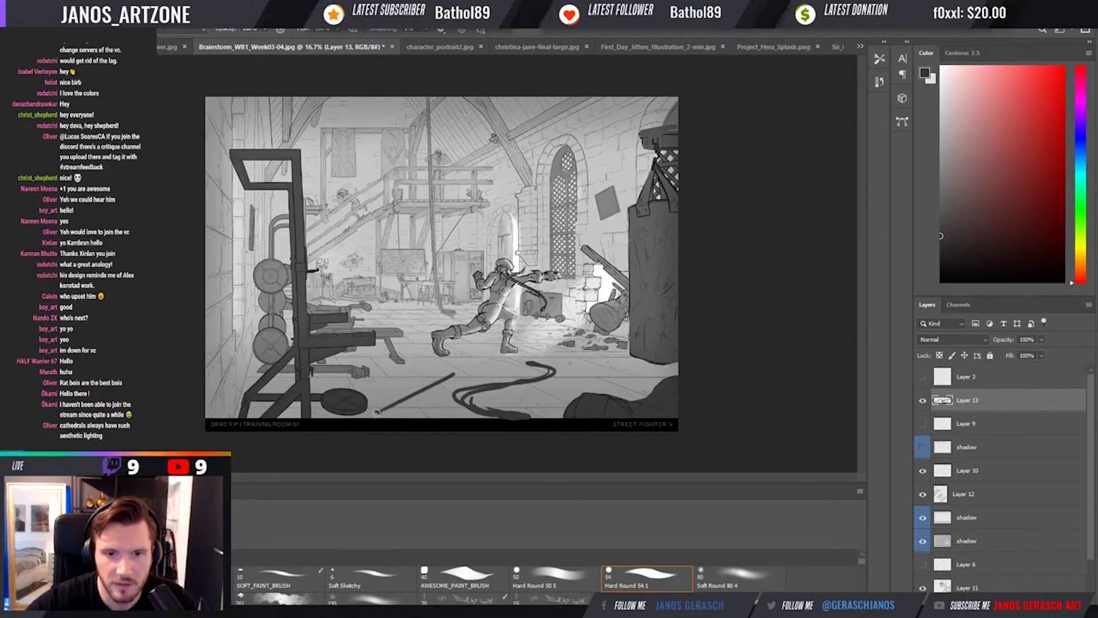
drag(377, 411, 466, 366)
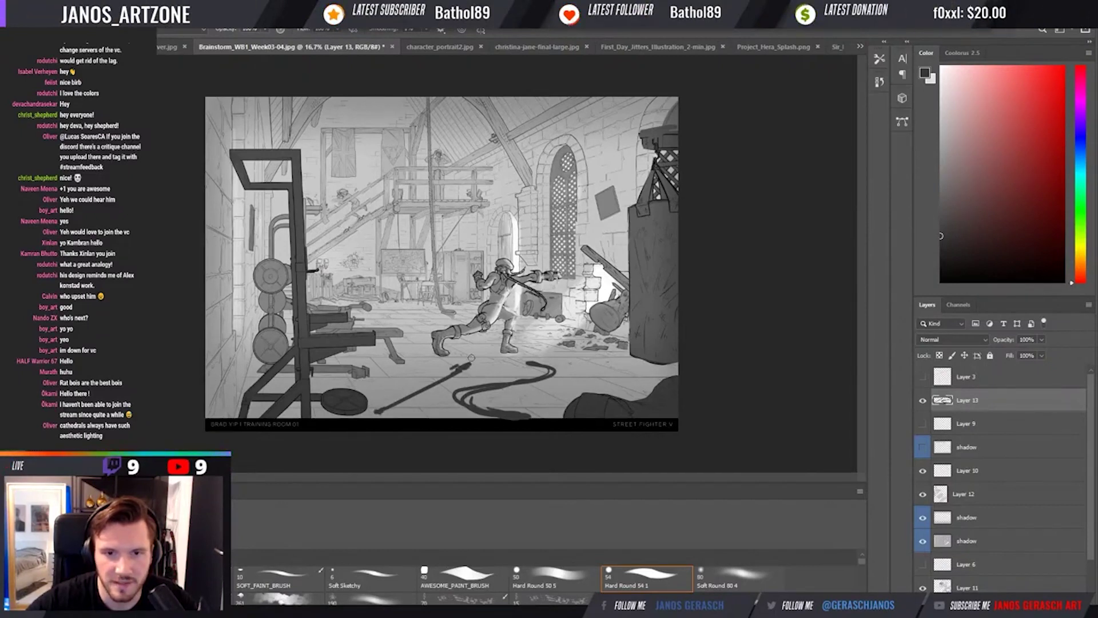
key(e)
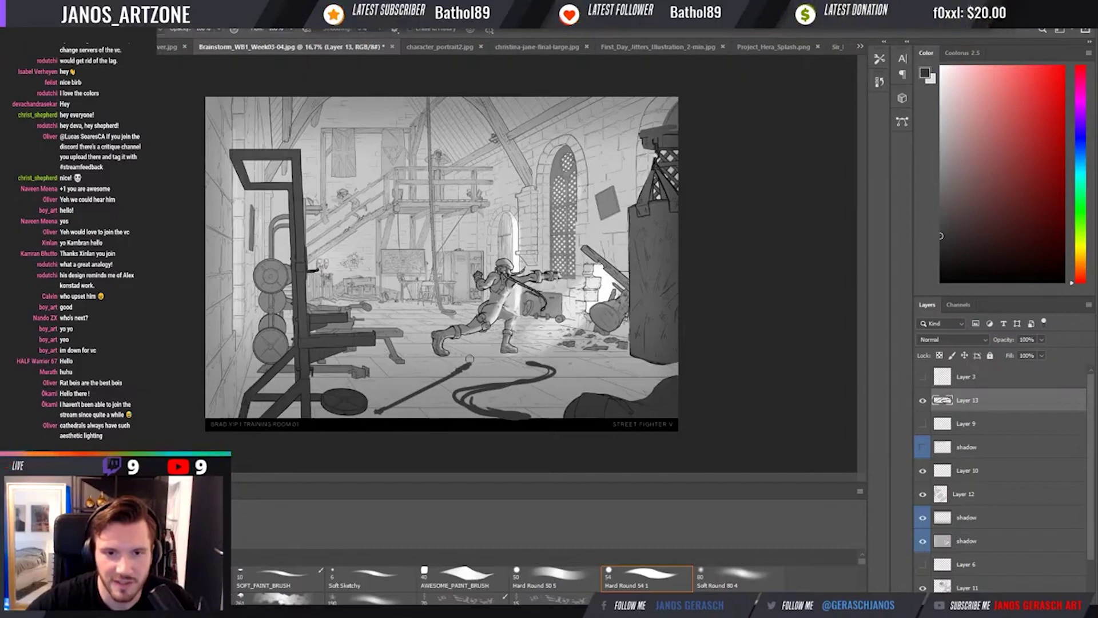
key(i)
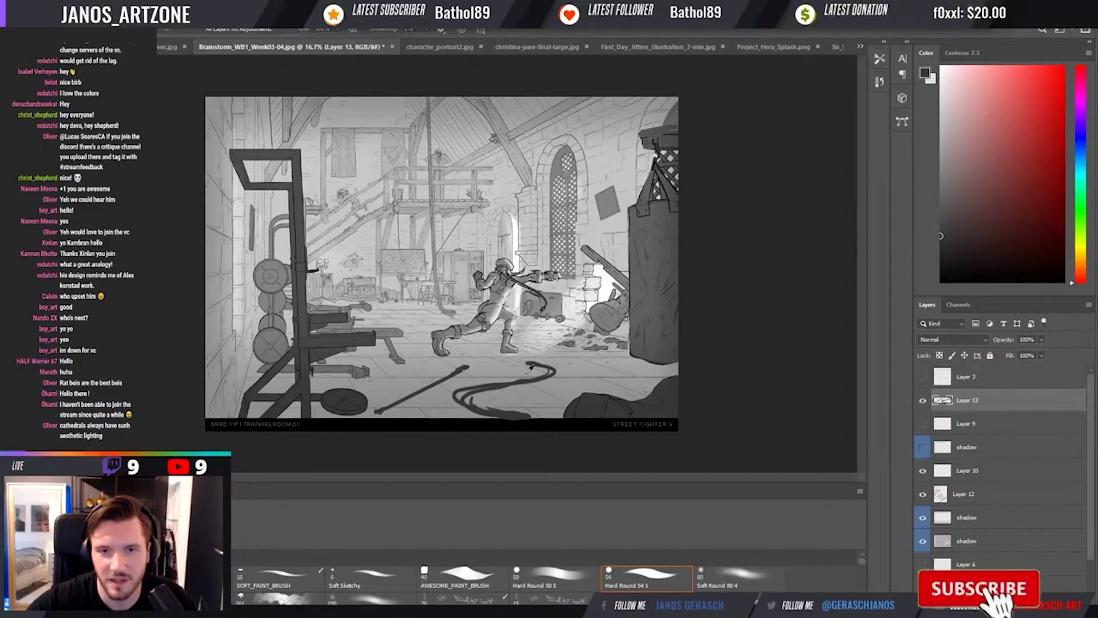
key(b)
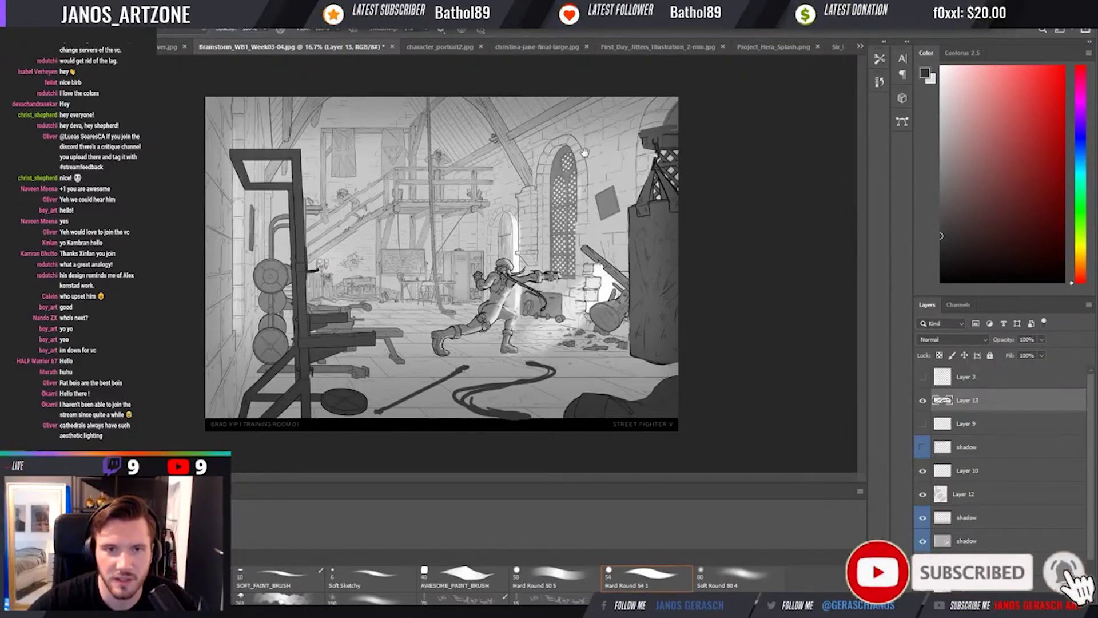
Mirror the whole illustration view horizontally to examine the composition with the new floor props.
key(ctrl+plus)
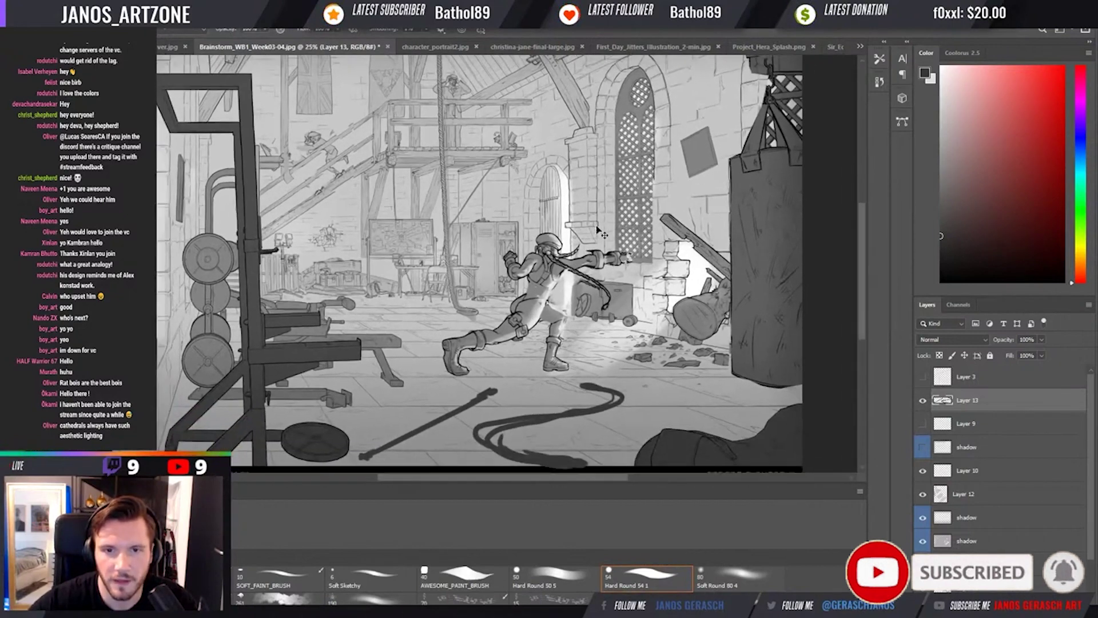
key(ctrl+minus)
key(i)
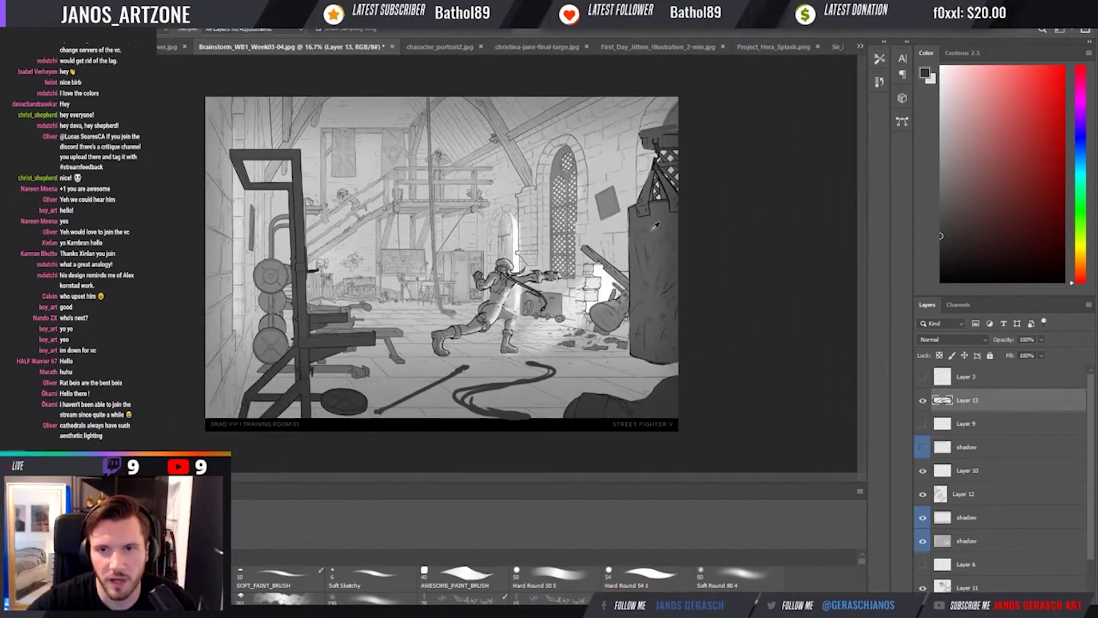
ctrl+click(656, 226)
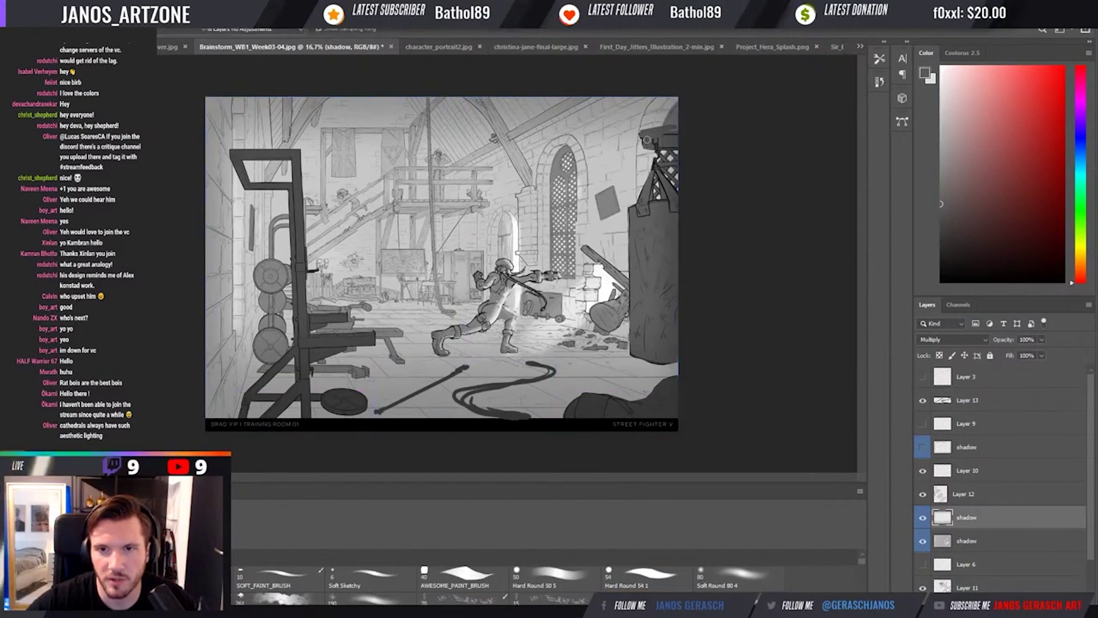
key(b)
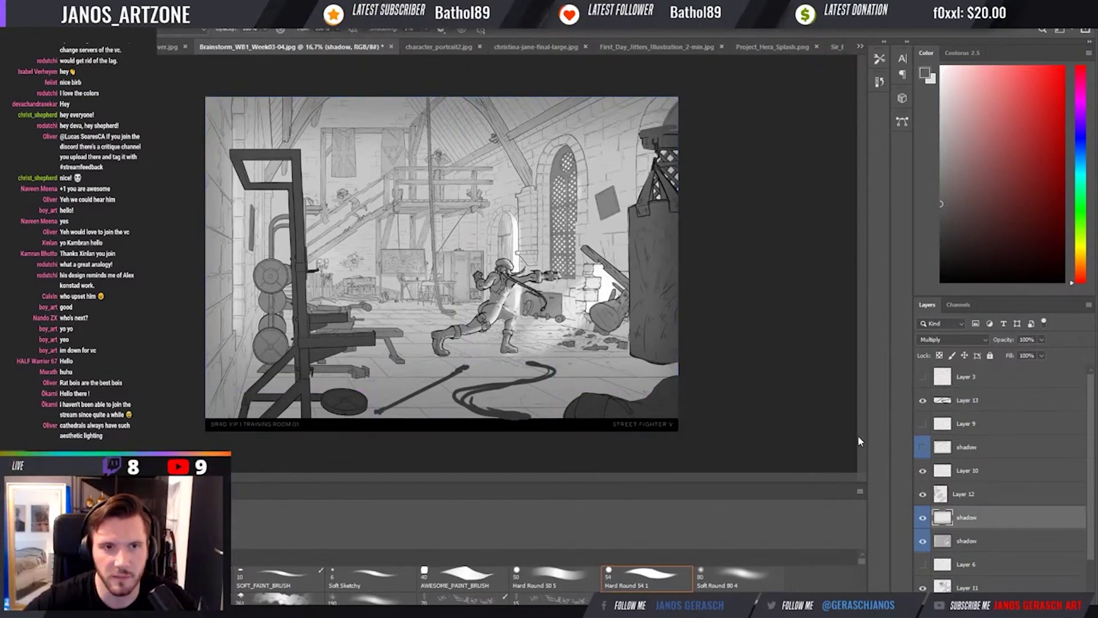
key(h)
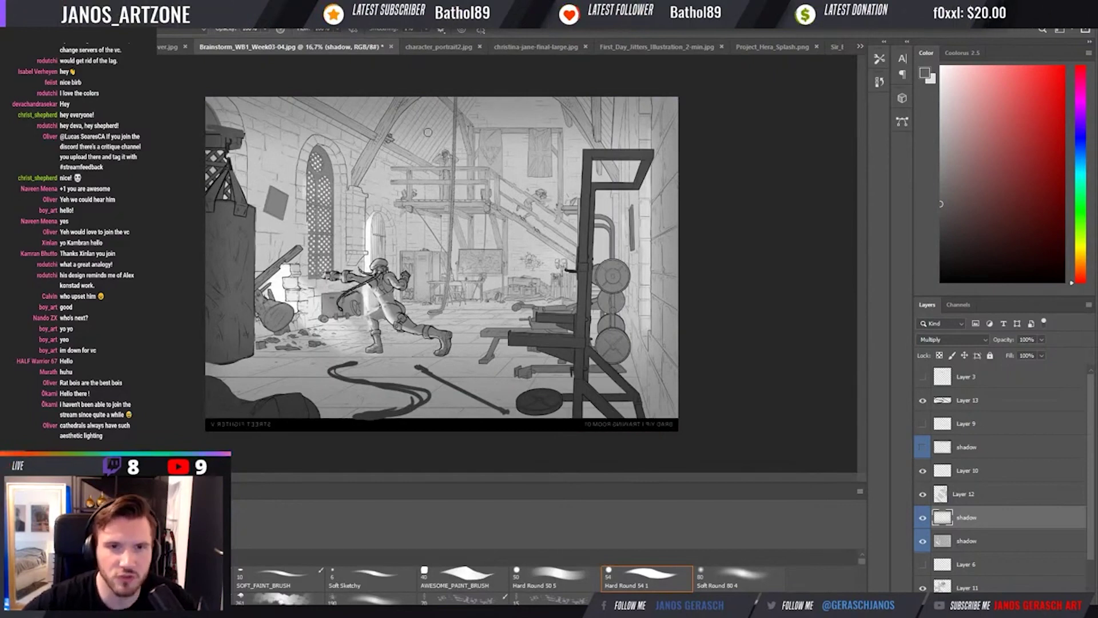
Restore the unmirrored view and crop outward to add a blank strip of canvas beside the punching bag.
key(c)
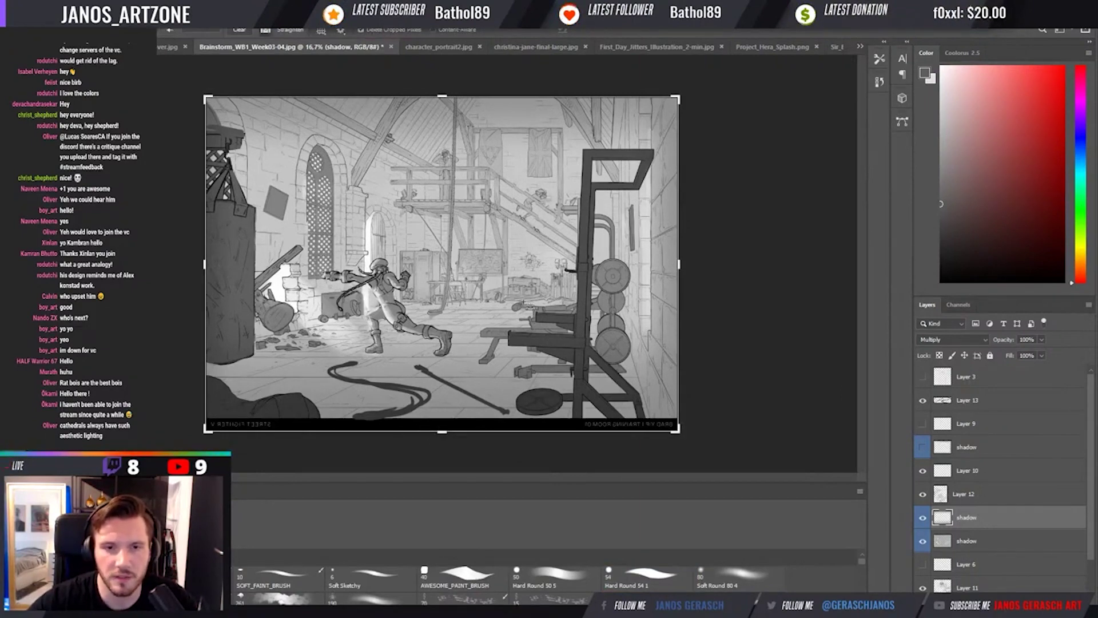
key(ctrl+shift+h)
drag(678, 263, 714, 267)
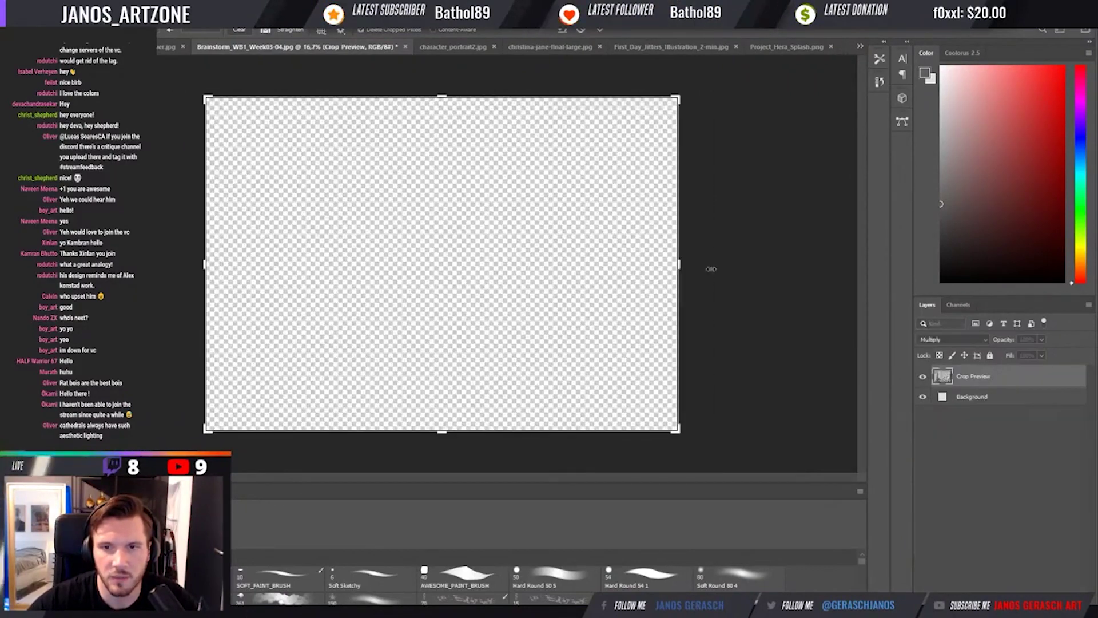
drag(680, 264, 712, 263)
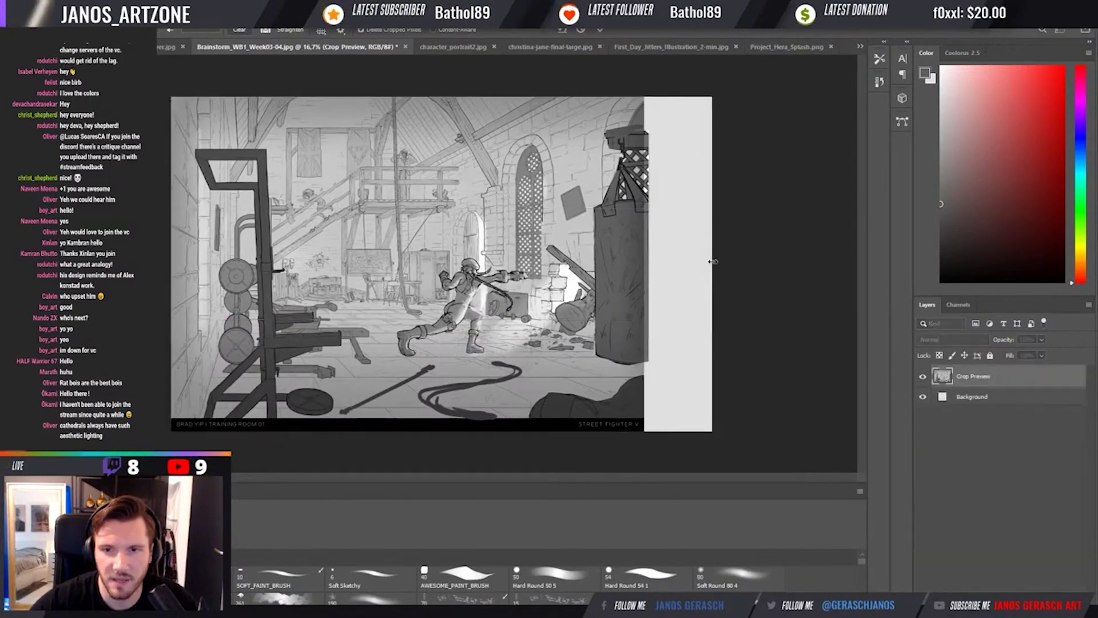
key(Return)
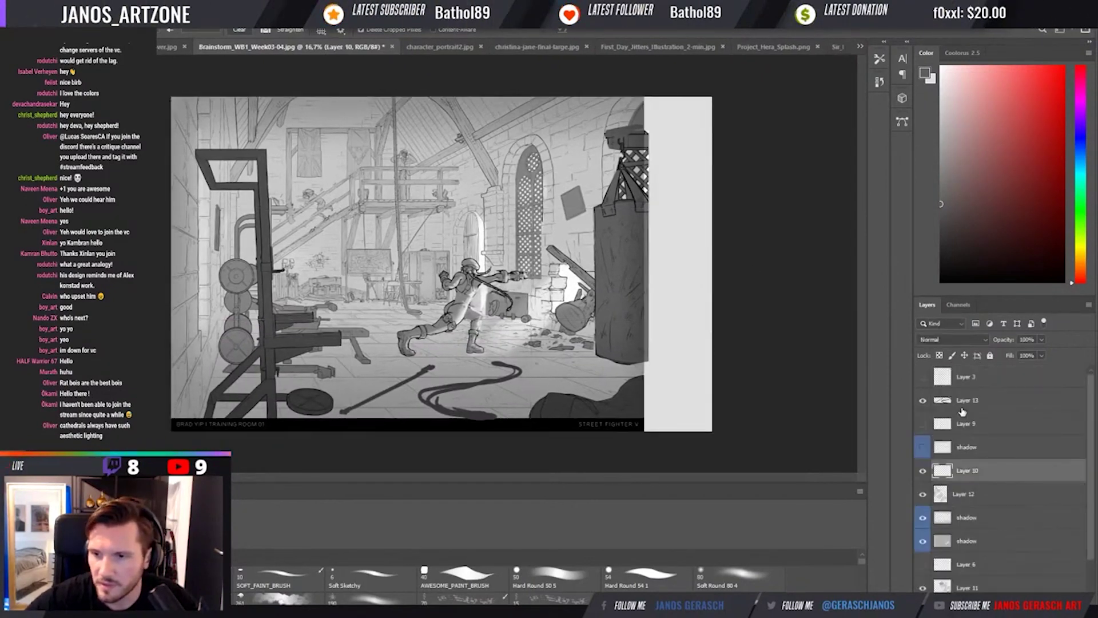
Select all layers and stretch the artwork across the widened canvas, extending it slightly past the canvas's upper edge.
click(964, 403)
scroll(975, 452, down, 2)
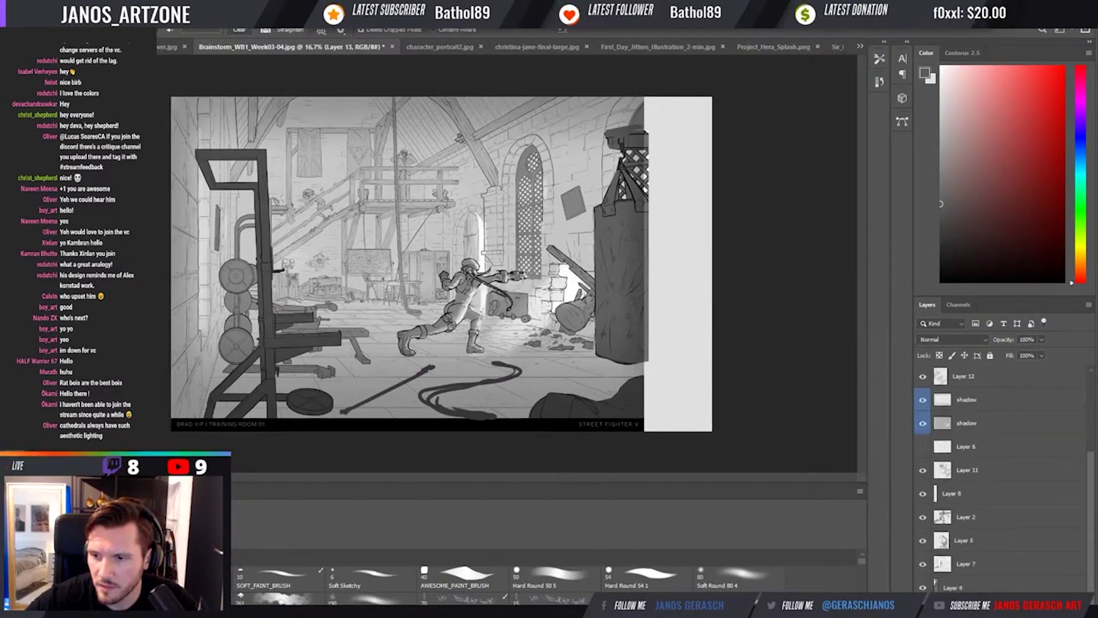
key(ctrl+alt+a)
key(ctrl+t)
drag(647, 263, 711, 264)
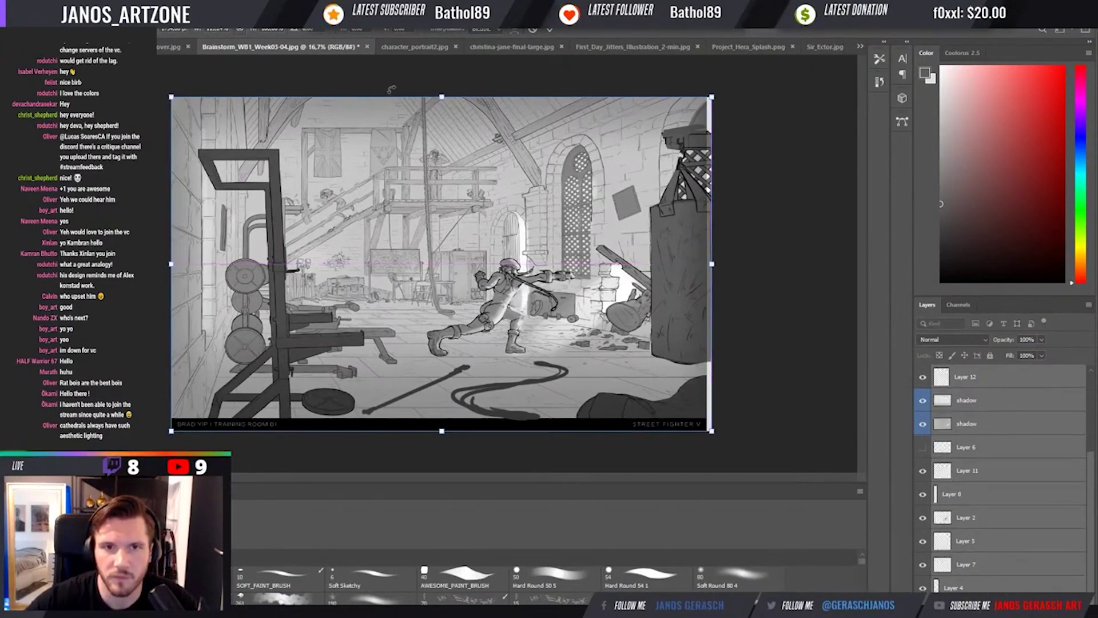
drag(441, 97, 442, 88)
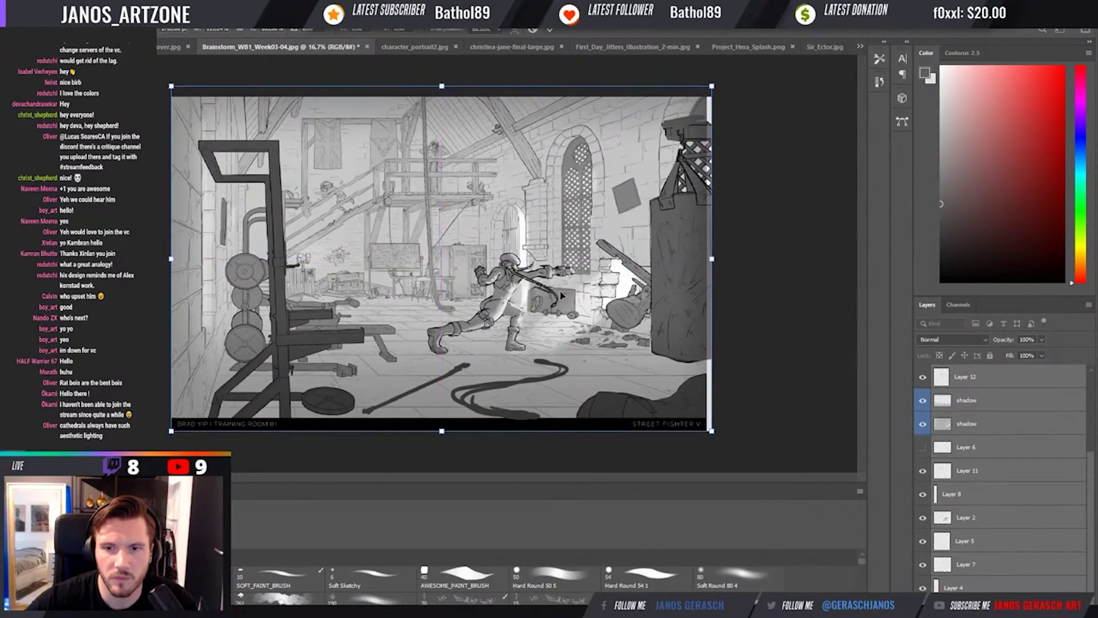
mouse_move(558, 295)
mouse_down()
mouse_move(565, 303)
mouse_move(563, 292)
mouse_up()
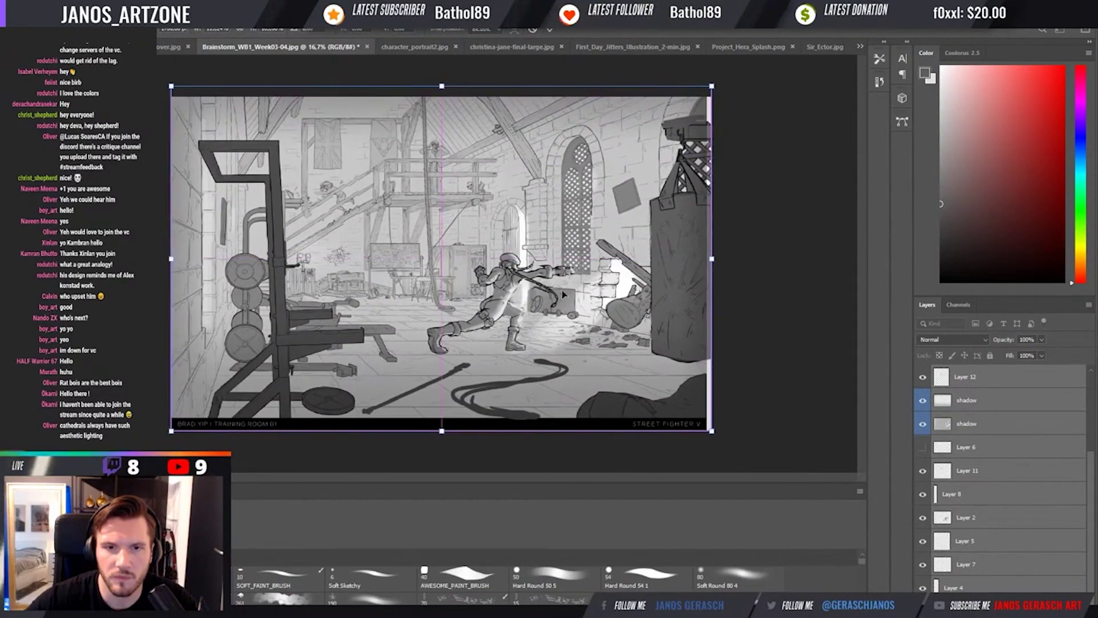
drag(444, 86, 447, 84)
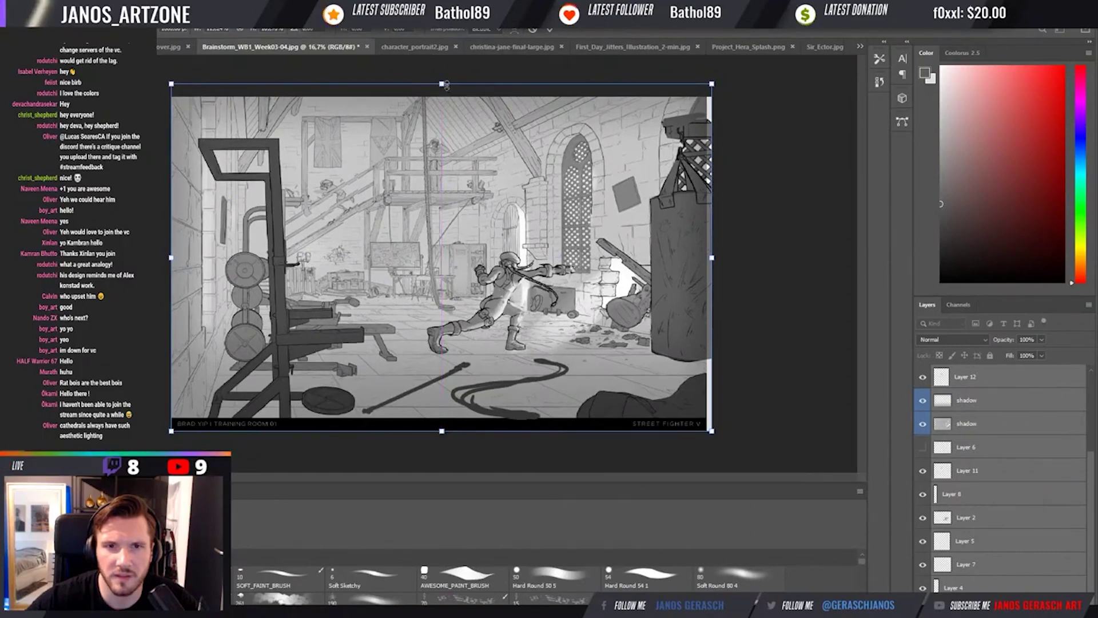
key(Return)
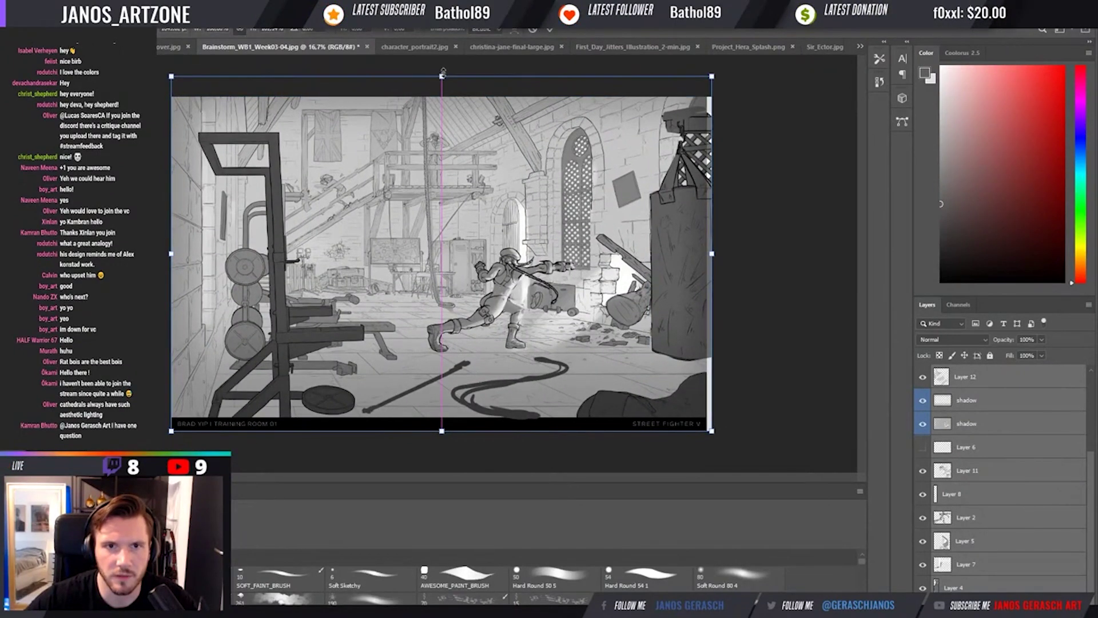
Nudge the stretched artwork to centre it within the widened canvas and apply the transform.
key(ctrl+t)
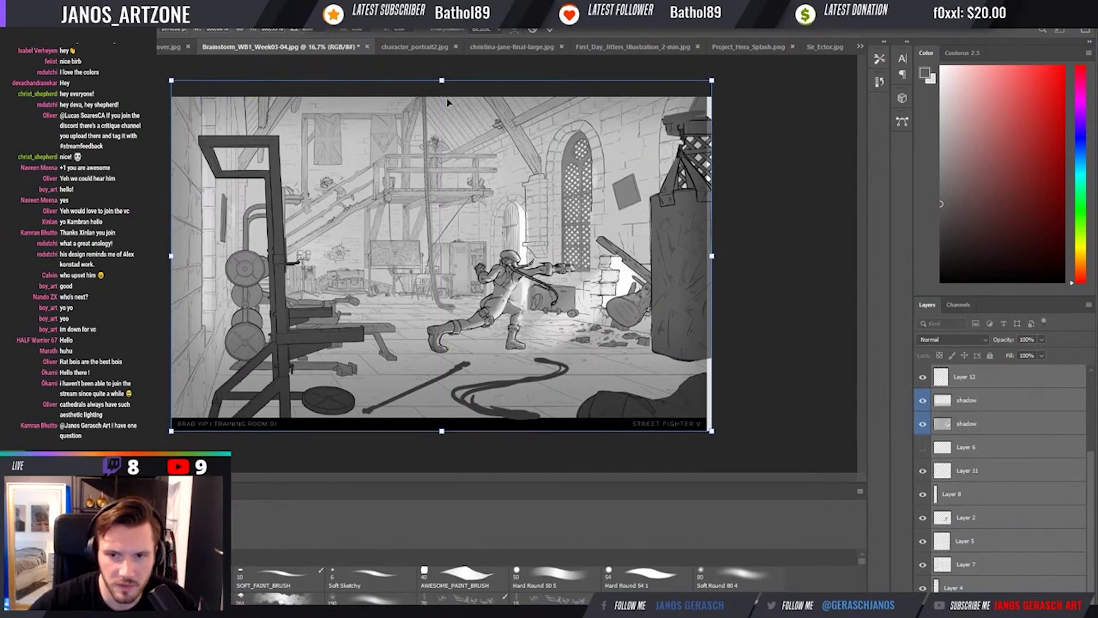
key(Right)
key(Right)
key(Right)
key(Right)
key(Right)
key(Down)
key(Down)
key(Down)
key(Down)
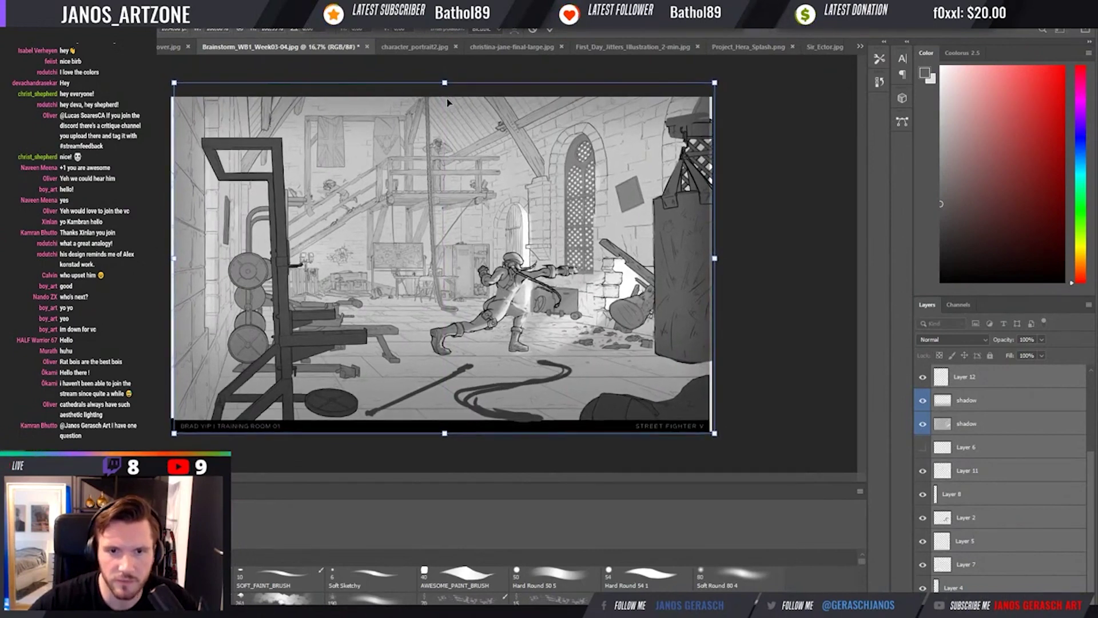
key(Left)
key(Left)
key(Left)
key(Left)
key(Left)
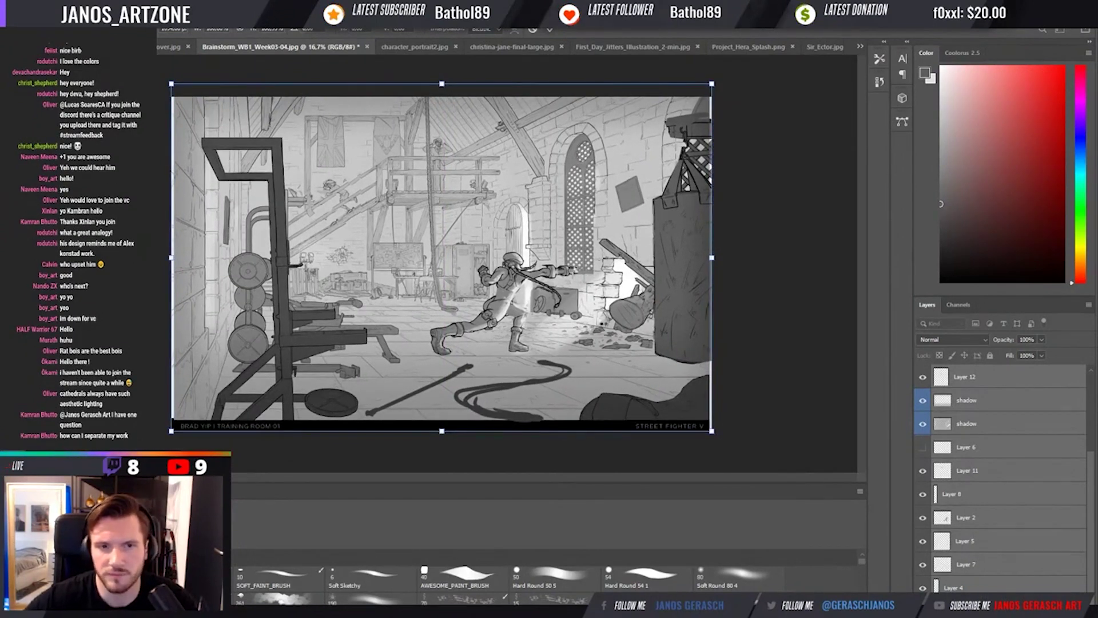
key(Return)
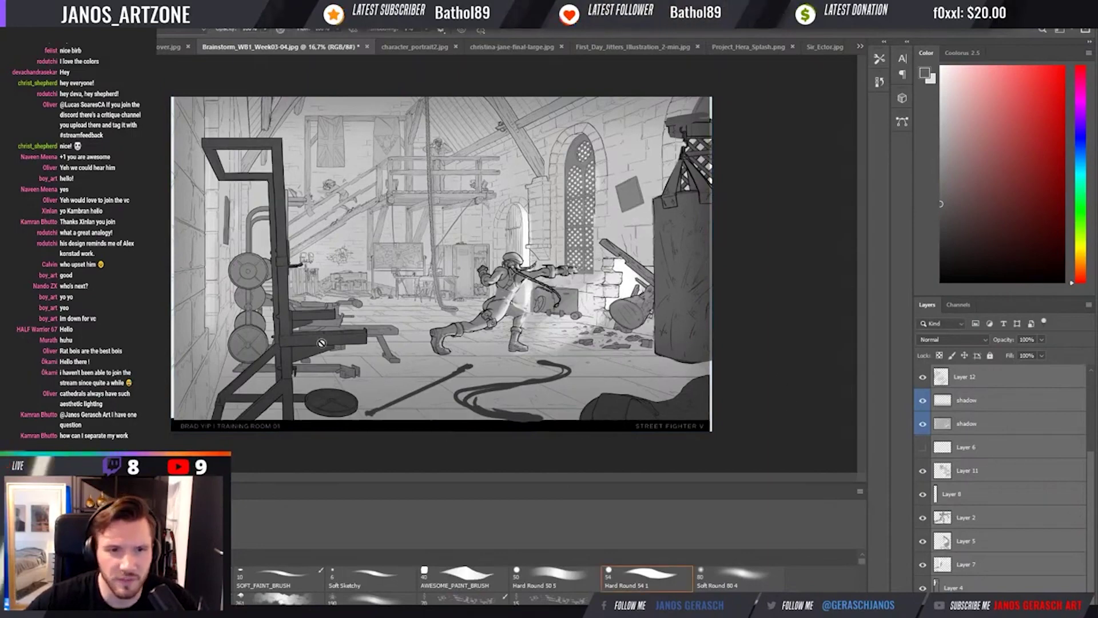
Select Layer 13 and sample the weight rack's dark grey for the Hard Round 54 1 brush.
scroll(990, 438, up, 2)
click(990, 438)
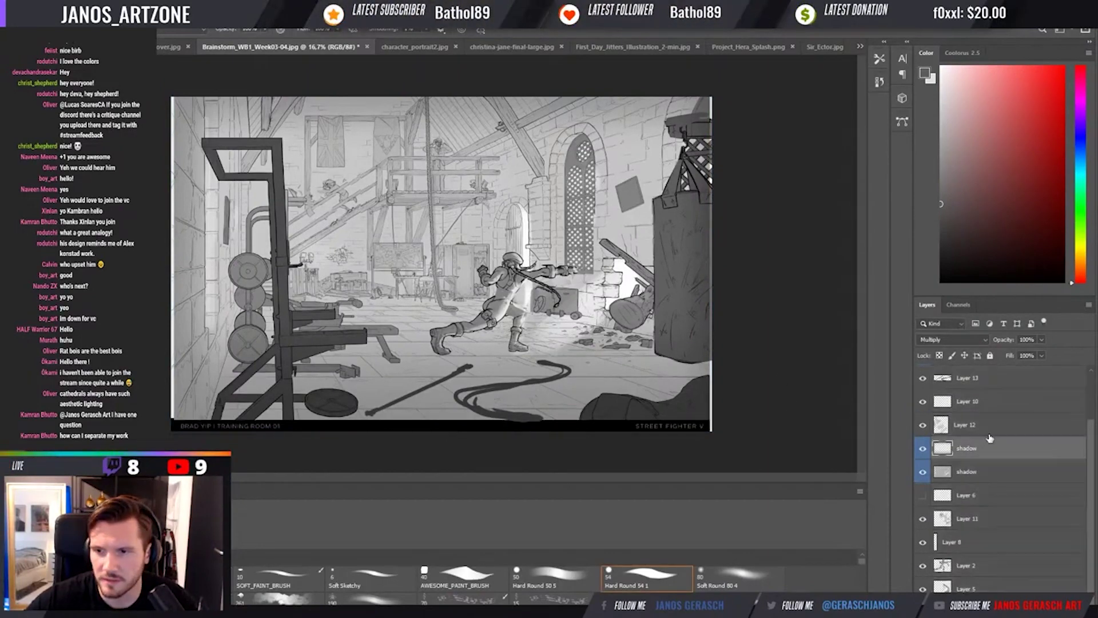
click(987, 400)
scroll(987, 400, up, 3)
click(988, 422)
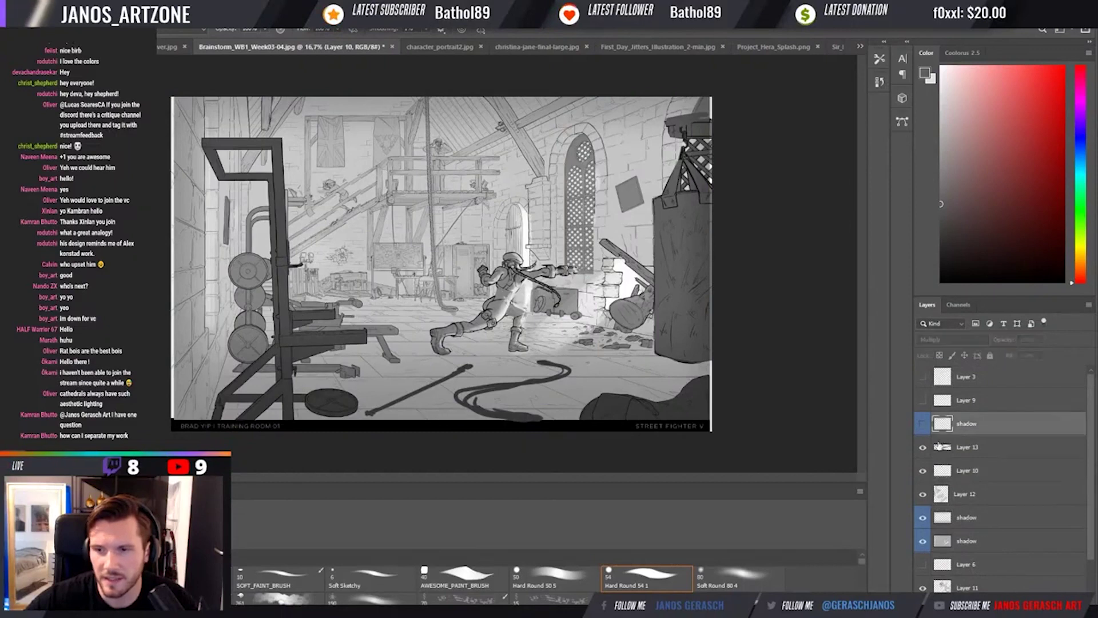
click(928, 447)
click(922, 448)
key(i)
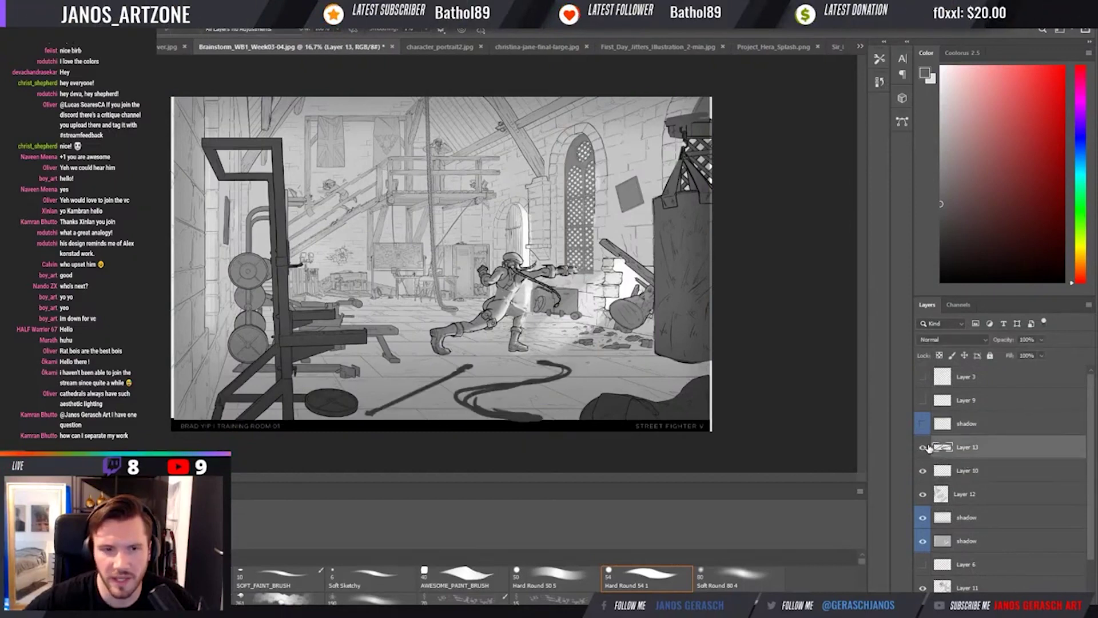
click(312, 335)
key(b)
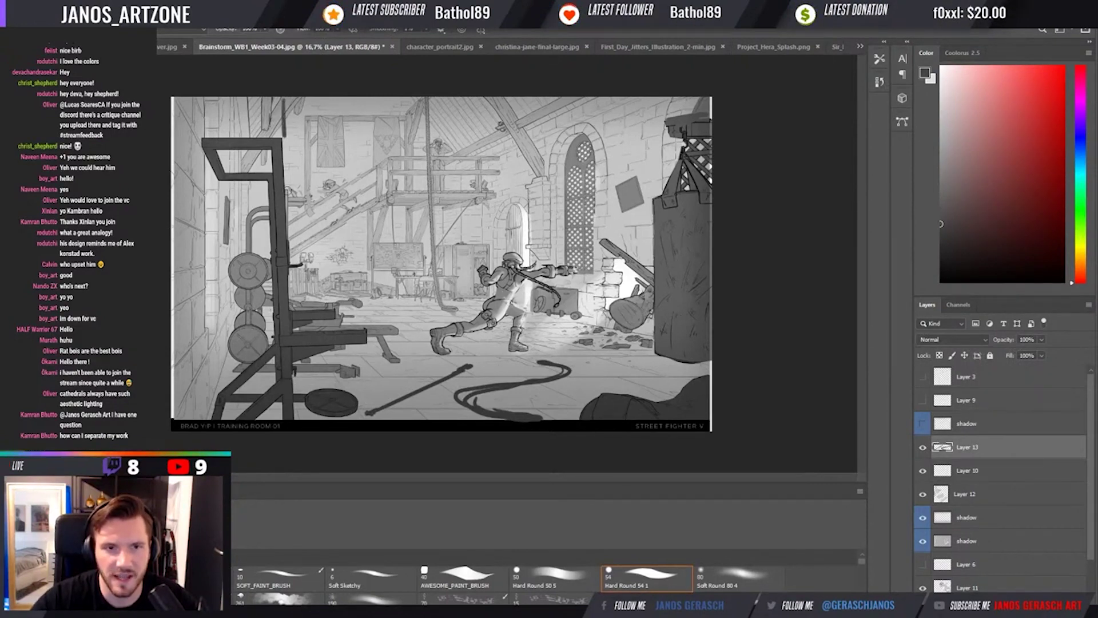
shift+click(664, 362)
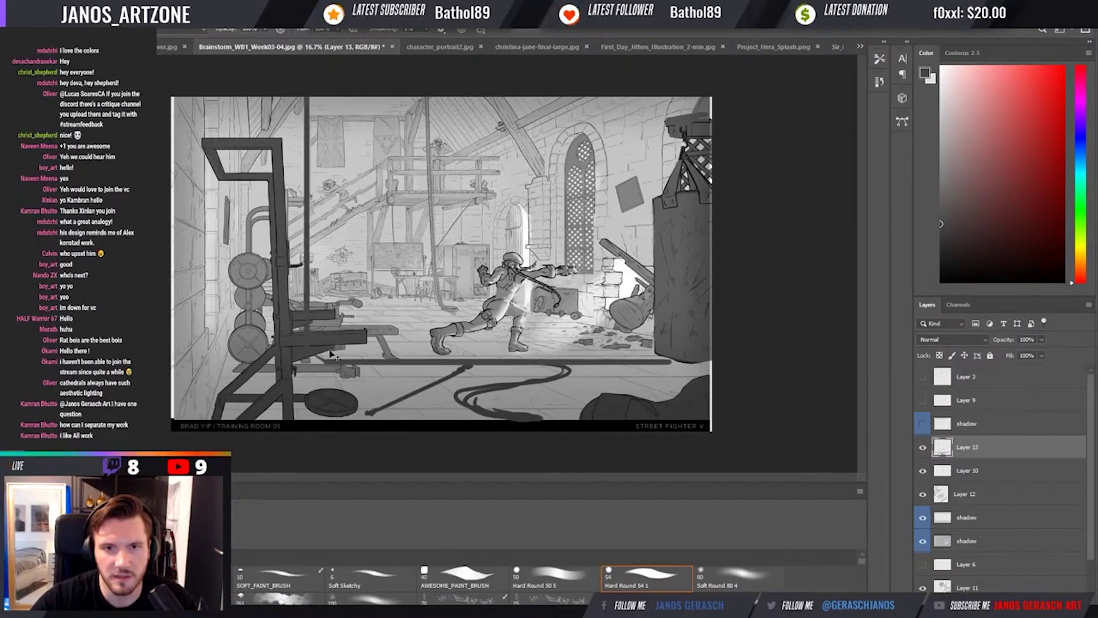
key(ctrl+z)
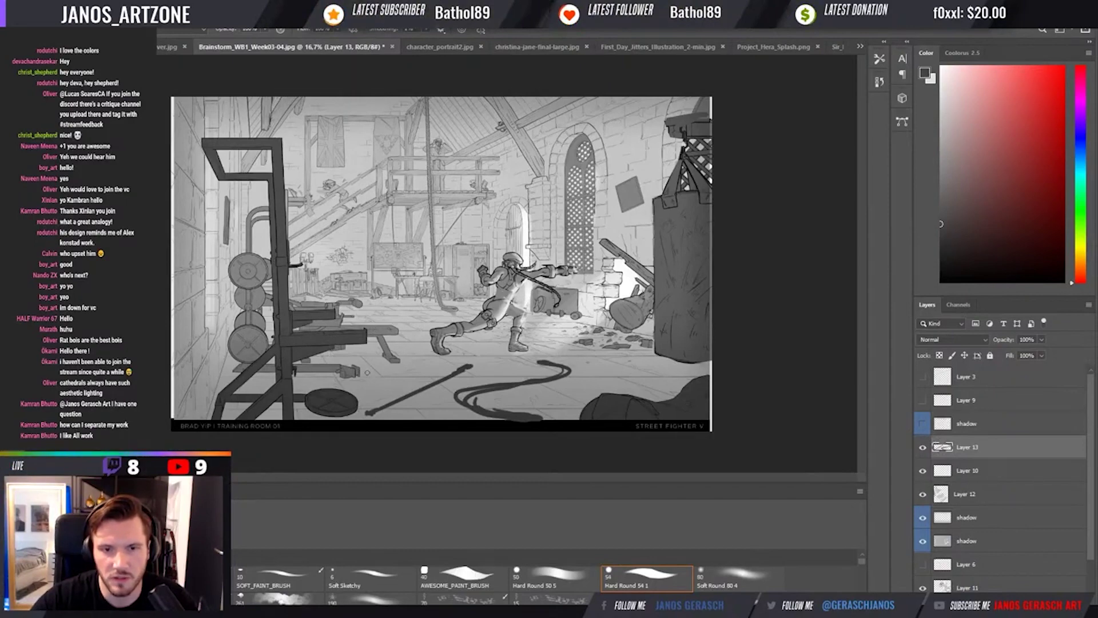
key(ctrl+plus)
drag(279, 292, 276, 294)
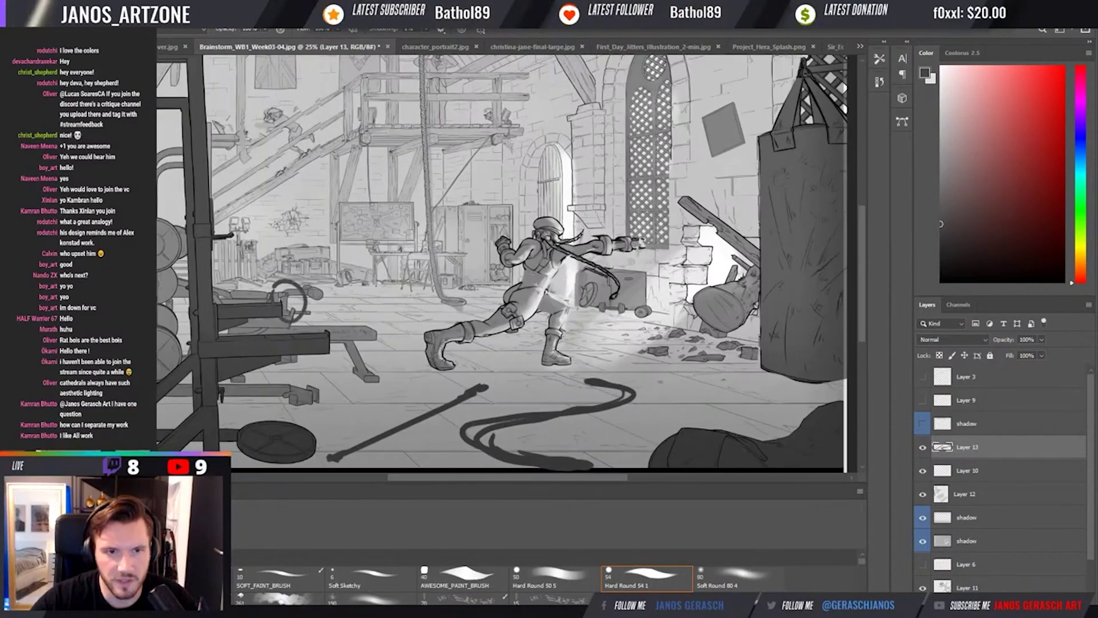
key(ctrl+z)
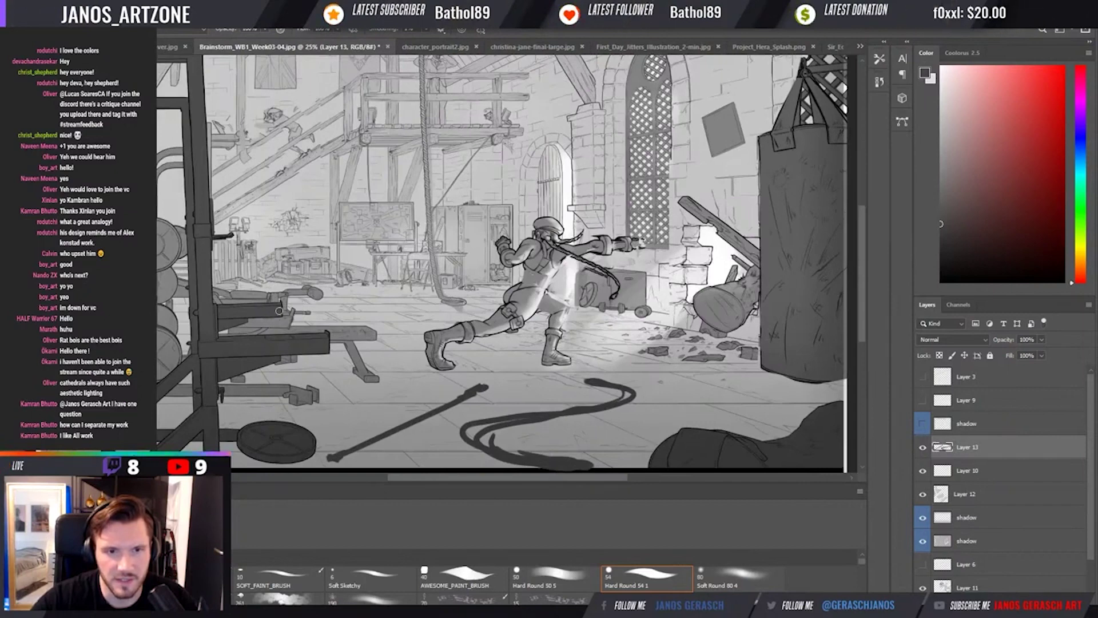
key(ctrl+z)
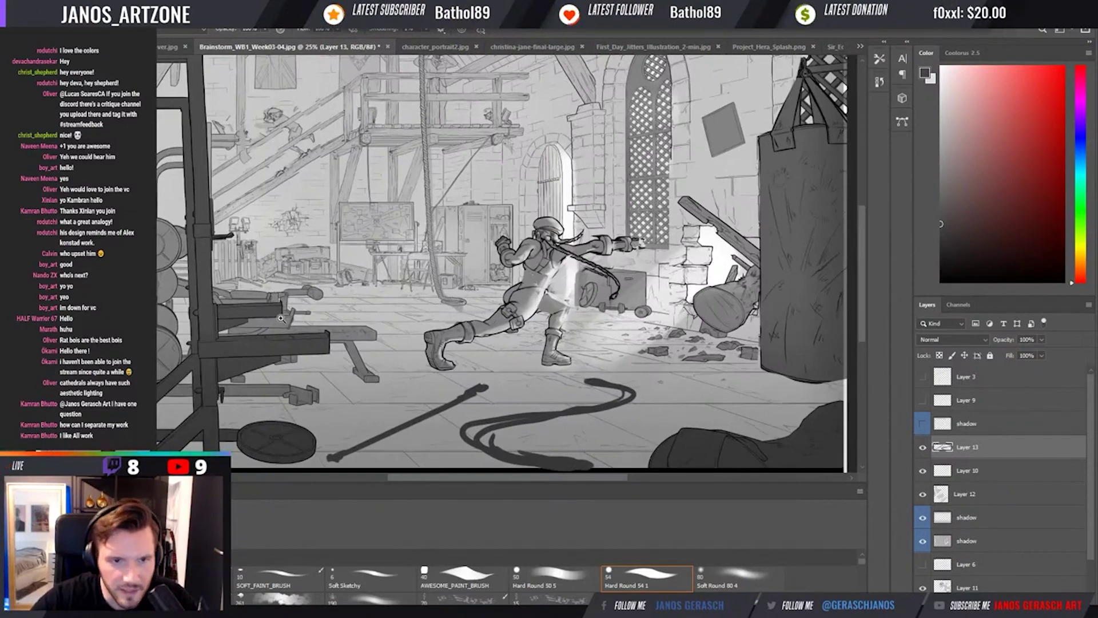
scroll(286, 297, up, 1)
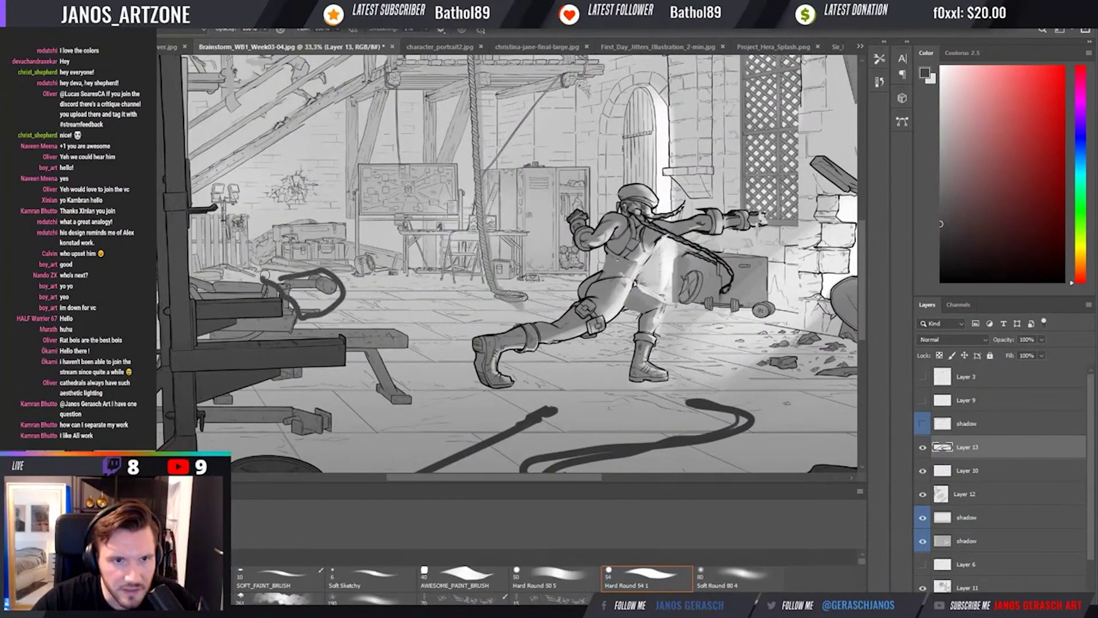
key(ctrl+z)
Sample the light floor grey and paint out the knobbed end of the rear bar beside the weight rack.
alt+click(283, 305)
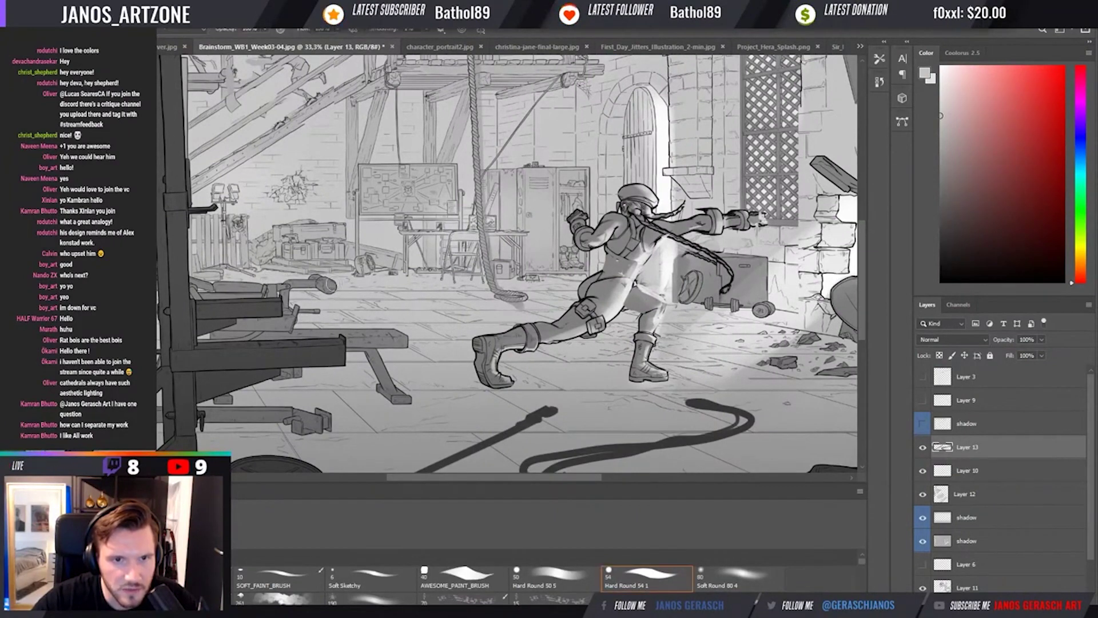
drag(318, 290, 337, 287)
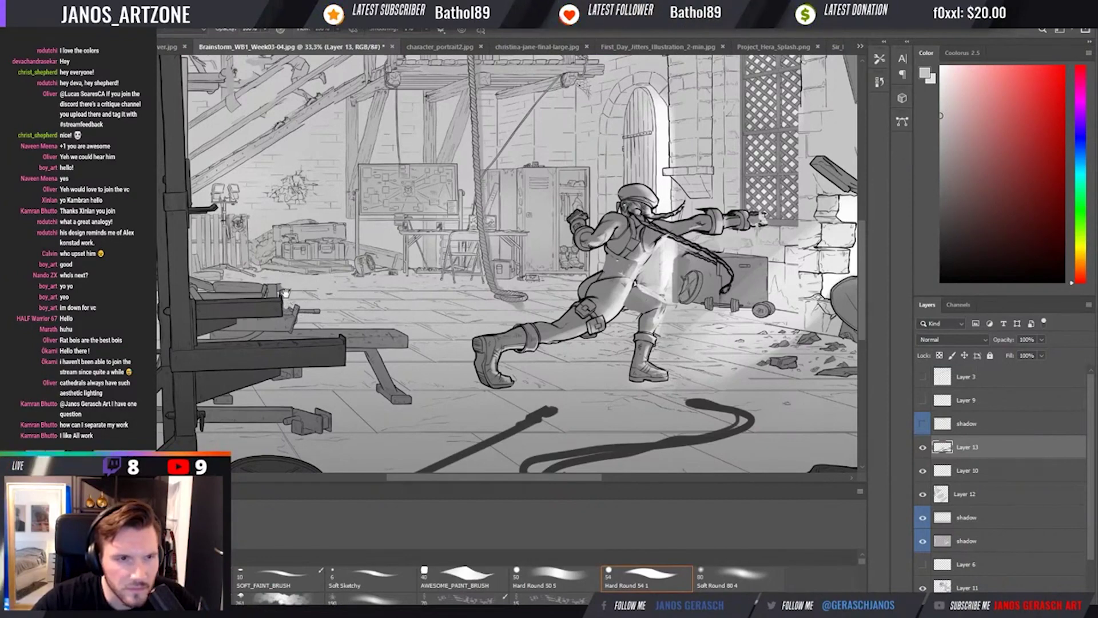
drag(284, 293, 320, 310)
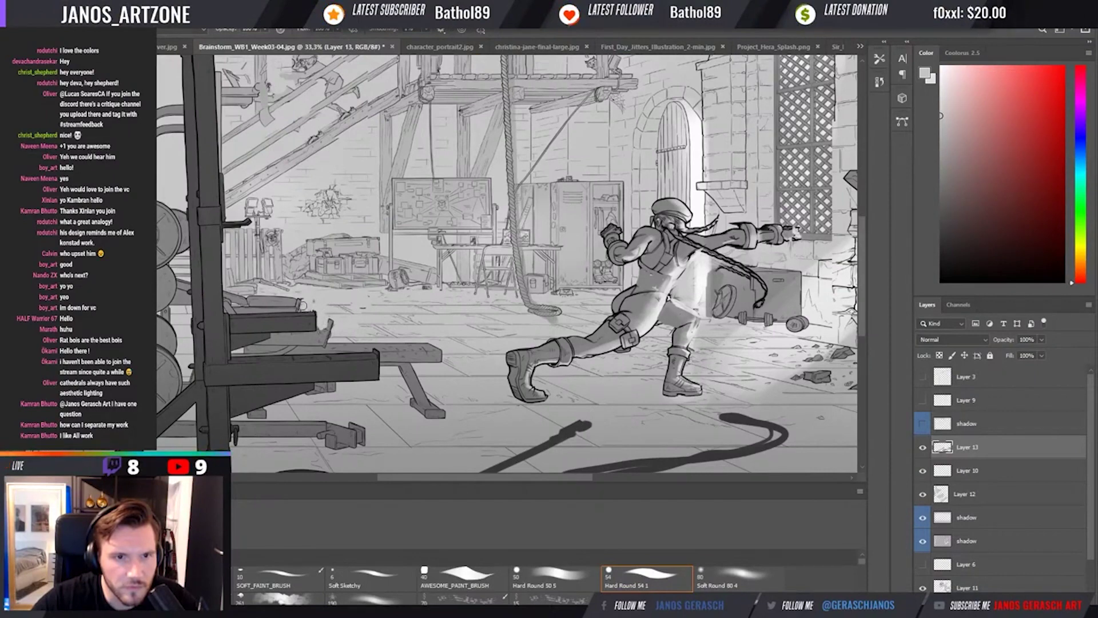
Sample the weight rack's greys and paint the end of its upper front bar dark to cover the knobbed tip.
alt+click(312, 297)
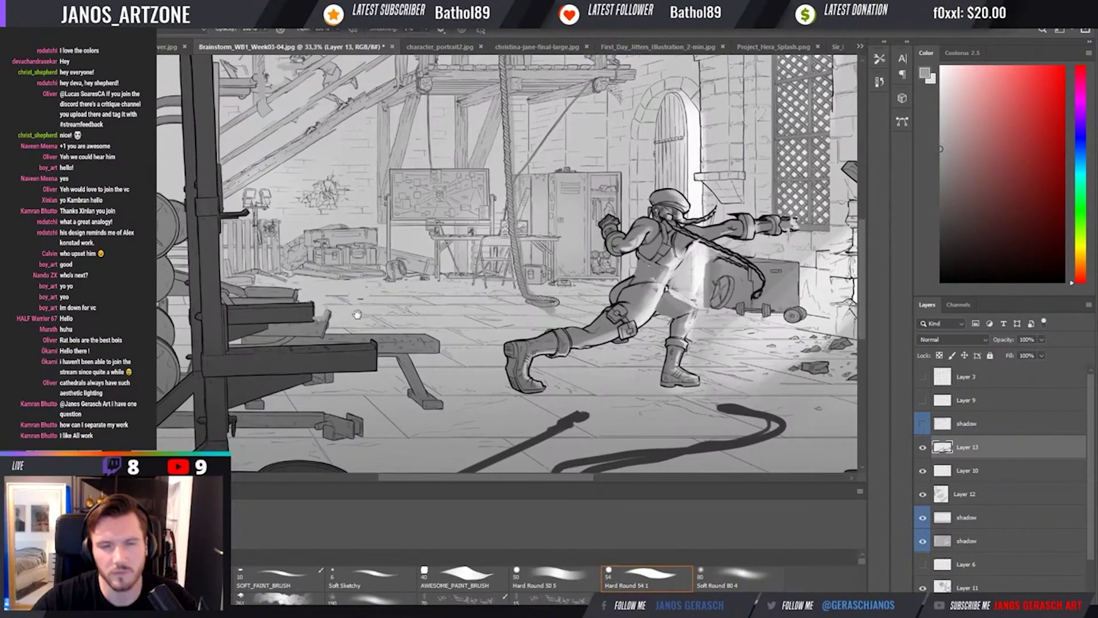
drag(321, 327, 316, 319)
alt+click(311, 312)
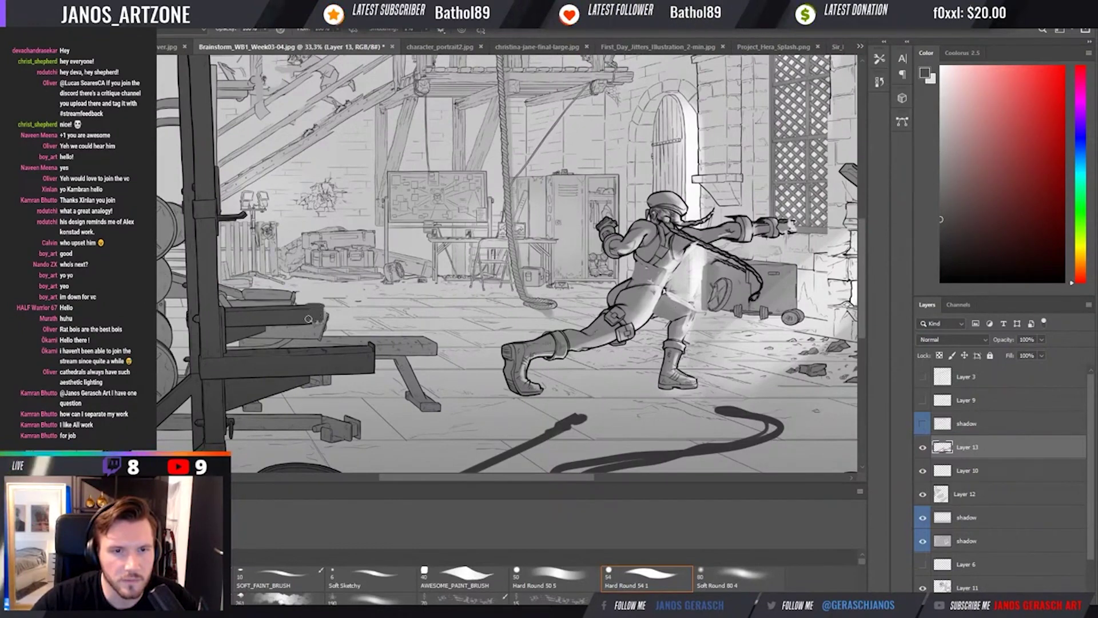
Trim the upper front bar's end to a clean edge, alternating sampled light floor grey and dark bar grey.
key(i)
click(334, 315)
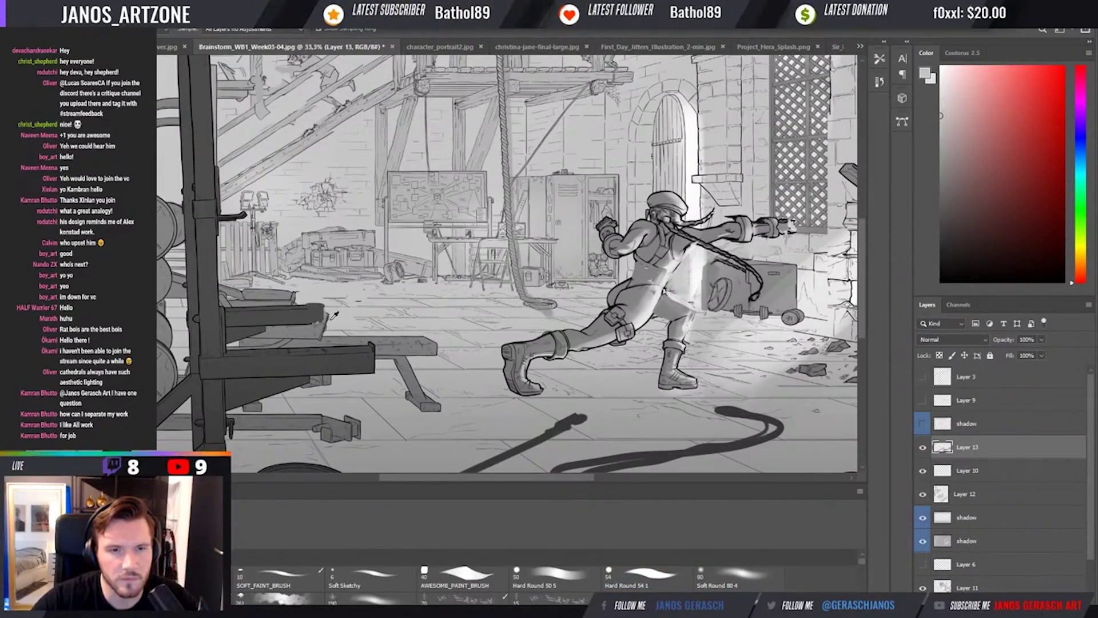
click(325, 310)
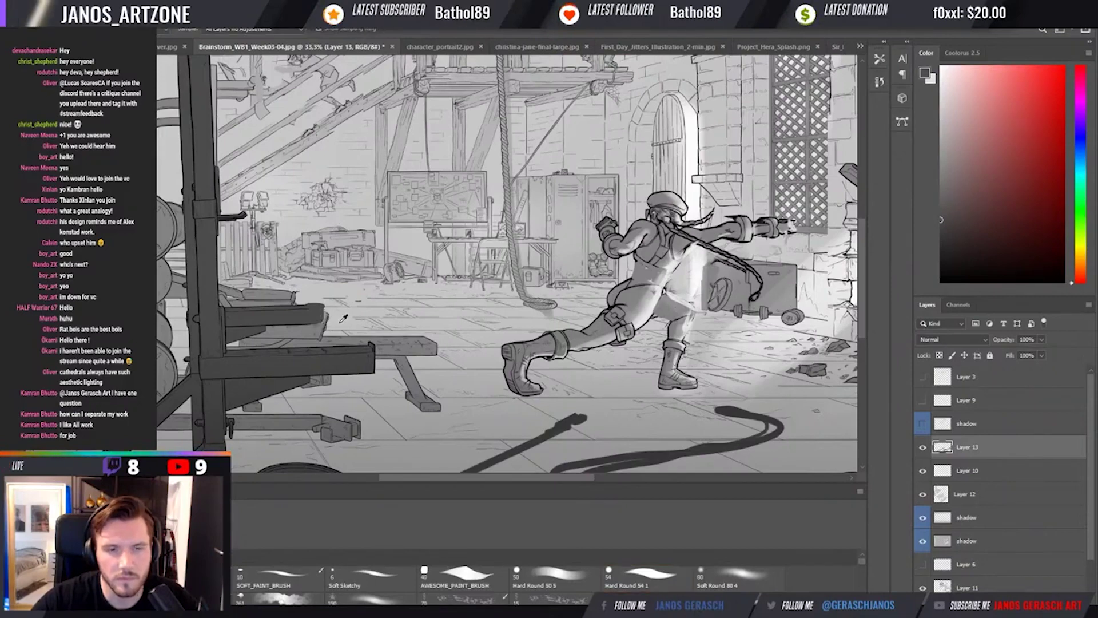
drag(338, 319, 343, 325)
click(331, 329)
key(b)
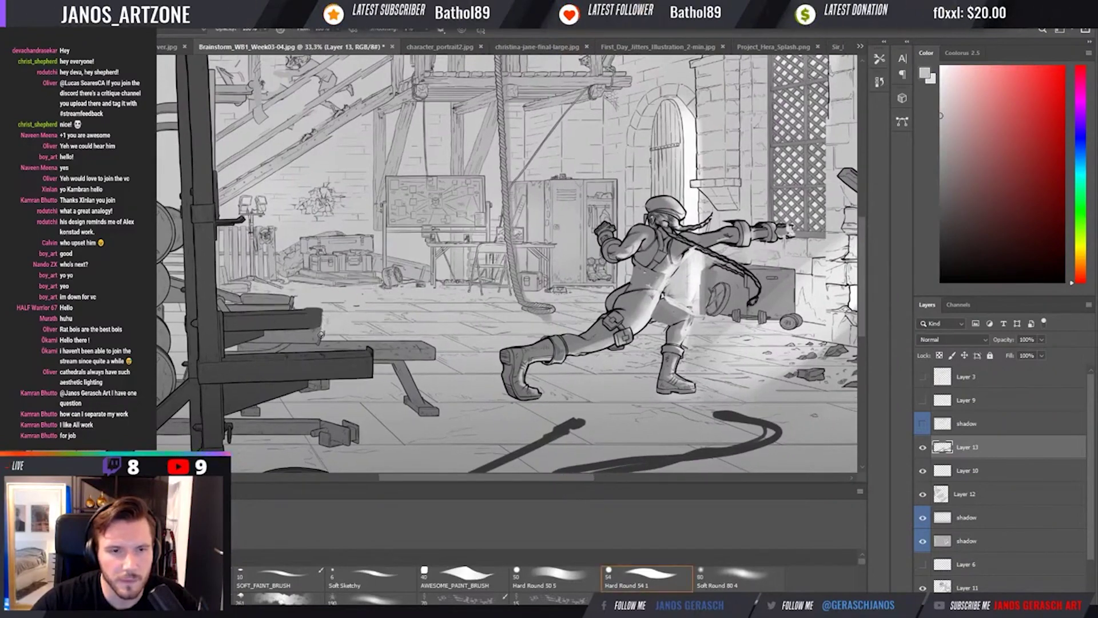
Sample the bench's mid grey and the light floor grey to retouch the area around the rear bar of the weight rack.
key(i)
click(294, 326)
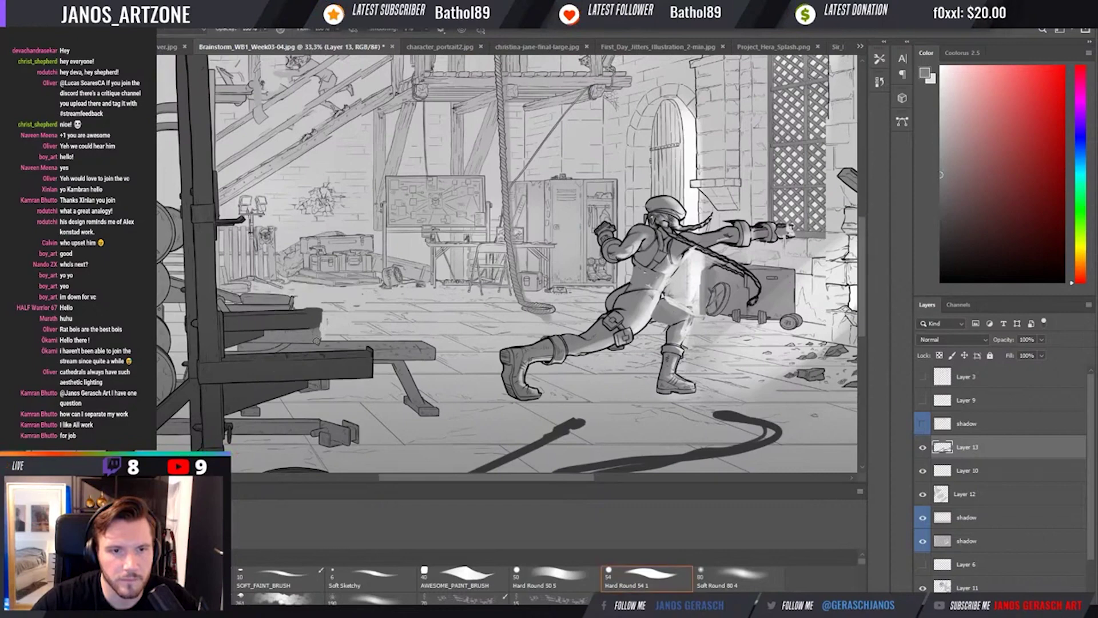
key(b)
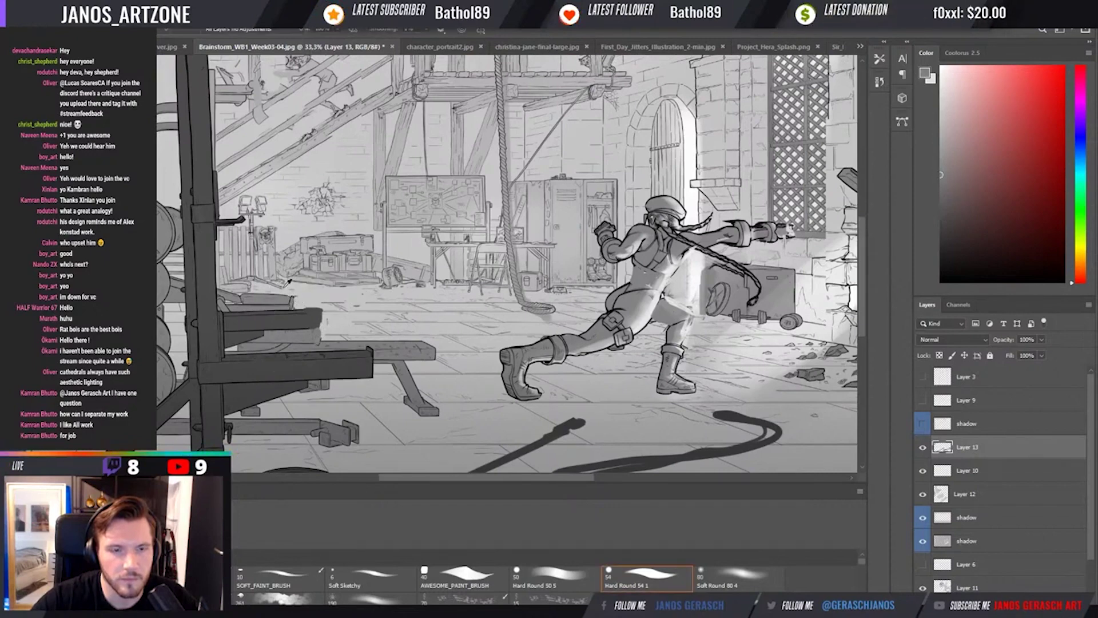
key(i)
click(291, 295)
click(301, 289)
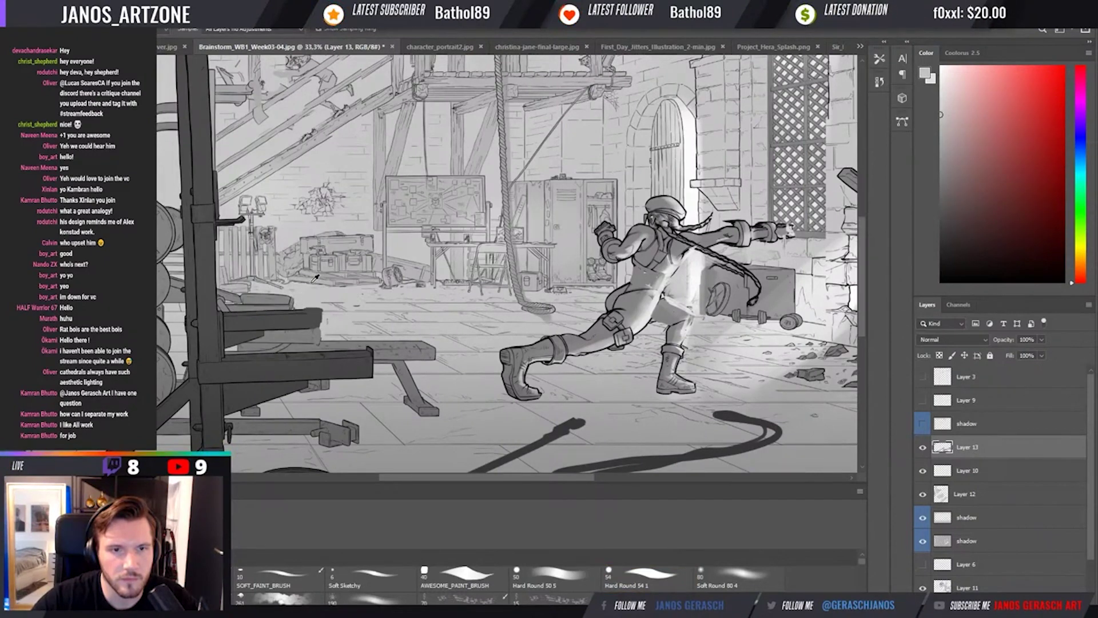
scroll(338, 297, down, 1)
click(358, 296)
key(b)
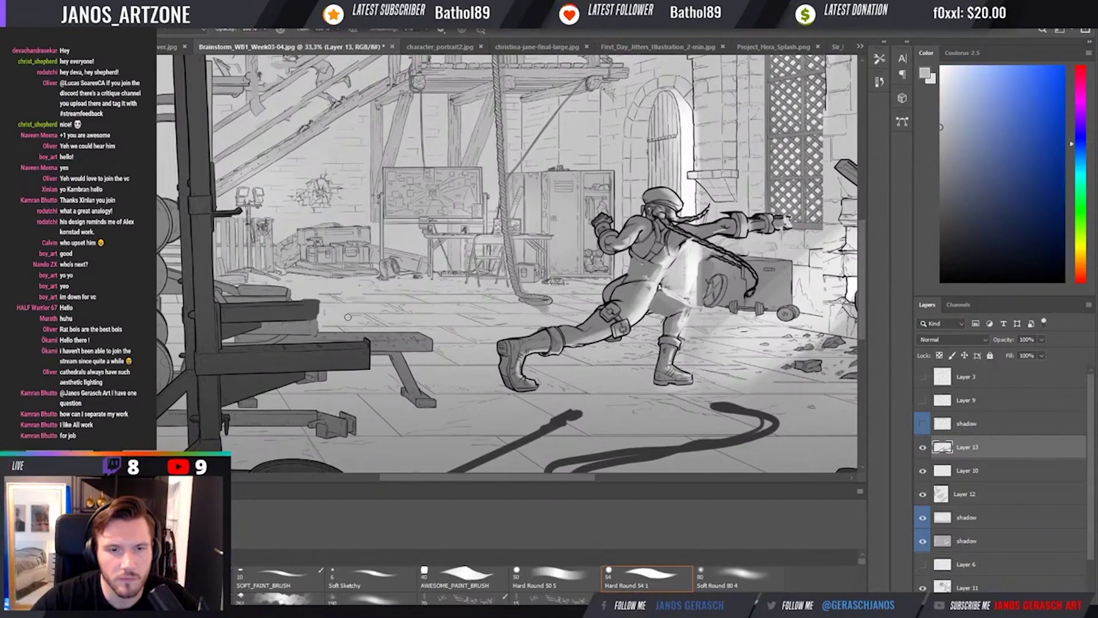
Clean up the gap between the rack's two front bars with sampled floor grey and bench grey.
key(i)
click(326, 329)
click(328, 318)
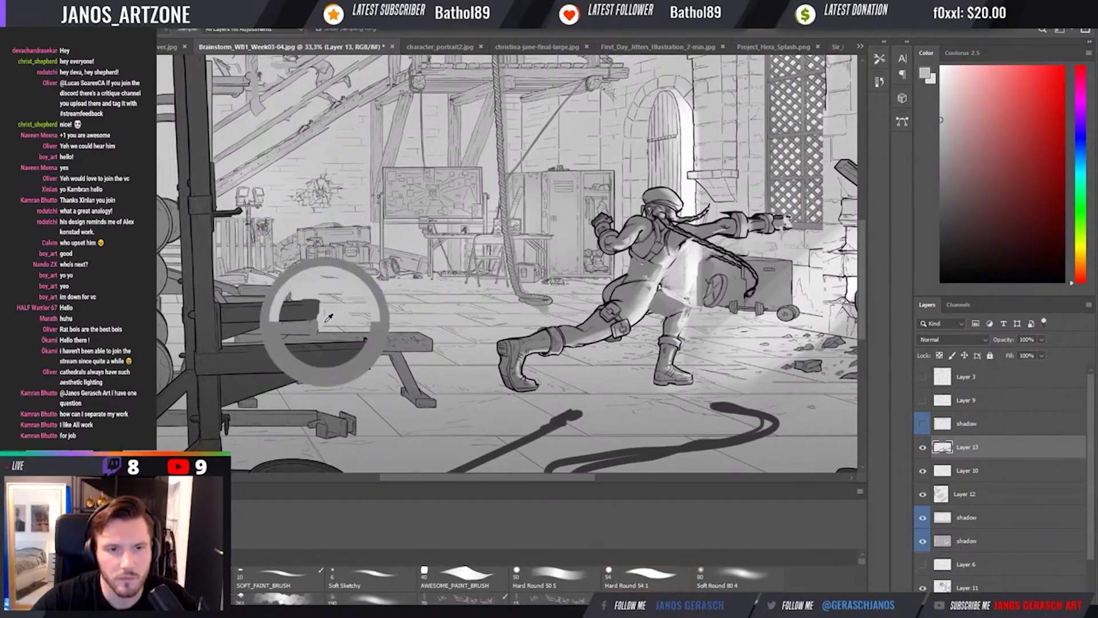
key(b)
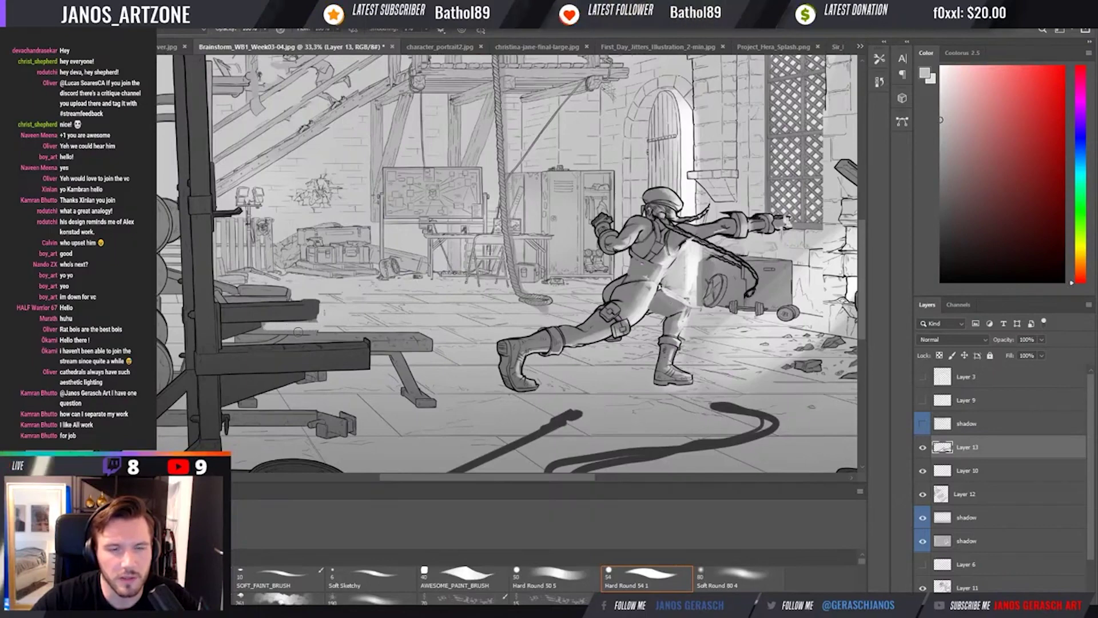
alt+click(295, 334)
alt+click(292, 337)
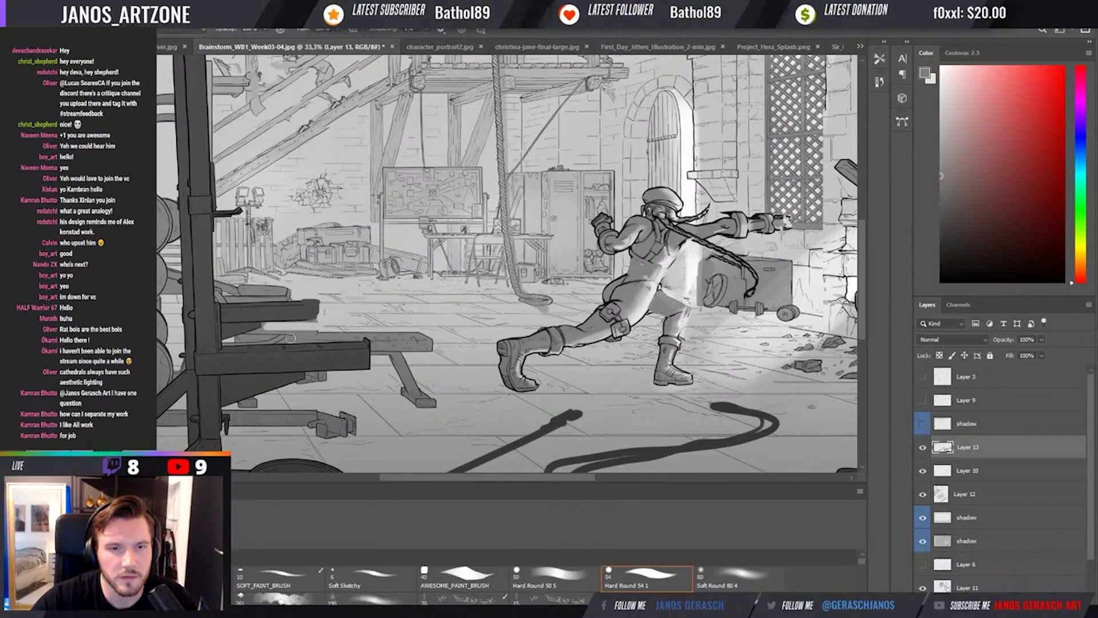
Try sketching a dark diagonal bar with round ends across the weight rack's front bars, and undo it.
alt+click(314, 320)
mouse_move(323, 302)
mouse_down()
mouse_move(323, 351)
mouse_move(369, 395)
mouse_up()
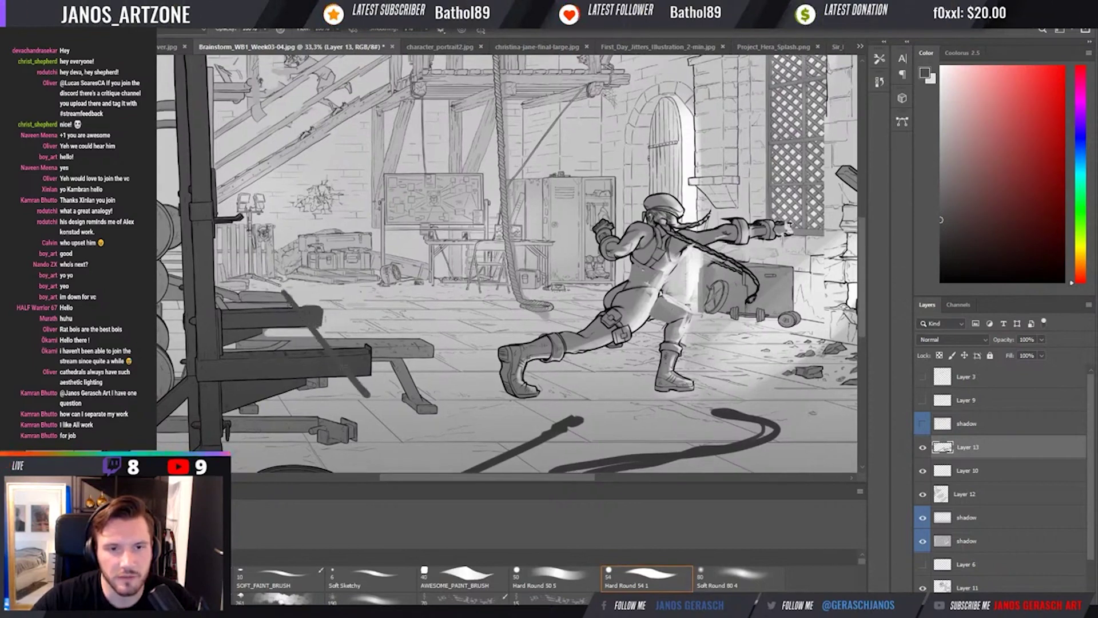
key(ctrl+z)
drag(272, 293, 380, 395)
key(ctrl+z)
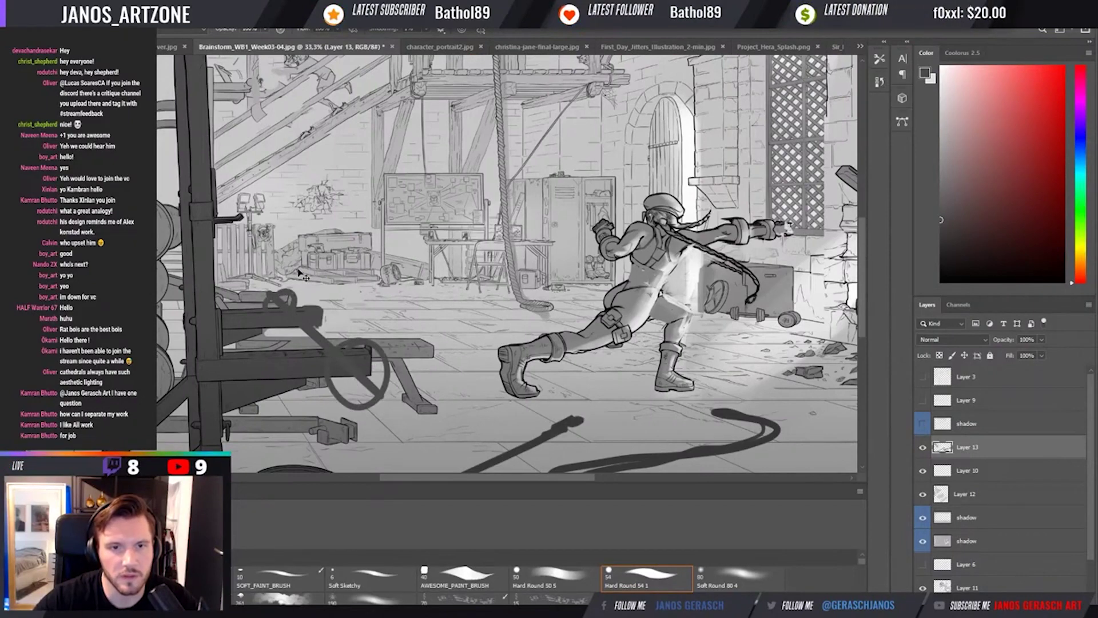
Check the whole composition by mirroring the canvas and back, and comparing it with Layer 13 hidden and shown.
key(ctrl+minus)
key(ctrl+minus)
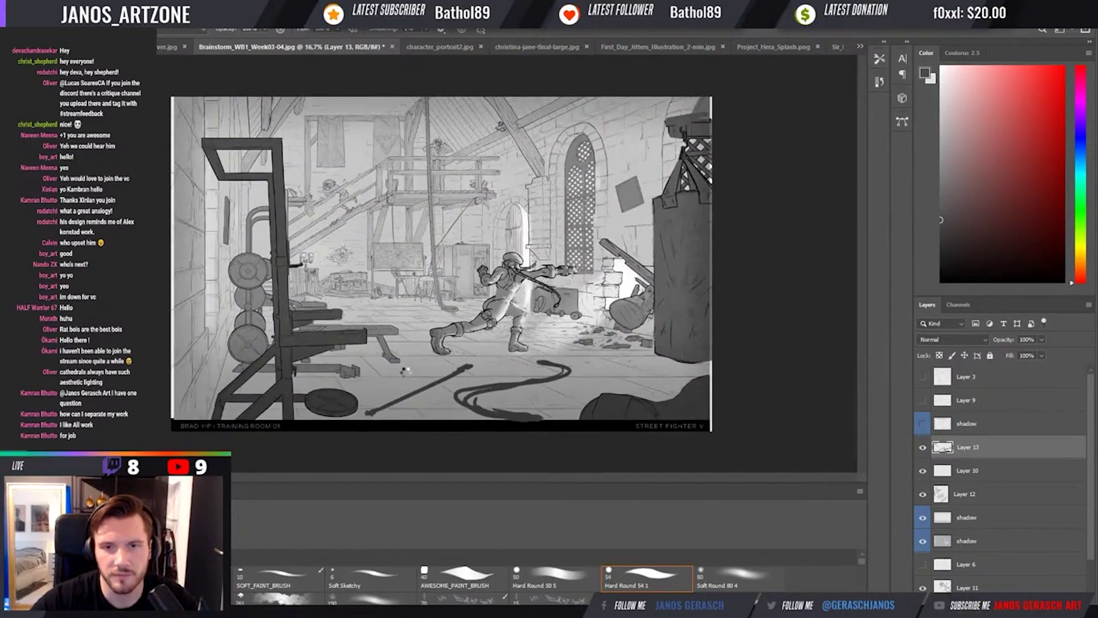
key(ctrl+shift+h)
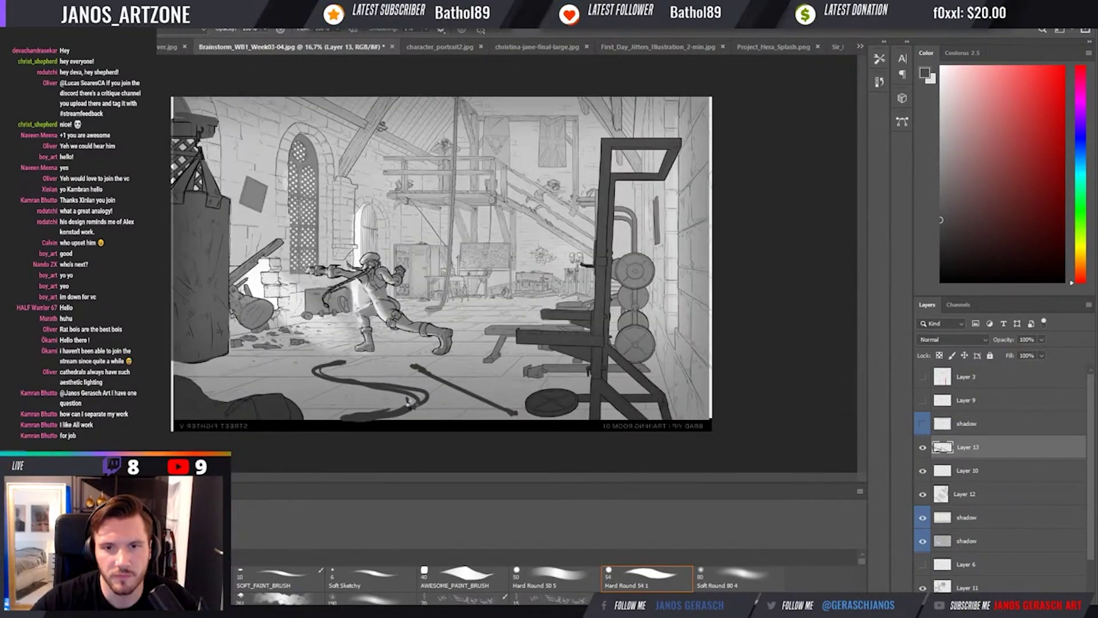
key(ctrl+shift+h)
click(922, 447)
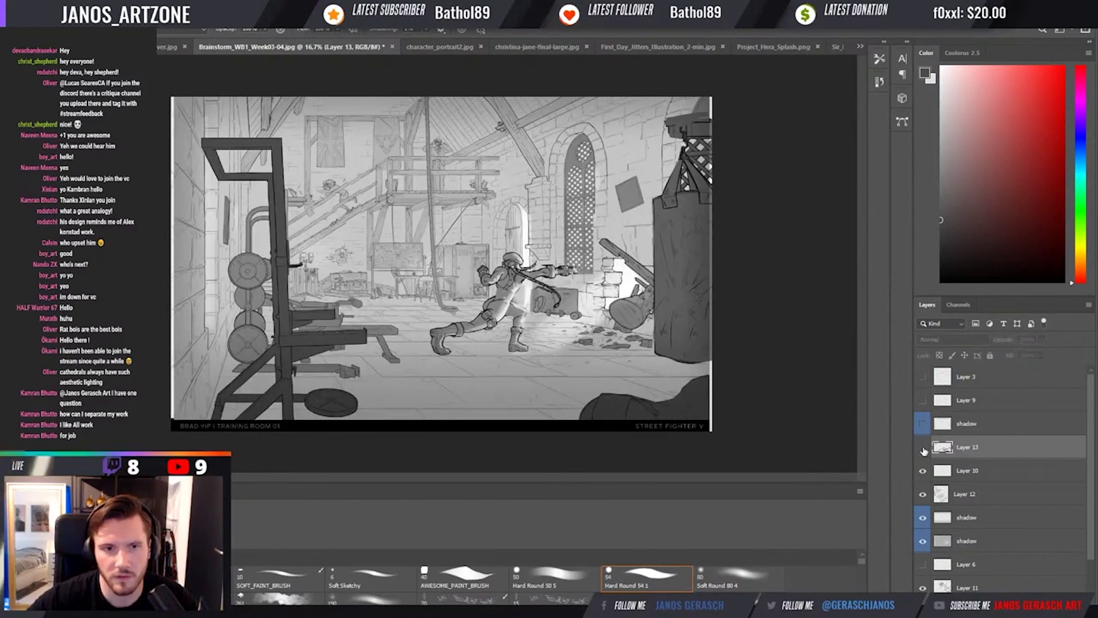
click(923, 449)
click(924, 448)
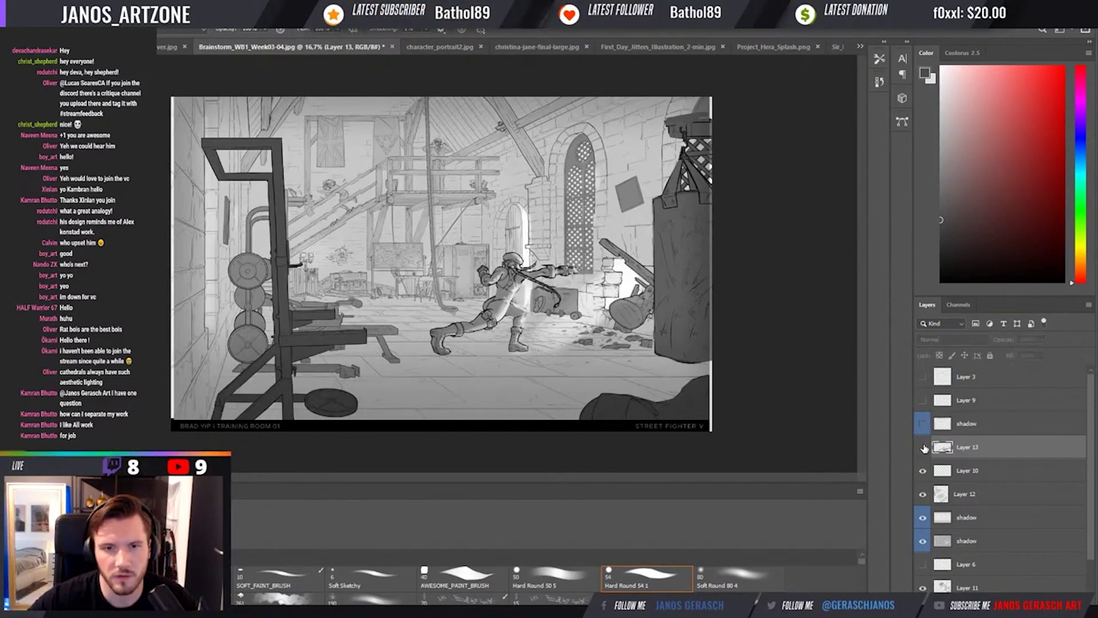
click(924, 449)
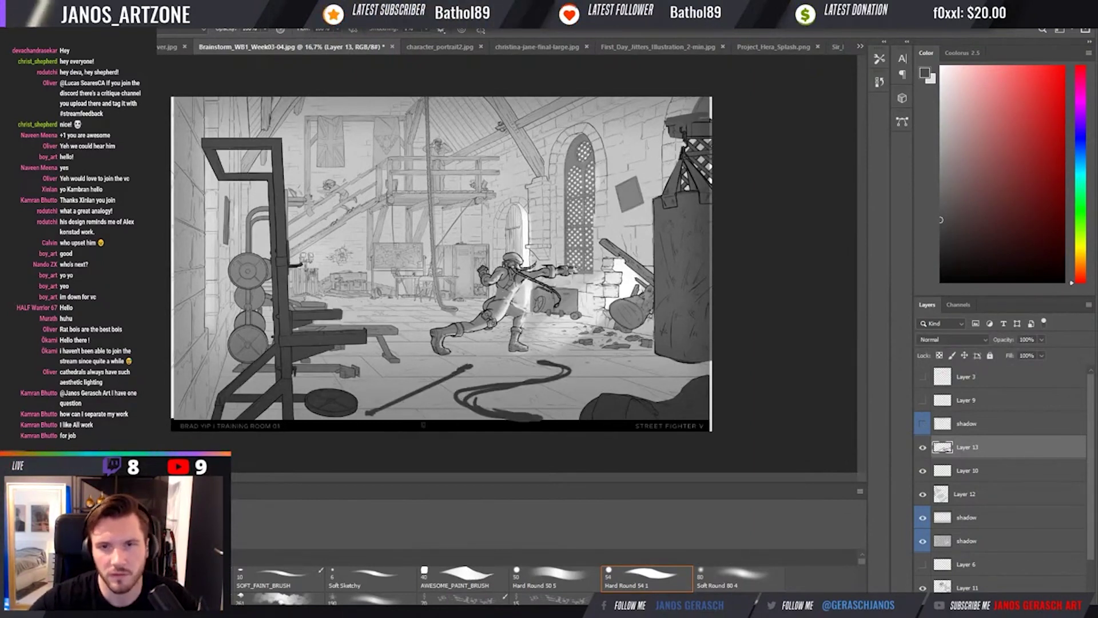
Sample the dark grey at the punching bag's mount for the Hard Round 54 1 brush.
key(i)
click(681, 121)
key(b)
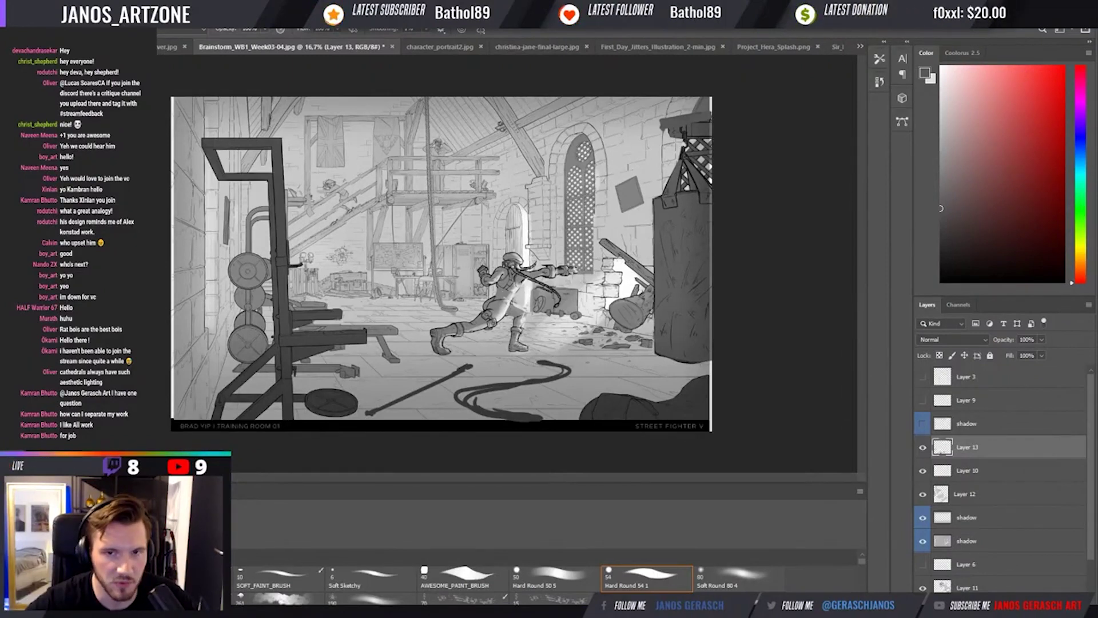
Examine the background details around the pinboard, desk, lockers and hanging rope up close.
key(ctrl+plus)
key(ctrl+plus)
key(ctrl+plus)
key(ctrl+plus)
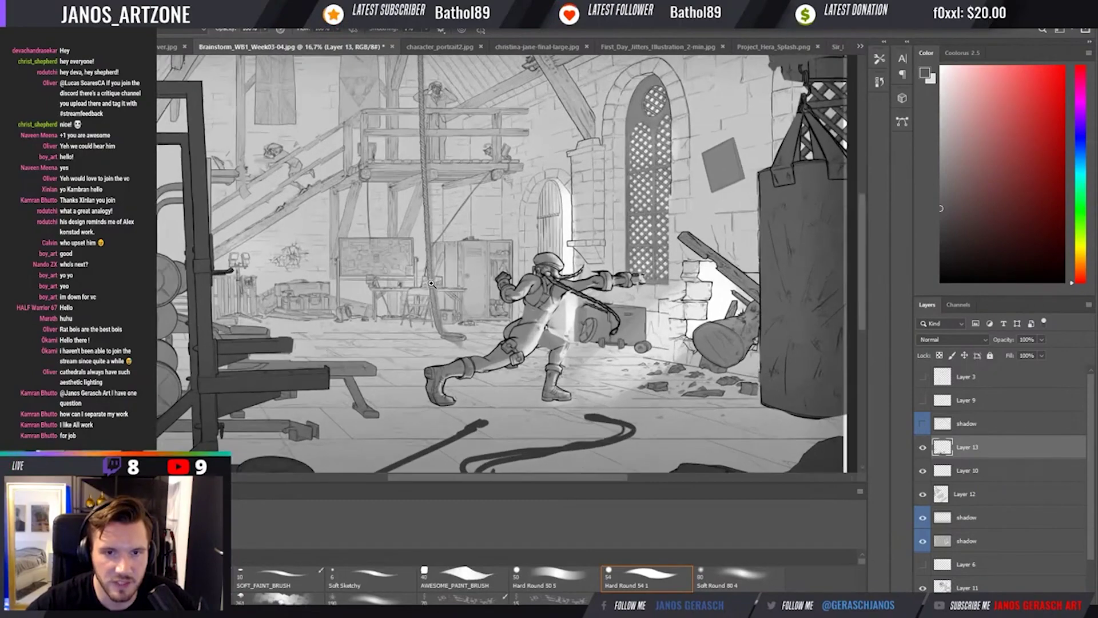
key(ctrl+plus)
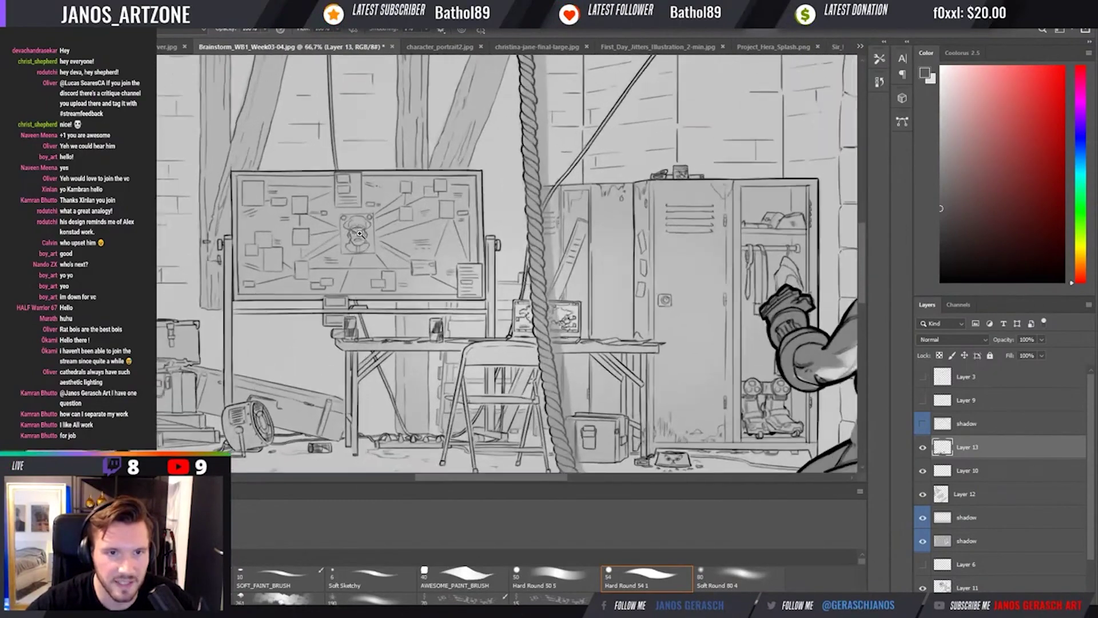
drag(415, 268, 364, 224)
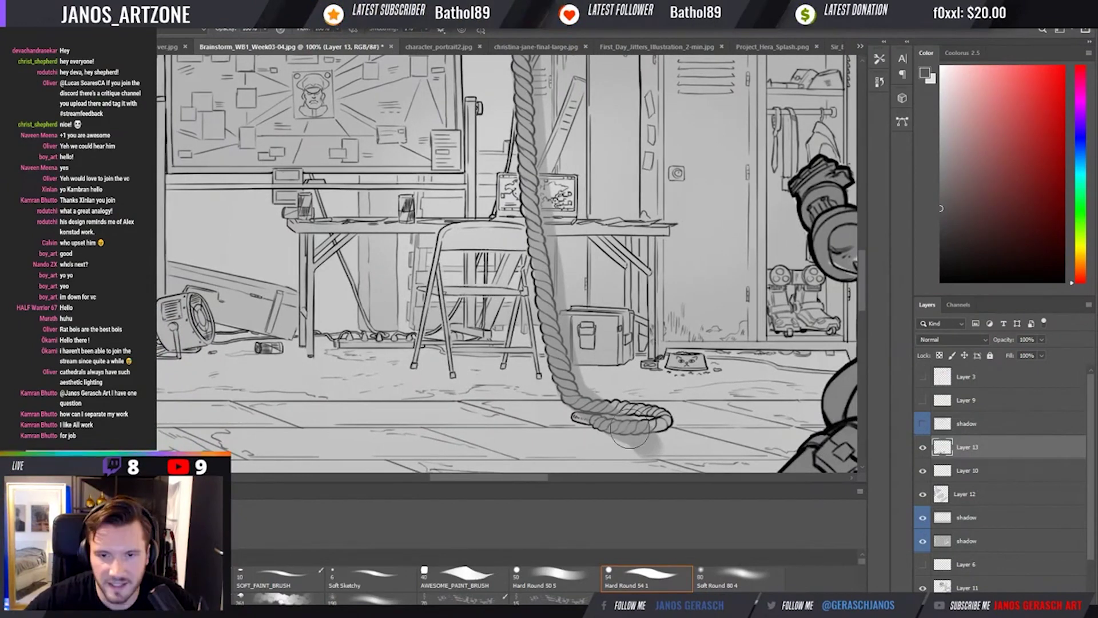
drag(574, 387, 592, 342)
key(ctrl+minus)
key(ctrl+minus)
key(ctrl+minus)
key(ctrl+minus)
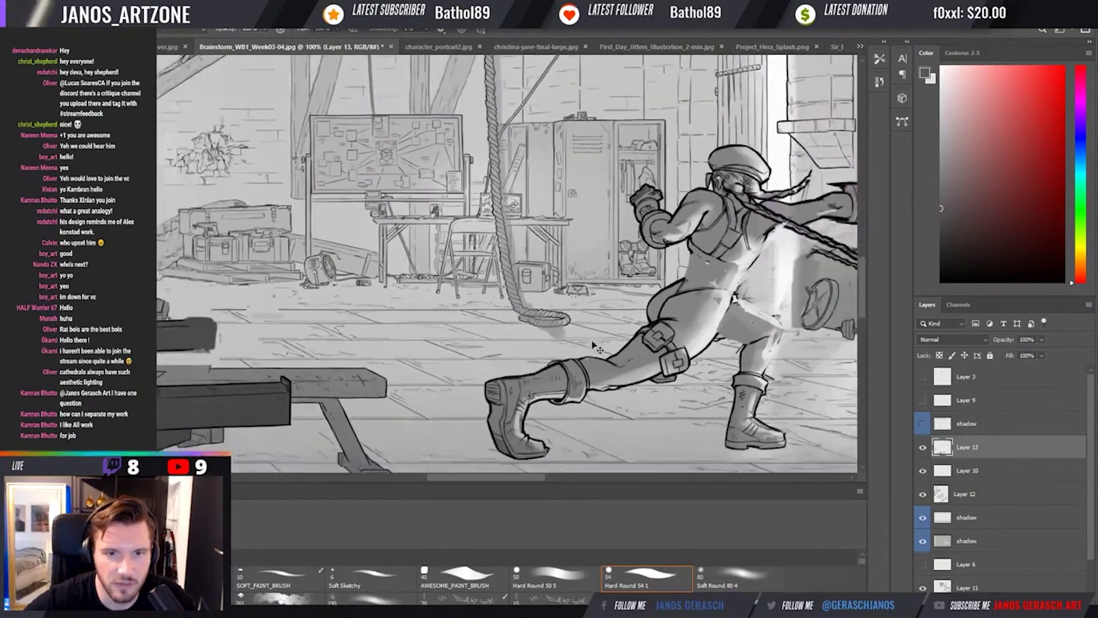
key(ctrl+minus)
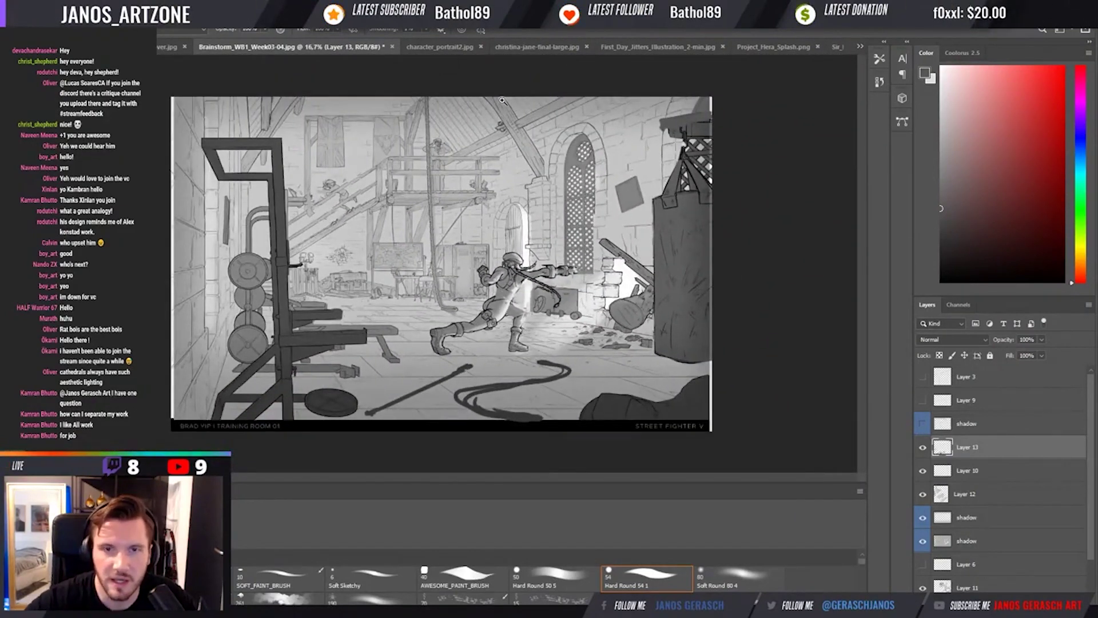
Examine the bird's nest on the crossing roof beams and the balcony railing below it.
scroll(502, 100, up, 3)
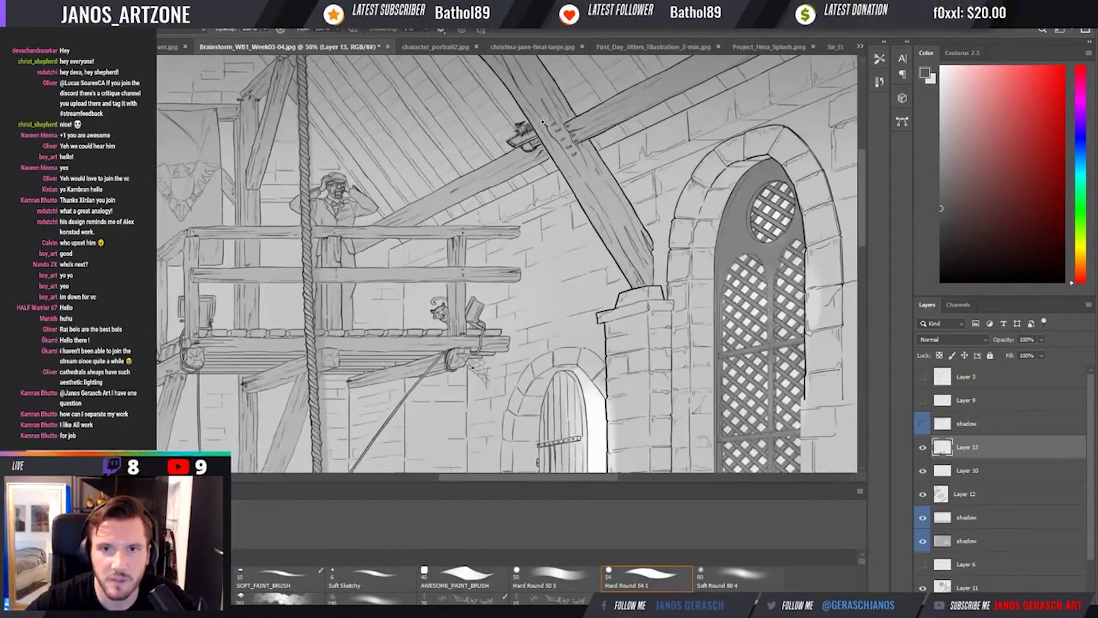
scroll(543, 122, up, 2)
alt+click(543, 122)
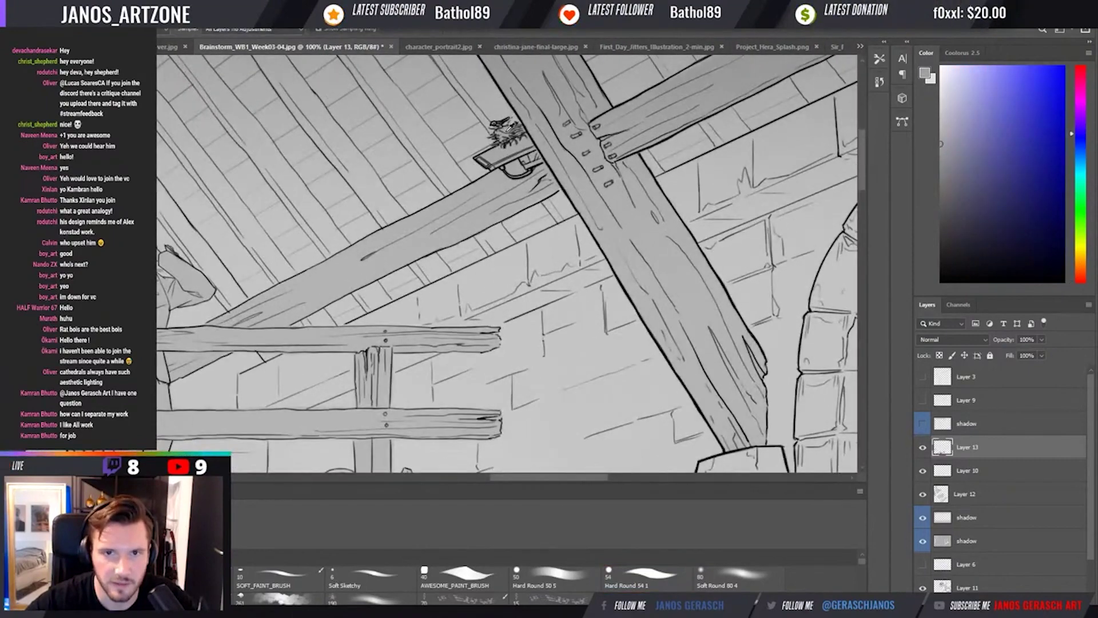
mouse_move(509, 128)
mouse_down()
mouse_move(490, 132)
mouse_move(515, 142)
mouse_up()
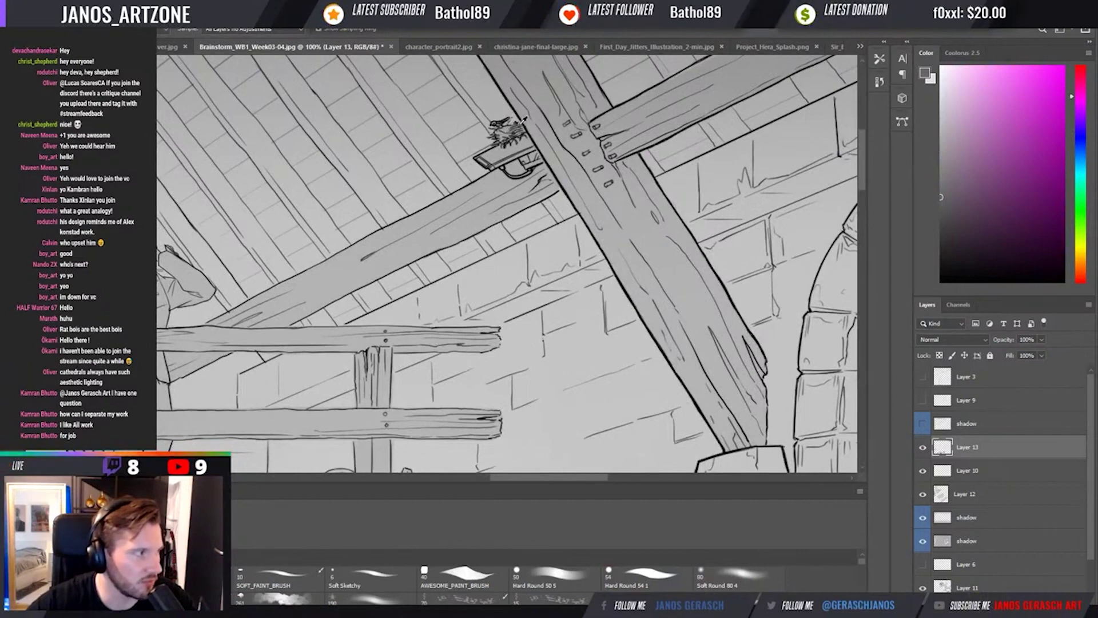
scroll(520, 178, down, 1)
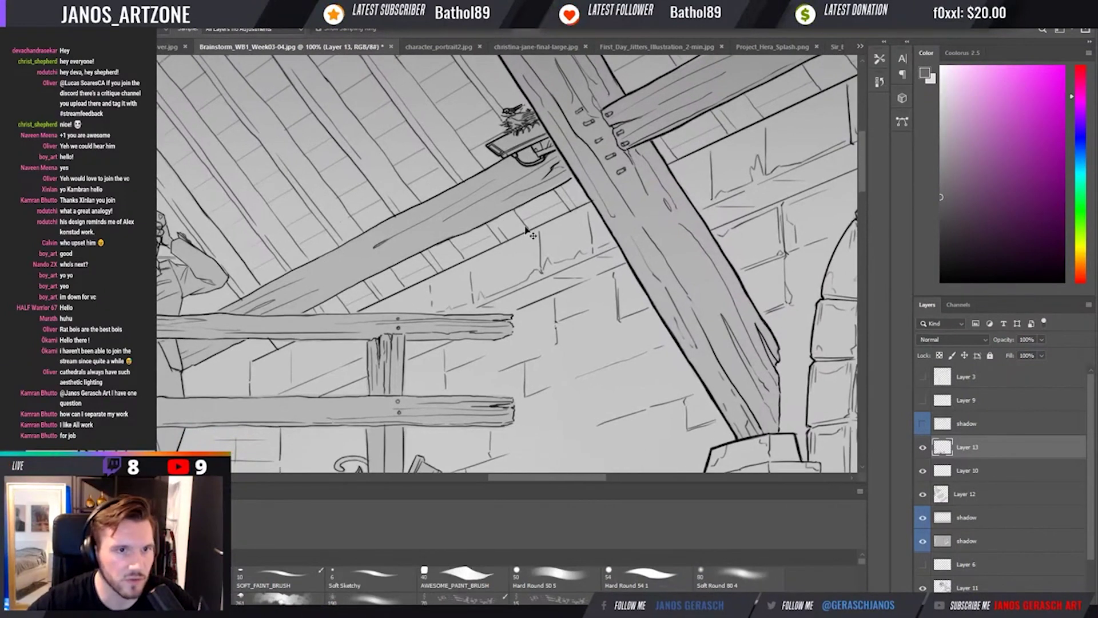
scroll(526, 229, down, 3)
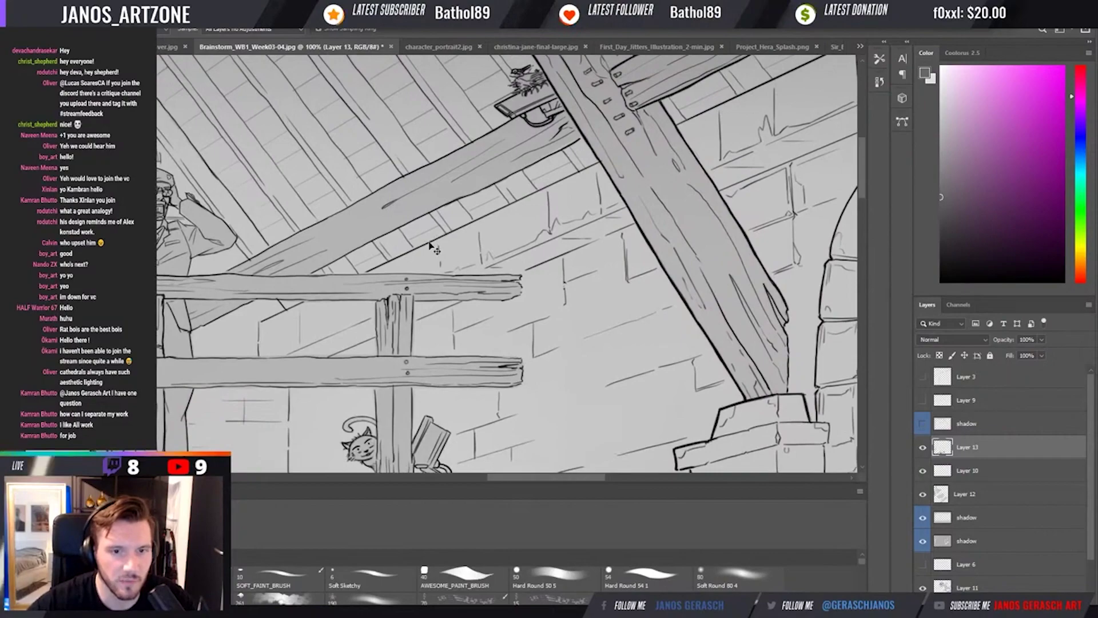
scroll(430, 246, down, 1)
Examine the stairs, lockers and punching fighter up close, and pick the shadow layer at the balcony figure.
scroll(486, 246, down, 6)
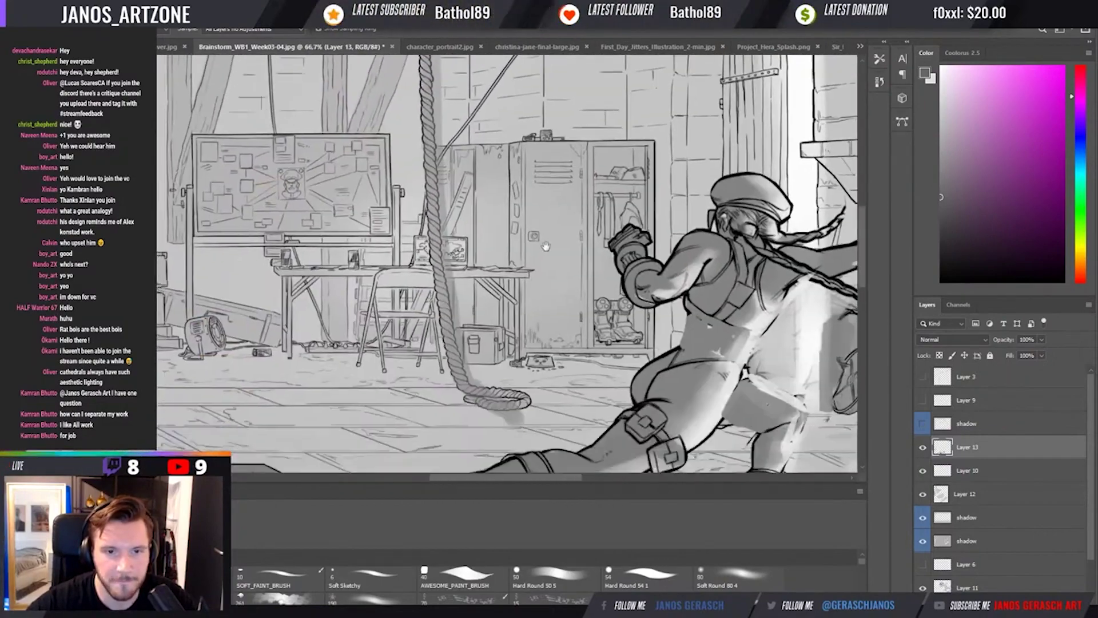
scroll(545, 246, up, 10)
scroll(516, 250, down, 5)
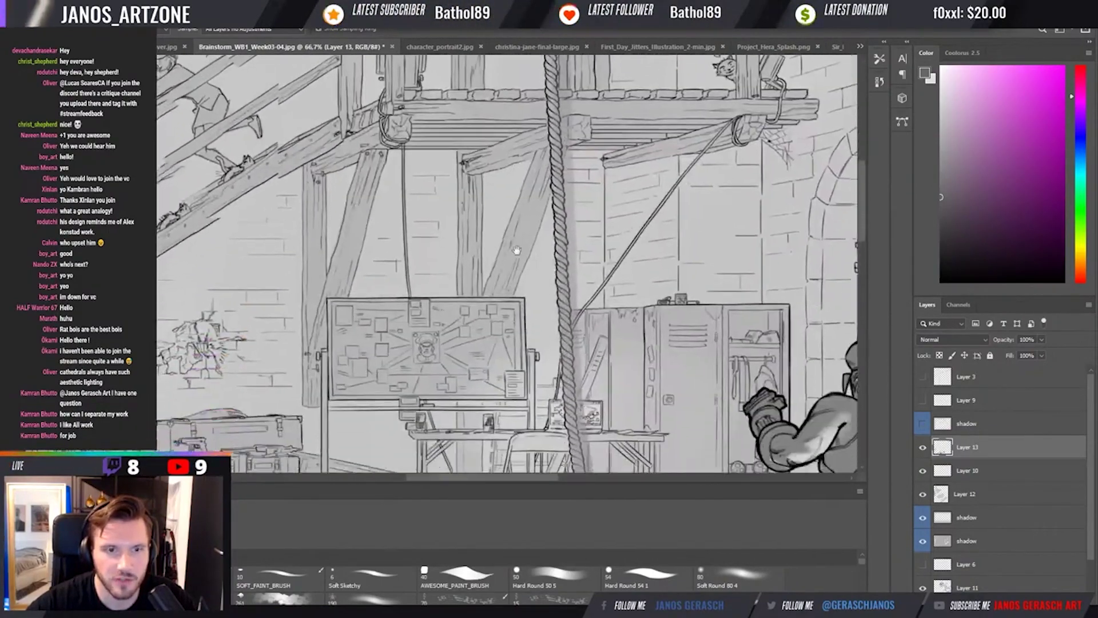
scroll(517, 250, down, 5)
scroll(503, 269, right, 8)
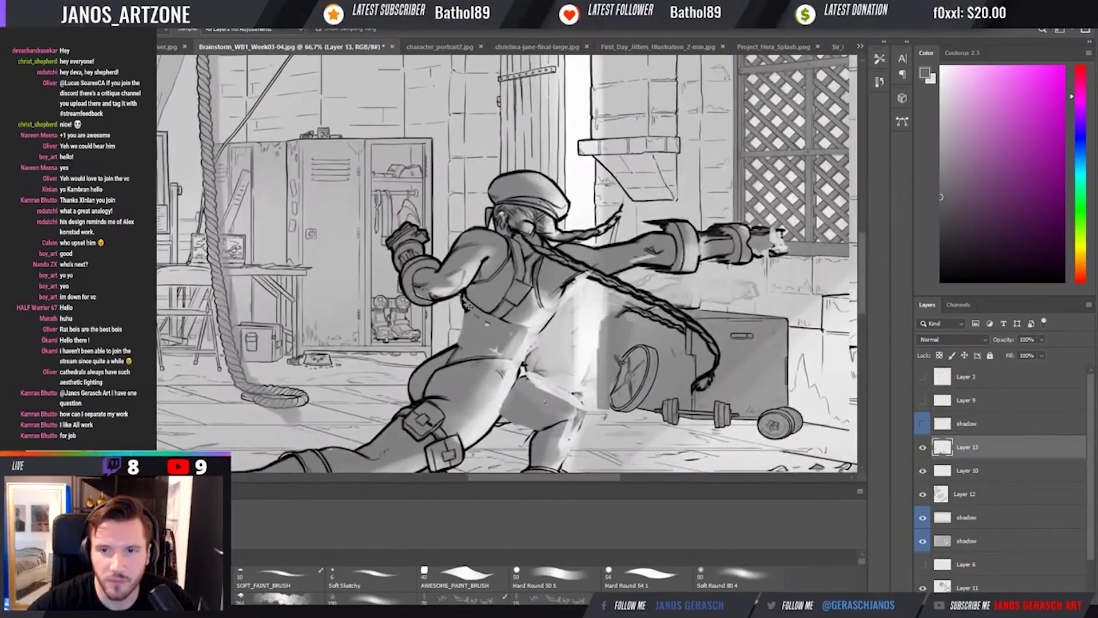
scroll(467, 303, down, 3)
drag(544, 213, 562, 236)
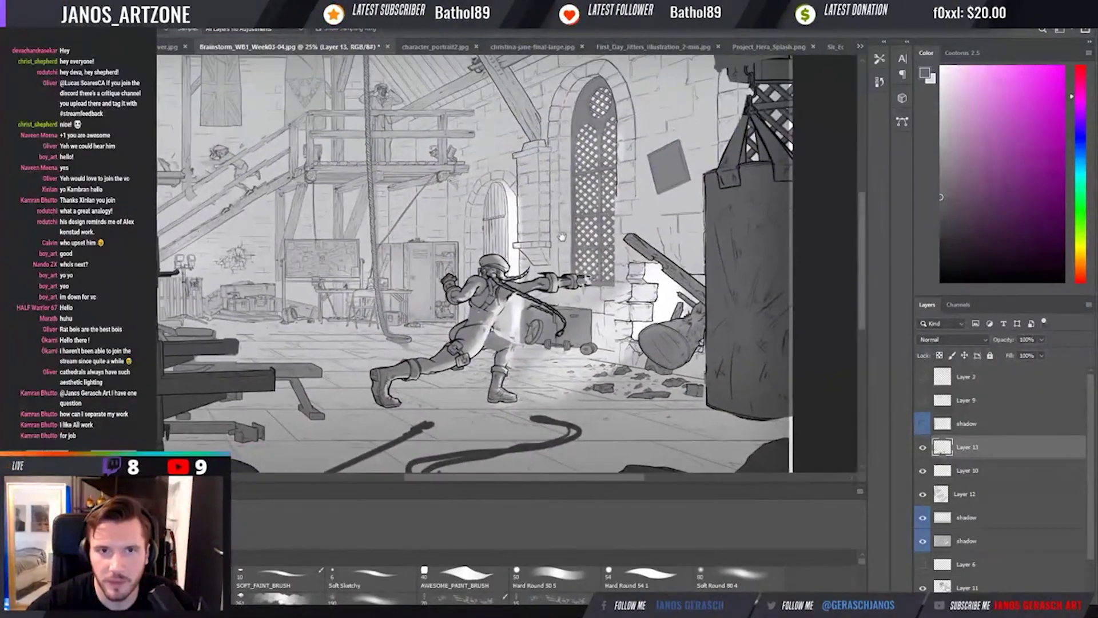
ctrl+click(392, 112)
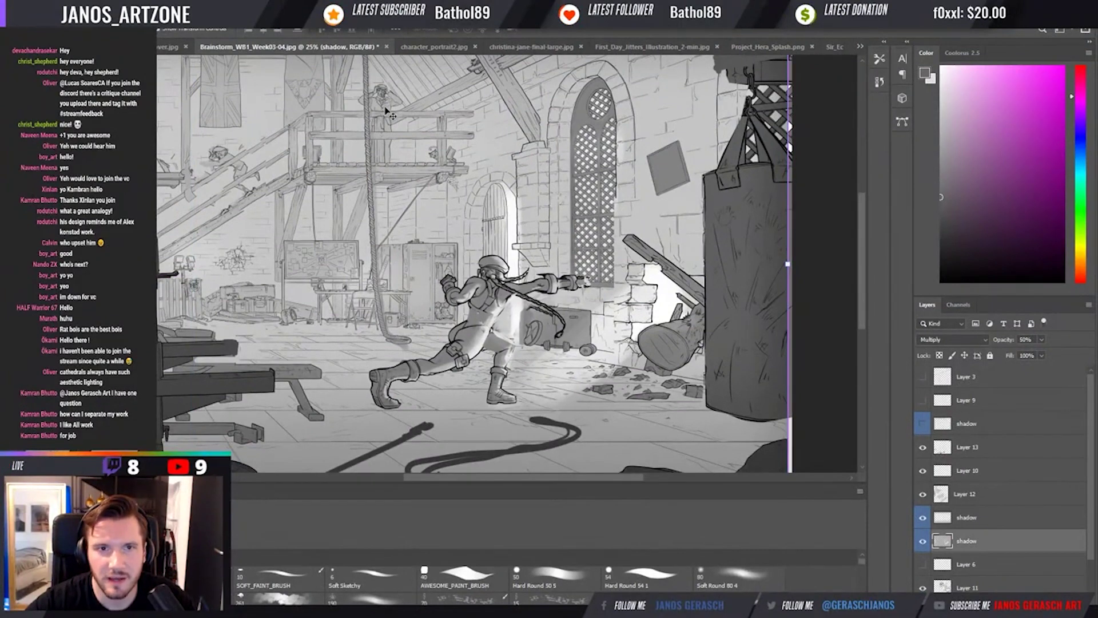
Copy the balcony figure and its surroundings from Layer 1 onto a new layer.
scroll(1064, 520, down, 2)
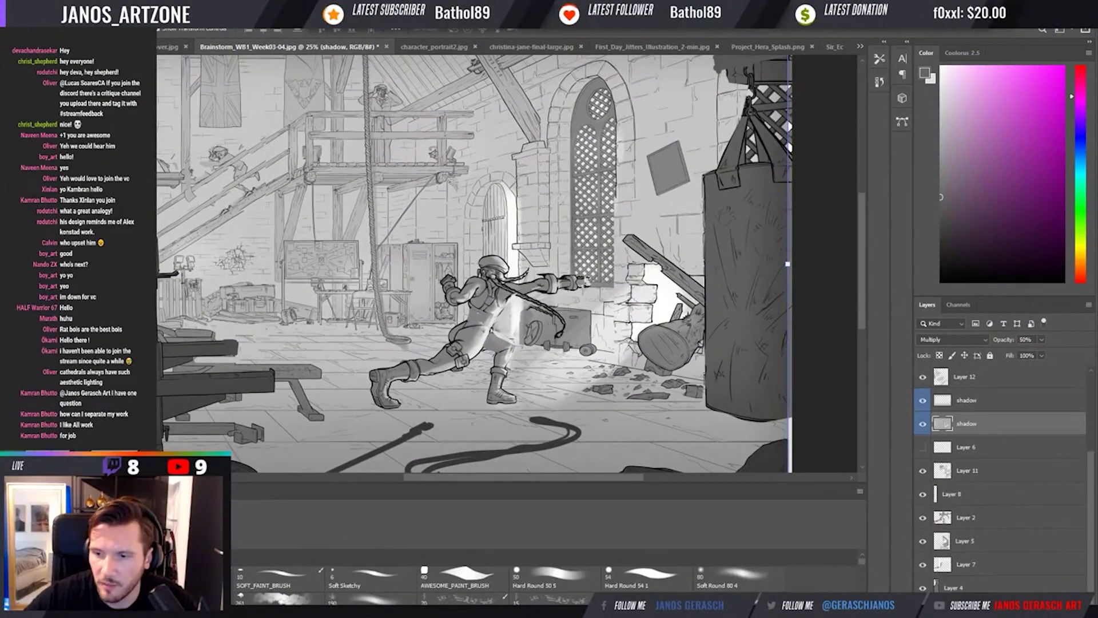
ctrl+click(384, 244)
drag(385, 243, 395, 276)
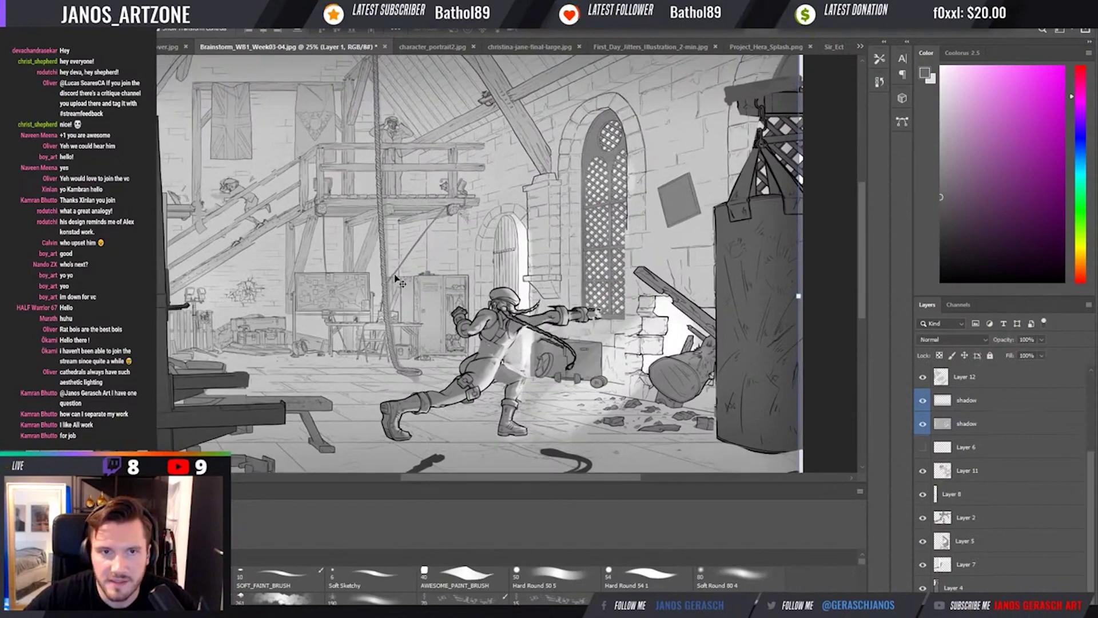
key(m)
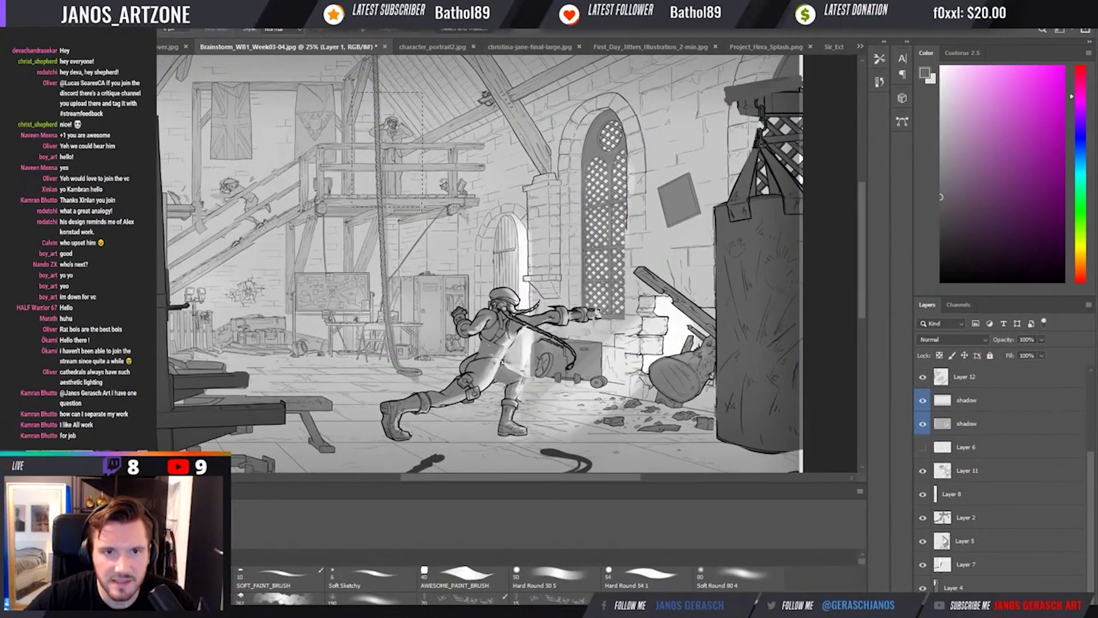
key(ctrl+j)
key(v)
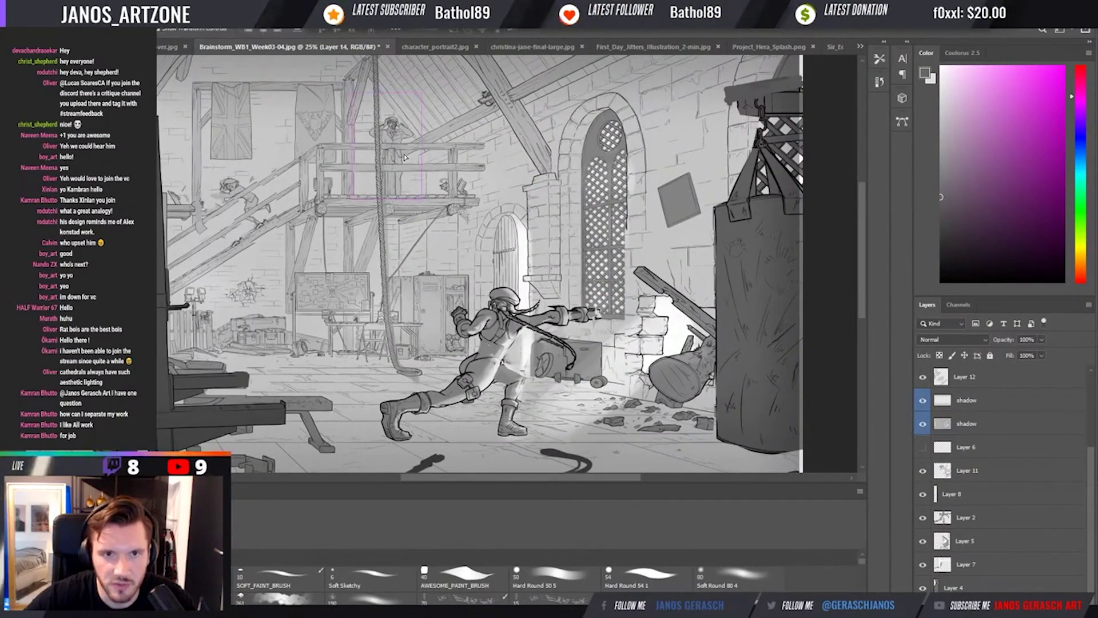
Move the copied balcony patch down to the ground floor in front of the pinboard and enlarge it.
drag(404, 157, 382, 331)
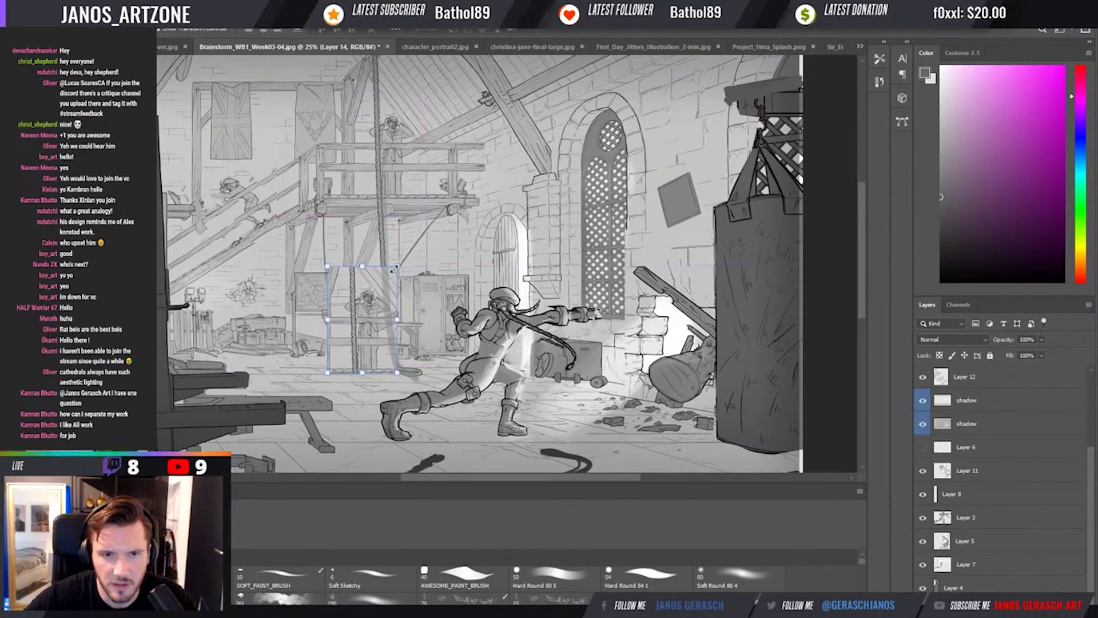
drag(396, 267, 407, 250)
drag(390, 320, 338, 318)
drag(354, 249, 357, 247)
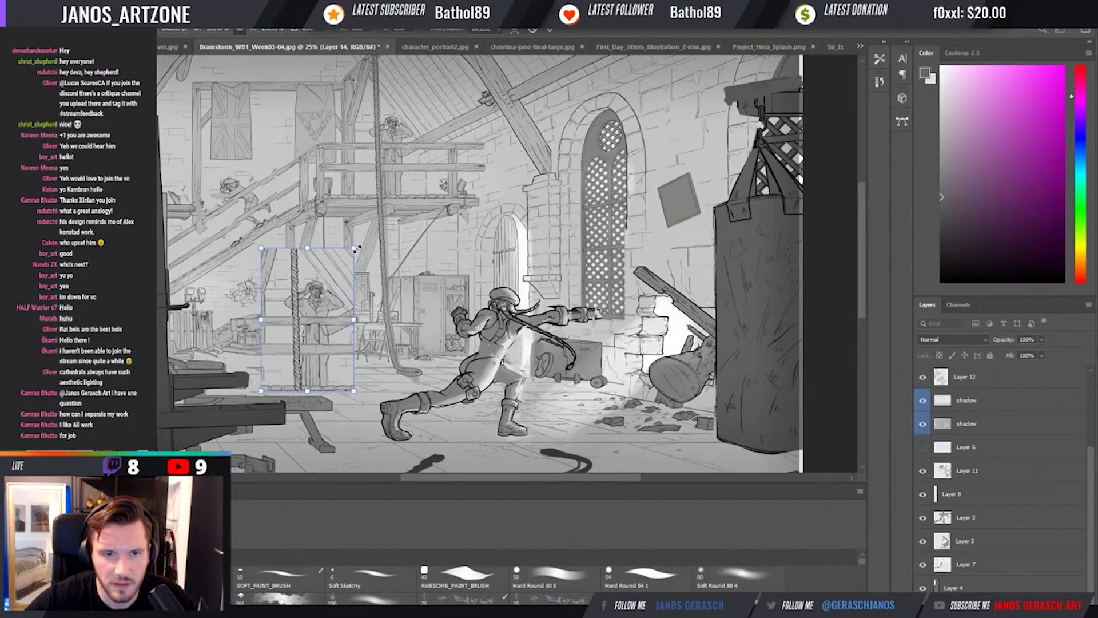
key(Return)
Cut the figure out of the copied patch onto its own layer and remove the leftover patch.
key(l)
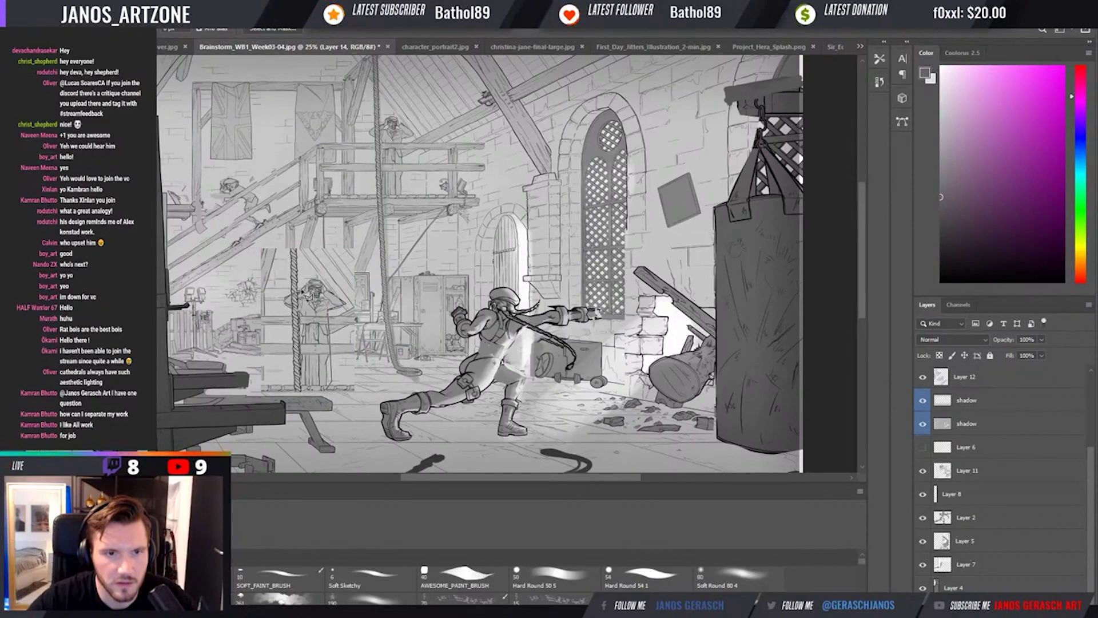
key(ctrl+j)
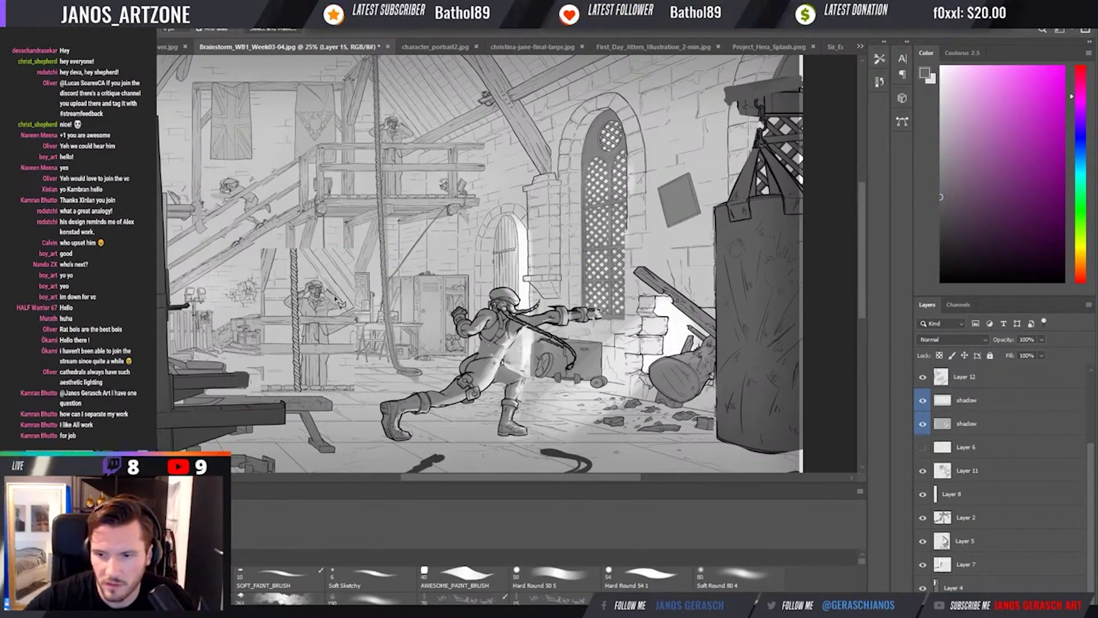
ctrl+click(337, 301)
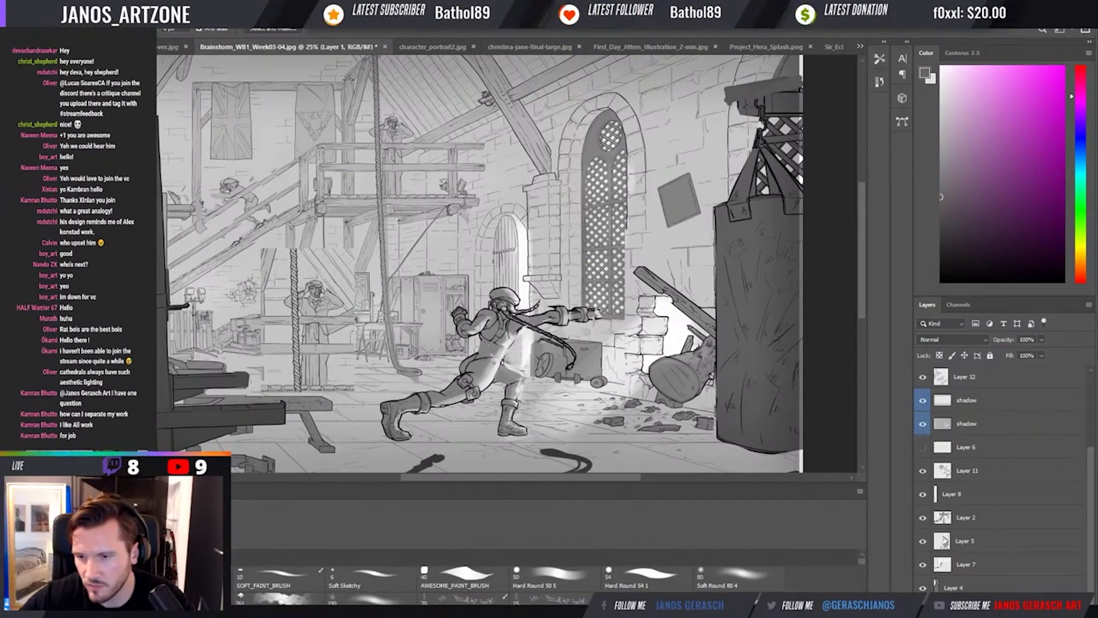
key(ctrl+z)
Position the isolated figure on the floor in front of the pinboard and darken its tones.
key(ctrl+t)
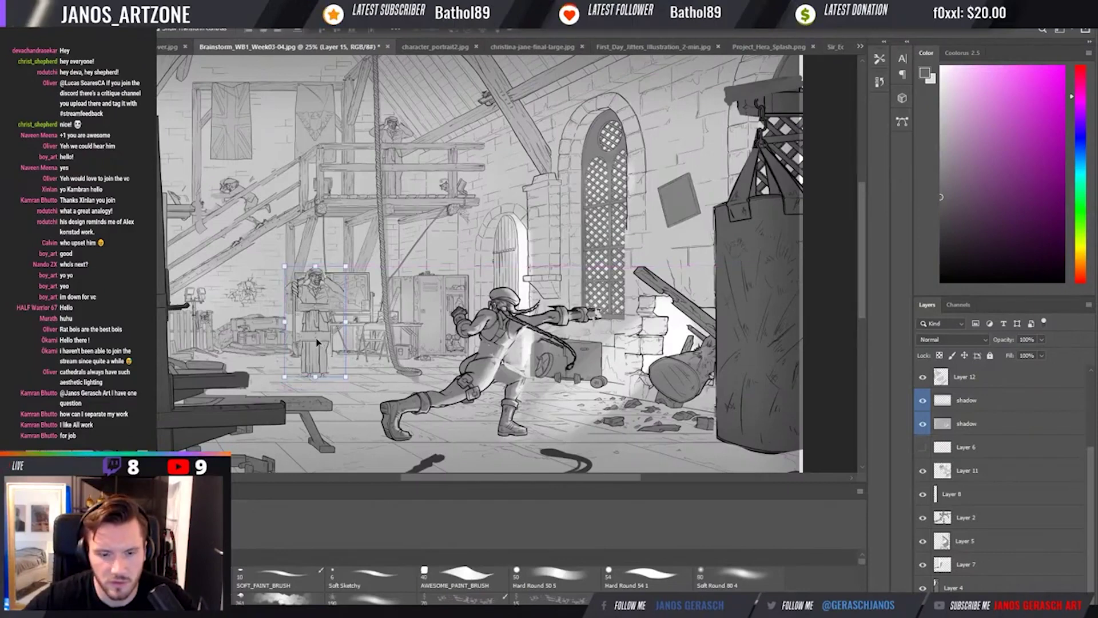
mouse_move(313, 274)
mouse_down()
mouse_move(315, 372)
mouse_move(313, 343)
mouse_up()
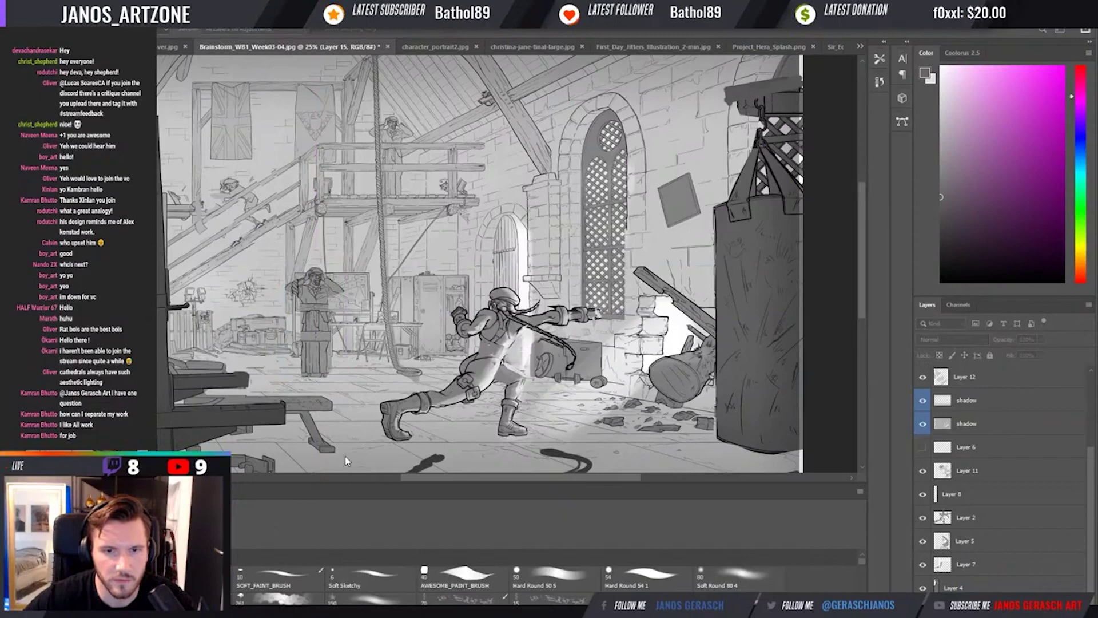
key(Return)
Check the shadow layer and Layers 2, 8 and 7 to see which parts of the scene they hold.
ctrl+click(494, 358)
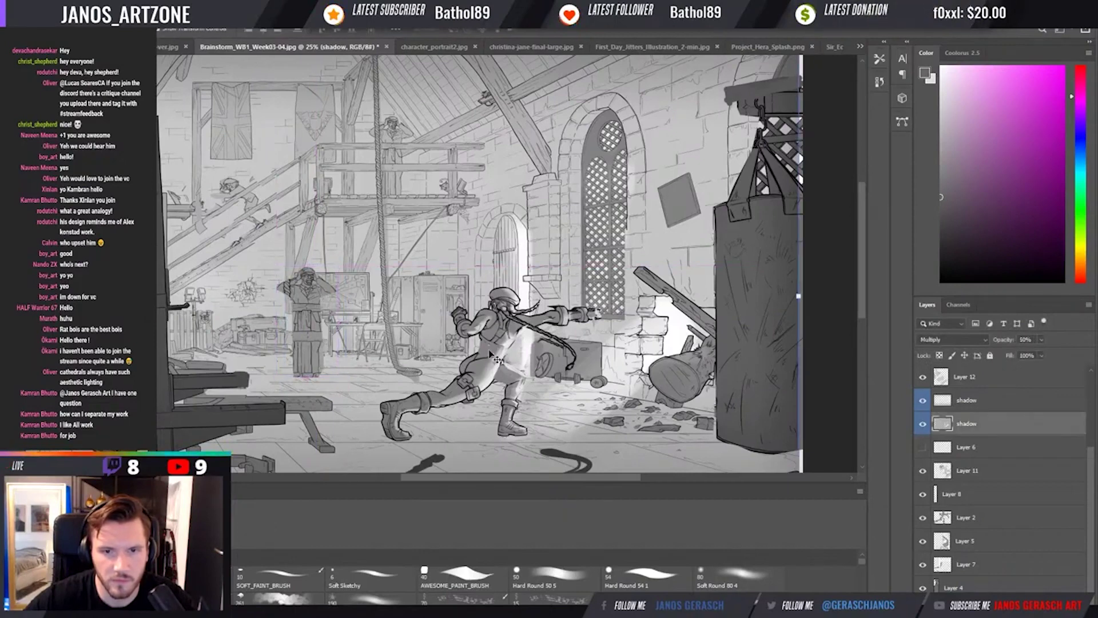
scroll(1088, 563, down, 1)
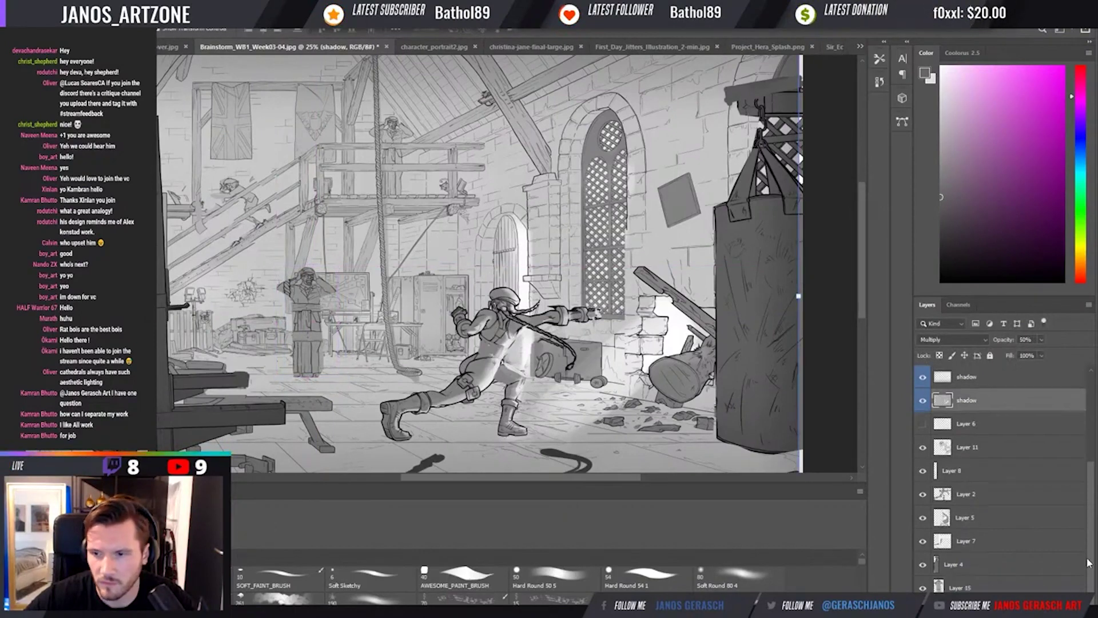
click(1007, 497)
key(ctrl+t)
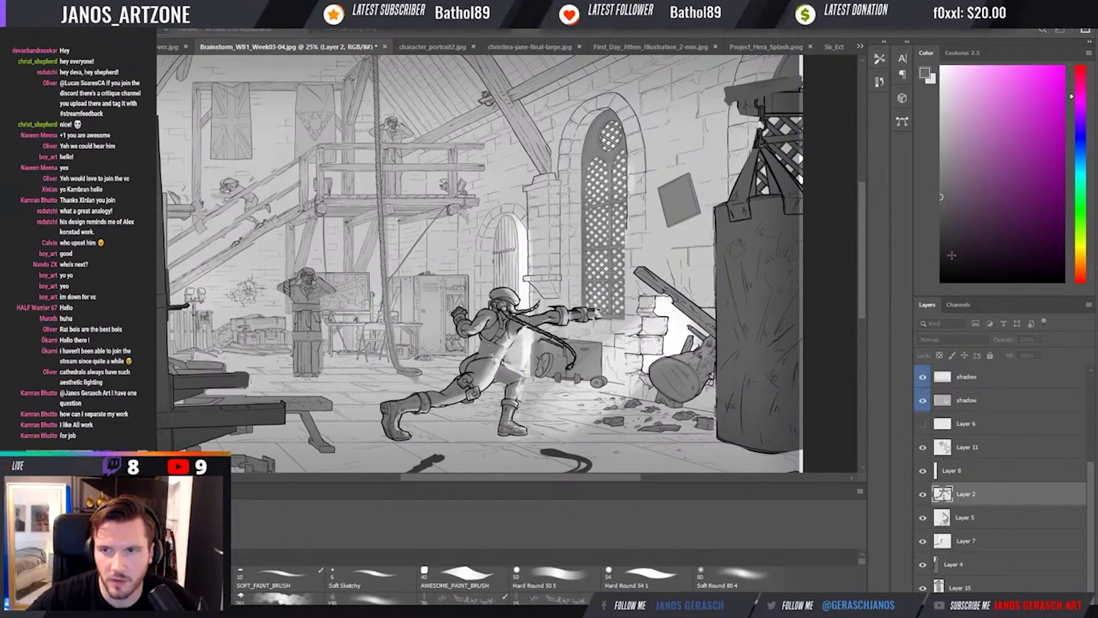
ctrl+click(315, 291)
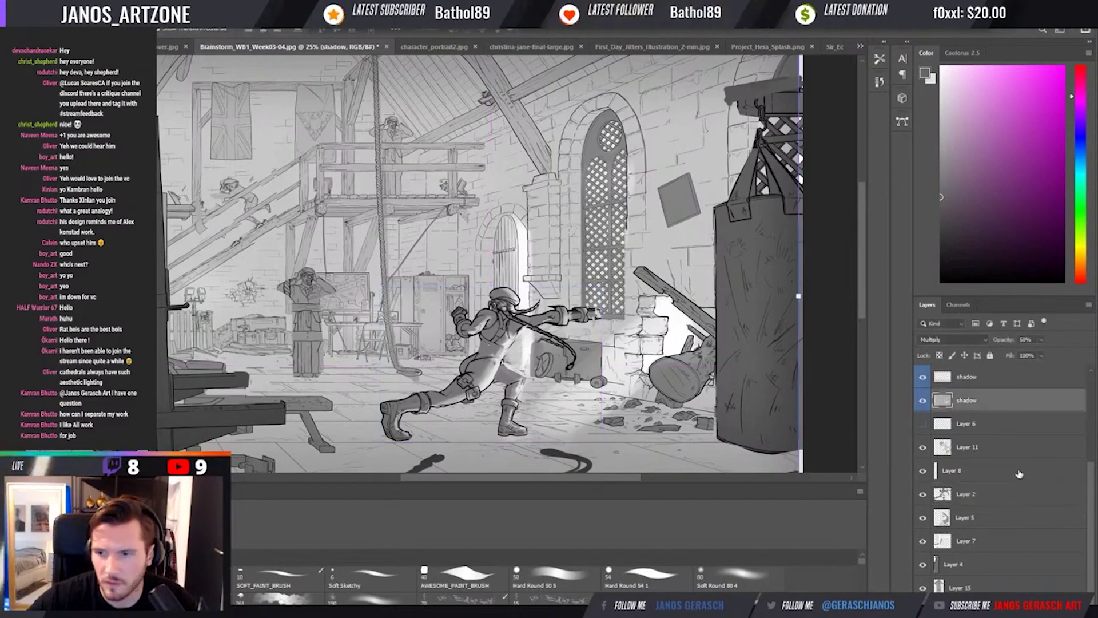
click(964, 471)
key(alt+bracketleft)
key(alt+bracketleft)
click(964, 470)
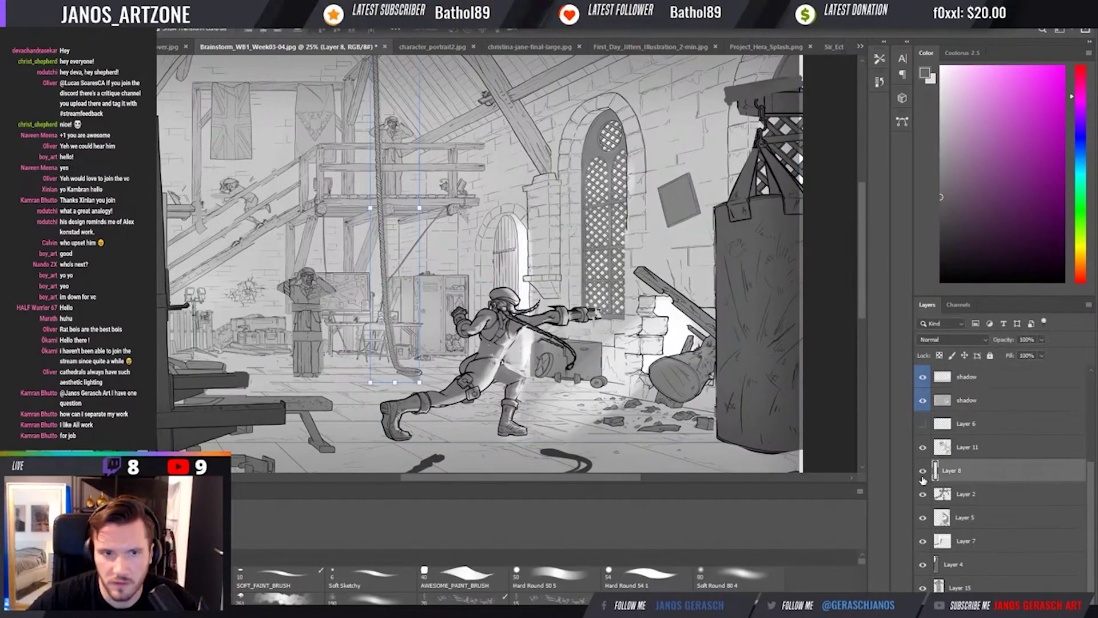
click(961, 517)
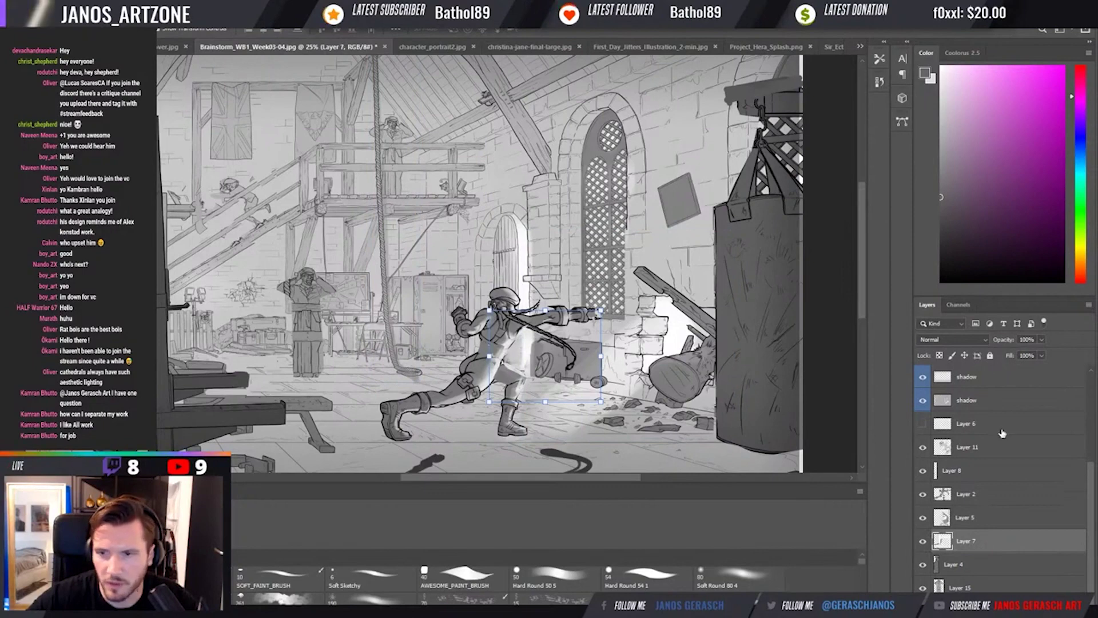
click(928, 470)
click(924, 470)
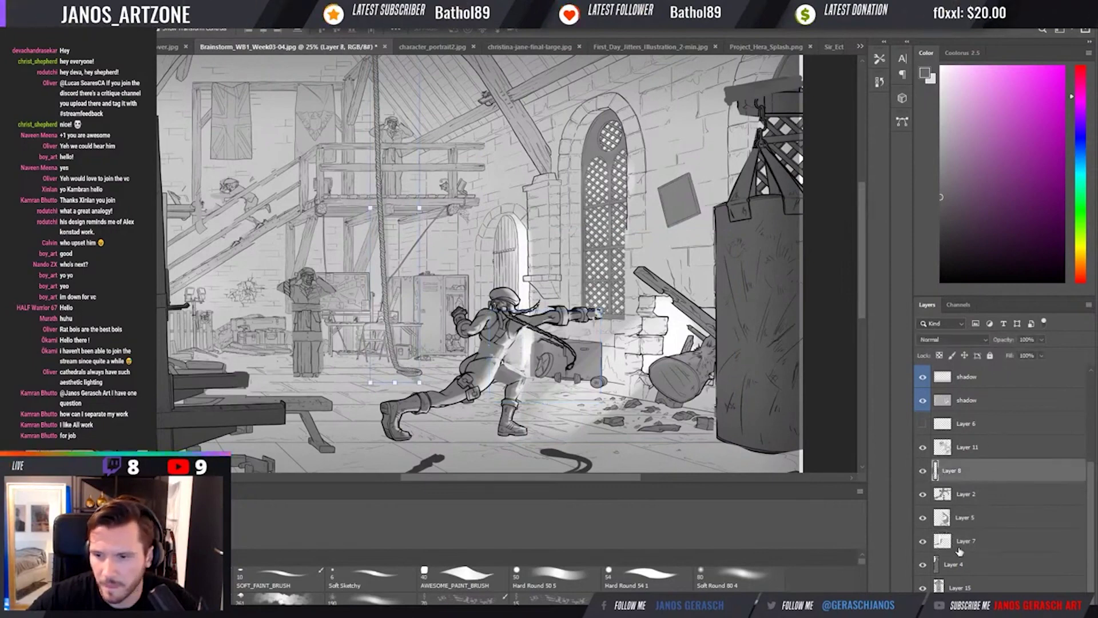
Adjust the size of the floor figure on Layer 15 and shift it slightly toward the desk.
click(969, 586)
drag(339, 266, 337, 260)
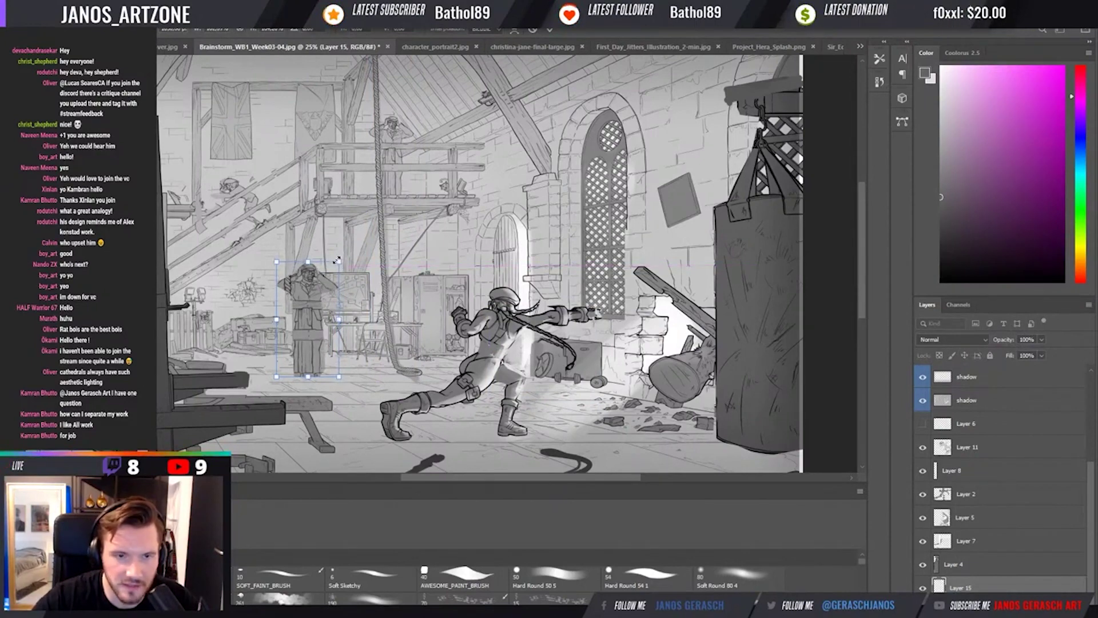
key(Return)
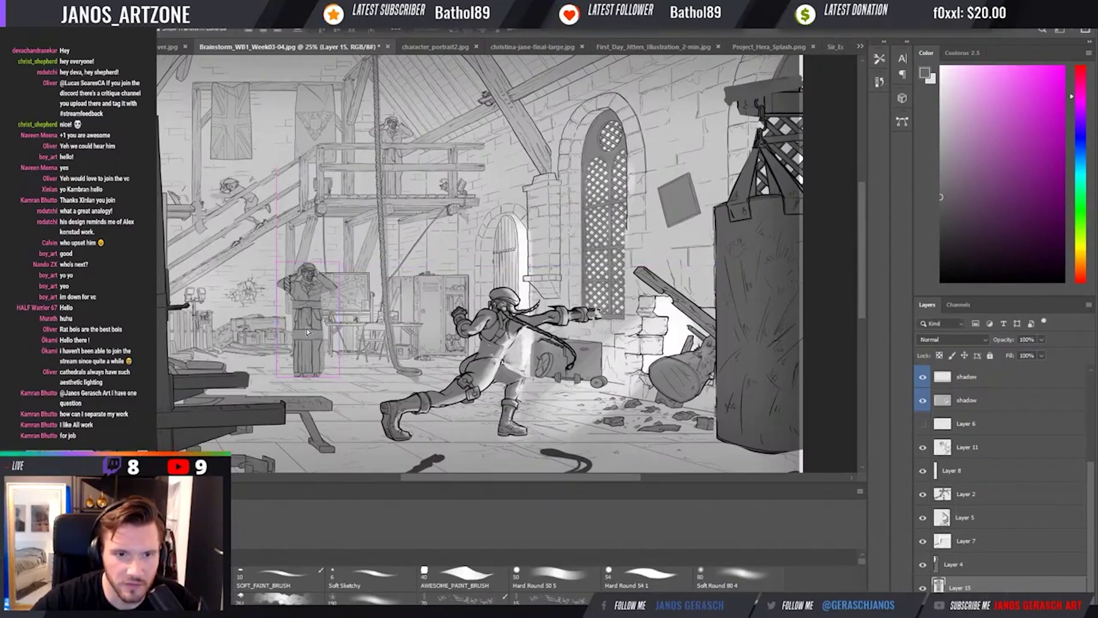
key(b)
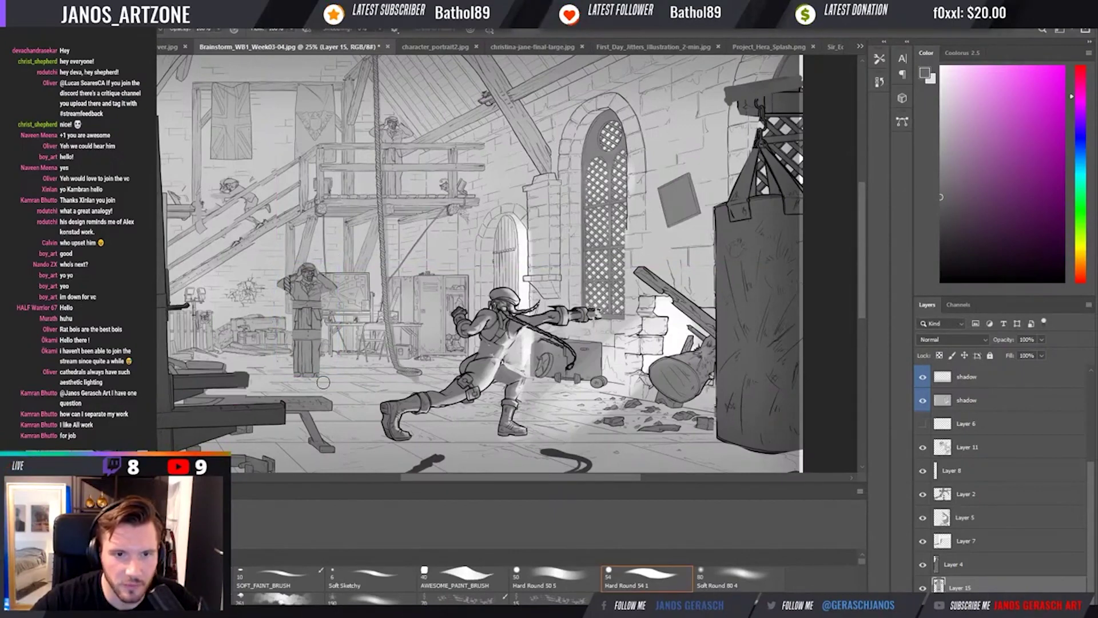
key(i)
key(ctrl+minus)
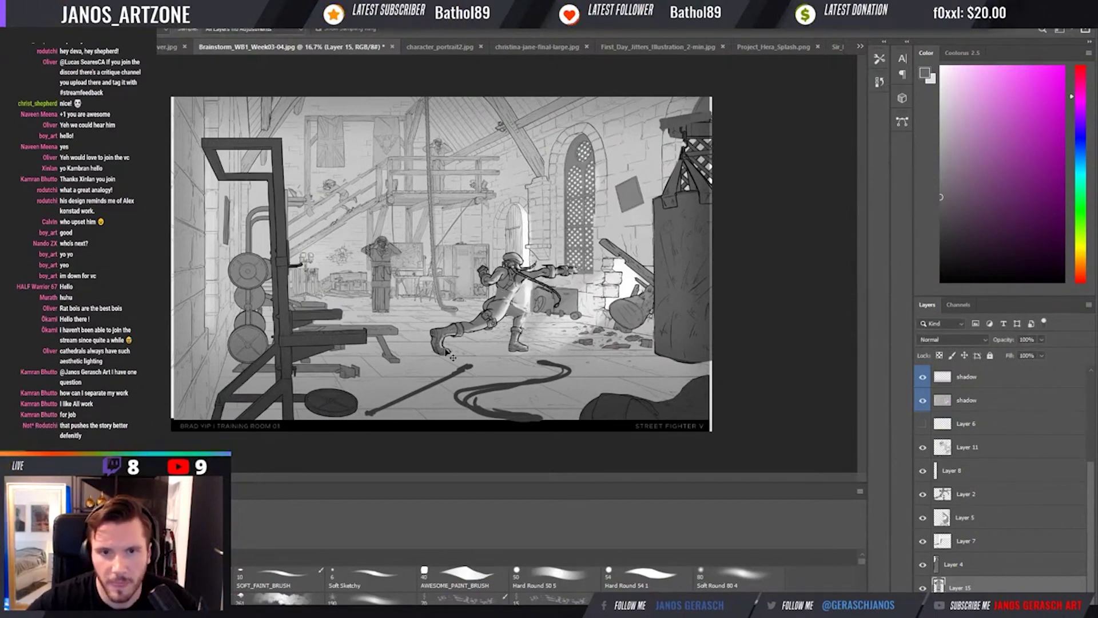
key(v)
key(ctrl+plus)
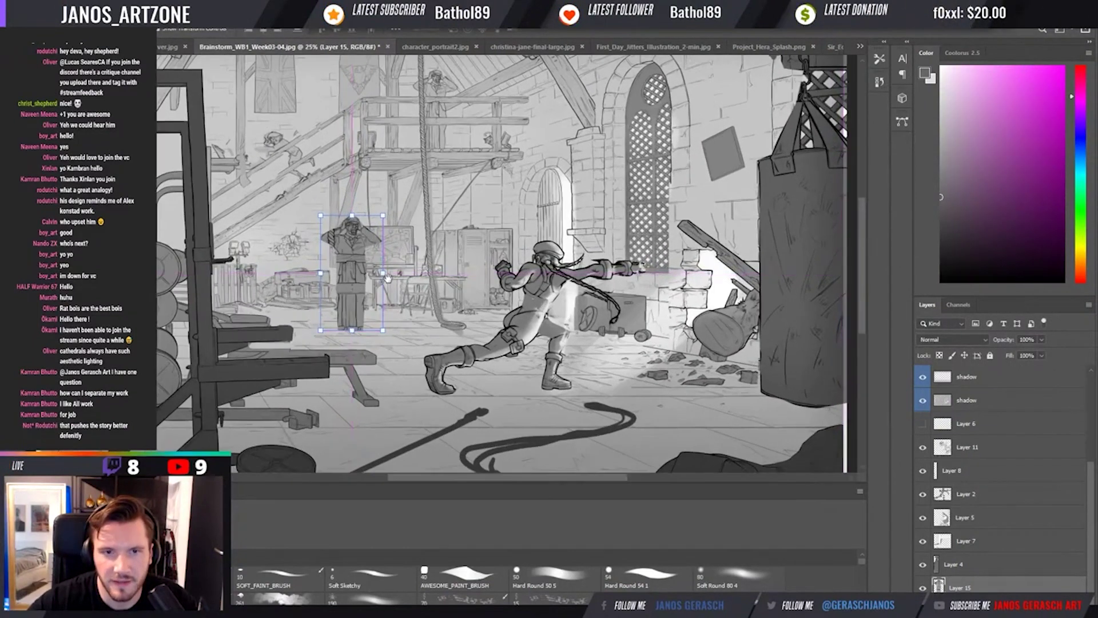
drag(365, 283, 369, 281)
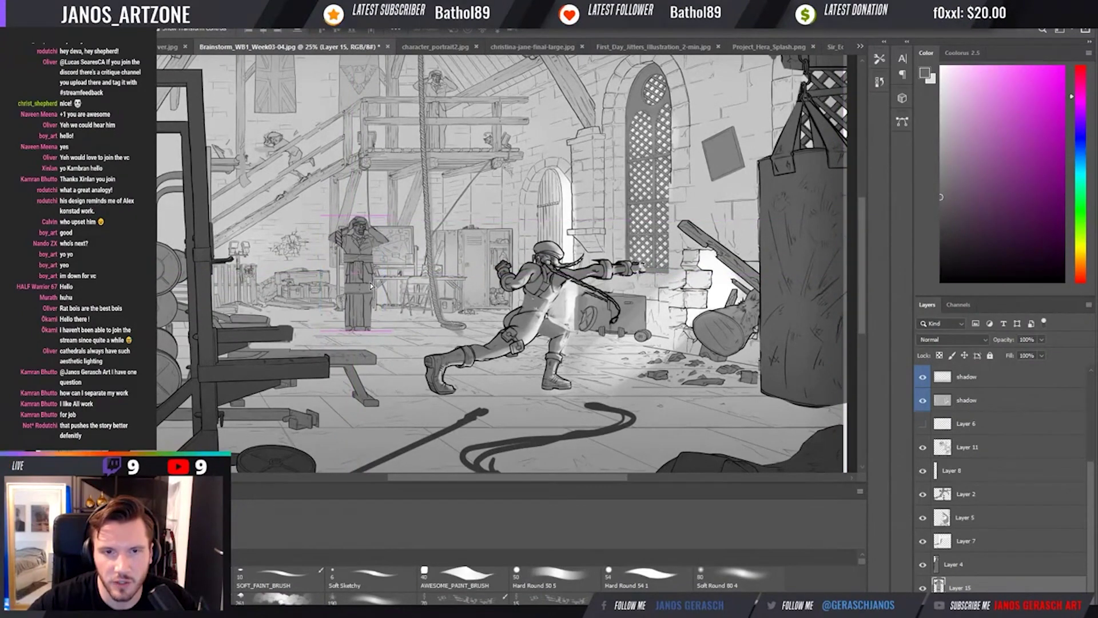
Sample greys from the floor figure's raised arms for touching it up with the Hard Round 54 1 brush.
key(i)
click(343, 230)
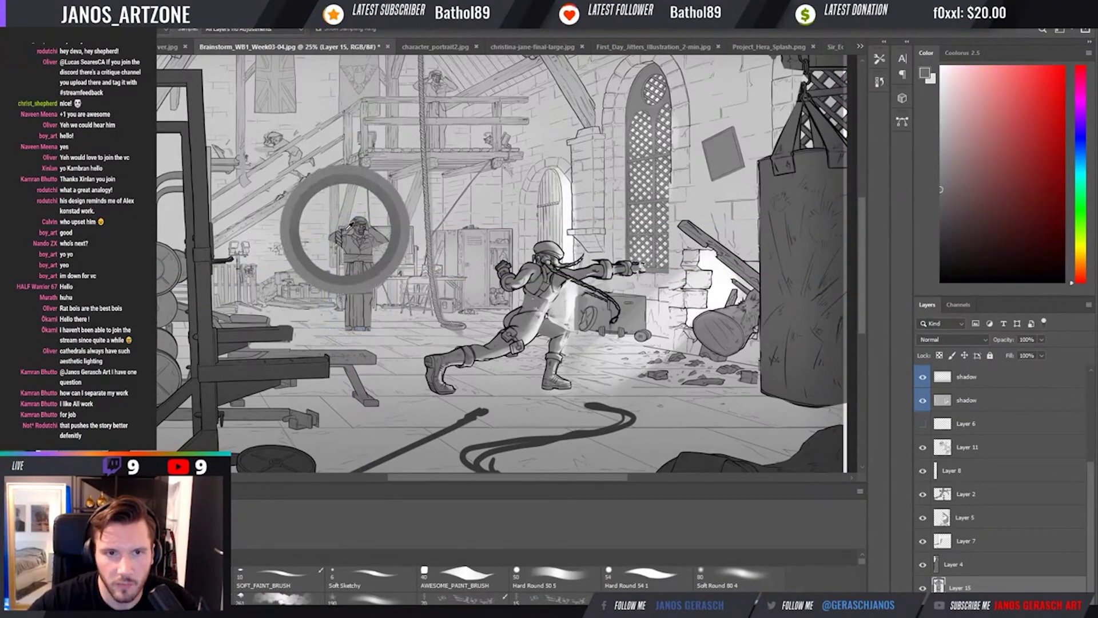
key(b)
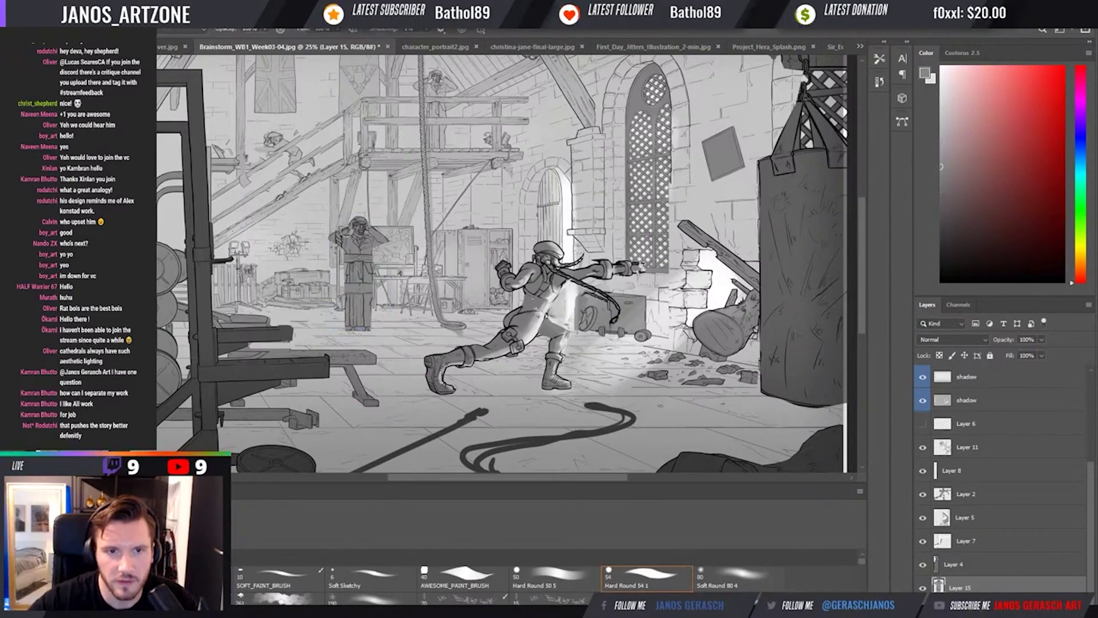
key(i)
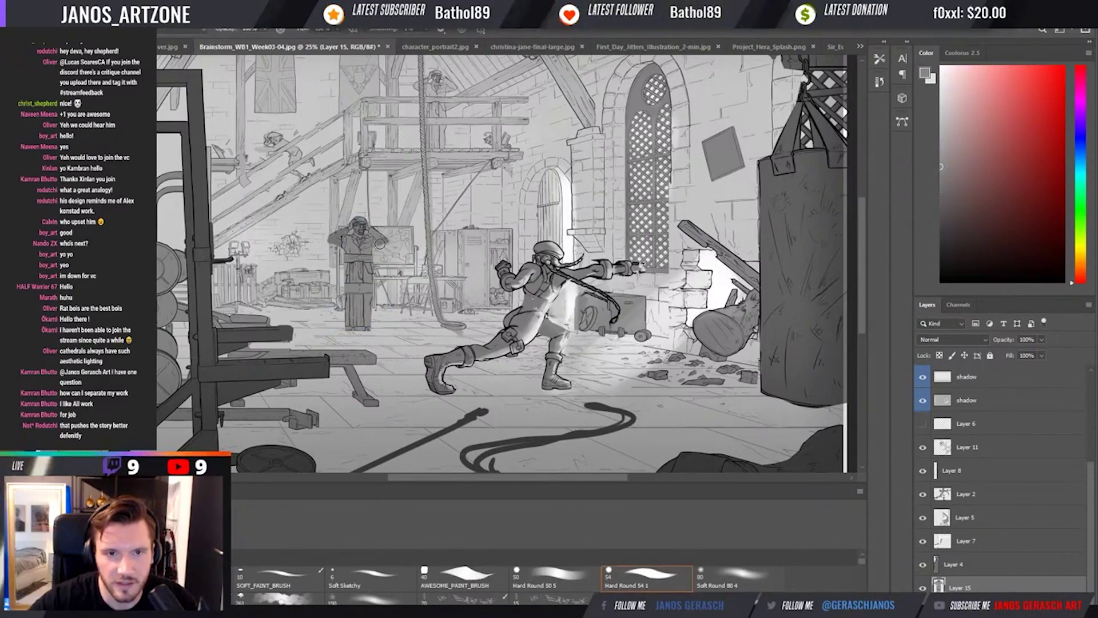
click(374, 233)
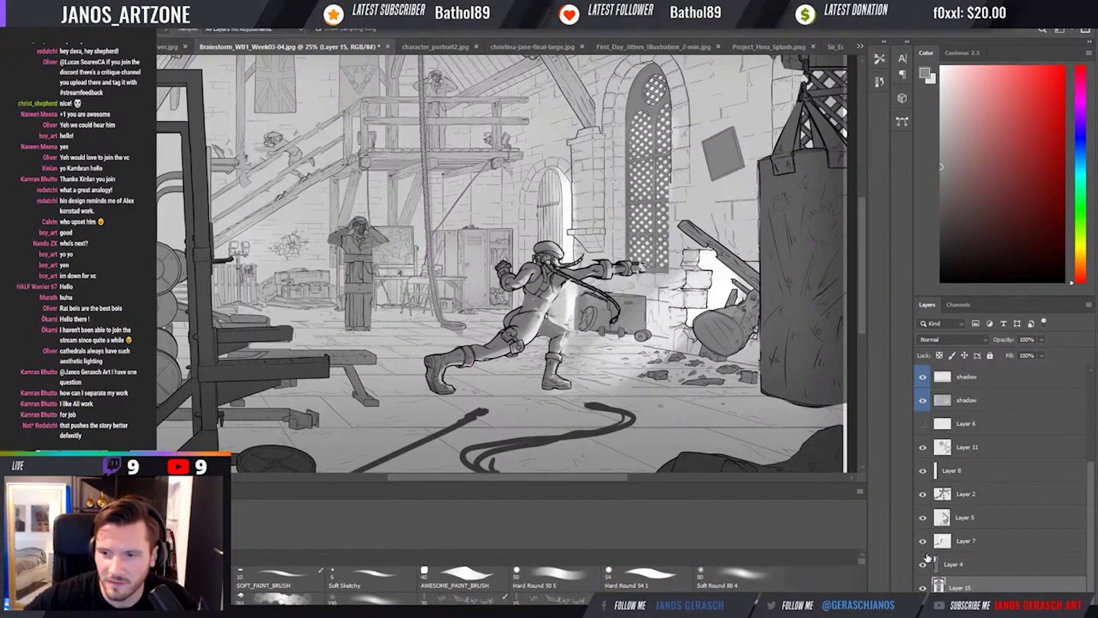
Place Layer 15 above the shadow layers and paint over the railing remnants across the figure's coat and legs.
drag(970, 492, 970, 413)
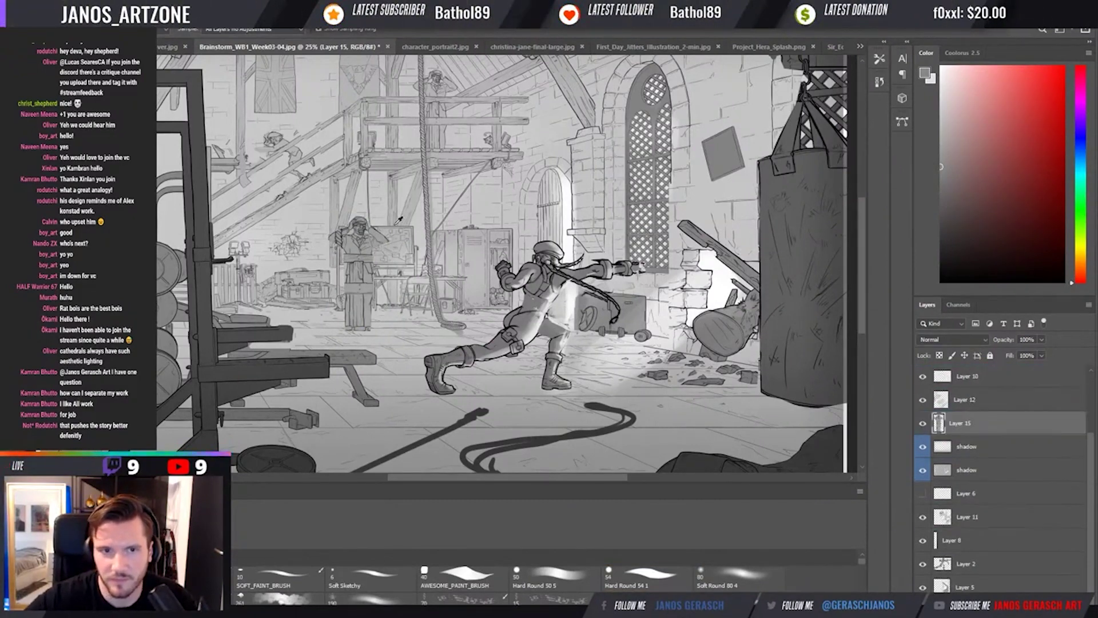
drag(366, 209, 369, 199)
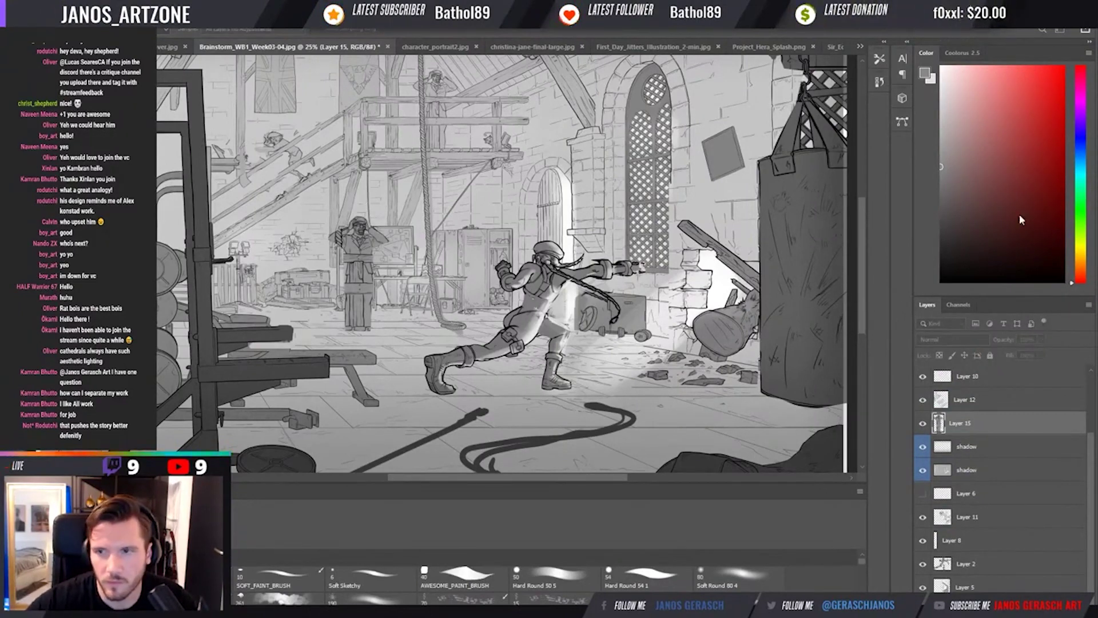
alt+click(382, 239)
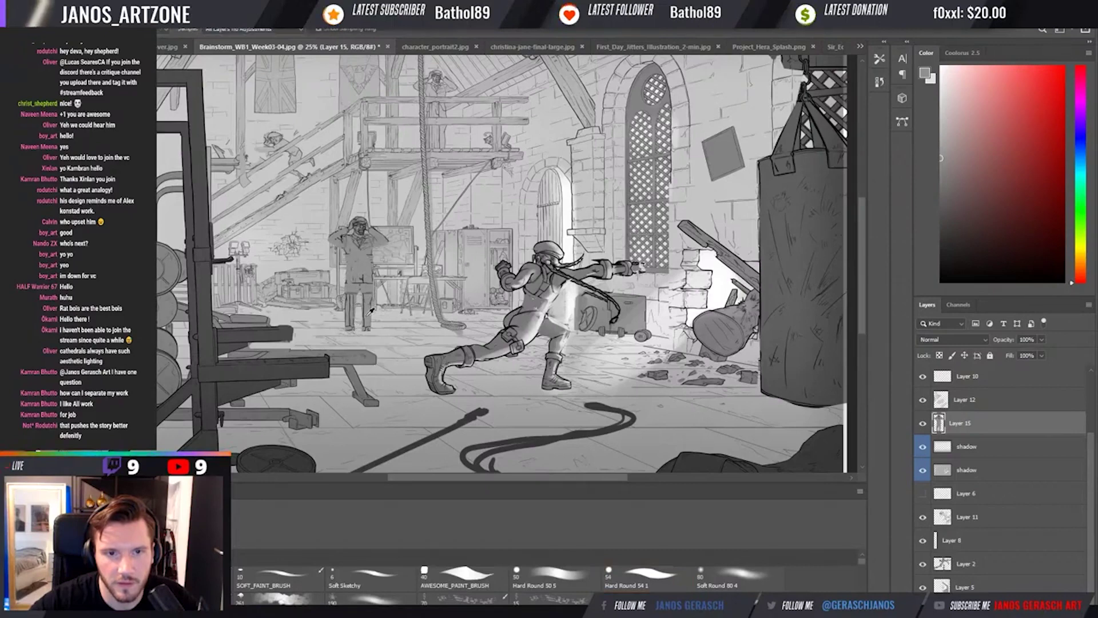
alt+click(366, 304)
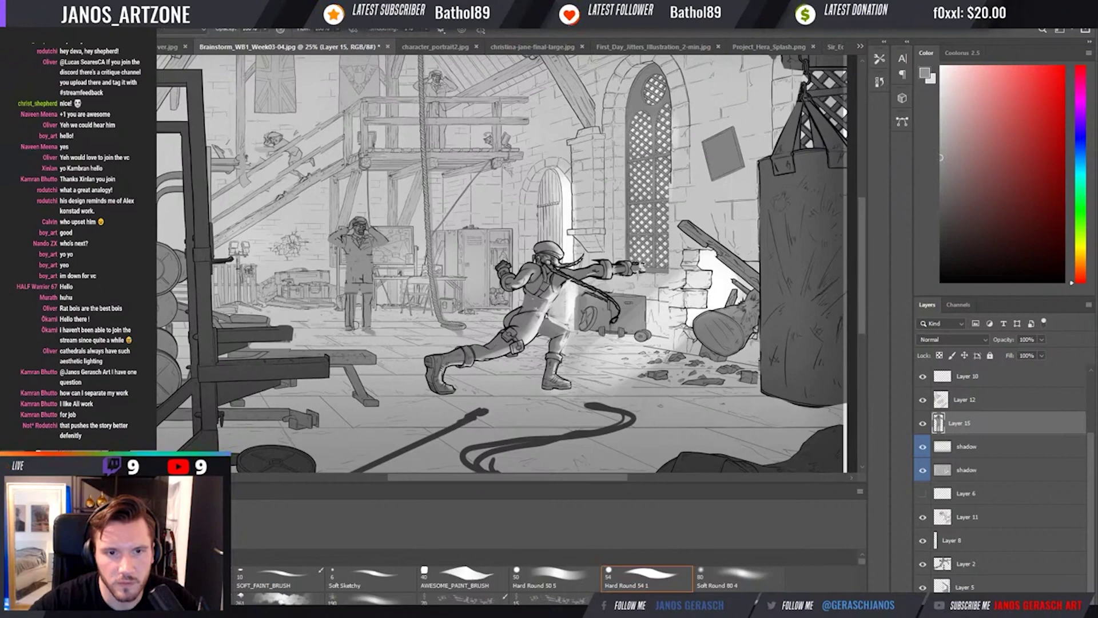
Enlarge the floor figure on Layer 15 slightly and adjust its tones with Levels.
key(v)
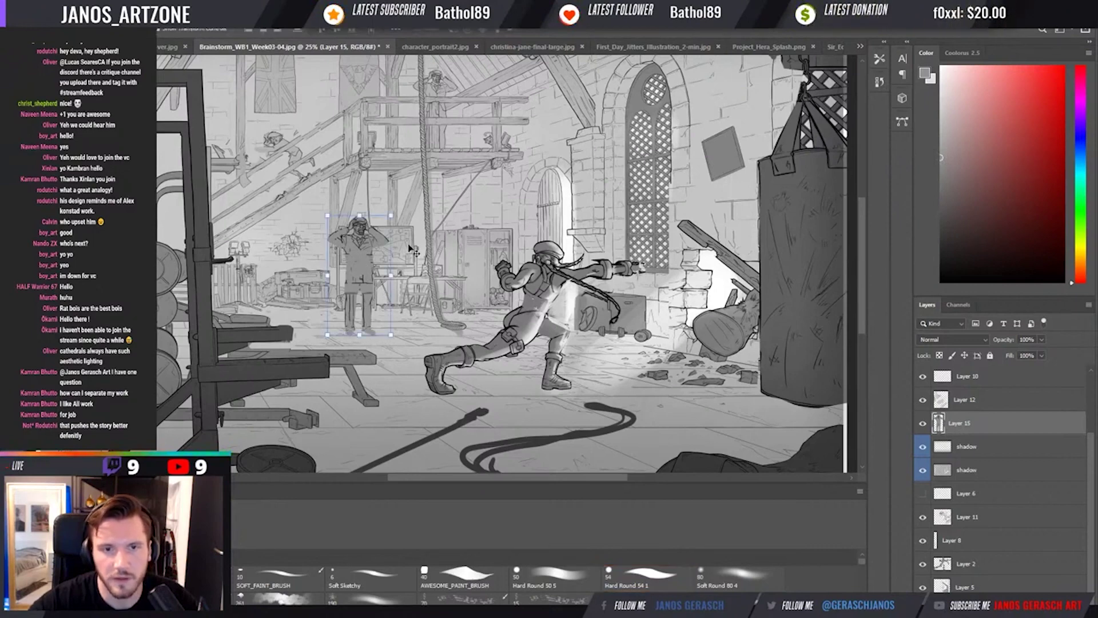
drag(394, 218, 396, 214)
key(Return)
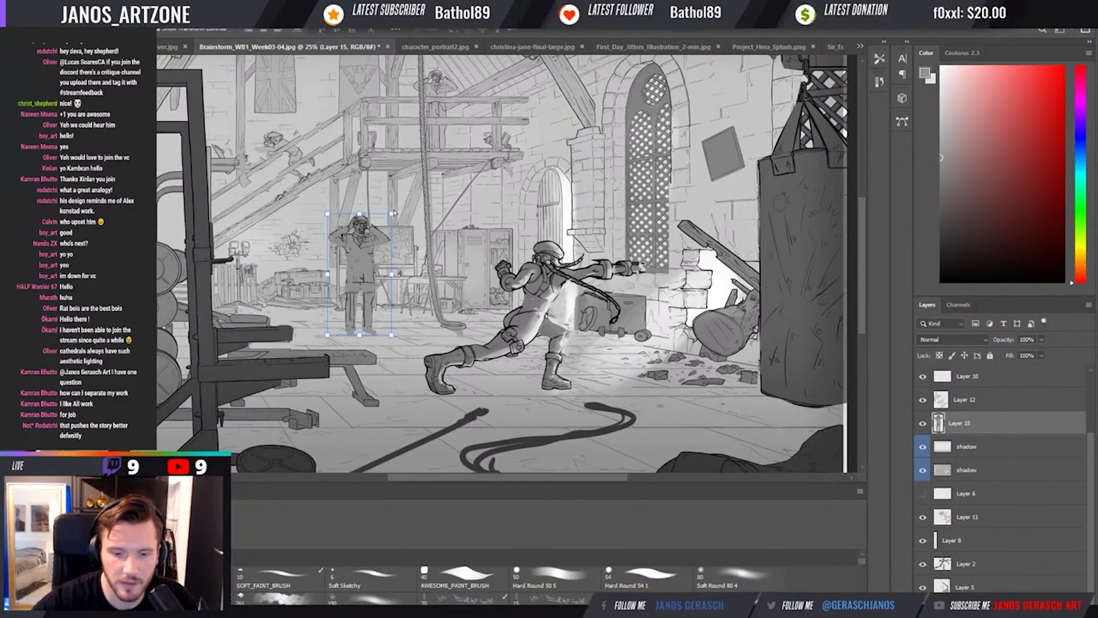
key(ctrl+l)
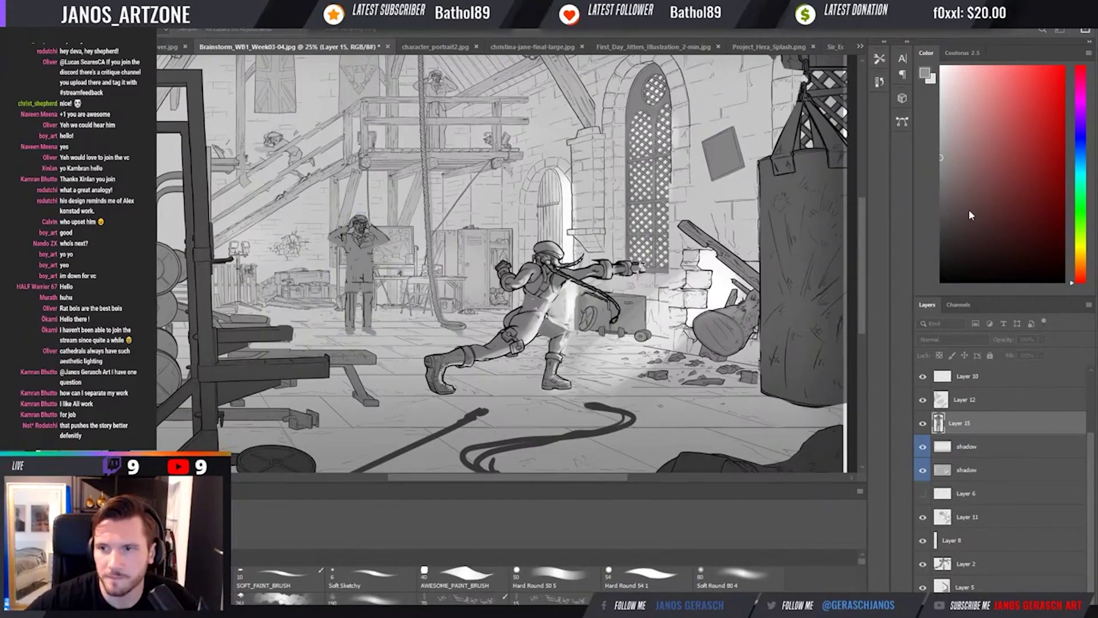
key(Return)
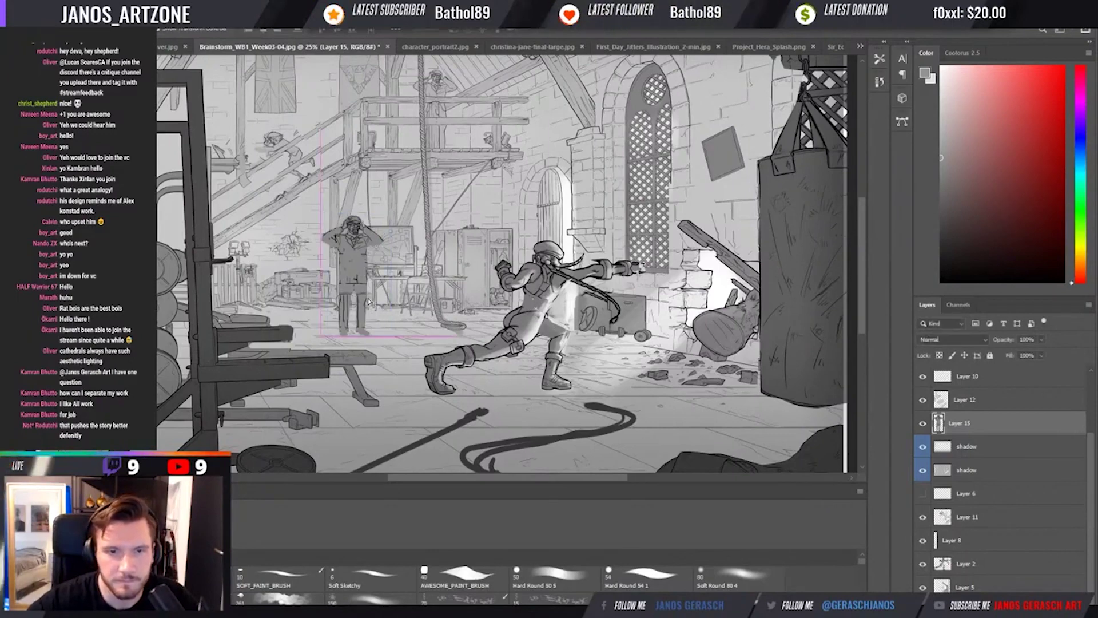
Move the floor figure away from the desk to stand in the open area beneath the stairs.
key(ctrl+t)
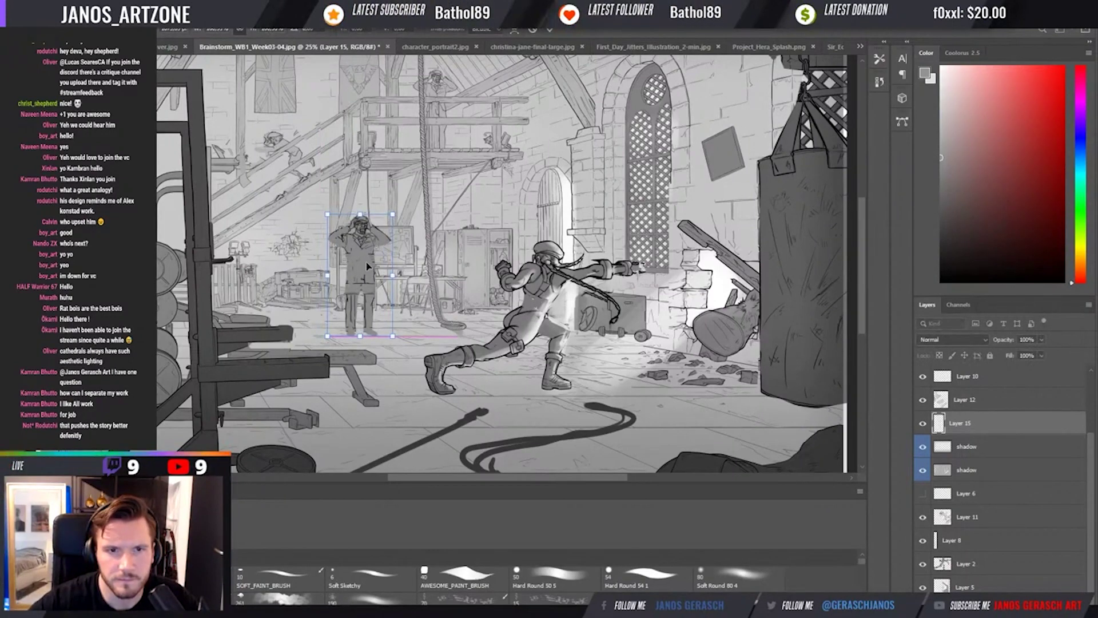
key(Left)
key(Return)
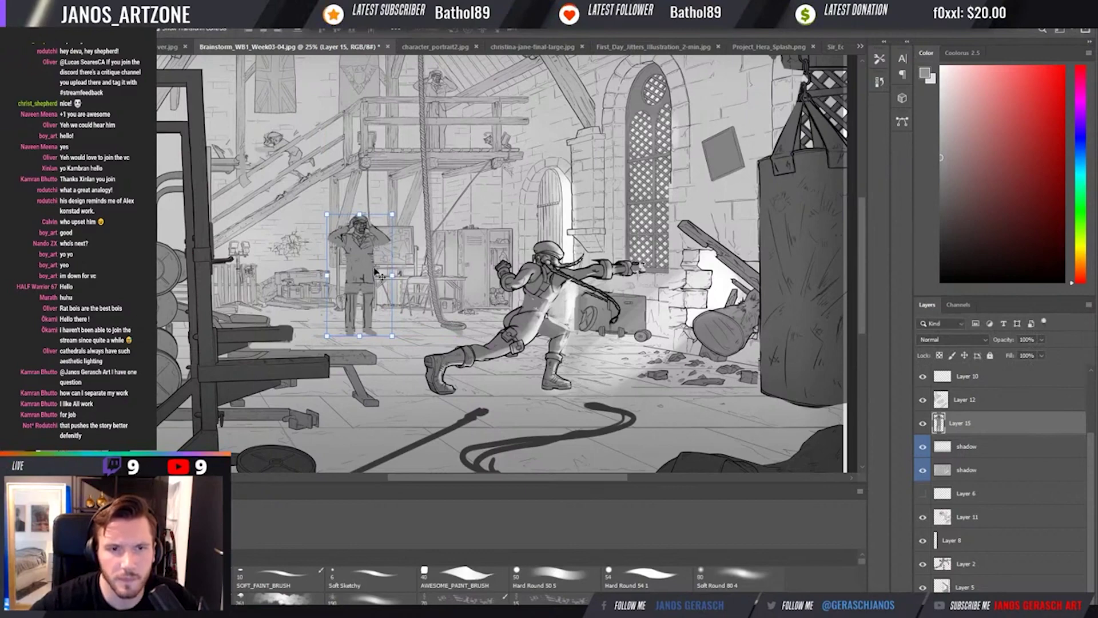
drag(369, 262, 343, 298)
key(v)
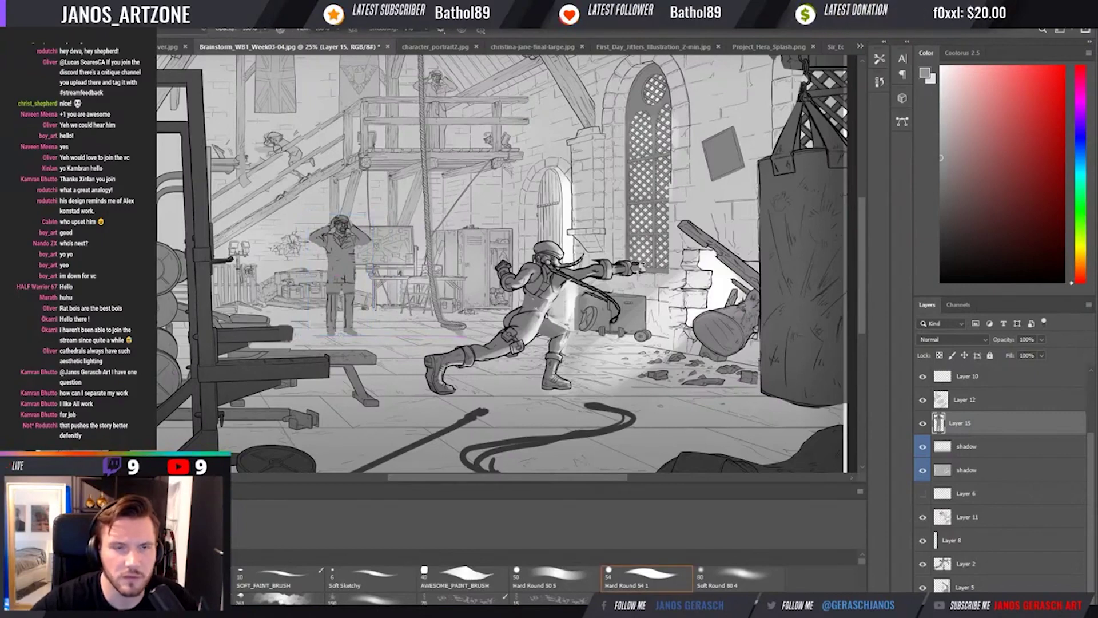
drag(278, 148, 278, 148)
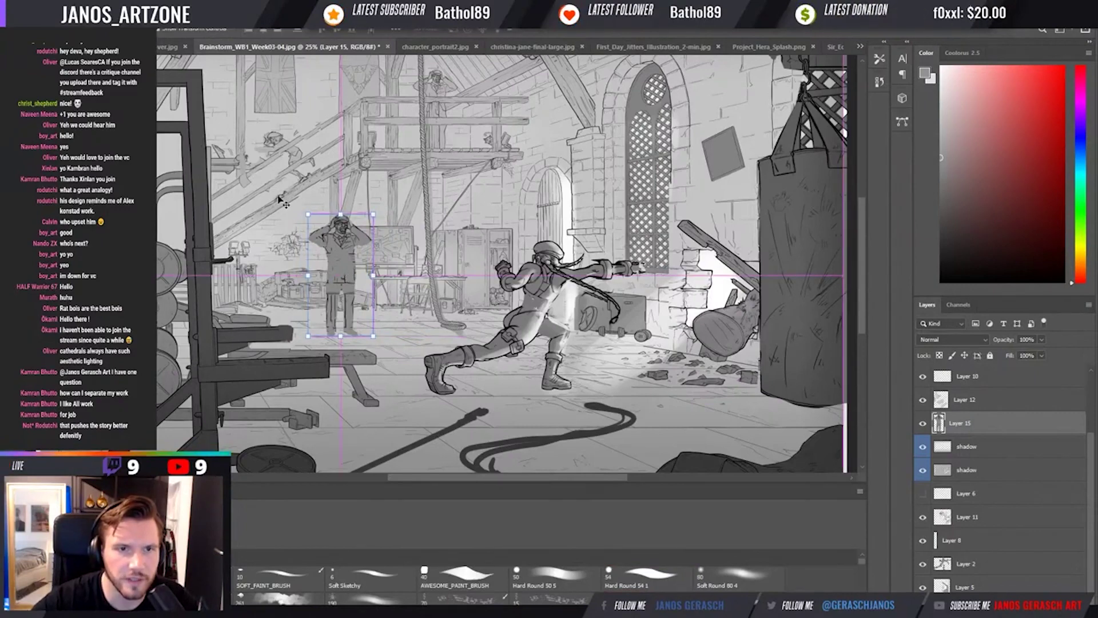
drag(281, 200, 280, 200)
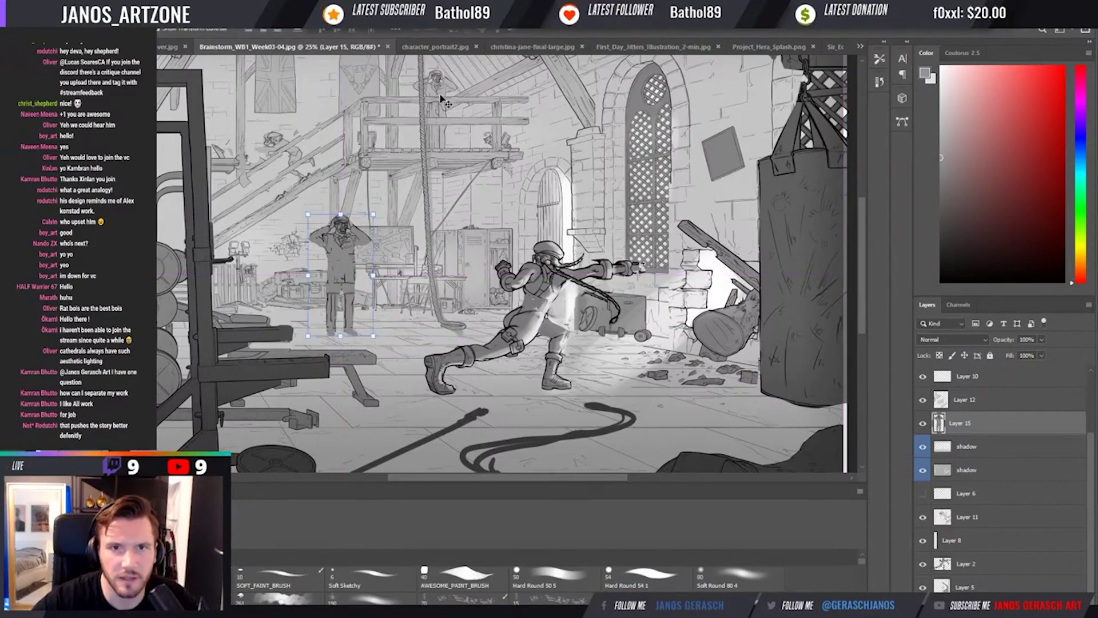
scroll(434, 112, up, 2)
key(Return)
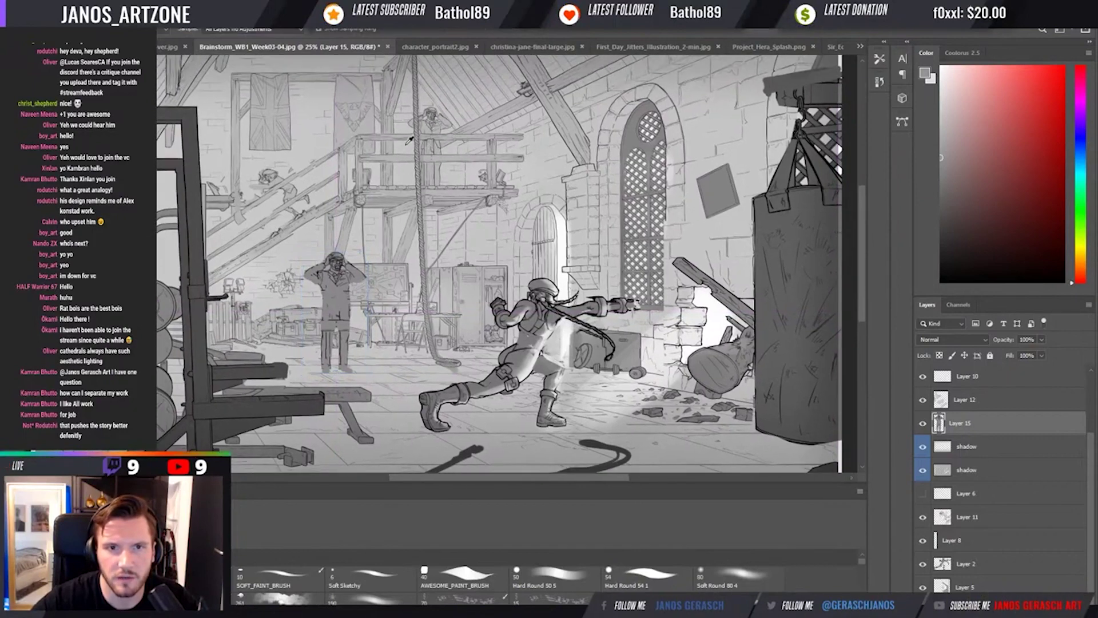
Paint out the onlooker behind the balcony railing with a light wall grey using the Hard Round 54 1 brush.
key(b)
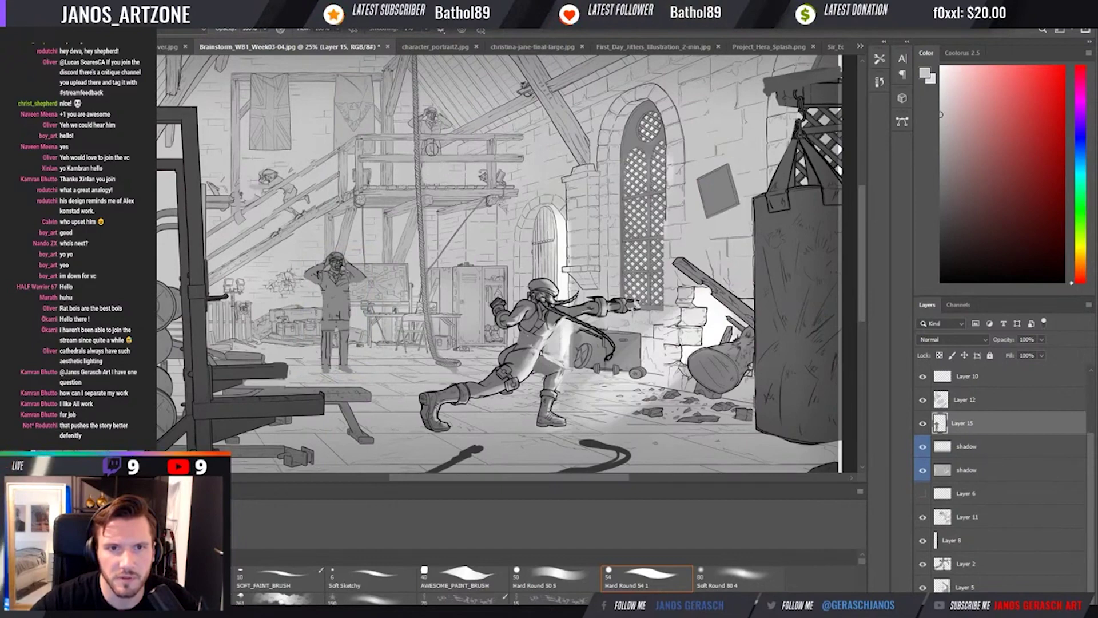
click(438, 127)
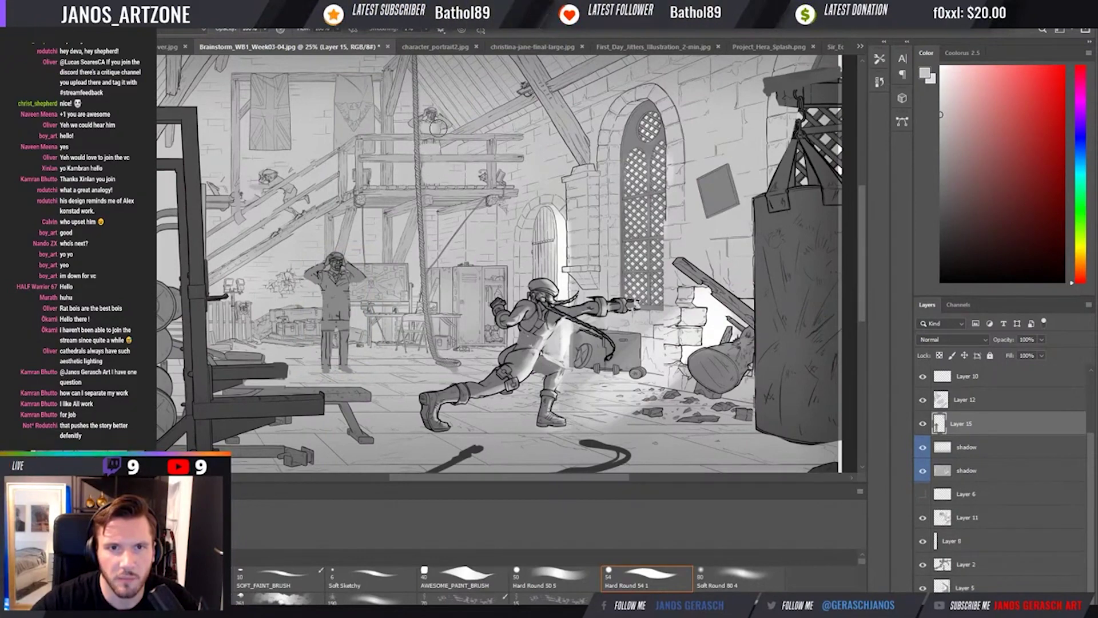
key(ctrl+z)
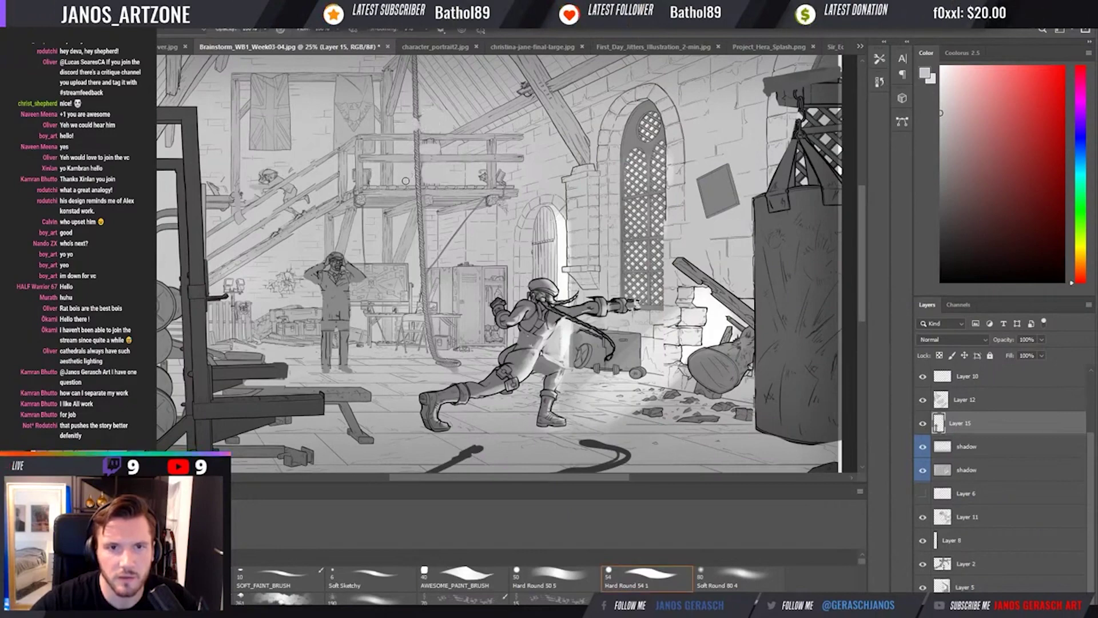
Try white brush strokes beside the rope on the balcony where the onlooker stood.
key(i)
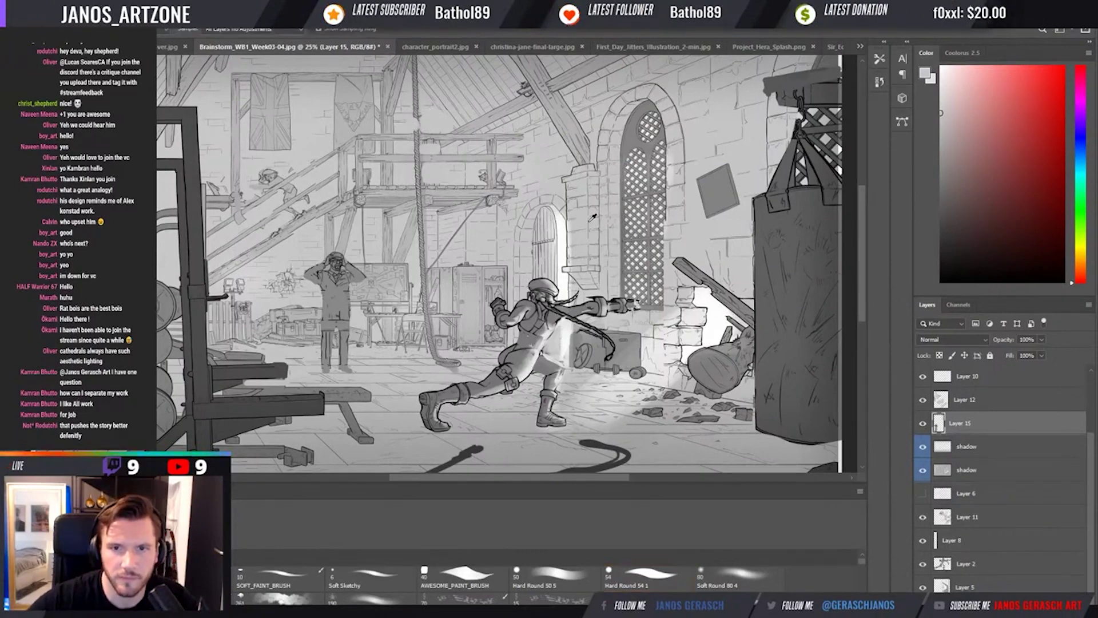
key(b)
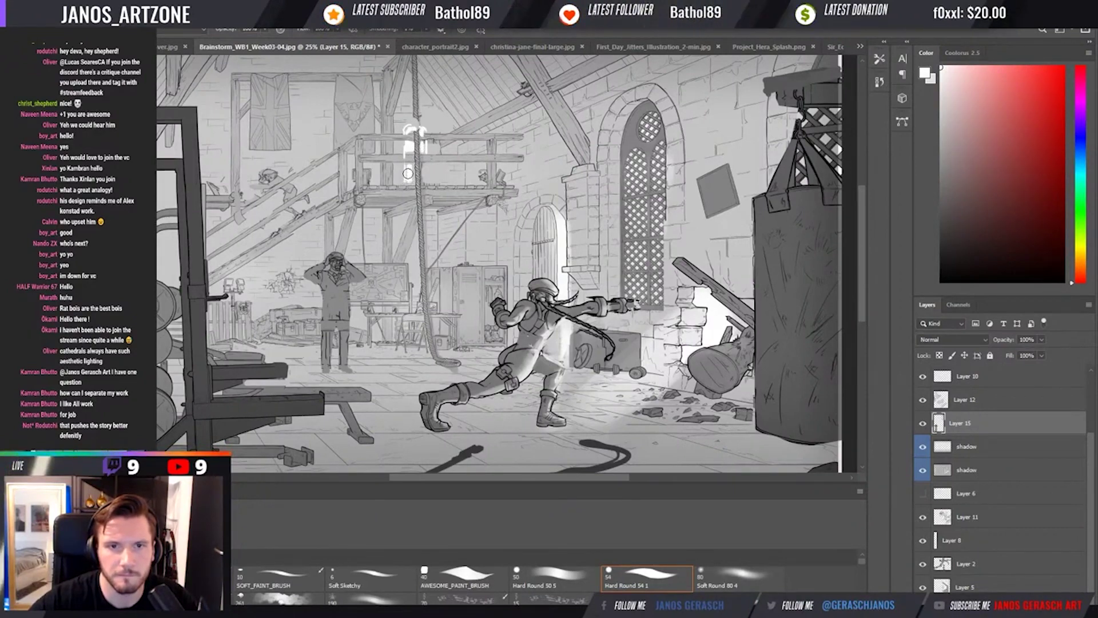
drag(408, 173, 423, 171)
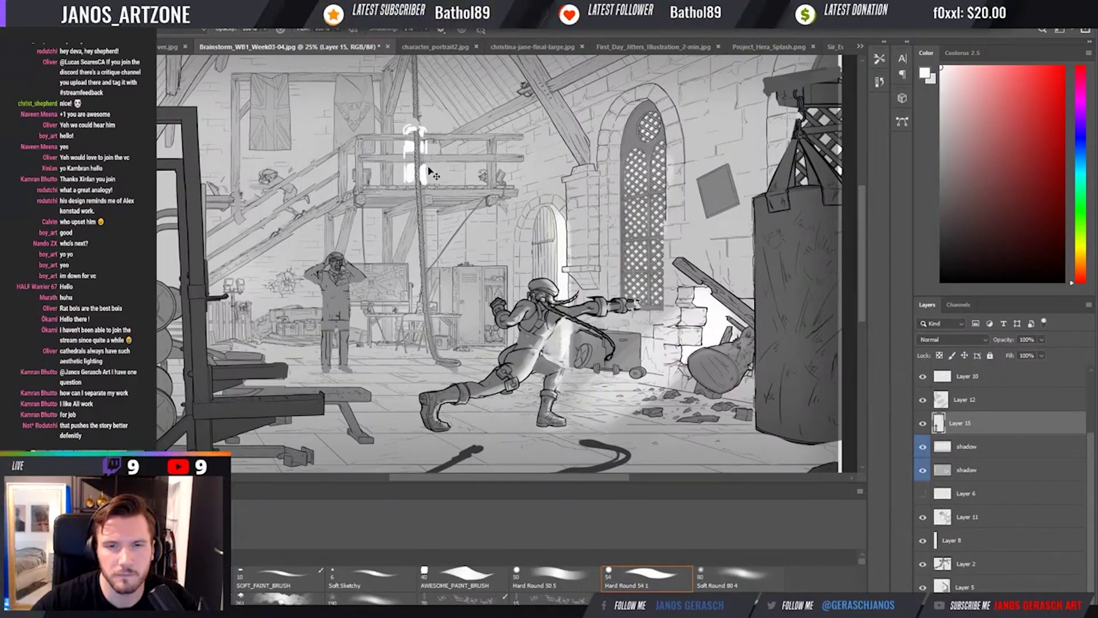
scroll(432, 171, down, 2)
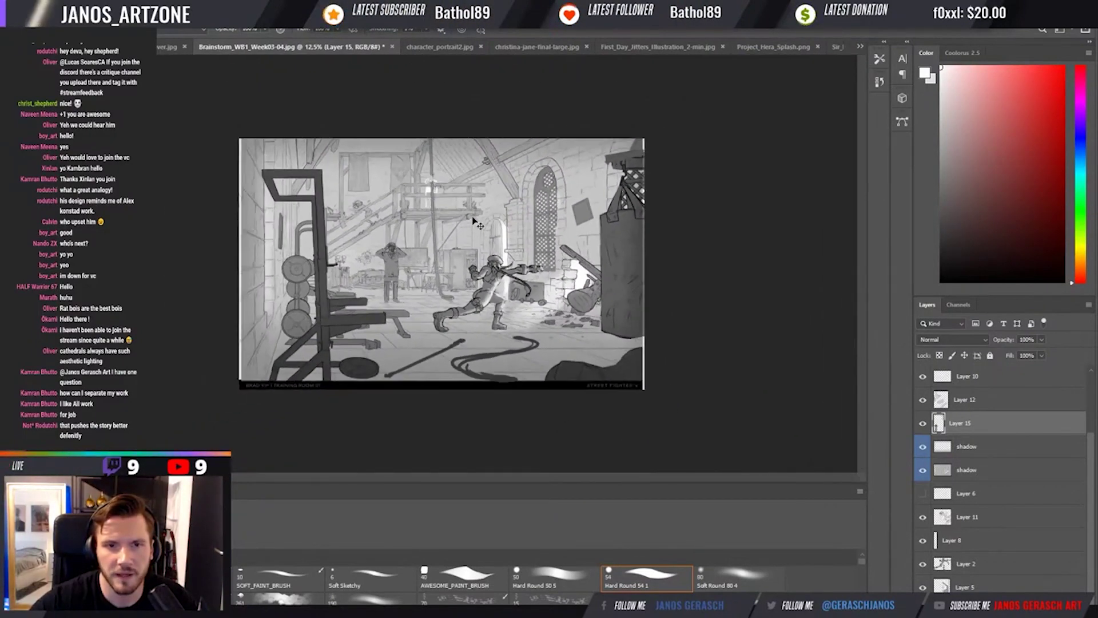
Outline a narrow selection around the rope at the balcony railing, paint it with sampled grey and deselect.
key(i)
click(536, 188)
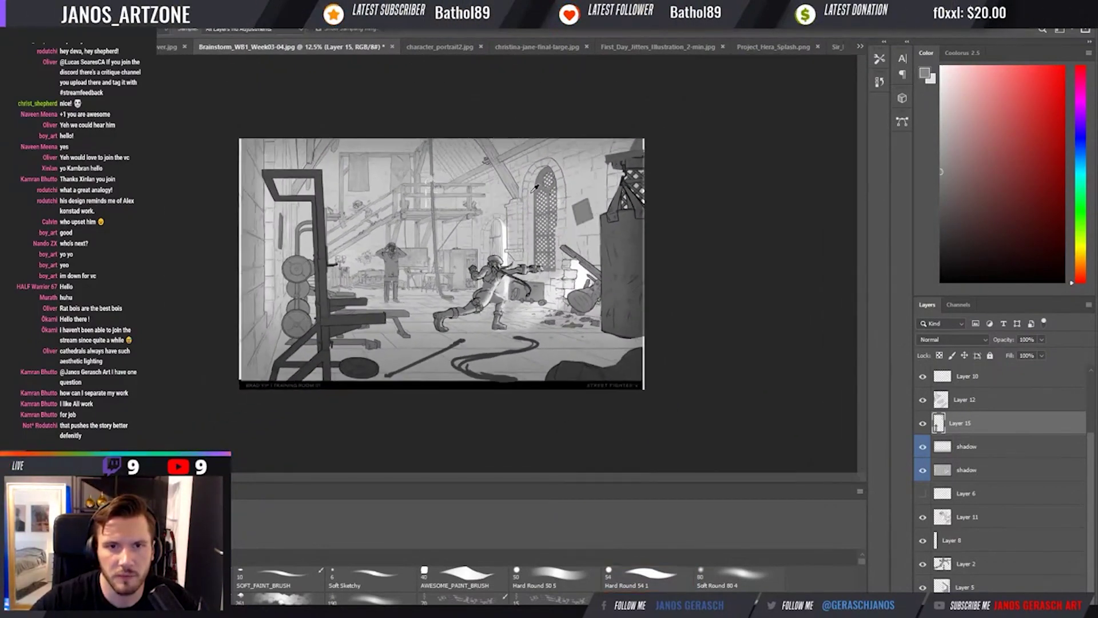
scroll(433, 203, up, 1)
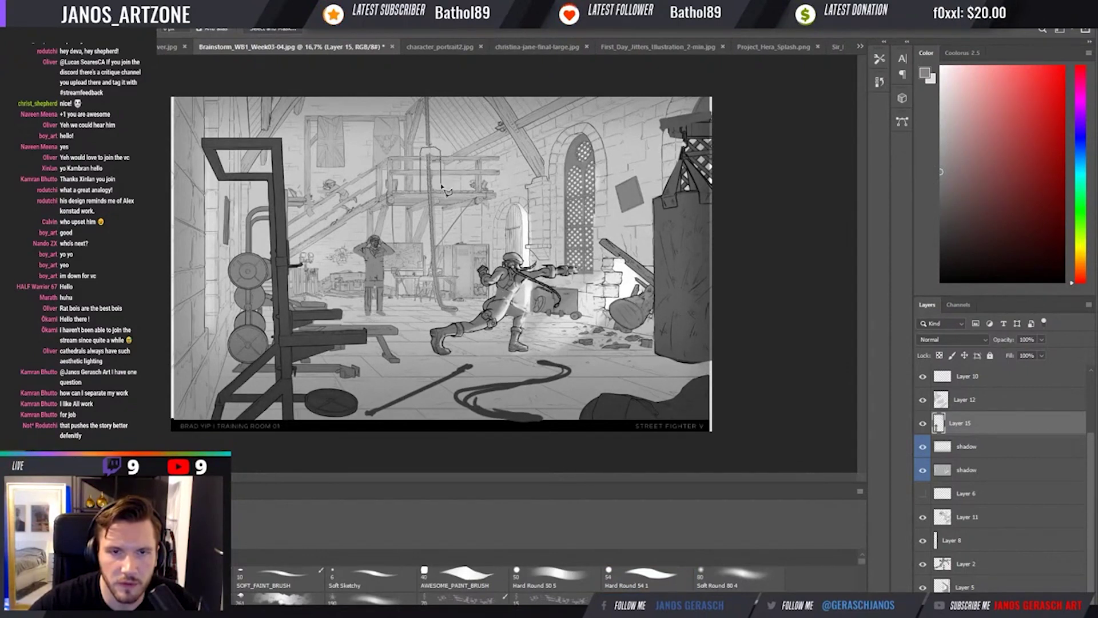
key(b)
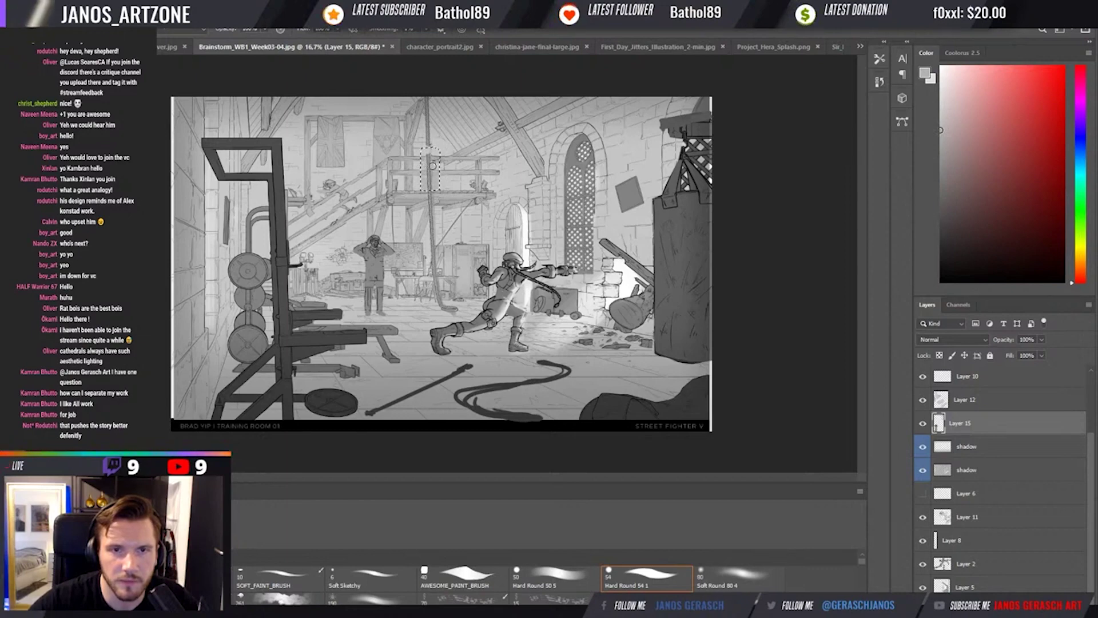
key(v)
key(ctrl+d)
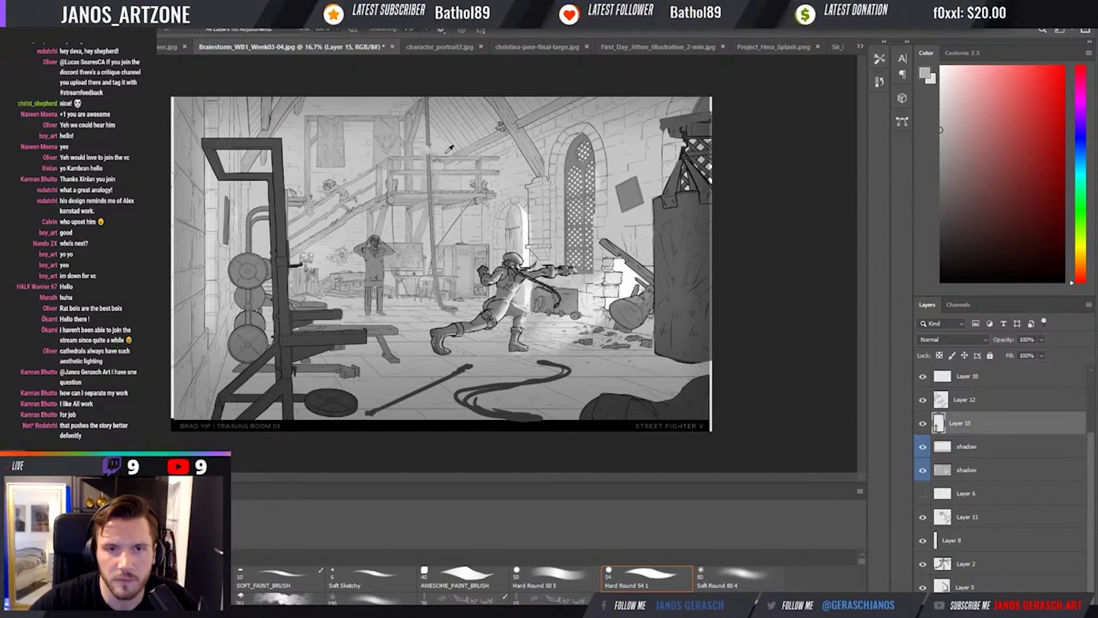
Repair the balcony railing and wall around the rope with sampled greys, covering the onlooker's remnants.
alt+click(429, 160)
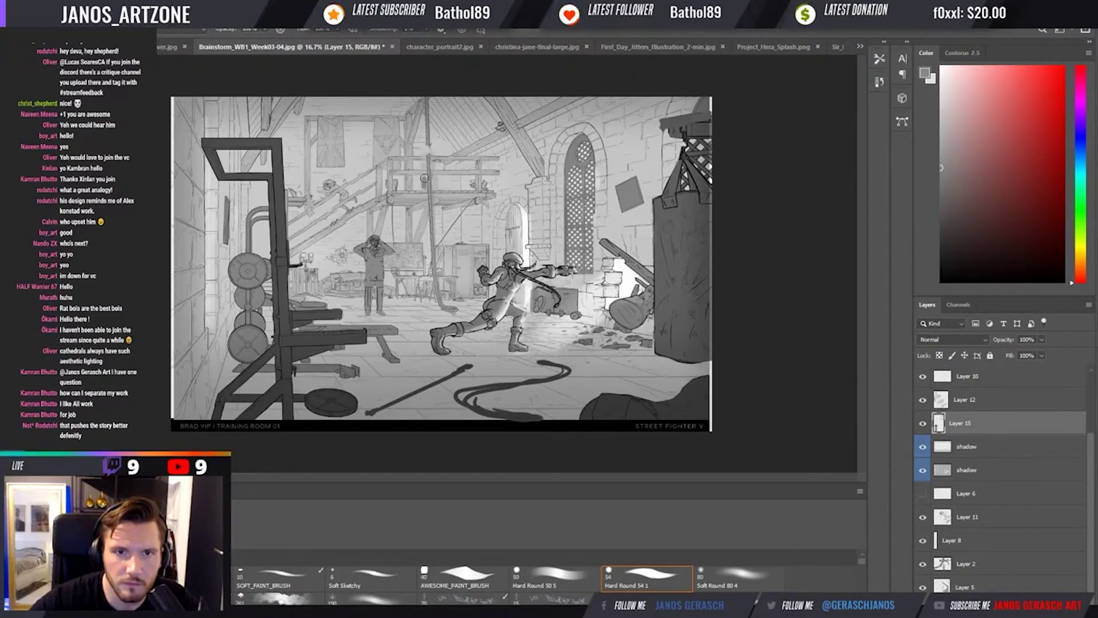
ctrl+click(441, 149)
ctrl+click(441, 150)
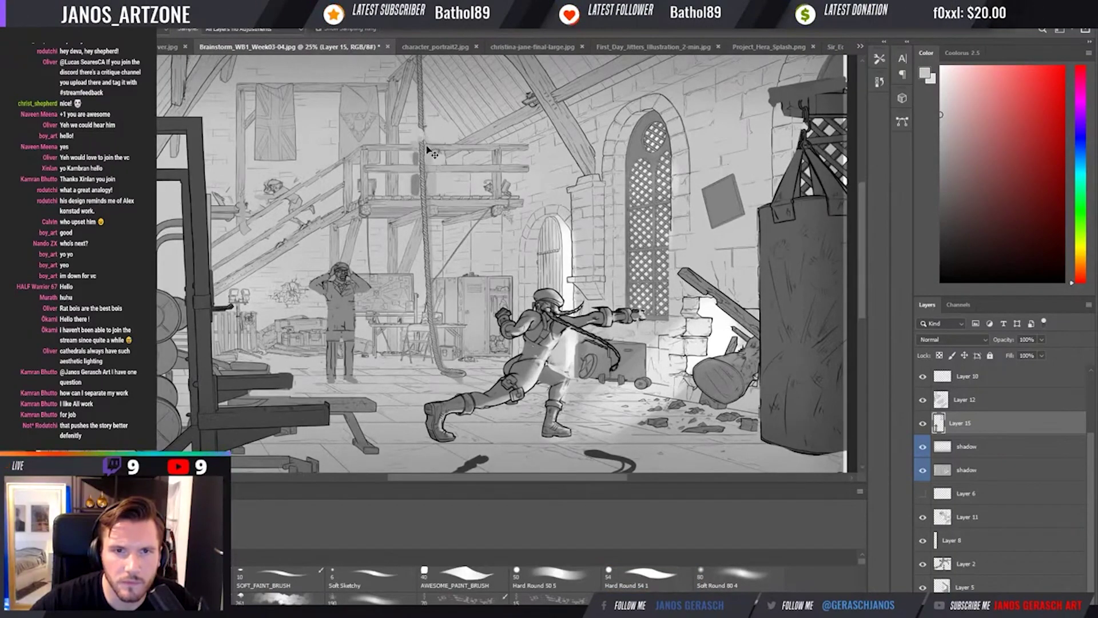
key(b)
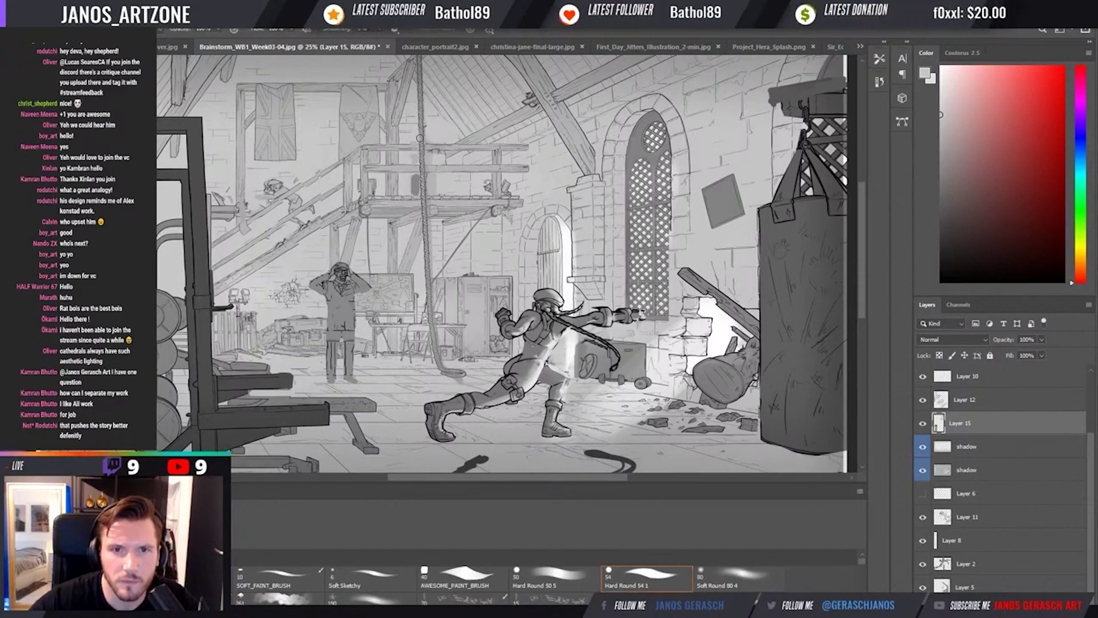
key(i)
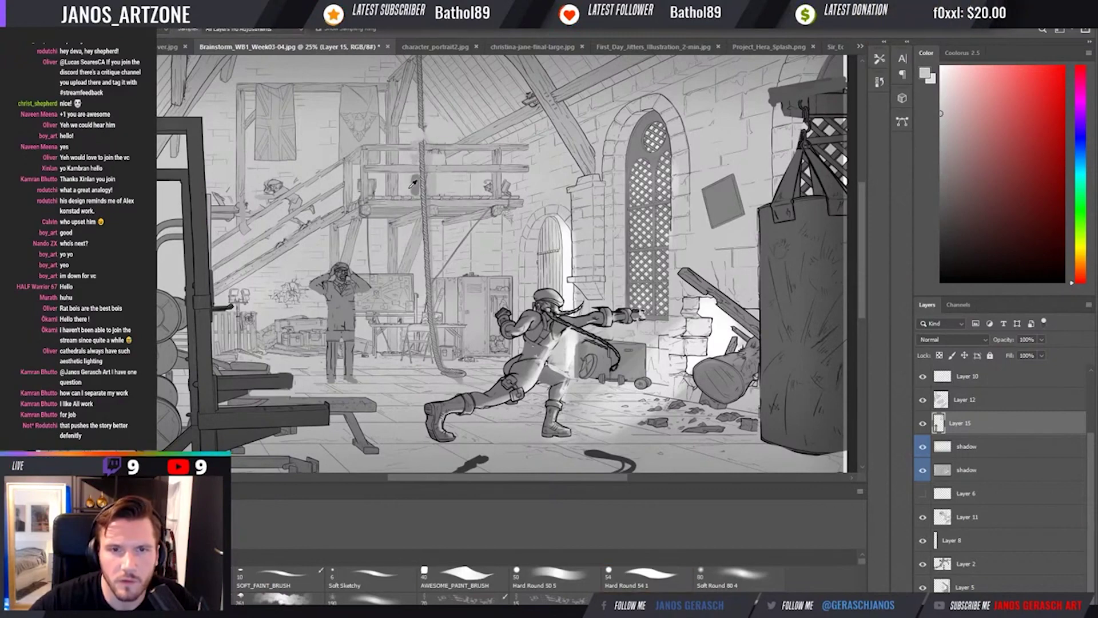
key(b)
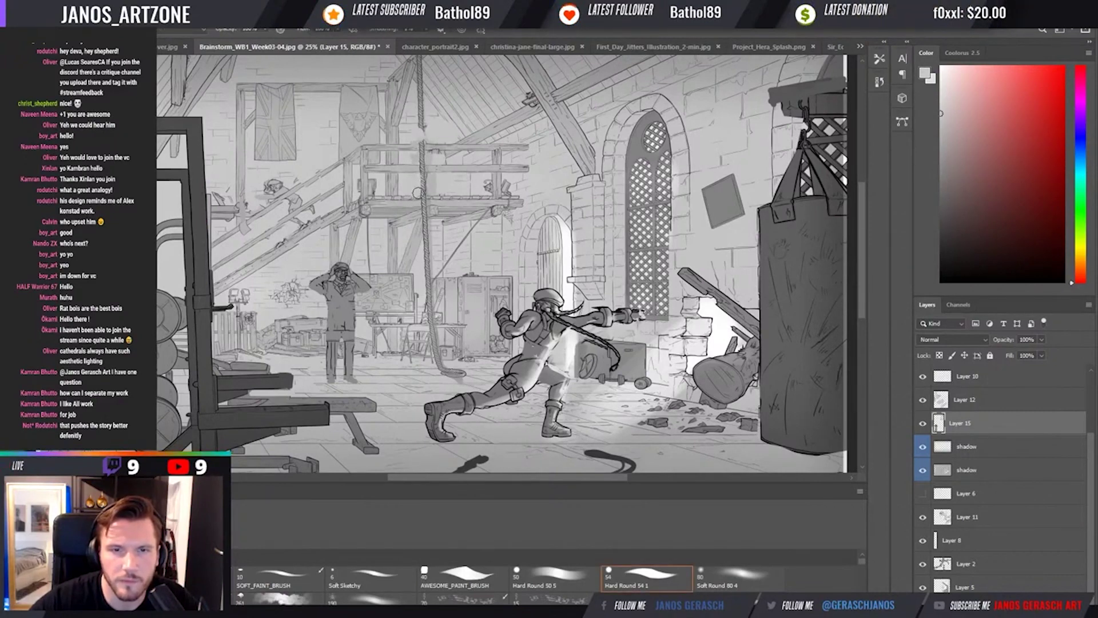
Flip the whole illustration horizontally to check the composition with the repositioned floor figure.
key(v)
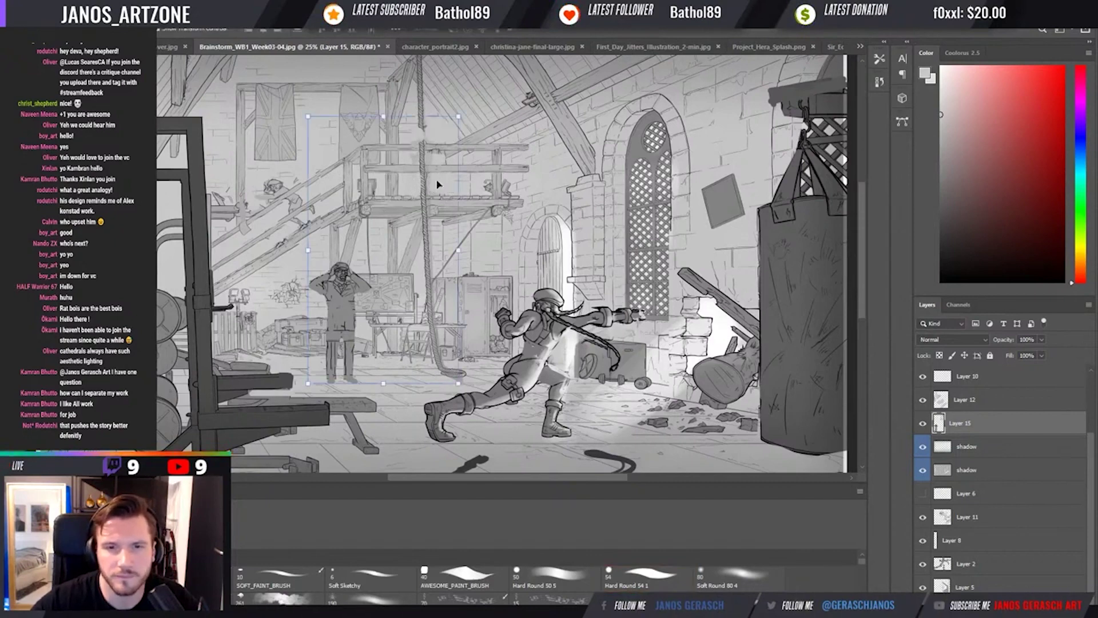
scroll(437, 184, down, 1)
key(b)
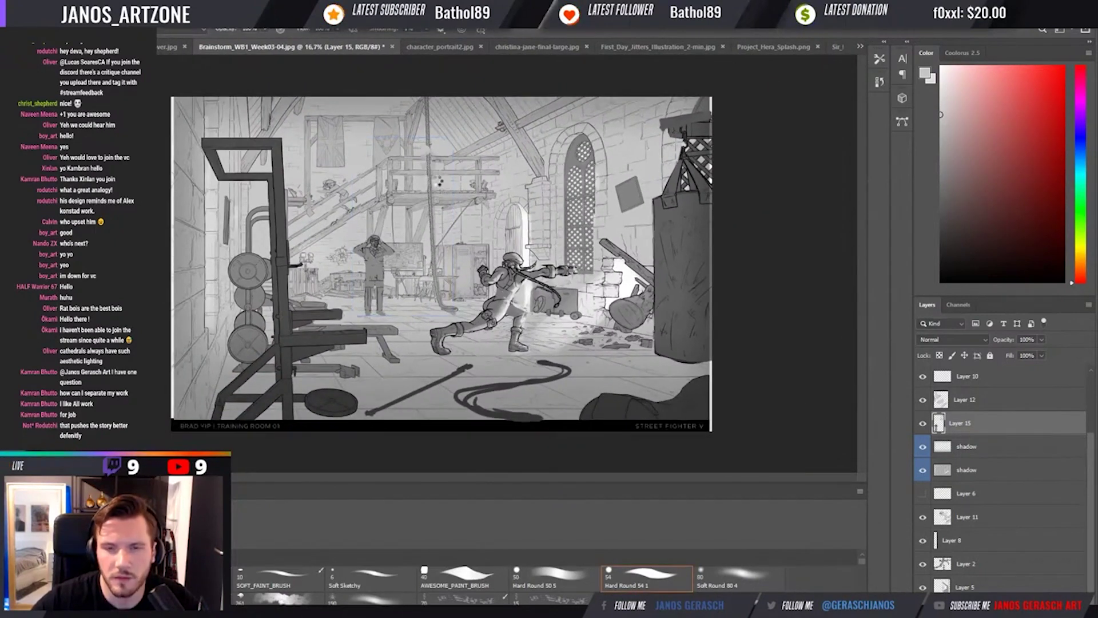
key(h)
key(v)
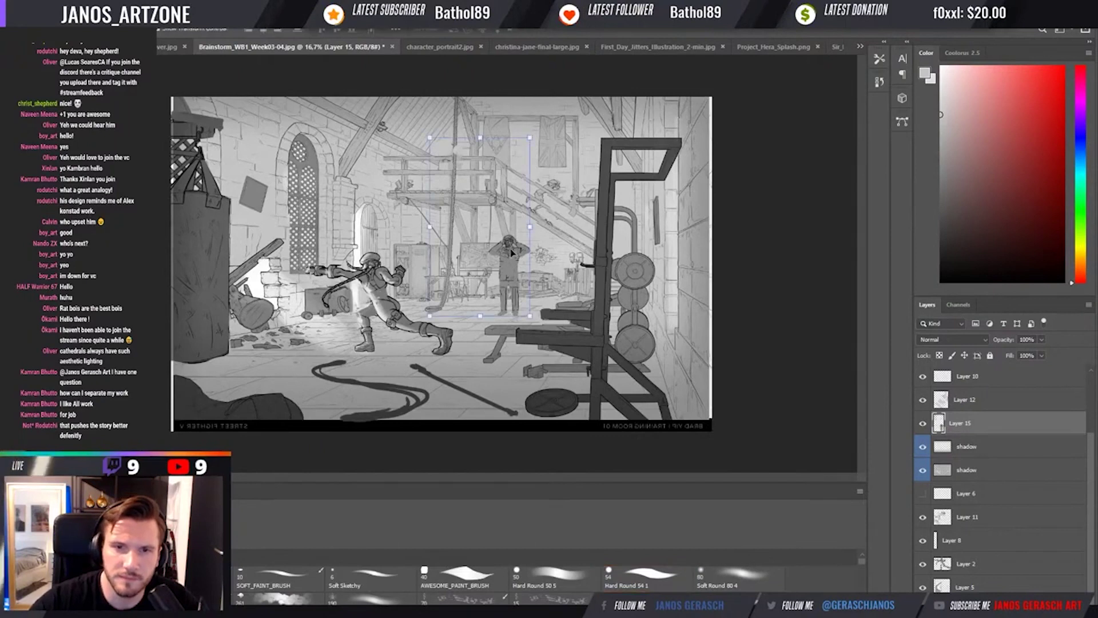
Select only the floor figure on Layer 15 and scale it up slightly with Free Transform.
key(m)
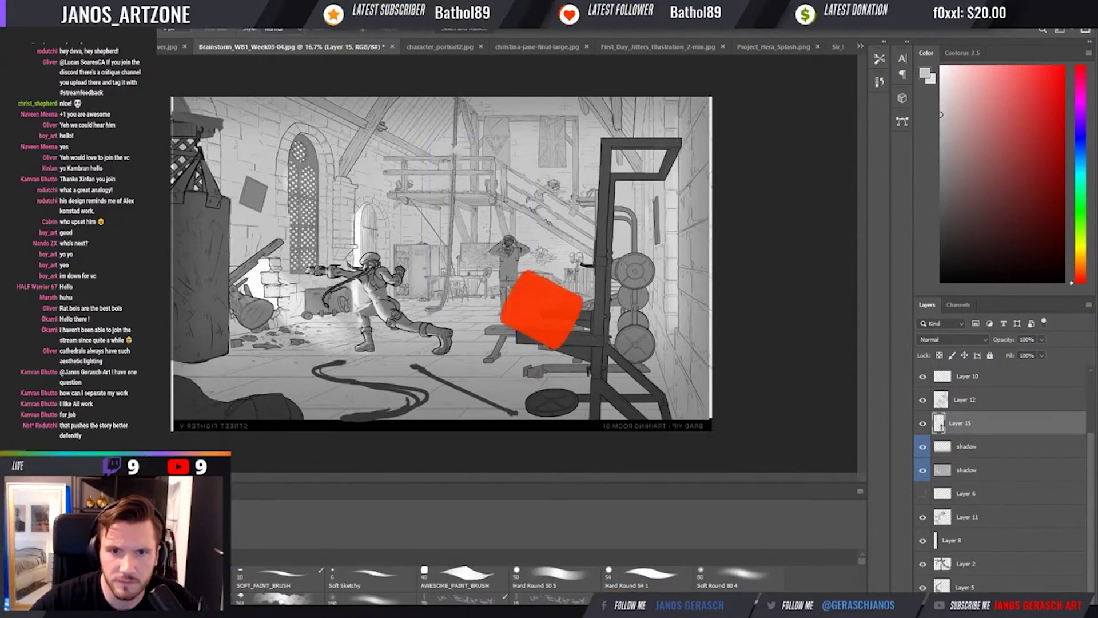
drag(486, 228, 541, 269)
key(ctrl+t)
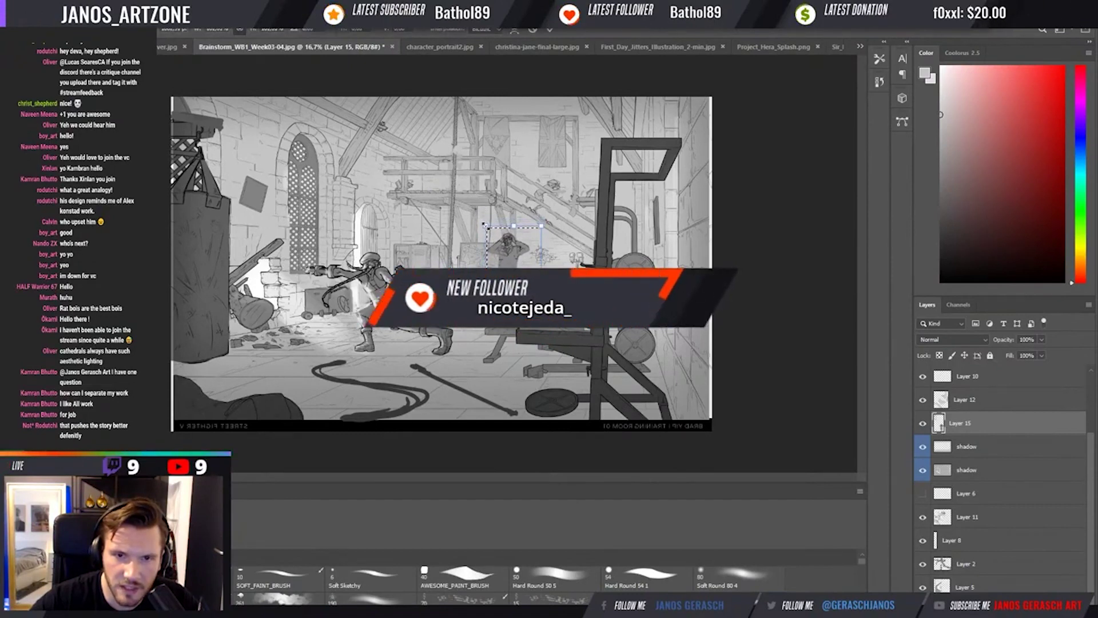
drag(485, 226, 430, 137)
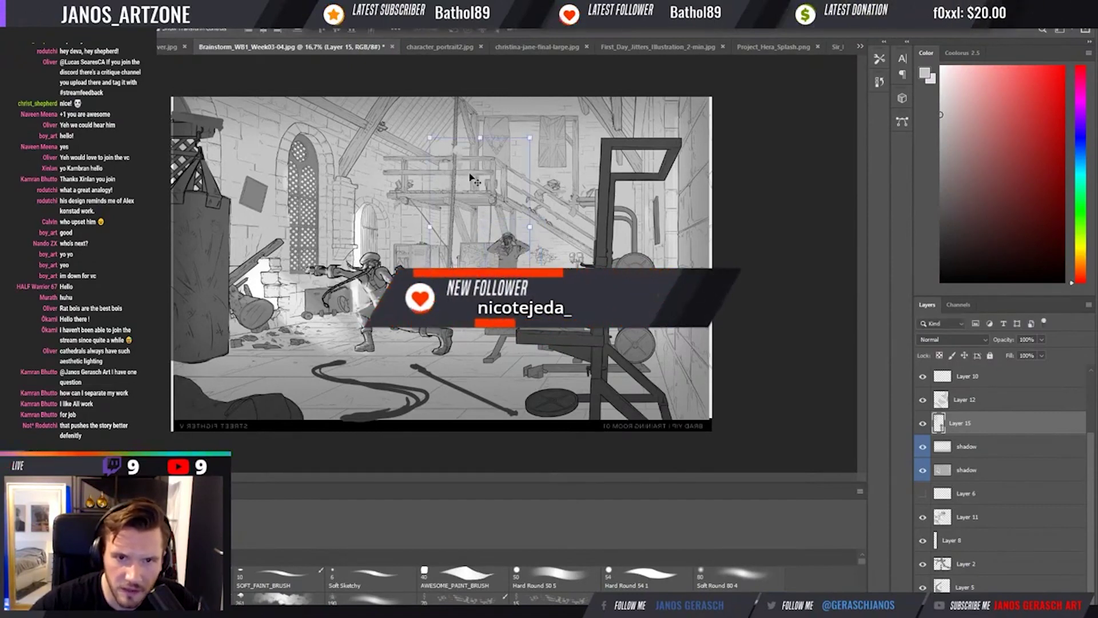
key(Return)
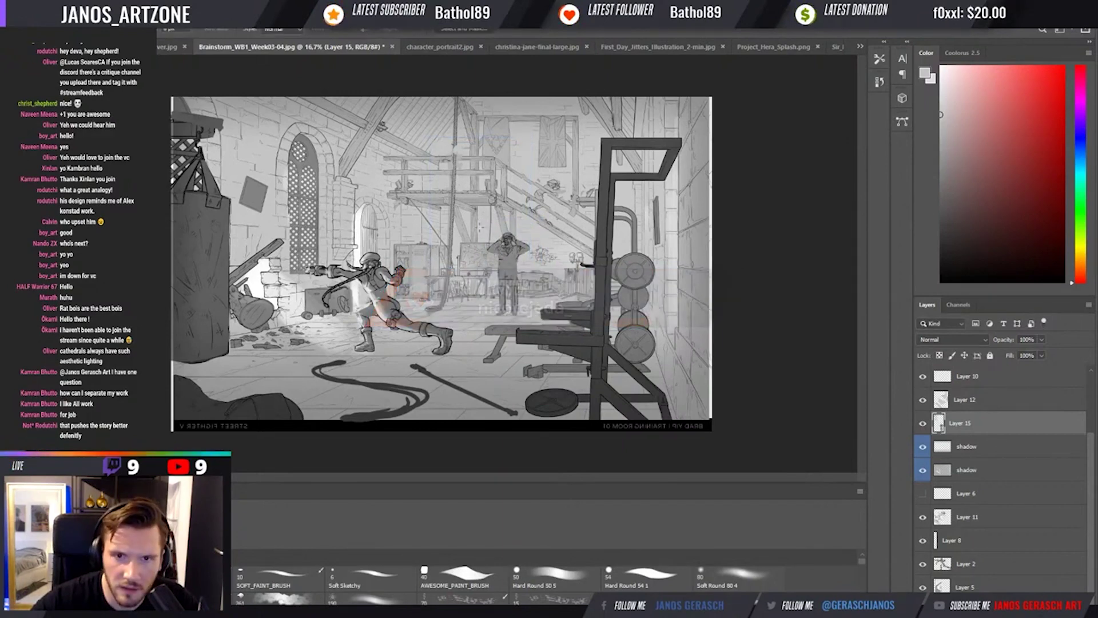
key(ctrl+t)
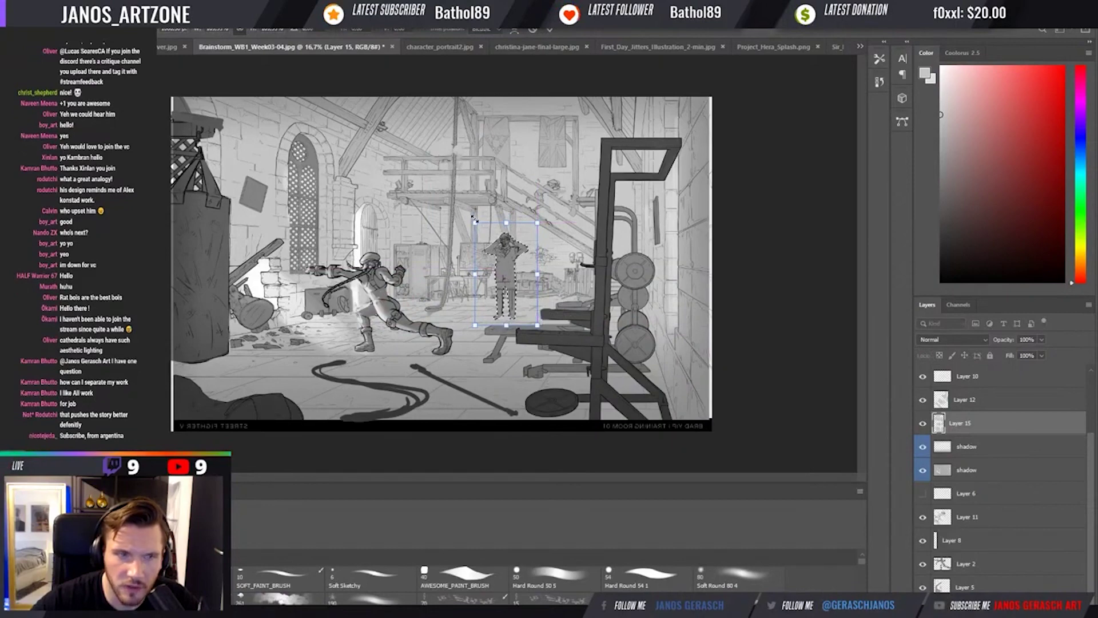
key(Return)
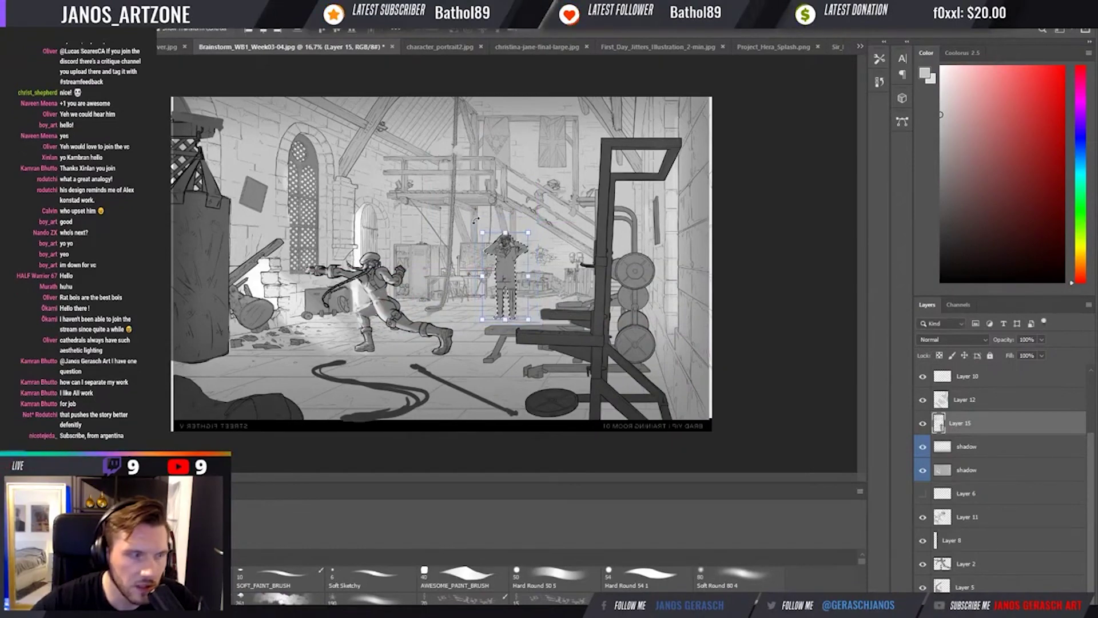
Deselect the floor figure and flip the whole training-room illustration horizontally back to its original orientation.
key(ctrl+d)
key(v)
key(ctrl+plus)
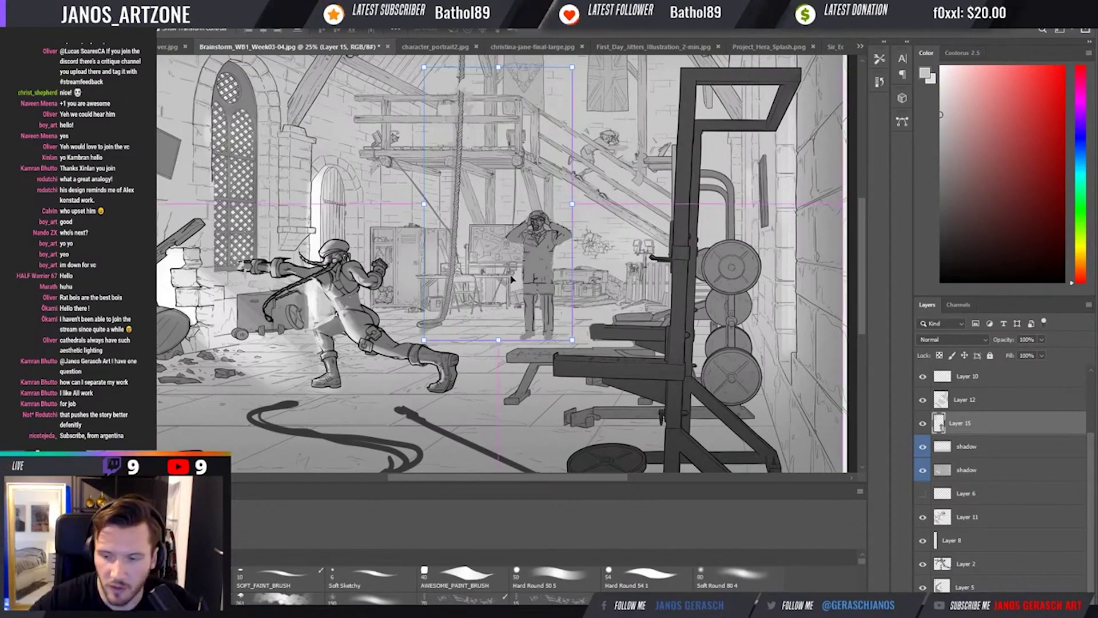
scroll(513, 280, down, 1)
key(ctrl+shift+h)
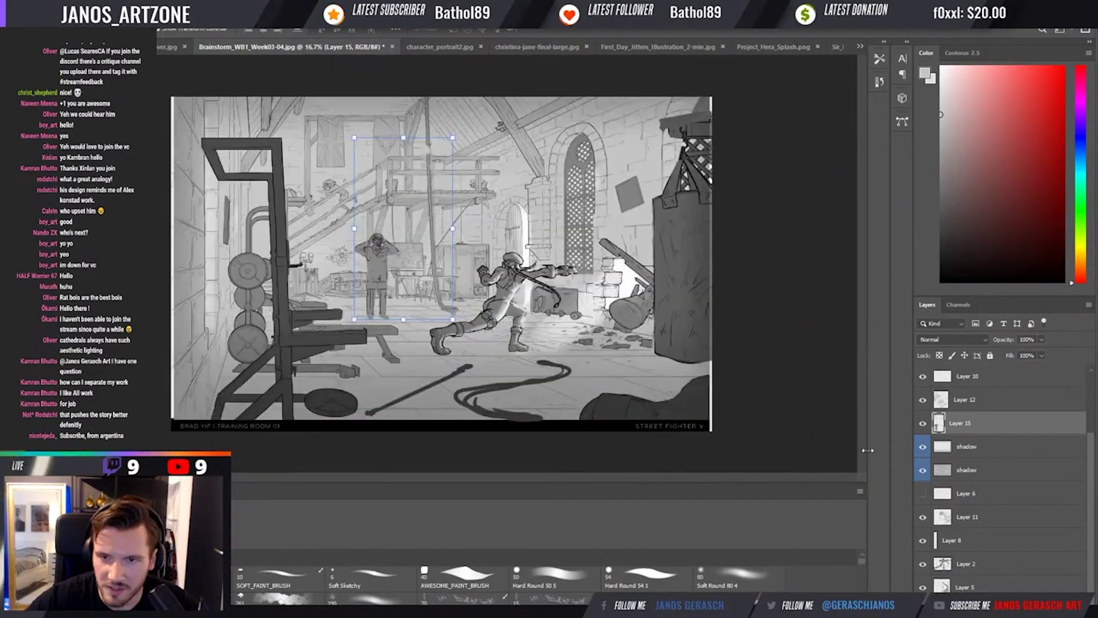
key(b)
scroll(997, 439, up, 2)
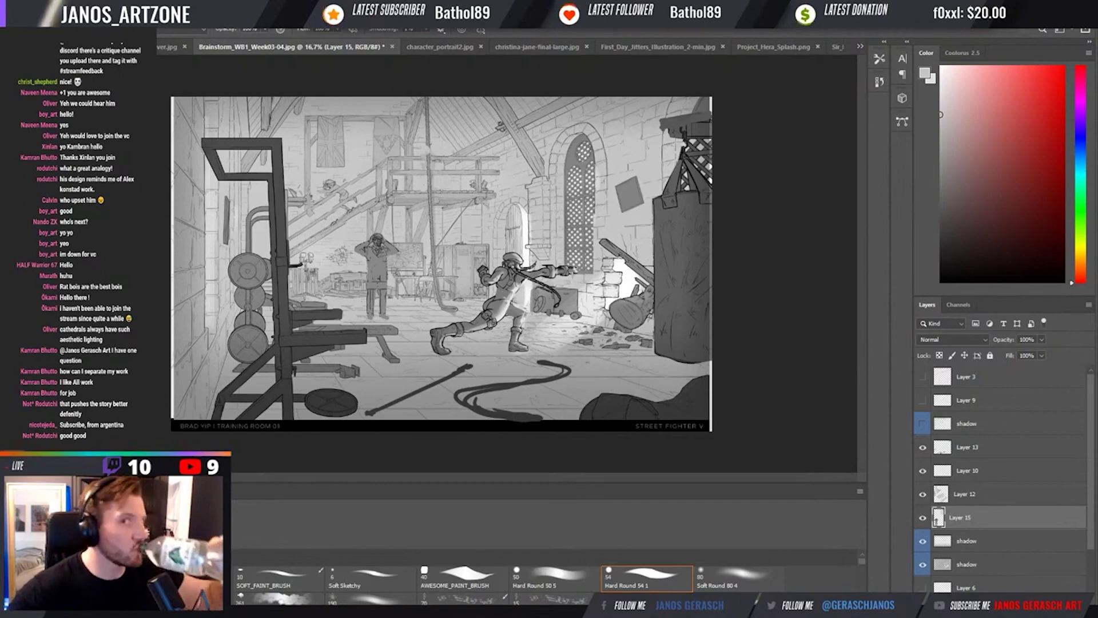
Look over the bearded character portrait document, and bring up the orange bird-headed creature painting for review.
click(437, 47)
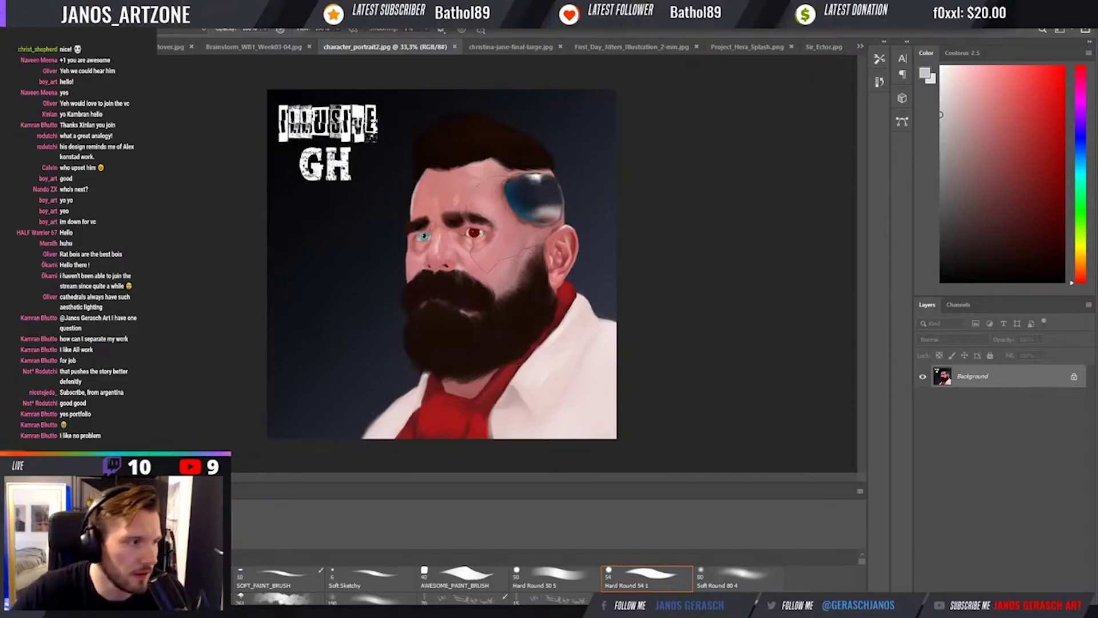
click(514, 47)
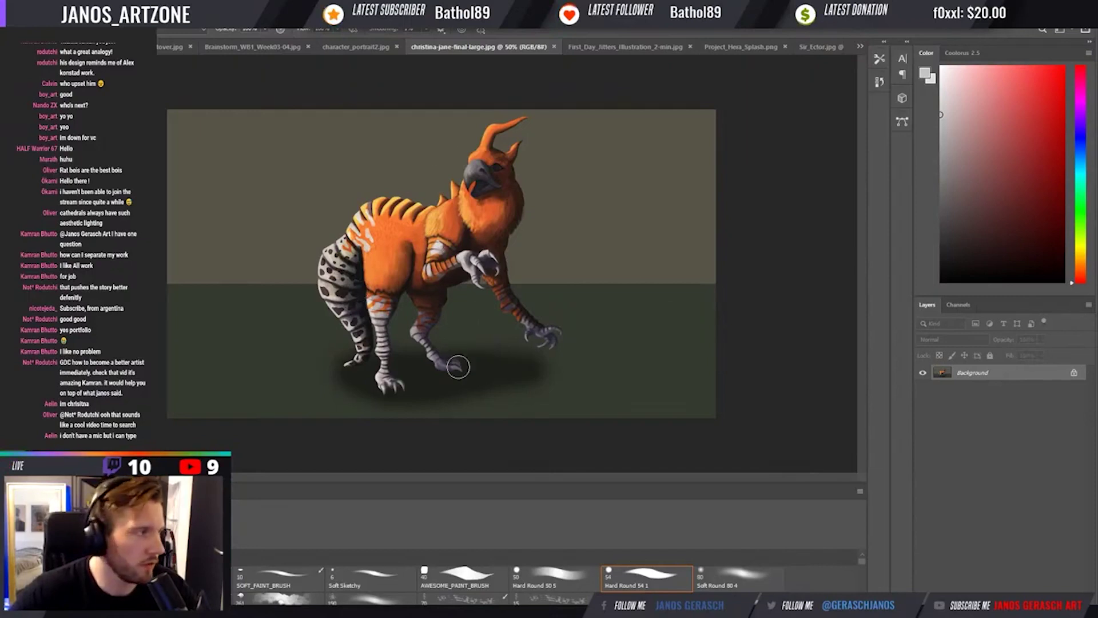
key(ctrl+plus)
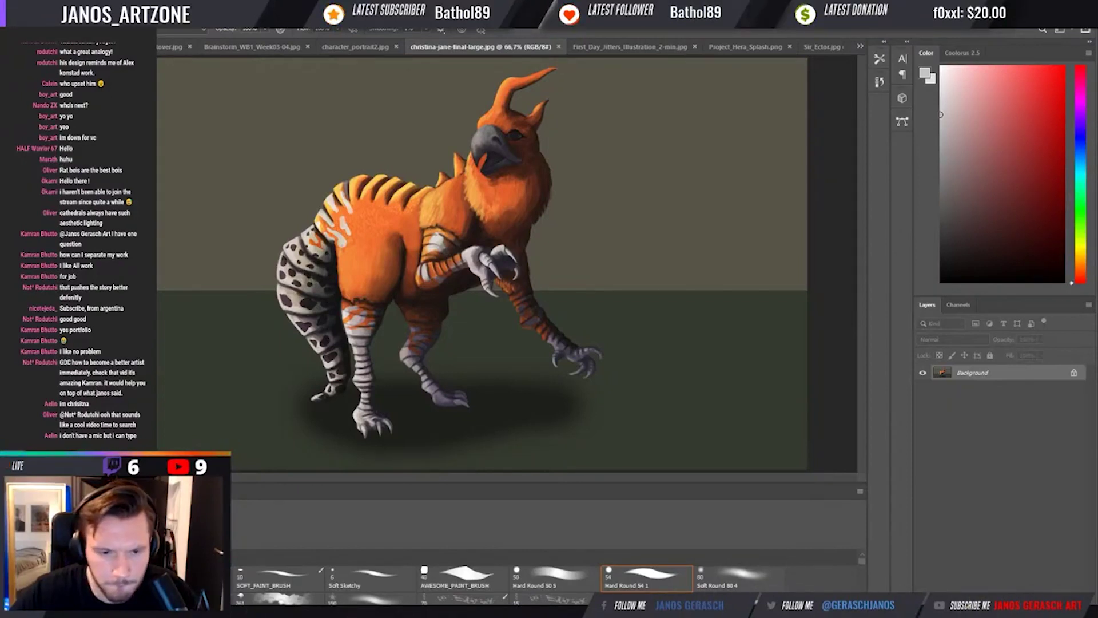
Paste the vulture reference photo, enlarge it and place it in the canvas's upper area beside the creature's head.
key(ctrl+v)
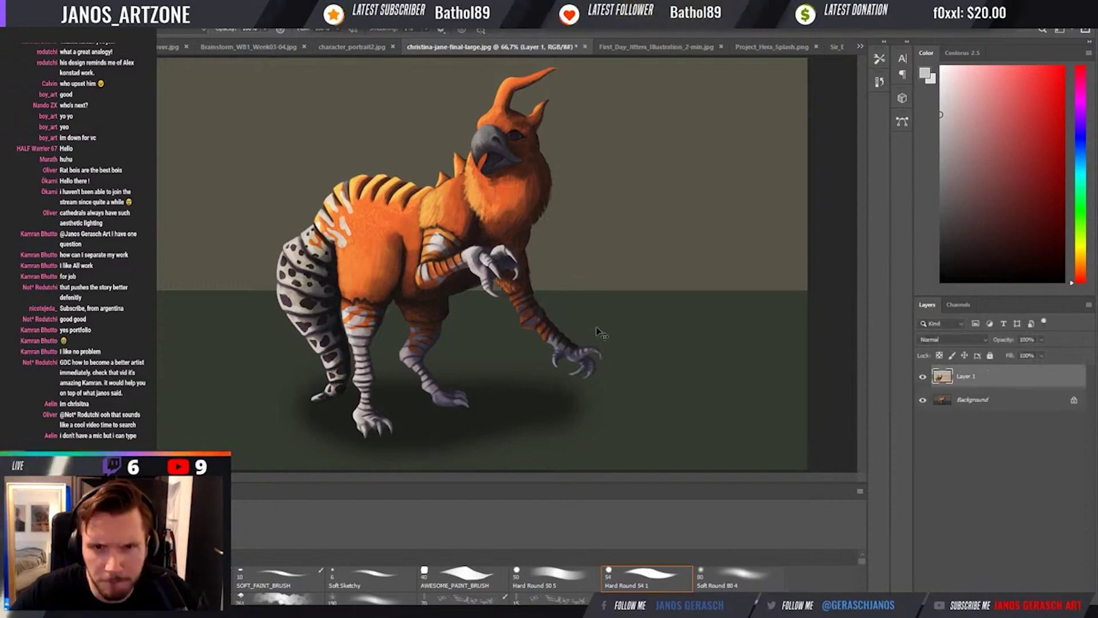
key(v)
drag(513, 298, 754, 208)
key(ctrl+t)
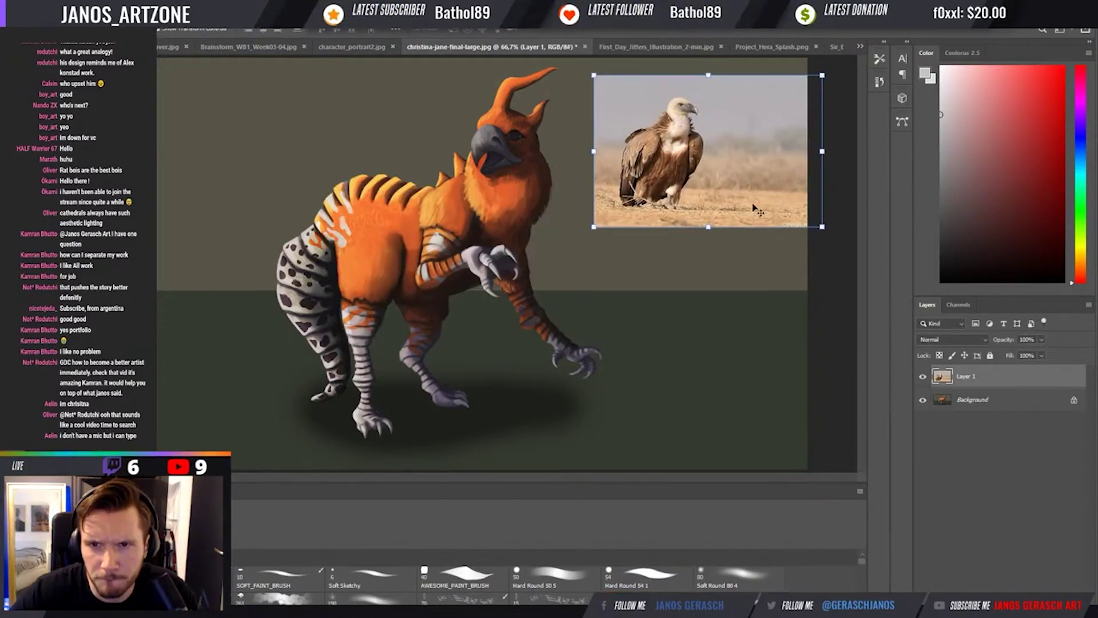
drag(597, 228, 545, 273)
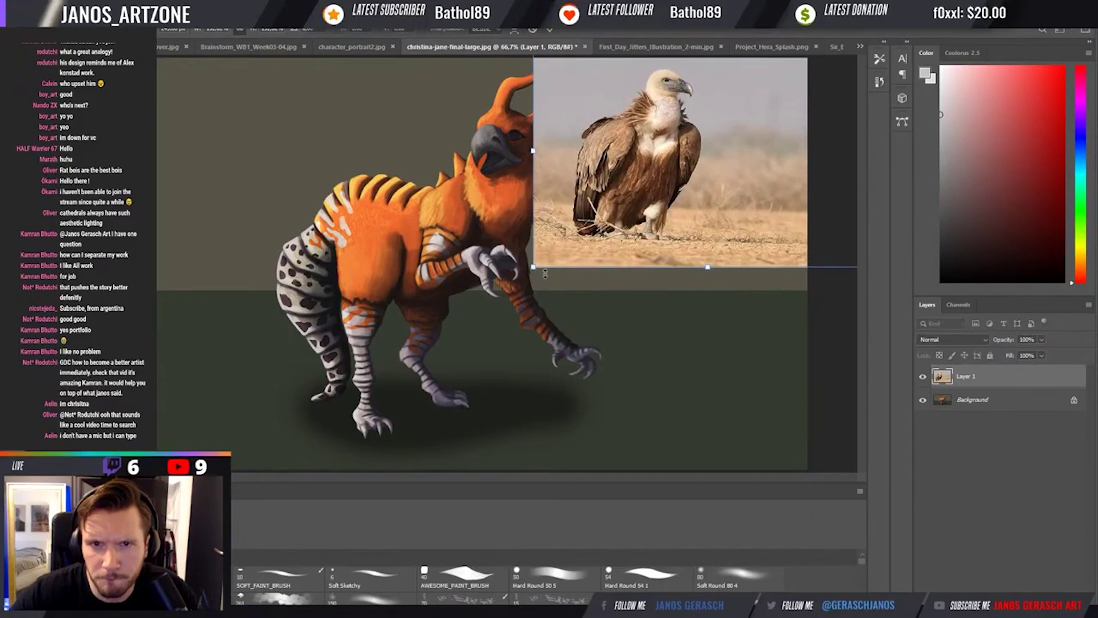
drag(733, 207, 799, 229)
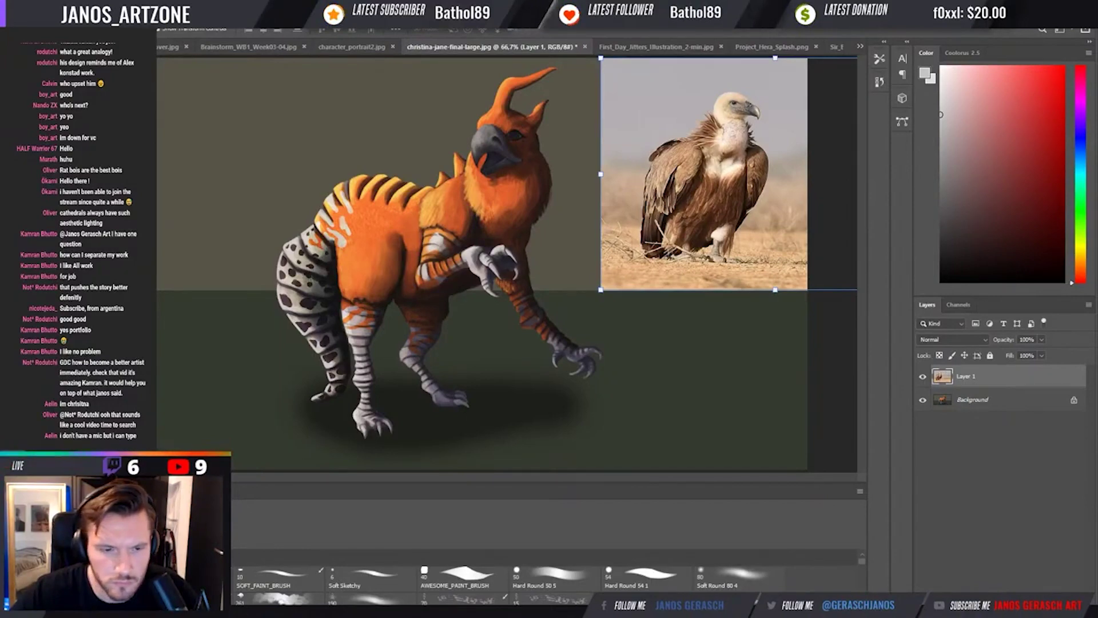
key(Return)
Paste the brown gecko head photo, scale it down and place it directly below the vulture photo.
key(ctrl+v)
key(ctrl+t)
mouse_move(670, 330)
mouse_down()
mouse_move(961, 377)
mouse_move(946, 389)
mouse_move(611, 329)
mouse_move(689, 338)
mouse_up()
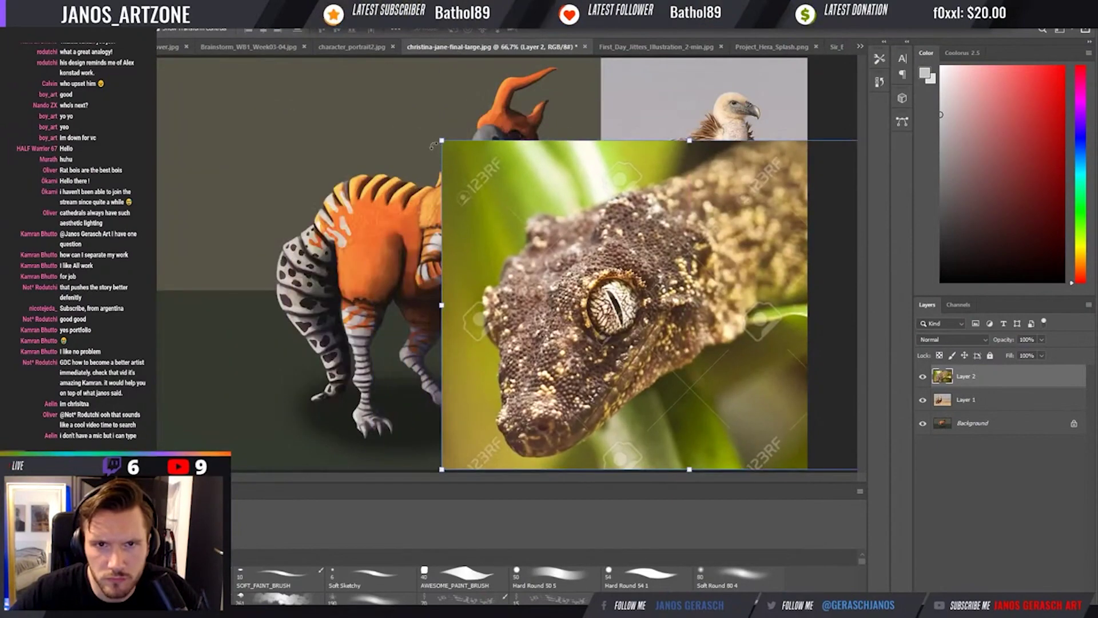
drag(442, 140, 632, 306)
drag(689, 392, 666, 355)
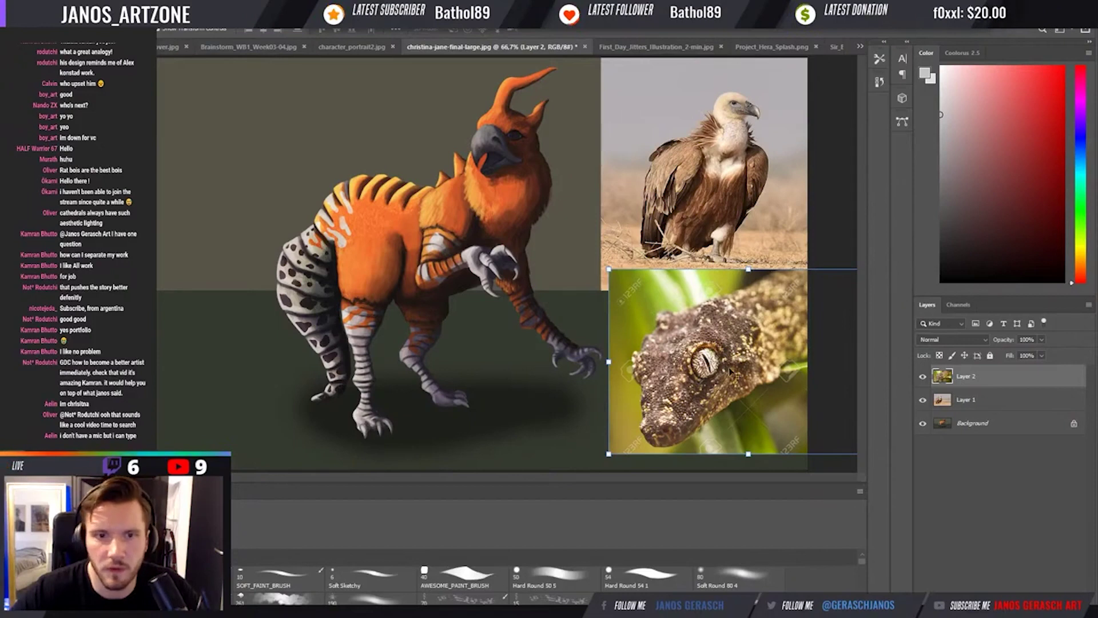
key(shift+Down)
key(shift+Down)
key(shift+Down)
key(shift+Down)
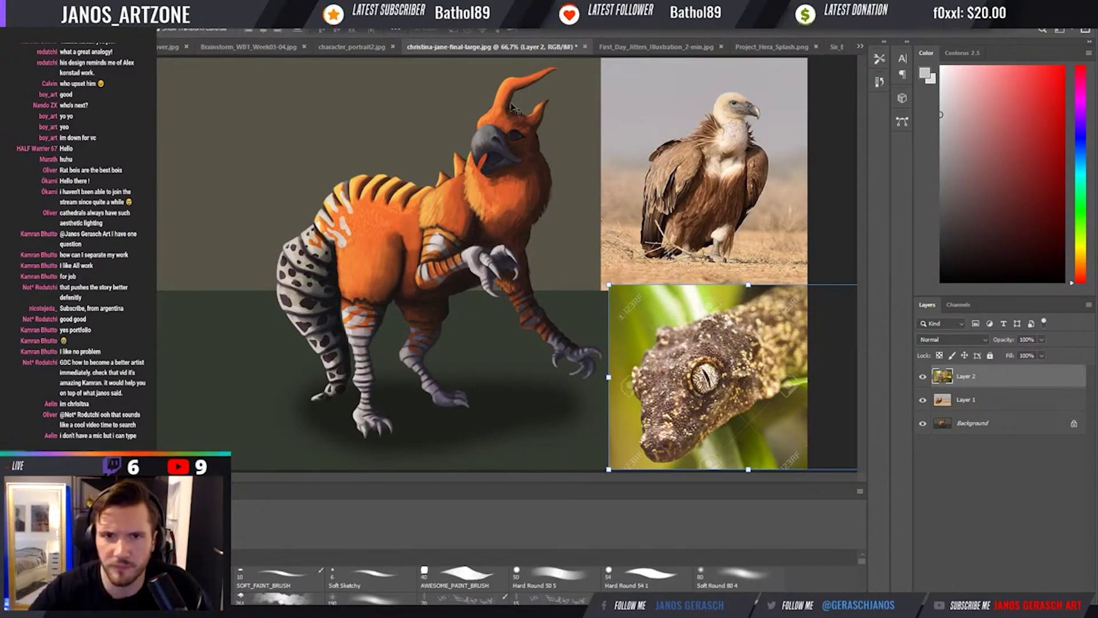
key(Return)
Add a new layer, paste the white owl photo and shrink it into the canvas's upper corner behind the creature.
key(ctrl+shift+alt+n)
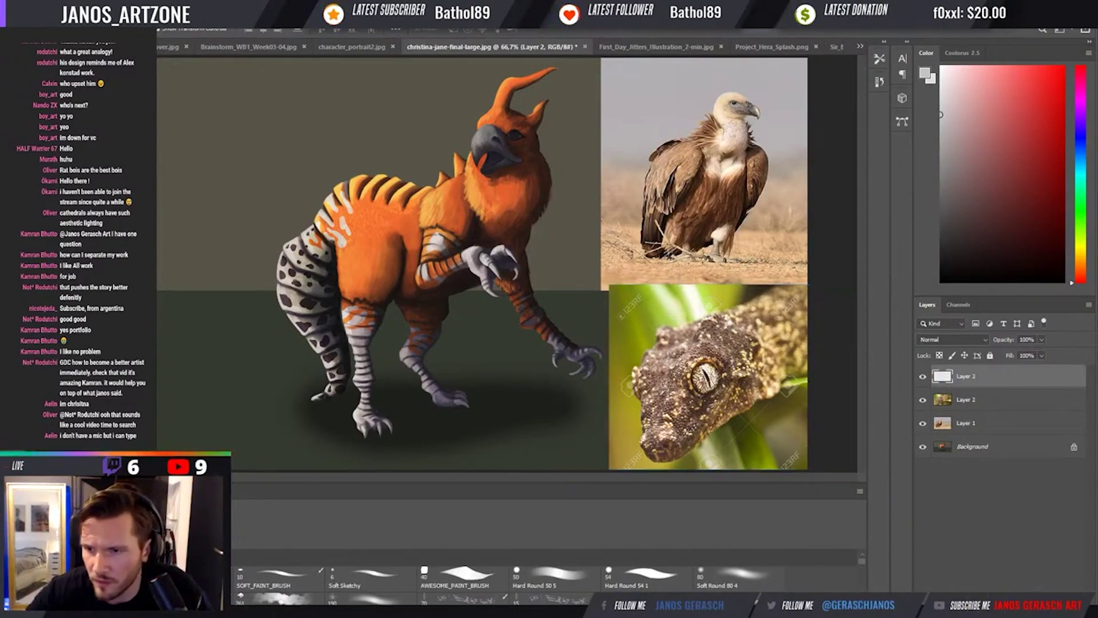
key(b)
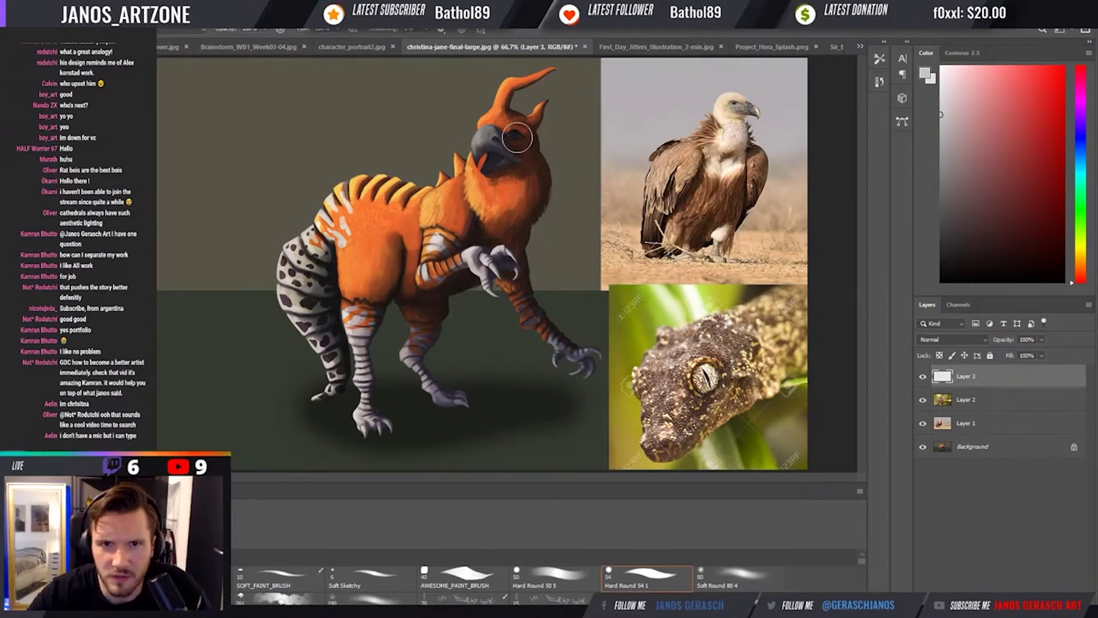
key(i)
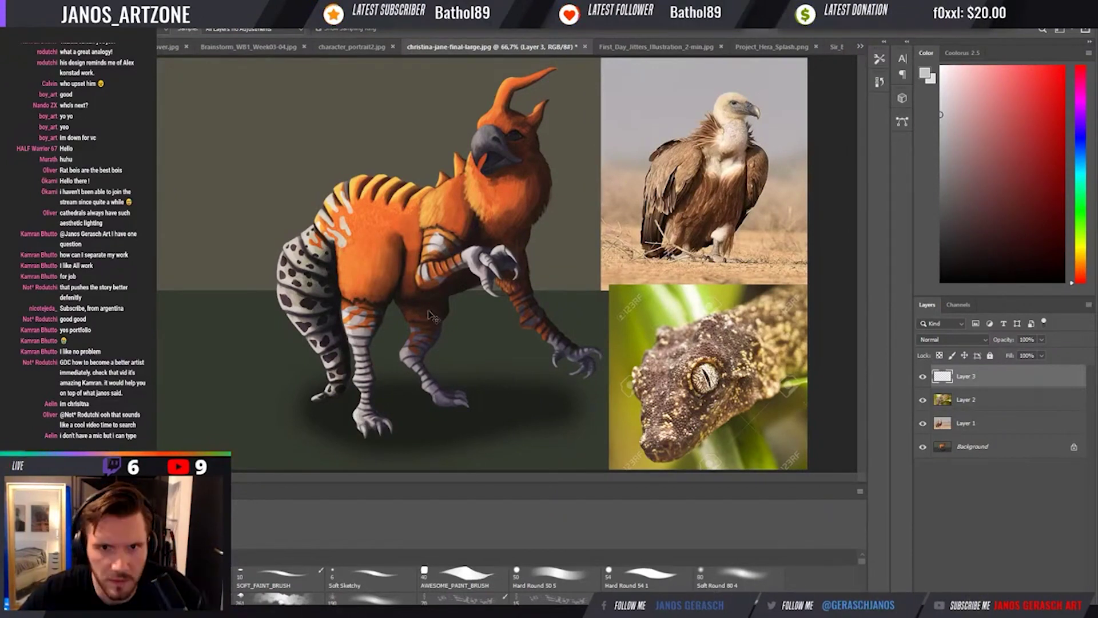
key(ctrl+v)
key(v)
drag(455, 270, 394, 256)
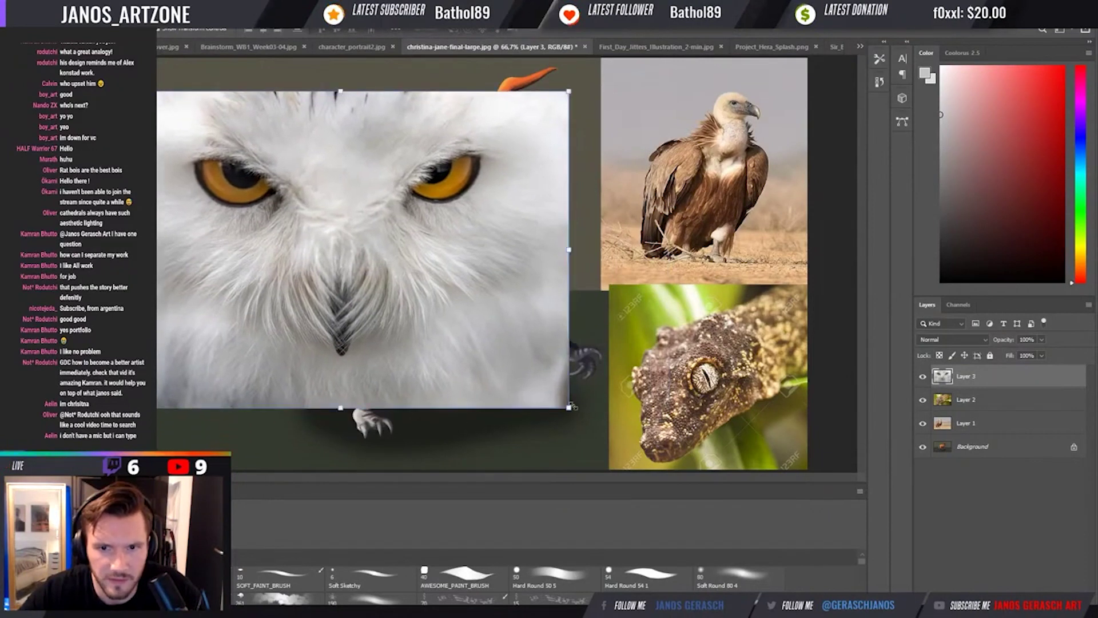
drag(572, 405, 237, 168)
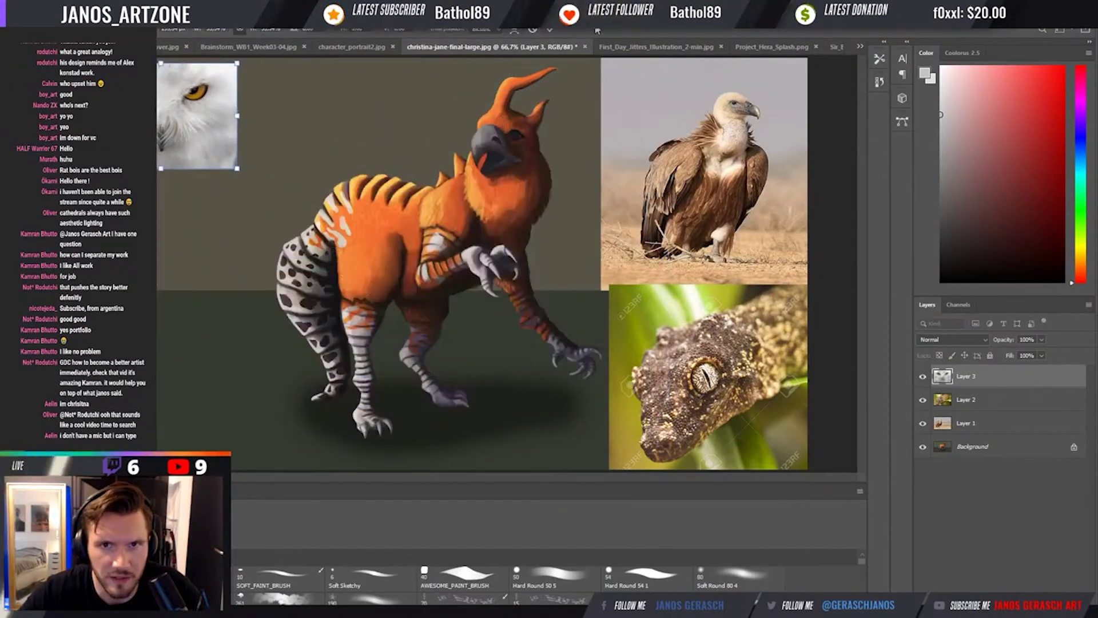
click(549, 29)
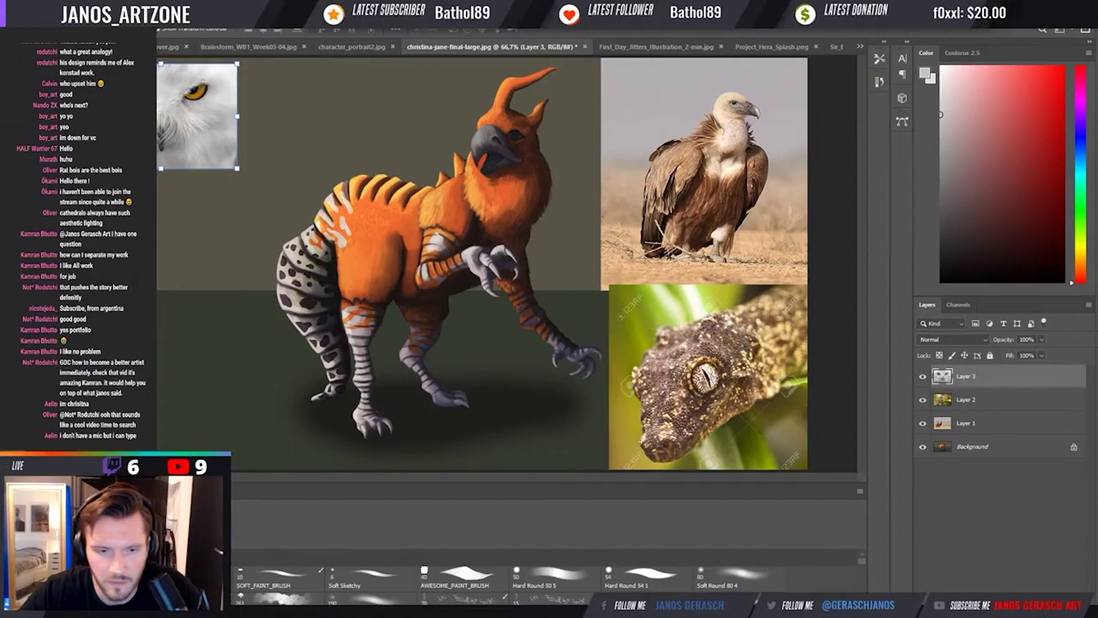
click(408, 309)
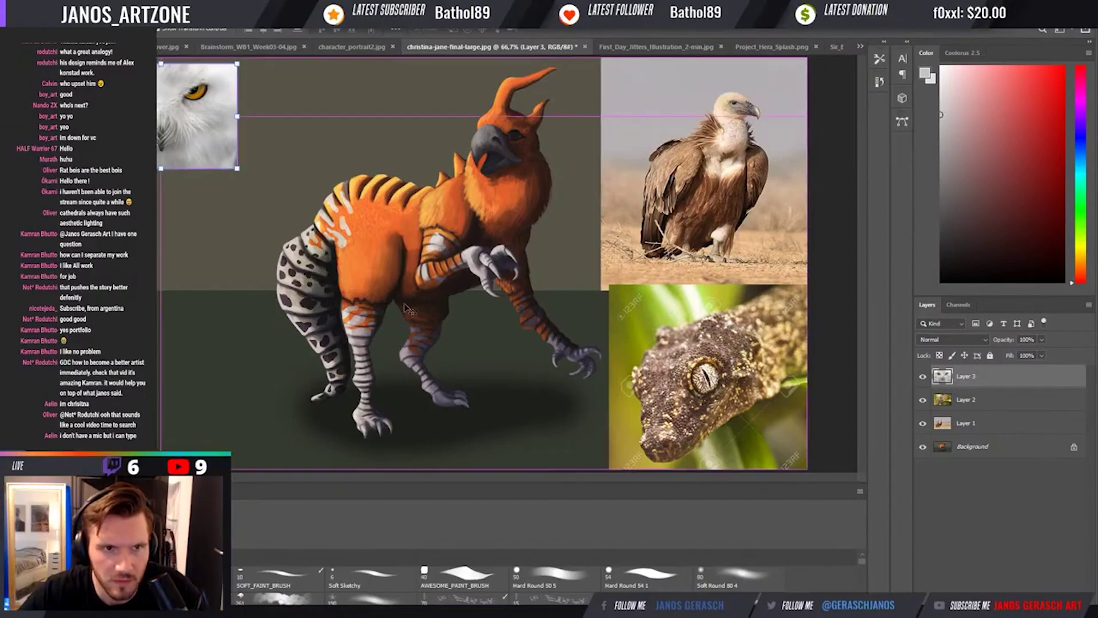
Paste the orange-eyed owl photo, scale it down and place it in the lower corner behind the creature's hind legs.
key(ctrl+v)
key(ctrl+t)
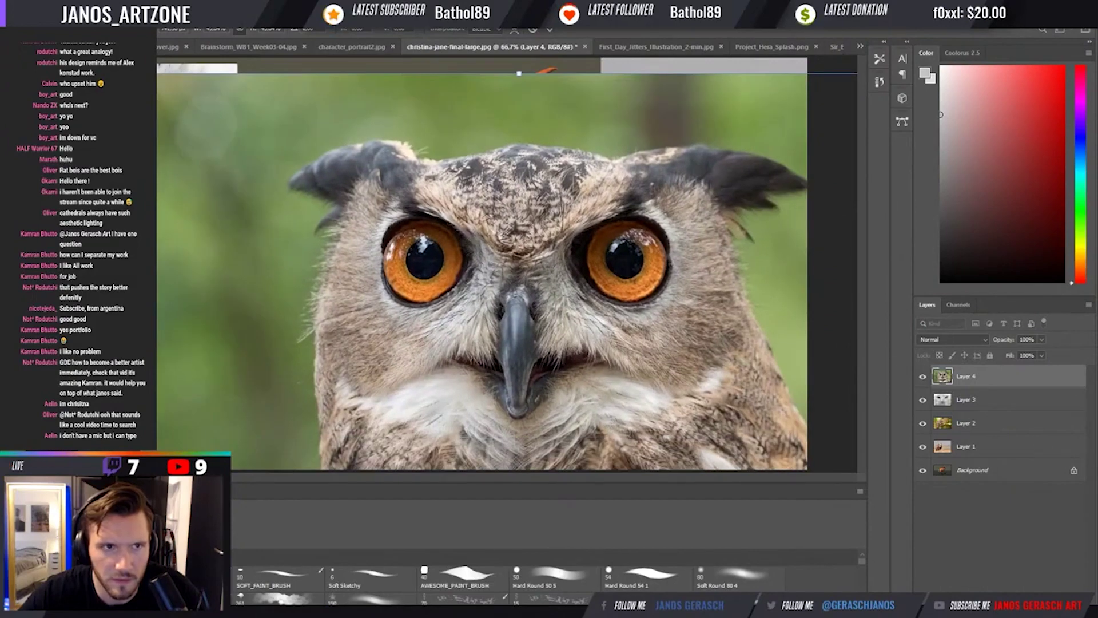
drag(743, 457, 632, 419)
drag(559, 376, 226, 420)
drag(299, 302, 258, 331)
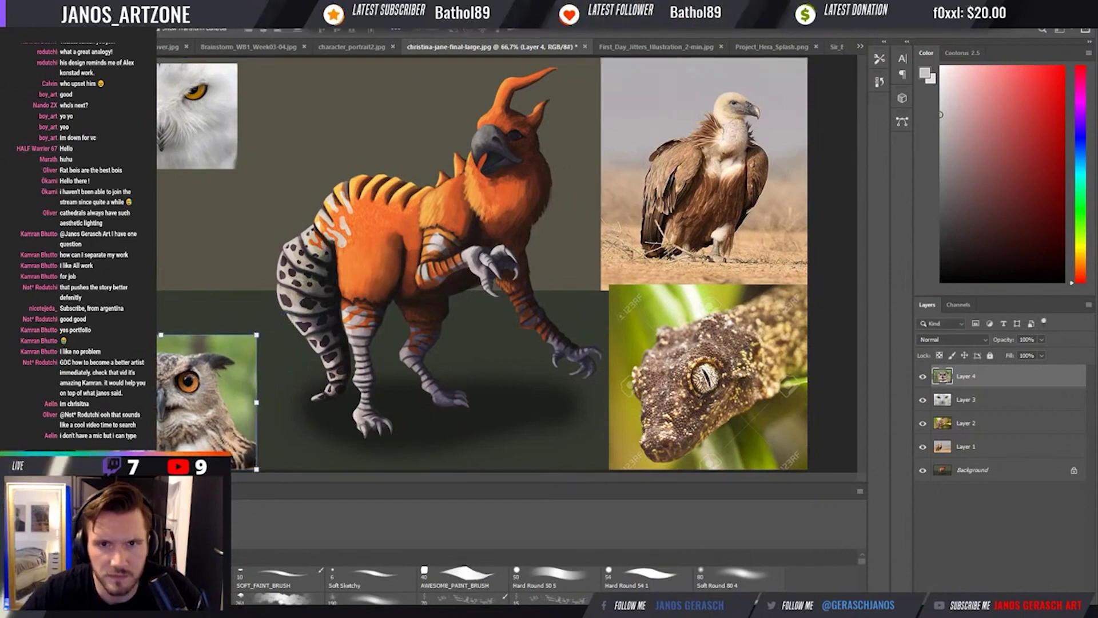
key(Return)
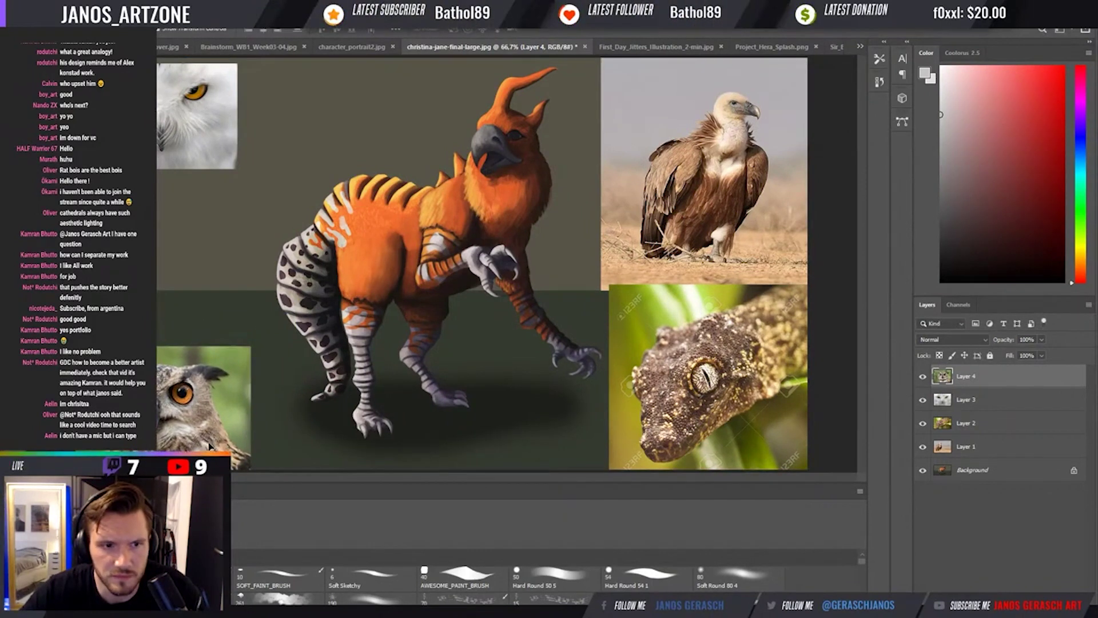
key(ctrl+t)
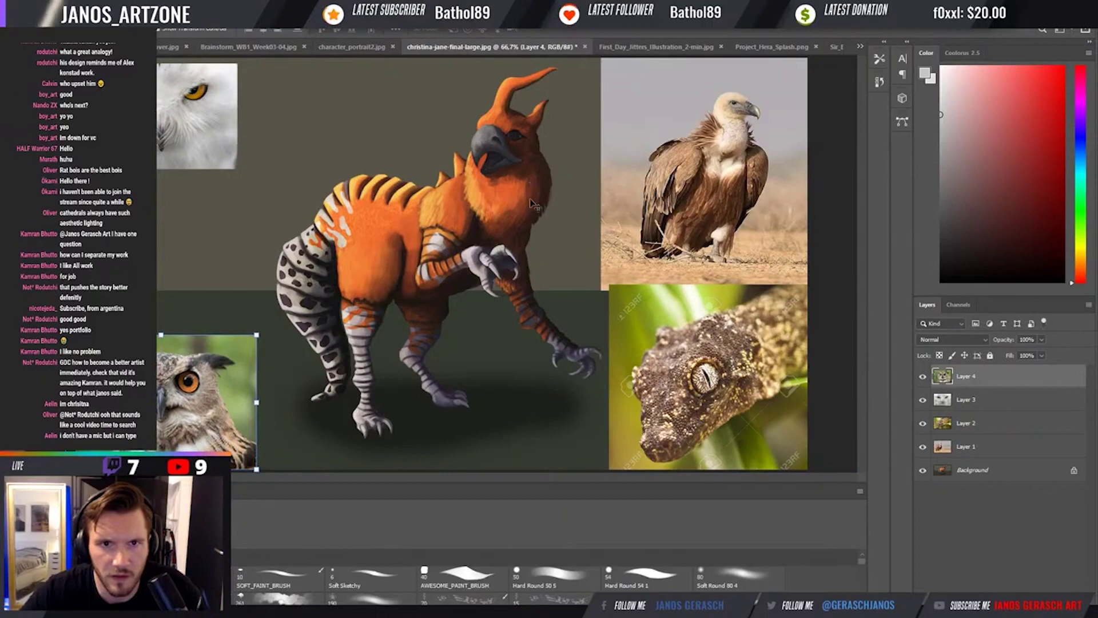
click(535, 188)
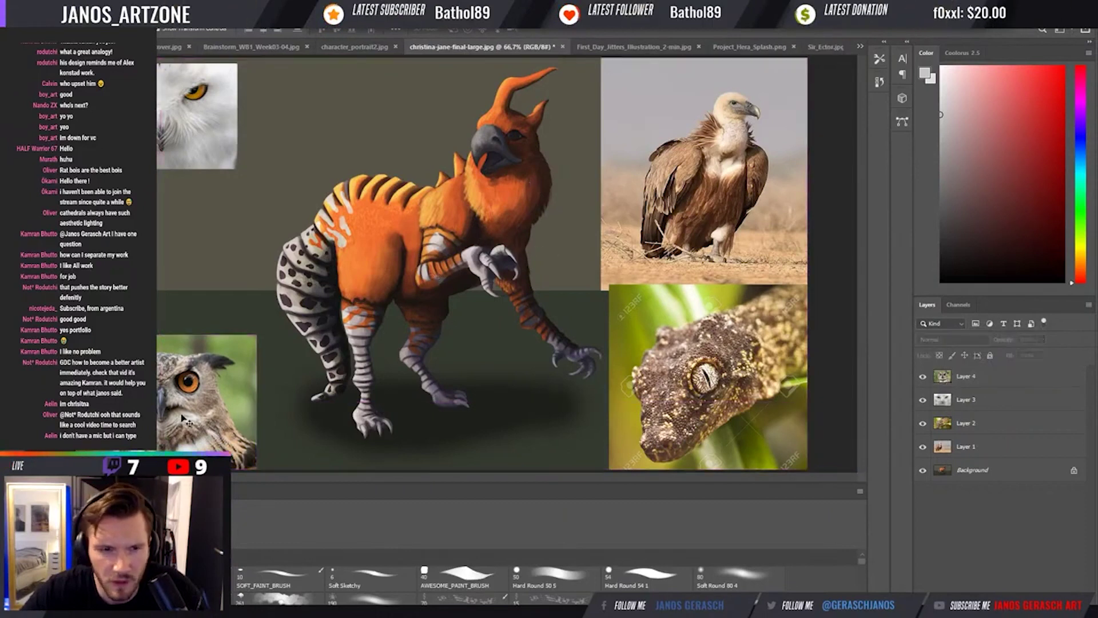
Stack the brown owl photo directly beneath the white owl photo behind the creature.
drag(177, 412, 147, 258)
drag(170, 144, 160, 160)
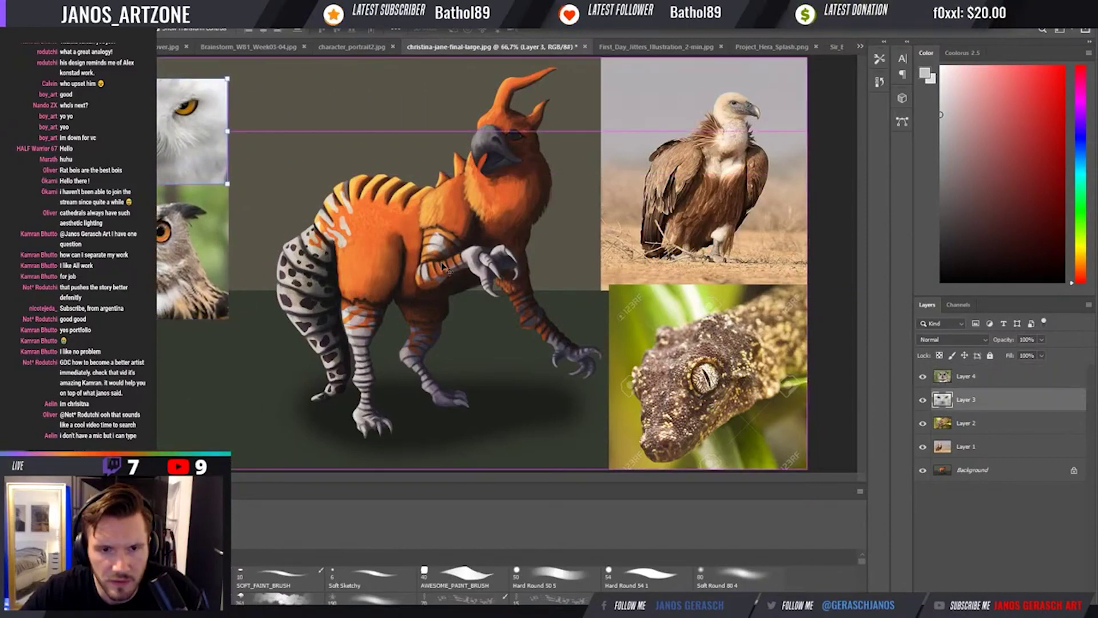
click(689, 520)
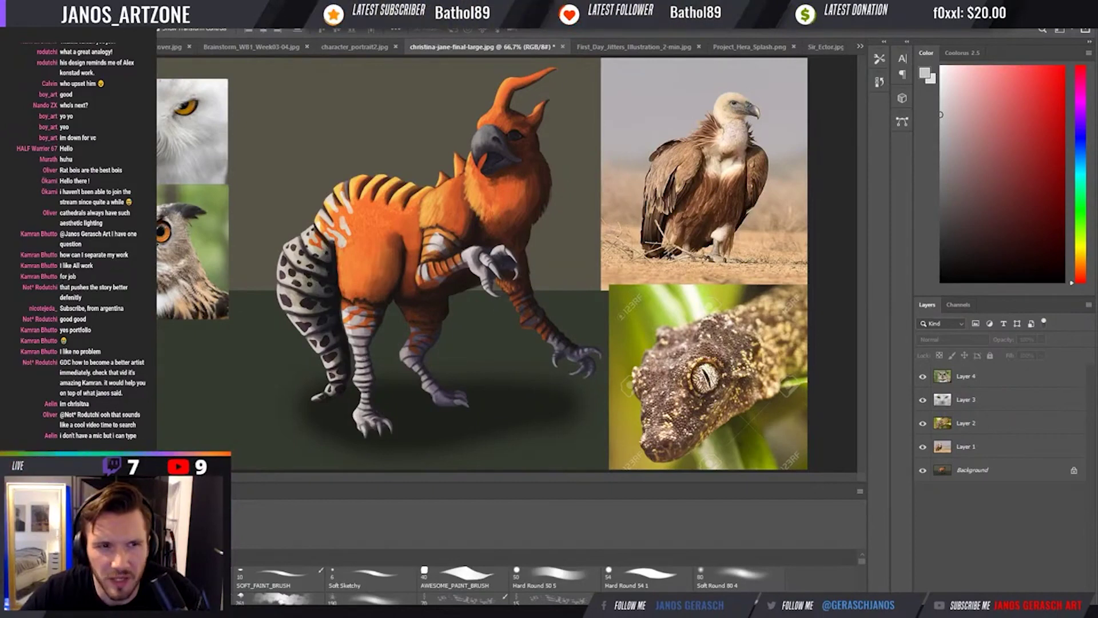
Shift the white owl photo up to the canvas's upper edge and close the brown owl photo up against it.
key(alt+period)
key(alt+bracketleft)
key(shift+Up)
key(shift+Up)
key(shift+Up)
key(shift+Up)
key(shift+Up)
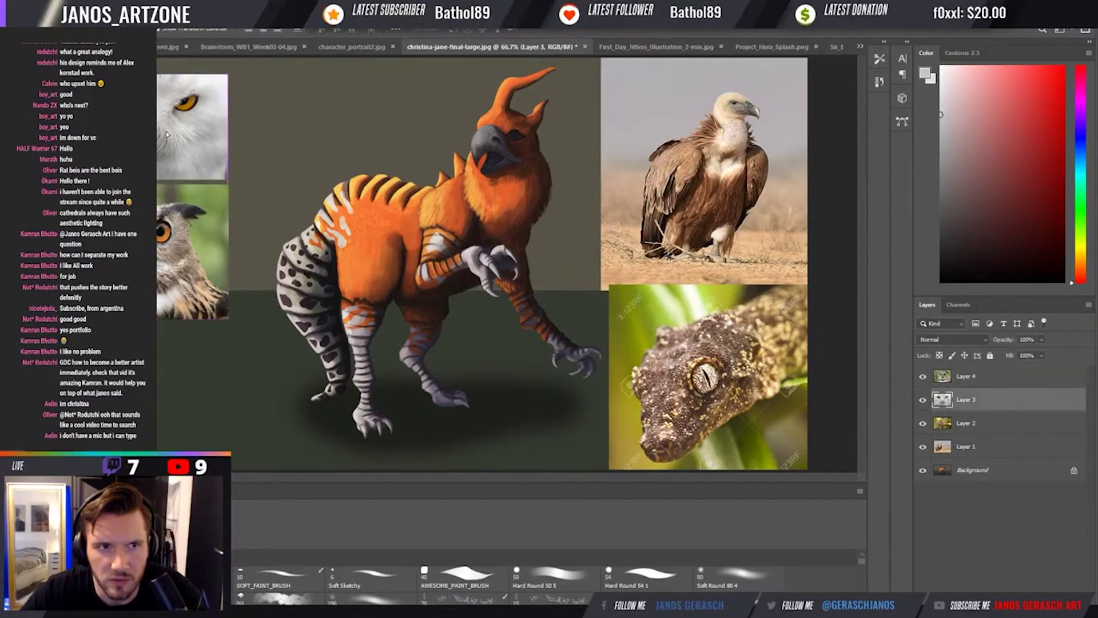
click(178, 261)
drag(177, 261, 178, 241)
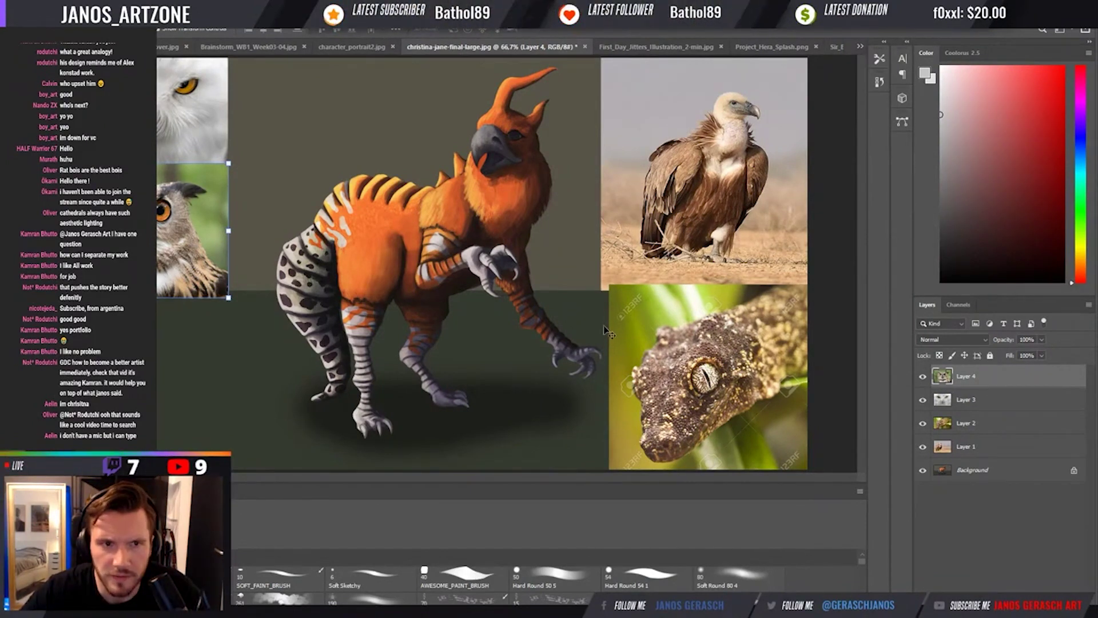
Paste the yellow leopard gecko photo, scale it down and place it in the lower corner below the owl photos.
key(ctrl+v)
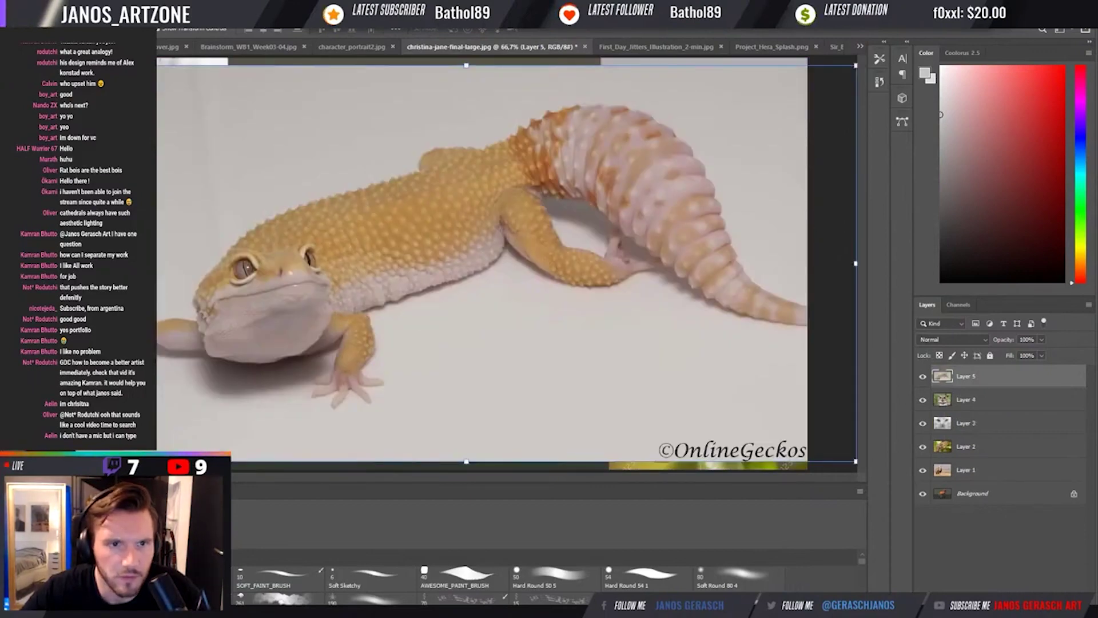
drag(76, 64, 267, 199)
drag(532, 311, 336, 406)
drag(456, 269, 215, 393)
key(Return)
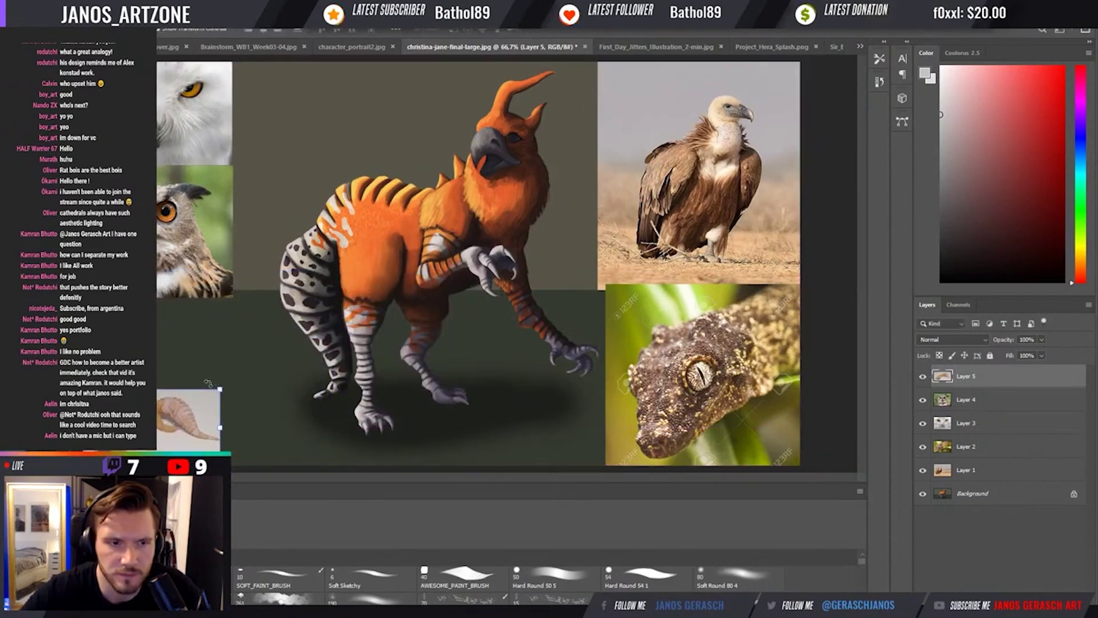
Extend the canvas with the Crop tool, adding empty space beyond the vulture and gecko photos.
key(ctrl+minus)
key(ctrl+minus)
key(c)
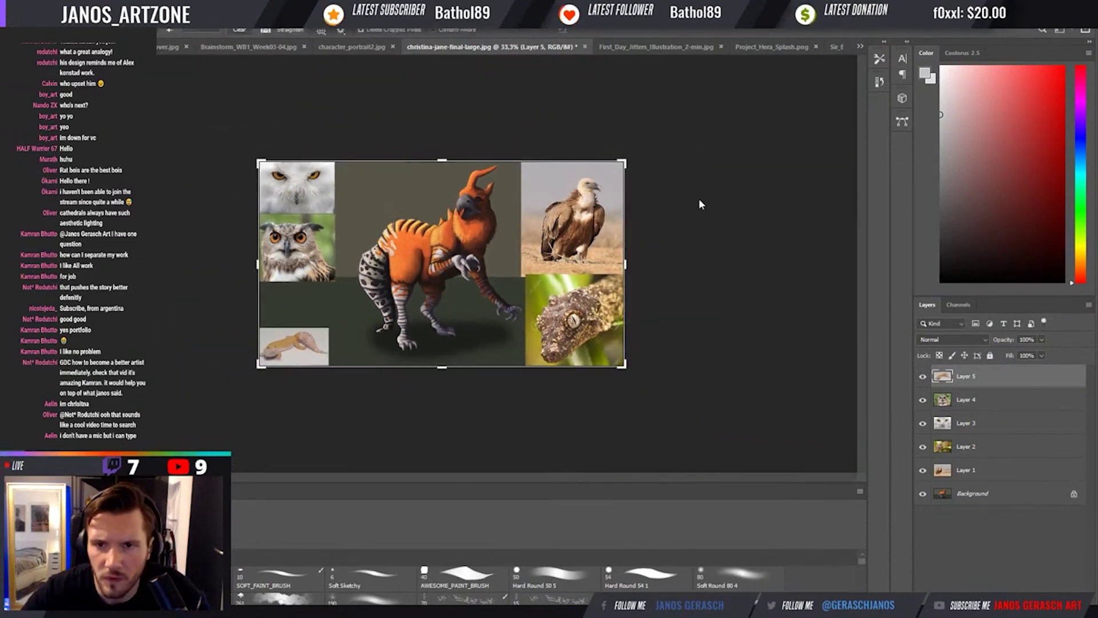
drag(624, 263, 716, 258)
key(Return)
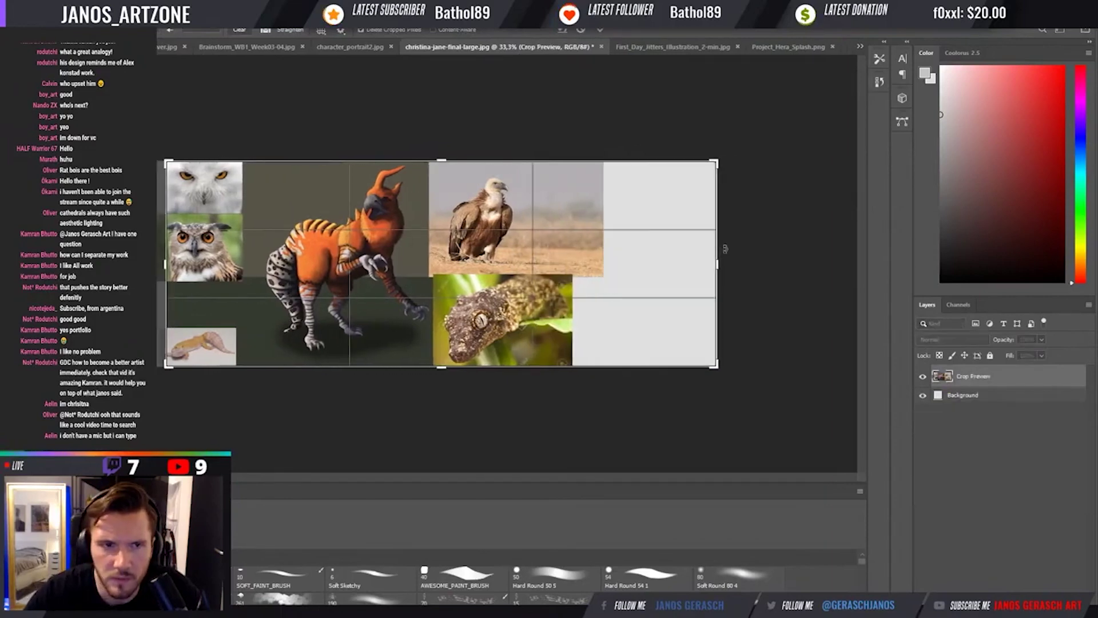
Select Layer 4 and Layer 3 together and move both owl photos next to the vulture photo.
click(966, 400)
shift+click(966, 422)
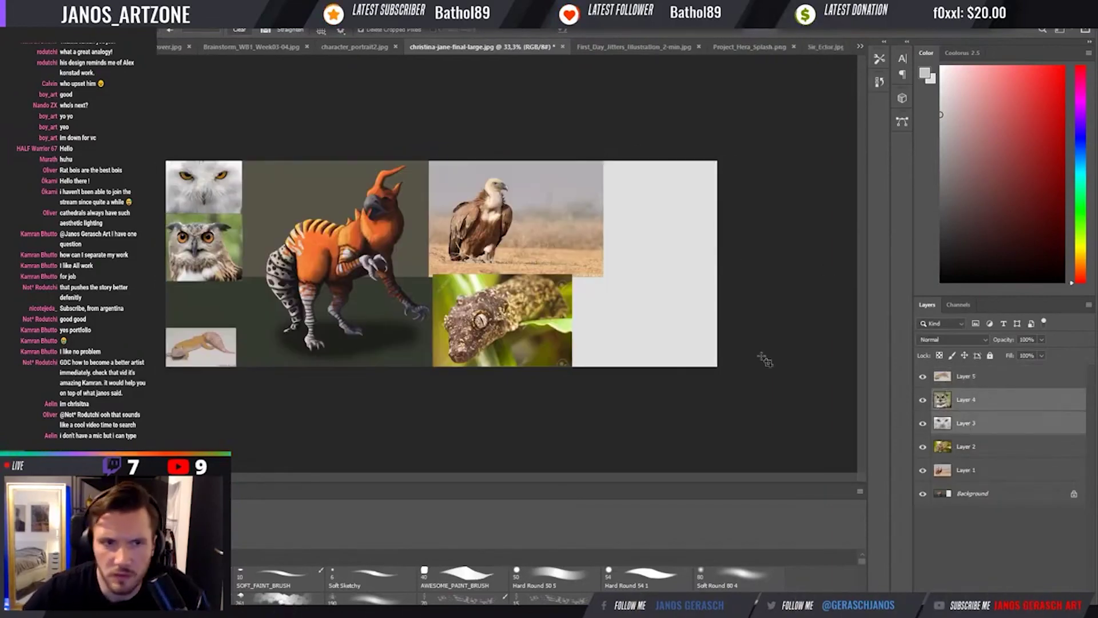
key(v)
drag(263, 281, 661, 282)
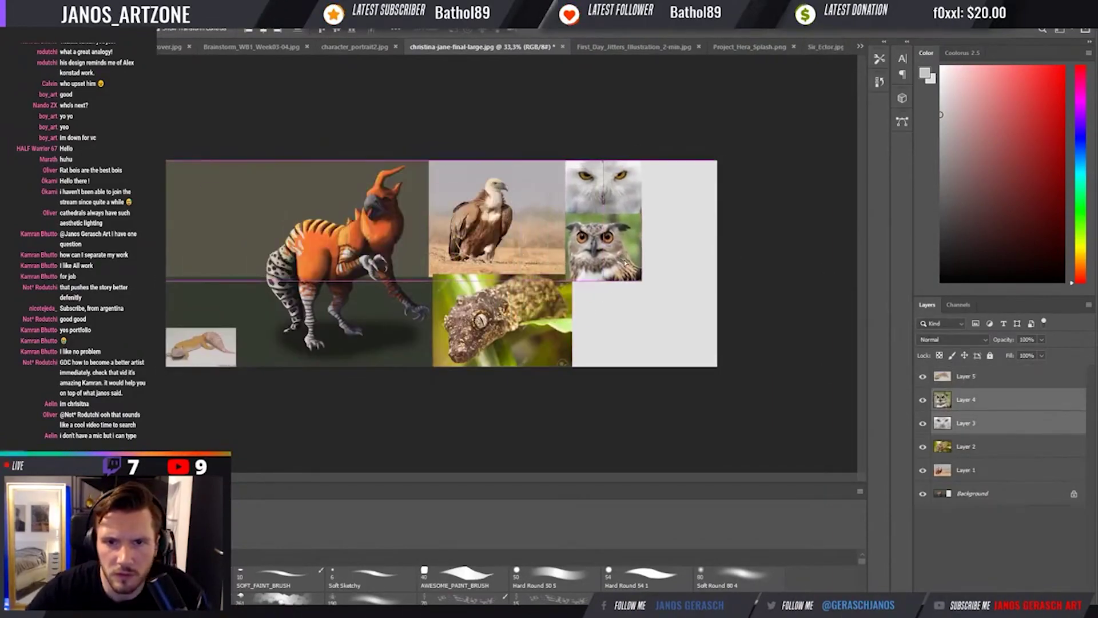
Move the yellow gecko photo next to the brown gecko photo and enlarge it to fill the empty lower corner.
click(966, 446)
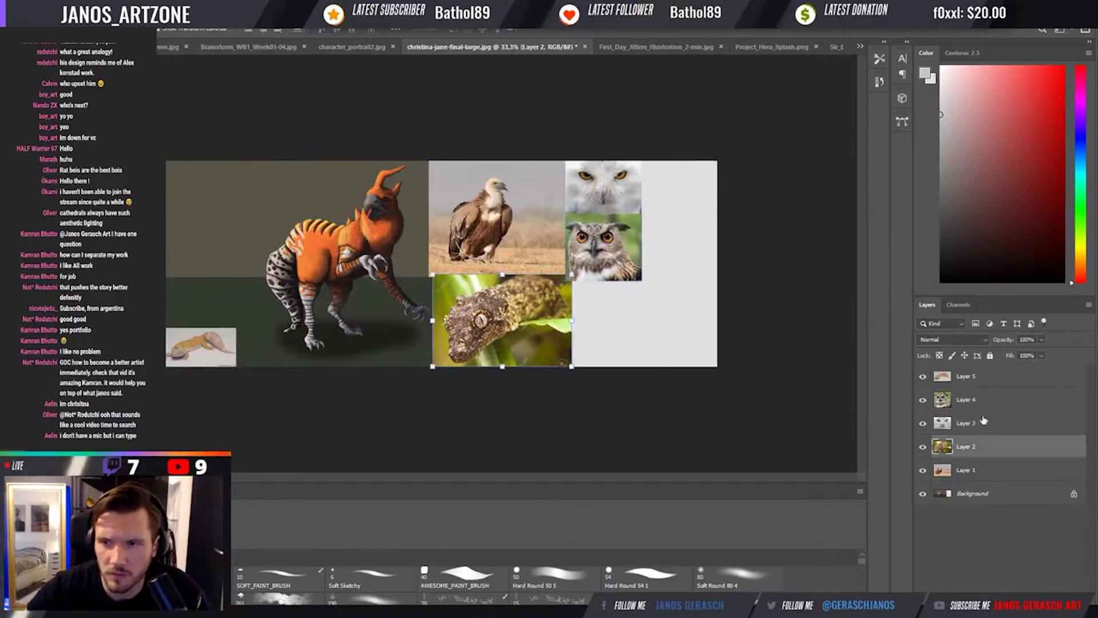
click(981, 384)
drag(221, 351, 712, 391)
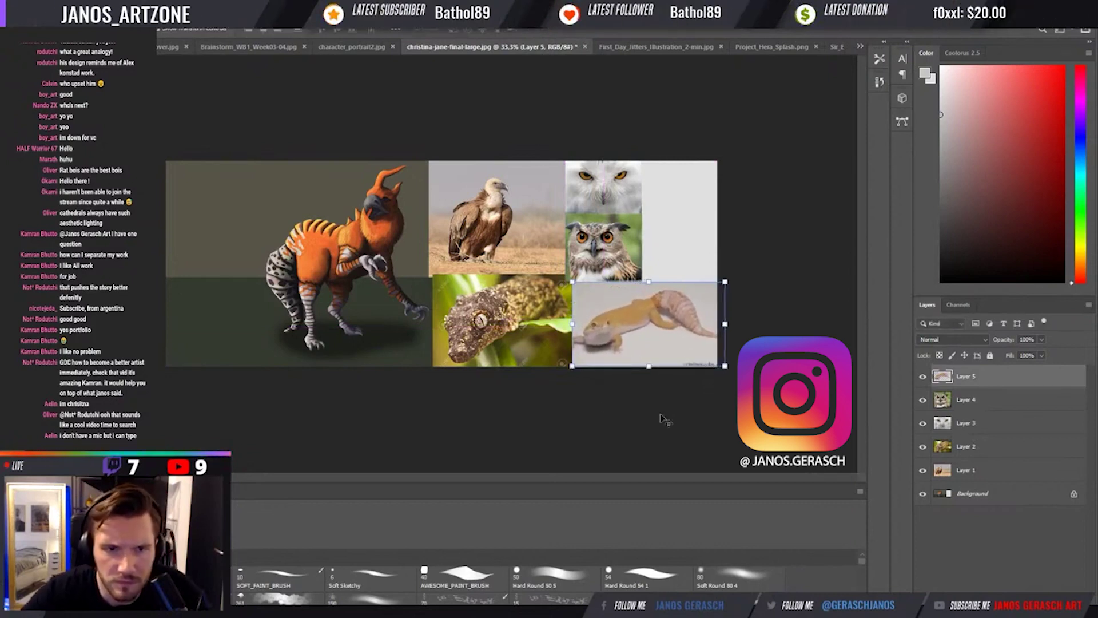
key(ctrl+plus)
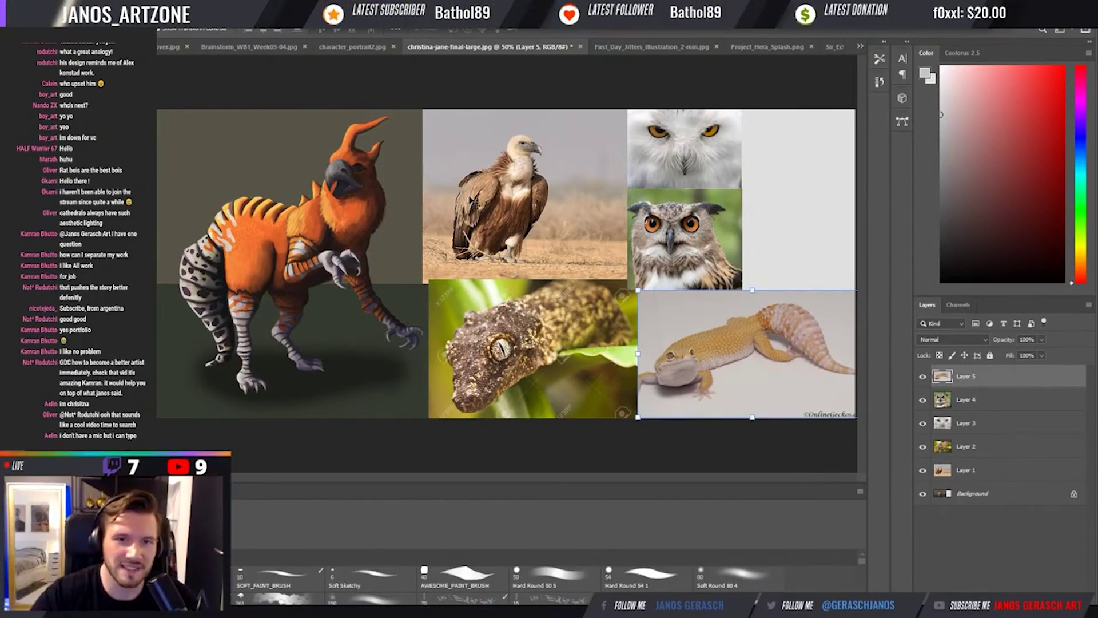
Shift the vulture, brown gecko and both owl photos away from the creature to uncover more of the painting's backdrop.
drag(533, 217, 569, 218)
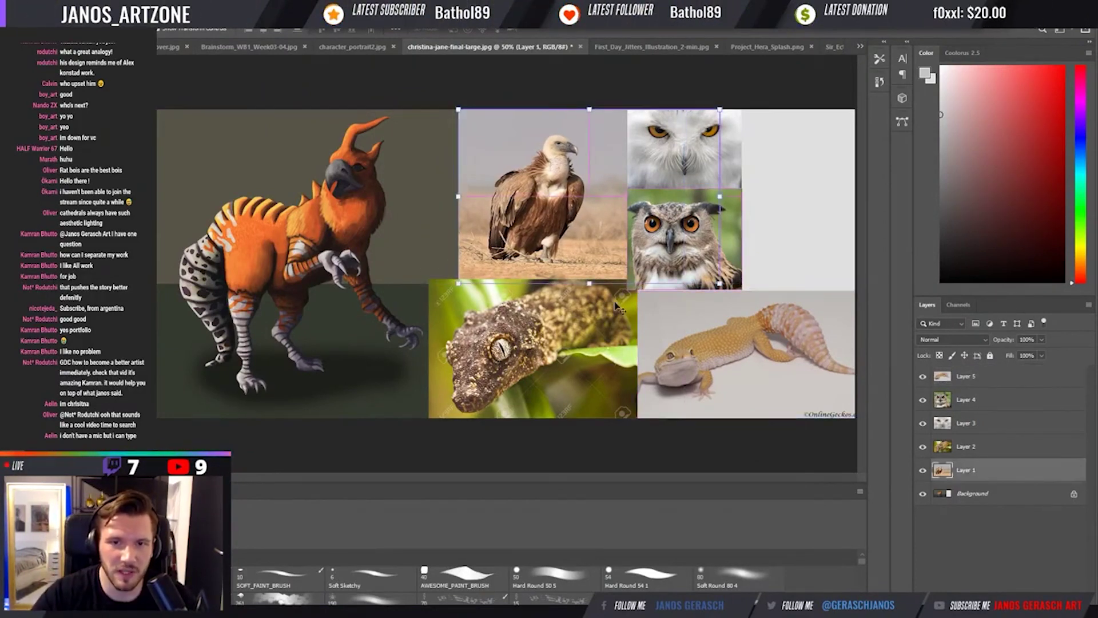
drag(562, 341, 595, 340)
drag(673, 251, 700, 251)
drag(699, 164, 716, 169)
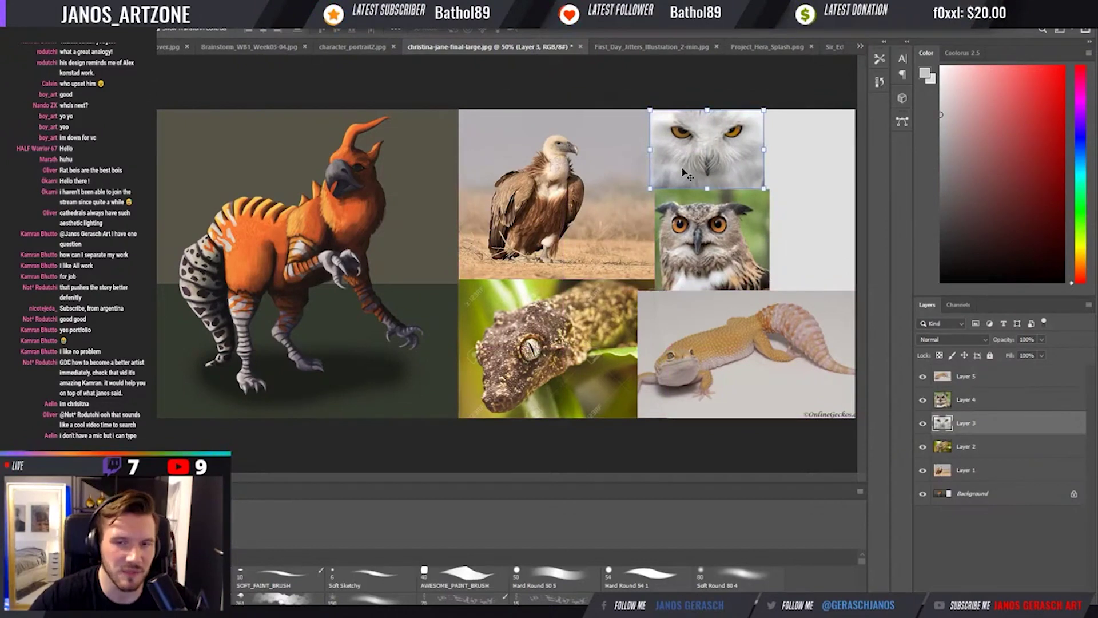
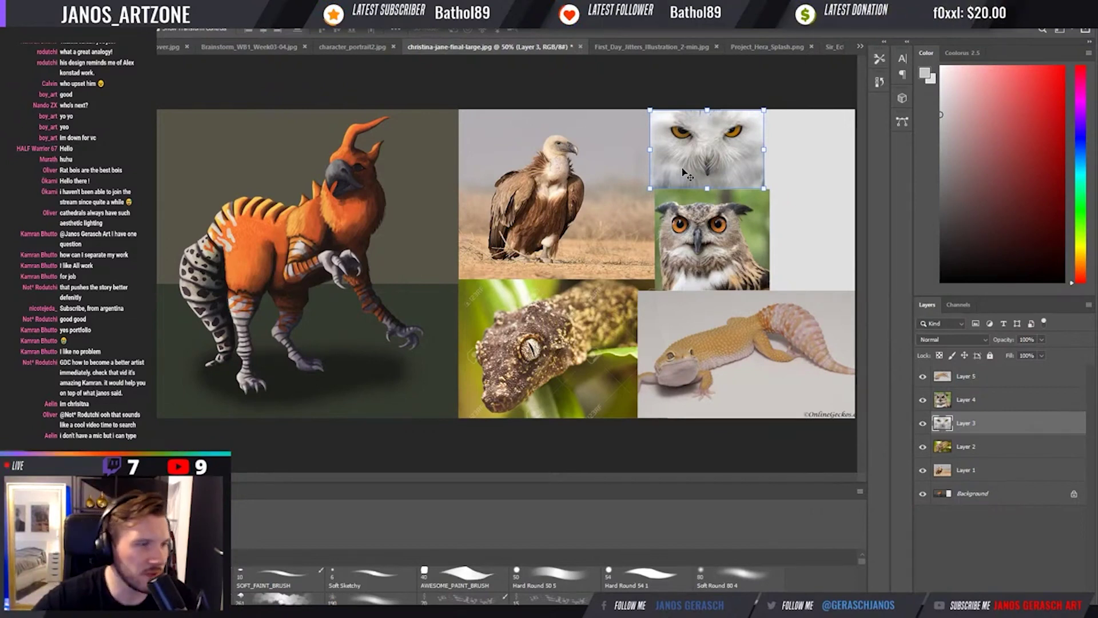
Paint out the creature's horns on a new layer with the sampled backdrop colour and AWESOME_PAINT_BRUSH, and sample the head's orange.
key(ctrl+shift+alt+n)
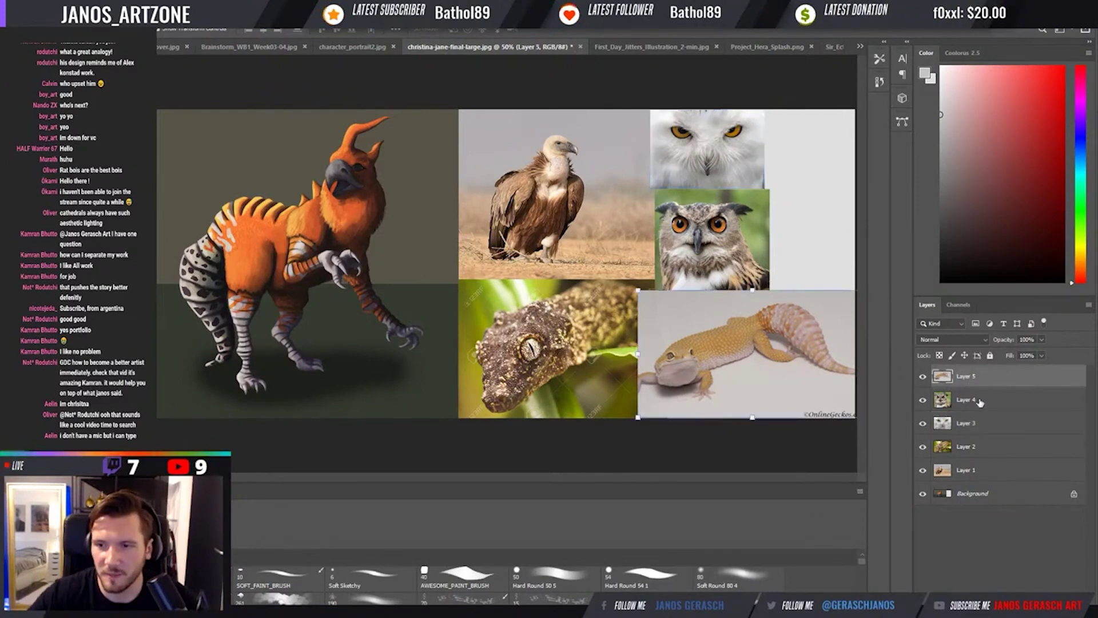
key(i)
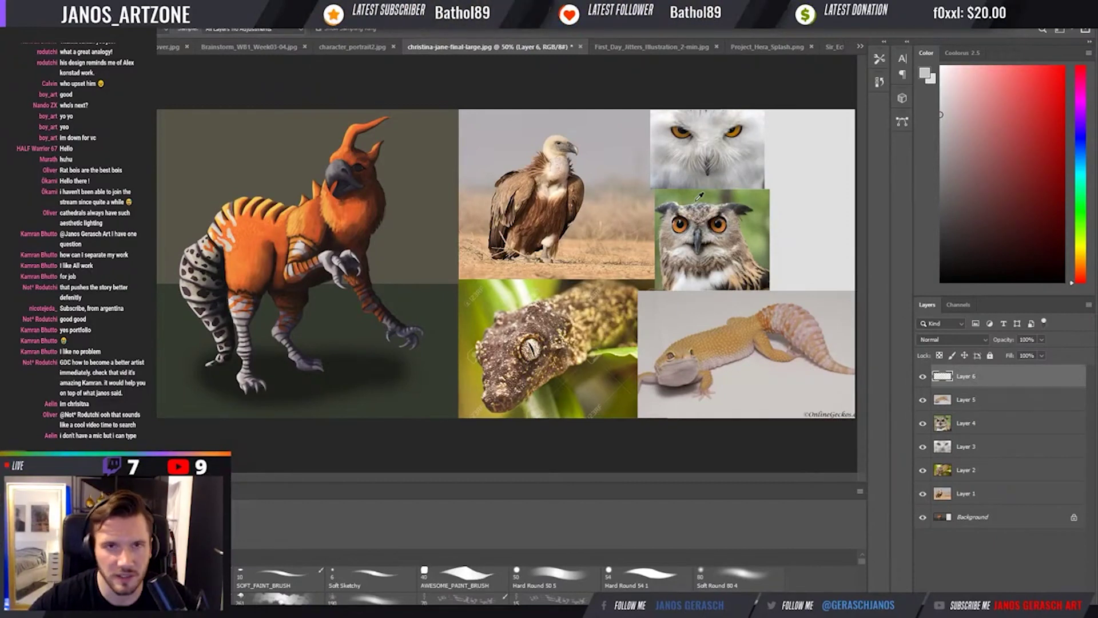
click(415, 147)
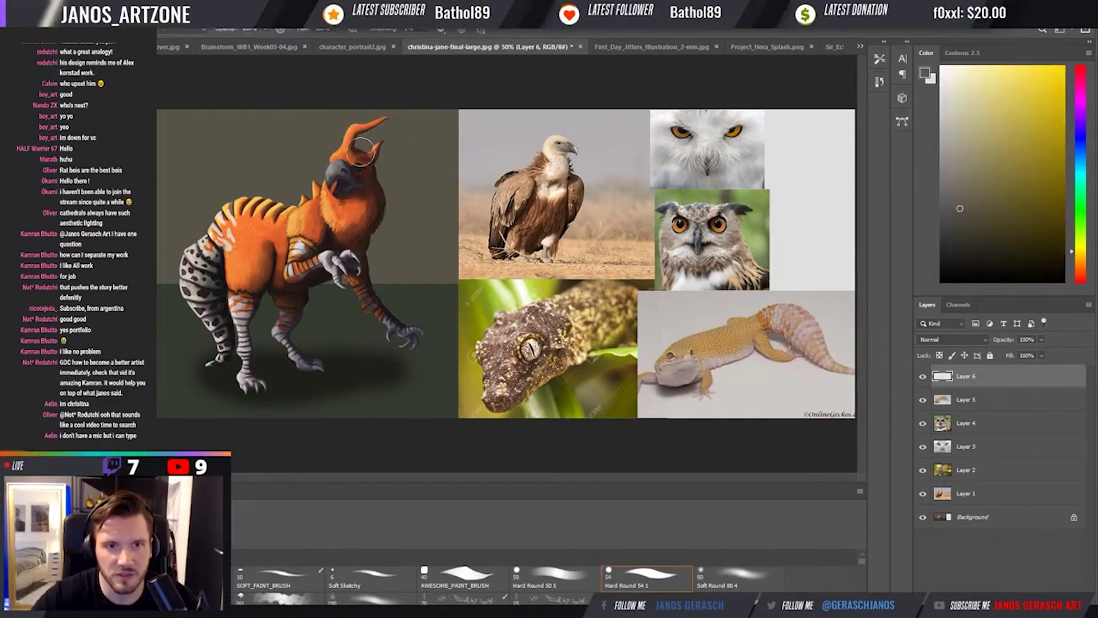
click(529, 577)
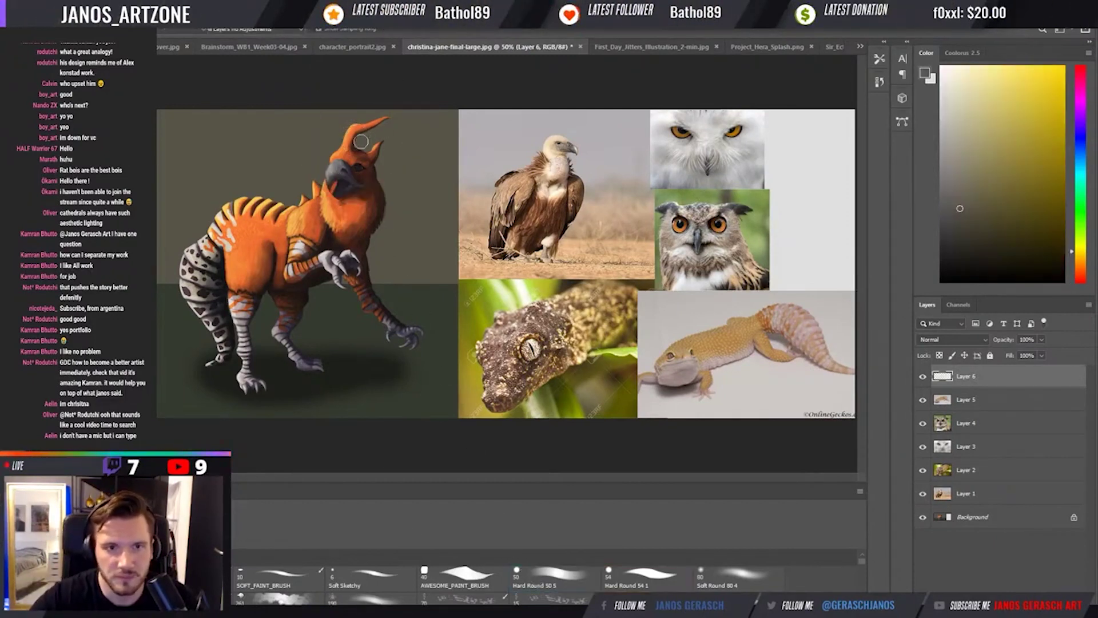
drag(356, 136, 360, 147)
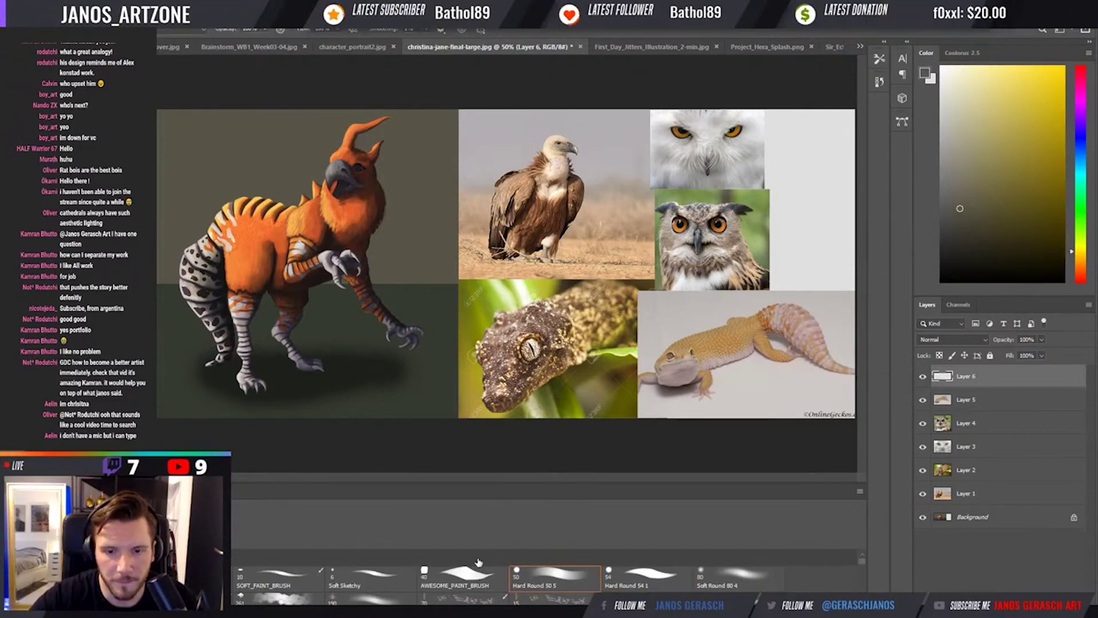
key(i)
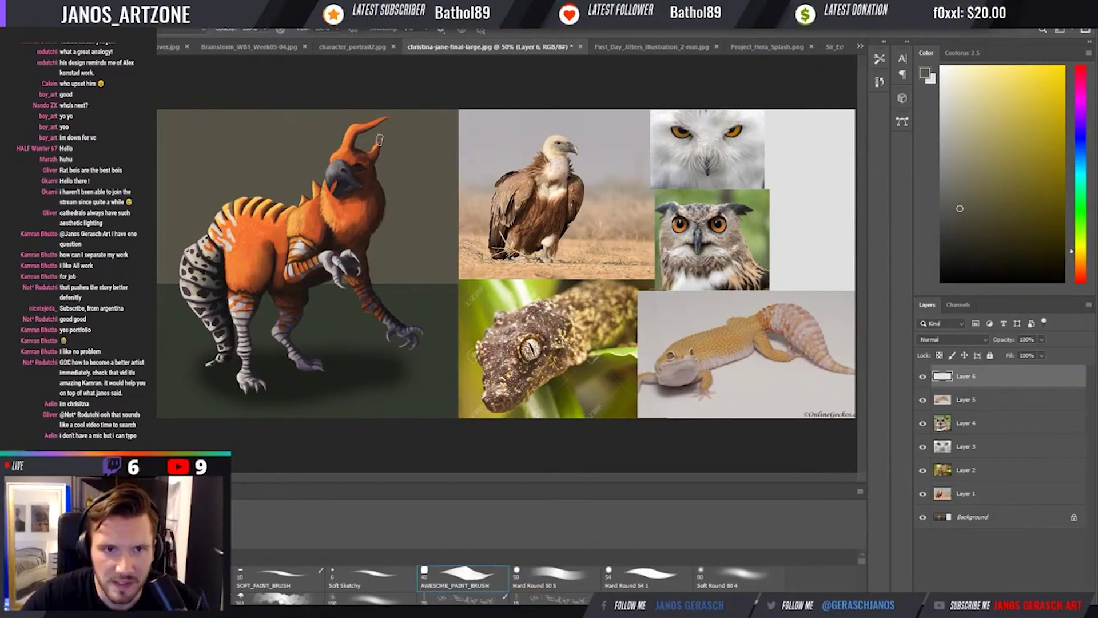
key(b)
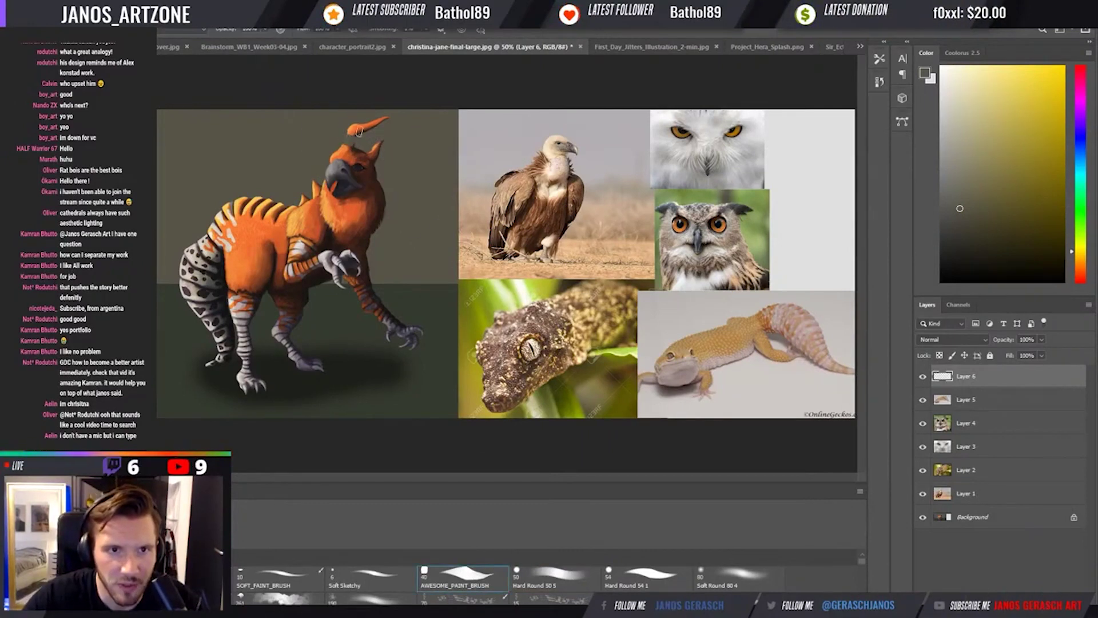
key(ctrl+z)
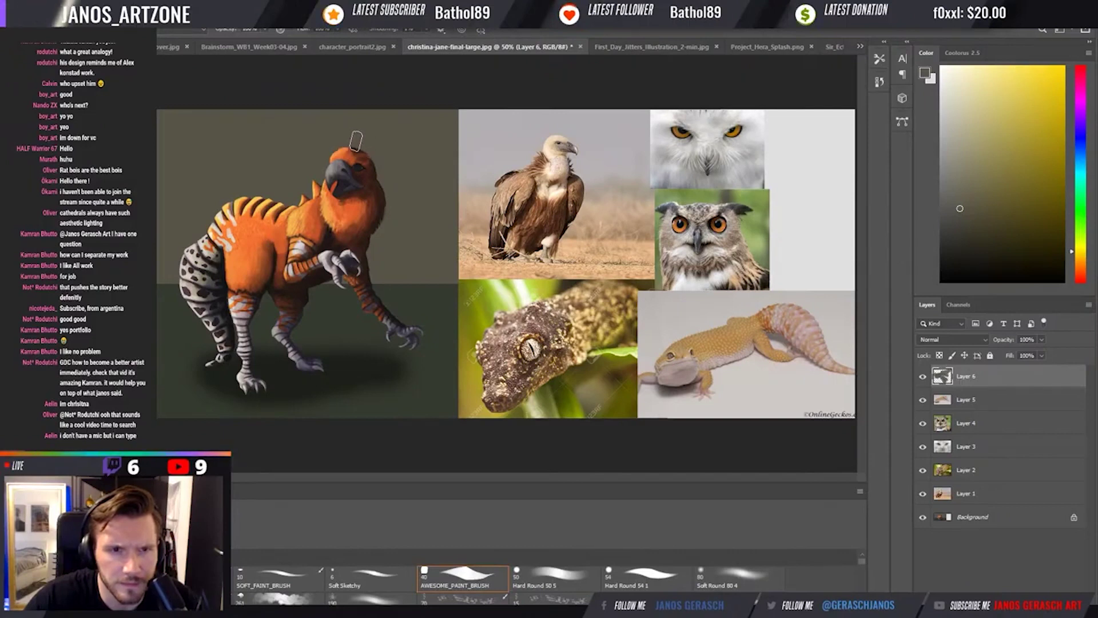
key(i)
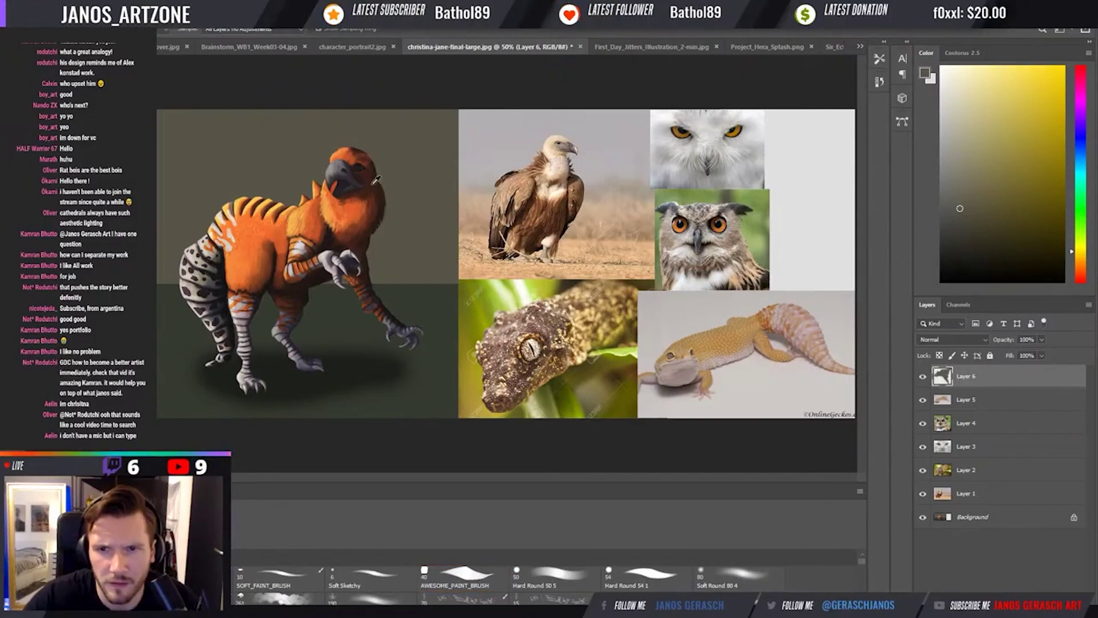
click(348, 157)
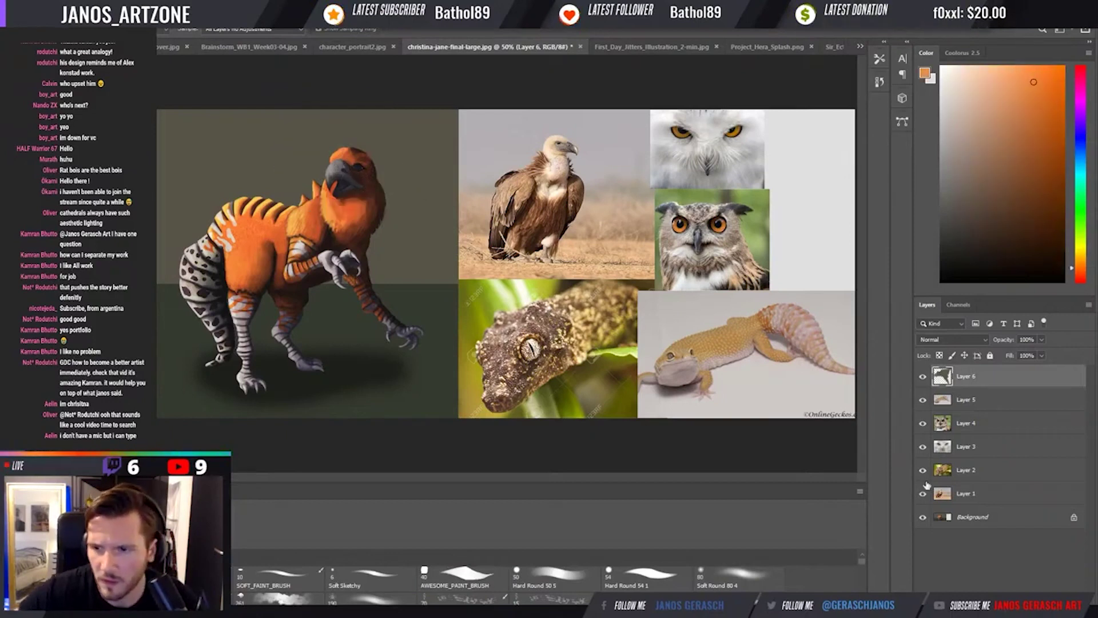
Duplicate the Background layer and place the copy above the photo layers, directly beneath Layer 6.
click(993, 516)
key(ctrl+j)
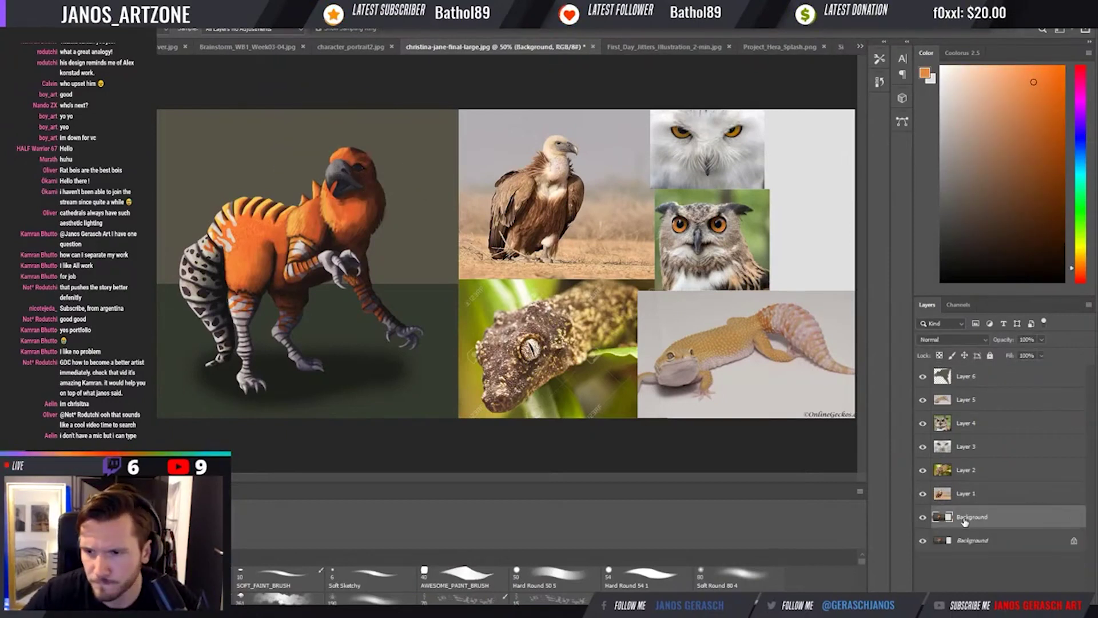
drag(964, 522, 968, 397)
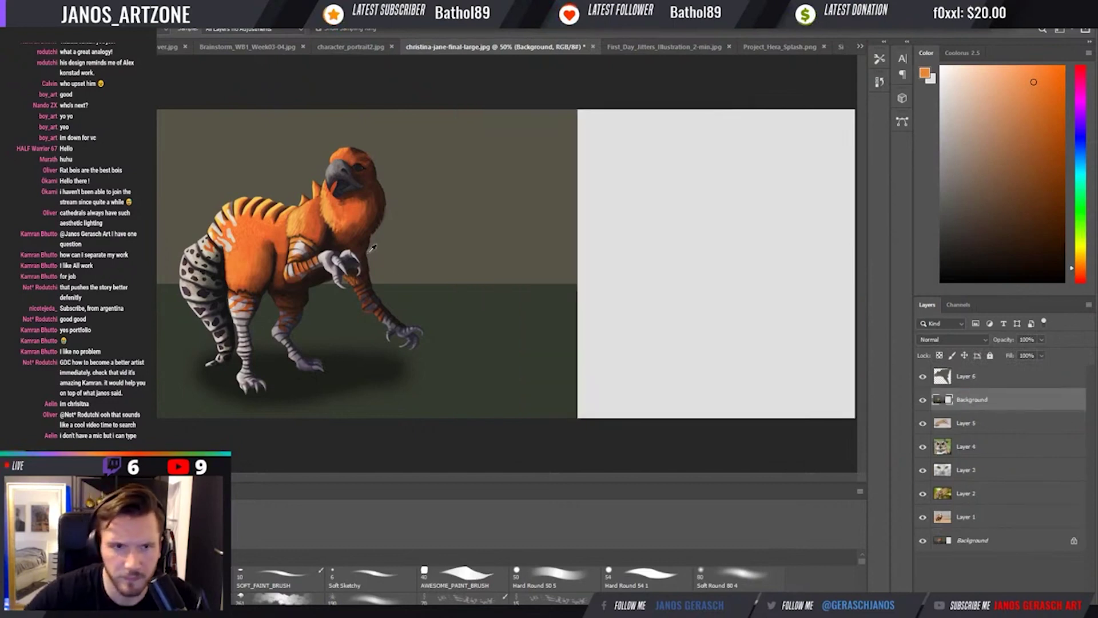
Select the backdrop around the creature, invert the selection and copy the creature onto its own layer.
mouse_move(366, 114)
mouse_down()
mouse_move(372, 269)
mouse_move(442, 343)
mouse_move(189, 400)
mouse_up()
mouse_move(347, 317)
mouse_down()
mouse_move(212, 397)
mouse_move(309, 288)
mouse_up()
mouse_move(320, 372)
mouse_down()
mouse_move(412, 408)
mouse_move(206, 394)
mouse_up()
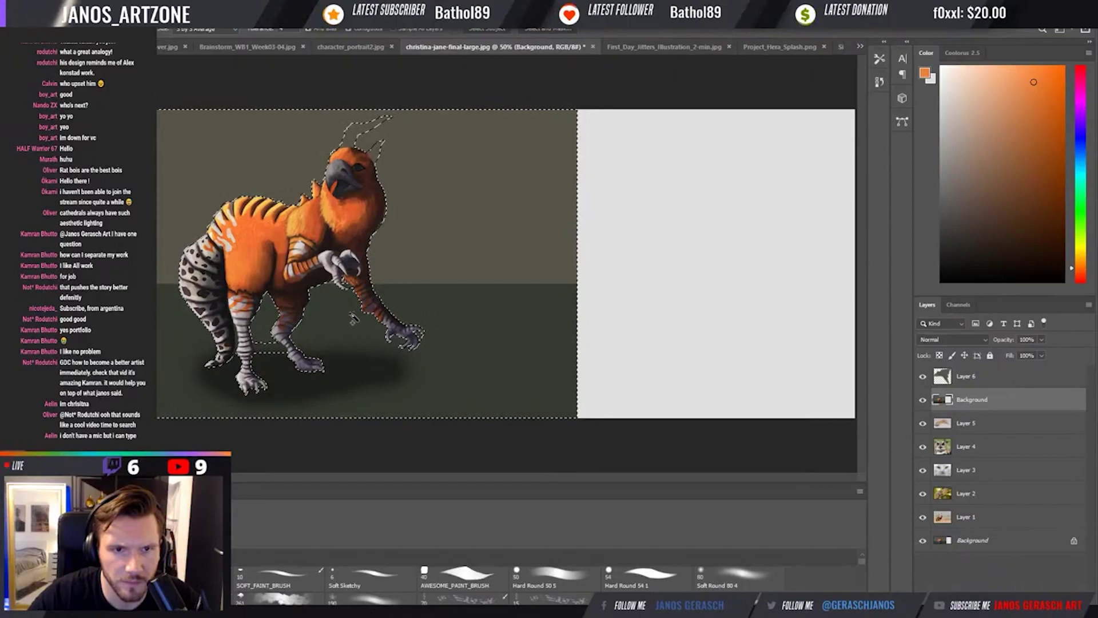
key(ctrl+shift+i)
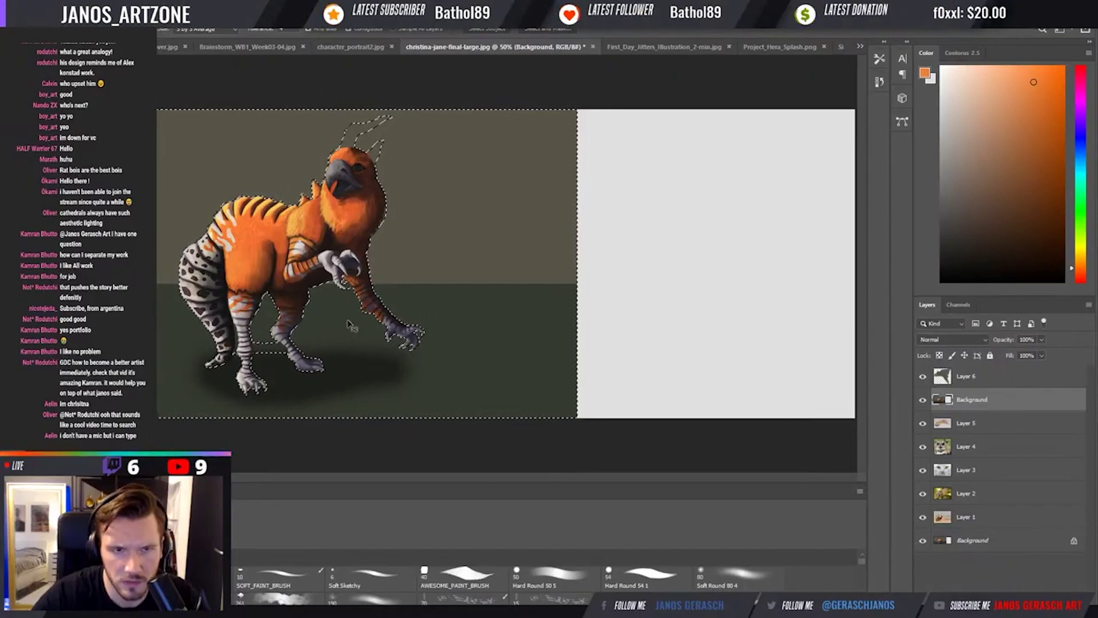
key(ctrl+j)
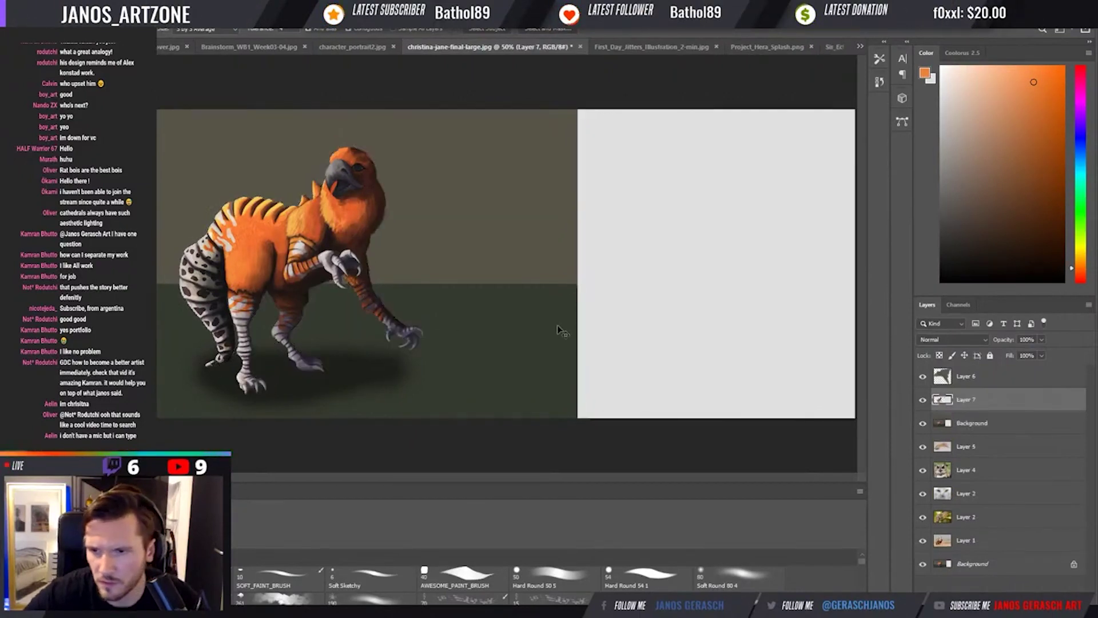
Hide the Background copy and move it beneath the photo layers, just above the original Background.
click(922, 423)
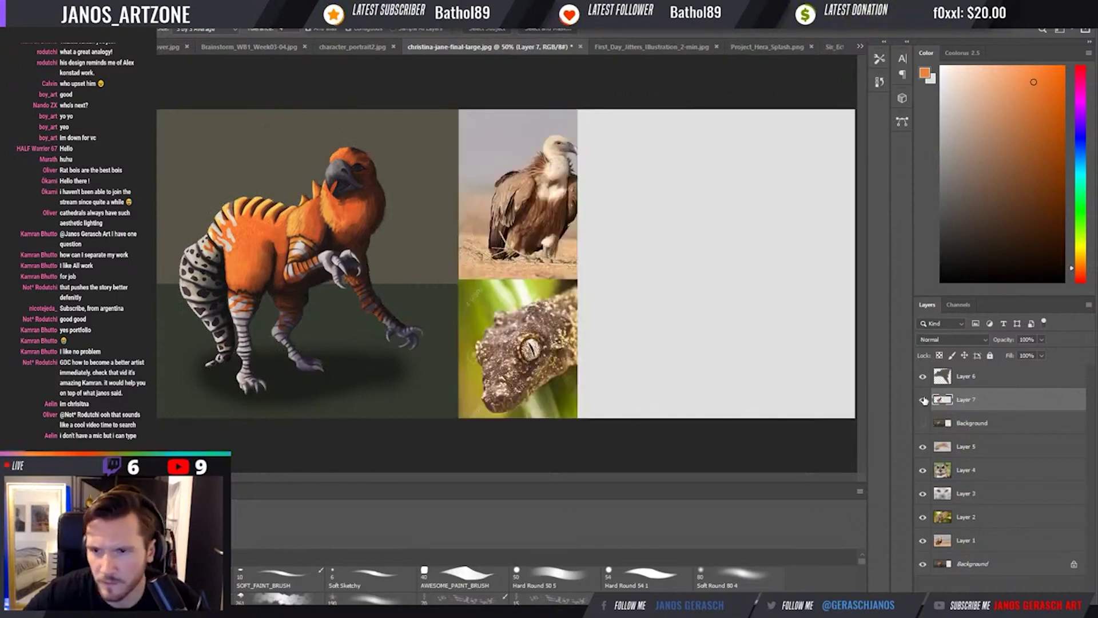
click(922, 400)
click(923, 400)
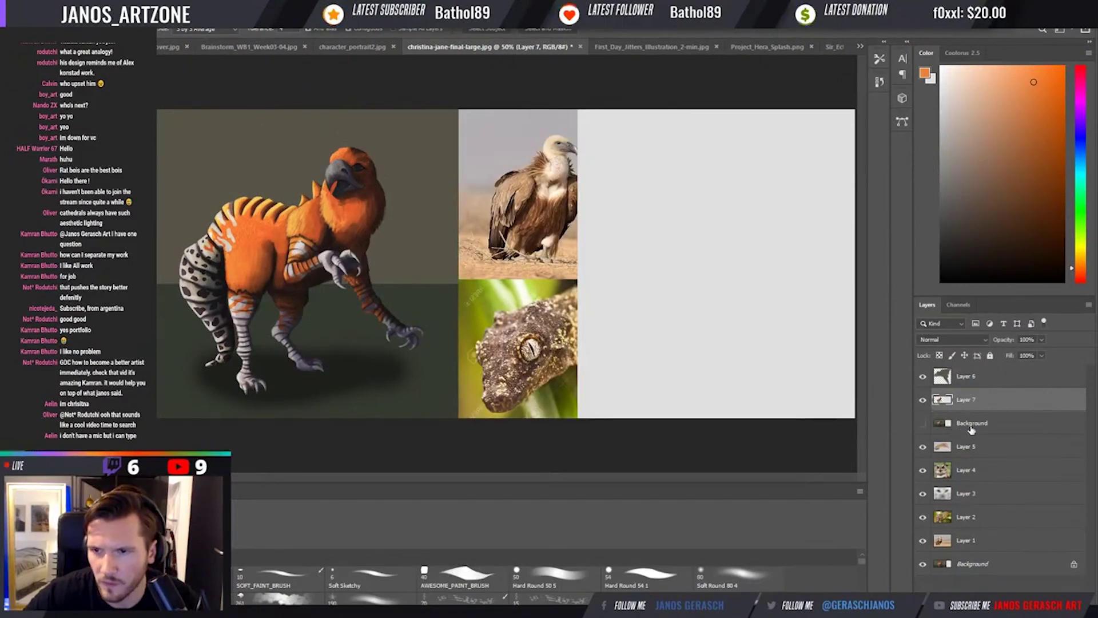
drag(971, 429, 969, 550)
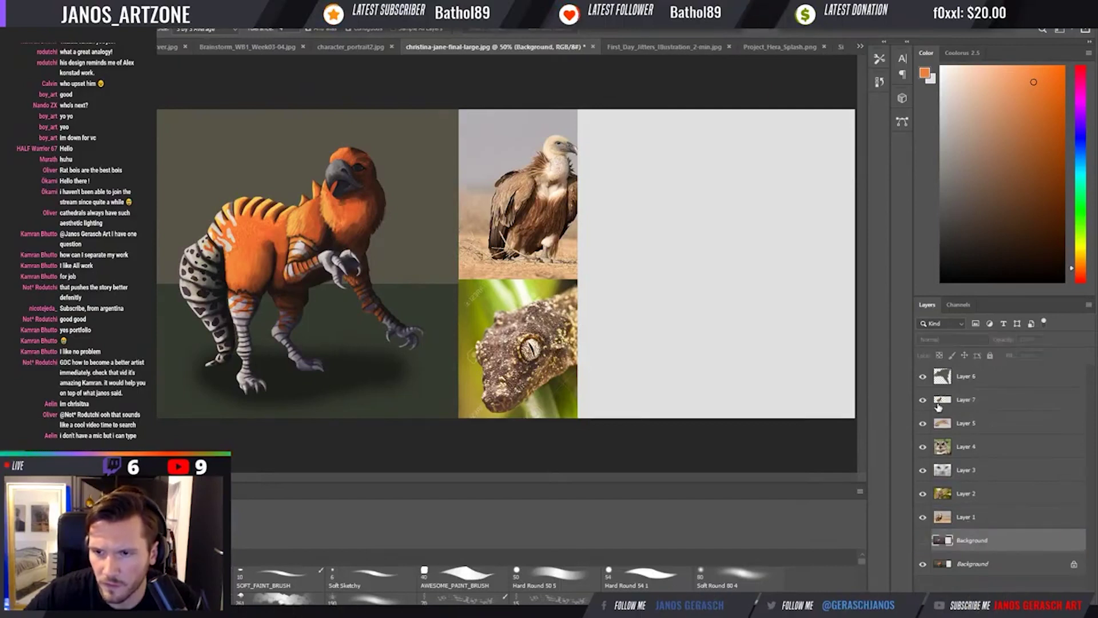
Delete the light grey area from Layer 7 and compare the creature with and without the Layer 6 paintover.
click(966, 399)
click(712, 198)
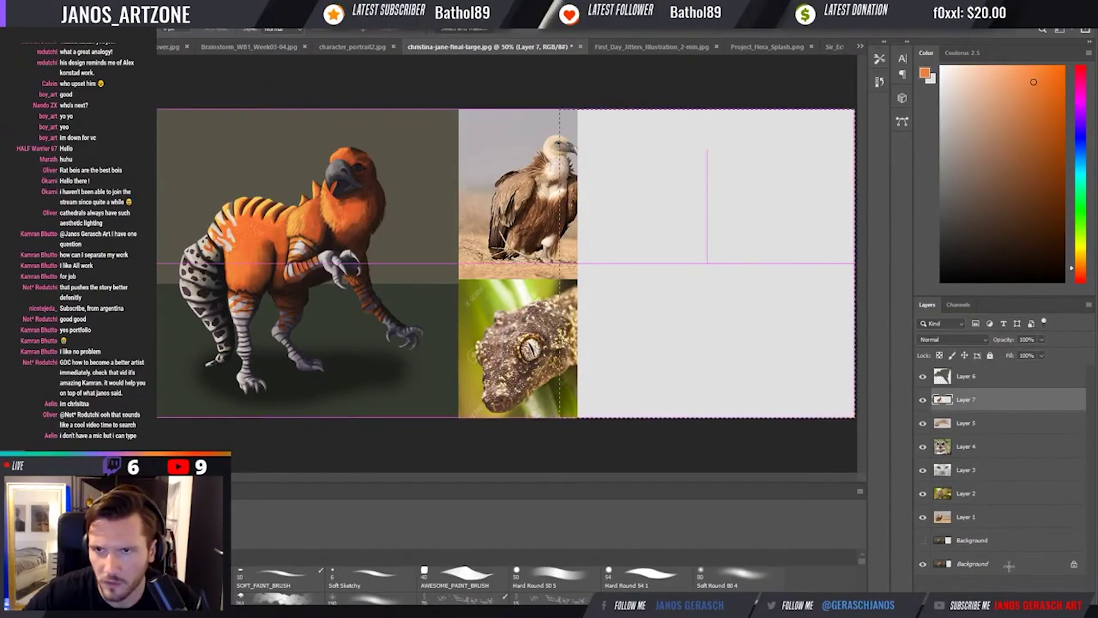
key(Delete)
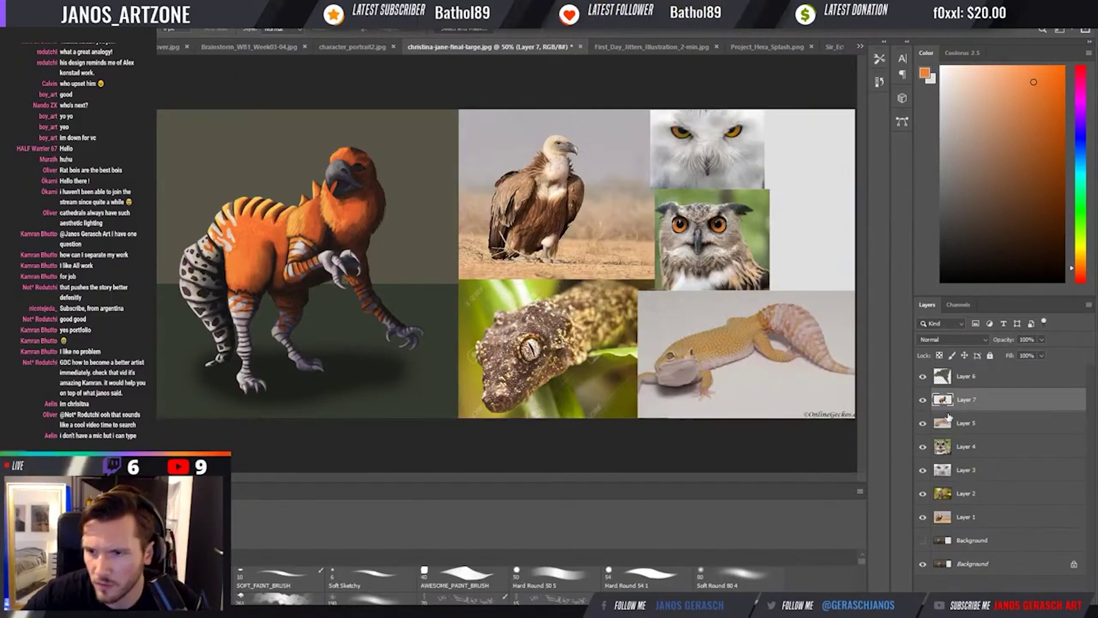
click(922, 376)
click(922, 377)
click(922, 376)
click(922, 377)
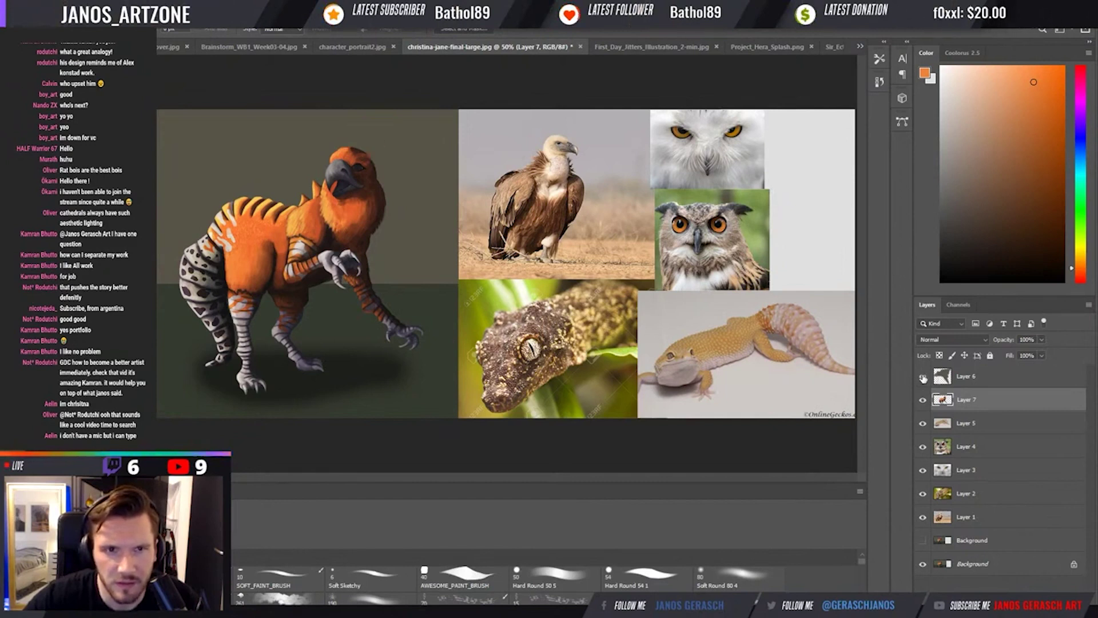
click(922, 376)
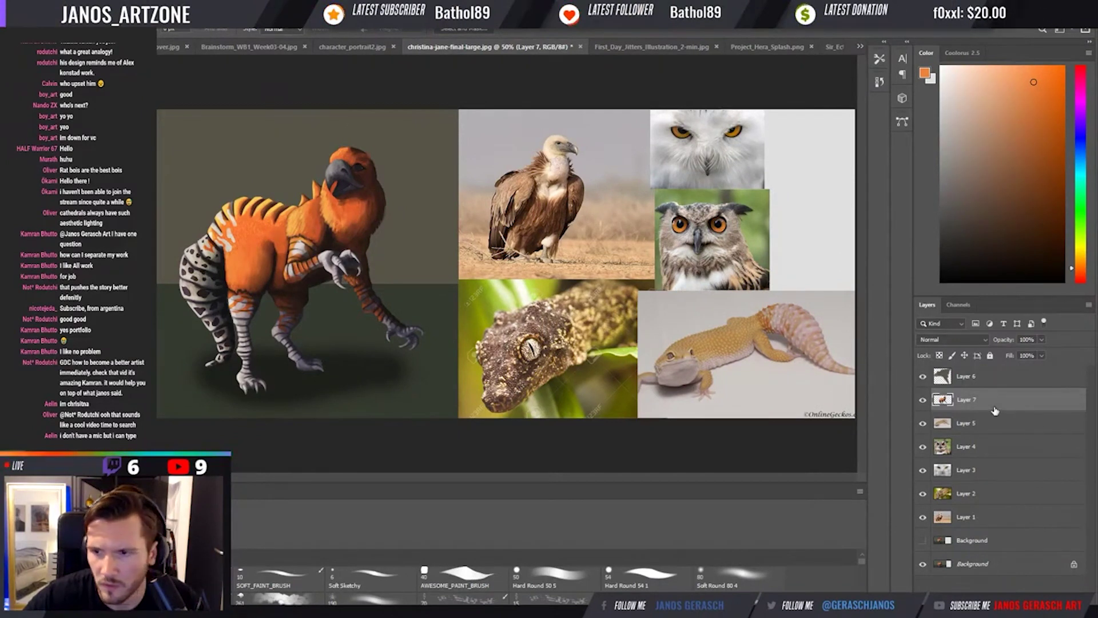
Sample the orange from the crown of the creature's head as the brush colour.
key(i)
click(343, 148)
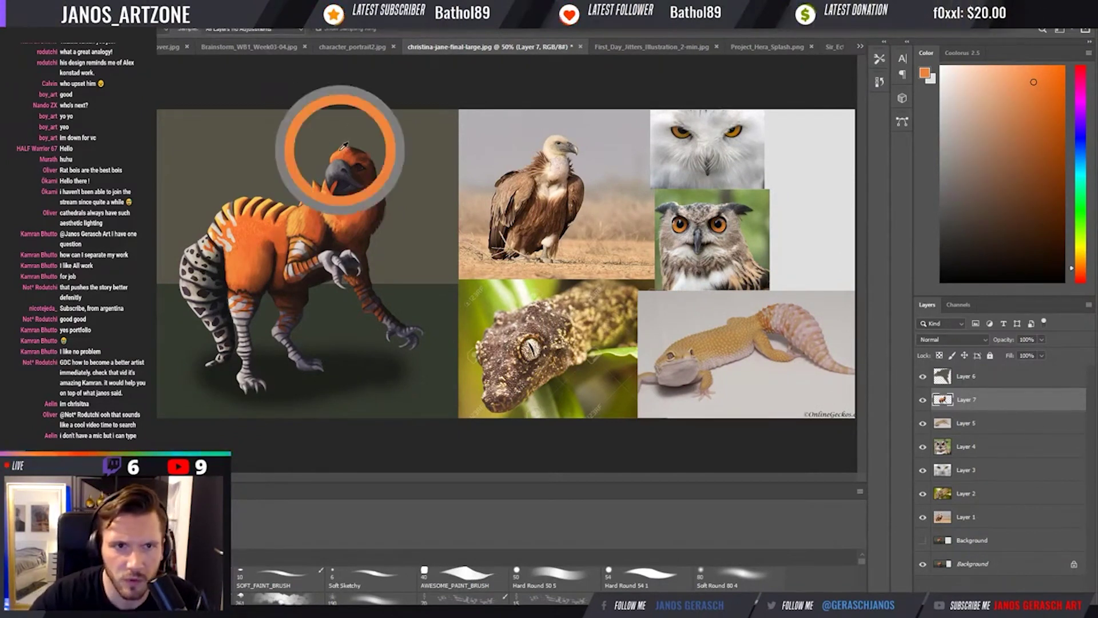
key(b)
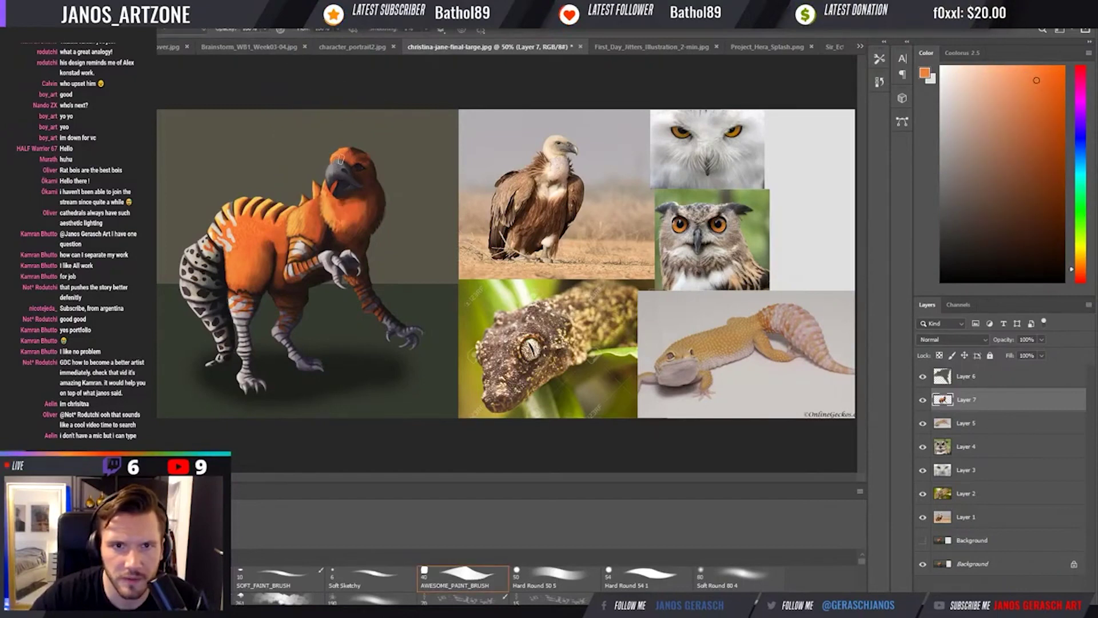
key(period)
key(period)
key(i)
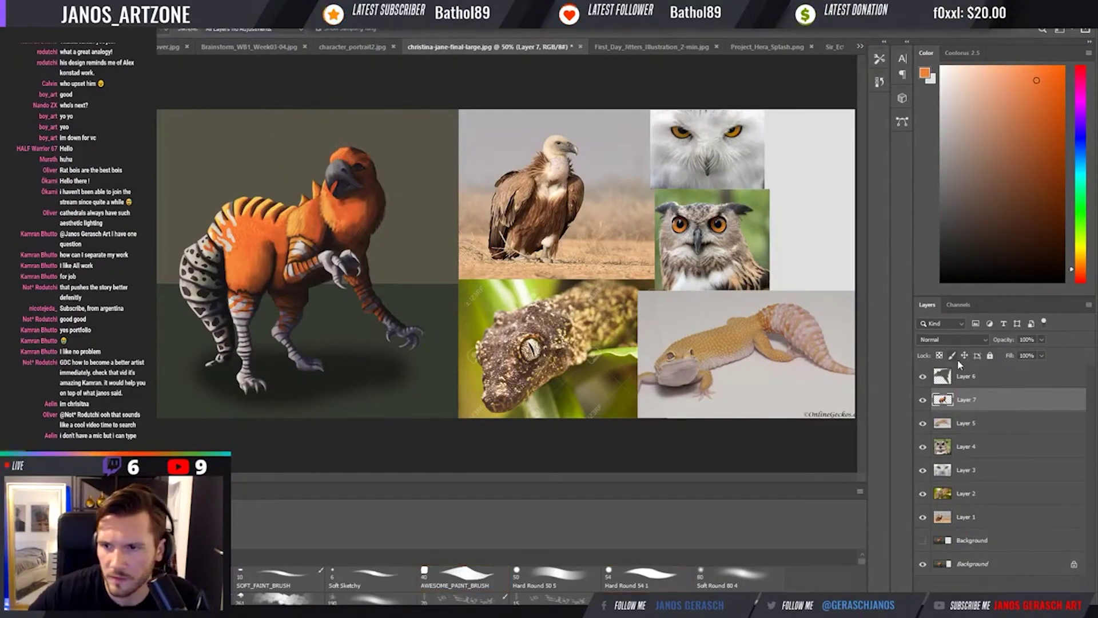
Delete the Layer 6 paintover and check the creature cutout by hiding and showing the original Background layer.
click(952, 376)
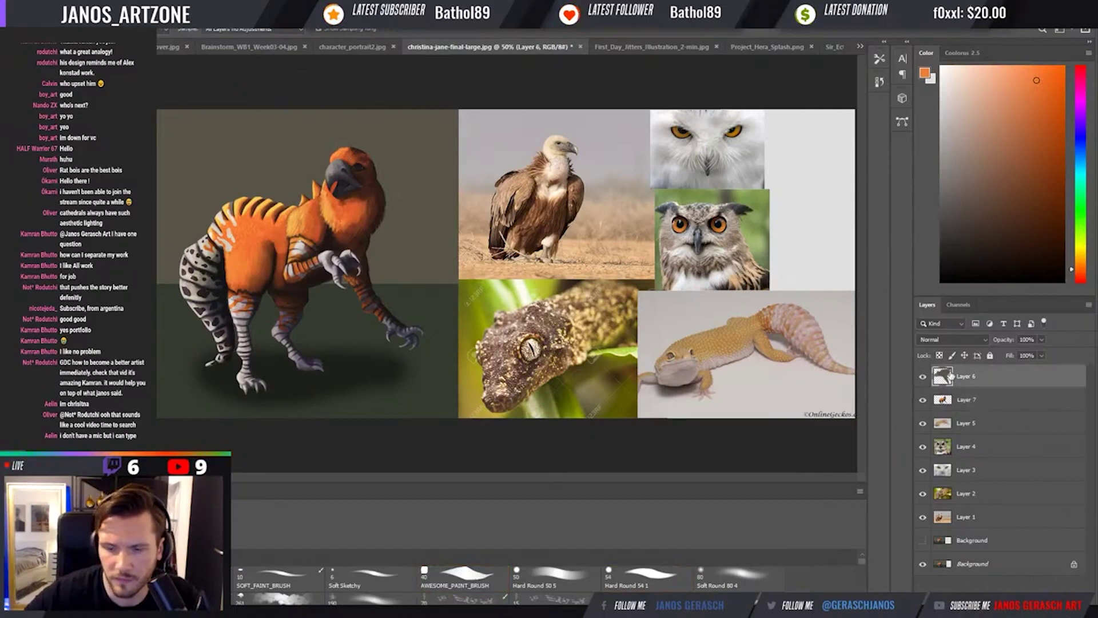
key(Delete)
key(b)
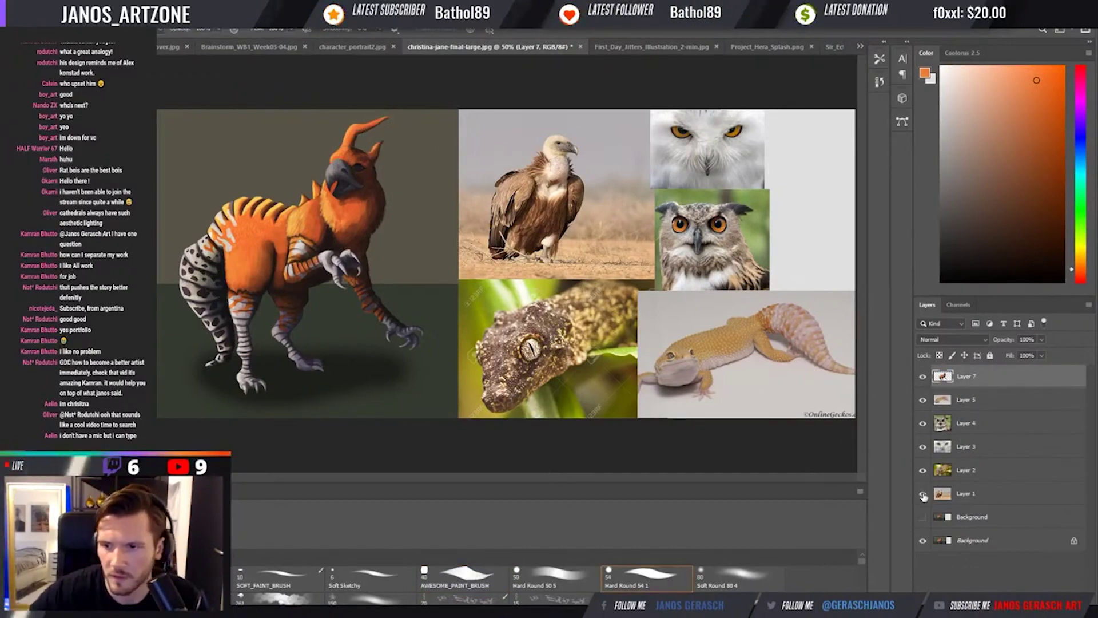
click(923, 540)
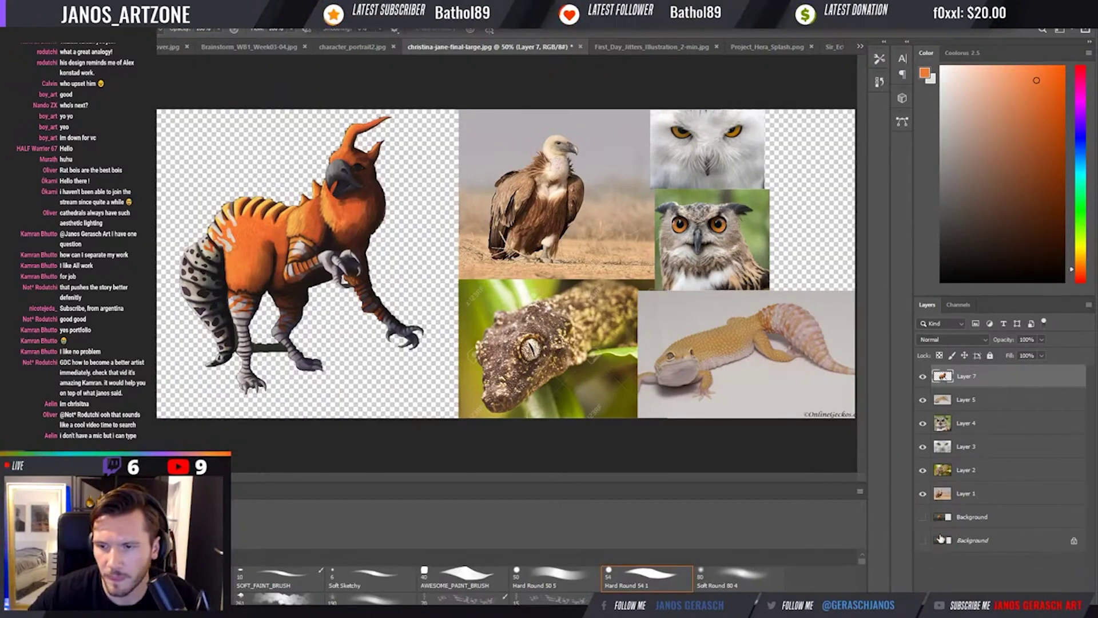
click(928, 544)
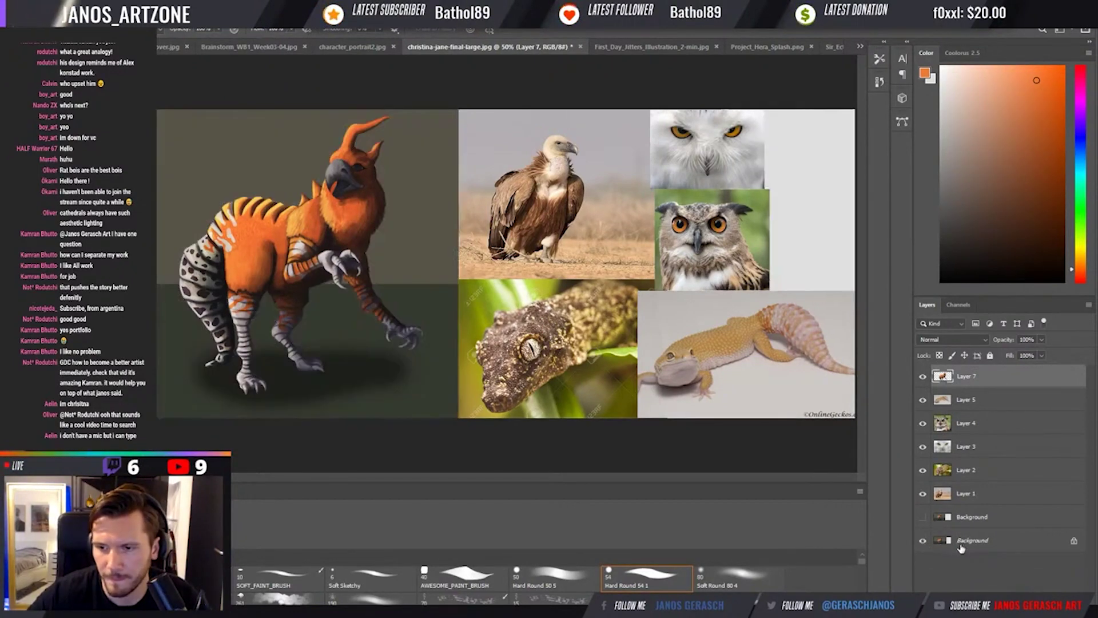
Duplicate the original Background layer and select the copy's artwork half containing the creature, leaving out the reference photos.
click(951, 541)
key(ctrl+minus)
key(ctrl+j)
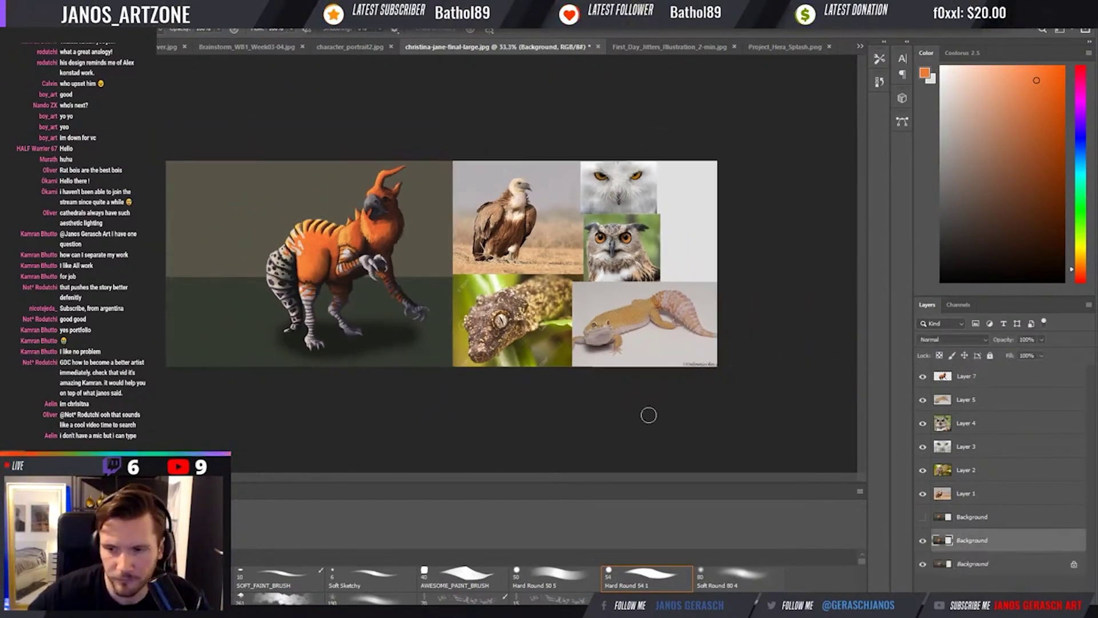
key(m)
drag(163, 156, 451, 421)
Choose a dark grey colour and fill the upper and lower backdrop areas around the creature with the Paint Bucket.
click(1079, 251)
drag(992, 213, 930, 235)
key(g)
key(shift+g)
click(438, 269)
click(432, 316)
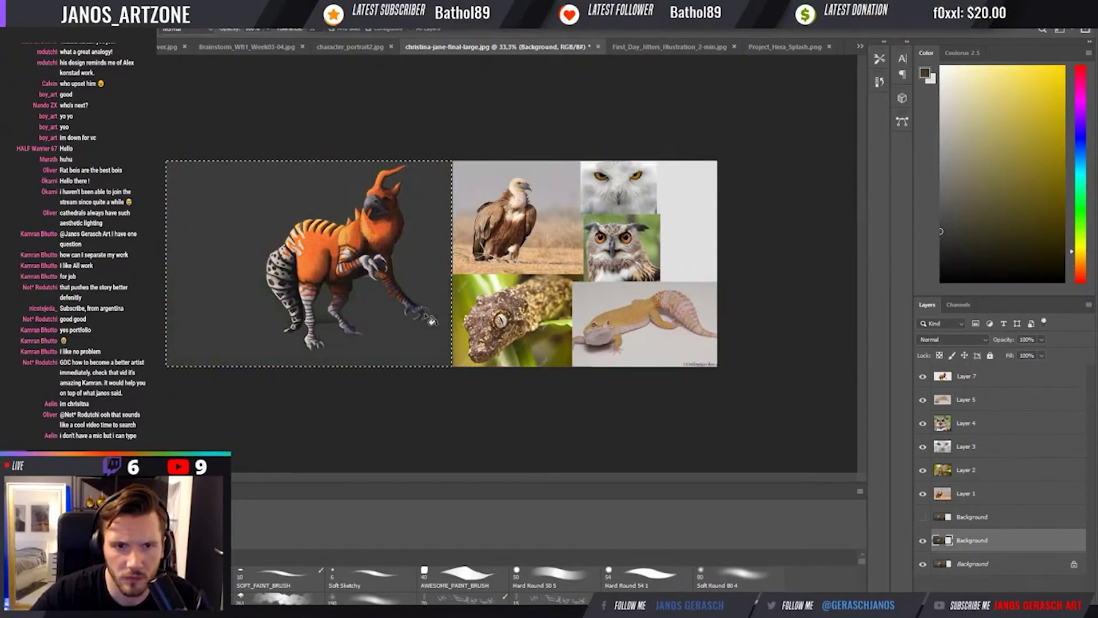
Select the Layer 7 creature cutout and compare the artwork with that layer hidden and shown.
key(b)
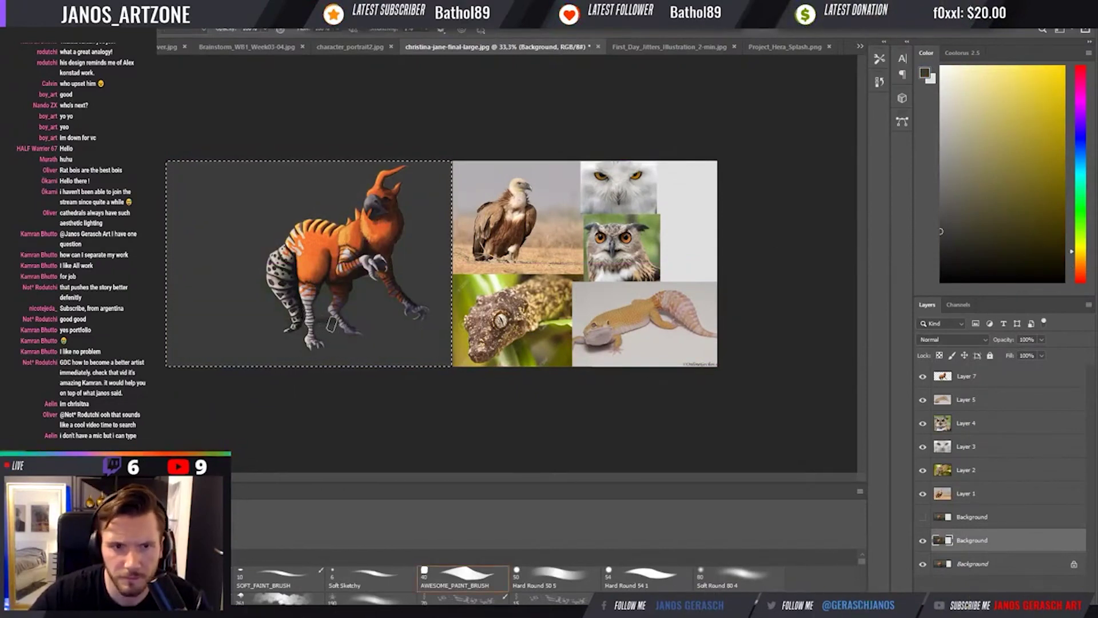
key(w)
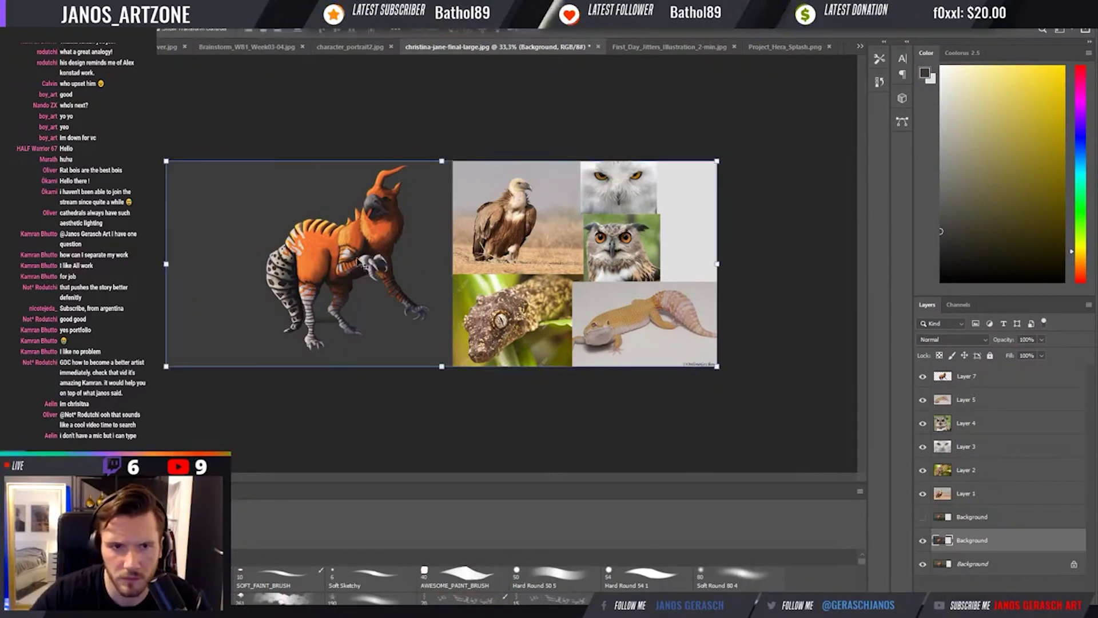
ctrl+click(350, 273)
key(e)
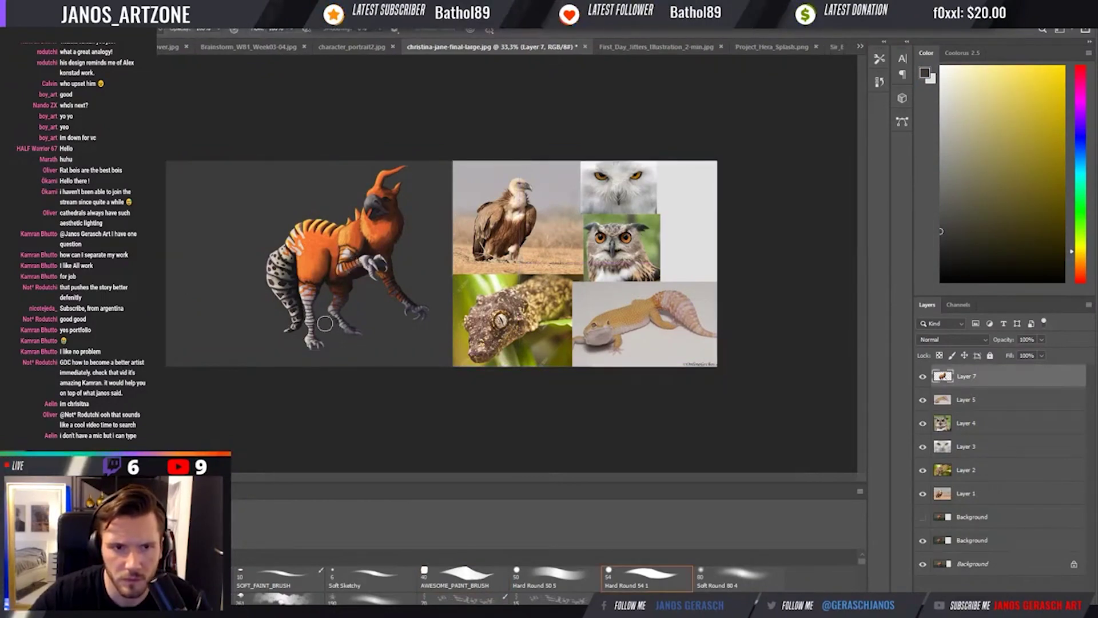
key(ctrl+plus)
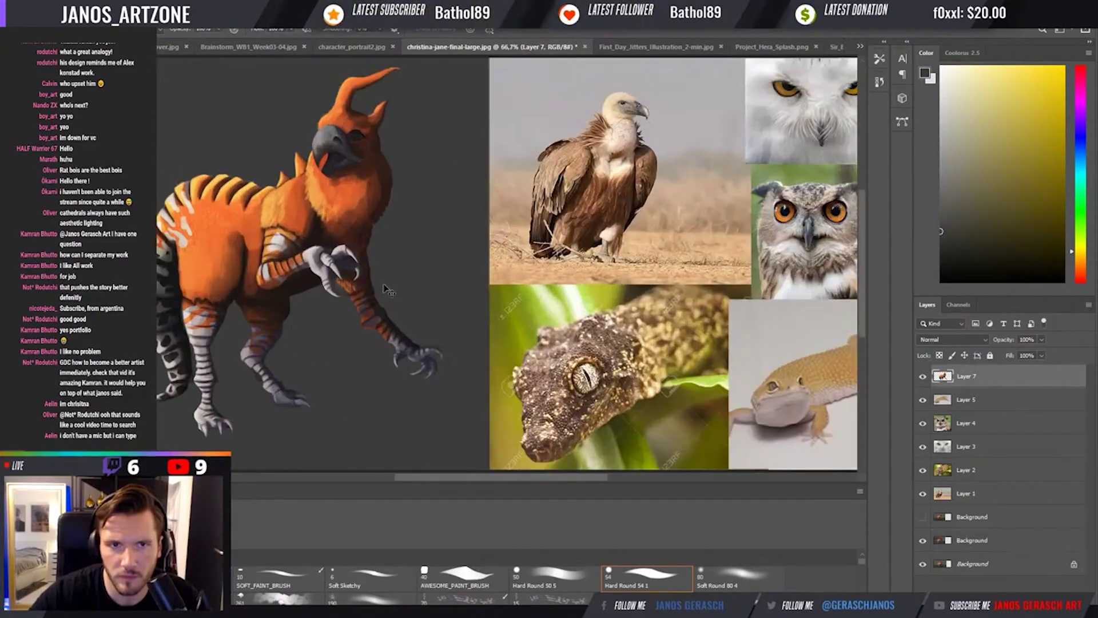
click(923, 376)
click(922, 377)
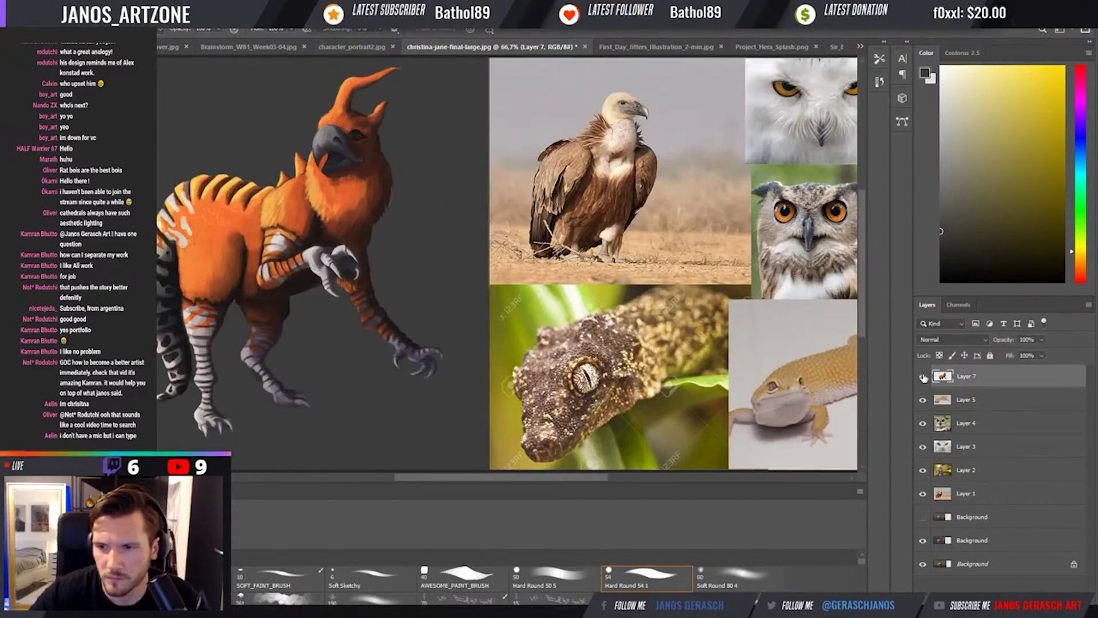
click(922, 376)
click(922, 376)
Copy the creature from the grey Background copy using Layer 7's outline and place the new layer directly beneath Layer 7.
ctrl+click(942, 382)
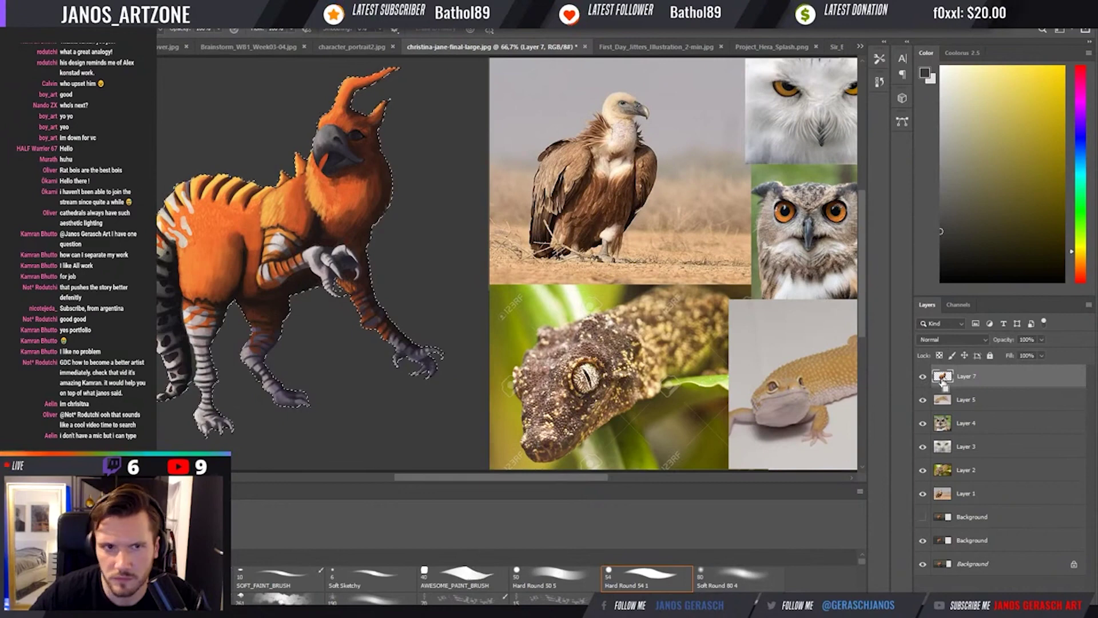
click(963, 540)
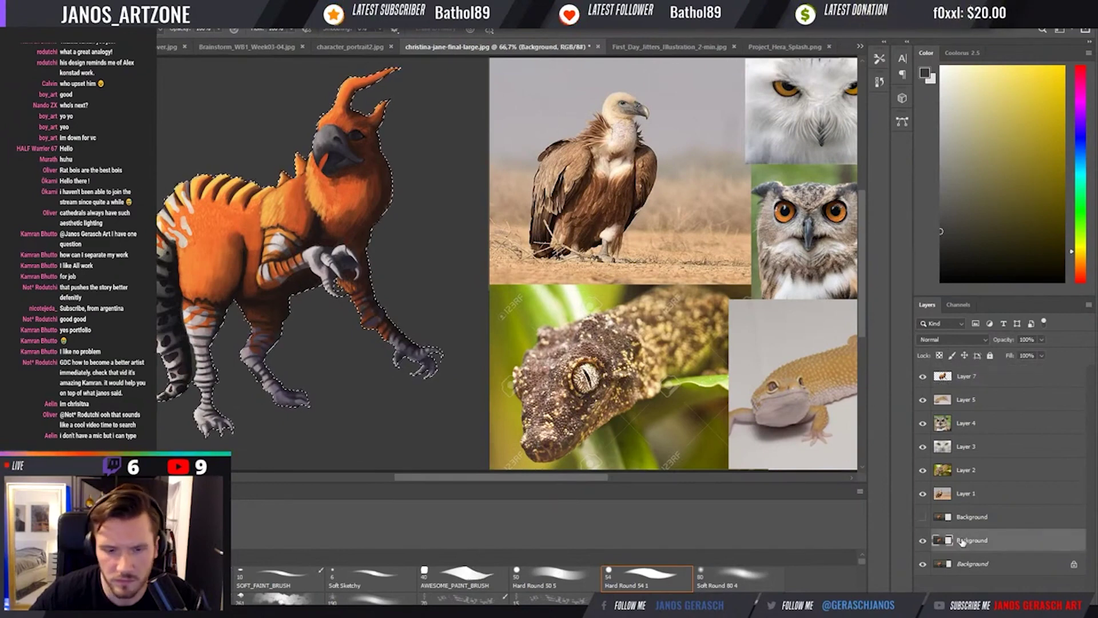
key(ctrl+j)
drag(970, 526, 978, 400)
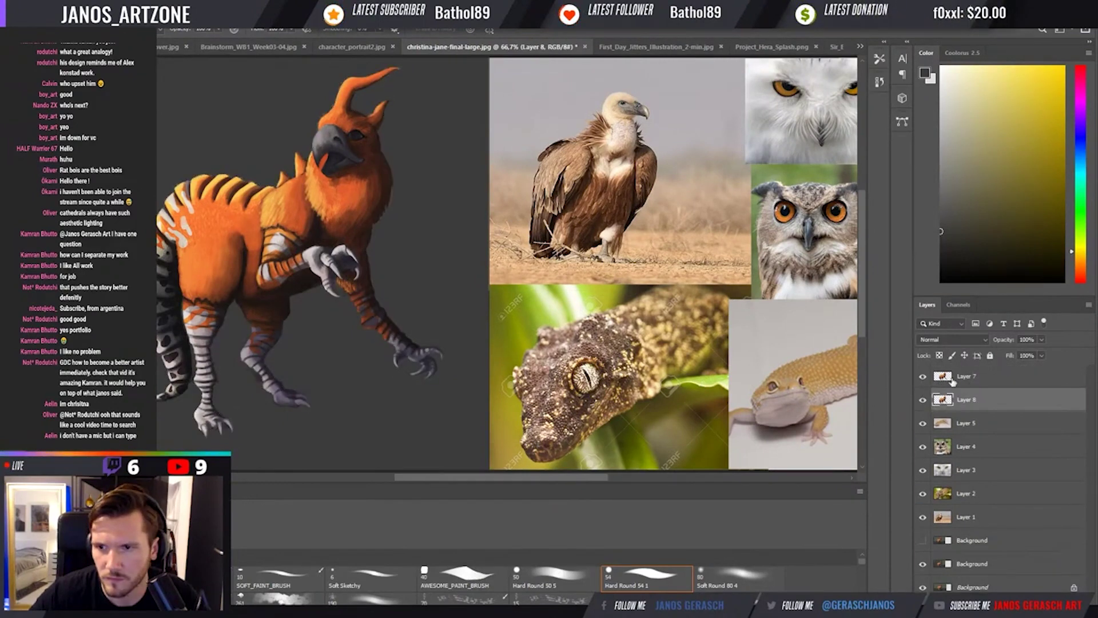
Merge the copied creature with Layer 7 and check the result by hiding and showing the layer.
click(923, 376)
click(923, 376)
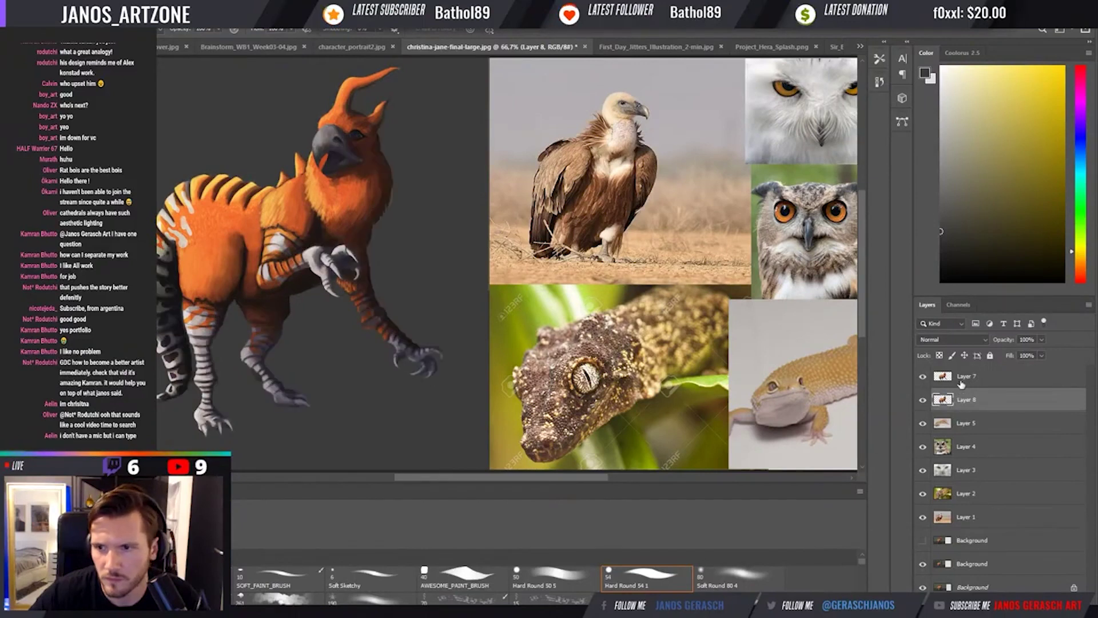
key(ctrl+e)
click(923, 376)
click(923, 376)
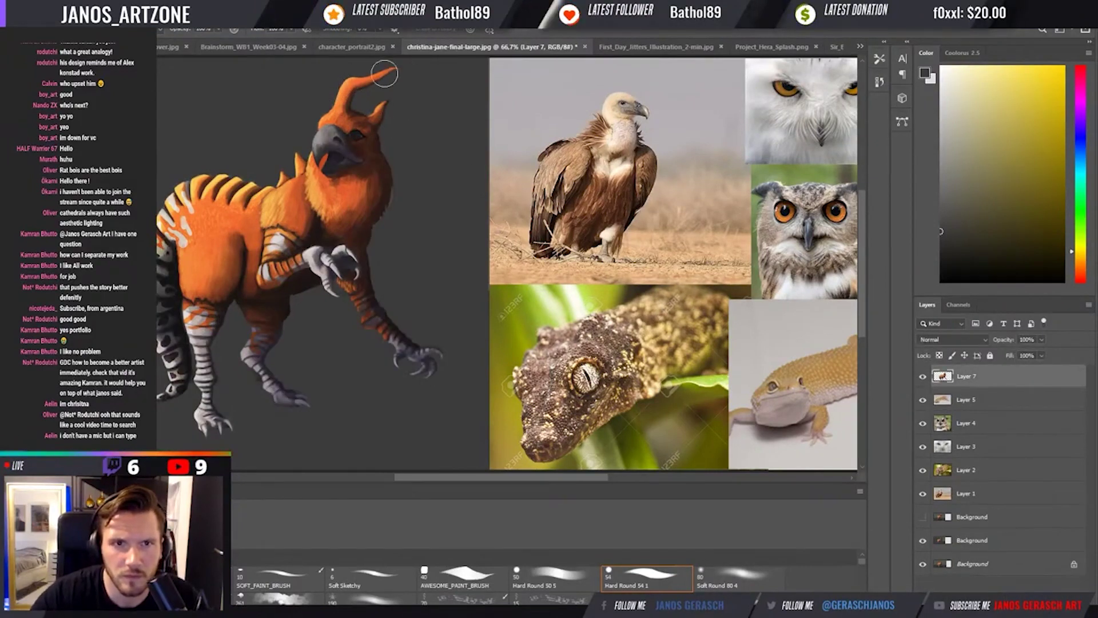
Hide the locked original Background layer and check the grey Background copy by hiding and showing it.
click(923, 564)
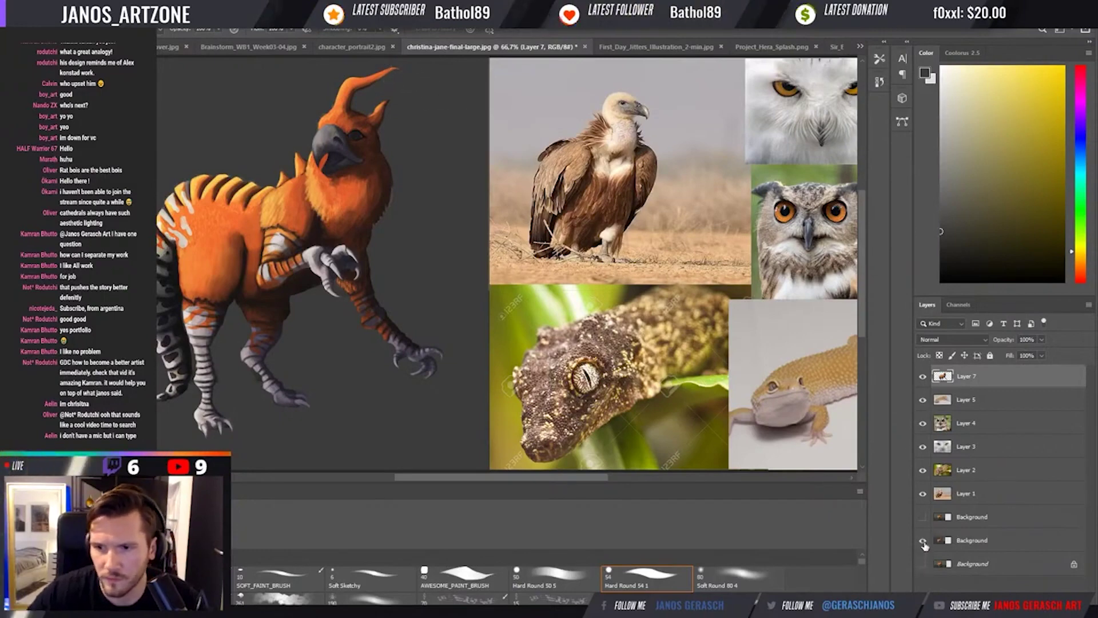
click(923, 541)
click(923, 541)
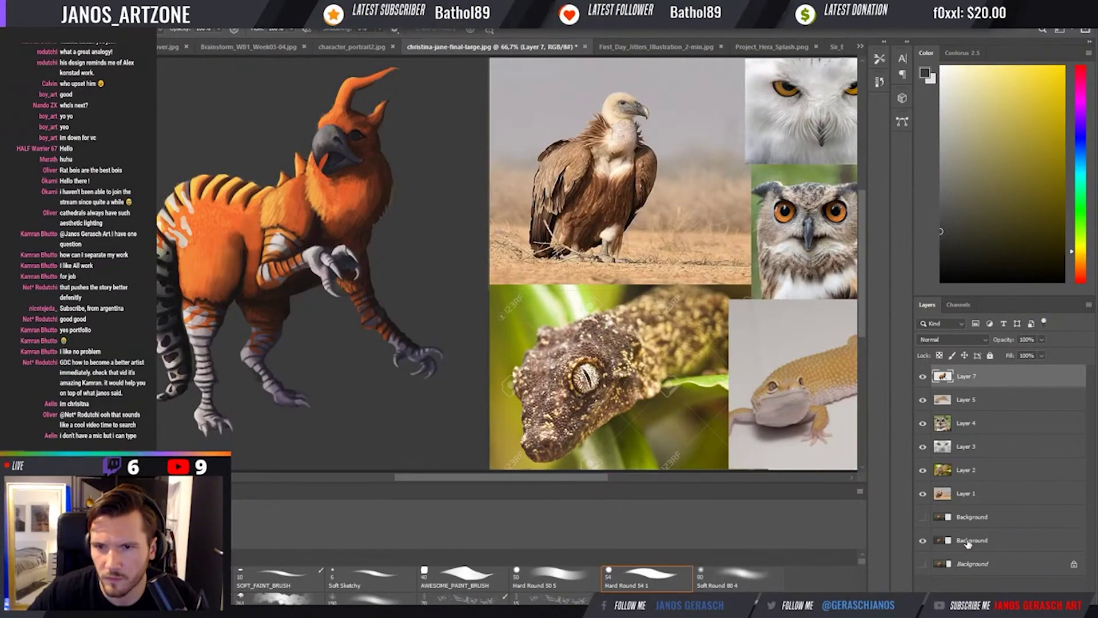
Paint the creature out of the Background copy with dark grey inside a rectangular selection, and check the backdrop by toggling Layer 7.
click(968, 544)
key(ctrl+minus)
key(ctrl+minus)
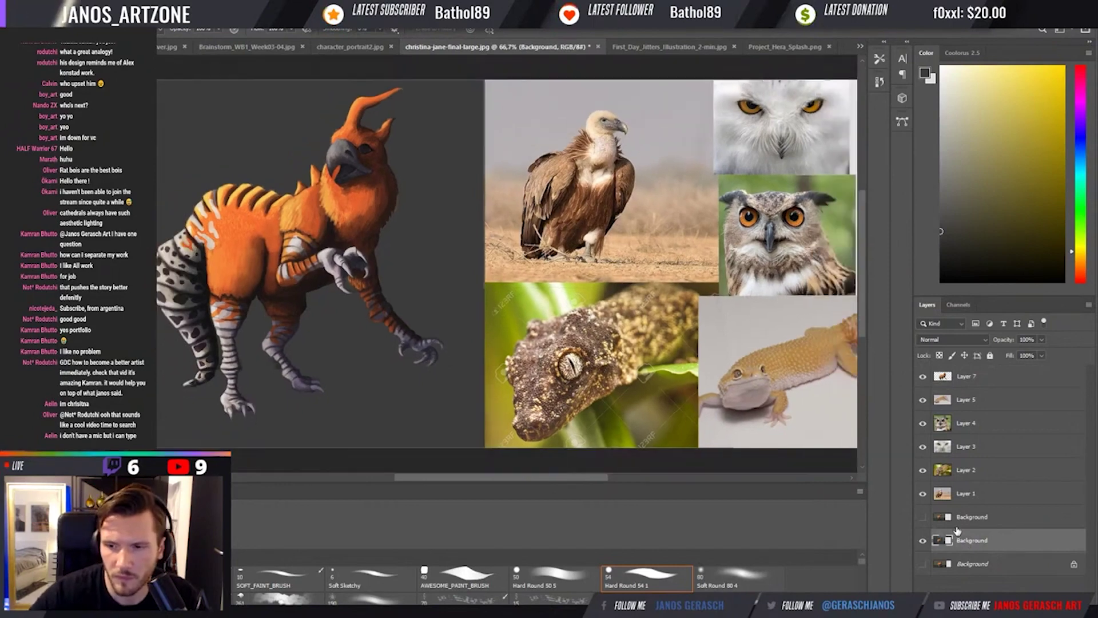
drag(167, 162, 444, 377)
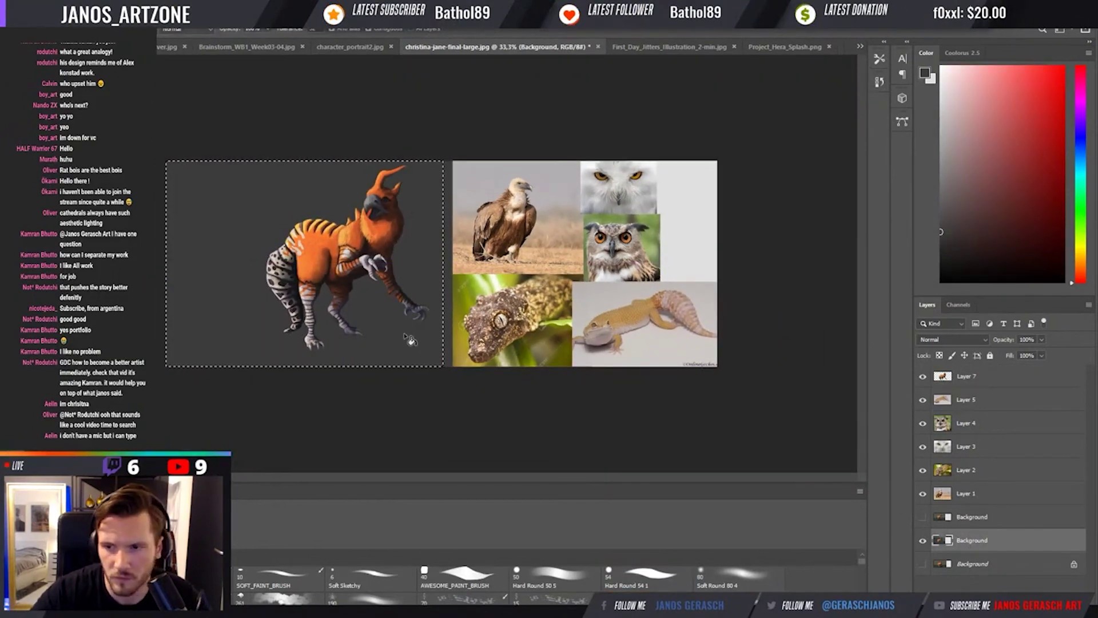
key(s)
drag(409, 237, 407, 294)
key(ctrl+z)
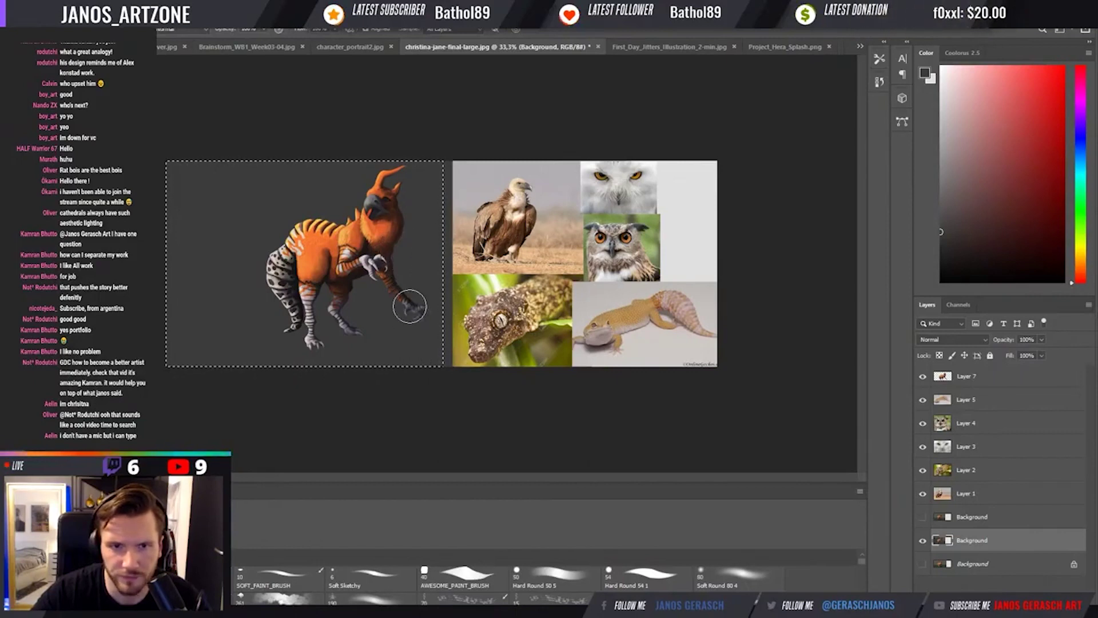
key(b)
key(ctrl+z)
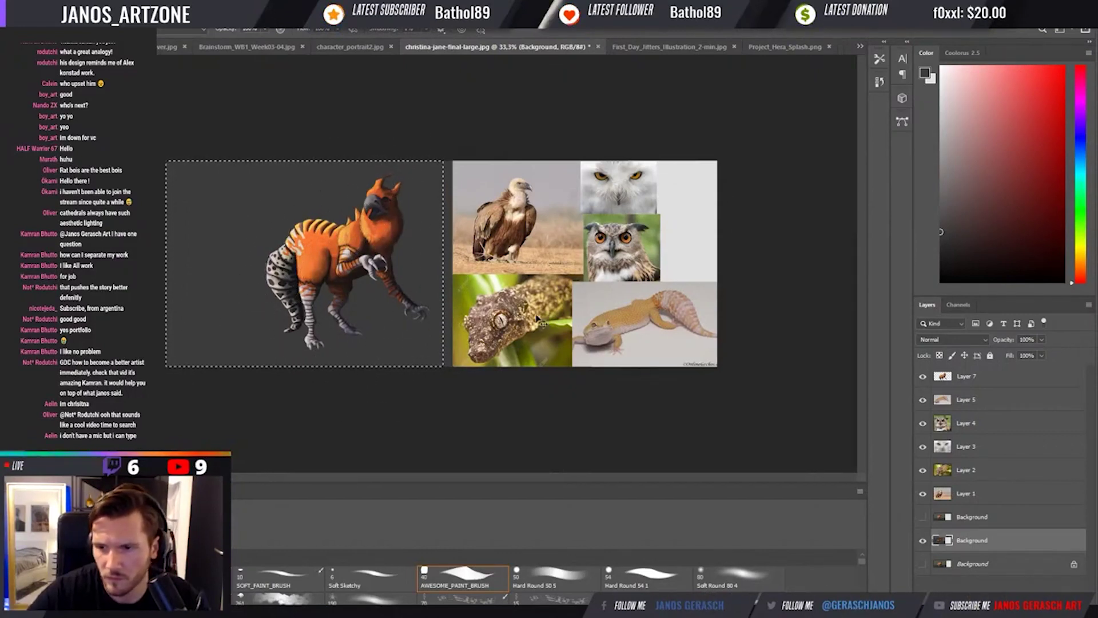
click(922, 376)
click(923, 376)
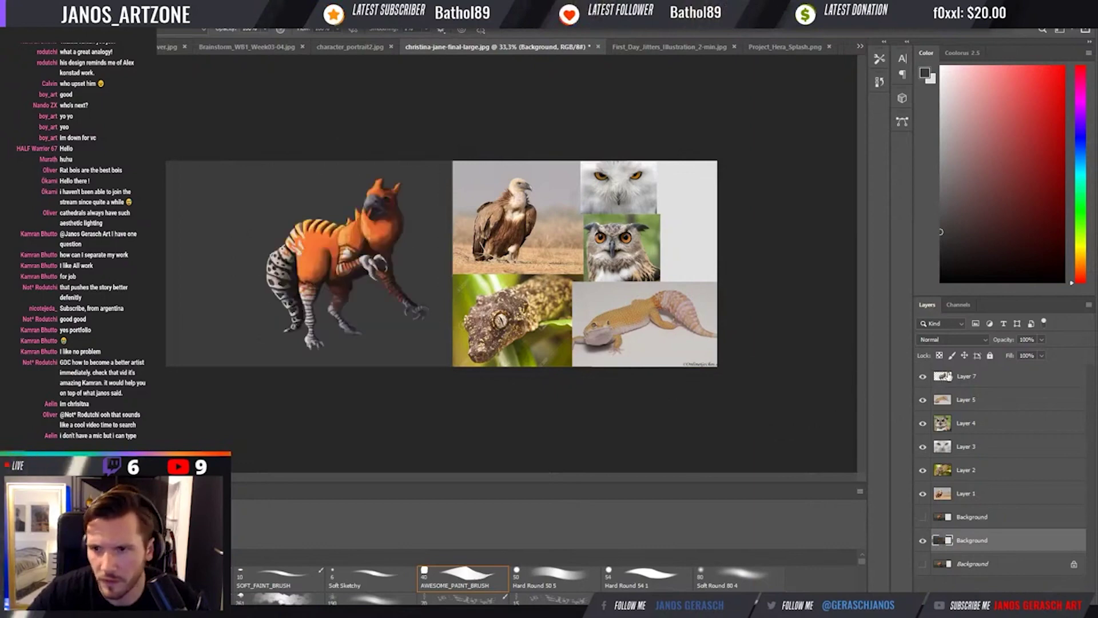
Paint an orange feather tuft above the brow on Layer 7 with the Hard Round 54 1 brush, using orange sampled from the head.
click(949, 376)
key(ctrl+plus)
key(period)
key(period)
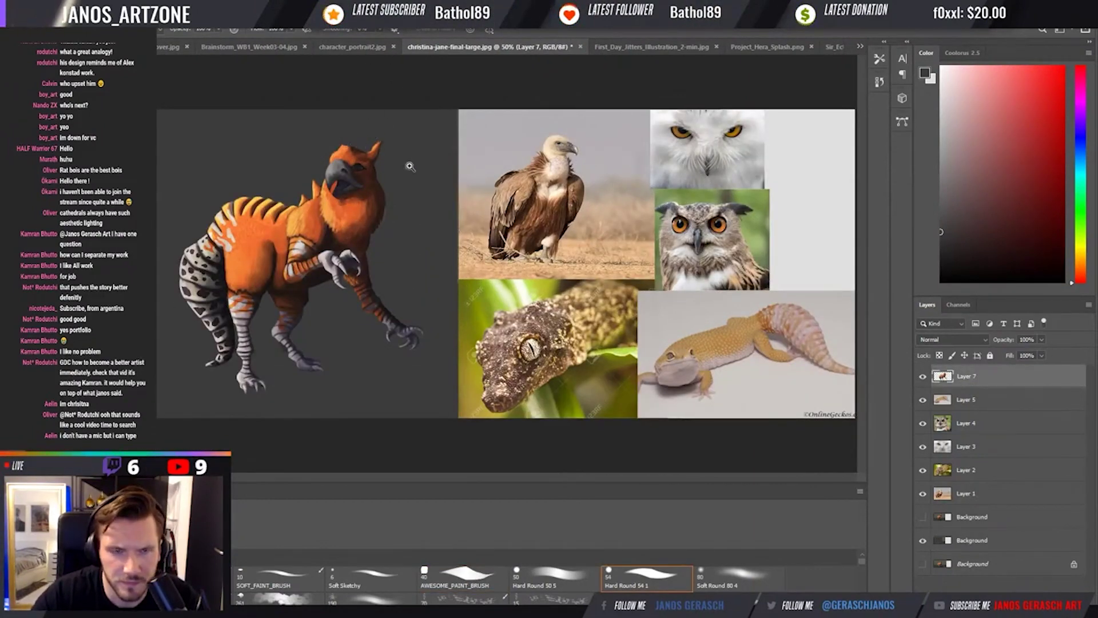
scroll(412, 172, up, 1)
alt+click(329, 131)
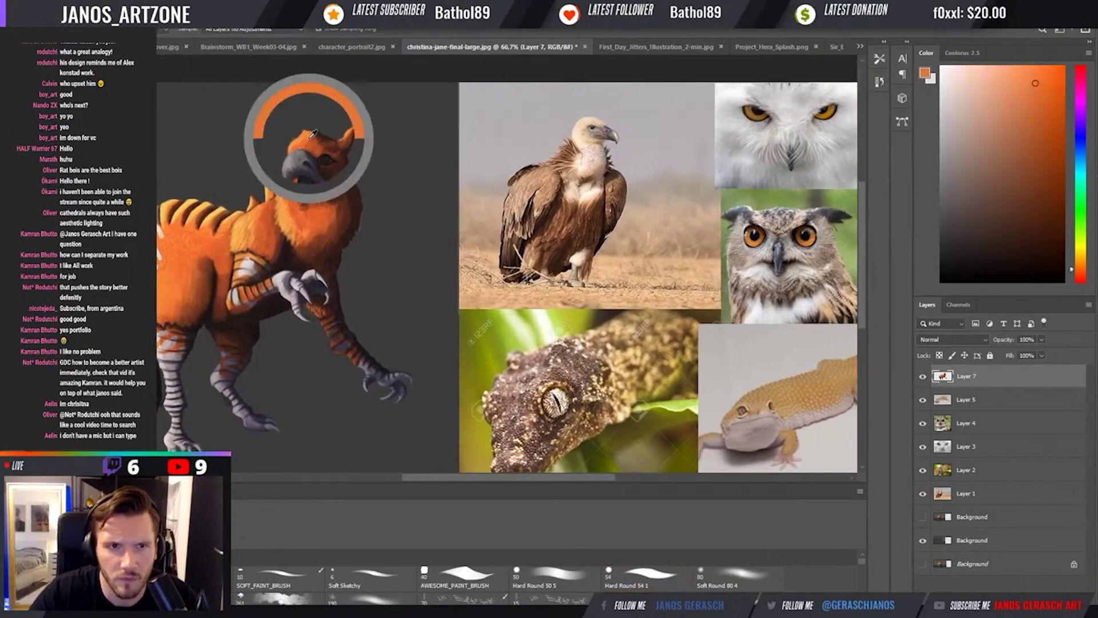
click(636, 584)
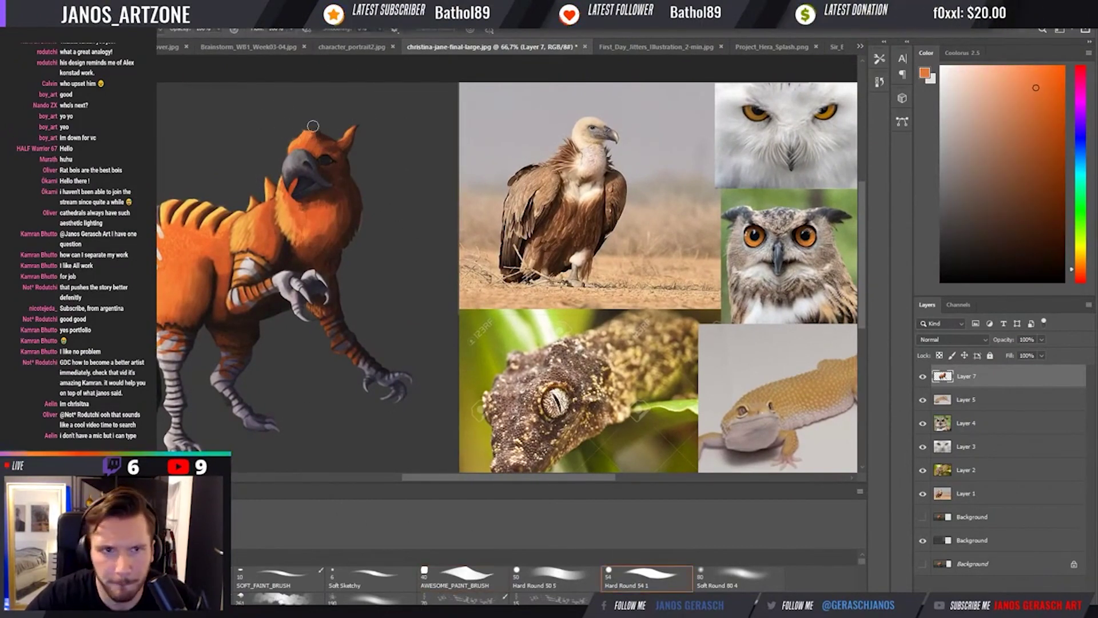
alt+click(298, 135)
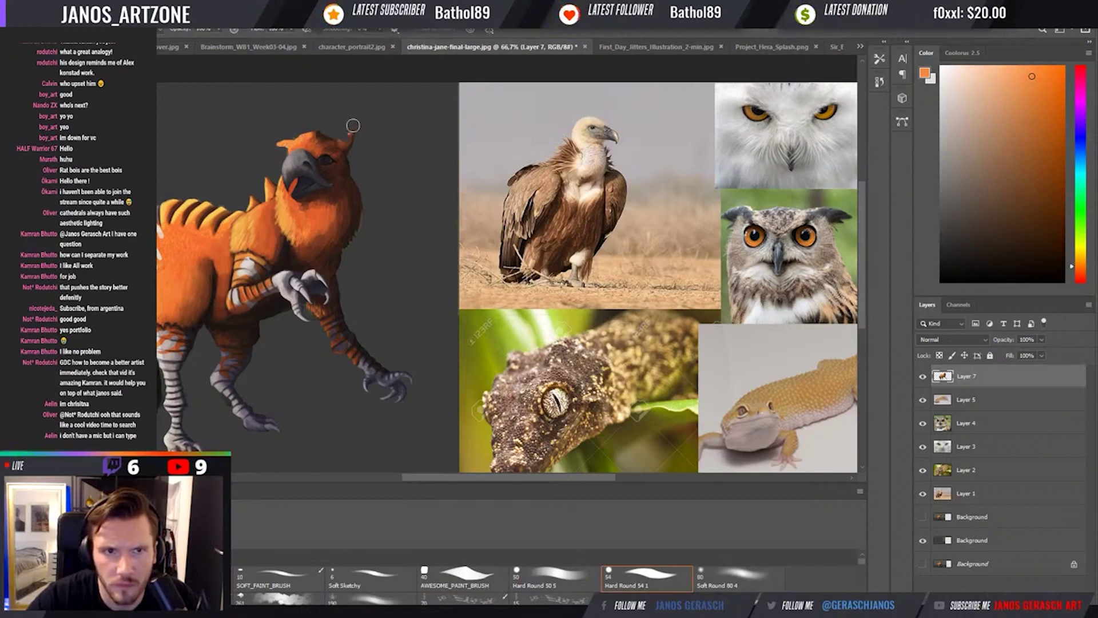
Shade the brow tuft and repaint the creature's rear ear as a flat dark tuft with colours sampled from the head.
alt+click(318, 156)
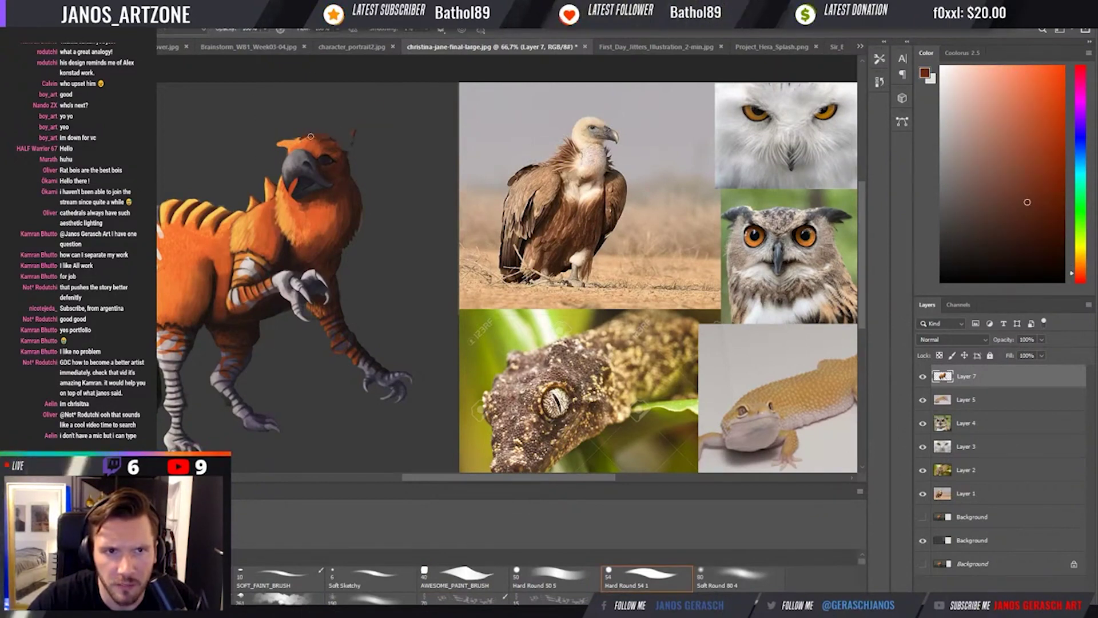
alt+click(320, 138)
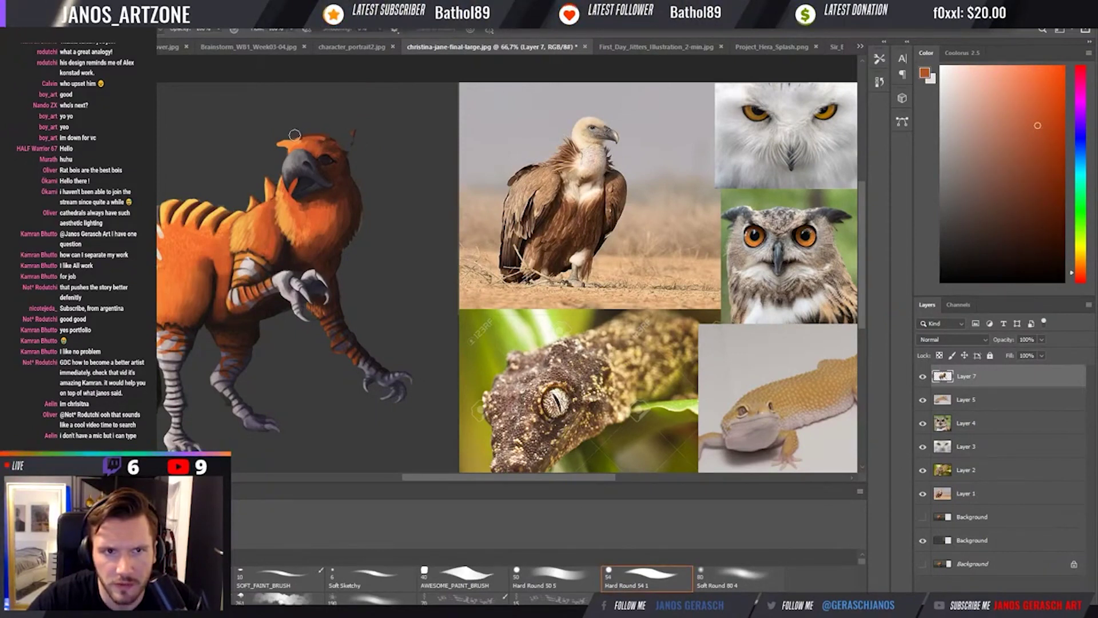
alt+click(345, 155)
alt+click(347, 154)
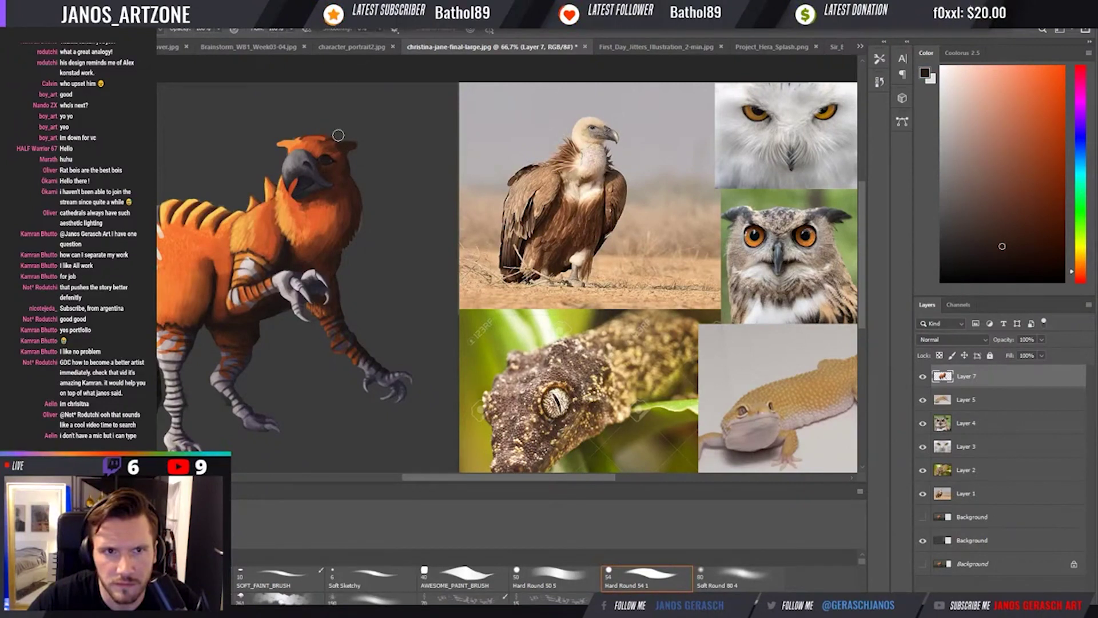
key(alt)
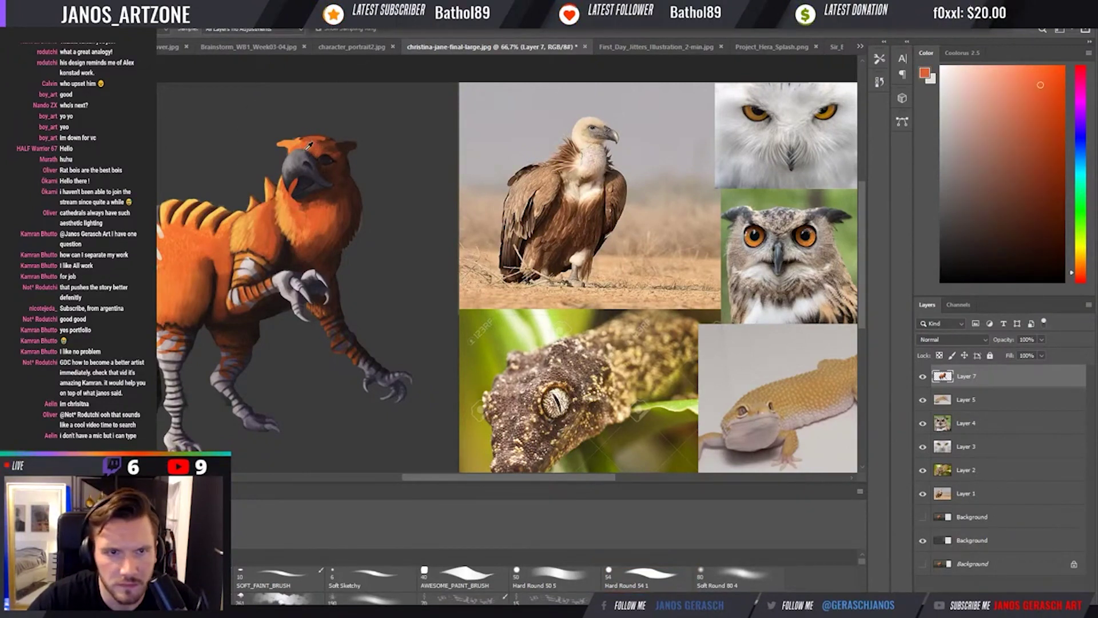
Outline the creature's beak with the Polygonal Lasso, copy it to a new layer and scale the copy down.
key(l)
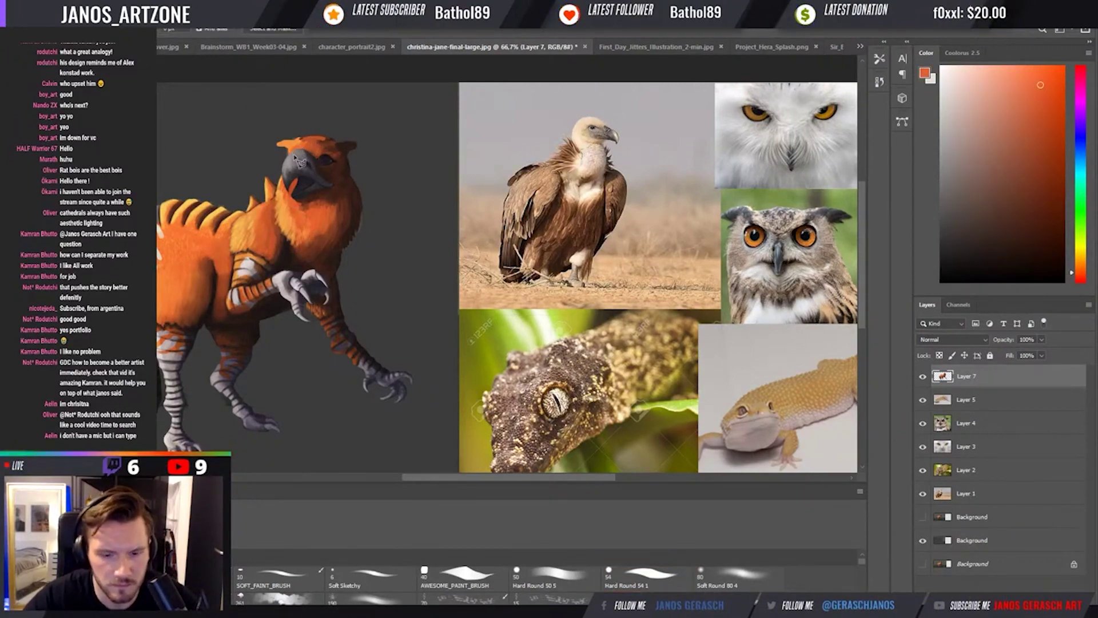
key(shift+l)
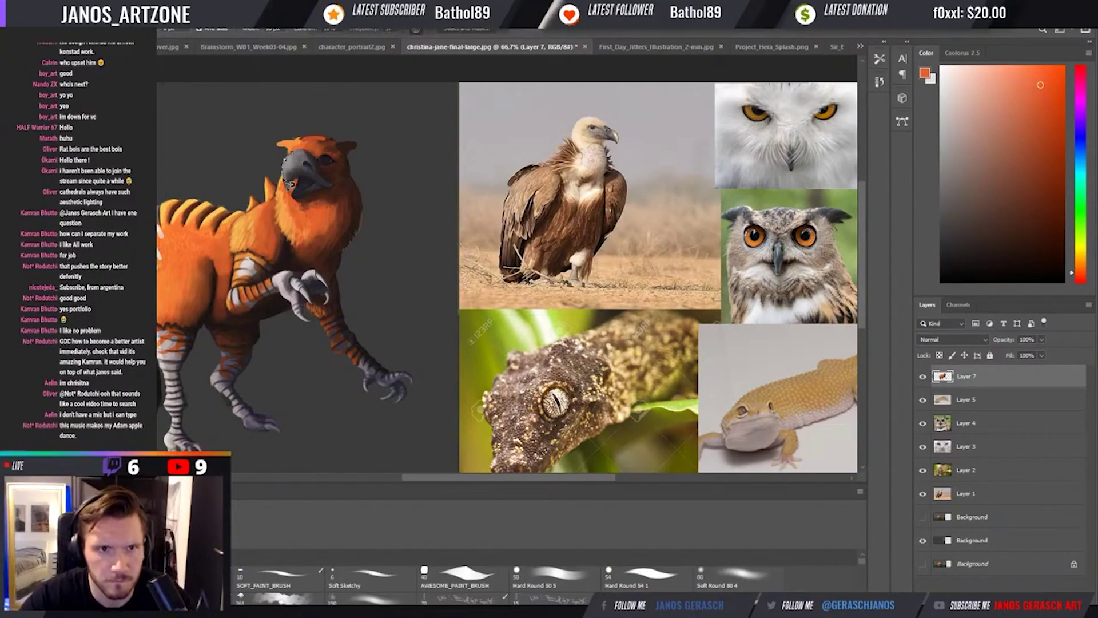
click(290, 184)
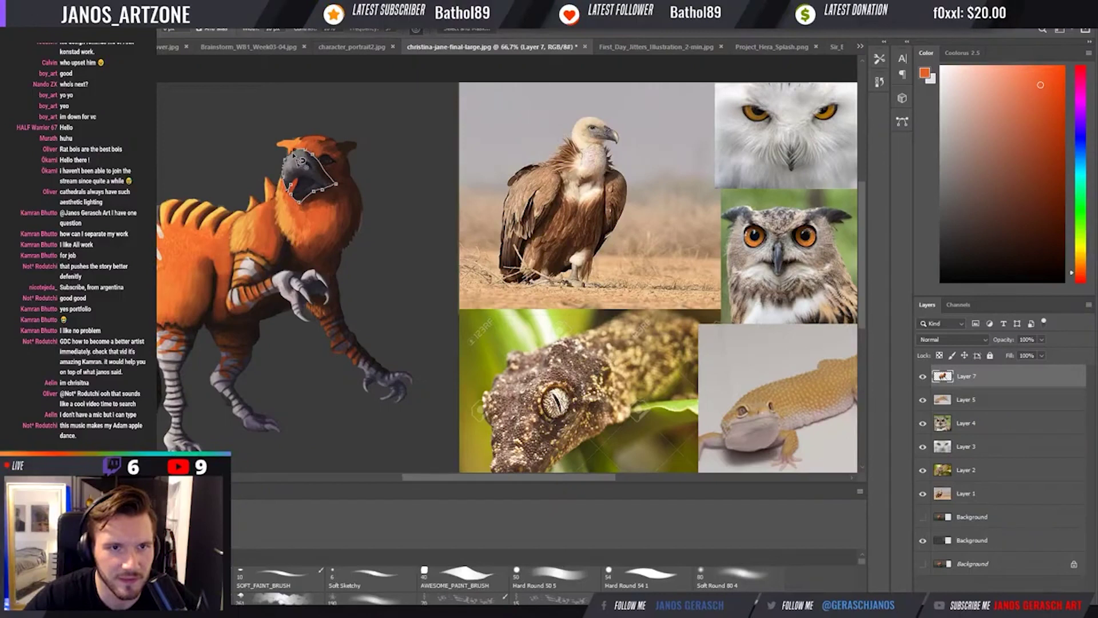
click(295, 156)
key(ctrl+j)
key(ctrl+t)
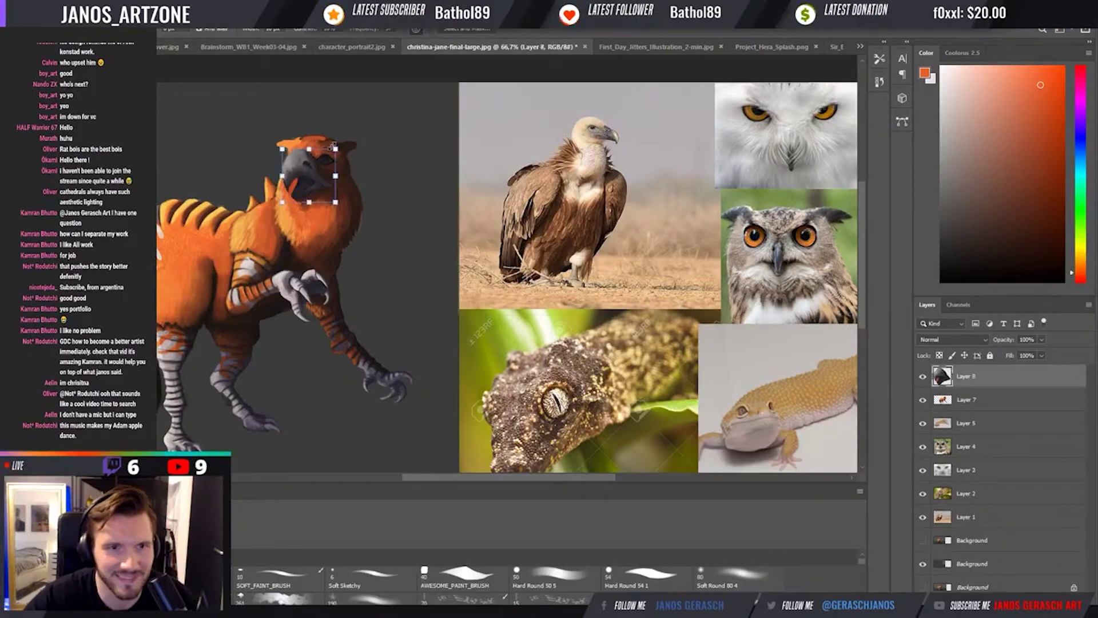
drag(332, 147, 315, 184)
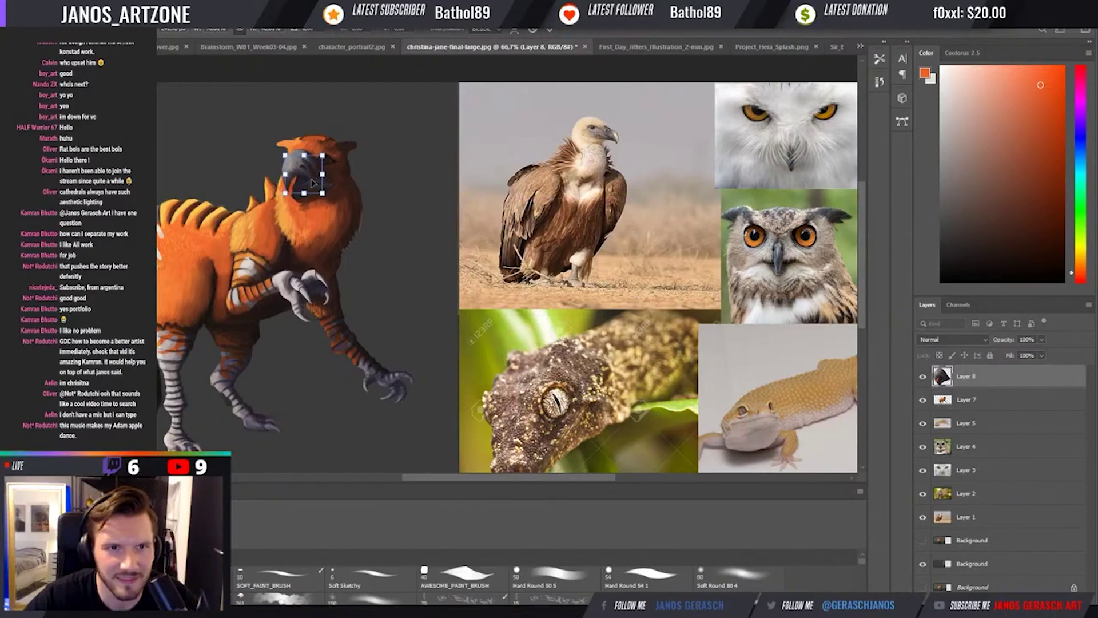
key(Return)
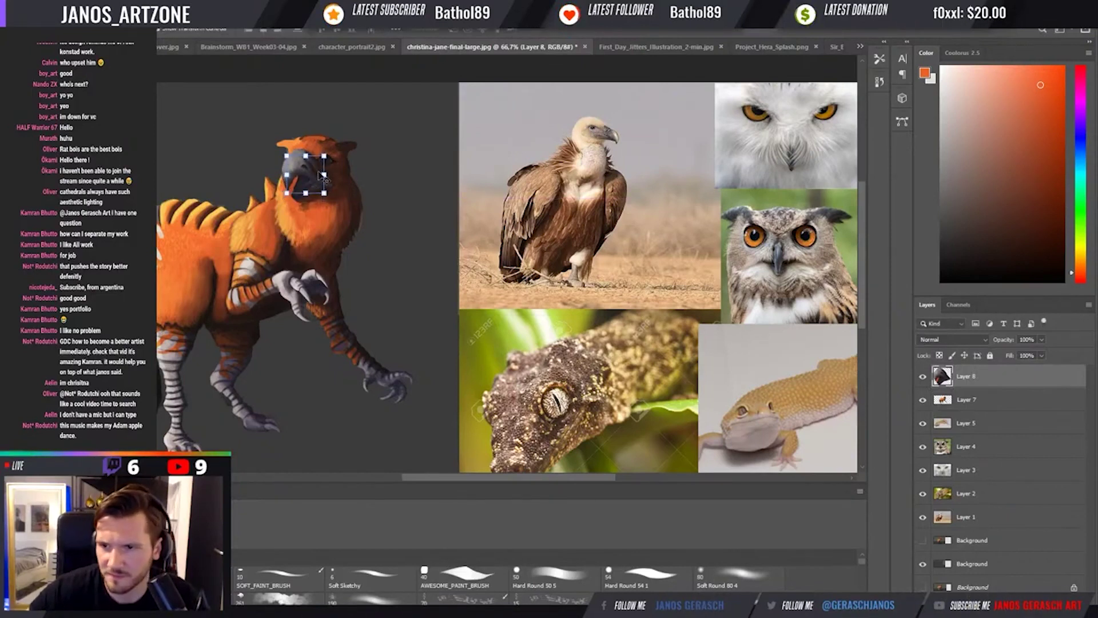
Add a new layer between Layer 7 and the smaller beak, and paint orange sampled from the face over the old beak.
click(984, 399)
key(ctrl+shift+alt+n)
key(b)
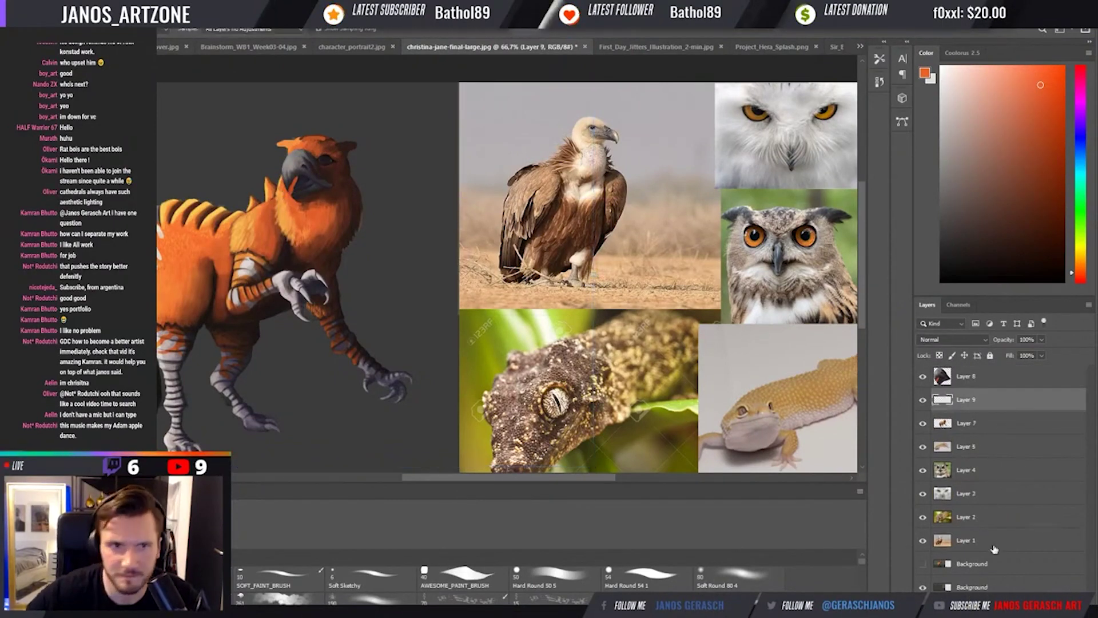
click(309, 161)
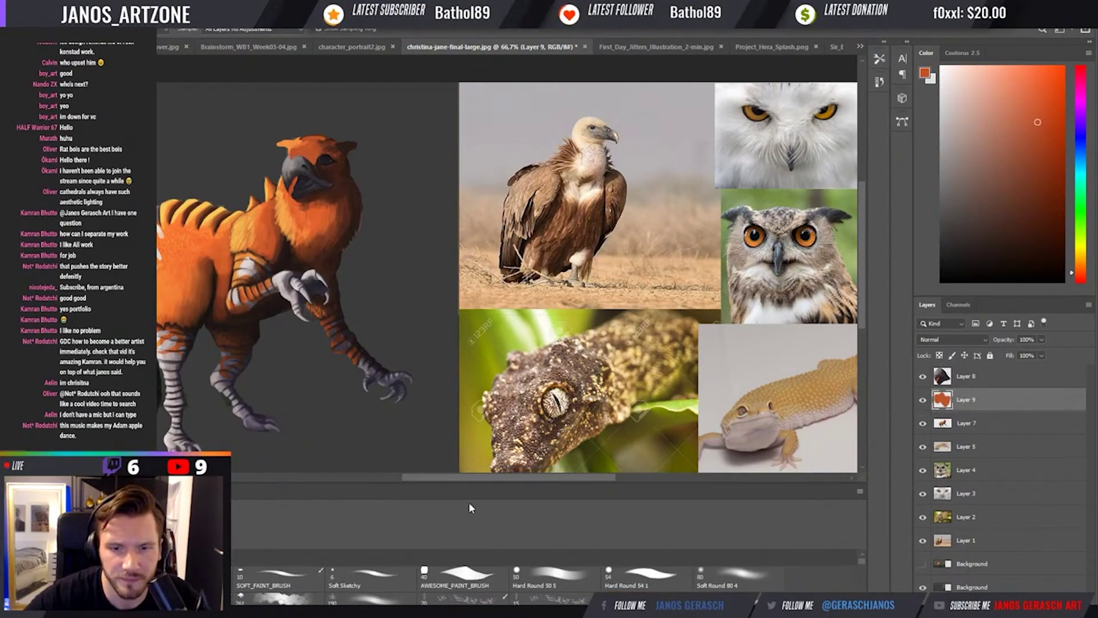
Cover the remains of the old beak on Layer 9 with orange and dark brown sampled from the face, using the Hard Round 50 5 brush.
alt+click(306, 155)
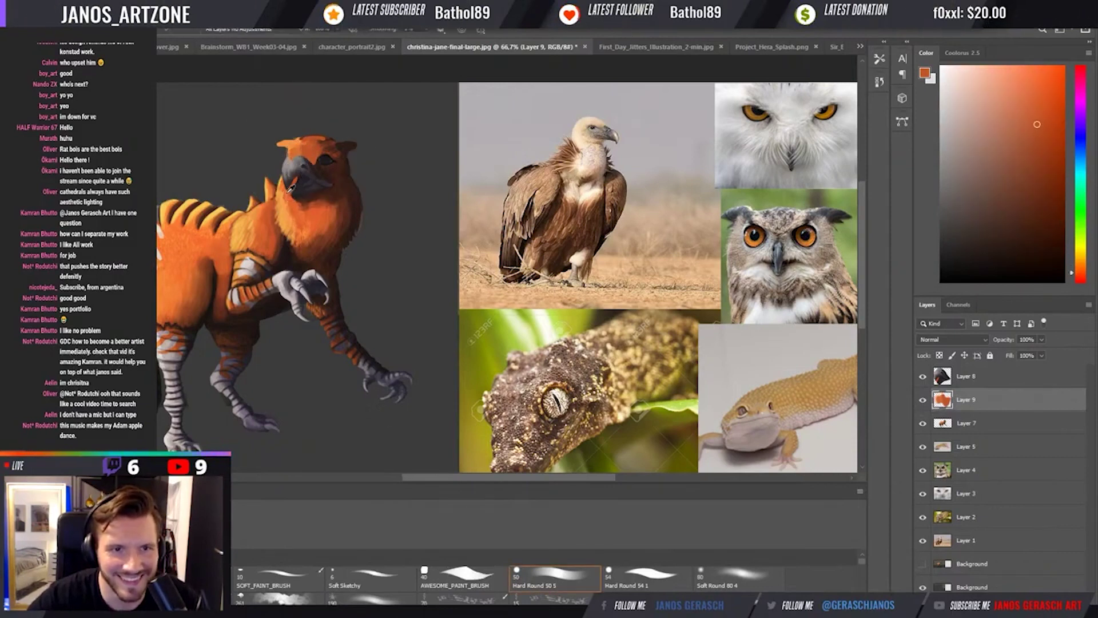
alt+click(292, 186)
drag(293, 186, 291, 165)
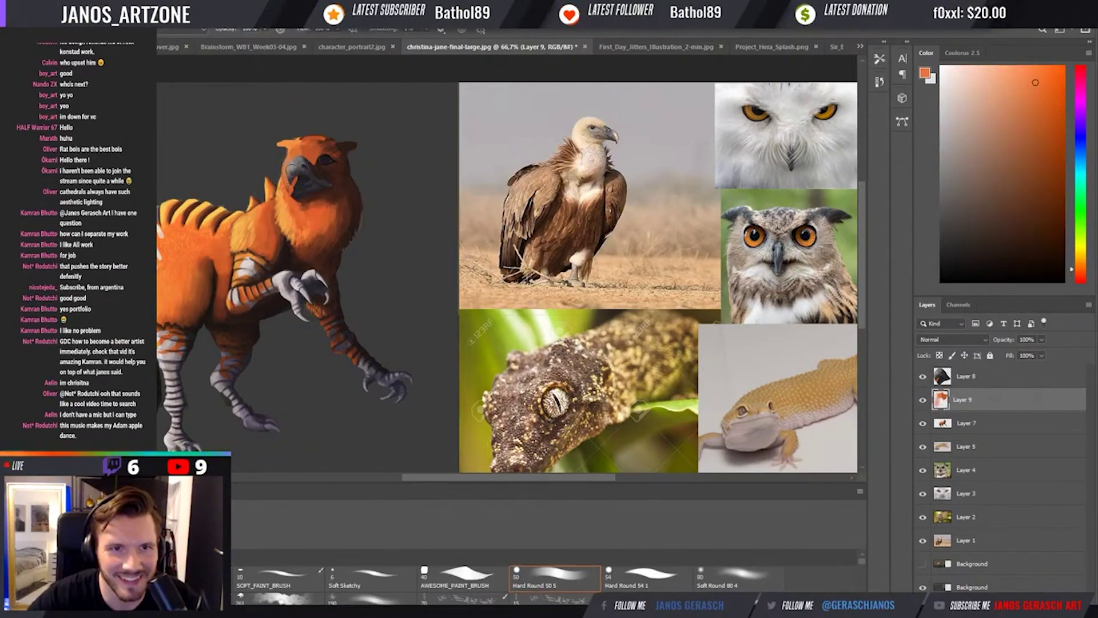
alt+click(308, 178)
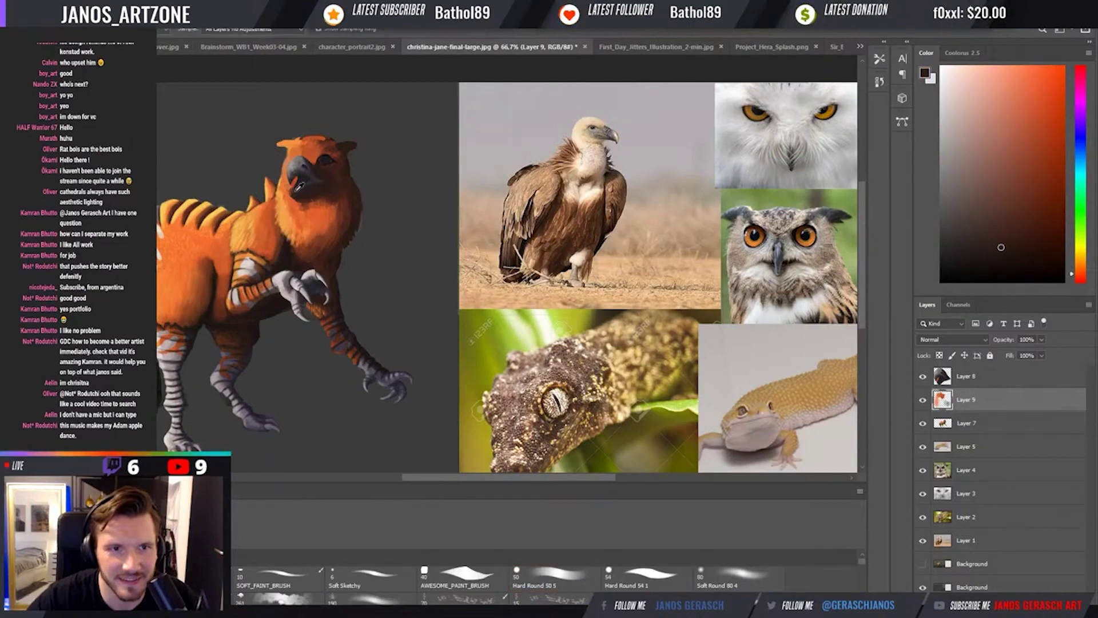
alt+click(298, 196)
alt+click(307, 199)
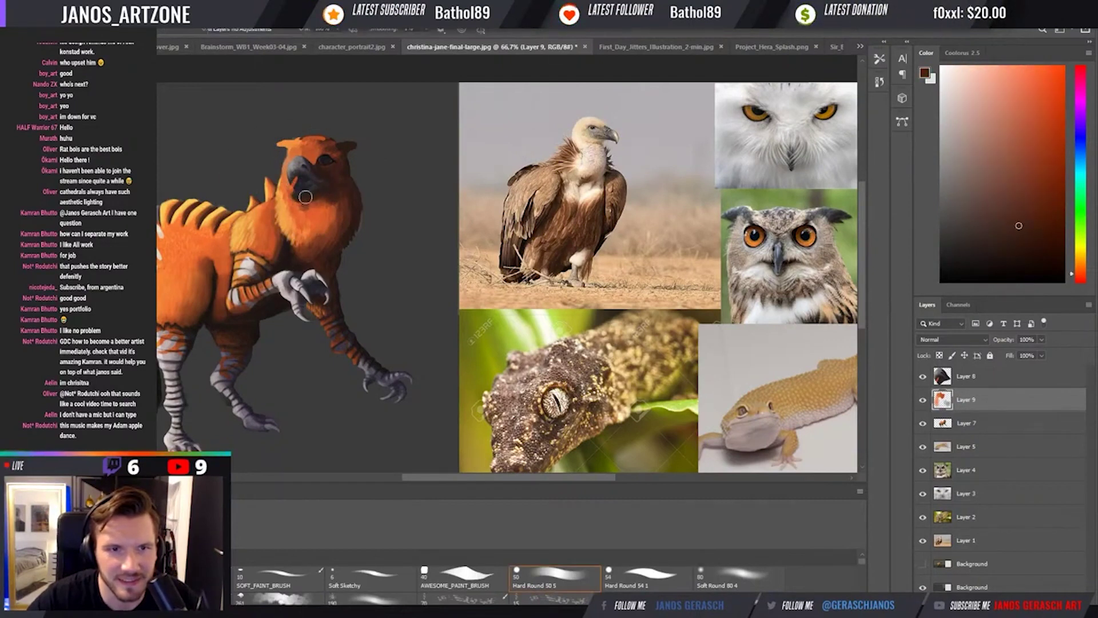
alt+click(289, 191)
Select the smaller beak on Layer 8 and transform it into a narrower shape on the creature's face.
key(v)
ctrl+click(304, 170)
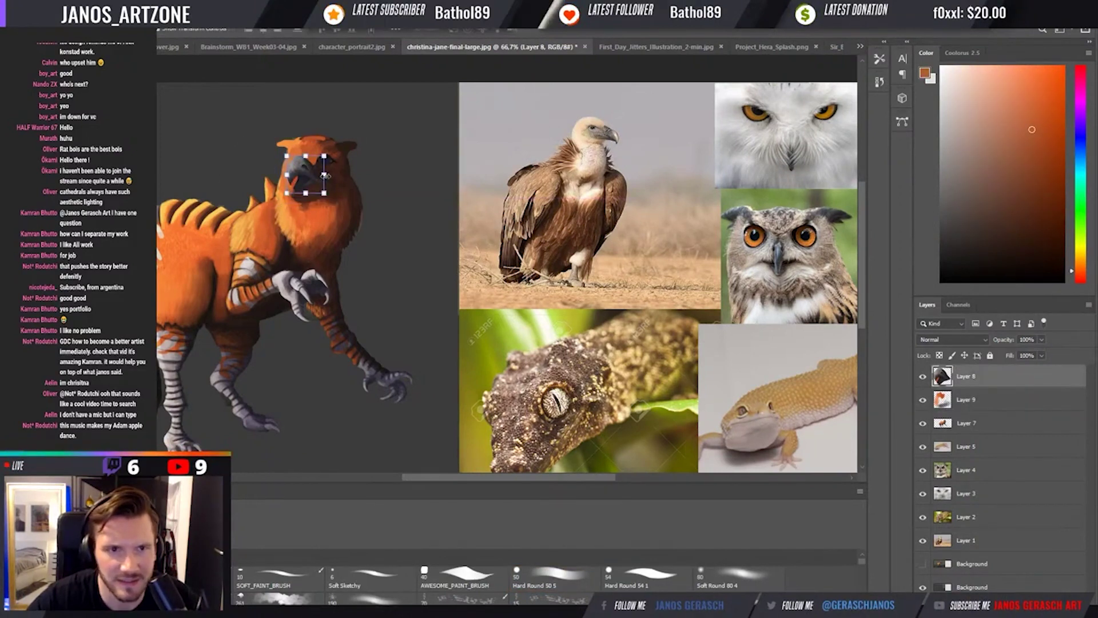
drag(325, 175, 308, 172)
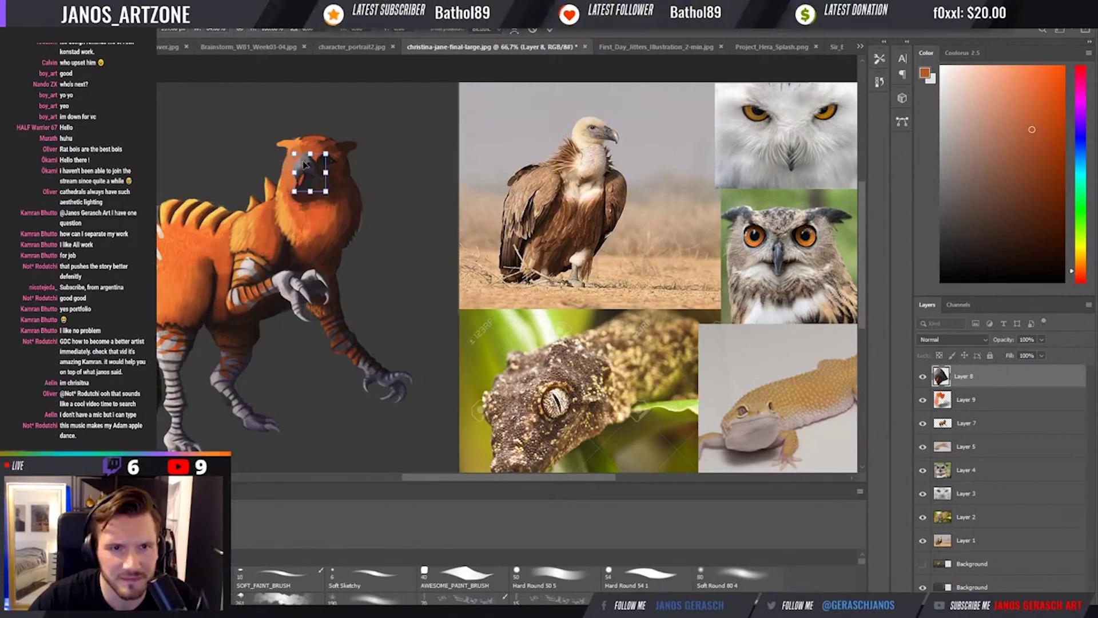
Apply the pending transformation of the beak on Layer 8.
key(Return)
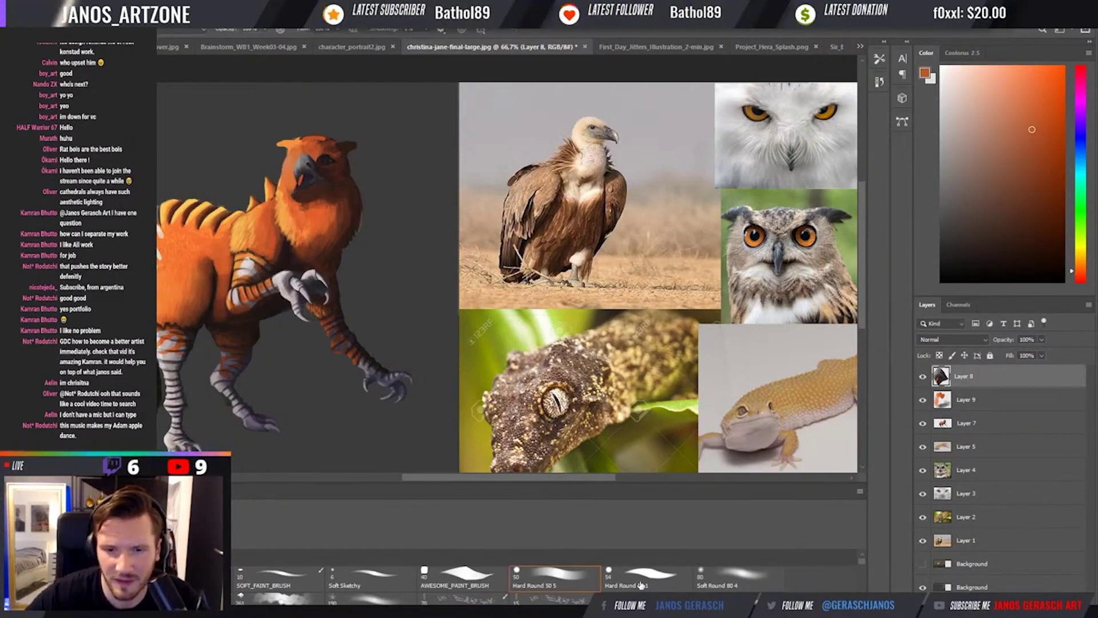
Try to clone the eagle owl's orange eye onto both sides of the creature's beak with a reduced brush size.
key(b)
alt+click(806, 234)
click(322, 165)
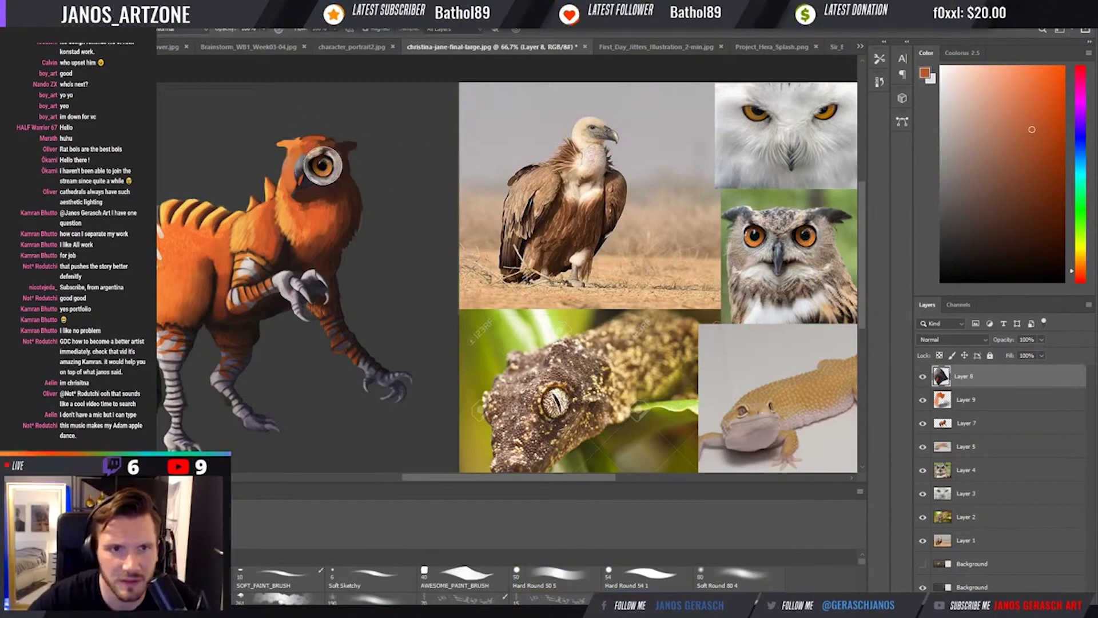
key(bracketleft)
key(bracketleft)
key(bracketleft)
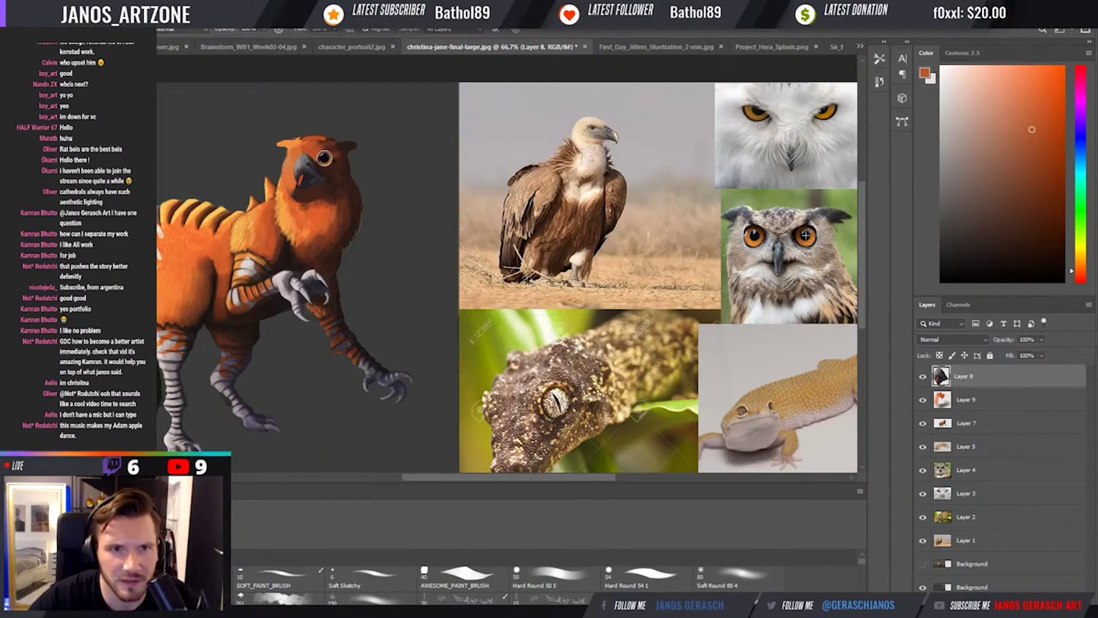
click(325, 160)
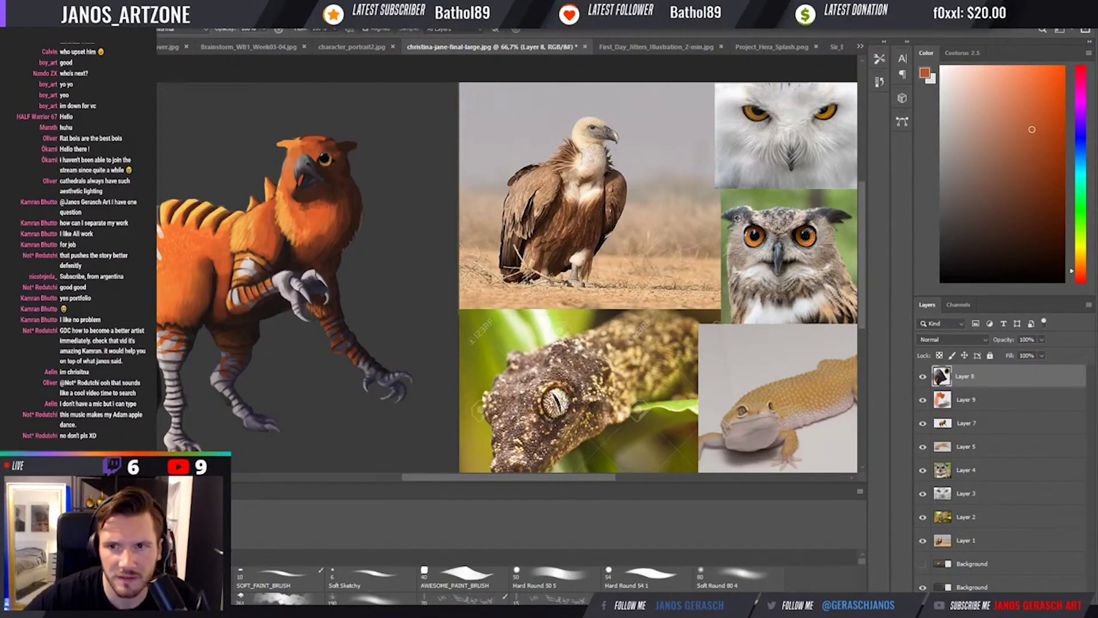
click(306, 132)
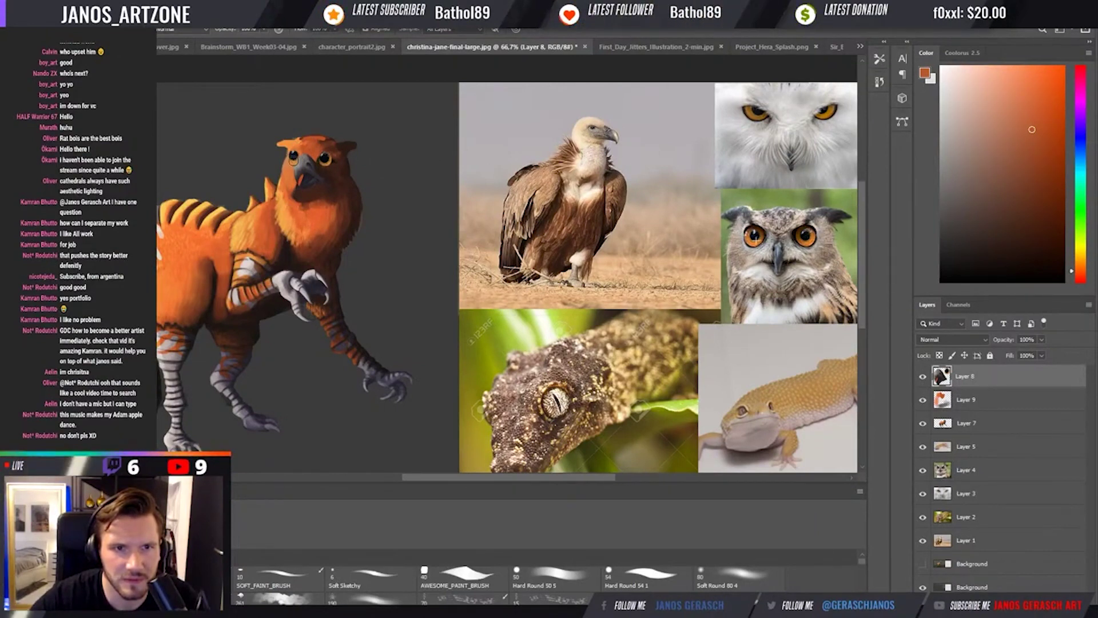
key(ctrl+z)
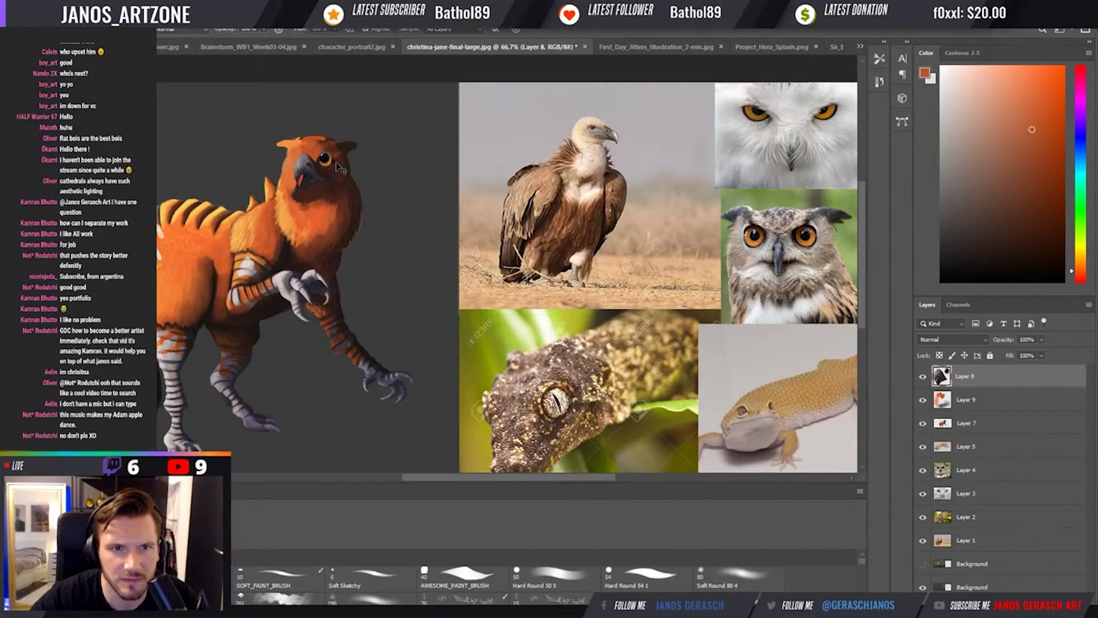
Paint a dark eye socket beside the beak with AWESOME_PAINT_BRUSH, using dark tones sampled from the eye area.
click(326, 154)
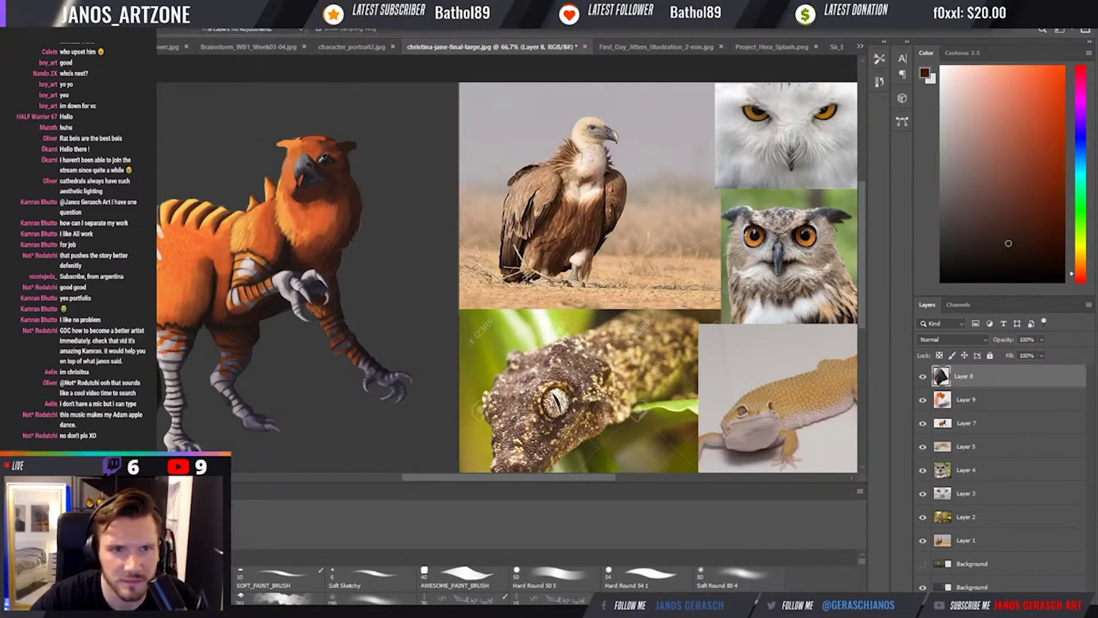
key(b)
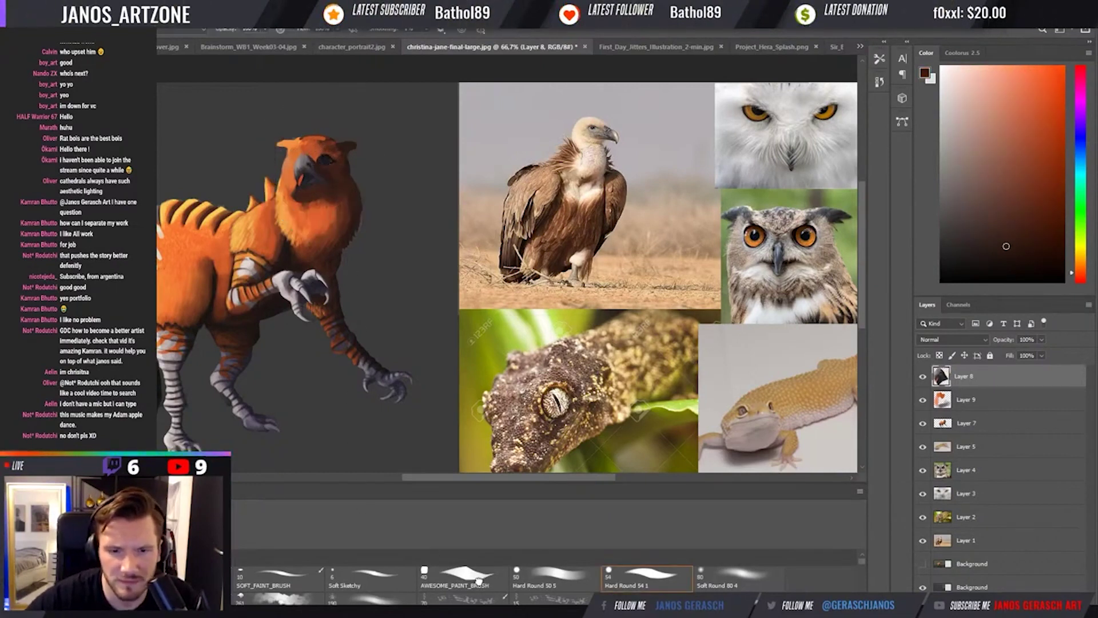
key(i)
click(323, 156)
key(b)
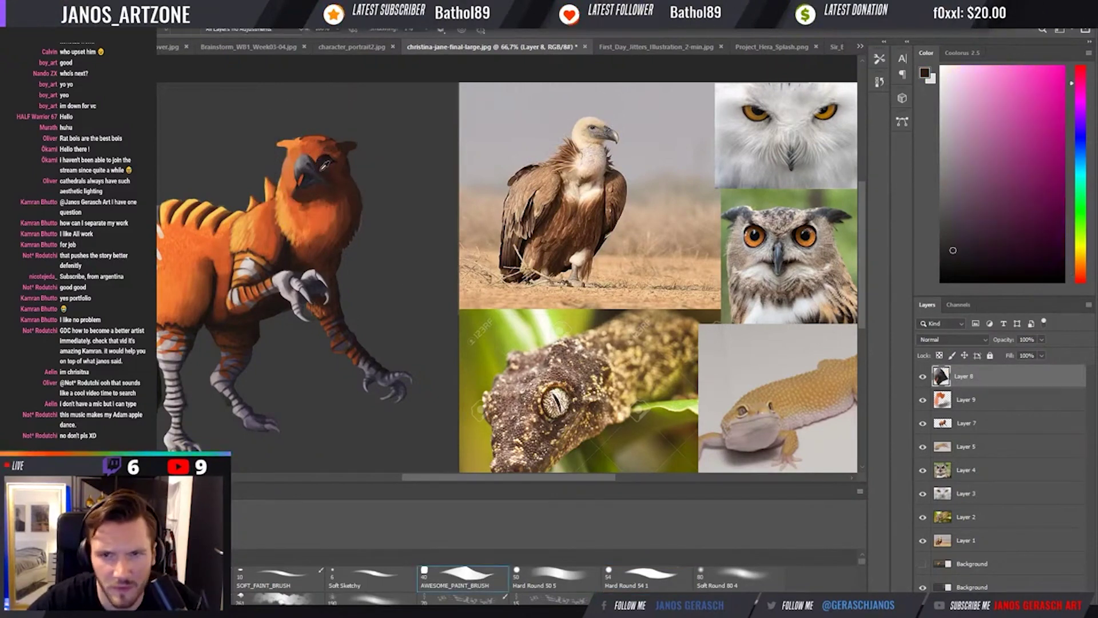
alt+click(324, 157)
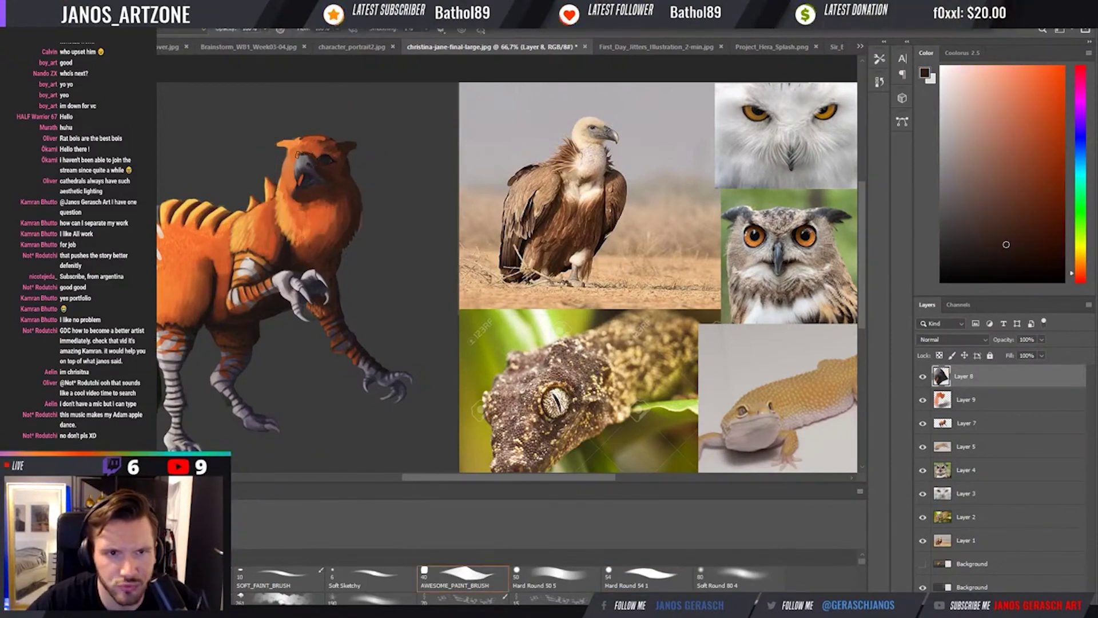
Touch up the brow and the face edge beside the beak with orange sampled from the forehead.
alt+click(294, 149)
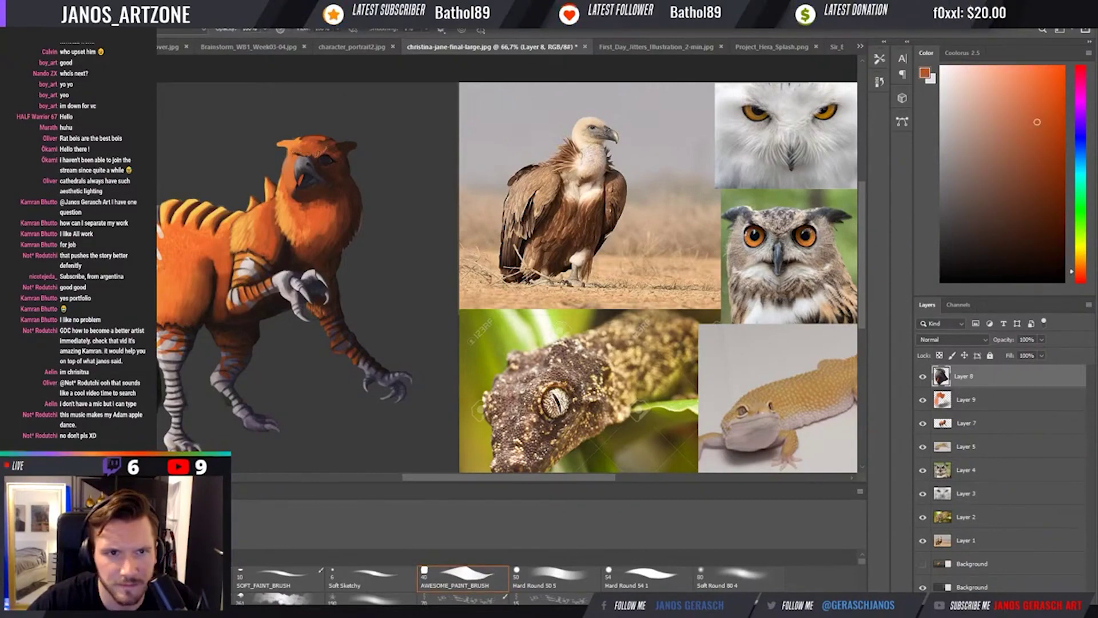
alt+click(297, 146)
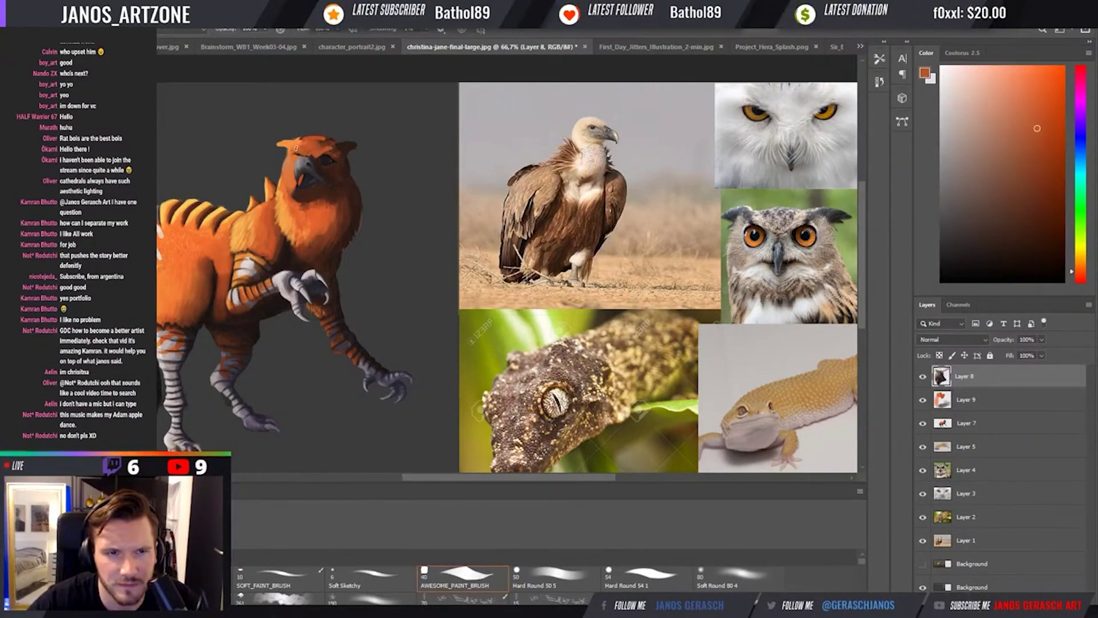
key(alt)
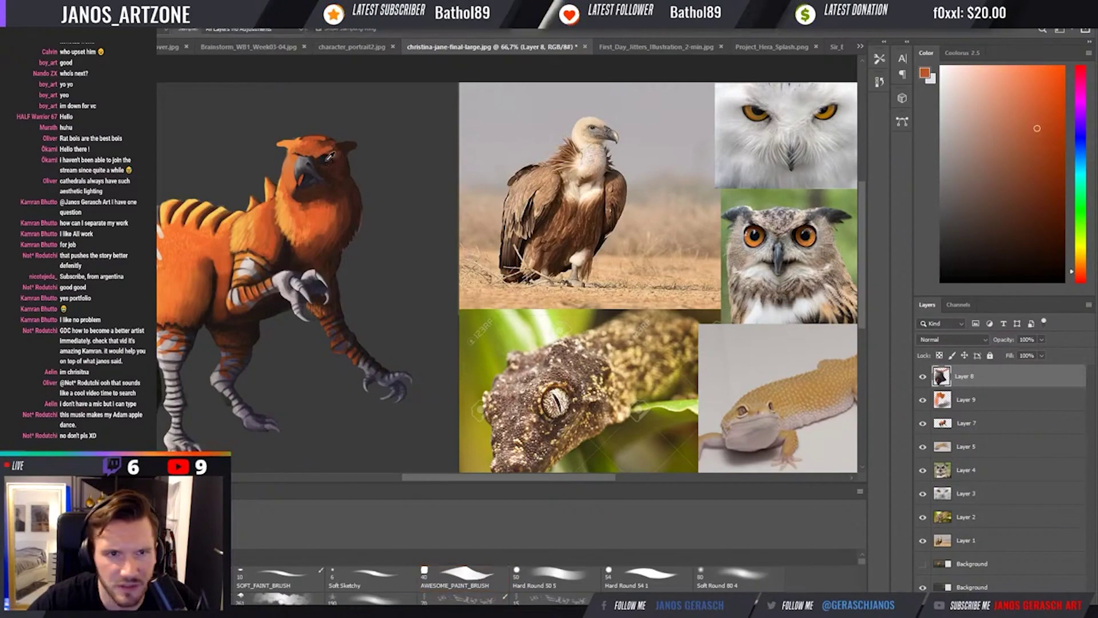
Block in the far eye socket and deepen the shadows around the beak with dark tones sampled from the face.
alt+click(330, 156)
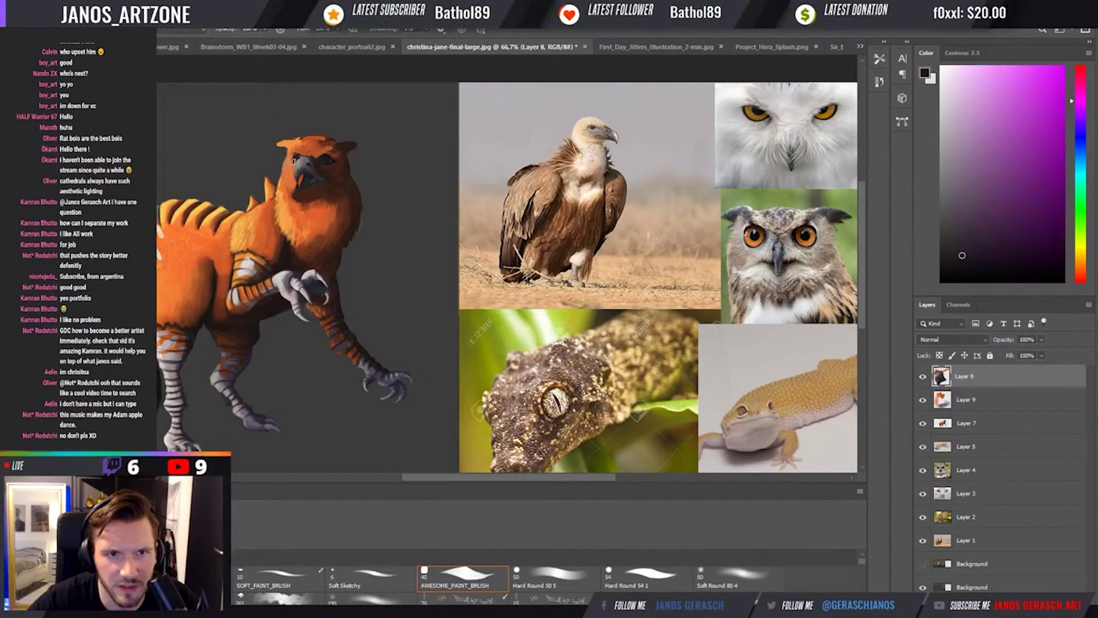
key(alt)
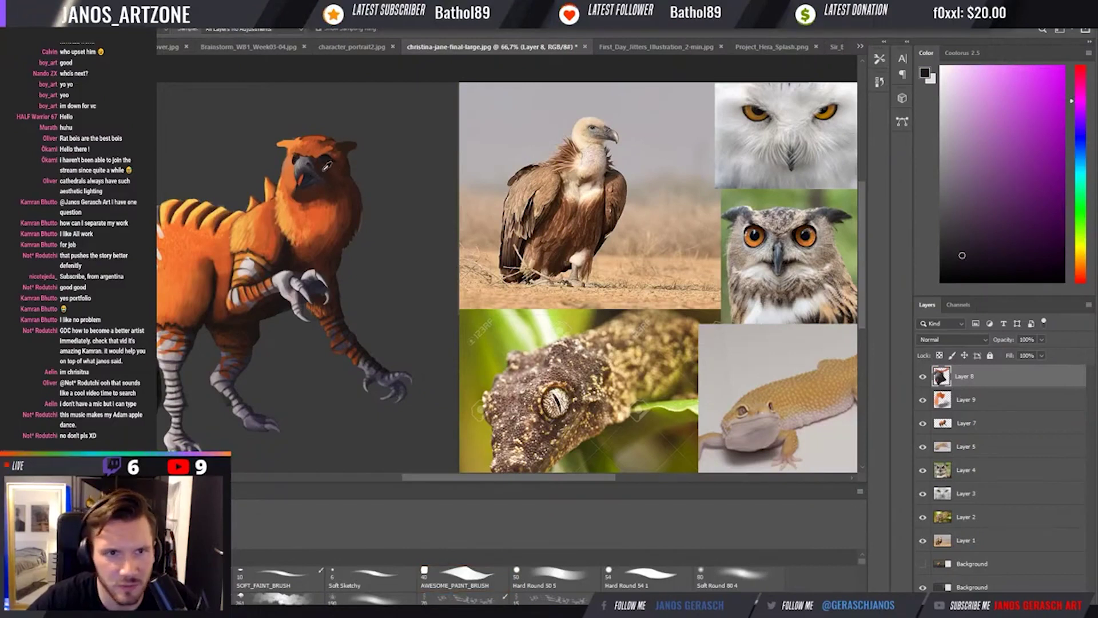
alt+click(328, 172)
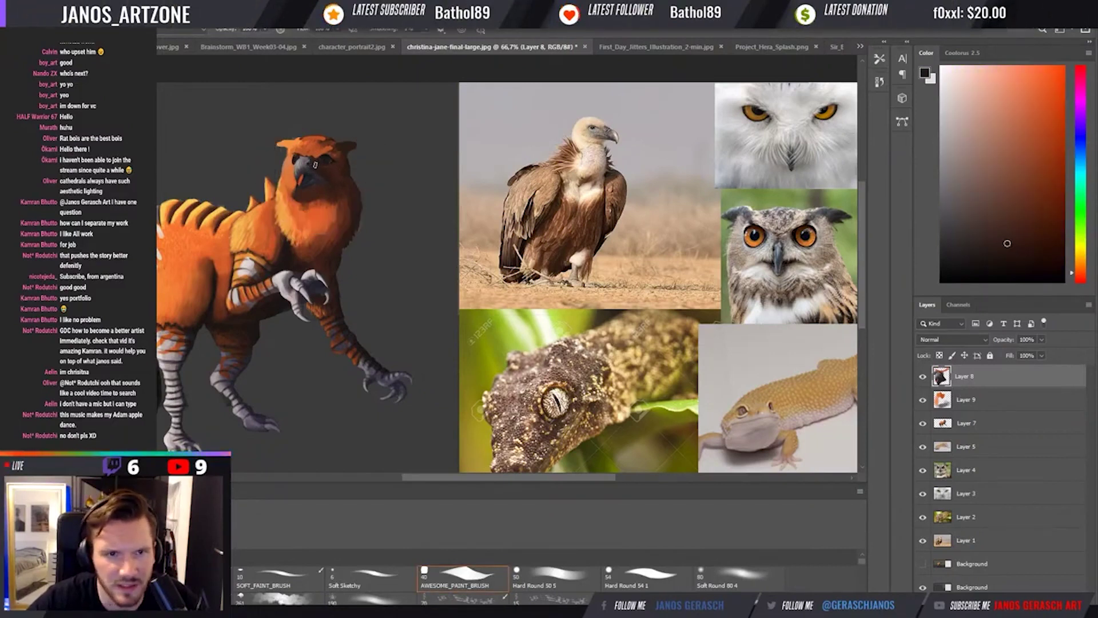
key(alt)
alt+click(326, 177)
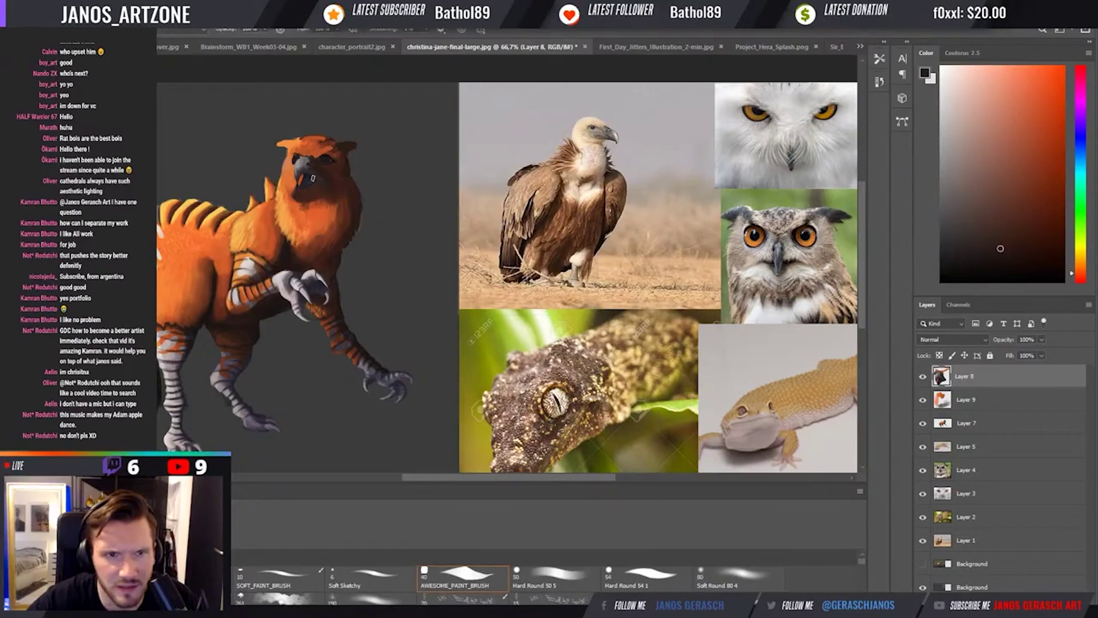
key(alt)
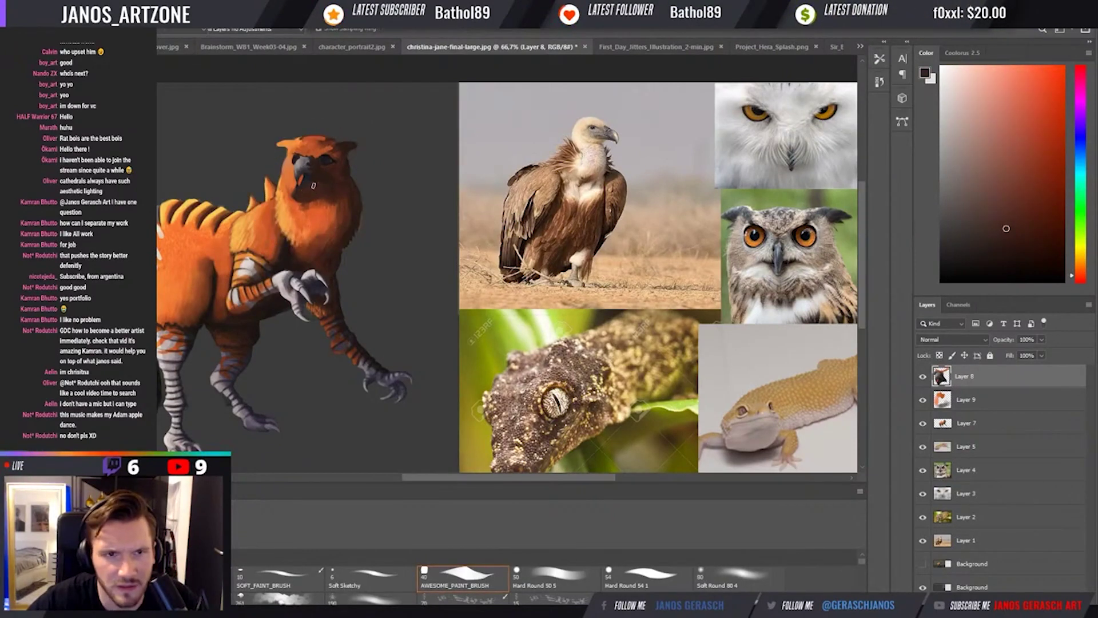
Refine the beak tip, mouth and surrounding fur edge with red-orange, orange and dark brown sampled from the face.
alt+click(300, 179)
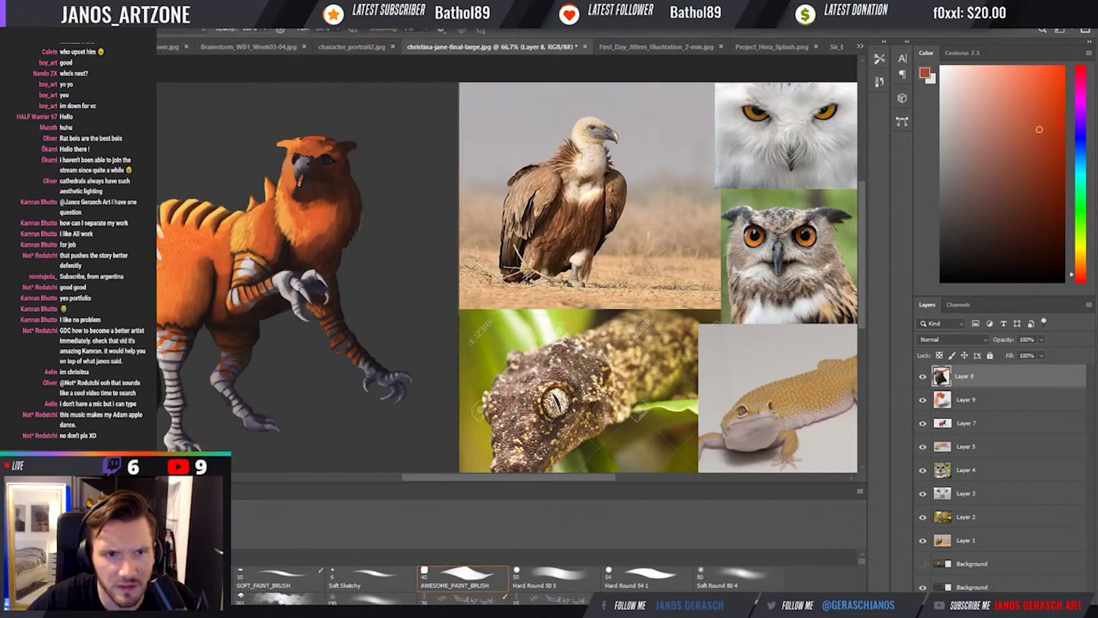
alt+click(291, 186)
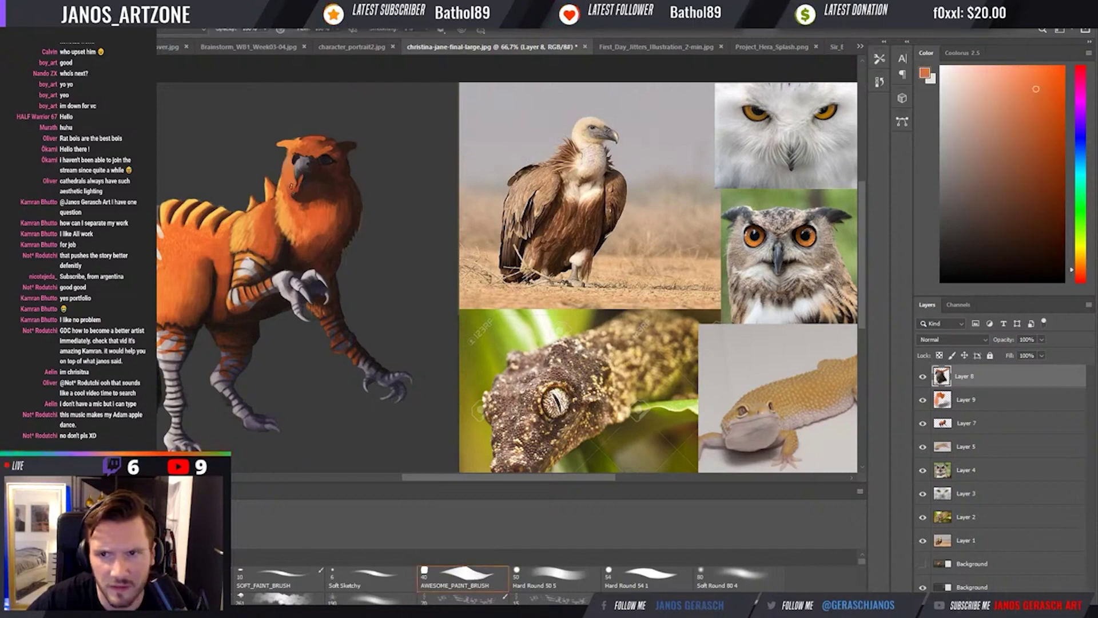
alt+click(290, 187)
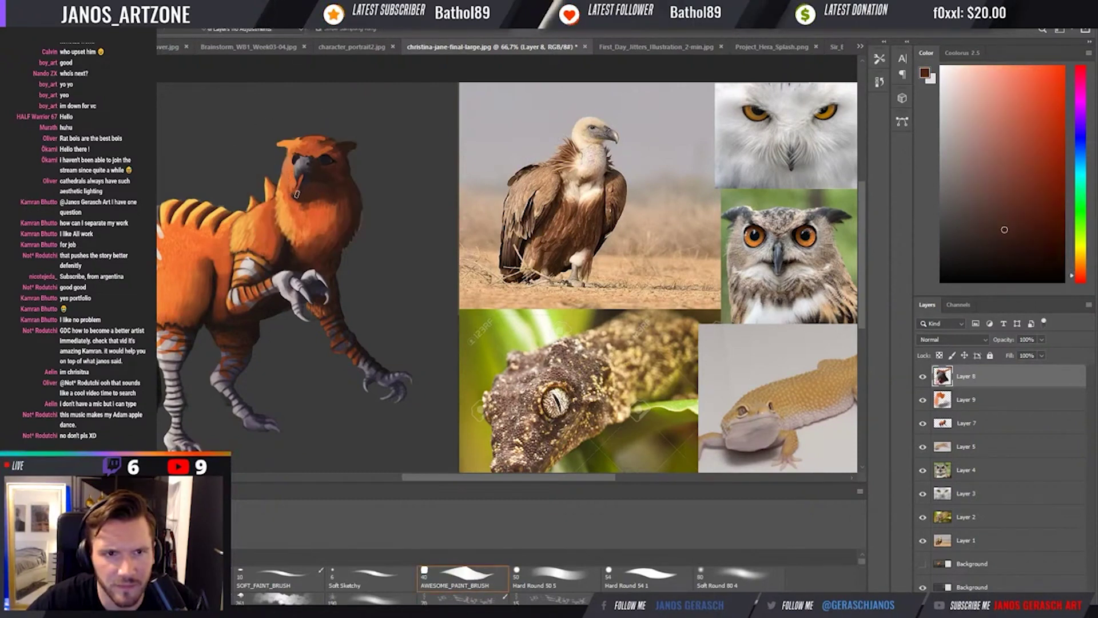
click(296, 181)
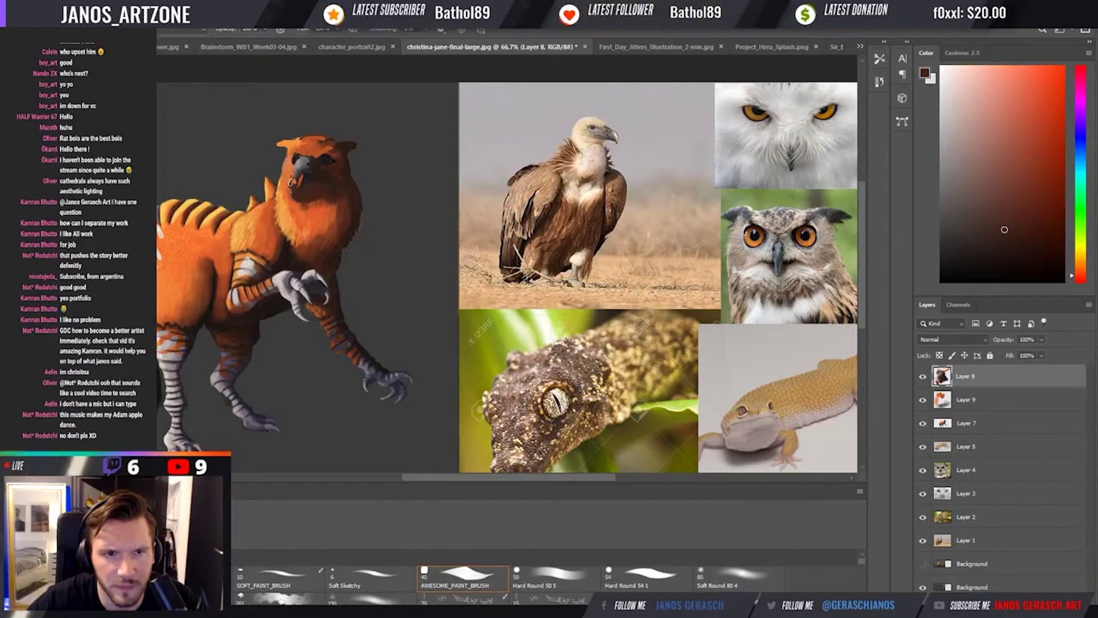
alt+click(286, 178)
click(290, 186)
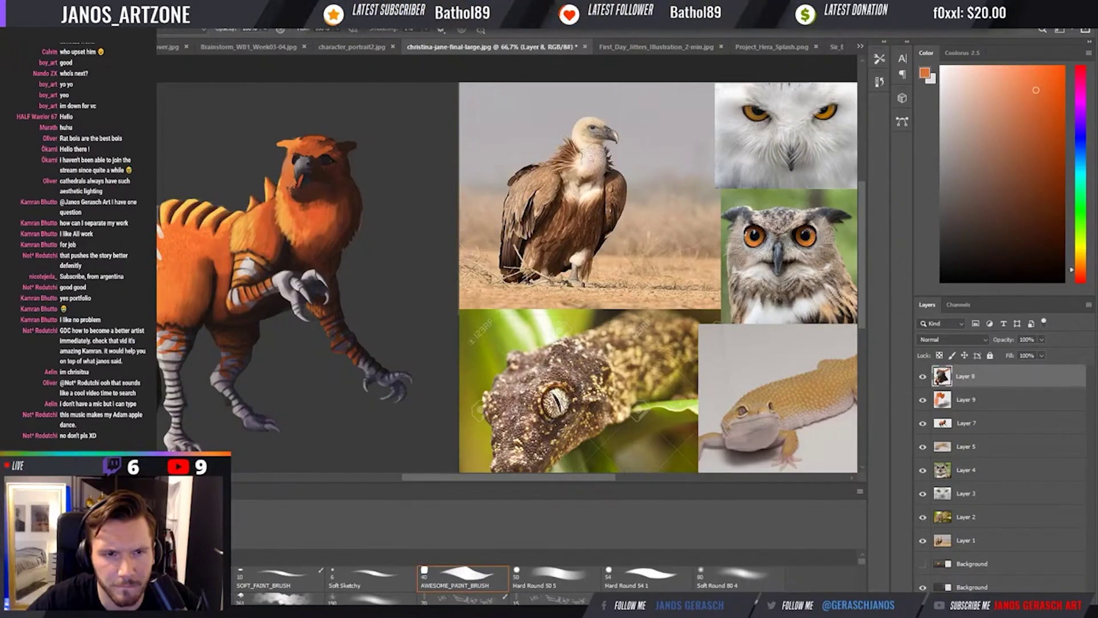
key(alt)
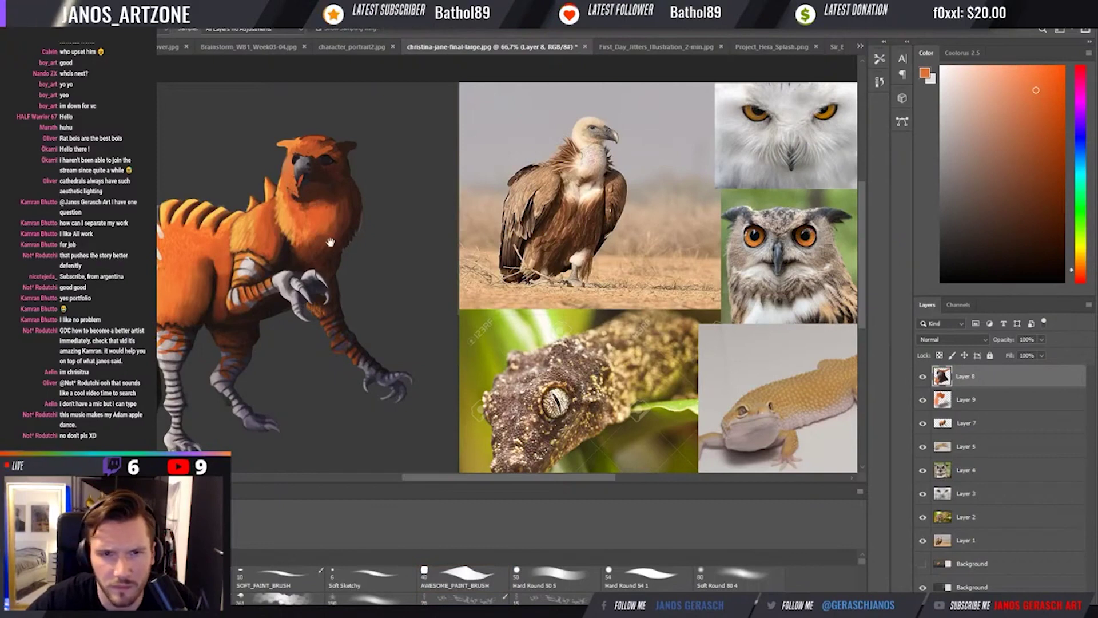
Merge Layer 8, Layer 9 and Layer 7 into one layer.
key(v)
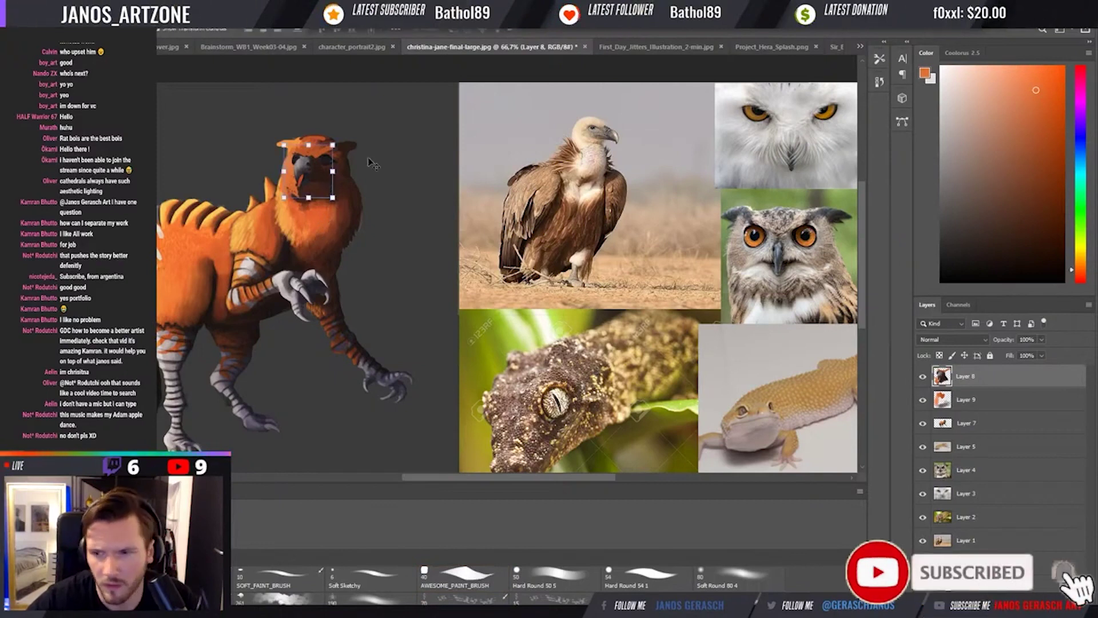
shift+click(968, 428)
key(ctrl+e)
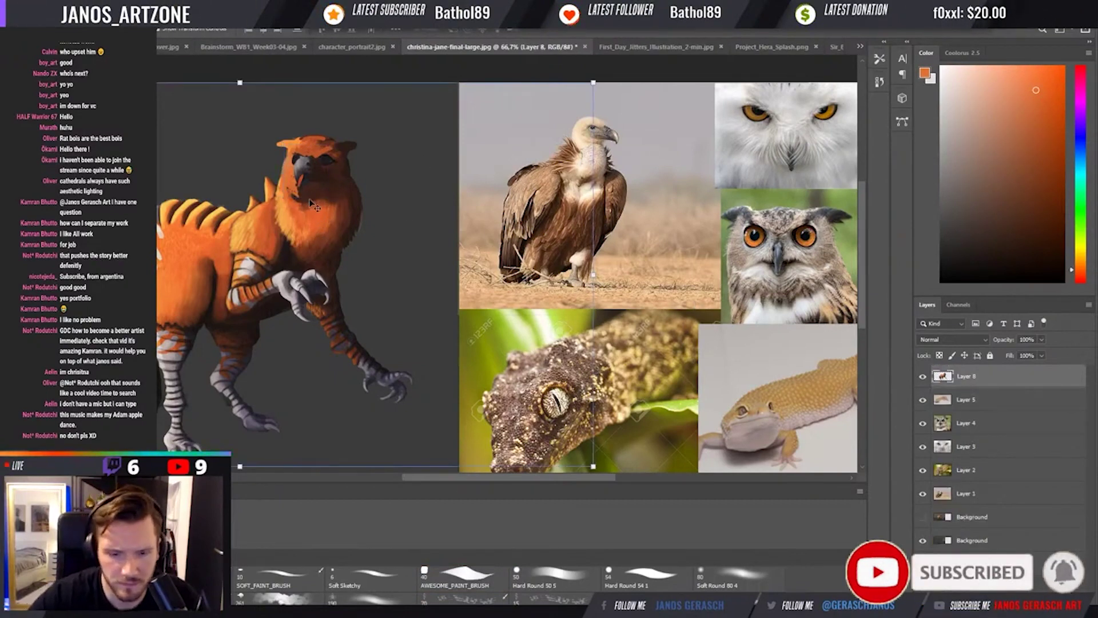
Copy the creature's head from a rectangular selection to a new layer and enlarge it slightly.
key(m)
drag(271, 107, 372, 216)
key(ctrl+j)
key(v)
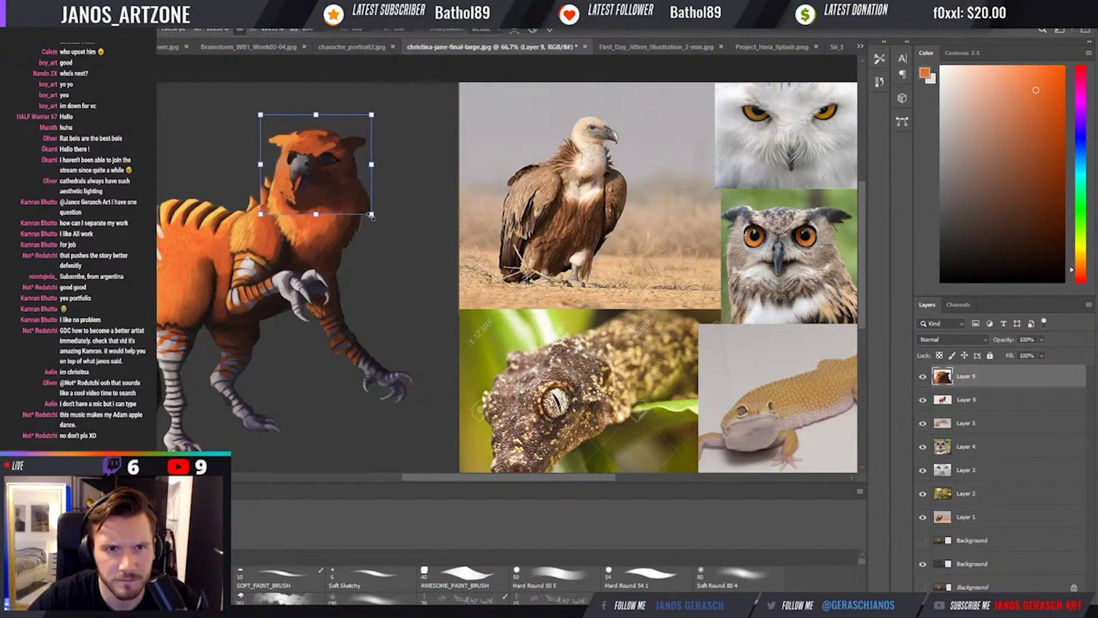
key(Return)
Try to clone the eagle owl's eye directly onto the enlarged head layer.
key(i)
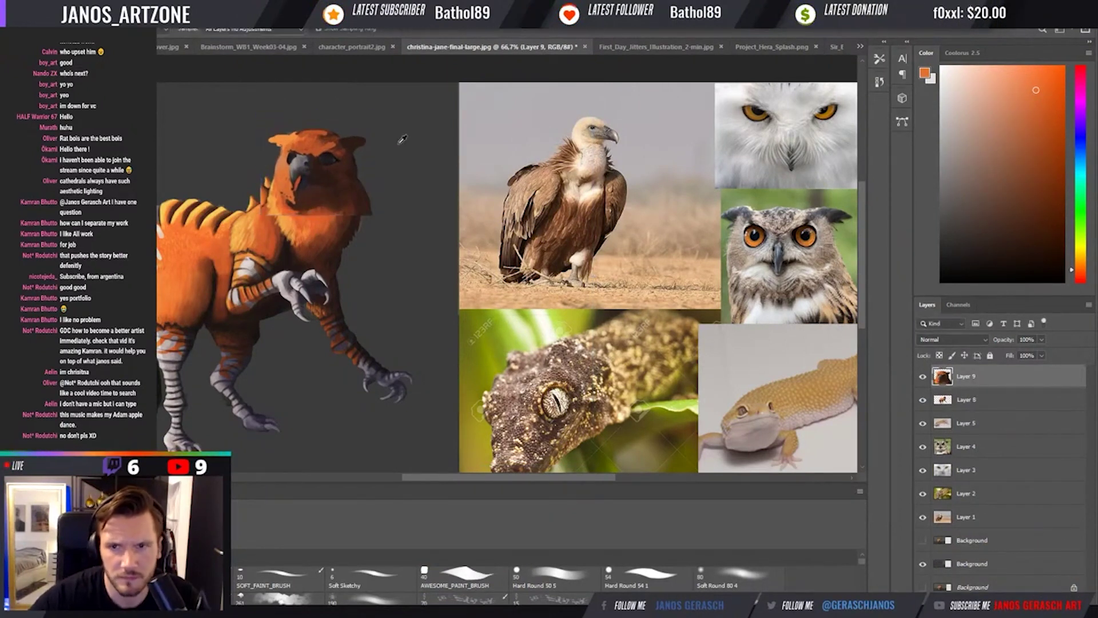
key(b)
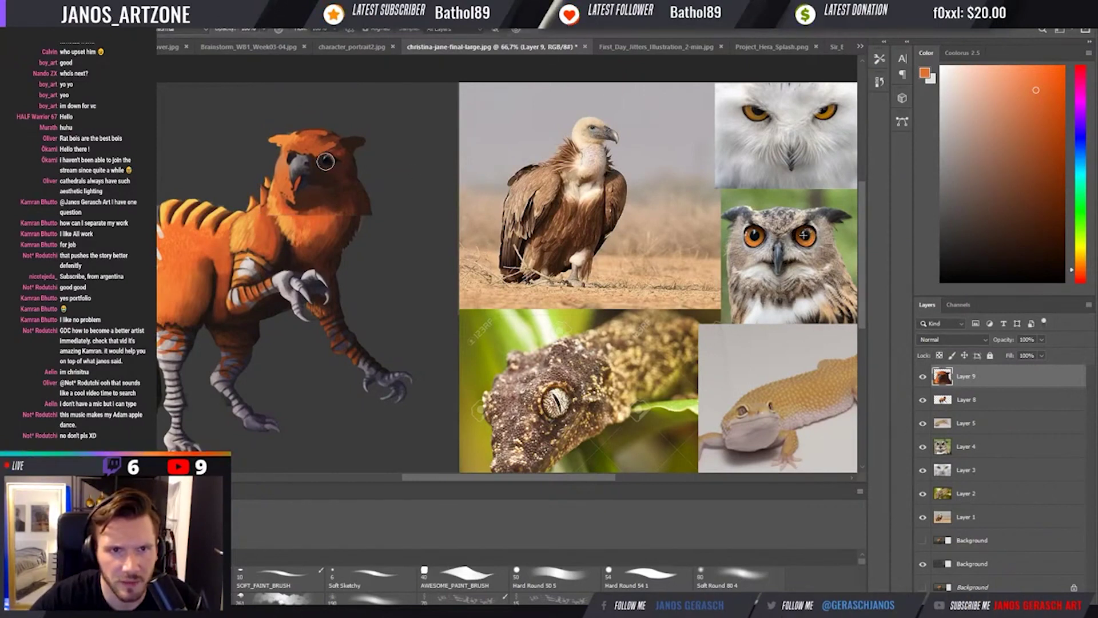
drag(325, 162, 327, 161)
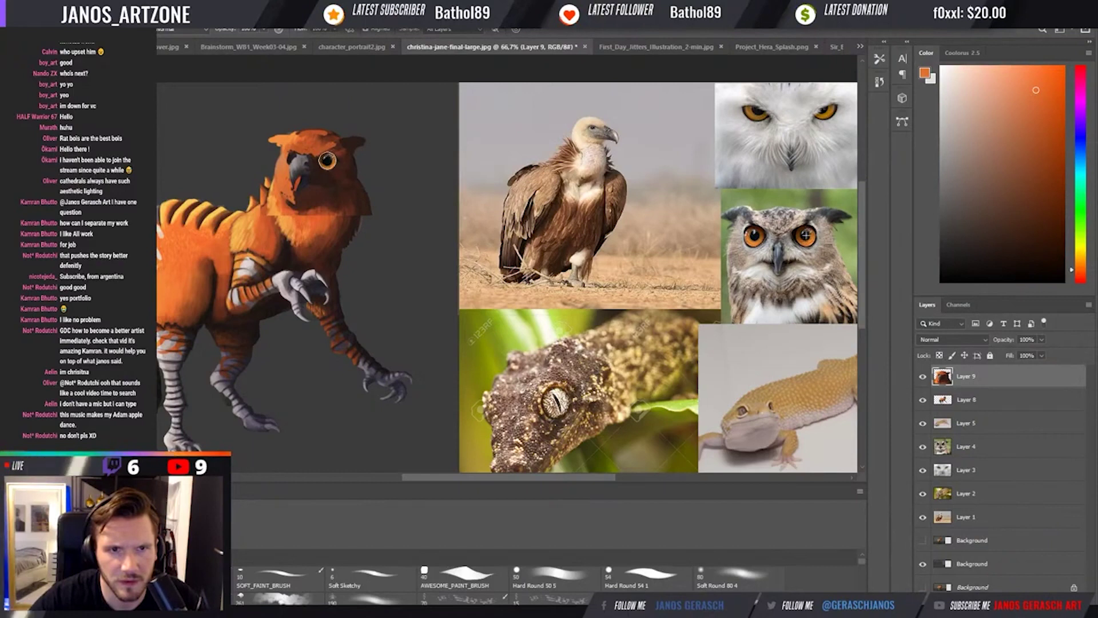
key(ctrl+z)
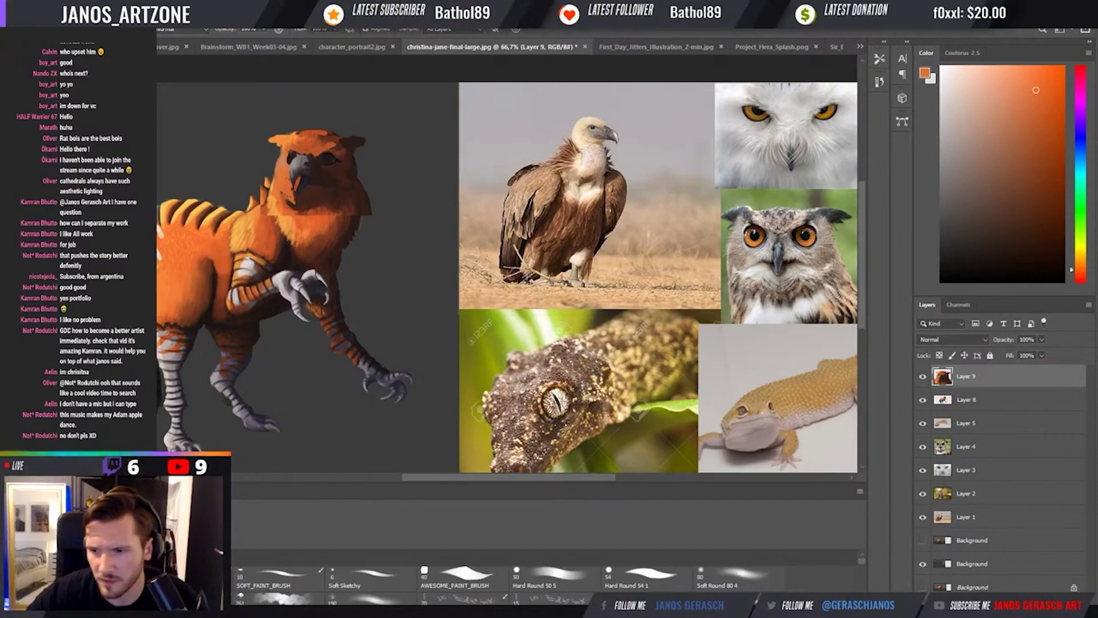
Clone the eagle owl's eyes onto a new layer and shrink them to fit the creature's face.
key(ctrl+shift+alt+n)
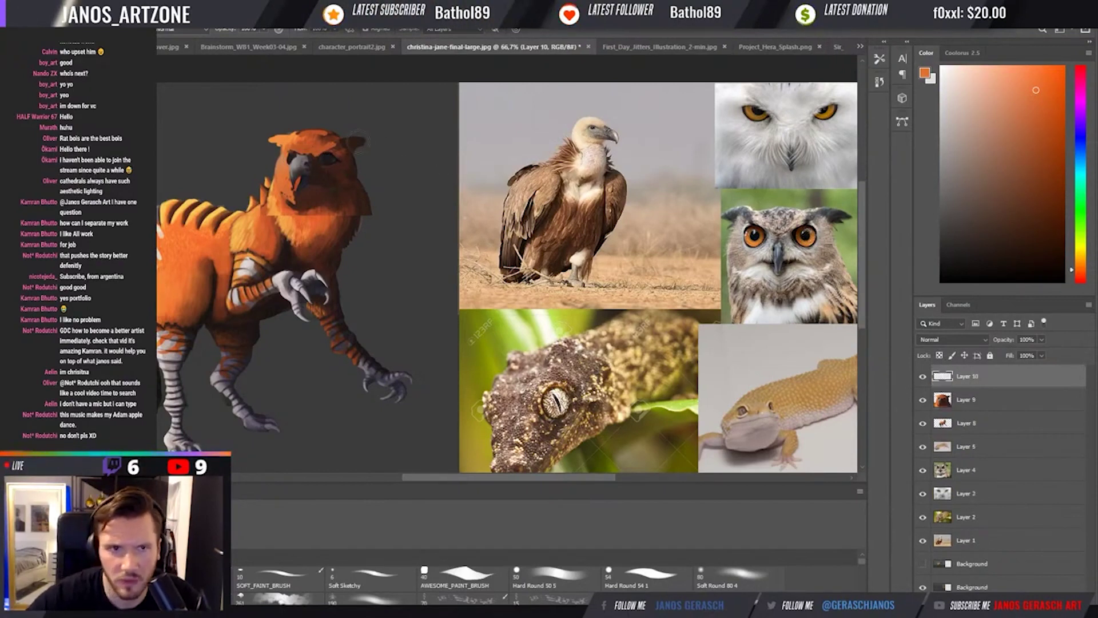
drag(325, 160, 326, 159)
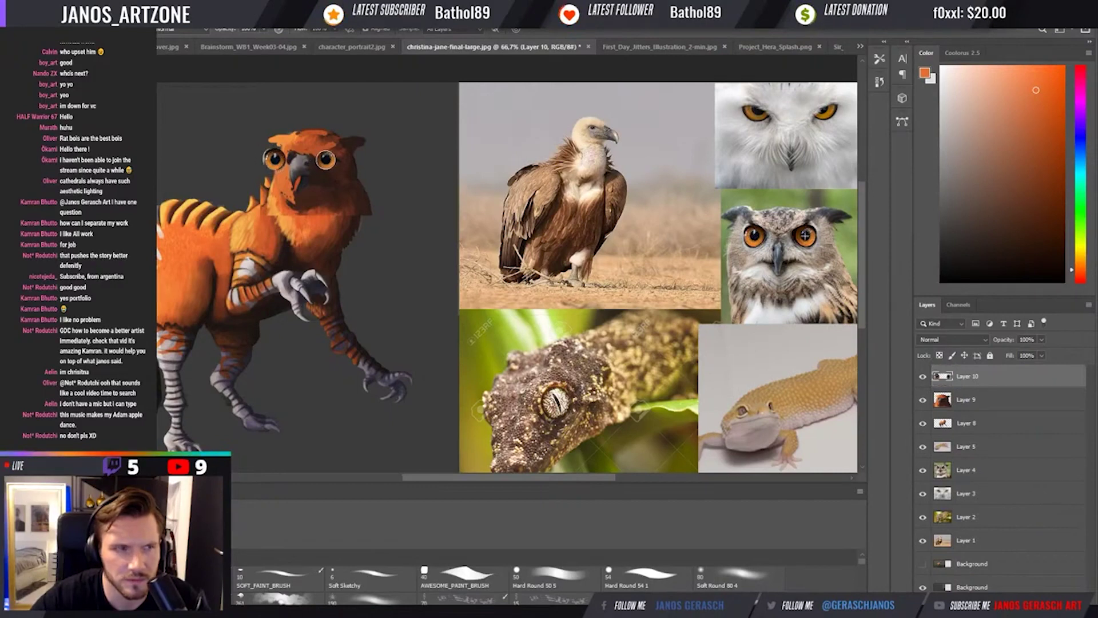
key(v)
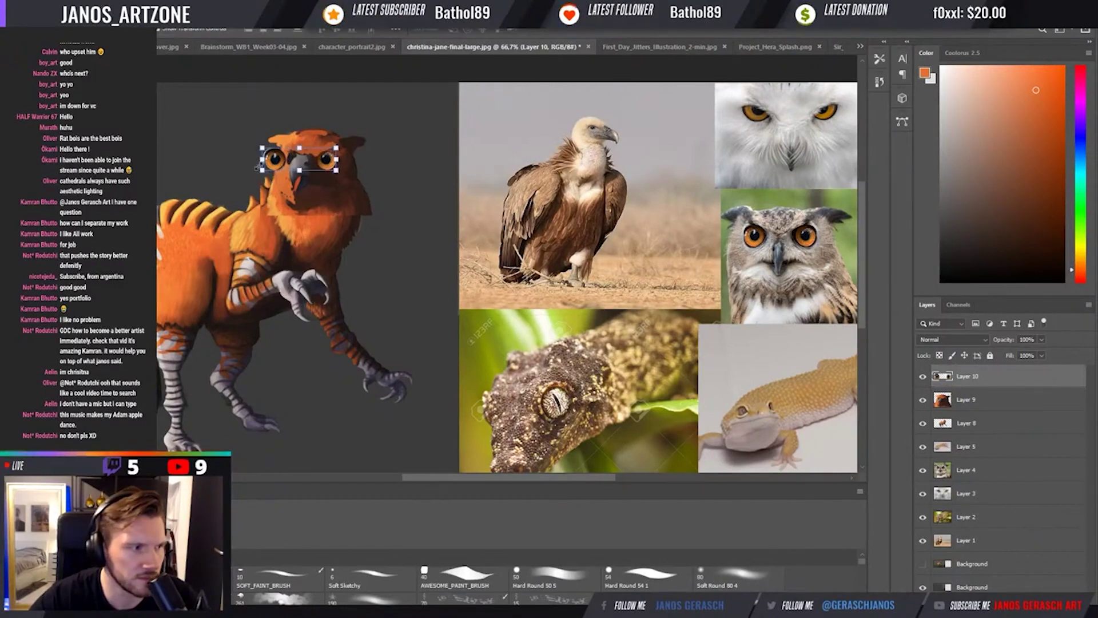
key(ctrl+t)
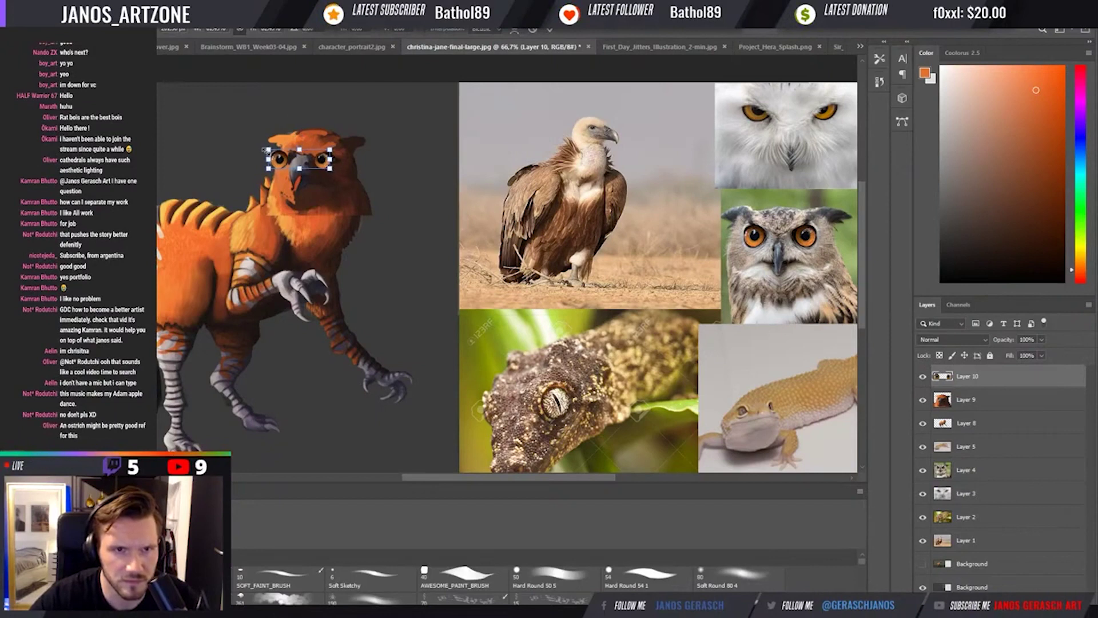
drag(311, 163, 278, 147)
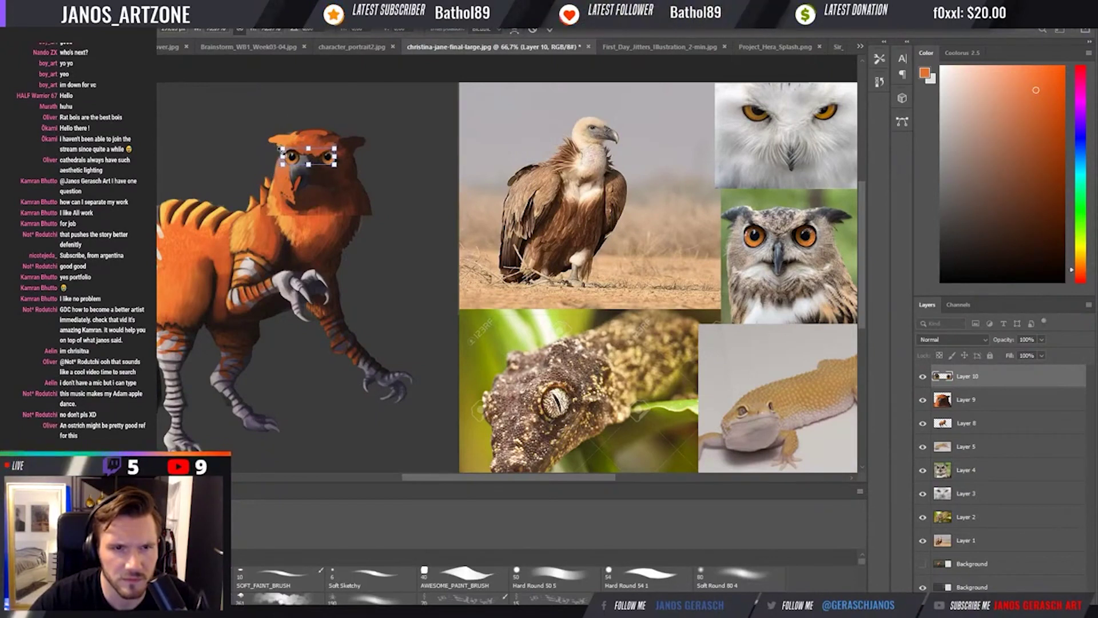
drag(335, 156, 333, 157)
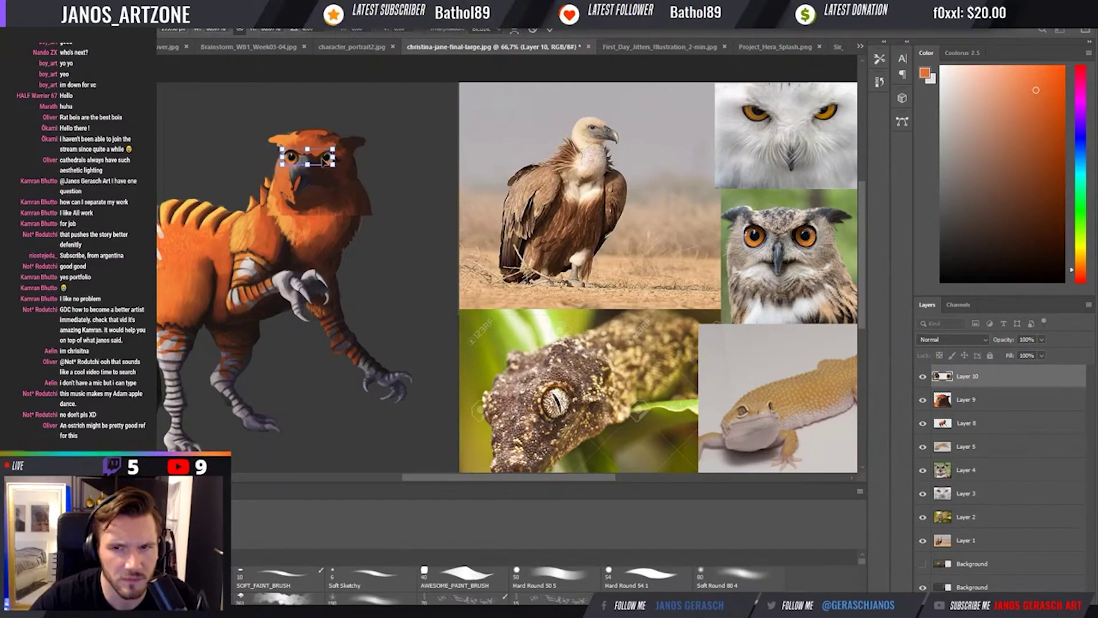
key(Return)
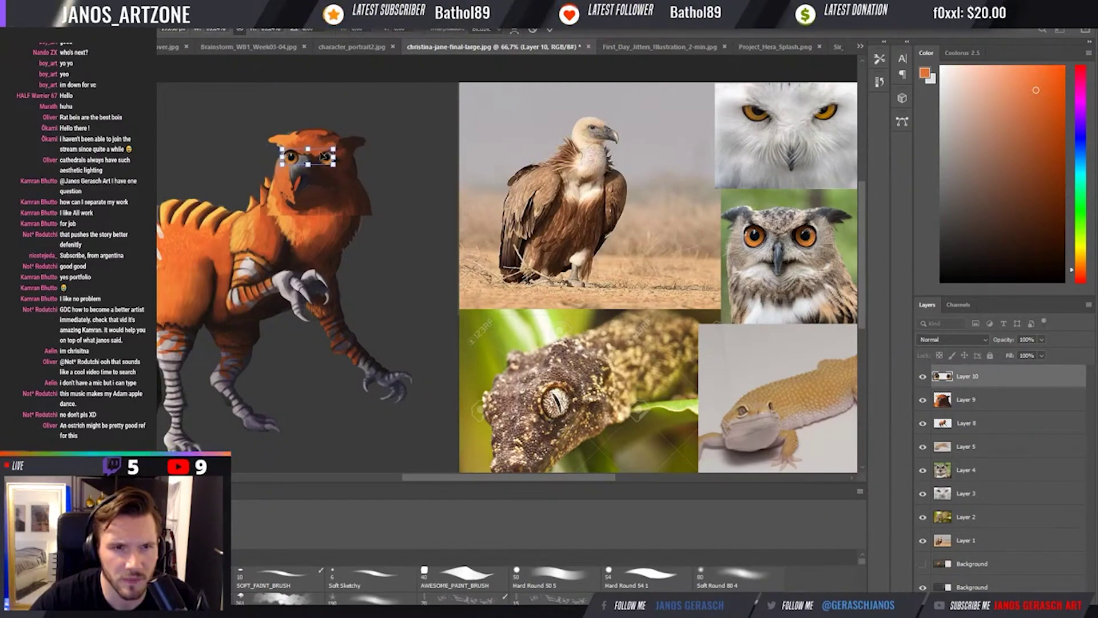
Sample a dark brown from the creature's neck fur.
key(b)
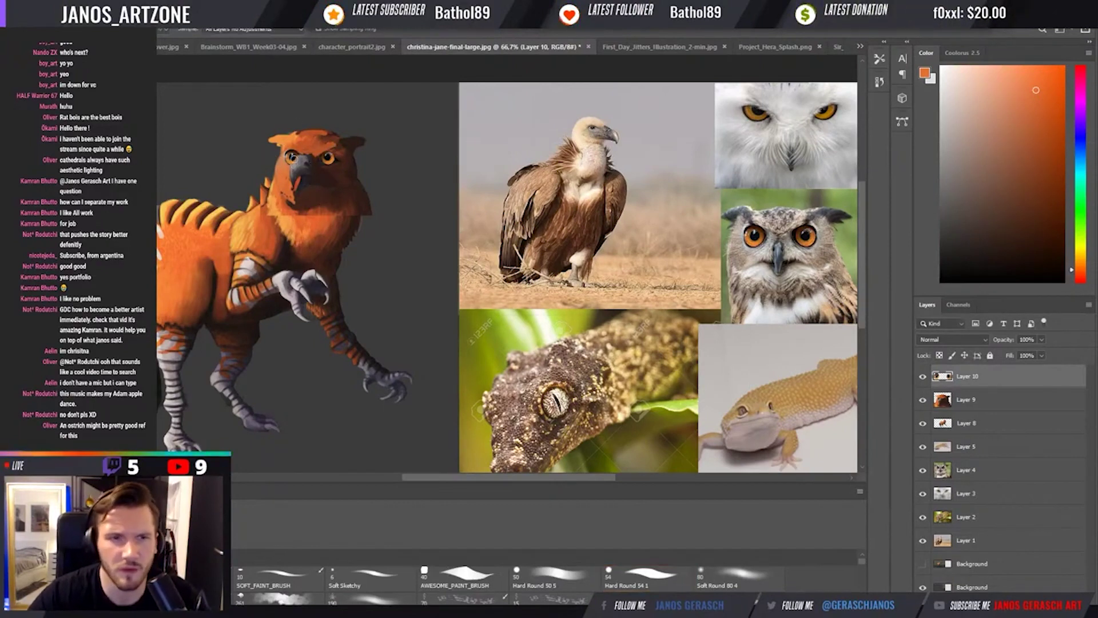
key(i)
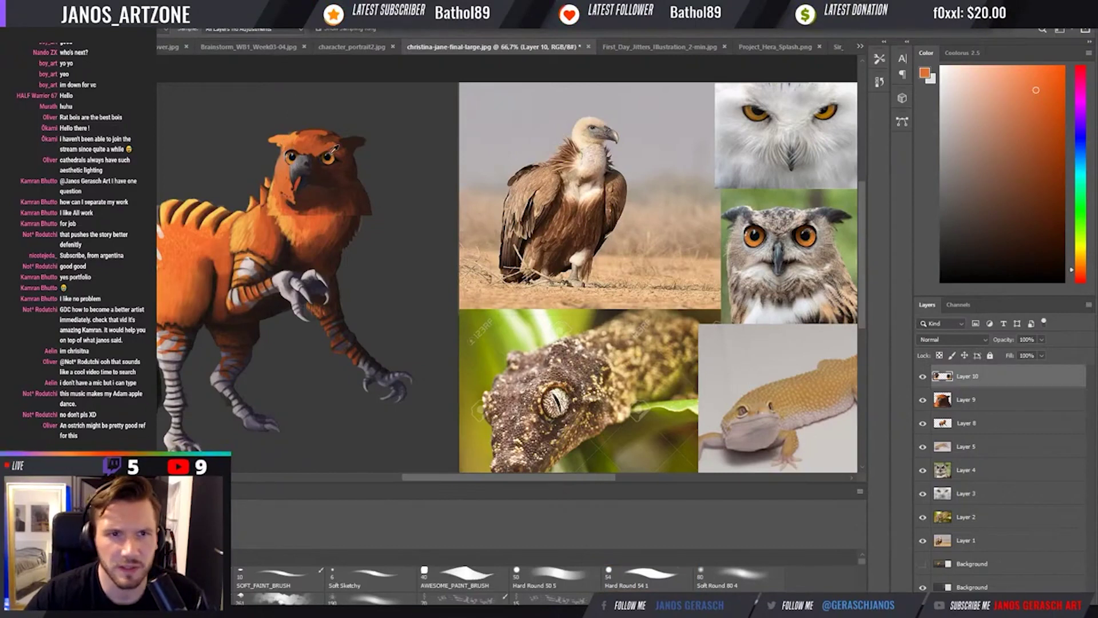
click(297, 209)
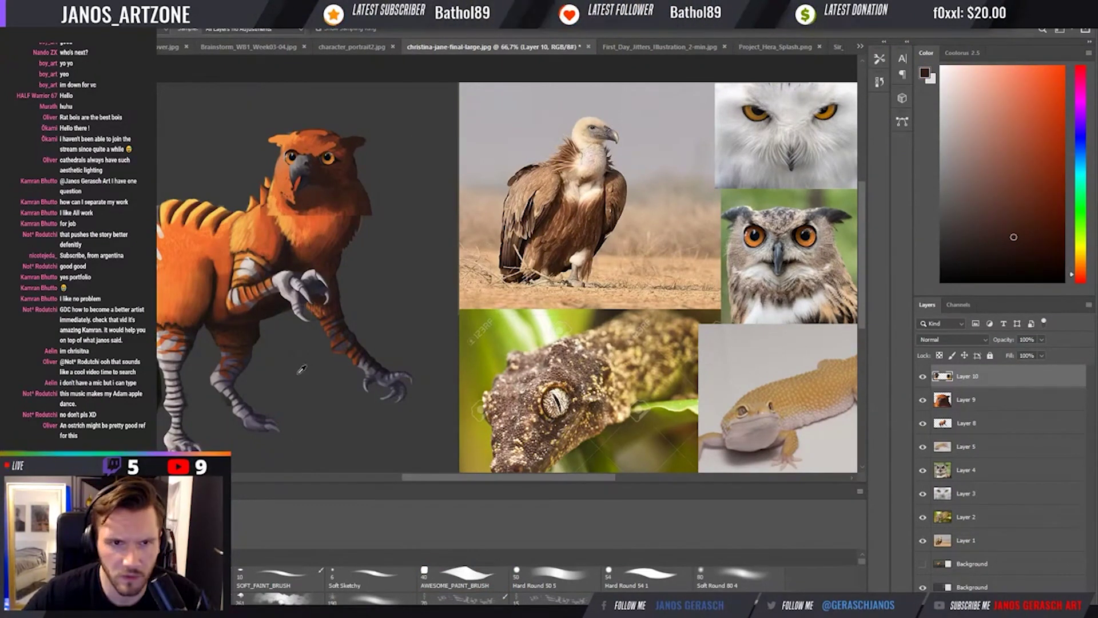
drag(683, 352, 685, 333)
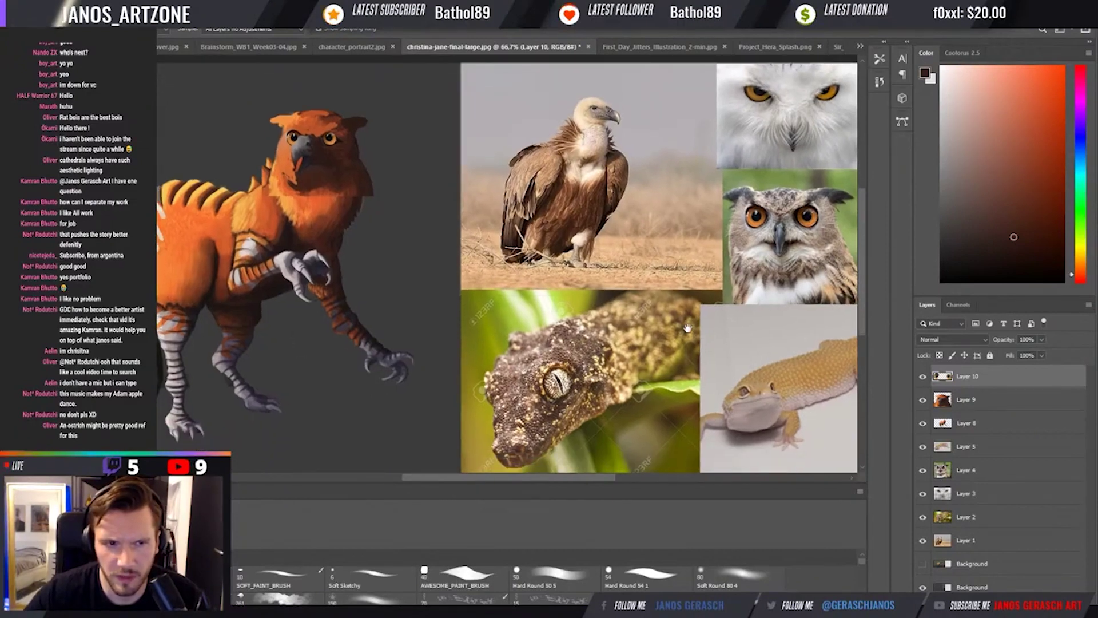
Copy the eagle owl photo from Layer 4 and paste it as a new layer beside the creature.
click(977, 399)
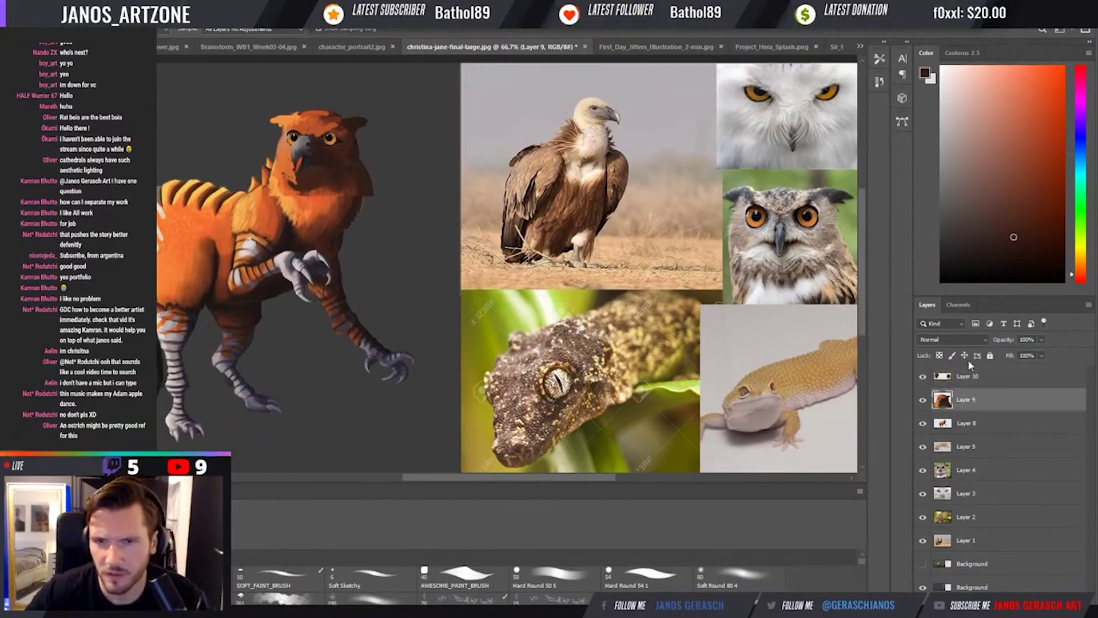
key(v)
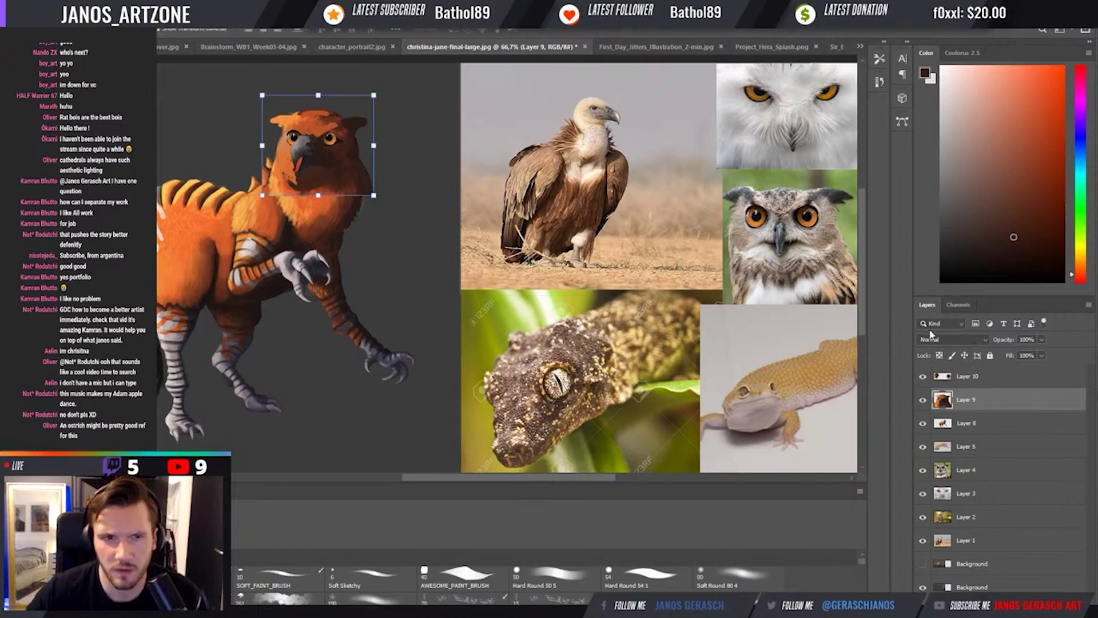
click(950, 470)
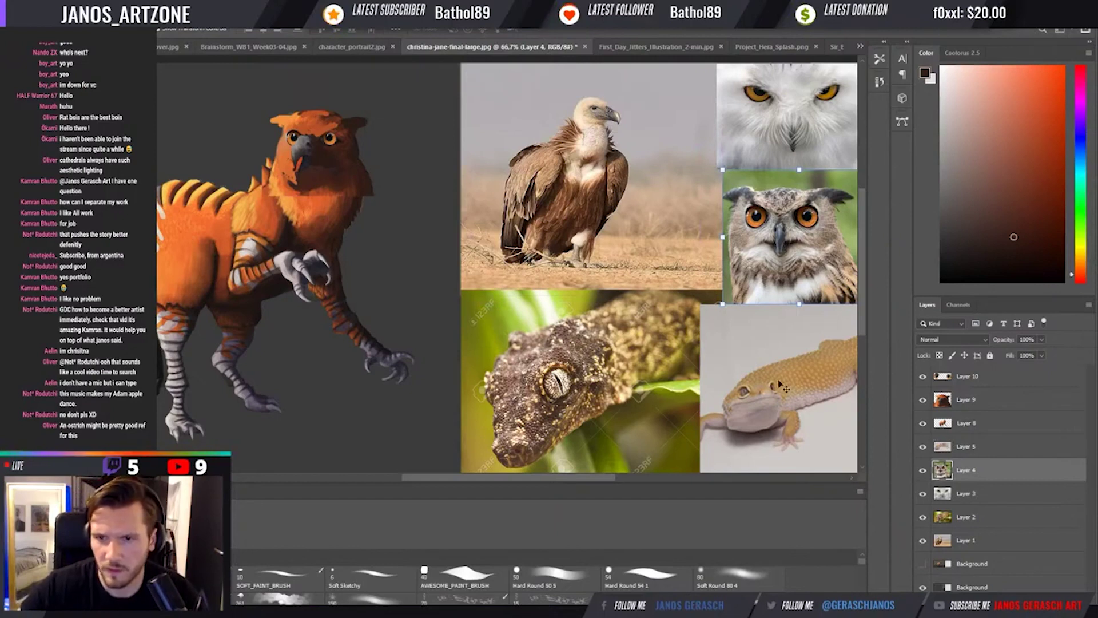
ctrl+click(942, 470)
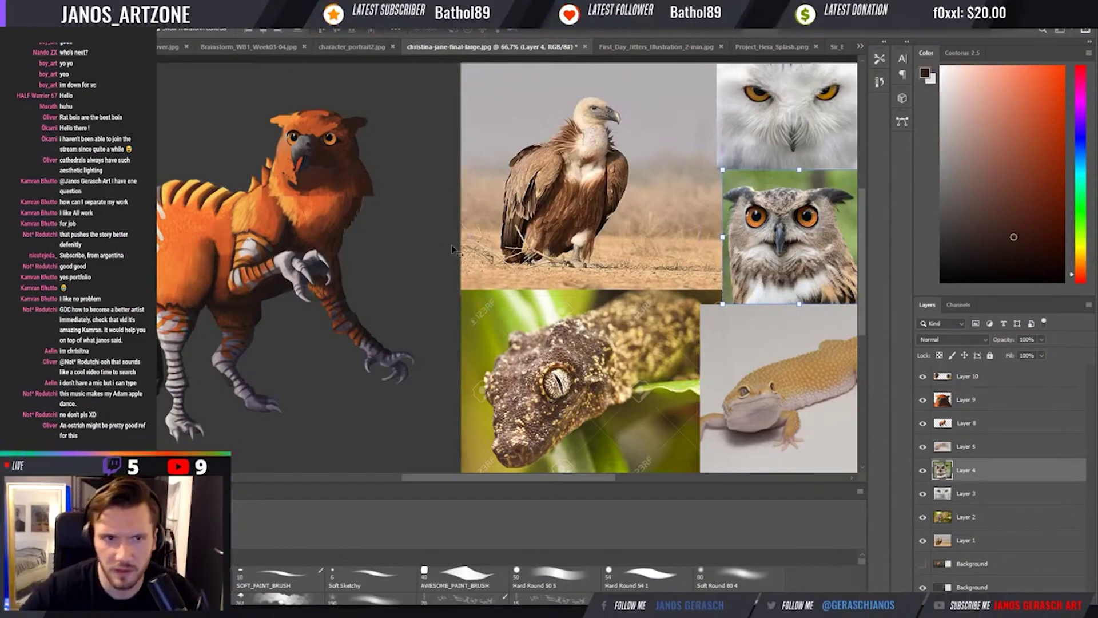
key(ctrl+v)
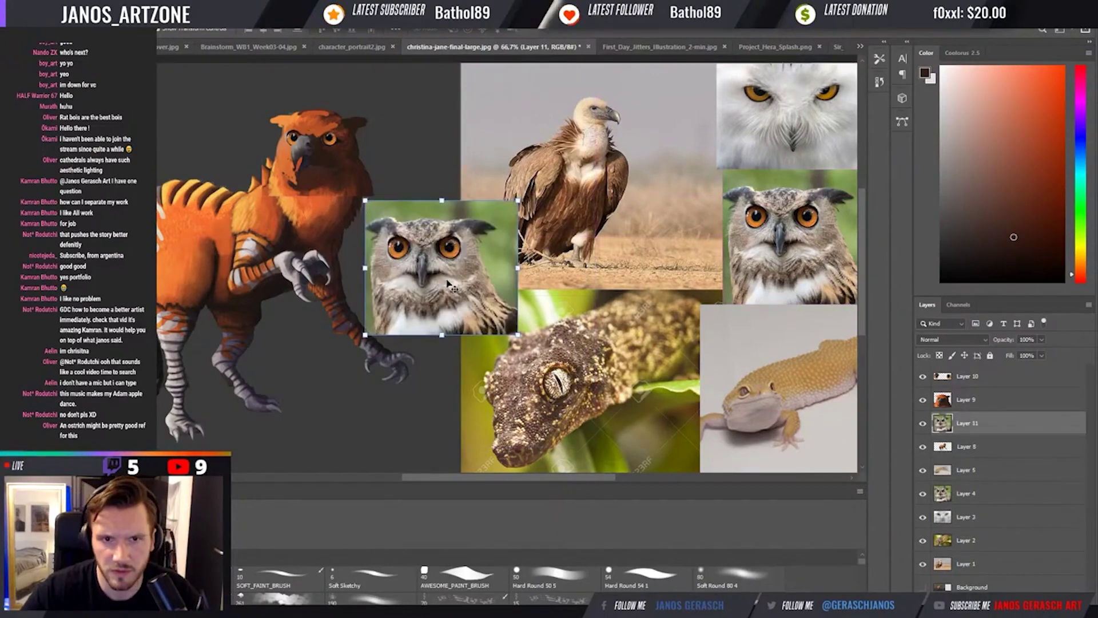
Select the green background on both sides of the pasted owl, delete it and clear the selection.
key(w)
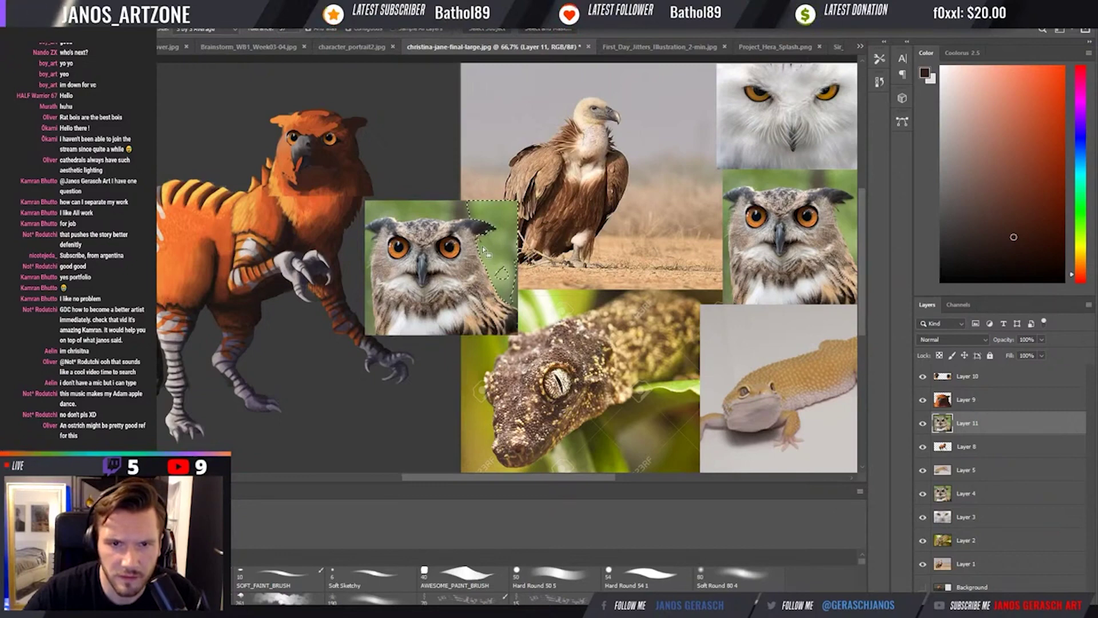
click(457, 213)
click(457, 214)
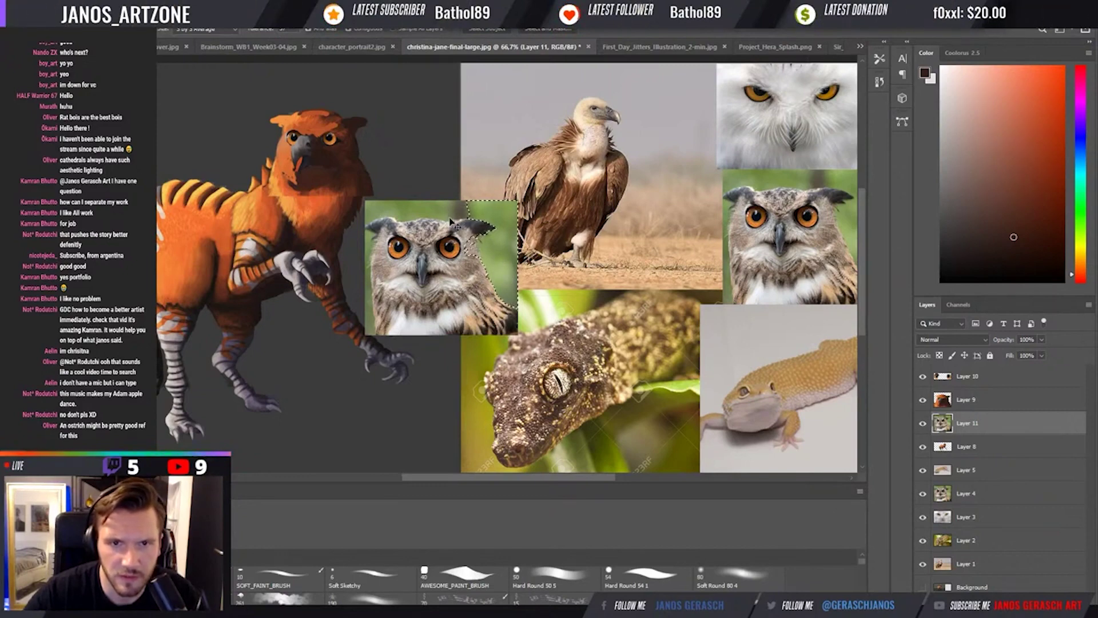
shift+click(372, 267)
key(Delete)
key(ctrl+d)
key(b)
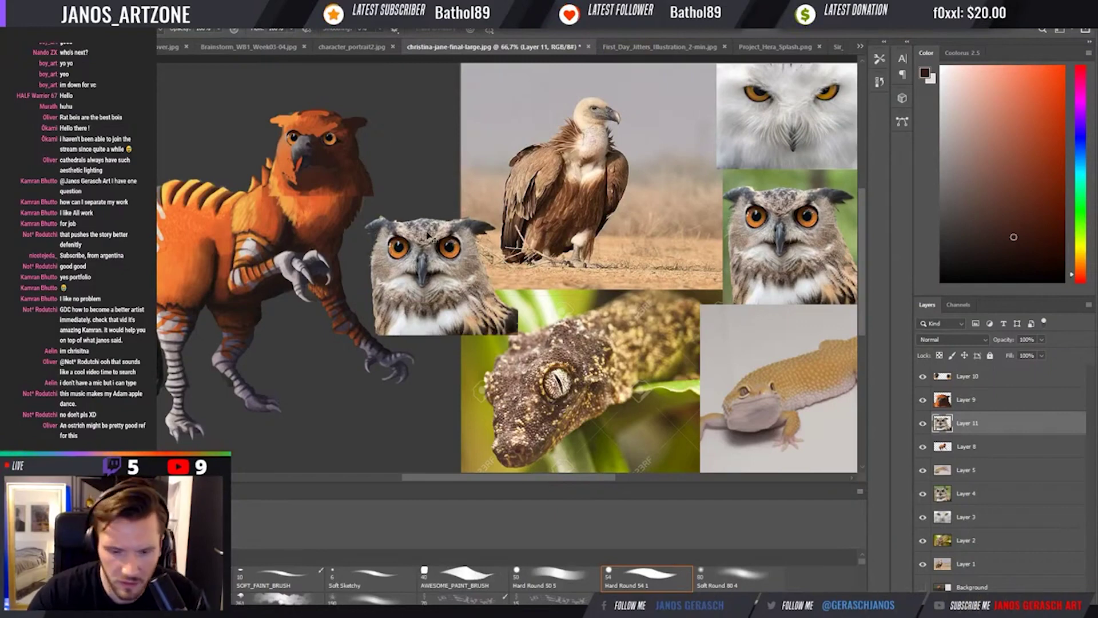
Shift the owl cutout's colours toward a warmer red-brown.
key(i)
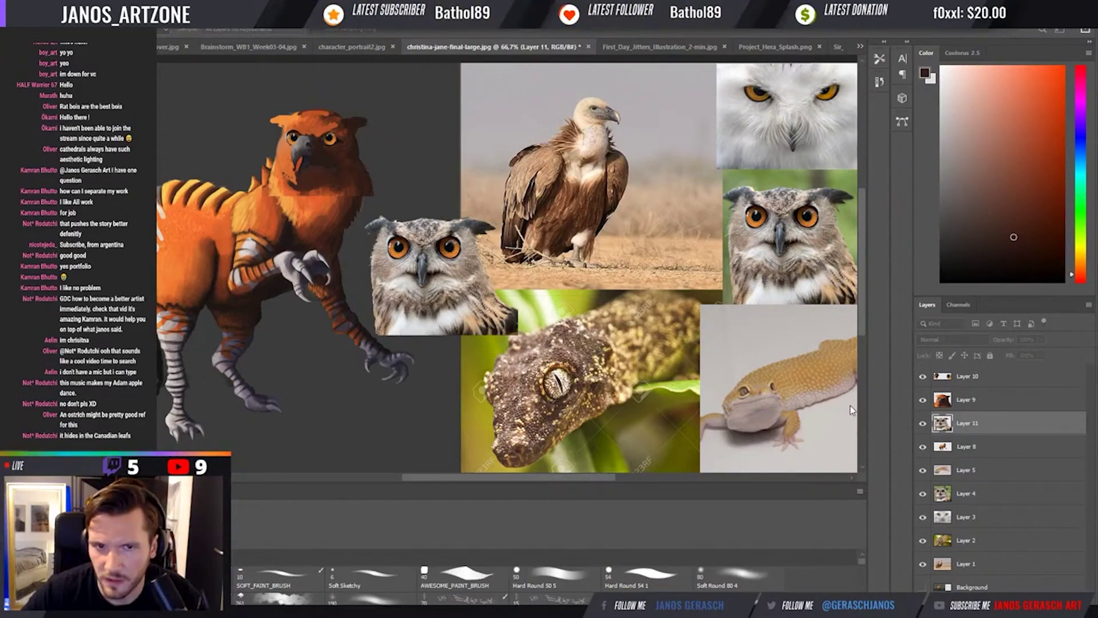
key(ctrl+z)
key(ctrl+z)
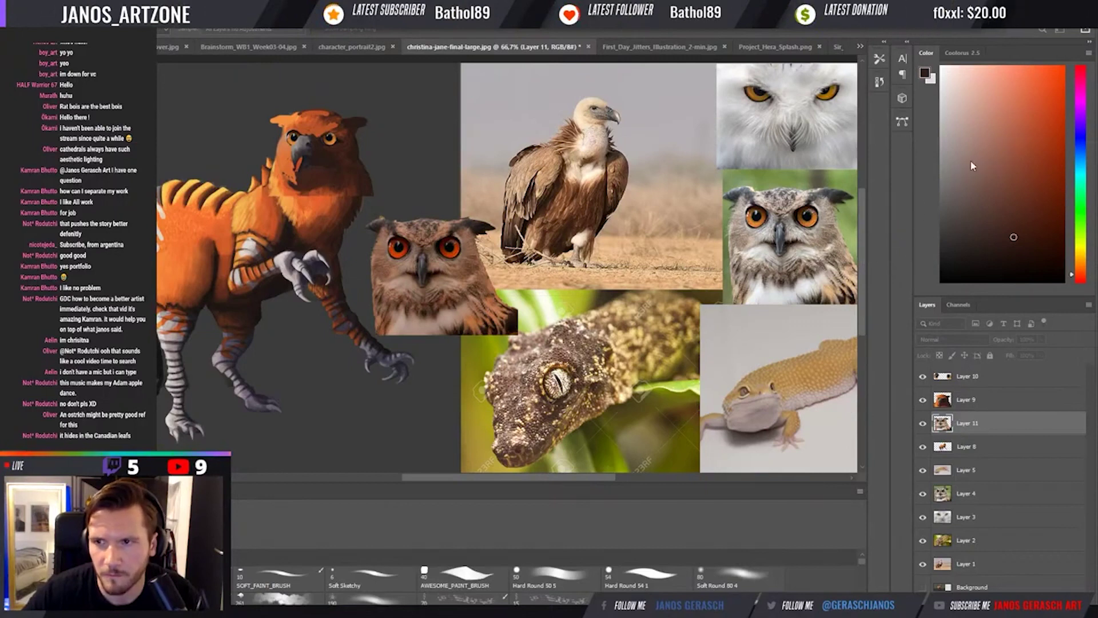
Move the owl cutout over the creature's head and bring its layer to the top of the stack.
drag(435, 274, 325, 170)
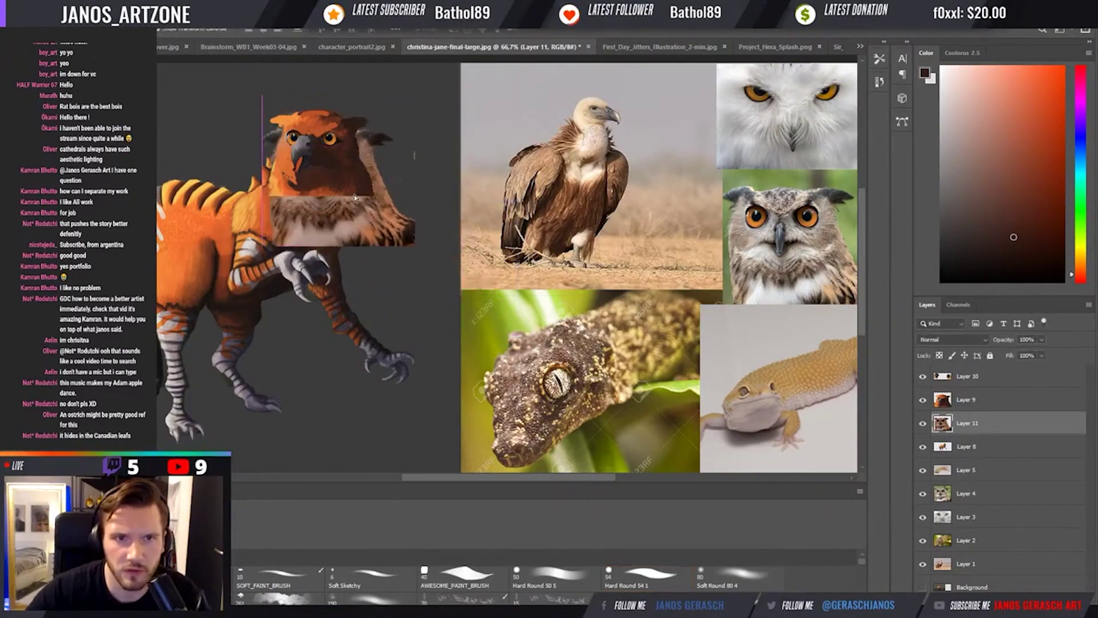
drag(988, 432, 985, 389)
drag(348, 213, 347, 196)
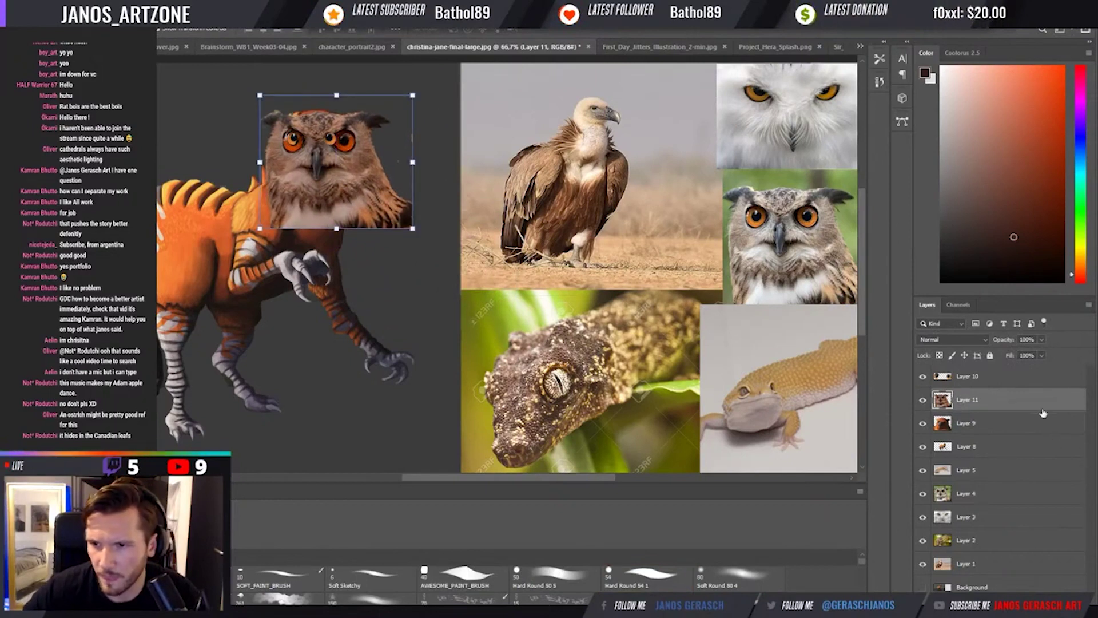
drag(994, 402, 990, 373)
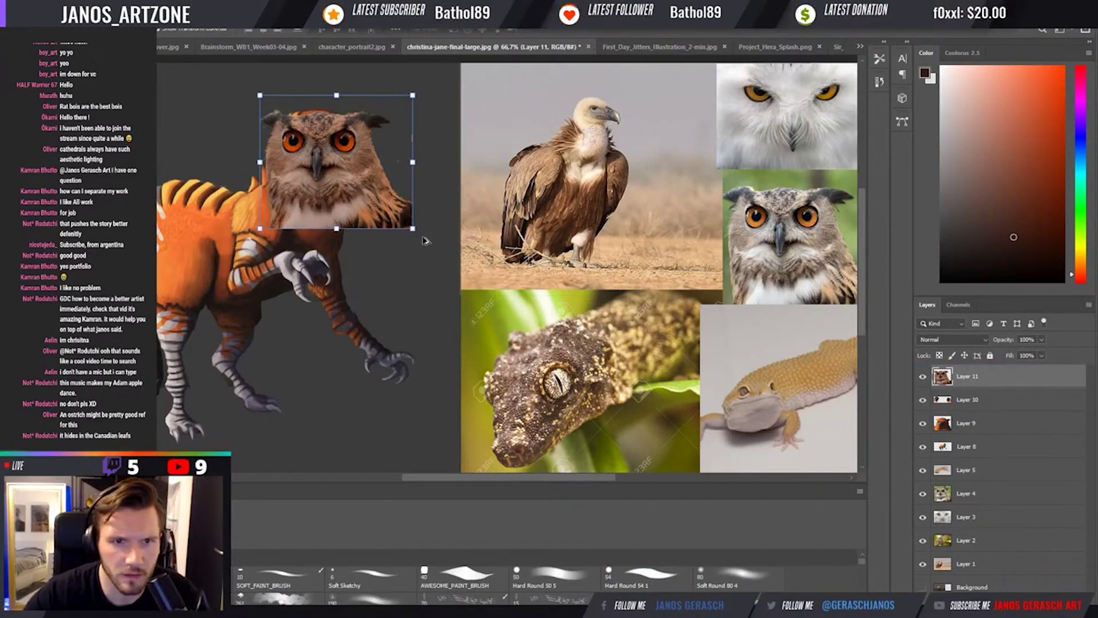
Shrink the owl cutout, mirror it horizontally and fit it over the creature's head.
drag(413, 229, 348, 171)
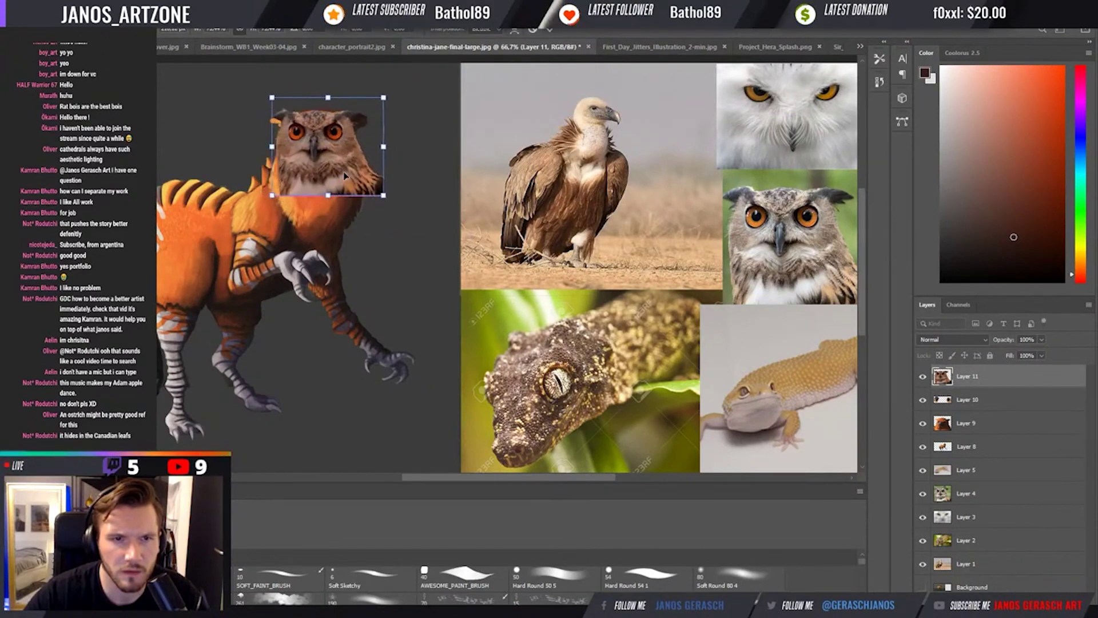
drag(271, 195, 267, 199)
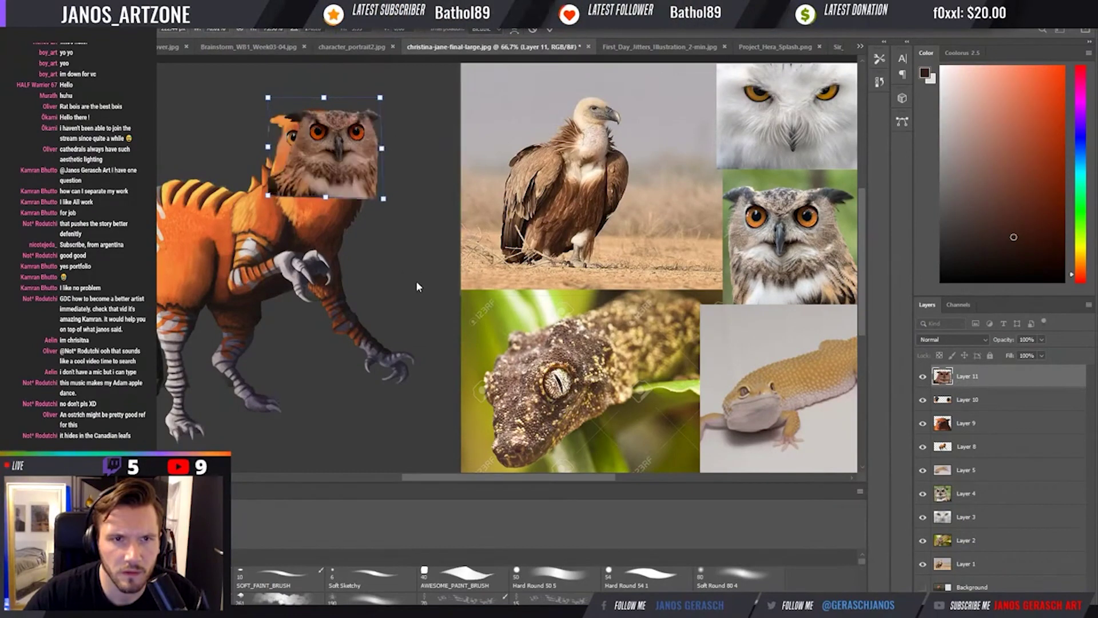
mouse_move(332, 164)
mouse_down()
mouse_move(355, 164)
mouse_move(336, 162)
mouse_up()
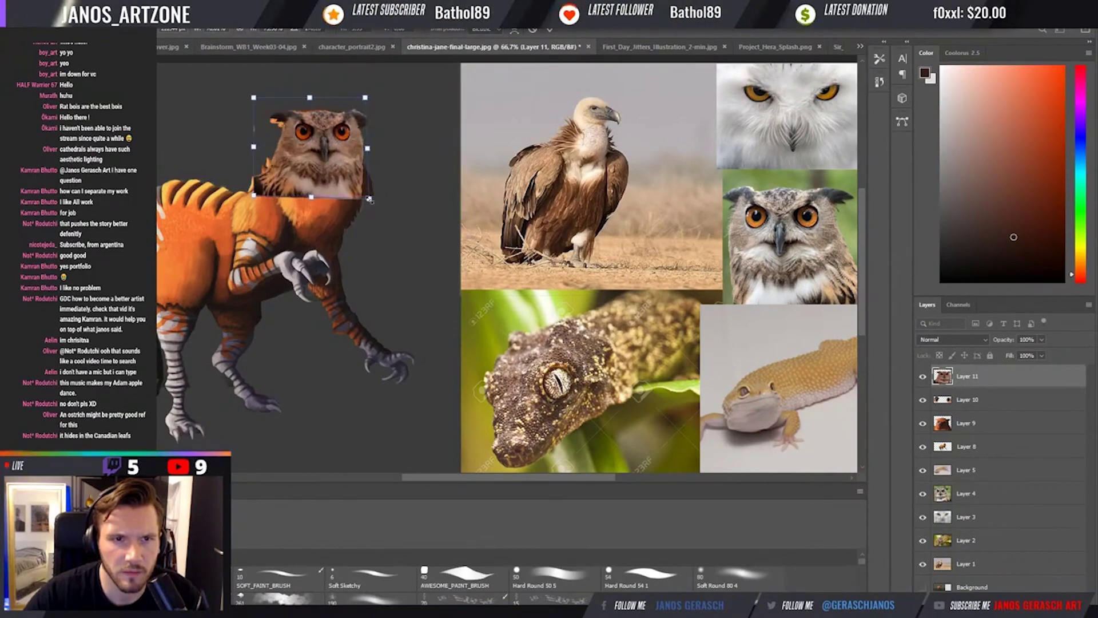
drag(368, 199, 374, 204)
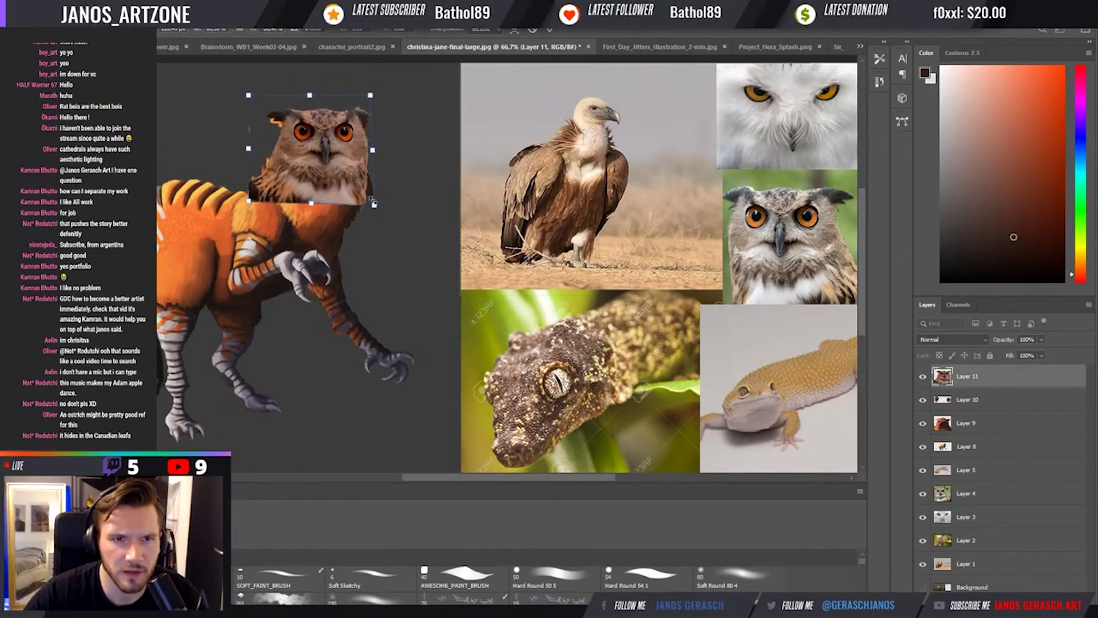
key(ctrl+z)
drag(352, 182, 351, 180)
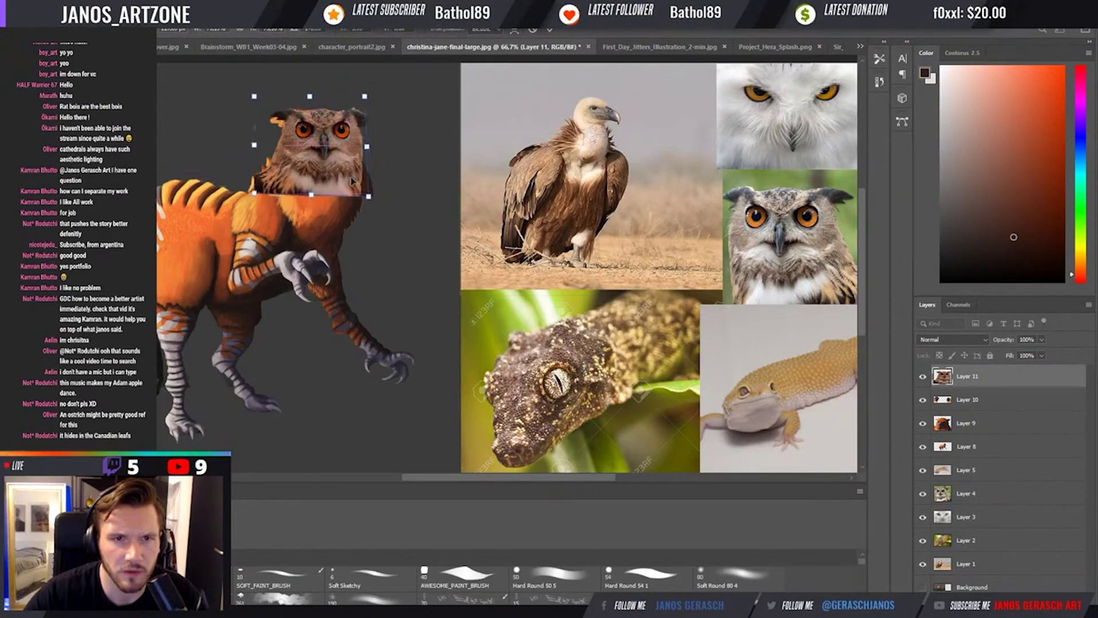
key(Return)
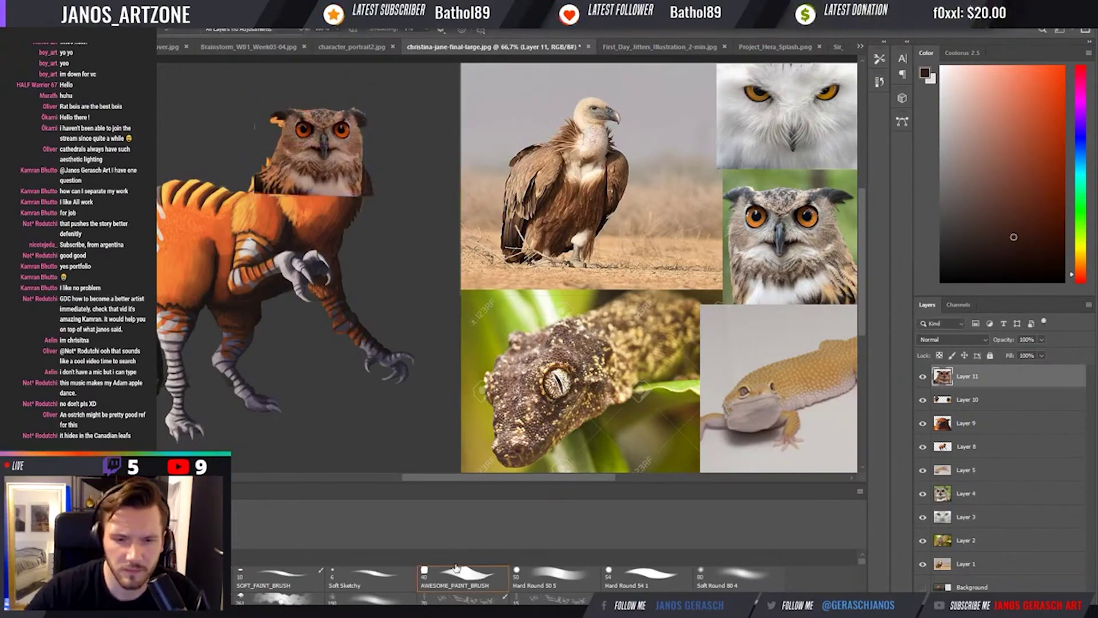
Pick AWESOME_PAINT_BRUSH, sample brown from the owl's chest, and hide the painted head on Layer 9 and the eyes on Layer 10.
click(463, 574)
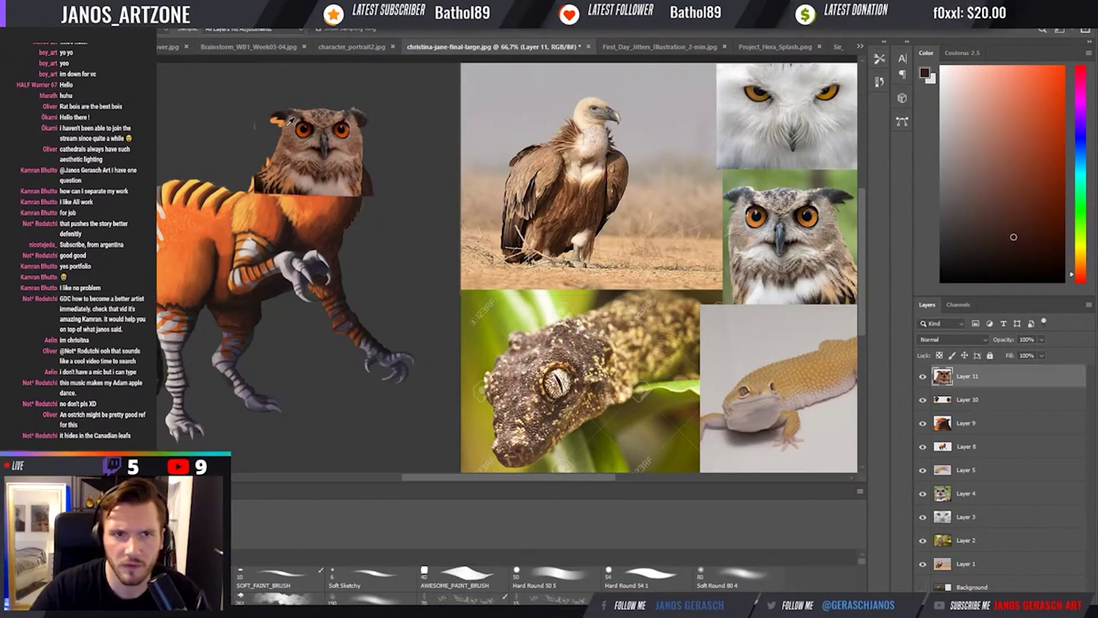
alt+click(338, 171)
click(960, 422)
click(924, 422)
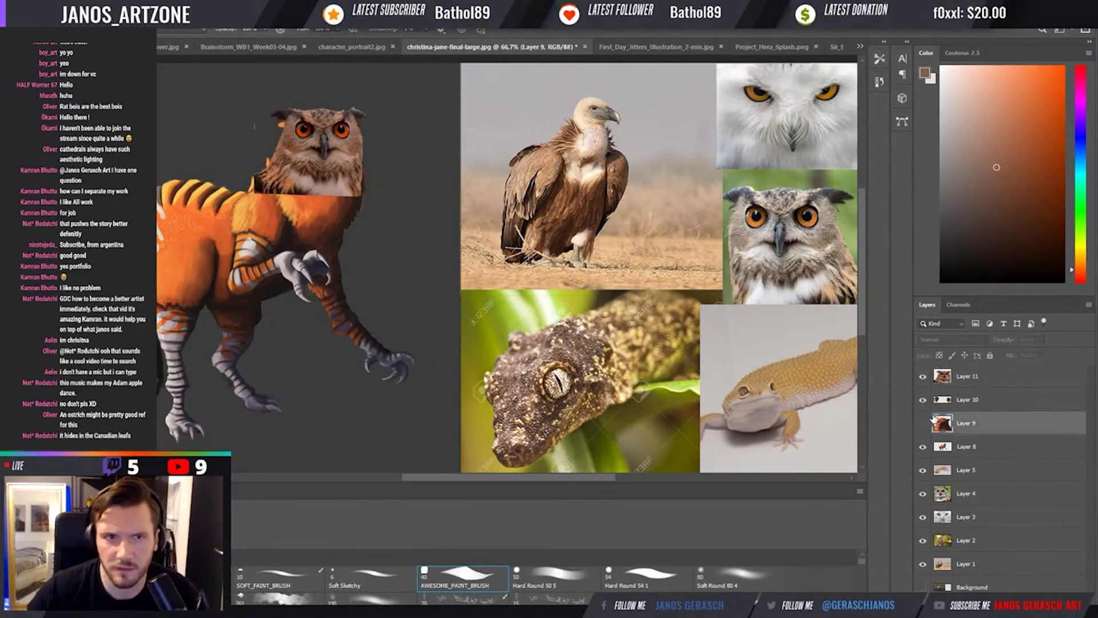
click(923, 399)
Place Layer 11 beneath Layer 9 and shift the owl cutout slightly down onto the neck.
click(972, 376)
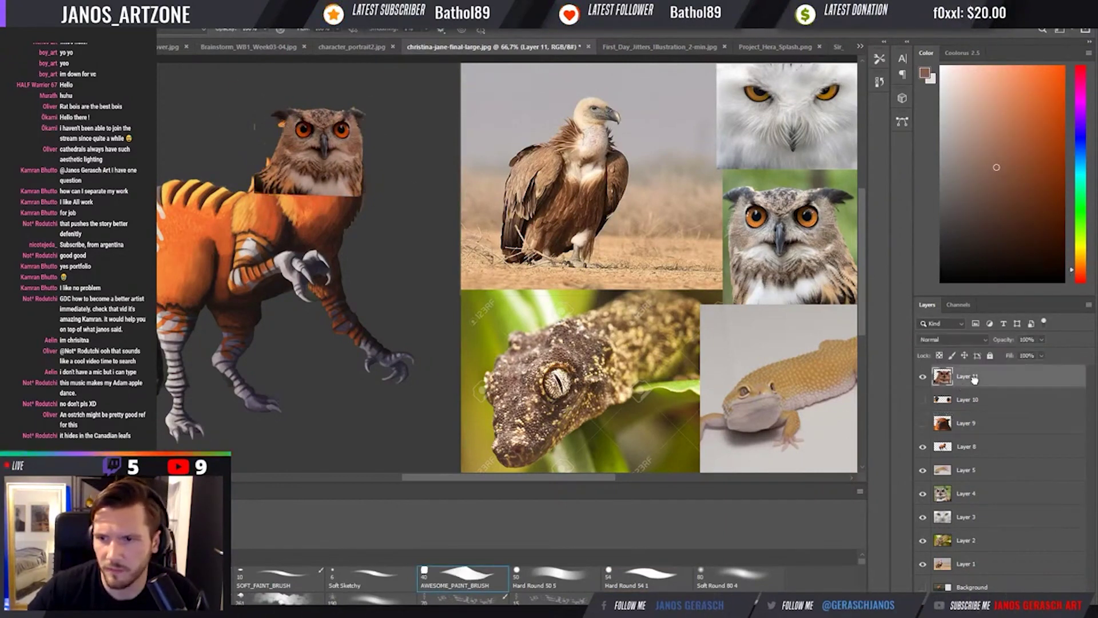
drag(970, 430, 970, 428)
key(v)
drag(324, 163, 321, 169)
Clean the stray orange neck spikes beside the owl head off Layer 8, finishing with Layer 11 active.
key(b)
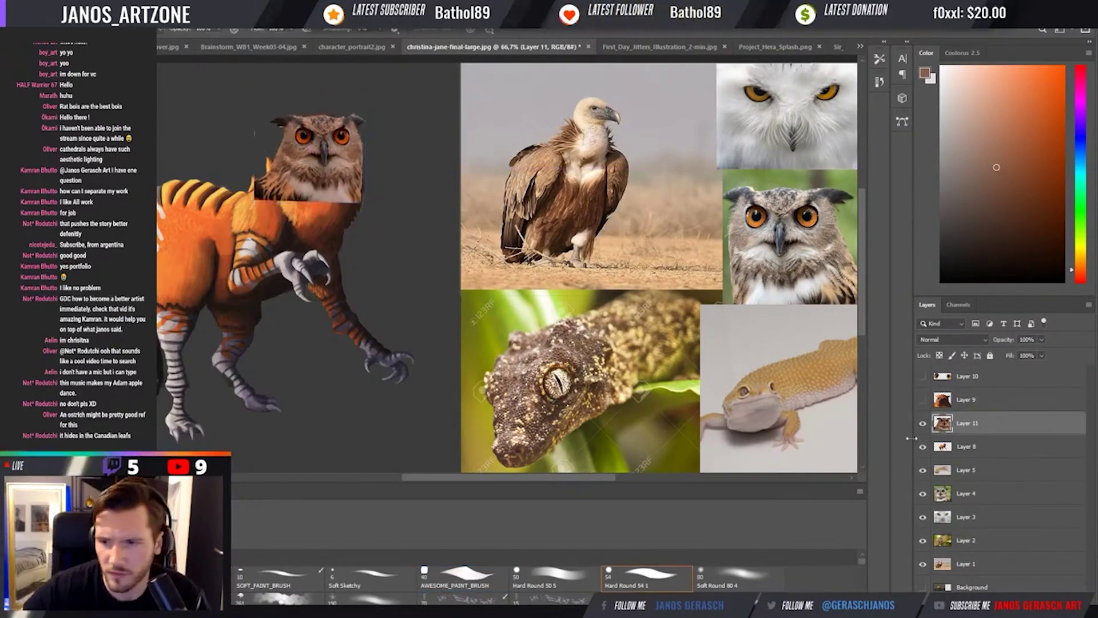
click(942, 446)
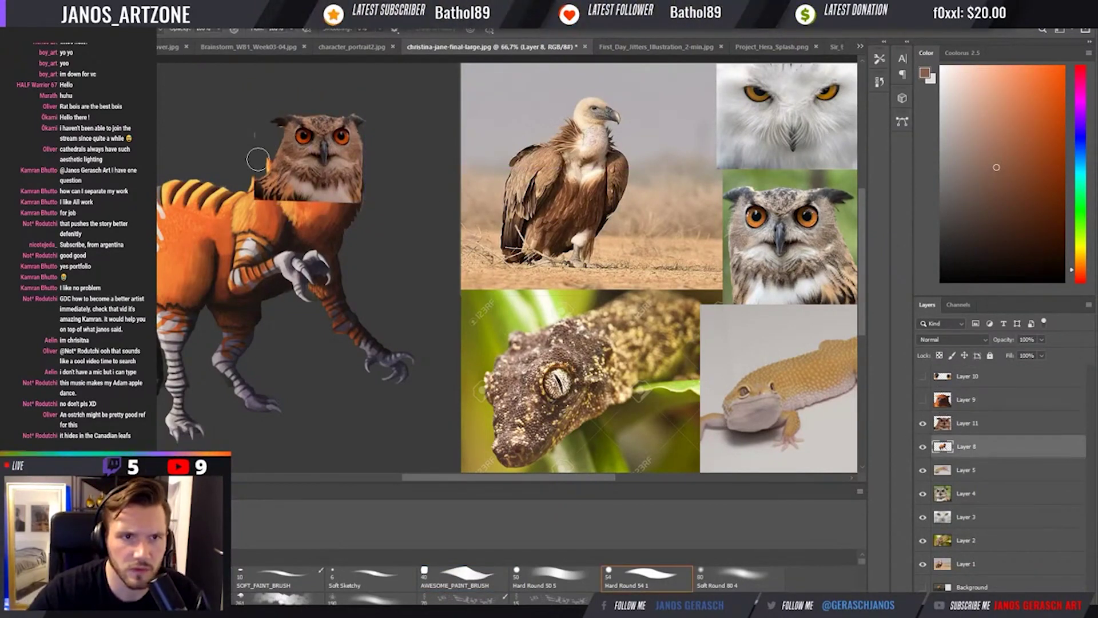
key(alt+bracketright)
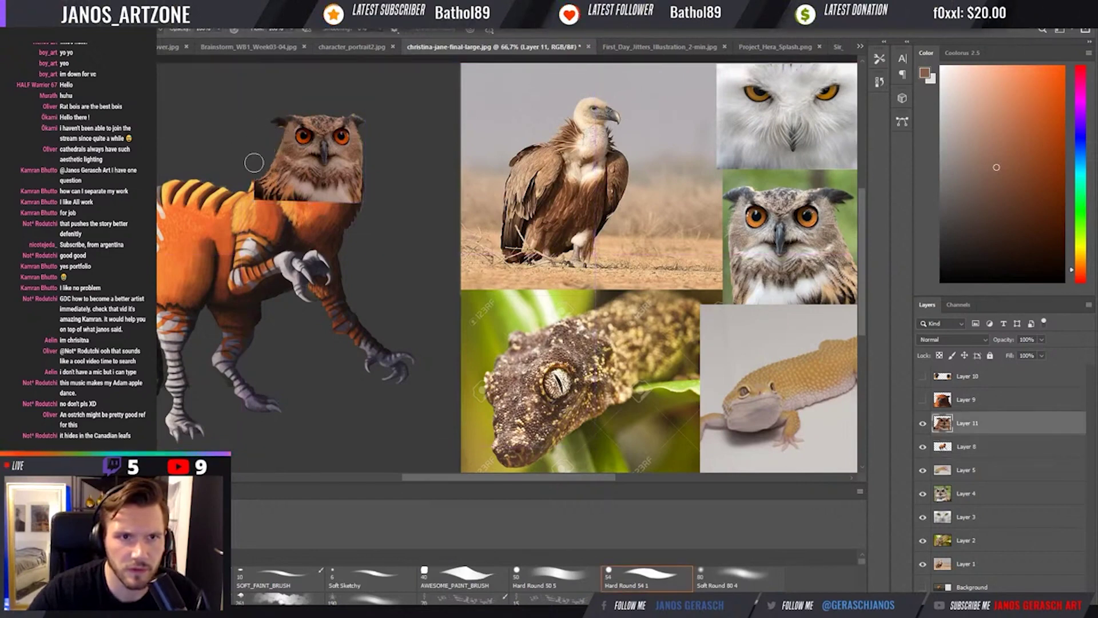
key(v)
key(alt+bracketleft)
key(b)
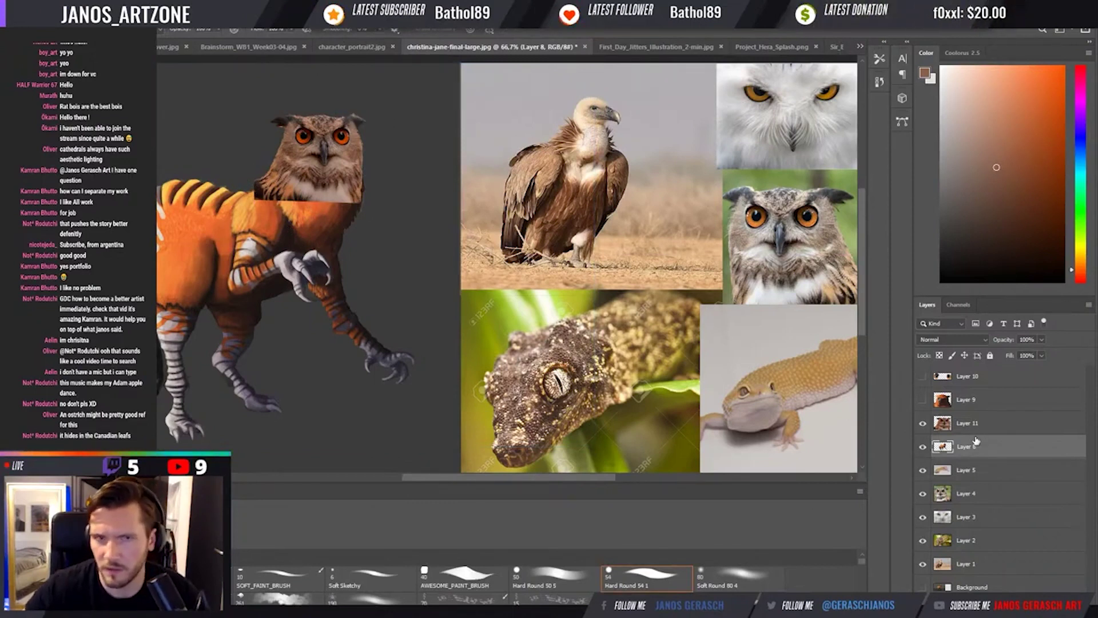
key(alt+bracketright)
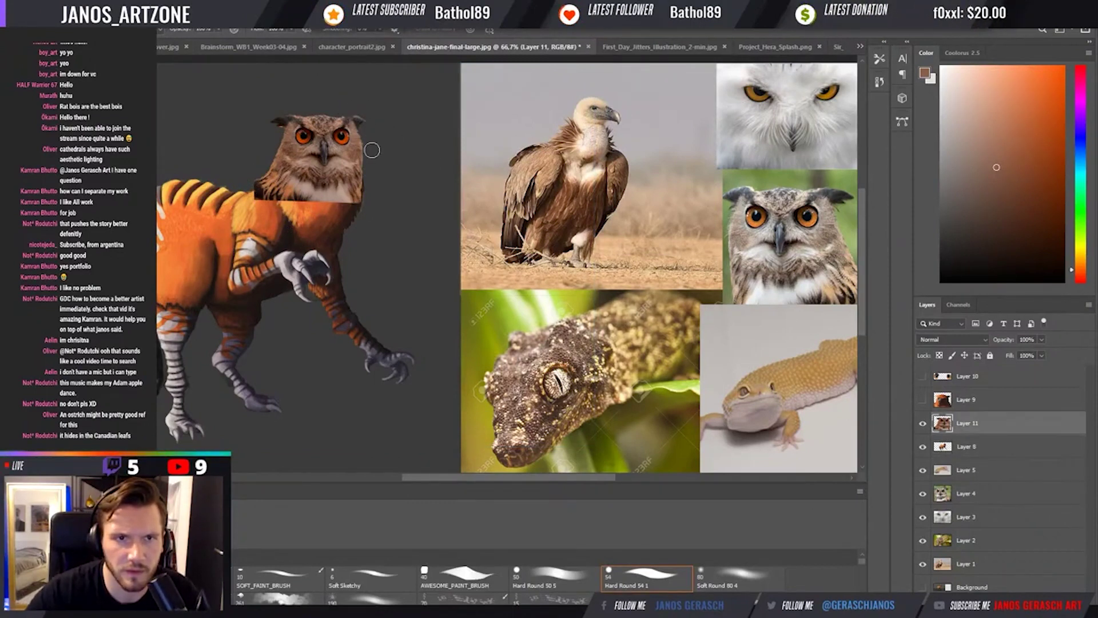
Enlarge the owl head cutout on Layer 11 slightly so it covers more of the neck.
key(v)
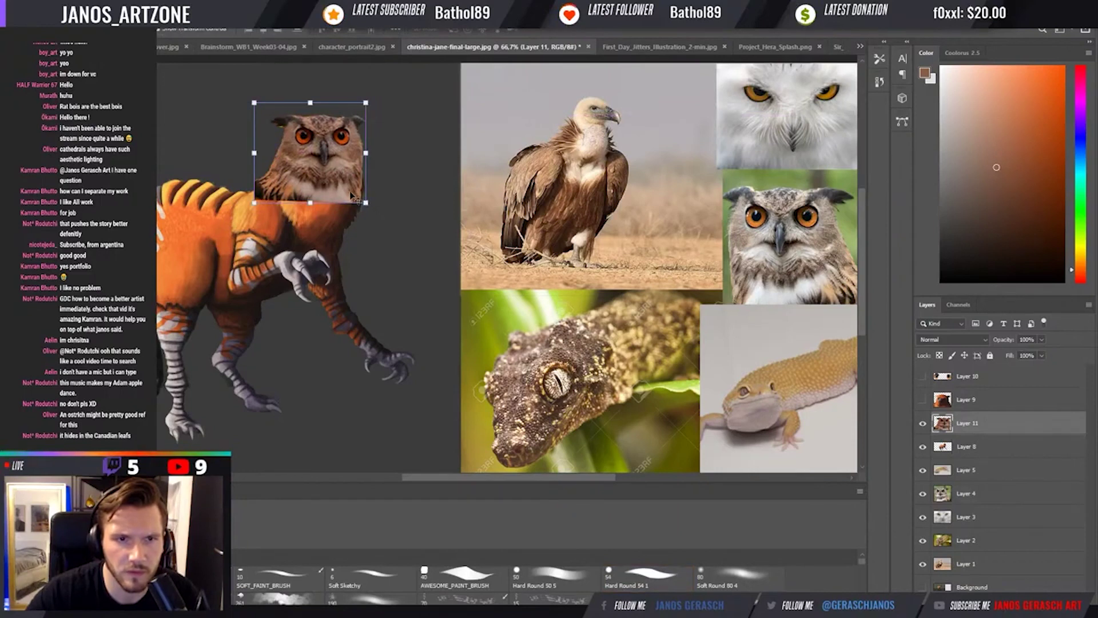
drag(366, 203, 370, 206)
key(Return)
Sample the pale tone of the owl's chest and paint it with a textured brush down the front of the creature's neck.
key(i)
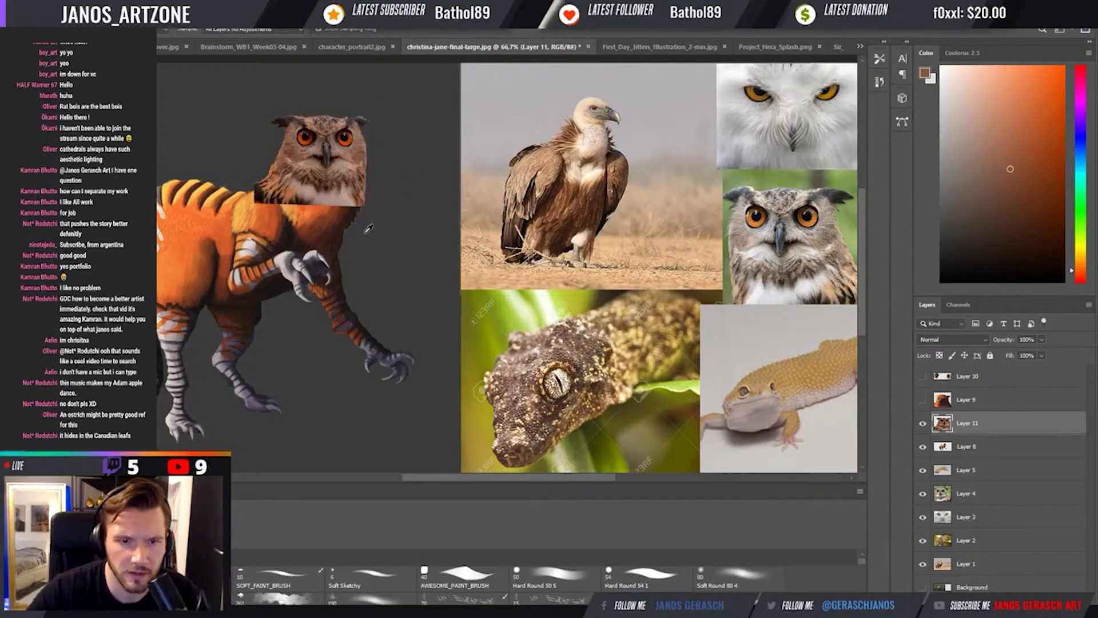
click(345, 197)
key(b)
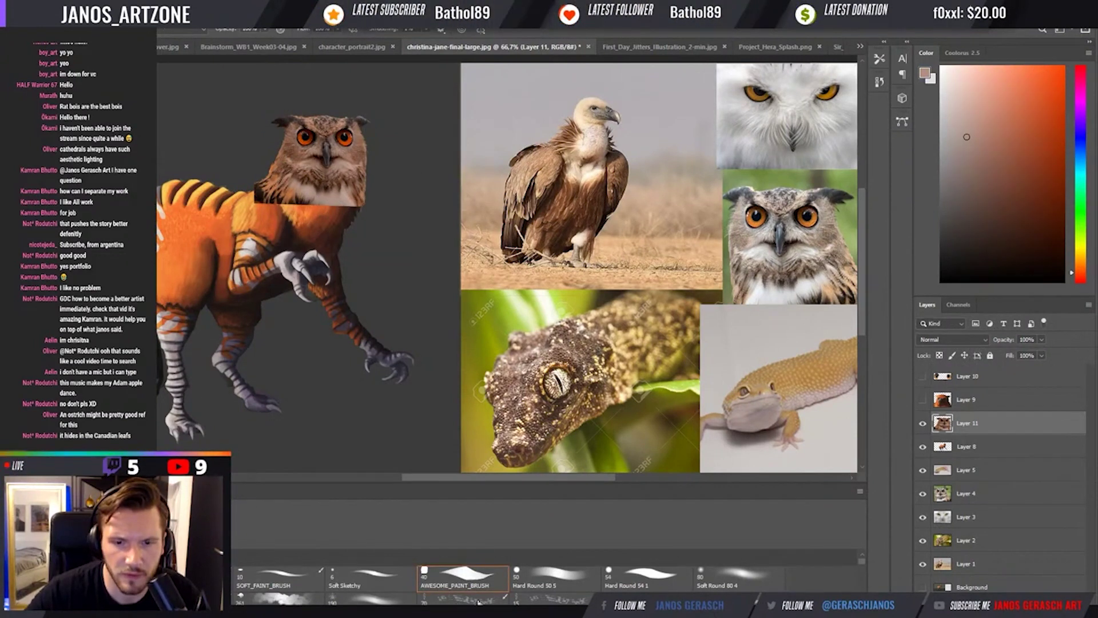
key(i)
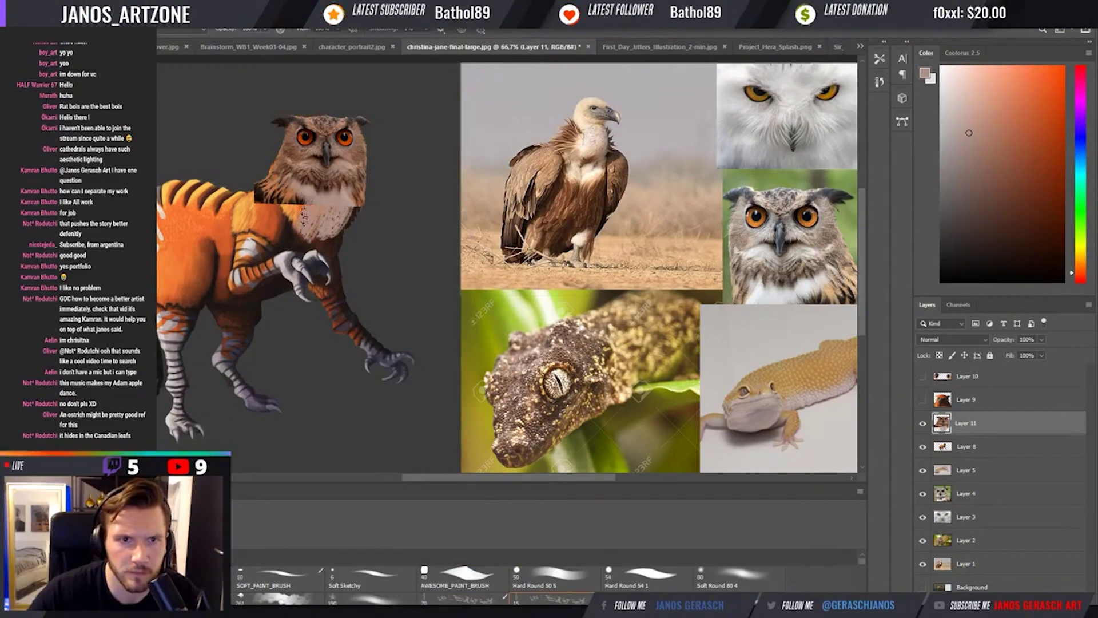
mouse_move(294, 214)
mouse_down()
mouse_move(311, 228)
mouse_move(343, 223)
mouse_up()
Blend the cutout's lower edge into the neck with sampled dark browns and extend the pale chest patch downward.
alt+click(355, 217)
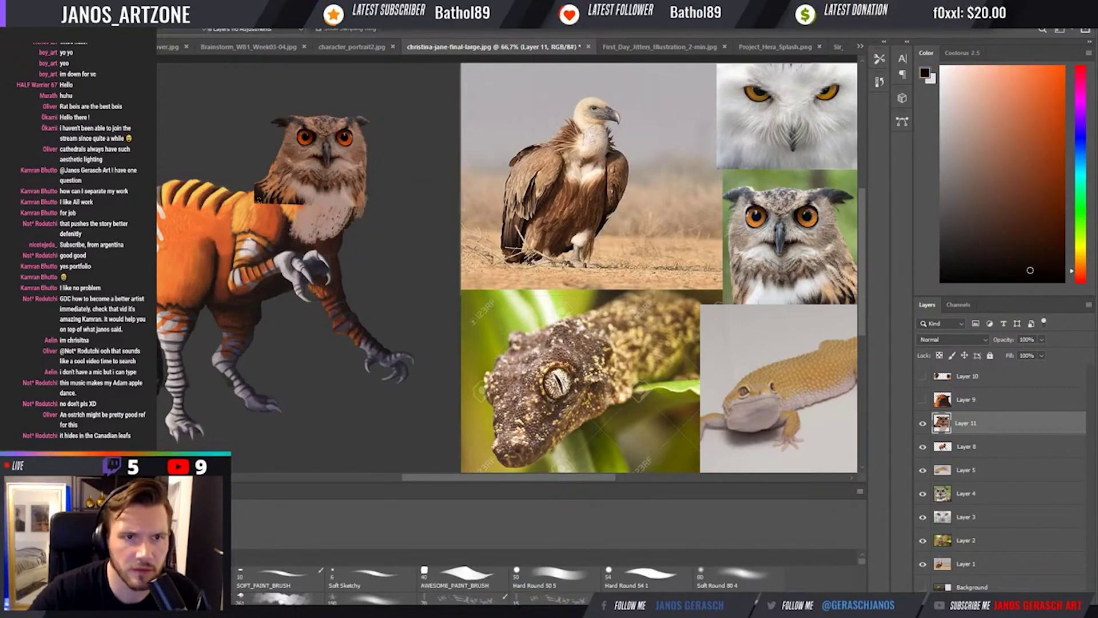
drag(258, 198, 263, 210)
alt+click(289, 199)
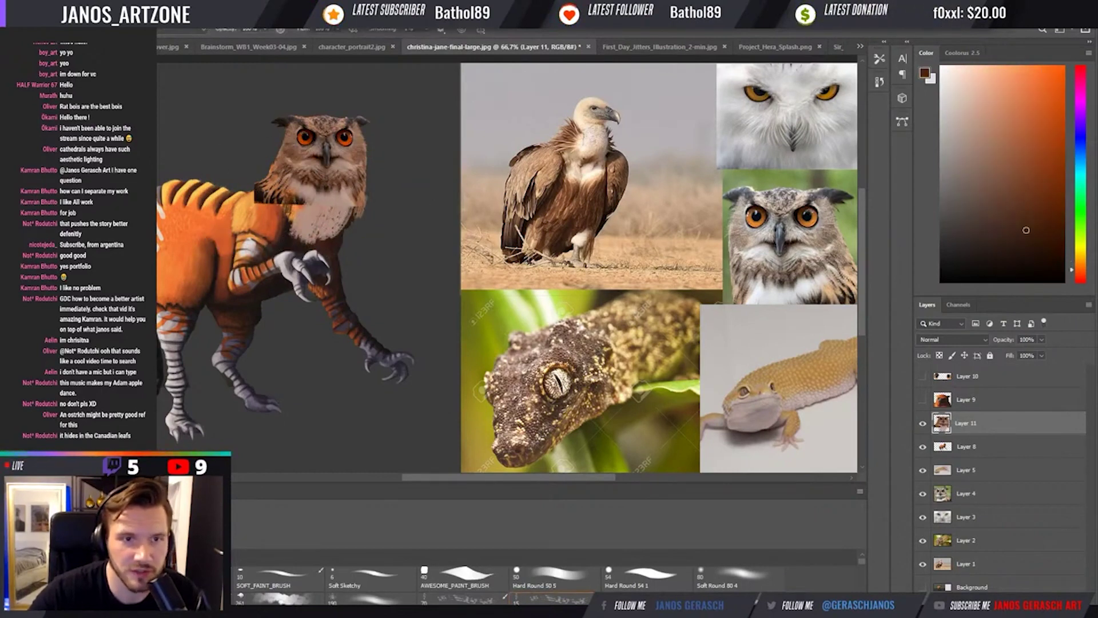
alt+click(295, 228)
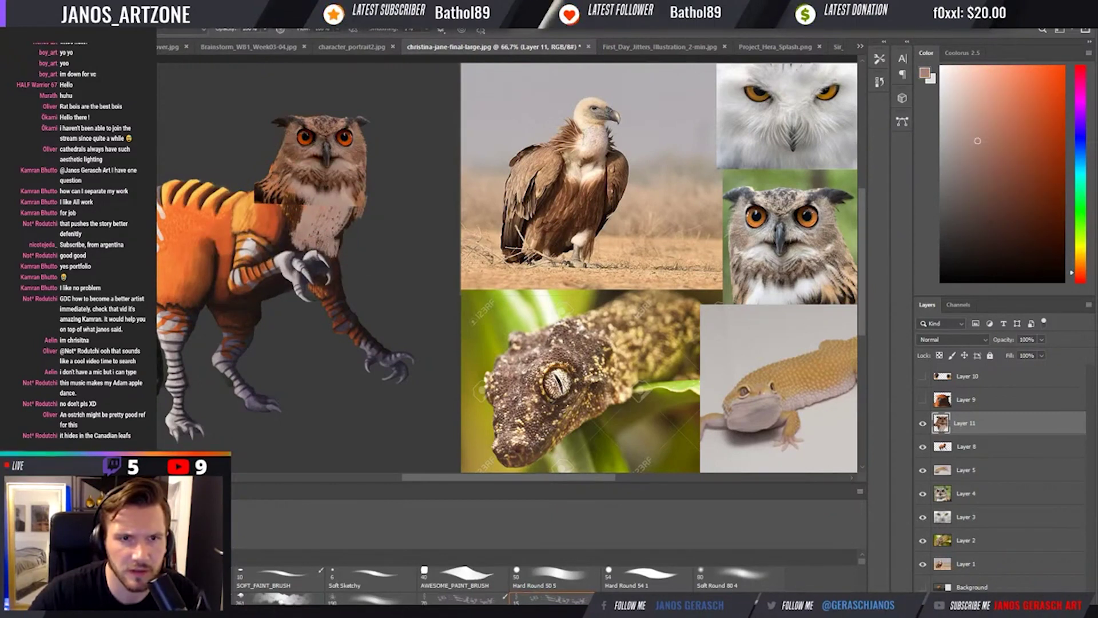
Sample warm browns from the owl's plumage and paint over the orange shoulder and the striped spikes along the back.
alt+click(275, 152)
drag(251, 200, 241, 220)
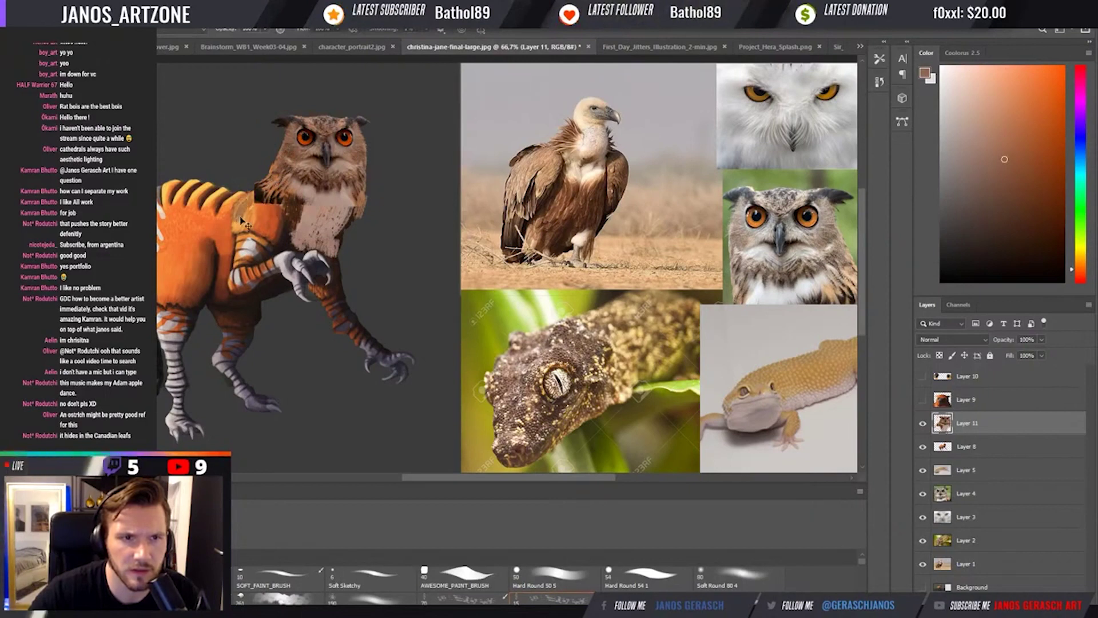
alt+click(268, 185)
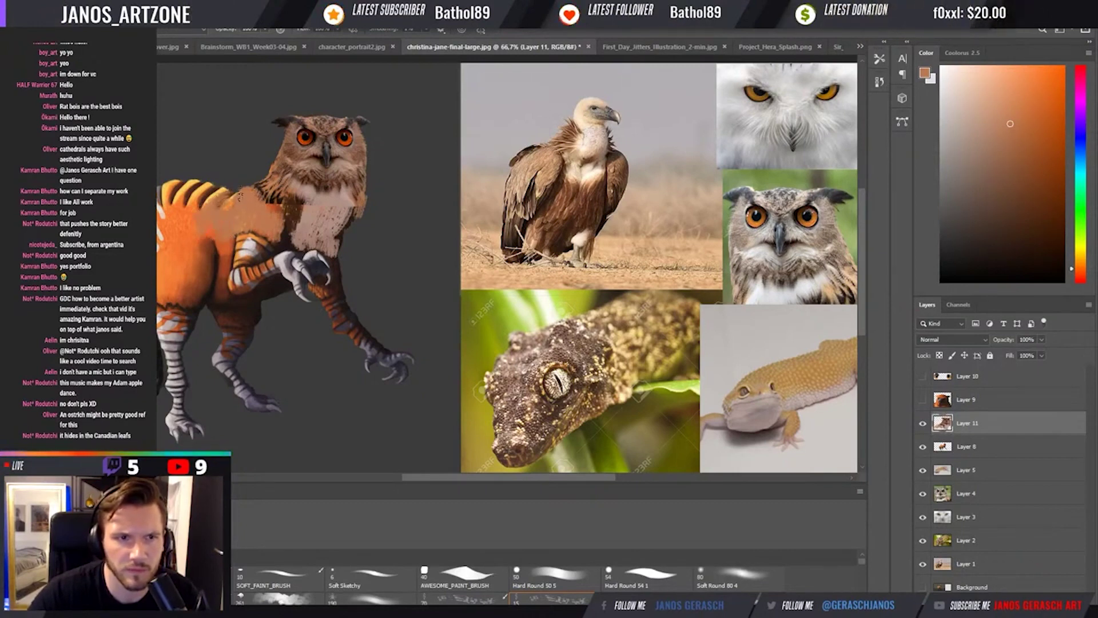
drag(184, 223, 194, 189)
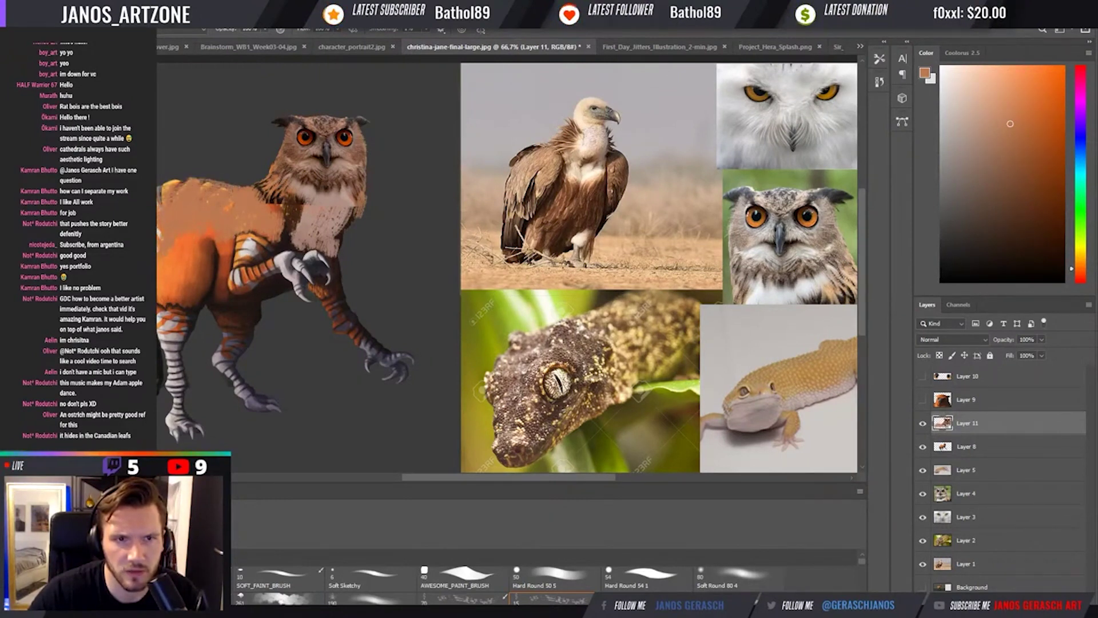
Paint dark brown shadow under the flank and orange-brown strokes over the creature's side with colours sampled from the body.
alt+click(282, 229)
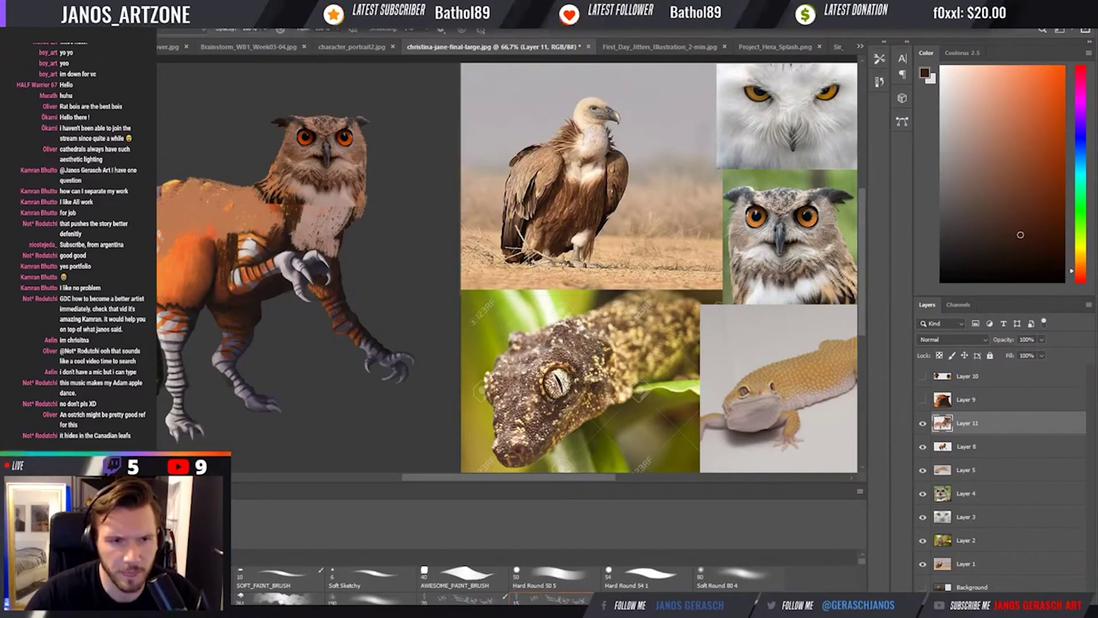
alt+click(200, 269)
drag(171, 286, 223, 241)
drag(166, 292, 221, 246)
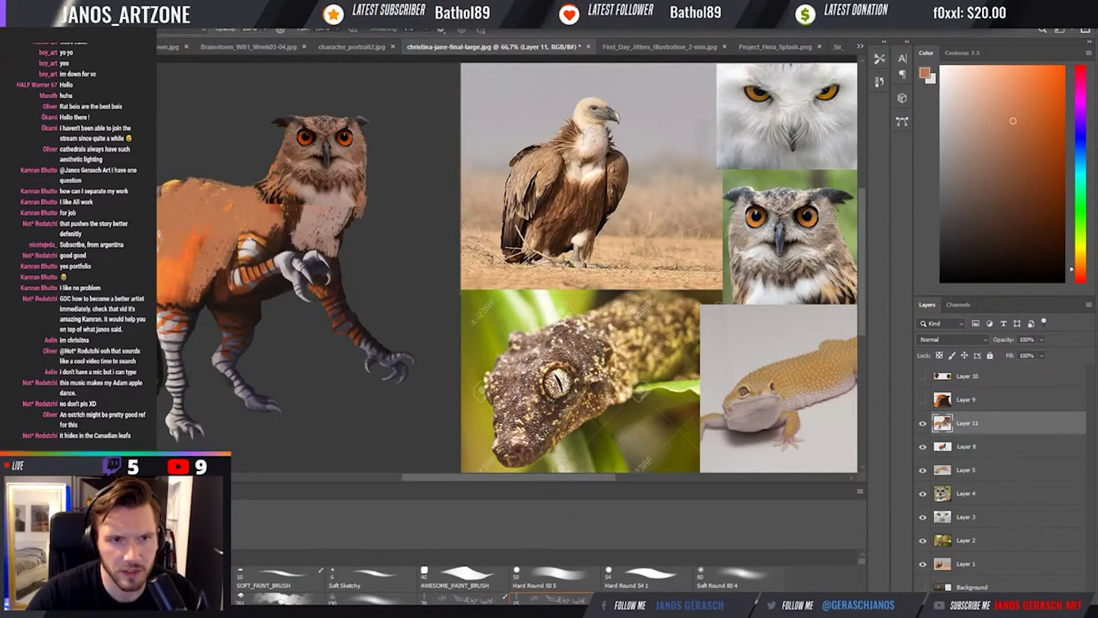
Paint brown fur along the top of the back up to the owl's neck, varying it with orange-brown.
alt+click(281, 170)
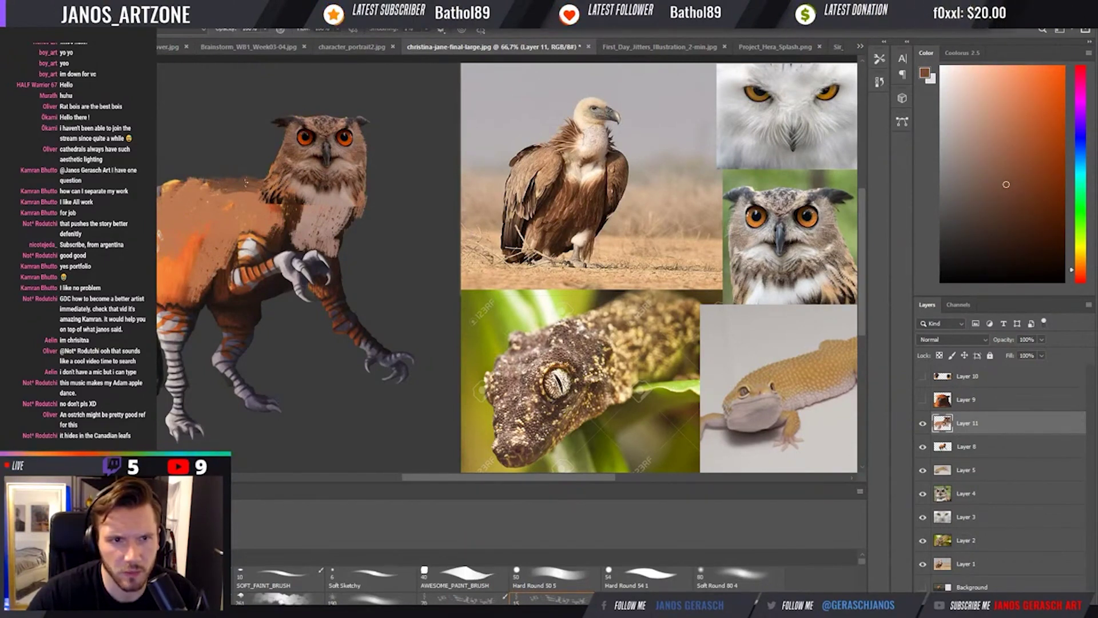
click(1010, 123)
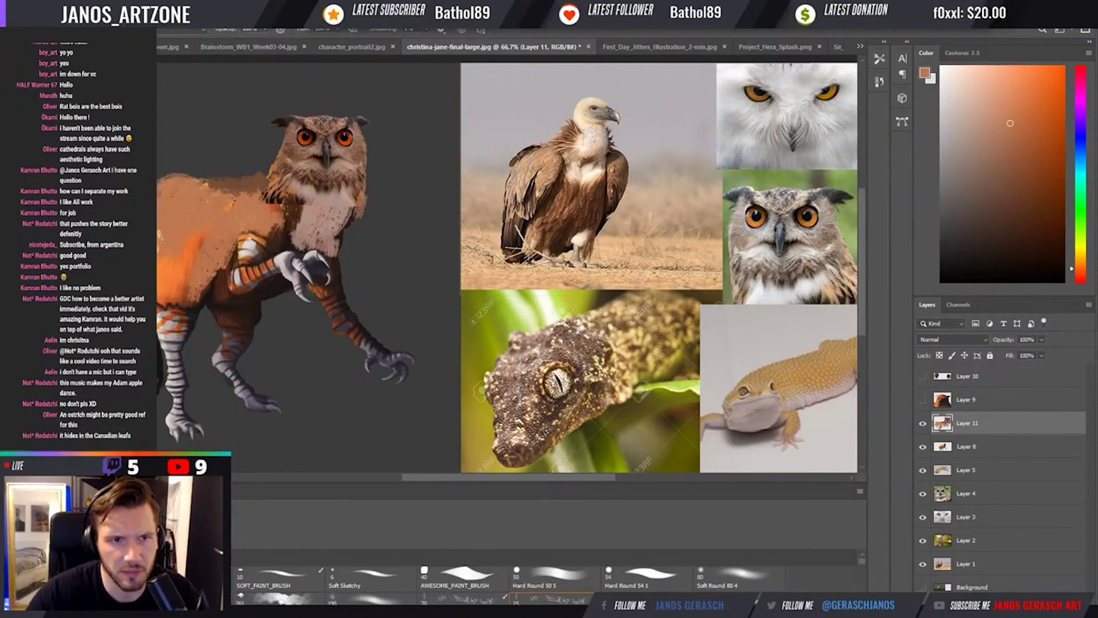
alt+click(298, 200)
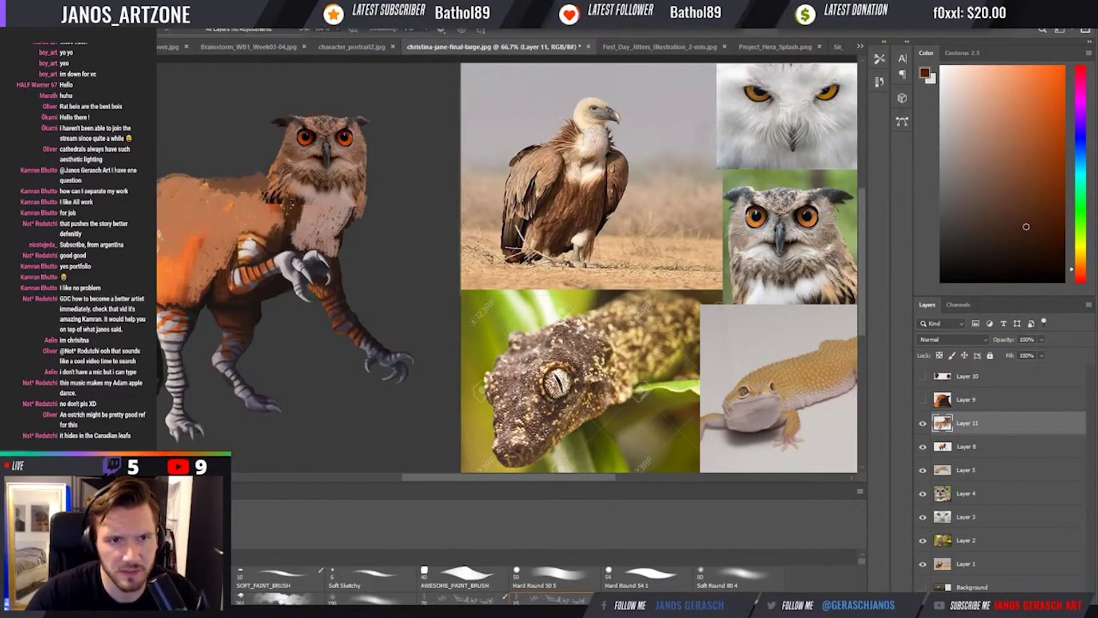
Retouch the chest's dark edge and paint grey-beige feathers beneath the raised foreclaw using tones sampled from the chest.
alt+click(294, 201)
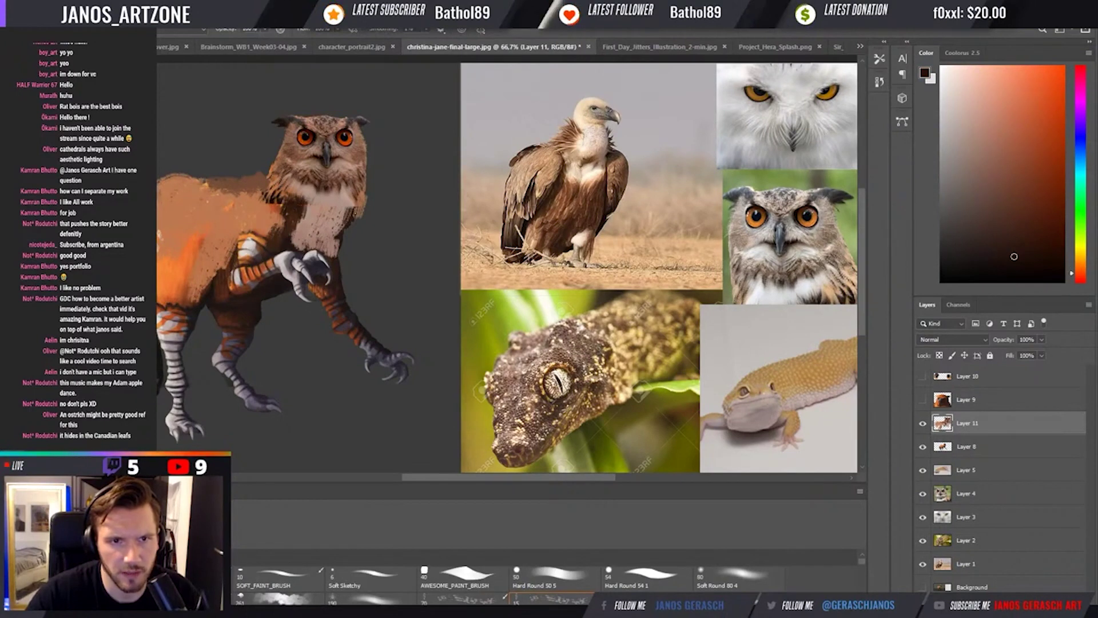
alt+click(303, 206)
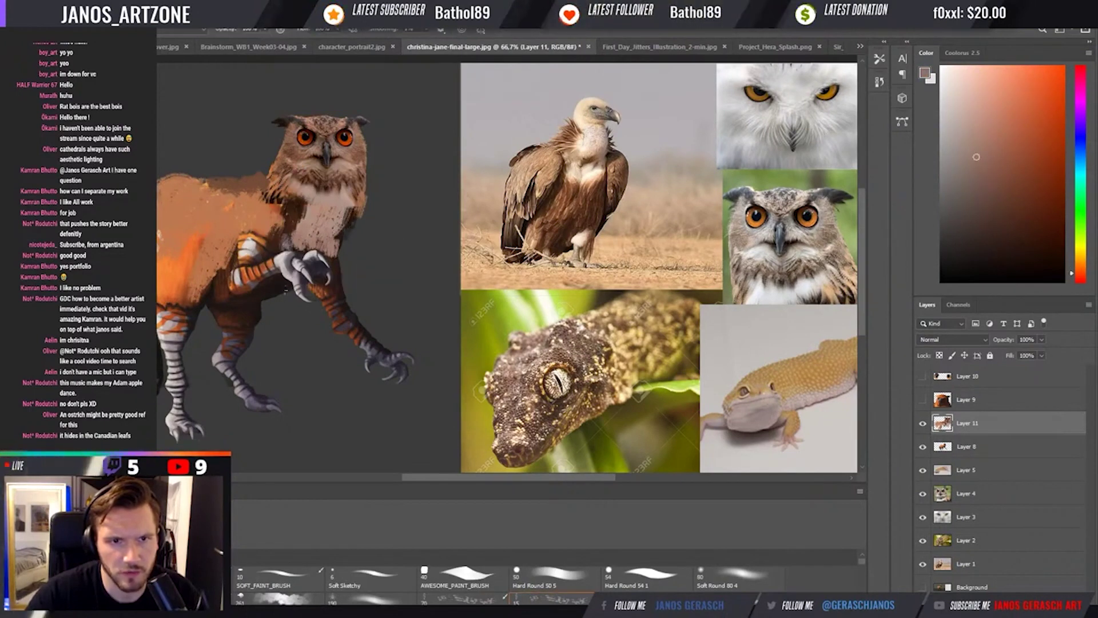
drag(284, 289, 261, 296)
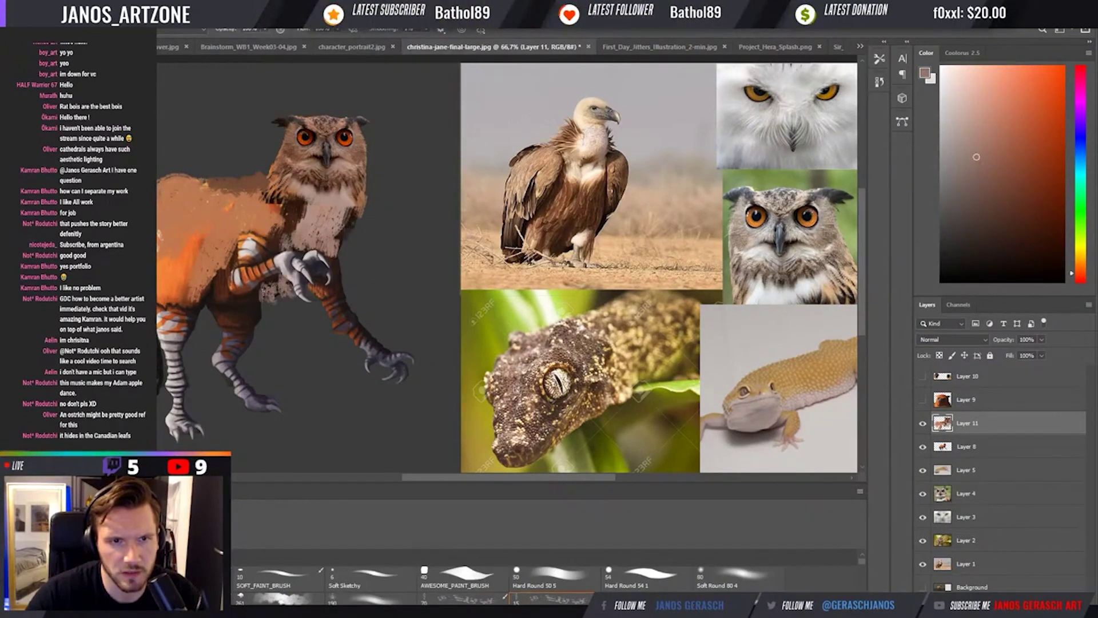
Blend the back and shoulder with rough brown and orange-brown strokes sampled around the base of the neck.
alt+click(276, 191)
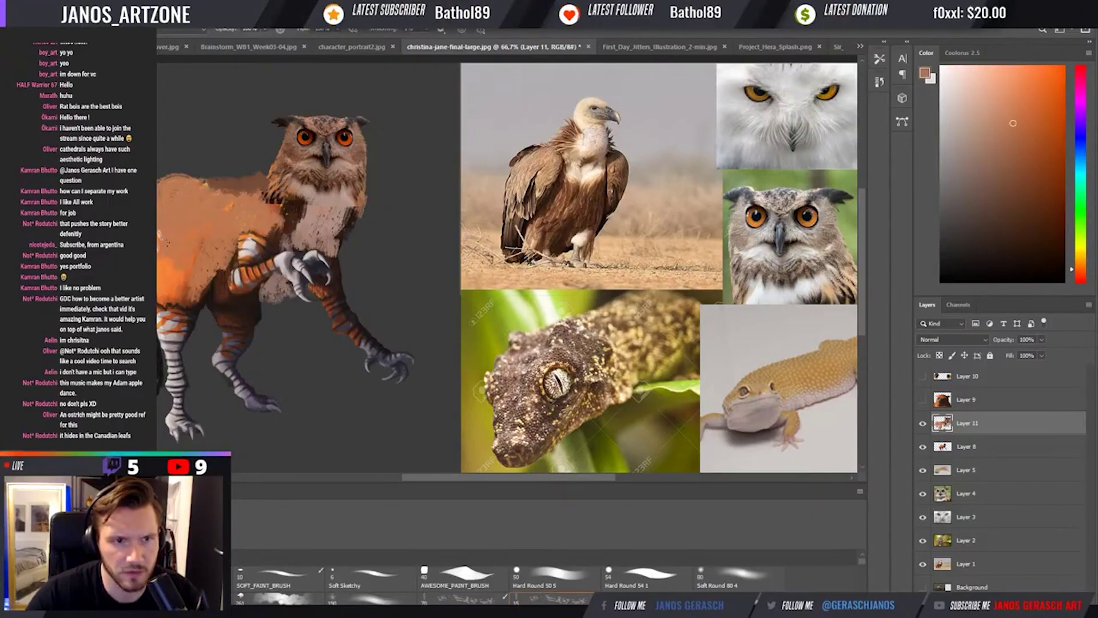
alt+click(231, 185)
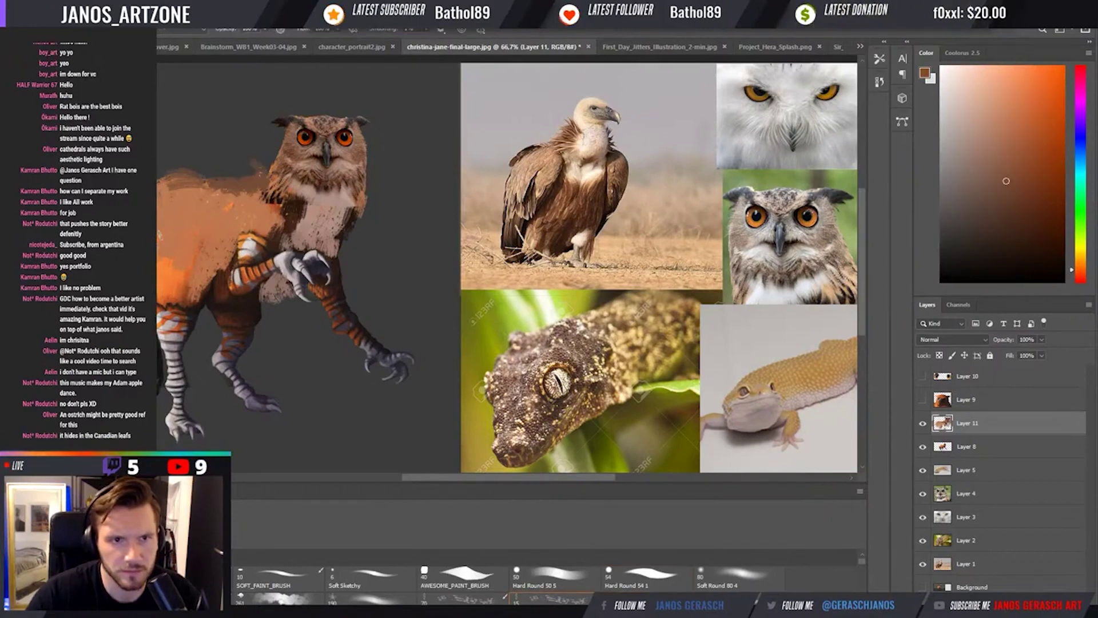
key(alt)
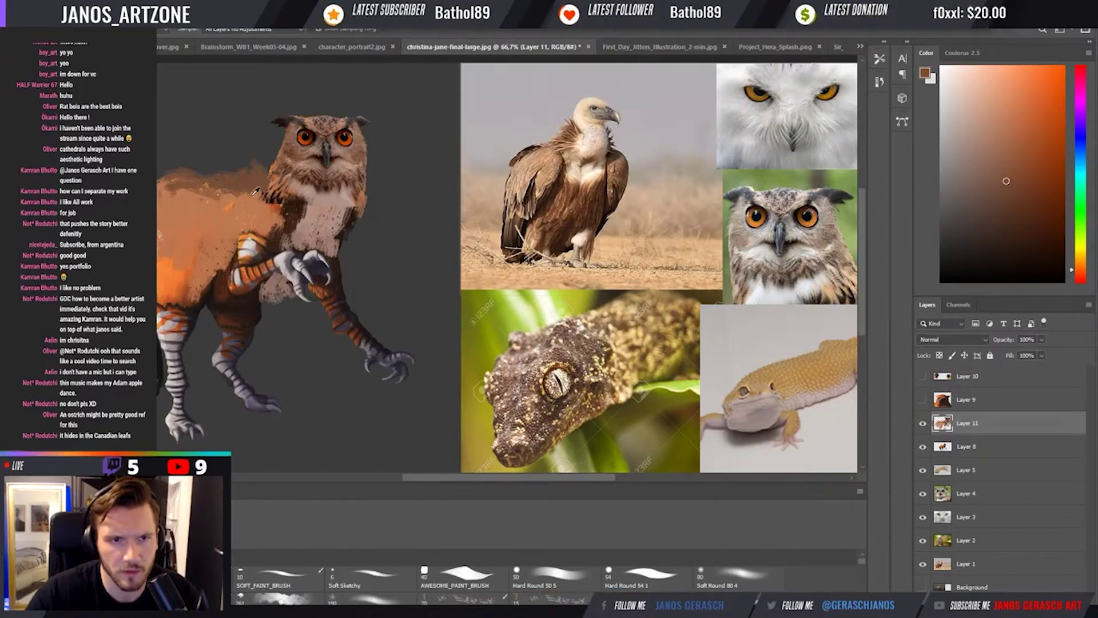
alt+click(269, 208)
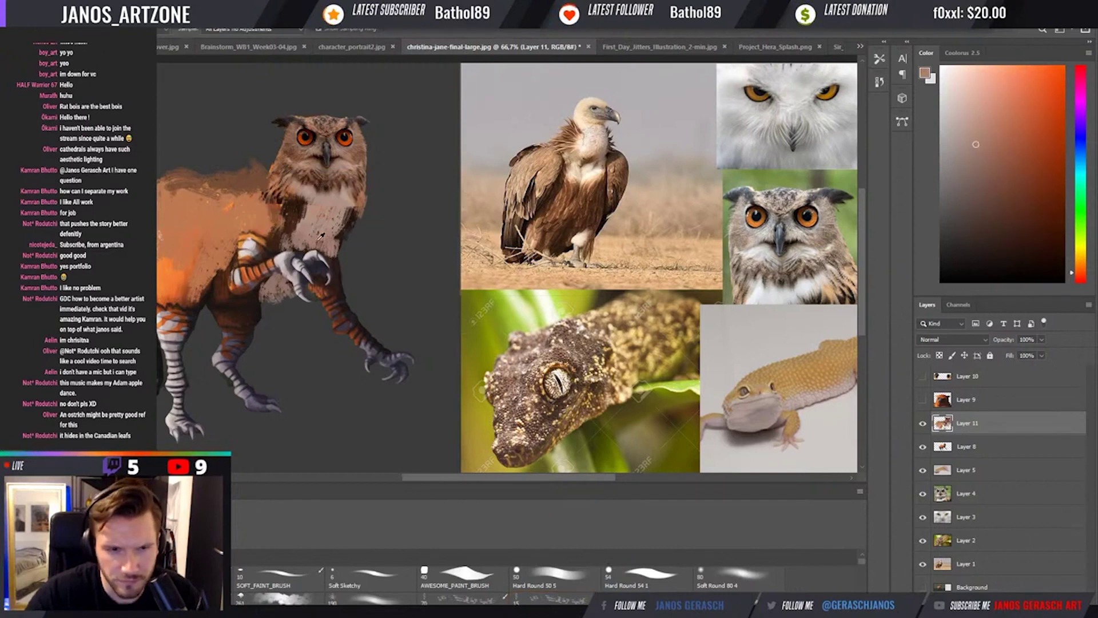
alt+click(269, 208)
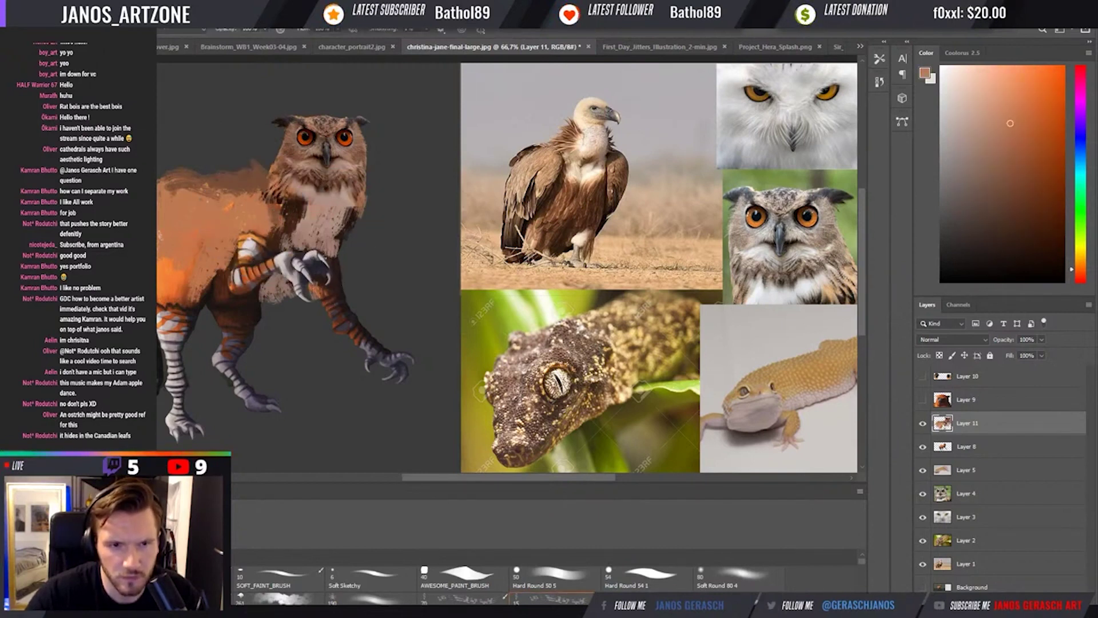
Sample dark brown and pale chest tones and extend the feathers around the foreclaw onto the upper front leg.
alt+click(314, 291)
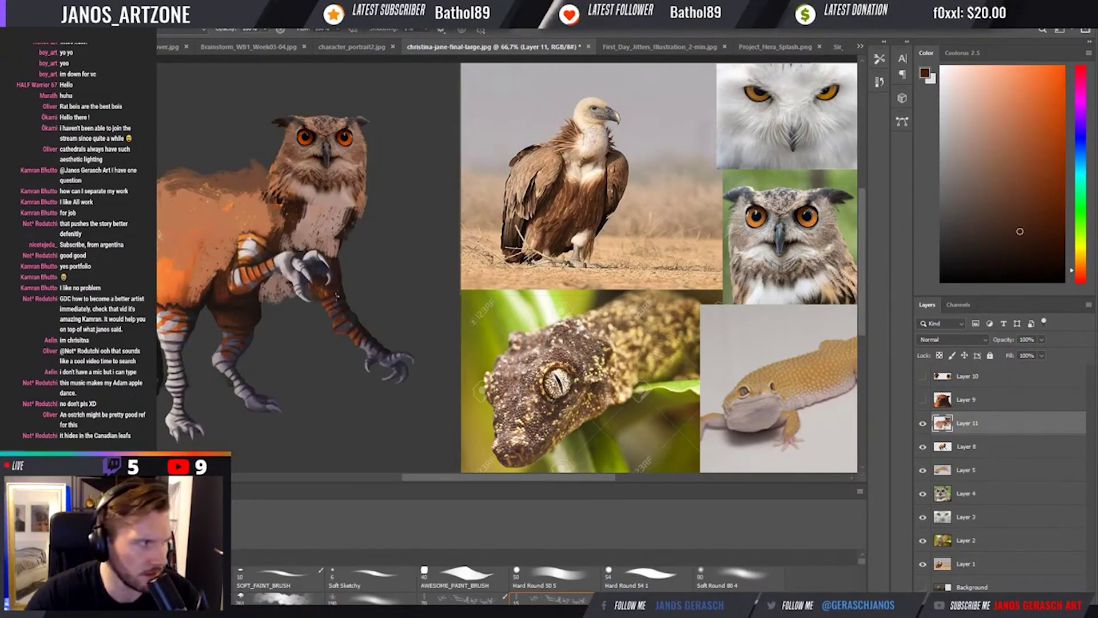
alt+click(332, 293)
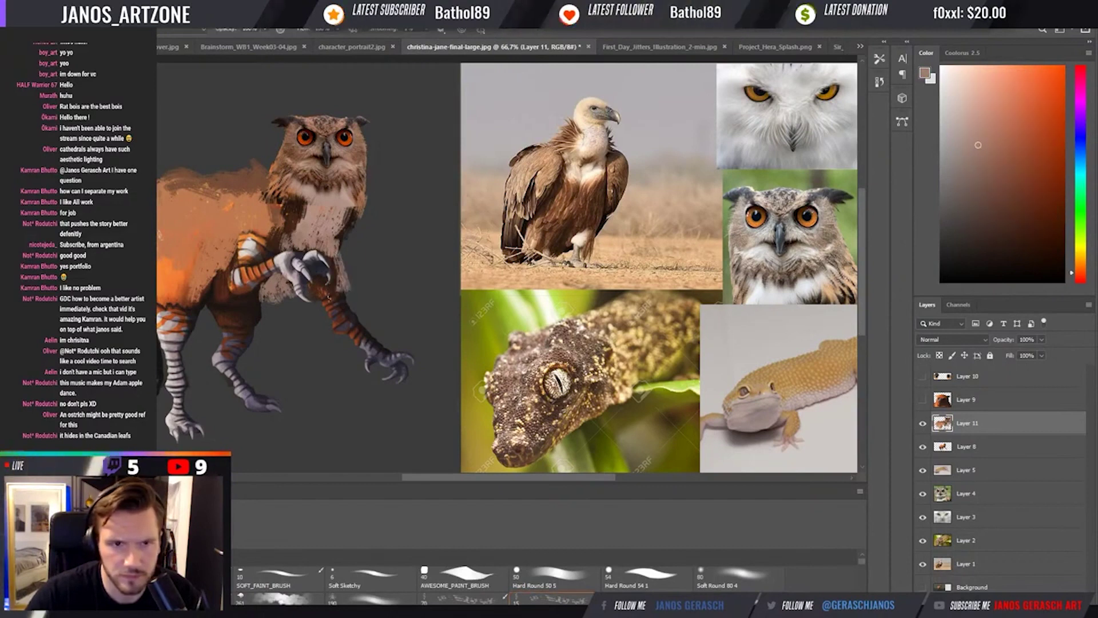
alt+click(313, 293)
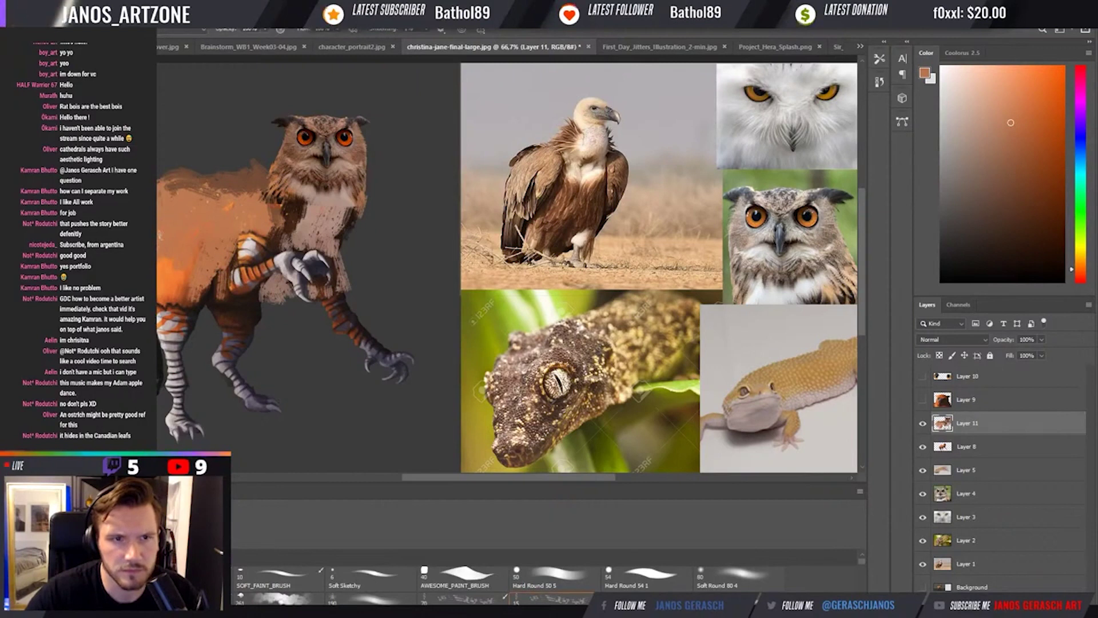
key(alt)
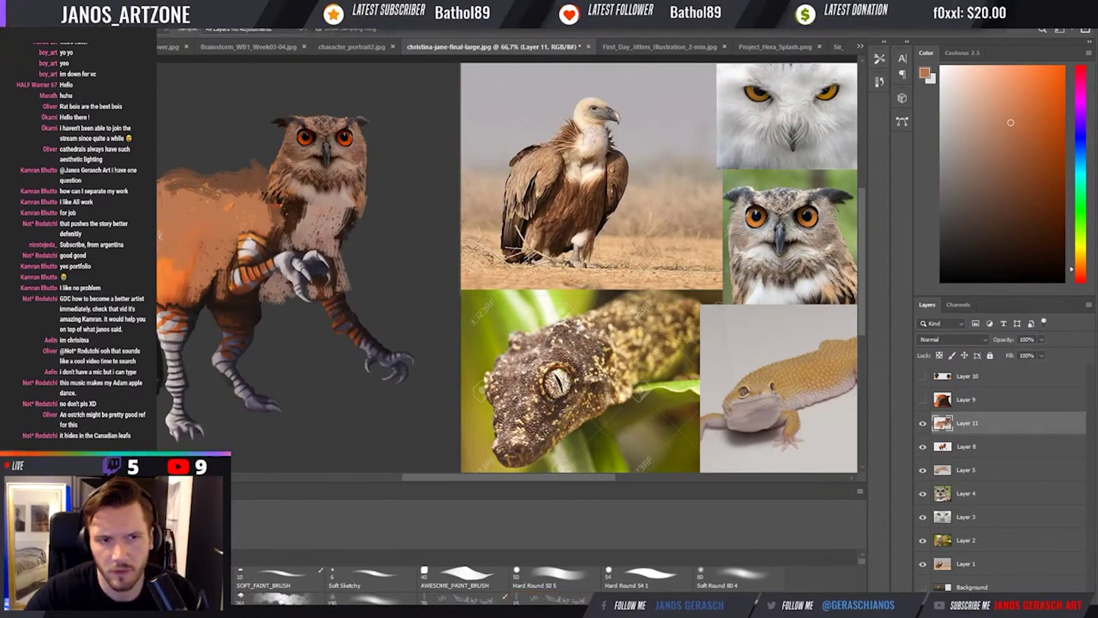
Make Layer 8 active and bring the leopard gecko reference photo fully into view.
click(968, 453)
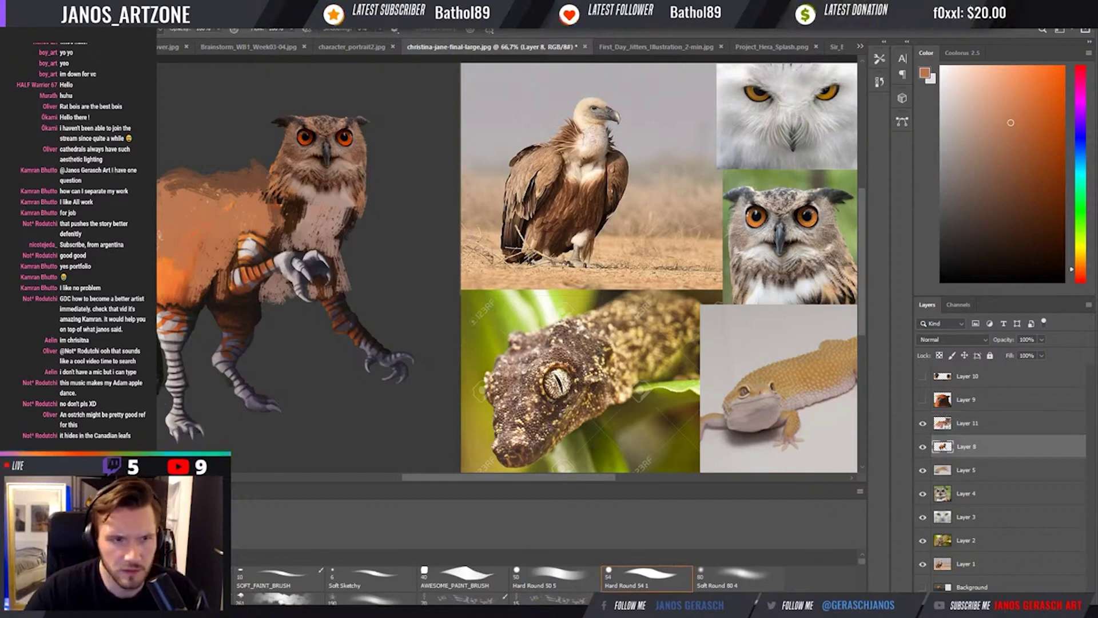
key(l)
key(b)
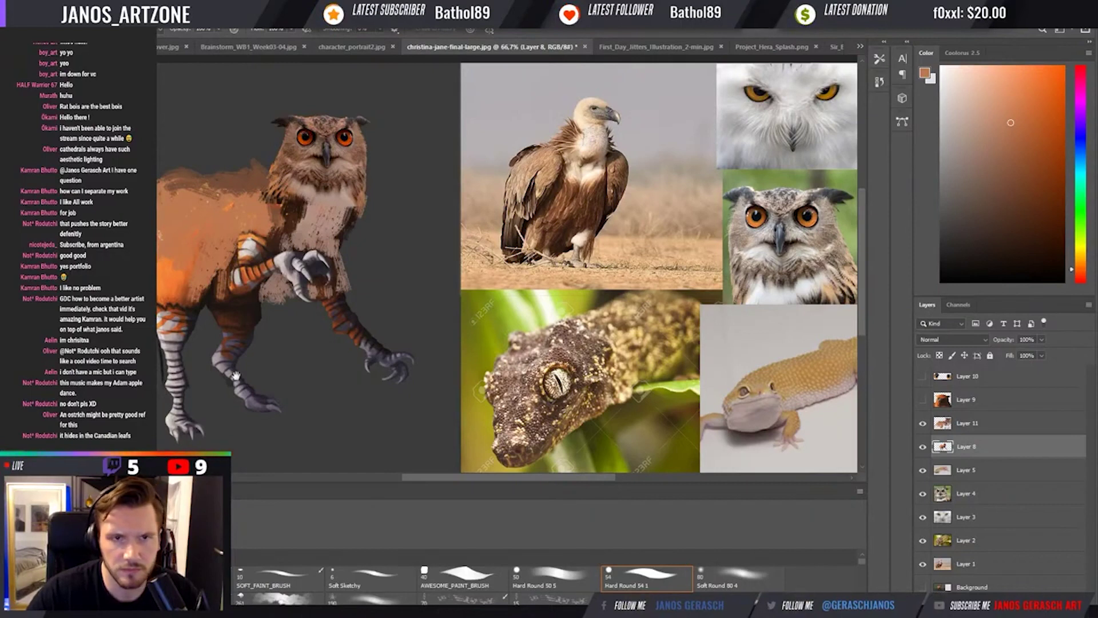
drag(235, 376, 549, 356)
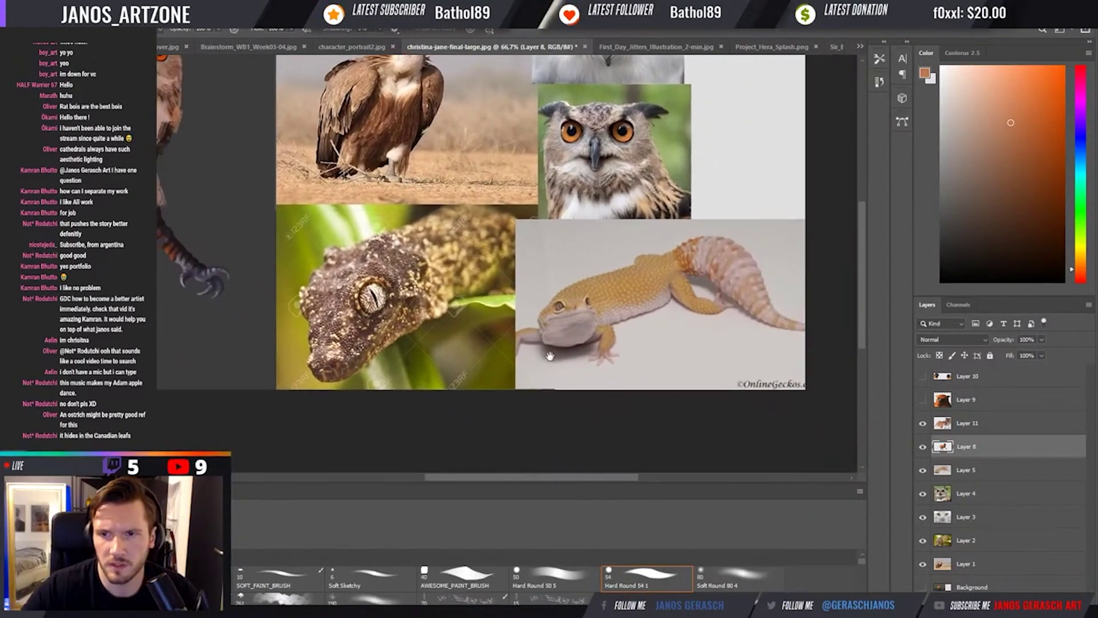
Make the leopard gecko photo's layer, Layer 5, active.
ctrl+click(550, 355)
key(w)
click(755, 347)
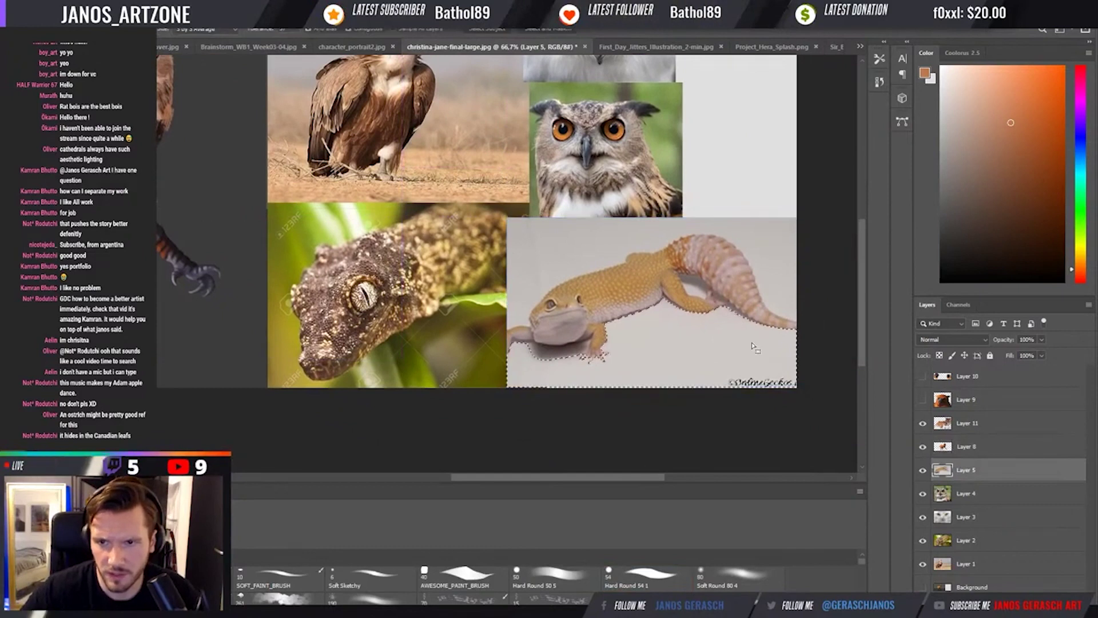
click(759, 276)
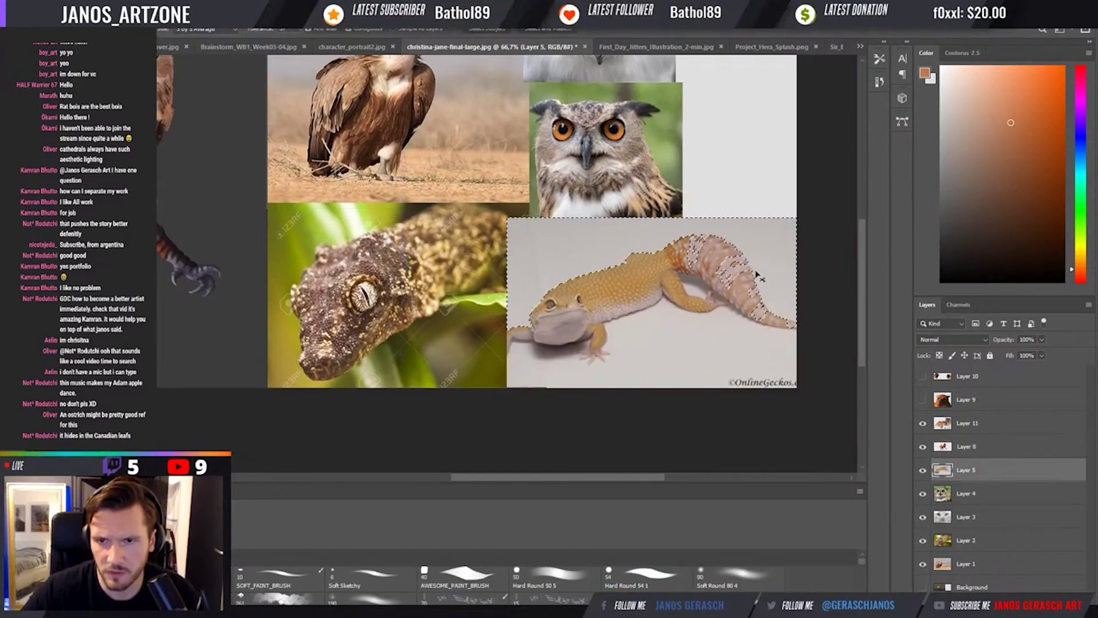
key(ctrl+d)
Outline the leopard gecko's tail with the Lasso and copy it to a new layer.
key(l)
click(663, 250)
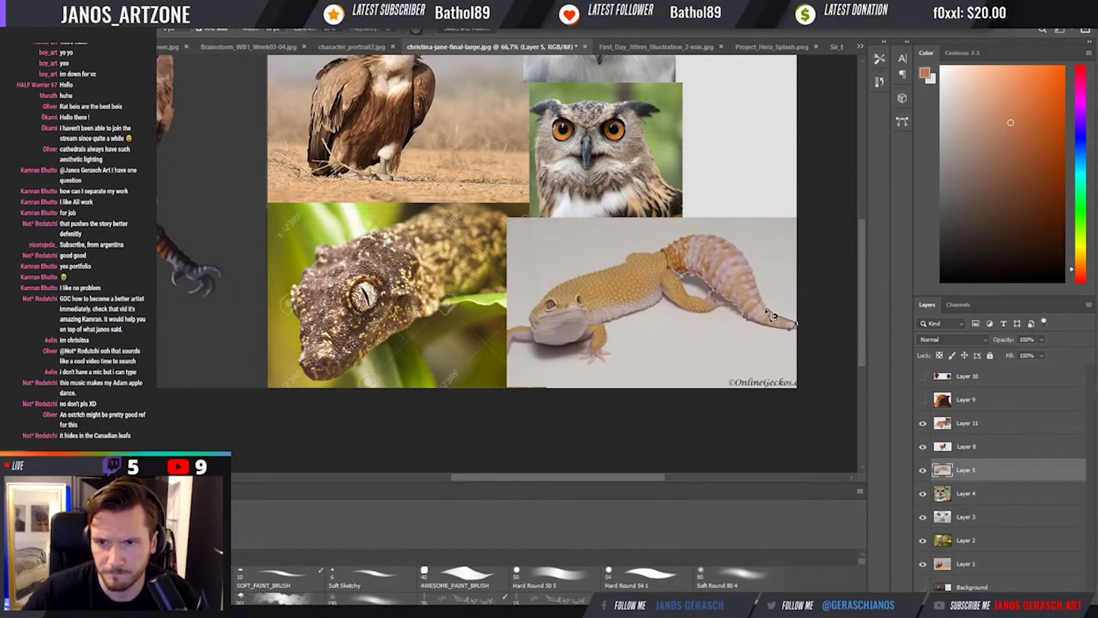
click(665, 252)
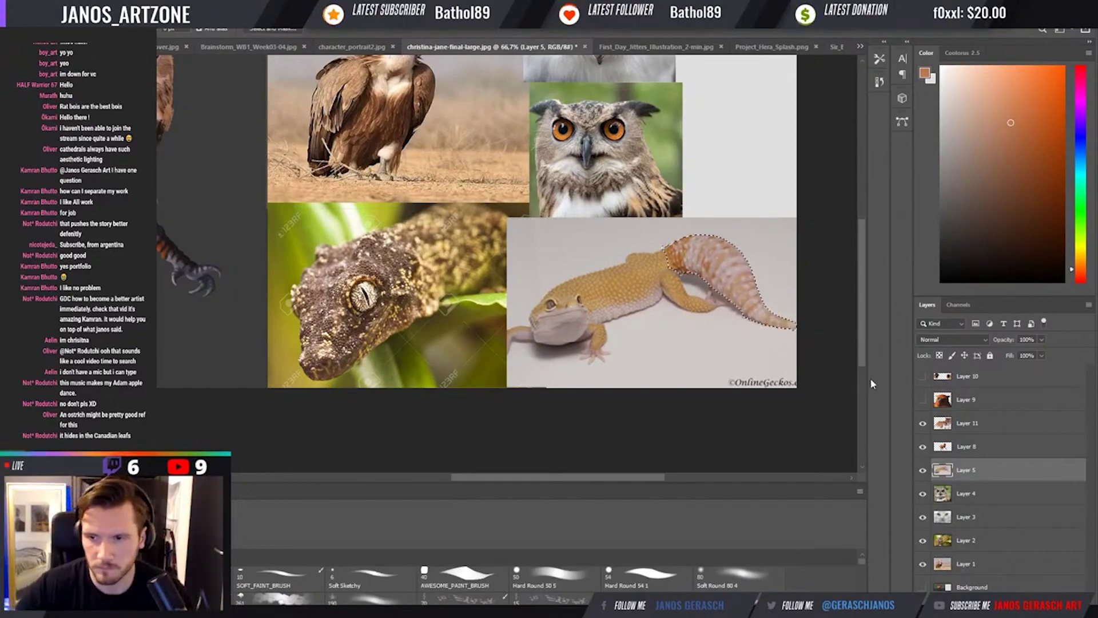
key(ctrl+j)
key(ctrl+0)
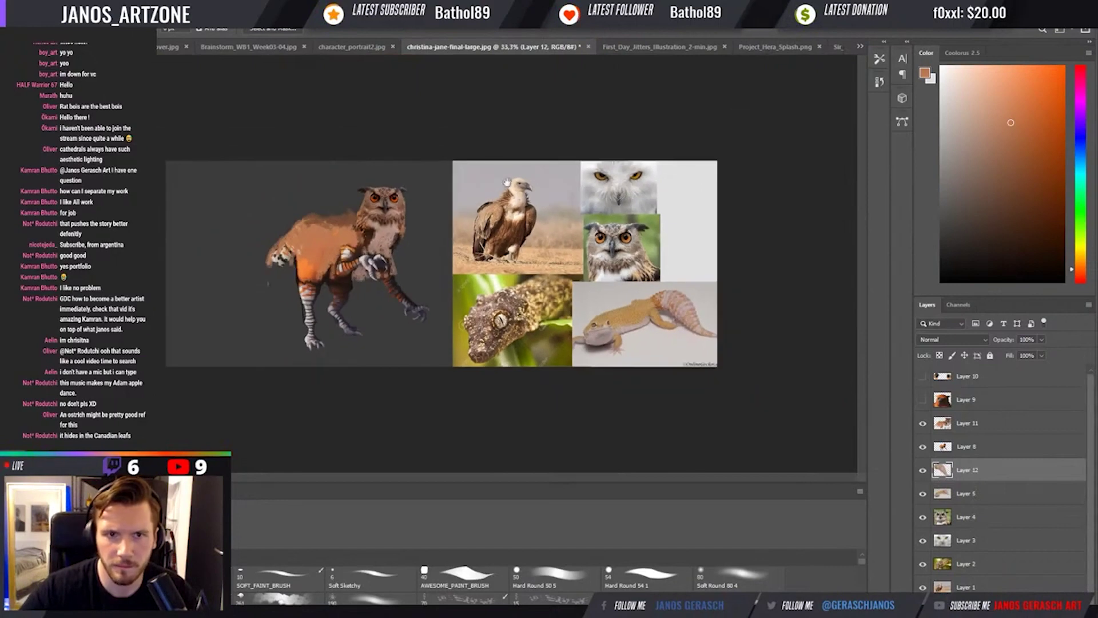
Place the copied gecko tail at the creature's rump, mirrored and rotated so it hangs downward.
key(v)
drag(712, 323, 265, 302)
key(ctrl+t)
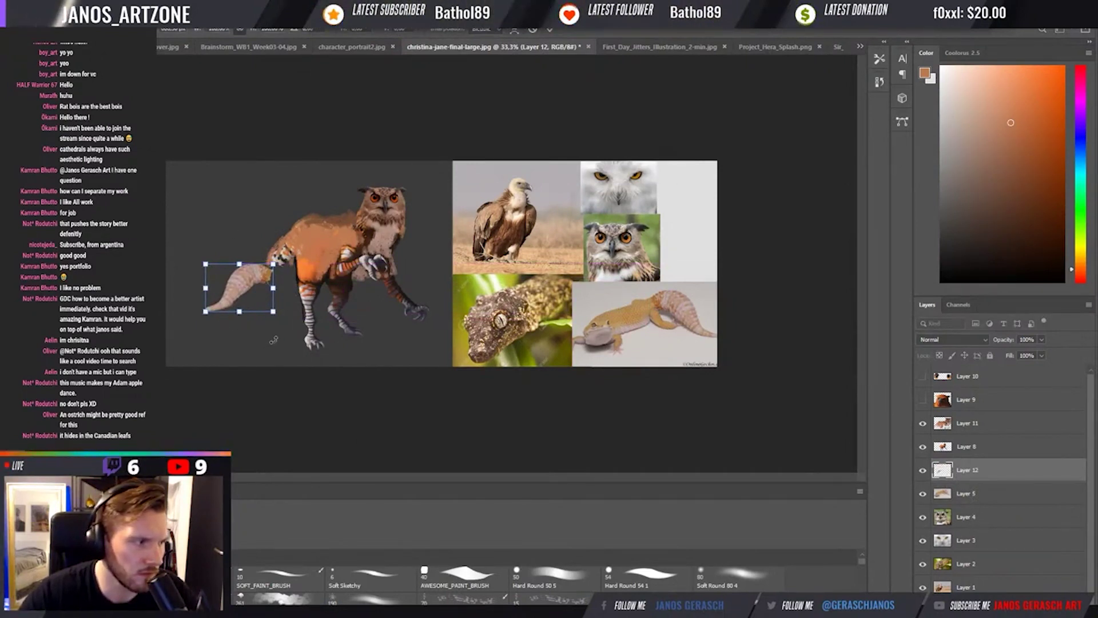
drag(274, 311, 326, 288)
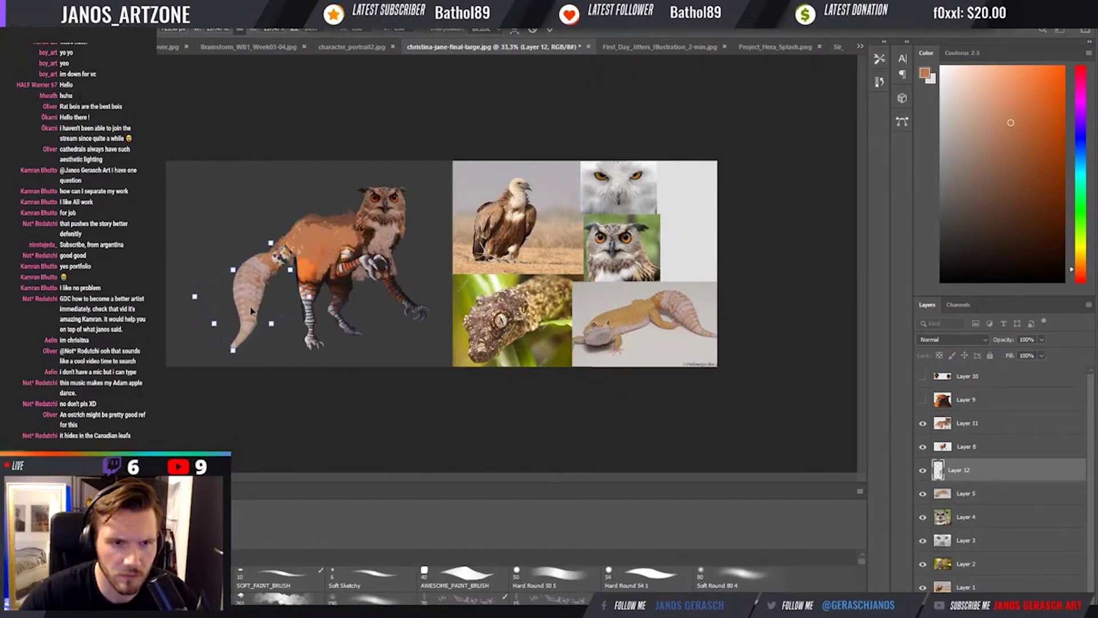
drag(251, 311, 278, 300)
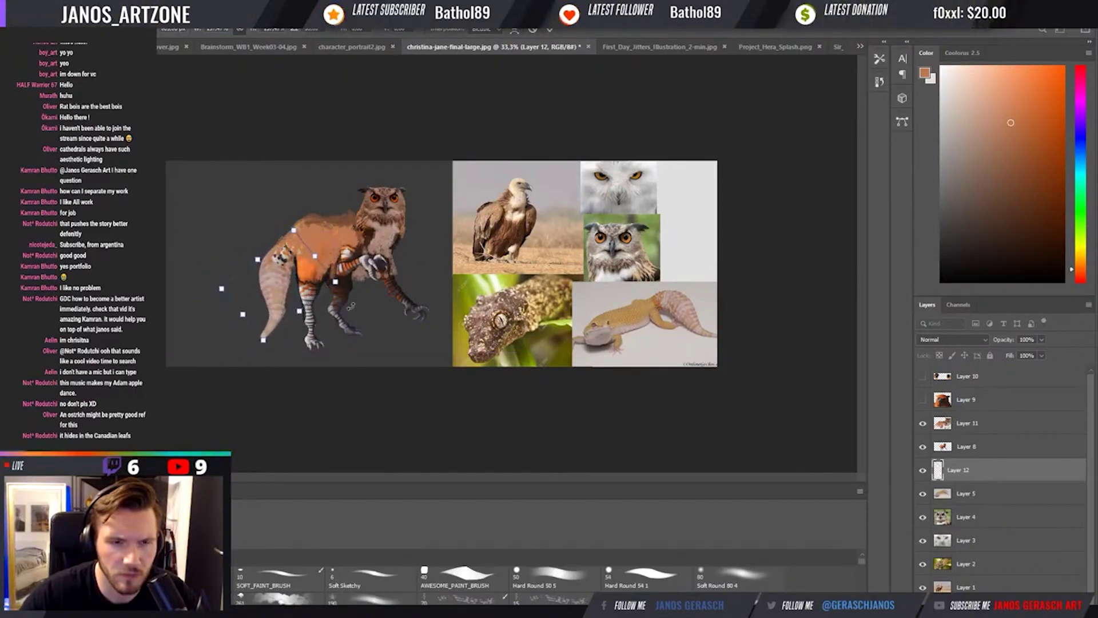
key(Return)
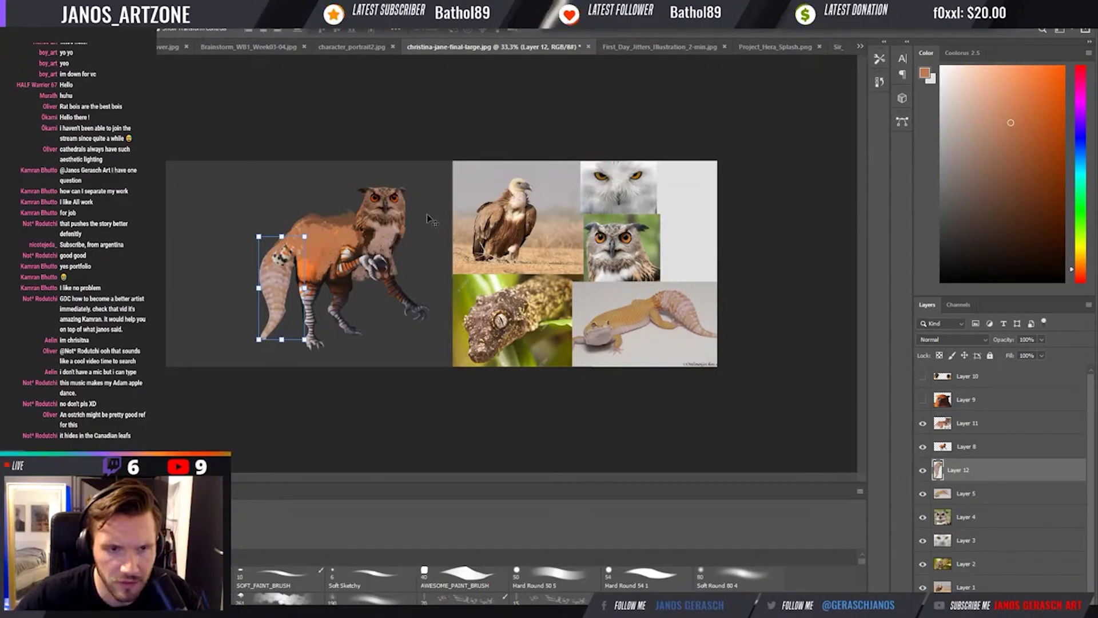
Move the tail layer above Layer 11 and reorient the tail so its tip curves toward the hind leg.
drag(967, 469, 965, 411)
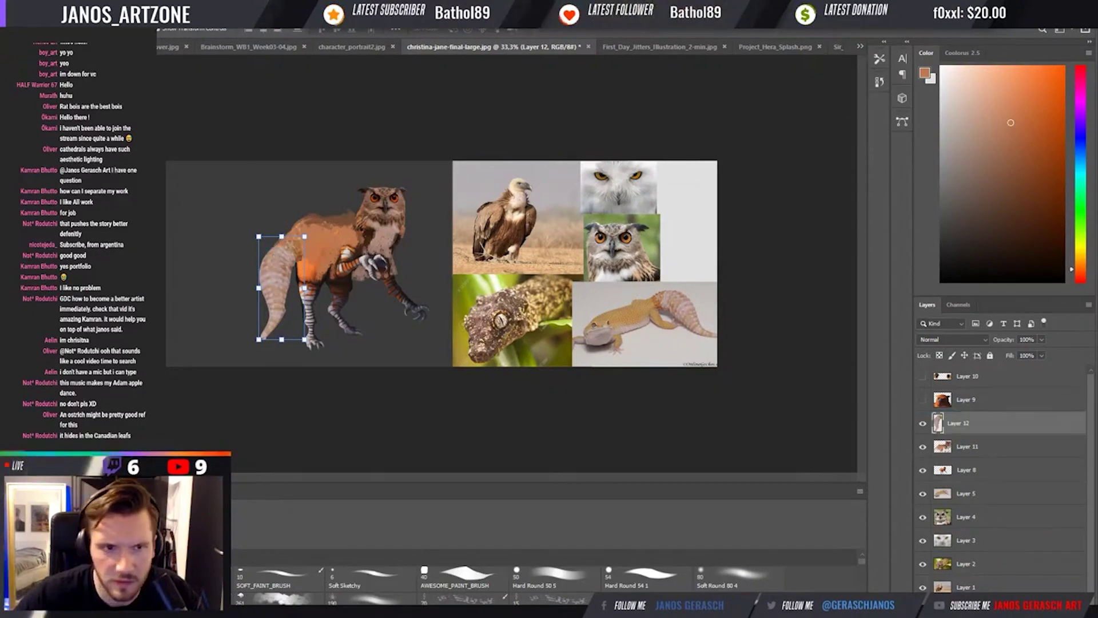
key(ctrl+plus)
drag(204, 372, 201, 340)
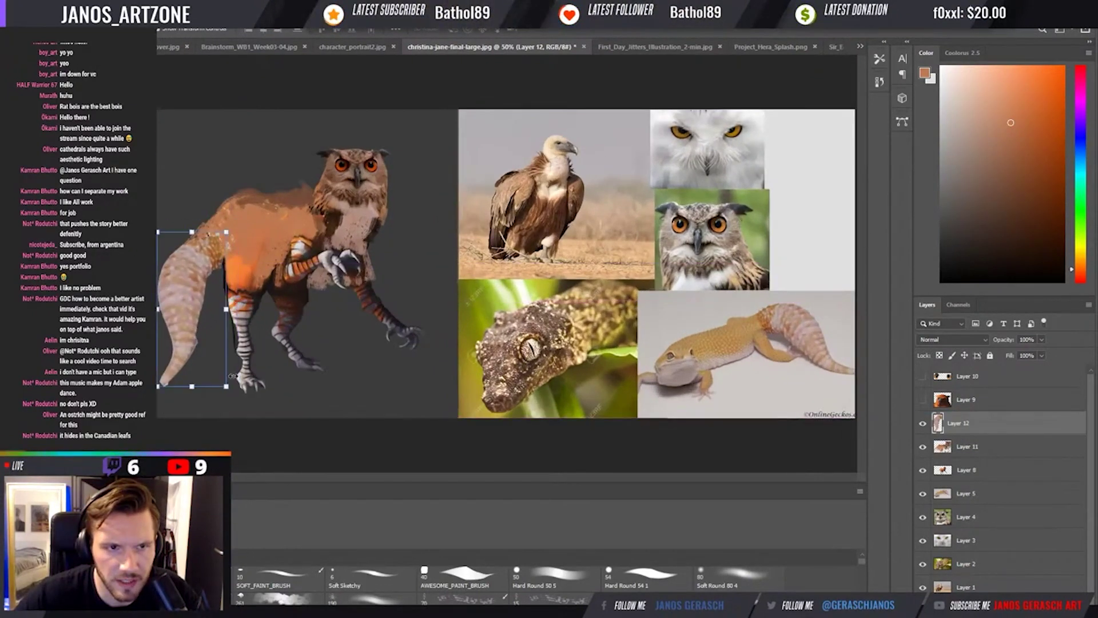
drag(239, 393, 329, 358)
key(Return)
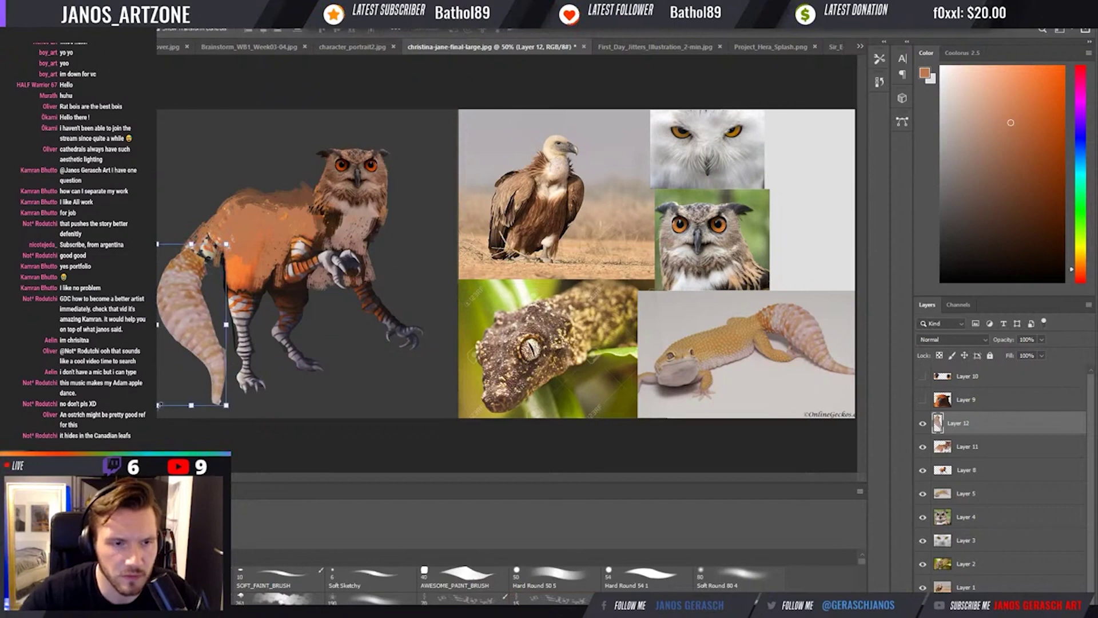
Scale the tail down slightly and skew its tip away from the hind leg.
drag(158, 404, 211, 370)
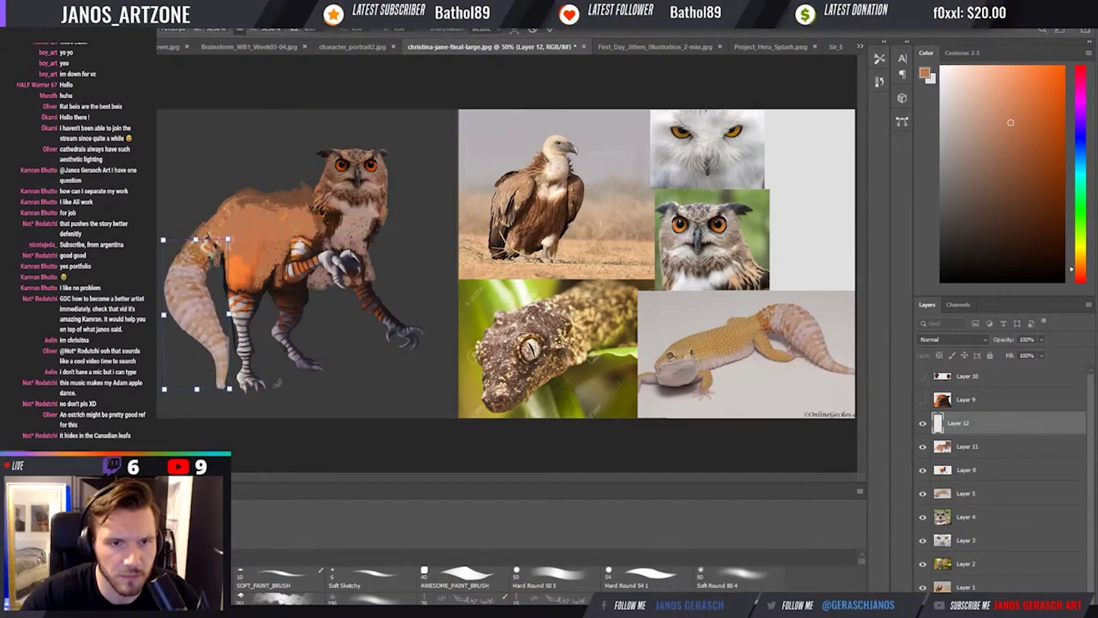
key(Return)
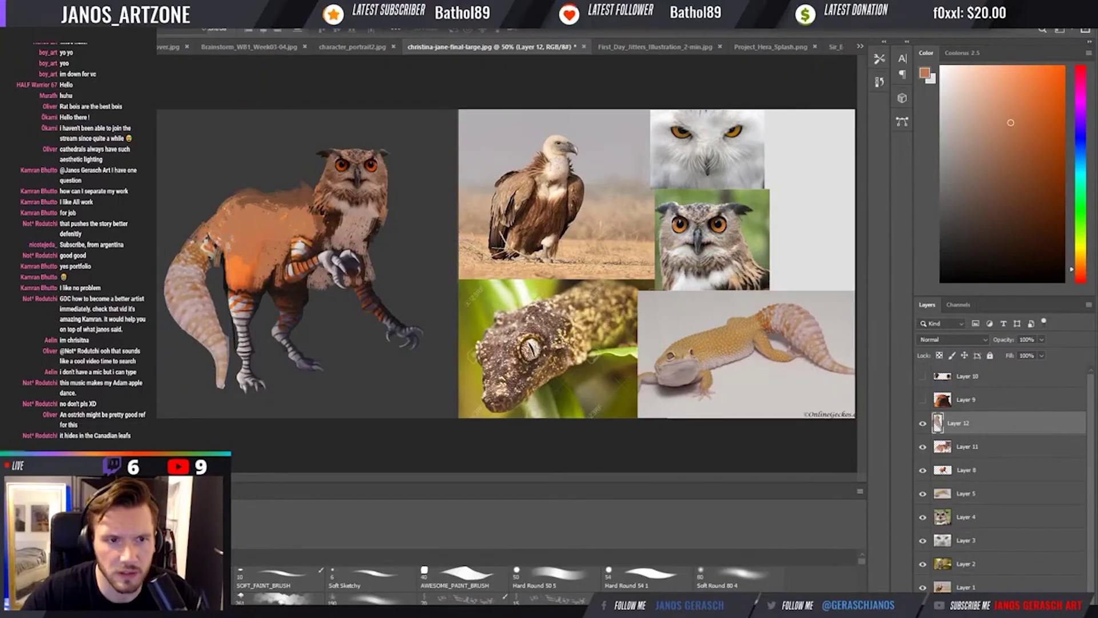
key(ctrl+t)
drag(198, 390, 193, 379)
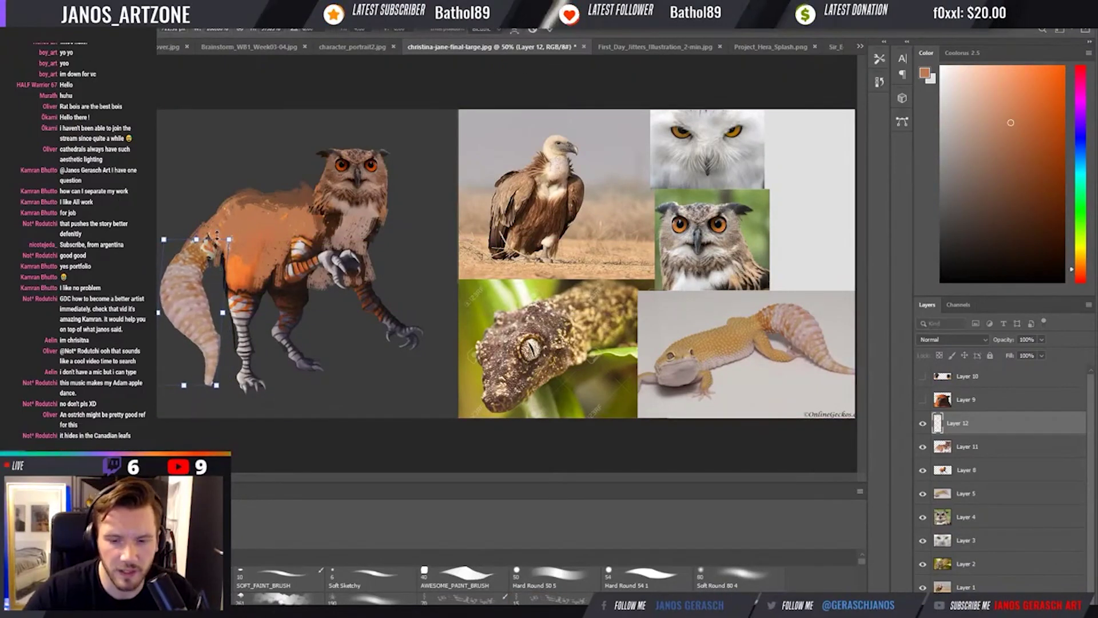
key(Return)
Blend the tail's base into the rump with rough brown strokes sampled from the tail and body.
alt+click(208, 256)
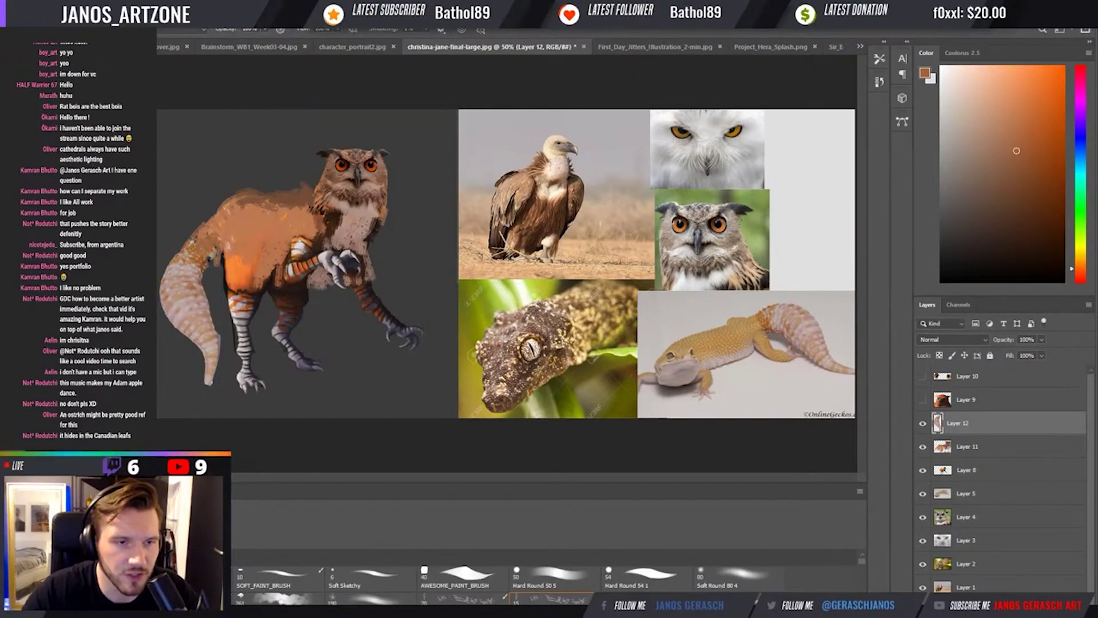
key(period)
key(period)
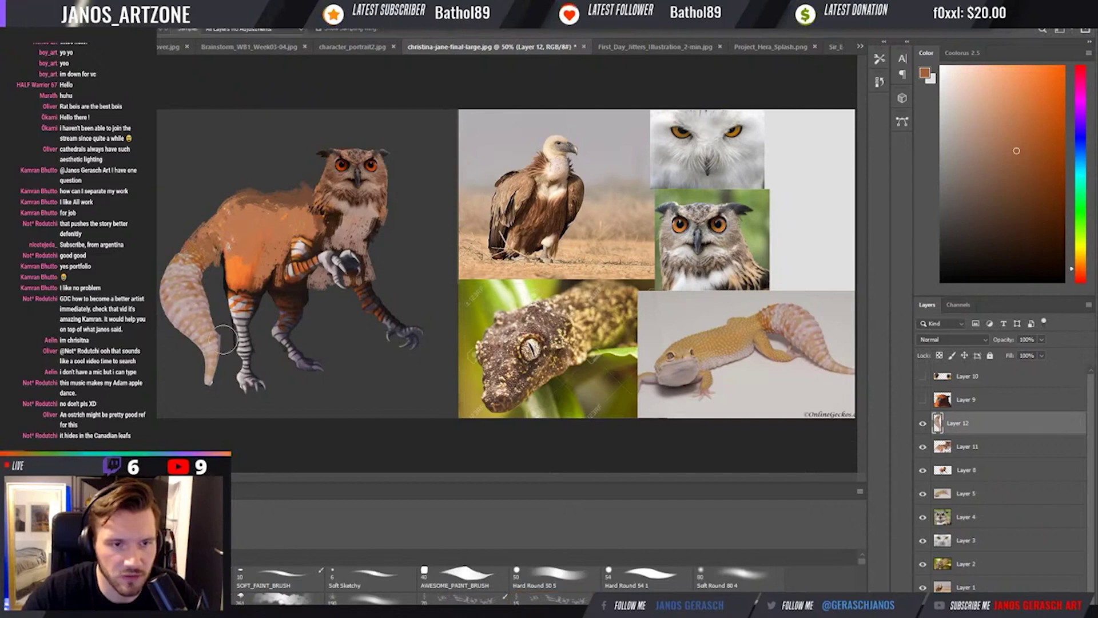
alt+click(212, 370)
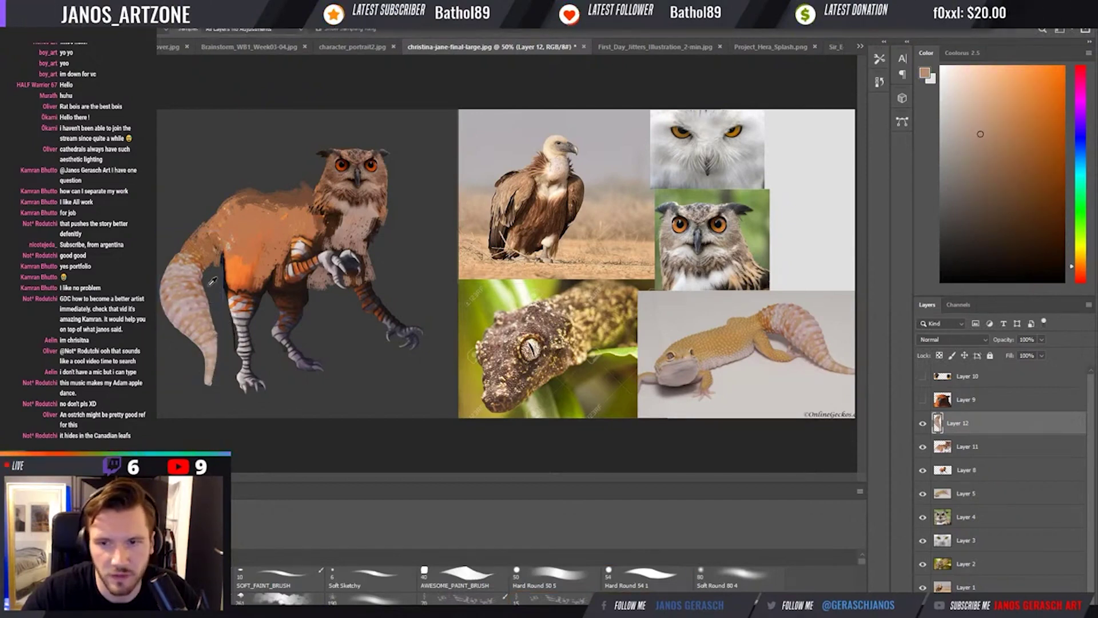
alt+click(208, 243)
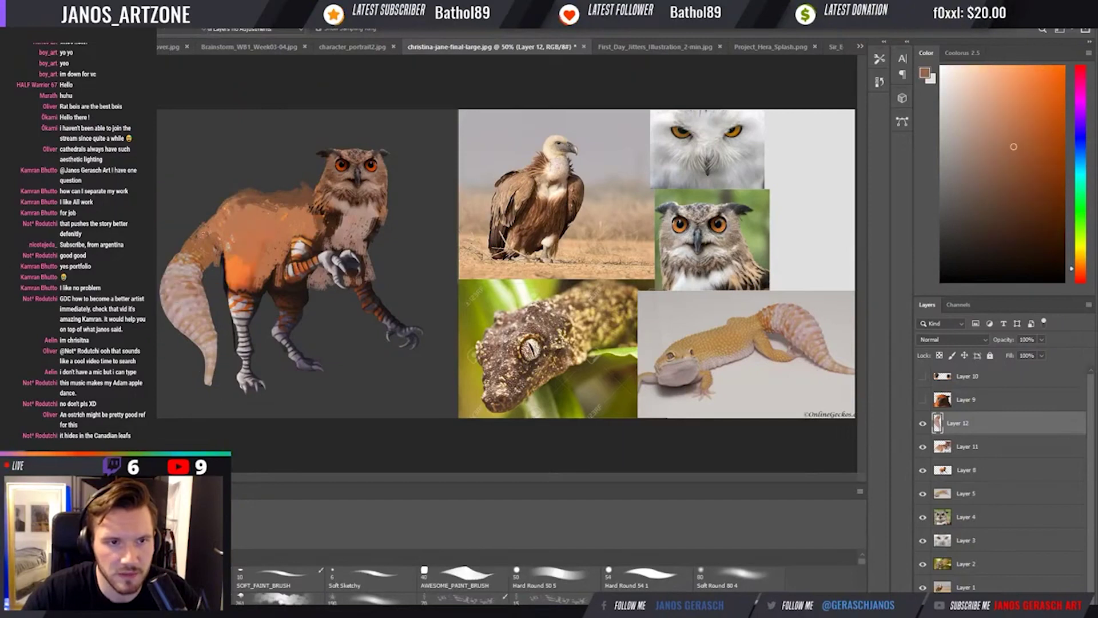
key(alt)
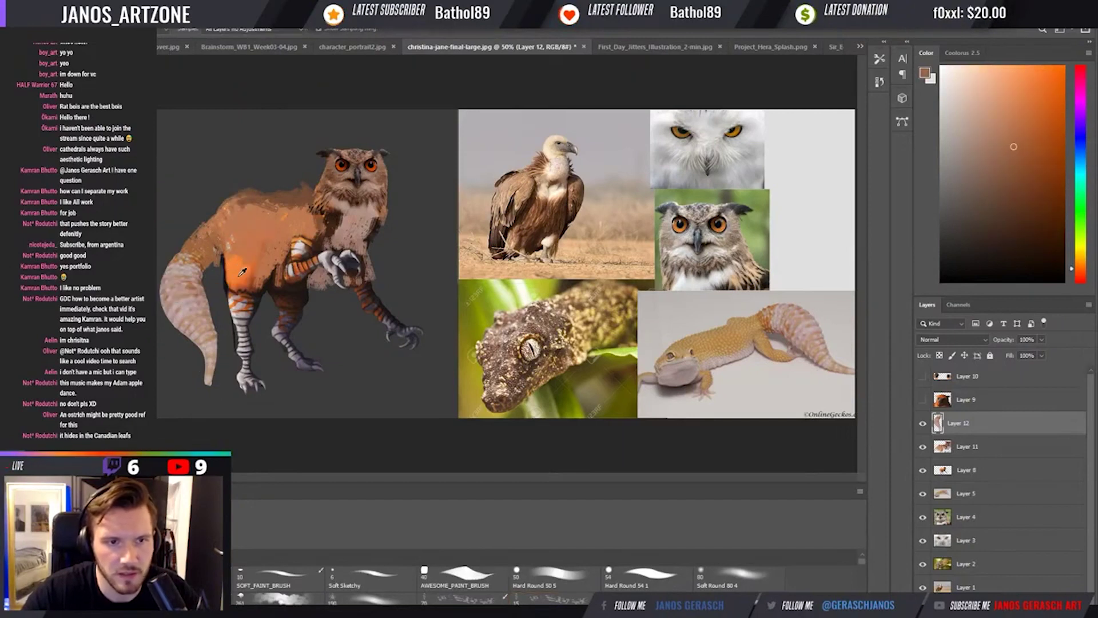
Repaint the creature's hind thigh and its dark rear edge with sampled dark brown and muted orange-brown strokes.
alt+click(274, 284)
alt+click(222, 263)
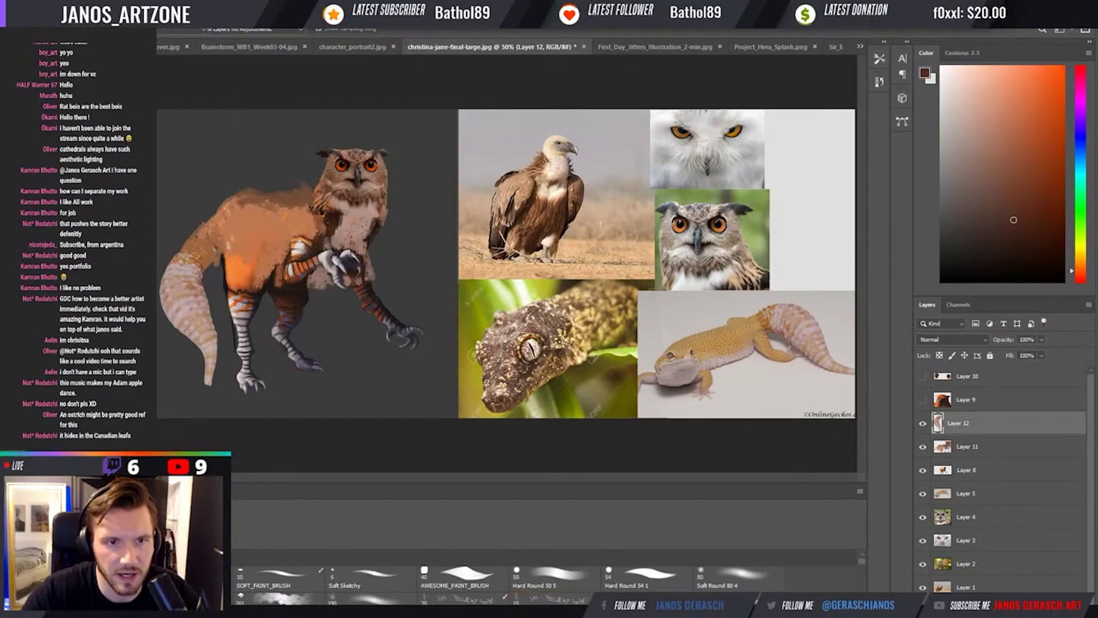
mouse_move(223, 271)
mouse_down()
mouse_move(221, 257)
mouse_move(212, 264)
mouse_move(255, 289)
mouse_move(231, 292)
mouse_up()
alt+click(232, 268)
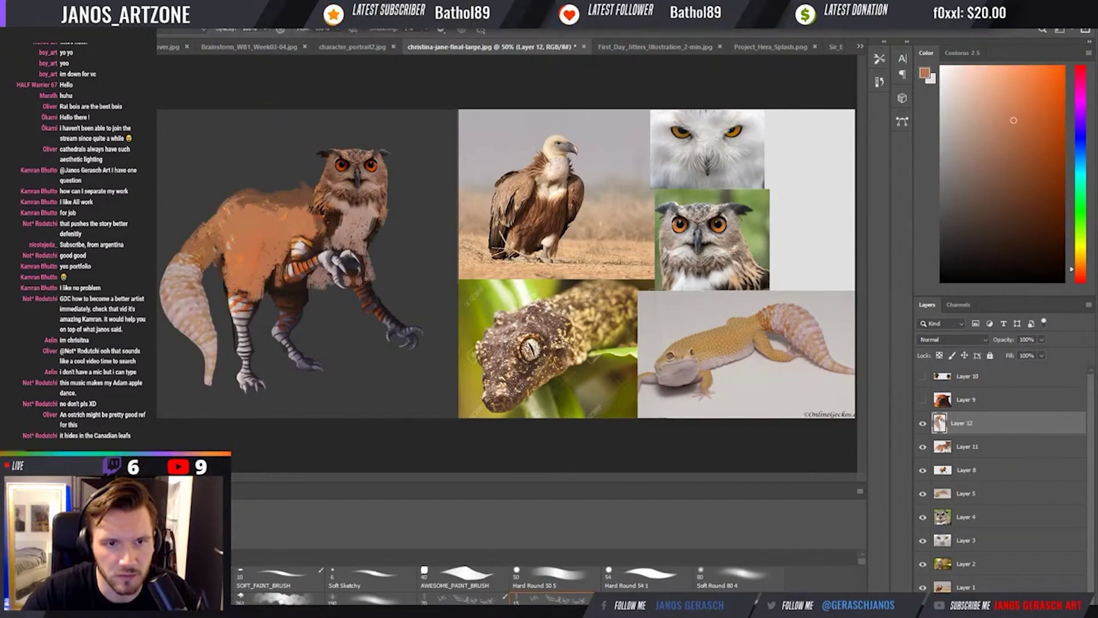
key(alt)
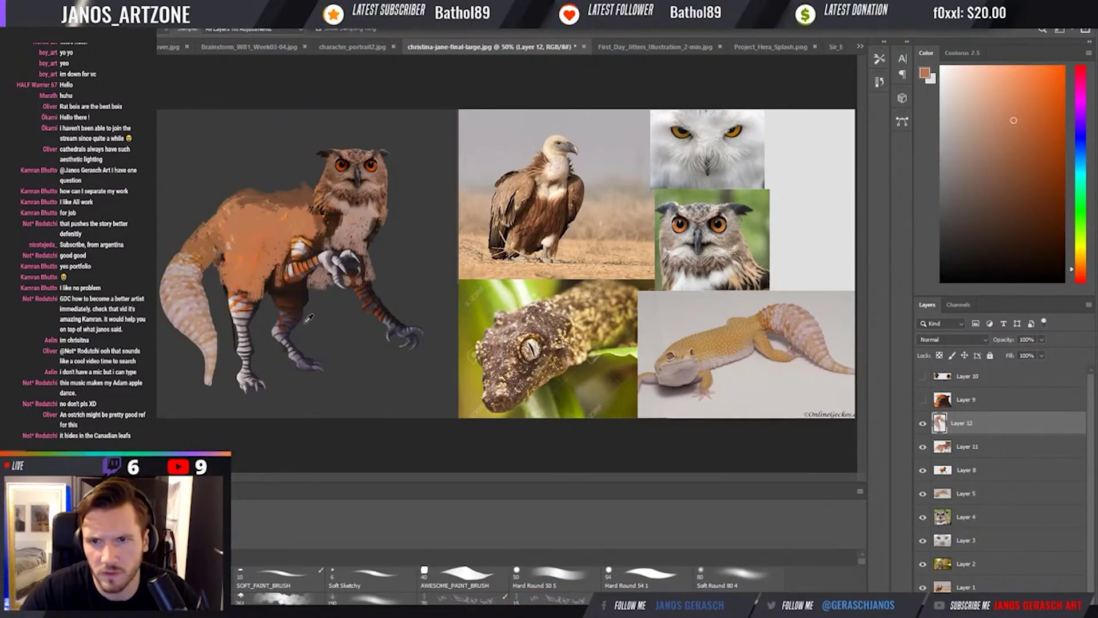
Copy the vulture's pale feathered leg from its photo and paste it above Layer 11 beside the creature's front leg.
scroll(355, 343, up, 1)
key(v)
click(617, 169)
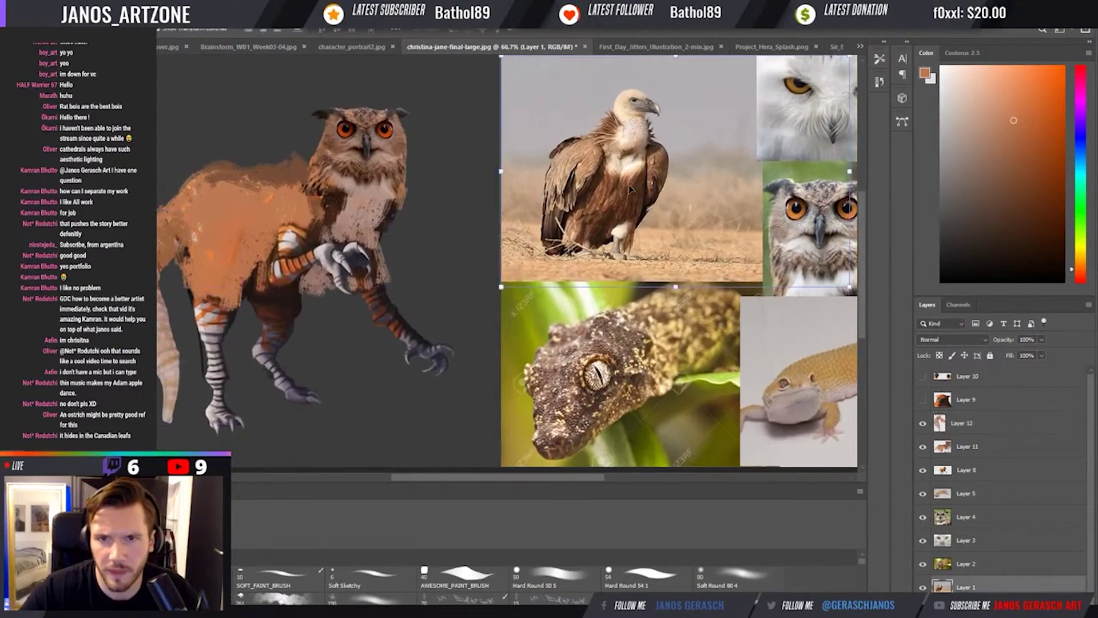
key(m)
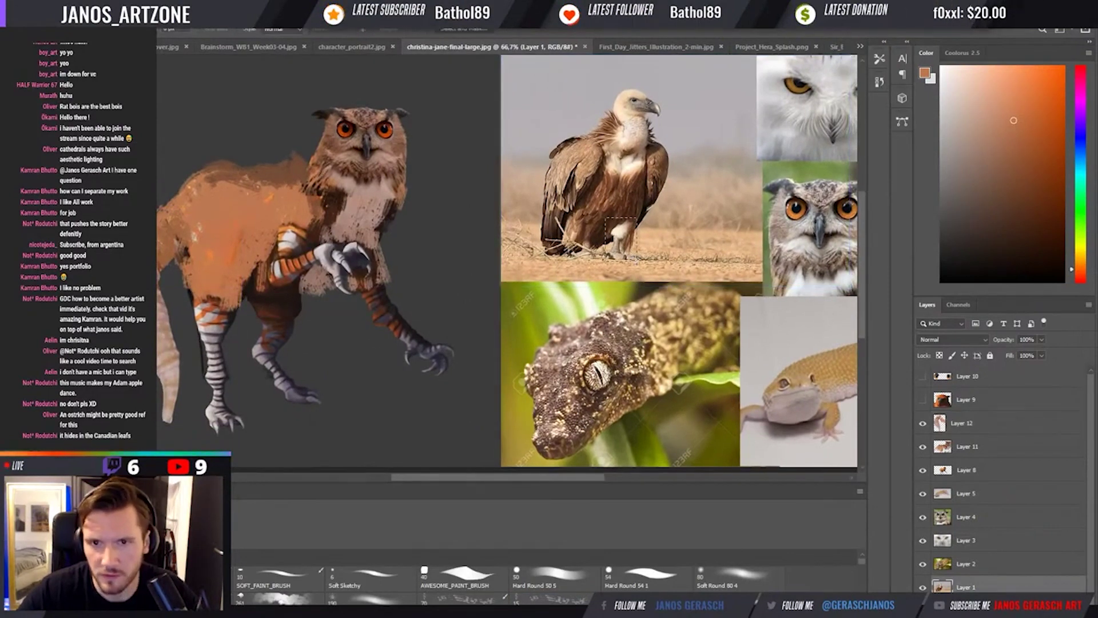
key(ctrl+c)
key(v)
click(378, 319)
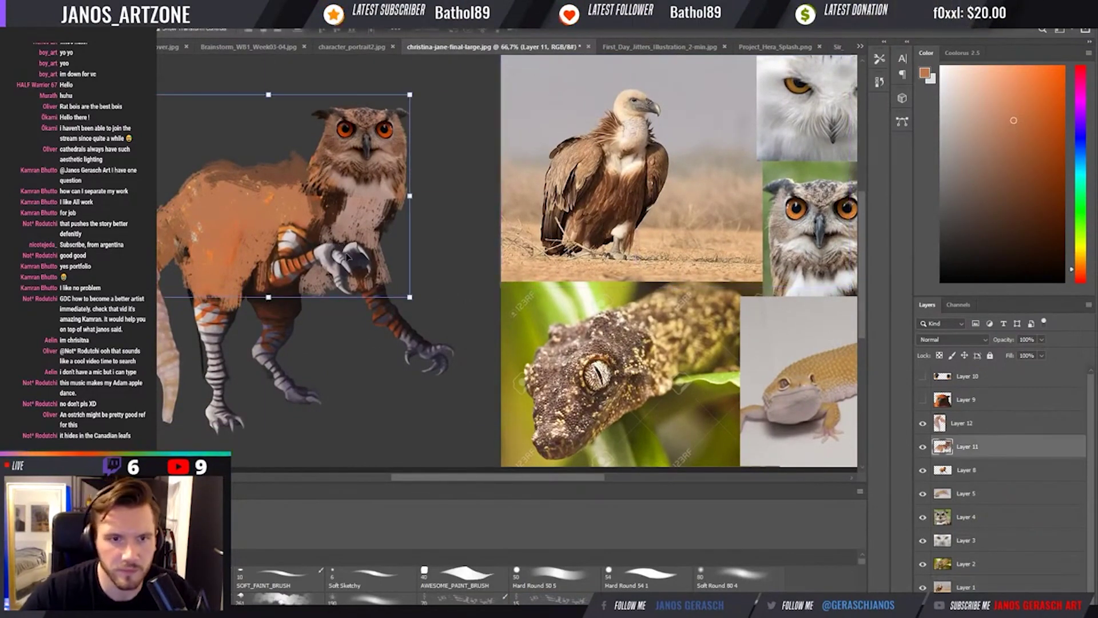
key(ctrl+v)
drag(441, 275, 380, 360)
Clear some of the ground around the pasted vulture leg, enlarge it and place it between the creature's hind and front legs.
key(w)
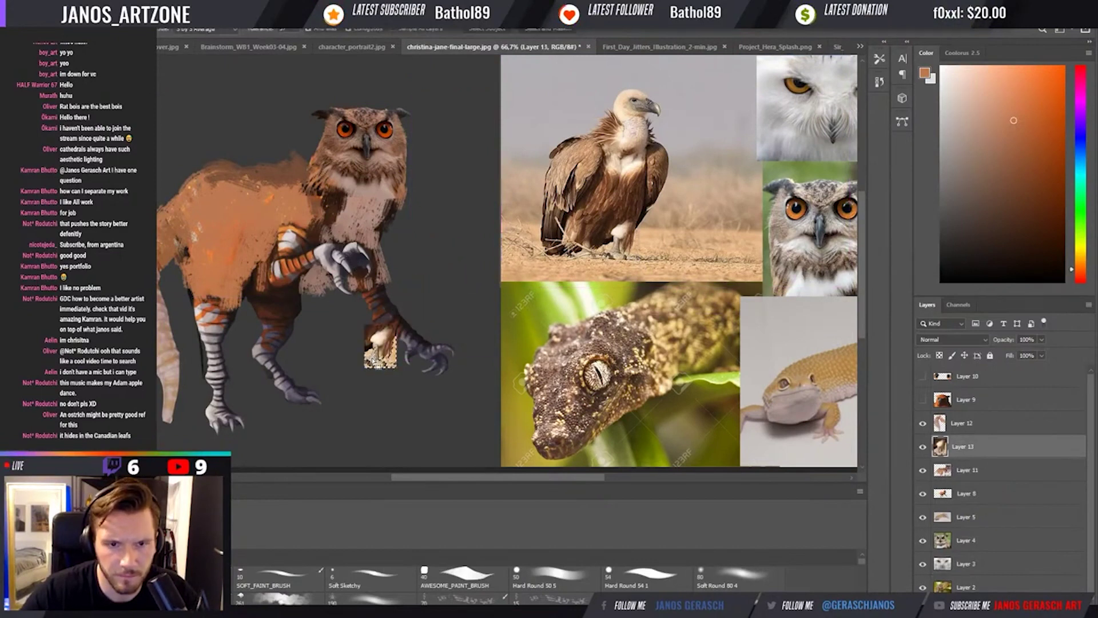
key(b)
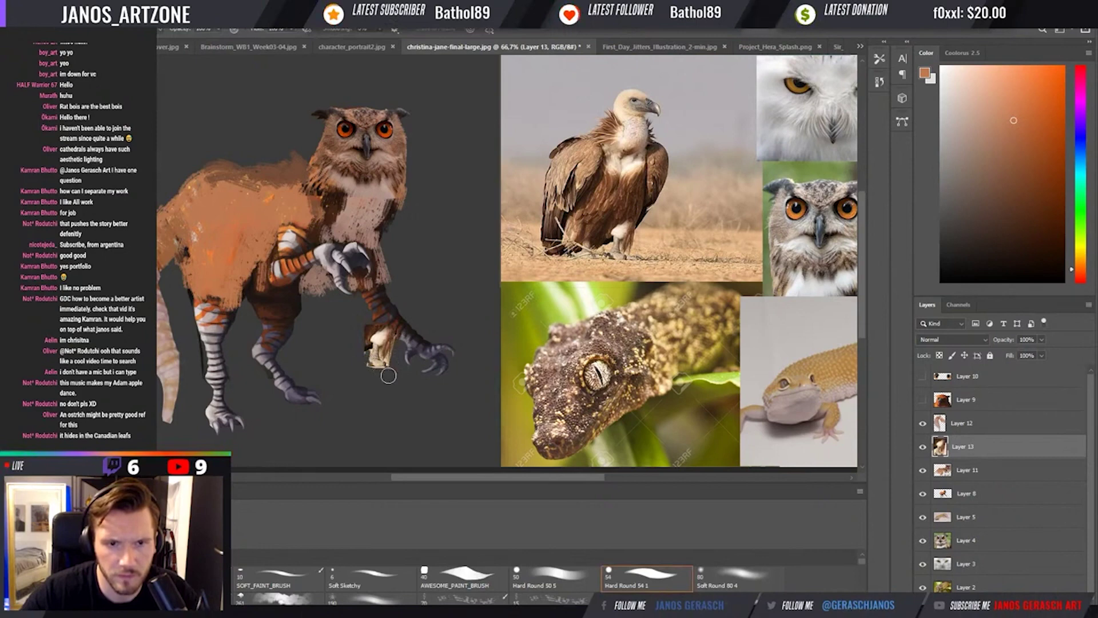
key(ctrl+t)
drag(395, 368, 299, 359)
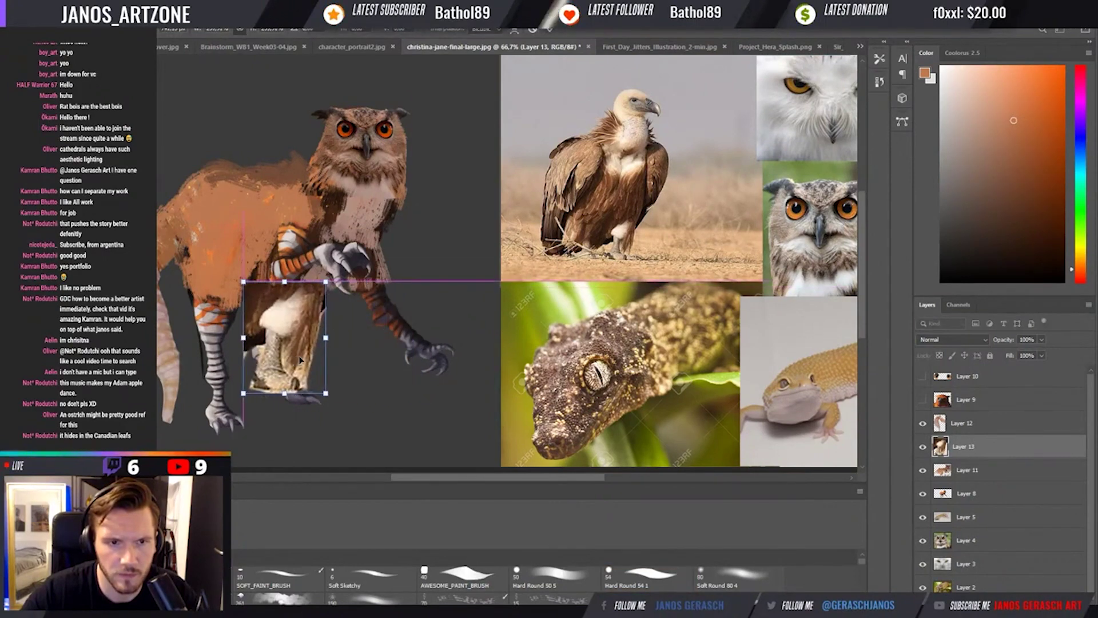
drag(325, 394, 355, 382)
key(Return)
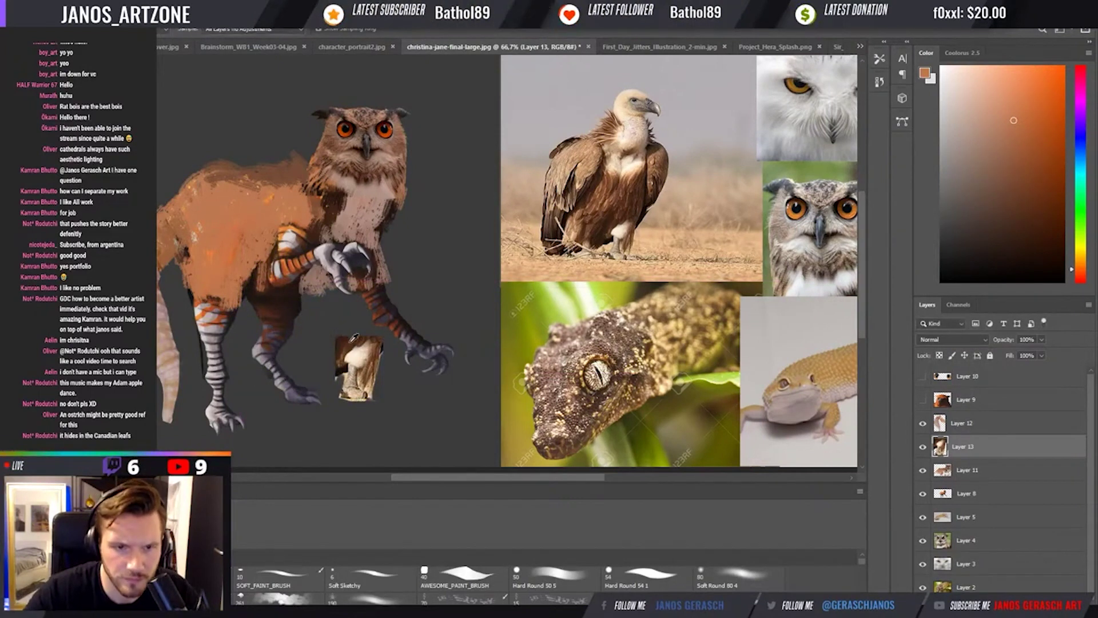
Paint pale pinkish-brown feathers over both upper hind legs and touch up the far lower leg with sampled grey-purple.
alt+click(361, 356)
alt+click(294, 312)
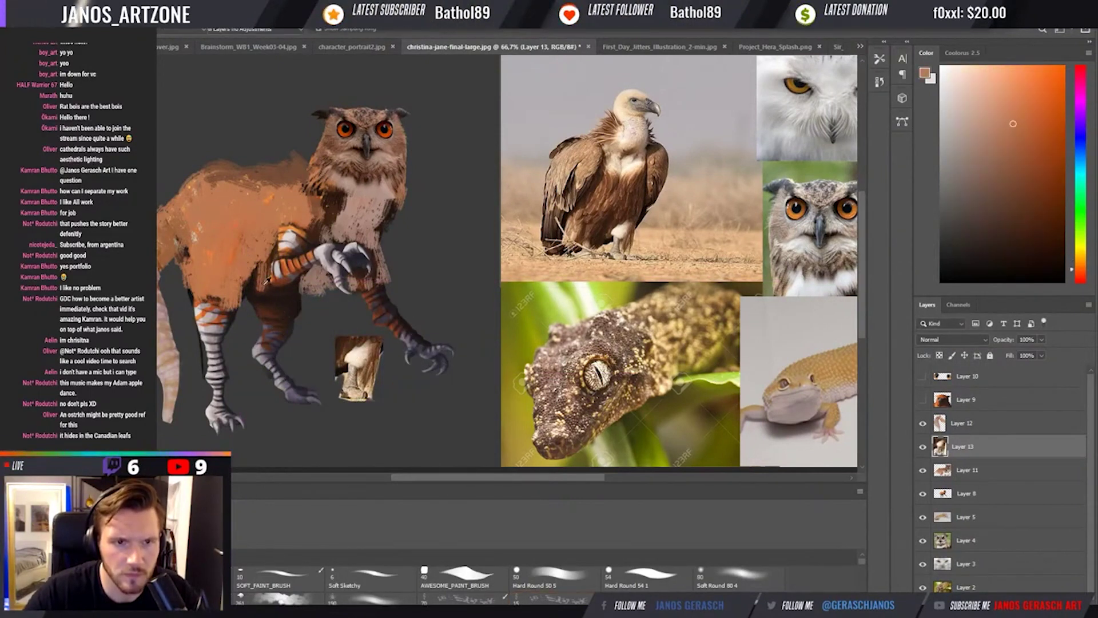
drag(273, 316, 200, 343)
drag(197, 303, 200, 332)
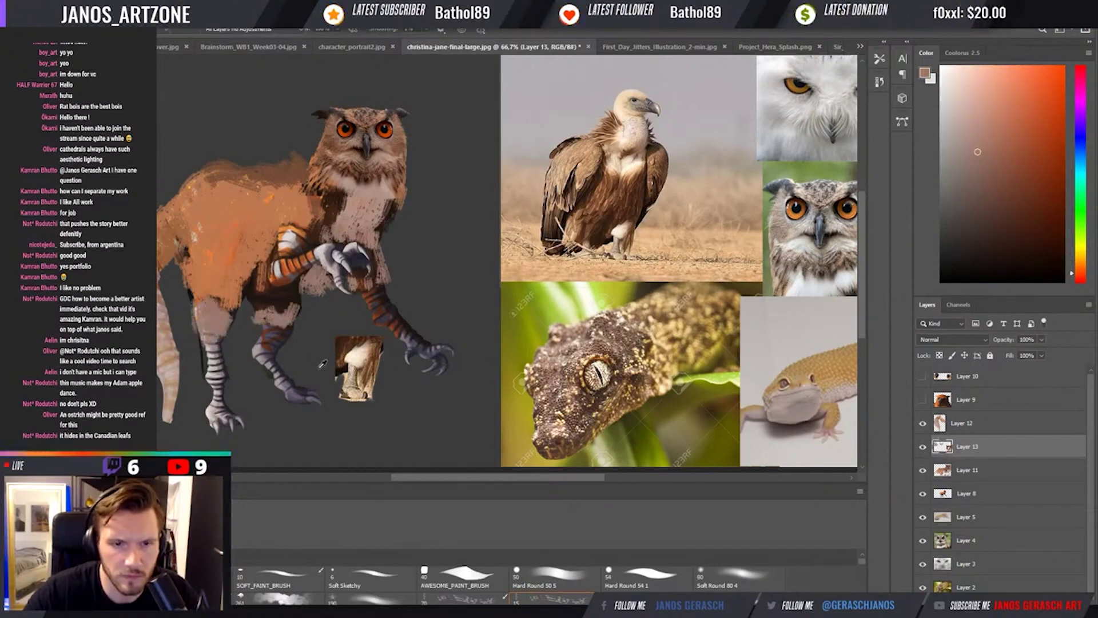
alt+click(349, 371)
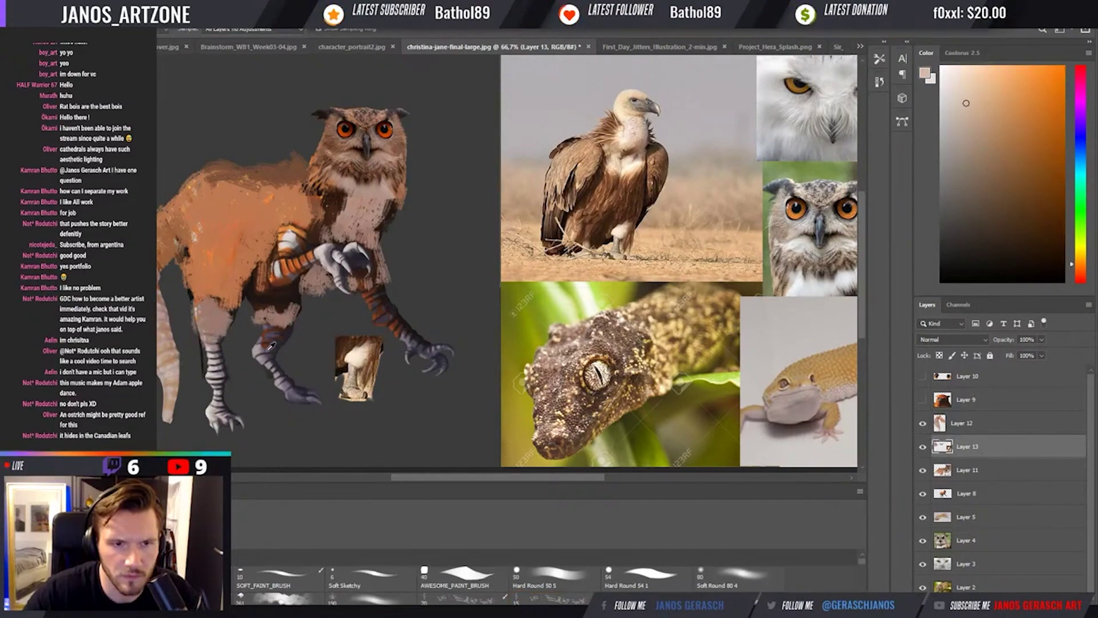
alt+click(274, 347)
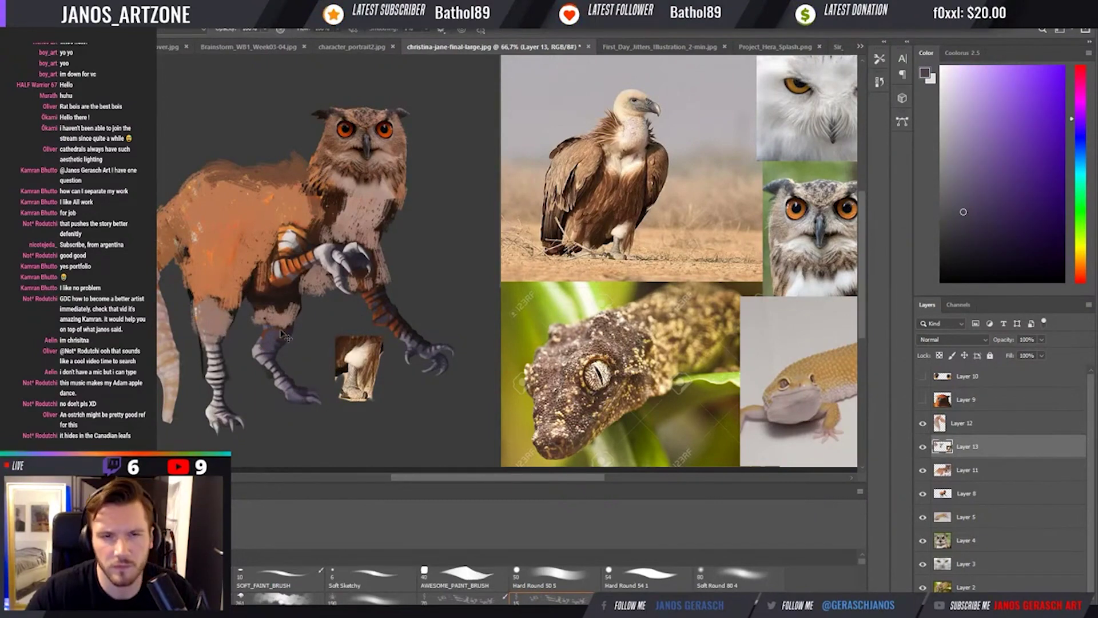
key(ctrl+minus)
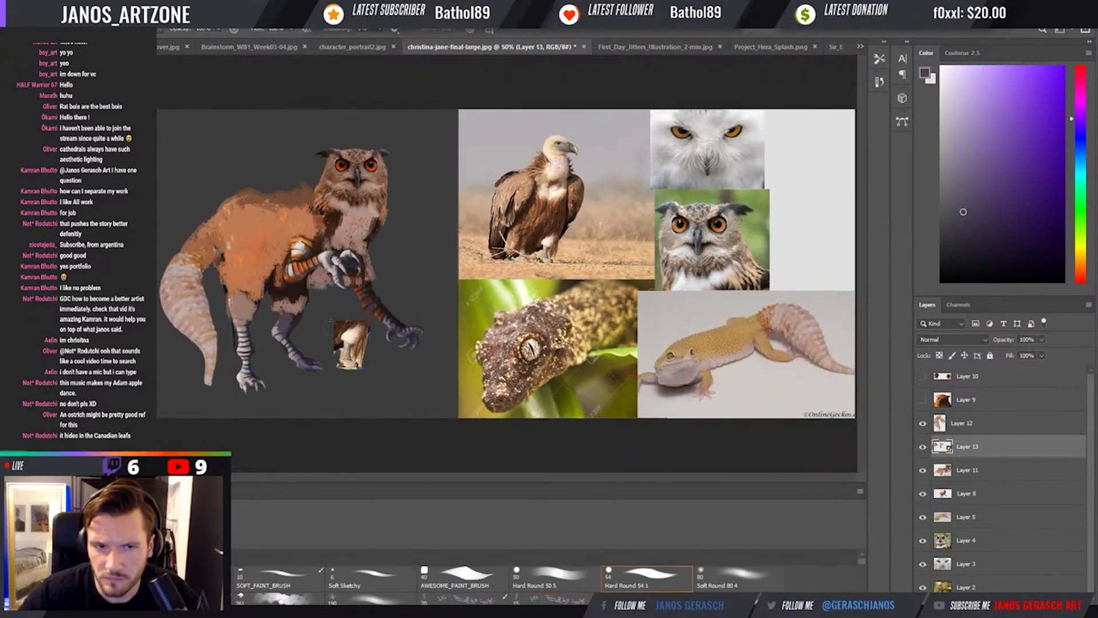
Remove the pasted vulture leg and paint brown feather strokes along the creature's back with AWESOME_PAINT_BRUSH, sampling colours from the body and neck.
drag(338, 322, 362, 335)
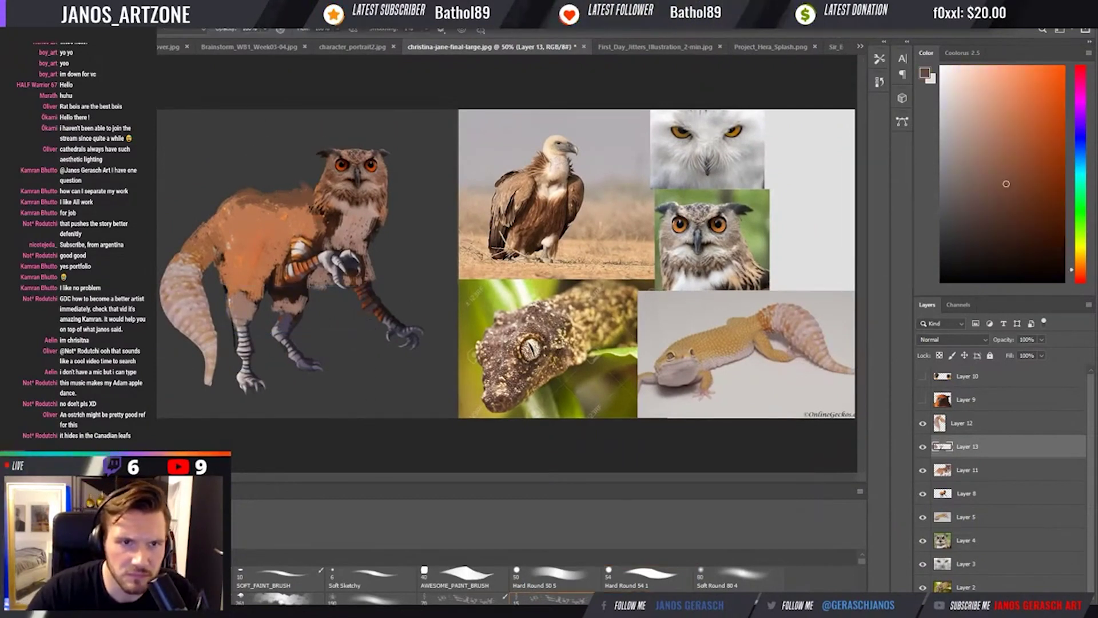
click(461, 573)
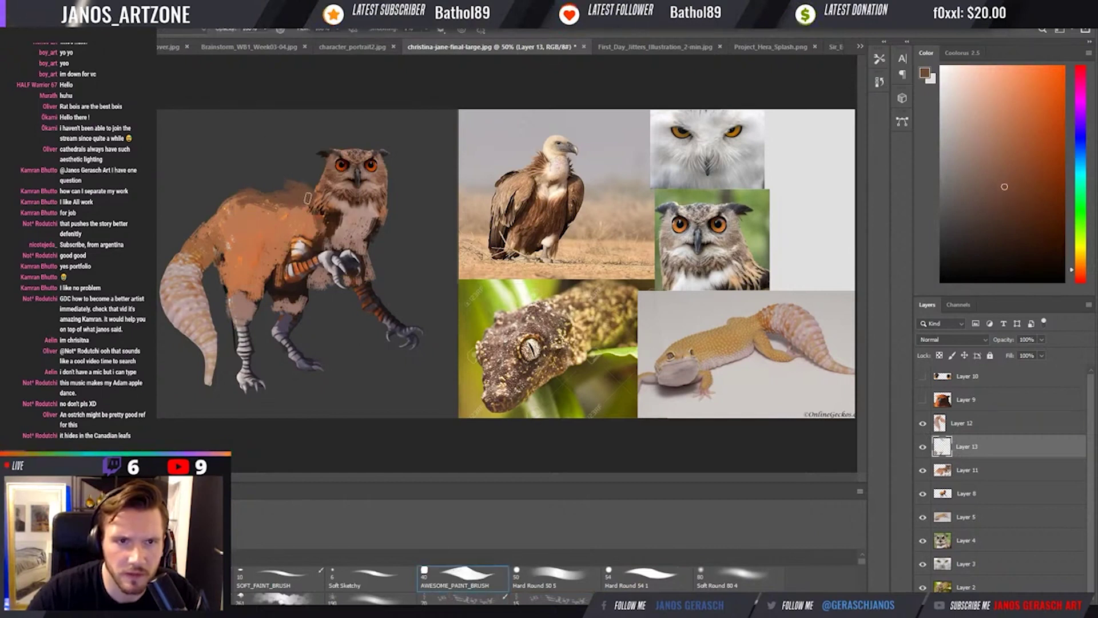
alt+click(267, 217)
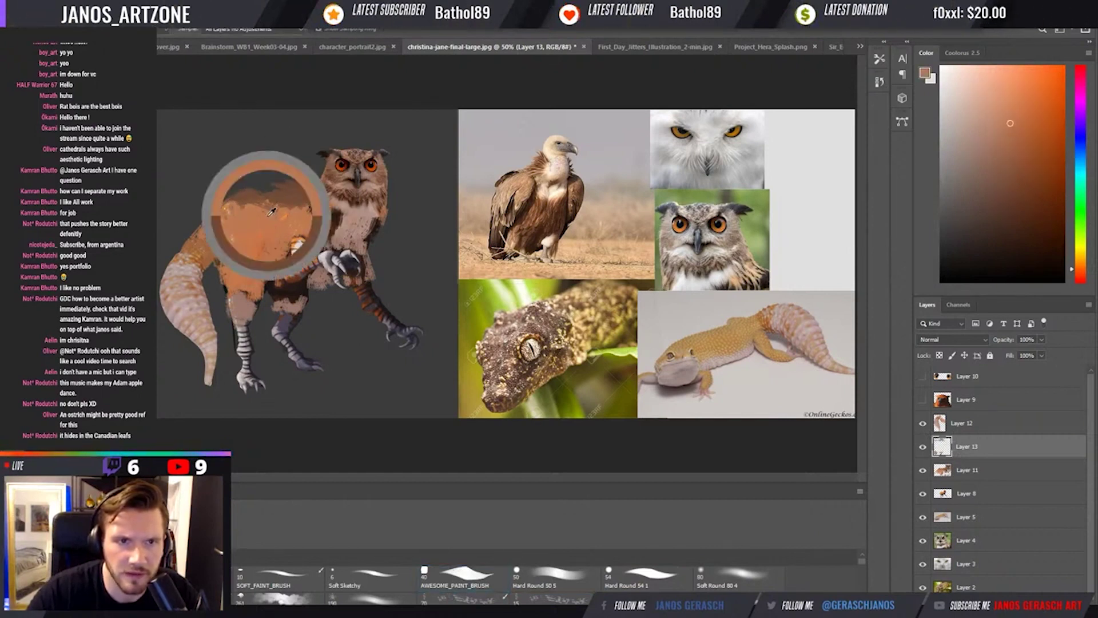
alt+click(274, 203)
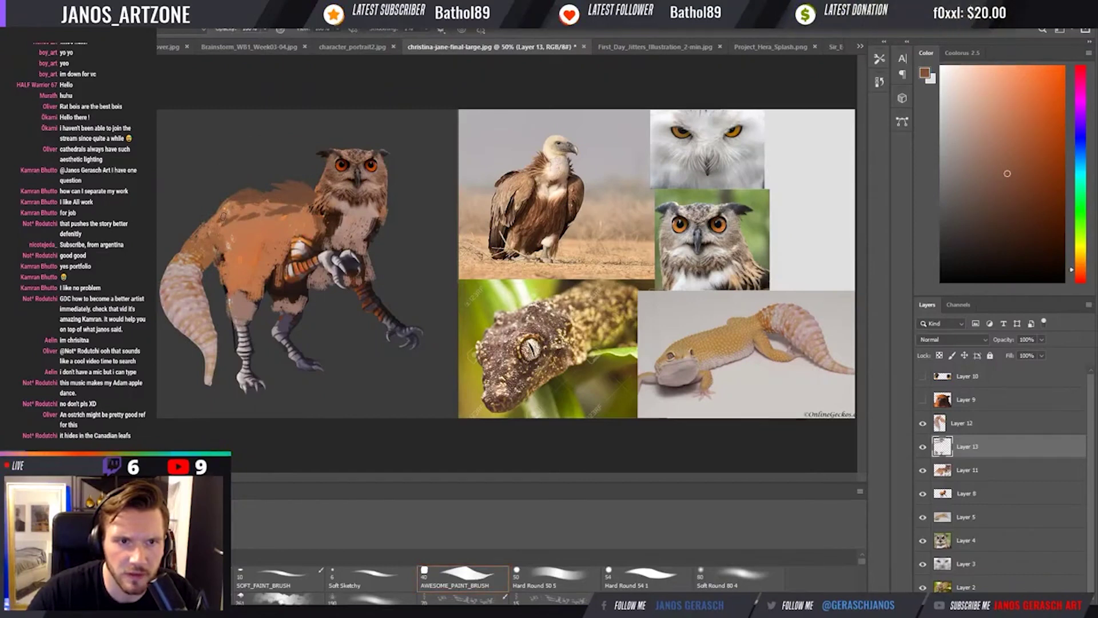
alt+click(327, 210)
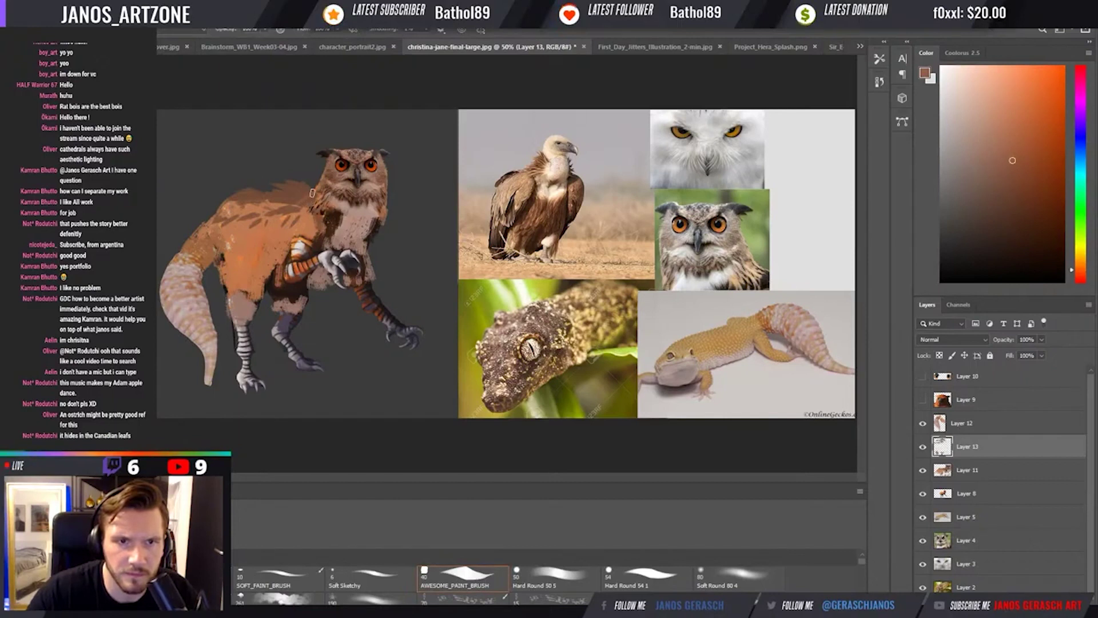
Paint feather strokes along the outer edge of the creature's neck and chest with sampled dark brown and muted pinkish brown.
key(period)
key(period)
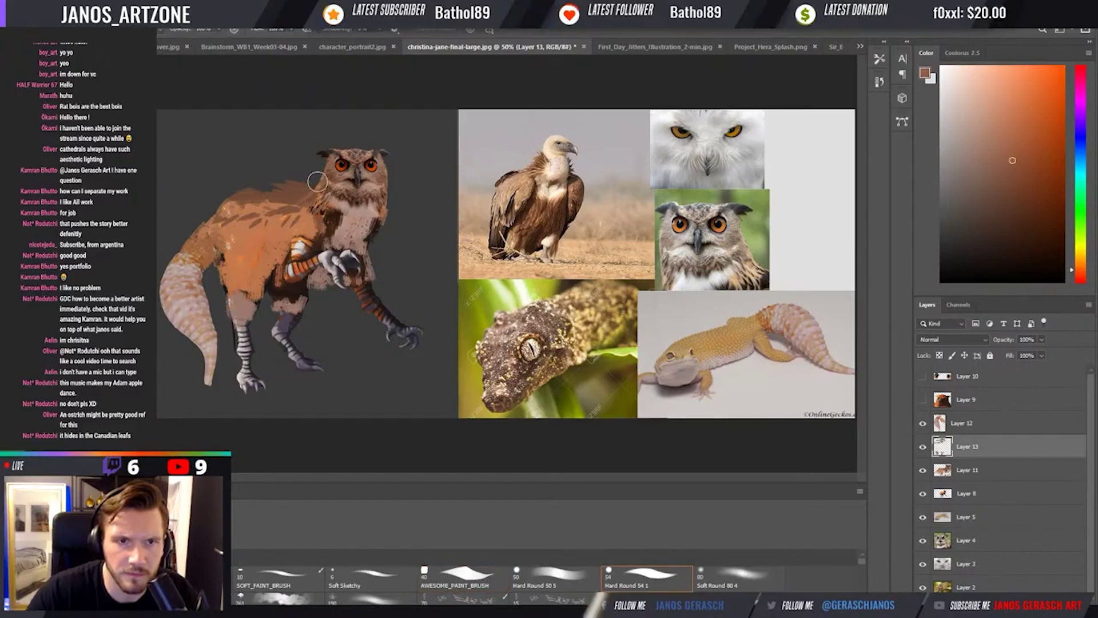
alt+click(386, 218)
alt+click(376, 233)
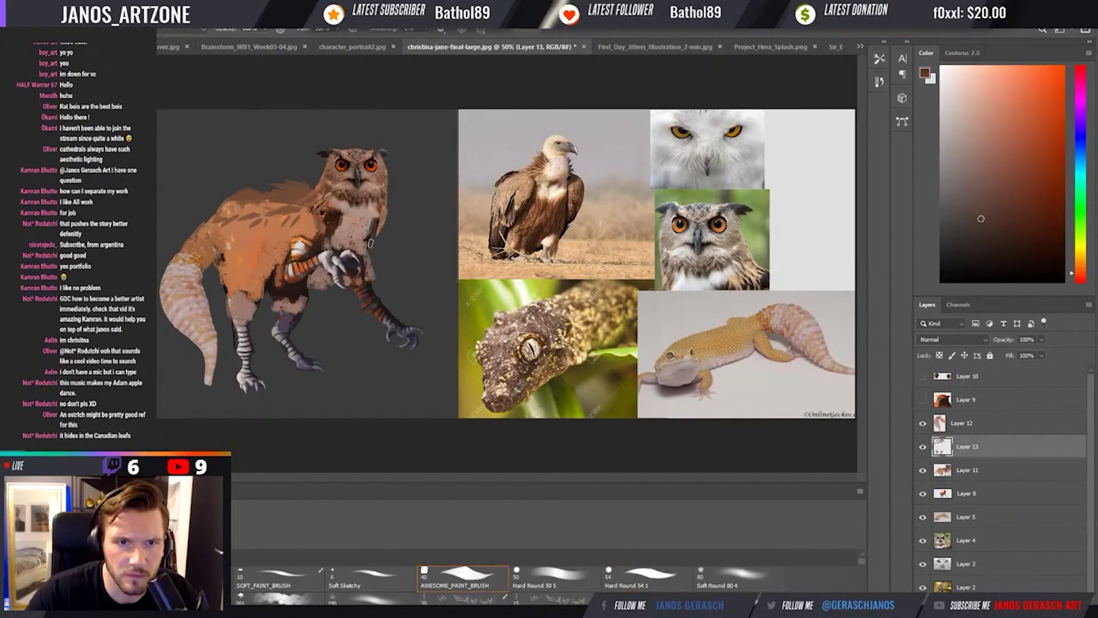
alt+click(389, 205)
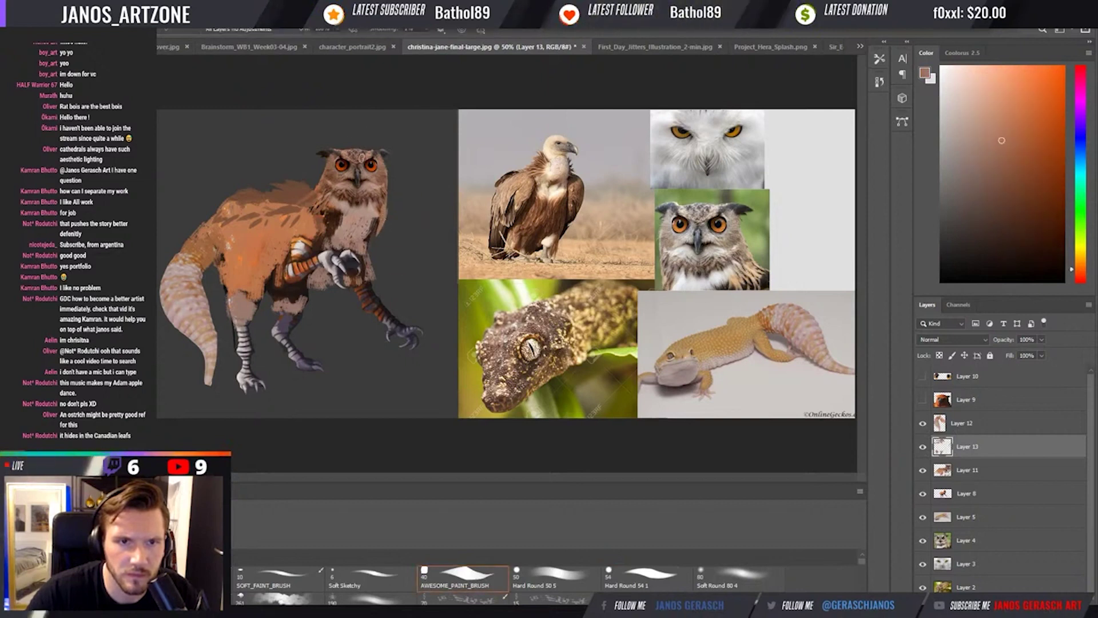
Extend both owl ear tufts outward into pointed tips with sampled dark brown strokes.
alt+click(352, 147)
alt+click(340, 152)
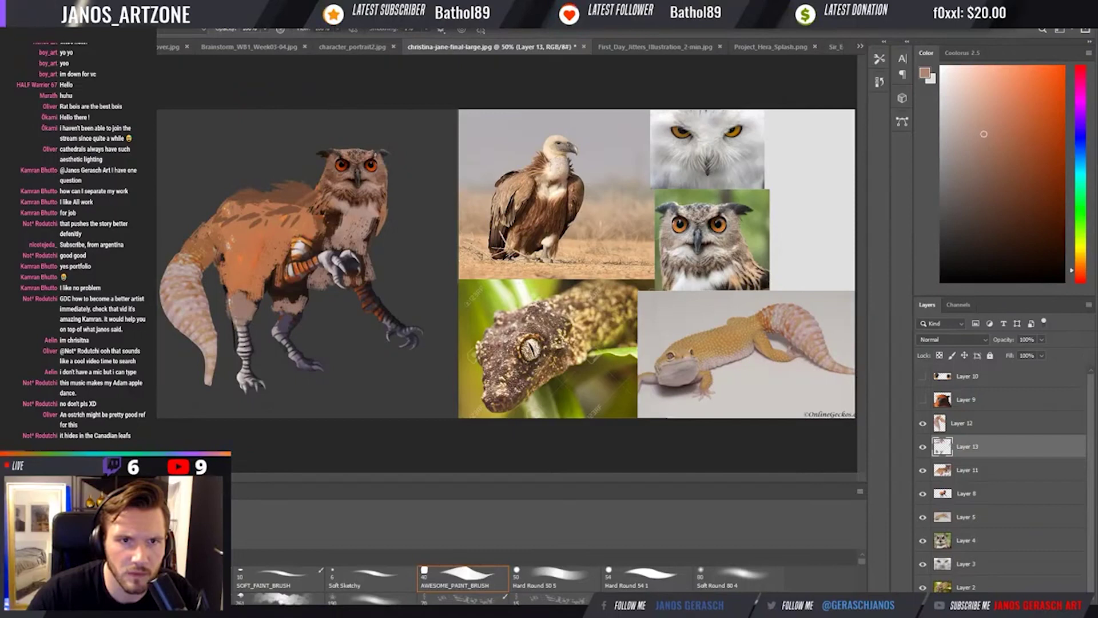
alt+click(326, 154)
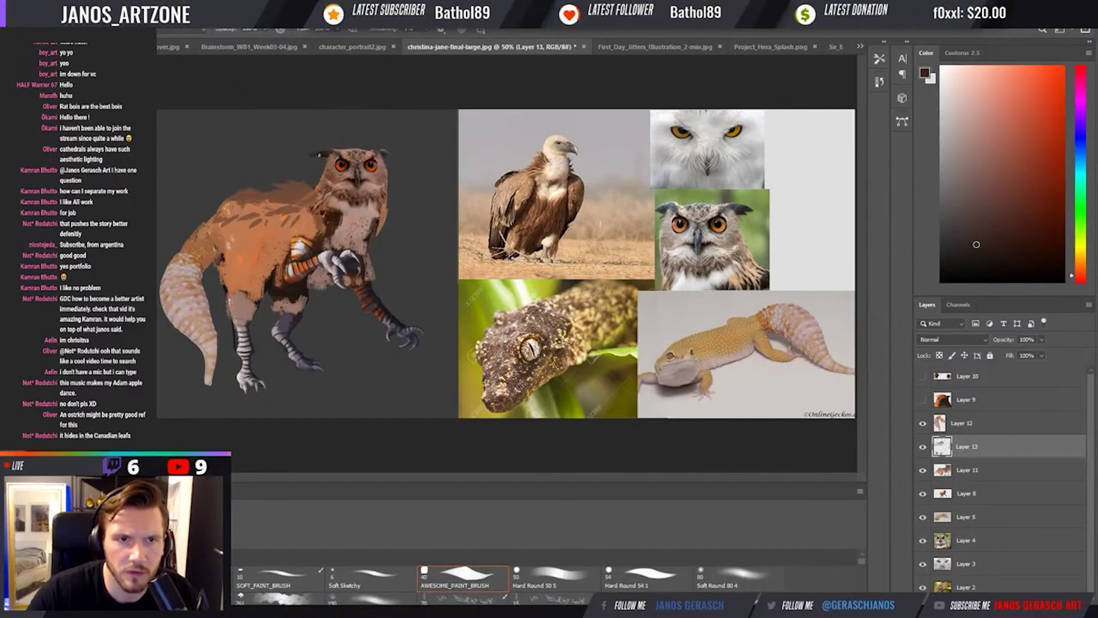
alt+click(395, 154)
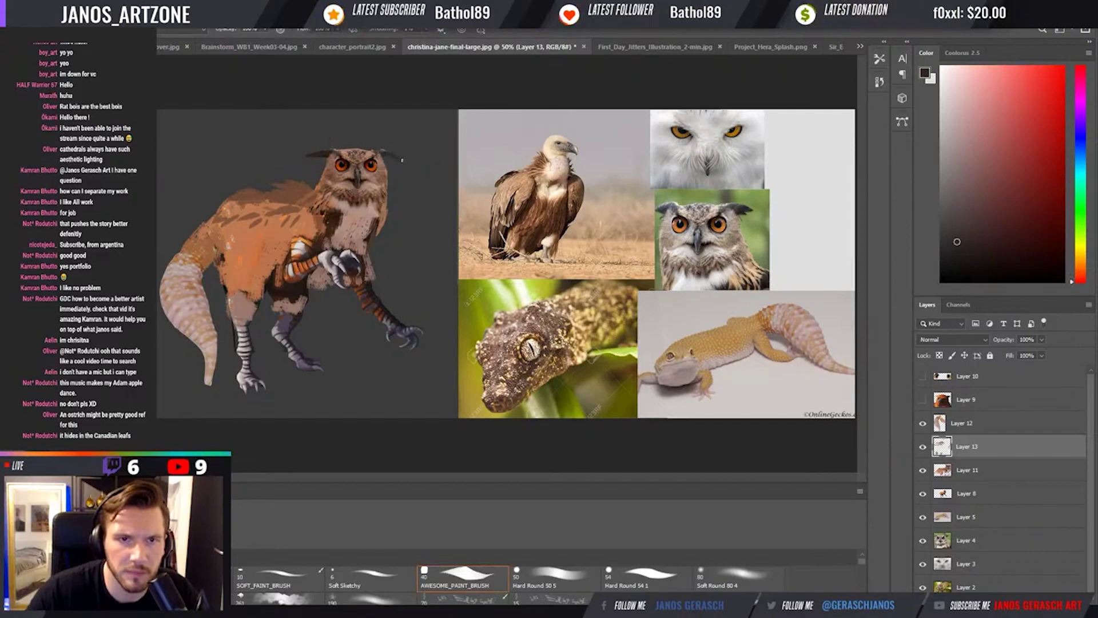
alt+click(326, 153)
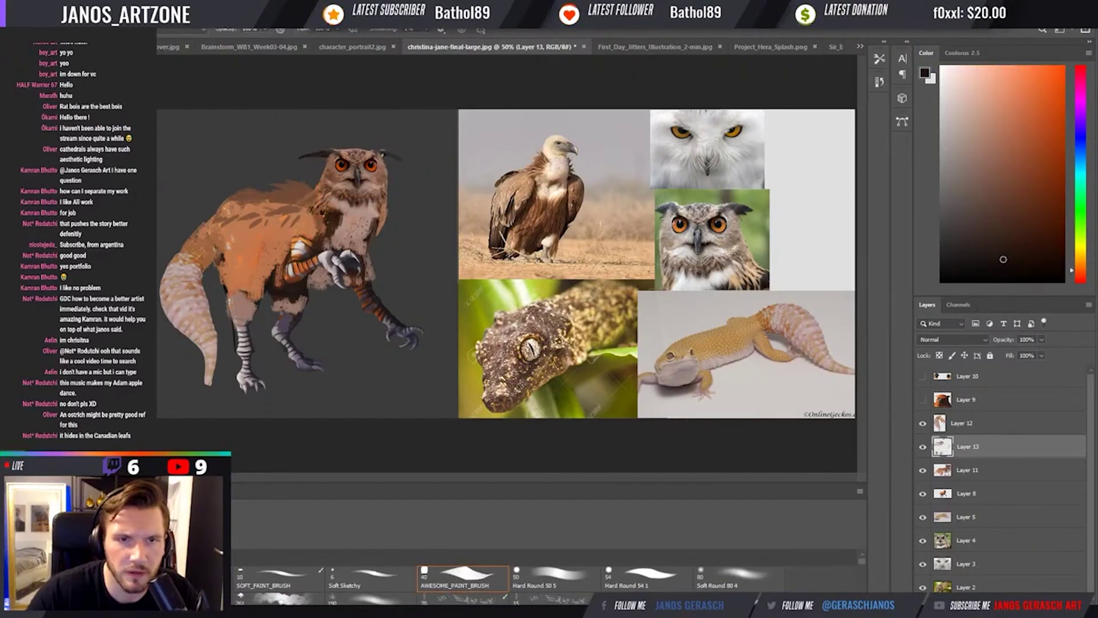
Build up the crown of the owl head with sampled pinkish-brown strokes and touch up the chest with dark brown.
alt+click(352, 149)
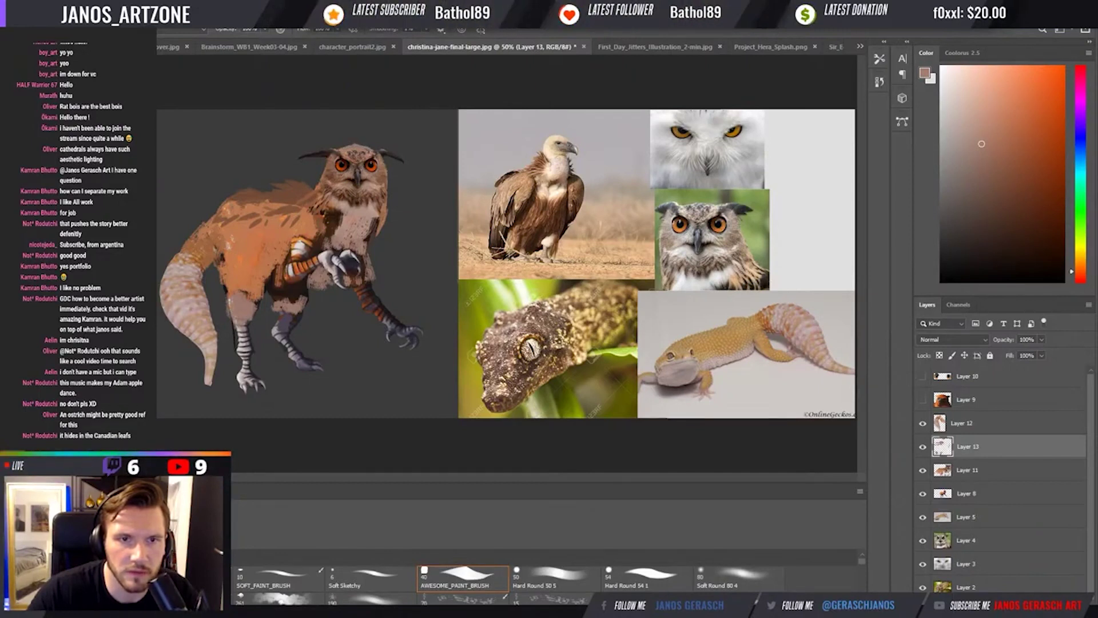
key(alt)
alt+click(364, 147)
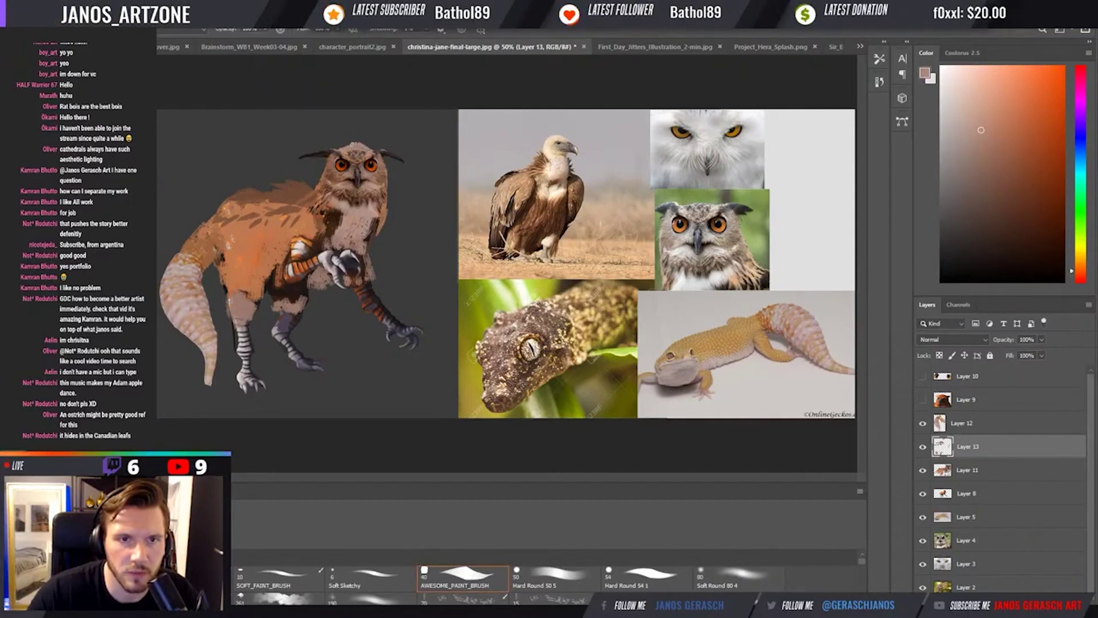
alt+click(359, 155)
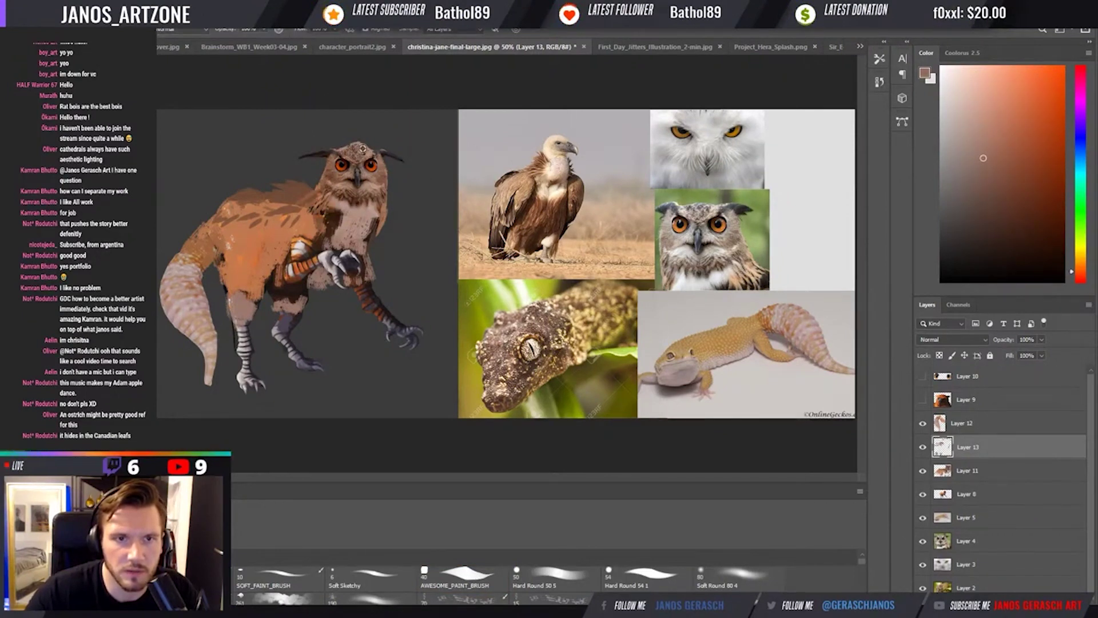
key(alt)
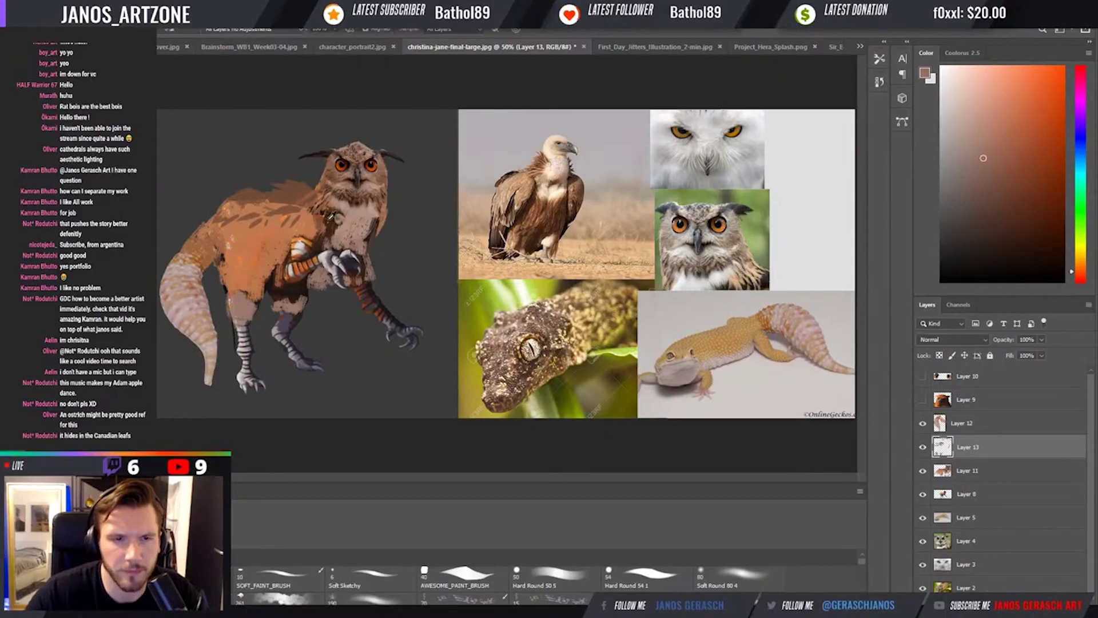
alt+click(331, 217)
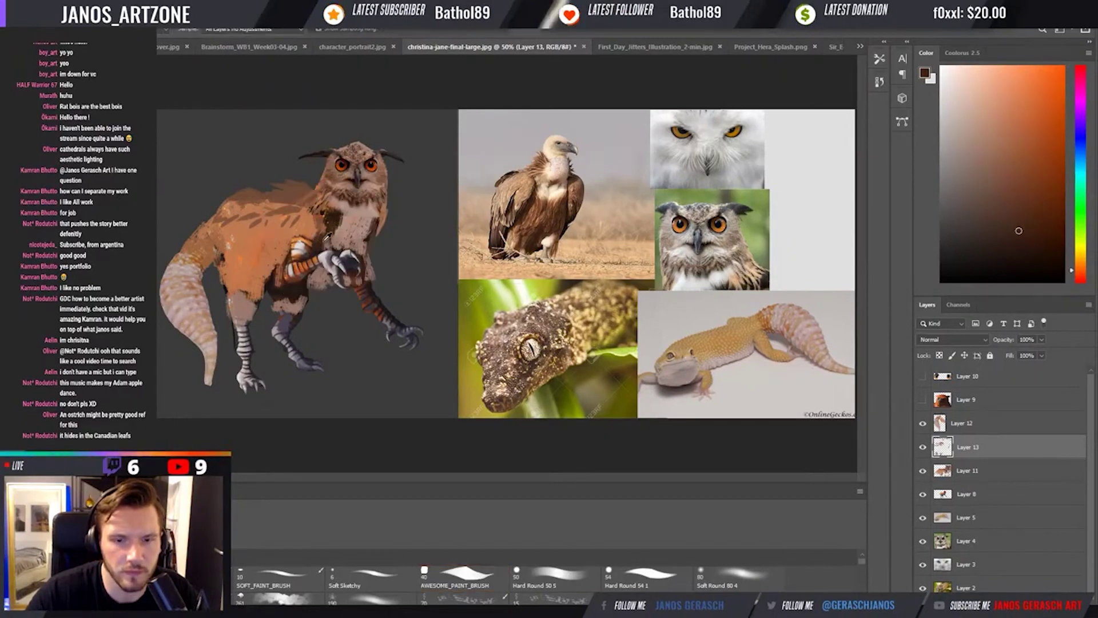
Try to shade the body and hind legs in dark brown with Hard Round 50 5 on a new layer above Layer 12.
click(554, 575)
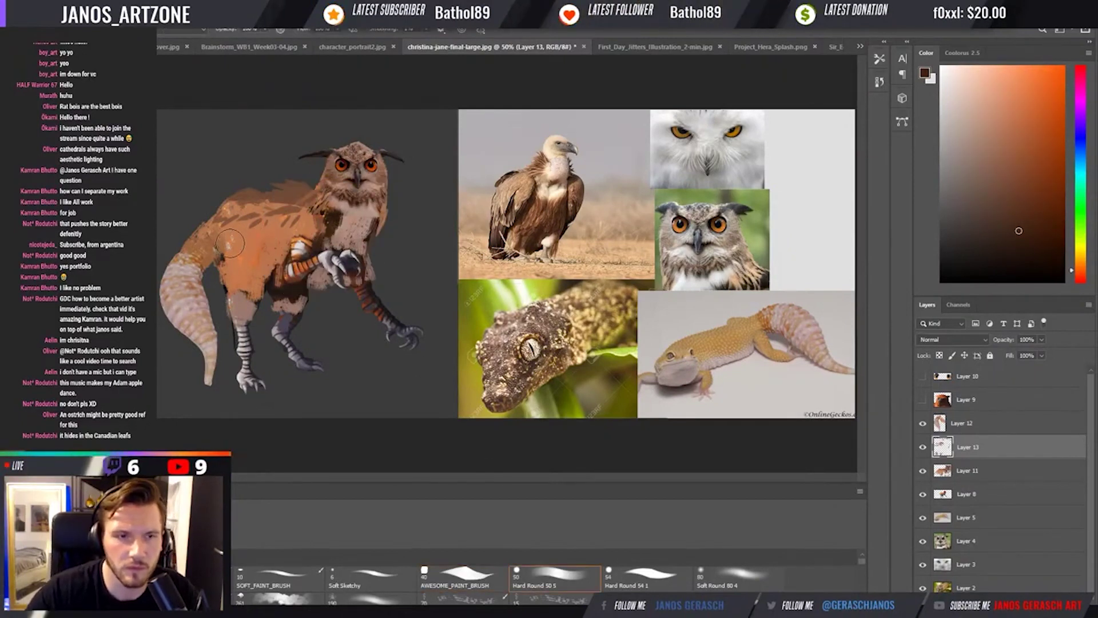
click(954, 426)
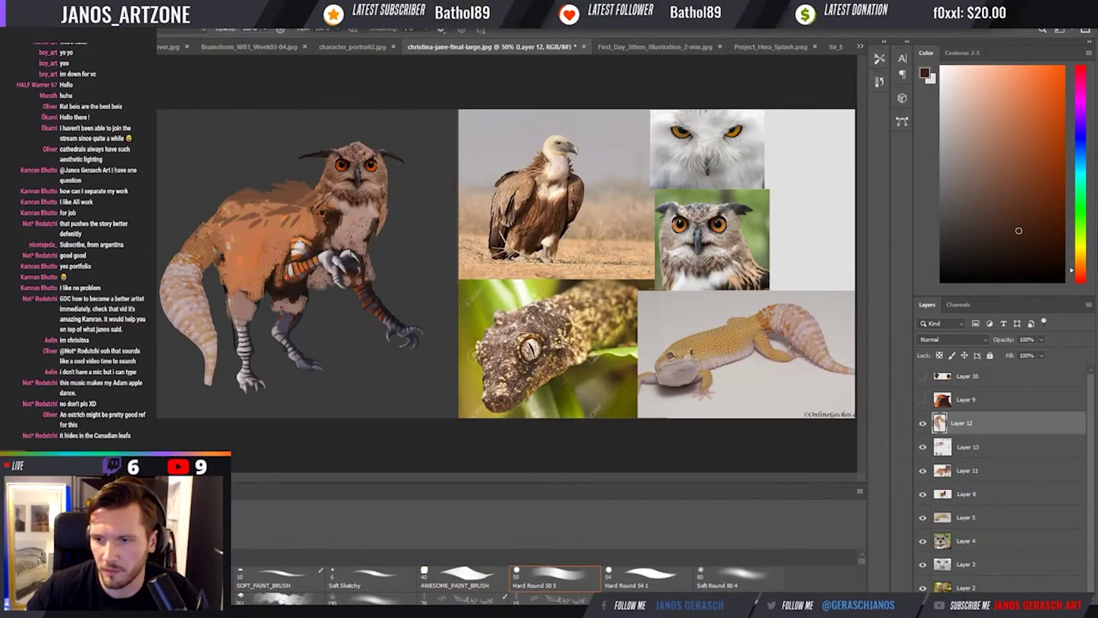
key(ctrl+shift+alt+n)
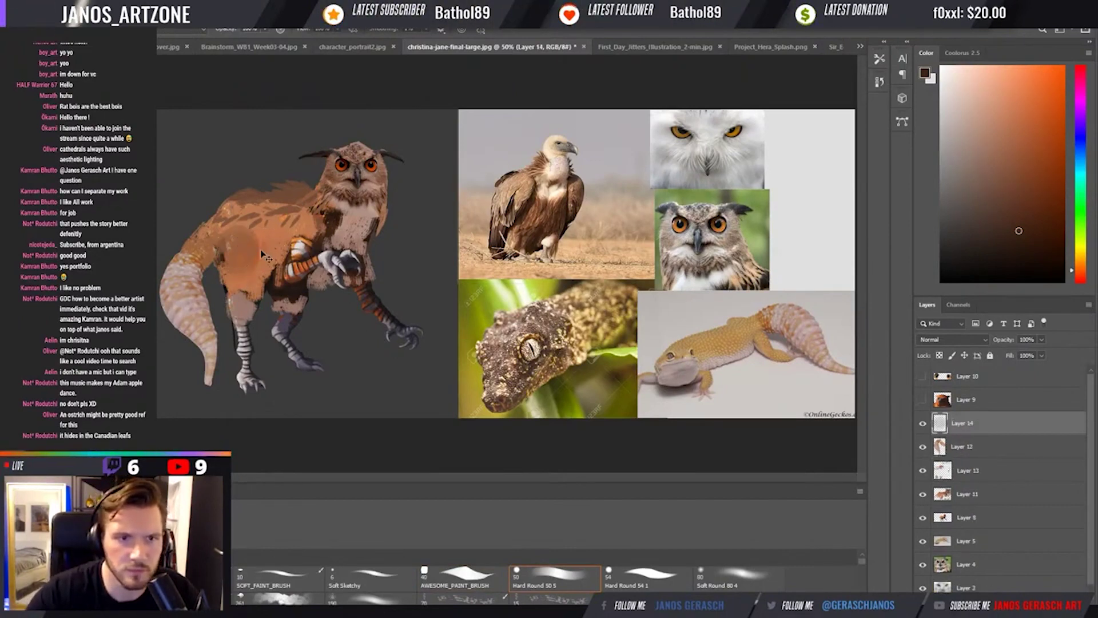
mouse_move(235, 255)
mouse_down()
mouse_move(276, 245)
mouse_move(283, 265)
mouse_move(230, 250)
mouse_move(229, 273)
mouse_move(273, 290)
mouse_move(264, 296)
mouse_move(278, 258)
mouse_move(249, 290)
mouse_move(232, 287)
mouse_move(251, 326)
mouse_up()
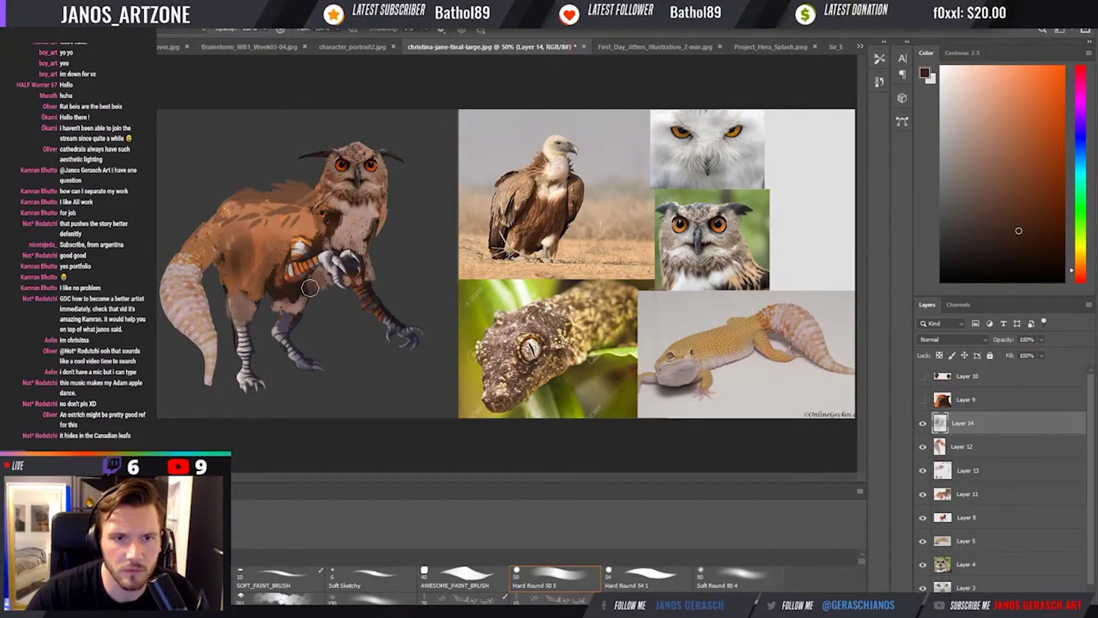
key(r)
drag(348, 226, 317, 280)
Create a Multiply layer named shadow above Layer 12 and choose a neutral mid-grey as the painting colour.
key(shift+alt+m)
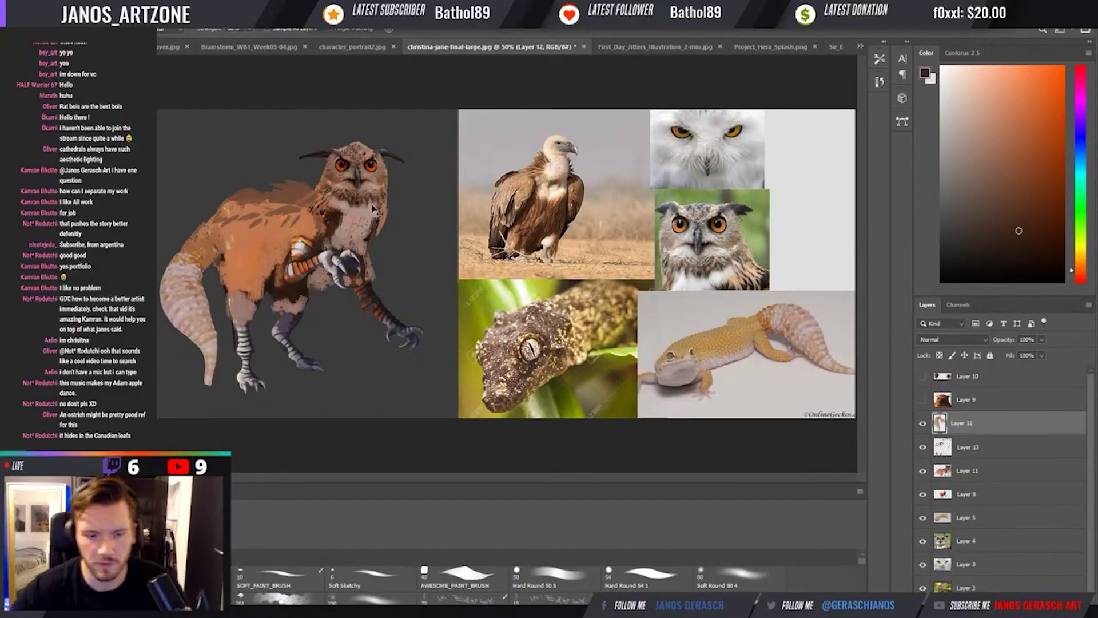
text(shadow)
key(Return)
click(941, 164)
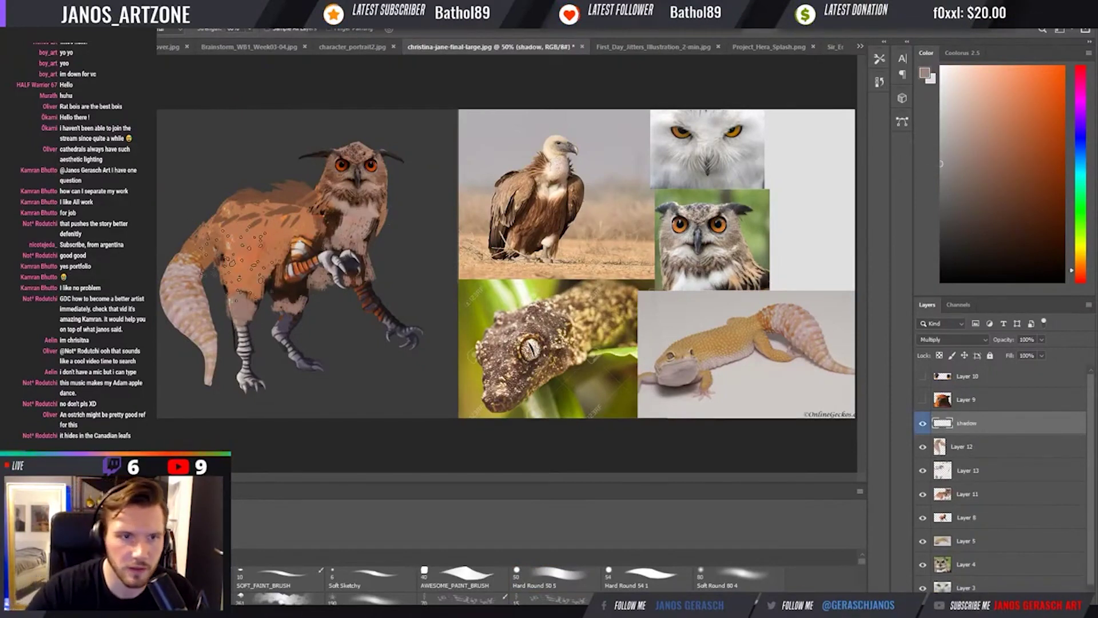
Paint soft grey shadows over the creature's body, hind legs and tail on the shadow layer, undoing the last tail stroke.
key(b)
mouse_move(233, 232)
mouse_down()
mouse_move(250, 282)
mouse_move(340, 238)
mouse_up()
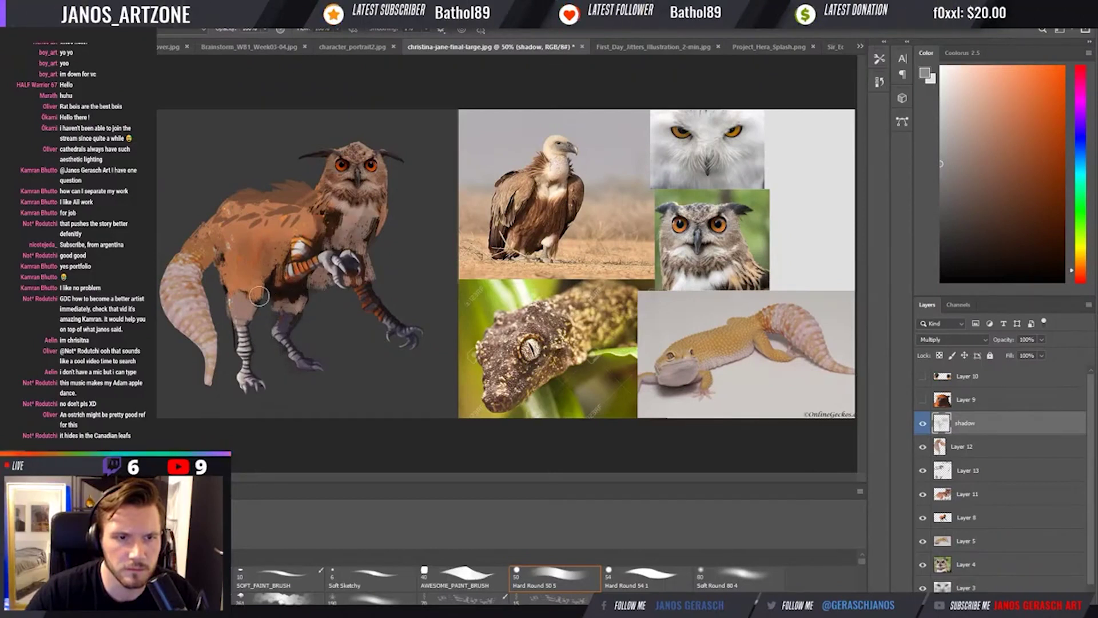
drag(258, 295, 243, 329)
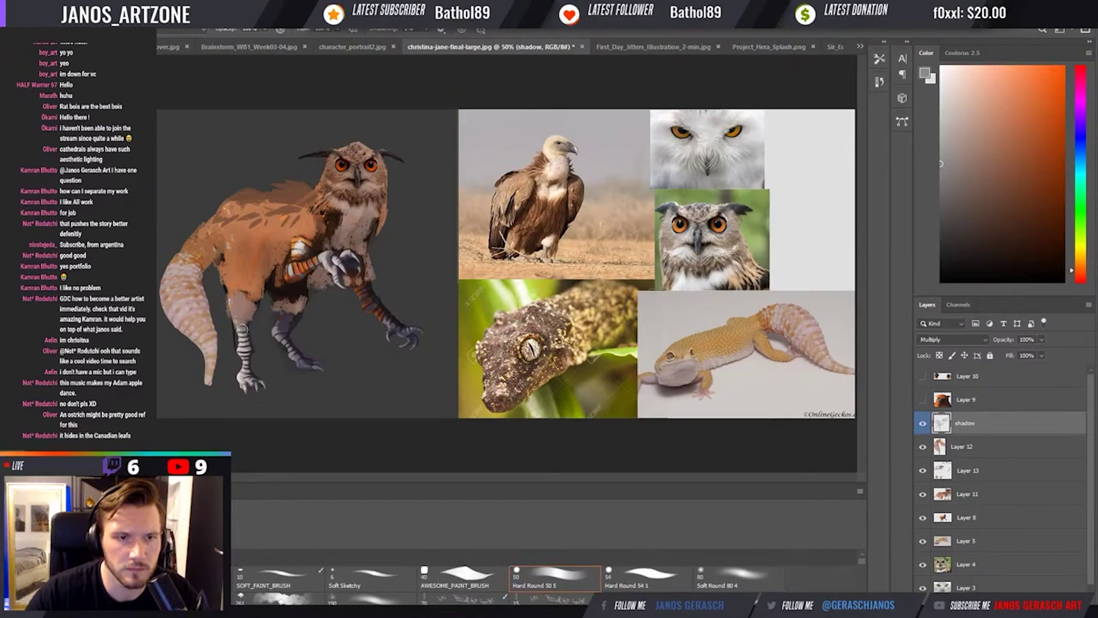
mouse_move(226, 286)
mouse_down()
mouse_move(240, 306)
mouse_move(211, 253)
mouse_up()
key(period)
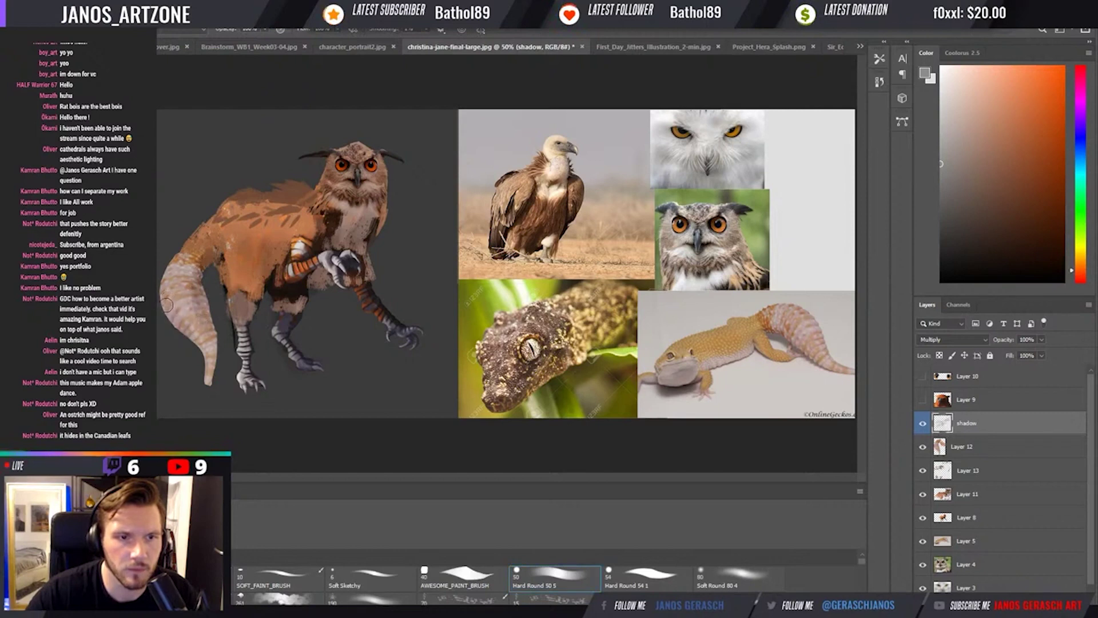
drag(167, 305, 203, 371)
key(ctrl+z)
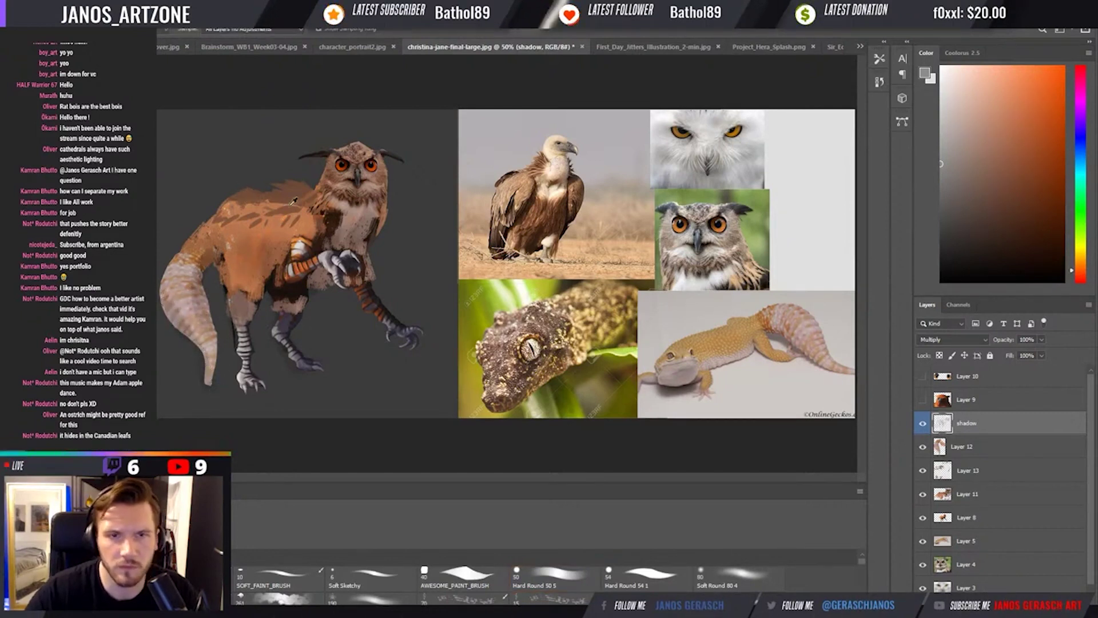
Try to merge the shadow layer with Layers 12, 13, 11 and 8.
shift+click(991, 549)
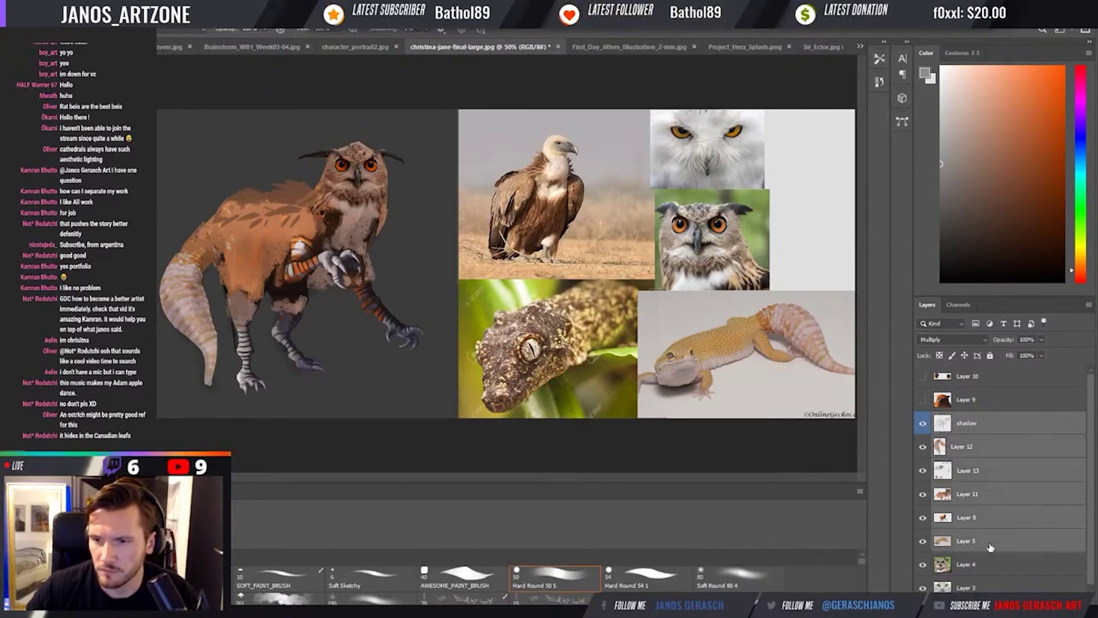
shift+click(988, 523)
key(ctrl+e)
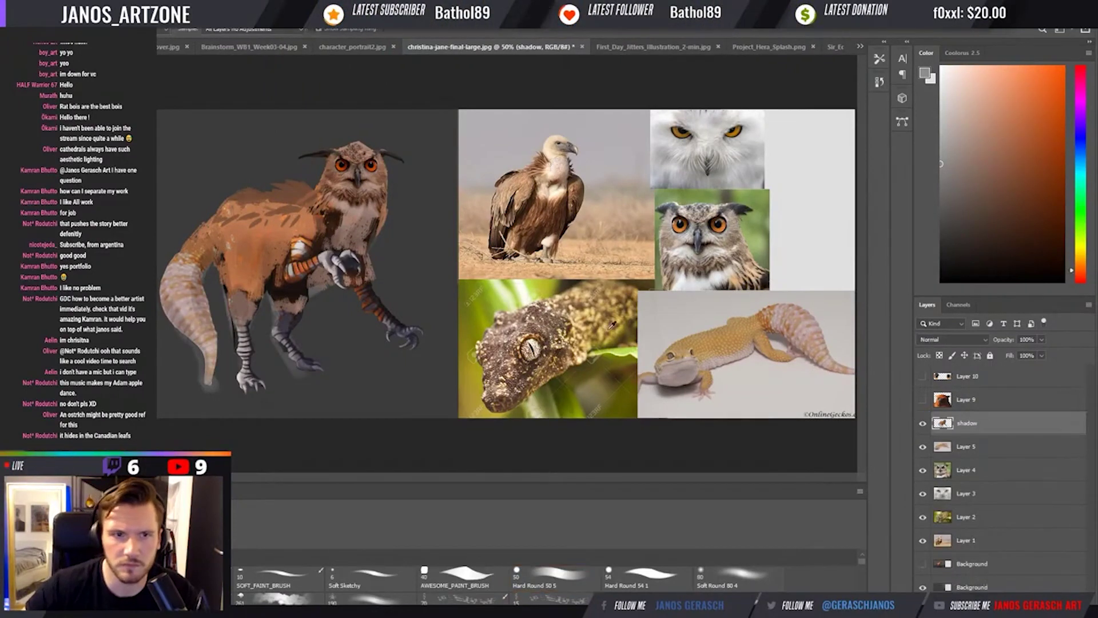
key(ctrl+z)
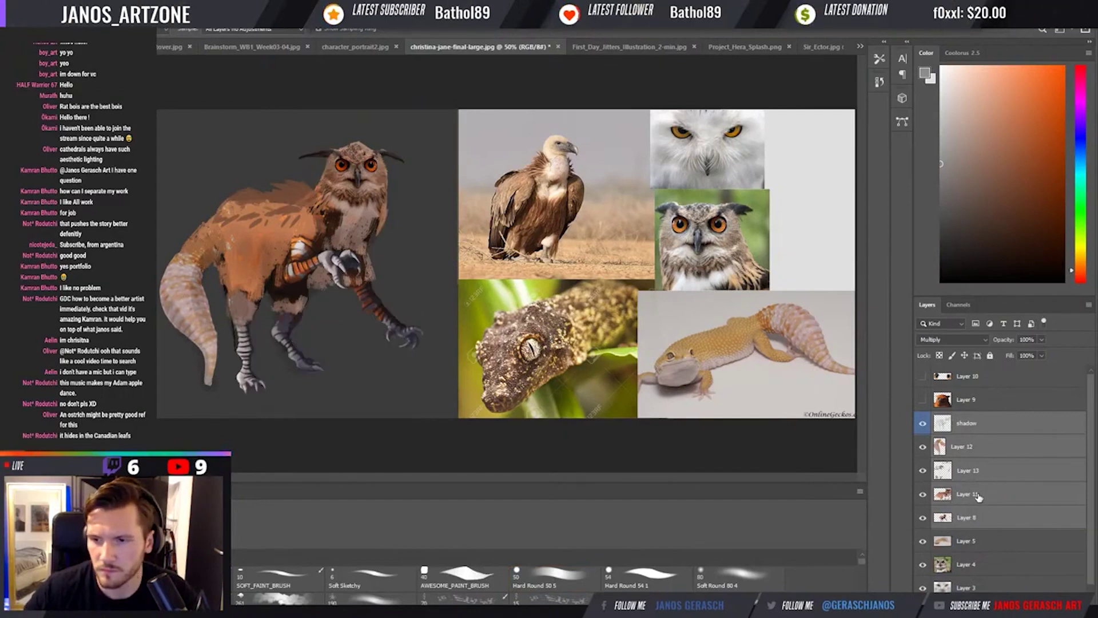
key(ctrl+e)
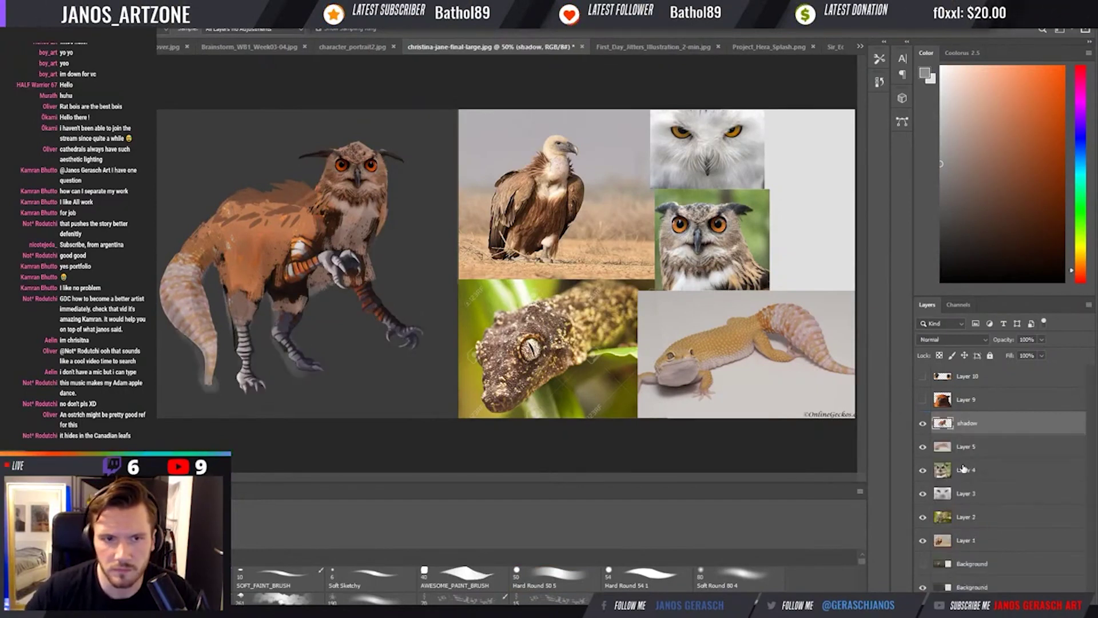
key(ctrl+z)
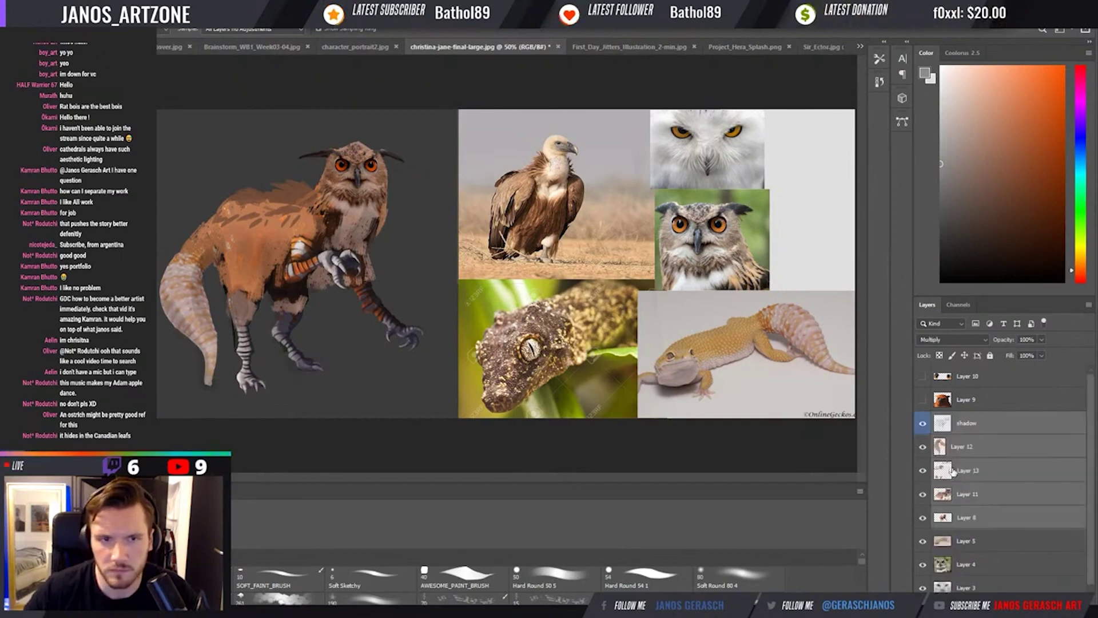
Merge Layers 12, 13, 11 and 8 into one creature layer, clip the shadow layer to it and select the shadow layer.
click(969, 427)
drag(966, 490, 971, 414)
key(ctrl+bracketright)
click(961, 447)
shift+click(968, 519)
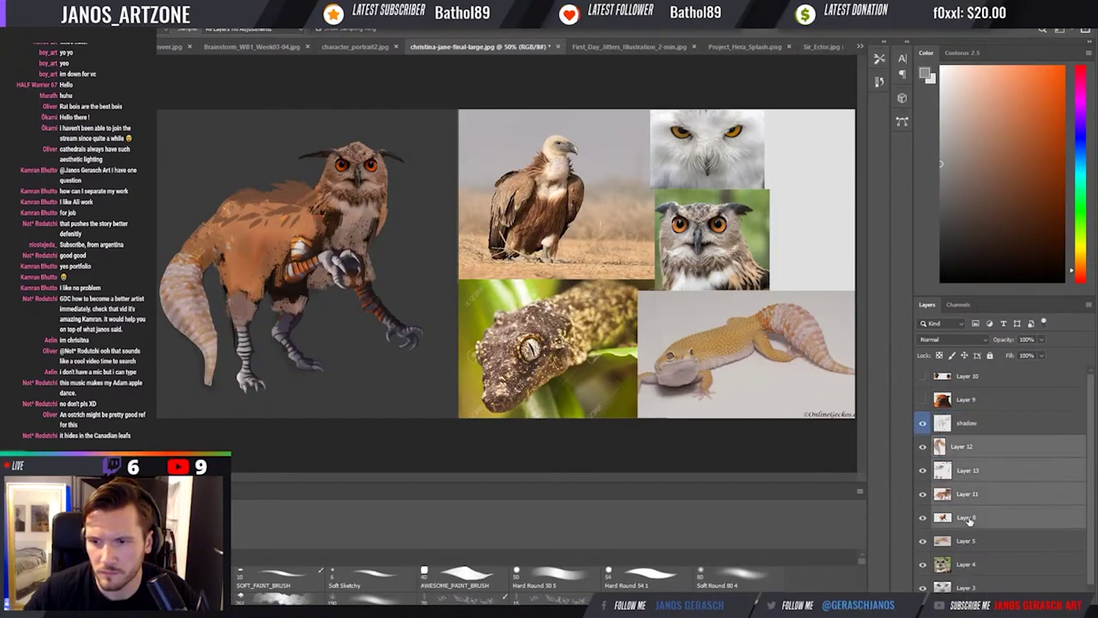
key(ctrl+e)
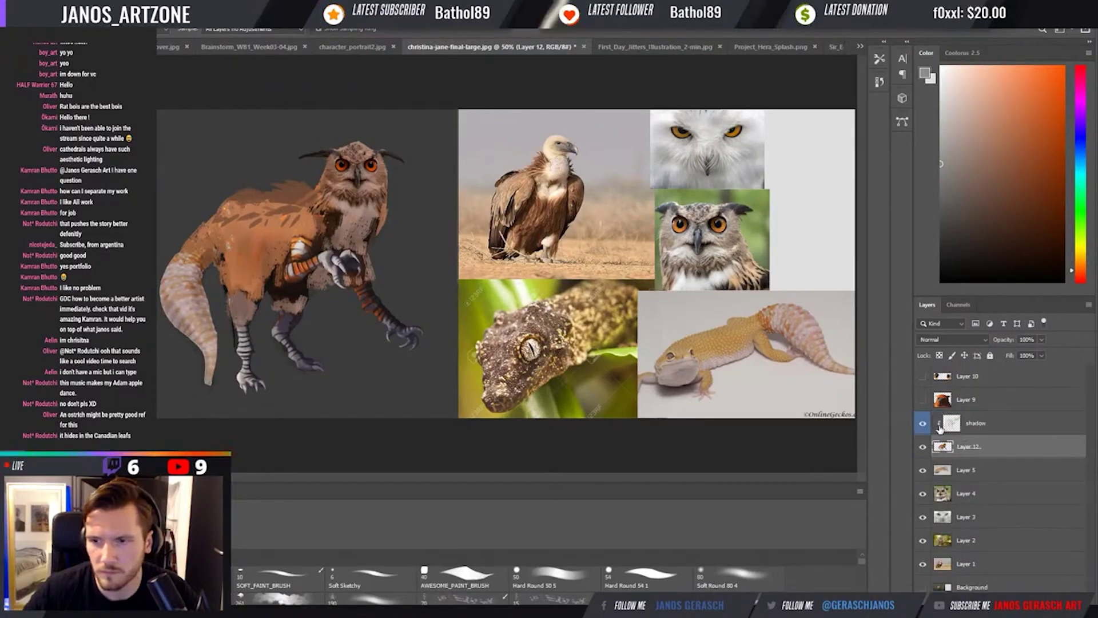
click(952, 426)
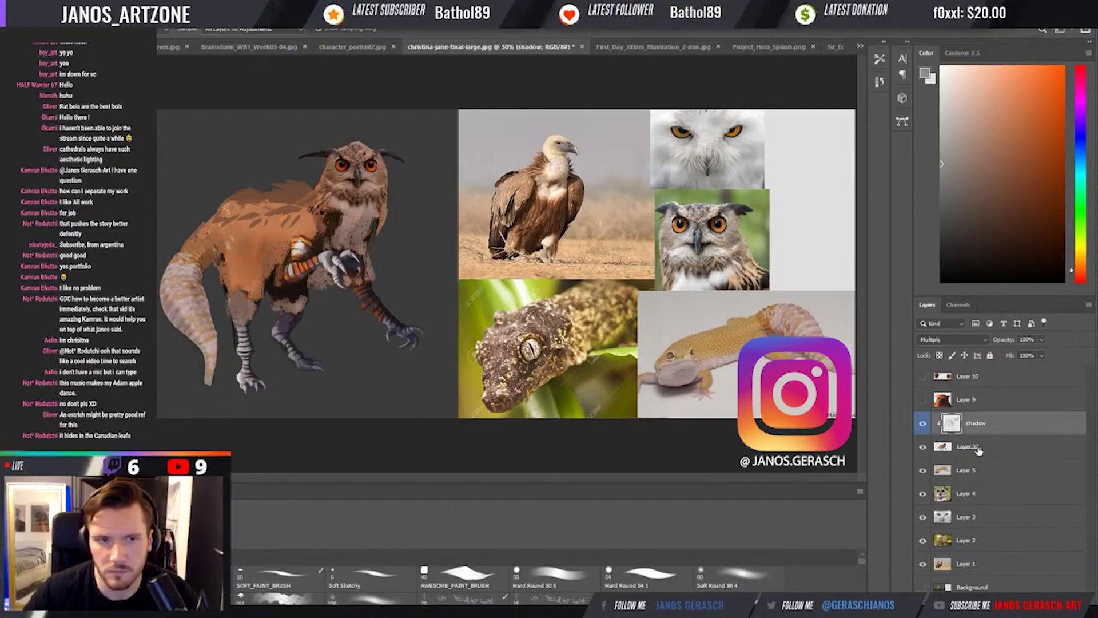
Merge the shadow layer into Layer 12 and retouch the tip of the gecko tail with greyish-beige tones sampled from it.
key(ctrl+e)
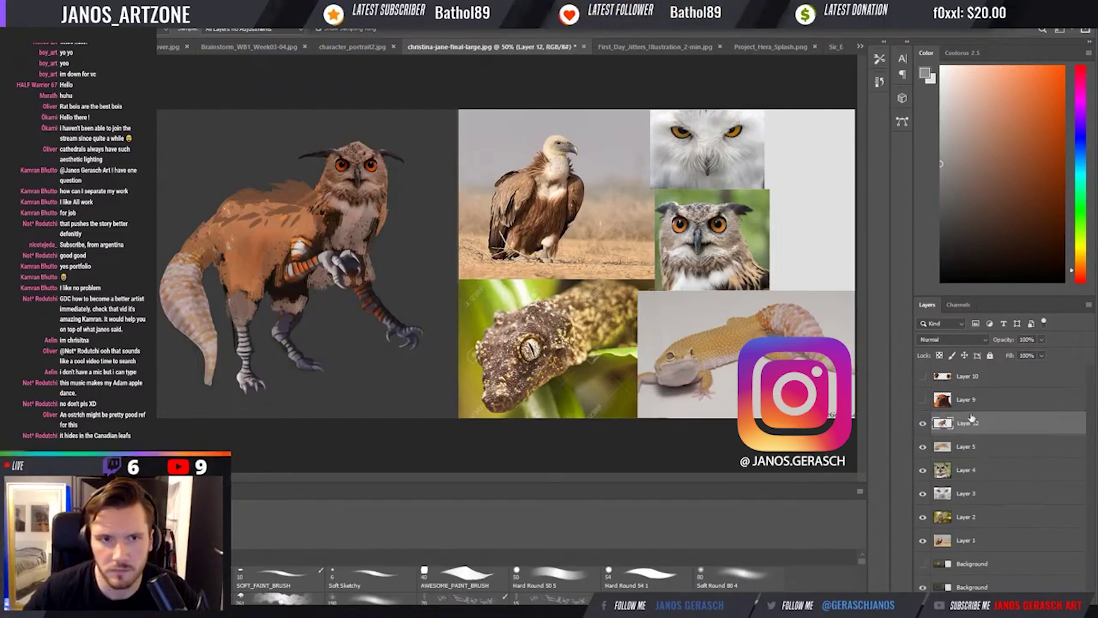
alt+click(210, 361)
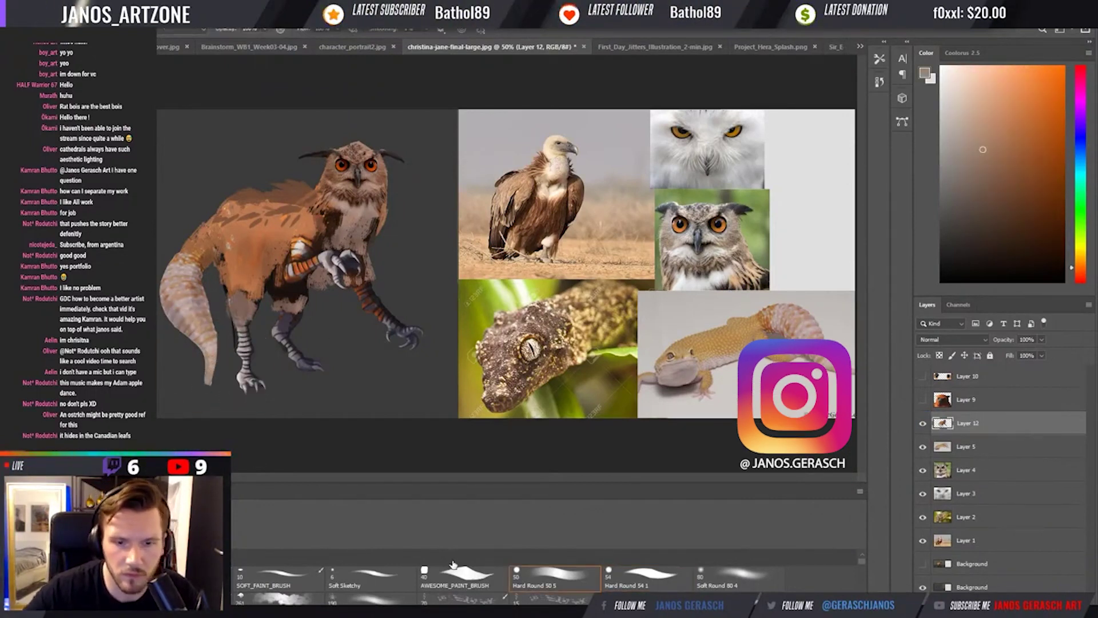
alt+click(215, 357)
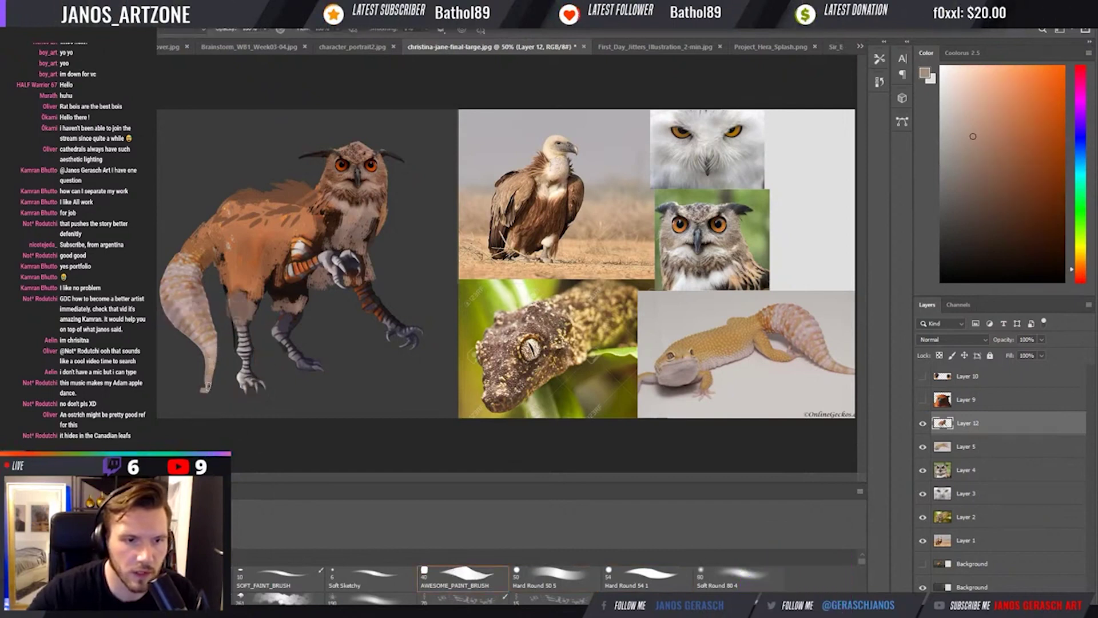
alt+click(215, 378)
key(period)
key(period)
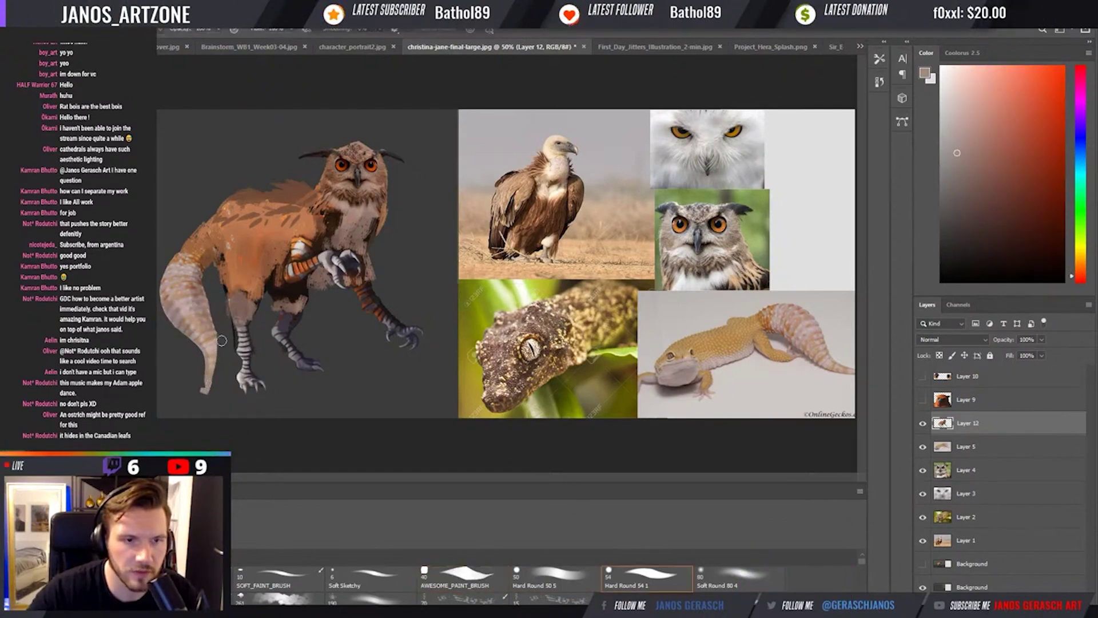
Paint ragged orange-brown feathers and dark gaps on the near hind thigh and rump with AWESOME_PAINT_BRUSH and sampled body colours.
alt+click(228, 298)
key(comma)
key(comma)
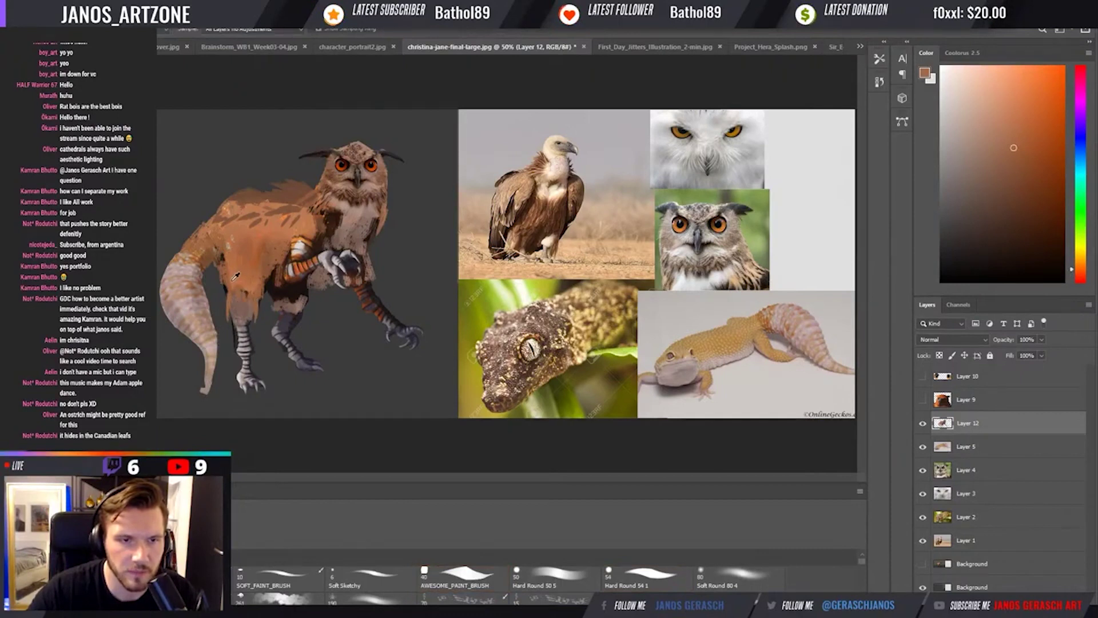
alt+click(229, 277)
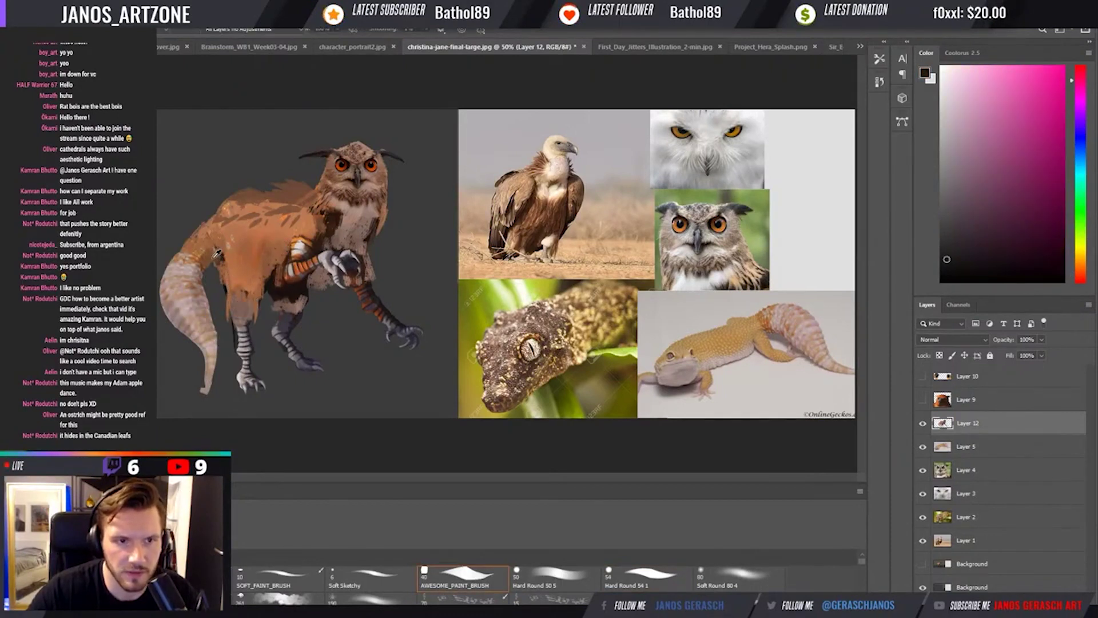
alt+click(219, 253)
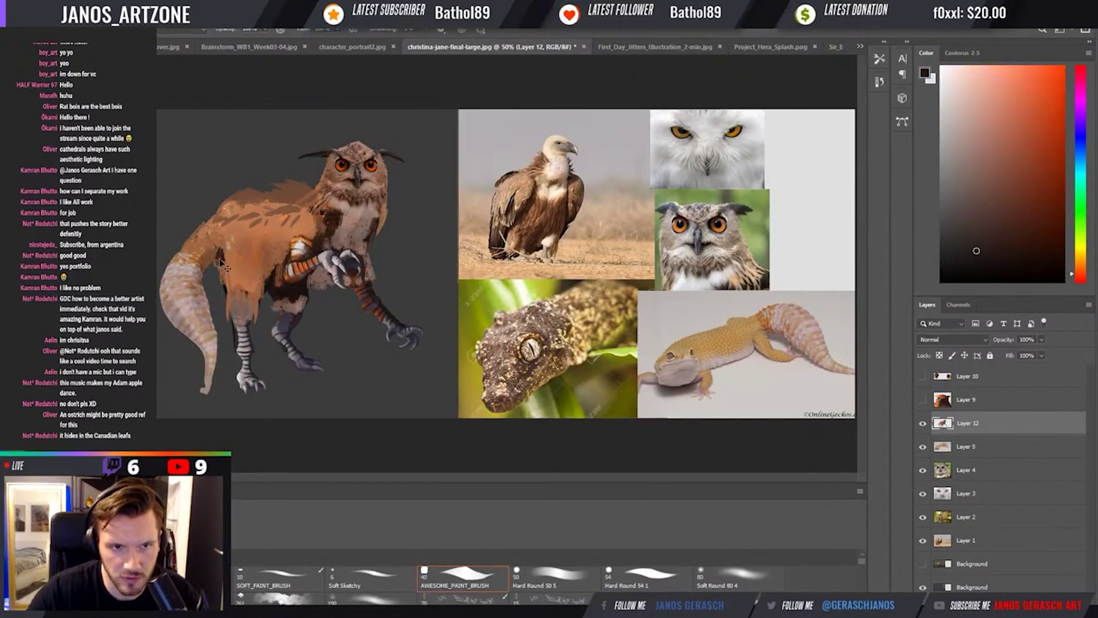
alt+click(221, 256)
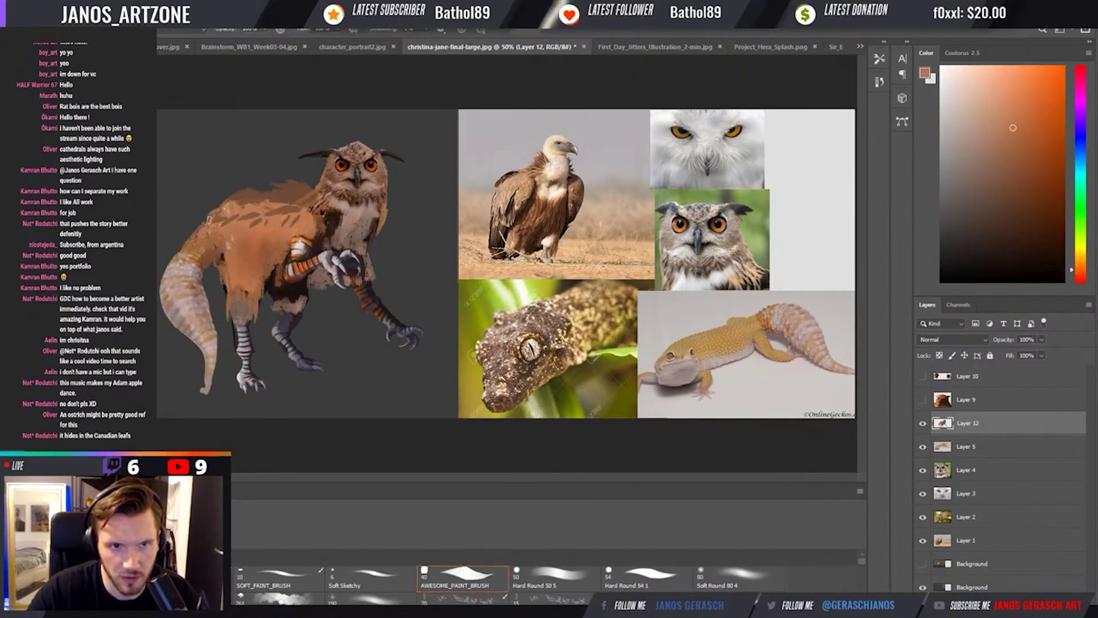
Blend the back, neck and shoulder plumage with feather strokes in brown, beige and orange sampled from the creature.
alt+click(272, 192)
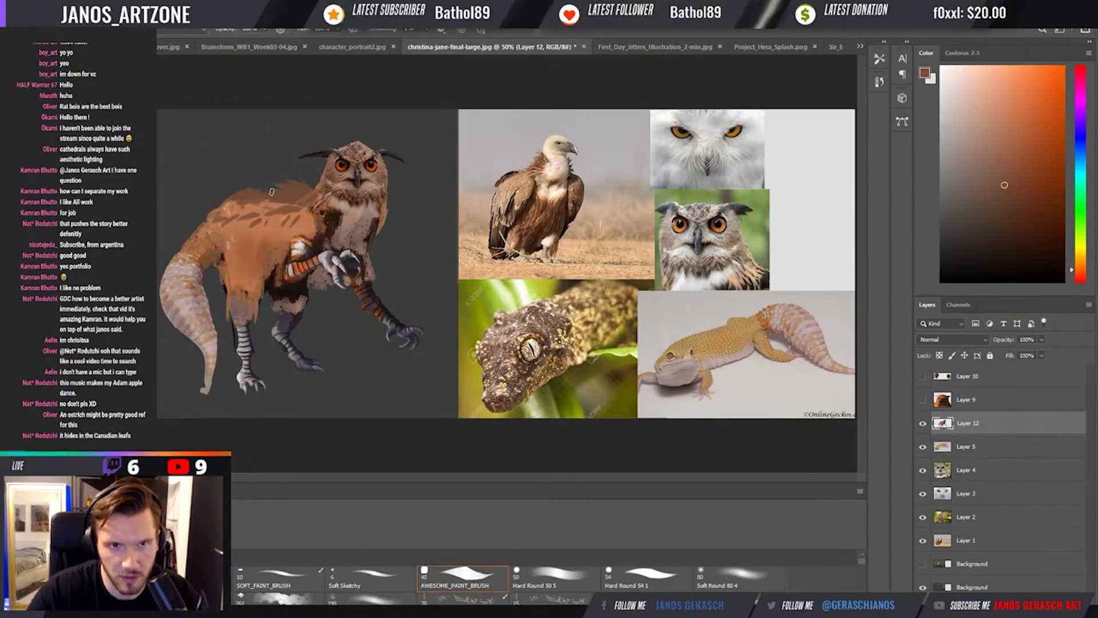
alt+click(328, 177)
alt+click(334, 201)
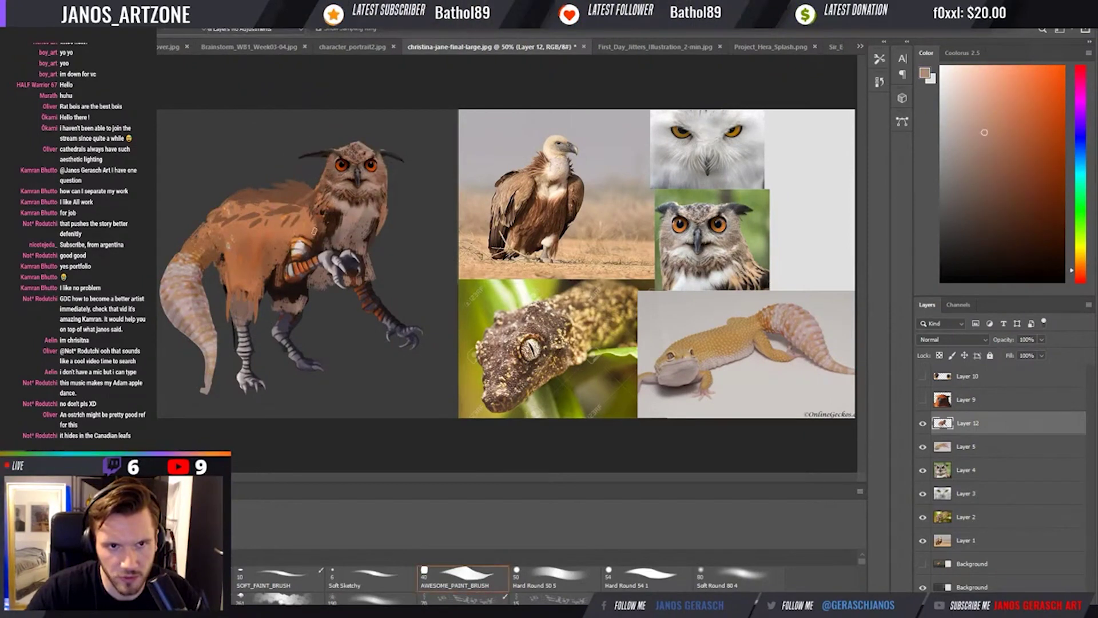
alt+click(301, 244)
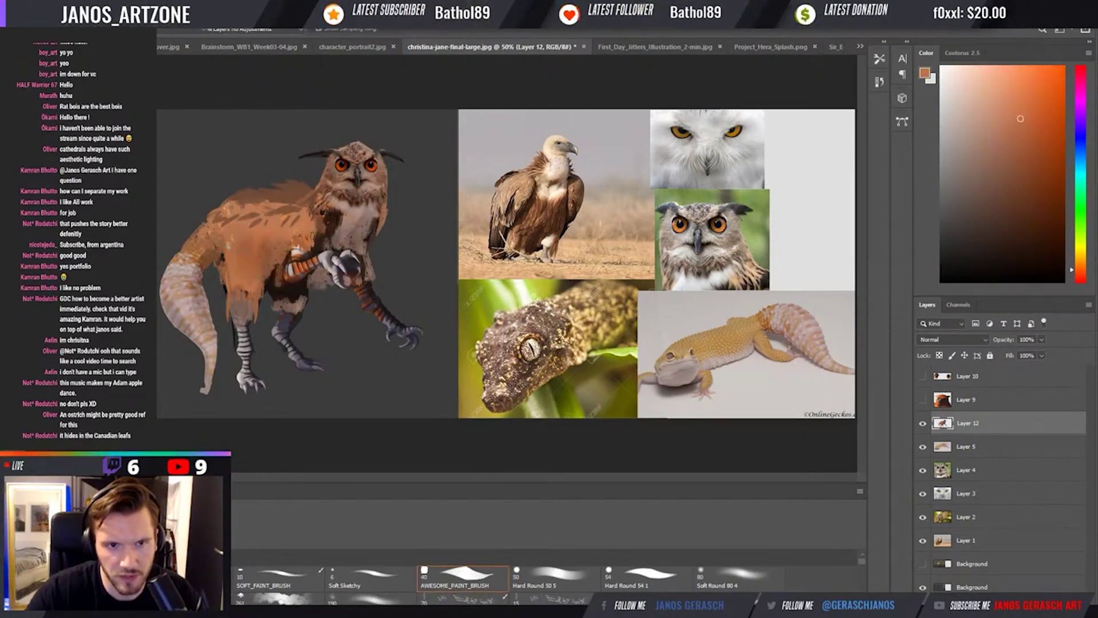
alt+click(348, 211)
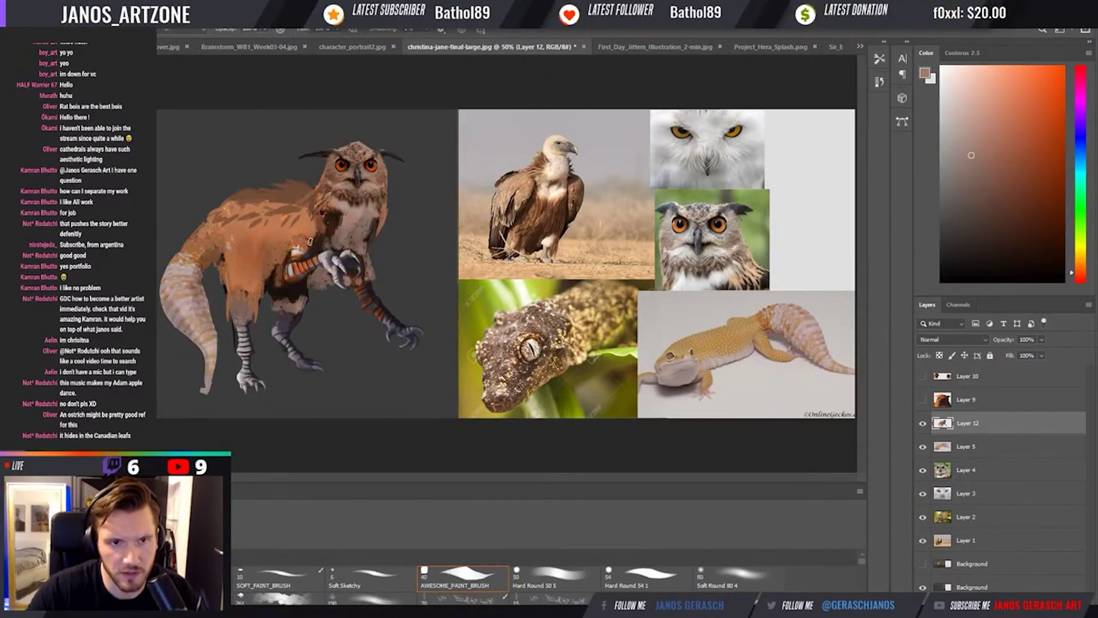
alt+click(303, 245)
alt+click(311, 246)
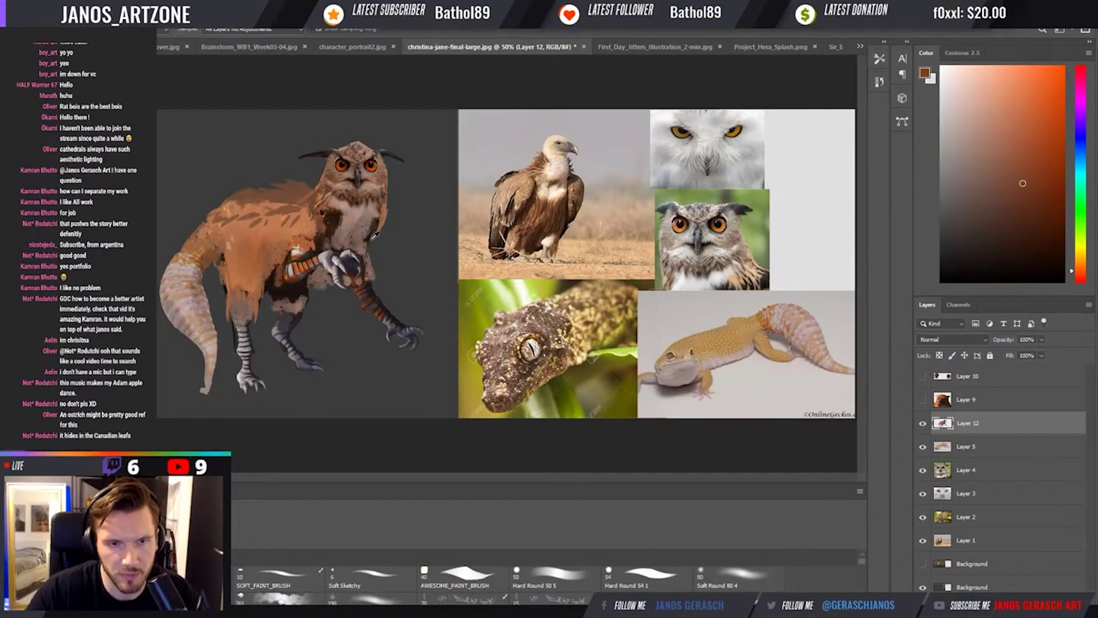
Refine the feathers on the belly, far thigh, chest edge and upper back using colours sampled from those areas.
alt+click(313, 278)
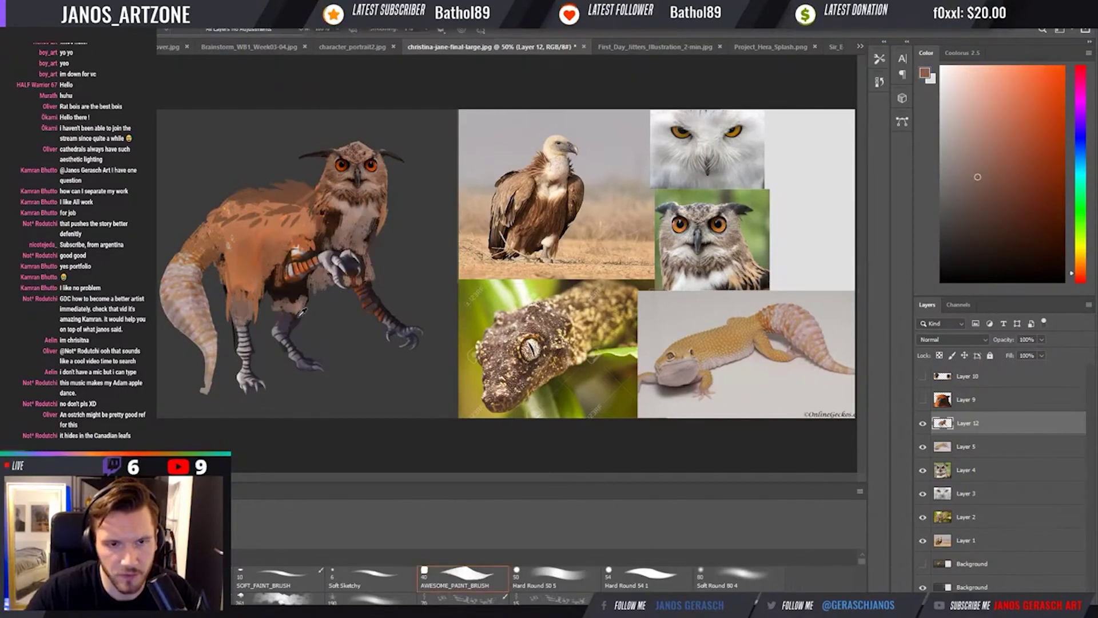
alt+click(285, 288)
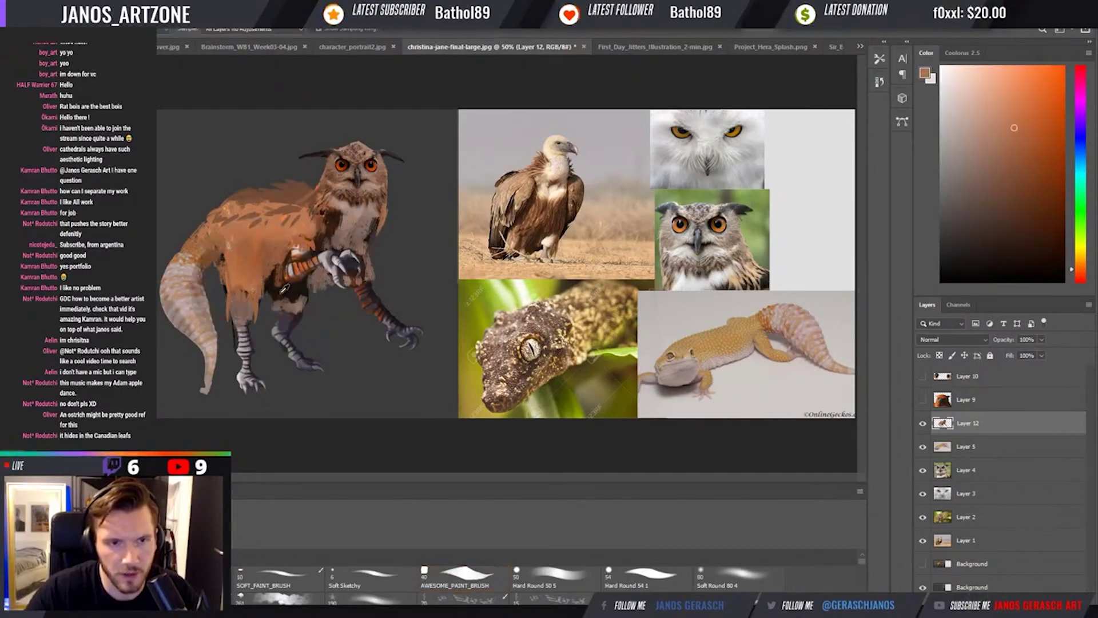
alt+click(271, 313)
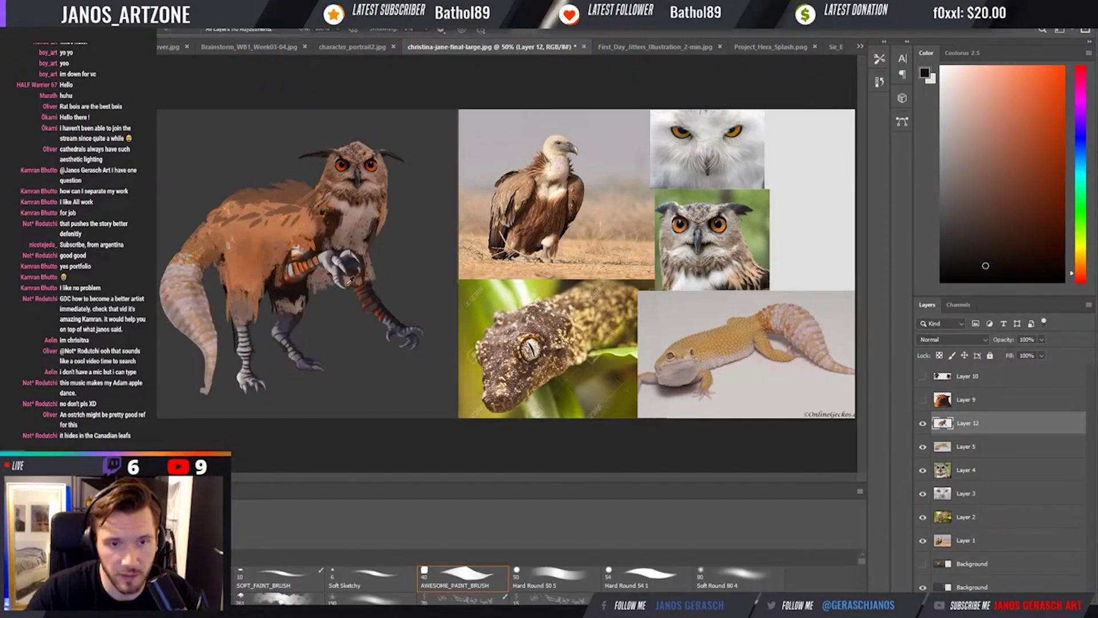
alt+click(371, 264)
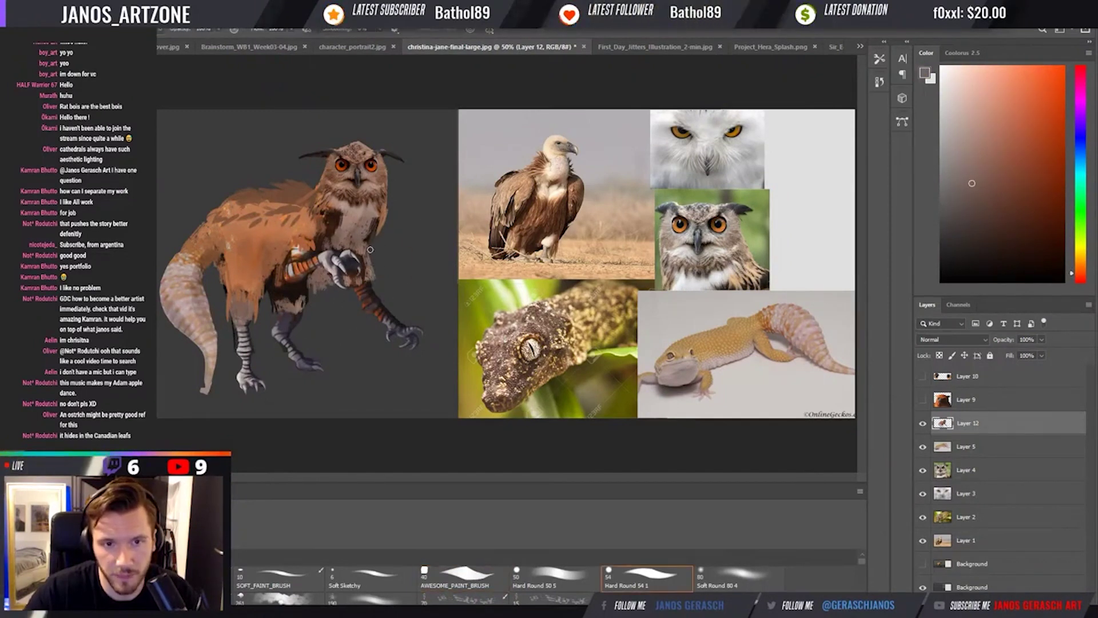
alt+click(386, 227)
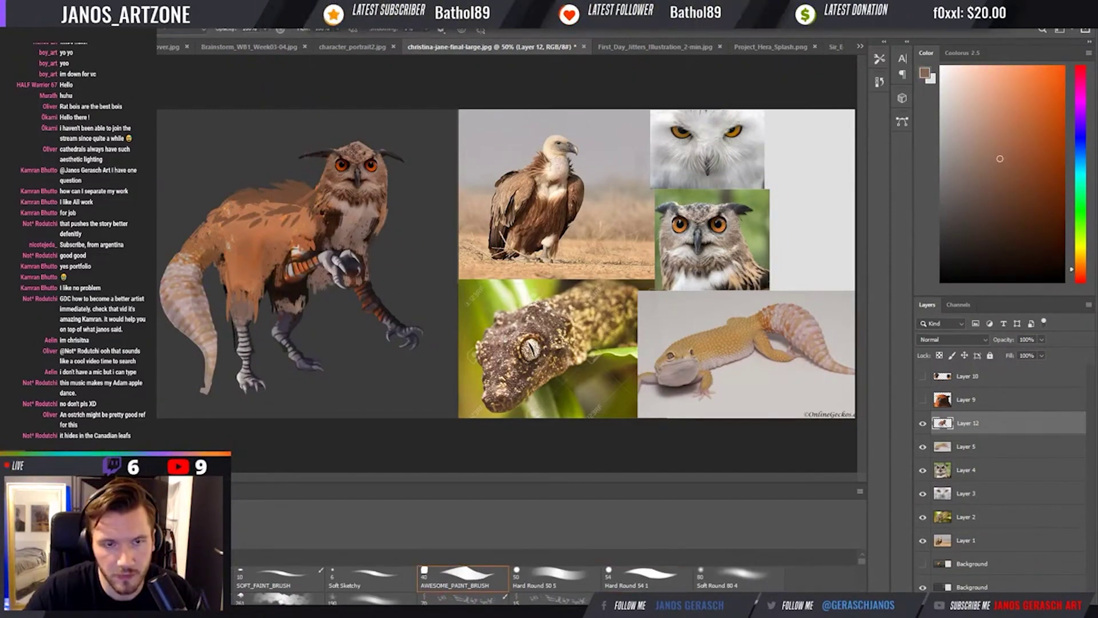
alt+click(302, 192)
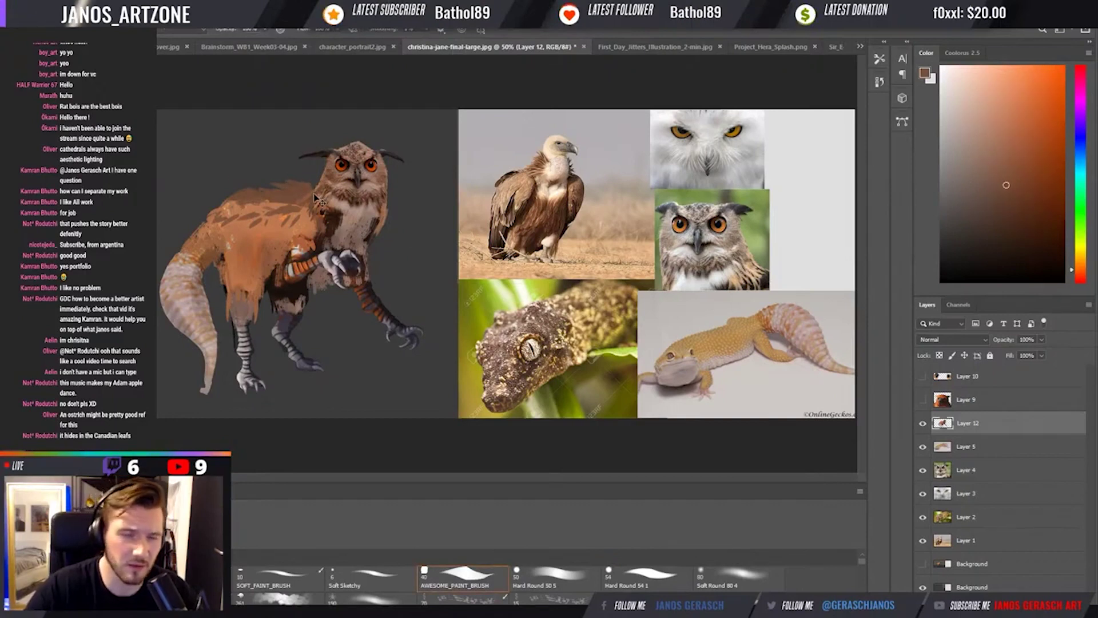
Move the whole creature on Layer 12 slightly up and left on the canvas.
key(v)
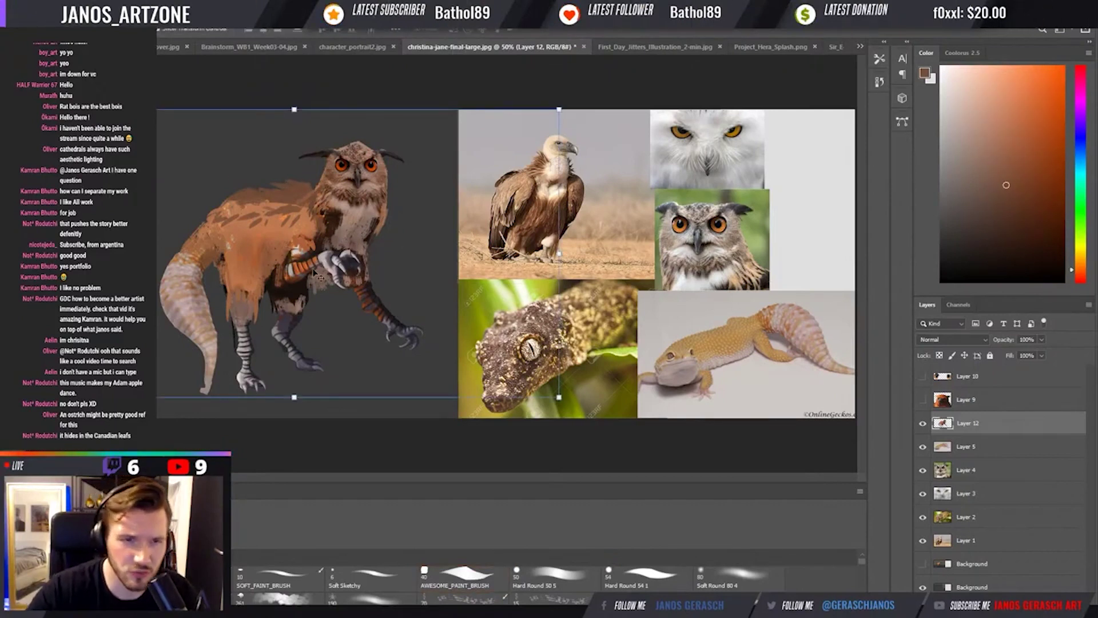
drag(306, 259, 277, 252)
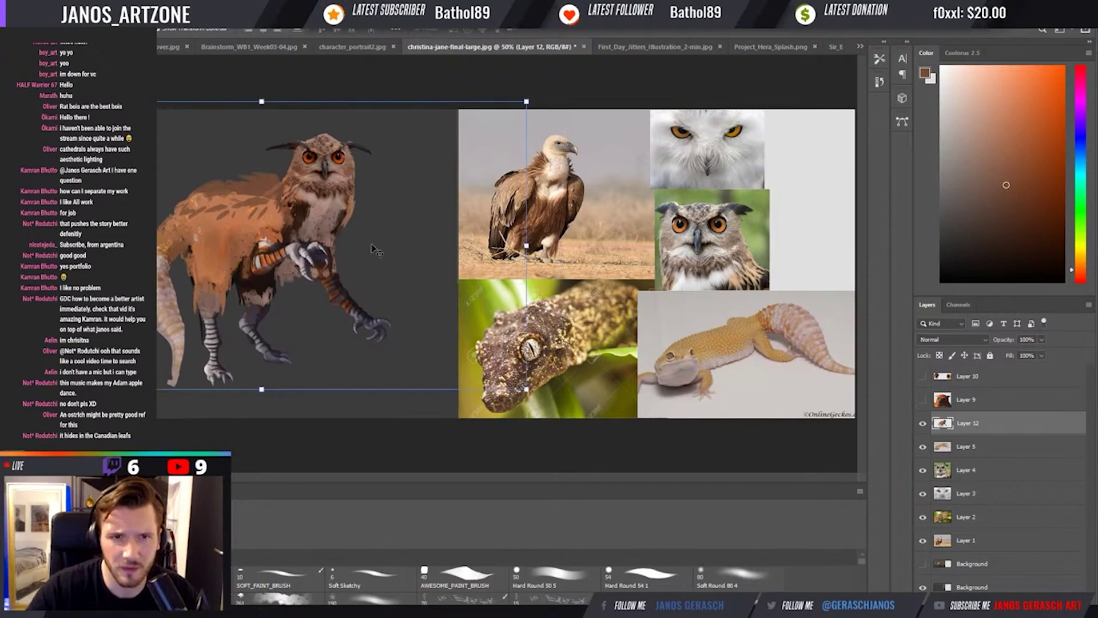
key(i)
Lasso the gecko tail, shift it away from the rump and apply a free transform to it.
scroll(443, 262, down, 2)
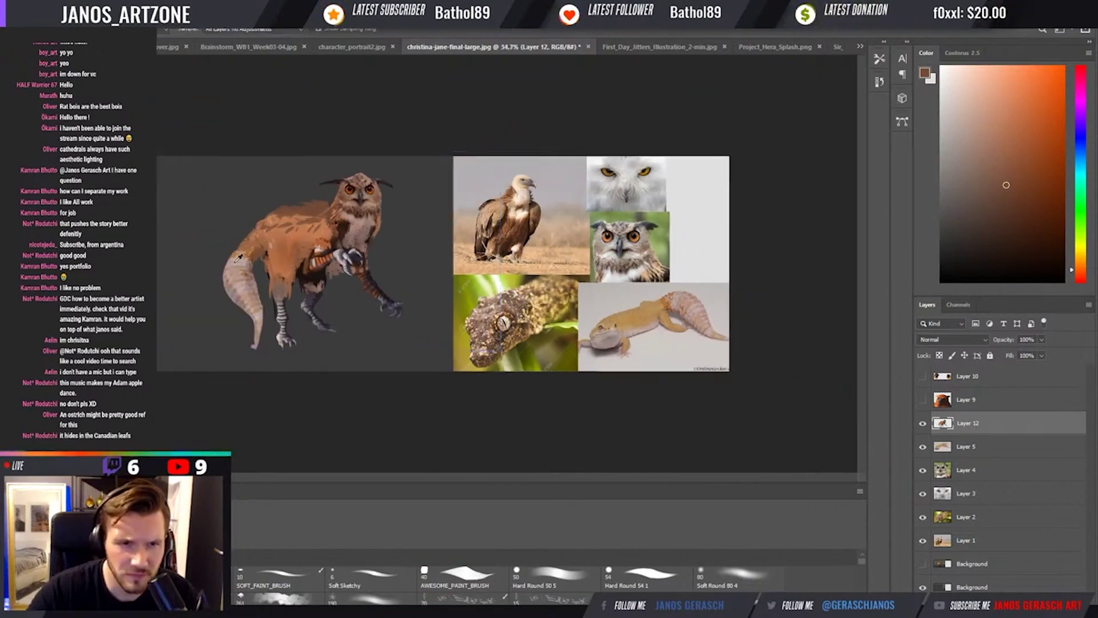
key(ctrl+plus)
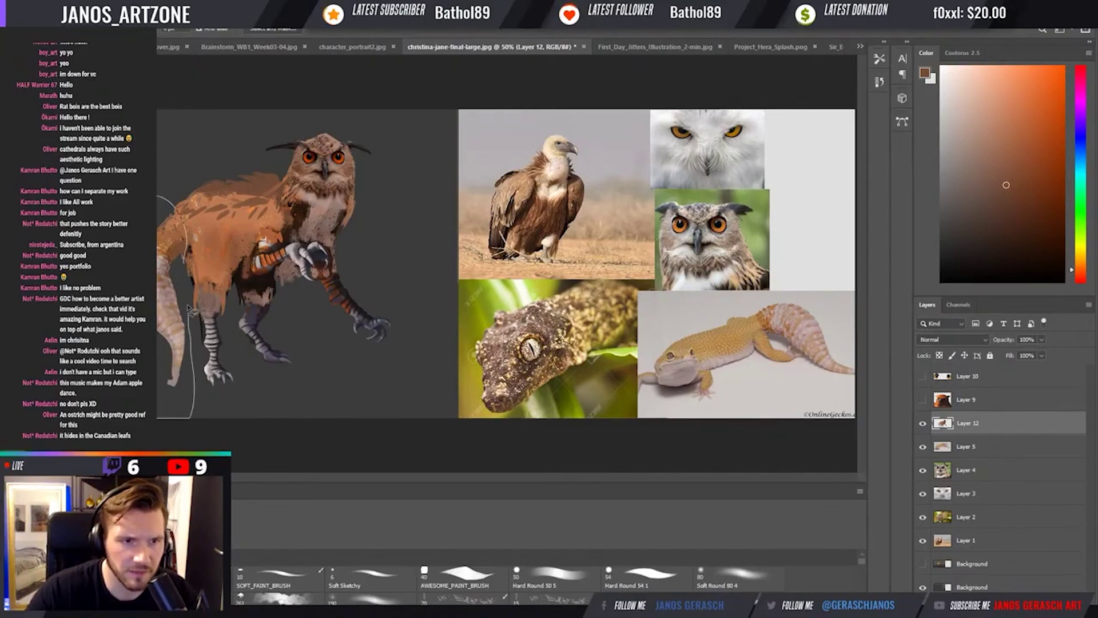
drag(190, 309, 182, 217)
key(Delete)
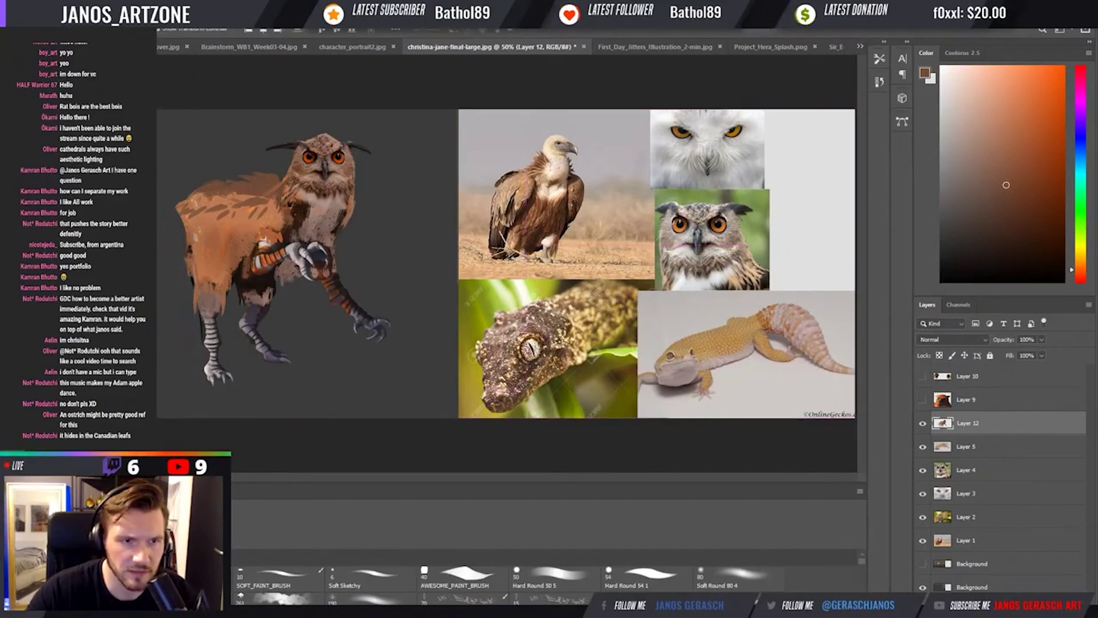
key(ctrl+t)
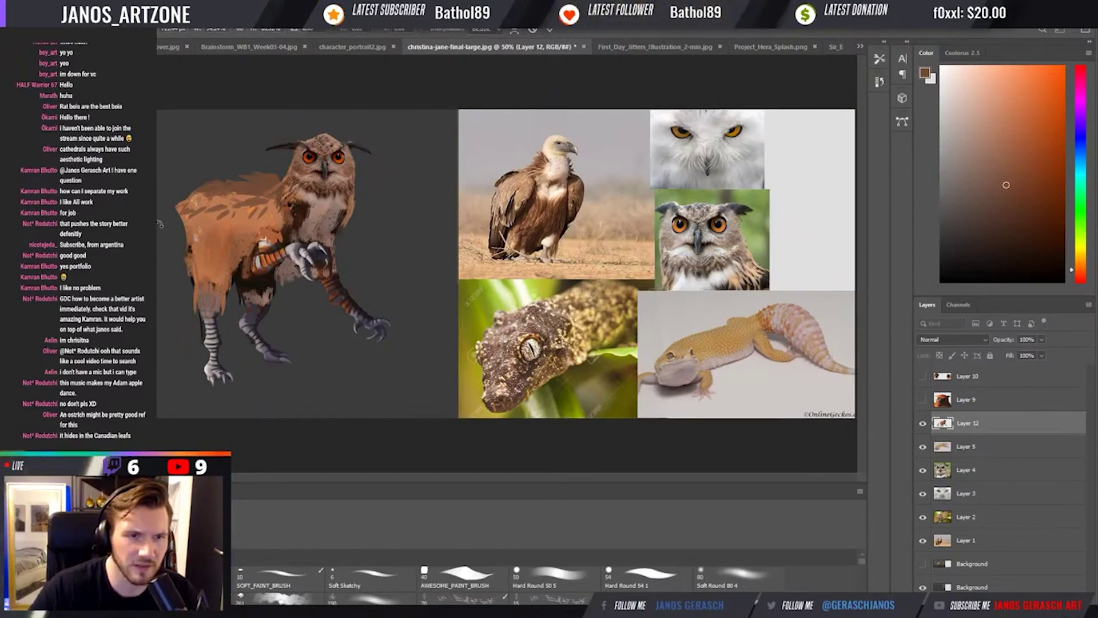
key(Return)
Paint an orange tail base extending from the rump and blend it with Hard Round 50 5, sampling body and pale tail colours.
key(b)
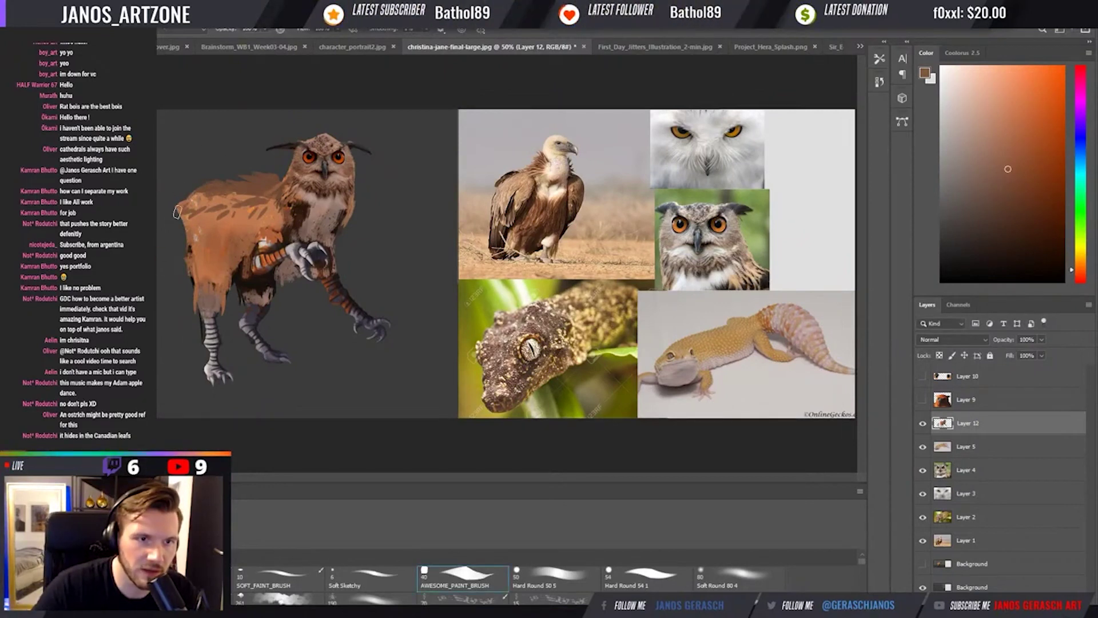
key(b)
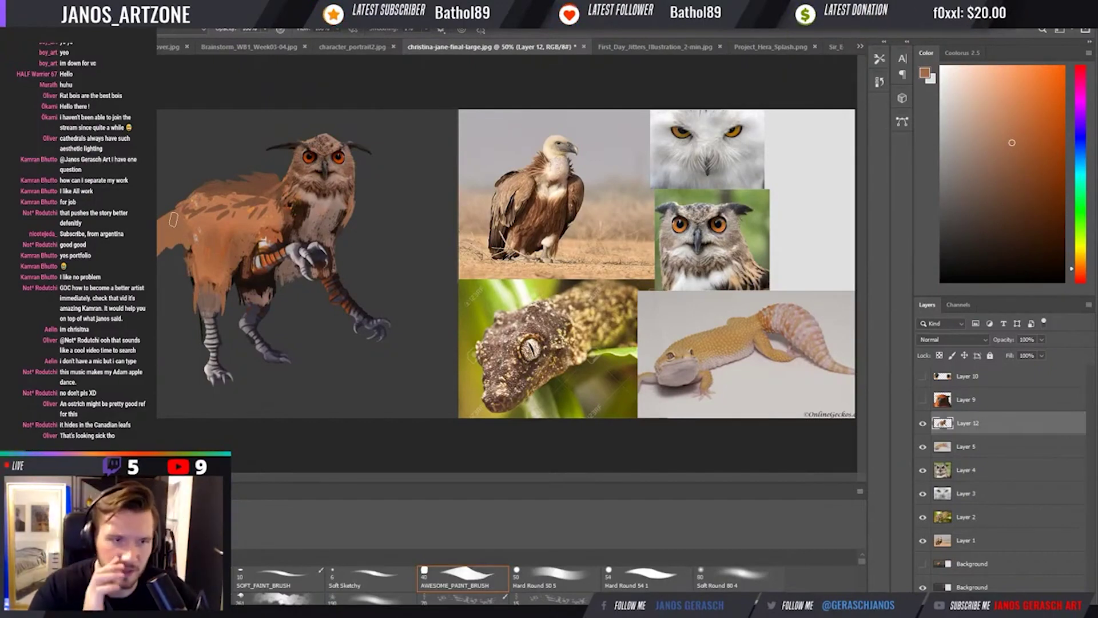
click(544, 587)
alt+click(182, 252)
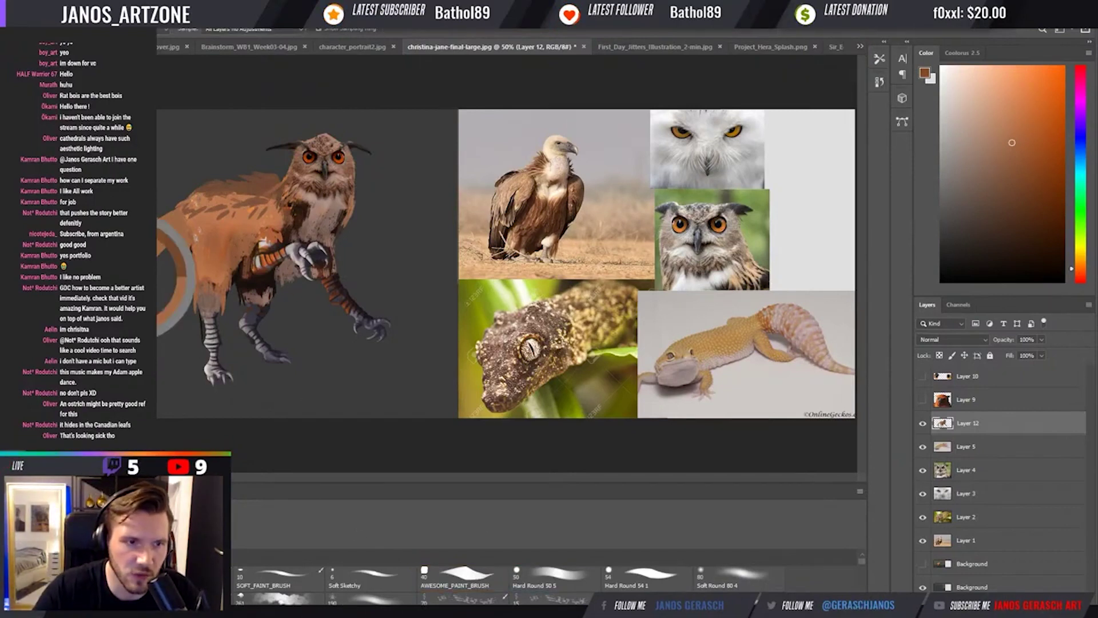
alt+click(184, 242)
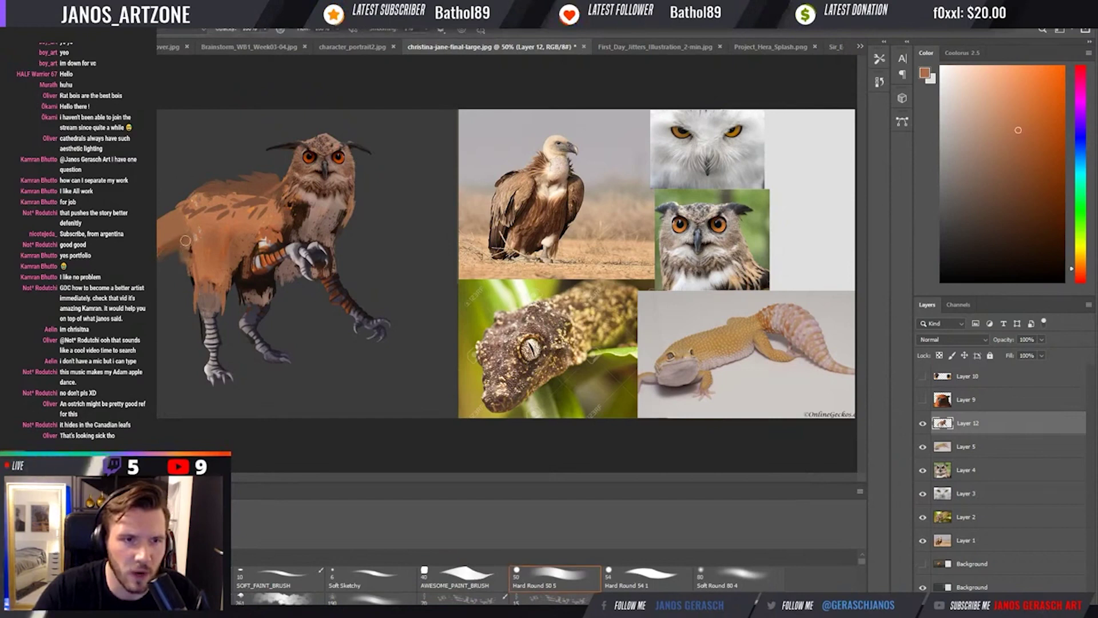
key(i)
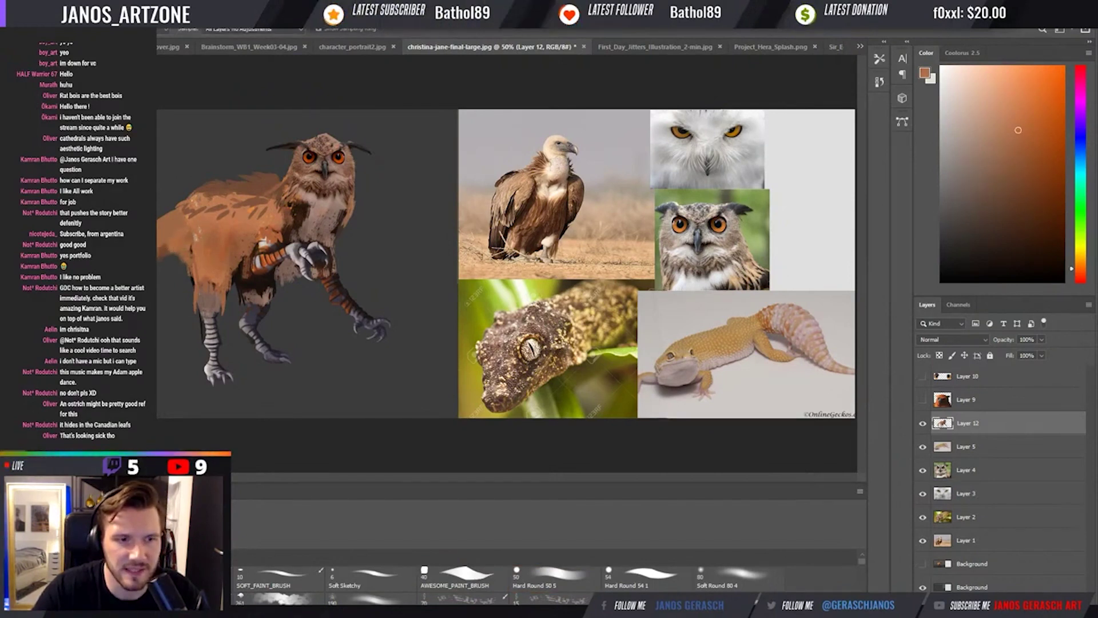
click(131, 314)
key(b)
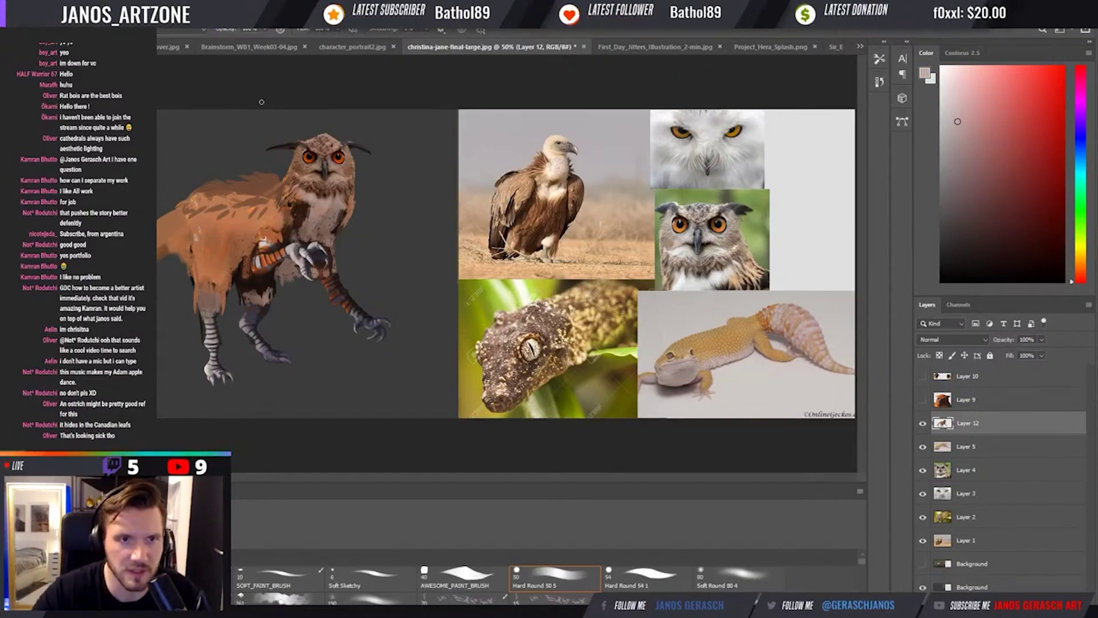
Soften the feathers along the back, rump and flank with orange-brown tones sampled from the body.
key(i)
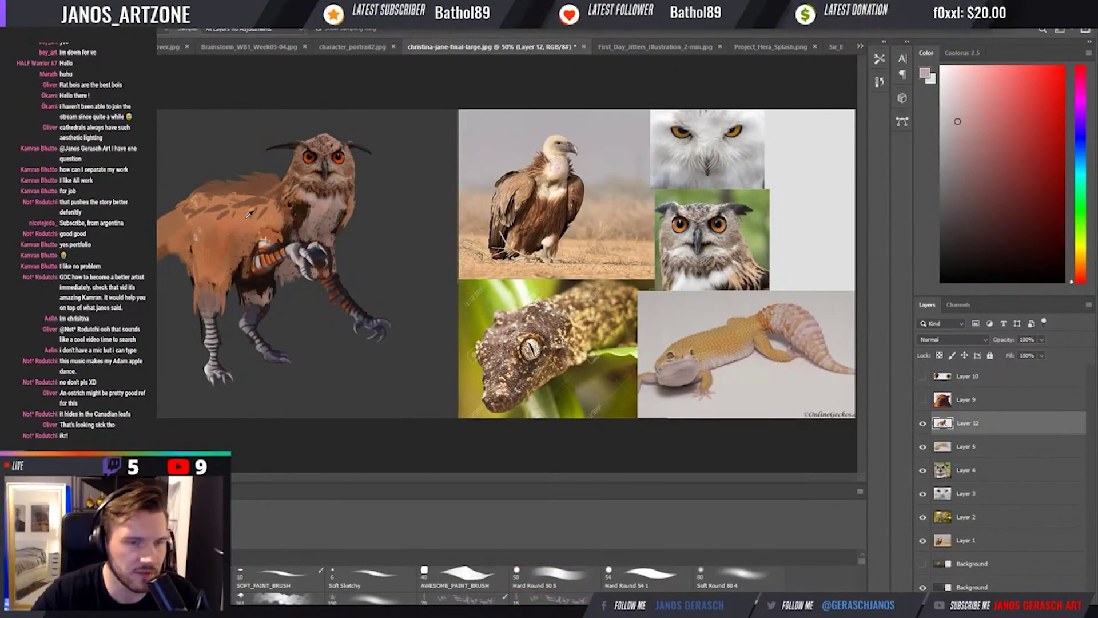
click(245, 213)
key(b)
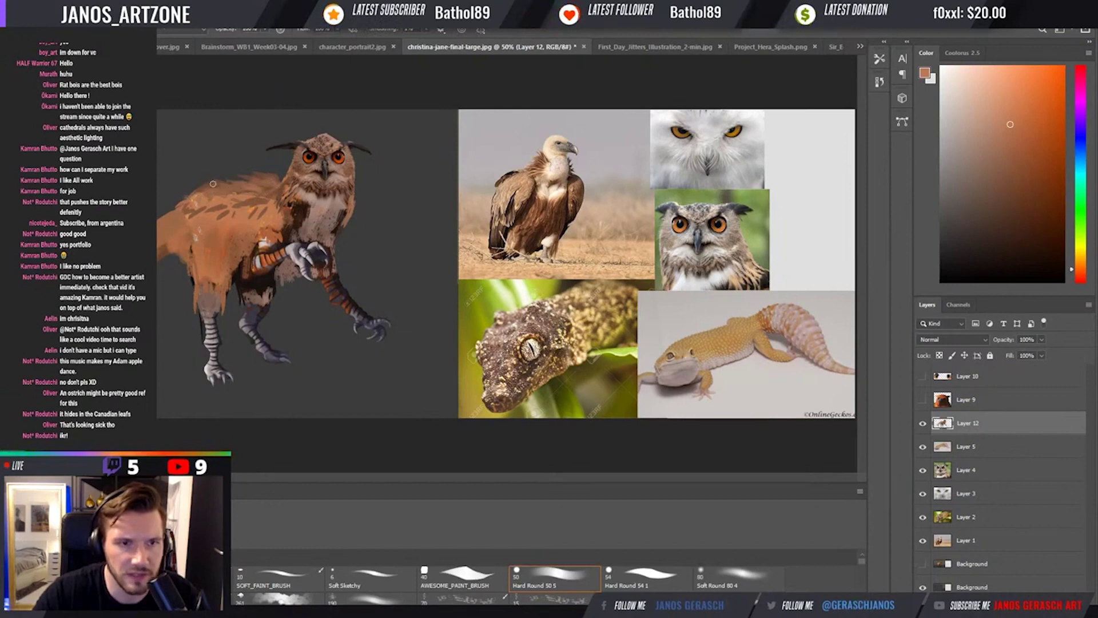
alt+click(182, 269)
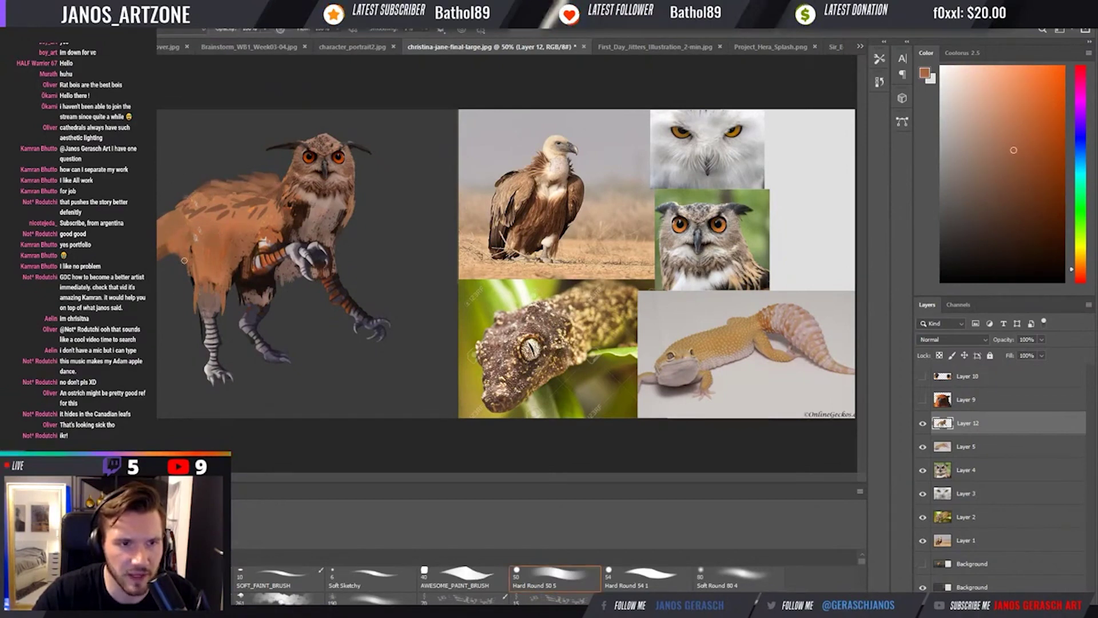
alt+click(250, 252)
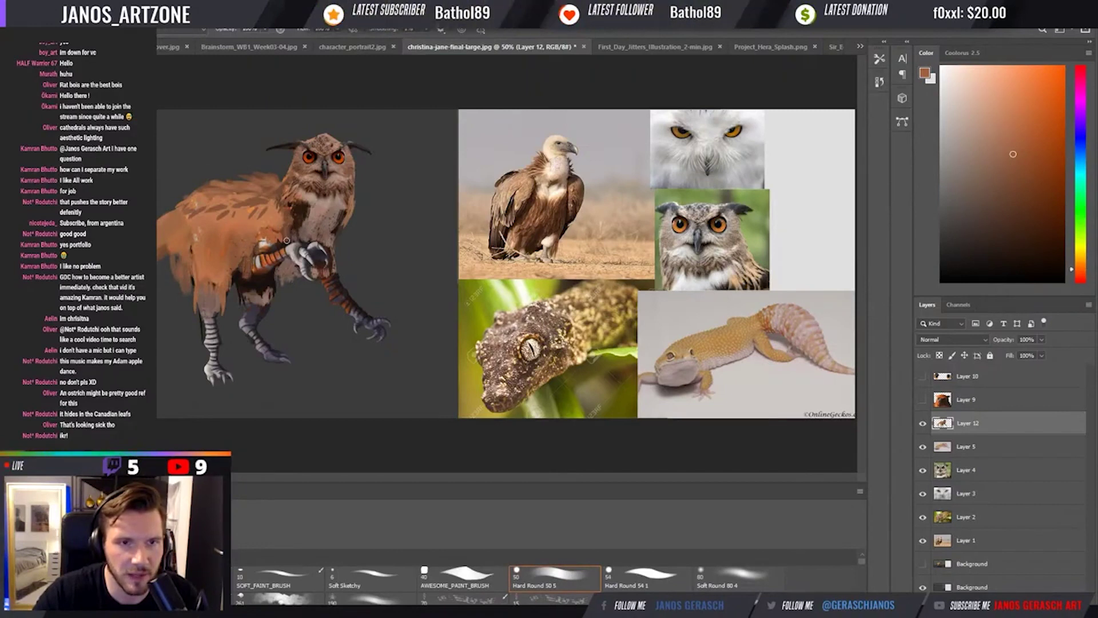
Touch up the feathers on the upper back and rump with lighter orange tones sampled from the body, using Hard Round 50 5.
key(period)
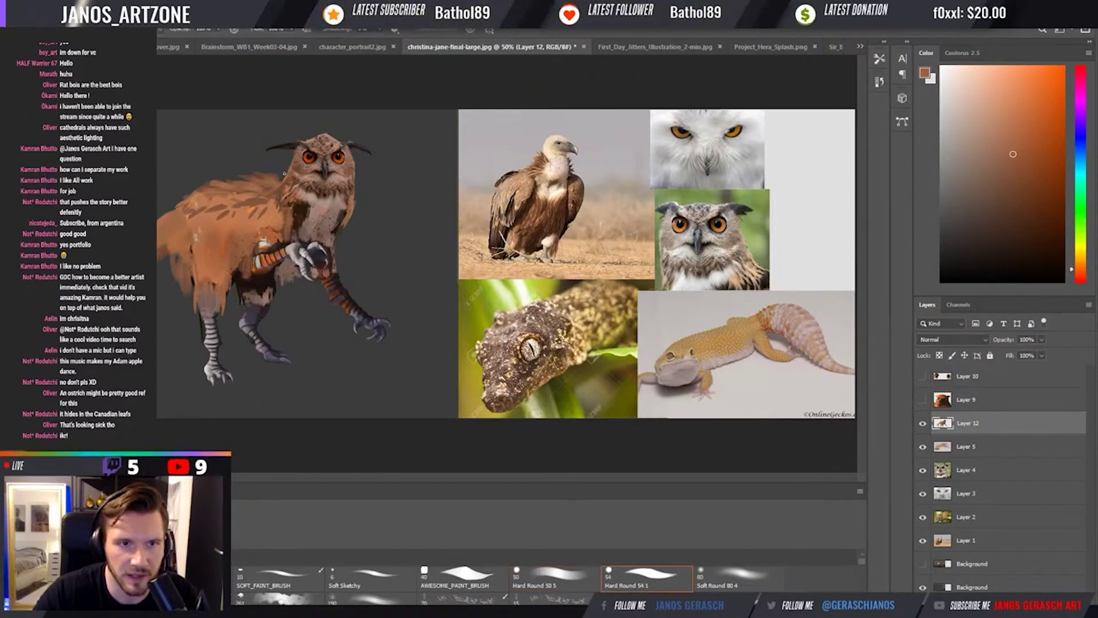
key(alt)
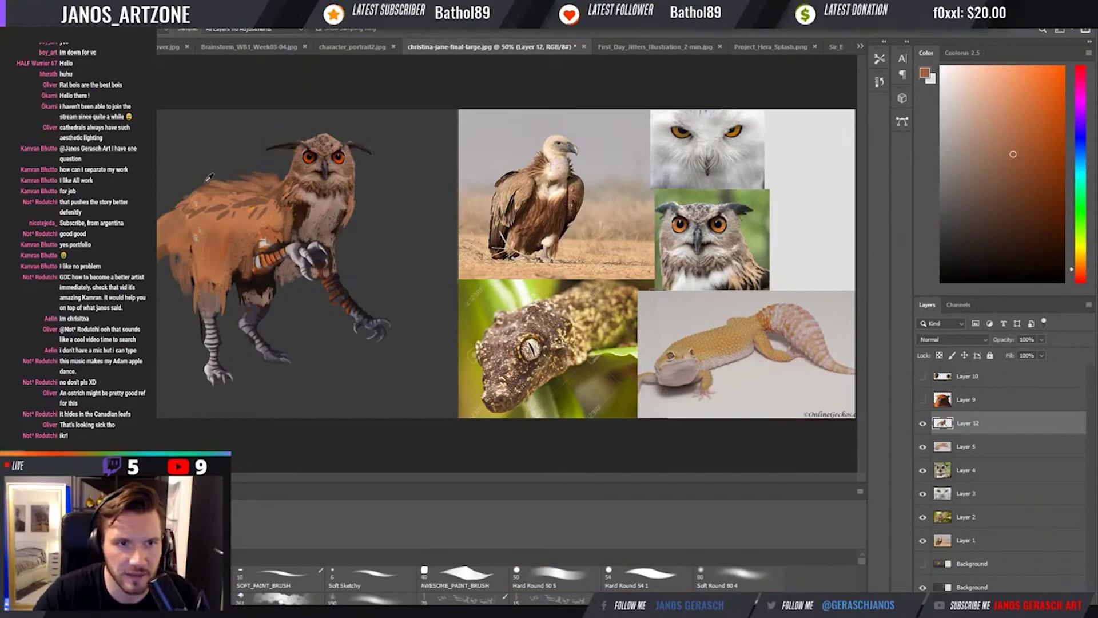
alt+click(224, 195)
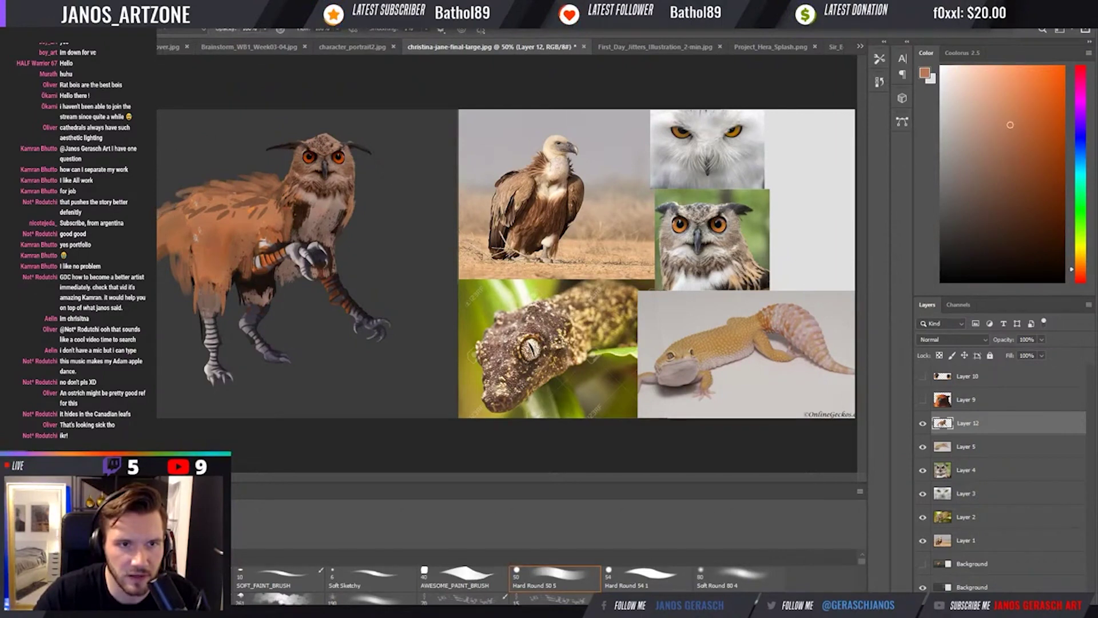
alt+click(186, 223)
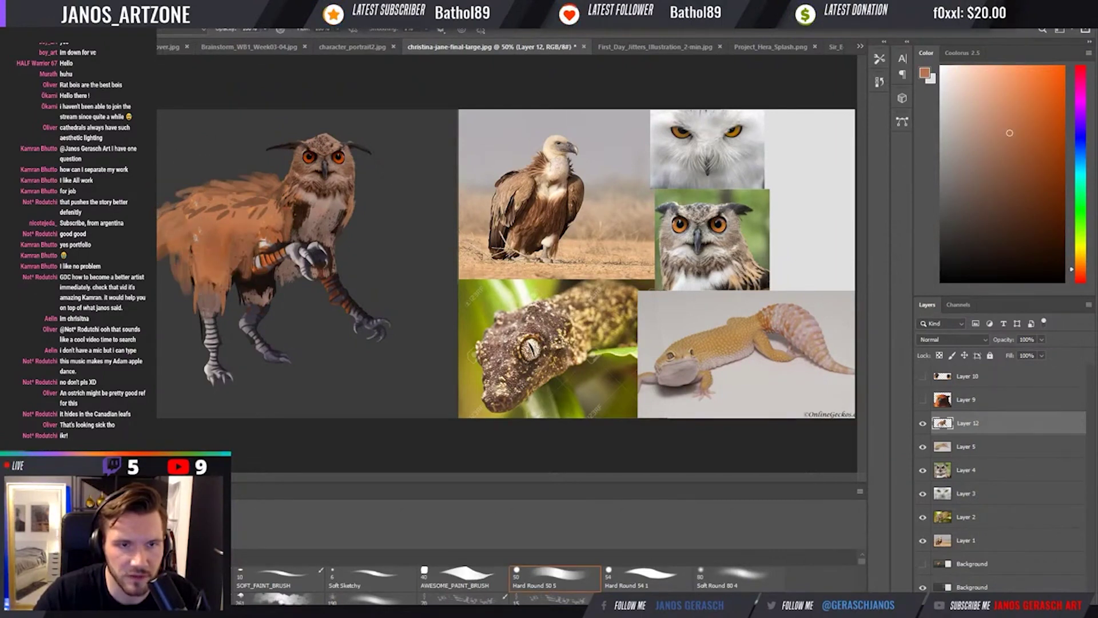
key(alt)
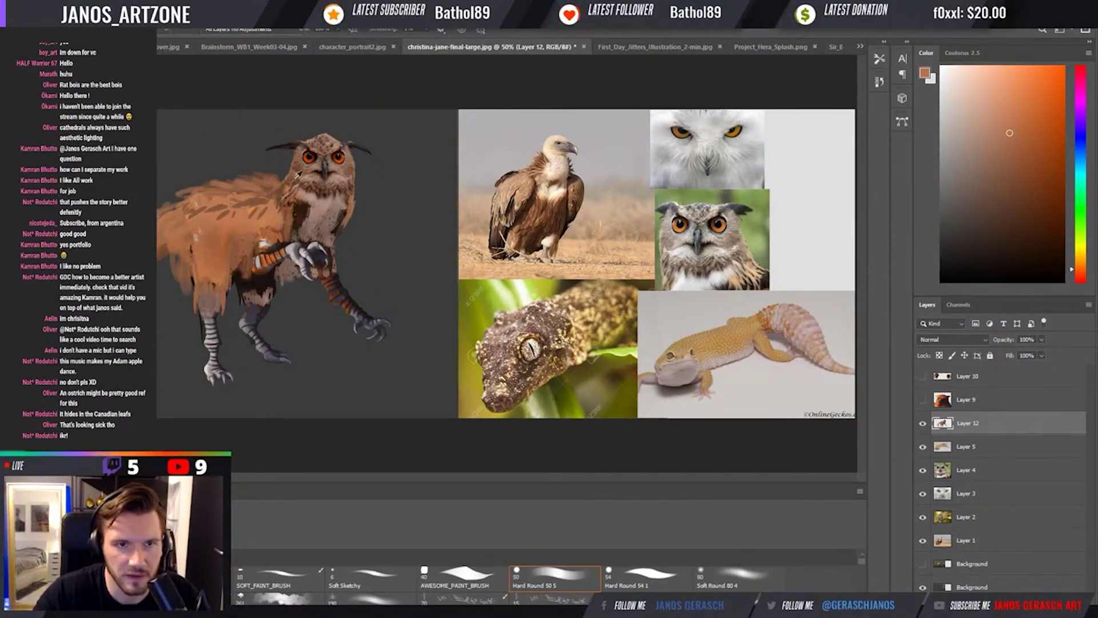
Lengthen both ear tufts on the owl head with thin outward strokes in a dark tone sampled from the tufts.
alt+click(292, 165)
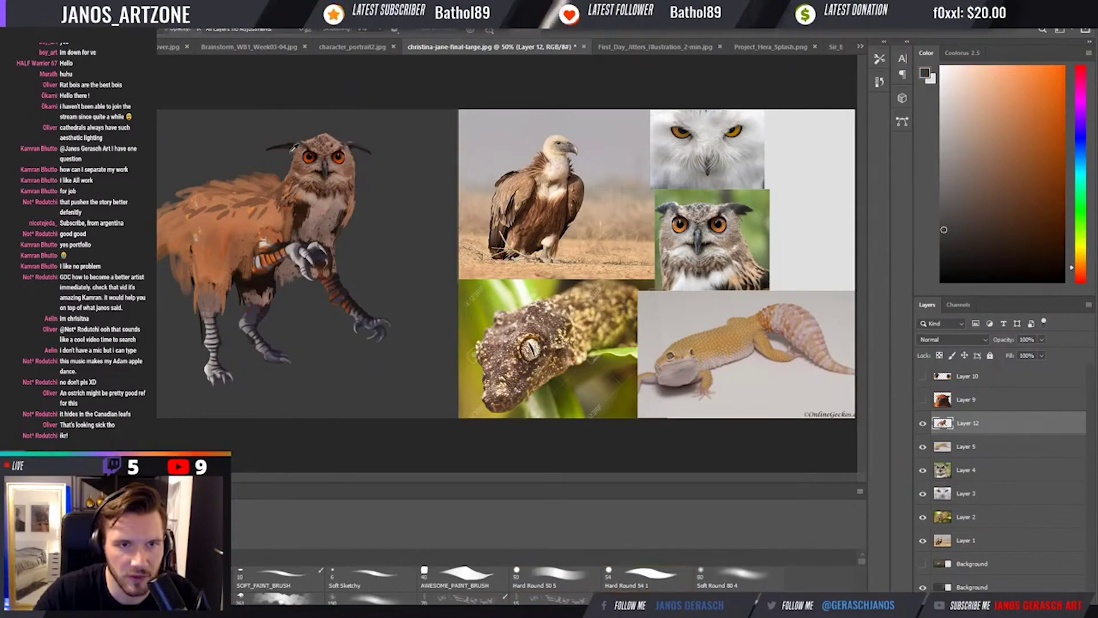
alt+click(290, 150)
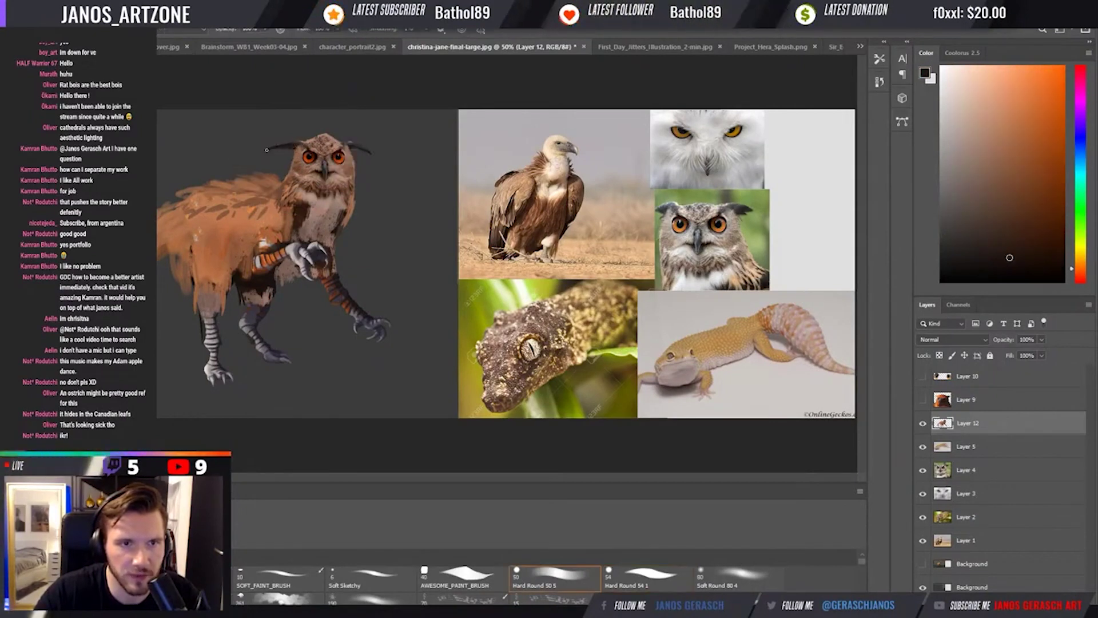
drag(266, 150, 241, 157)
drag(364, 148, 391, 166)
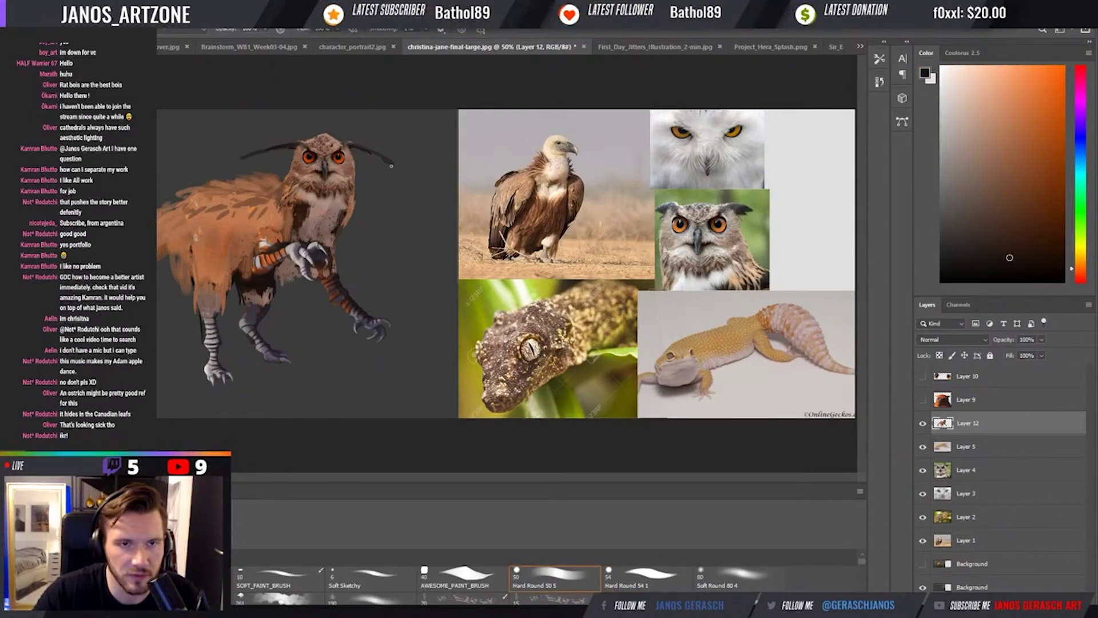
key(ctrl+z)
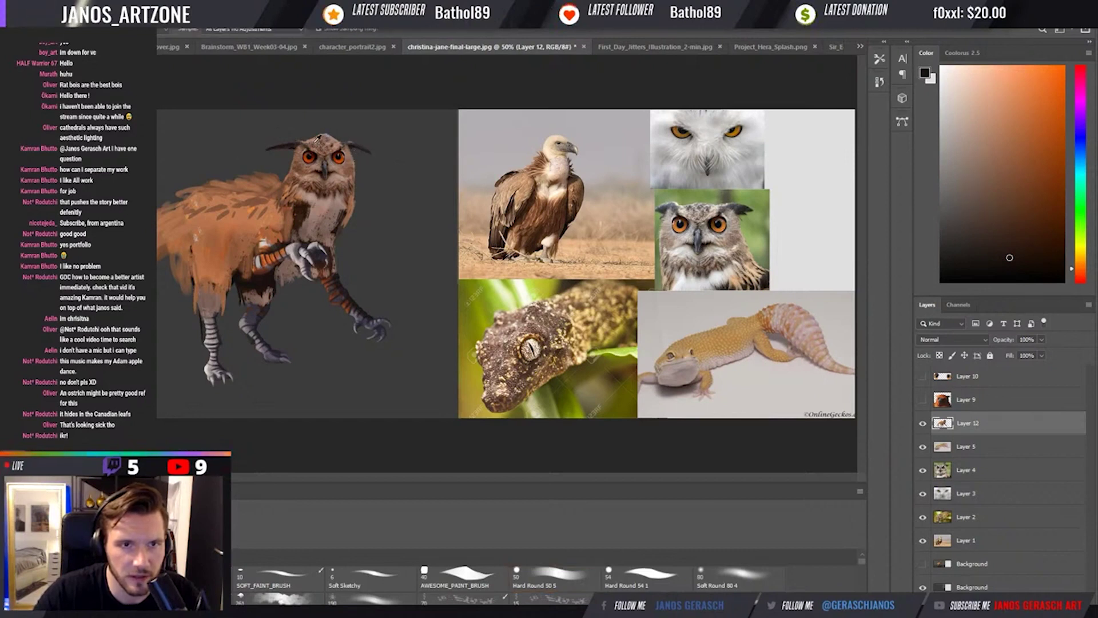
alt+click(258, 152)
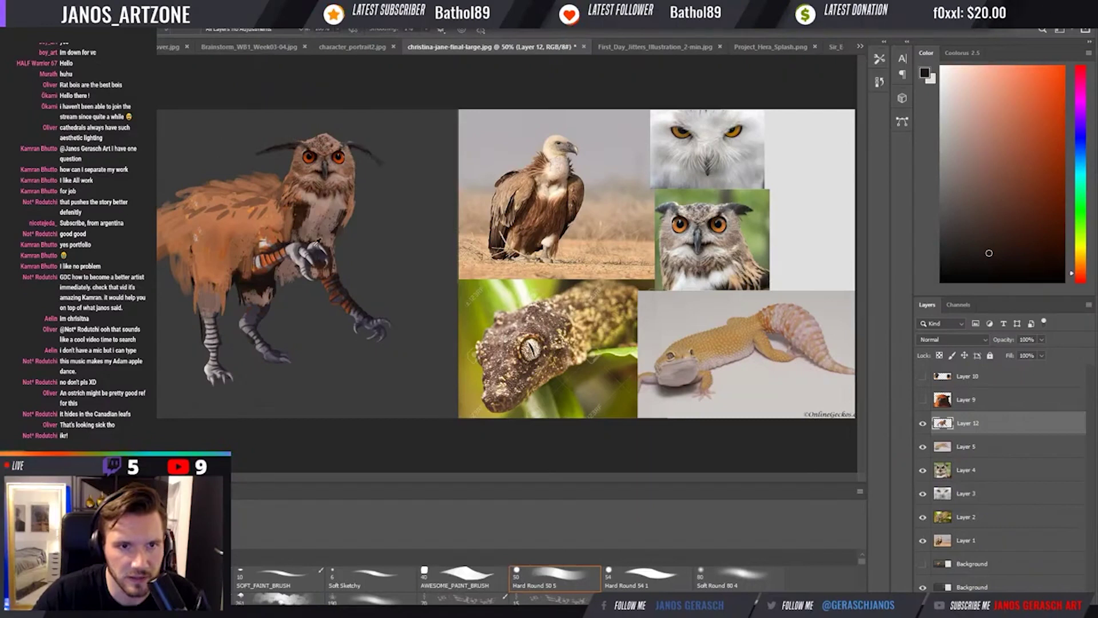
Touch up the shaded underside near the rear thigh with Hard Round 54 1 in a dark brown sampled from the striped foreleg.
alt+click(332, 289)
alt+click(332, 291)
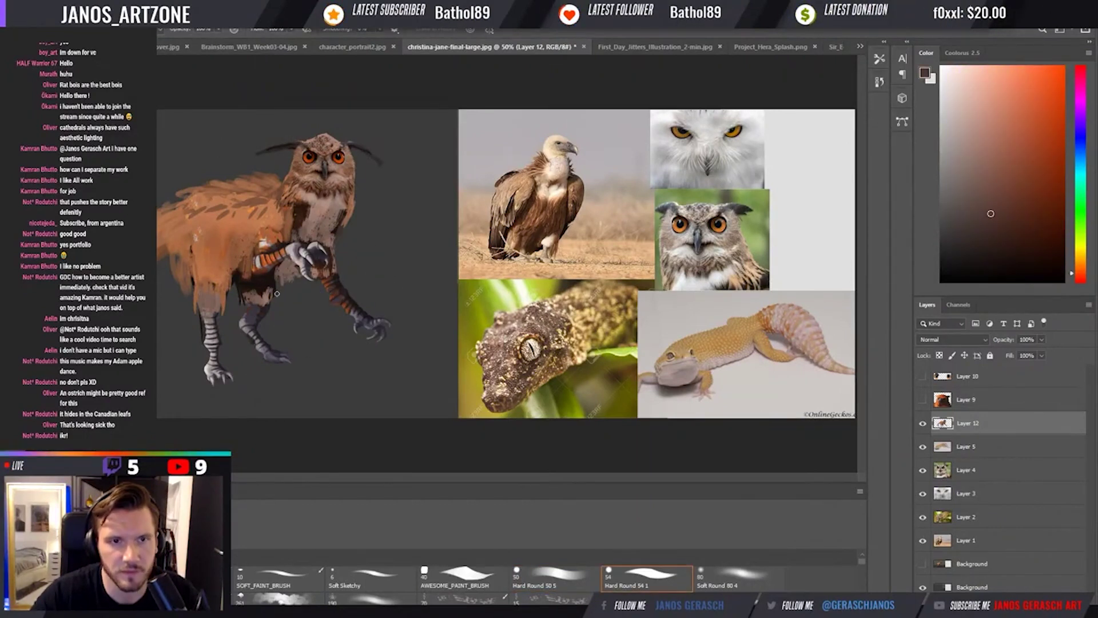
key(ctrl+minus)
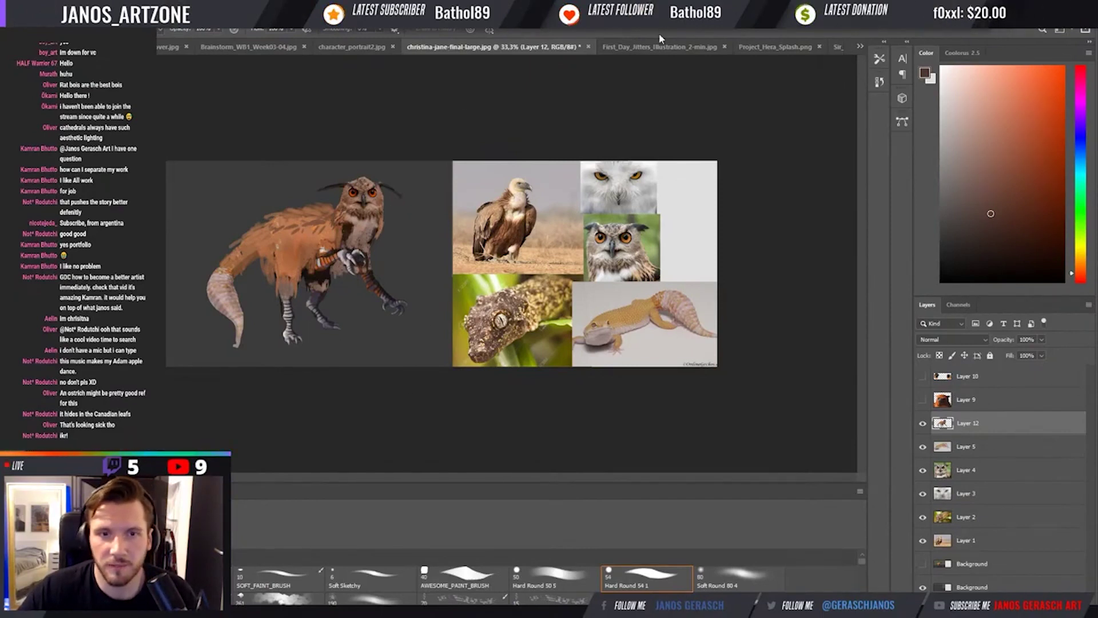
Place the grey Background layer directly beneath Layer 12, group the two layers and show the original creature's Background layer.
click(923, 423)
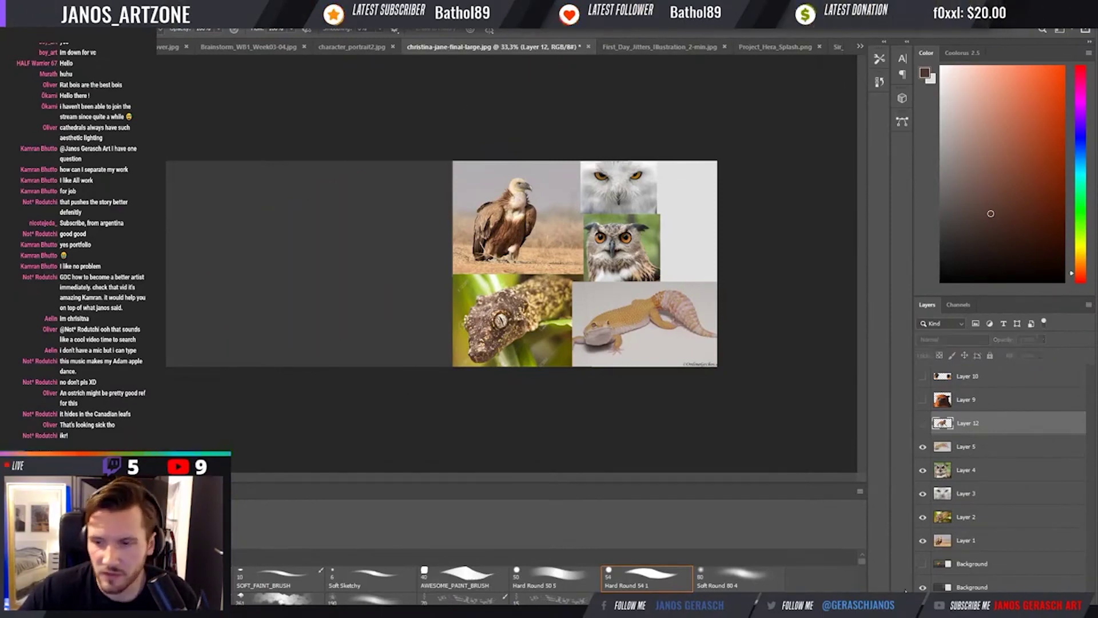
drag(947, 588, 972, 436)
click(923, 424)
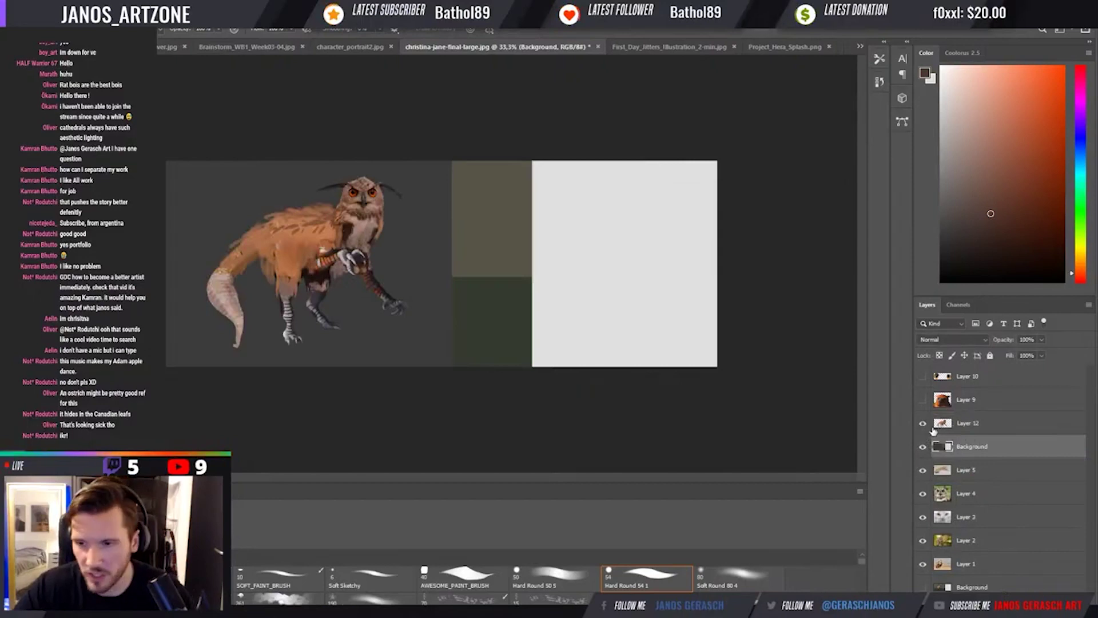
shift+click(933, 432)
key(ctrl+g)
click(922, 557)
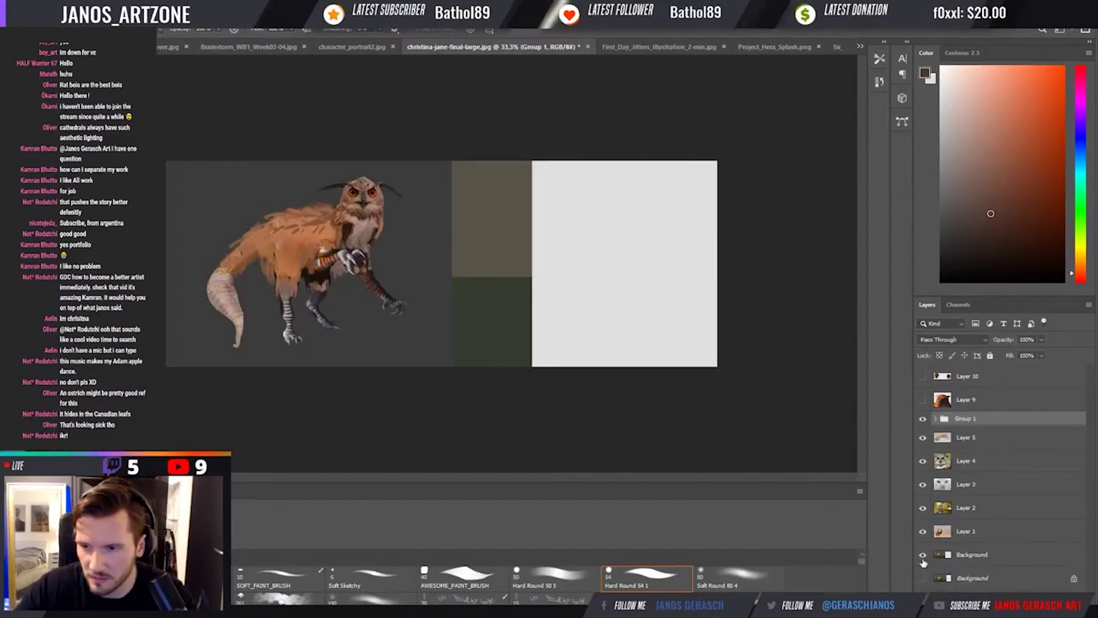
Compare the reworked creature with the original by toggling the visibility of Group 1.
click(923, 419)
click(923, 419)
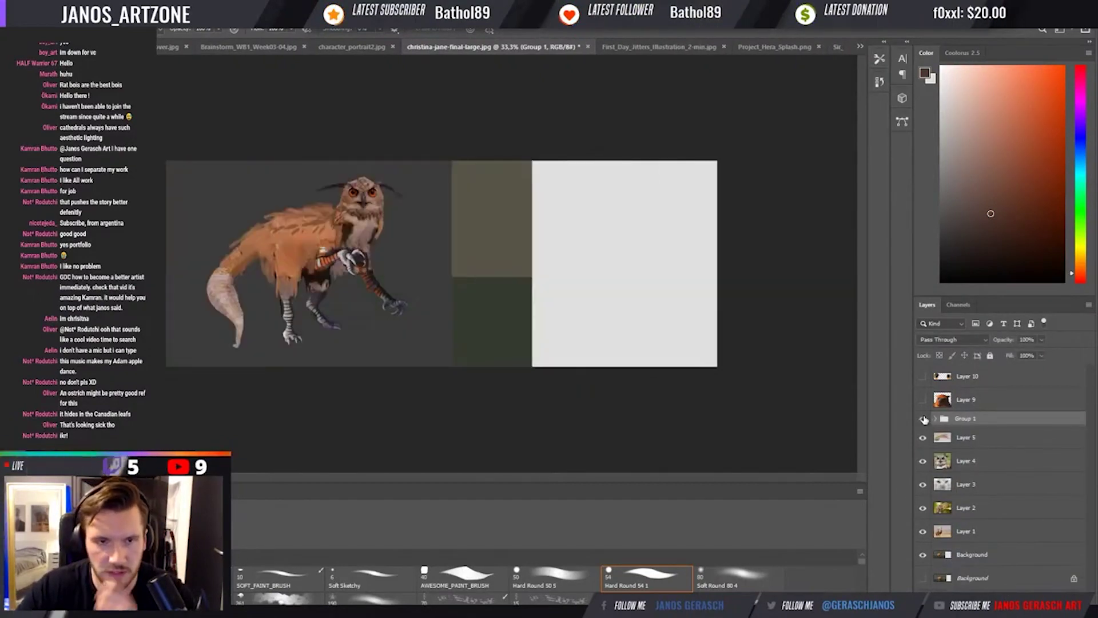
click(923, 419)
click(923, 419)
click(923, 419)
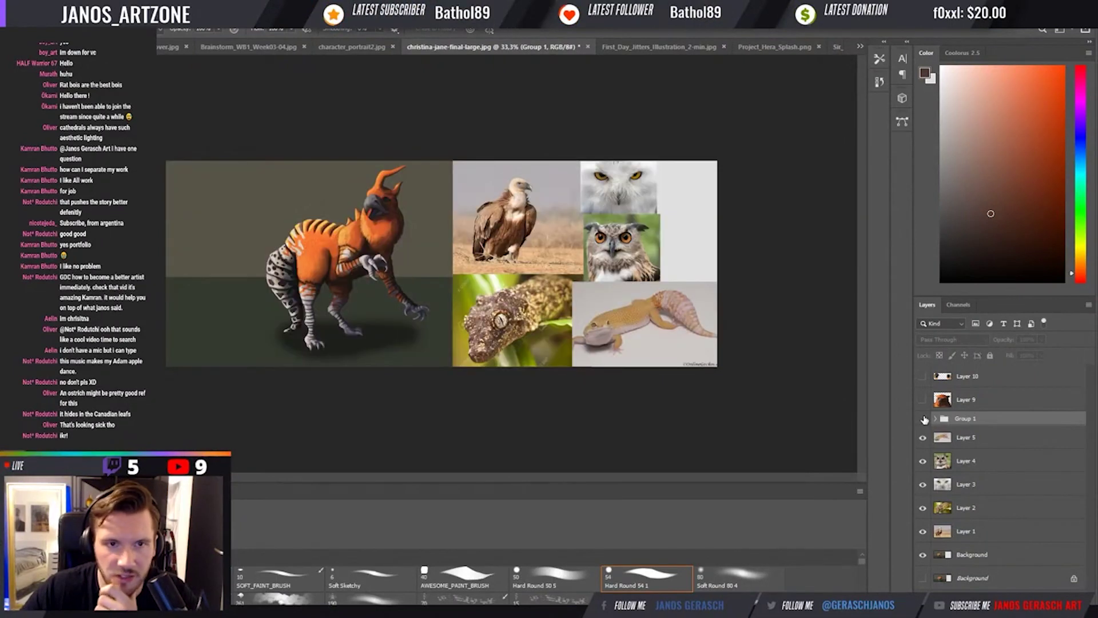
click(923, 420)
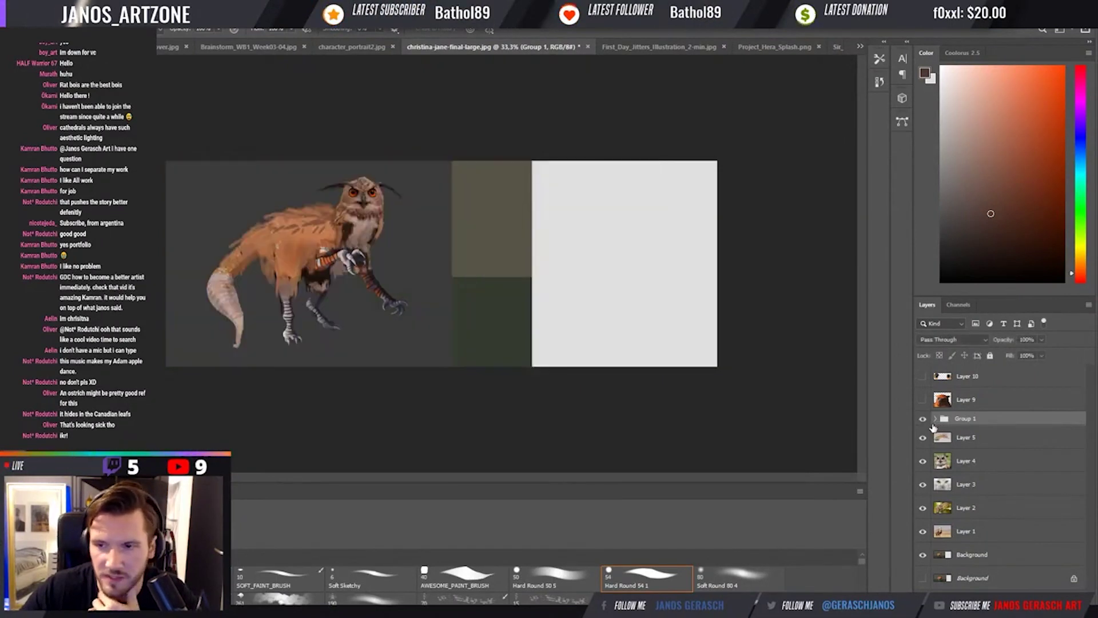
Move the grey Background layer out of Group 1 and back below the reference photo layers.
click(935, 418)
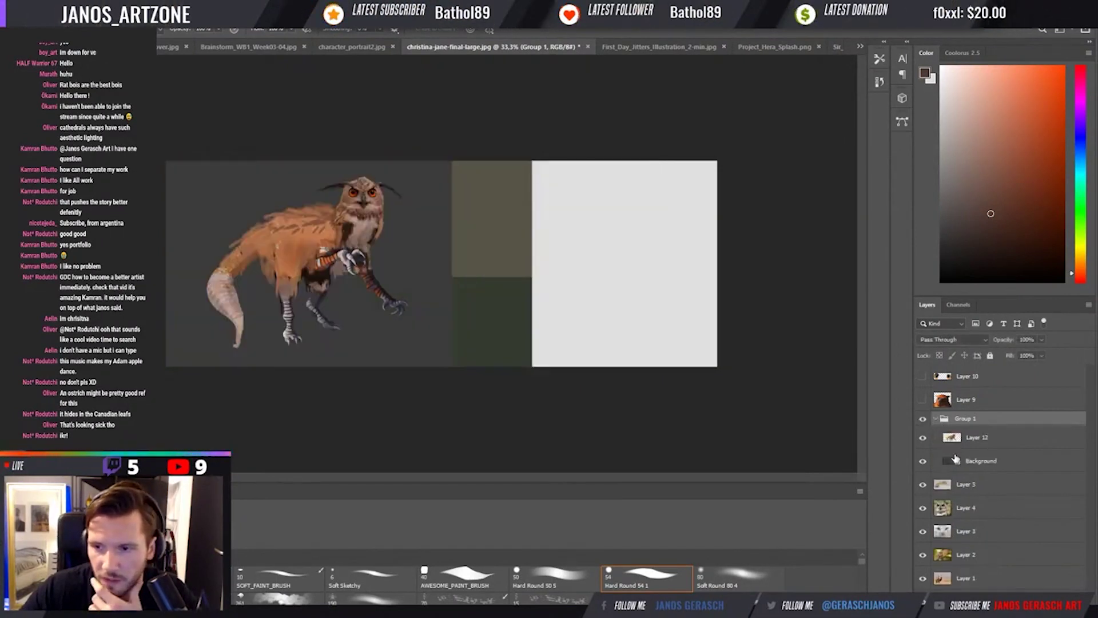
click(955, 460)
drag(955, 461, 926, 579)
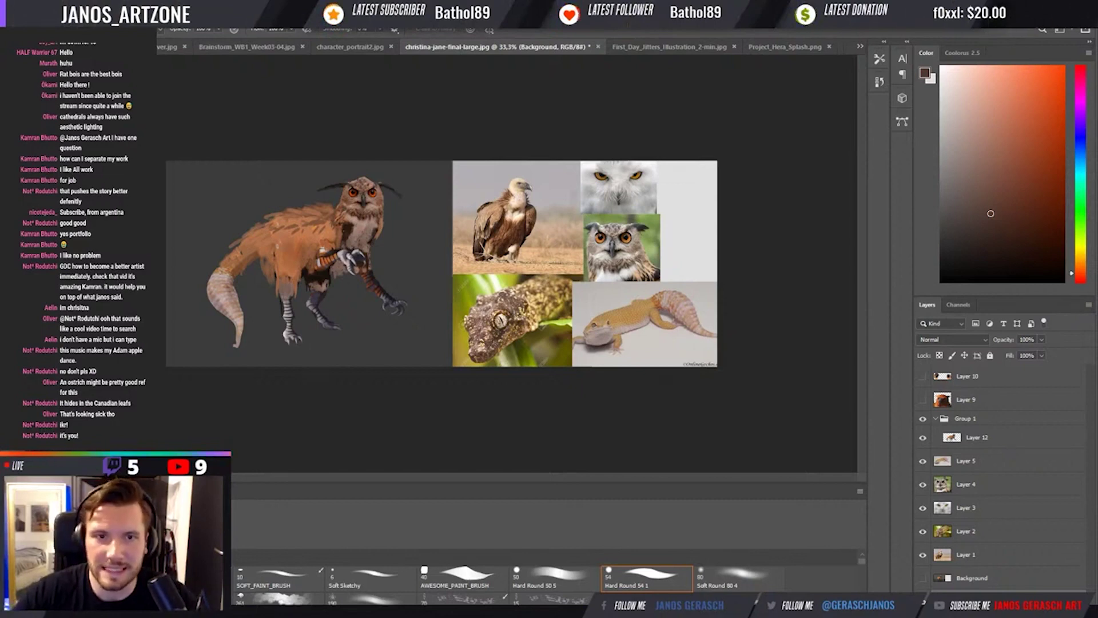
In Untitled-1, paste the second skull-rock painting as a new layer and scale it to span the canvas width.
key(ctrl+Tab)
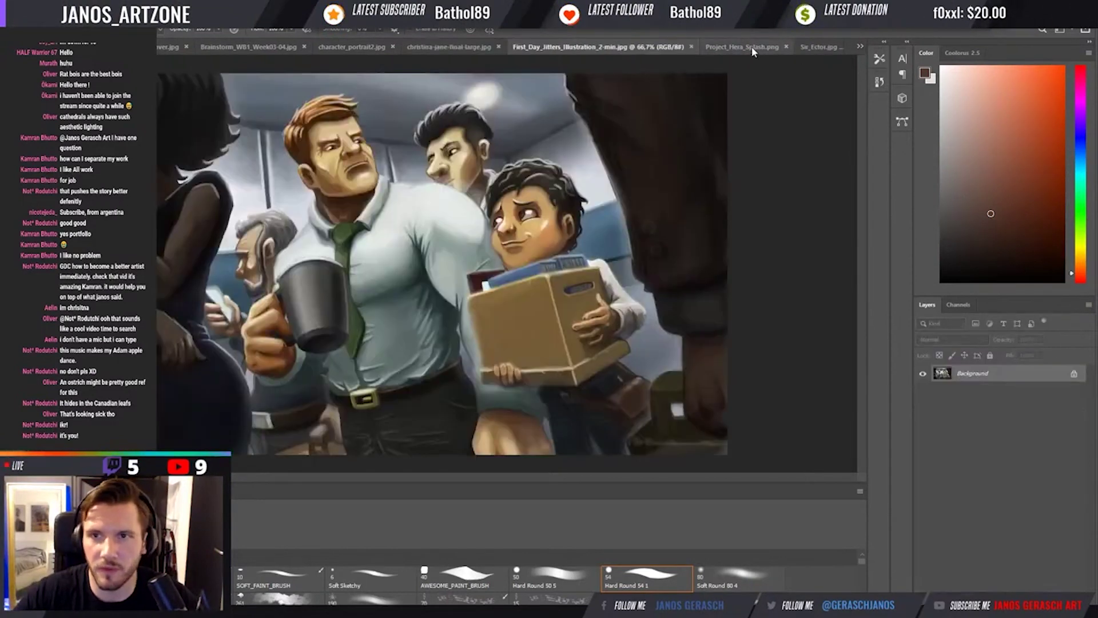
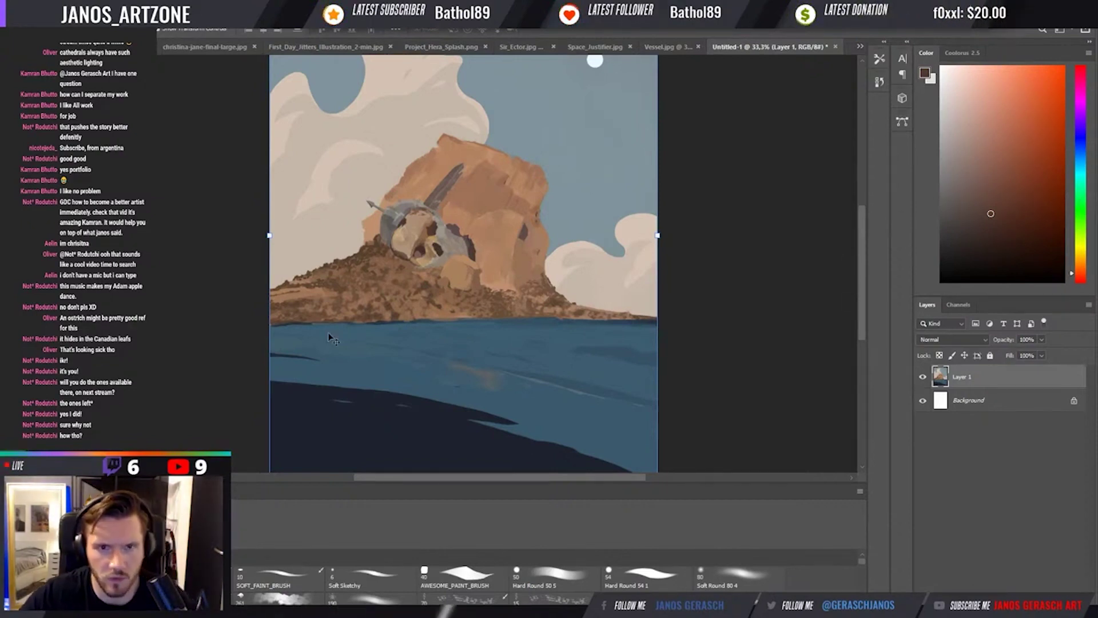
key(ctrl+v)
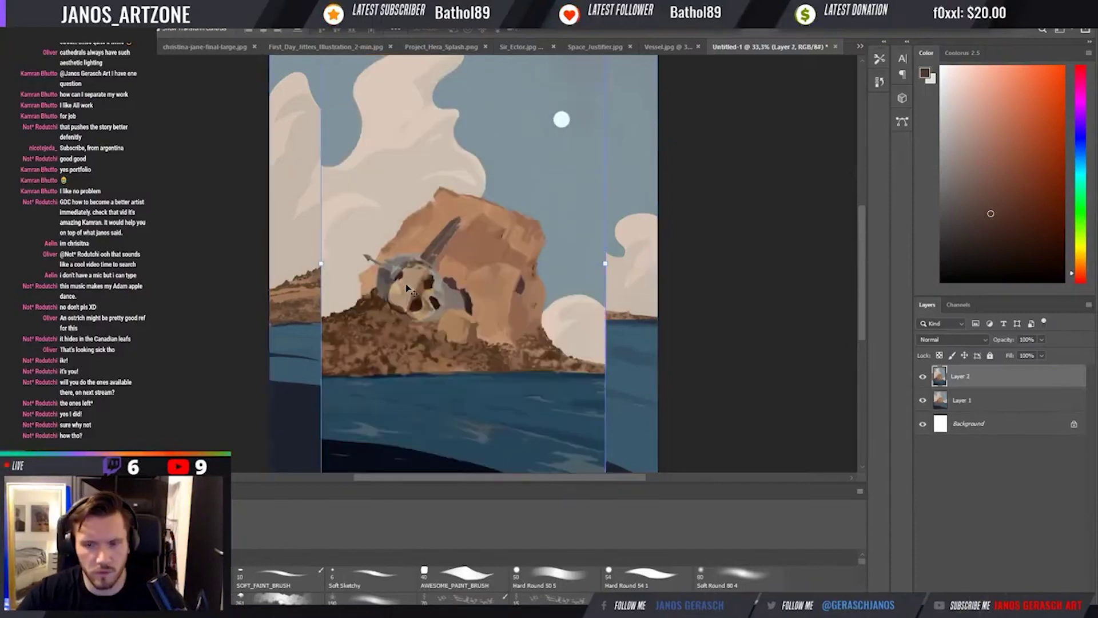
key(ctrl+minus)
key(ctrl+minus)
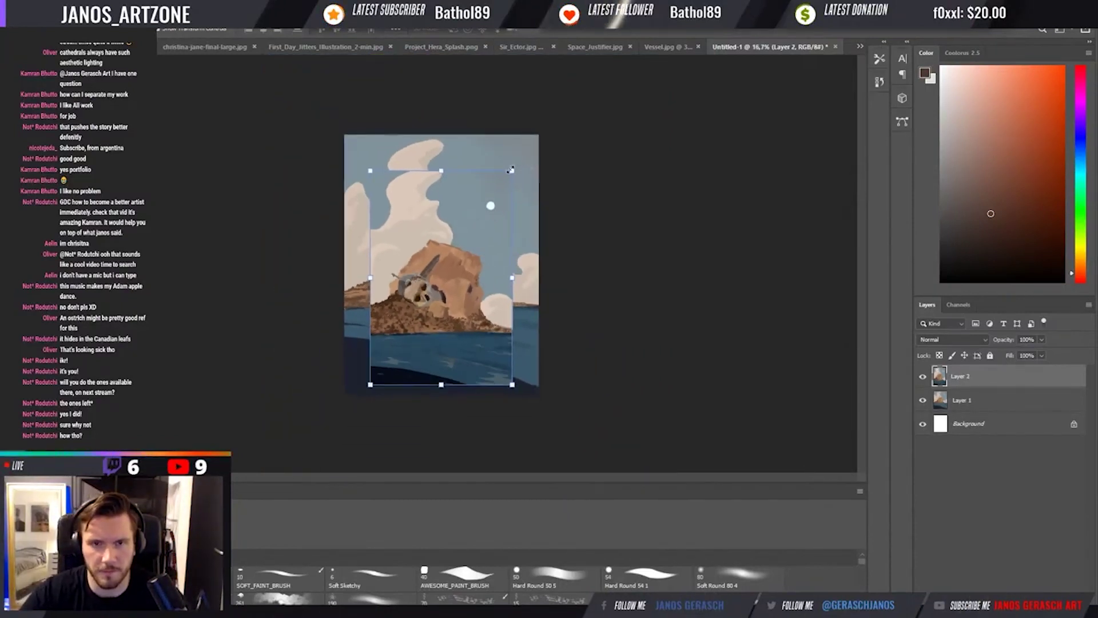
drag(512, 170, 534, 134)
drag(483, 223, 465, 179)
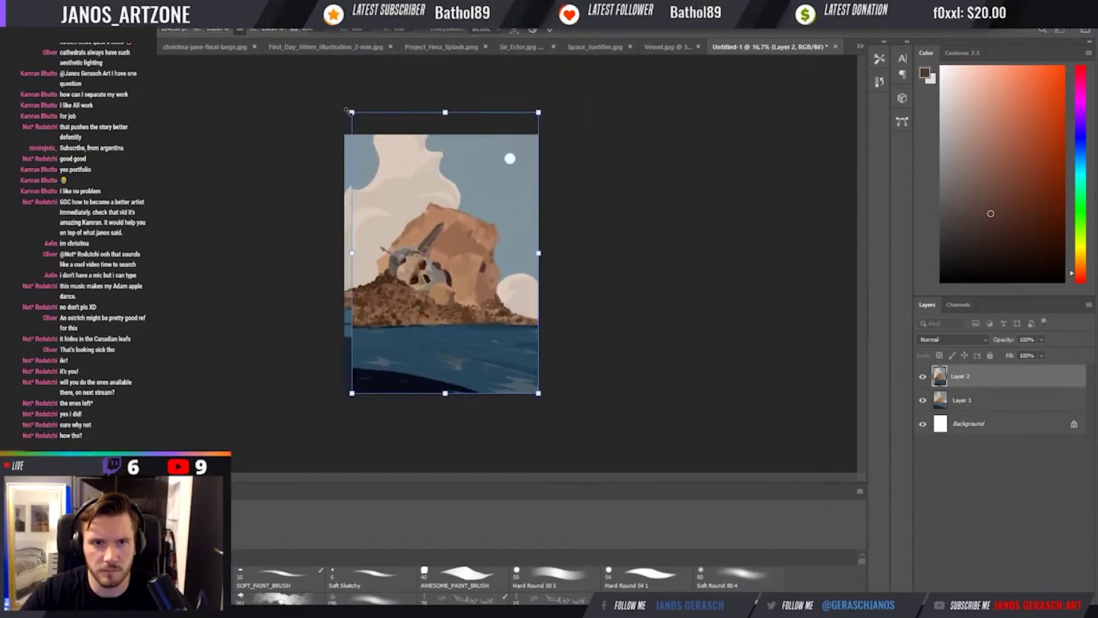
drag(351, 112, 331, 109)
key(Return)
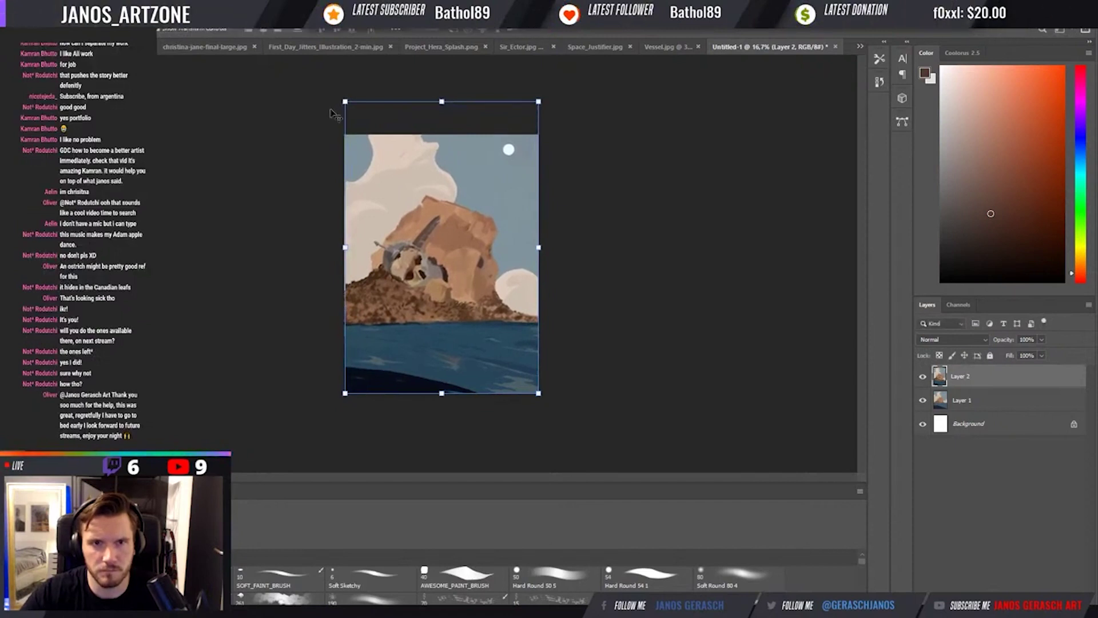
Extend the canvas upward with Crop to fit the pasted painting, and trim the white strip along its top edge.
key(c)
drag(444, 129, 444, 113)
key(Return)
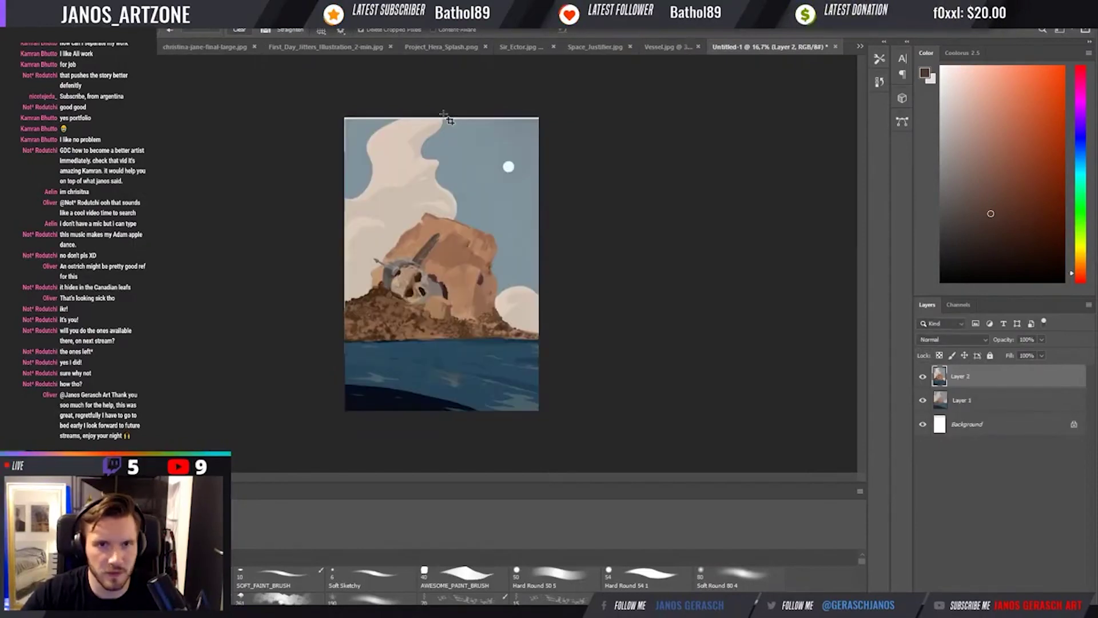
key(ctrl+plus)
click(387, 157)
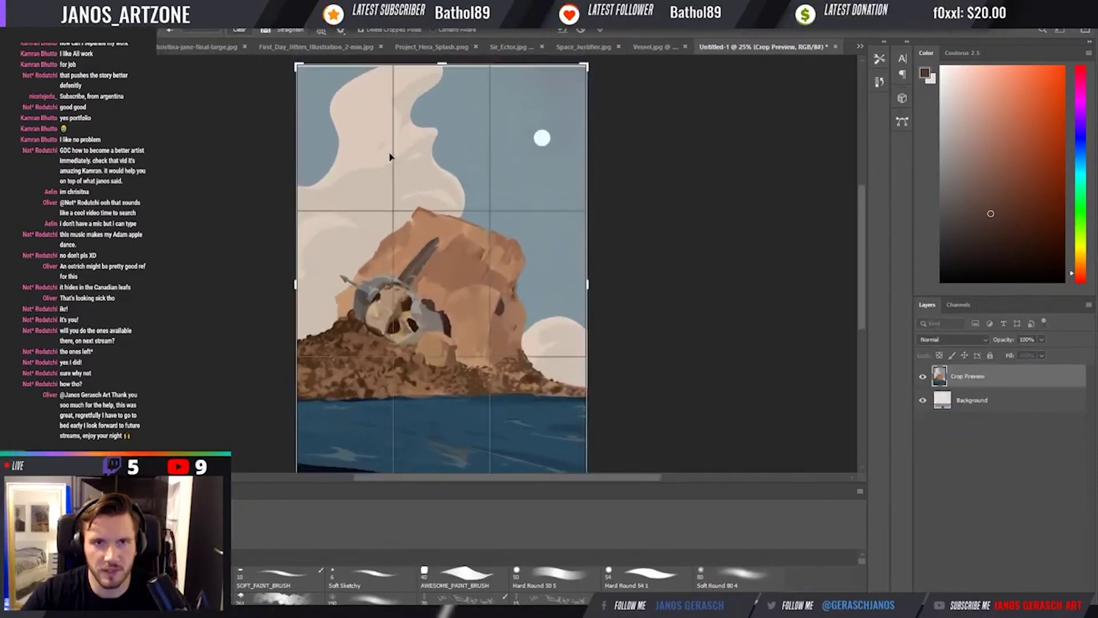
drag(447, 57, 451, 70)
key(Return)
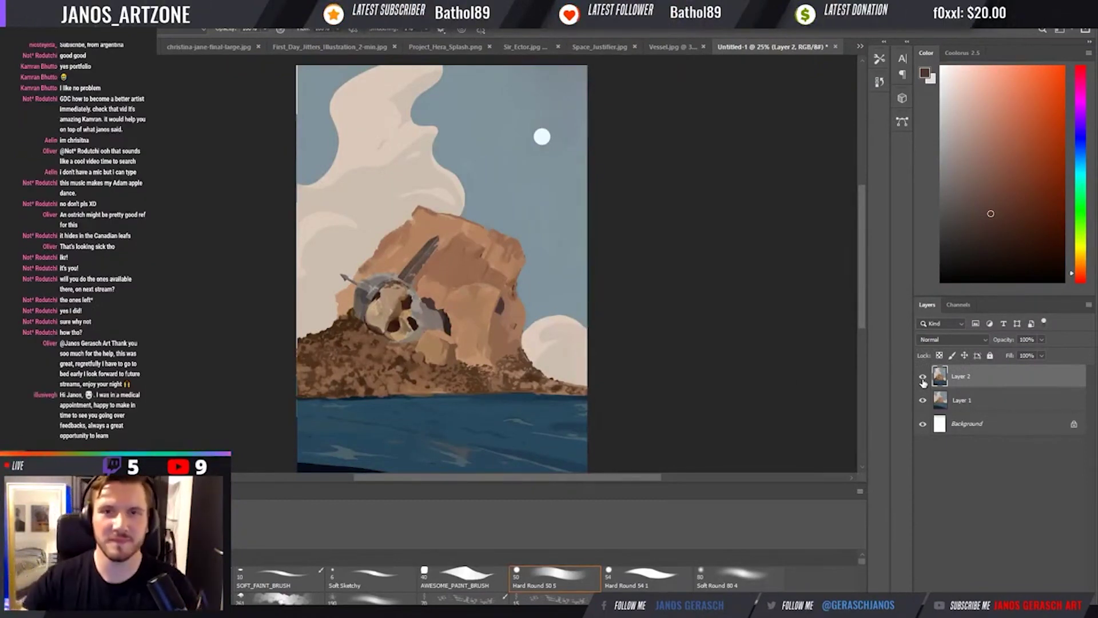
key(v)
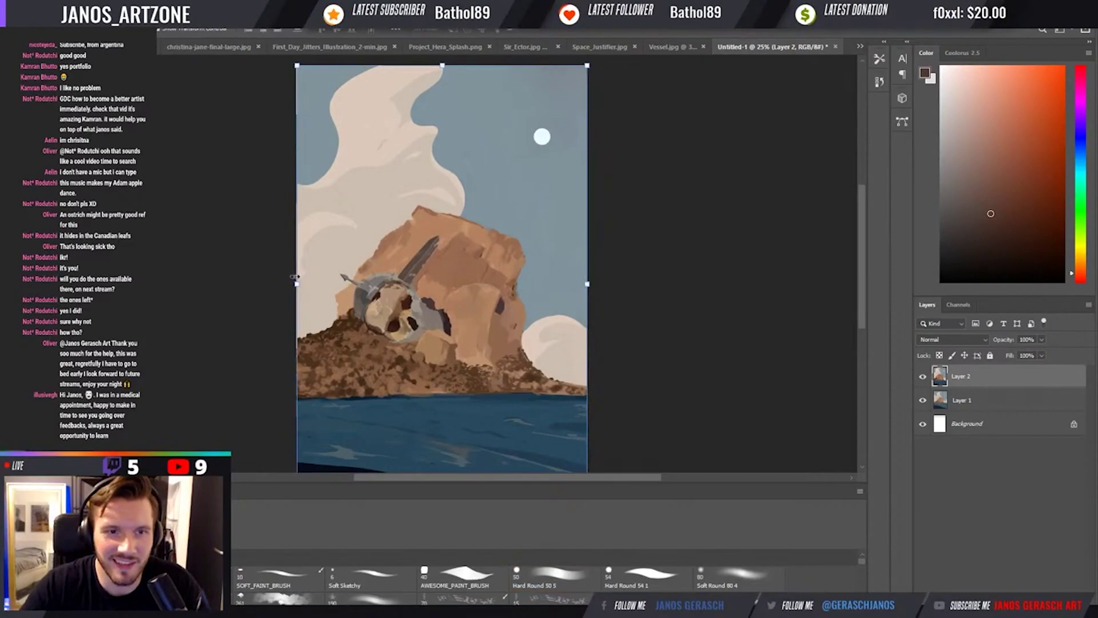
key(c)
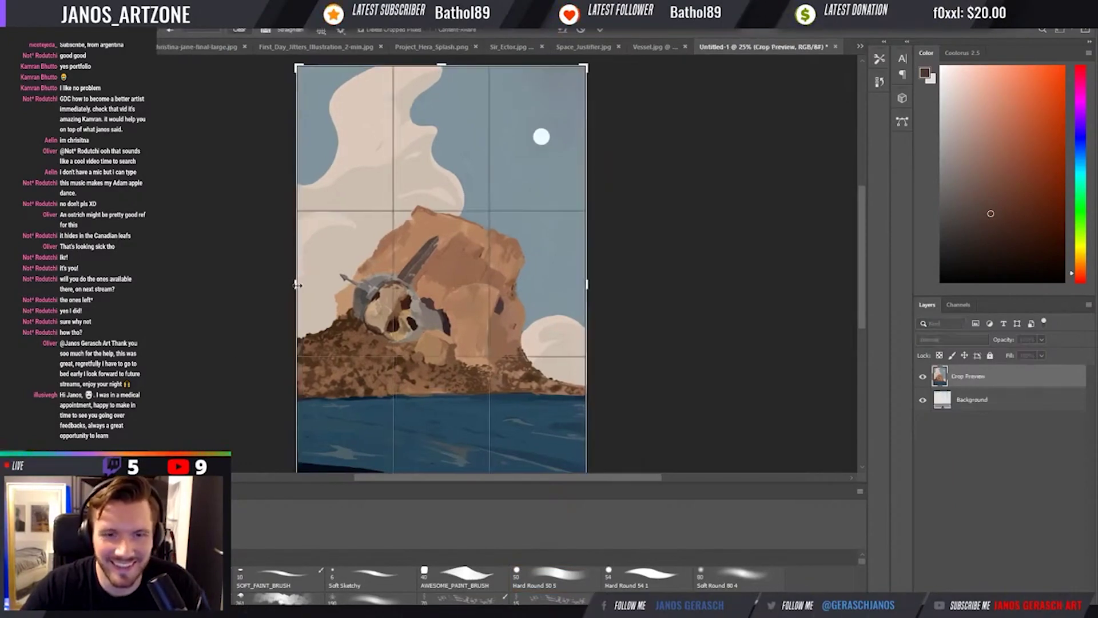
key(Escape)
key(b)
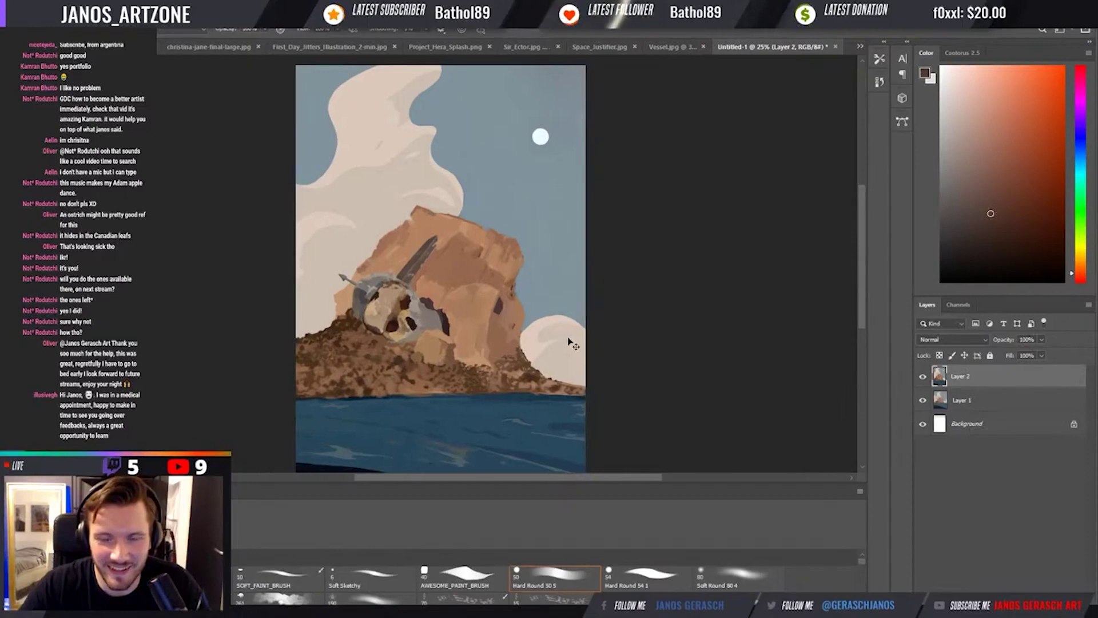
key(h)
key(h)
drag(459, 370, 464, 336)
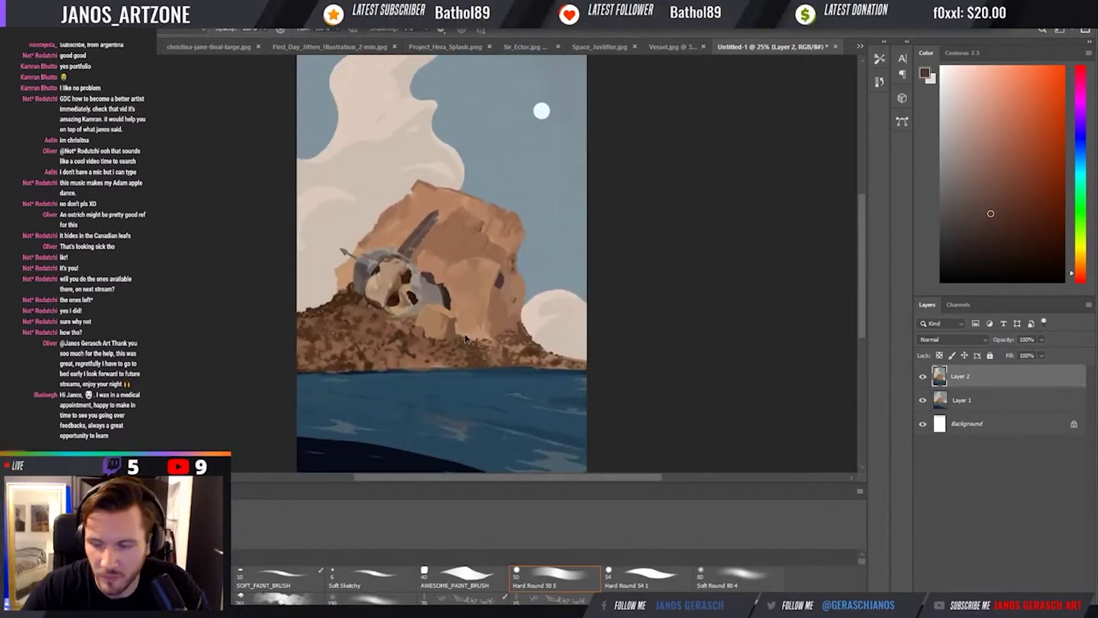
key(ctrl+minus)
key(ctrl+plus)
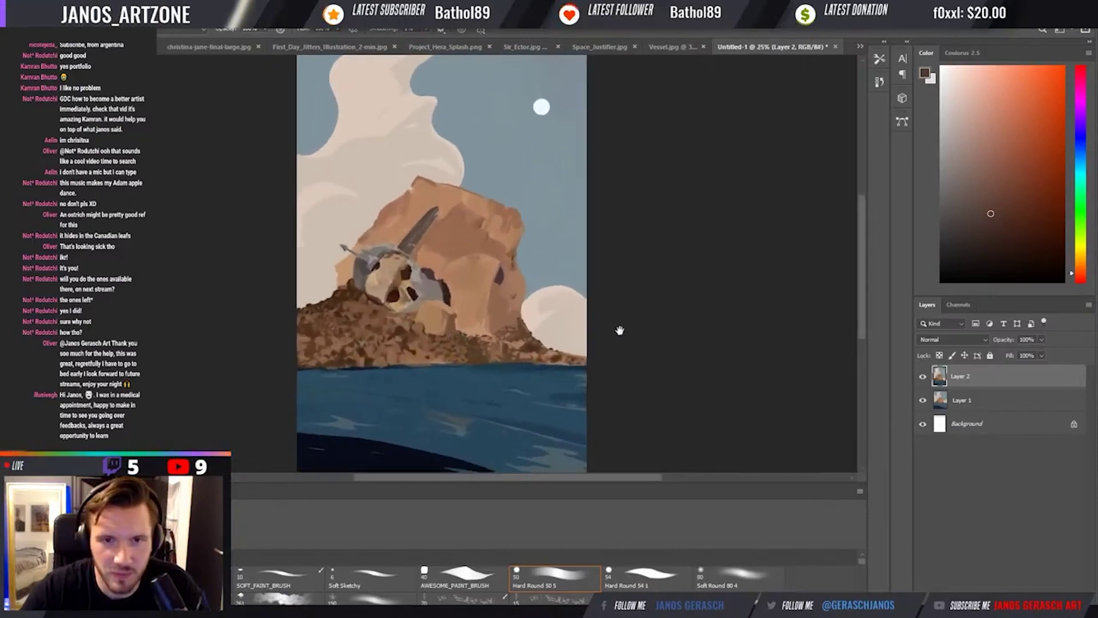
drag(625, 343, 645, 348)
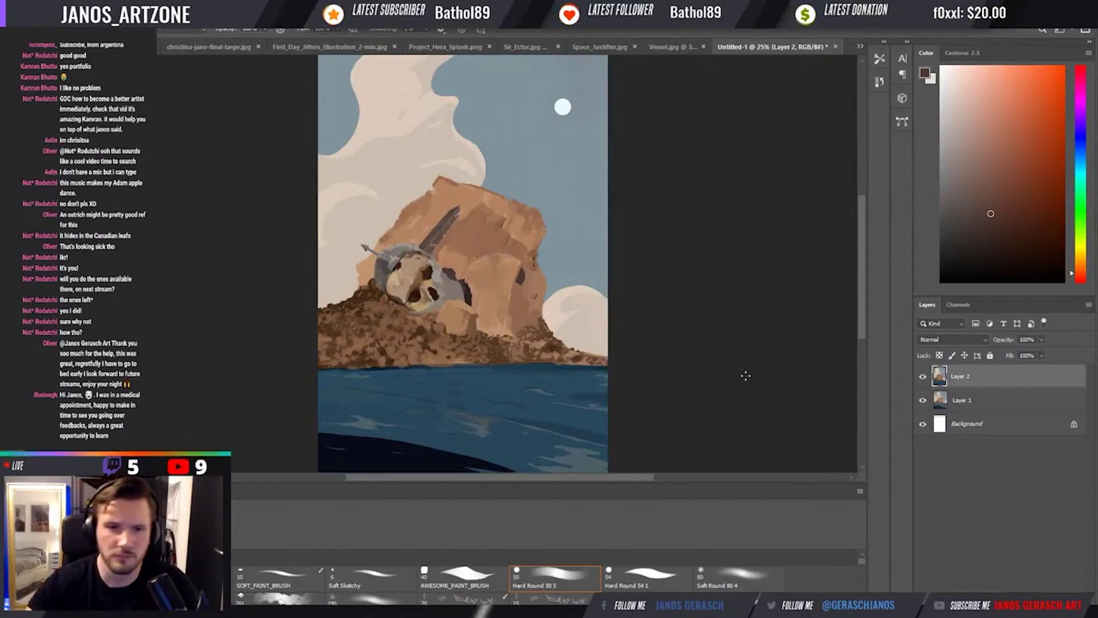
Add a new empty layer above Layer 2 for painting over the skull-rock painting.
key(ctrl+minus)
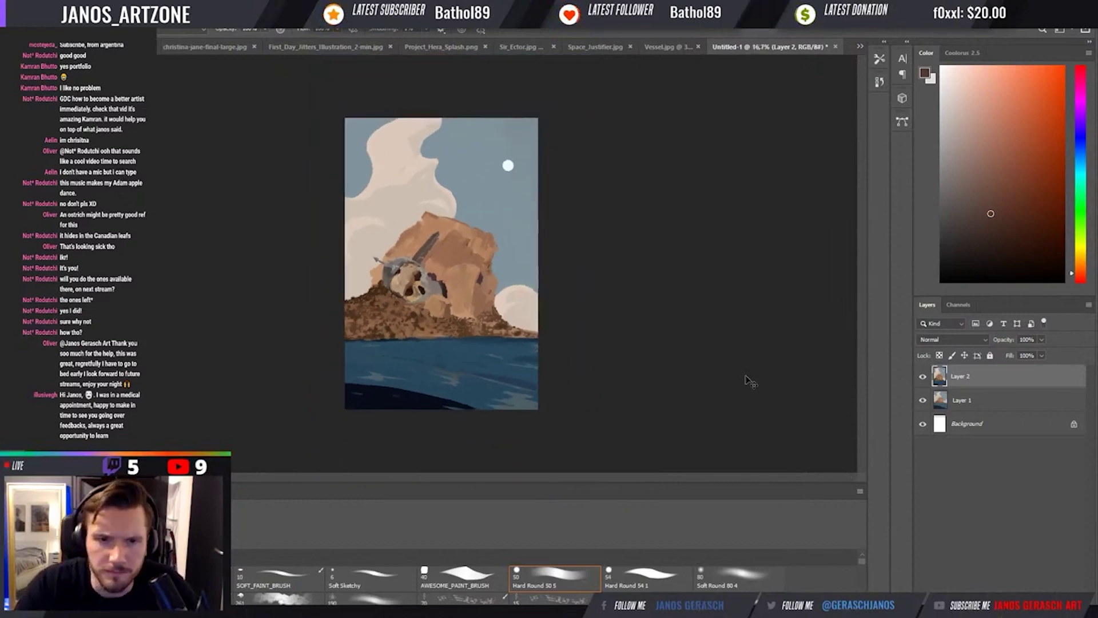
key(ctrl+plus)
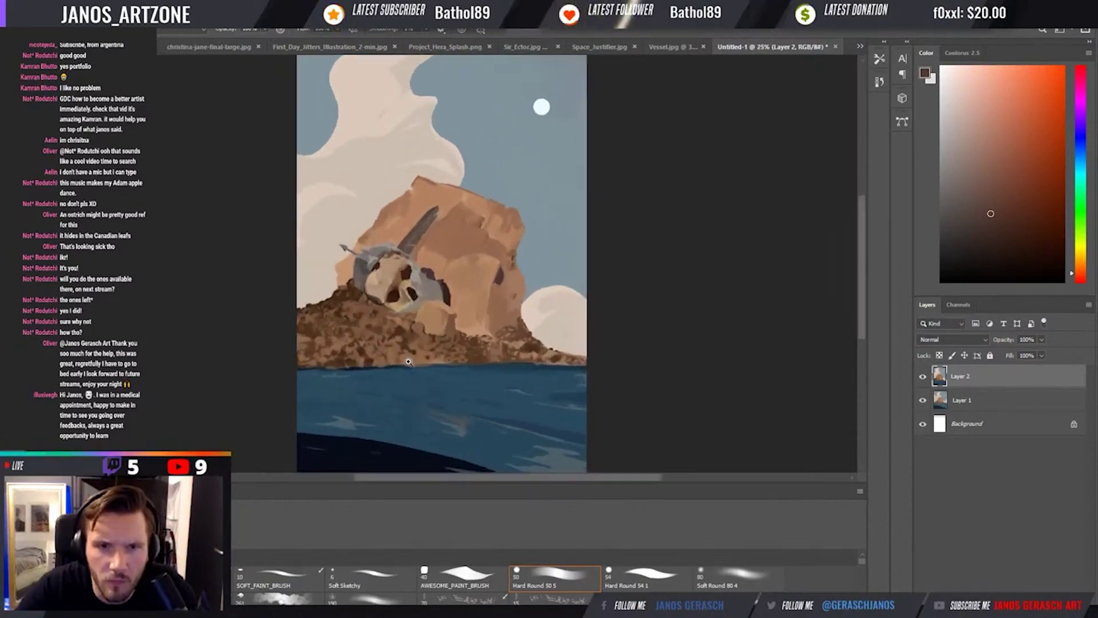
drag(433, 399, 430, 374)
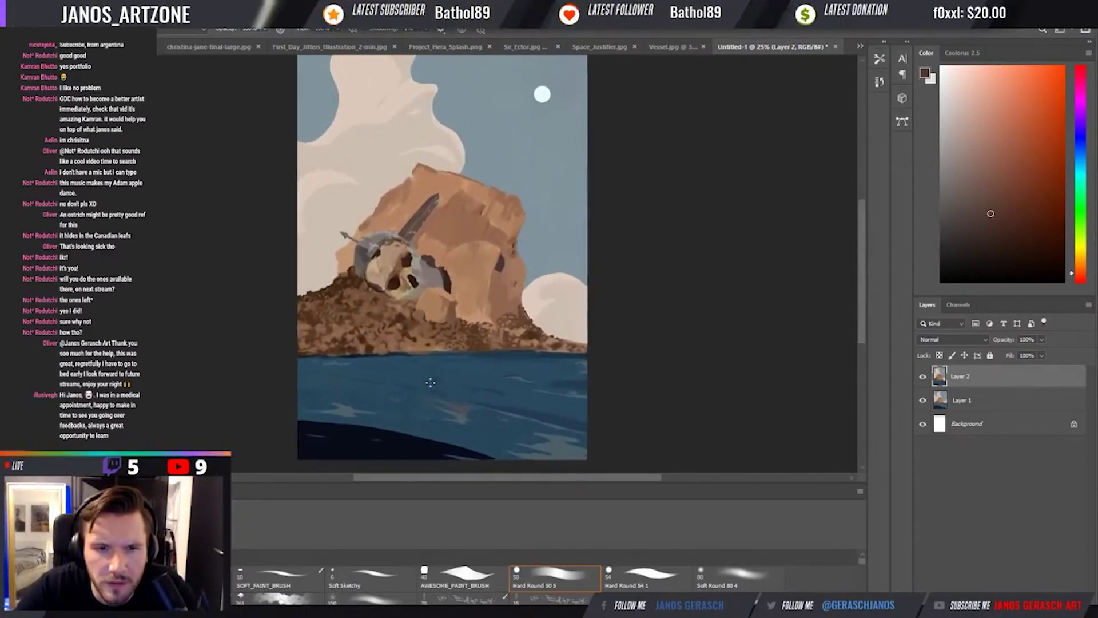
key(alt)
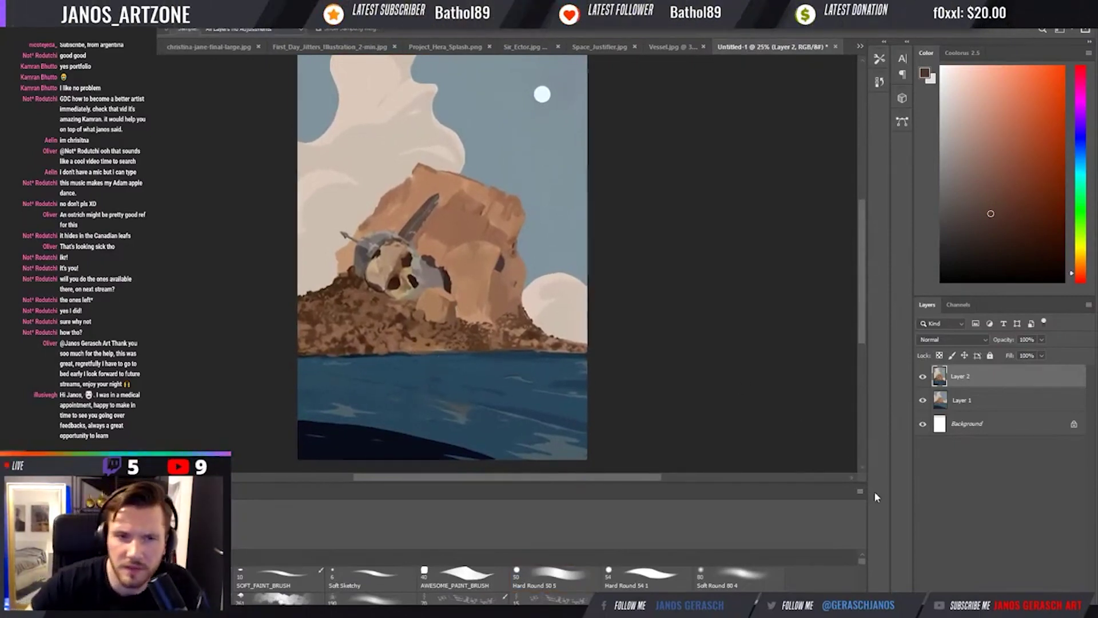
key(ctrl+shift+alt+n)
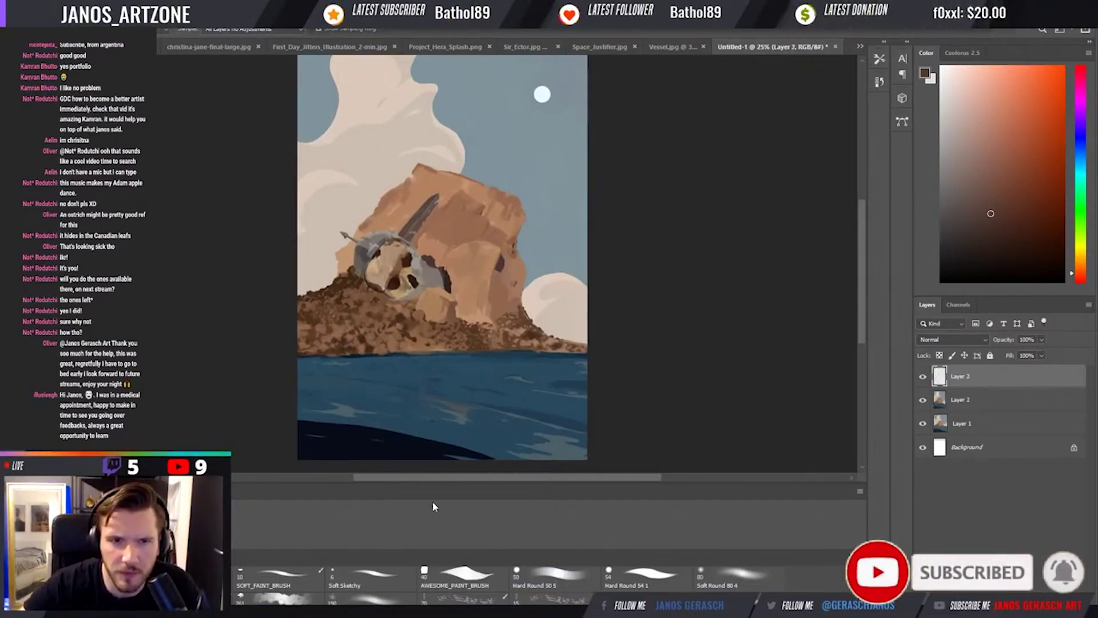
Try painting over the rock's upper edge and adding a short spike at its peak in sampled rock browns.
key(i)
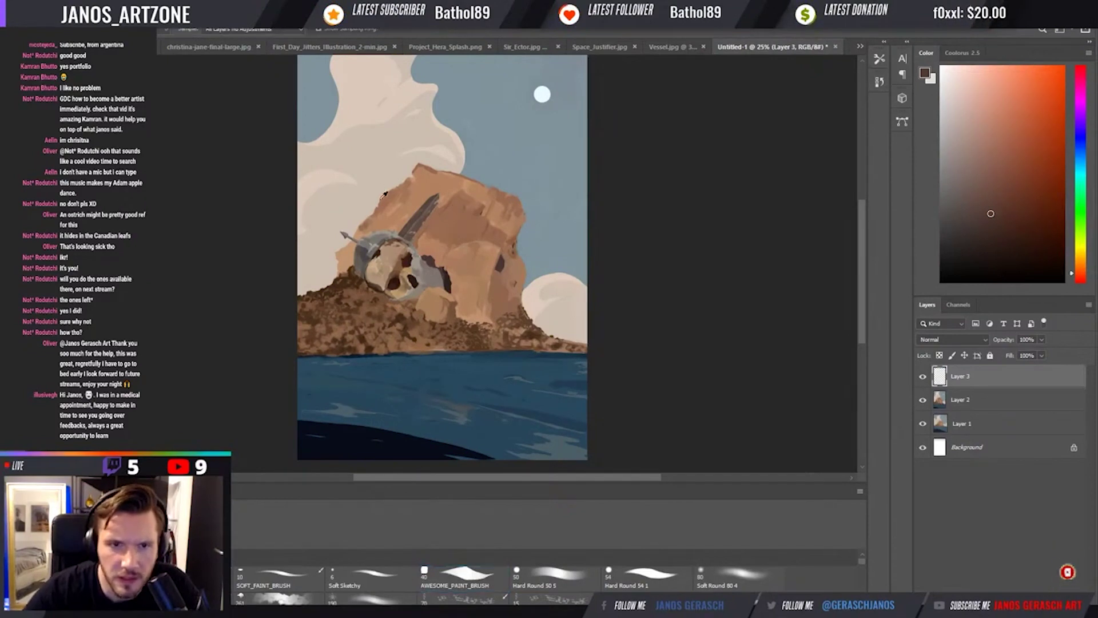
click(378, 224)
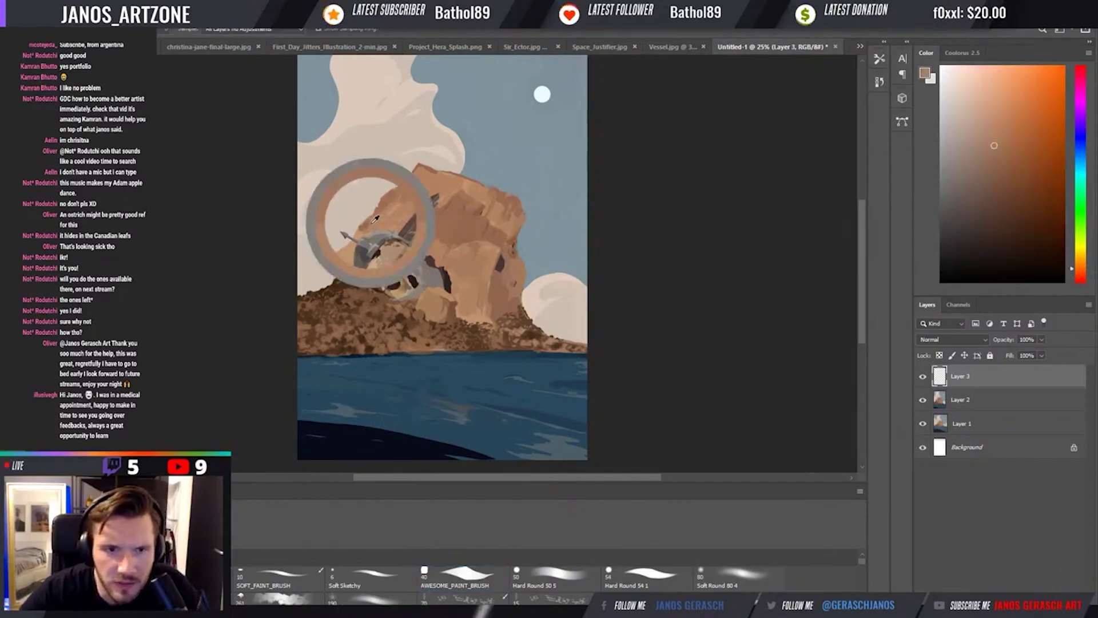
key(b)
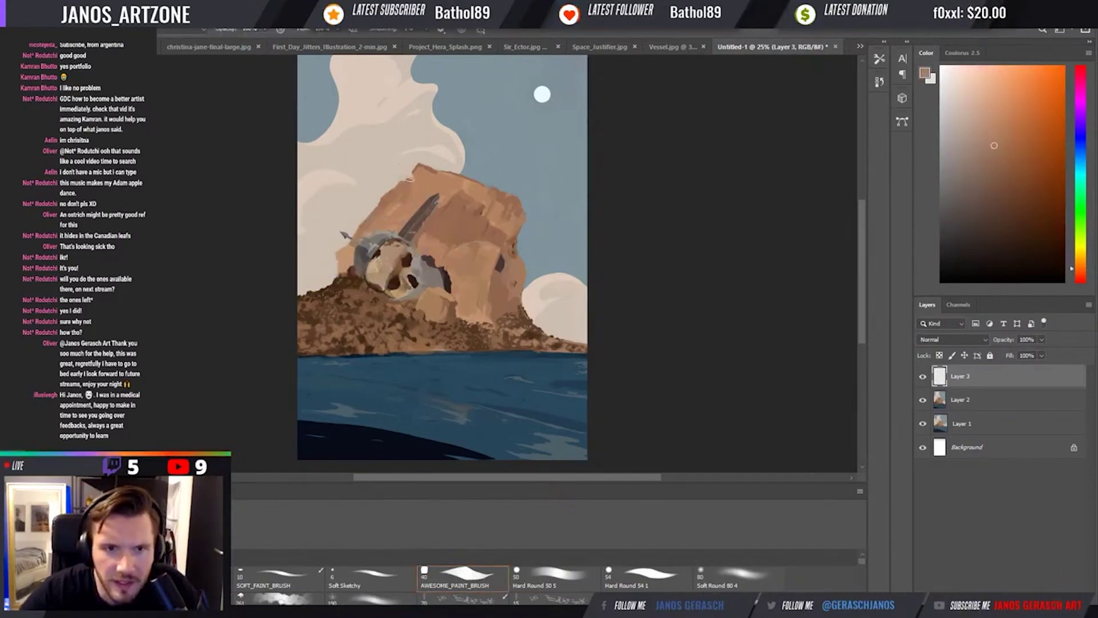
key(ctrl+z)
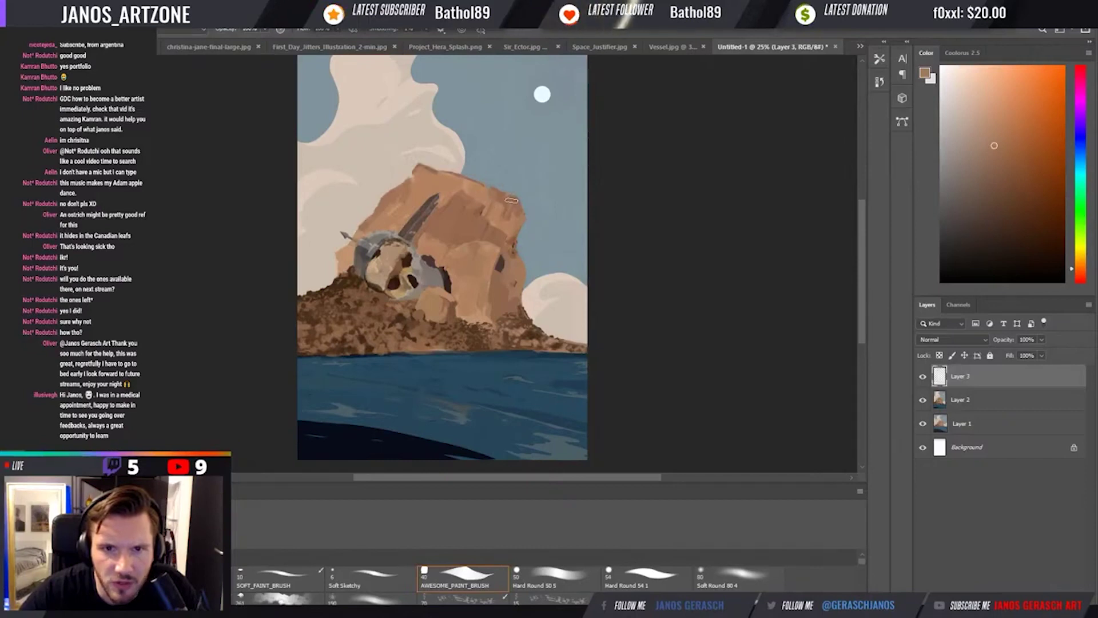
alt+click(510, 194)
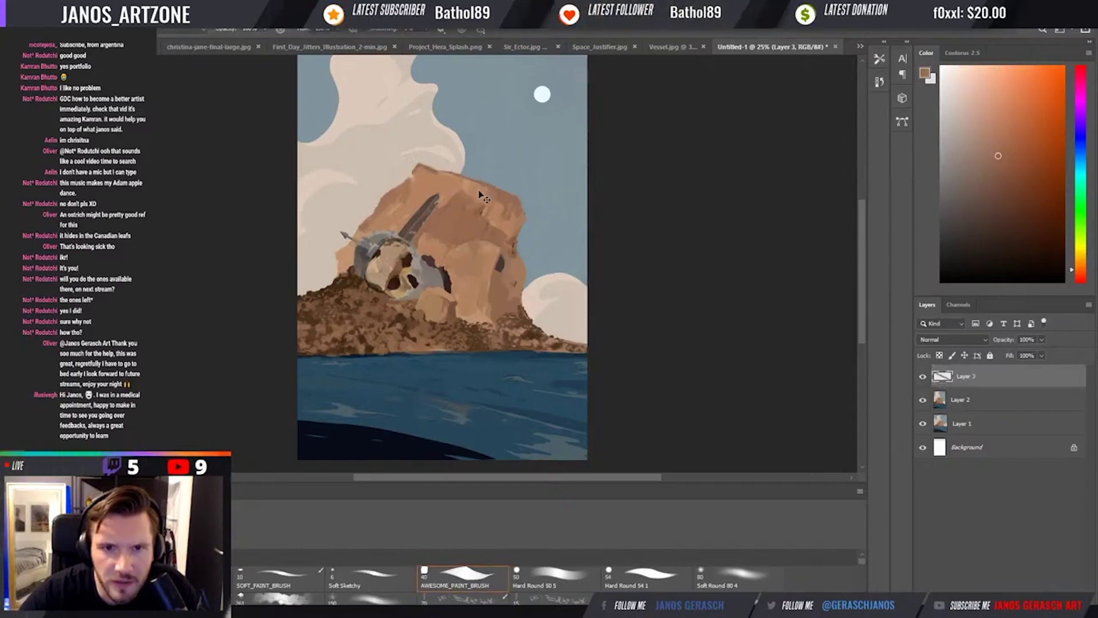
alt+click(423, 174)
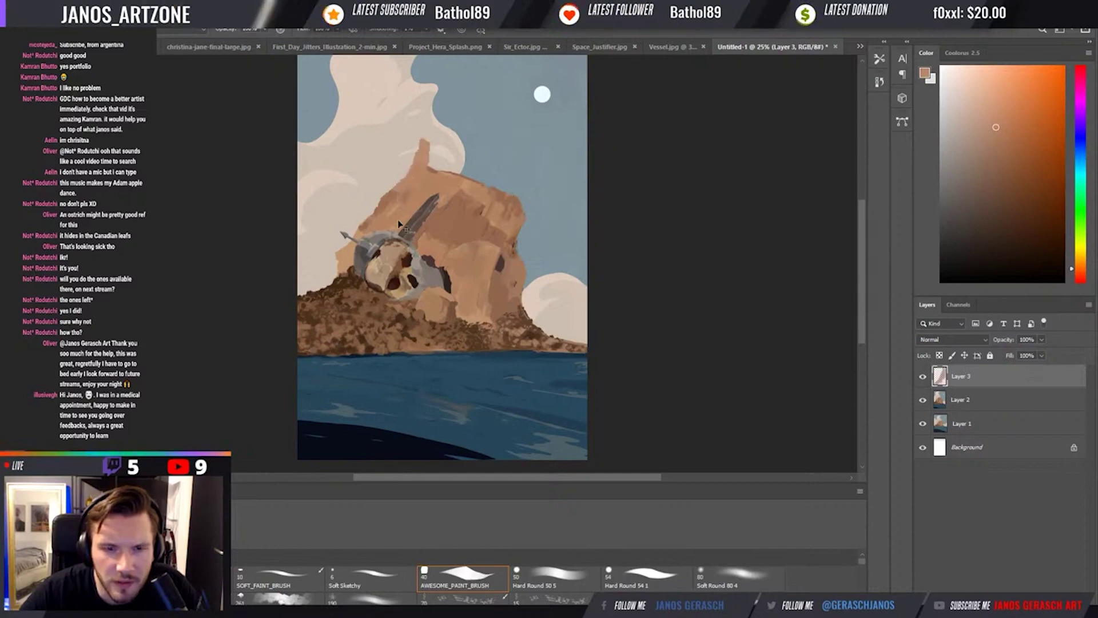
key(ctrl+z)
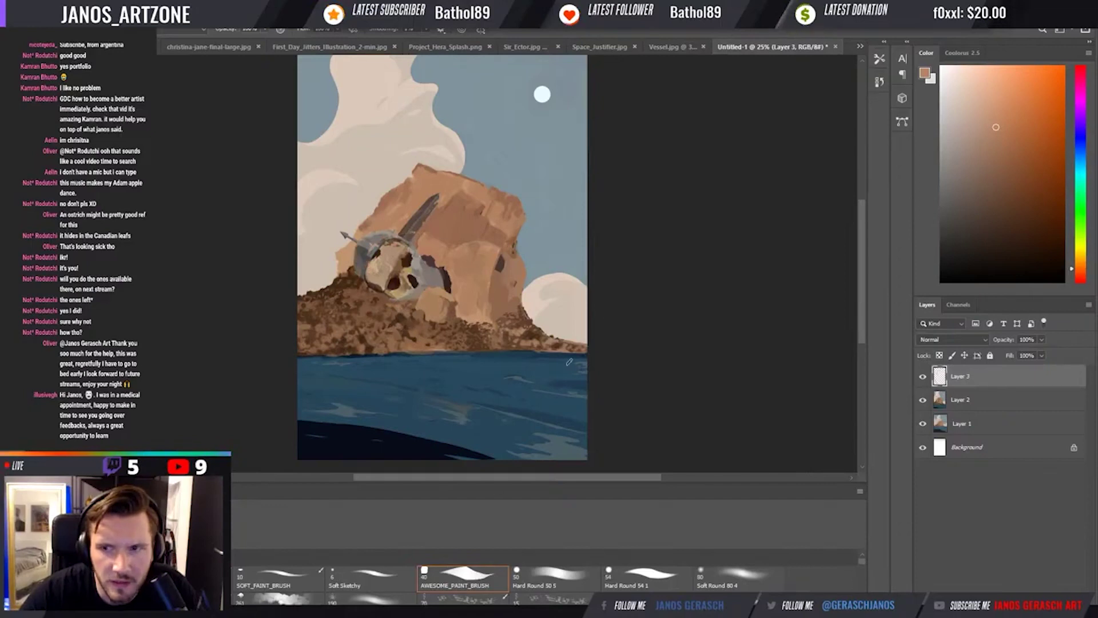
Choose a pink paint colour, try out a rough rock outline with a tall spire, and remove the trial strokes.
click(1080, 80)
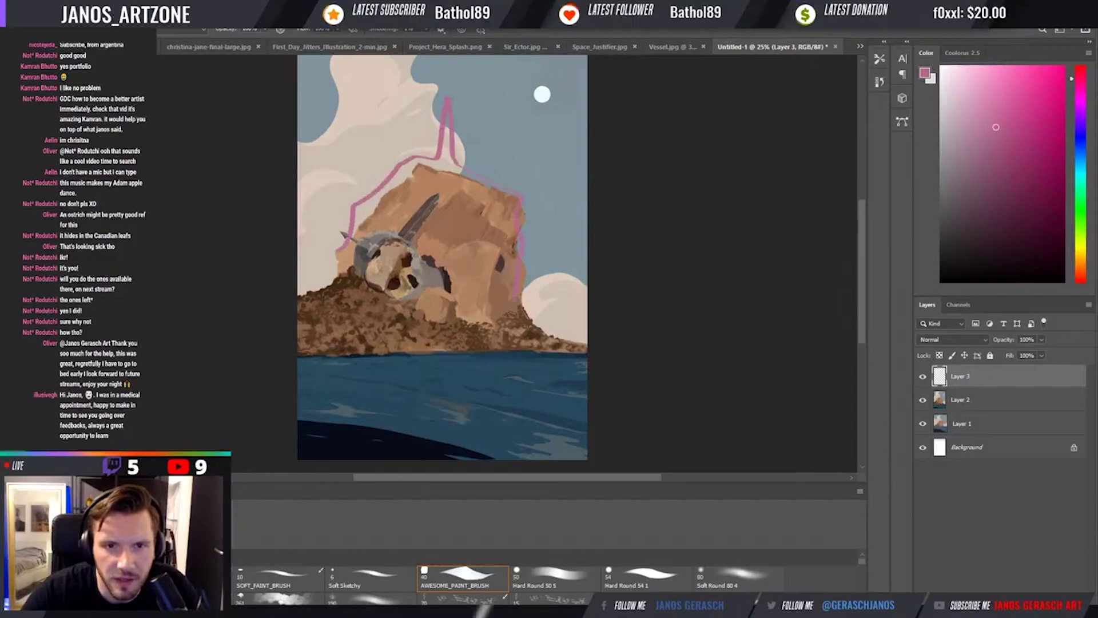
drag(513, 326, 485, 320)
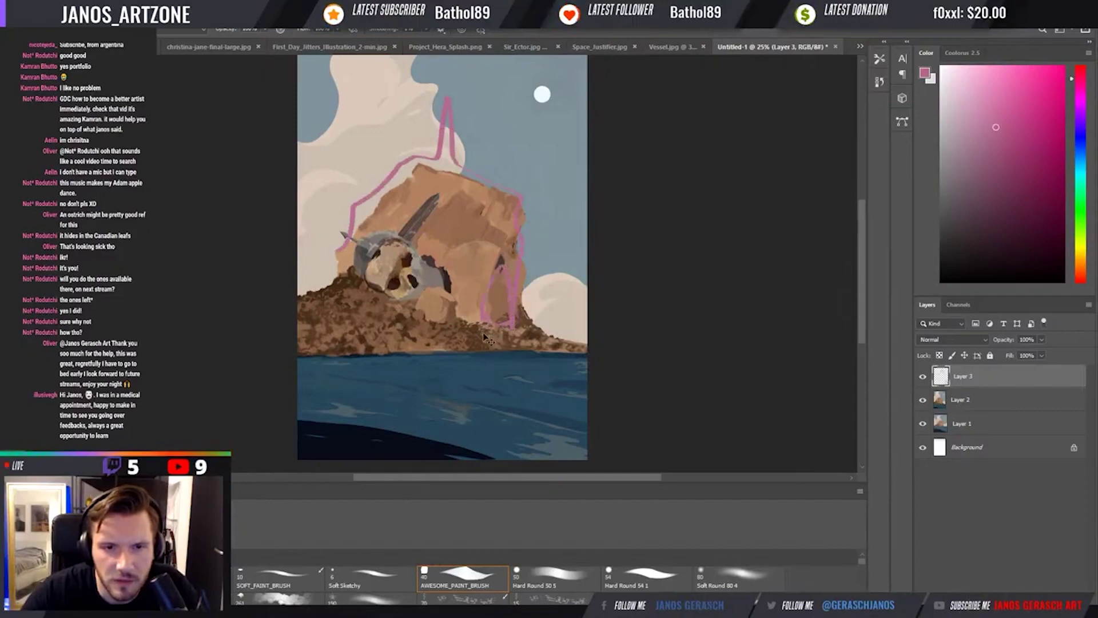
key(Delete)
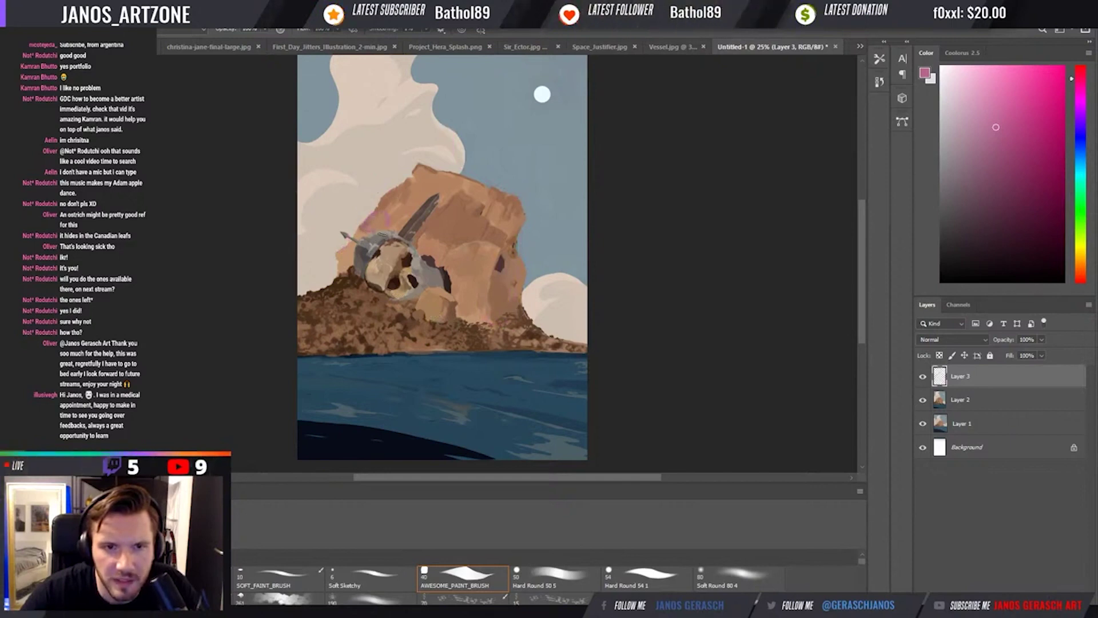
mouse_move(375, 229)
mouse_down()
mouse_move(403, 188)
mouse_move(402, 214)
mouse_up()
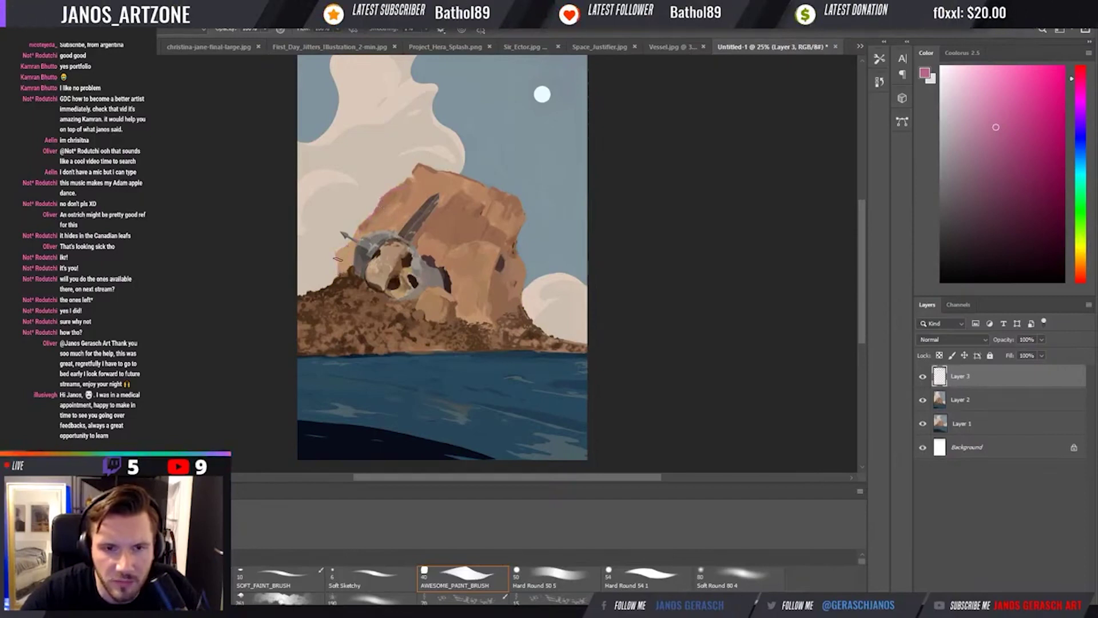
key(ctrl+z)
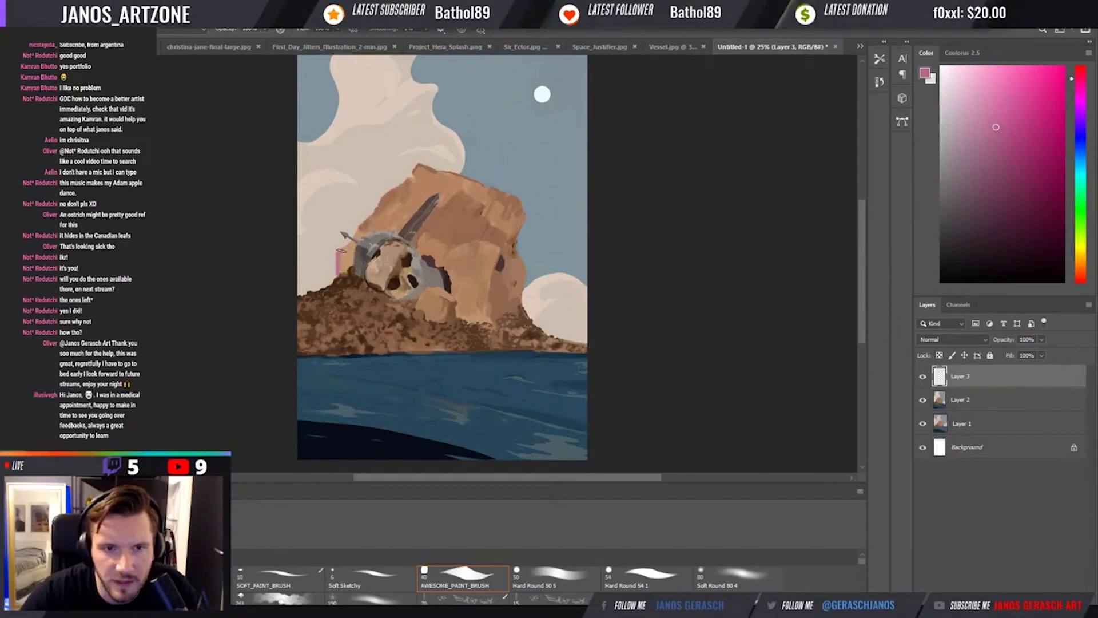
key(ctrl+z)
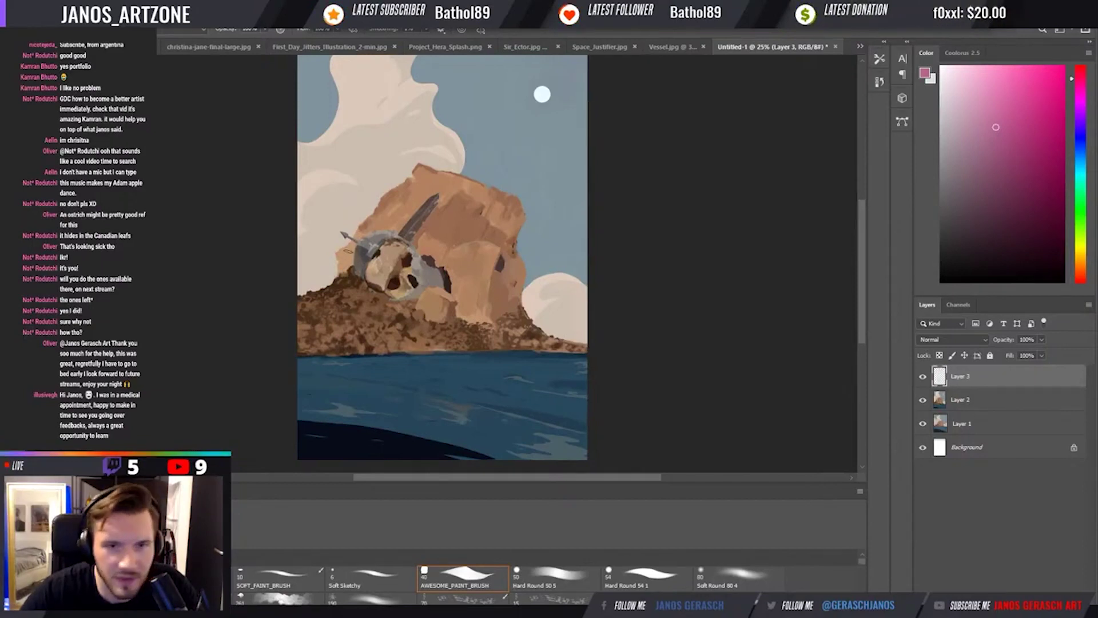
Sketch the rock's full silhouette in pink on Layer 3, with a thin spire at its peak and a curved contour dividing off its right side.
mouse_move(342, 243)
mouse_down()
mouse_move(415, 169)
mouse_move(435, 115)
mouse_up()
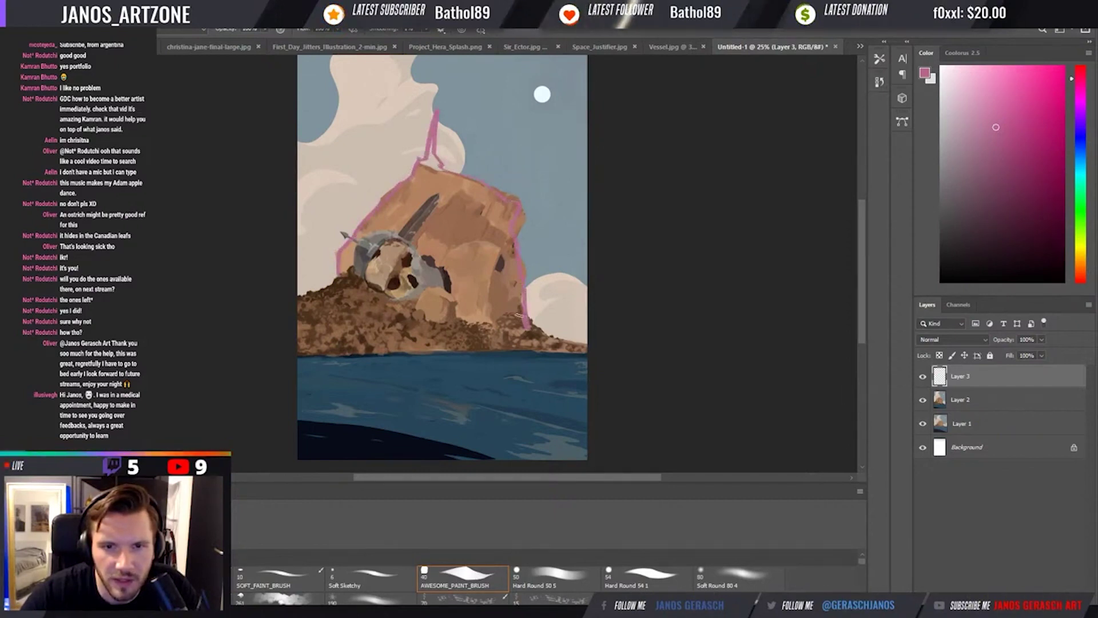
drag(525, 322, 356, 289)
click(479, 327)
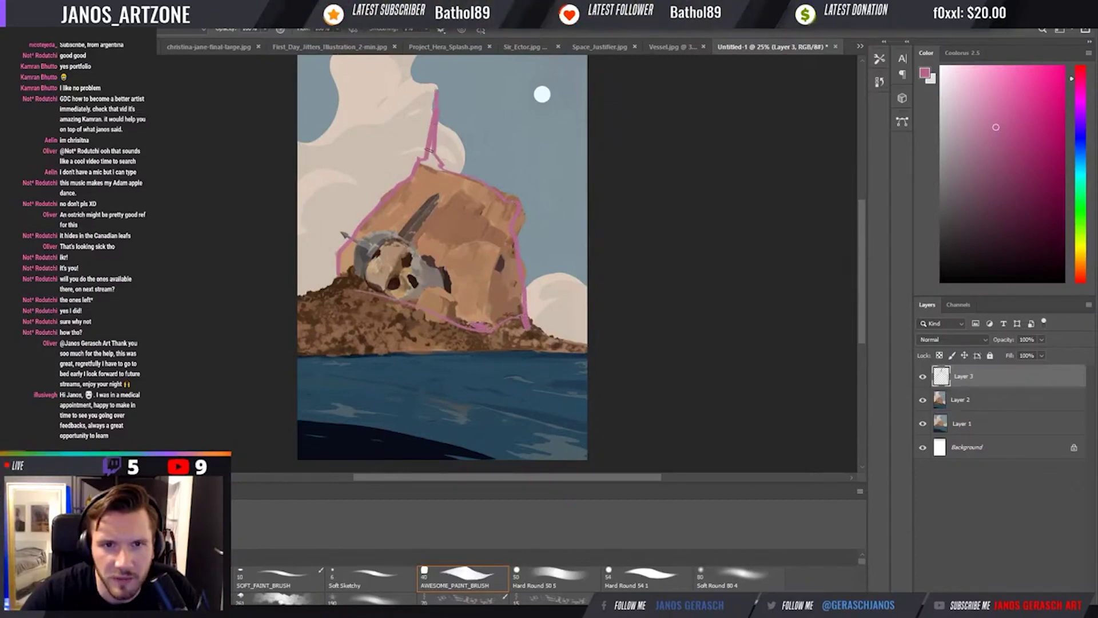
scroll(471, 156, up, 1)
key(ctrl+minus)
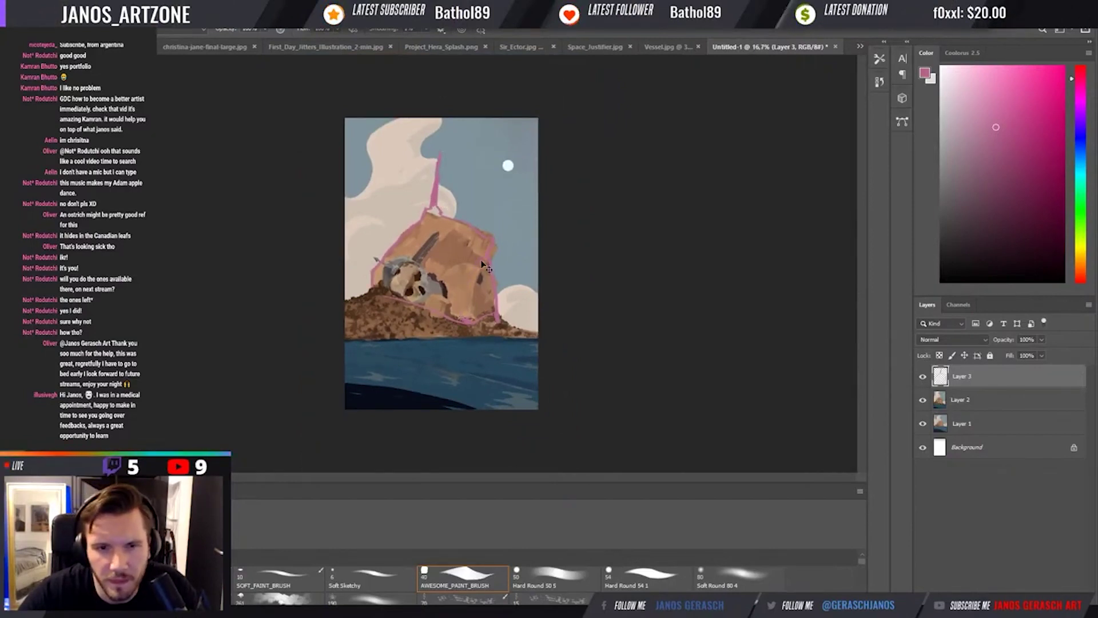
drag(485, 267, 455, 298)
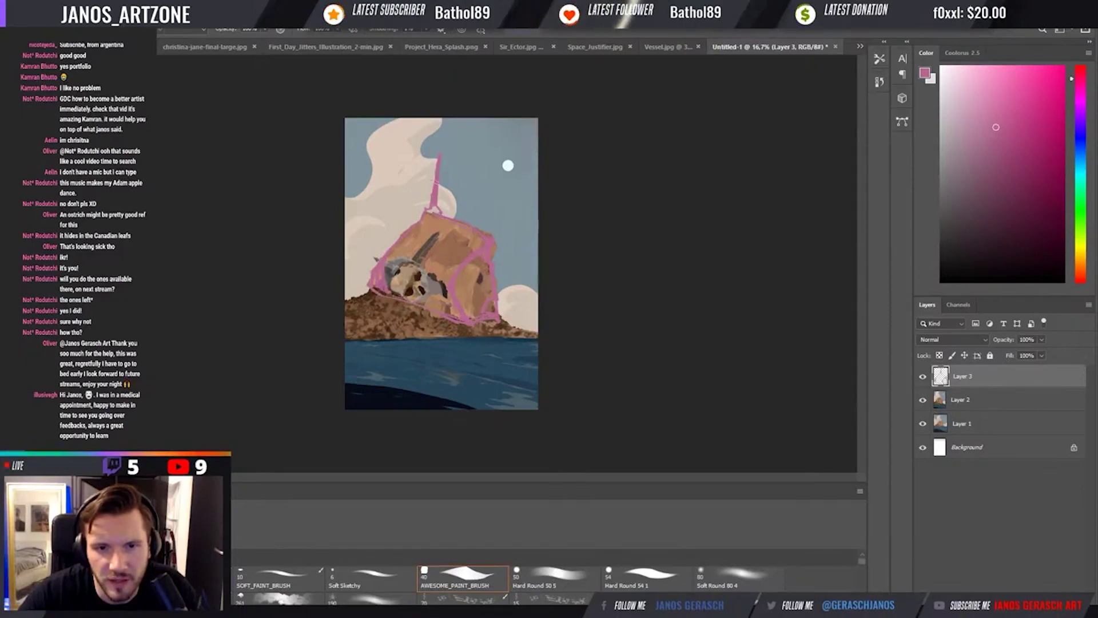
Remove the pink spire from the rock's peak and draw a tall one rising from its right shoulder instead.
key(period)
key(period)
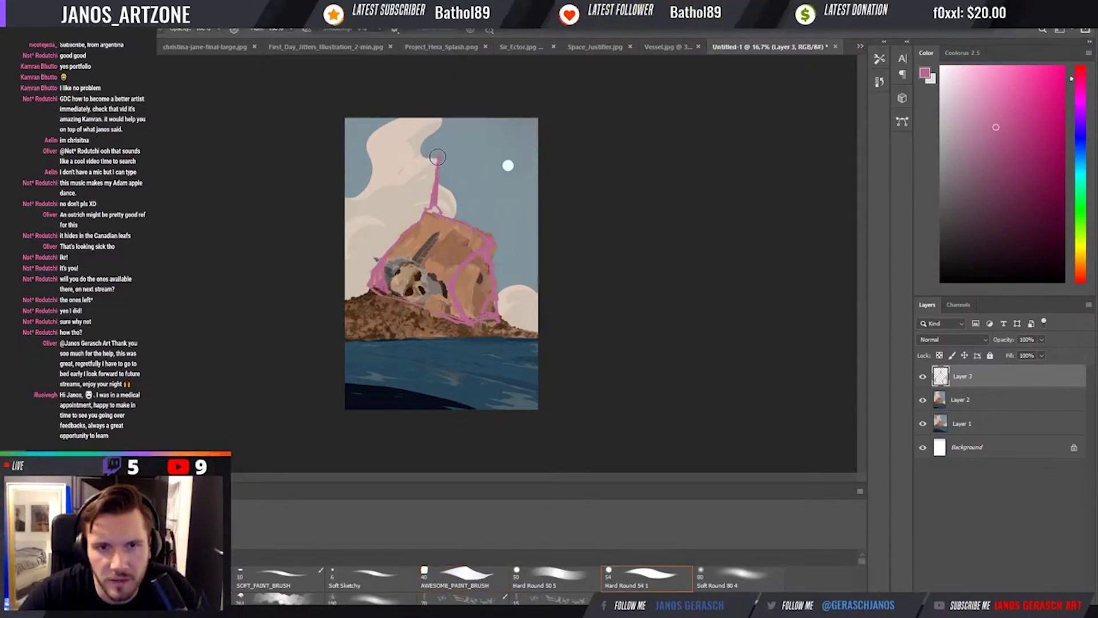
key(ctrl+z)
key(comma)
key(comma)
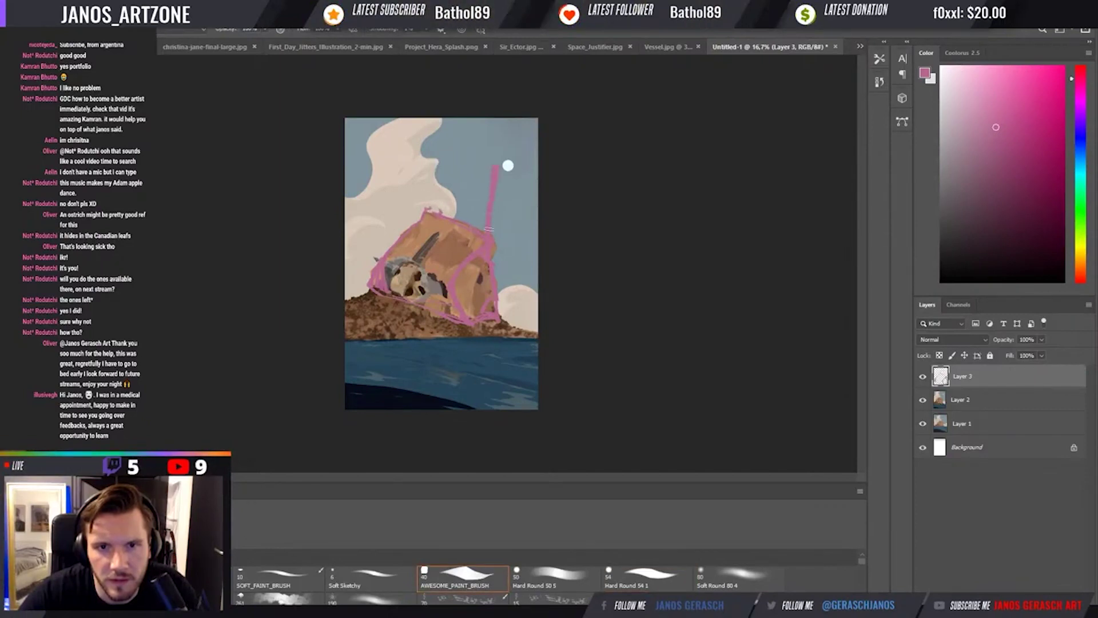
drag(483, 251, 490, 172)
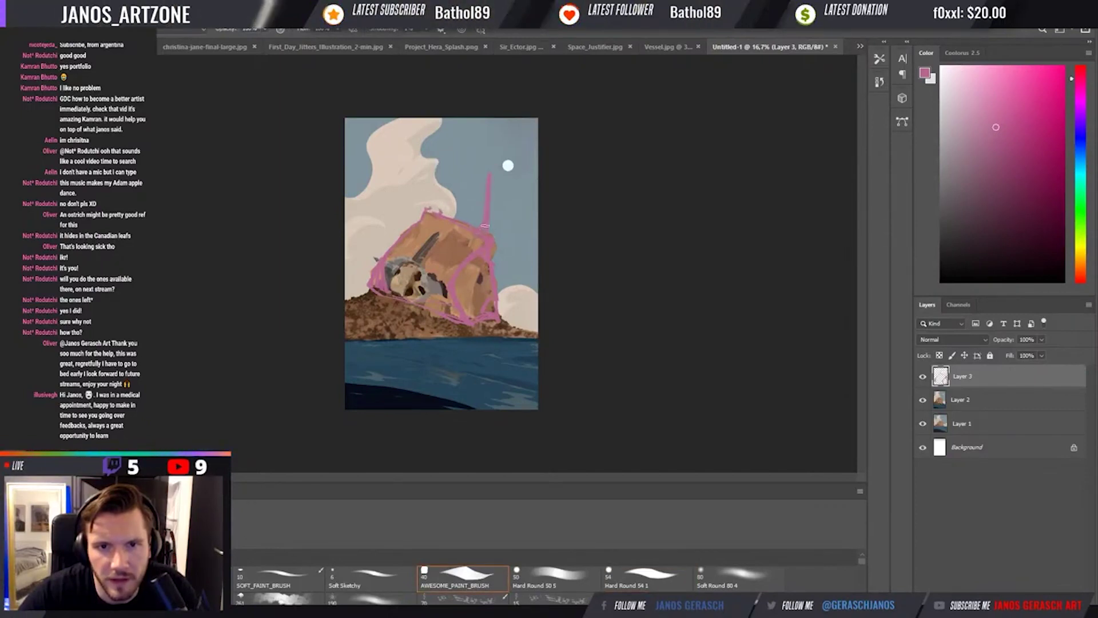
Sketch a curved pink line from the rock's peak toward the base of the right-hand spire.
key(ctrl+plus)
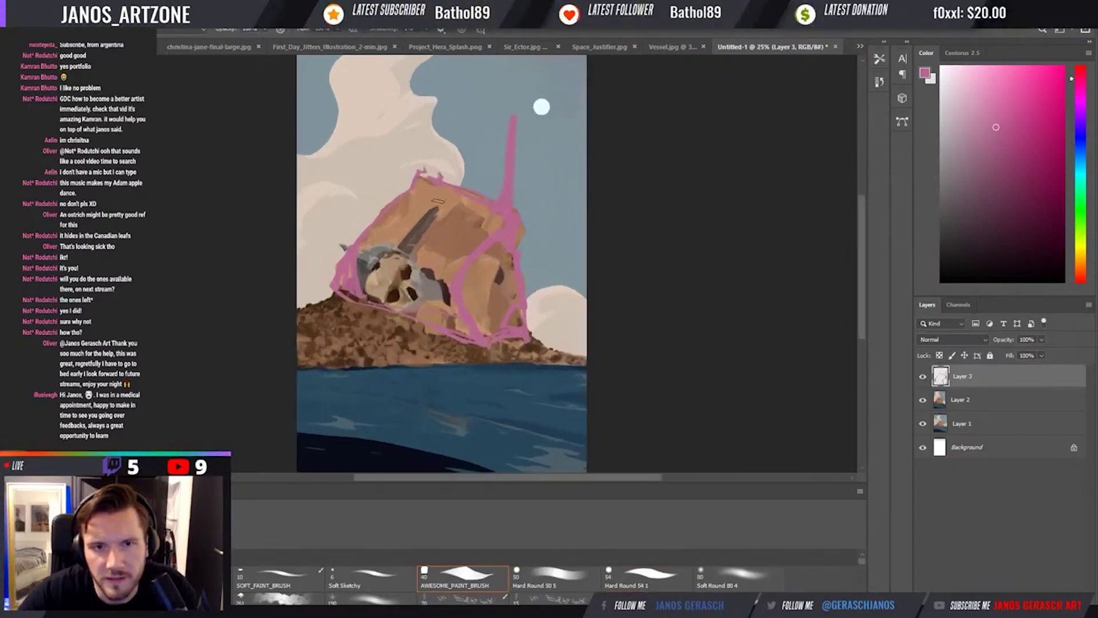
key(period)
key(period)
key(comma)
key(comma)
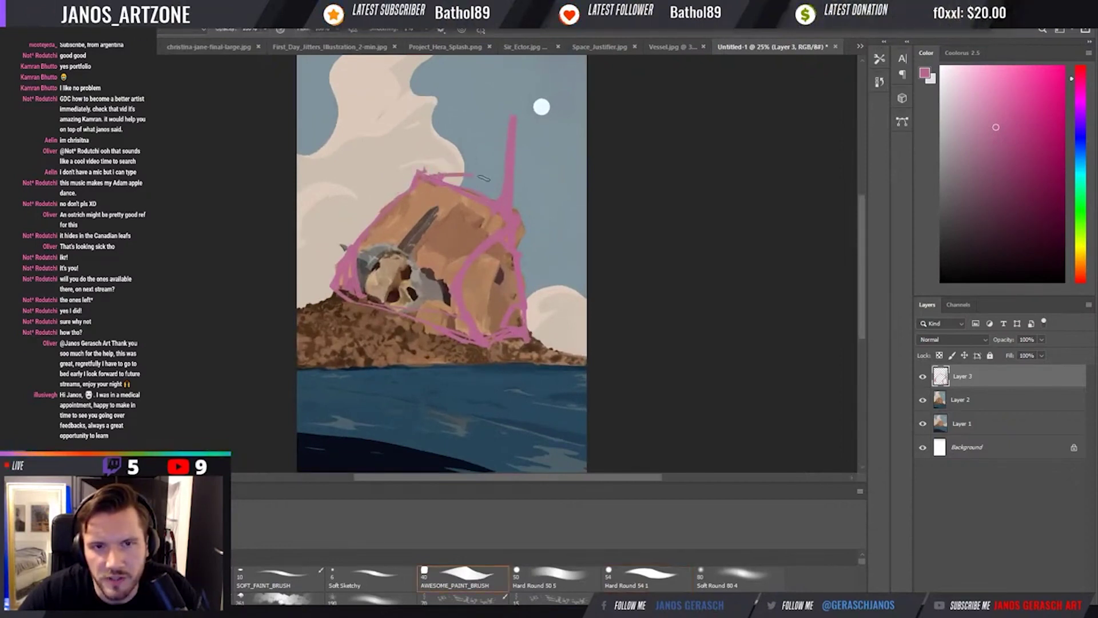
key(h)
click(492, 194)
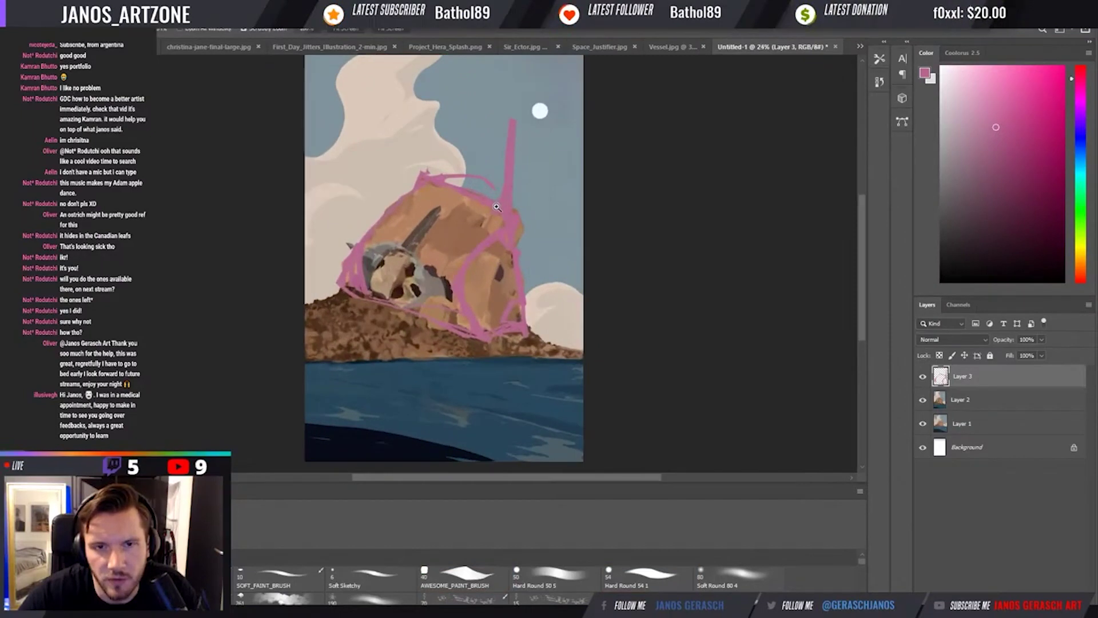
Compare the painting with and without the pink sketch, and leave Layer 3 hidden.
key(v)
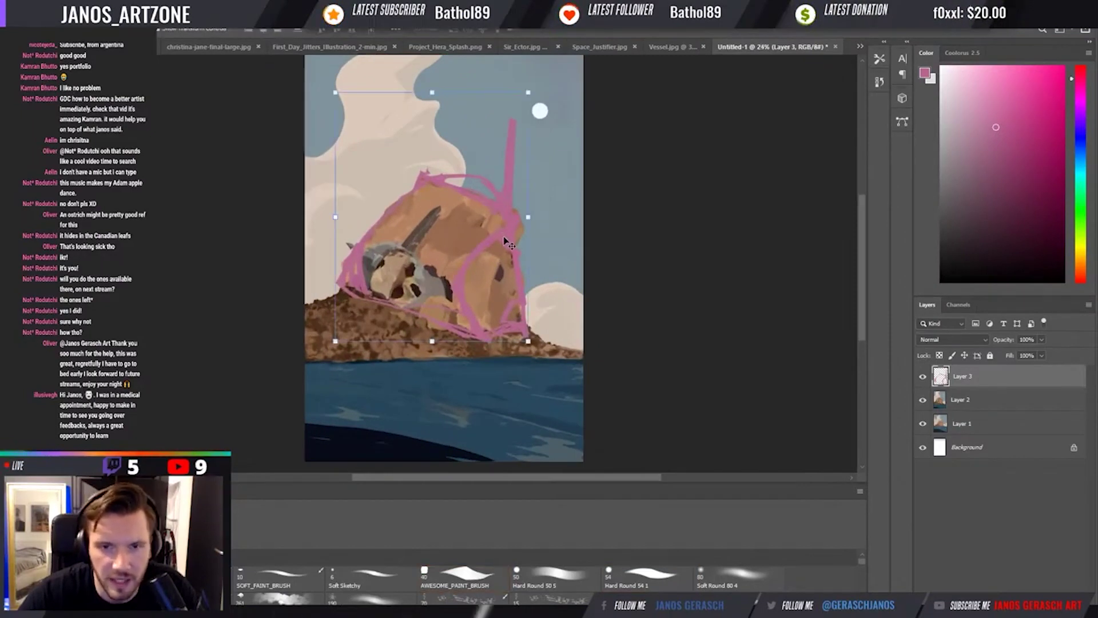
mouse_move(483, 214)
mouse_down()
mouse_move(516, 220)
mouse_move(483, 214)
mouse_up()
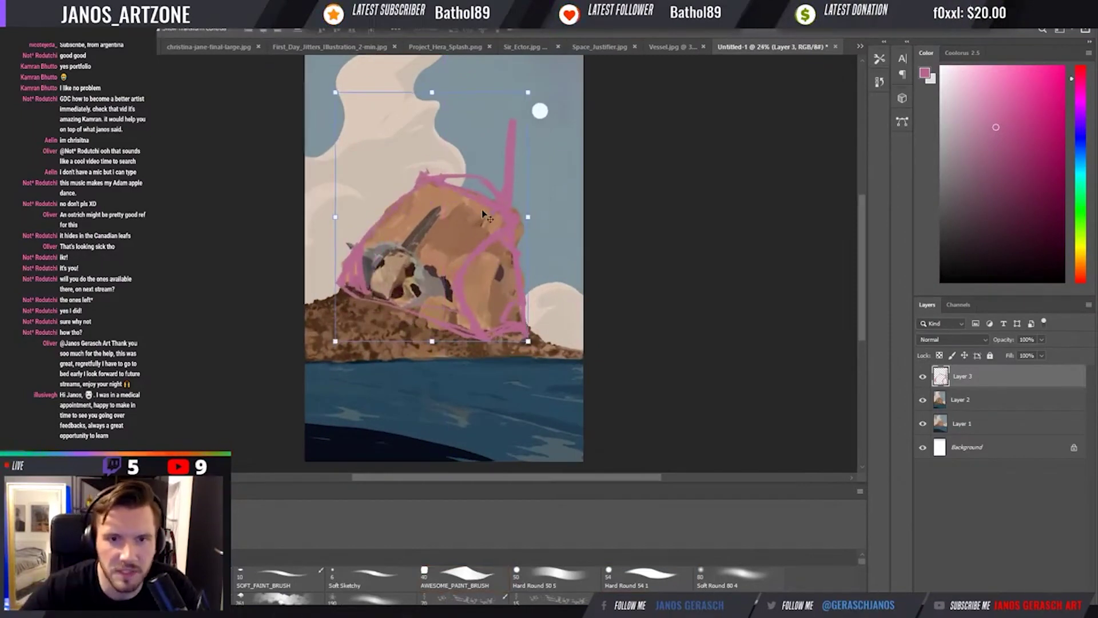
click(923, 378)
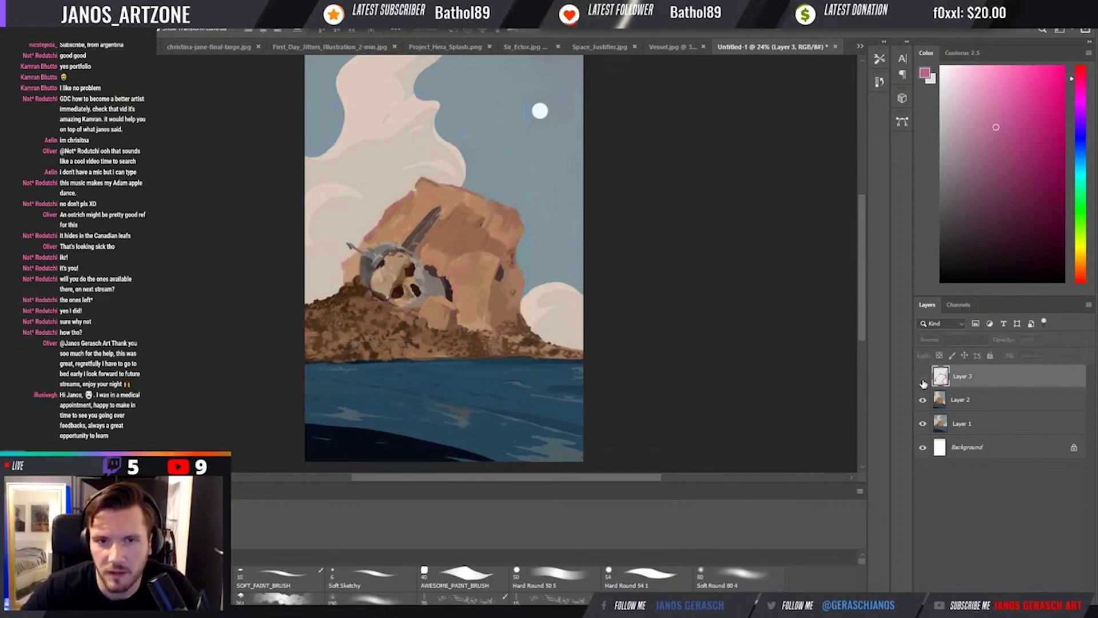
click(923, 377)
click(923, 377)
Add a new layer above Layer 2 and paint a tall spire on the rock's right shoulder in a sampled rock brown.
click(977, 407)
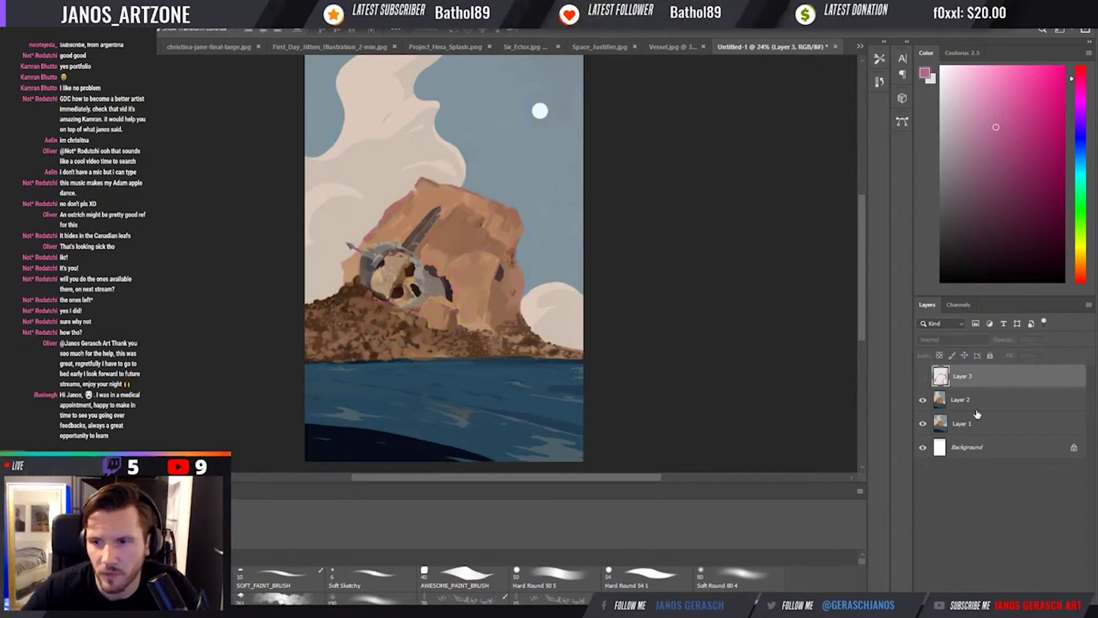
key(ctrl+shift+alt+n)
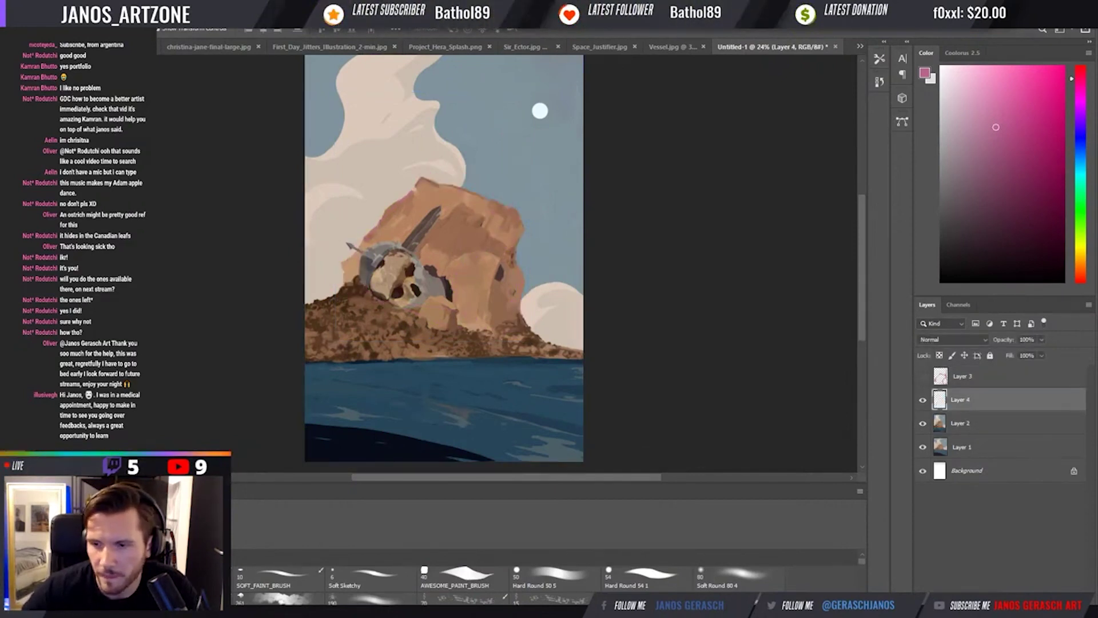
key(i)
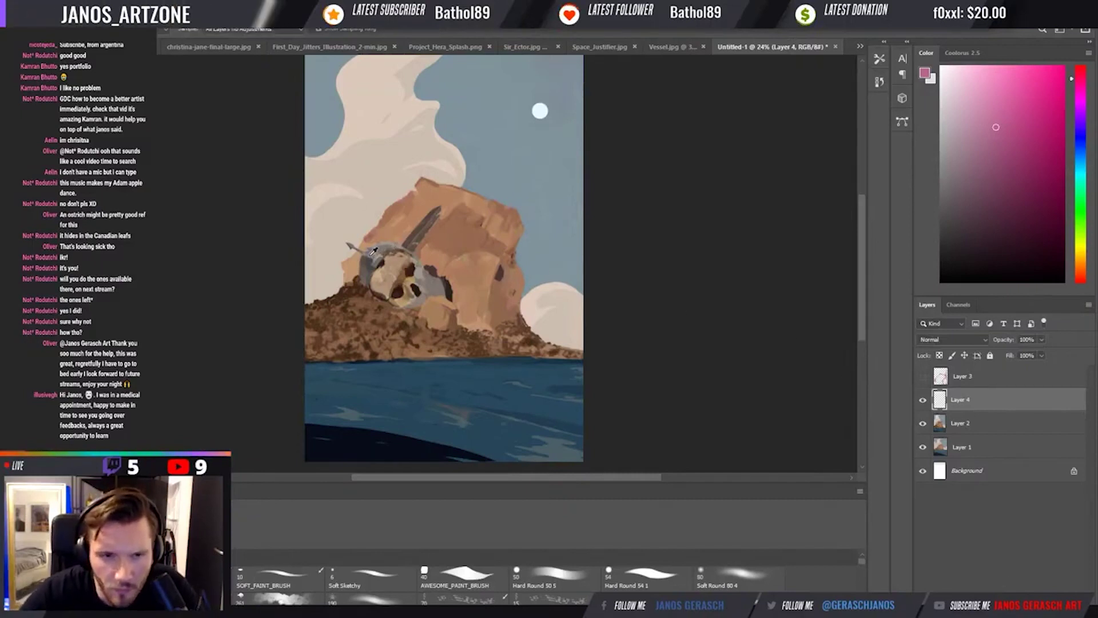
click(447, 223)
click(486, 205)
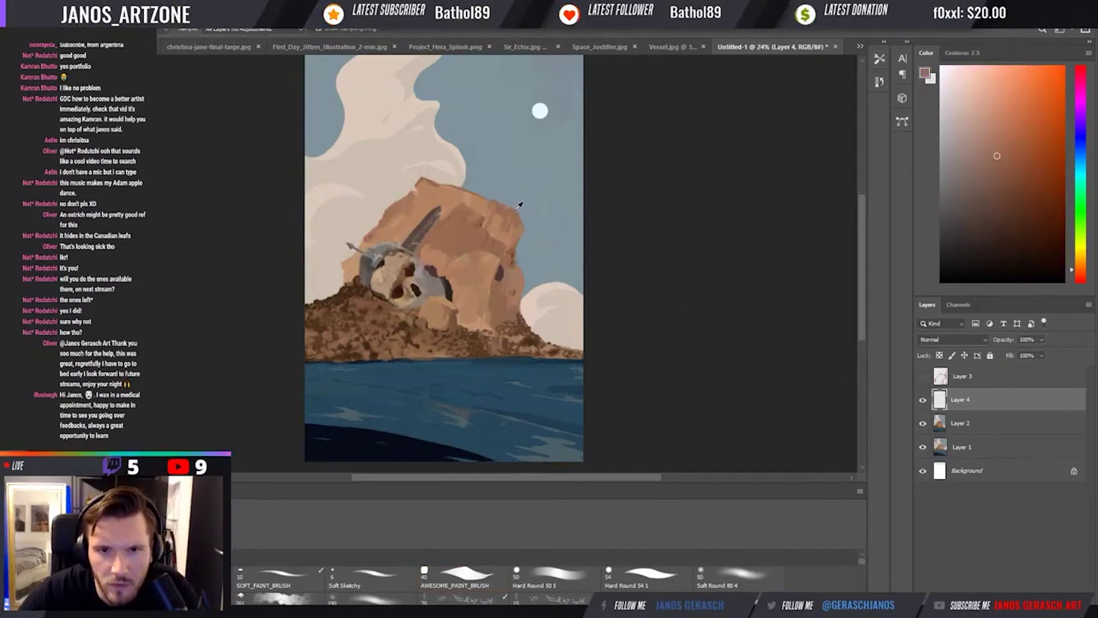
key(b)
mouse_move(513, 212)
mouse_down()
mouse_move(516, 122)
mouse_move(491, 201)
mouse_up()
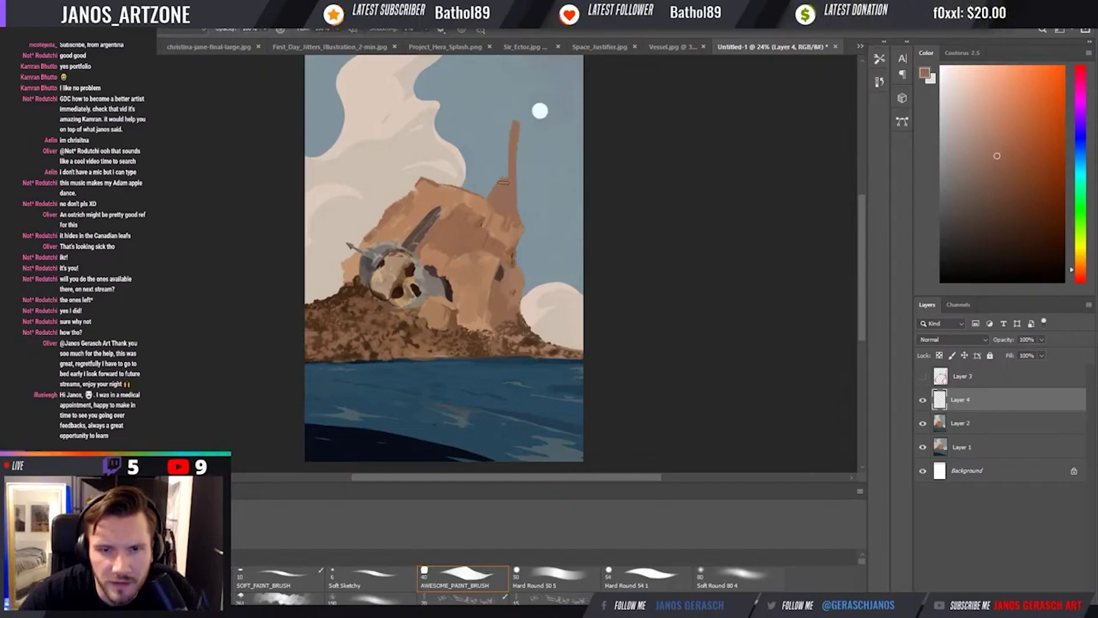
Paint a slanted dark brown cavity on the lower right part of the rock face.
key(i)
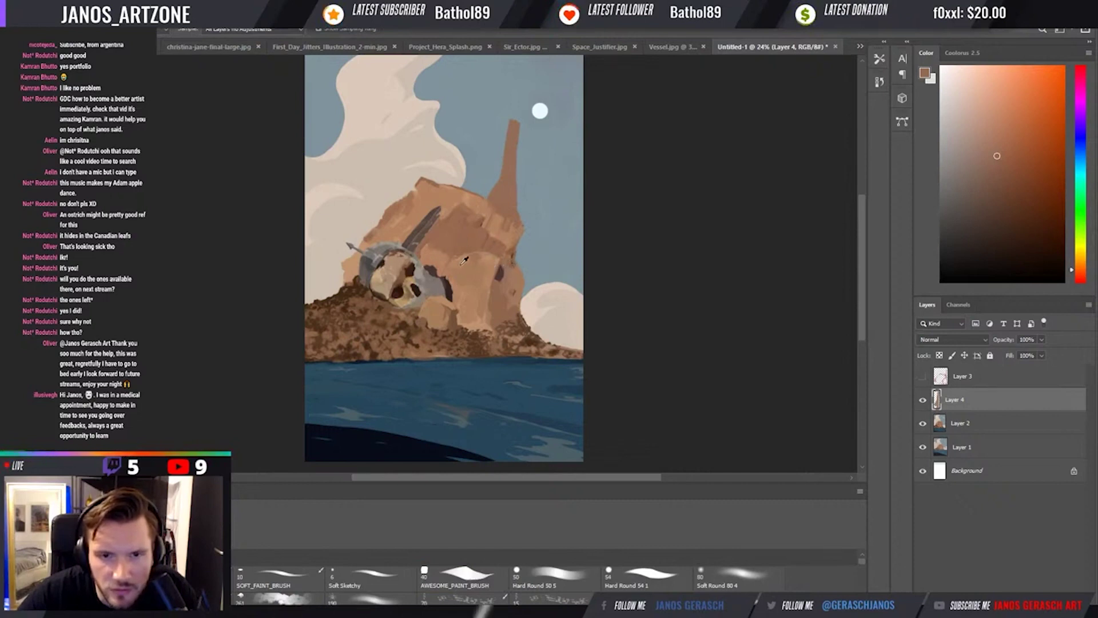
click(498, 273)
key(b)
mouse_move(506, 259)
mouse_down()
mouse_move(491, 285)
mouse_move(492, 273)
mouse_move(469, 283)
mouse_move(487, 280)
mouse_move(477, 288)
mouse_move(492, 258)
mouse_move(486, 282)
mouse_move(499, 260)
mouse_up()
key(ctrl+z)
key(i)
click(416, 286)
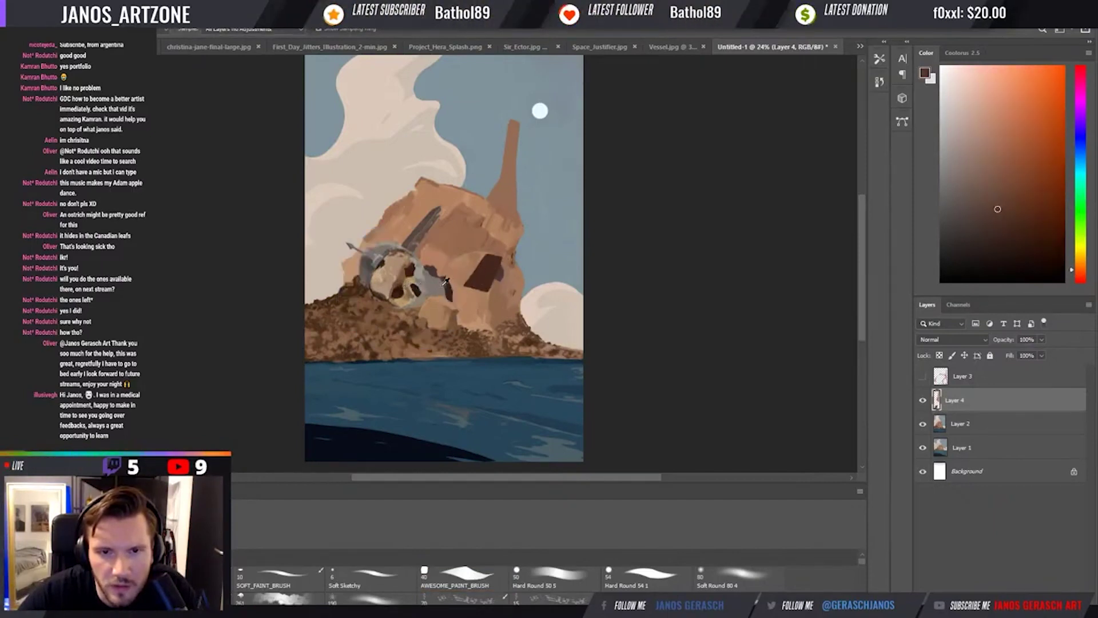
Paint a second, narrow dark brown opening along the rock's right edge beside the slanted cavity.
key(b)
drag(517, 282, 514, 262)
alt+click(513, 288)
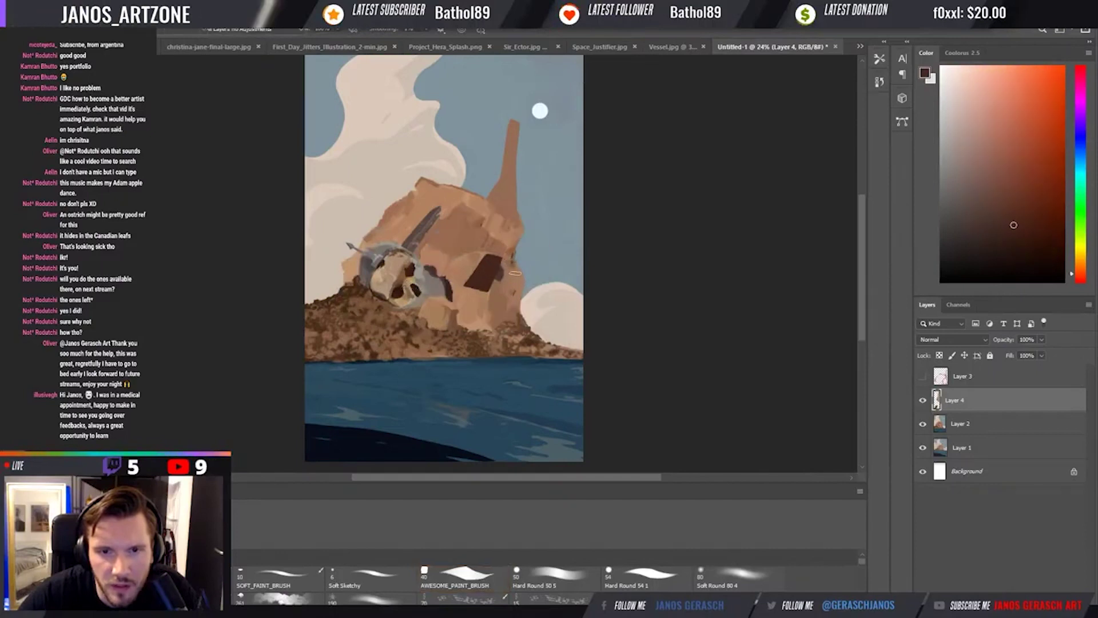
key(ctrl+z)
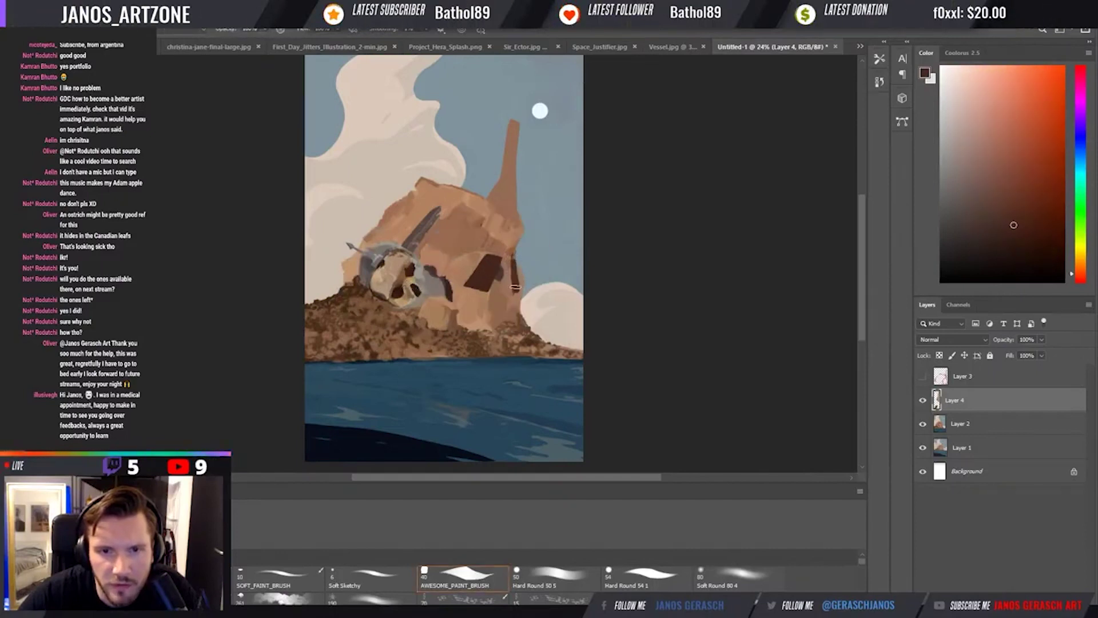
key(i)
click(505, 246)
key(b)
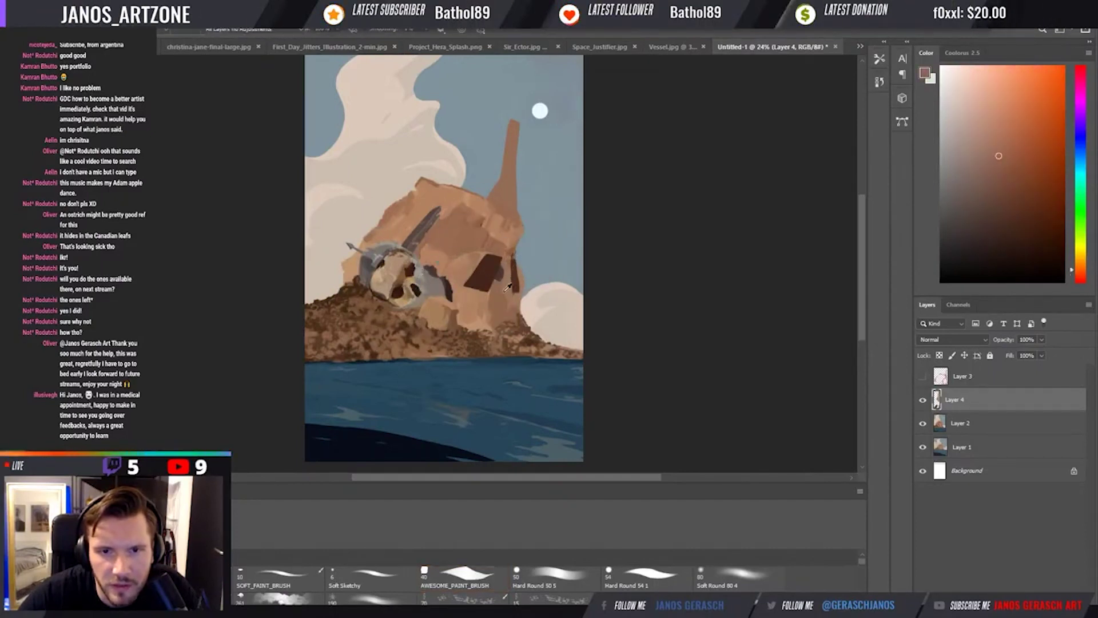
alt+click(485, 268)
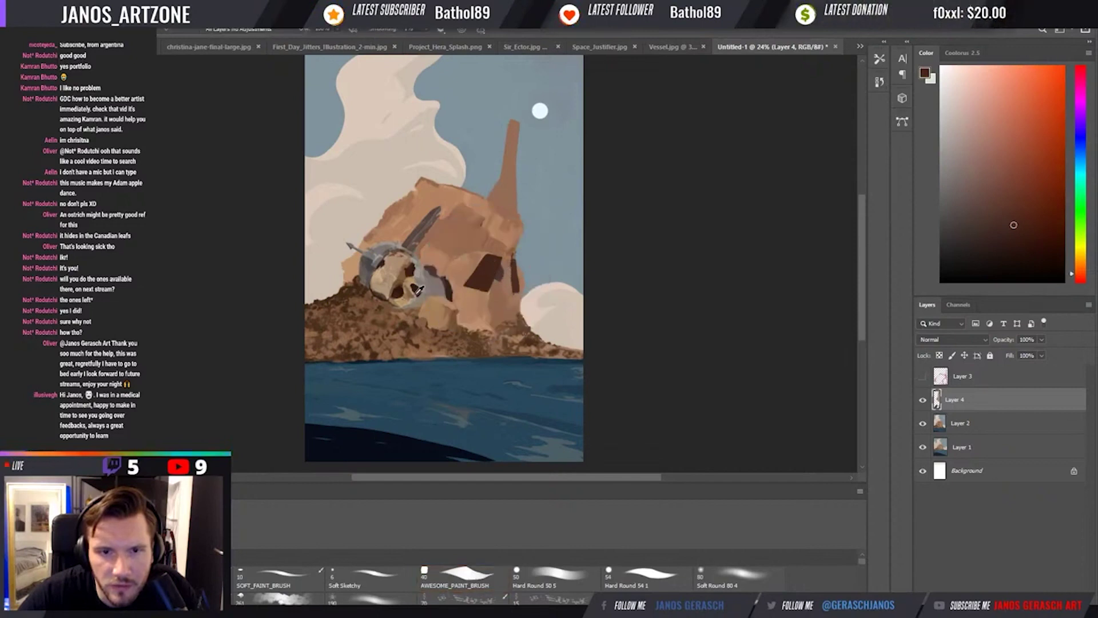
Paint a thin rock-brown ledge below the two openings, jutting out past the rock's right edge.
alt+click(424, 281)
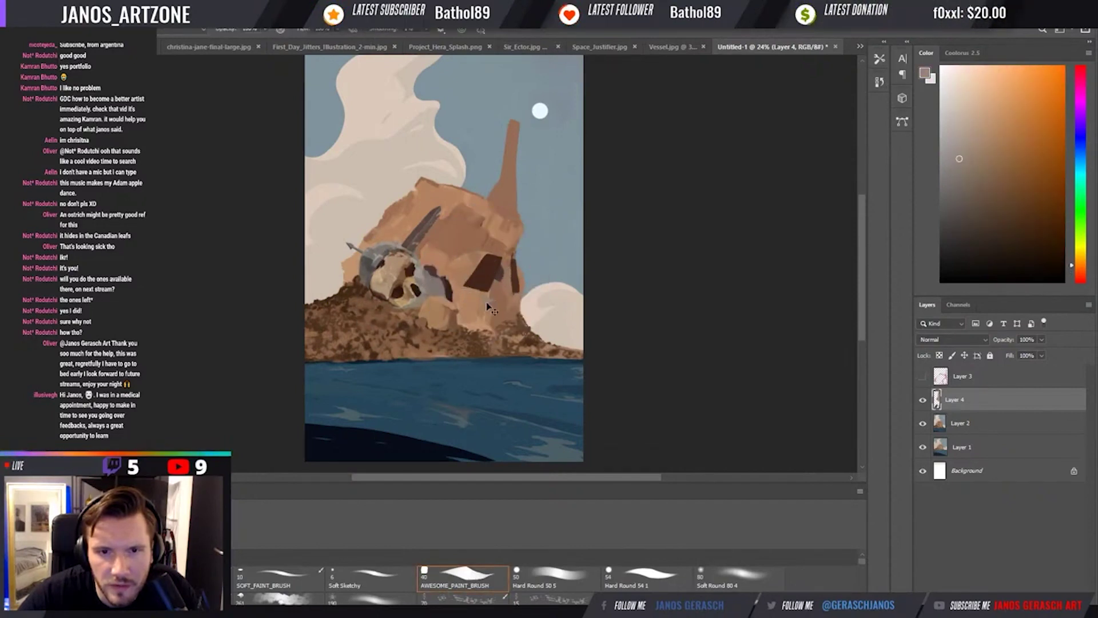
alt+click(434, 289)
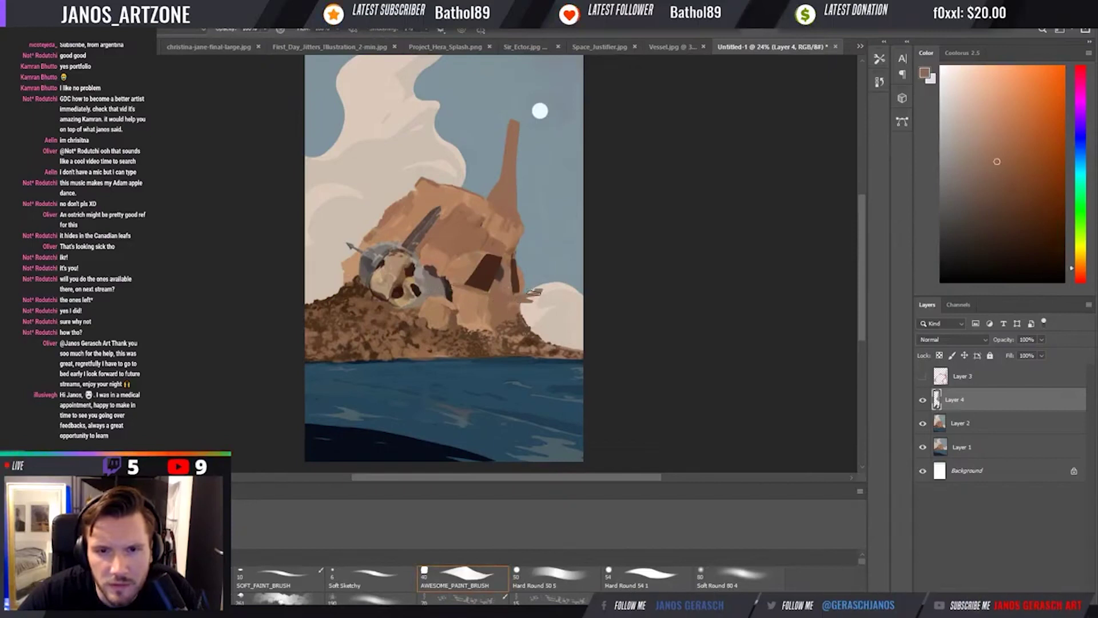
drag(522, 294, 541, 291)
click(996, 156)
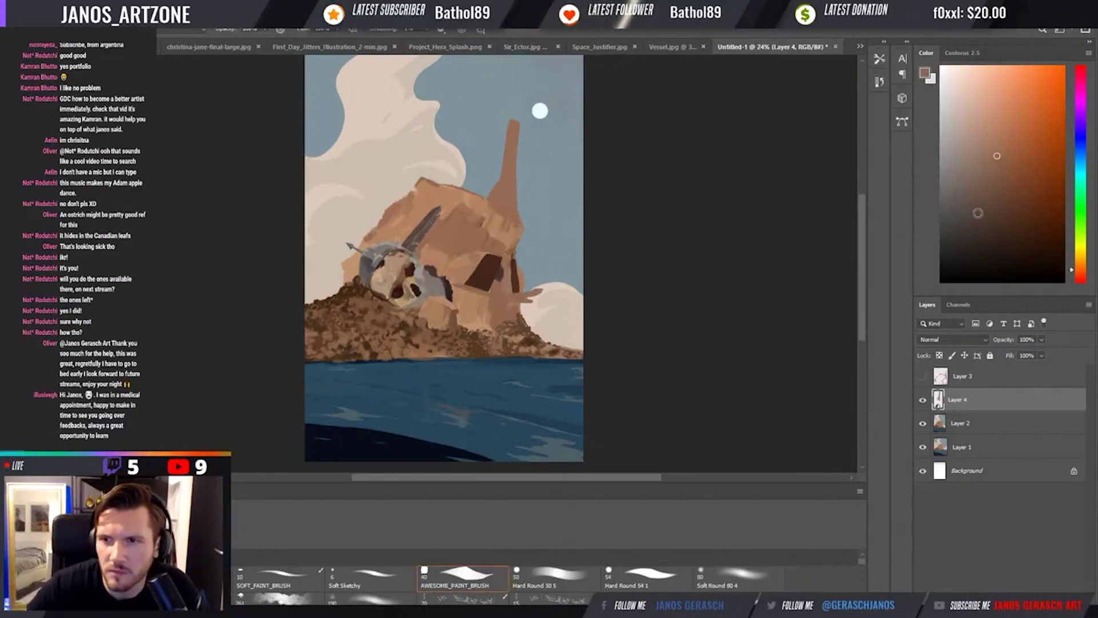
Fill the gap between the two openings with dark brown to join them into one large cavity above the ledge.
click(1034, 222)
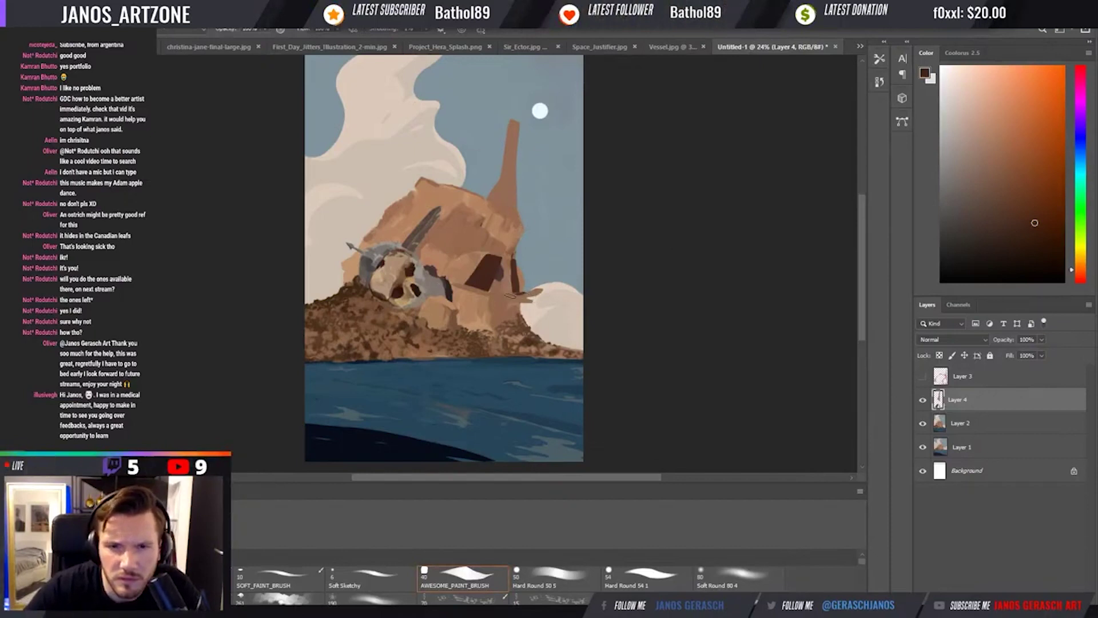
key(i)
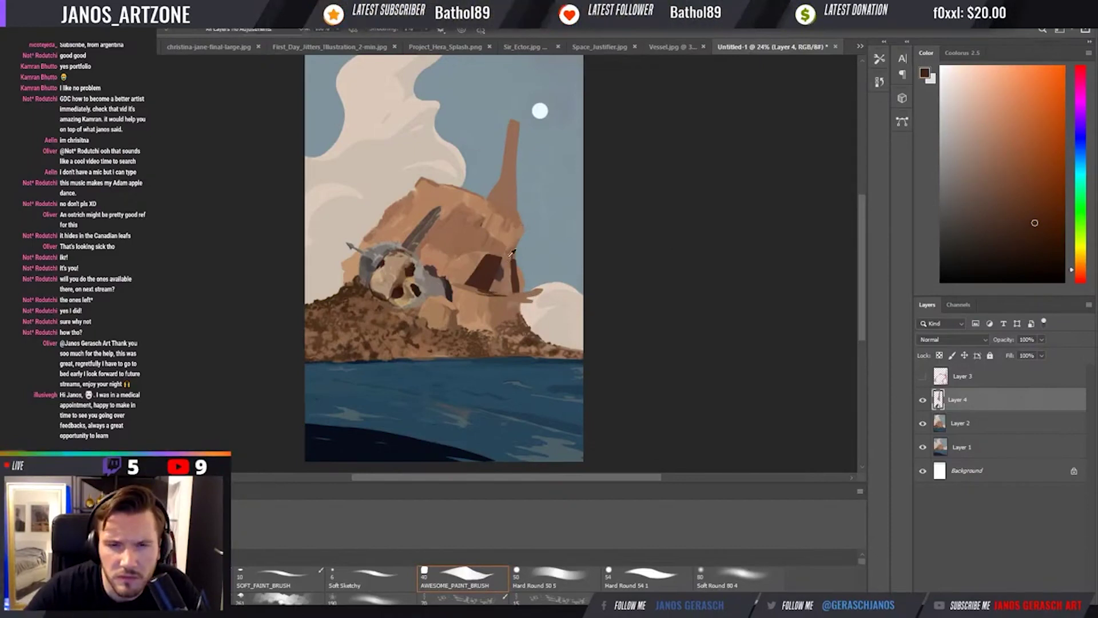
click(512, 253)
key(b)
drag(490, 270, 503, 283)
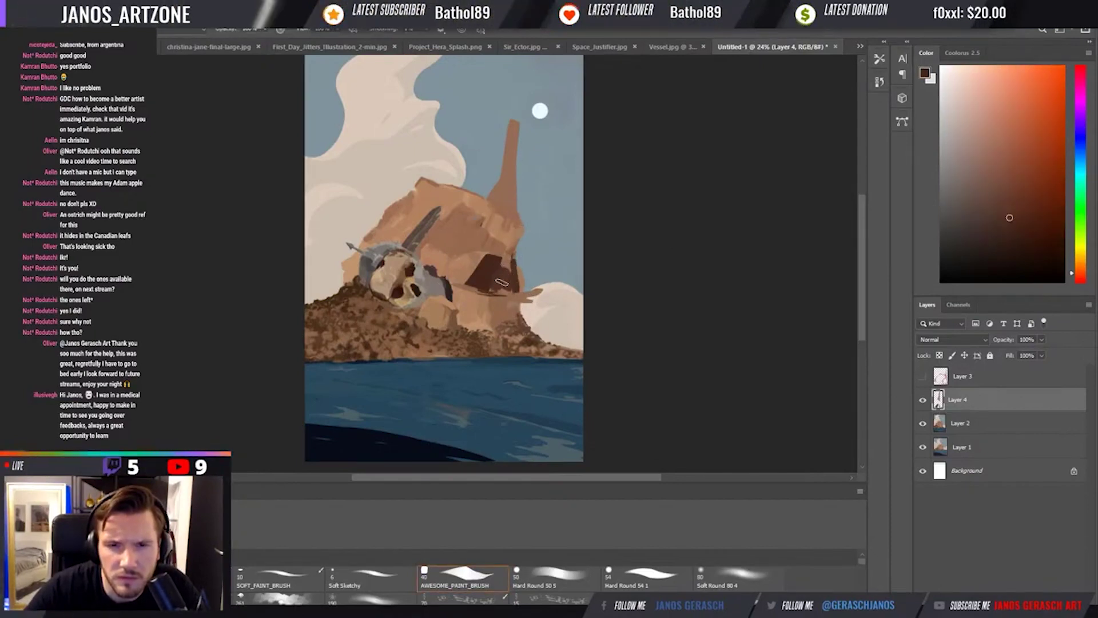
alt+click(507, 283)
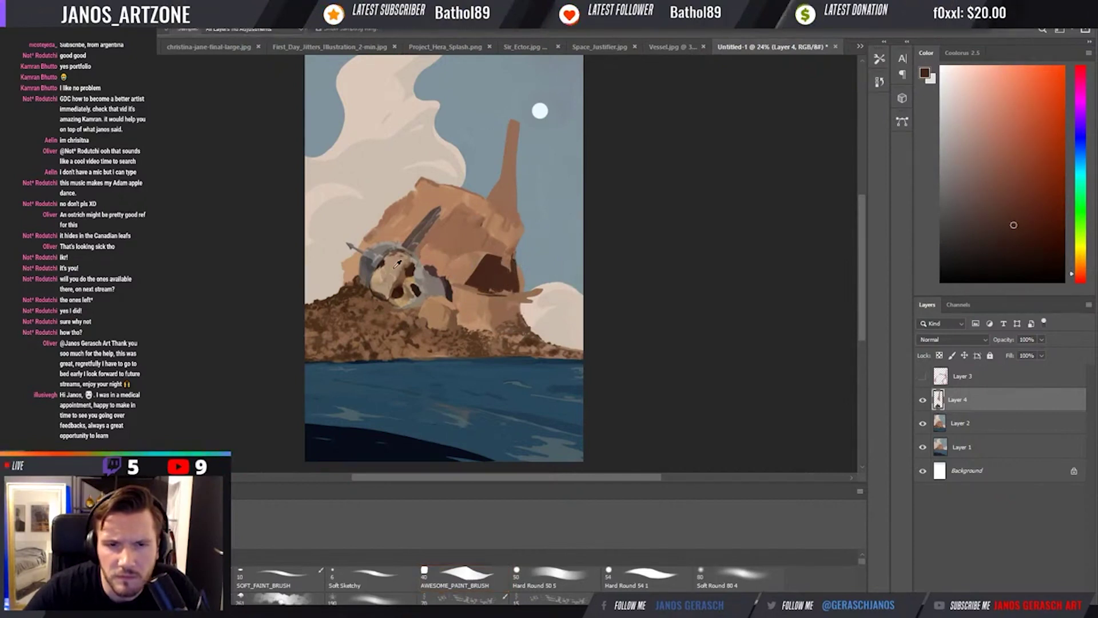
Paint a beige rim around the cavity and a lighter strut inside it, using colours sampled from the skull.
alt+click(495, 255)
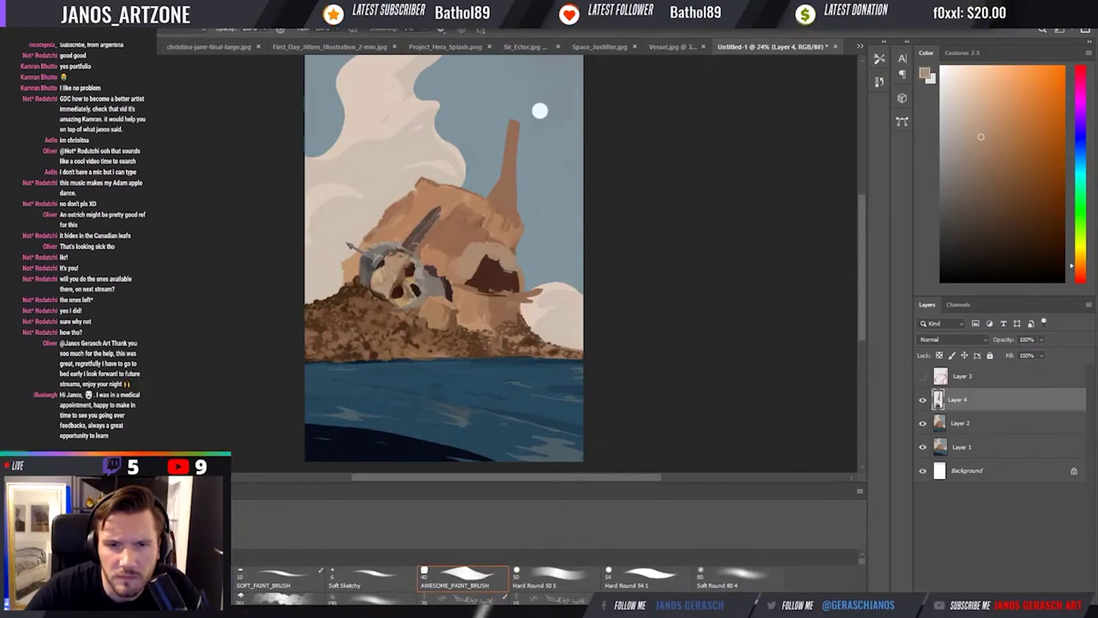
key(alt)
alt+click(410, 287)
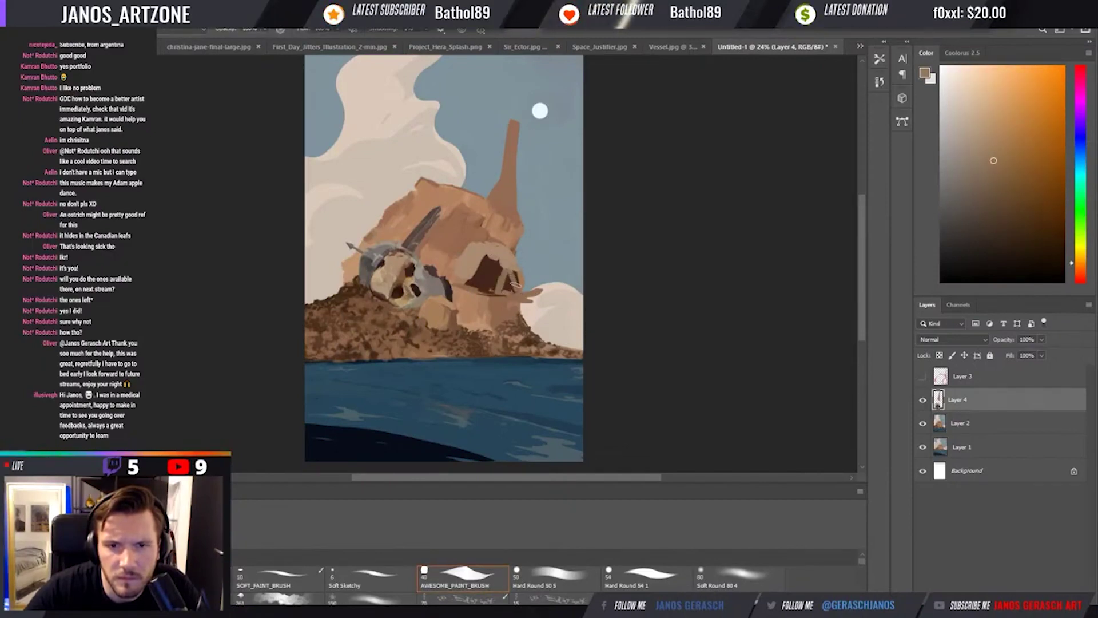
alt+click(501, 231)
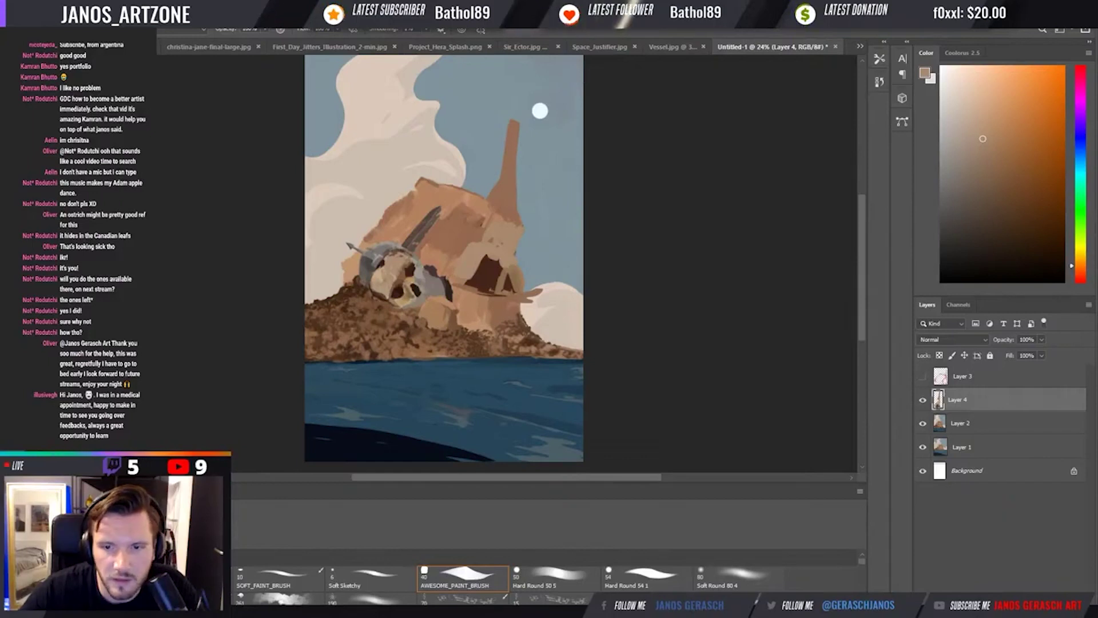
Paste the seascape rock photo and the skull photo into the document as separate reference layers.
key(ctrl+v)
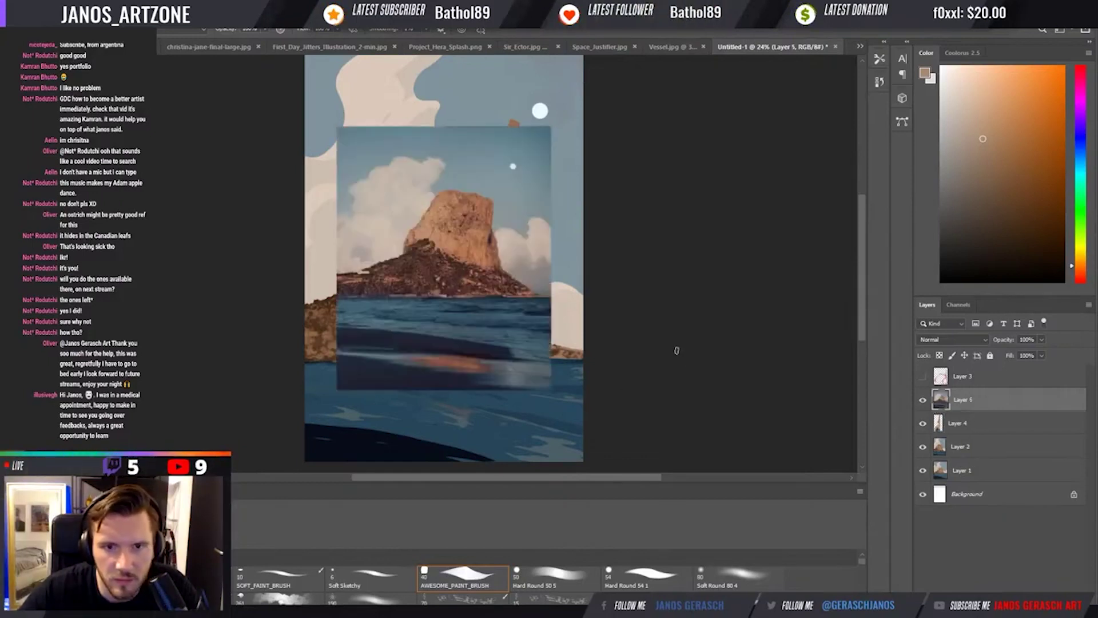
key(v)
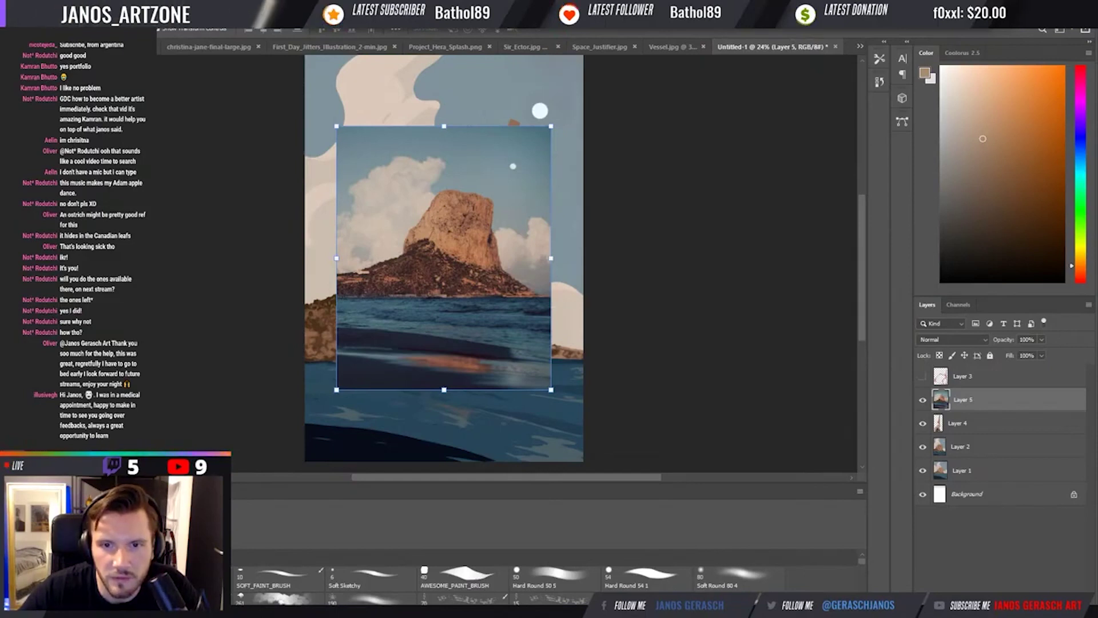
key(ctrl+v)
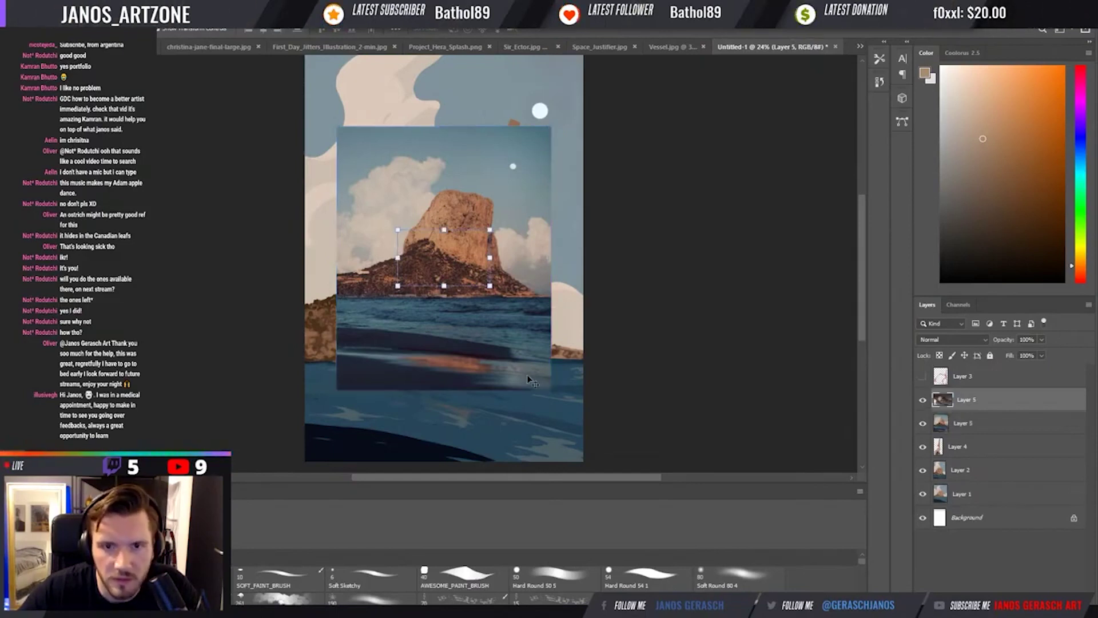
Extend the canvas to the right with the Crop tool to make blank space beside the painting.
key(ctrl+minus)
key(c)
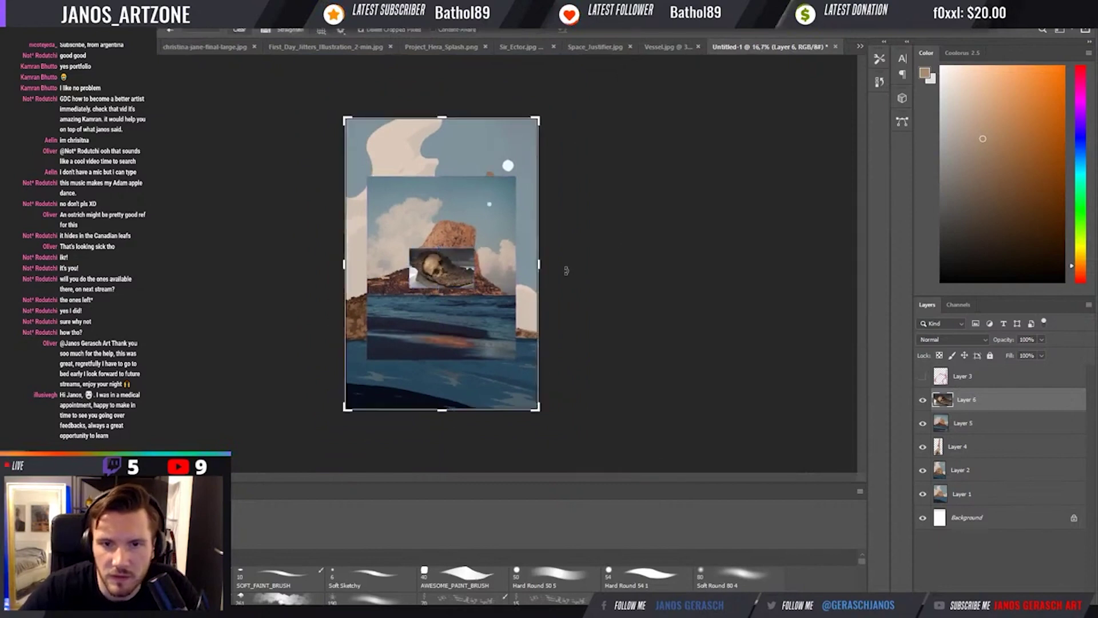
drag(569, 266, 618, 266)
key(Return)
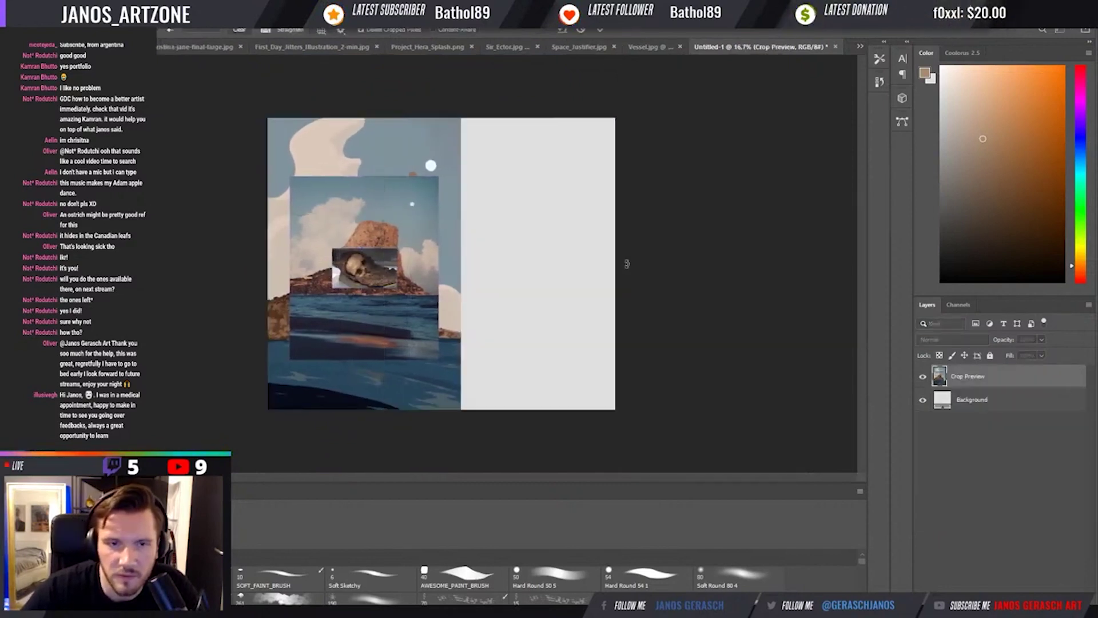
Enlarge the skull photo at the top of the blank canvas area and place the seascape rock photo beneath it.
key(v)
drag(389, 275, 583, 203)
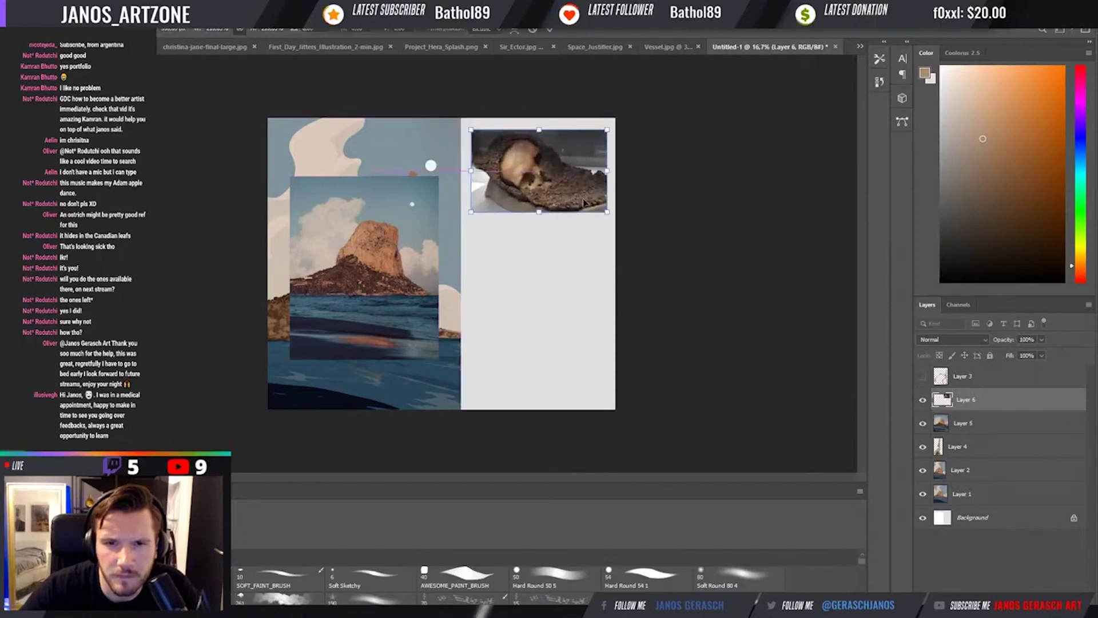
key(Return)
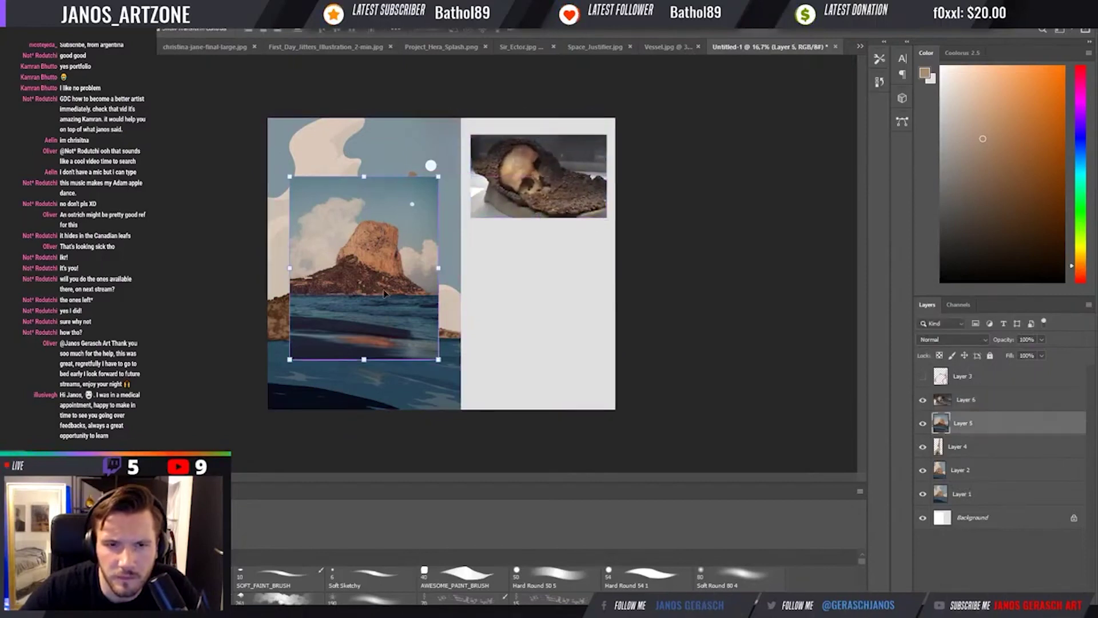
drag(386, 292, 560, 342)
key(ctrl+t)
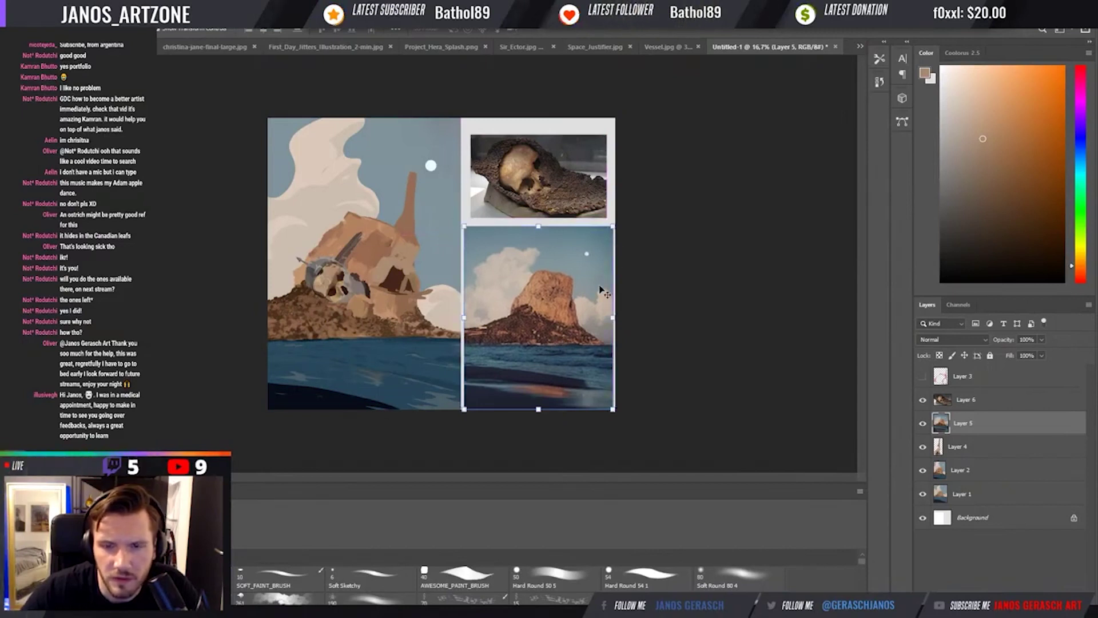
key(ctrl+plus)
key(Return)
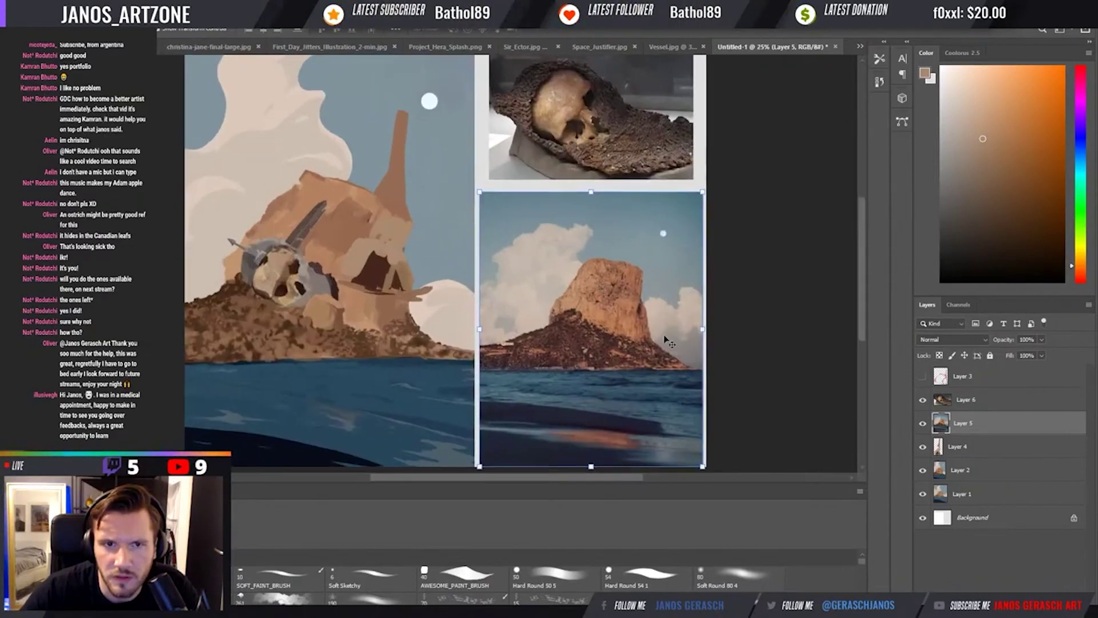
Sample a dark brown from the skull photo and paint it on Layer 4 down the spire and across the rock's top.
key(i)
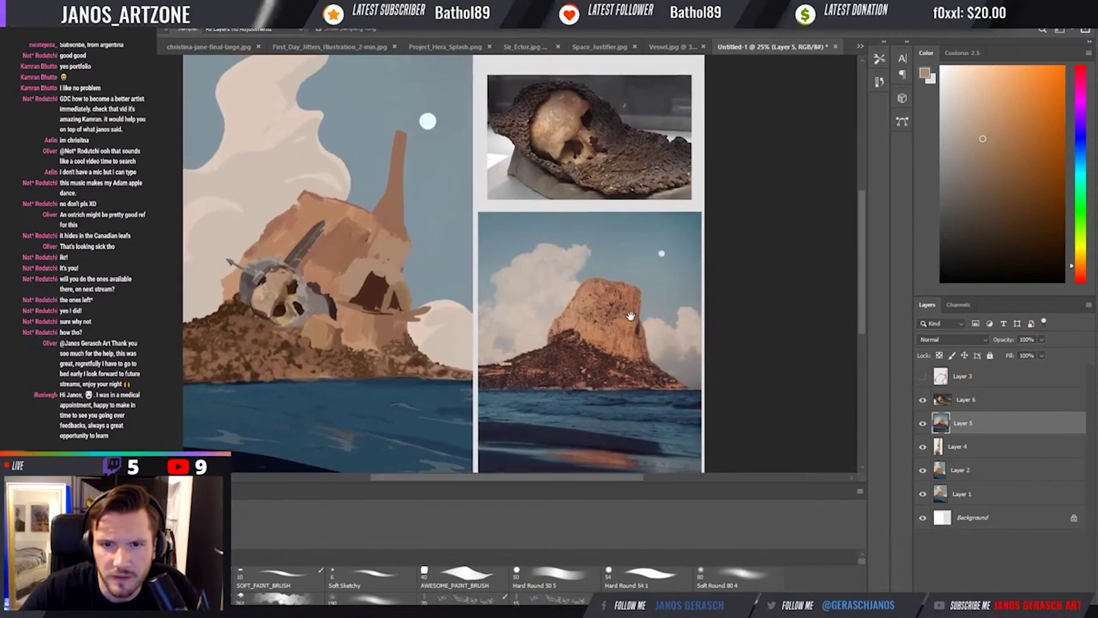
click(636, 159)
drag(637, 159, 635, 160)
key(b)
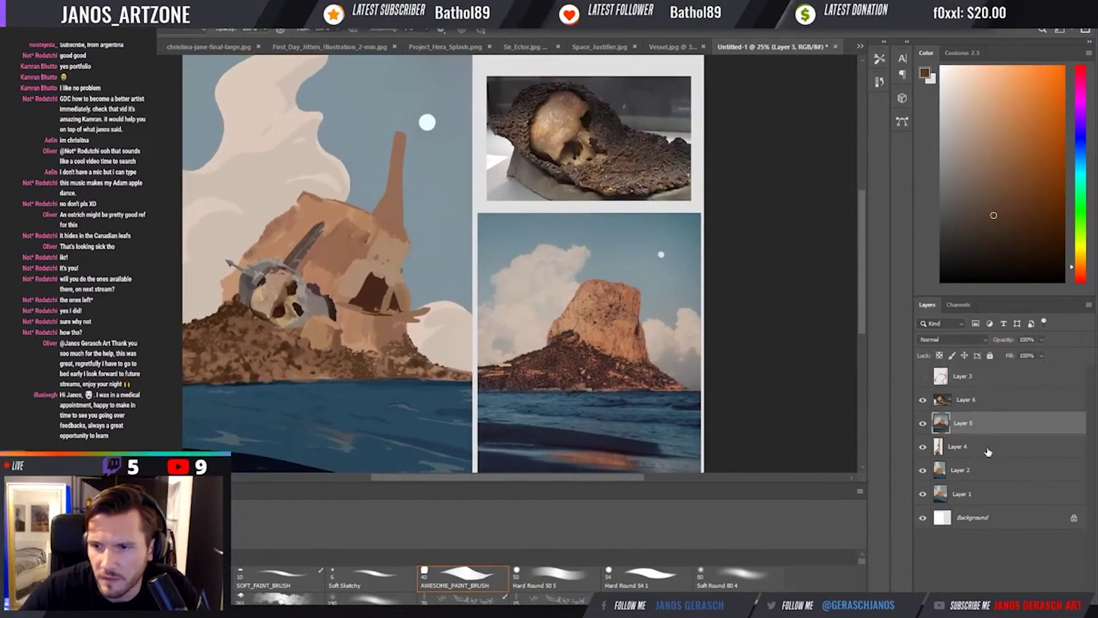
click(937, 446)
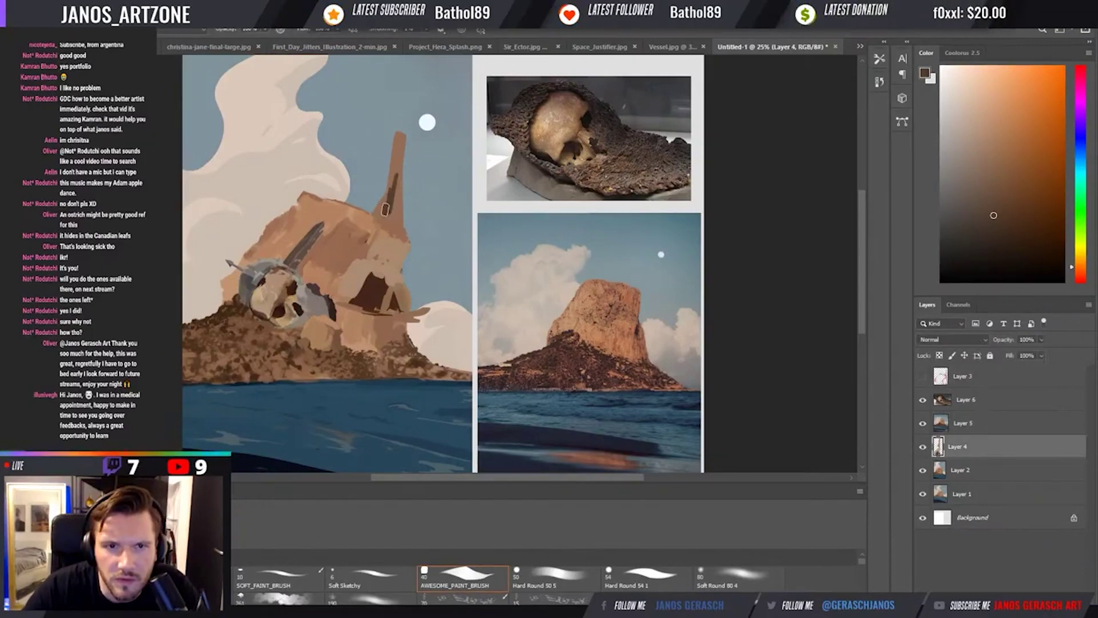
alt+click(405, 201)
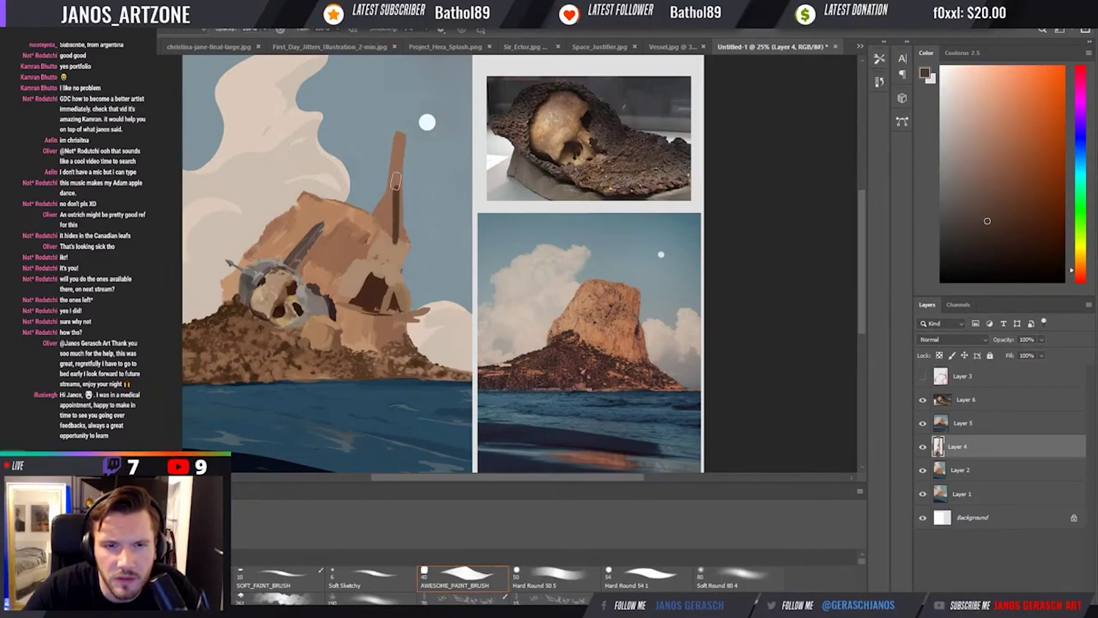
mouse_move(389, 199)
mouse_down()
mouse_move(397, 173)
mouse_move(367, 216)
mouse_move(362, 207)
mouse_move(384, 197)
mouse_move(398, 244)
mouse_move(389, 228)
mouse_move(360, 223)
mouse_move(367, 213)
mouse_move(376, 223)
mouse_move(303, 212)
mouse_move(351, 212)
mouse_move(304, 214)
mouse_up()
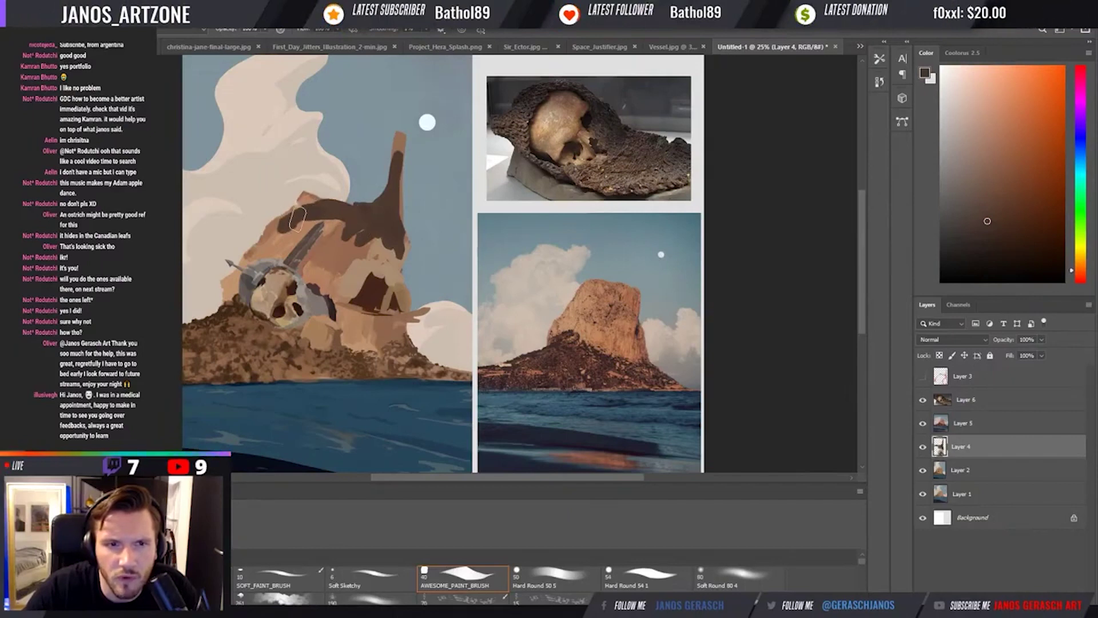
Fill the rock's main body with dark brown on Layer 4 and extend the colour up to the spire's tip.
drag(300, 281, 352, 258)
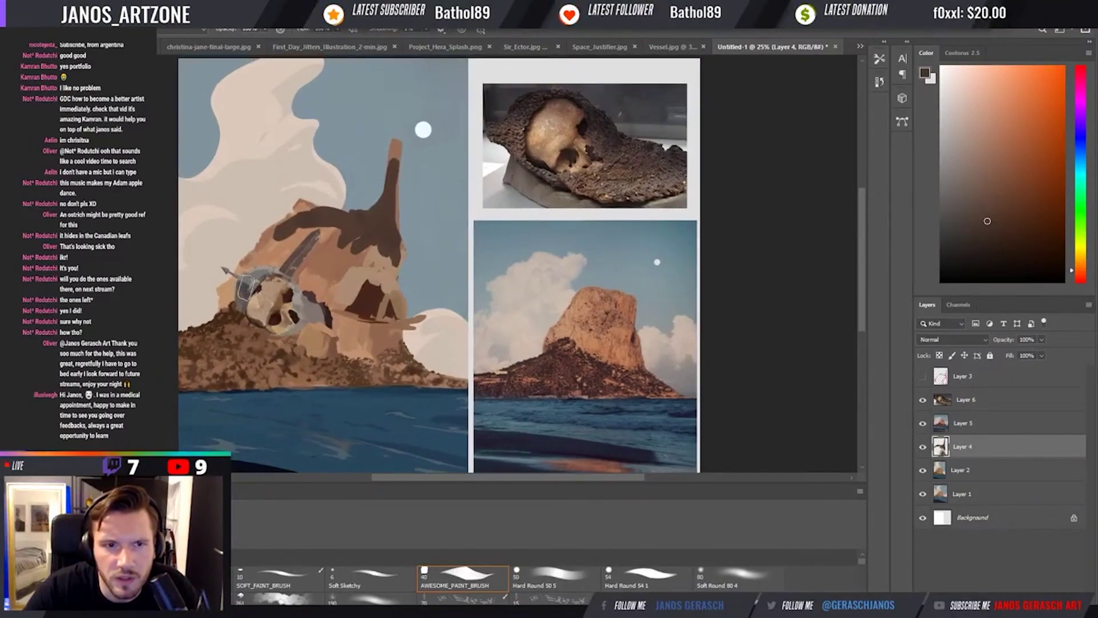
key(b)
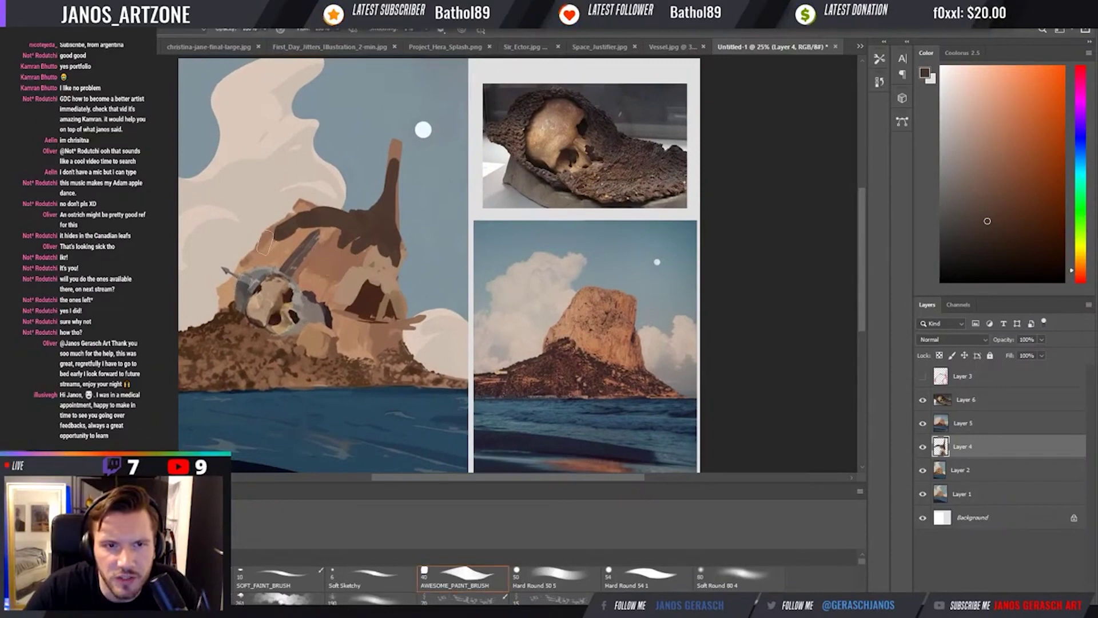
mouse_move(293, 265)
mouse_down()
mouse_move(316, 233)
mouse_move(331, 263)
mouse_move(372, 234)
mouse_move(344, 294)
mouse_move(350, 277)
mouse_move(313, 288)
mouse_move(355, 269)
mouse_move(374, 274)
mouse_move(398, 252)
mouse_up()
key(i)
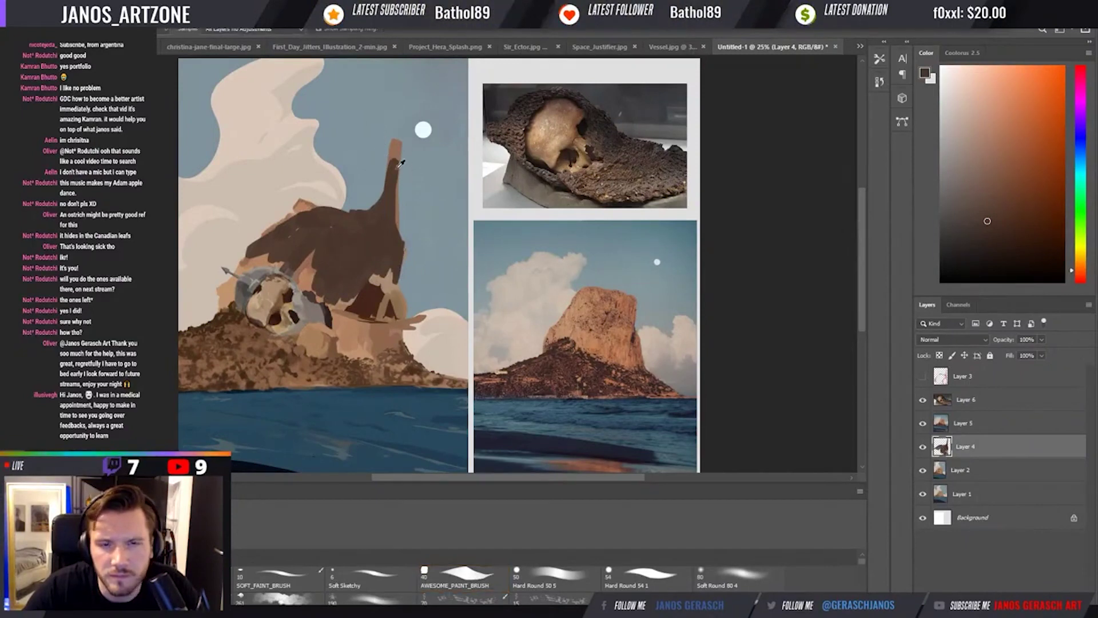
key(b)
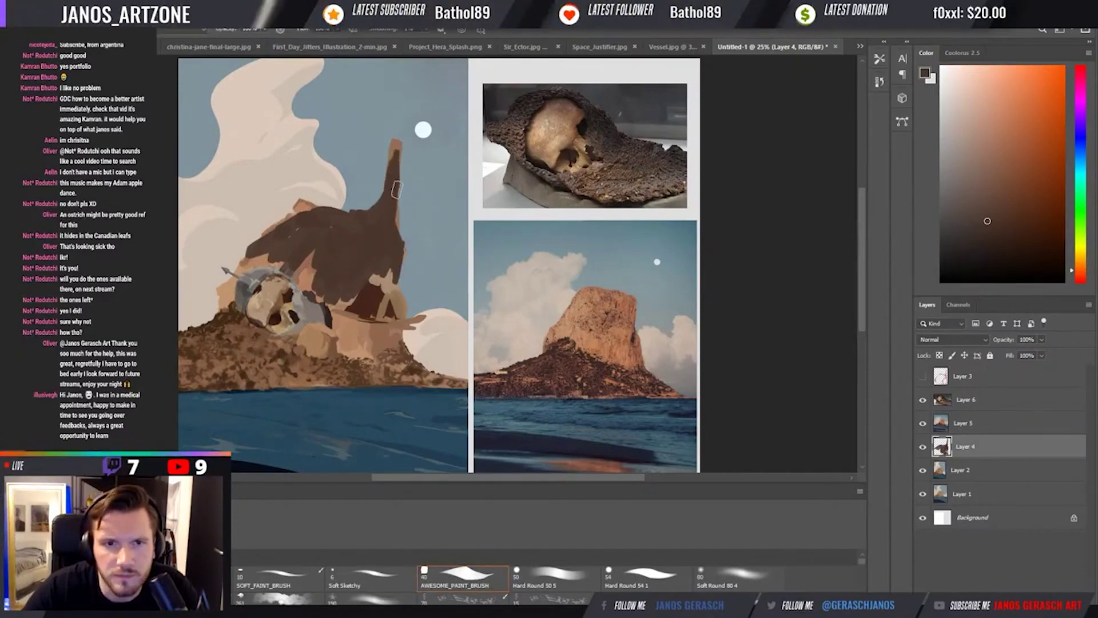
key(i)
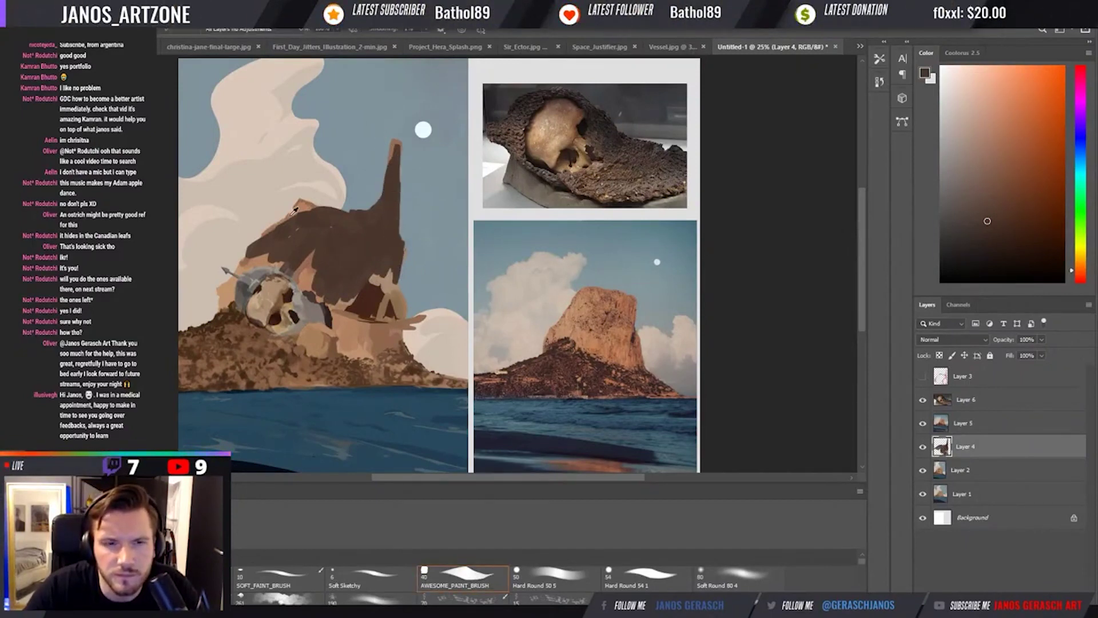
Extend the rock's upper ridge in sampled brown and trim its light corner with the cloud's beige.
click(311, 204)
key(b)
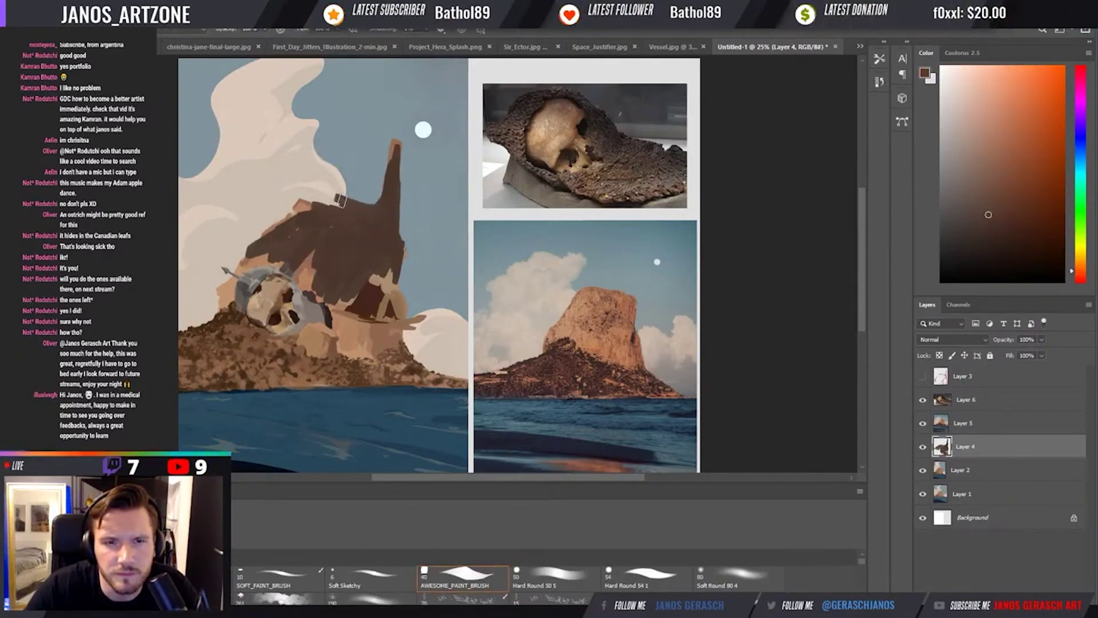
key(i)
click(294, 206)
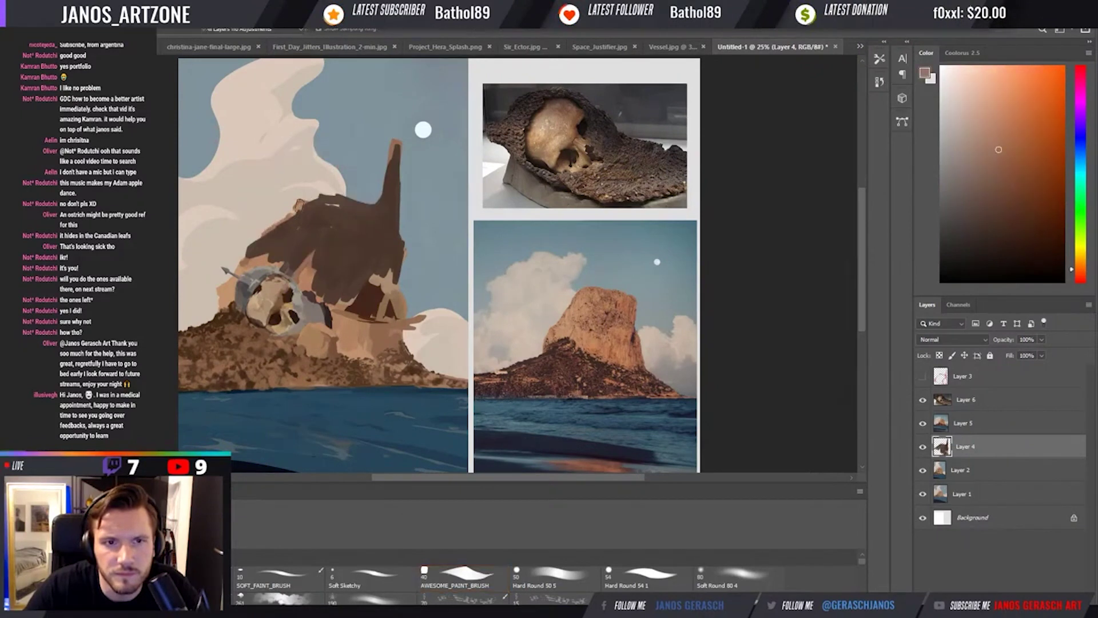
key(b)
alt+click(297, 201)
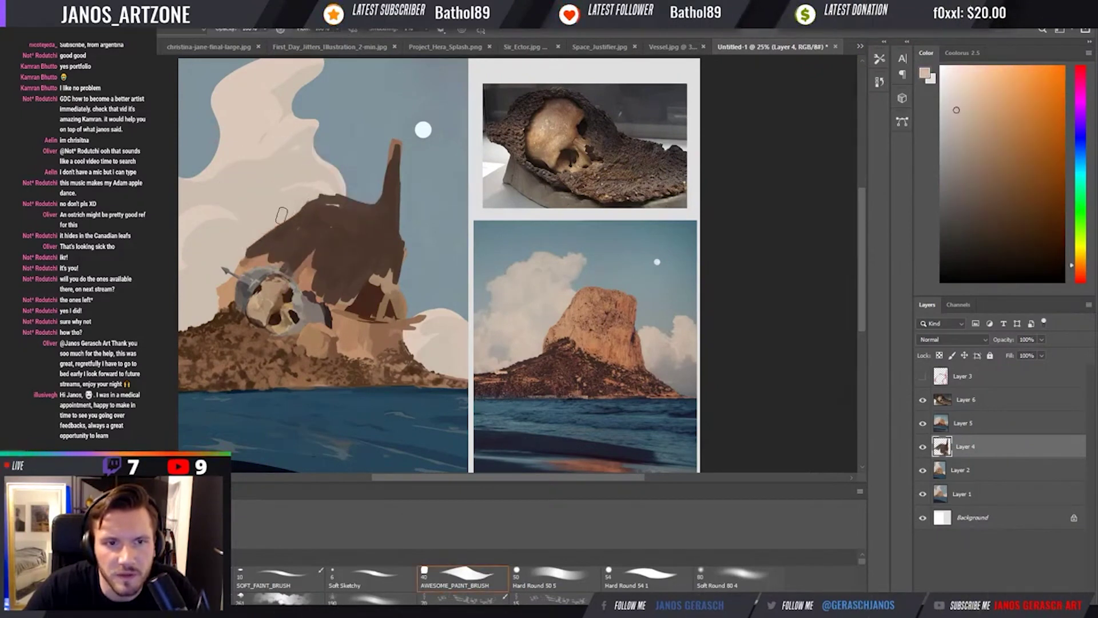
Extend the dark brown down the rock's left slope and paint over the small skull's helmet spike with the cloud colour.
alt+click(265, 246)
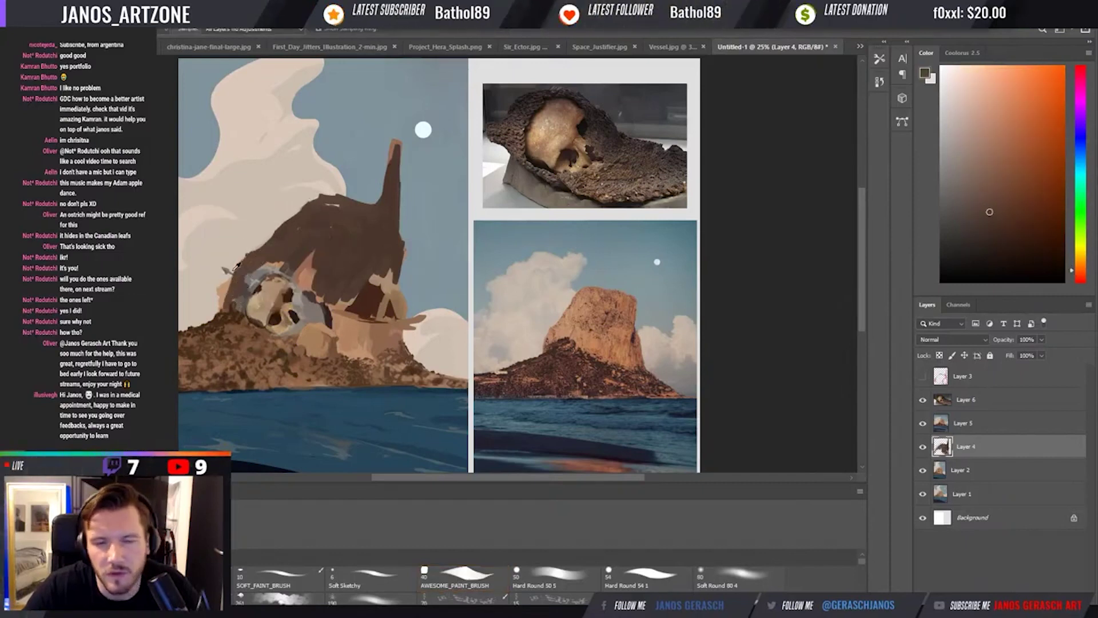
alt+click(232, 269)
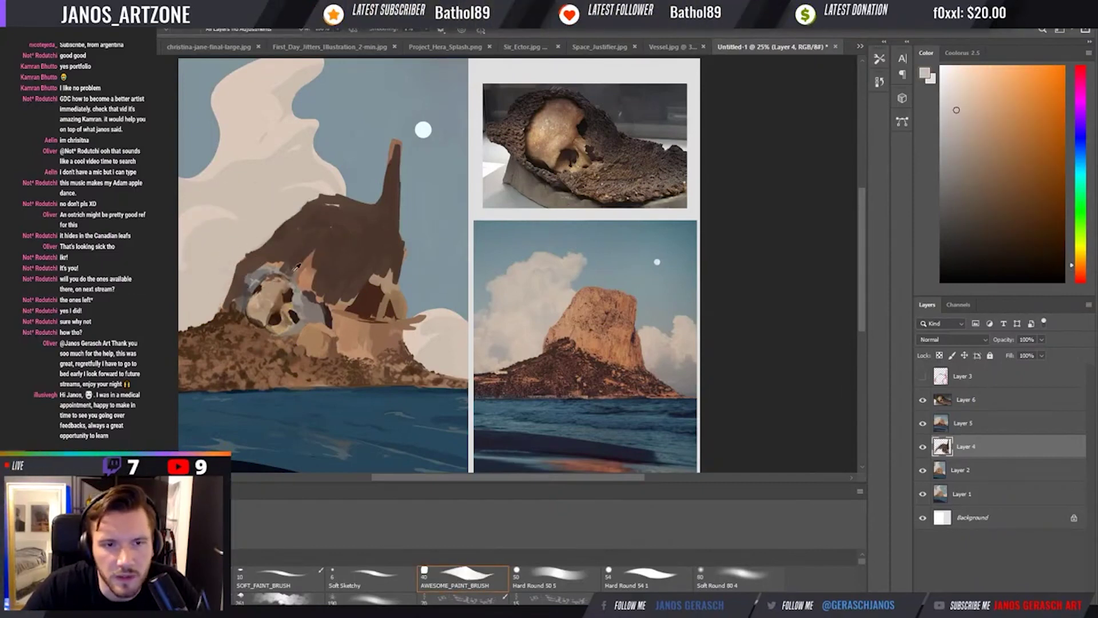
alt+click(281, 257)
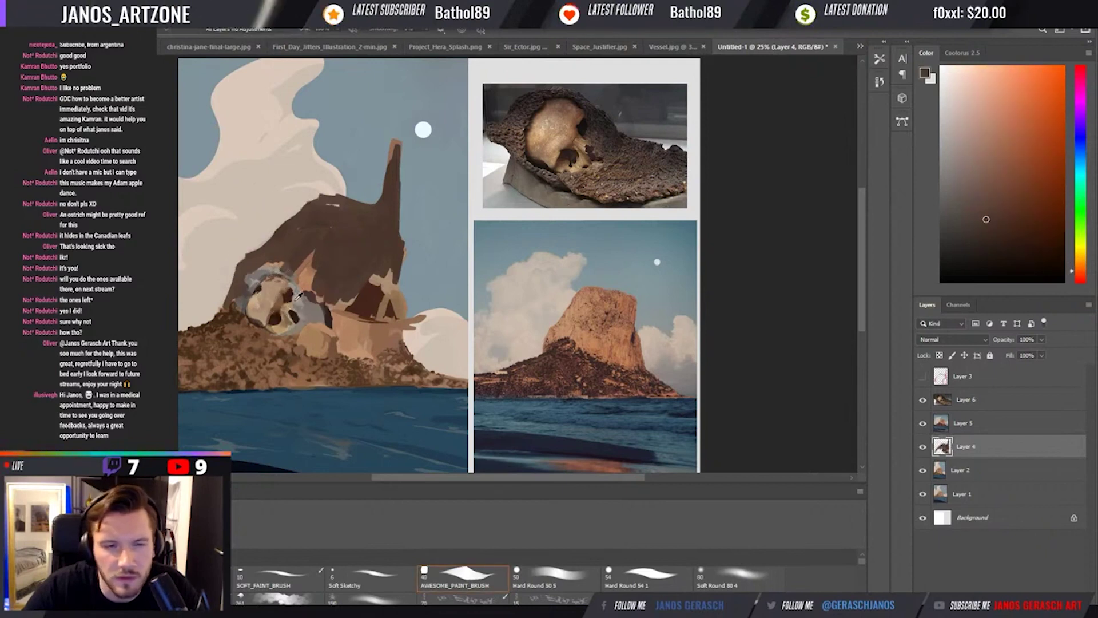
key(alt)
alt+click(374, 266)
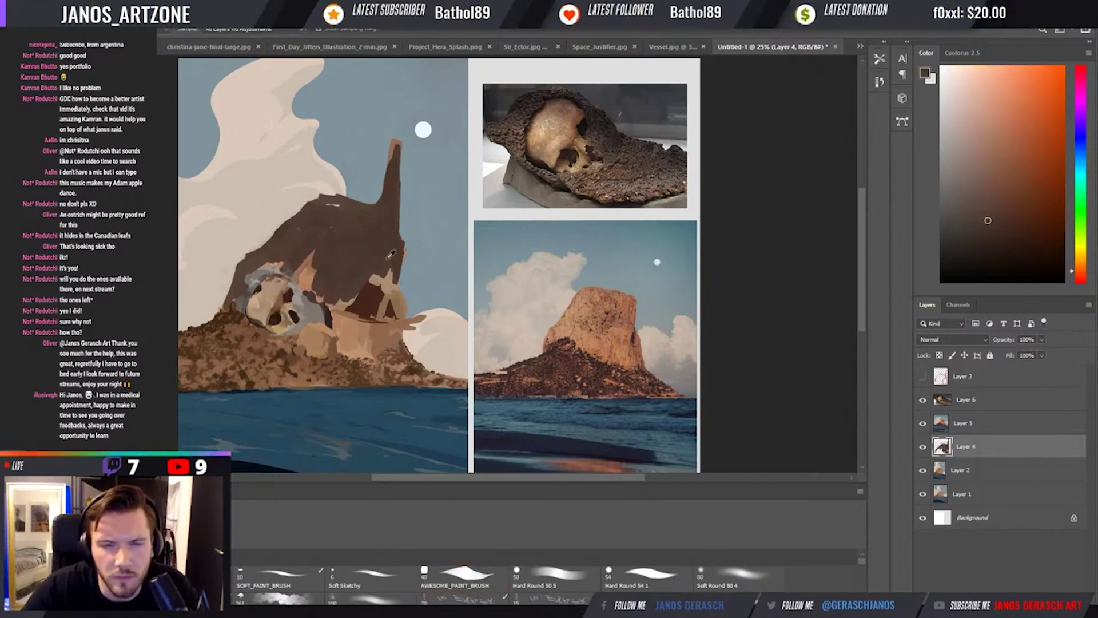
Sample bone tones from the skull photo and paint a pale skull shape in the cavity on the rock's right side.
alt+click(586, 115)
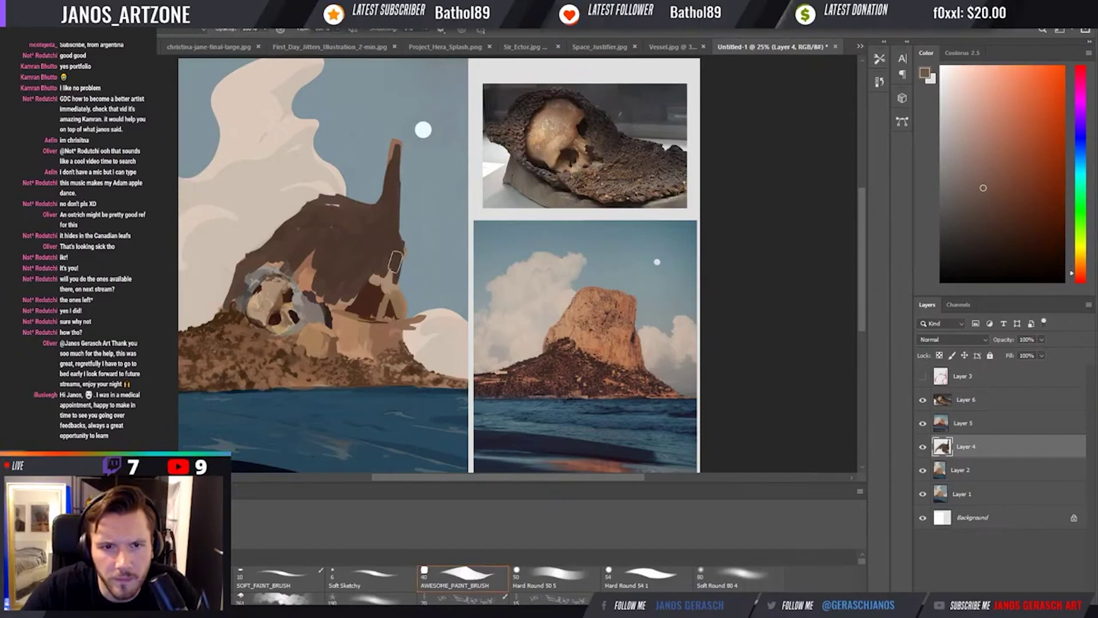
alt+click(548, 111)
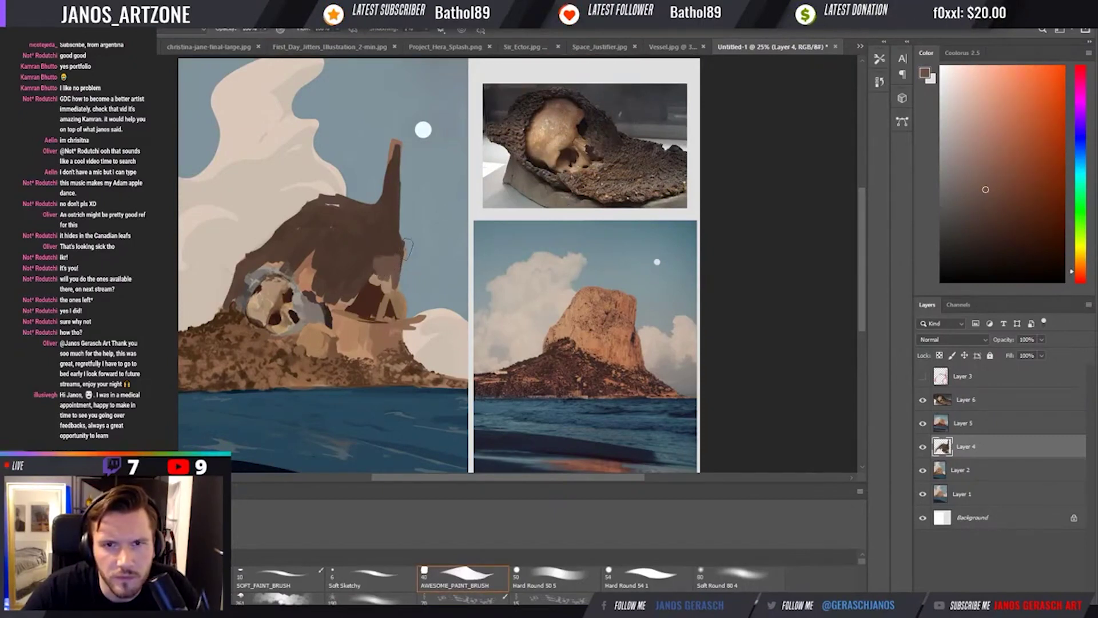
alt+click(572, 117)
mouse_move(386, 273)
mouse_down()
mouse_move(380, 260)
mouse_move(369, 265)
mouse_up()
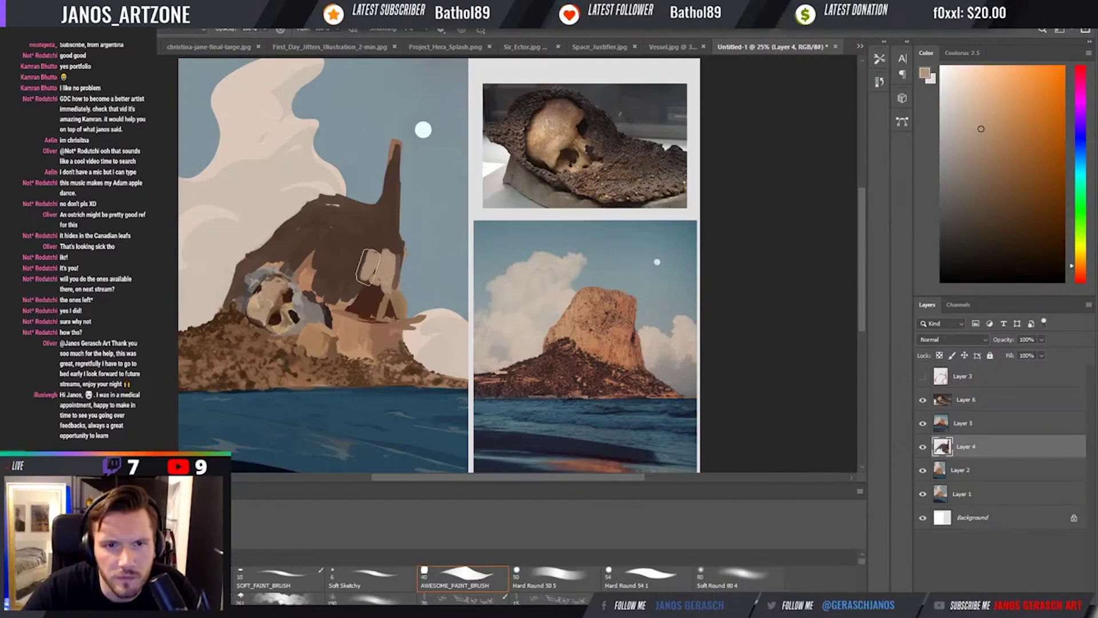
Sample dark tones and paint an arched dark rim around the pale shape in the rock's right cavity.
alt+click(578, 102)
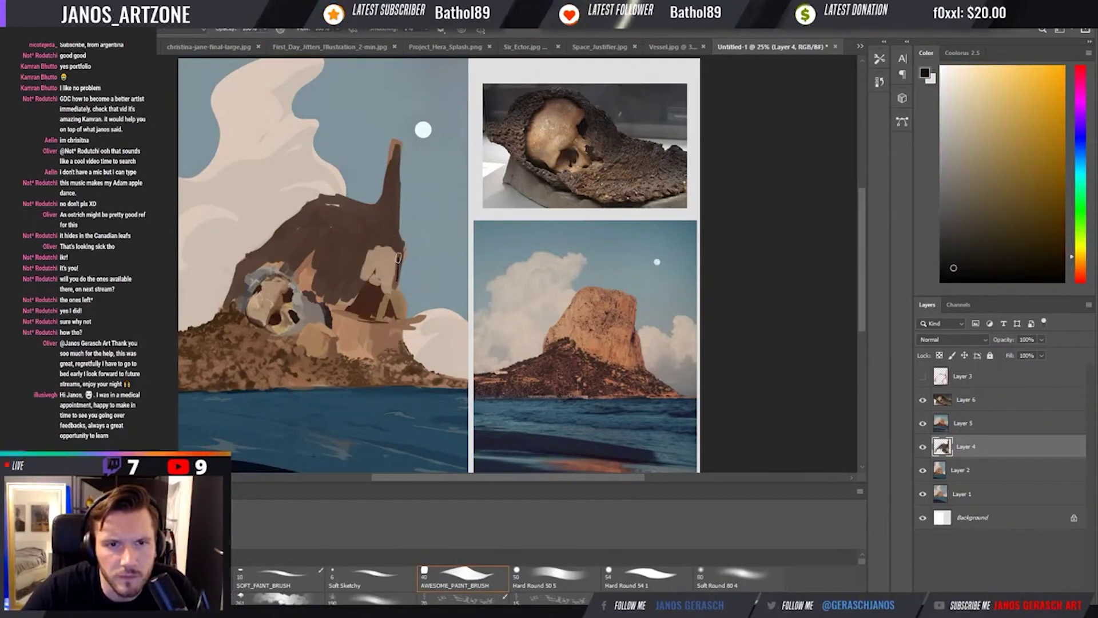
drag(398, 258, 393, 249)
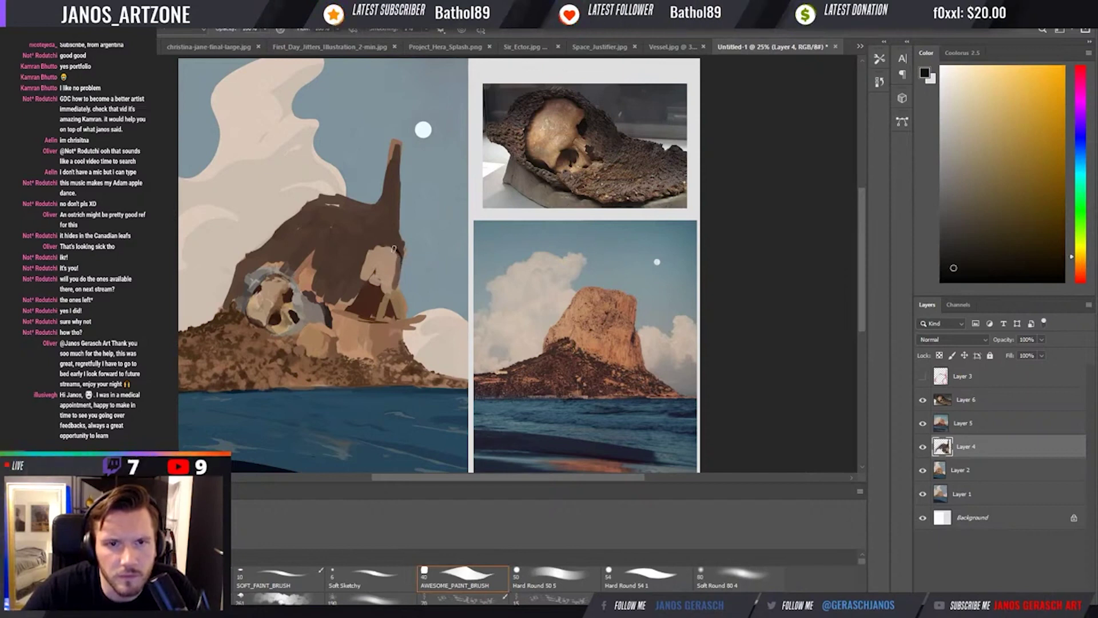
alt+click(372, 269)
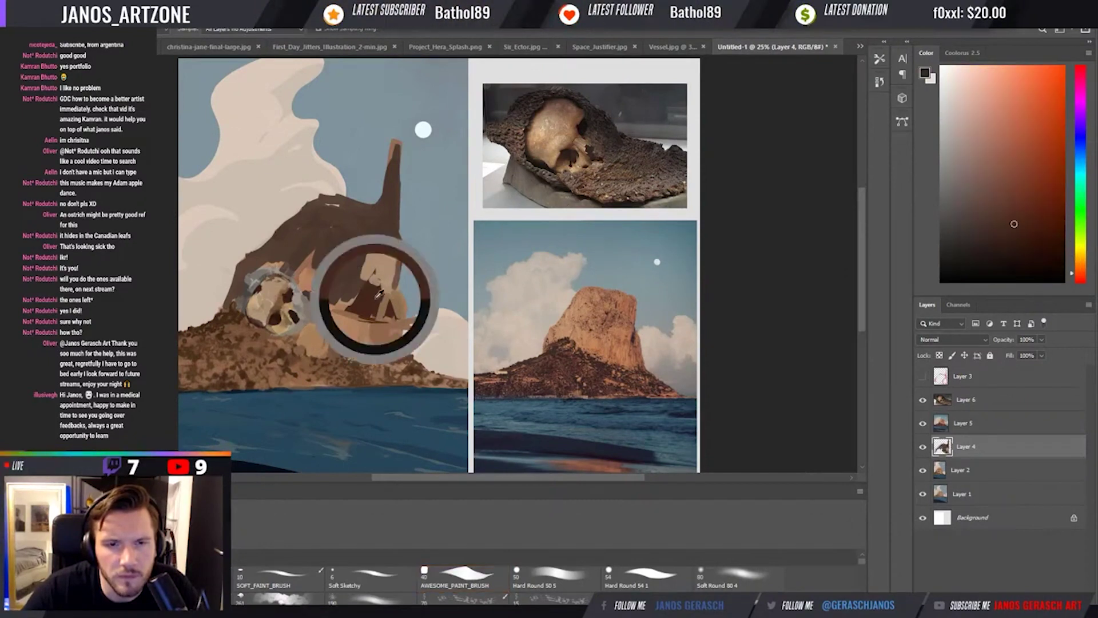
alt+click(368, 253)
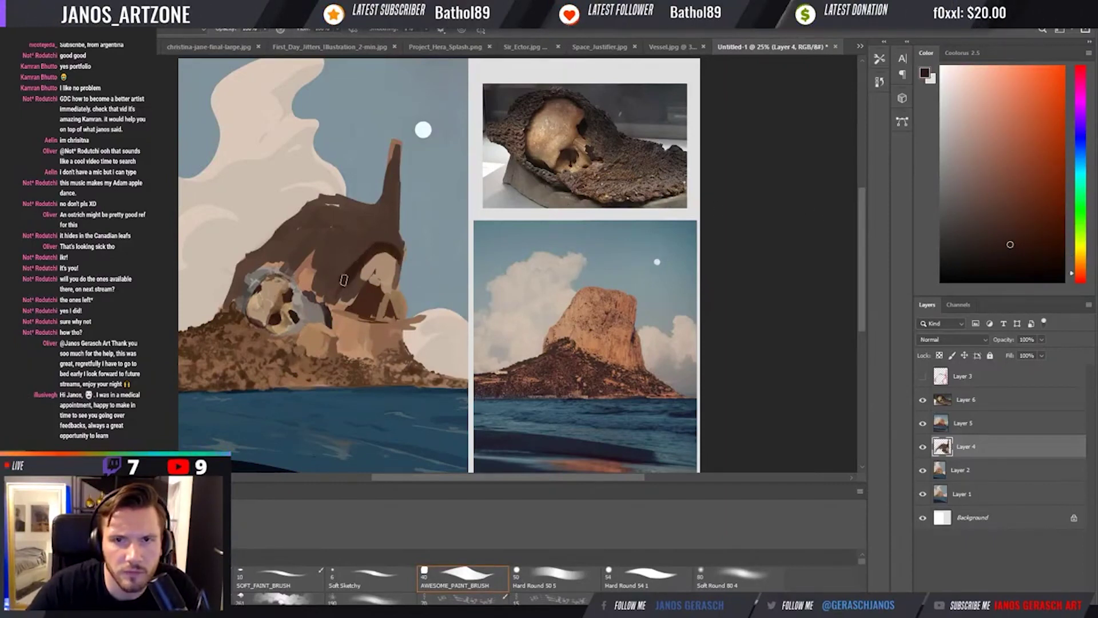
key(i)
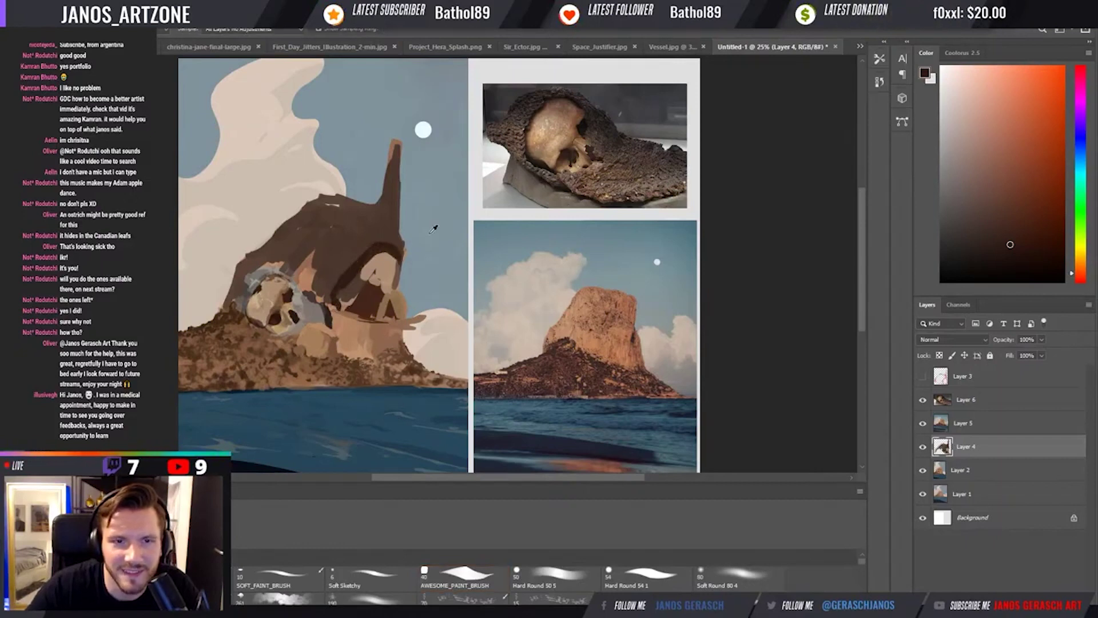
Lasso the small painted skull on Layer 2, copy it to a new layer above Layer 4, and place it over the right cavity.
ctrl+click(269, 286)
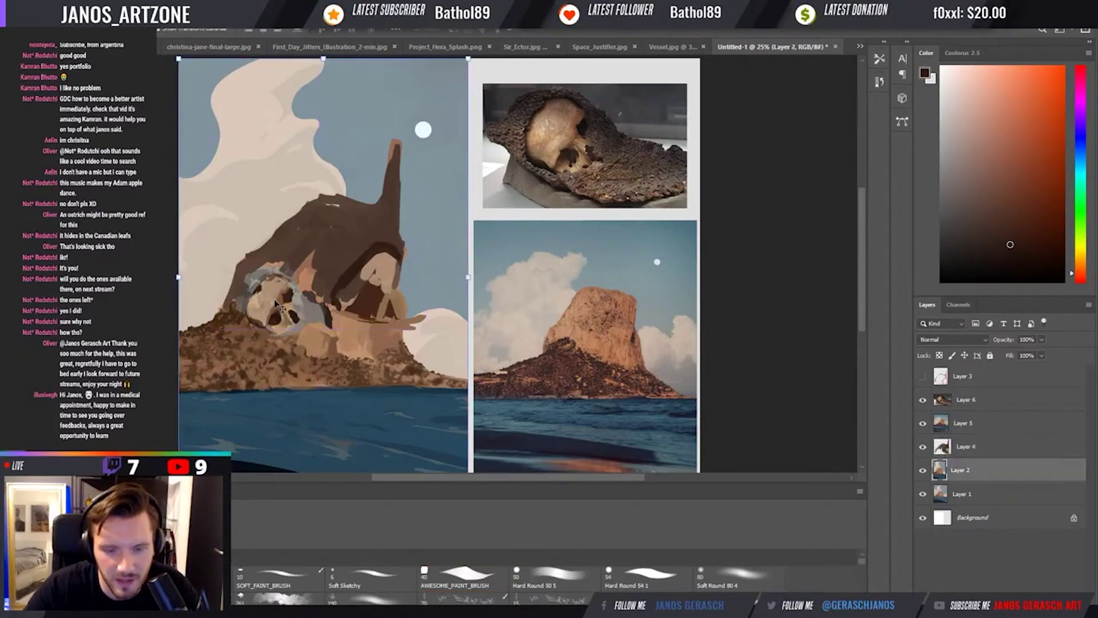
key(l)
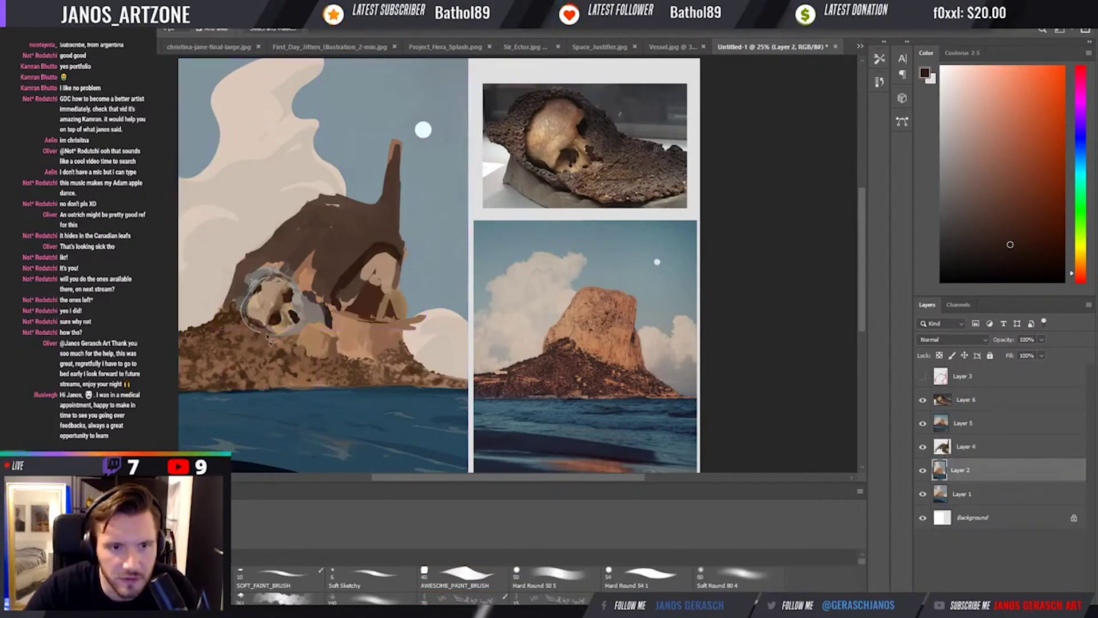
mouse_move(271, 339)
mouse_down()
mouse_move(297, 327)
mouse_move(294, 285)
mouse_up()
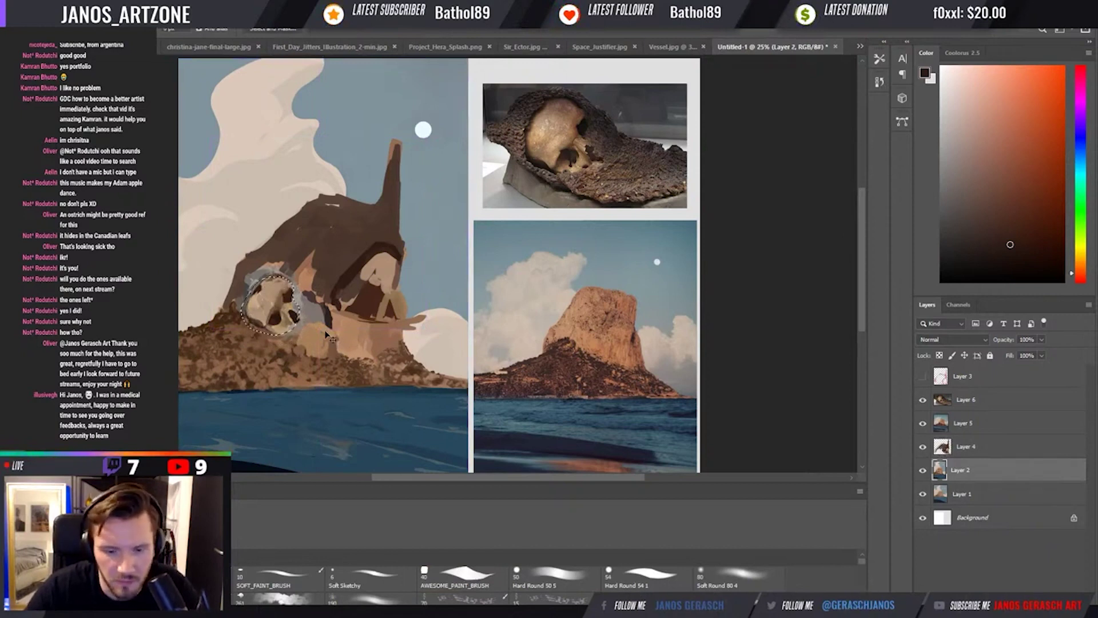
key(ctrl+j)
key(v)
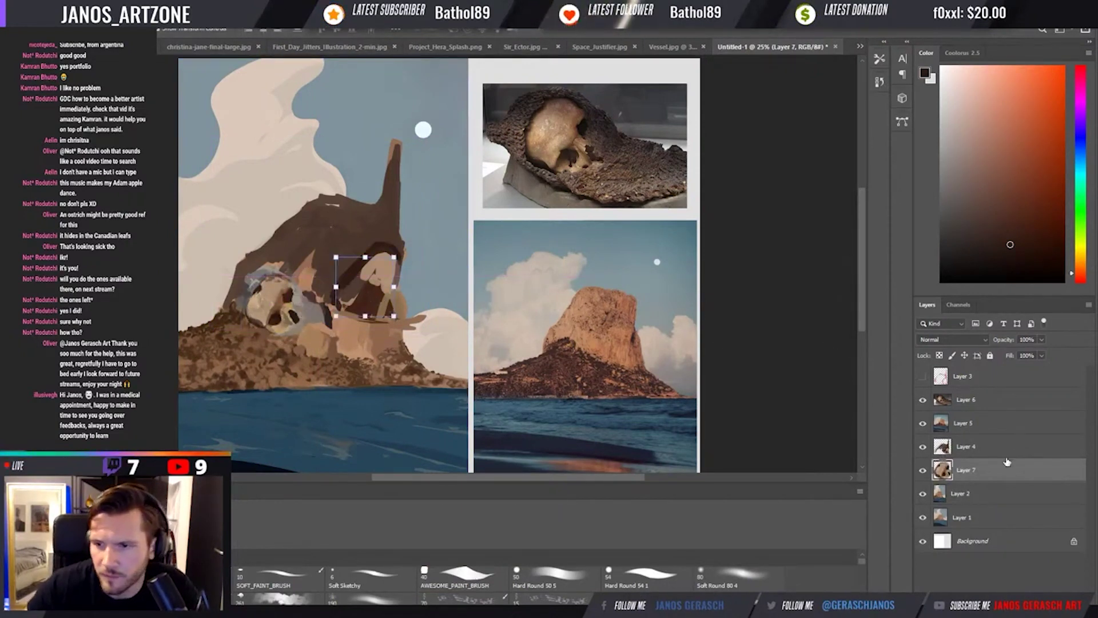
key(ctrl+bracketright)
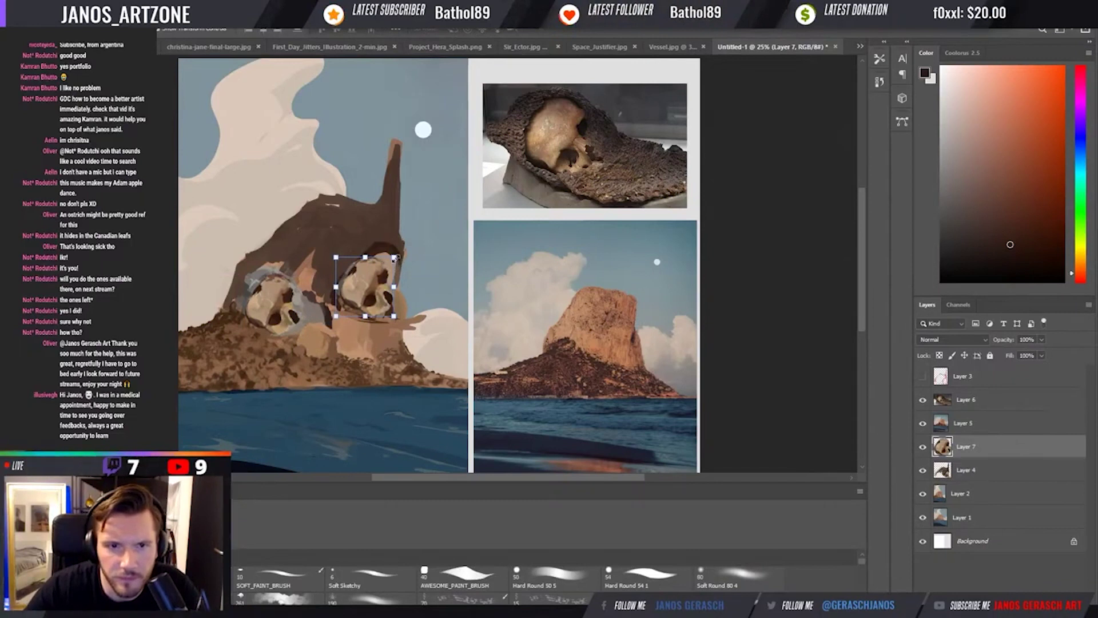
drag(400, 272, 421, 273)
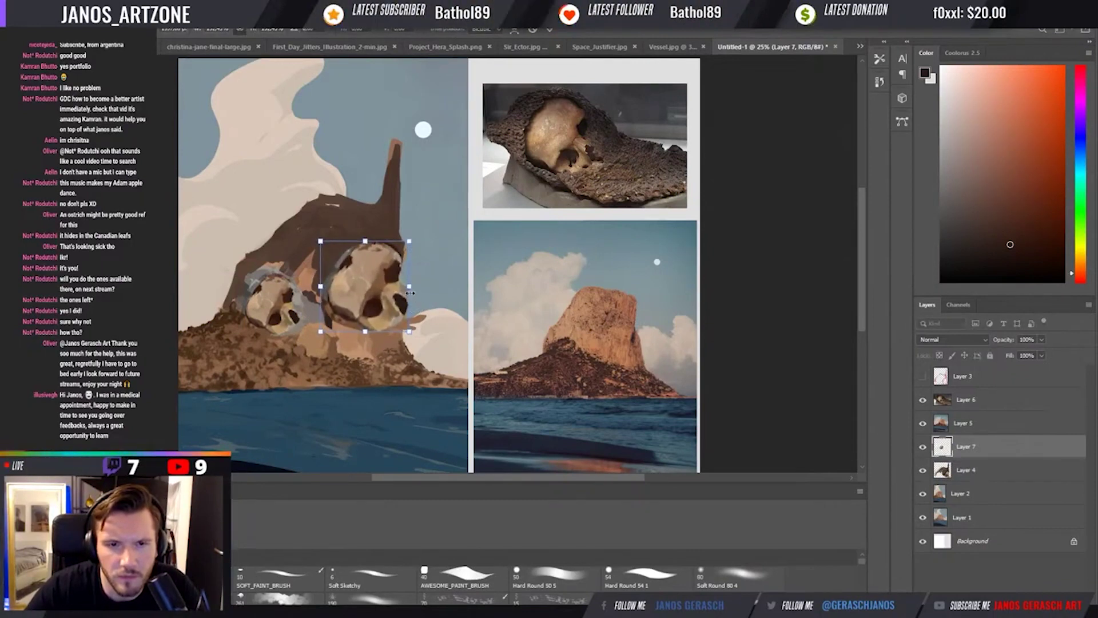
key(ctrl+shift+h)
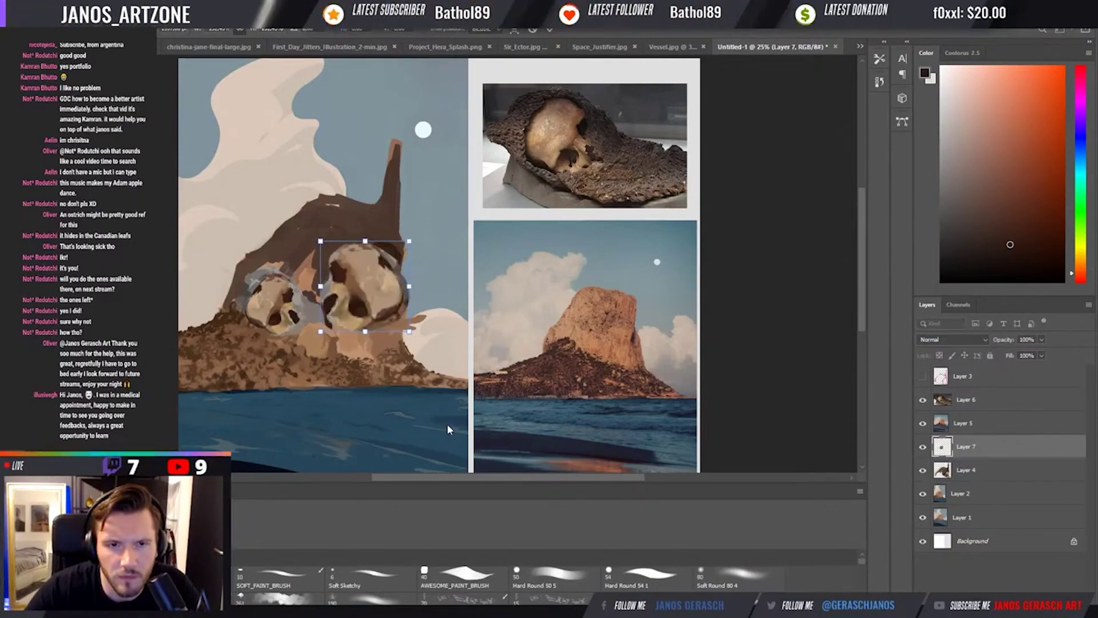
key(Escape)
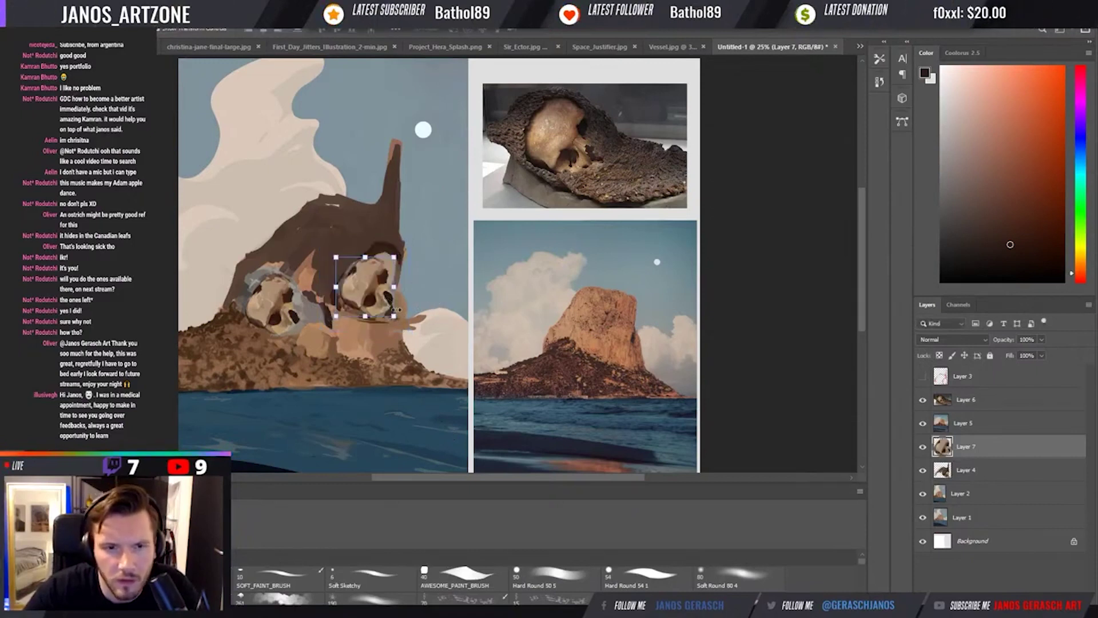
Enlarge the copied skull so it fills the cavity on the rock's right side.
drag(399, 254, 418, 244)
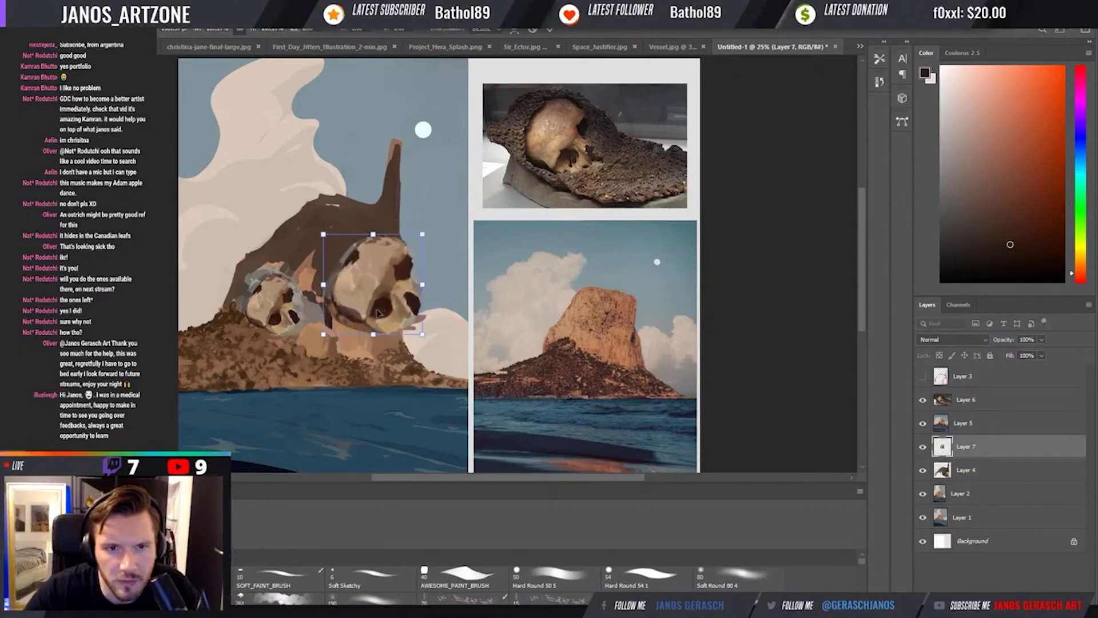
key(shift+Up)
drag(418, 340, 409, 334)
key(Return)
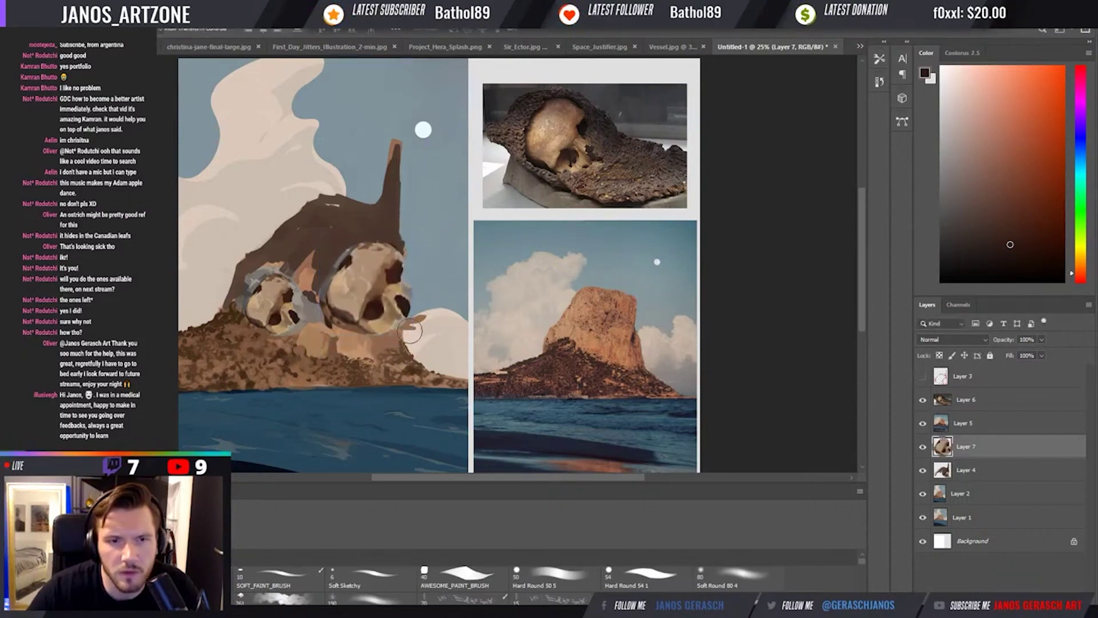
Rotate the copied skull to tilt its face downward and fit it beneath the cavity's dark rim.
key(b)
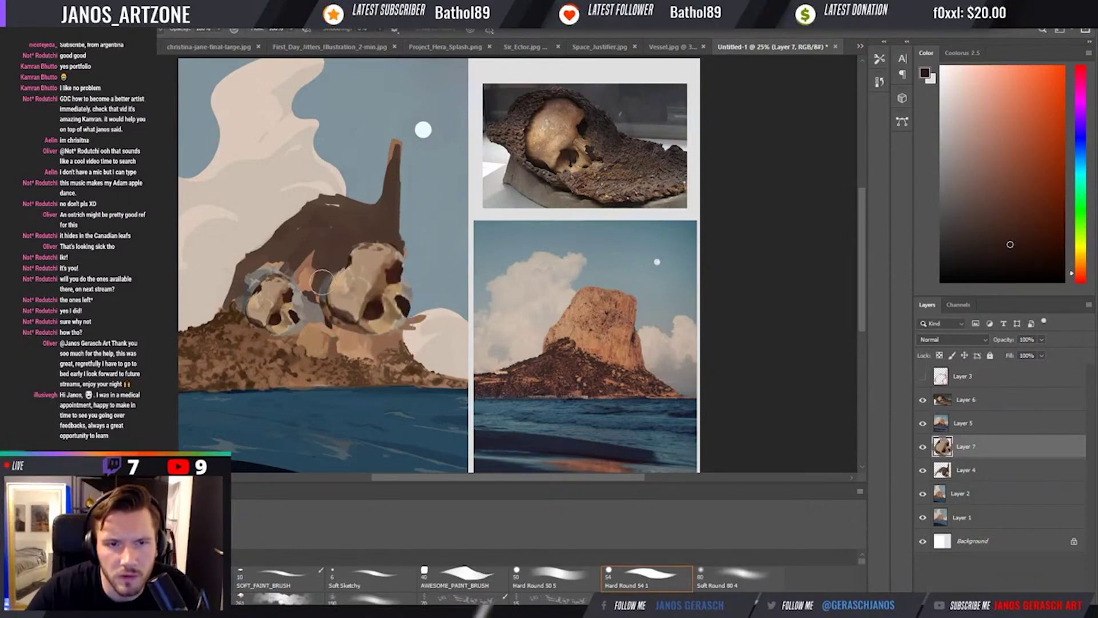
key(v)
drag(376, 290, 369, 279)
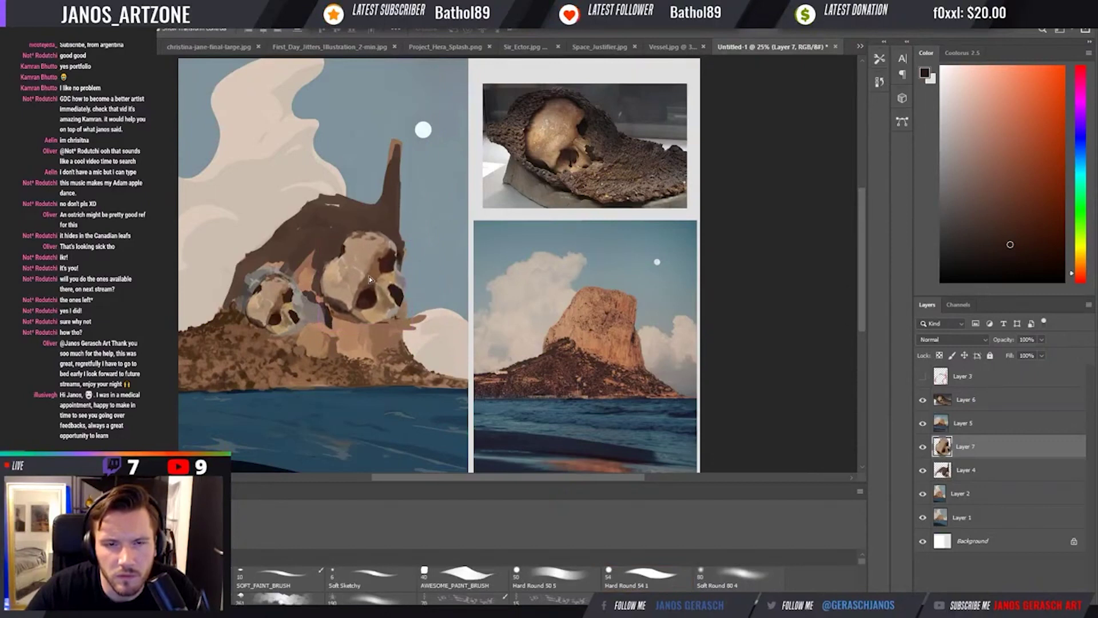
mouse_move(422, 229)
mouse_down()
mouse_move(419, 269)
mouse_move(436, 276)
mouse_move(414, 224)
mouse_up()
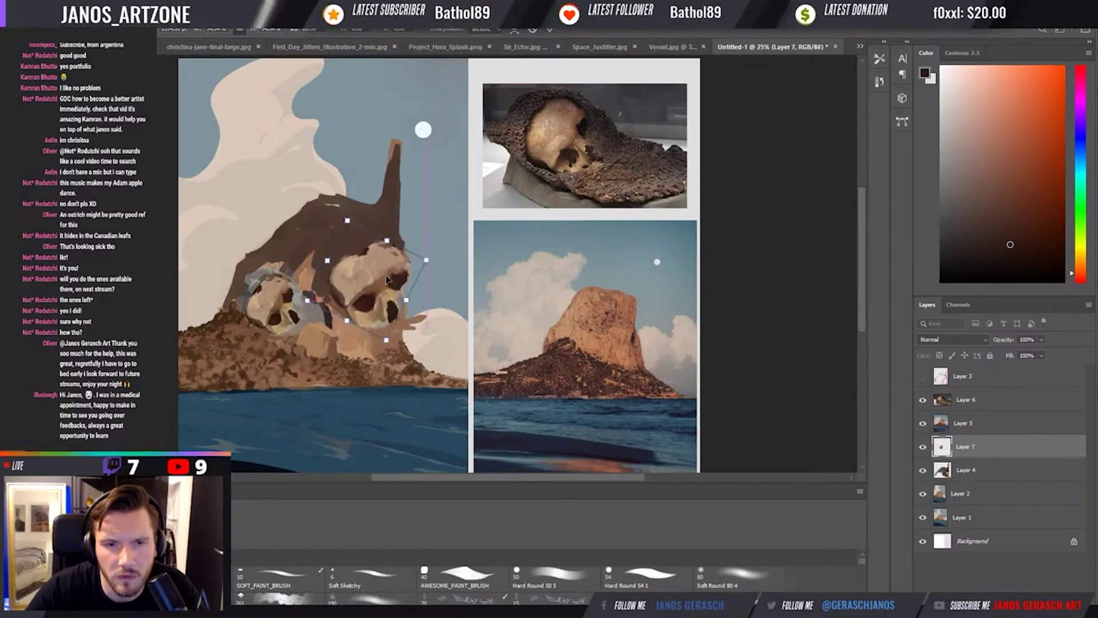
drag(414, 257, 381, 283)
key(Return)
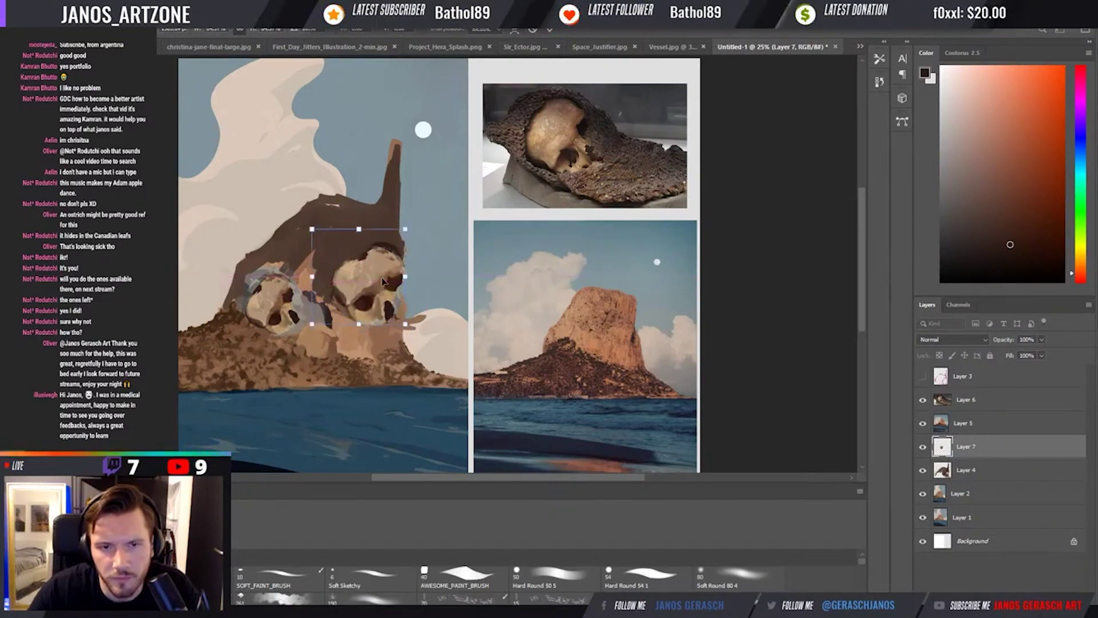
Sample a dark tone from the enlarged skull's nose area on Layer 7 and ready the AWESOME_PAINT_BRUSH for painting.
key(i)
click(391, 306)
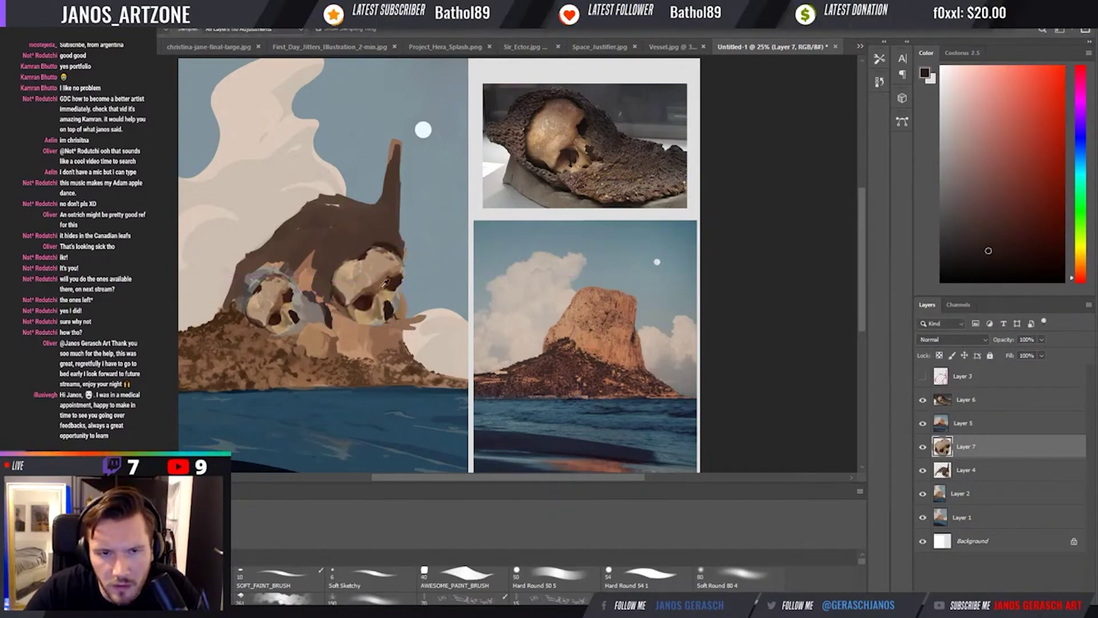
key(b)
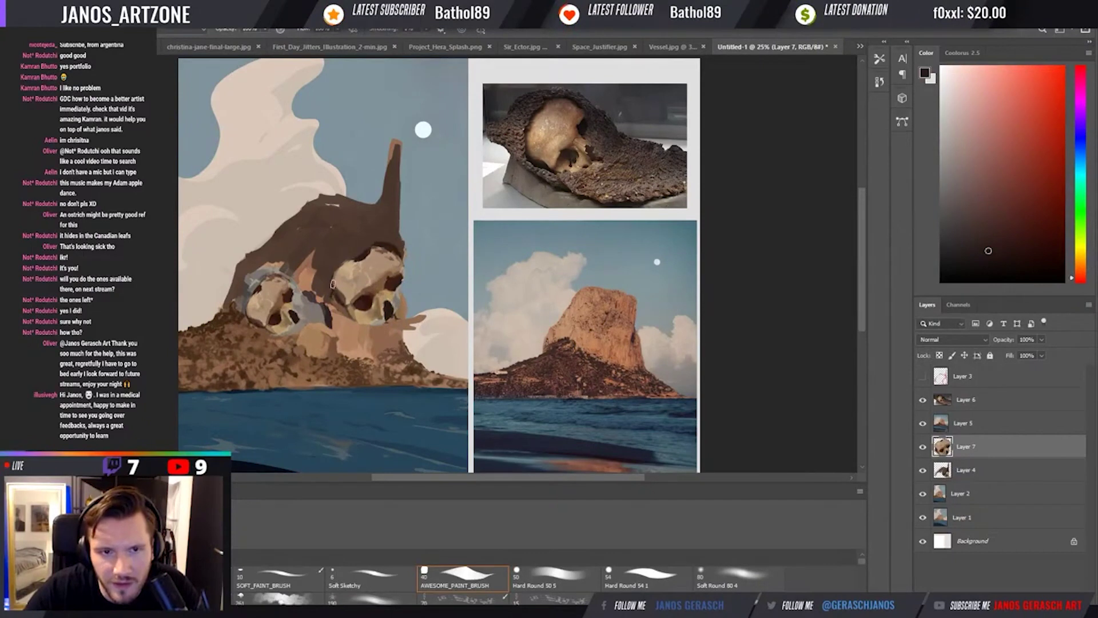
ctrl+click(343, 303)
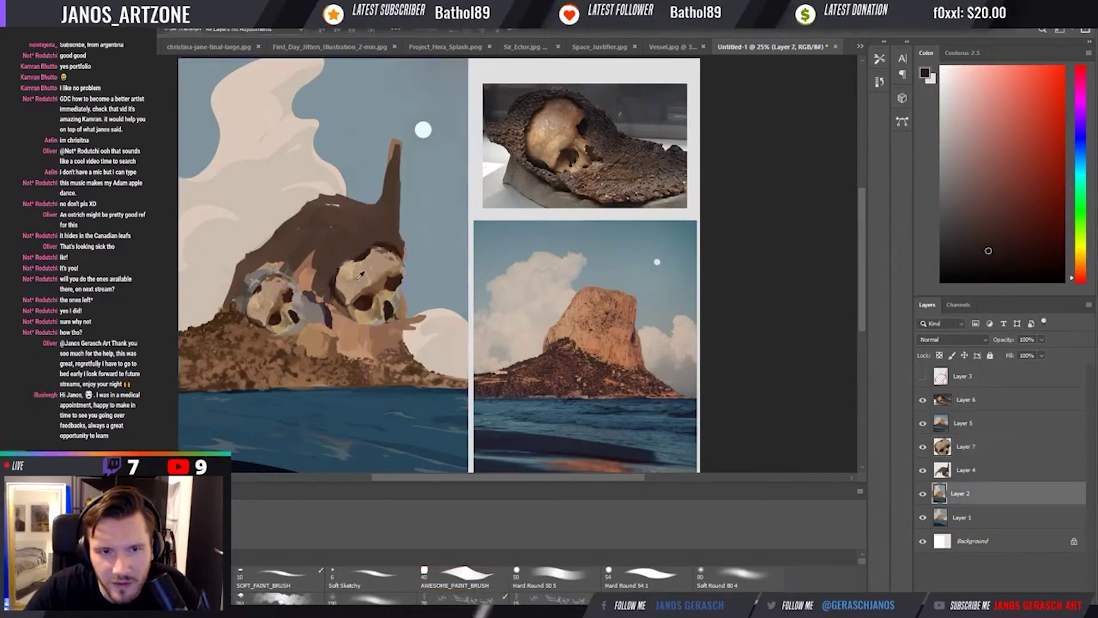
alt+click(356, 321)
alt+click(357, 322)
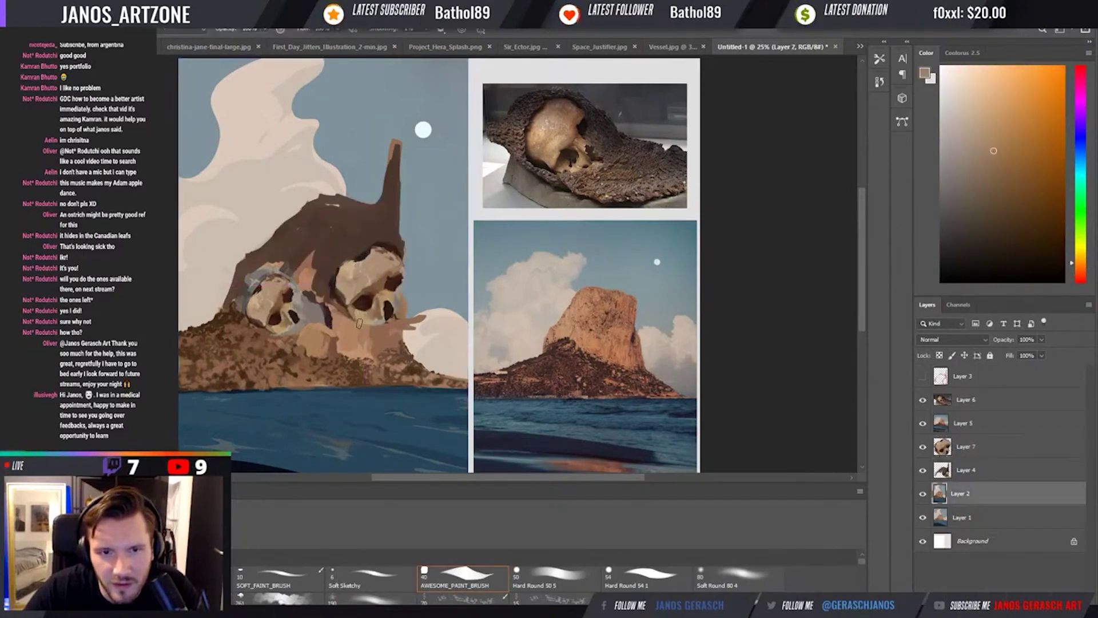
mouse_move(370, 327)
alt+mouse_down()
mouse_move(368, 319)
mouse_move(374, 344)
mouse_move(363, 302)
mouse_move(390, 323)
alt+mouse_up()
alt+click(390, 323)
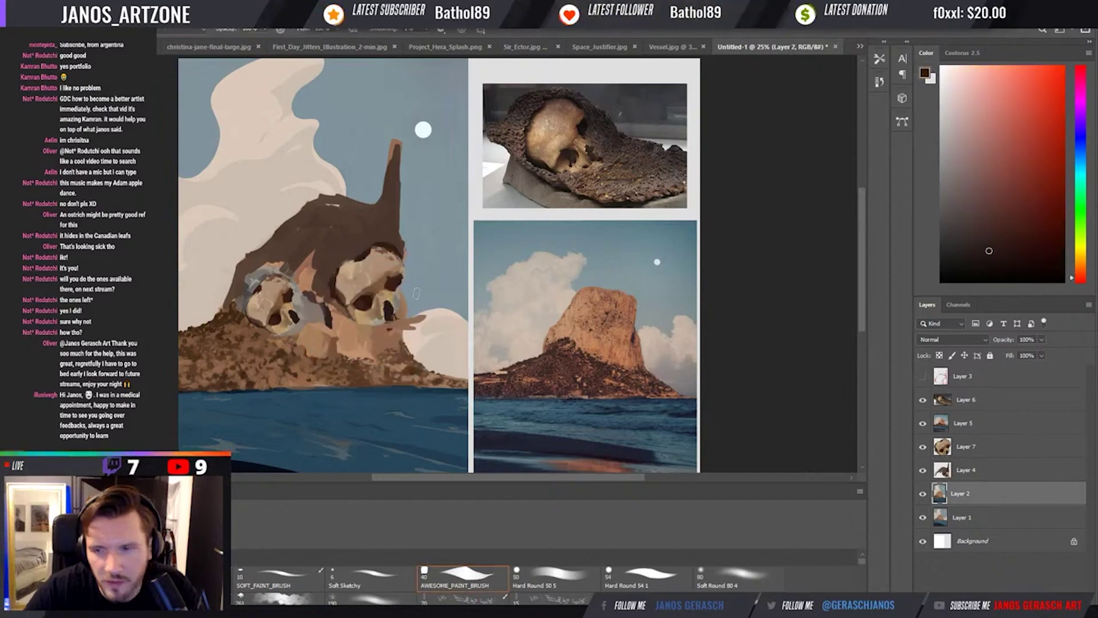
key(alt+bracketright)
key(alt+bracketright)
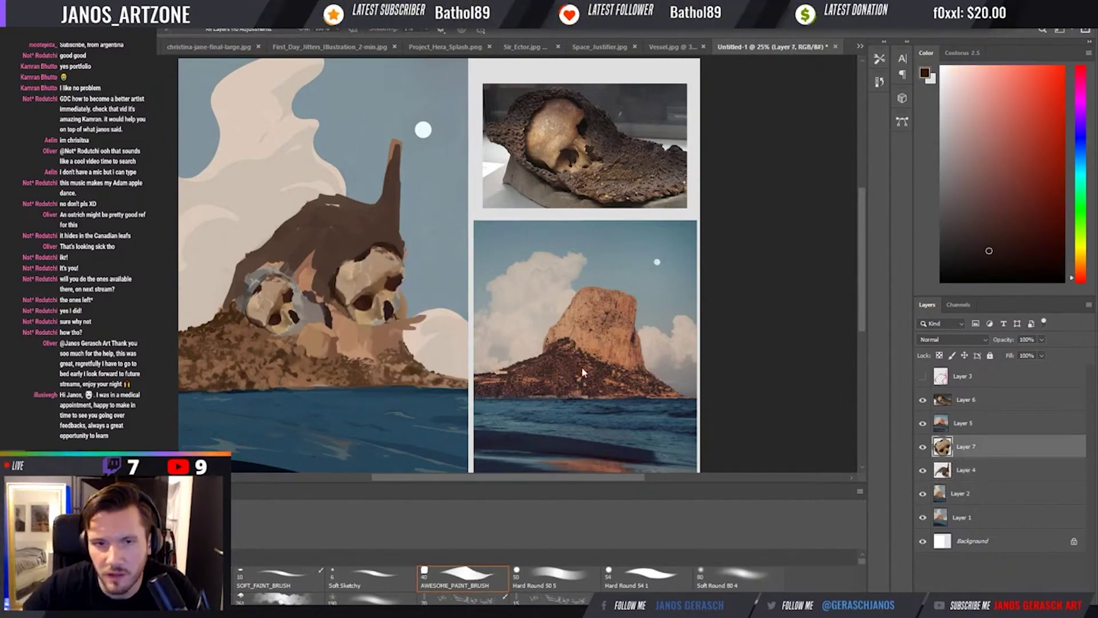
Sample dark and bone tones from the enlarged skull on Layer 7 to extend its nose cavity downward and refine the surrounding face.
alt+click(389, 309)
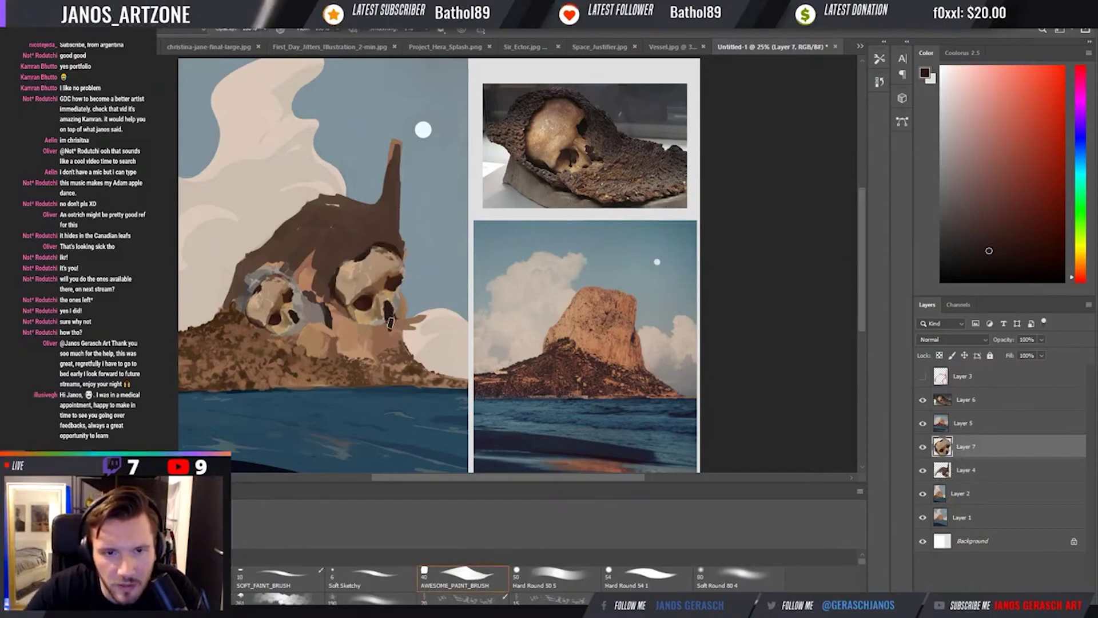
alt+click(389, 293)
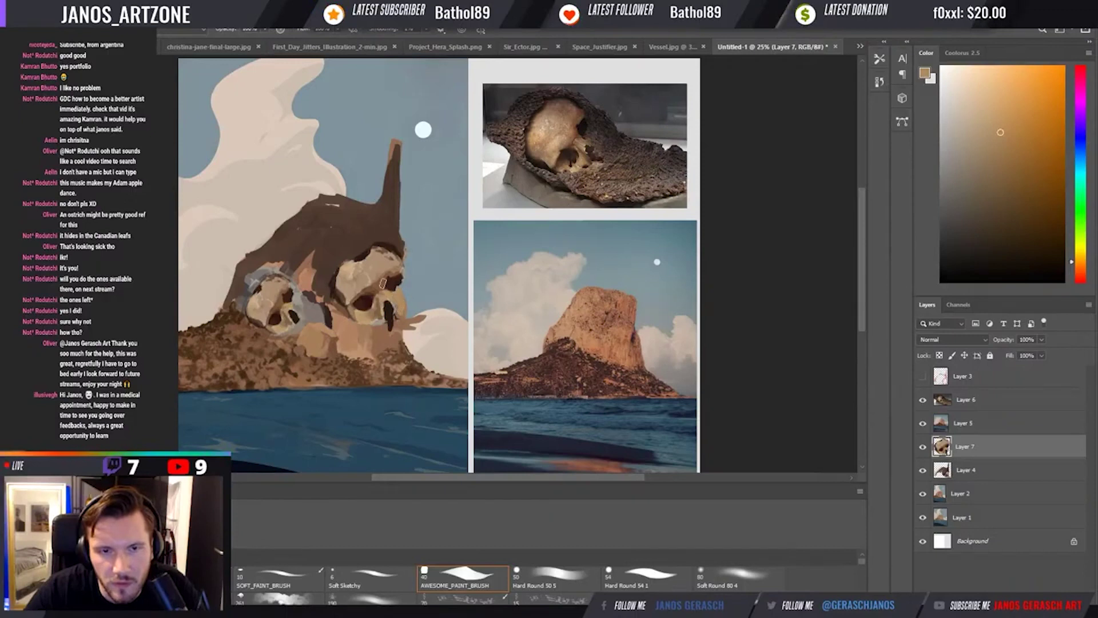
alt+click(394, 297)
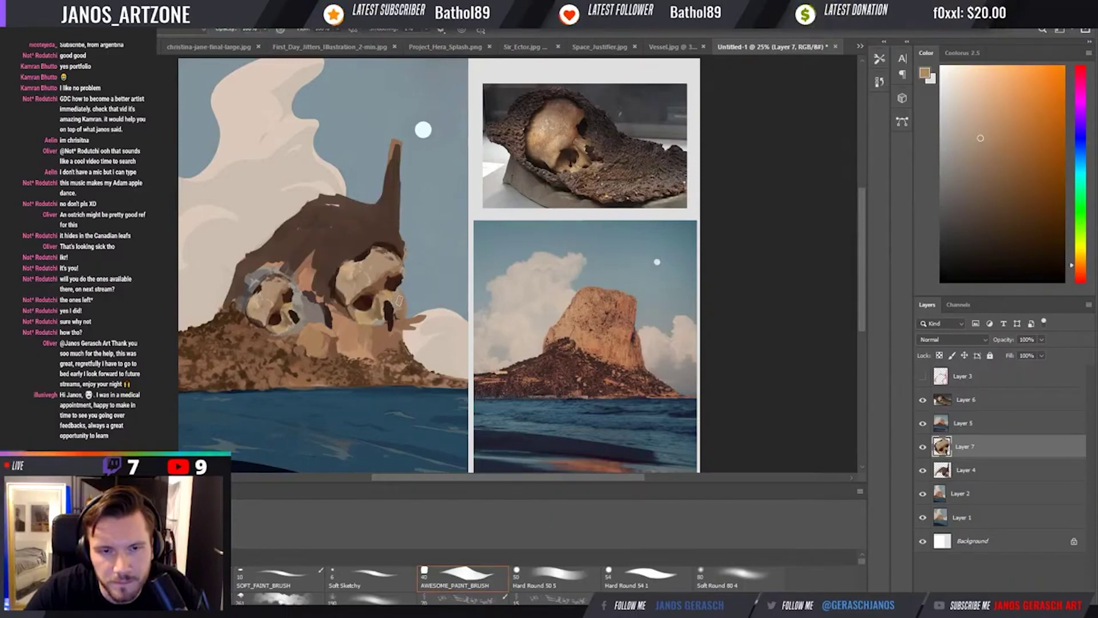
alt+click(394, 285)
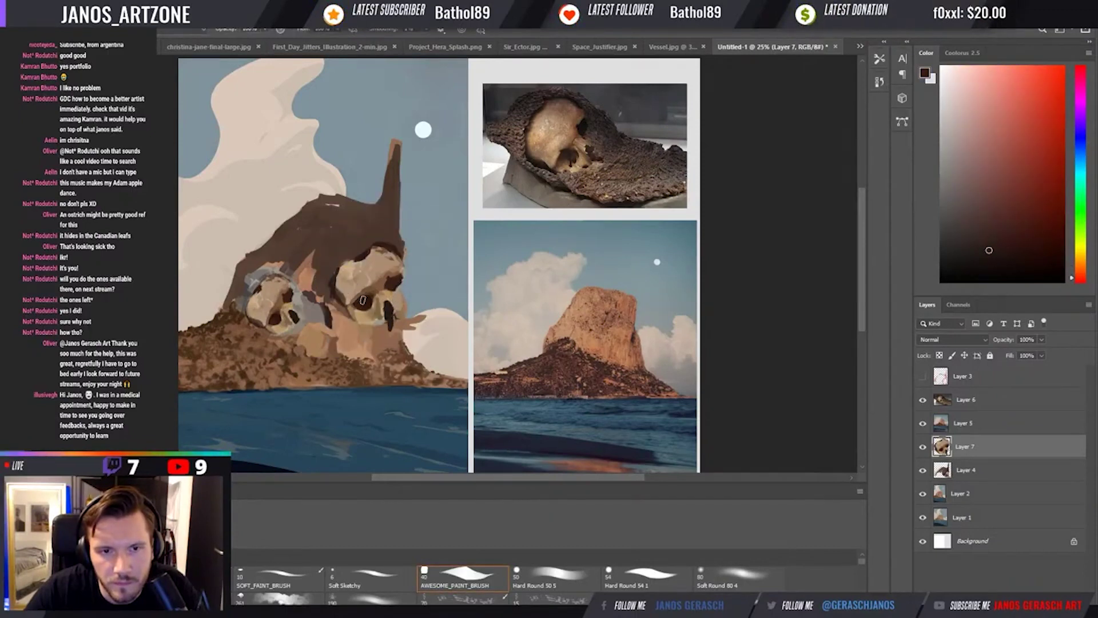
Refine the larger skull's brow, forehead and eye sockets with bone and dark brown tones sampled from the painting and the skull reference.
alt+click(405, 268)
alt+click(401, 268)
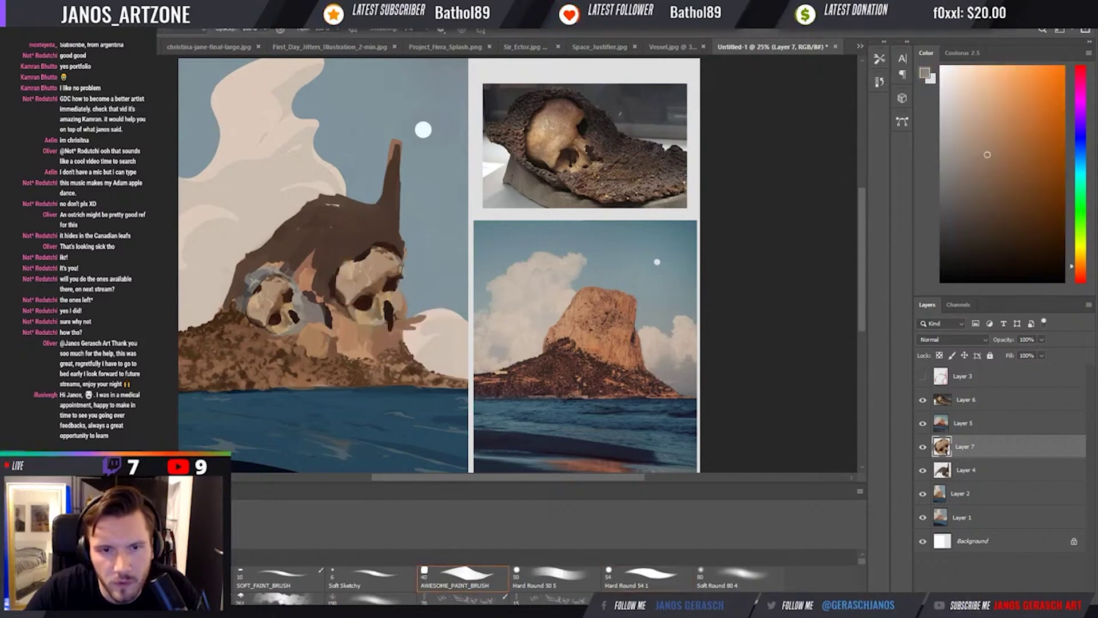
alt+click(404, 250)
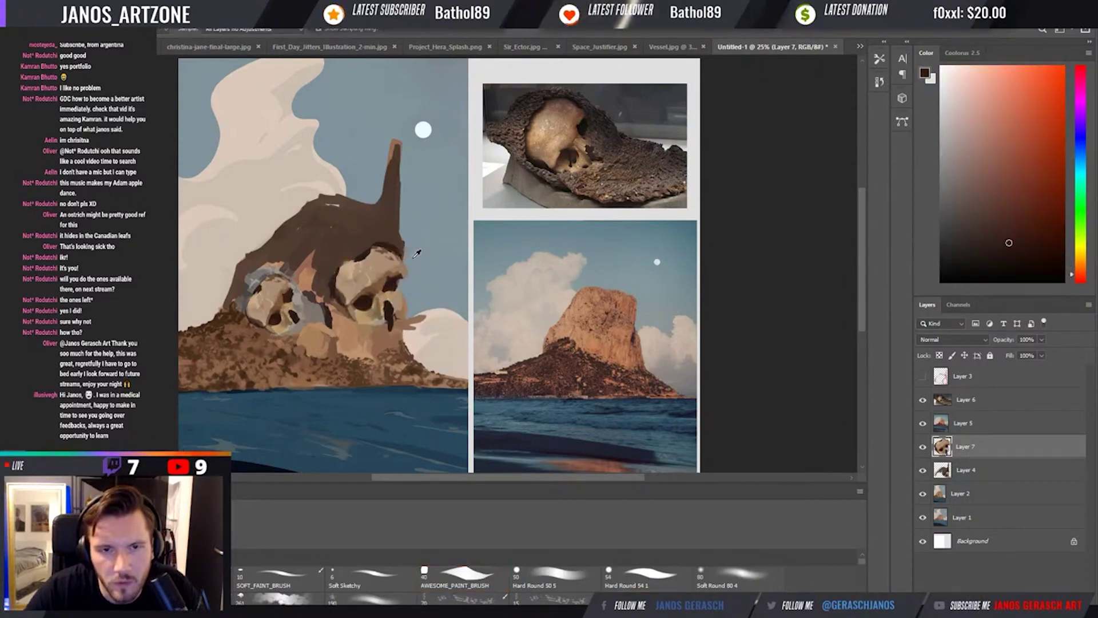
alt+click(374, 266)
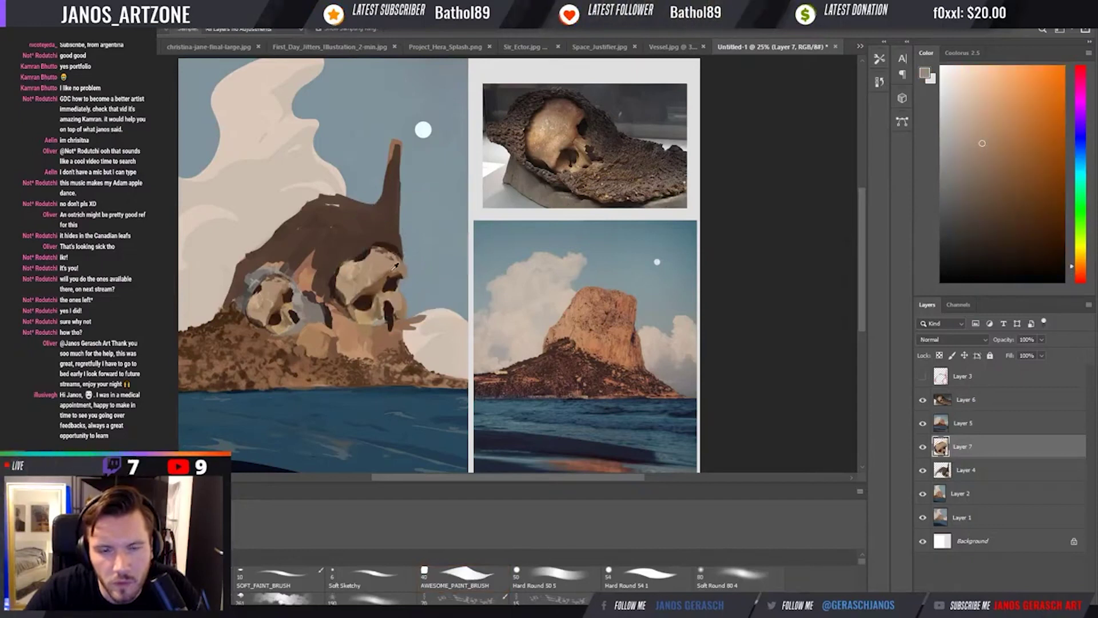
alt+click(579, 192)
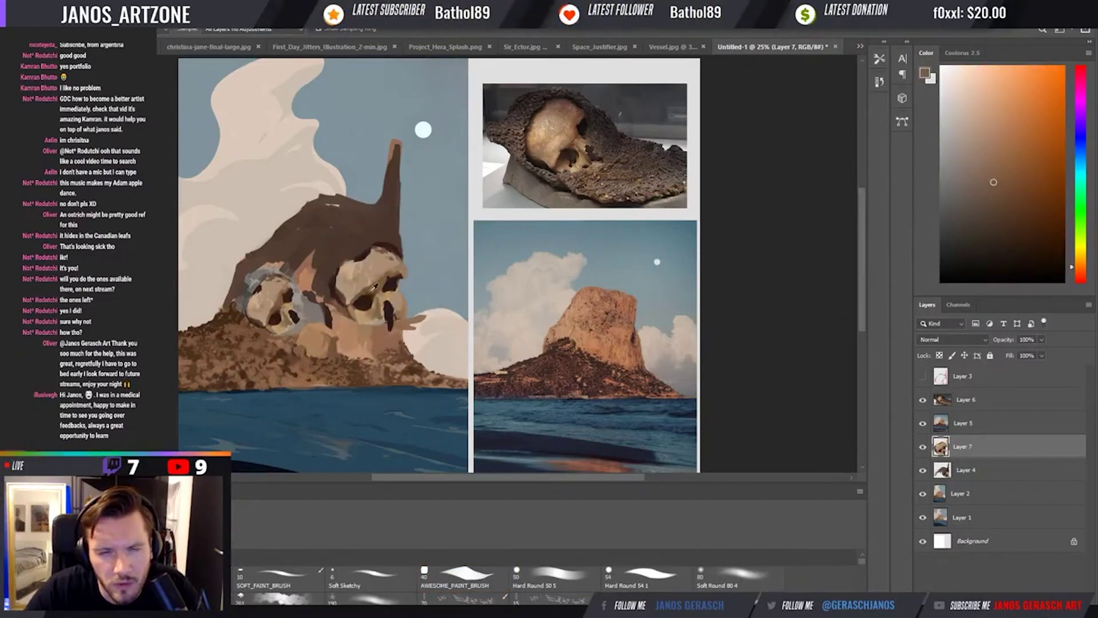
Paint sampled dark brown over the orange rock between the skulls and the grey-blue patches around the smaller skull.
alt+click(331, 277)
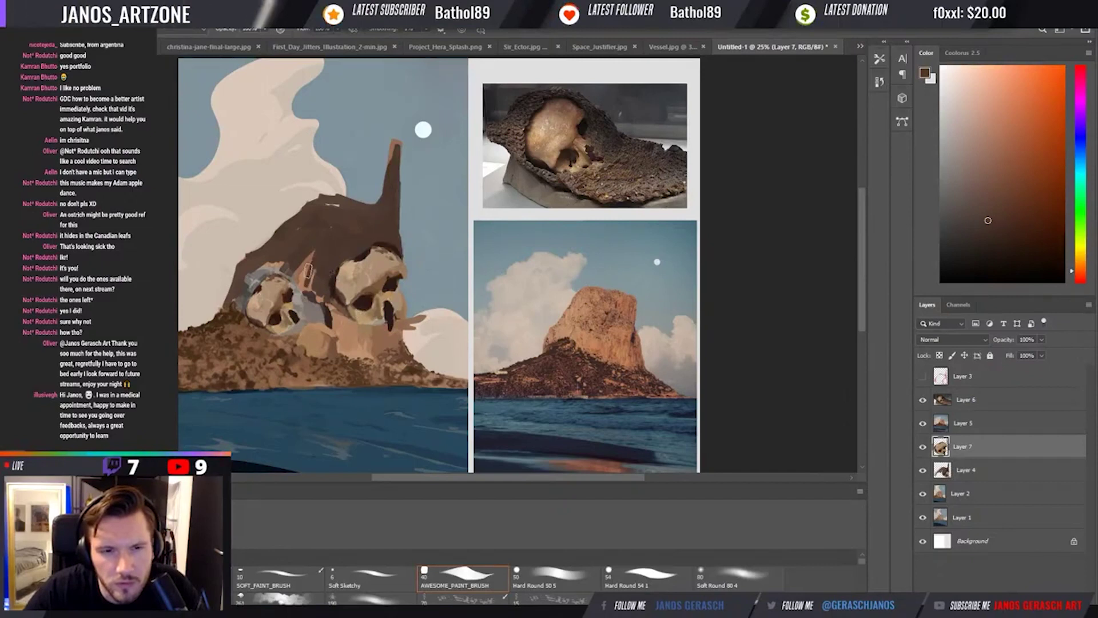
mouse_move(317, 294)
mouse_down()
mouse_move(315, 262)
mouse_move(303, 287)
mouse_up()
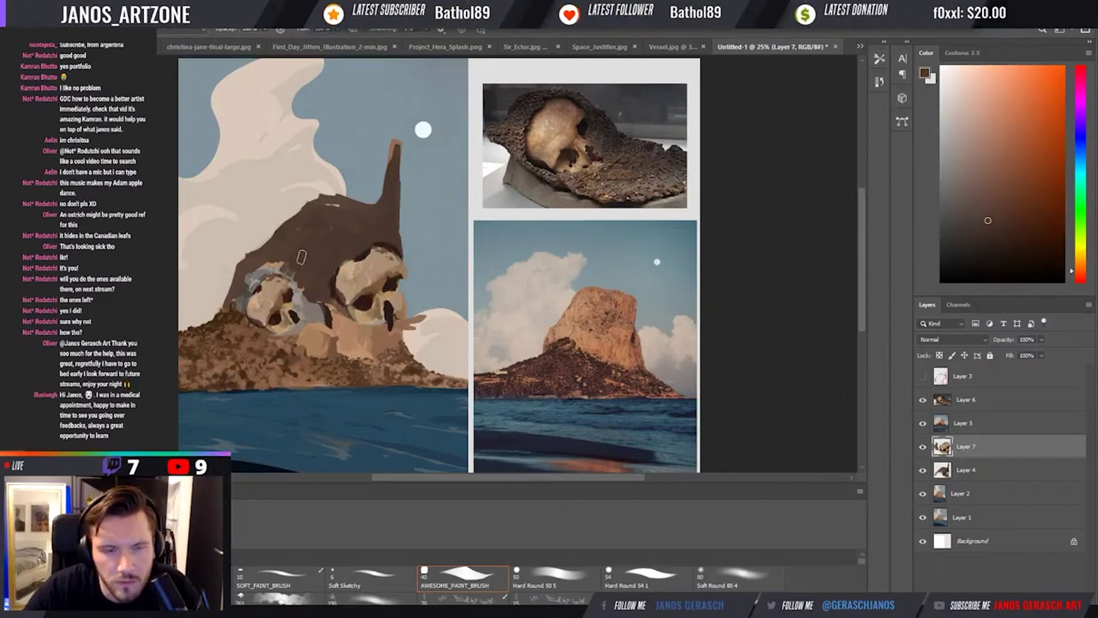
alt+click(292, 257)
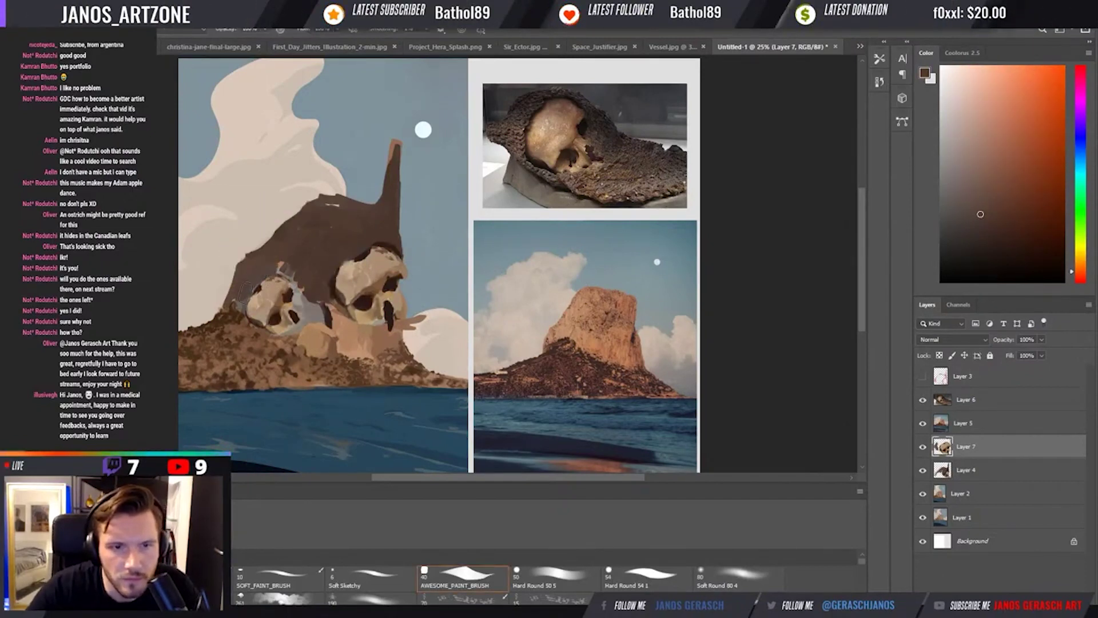
mouse_move(305, 312)
mouse_down()
mouse_move(278, 260)
mouse_move(311, 291)
mouse_up()
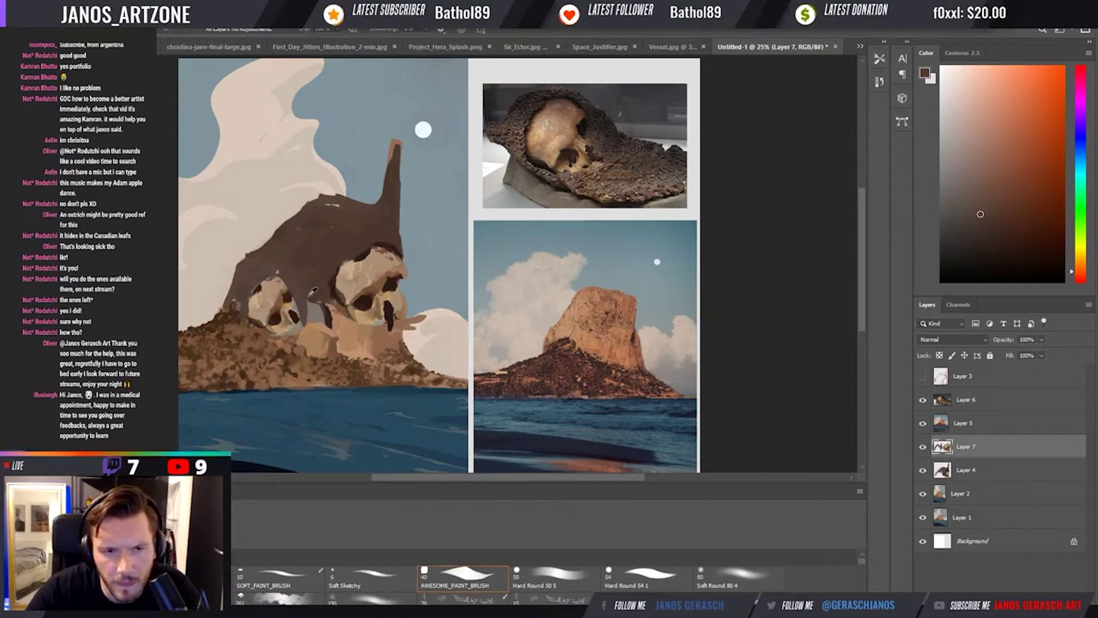
alt+click(313, 291)
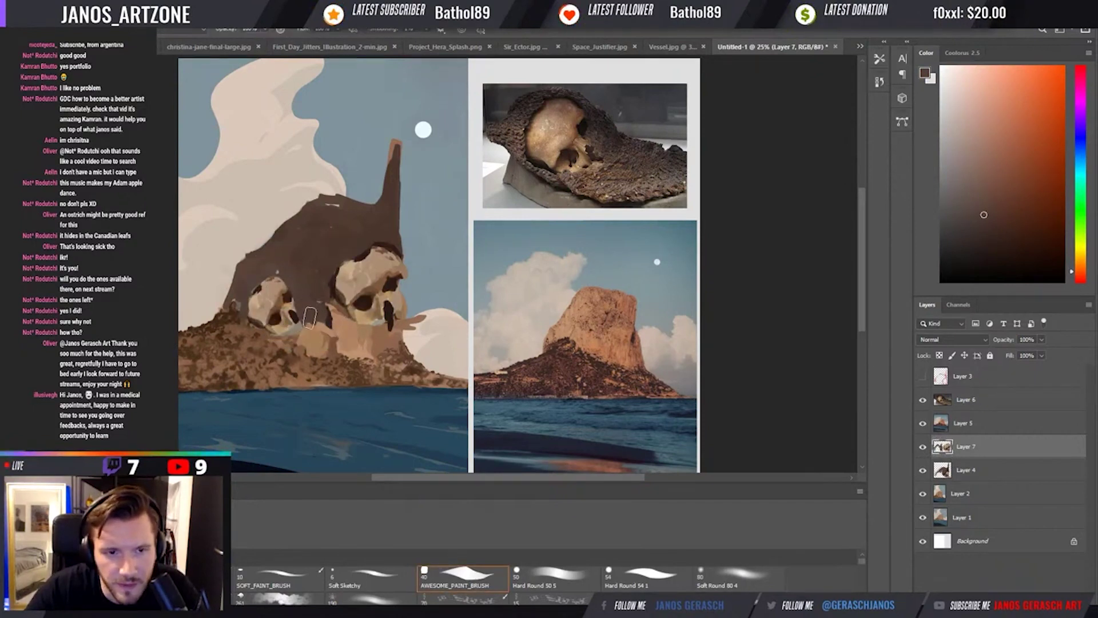
key(alt)
alt+click(311, 291)
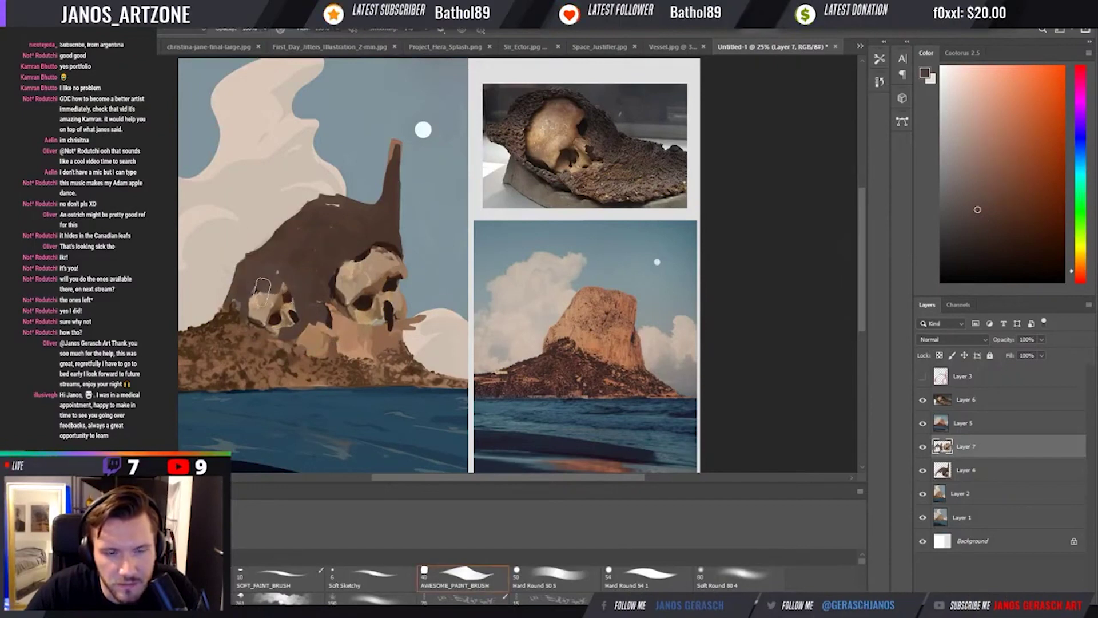
Try painting a dark brown hole in the rock just above the smaller skull.
alt+click(276, 274)
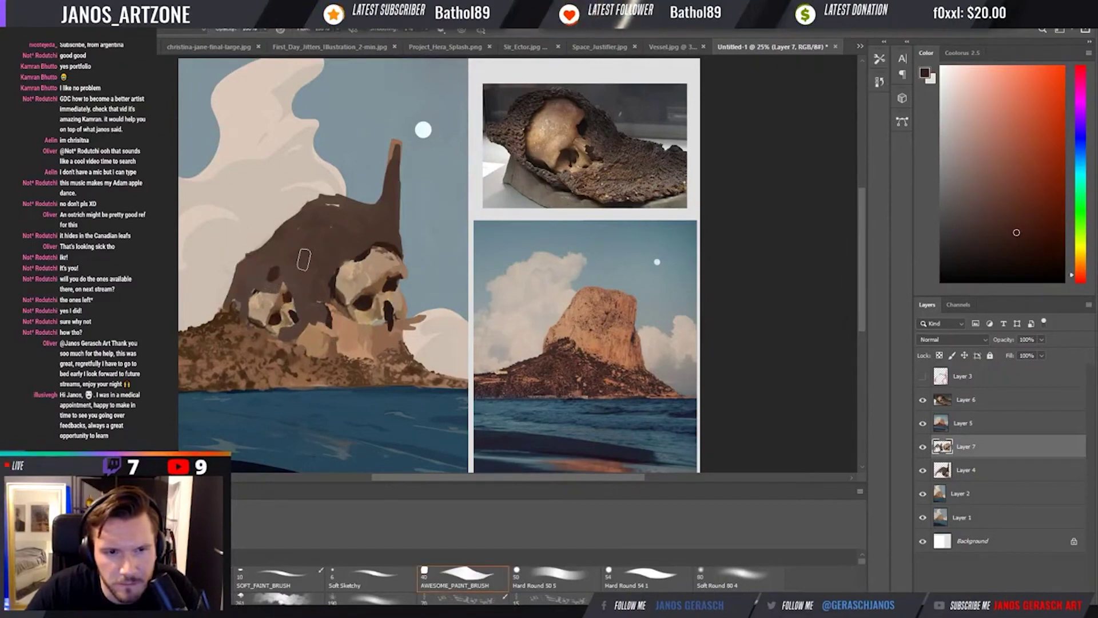
alt+click(308, 275)
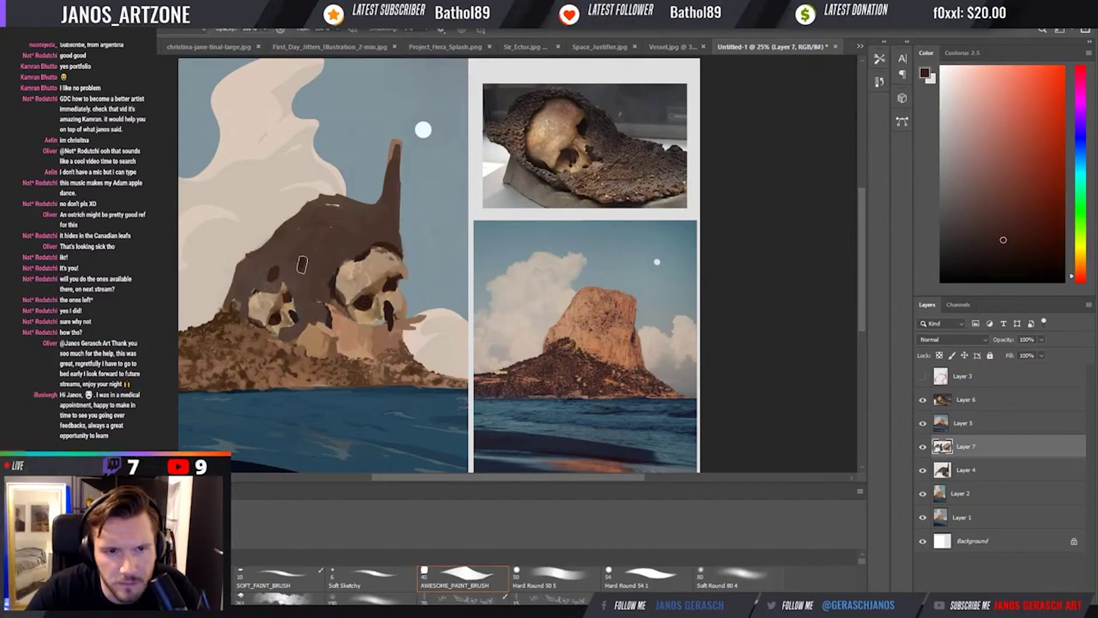
key(alt)
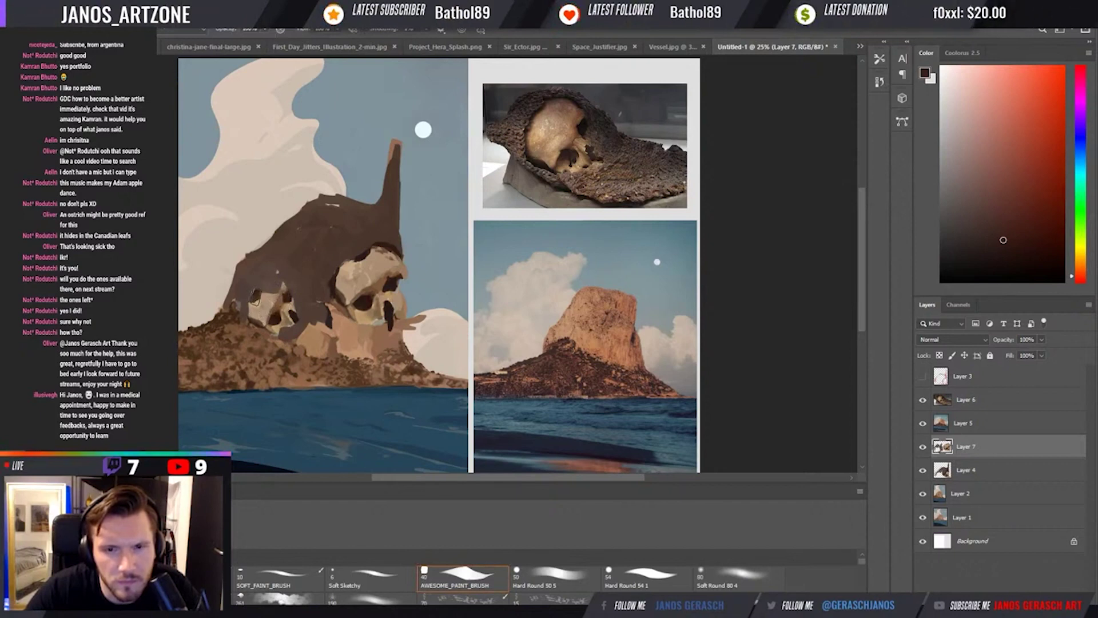
Paint thin light grey-blue wave highlights across the sea below the island, using a colour sampled from the water.
mouse_move(287, 294)
mouse_down()
mouse_move(338, 223)
mouse_move(377, 286)
mouse_move(367, 274)
mouse_move(360, 320)
mouse_up()
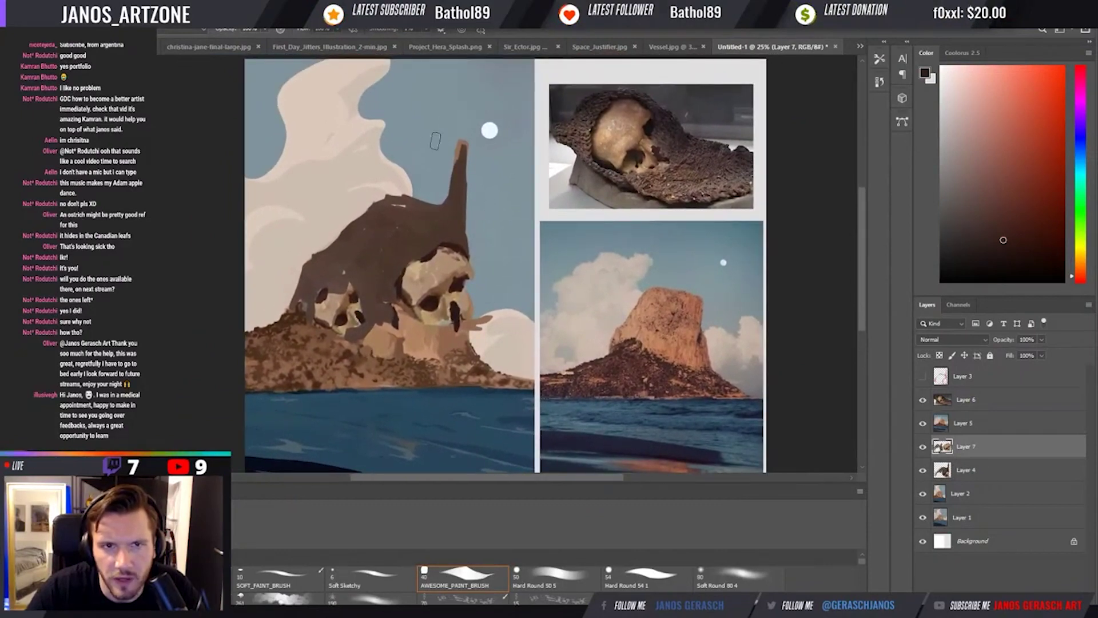
drag(474, 288, 484, 256)
key(i)
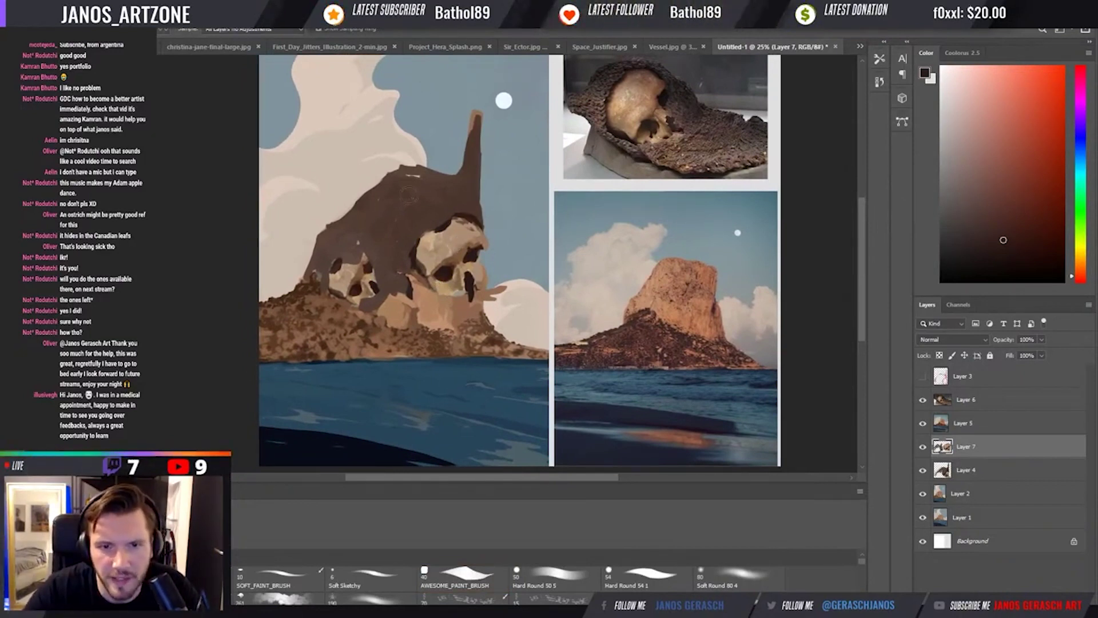
scroll(409, 195, down, 2)
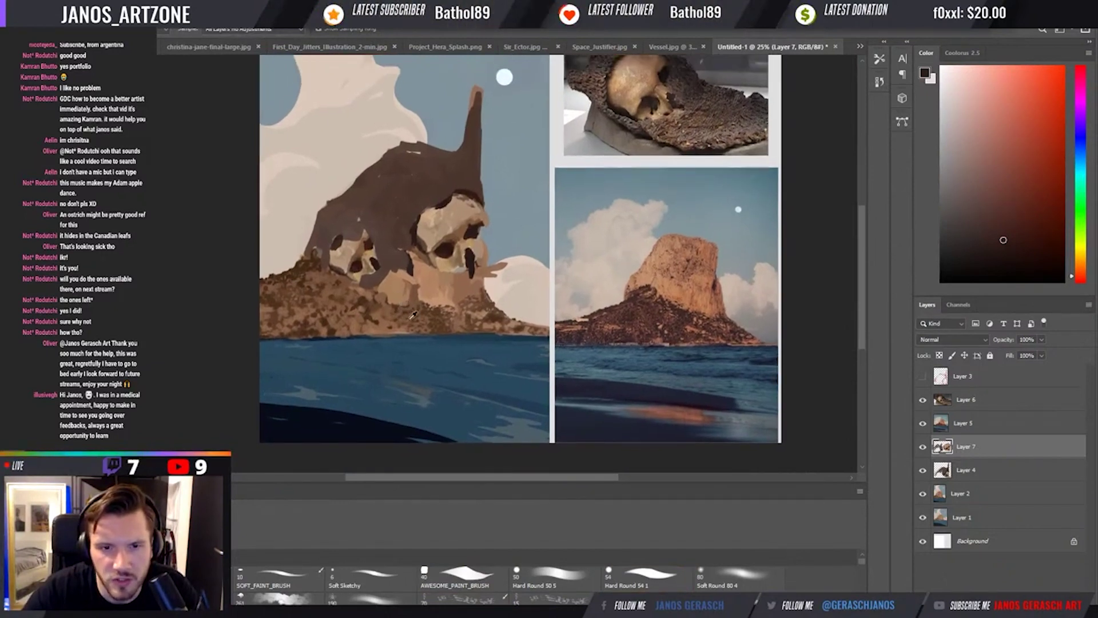
scroll(381, 300, down, 1)
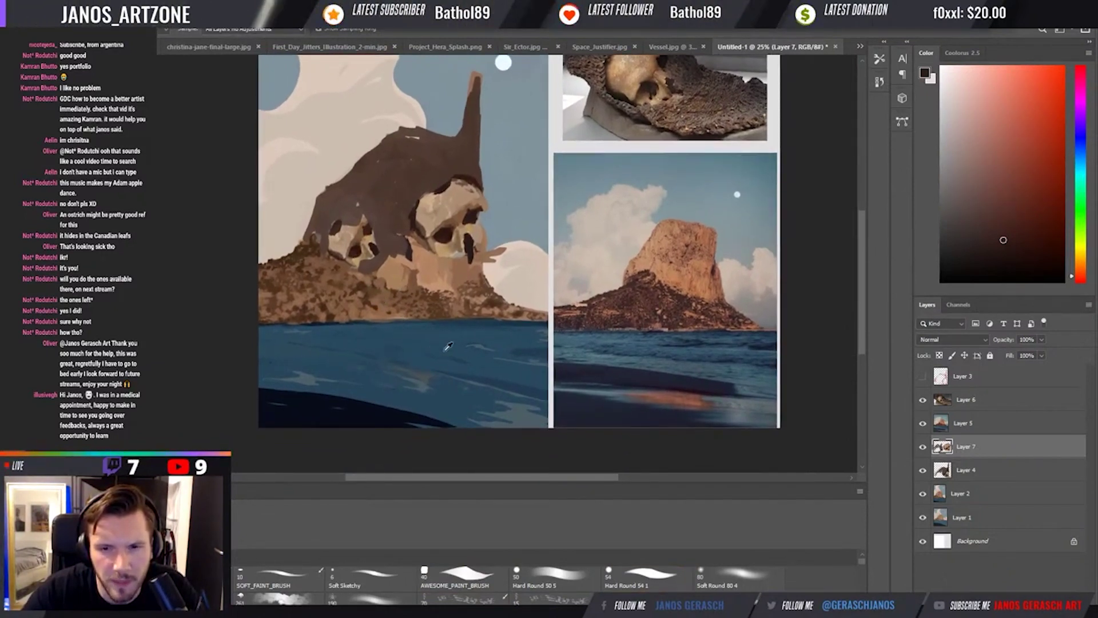
scroll(401, 334, up, 2)
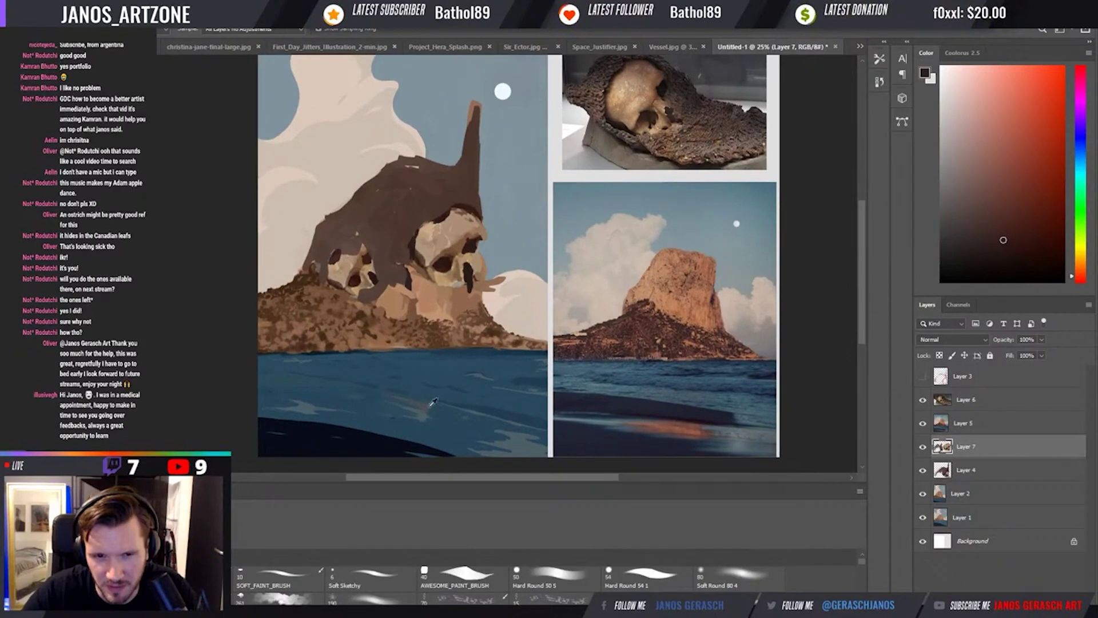
alt+click(421, 413)
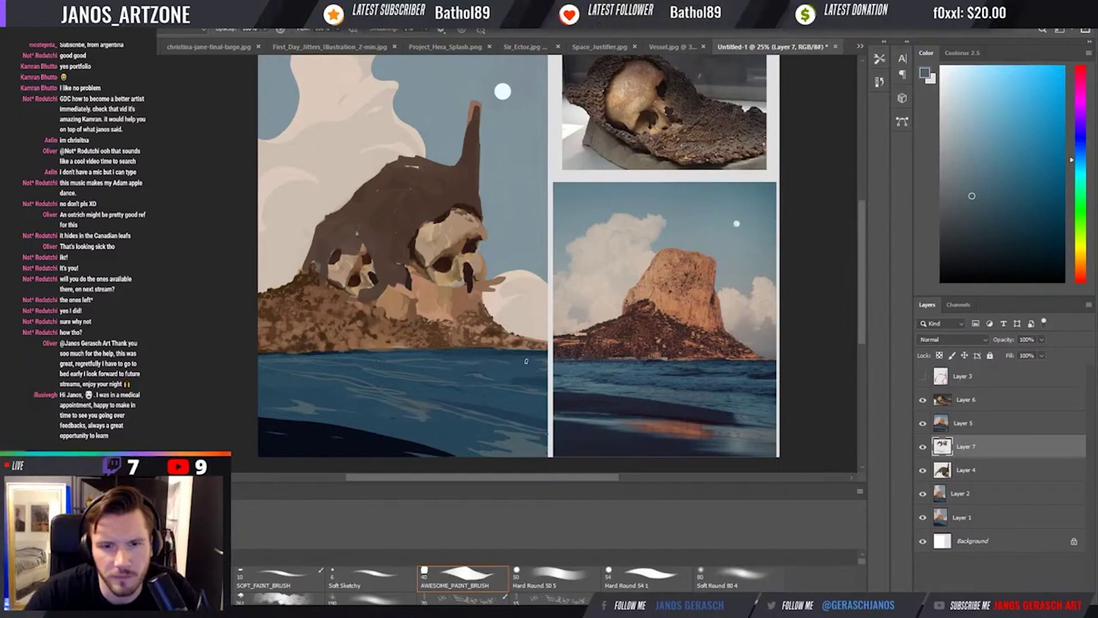
Paint the waterline along the island's base with dark blue tones sampled from the shoreline.
key(i)
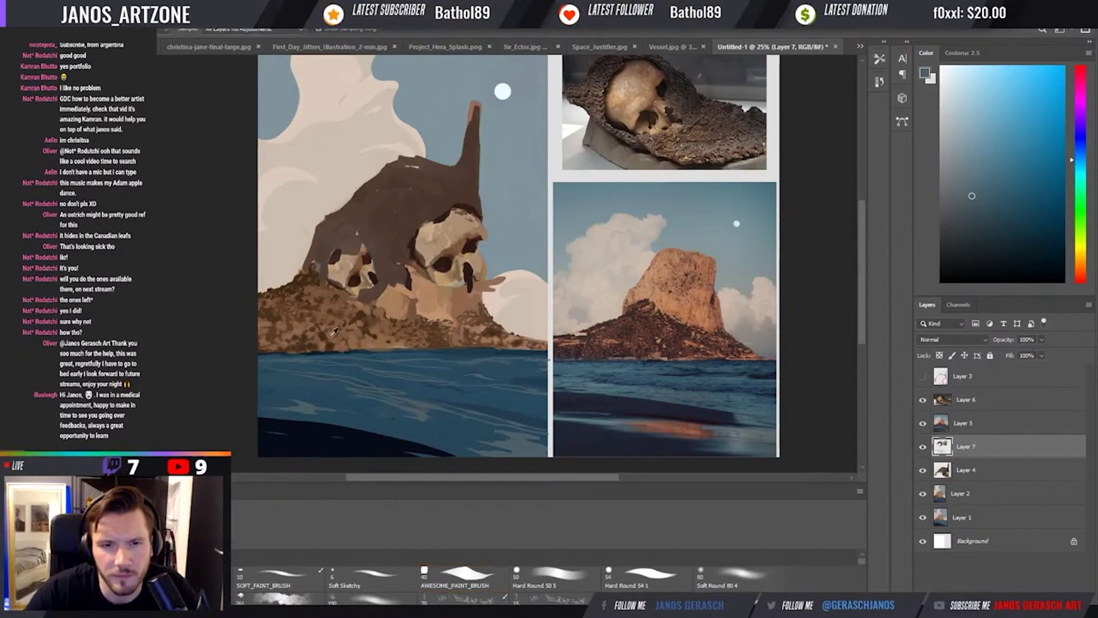
click(359, 350)
key(b)
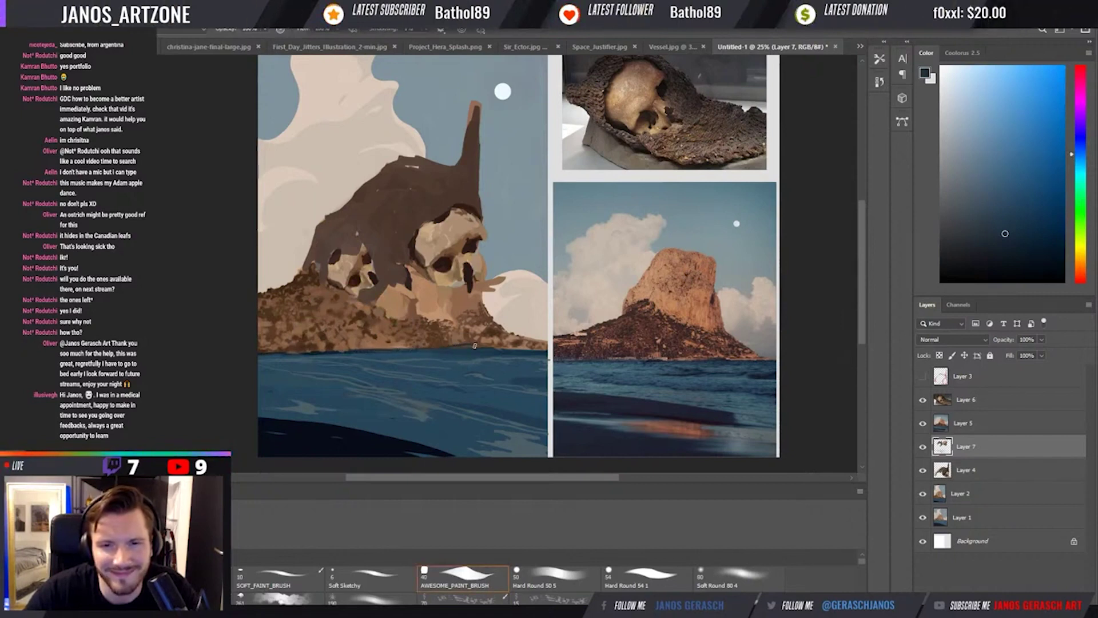
alt+click(325, 354)
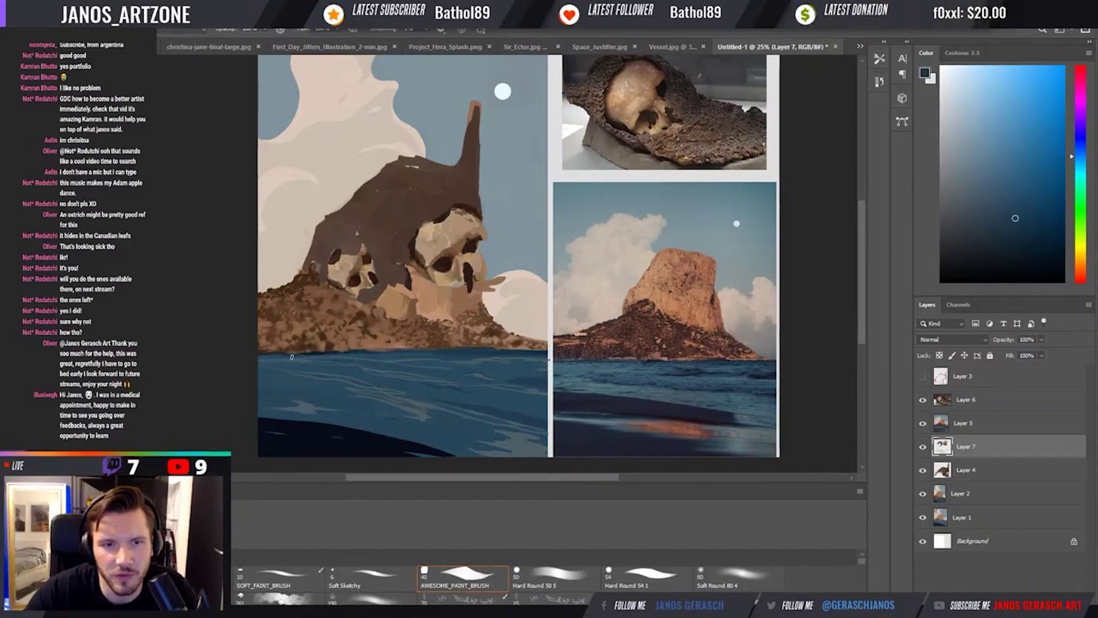
alt+click(269, 357)
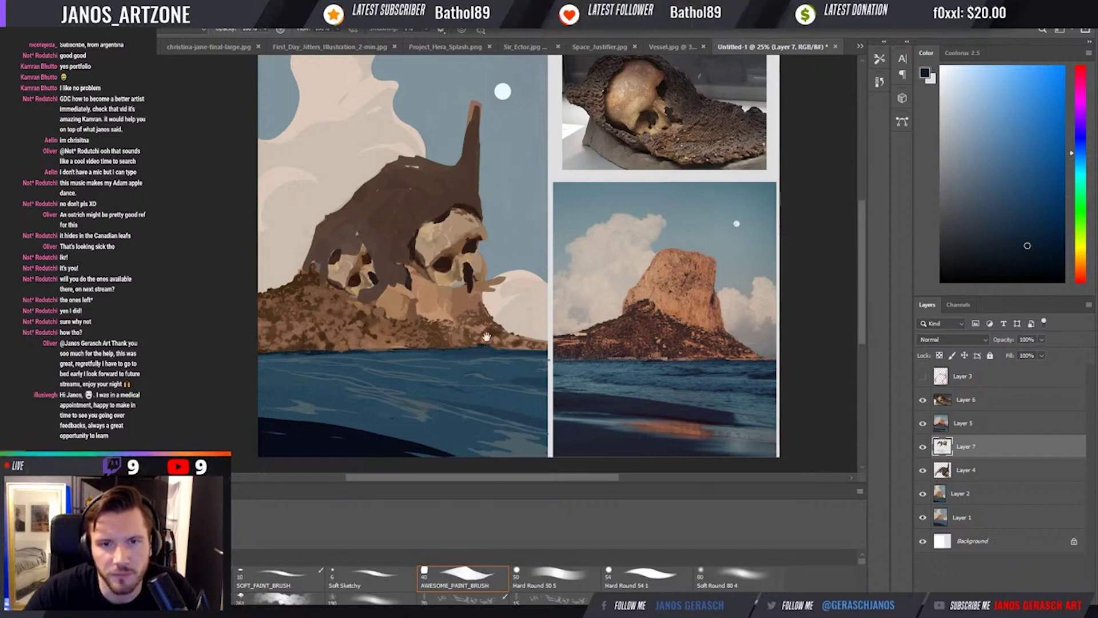
Sample and compare the brown tones of the reference photo's rocky slope and the painted slope.
mouse_move(485, 337)
mouse_down()
mouse_move(486, 350)
mouse_move(473, 343)
mouse_move(483, 332)
mouse_up()
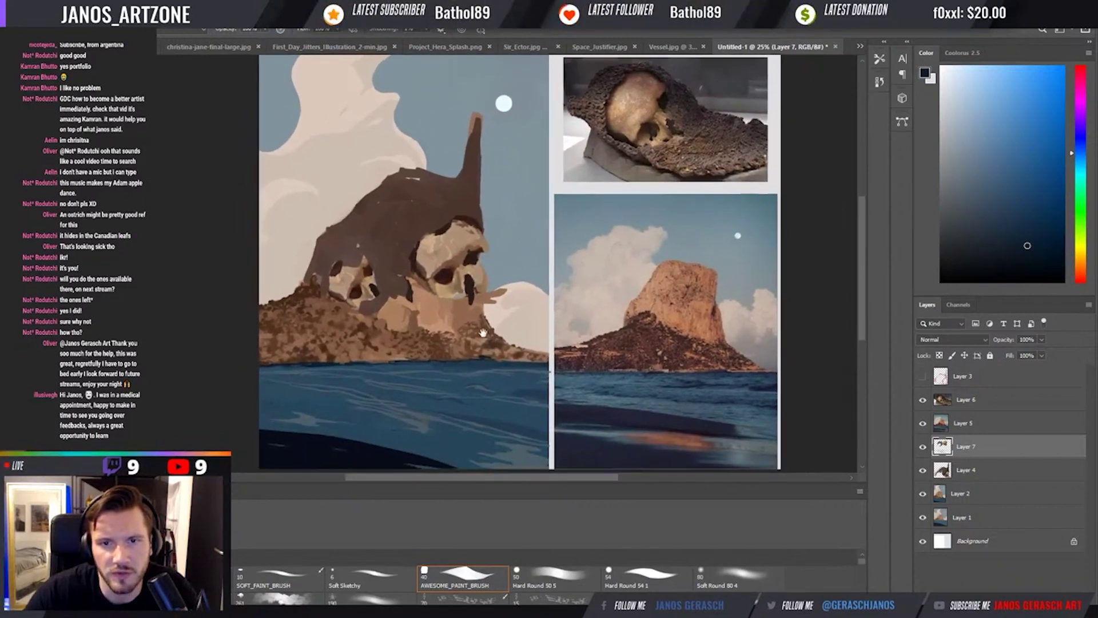
alt+click(647, 335)
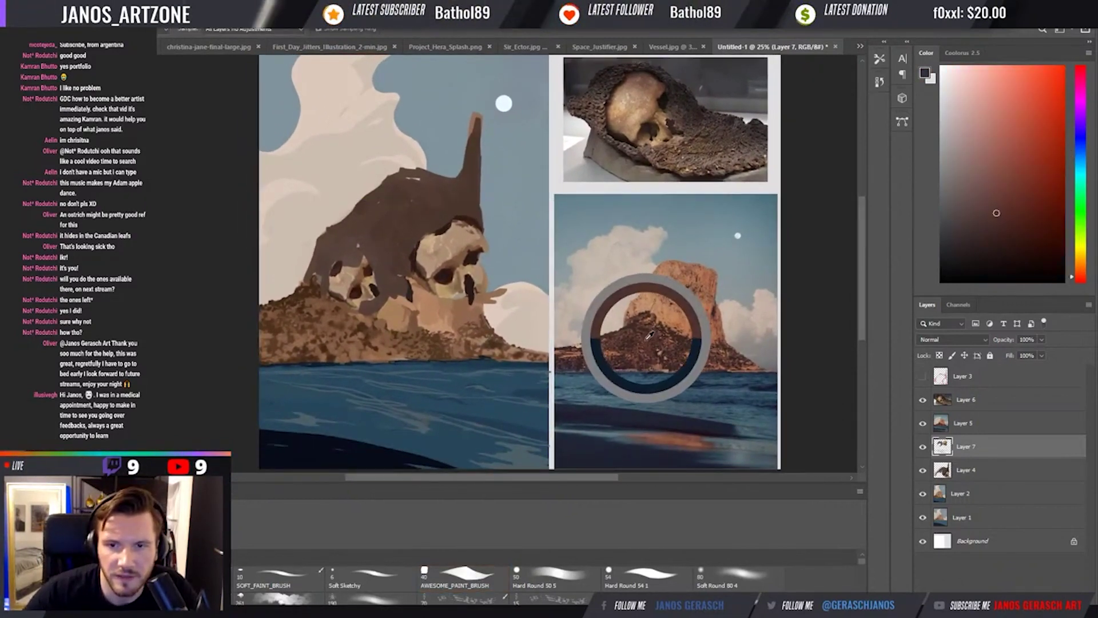
alt+click(647, 335)
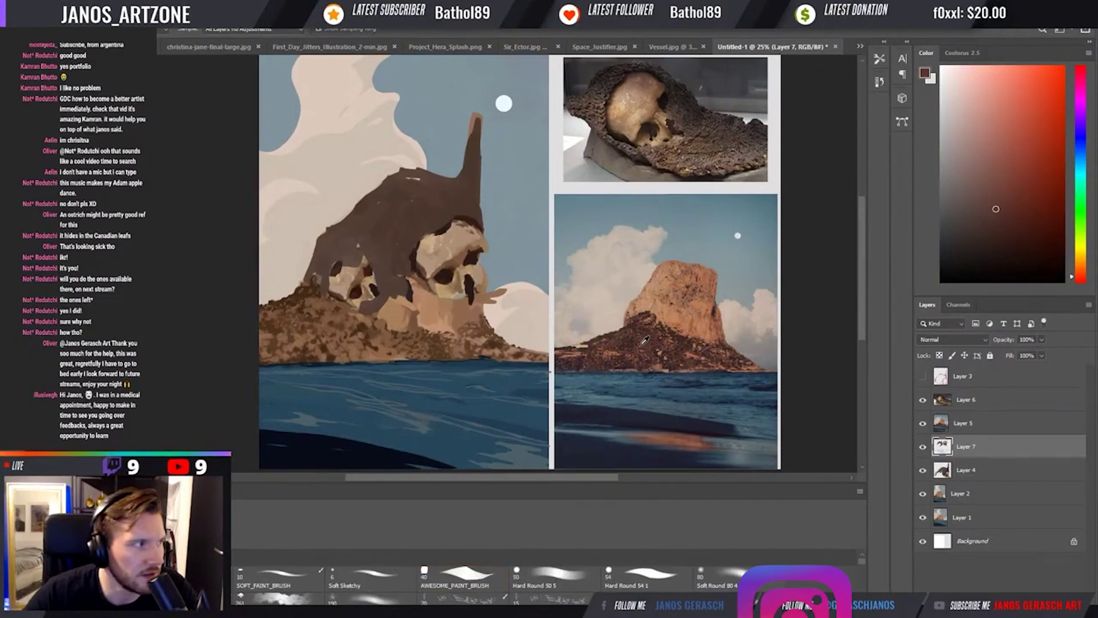
alt+click(647, 336)
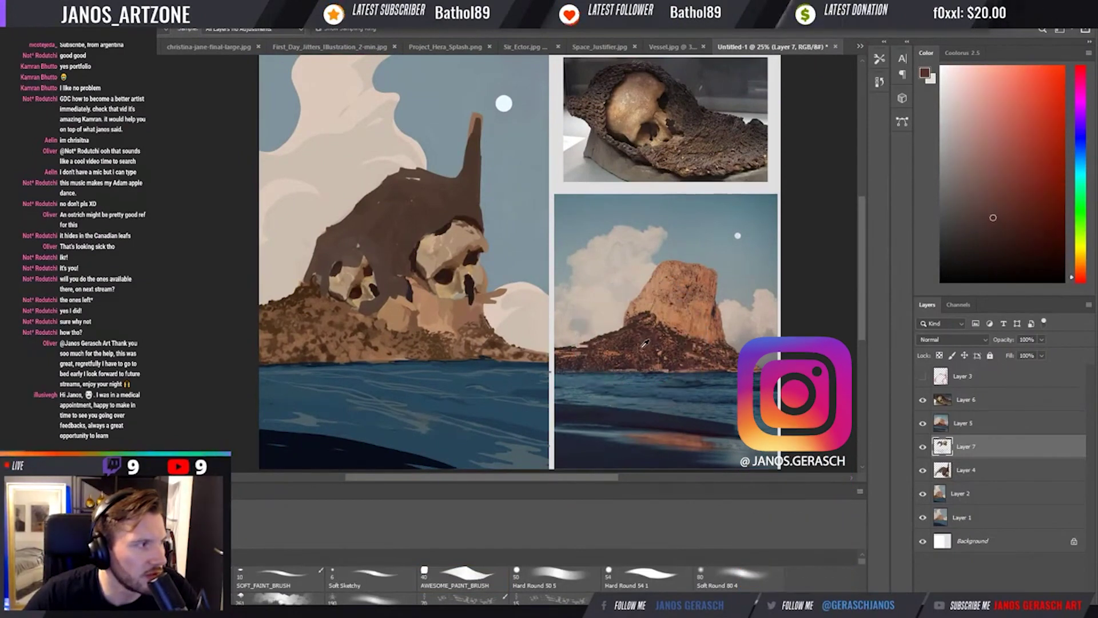
alt+click(648, 337)
drag(648, 338, 649, 333)
click(653, 330)
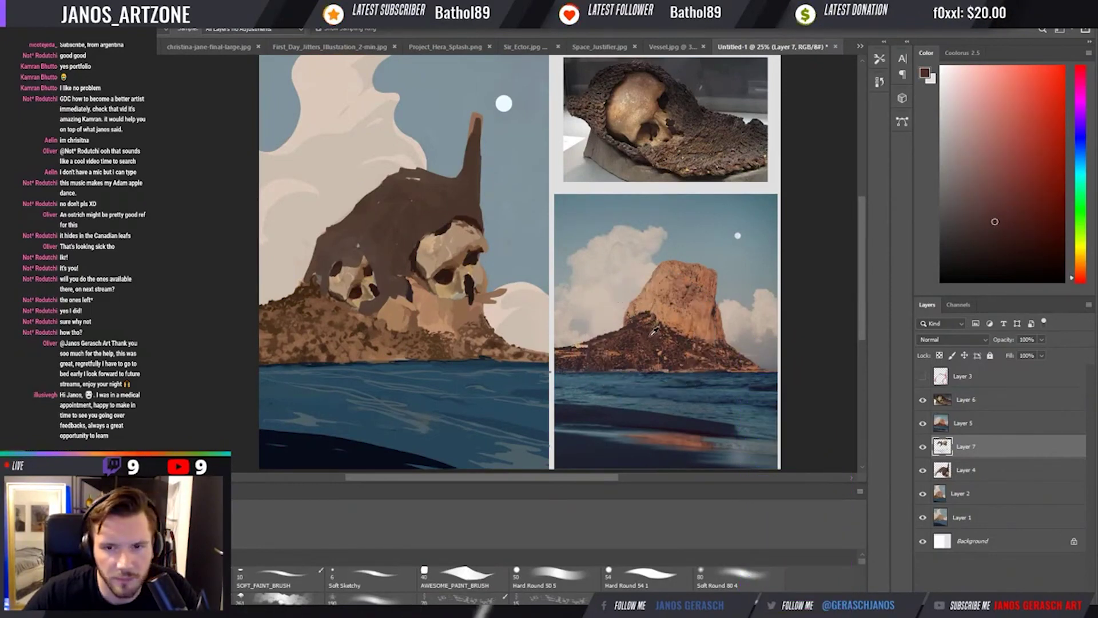
click(350, 322)
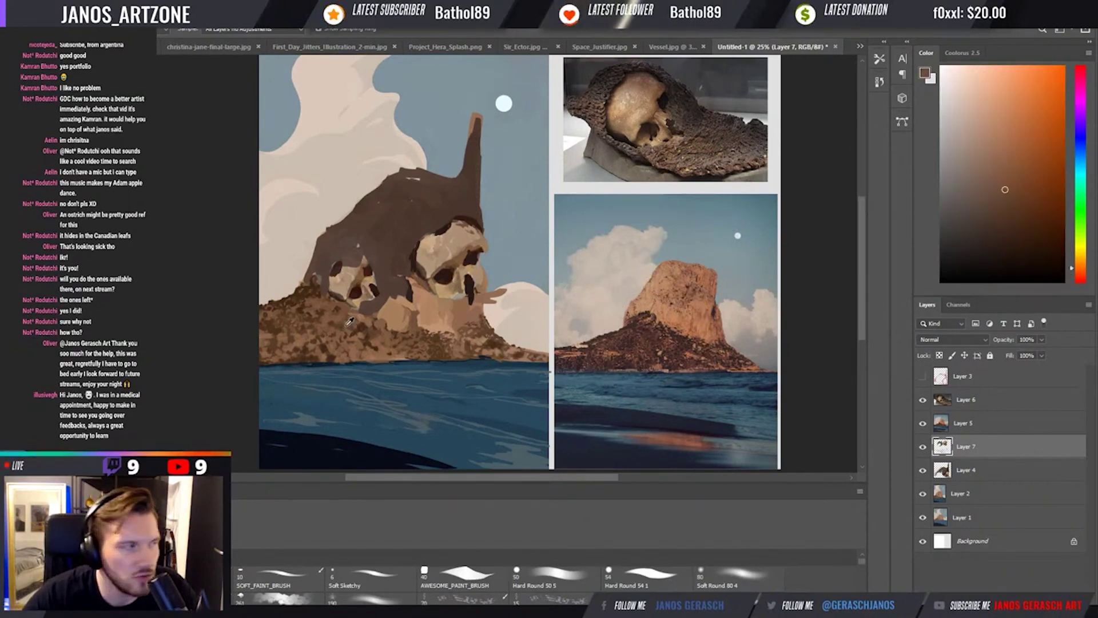
click(350, 320)
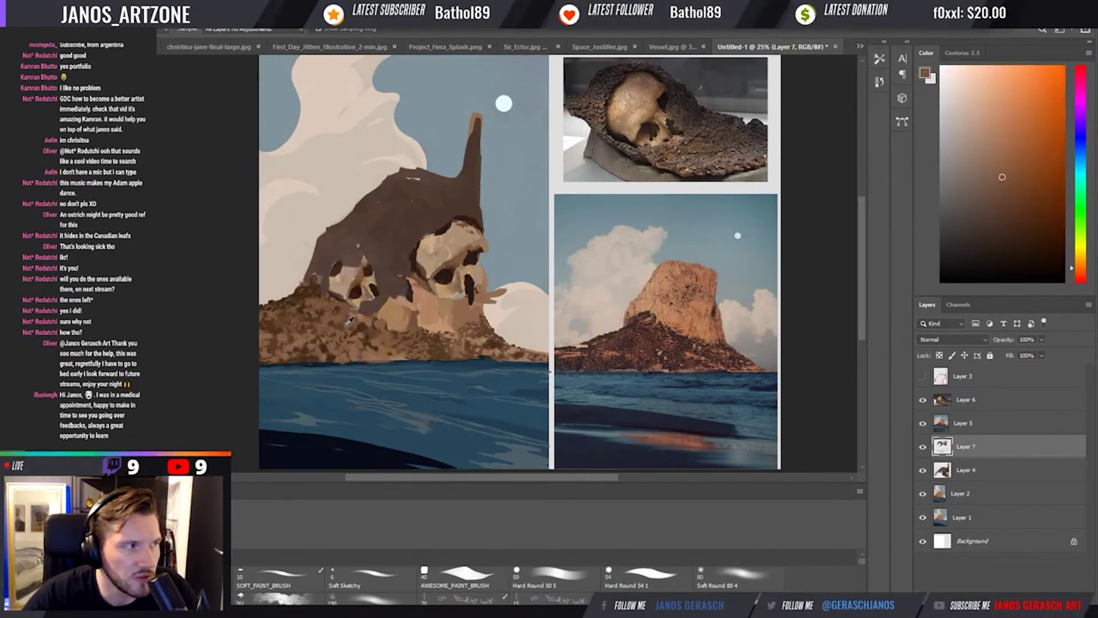
click(350, 320)
click(640, 344)
drag(640, 343, 636, 340)
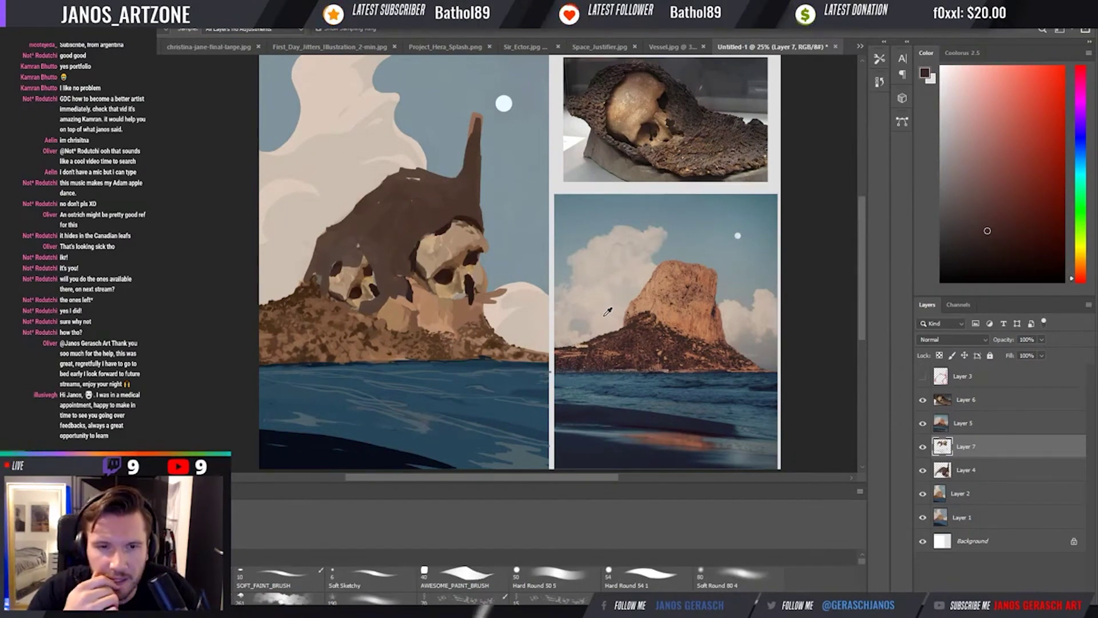
key(b)
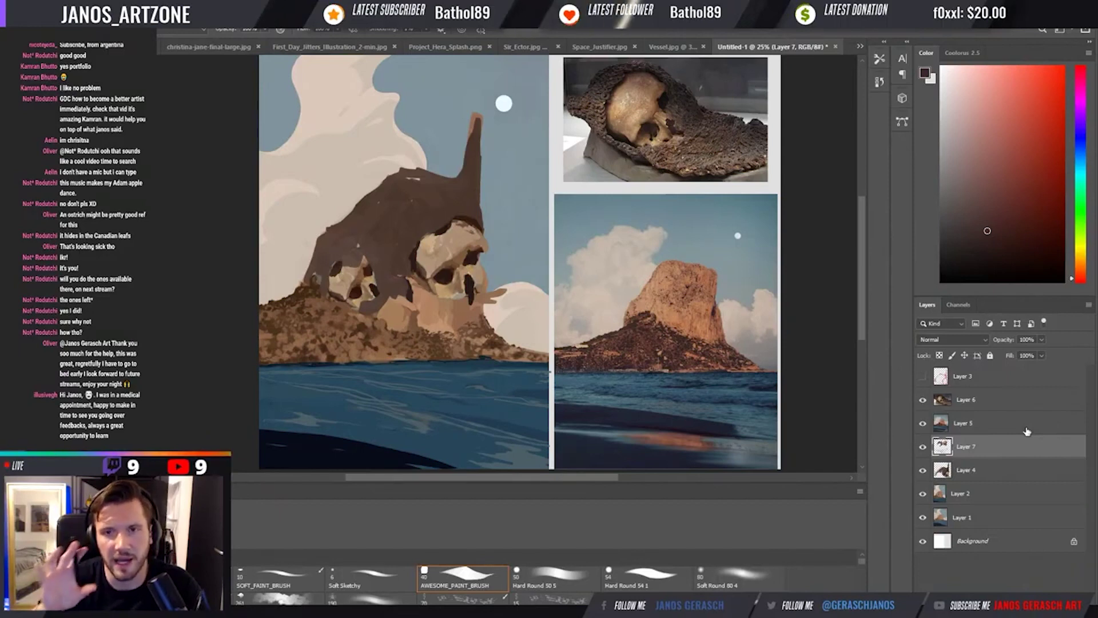
Add a layer above Layer 7 in Color blend mode and tint the island's slope dark red with an enlarged Hard Round 50 5 brush.
key(ctrl+shift+alt+n)
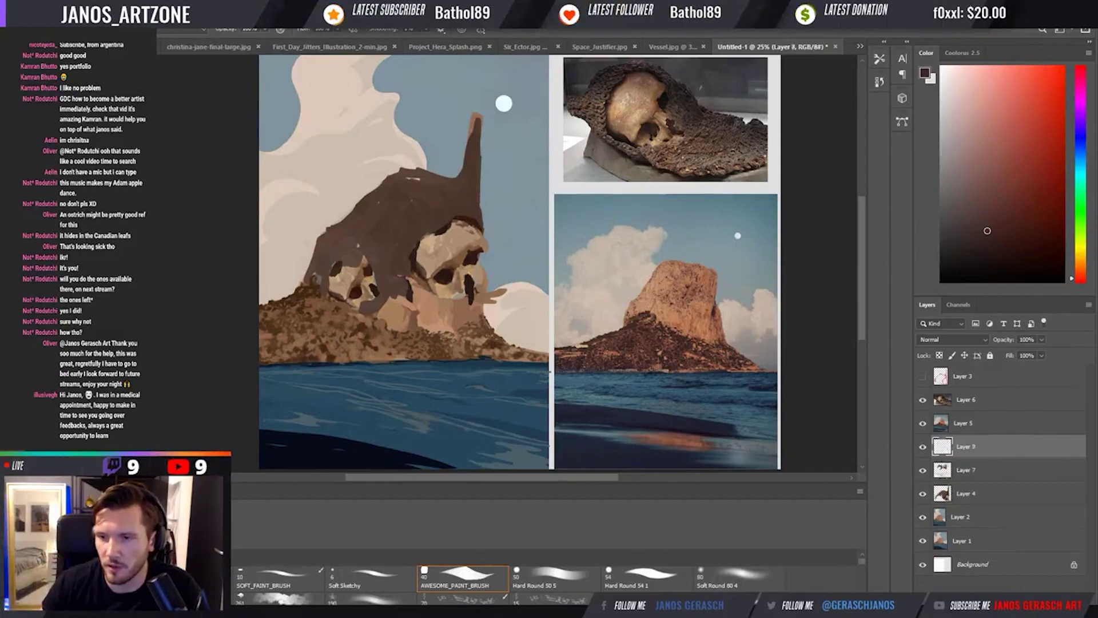
key(period)
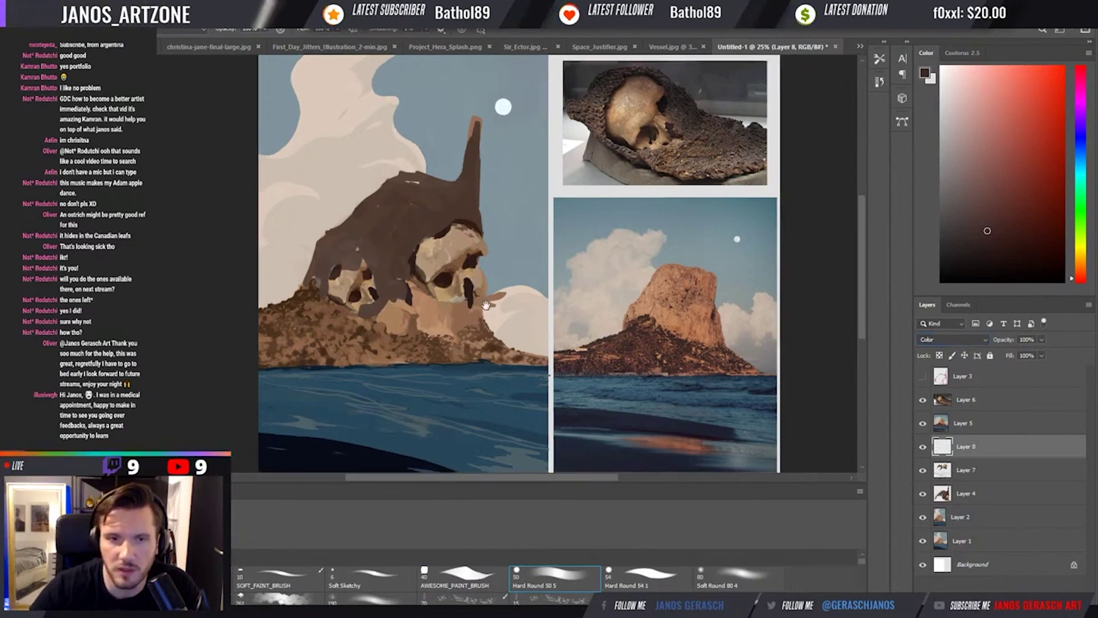
scroll(325, 318, up, 1)
key(bracketright)
key(bracketright)
key(bracketright)
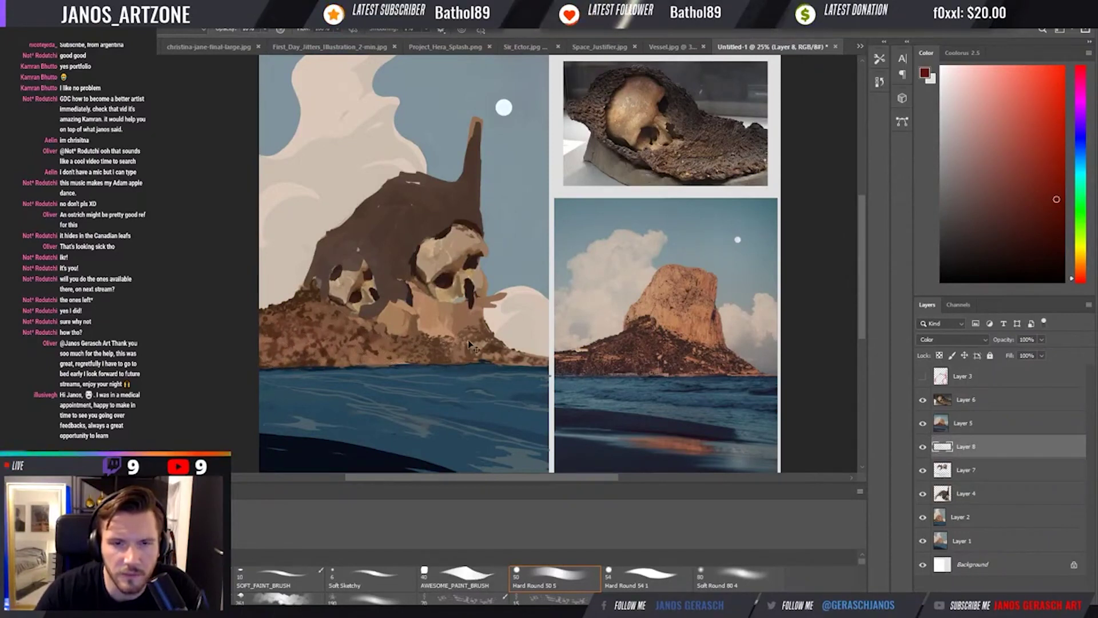
Compare the whole painting with and without the dark red slope tint on Layer 8.
key(ctrl+minus)
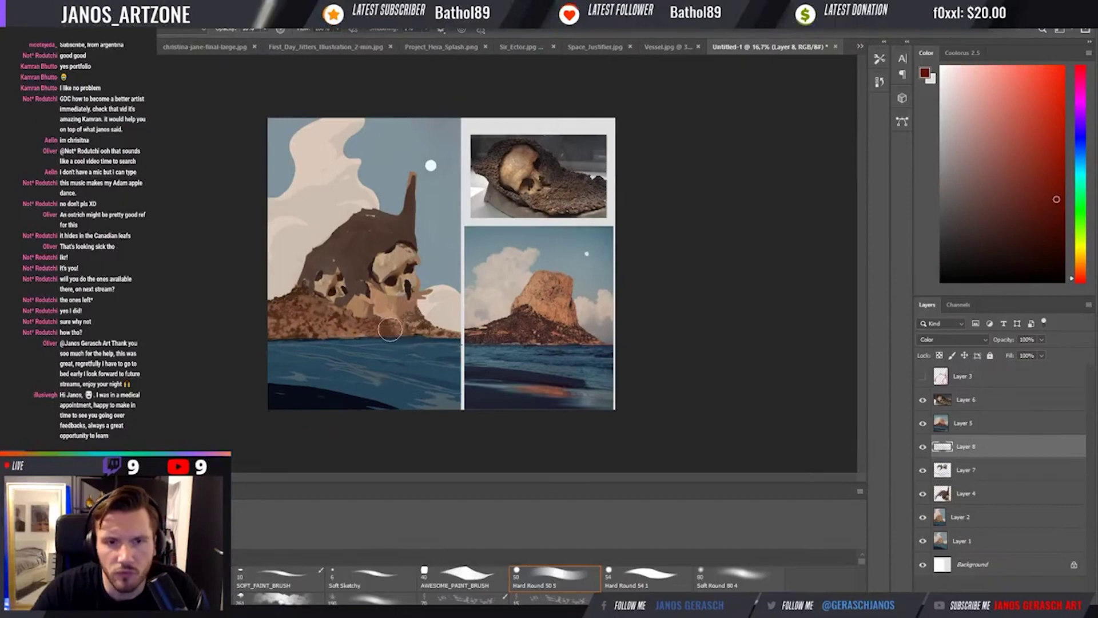
key(ctrl+y)
key(ctrl+y)
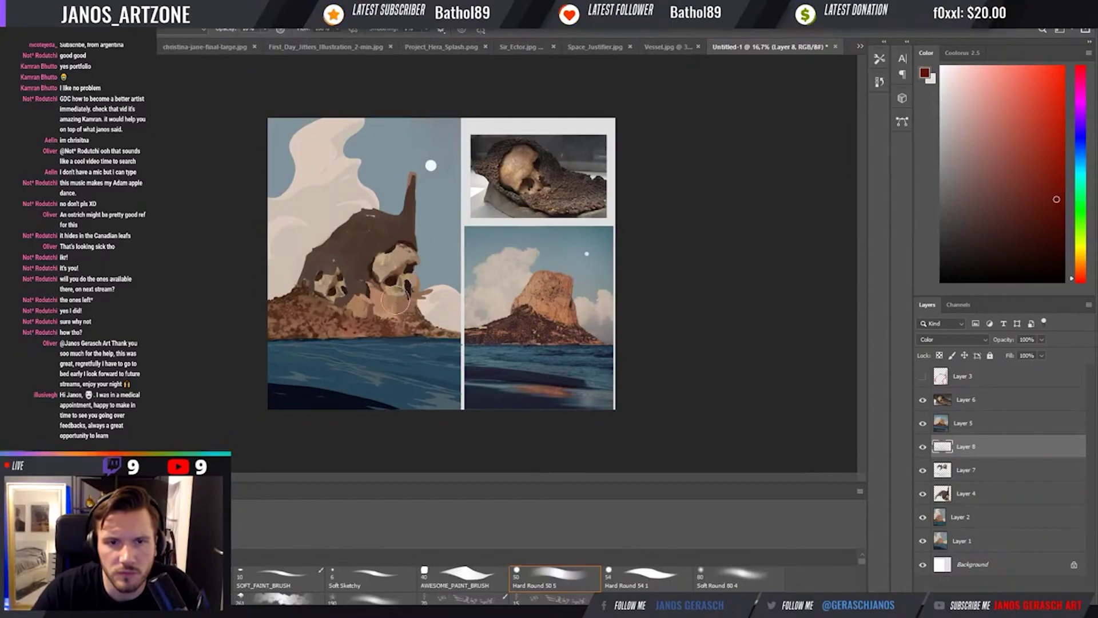
key(ctrl+y)
key(ctrl+y)
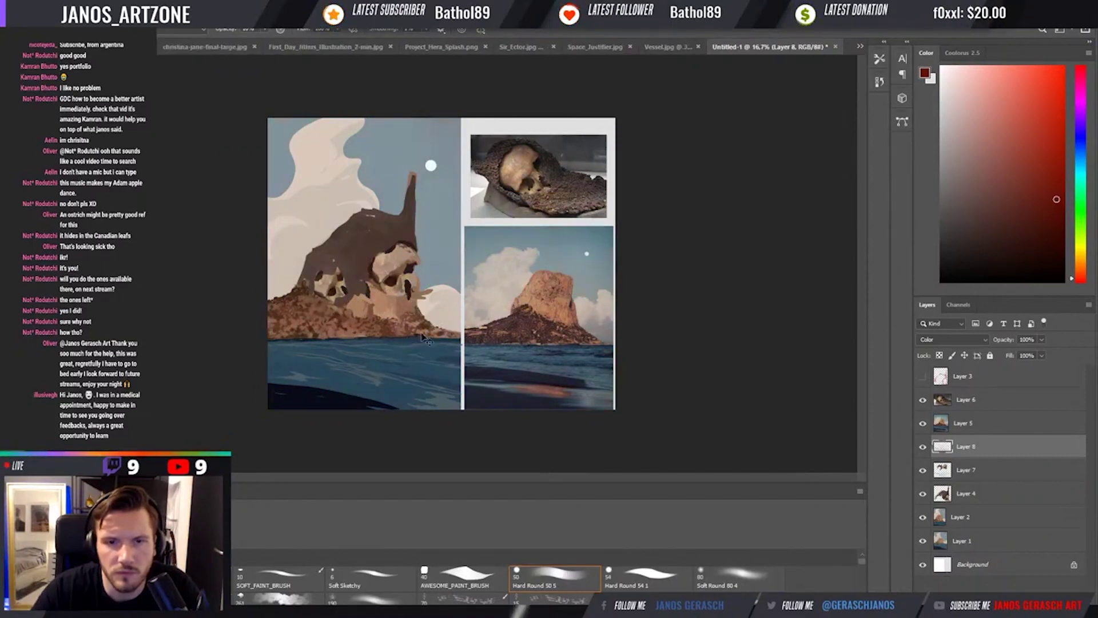
click(923, 448)
click(923, 447)
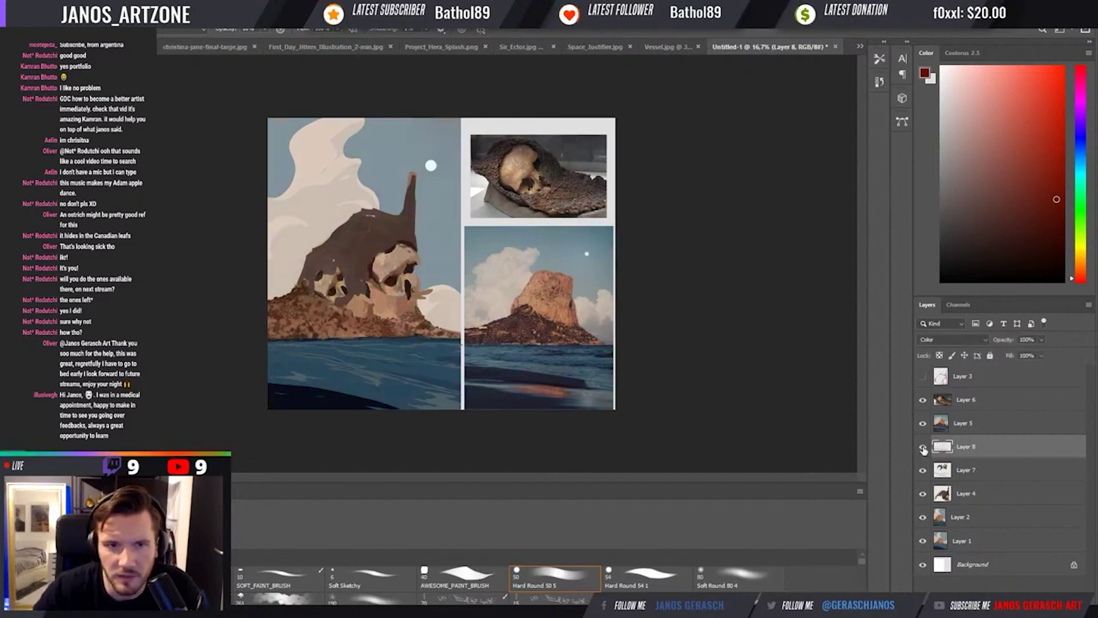
click(922, 447)
click(923, 447)
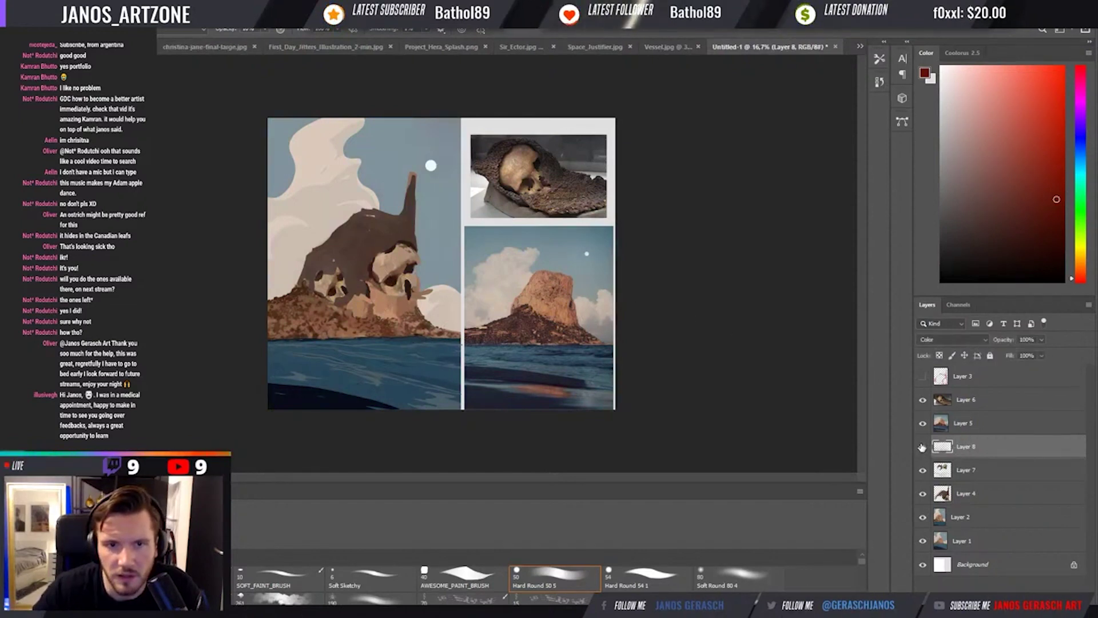
Pick a darker, more saturated version of the blue sampled from the painted sea and add a new layer above Layer 8.
key(i)
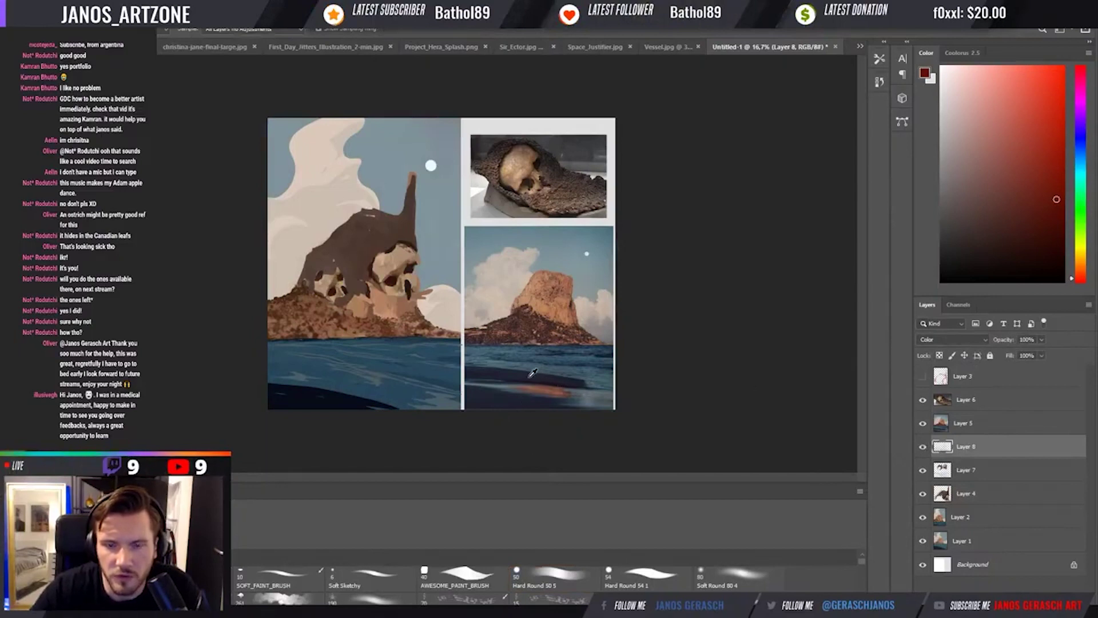
key(ctrl+plus)
key(v)
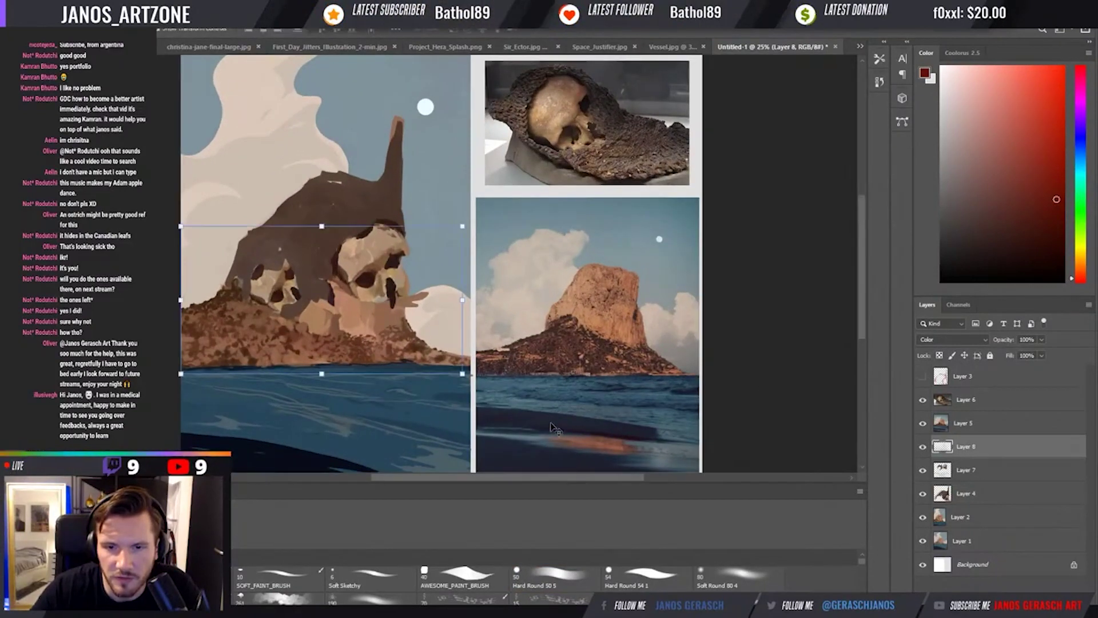
drag(557, 433, 572, 406)
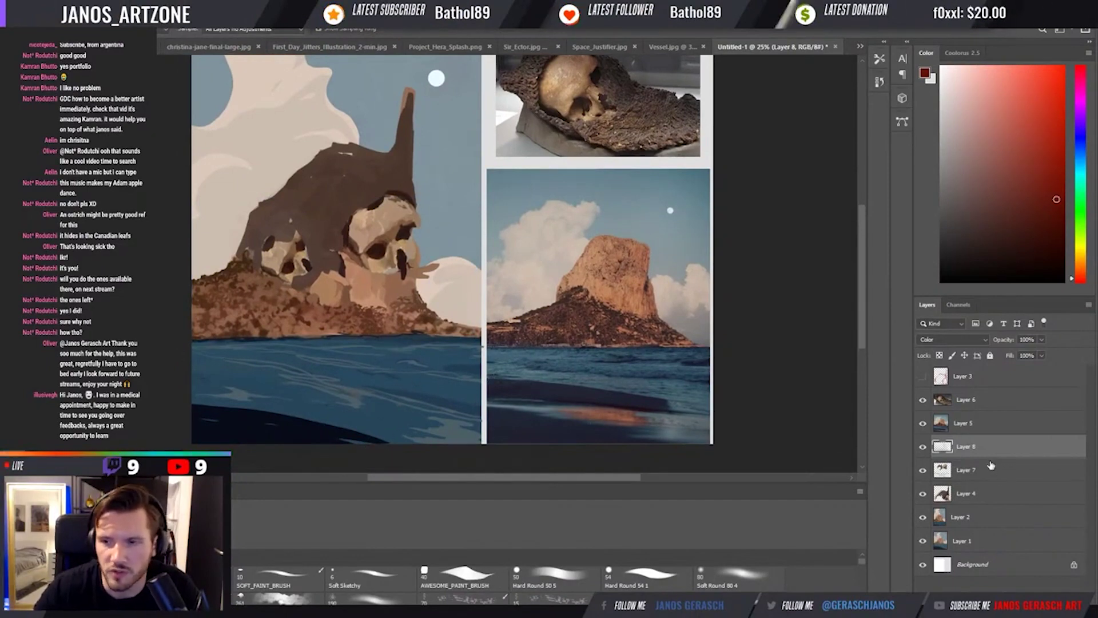
click(971, 474)
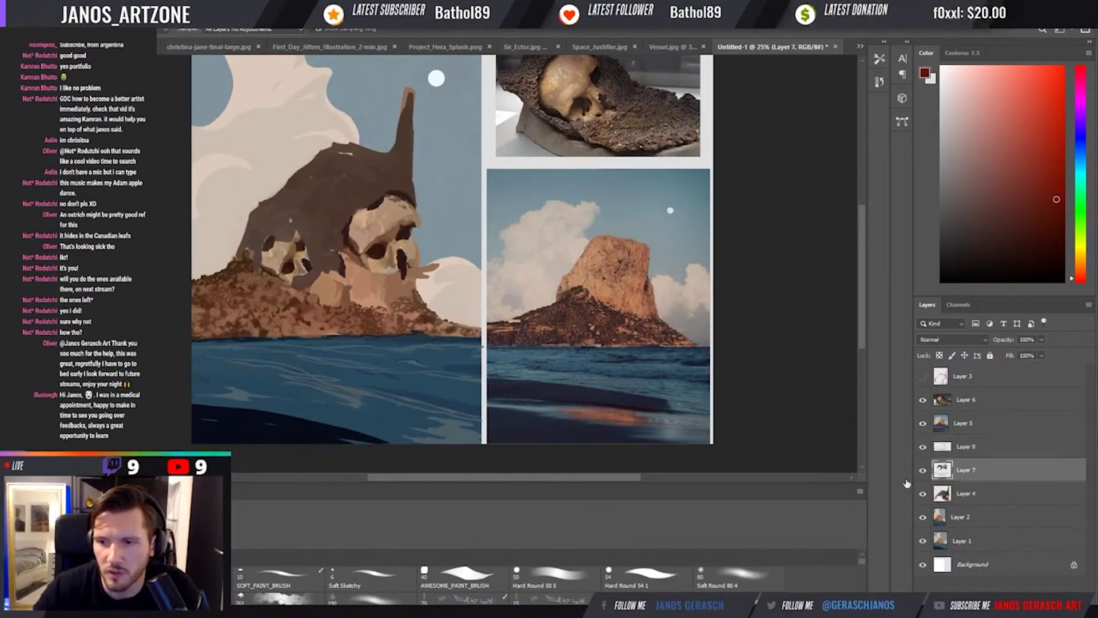
click(303, 406)
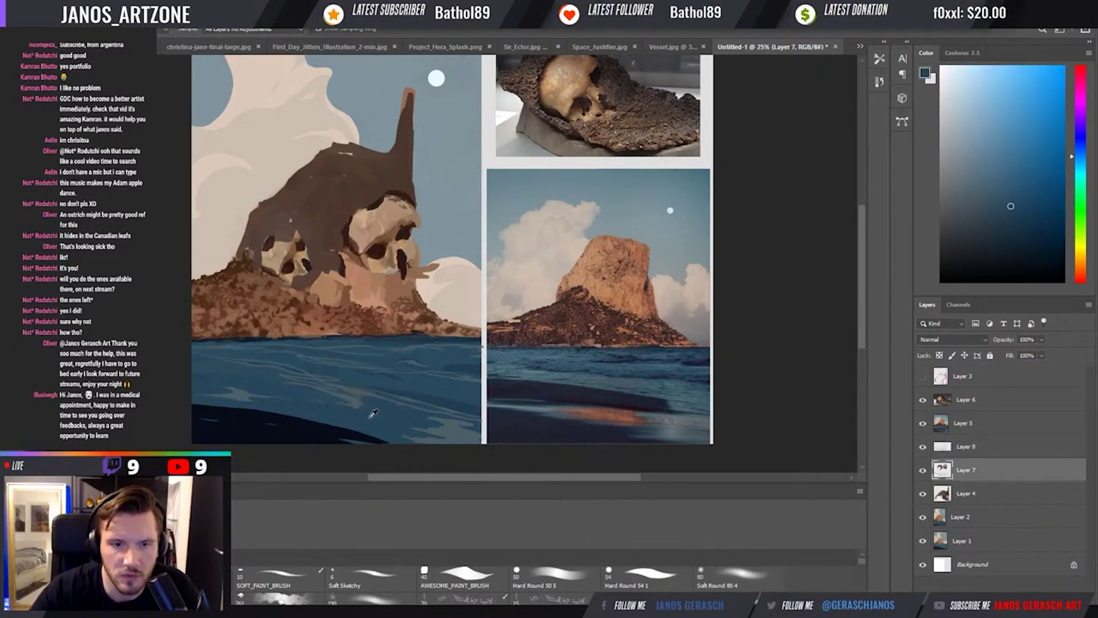
click(303, 419)
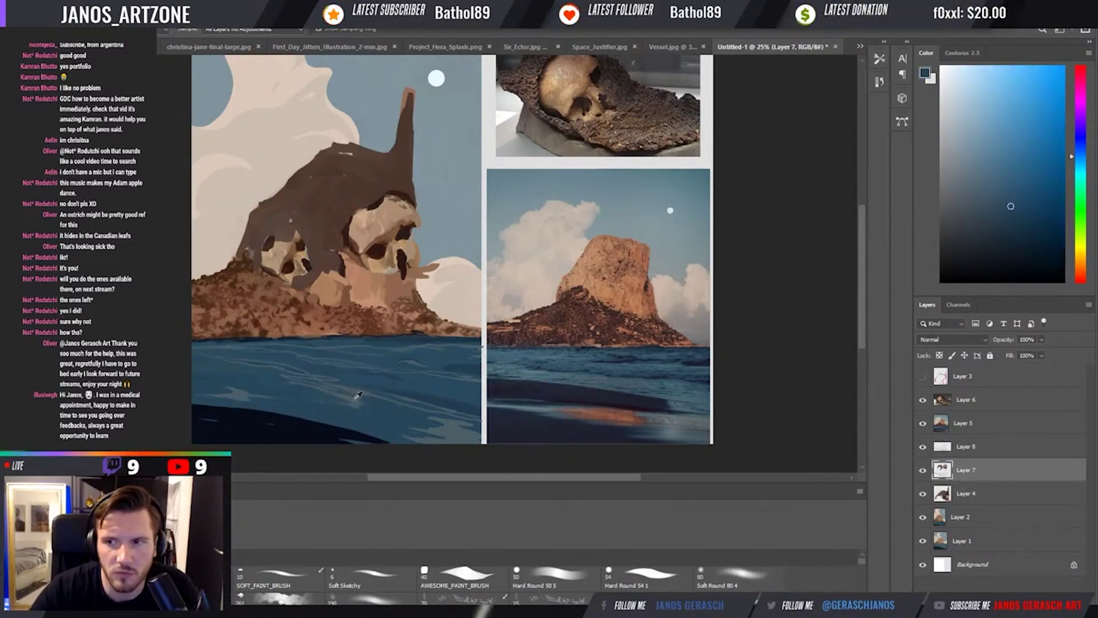
click(1029, 228)
key(b)
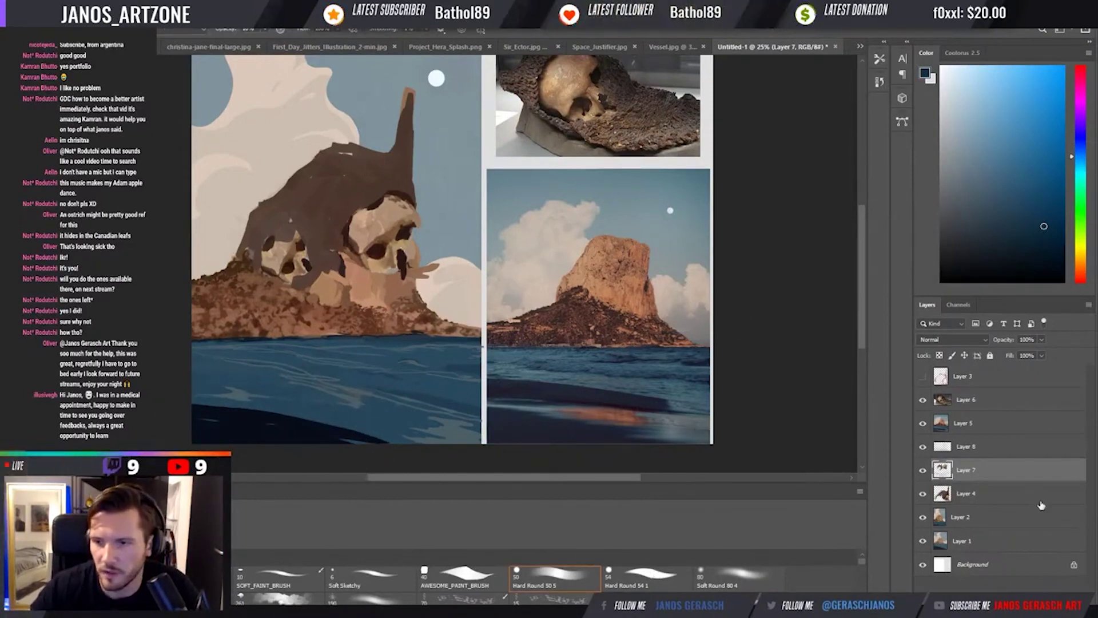
click(1006, 447)
key(ctrl+shift+alt+n)
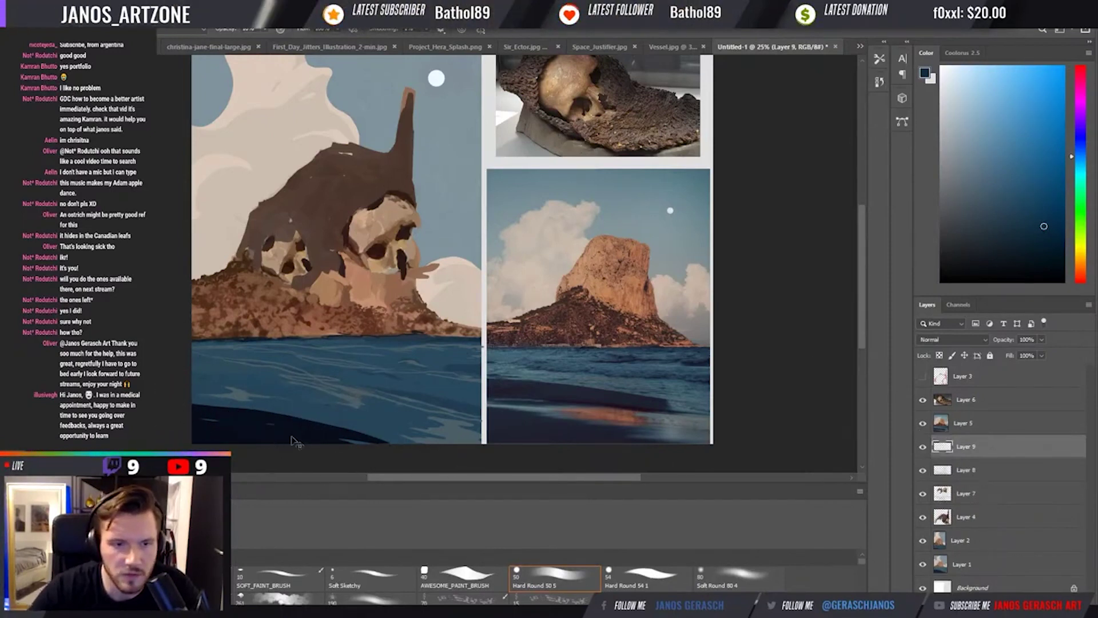
Try a very dark blue sampled from the reference photo's foreground along the lower edge of the painted sea.
key(0)
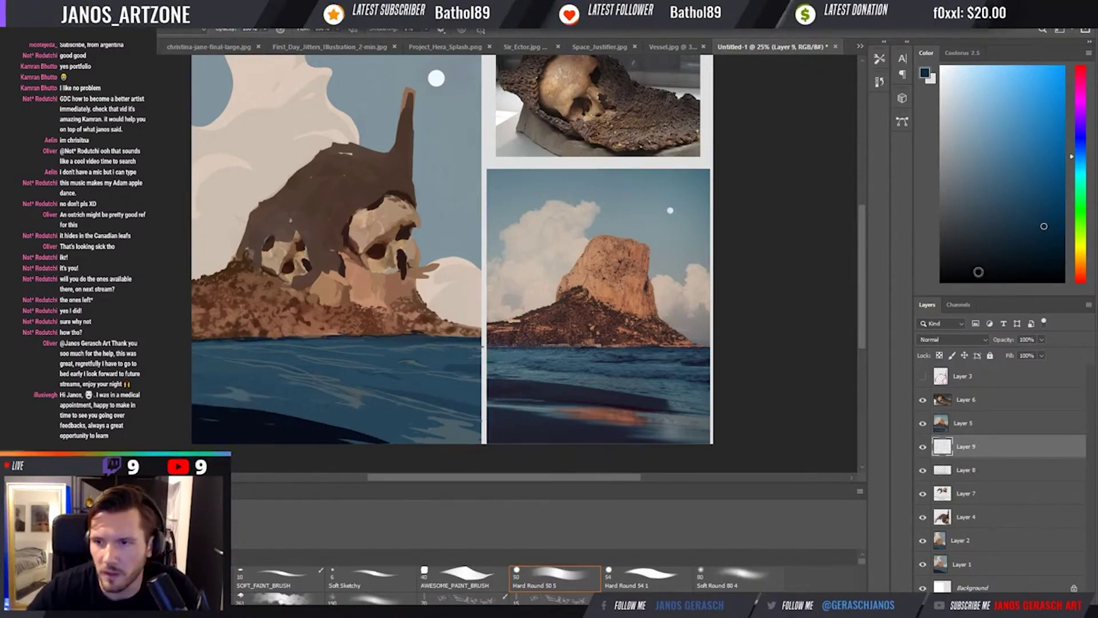
alt+click(552, 407)
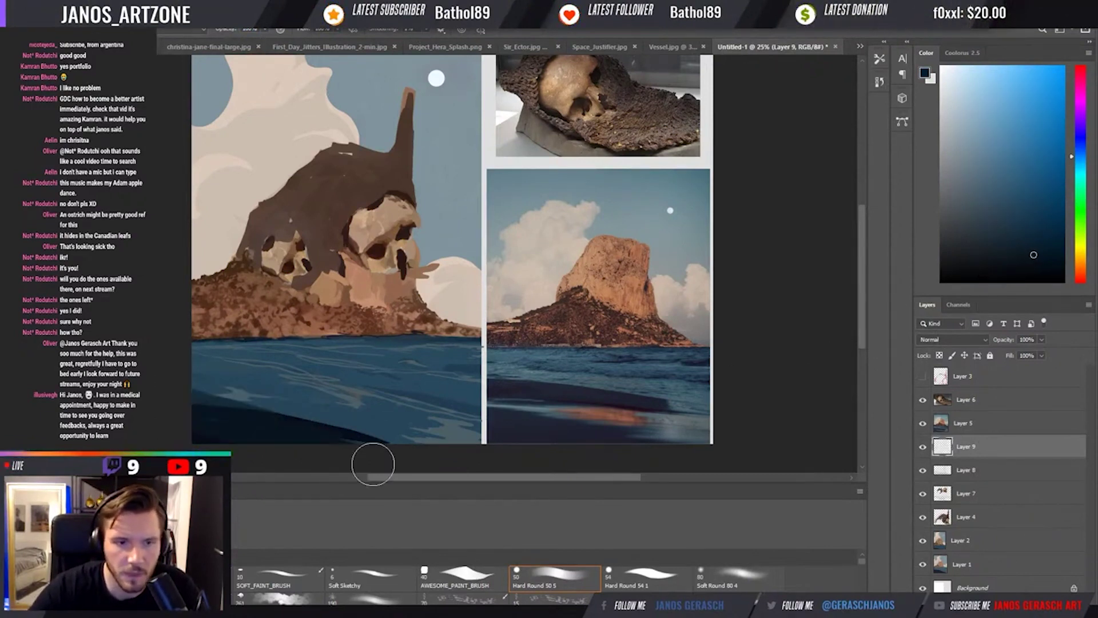
mouse_move(393, 449)
mouse_down()
mouse_move(206, 412)
mouse_move(275, 401)
mouse_up()
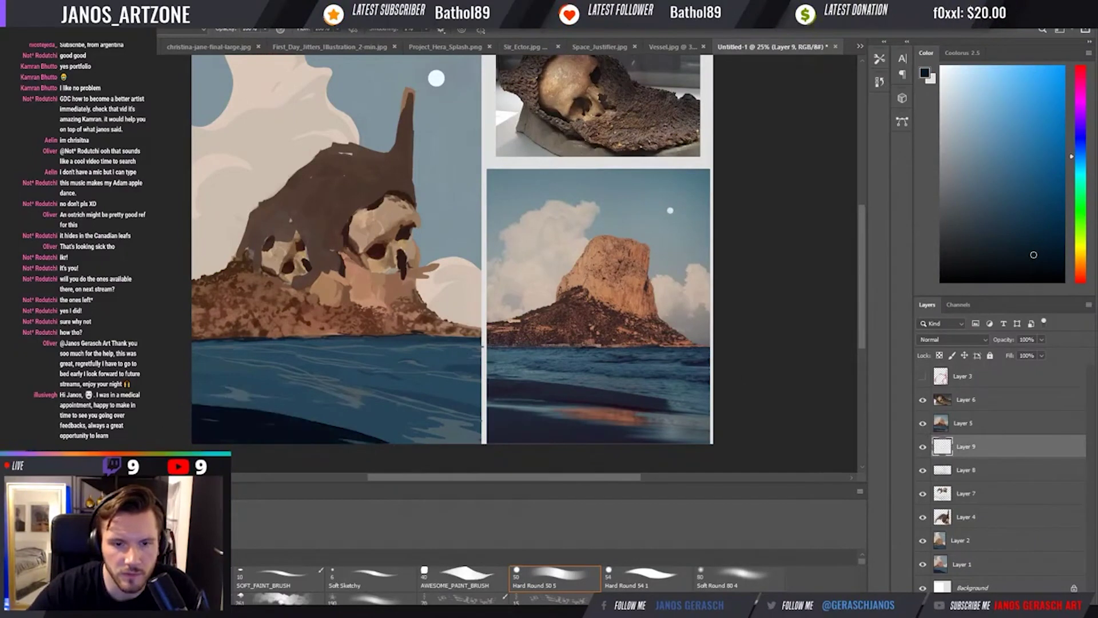
Switch to the AWESOME_PAINT_BRUSH, enlarge it and test a dark blue stroke across the foreground water.
click(465, 573)
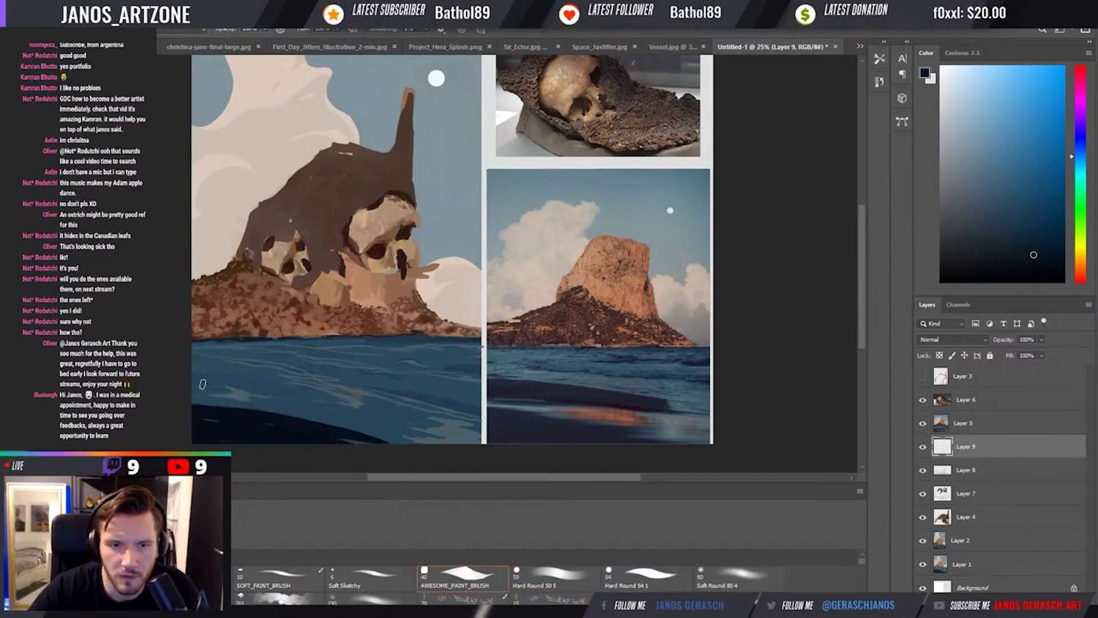
key(bracketright)
key(bracketright)
key(bracketright)
drag(166, 382, 316, 439)
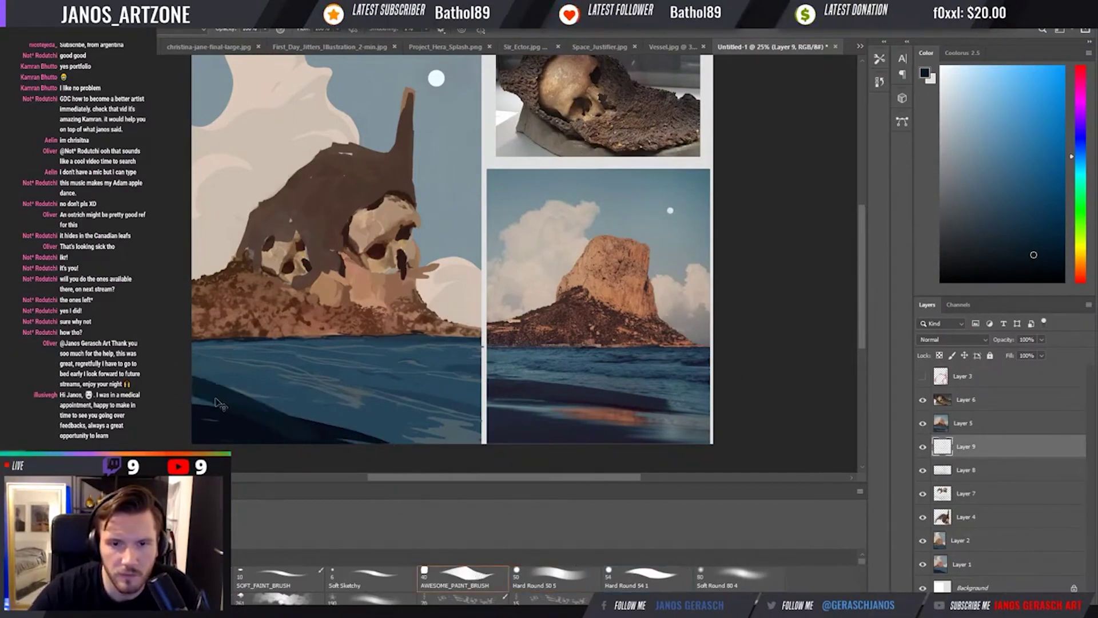
key(ctrl+z)
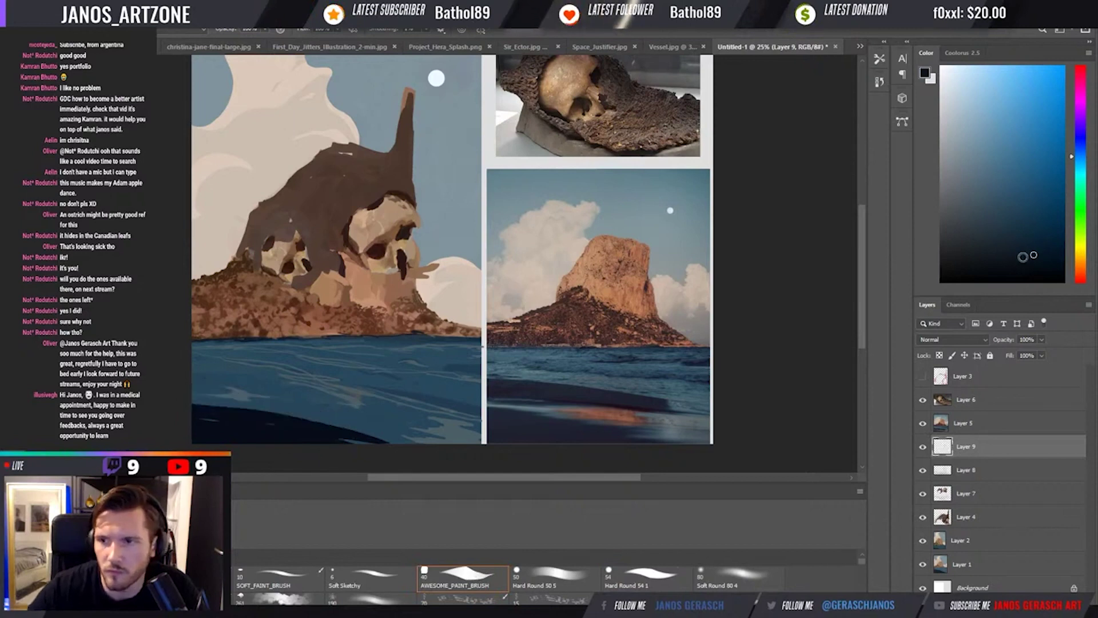
Try a dark navy chosen with the Coolorus picker over the foreground water and undo the strokes.
click(971, 58)
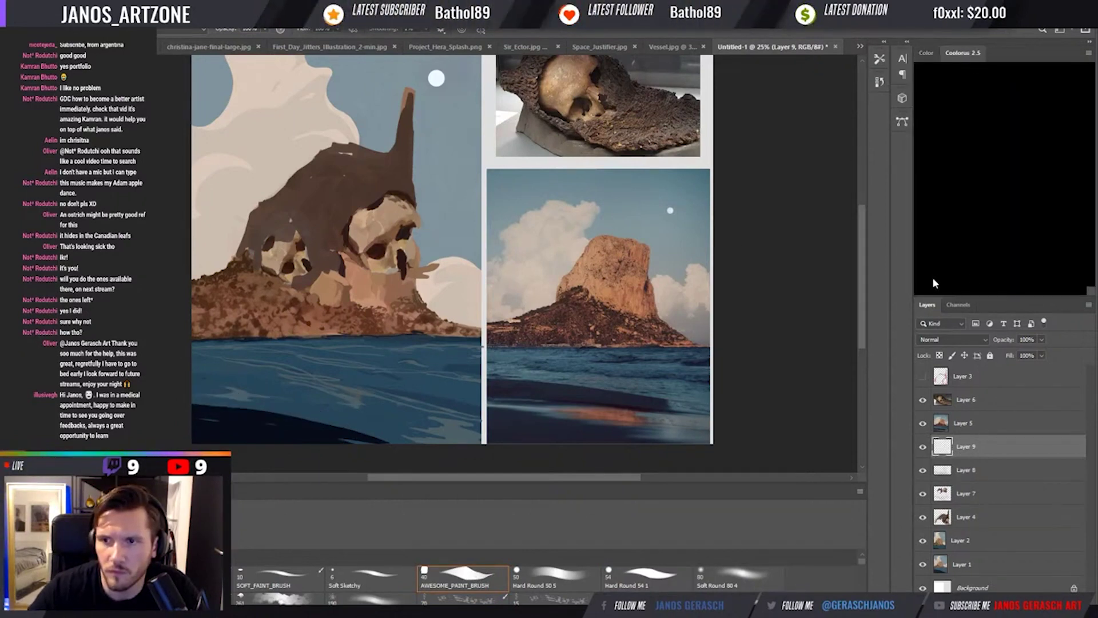
mouse_move(172, 415)
mouse_down()
mouse_move(265, 401)
mouse_move(207, 401)
mouse_up()
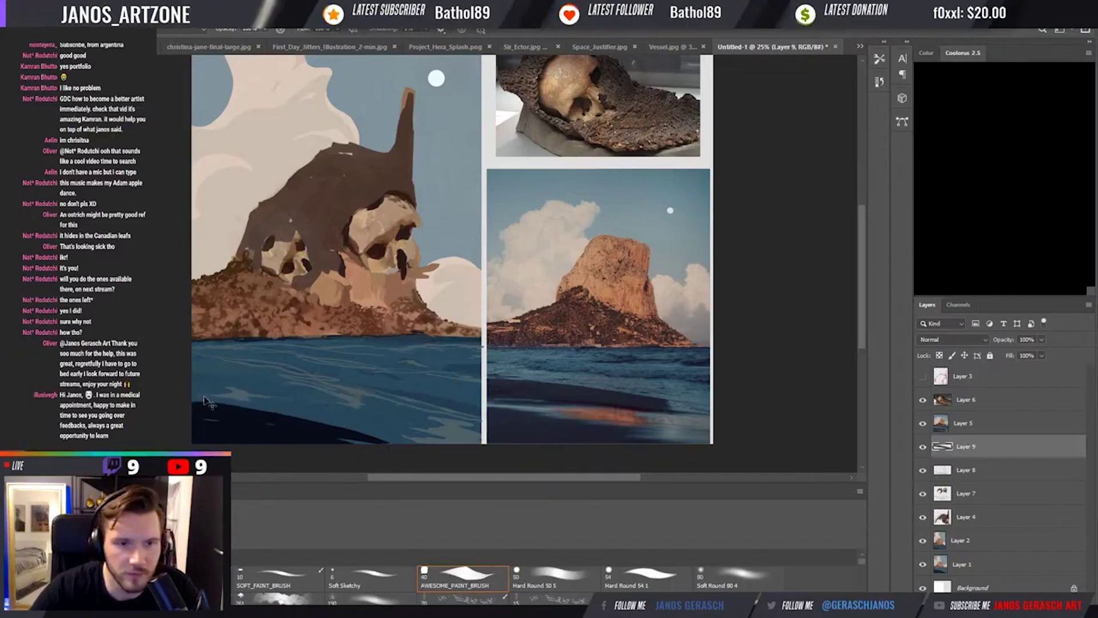
key(ctrl+z)
key(ctrl+z)
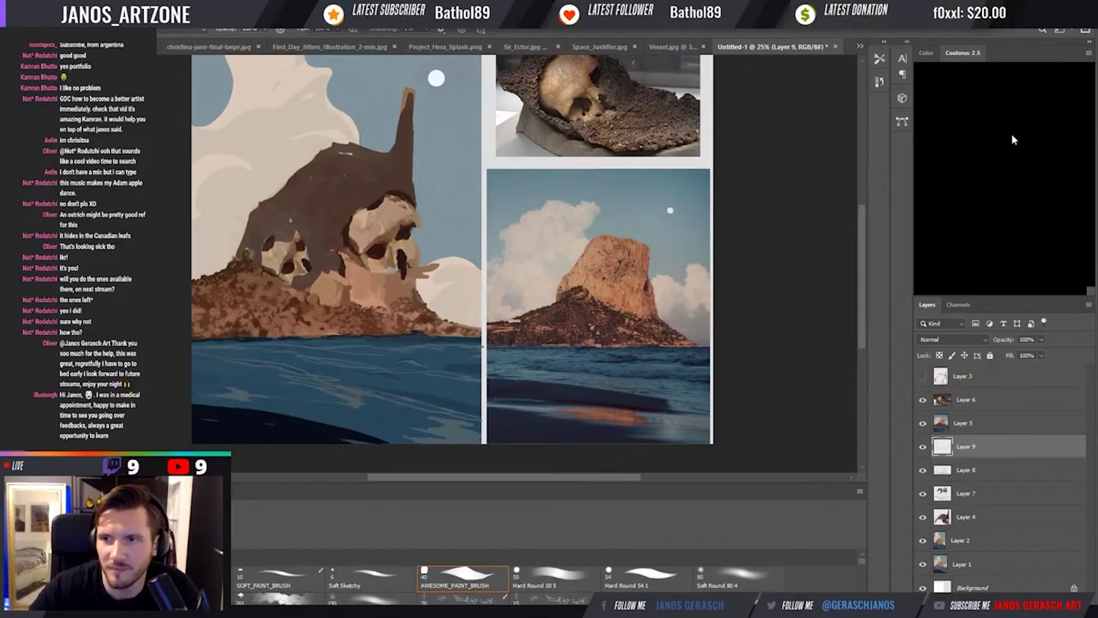
Block in a dark purplish-navy band over the lower-left foreground of the sea on Layer 9.
mouse_move(214, 401)
mouse_down()
mouse_move(286, 435)
mouse_move(357, 423)
mouse_move(297, 398)
mouse_move(217, 399)
mouse_move(343, 403)
mouse_move(320, 426)
mouse_move(239, 412)
mouse_up()
key(alt+BackSpace)
key(alt+BackSpace)
drag(160, 371, 366, 426)
key(alt+BackSpace)
key(alt+BackSpace)
drag(337, 361, 457, 363)
key(alt+BackSpace)
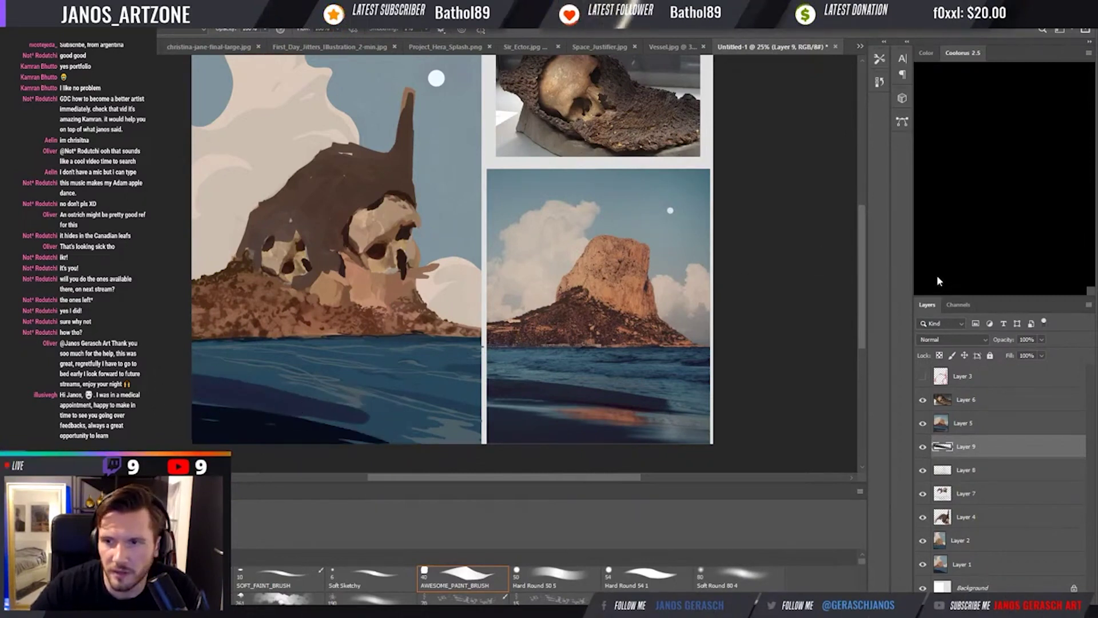
mouse_move(160, 372)
mouse_down()
mouse_move(257, 423)
mouse_move(389, 423)
mouse_move(232, 384)
mouse_move(188, 400)
mouse_up()
key(alt+BackSpace)
key(alt+BackSpace)
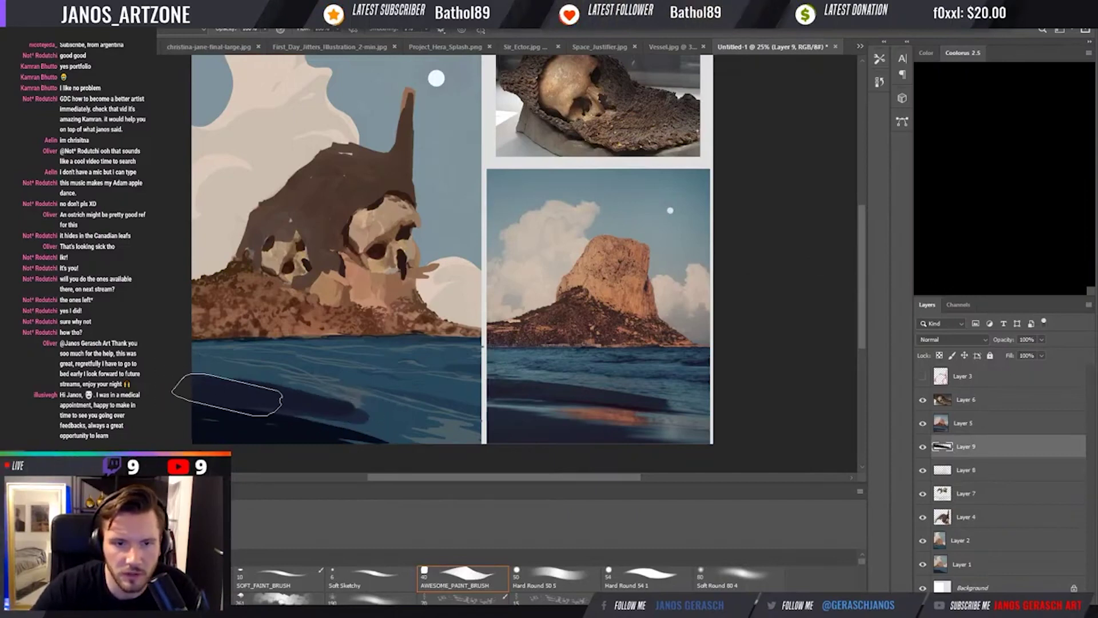
Extend the dark navy foreground down to the painting's bottom edge and toward its lower-right corner, smoothing its upper contour.
key(alt+BackSpace)
mouse_move(337, 423)
mouse_down()
mouse_move(400, 440)
mouse_move(343, 412)
mouse_up()
key(alt+BackSpace)
mouse_move(172, 408)
mouse_down()
mouse_move(245, 435)
mouse_move(332, 432)
mouse_move(260, 451)
mouse_move(275, 455)
mouse_move(481, 455)
mouse_up()
key(alt+BackSpace)
key(alt+BackSpace)
key(alt+BackSpace)
key(alt+BackSpace)
key(alt+BackSpace)
key(alt+BackSpace)
drag(403, 440, 451, 455)
key(alt+BackSpace)
drag(407, 421, 409, 432)
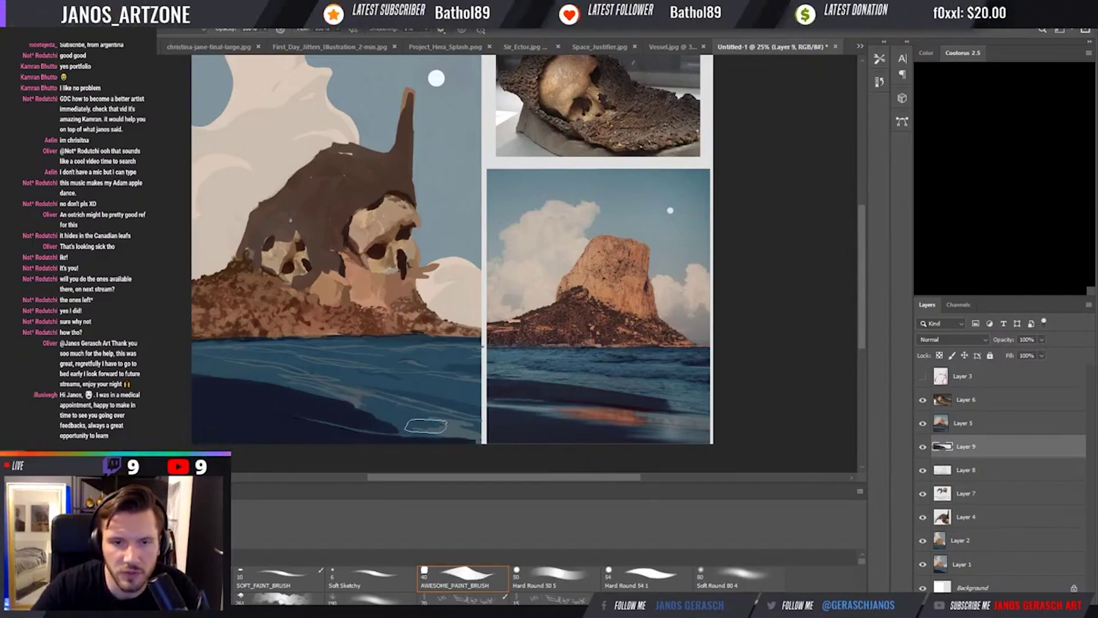
drag(253, 384, 212, 375)
key(alt+BackSpace)
key(ctrl+d)
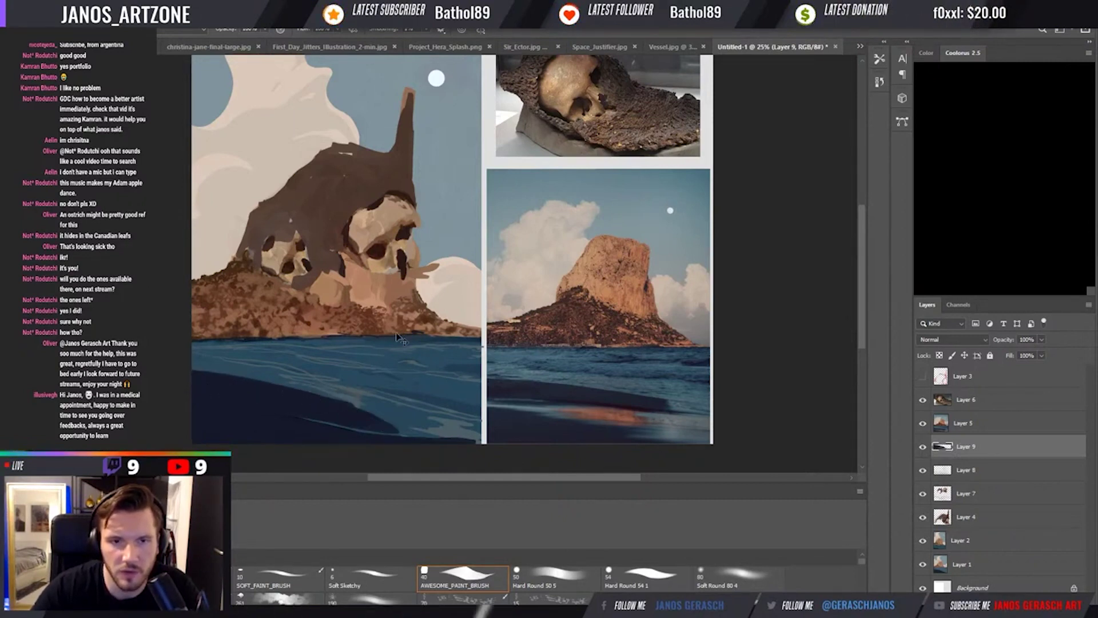
Flip the canvas horizontally and rework the edge of the dark foreground with blue tones sampled from the water.
scroll(397, 337, down, 1)
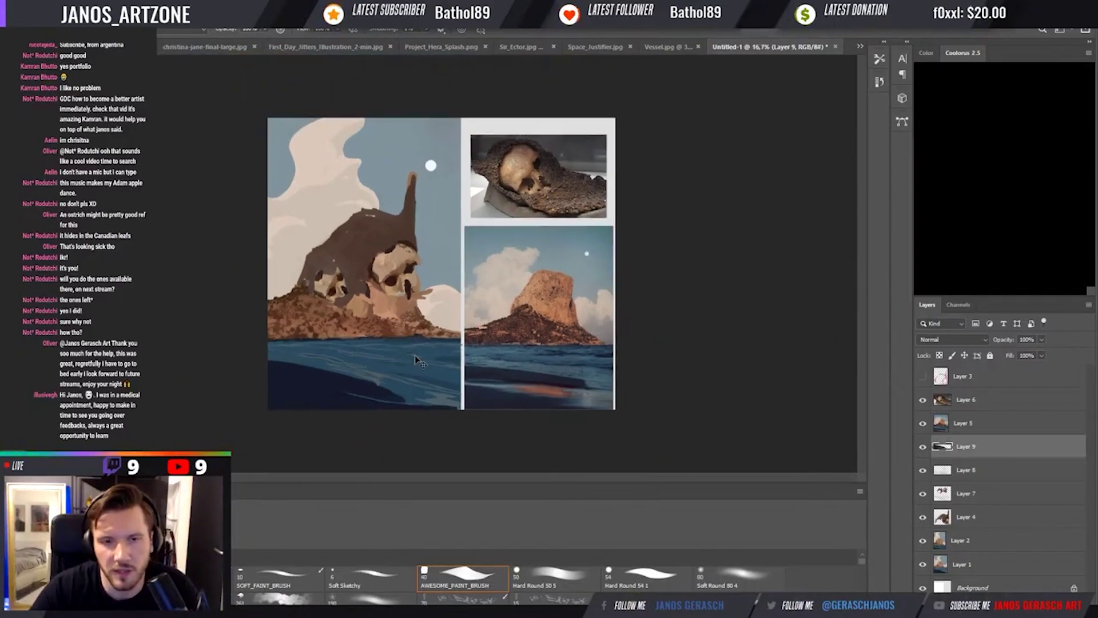
key(h)
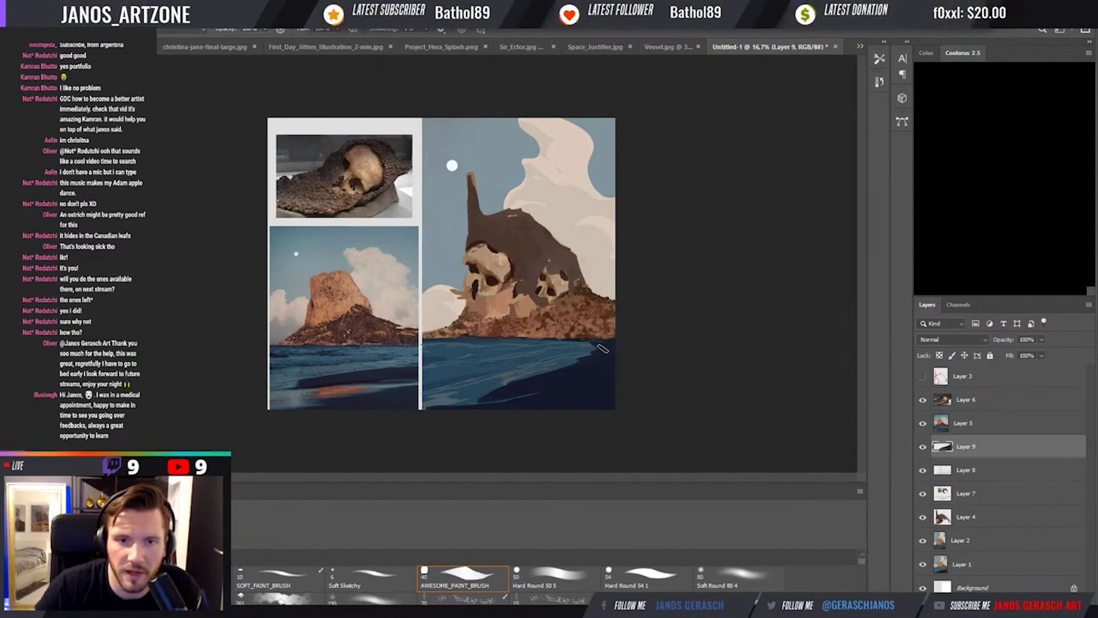
key(i)
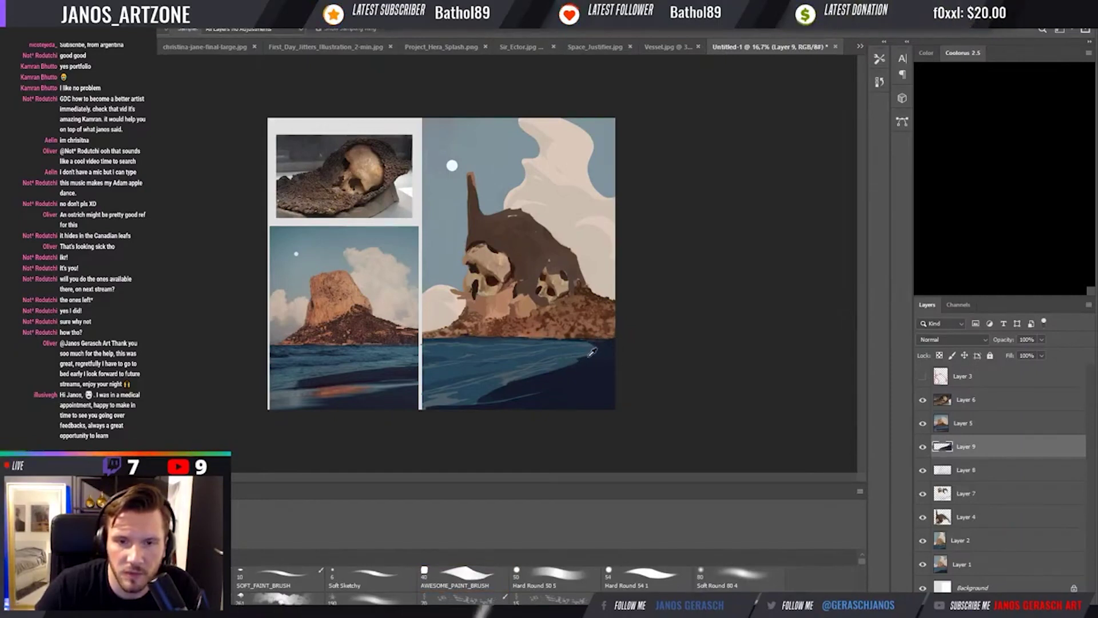
click(586, 345)
key(b)
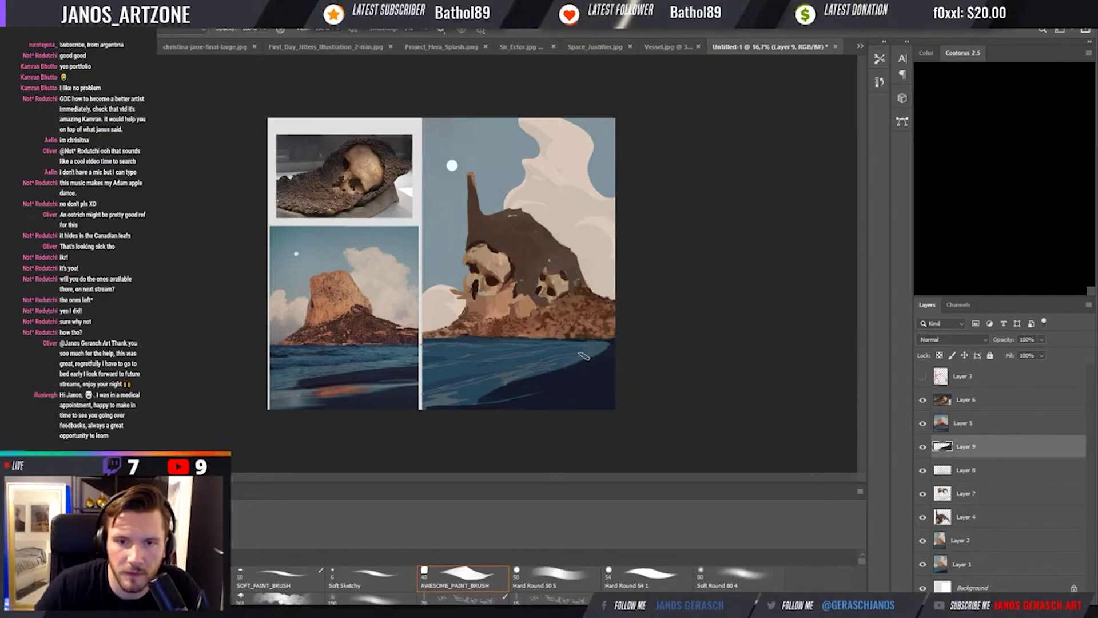
key(i)
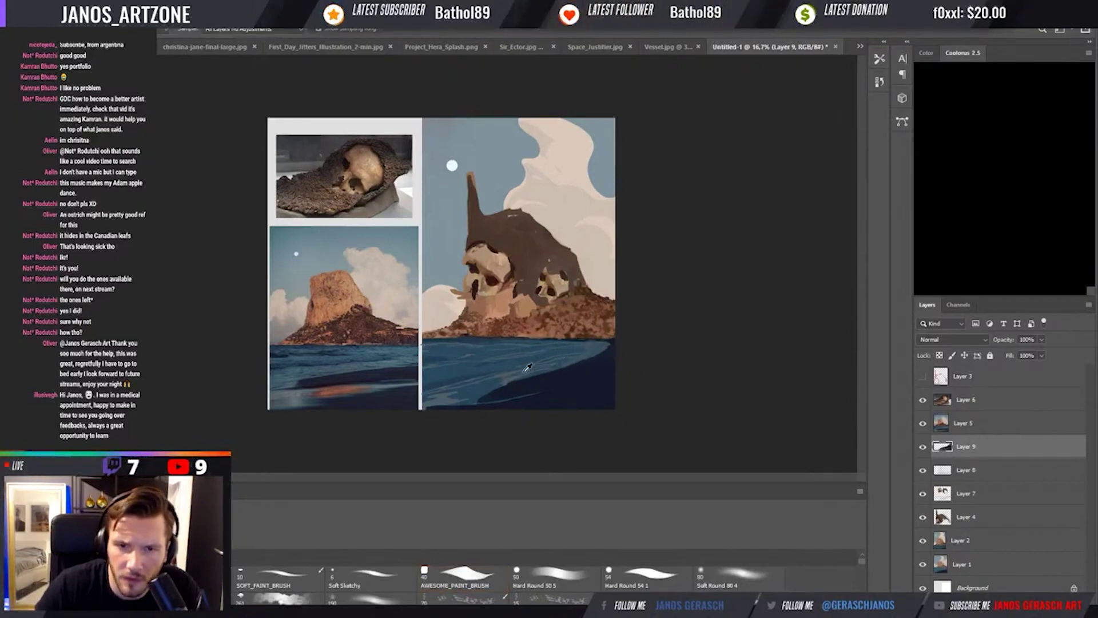
click(522, 366)
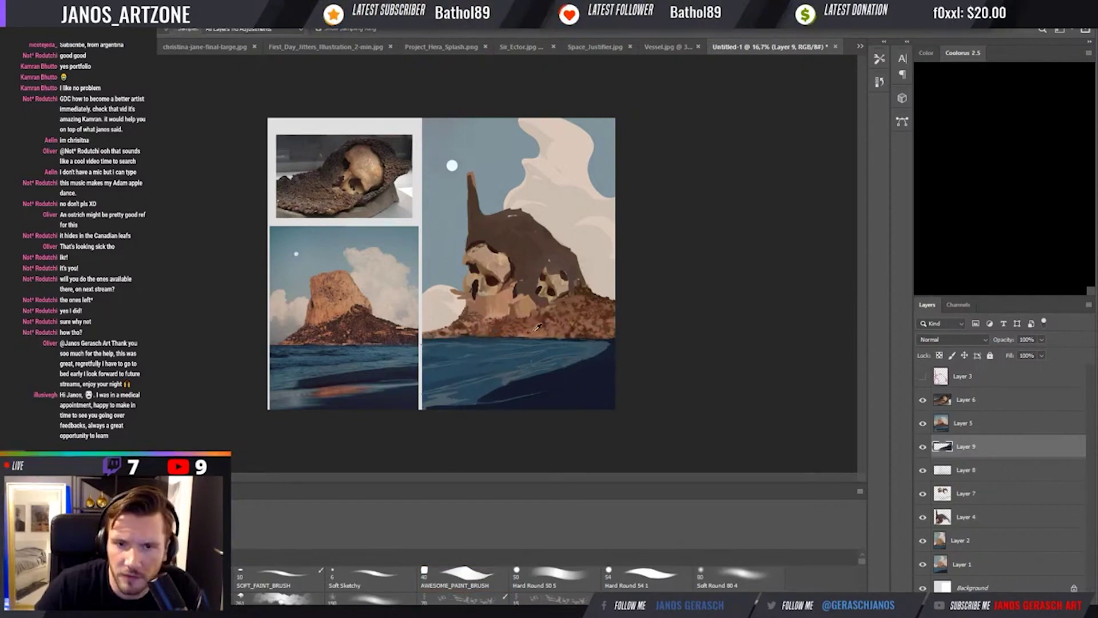
key(b)
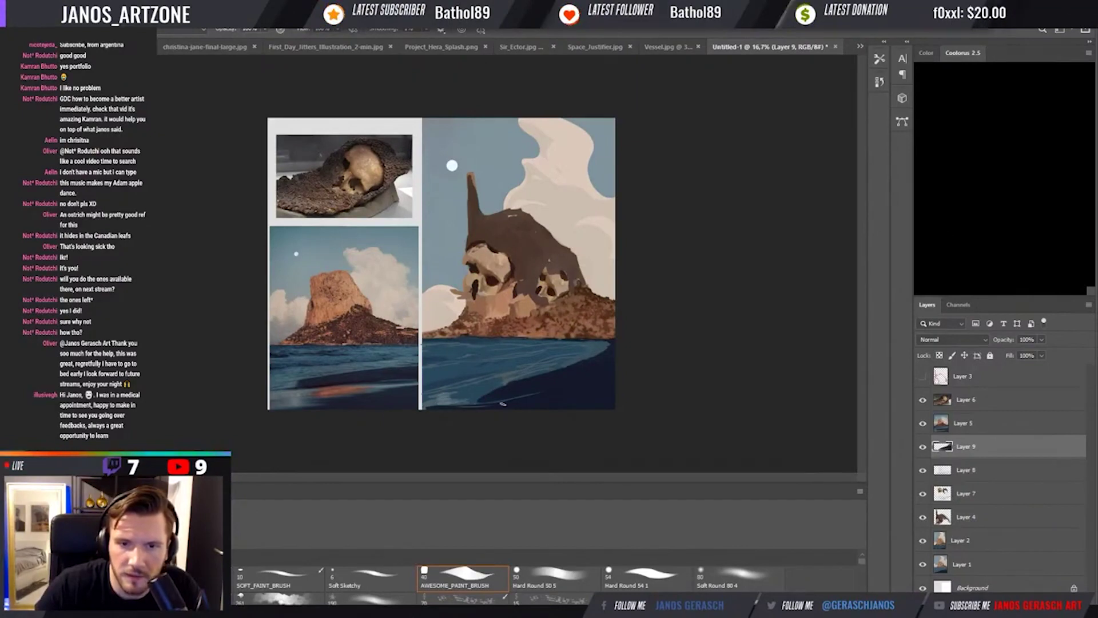
Paint a small reddish-brown rock reflection in the dark foreground water with a colour sampled from the island, and smudge it soft.
key(i)
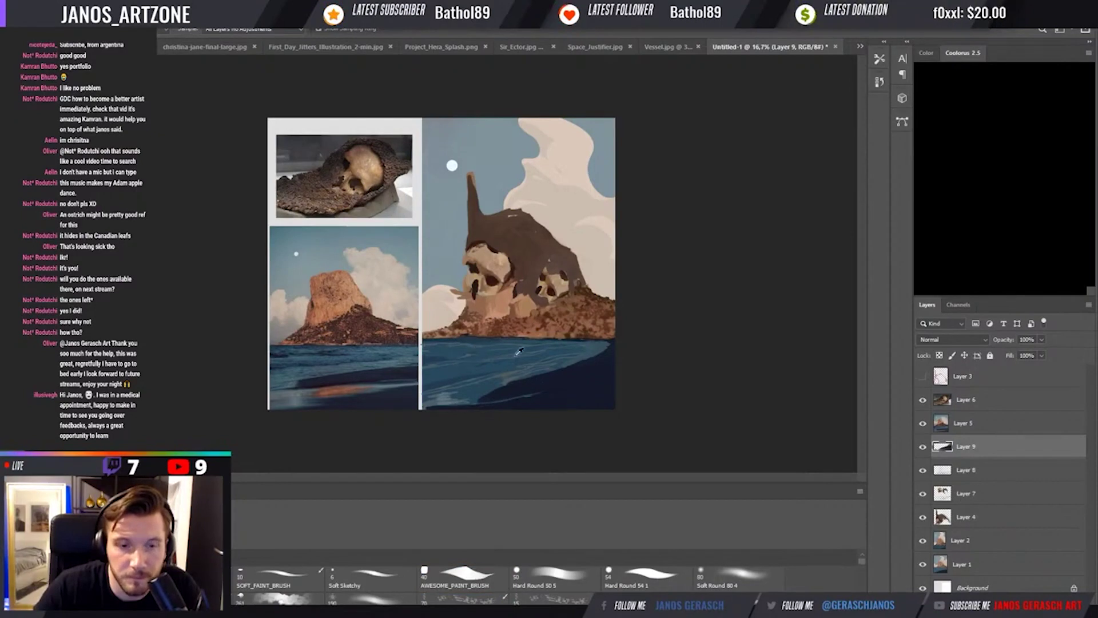
click(544, 319)
key(b)
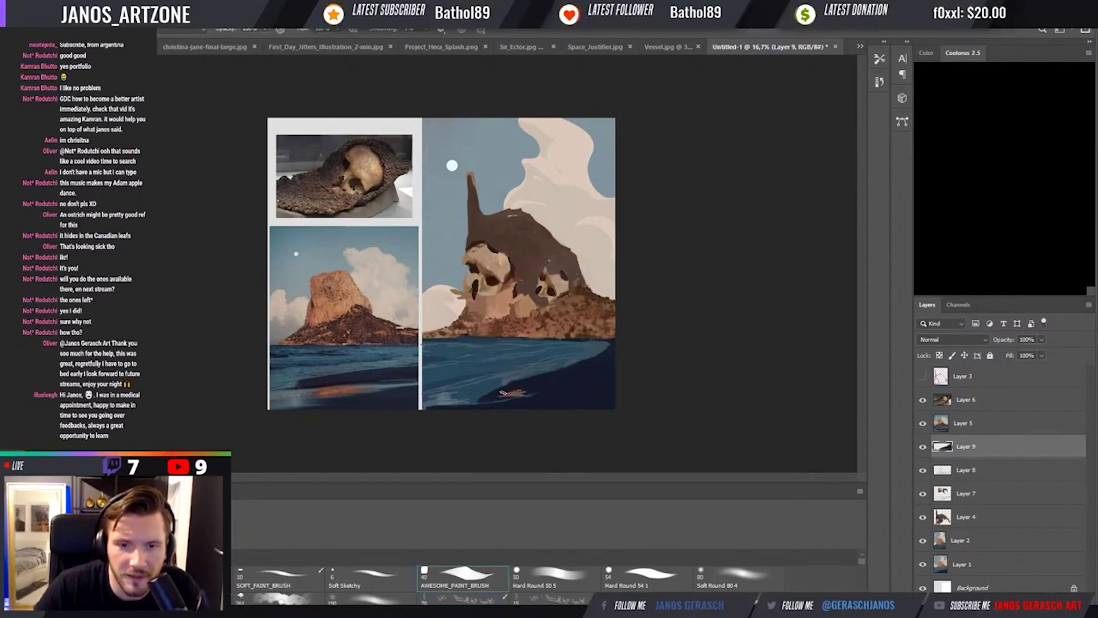
key(r)
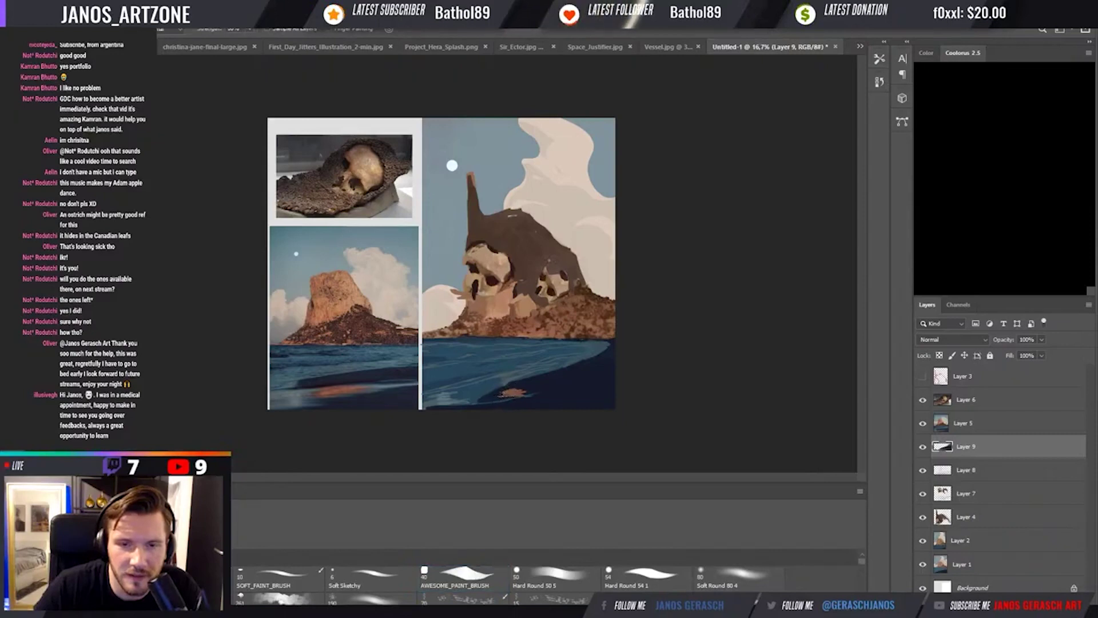
key(i)
key(b)
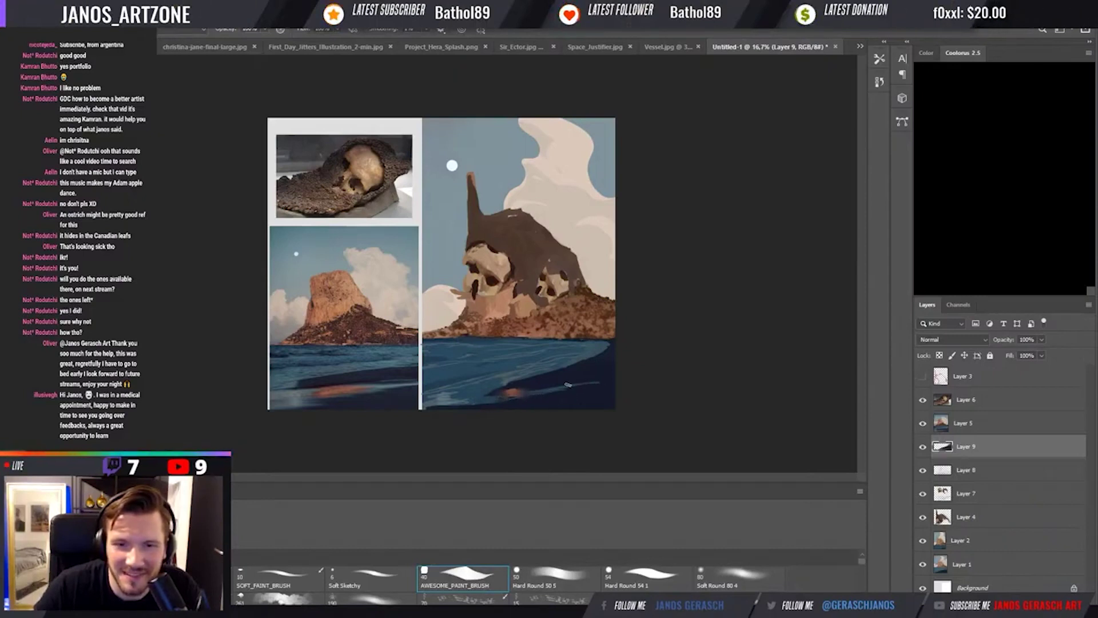
Add thin light-blue water streaks across the dark foreground beside the reflection, using tones sampled from the sea.
alt+click(574, 388)
key(alt)
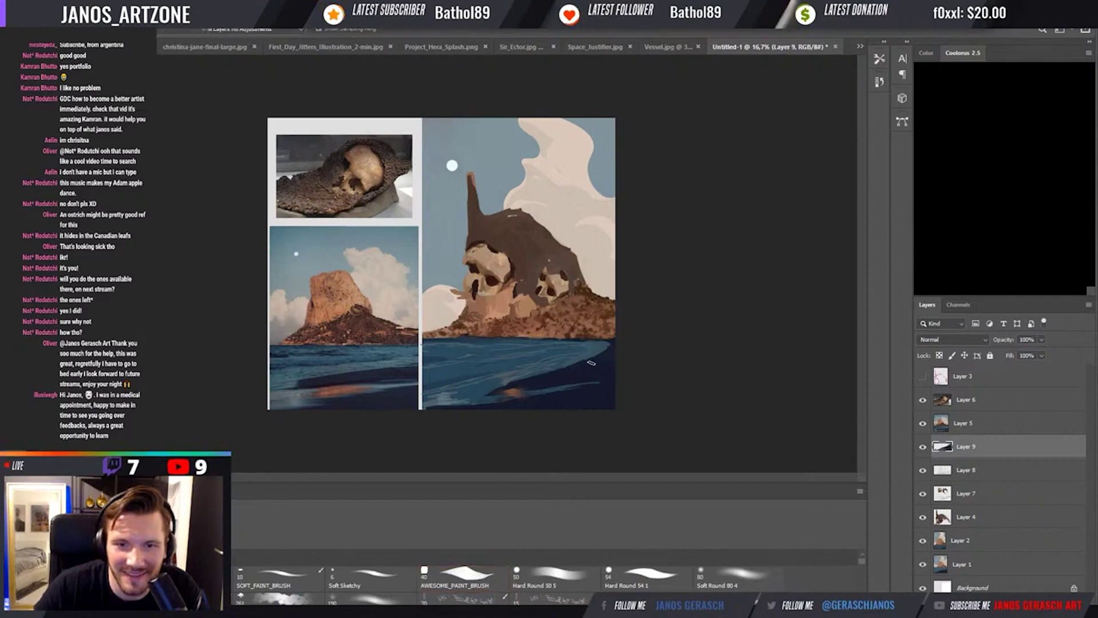
key(alt)
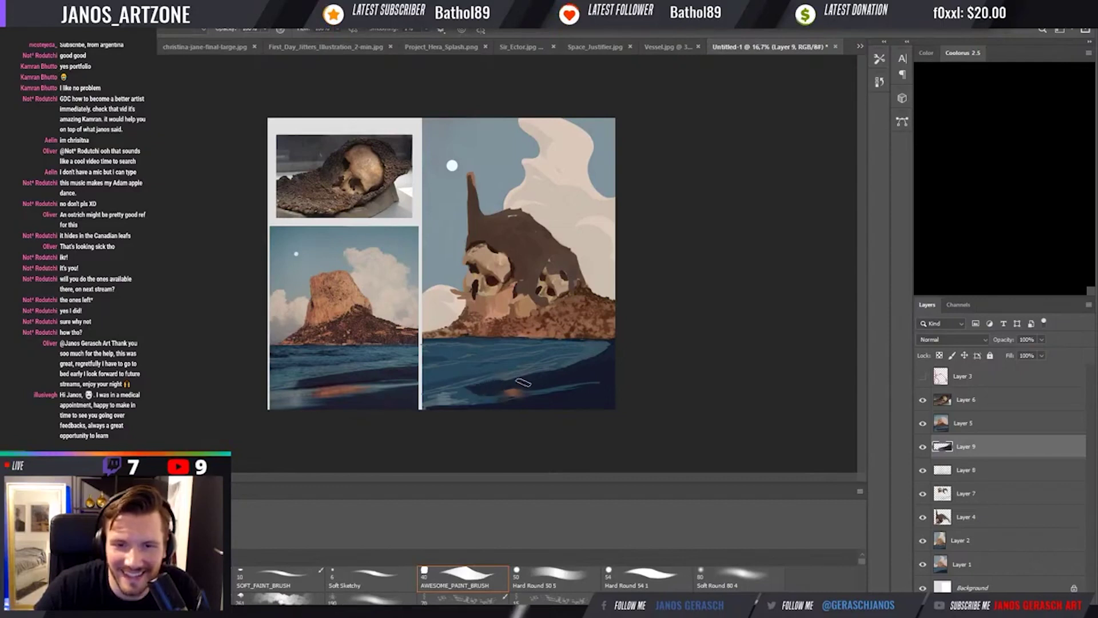
key(alt)
key(alt)
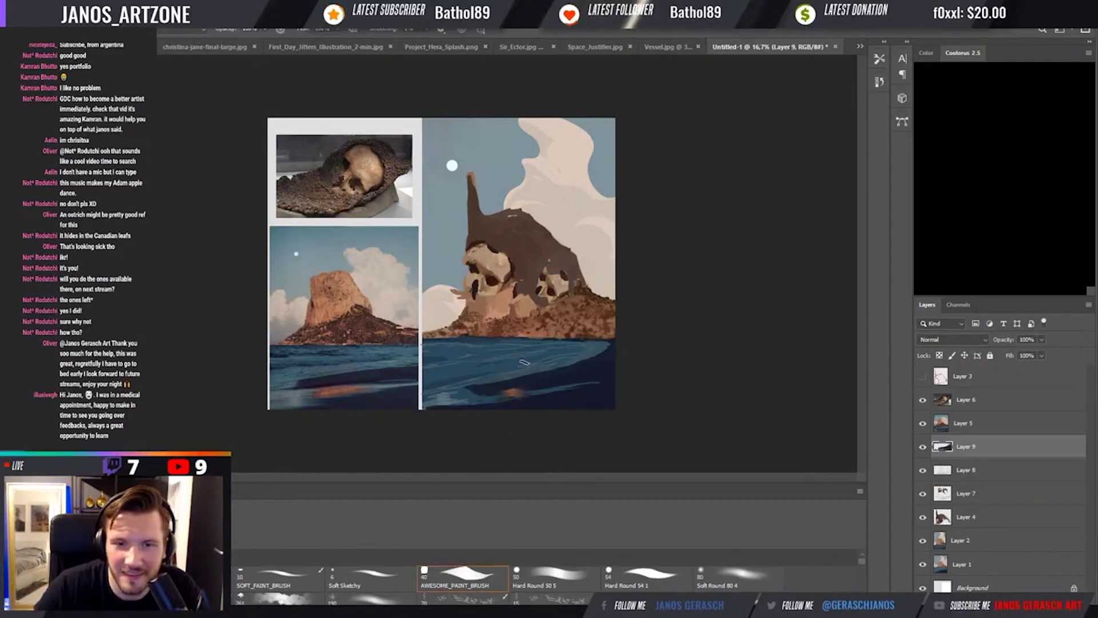
key(alt)
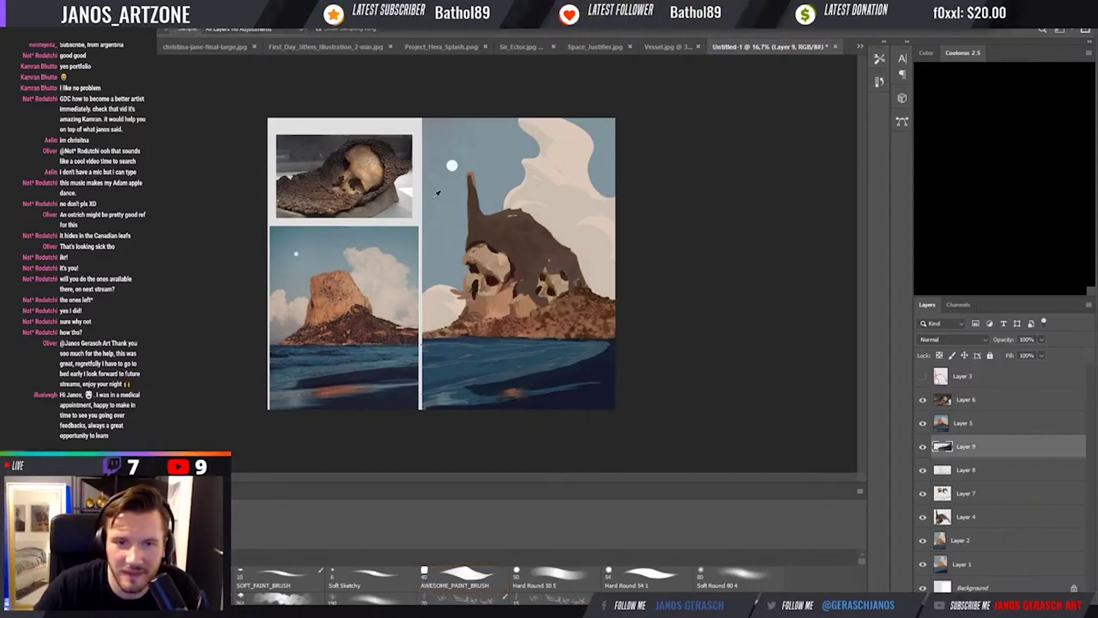
key(alt)
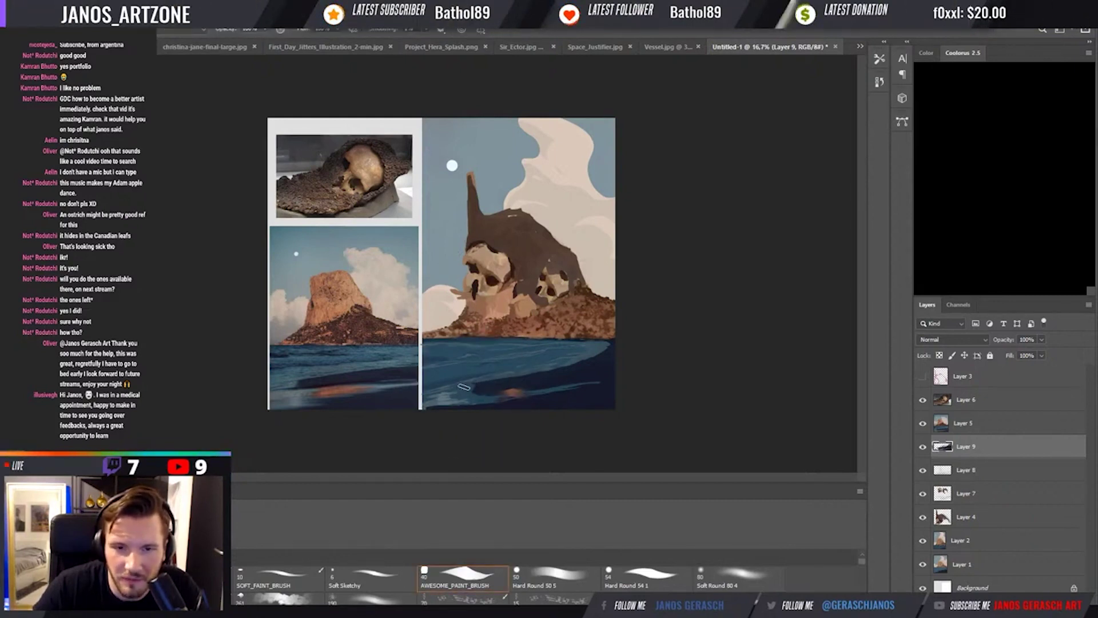
Reshape the orange reflection and the blue streaks around it in the dark foreground with colours sampled from the water.
key(alt)
alt+click(503, 392)
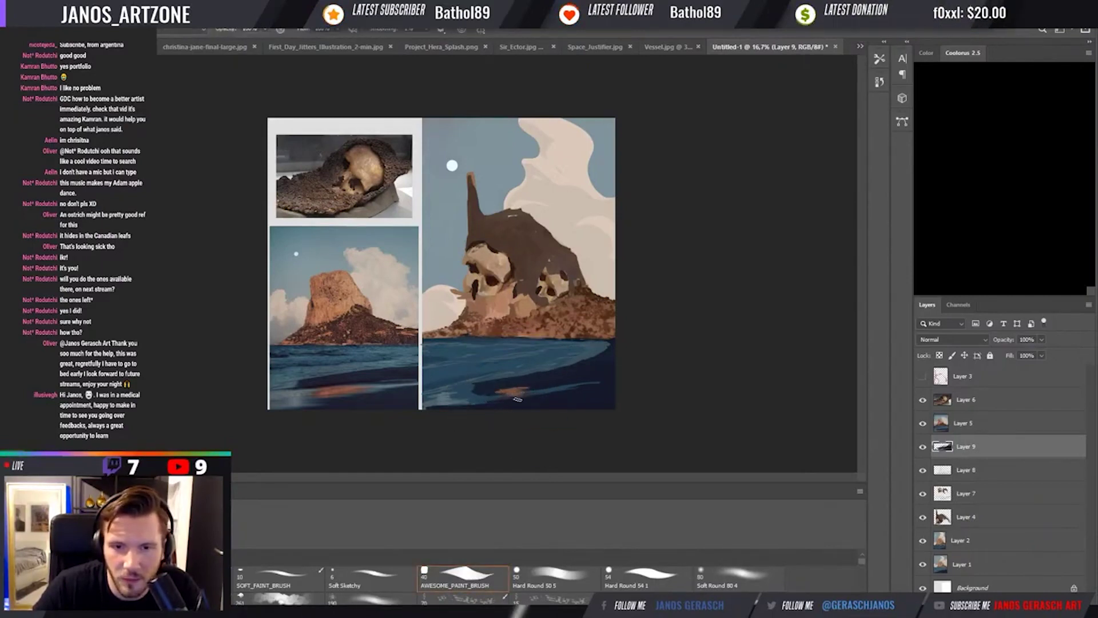
alt+click(548, 387)
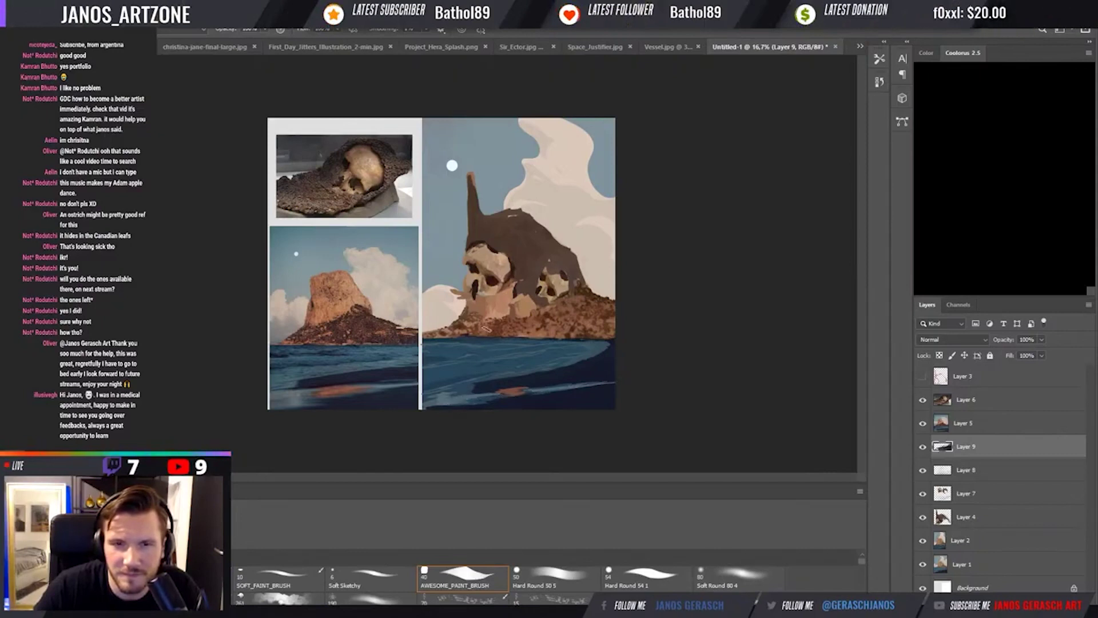
key(i)
key(b)
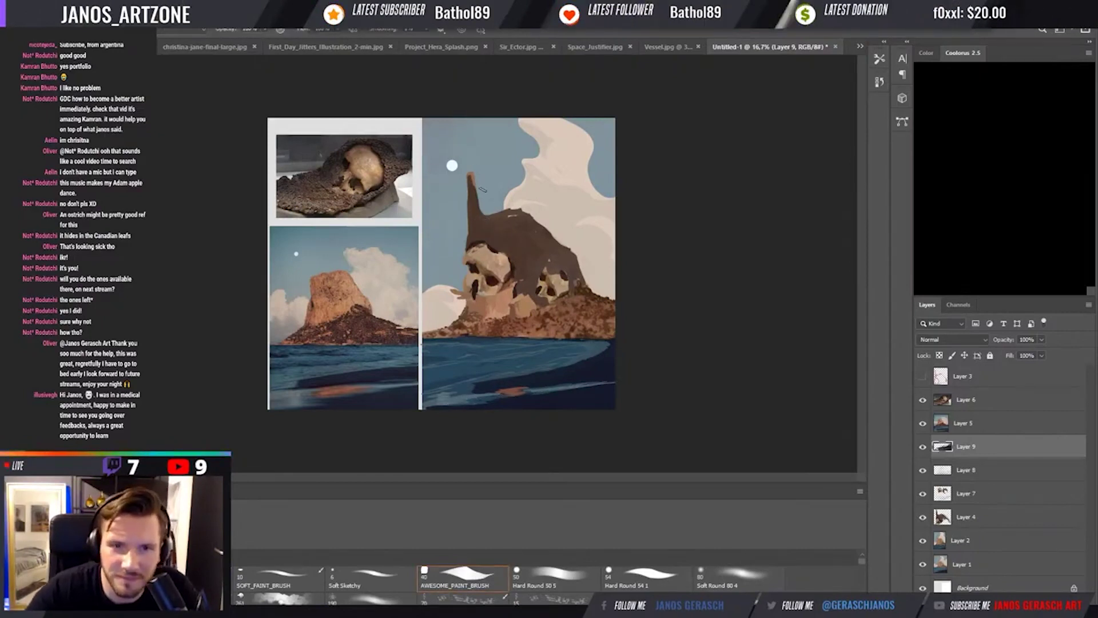
Try extending the rock spire upward into a cross shape, and undo the strokes.
drag(469, 171, 465, 161)
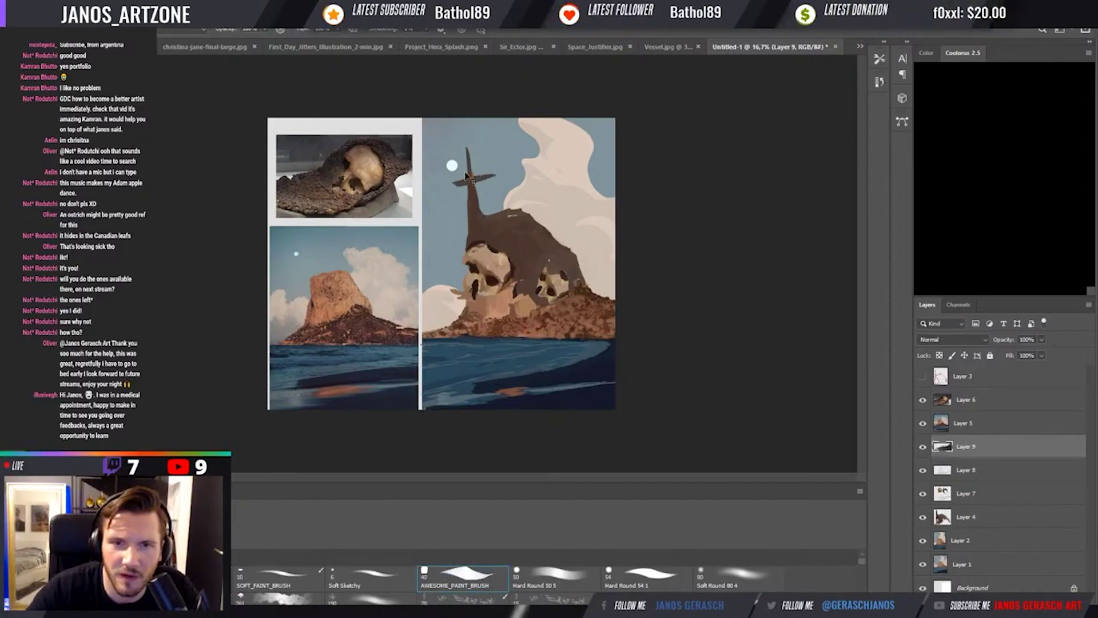
key(ctrl+z)
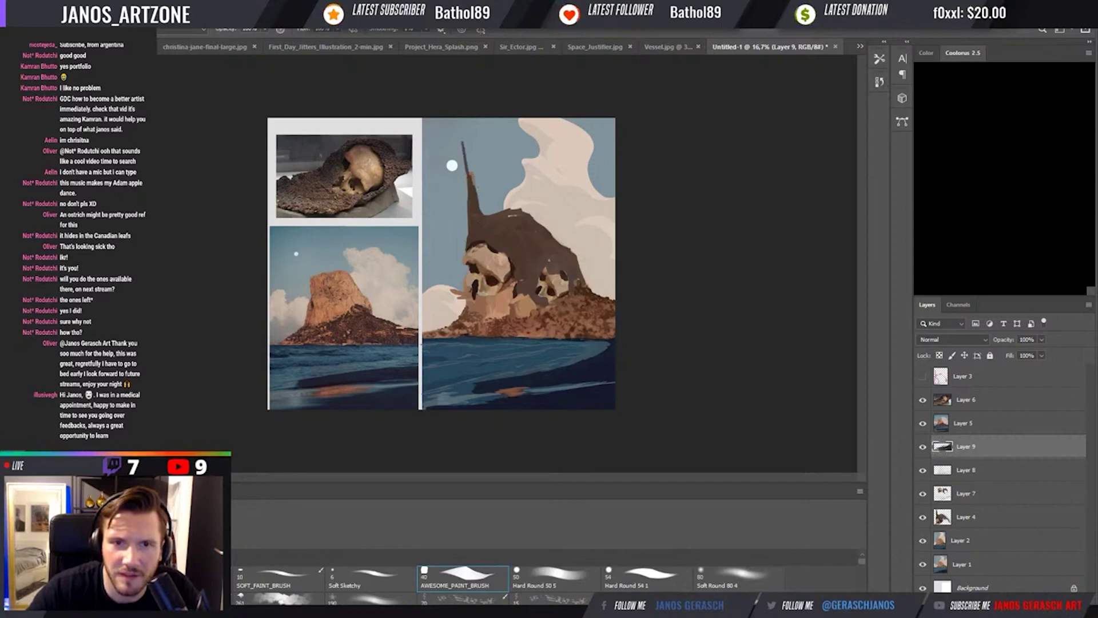
key(ctrl+z)
key(ctrl+z)
key(ctrl+z)
Clean up the large skull's left edge and paint over the light marks on the dark rock crest with sampled colours.
alt+click(474, 182)
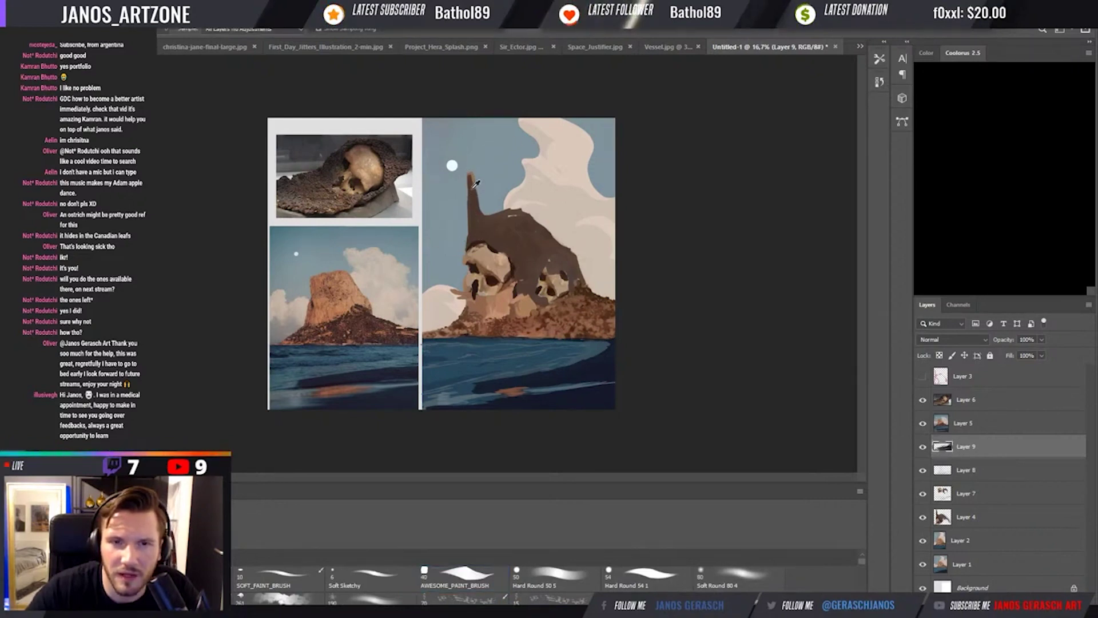
alt+click(476, 209)
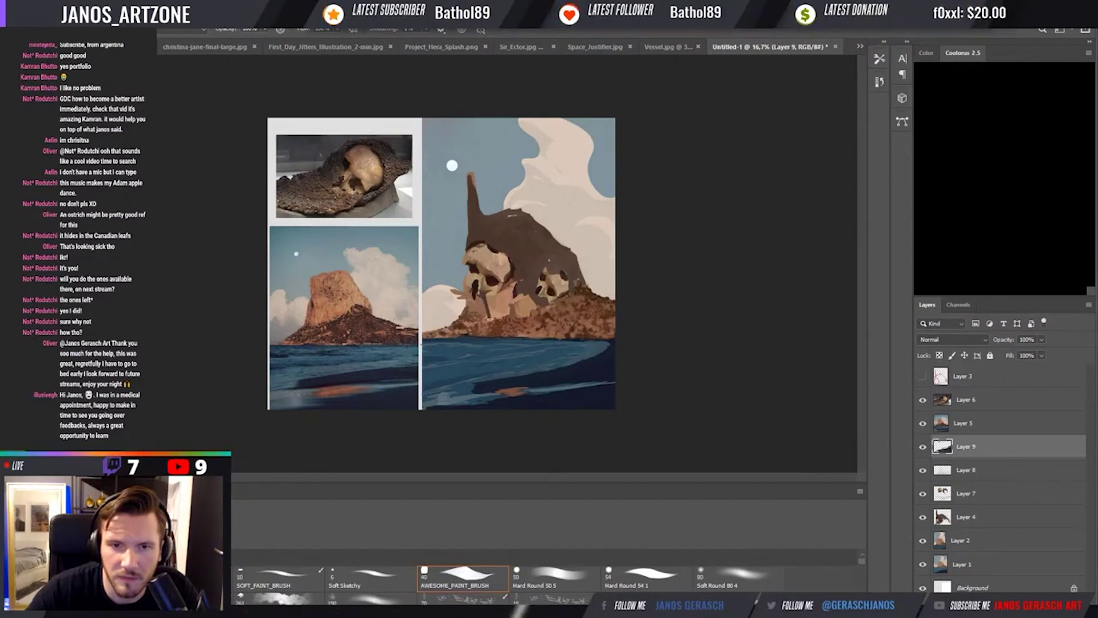
key(i)
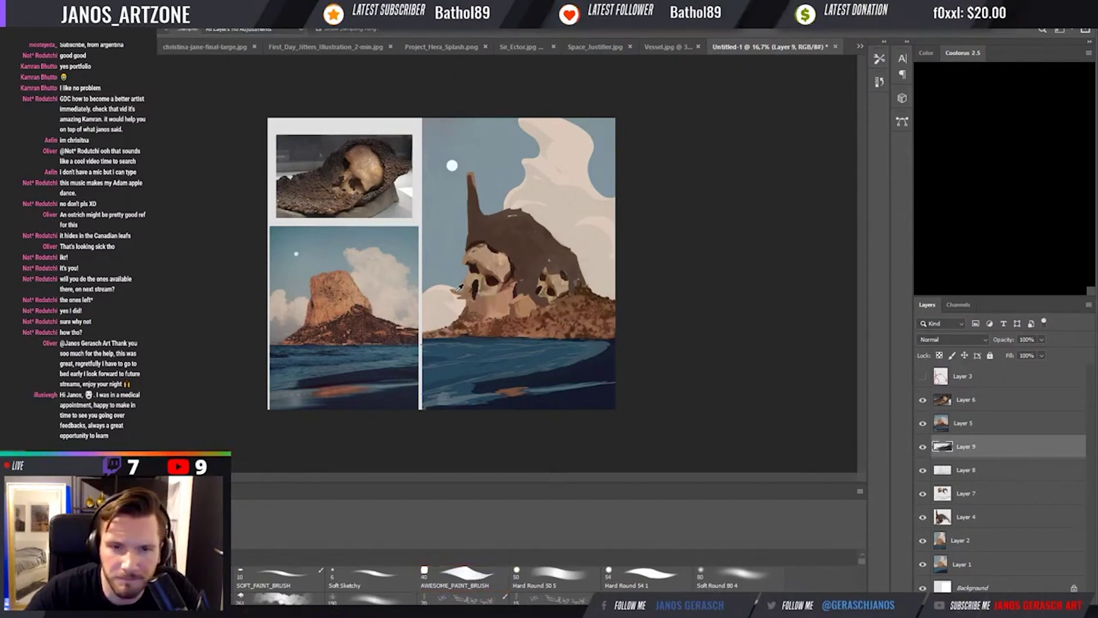
key(b)
click(459, 288)
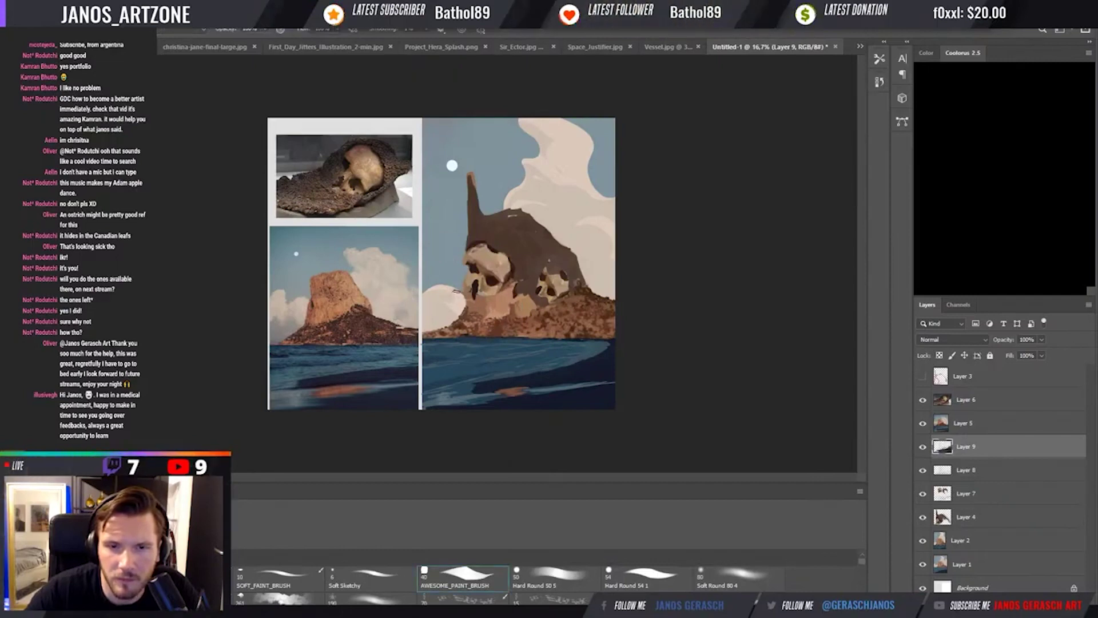
key(i)
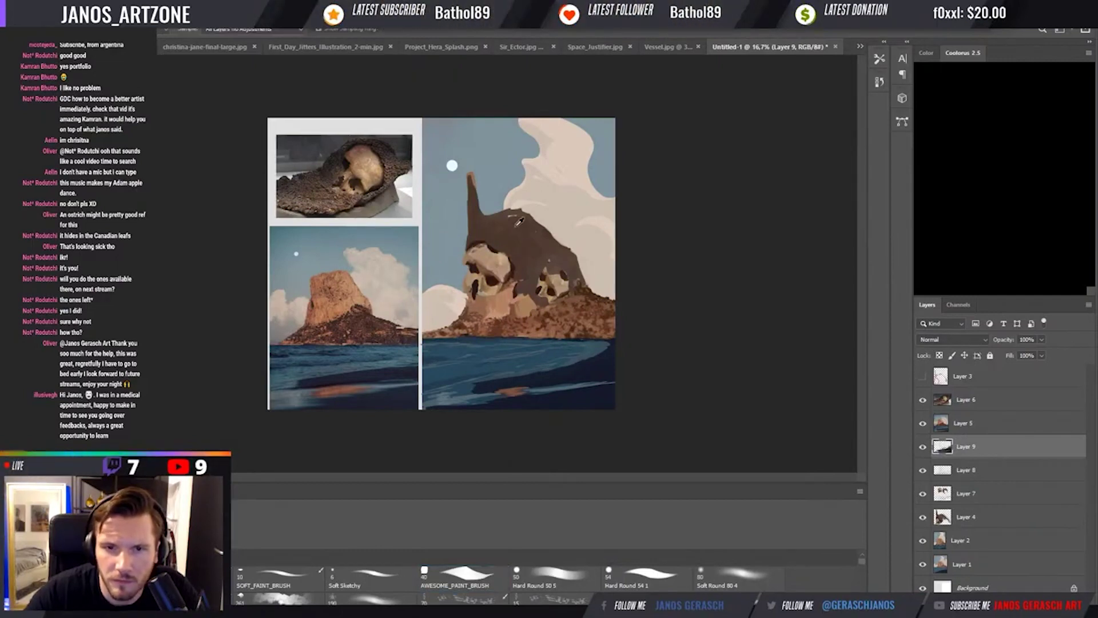
key(b)
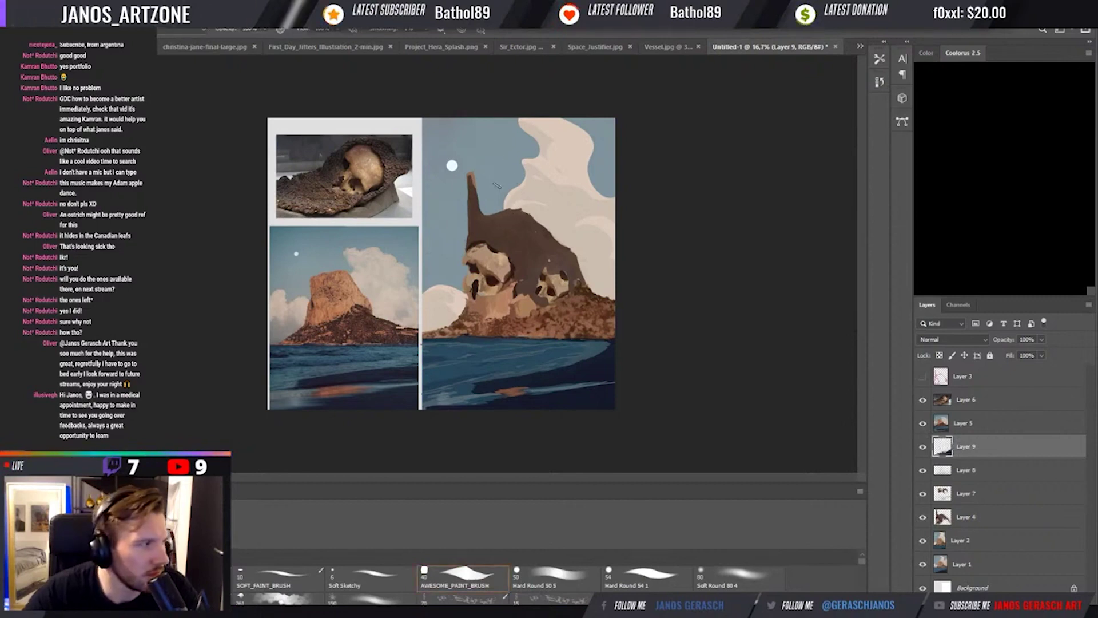
Refine the large skull's left cheek contour with sampled tones, and shorten the rock spire to a narrow pointed tip.
key(i)
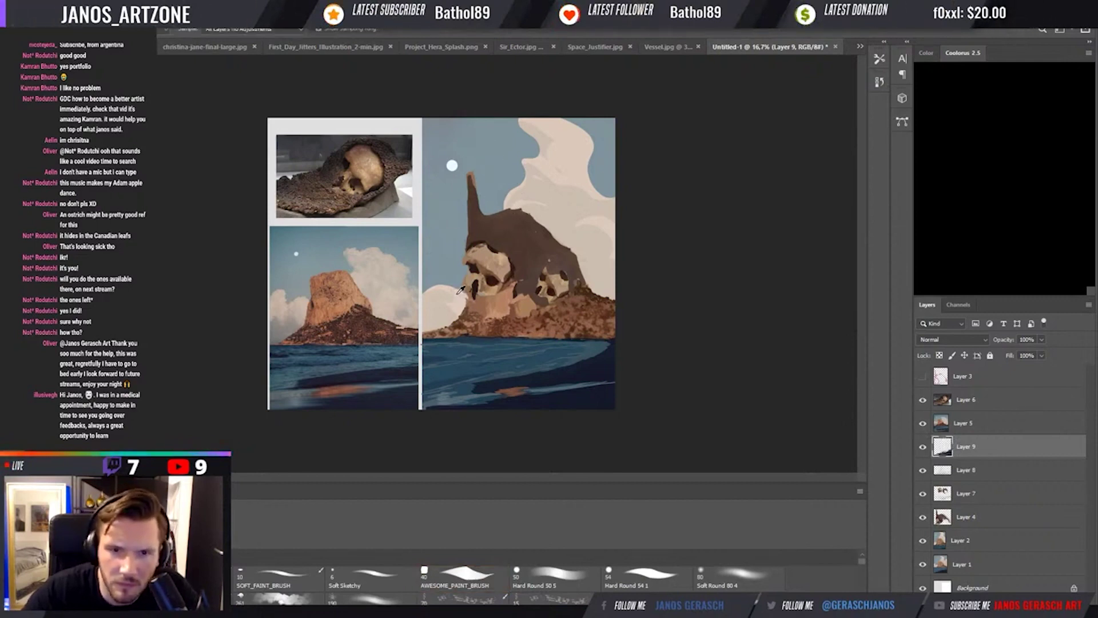
key(b)
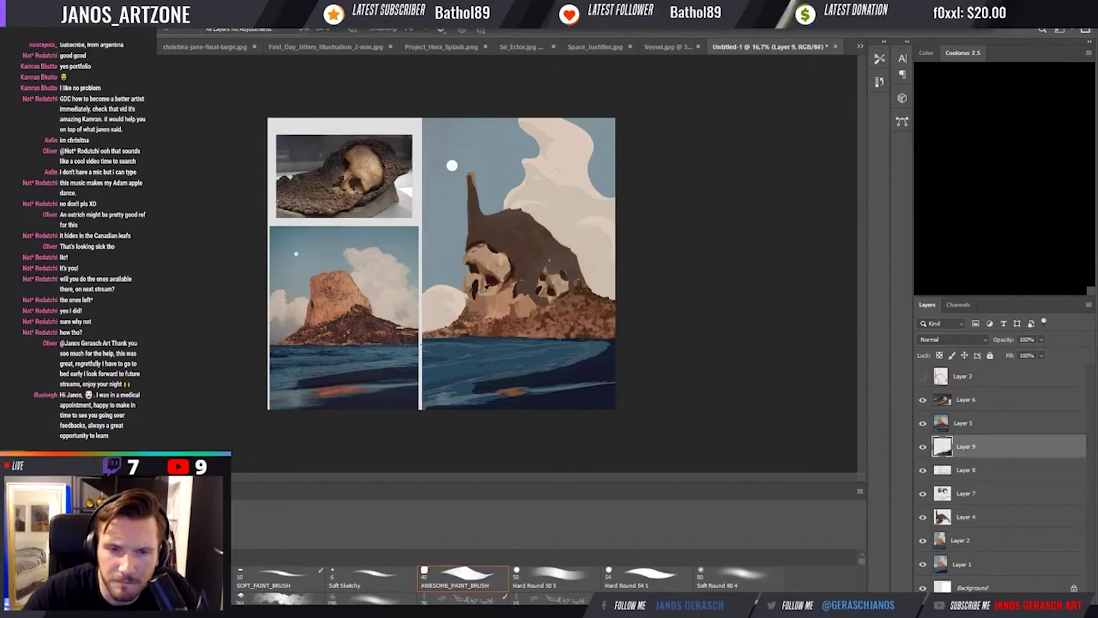
drag(460, 297, 468, 297)
alt+click(468, 301)
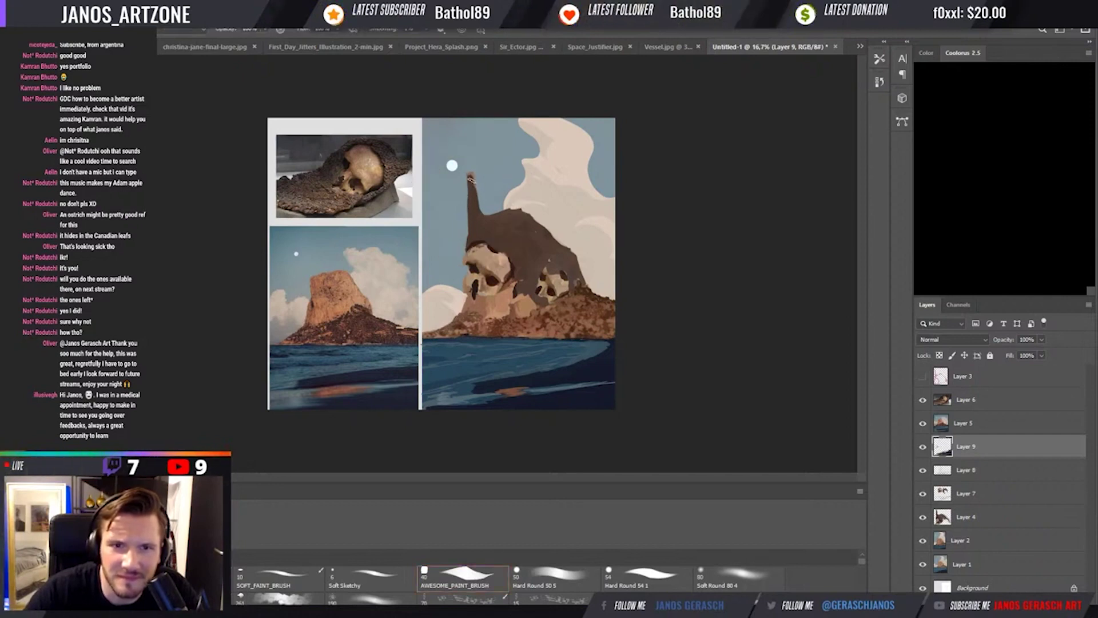
drag(473, 187, 468, 175)
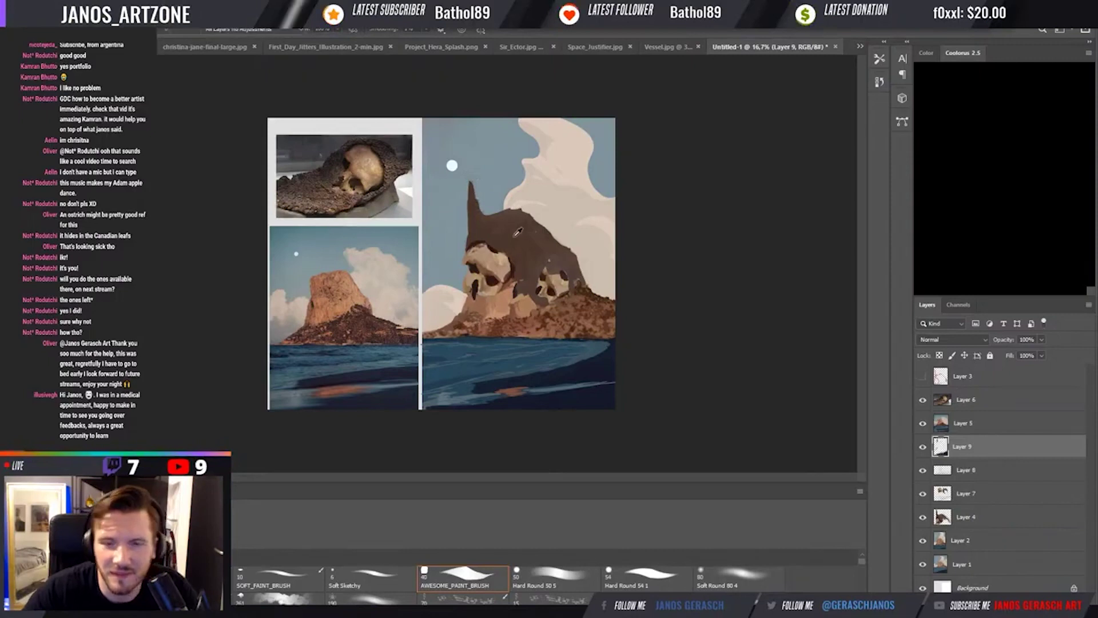
Rework the dark rock edge around the large skull's brow and right side with brown sampled from the rock.
key(i)
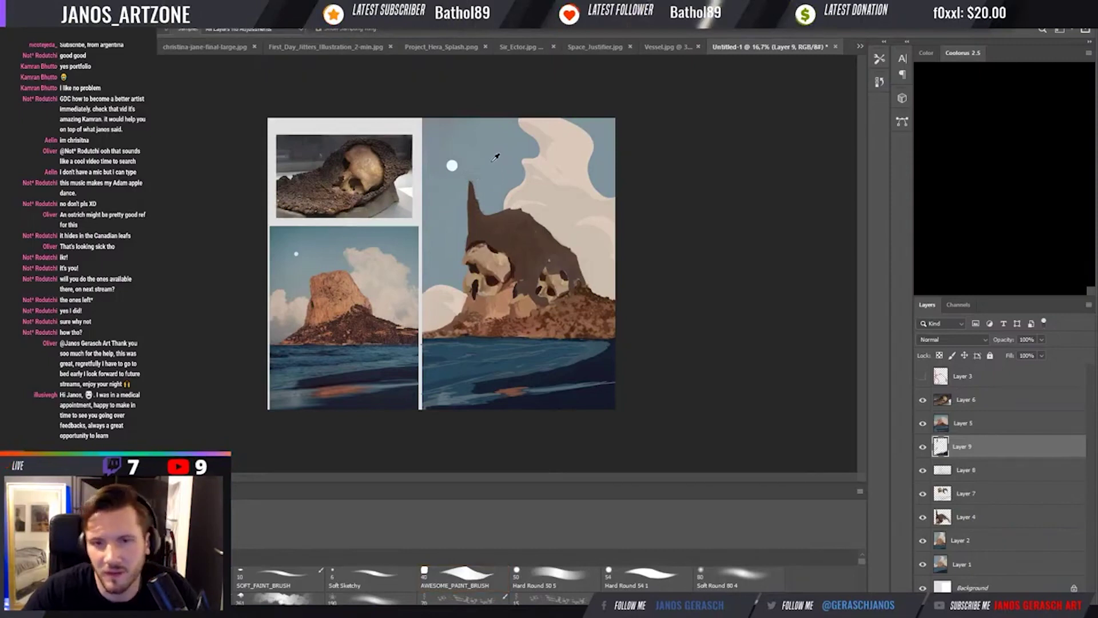
click(497, 238)
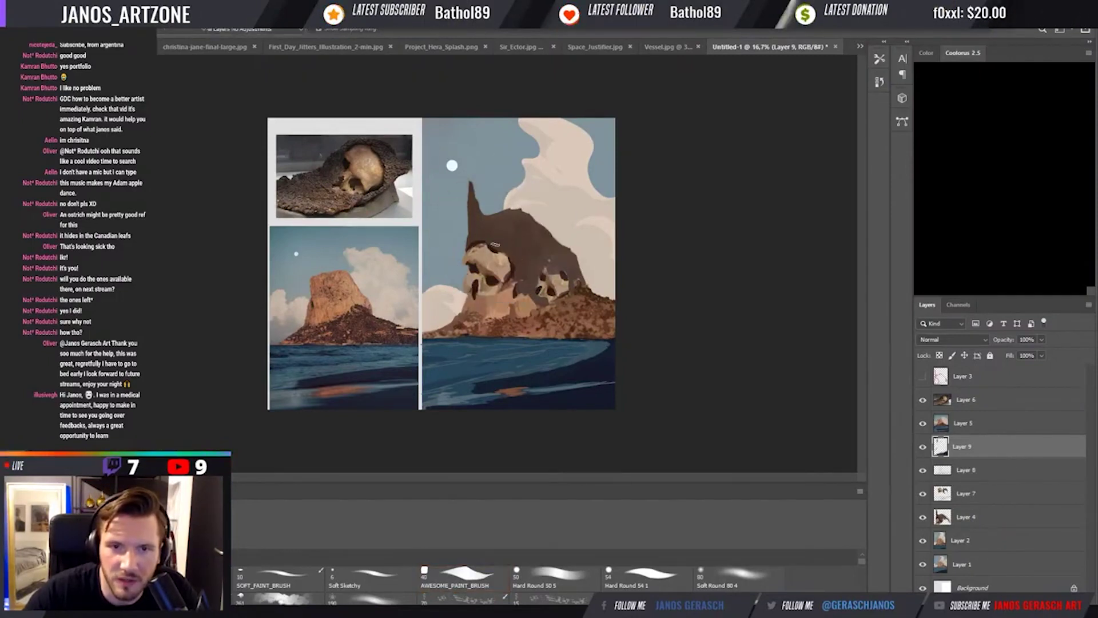
key(b)
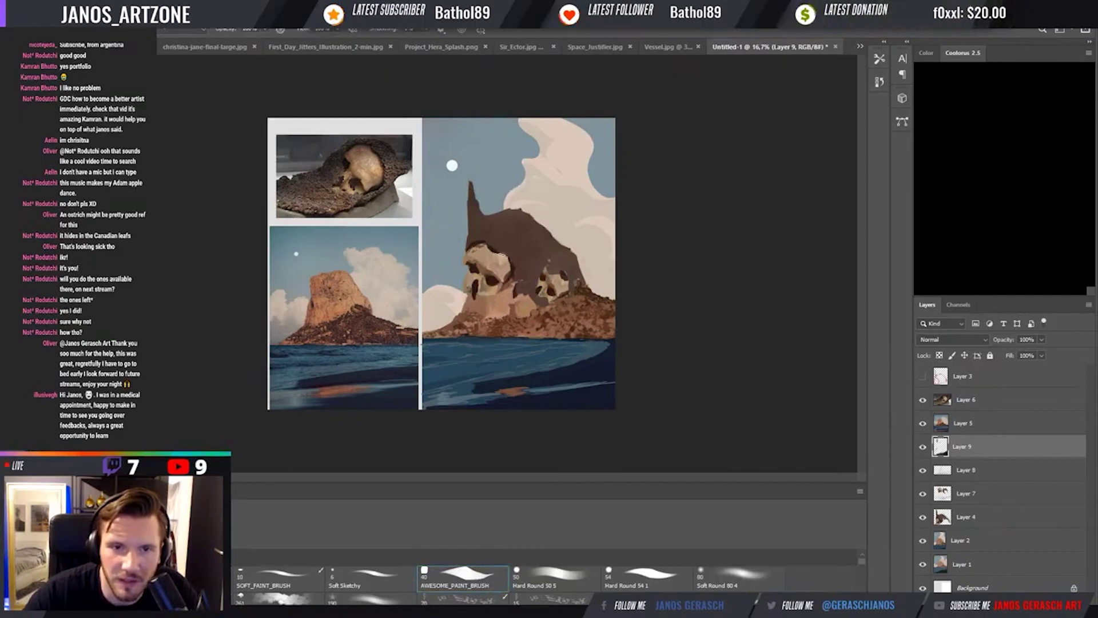
drag(511, 264, 507, 279)
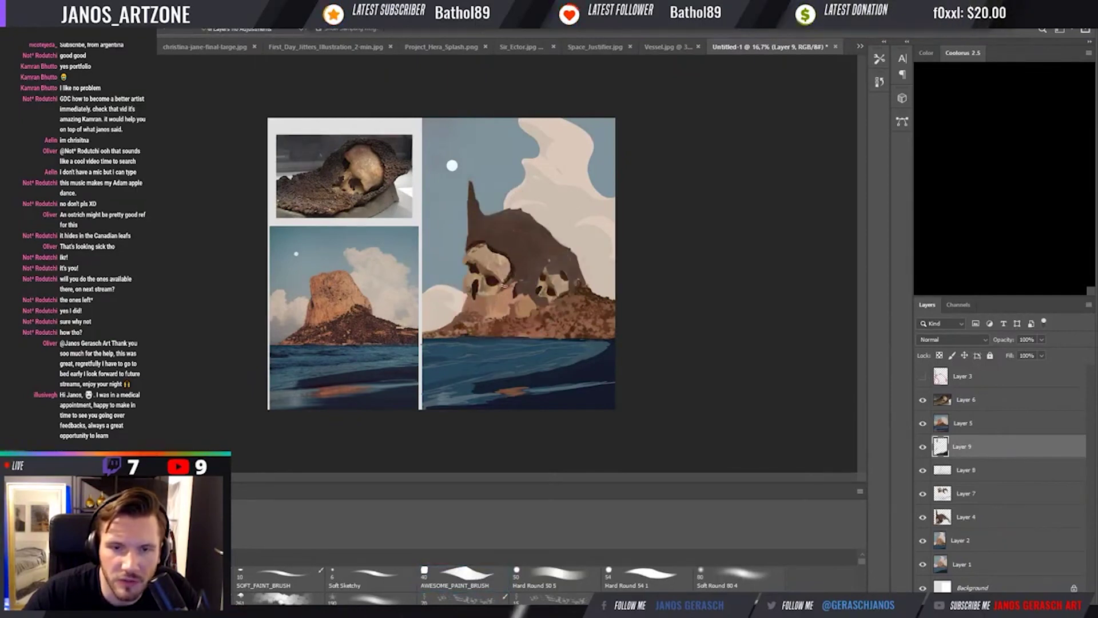
key(i)
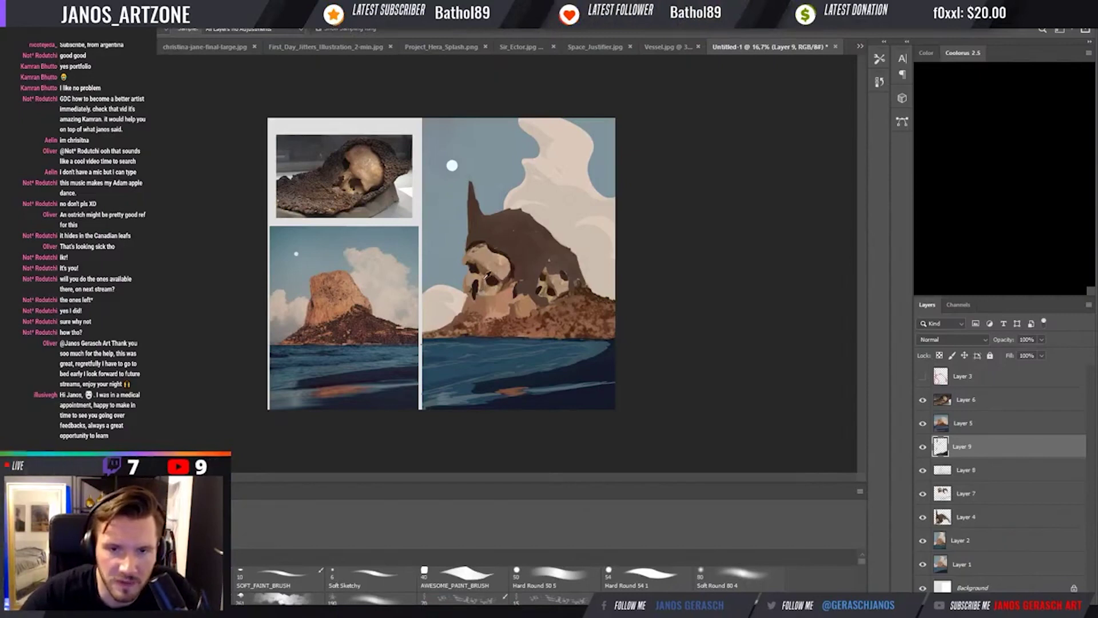
key(b)
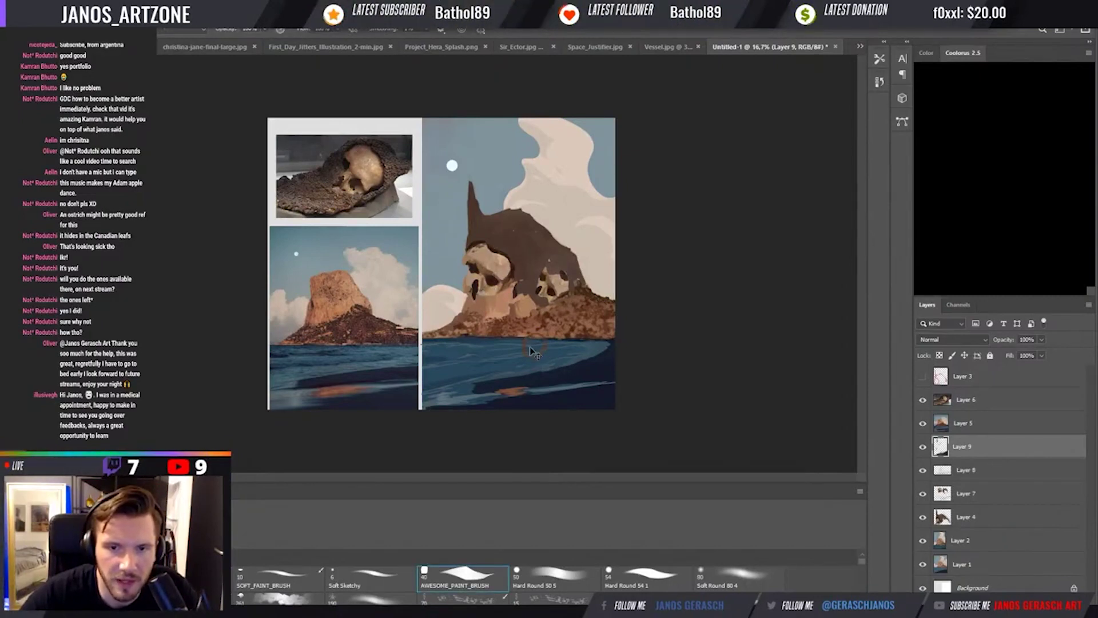
Refine the large skull's nose, cheek and jaw shapes with tones sampled from the painting.
key(i)
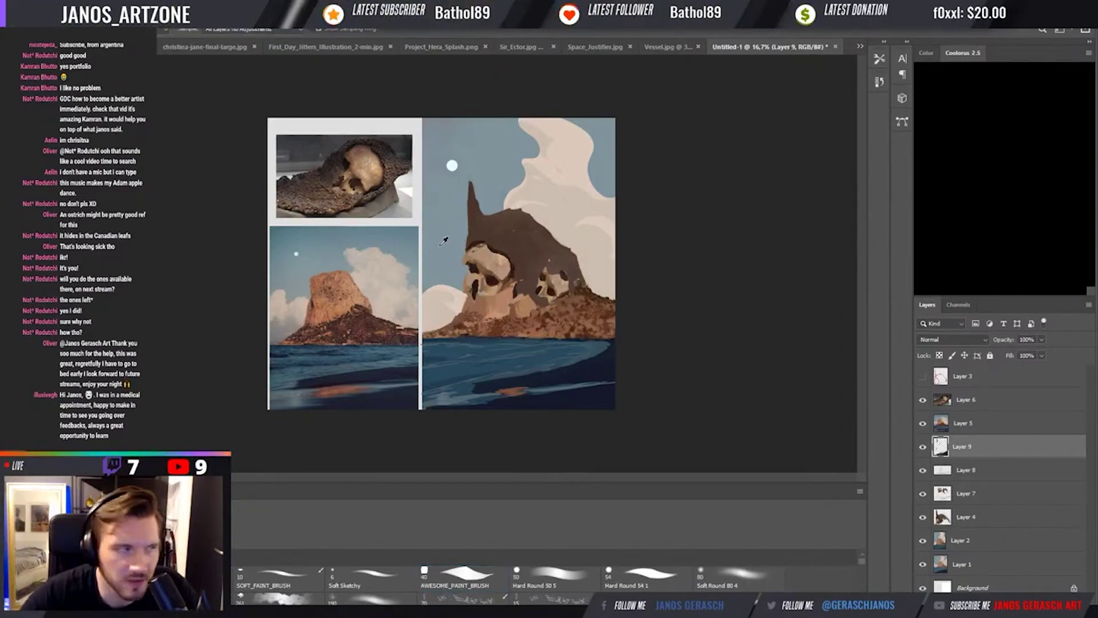
key(b)
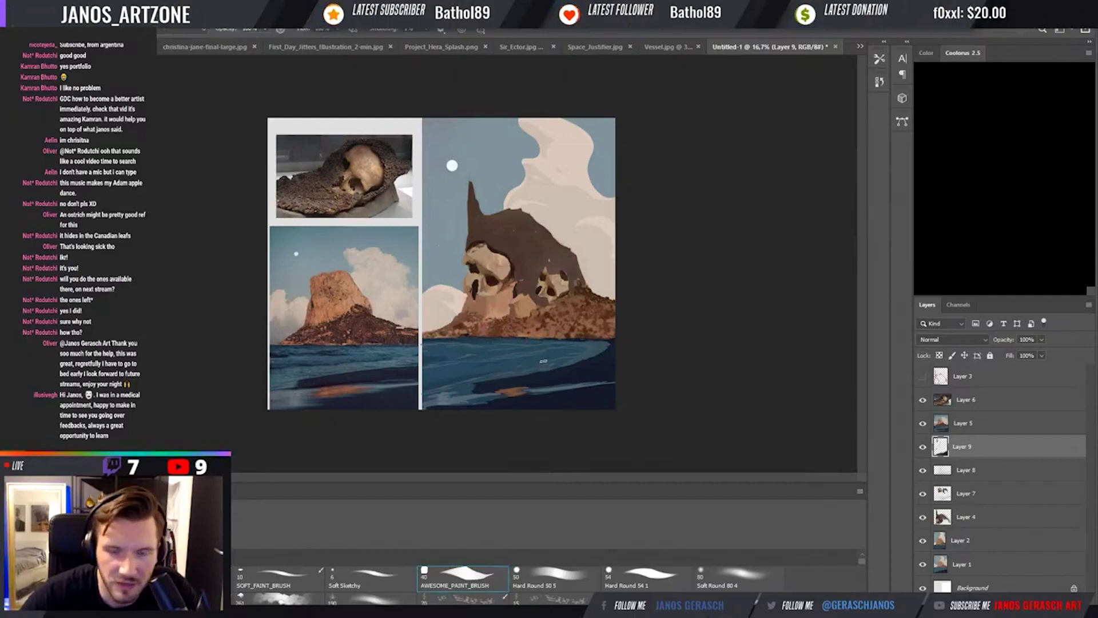
key(i)
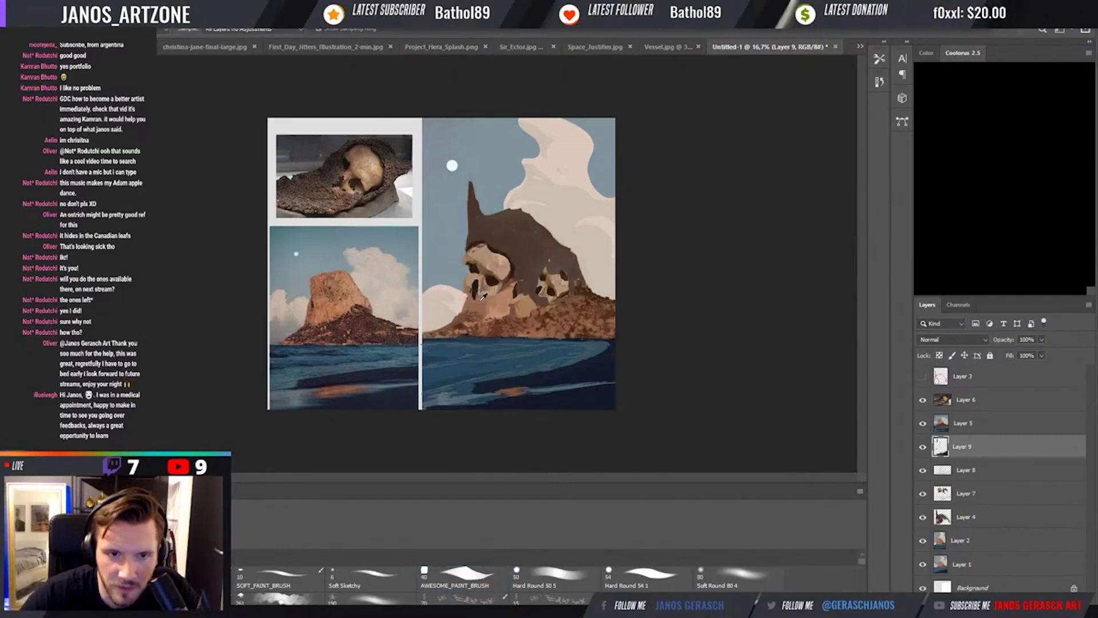
key(b)
key(i)
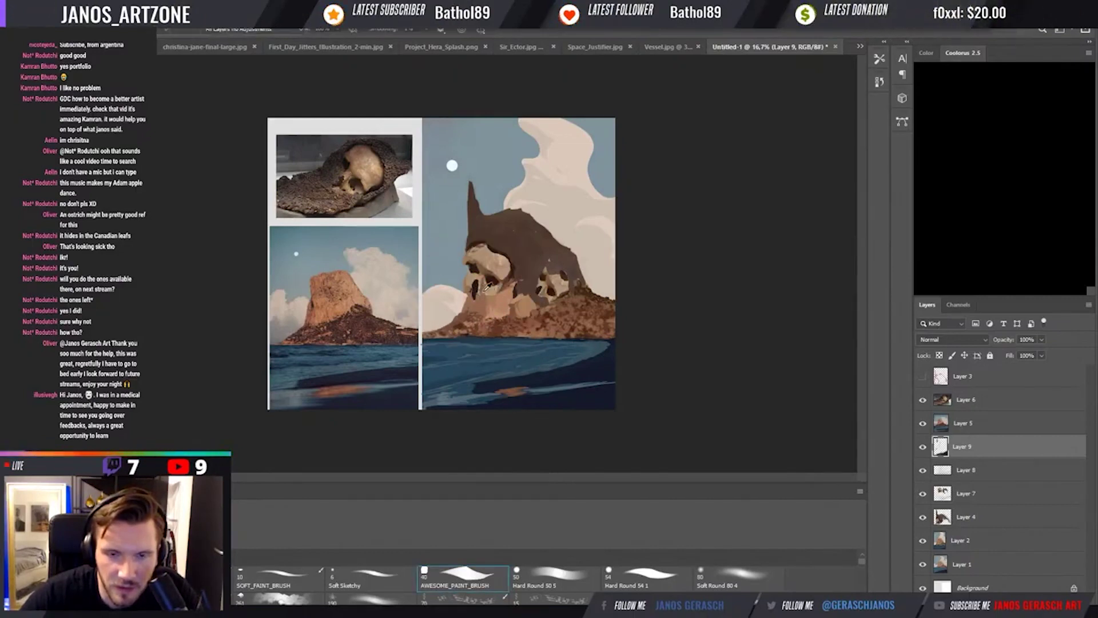
key(b)
Repaint the edge between the large skull's jaw and the small skull with colours sampled from the rock.
key(i)
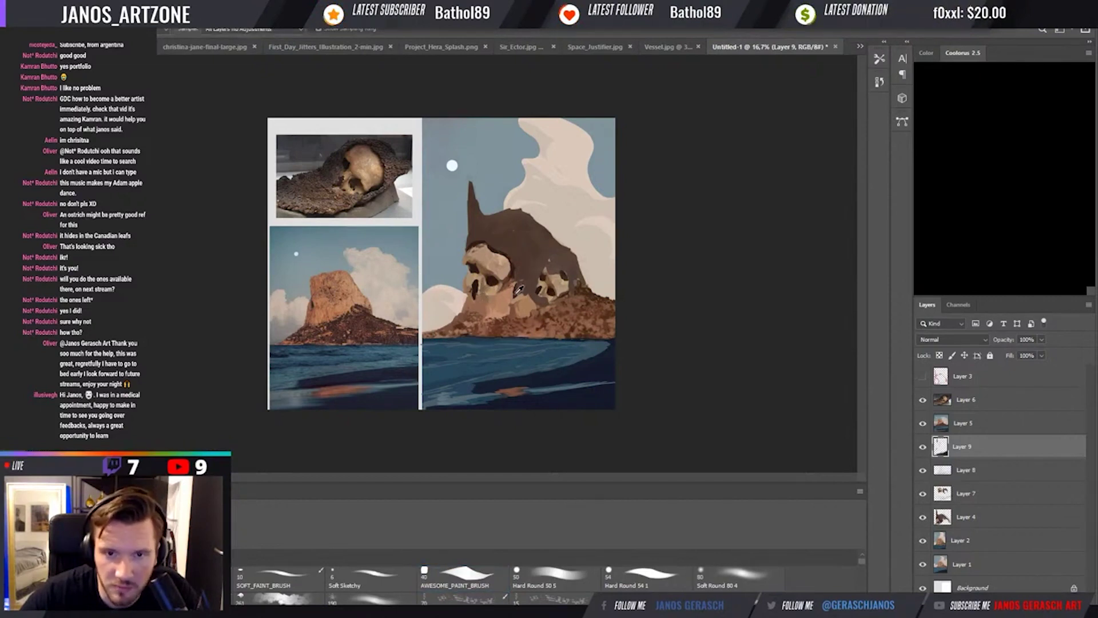
click(514, 292)
key(b)
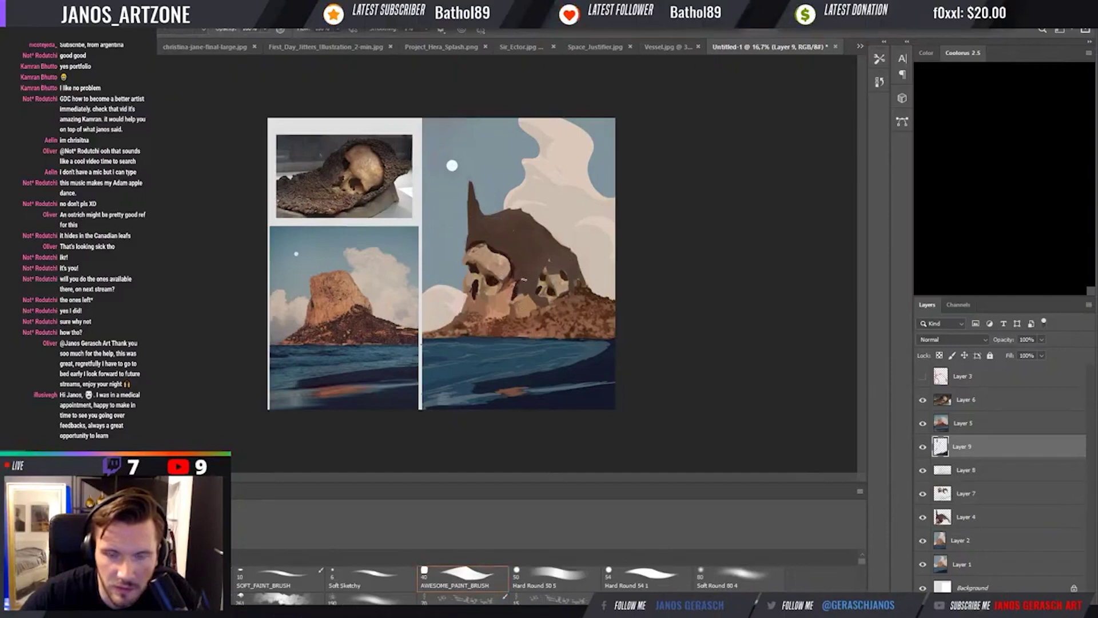
key(i)
key(b)
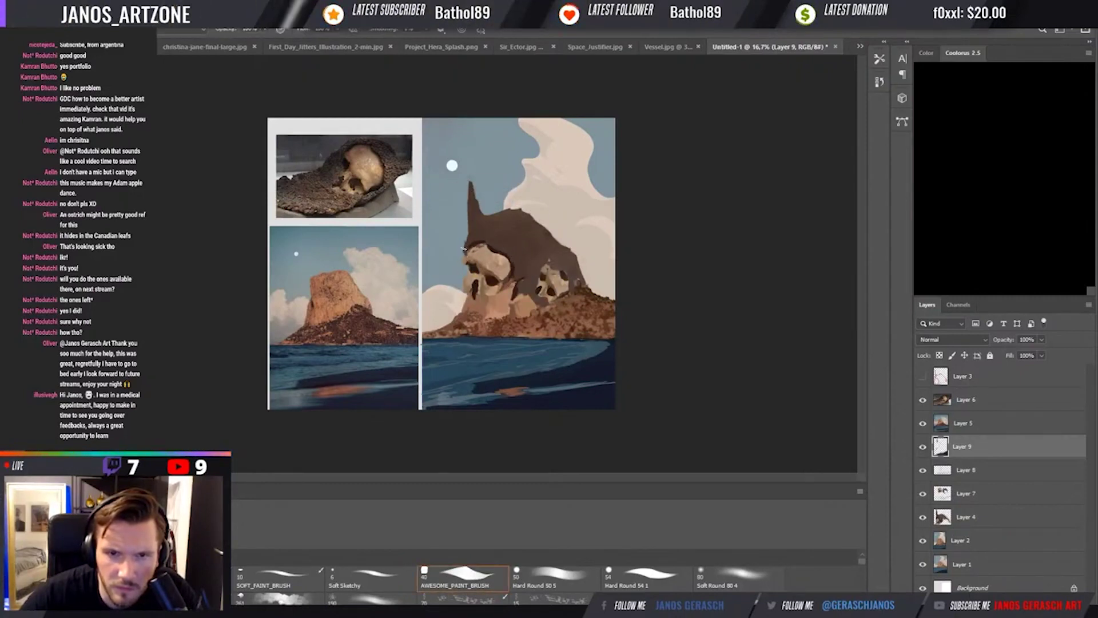
Touch up the dark rock crest and paint out the pointed spire with sampled sky blue.
alt+click(503, 235)
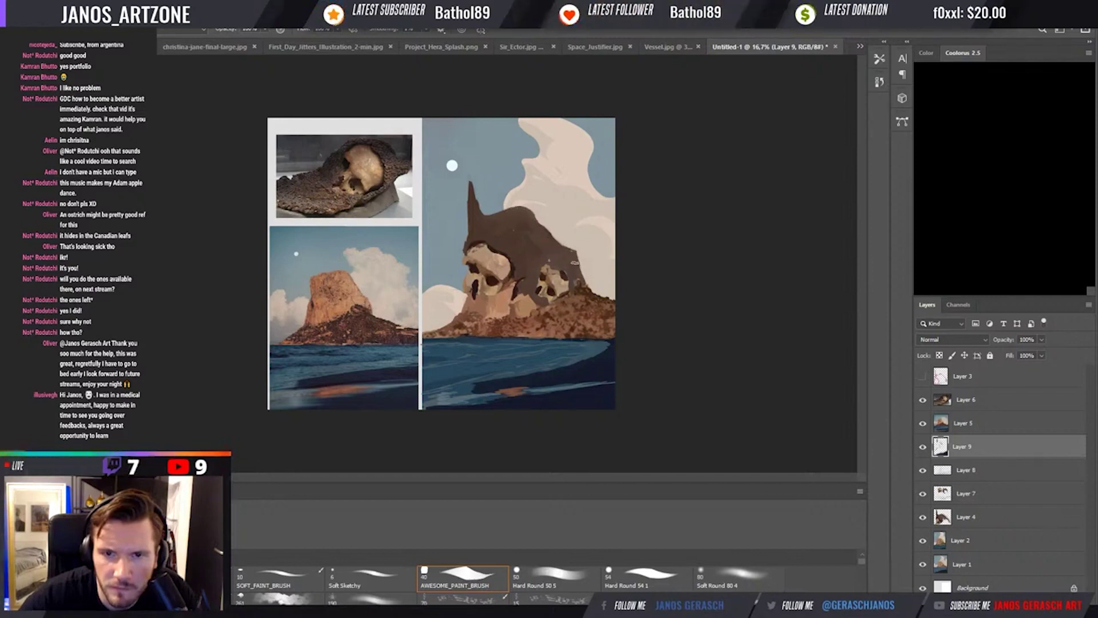
key(alt)
alt+click(461, 180)
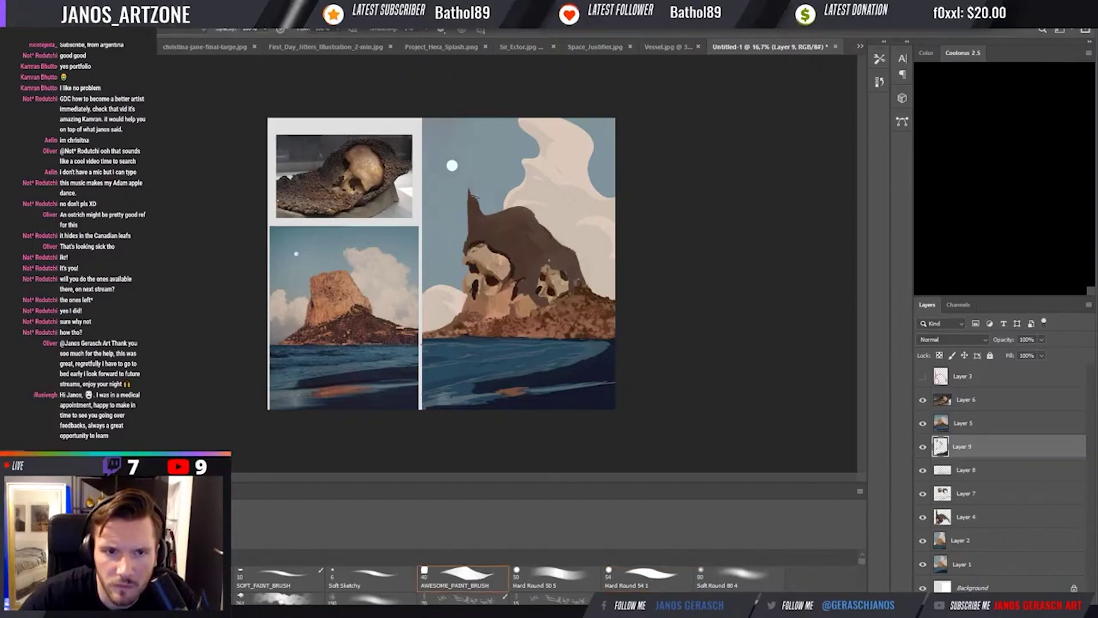
key(alt)
alt+click(482, 204)
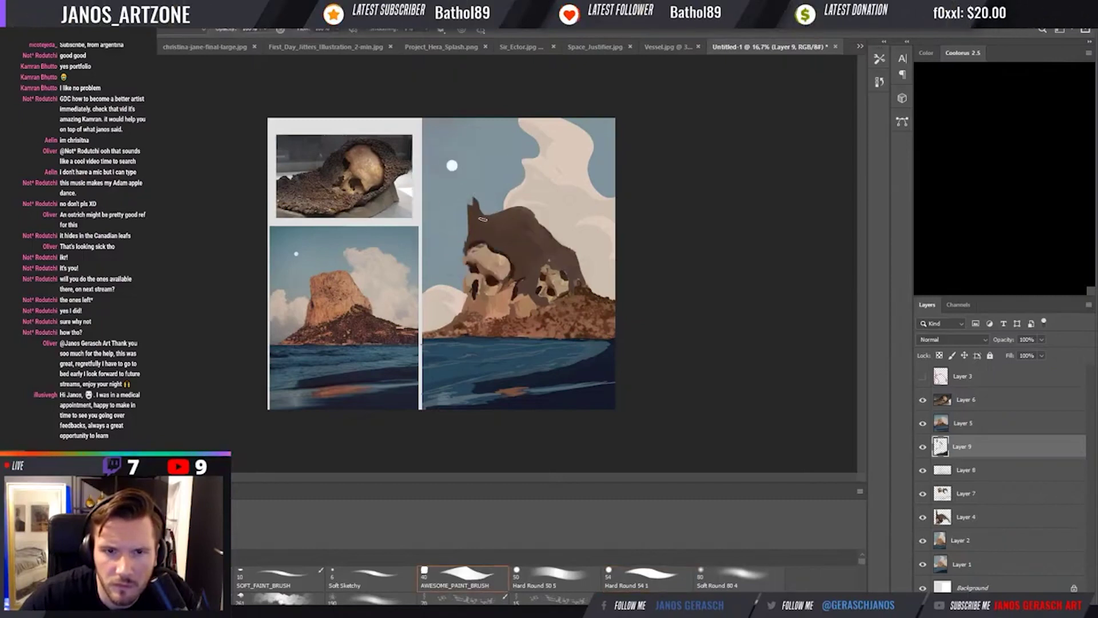
alt+click(481, 203)
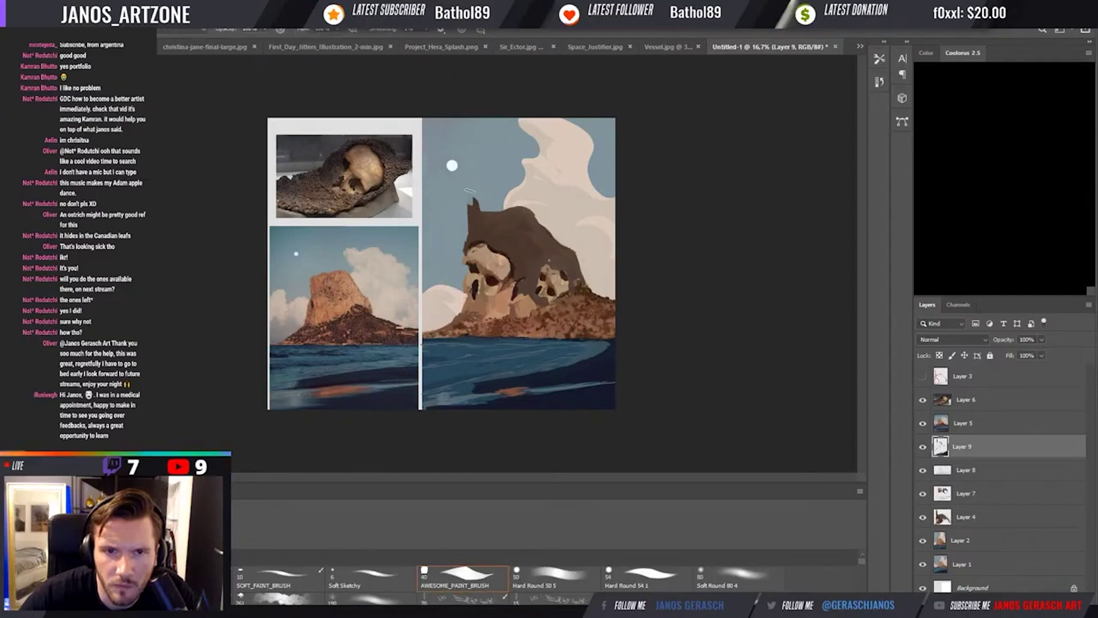
drag(474, 198, 483, 207)
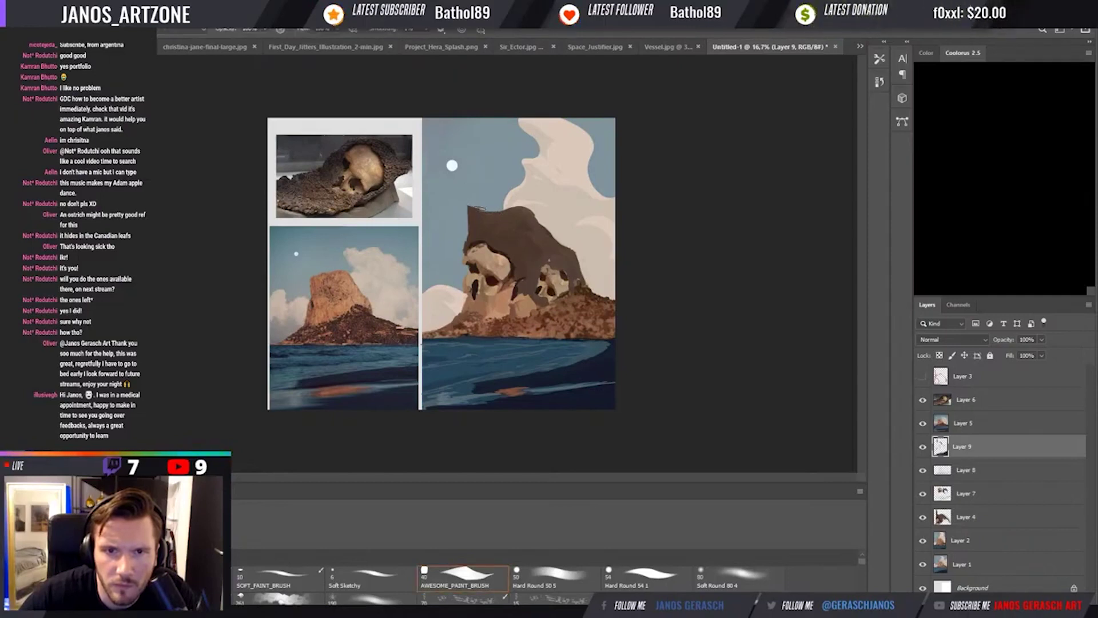
Reshape the crest above the large skull into a flat-topped block with a steep left side, using sampled rock and sky colours.
alt+click(473, 211)
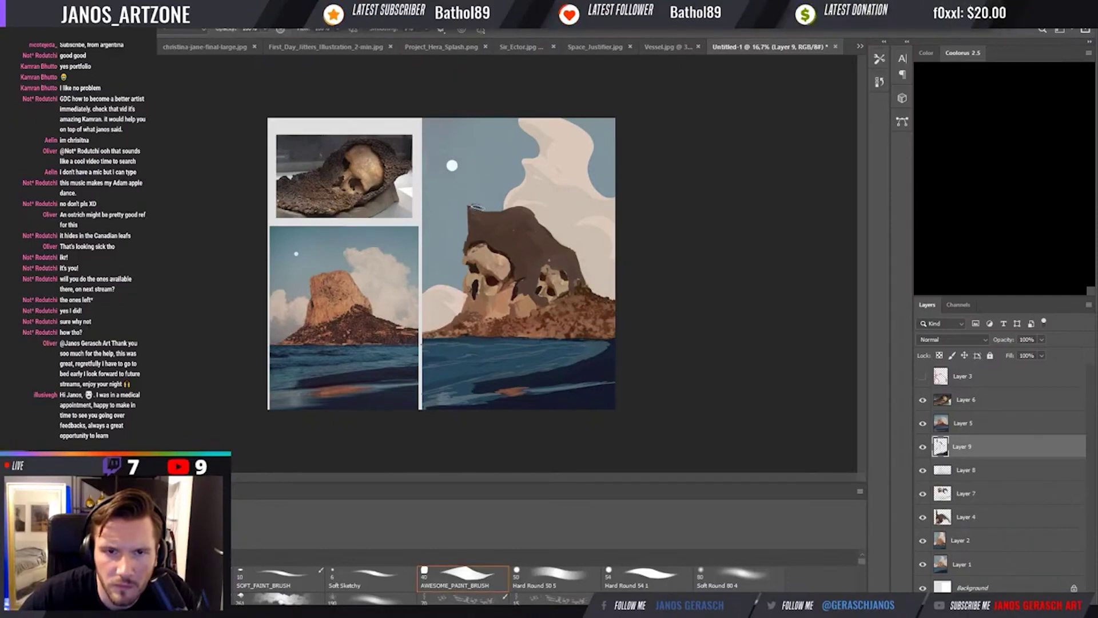
alt+click(486, 220)
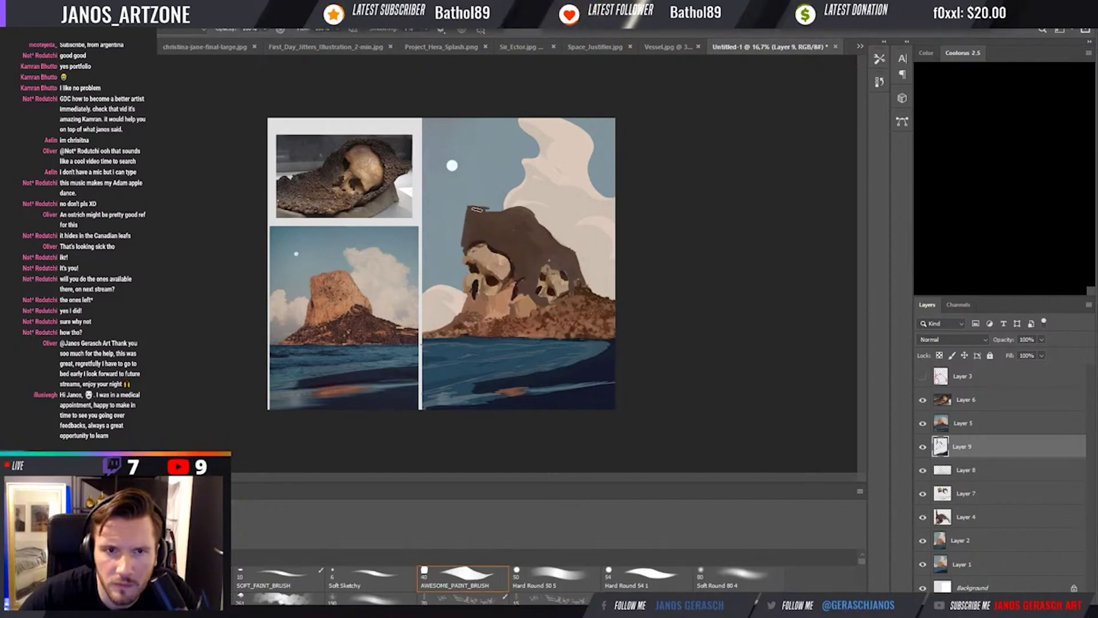
alt+click(462, 241)
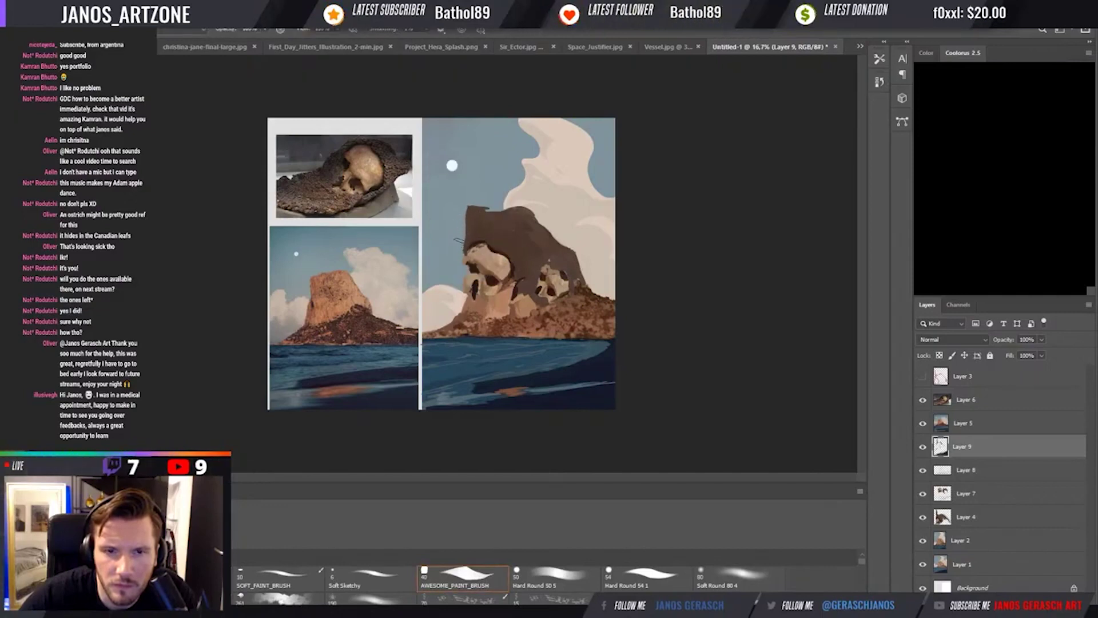
alt+click(459, 243)
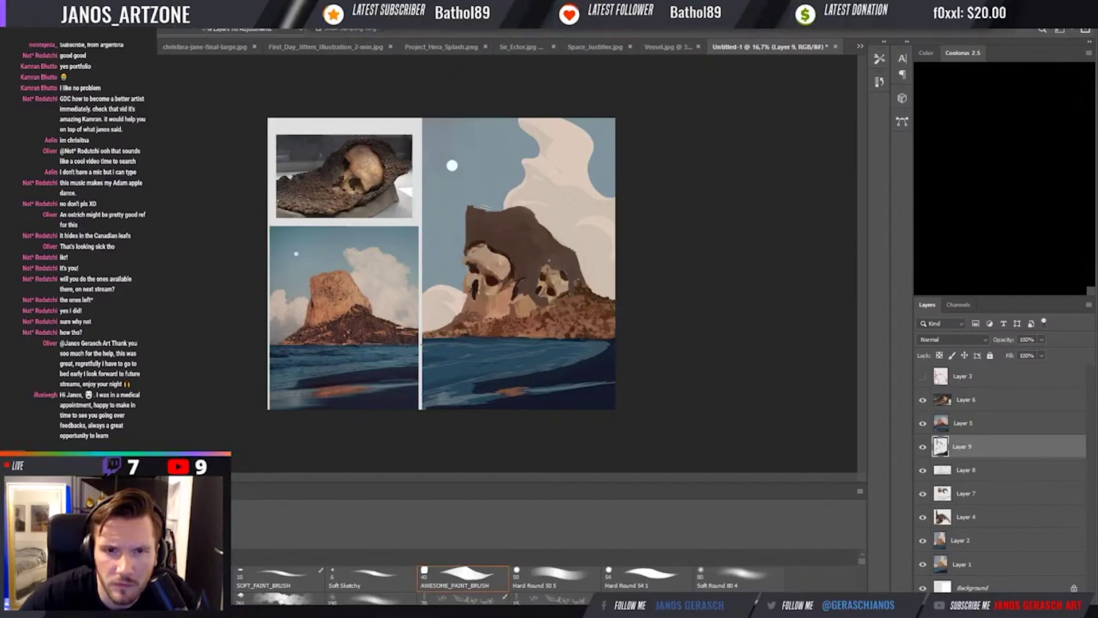
alt+click(482, 215)
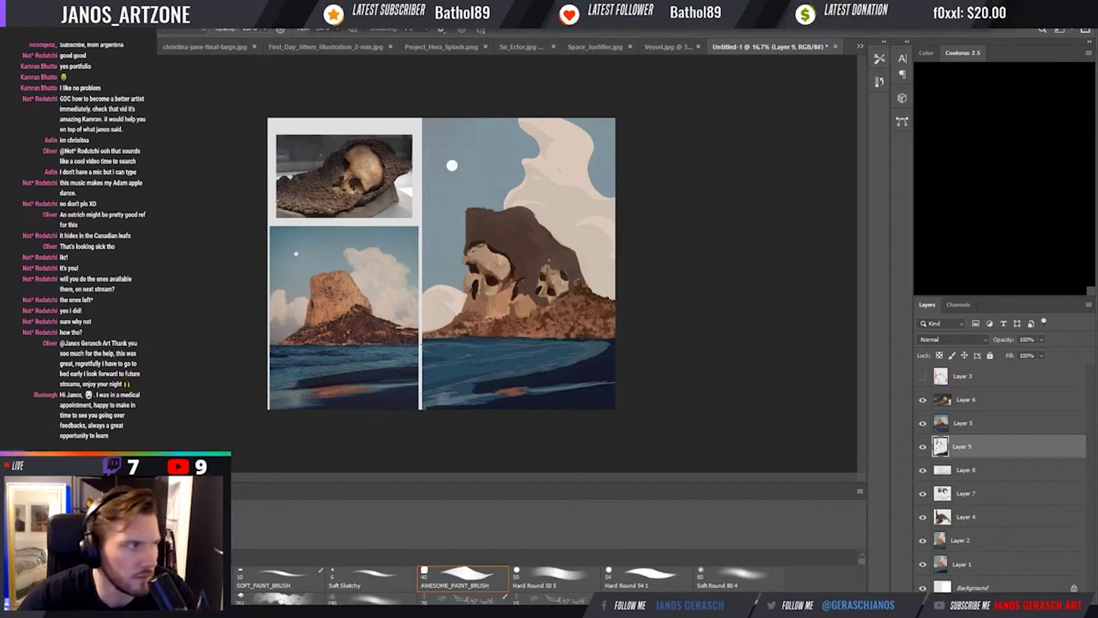
key(alt)
alt+click(527, 207)
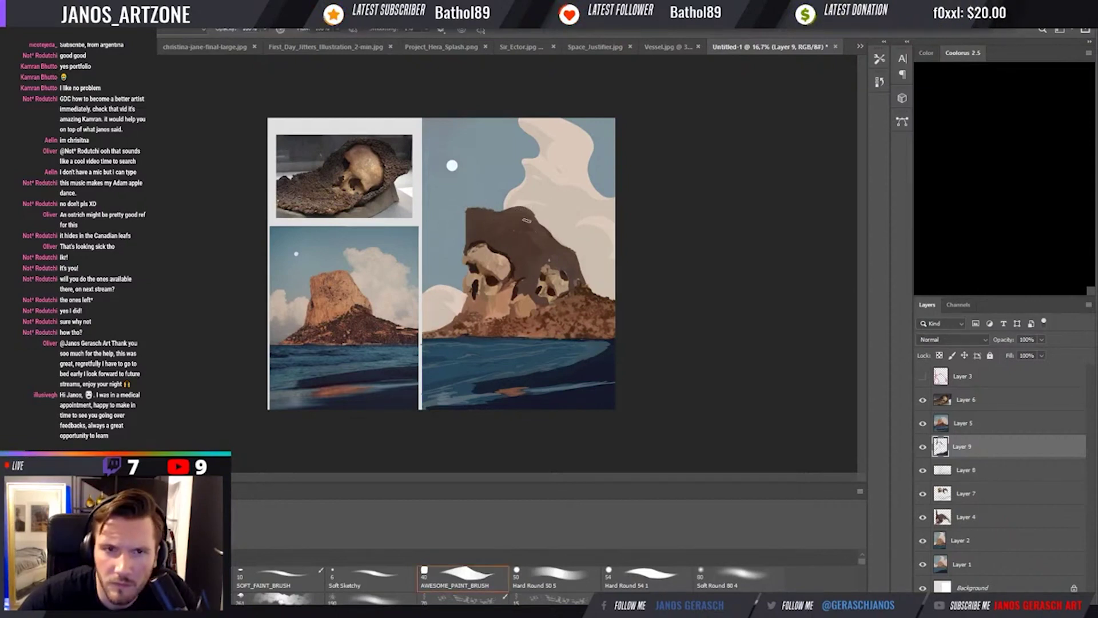
Rework the rock below and between the two skulls with colours sampled from the surrounding rock.
key(alt)
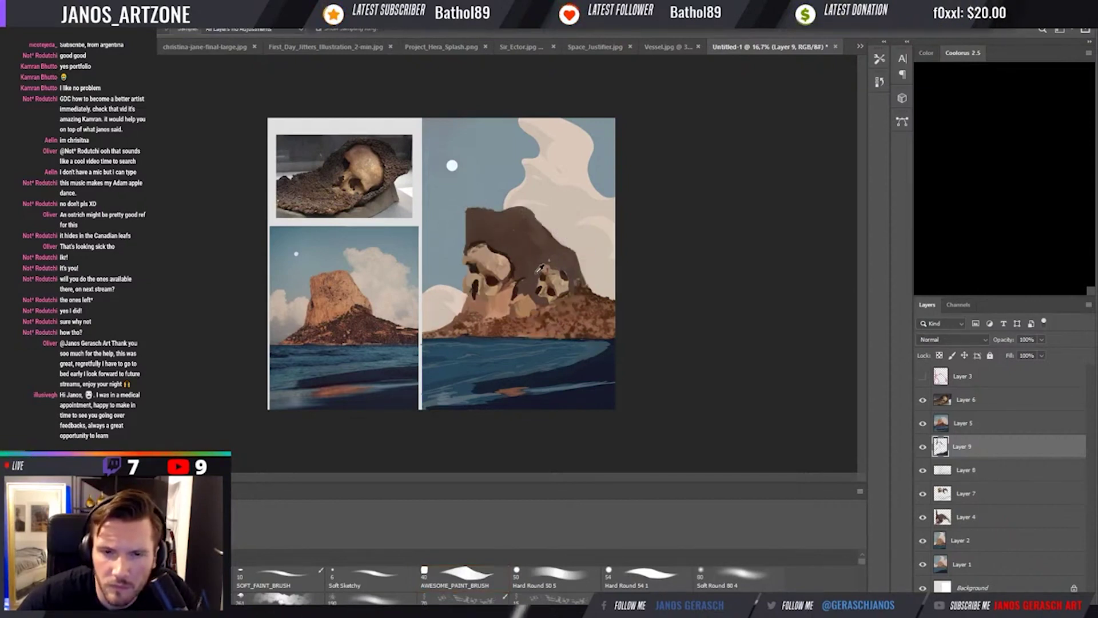
alt+click(515, 293)
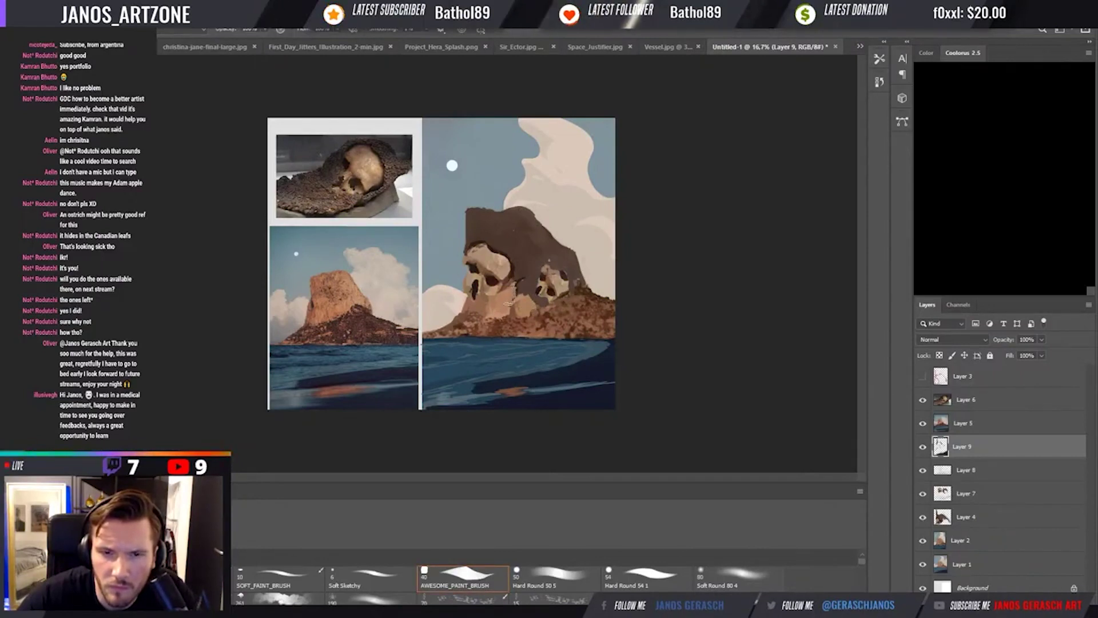
alt+click(501, 321)
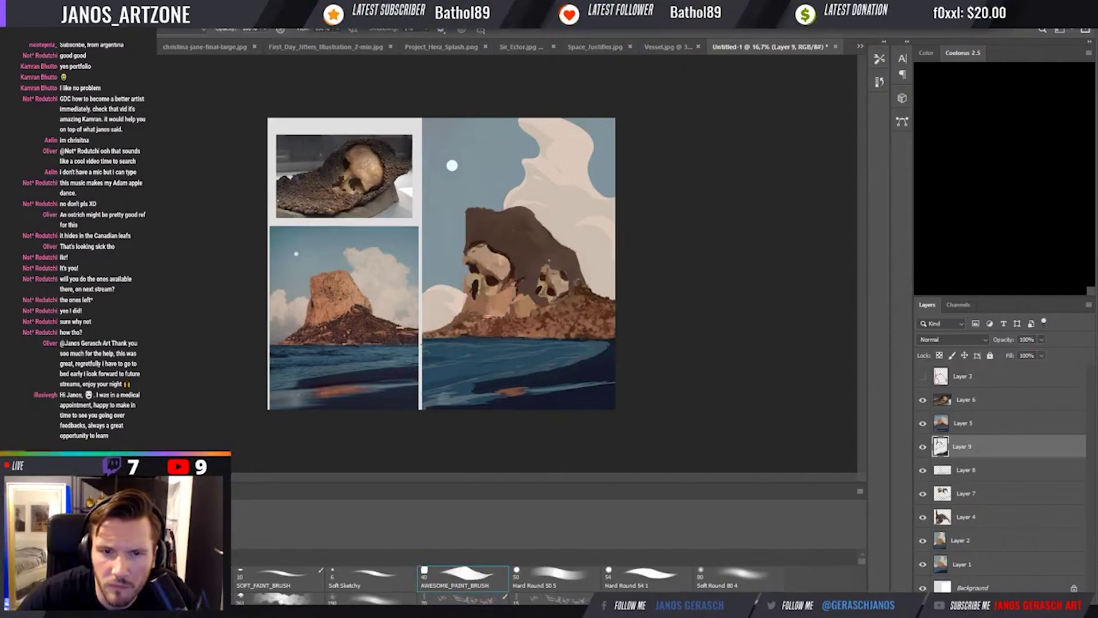
alt+click(576, 292)
alt+click(518, 209)
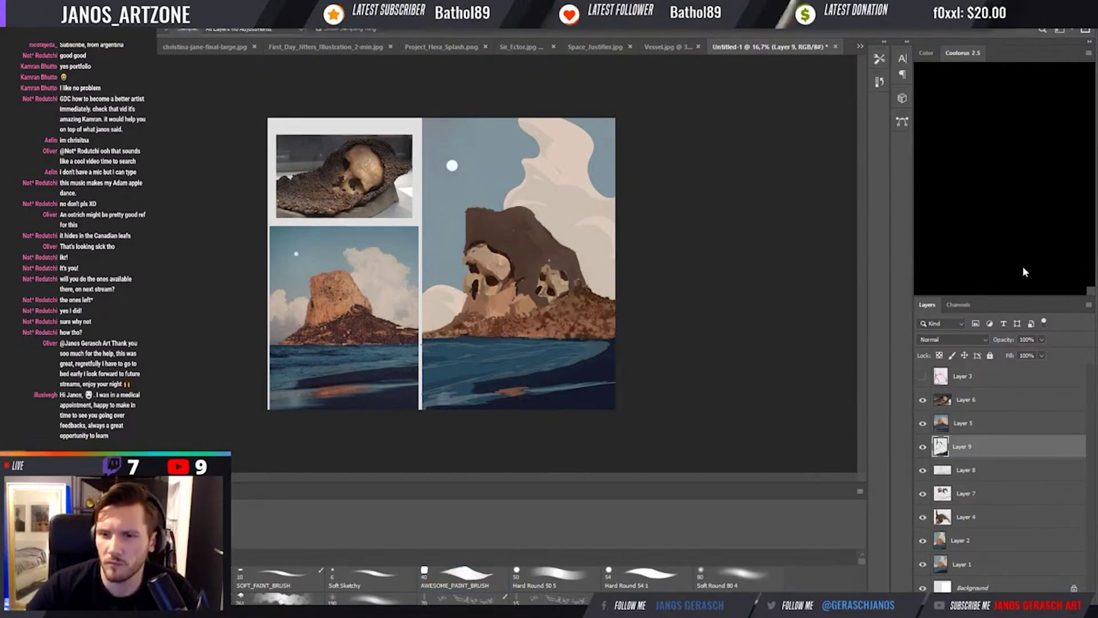
Browse the brush presets and repaint the lower rock slope with Hard Round 50 5 in brown sampled from the reference island's base.
key(b)
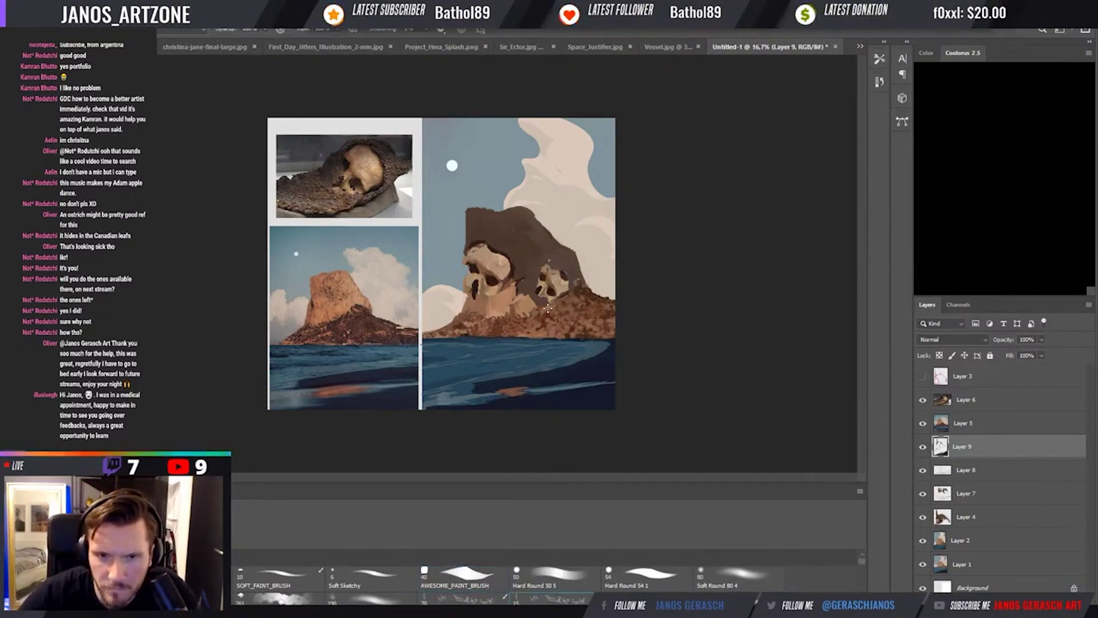
click(656, 574)
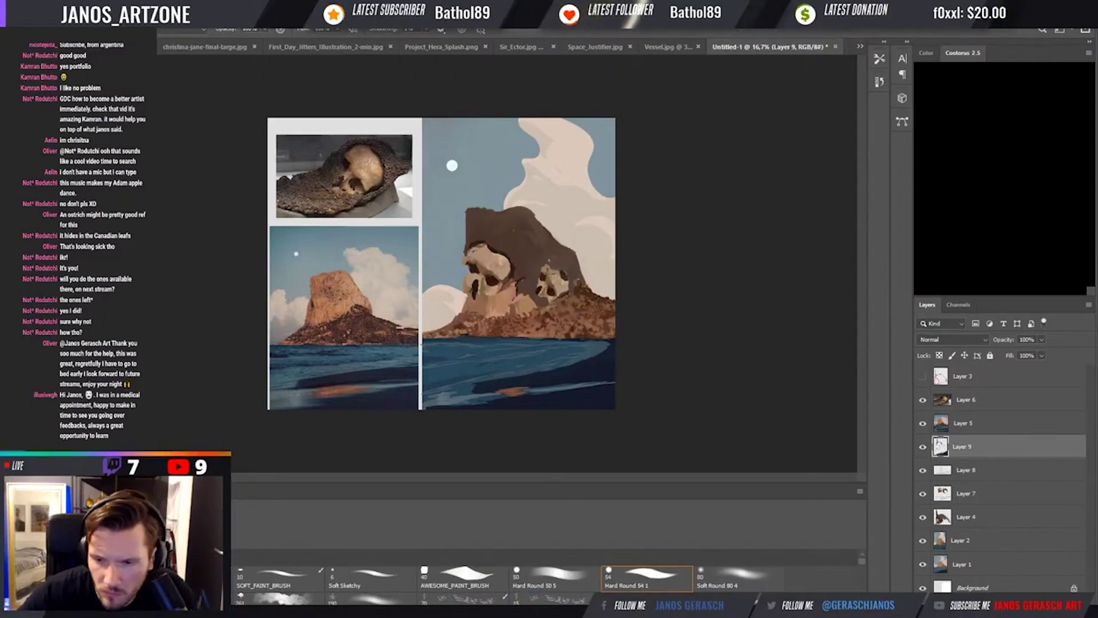
scroll(506, 575, down, 3)
scroll(506, 574, down, 3)
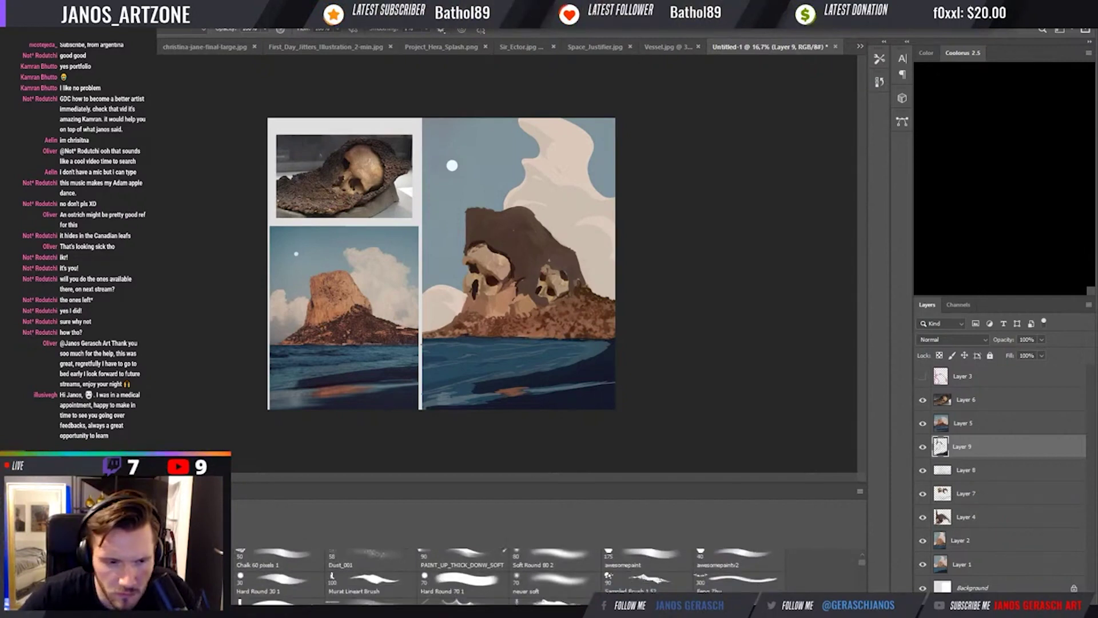
scroll(861, 561, down, 3)
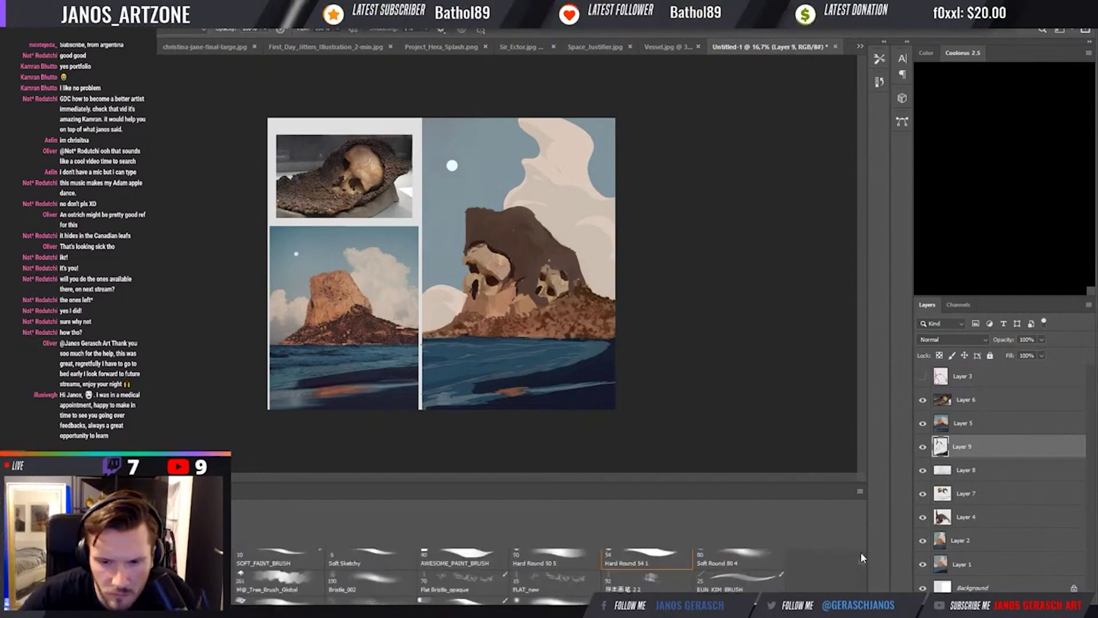
scroll(861, 558, up, 2)
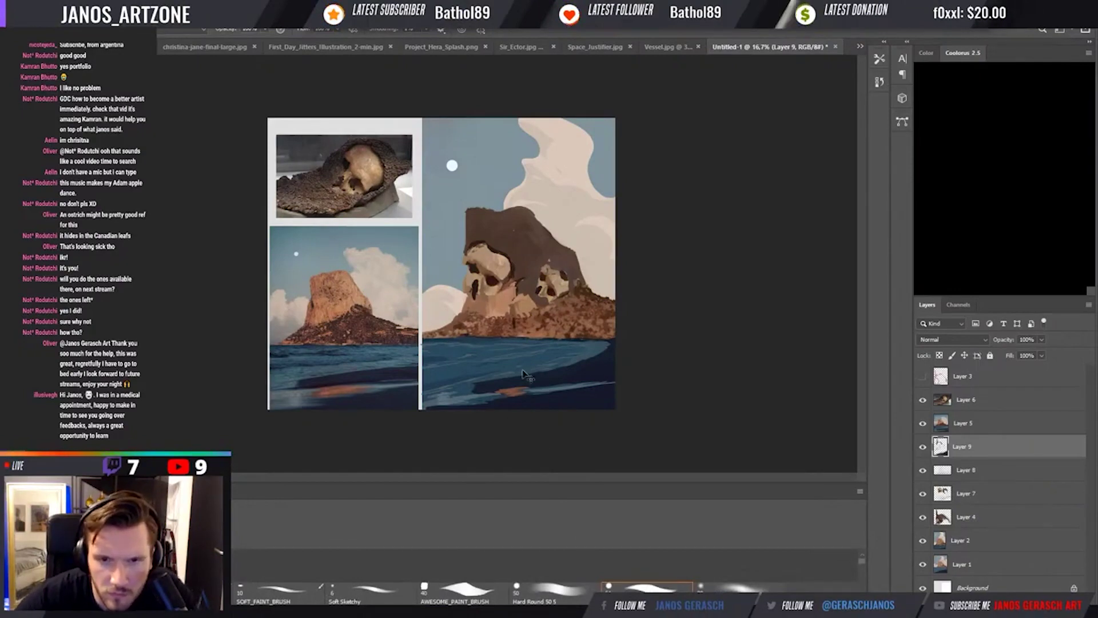
key(comma)
key(comma)
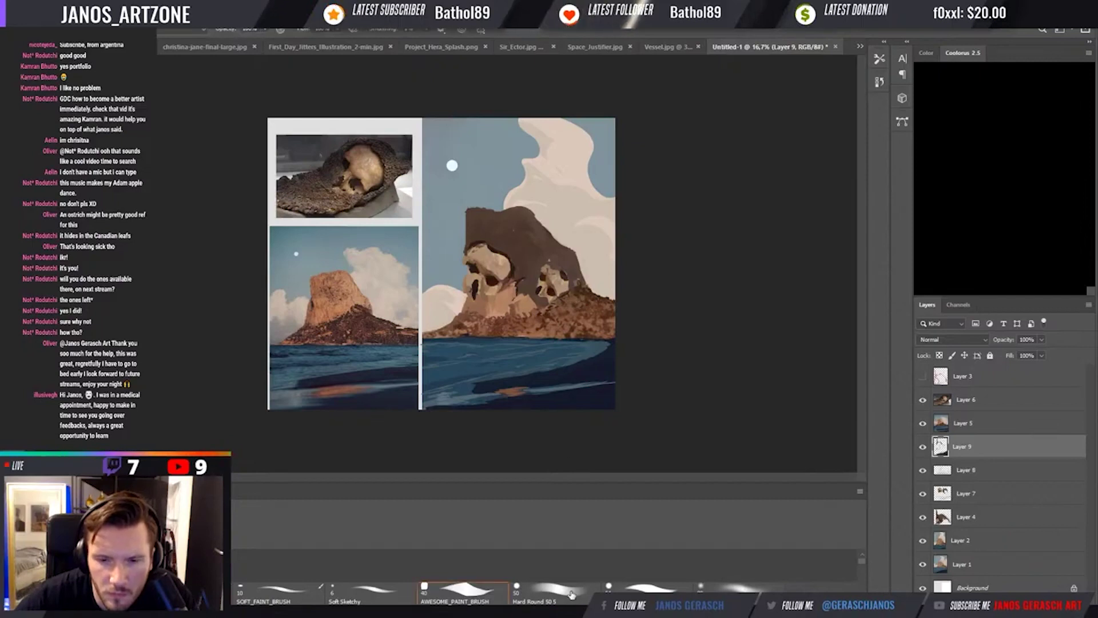
alt+click(383, 327)
alt+click(384, 327)
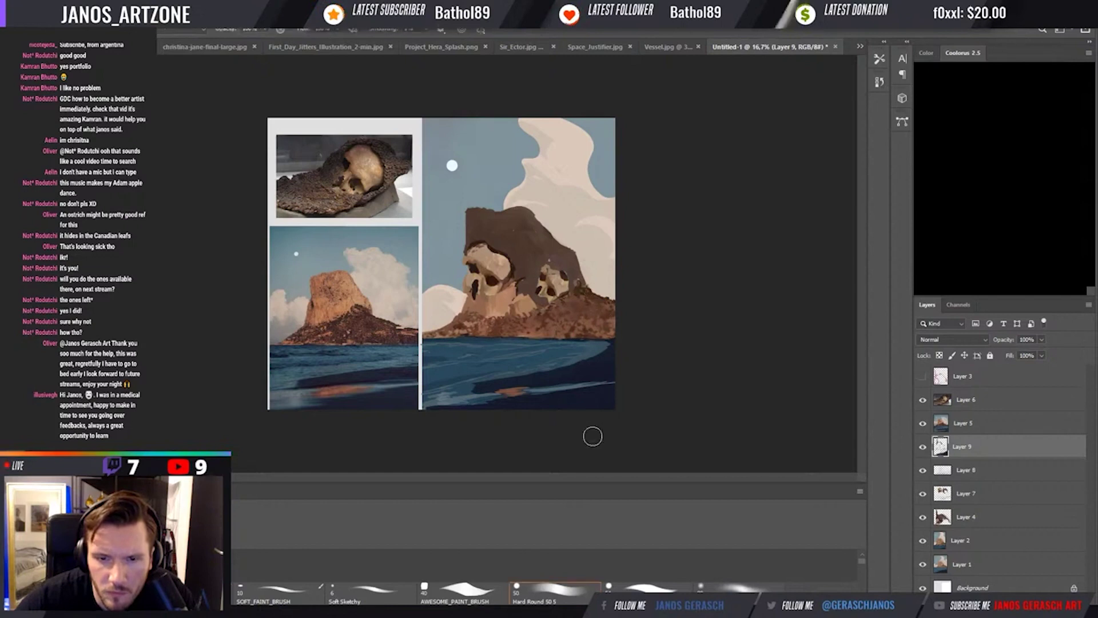
key(comma)
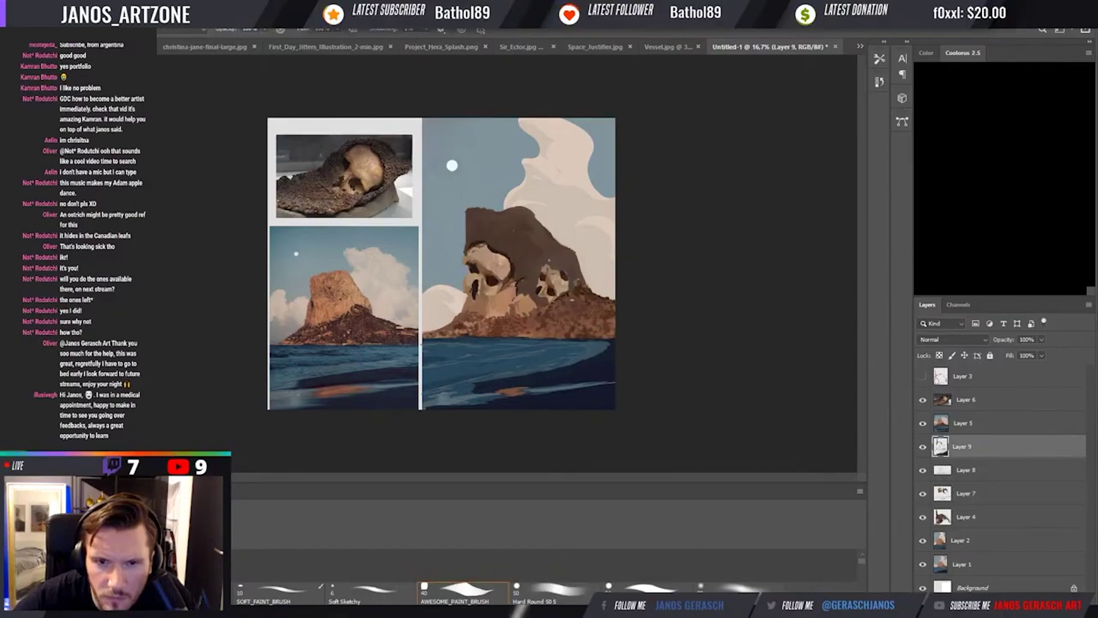
Touch up the left edge of the large skull and the rock beside it with colours sampled from the surrounding area.
key(i)
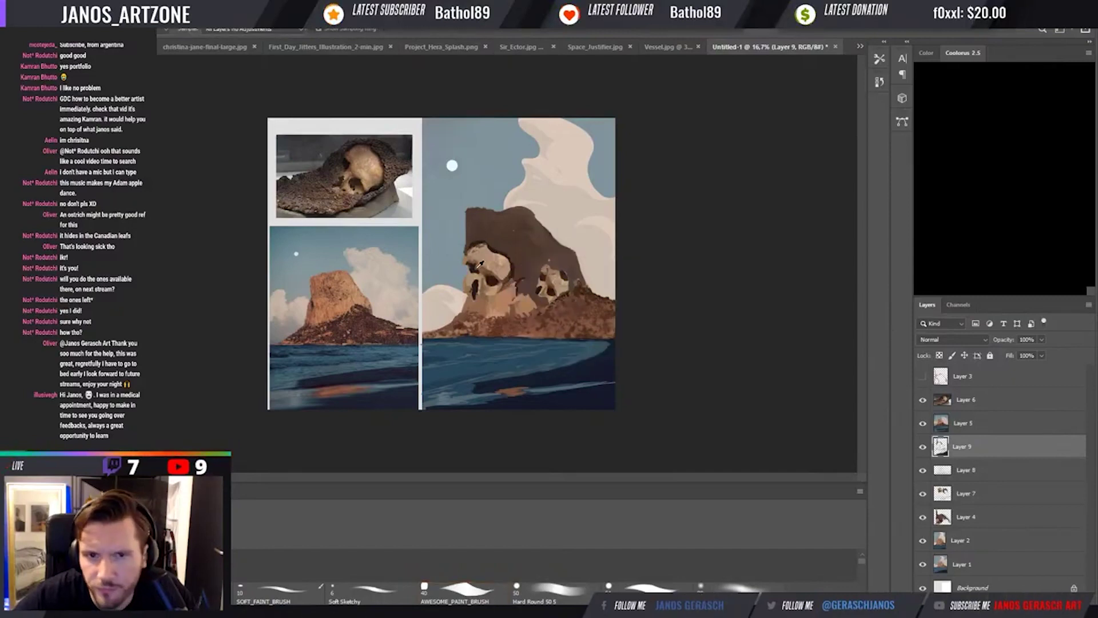
click(474, 291)
key(b)
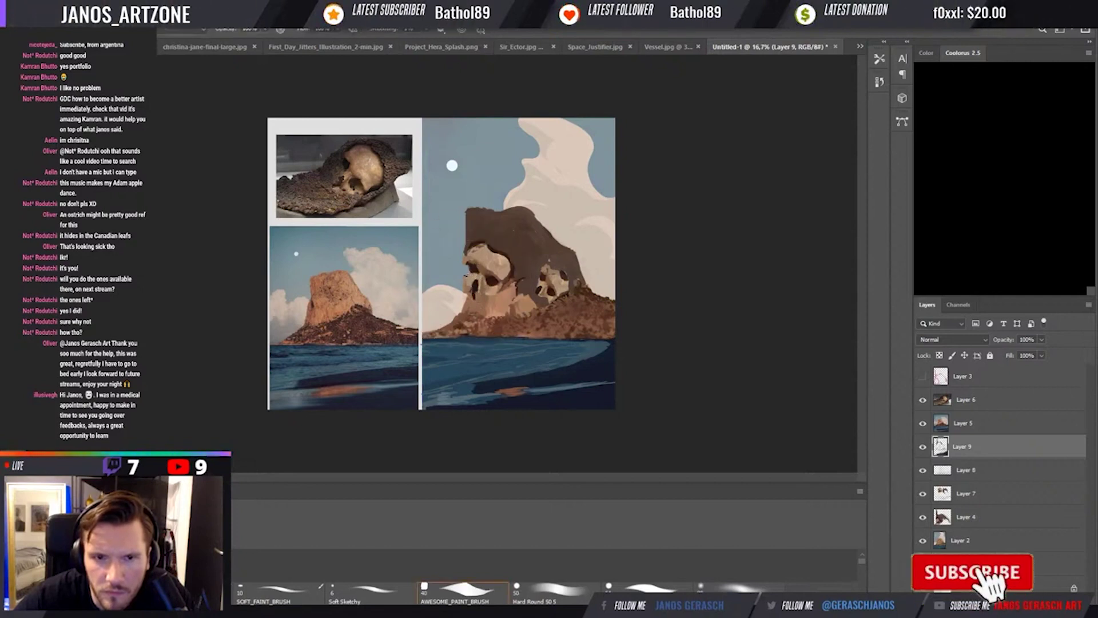
key(period)
key(period)
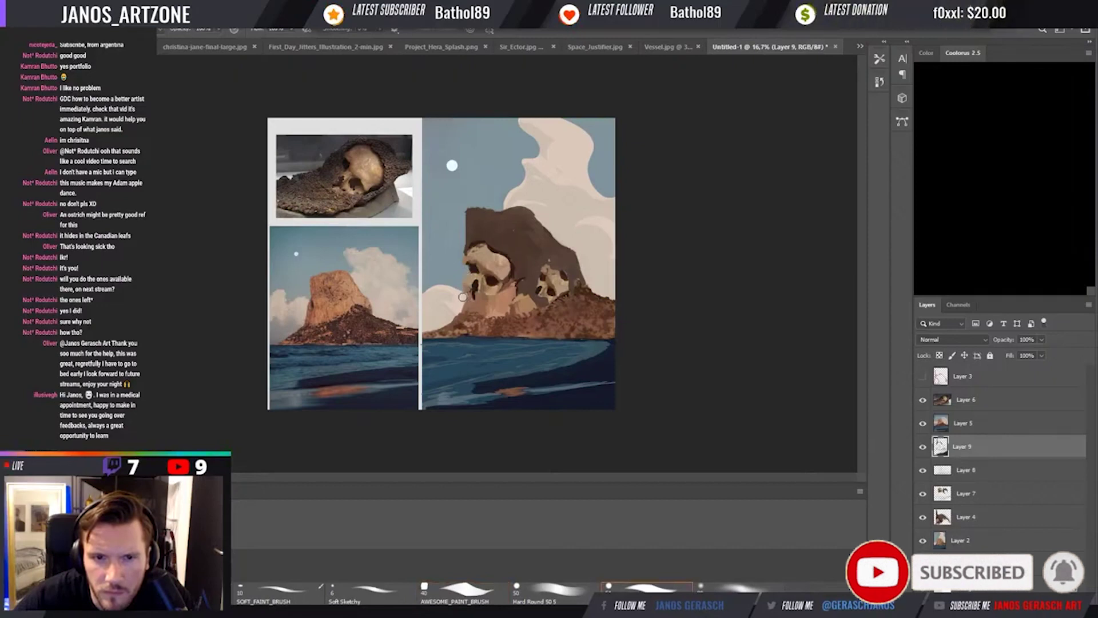
key(i)
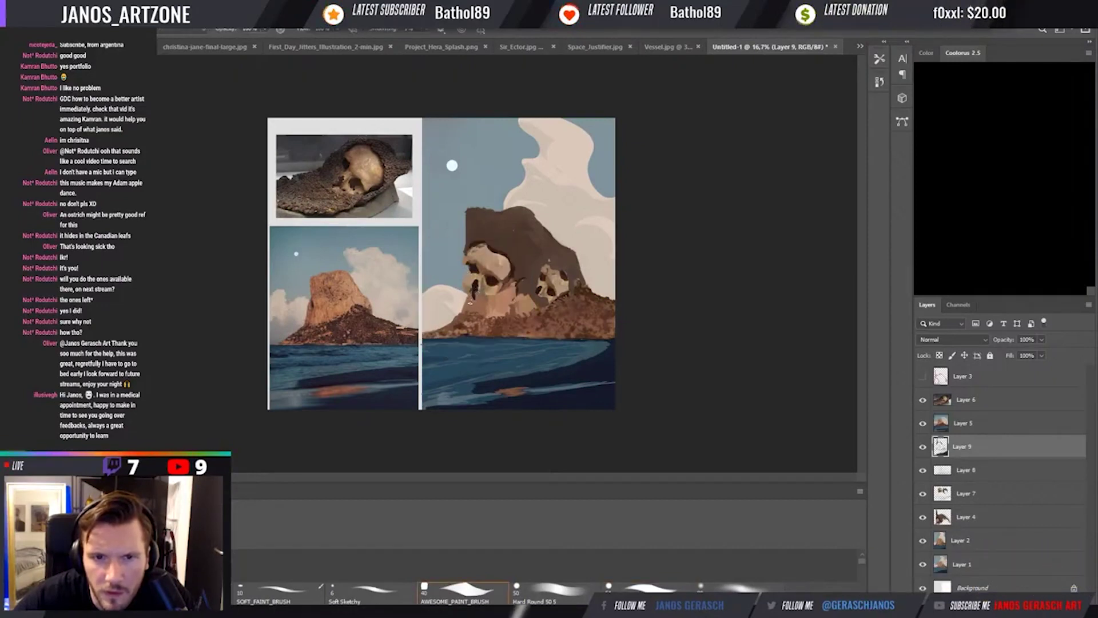
click(465, 289)
key(b)
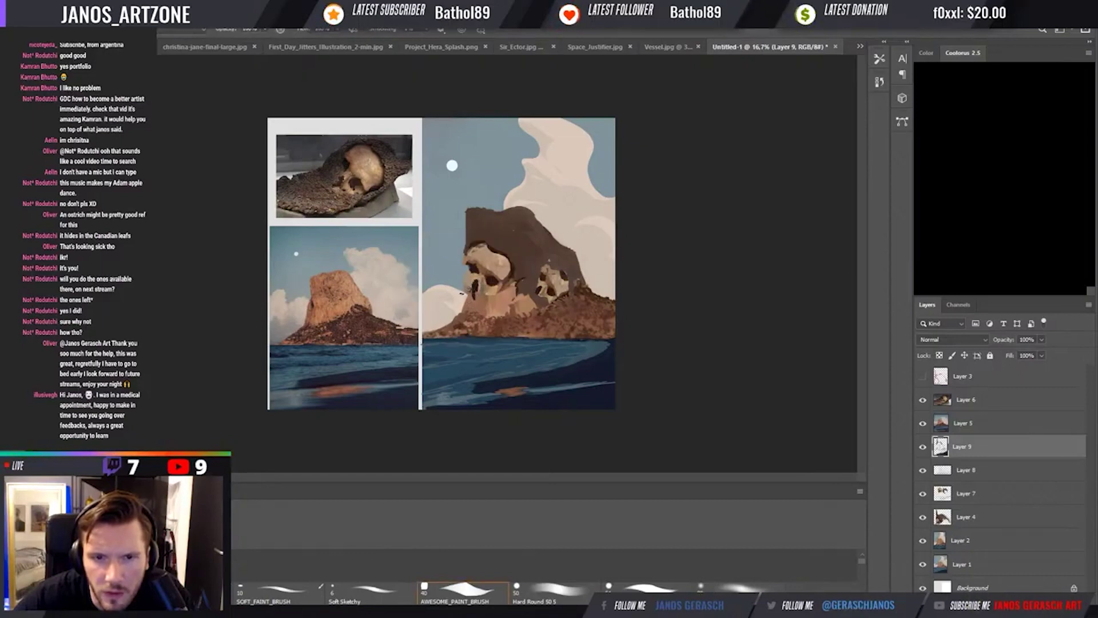
key(i)
key(b)
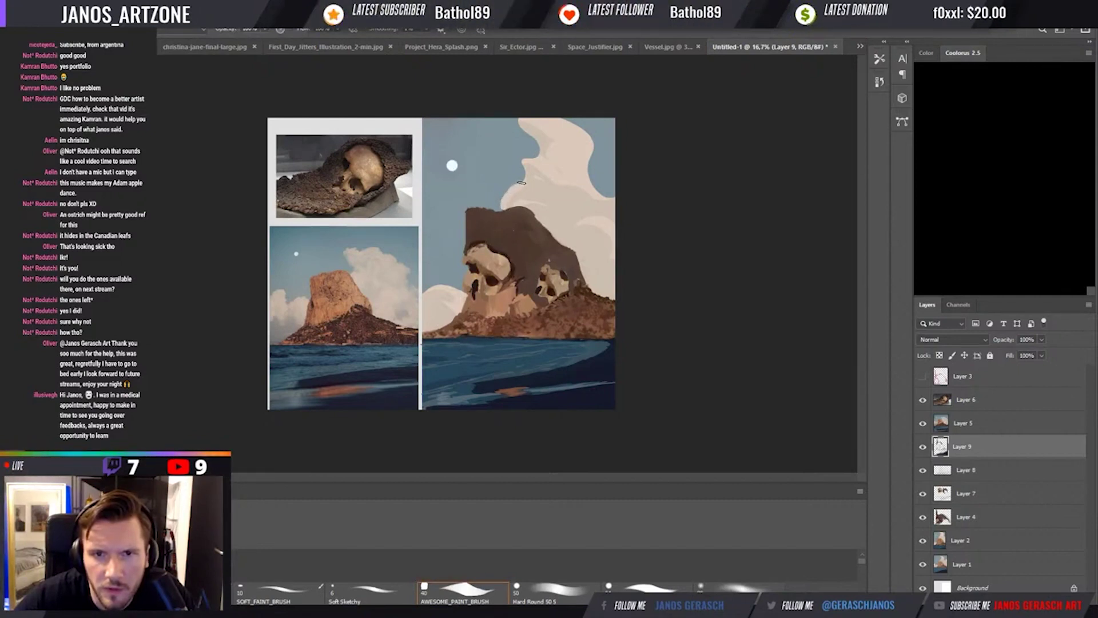
Trim the left contour of the tall cloud with sampled sky blue, undoing one stroke and repainting up to its top edge.
key(i)
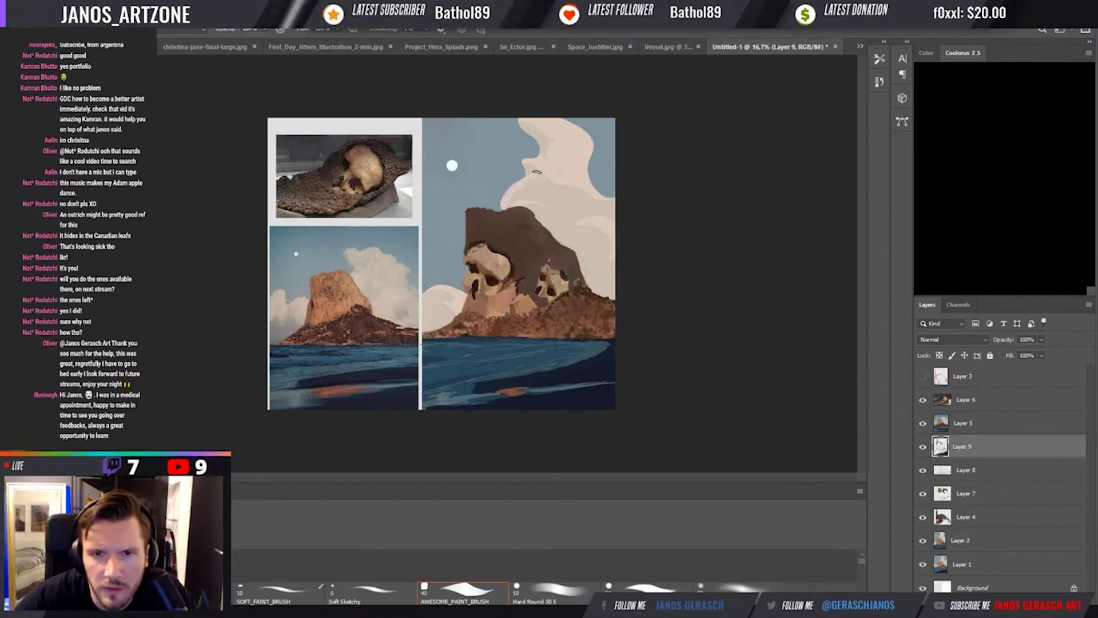
click(525, 151)
key(b)
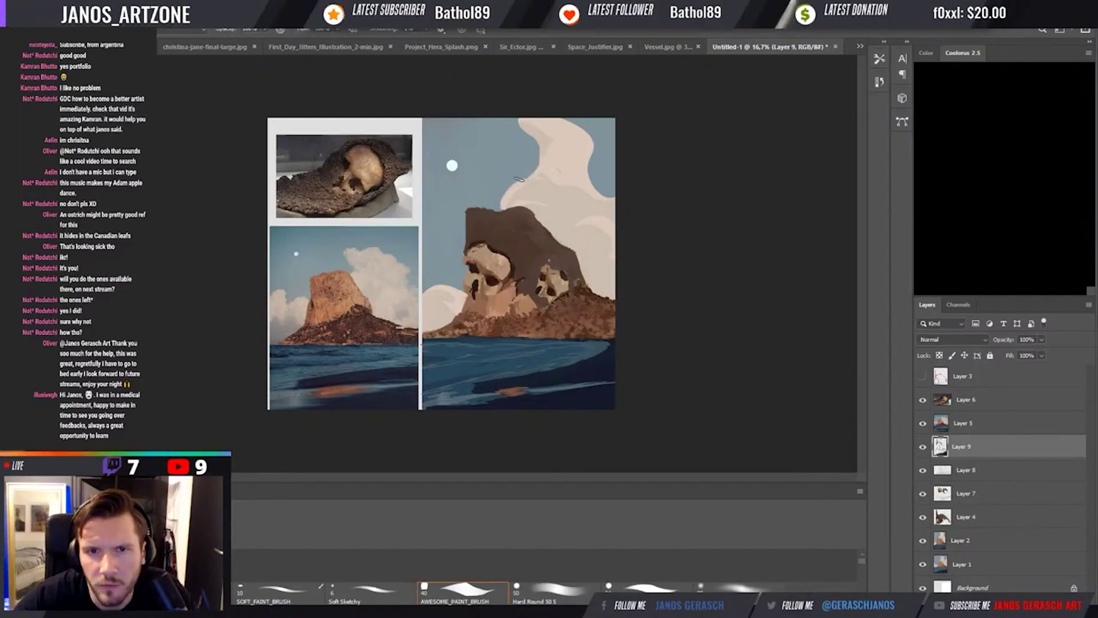
key(i)
click(526, 137)
key(b)
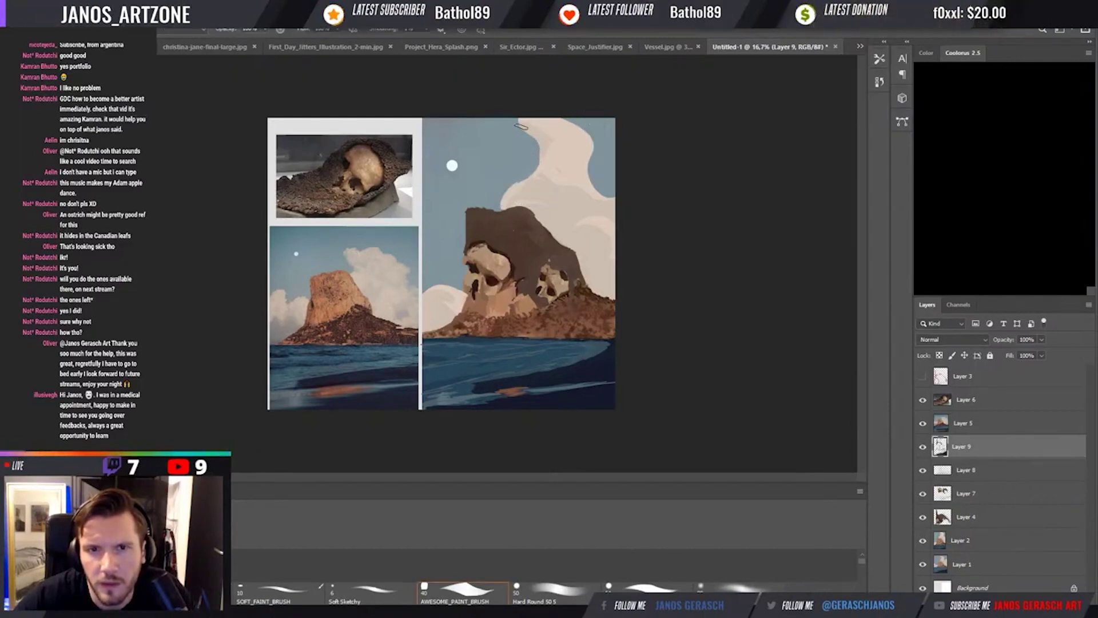
key(ctrl+z)
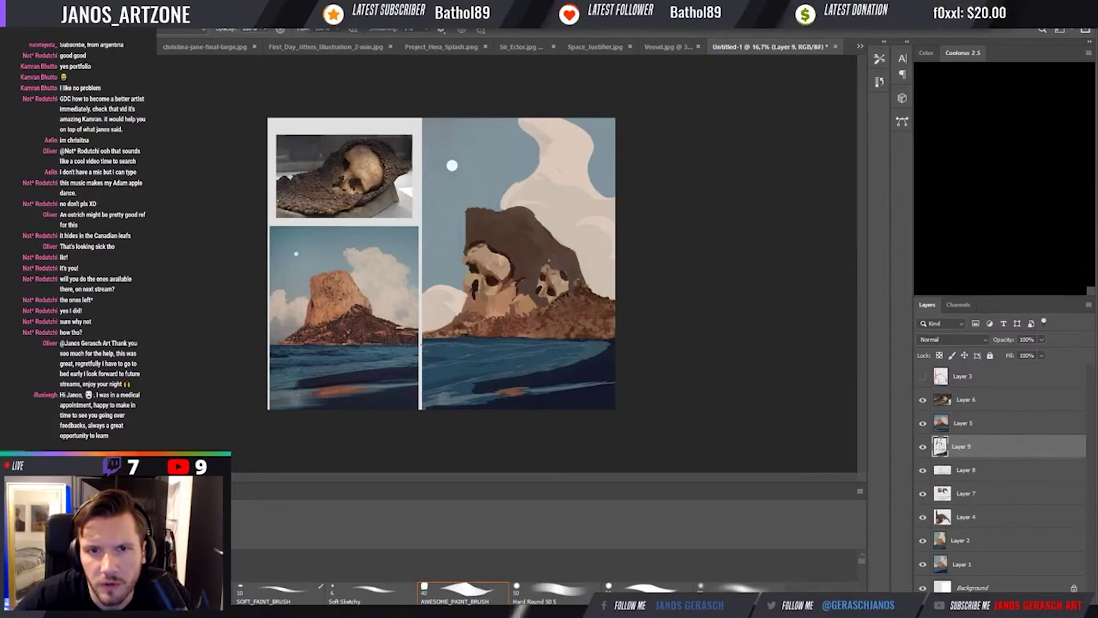
click(513, 121)
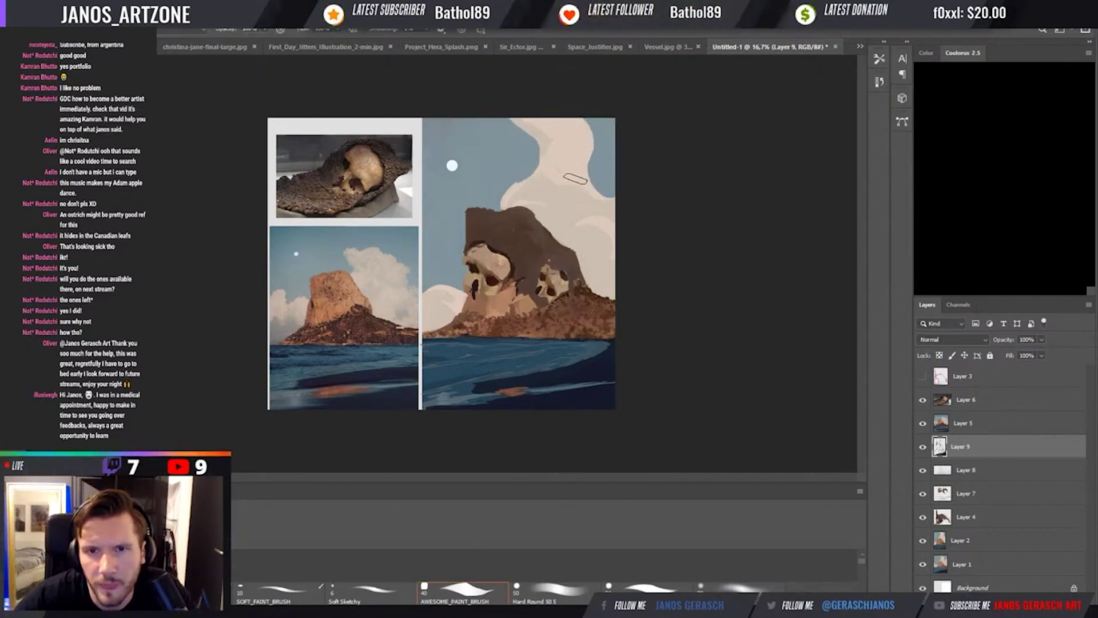
Paint small pale cloud wisps beneath the moon and flip the whole image horizontally.
click(459, 179)
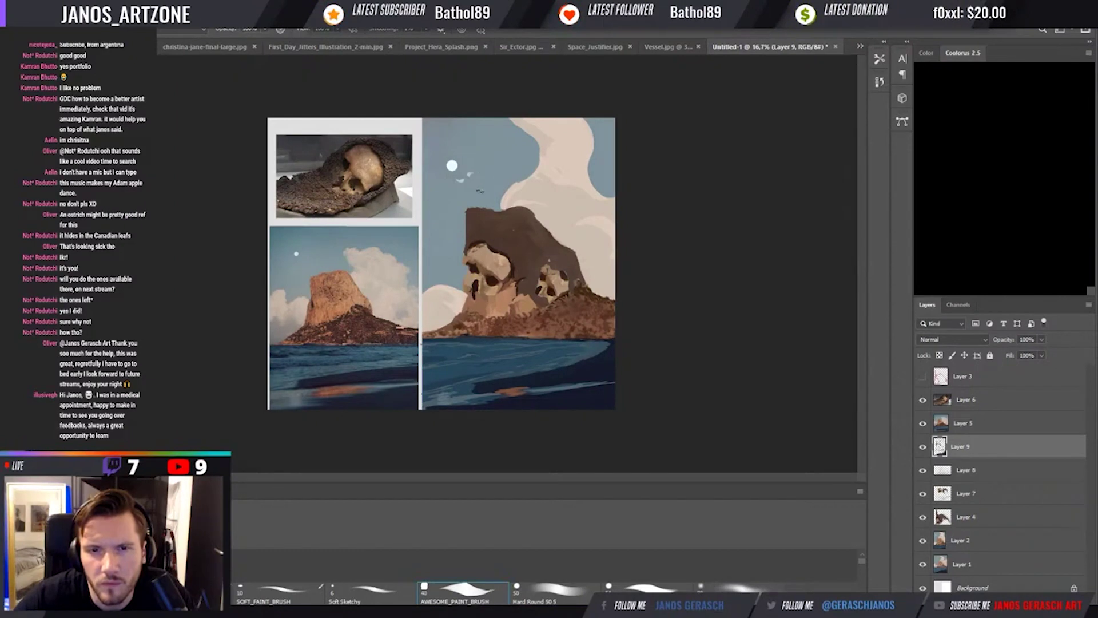
key(h)
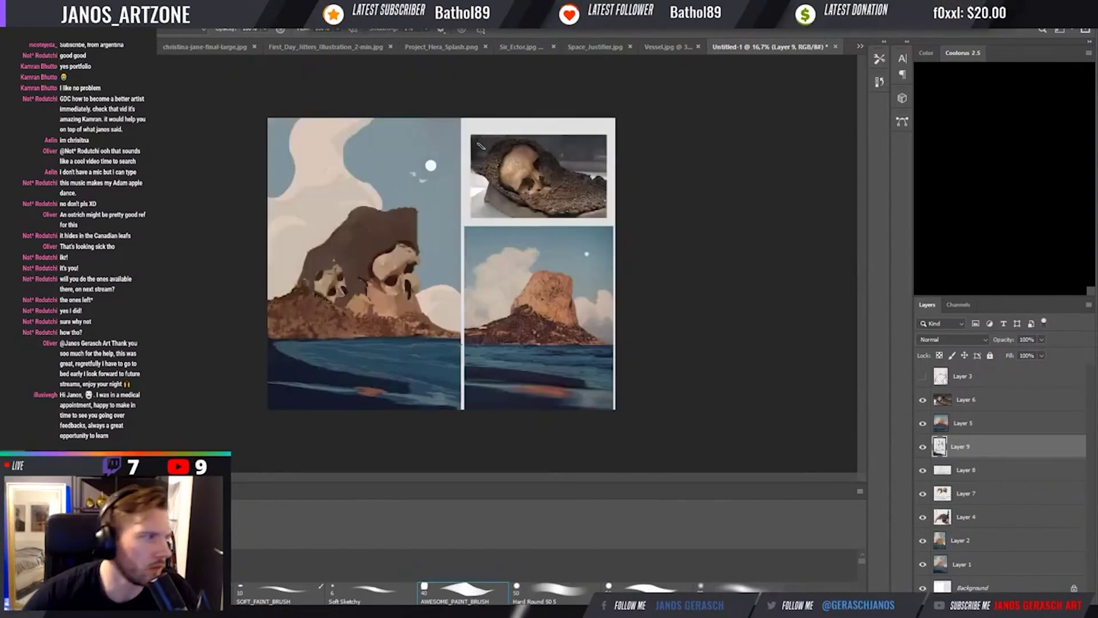
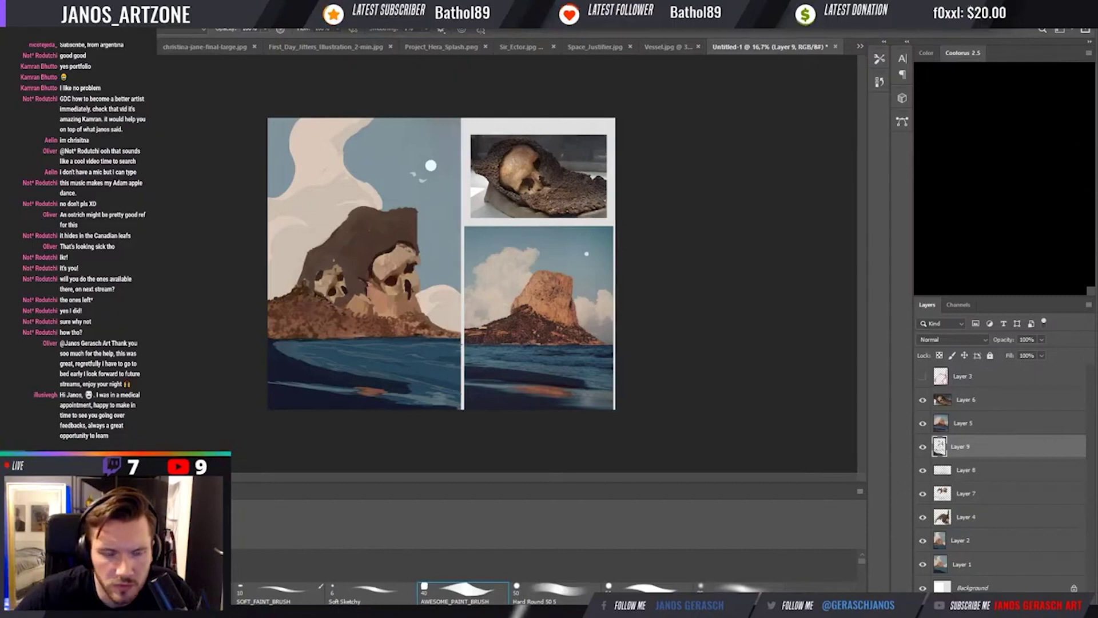
Paste the horse rider reference, raise it above Layer 6, flip it horizontally and enlarge it over the lower part of the island photo.
key(c)
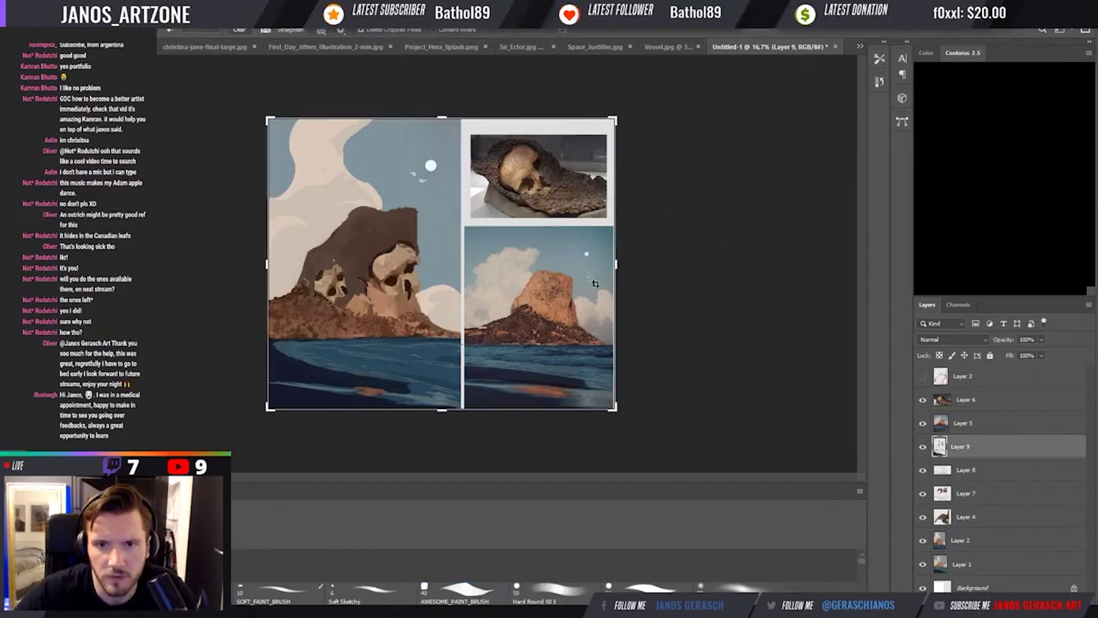
key(Escape)
key(ctrl+v)
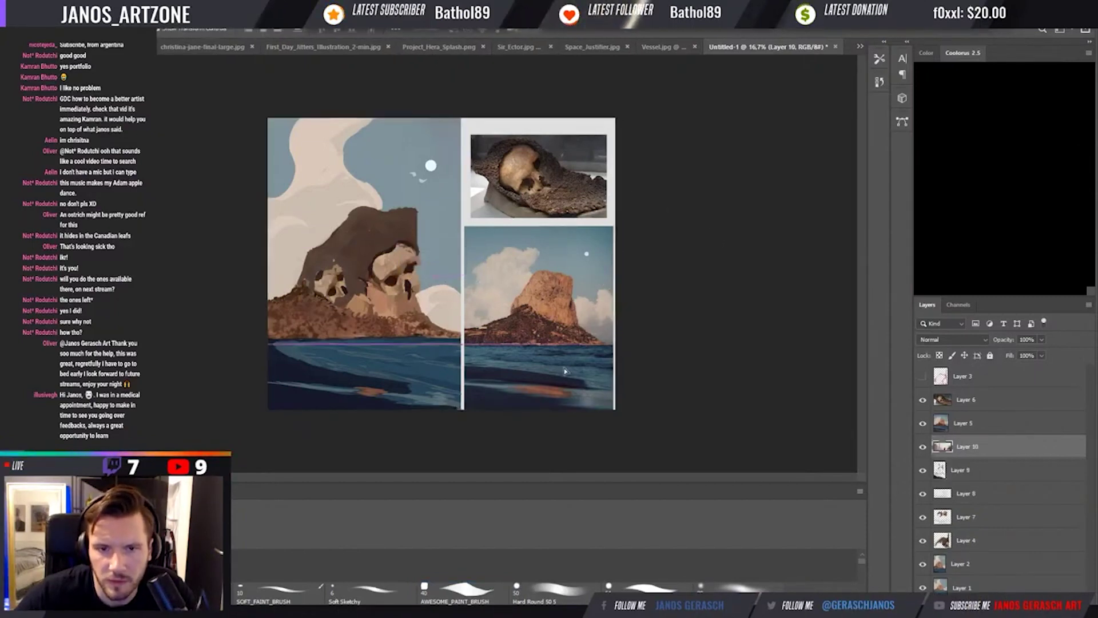
key(v)
drag(1037, 447, 1017, 394)
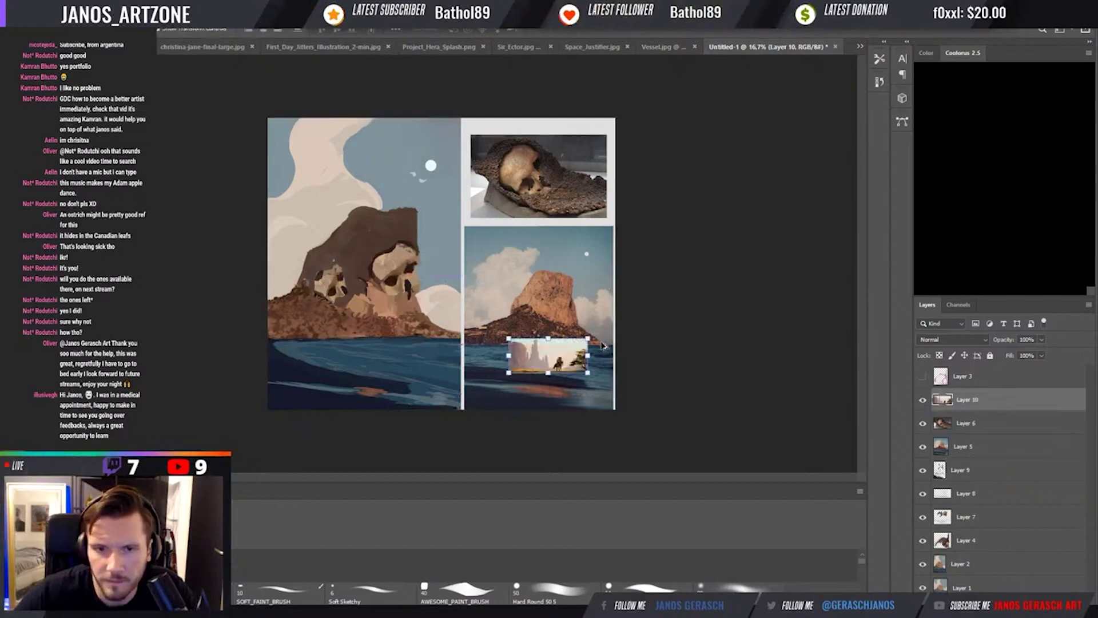
drag(589, 338, 600, 332)
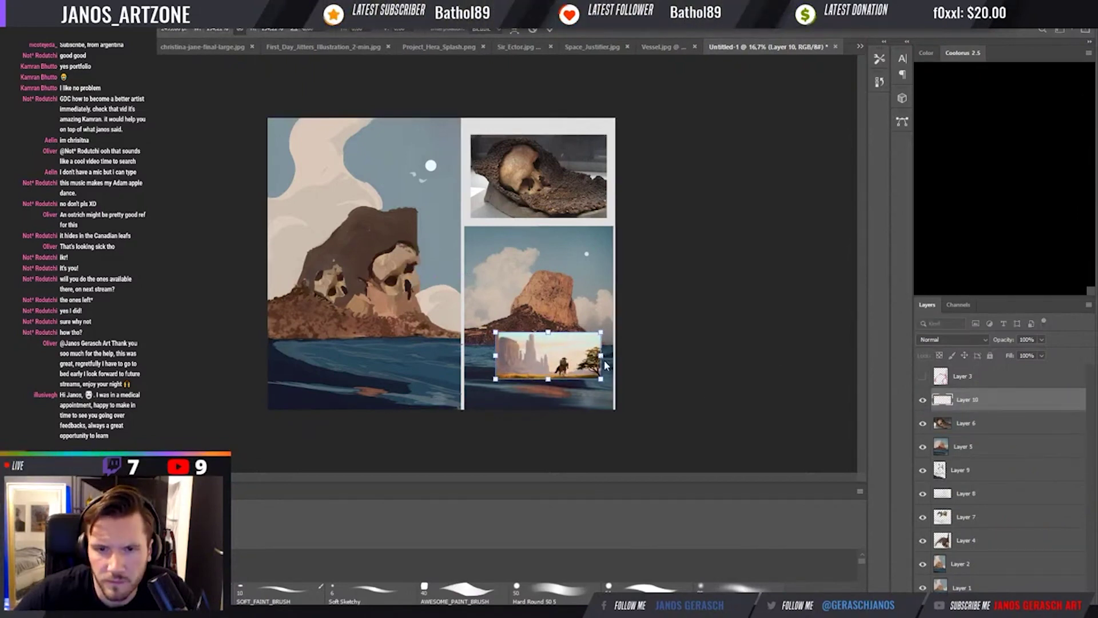
key(h)
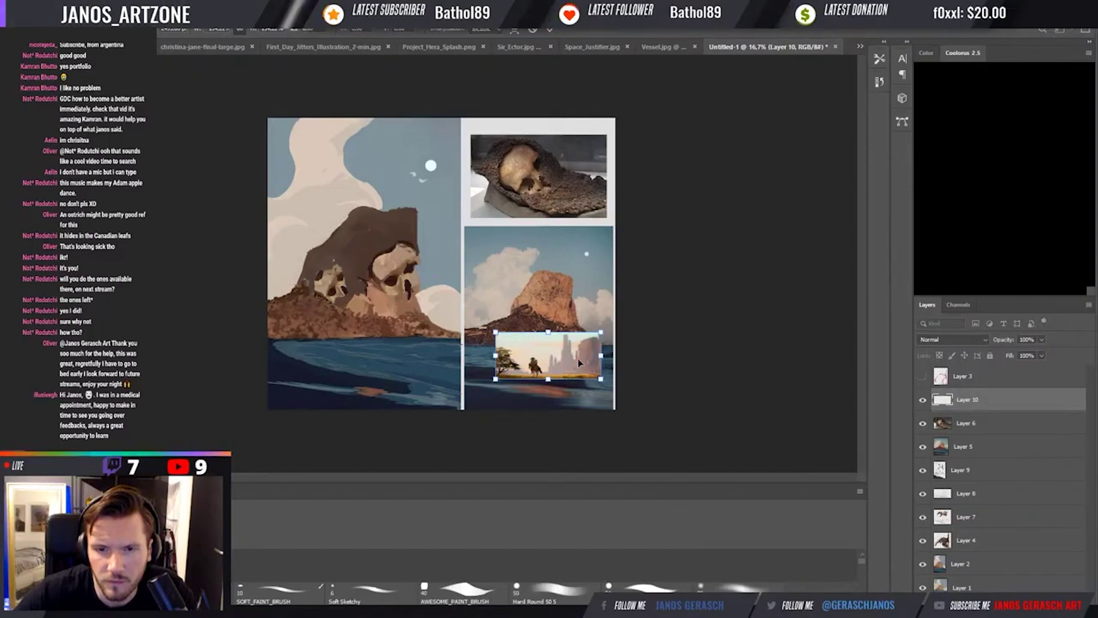
drag(601, 379, 625, 378)
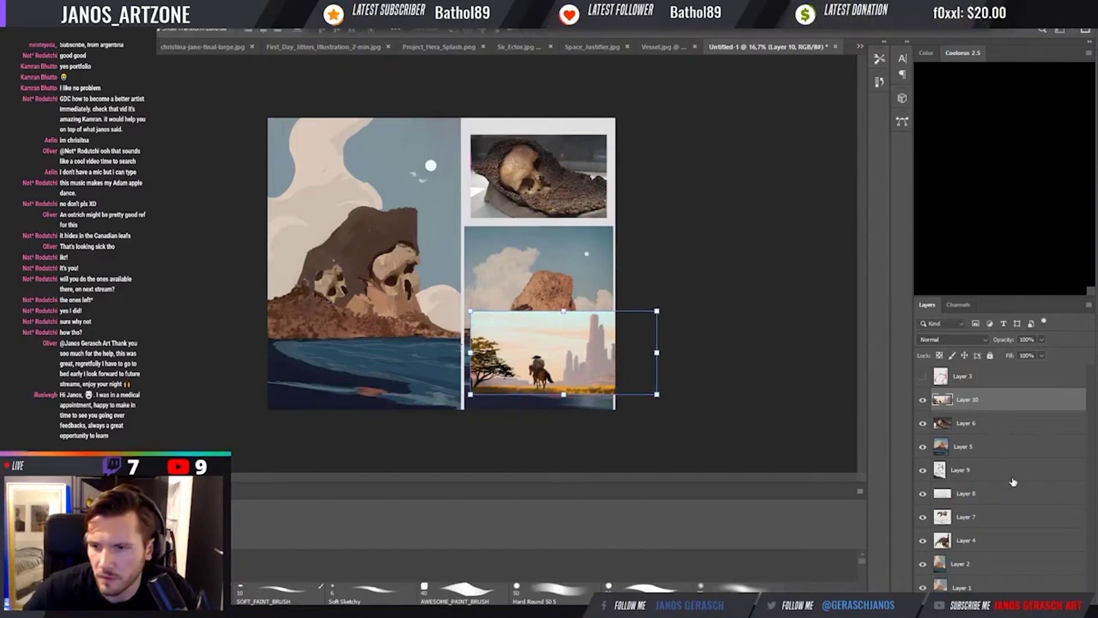
key(Return)
Add a new layer and block in a horse rider silhouette on the water below the small skull in sampled dark blue.
key(ctrl+shift+alt+n)
click(368, 387)
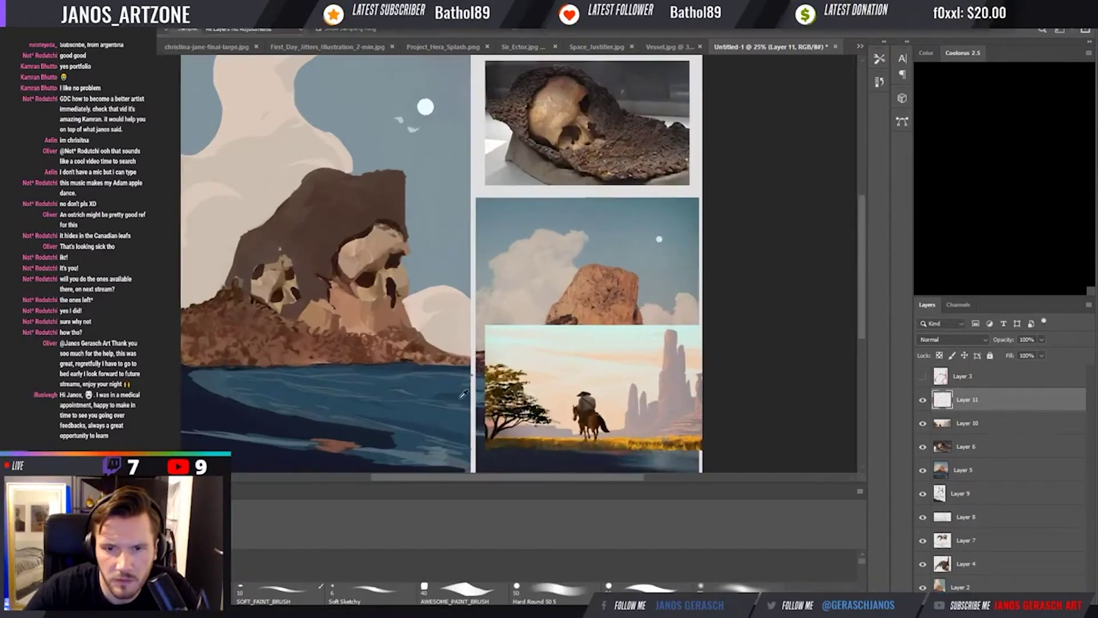
key(b)
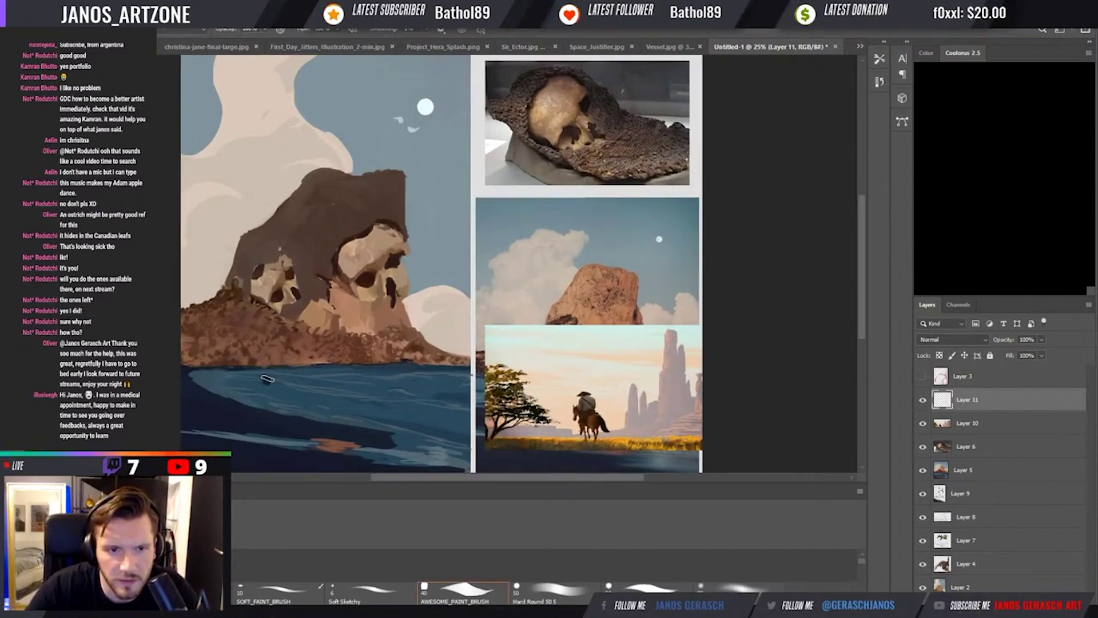
click(277, 374)
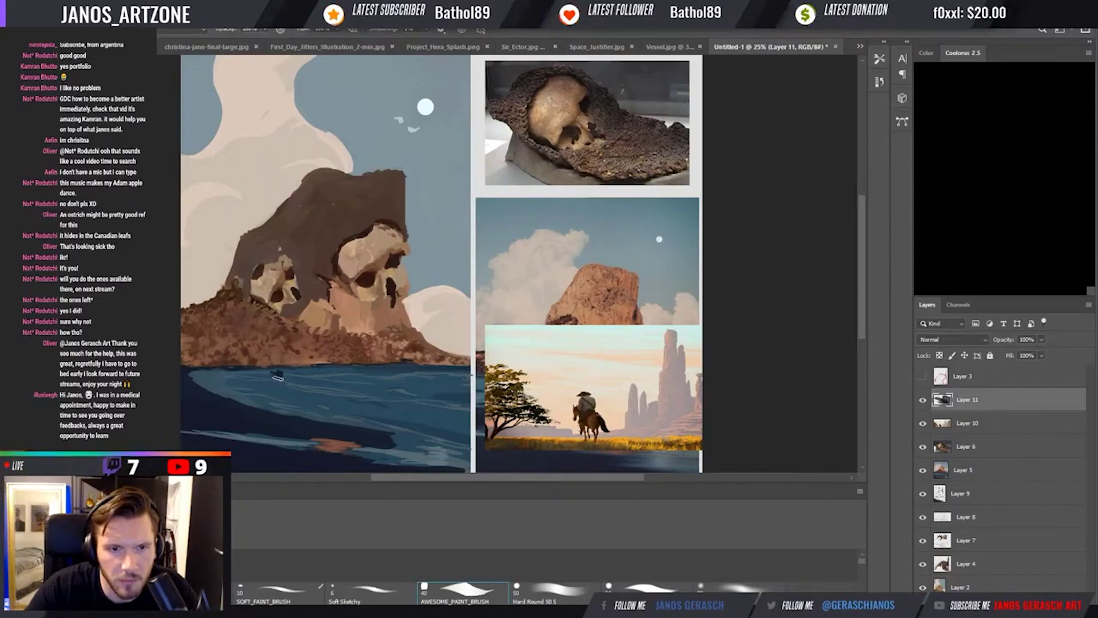
drag(267, 382, 282, 398)
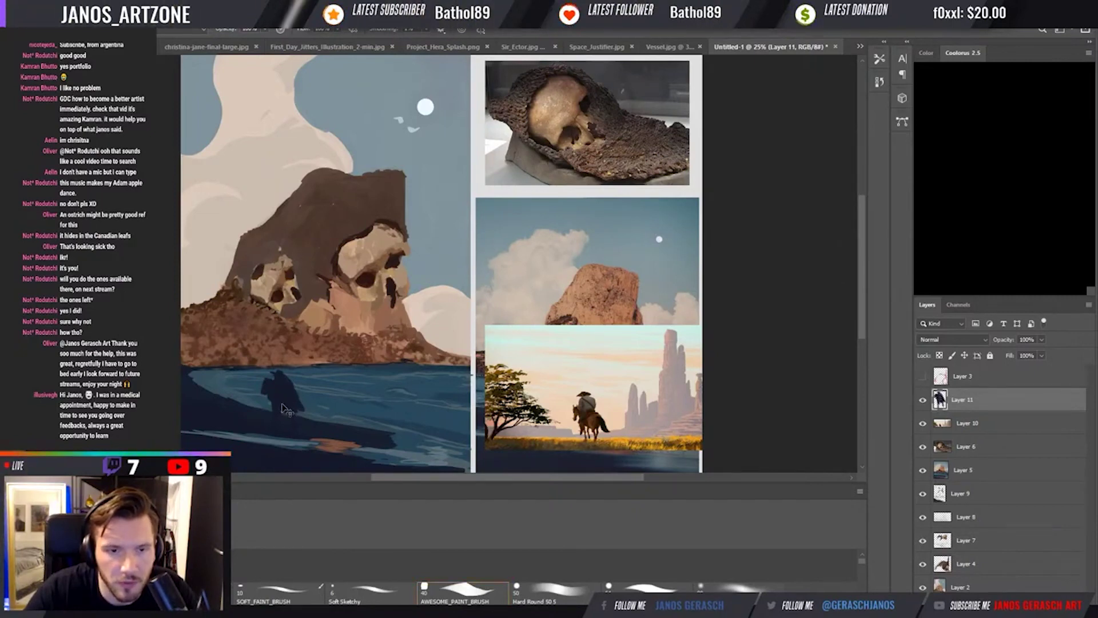
key(period)
key(period)
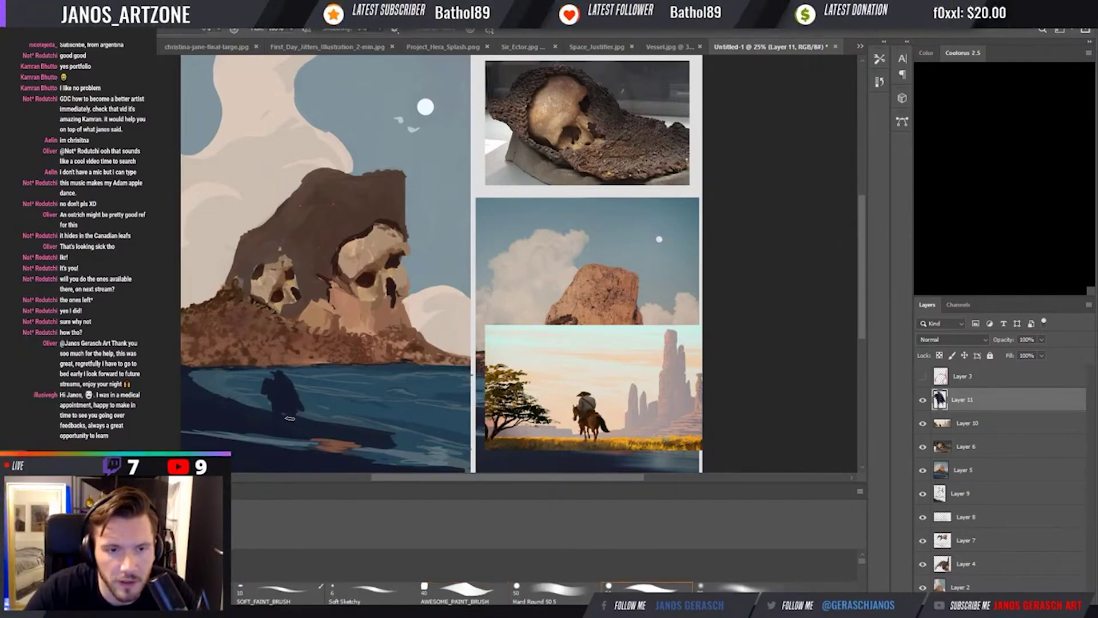
key(comma)
key(comma)
Shrink the rider silhouette slightly, rotate it a little and shift it right and down onto the dark shore.
key(ctrl+t)
drag(283, 403, 301, 415)
mouse_move(330, 380)
mouse_down()
mouse_move(333, 356)
mouse_move(322, 371)
mouse_up()
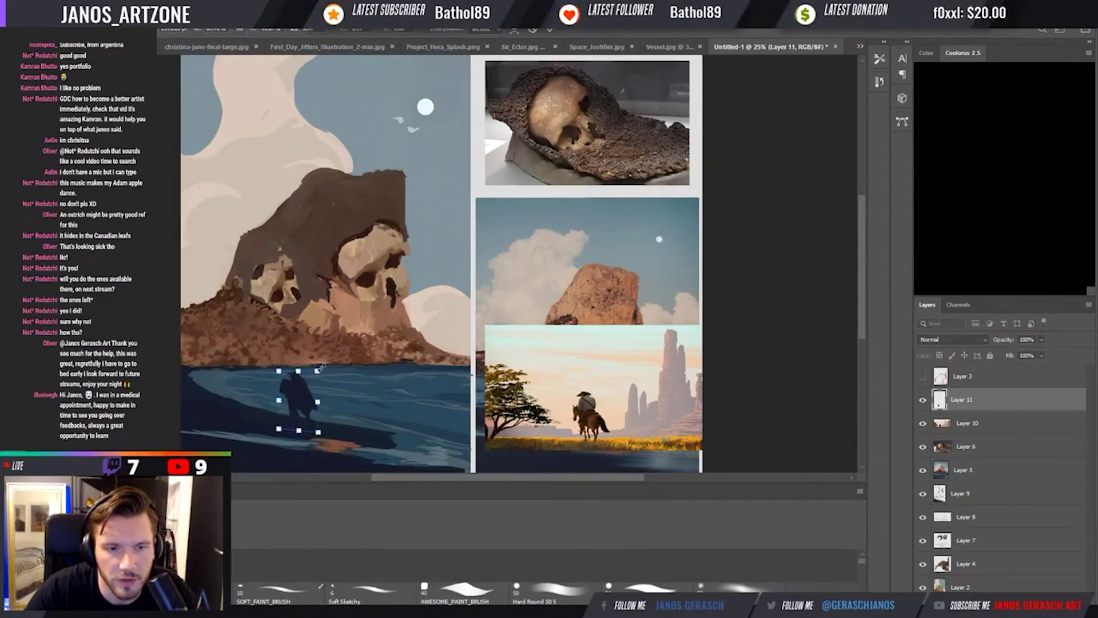
drag(321, 365, 325, 363)
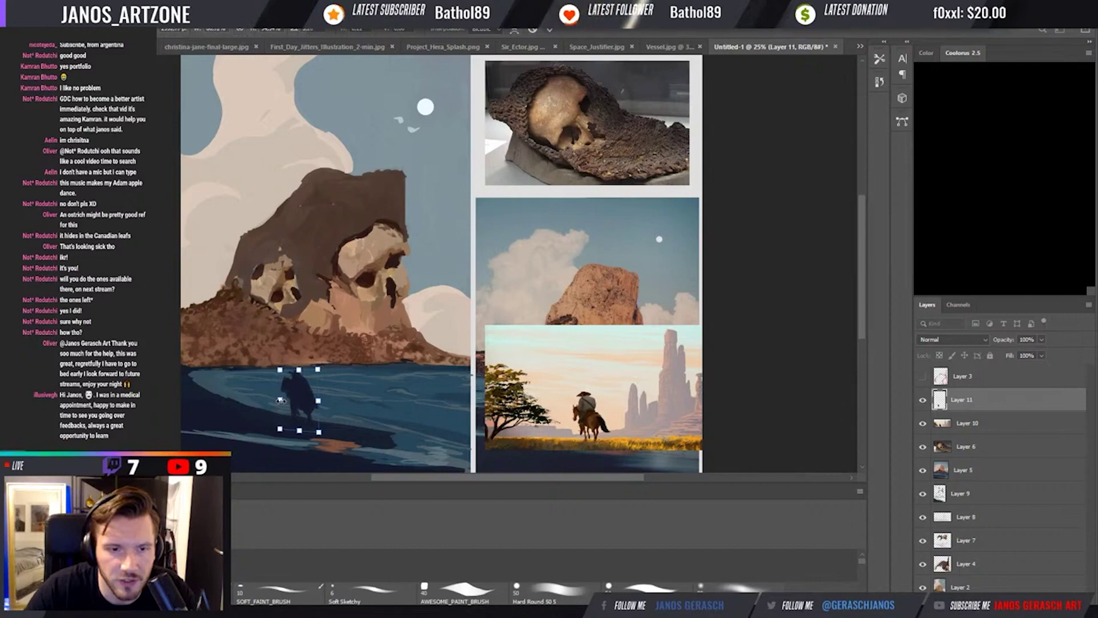
key(Return)
Refine the horse's head, legs and rider outline on the silhouette, alternating between AWESOME_PAINT_BRUSH and the small round brush.
key(b)
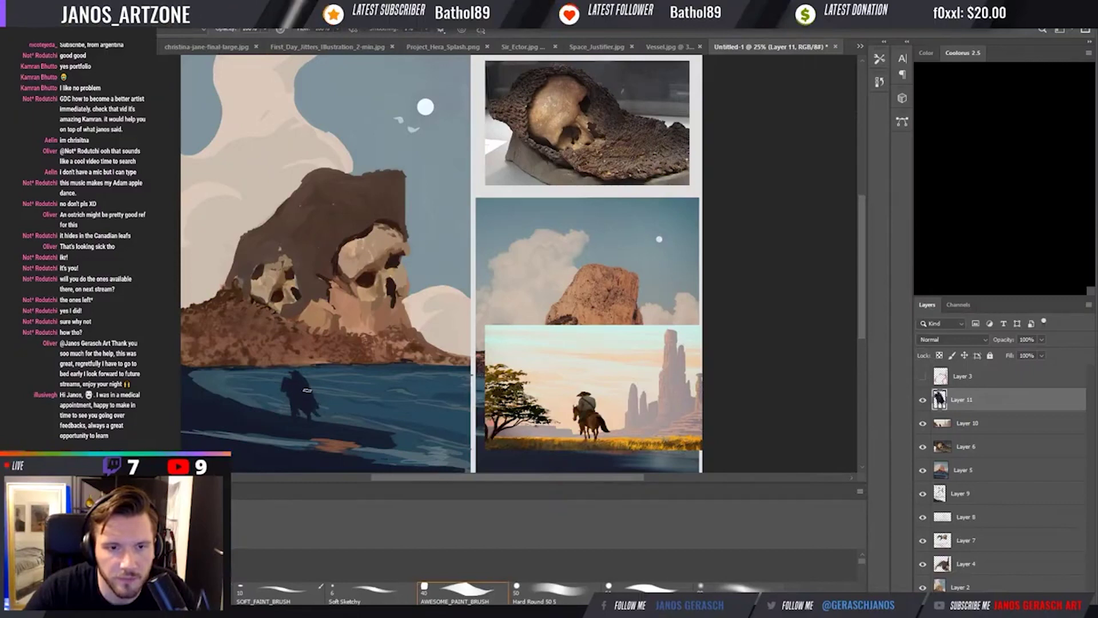
key(period)
key(period)
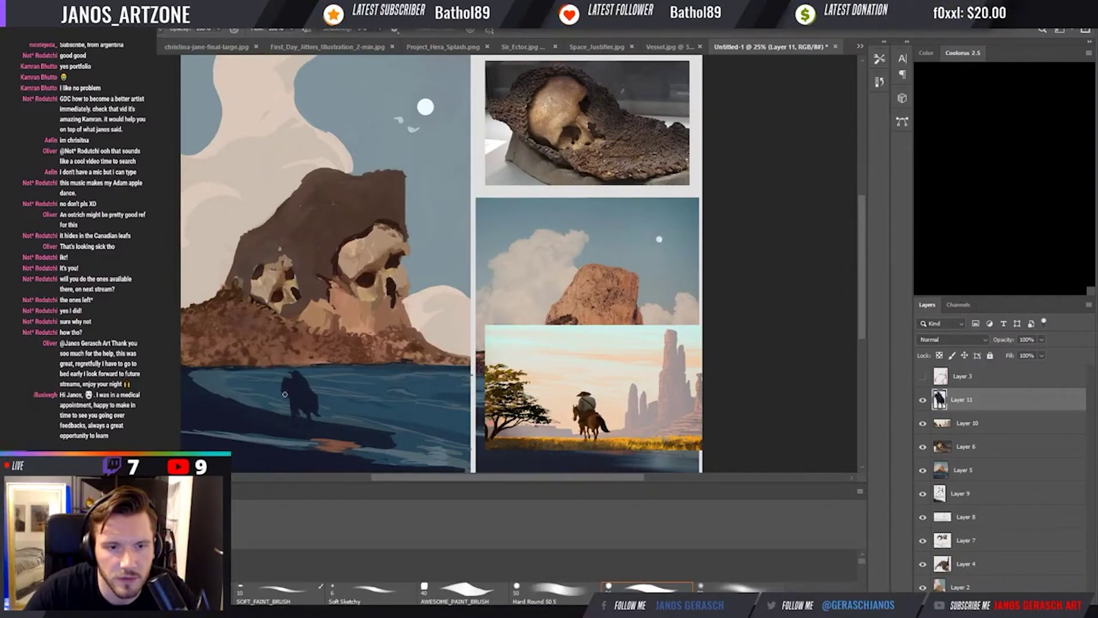
key(comma)
key(comma)
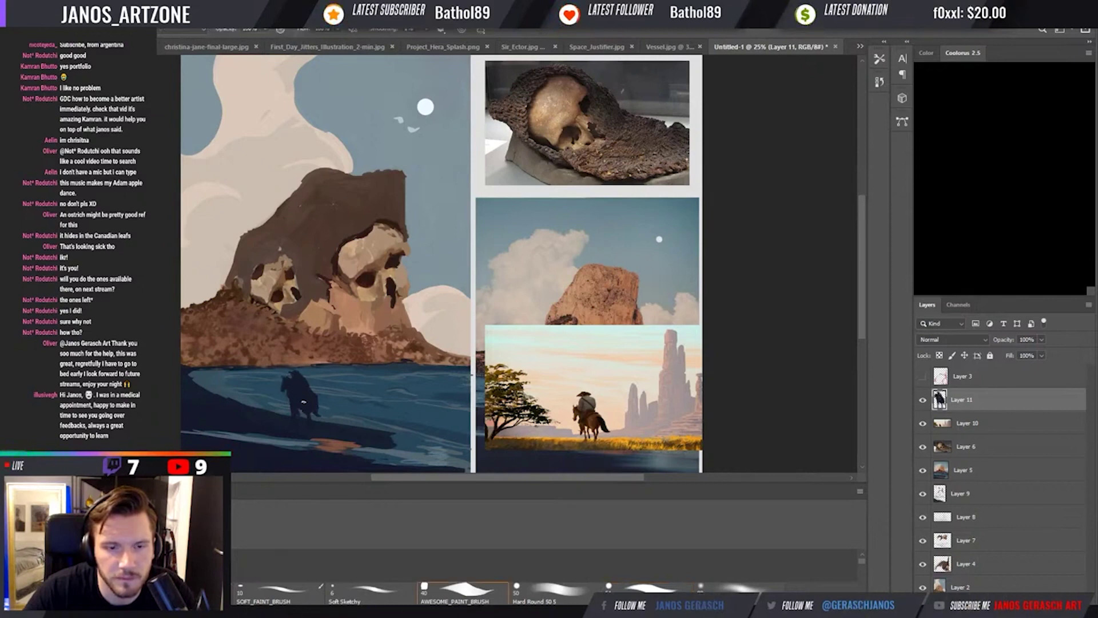
key(ctrl+t)
key(Return)
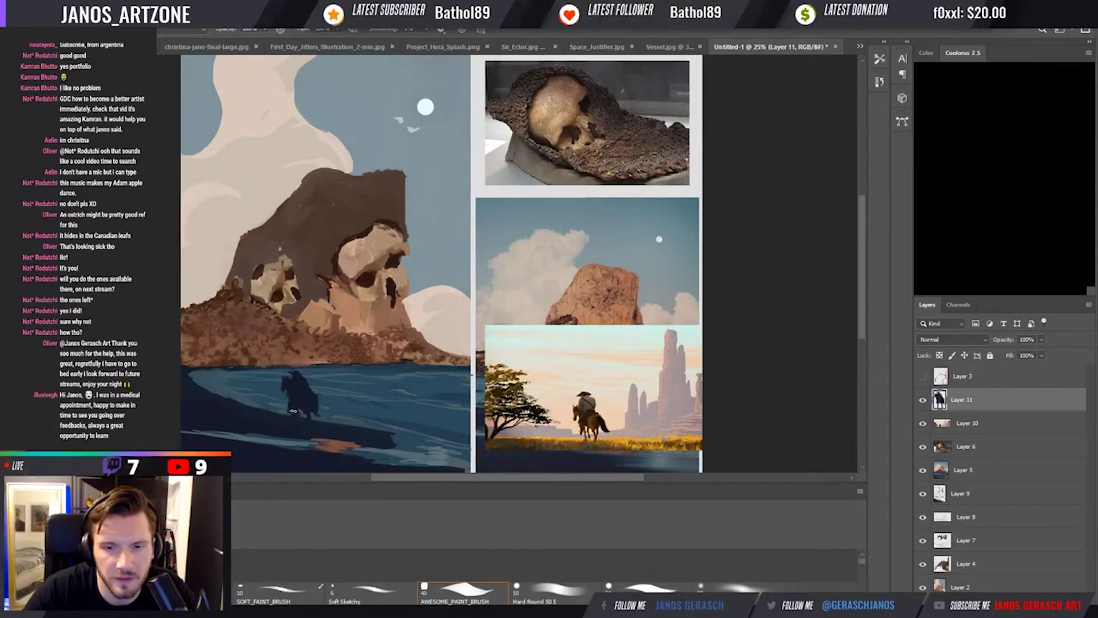
key(period)
key(period)
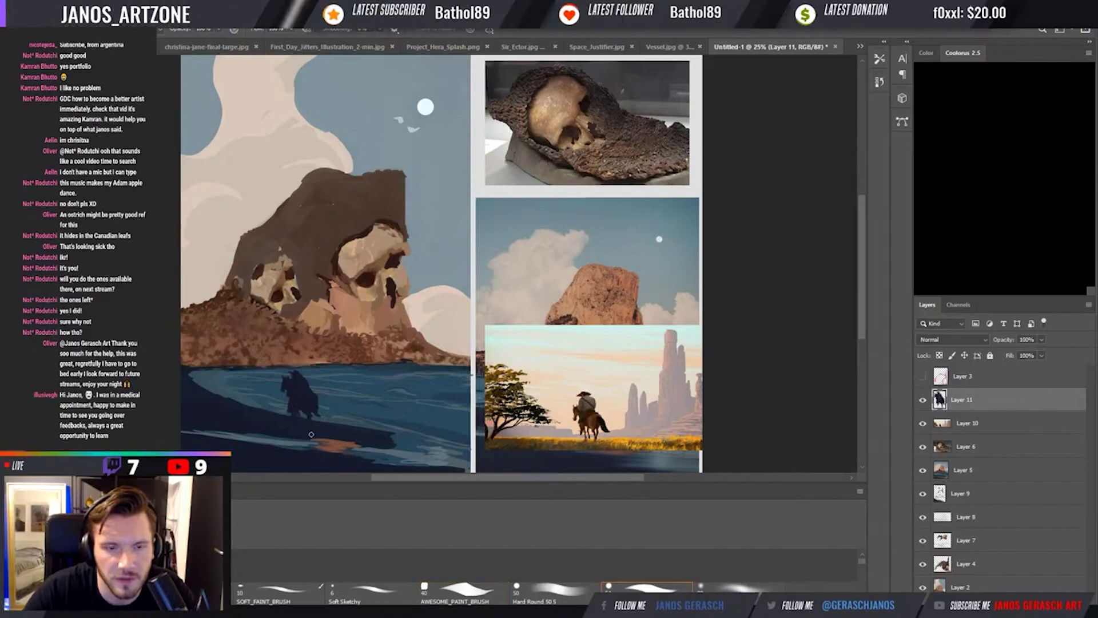
Shift the rider silhouette right along the shore above the orange reflection and sample a colour beside the rider's upper body.
key(v)
drag(301, 408, 327, 413)
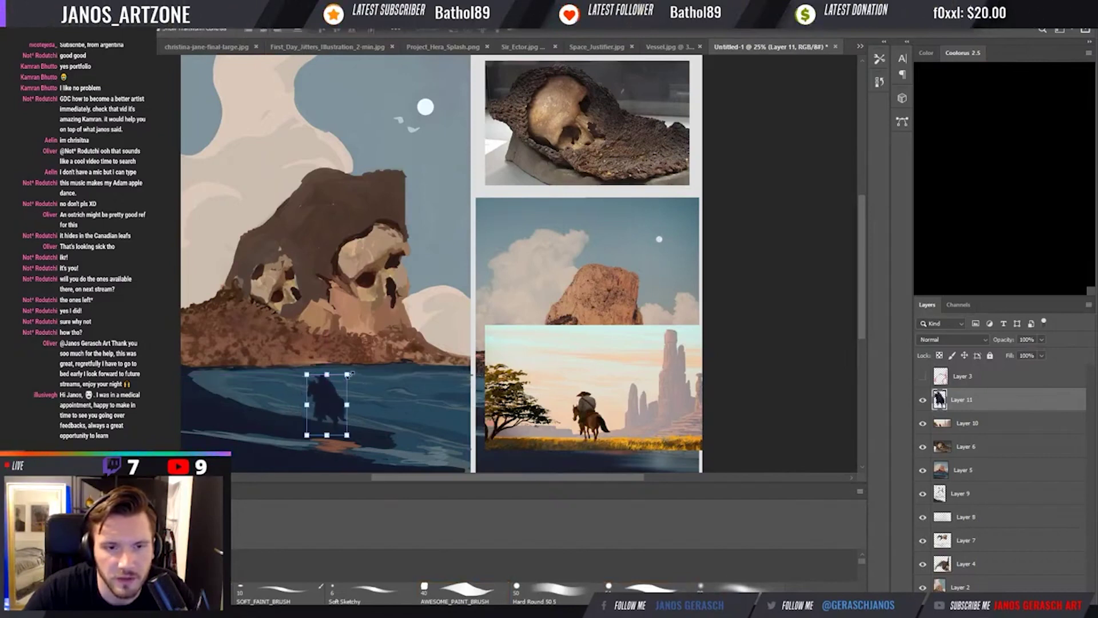
key(ctrl+t)
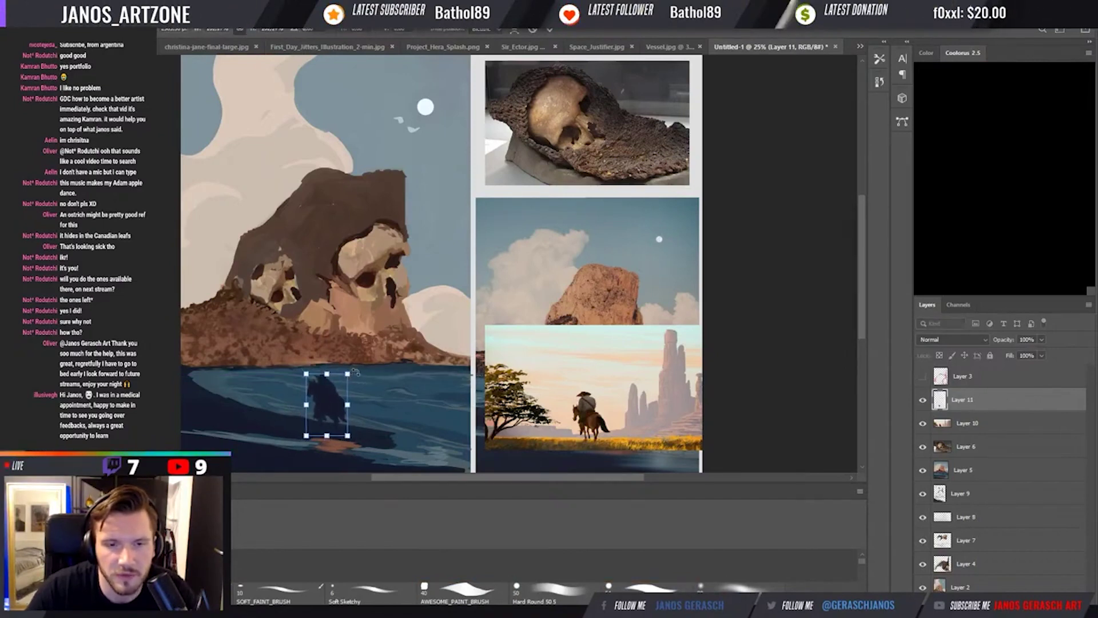
key(Return)
key(i)
click(334, 384)
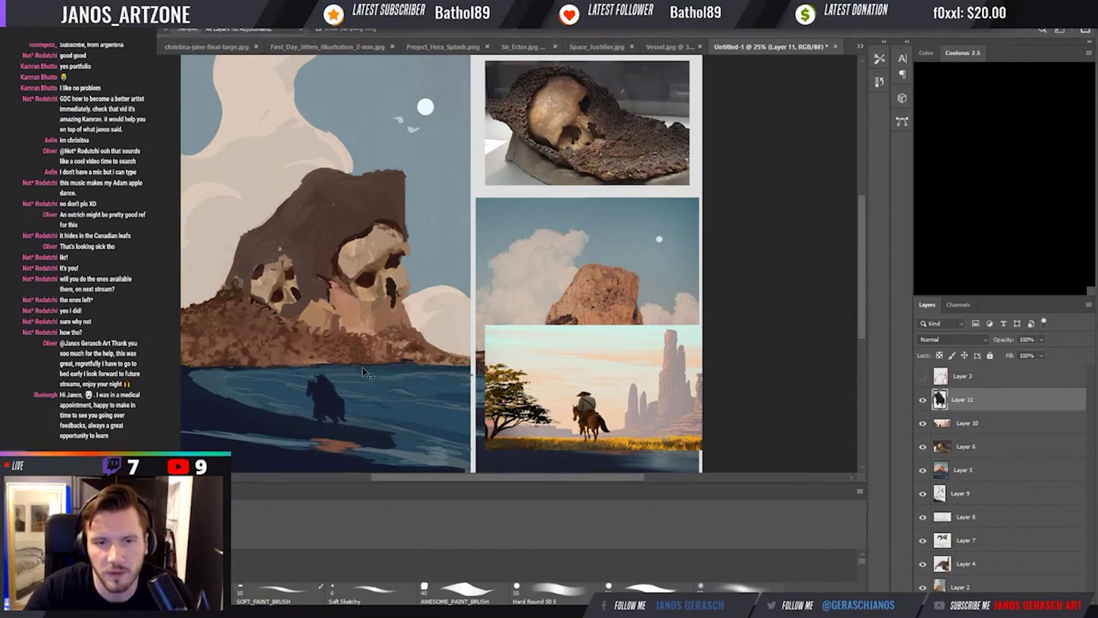
Flip the canvas view horizontally and shrink the rider silhouette slightly on the shore.
key(ctrl+minus)
key(h)
key(v)
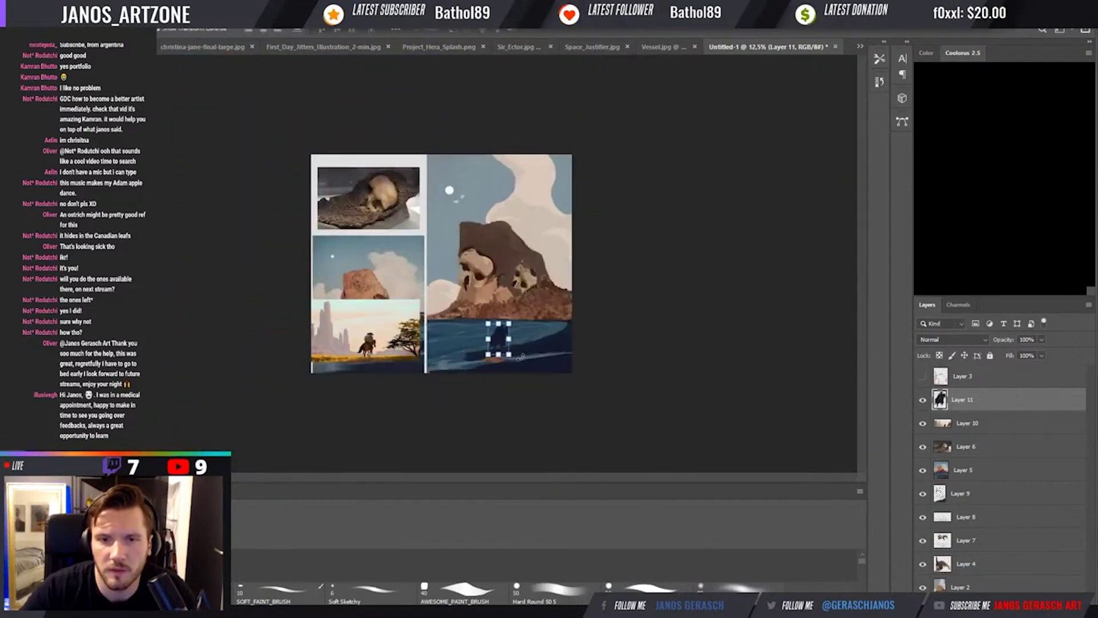
key(ctrl+plus)
mouse_move(535, 339)
mouse_down()
mouse_move(560, 301)
mouse_move(466, 375)
mouse_move(534, 374)
mouse_move(531, 343)
mouse_move(545, 359)
mouse_up()
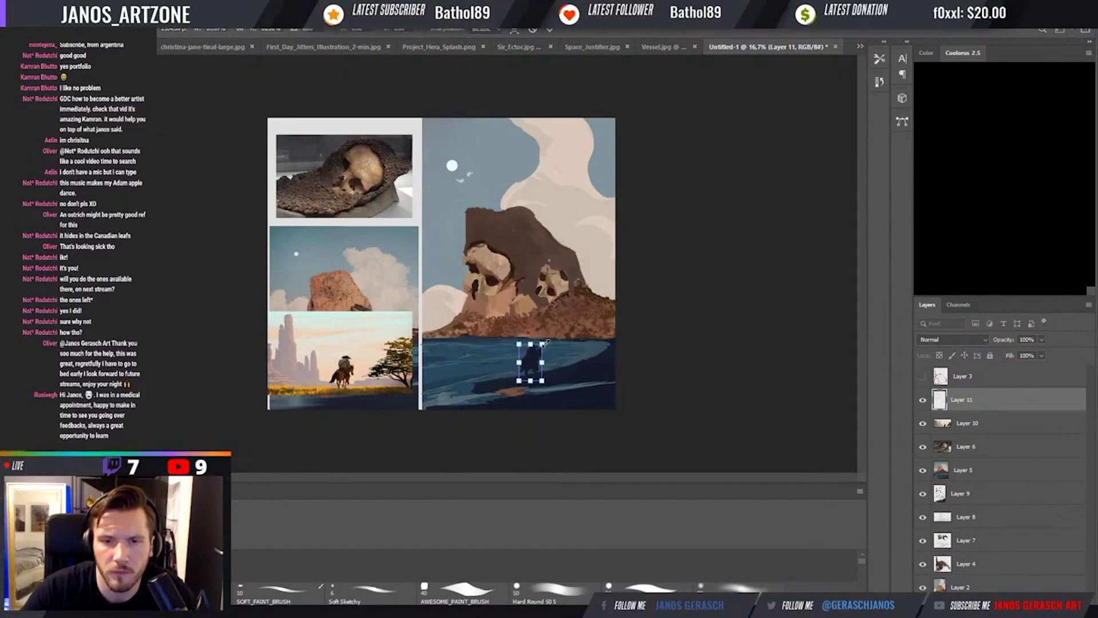
key(Return)
key(i)
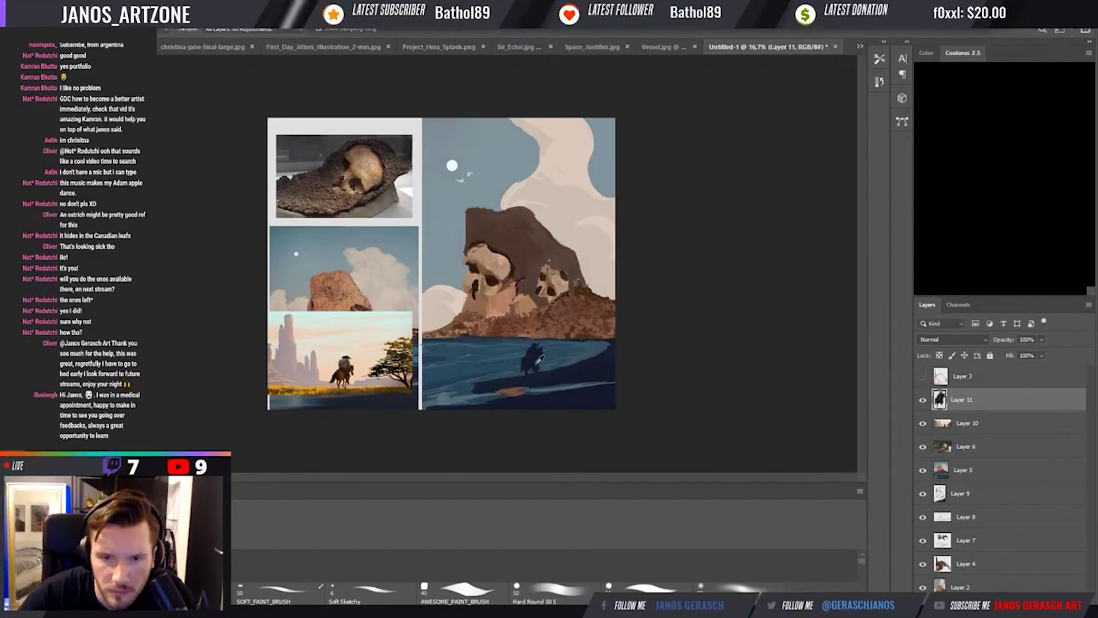
Refine the rider silhouette's head, back and legs with sampled blues, switching between AWESOME_PAINT_BRUSH and the hard round brush.
key(b)
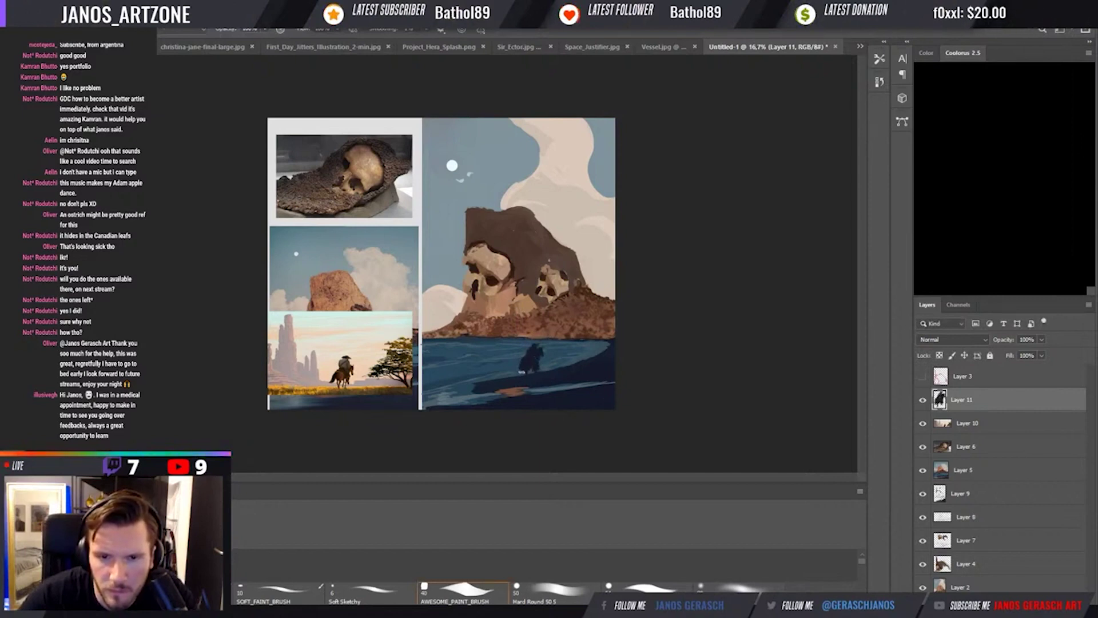
key(period)
key(period)
key(comma)
key(comma)
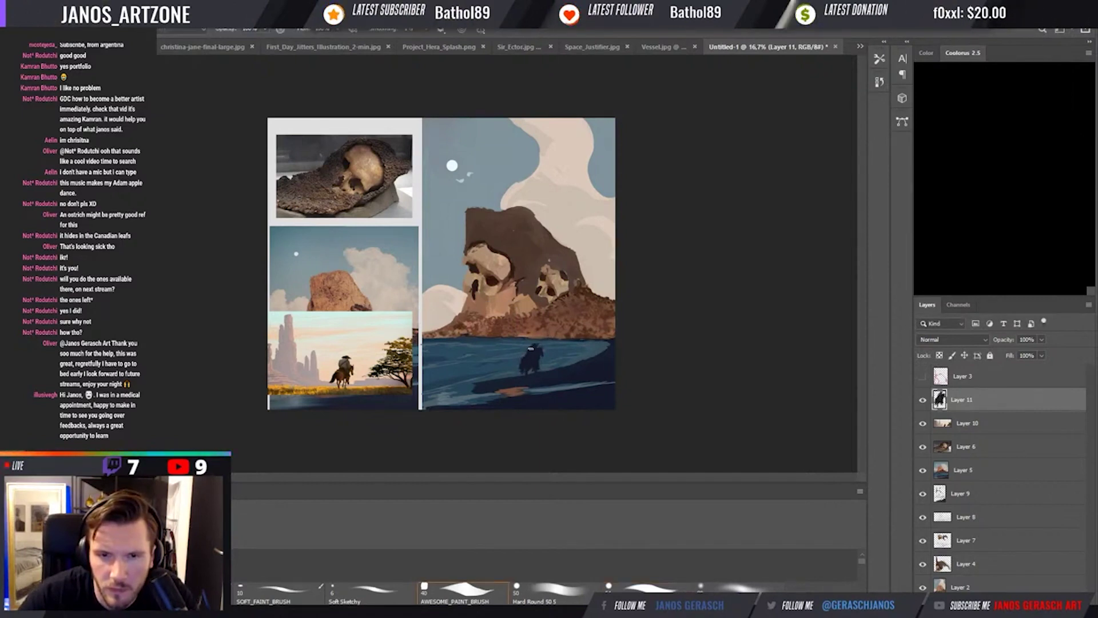
key(period)
key(period)
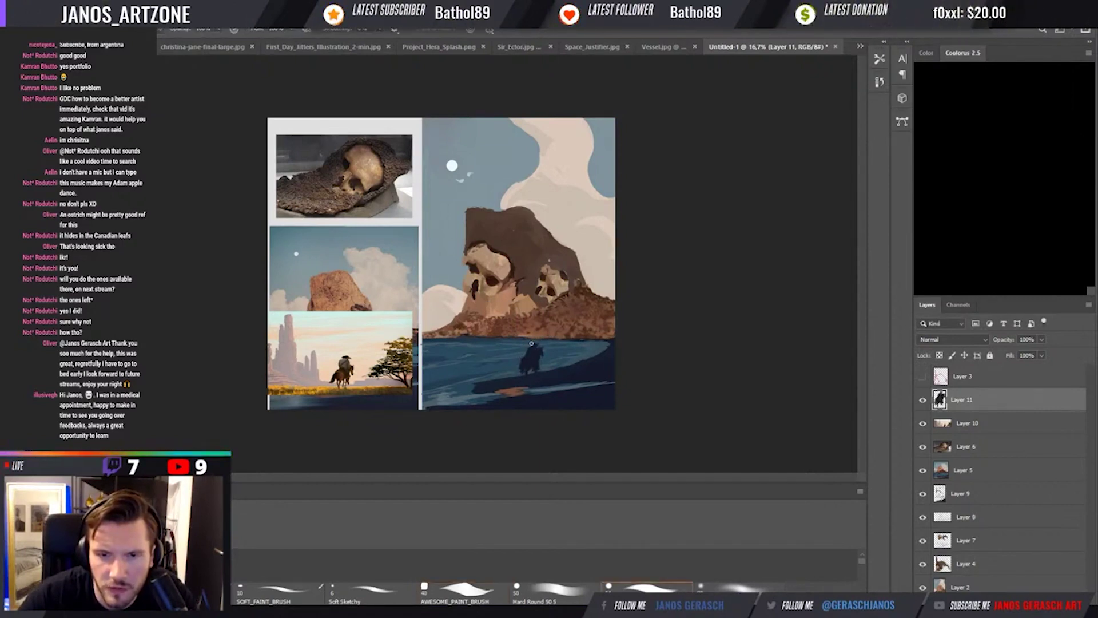
key(comma)
key(comma)
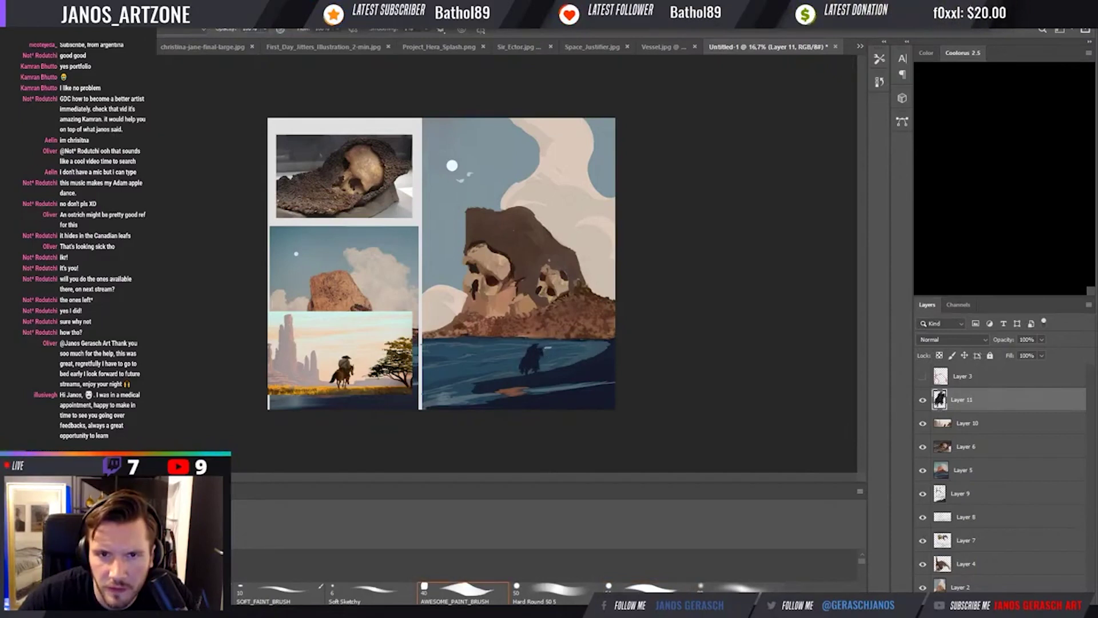
key(i)
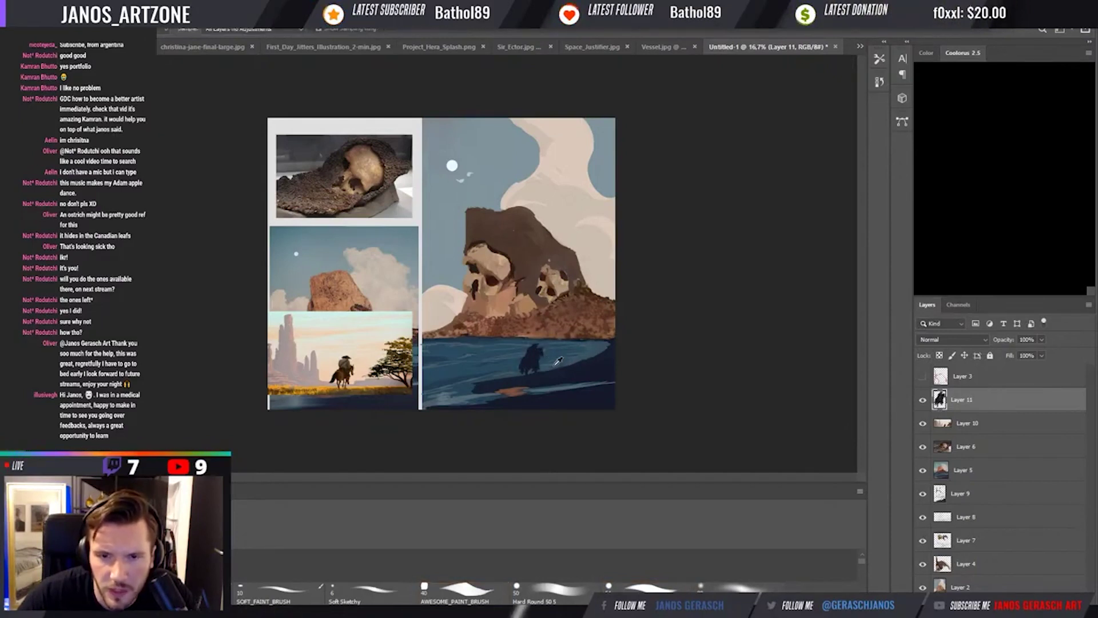
key(b)
key(period)
key(period)
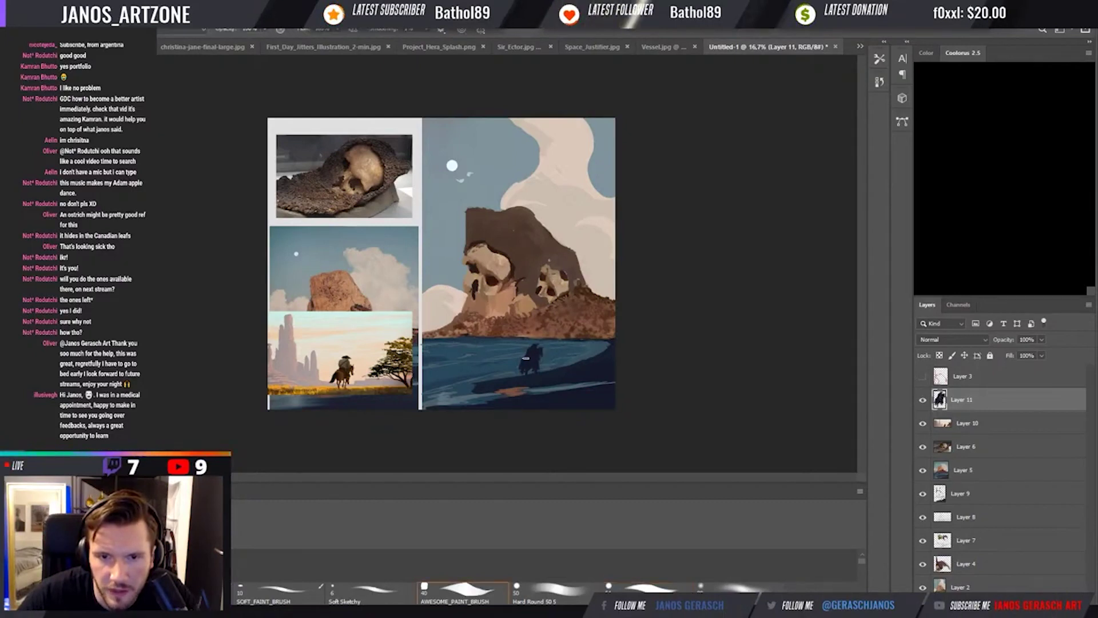
Paint two dark blue standing figures beside the horse rider on the shore with AWESOME_PAINT_BRUSH.
key(comma)
key(comma)
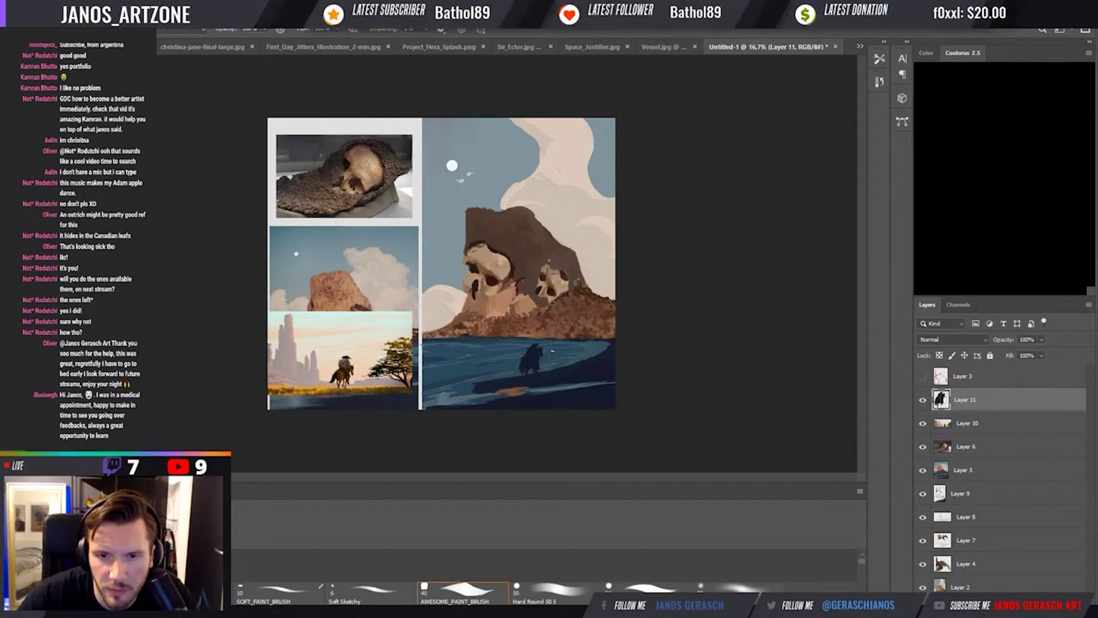
drag(553, 350, 553, 357)
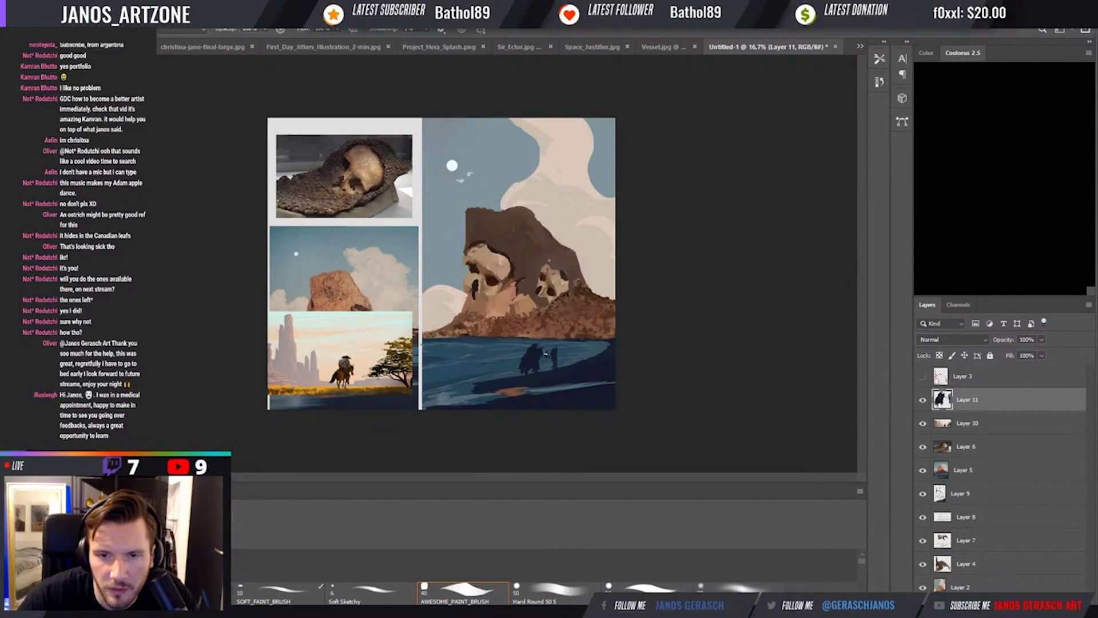
drag(544, 349, 546, 369)
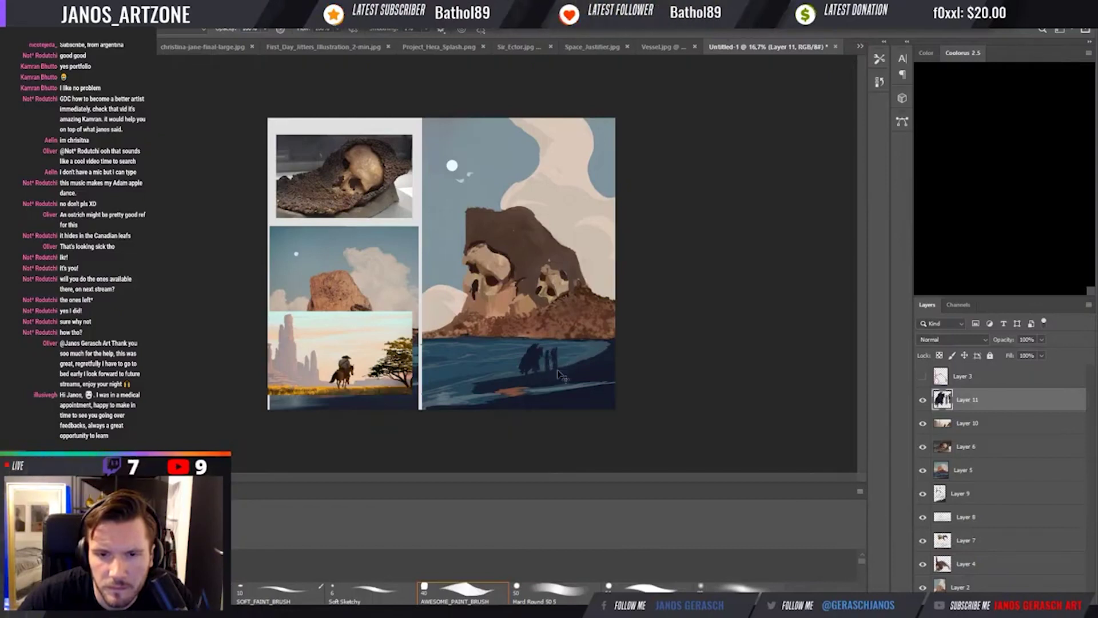
Scale the rider and standing figures down slightly together with a free transform.
key(ctrl+plus)
key(ctrl+t)
drag(558, 367, 560, 369)
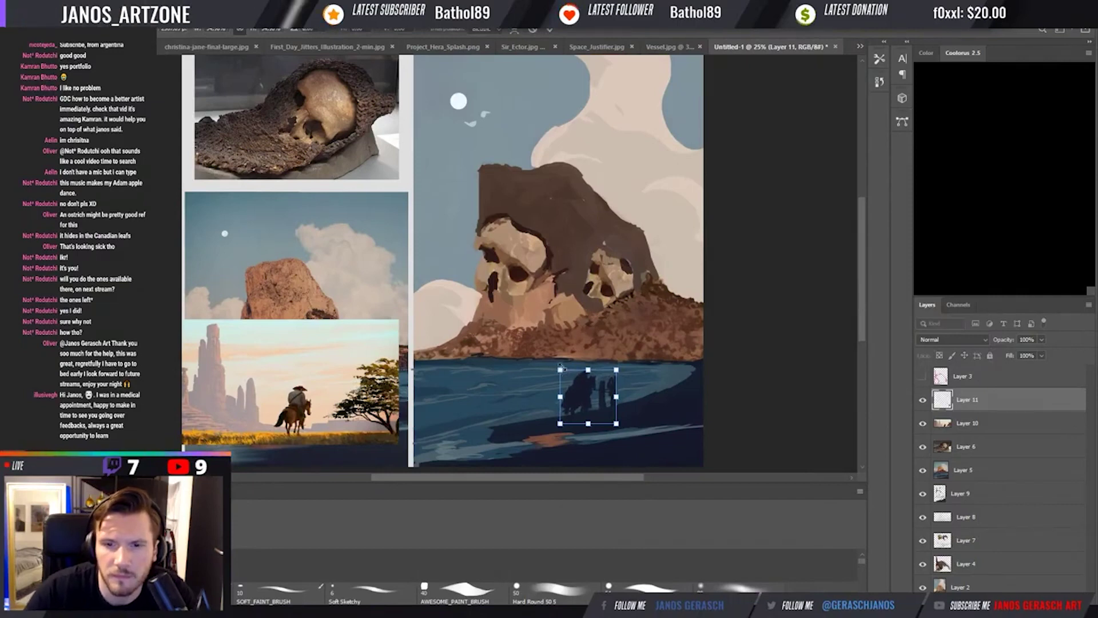
key(Return)
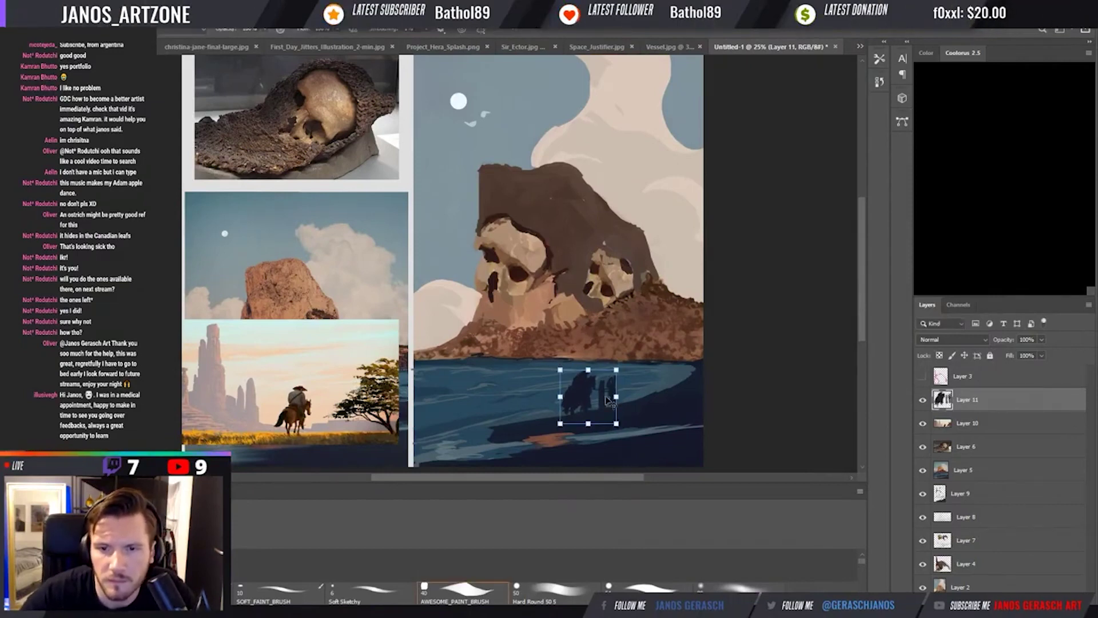
Move the horse rider reference picture up to uncover the sea and shore of the rock island reference.
key(alt)
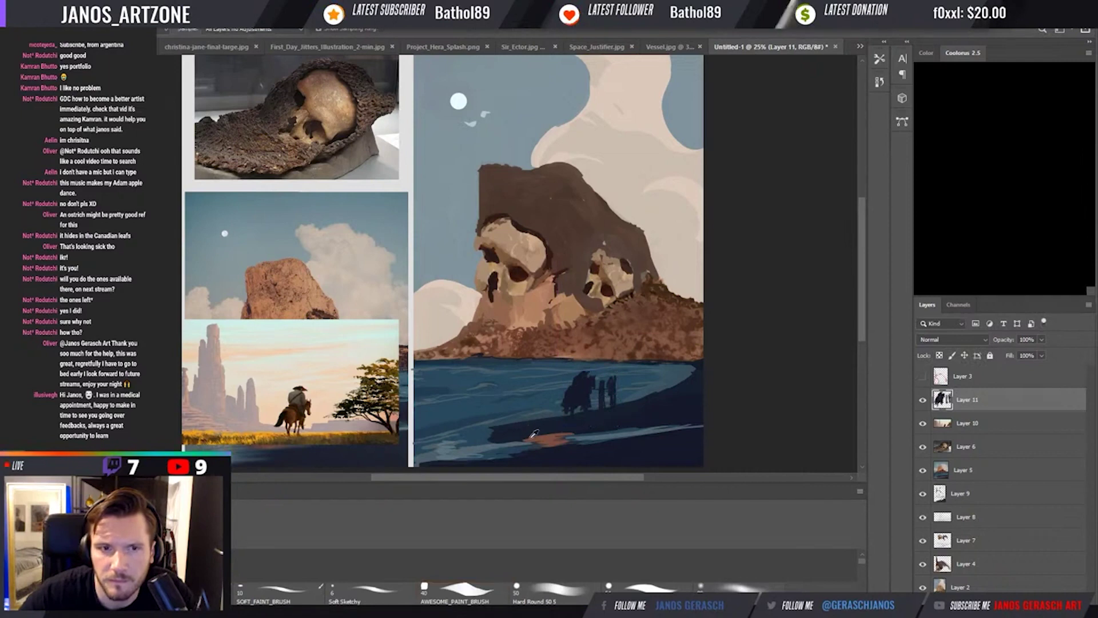
key(v)
drag(361, 420, 360, 262)
key(space)
drag(457, 412, 469, 373)
key(i)
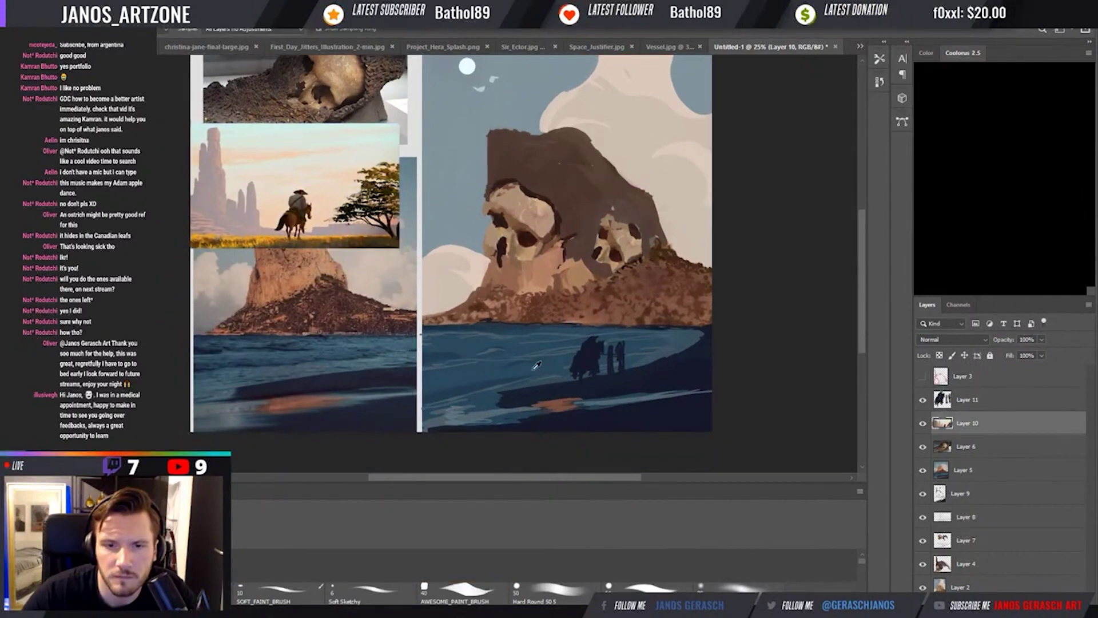
Narrow the rider and figures group on Layer 11 slightly, and enlarge it a little from its upper corner.
key(ctrl+minus)
key(v)
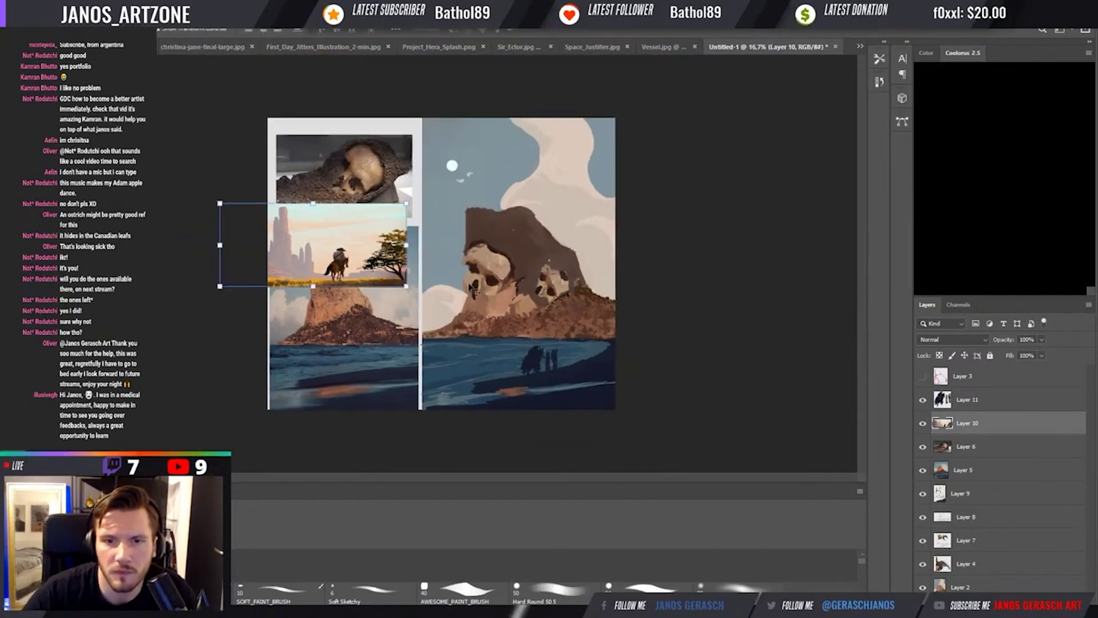
click(531, 363)
key(ctrl+t)
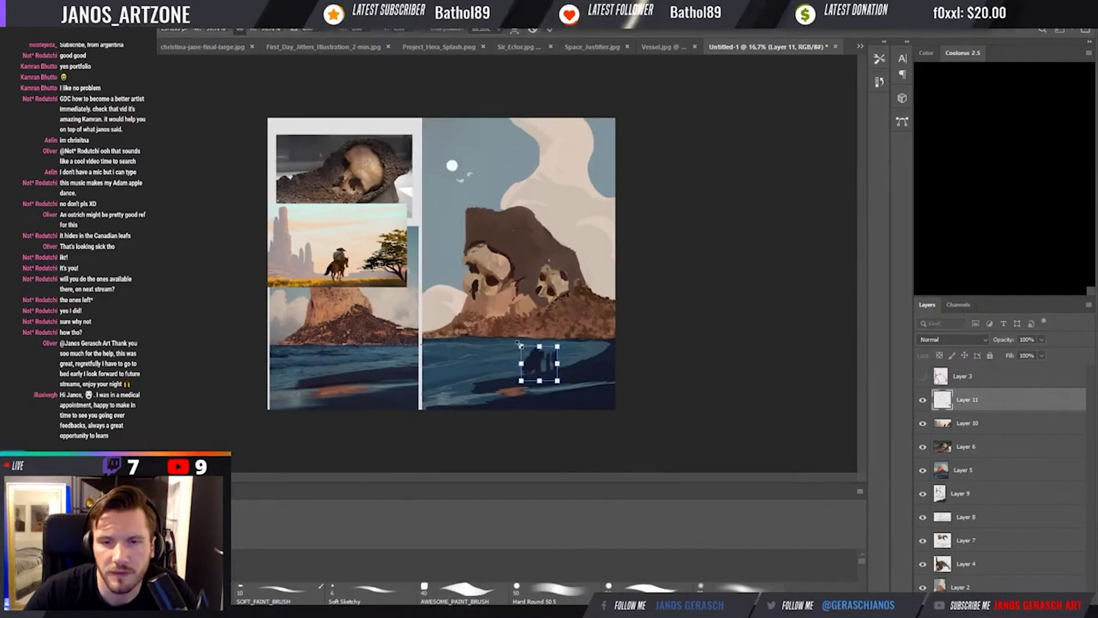
key(Return)
key(s)
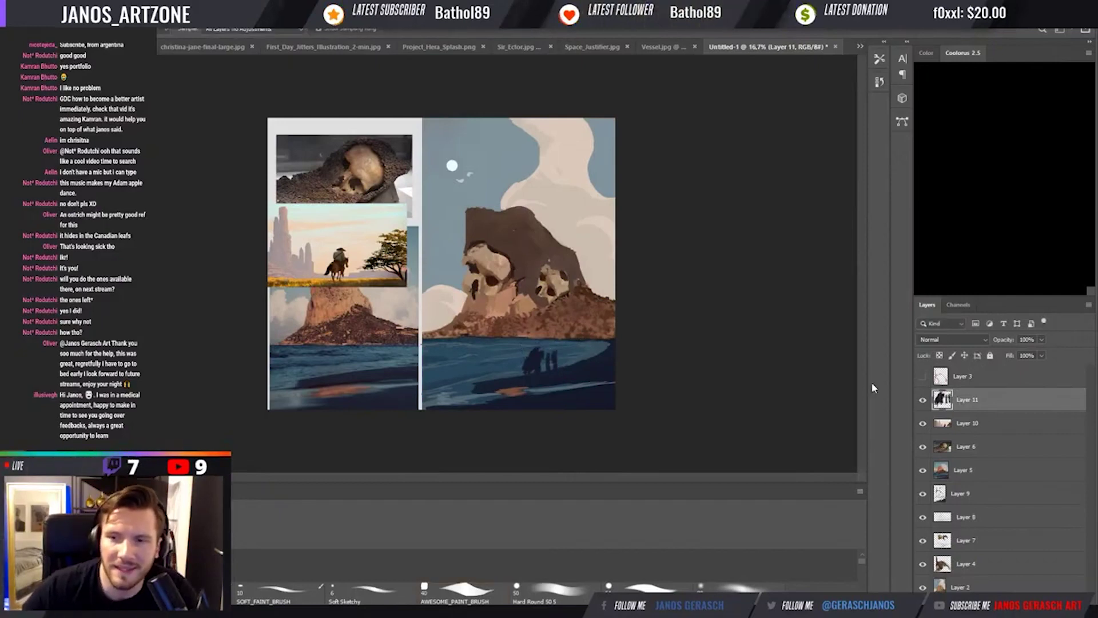
key(v)
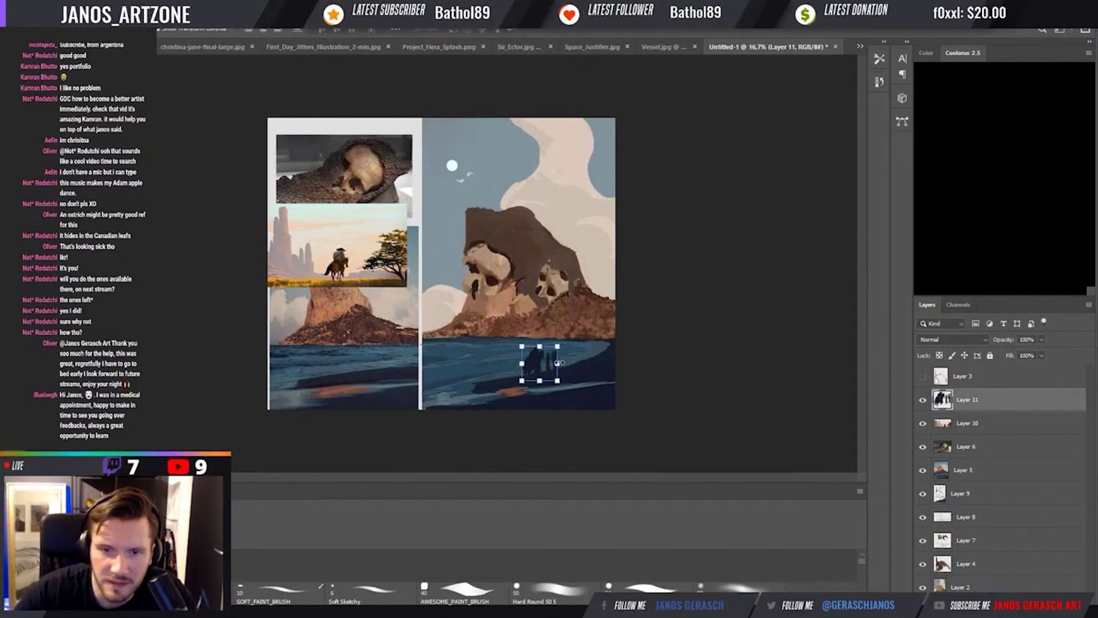
drag(557, 363, 554, 363)
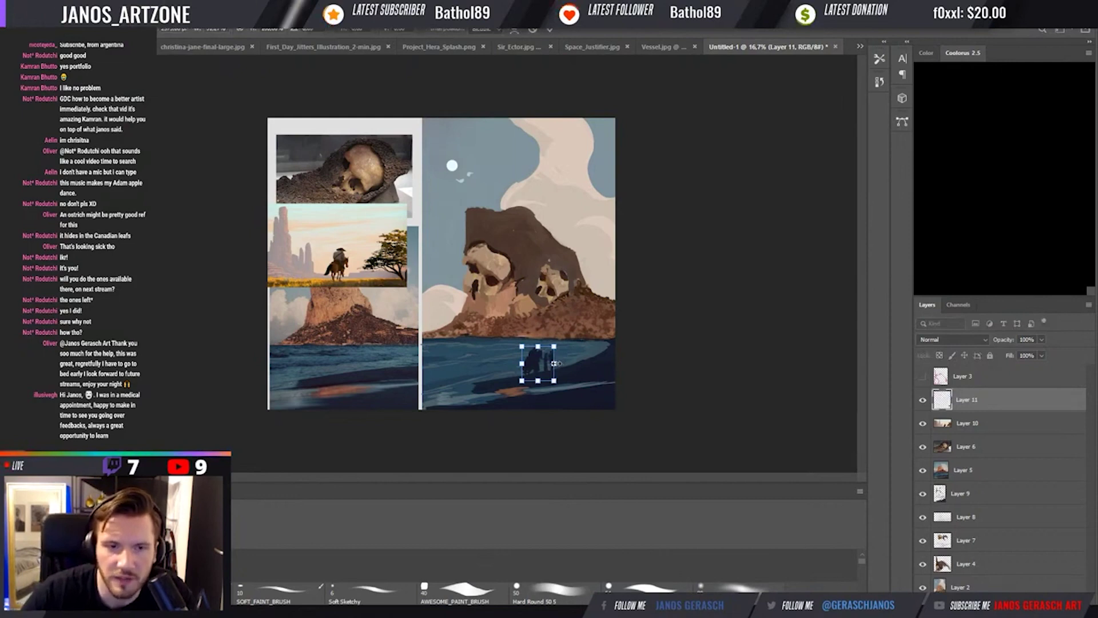
key(Return)
drag(520, 345, 519, 346)
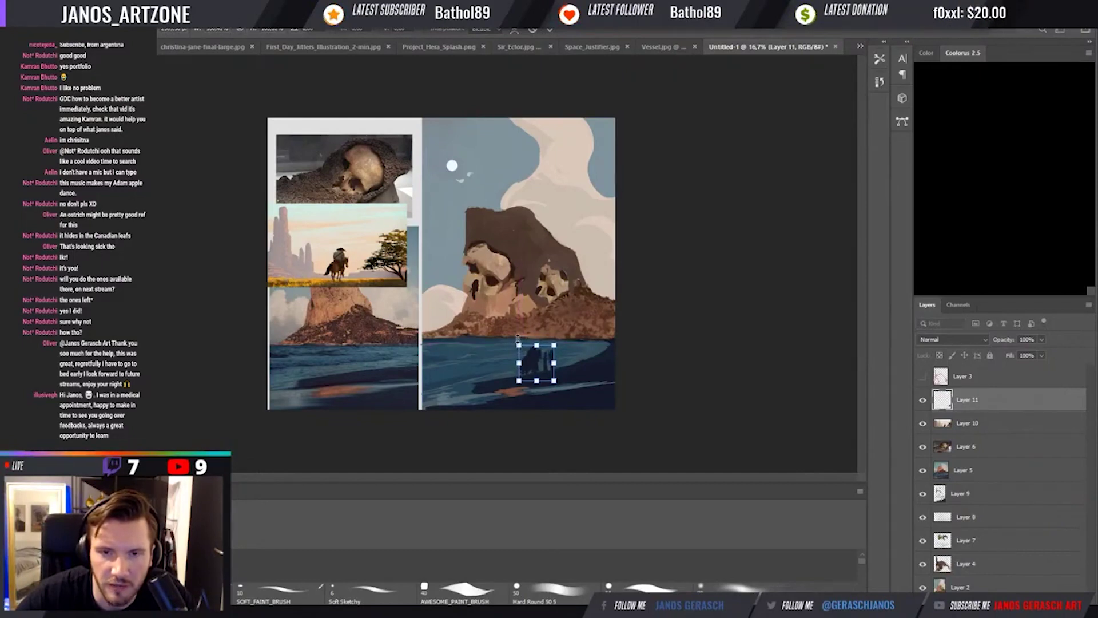
key(Return)
Select Layer 9 and rework the tip of the dark shore and the orange reflection with AWESOME_PAINT_BRUSH, blending the strokes.
click(954, 423)
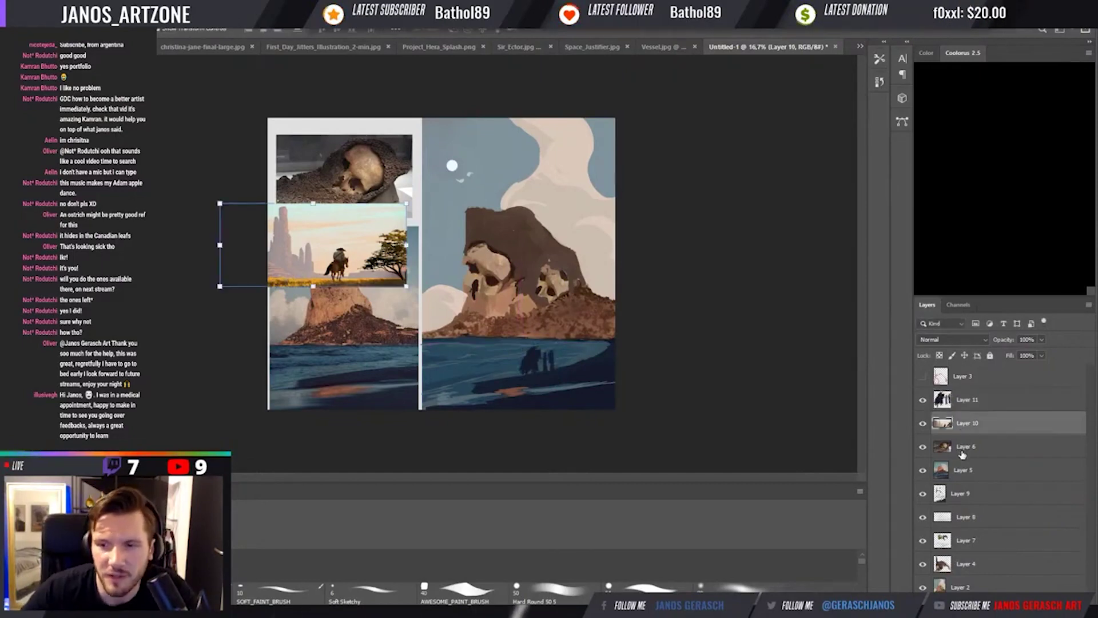
click(946, 447)
click(939, 471)
click(964, 495)
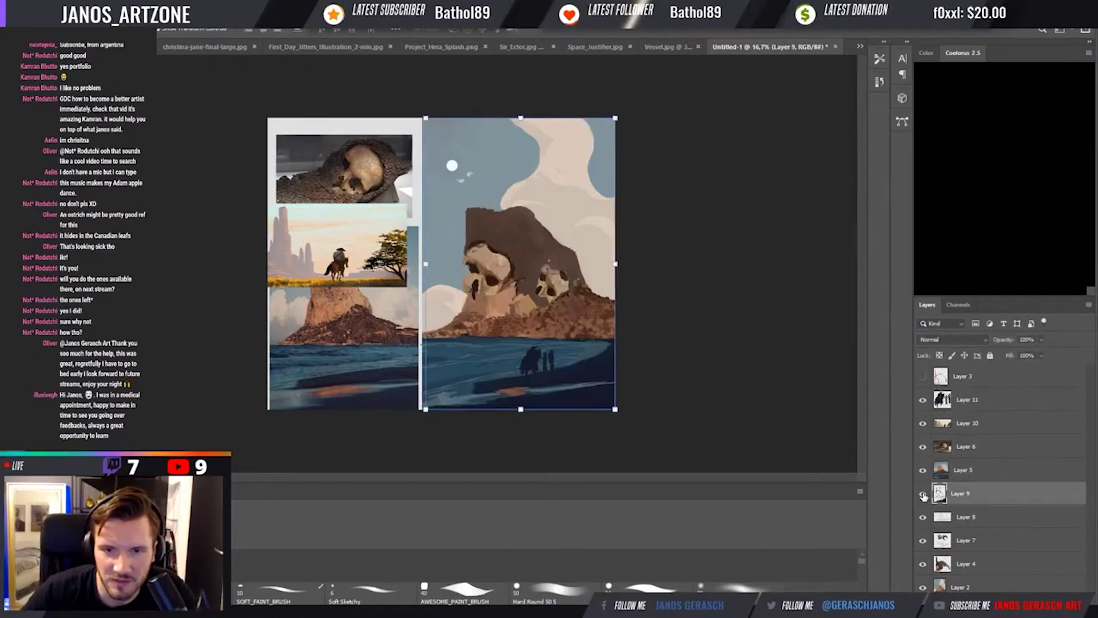
key(b)
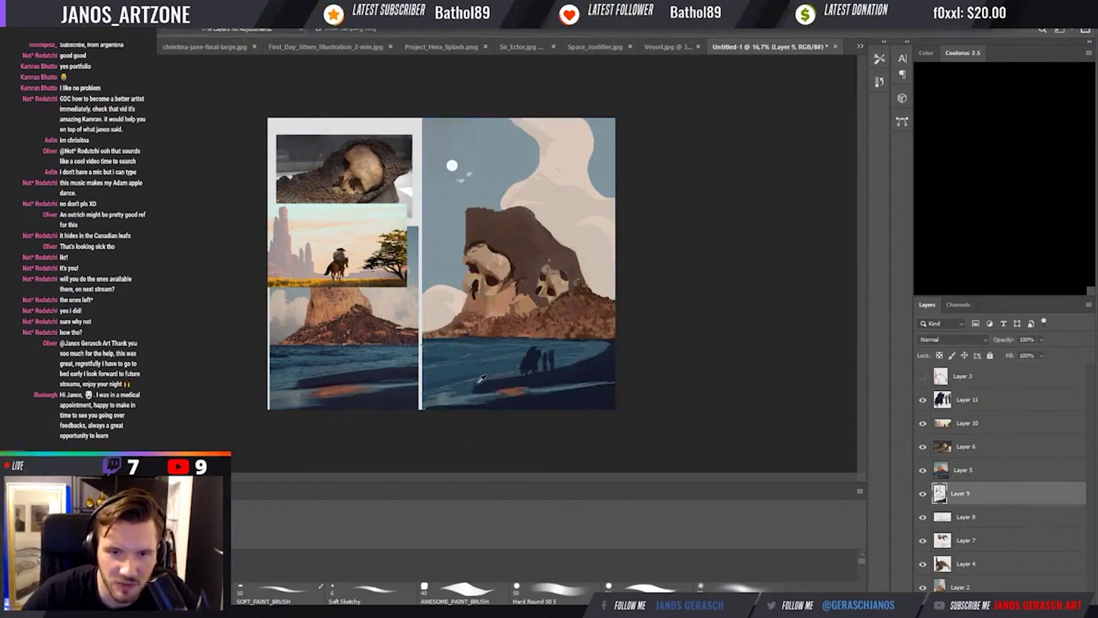
key(i)
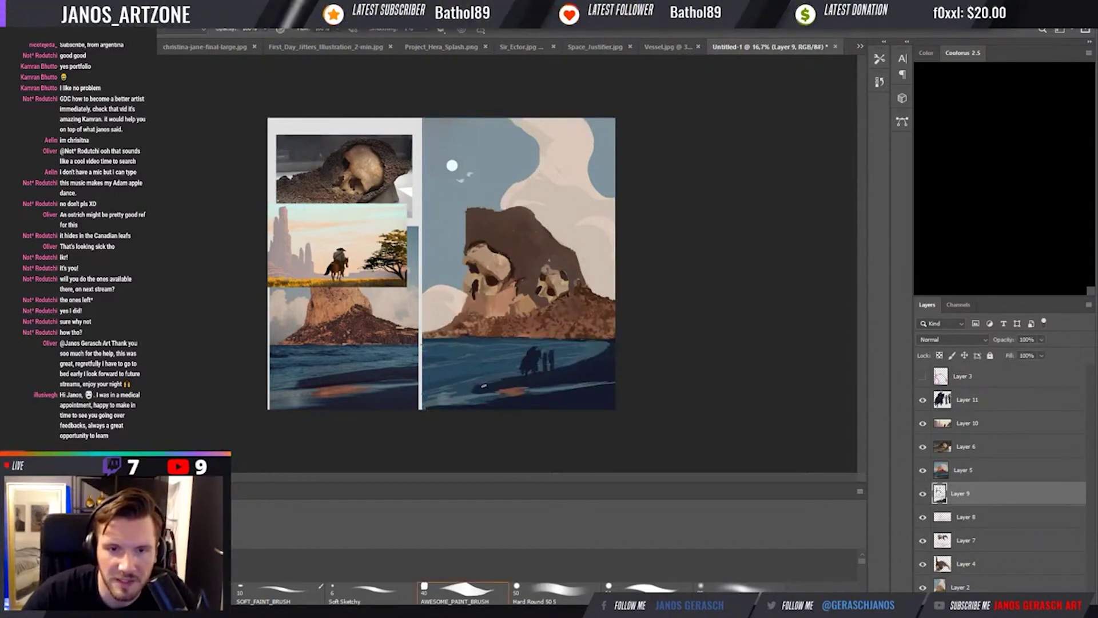
key(r)
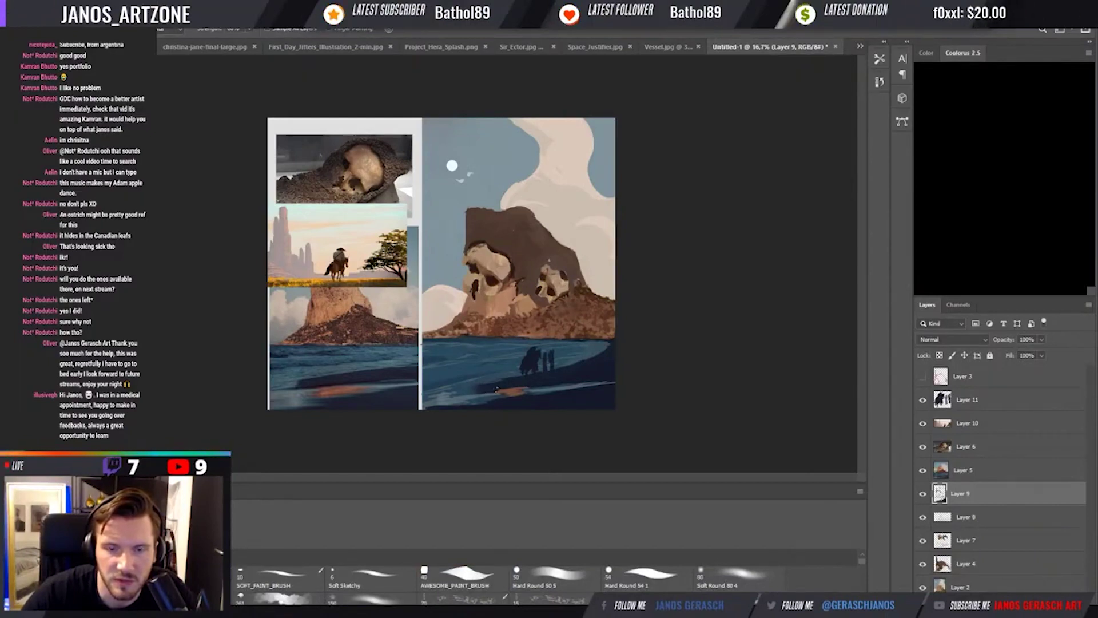
key(b)
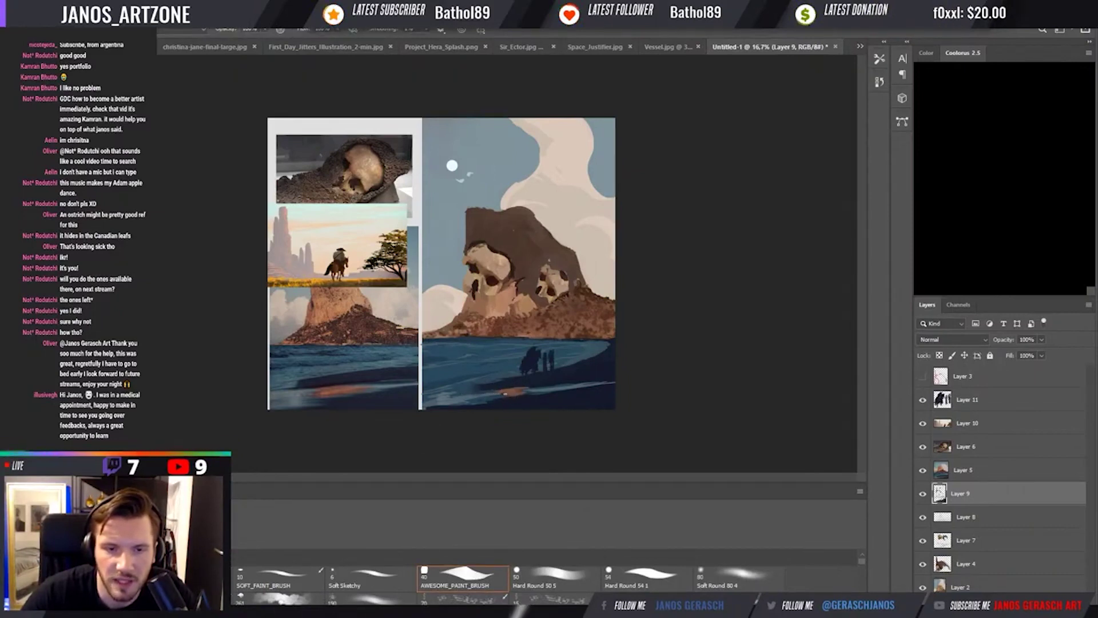
key(r)
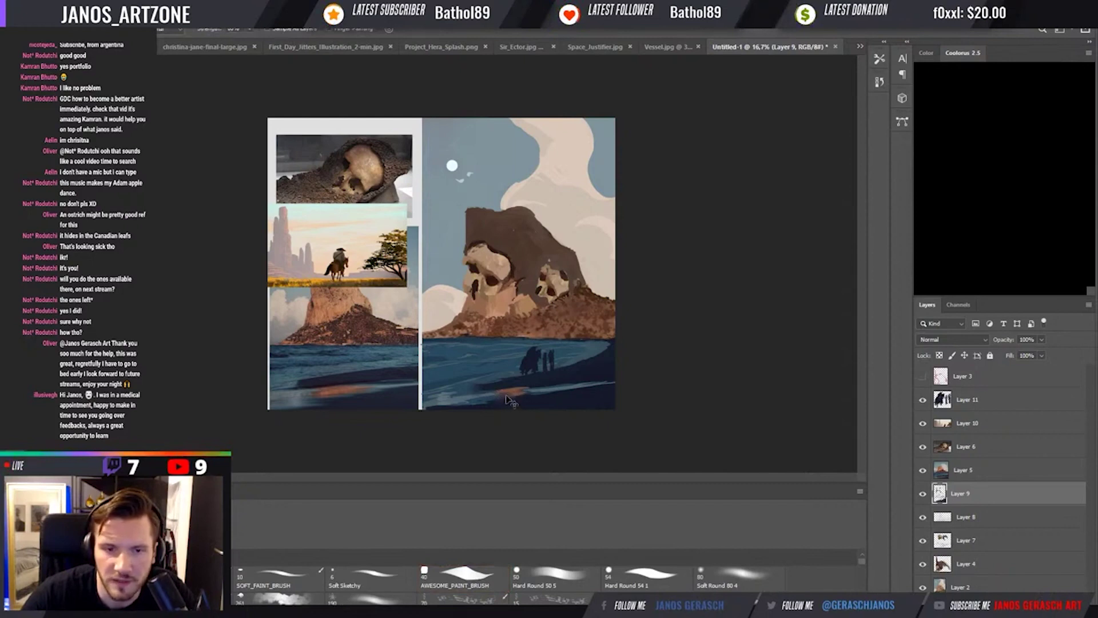
key(b)
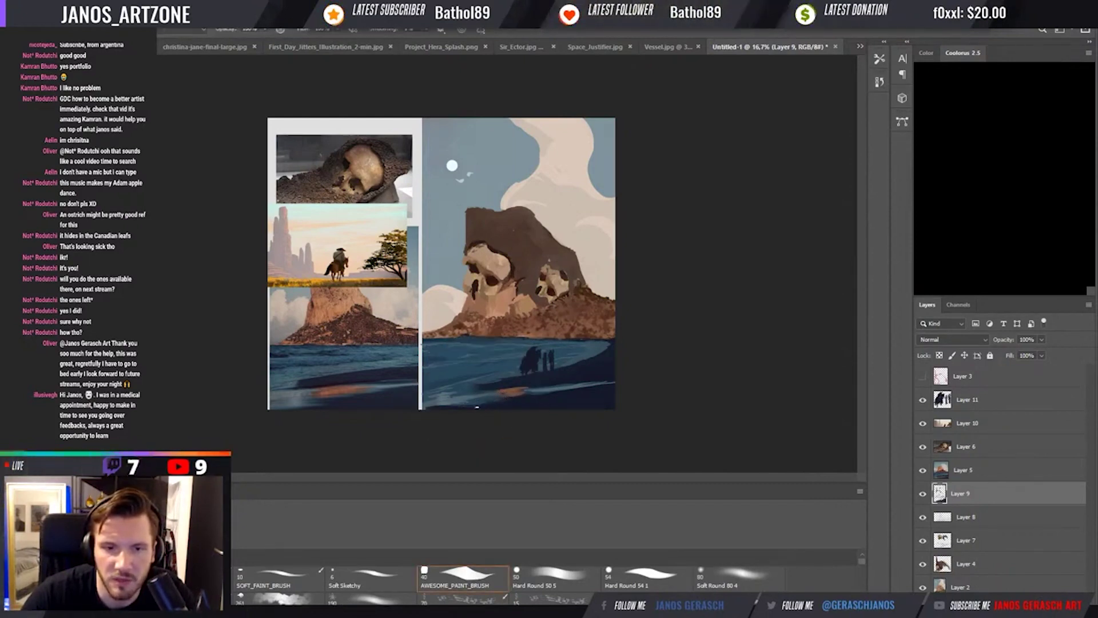
Paint dark strokes along the lower edge of the water and touch up the shore beside the figures with a sampled colour.
drag(468, 407, 432, 407)
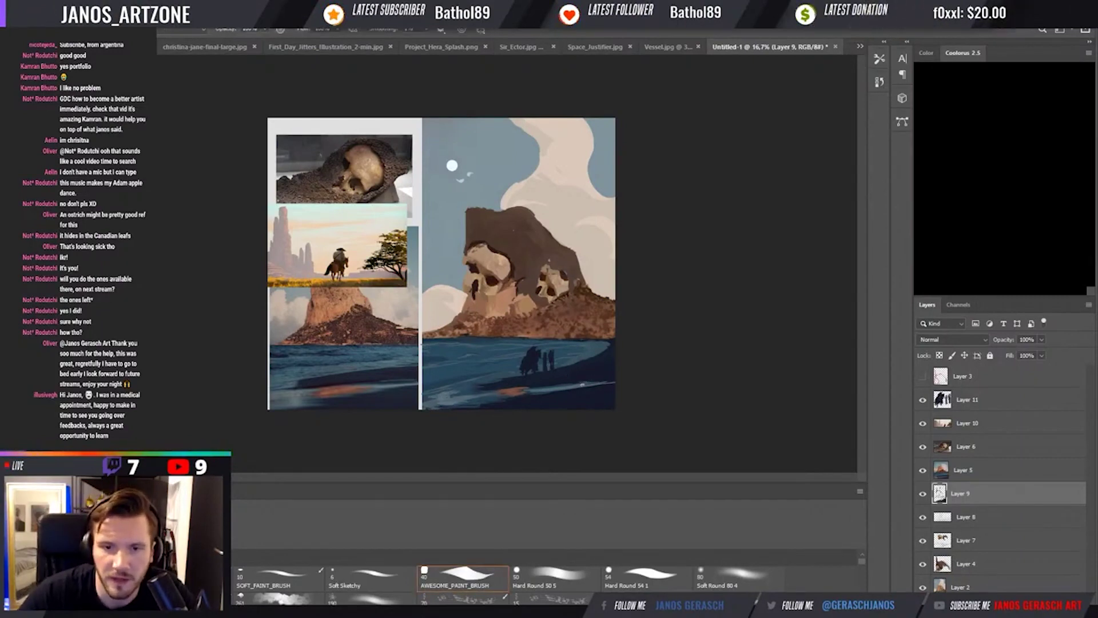
key(i)
key(b)
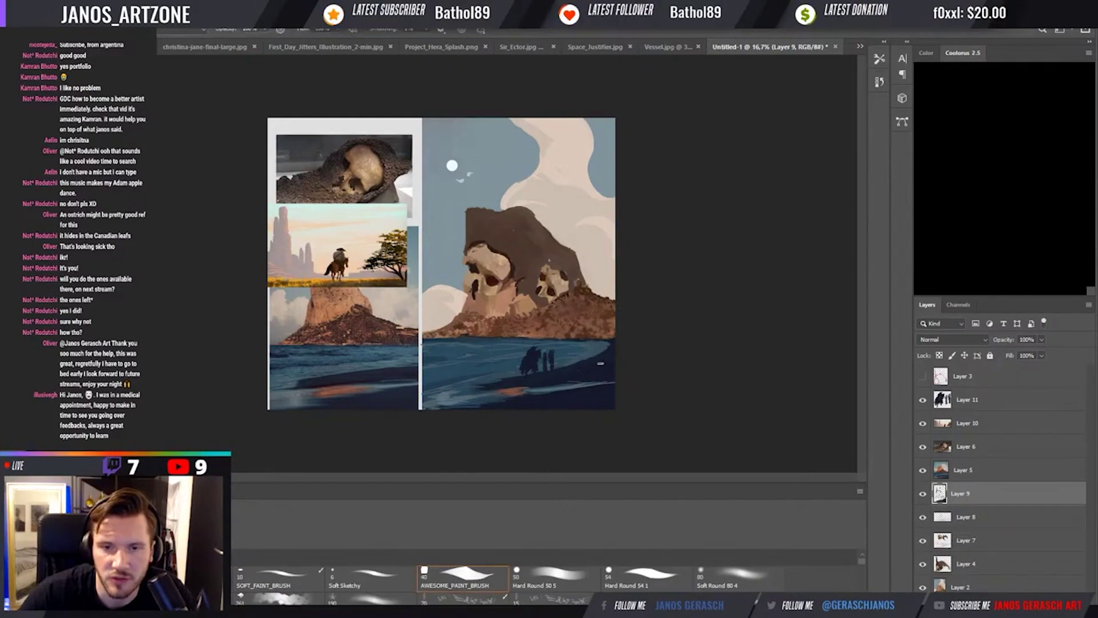
Sample painting colours from the edge and brow of the large skull on the rock.
key(i)
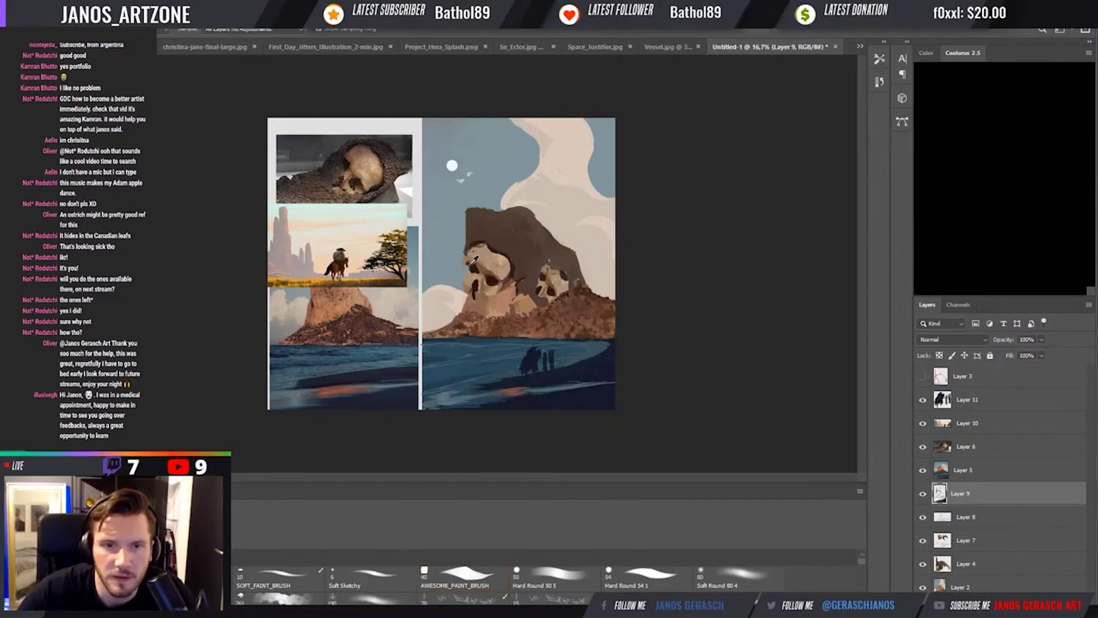
key(b)
alt+click(465, 258)
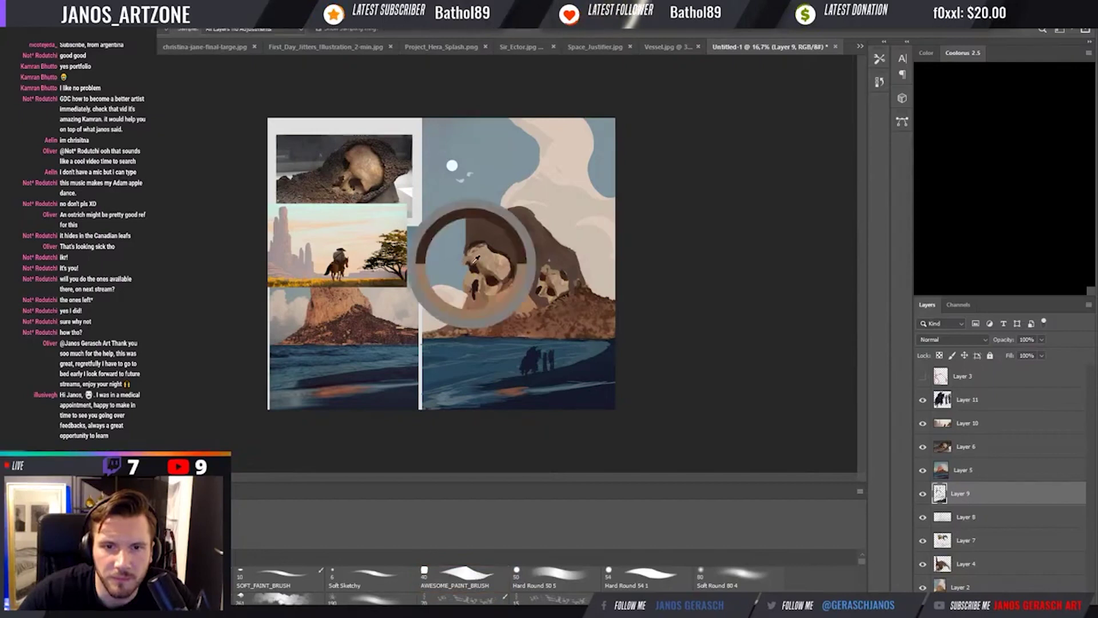
scroll(452, 328, up, 1)
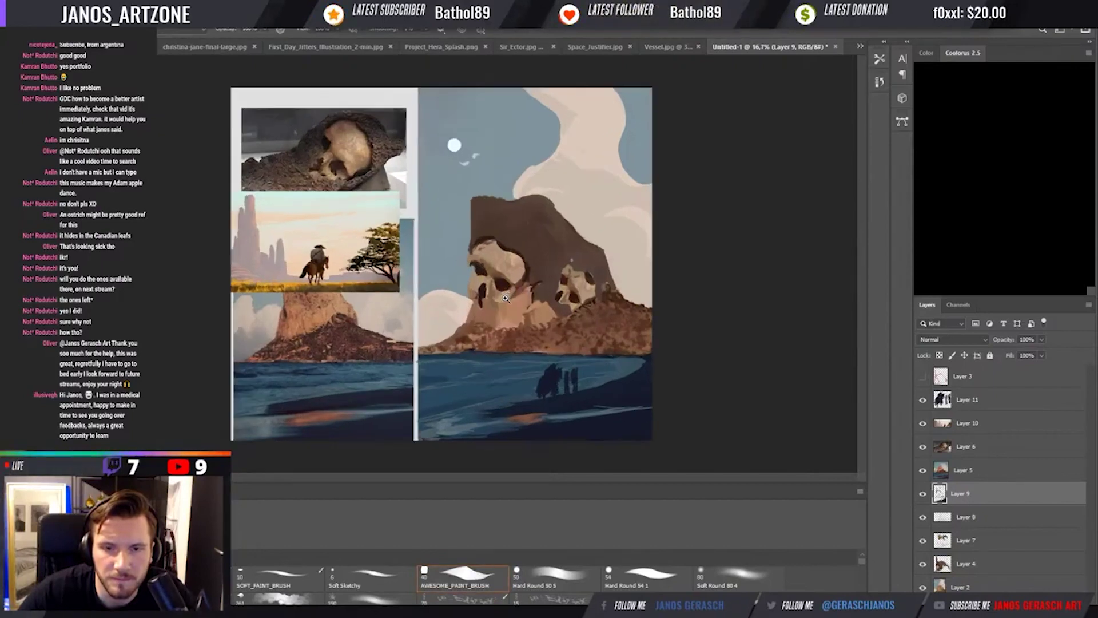
alt+click(488, 236)
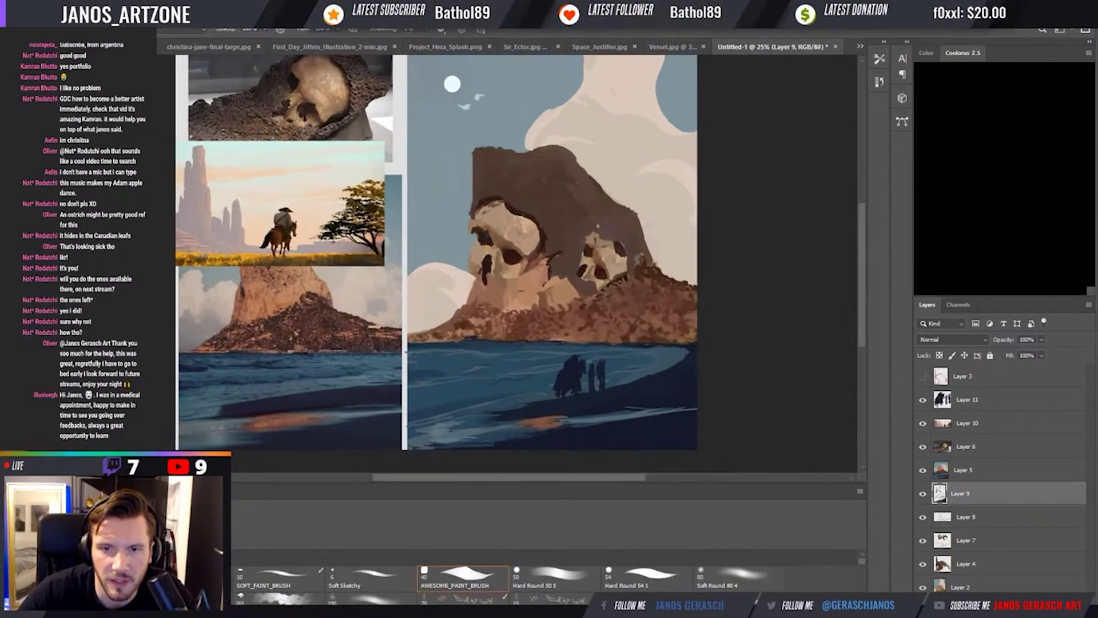
Move the rider and figures group on Layer 11 sideways along the shore until it stands above the orange reflection.
ctrl+click(572, 372)
key(ctrl+t)
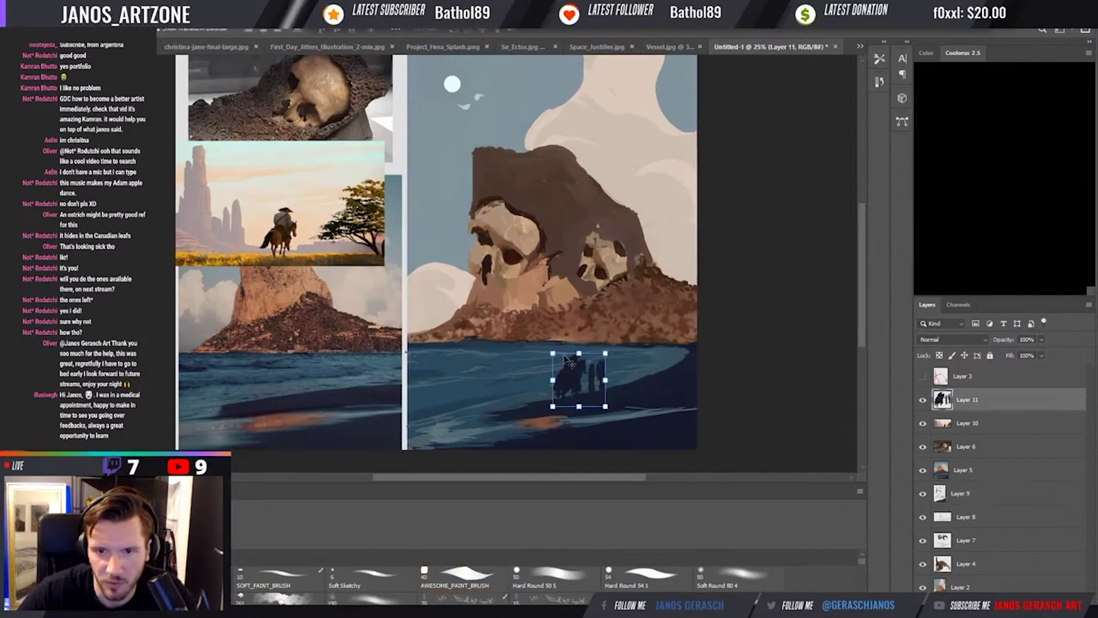
drag(574, 377, 577, 352)
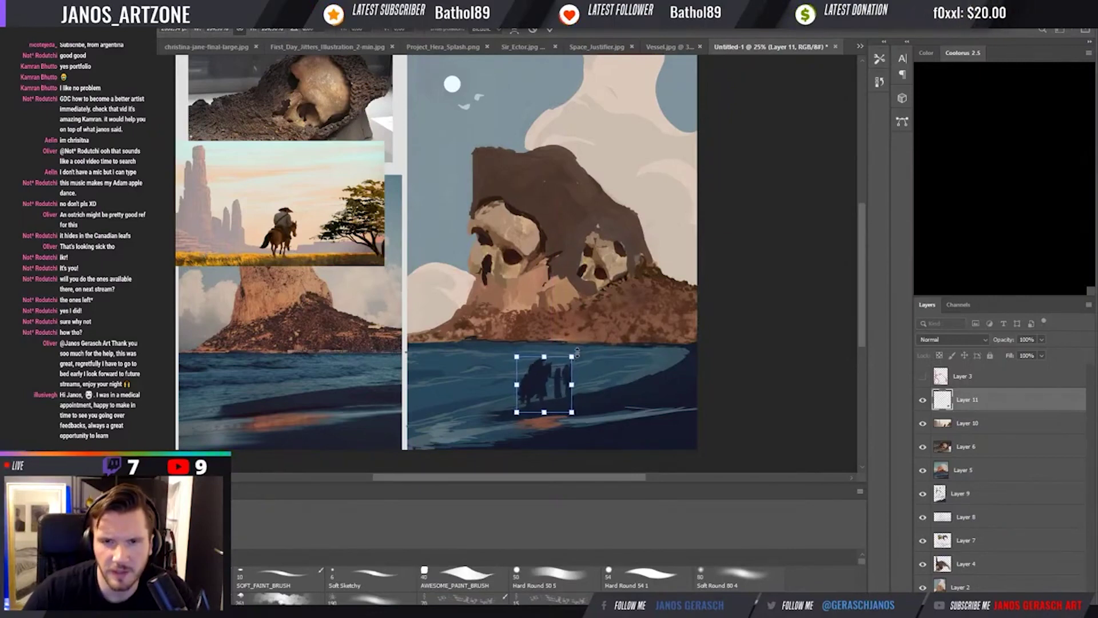
key(Return)
key(b)
key(ctrl+minus)
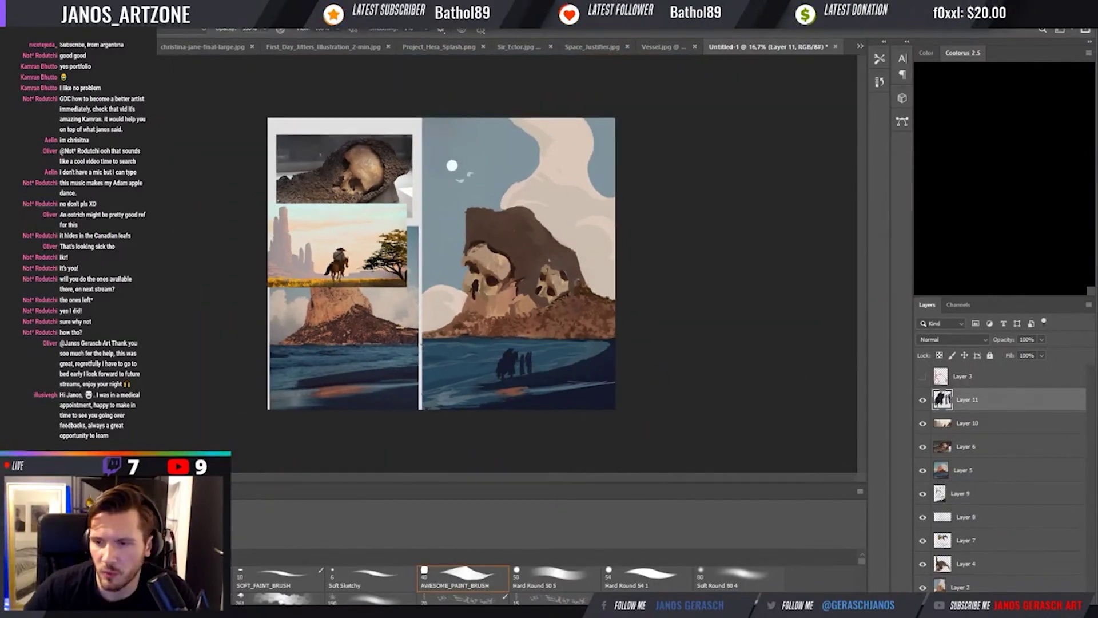
Create a new layer above the figures and try out a curved flow line and several vertical red guide lines, undoing each attempt.
key(ctrl+shift+alt+n)
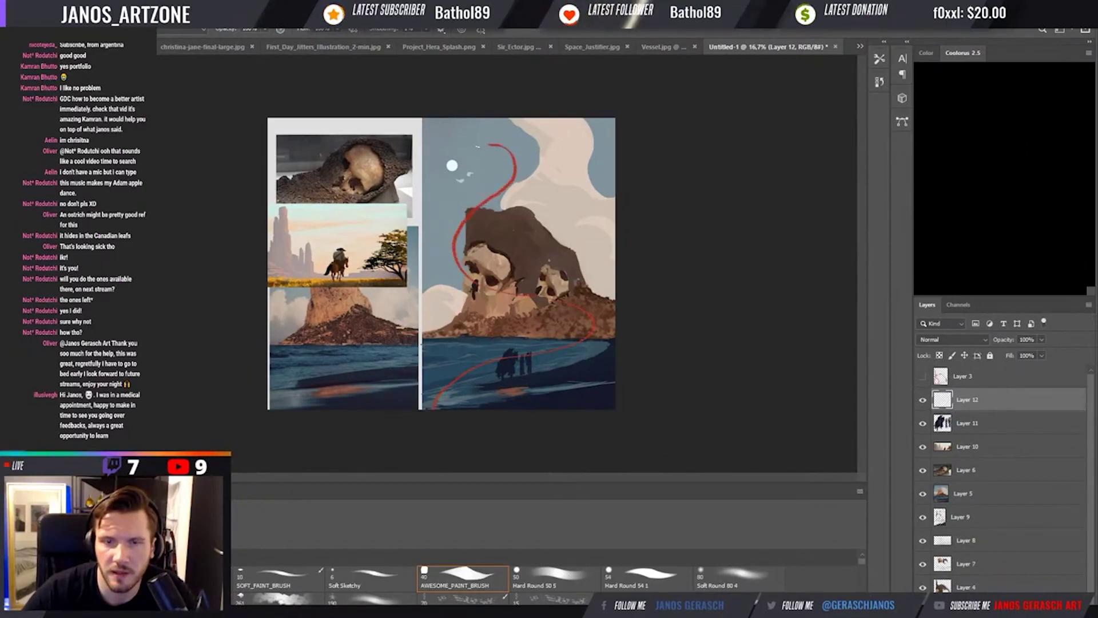
key(ctrl+z)
drag(453, 148, 453, 319)
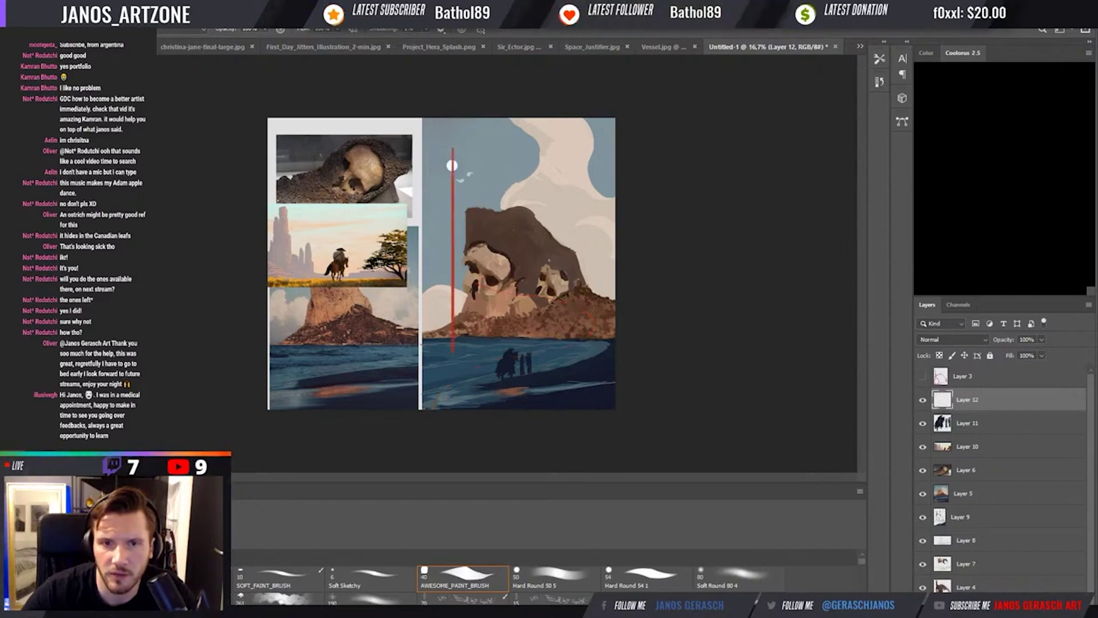
key(ctrl+z)
drag(472, 120, 471, 407)
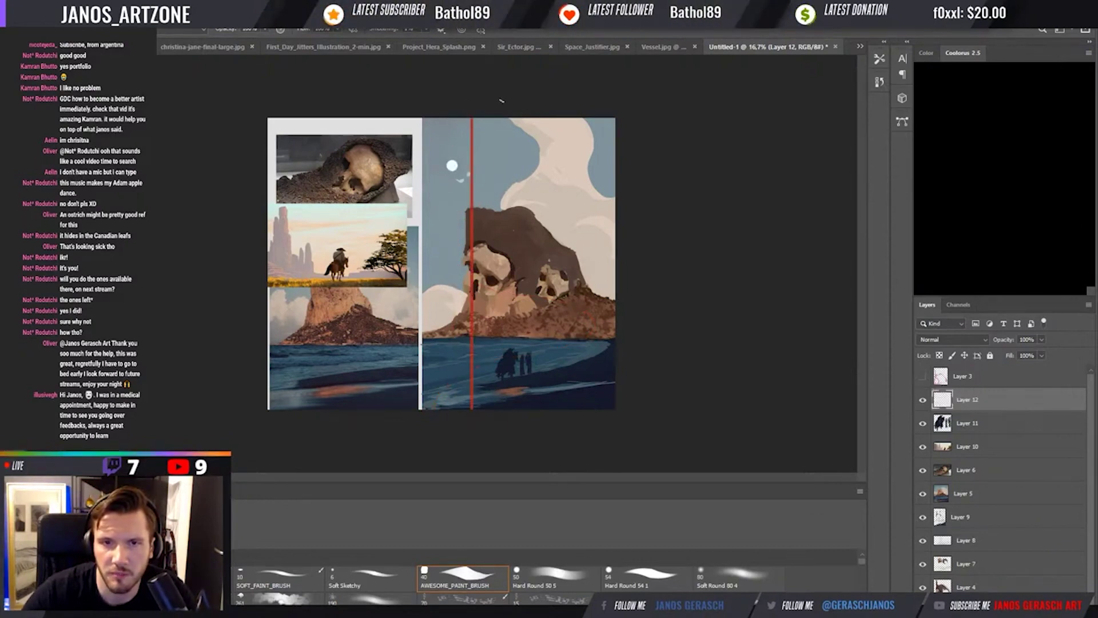
key(ctrl+z)
drag(487, 118, 487, 272)
key(ctrl+z)
Draw a red composition grid on Layer 12, dividing the painting with two full-height verticals and horizontals, and subdivide the lower part.
drag(477, 120, 478, 357)
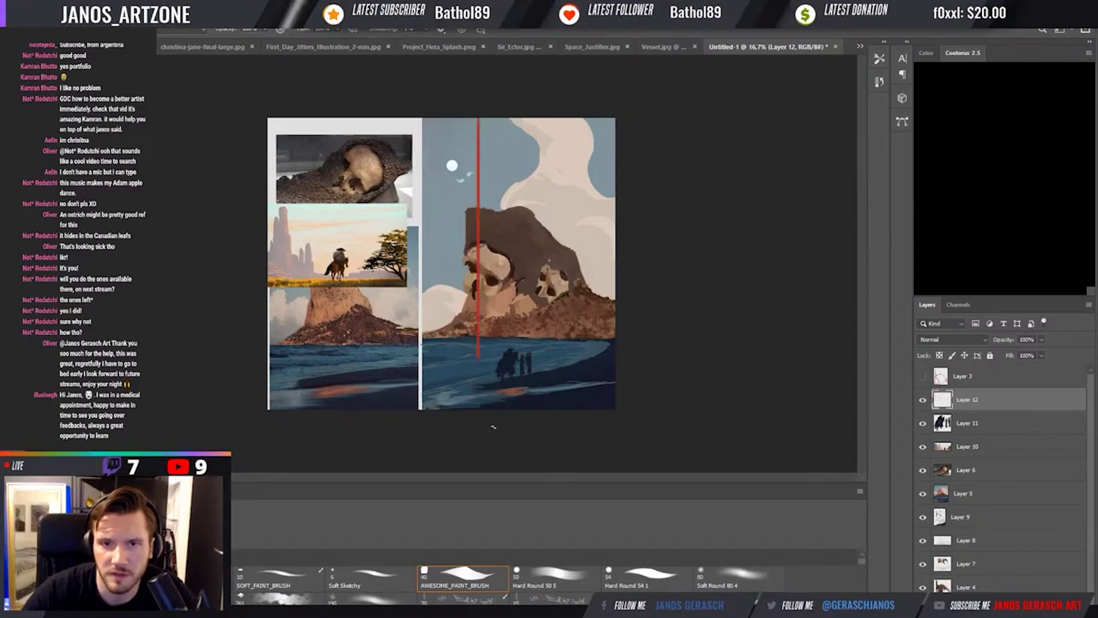
drag(550, 117, 550, 434)
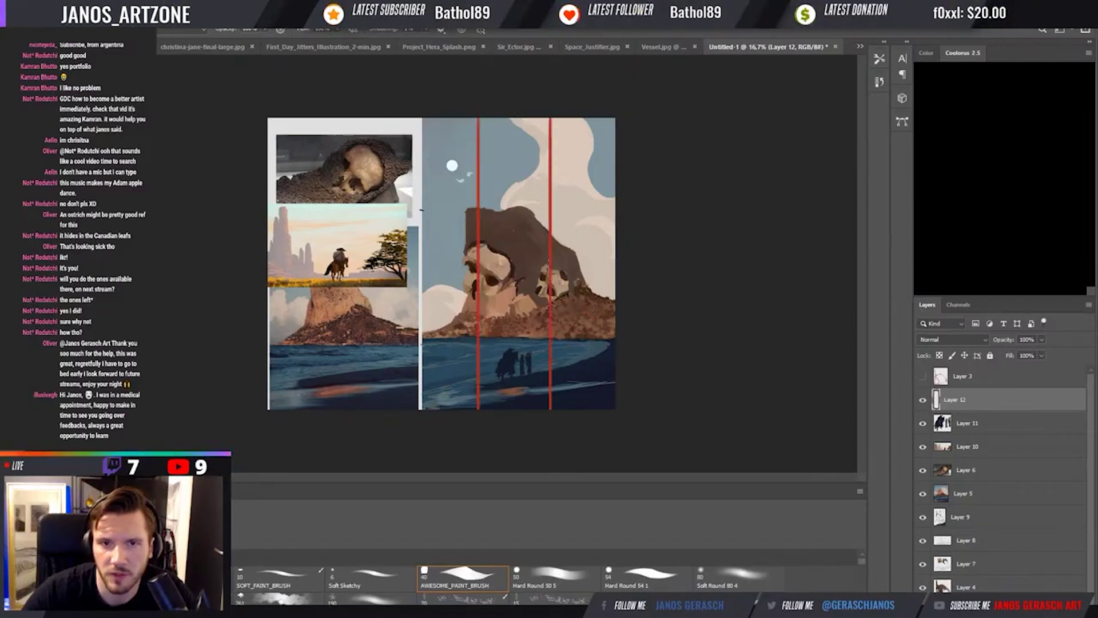
drag(608, 209, 615, 209)
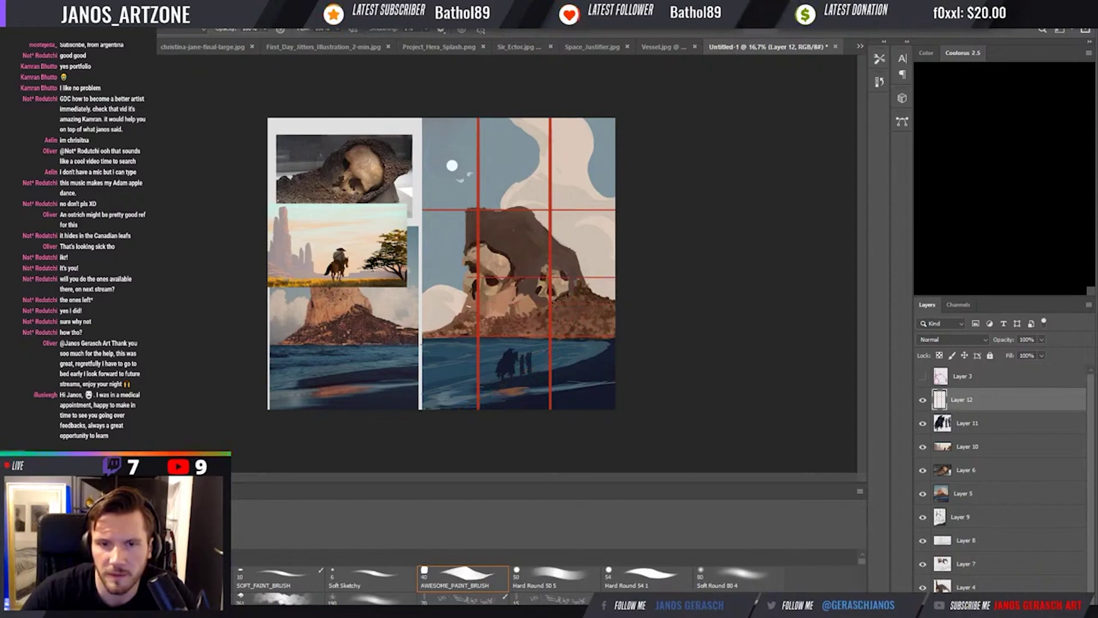
drag(513, 278, 513, 408)
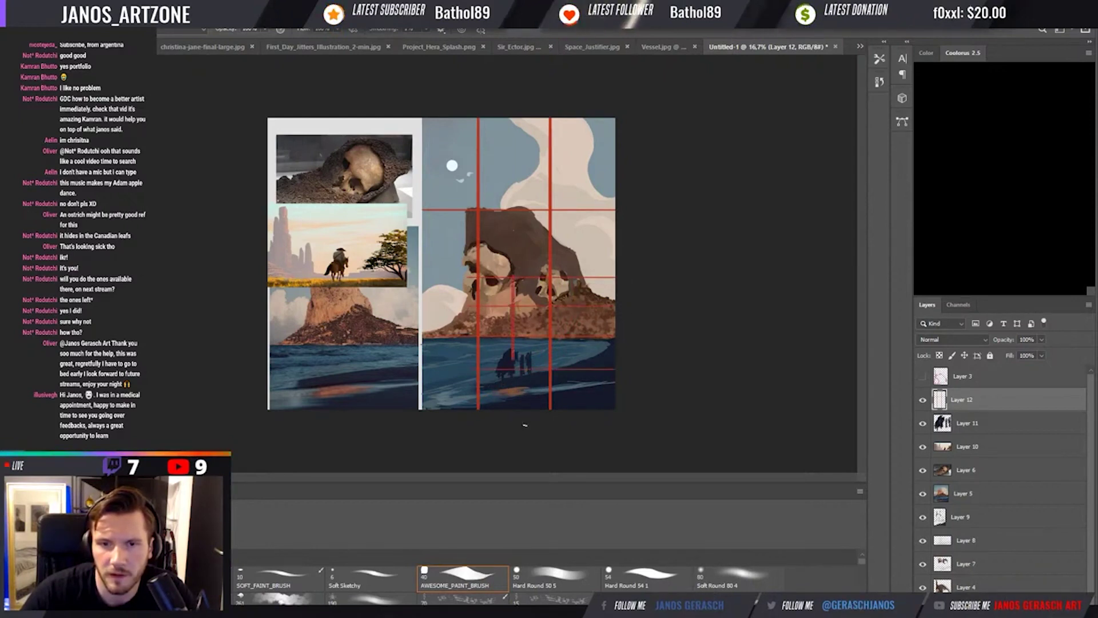
drag(583, 278, 584, 321)
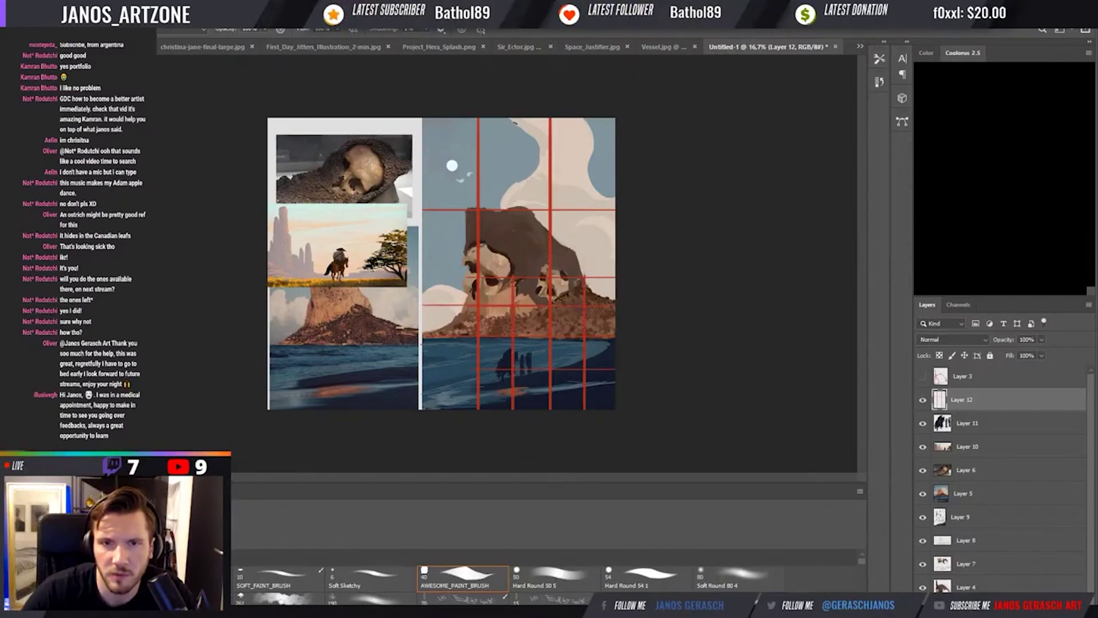
Extend the red grid through the sky beside the moon, try a curved stroke beside the rock and undo it, and hide Layer 12.
drag(449, 119, 450, 314)
drag(563, 161, 421, 161)
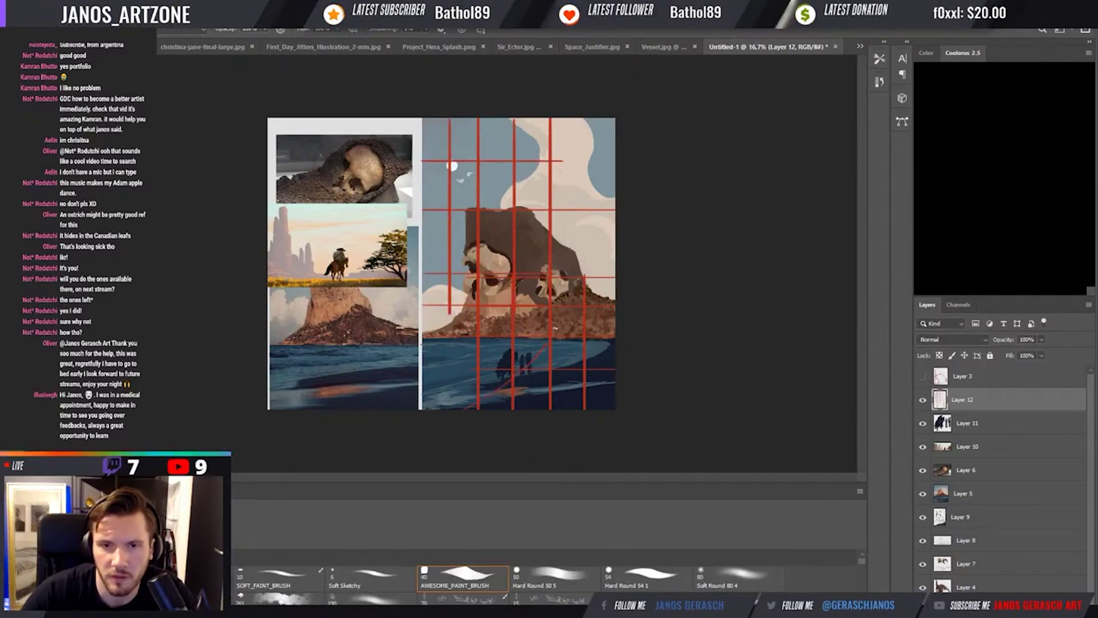
drag(460, 273, 445, 257)
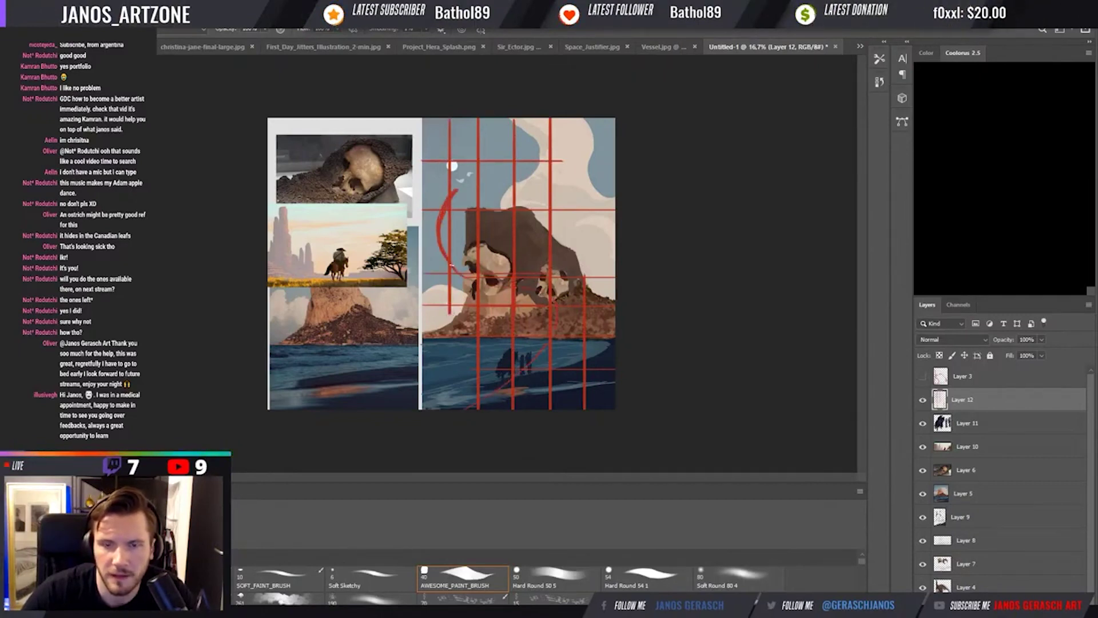
key(ctrl+z)
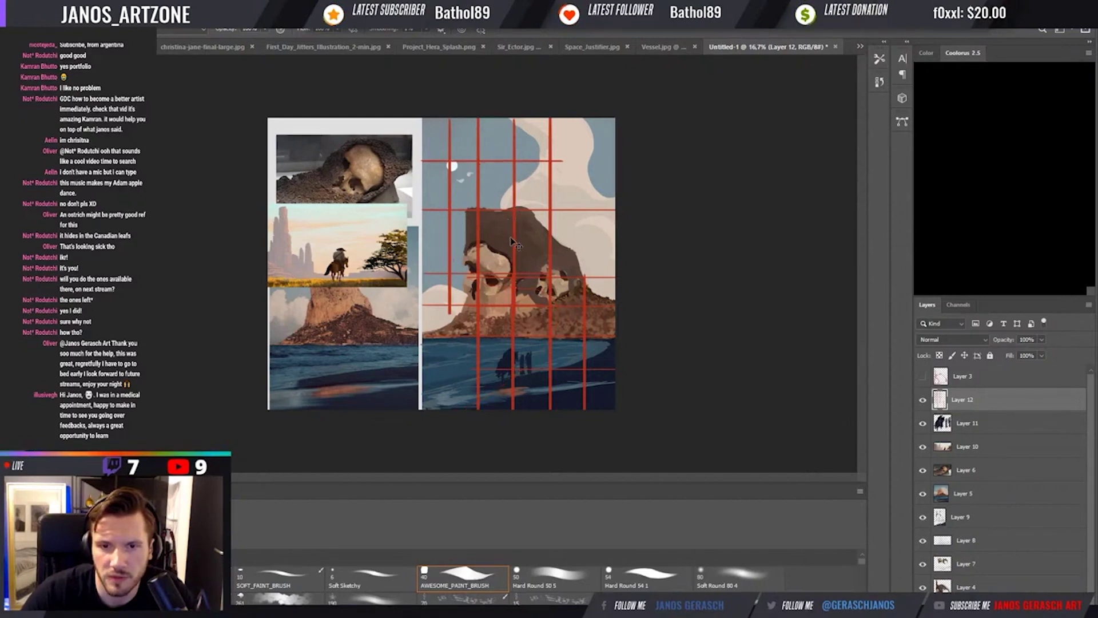
click(923, 399)
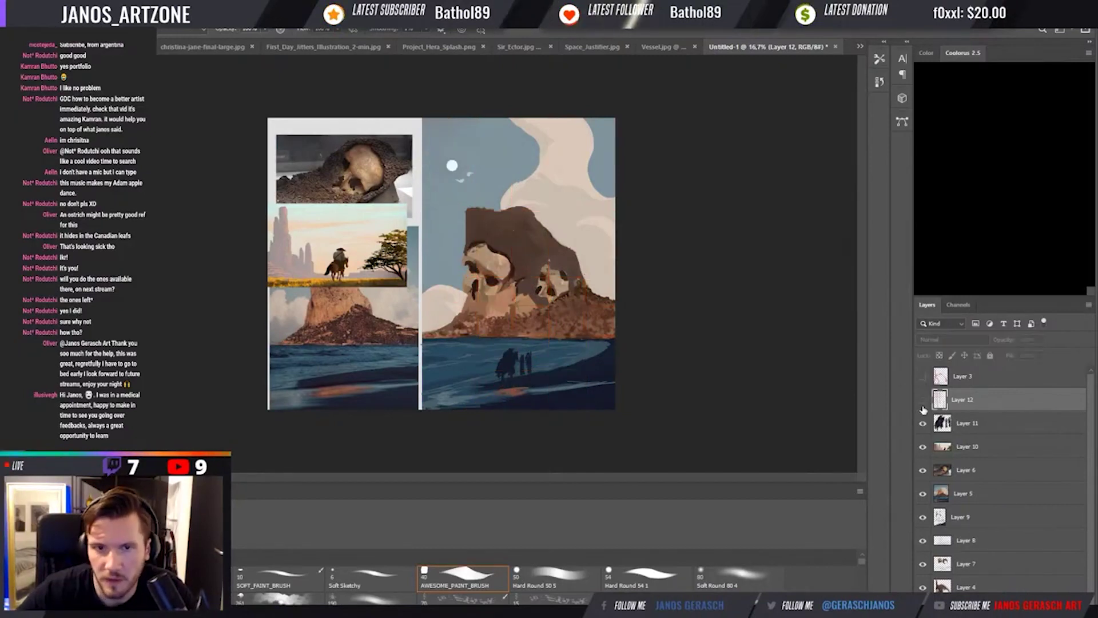
Flip the canvas view horizontally, select the rider and figures on Layer 11, and try enlarging them before cancelling the transform.
key(h)
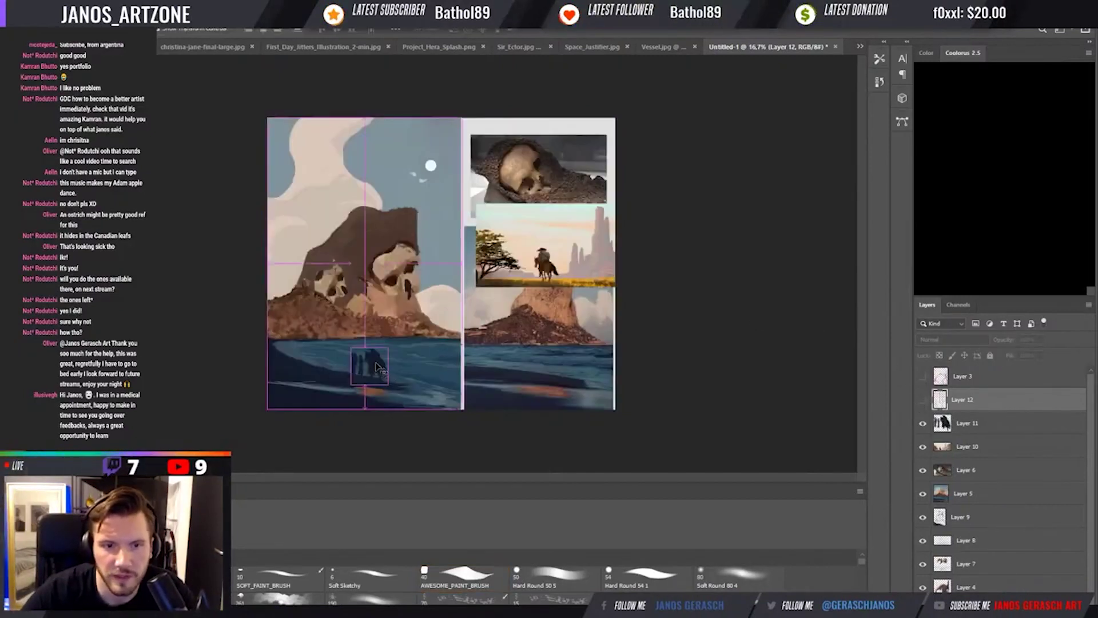
click(363, 366)
drag(392, 344, 404, 330)
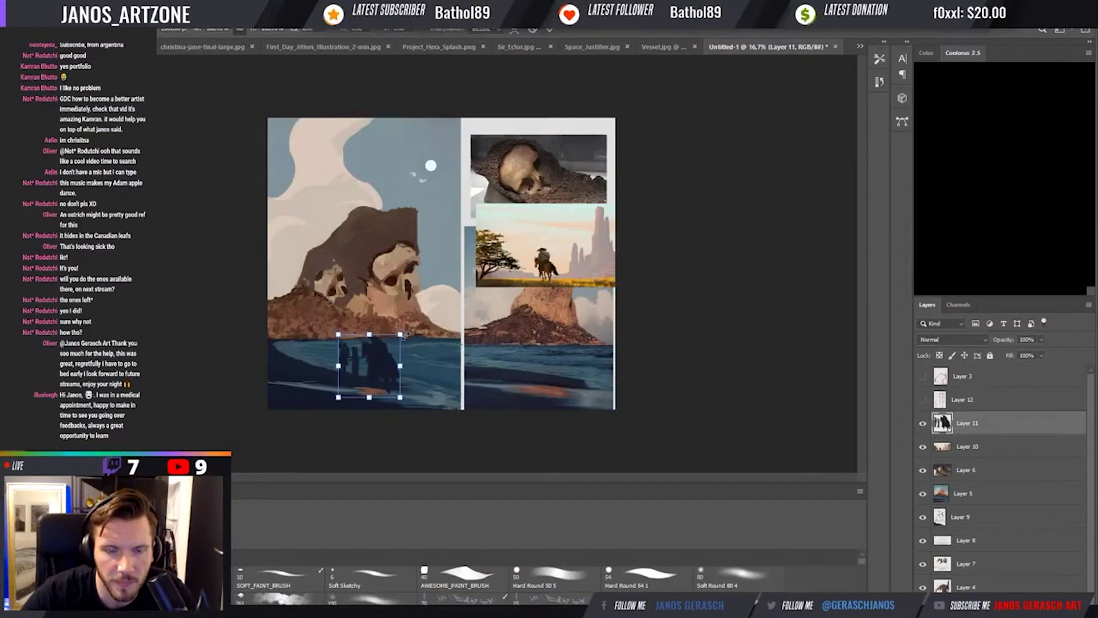
key(Escape)
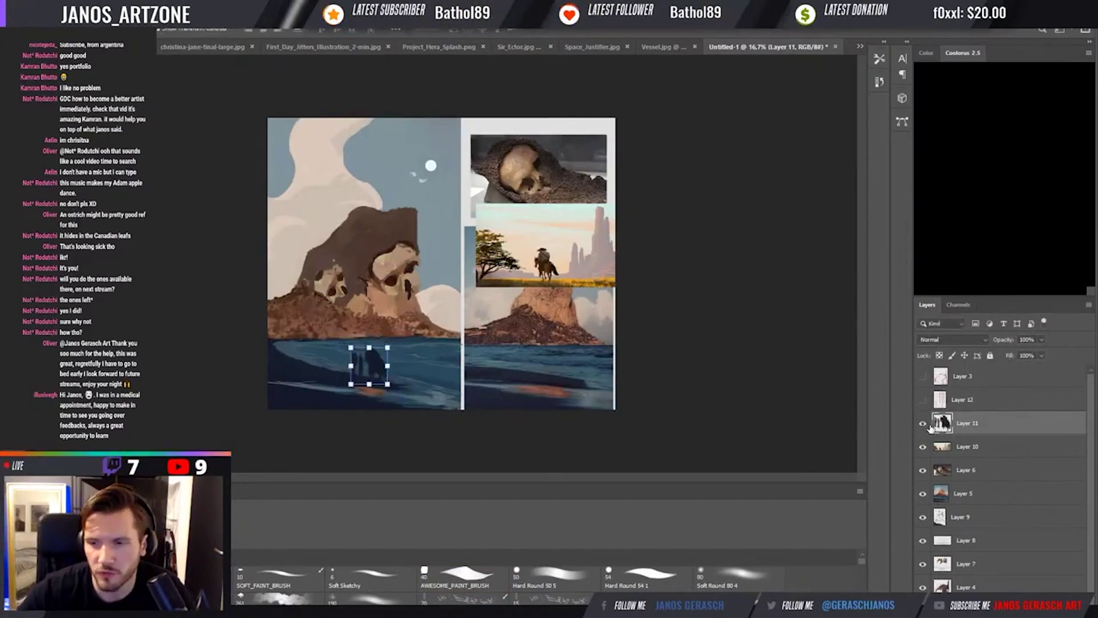
Duplicate Layer 11, hide the original, and enlarge the copied silhouettes until the rider reaches the base of the skull.
drag(924, 426, 932, 446)
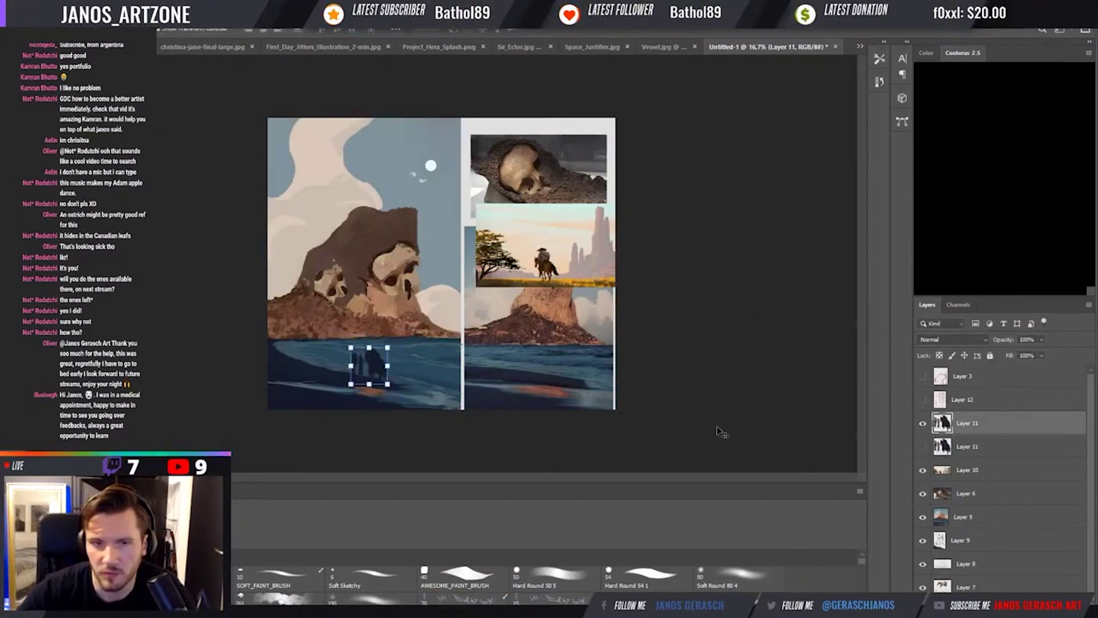
drag(397, 380, 456, 424)
key(Return)
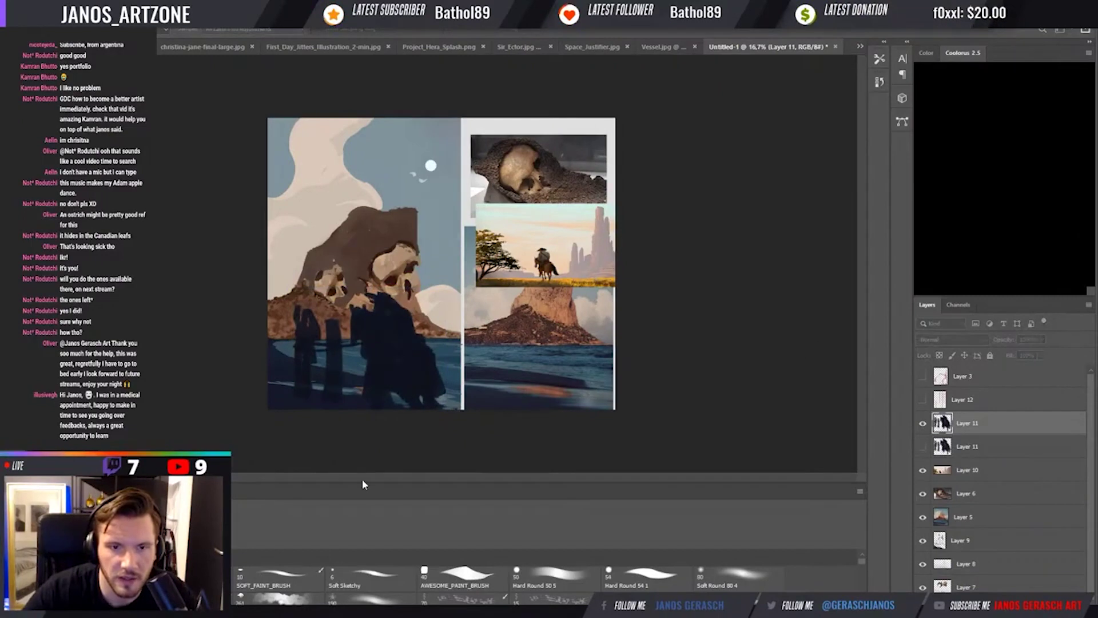
Erase the standing figures from the enlarged Layer 11 copy with an enlarged Hard Round 54 1 eraser, keeping only the horse rider.
key(b)
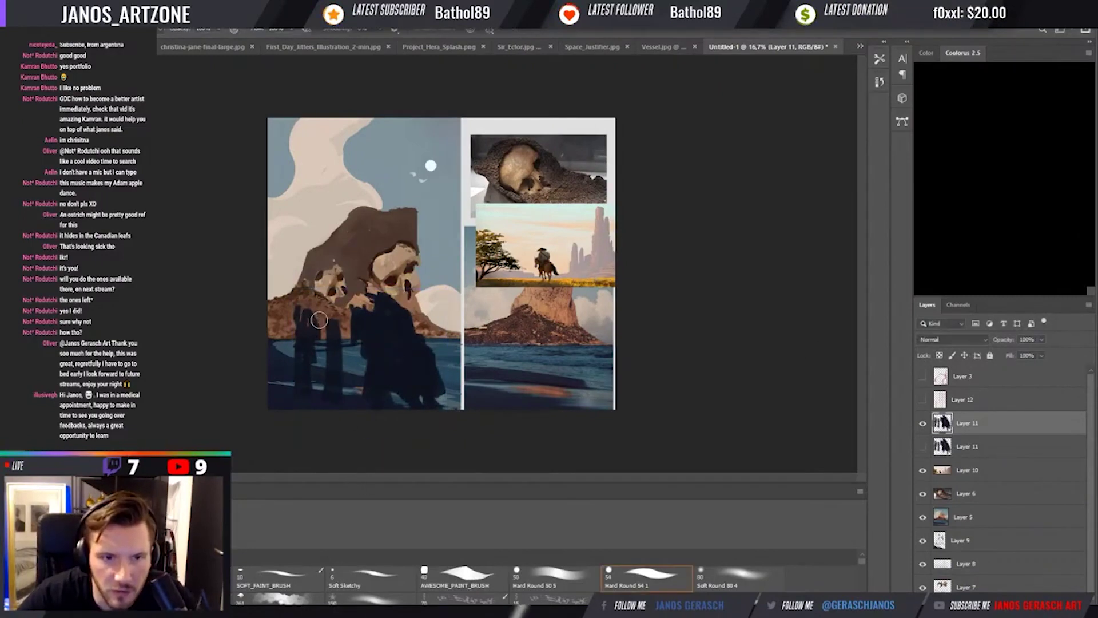
key(e)
key(bracketright)
key(bracketright)
key(bracketright)
drag(315, 320, 320, 372)
Move the horse rider silhouette to the dark shore at the painting's outer edge, narrow it slightly and scale it down.
key(ctrl+t)
drag(386, 377, 342, 369)
drag(402, 291, 374, 309)
drag(348, 377, 349, 363)
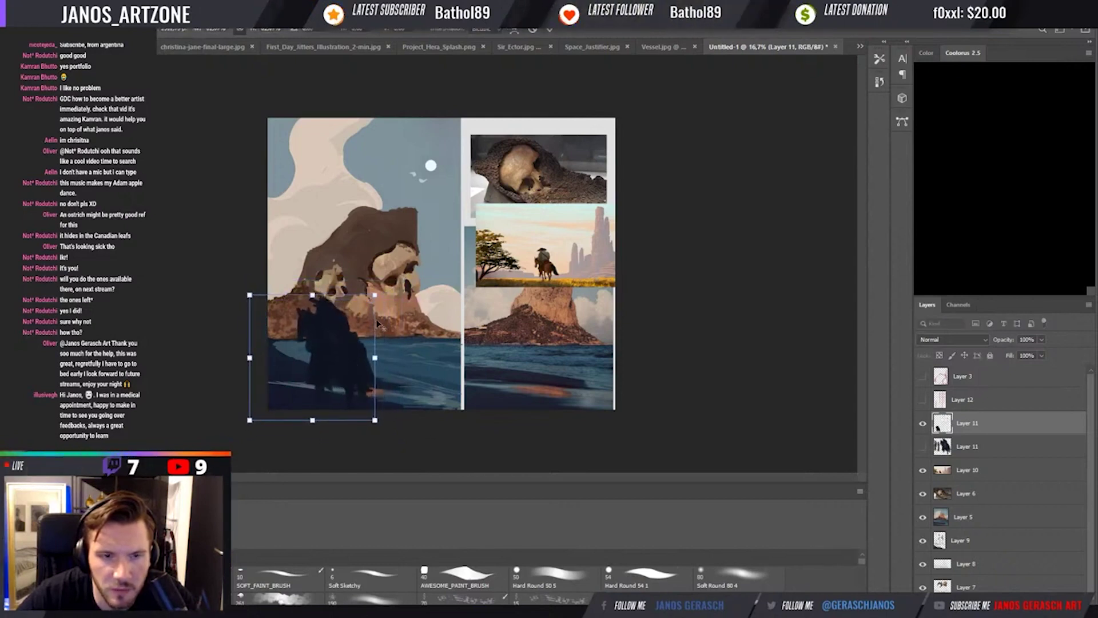
drag(252, 357, 257, 358)
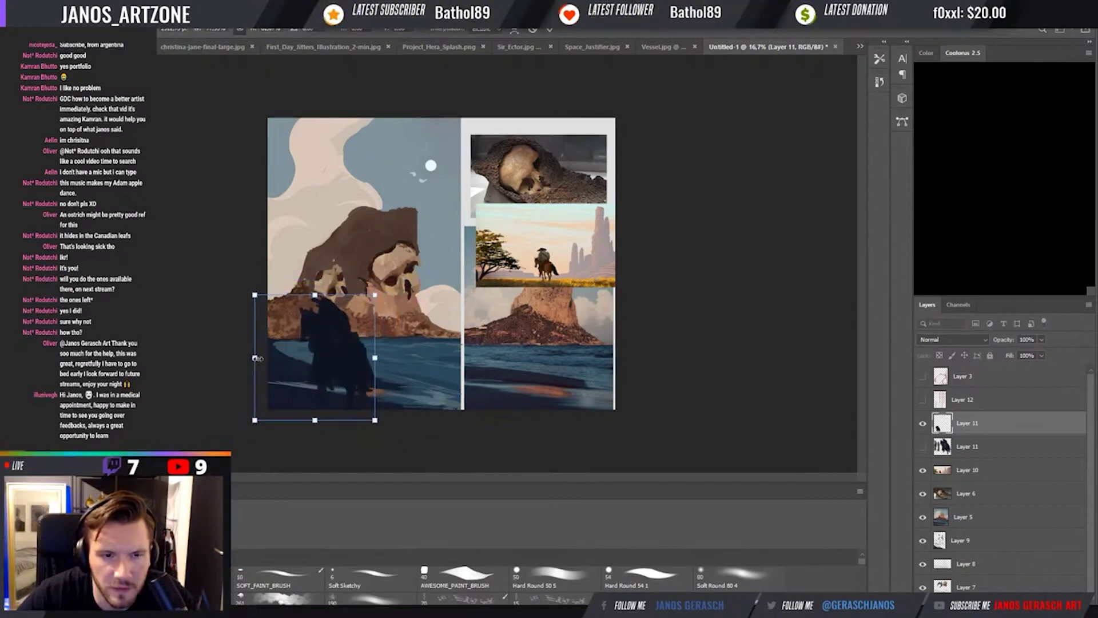
drag(374, 295, 364, 306)
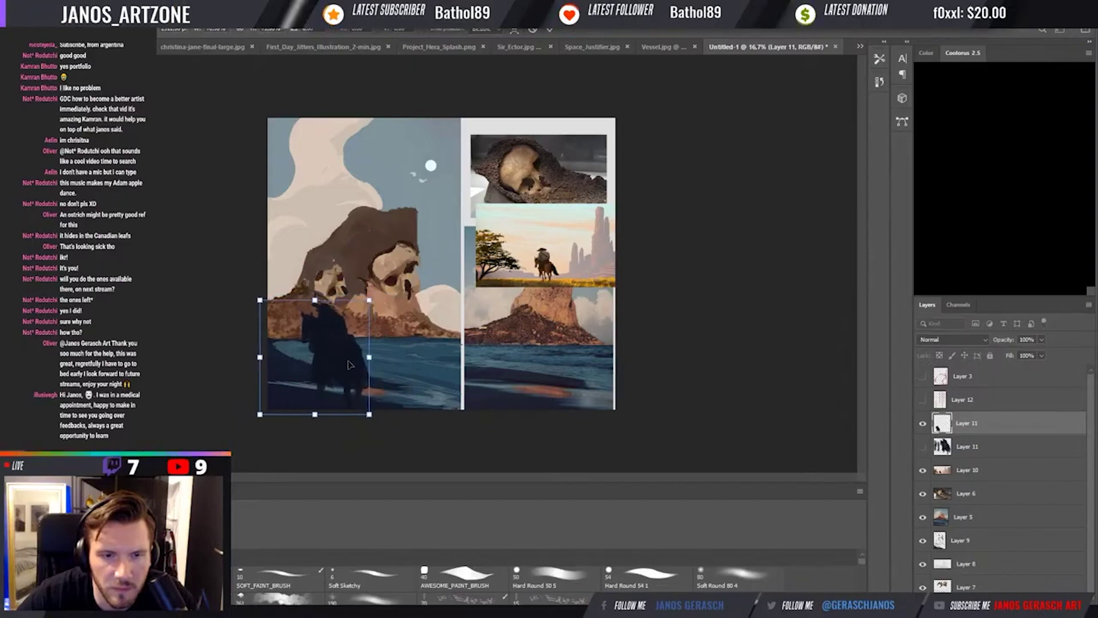
drag(344, 370, 344, 364)
drag(364, 299, 358, 308)
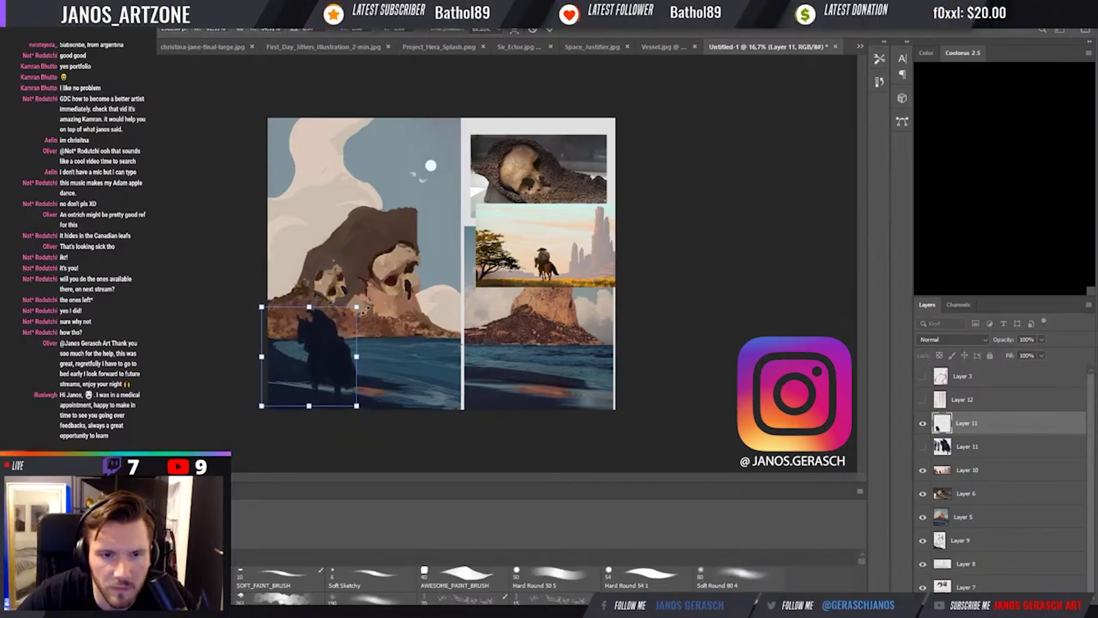
drag(320, 357, 324, 360)
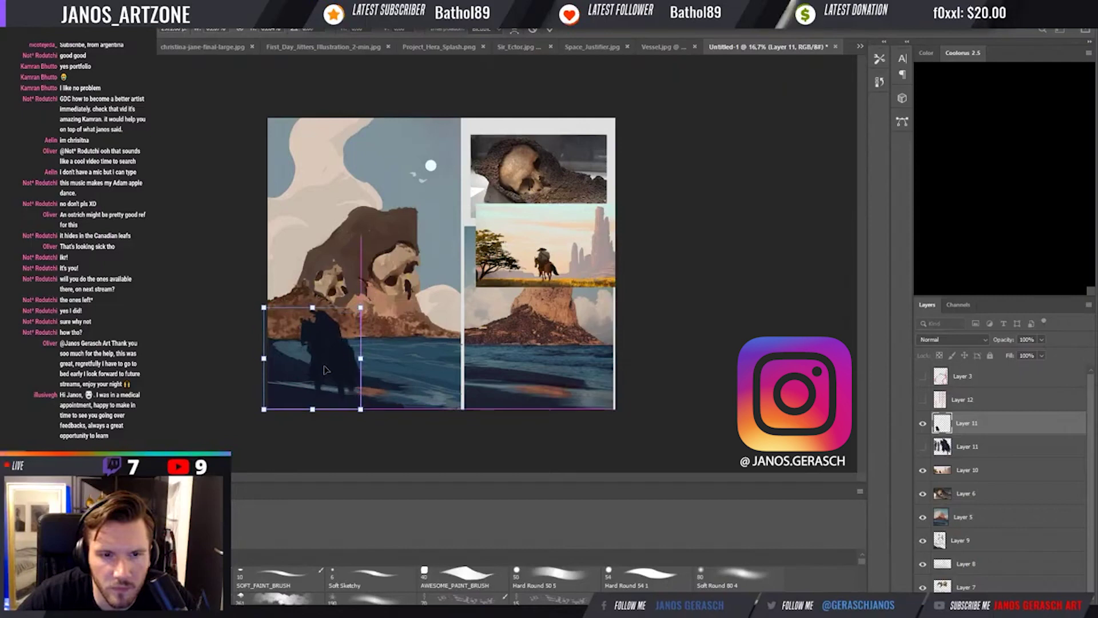
key(Return)
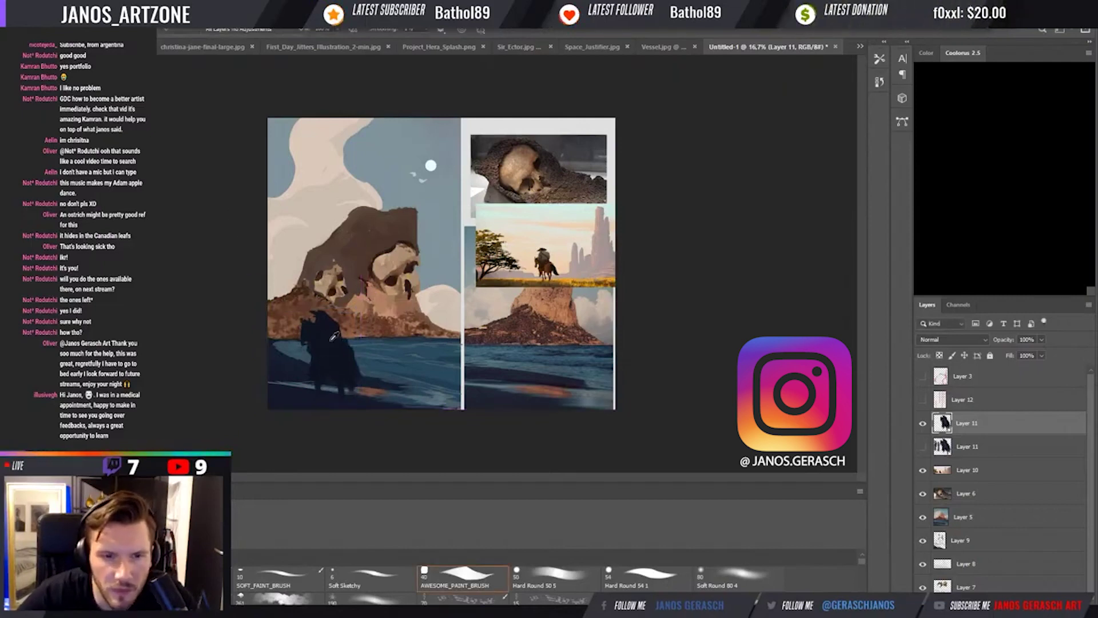
Reshape the horse's head and ears in the Layer 11 rider silhouette with AWESOME_PAINT_BRUSH and the Hard Round 54 1 eraser.
key(b)
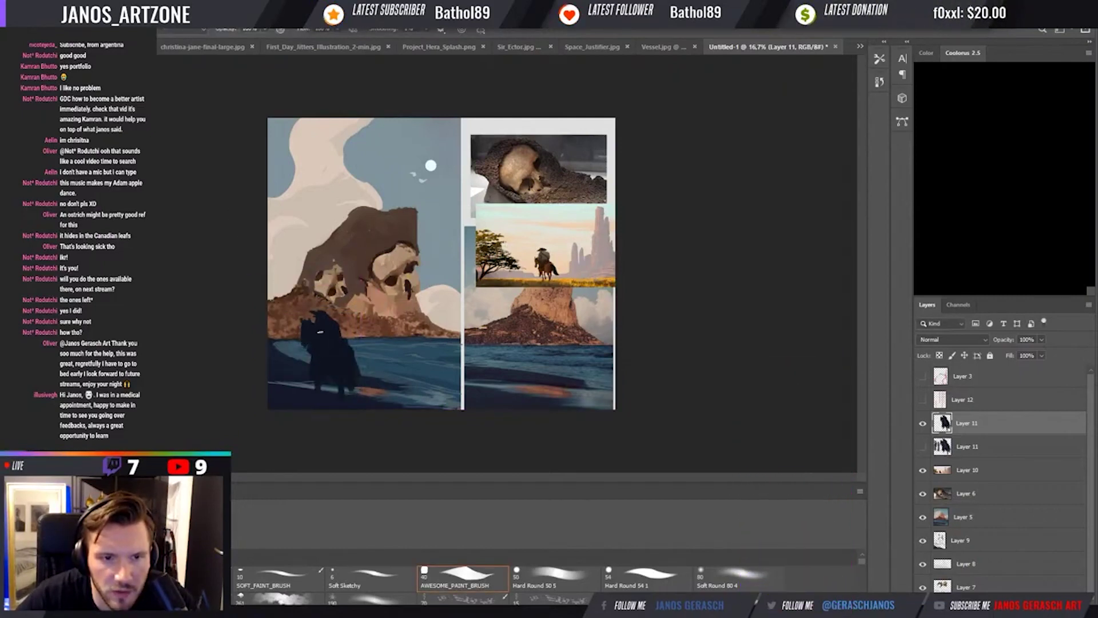
key(period)
key(period)
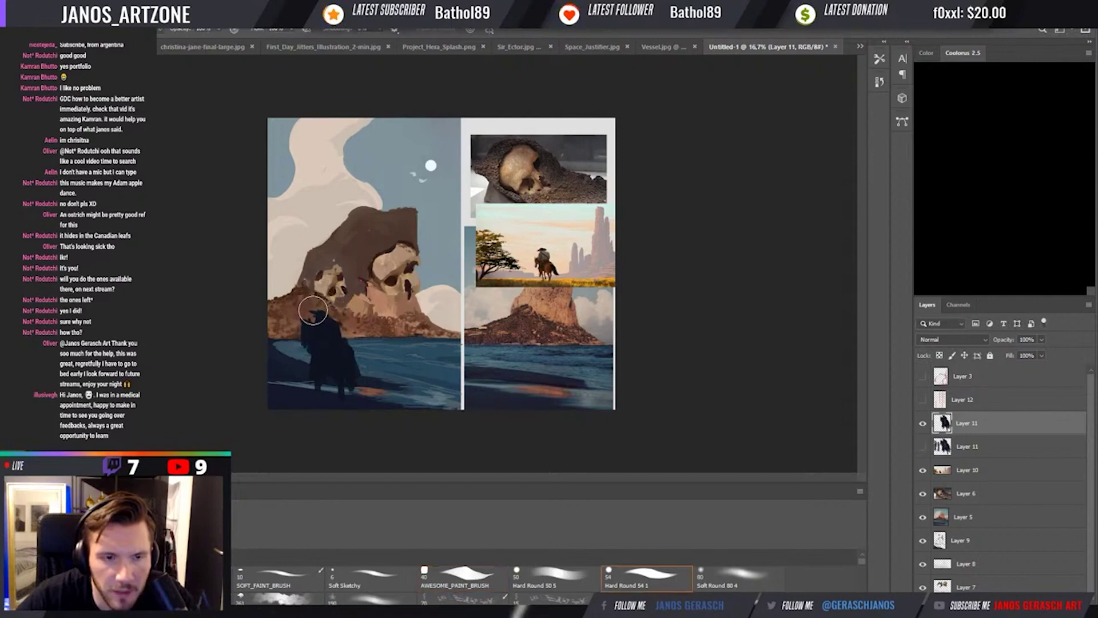
key(comma)
key(comma)
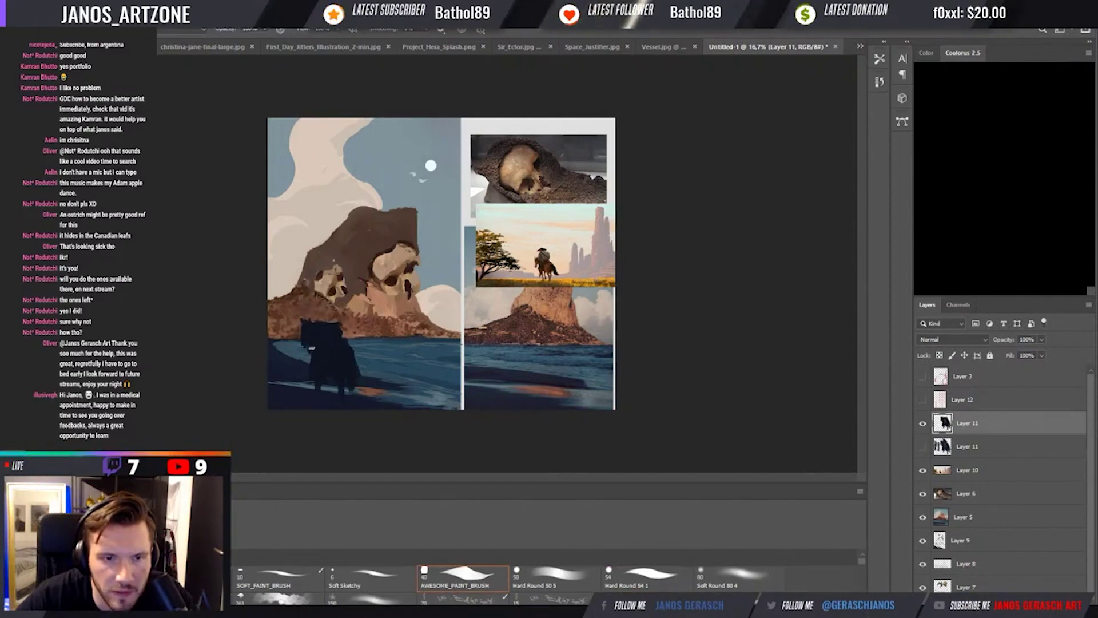
key(period)
key(period)
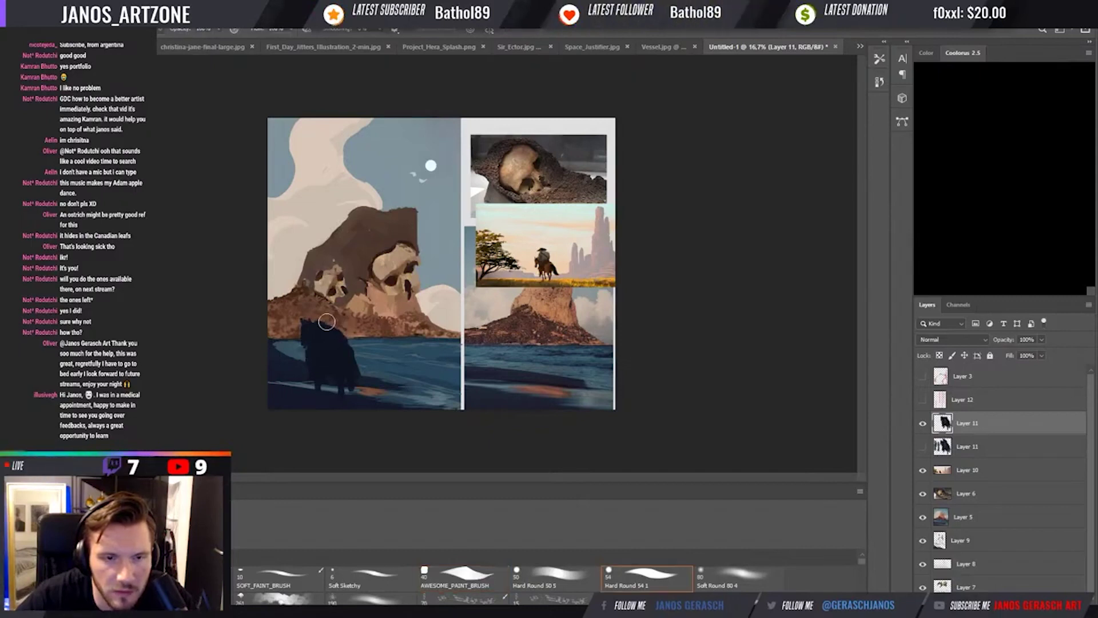
Carve a slimmer rider and cleaner horse back into the silhouette, alternating dark paint strokes with the Hard Round 54 1 eraser.
key(i)
key(comma)
key(comma)
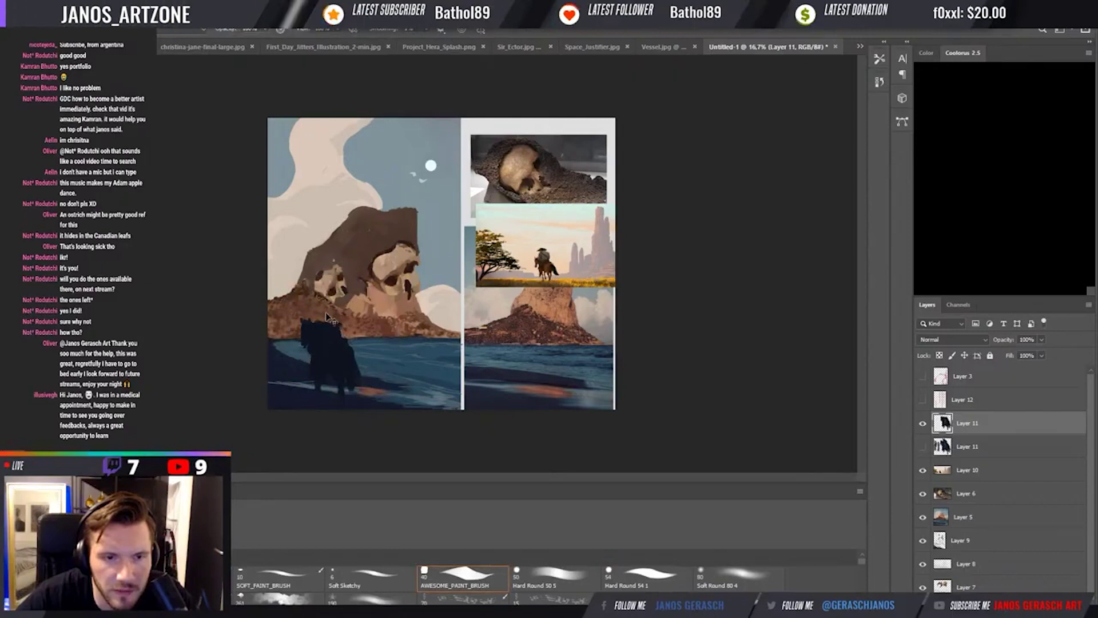
key(period)
key(period)
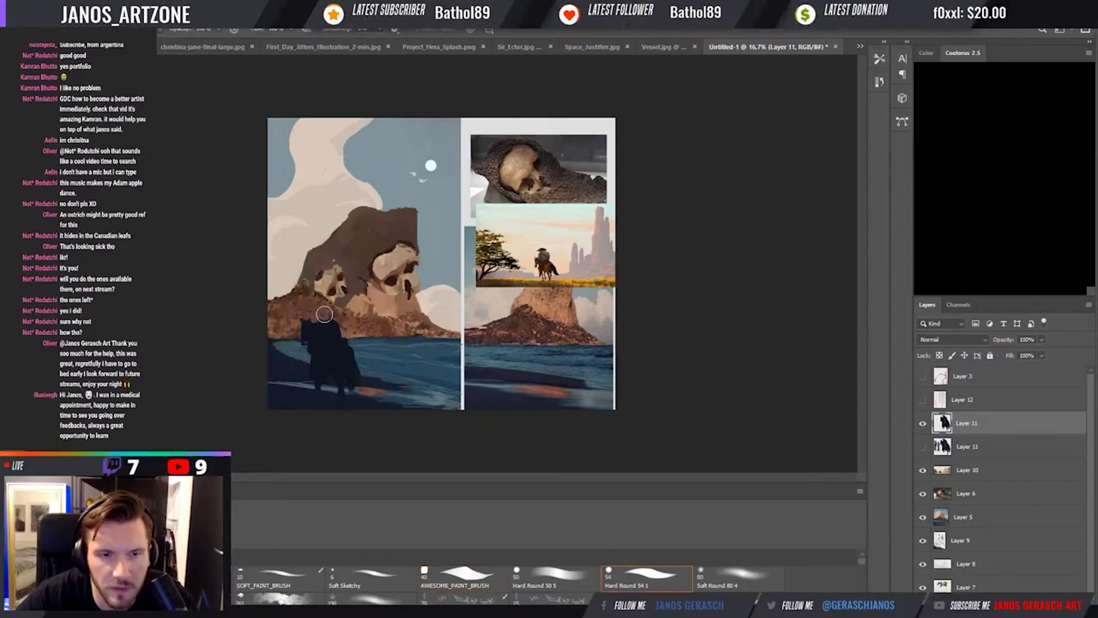
key(comma)
key(comma)
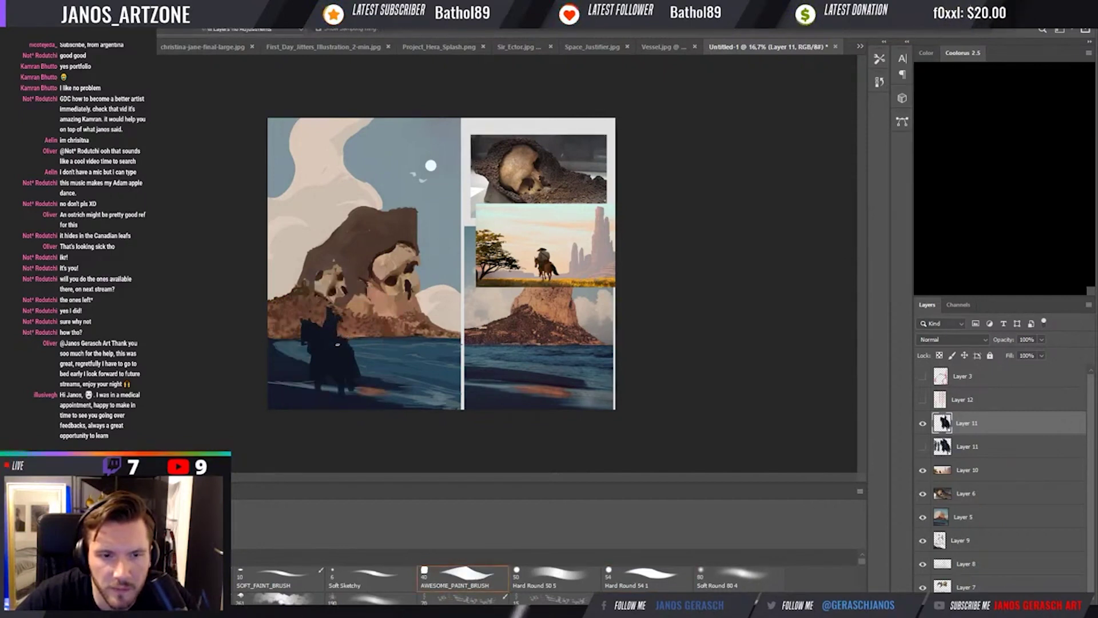
key(period)
key(period)
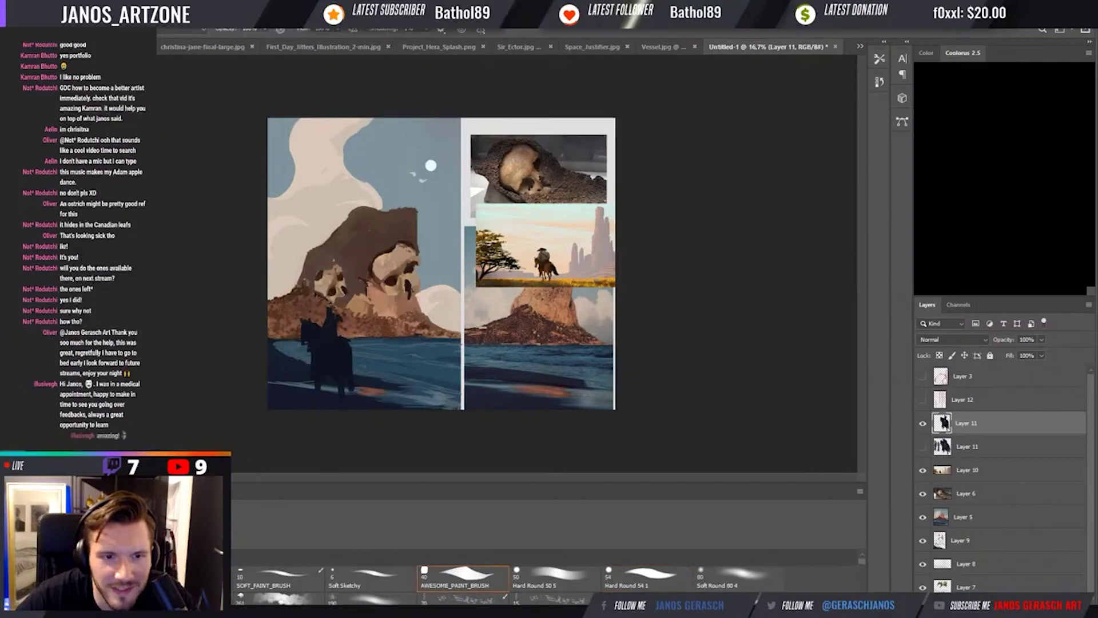
key(comma)
key(comma)
Shift the horse rider slightly on the dark shore and touch up its outline with brush and eraser.
key(v)
drag(327, 359, 339, 372)
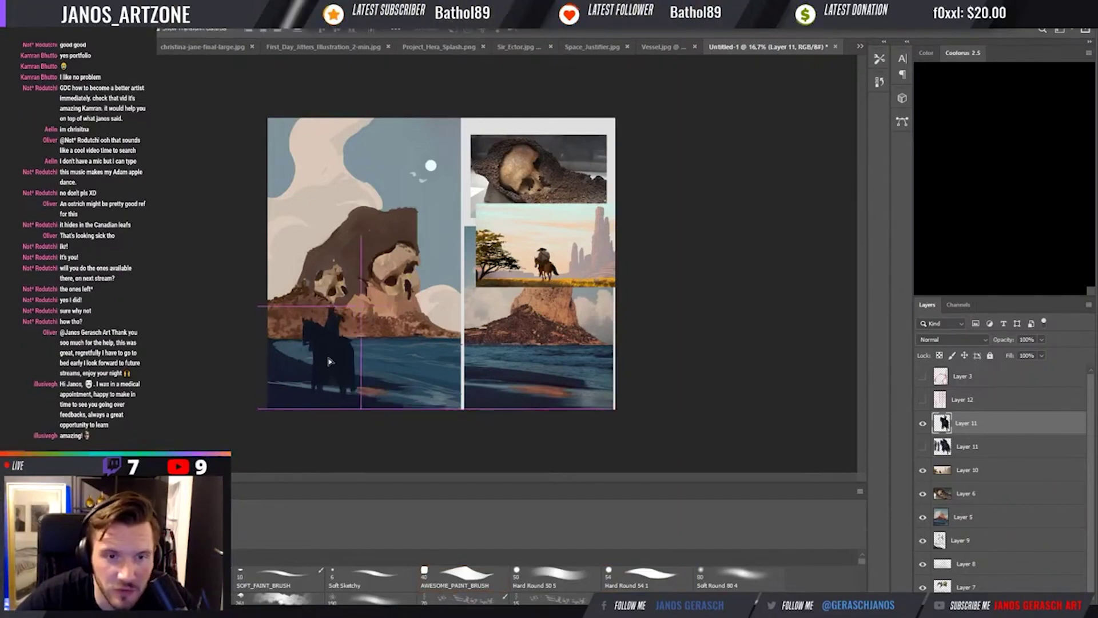
key(b)
key(period)
key(period)
key(comma)
key(comma)
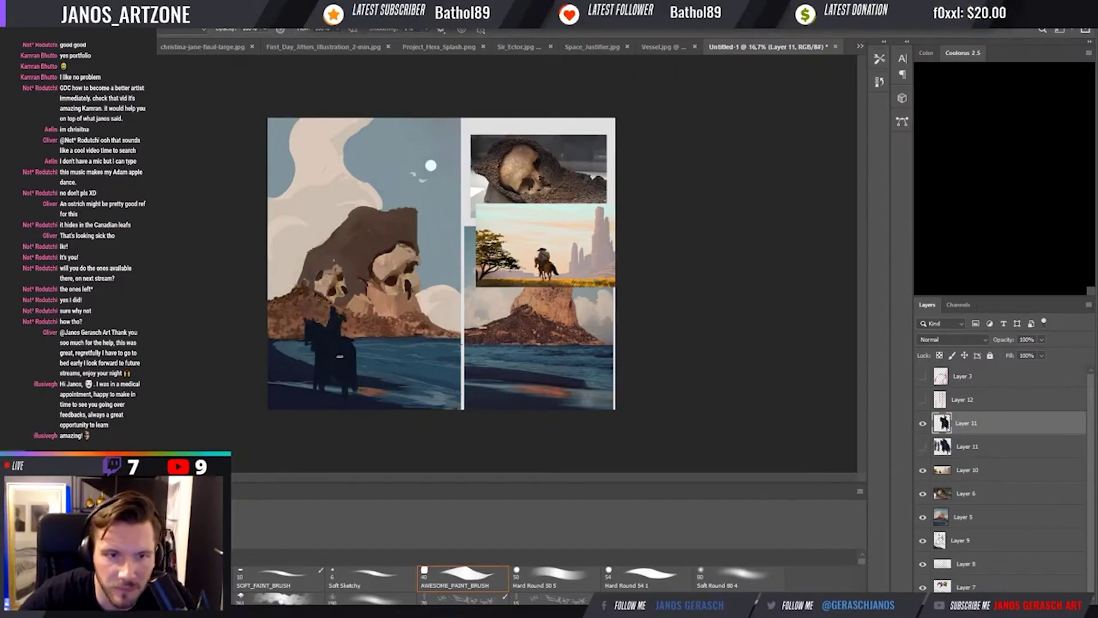
Try the horse rider silhouette farther in, near the middle of the painting's foreground, and undo the last brush edit.
key(v)
mouse_move(340, 355)
mouse_down()
mouse_move(420, 375)
mouse_move(346, 361)
mouse_up()
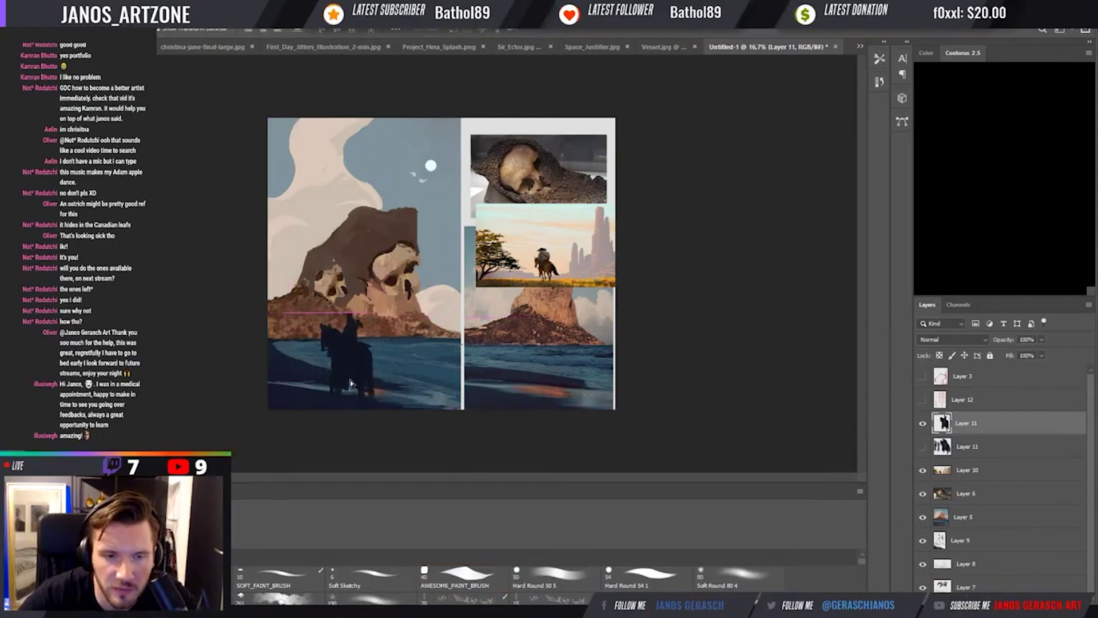
mouse_move(296, 400)
mouse_down()
mouse_move(337, 410)
mouse_move(319, 407)
mouse_up()
key(b)
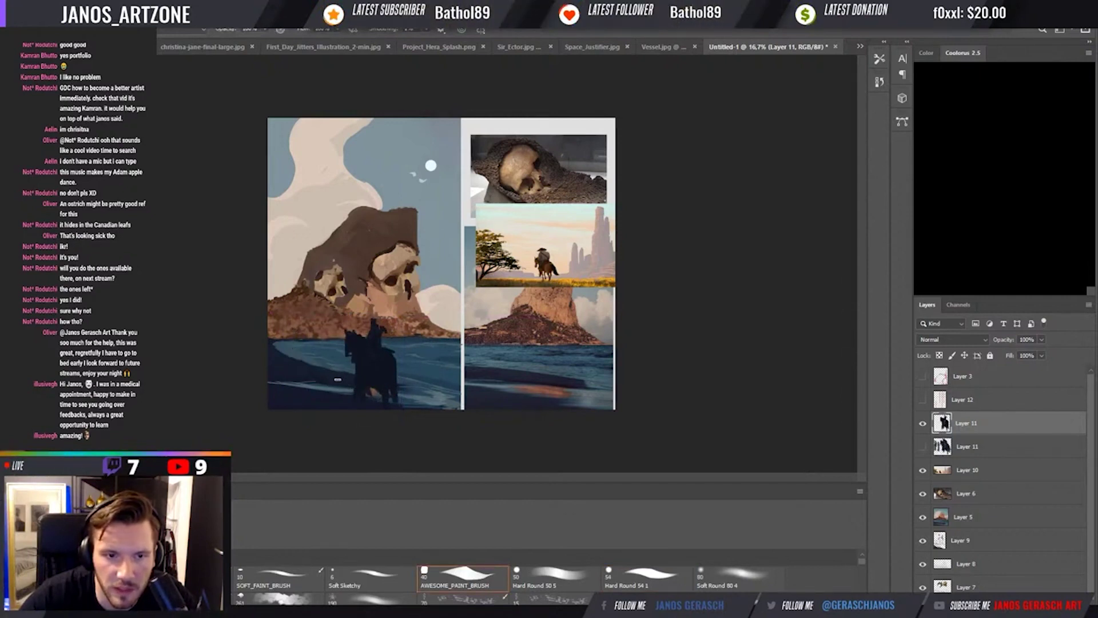
key(ctrl+z)
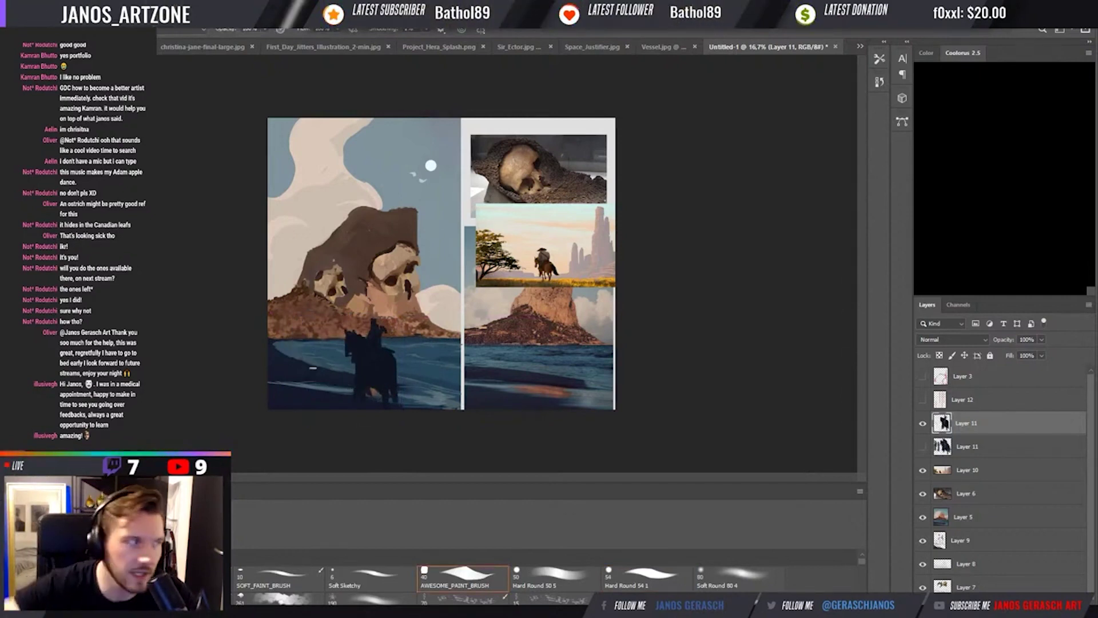
Scale the horse rider down and place it back on the dark shore near the painting's outer edge.
key(v)
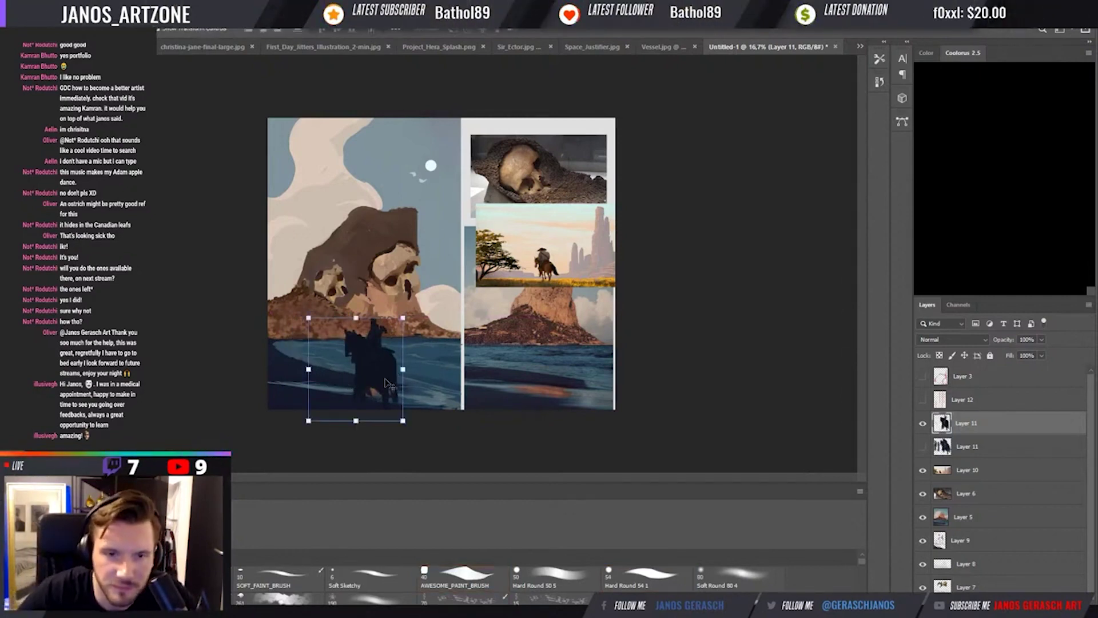
drag(391, 385, 371, 361)
drag(384, 307, 370, 321)
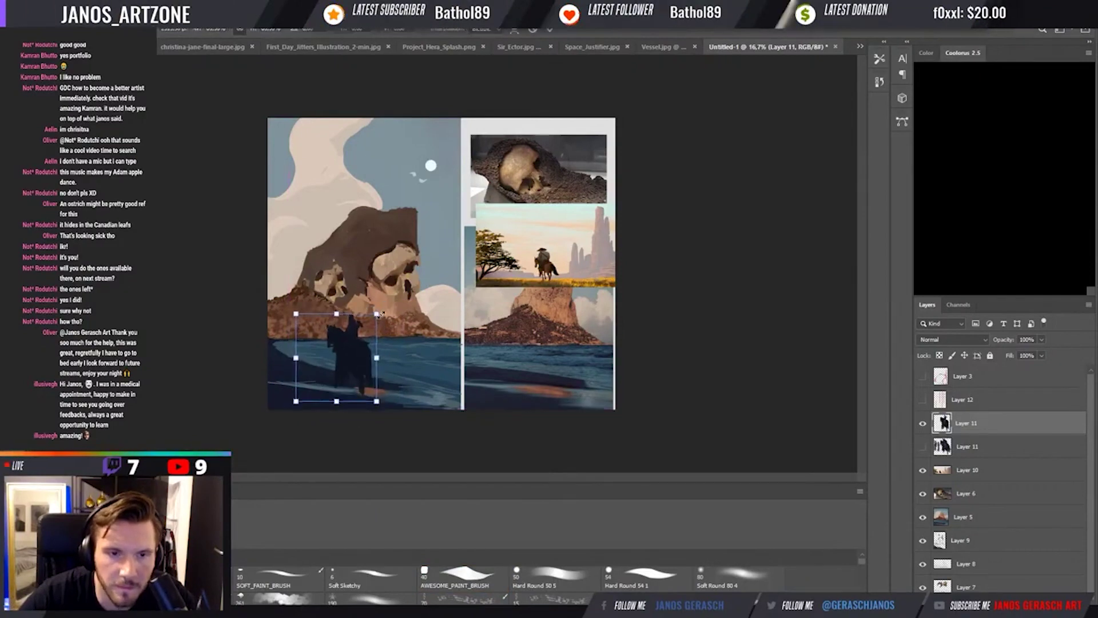
drag(356, 359, 346, 355)
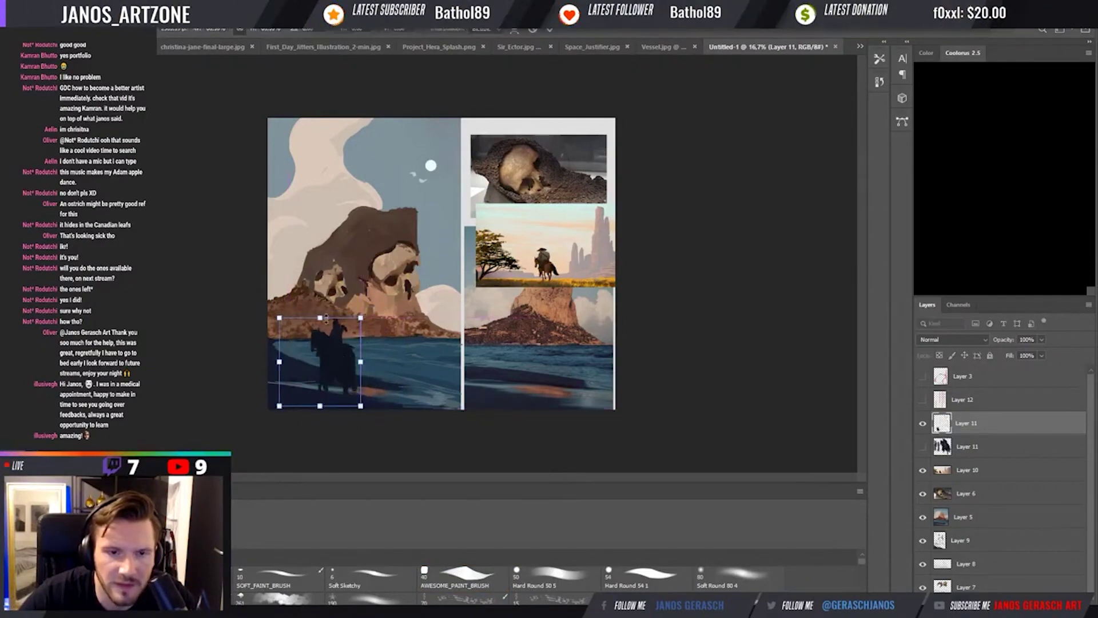
drag(278, 318, 278, 323)
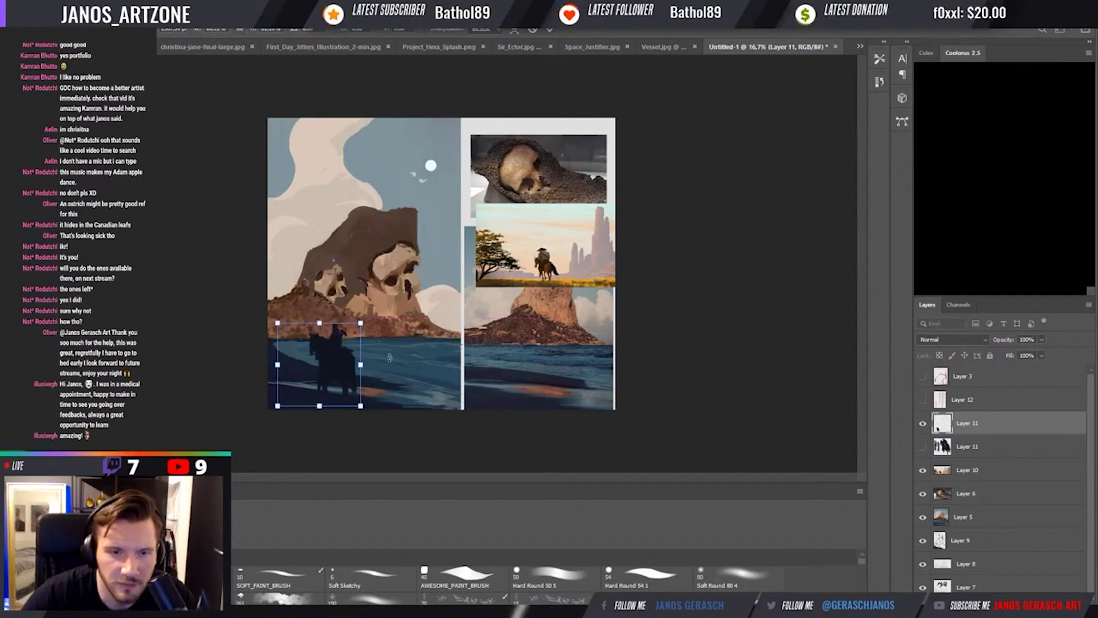
key(Return)
drag(338, 370, 330, 366)
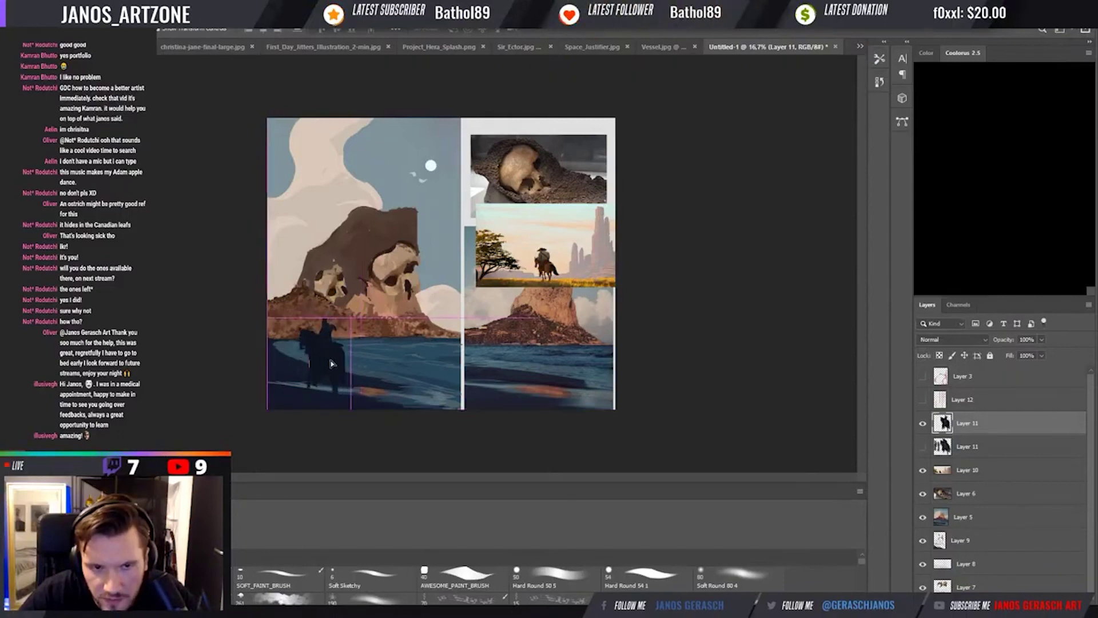
Flip the canvas view horizontally and shrink the horse rider a little more, keeping it on the shore.
key(ctrl+t)
drag(348, 322, 350, 318)
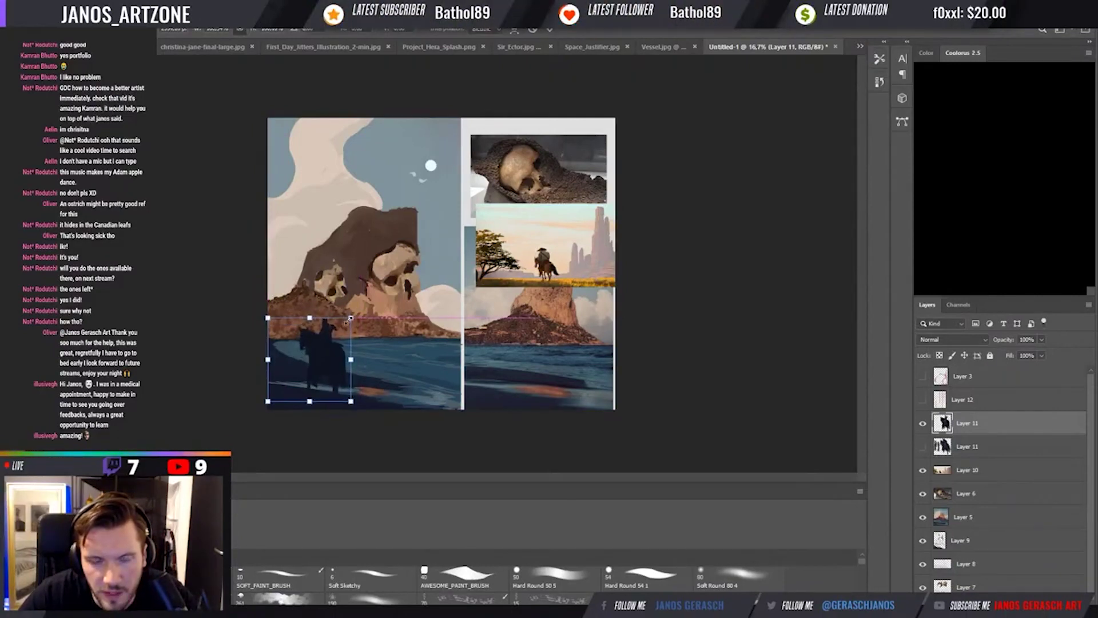
key(h)
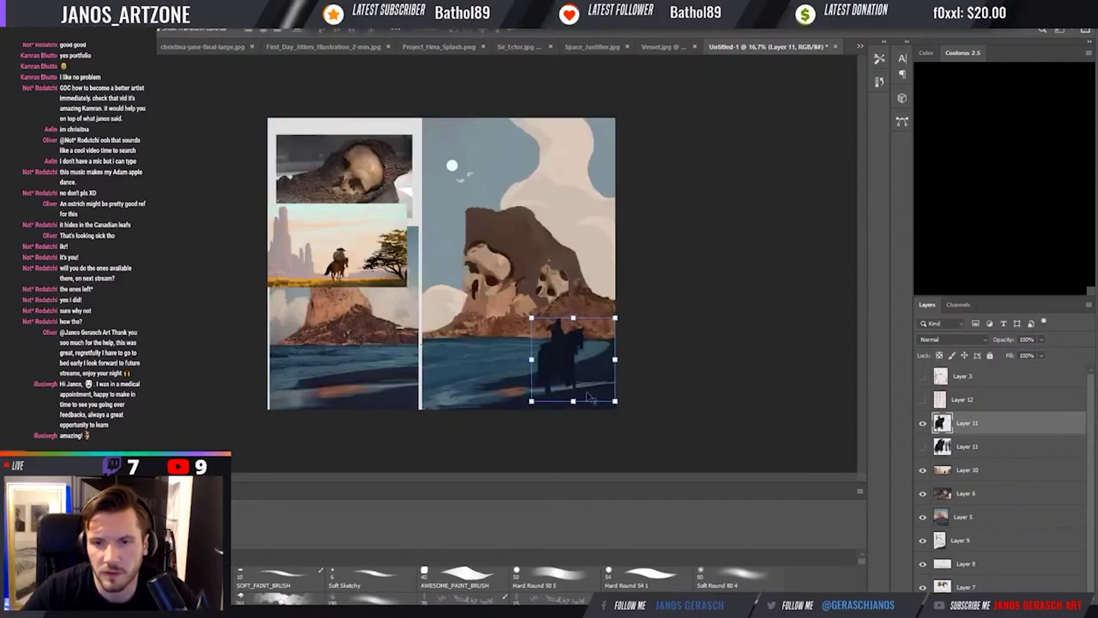
key(Return)
key(ctrl+t)
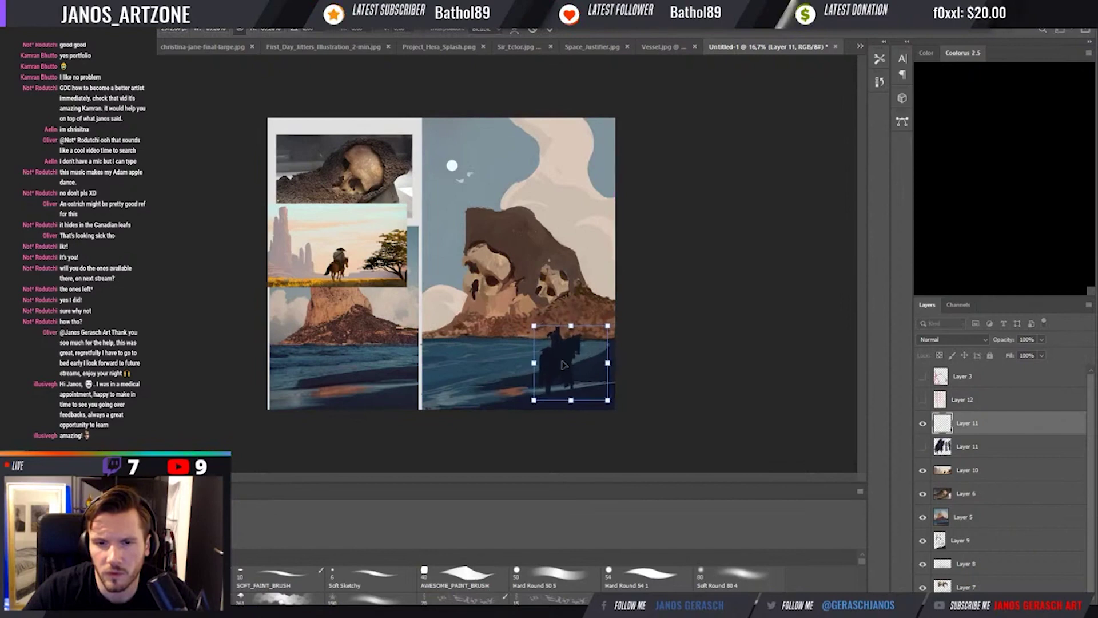
key(Return)
key(b)
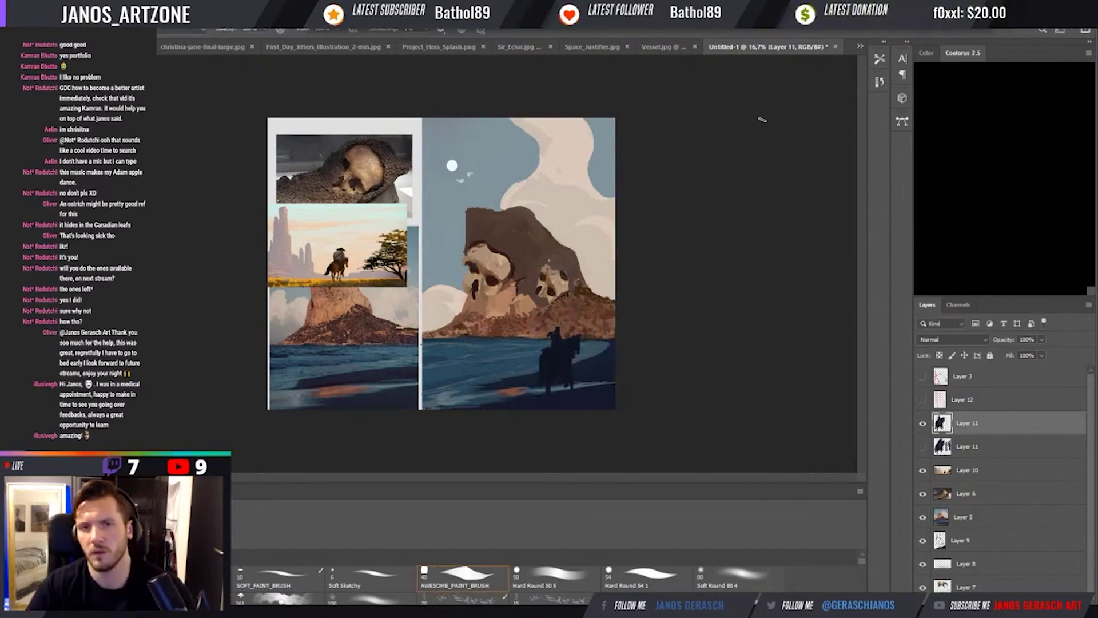
Hide the horse rider reference photo on Layer 10 and select Layer 9 for painting.
key(i)
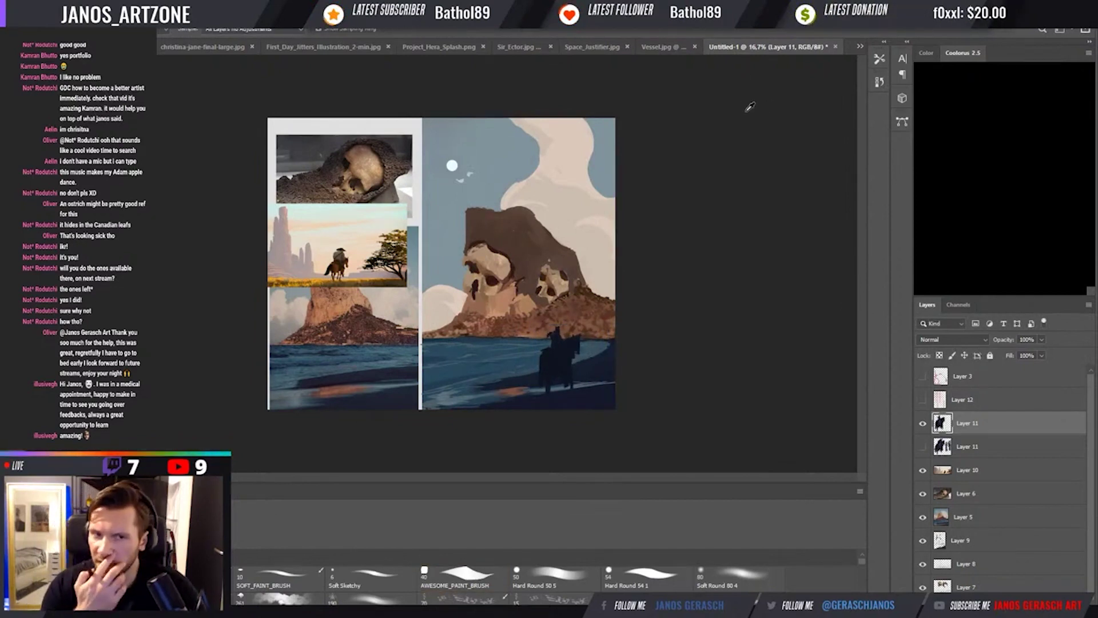
key(v)
ctrl+click(275, 232)
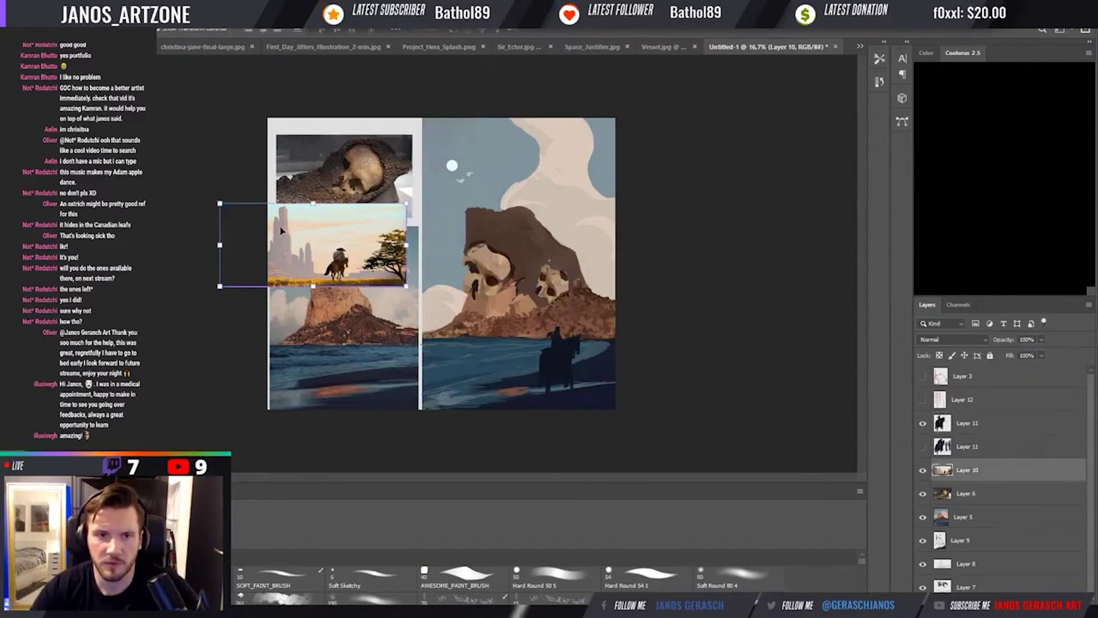
click(922, 470)
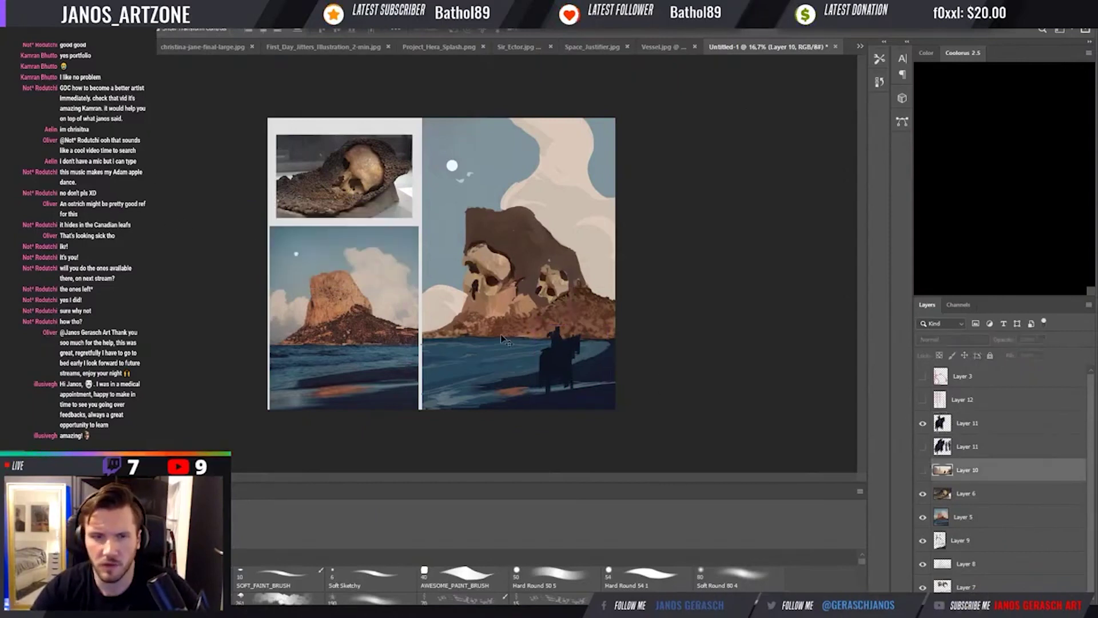
ctrl+click(513, 239)
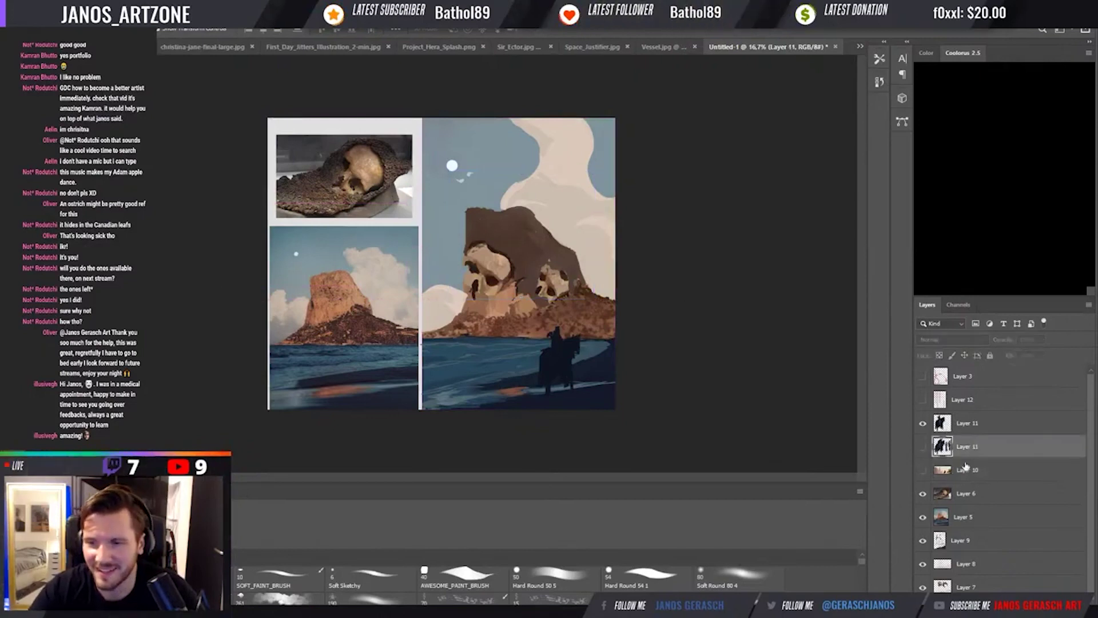
click(949, 540)
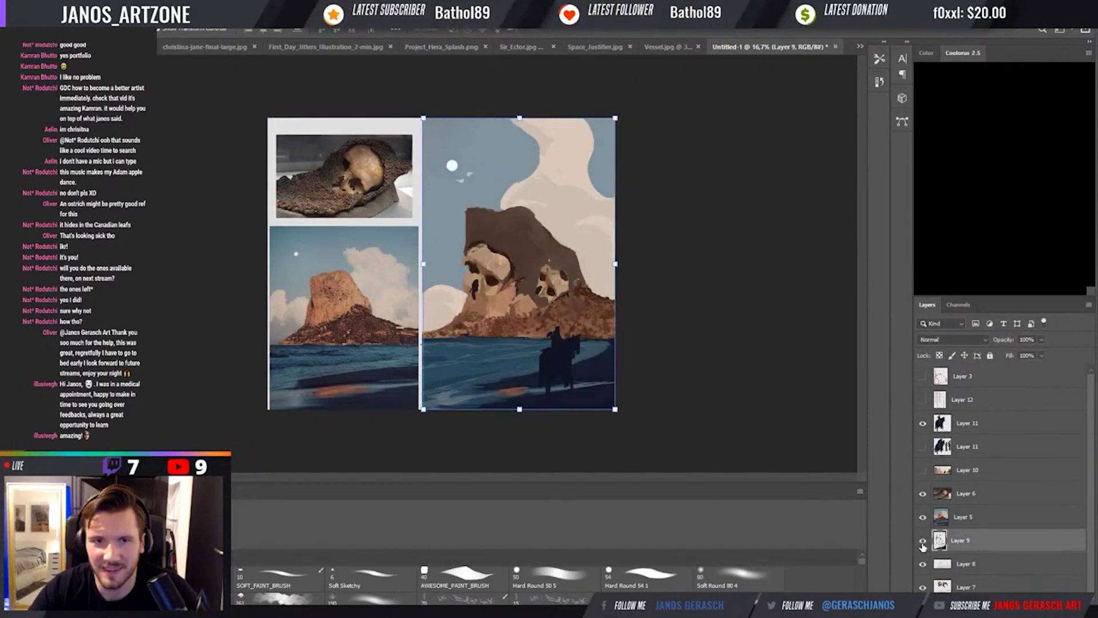
Reshape the small cloud beside the skull rock on Layer 9 with AWESOME_PAINT_BRUSH.
key(i)
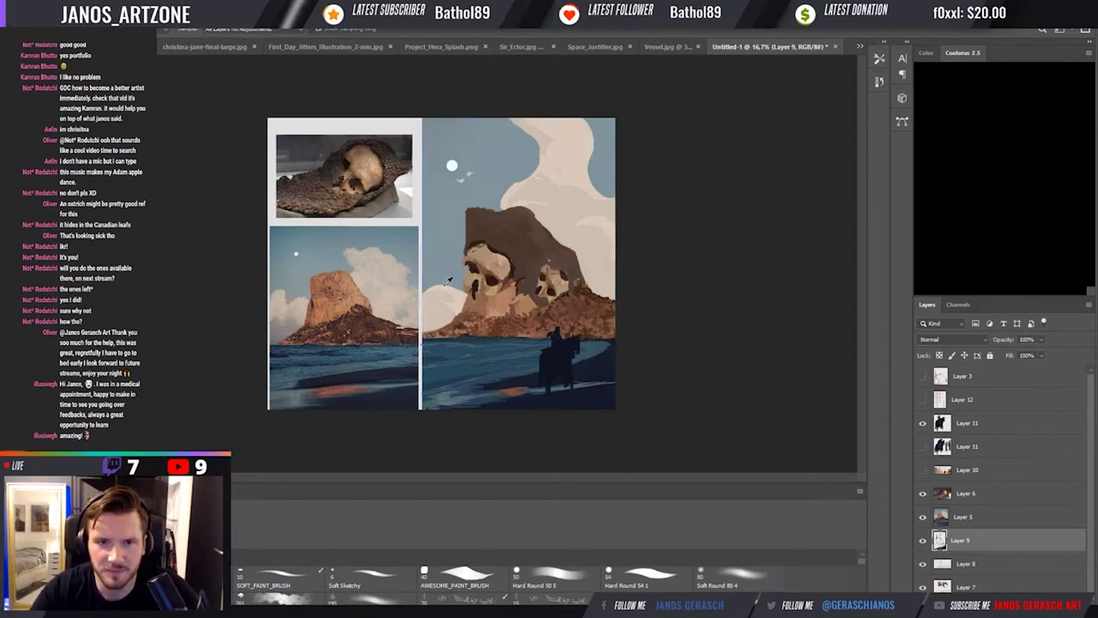
key(b)
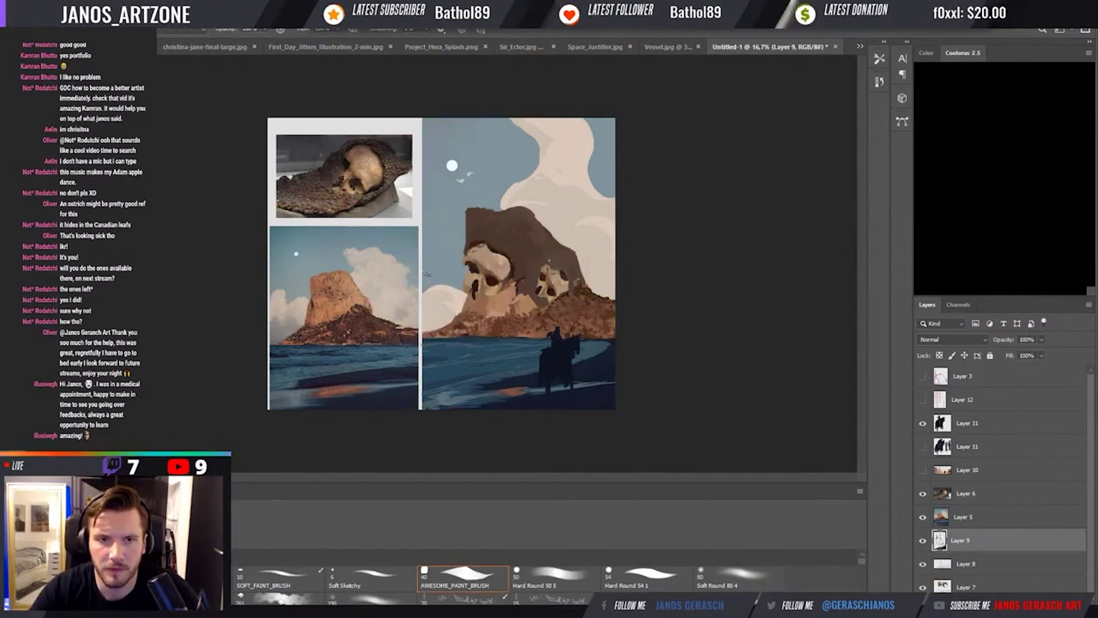
mouse_move(426, 273)
mouse_down()
mouse_move(449, 308)
mouse_move(430, 281)
mouse_up()
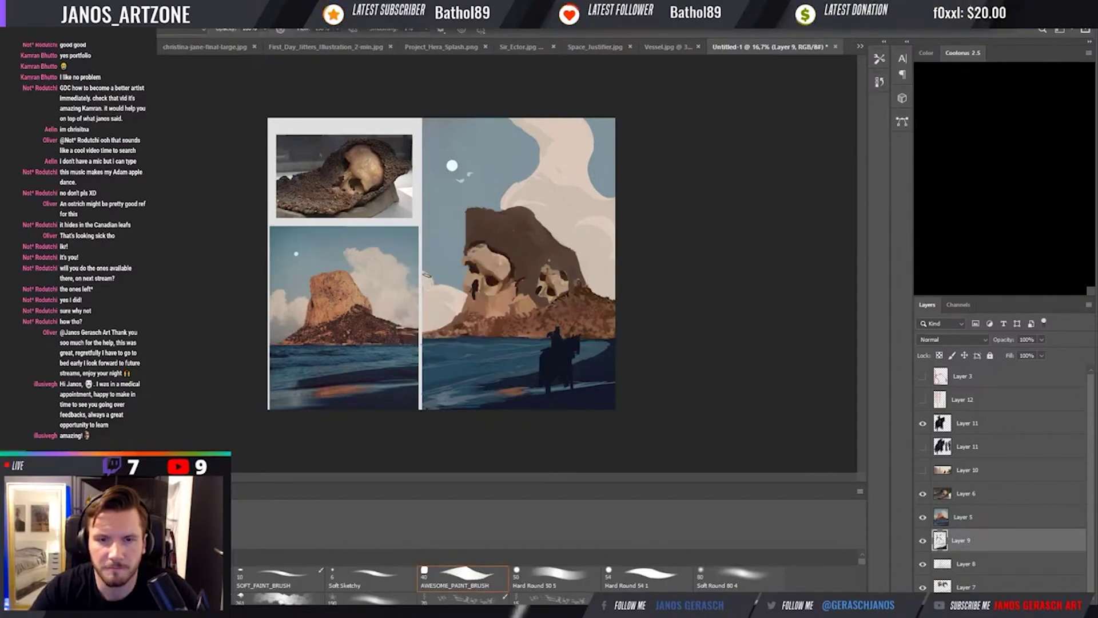
Paint sky colour over the large cloud's tall plume and rebuild it as a rounded, softly shaded cloud top using sampled colours.
key(alt)
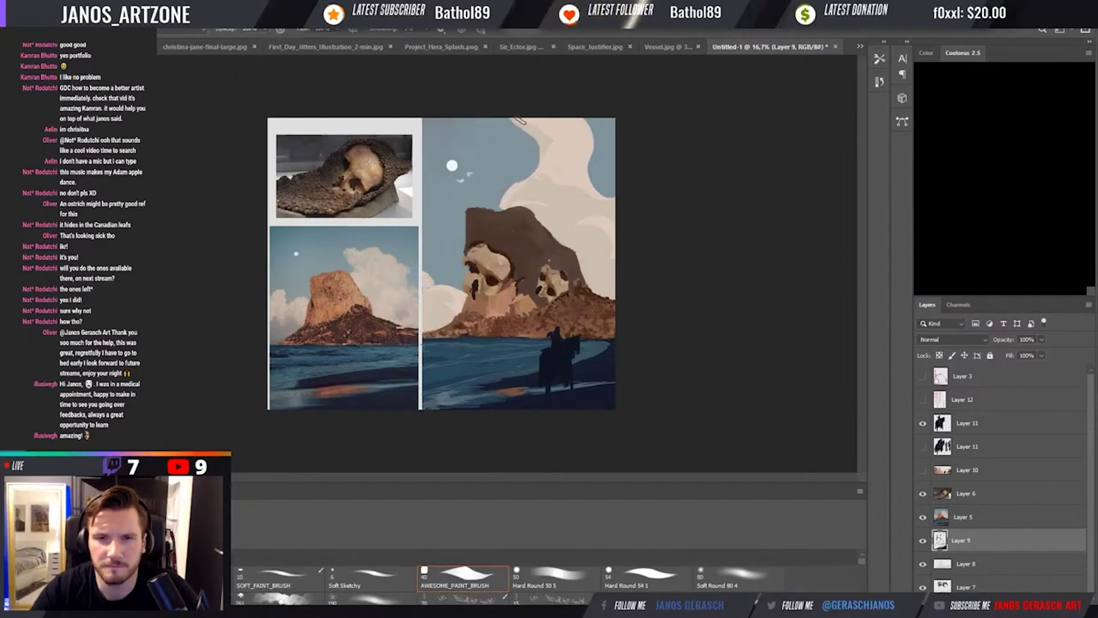
mouse_move(514, 123)
mouse_down()
mouse_move(590, 103)
mouse_move(525, 146)
mouse_move(601, 127)
mouse_move(540, 143)
mouse_move(563, 145)
mouse_up()
key(alt)
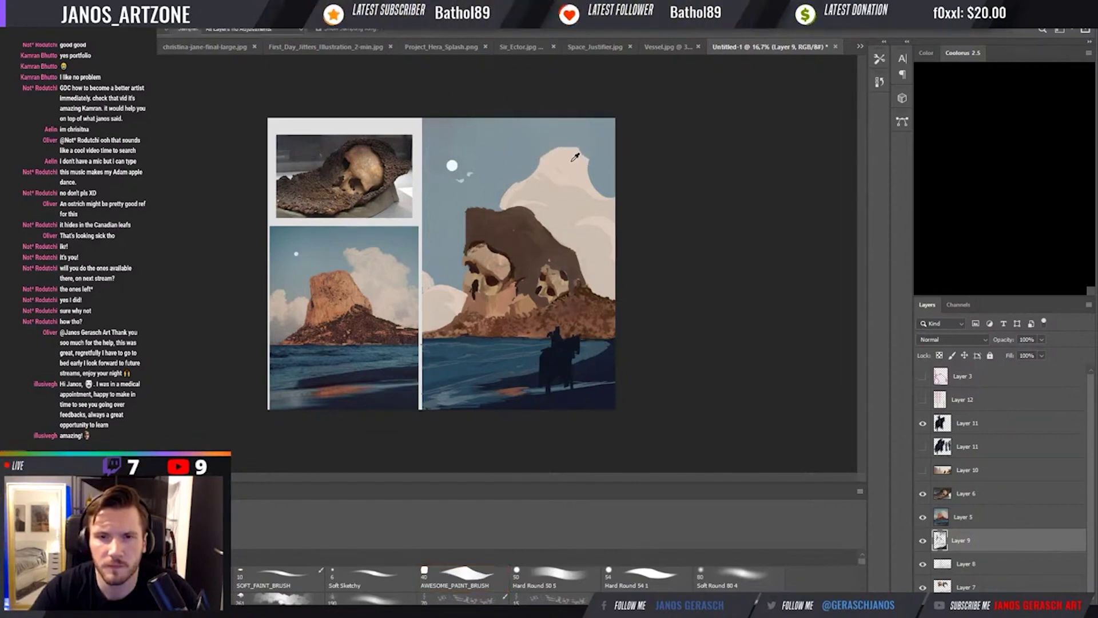
alt+click(574, 157)
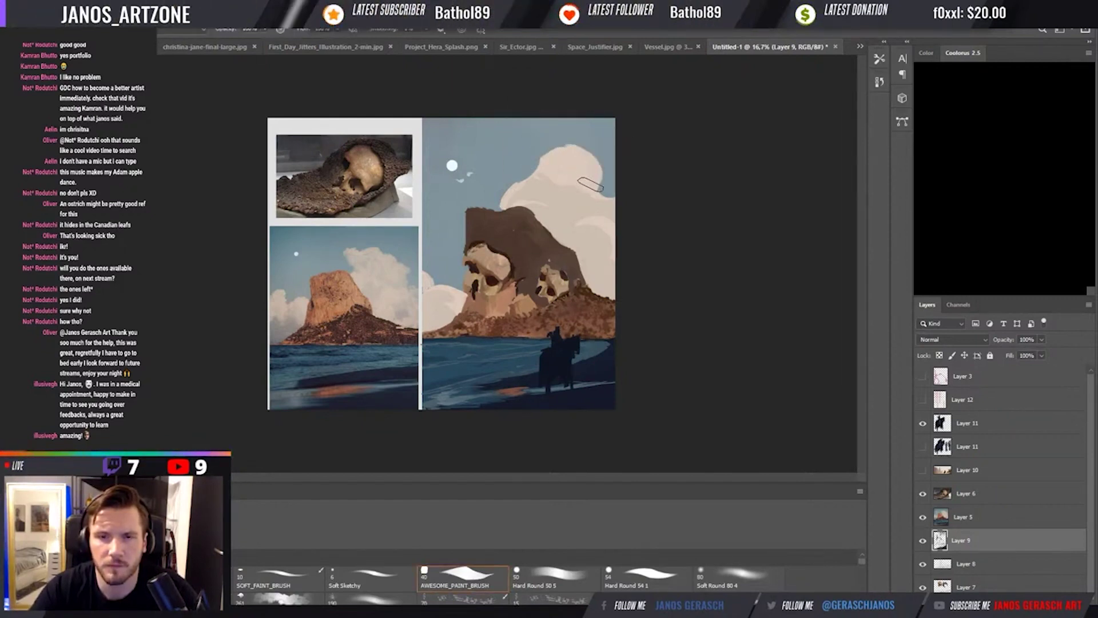
alt+shift+right_click(562, 188)
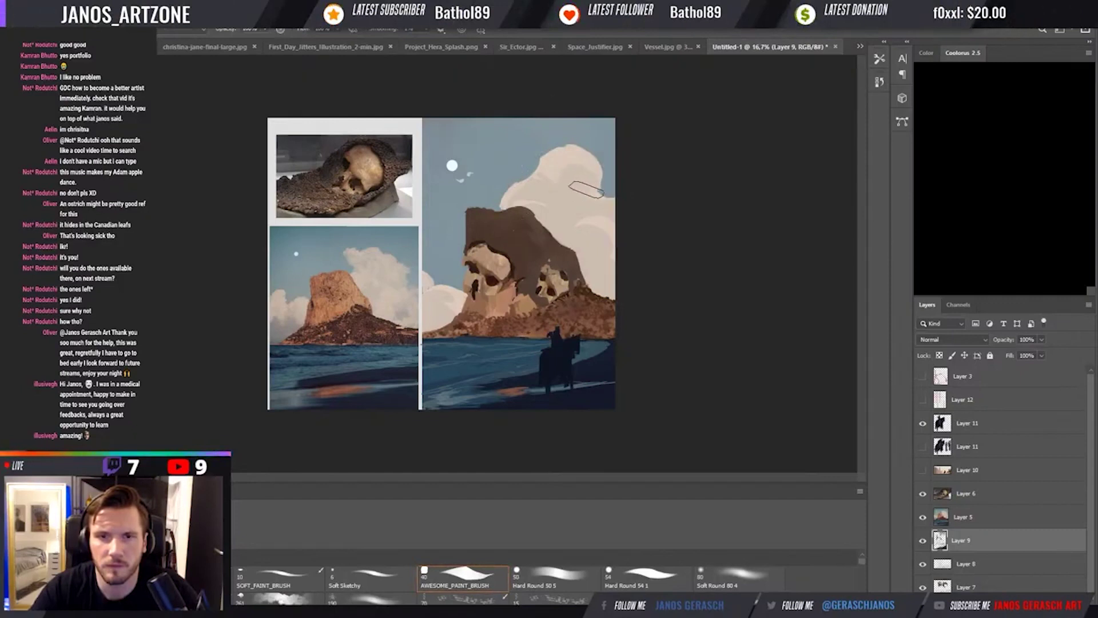
alt+click(515, 195)
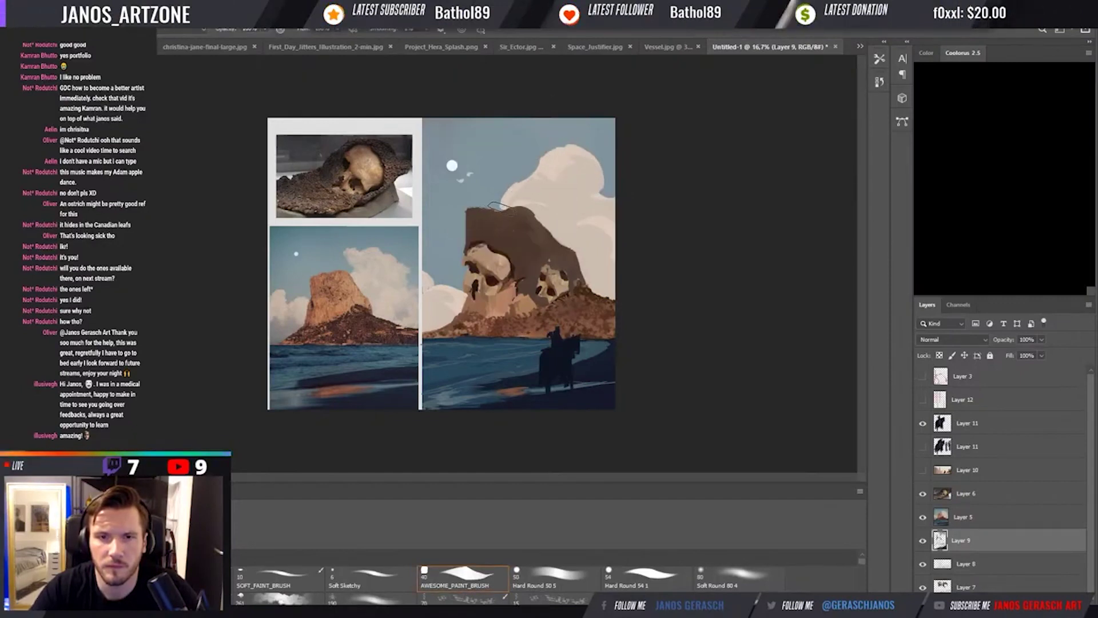
Shade the rounded top of the large cloud on Layer 9 with sampled light cloud tones.
alt+click(565, 152)
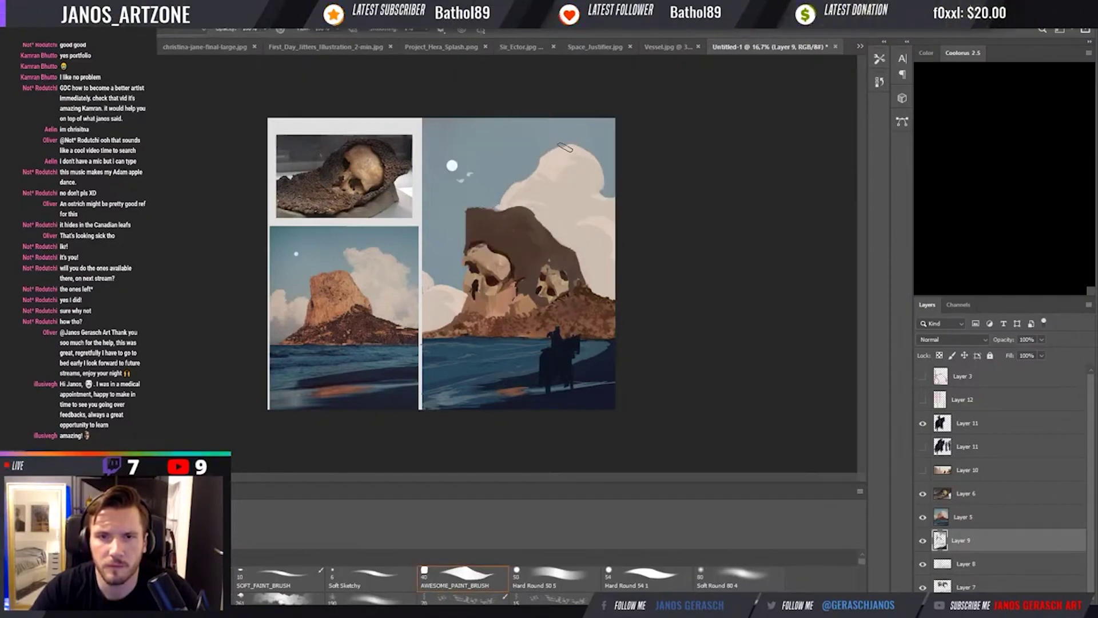
alt+click(586, 189)
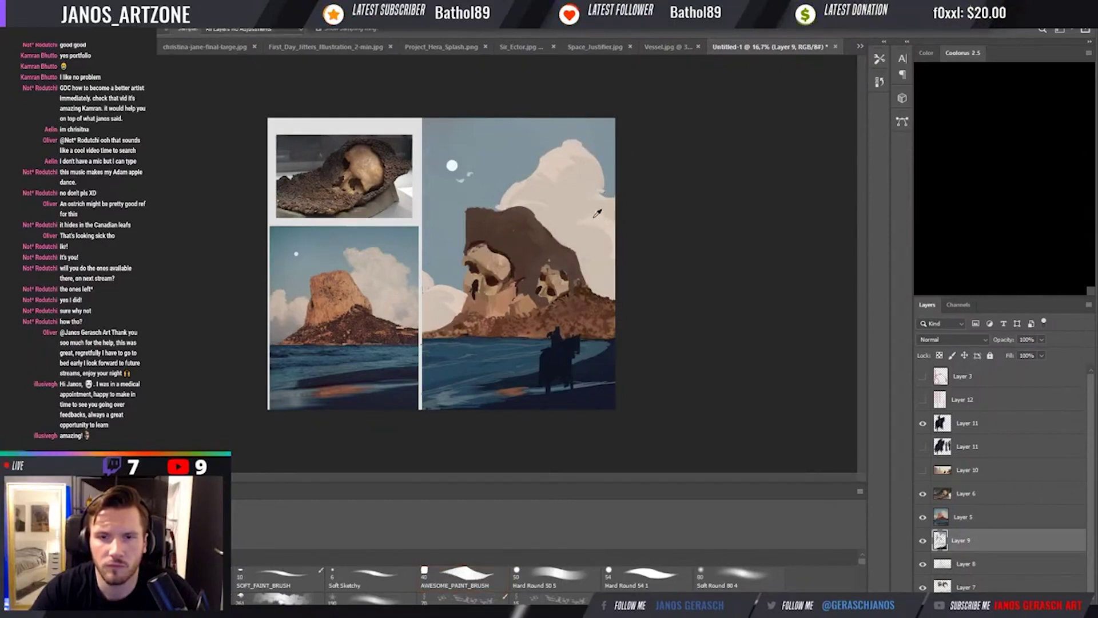
key(alt)
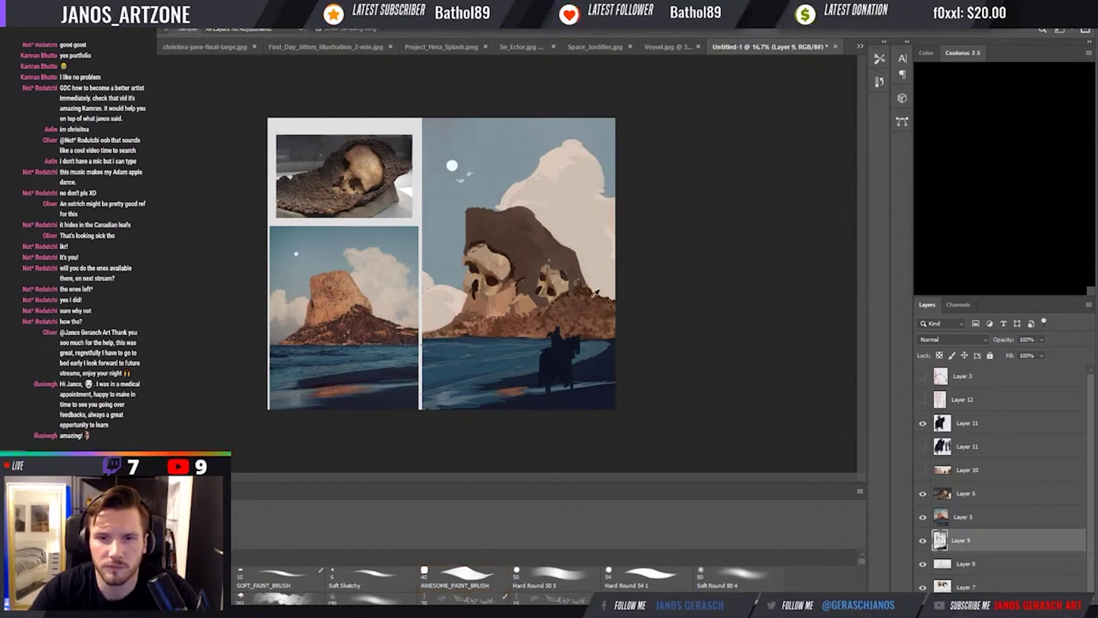
Retouch the rocky slope beside the smaller skull using brown sampled from the island.
alt+click(591, 284)
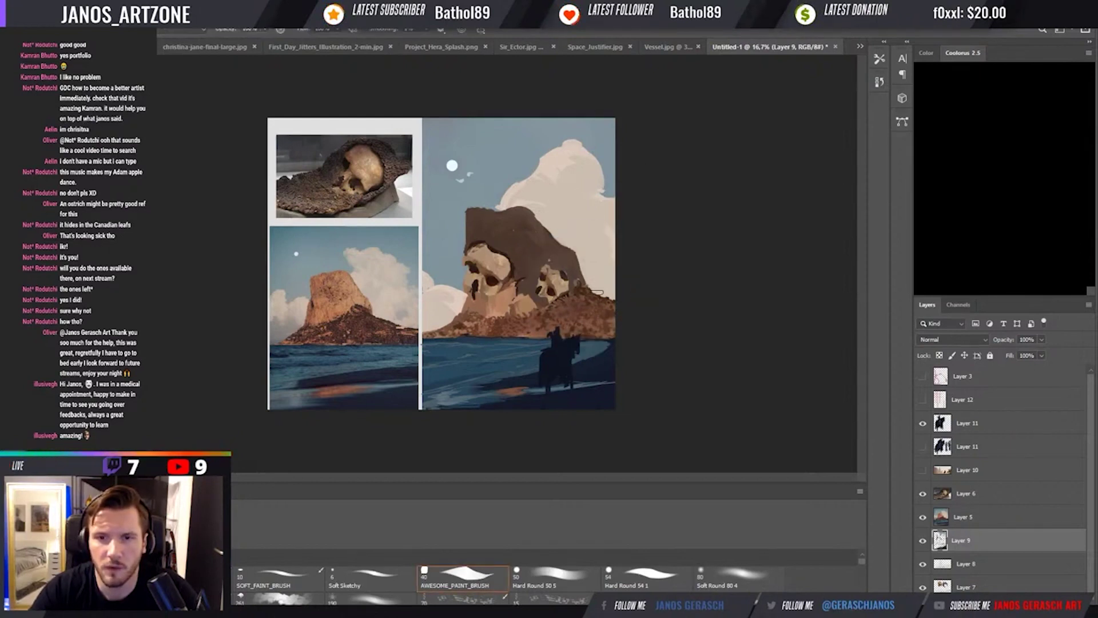
alt+click(620, 296)
alt+click(597, 282)
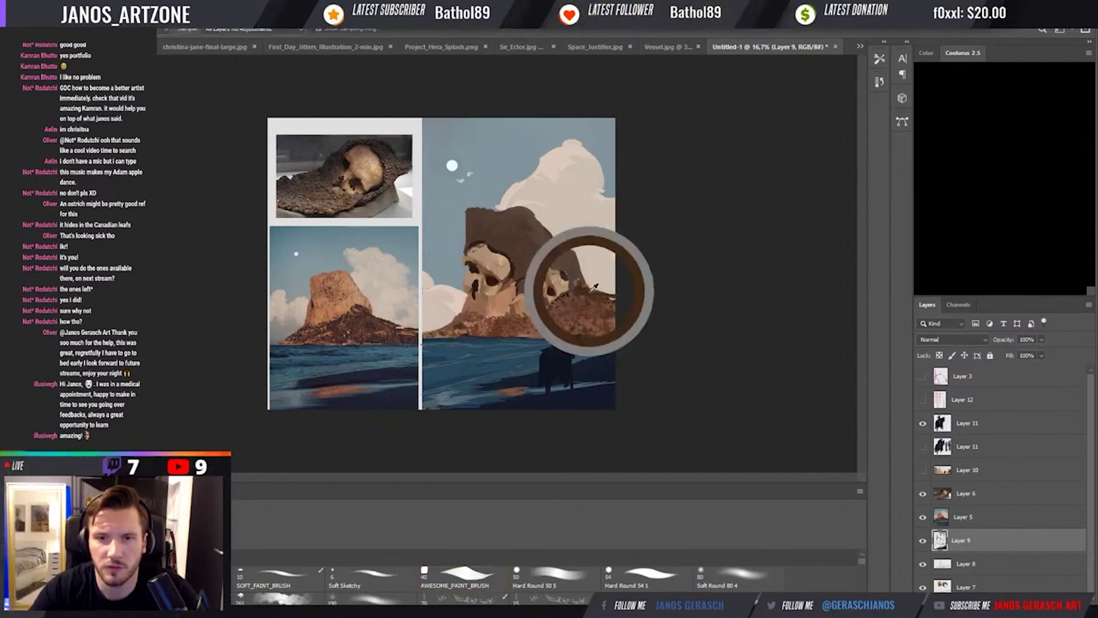
key(alt)
Extend the flat upper corner of the rock above the large skull into a pointed peak with sampled dark brown.
alt+click(481, 217)
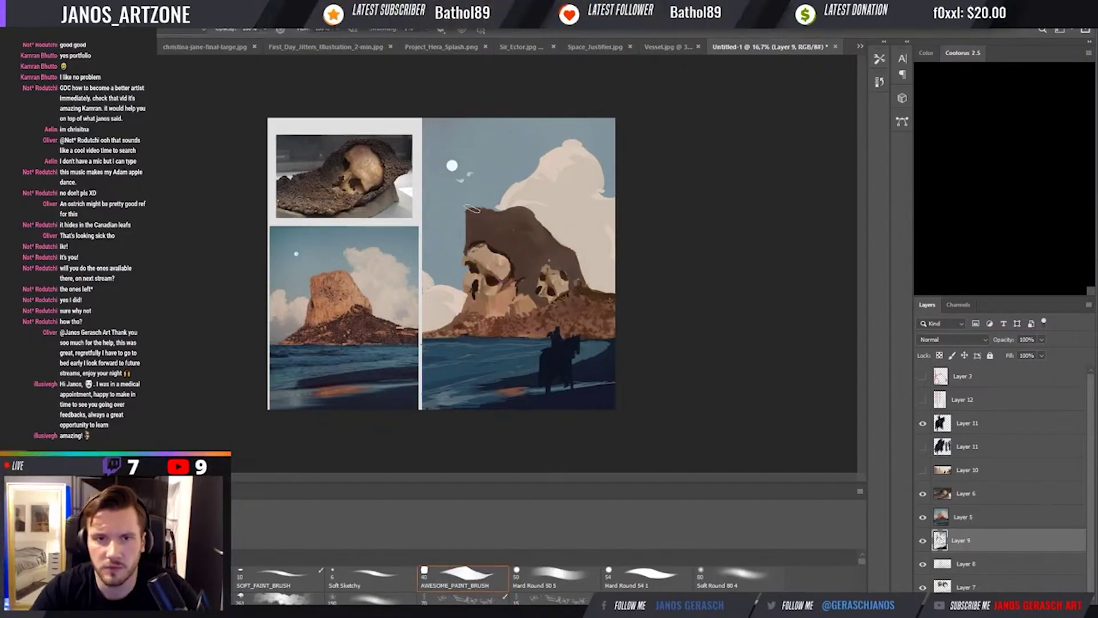
mouse_move(469, 219)
mouse_down()
mouse_move(463, 200)
mouse_move(467, 212)
mouse_up()
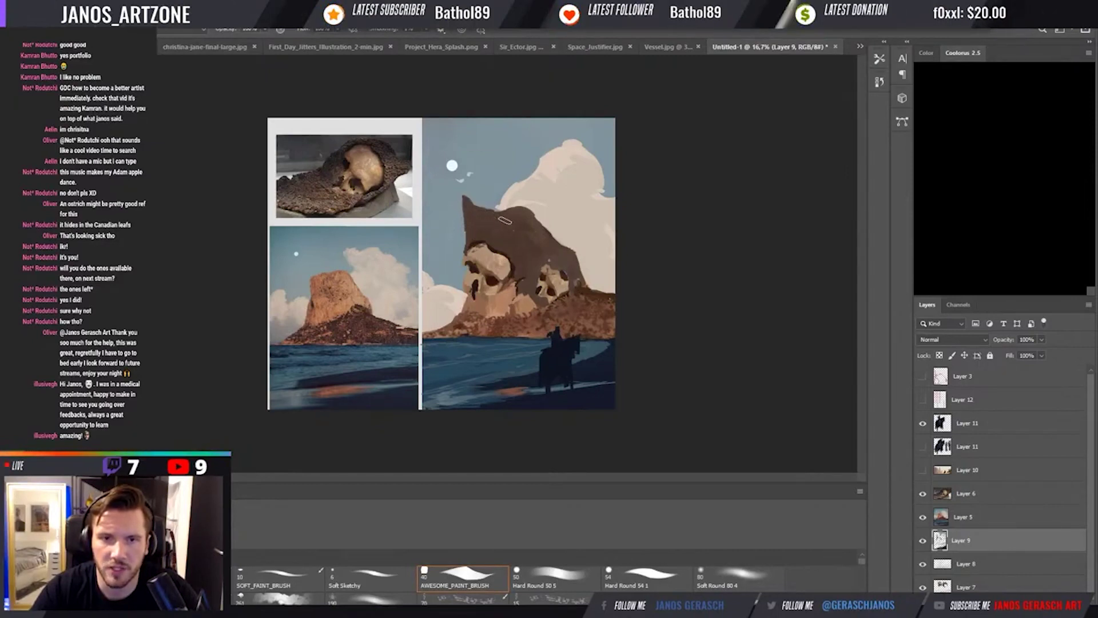
alt+click(501, 225)
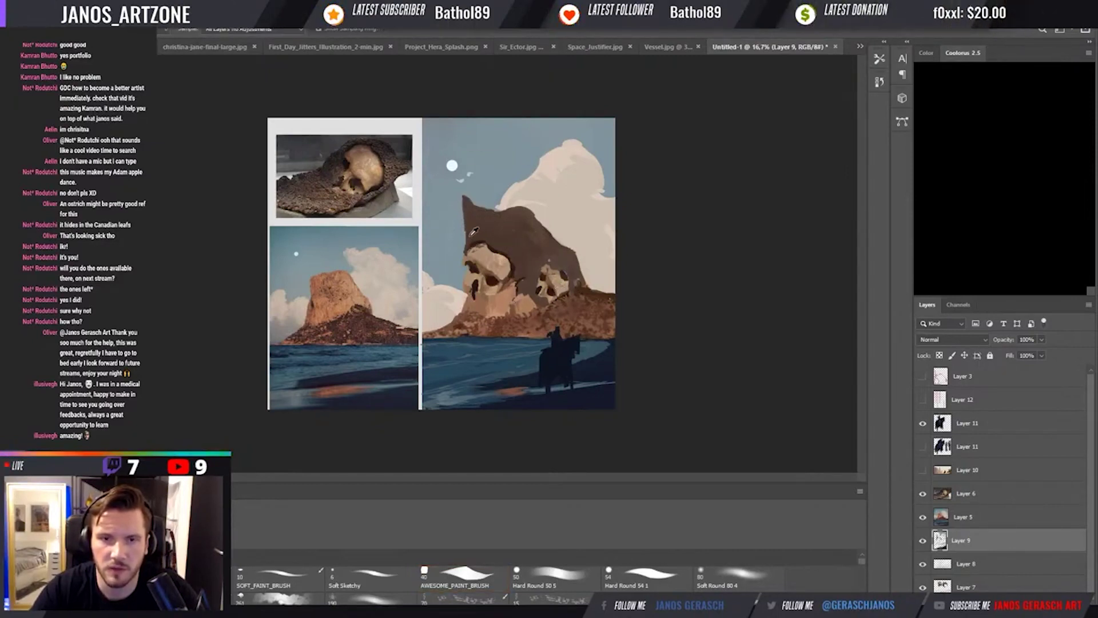
Refine the large skull's brow and eye socket and the rock between both skulls with sampled bone and brown tones.
alt+click(475, 250)
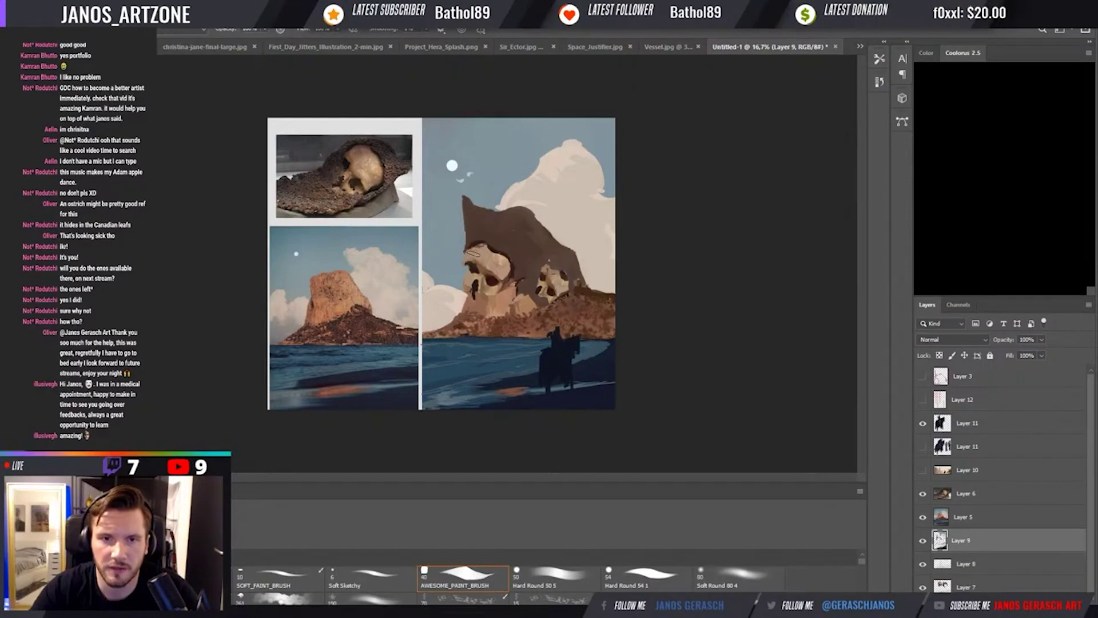
alt+click(471, 269)
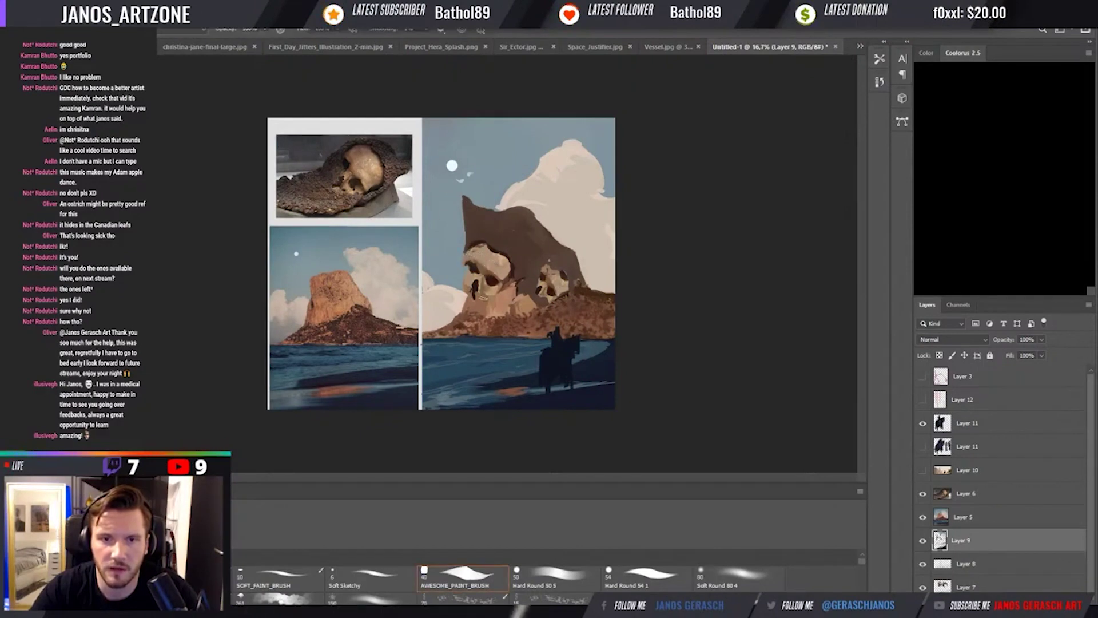
alt+click(478, 286)
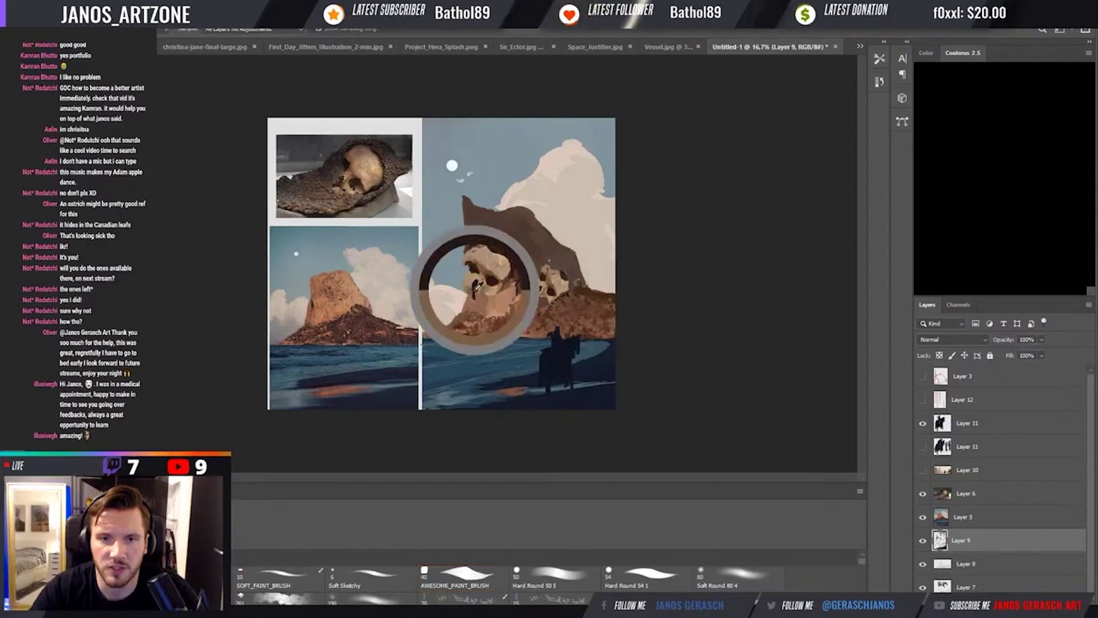
alt+click(539, 291)
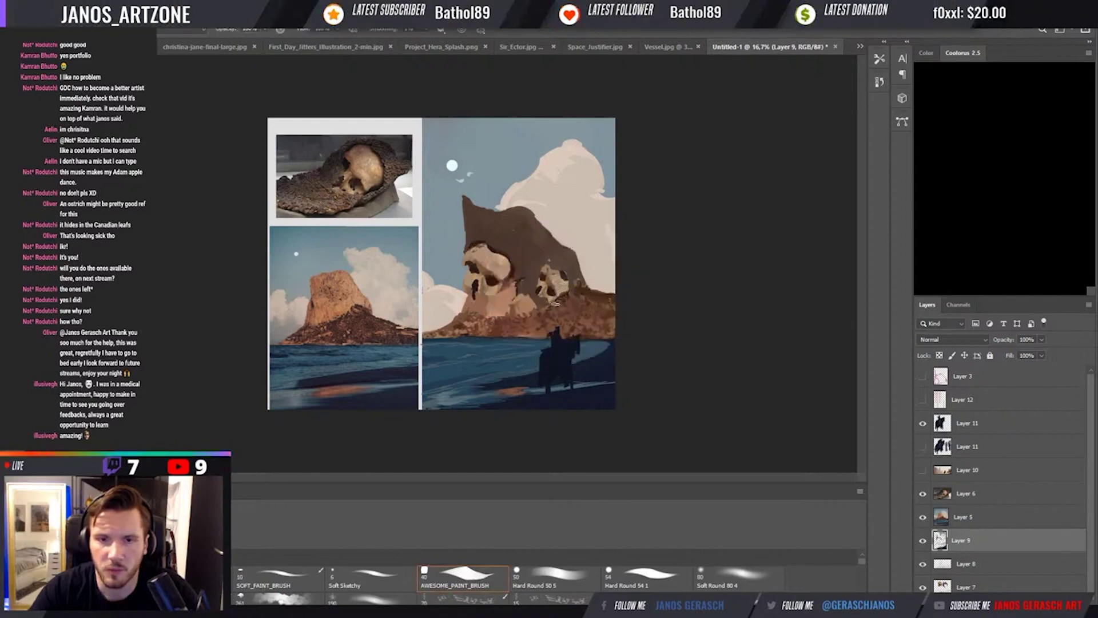
key(alt)
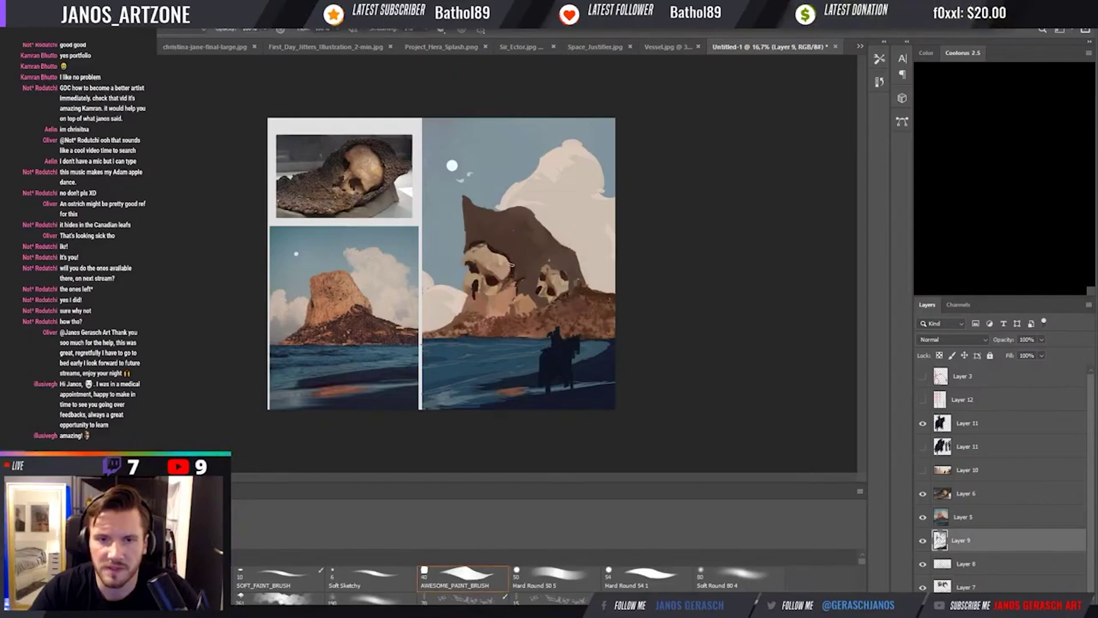
key(alt)
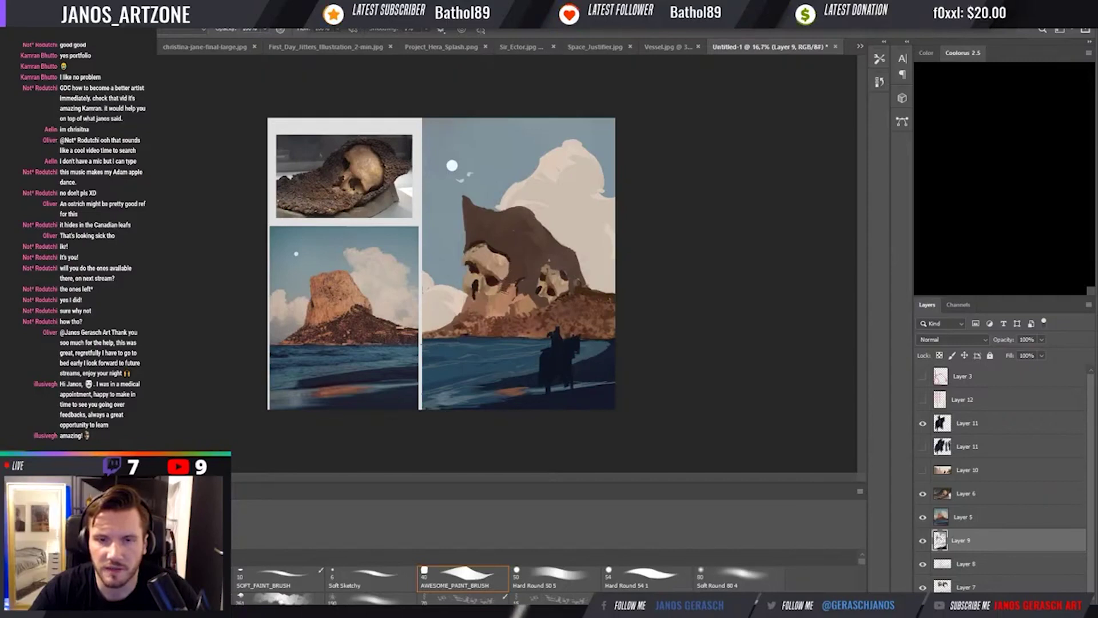
key(alt)
key(alt)
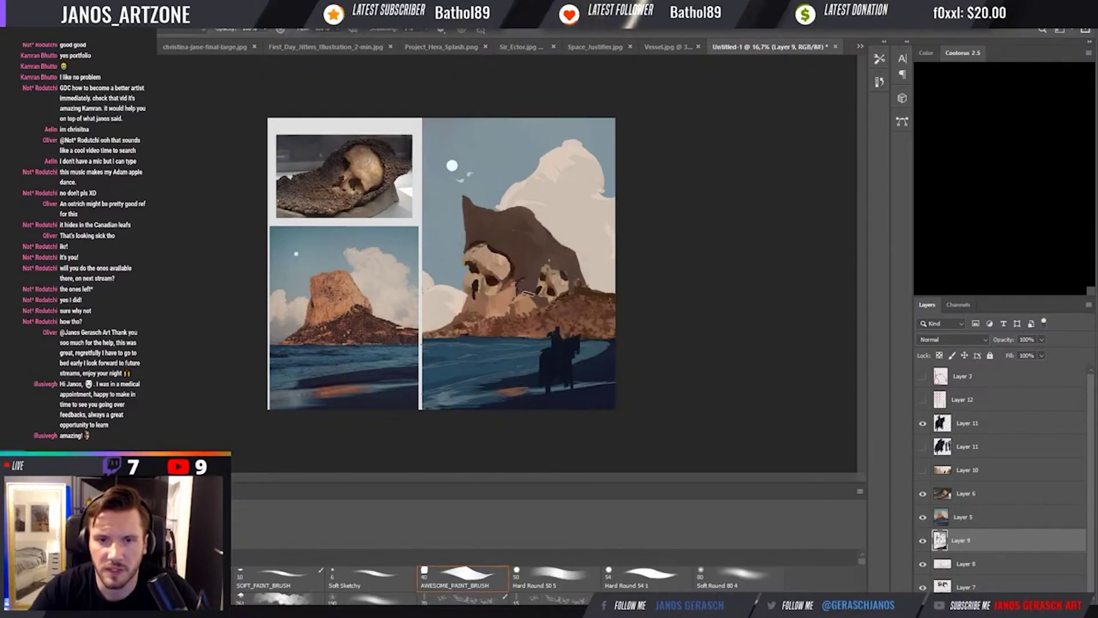
Touch up the rock edge around the smaller skull where the cliff meets the slope, using sampled colours.
key(r)
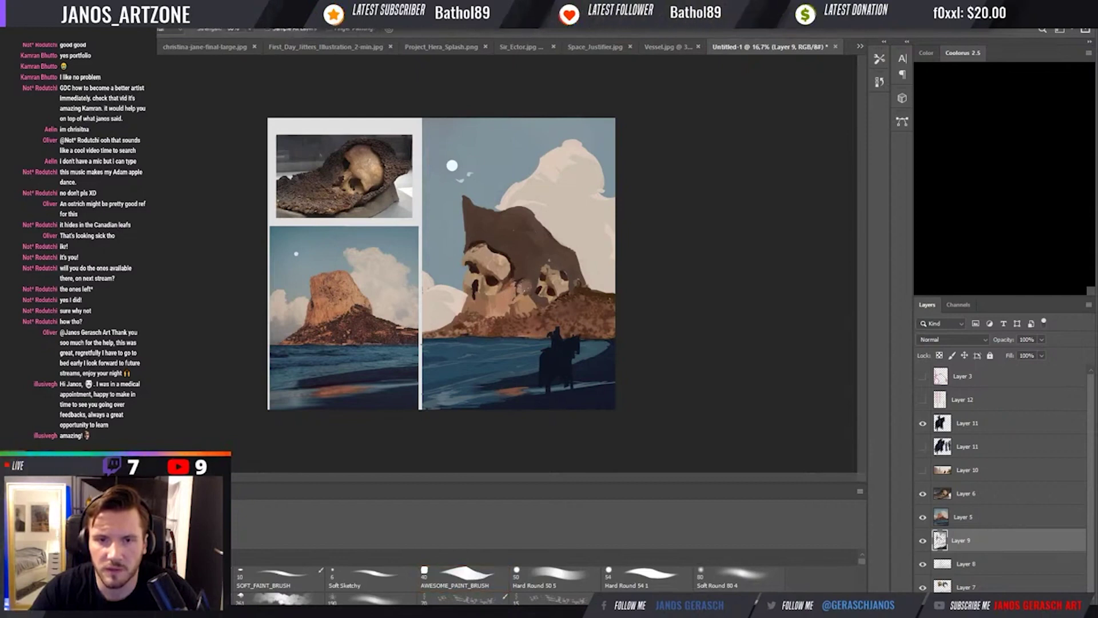
key(b)
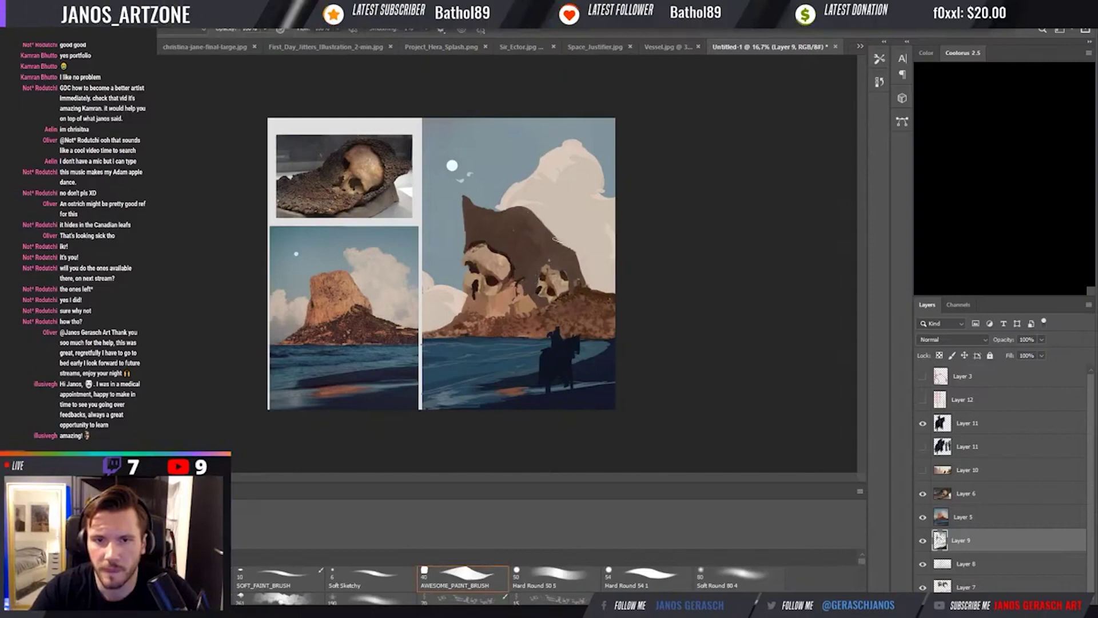
key(i)
key(b)
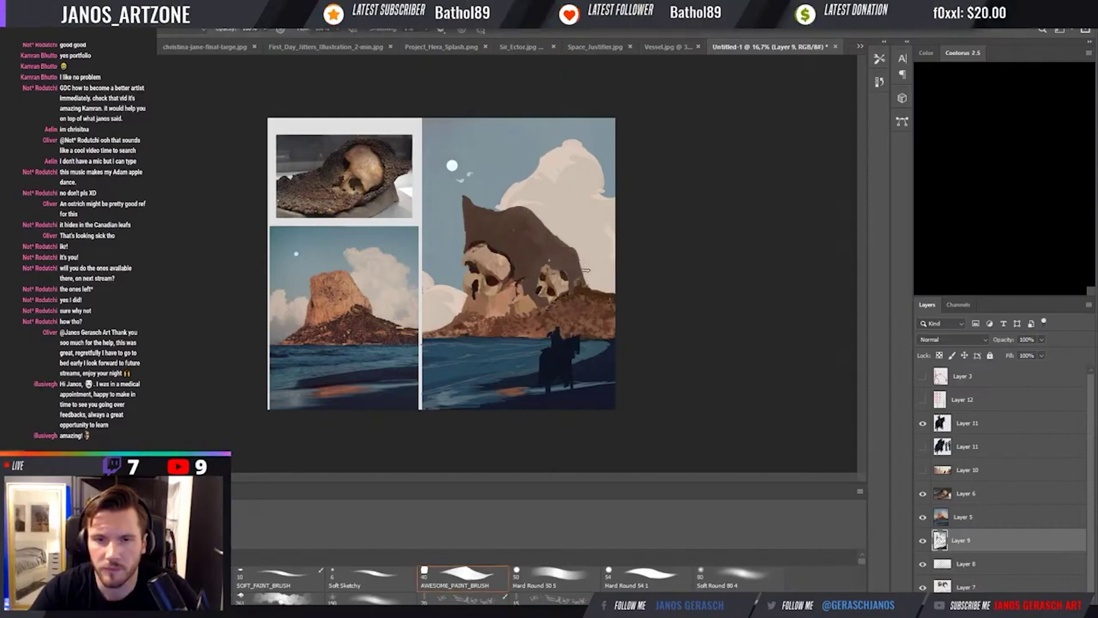
key(i)
Transform the horse rider silhouette on the upper Layer 11, shifting it slightly left and making it a little wider.
key(v)
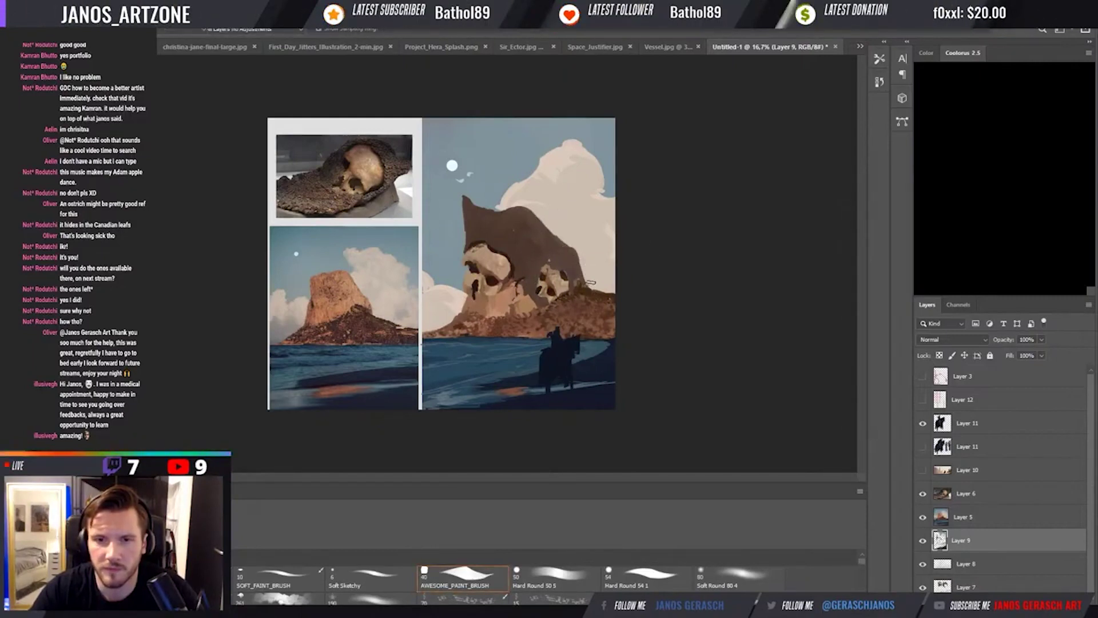
click(562, 362)
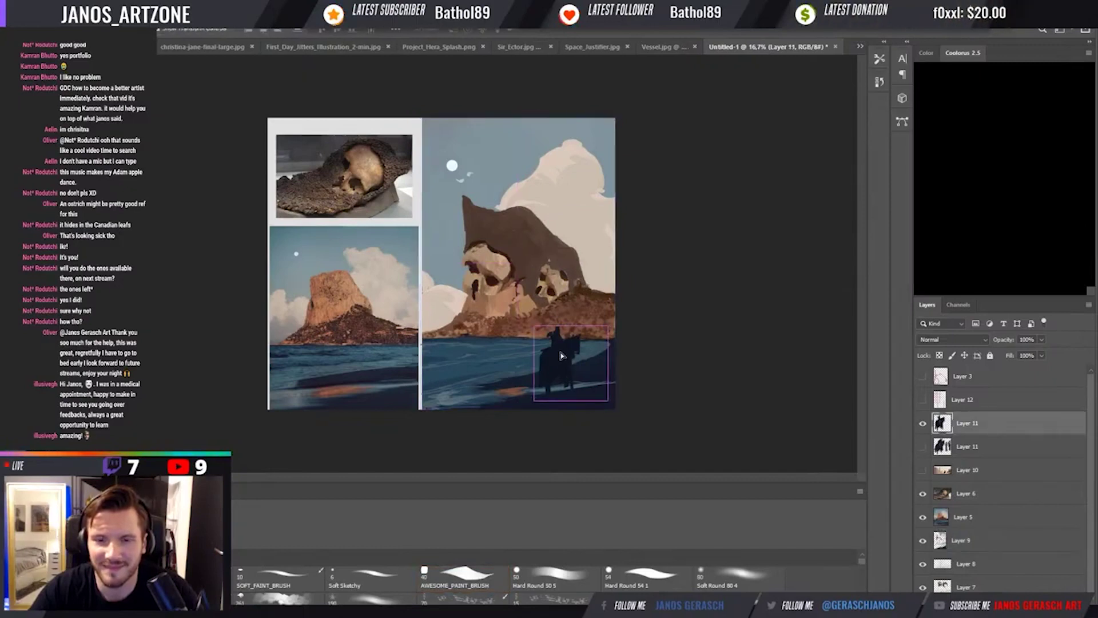
key(ctrl+t)
drag(608, 325, 607, 351)
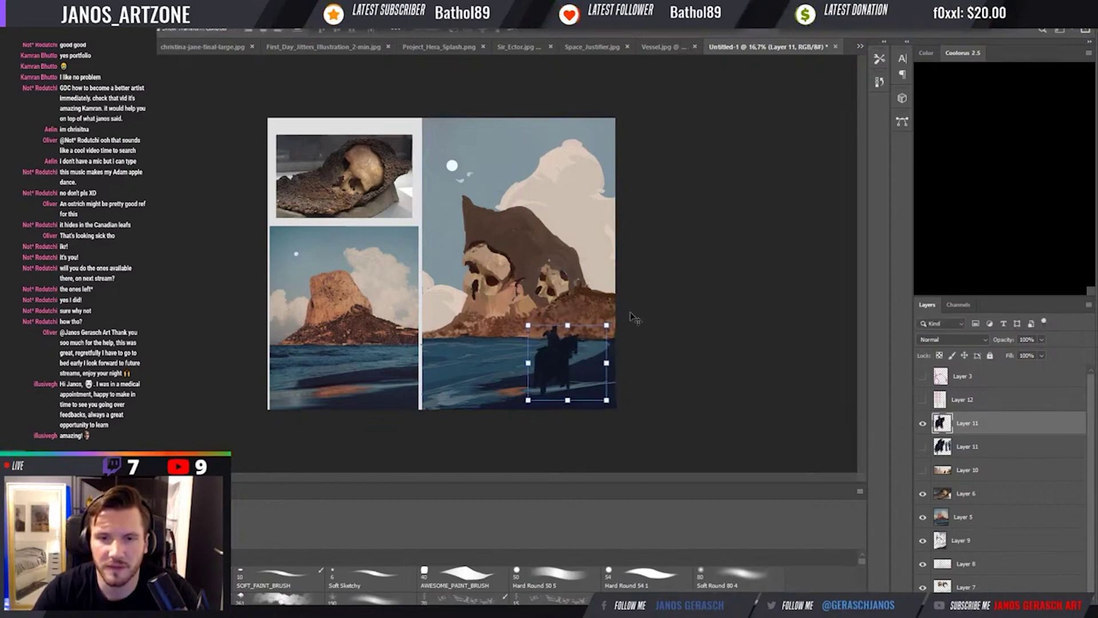
key(Return)
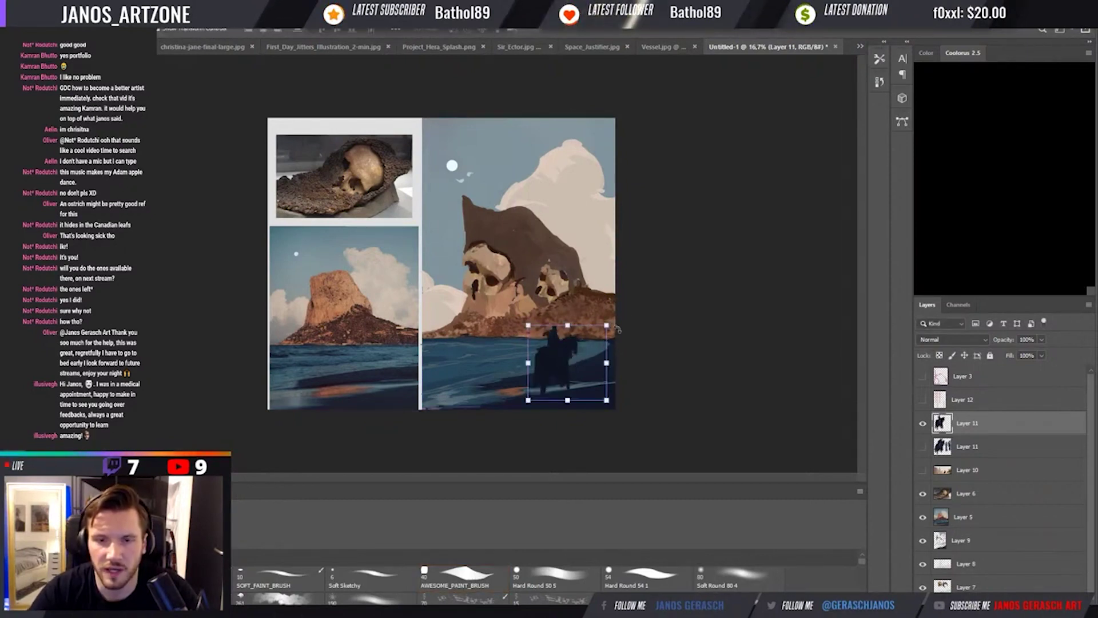
Return to Layer 9 and repaint the water and shoreline beside the horse rider with sampled sea colours.
key(i)
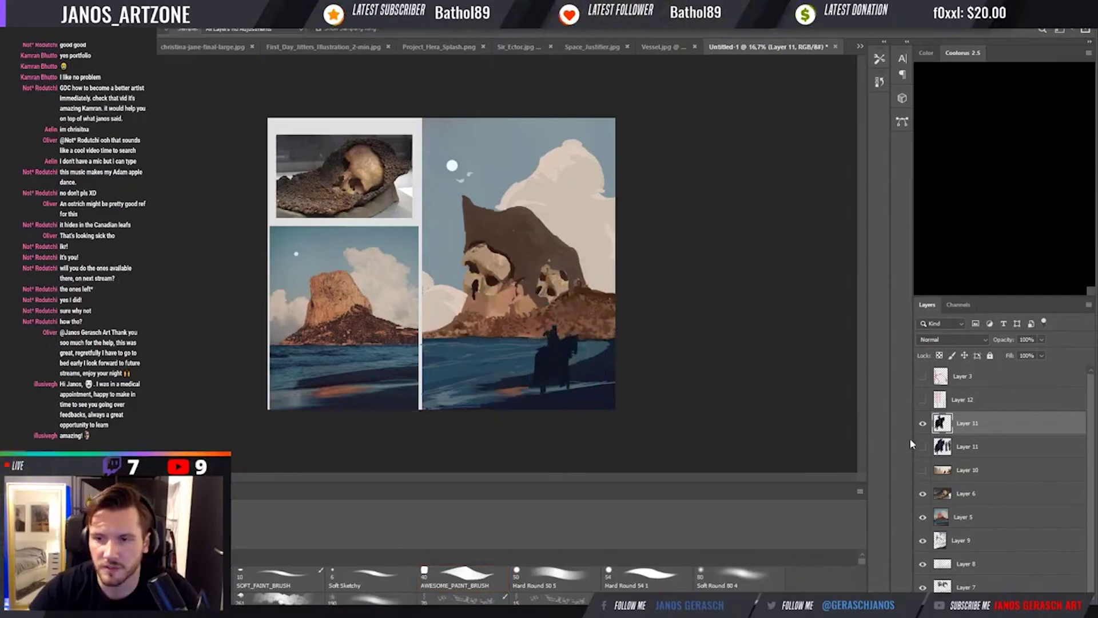
key(alt+bracketleft)
key(alt+bracketleft)
key(alt+bracketleft)
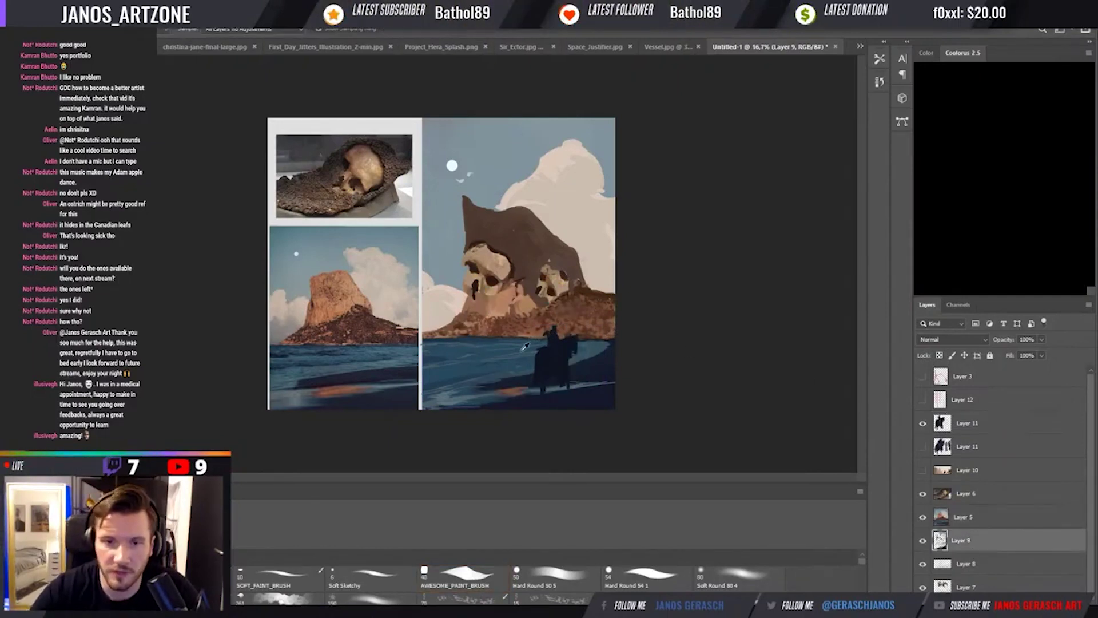
key(b)
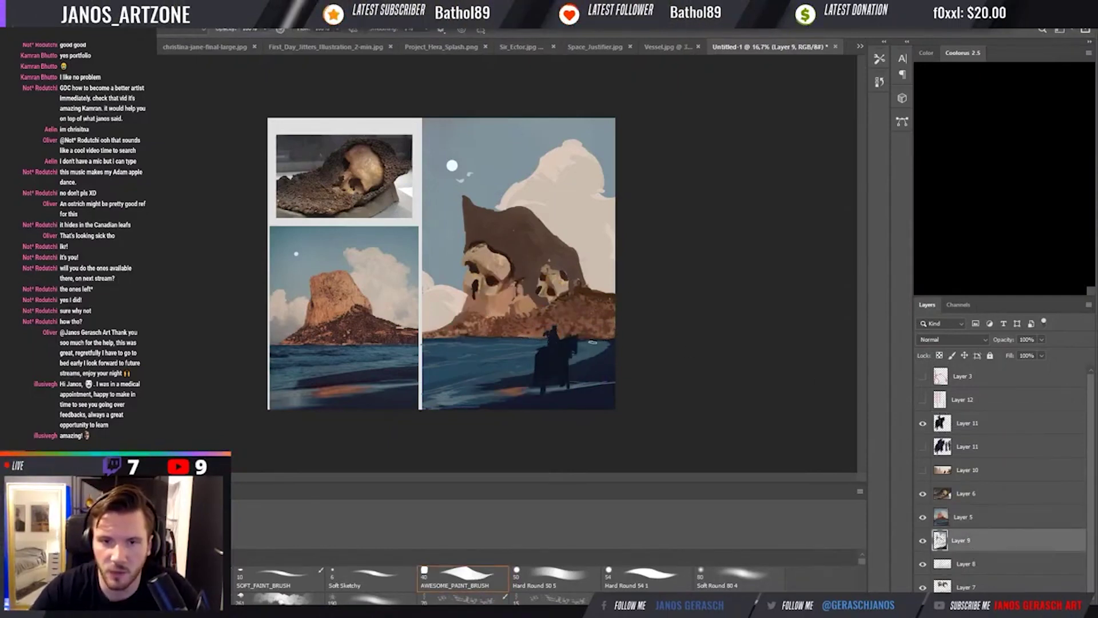
key(i)
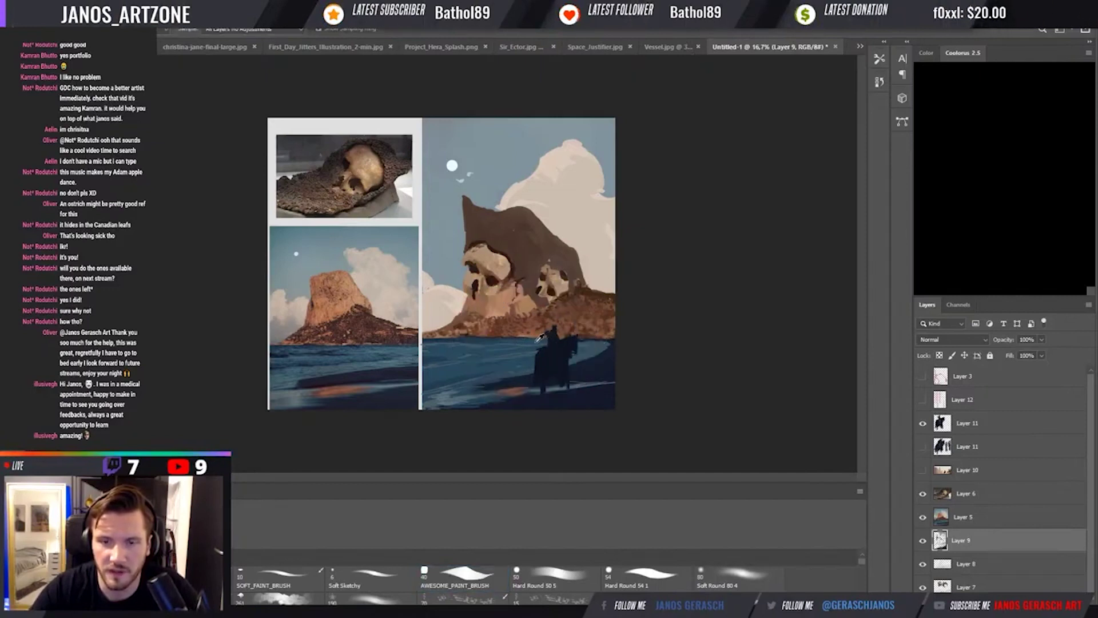
click(609, 342)
key(b)
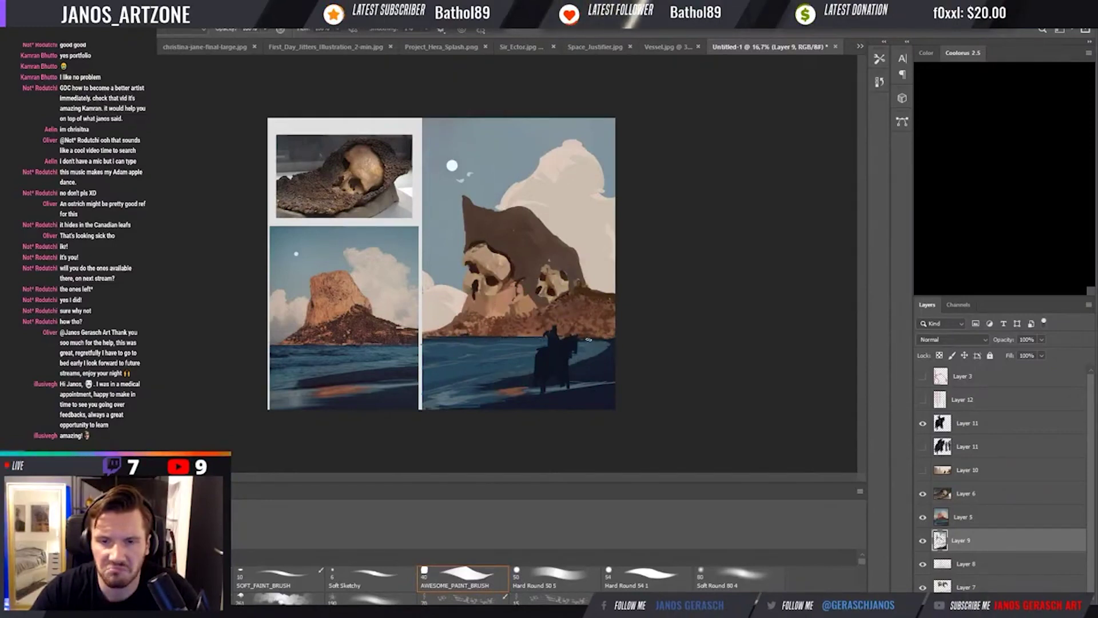
key(i)
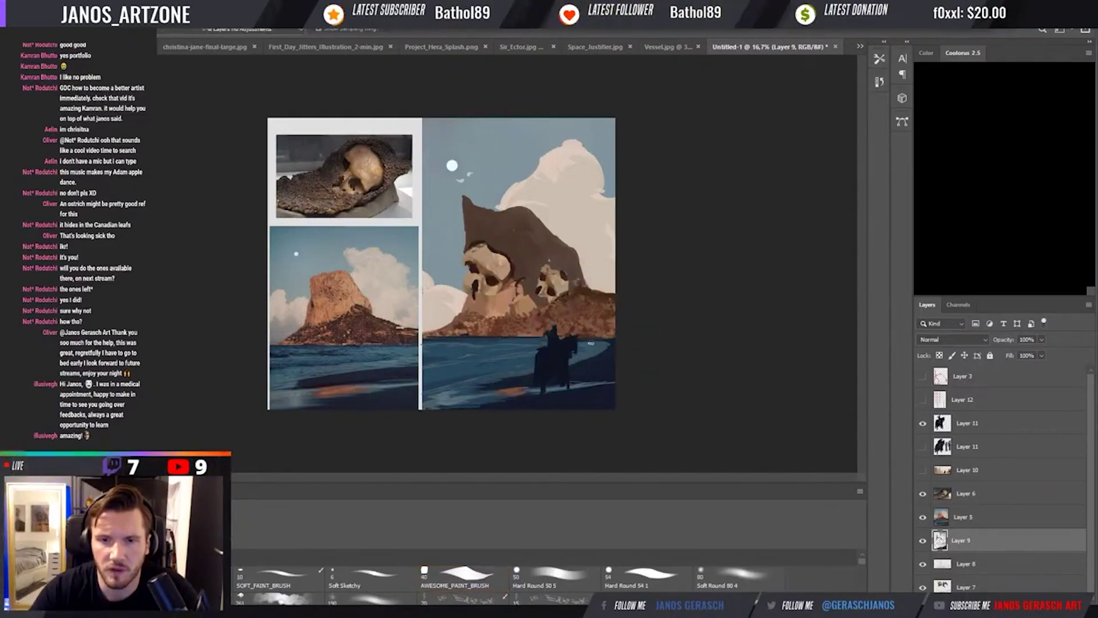
key(b)
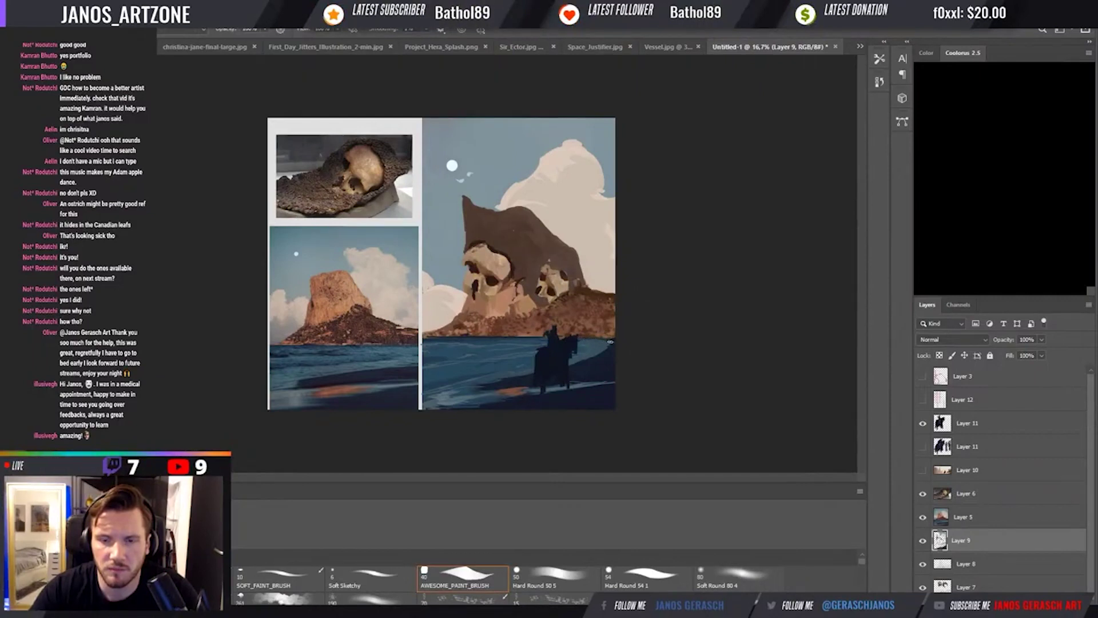
Clean up the waterline along the base of the rock island with sampled blues.
alt+click(598, 337)
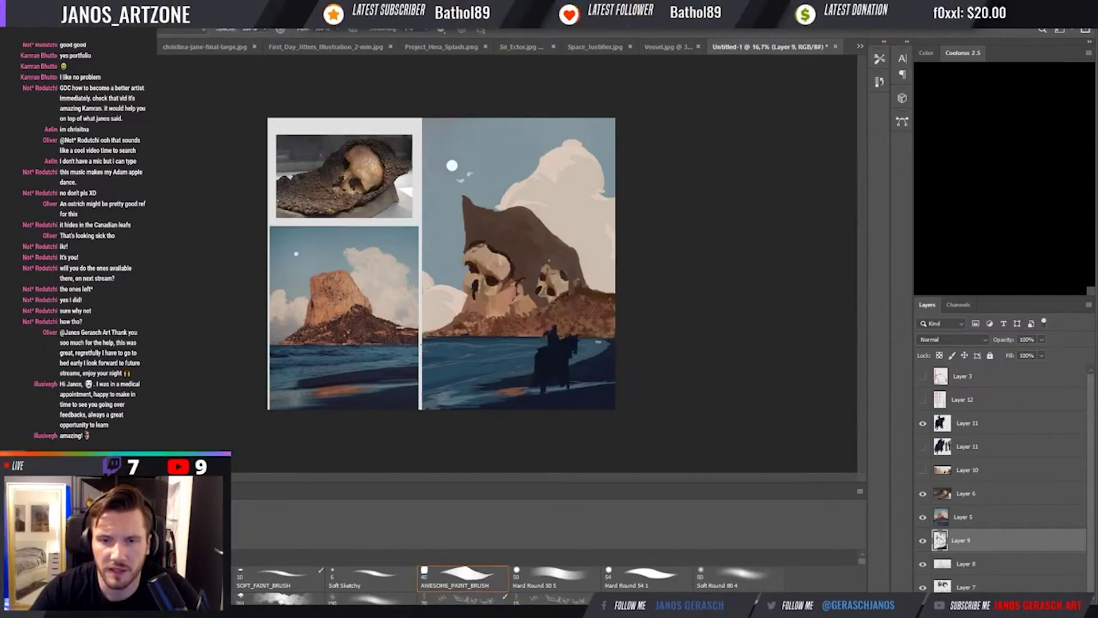
key(alt)
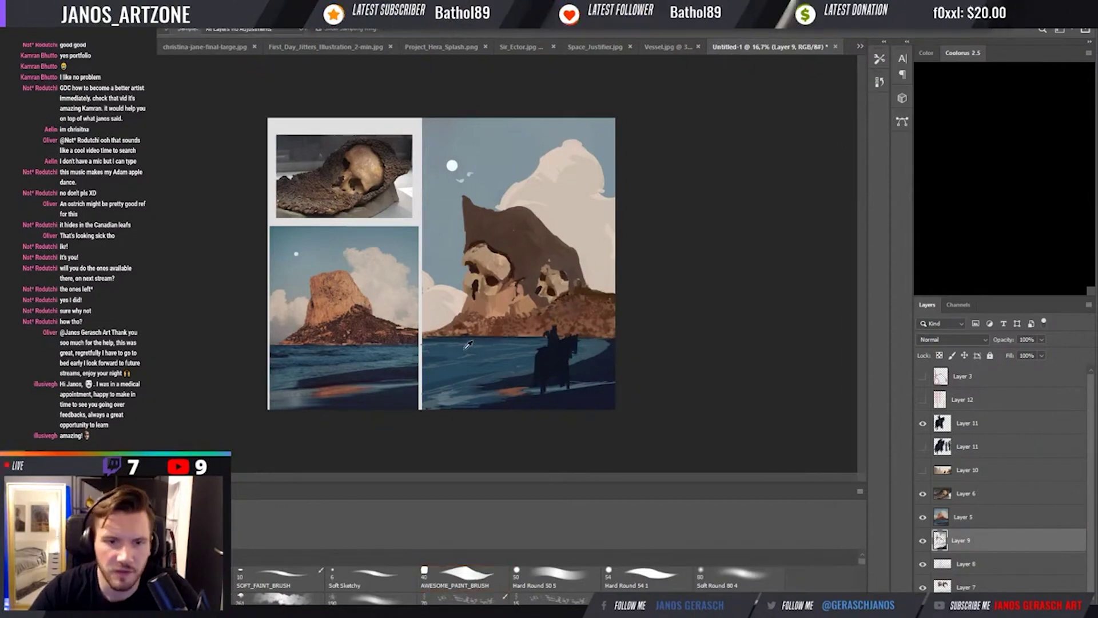
alt+click(468, 343)
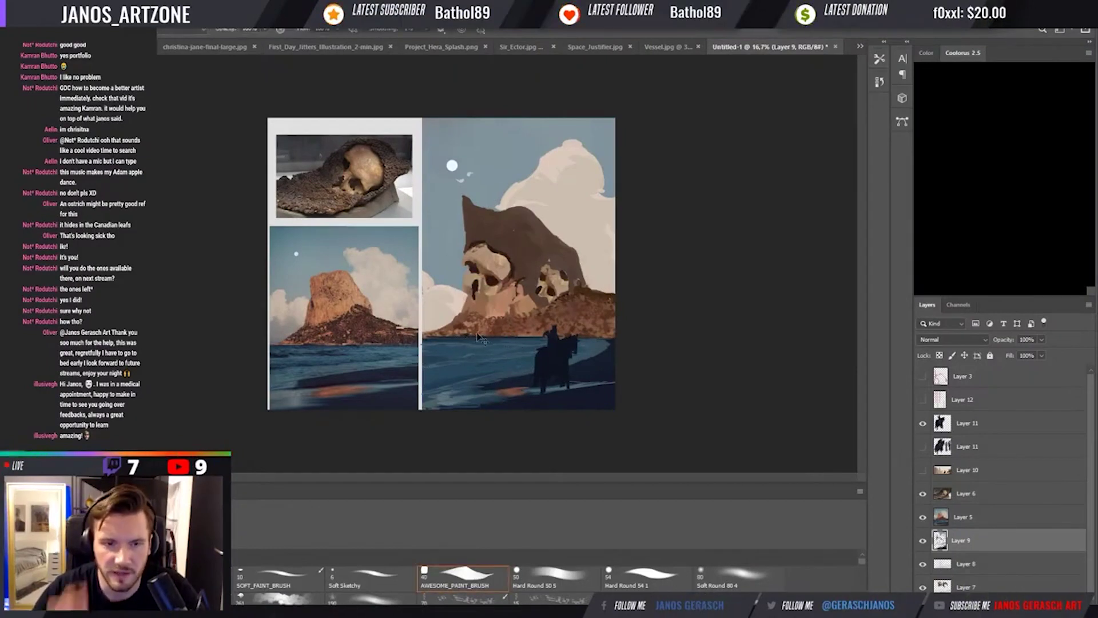
alt+click(438, 349)
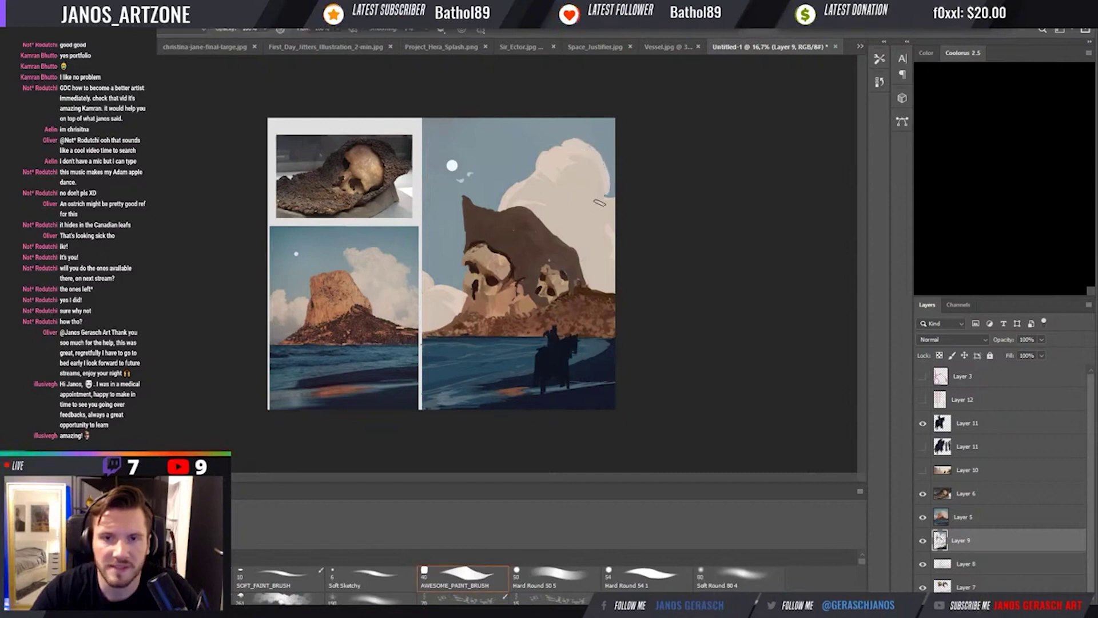
Refine the edges and soft shading of the large cloud behind the rock using colours sampled from the cloud and sky.
key(alt)
alt+click(607, 171)
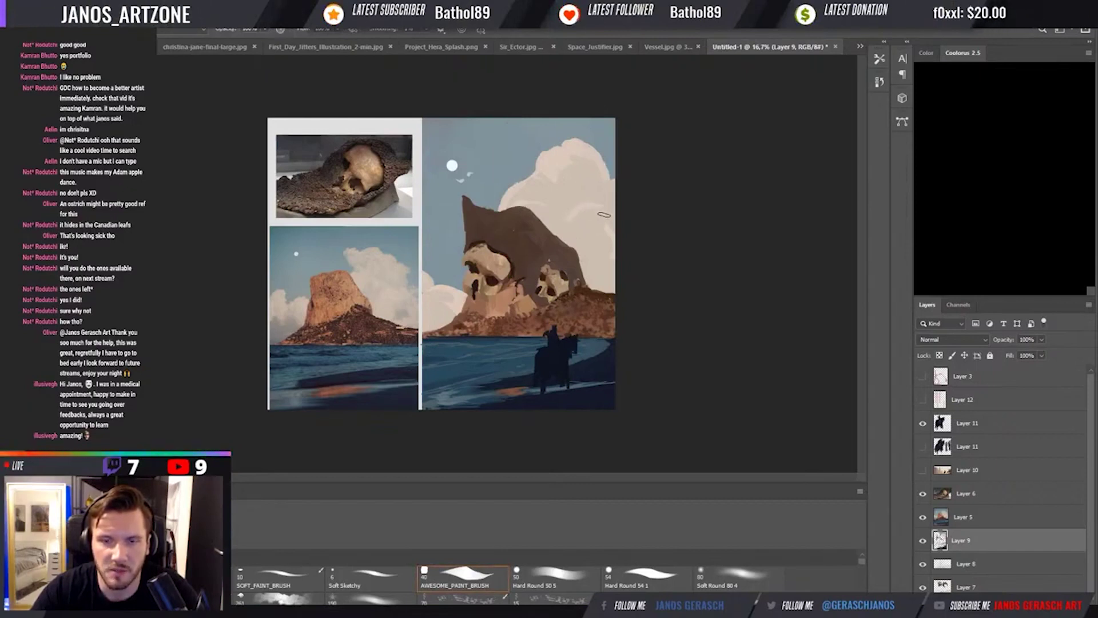
key(alt)
alt+click(589, 204)
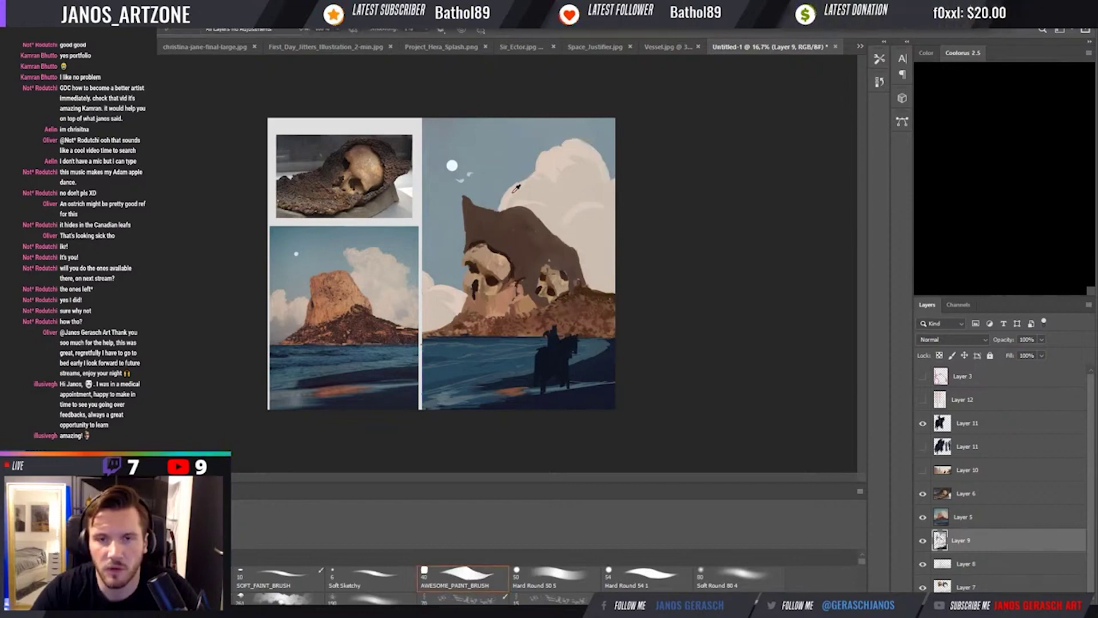
key(alt)
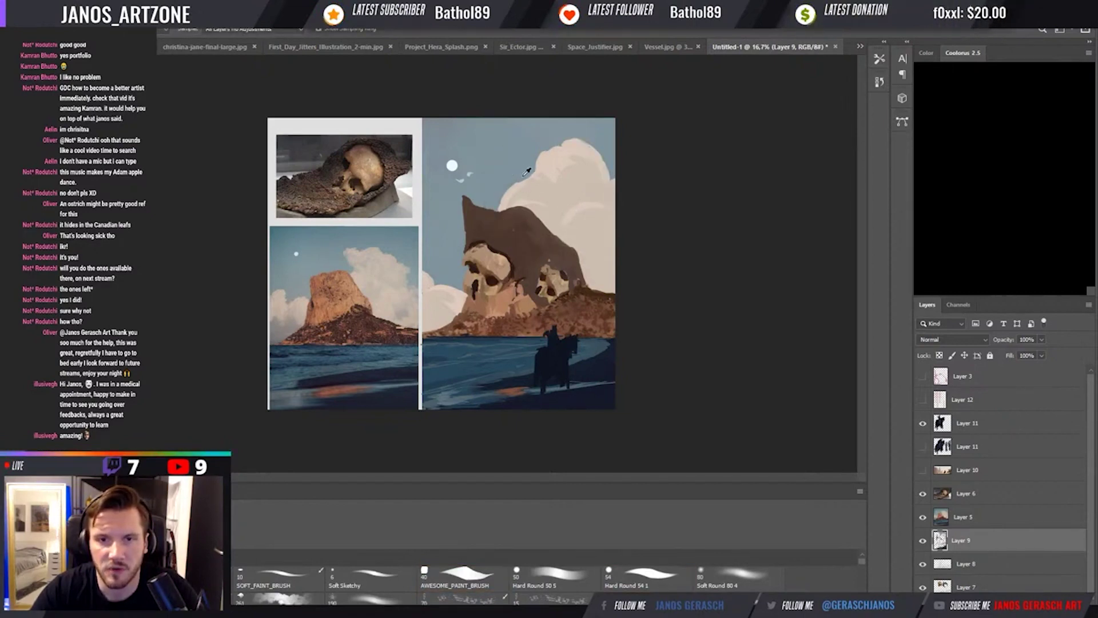
alt+click(504, 190)
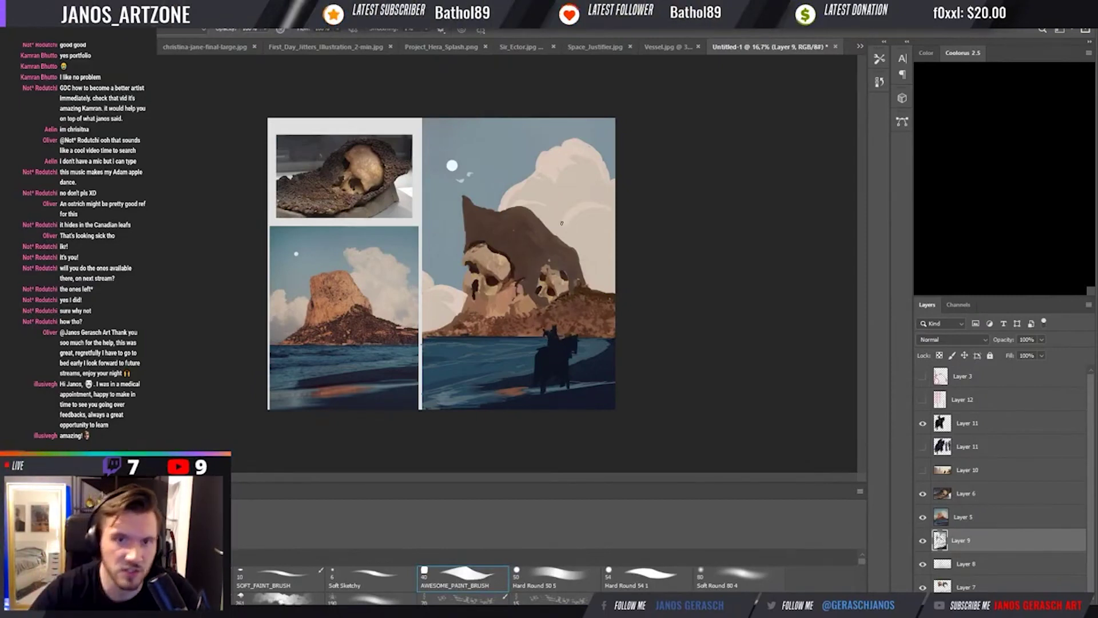
Touch up the lower edge of the larger skull around its nose and jaw with sampled colours.
key(i)
key(b)
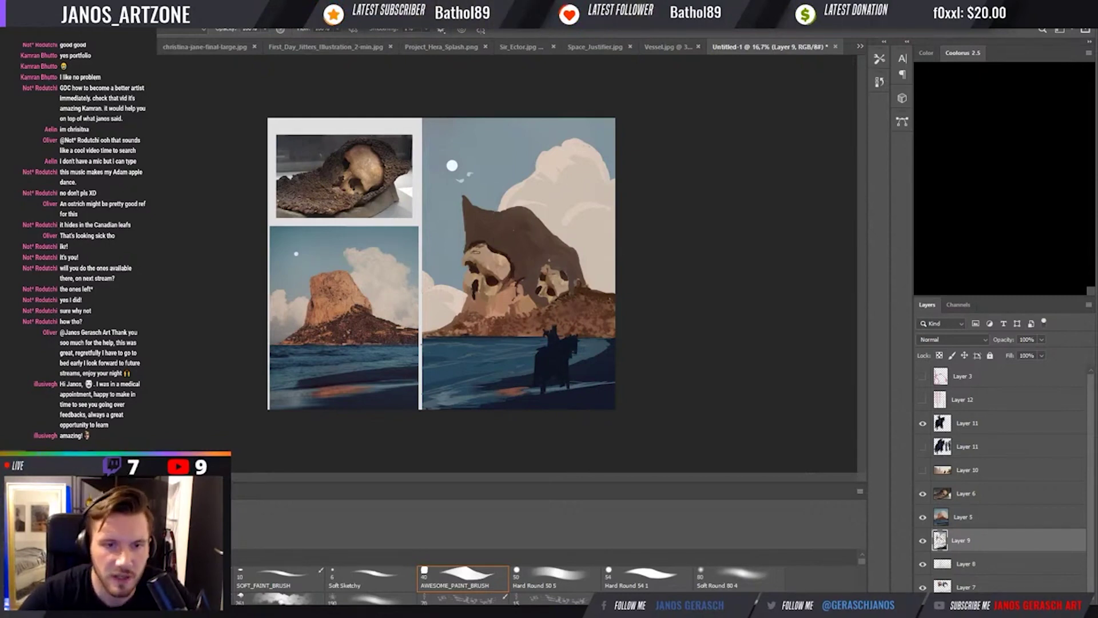
key(i)
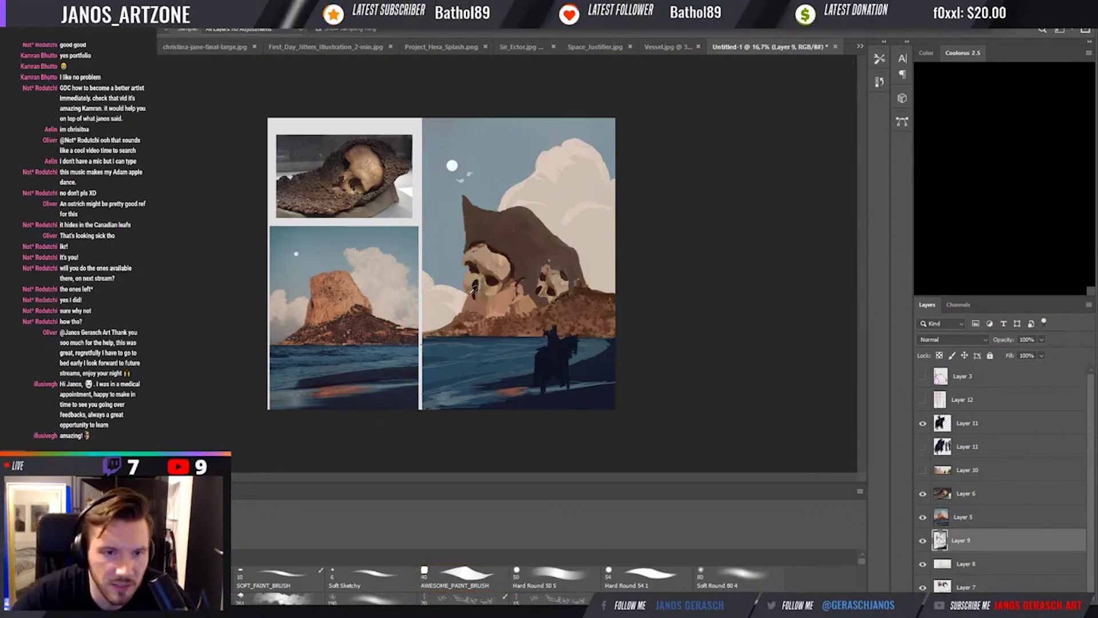
key(b)
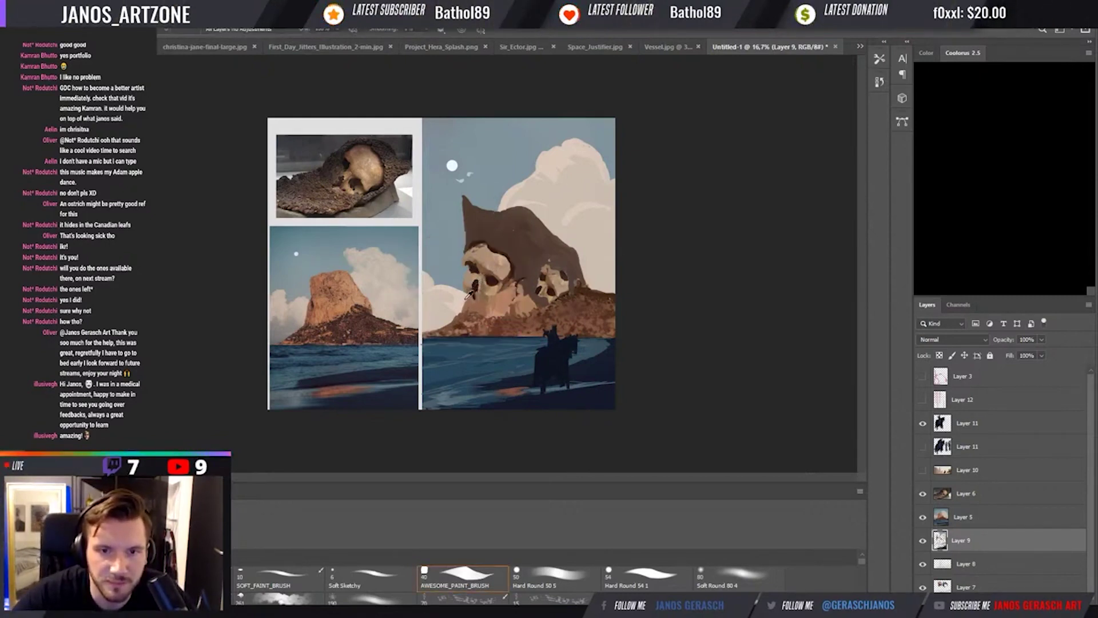
alt+click(468, 295)
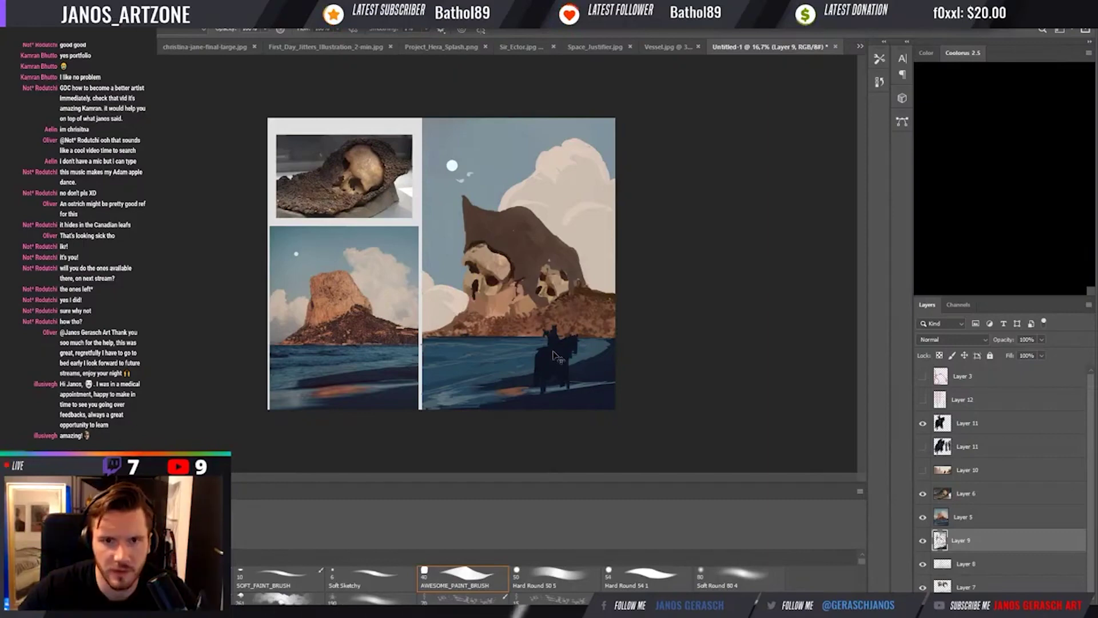
Paste the Forms of Composition sheet, scaled to fit over the painting, and place its layer above the horse rider silhouette.
key(ctrl+v)
drag(488, 222, 590, 117)
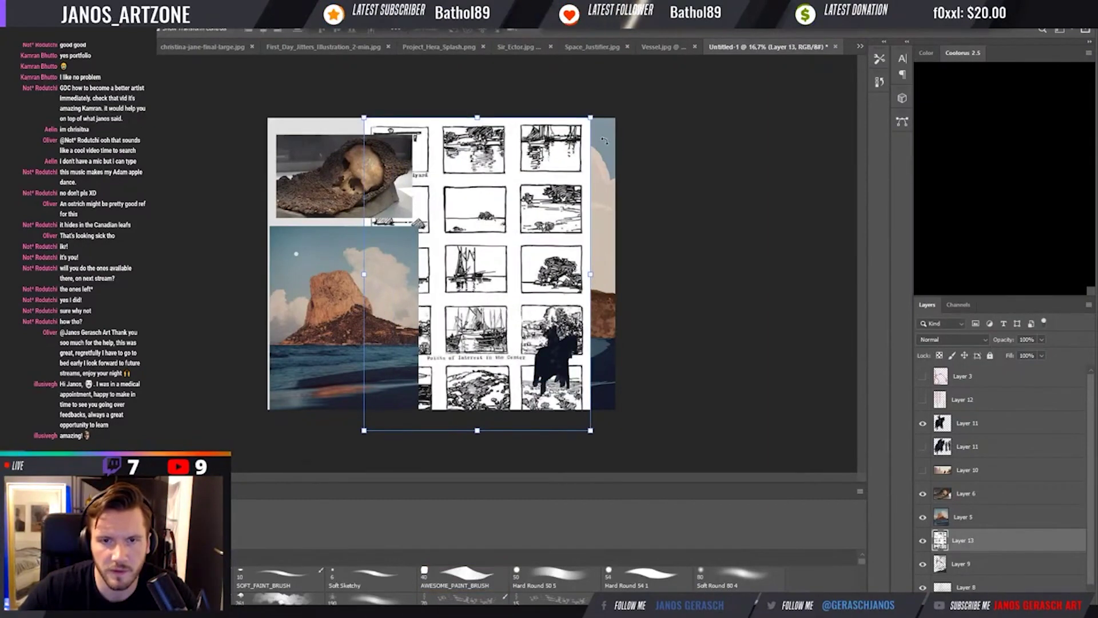
key(Return)
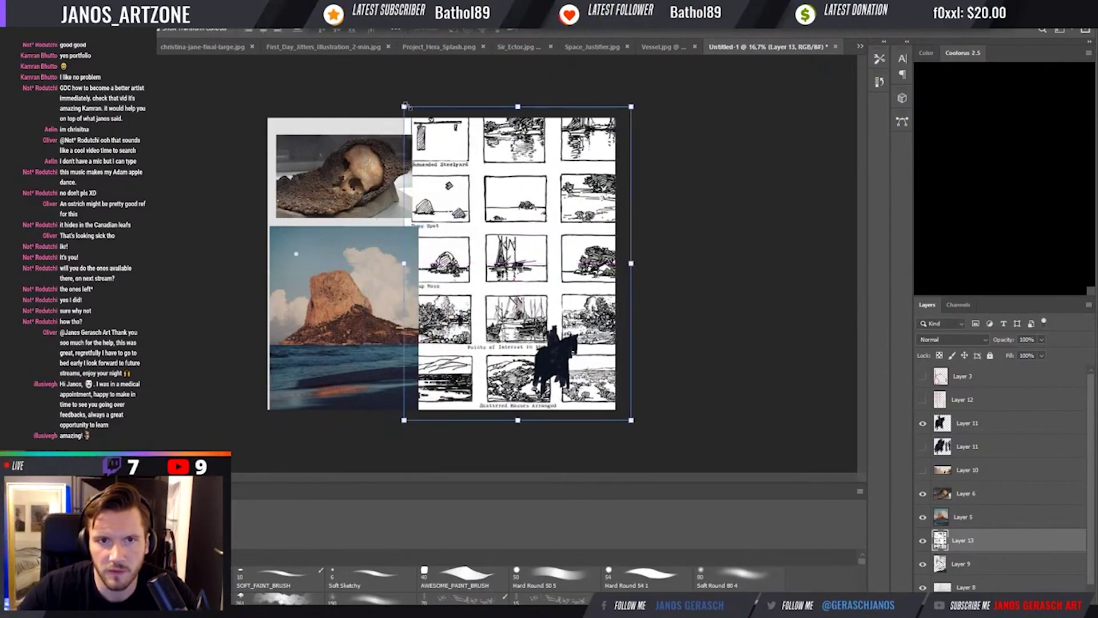
drag(404, 106, 420, 127)
key(Return)
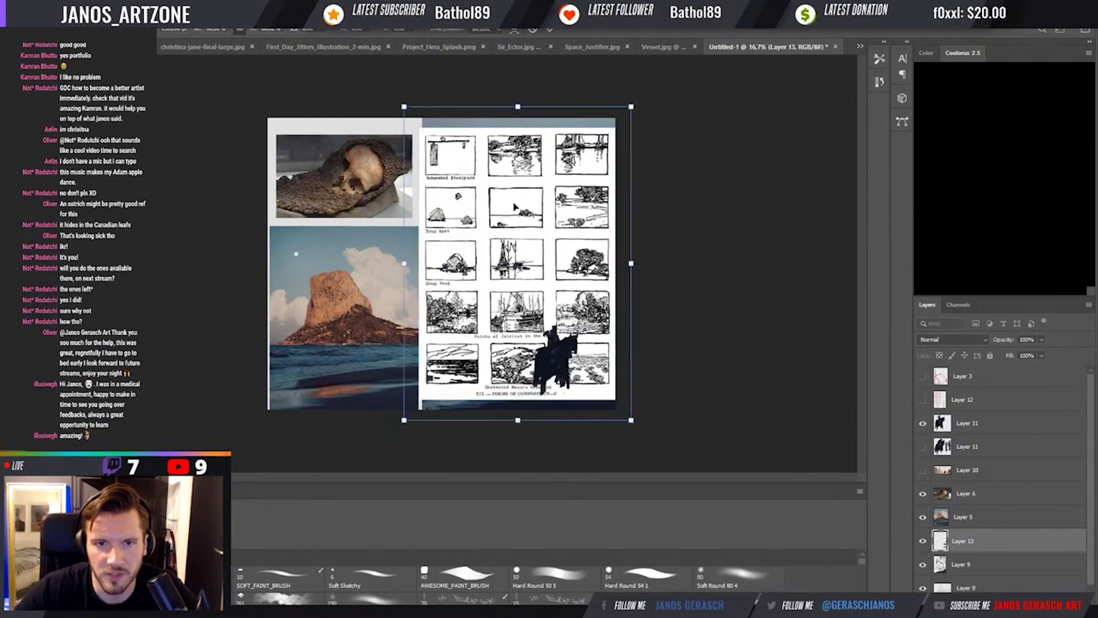
drag(1001, 540, 1001, 428)
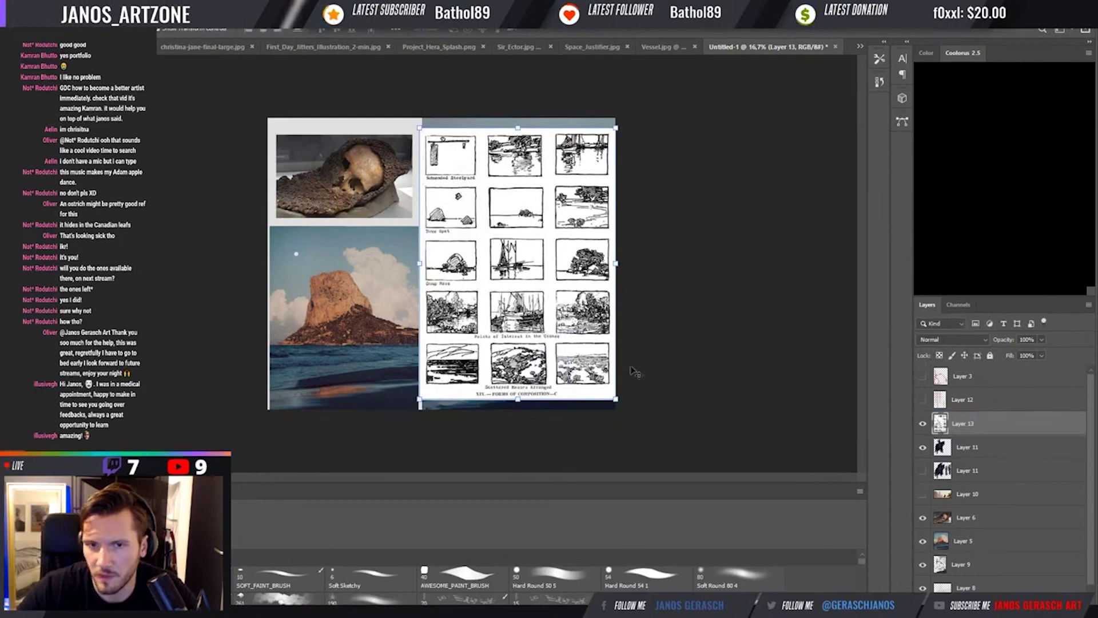
Examine the thumbnail sketches on the composition sheet up close and hide its layer, Layer 13.
key(ctrl+plus)
drag(319, 257, 315, 264)
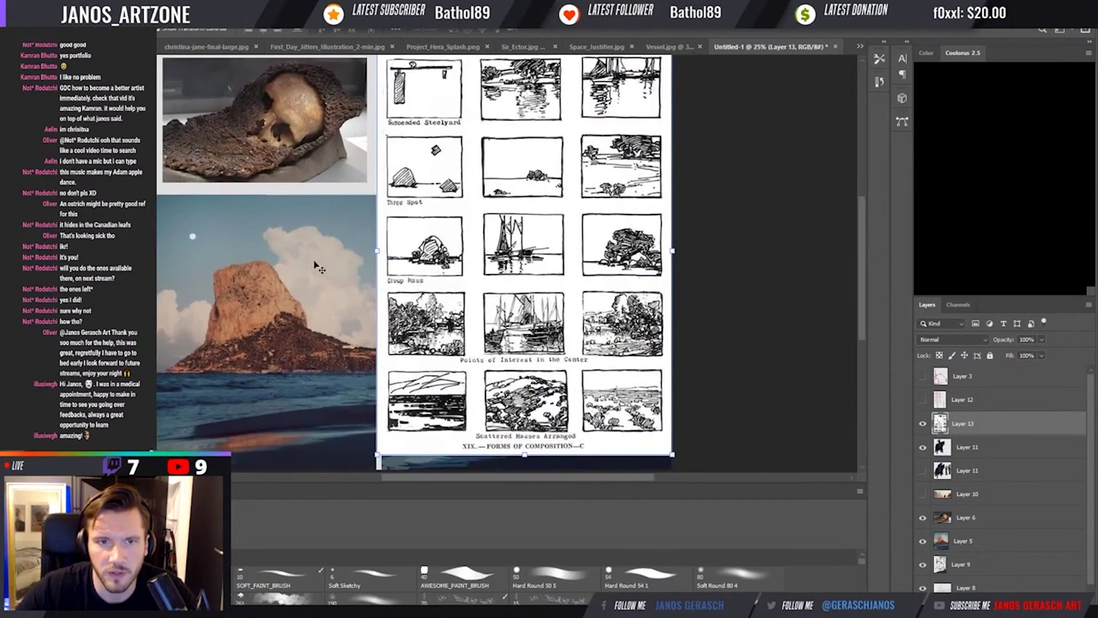
drag(609, 354, 606, 368)
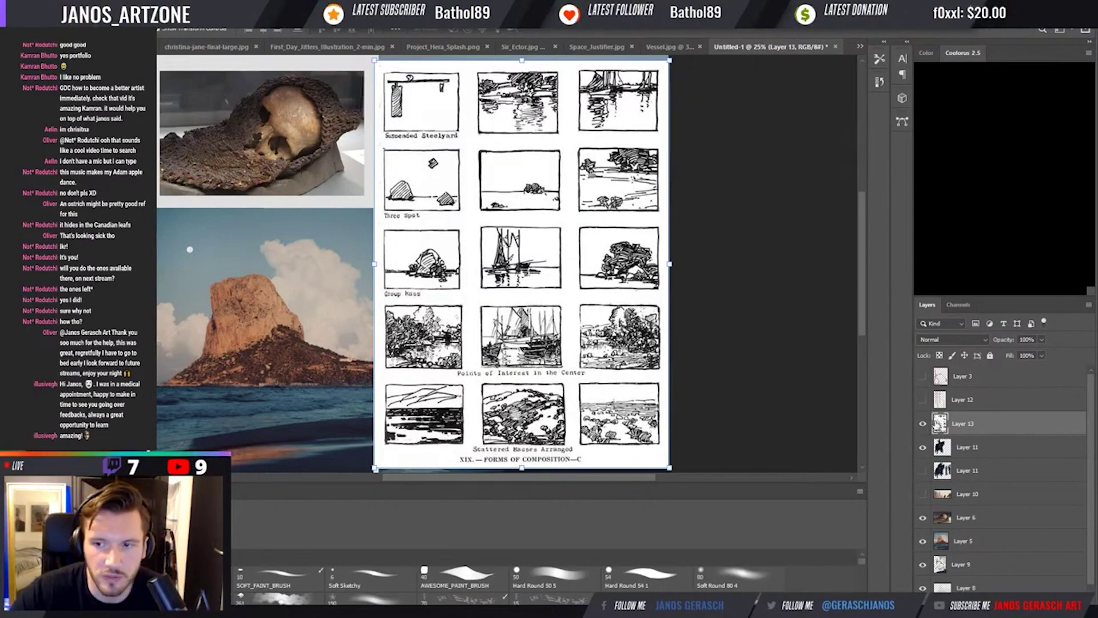
click(922, 424)
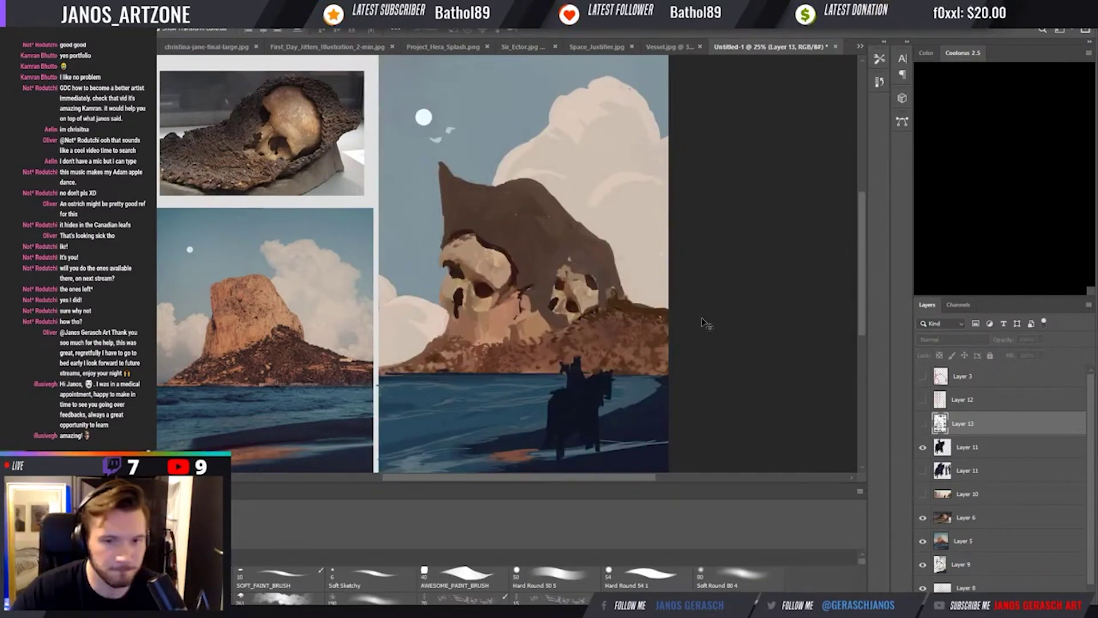
key(ctrl+minus)
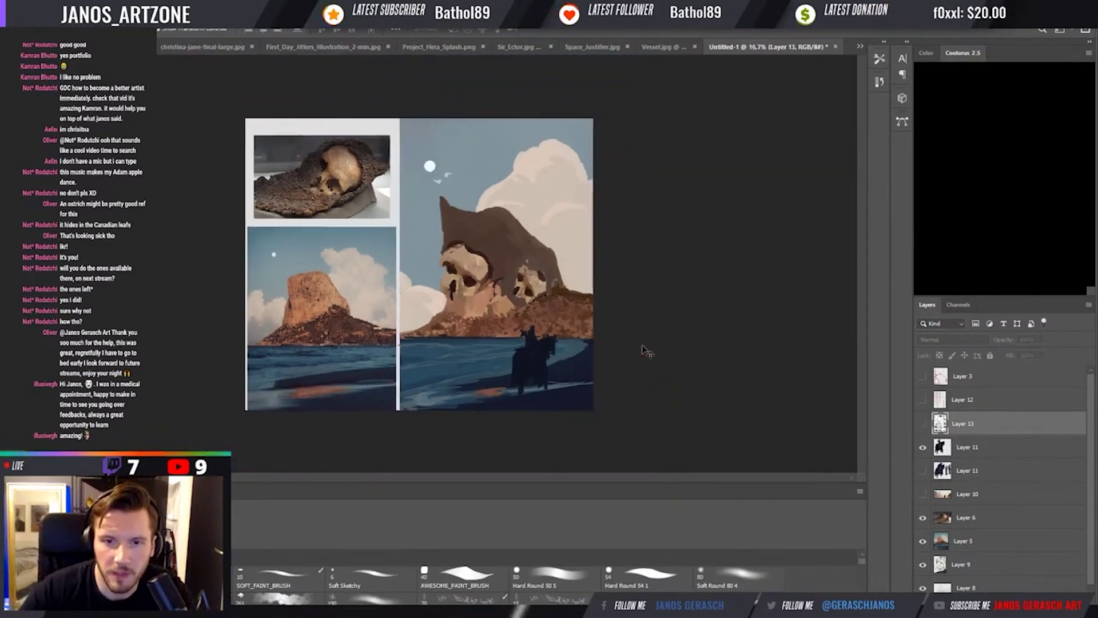
Paint a dark standing figure silhouette in the shallows beside the horse rider on the upper Layer 11.
key(b)
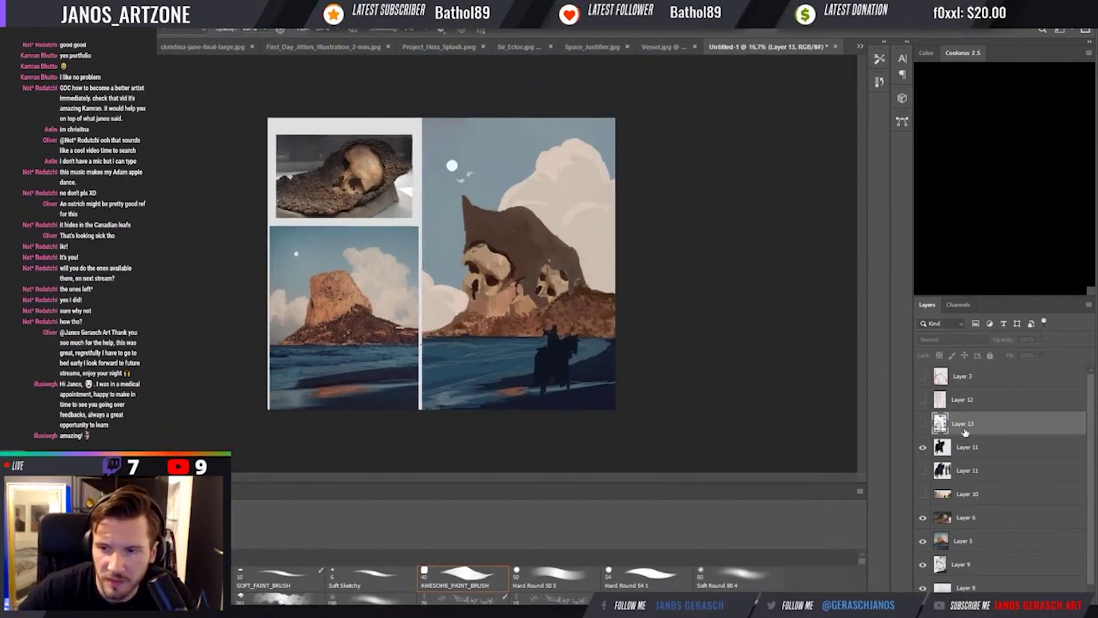
click(961, 452)
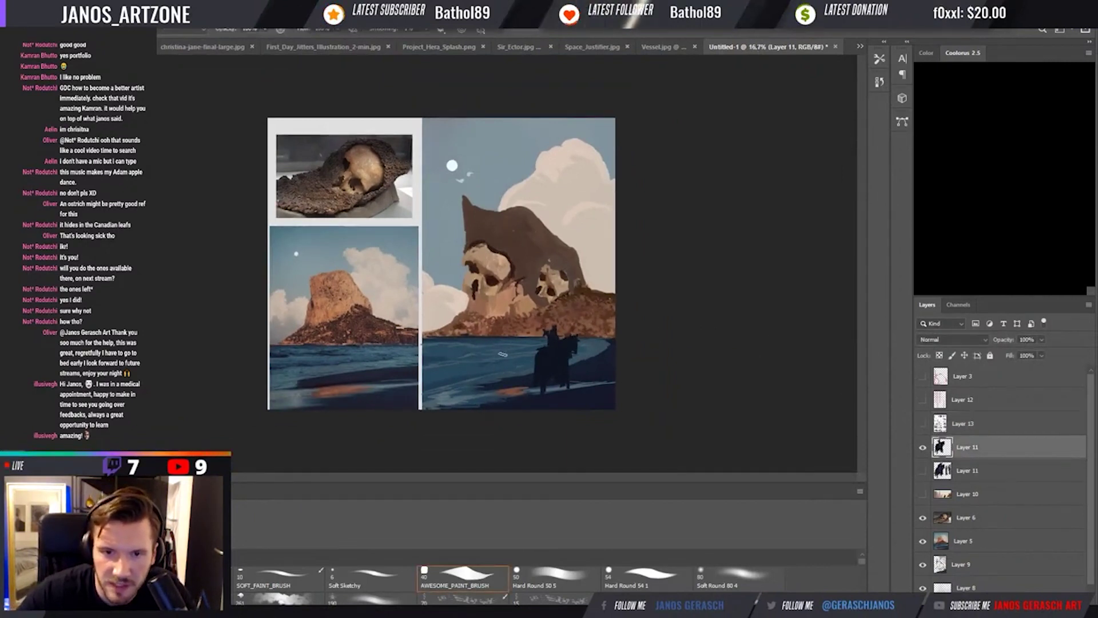
drag(501, 350, 502, 347)
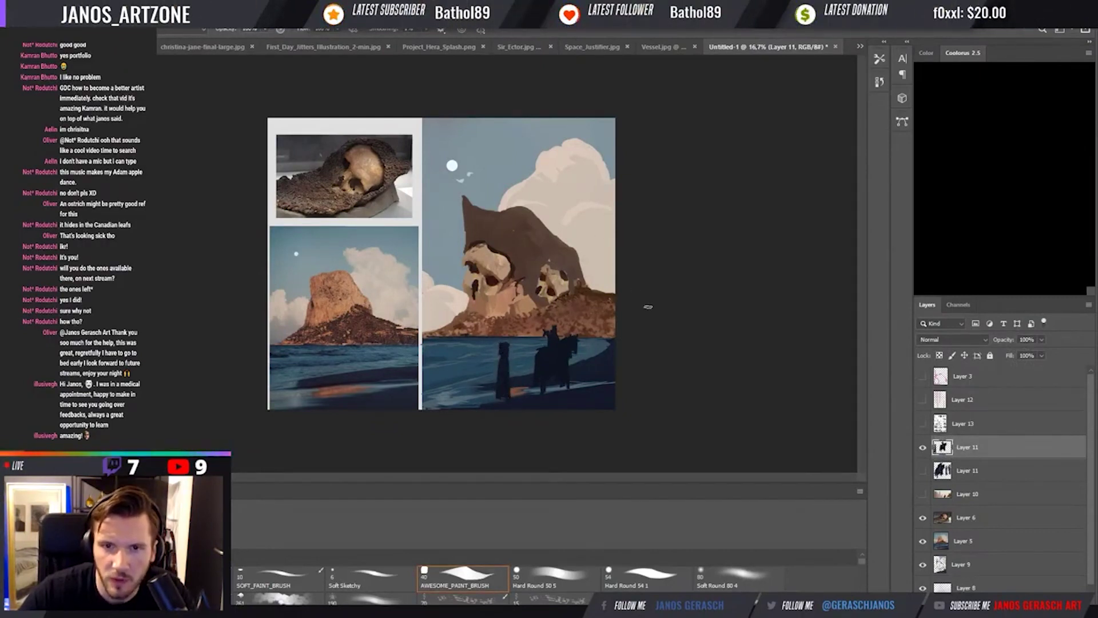
Try dark foreground branch strokes reaching over the cloud from the outer edge of the sky, undoing each attempt.
key(ctrl+z)
drag(509, 119, 600, 212)
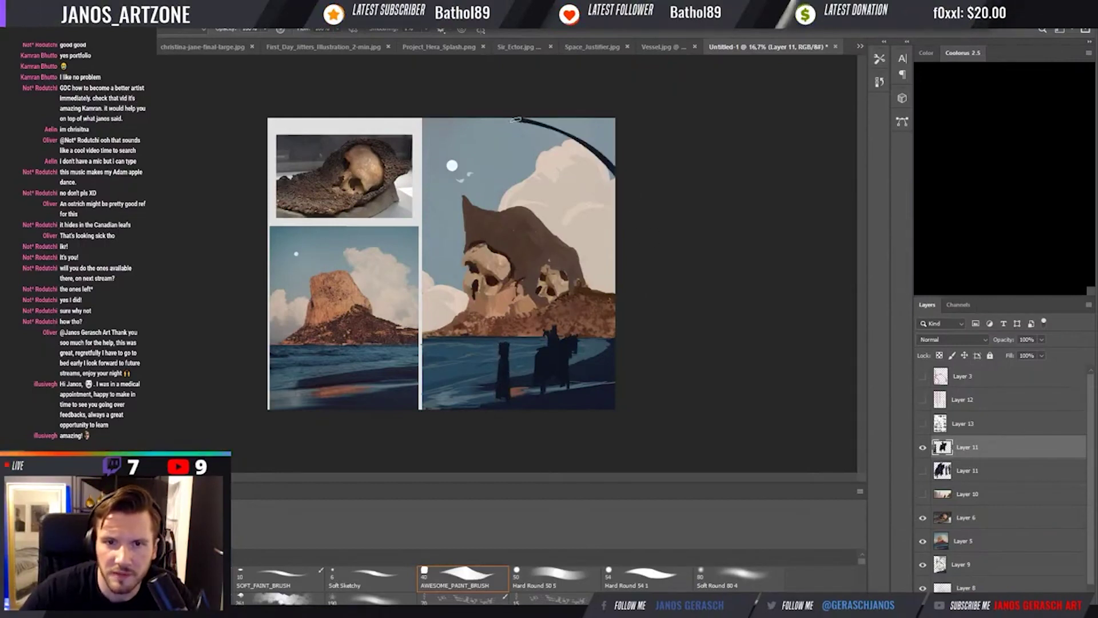
key(ctrl+z)
drag(551, 161, 612, 213)
key(ctrl+z)
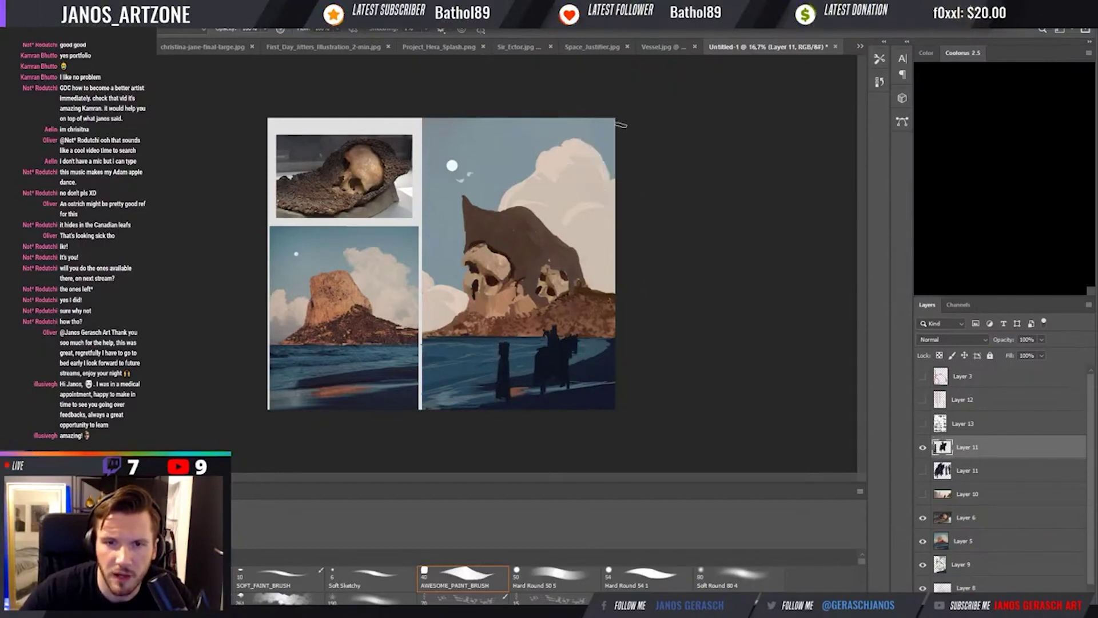
mouse_move(545, 120)
mouse_down()
mouse_move(595, 164)
mouse_move(615, 205)
mouse_up()
key(ctrl+z)
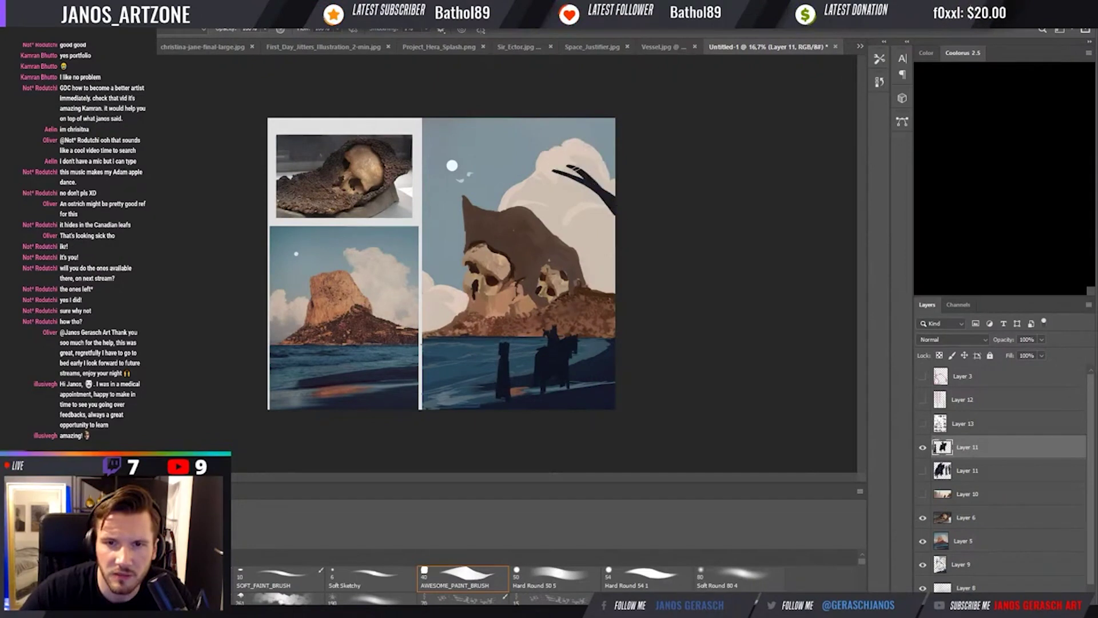
drag(552, 161, 616, 231)
key(ctrl+z)
key(ctrl+z)
key(ctrl+z)
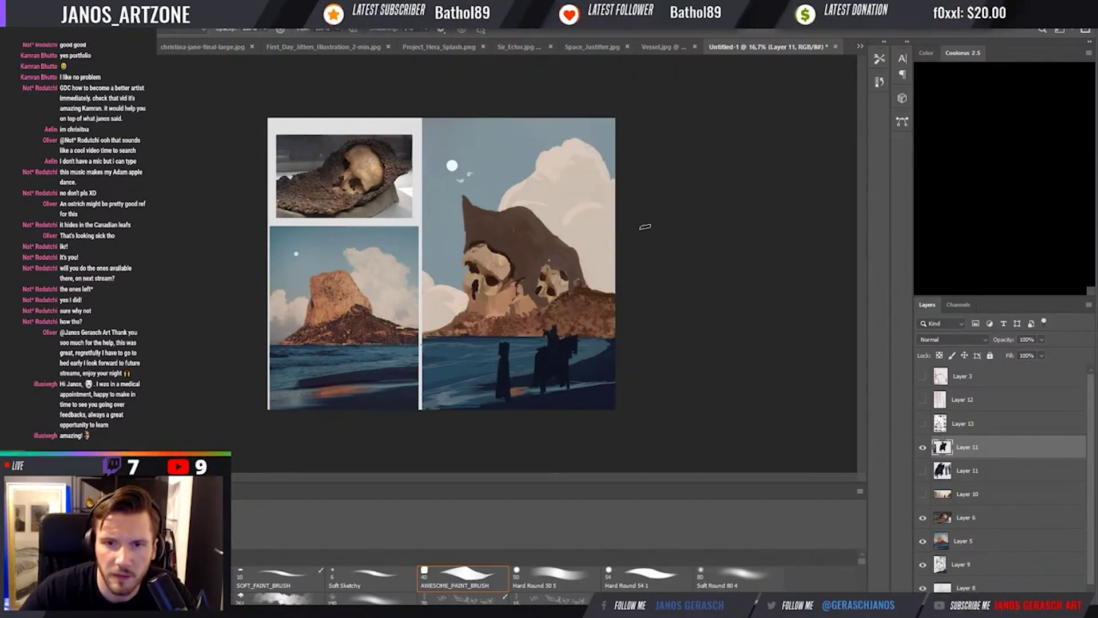
key(ctrl+shift+z)
key(ctrl+z)
drag(555, 155, 599, 119)
key(ctrl+z)
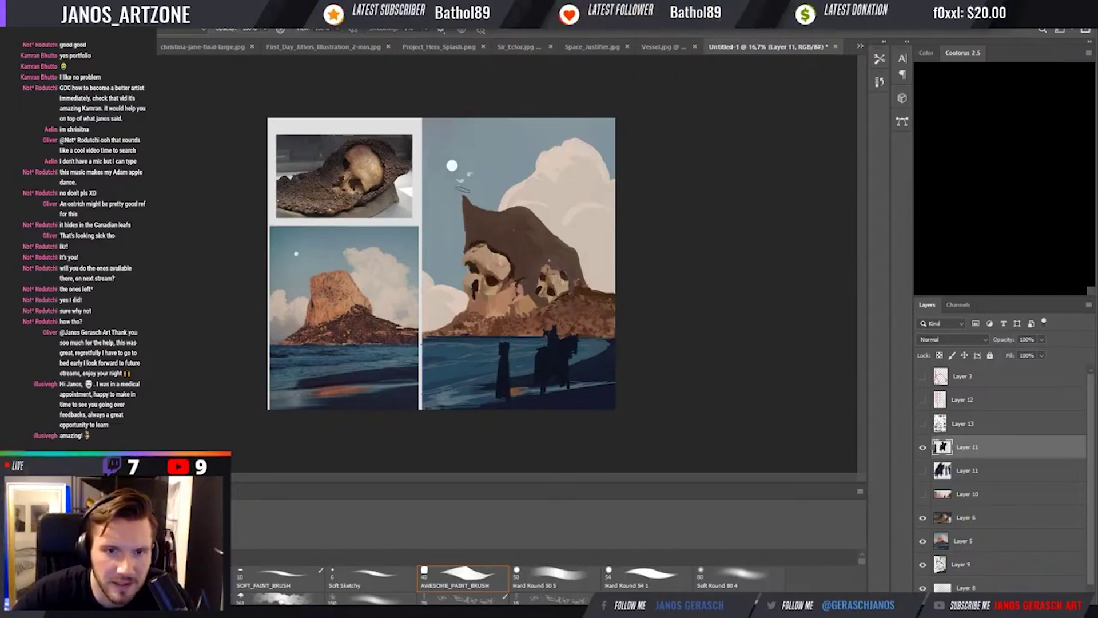
Flip the canvas horizontally to check the composition in mirror image.
key(h)
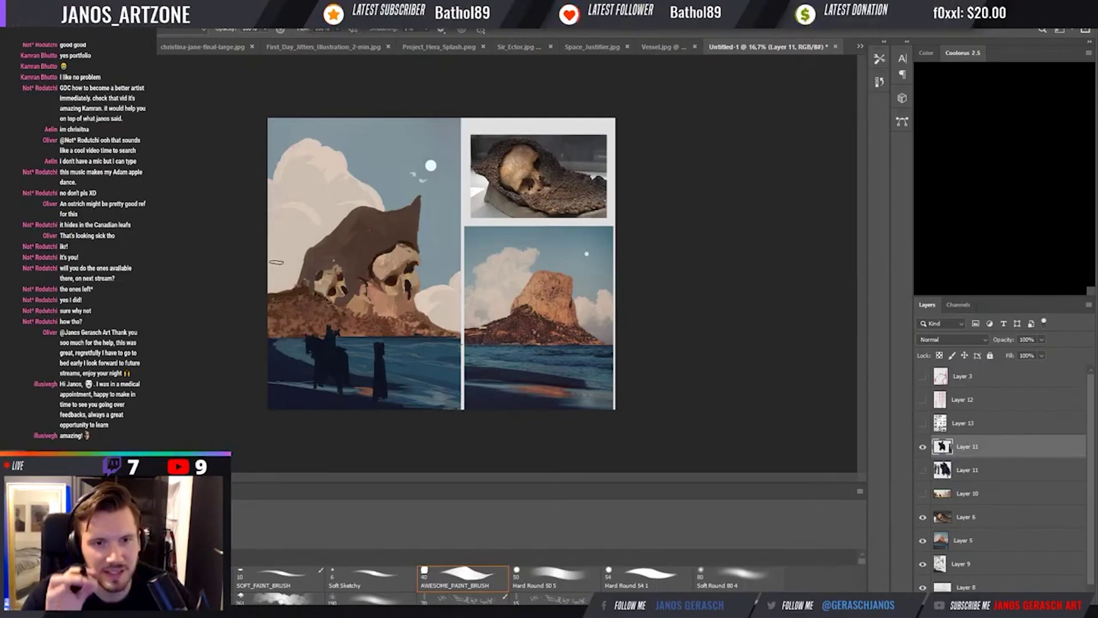
Try thick dark hanging shapes across the cloud and upper sky of the mirrored painting, and undo them.
drag(269, 169, 322, 197)
key(ctrl+z)
mouse_move(268, 163)
mouse_down()
mouse_move(322, 200)
mouse_move(249, 178)
mouse_up()
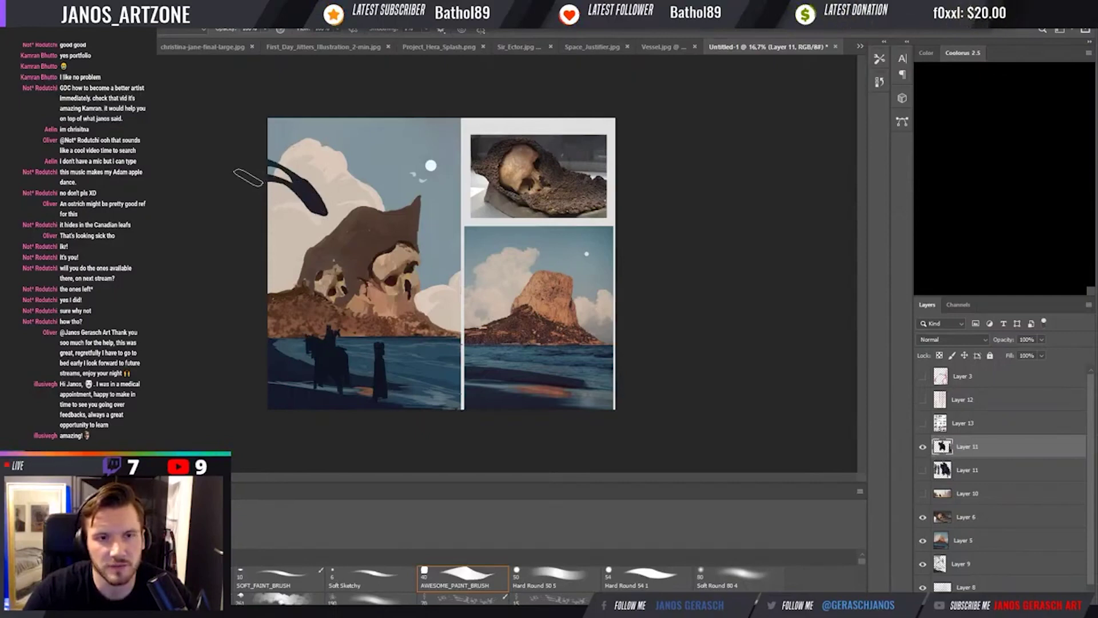
mouse_move(329, 180)
mouse_down()
mouse_move(290, 125)
mouse_move(323, 169)
mouse_move(337, 148)
mouse_move(344, 172)
mouse_move(277, 109)
mouse_up()
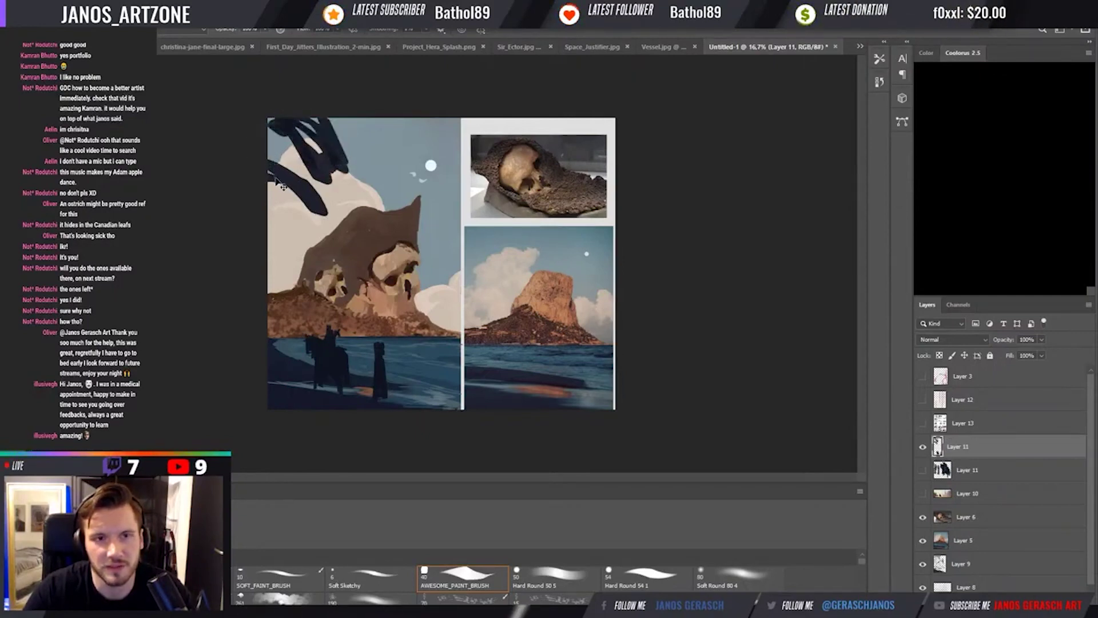
key(ctrl+z)
key(ctrl+z)
key(ctrl+z)
key(ctrl+z)
key(ctrl+z)
key(ctrl+z)
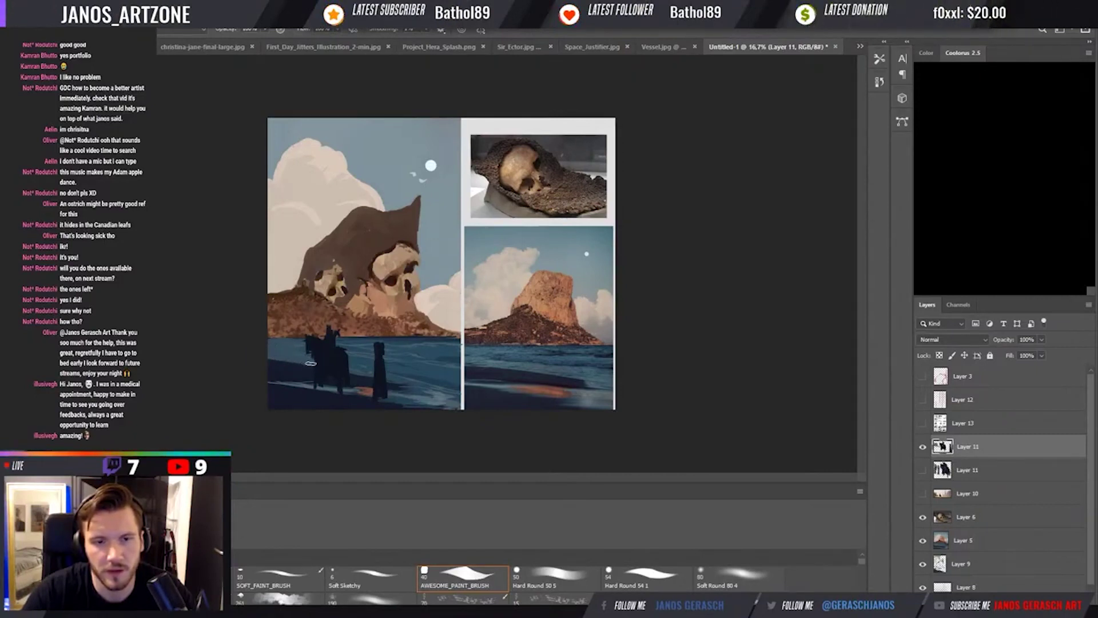
Reshape the standing figure into a hooded silhouette with a rounded head and narrower shoulders, using sampled dark colours and a changed brush.
key(i)
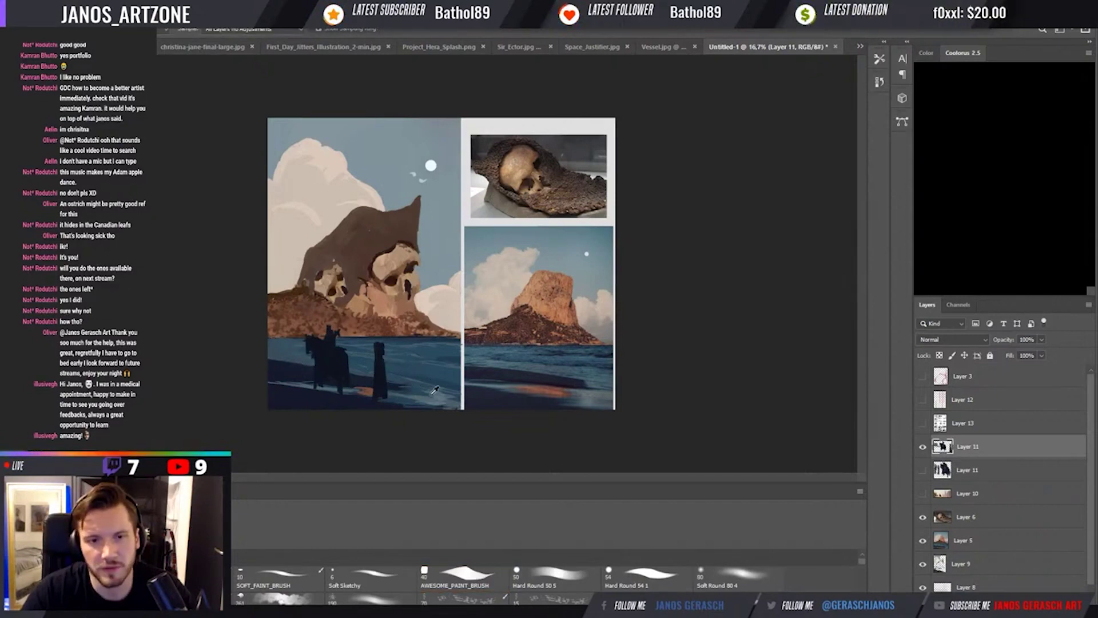
key(b)
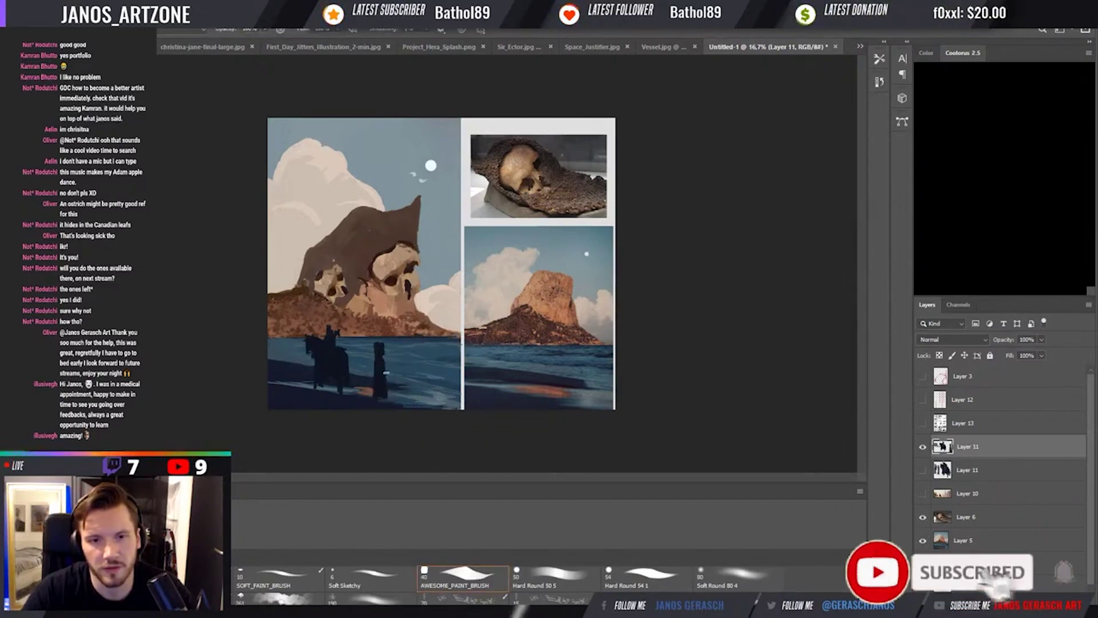
key(i)
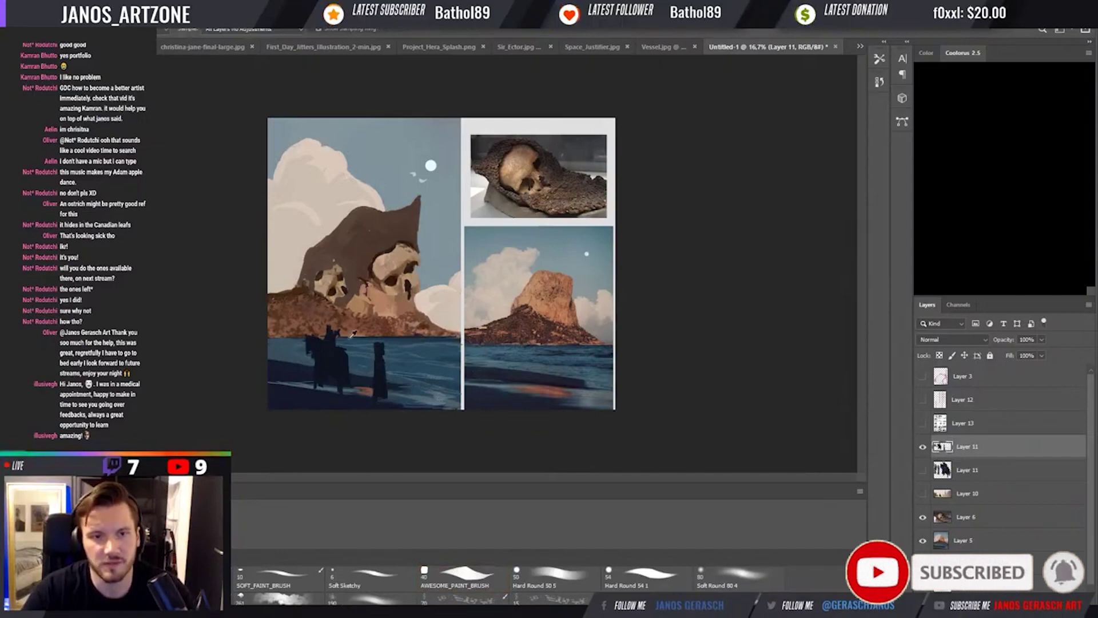
click(378, 345)
key(b)
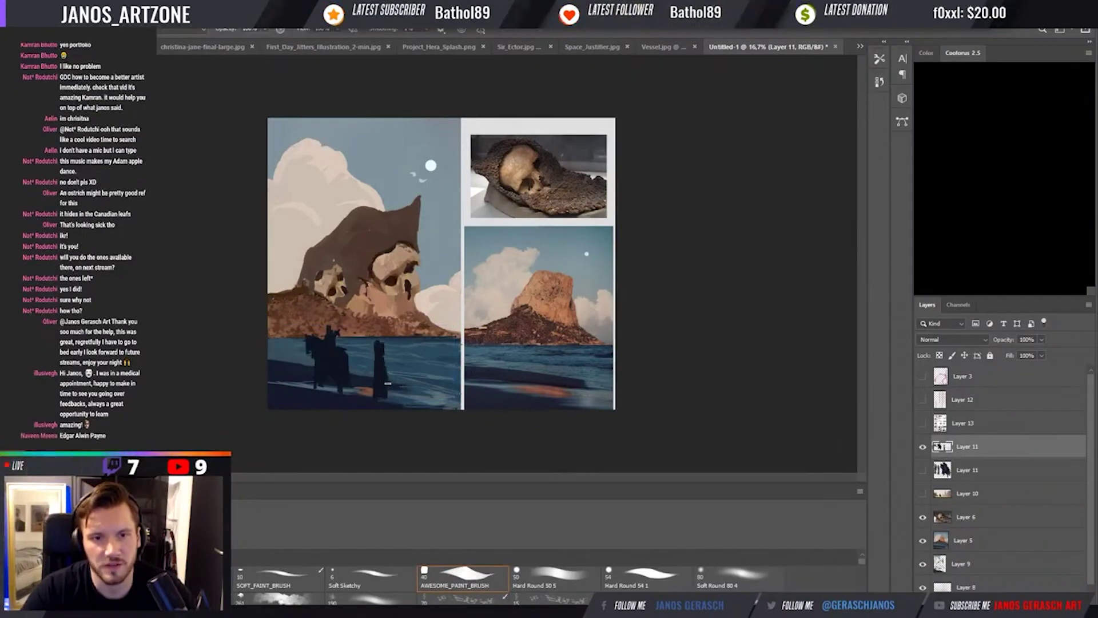
key(i)
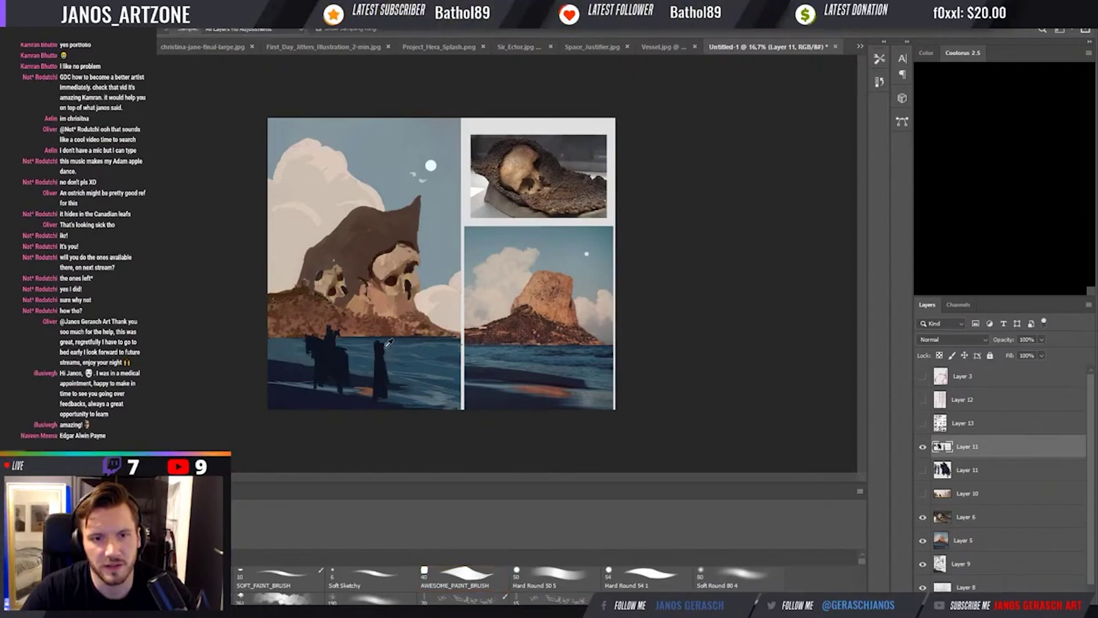
click(386, 344)
key(b)
key(comma)
key(comma)
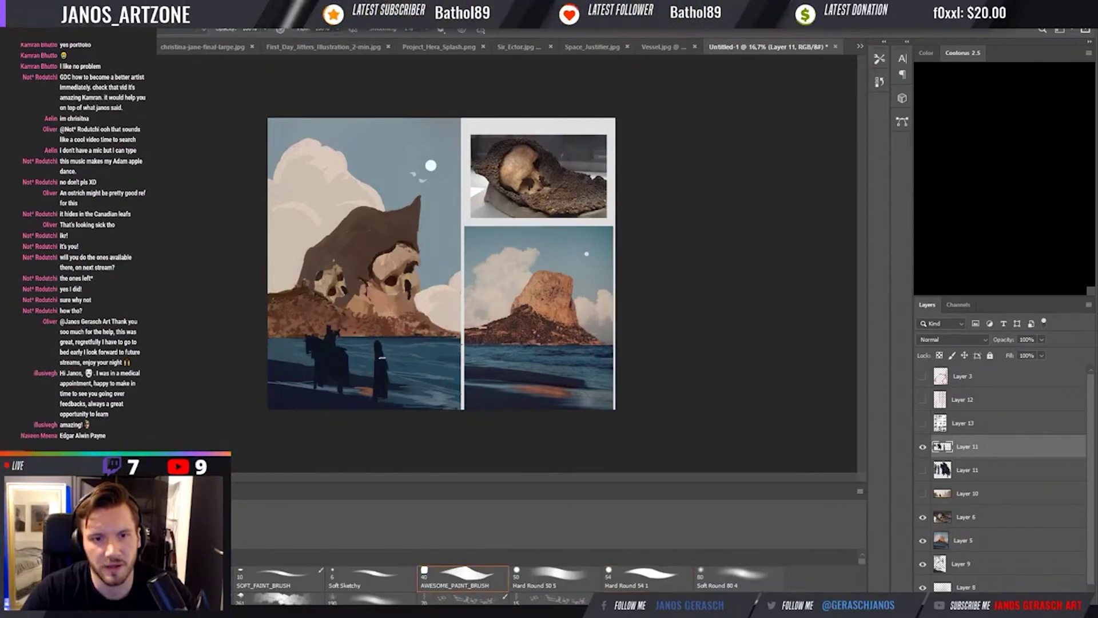
Reshape the hooded figure beside the horse rider into a wider cloaked silhouette, using colours sampled from the painting.
key(ctrl+t)
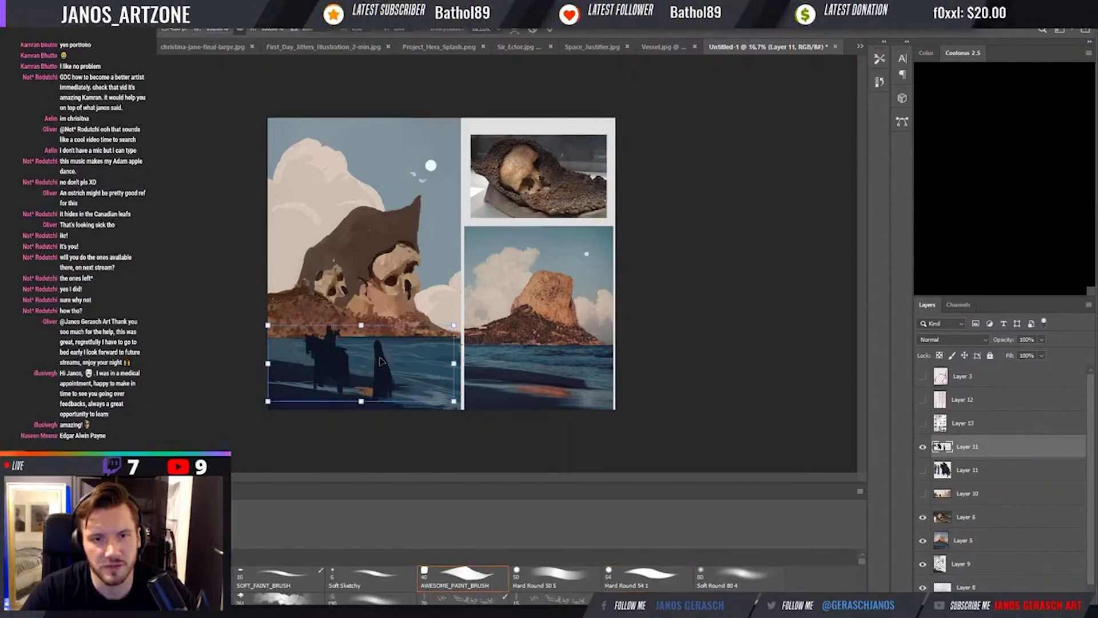
click(534, 32)
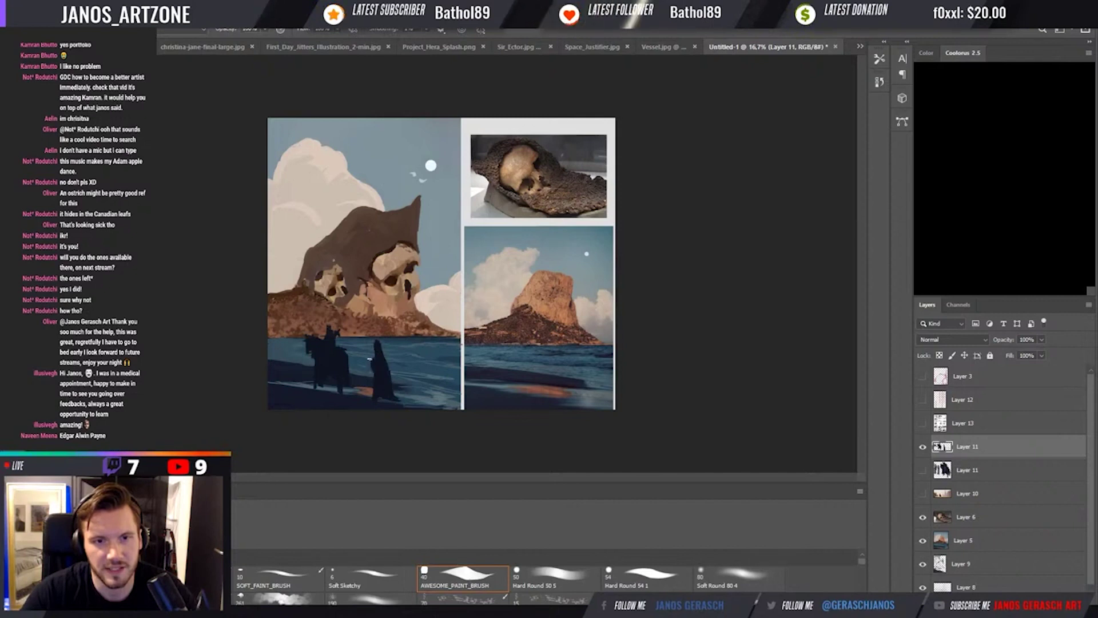
key(alt)
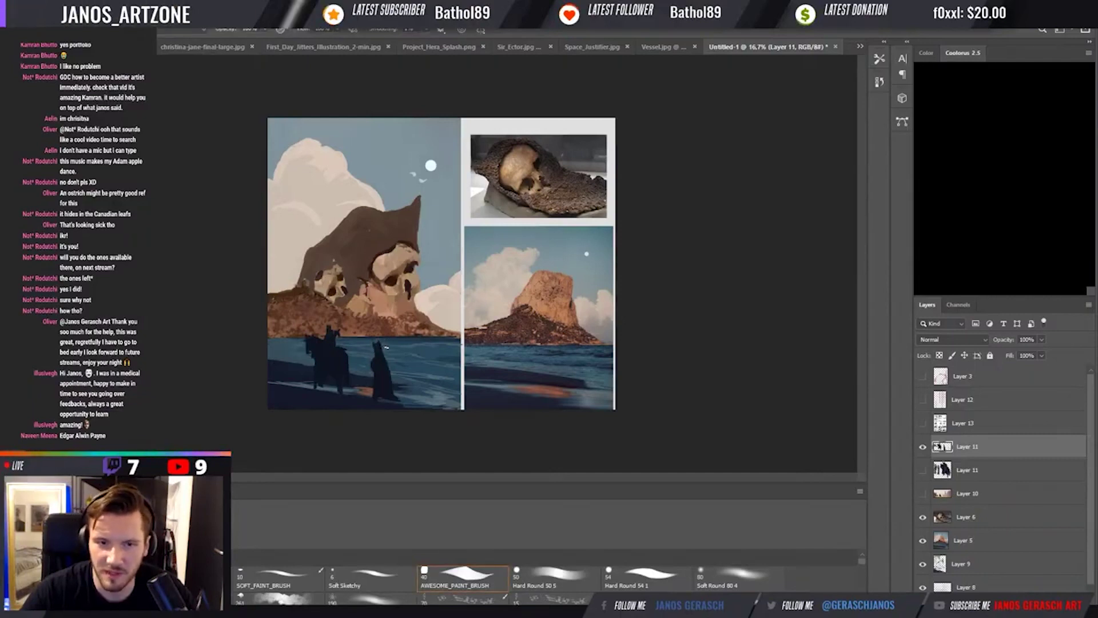
drag(385, 346, 387, 363)
key(alt)
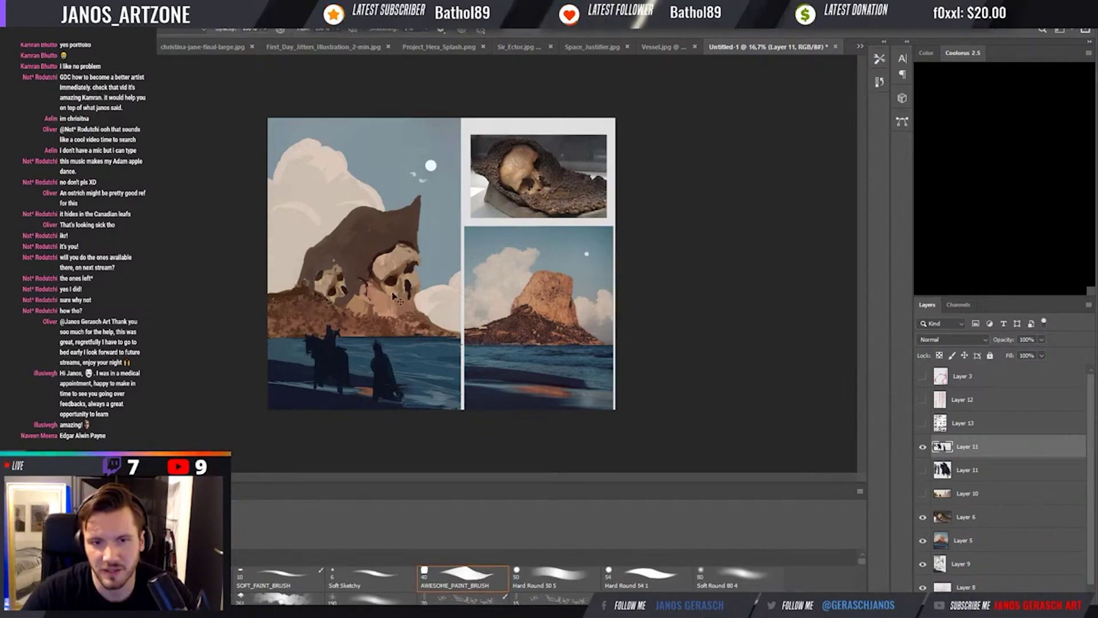
Flip the canvas horizontally to check both silhouettes in mirror image, and flip it back.
key(h)
key(i)
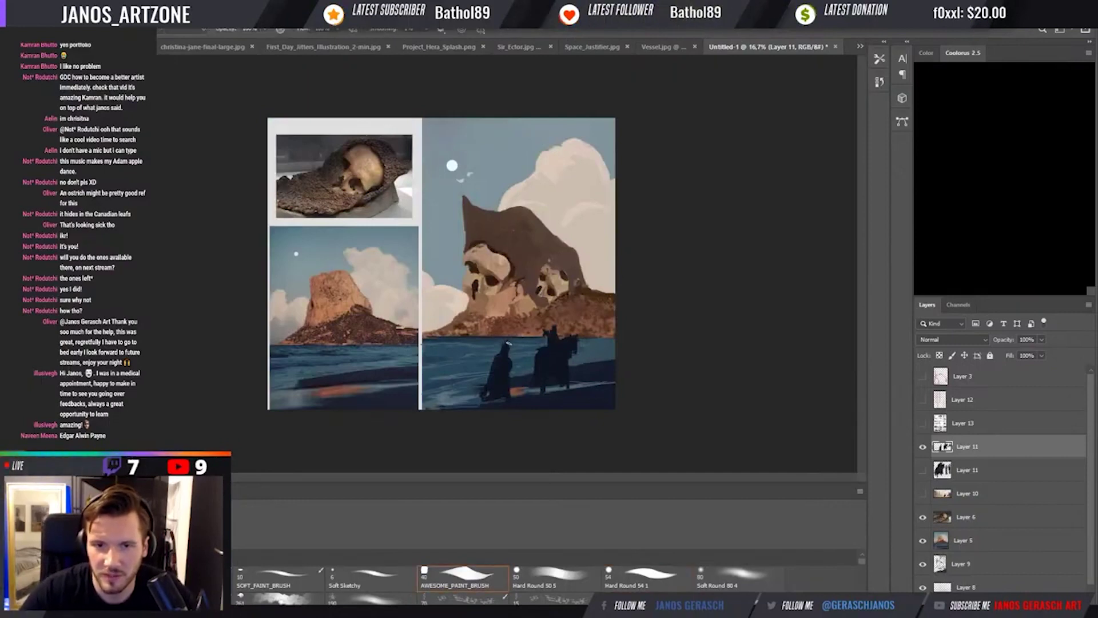
key(b)
key(h)
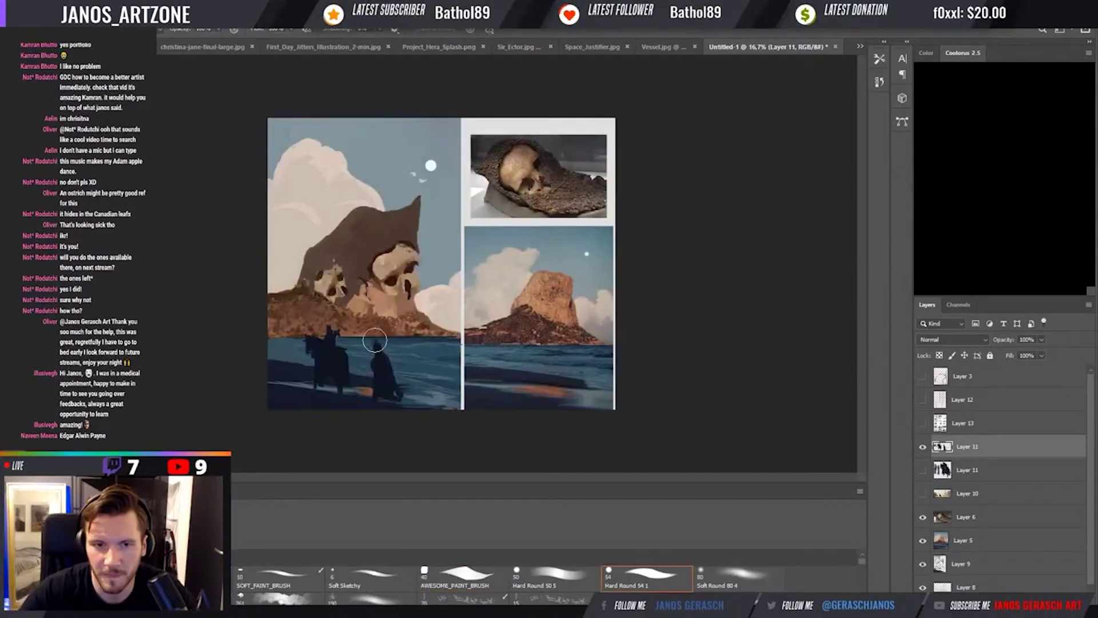
Erase the hooded standing figure from the sea beside the horse rider, and return to the painting brush.
mouse_move(374, 340)
mouse_down()
mouse_move(376, 366)
mouse_move(398, 368)
mouse_move(375, 392)
mouse_up()
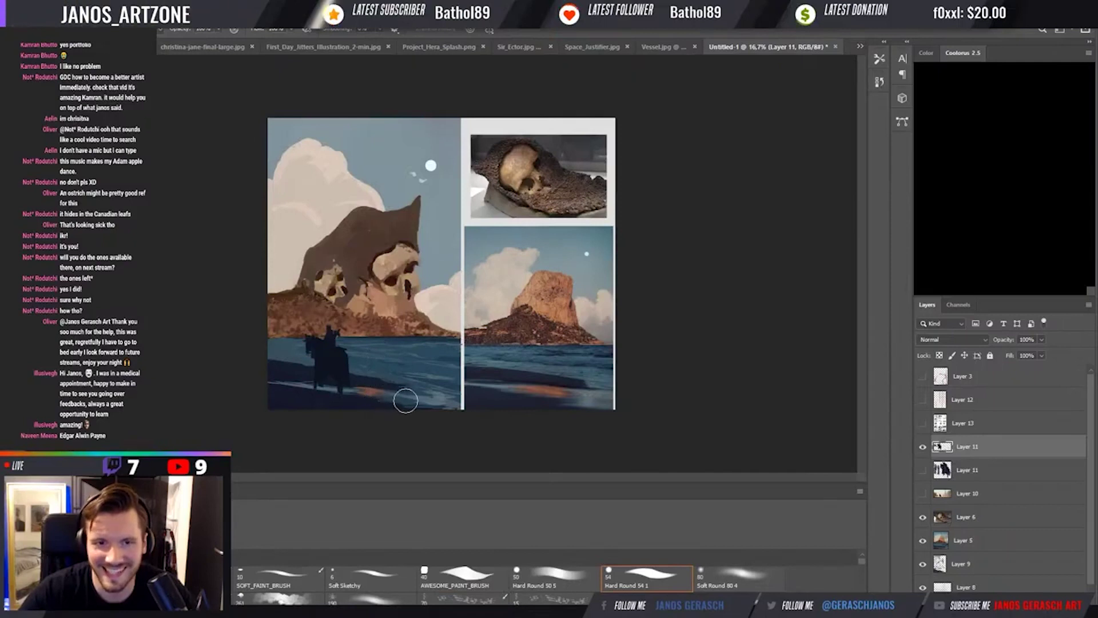
key(comma)
key(comma)
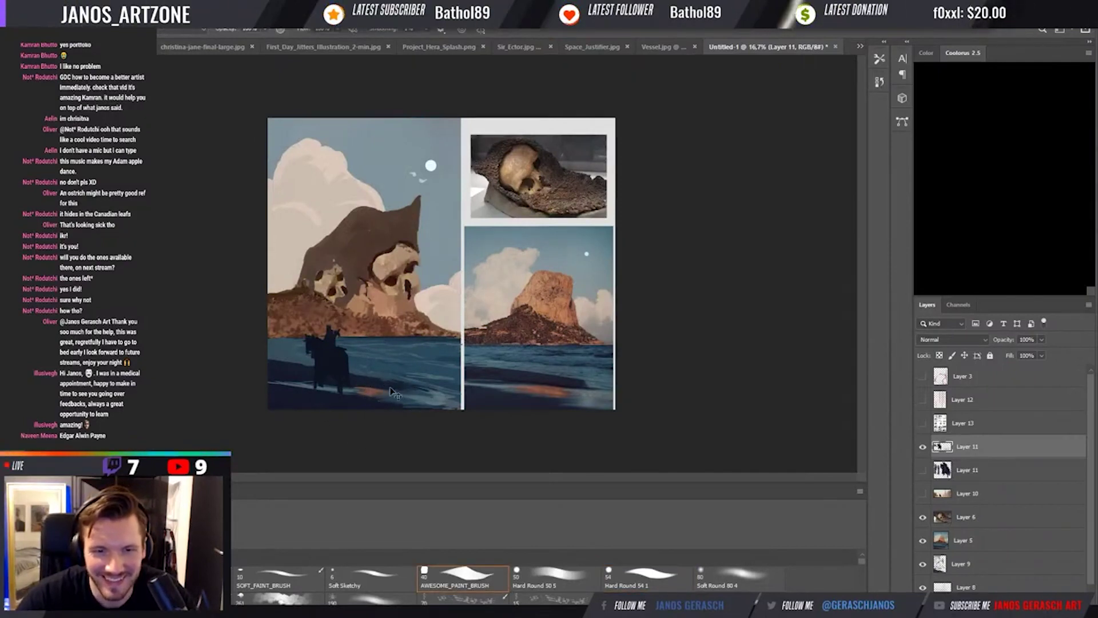
key(i)
key(b)
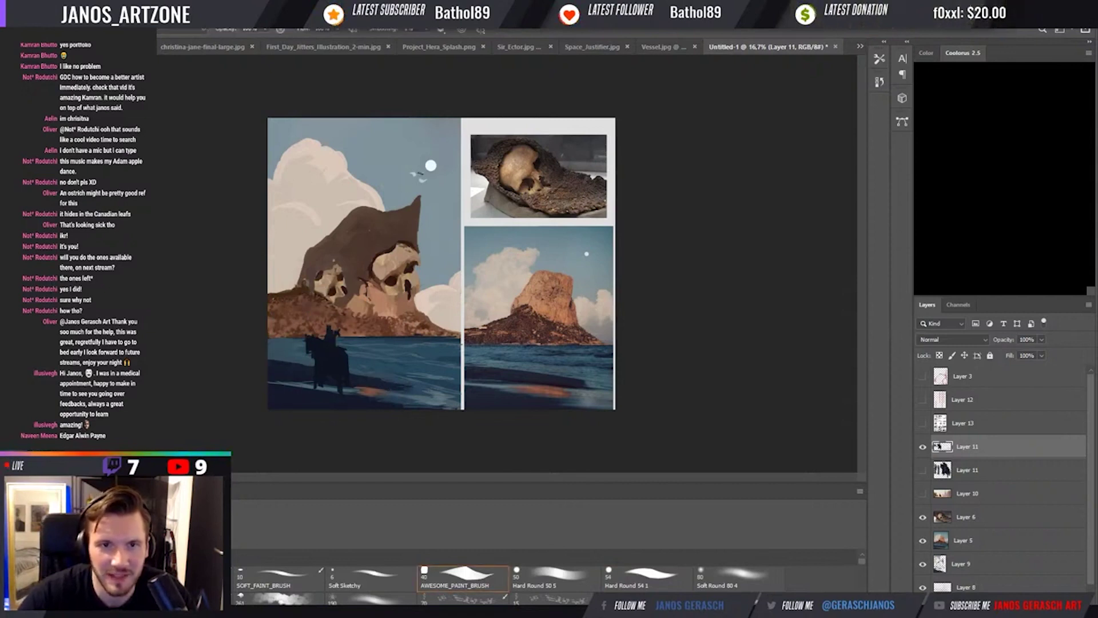
Try small dark bird silhouettes at several places over the large cloud, undoing the attempts.
key(period)
key(period)
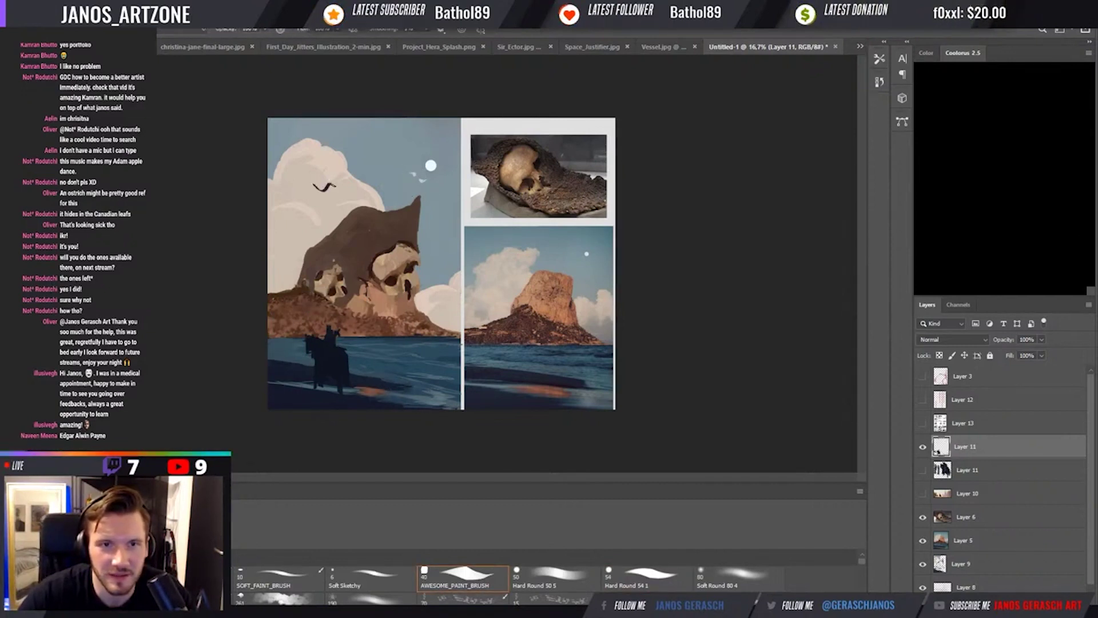
key(ctrl+z)
drag(301, 187, 311, 192)
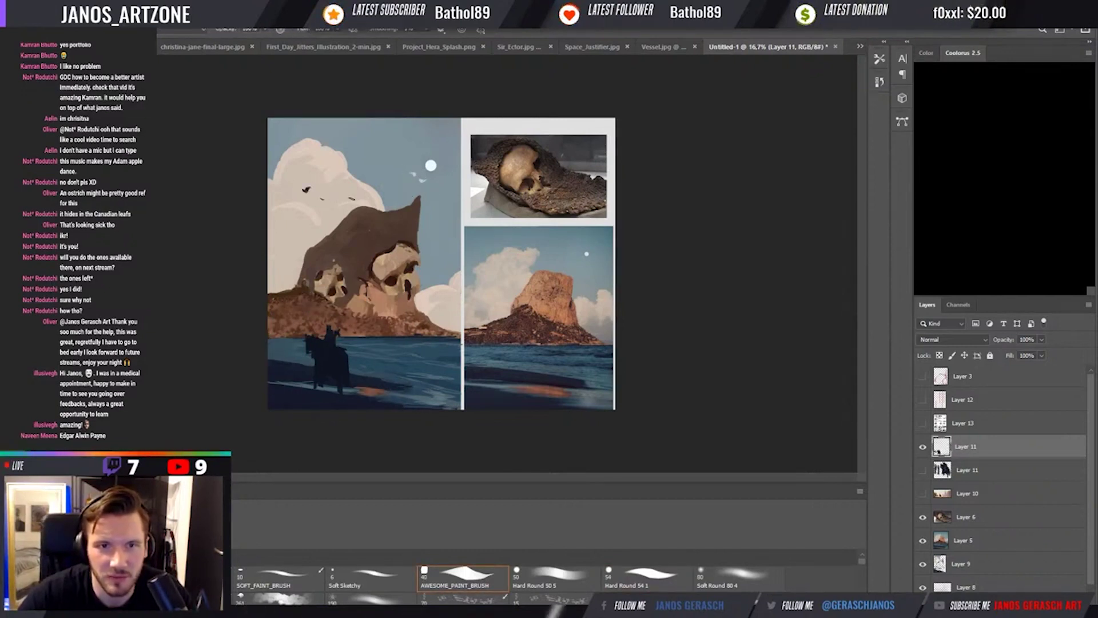
key(ctrl+z)
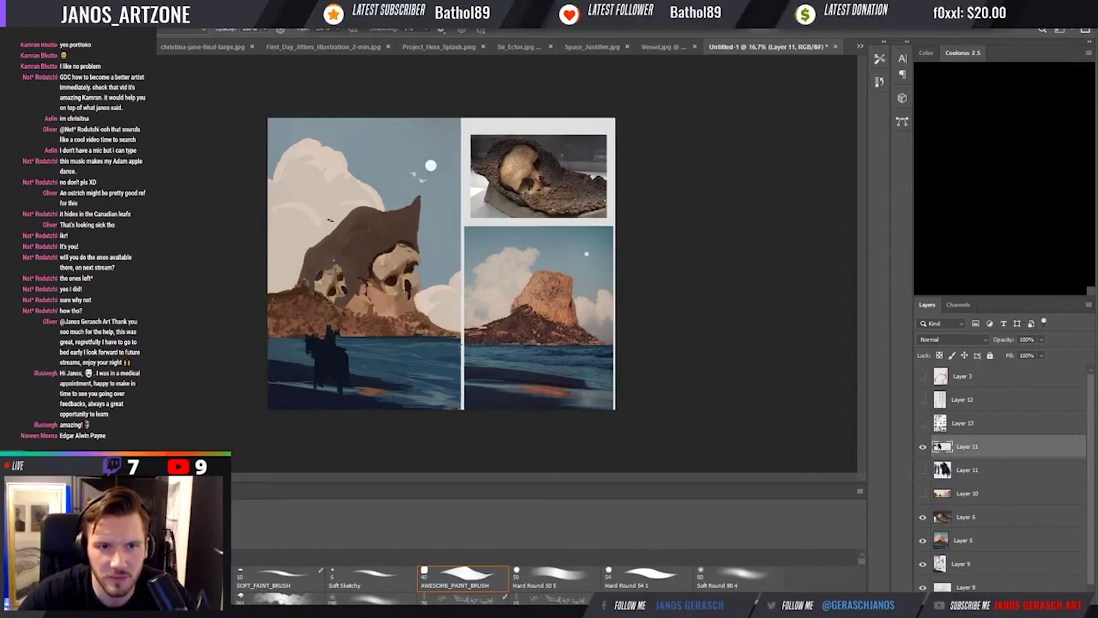
drag(322, 212, 332, 217)
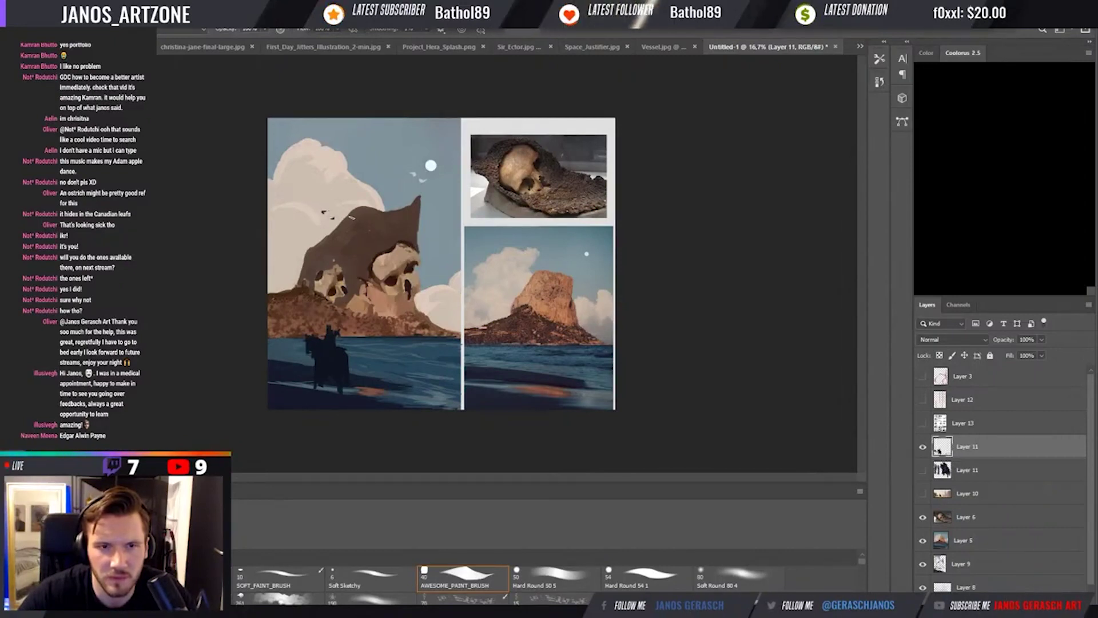
key(ctrl+z)
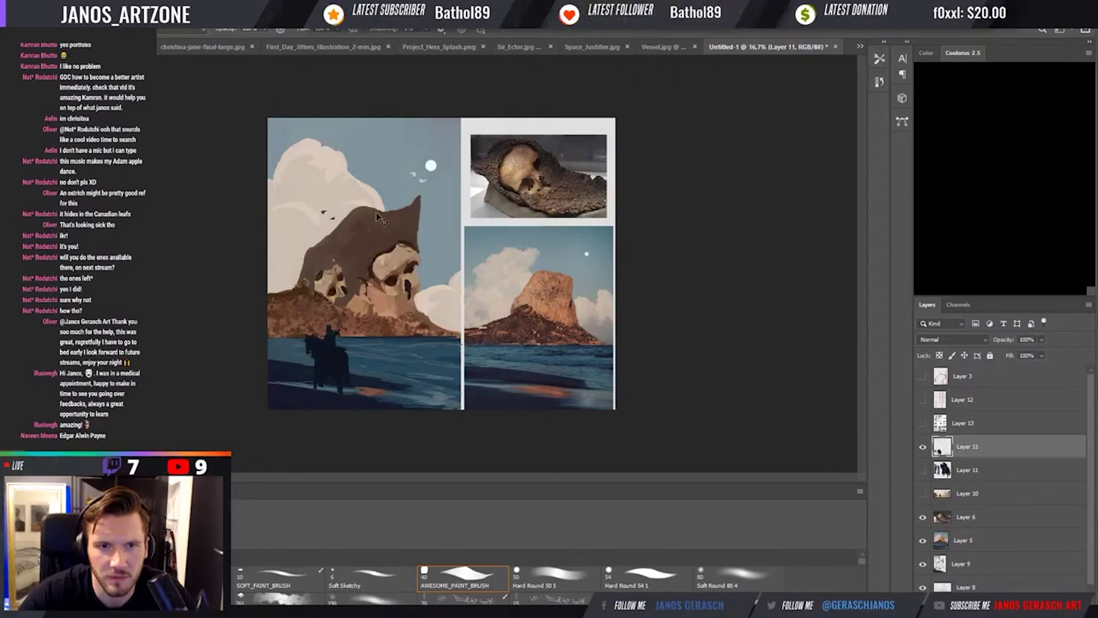
Try dark birds in the sky beside the skull's face and below the moon, resampling the paint colour.
drag(426, 267, 432, 265)
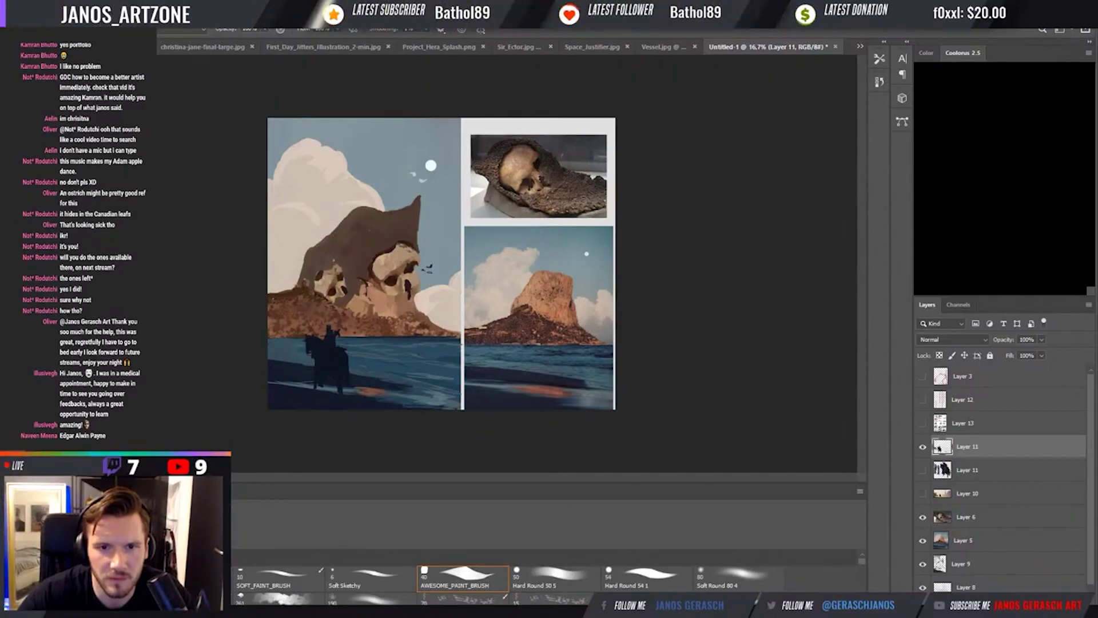
key(i)
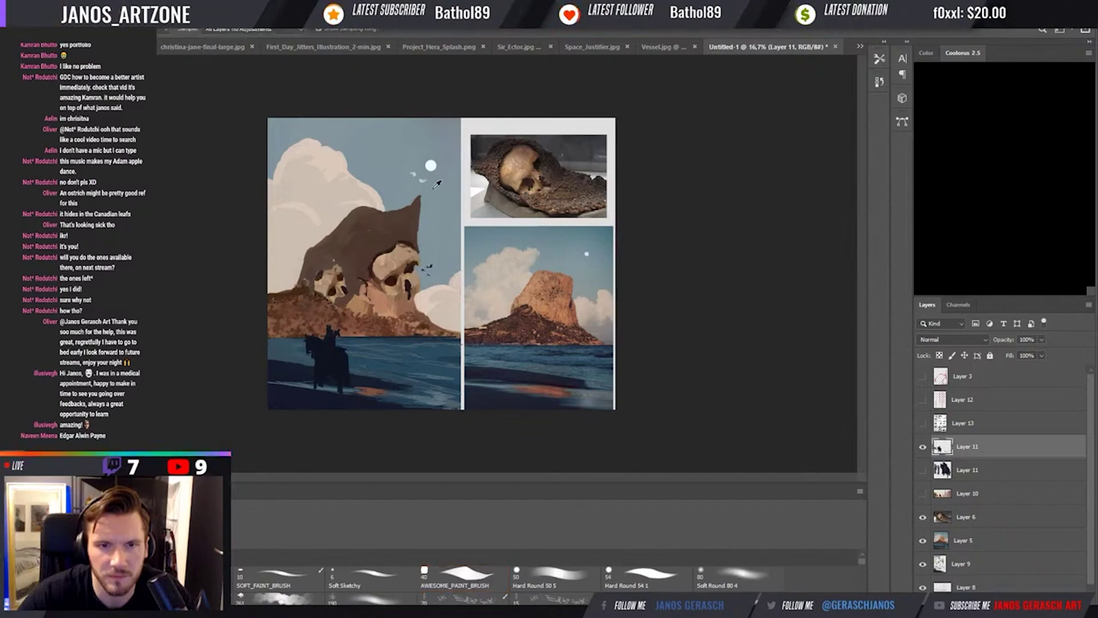
key(b)
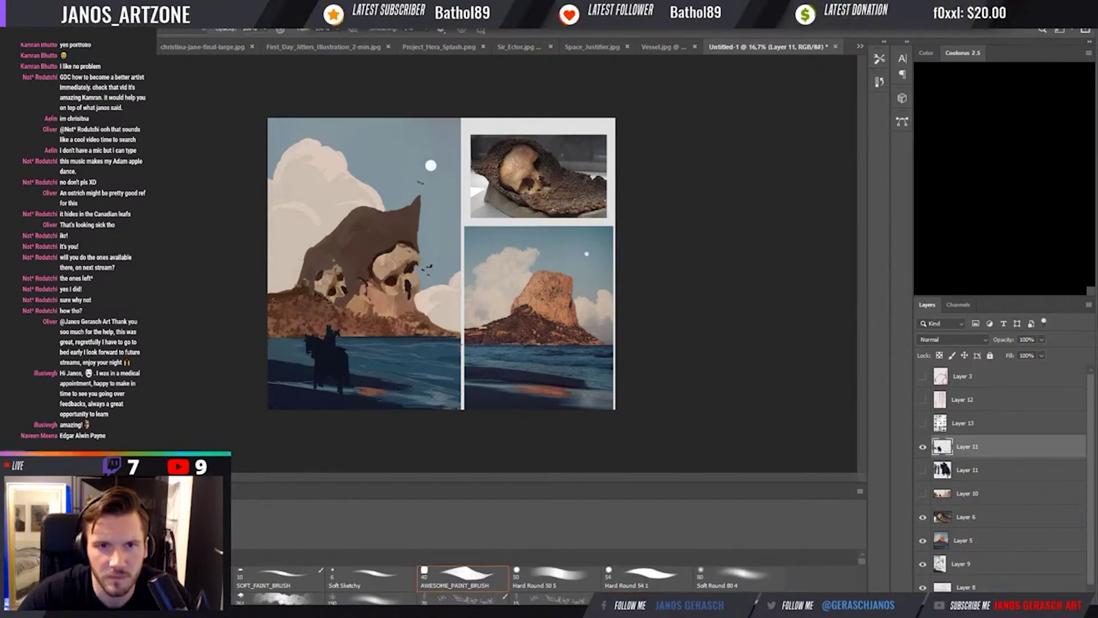
alt+click(433, 264)
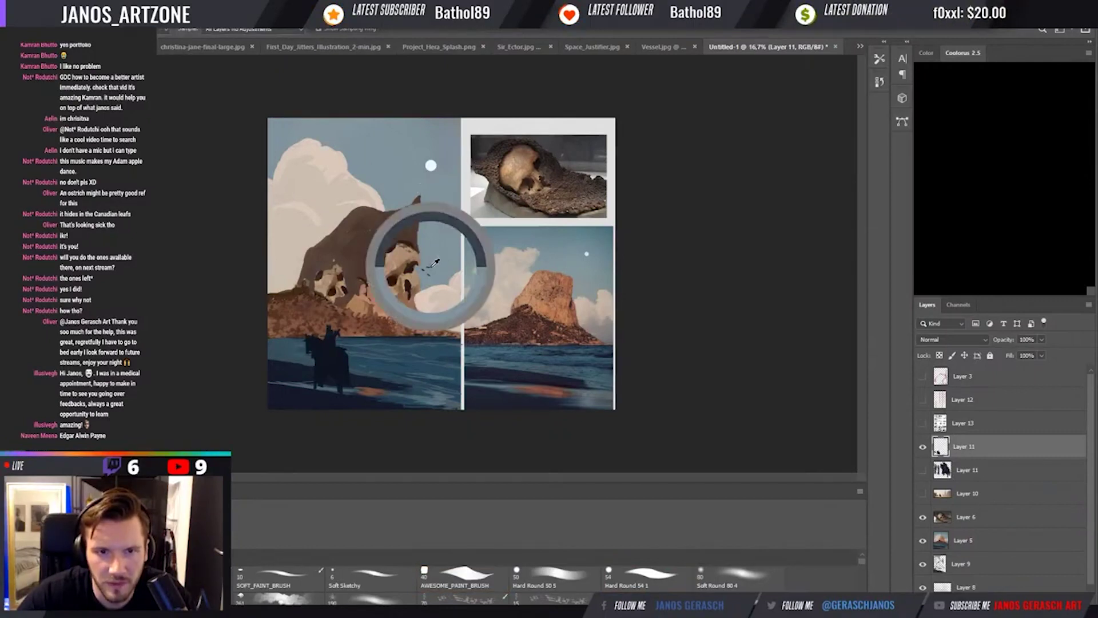
alt+click(433, 264)
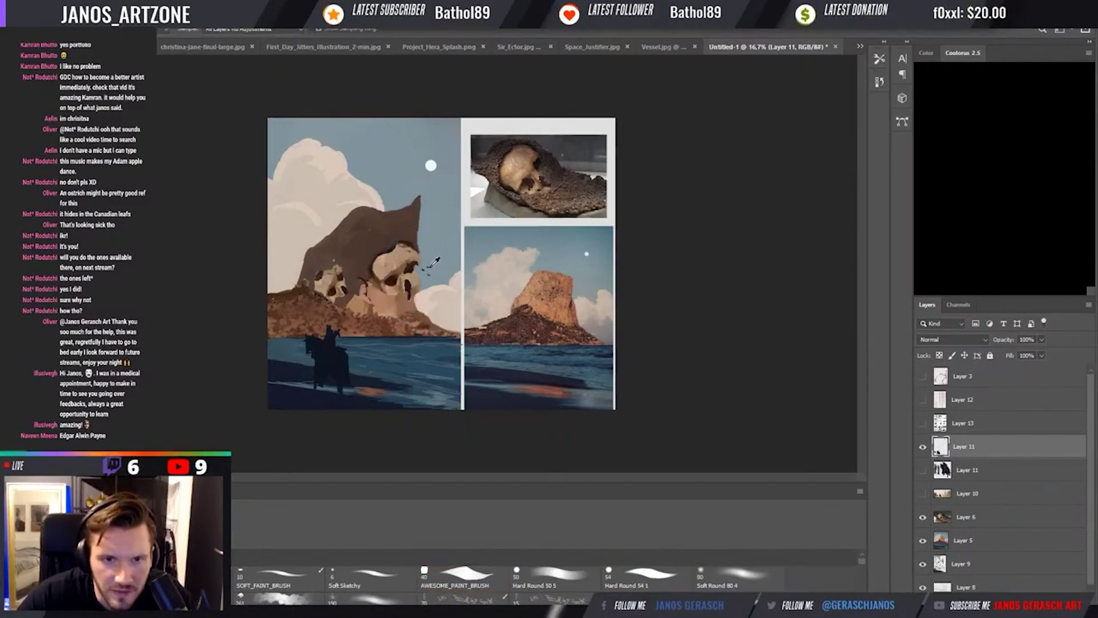
alt+click(435, 262)
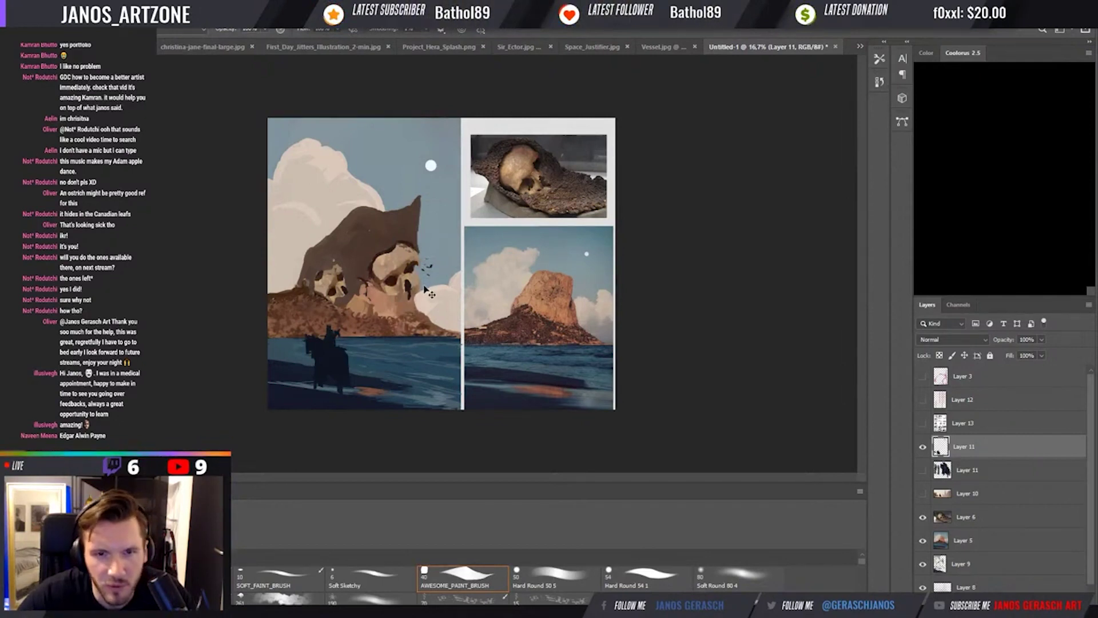
Paint tiny dark birds in the sky beside the skull's face, and flip the canvas horizontally to check them.
click(414, 173)
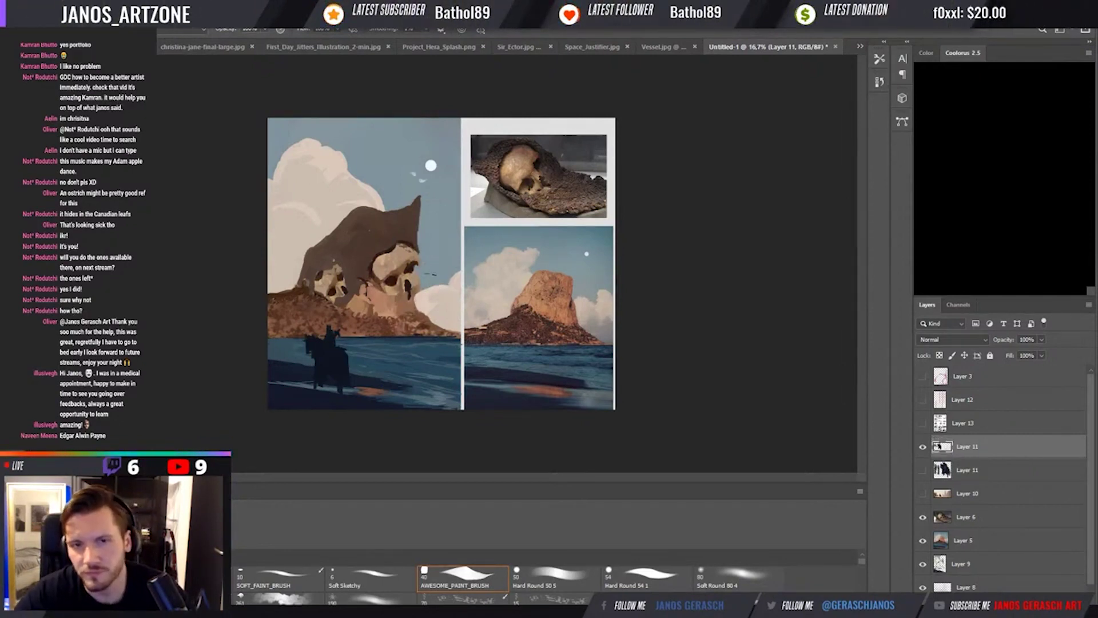
click(427, 275)
key(h)
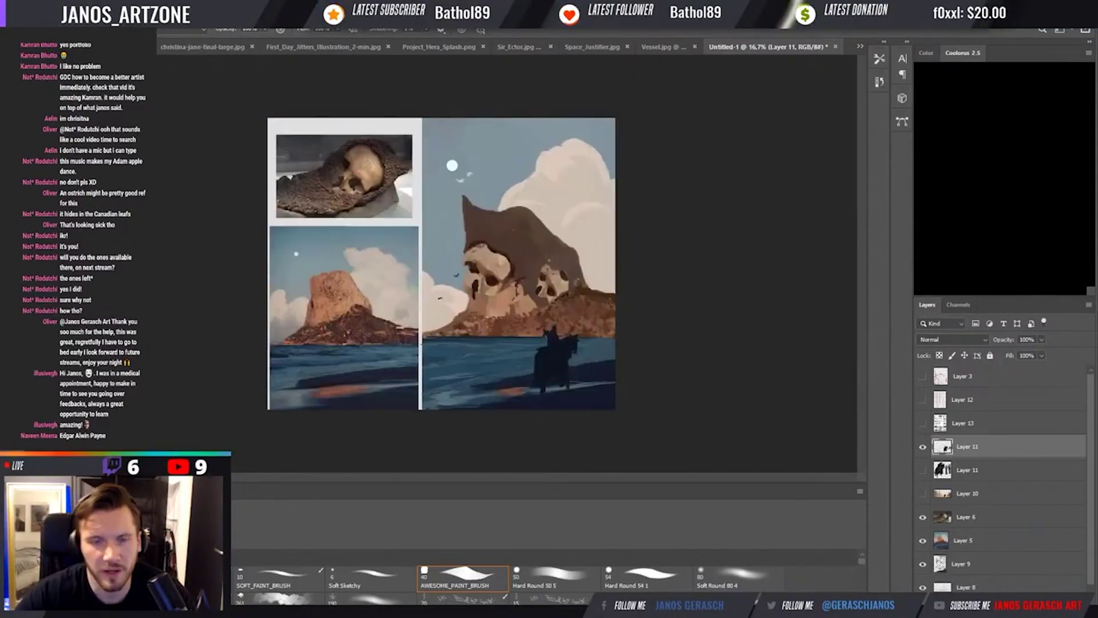